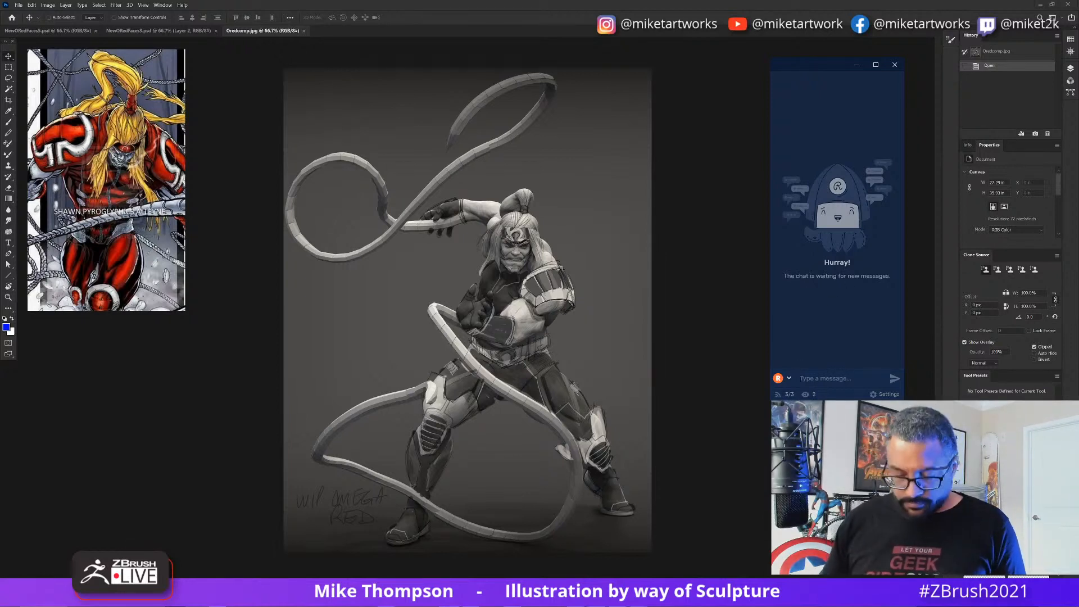
Step: Send the message "Hey Guys" in the live stream chat
text(H)
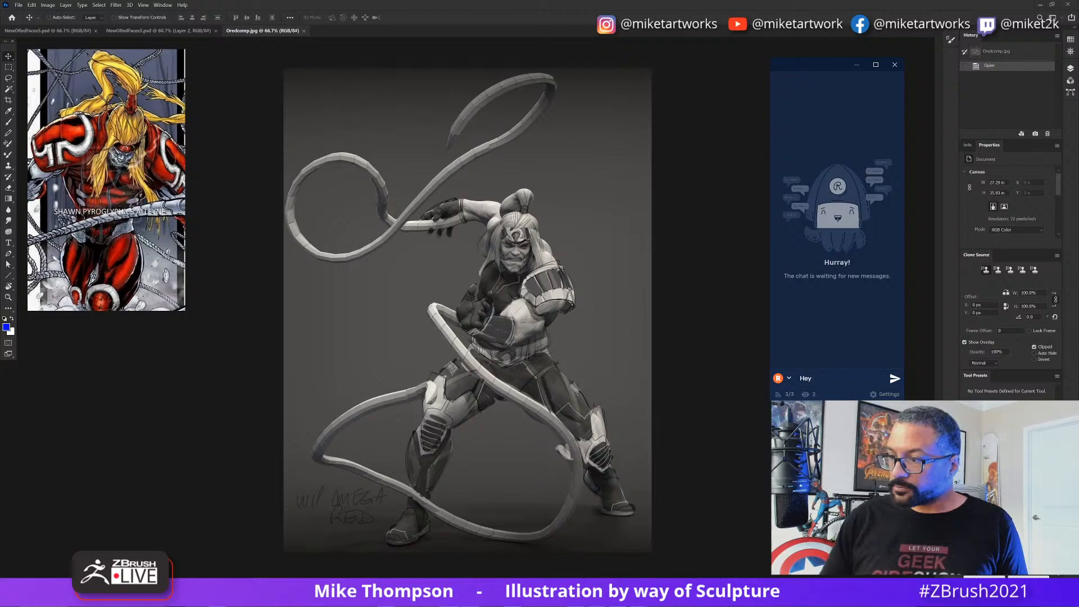
text(ey Guy)
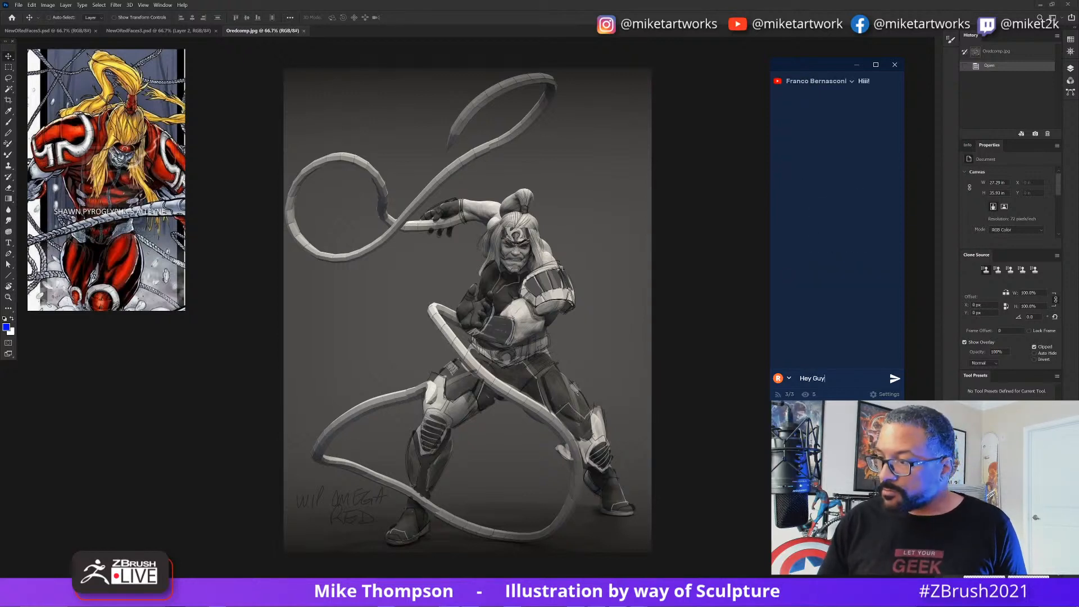
text(s)
key(Return)
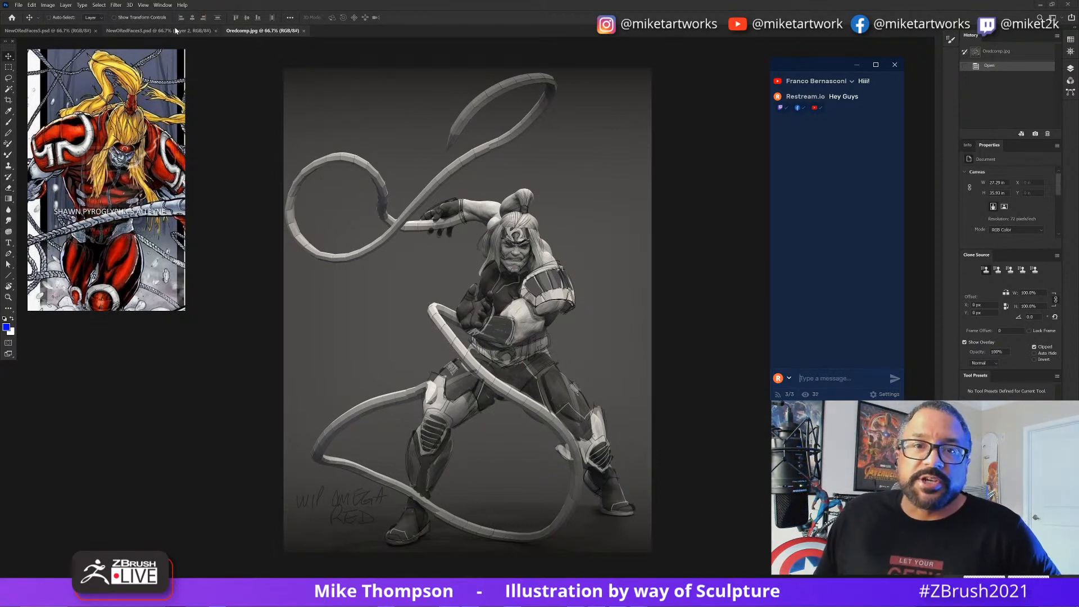
Step: Switch to ZBrush and examine the posed Omega Red figure with its tentacles from several sides
mouse_move(617, 598)
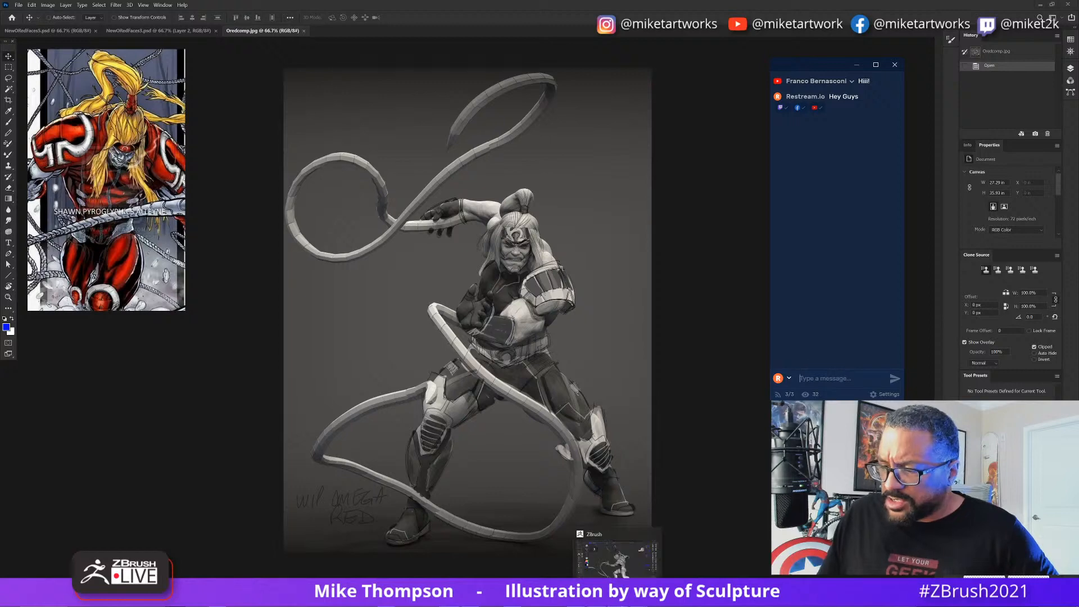
click(617, 559)
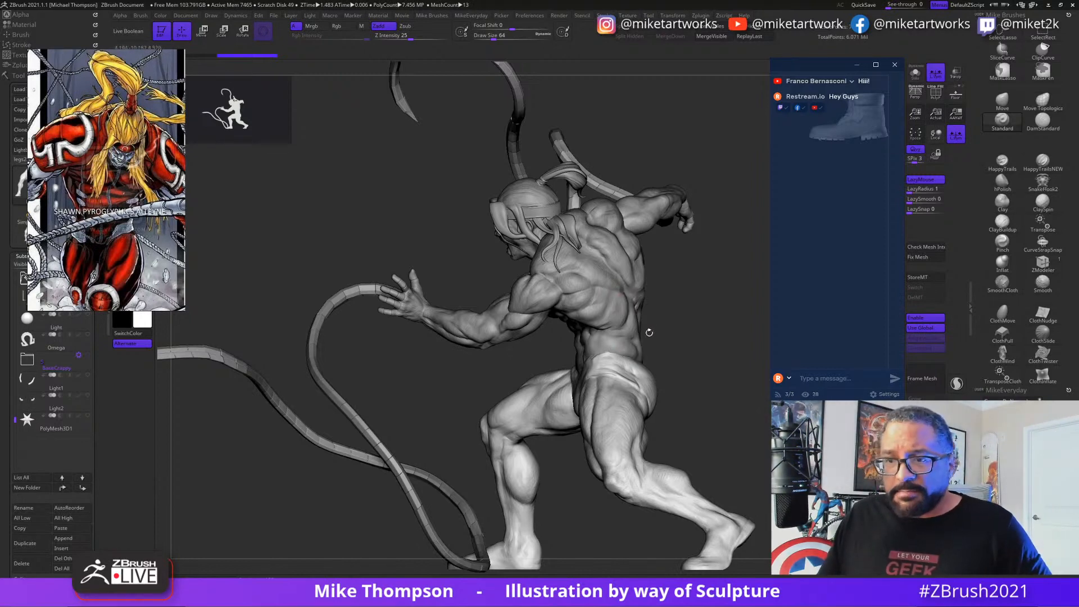
drag(426, 253, 333, 337)
drag(666, 321, 700, 321)
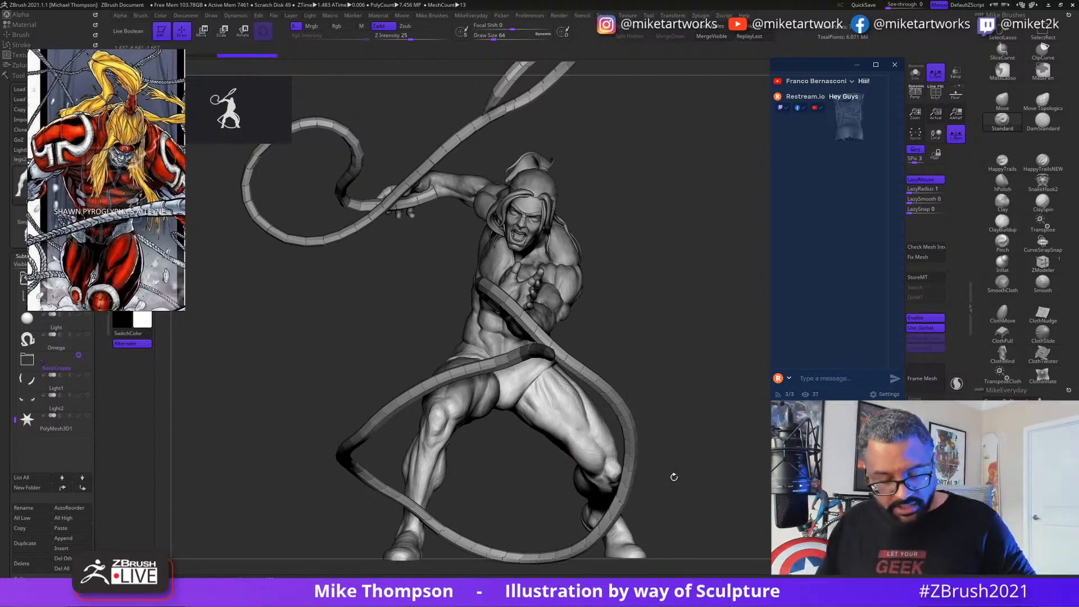
Step: Switch to Photoshop and review the renders in NewORedFaces3.psd and NewORedFaces5.psd, moving the comic reference image clear of the faces
key(alt+Tab)
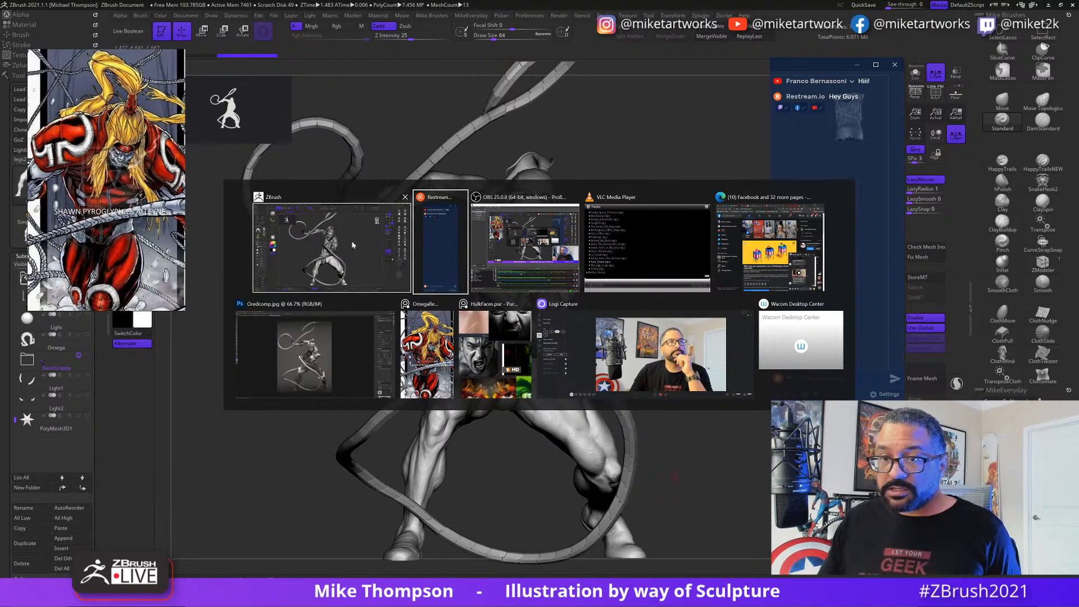
click(378, 368)
click(192, 33)
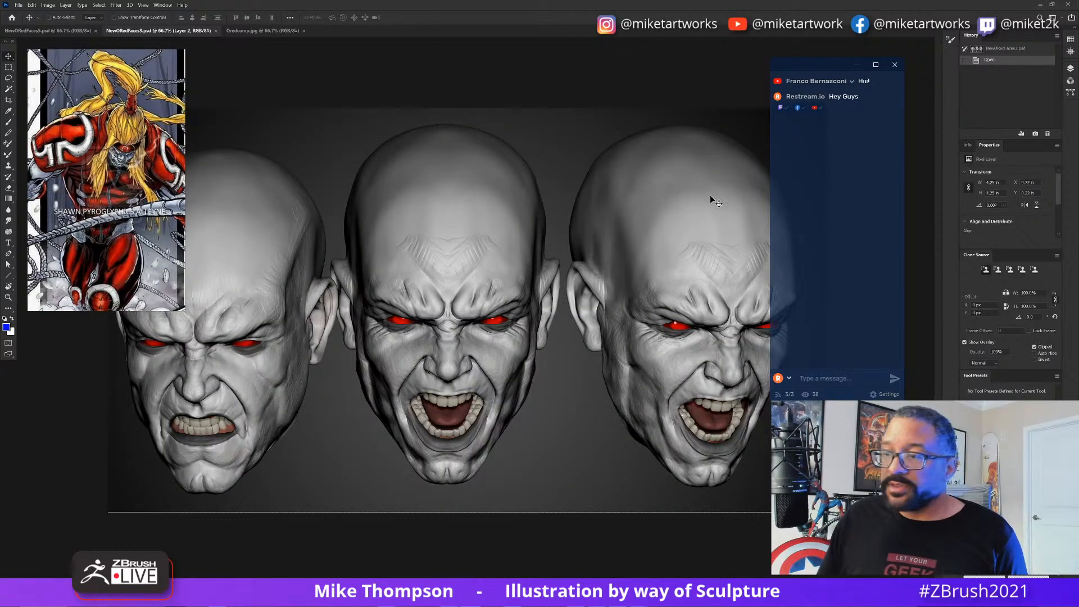
drag(156, 169, 100, 505)
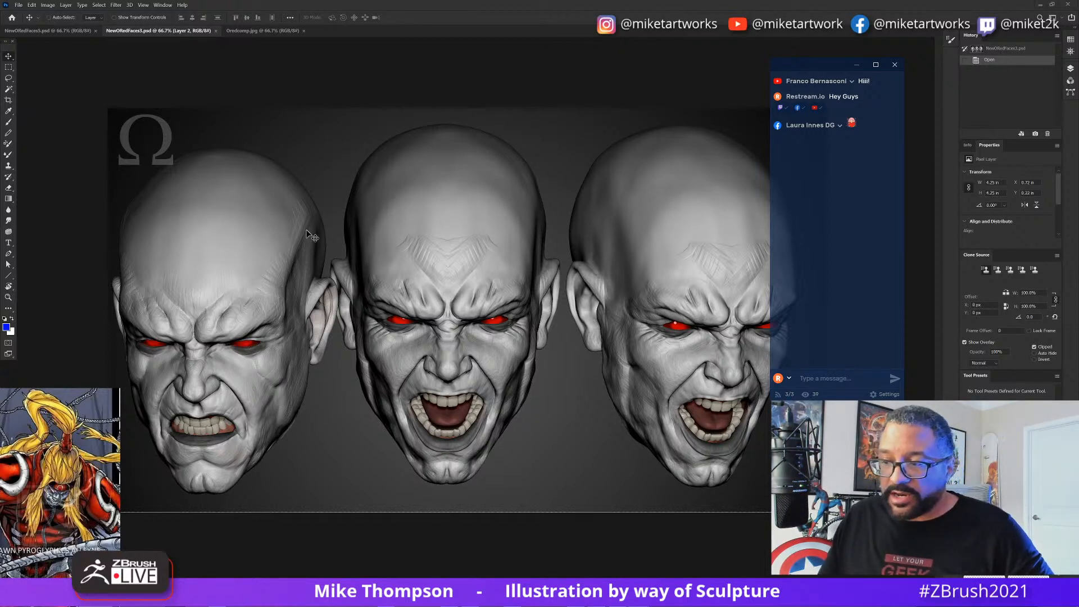
click(73, 32)
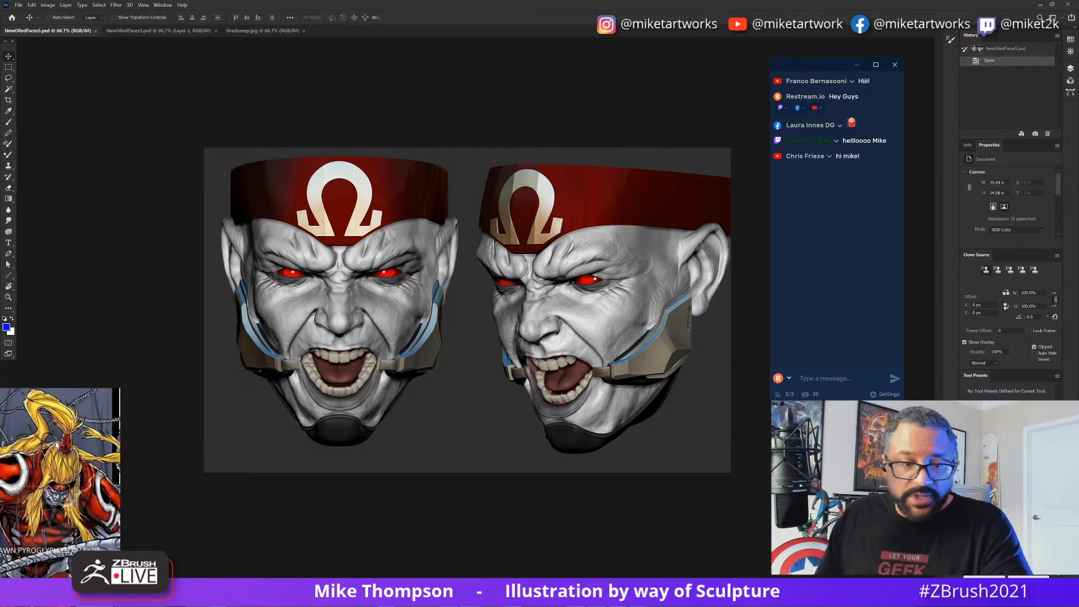
click(164, 6)
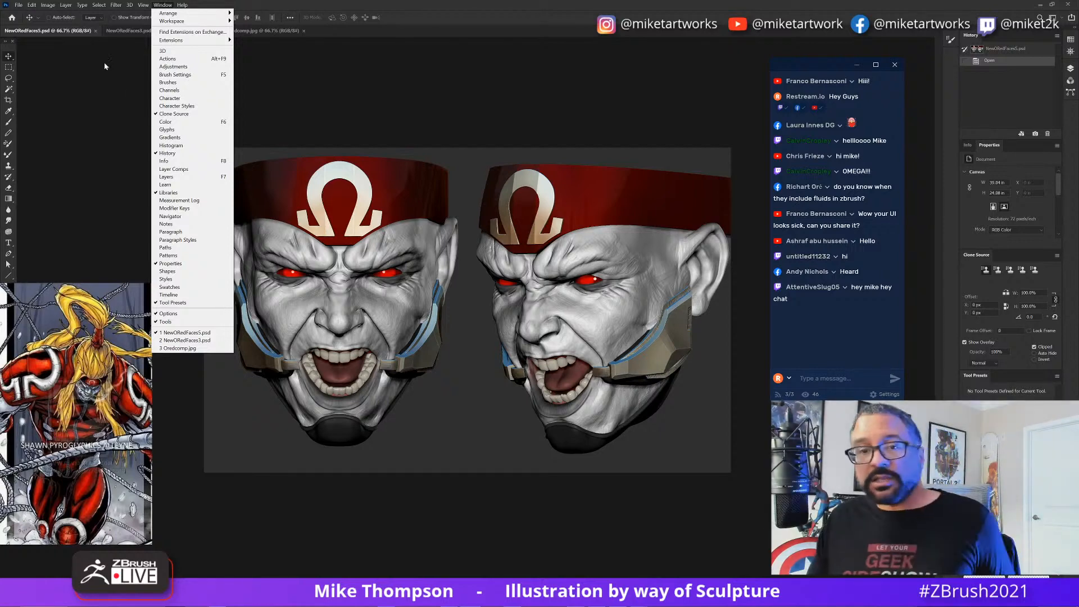
click(358, 66)
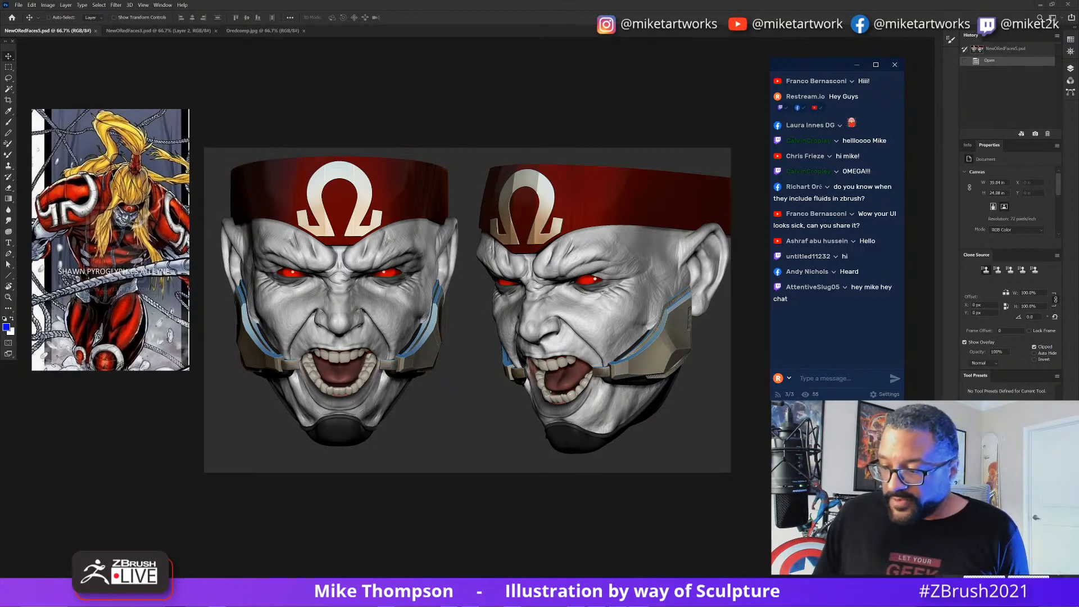
Step: Switch back to ZBrush, place the comic reference image beside the figure and load the legs3 tool containing both heads
key(alt+Tab)
mouse_move(643, 291)
mouse_down()
mouse_move(648, 330)
mouse_move(720, 352)
mouse_up()
drag(152, 259, 301, 417)
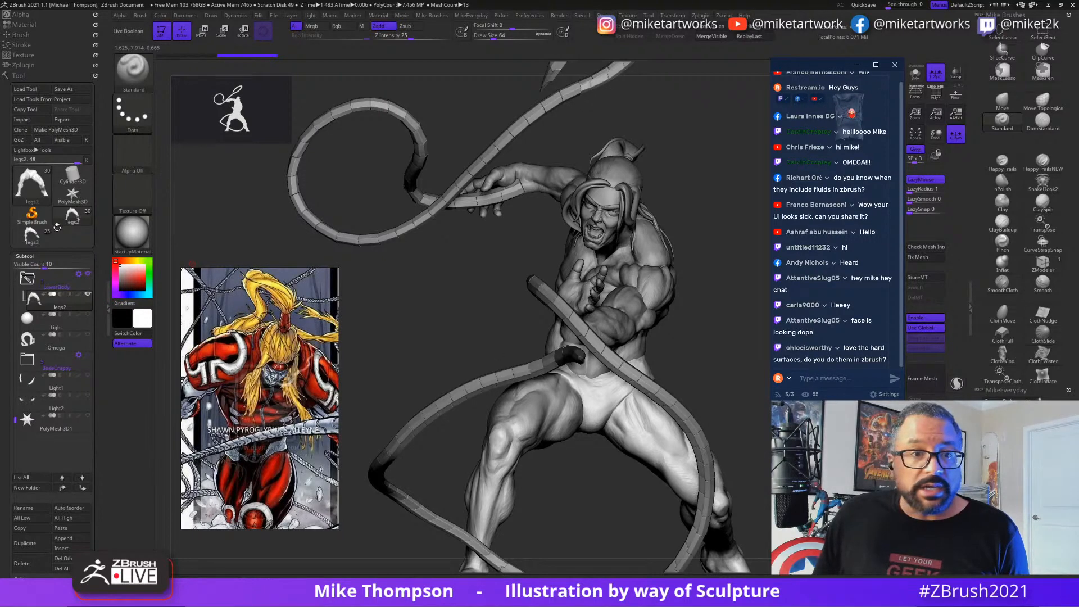
click(37, 240)
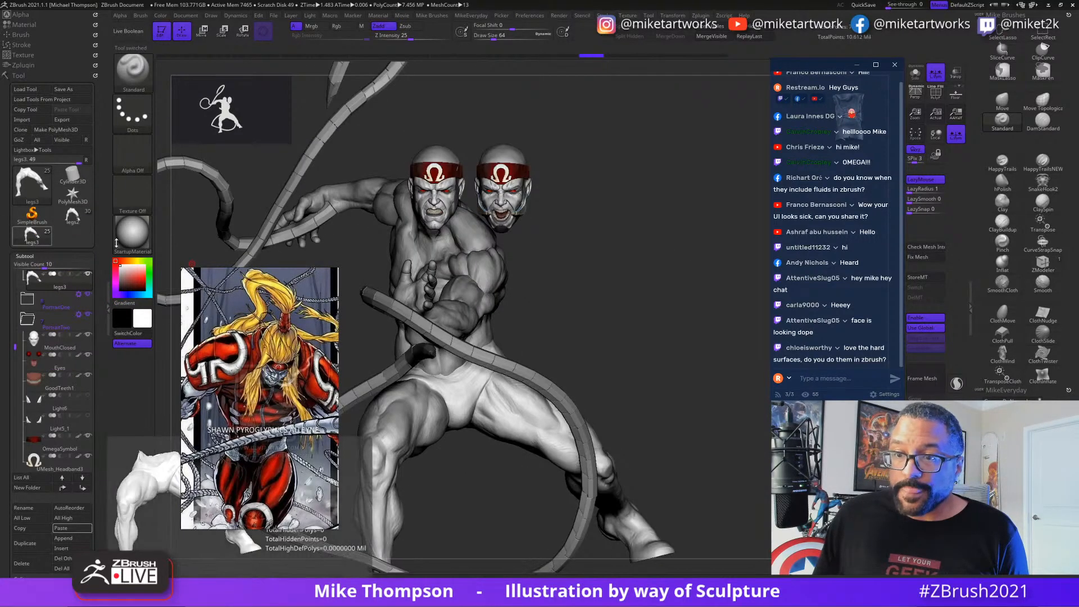
Step: Show the Neck1 subtool on the two-headed figure
key(ctrl+d)
drag(618, 224, 692, 257)
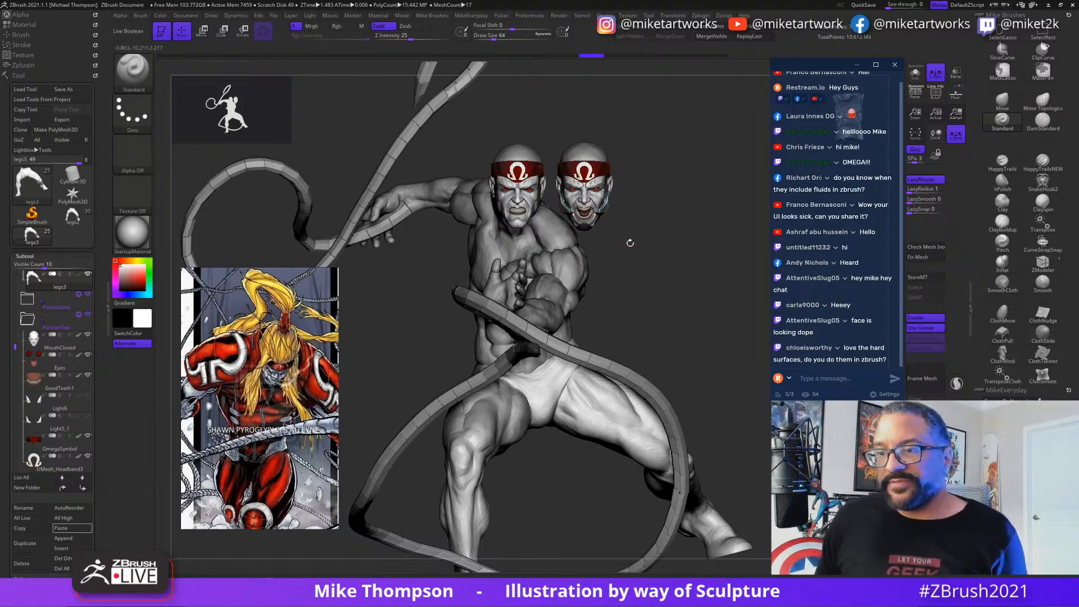
drag(657, 289, 672, 516)
drag(714, 376, 712, 347)
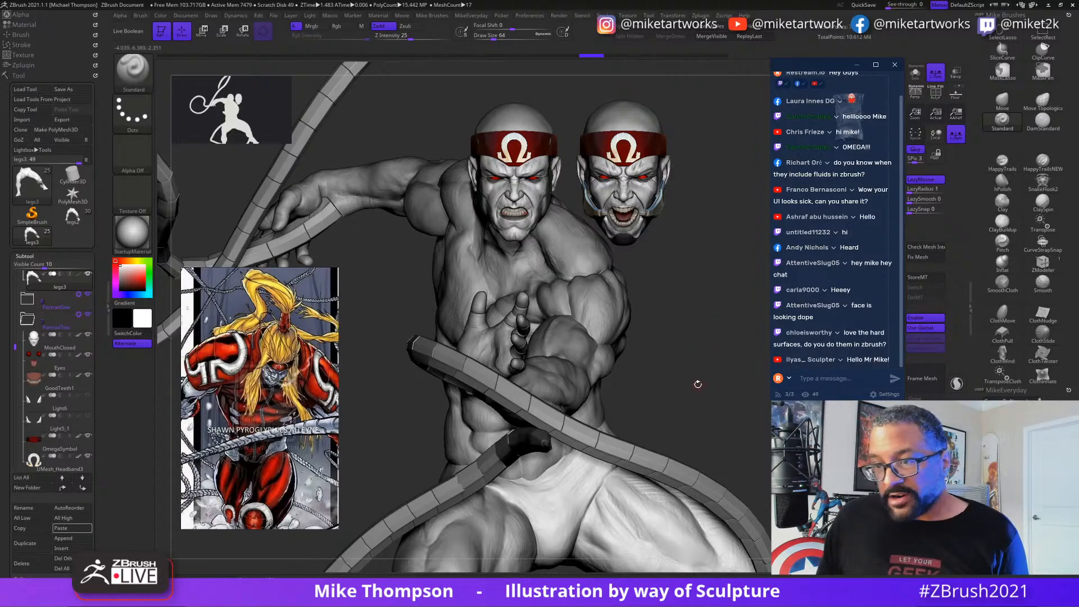
drag(698, 384, 610, 496)
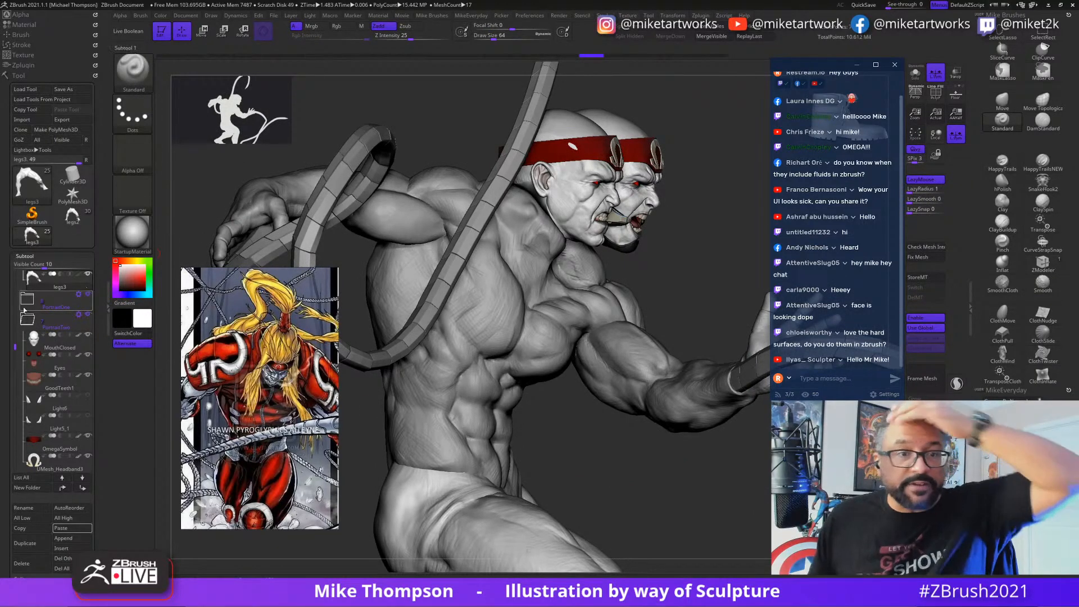
drag(15, 341, 7, 273)
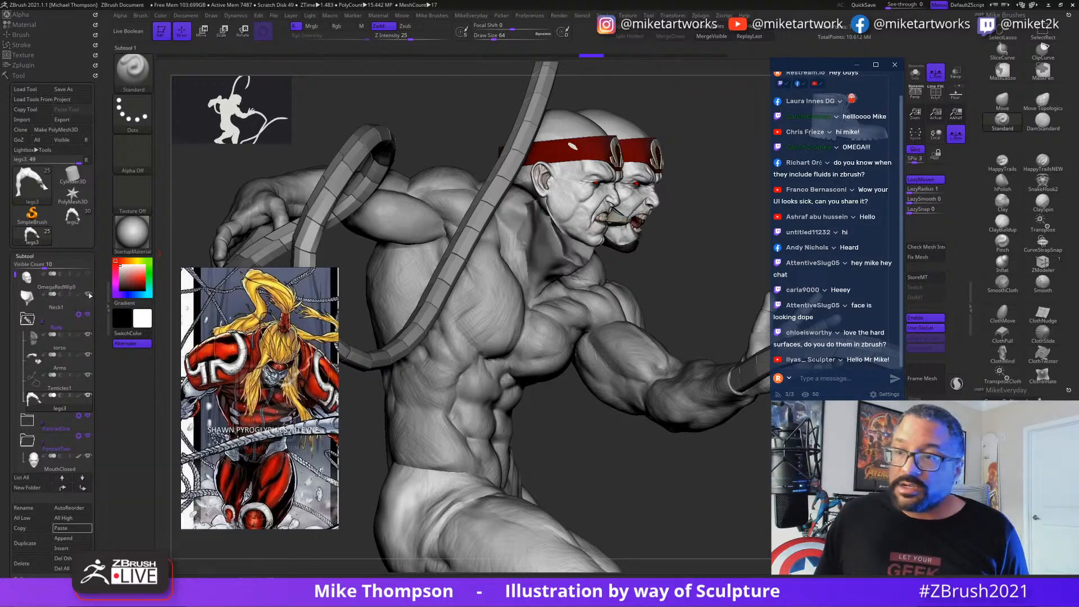
Step: Examine the neck area and compare the closed-mouth and open-mouth heads up close
drag(747, 452, 676, 409)
drag(629, 320, 692, 356)
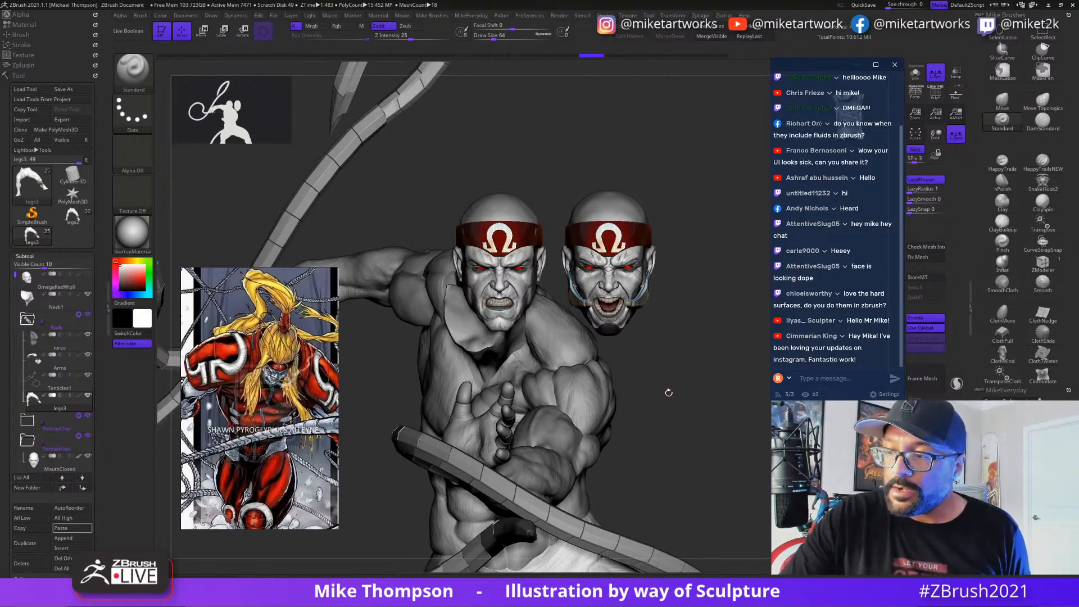
drag(668, 392, 726, 421)
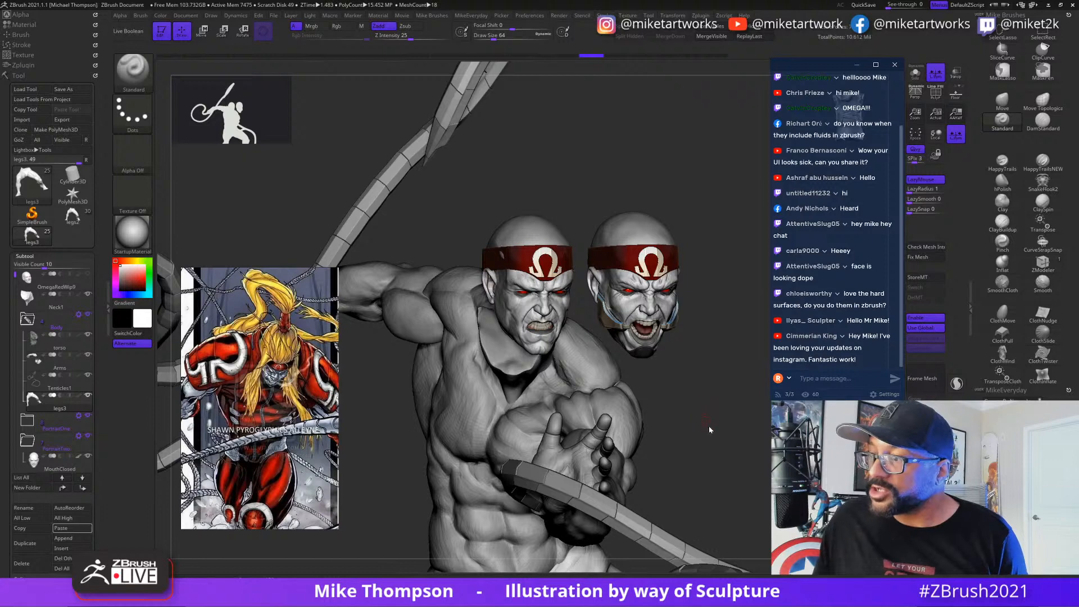
drag(709, 430, 692, 392)
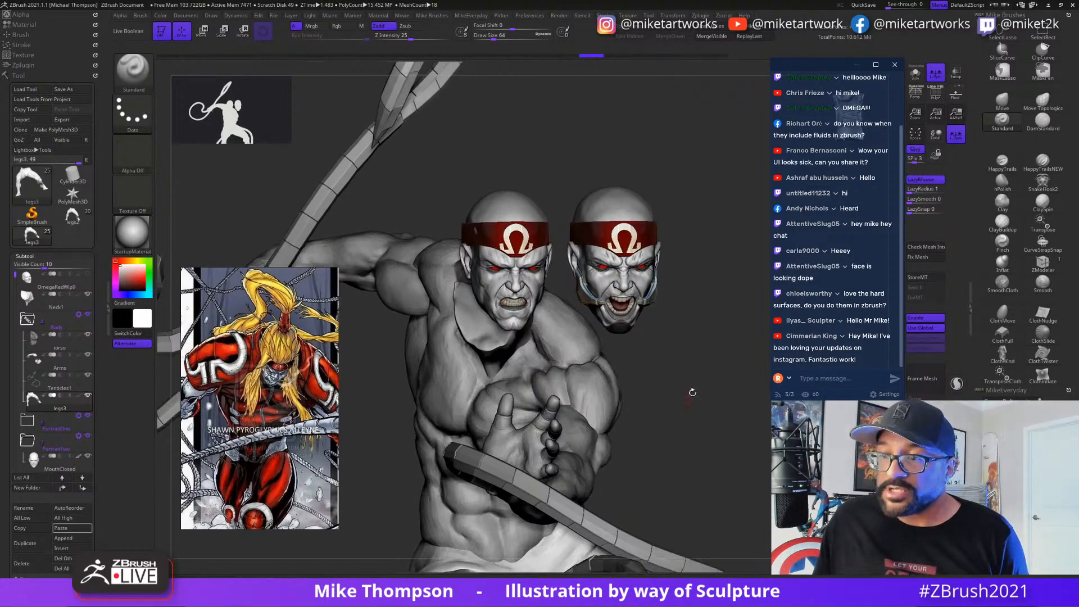
drag(688, 308, 659, 398)
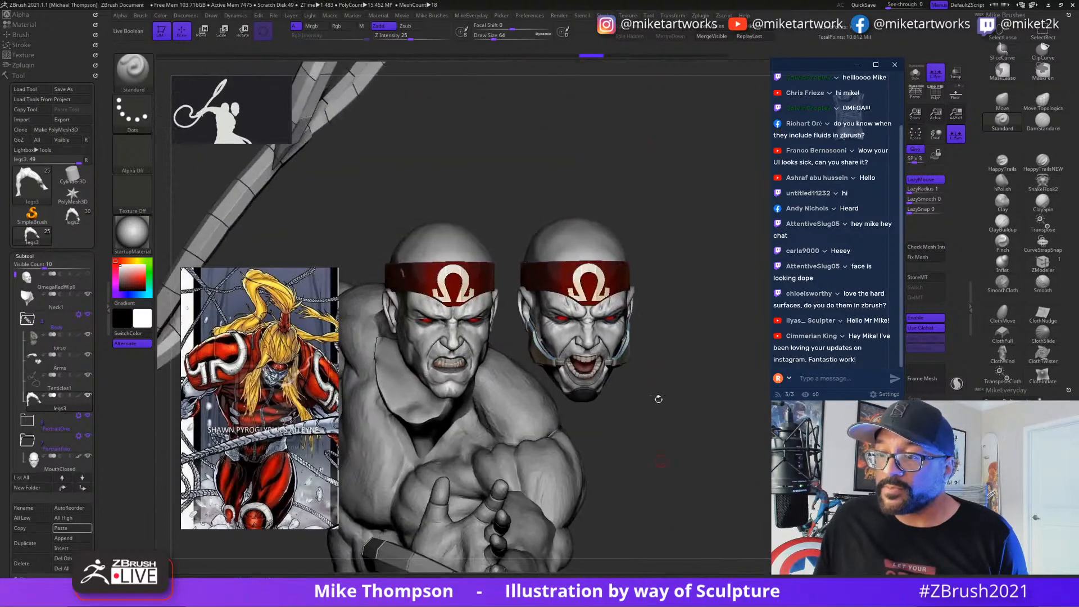
drag(711, 347, 718, 404)
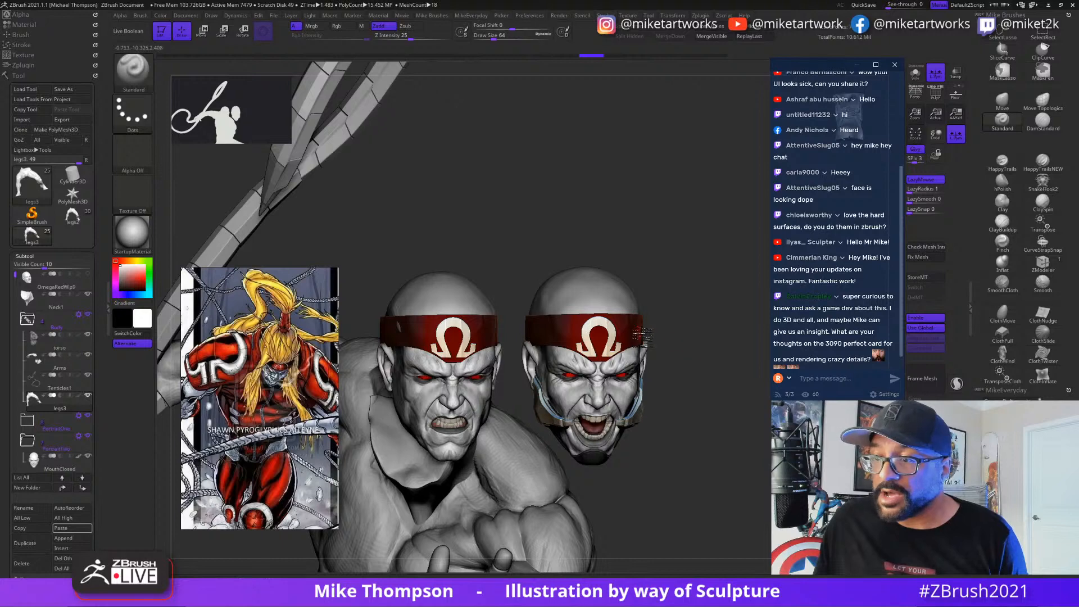
Step: Make the open-mouth head's headband the active subtool, expand its folder and turn on the polyframe display
alt+click(641, 335)
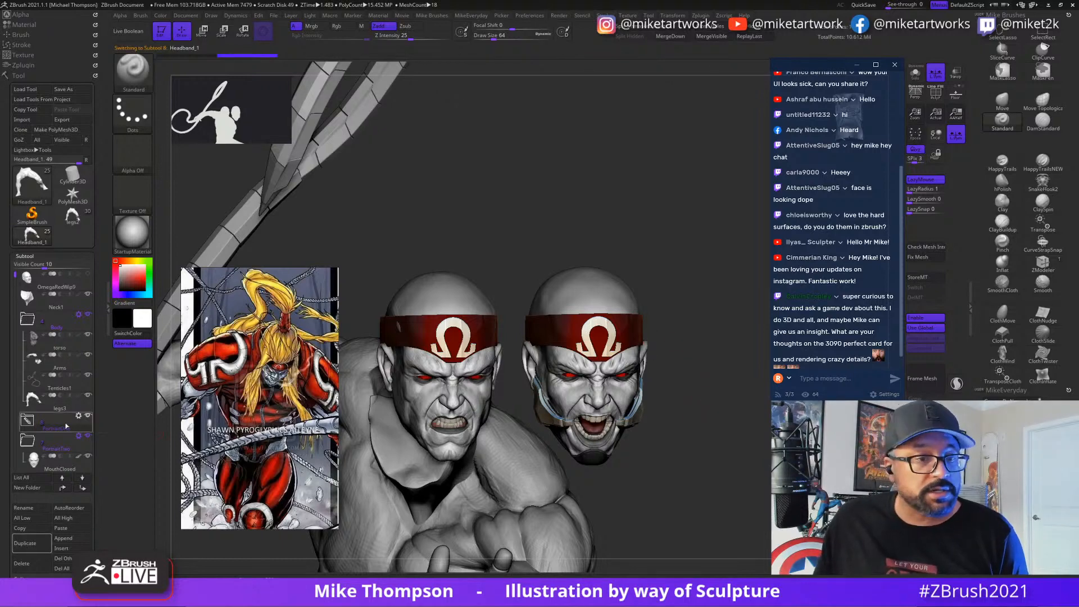
click(27, 420)
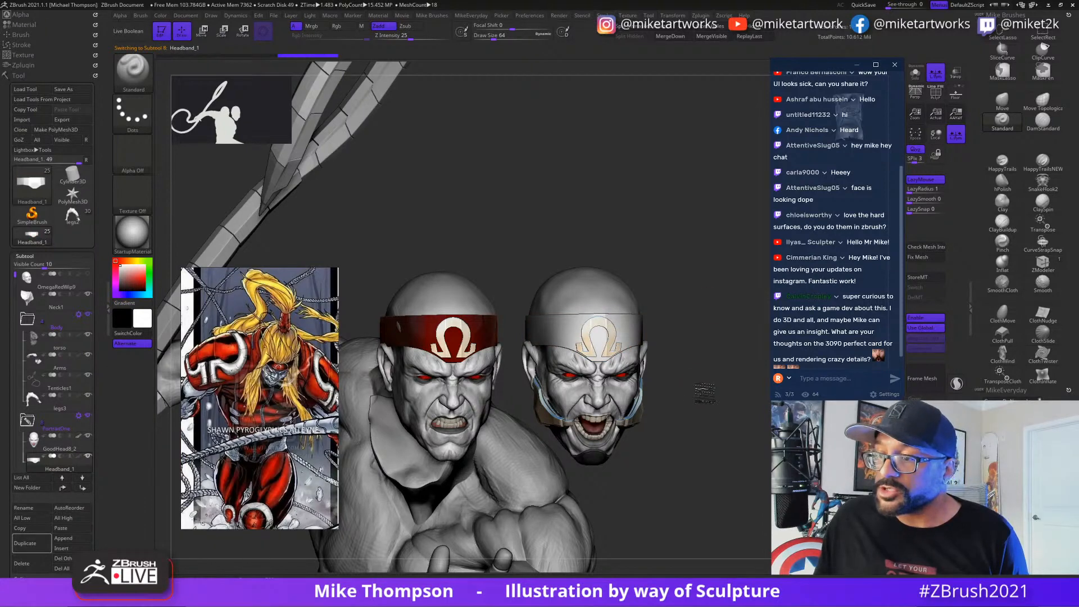
alt+drag(705, 394, 707, 455)
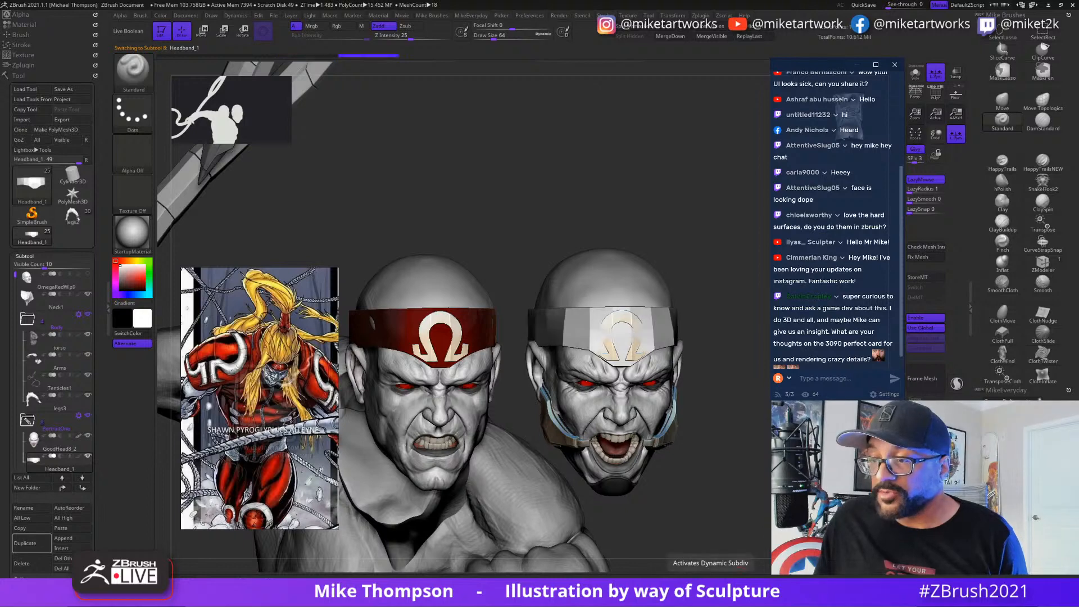
key(space)
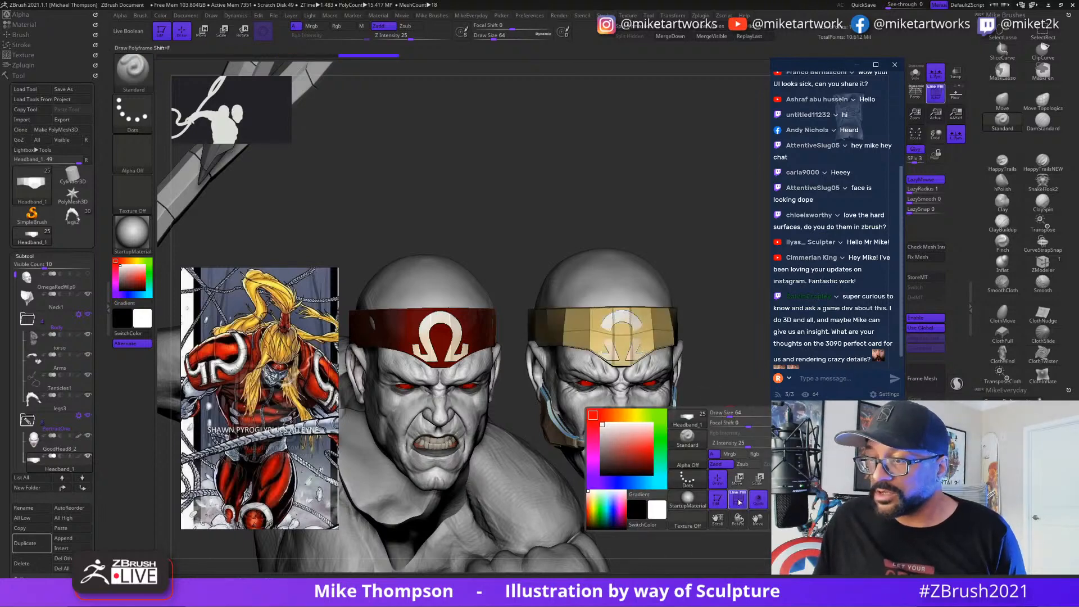
key(space)
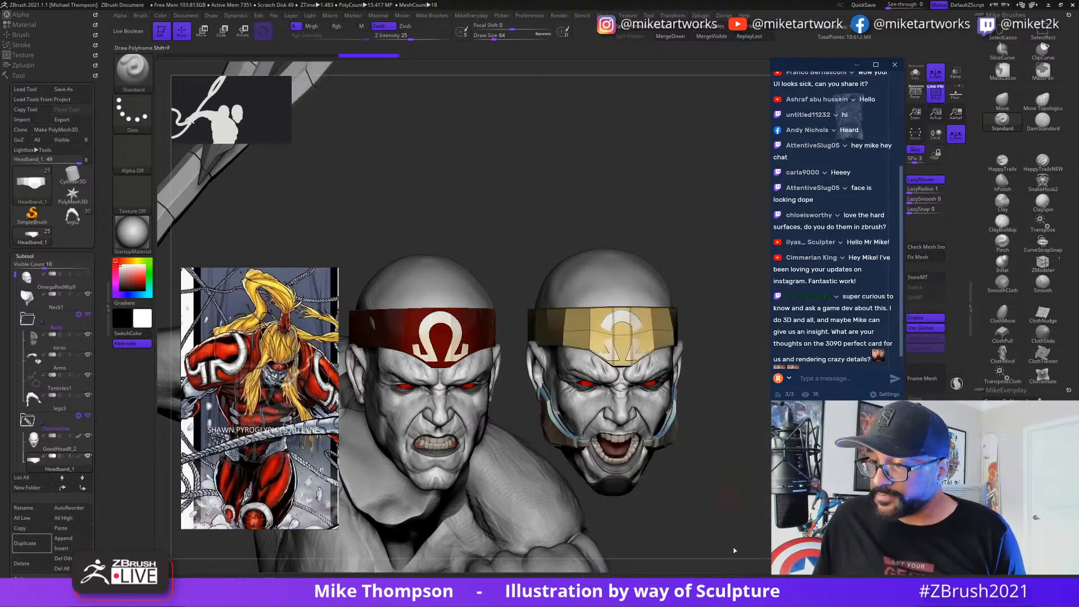
Step: Isolate the headband with Solo mode and inspect its low-poly wireframe from the front and above
click(915, 73)
drag(740, 328, 723, 420)
drag(677, 337, 609, 270)
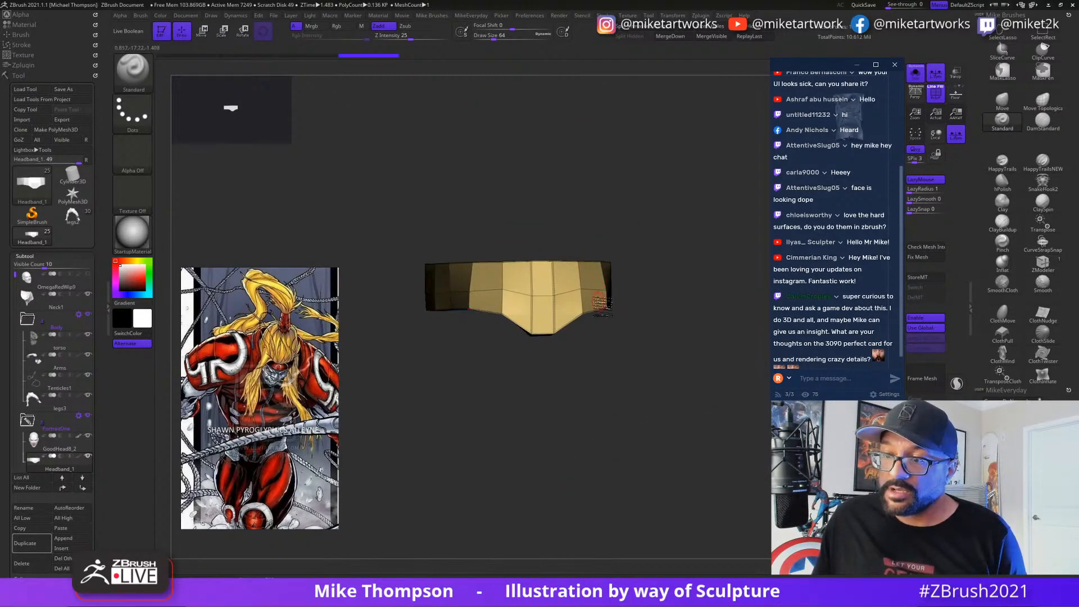
drag(663, 367, 712, 359)
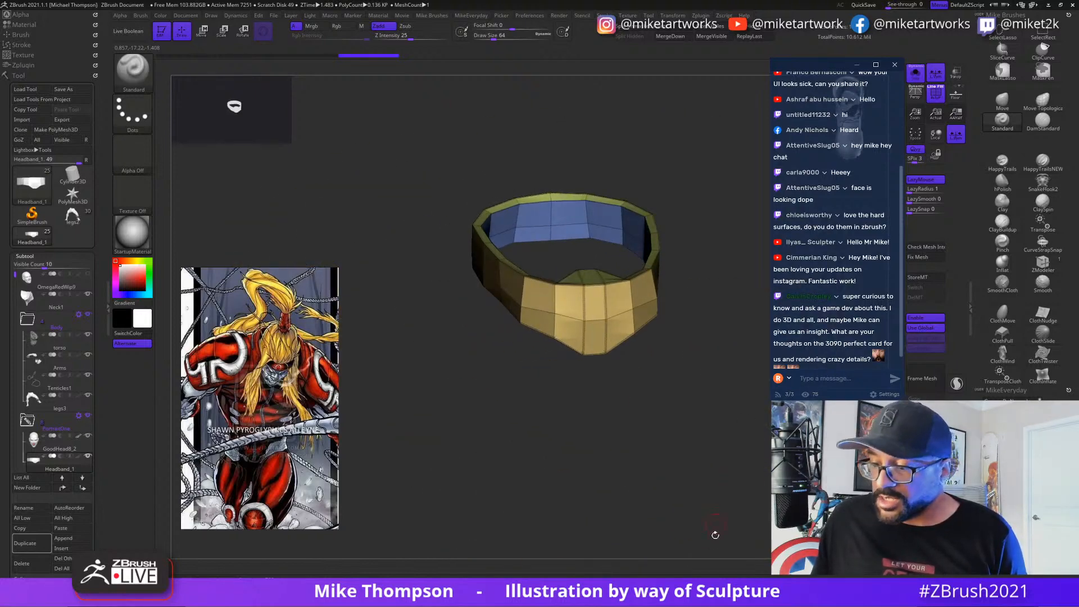
Step: Turn on Dynamic Subdiv smoothing for the isolated headband, hide the polyframe and frame the smoothed band in view
key(ctrl+d)
drag(700, 565, 647, 453)
key(space)
click(654, 530)
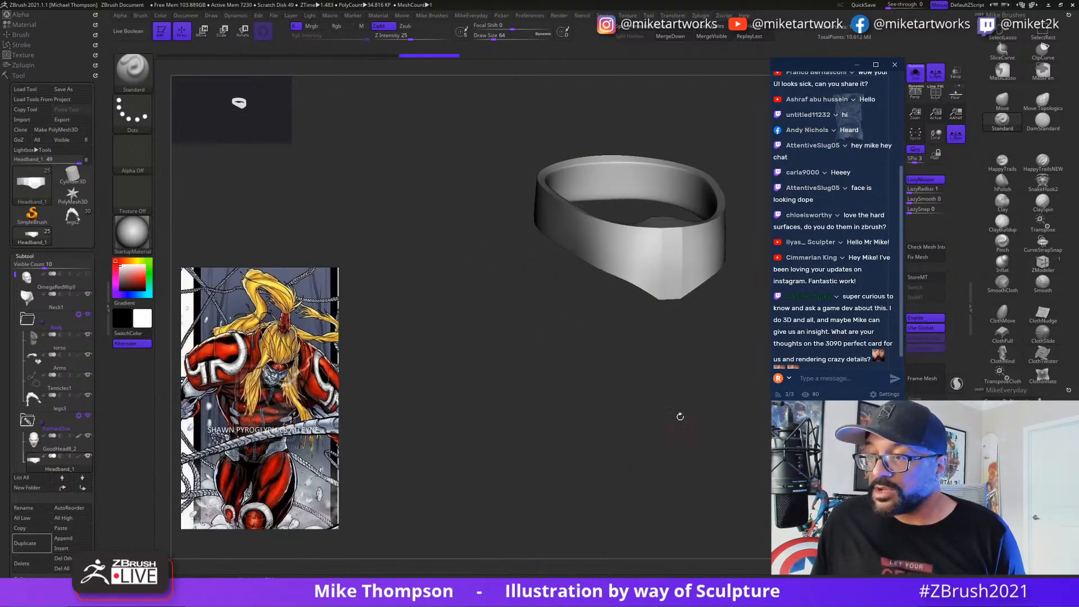
drag(681, 416, 675, 423)
key(f)
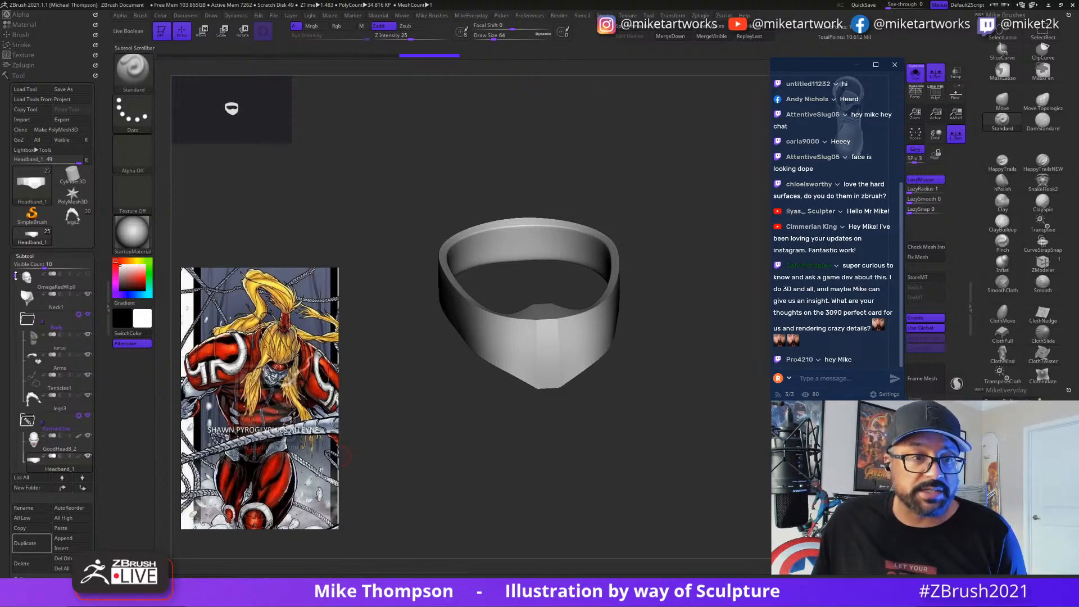
Step: Select the UMesh_Headband2 omega symbol subtool and view it in isolation
drag(16, 275, 15, 310)
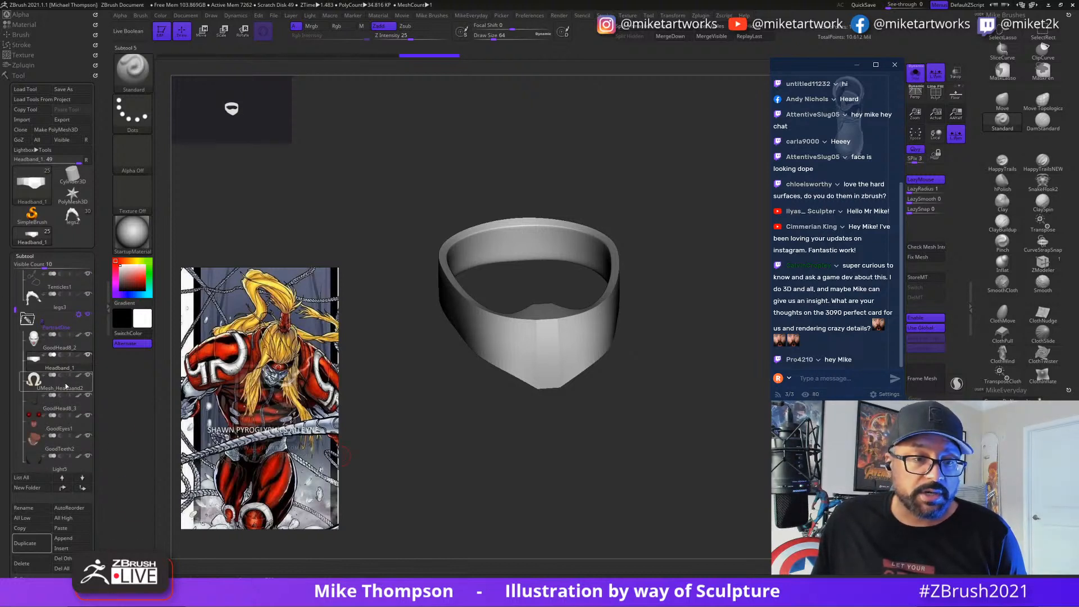
click(65, 387)
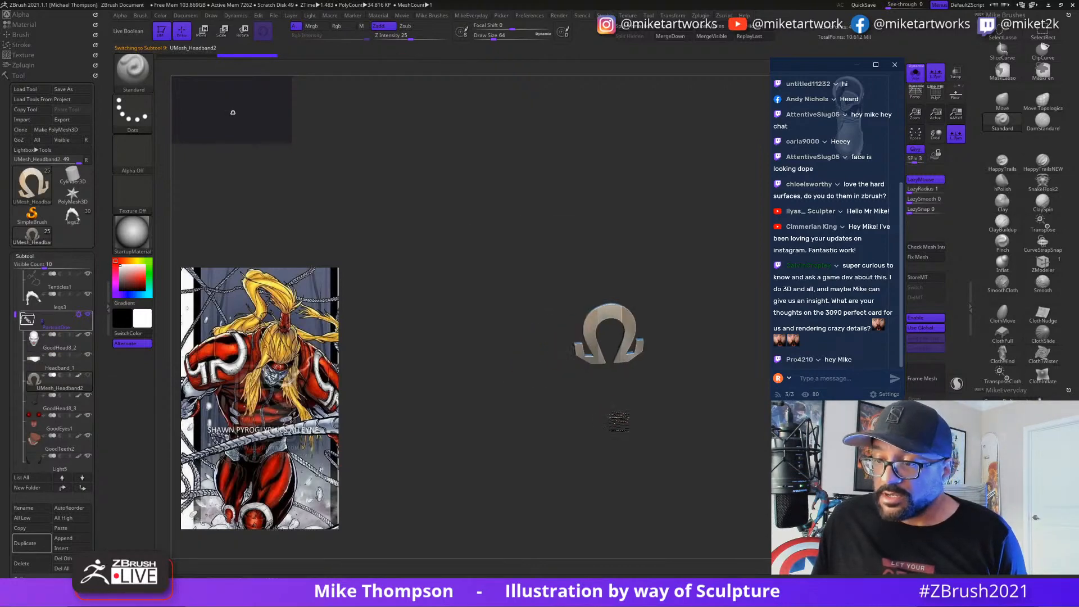
mouse_move(619, 421)
mouse_down()
mouse_move(627, 399)
mouse_move(513, 426)
mouse_move(634, 411)
mouse_up()
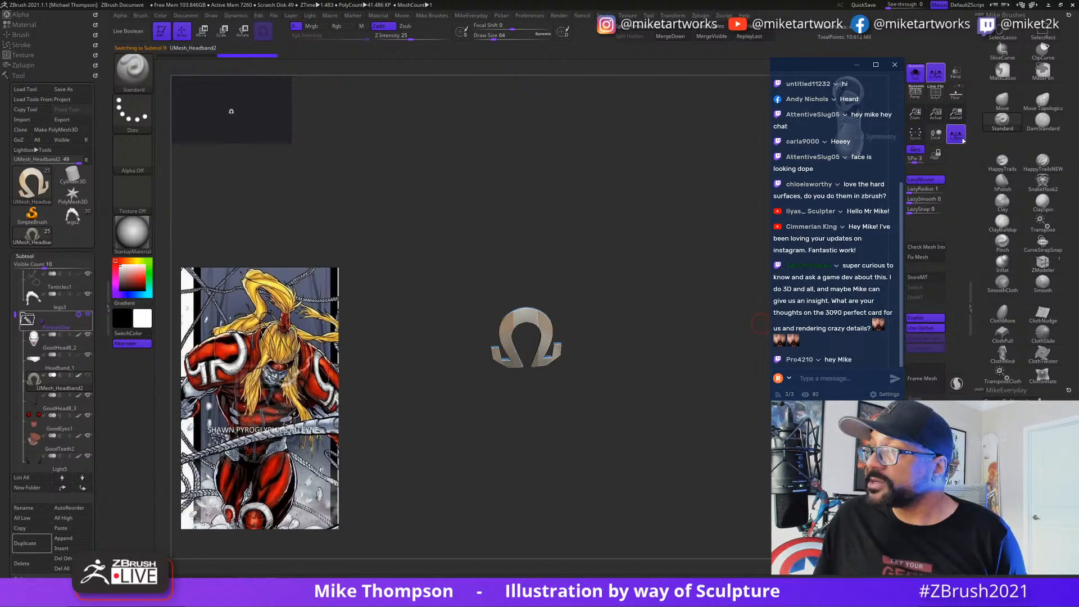
Step: Inspect the isolated omega symbol up close and exit Solo mode to bring back the full sculpt
drag(618, 402, 663, 388)
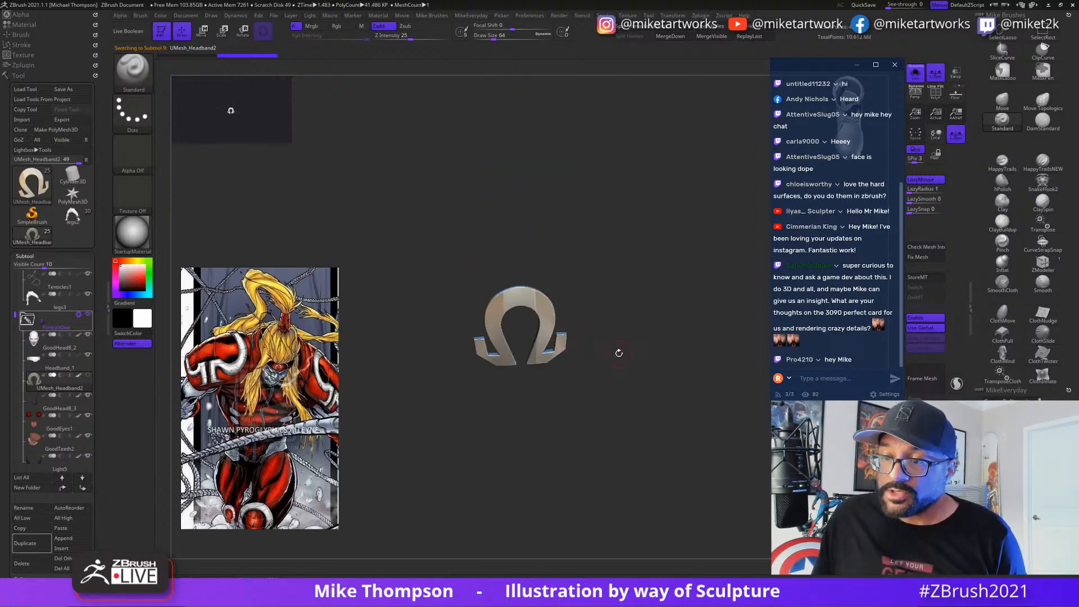
drag(581, 333, 611, 319)
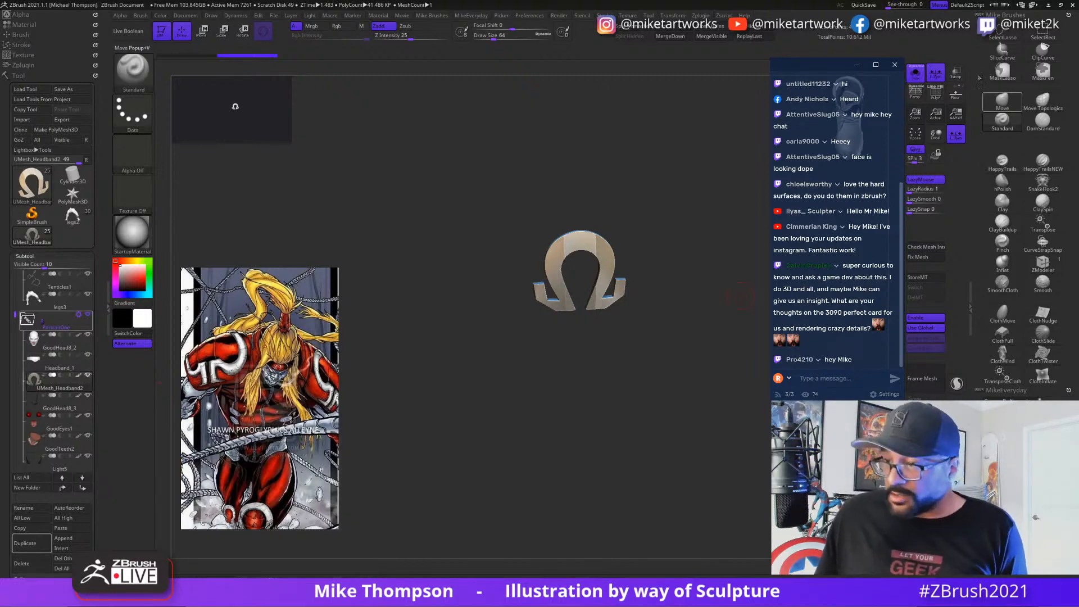
click(914, 74)
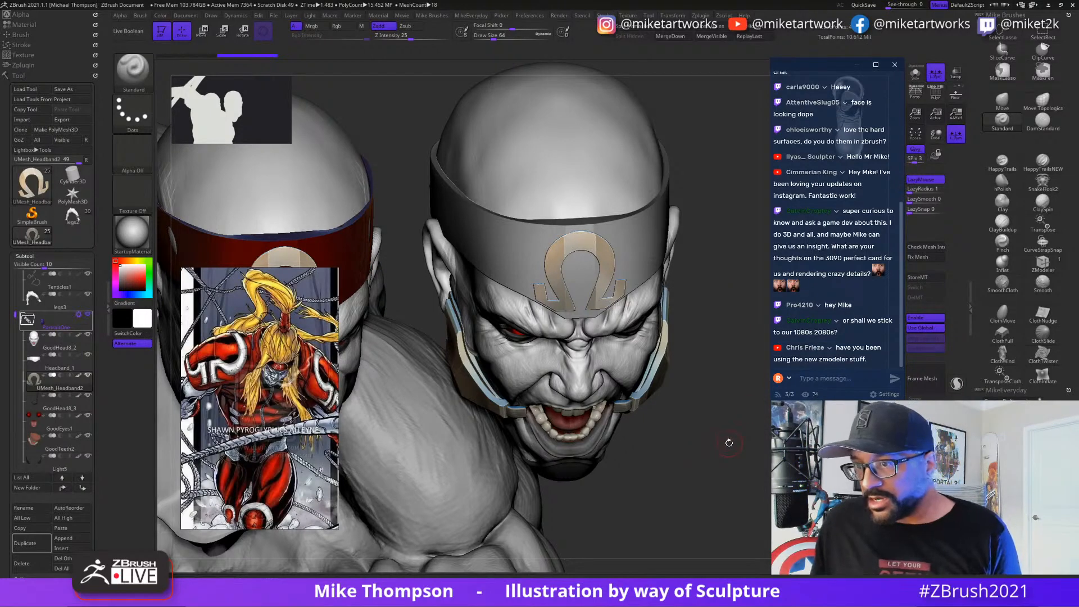
Step: Make the open-mouth head's Light4 jaw piece the active subtool and turn off Local Symmetry
drag(729, 444, 572, 423)
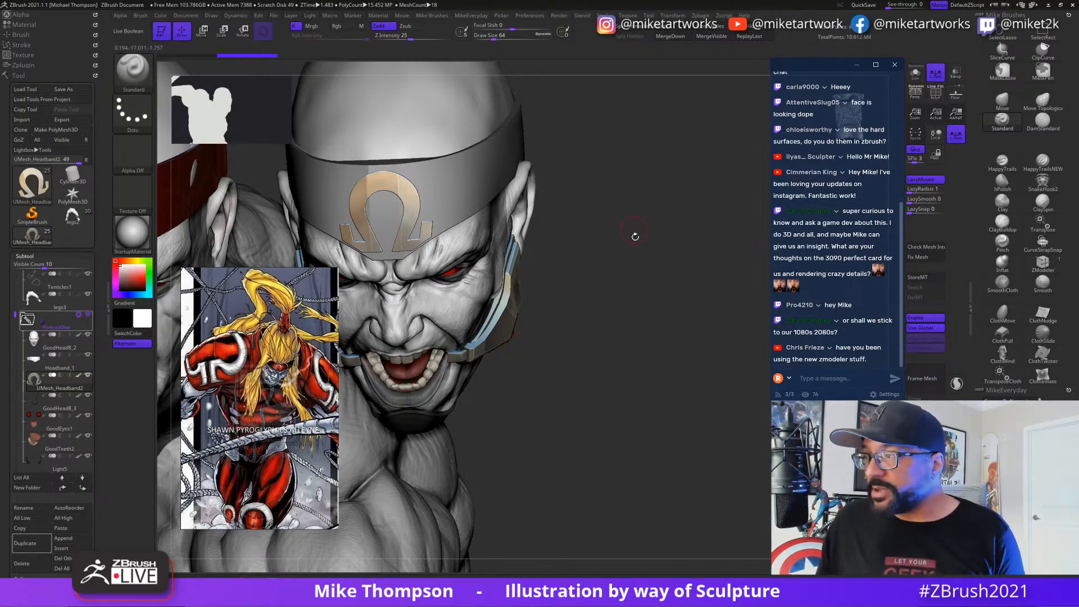
alt+click(505, 339)
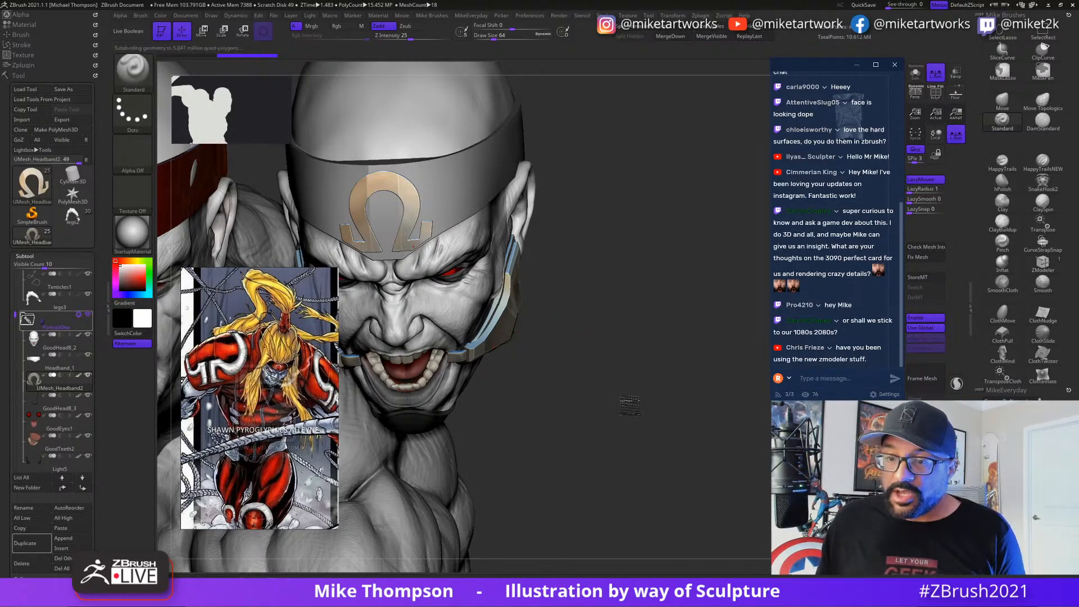
drag(628, 404, 828, 398)
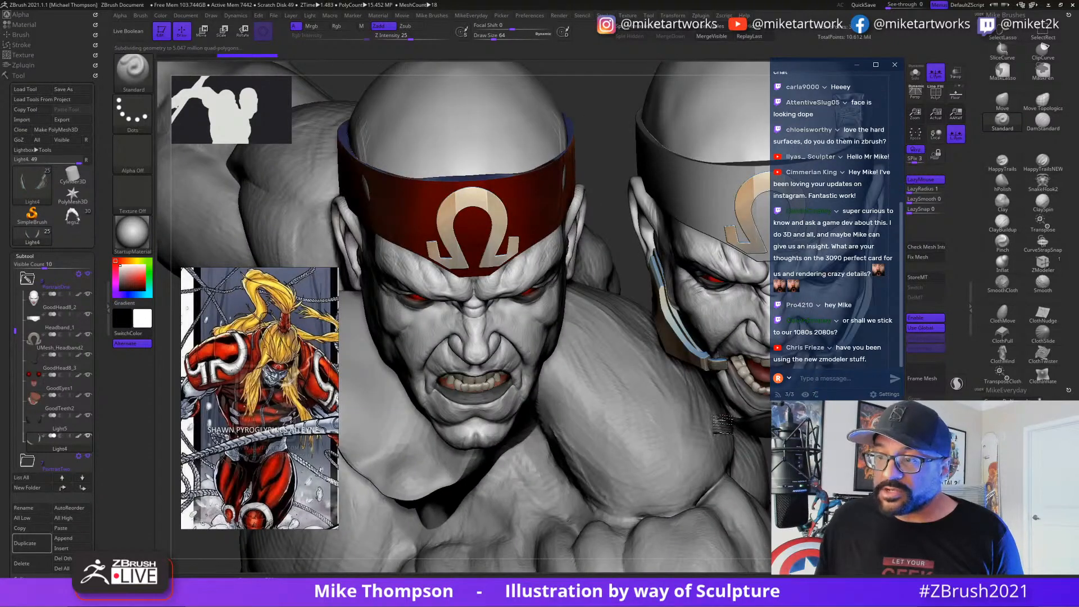
alt+drag(624, 168, 572, 85)
alt+drag(779, 529, 751, 421)
click(957, 136)
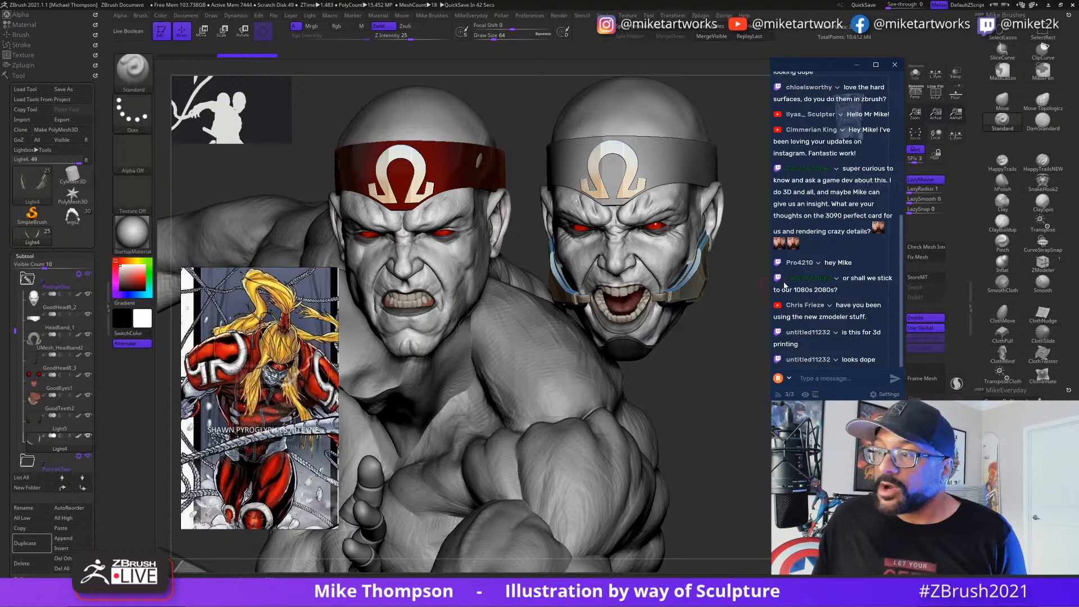
Step: Make the closed-mouth head's OmegaSymbol subtool active and examine both heads on the body from several angles
alt+drag(709, 431, 740, 254)
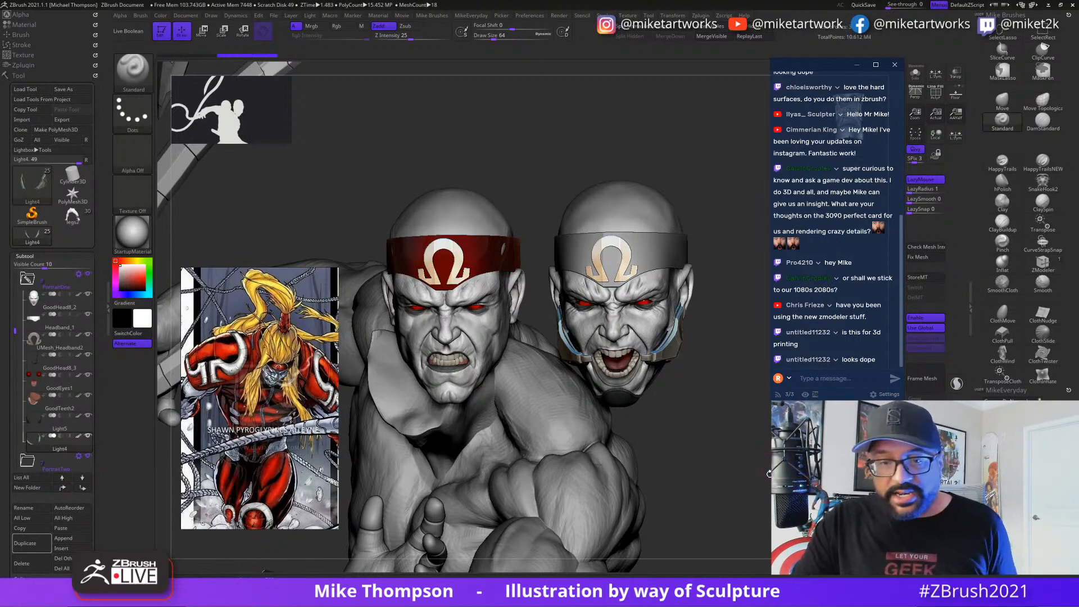
drag(264, 570, 312, 557)
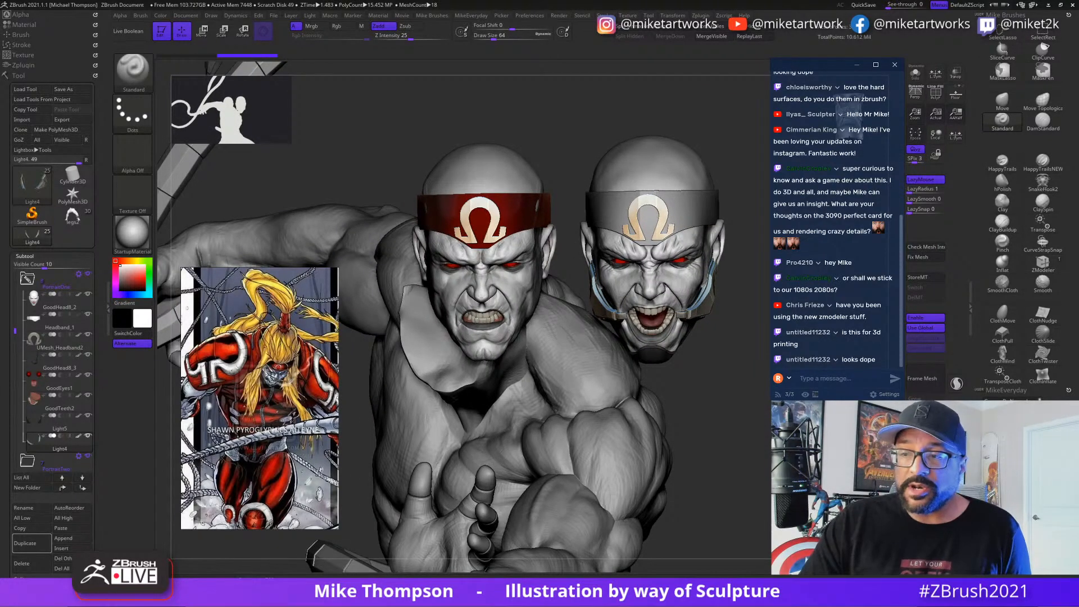
mouse_move(312, 557)
mouse_down()
mouse_move(214, 562)
mouse_move(264, 561)
mouse_up()
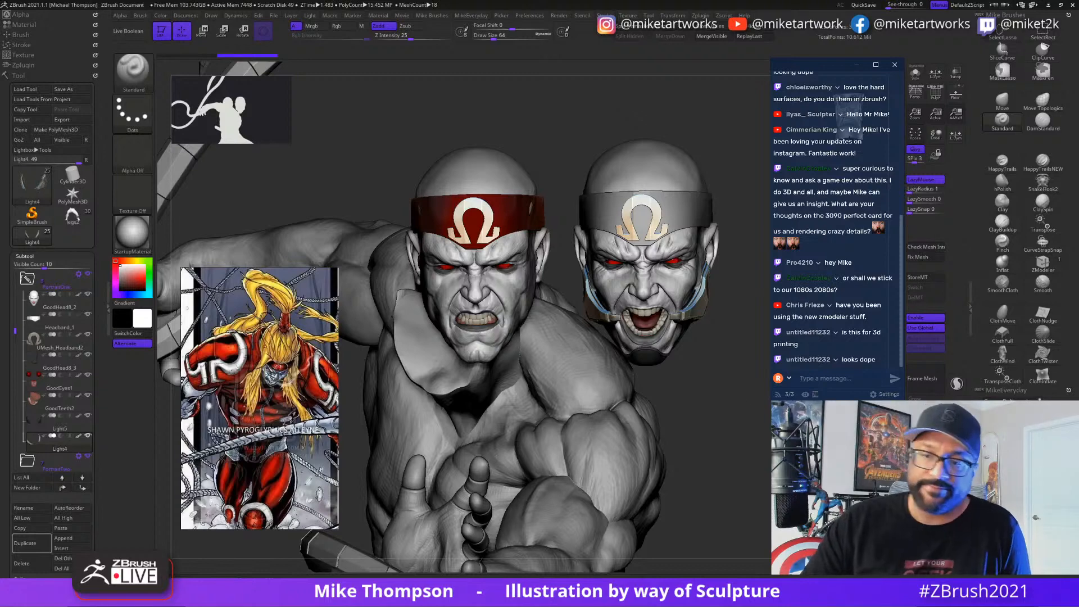
alt+drag(716, 417, 749, 416)
mouse_move(736, 469)
alt+mouse_down()
mouse_move(743, 553)
mouse_move(714, 503)
alt+mouse_up()
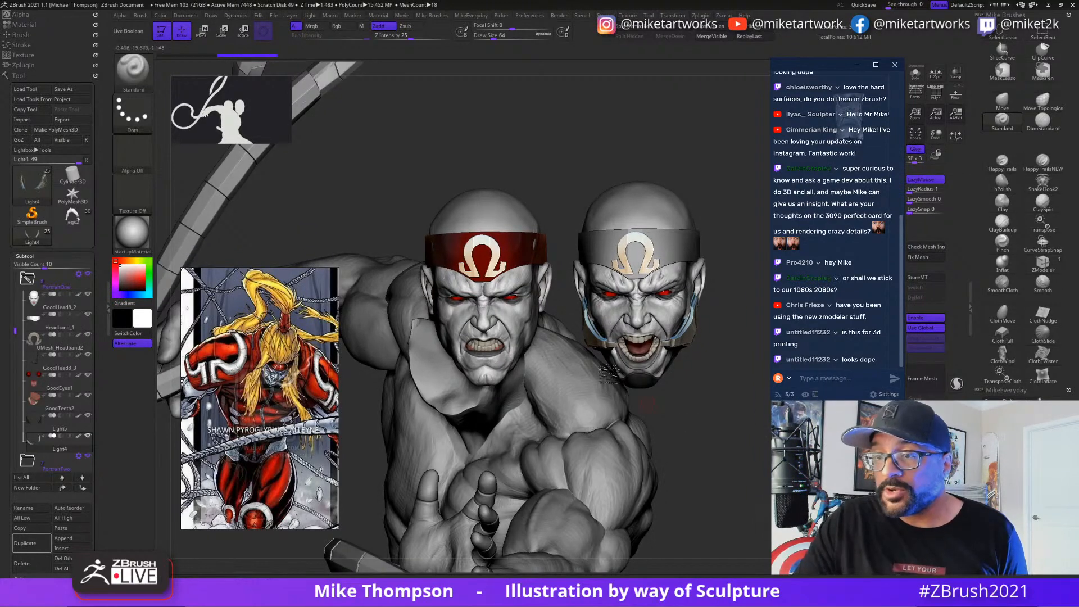
alt+click(535, 254)
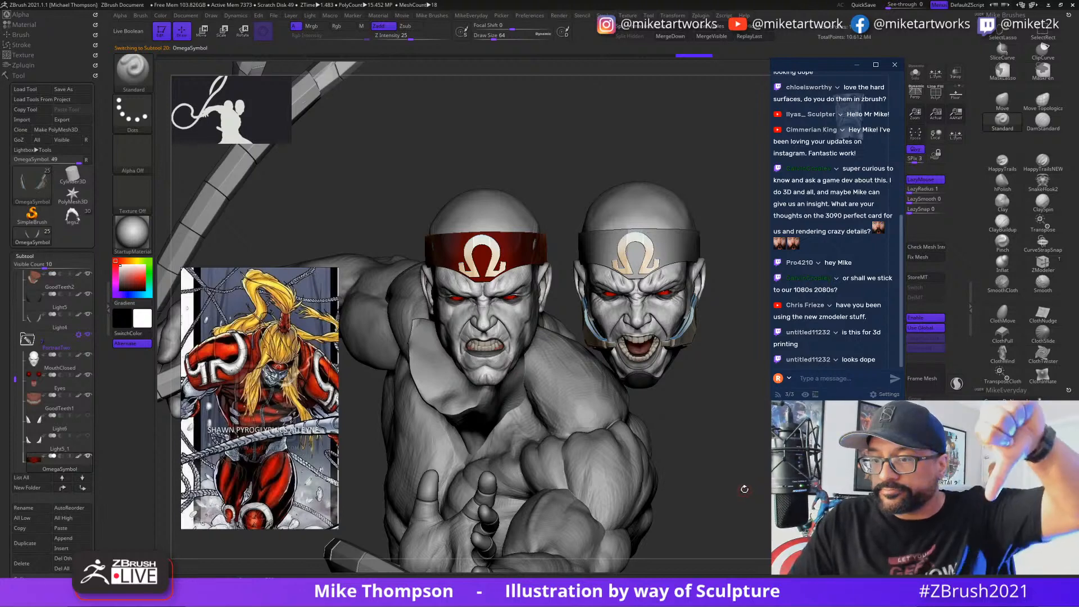
drag(743, 490, 712, 487)
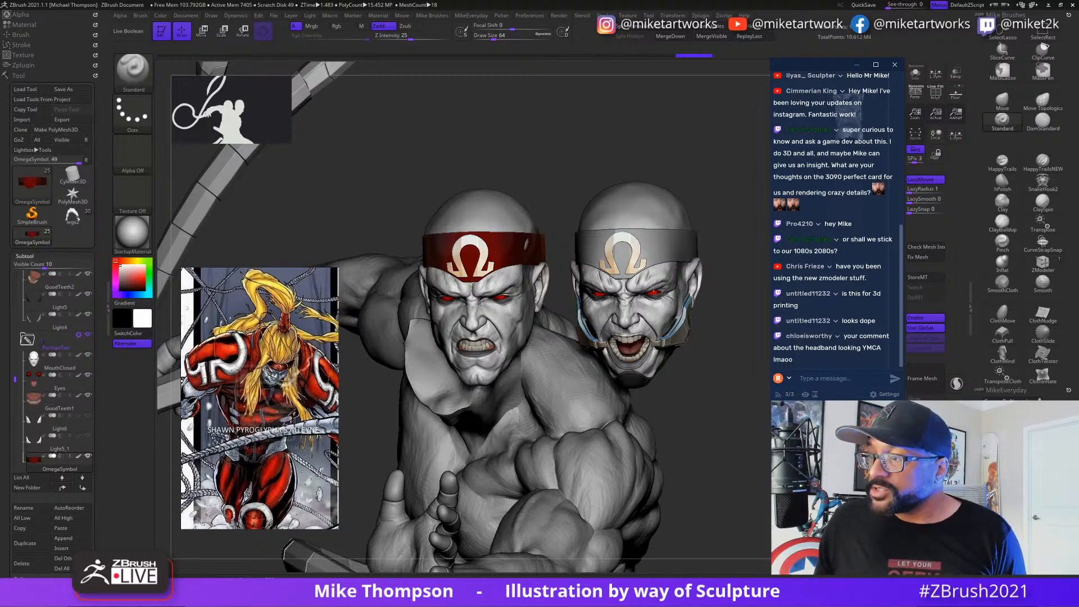
drag(725, 315, 703, 254)
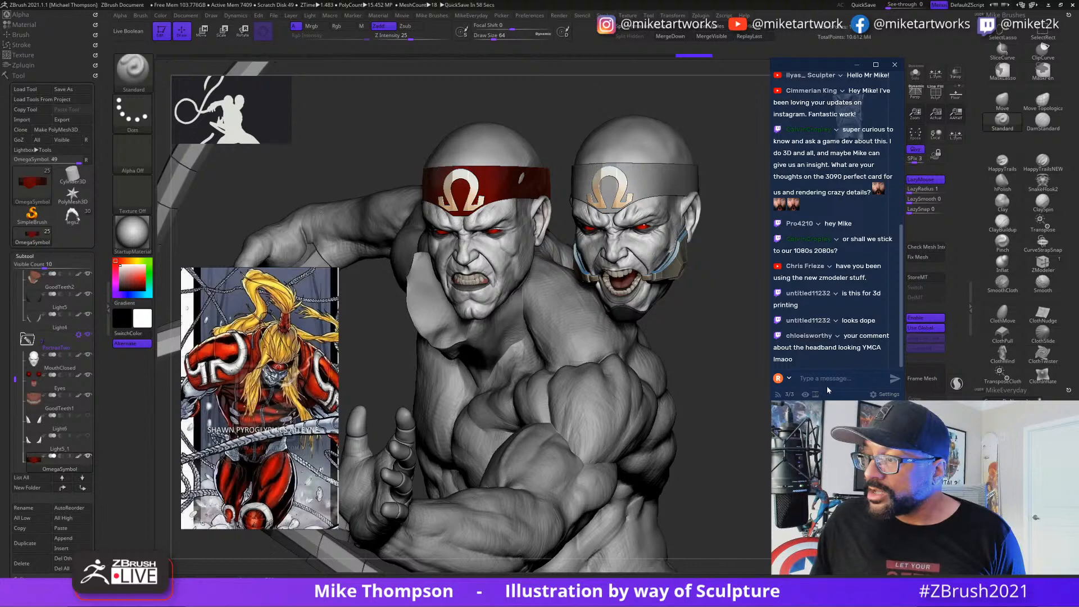
drag(759, 475, 720, 343)
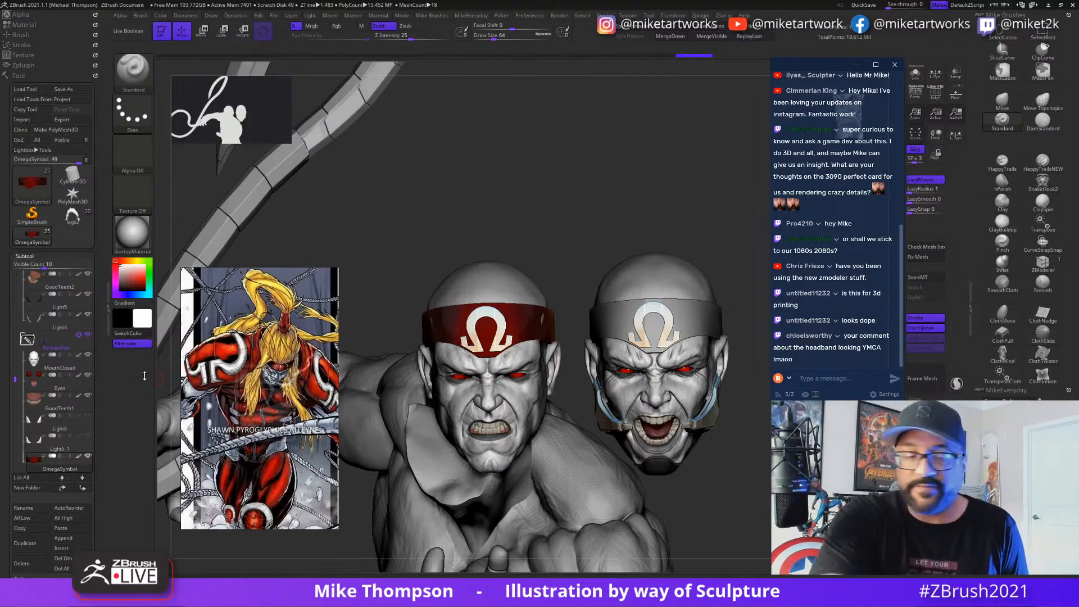
Step: Hide the Body folder and the Neck1 subtool and frame the two heads on their own
scroll(12, 321, up, 4)
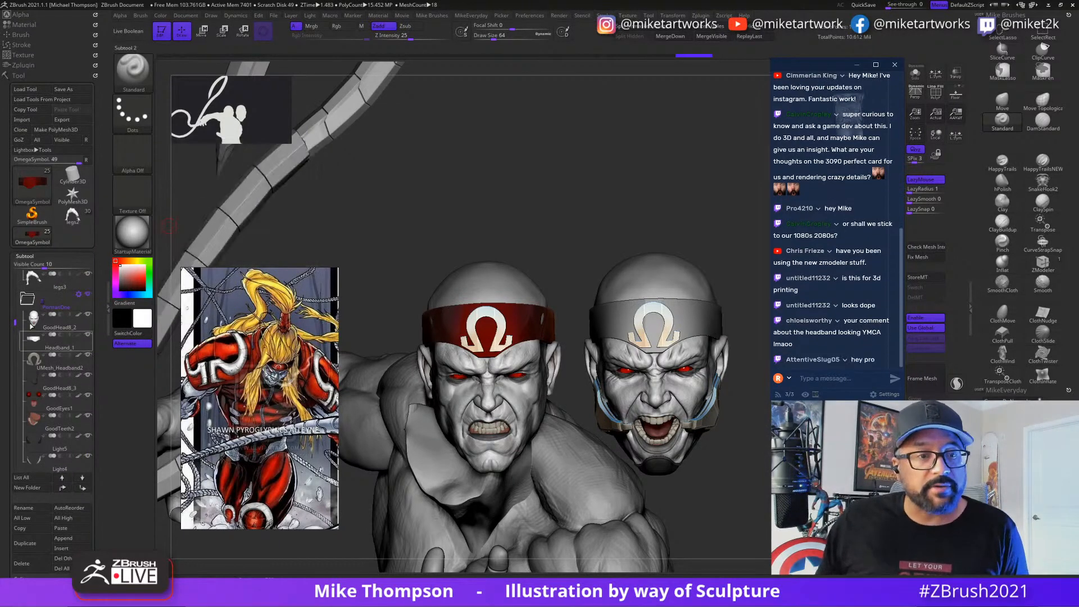
scroll(12, 319, up, 5)
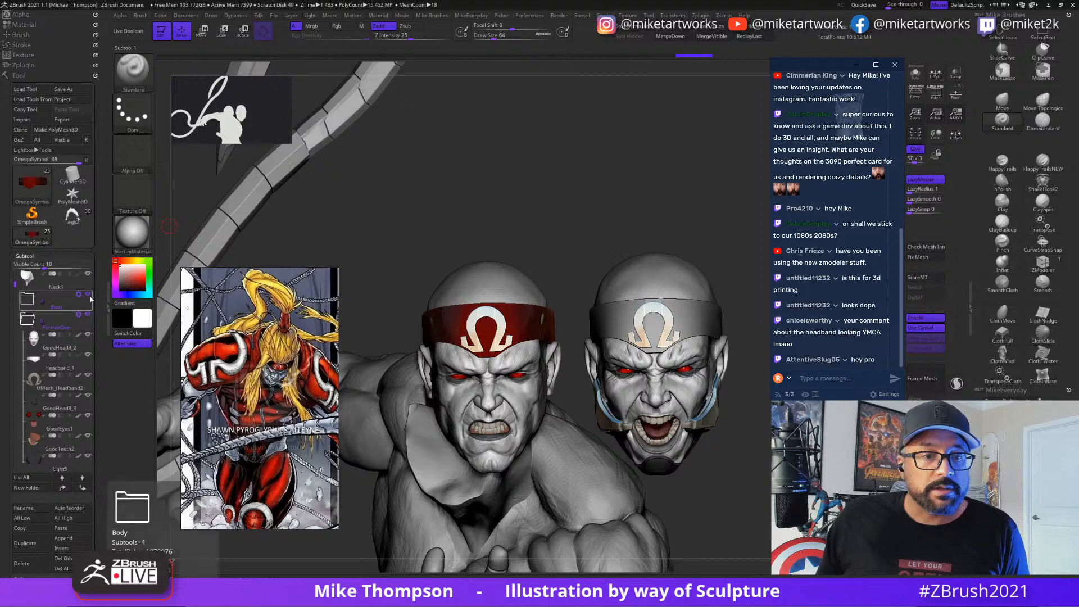
click(89, 295)
click(79, 276)
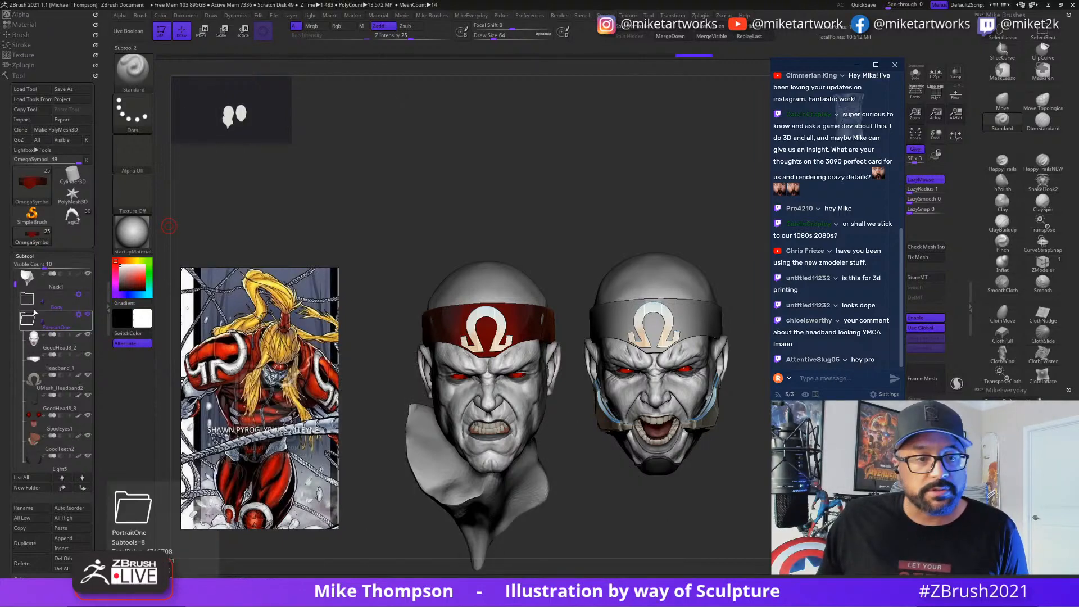
click(88, 275)
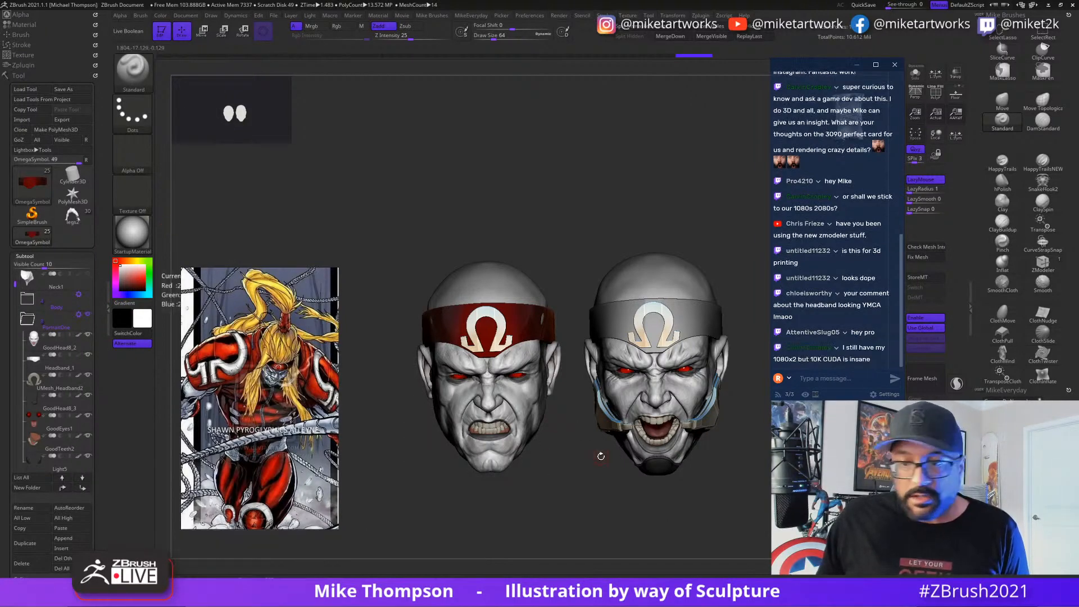
alt+drag(716, 508, 511, 284)
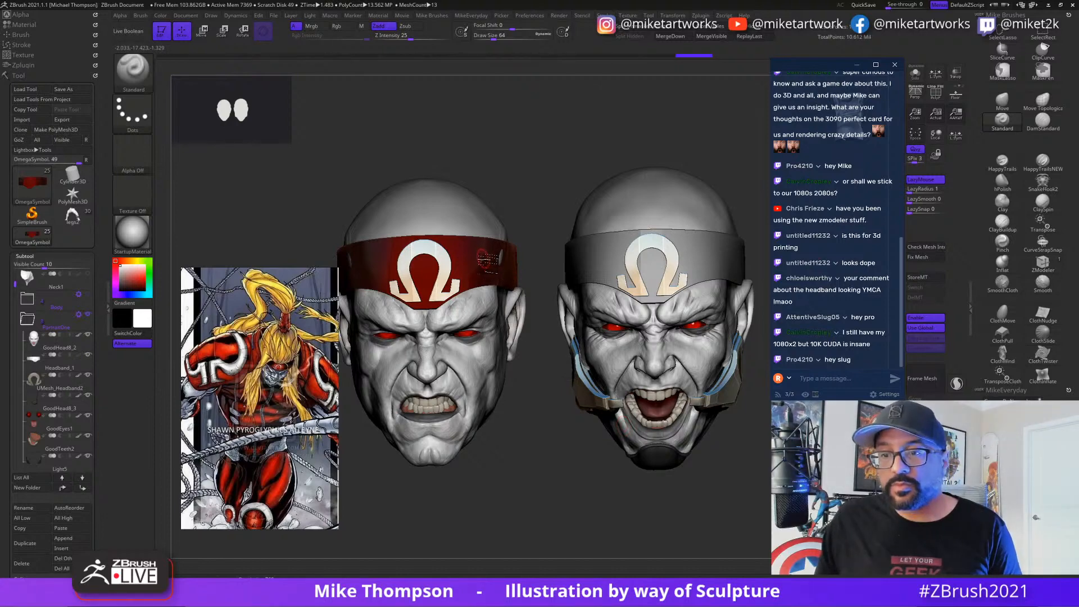
Step: Turn on Local Symmetry and switch to the Move brush
click(959, 138)
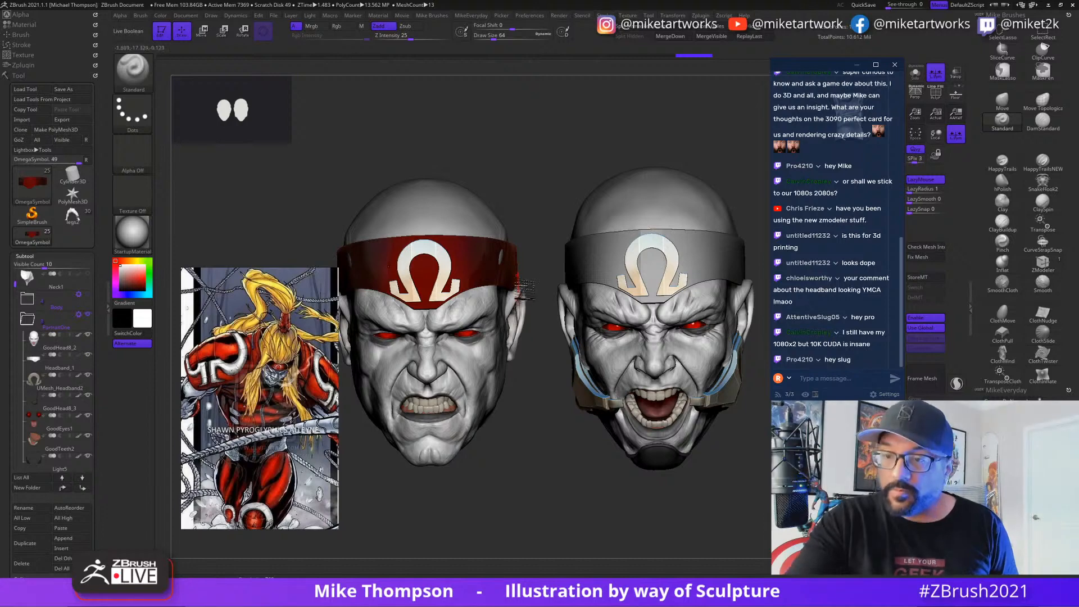
drag(564, 507, 570, 508)
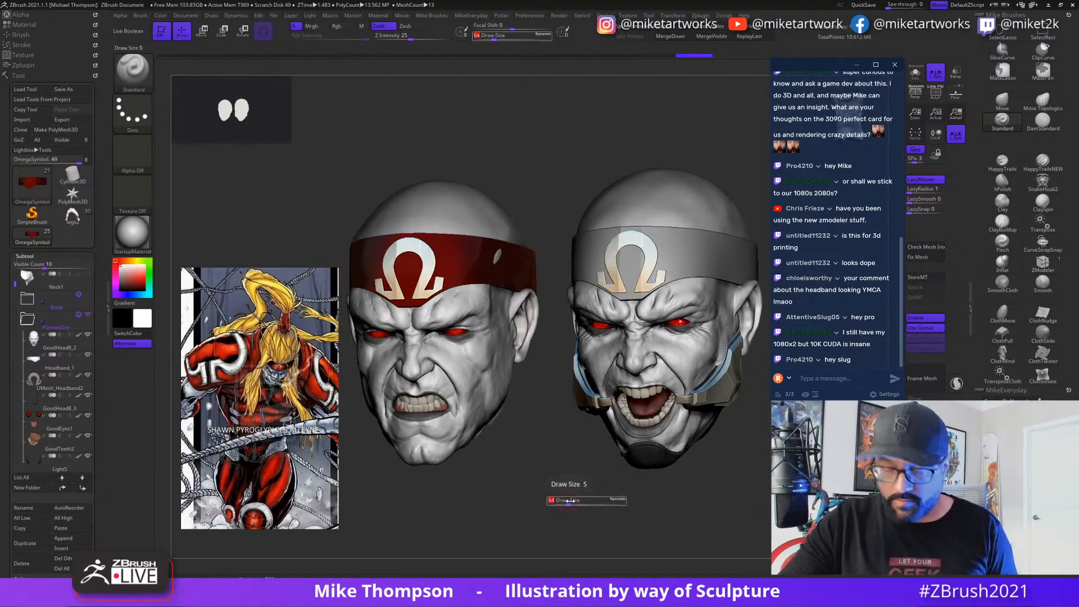
click(1003, 101)
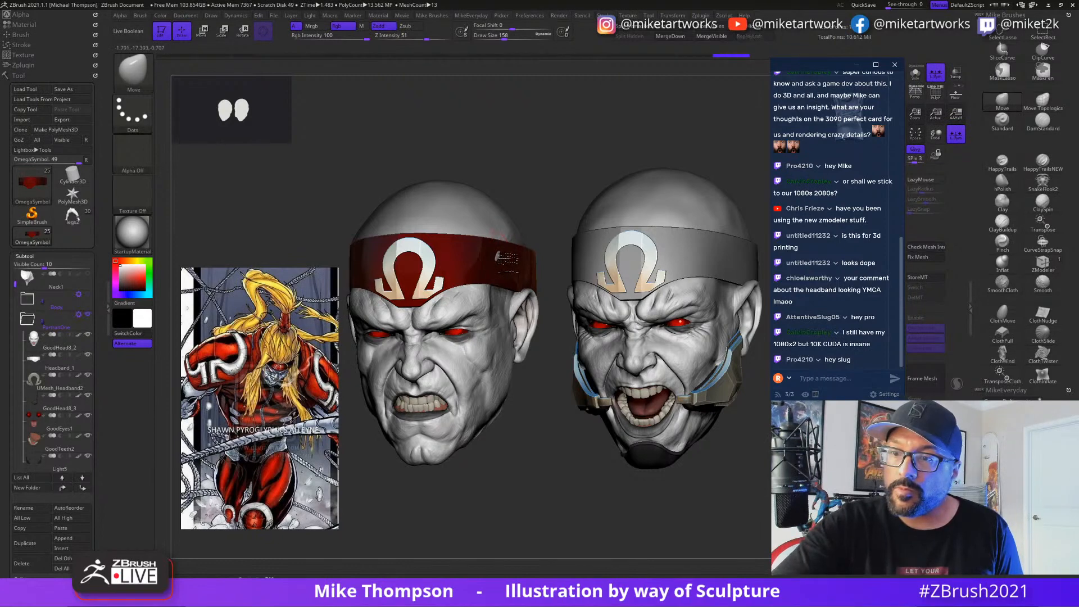
Step: Make the MouthClosed head the active subtool and bring both heads back into view
drag(571, 198, 626, 246)
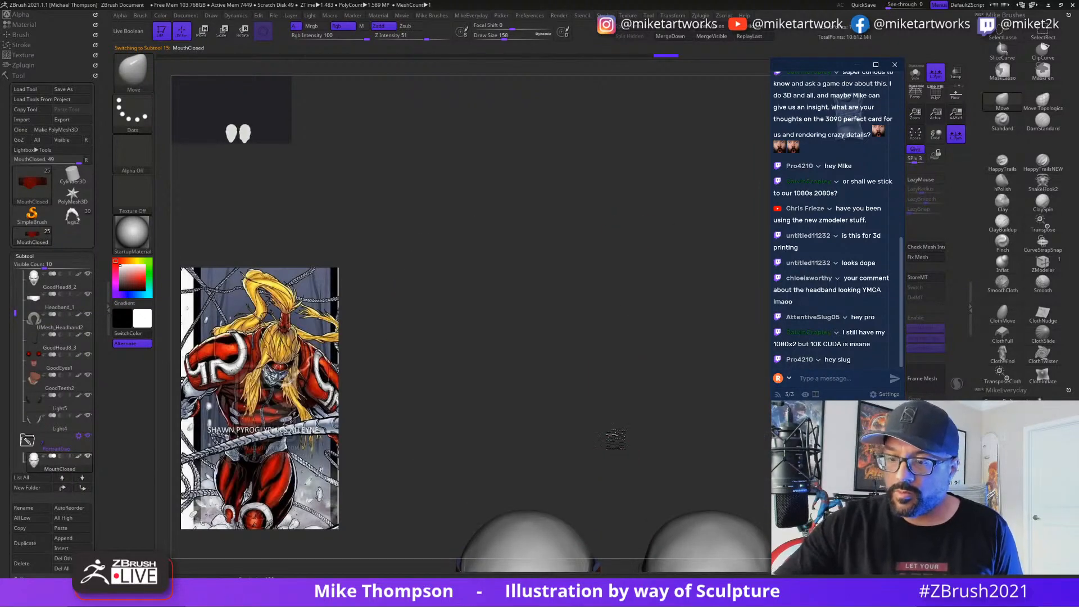
alt+drag(610, 433, 583, 164)
alt+drag(534, 403, 509, 450)
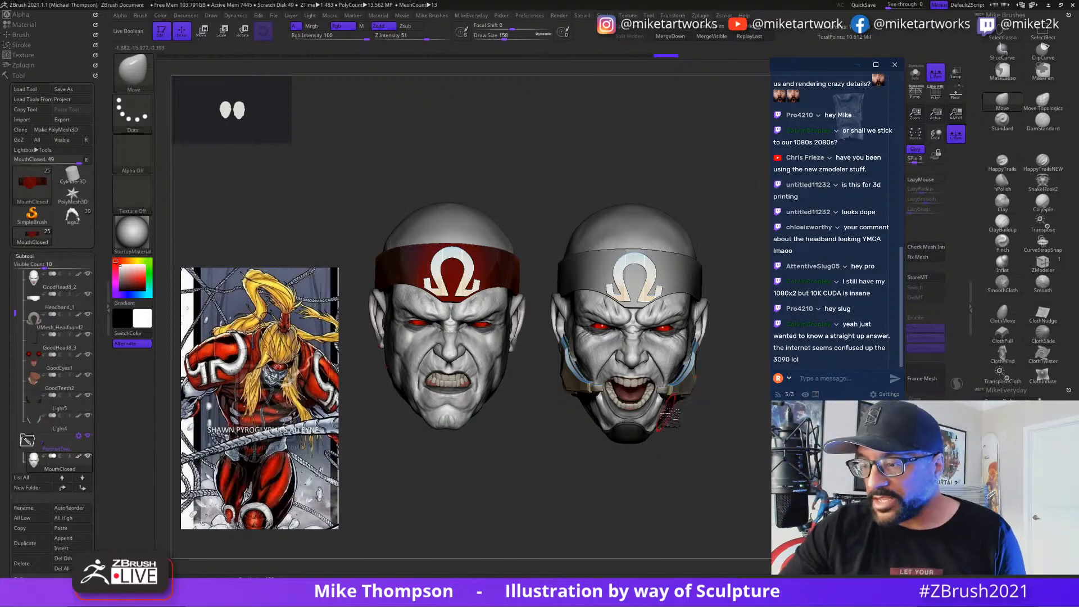
Step: Select the Light4 and Light5 jaw pieces on the open-mouth head in turn and inspect them from the side and front
alt+click(696, 392)
drag(696, 392, 596, 388)
drag(718, 430, 729, 418)
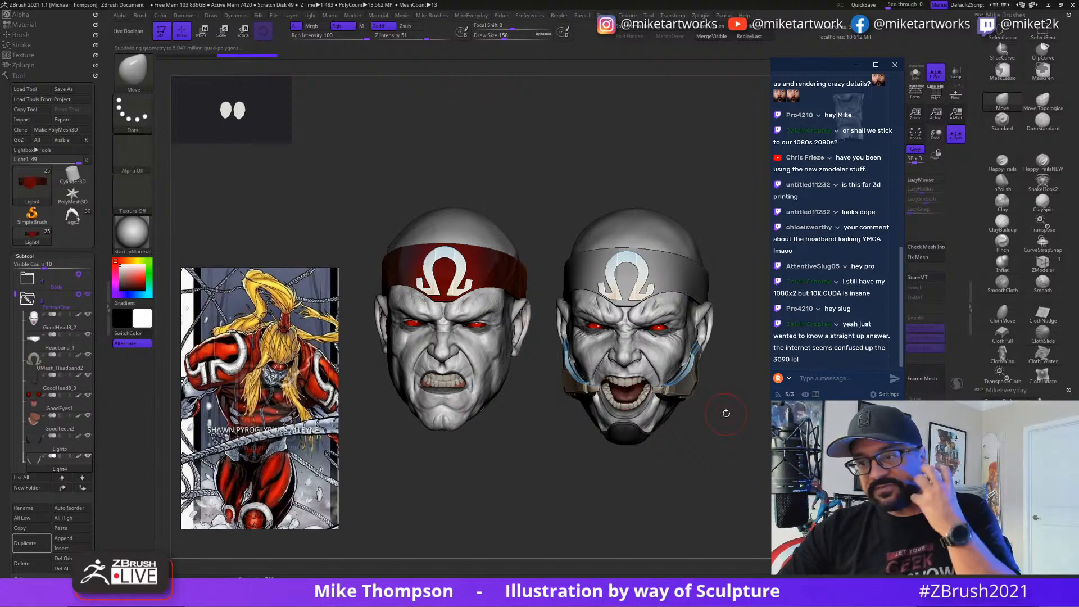
drag(719, 416, 696, 395)
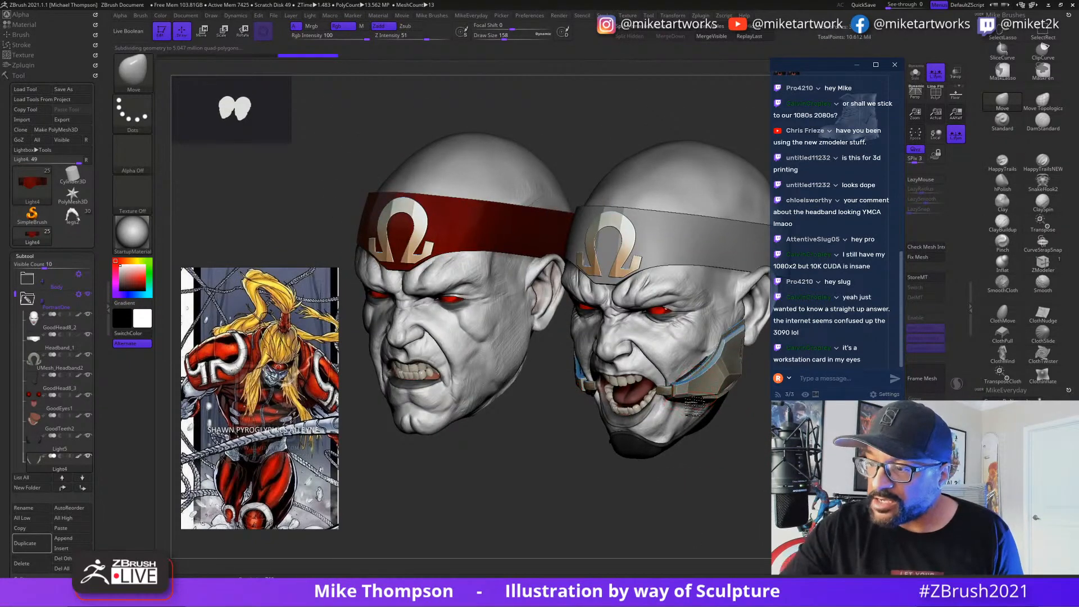
alt+click(696, 397)
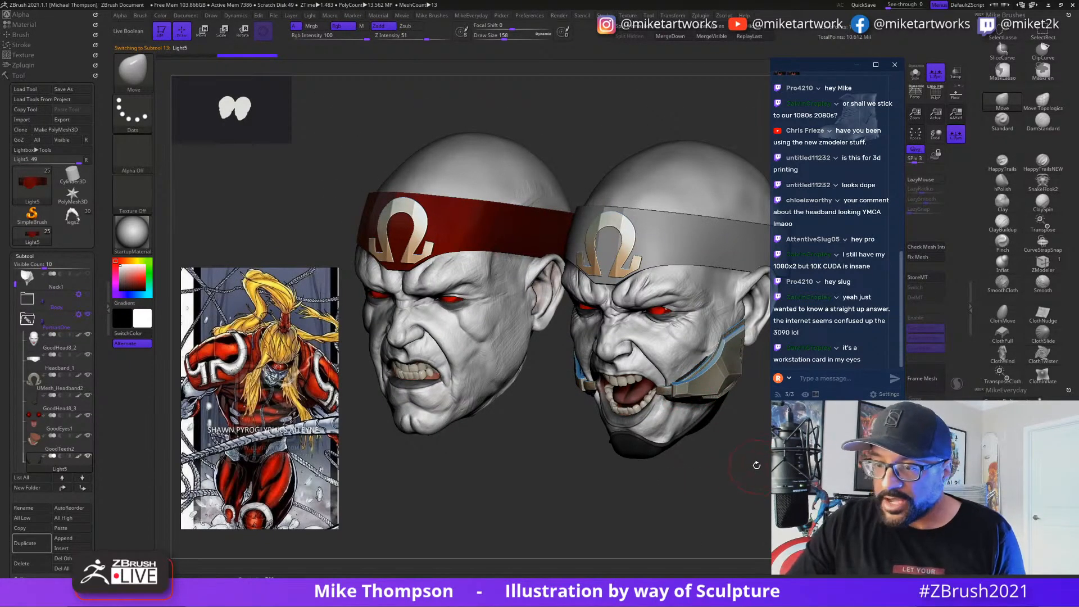
drag(756, 465, 755, 475)
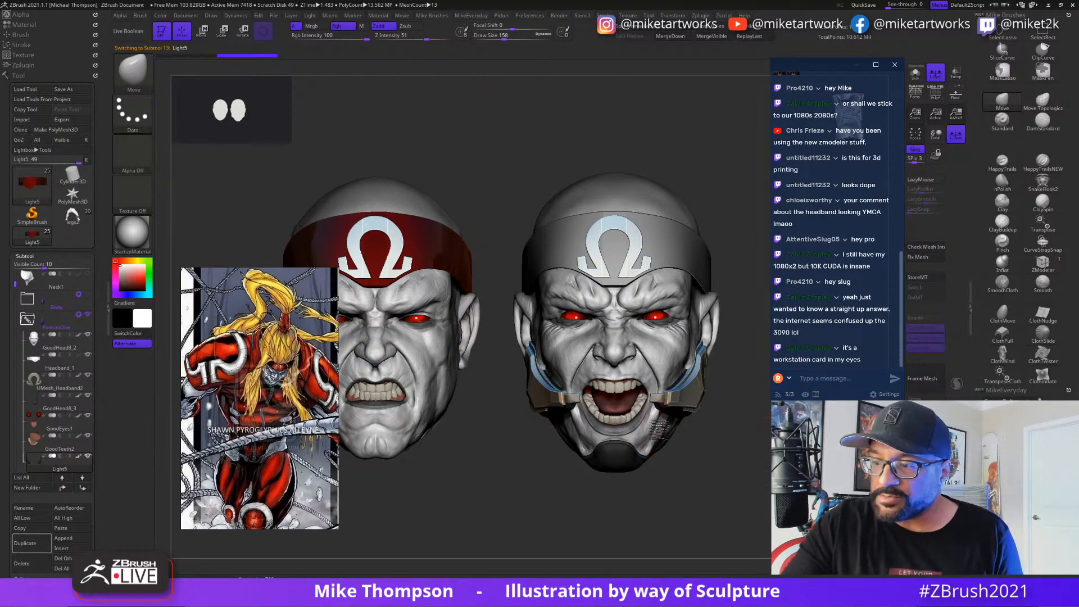
mouse_move(749, 474)
mouse_down()
mouse_move(752, 498)
mouse_move(756, 485)
mouse_up()
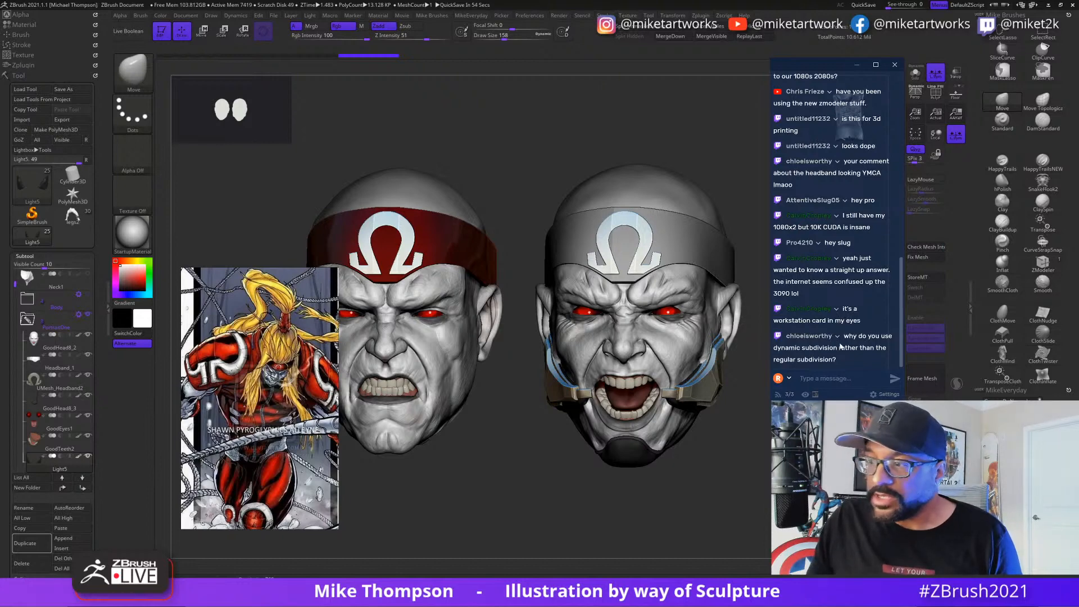
Step: Frame the open-mouth head from the front and make its head mesh the active subtool
drag(682, 462, 713, 518)
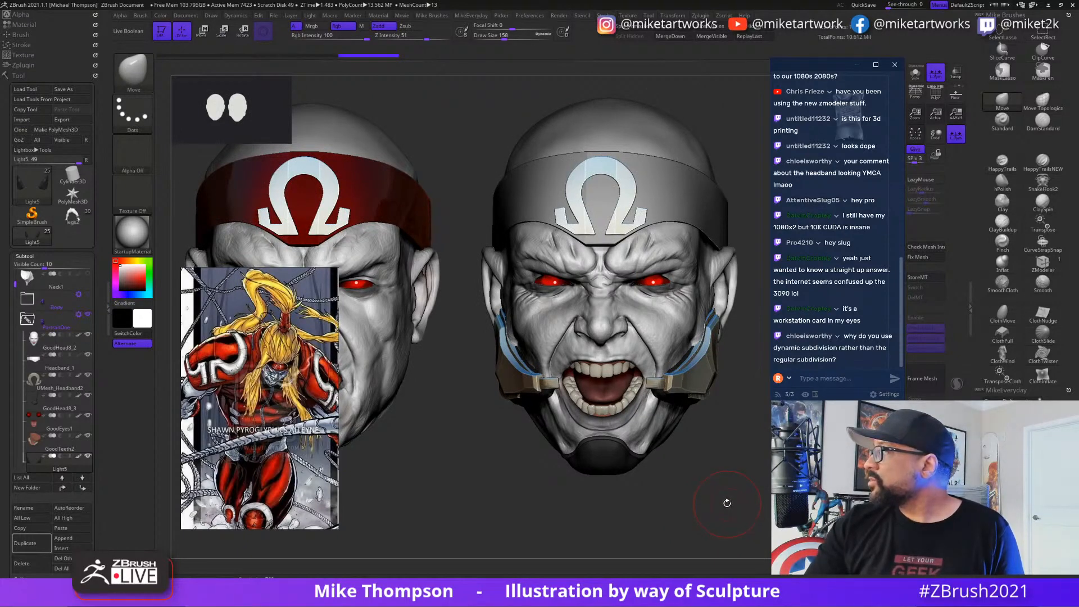
drag(713, 518, 741, 499)
alt+click(653, 450)
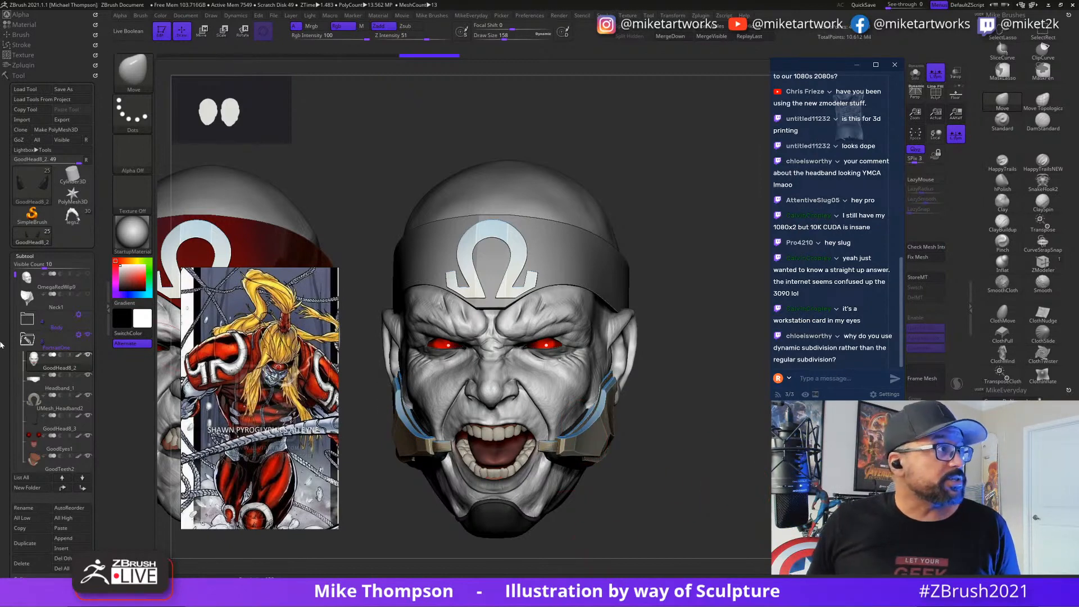
Step: Choose the DamStandard brush for working on the open-mouth head's face
mouse_move(27, 278)
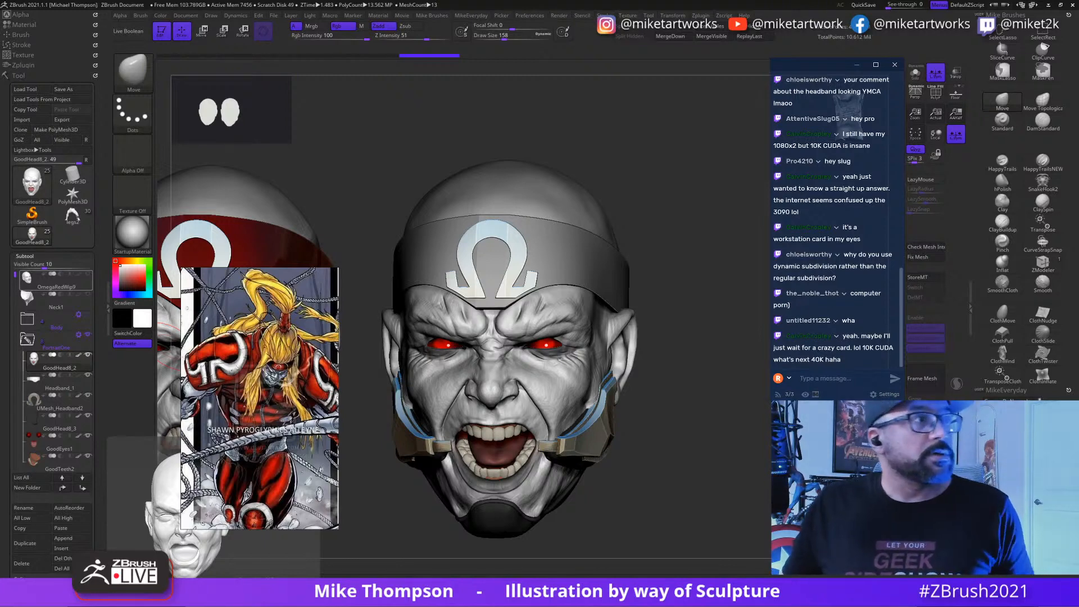
mouse_move(650, 446)
mouse_down()
mouse_move(643, 426)
mouse_move(648, 418)
mouse_move(656, 434)
mouse_move(662, 398)
mouse_move(699, 551)
mouse_up()
key(s)
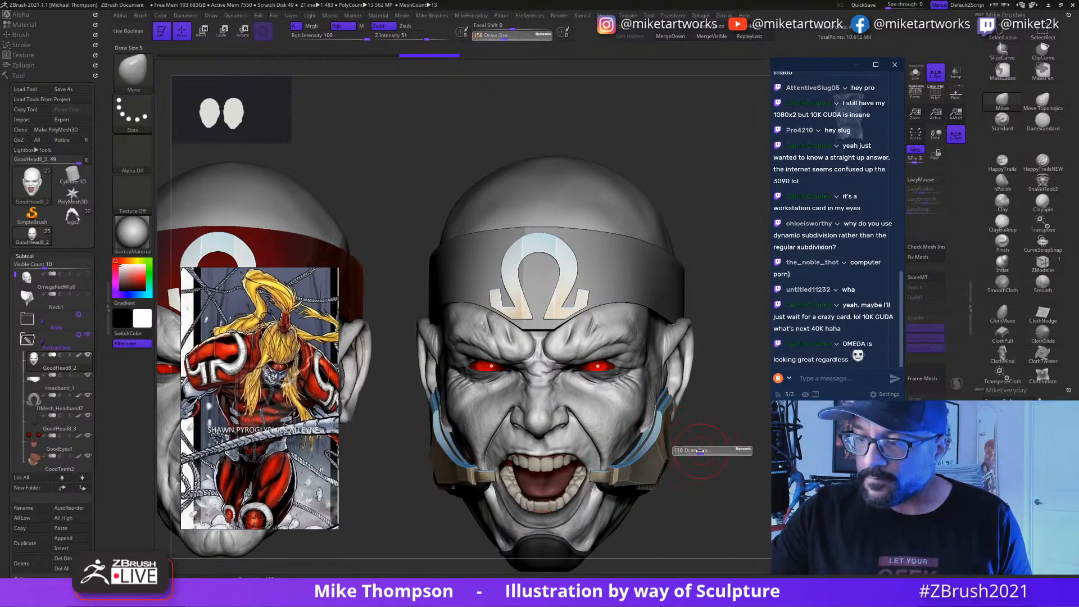
click(1041, 122)
drag(686, 453, 635, 454)
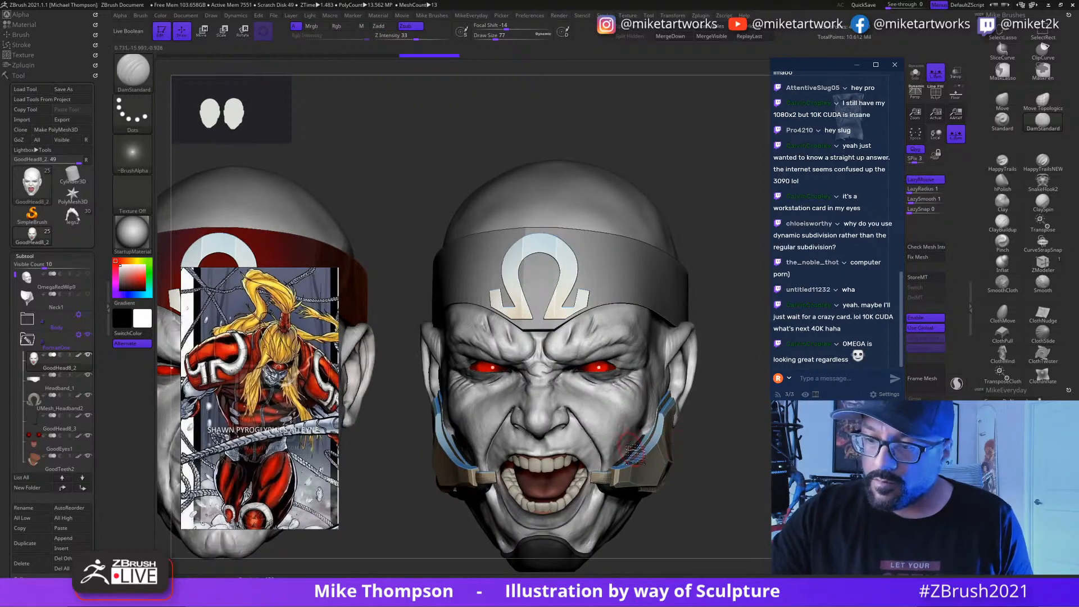
Step: Store a morph target for the open-mouth head mesh and add a new sculpting layer to it
drag(719, 432, 691, 427)
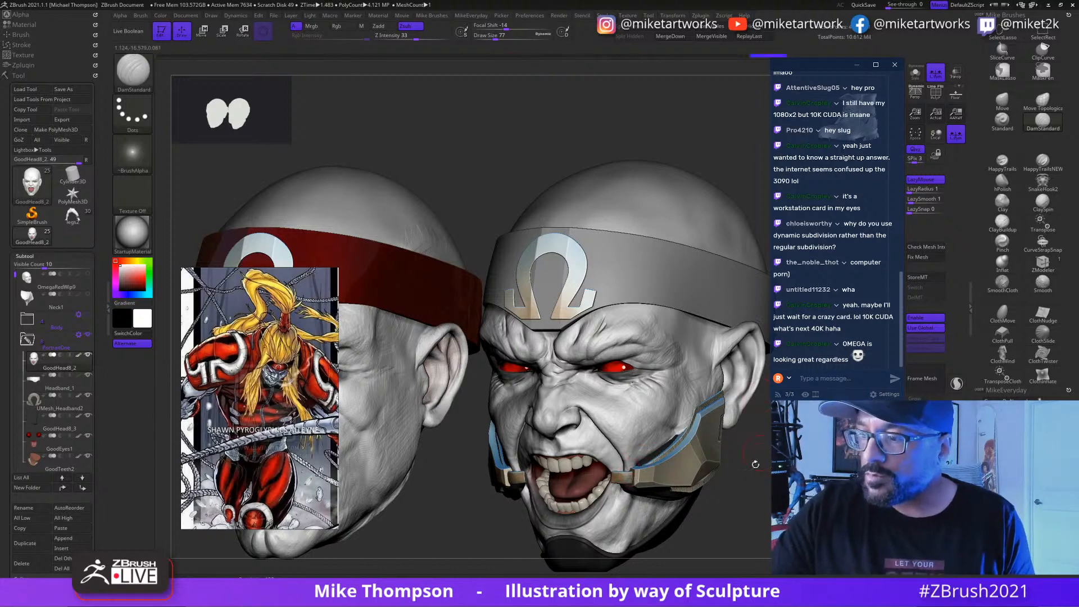
drag(725, 467, 809, 448)
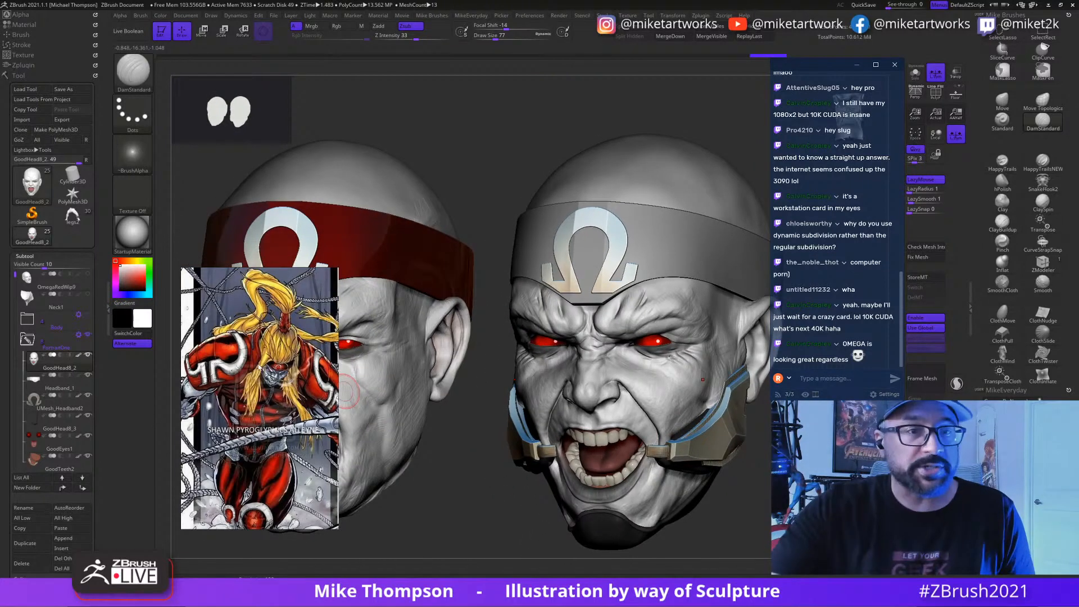
click(33, 256)
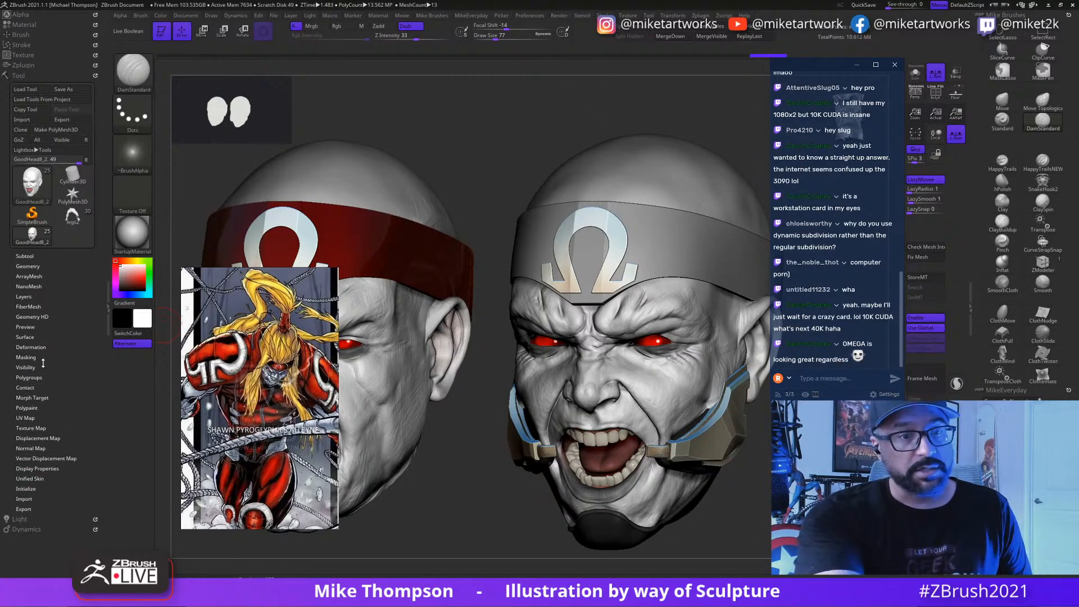
click(45, 397)
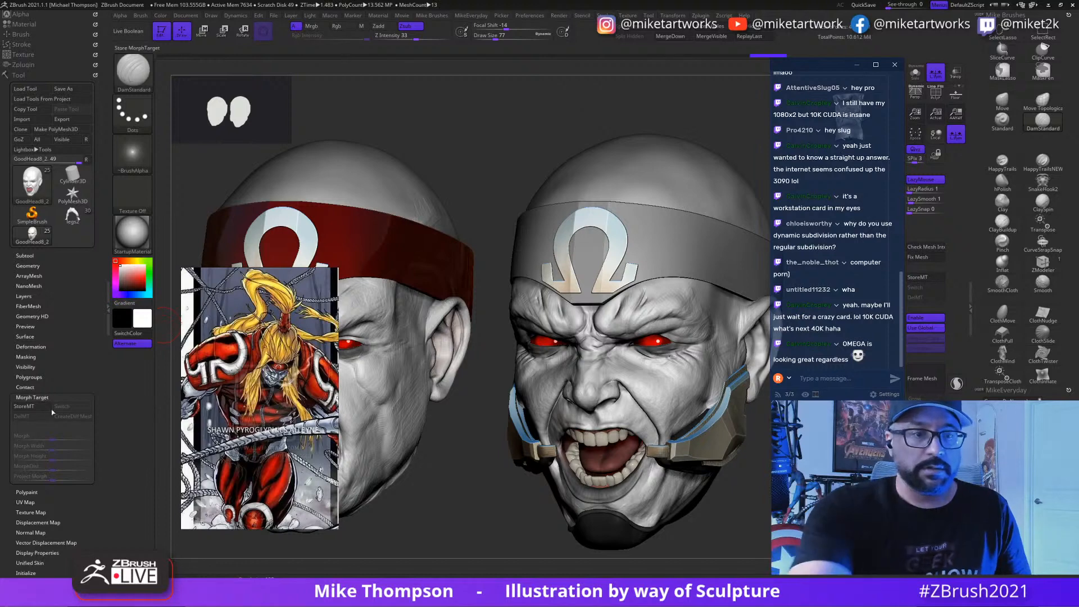
click(50, 410)
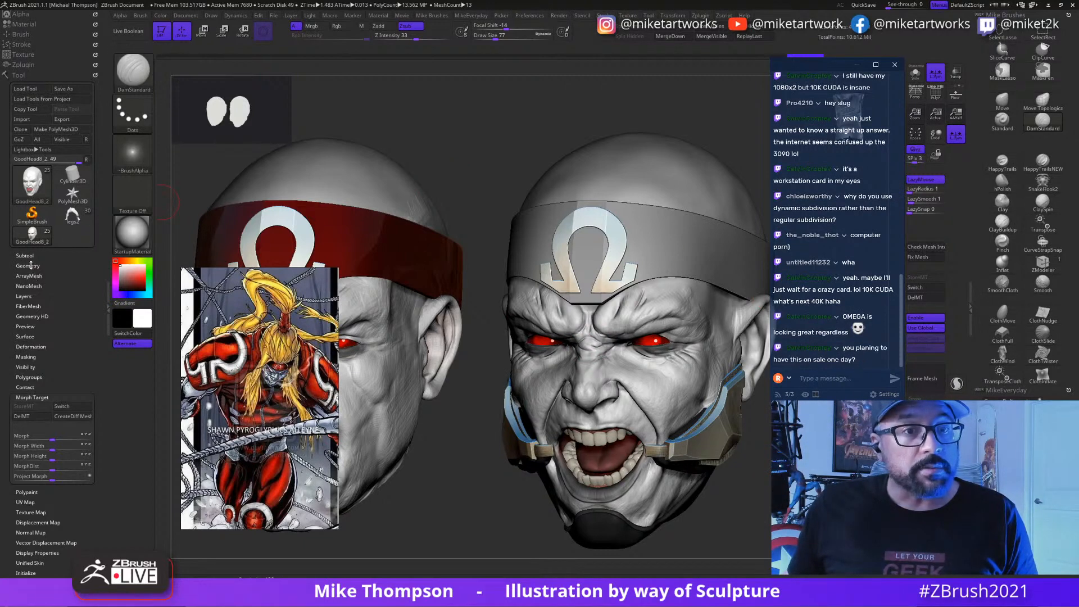
click(29, 297)
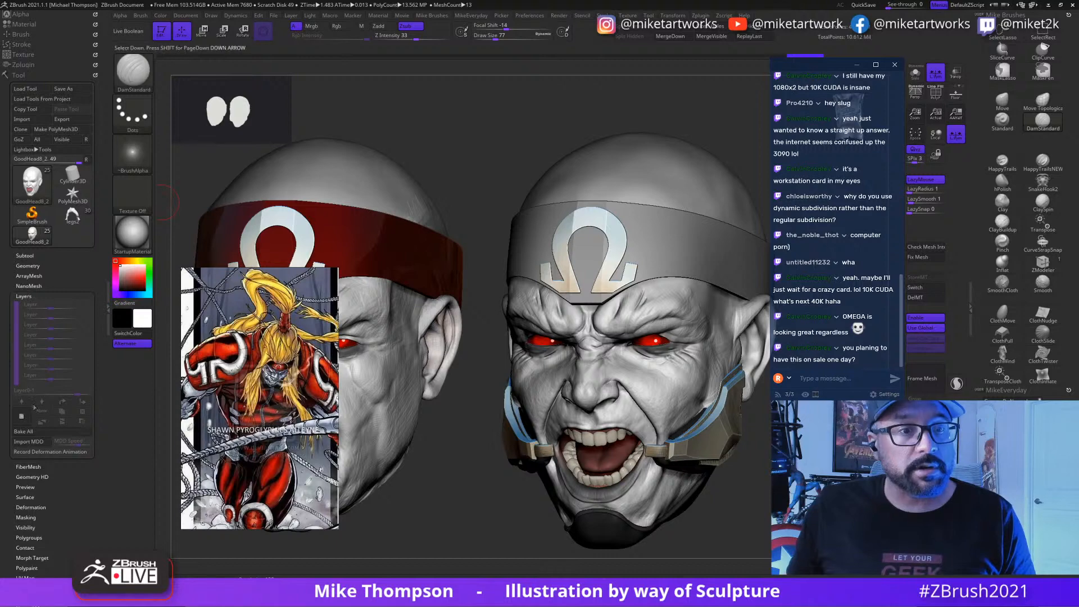
click(23, 419)
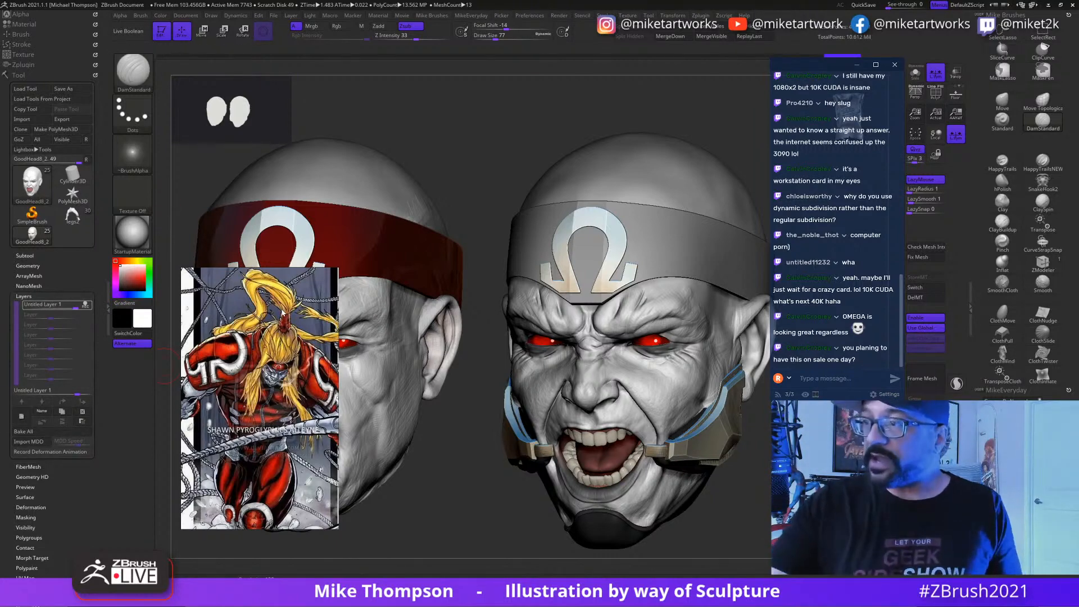
Step: Choose the ClayBuildup brush at draw size 27 and build up the open-mouth head's cheek beside the jaw piece
click(1009, 227)
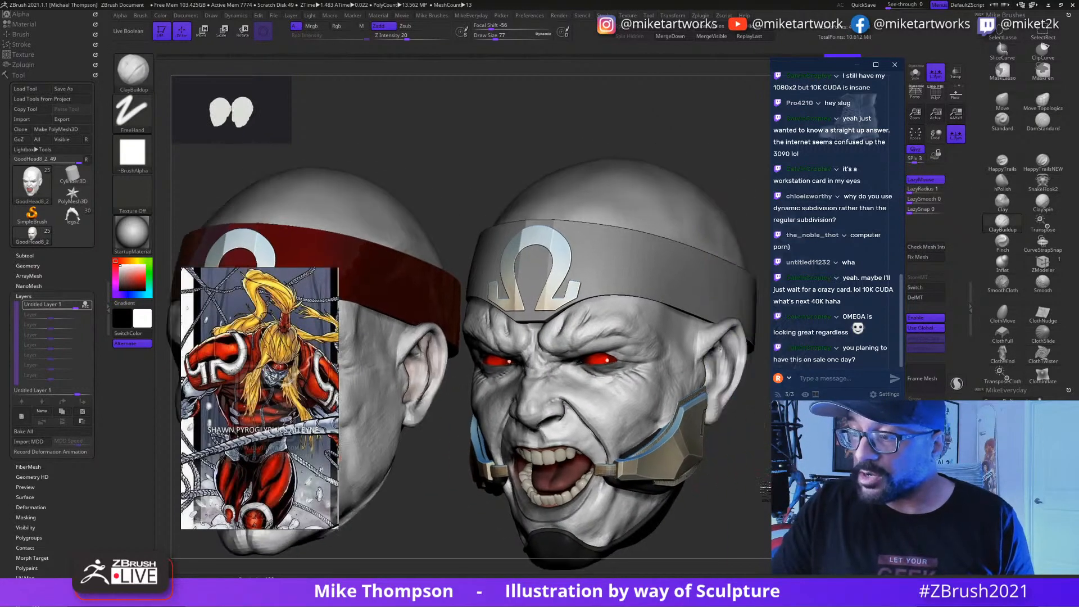
key(s)
alt+drag(765, 490, 749, 480)
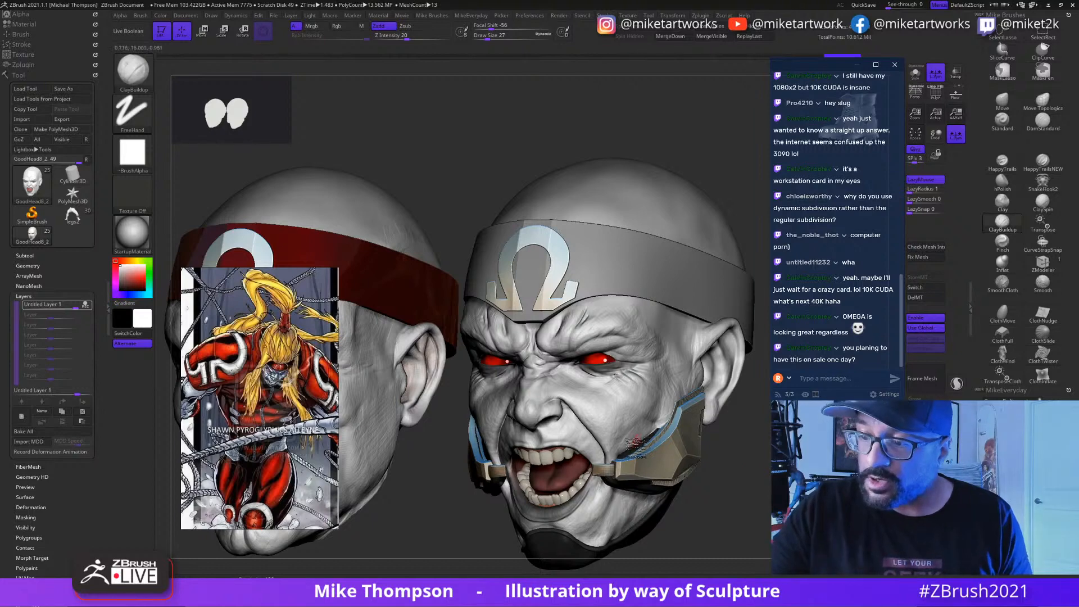
mouse_move(634, 443)
mouse_down()
mouse_move(674, 421)
mouse_move(621, 452)
mouse_move(633, 450)
mouse_move(620, 464)
mouse_move(633, 448)
mouse_up()
drag(725, 494, 689, 496)
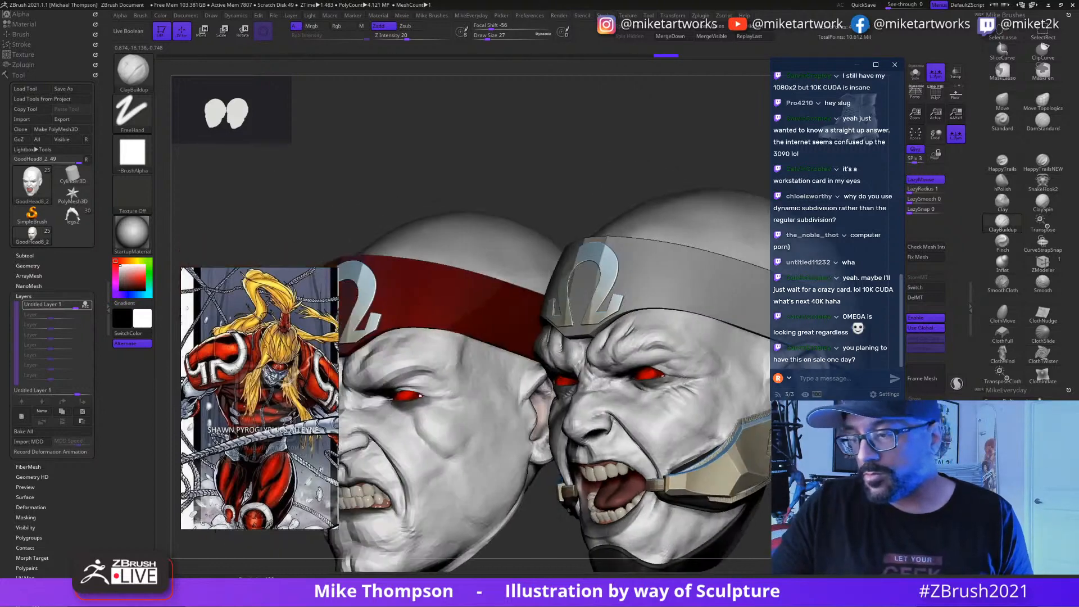
Step: Set the draw size to 39 and hide the PortraitTwo folder so only the open-mouth head shows
drag(487, 37, 490, 38)
alt+drag(538, 534, 562, 479)
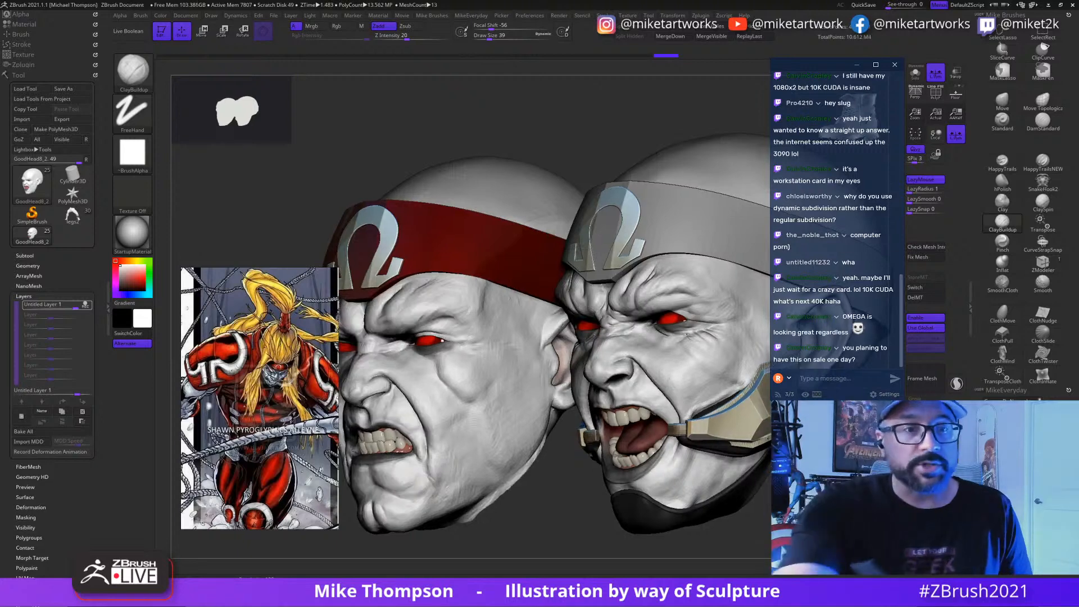
click(24, 256)
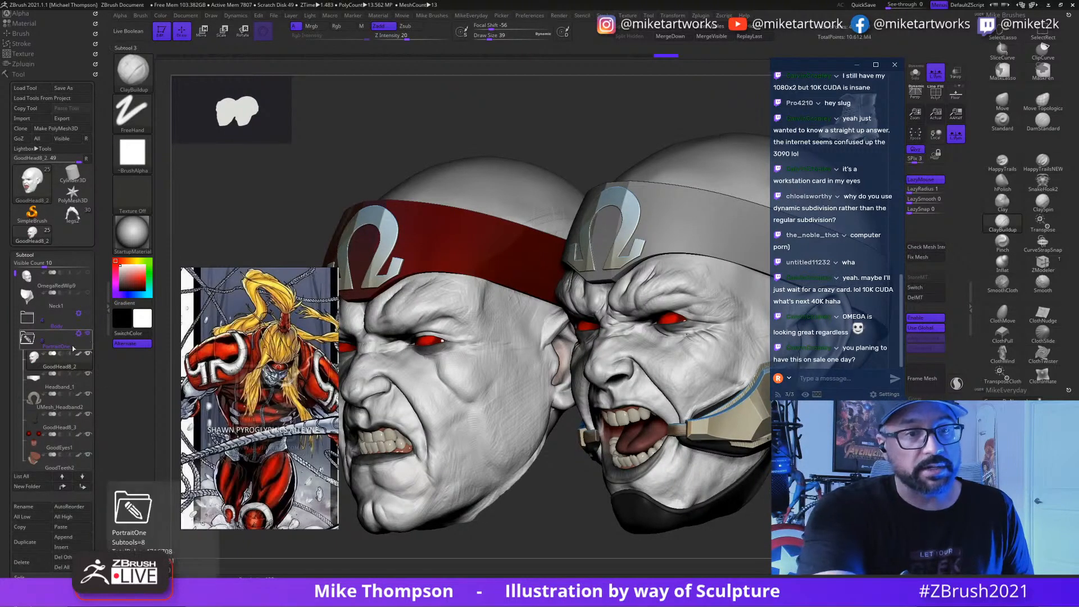
click(72, 347)
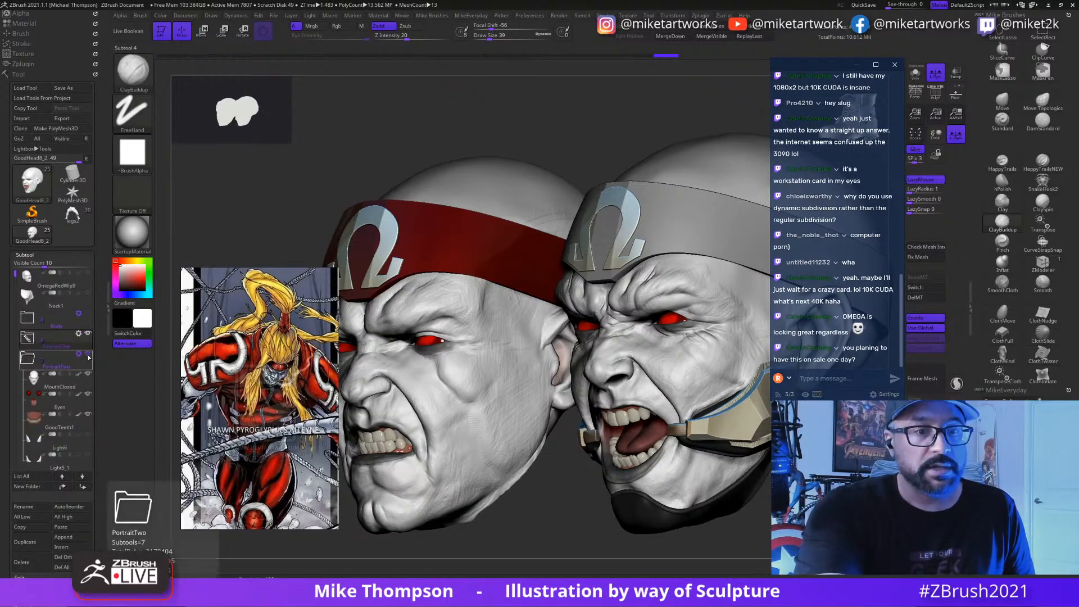
click(89, 355)
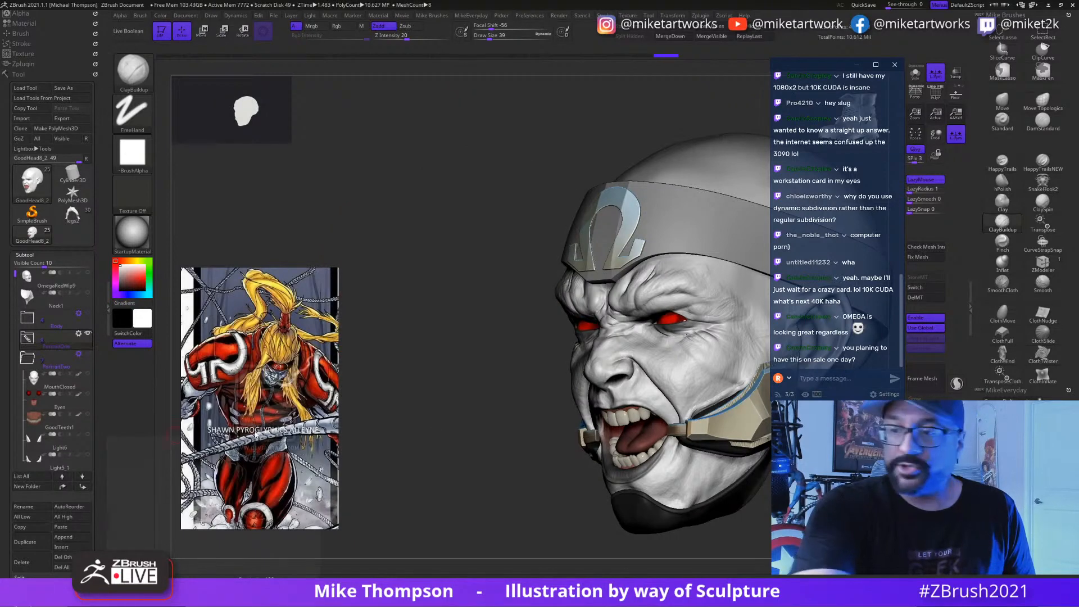
Step: Build up the cheek skin along the upper edge of the jaw piece toward the mouth corner
drag(472, 461, 419, 450)
mouse_move(693, 402)
mouse_down()
mouse_move(712, 485)
mouse_move(717, 473)
mouse_move(652, 450)
mouse_up()
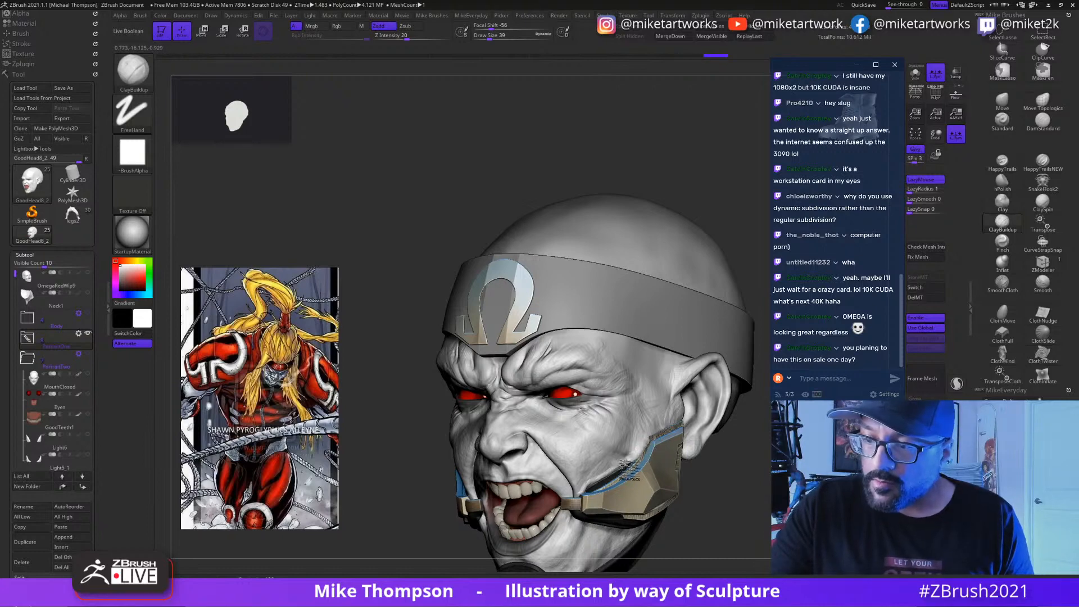
drag(633, 463, 596, 492)
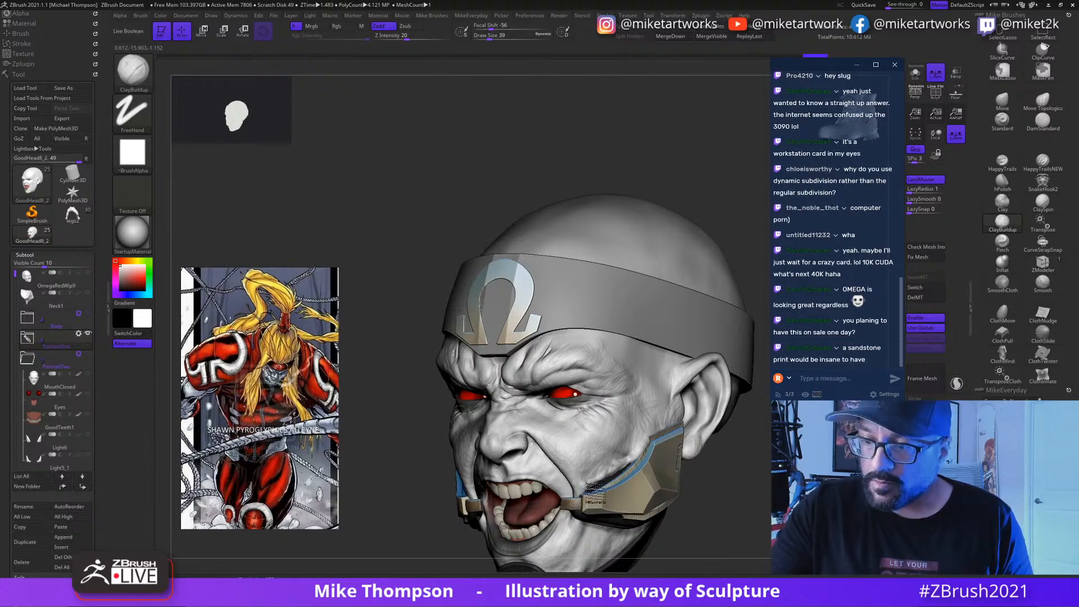
Step: Set the draw size to 56 and build up skin folds along the lower edge of the jaw piece
mouse_move(761, 507)
mouse_down()
mouse_move(815, 475)
mouse_move(737, 484)
mouse_move(751, 480)
mouse_move(755, 460)
mouse_up()
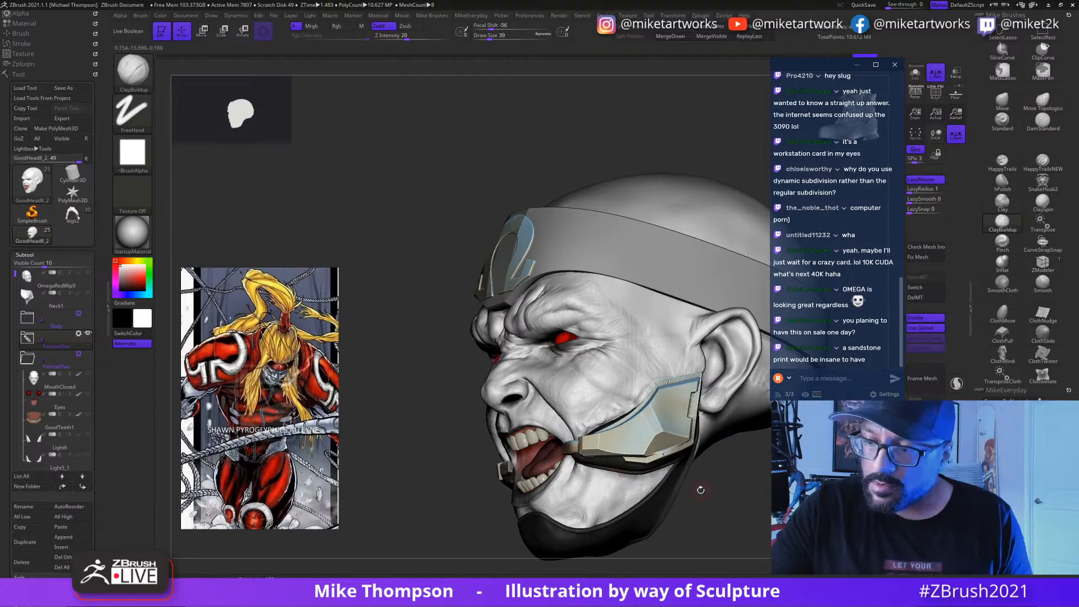
key(s)
drag(700, 490, 704, 490)
mouse_move(585, 475)
mouse_down()
mouse_move(620, 471)
mouse_move(617, 493)
mouse_move(643, 483)
mouse_move(642, 493)
mouse_up()
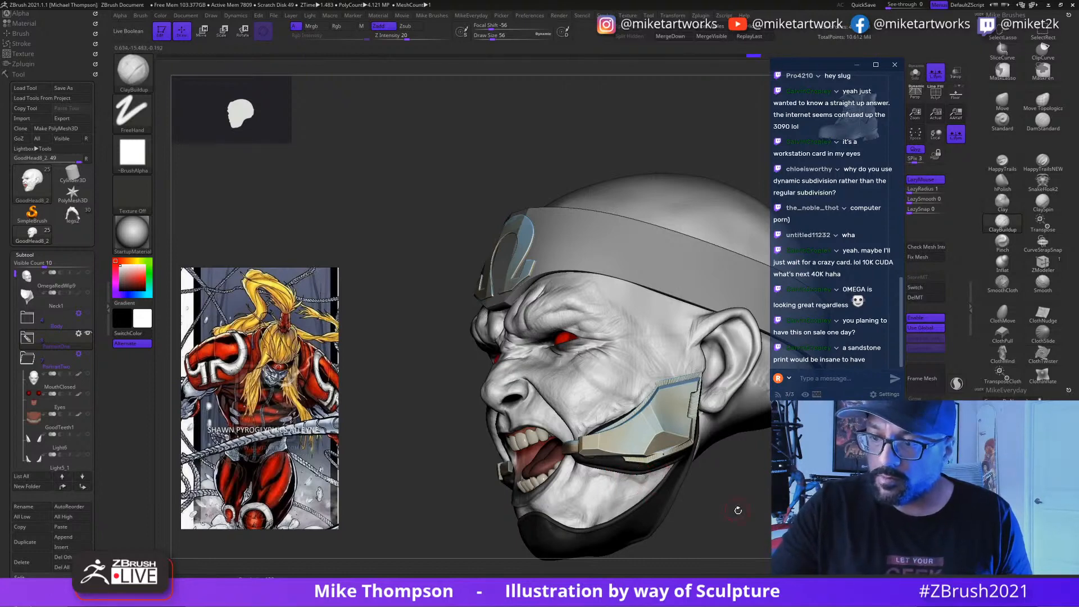
alt+drag(737, 508, 830, 579)
drag(830, 579, 799, 568)
drag(731, 484, 658, 463)
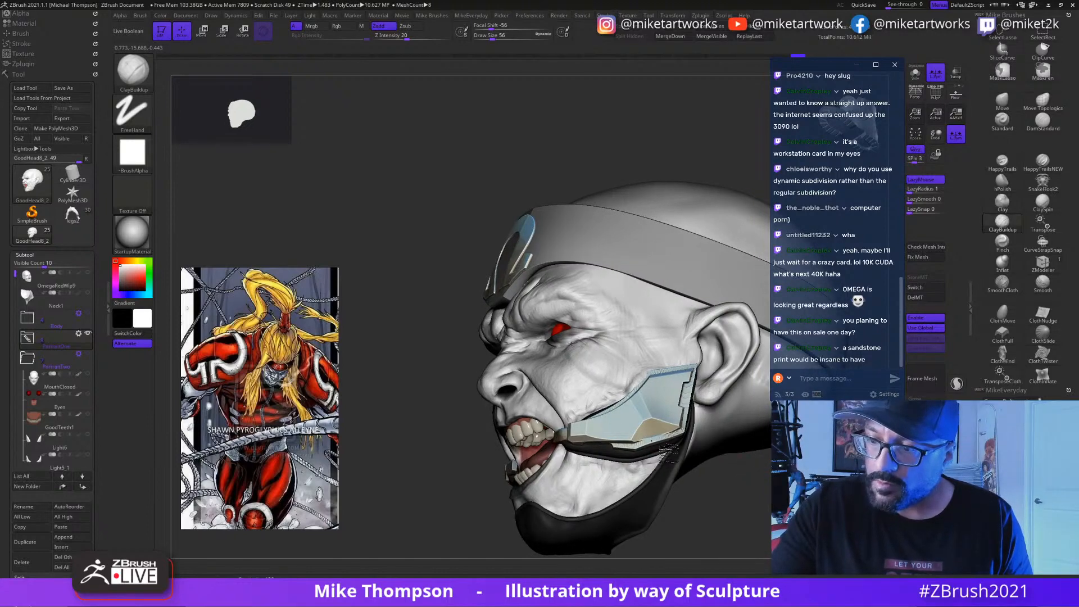
drag(669, 450, 621, 472)
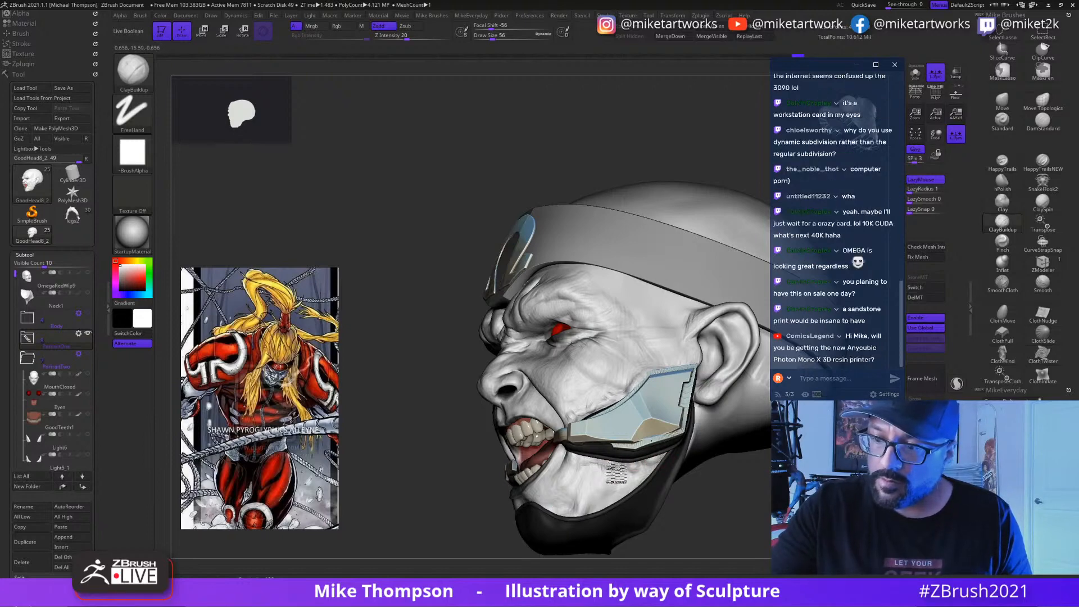
drag(587, 463, 596, 467)
drag(740, 475, 618, 482)
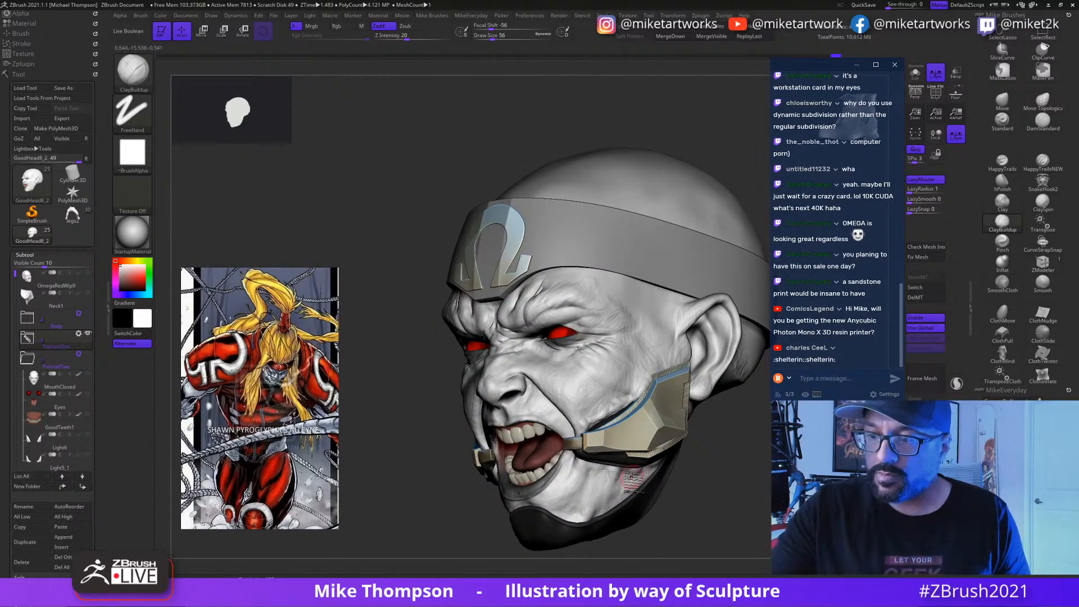
drag(722, 498, 664, 468)
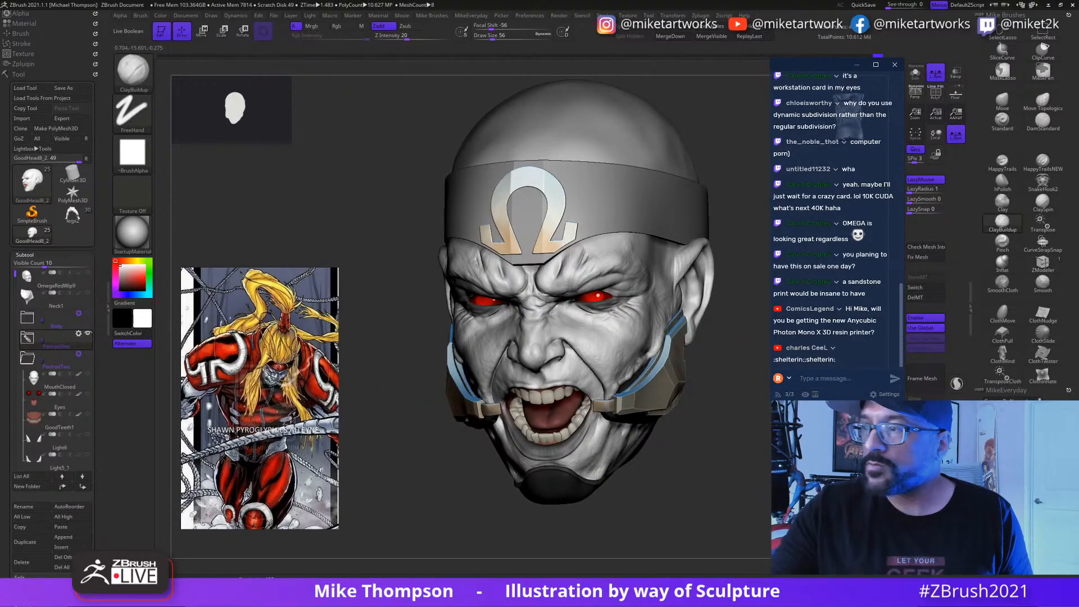
Step: Isolate the head mesh in Solo mode and build up the raised folds across the cheek from ear to mouth
click(915, 73)
drag(769, 447, 656, 321)
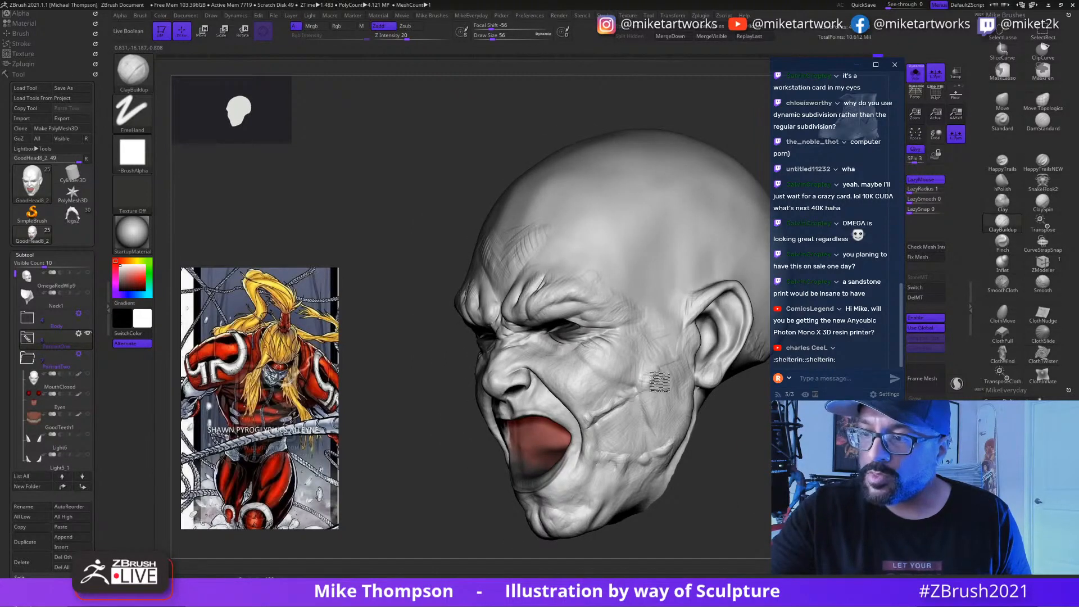
mouse_move(646, 384)
mouse_down()
mouse_move(659, 394)
mouse_move(652, 413)
mouse_move(644, 404)
mouse_up()
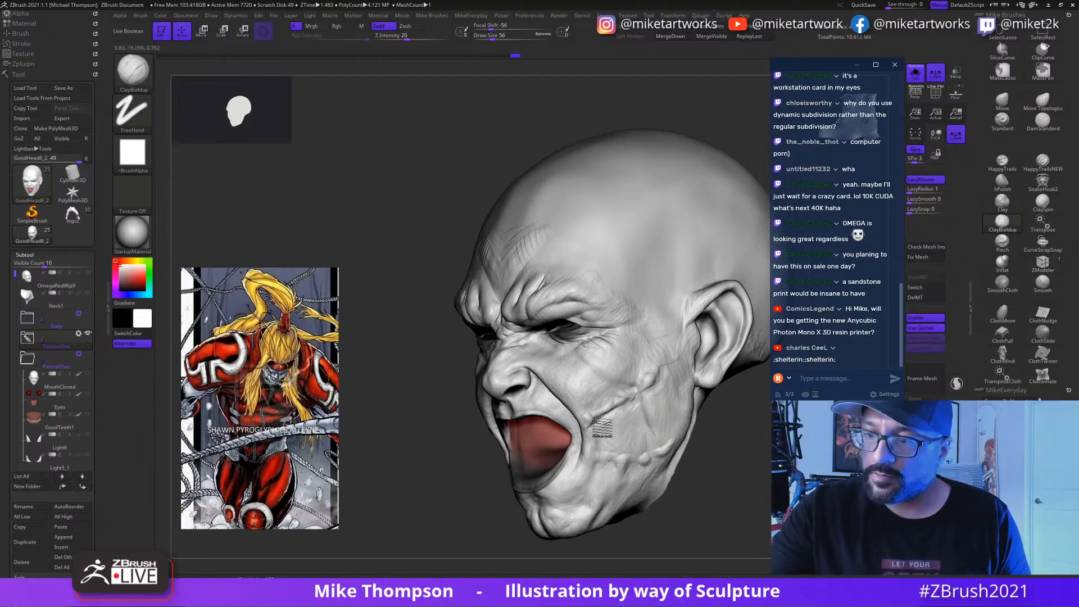
mouse_move(709, 442)
mouse_down()
mouse_move(763, 498)
mouse_move(798, 450)
mouse_up()
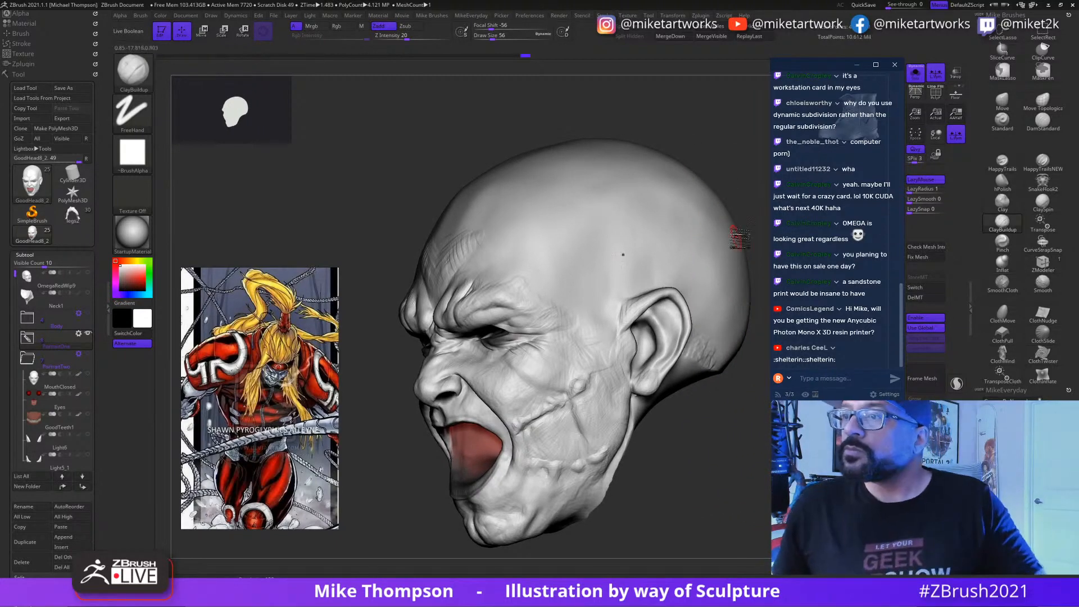
scroll(839, 188, up, 1)
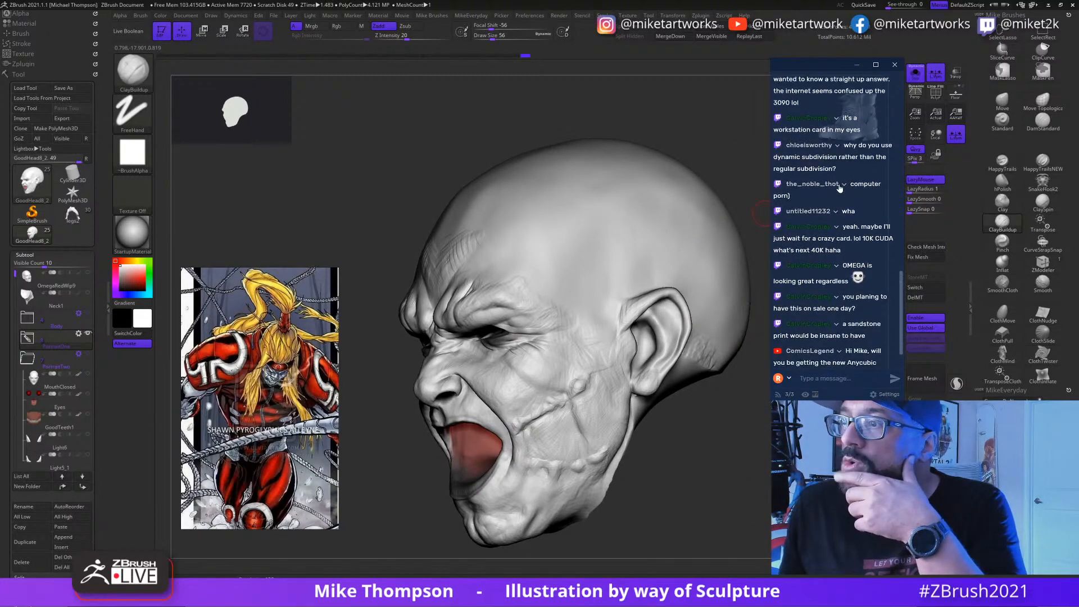
scroll(839, 188, up, 1)
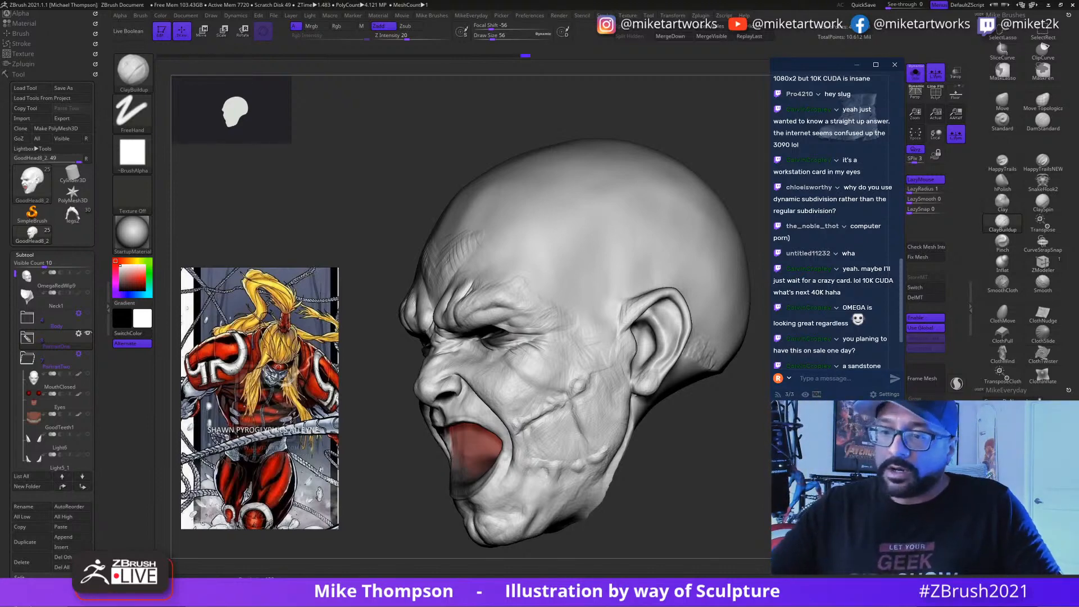
Step: Sculpt the cheekbone area in front of the ear and strengthen the upper cheek fold with ClayBuildup strokes
drag(736, 478, 770, 471)
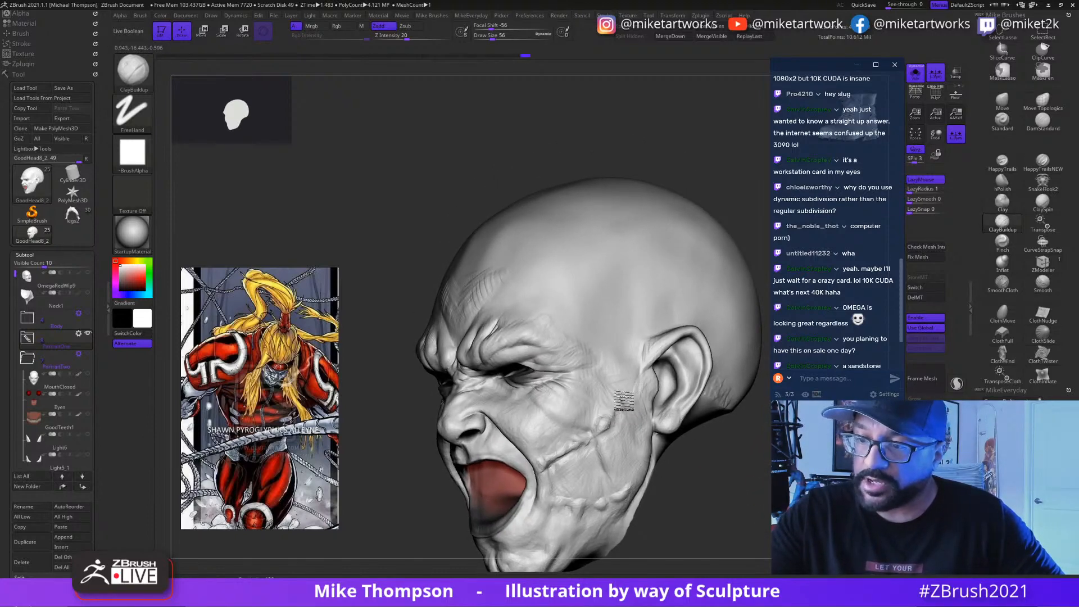
mouse_move(624, 404)
mouse_down()
mouse_move(628, 416)
mouse_move(619, 397)
mouse_up()
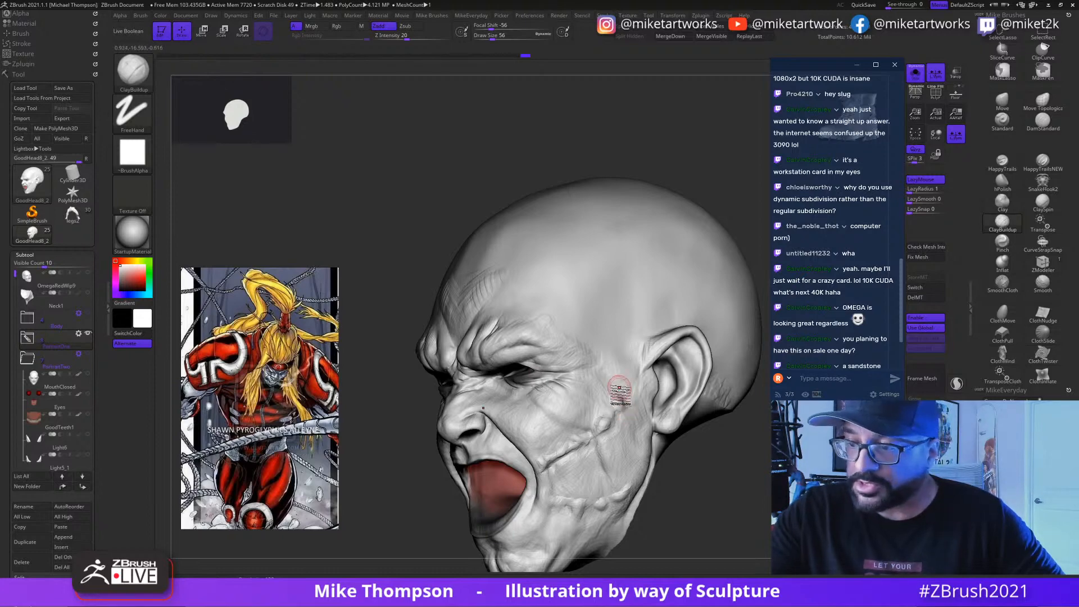
drag(714, 455, 731, 450)
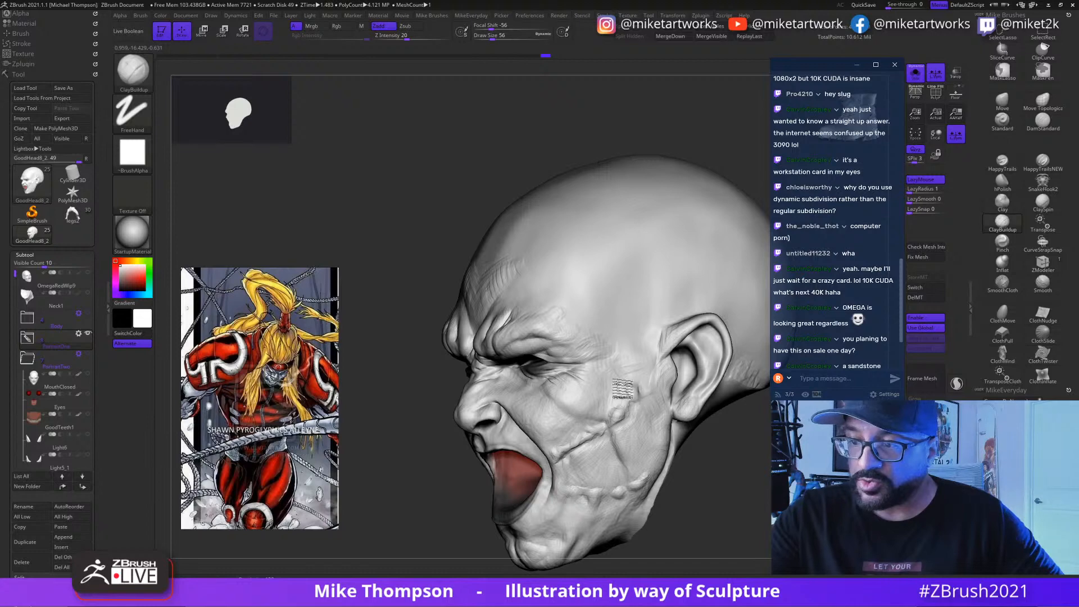
mouse_move(694, 453)
mouse_down()
mouse_move(707, 462)
mouse_move(735, 441)
mouse_move(582, 423)
mouse_up()
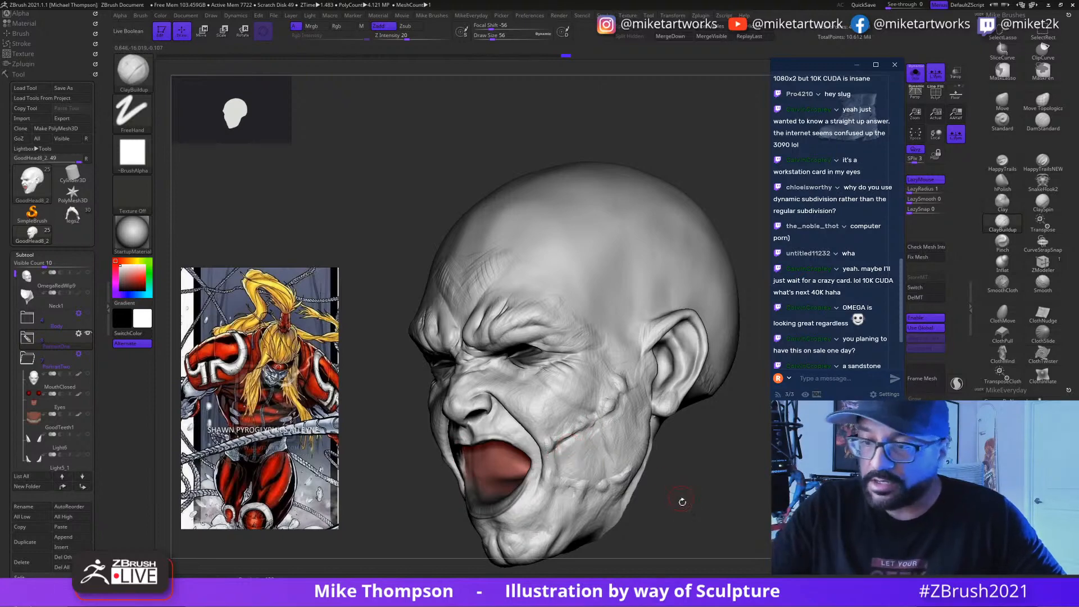
Step: Build up the skin folds on the lower cheek between the mouth corner and the jawline with ClayBuildup
mouse_move(682, 501)
mouse_down()
mouse_move(672, 450)
mouse_move(639, 449)
mouse_up()
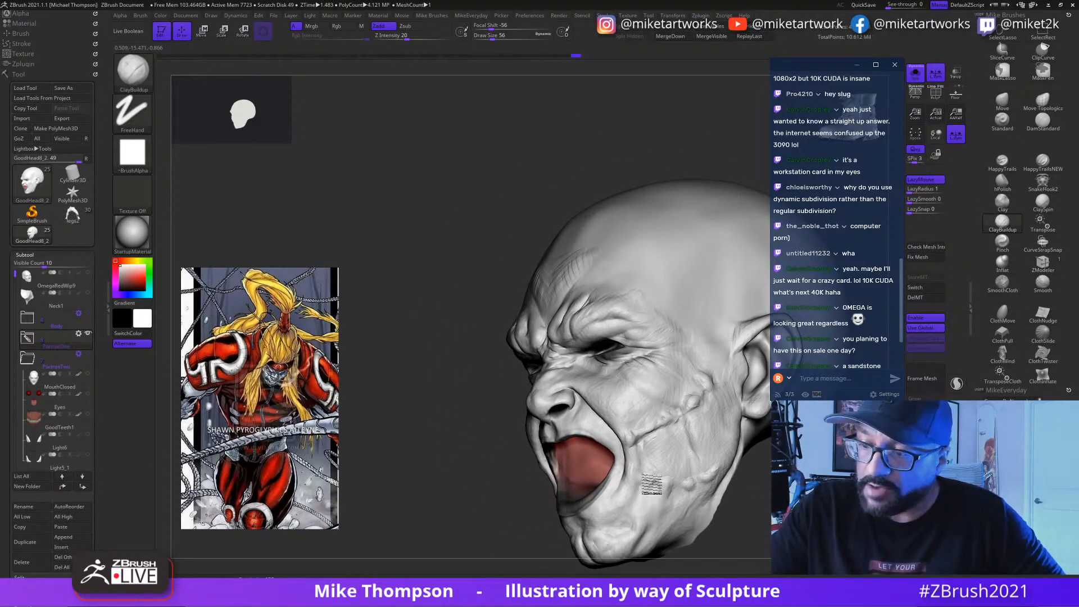
mouse_move(776, 511)
alt+mouse_down()
mouse_move(732, 476)
mouse_move(745, 445)
alt+mouse_up()
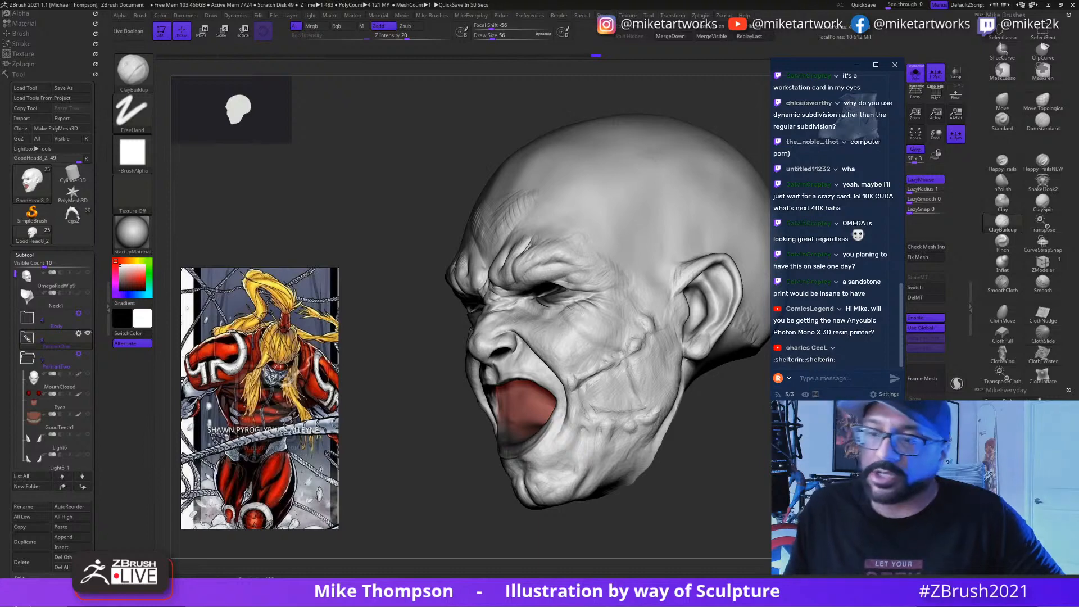
right_drag(663, 401, 652, 391)
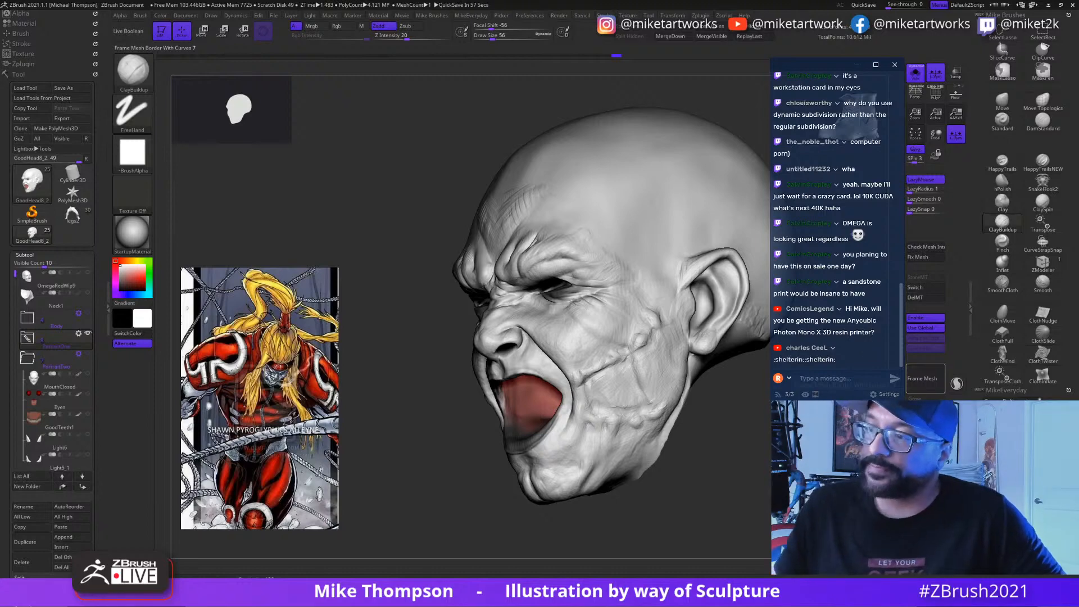
drag(737, 459, 680, 436)
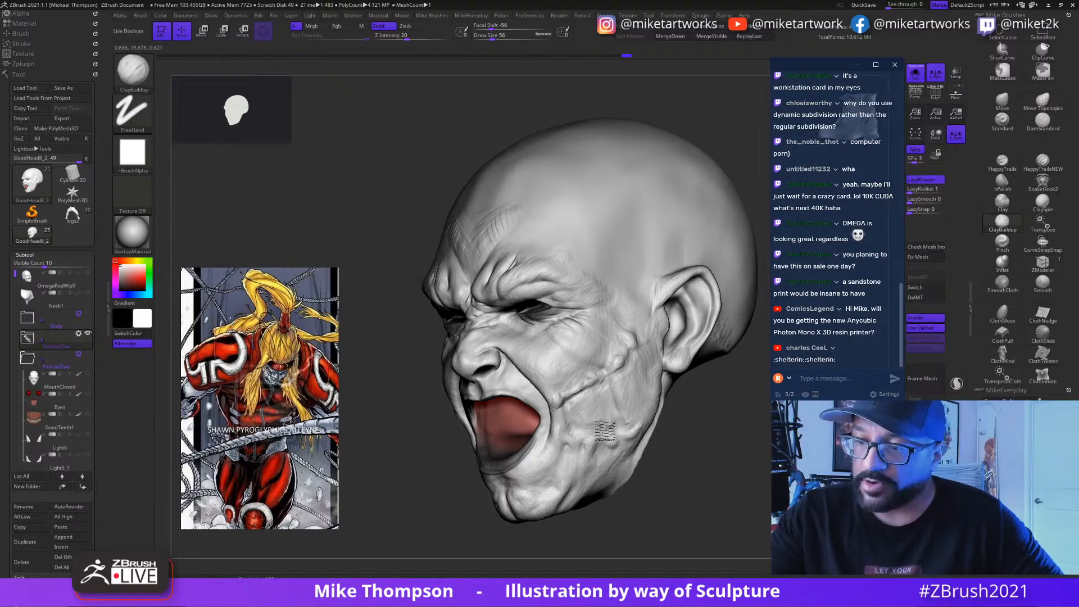
drag(680, 428, 697, 426)
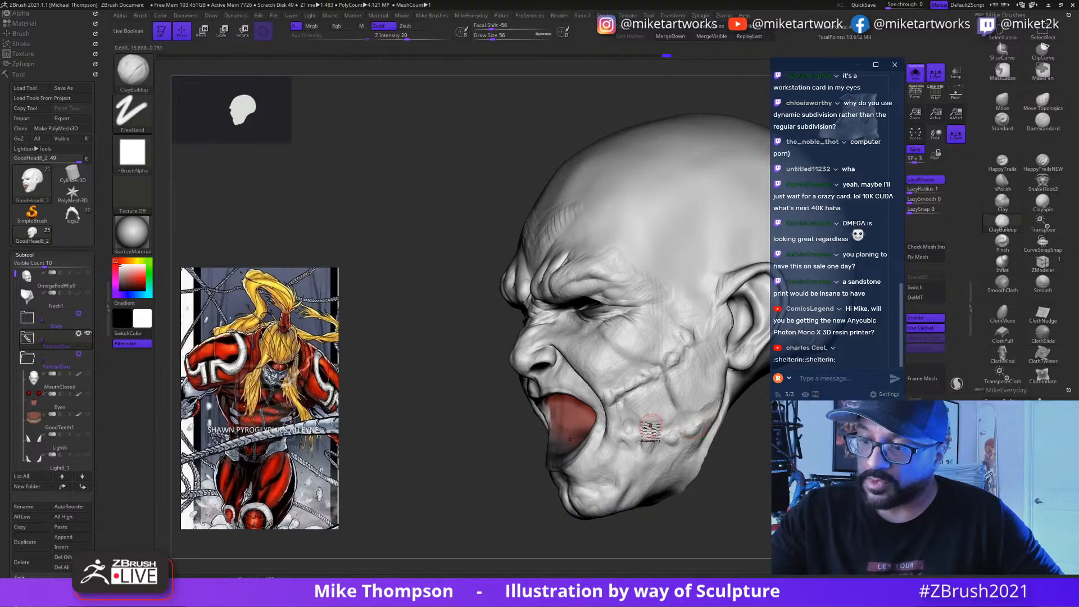
mouse_move(765, 455)
mouse_down()
mouse_move(725, 422)
mouse_move(655, 461)
mouse_up()
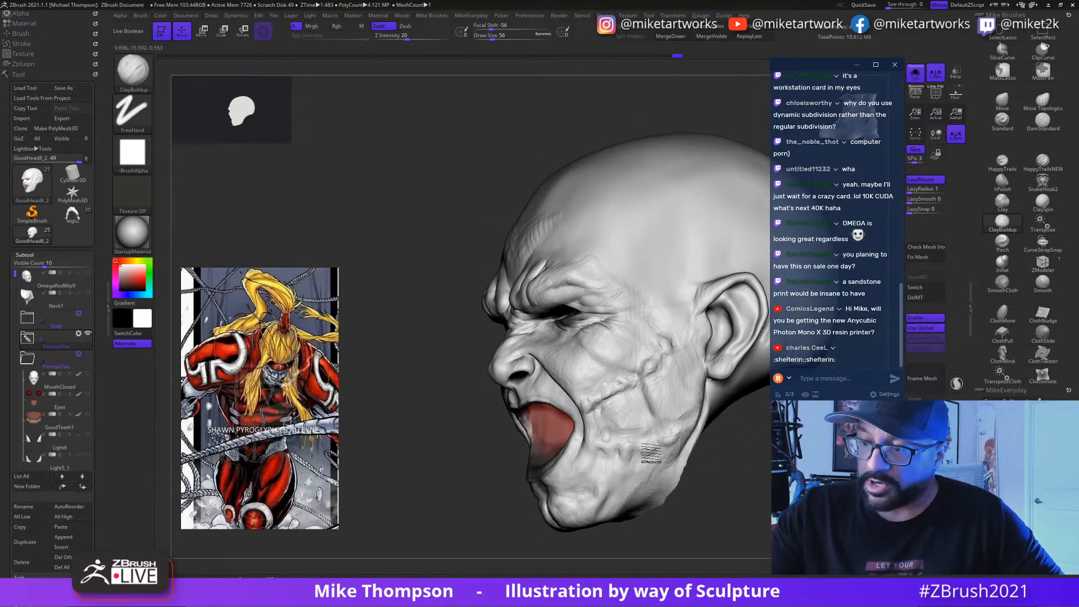
drag(738, 451, 742, 440)
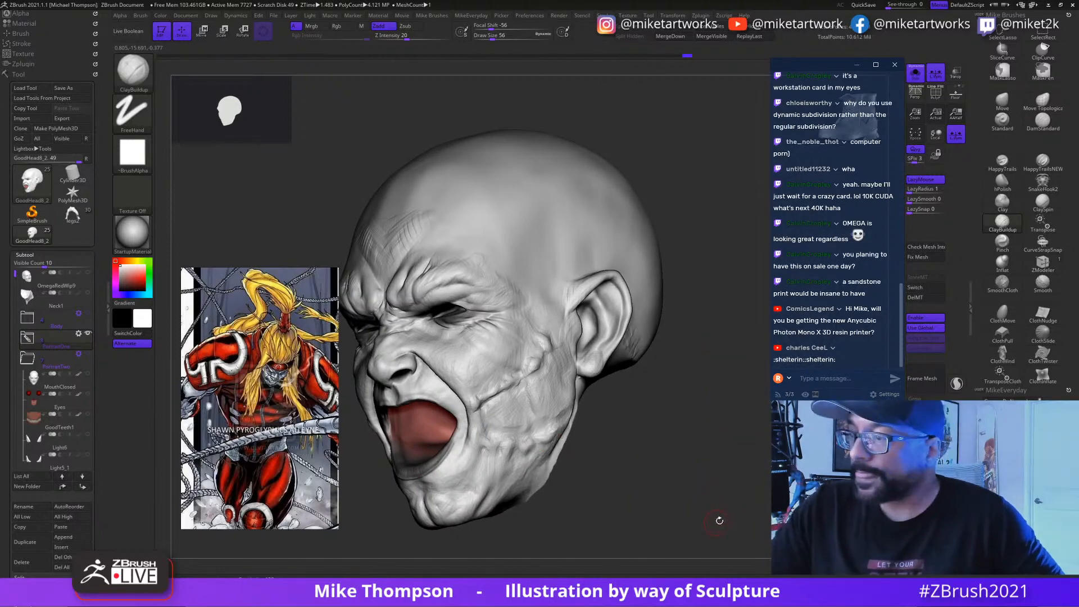
Step: Sculpt raised folds along the rear jawline below the ear with ClayBuildup strokes
drag(719, 520, 750, 513)
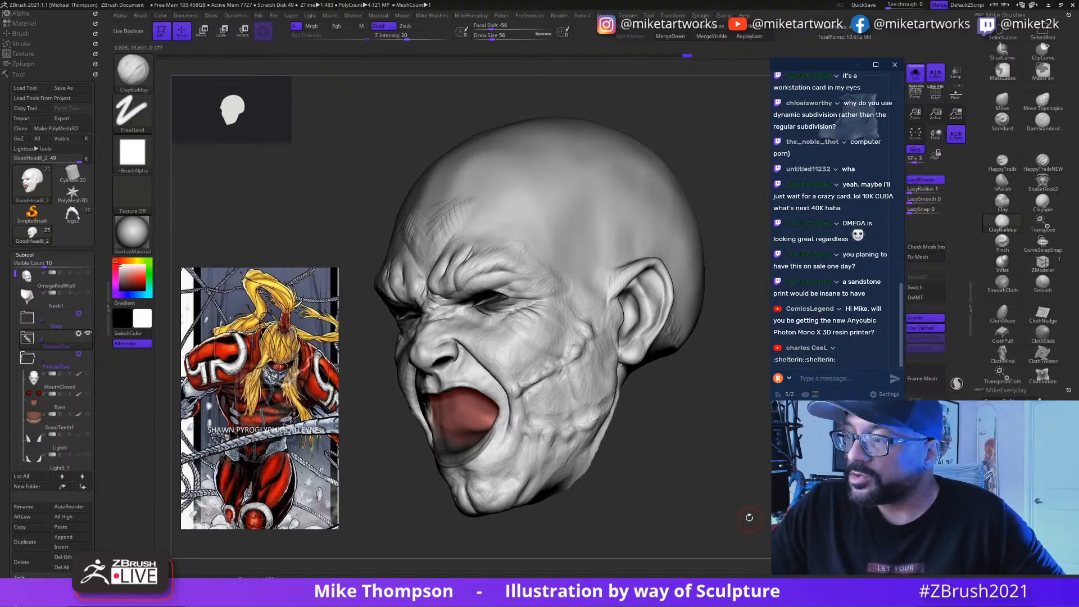
mouse_move(755, 515)
mouse_down()
mouse_move(669, 515)
mouse_move(699, 437)
mouse_move(665, 461)
mouse_move(711, 480)
mouse_move(629, 462)
mouse_up()
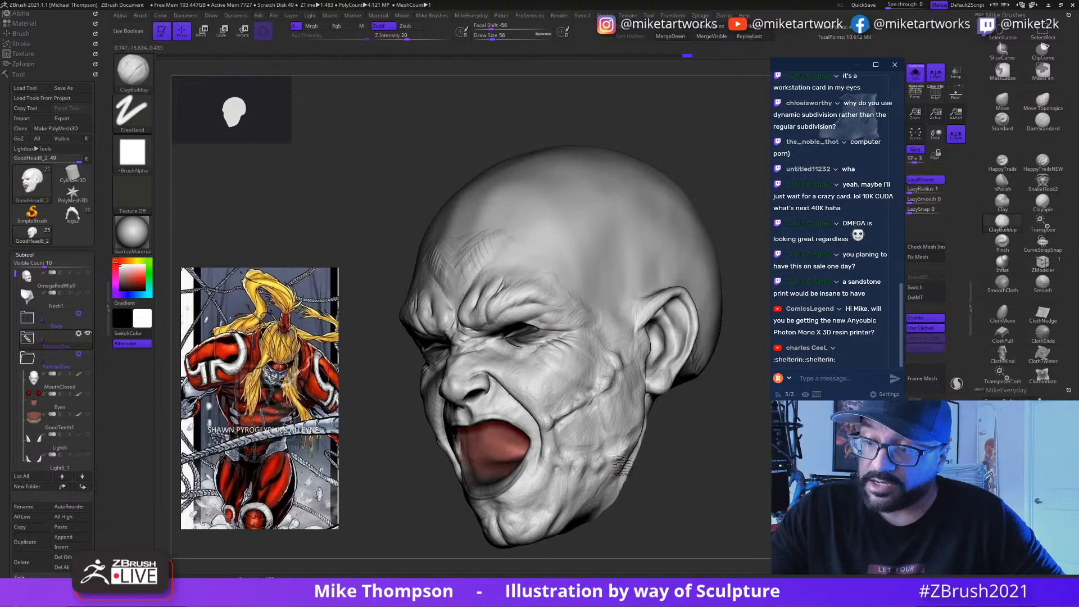
mouse_move(664, 479)
mouse_down()
mouse_move(741, 480)
mouse_move(691, 417)
mouse_up()
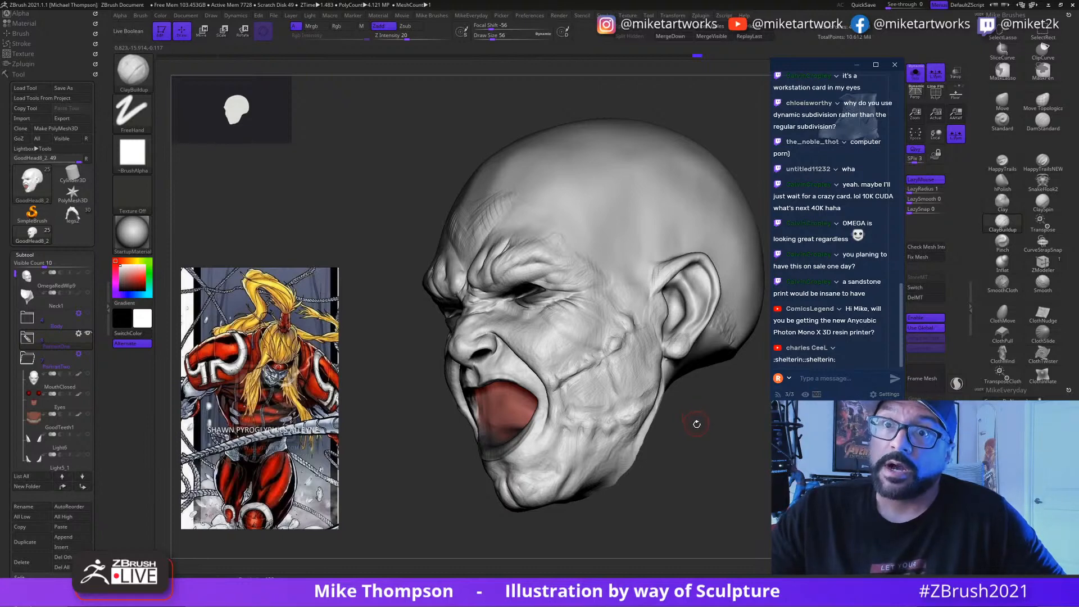
drag(697, 423, 703, 406)
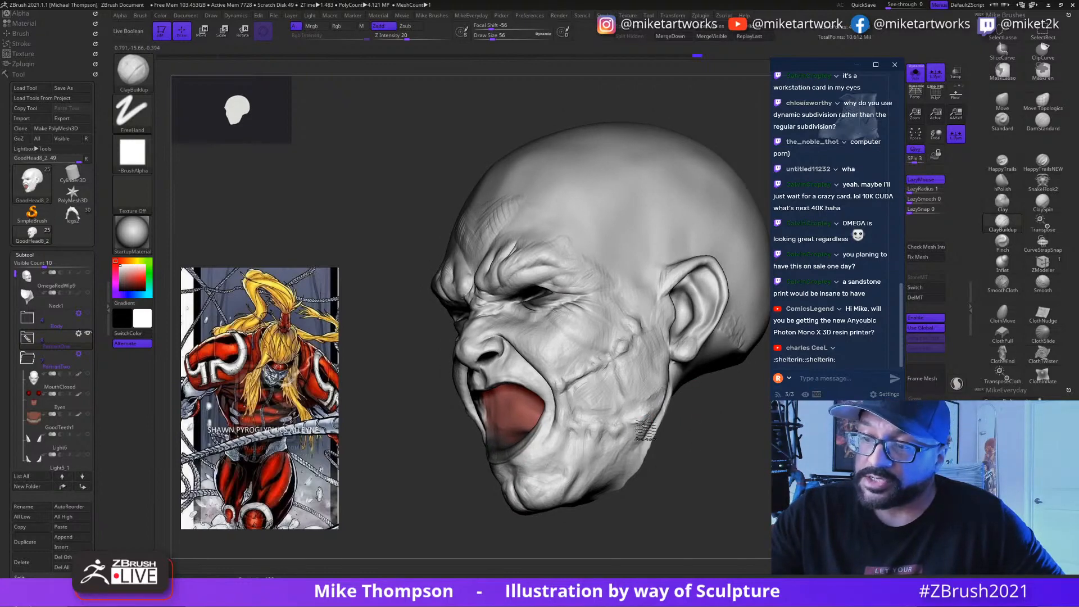
drag(684, 435, 691, 426)
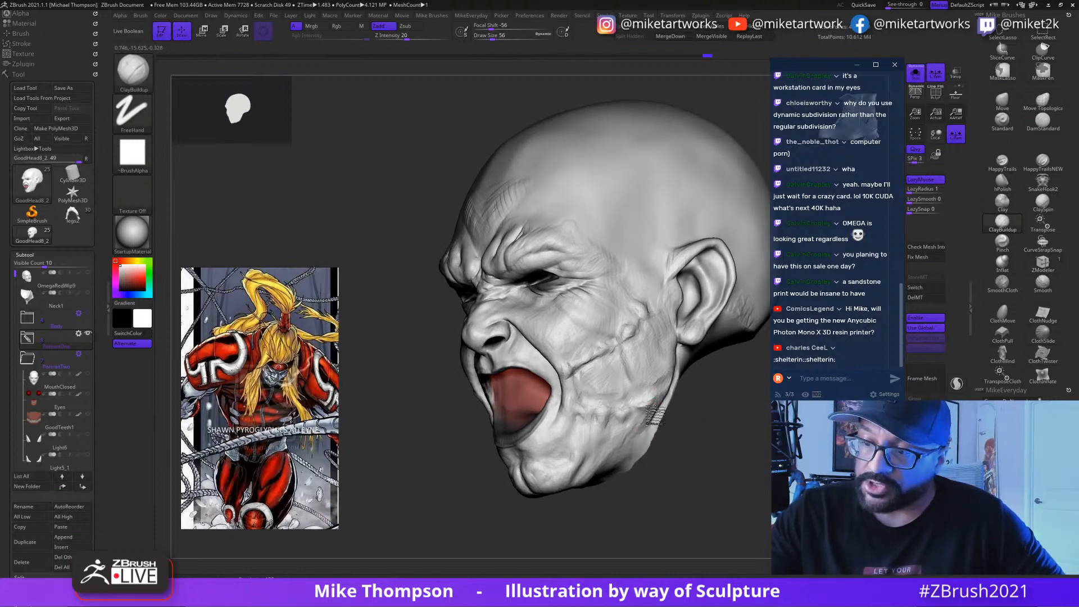
drag(706, 416, 714, 464)
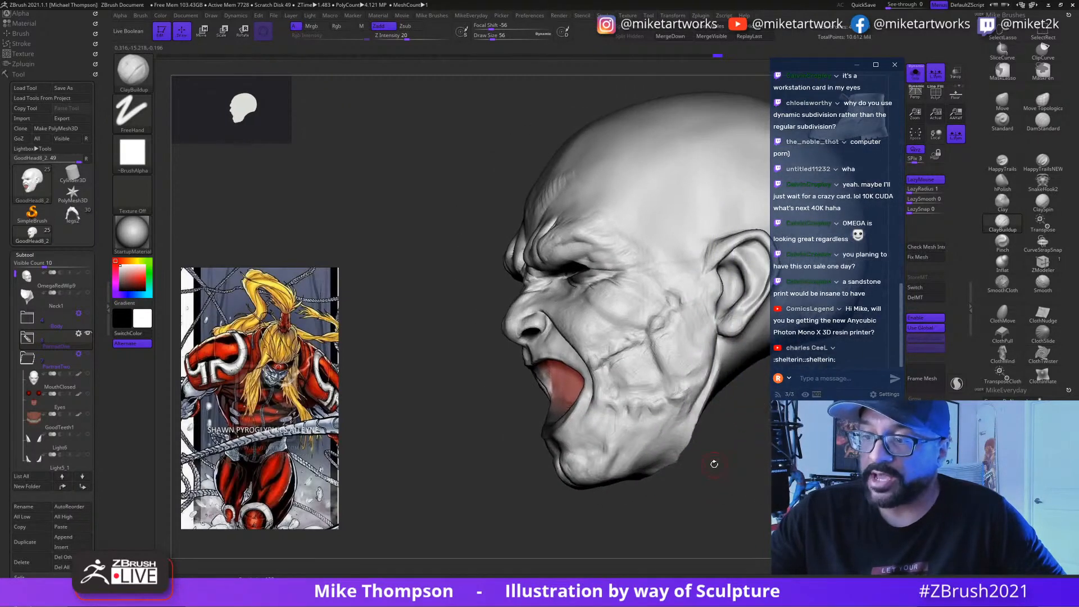
mouse_move(754, 434)
mouse_down()
mouse_move(649, 439)
mouse_move(707, 410)
mouse_move(690, 449)
mouse_up()
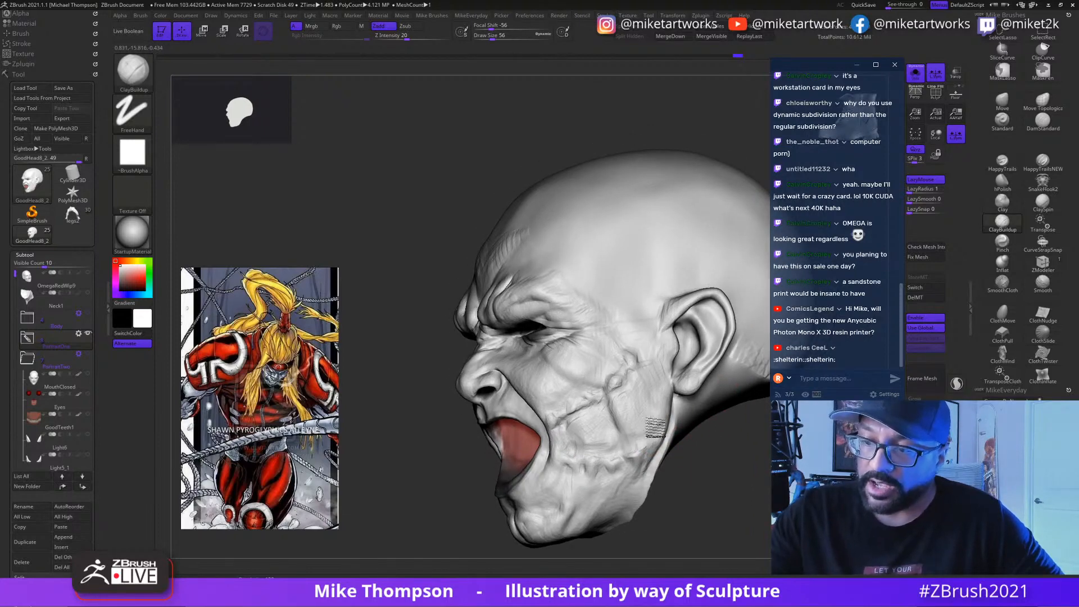
Step: Reinforce the bulging folds at the upper cheek in front of the ear with ClayBuildup strokes
mouse_move(713, 389)
mouse_down()
mouse_move(719, 460)
mouse_move(621, 446)
mouse_move(589, 464)
mouse_move(589, 439)
mouse_move(601, 431)
mouse_move(596, 444)
mouse_move(587, 410)
mouse_move(595, 424)
mouse_up()
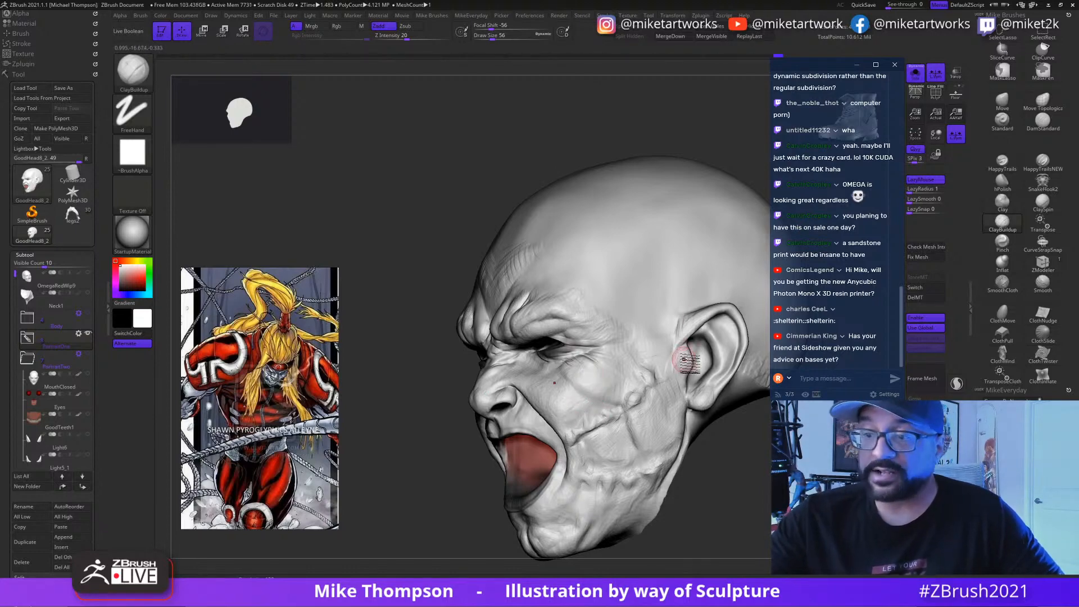
mouse_move(682, 444)
mouse_down()
mouse_move(691, 487)
mouse_move(713, 447)
mouse_up()
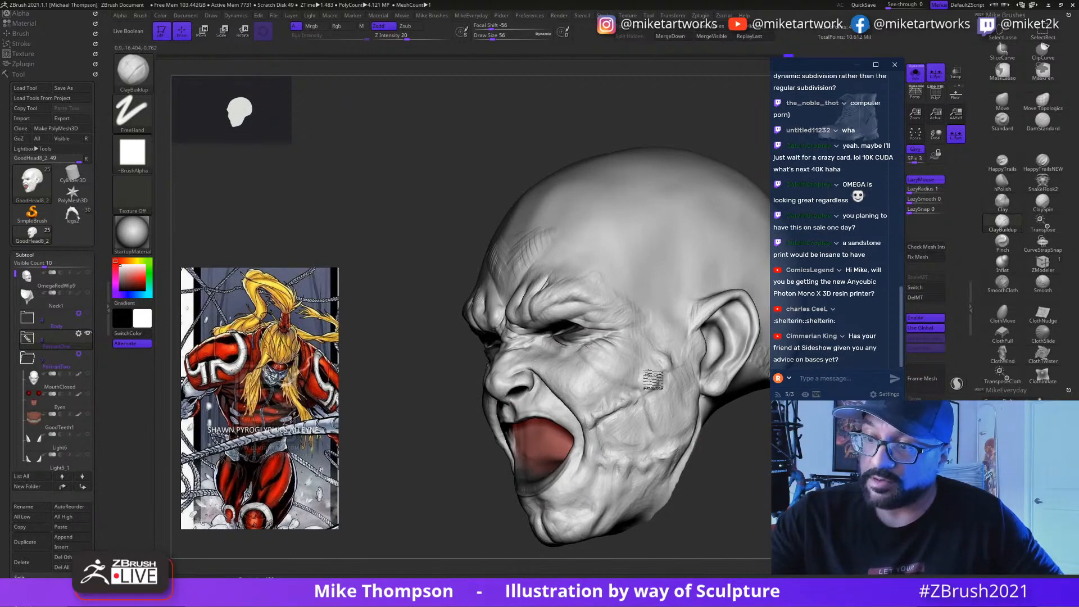
mouse_move(646, 388)
mouse_down()
mouse_move(669, 405)
mouse_move(658, 419)
mouse_up()
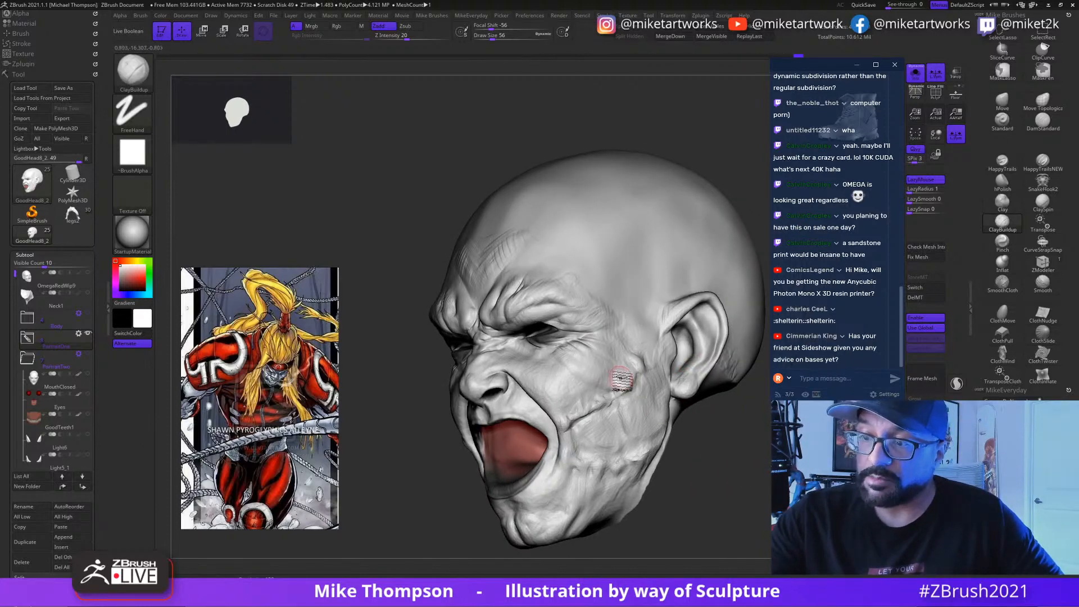
mouse_move(682, 436)
mouse_down()
mouse_move(694, 437)
mouse_move(678, 444)
mouse_move(684, 430)
mouse_move(723, 414)
mouse_move(677, 385)
mouse_up()
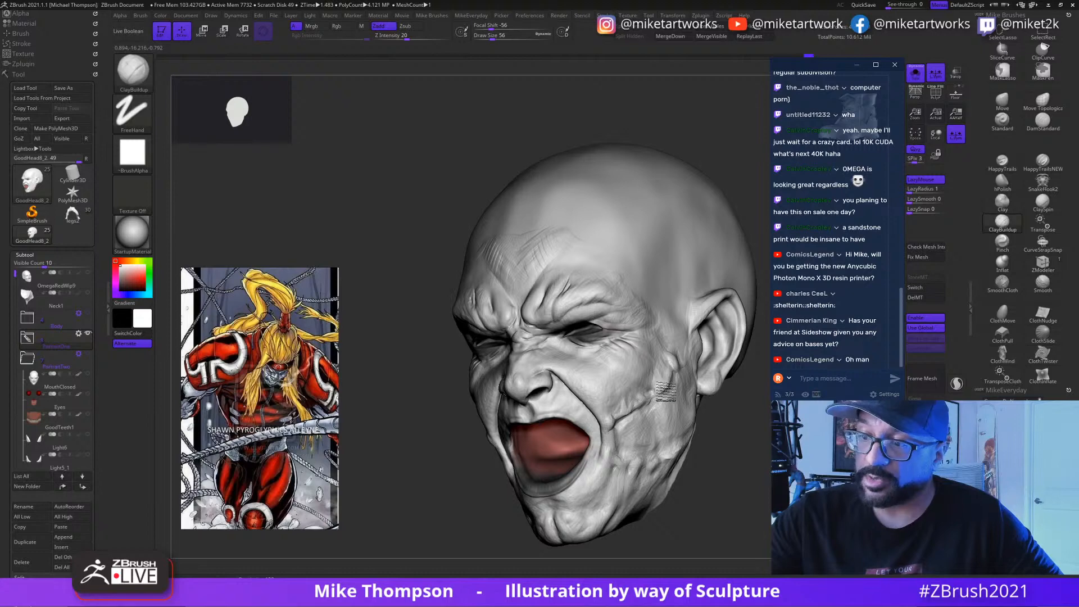
mouse_move(723, 426)
mouse_down()
mouse_move(697, 427)
mouse_move(738, 416)
mouse_move(738, 474)
mouse_up()
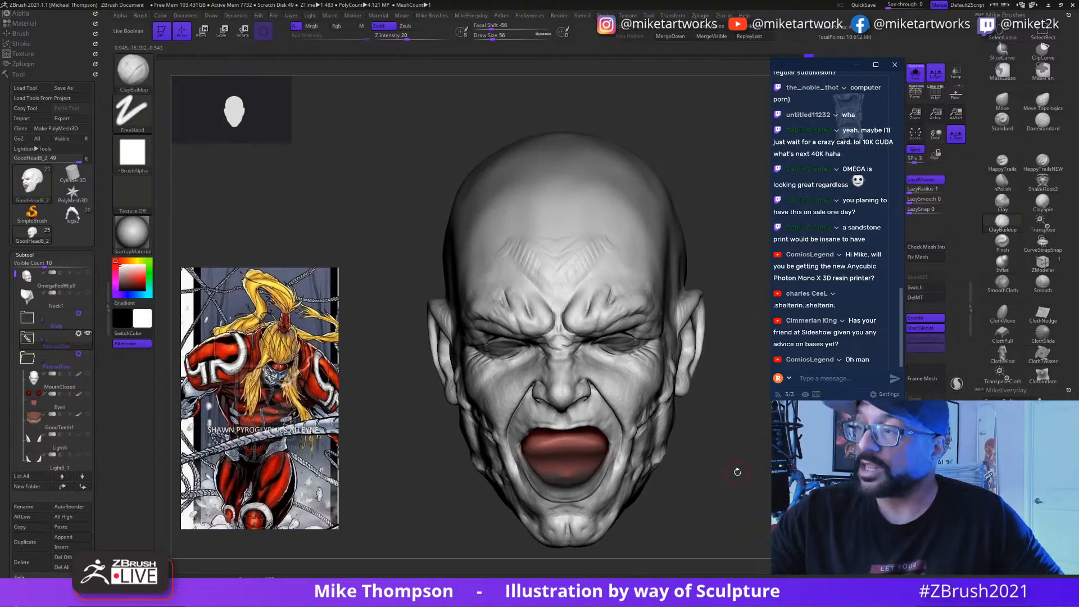
Step: Turn off Solo mode to show all head parts and switch to the Standard brush with LazyRadius 13
click(919, 76)
mouse_move(754, 515)
mouse_down()
mouse_move(766, 529)
mouse_move(741, 530)
mouse_up()
click(988, 125)
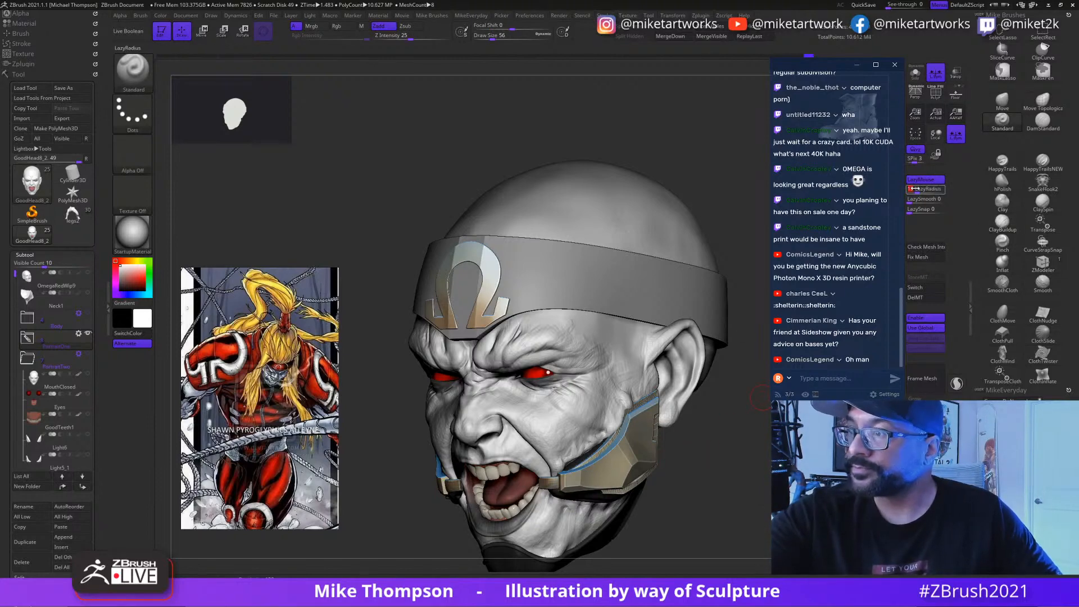
key(space)
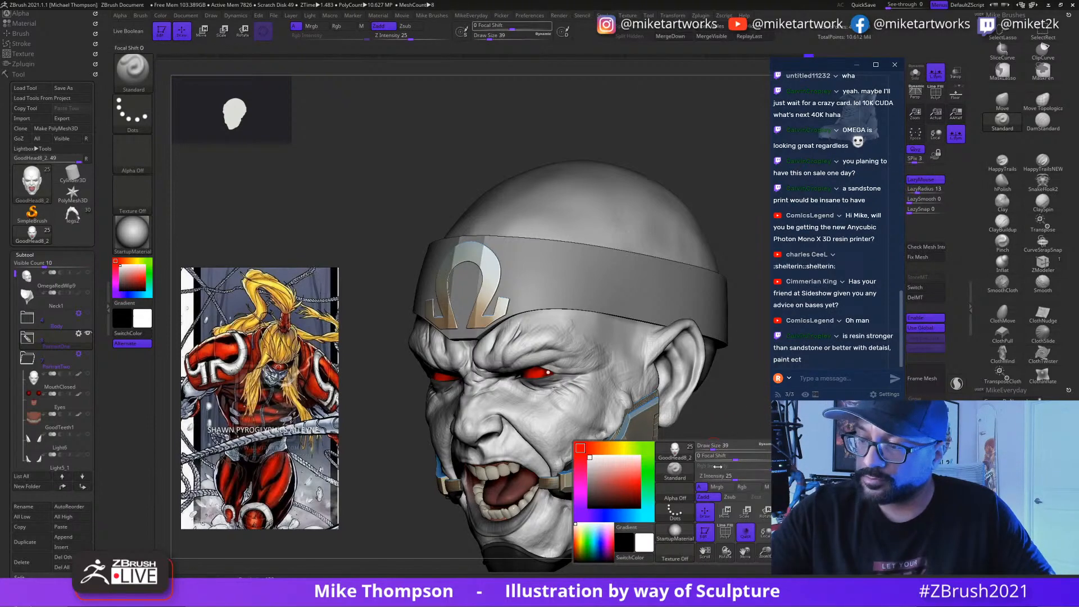
click(682, 488)
click(378, 542)
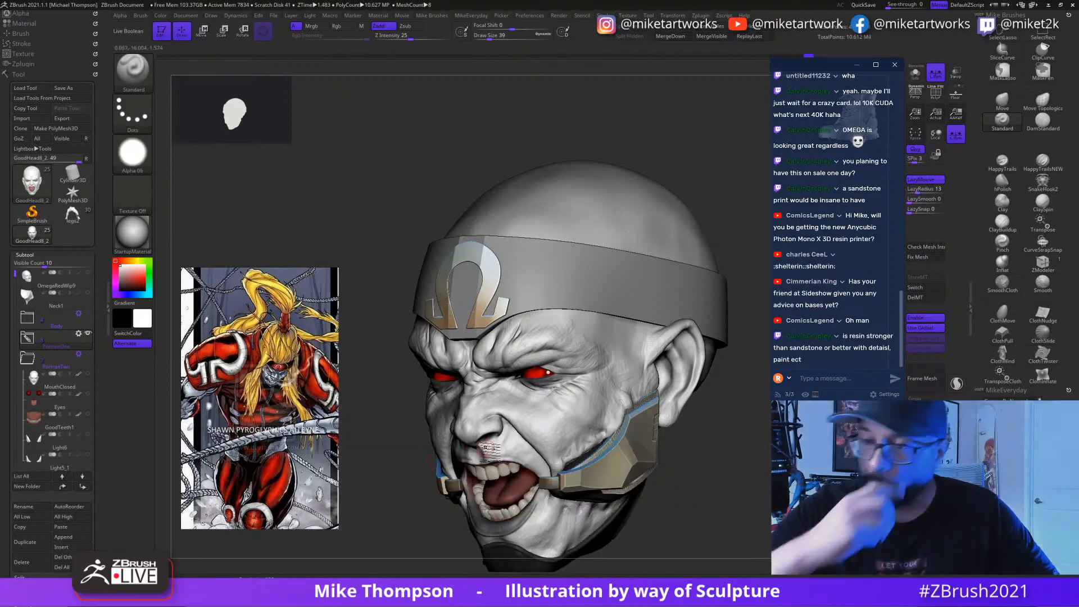
key(shift)
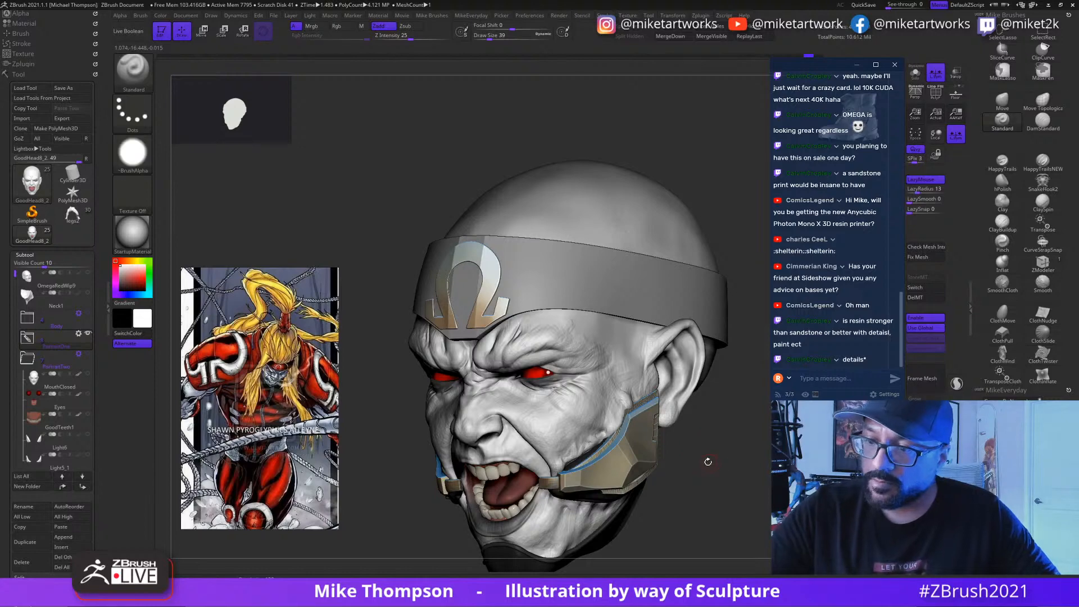
Step: Assign Alpha 01 to the Standard brush, set the draw size to 25, and move the reference image higher on the canvas
key(space)
click(674, 496)
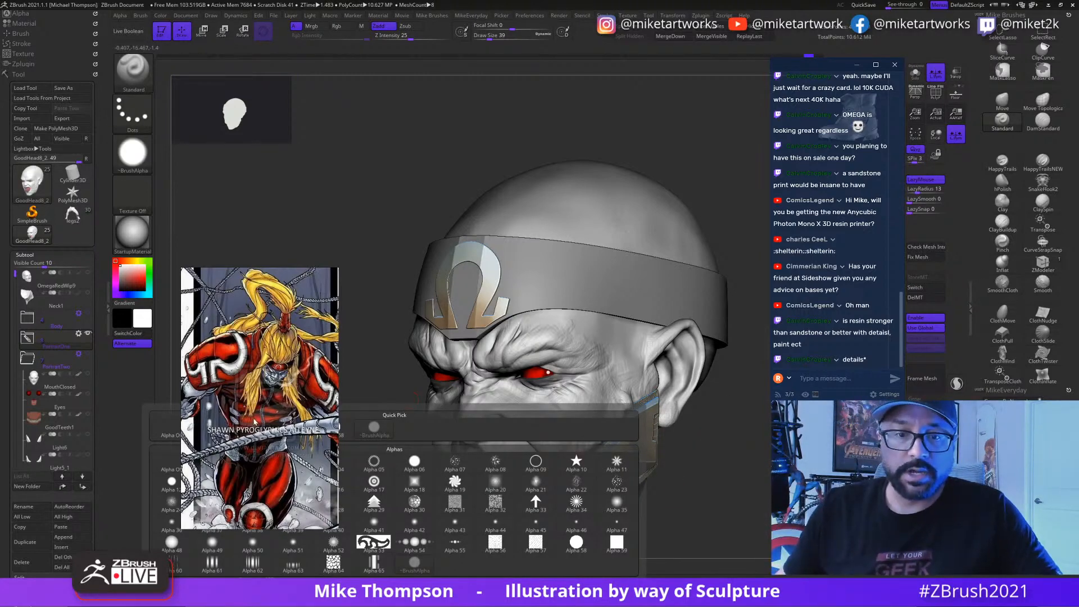
drag(254, 421, 257, 272)
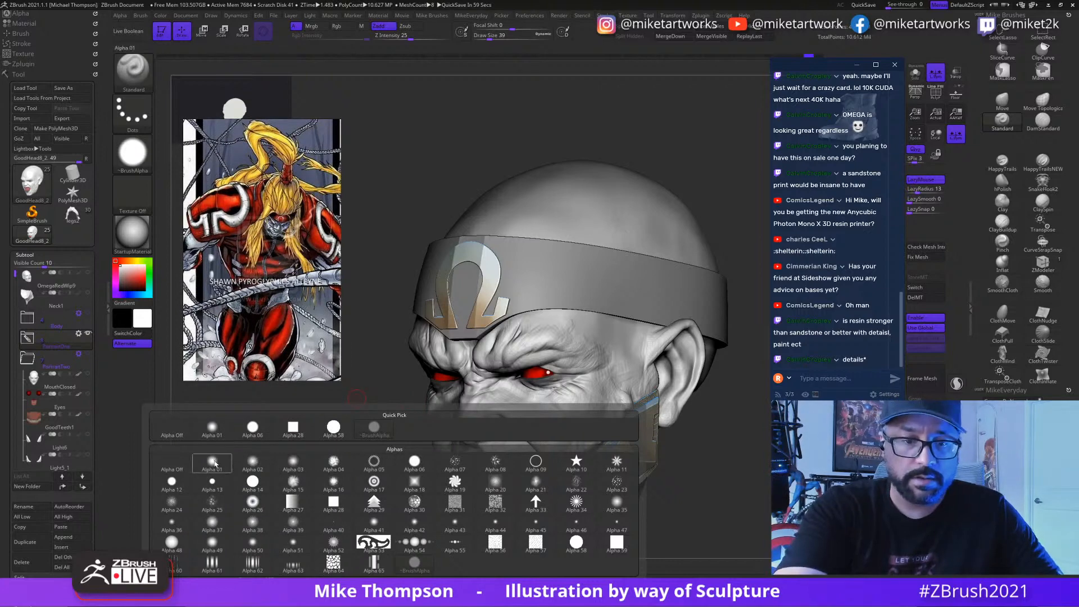
click(212, 462)
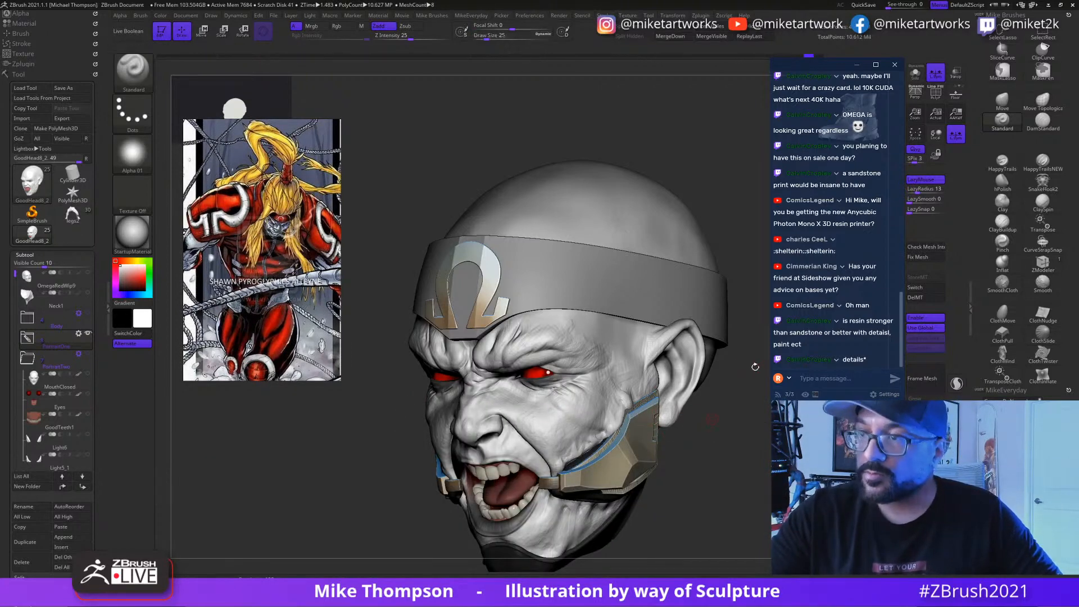
Step: Sculpt fine skin folds in the cheek along the upper edge of the jaw piece toward the mouth corner
drag(722, 453, 597, 450)
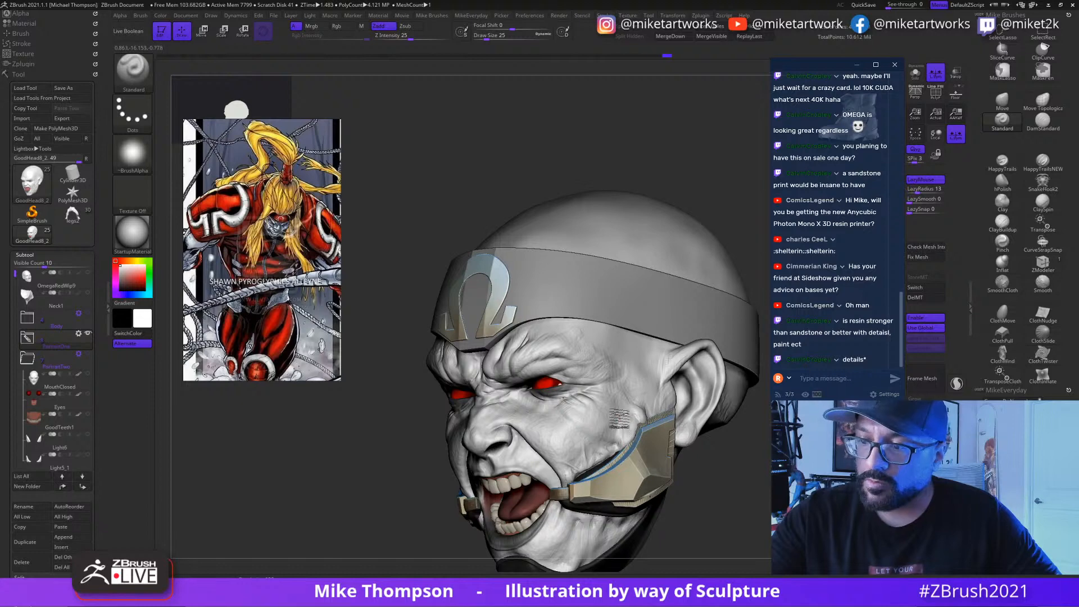
mouse_move(630, 443)
mouse_down()
mouse_move(629, 427)
mouse_move(652, 422)
mouse_up()
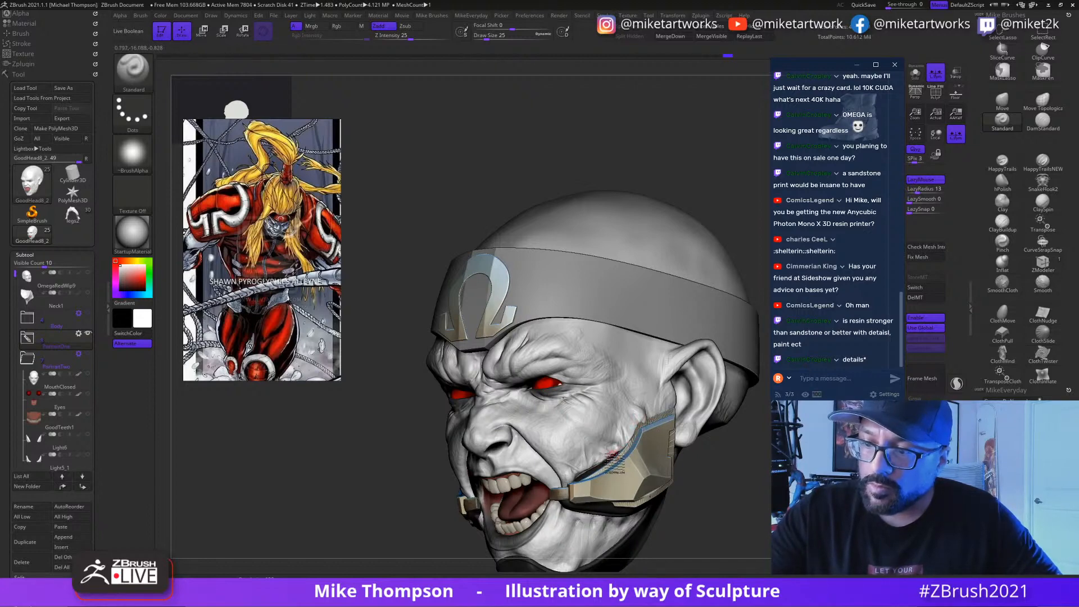
mouse_move(627, 453)
mouse_down()
mouse_move(571, 482)
mouse_move(584, 475)
mouse_move(590, 487)
mouse_up()
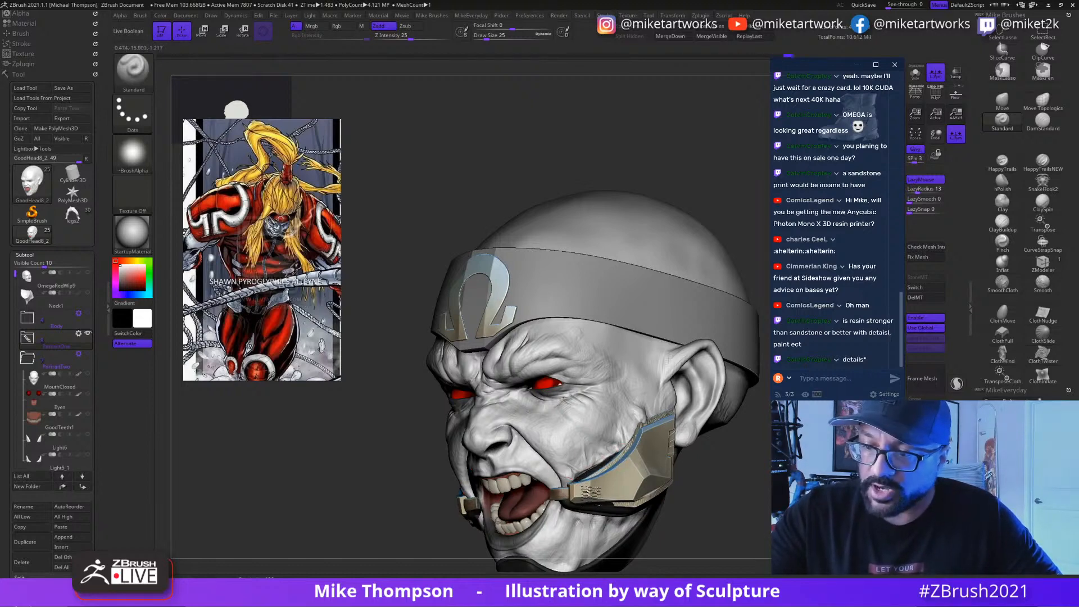
Step: Sculpt and smooth skin creases between the lower edge of the jaw piece and the black chin guard
drag(713, 460, 775, 475)
mouse_move(592, 479)
mouse_down()
mouse_move(601, 476)
mouse_move(587, 504)
mouse_move(596, 511)
mouse_up()
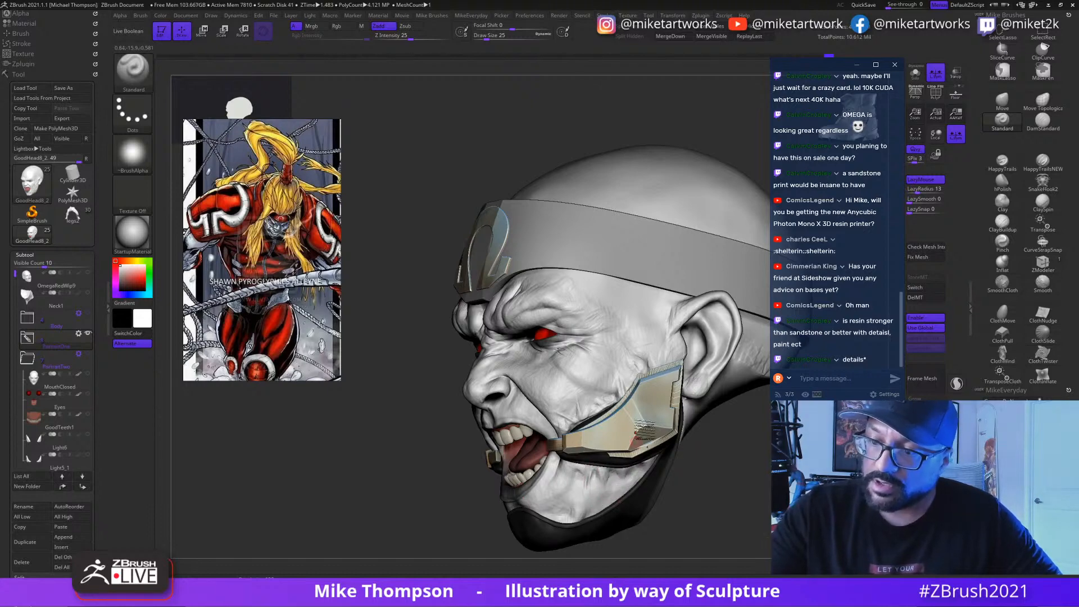
drag(645, 424, 646, 420)
drag(605, 466, 622, 488)
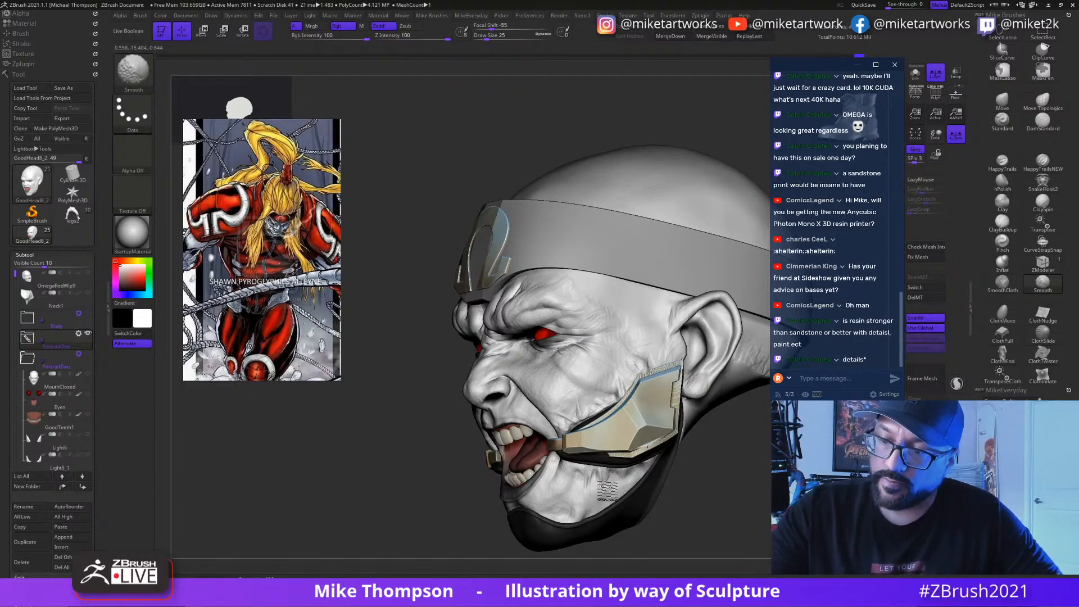
shift+drag(610, 492, 609, 479)
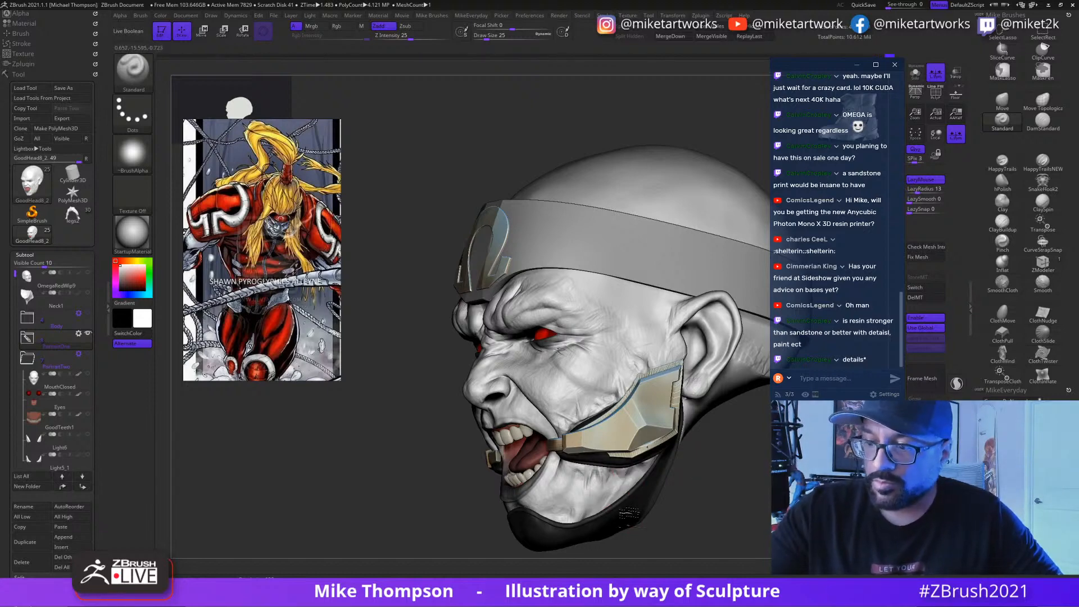
mouse_move(631, 522)
mouse_down()
mouse_move(608, 508)
mouse_move(618, 495)
mouse_up()
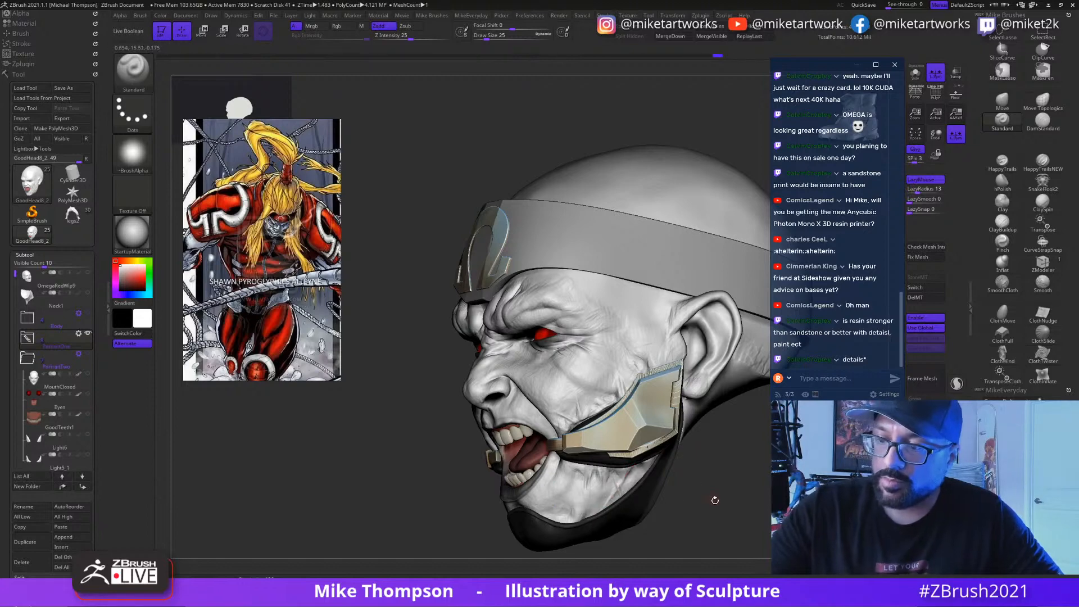
drag(714, 501, 723, 460)
drag(629, 464, 624, 437)
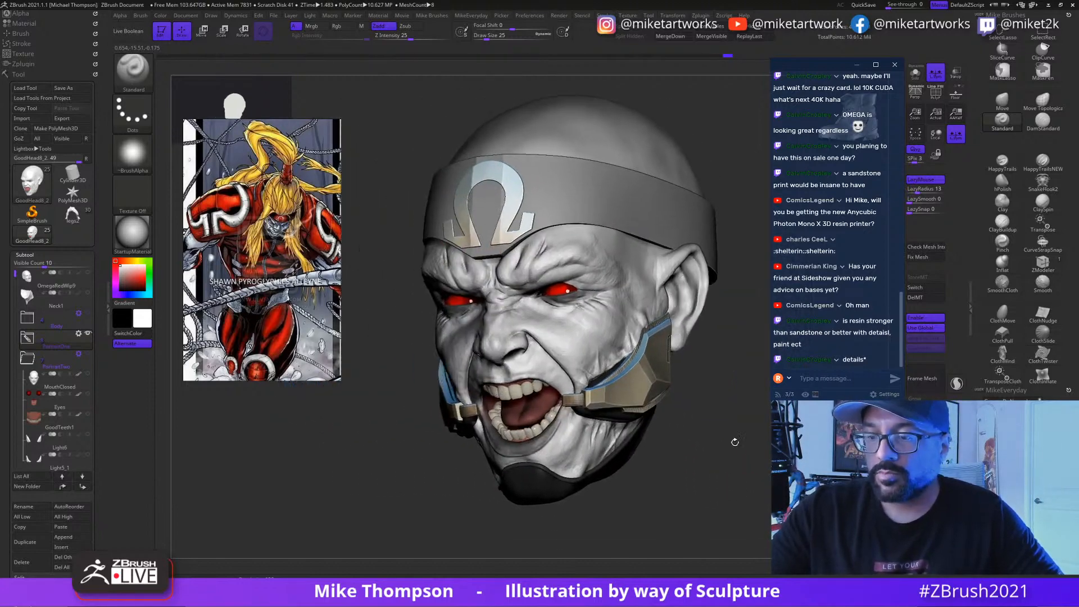
drag(693, 441, 755, 443)
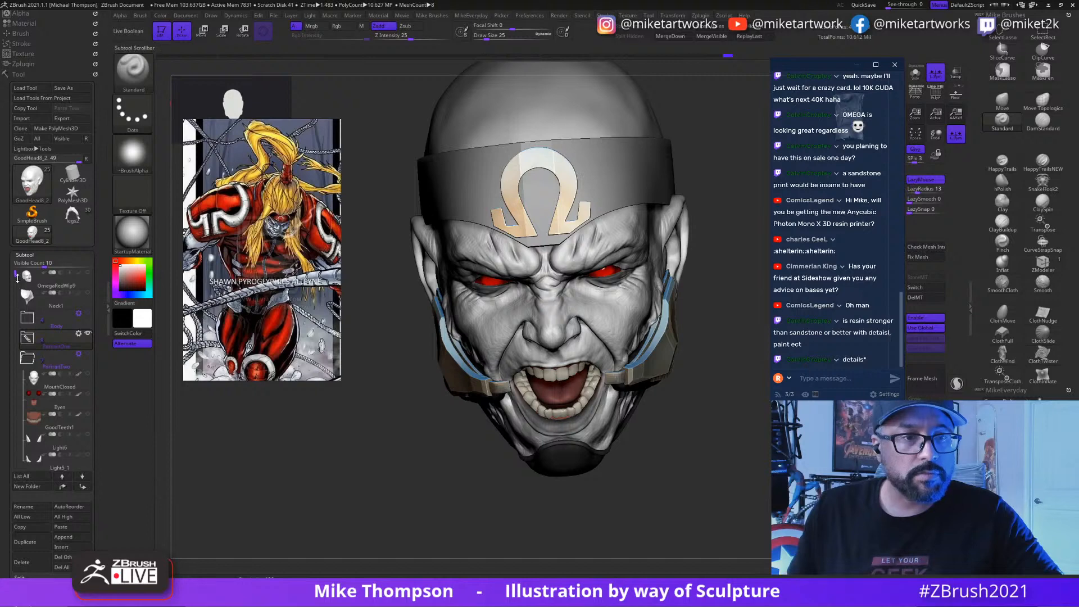
Step: Expand the first portrait folder and turn on the painted colour display for the headband and the omega symbol
drag(18, 278, 17, 312)
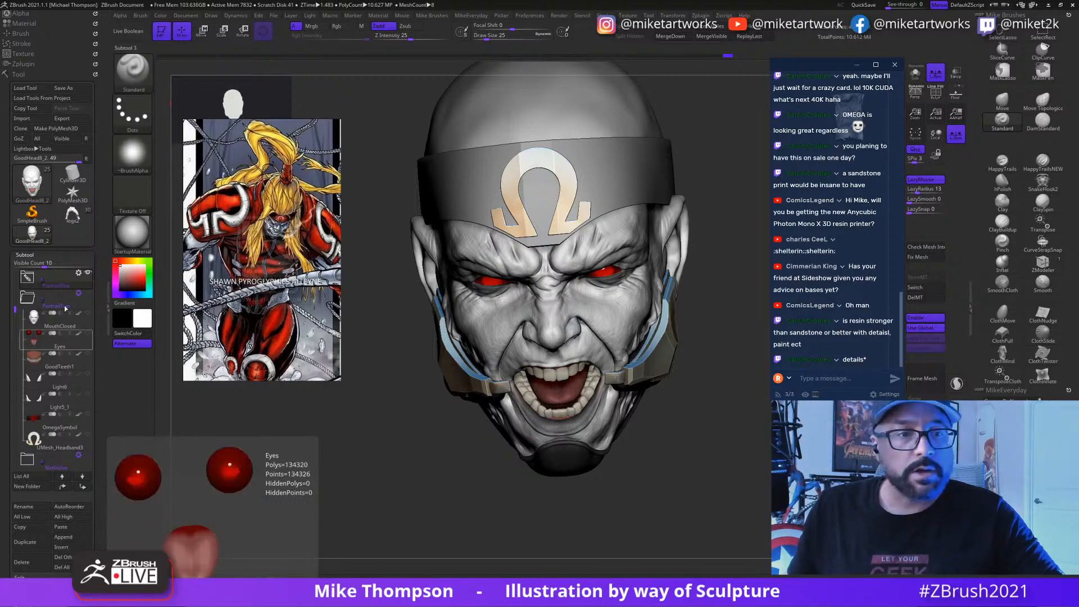
click(30, 301)
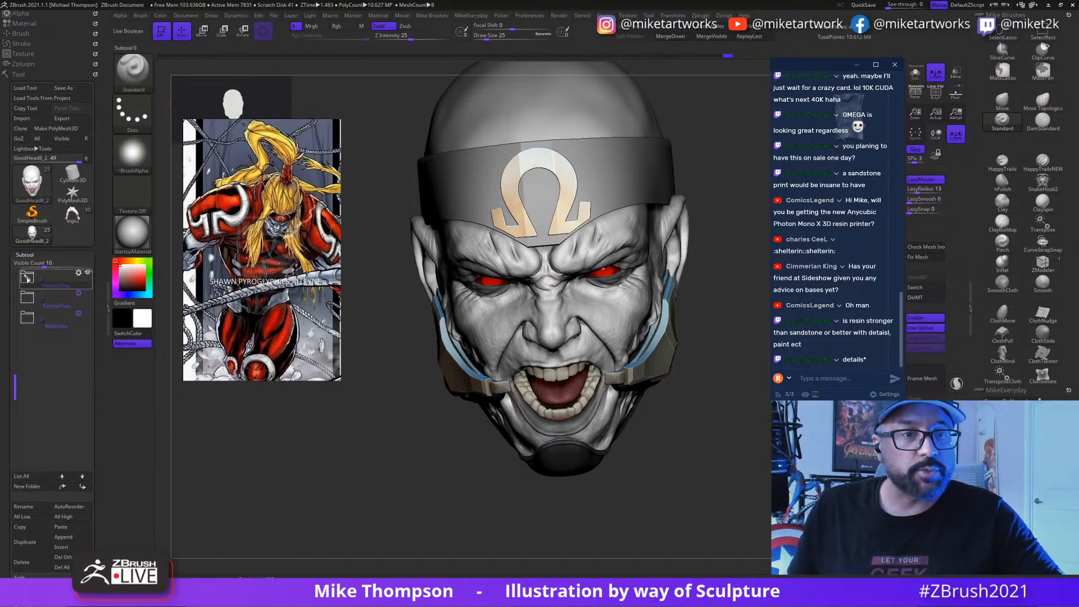
click(26, 277)
click(77, 333)
click(76, 318)
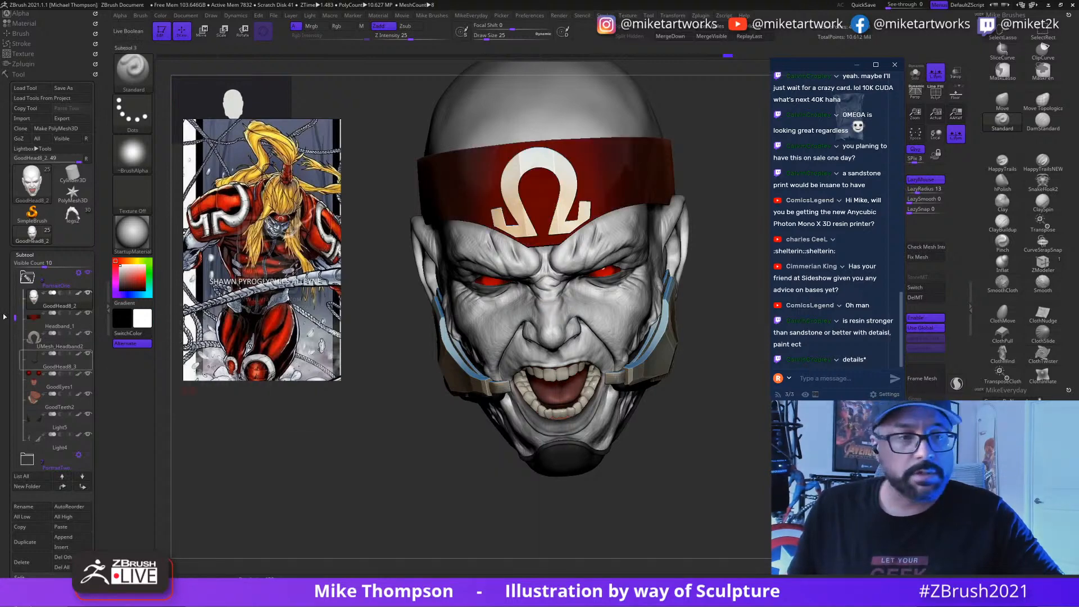
Step: Move the first light's placement slightly lower on the light preview sphere
click(24, 255)
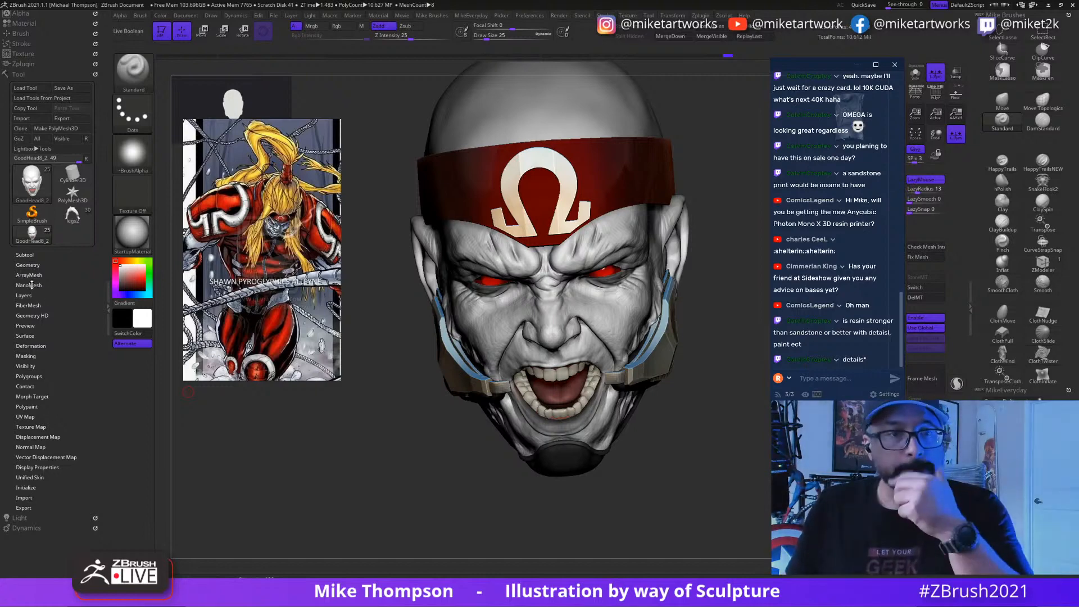
click(17, 74)
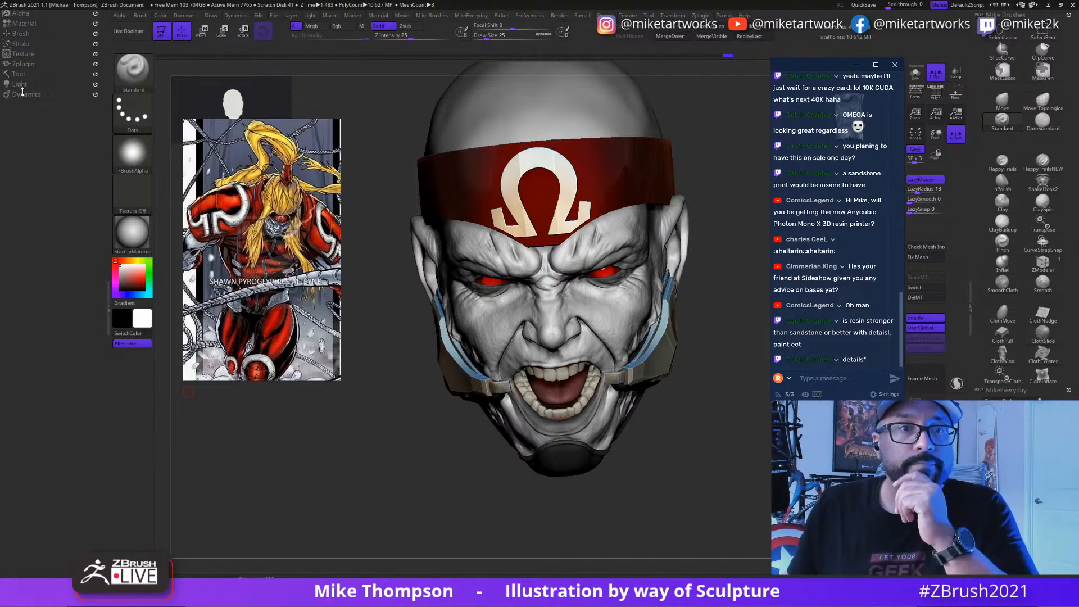
click(19, 84)
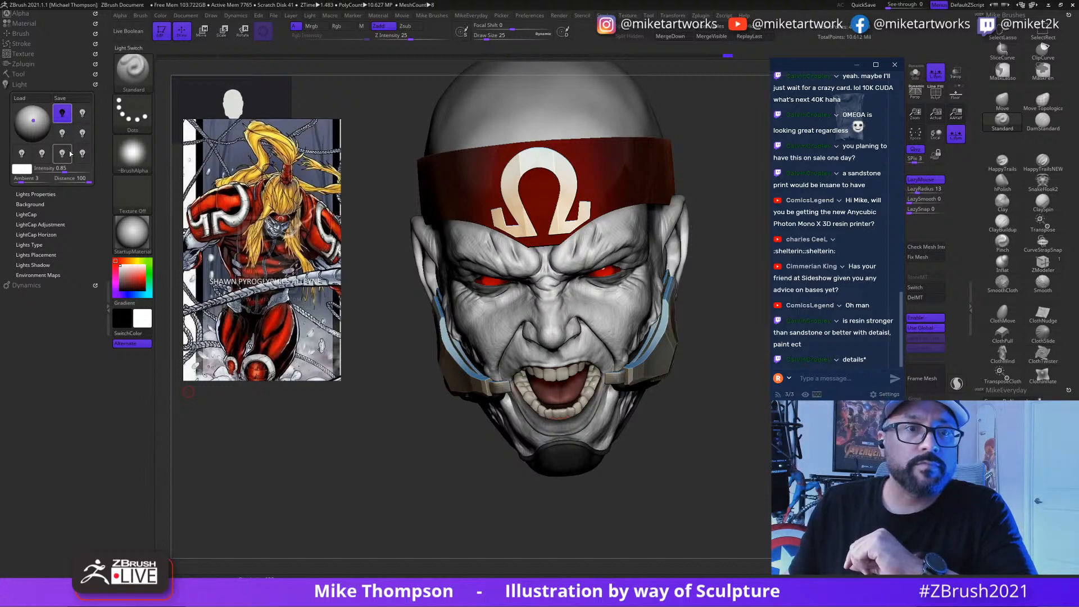
drag(34, 119, 31, 128)
click(31, 129)
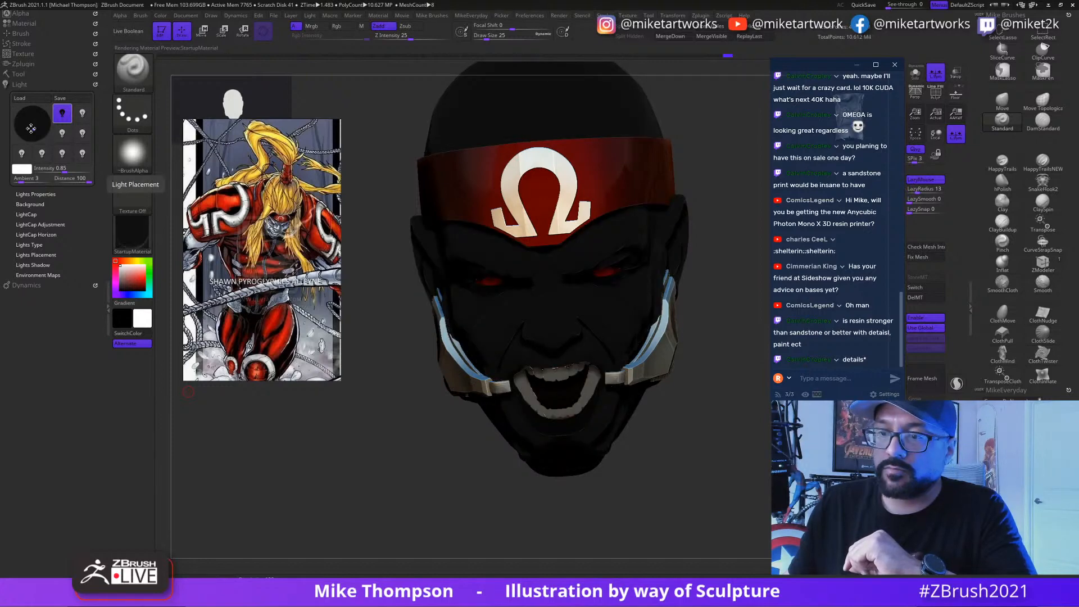
click(32, 129)
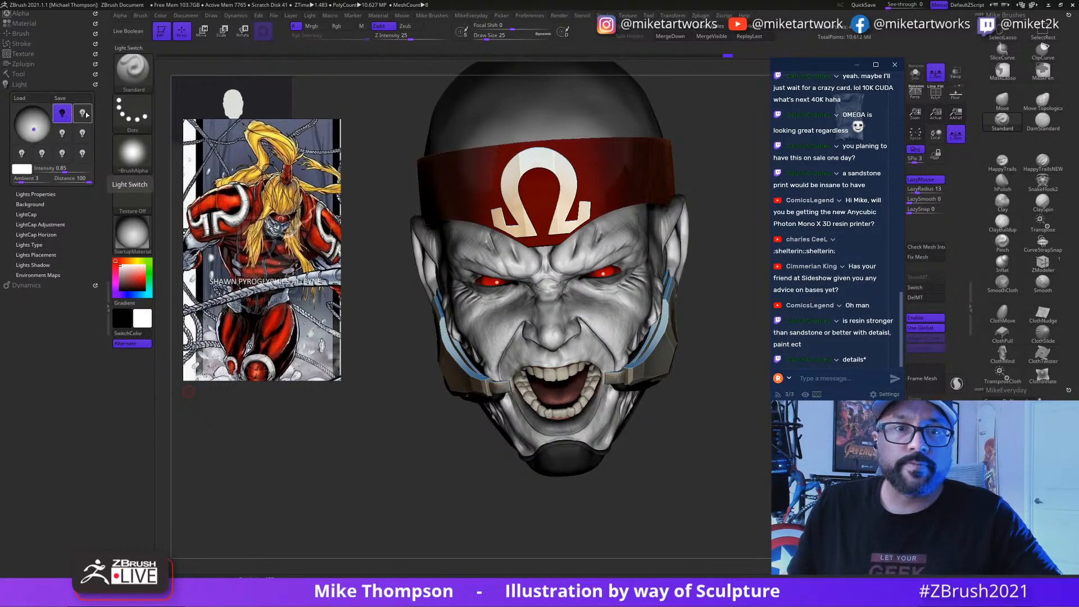
Step: Switch on a second light, aim it from the upper right, and set its intensity to about 1.545
click(85, 114)
click(41, 116)
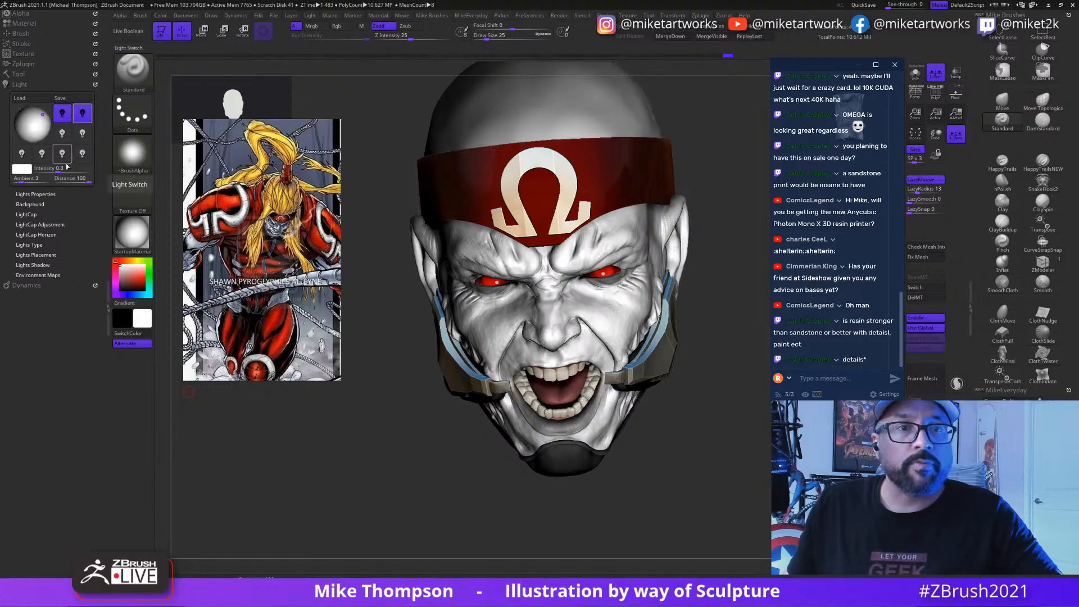
drag(49, 168, 63, 168)
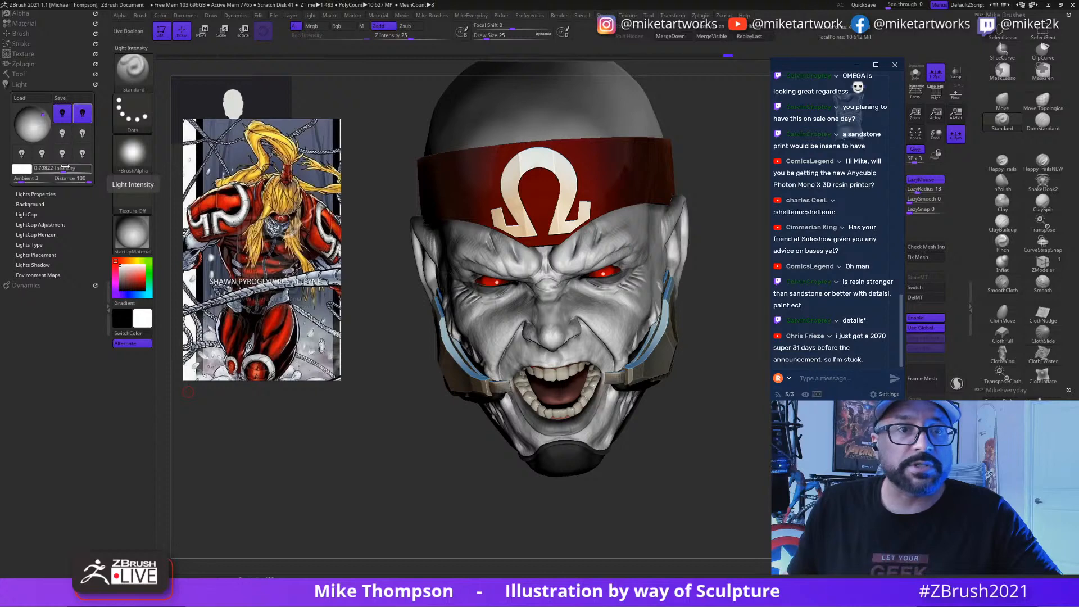
drag(66, 169, 68, 169)
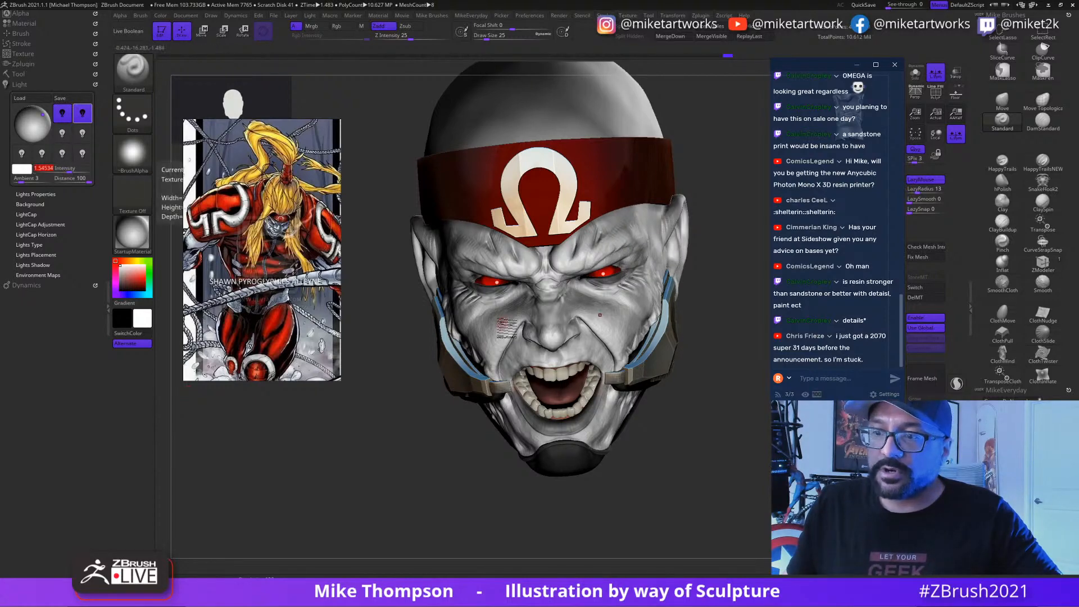
drag(706, 485, 718, 514)
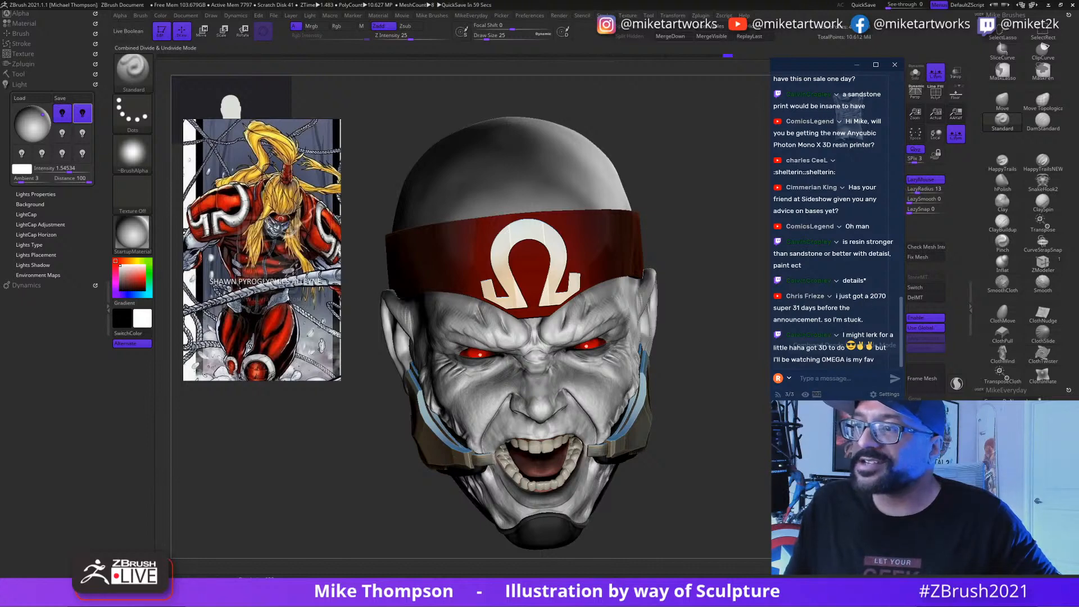
Step: Read back through the earlier messages in the live chat and return to the latest ones
scroll(849, 199, up, 3)
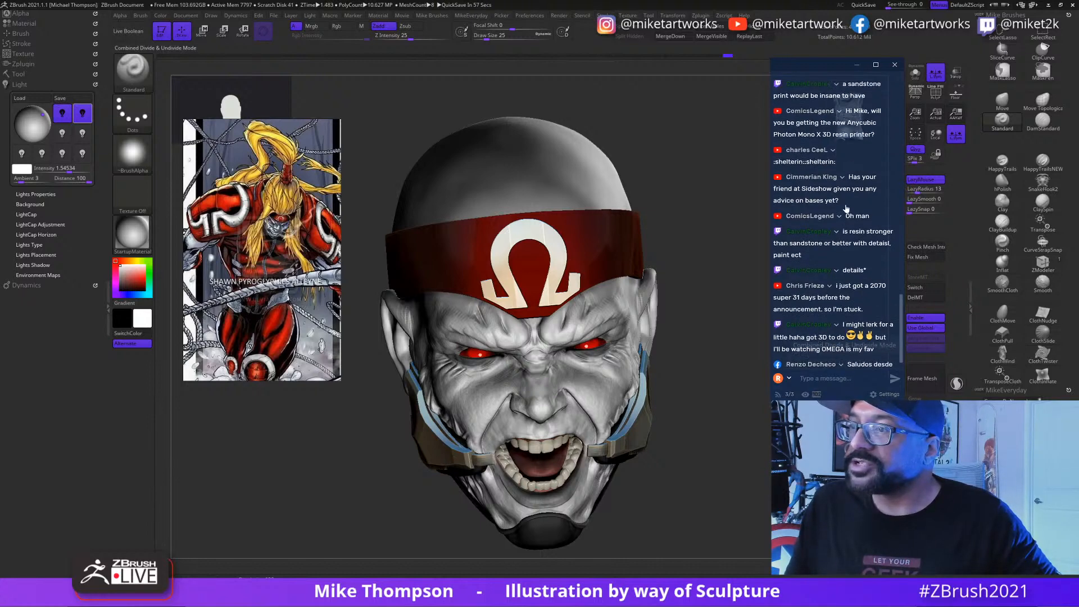
scroll(834, 222, up, 6)
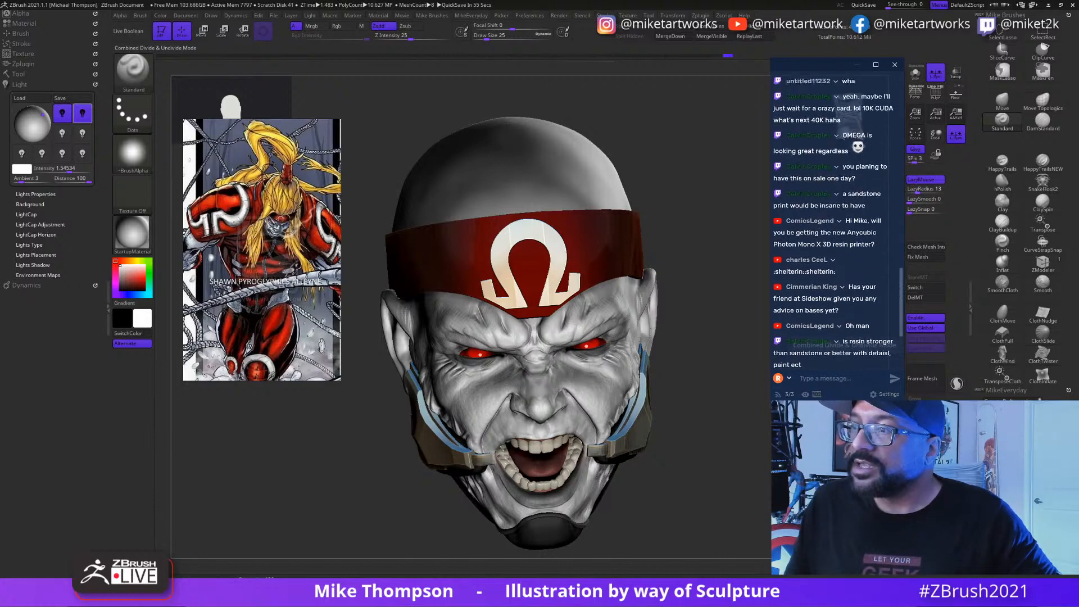
scroll(834, 223, up, 2)
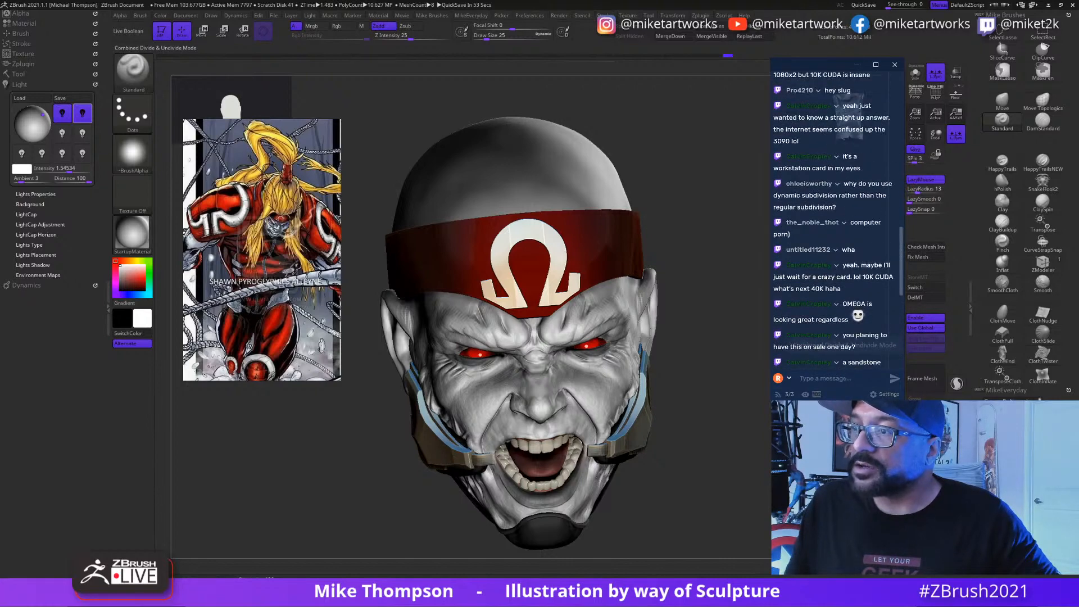
scroll(833, 223, up, 2)
scroll(833, 223, up, 3)
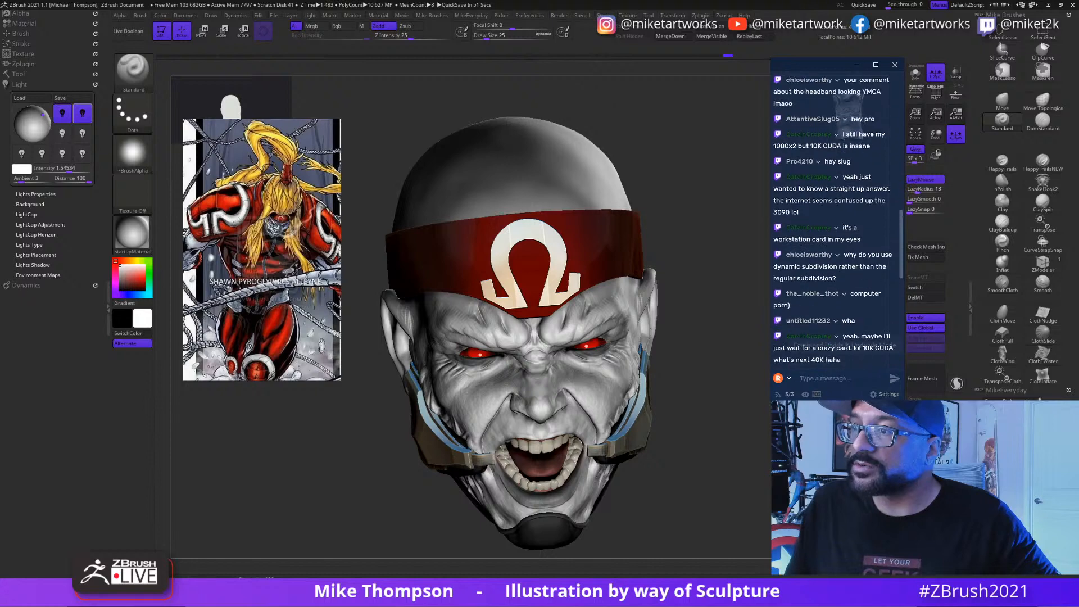
scroll(833, 223, down, 3)
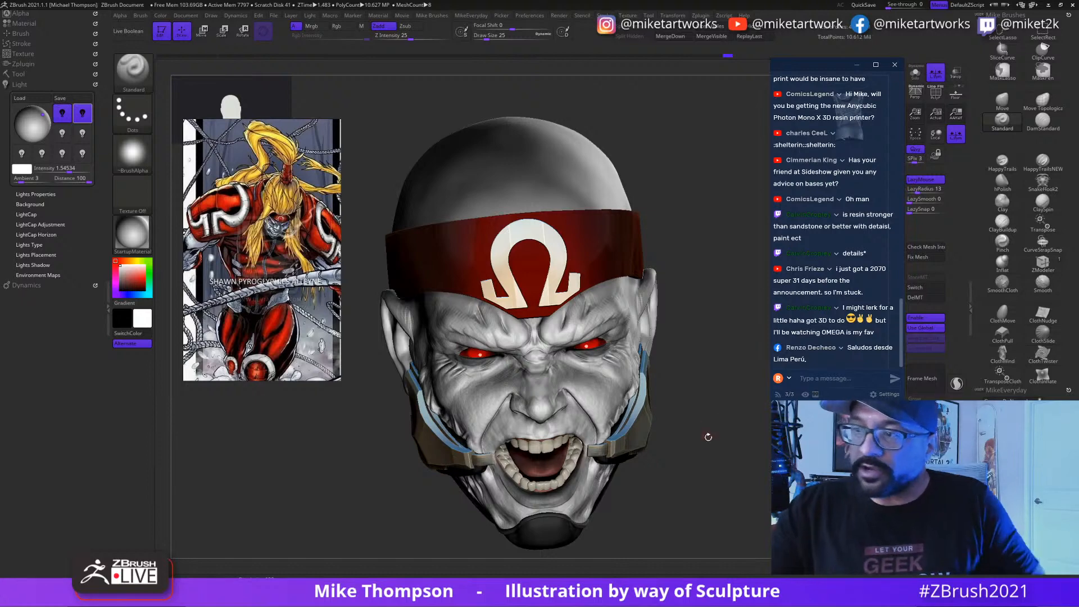
Step: Examine the relit head from three-quarter, side and front views, including the jaw piece and cheek folds
mouse_move(709, 437)
mouse_down()
mouse_move(732, 414)
mouse_move(469, 350)
mouse_up()
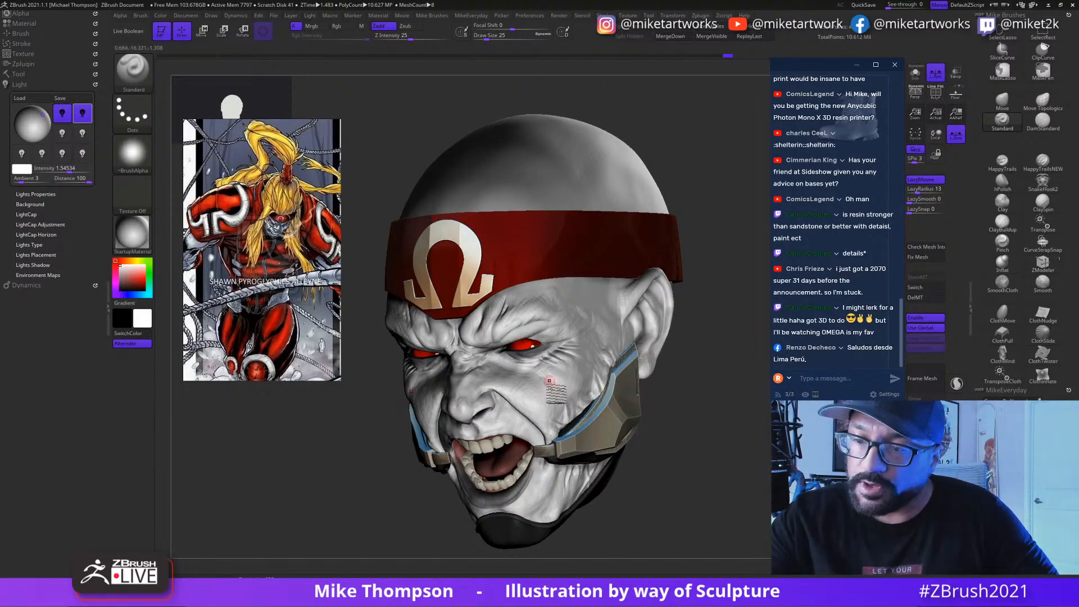
mouse_move(633, 436)
mouse_down()
mouse_move(651, 462)
mouse_move(539, 403)
mouse_up()
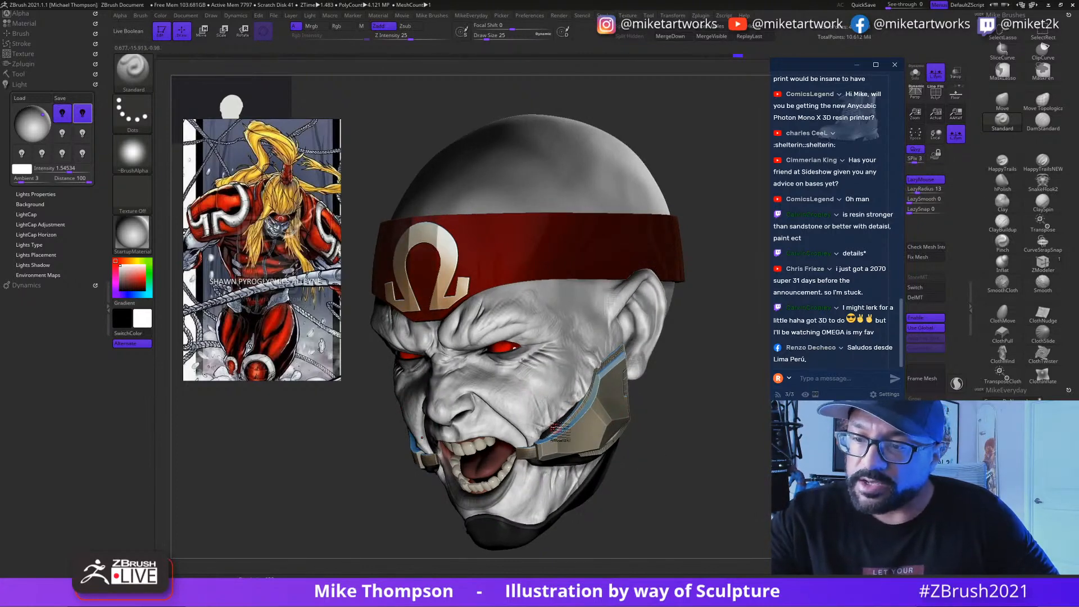
drag(663, 441, 672, 448)
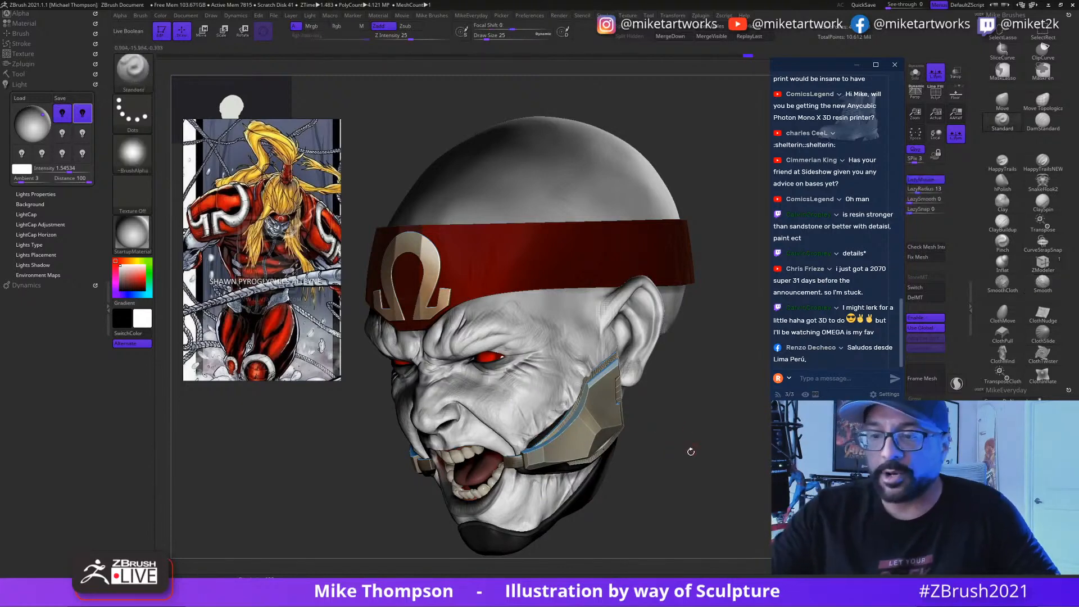
mouse_move(691, 451)
mouse_down()
mouse_move(746, 433)
mouse_move(554, 407)
mouse_up()
key(shift)
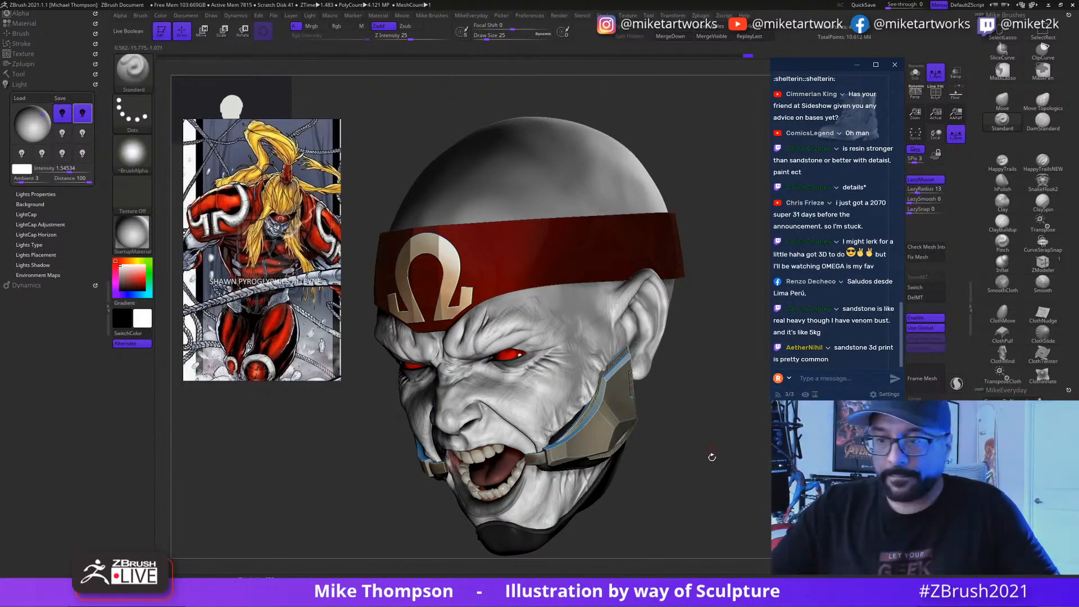
drag(711, 453, 762, 476)
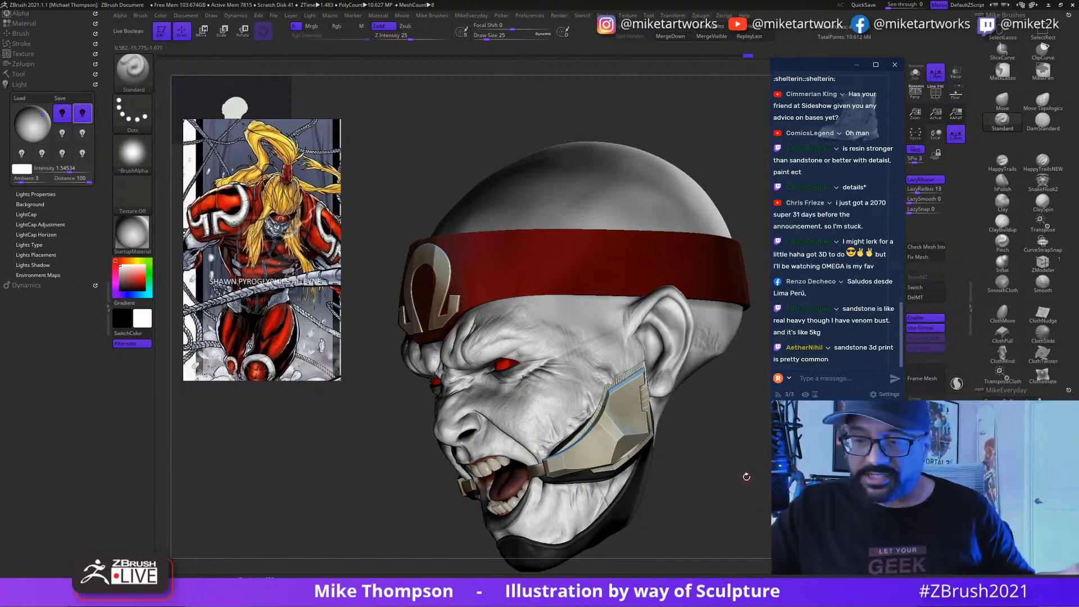
mouse_move(746, 477)
mouse_down()
mouse_move(770, 477)
mouse_move(793, 537)
mouse_up()
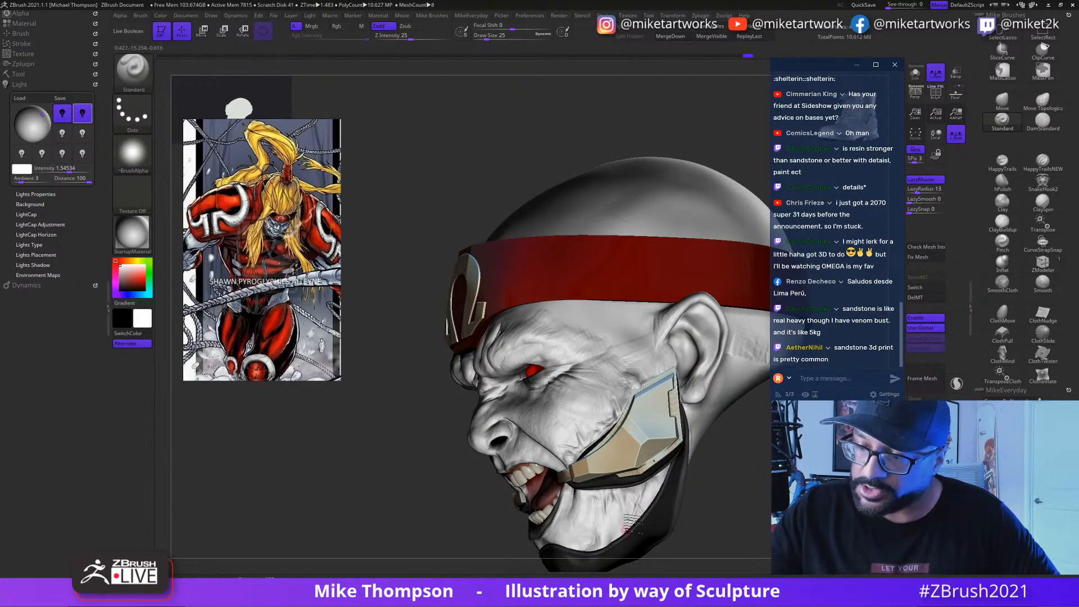
drag(761, 460, 728, 464)
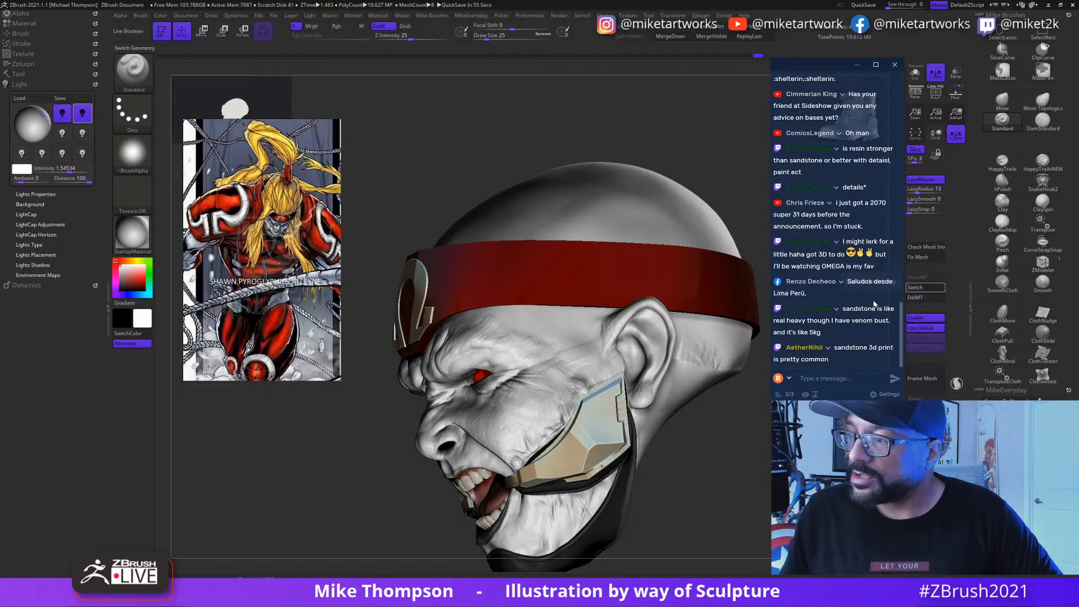
mouse_move(712, 458)
mouse_down()
mouse_move(697, 461)
mouse_move(748, 453)
mouse_move(739, 475)
mouse_up()
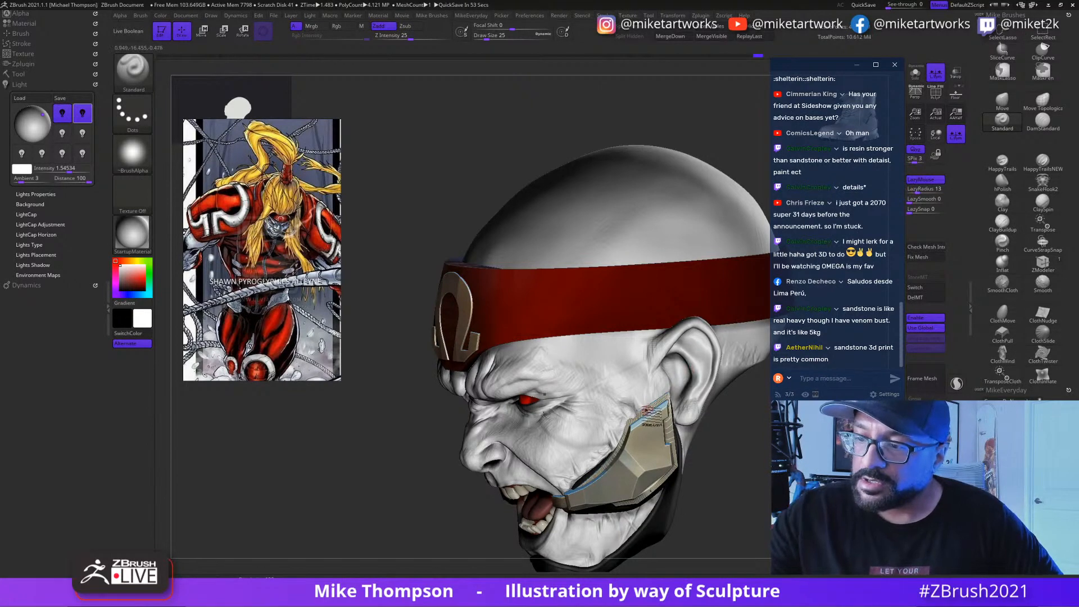
mouse_move(715, 472)
mouse_down()
mouse_move(746, 489)
mouse_move(660, 451)
mouse_up()
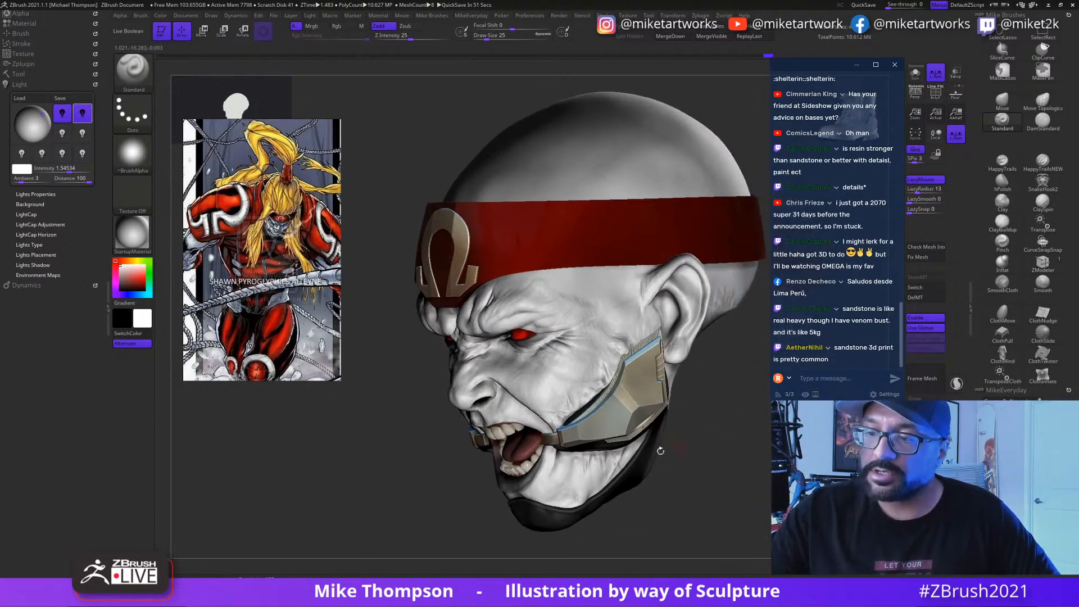
mouse_move(687, 486)
mouse_down()
mouse_move(757, 467)
mouse_move(766, 515)
mouse_up()
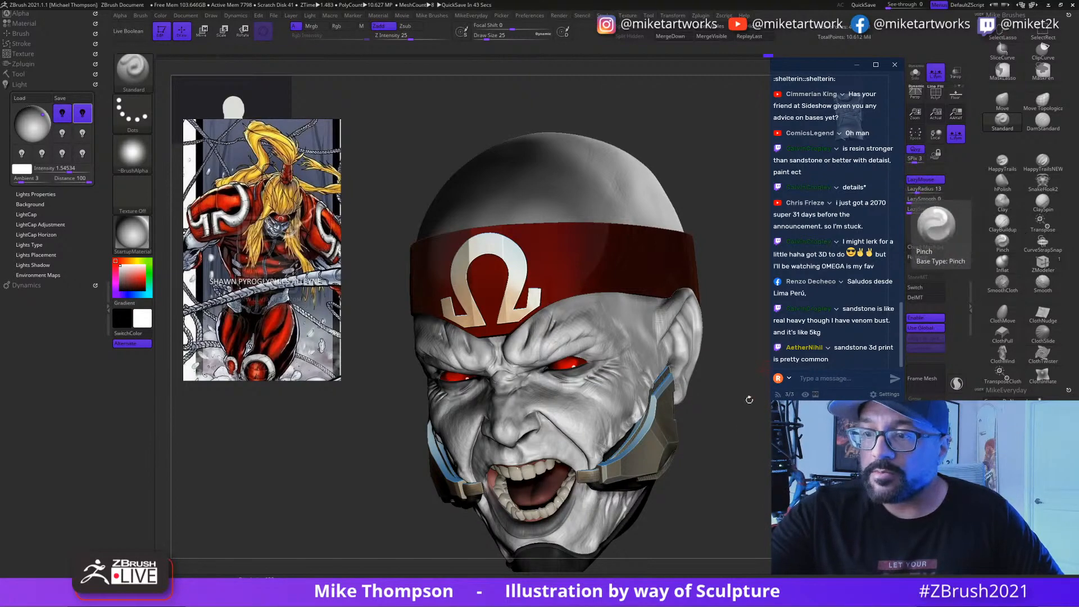
mouse_move(749, 400)
mouse_down()
mouse_move(761, 444)
mouse_move(762, 433)
mouse_move(656, 455)
mouse_move(765, 438)
mouse_up()
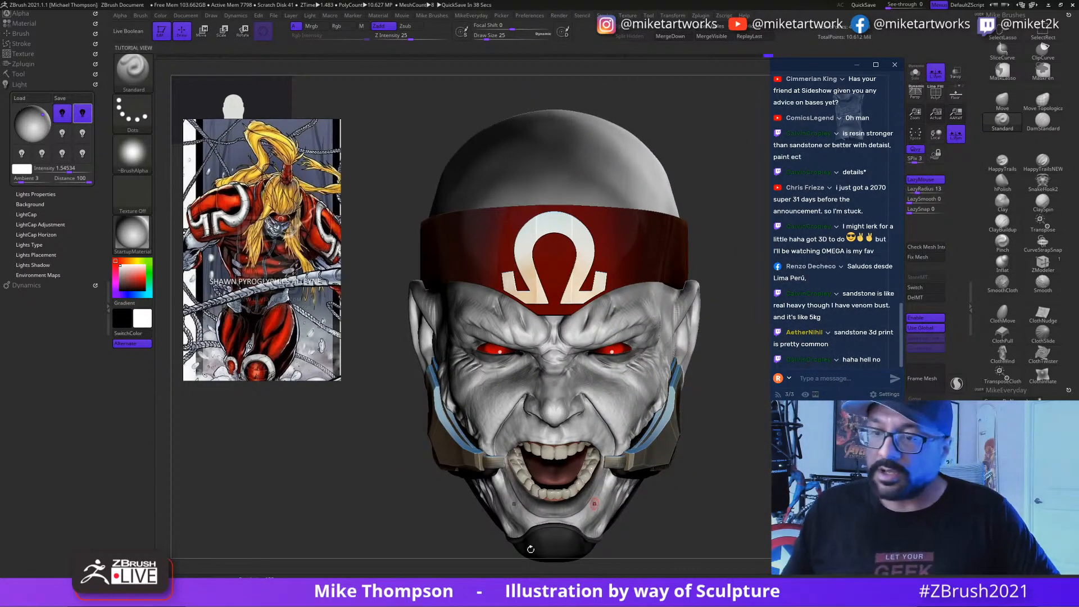
Step: Select the Headband_1 subtool, insert a sphere as a new subtool directly below it, and view the sphere in Solo mode
click(23, 75)
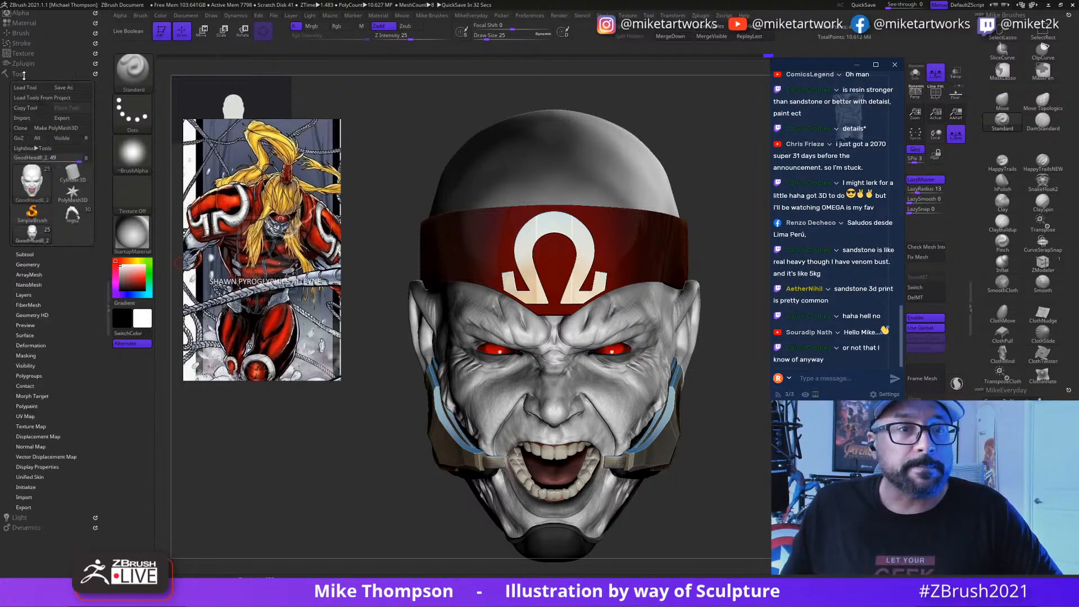
click(25, 254)
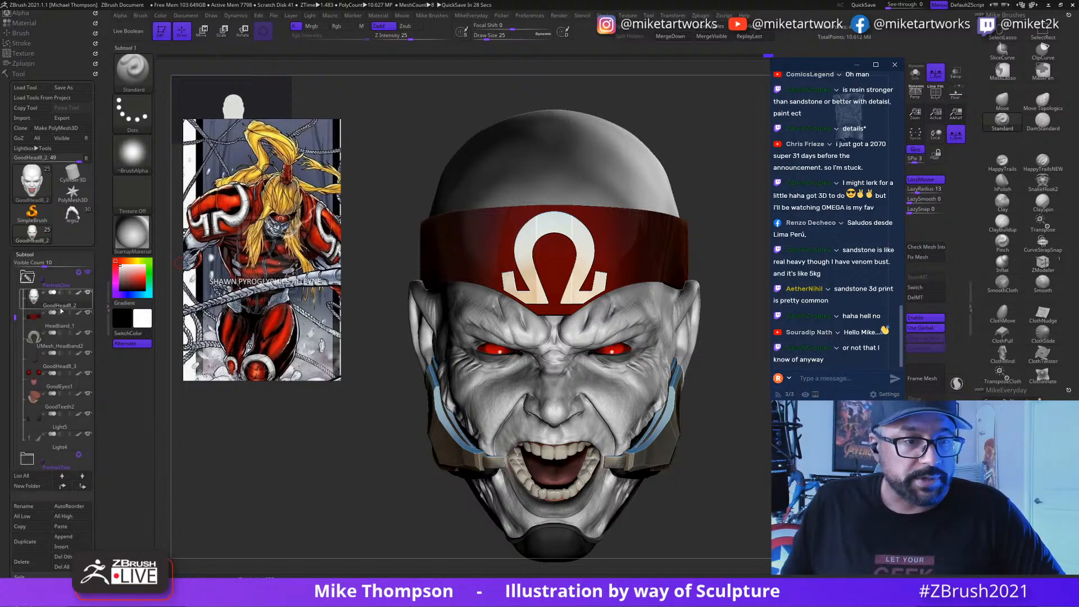
mouse_move(64, 310)
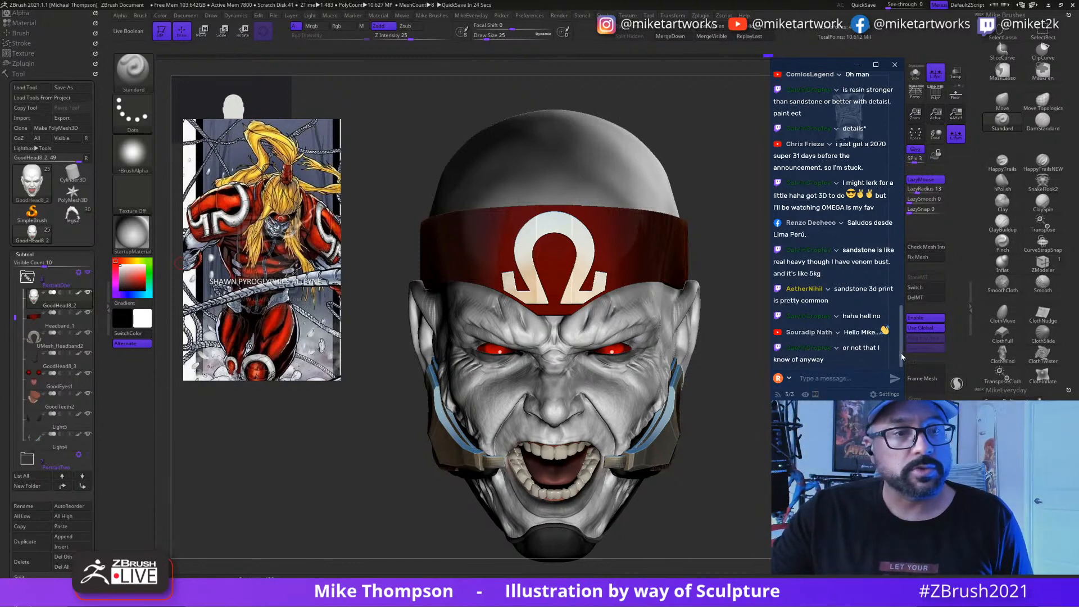
click(56, 323)
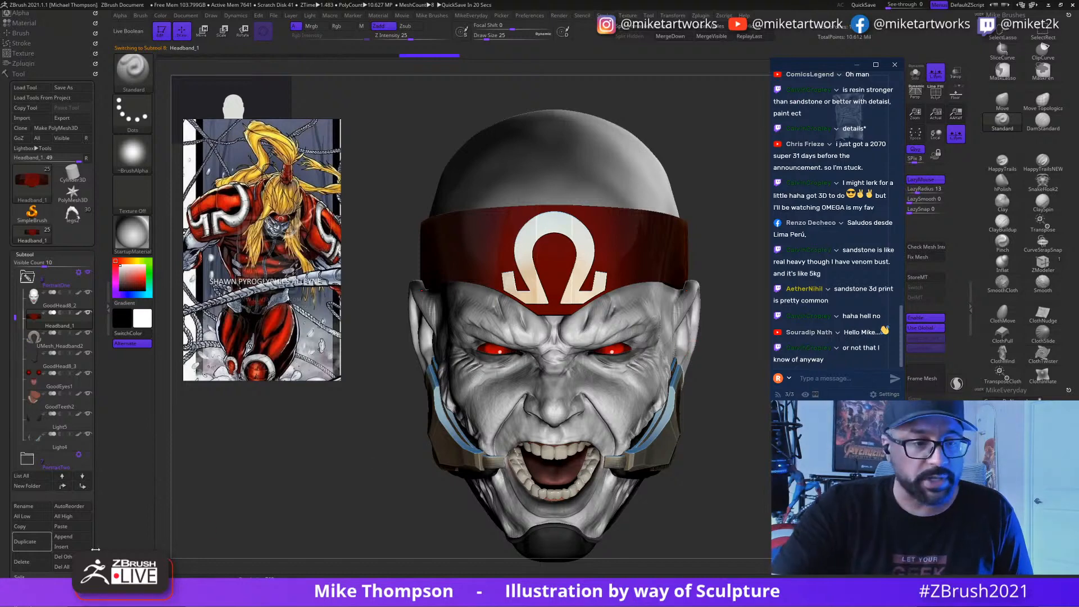
click(24, 541)
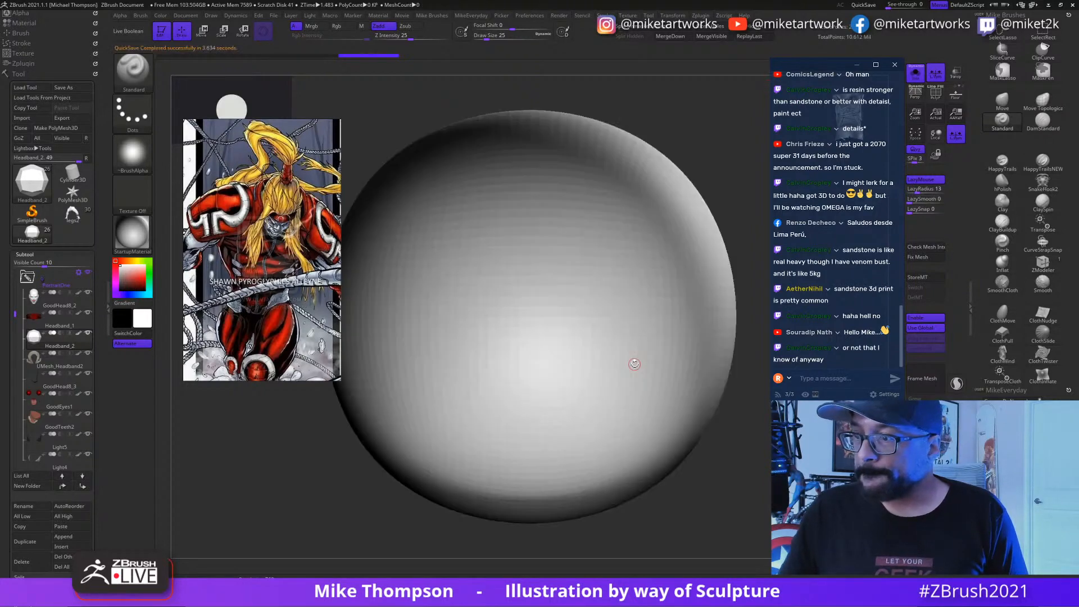
mouse_move(736, 495)
alt+mouse_down()
mouse_move(728, 405)
mouse_move(699, 446)
mouse_move(696, 481)
mouse_move(711, 492)
alt+mouse_up()
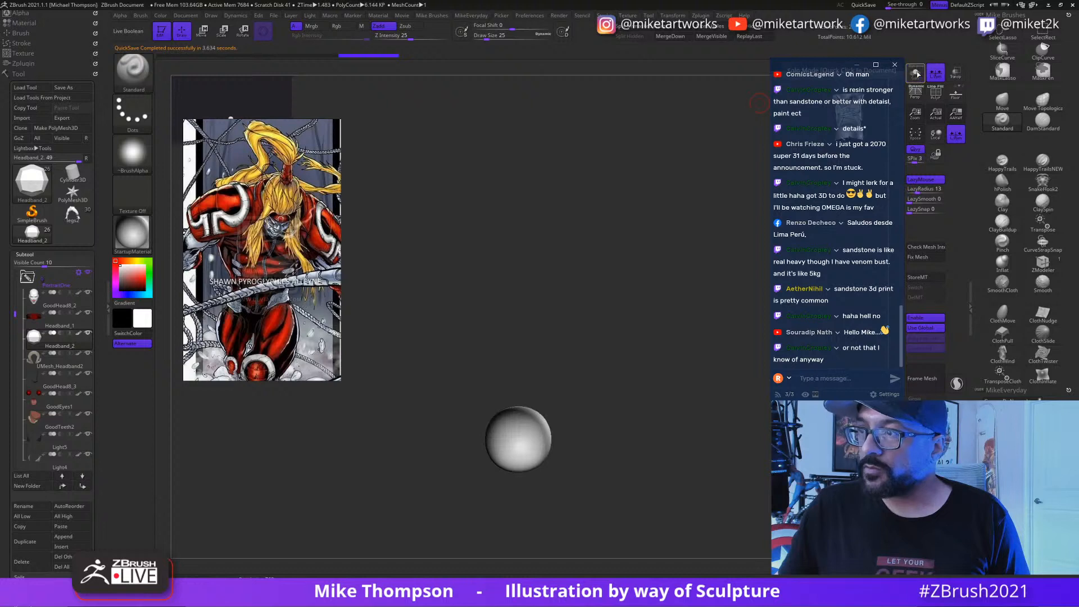
mouse_move(663, 287)
alt+mouse_down()
mouse_move(648, 336)
mouse_move(633, 244)
mouse_move(639, 379)
alt+mouse_up()
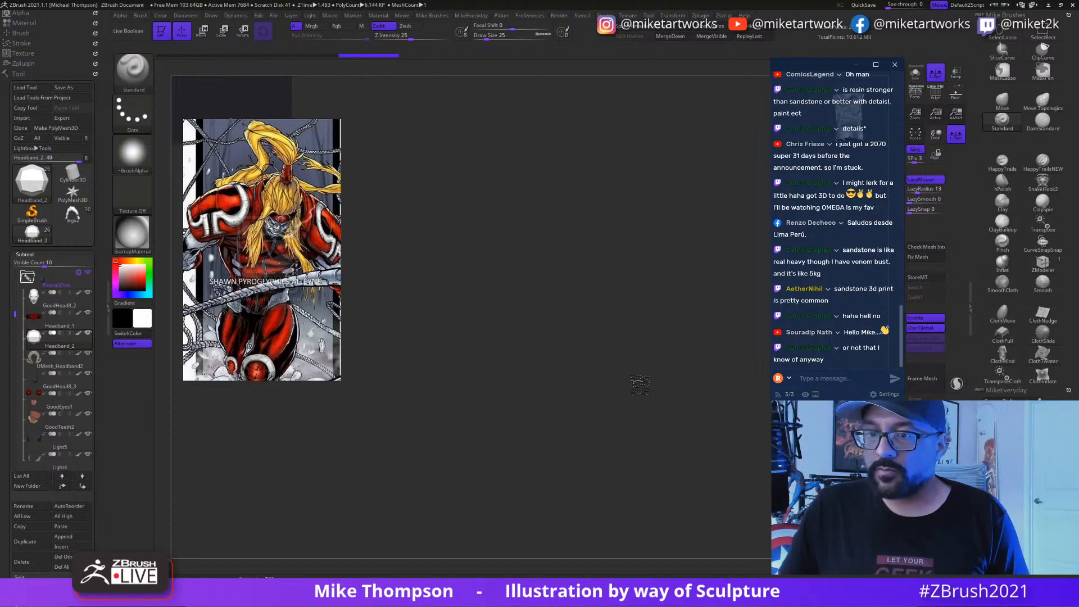
Step: Switch to the head subtool, activate the transform gizmo, and reselect the sphere subtool beneath Headband_1
mouse_move(572, 390)
alt+mouse_down()
mouse_move(610, 241)
mouse_move(615, 260)
alt+mouse_up()
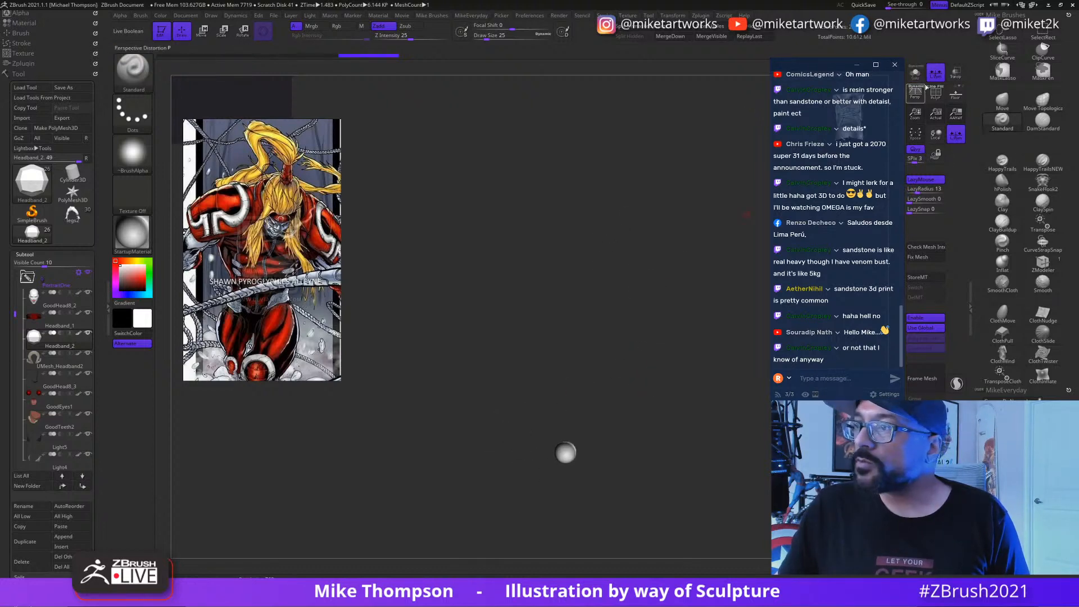
alt+drag(622, 373, 601, 347)
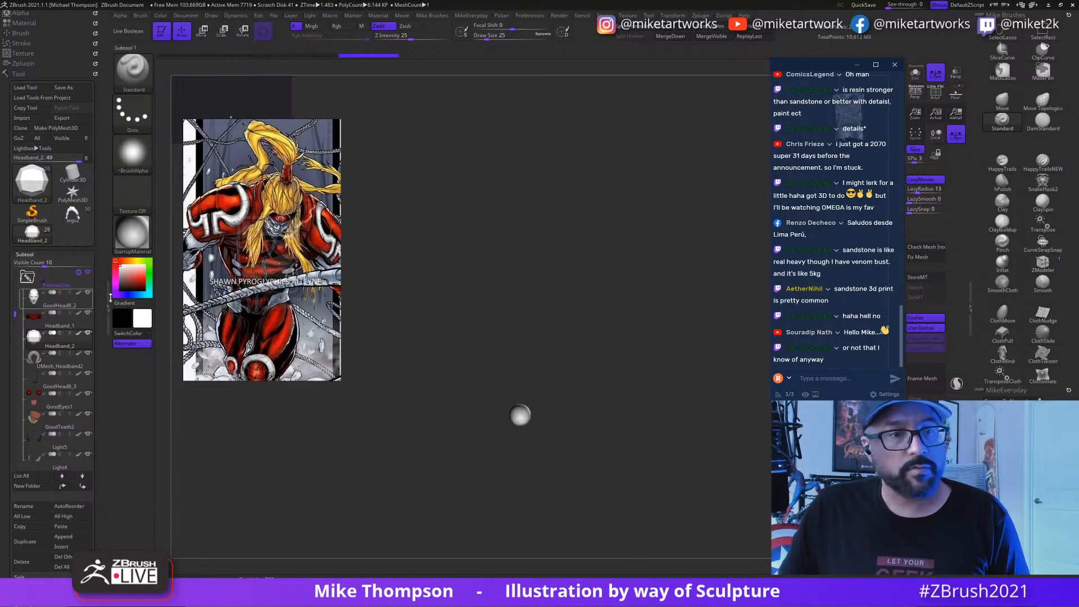
click(82, 303)
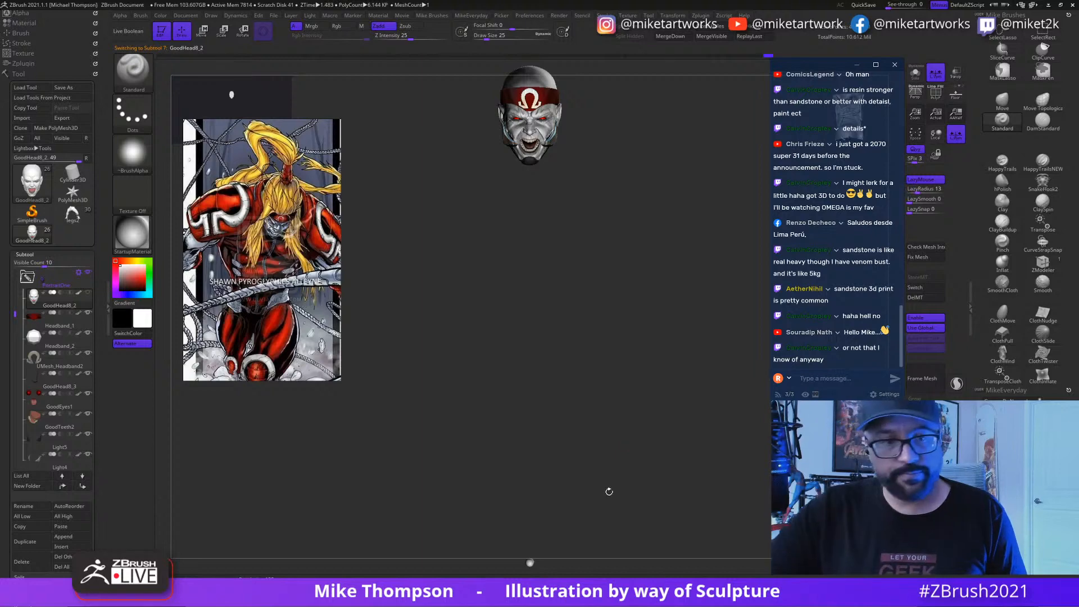
key(w)
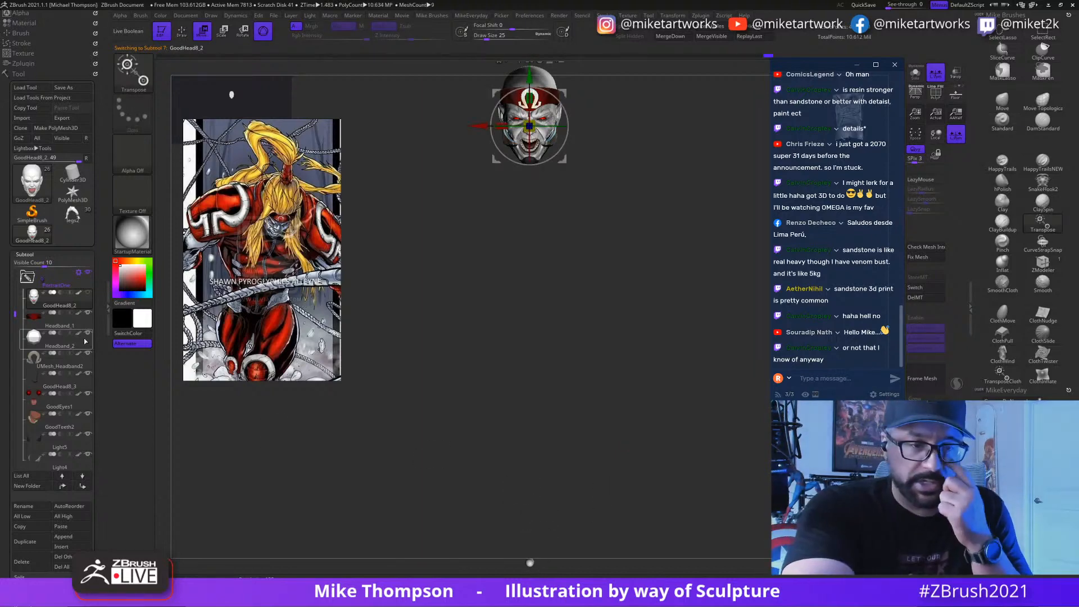
click(54, 337)
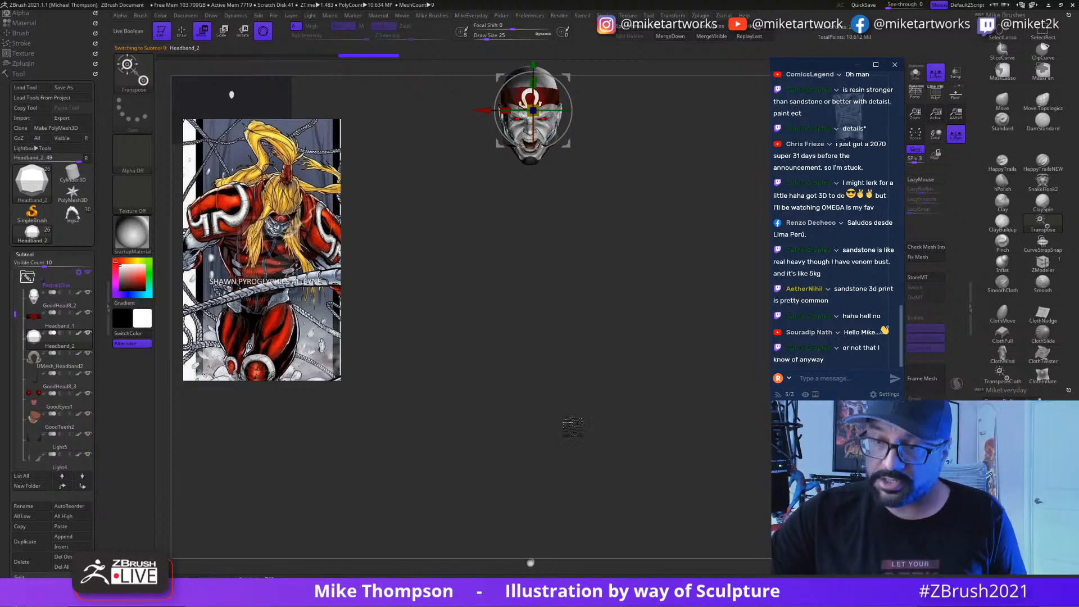
Step: Centre the transform gizmo on the sphere lying far below the head
alt+drag(576, 190, 600, 276)
click(536, 99)
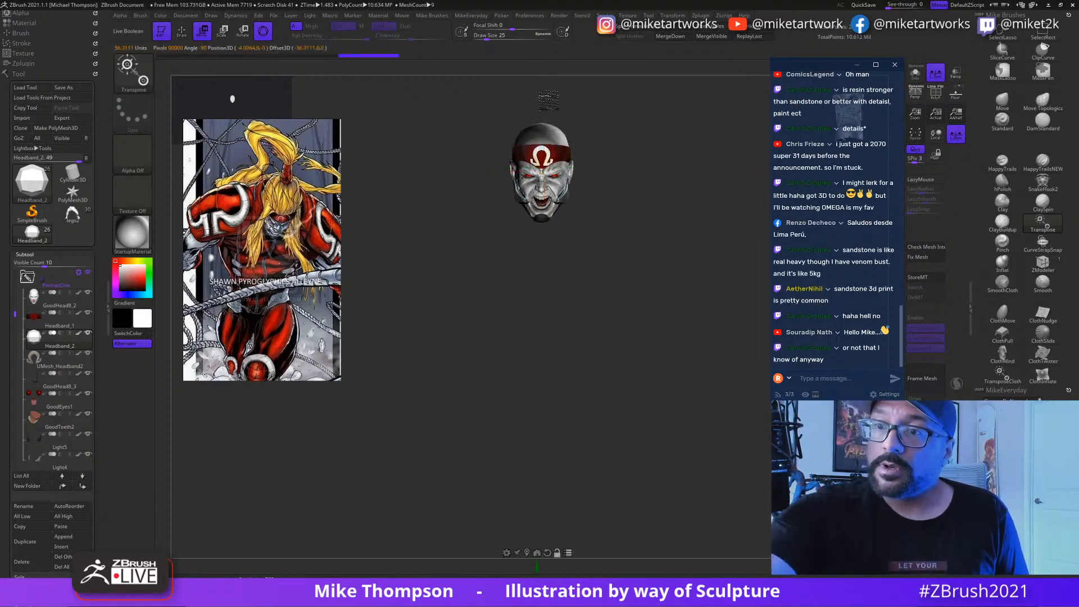
alt+drag(650, 414, 644, 294)
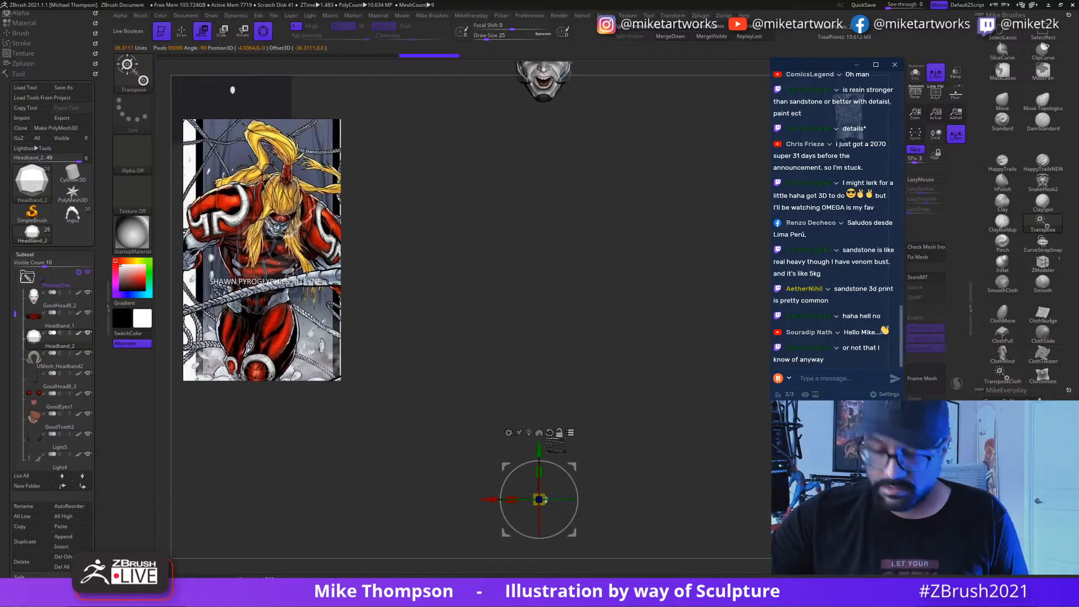
click(550, 432)
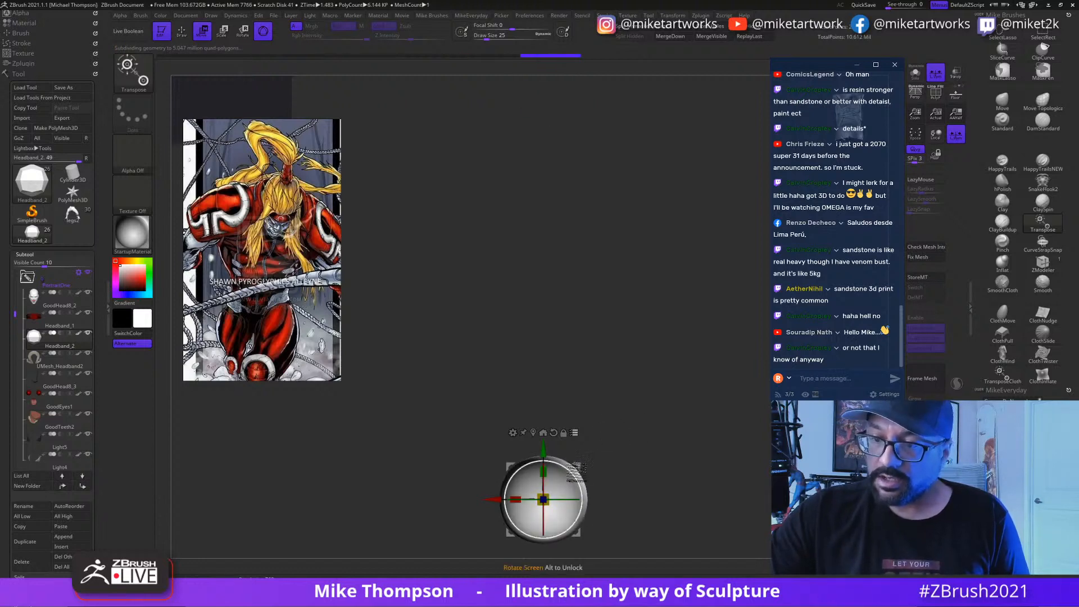
alt+drag(679, 401, 660, 436)
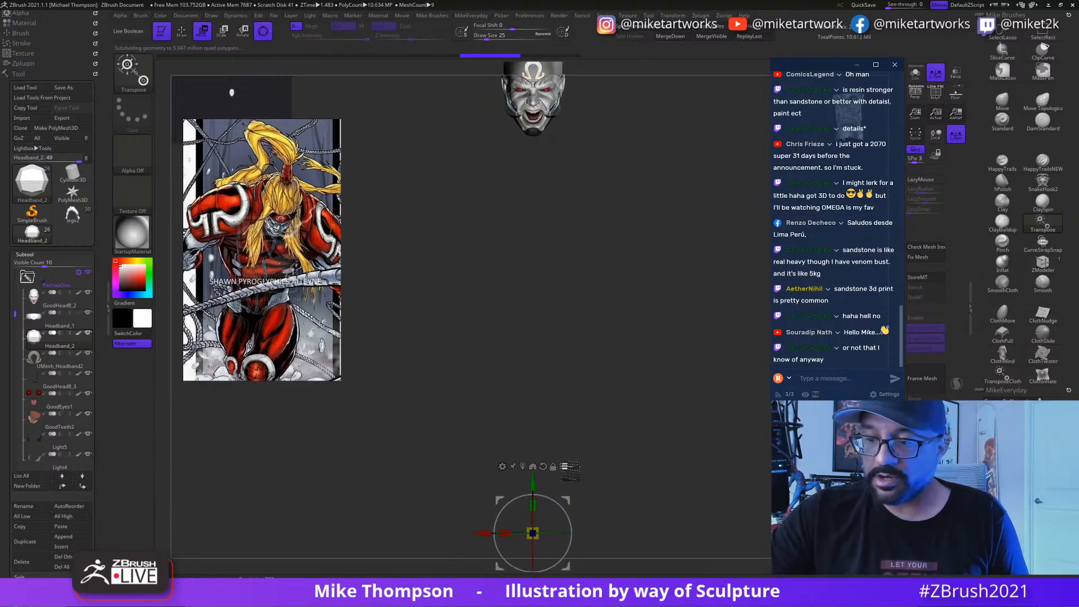
Step: Enlarge the sphere and move it up to sit in front of the face
drag(534, 532, 605, 467)
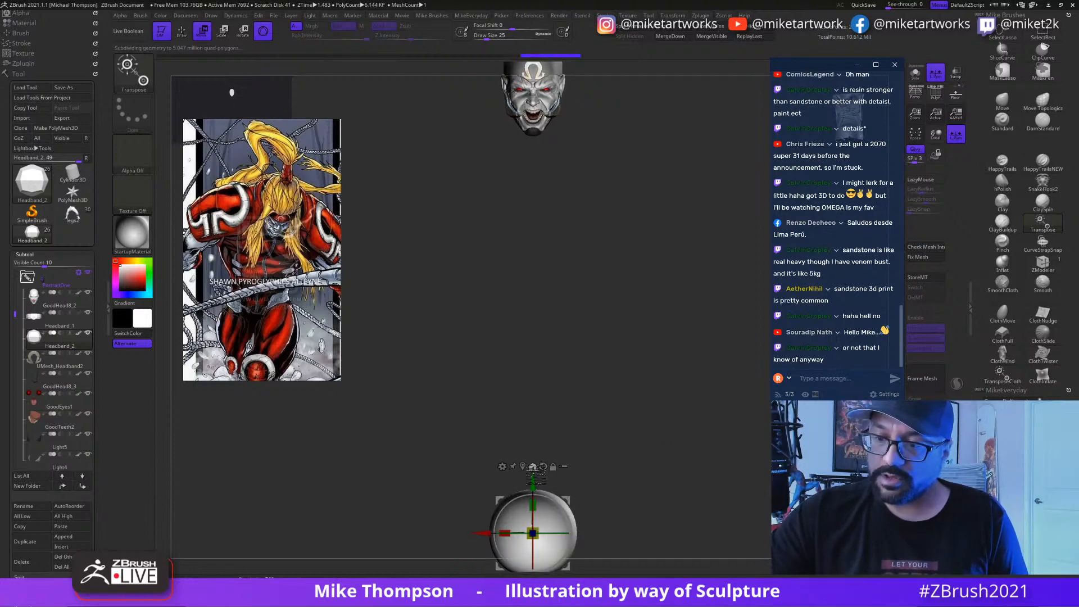
drag(533, 478, 533, 143)
alt+drag(644, 279, 646, 450)
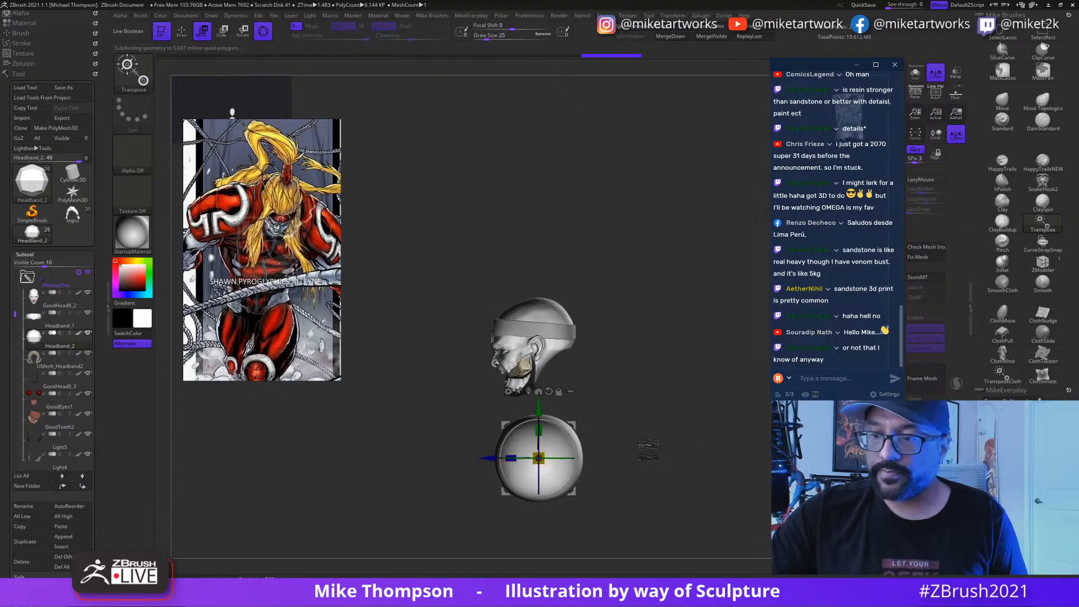
drag(577, 492, 695, 538)
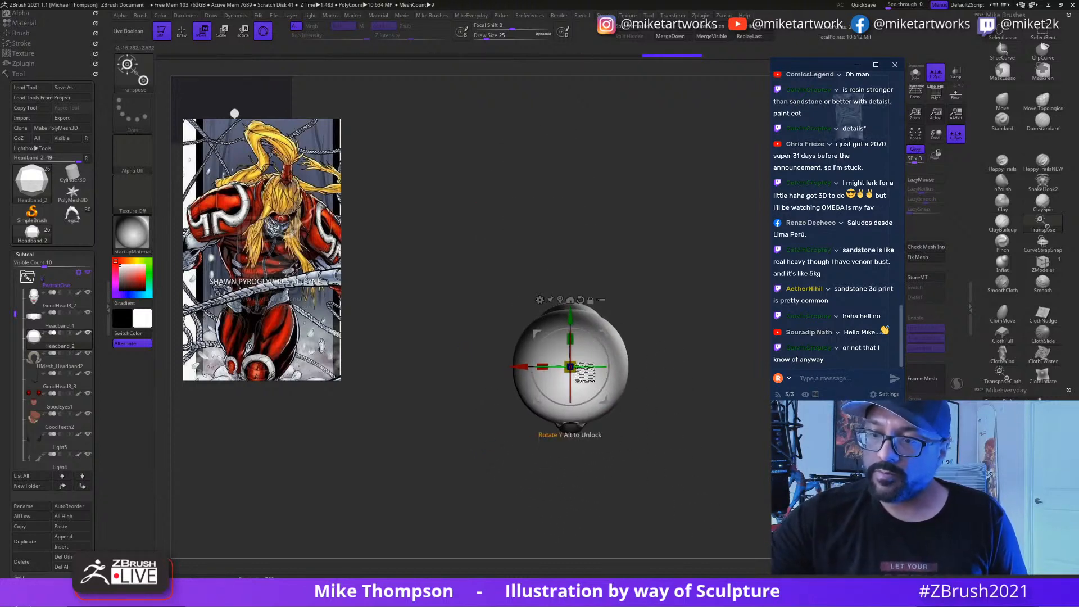
drag(568, 366, 691, 417)
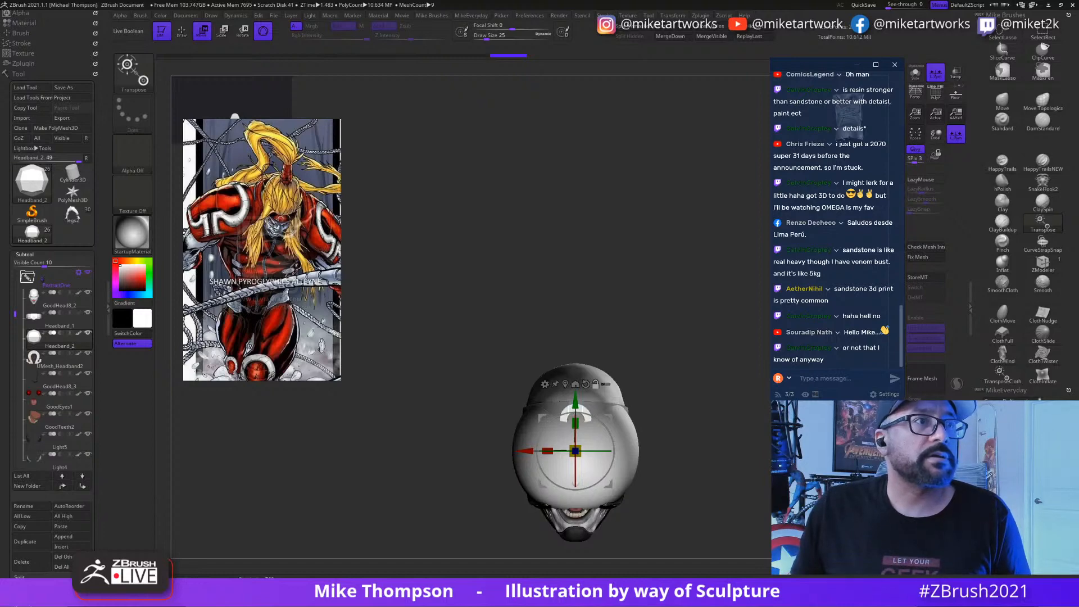
drag(583, 450, 580, 487)
mouse_move(673, 449)
mouse_down()
mouse_move(712, 482)
mouse_move(720, 467)
mouse_move(697, 506)
mouse_move(624, 439)
mouse_up()
Step: Choose the Move brush, raise its draw size to 430, and nudge the sphere's surface
key(q)
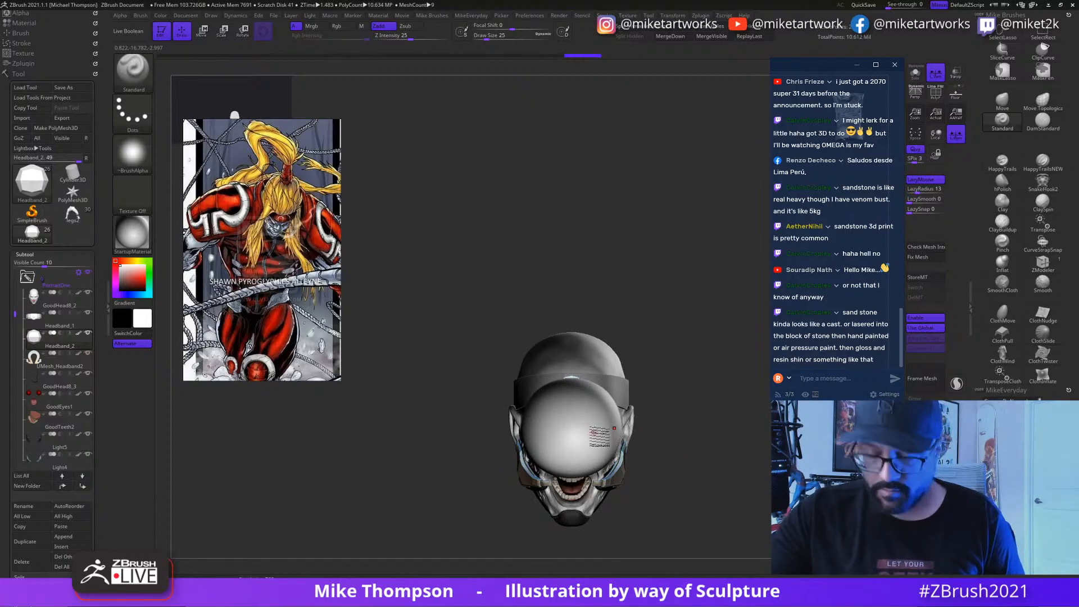
key(b)
key(m)
key(v)
key(s)
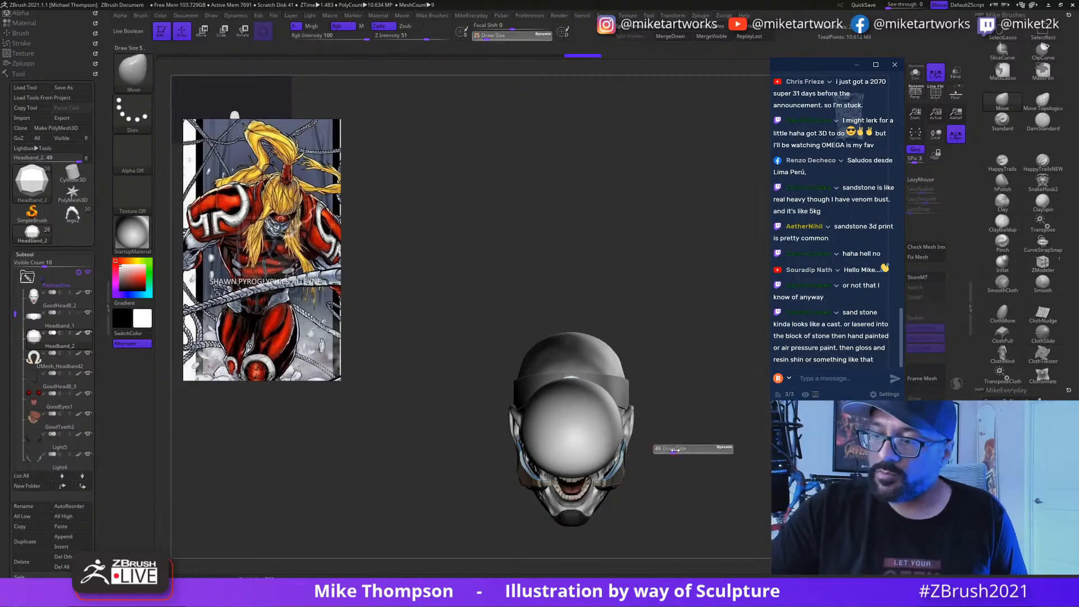
click(688, 451)
mouse_move(688, 451)
mouse_down()
mouse_move(723, 448)
mouse_move(717, 417)
mouse_move(638, 448)
mouse_up()
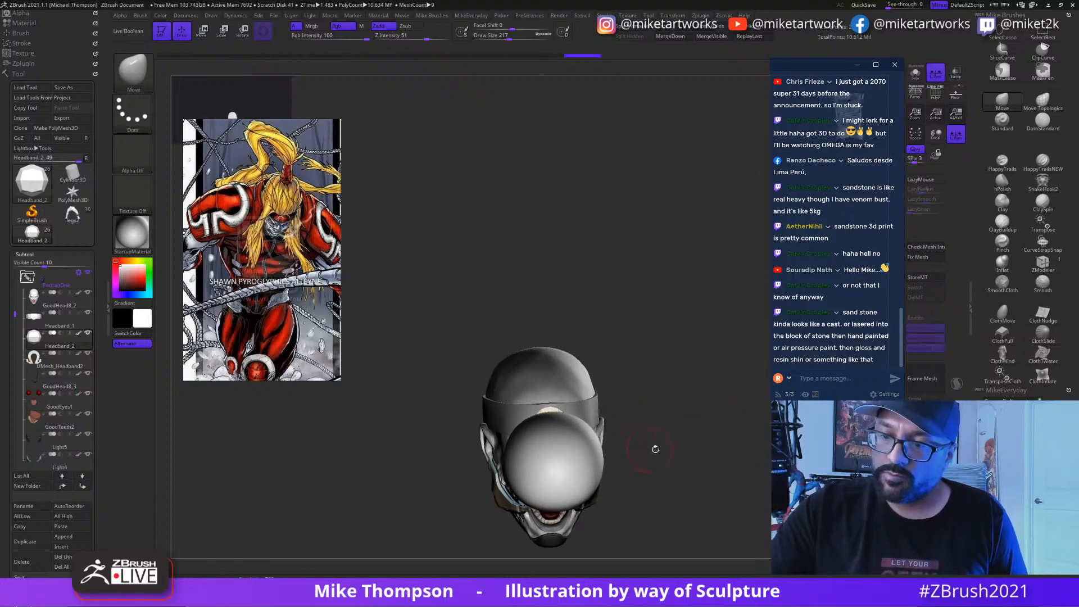
key(s)
click(669, 452)
drag(568, 463, 575, 461)
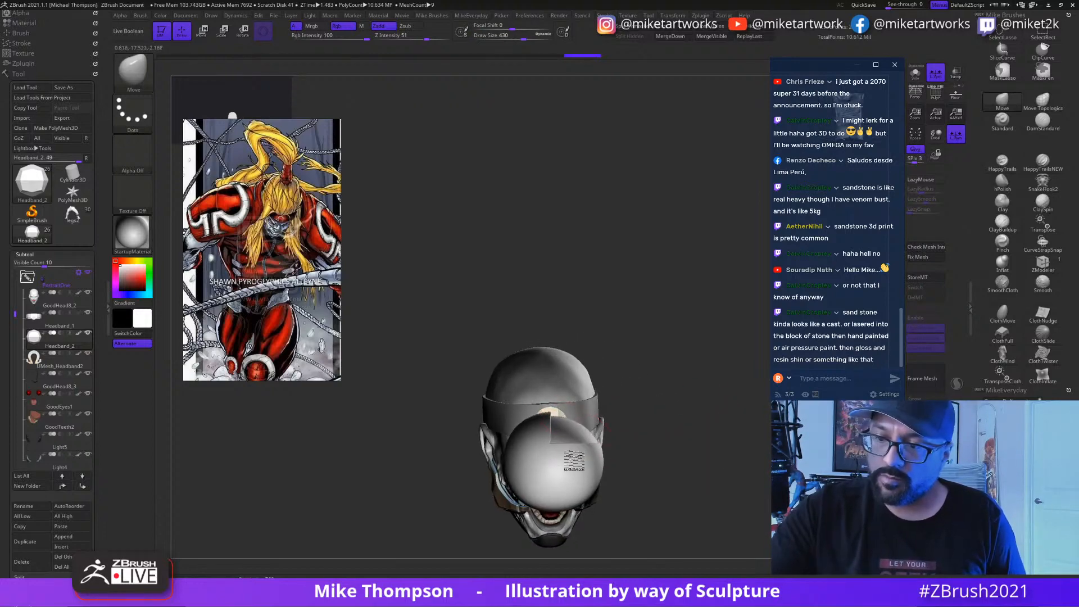
Step: Increase the Move brush's draw size to 593 and reshape the upper part of the sphere
drag(691, 422, 726, 447)
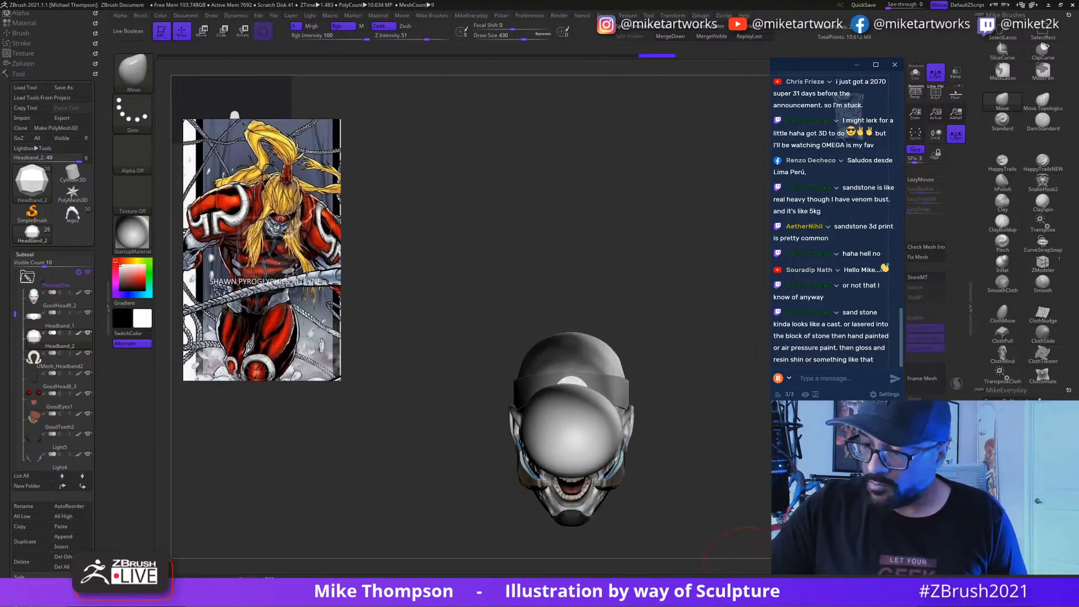
key(s)
click(669, 461)
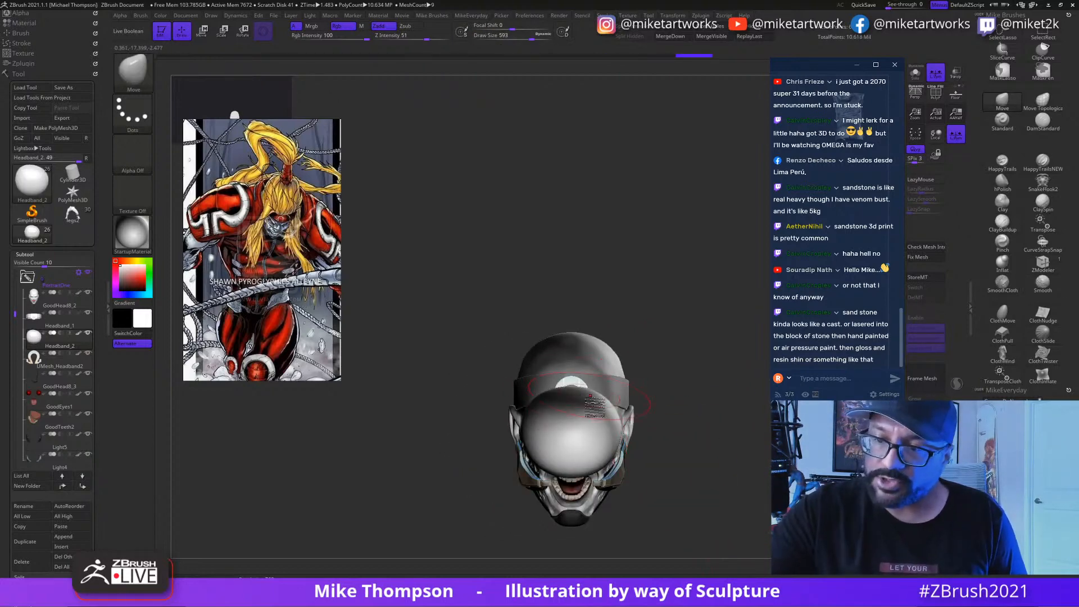
drag(579, 417, 587, 405)
drag(675, 492, 553, 429)
Step: Flatten the sphere into a thin lens shape and place it over the brow above the character's right eye
key(w)
drag(500, 508, 610, 518)
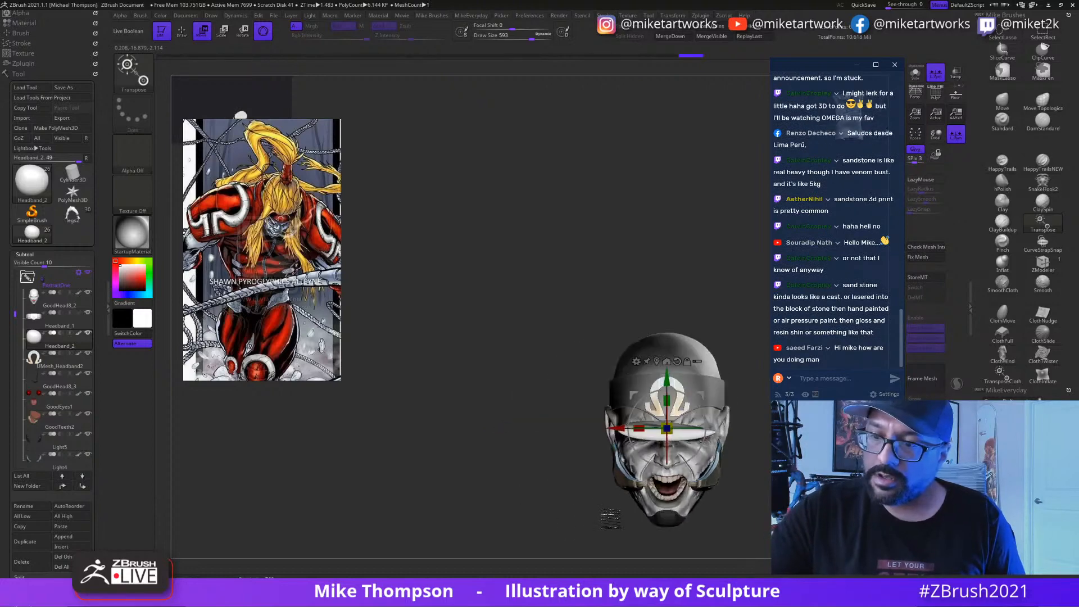
alt+drag(759, 450, 768, 424)
mouse_move(718, 374)
alt+mouse_down()
mouse_move(687, 506)
mouse_move(715, 477)
mouse_move(704, 499)
mouse_move(690, 370)
mouse_move(689, 433)
alt+mouse_up()
Step: Bend the flattened piece into an arched eyebrow shape using the Move brush at draw size 239
key(q)
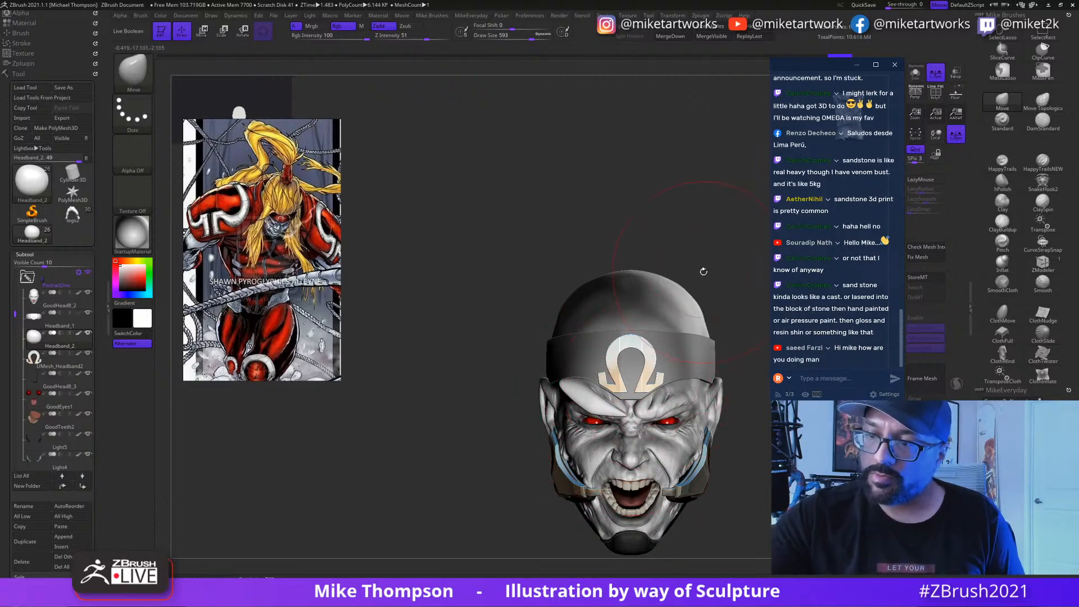
key(s)
mouse_move(703, 272)
alt+mouse_down()
mouse_move(716, 278)
mouse_move(693, 274)
mouse_move(738, 312)
mouse_move(606, 444)
alt+mouse_up()
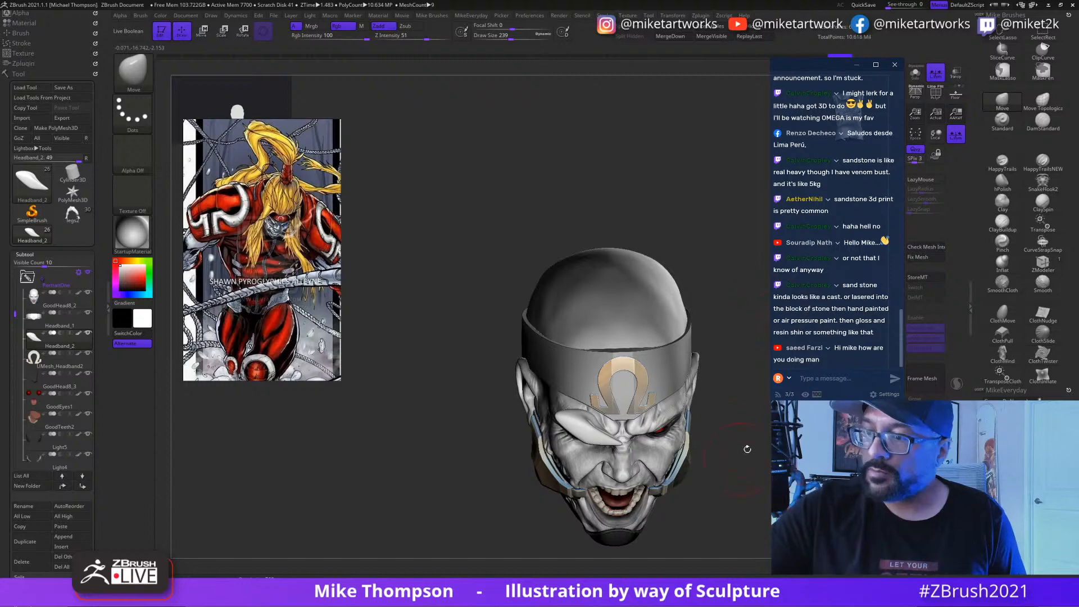
mouse_move(747, 449)
mouse_down()
mouse_move(756, 457)
mouse_move(770, 299)
mouse_move(612, 431)
mouse_up()
mouse_move(722, 474)
mouse_down()
mouse_move(730, 398)
mouse_move(704, 518)
mouse_move(734, 447)
mouse_move(731, 490)
mouse_up()
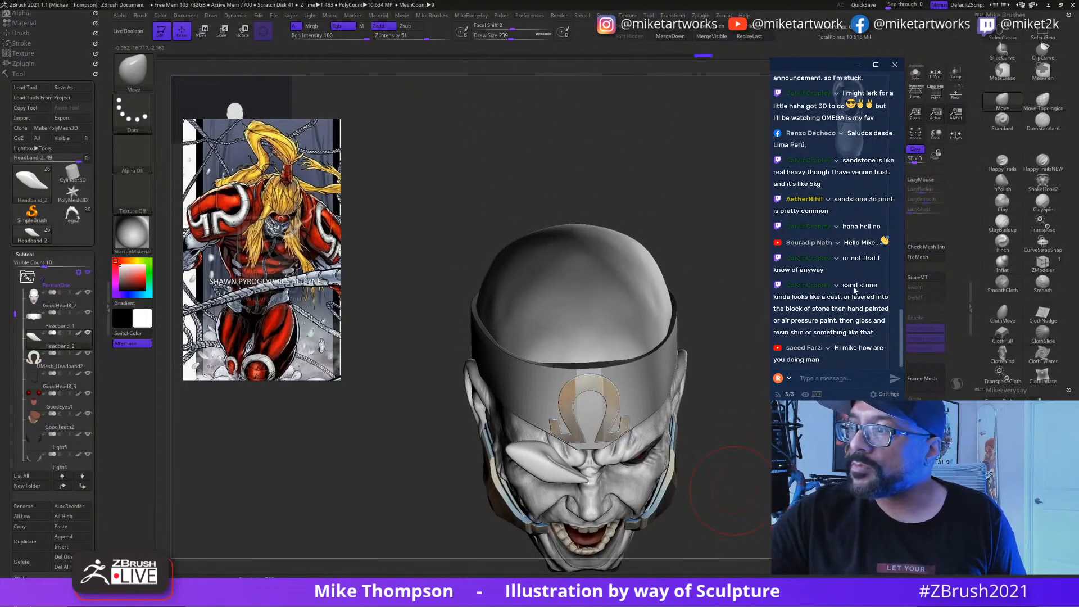
click(954, 134)
mouse_move(698, 440)
mouse_down()
mouse_move(677, 444)
mouse_move(574, 371)
mouse_up()
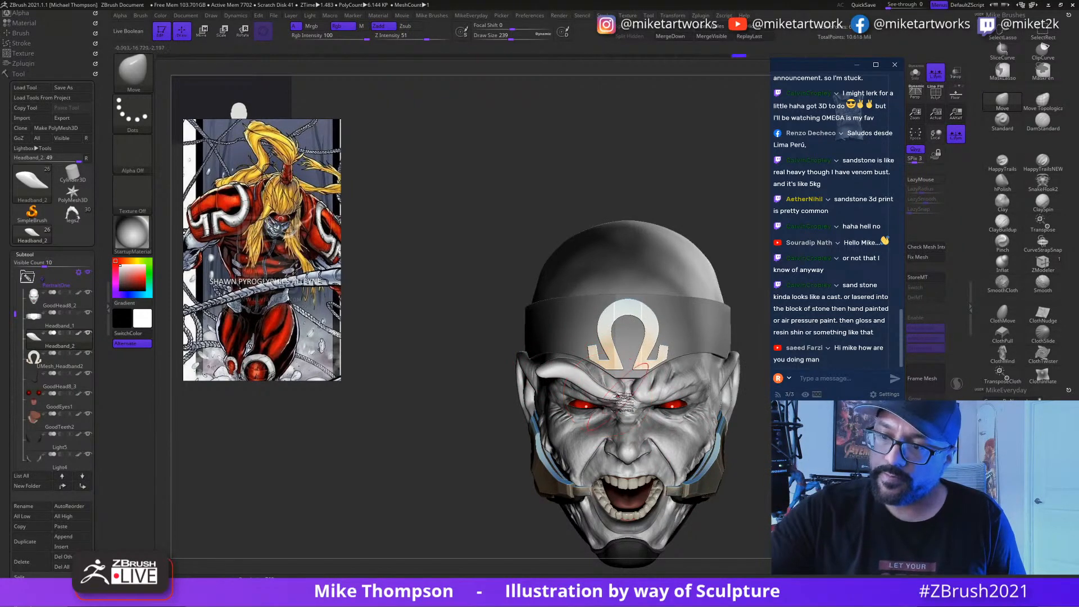
Step: Move the eyebrow piece back onto the forehead and wrap it around the brow bone with transparency turned on
drag(621, 401, 676, 526)
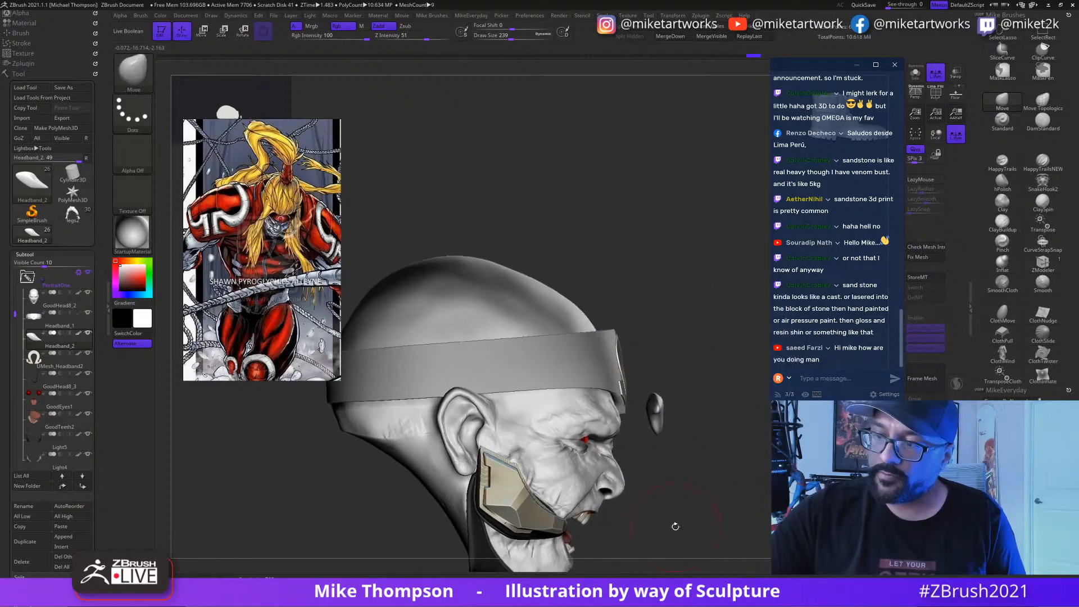
key(w)
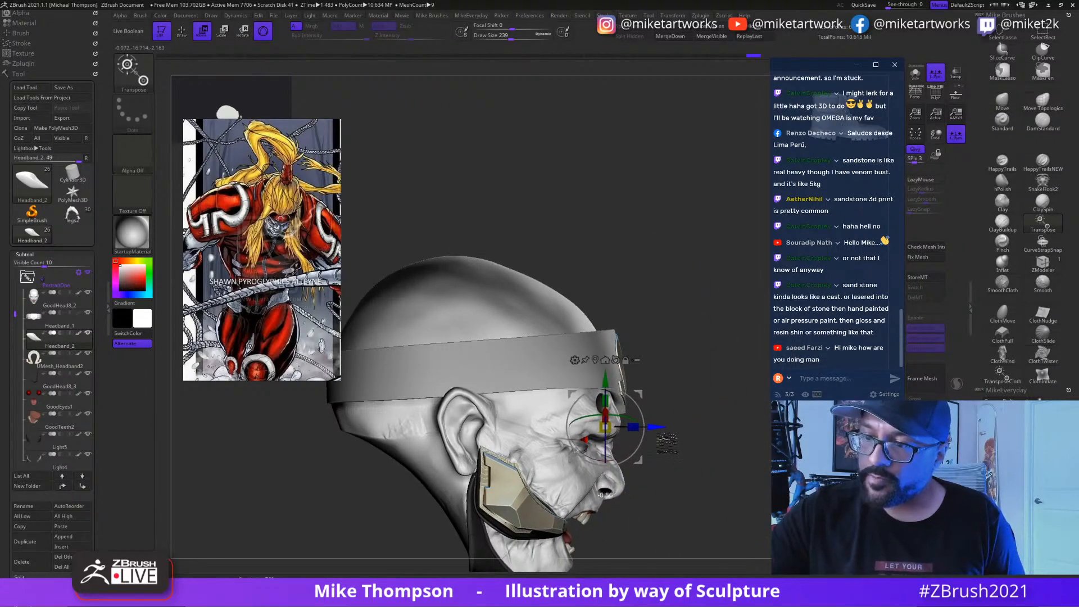
key(q)
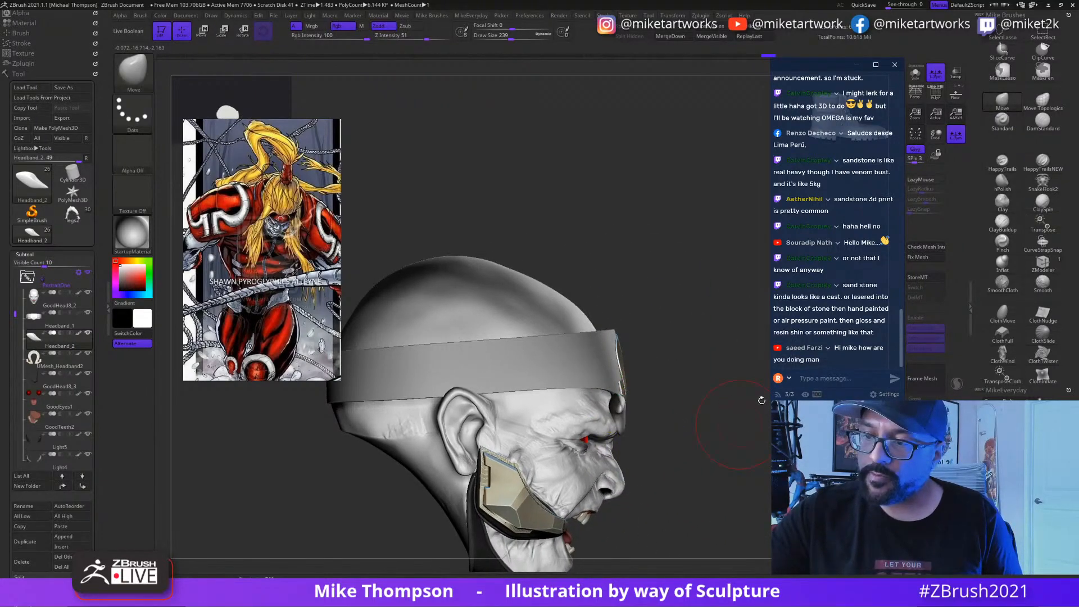
click(956, 74)
mouse_move(713, 420)
mouse_down()
mouse_move(714, 439)
mouse_move(730, 379)
mouse_up()
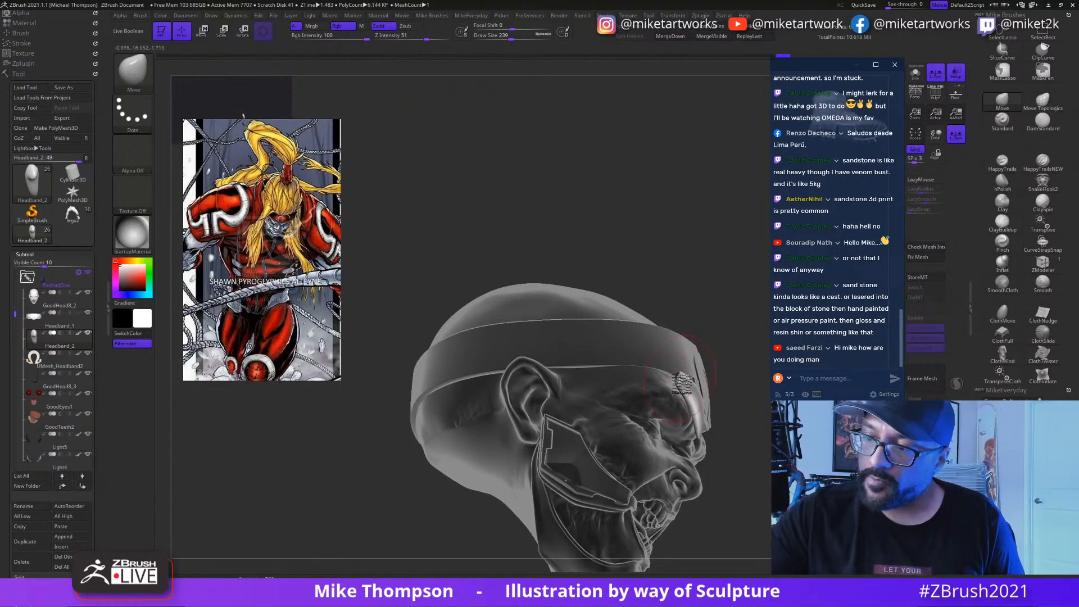
drag(679, 383, 709, 430)
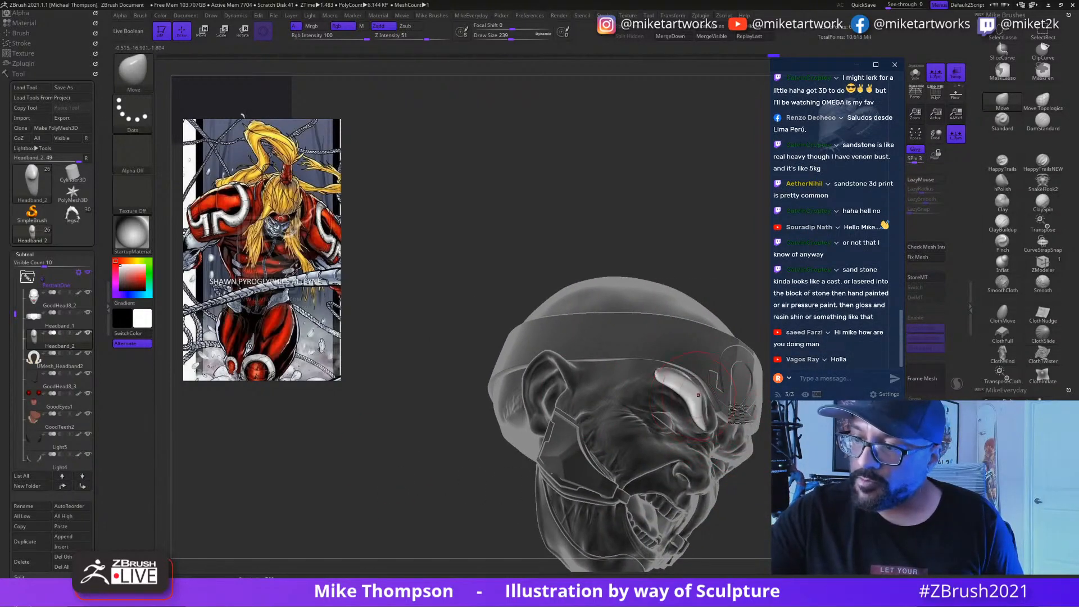
Step: Smooth the outer part of the eyebrow piece
drag(787, 484, 692, 444)
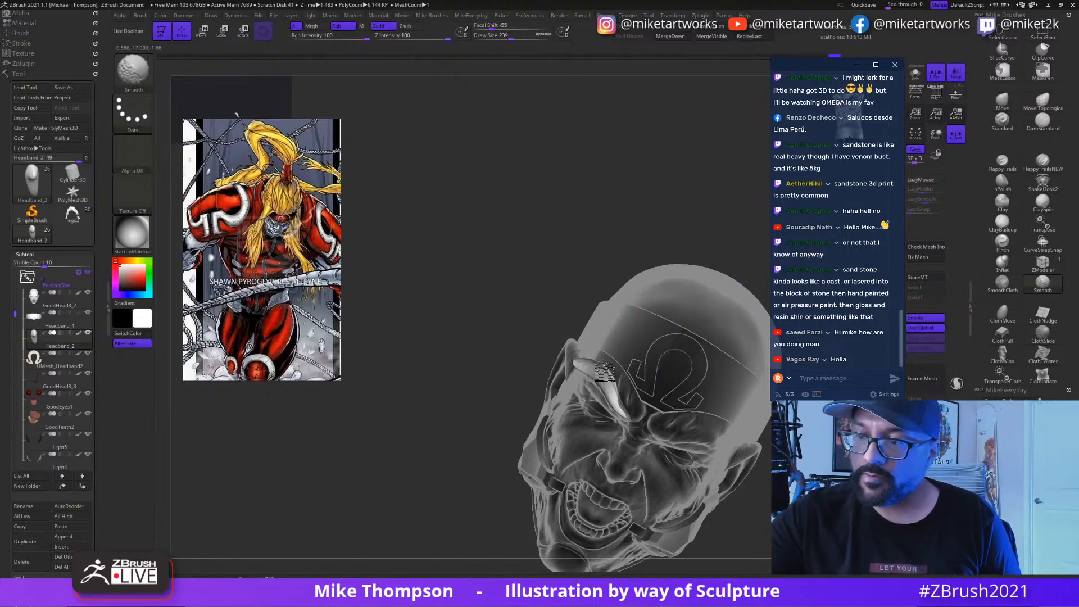
key(shift)
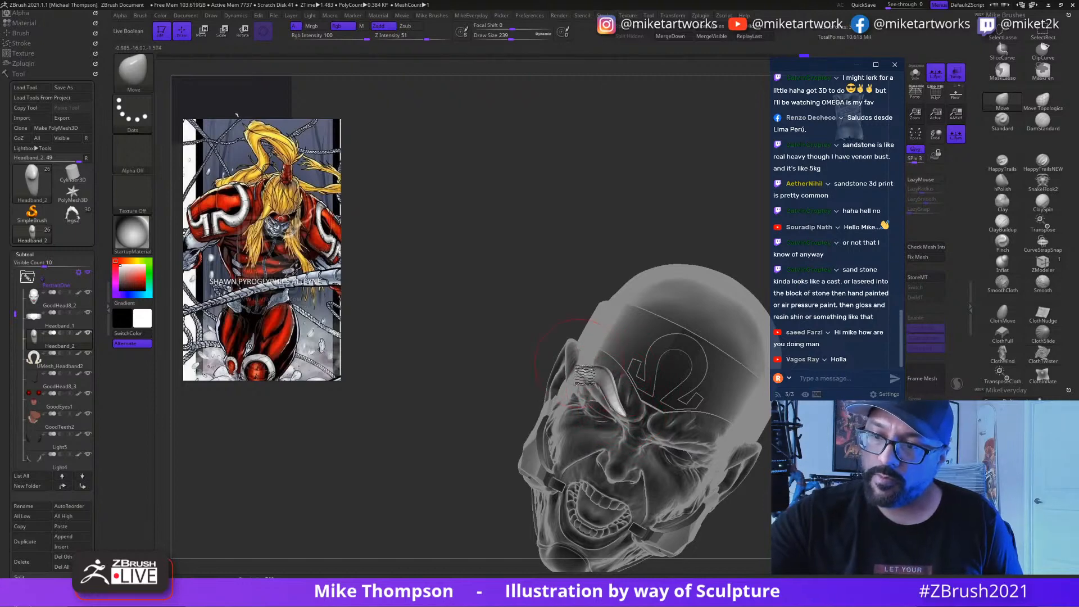
mouse_move(580, 363)
right_down()
mouse_move(663, 419)
mouse_move(676, 476)
right_up()
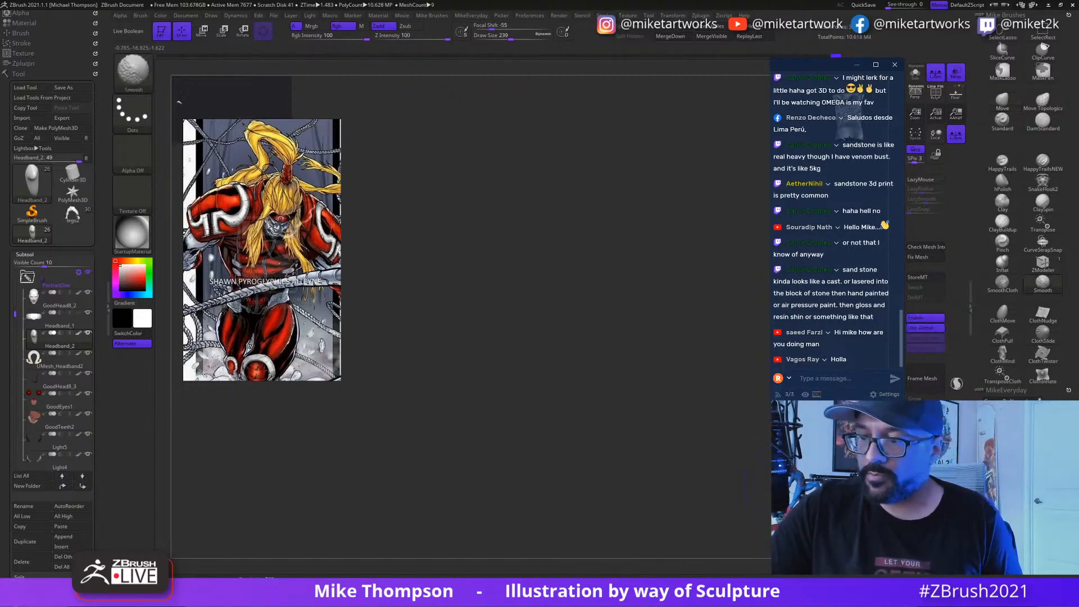
Step: Refine the eyebrow's outer end with the Move brush, and shift the comic reference image lower on the canvas
key(f)
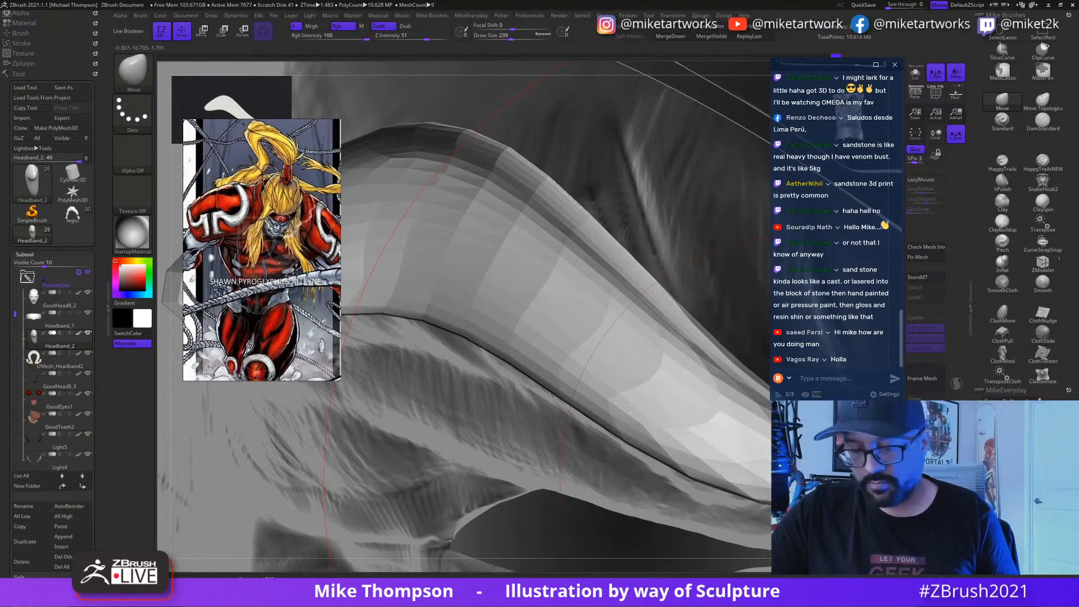
key(f)
mouse_move(731, 446)
alt+right_down()
mouse_move(801, 492)
mouse_move(816, 484)
mouse_move(840, 493)
alt+right_up()
drag(580, 367, 575, 360)
right_drag(575, 364, 646, 368)
alt+right_drag(646, 369, 696, 390)
alt+right_drag(550, 525, 302, 498)
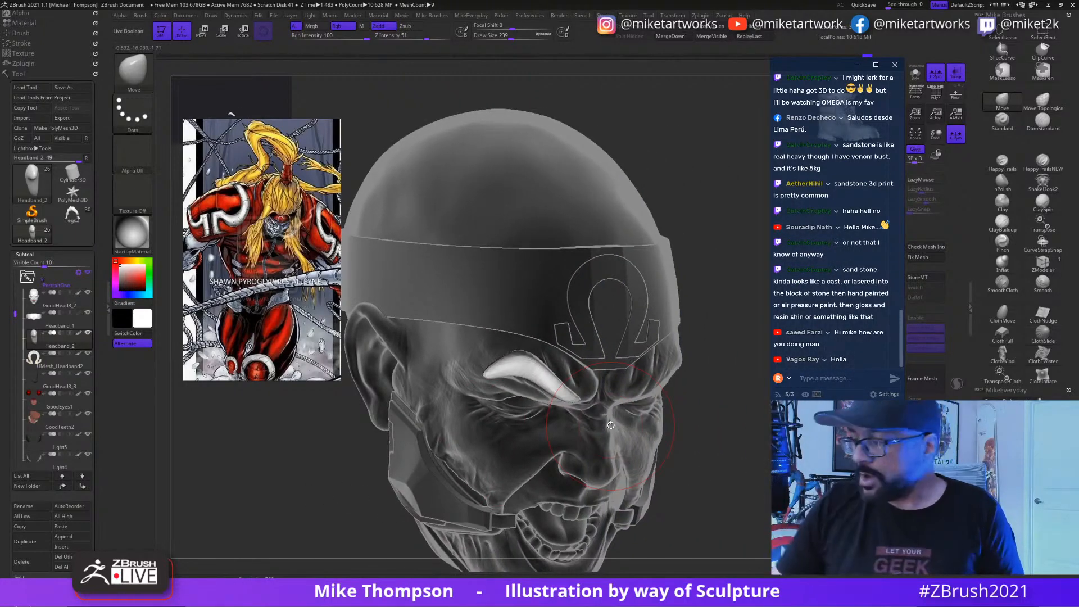
drag(266, 232, 252, 333)
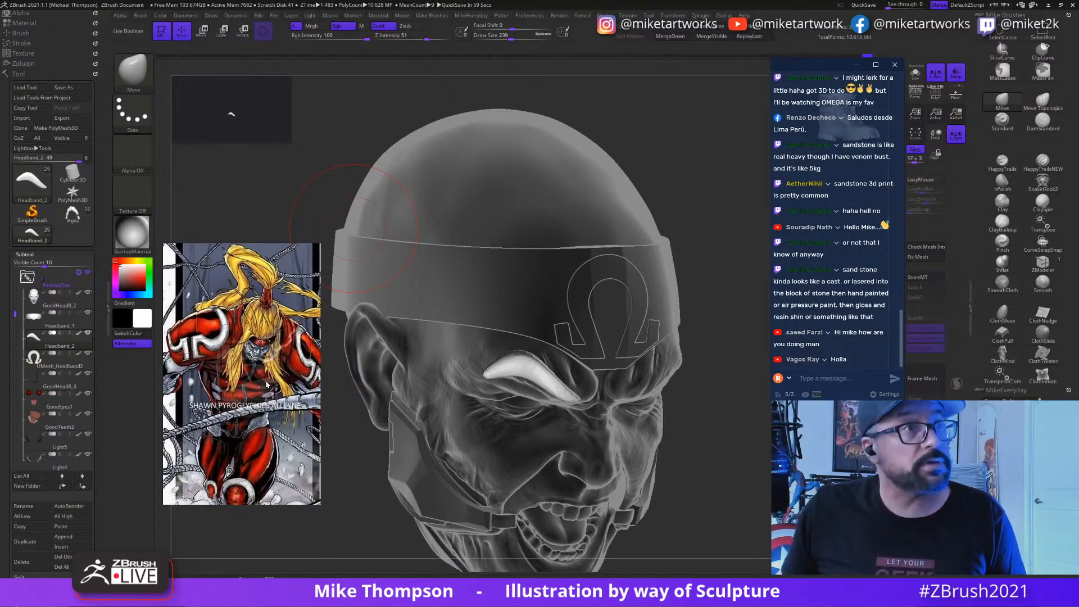
Step: Move the comic reference image higher on the canvas and enlarge the facial-expression reference board below it
drag(1, 365, 278, 486)
drag(239, 367, 248, 246)
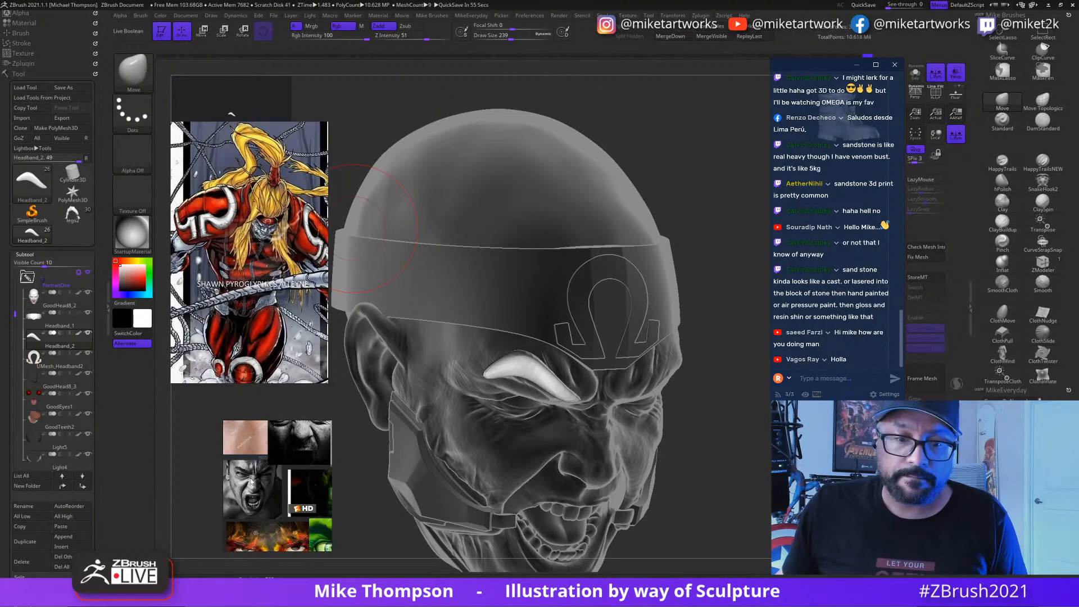
scroll(251, 482, up, 3)
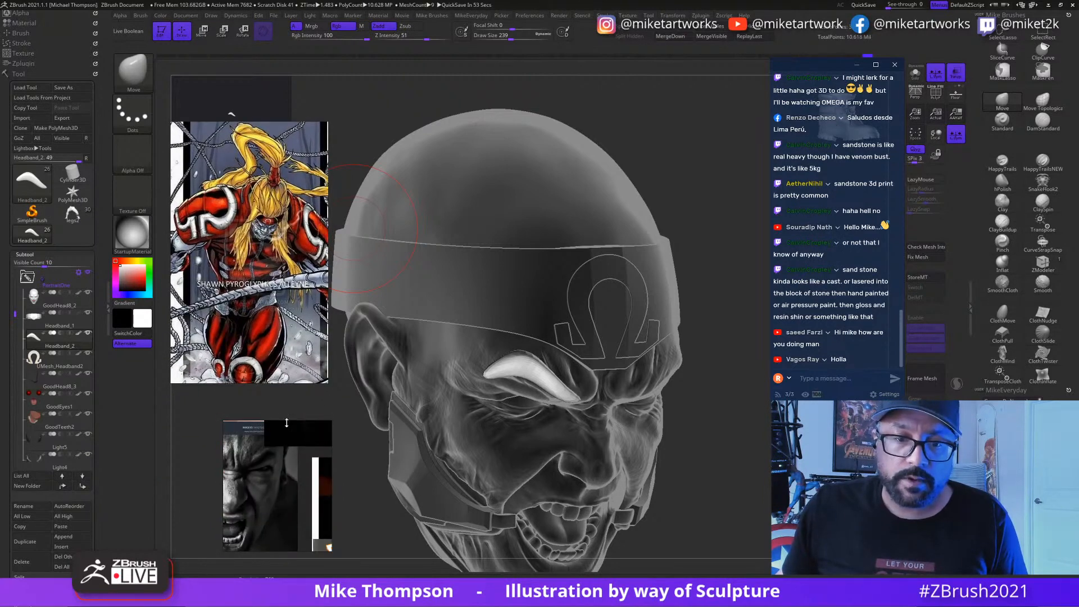
drag(287, 423, 286, 208)
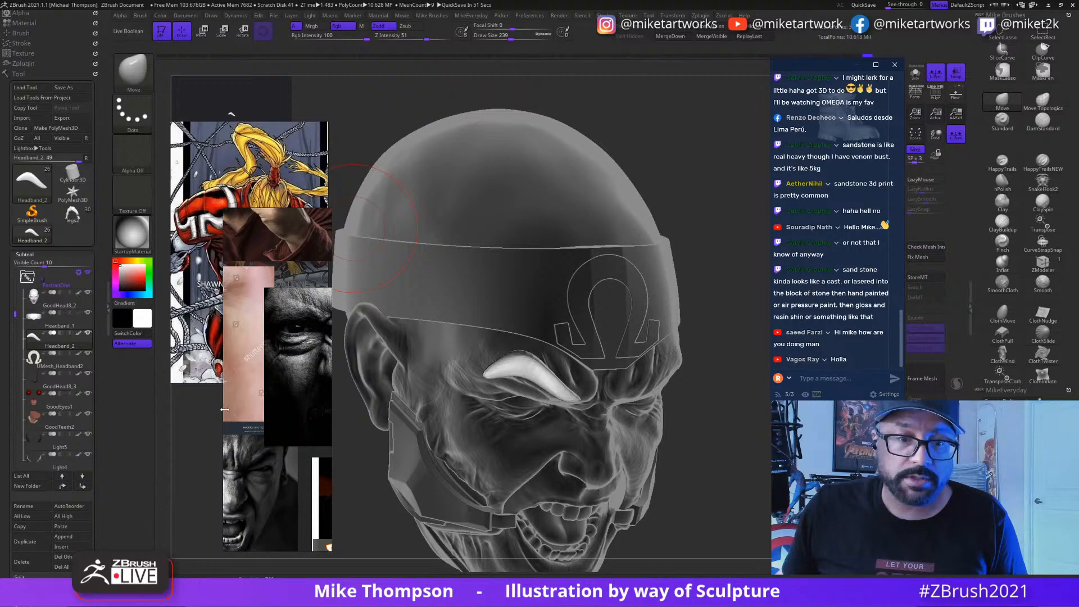
drag(224, 410, 152, 400)
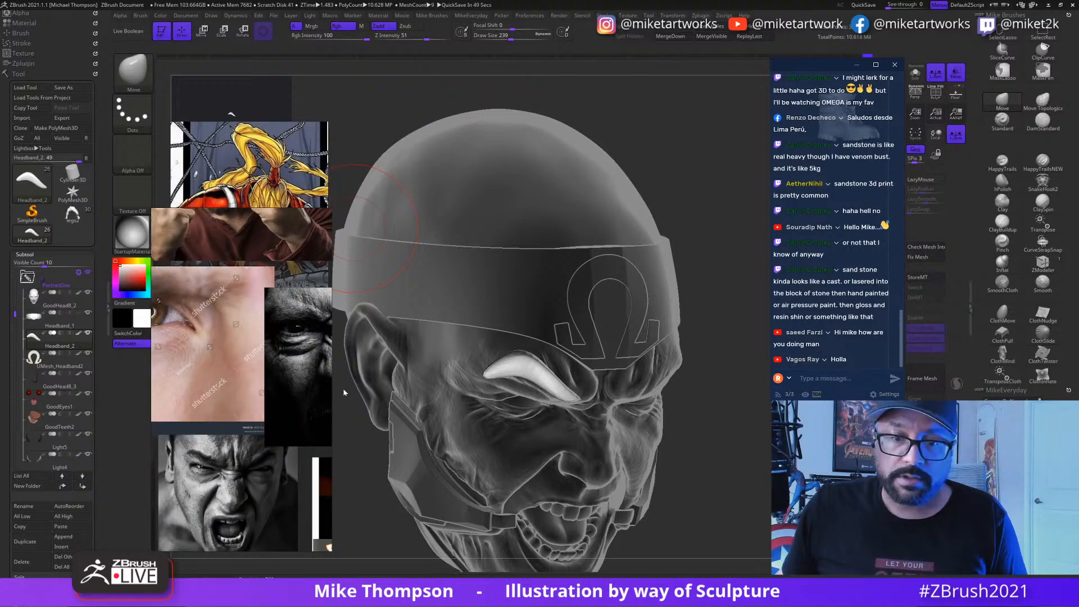
drag(332, 396, 445, 396)
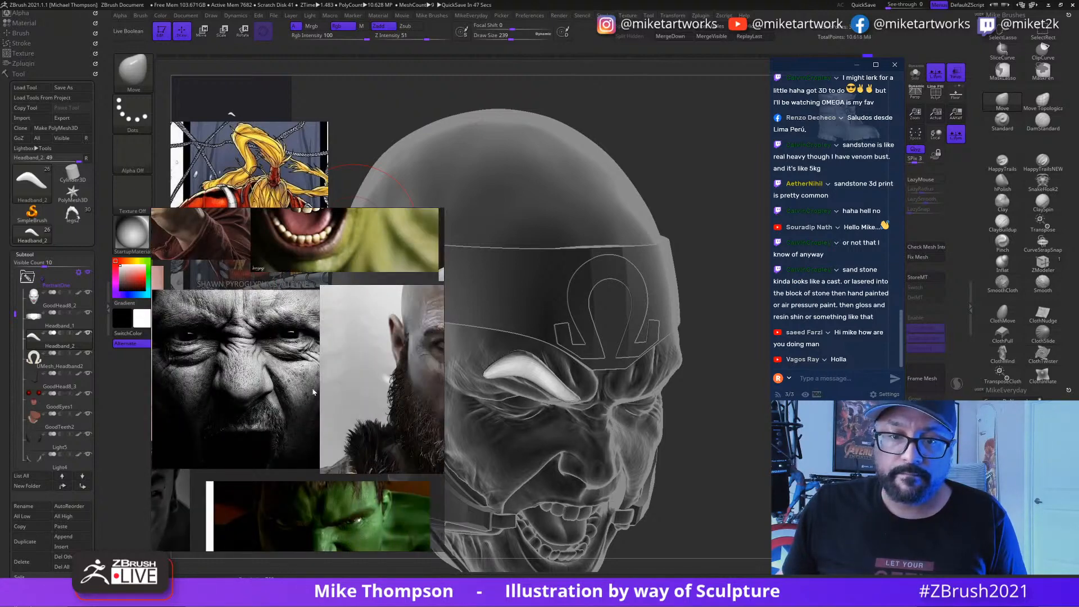
Step: Browse the facial-expression reference board and bring the black-and-white close-up of the frowning brows into view
middle_drag(309, 396, 351, 423)
scroll(351, 423, down, 5)
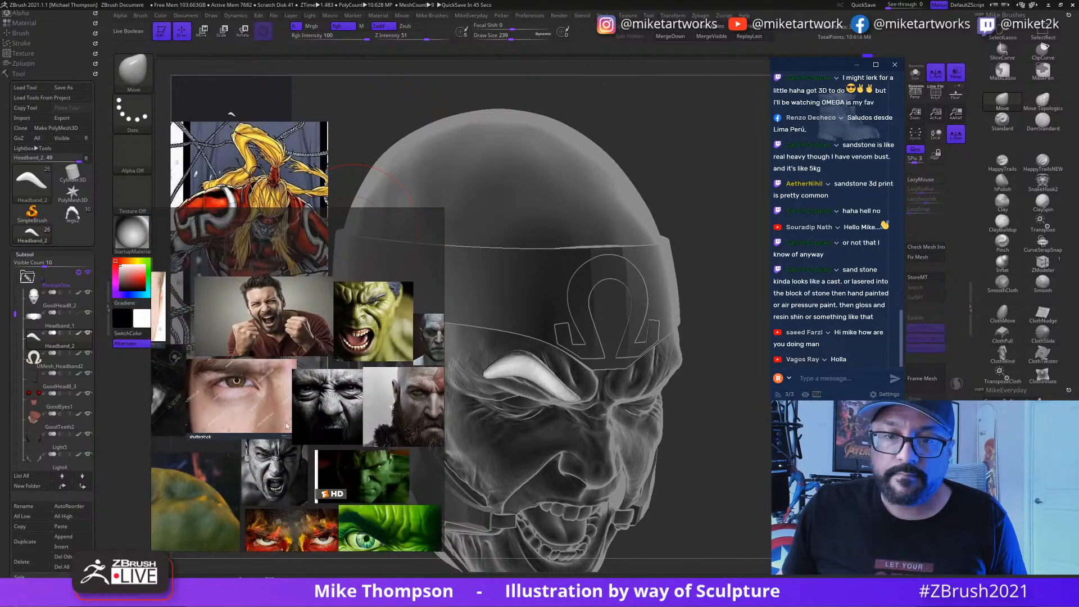
scroll(374, 399, up, 4)
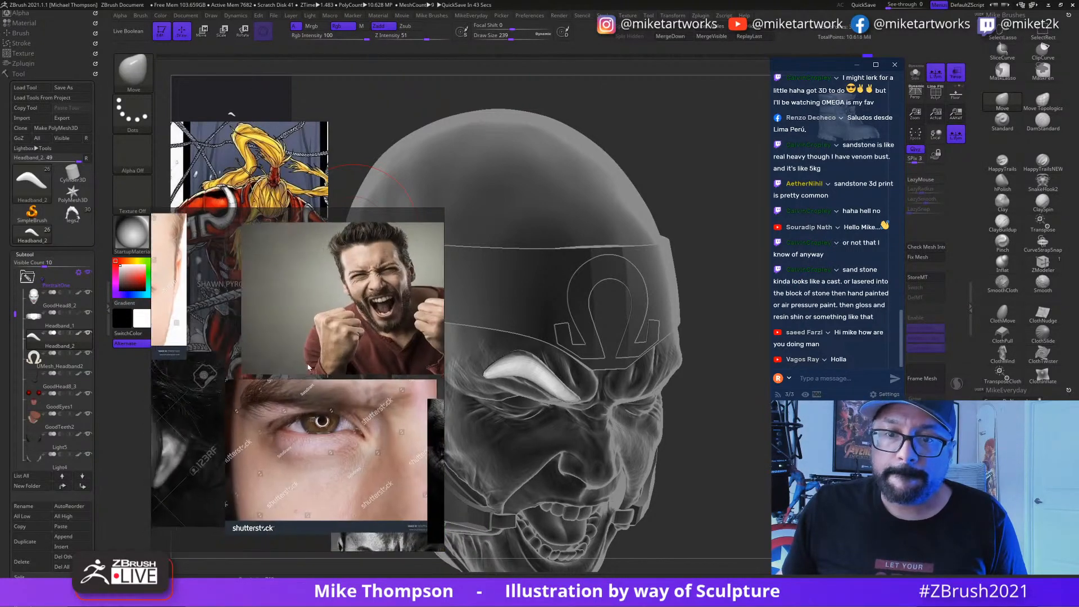
scroll(362, 399, down, 3)
middle_drag(302, 397, 296, 354)
scroll(296, 354, up, 2)
scroll(293, 338, up, 1)
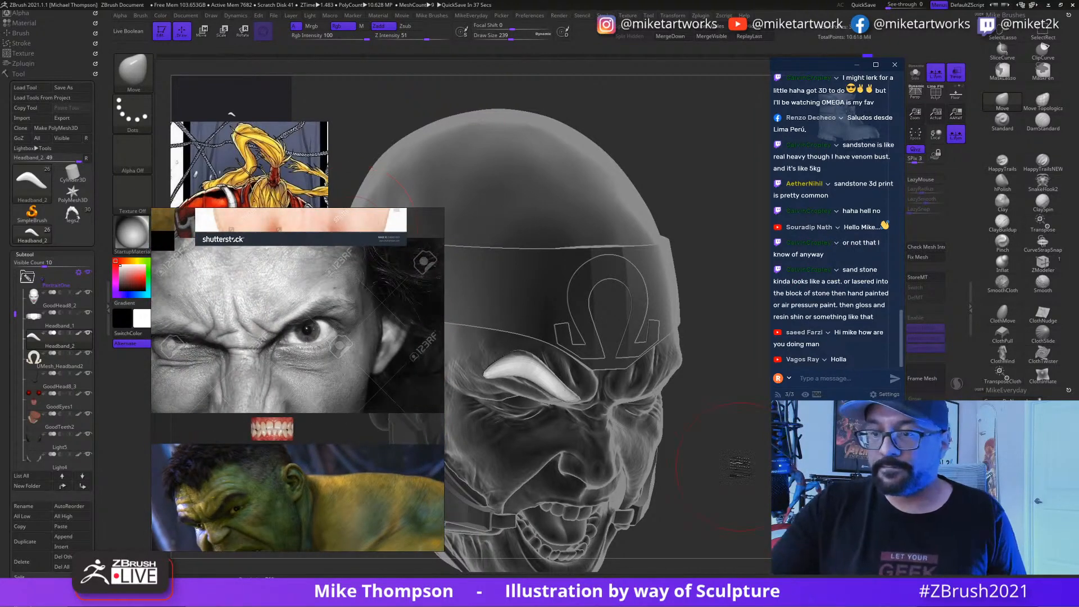
Step: Pull the outer end of the eyebrow piece inward with the Move brush in the front view
drag(714, 478, 765, 479)
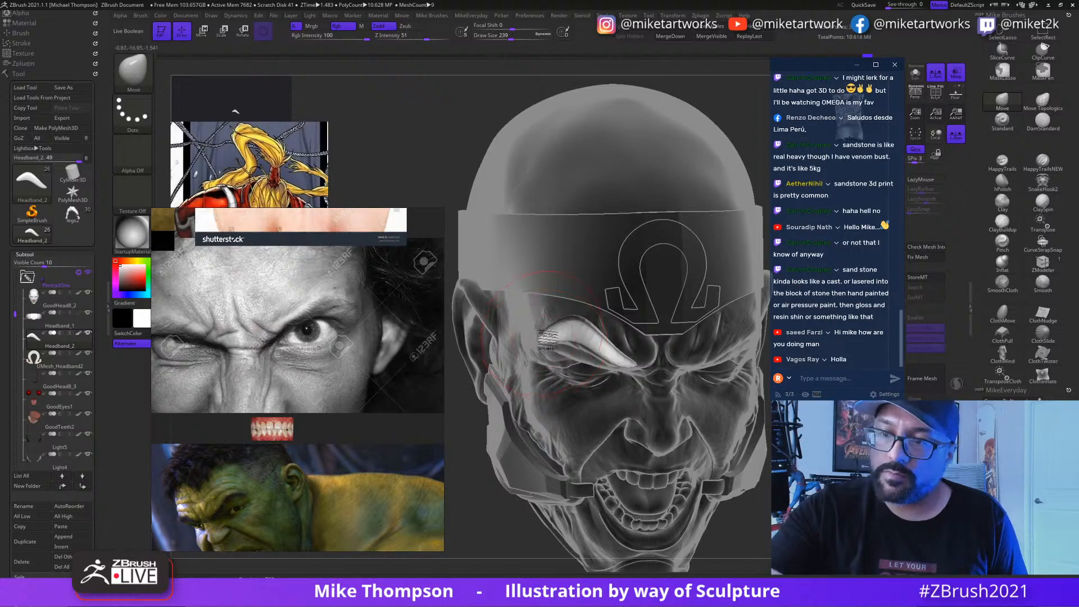
mouse_move(543, 340)
mouse_down()
mouse_move(573, 338)
mouse_move(571, 351)
mouse_up()
drag(727, 376, 685, 370)
mouse_move(790, 486)
alt+mouse_down()
mouse_move(778, 501)
mouse_move(787, 489)
alt+mouse_up()
Step: Turn off transparency and flatten the eyebrow piece's surface with the hPolish brush at draw size 97
click(956, 72)
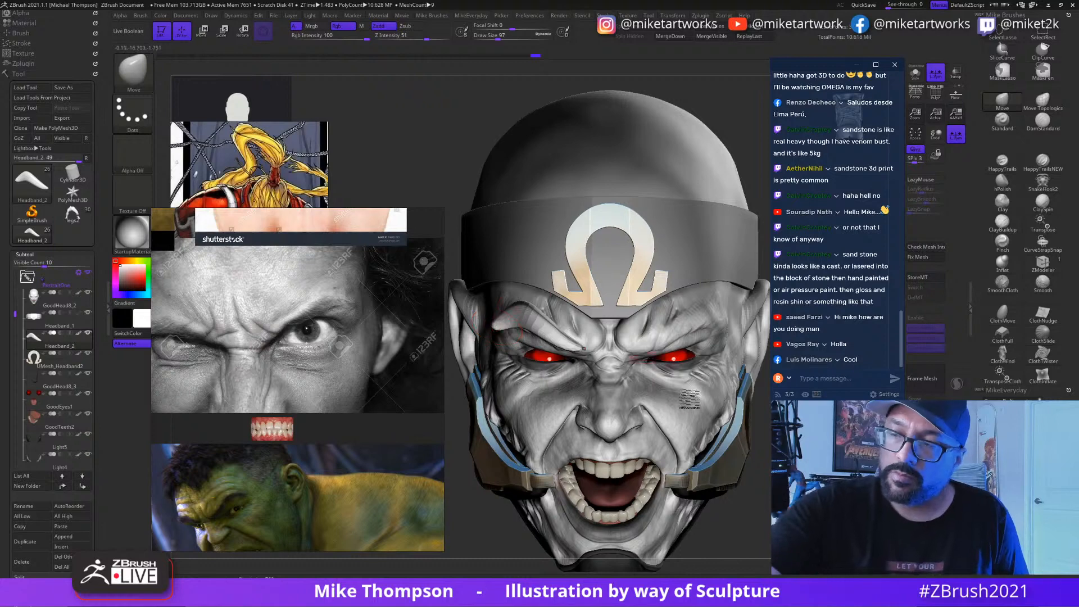
click(1003, 181)
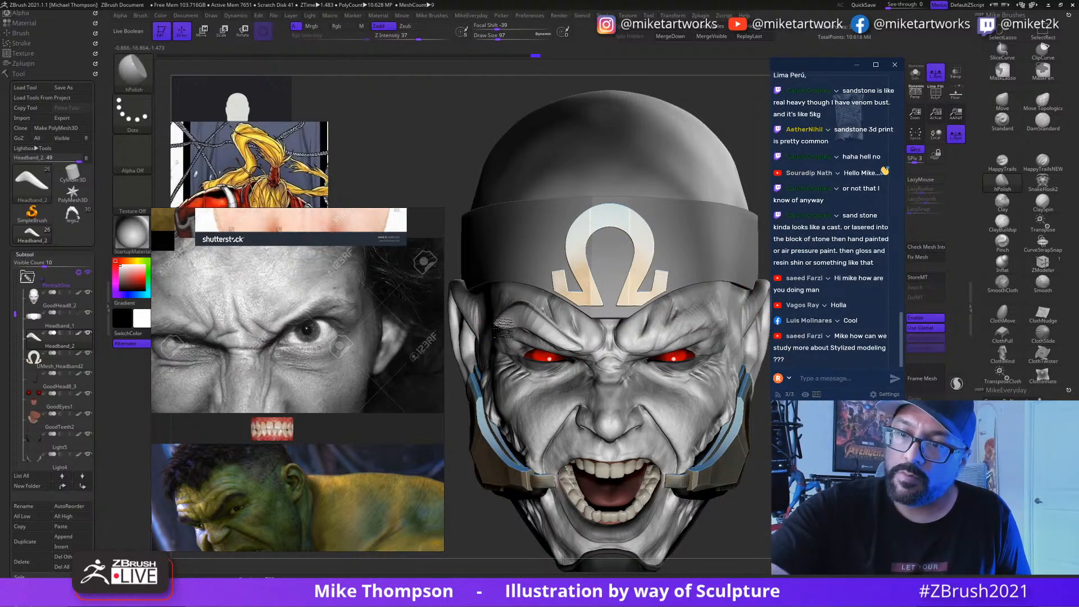
mouse_move(506, 326)
mouse_down()
mouse_move(523, 318)
mouse_move(565, 344)
mouse_up()
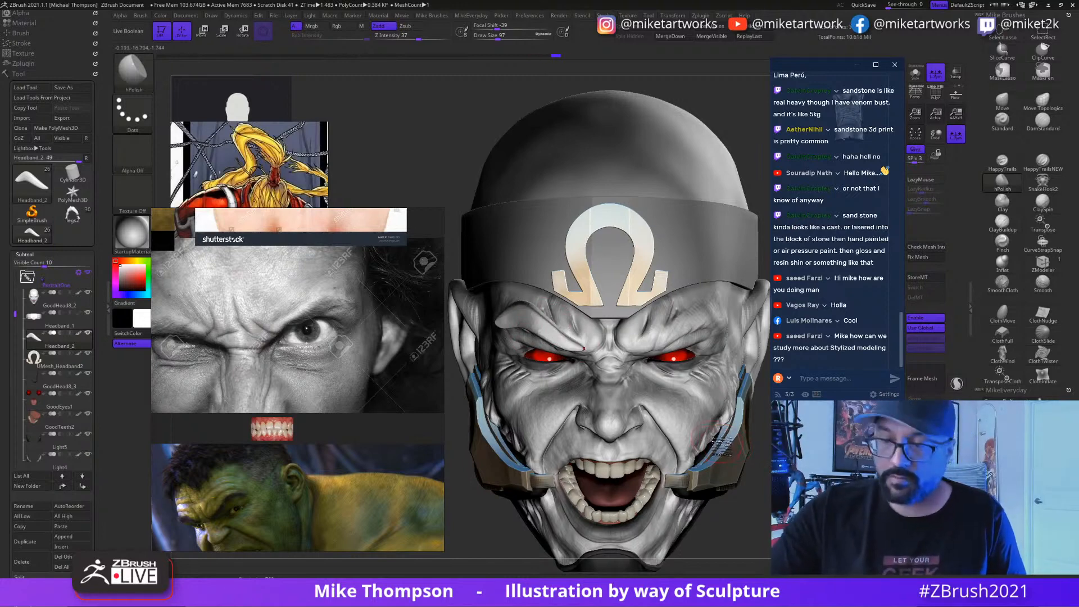
Step: Adjust the eyebrow piece's fit against the brow from below with the Move brush at draw sizes 116 and 80
mouse_move(789, 490)
mouse_down()
mouse_move(784, 444)
mouse_move(790, 461)
mouse_move(804, 441)
mouse_move(794, 415)
mouse_move(812, 419)
mouse_move(798, 469)
mouse_move(870, 378)
mouse_up()
click(998, 105)
key(bracketright)
key(bracketright)
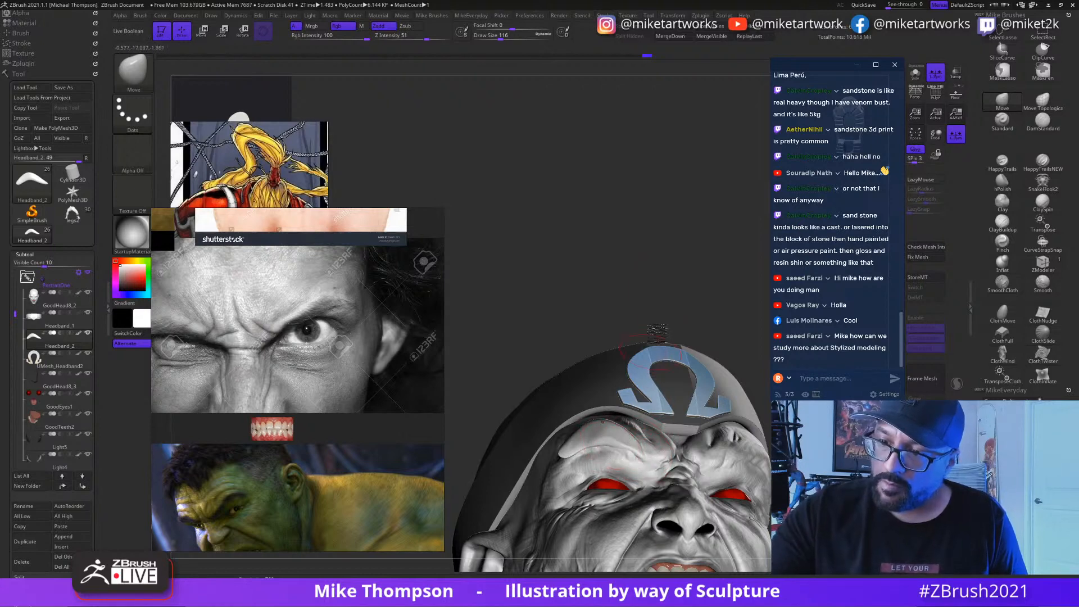
mouse_move(657, 331)
mouse_down()
mouse_move(619, 338)
mouse_move(664, 348)
mouse_up()
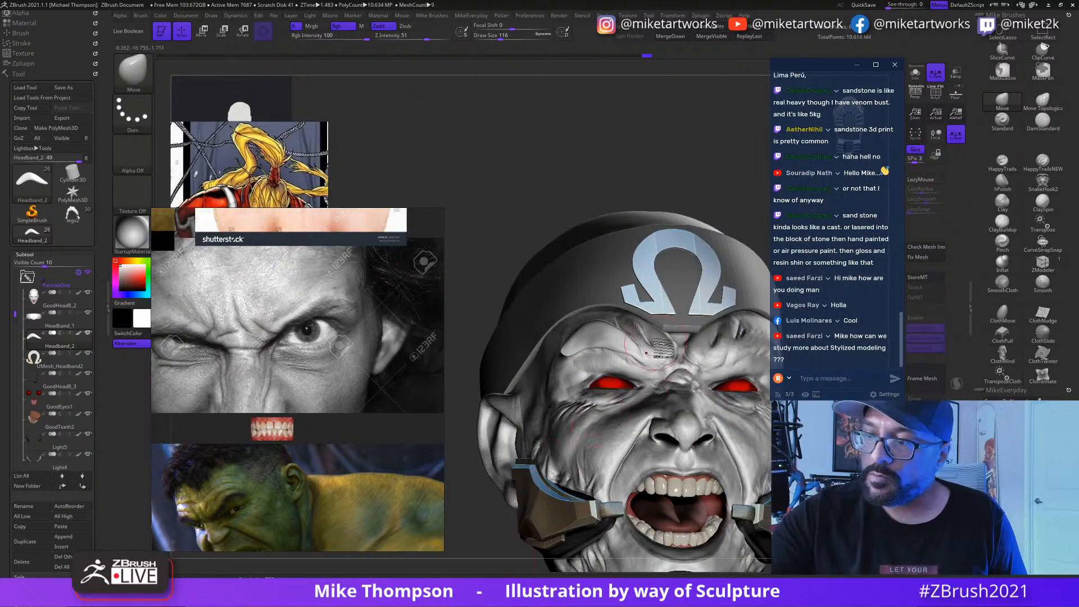
key(bracketleft)
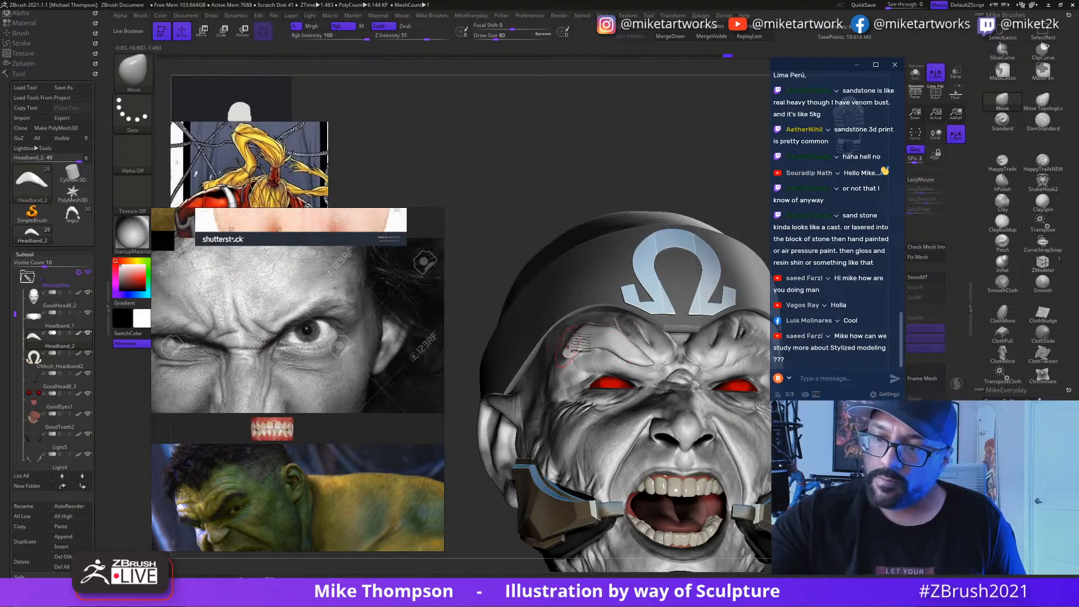
alt+drag(672, 217, 672, 183)
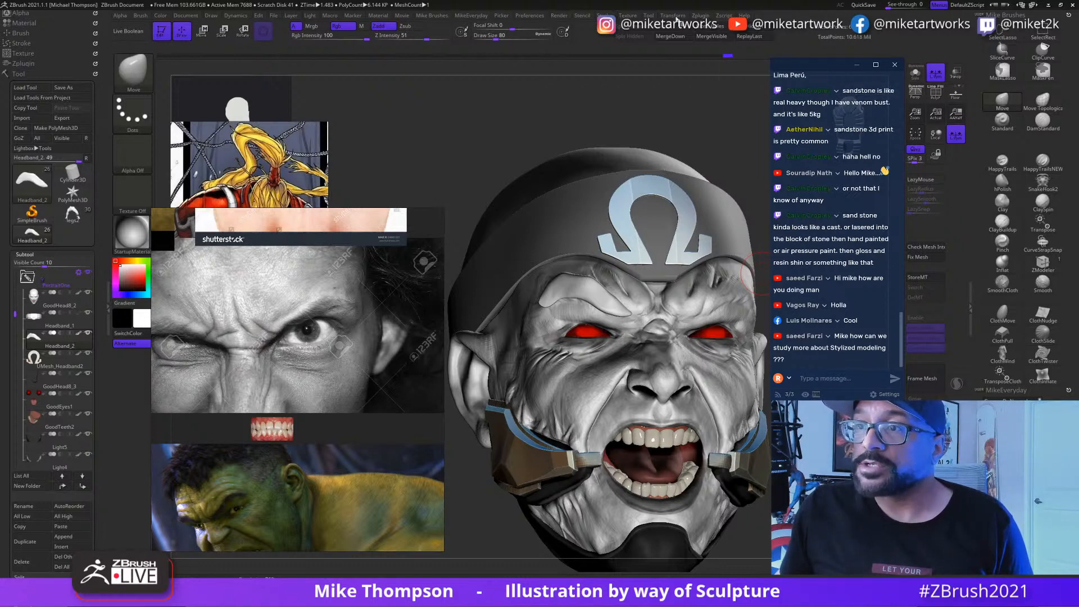
Step: Quick-save the project
click(676, 17)
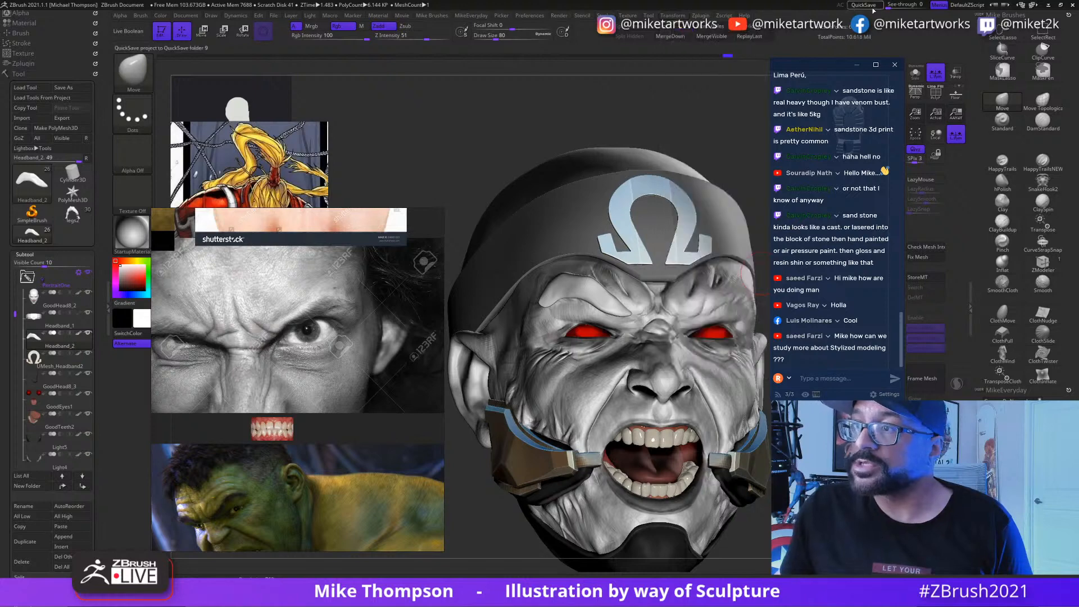
click(864, 5)
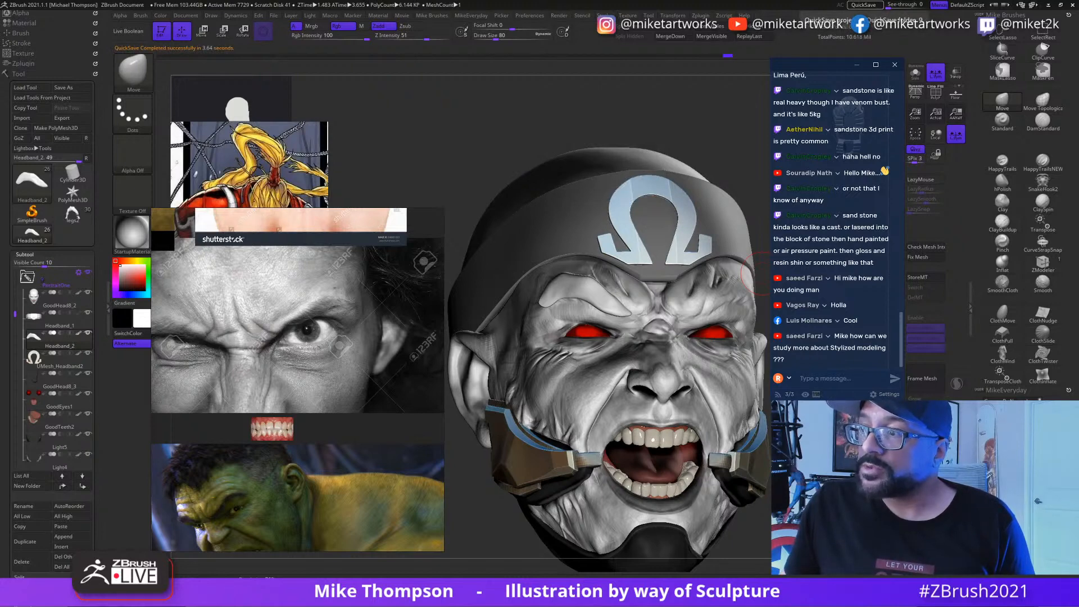
scroll(837, 225, up, 3)
scroll(837, 225, down, 1)
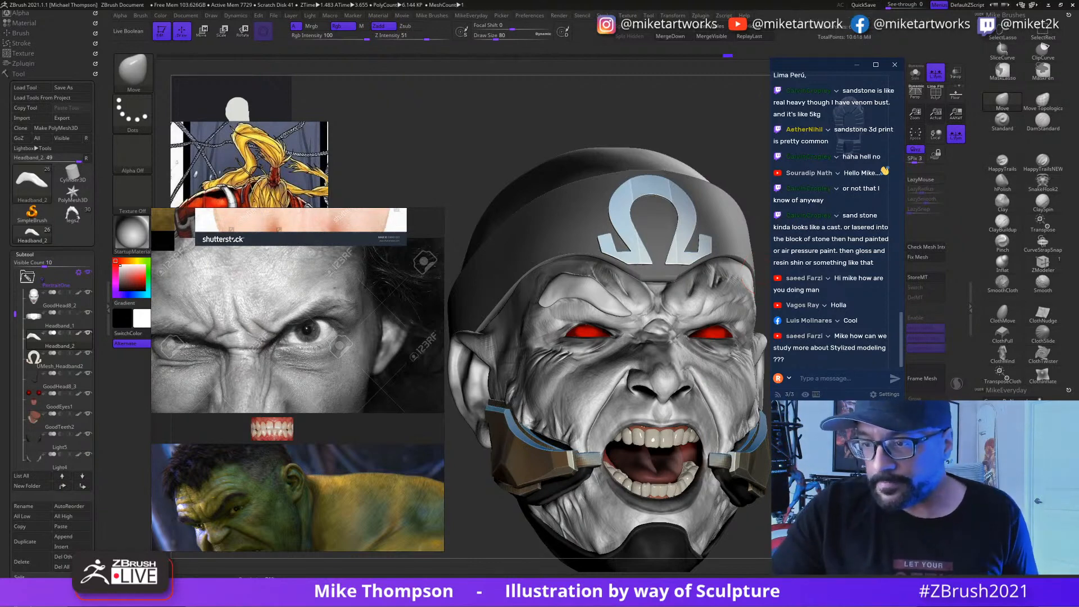
mouse_move(737, 141)
mouse_down()
mouse_move(688, 110)
mouse_move(678, 118)
mouse_move(737, 183)
mouse_move(733, 152)
mouse_up()
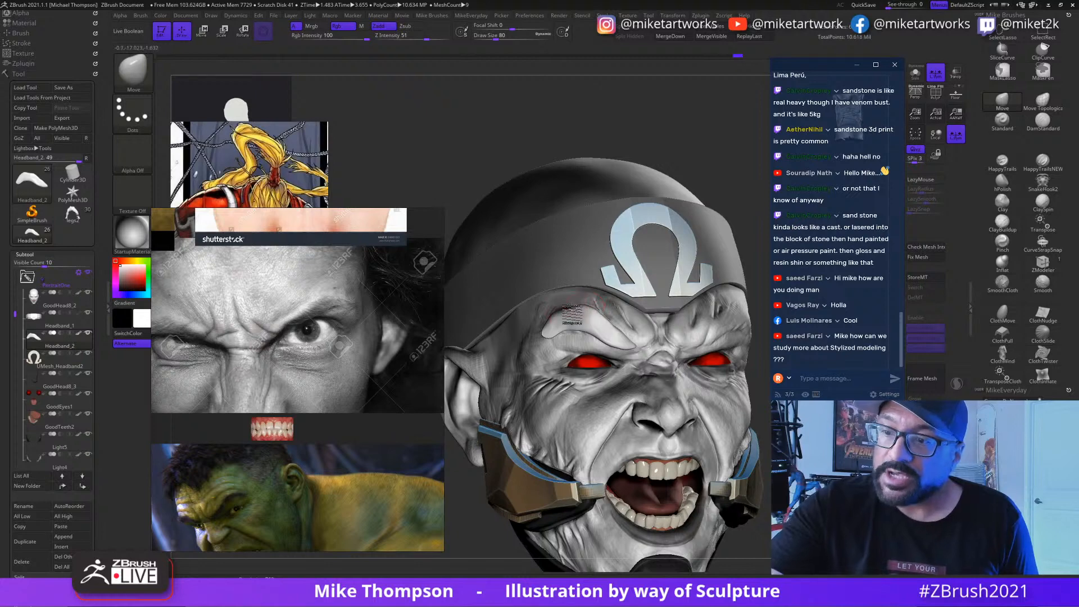
drag(748, 155, 724, 145)
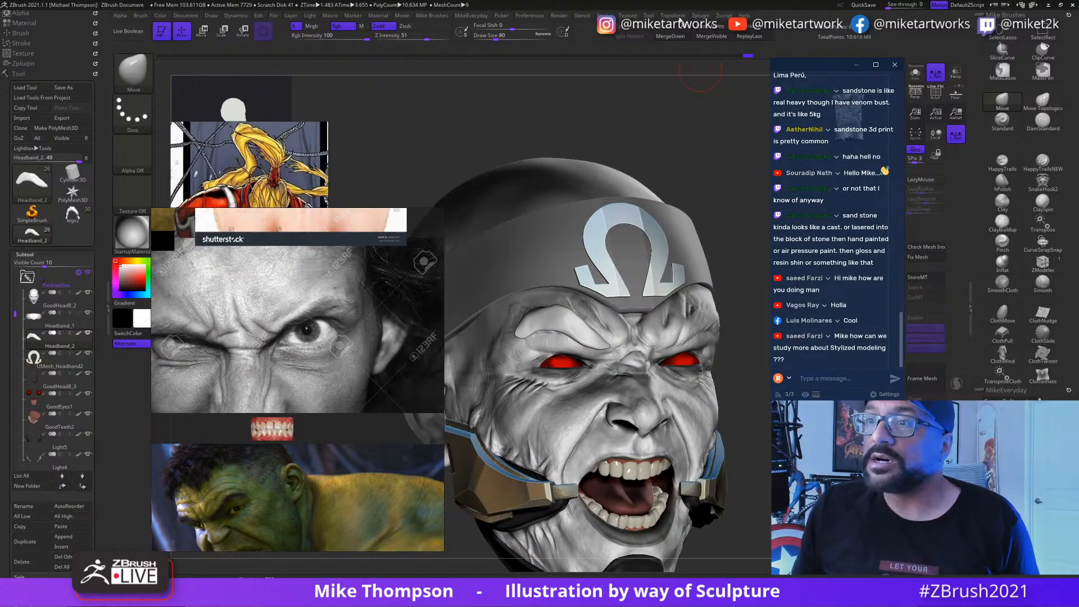
click(676, 17)
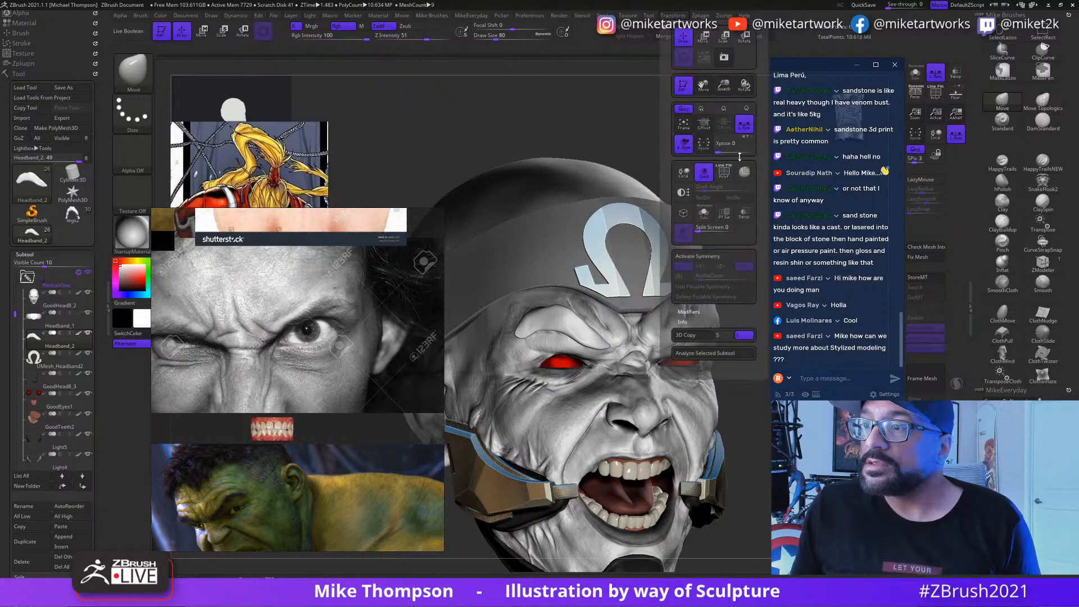
click(705, 126)
key(ctrl+z)
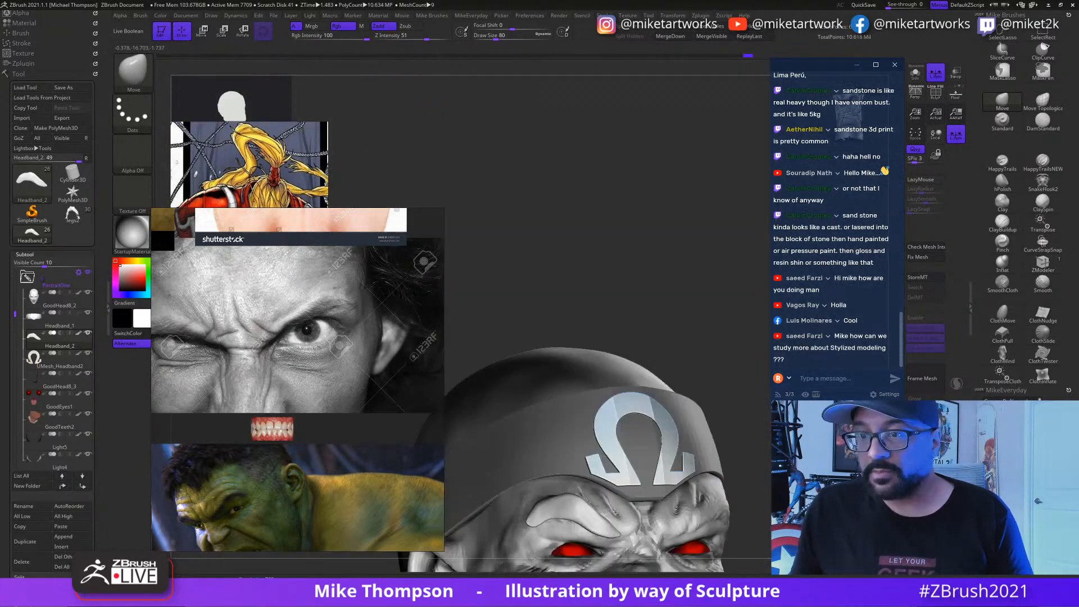
Step: Turn off local symmetry for the eyebrow piece
alt+drag(695, 432, 700, 517)
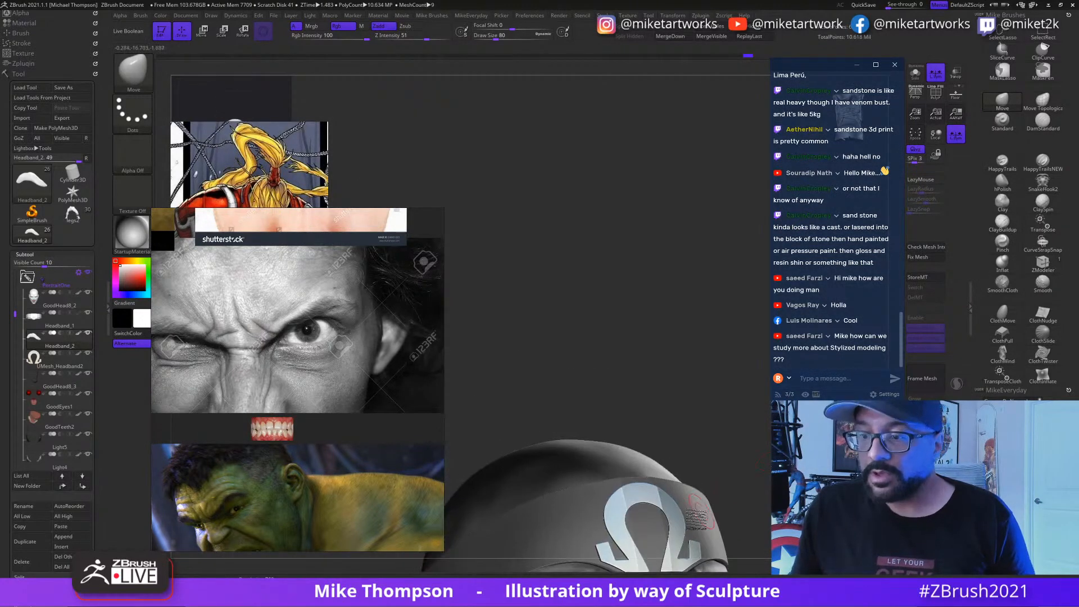
alt+drag(696, 236, 676, 73)
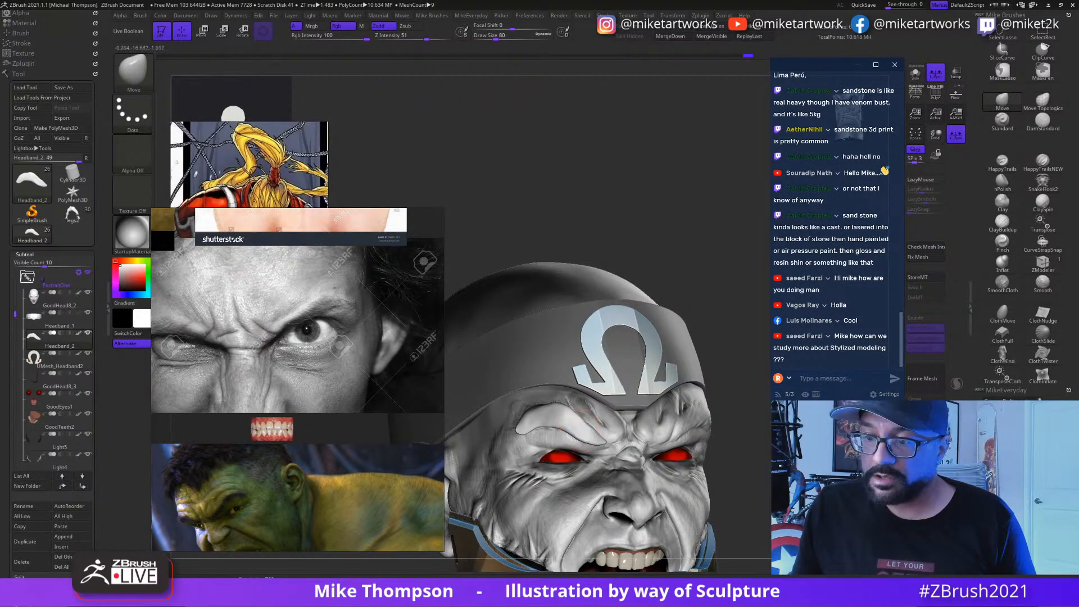
drag(731, 359, 661, 352)
drag(540, 168, 478, 194)
alt+drag(535, 505, 400, 268)
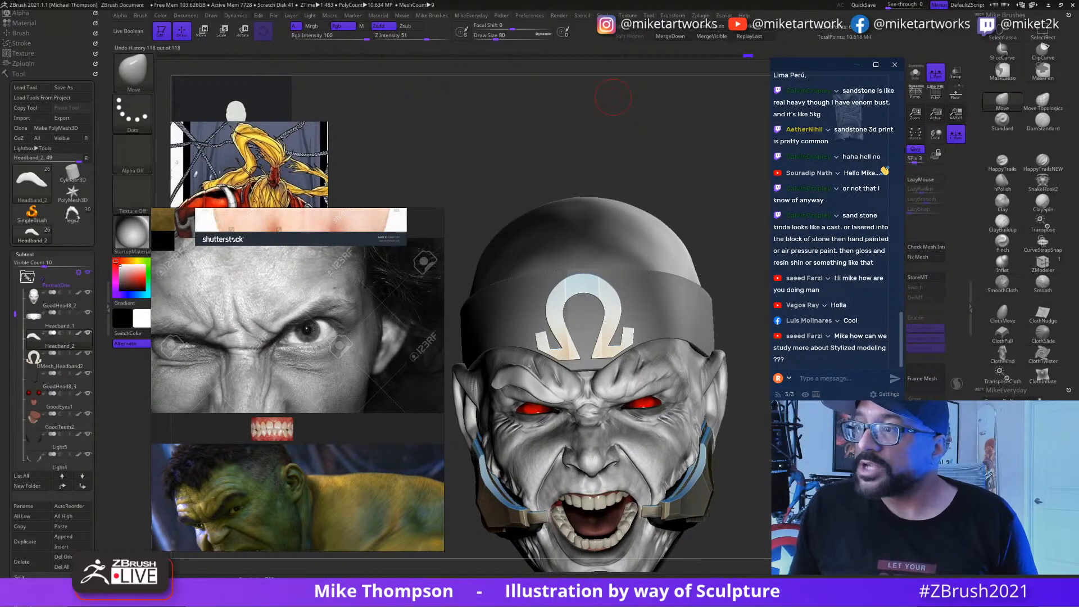
click(956, 135)
mouse_move(506, 186)
mouse_down()
mouse_move(514, 196)
mouse_move(469, 225)
mouse_move(557, 220)
mouse_up()
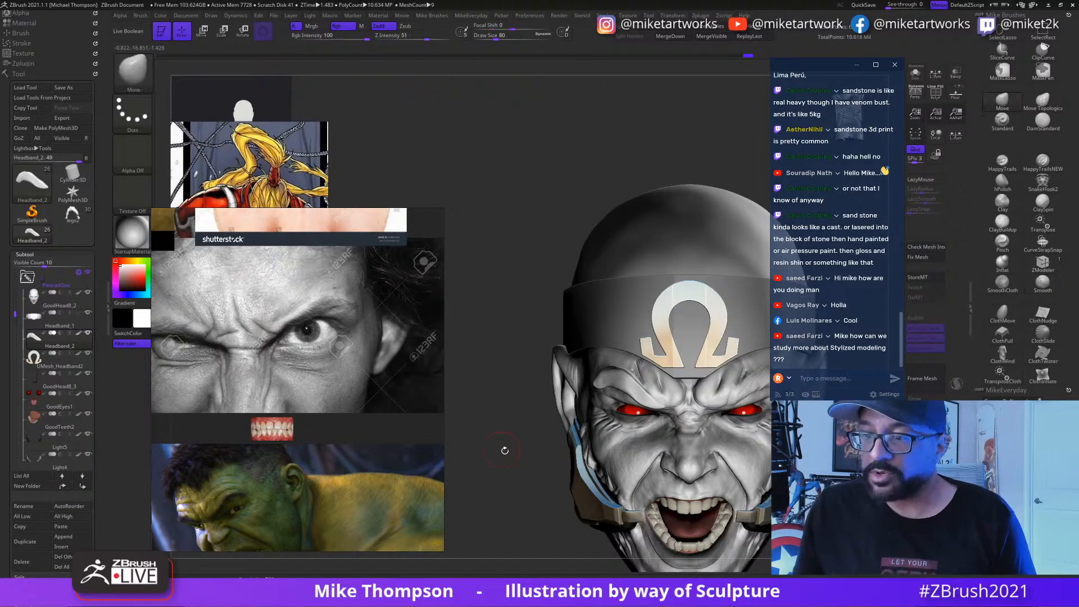
Step: Reshape the middle and inner part of the eyebrow piece with the Move brush at draw sizes 158 and 104
drag(505, 448, 494, 407)
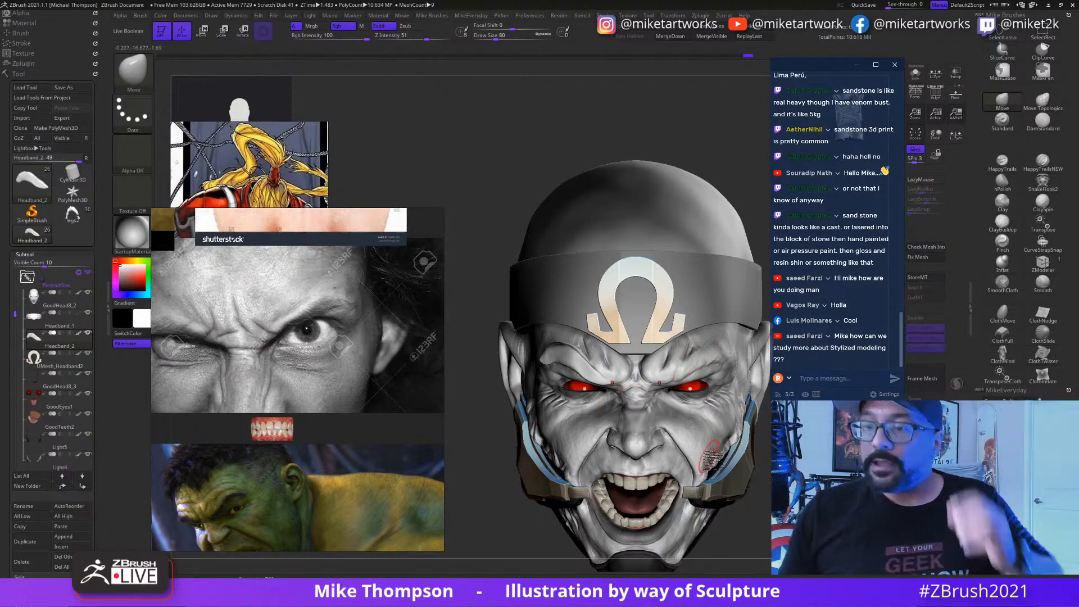
mouse_move(711, 458)
mouse_down()
mouse_move(716, 496)
mouse_move(724, 318)
mouse_up()
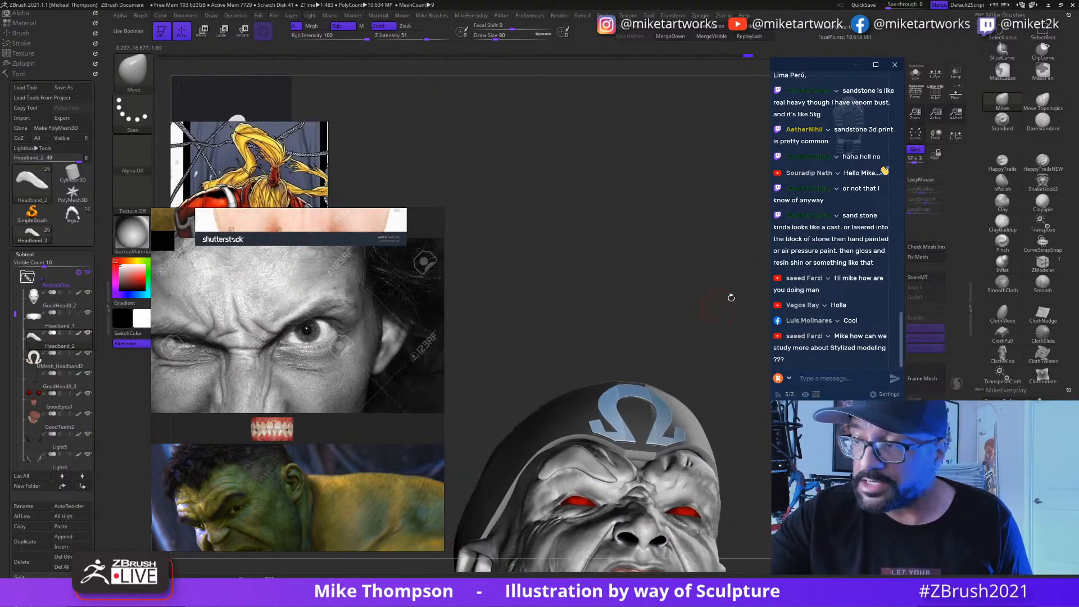
key(s)
click(716, 320)
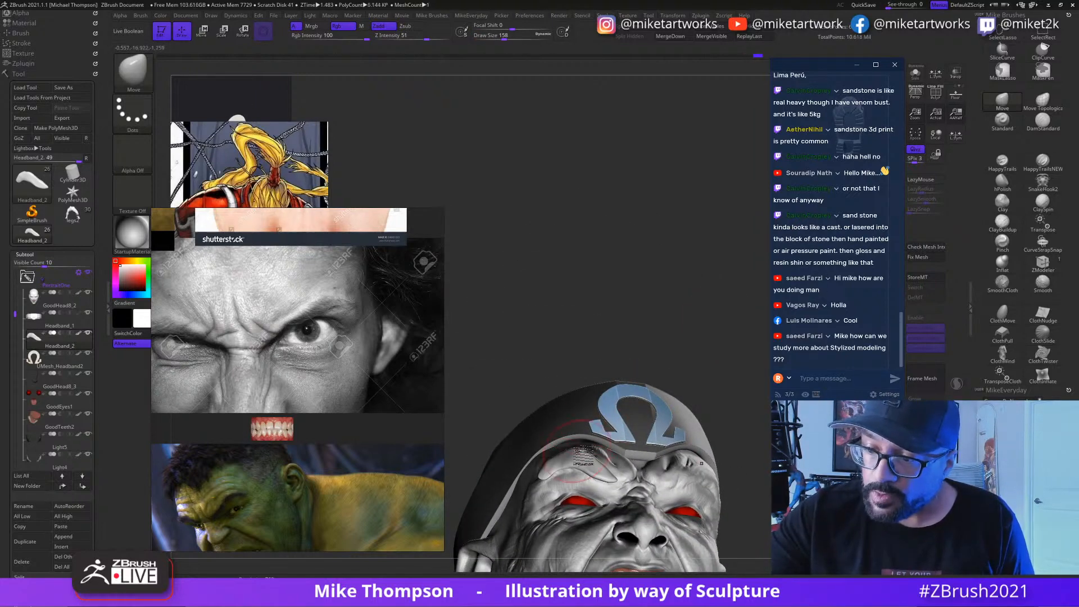
key(f)
alt+right_drag(703, 356, 701, 248)
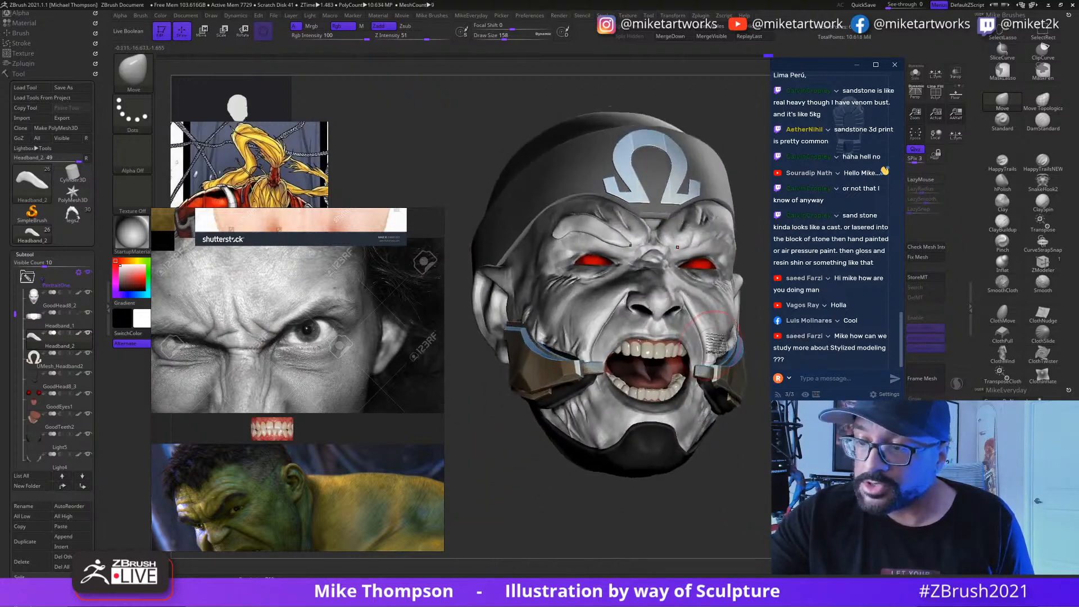
drag(606, 231, 618, 238)
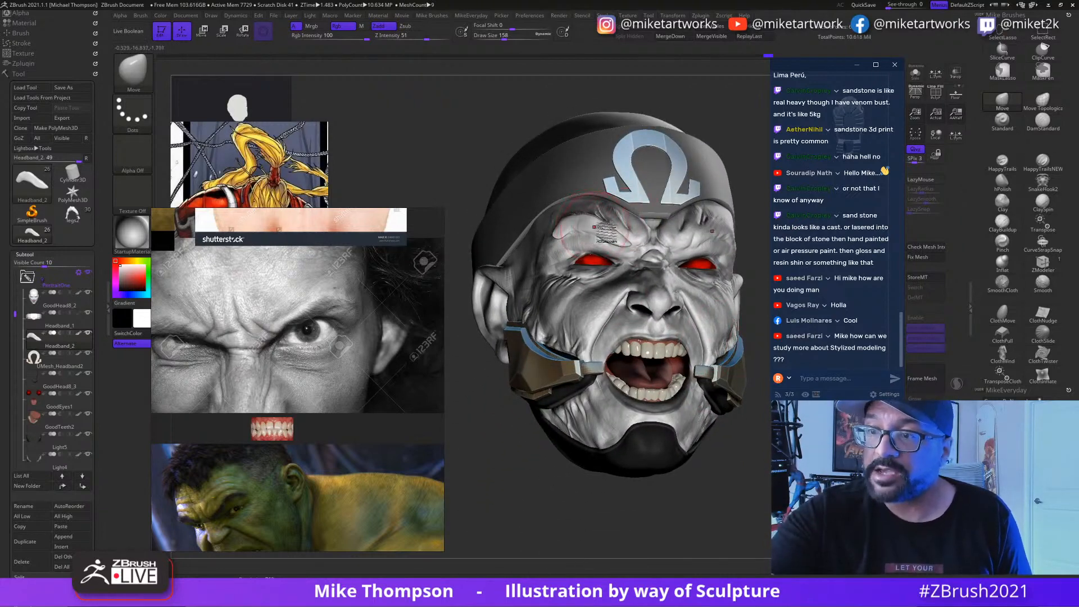
key(s)
drag(695, 102, 689, 103)
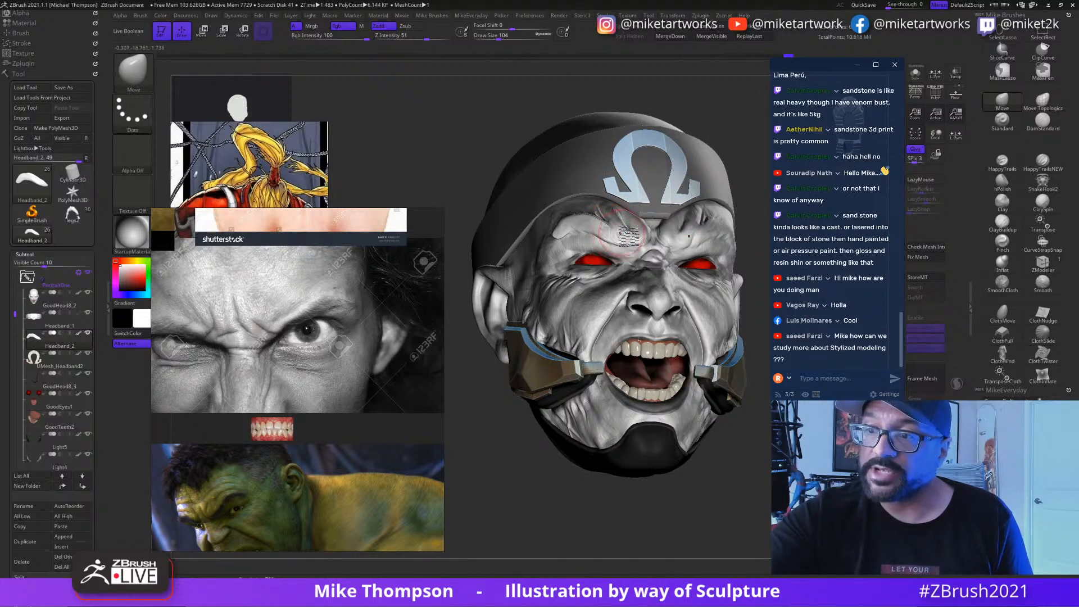
Step: Set the Move brush's draw size to 74 and make the eyebrow piece the active subtool
alt+click(612, 232)
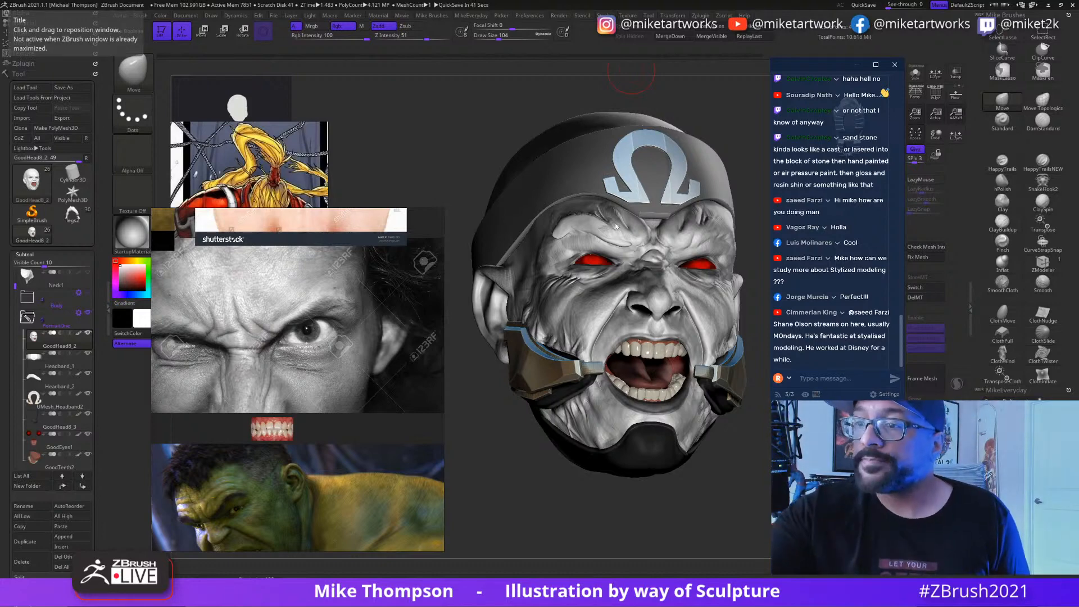
drag(718, 110, 565, 544)
key(s)
click(546, 545)
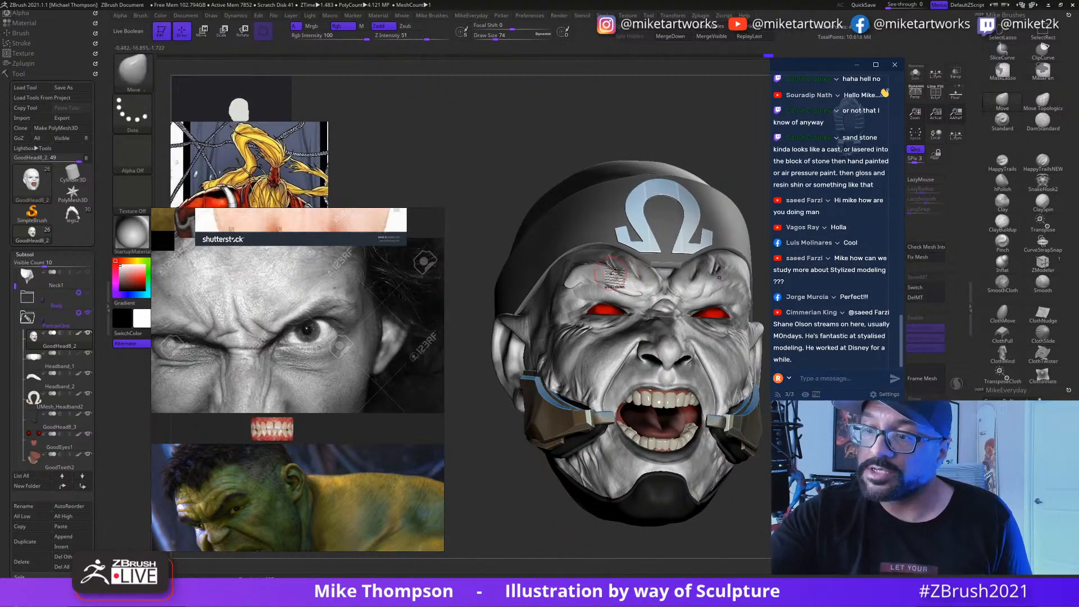
alt+click(624, 283)
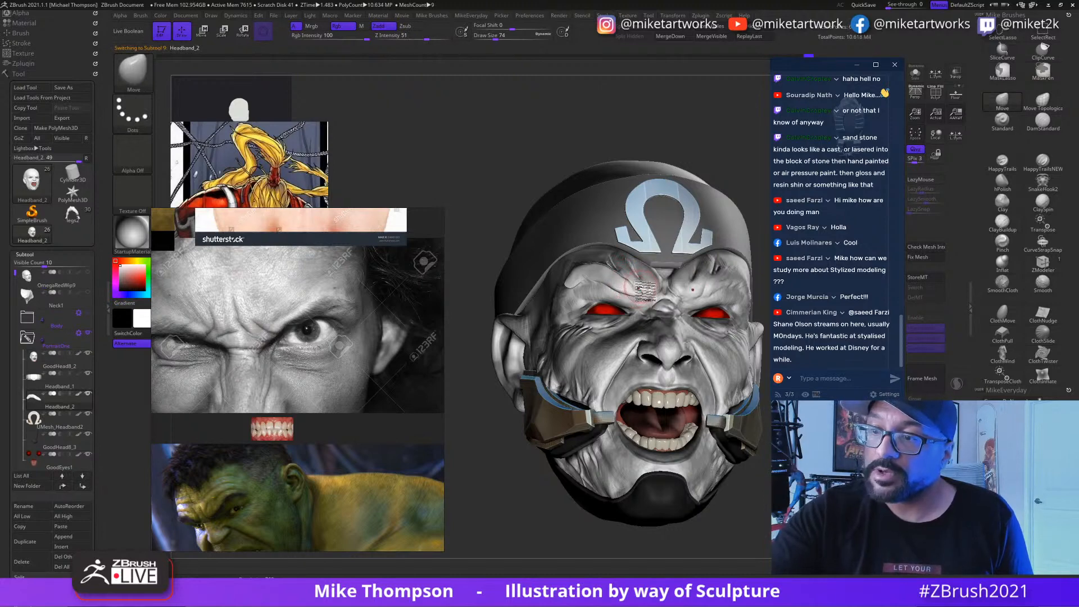
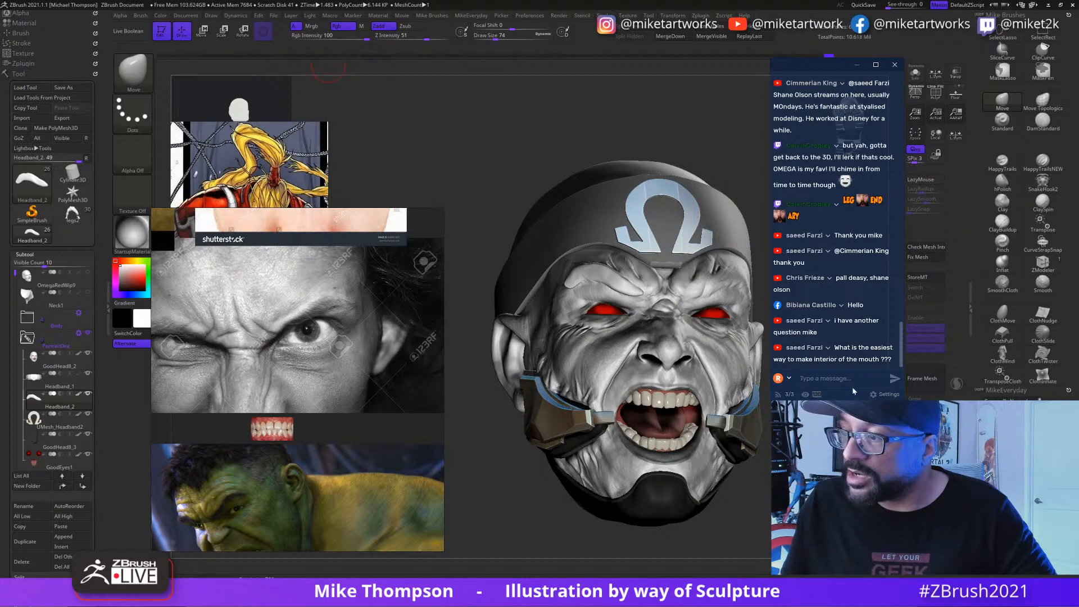
Step: Reselect the eyebrow piece, lift its middle with the Move brush at draw size 116 and smooth toward its inner end
alt+drag(790, 433, 686, 362)
alt+click(687, 428)
alt+drag(766, 449, 766, 431)
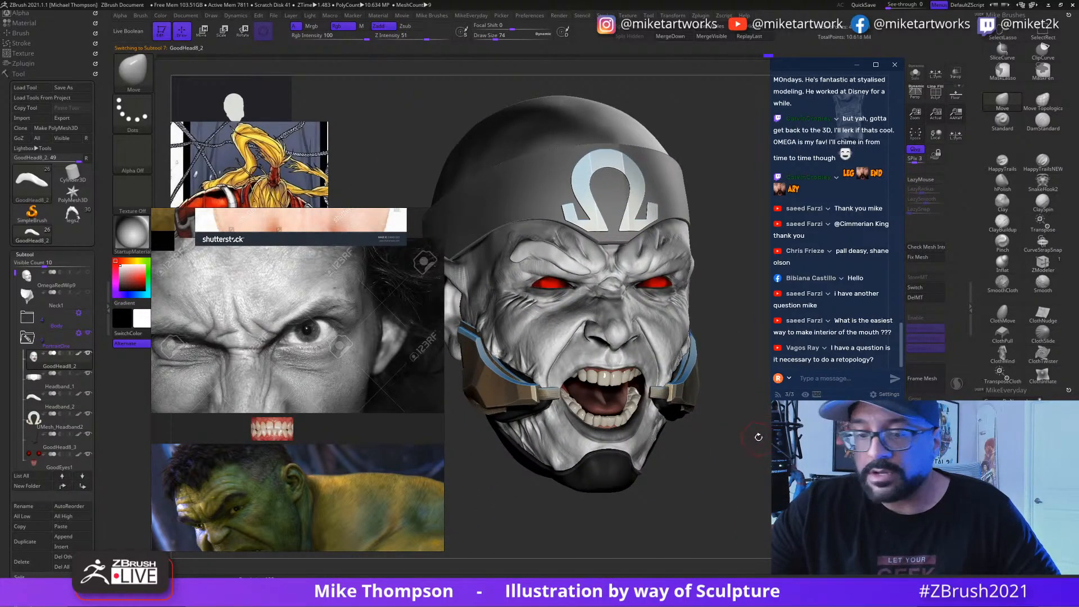
mouse_move(759, 441)
mouse_down()
mouse_move(763, 428)
mouse_move(725, 427)
mouse_up()
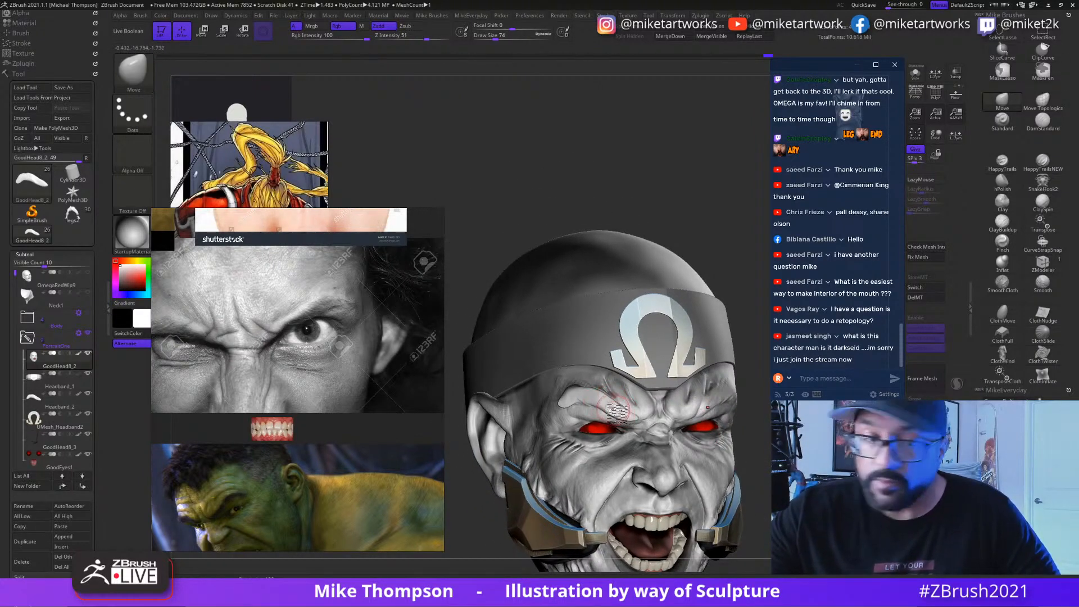
click(75, 393)
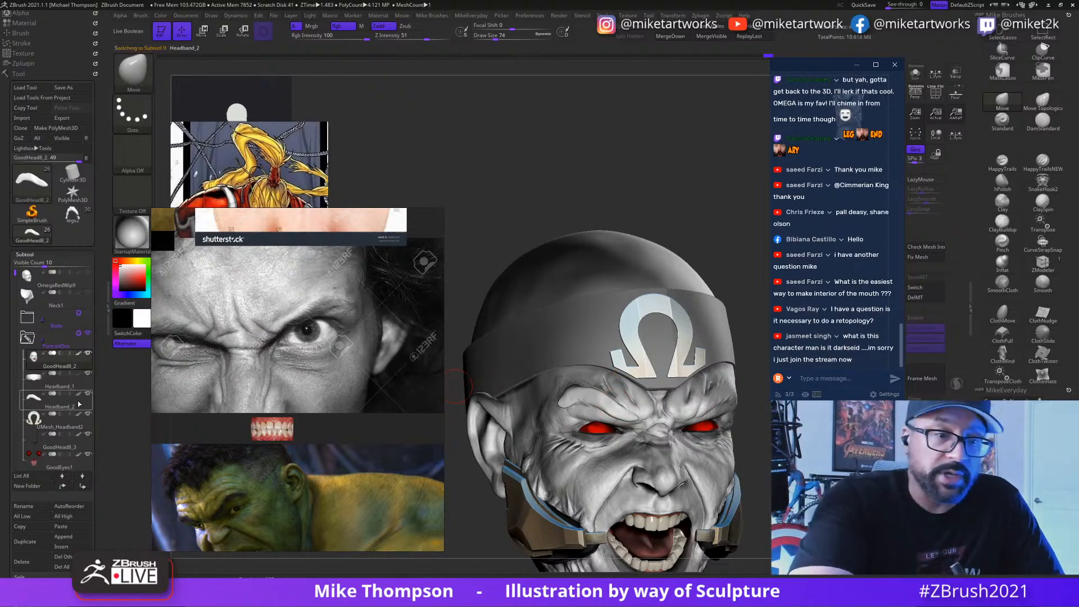
key(s)
drag(710, 228, 714, 227)
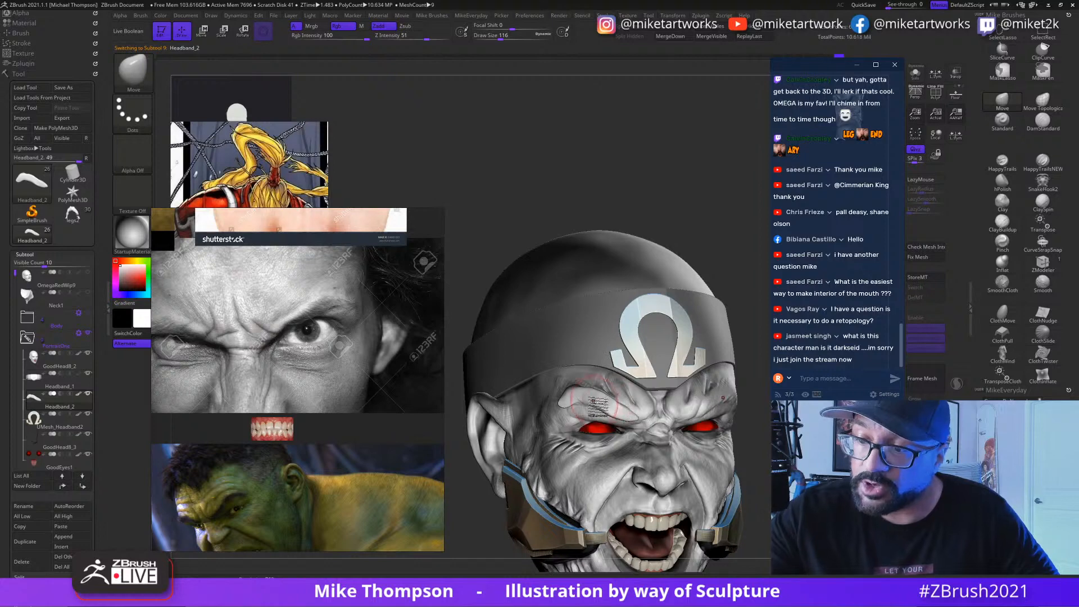
mouse_move(594, 401)
mouse_down()
mouse_move(581, 402)
mouse_move(587, 387)
mouse_up()
key(shift)
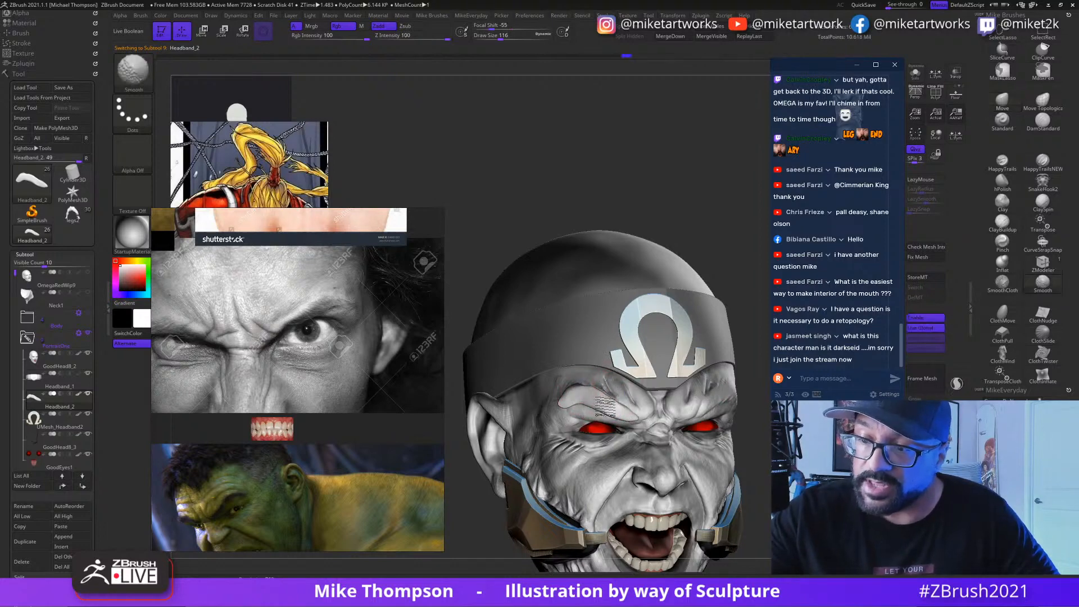
shift+drag(620, 406, 642, 405)
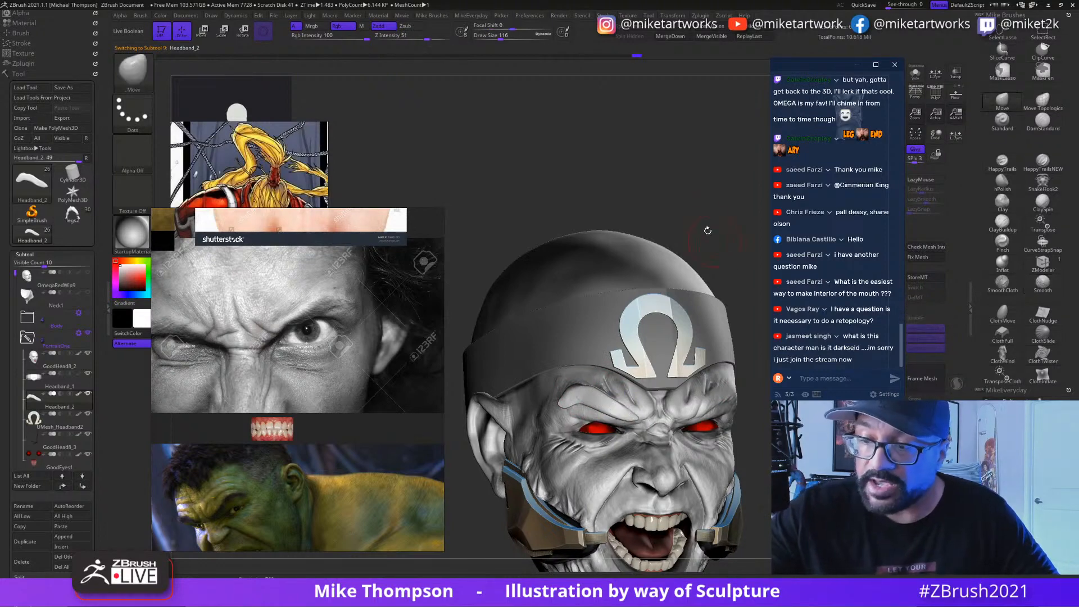
Step: Flatten the eyebrow piece's surface with the hPolish brush at draw size 116
mouse_move(707, 230)
mouse_down()
mouse_move(710, 210)
mouse_move(698, 338)
mouse_up()
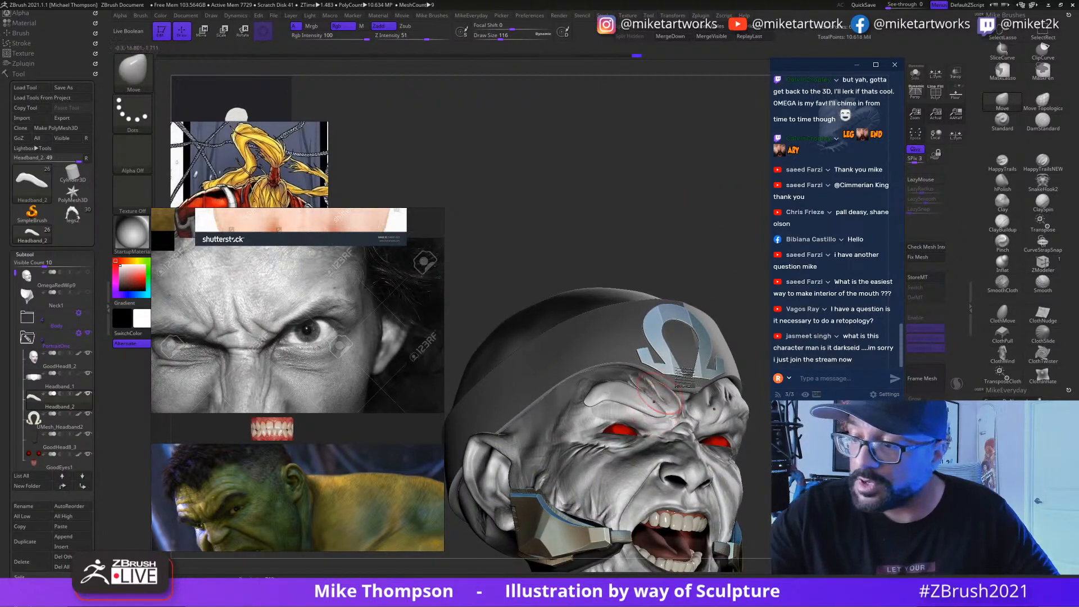
click(1003, 178)
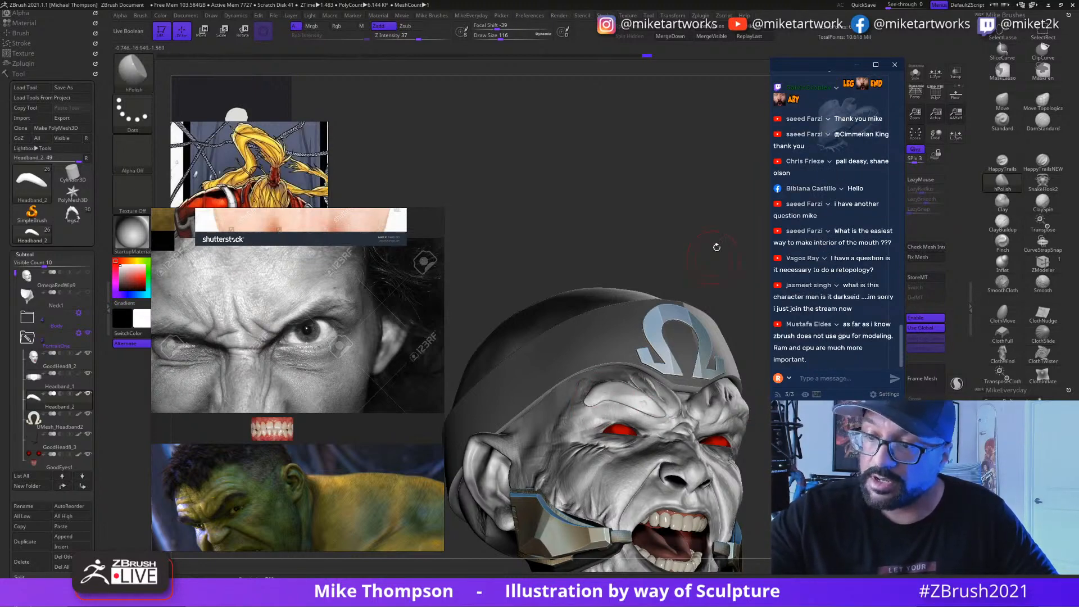
mouse_move(717, 248)
mouse_down()
mouse_move(675, 287)
mouse_move(629, 372)
mouse_up()
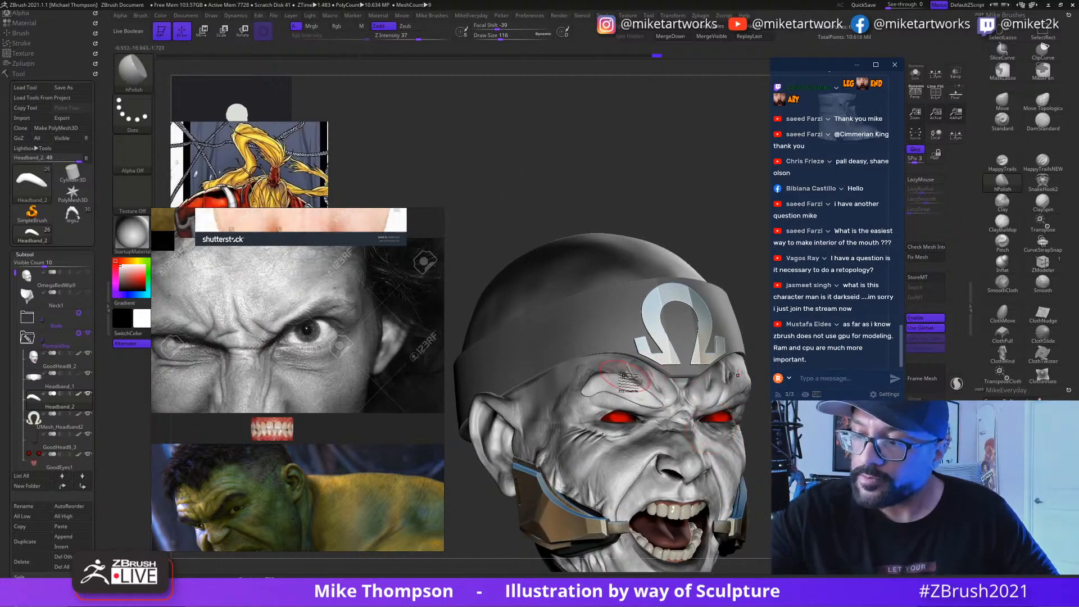
Step: Adjust the outer end of the eyebrow piece with the Move brush at draw size 83 and smooth it
key(b)
key(m)
key(v)
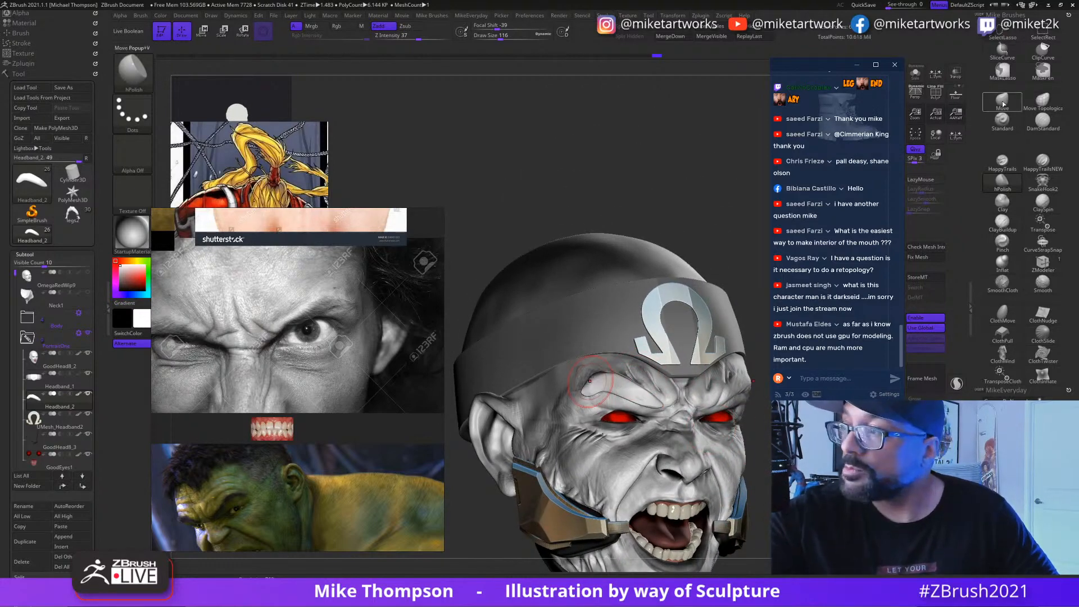
key(s)
drag(718, 237, 714, 236)
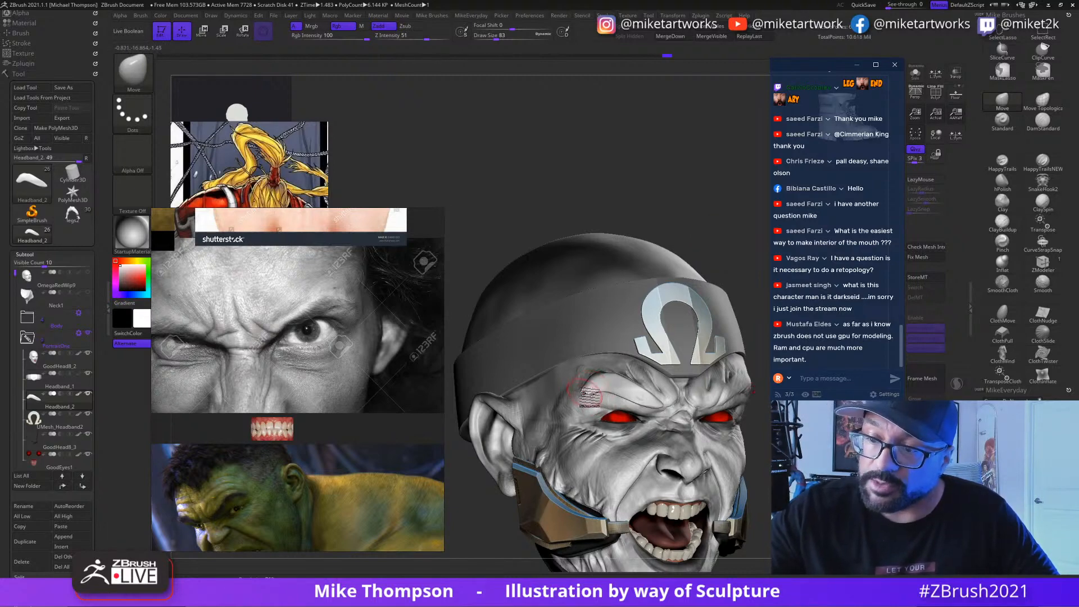
key(shift)
shift+drag(586, 392, 619, 385)
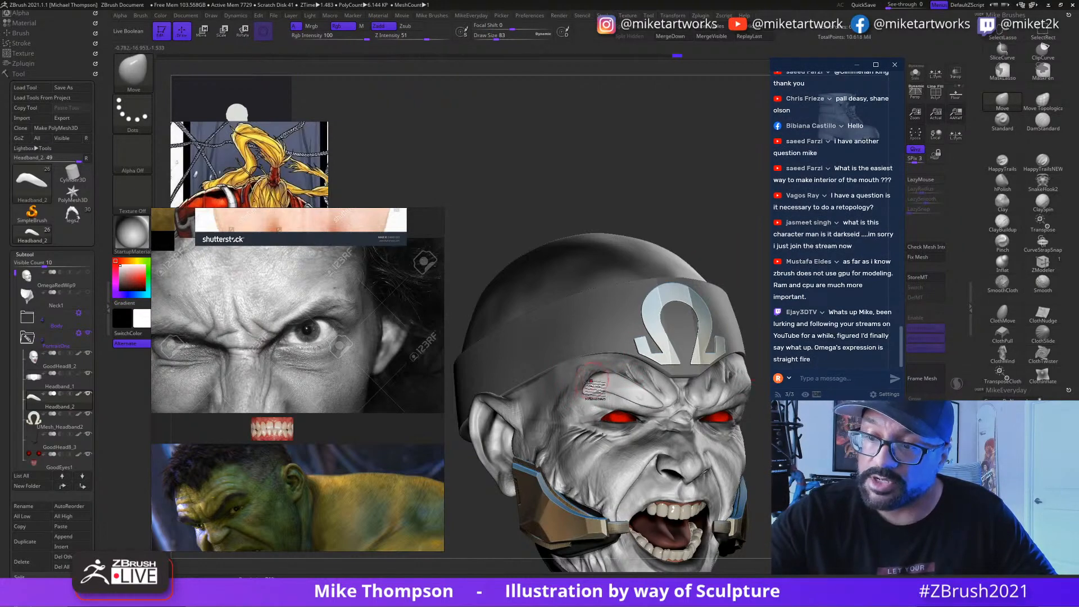
Step: Refine the eyebrow piece's outline from the front with the Move brush at draw size 101 and smooth its surface
drag(718, 222, 613, 225)
alt+drag(892, 514, 774, 504)
click(1006, 107)
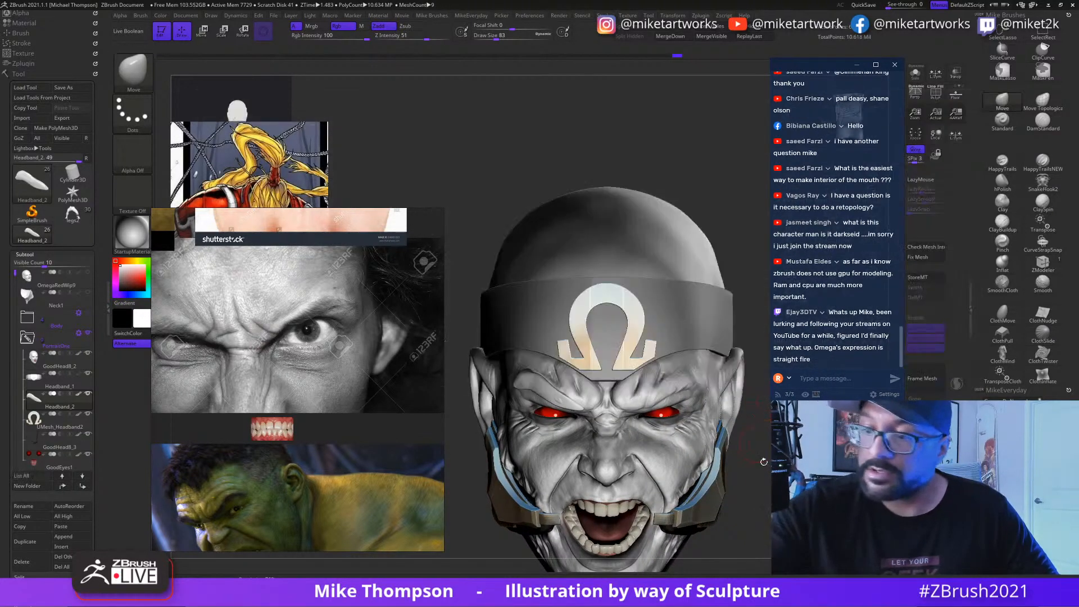
click(499, 38)
drag(567, 403, 561, 400)
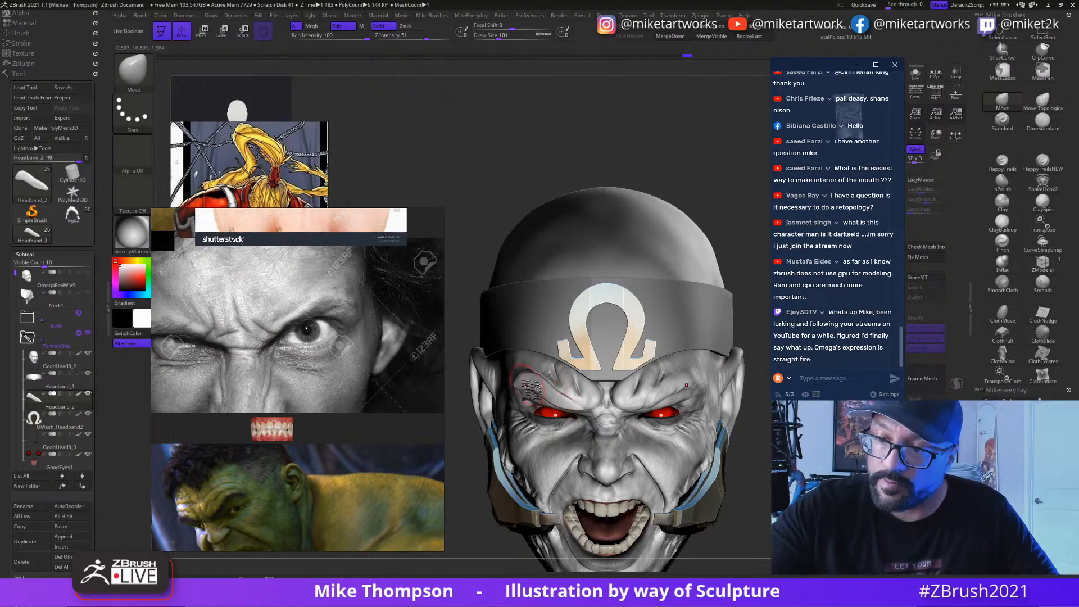
alt+drag(462, 515, 485, 473)
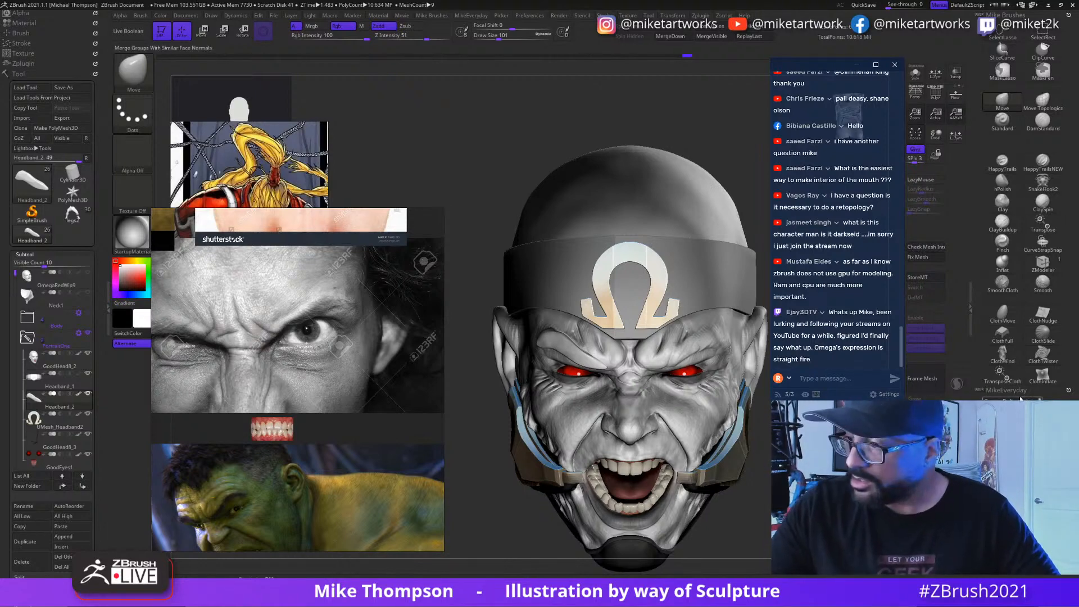
key(shift)
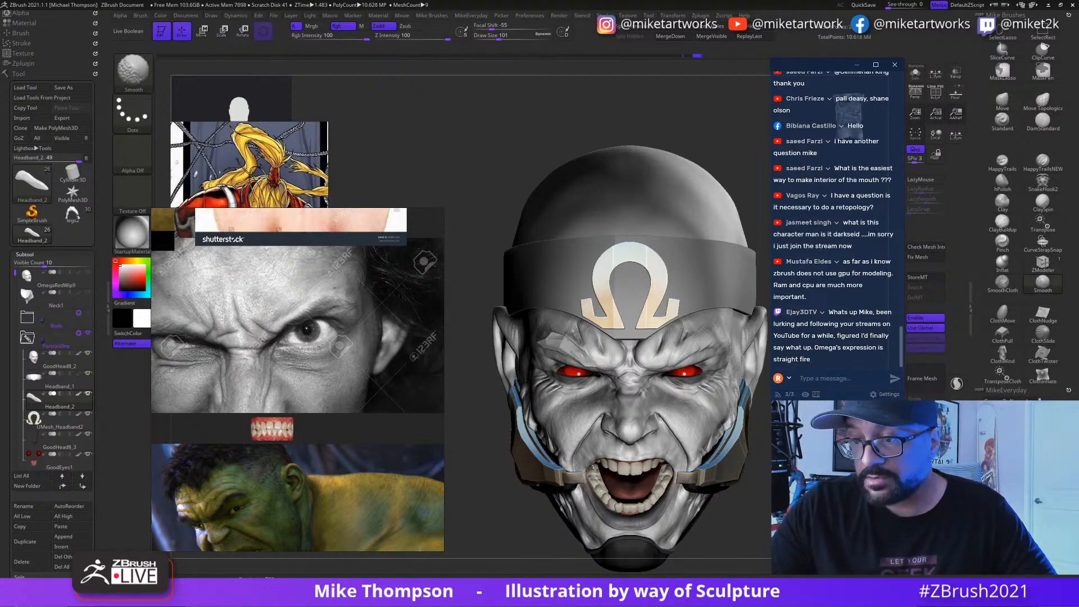
key(shift)
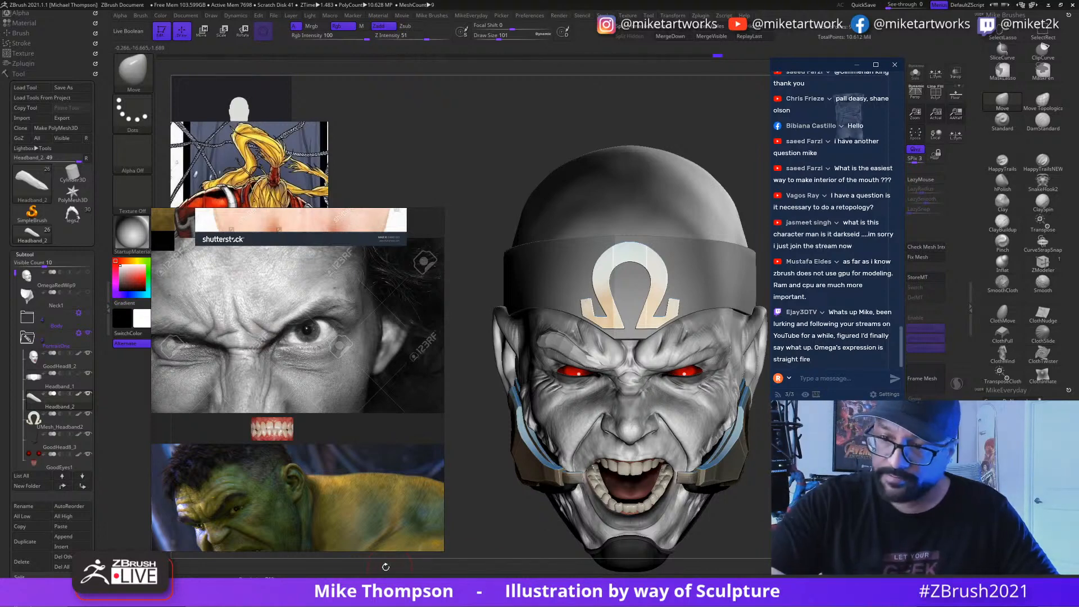
Step: Show the eyebrow piece's wireframe and set ZRemesher to AdaptiveSize 9 and Curves Strength 71 with DetectEdges enabled
key(space)
key(shift+f)
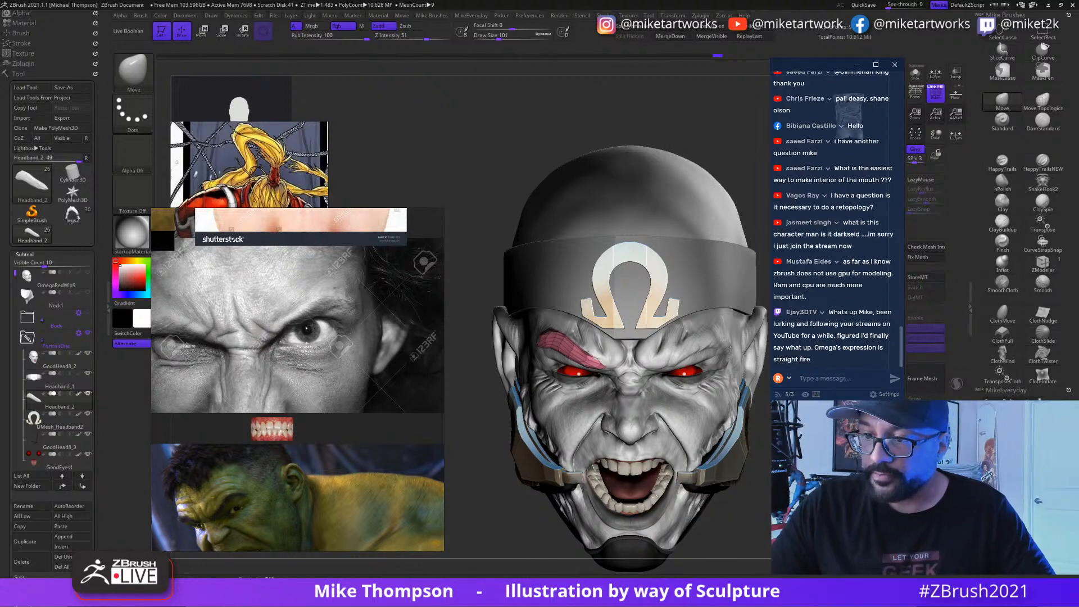
click(34, 254)
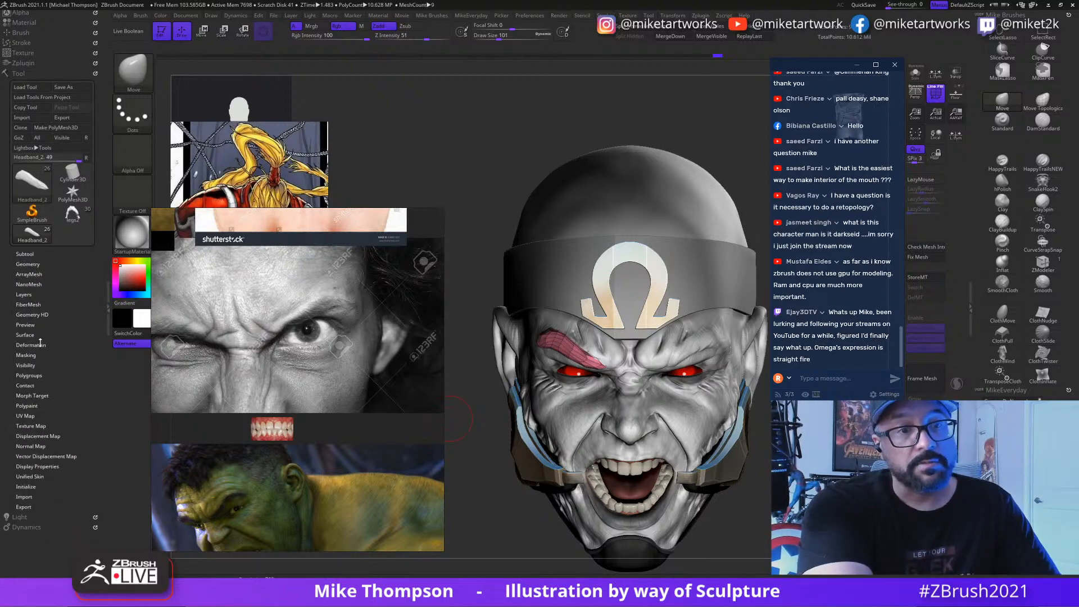
click(41, 266)
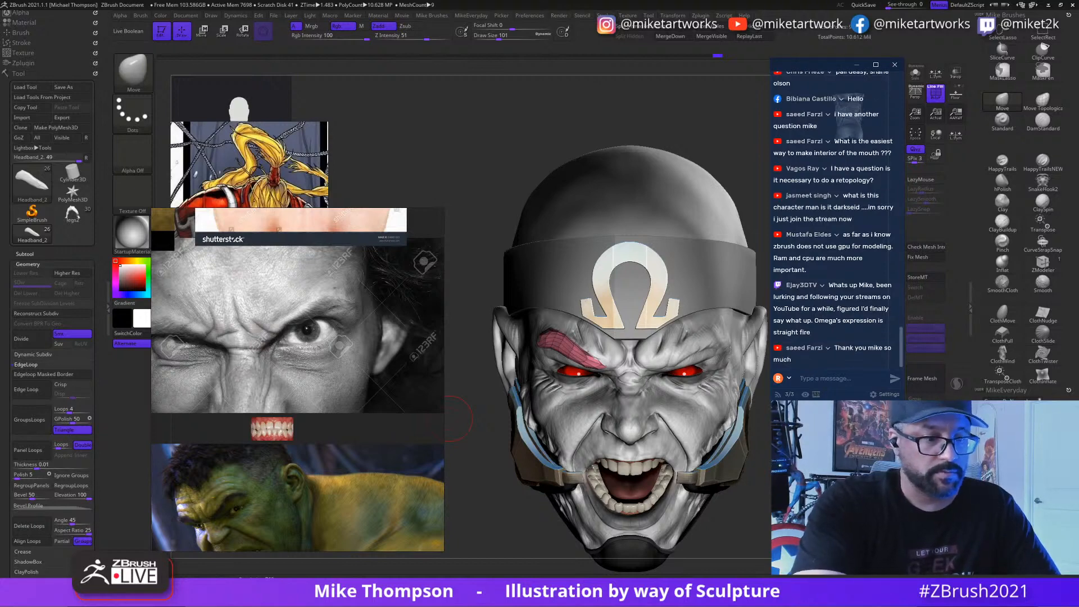
click(26, 365)
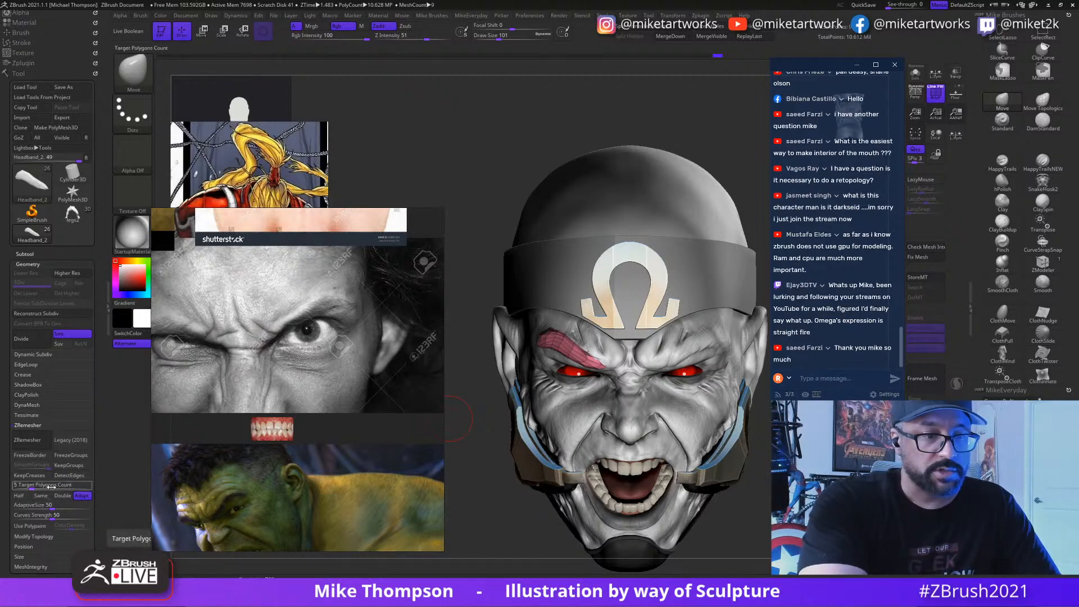
drag(49, 505, 14, 507)
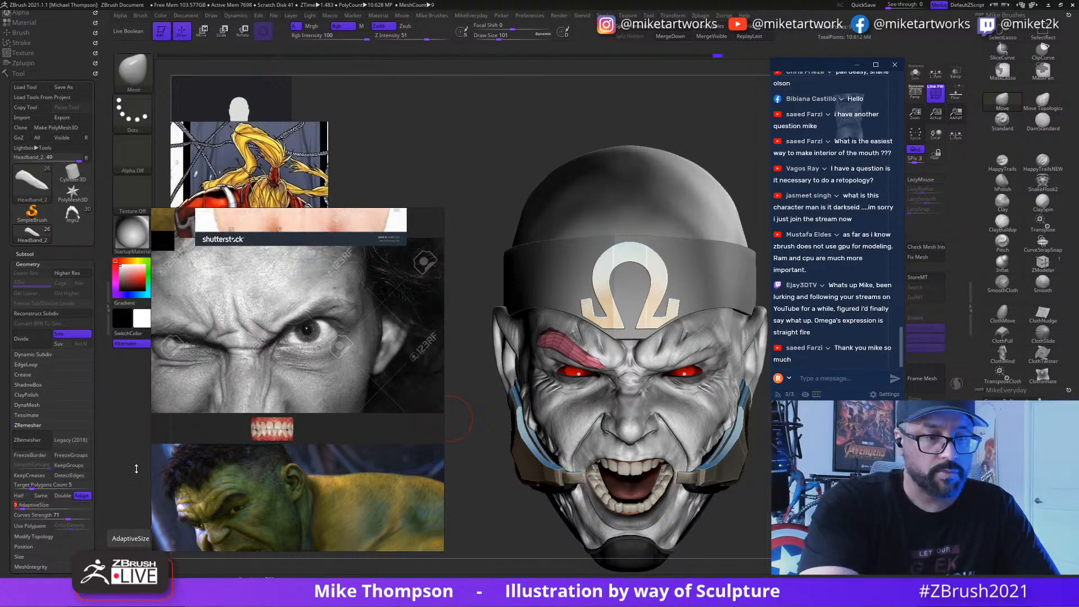
click(70, 475)
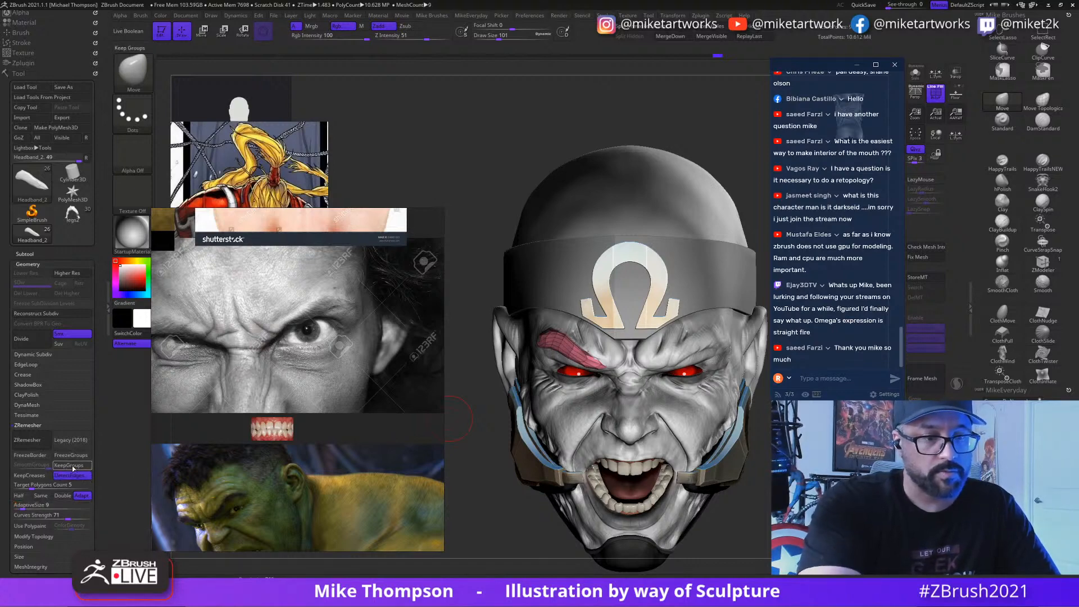
Step: Undo a first ZRemesher pass on the eyebrow piece and remesh it with Target Polygons Count 1
click(43, 441)
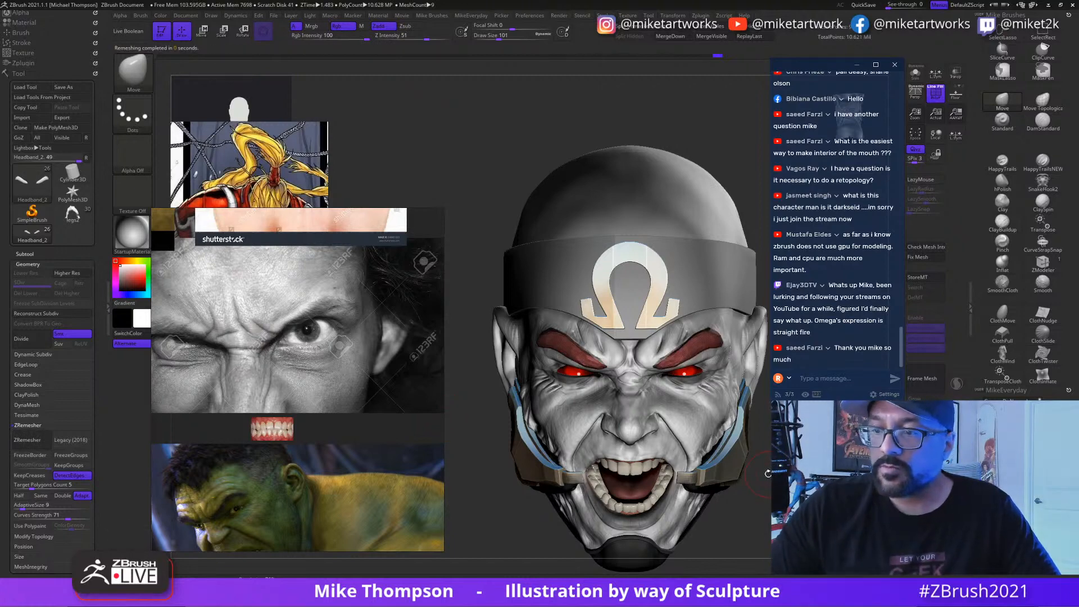
key(ctrl+z)
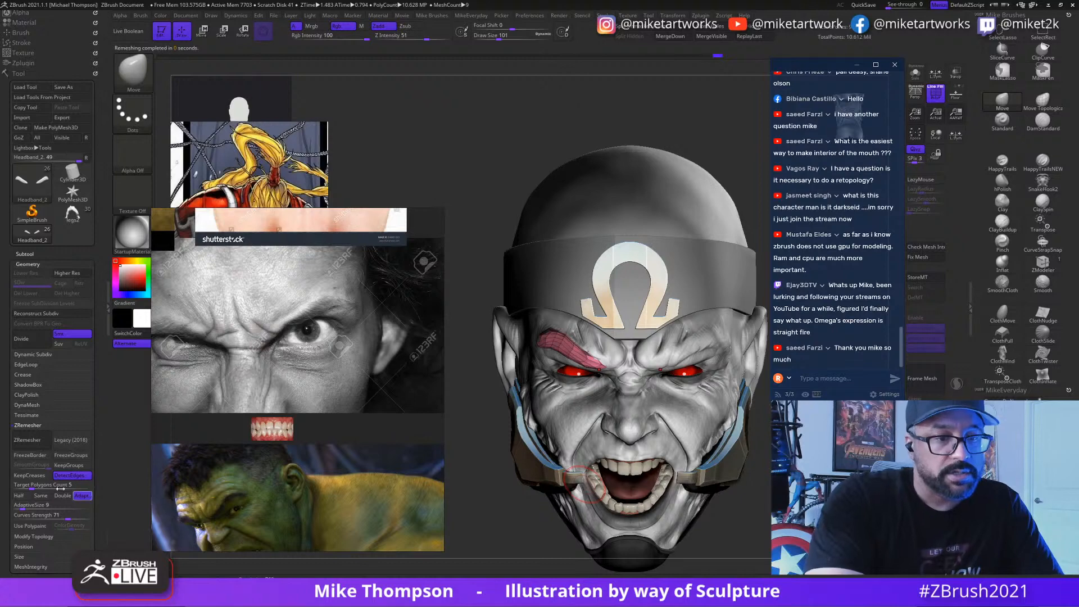
drag(61, 489, 19, 487)
click(27, 439)
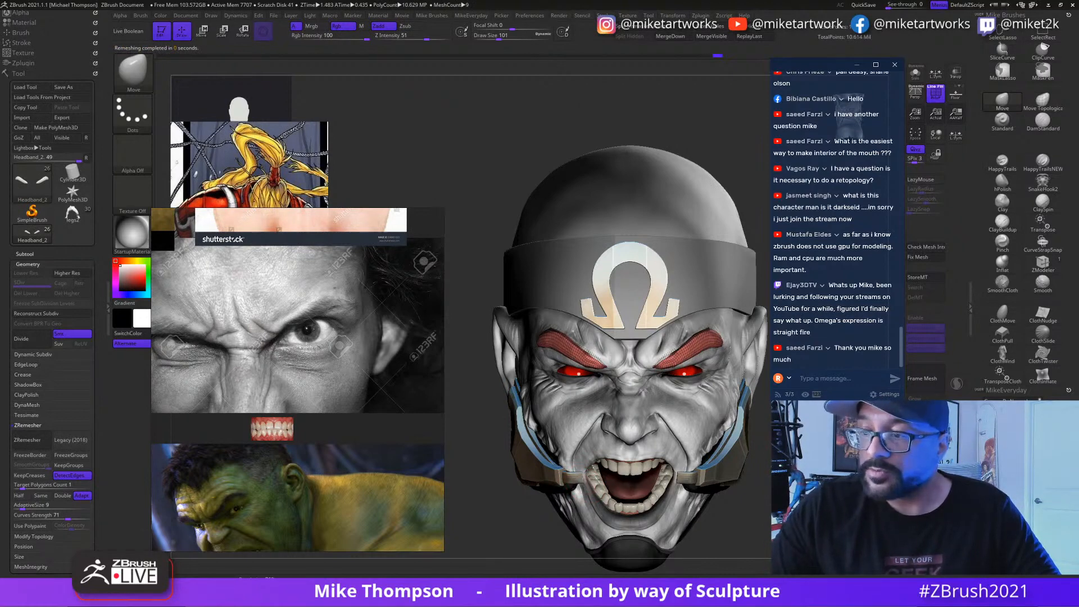
Step: Reshape the outer ends of both eyebrows from front and side with the Move brush at draw size 187
alt+drag(477, 281, 454, 315)
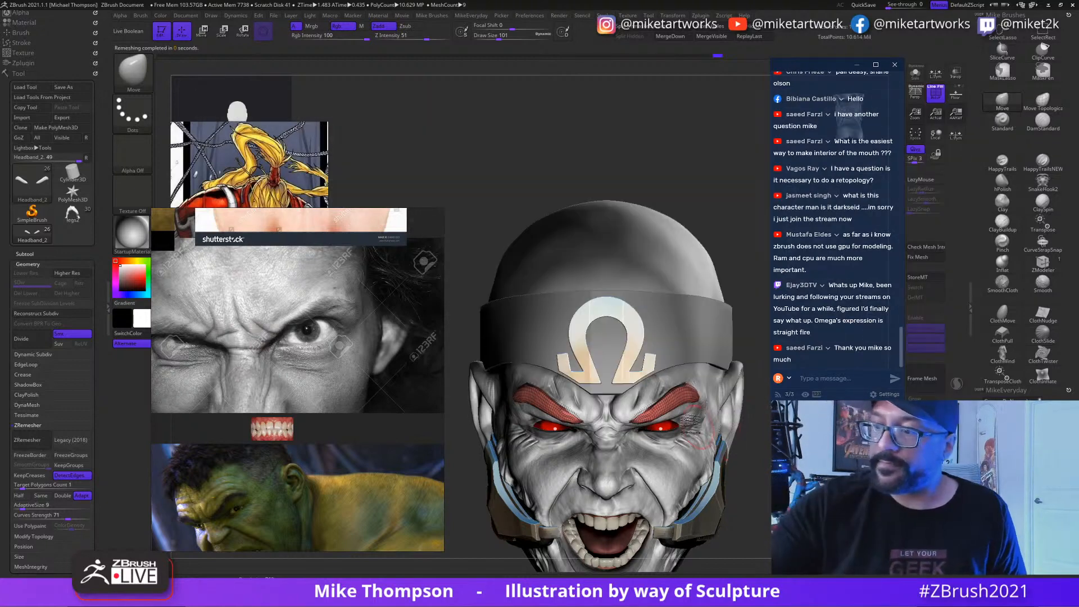
drag(499, 39, 507, 39)
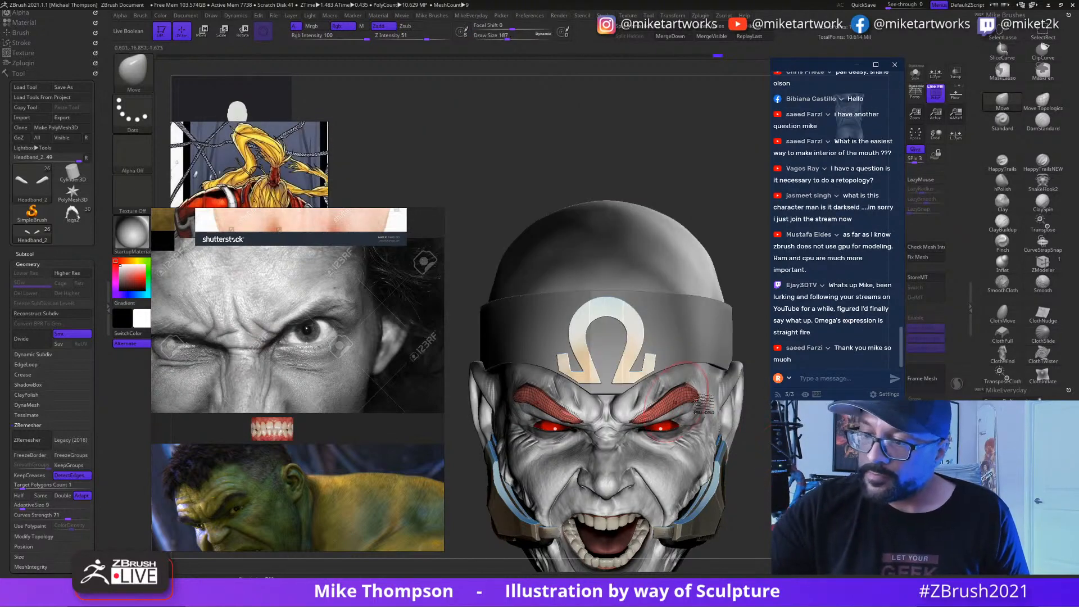
drag(754, 348, 751, 322)
mouse_move(672, 409)
mouse_down()
mouse_move(633, 405)
mouse_move(630, 414)
mouse_move(683, 405)
mouse_up()
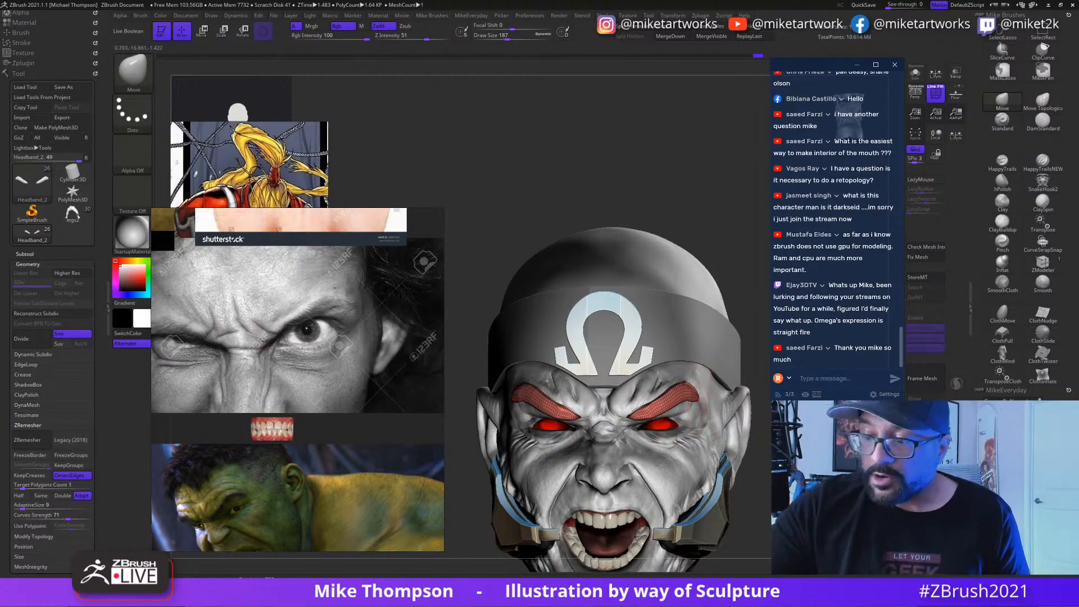
mouse_move(709, 404)
mouse_down()
mouse_move(635, 398)
mouse_move(655, 419)
mouse_up()
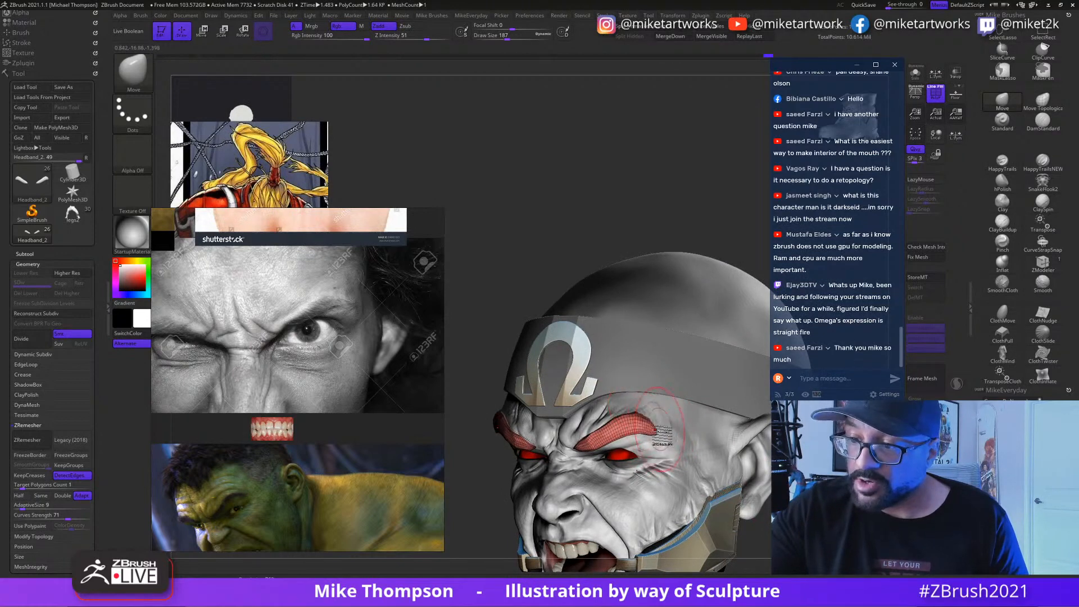
drag(663, 436, 646, 432)
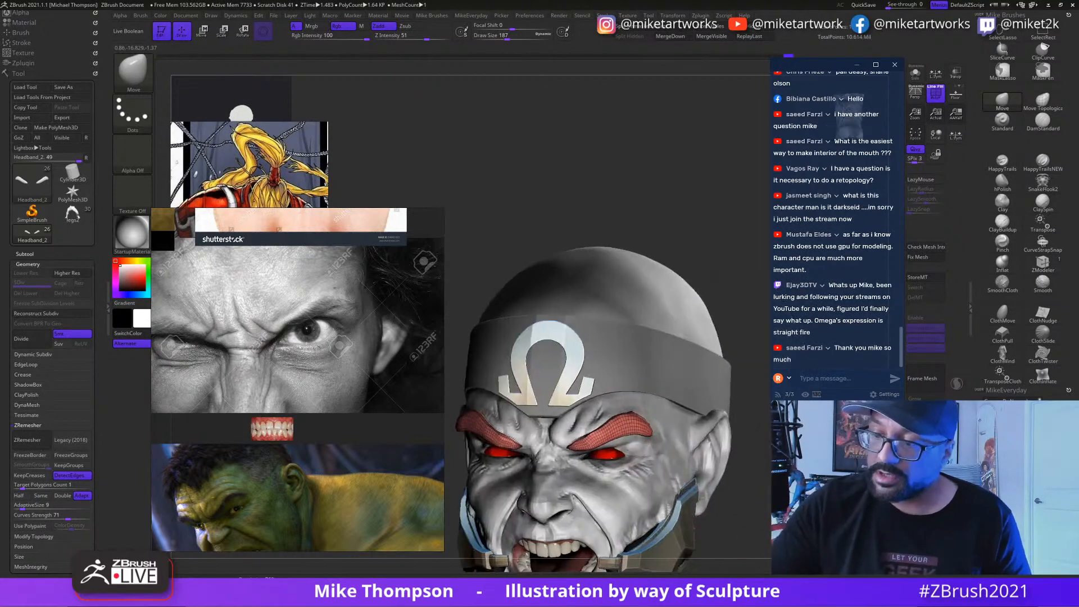
Step: Hide the eyebrow piece's wireframe, frame the whole head from the front and reduce the Move brush's draw size to 120
mouse_move(779, 466)
mouse_down()
mouse_move(737, 470)
mouse_move(815, 416)
mouse_move(835, 498)
mouse_move(815, 506)
mouse_up()
key(space)
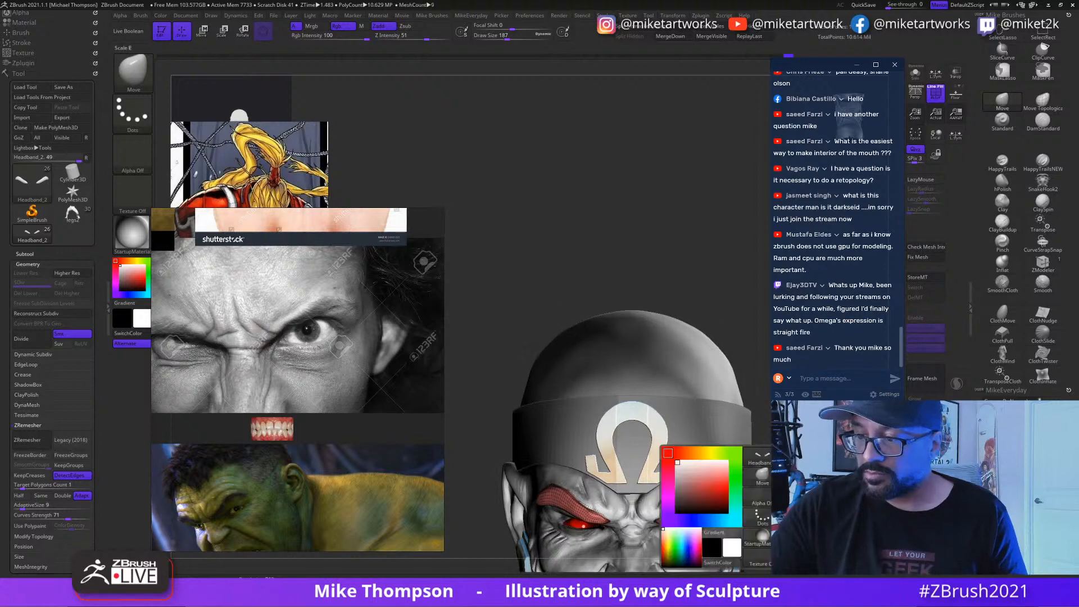
drag(630, 428, 630, 309)
key(bracketleft)
key(bracketleft)
key(bracketleft)
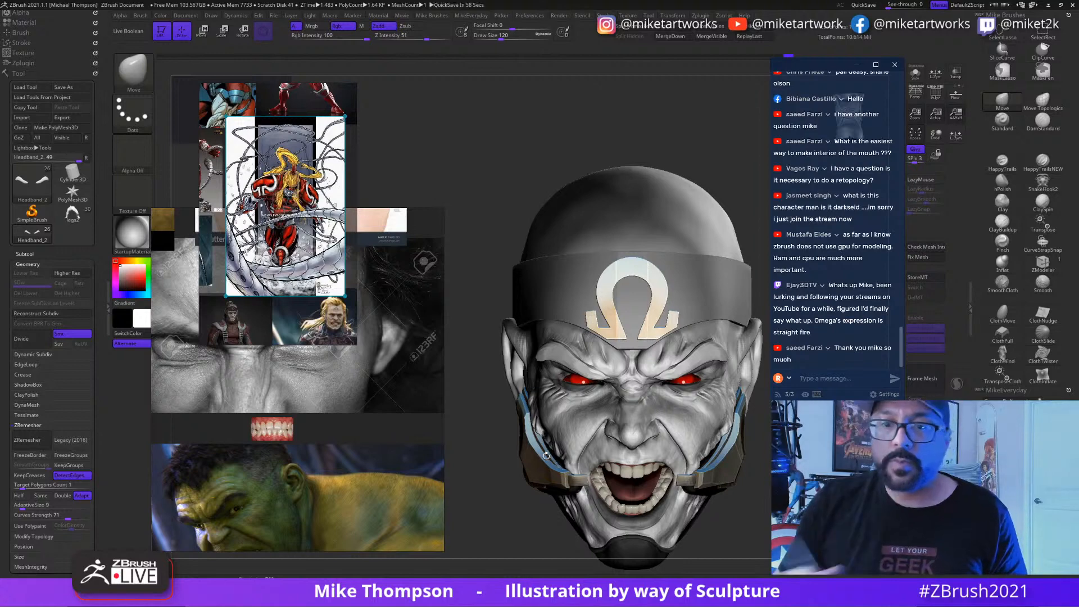
Step: Widen the reference board and look over the collected Omega Red figures, comic art and hair references
scroll(269, 163, down, 2)
scroll(268, 163, down, 3)
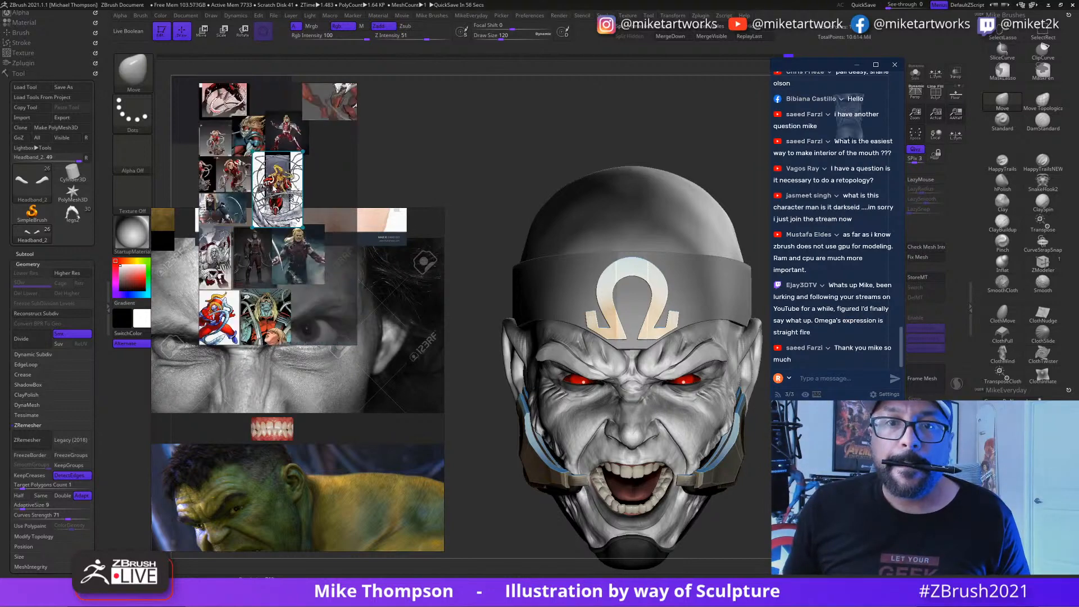
drag(356, 202, 493, 204)
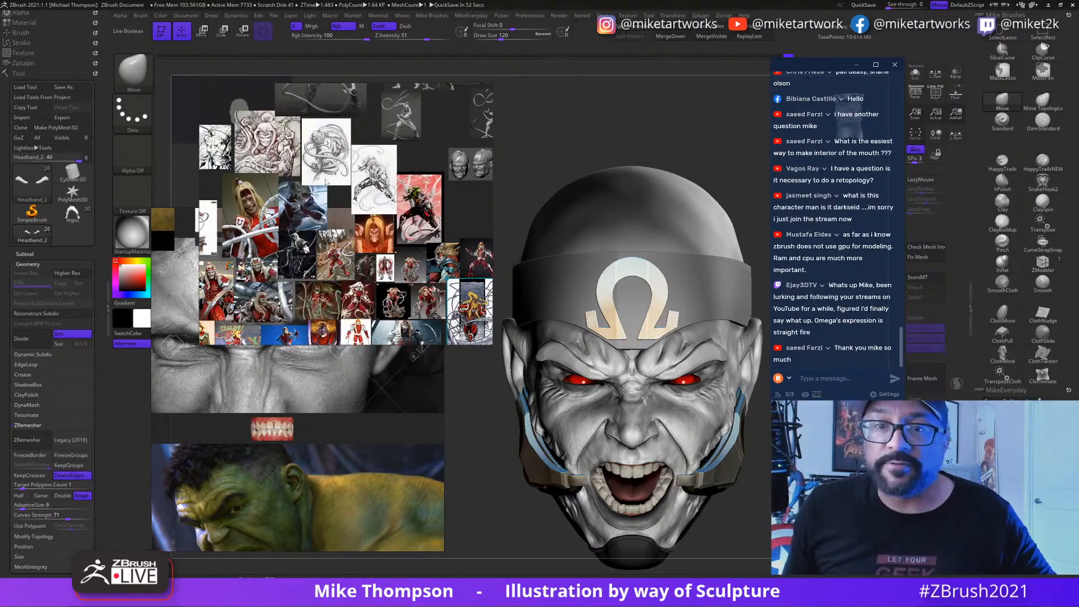
scroll(322, 253, up, 4)
scroll(322, 253, up, 4)
mouse_move(318, 208)
middle_down()
mouse_move(419, 179)
mouse_move(424, 259)
middle_up()
scroll(424, 259, down, 4)
scroll(386, 208, down, 5)
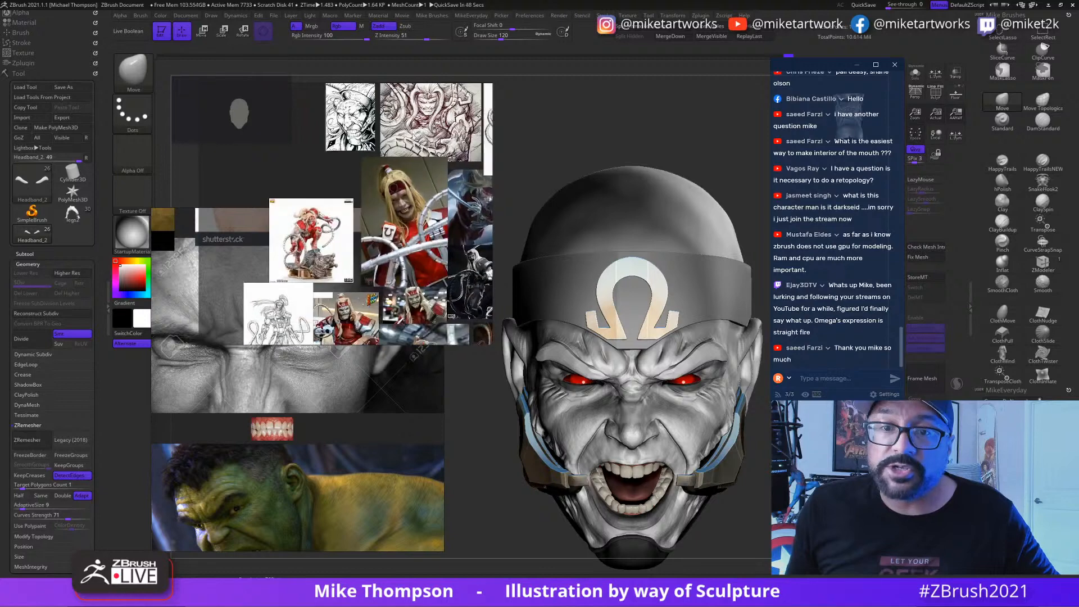
scroll(386, 208, down, 5)
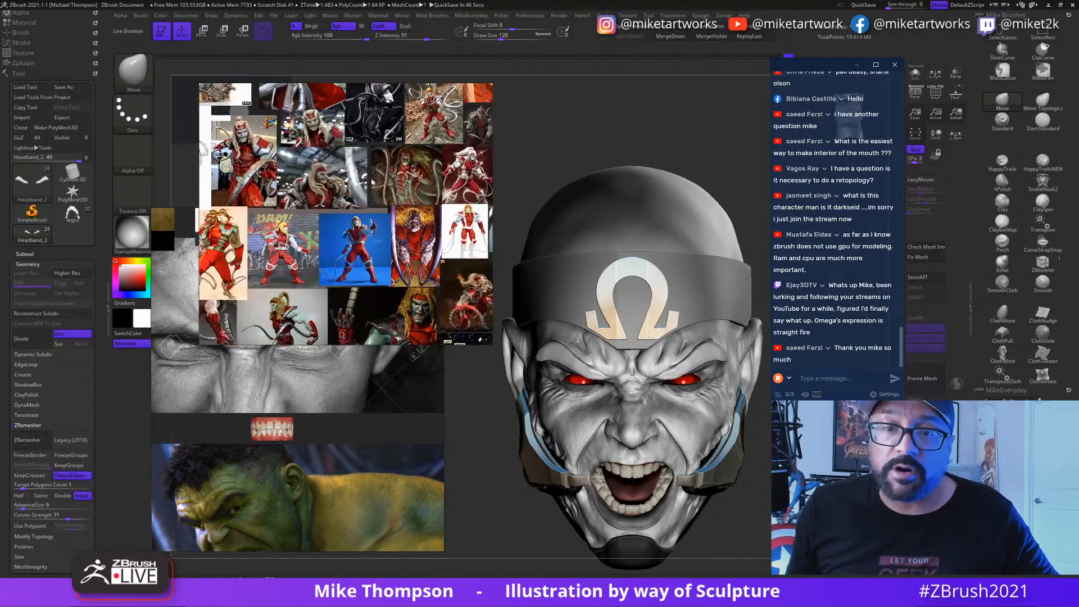
scroll(471, 217, down, 5)
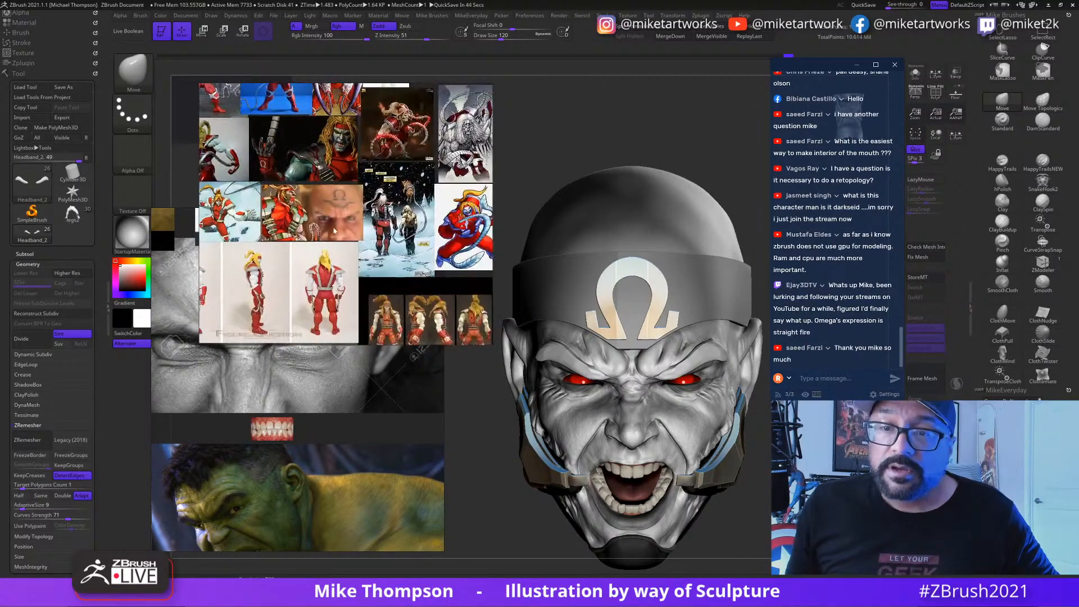
scroll(360, 205, down, 3)
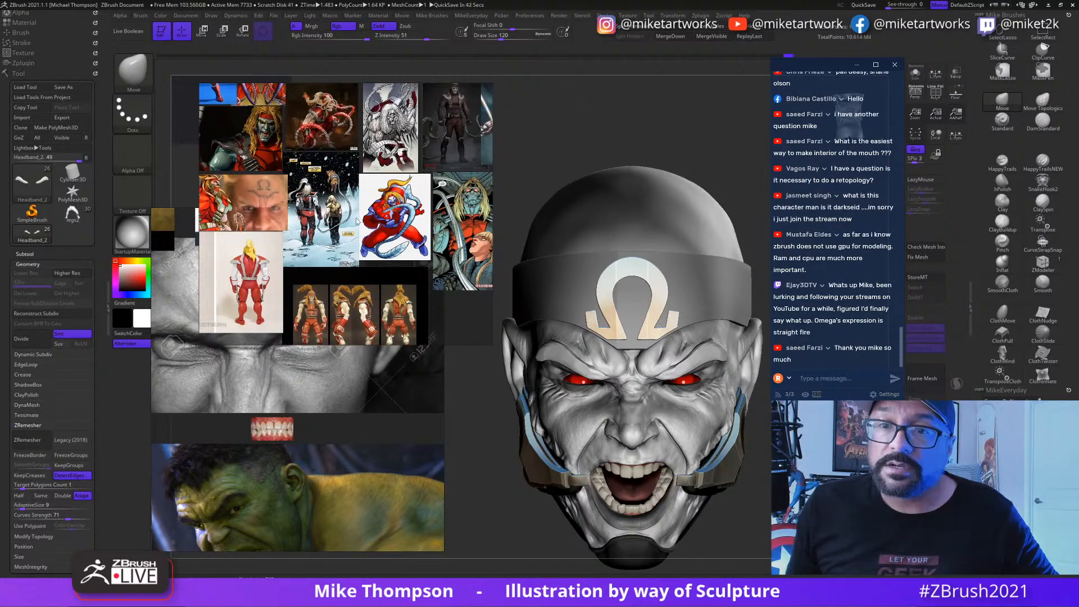
scroll(357, 220, down, 5)
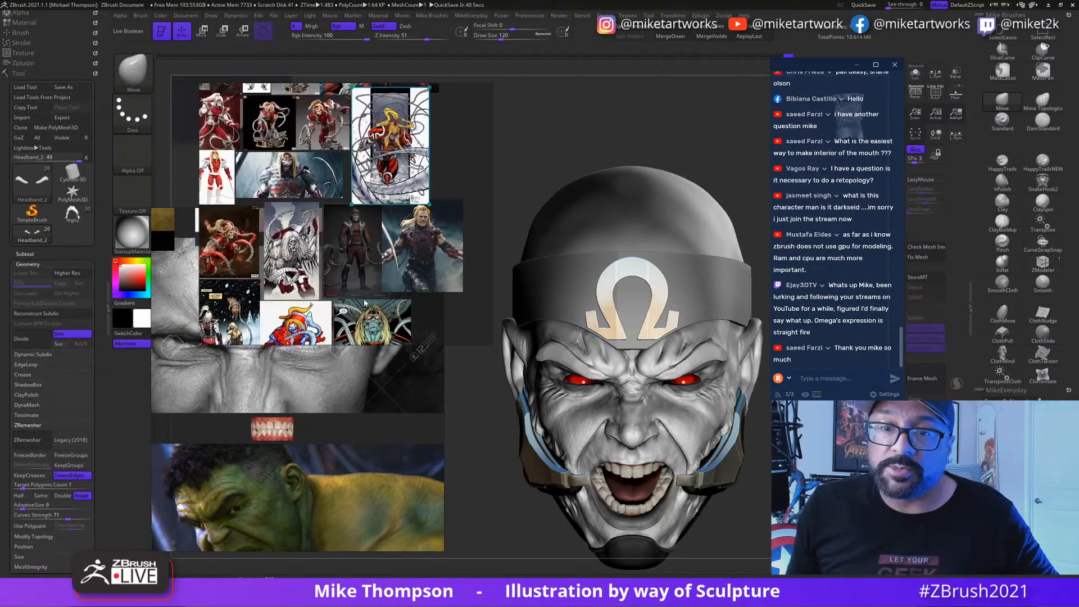
Step: Examine the enlarged Omega Red references, including the pencil drawing's face, headband and flowing hair
scroll(364, 302, up, 4)
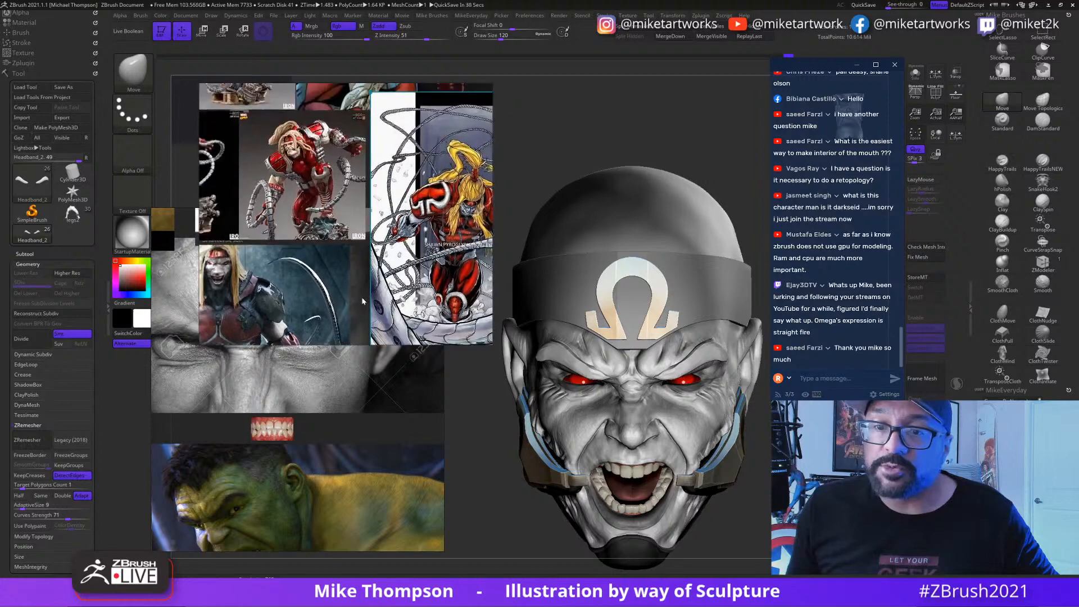
scroll(371, 219, up, 4)
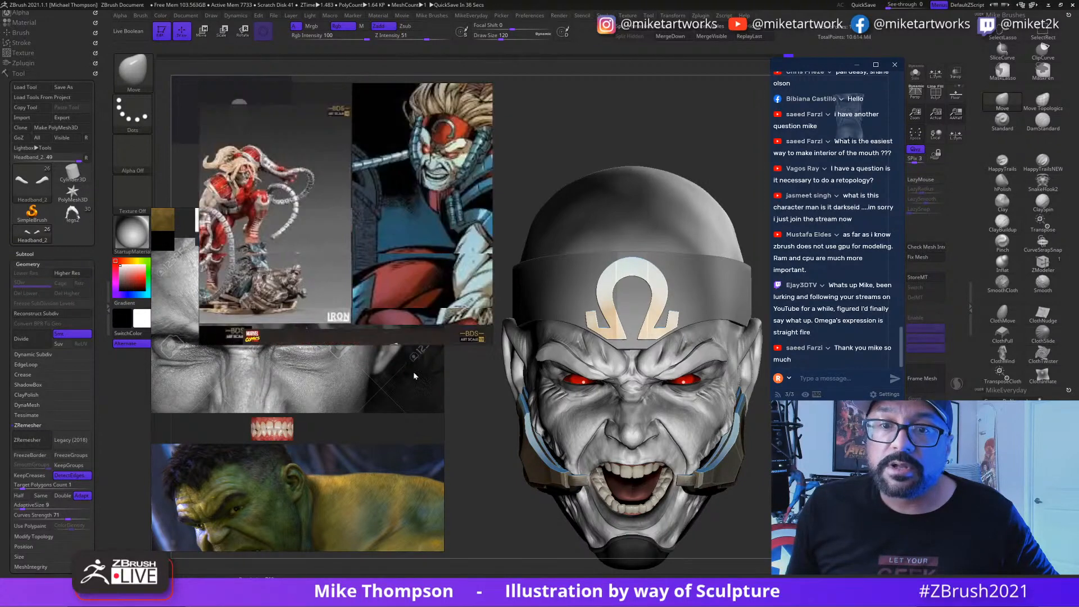
scroll(377, 229, up, 4)
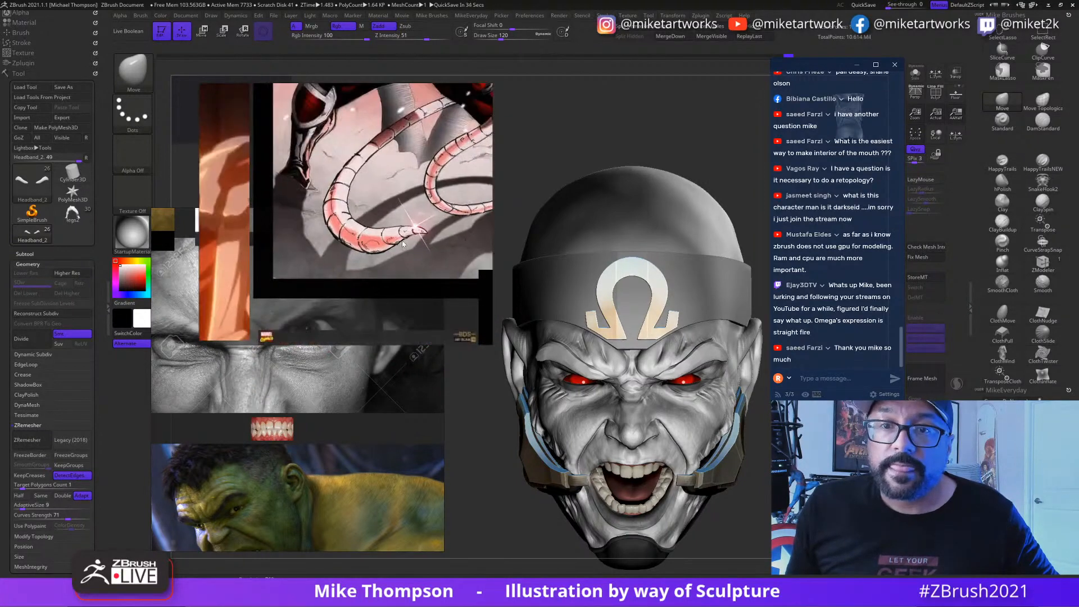
scroll(356, 282, down, 3)
scroll(351, 325, up, 4)
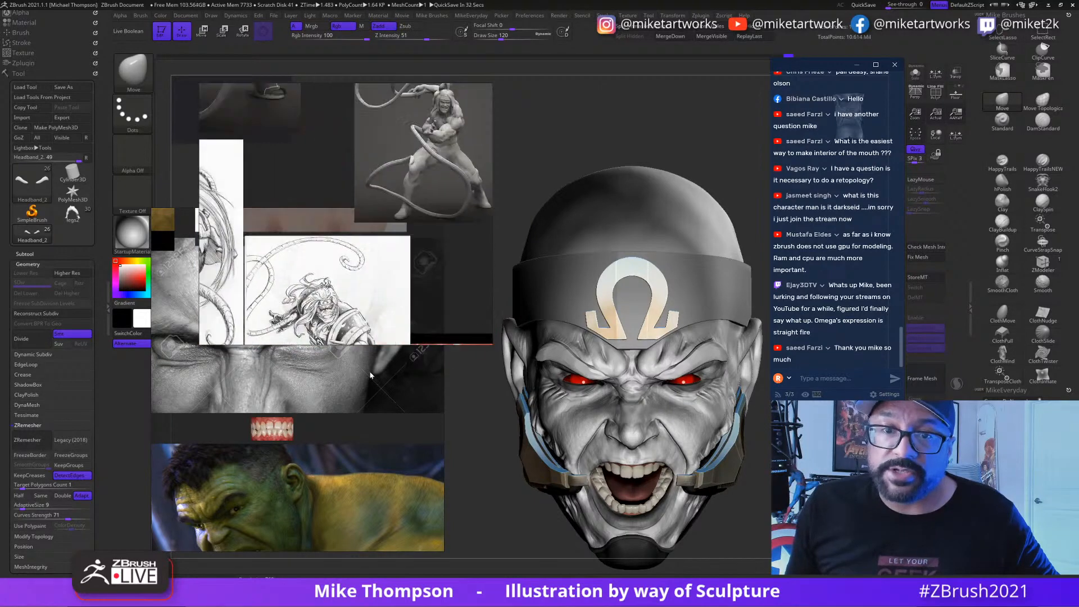
scroll(351, 325, up, 4)
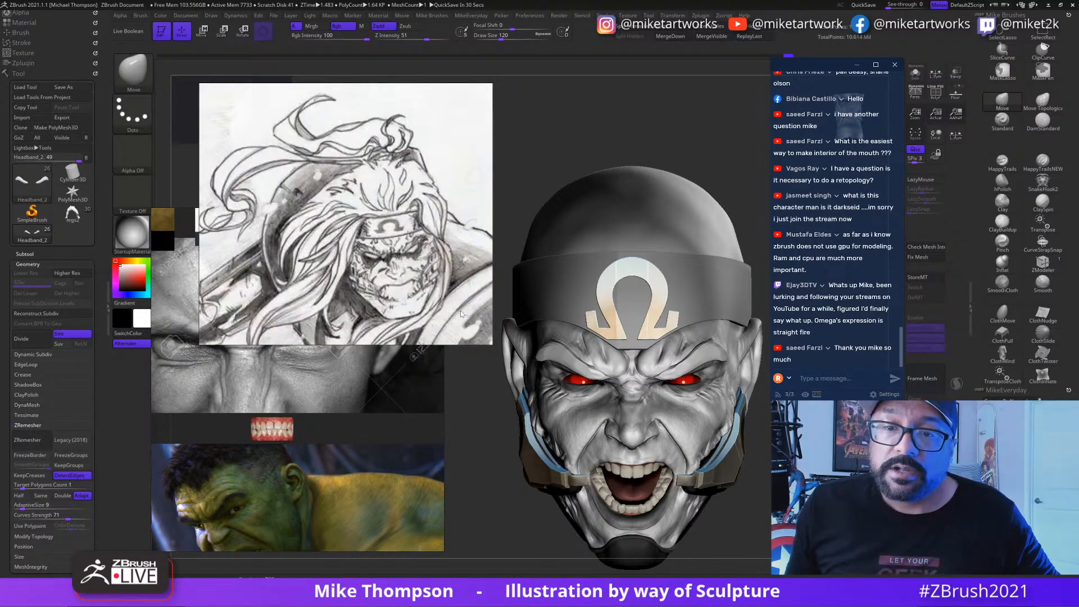
scroll(457, 303, up, 2)
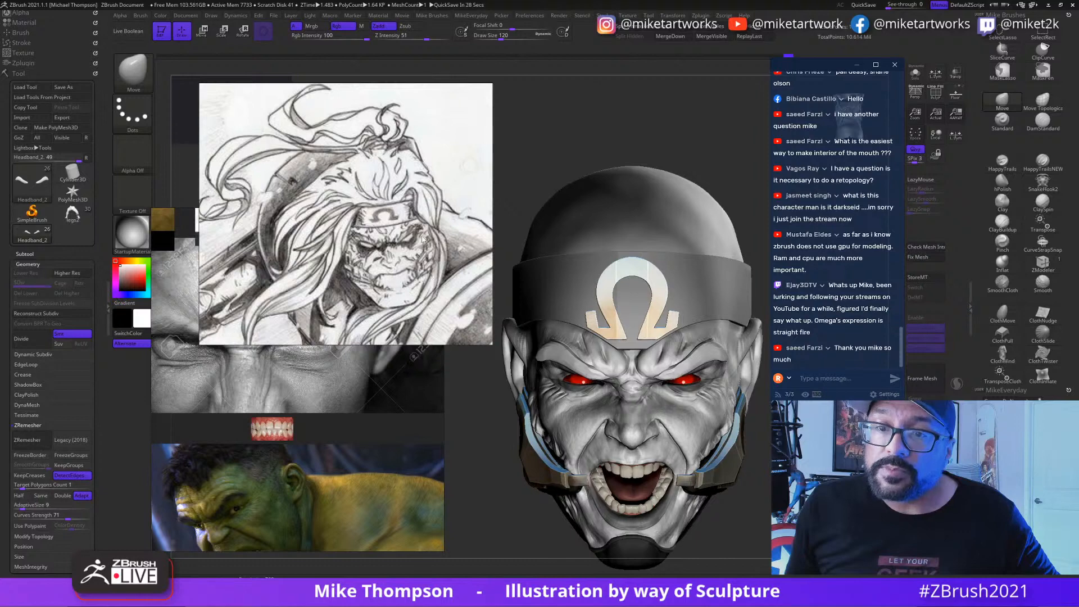
scroll(333, 246, up, 4)
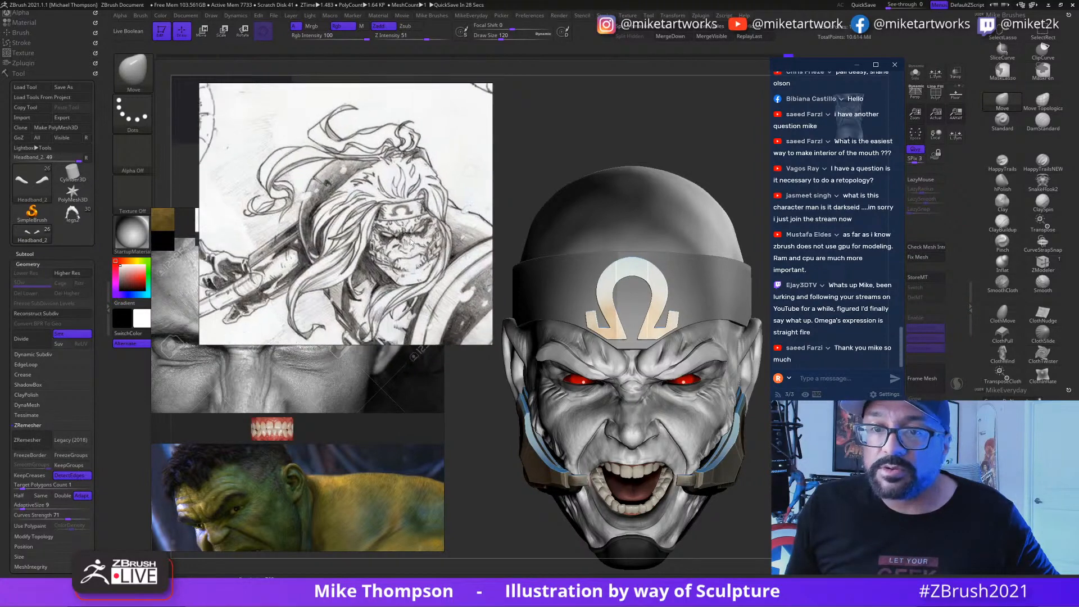
scroll(337, 250, down, 3)
scroll(355, 272, up, 4)
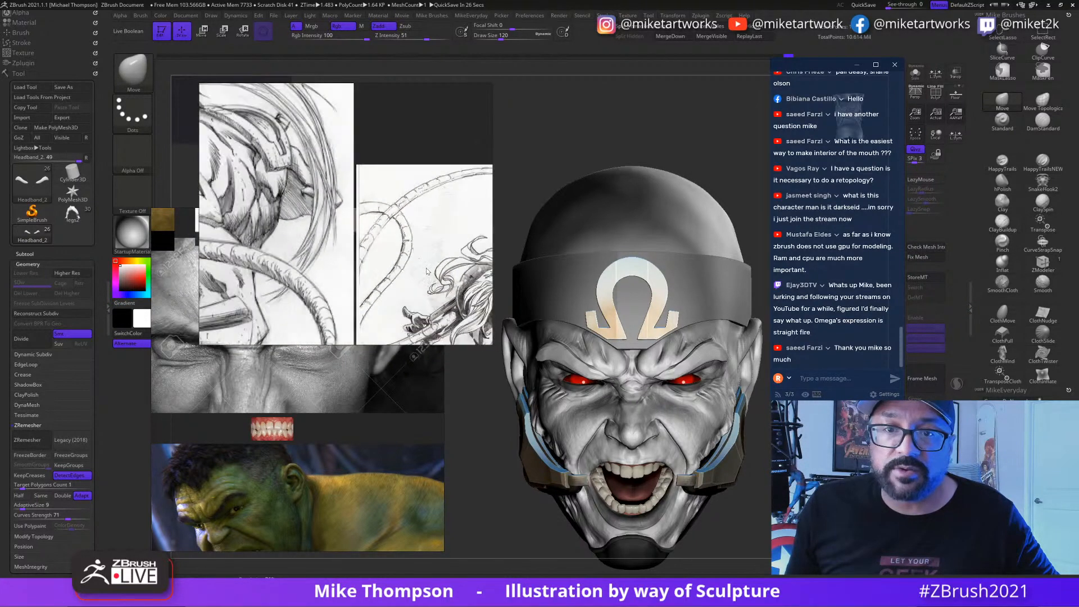
Step: Compare the inked portraits, grey sculpts and full-colour figure on the reference board
scroll(355, 272, down, 4)
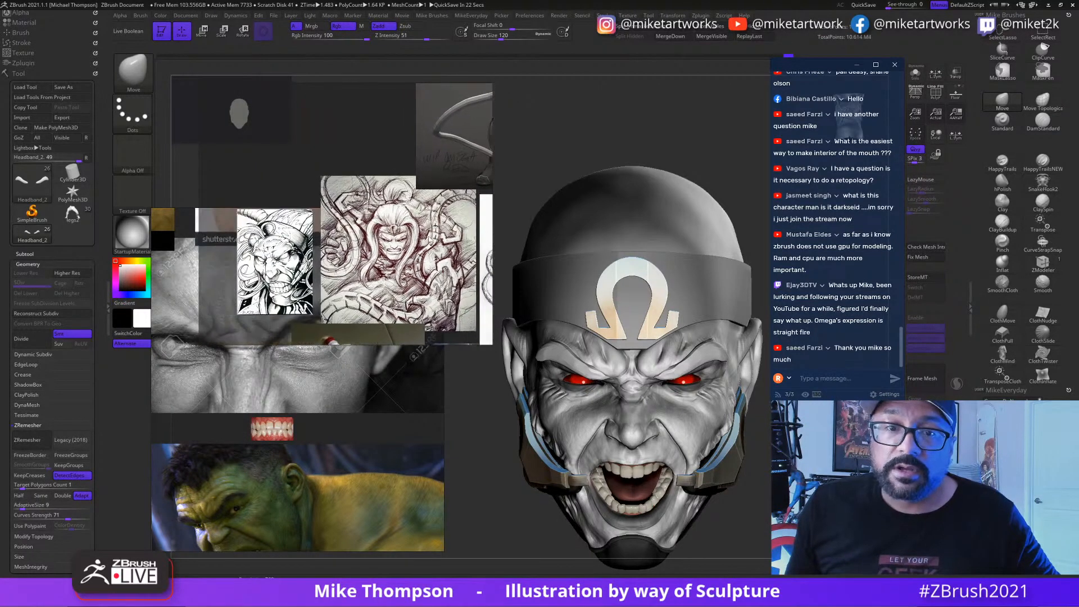
scroll(371, 235, up, 3)
scroll(396, 306, down, 3)
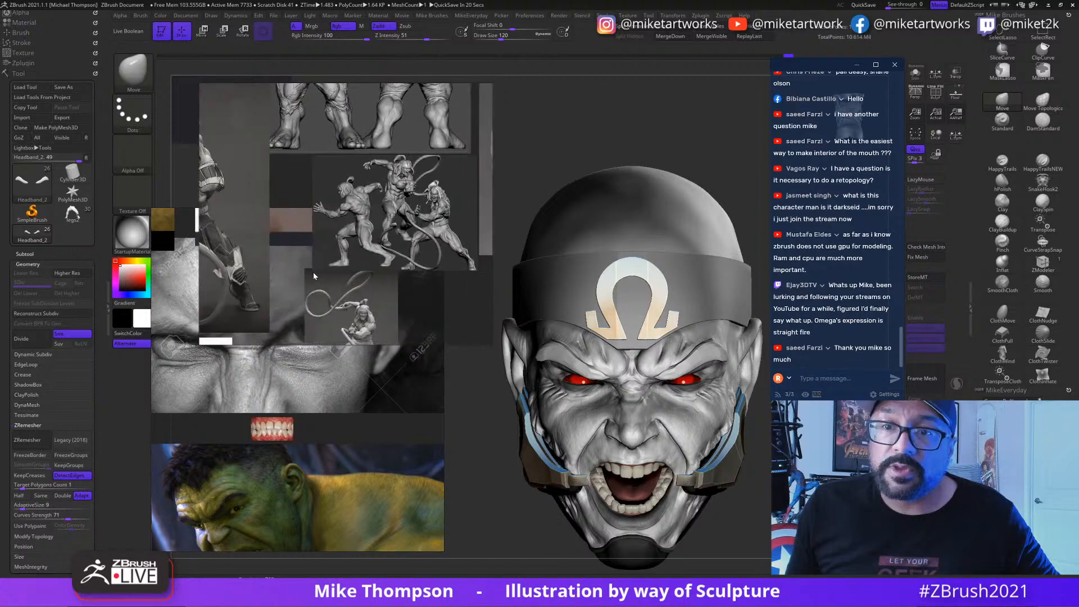
middle_drag(396, 305, 294, 218)
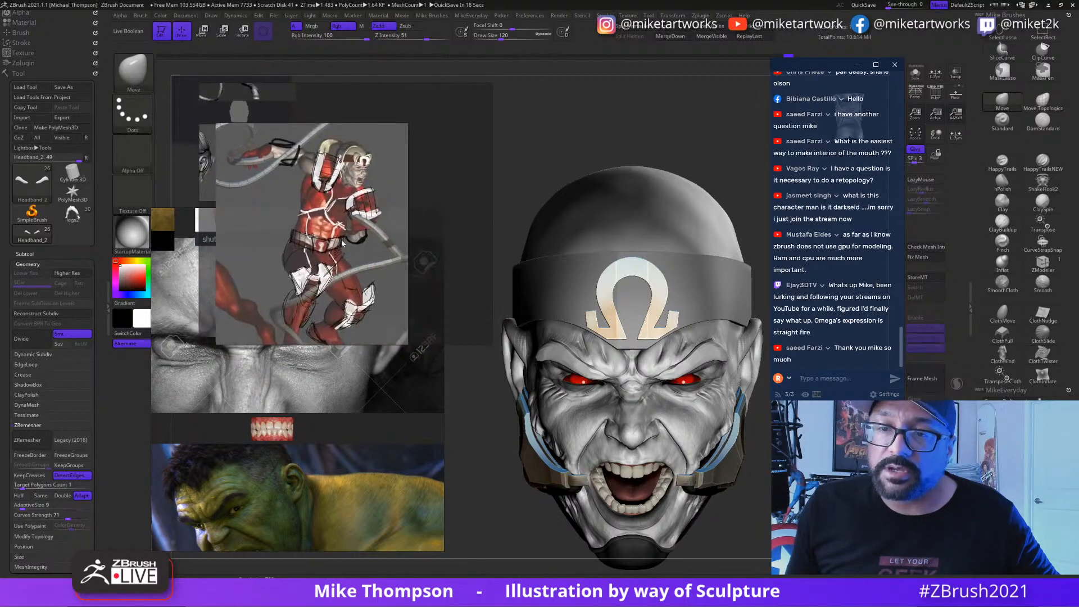
mouse_move(344, 332)
middle_down()
mouse_move(393, 268)
mouse_move(469, 115)
mouse_move(442, 111)
middle_up()
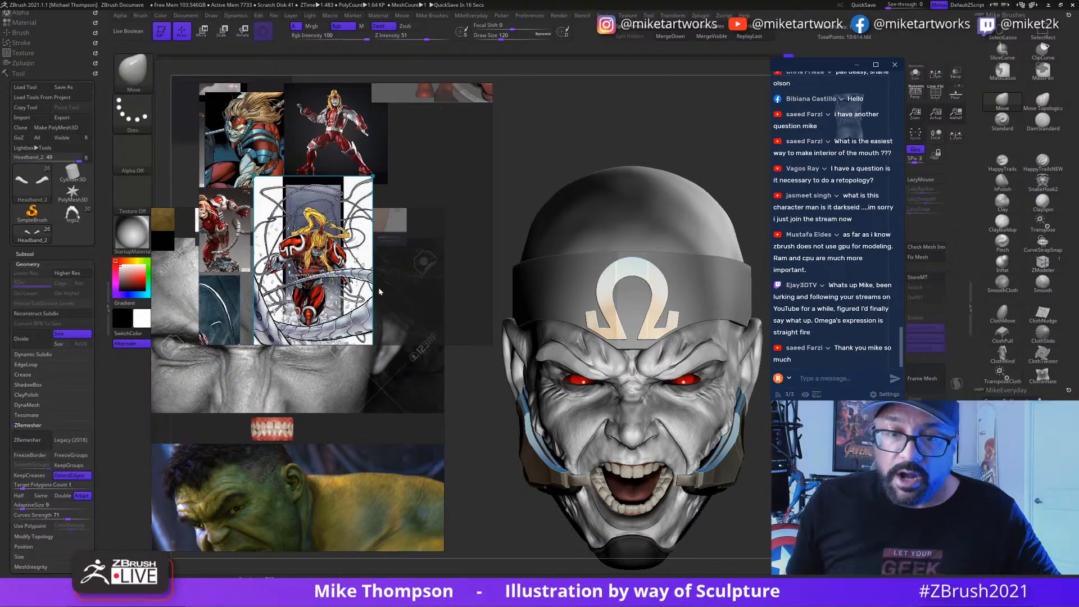
Step: Subdivide the eyebrow piece to SDiv 3 and set up the ClayBuildup brush with draw size 31
click(373, 404)
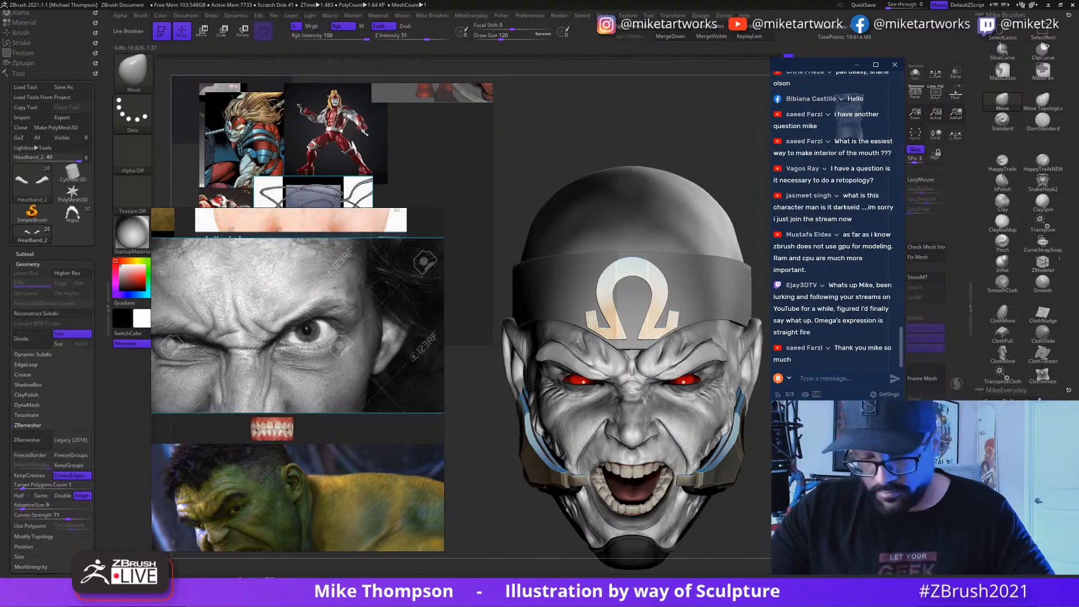
key(ctrl)
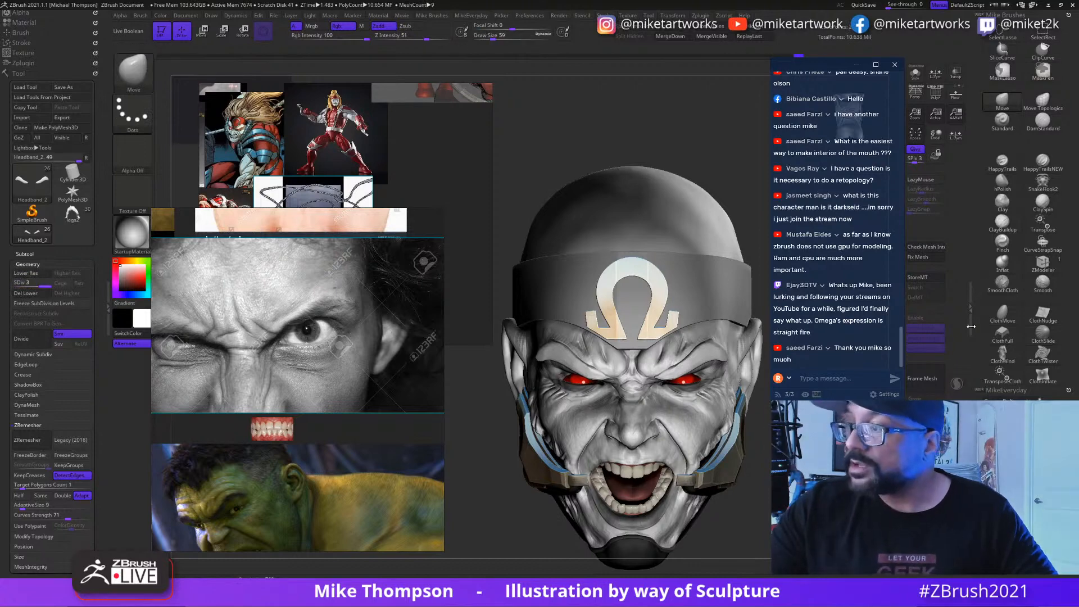
click(1004, 223)
click(488, 37)
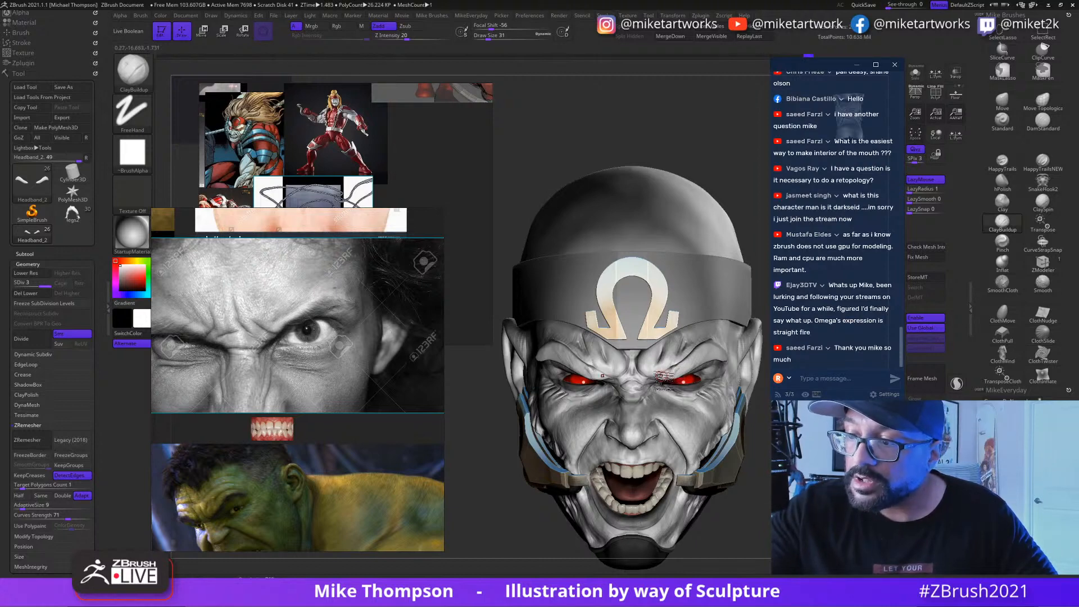
Step: Fill the eyebrow piece with a pale blond colour and return the current colour to white
right_drag(725, 341, 743, 442)
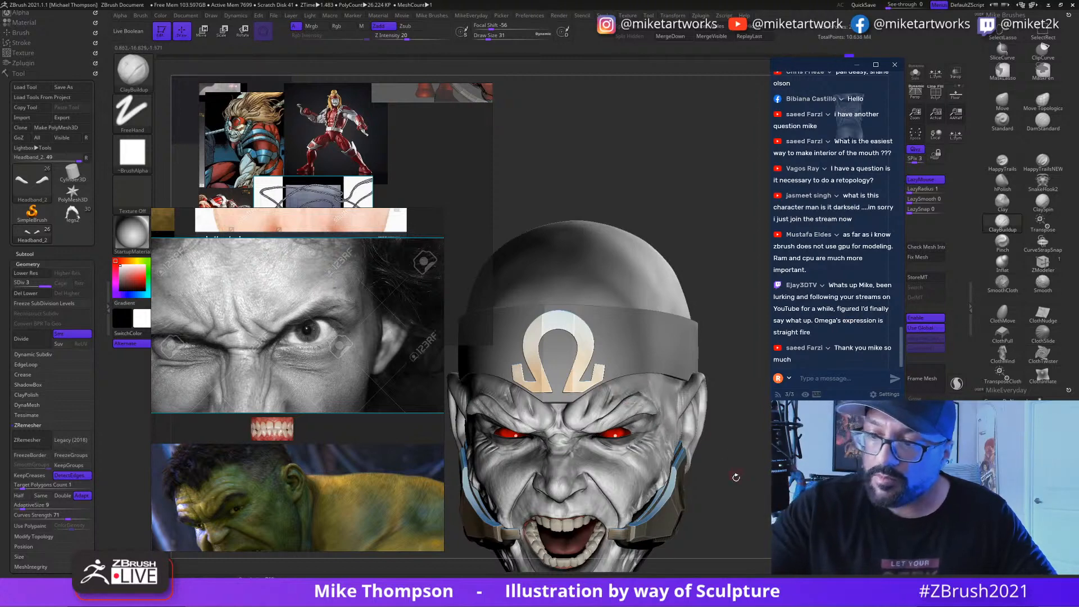
drag(736, 477, 726, 427)
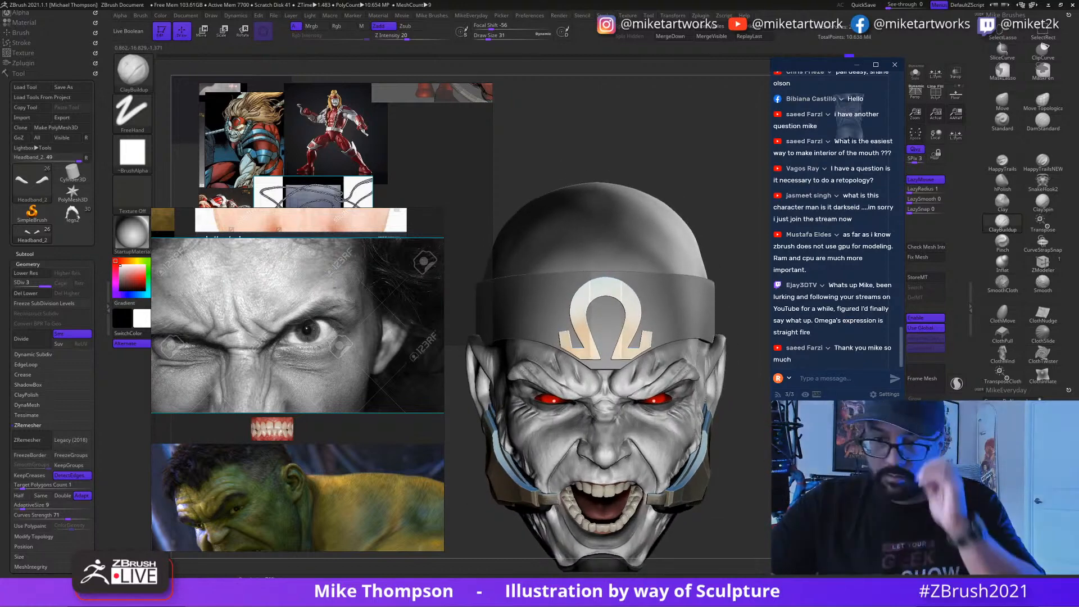
key(space)
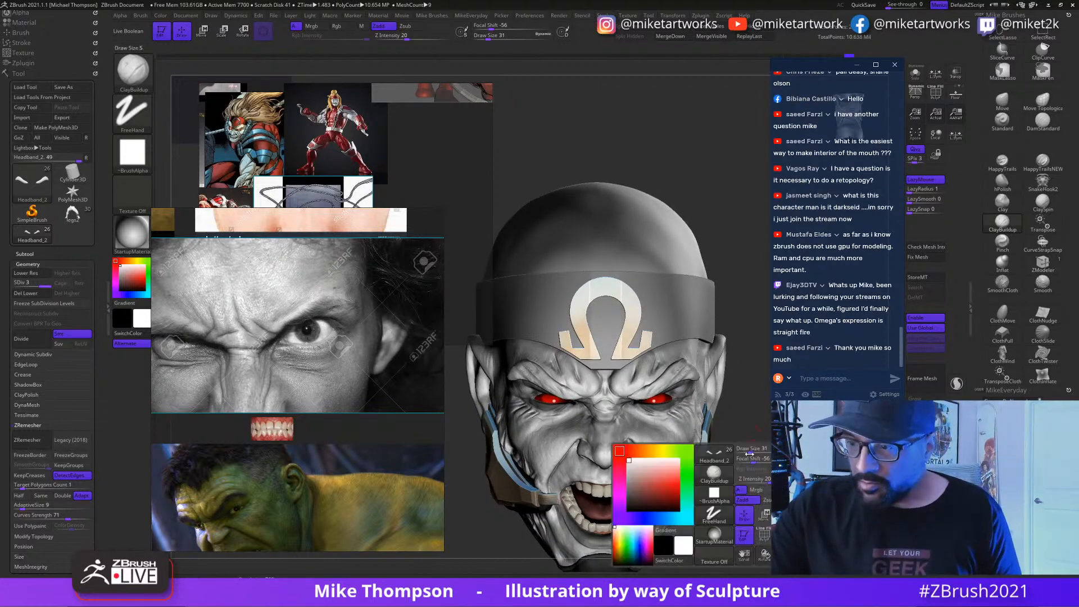
click(650, 453)
click(645, 465)
click(645, 464)
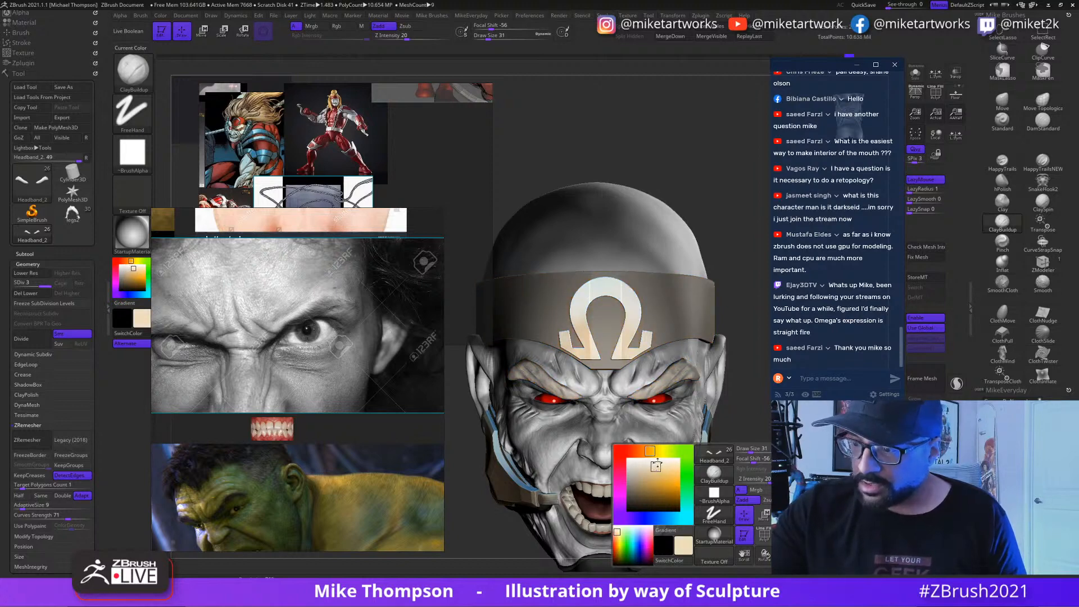
click(782, 490)
key(space)
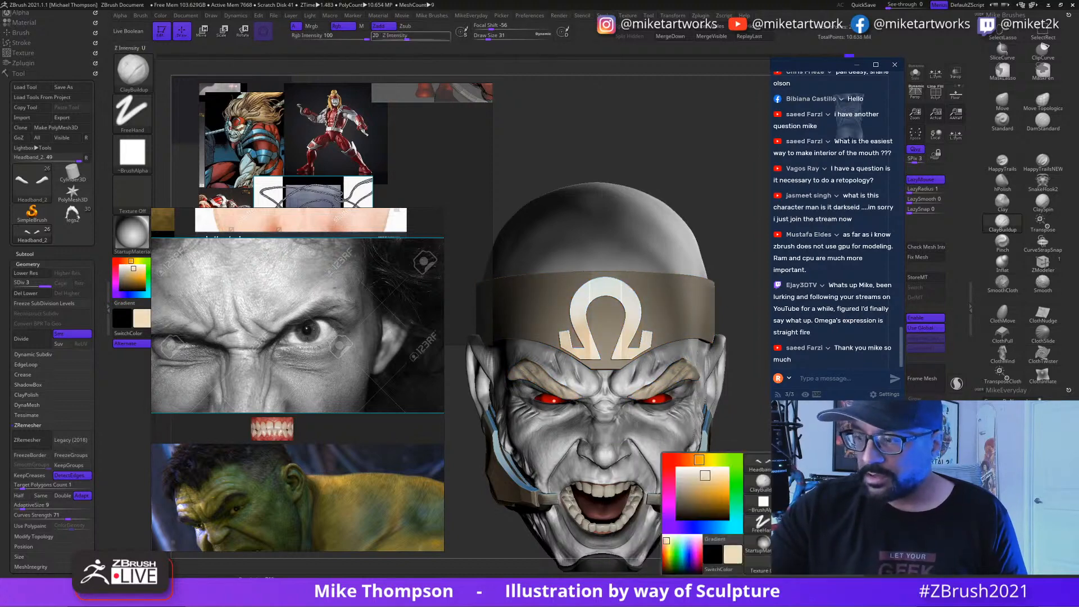
click(161, 15)
click(188, 197)
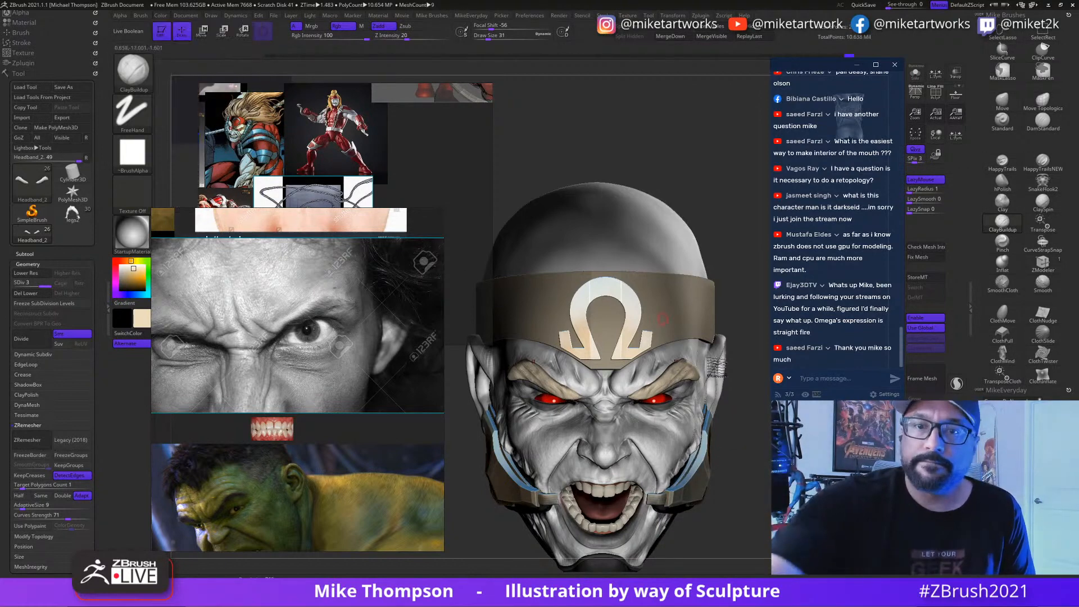
key(space)
drag(664, 479, 650, 466)
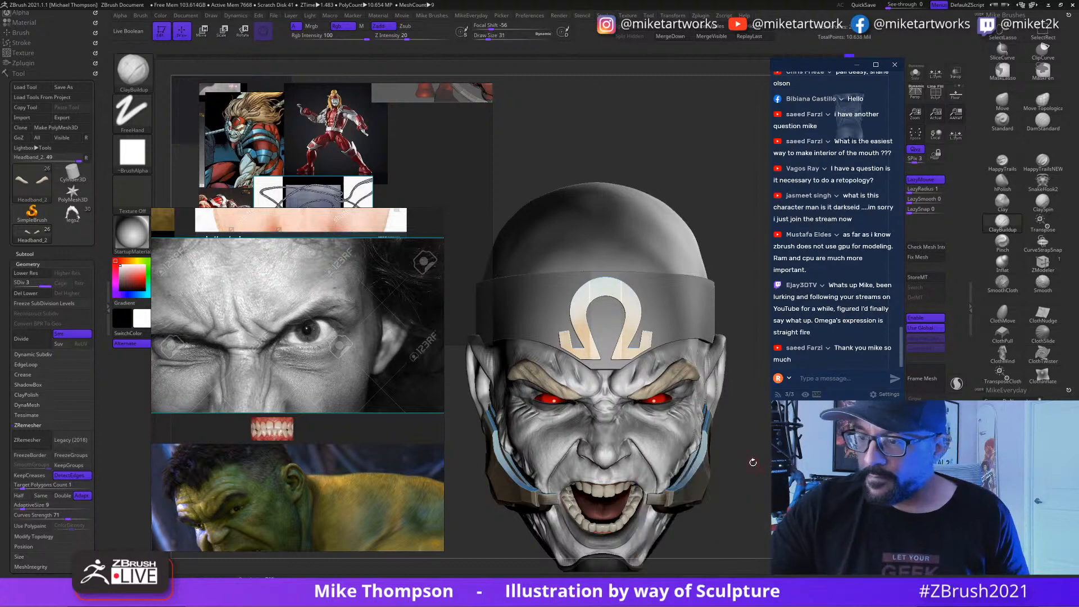
Step: Subdivide the eyebrow piece to SDiv 4 and carve trial hair strokes along it with the HappyTrailsNEW brush at draw size 31
mouse_move(752, 463)
alt+mouse_down()
mouse_move(752, 501)
mouse_move(718, 415)
mouse_move(714, 355)
mouse_move(779, 561)
mouse_move(736, 478)
mouse_move(733, 508)
alt+mouse_up()
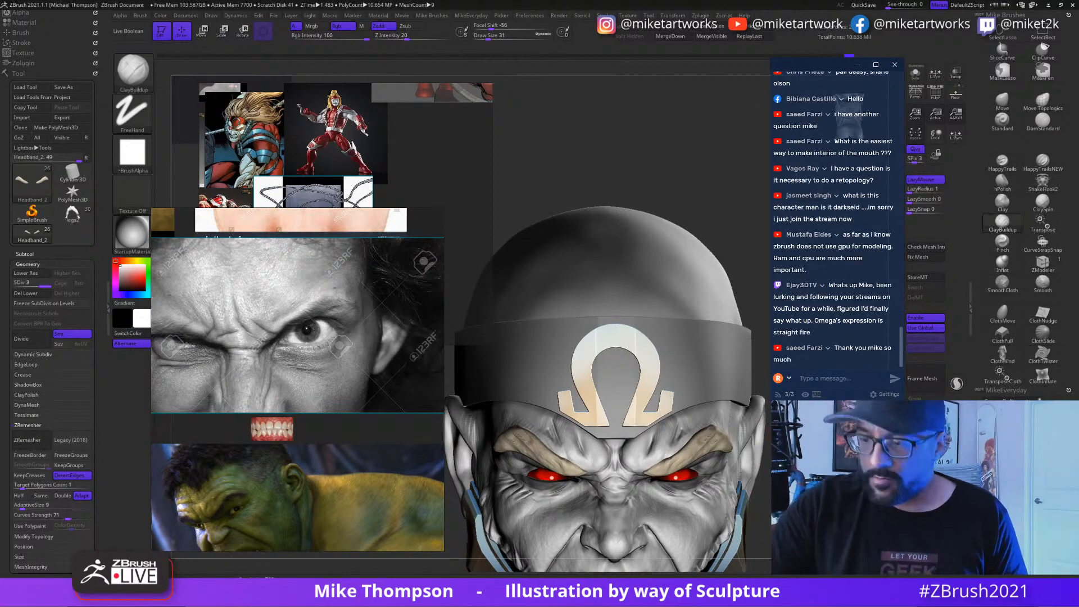
click(1043, 70)
click(1002, 221)
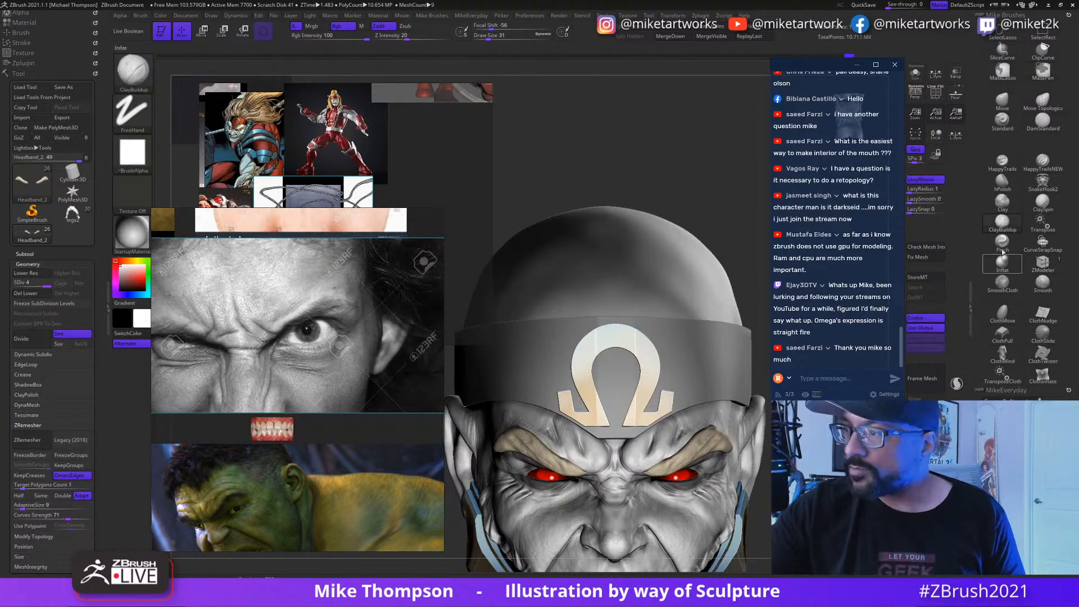
click(1043, 161)
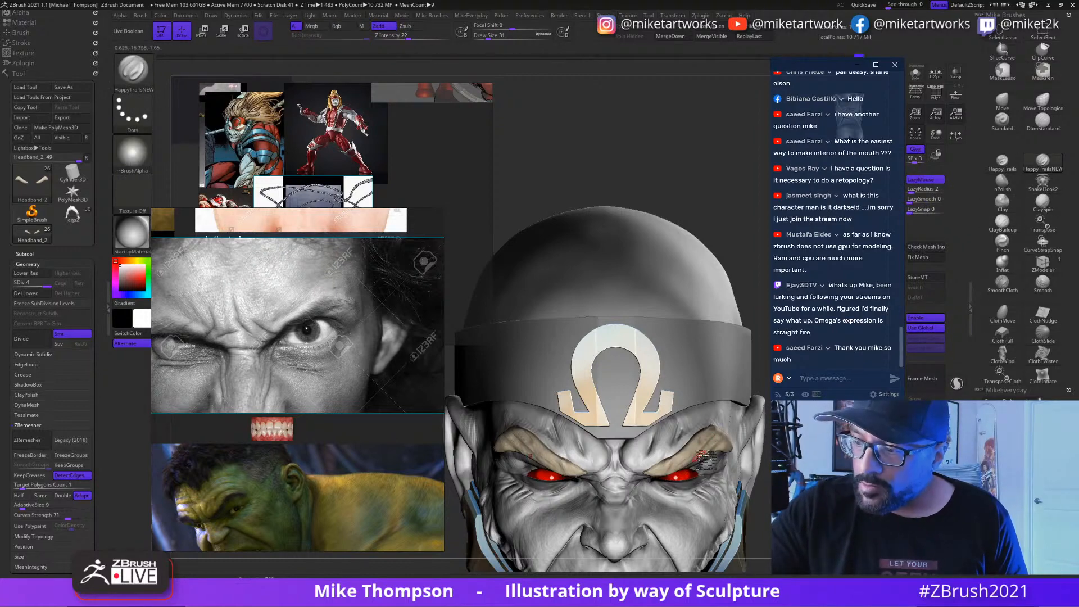
key(ctrl)
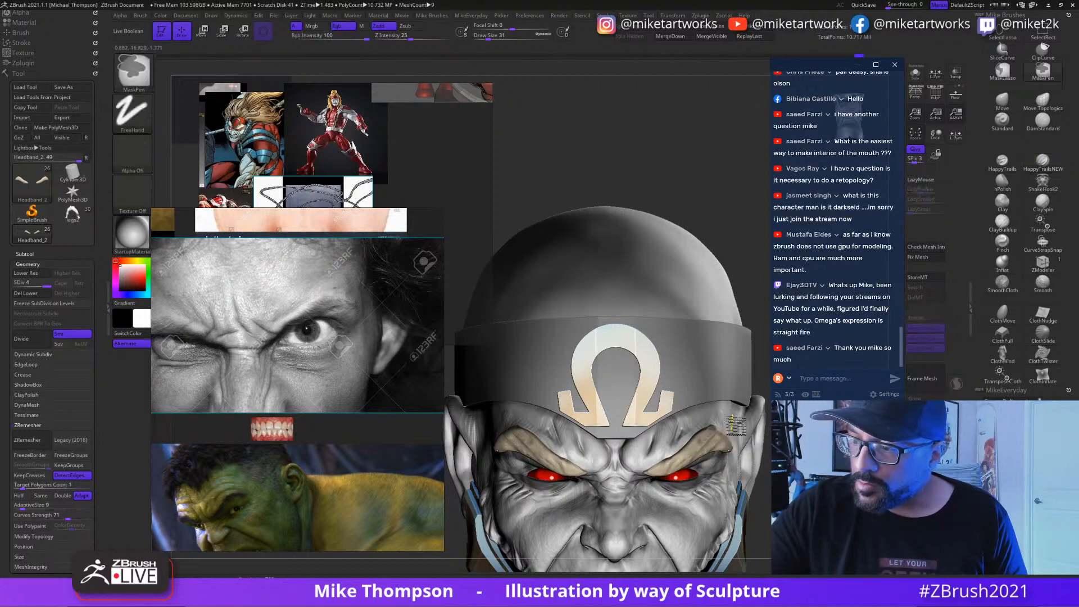
right_drag(733, 467, 680, 444)
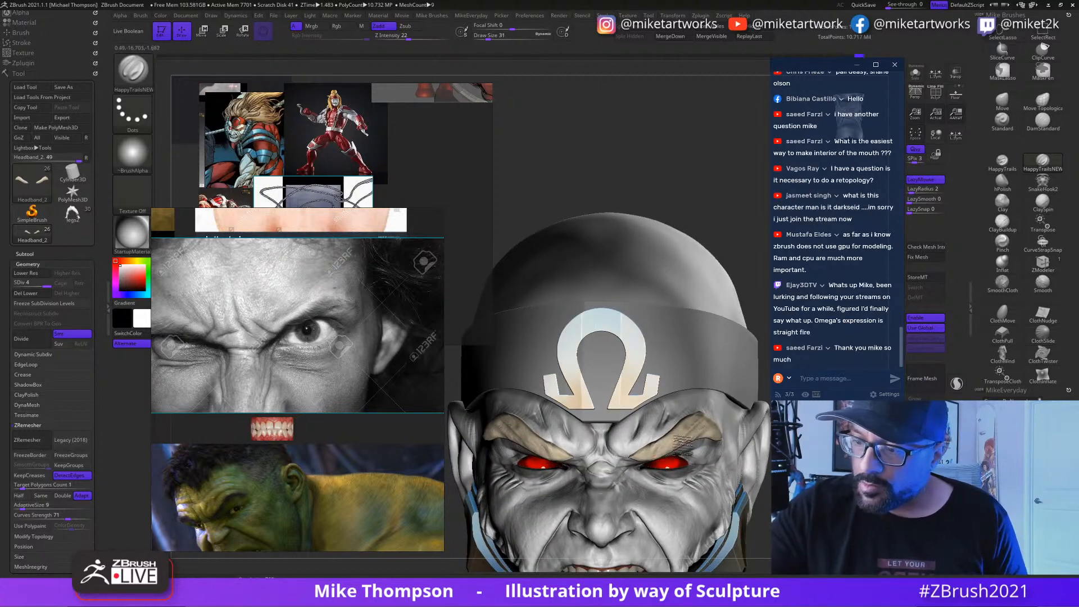
drag(683, 444, 709, 422)
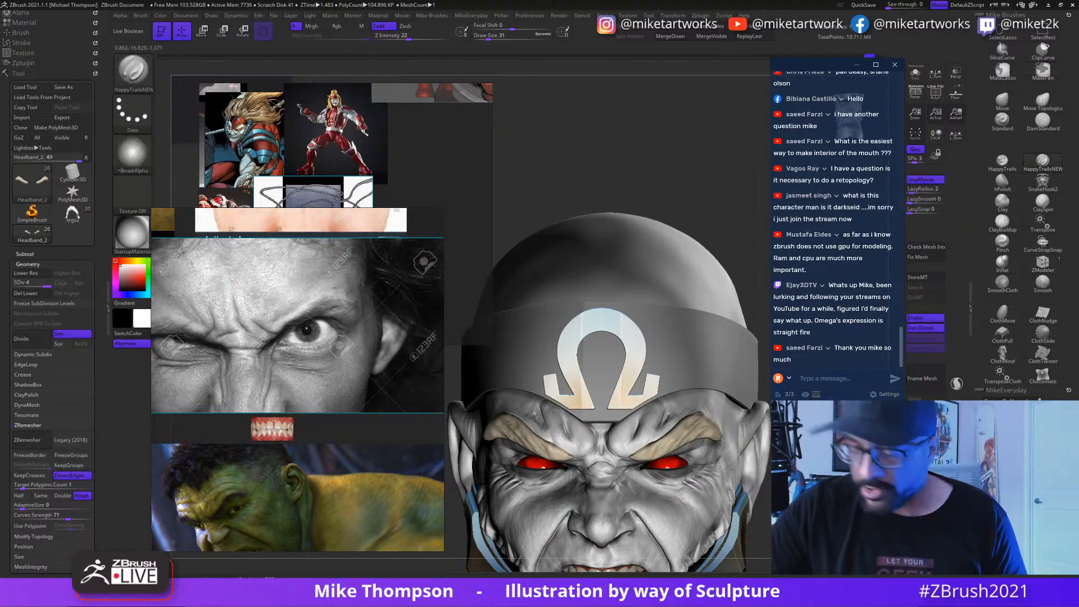
Step: Subdivide the eyebrow piece to SDiv 5 and carve fine hair grooves along both brows with HappyTrailsNEW at draw size 20
key(ctrl)
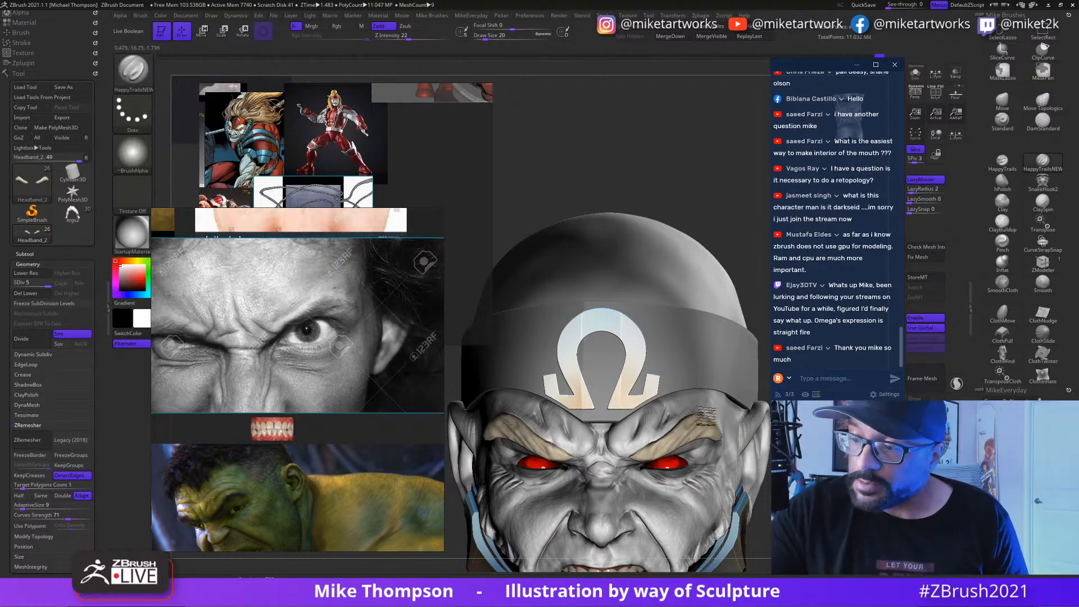
drag(710, 413, 673, 441)
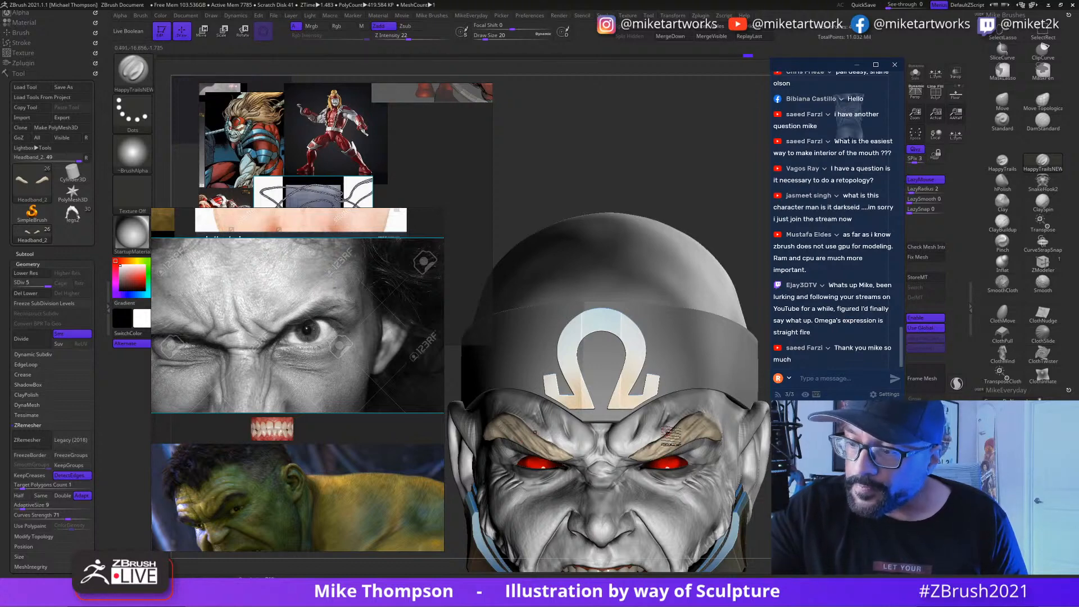
right_drag(670, 436, 691, 447)
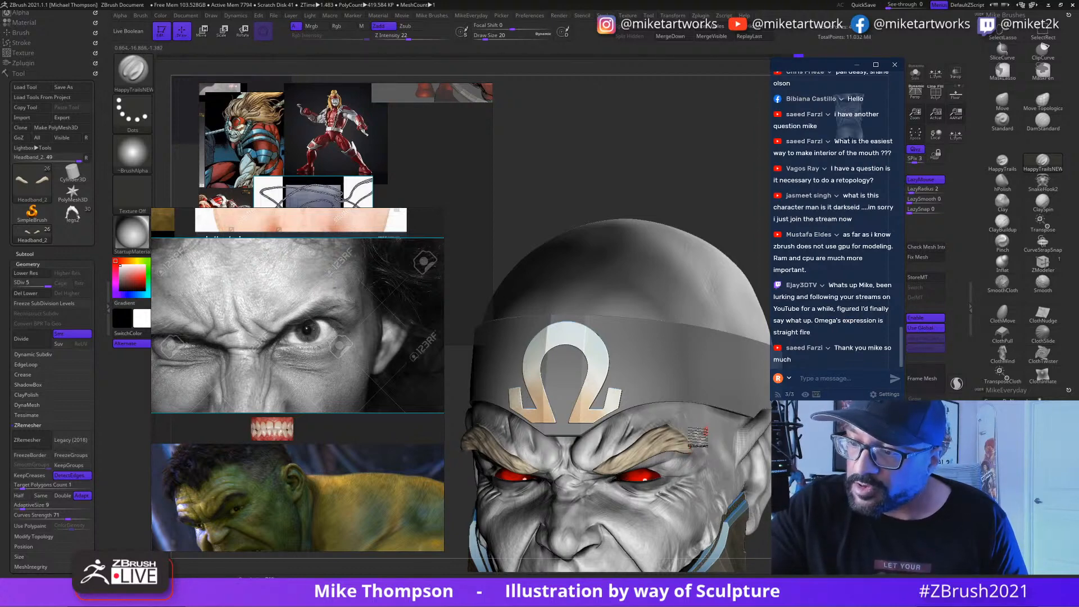
drag(666, 447, 686, 441)
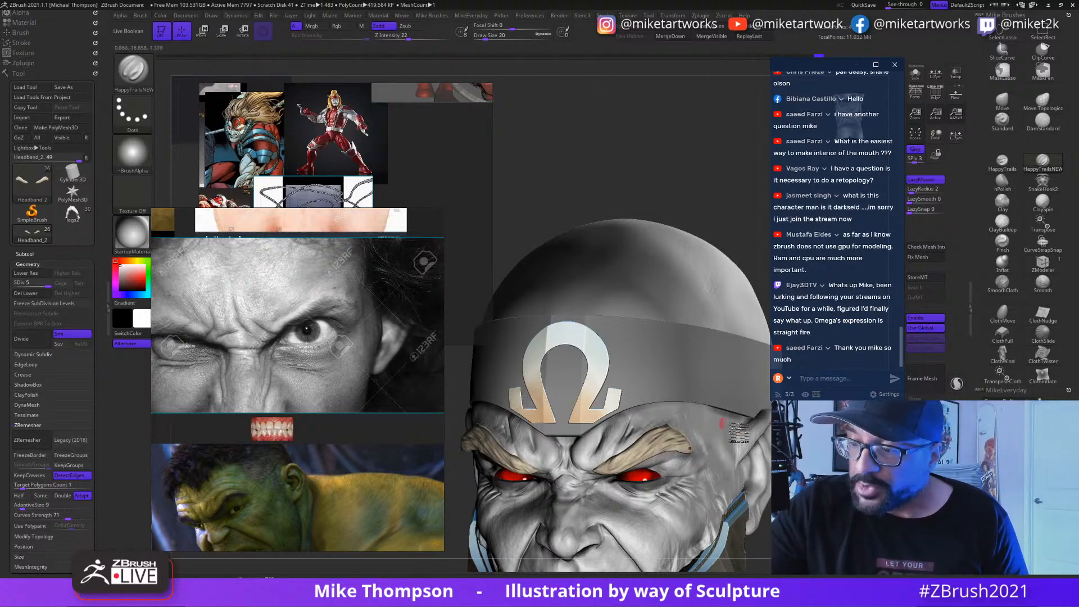
Step: Pull spiky hair tufts out of the eyebrows' outer ends with the Move brush at draw size 16
mouse_move(799, 444)
shift+mouse_down()
mouse_move(852, 452)
mouse_move(837, 458)
shift+mouse_up()
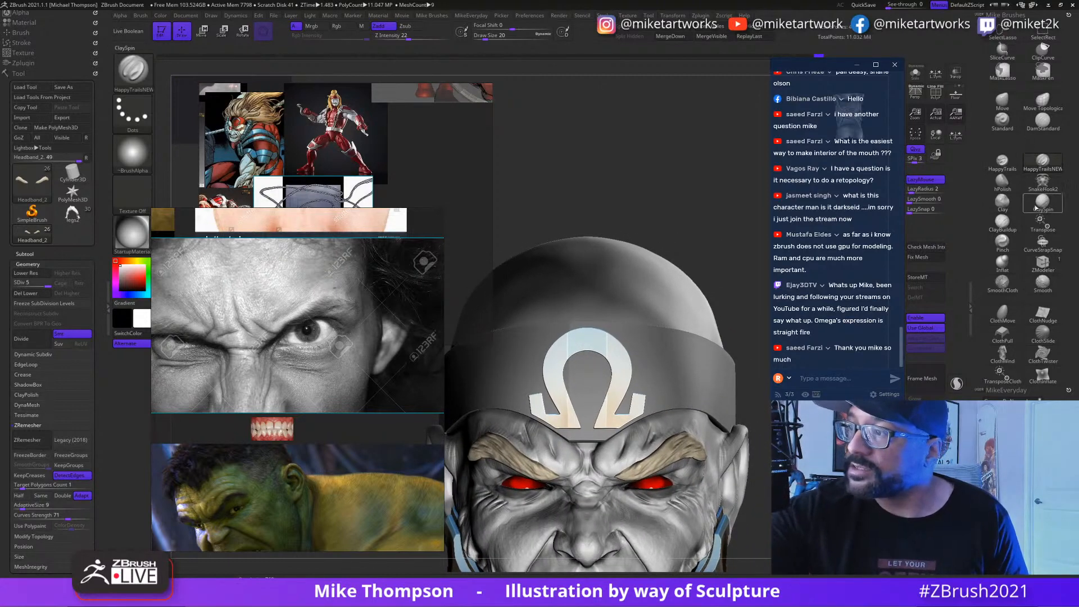
click(1009, 104)
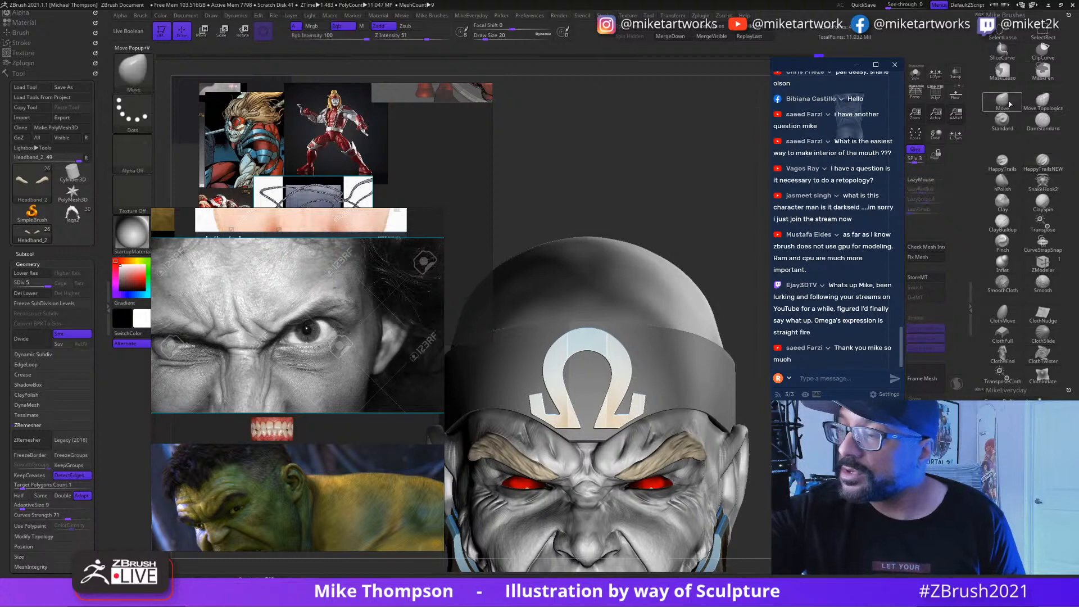
drag(488, 37, 485, 37)
drag(793, 423, 756, 419)
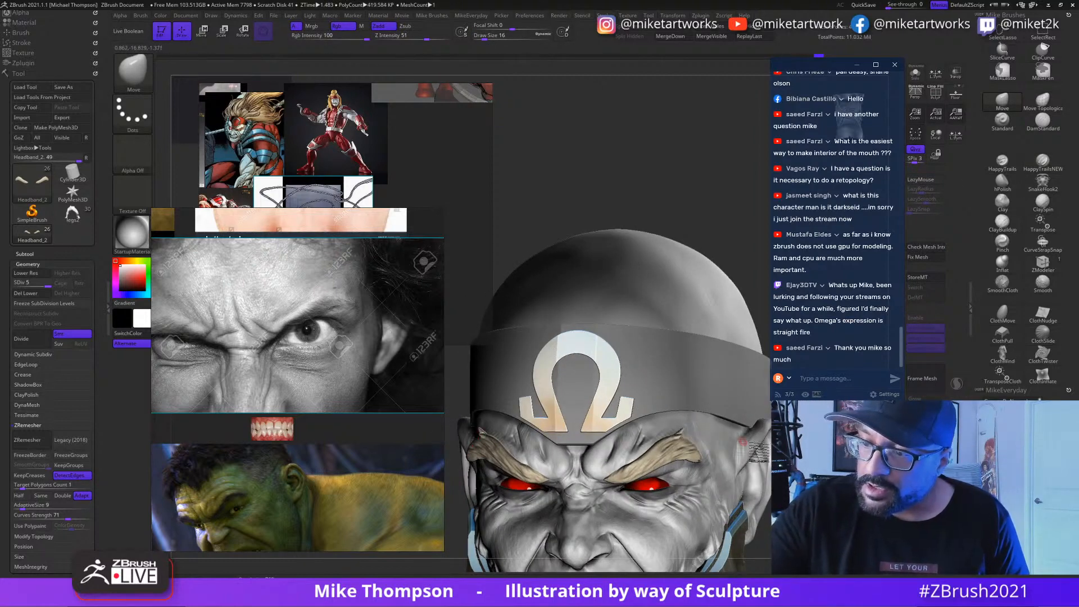
right_drag(743, 444, 748, 501)
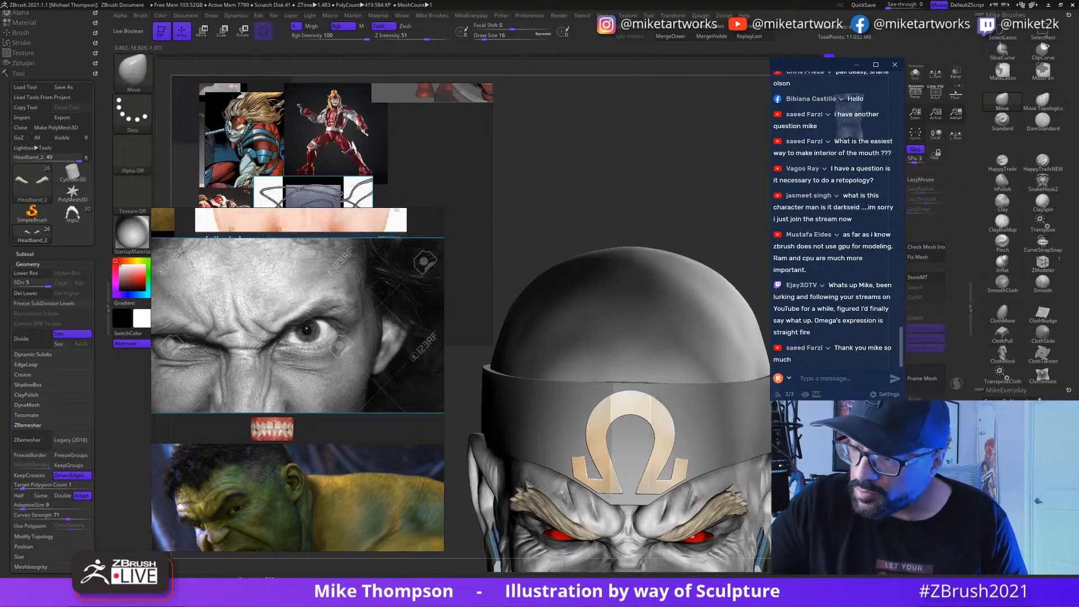
right_drag(745, 512, 763, 448)
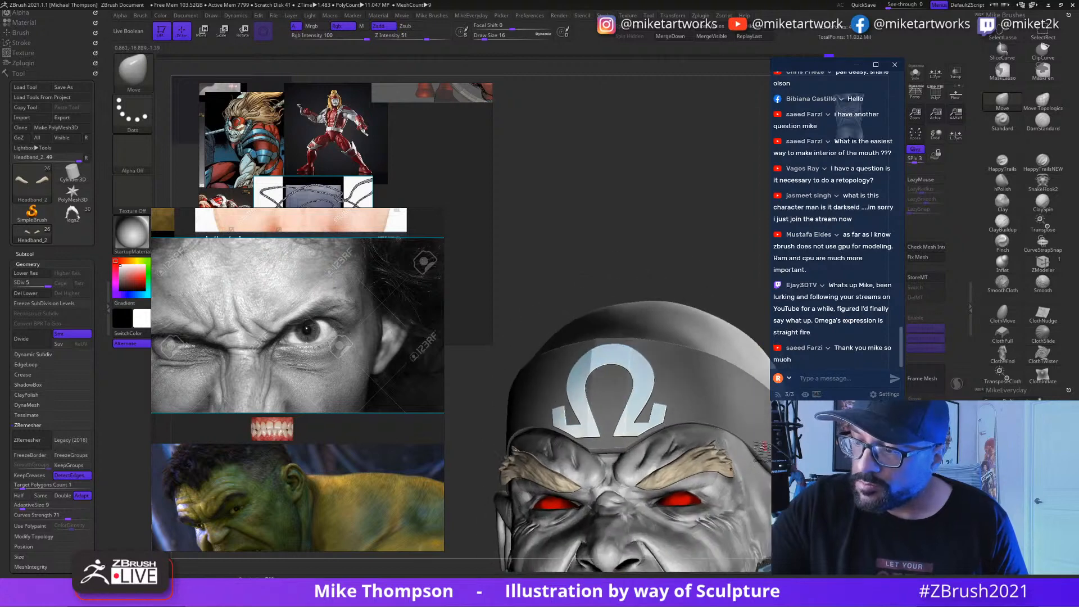
key(shift)
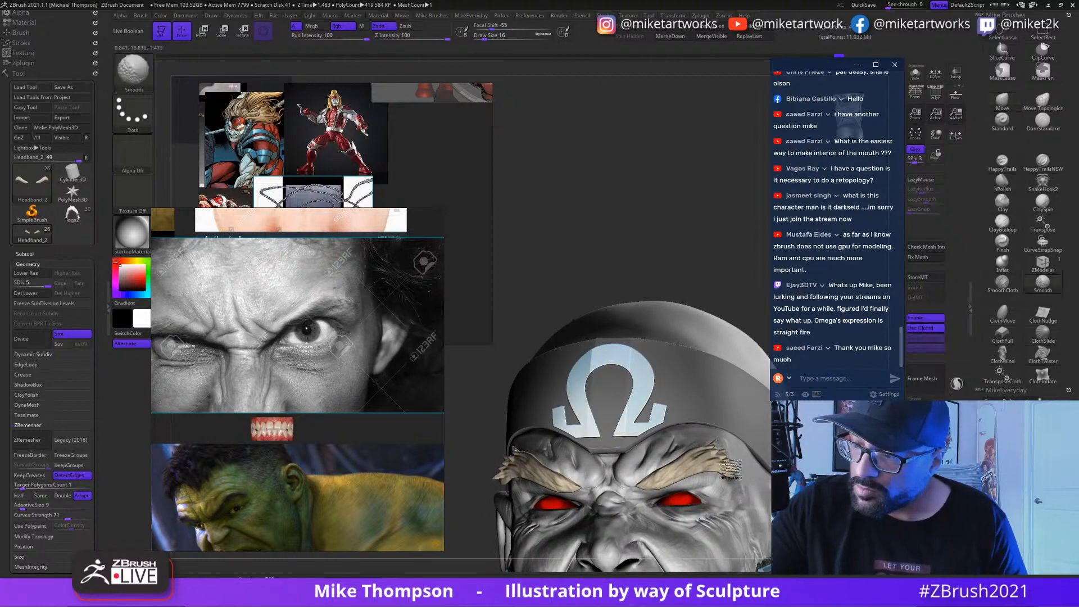
mouse_move(765, 472)
right_down()
mouse_move(774, 409)
mouse_move(748, 444)
mouse_move(763, 453)
right_up()
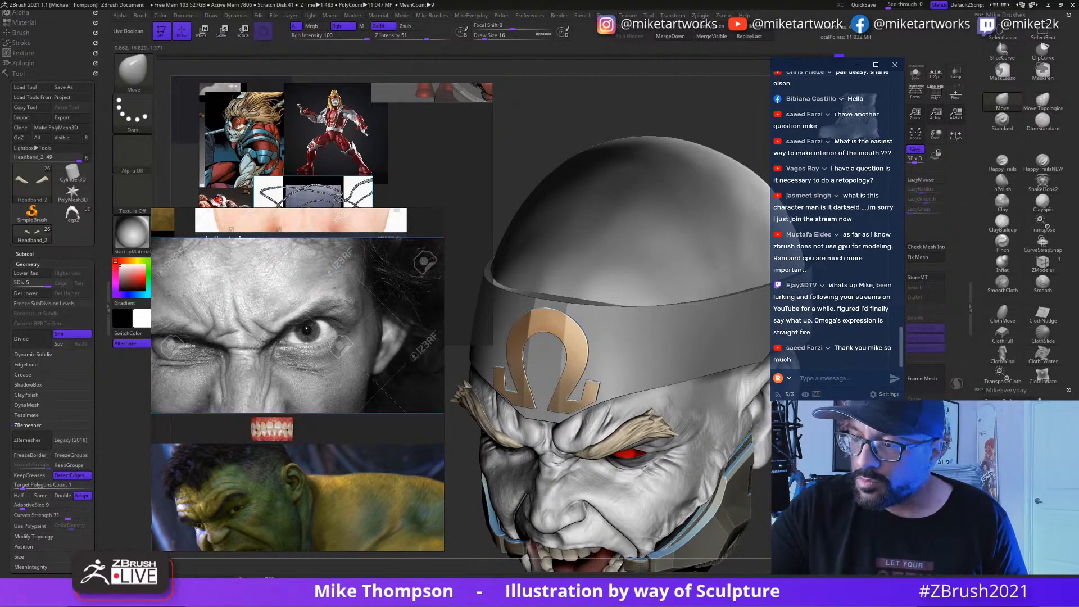
Step: Adjust the overall shape of the eyebrow's outer part with the Move brush at draw size 140
drag(485, 37, 503, 37)
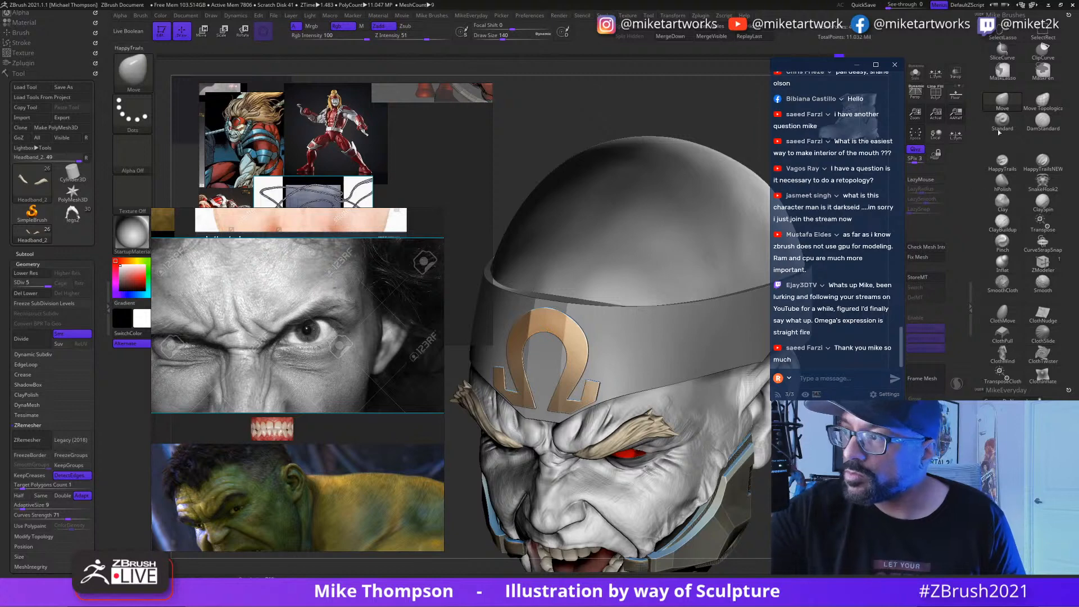
click(1002, 103)
drag(670, 430, 664, 418)
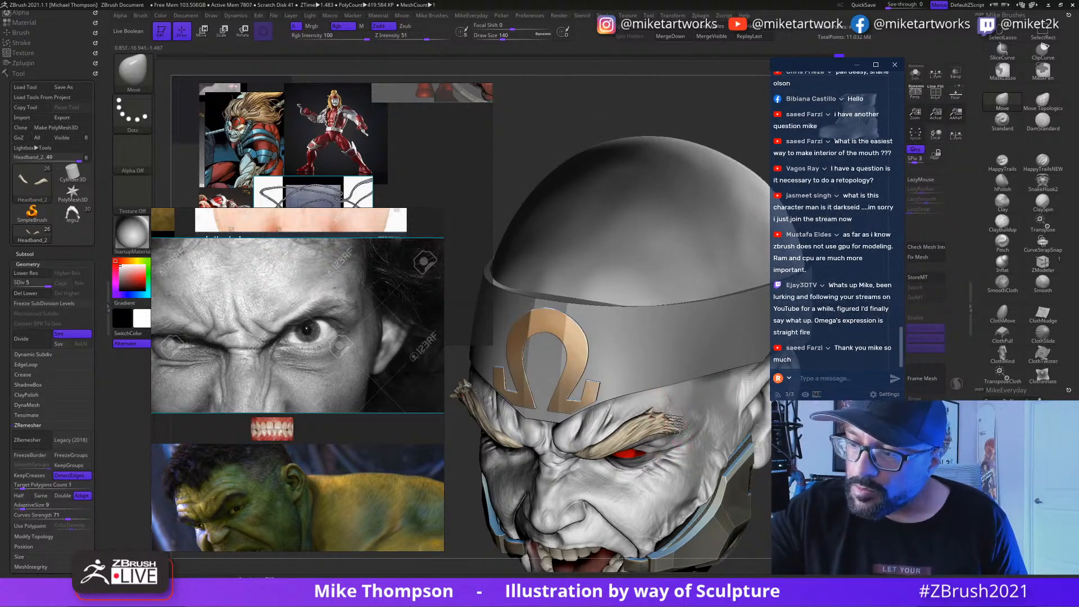
right_drag(673, 423, 701, 282)
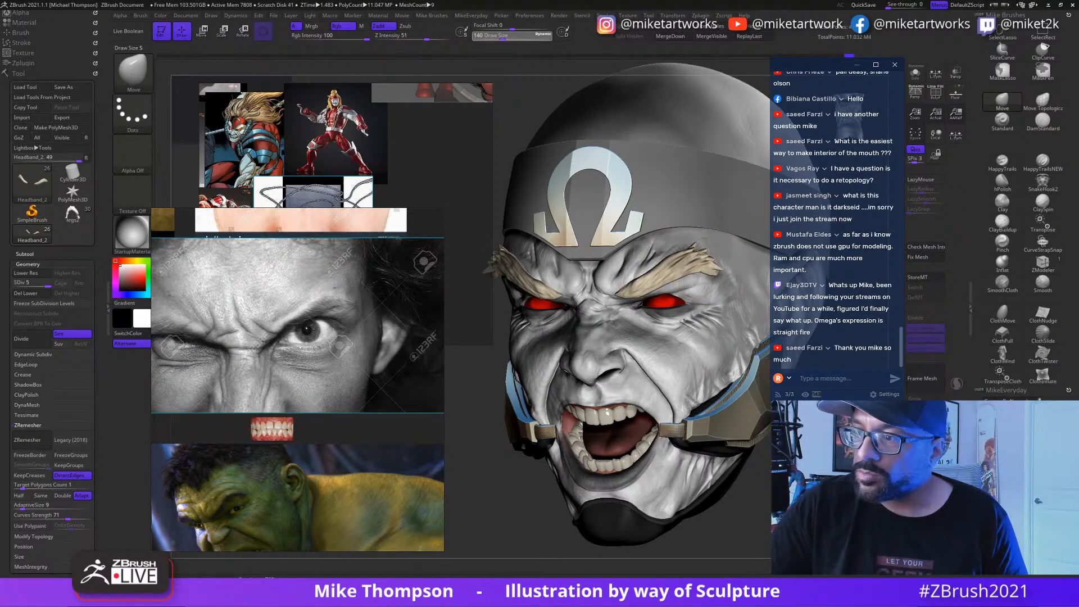
Step: Refine the eyebrows' hair tips with the Move brush at draw size 12 and polish the brows with hPolish at draw size 41
drag(503, 37, 483, 37)
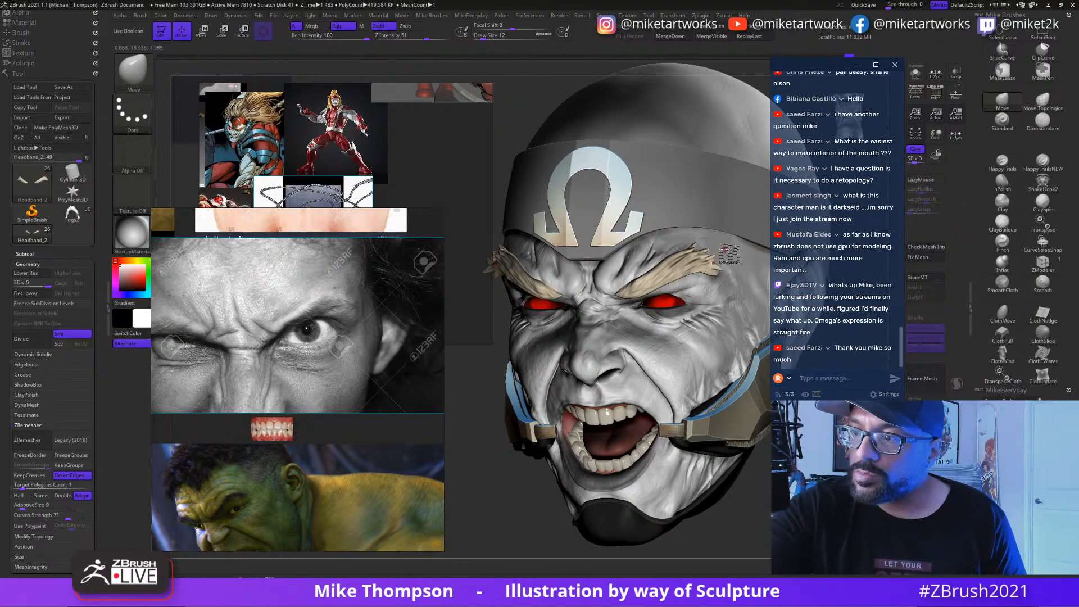
mouse_move(731, 290)
right_down()
mouse_move(731, 360)
mouse_move(751, 410)
mouse_move(739, 362)
mouse_move(750, 388)
right_up()
click(1003, 179)
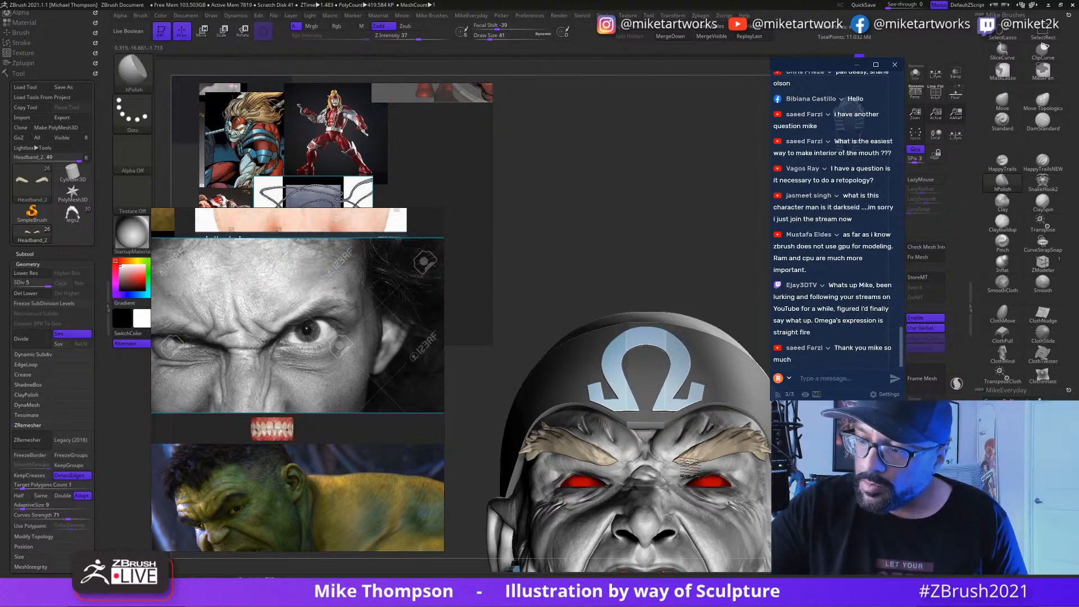
Step: Reshape the eyebrows' outer curve from a low viewing angle with the Move brush at draw size 104
click(1002, 101)
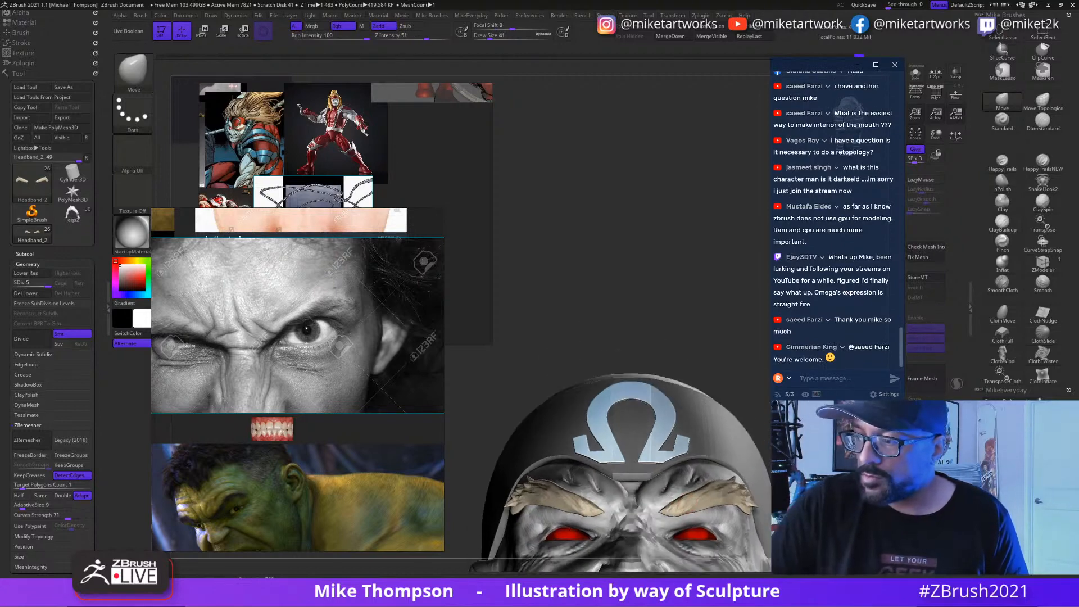
alt+drag(792, 274, 812, 212)
click(498, 37)
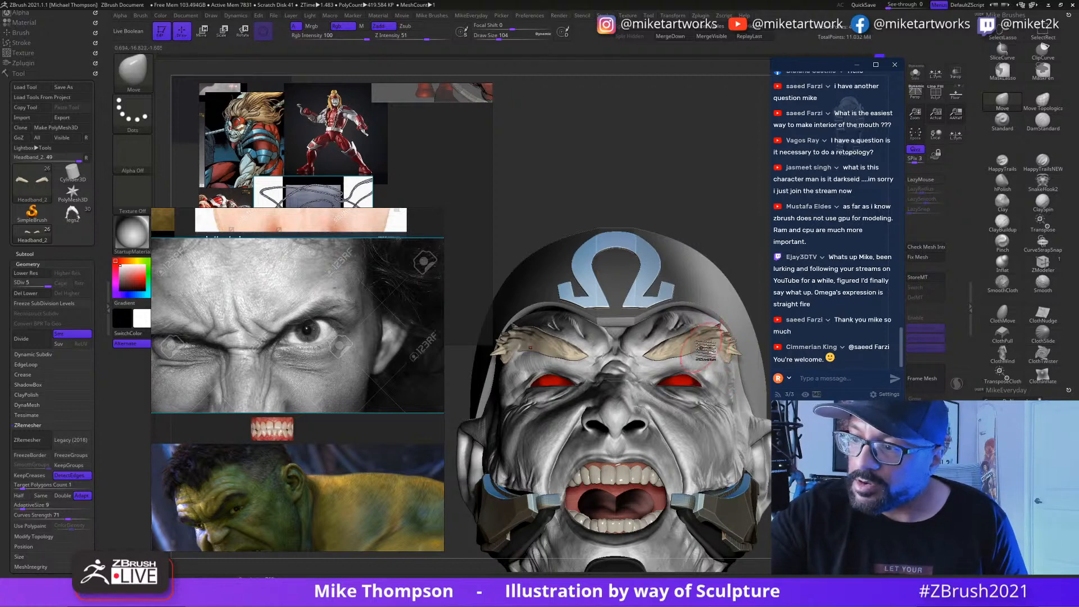
mouse_move(568, 169)
alt+mouse_down()
mouse_move(528, 380)
mouse_move(574, 227)
mouse_move(627, 309)
alt+mouse_up()
Step: Fit the eyebrows' outer tufts to the brow from several angles with the Move brush at draw sizes 59 and 77
click(493, 39)
alt+drag(798, 374, 745, 181)
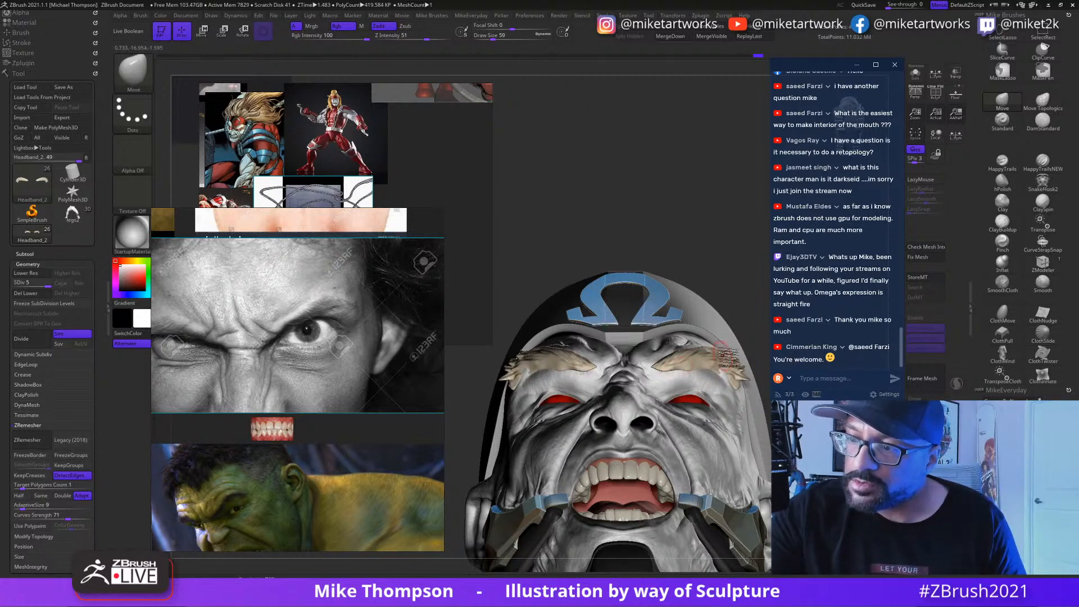
mouse_move(732, 284)
mouse_down()
mouse_move(731, 268)
mouse_move(680, 372)
mouse_up()
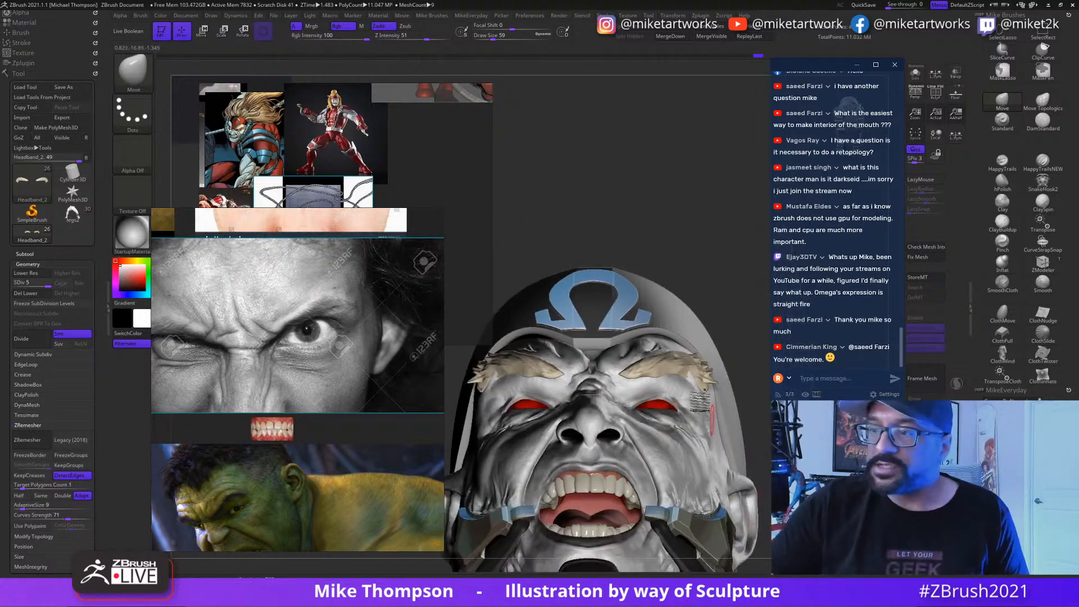
mouse_move(737, 292)
mouse_down()
mouse_move(737, 482)
mouse_move(756, 474)
mouse_move(729, 442)
mouse_up()
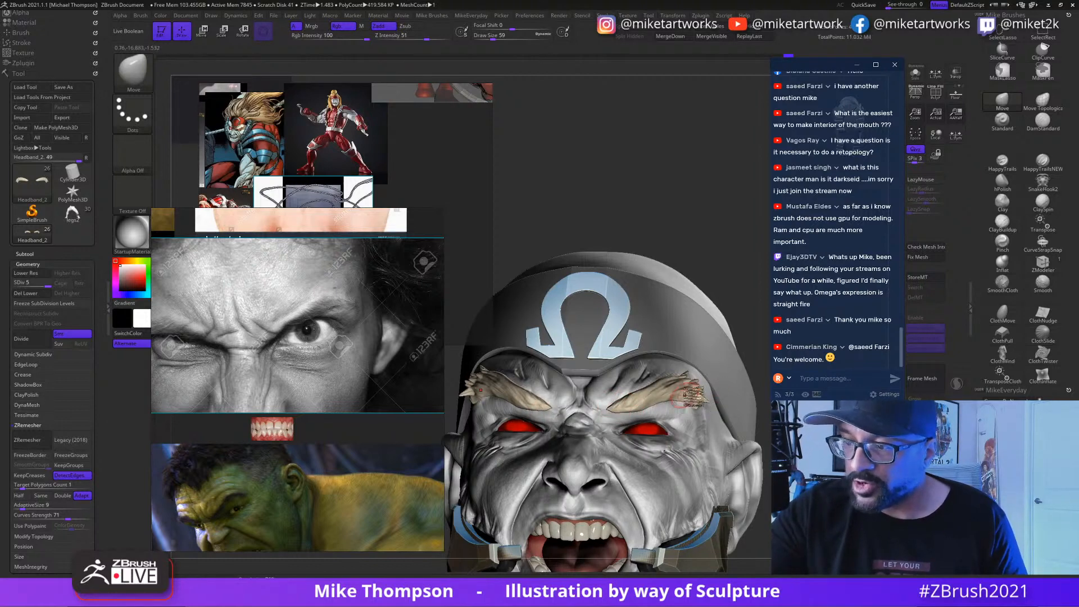
mouse_move(756, 495)
alt+mouse_down()
mouse_move(751, 340)
mouse_move(750, 484)
alt+mouse_up()
key(])
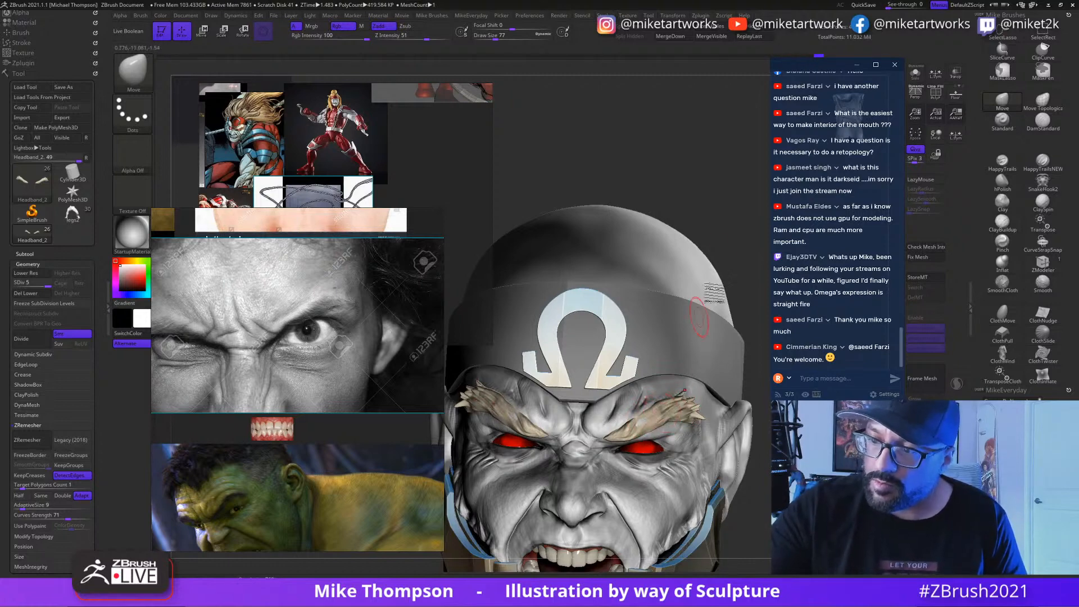
Step: Drop the eyebrow piece to SDiv 1 and adjust its base form with the Move brush at draw sizes 22 to 59
key(bracketleft)
key(bracketleft)
key(bracketleft)
key(bracketleft)
key(bracketleft)
key(shift+d)
key(shift+d)
key(shift+d)
key(shift+d)
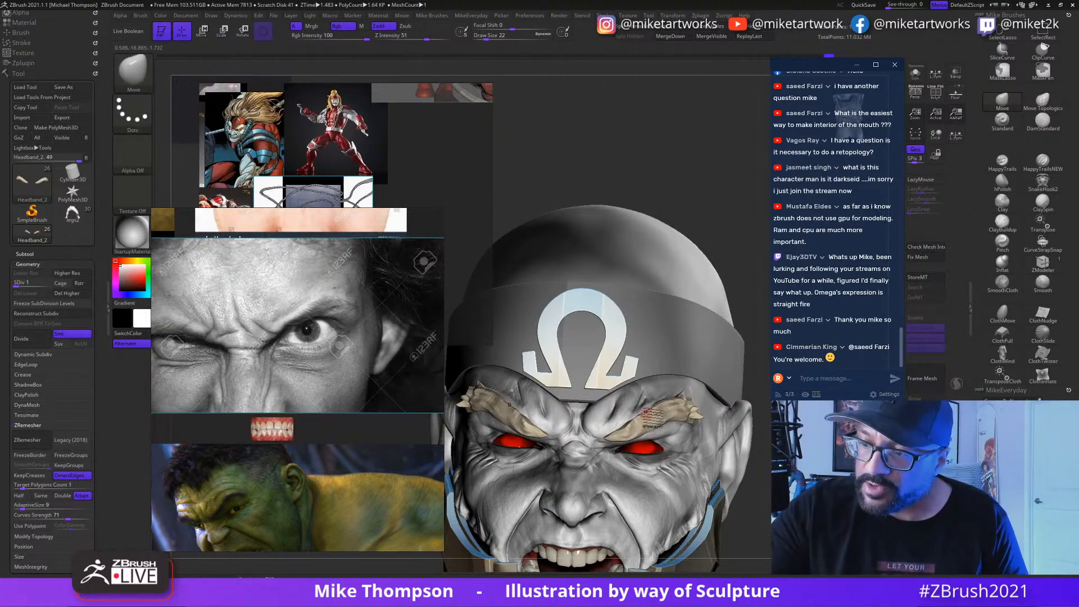
key(bracketright)
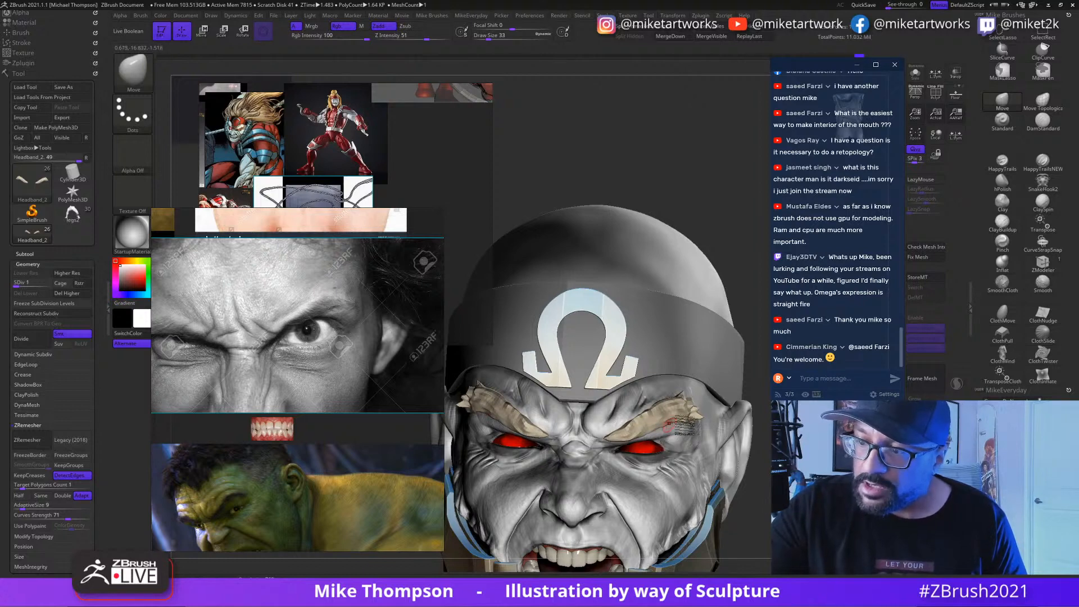
key(shift)
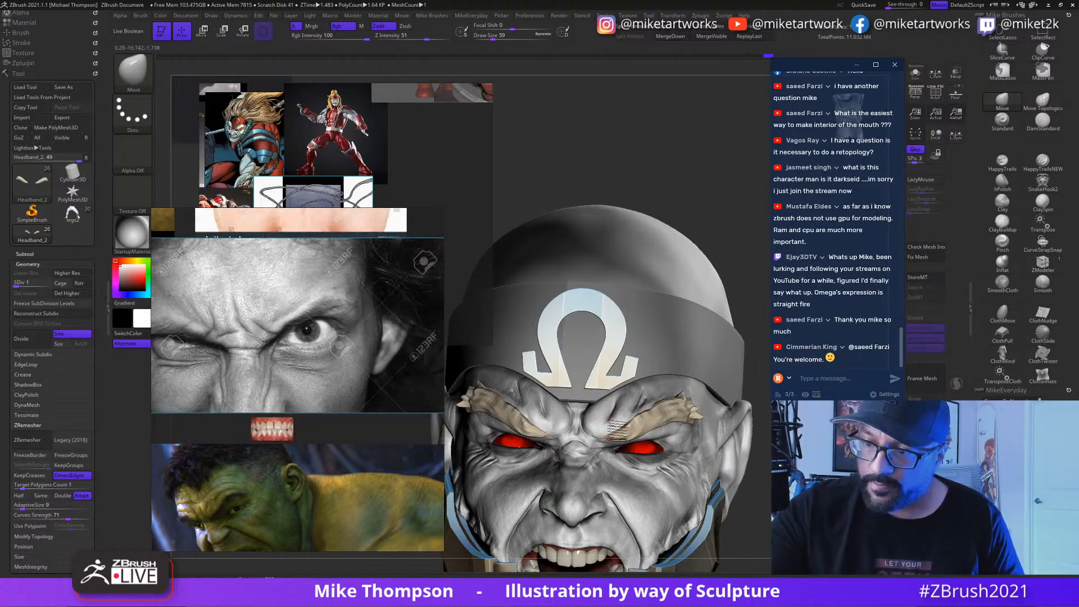
Step: Return the eyebrow piece to SDiv 5 and refine individual hair tufts with the Move brush at draw size 16
key(d)
key(d)
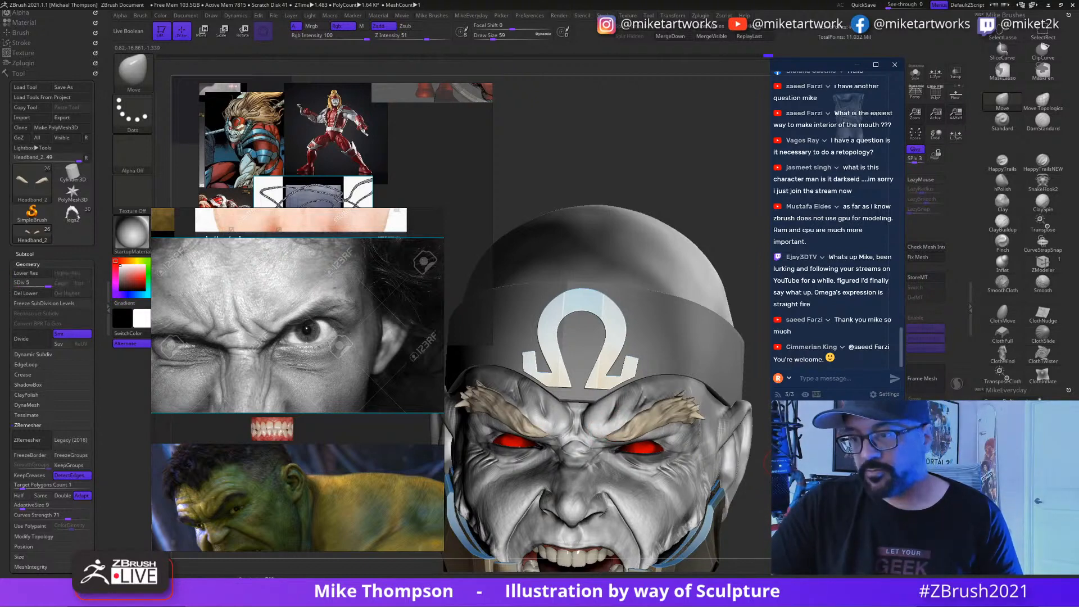
key(bracketleft)
key(bracketleft)
key(bracketleft)
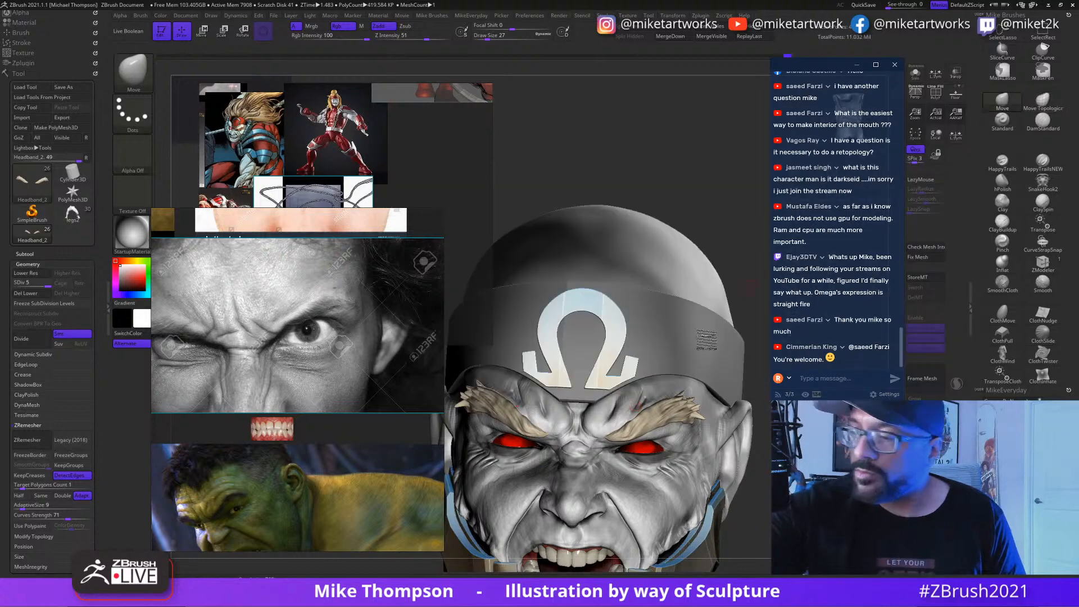
key(bracketleft)
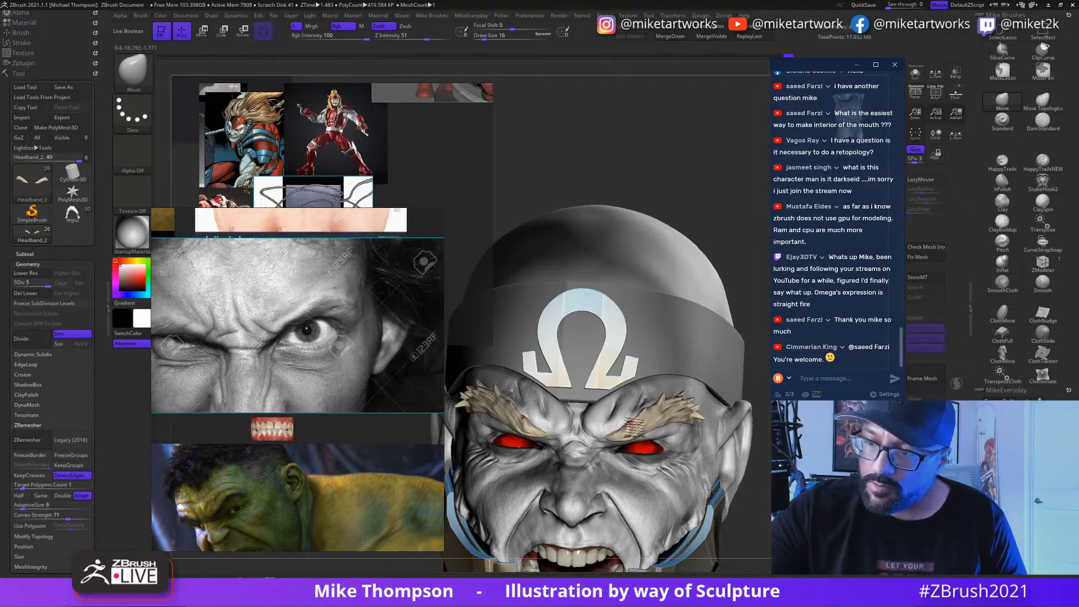
drag(744, 452, 759, 453)
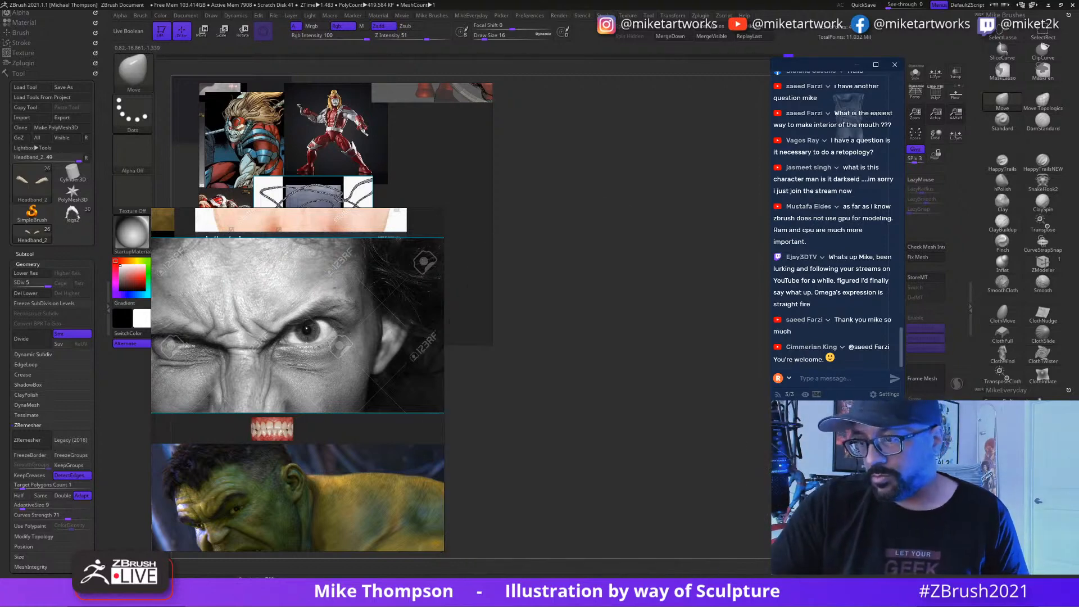
Step: Make the head mesh the active subtool and turn on Local Symmetry
key(f)
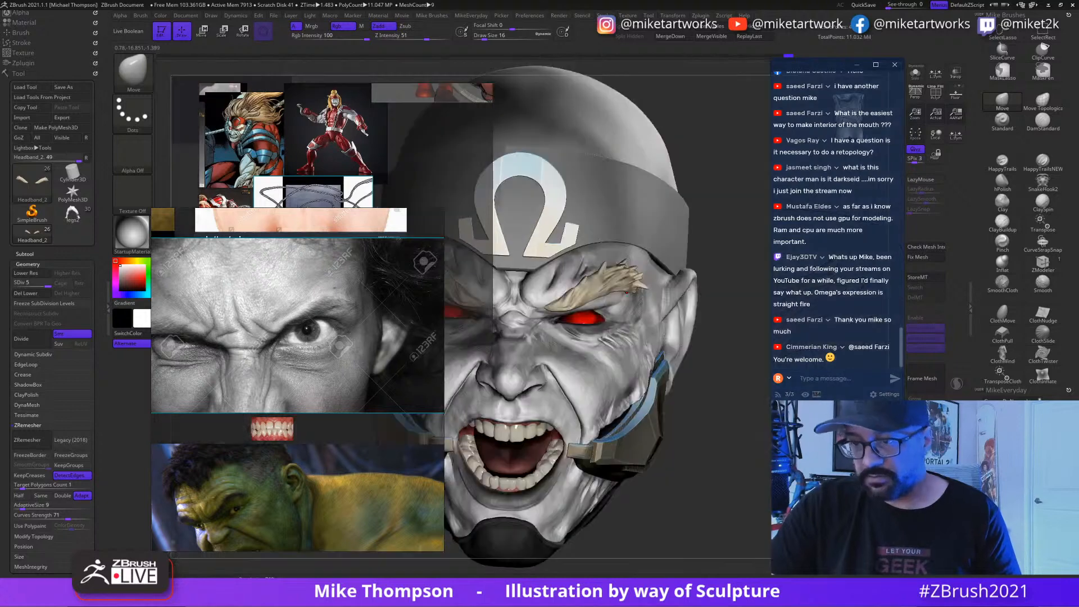
drag(717, 440, 755, 448)
alt+click(731, 410)
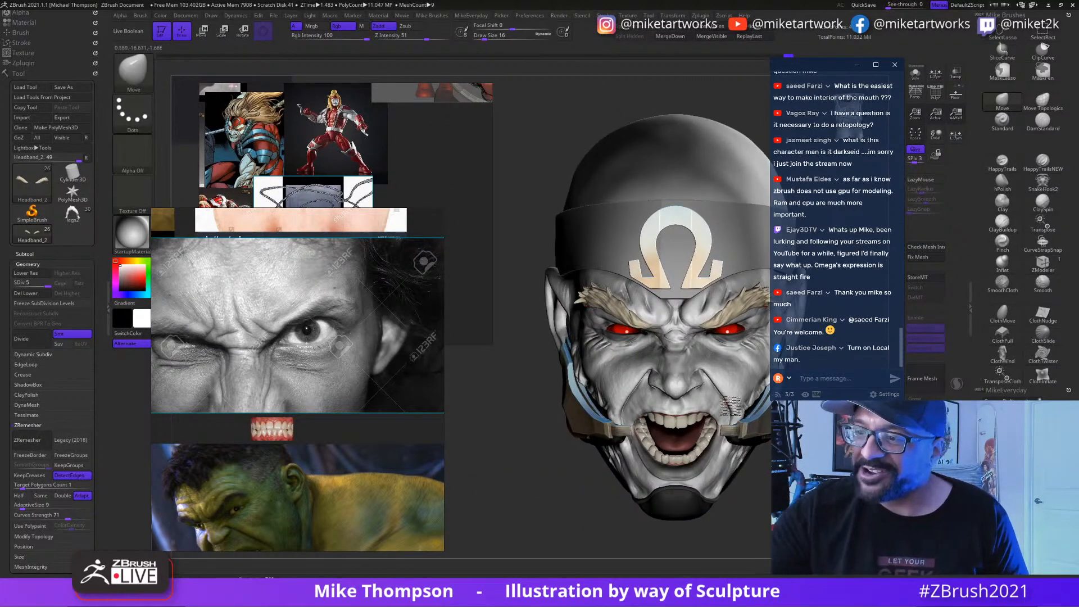
drag(730, 411, 777, 450)
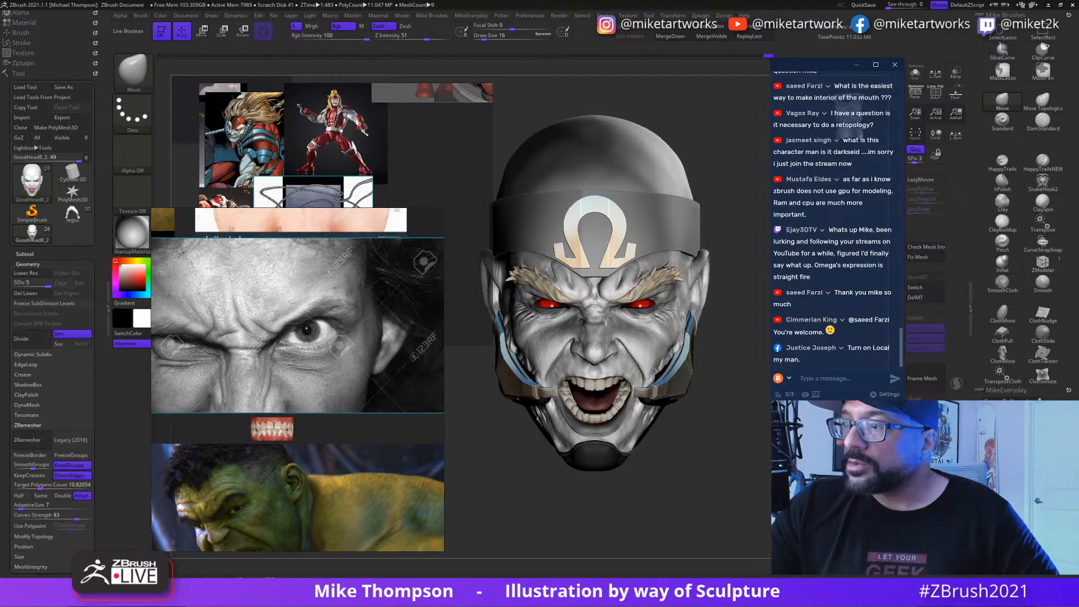
mouse_move(675, 501)
mouse_down()
mouse_move(633, 509)
mouse_move(647, 523)
mouse_move(708, 535)
mouse_up()
click(957, 136)
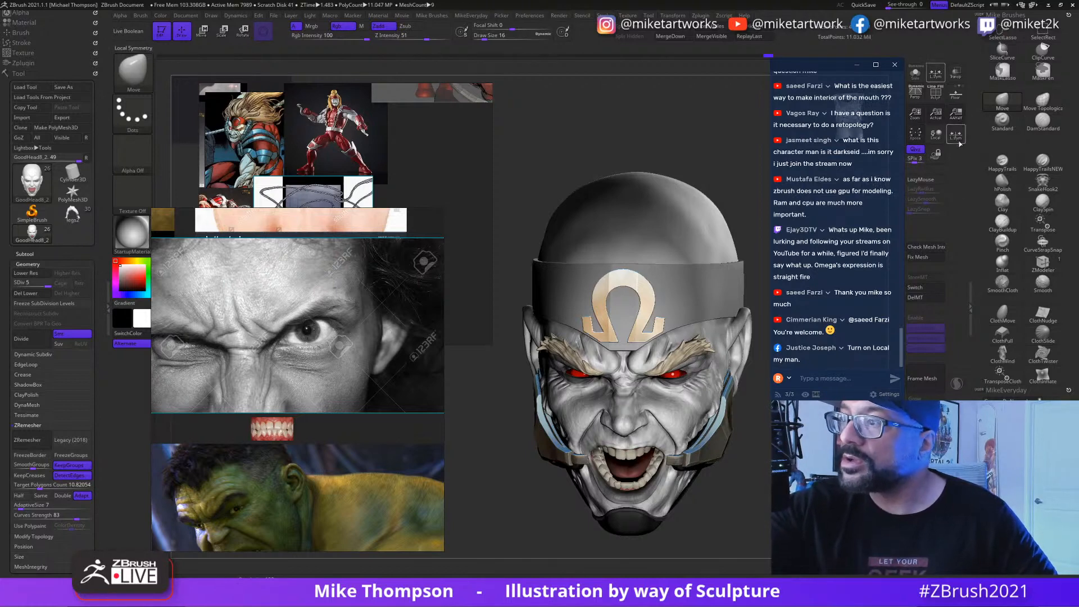
click(956, 136)
drag(742, 484, 787, 473)
Step: Test how the view orbits with the eyebrow piece and then the chin piece as the active subtool
alt+click(675, 265)
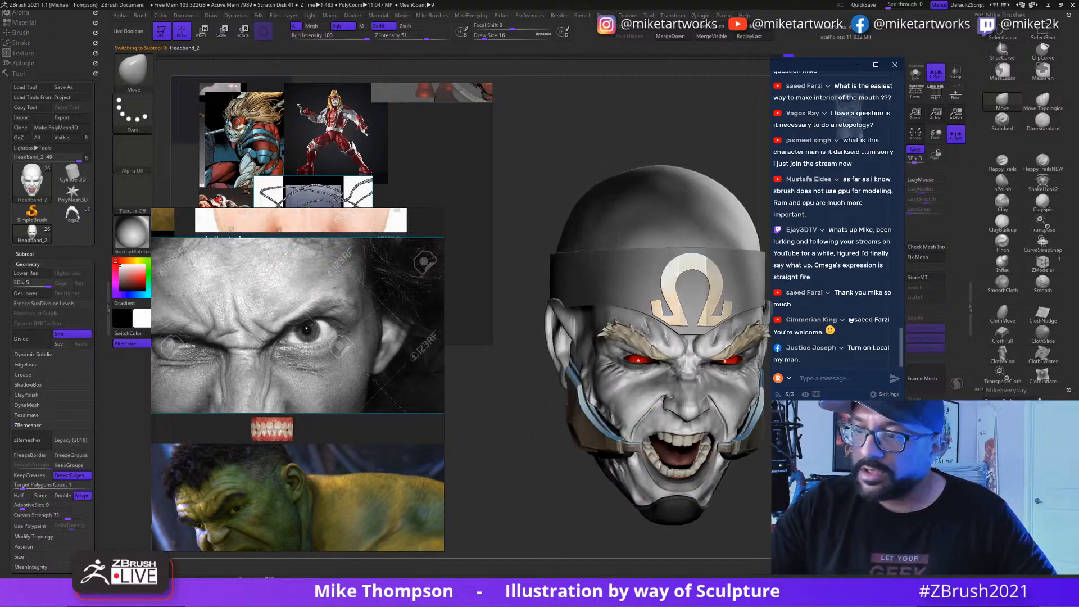
drag(523, 472, 523, 444)
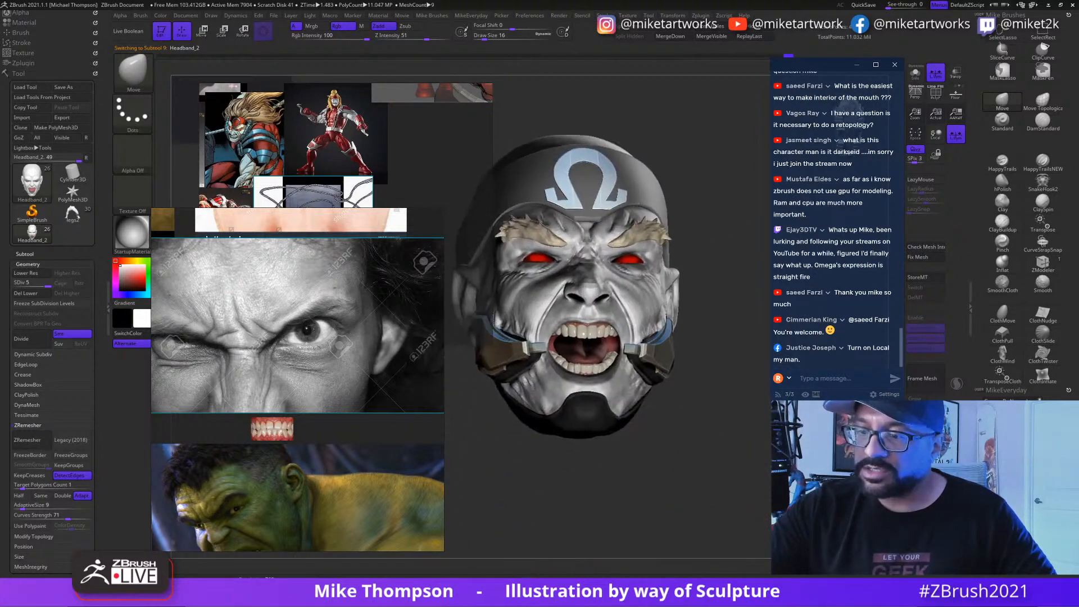
drag(742, 416, 644, 430)
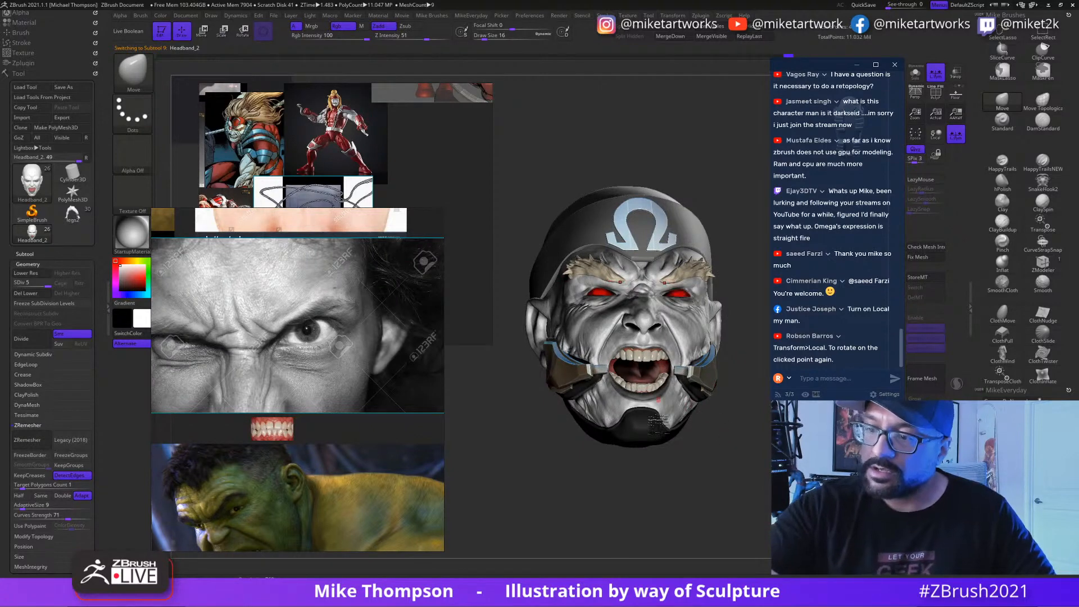
alt+click(656, 424)
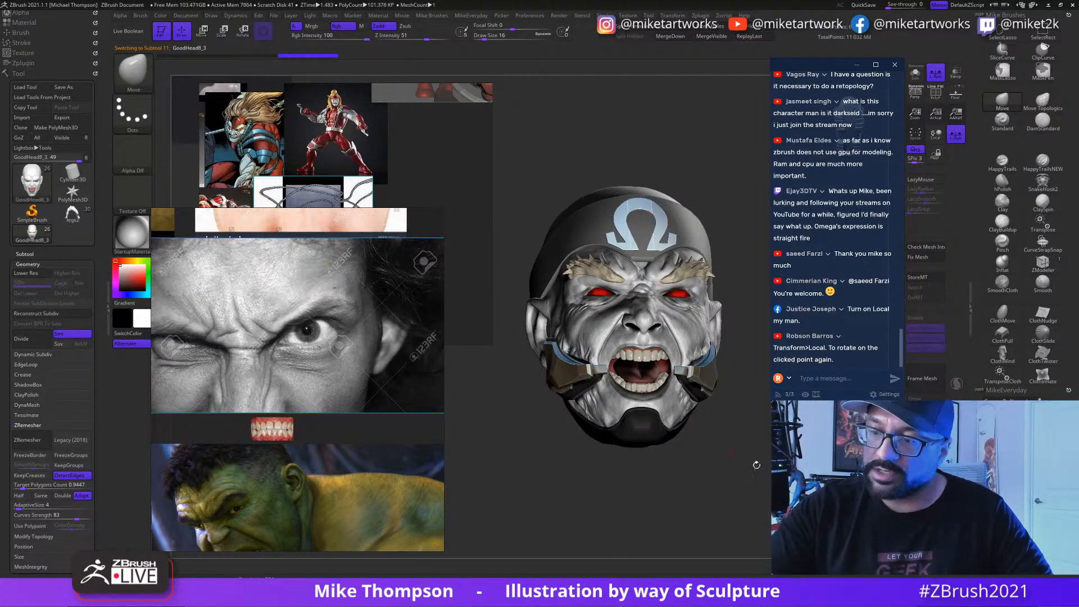
drag(757, 464, 689, 458)
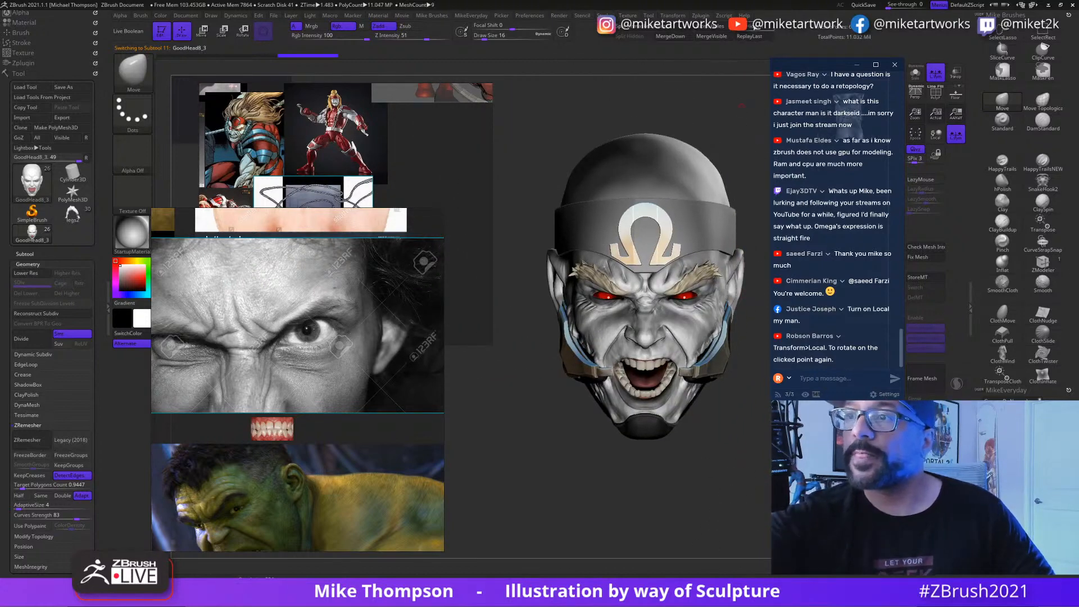
Step: Turn on the Local transform option so the view rotates around the last edited point
click(682, 17)
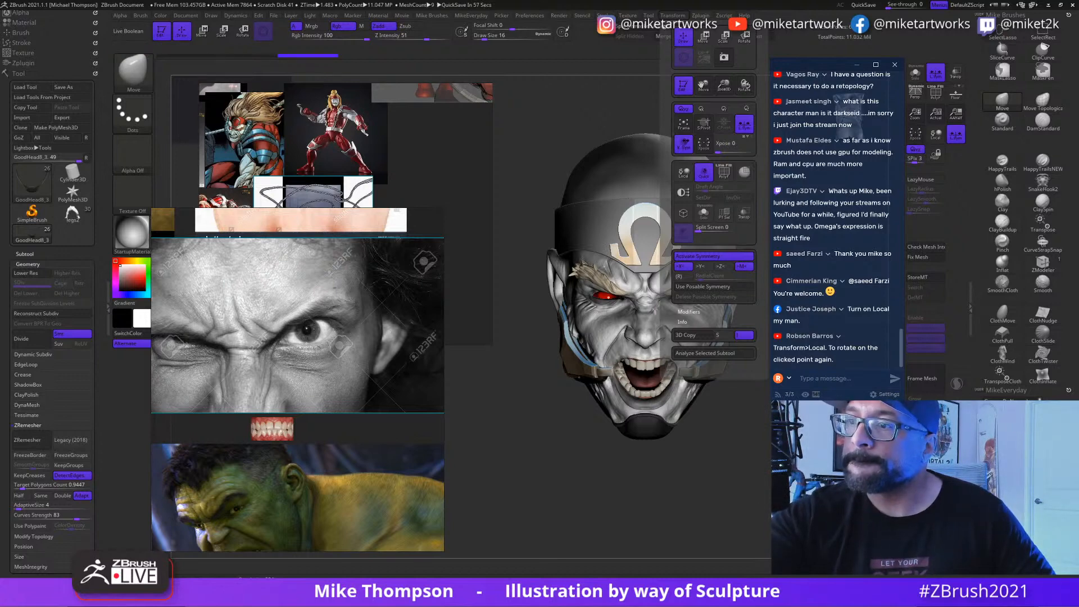
click(684, 172)
mouse_move(748, 359)
mouse_down()
mouse_move(746, 466)
mouse_move(768, 456)
mouse_move(772, 503)
mouse_move(770, 454)
mouse_move(770, 480)
mouse_move(789, 465)
mouse_move(742, 468)
mouse_move(727, 490)
mouse_move(770, 482)
mouse_up()
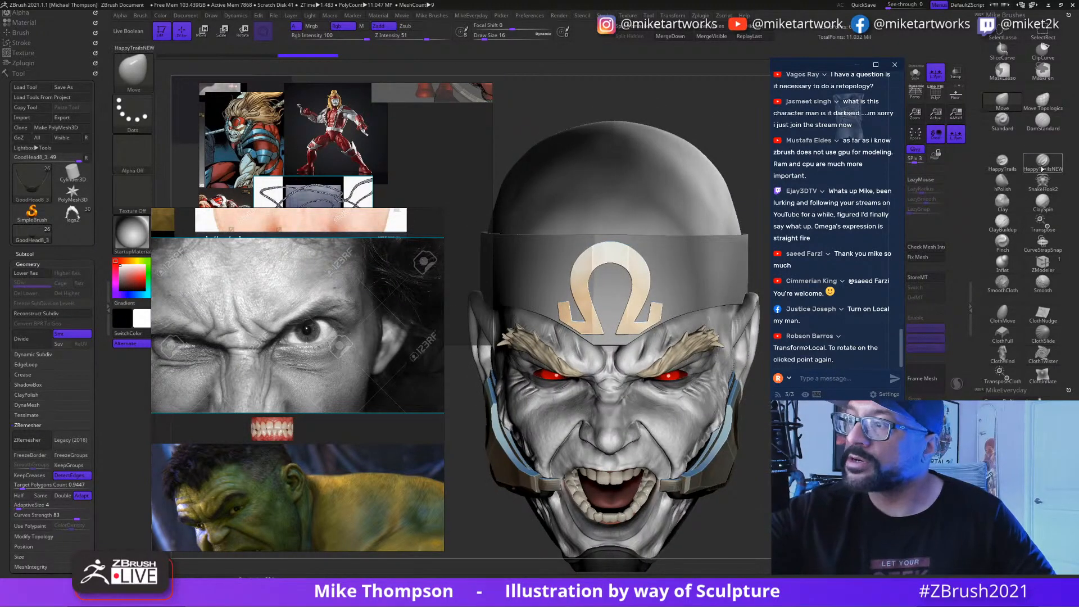
Step: Set up the DamStandard brush on the eyebrow piece with LazyRadius 17 and draw size 33
click(1043, 120)
drag(771, 478, 771, 495)
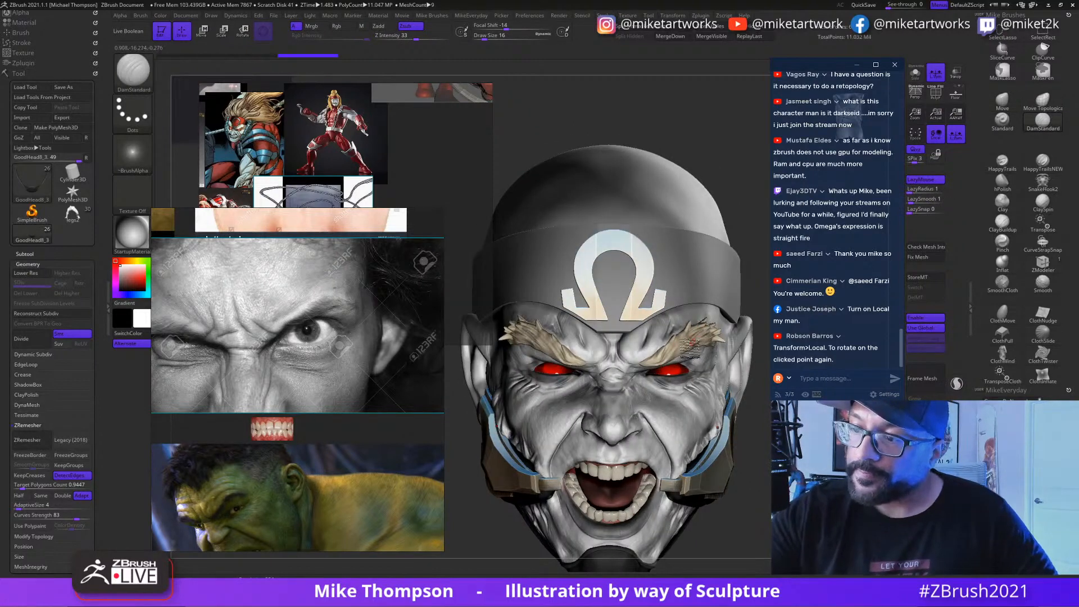
alt+click(695, 322)
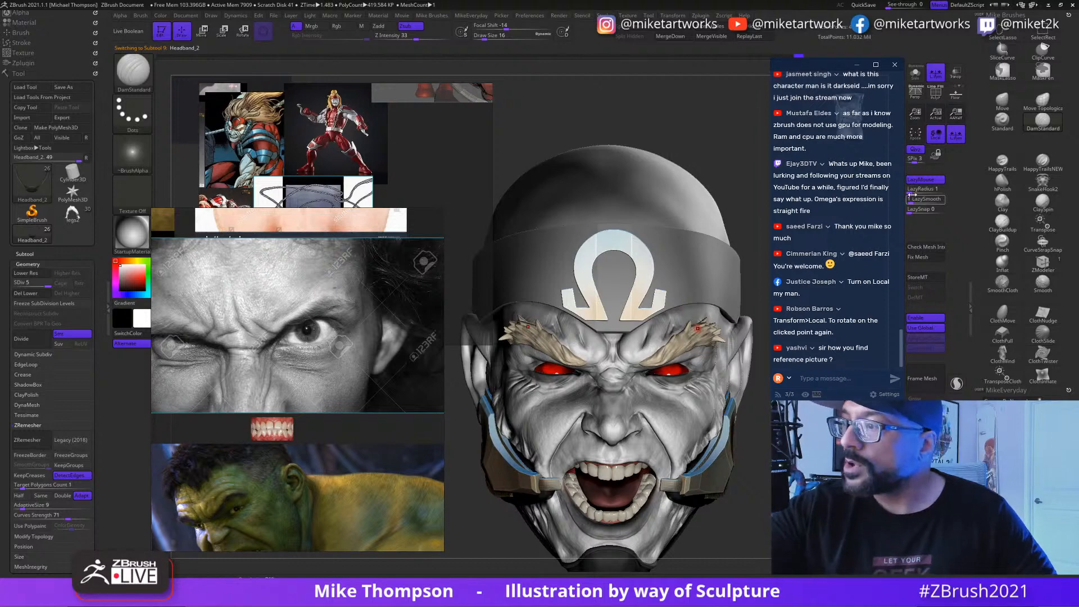
drag(911, 190, 918, 190)
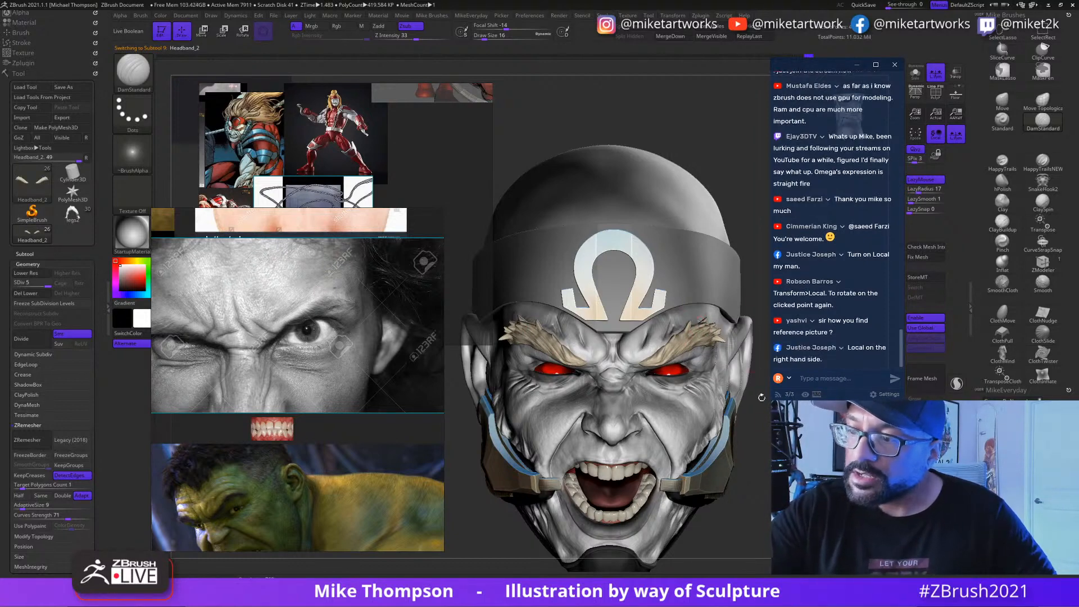
key(])
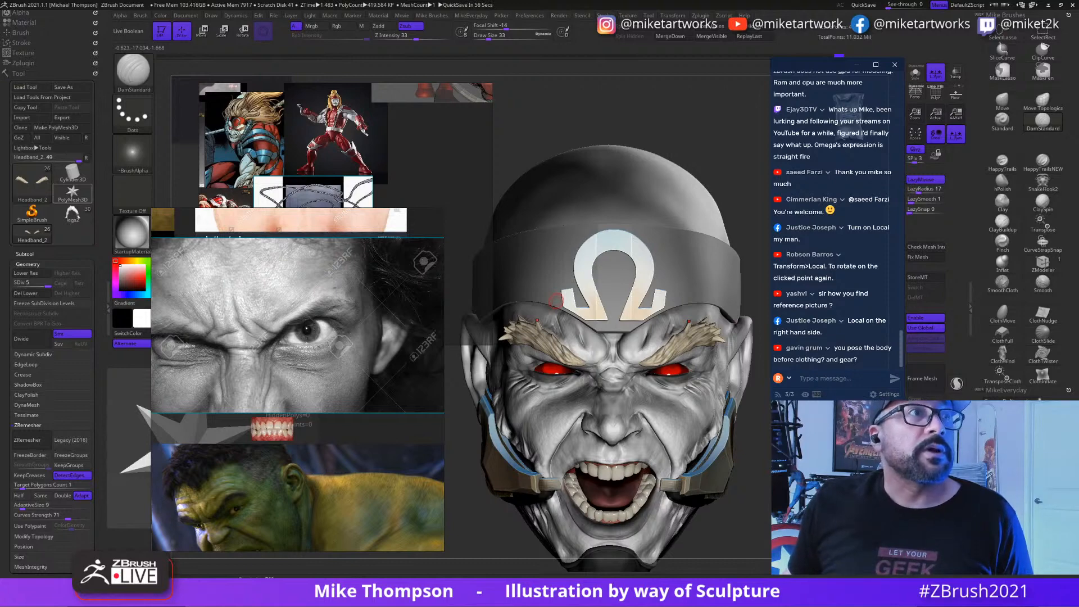
key(super)
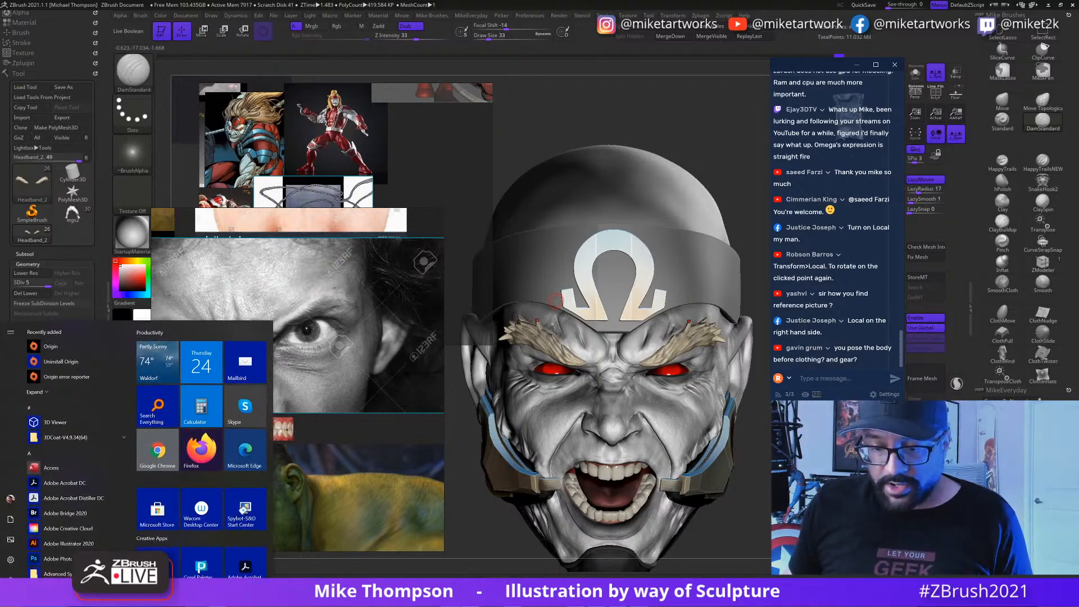
key(super)
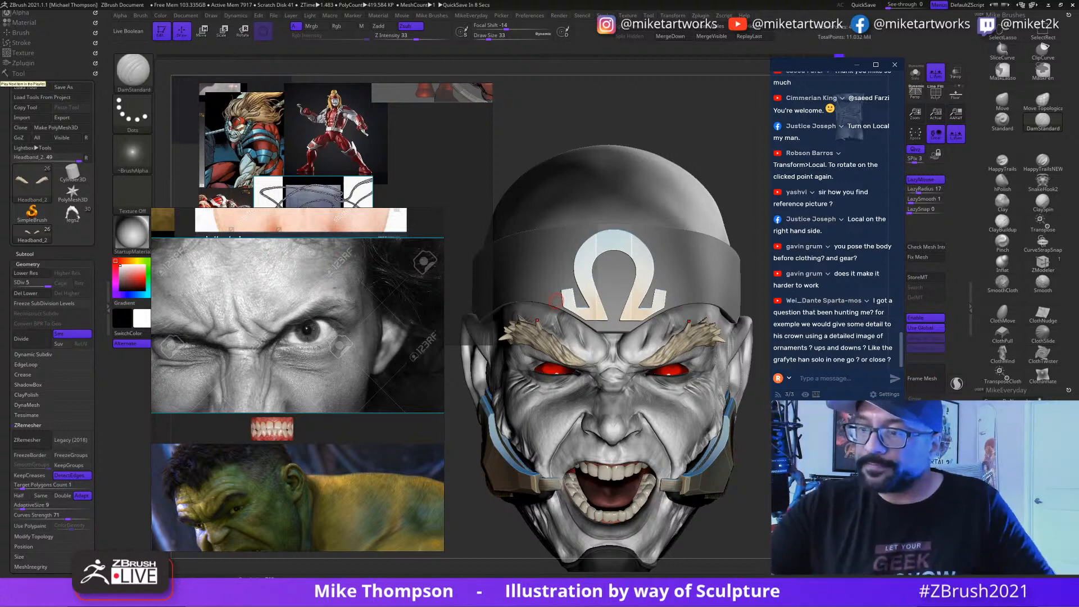
Step: Reshape the eyebrows from front and three-quarter views with the Move brush at draw size 83
drag(556, 301, 557, 310)
click(1002, 102)
text(s)
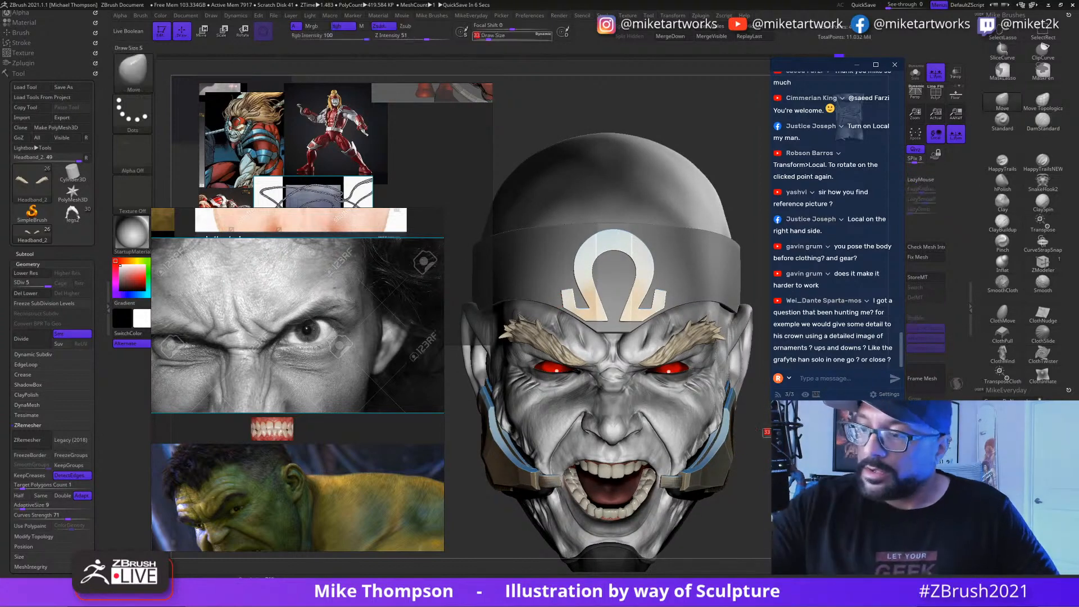
text(83)
key(Return)
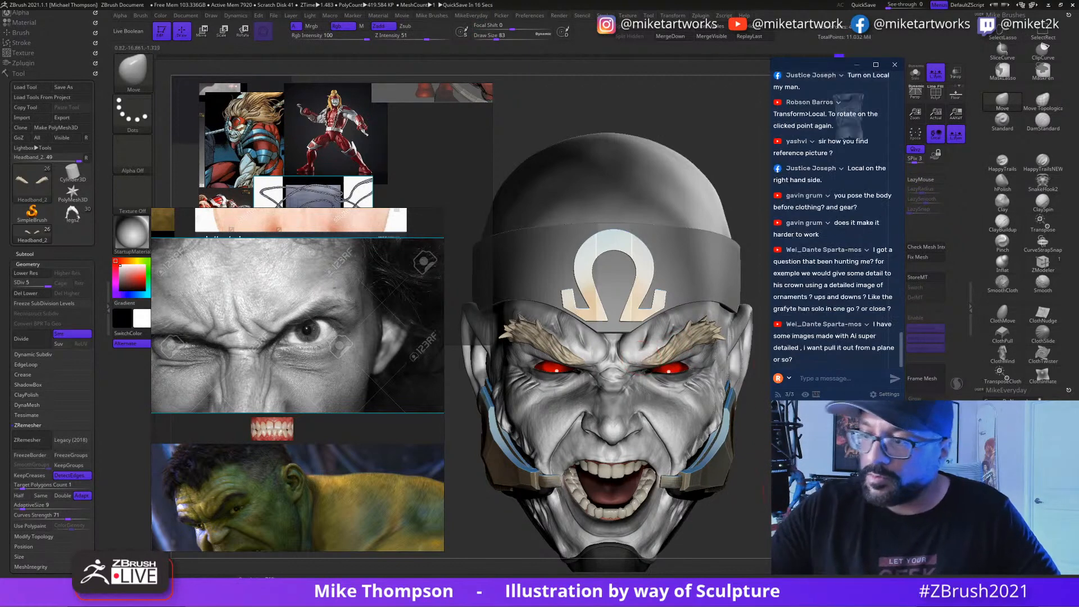
alt+drag(779, 495, 779, 444)
key(s)
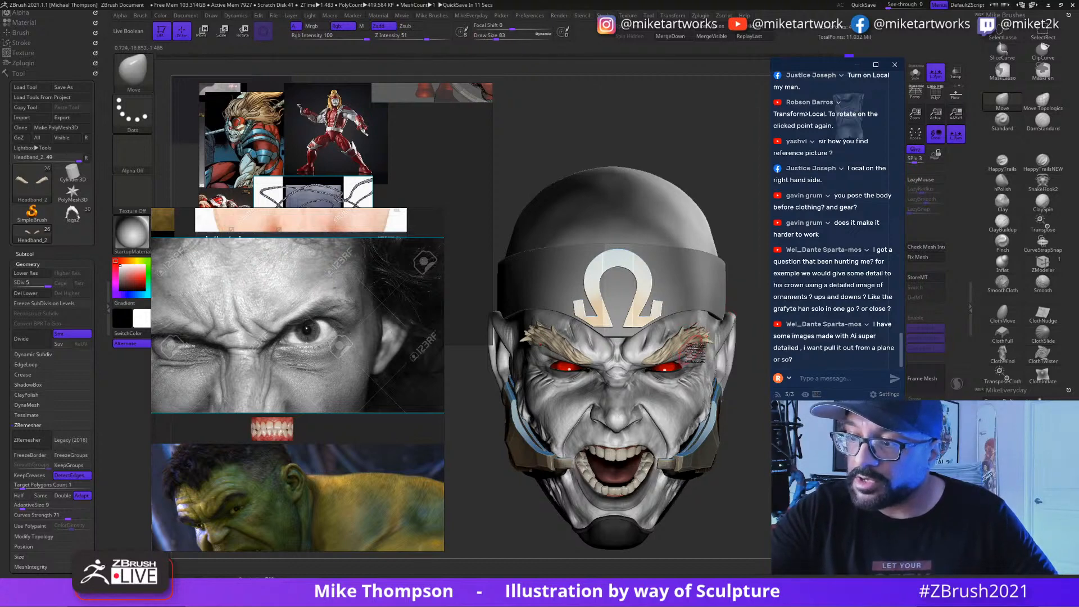
right_drag(742, 413, 679, 345)
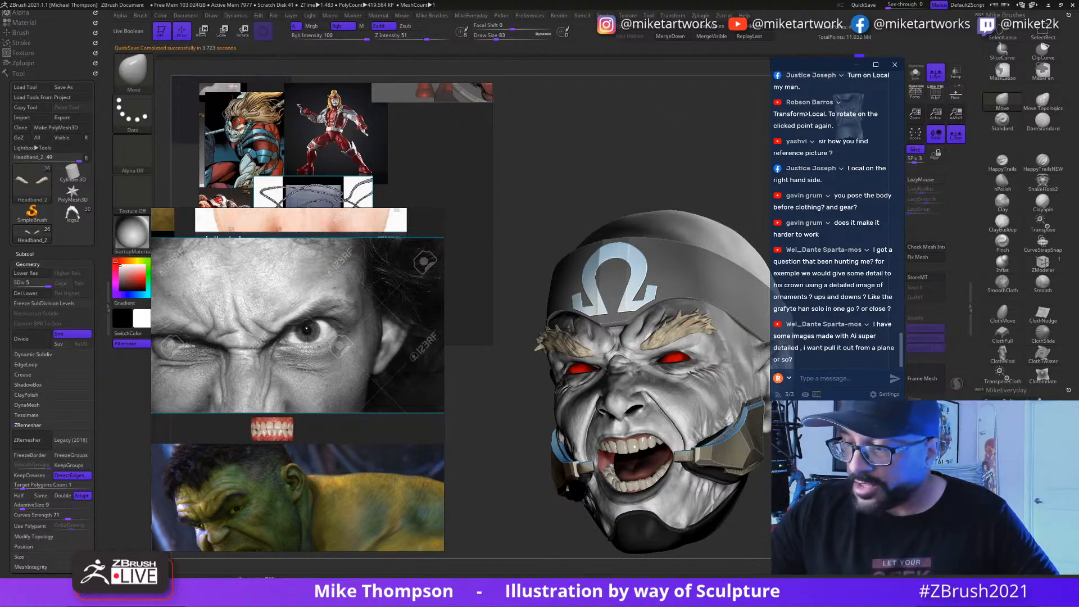
drag(531, 467, 489, 470)
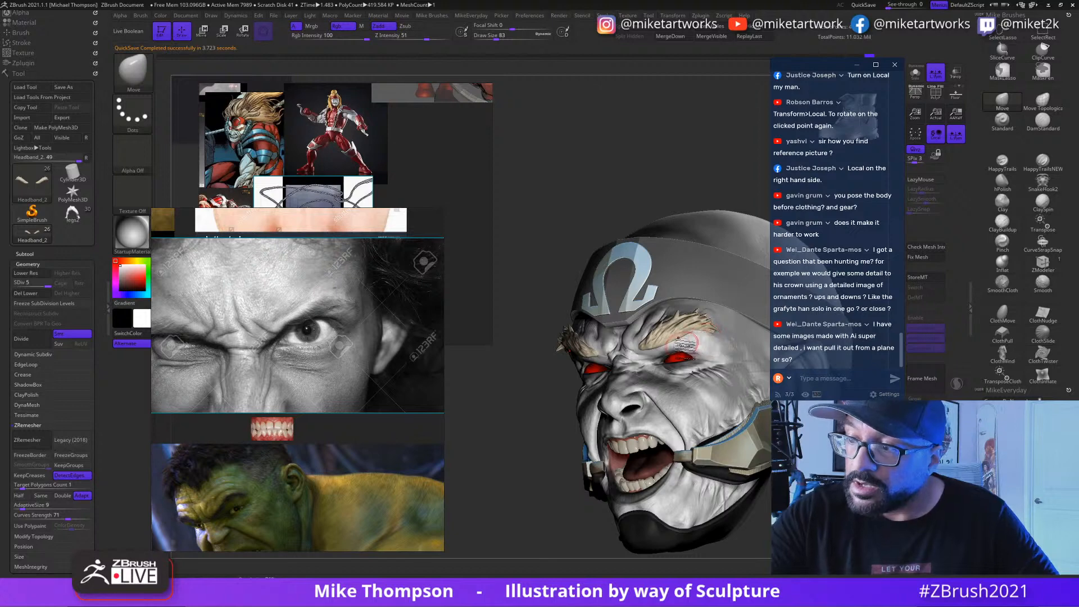
shift+drag(517, 427, 551, 427)
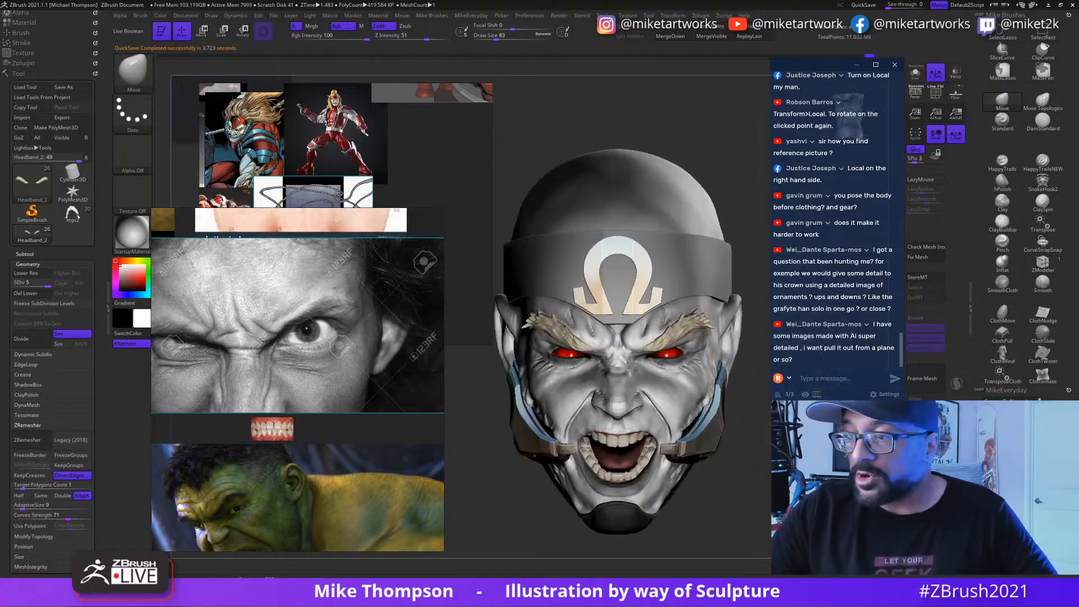
Step: Show the subtool list and turn on the red polypaint of the Headband_1 subtool
alt+drag(708, 484, 667, 422)
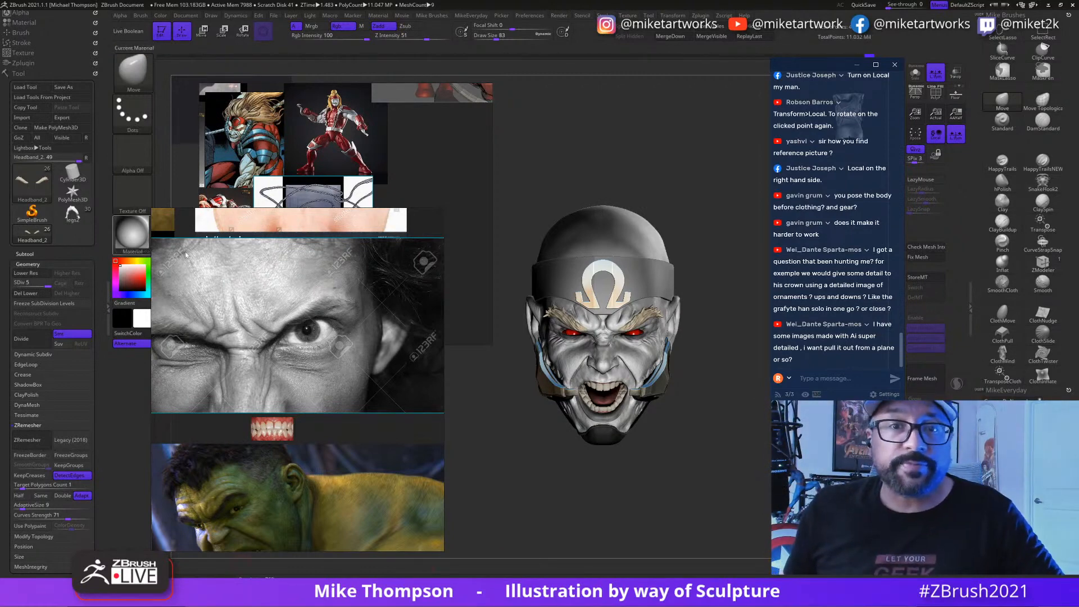
click(25, 254)
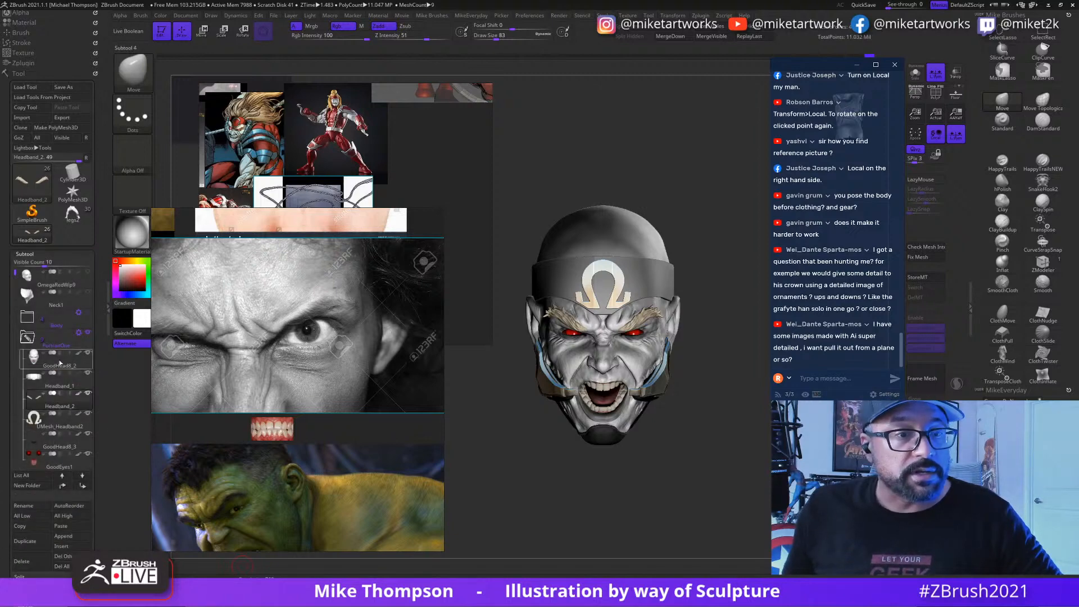
mouse_move(79, 415)
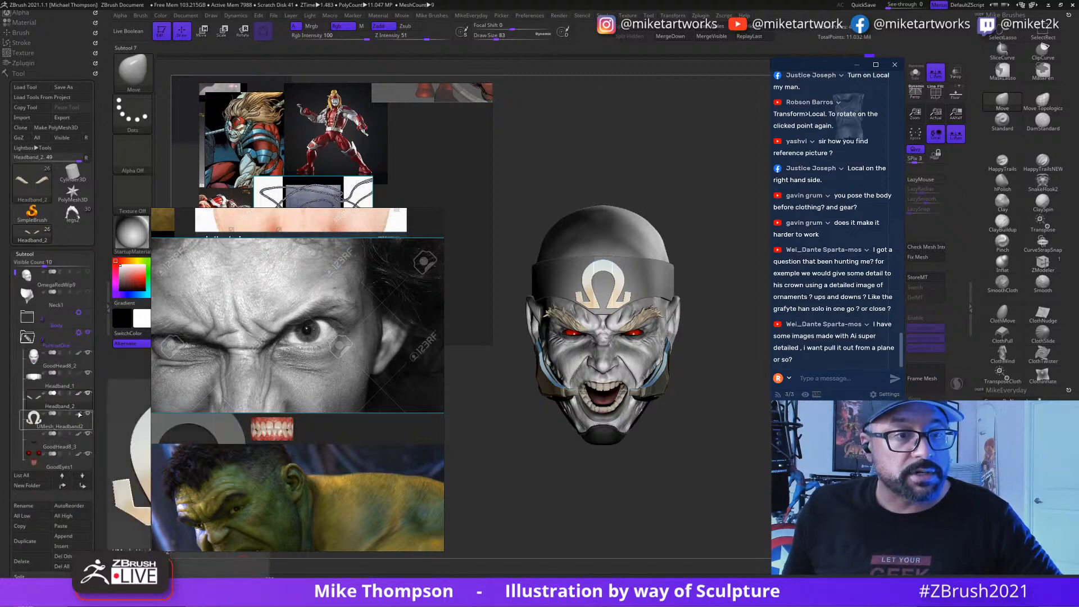
click(80, 377)
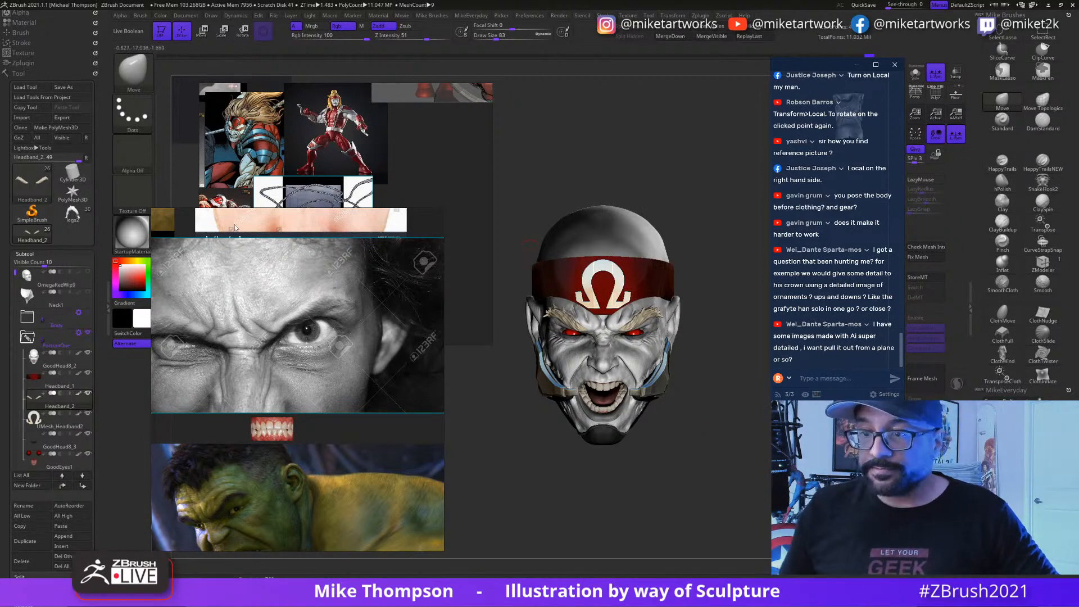
Step: Save the tool over the existing OmegaRedWip9 file
click(72, 88)
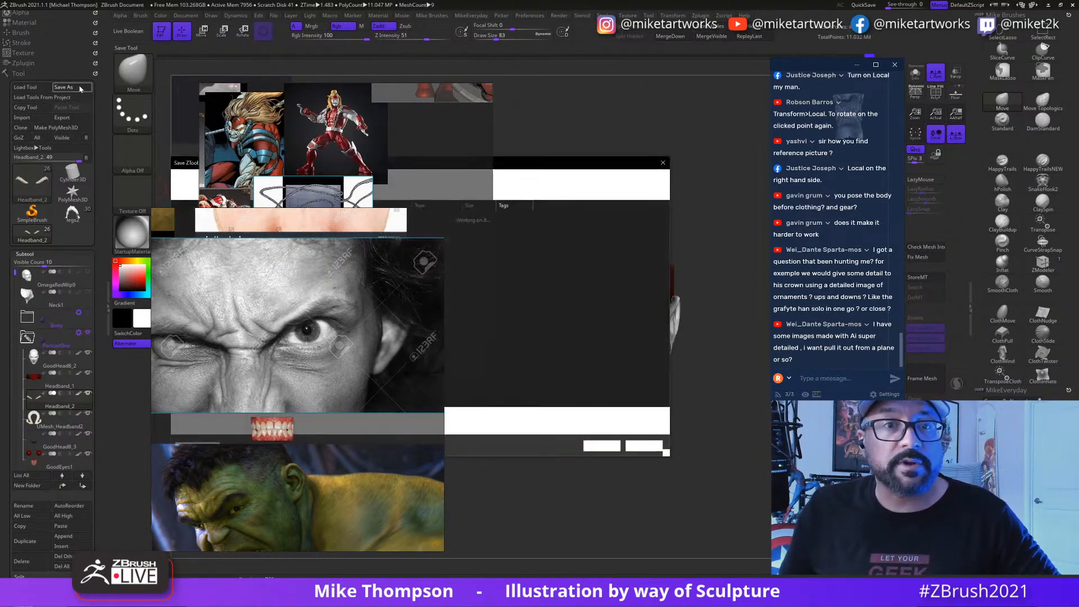
click(618, 445)
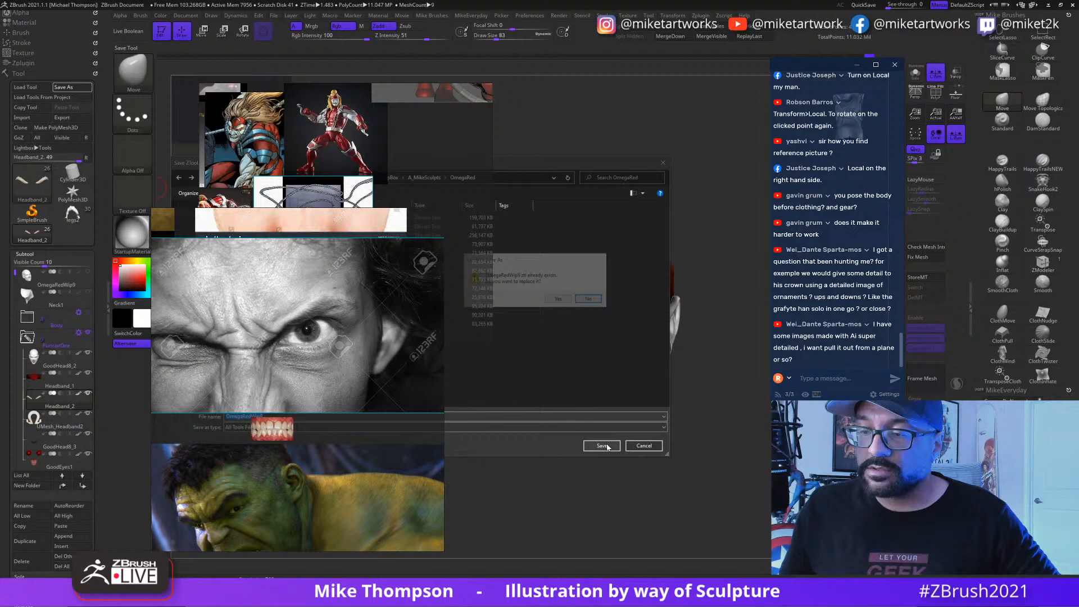
click(559, 298)
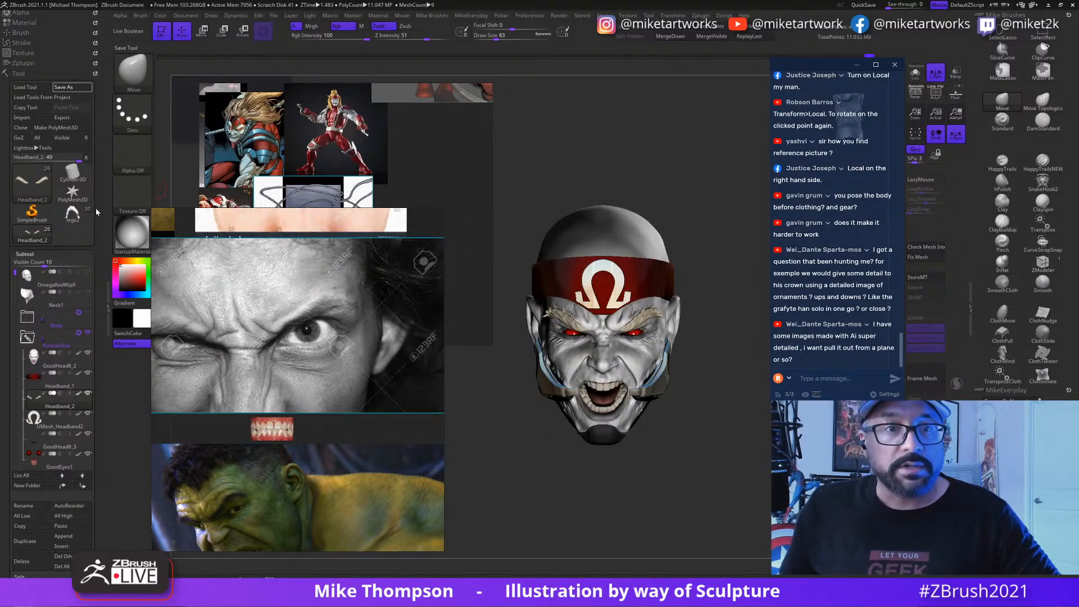
Step: Switch to the full-body legs2 tool and copy its hairone subtool from the posed figure's head
click(73, 214)
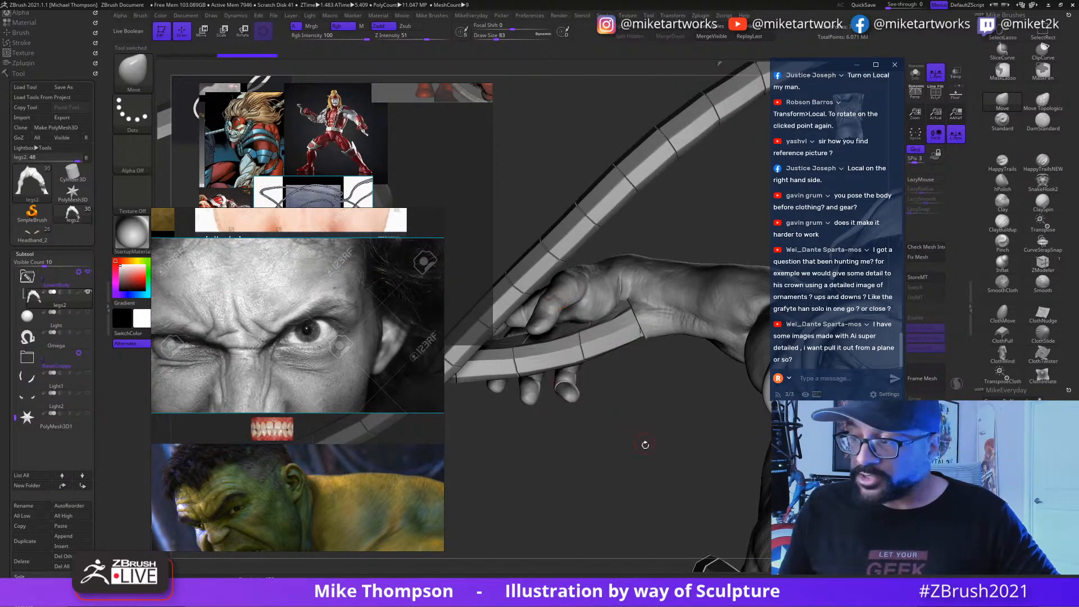
drag(645, 444, 538, 430)
drag(647, 181, 625, 405)
drag(634, 501, 613, 225)
drag(740, 385, 728, 339)
alt+click(679, 288)
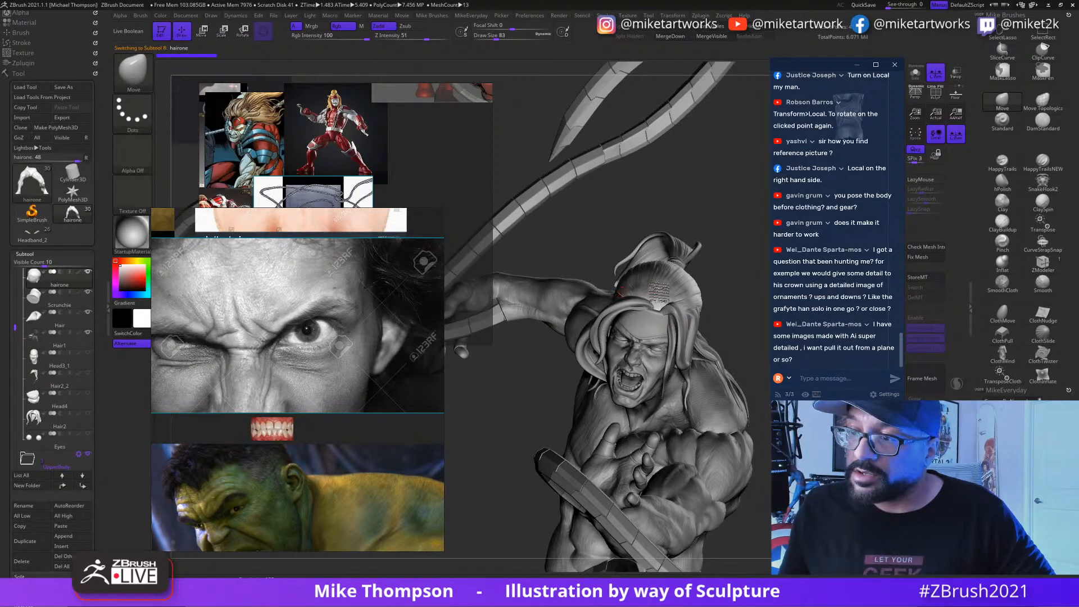
click(32, 526)
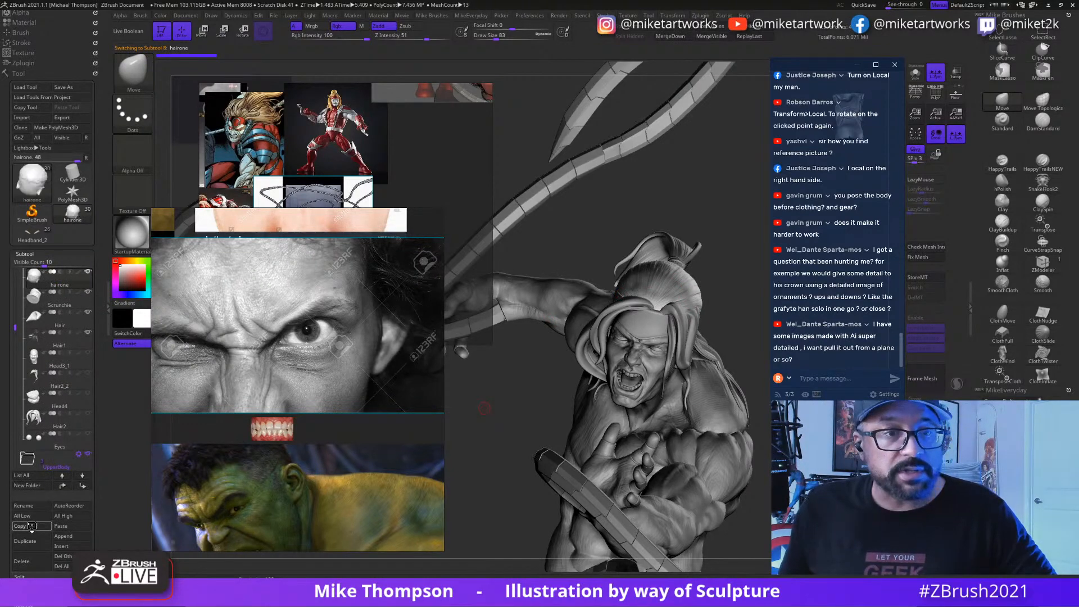
Step: Return to the Omega Red head tool and paste the copied hairone subtool directly below the Neck1 subtool
click(34, 241)
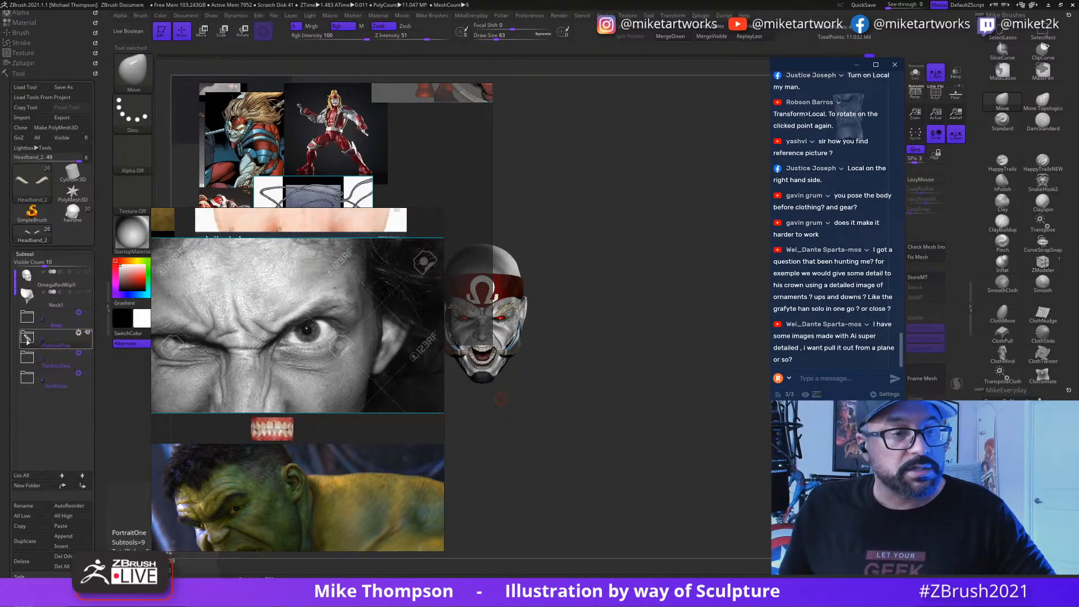
click(27, 337)
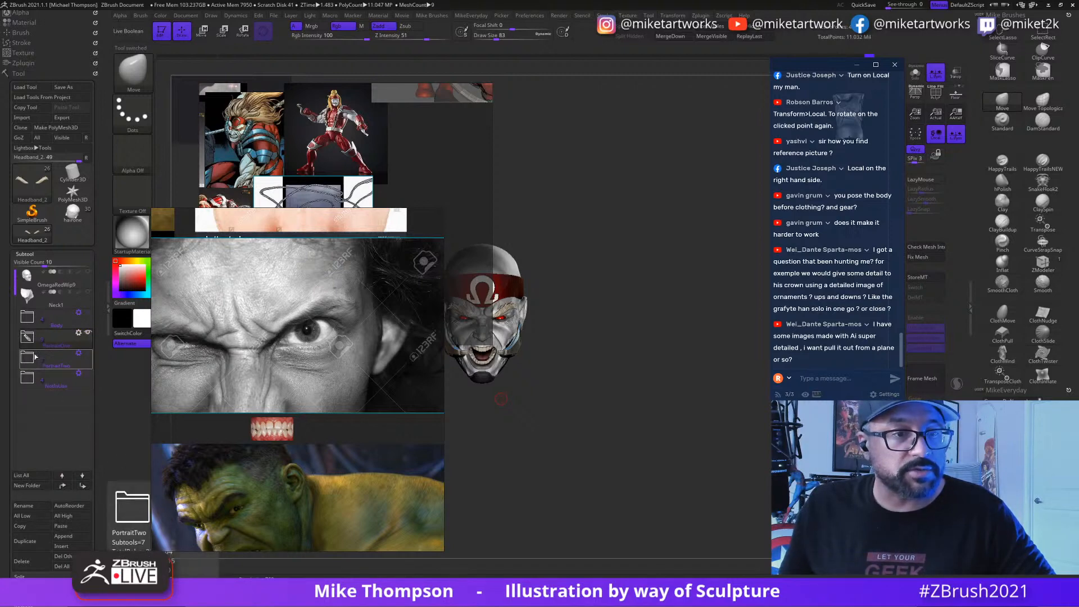
click(27, 337)
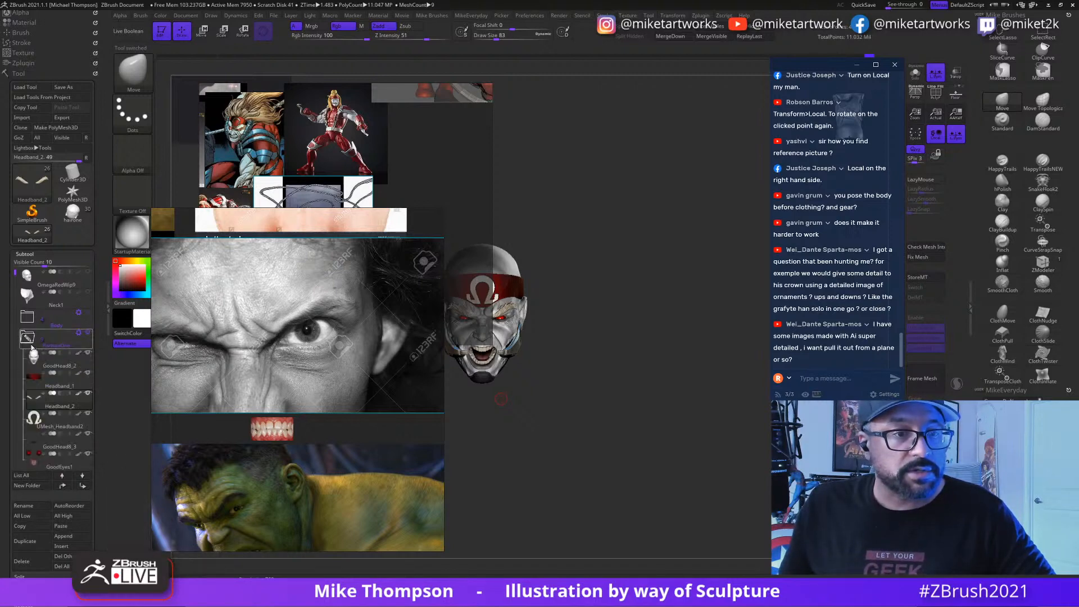
click(32, 298)
click(27, 338)
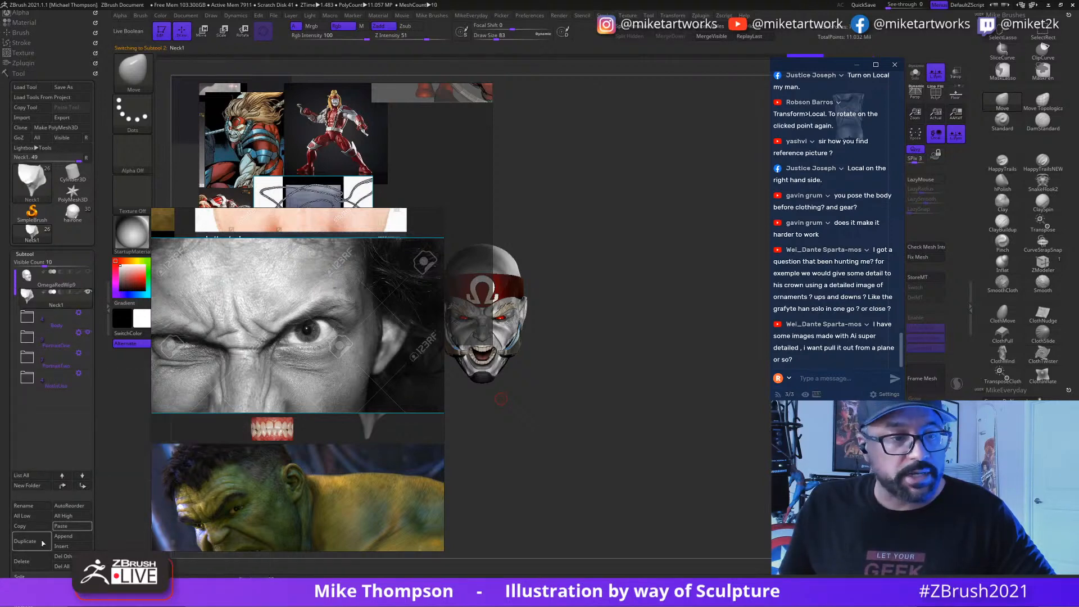
click(60, 527)
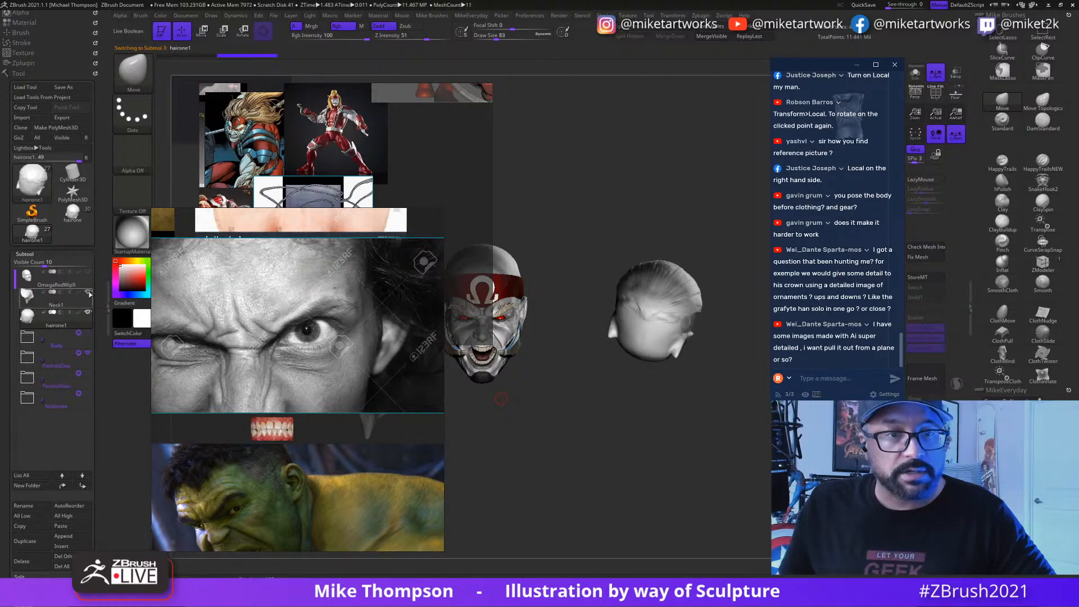
Step: Centre the transform gizmo on the pasted hair and fit the hair over the crown of the Omega Red head in front and side views
alt+drag(624, 435, 674, 493)
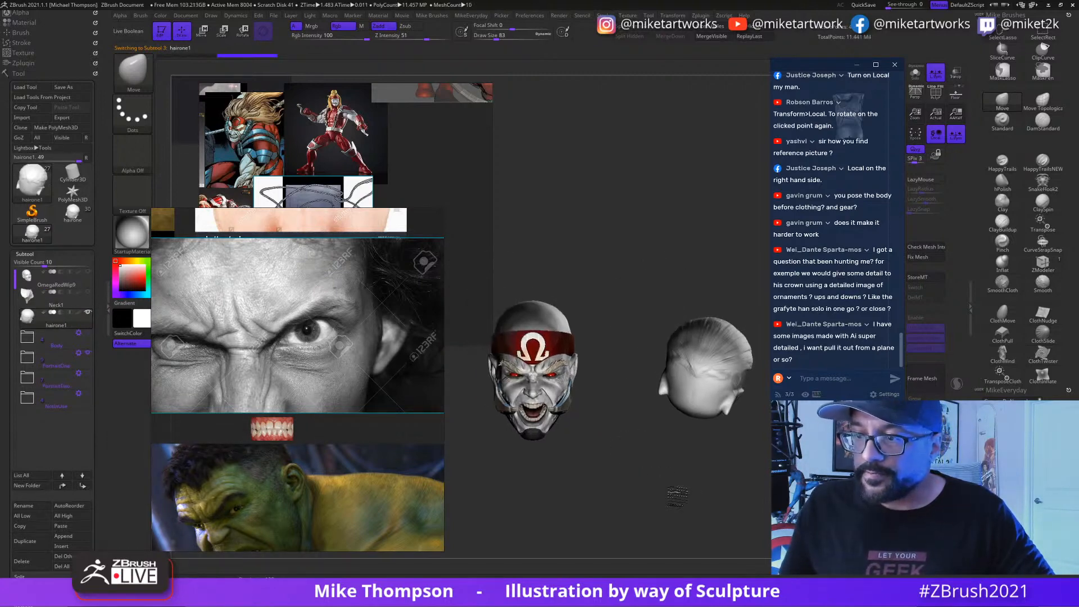
key(w)
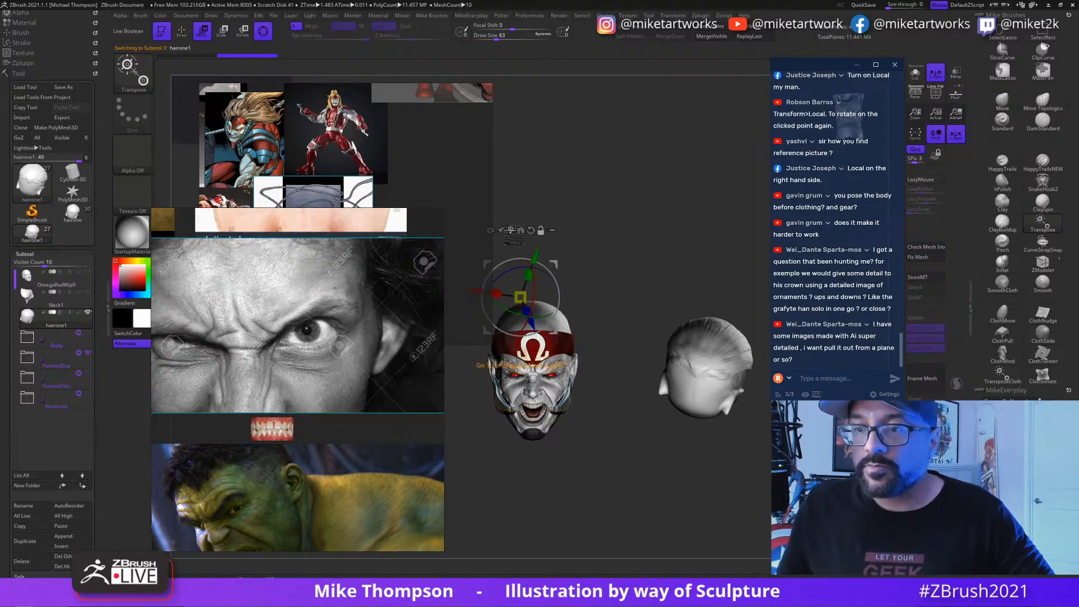
click(512, 230)
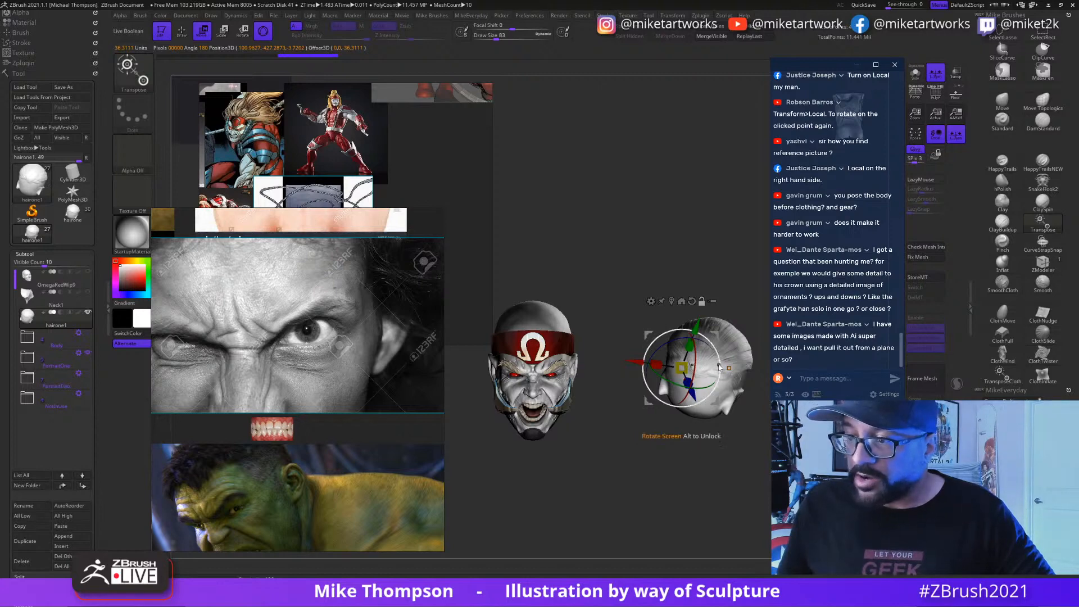
click(671, 302)
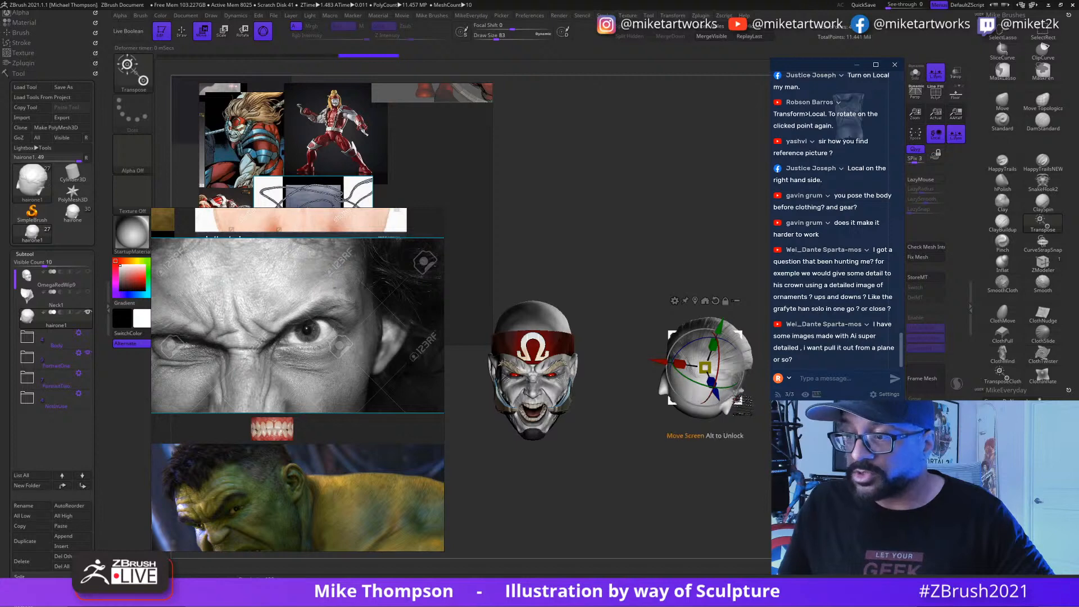
drag(706, 368, 572, 345)
drag(613, 383, 678, 493)
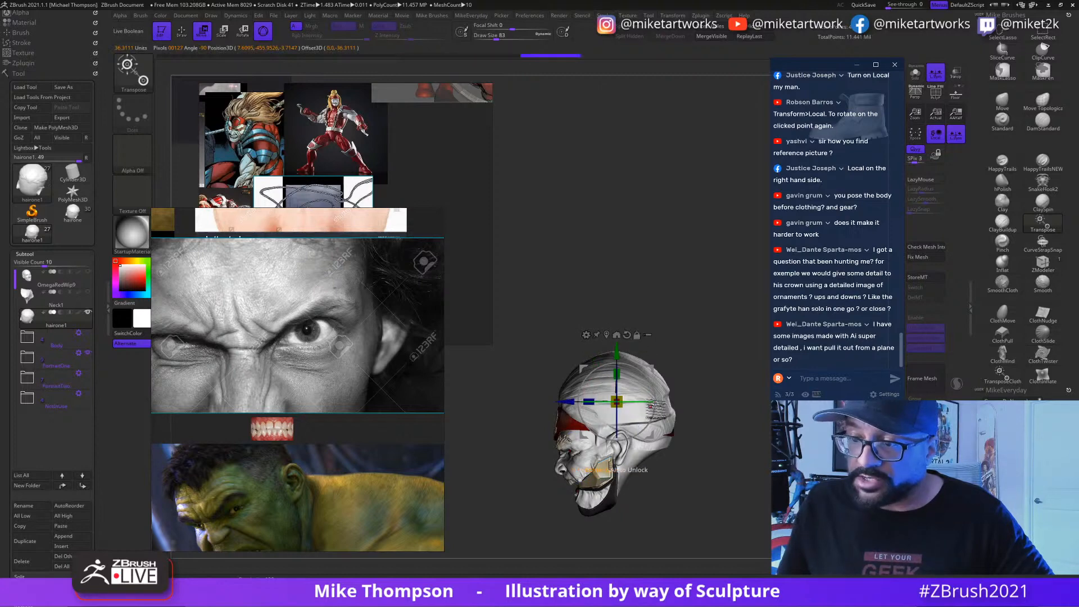
drag(638, 338, 717, 359)
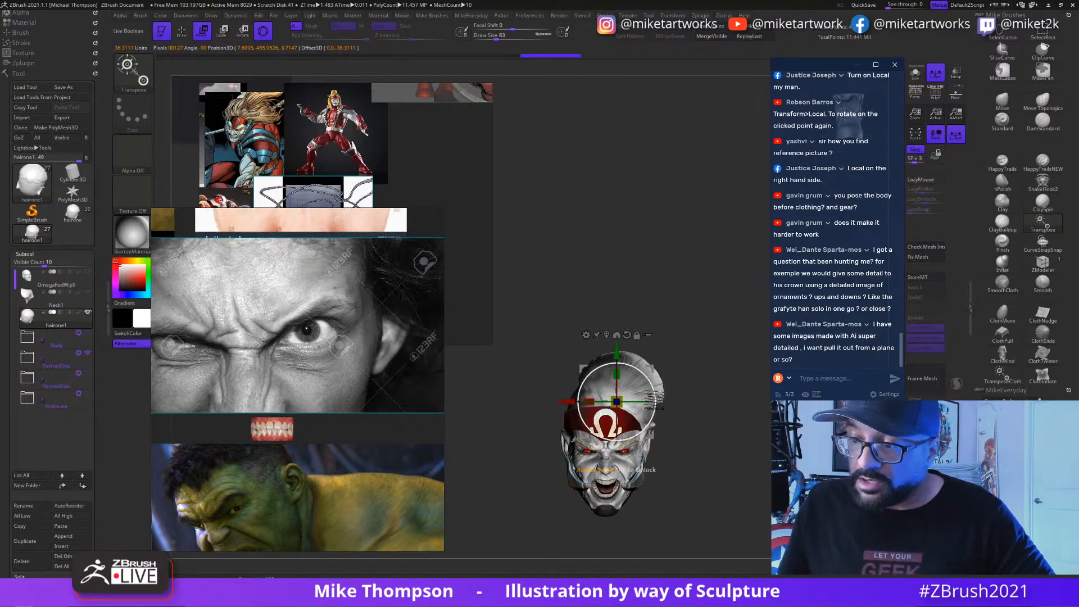
key(q)
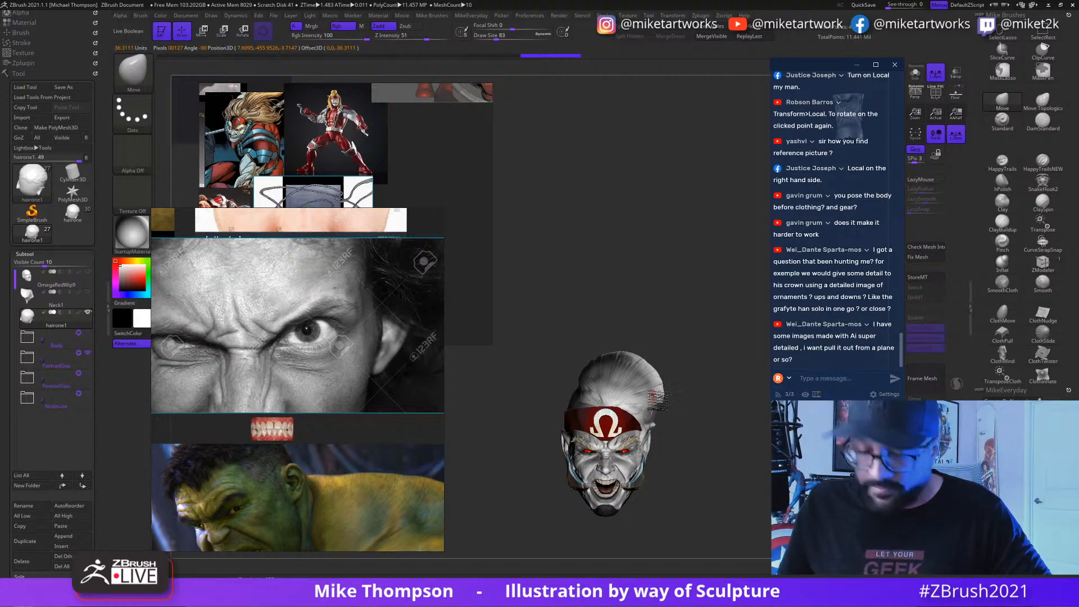
key(w)
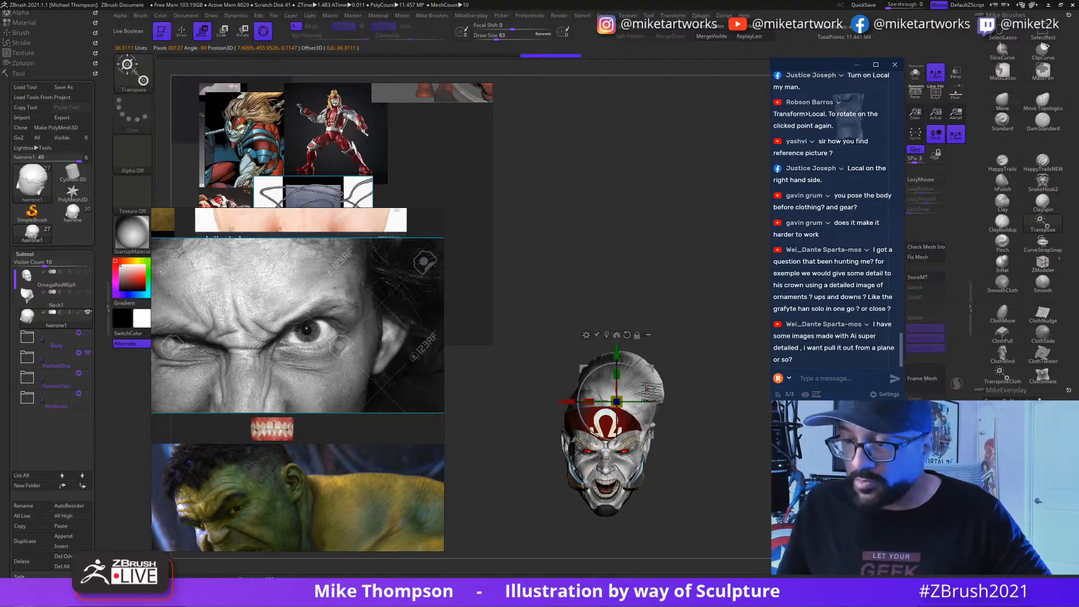
Step: Centre the transform gizmo on the hair mesh, reset its orientation, and realign the hair on the head
drag(649, 374, 686, 498)
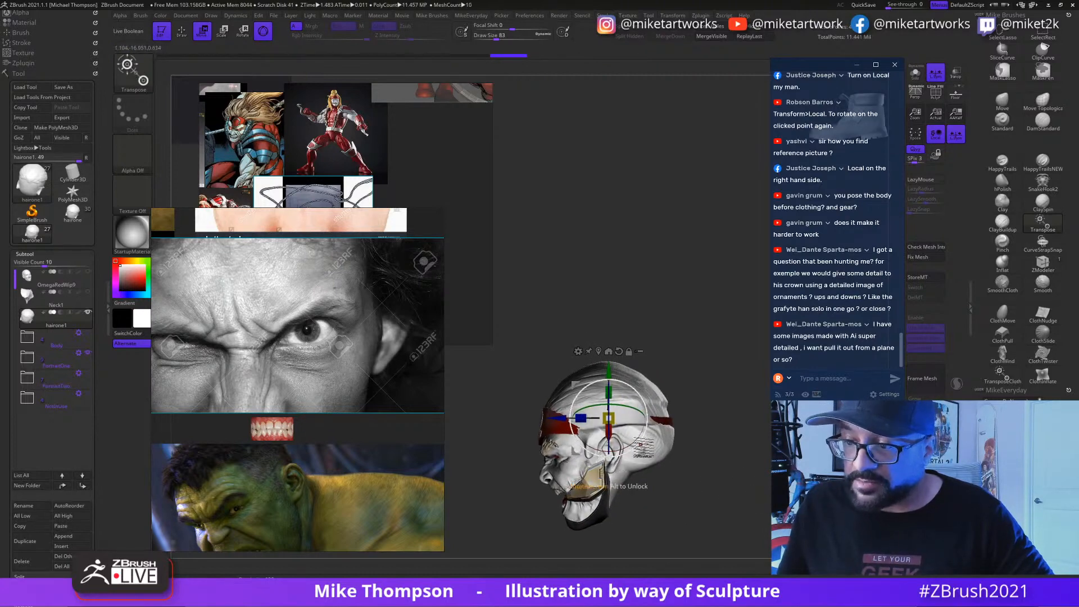
alt+drag(643, 451, 600, 441)
mouse_move(564, 478)
mouse_down()
mouse_move(584, 477)
mouse_move(568, 478)
mouse_up()
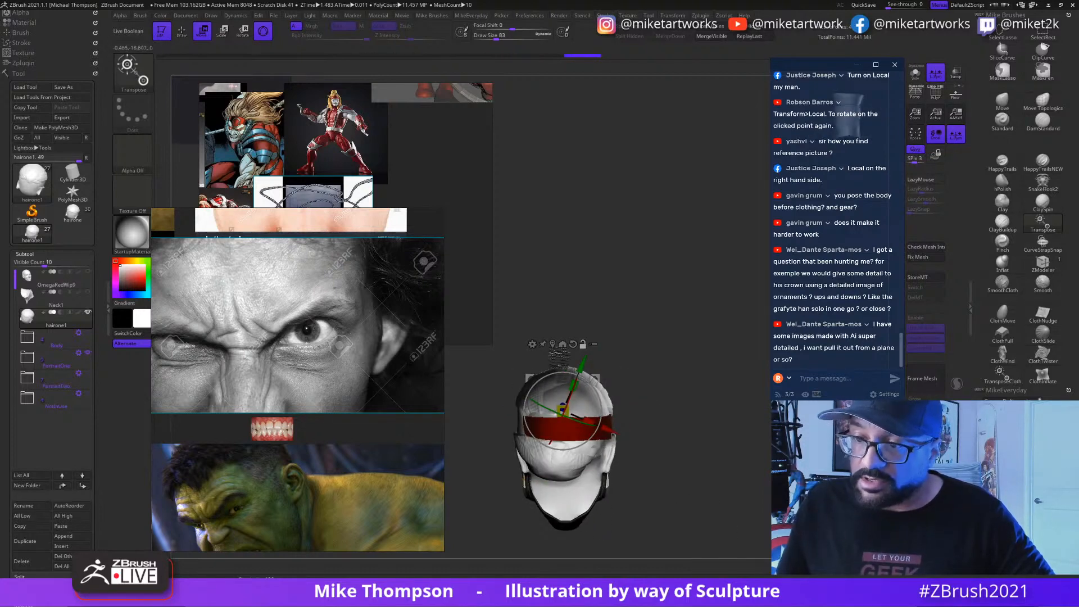
click(553, 344)
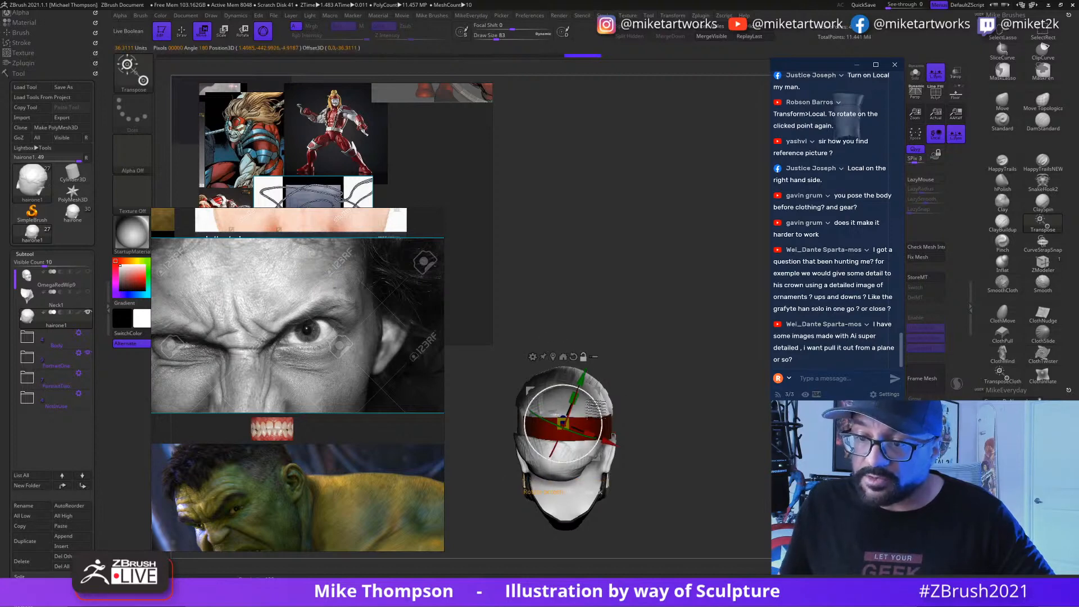
click(573, 356)
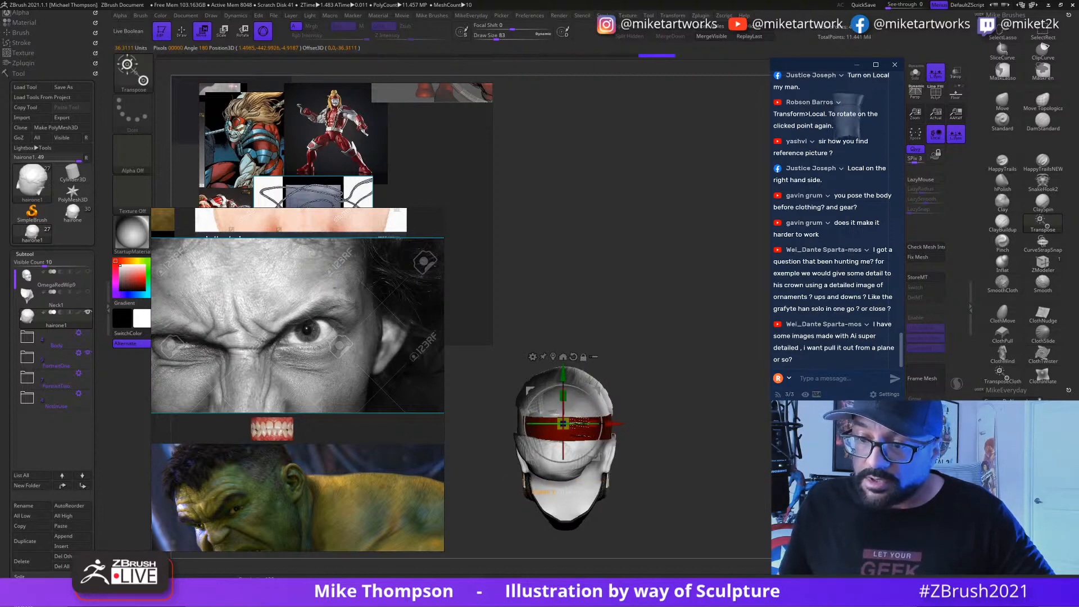
drag(547, 424, 720, 441)
key(q)
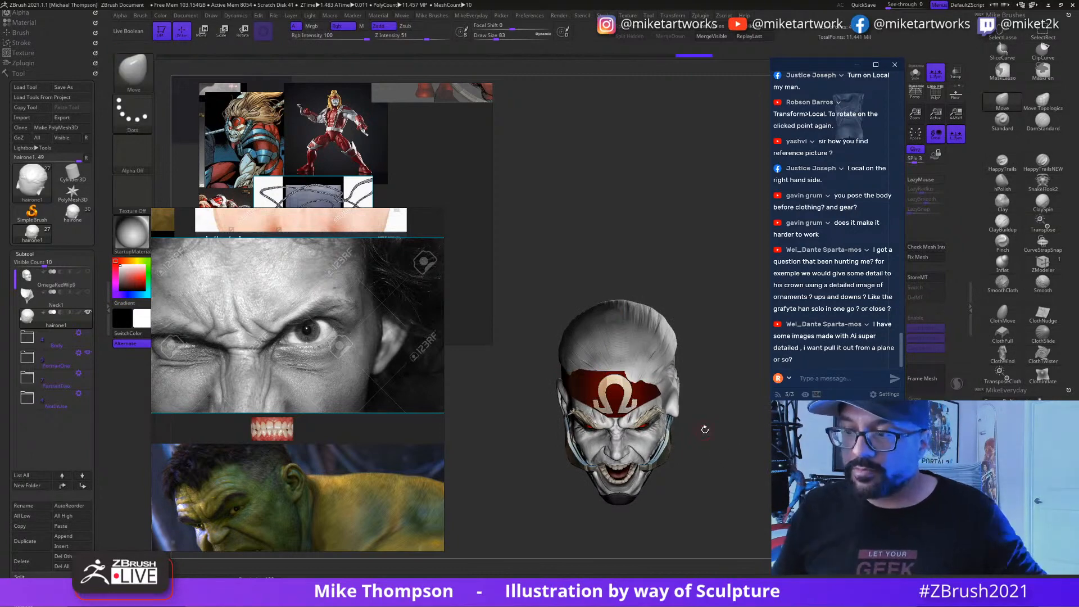
Step: Reshape the hair mesh with the Move brush at draw size 550 to fit the skull around the red headband
click(1002, 102)
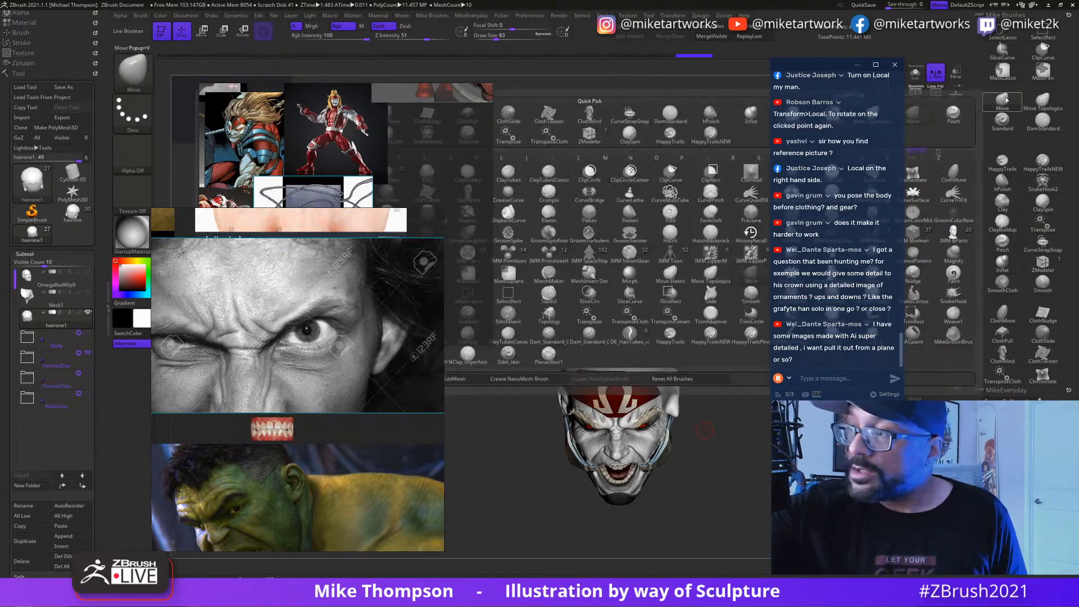
key(s)
mouse_move(733, 465)
mouse_down()
mouse_move(758, 466)
mouse_move(721, 470)
mouse_move(713, 405)
mouse_move(660, 404)
mouse_move(670, 365)
mouse_up()
drag(748, 414, 717, 365)
drag(723, 294, 711, 313)
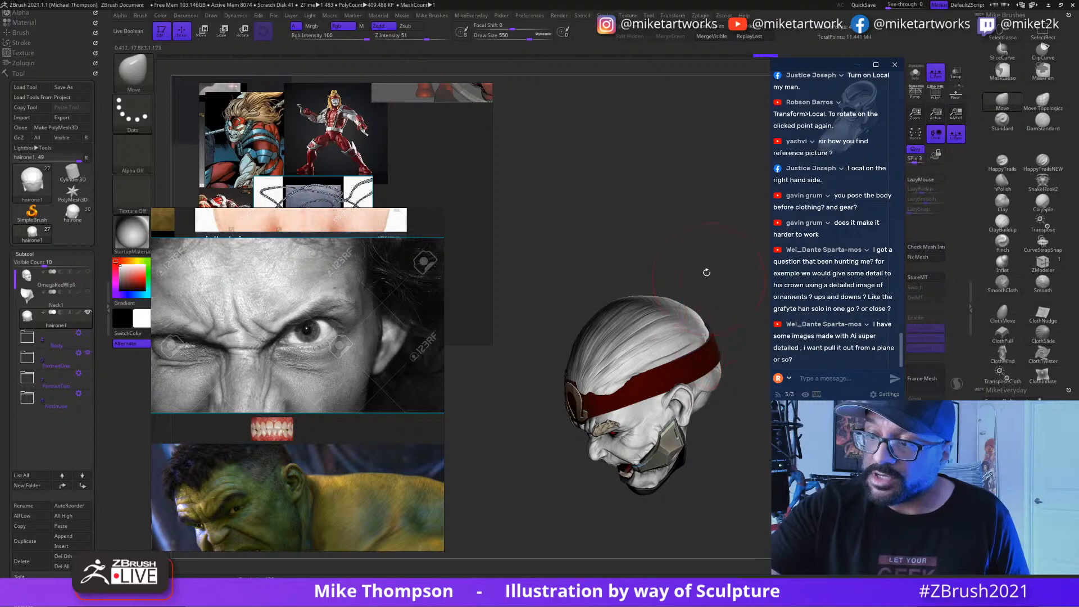
drag(707, 272, 674, 301)
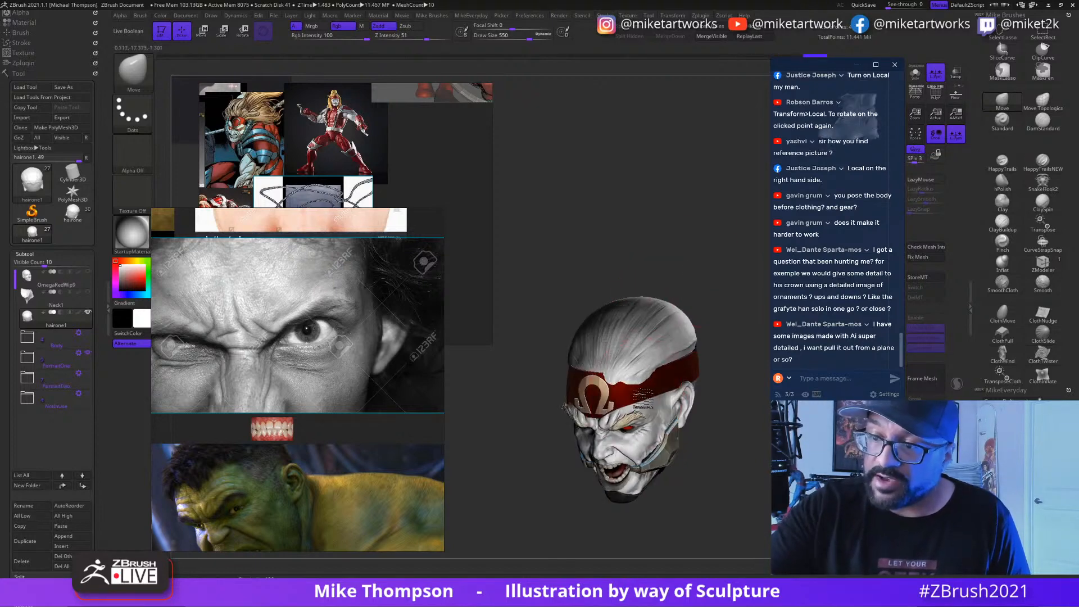
mouse_move(655, 372)
mouse_down()
mouse_move(669, 401)
mouse_move(767, 479)
mouse_up()
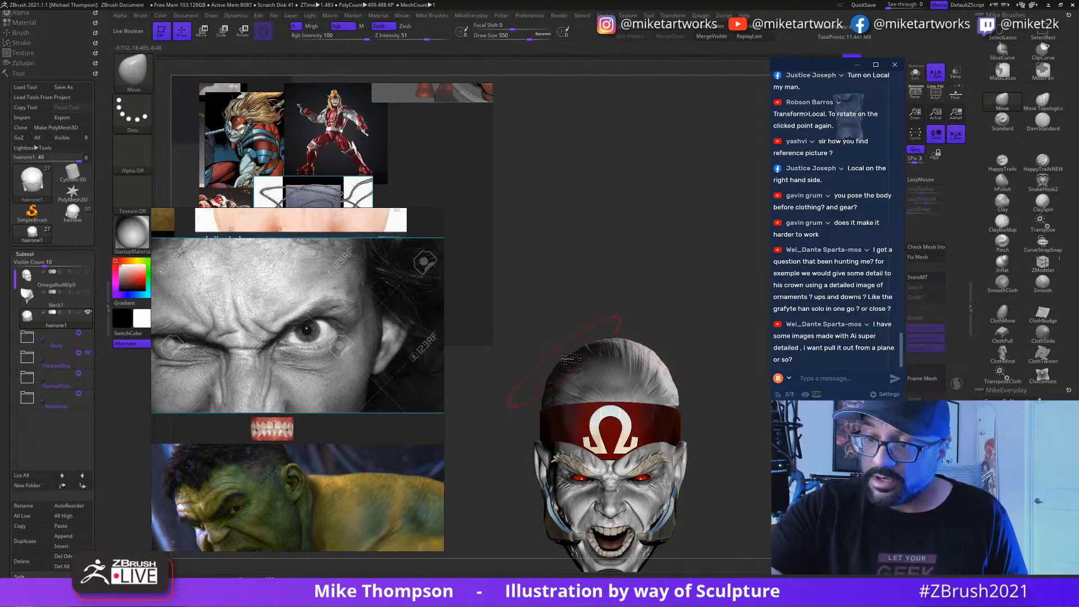
drag(585, 349, 725, 454)
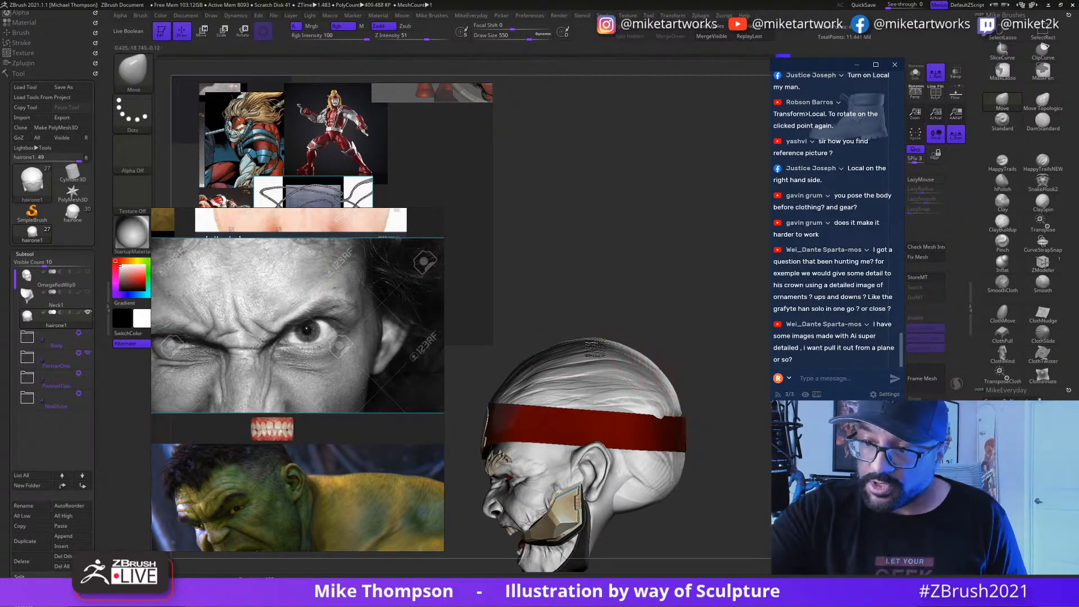
mouse_move(722, 422)
mouse_down()
mouse_move(713, 453)
mouse_move(738, 419)
mouse_move(695, 360)
mouse_up()
mouse_move(778, 484)
alt+mouse_down()
mouse_move(767, 435)
mouse_move(727, 406)
alt+mouse_up()
Step: Open the light settings and place the first light near the centre of the preview sphere to light the head frontally
click(51, 254)
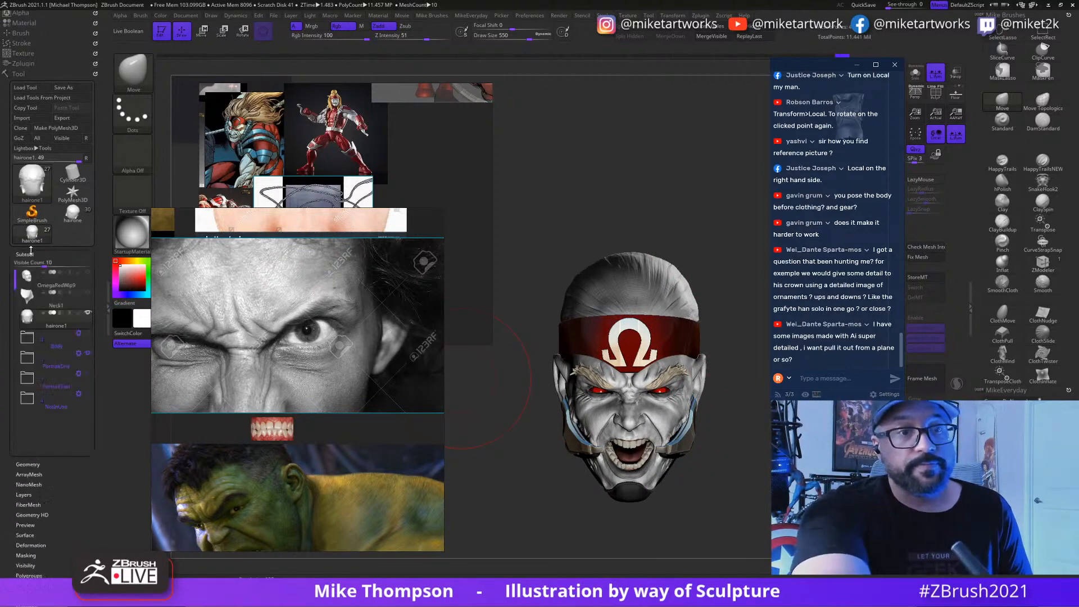
click(20, 73)
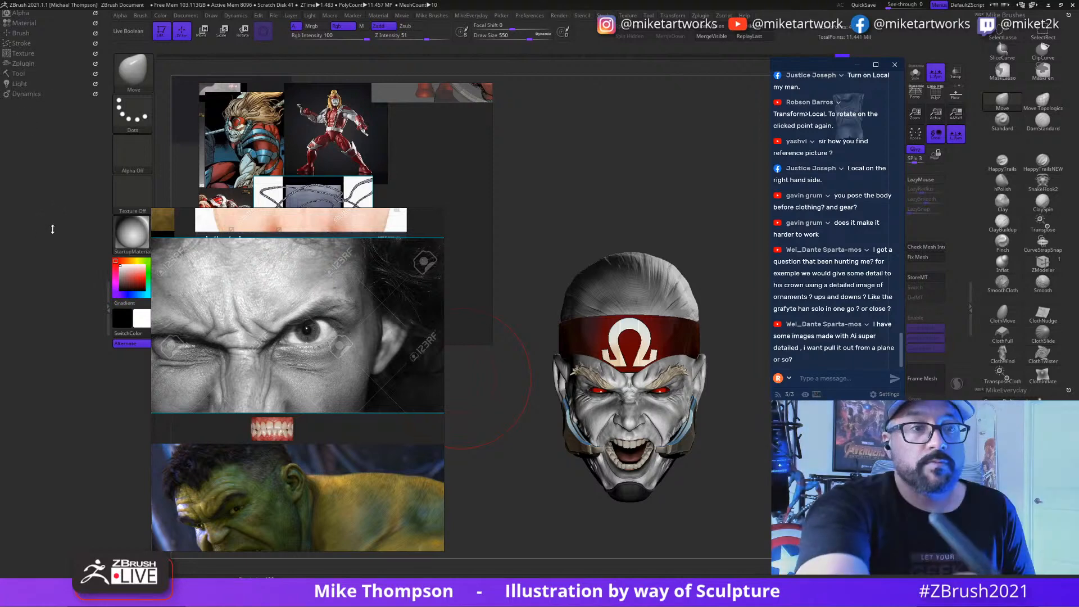
click(20, 85)
click(62, 112)
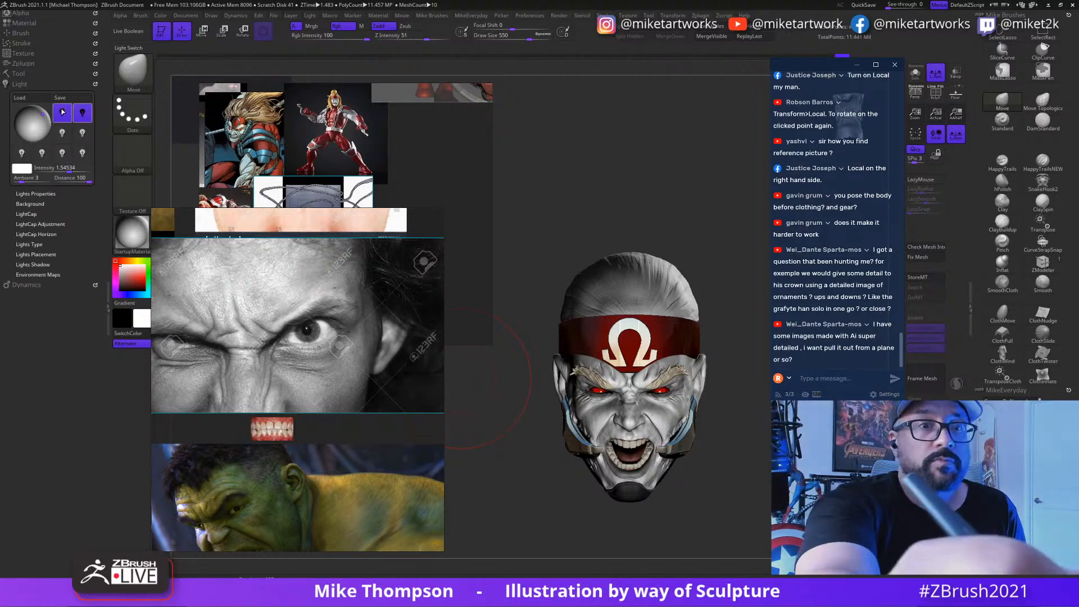
click(31, 120)
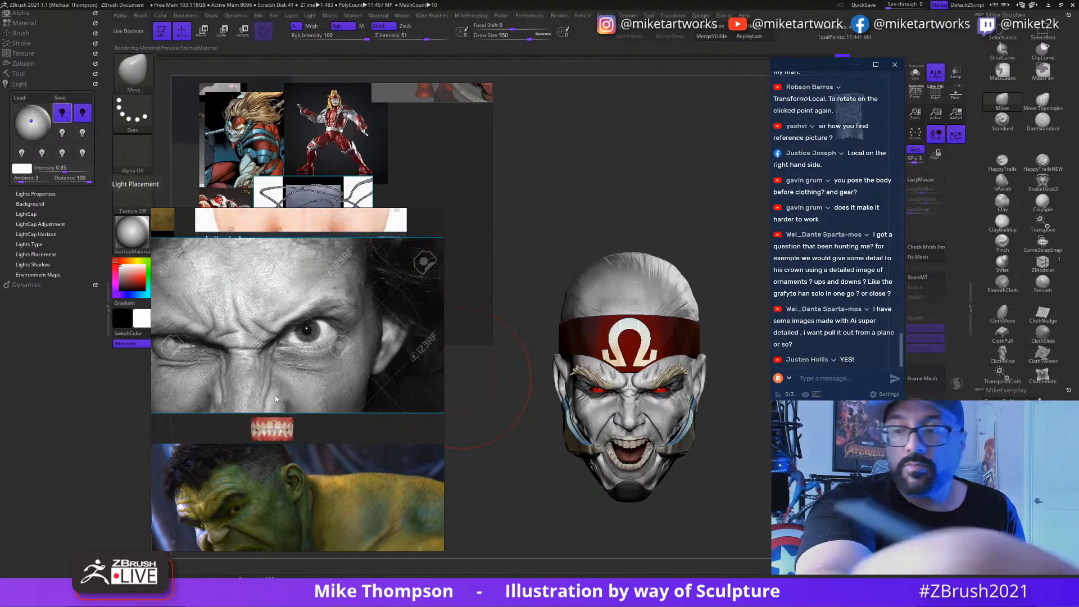
Step: Delete the hair mesh's lower subdivision levels and apply Mirror And Weld to make both sides match
alt+drag(793, 415, 752, 468)
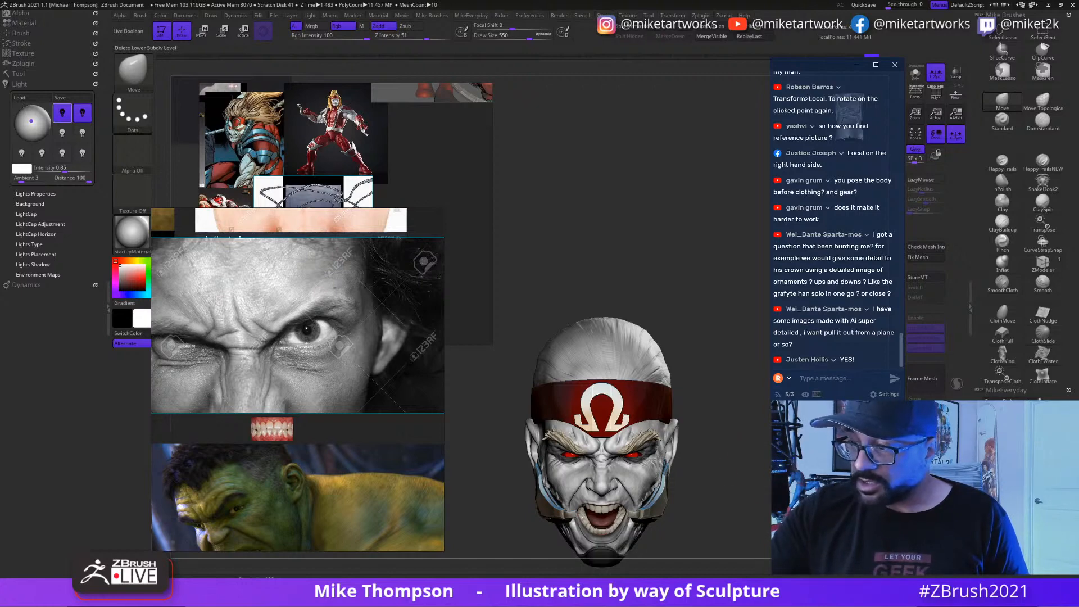
key(ctrl+z)
key(ctrl+z)
key(ctrl+z)
key(ctrl+z)
key(ctrl+z)
key(ctrl+z)
key(ctrl+z)
key(ctrl+z)
drag(359, 551, 368, 573)
key(ctrl+shift+m)
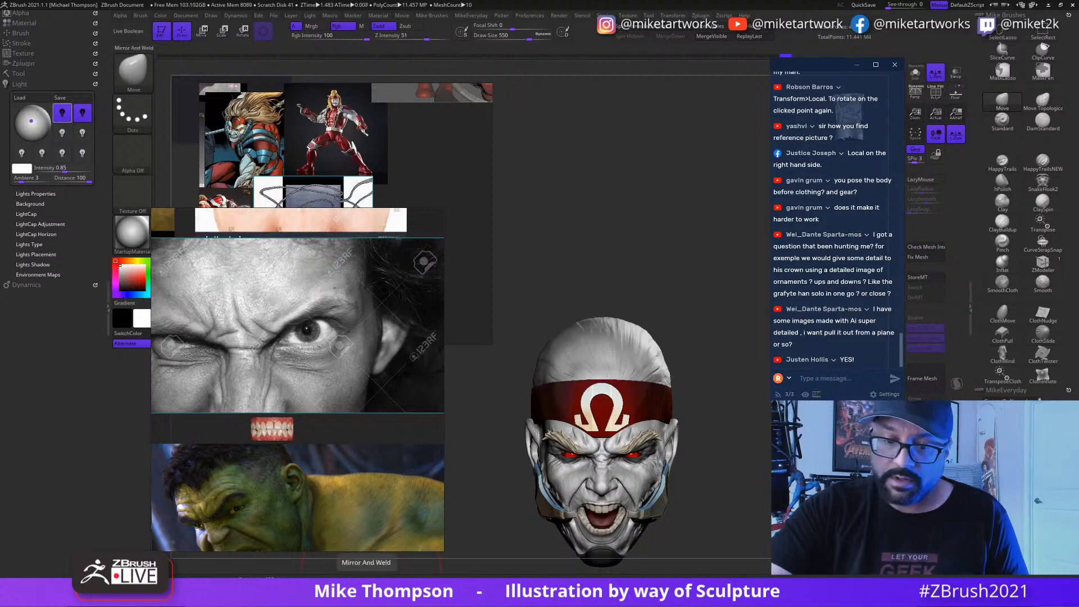
key(ctrl+z)
key(ctrl+z)
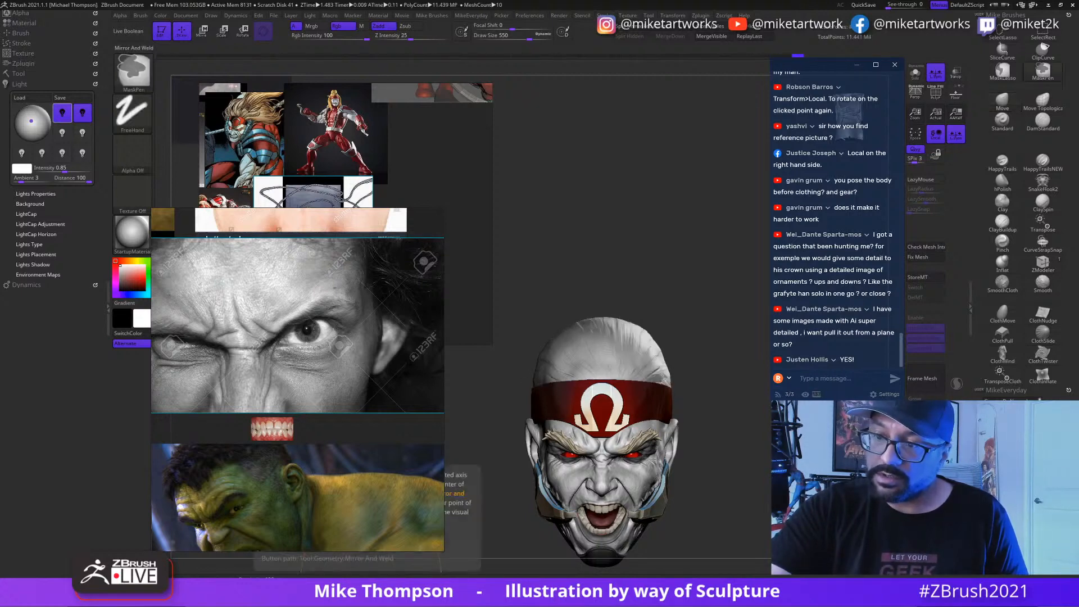
click(365, 584)
key(ctrl+shift+m)
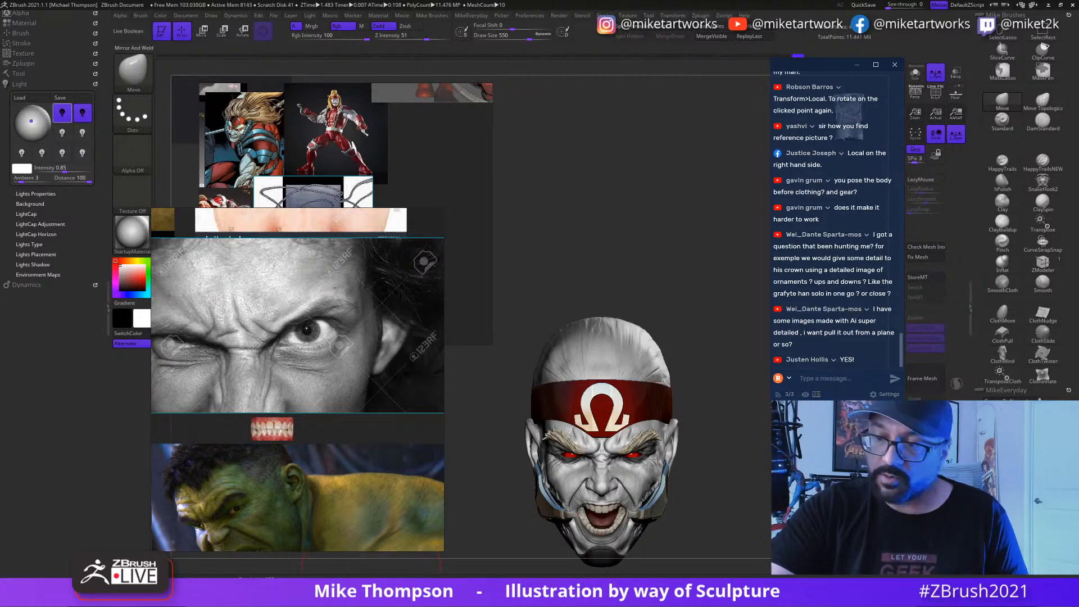
Step: Adjust both sides of the hair above the headband with the Move brush at draw size 331
drag(725, 478, 770, 447)
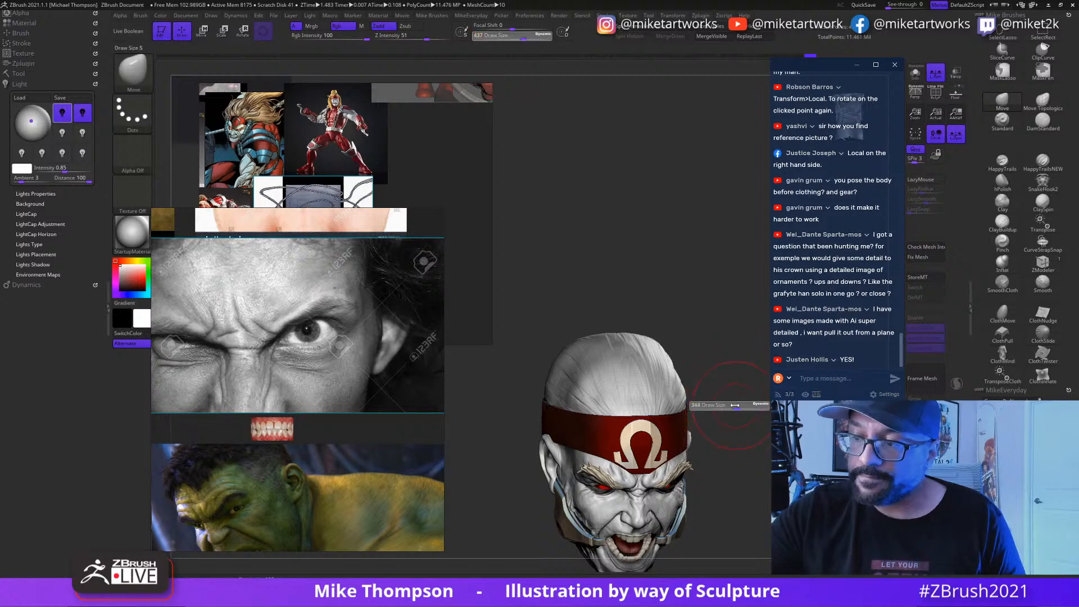
shift+drag(741, 402, 703, 416)
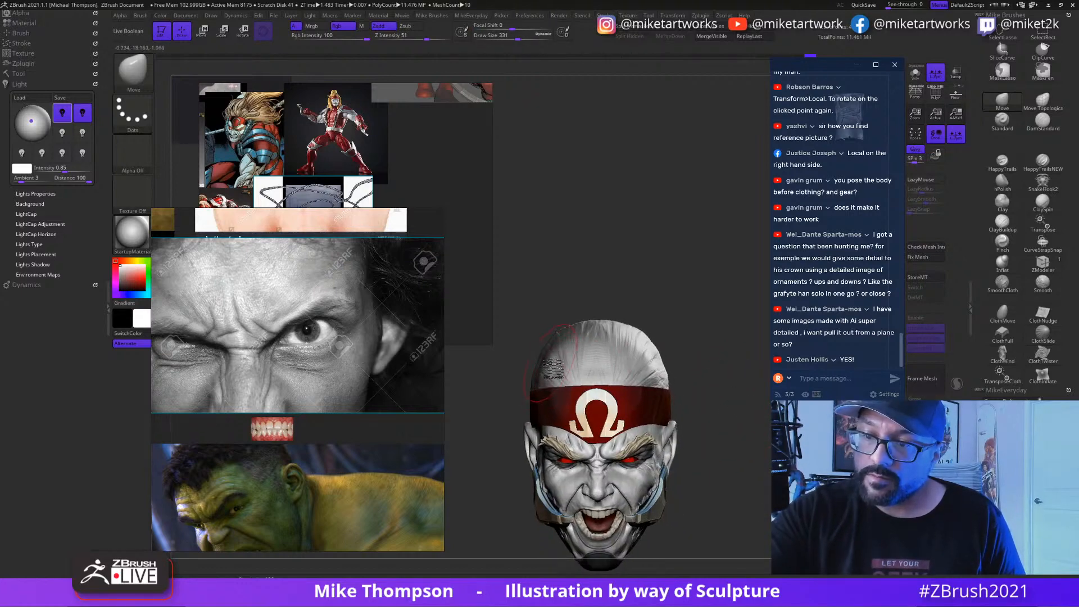
drag(554, 369, 551, 379)
mouse_move(652, 261)
mouse_down()
mouse_move(691, 263)
mouse_move(675, 258)
mouse_move(686, 241)
mouse_move(686, 268)
mouse_up()
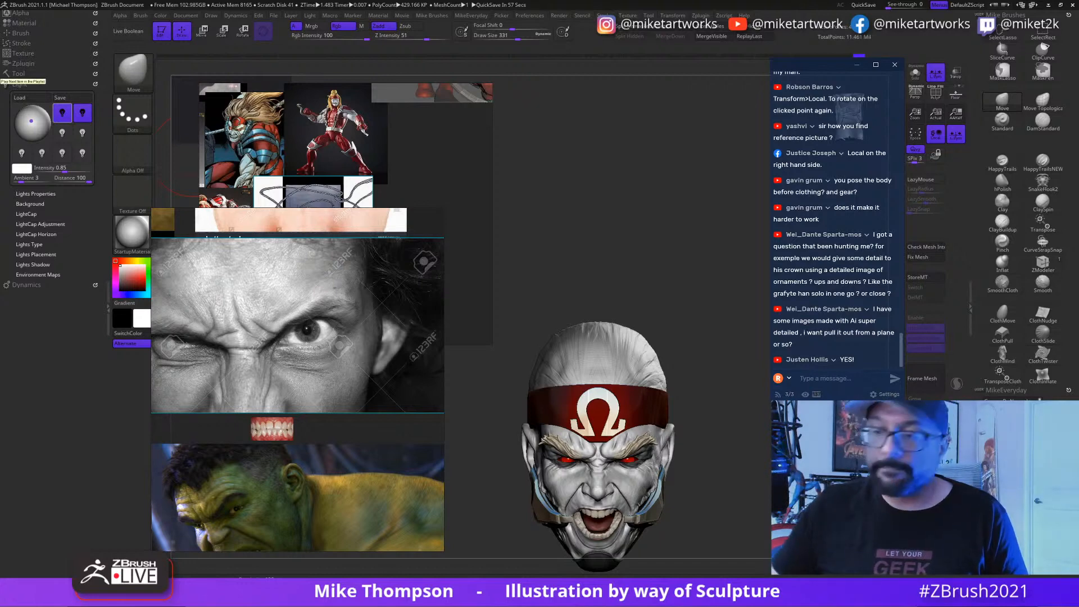
drag(719, 390, 727, 415)
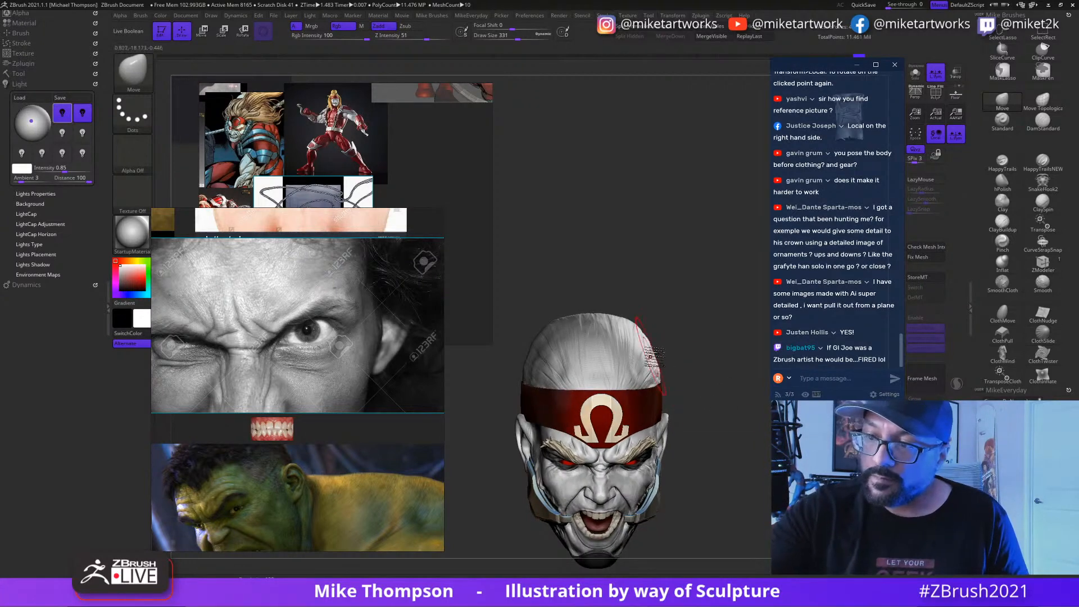
drag(685, 334, 695, 330)
shift+drag(531, 363, 534, 373)
shift+drag(548, 365, 627, 351)
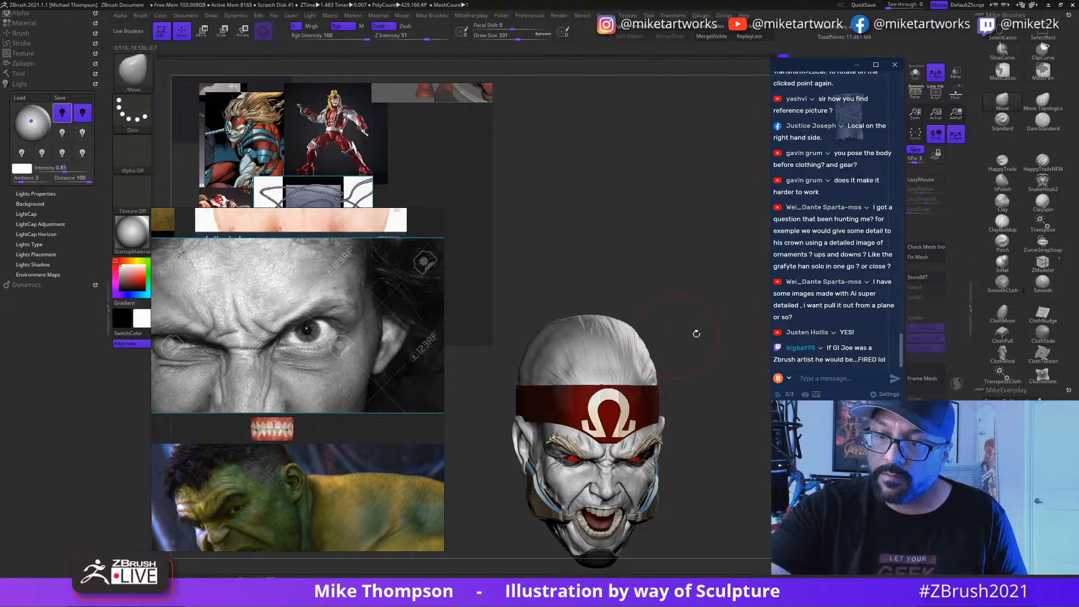
Step: Refine the side contour of the hair along the headband with the Move brush at draw size 251
mouse_move(696, 337)
mouse_down()
mouse_move(720, 477)
mouse_move(721, 450)
mouse_up()
key(s)
mouse_move(660, 321)
alt+mouse_down()
mouse_move(763, 347)
mouse_move(728, 329)
alt+mouse_up()
drag(651, 380, 608, 397)
alt+drag(721, 322, 679, 285)
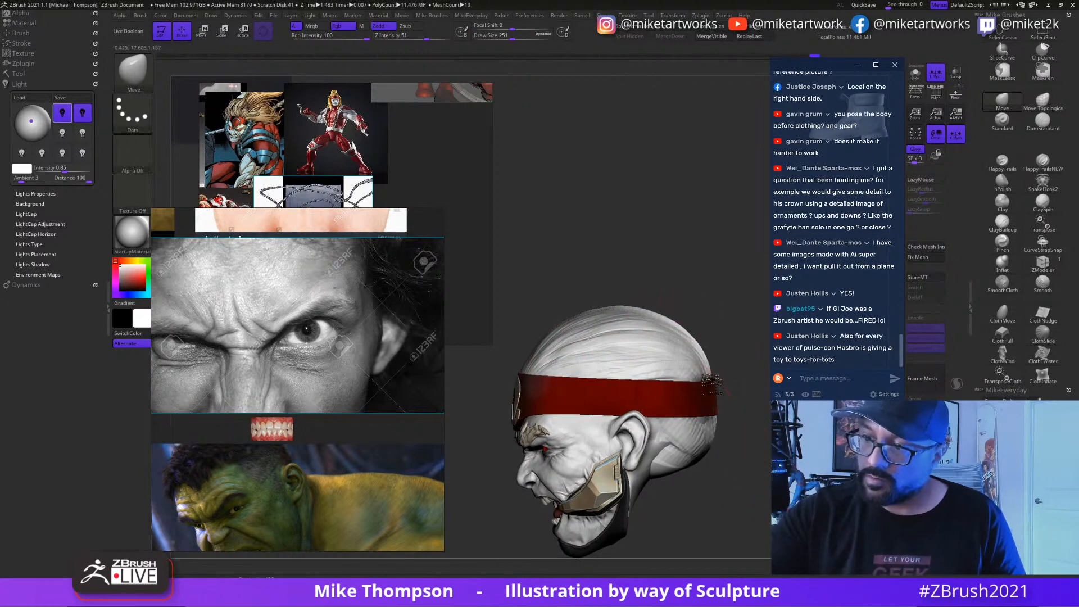
Step: Shape the broad curve at the back of the hair with the Move brush at draw size 559
key(s)
drag(729, 353, 748, 353)
mouse_move(663, 358)
mouse_down()
mouse_move(678, 366)
mouse_move(671, 400)
mouse_up()
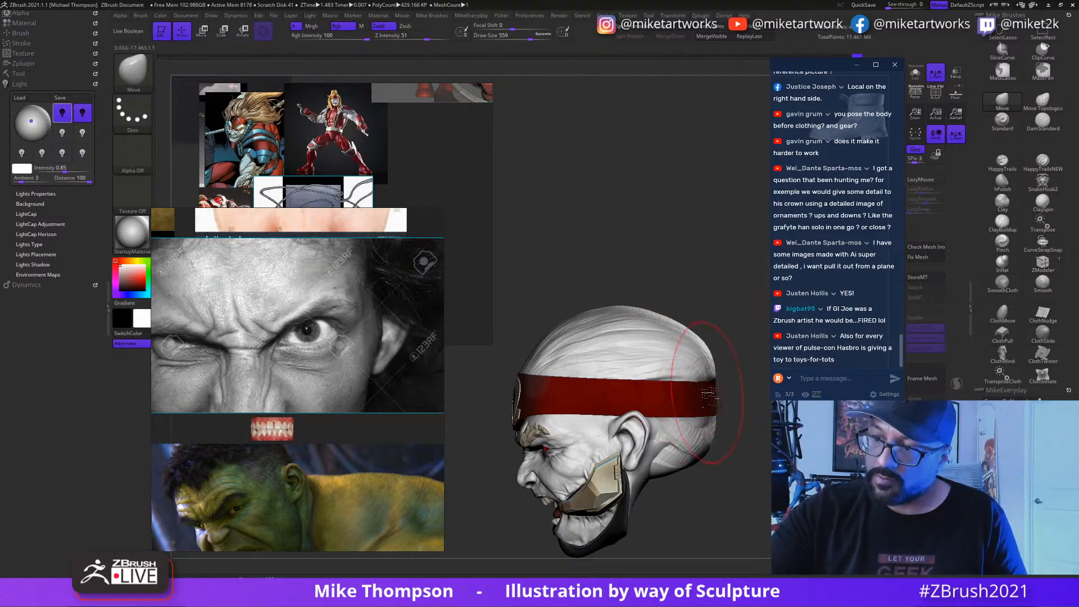
mouse_move(790, 458)
mouse_down()
mouse_move(718, 482)
mouse_move(706, 414)
mouse_move(694, 417)
mouse_up()
Step: Refine the rear of the hair above the headband using Move brush draw sizes of 400 and 132
key(s)
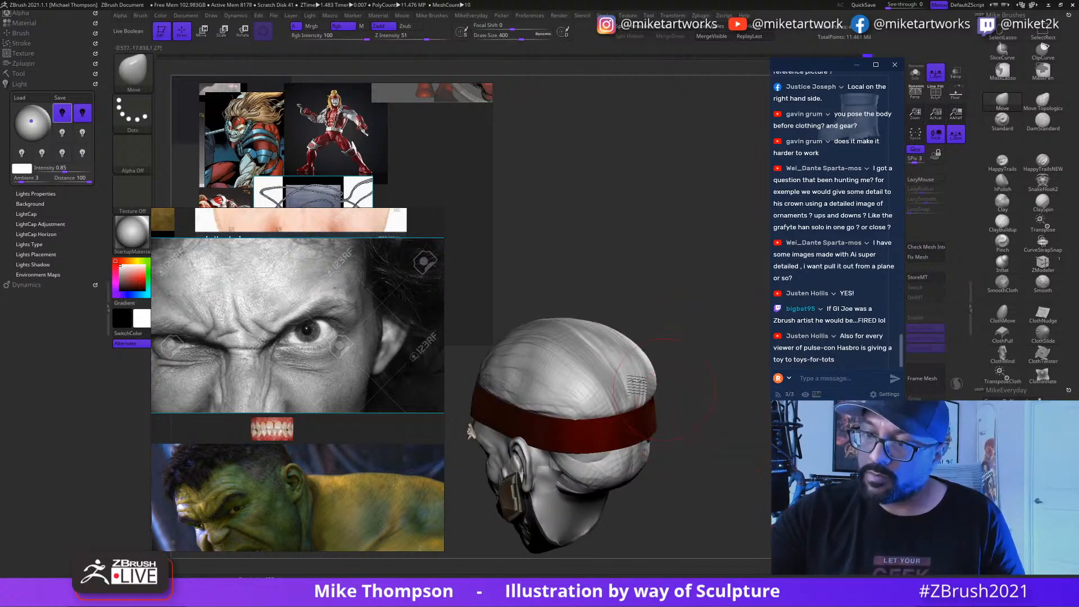
drag(709, 328, 709, 332)
key(s)
mouse_move(660, 301)
mouse_down()
mouse_move(634, 318)
mouse_move(653, 331)
mouse_move(644, 337)
mouse_move(701, 292)
mouse_move(632, 349)
mouse_move(639, 326)
mouse_up()
shift+drag(731, 371, 745, 340)
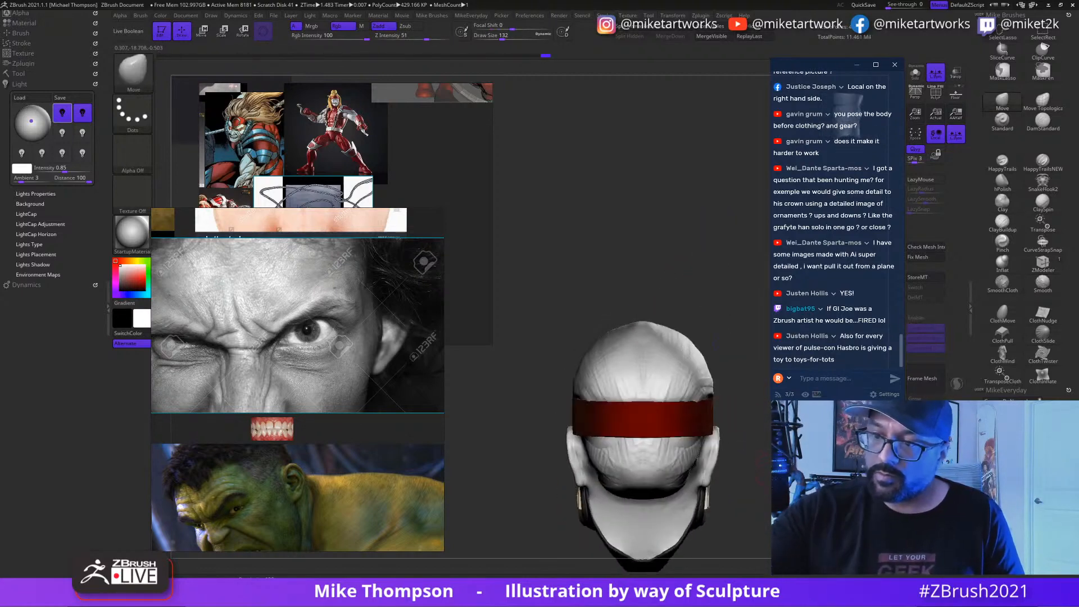
Step: Adjust the hair behind the ear and at the back of the head with the Move brush at draw size 262
alt+drag(771, 486, 752, 466)
key(s)
drag(743, 475, 756, 475)
mouse_move(686, 435)
mouse_down()
mouse_move(669, 434)
mouse_move(709, 445)
mouse_move(655, 450)
mouse_up()
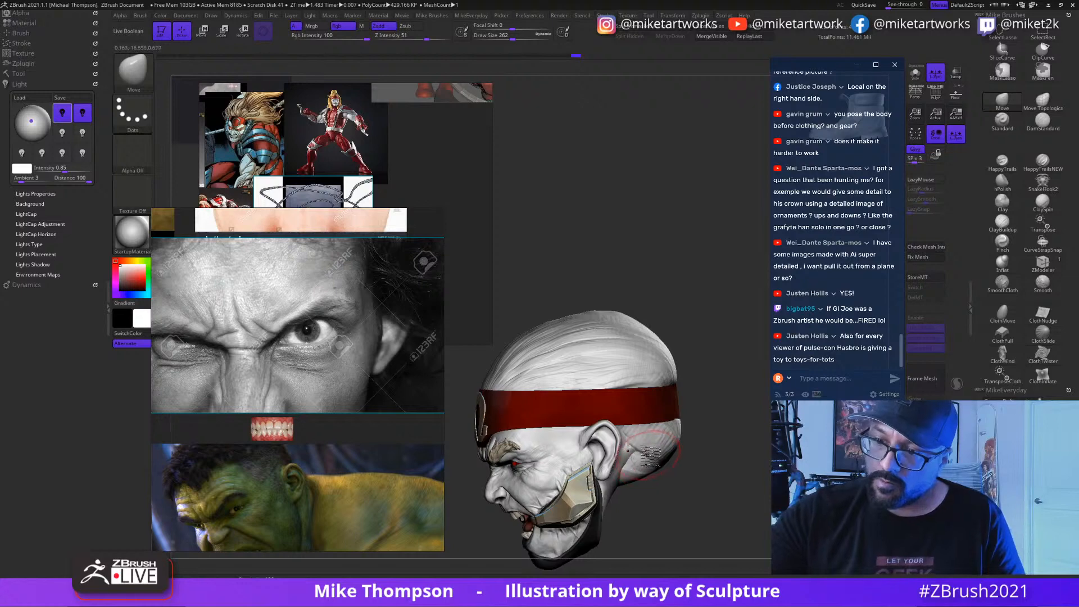
drag(640, 450, 651, 455)
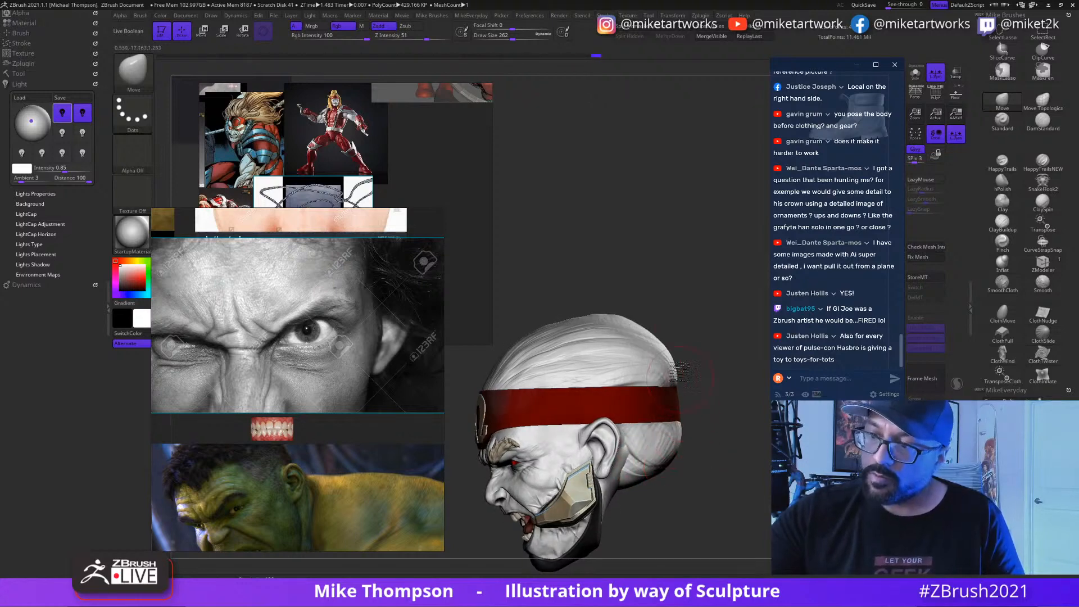
drag(680, 372, 674, 369)
Step: Refine the crown and front silhouette of the hair with the Move brush, reducing the draw size to 192
key(s)
drag(684, 327, 698, 327)
drag(619, 317, 618, 330)
shift+drag(740, 436, 756, 433)
mouse_move(749, 486)
alt+mouse_down()
mouse_move(748, 414)
mouse_move(720, 416)
alt+mouse_up()
key(s)
mouse_move(647, 294)
mouse_down()
mouse_move(657, 282)
mouse_move(636, 290)
mouse_move(663, 271)
mouse_up()
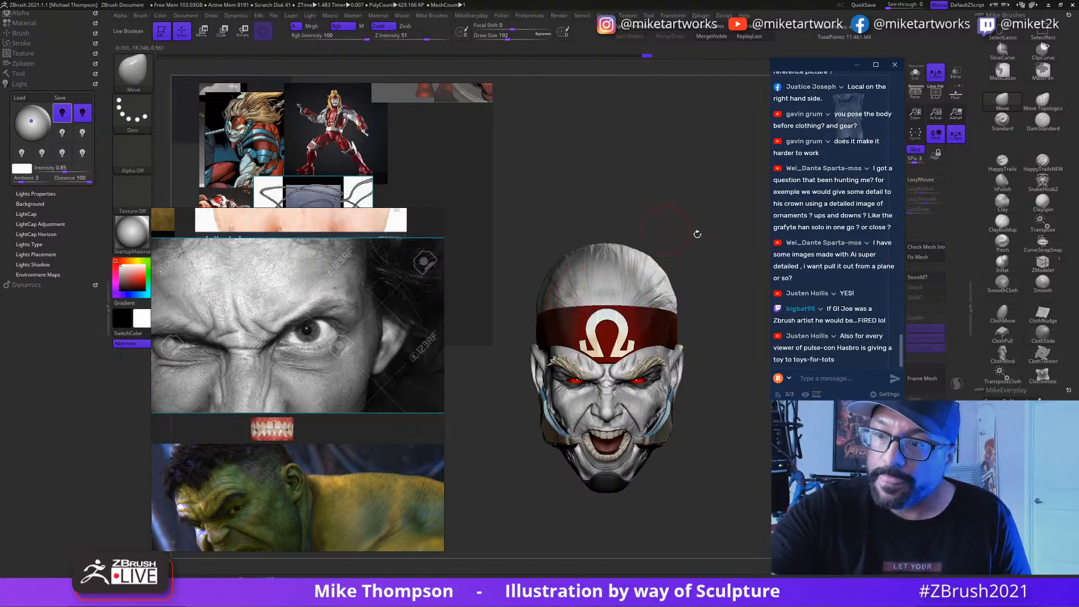
mouse_move(697, 234)
mouse_down()
mouse_move(707, 275)
mouse_move(674, 255)
mouse_move(658, 281)
mouse_move(680, 260)
mouse_up()
Step: Adjust the side outline of the hair from above with the Move brush at draw size 207
mouse_move(749, 390)
mouse_down()
mouse_move(675, 167)
mouse_move(618, 191)
mouse_move(678, 205)
mouse_move(680, 216)
mouse_move(705, 201)
mouse_up()
key(s)
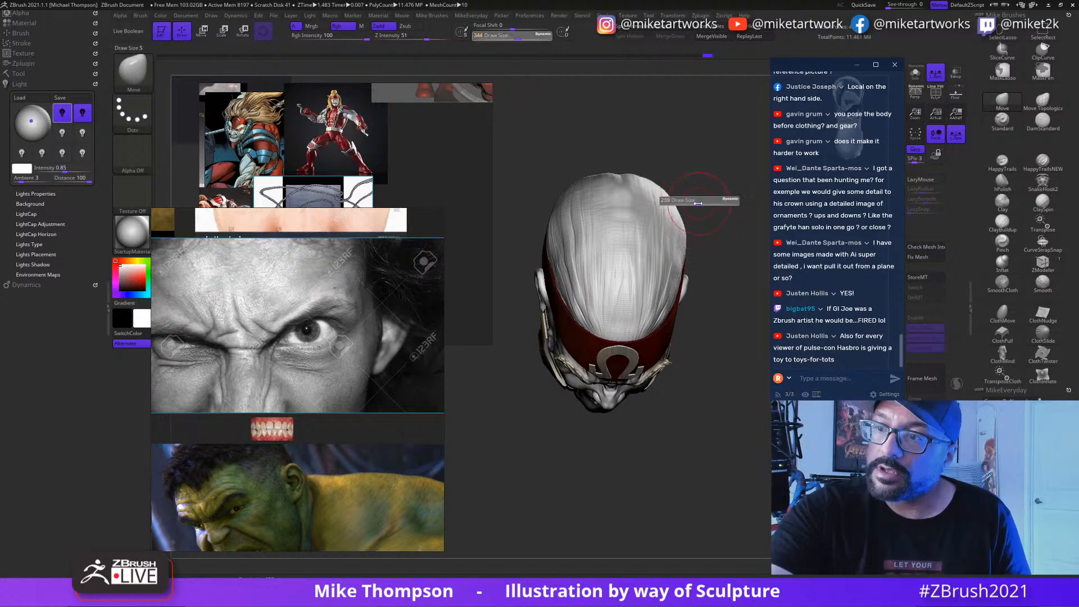
mouse_move(582, 211)
mouse_down()
mouse_move(579, 259)
mouse_move(578, 231)
mouse_up()
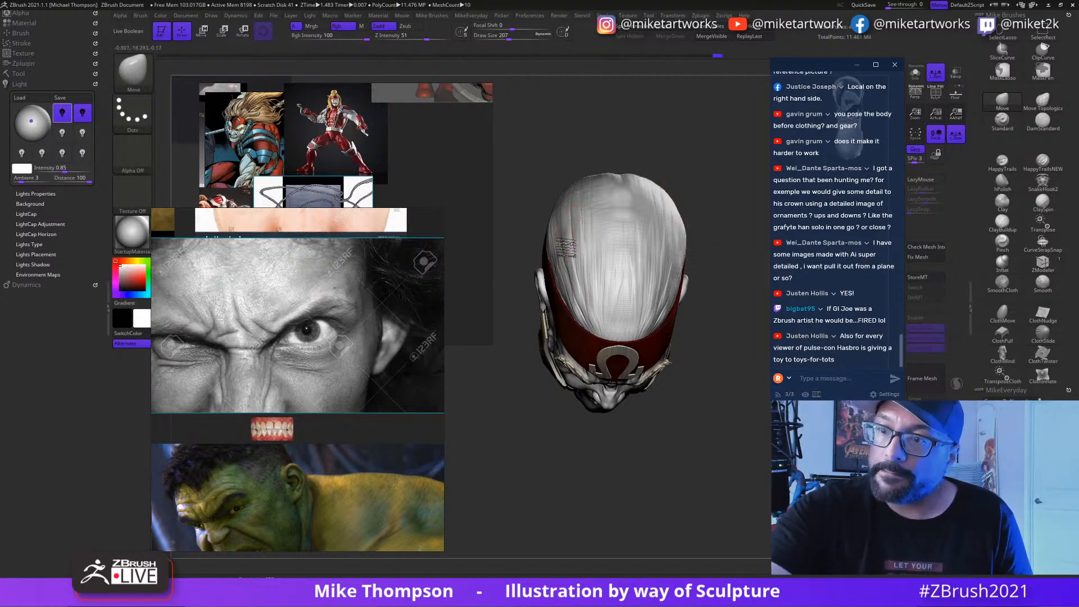
drag(716, 356, 711, 450)
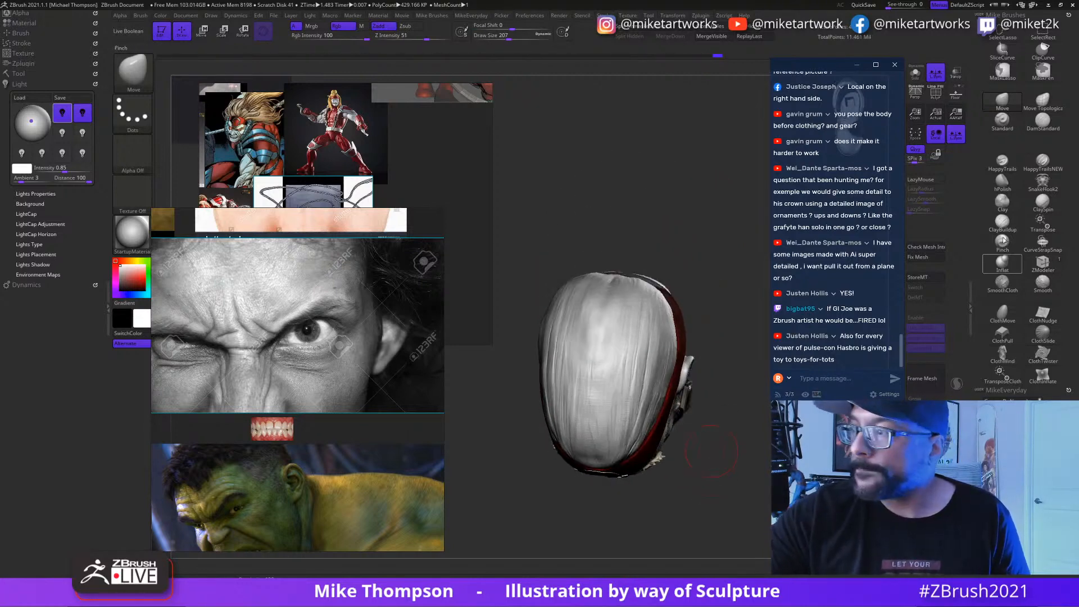
Step: Build up lengthwise strands over the crown and back of the hair with ClayBuildup brush strokes
click(1004, 222)
drag(608, 282, 593, 408)
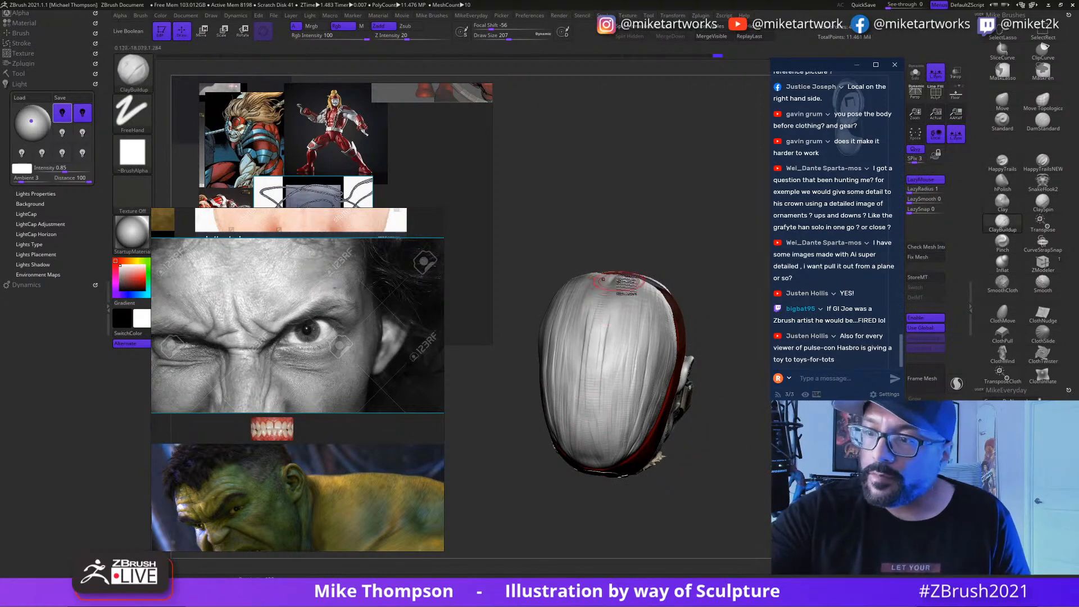
drag(625, 289, 604, 393)
mouse_move(612, 292)
mouse_down()
mouse_move(610, 425)
mouse_move(606, 377)
mouse_up()
mouse_move(710, 402)
mouse_down()
mouse_move(722, 385)
mouse_move(711, 267)
mouse_up()
drag(608, 274, 601, 308)
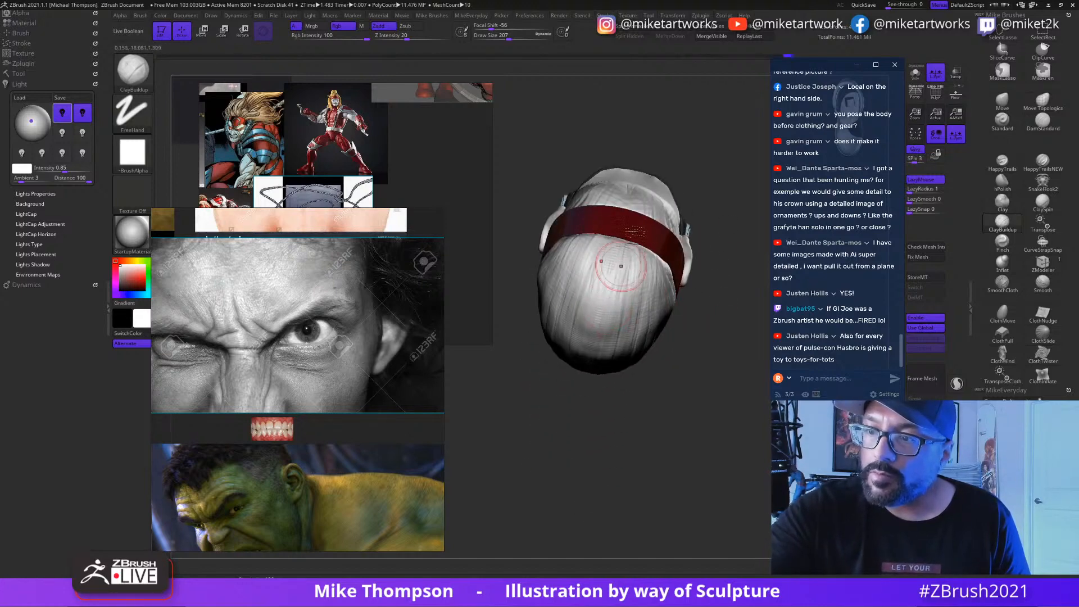
Step: Add more ClayBuildup strokes from the back of the hair over the crown to the headband at draw size 207
drag(614, 260, 602, 270)
drag(712, 382, 706, 483)
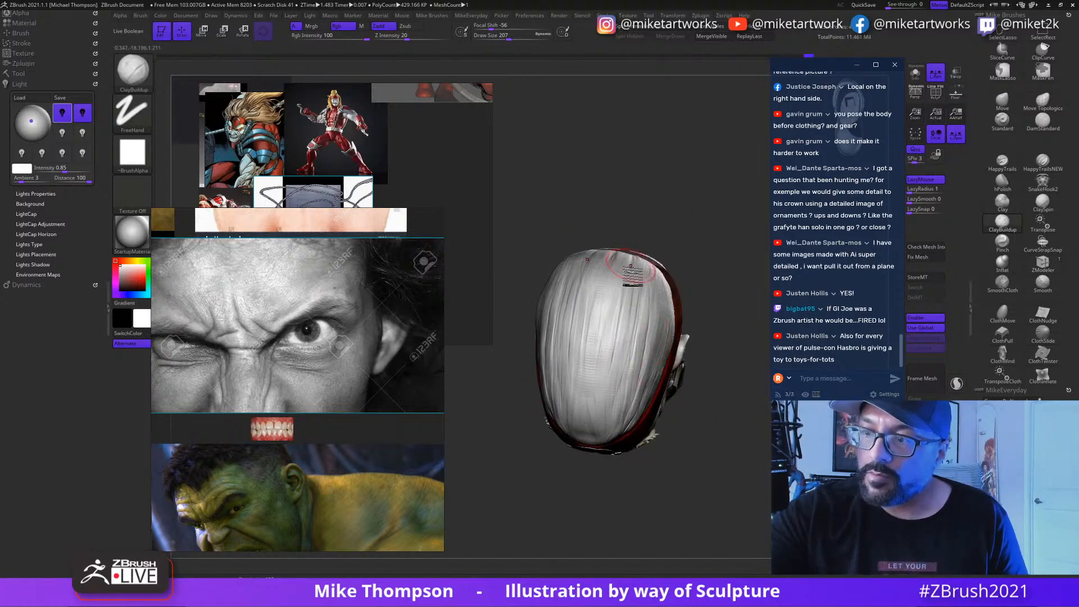
mouse_move(646, 311)
right_down()
mouse_move(630, 293)
mouse_move(613, 391)
right_up()
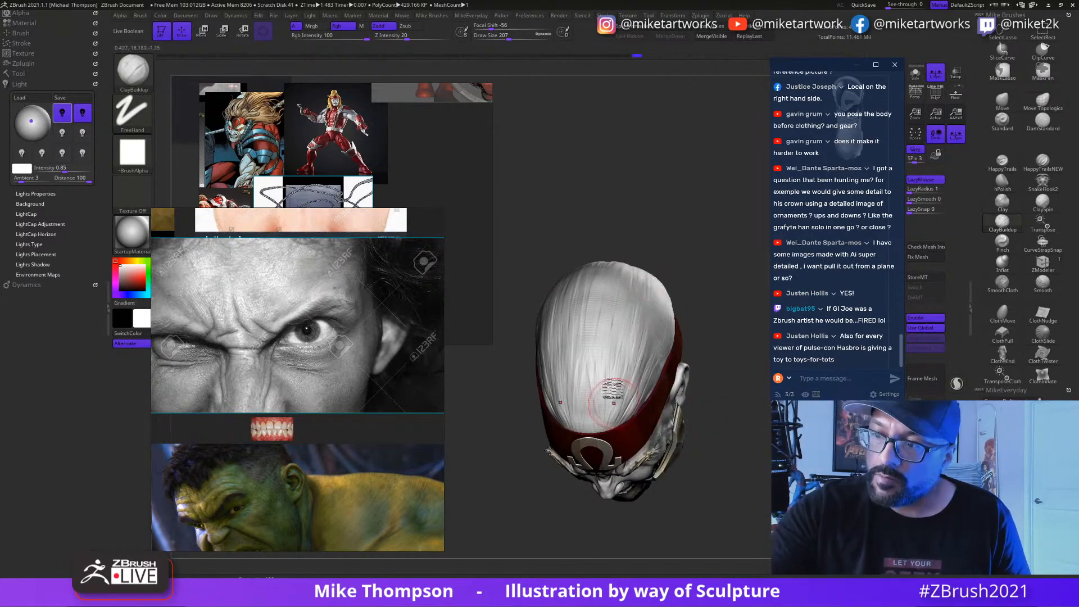
right_drag(617, 290, 604, 366)
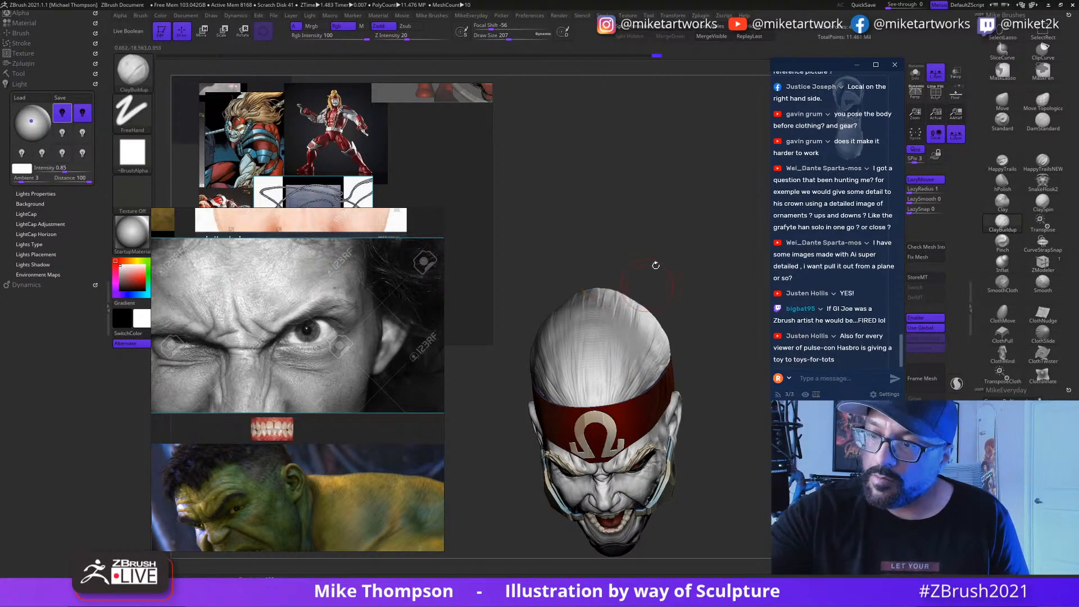
right_drag(655, 266, 604, 339)
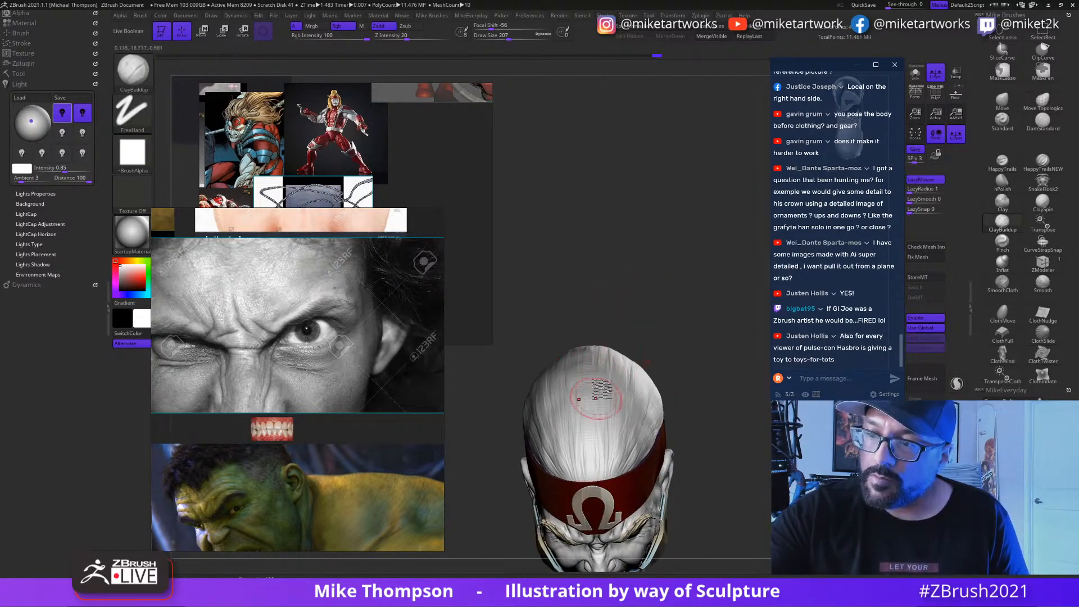
right_drag(665, 315, 593, 381)
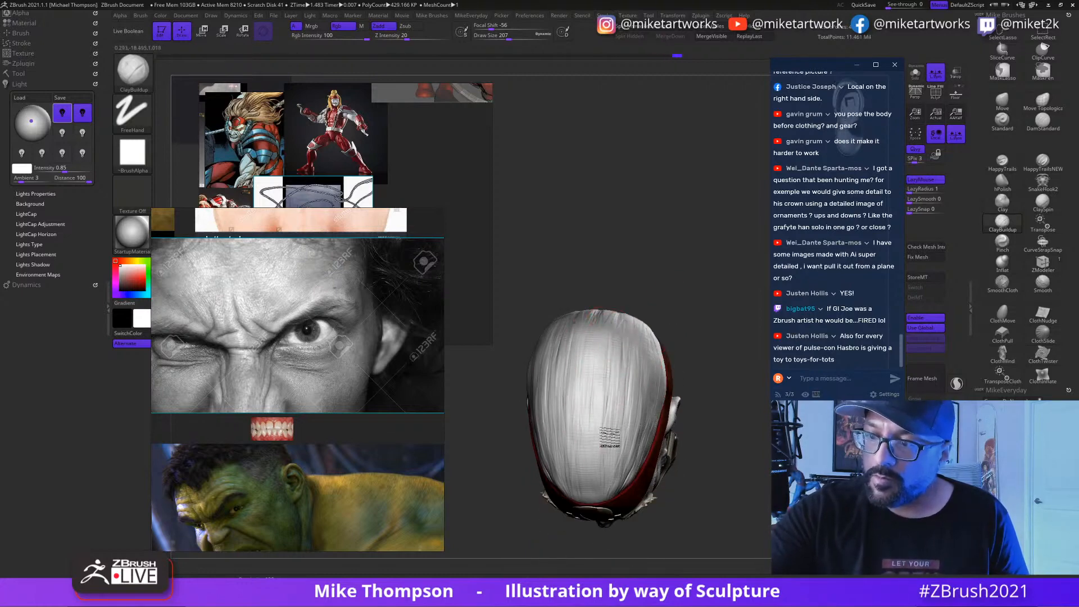
Step: Build up swept-back strands along the side of the hair above the headband with ClayBuildup strokes
right_drag(704, 447, 614, 366)
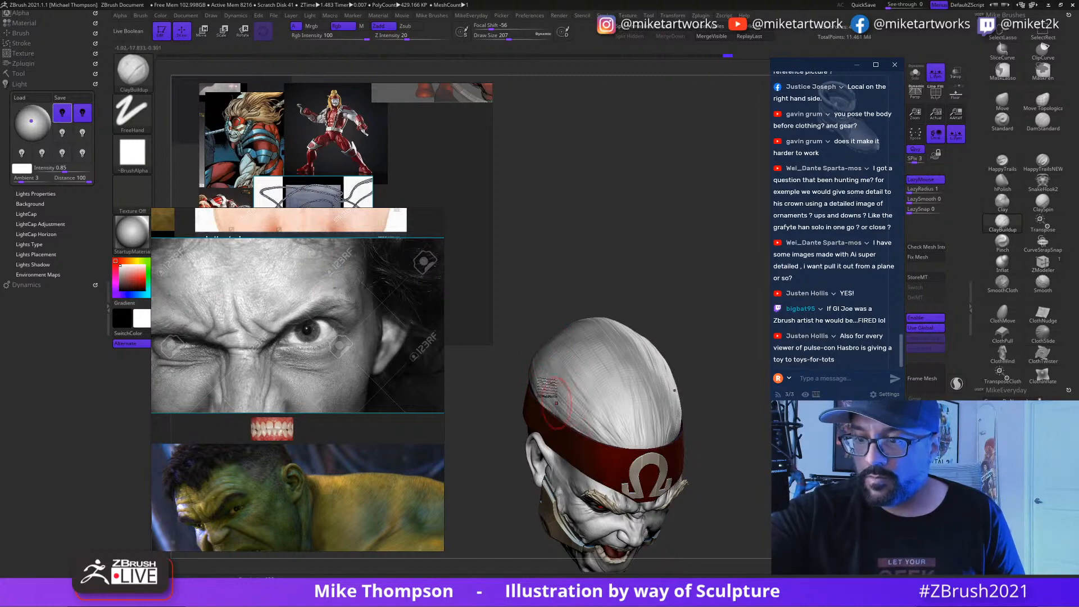
mouse_move(731, 439)
right_down()
mouse_move(663, 420)
mouse_move(614, 365)
mouse_move(735, 354)
right_up()
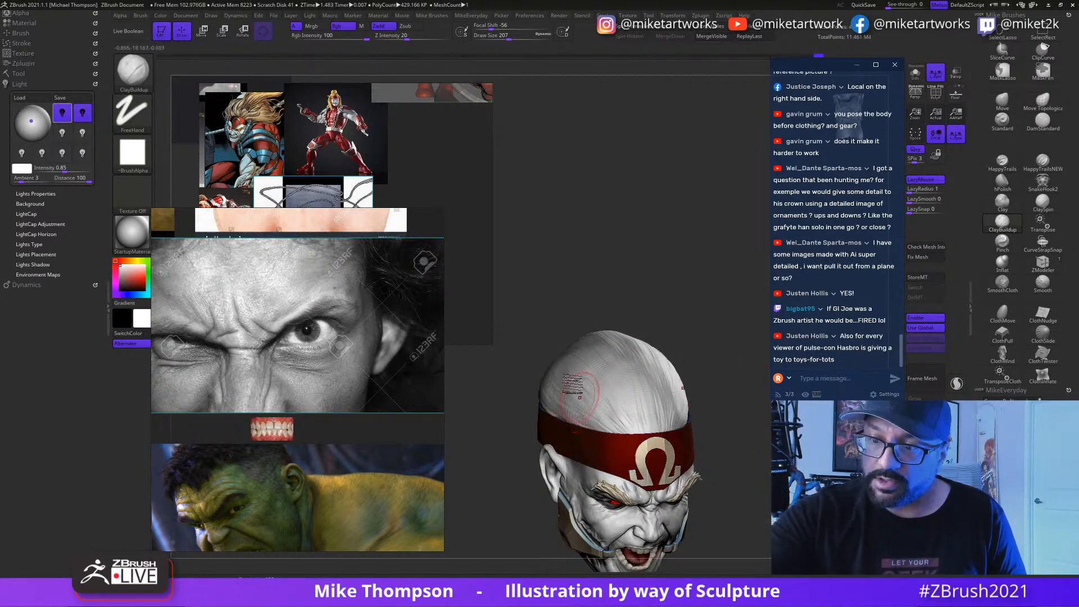
mouse_move(579, 398)
right_down()
mouse_move(571, 401)
mouse_move(597, 395)
mouse_move(590, 381)
right_up()
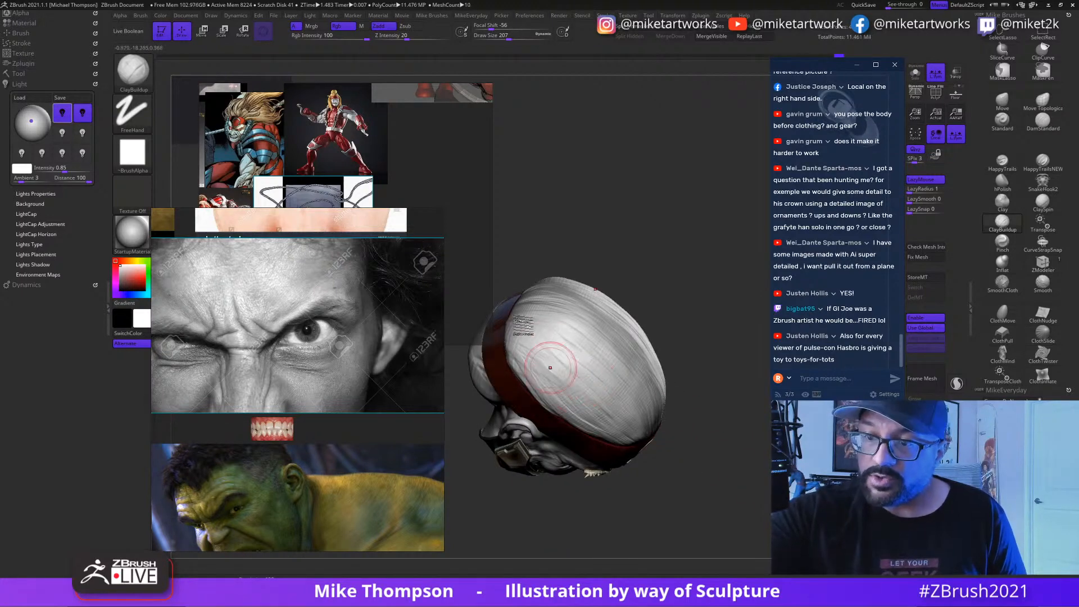
mouse_move(551, 367)
mouse_down()
mouse_move(522, 340)
mouse_move(543, 360)
mouse_move(526, 322)
mouse_move(553, 345)
mouse_up()
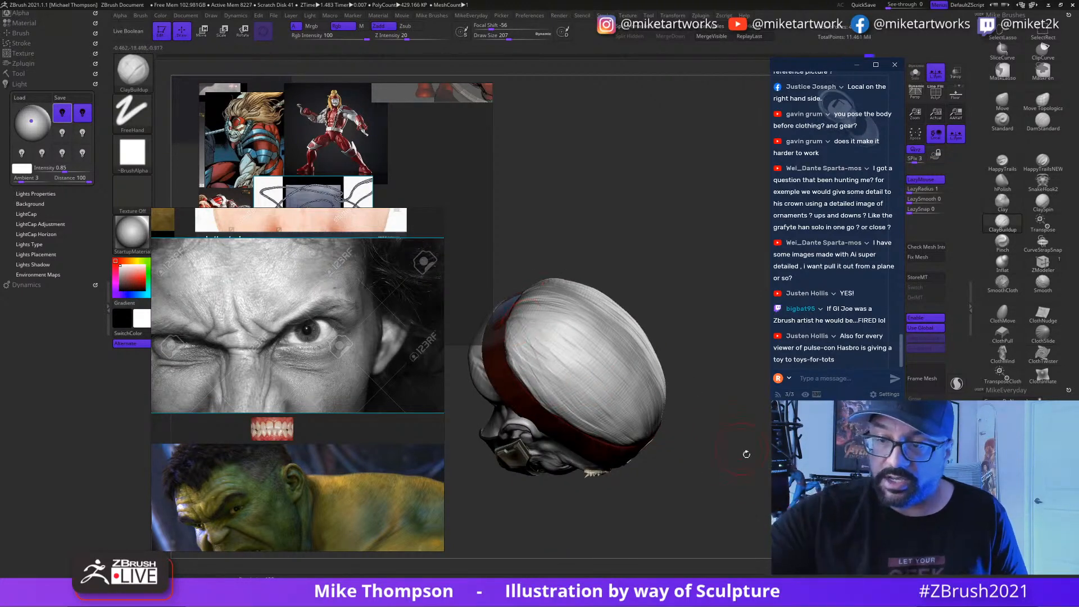
right_drag(747, 454, 711, 402)
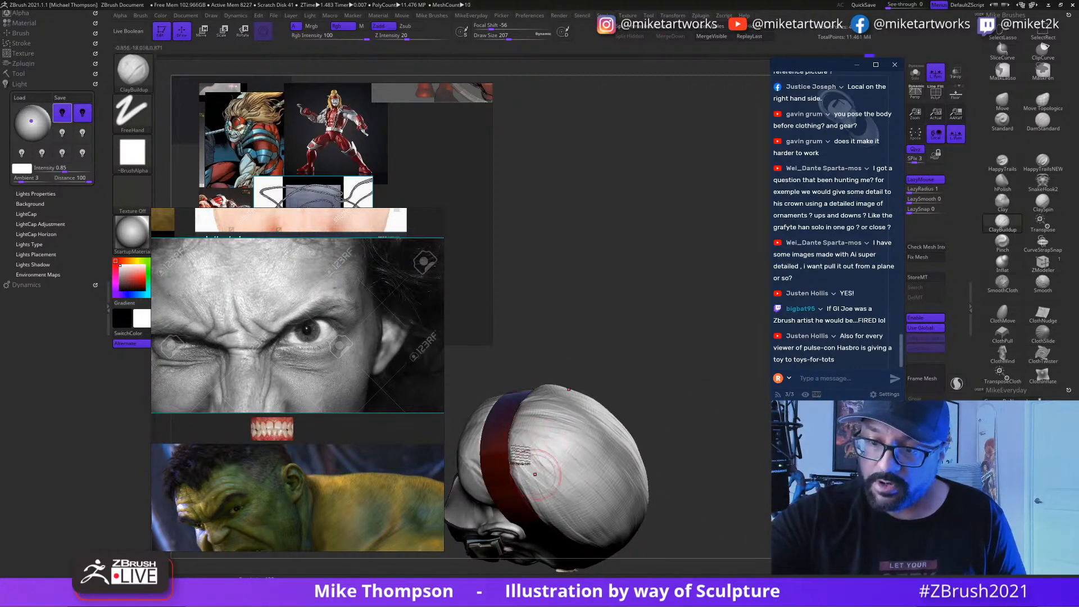
drag(536, 474, 528, 449)
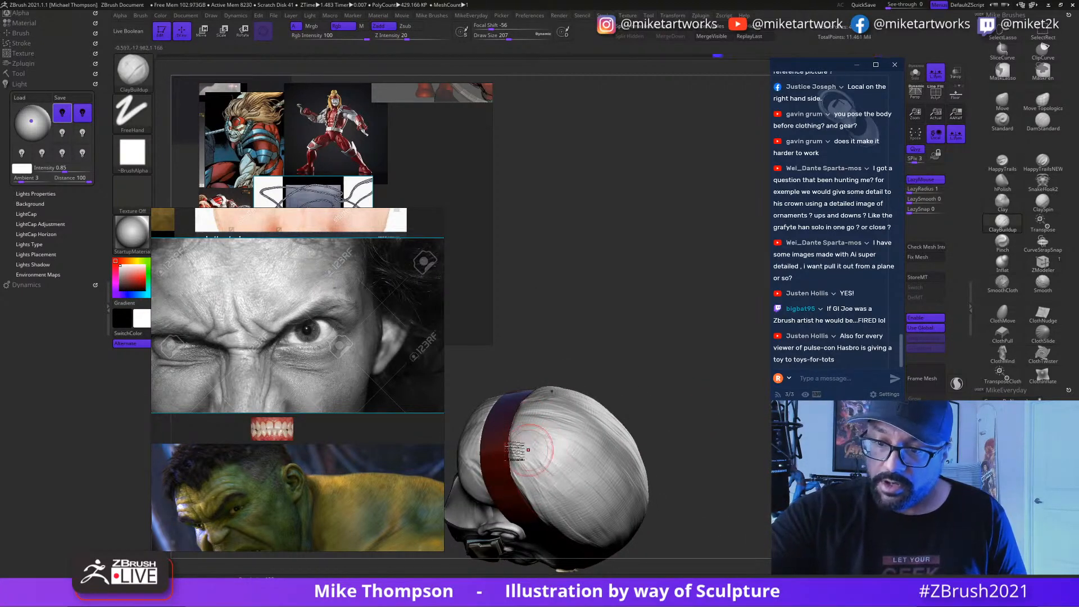
right_drag(728, 513, 713, 499)
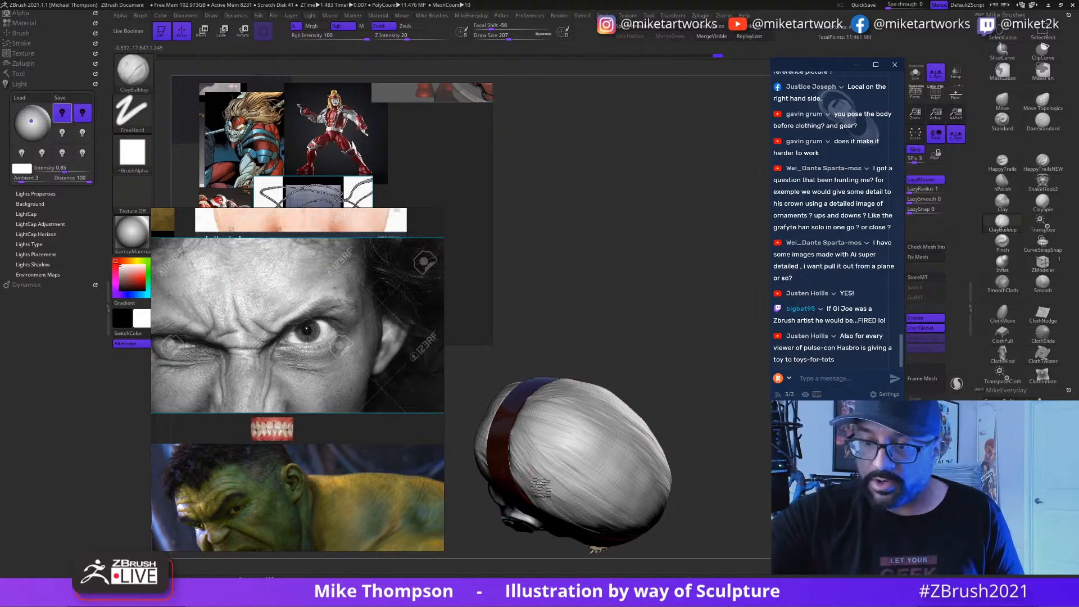
Step: Adjust the hair's side profile and the mass behind the ear with the Move brush, using draw sizes 257 and 500
mouse_move(647, 450)
right_down()
mouse_move(717, 441)
mouse_move(714, 413)
mouse_move(759, 475)
mouse_move(772, 460)
right_up()
click(1003, 102)
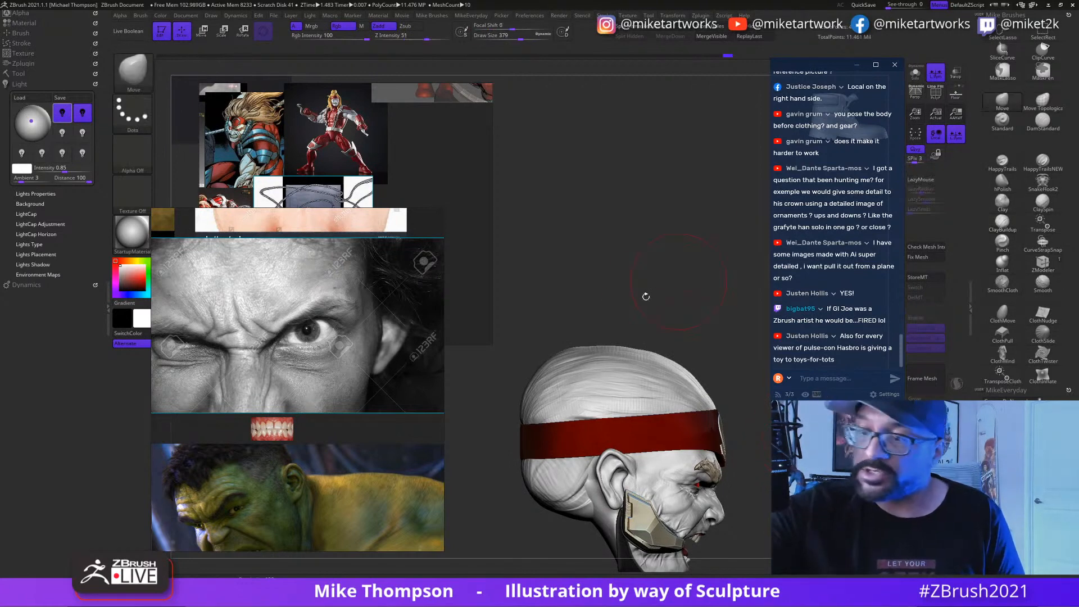
key(s)
mouse_move(646, 295)
mouse_down()
mouse_move(671, 295)
mouse_move(604, 308)
mouse_up()
key(s)
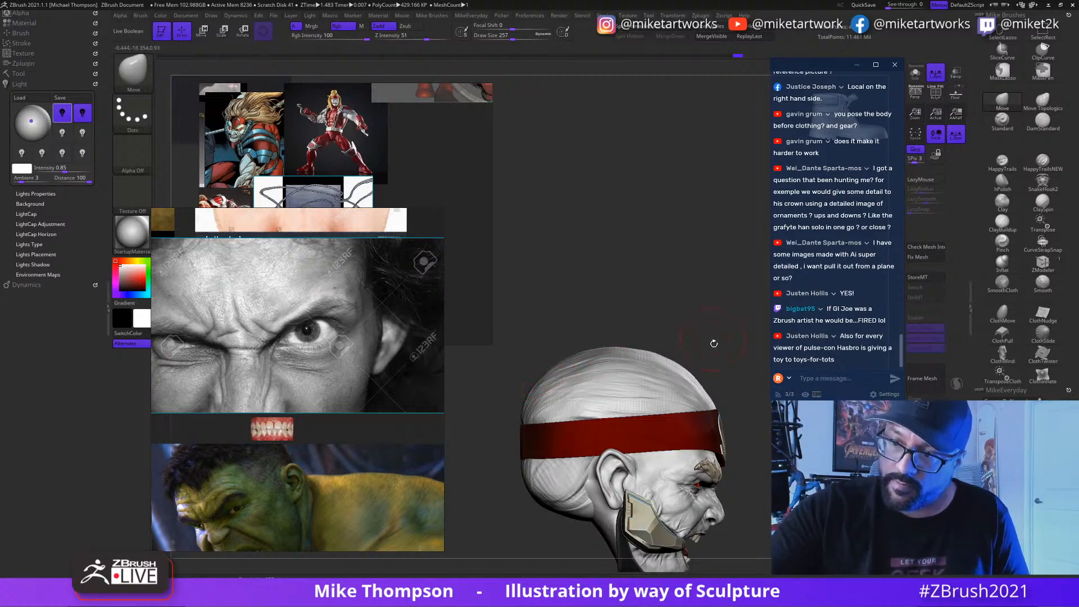
mouse_move(718, 349)
mouse_down()
mouse_move(772, 431)
mouse_move(749, 448)
mouse_up()
key(s)
drag(570, 431, 567, 434)
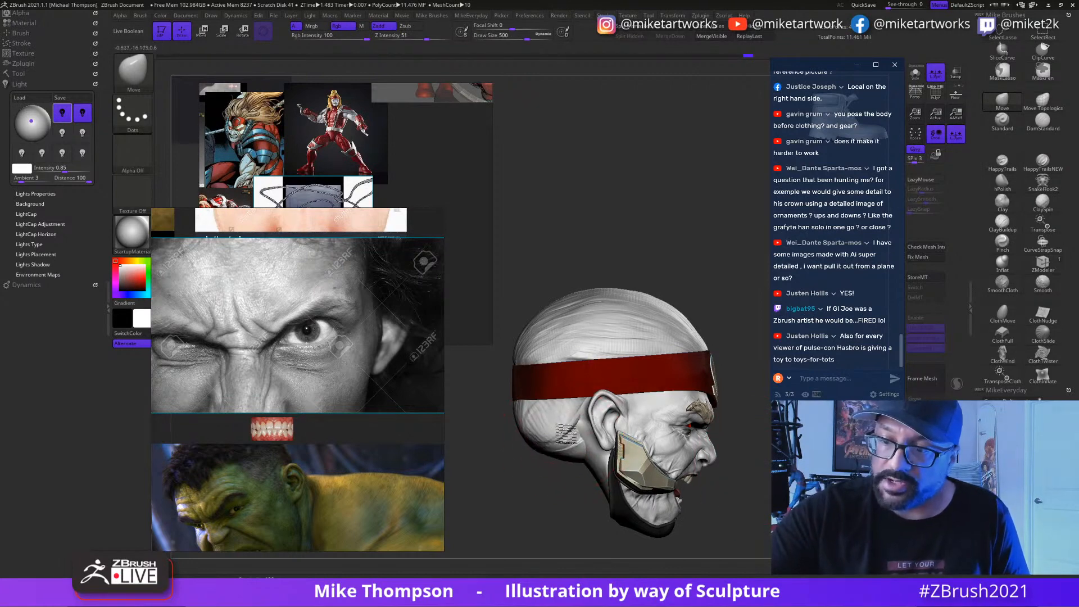
Step: Reshape the lower back of the hair from behind with the Move brush at draw size 430, and reduce the draw size to 228
drag(725, 450, 810, 468)
mouse_move(624, 428)
alt+mouse_down()
mouse_move(710, 445)
mouse_move(721, 459)
alt+mouse_up()
key(s)
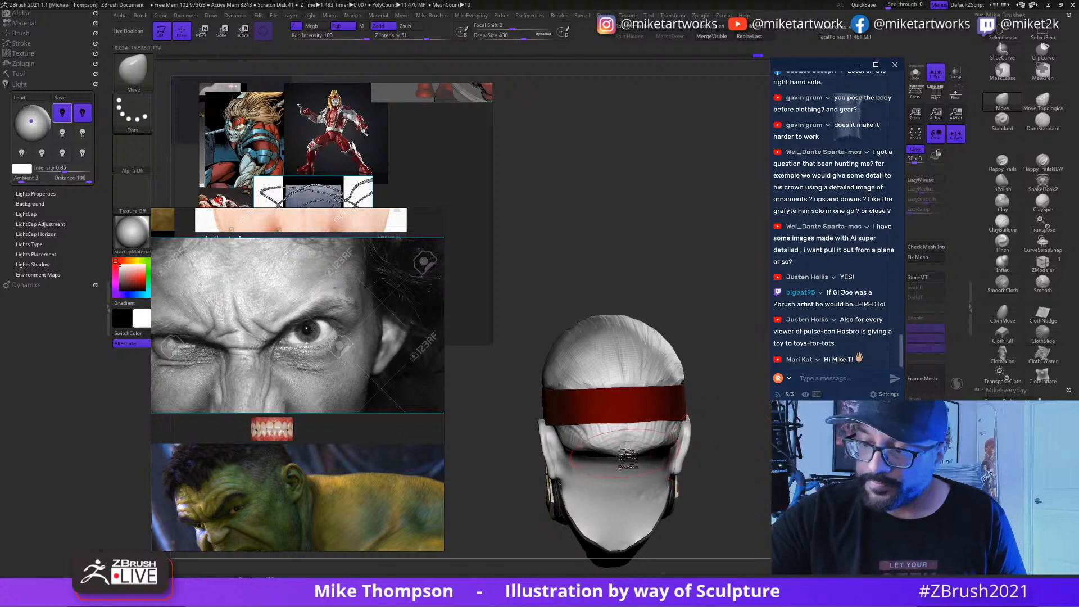
drag(628, 458, 632, 450)
mouse_move(725, 455)
mouse_down()
mouse_move(759, 452)
mouse_move(728, 450)
mouse_up()
drag(633, 432, 635, 430)
mouse_move(725, 456)
mouse_down()
mouse_move(764, 459)
mouse_move(742, 515)
mouse_move(750, 488)
mouse_move(800, 493)
mouse_up()
key(s)
key(s)
mouse_move(648, 277)
mouse_down()
mouse_move(629, 281)
mouse_move(646, 269)
mouse_move(632, 268)
mouse_move(627, 289)
mouse_up()
key(s)
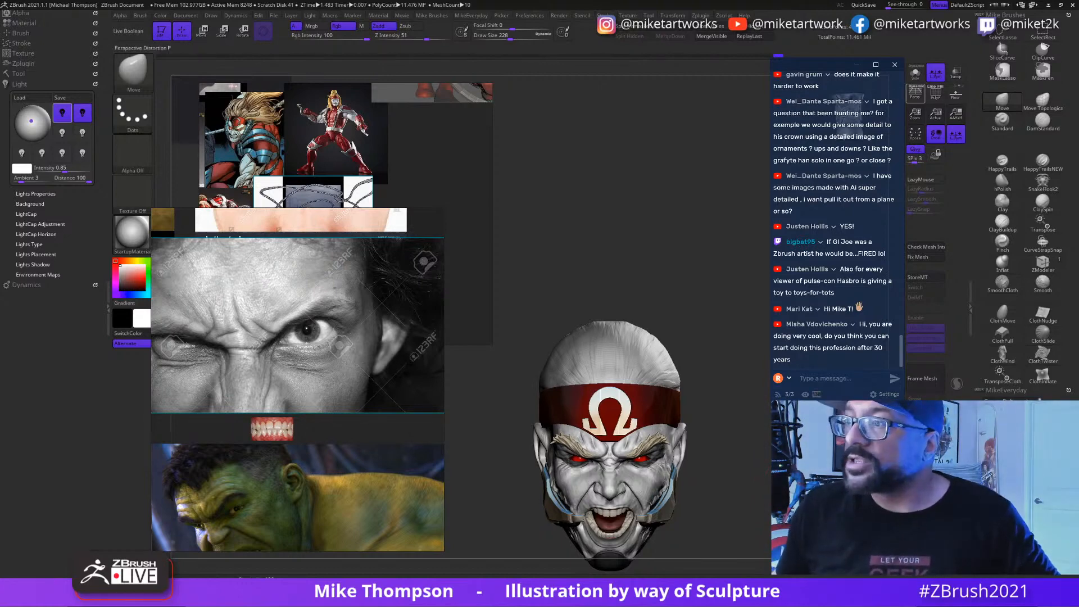
scroll(813, 148, up, 5)
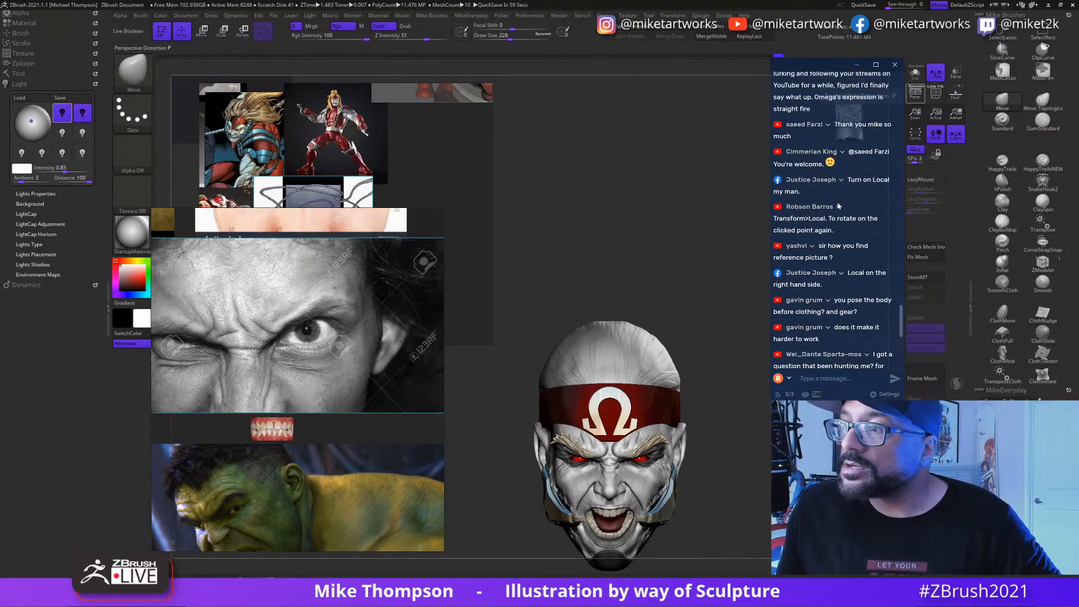
scroll(838, 214, down, 2)
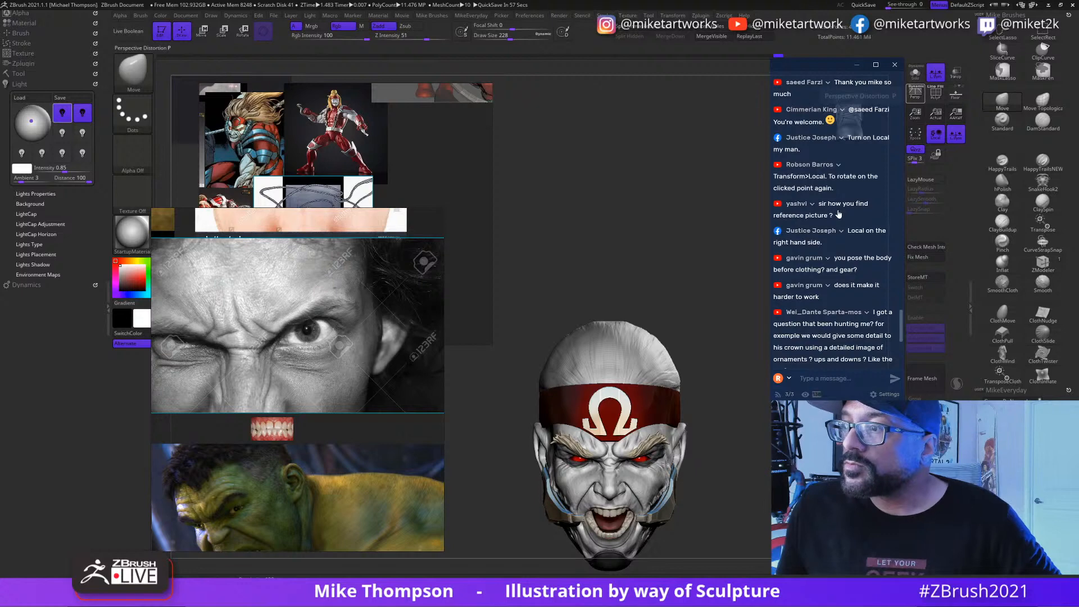
scroll(838, 214, down, 2)
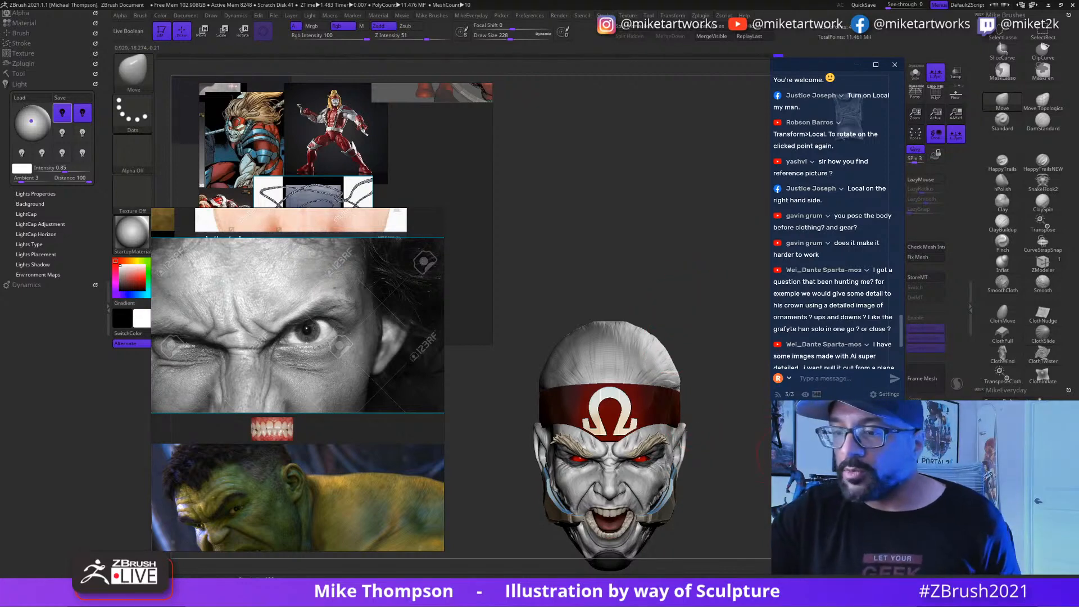
Step: Build up strands from the front hairline over the crown with ClayBuildup strokes at draw size 228
mouse_move(590, 348)
right_down()
mouse_move(591, 385)
mouse_move(586, 313)
right_up()
click(1004, 225)
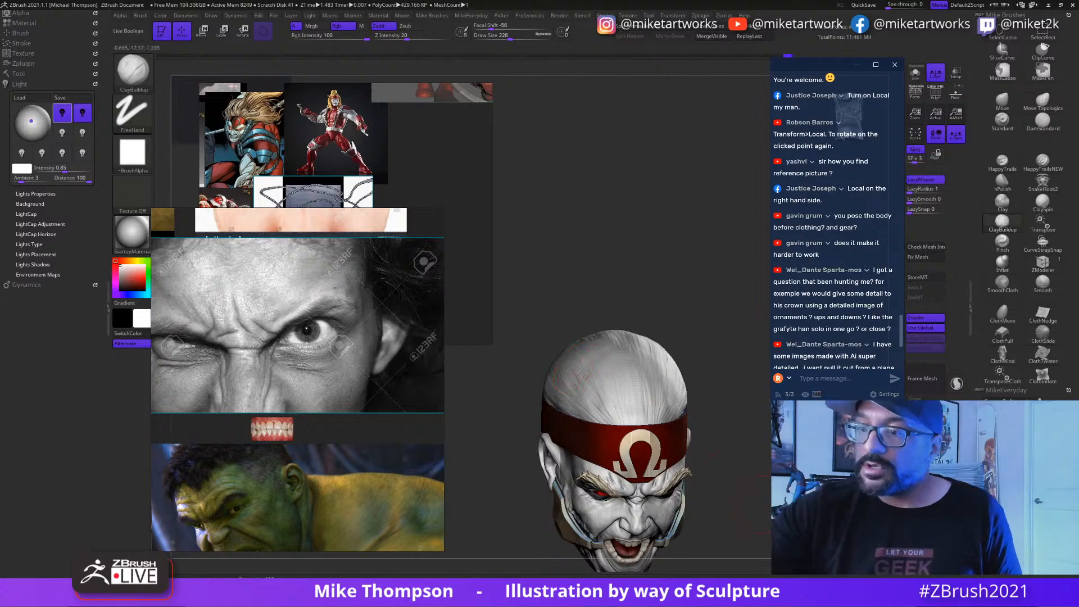
drag(725, 360, 711, 359)
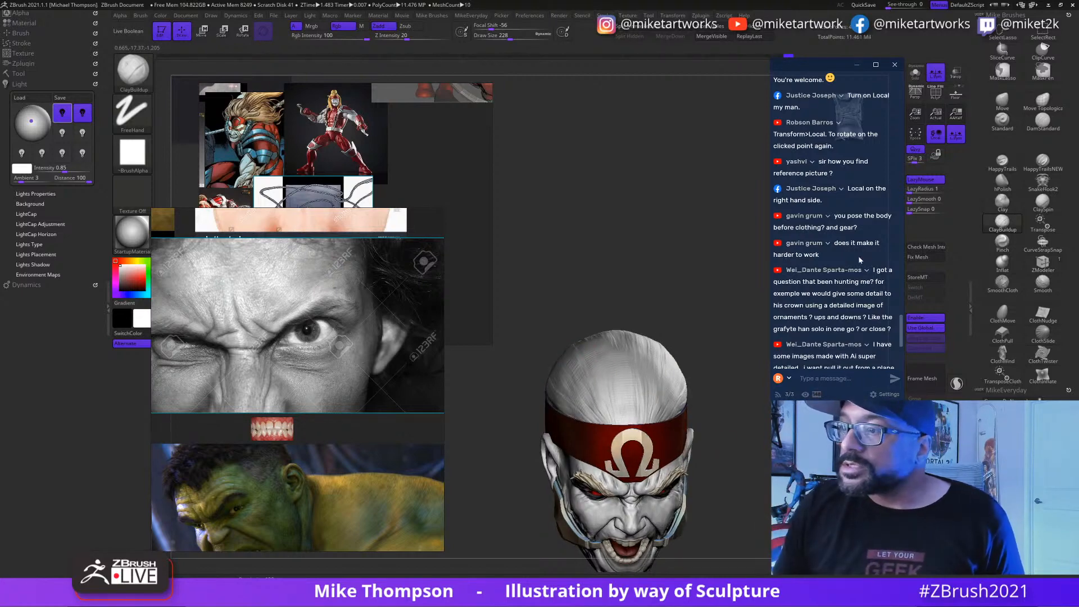
scroll(858, 255, down, 3)
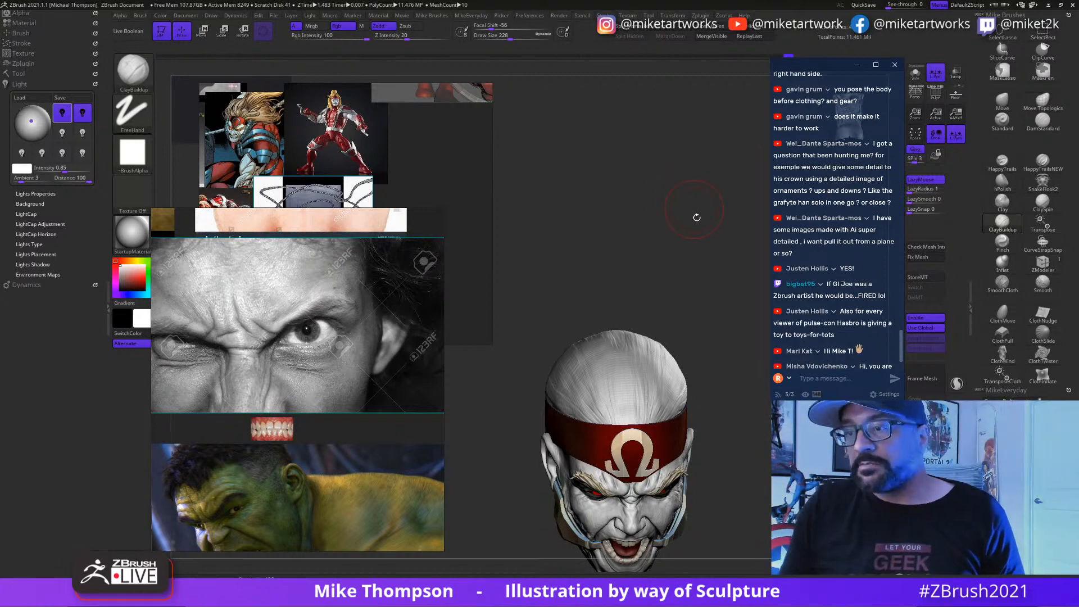
drag(753, 432, 756, 469)
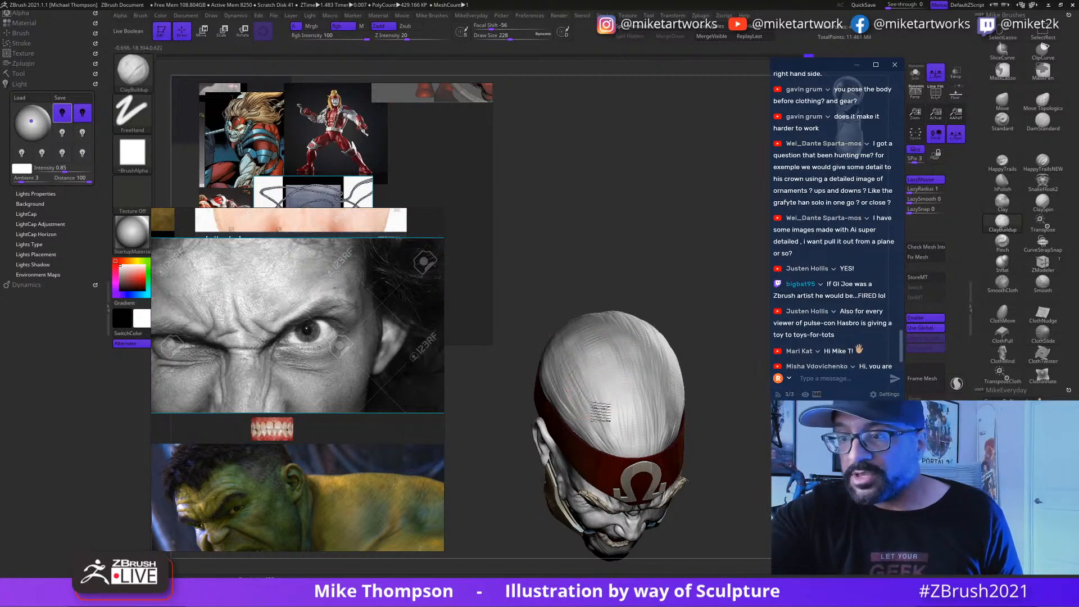
drag(714, 422, 715, 443)
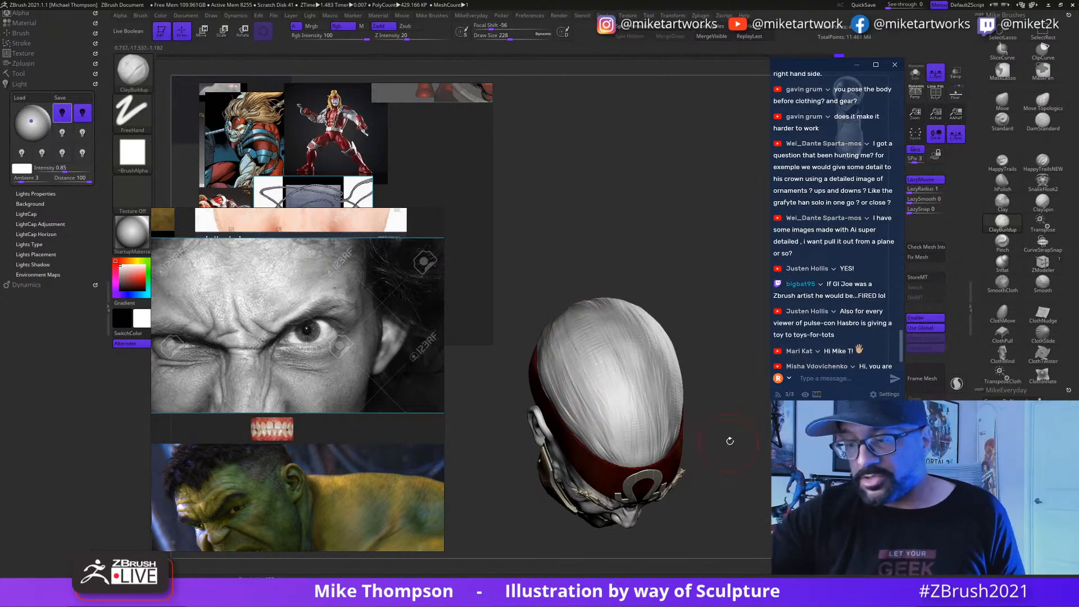
drag(730, 441, 691, 410)
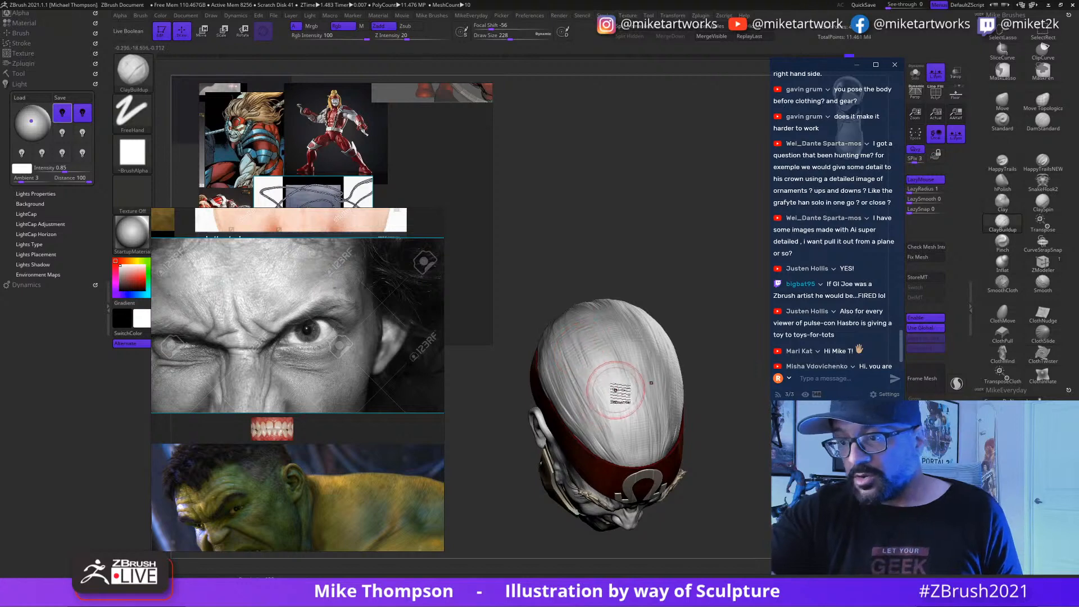
mouse_move(700, 438)
mouse_down()
mouse_move(751, 446)
mouse_move(734, 419)
mouse_up()
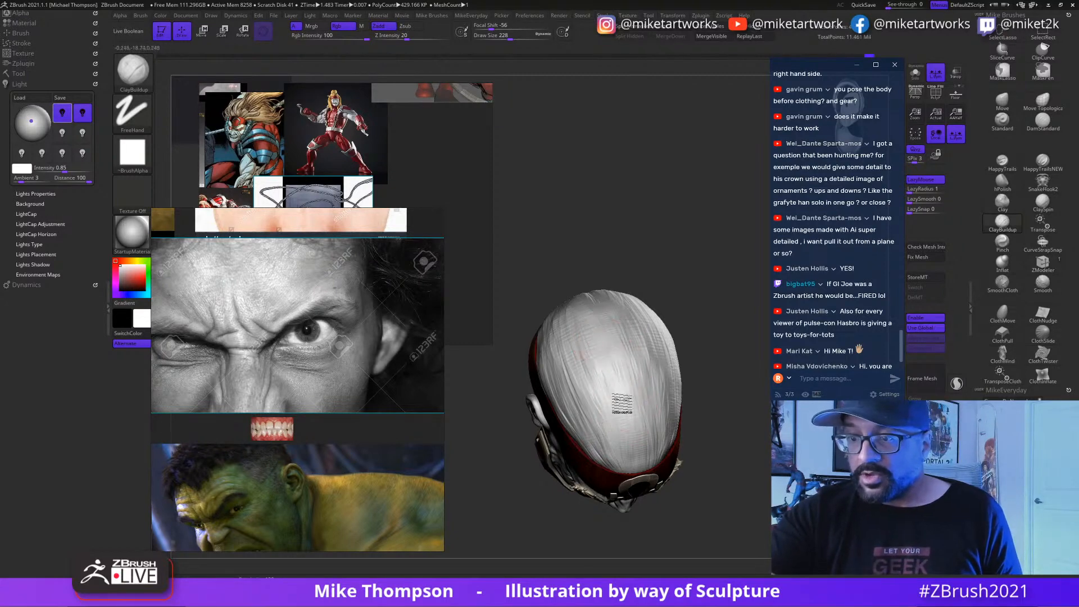
mouse_move(703, 501)
mouse_down()
mouse_move(681, 418)
mouse_move(756, 456)
mouse_move(732, 444)
mouse_up()
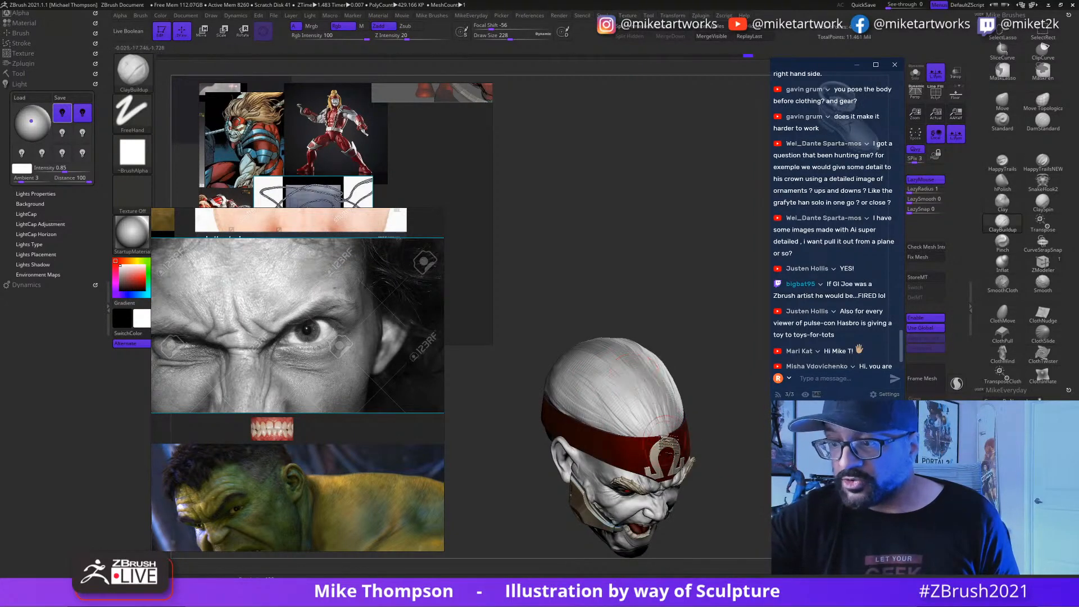
Step: Nudge the side outline of the hair above the headband with the Move brush at draw size 228
drag(725, 439, 765, 453)
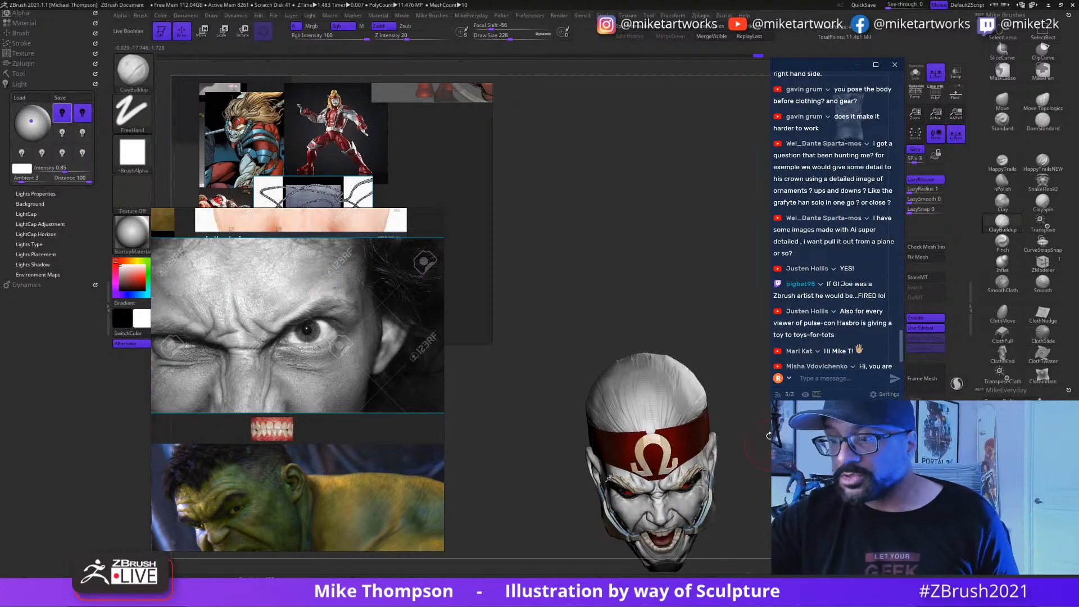
click(1003, 104)
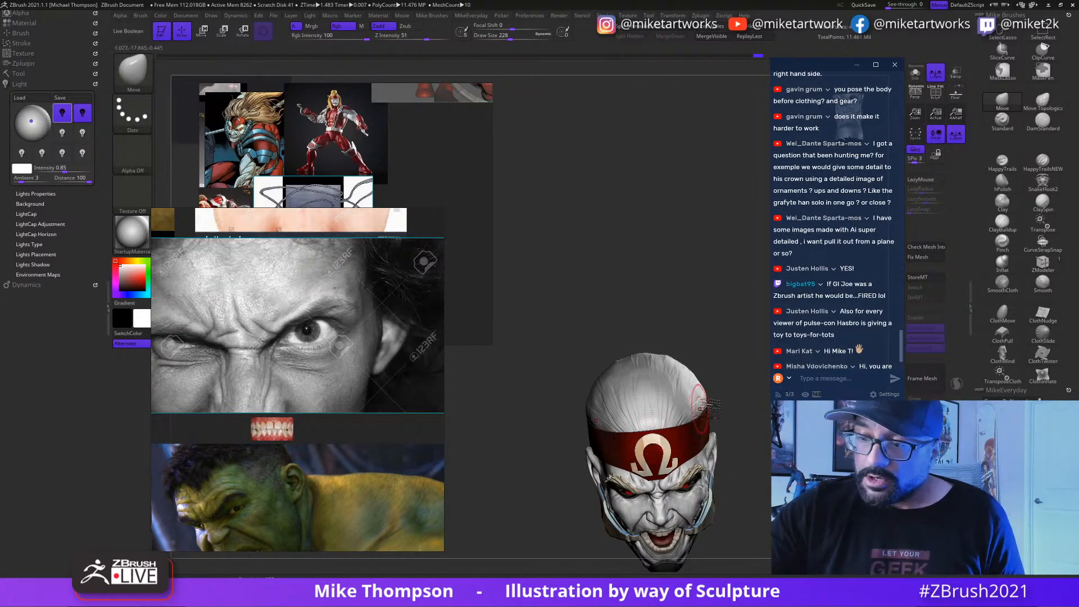
shift+drag(738, 445, 783, 426)
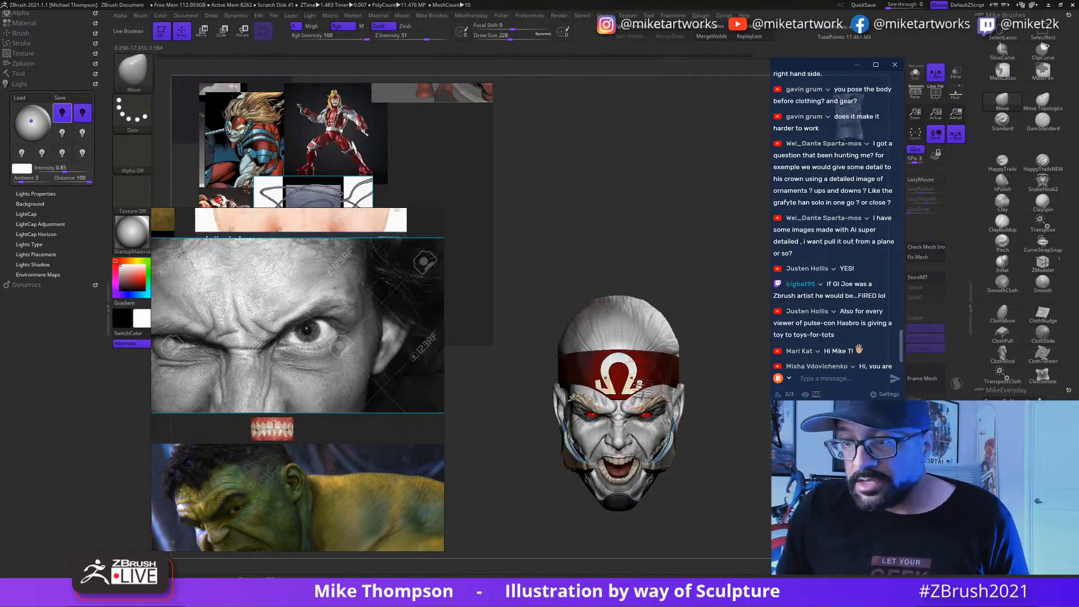
Step: Fill the hair mesh with a pale blond colour and reset the active colour to white
key(space)
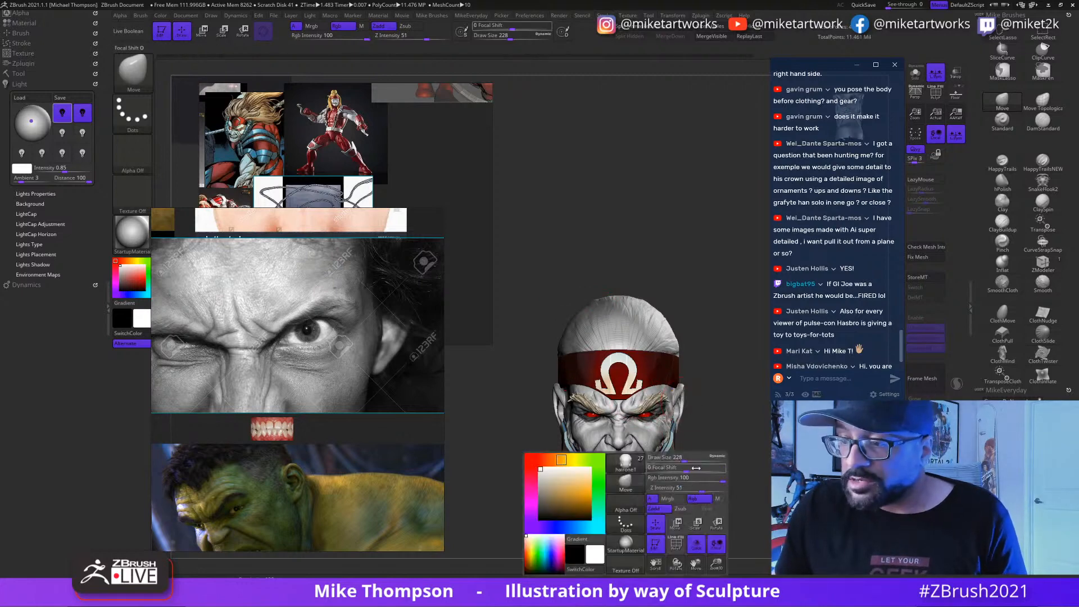
drag(564, 498, 592, 408)
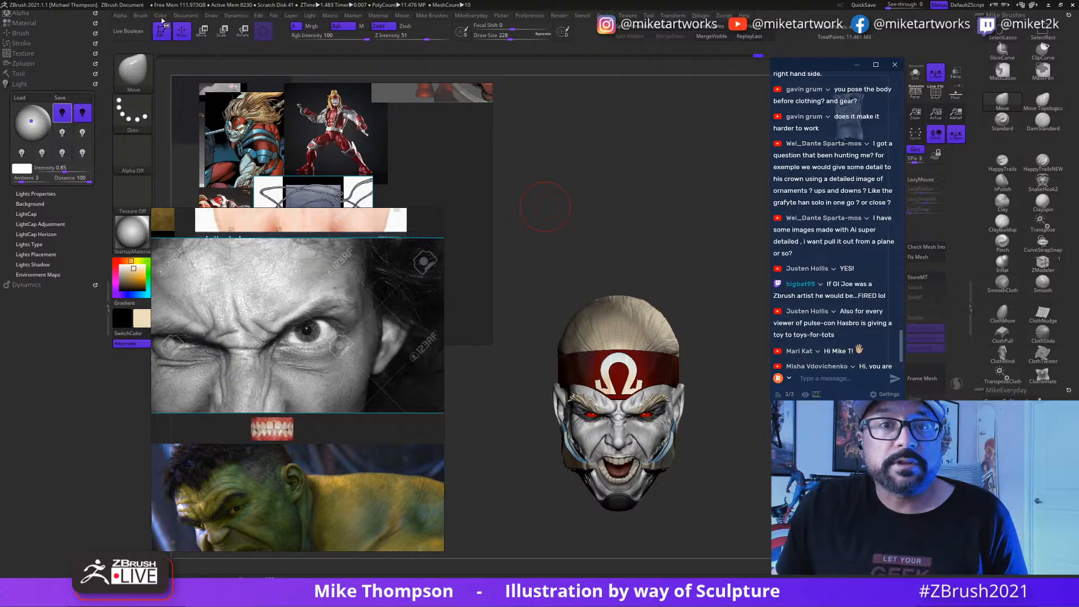
click(160, 16)
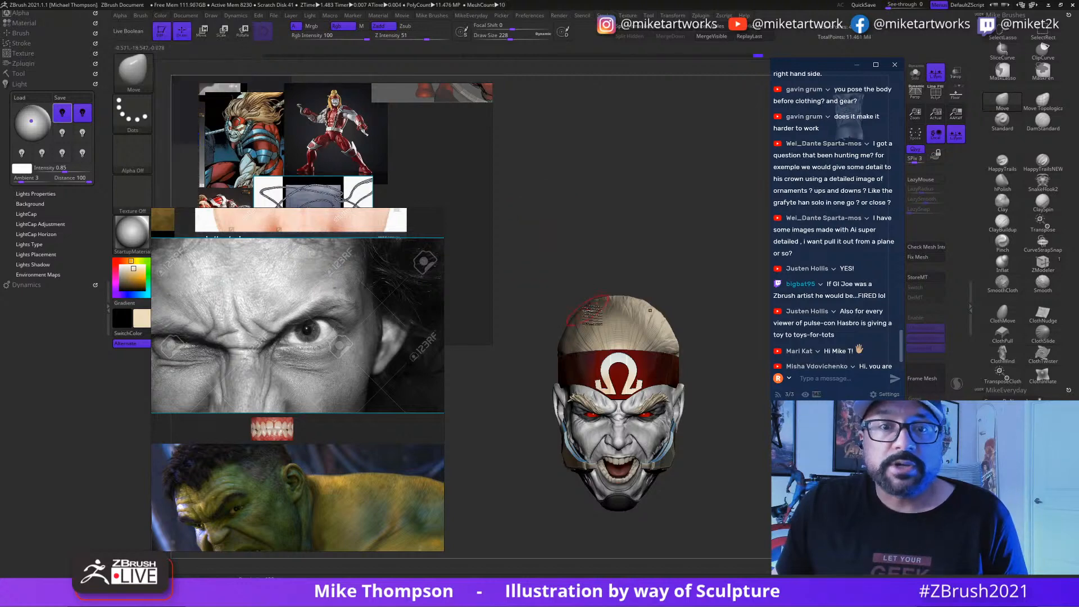
key(space)
drag(512, 363, 509, 353)
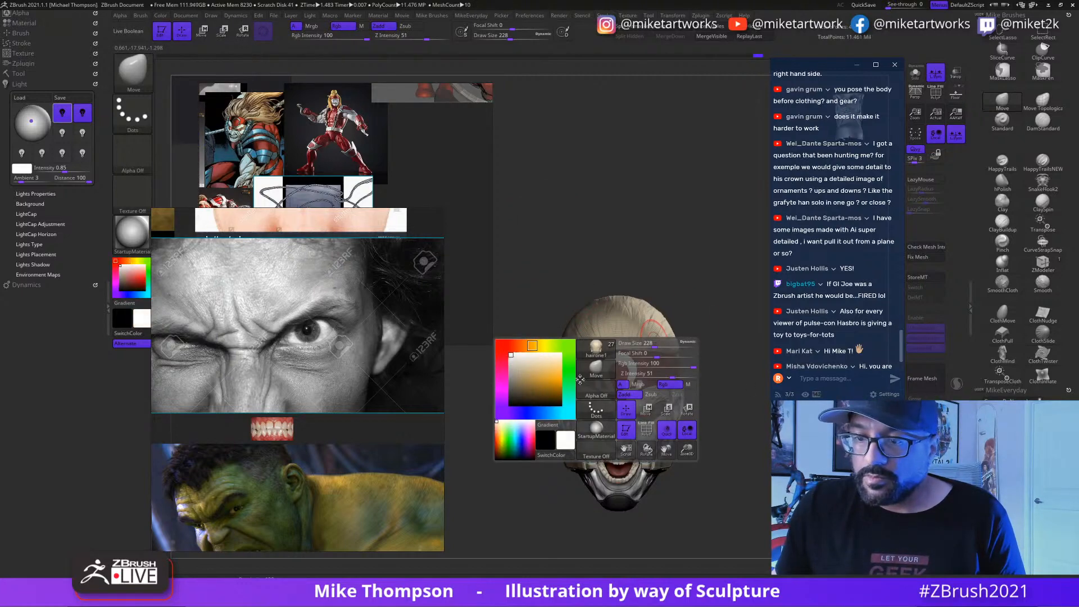
Step: Make the Body folder visible in the subtool list of the Omega Red head tool
mouse_move(748, 472)
alt+mouse_down()
mouse_move(748, 481)
mouse_move(746, 408)
mouse_move(741, 468)
mouse_move(766, 472)
mouse_move(761, 458)
alt+mouse_up()
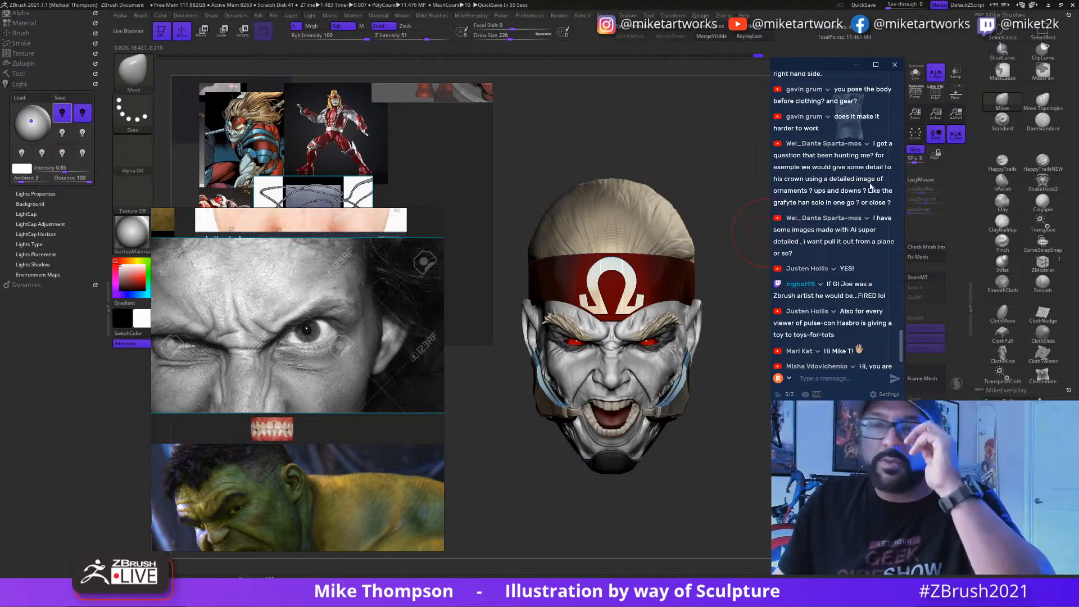
alt+drag(730, 463, 707, 428)
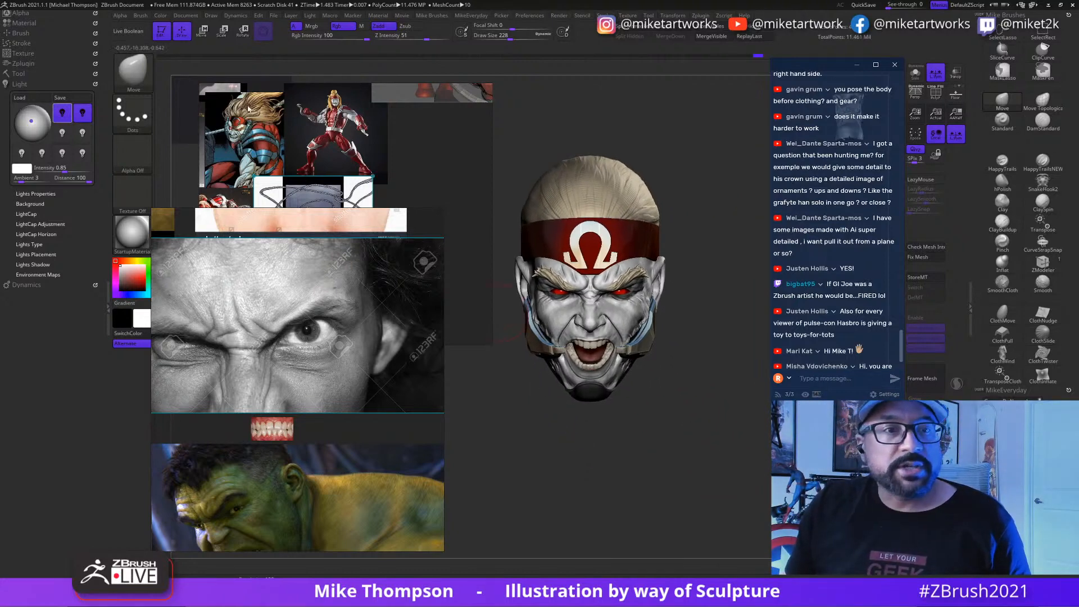
click(21, 74)
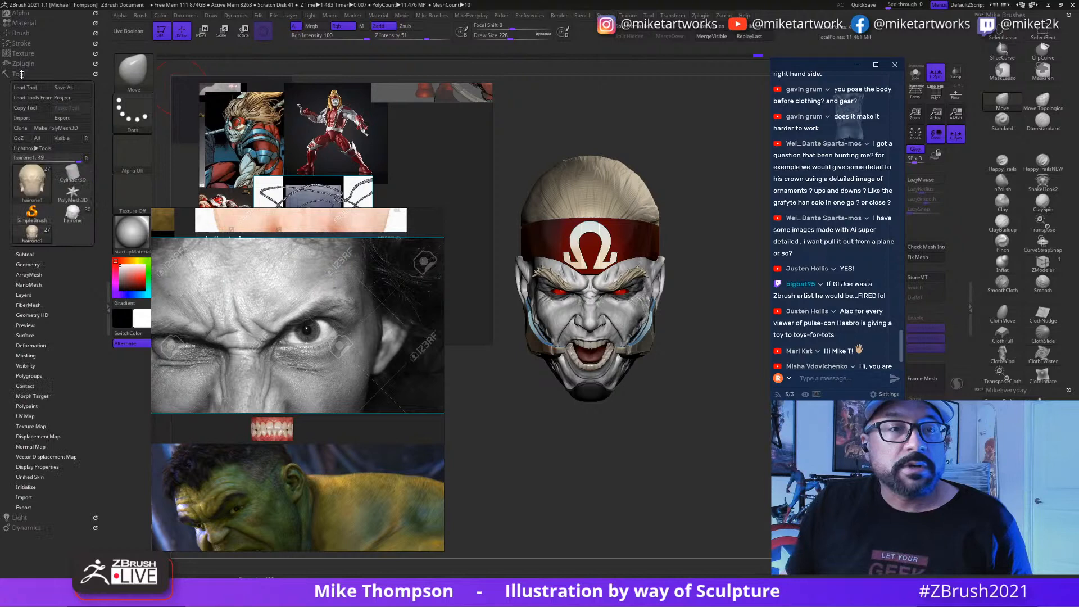
click(26, 253)
click(89, 333)
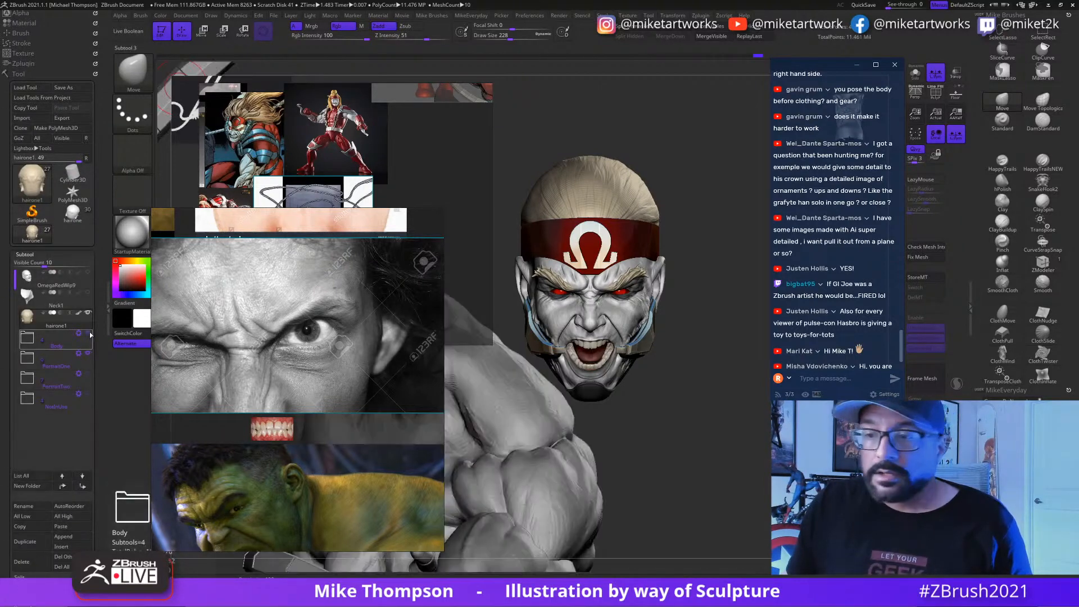
mouse_move(660, 511)
mouse_down()
mouse_move(674, 514)
mouse_move(624, 427)
mouse_move(641, 304)
mouse_move(483, 326)
mouse_move(742, 293)
mouse_move(674, 299)
mouse_move(717, 297)
mouse_up()
key(shift)
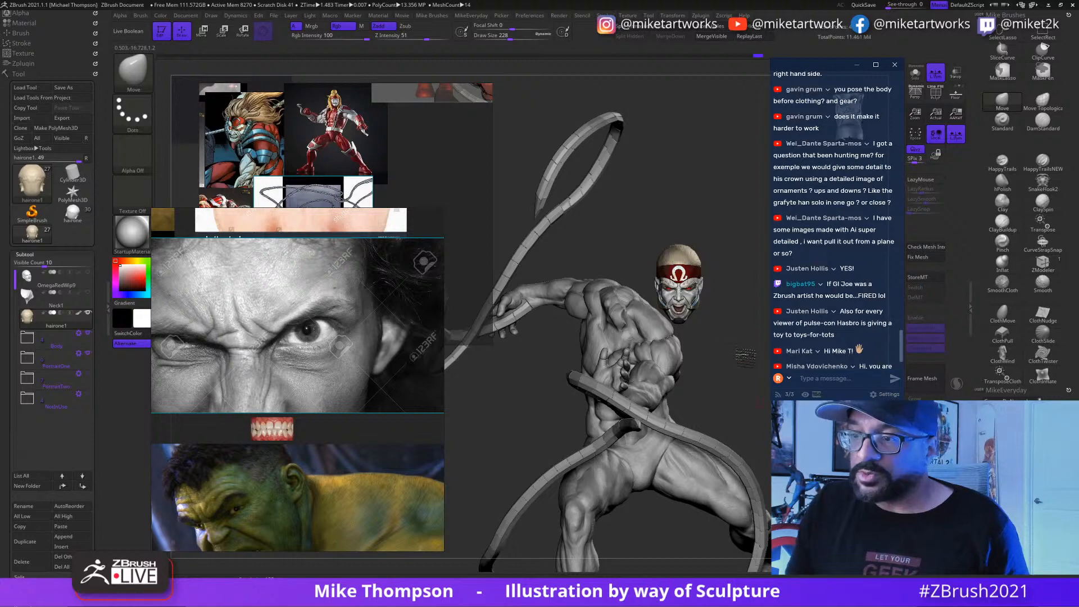
alt+drag(746, 357, 726, 438)
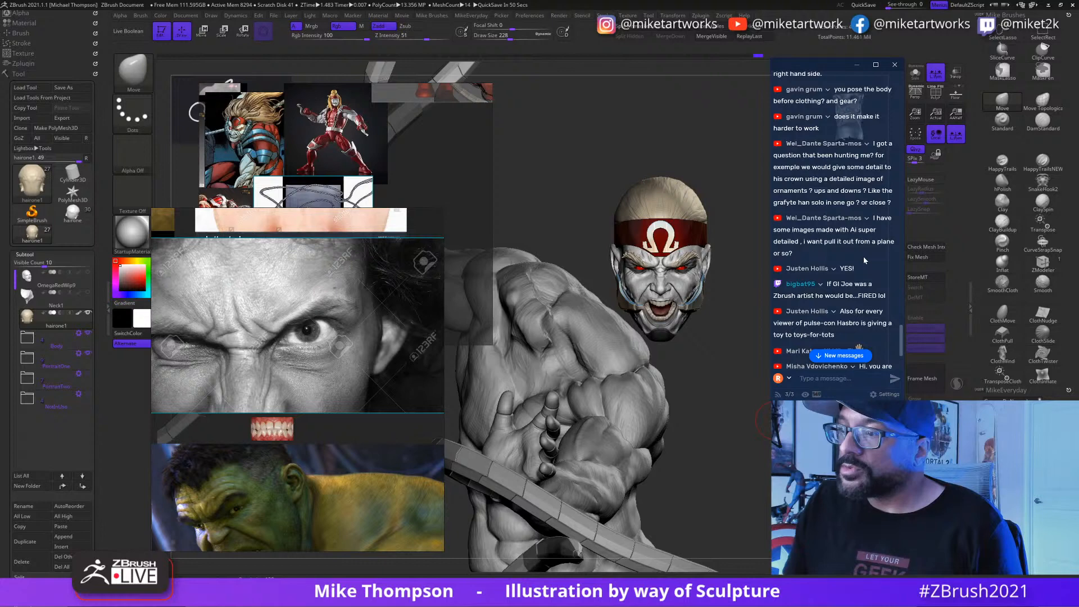
scroll(864, 260, down, 1)
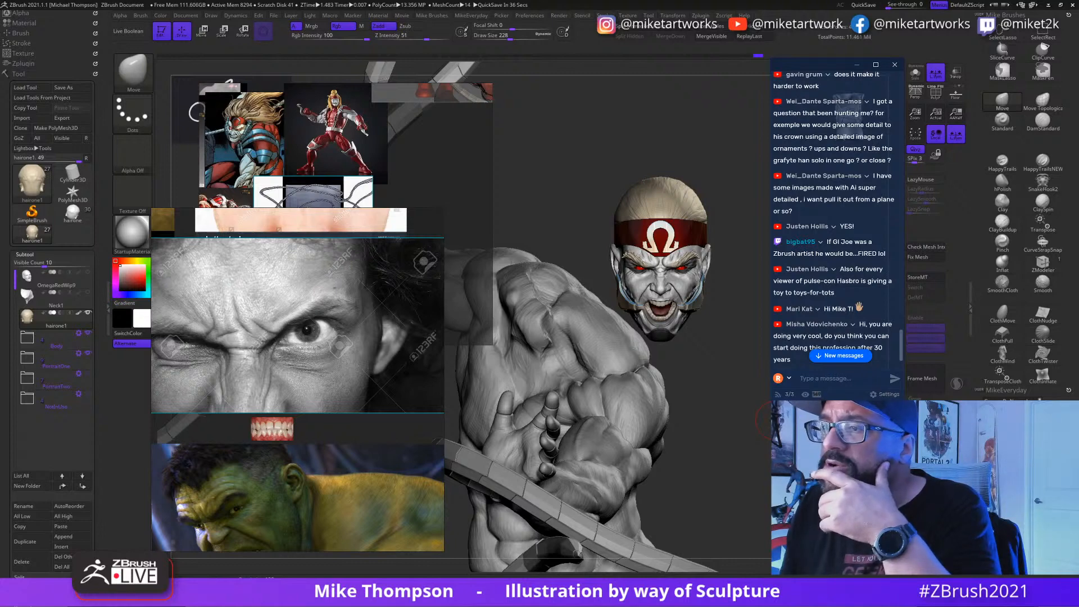
scroll(838, 229, up, 1)
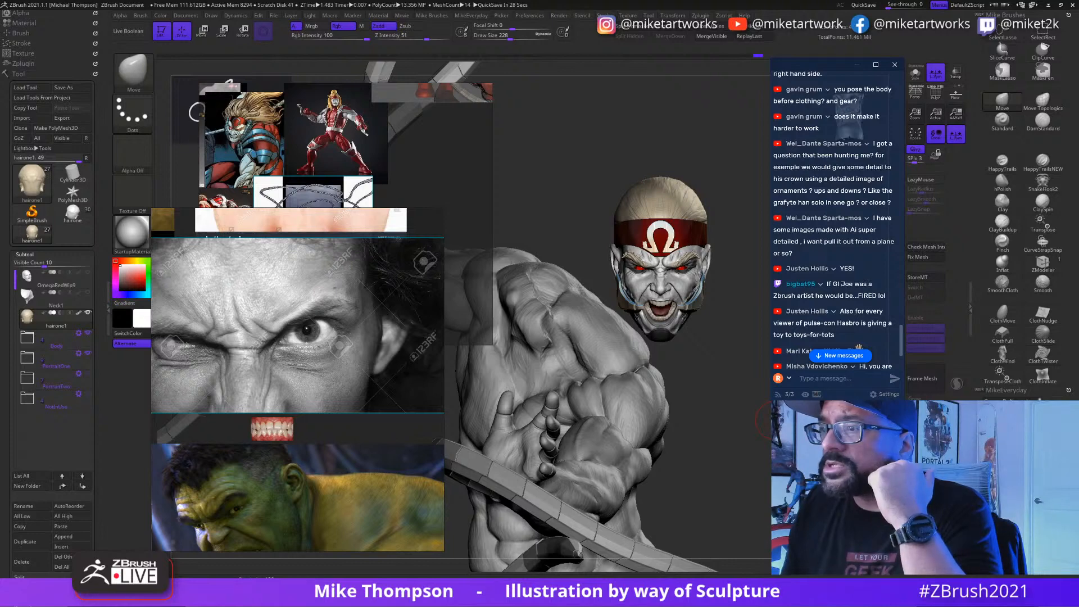
scroll(846, 260, down, 1)
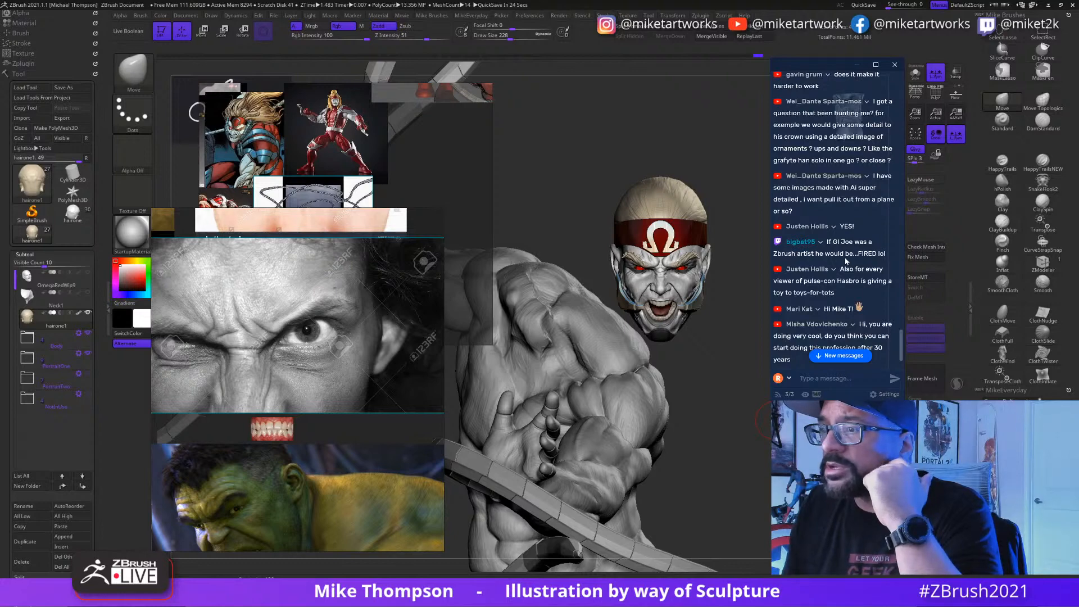
scroll(846, 260, down, 1)
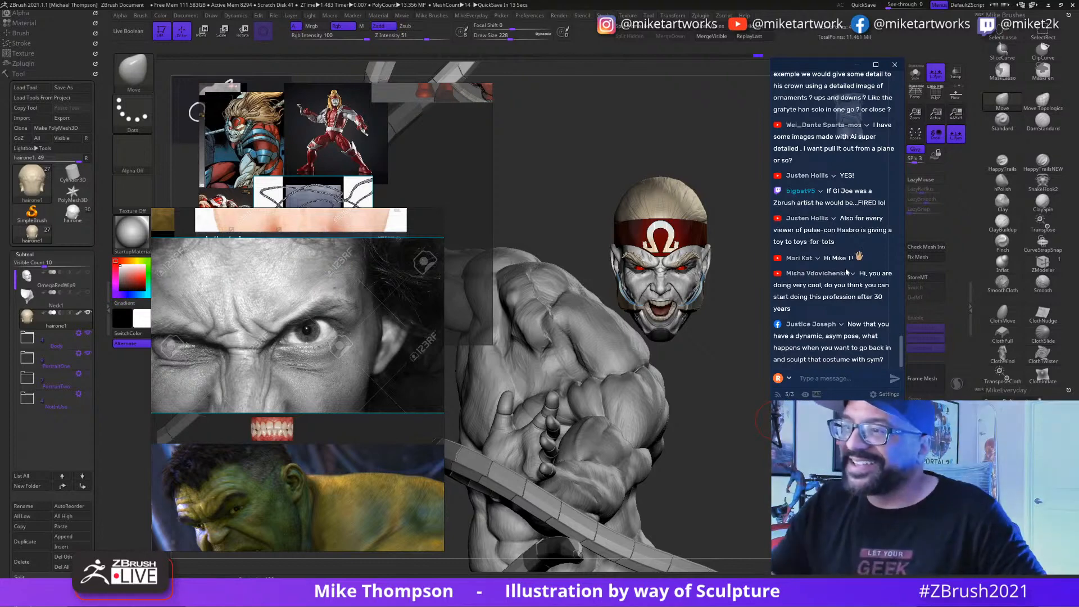
Step: Examine how the head sits relative to the posed body from several angles
mouse_move(717, 416)
mouse_down()
mouse_move(726, 419)
mouse_move(685, 465)
mouse_up()
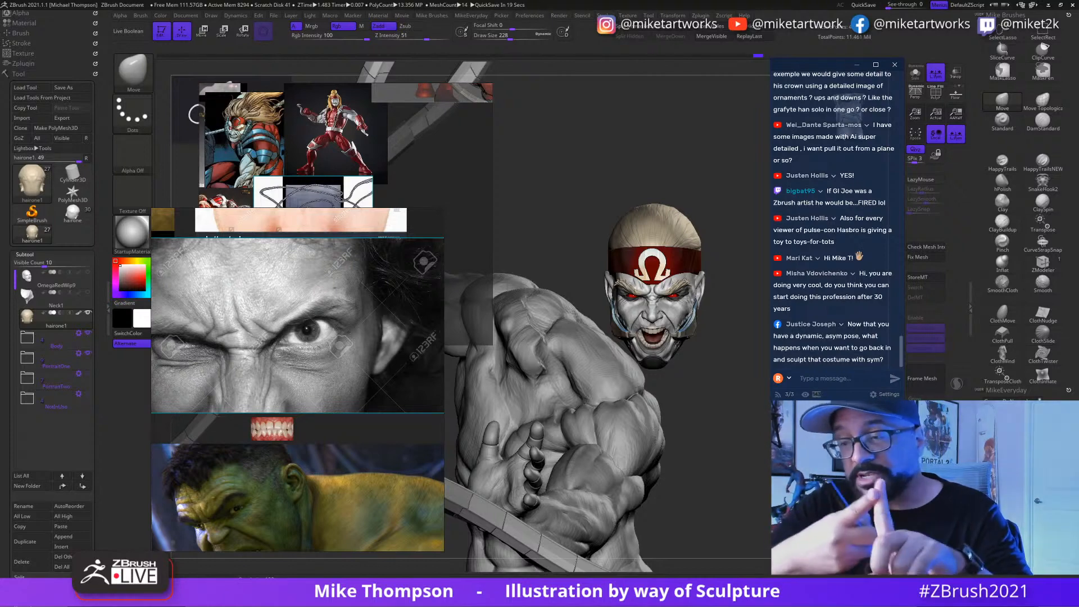
drag(692, 458, 769, 446)
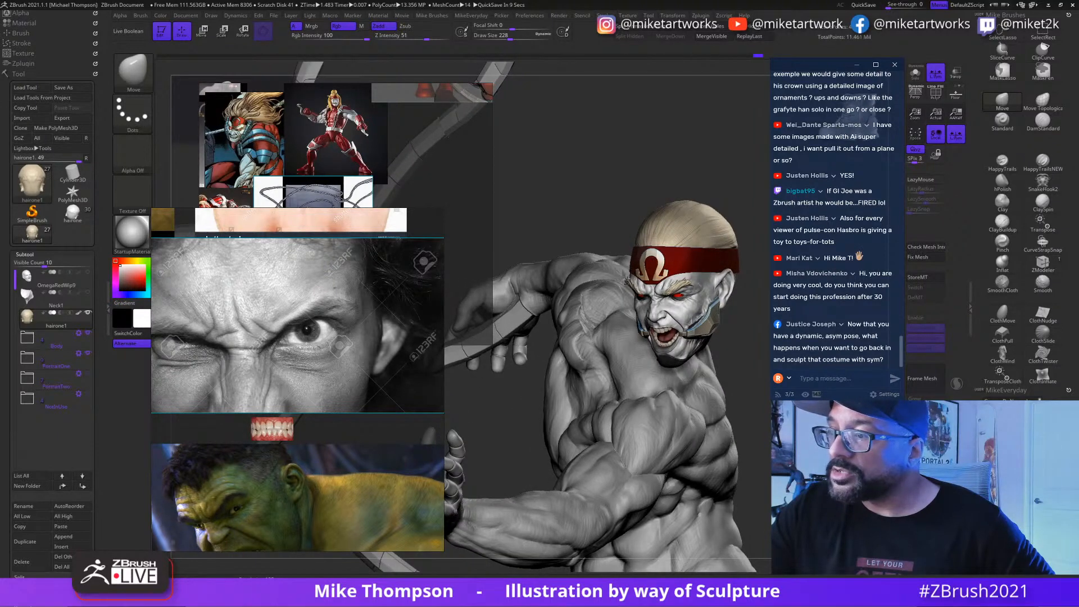
drag(770, 447, 804, 447)
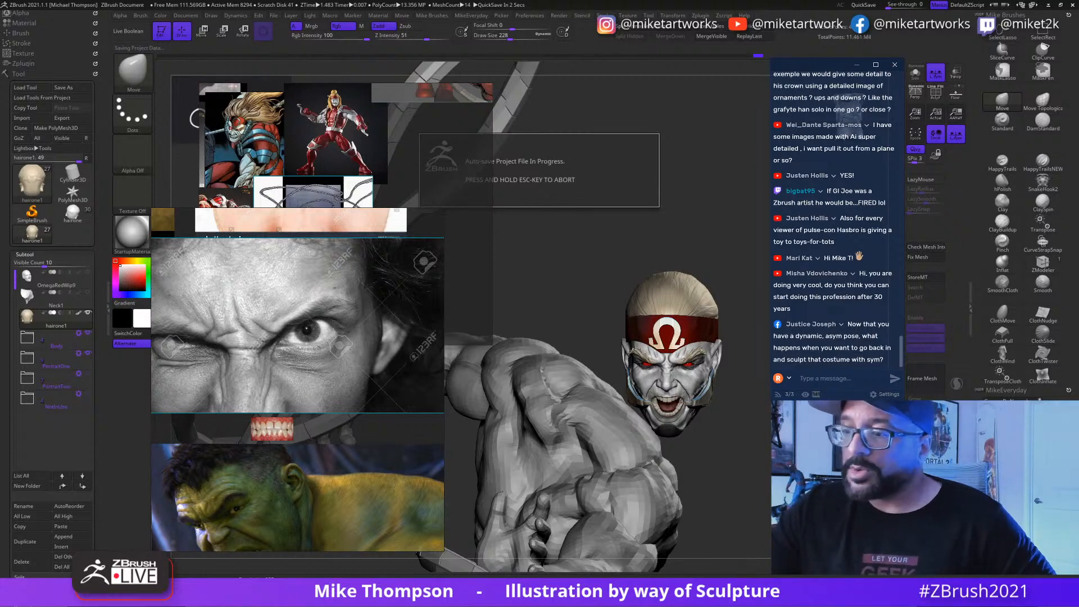
drag(579, 253, 624, 254)
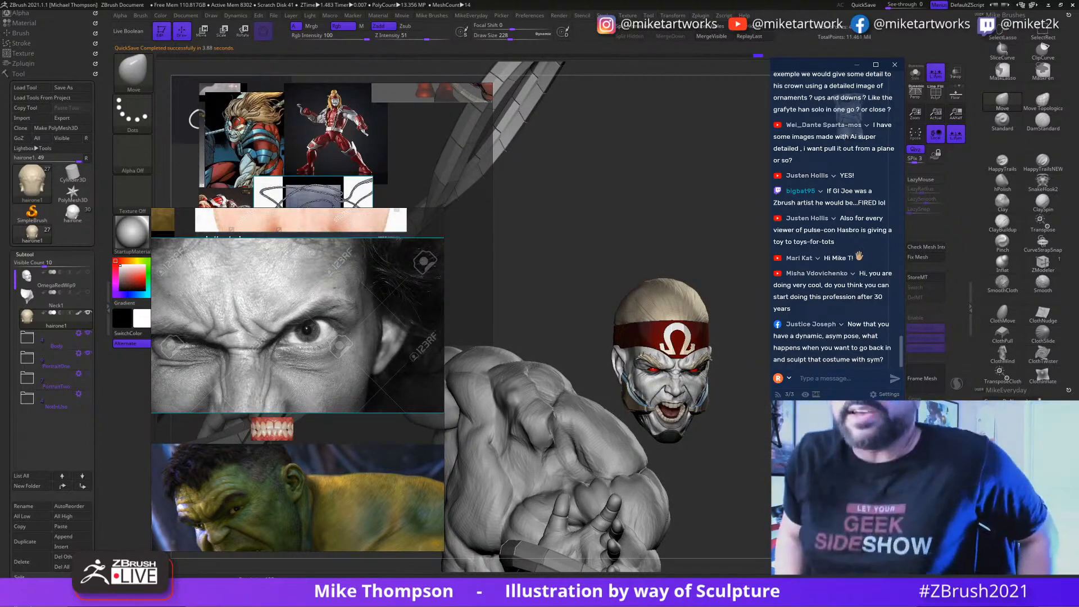
drag(613, 236, 532, 222)
alt+drag(725, 236, 726, 309)
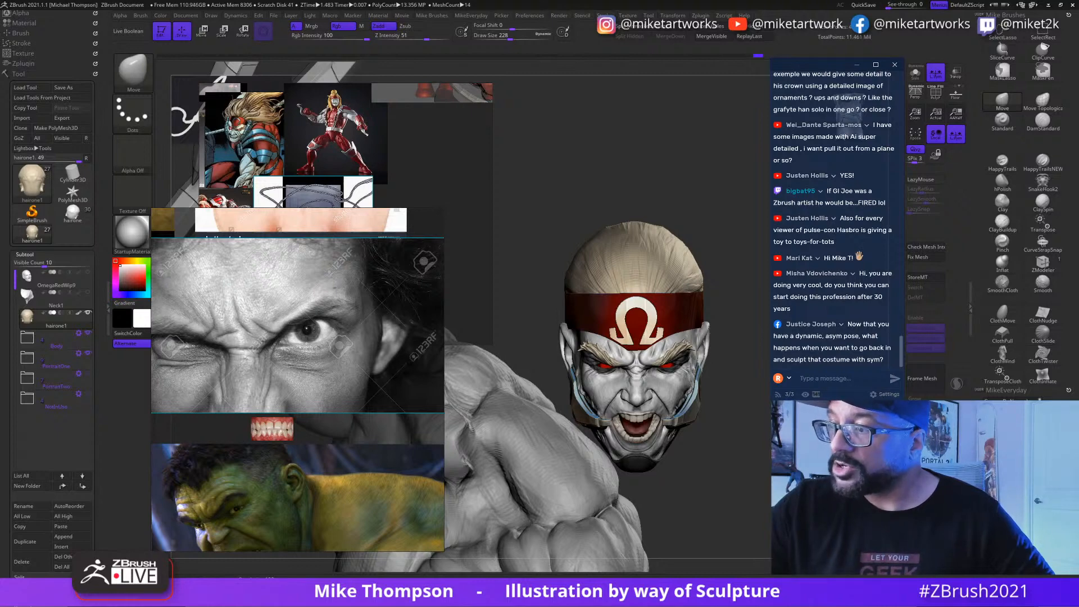
alt+drag(691, 191, 744, 143)
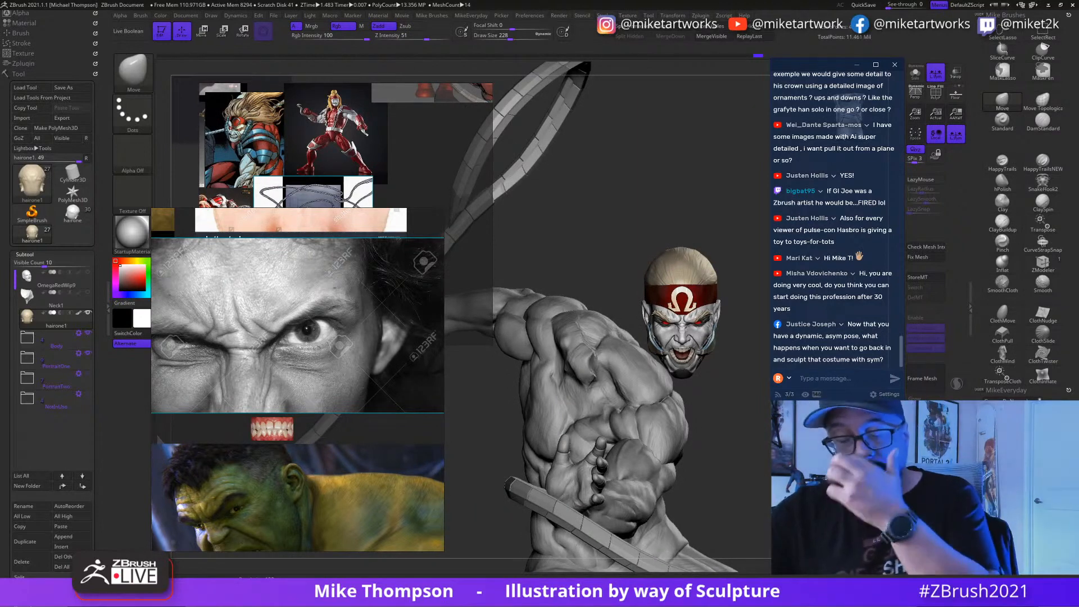
mouse_move(686, 163)
mouse_down()
mouse_move(736, 164)
mouse_move(690, 182)
mouse_up()
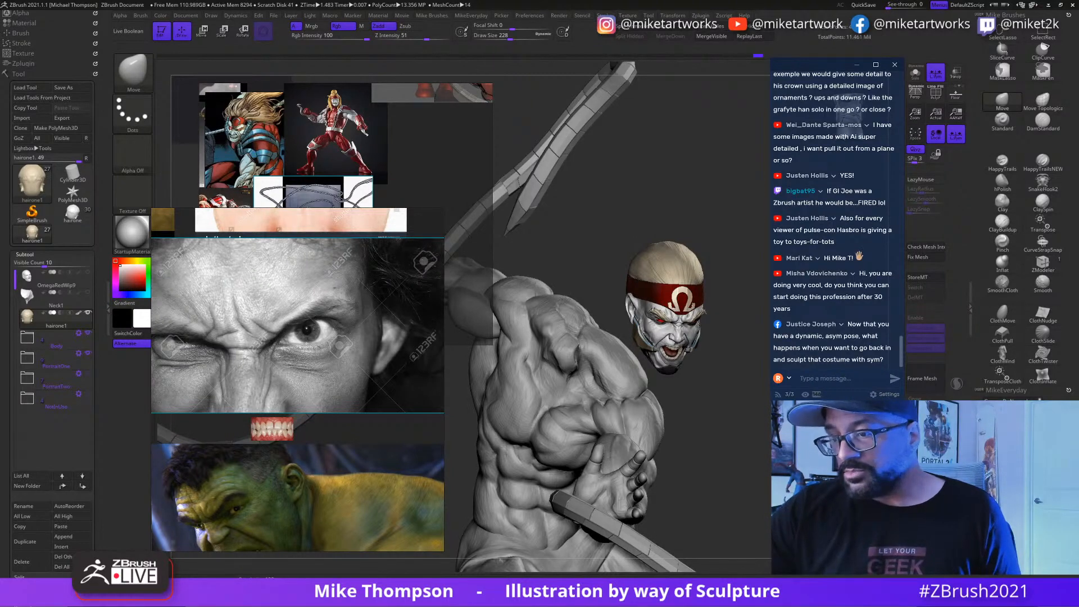
drag(690, 183, 564, 92)
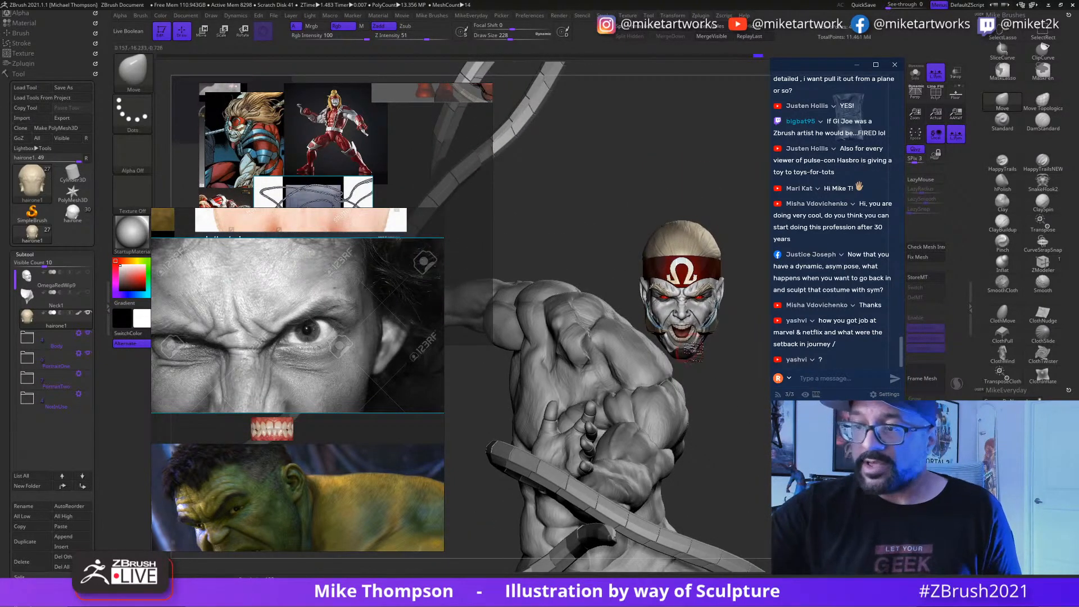
Step: Select the head subtool and save the whole tool as OmegaRedWip9.ztl, replacing the existing file
alt+click(691, 352)
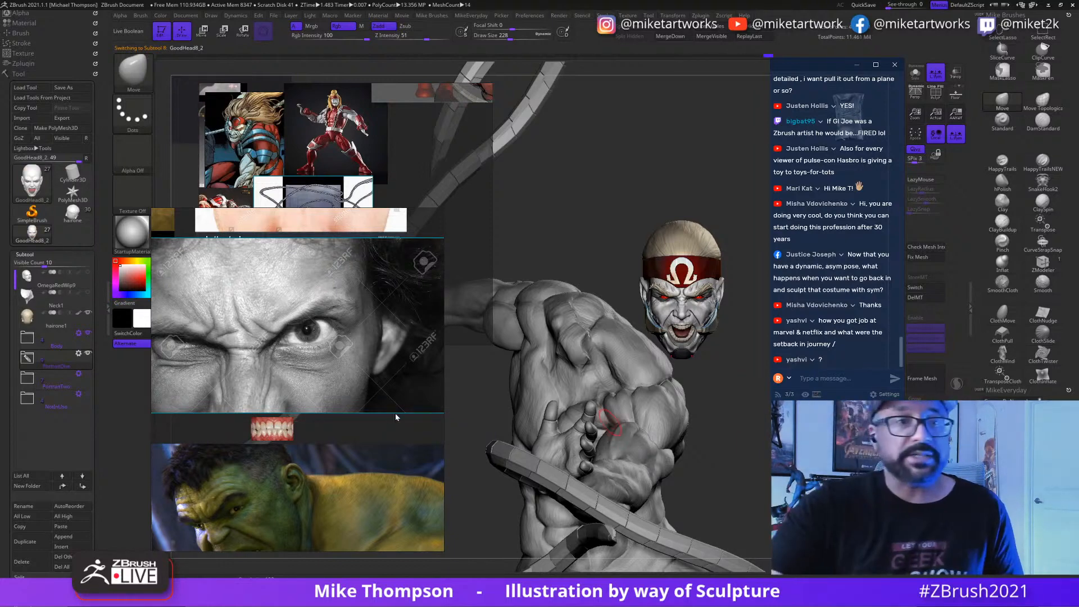
alt+drag(736, 394, 708, 461)
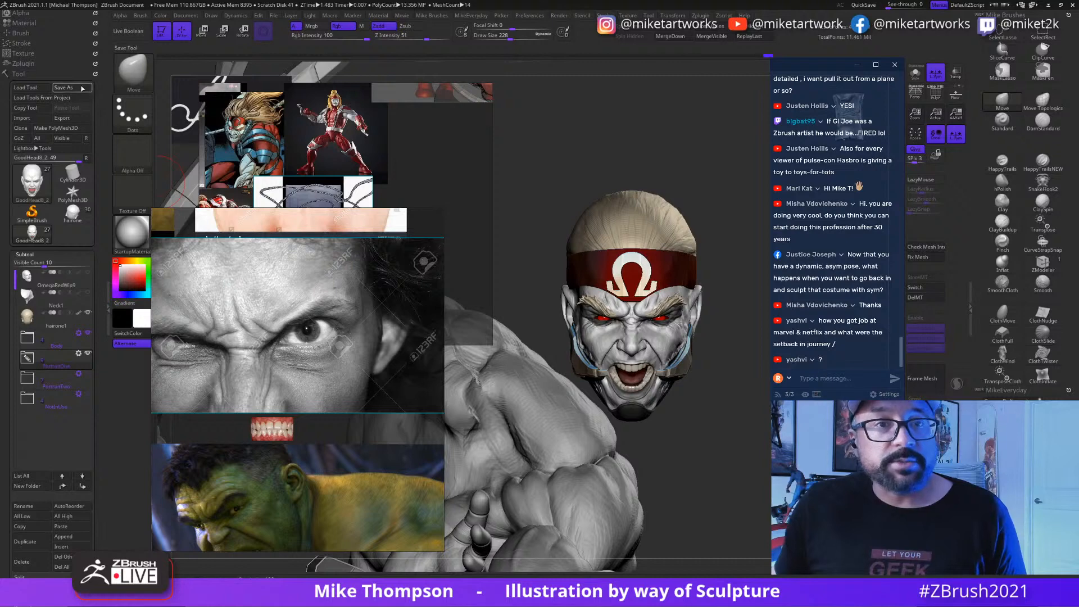
key(ctrl+s)
click(601, 445)
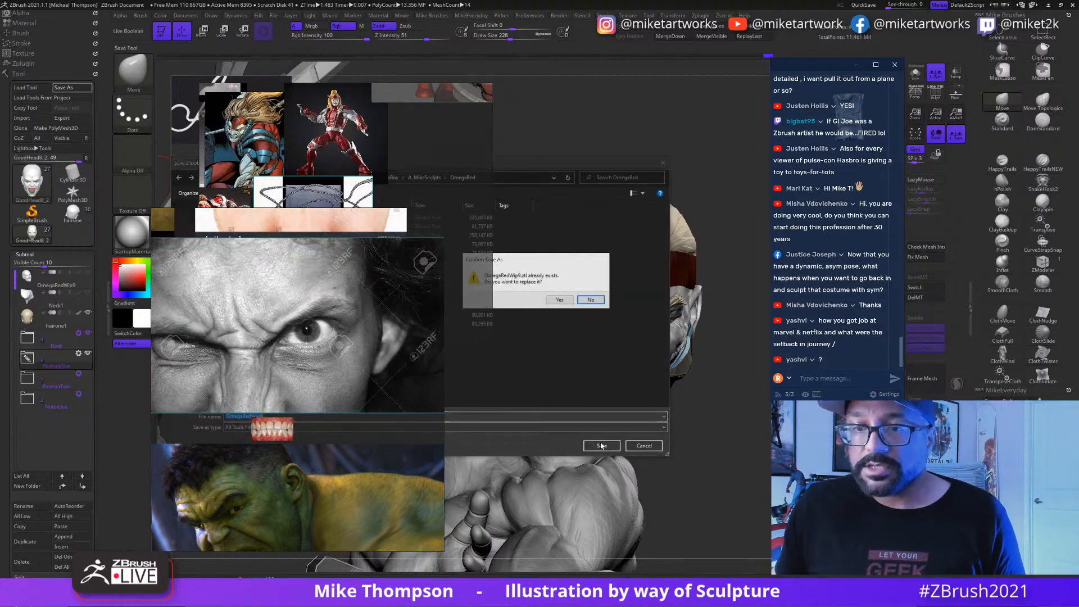
click(560, 302)
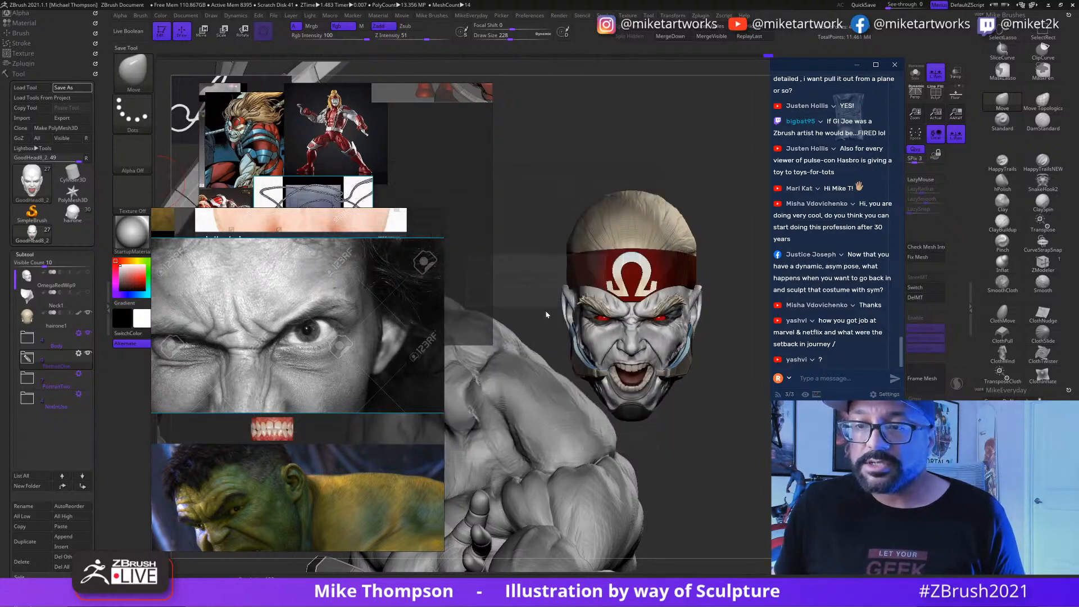
Step: Switch to the full-figure tool with the long-haired head and copy its Hair1 subtool
click(72, 216)
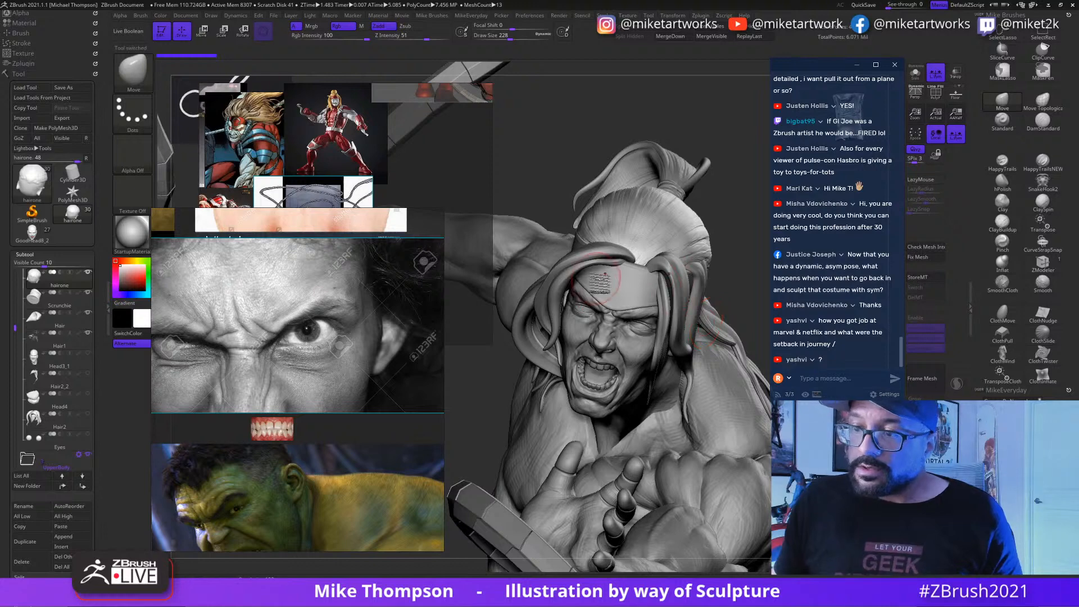
alt+click(606, 257)
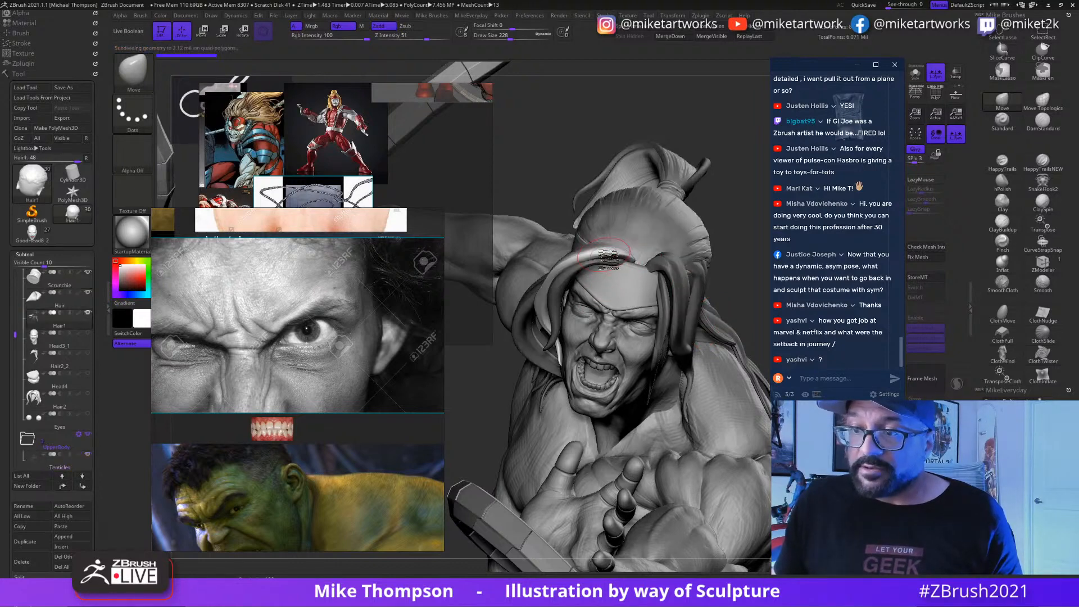
ctrl+right_drag(719, 218, 729, 214)
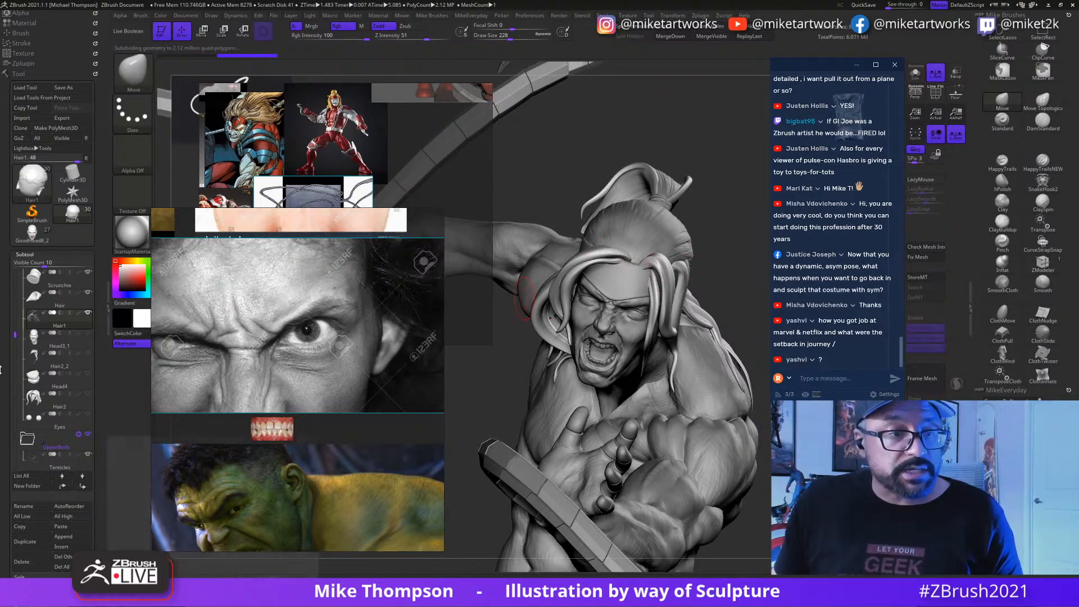
click(33, 527)
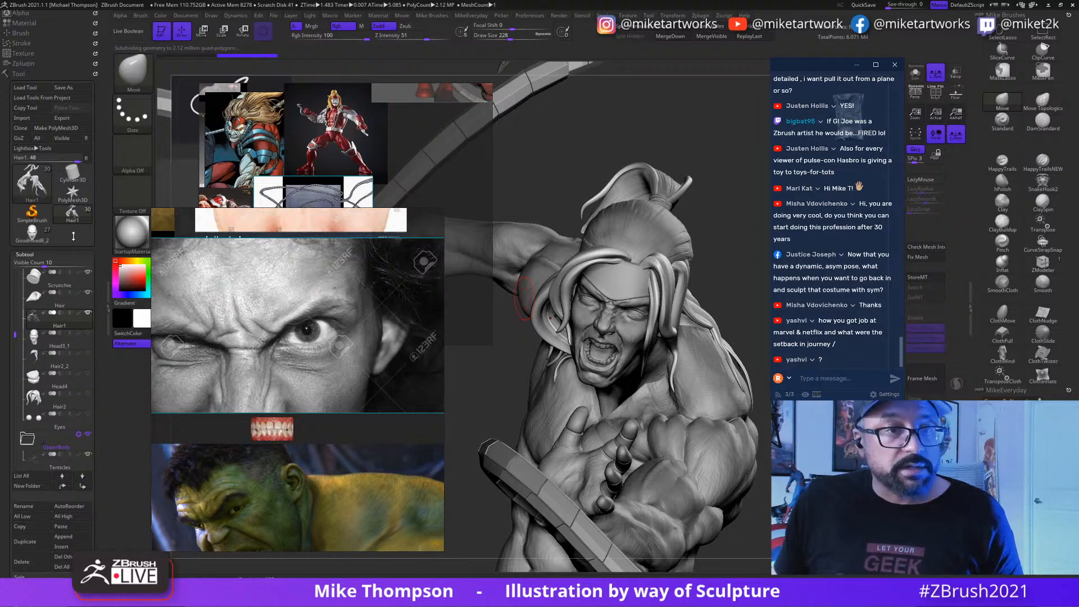
Step: In the headband head tool, rename the hairone1 subtool to hairBase and paste the copied hair strands below it
click(31, 232)
mouse_move(720, 419)
mouse_down()
mouse_move(686, 437)
mouse_move(709, 433)
mouse_move(659, 391)
mouse_up()
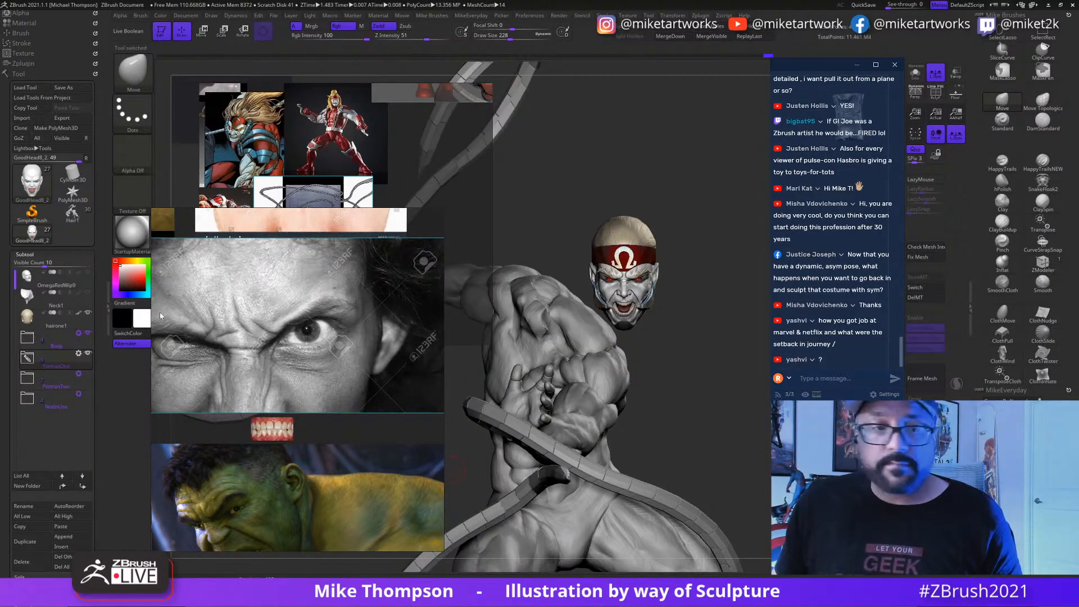
click(56, 322)
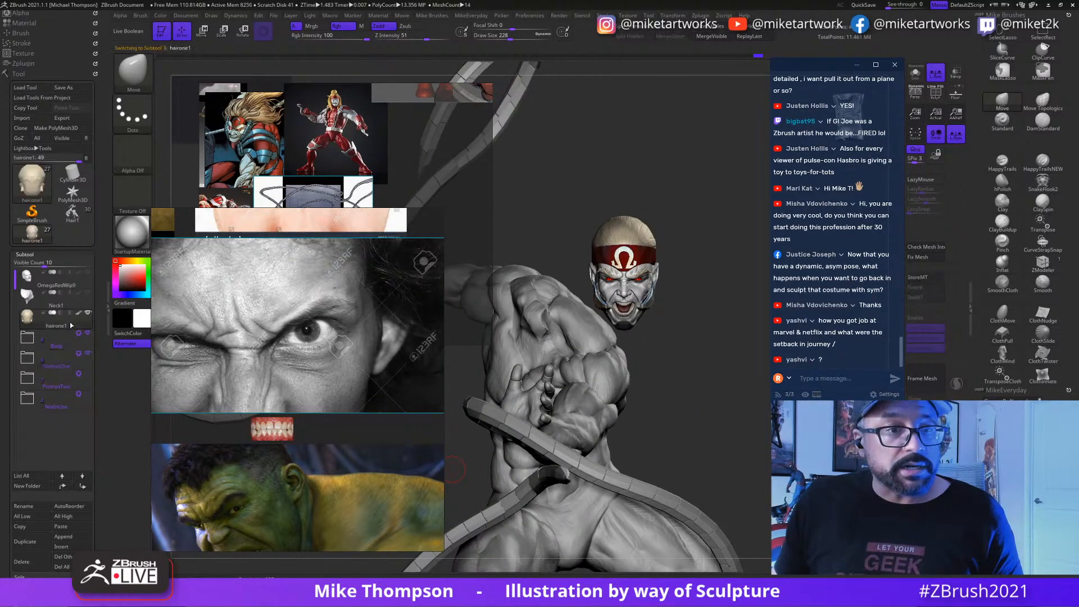
click(51, 505)
key(Right)
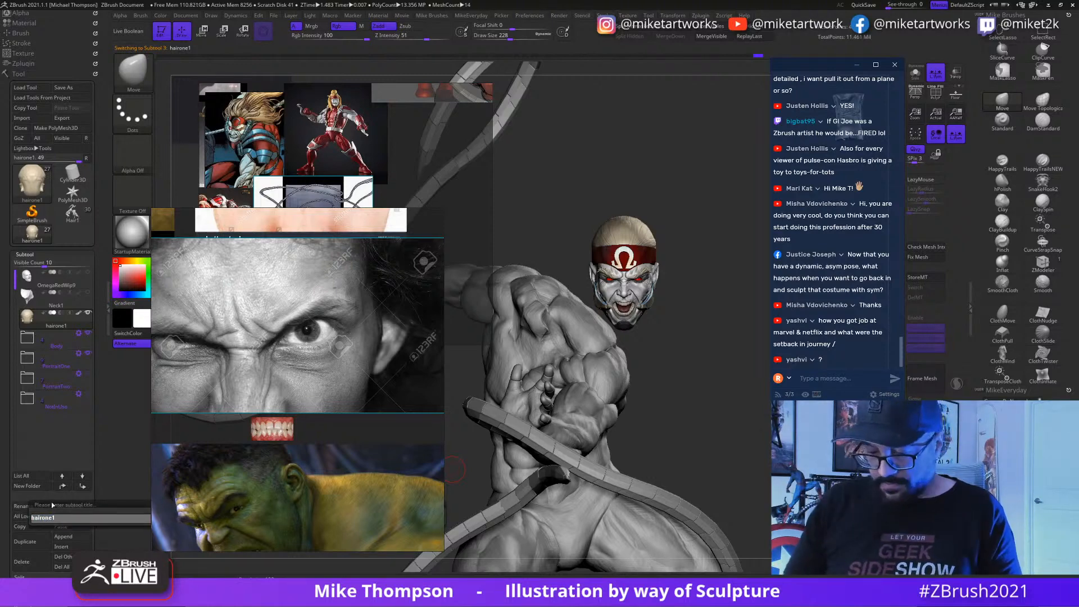
key(BackSpace)
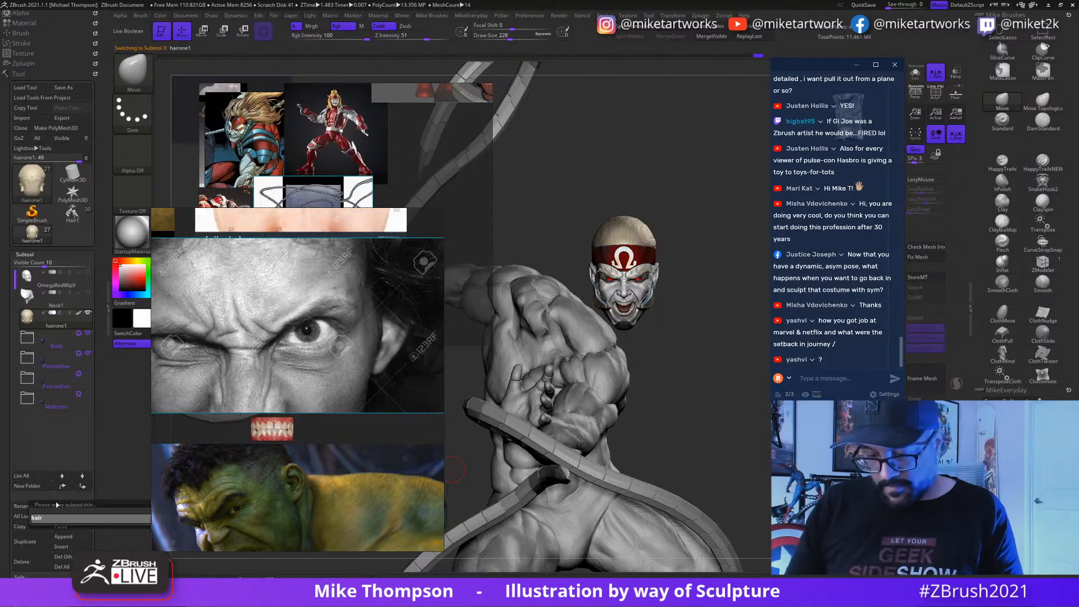
text(Base)
key(Return)
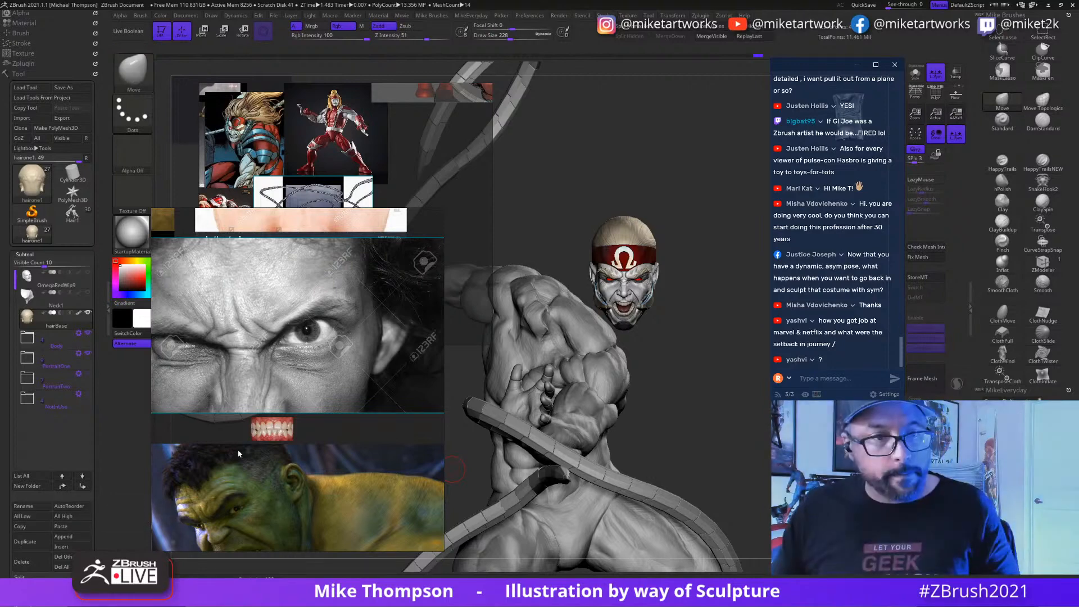
click(69, 529)
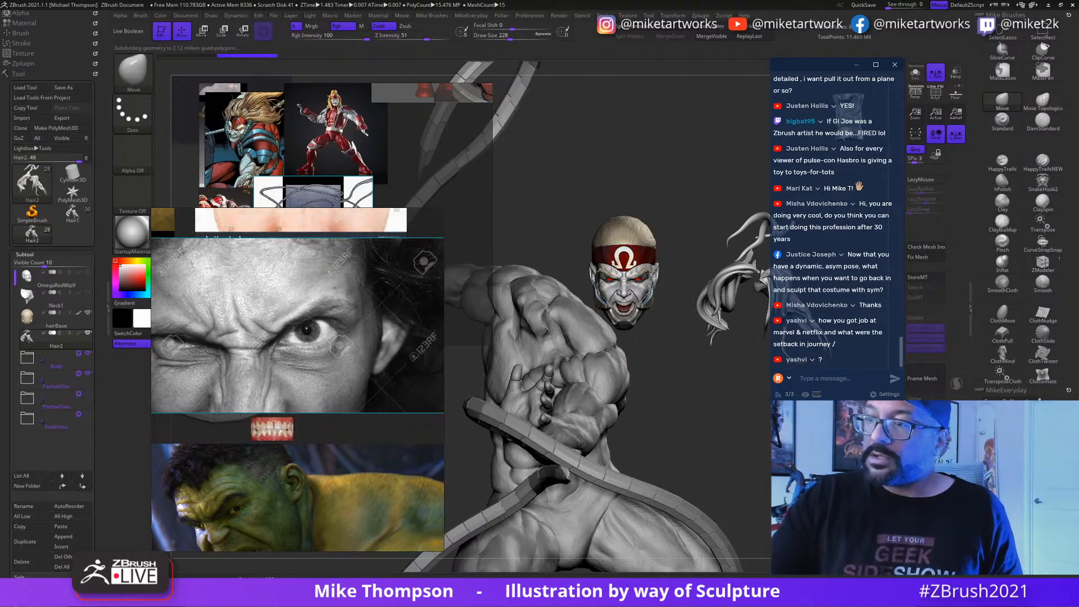
alt+drag(697, 421, 634, 463)
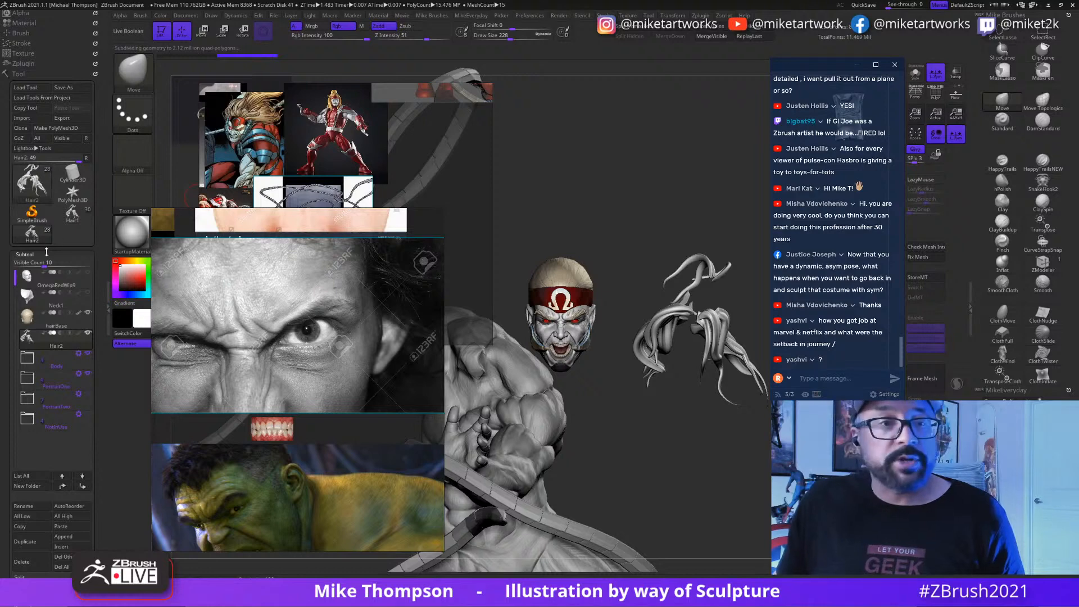
Step: Copy the Hair subtool from the full-figure tool and paste it into the headband head tool
click(73, 214)
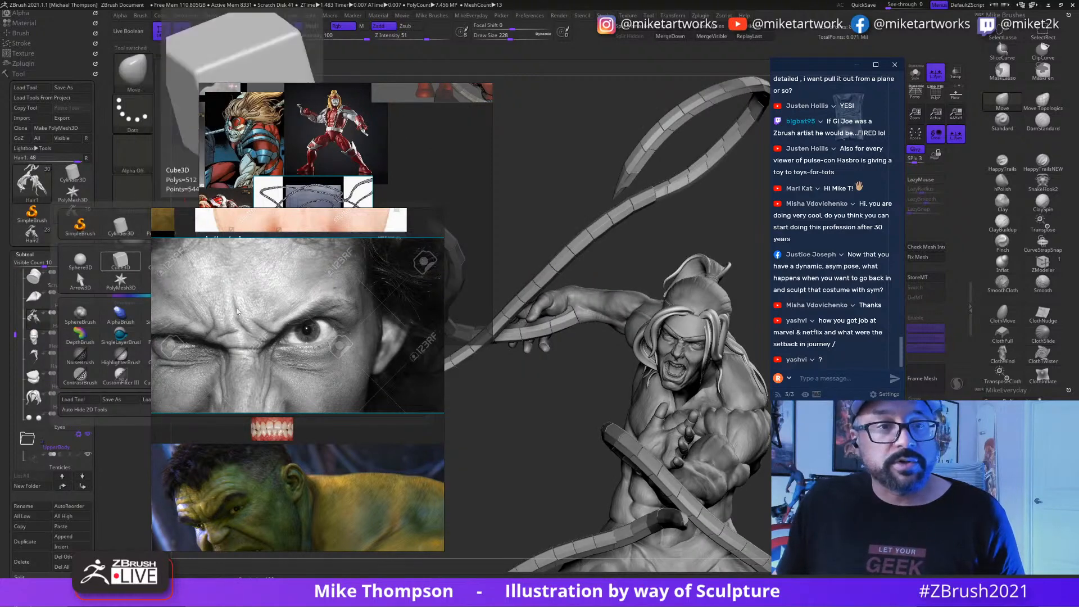
click(36, 304)
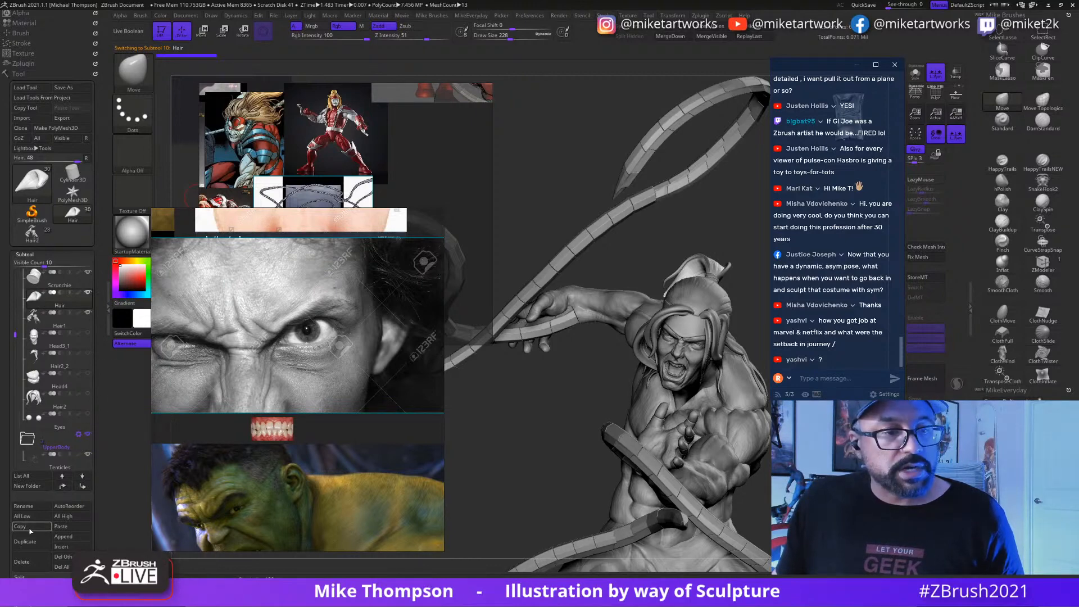
click(32, 232)
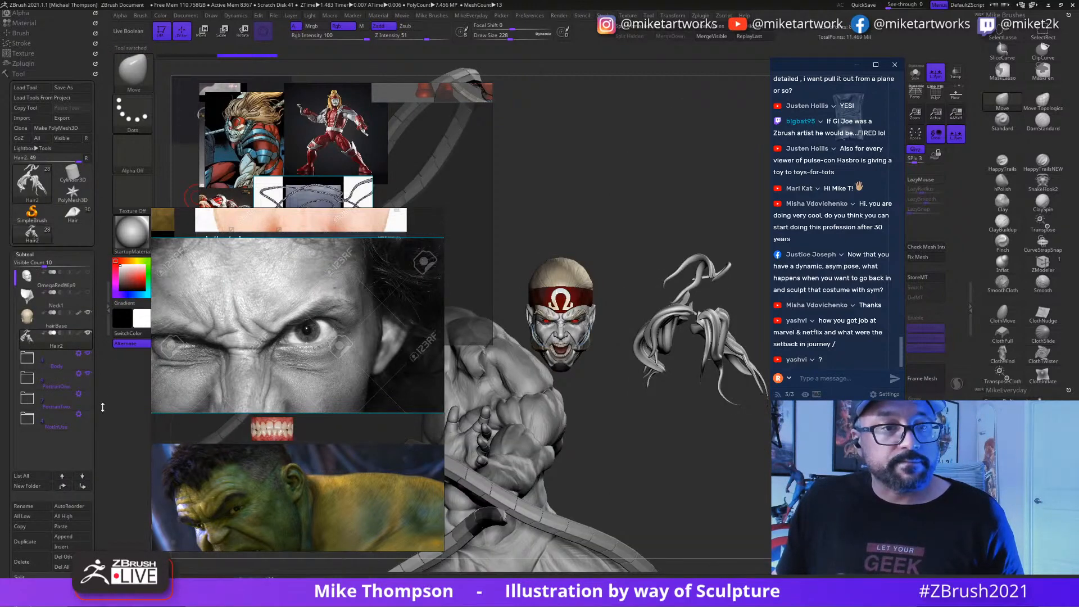
click(73, 528)
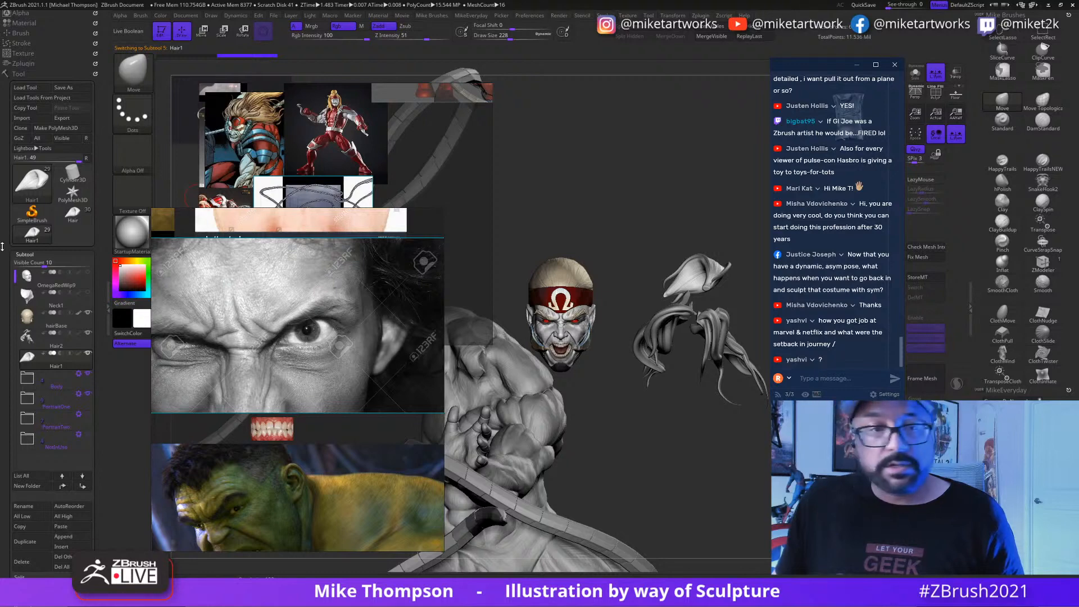
Step: Copy the Scrunchie subtool from the full-figure tool and paste it below the ponytail in the headband head tool
click(72, 214)
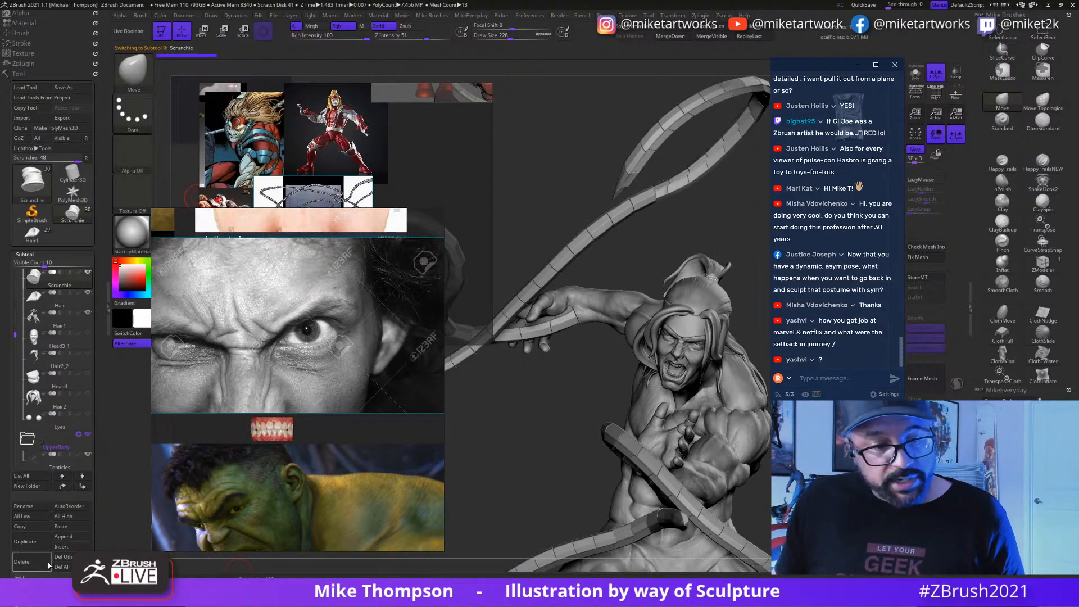
click(31, 526)
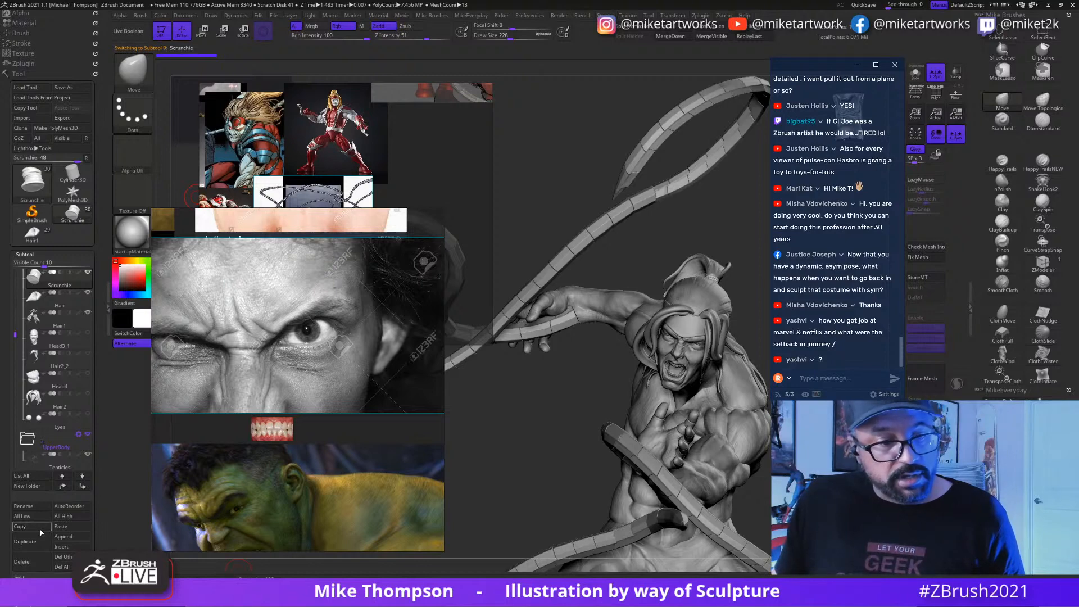
click(32, 233)
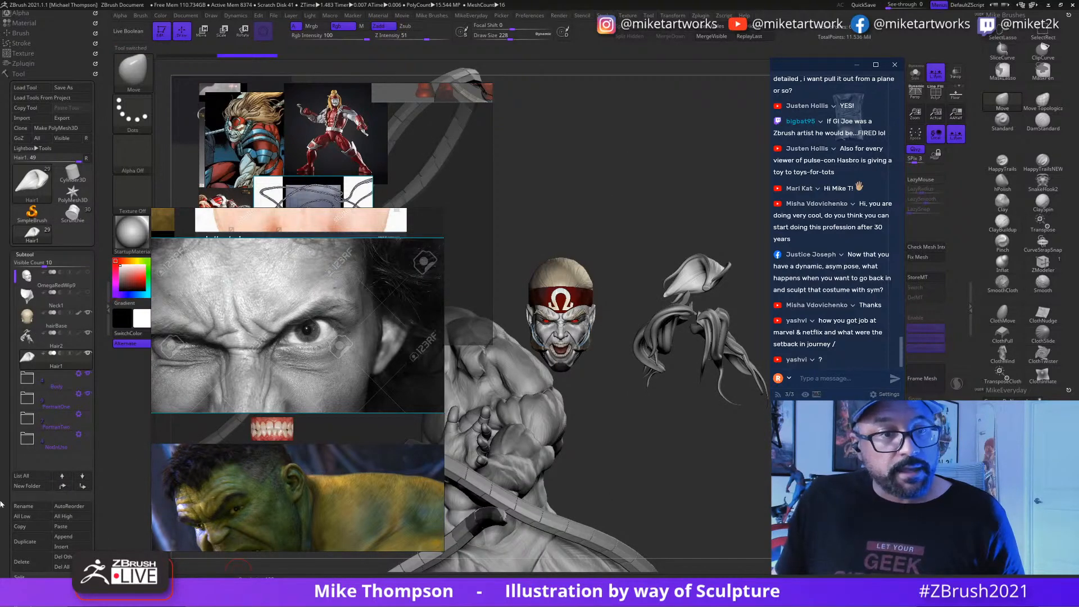
click(61, 527)
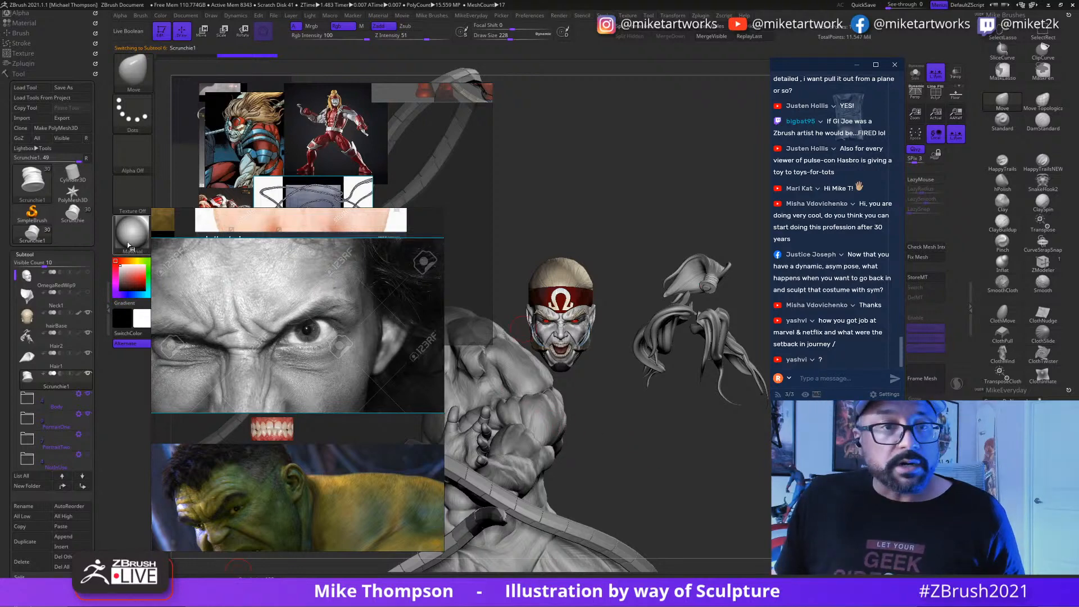
Step: Check the ponytail pieces and remaining hair subtools of the full-figure tool, ending back in the headband head tool
click(74, 214)
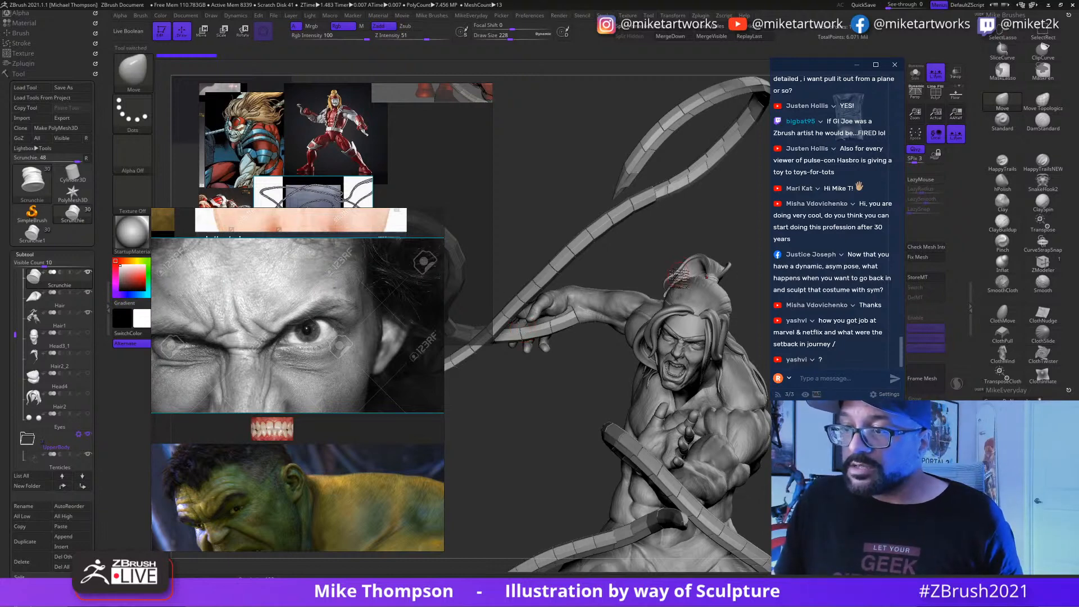
alt+click(681, 277)
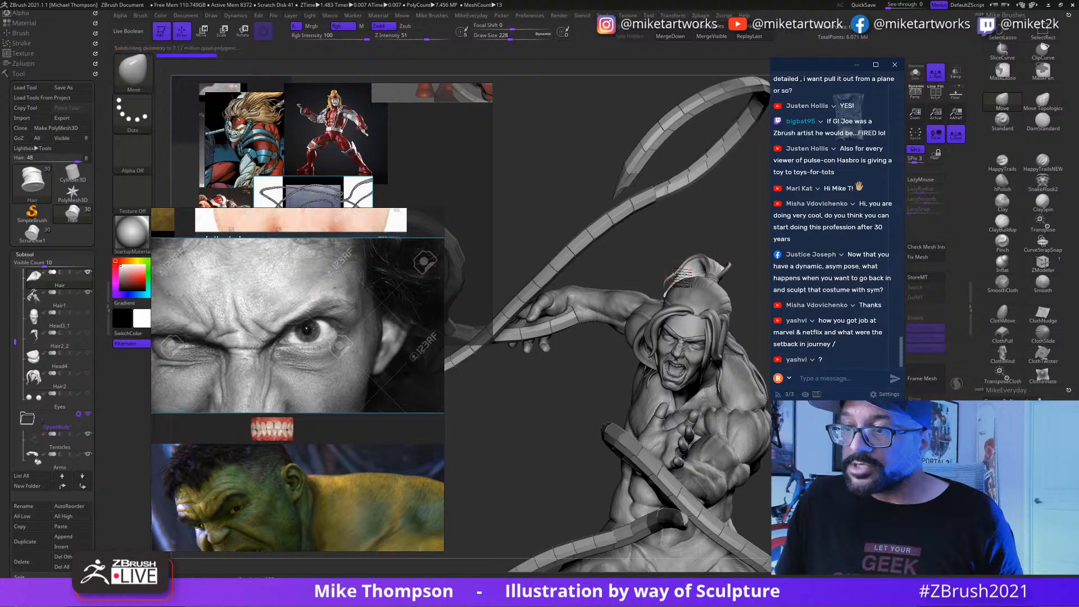
alt+click(681, 275)
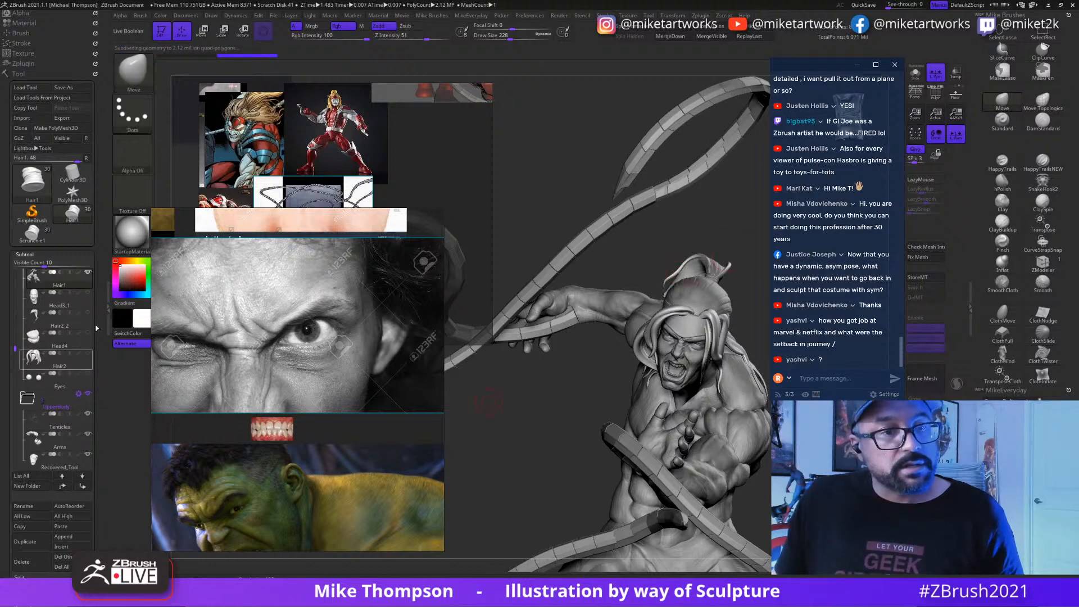
drag(13, 345, 16, 310)
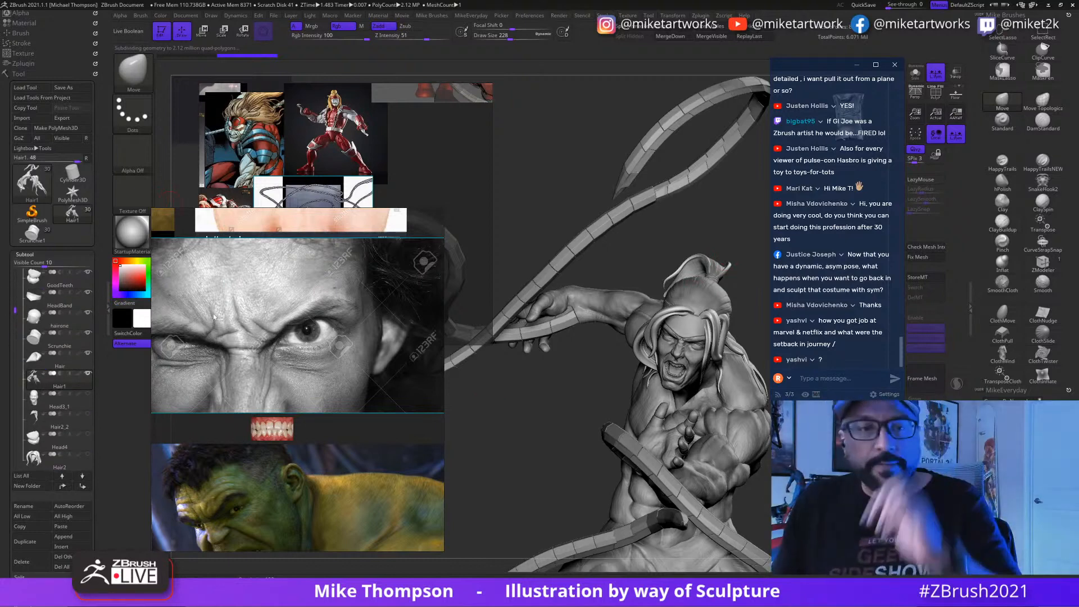
click(24, 237)
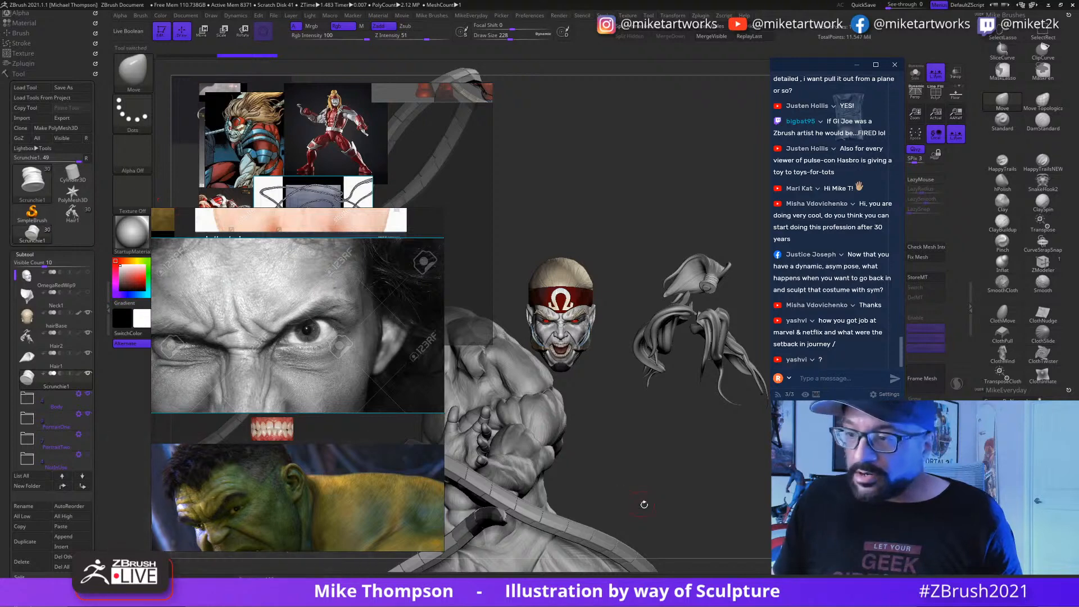
Step: Hide the Body folder, expand the portrait folder, and frame the head and hair pieces
alt+drag(733, 488, 753, 477)
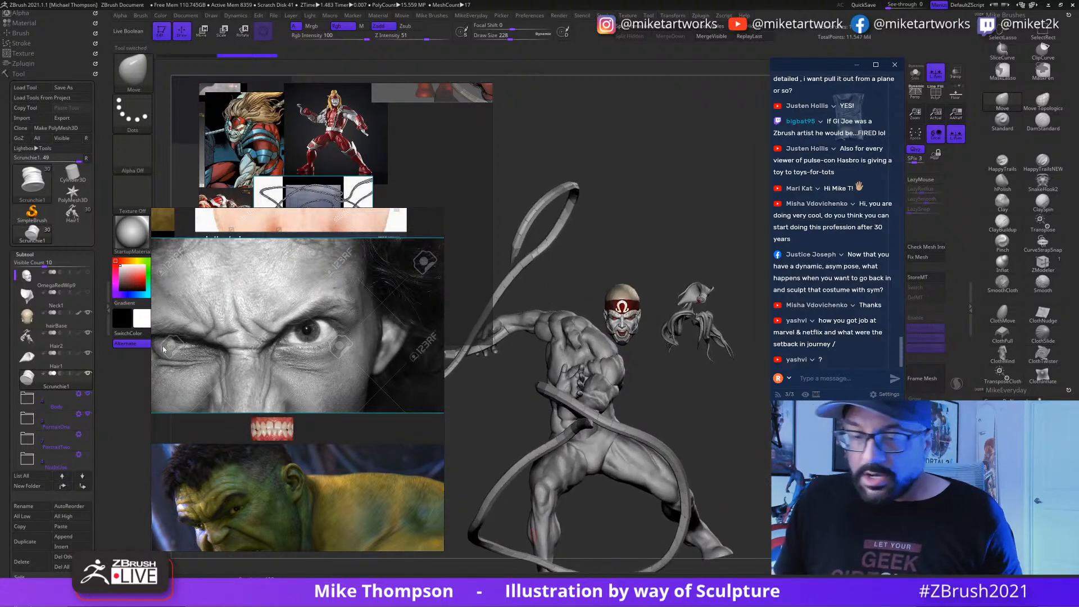
click(89, 395)
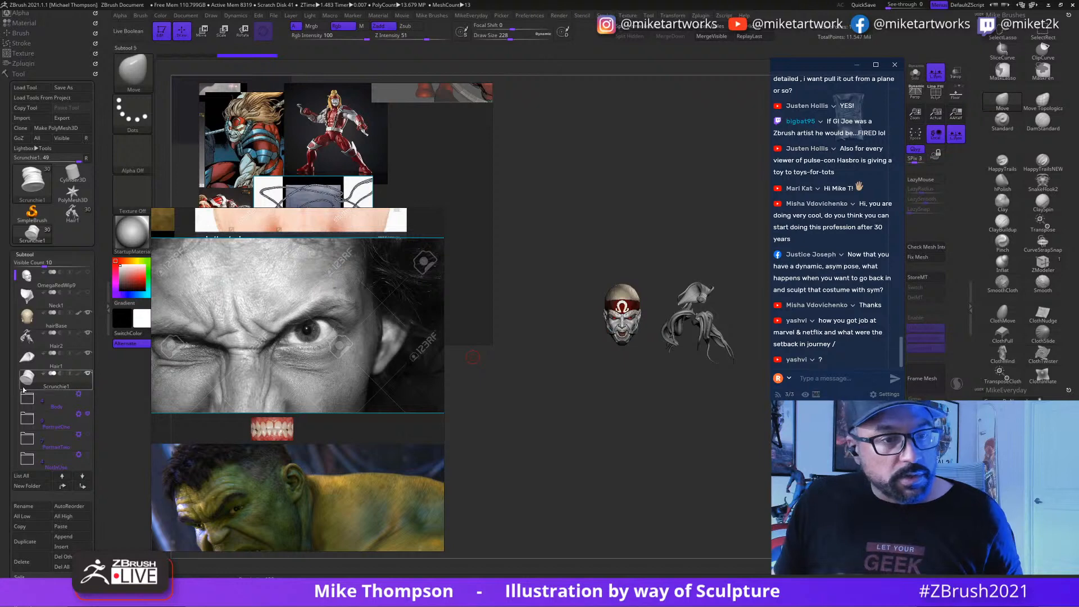
click(32, 426)
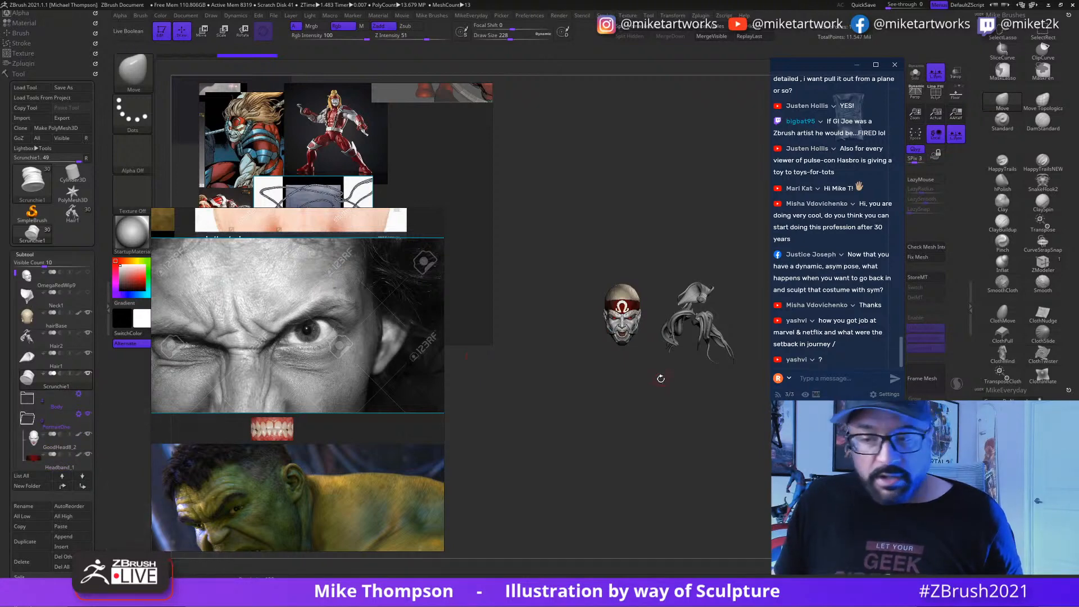
key(f)
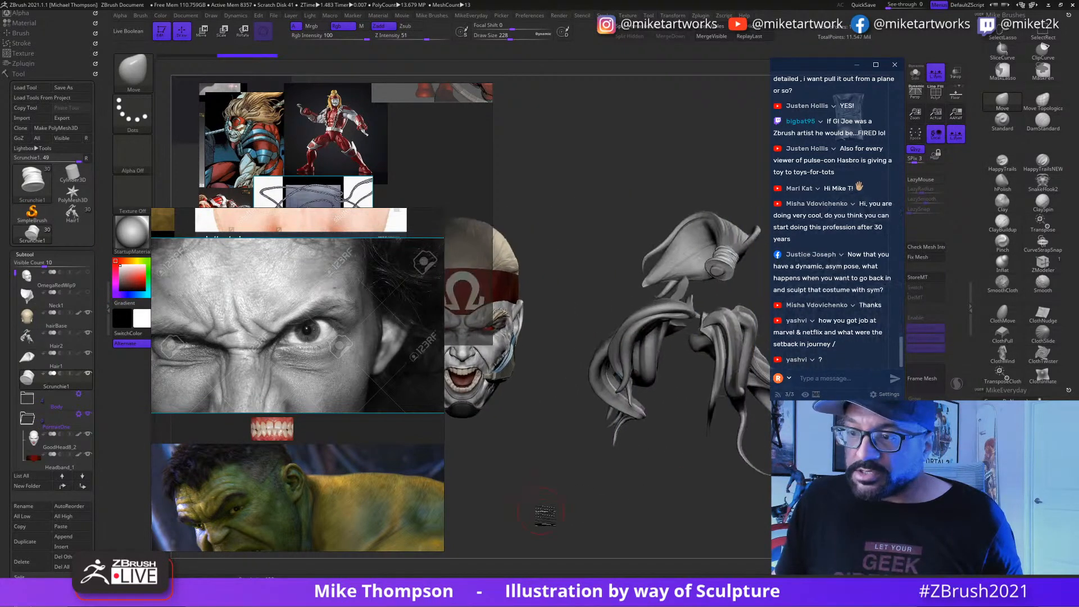
Step: Shrink both reference image windows clear of the head and enlarge the blond-haired comic Omega Red reference
right_drag(424, 404, 419, 437)
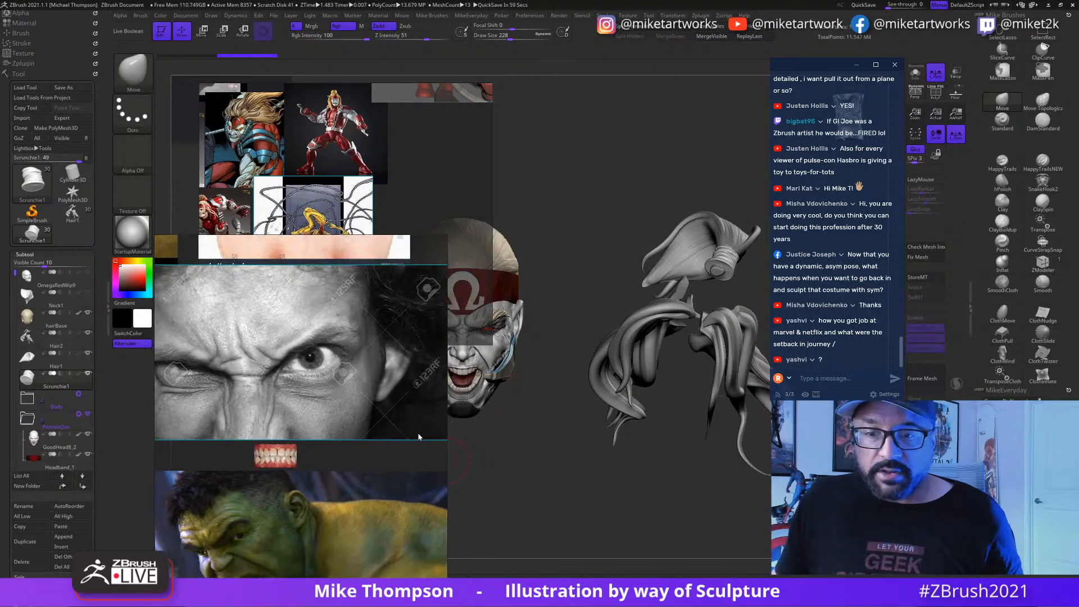
drag(447, 438, 264, 420)
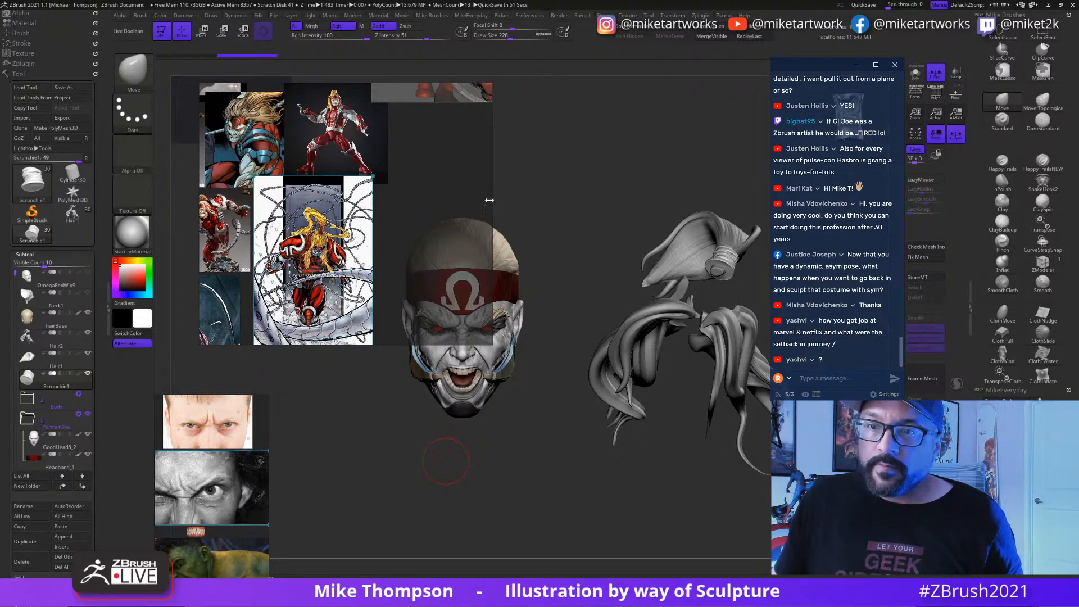
drag(491, 200, 313, 201)
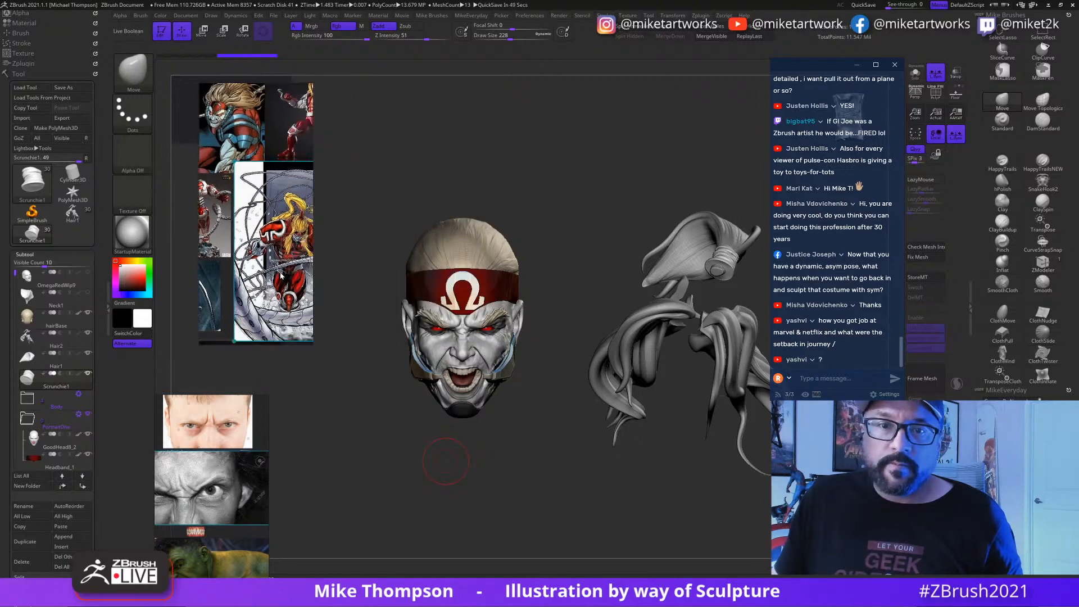
scroll(237, 286, up, 5)
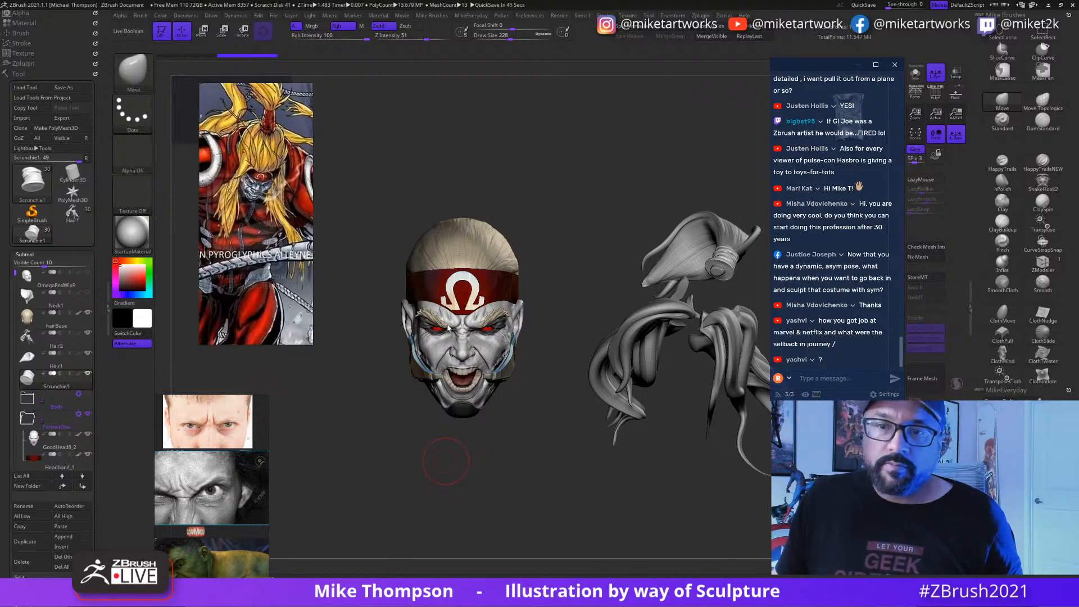
Step: Mask the GoodHeadB_2, Headband_1 and UMesh_Headband2 subtools in the portrait folder one by one
alt+drag(615, 519, 542, 512)
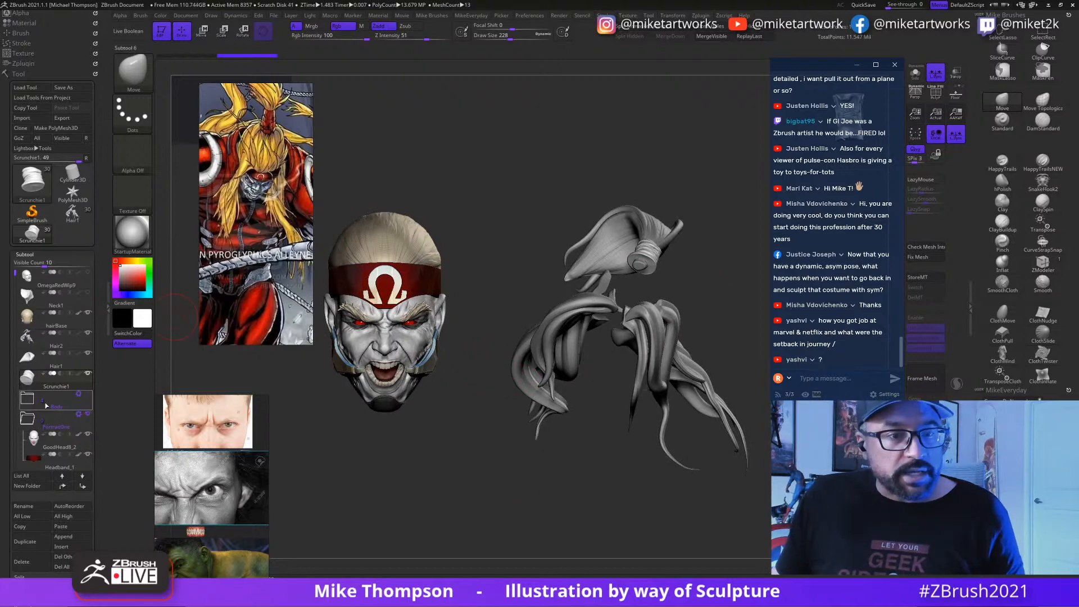
alt+click(416, 357)
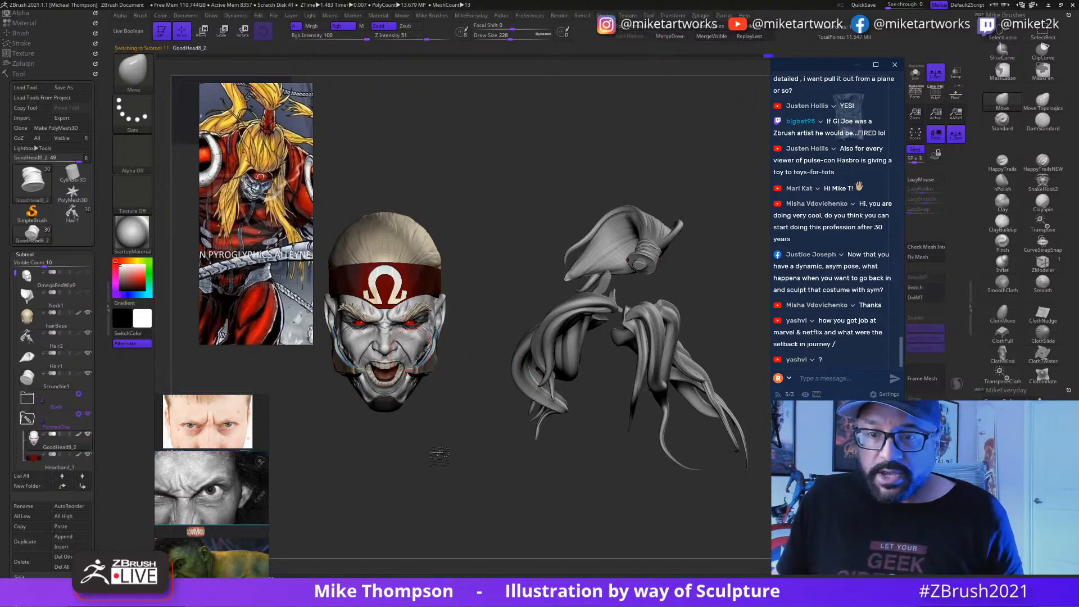
key(ctrl)
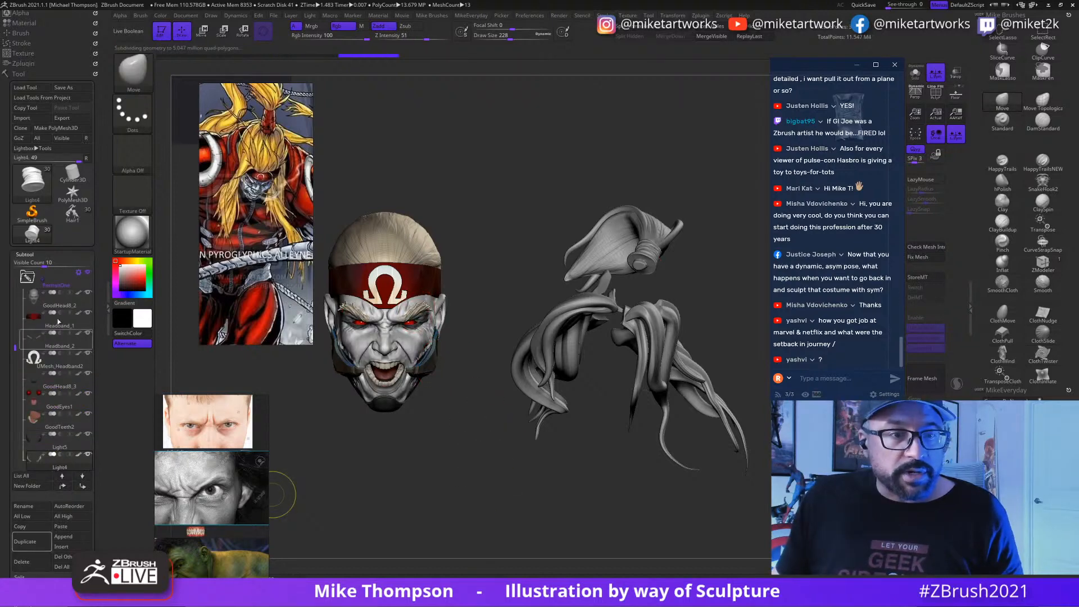
click(68, 325)
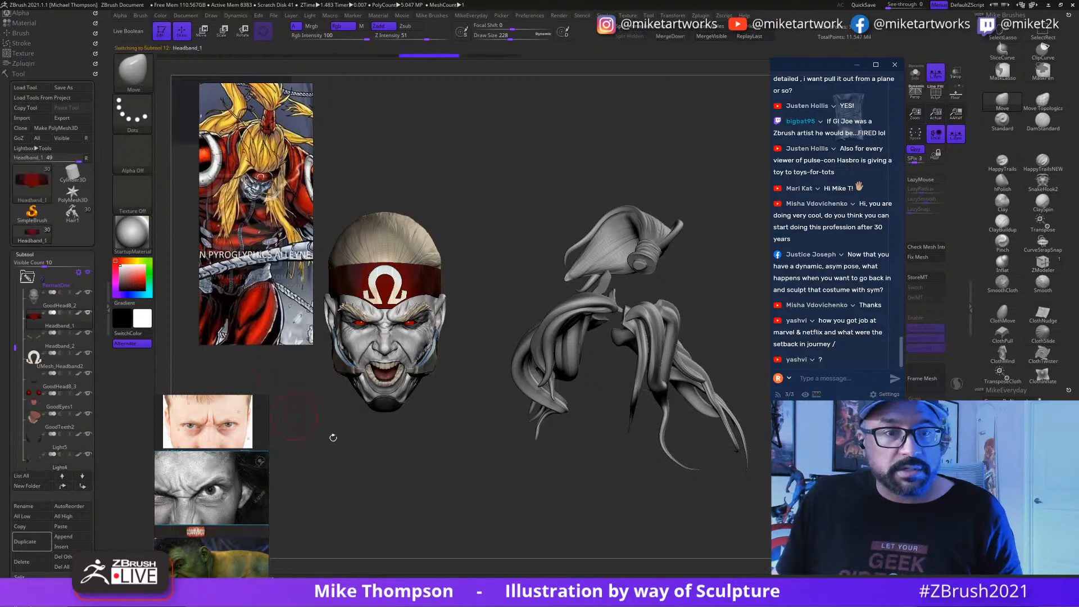
click(65, 364)
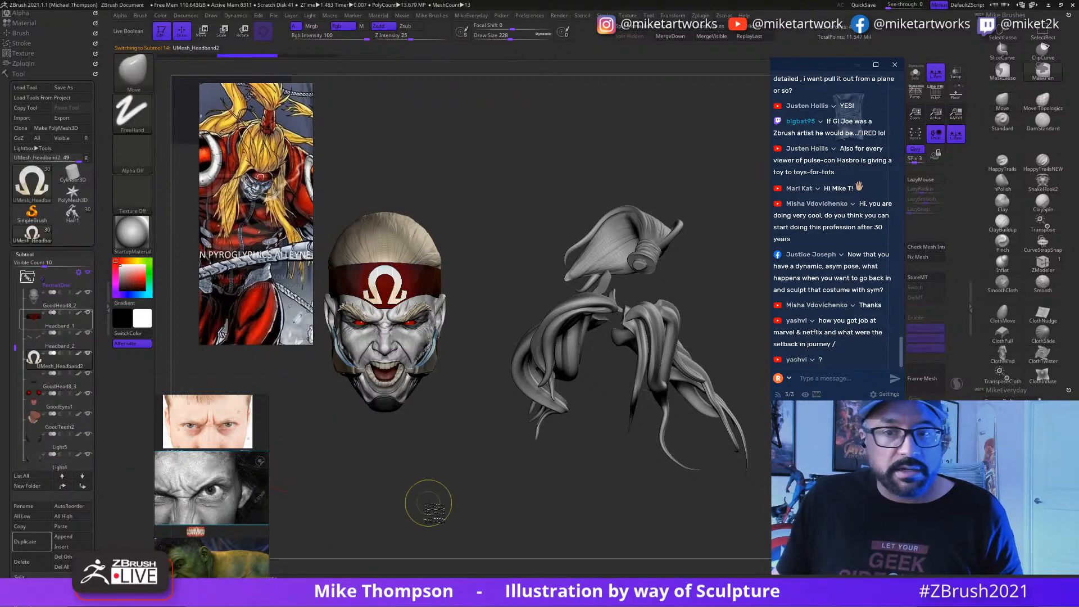
Step: Mask the remaining portrait subtools GoodHeadB_3, GoodEyes1, GoodTeeth2, Light5 and Light4
click(72, 387)
key(Down)
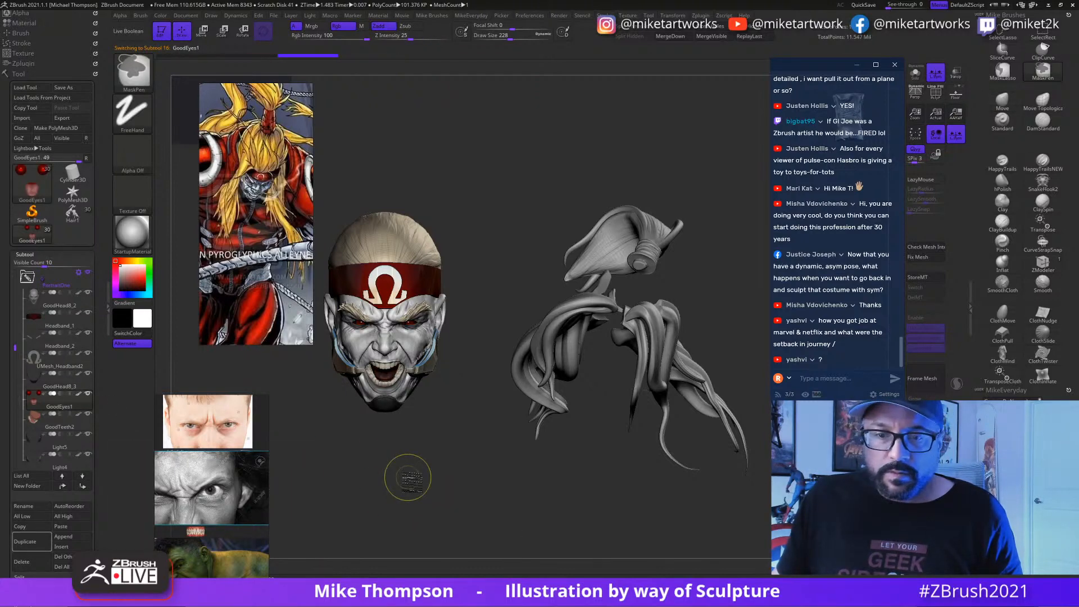
key(Down)
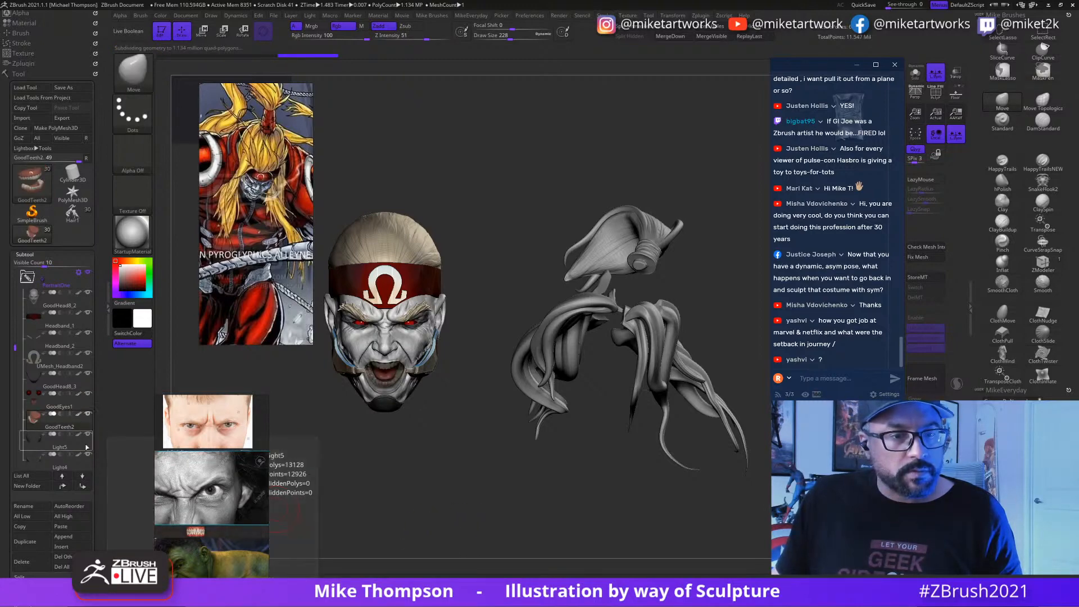
key(Down)
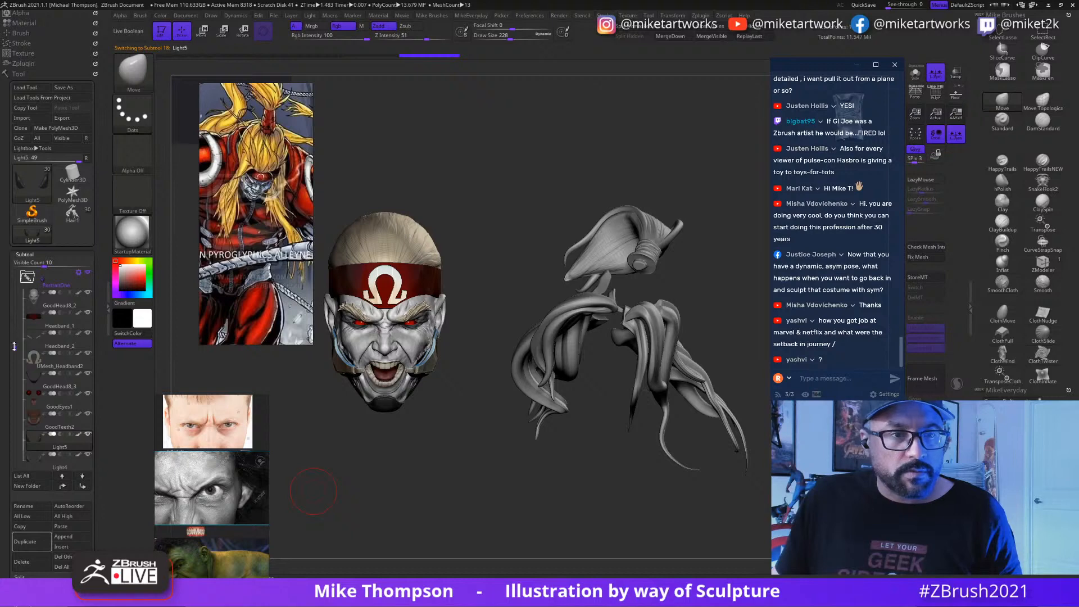
drag(14, 346, 15, 372)
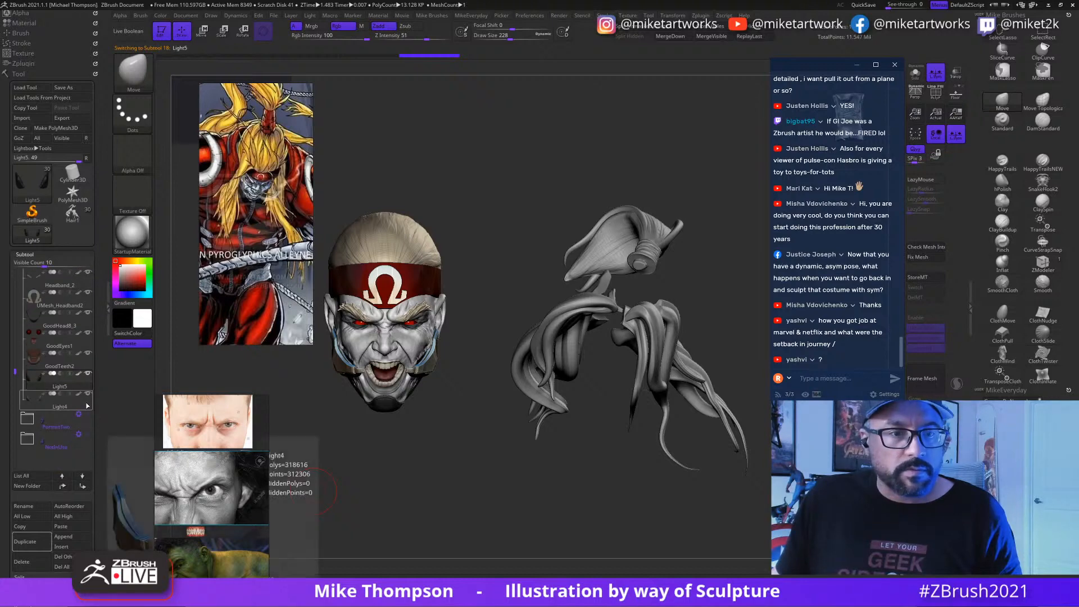
key(Down)
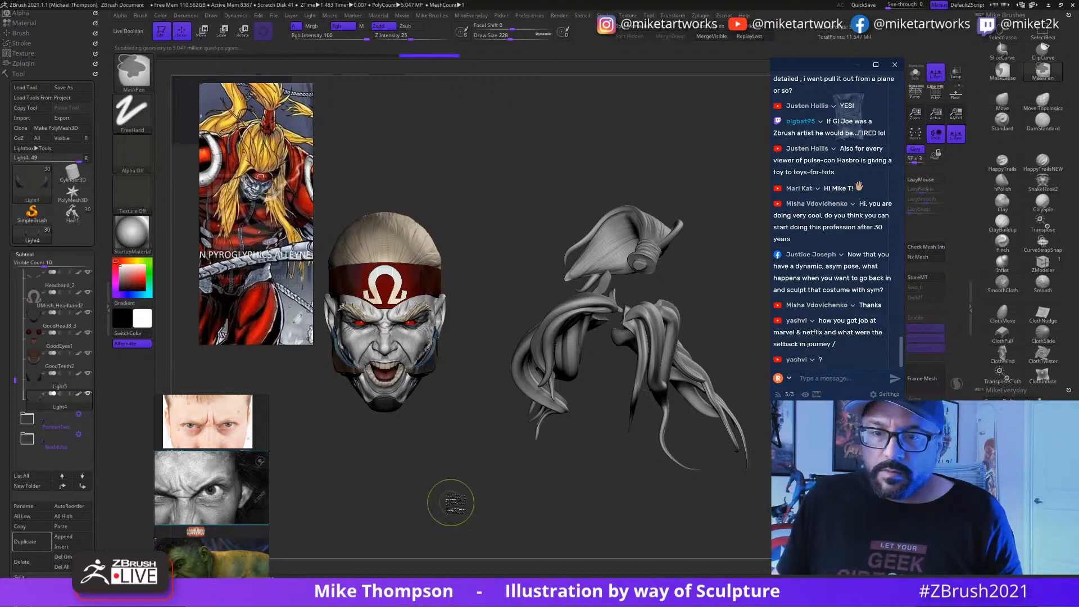
click(70, 387)
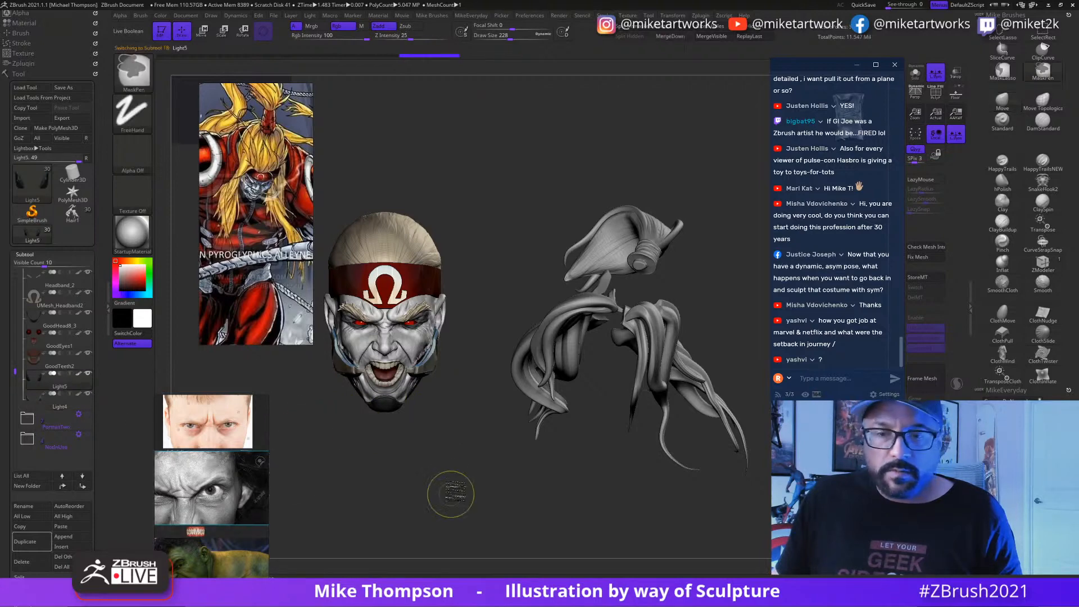
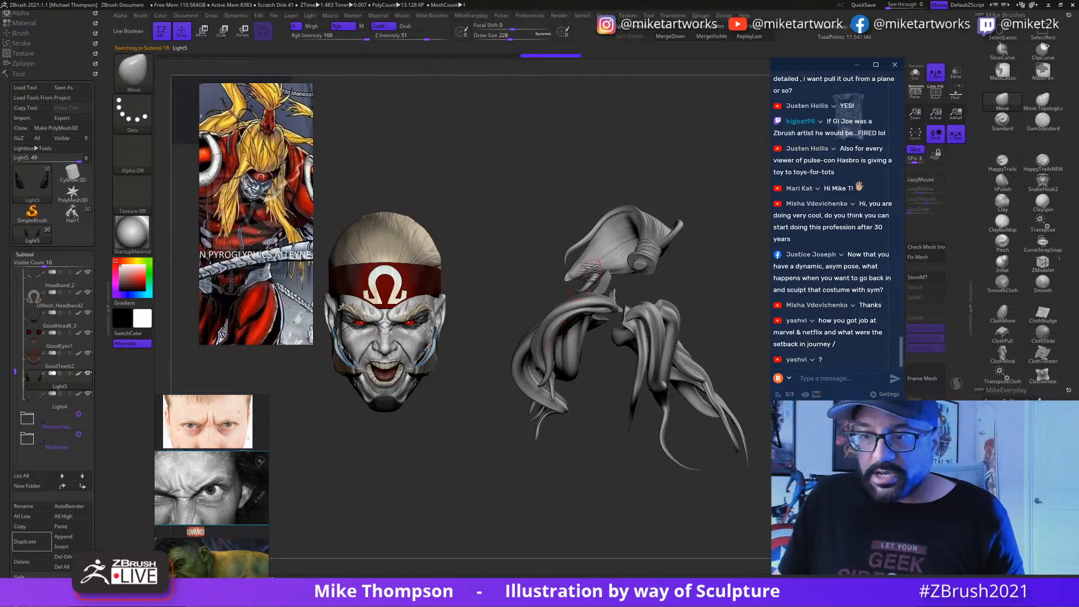
alt+click(637, 259)
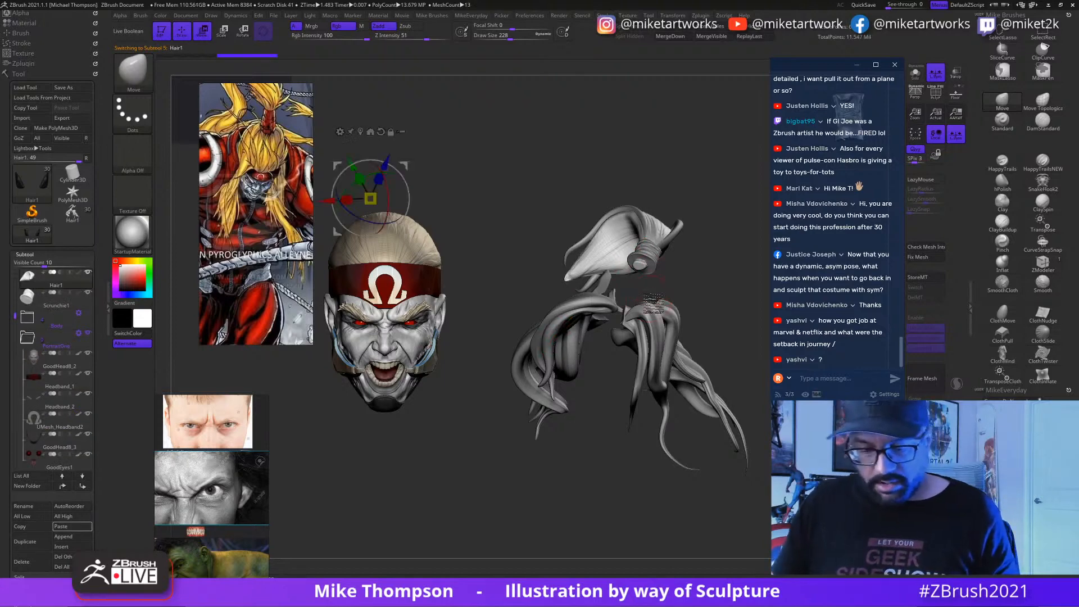
key(w)
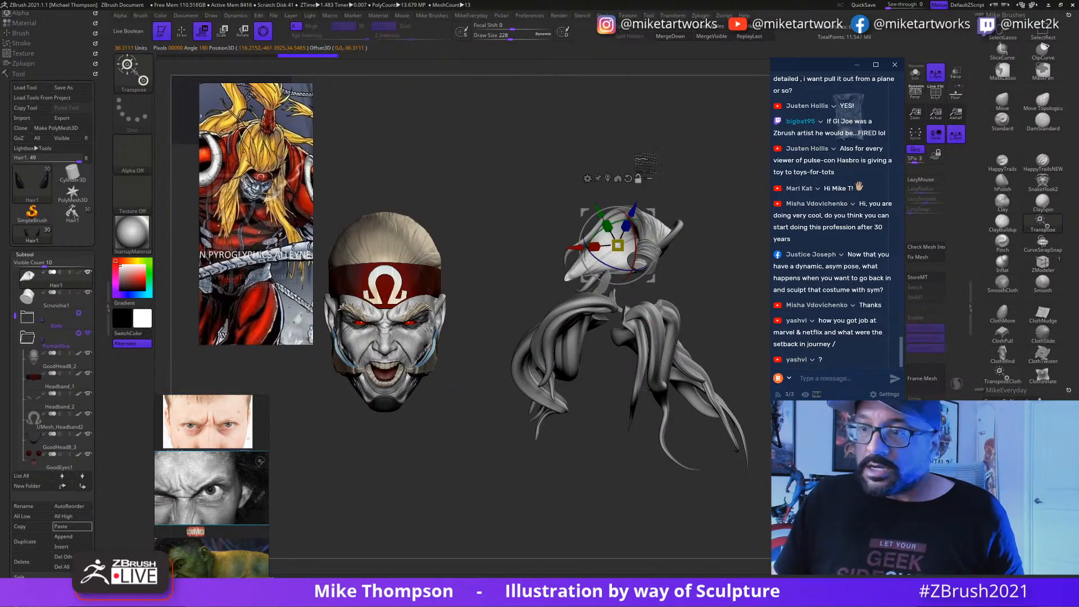
click(634, 179)
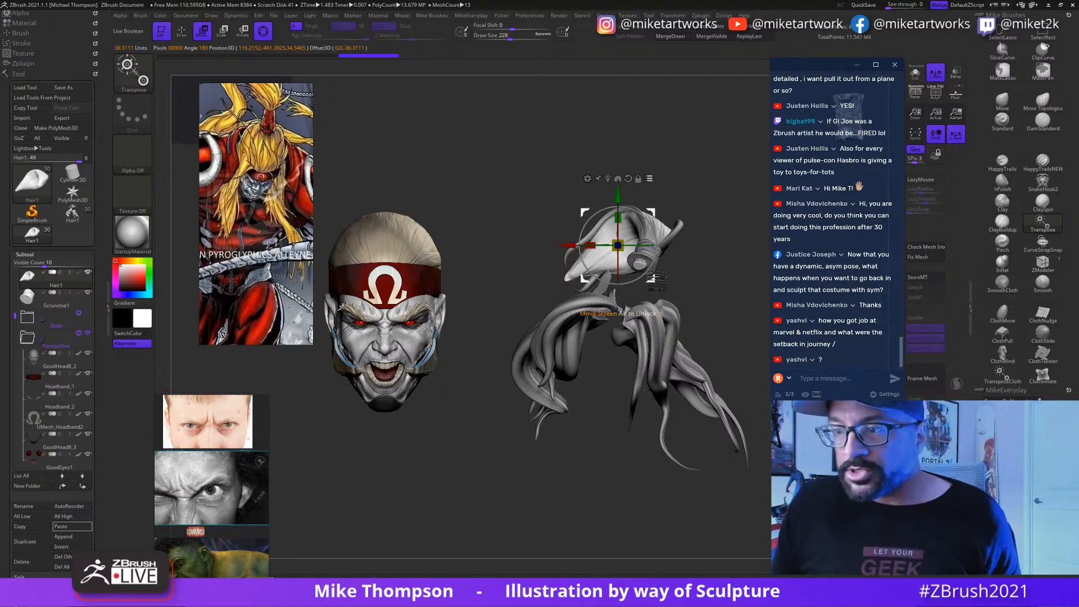
drag(655, 280, 646, 277)
key(ctrl+z)
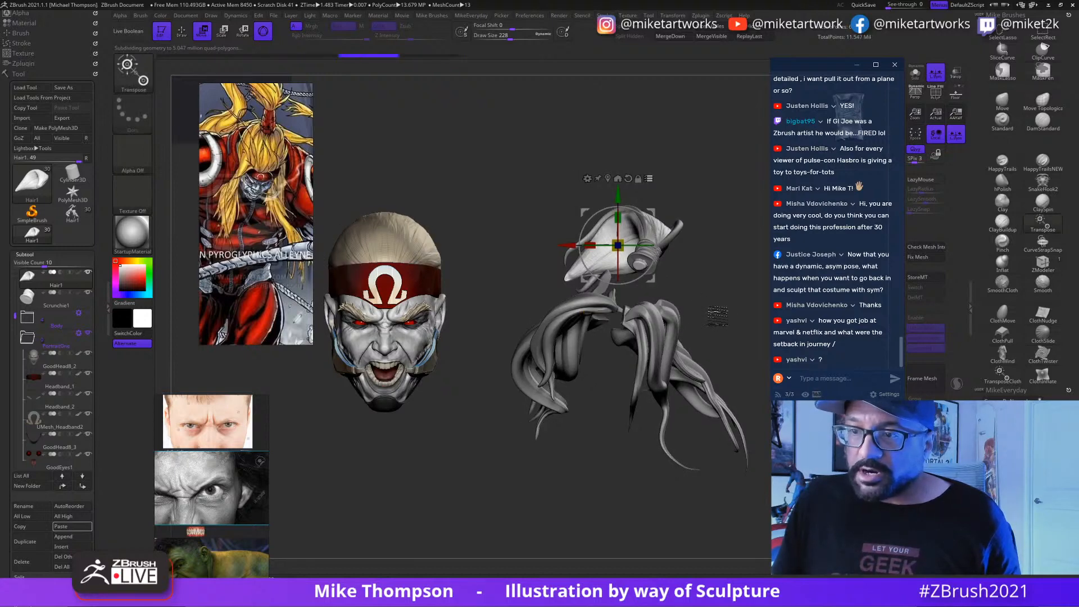
Step: Mask the hairBase subtool, select Hair1, and move the unmasked hair pieces together onto the head
key(q)
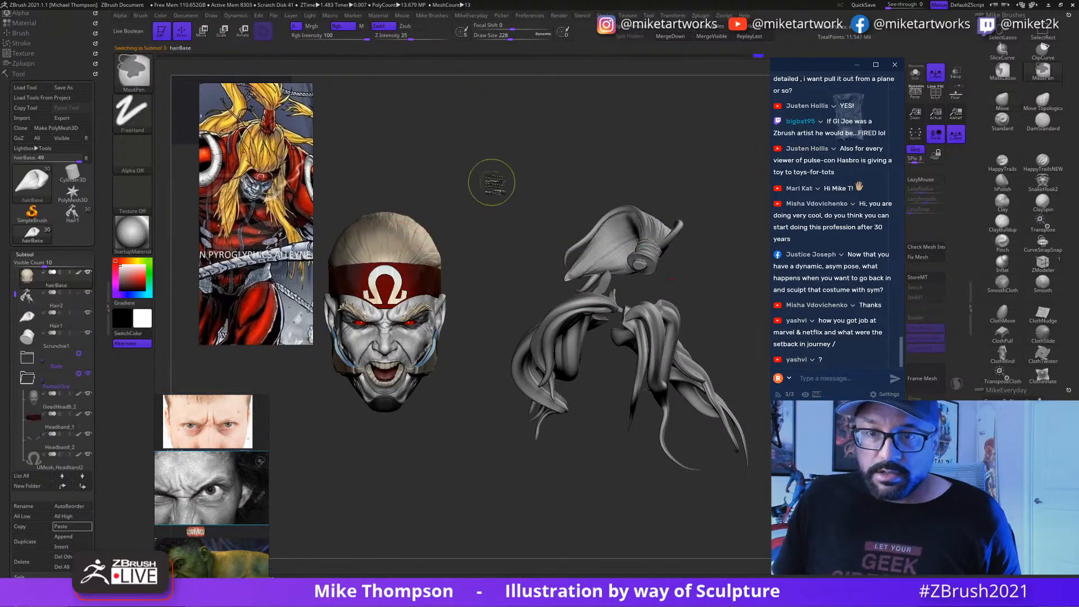
alt+click(652, 228)
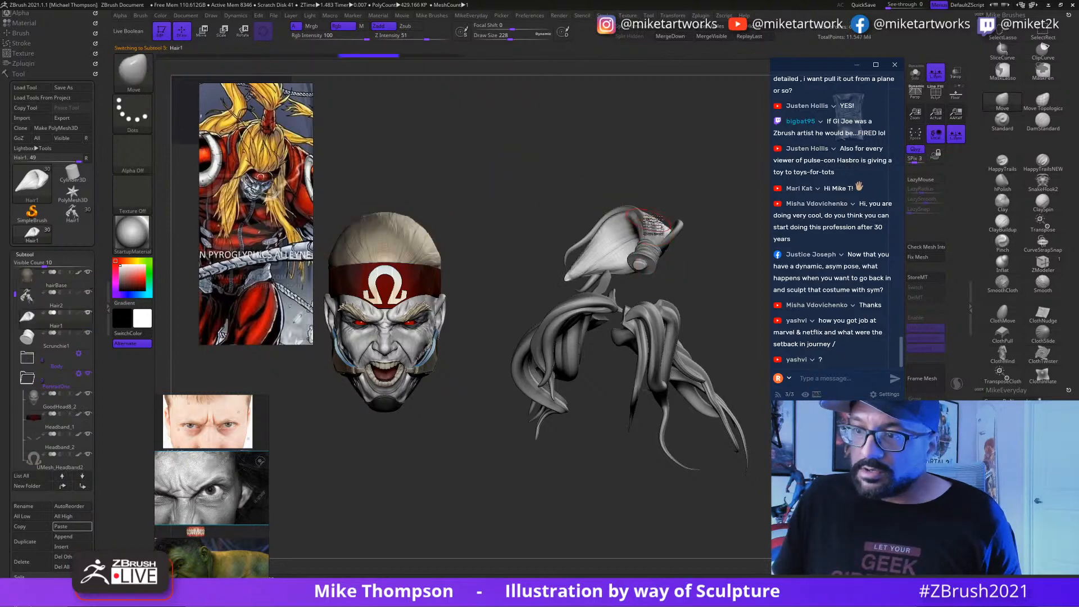
key(w)
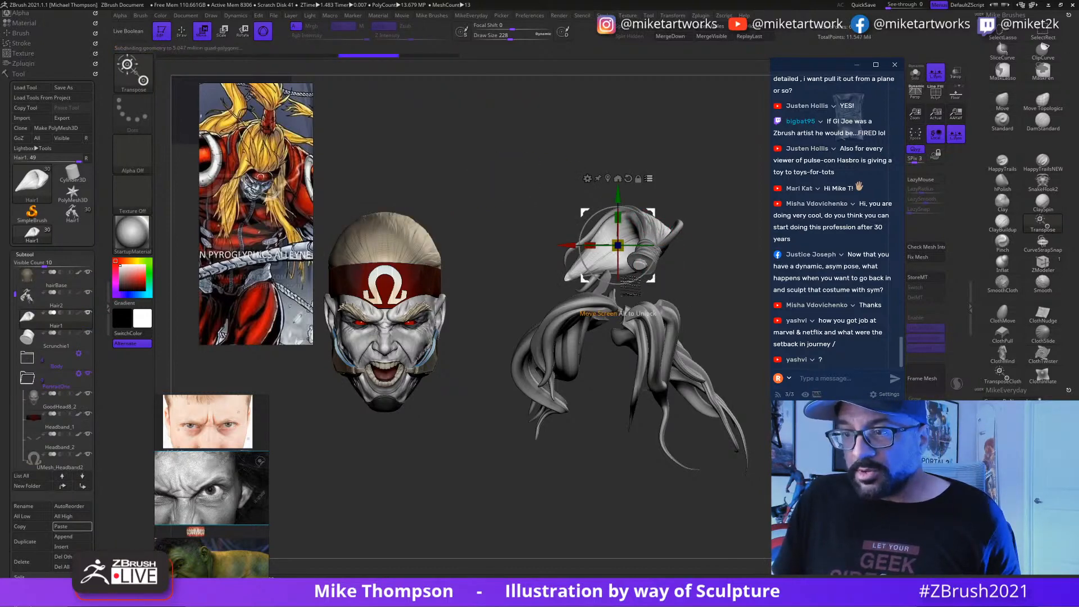
drag(617, 245, 555, 233)
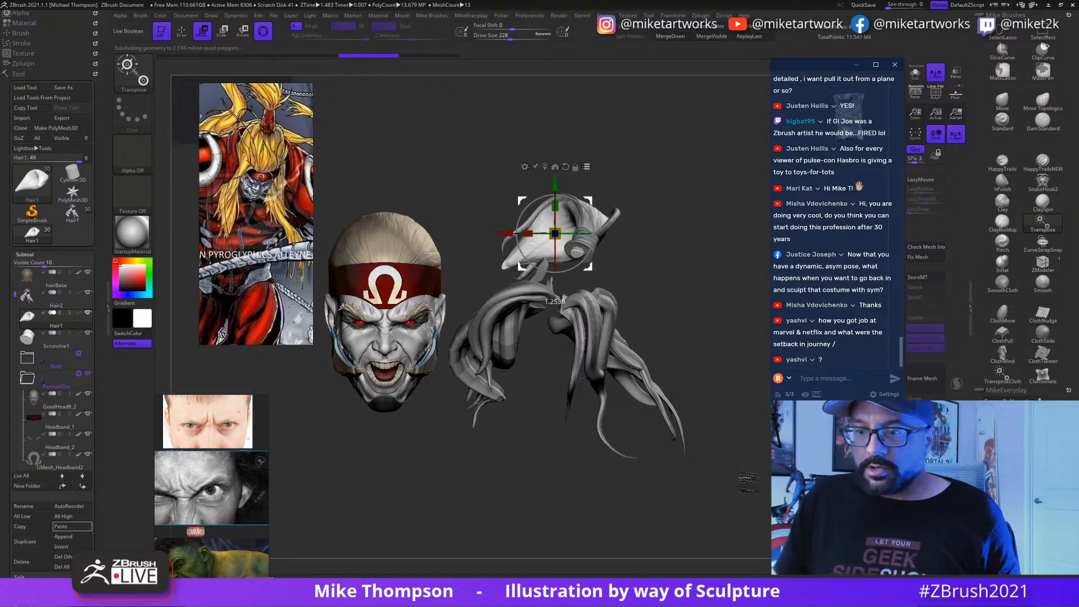
alt+drag(749, 482, 654, 457)
drag(710, 438, 618, 450)
alt+drag(618, 450, 632, 548)
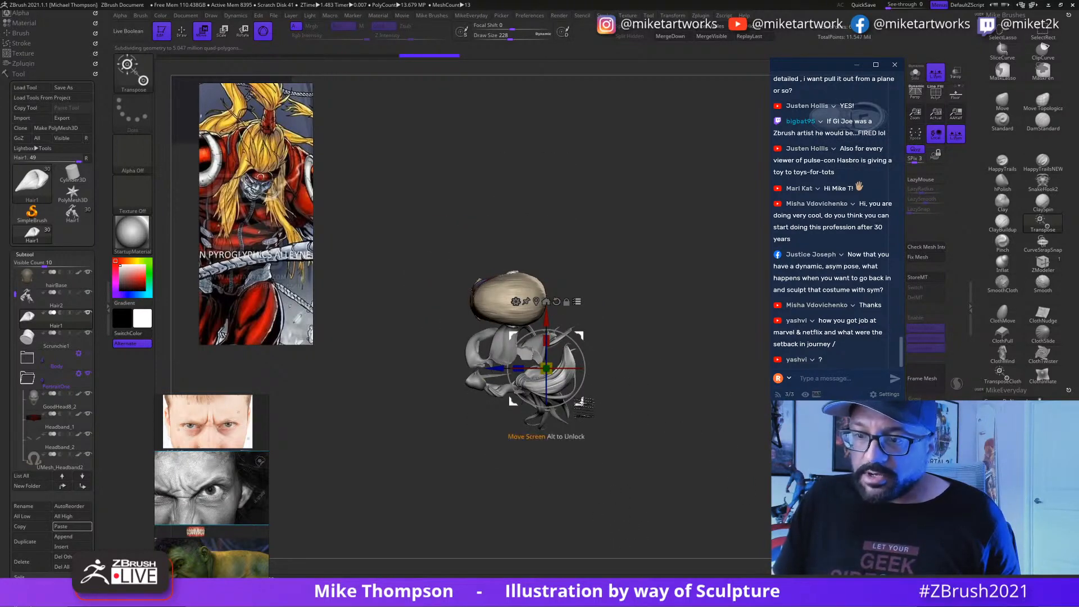
drag(584, 360, 648, 329)
drag(651, 393, 721, 432)
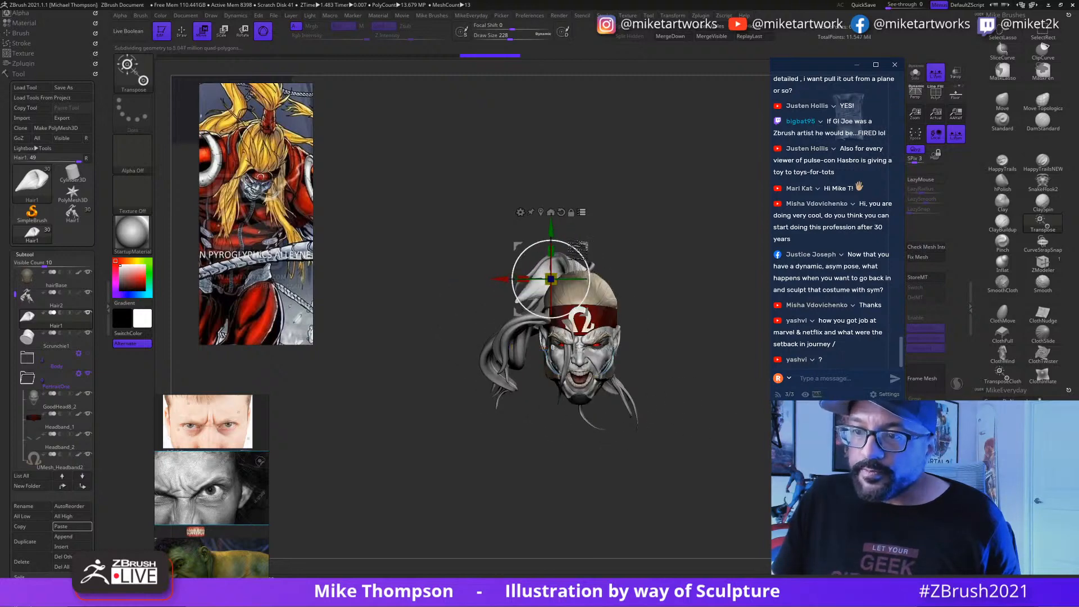
Step: Rotate the hair pieces around the head and shift them so the ponytail and scrunchie sit on top of the skull
drag(552, 345, 552, 344)
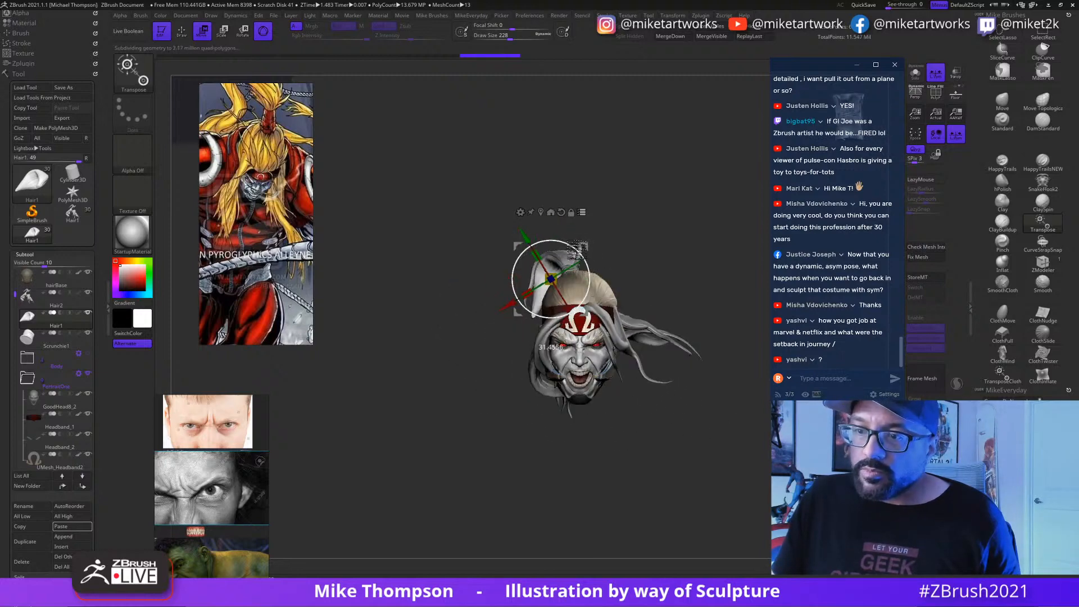
drag(577, 251, 579, 253)
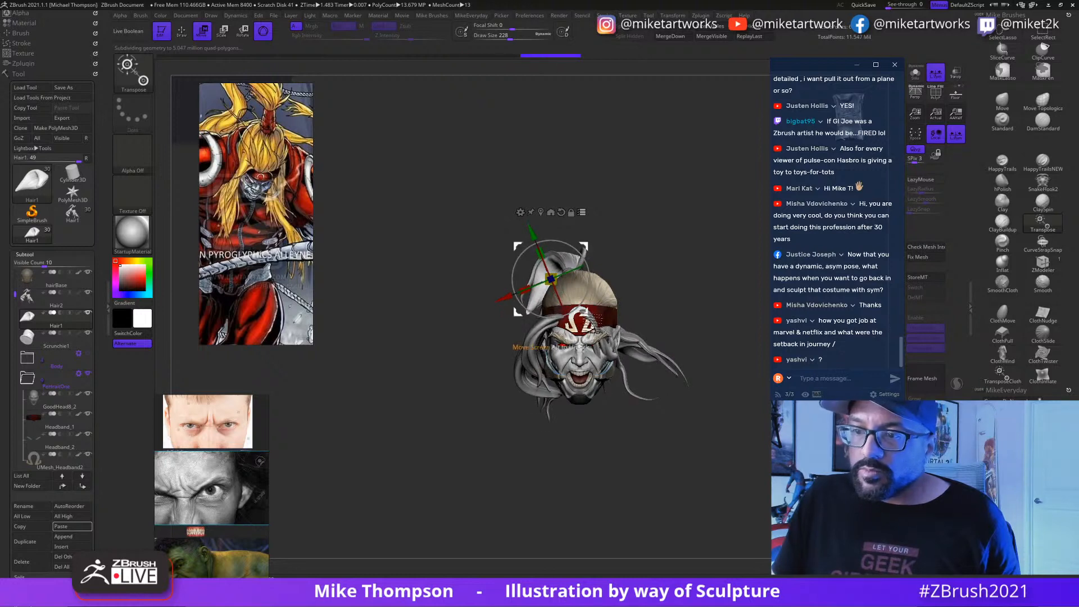
drag(550, 347, 560, 338)
mouse_move(663, 363)
mouse_down()
mouse_move(656, 462)
mouse_move(695, 525)
mouse_move(759, 495)
mouse_move(749, 458)
mouse_move(730, 500)
mouse_move(738, 432)
mouse_move(680, 546)
mouse_move(733, 556)
mouse_move(769, 474)
mouse_move(732, 474)
mouse_up()
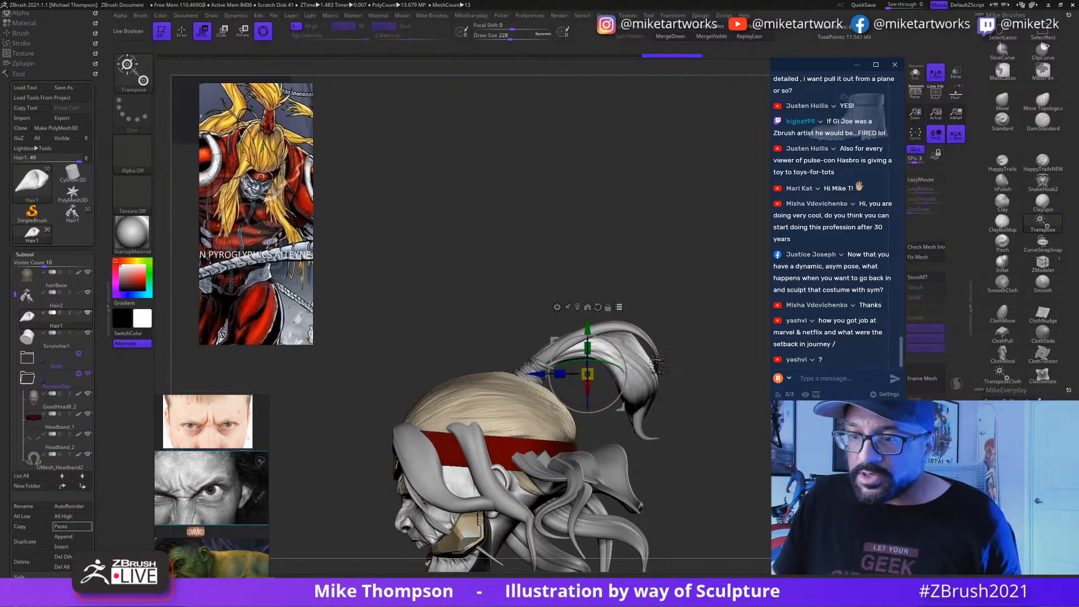
Step: Mask the Hair1 ponytail with the Move brush active and select the Hair2 strands
key(q)
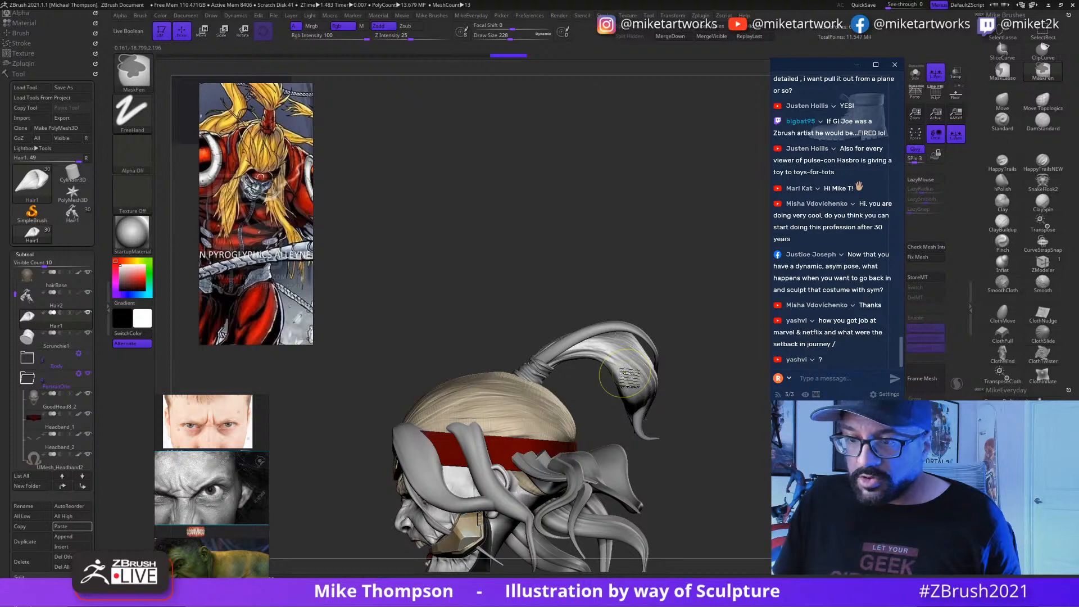
ctrl+click(700, 452)
key(b)
key(m)
key(v)
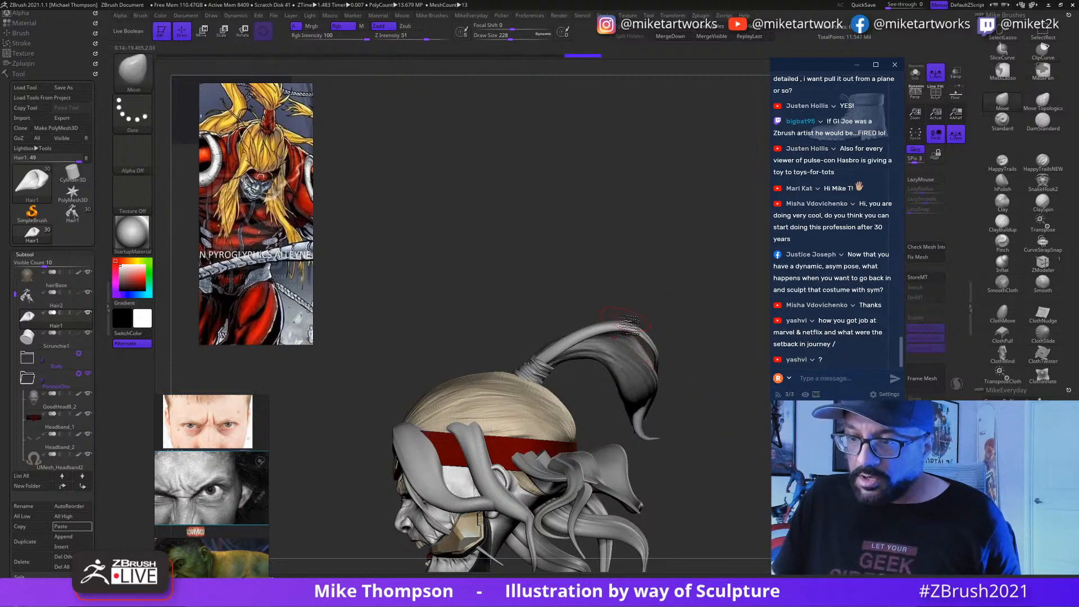
alt+click(630, 325)
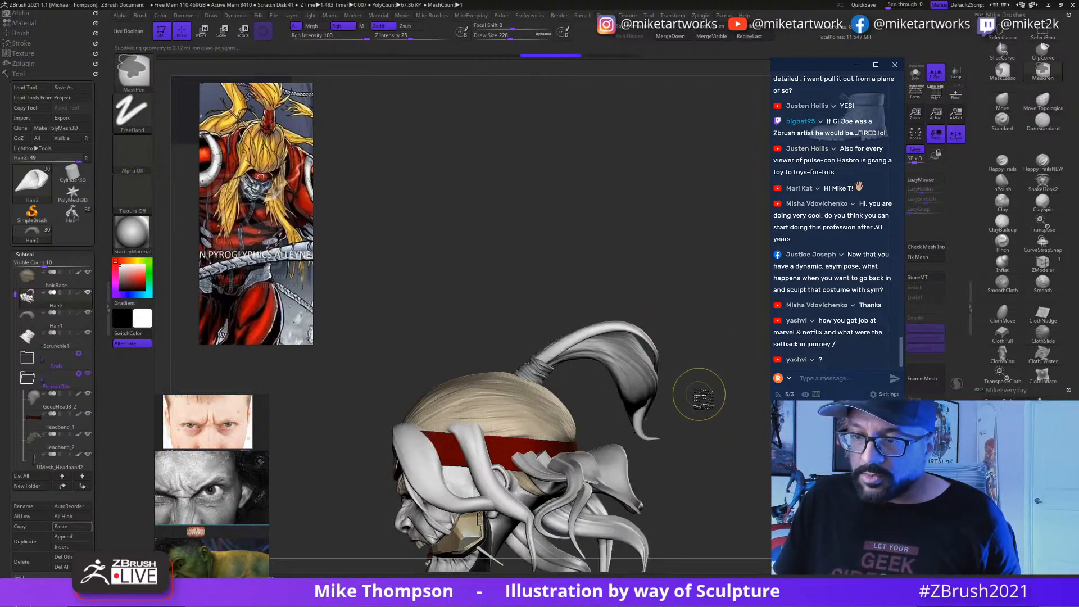
Step: Isolate and mask the Hair2 strands running along the ponytail, and mask the Scrunchie1 subtool
ctrl+shift+click(642, 332)
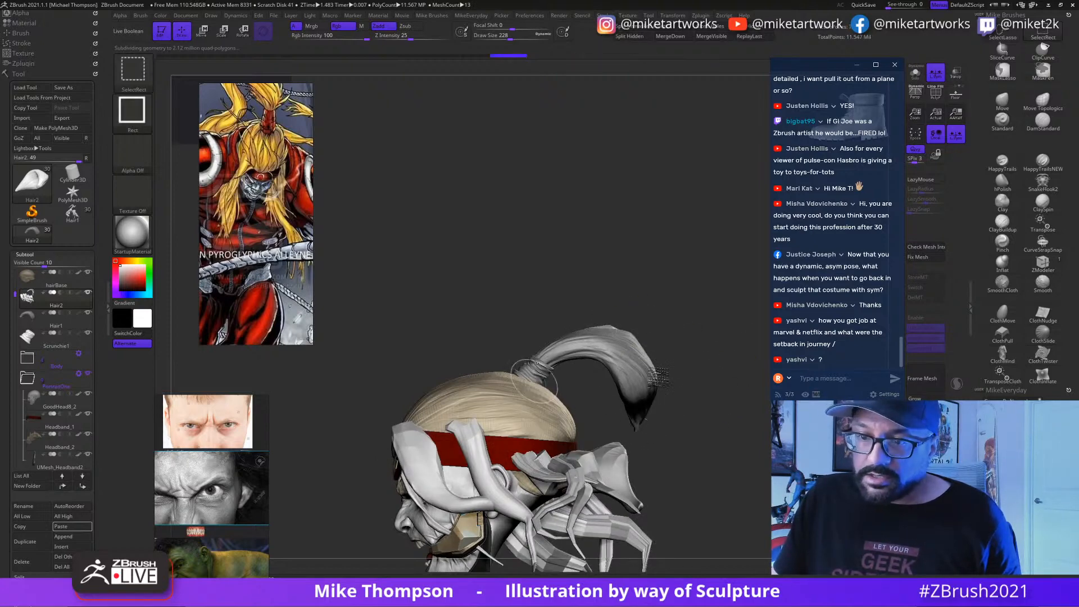
drag(646, 418, 672, 366)
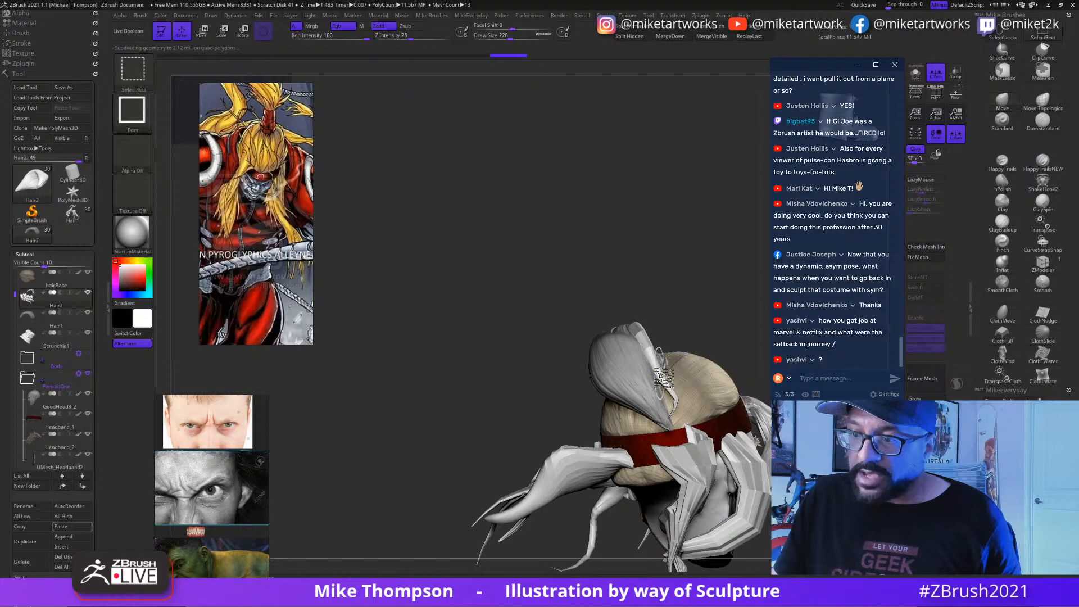
ctrl+shift+click(681, 276)
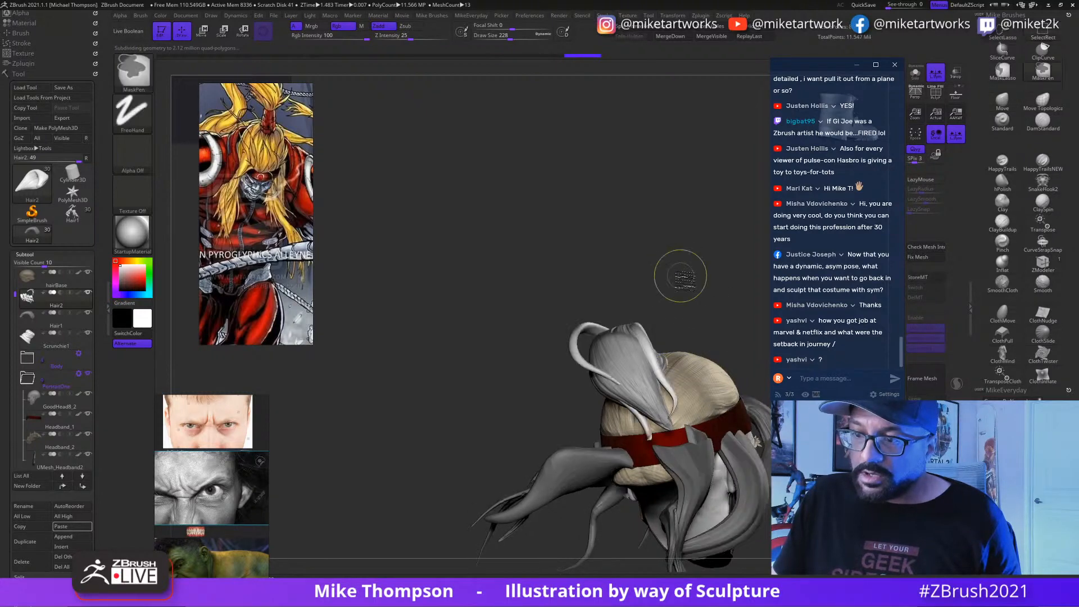
mouse_move(684, 275)
mouse_down()
mouse_move(706, 234)
mouse_move(697, 242)
mouse_up()
alt+click(568, 374)
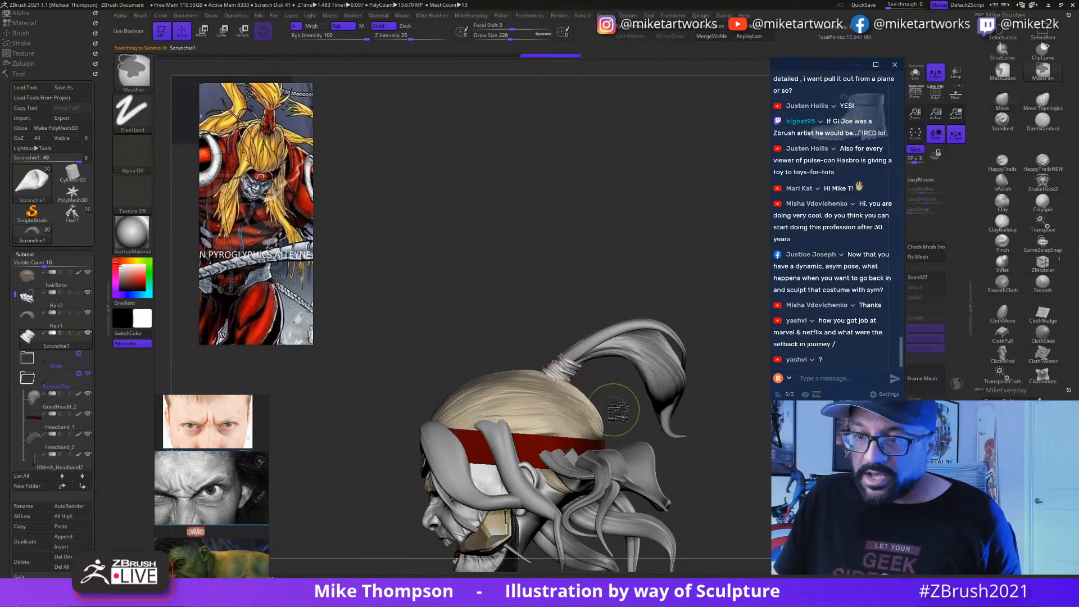
mouse_move(750, 503)
mouse_down()
mouse_move(747, 422)
mouse_move(735, 422)
mouse_move(745, 522)
mouse_up()
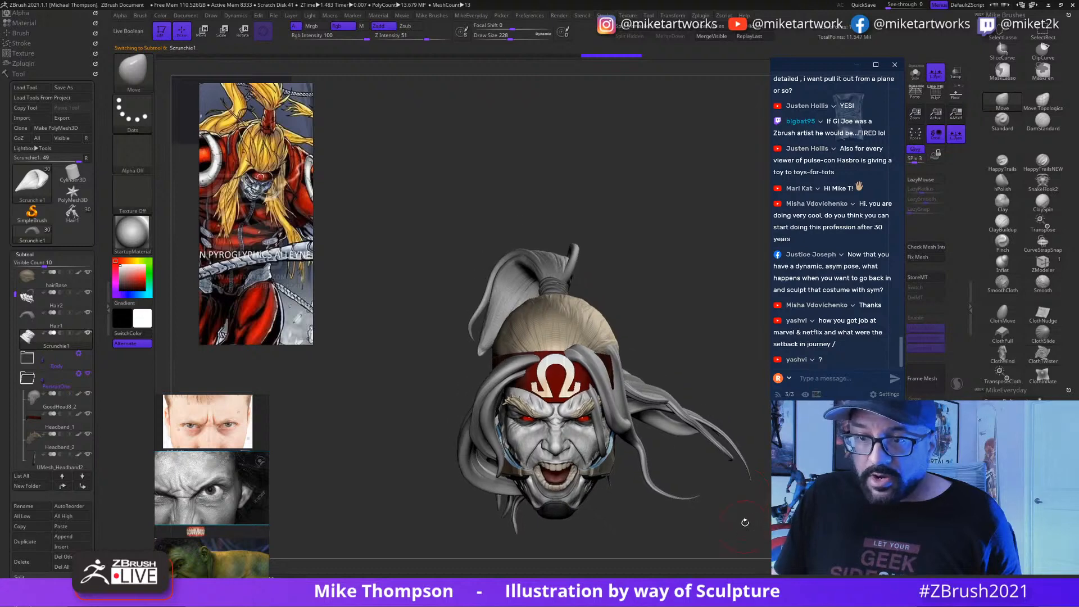
Step: Select Hair2, place the gizmo on the headband emblem, and raise the unmasked strands over the headband
alt+click(597, 374)
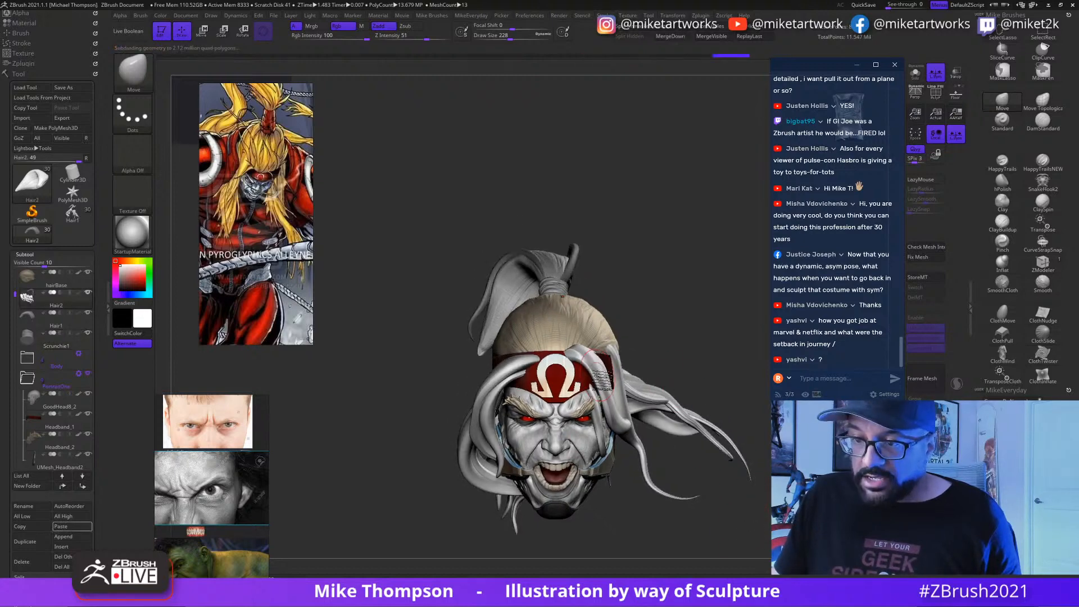
key(w)
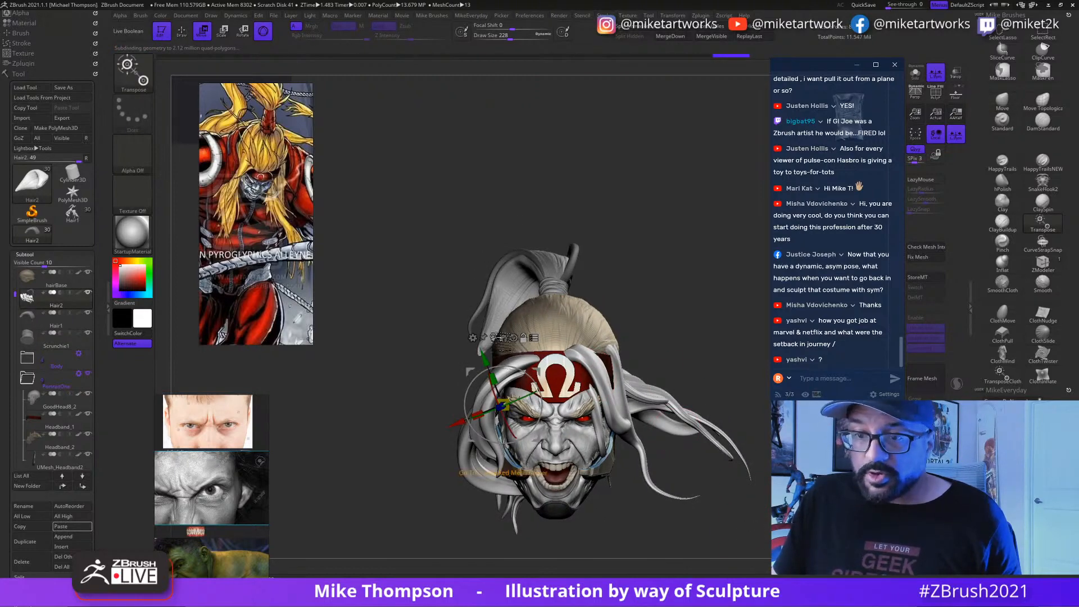
click(600, 430)
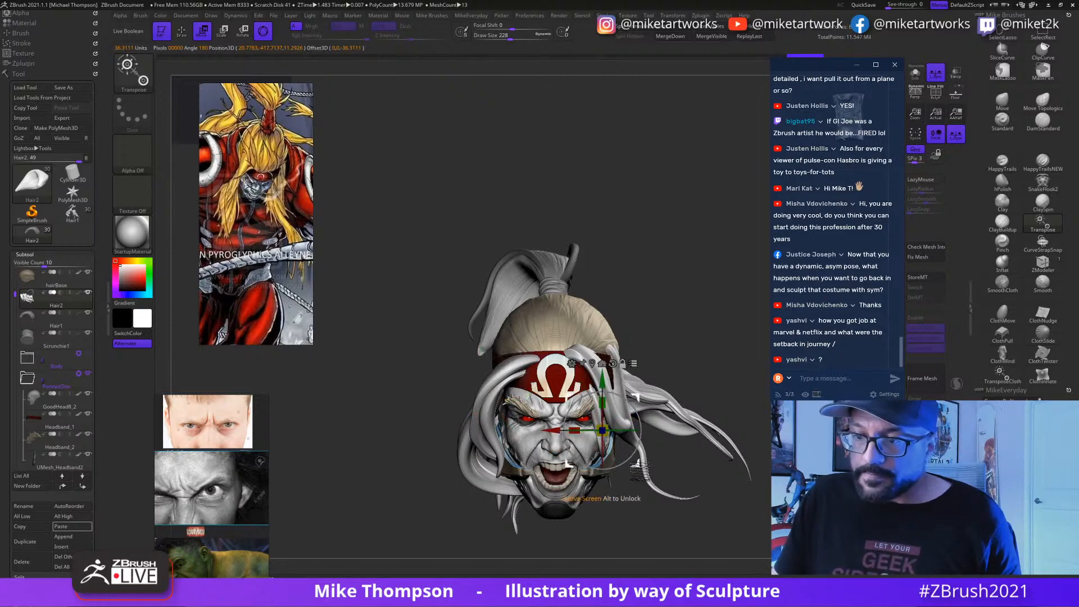
click(556, 380)
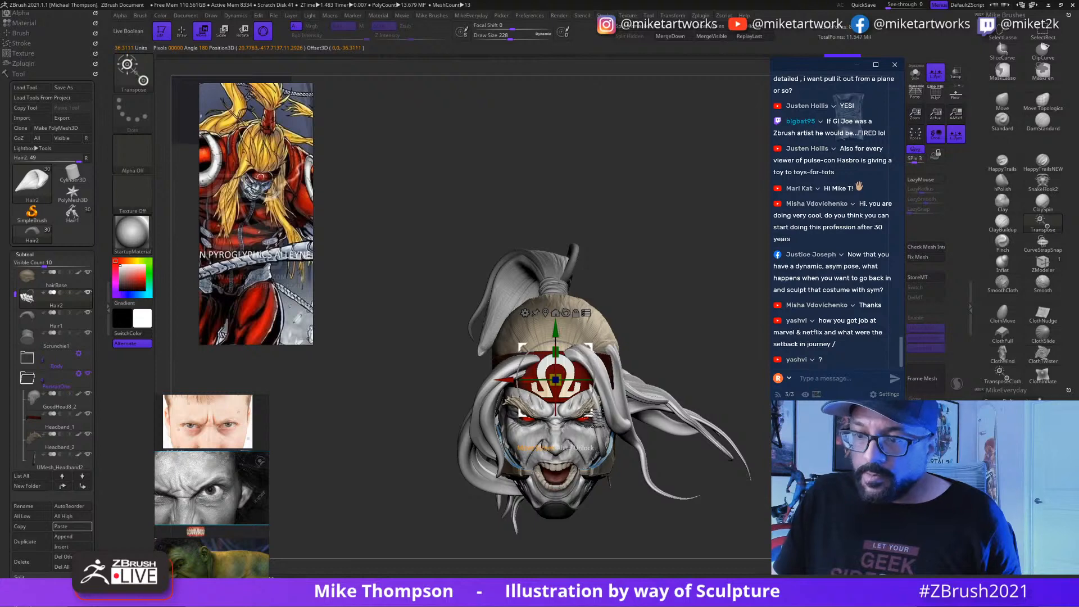
key(ctrl+d)
drag(556, 330, 555, 316)
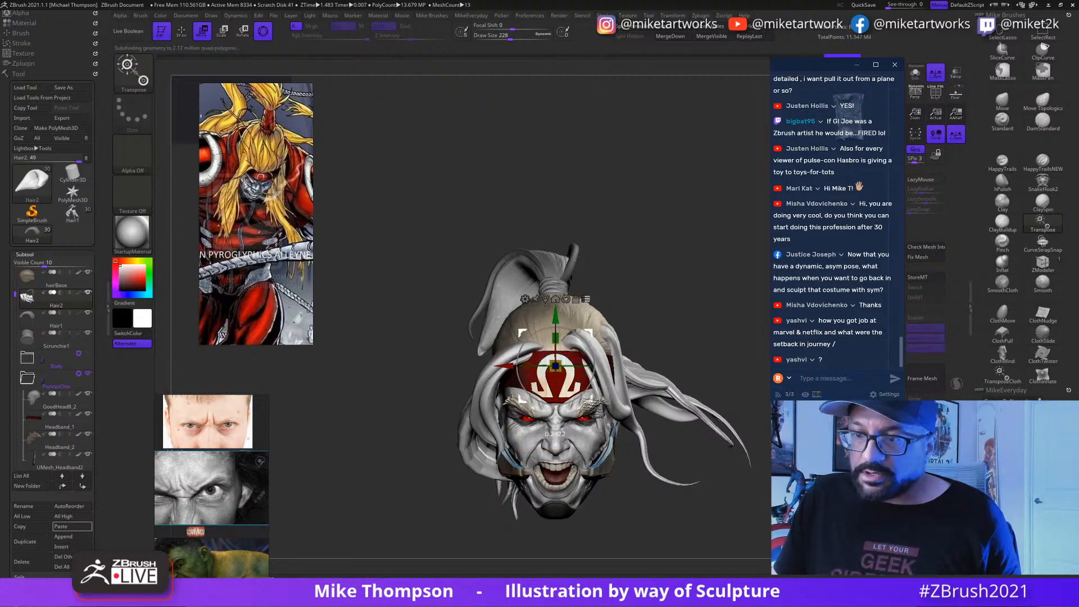
Step: Move the Hair2 strands slightly forward in side view and readjust them over the forehead in front view
drag(748, 506, 693, 522)
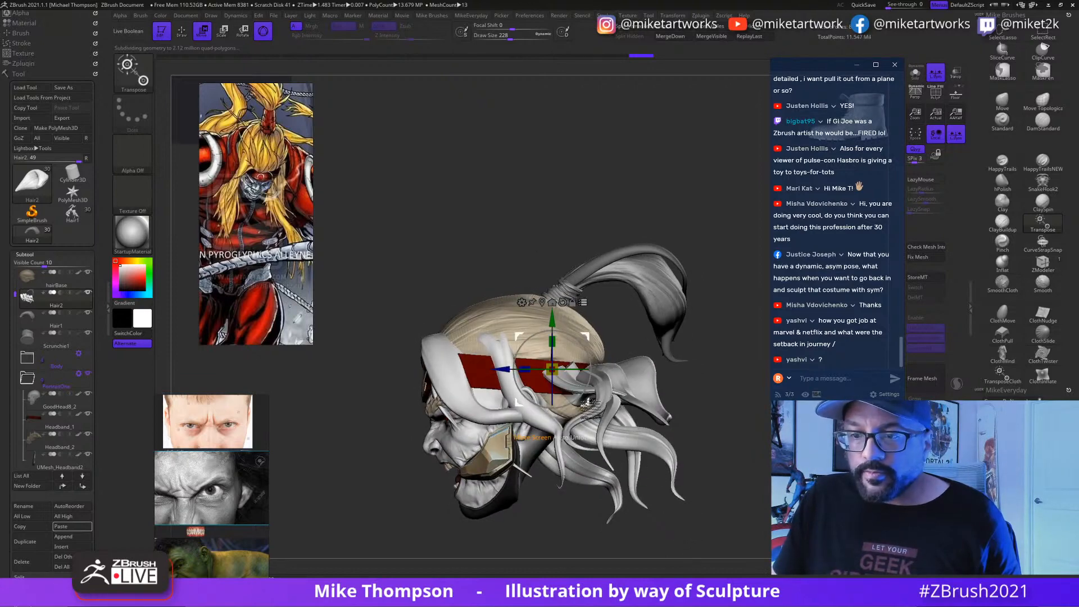
drag(552, 370, 543, 369)
drag(579, 404, 576, 402)
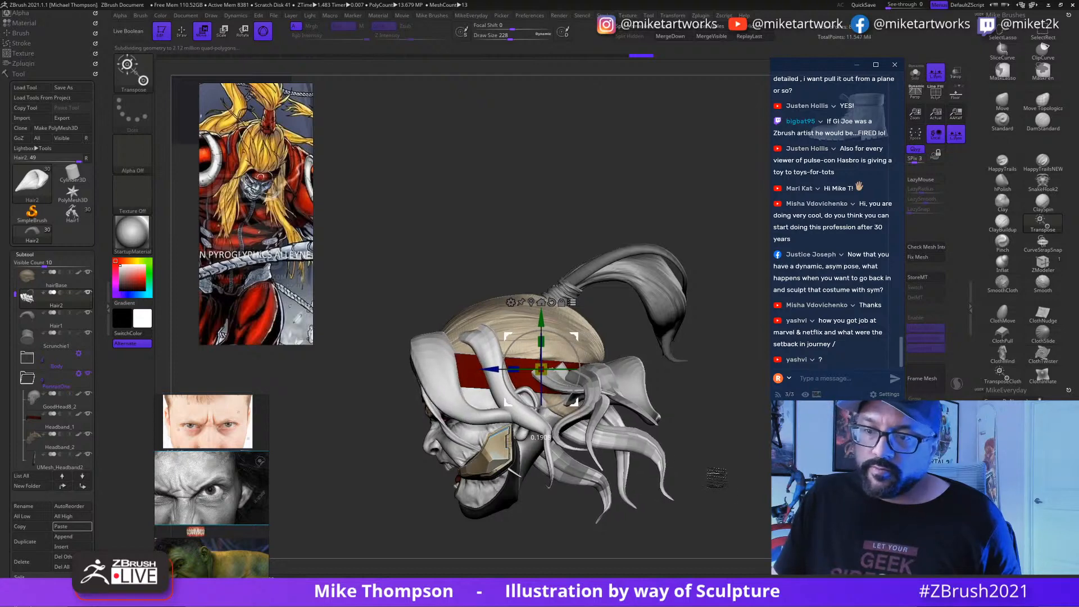
mouse_move(712, 517)
mouse_down()
mouse_move(770, 520)
mouse_move(756, 508)
mouse_move(779, 556)
mouse_up()
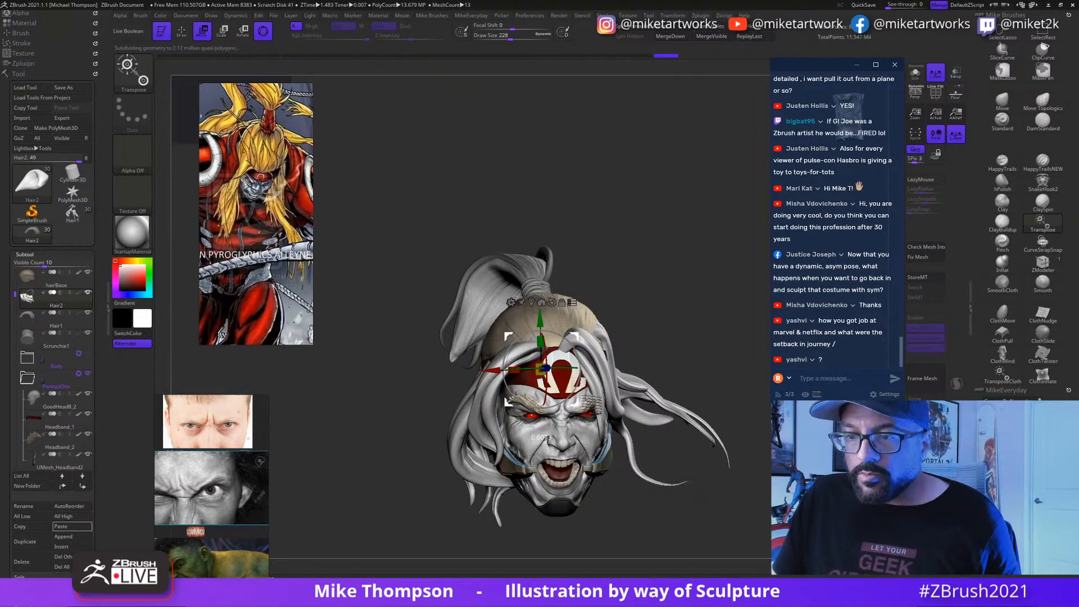
drag(575, 402, 584, 394)
Step: Refine the Hair2 strands' position from the top and side so they fit around the skull
drag(692, 473, 697, 540)
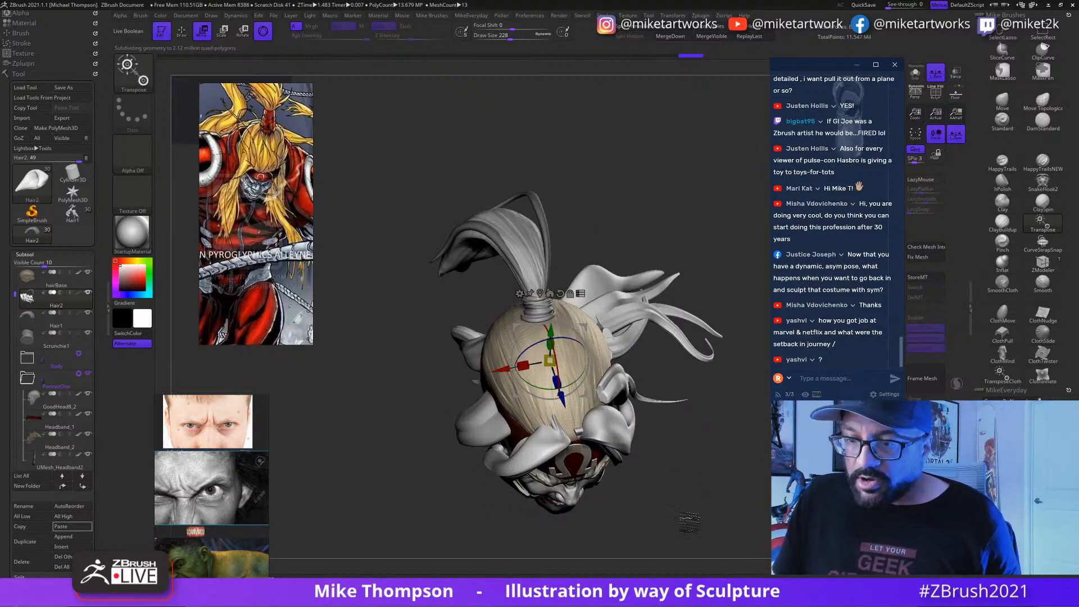
mouse_move(625, 481)
mouse_down()
mouse_move(692, 460)
mouse_move(734, 523)
mouse_move(618, 439)
mouse_move(569, 376)
mouse_up()
mouse_move(673, 562)
mouse_down()
mouse_move(572, 426)
mouse_move(563, 431)
mouse_up()
drag(598, 397, 594, 397)
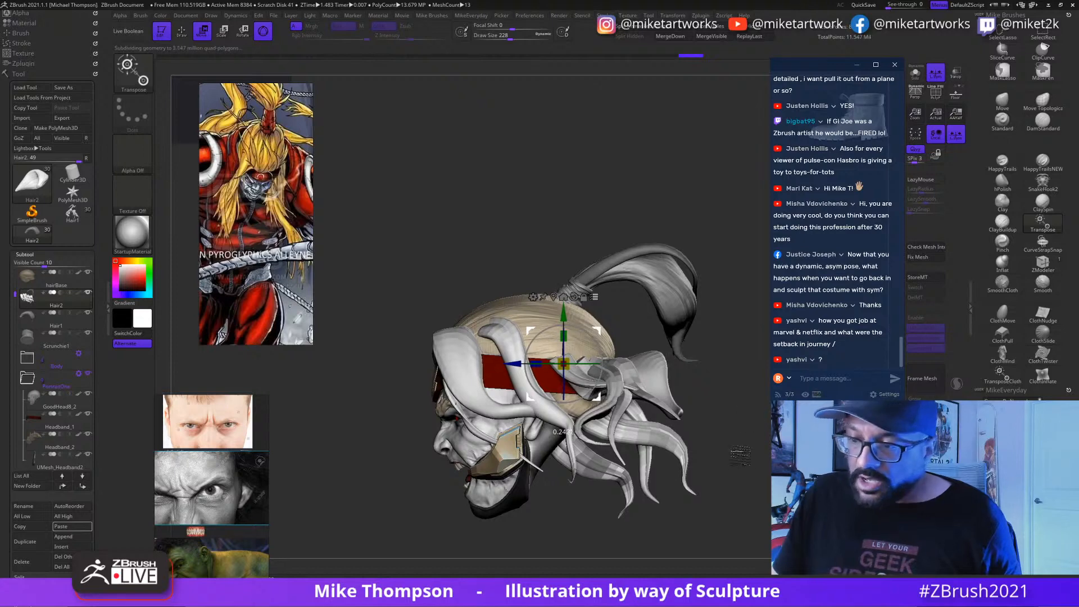
drag(393, 478, 585, 478)
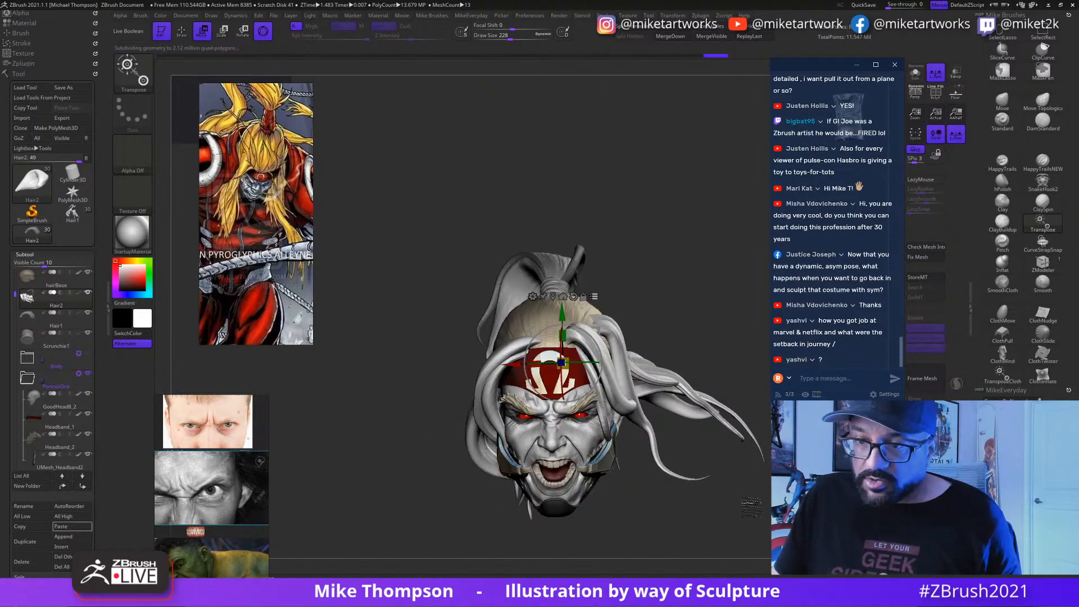
Step: Set the Move brush's draw size to 1000 and adjust the unmasked Hair2 strand along the side of the head
mouse_move(751, 508)
mouse_down()
mouse_move(905, 503)
mouse_move(894, 501)
mouse_up()
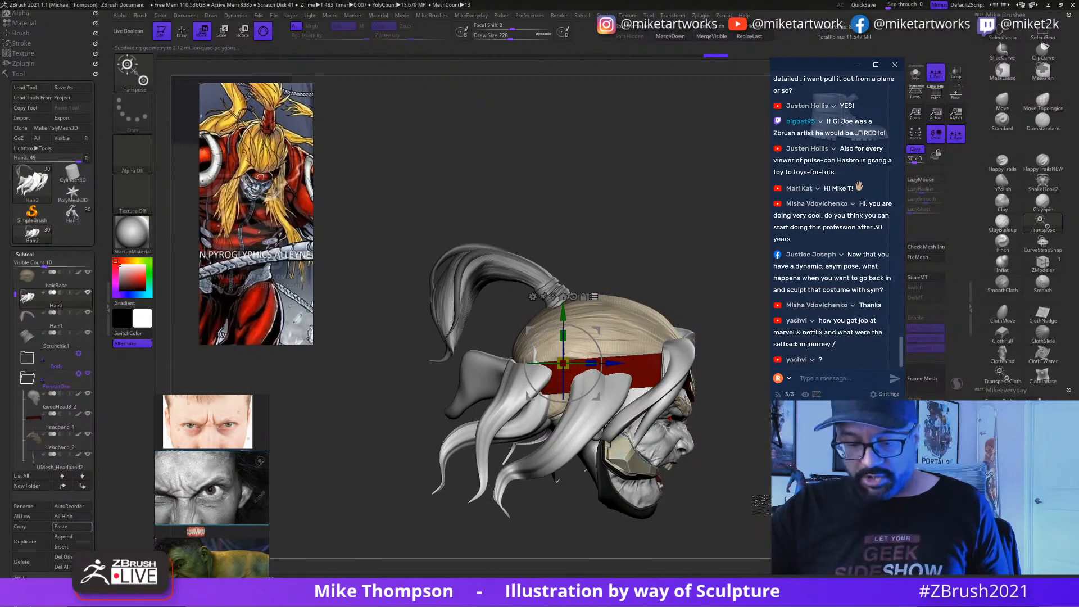
key(q)
mouse_move(762, 505)
alt+mouse_down()
mouse_move(733, 518)
mouse_move(759, 492)
mouse_move(760, 515)
mouse_move(775, 498)
mouse_move(714, 567)
alt+mouse_up()
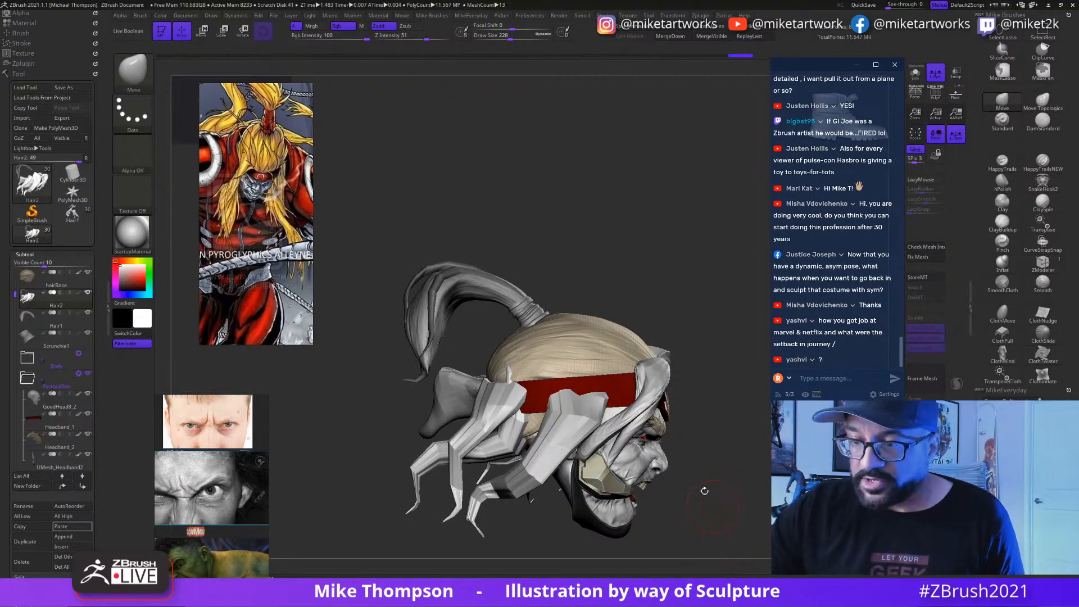
drag(703, 494, 735, 436)
key(w)
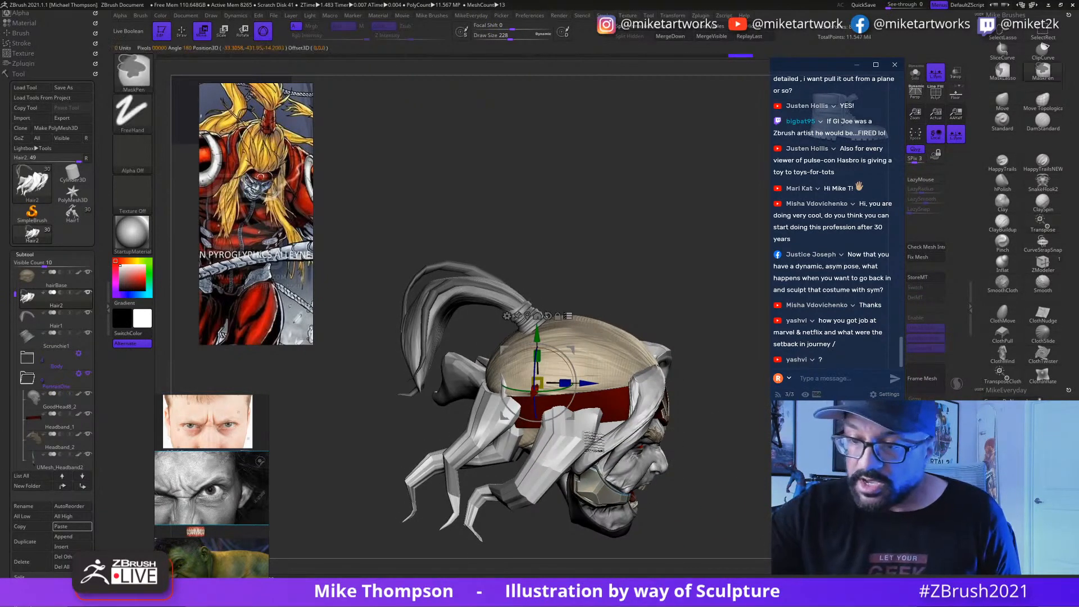
key(q)
key(s)
drag(746, 482, 764, 482)
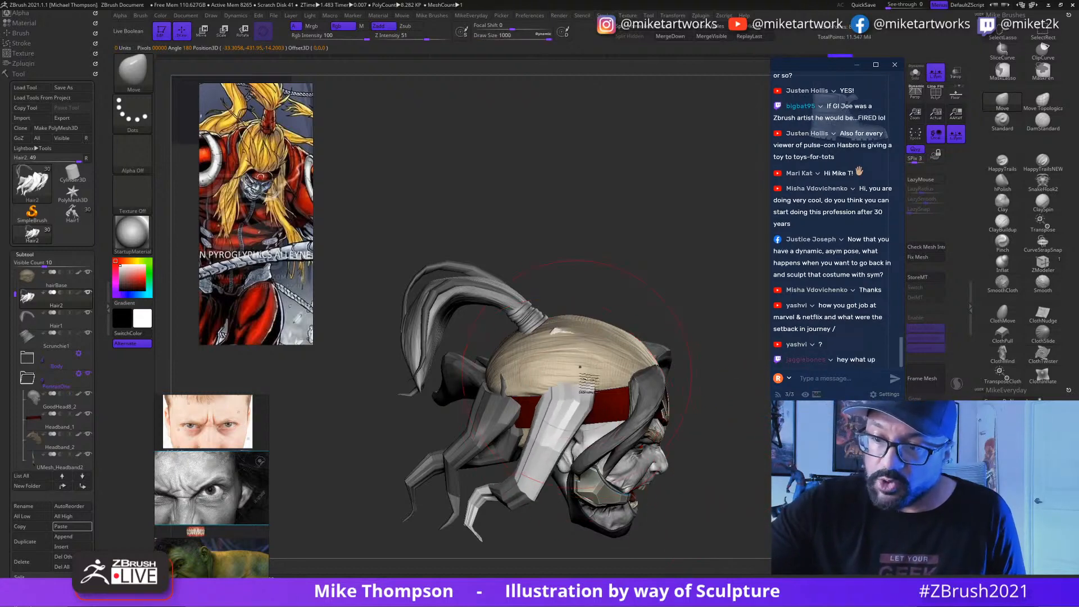
drag(580, 367, 611, 337)
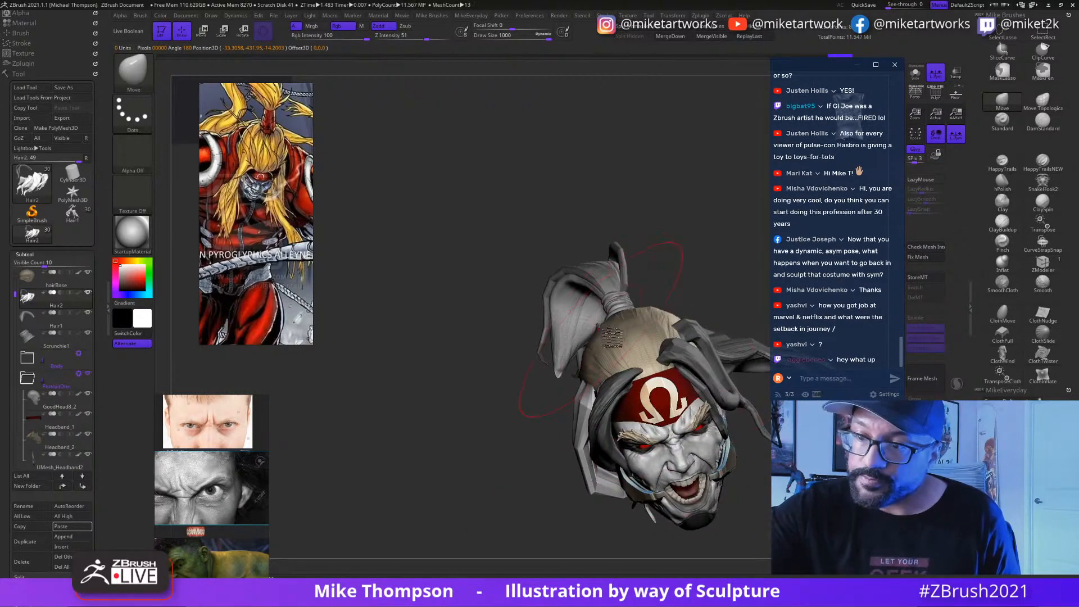
Step: Set the Move brush's draw size to 468 and nudge the front strand beside the Omega emblem
key(s)
click(650, 249)
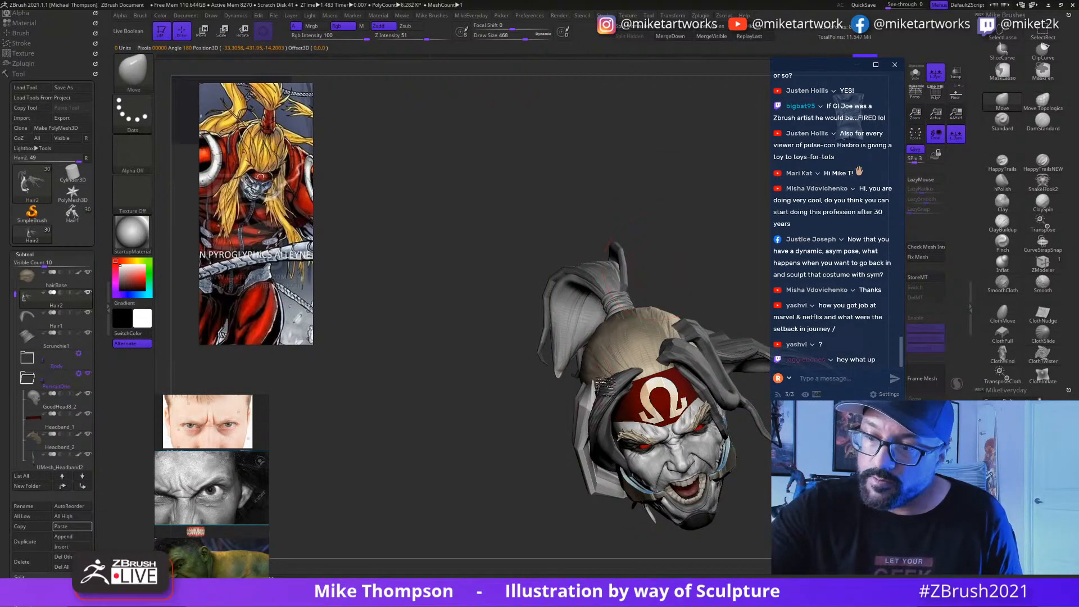
mouse_move(630, 366)
mouse_down()
mouse_move(653, 291)
mouse_move(625, 370)
mouse_up()
mouse_move(710, 467)
mouse_down()
mouse_move(586, 399)
mouse_move(652, 323)
mouse_up()
mouse_move(593, 370)
mouse_down()
mouse_move(768, 503)
mouse_move(709, 452)
mouse_up()
Step: Mask all Hair2 strands except the front strand beside the emblem, and return to the Move brush
key(ctrl)
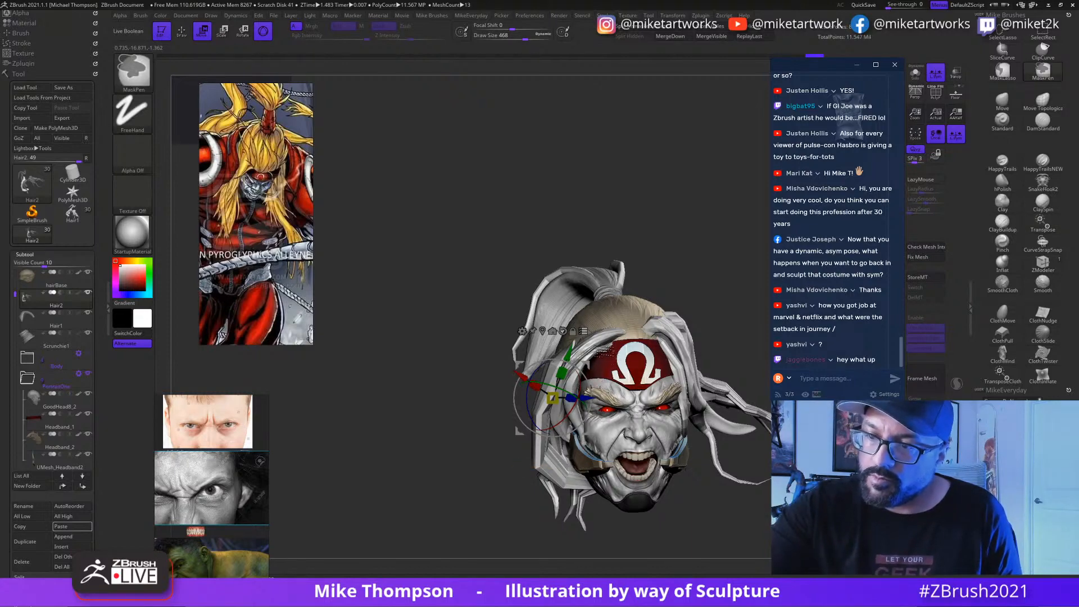
ctrl+click(605, 350)
key(q)
mouse_move(684, 277)
alt+mouse_down()
mouse_move(682, 410)
mouse_move(696, 410)
mouse_move(711, 360)
mouse_move(673, 354)
mouse_move(674, 326)
mouse_move(596, 438)
alt+mouse_up()
drag(652, 267, 697, 377)
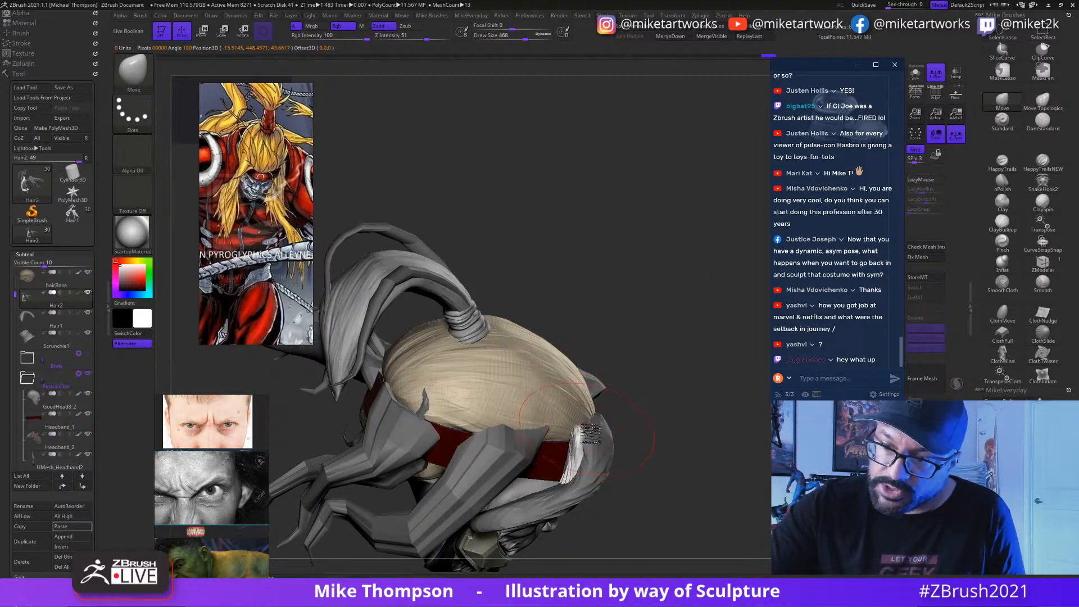
drag(763, 474, 739, 441)
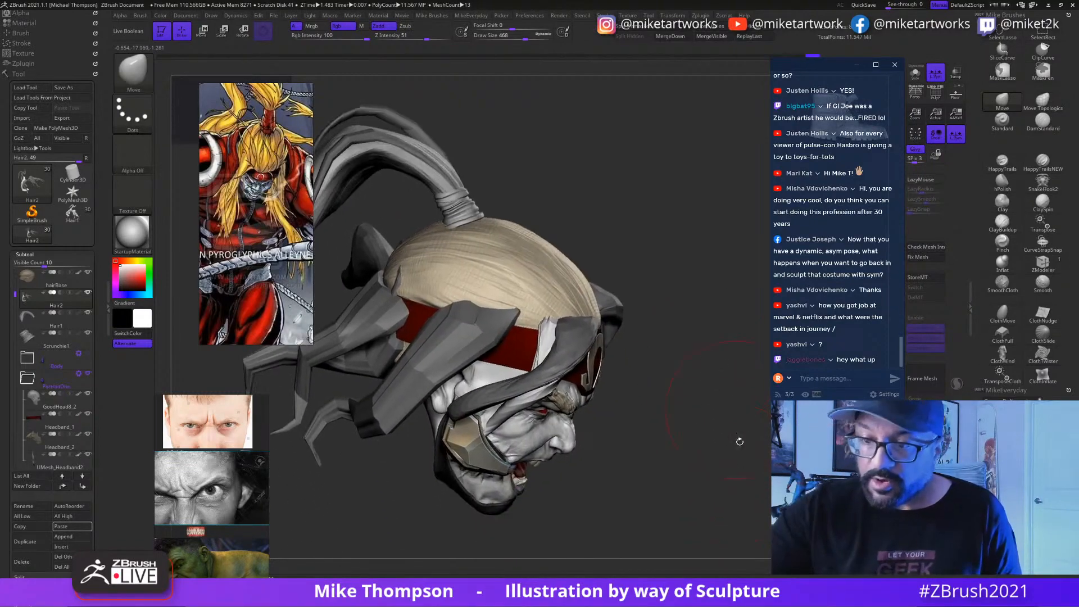
Step: Turn on the polyframe display so the Hair2 strands show in their polygroup colours
key(space)
click(724, 545)
mouse_move(731, 523)
mouse_down()
mouse_move(768, 477)
mouse_move(708, 458)
mouse_move(768, 522)
mouse_up()
key(w)
key(shift+f)
key(q)
key(space)
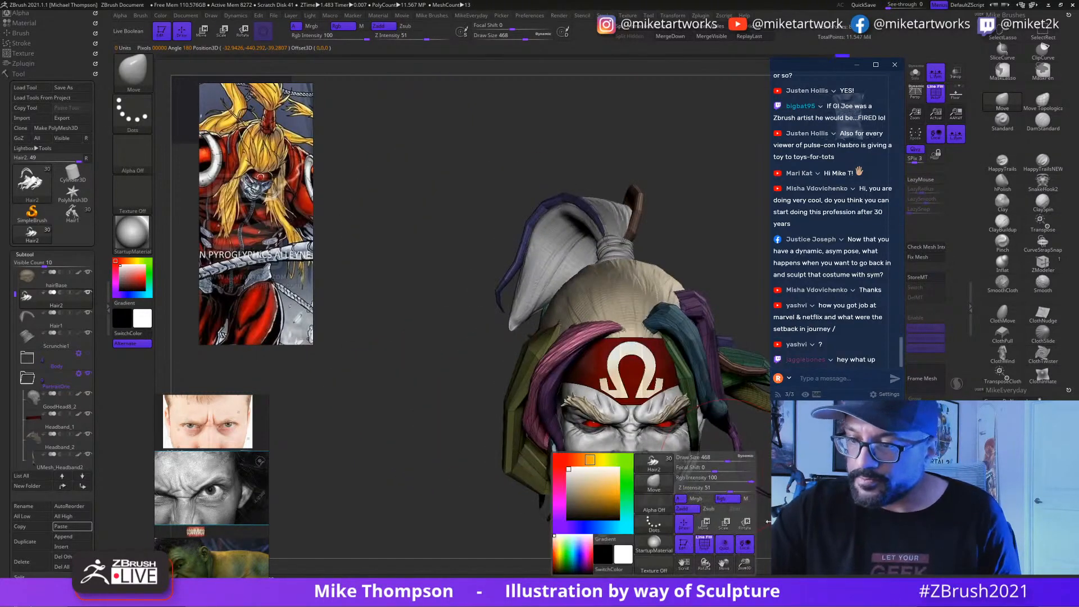
click(705, 544)
drag(712, 544, 694, 497)
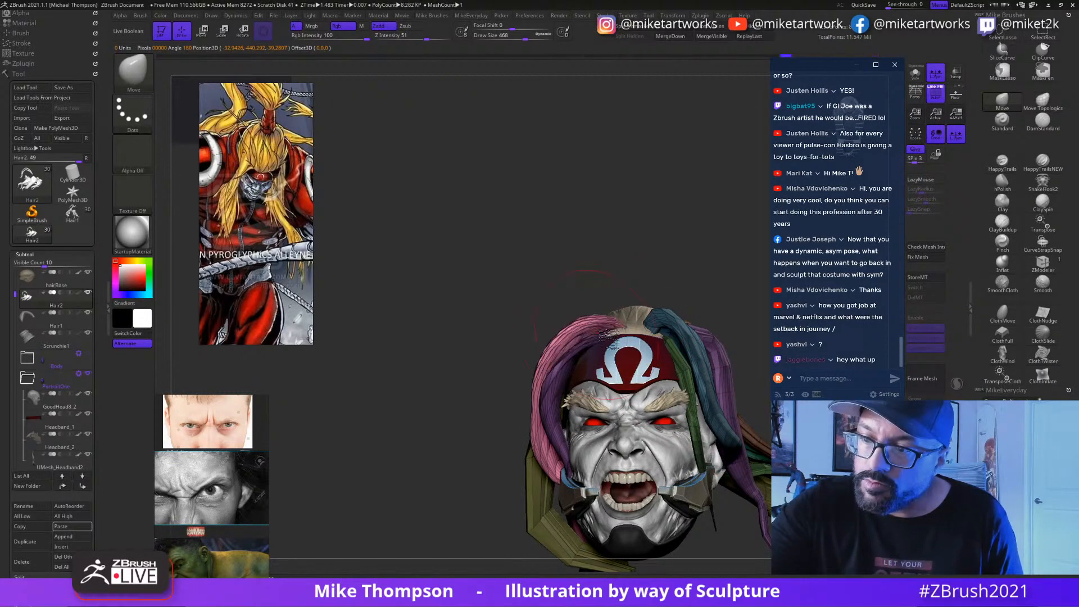
drag(665, 274, 632, 343)
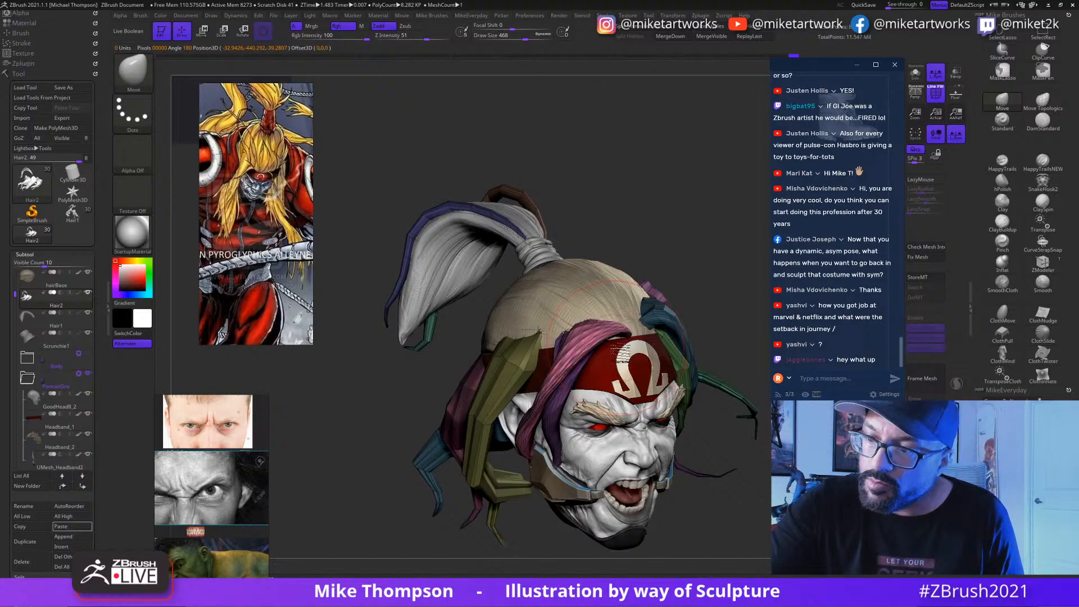
Step: Switch the masking brush to MaskLasso and mask the lower part of the pink front strand, leaving its root free
mouse_move(681, 259)
mouse_down()
mouse_move(672, 242)
mouse_move(701, 281)
mouse_move(690, 284)
mouse_move(747, 410)
mouse_move(730, 383)
mouse_move(674, 404)
mouse_up()
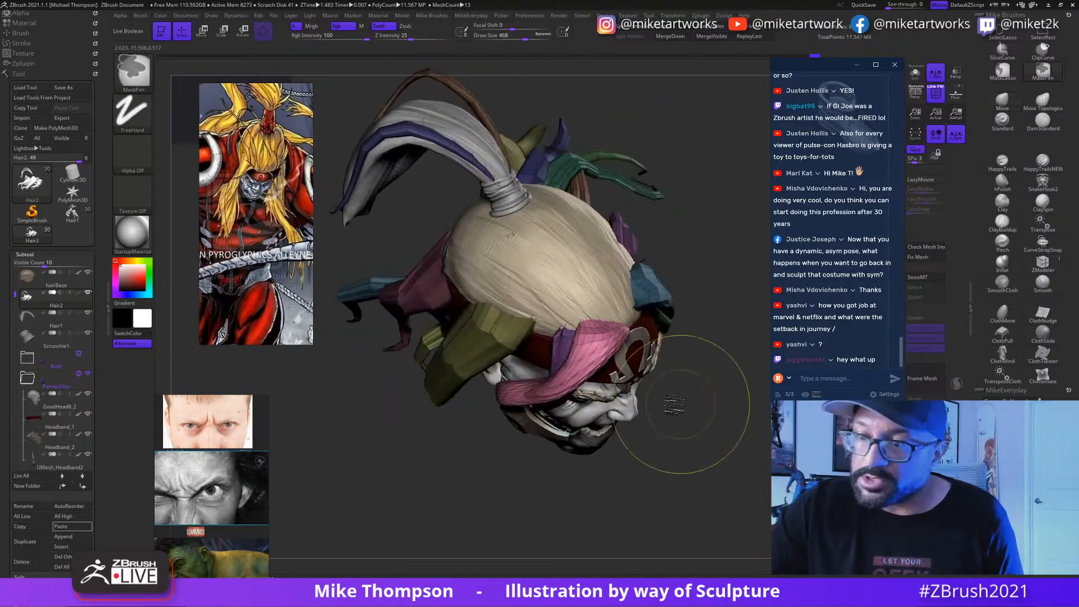
mouse_move(489, 499)
ctrl+mouse_down()
mouse_move(509, 374)
mouse_move(569, 359)
ctrl+mouse_up()
click(1003, 71)
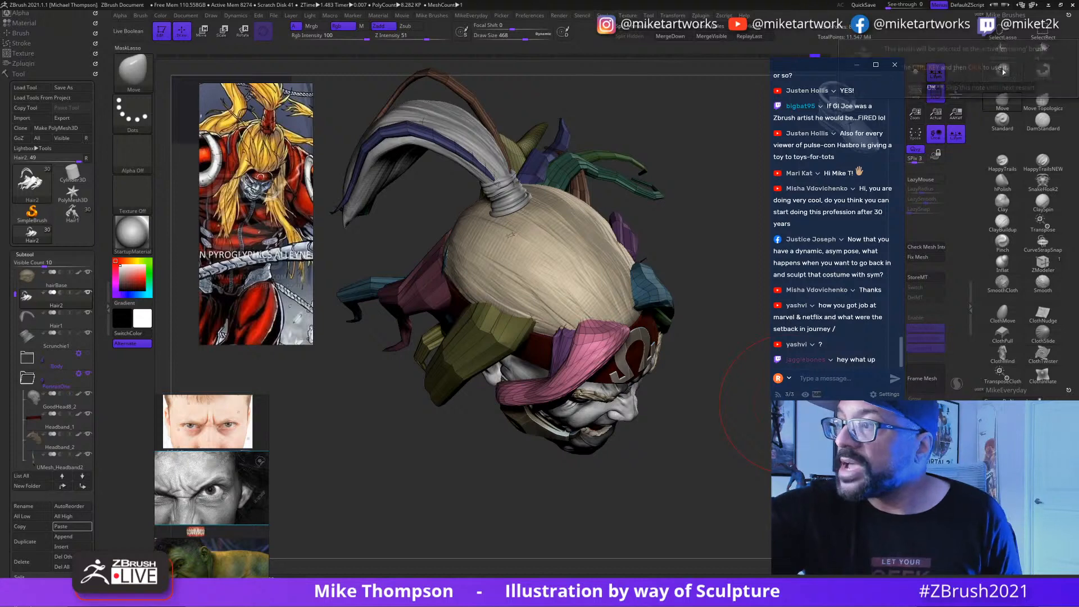
click(1003, 32)
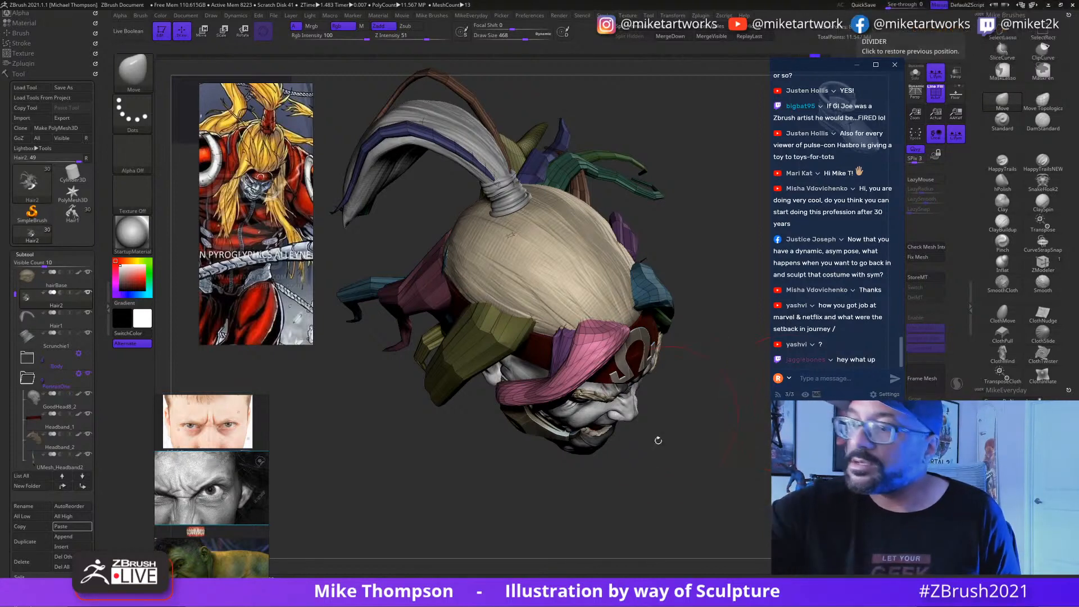
key(ctrl)
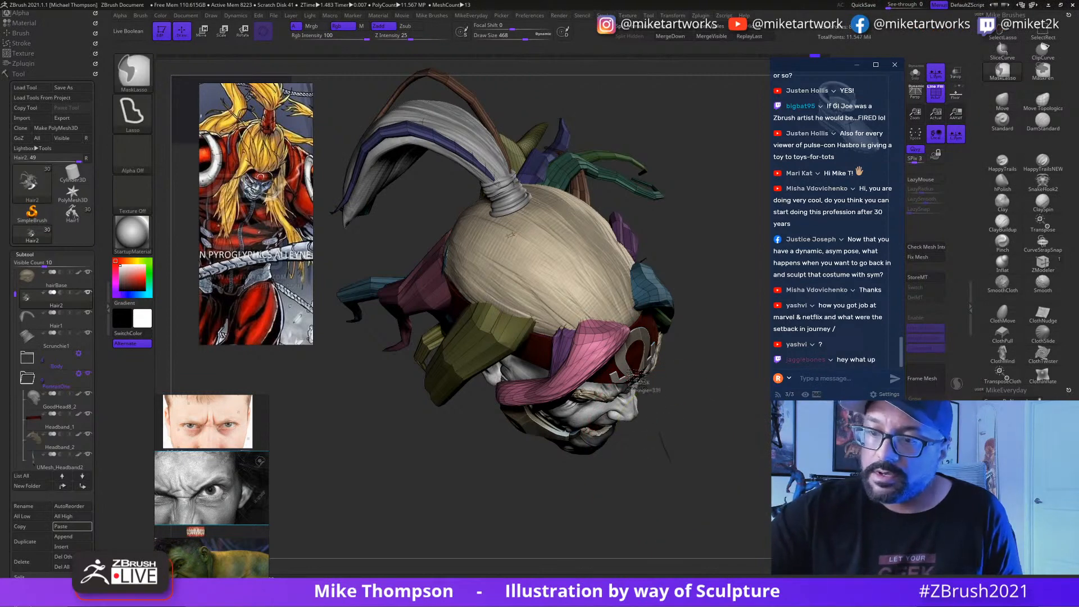
ctrl+drag(529, 332, 444, 407)
mouse_move(749, 487)
mouse_down()
mouse_move(732, 435)
mouse_move(748, 404)
mouse_up()
key(w)
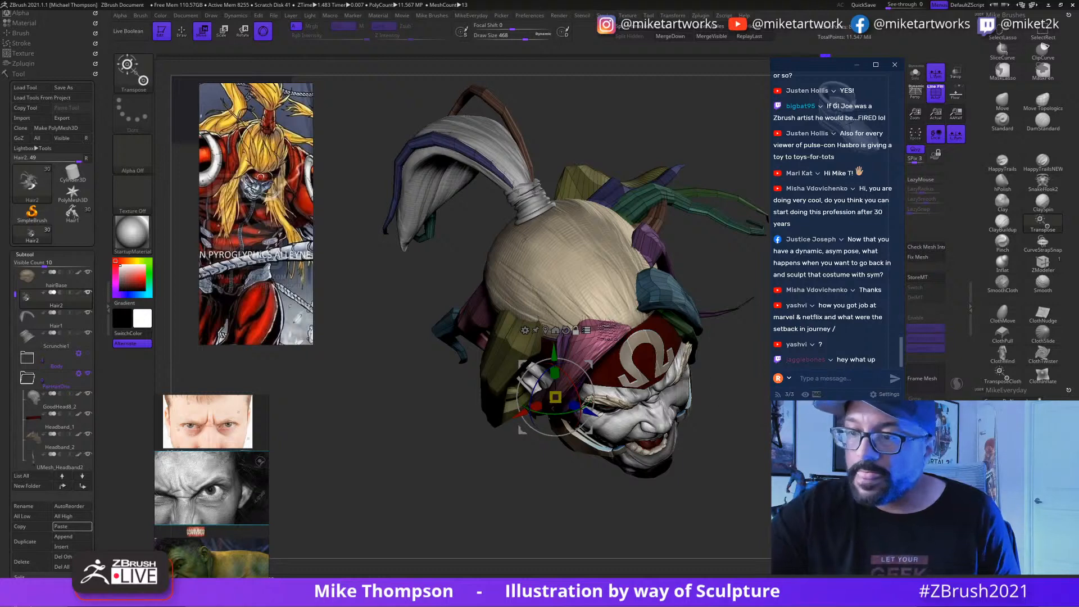
Step: Place the gizmo at the pink strand's root and rotate the root to follow the skull above the headband
drag(554, 397, 618, 321)
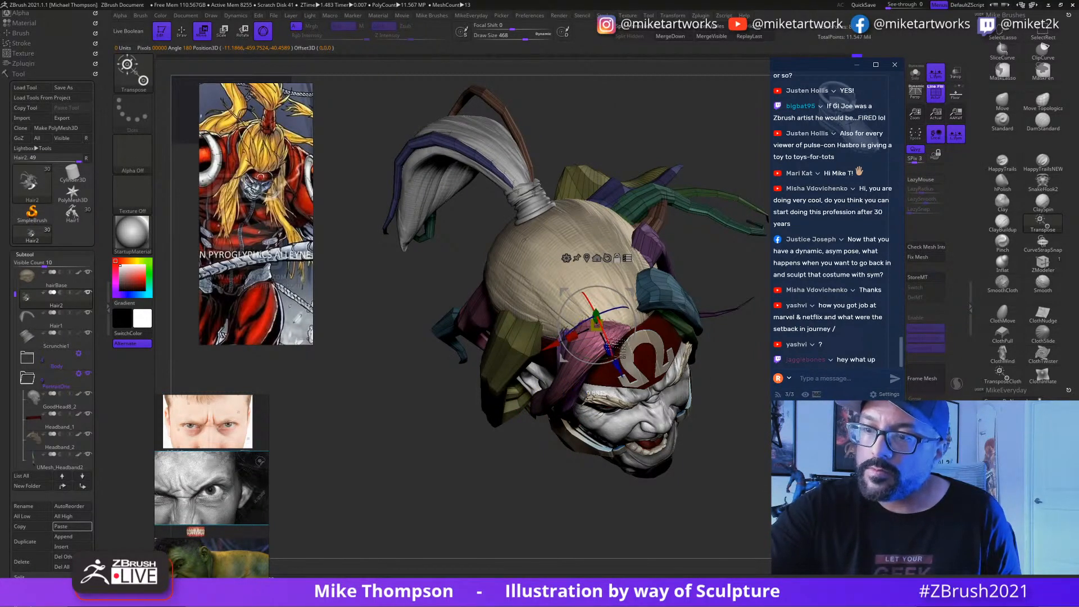
drag(714, 460, 703, 399)
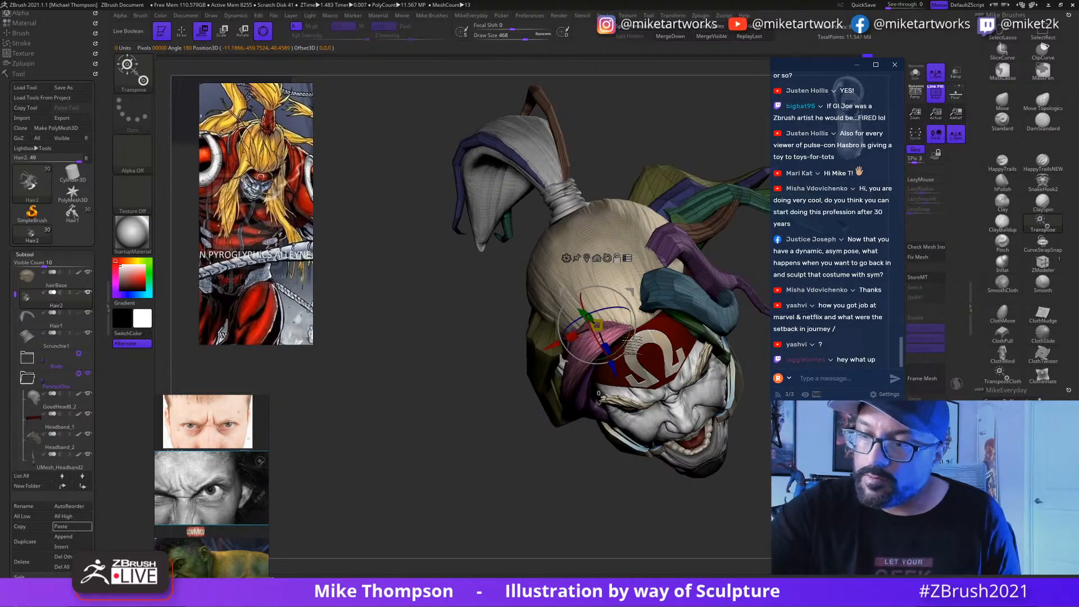
mouse_move(636, 341)
mouse_down()
mouse_move(632, 352)
mouse_move(619, 340)
mouse_up()
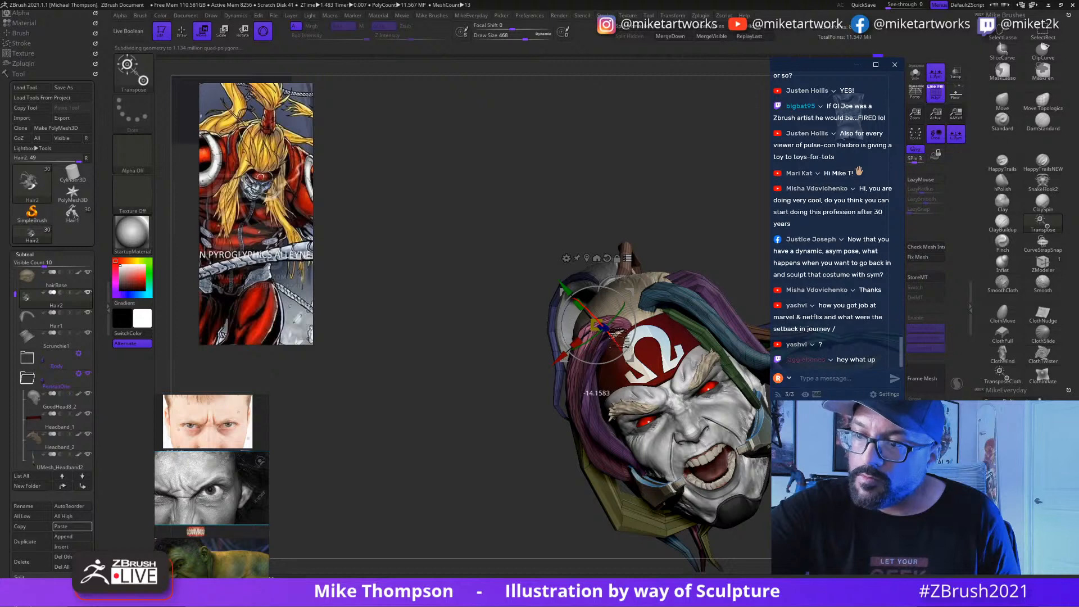
drag(595, 325, 602, 333)
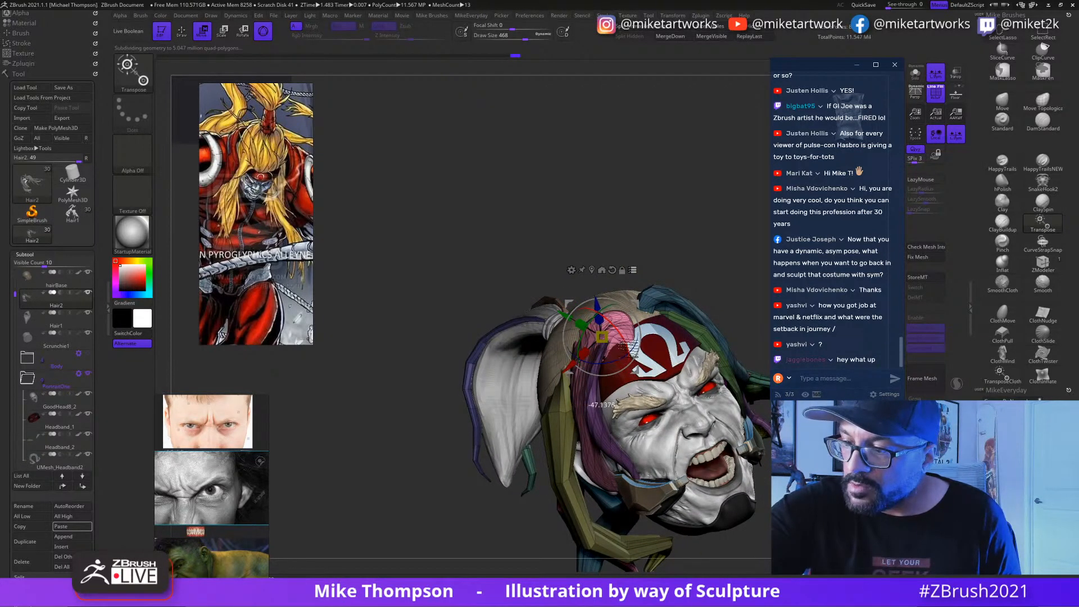
drag(798, 539, 774, 518)
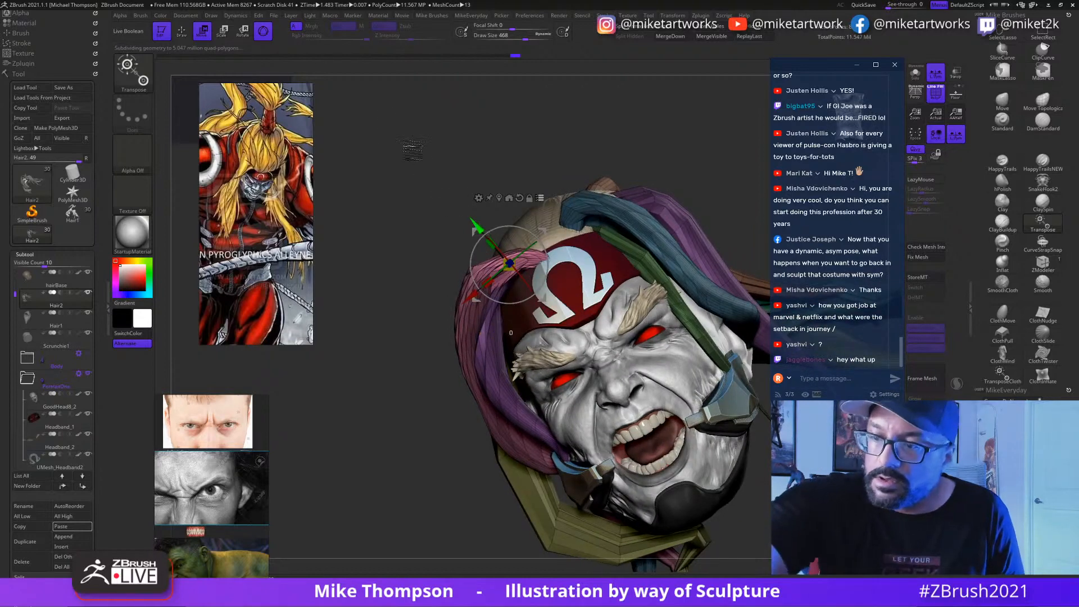
drag(476, 229, 391, 119)
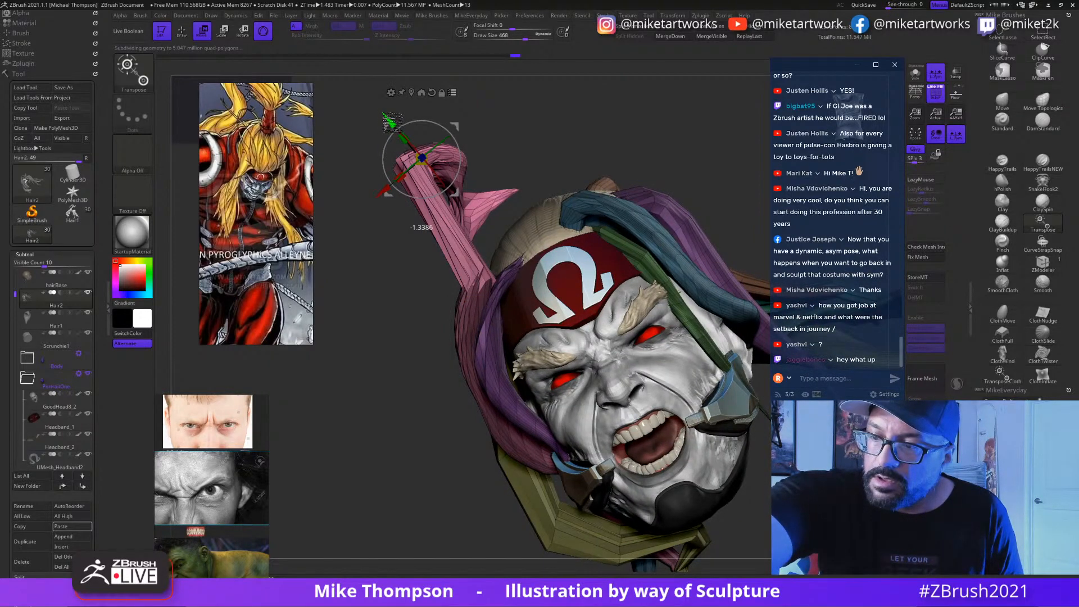
key(ctrl+z)
key(ctrl+z)
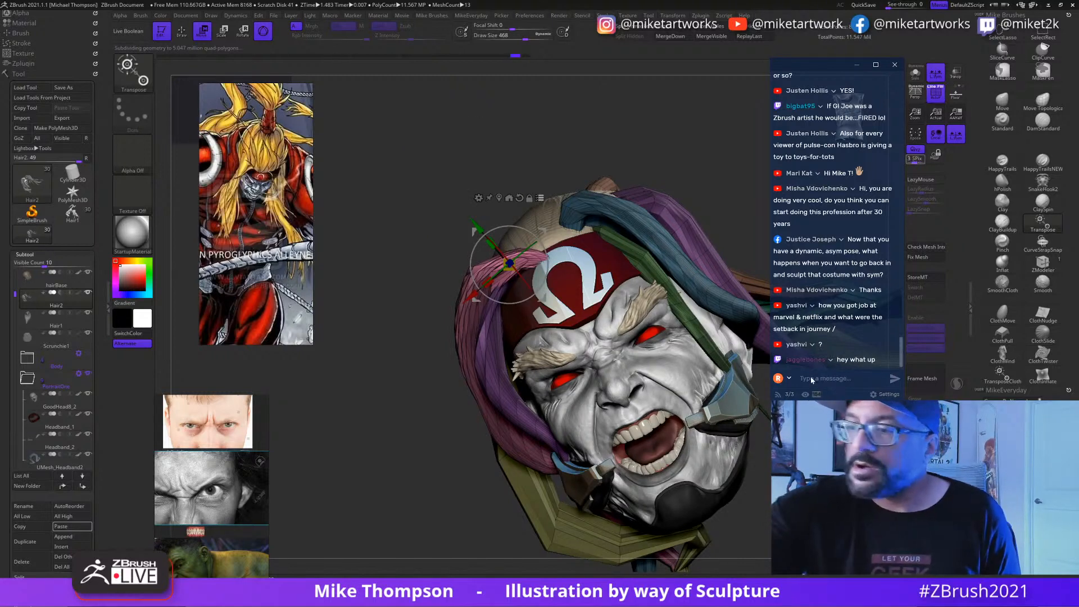
Step: Shift the pink strand's root slightly back from the emblem, and return to the Move brush
drag(383, 393, 577, 413)
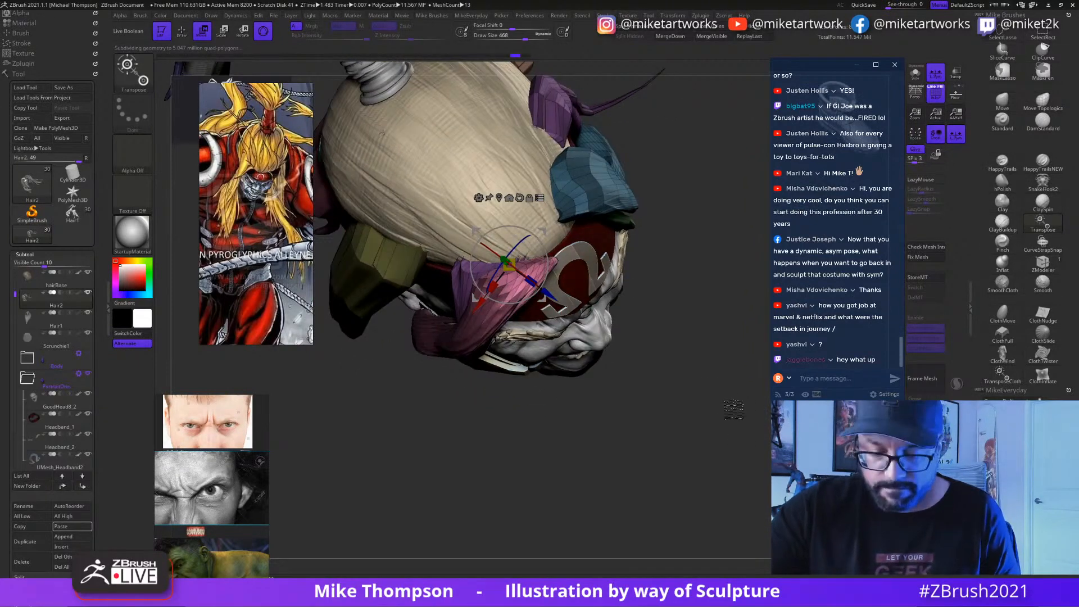
drag(544, 291, 535, 284)
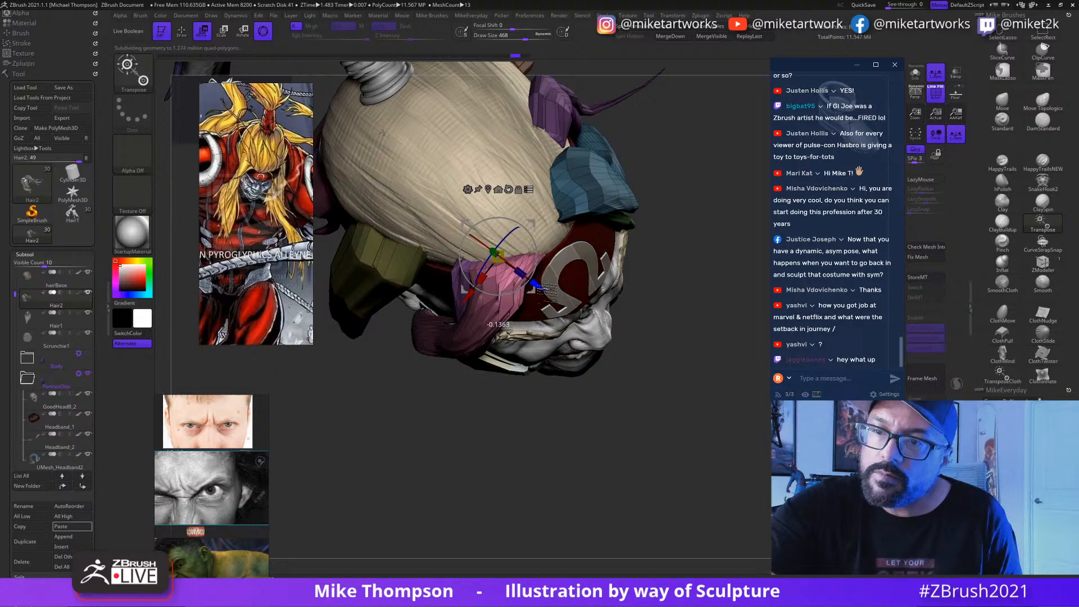
mouse_move(753, 500)
mouse_down()
mouse_move(757, 416)
mouse_move(725, 410)
mouse_up()
key(q)
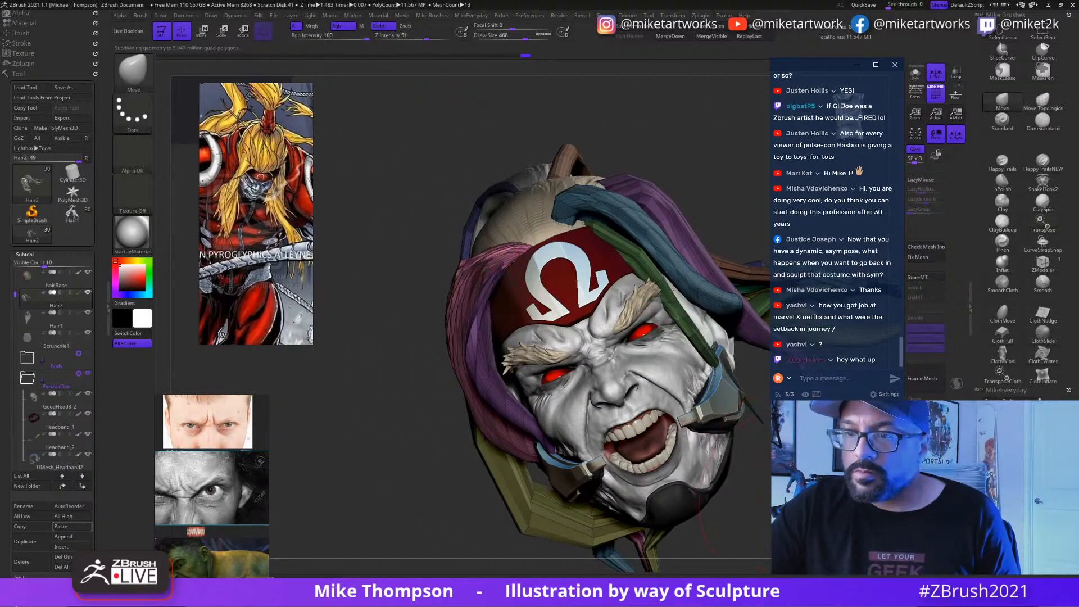
Step: Smooth the pink strand's root and reshape it over the headband with the Move brush at draw size 344
drag(731, 478, 714, 444)
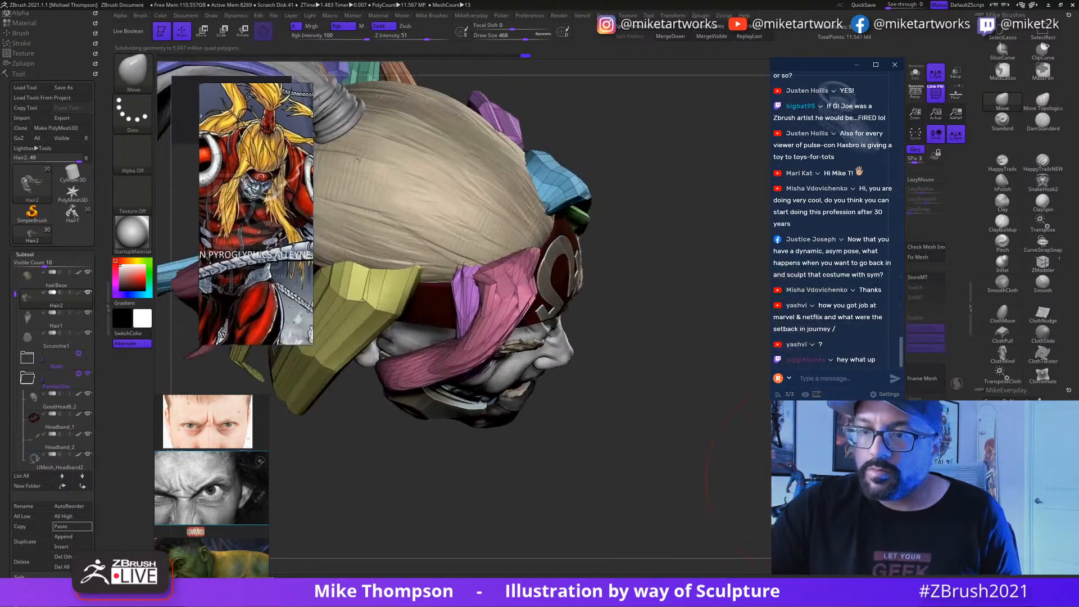
shift+drag(513, 303, 543, 307)
key(s)
mouse_move(624, 349)
mouse_down()
mouse_move(611, 349)
mouse_move(625, 352)
mouse_up()
mouse_move(512, 338)
mouse_down()
mouse_move(506, 315)
mouse_move(537, 289)
mouse_move(517, 321)
mouse_move(473, 349)
mouse_move(492, 357)
mouse_up()
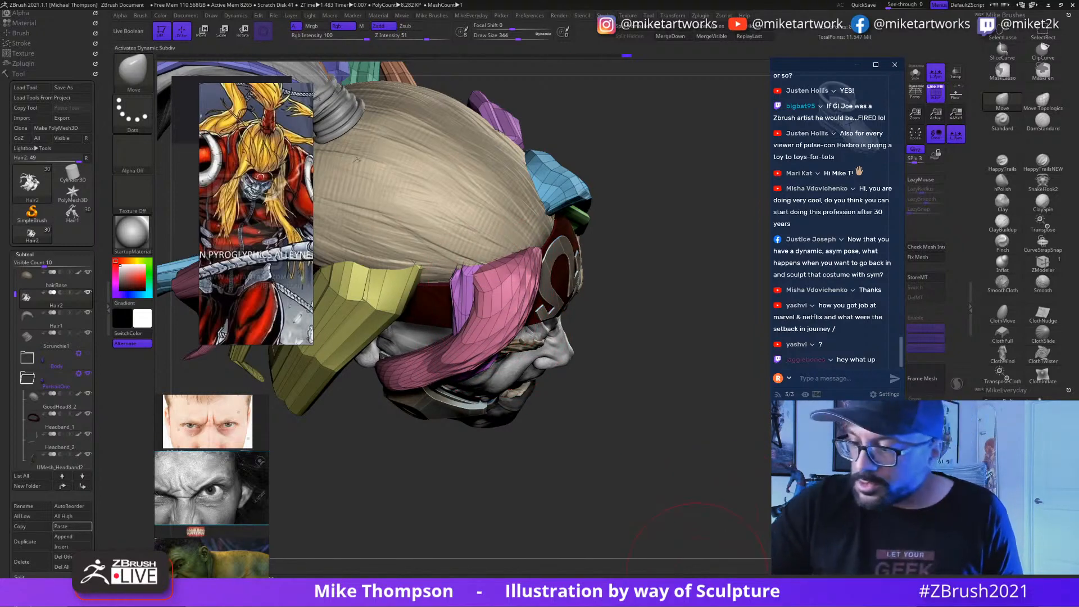
mouse_move(697, 534)
mouse_down()
mouse_move(613, 170)
mouse_move(622, 152)
mouse_up()
Step: Set the Move brush's draw size to 202, mask all Hair2 strands except the pink one, and smooth the preview with Dynamic Subdiv
key(s)
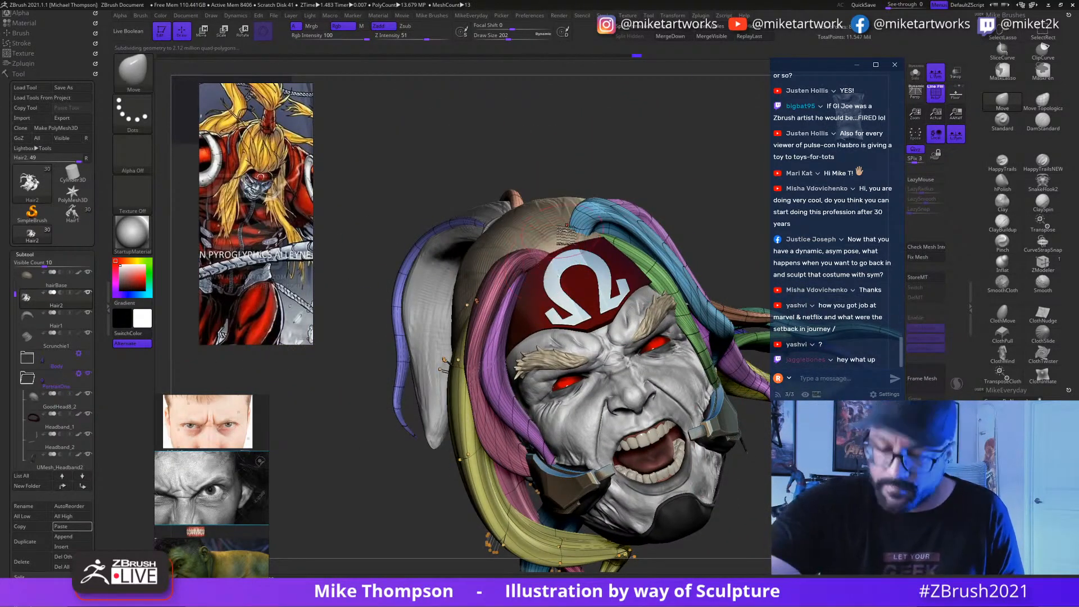
key(w)
key(q)
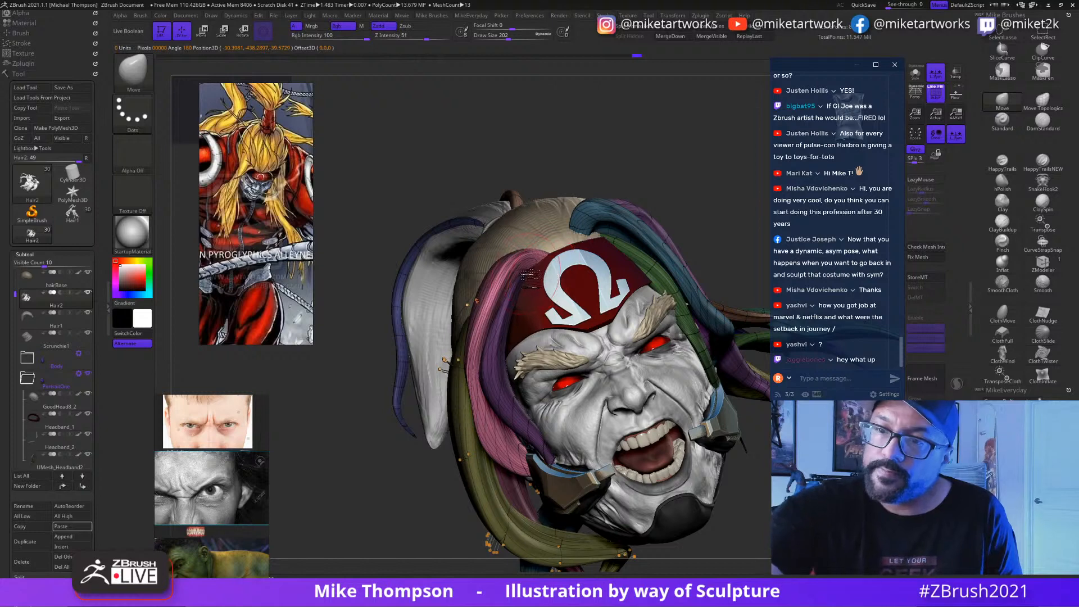
key(ctrl+d)
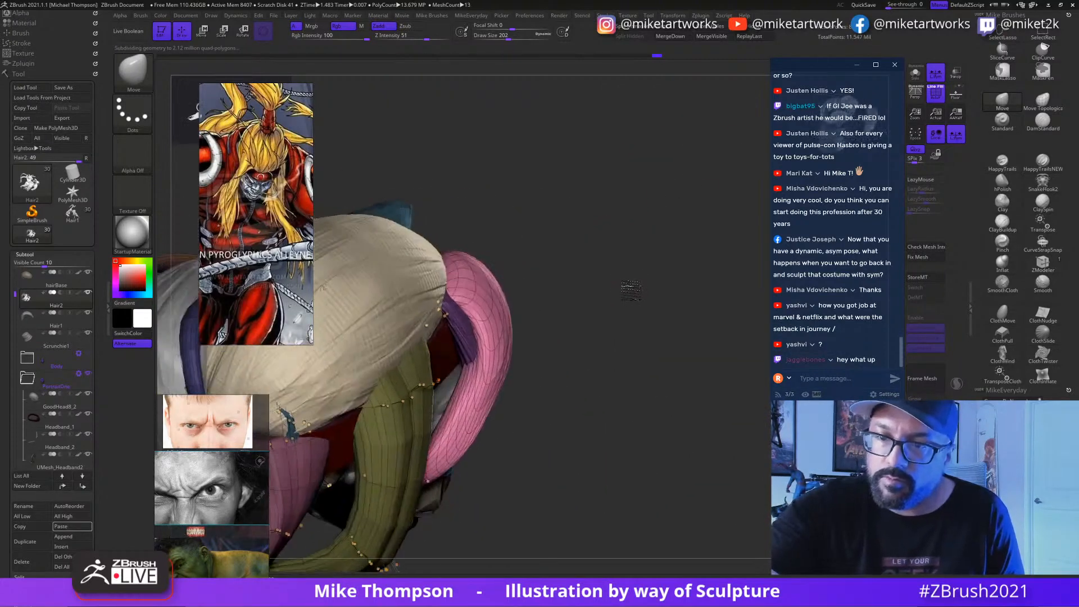
Step: Set the Move brush's draw size to 365 and shape the pink strand closer around the side of the head
key(s)
drag(614, 302, 620, 287)
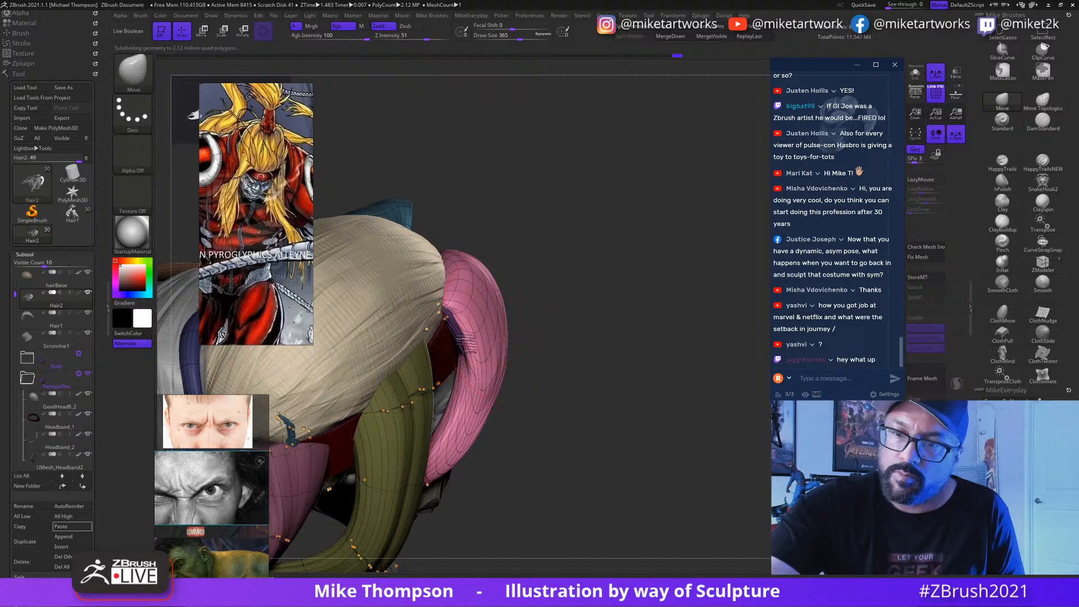
drag(639, 304, 464, 444)
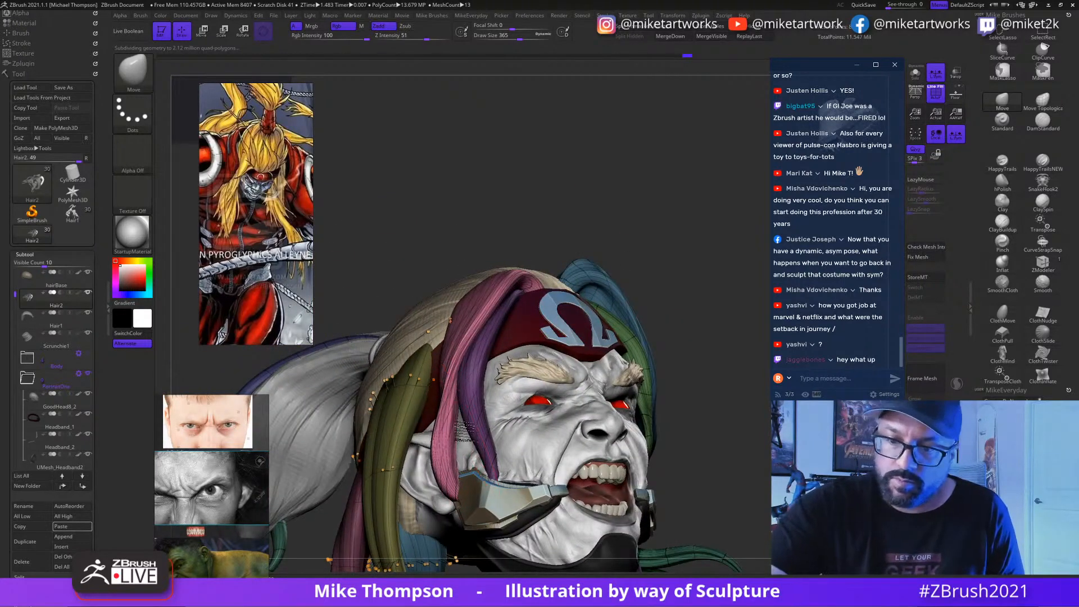
drag(728, 467, 425, 554)
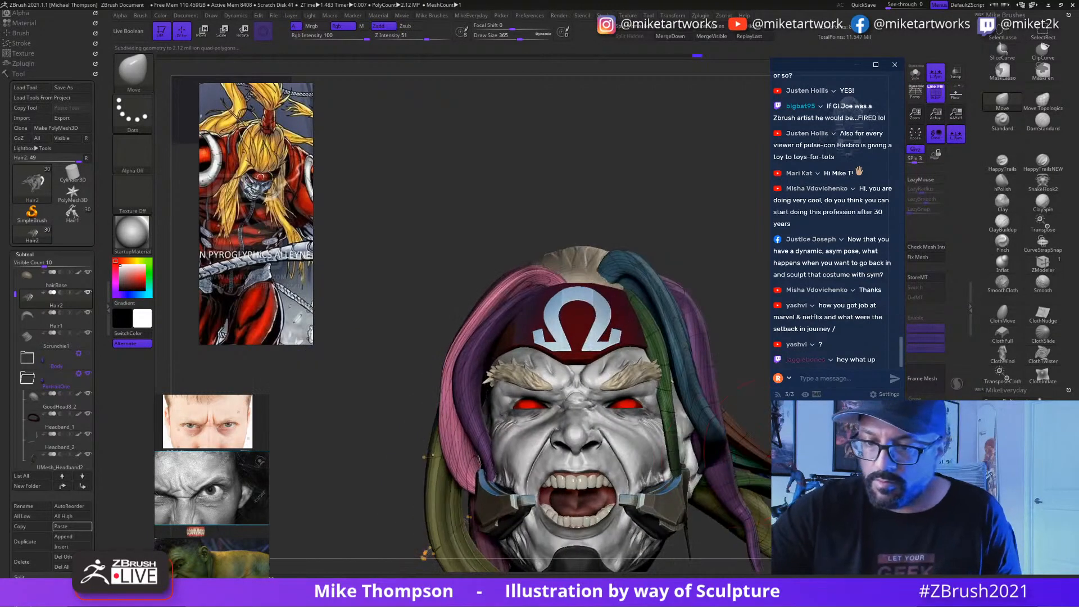
Step: Turn on transparency for the surrounding subtools and adjust the pink strand with the Move brush at draw size 559
alt+right_drag(626, 515, 671, 467)
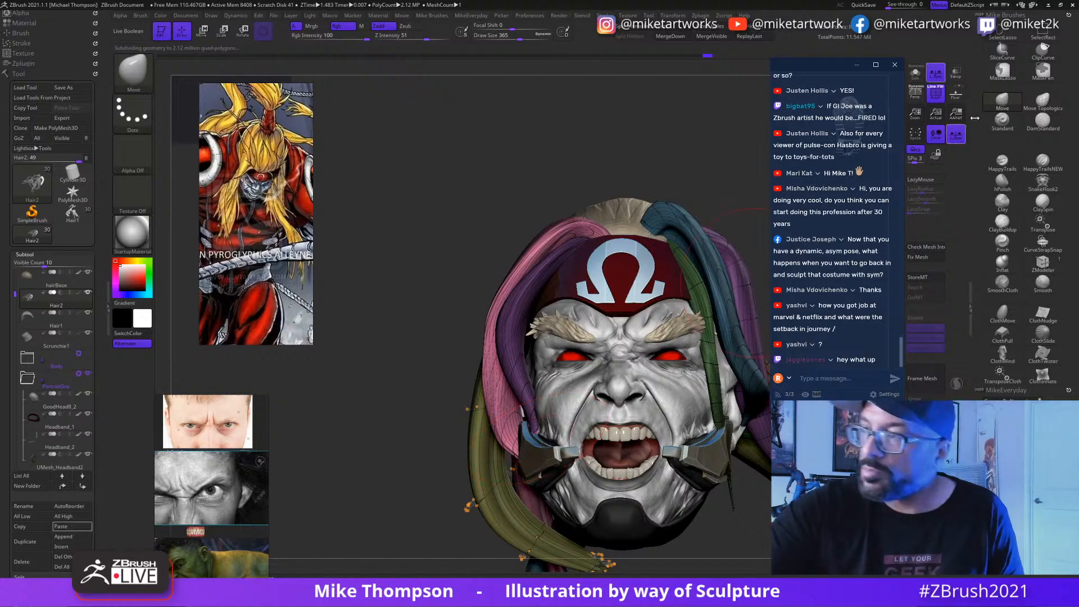
click(956, 72)
mouse_move(745, 419)
mouse_down()
mouse_move(762, 306)
mouse_move(769, 562)
mouse_move(765, 382)
mouse_up()
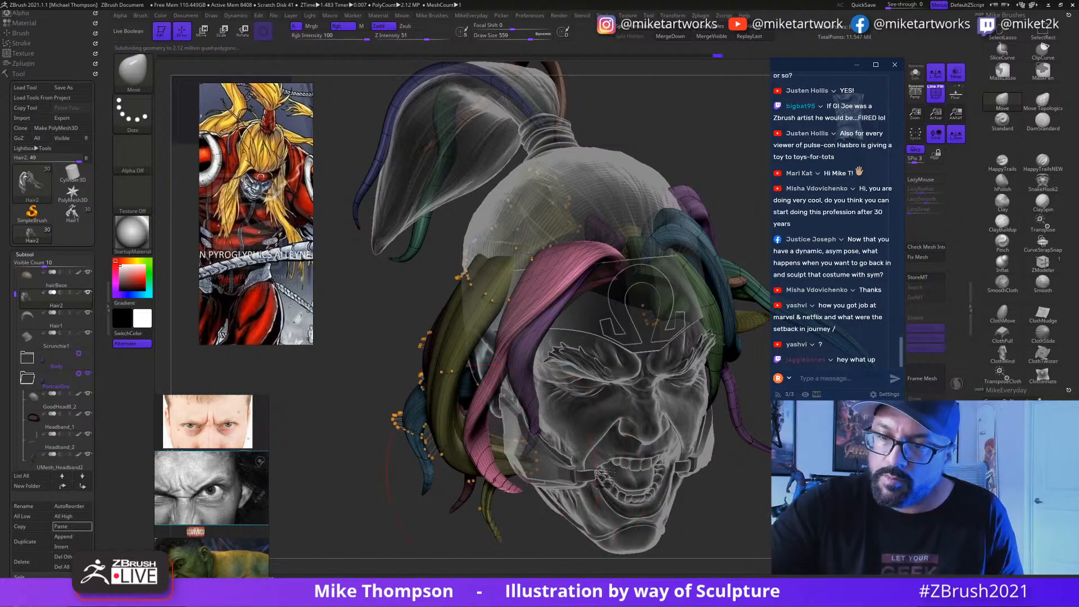
mouse_move(765, 484)
mouse_down()
mouse_move(750, 501)
mouse_move(762, 510)
mouse_move(753, 489)
mouse_up()
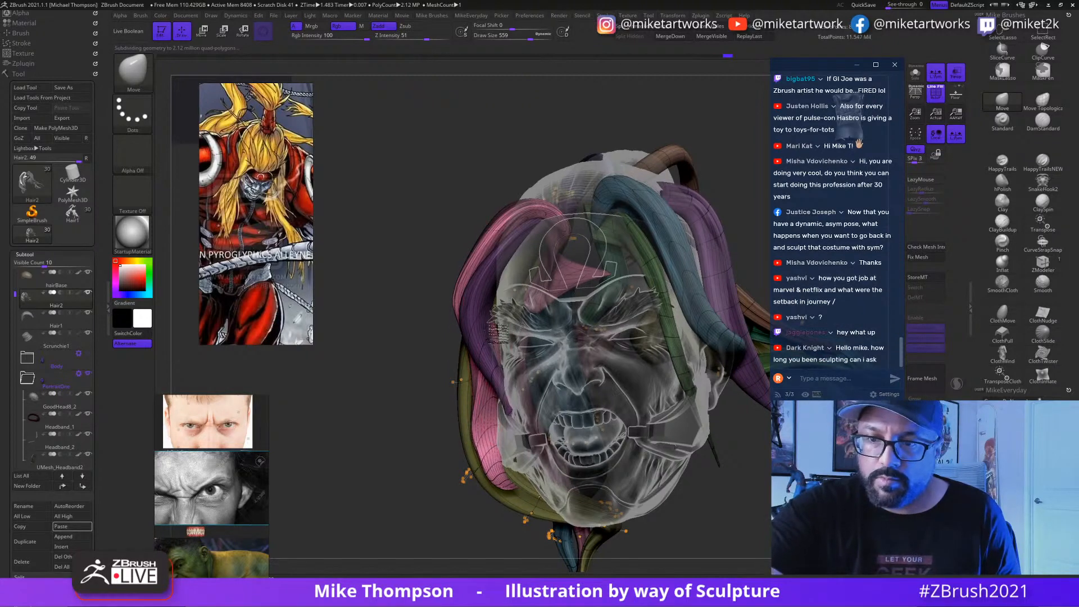
Step: Smooth the lower part of the pink strand beside the ear at draw size 187
mouse_move(393, 349)
mouse_down()
mouse_move(634, 409)
mouse_move(611, 410)
mouse_up()
key(s)
shift+drag(441, 388, 427, 417)
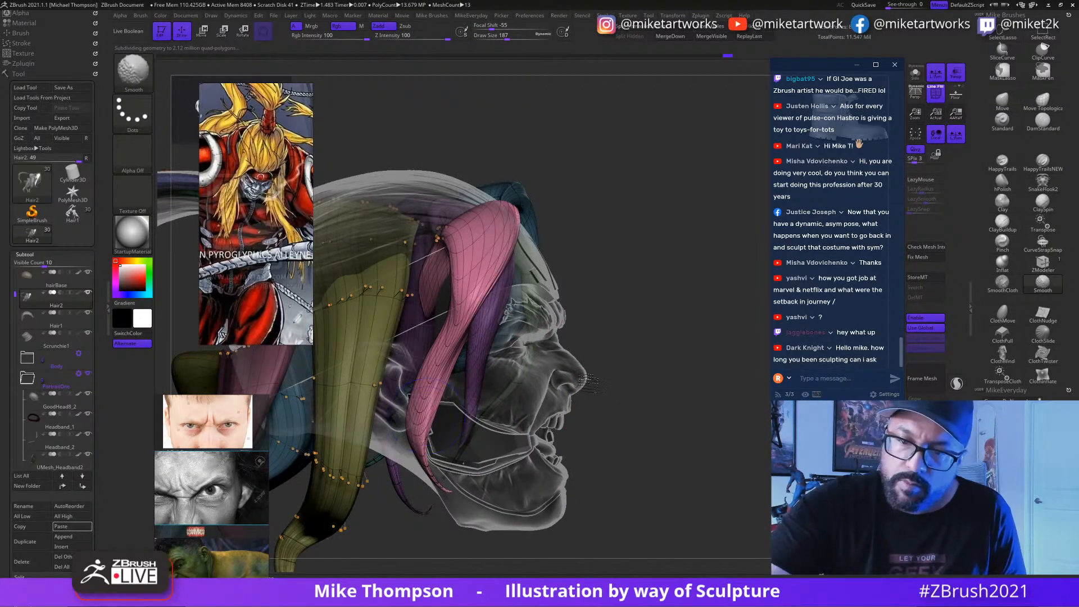
Step: Set the Move brush's draw size to 331 and bend the pink strand's lower half along the side of the face
key(s)
mouse_move(611, 425)
mouse_down()
mouse_move(731, 497)
mouse_move(733, 467)
mouse_move(447, 401)
mouse_up()
drag(694, 214, 435, 416)
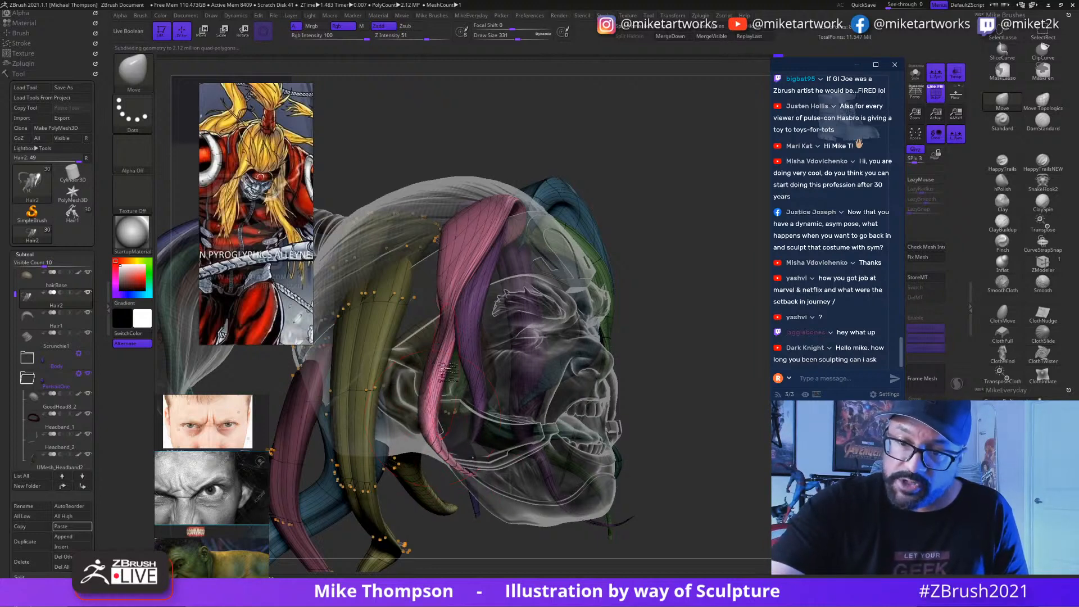
drag(448, 371, 442, 418)
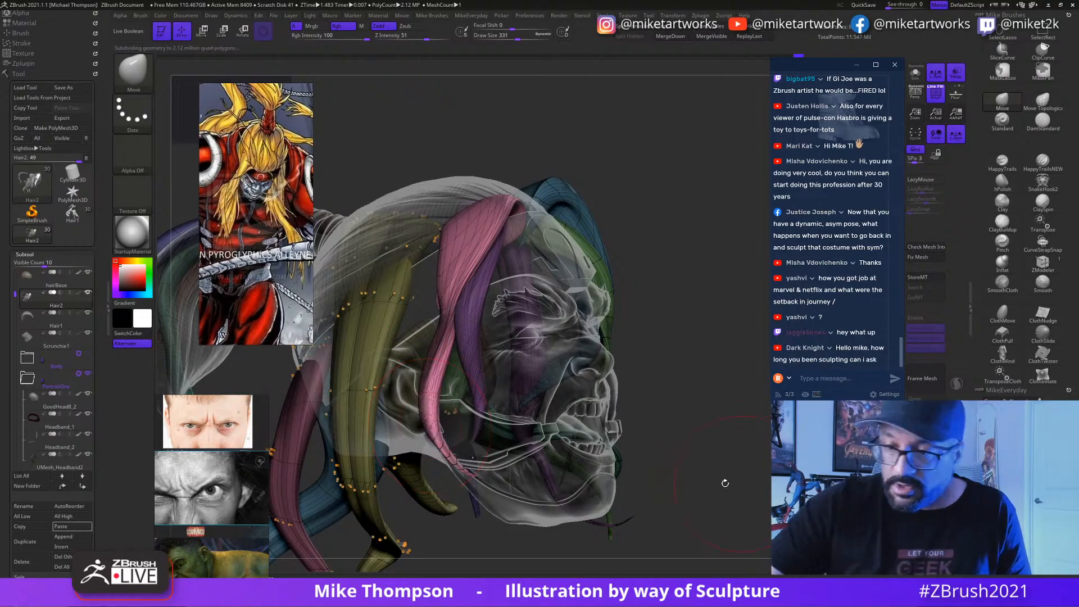
drag(725, 484, 721, 468)
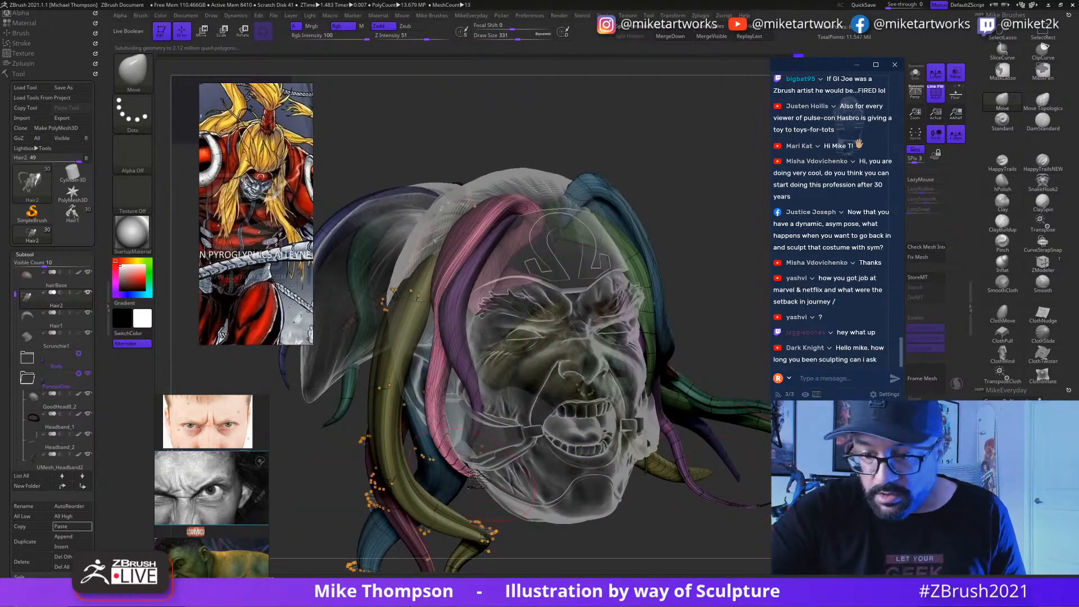
Step: Set the Move brush's draw size to 234 and reposition the pink strand's tip along the jaw
drag(716, 525, 601, 470)
drag(550, 417, 520, 415)
key(s)
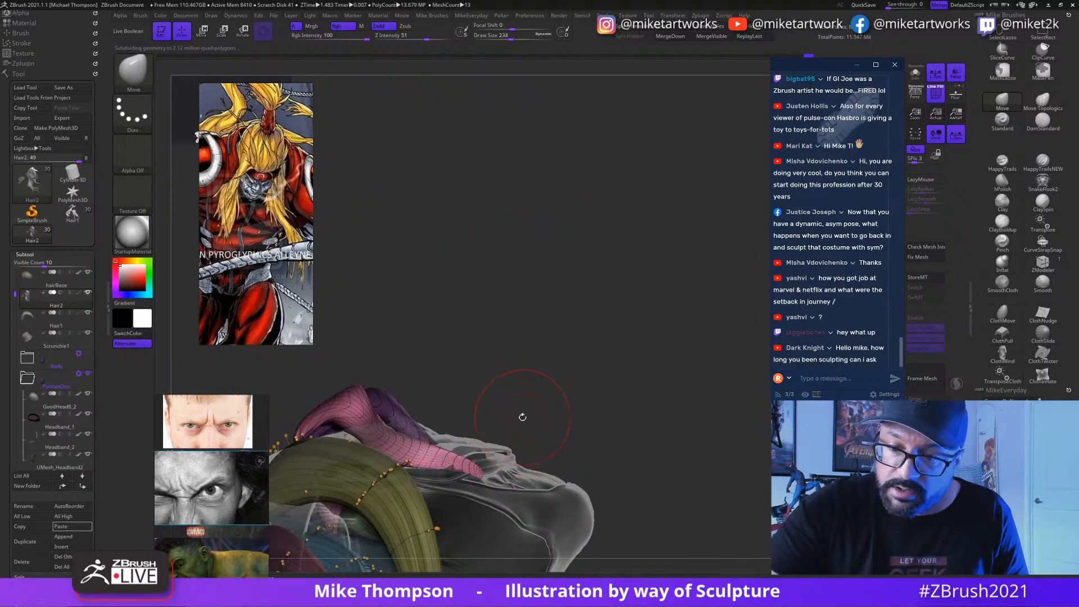
drag(468, 461, 455, 478)
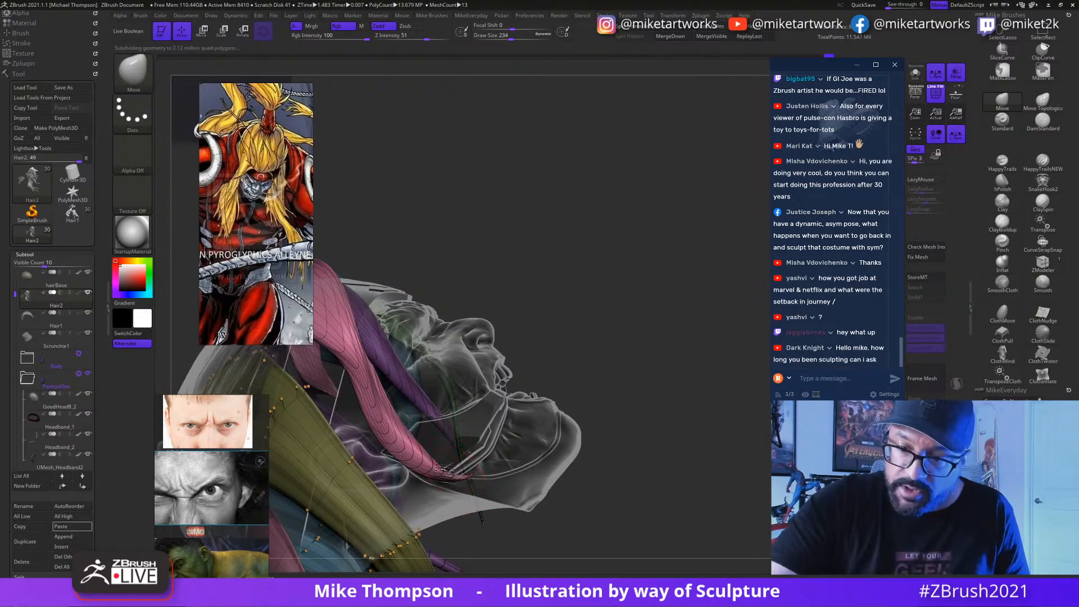
drag(669, 503, 508, 485)
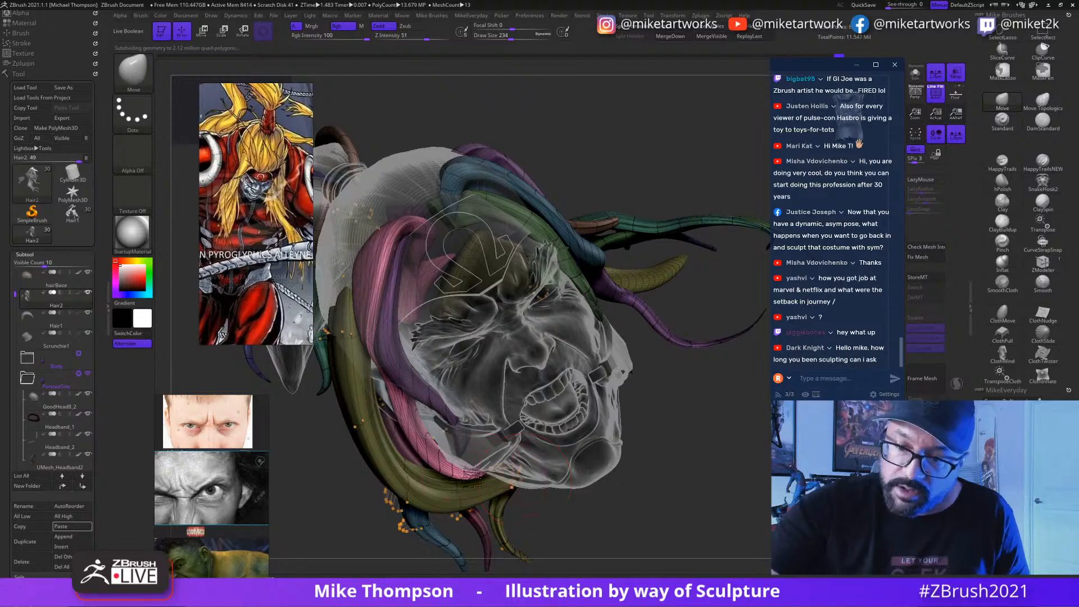
drag(713, 484, 704, 493)
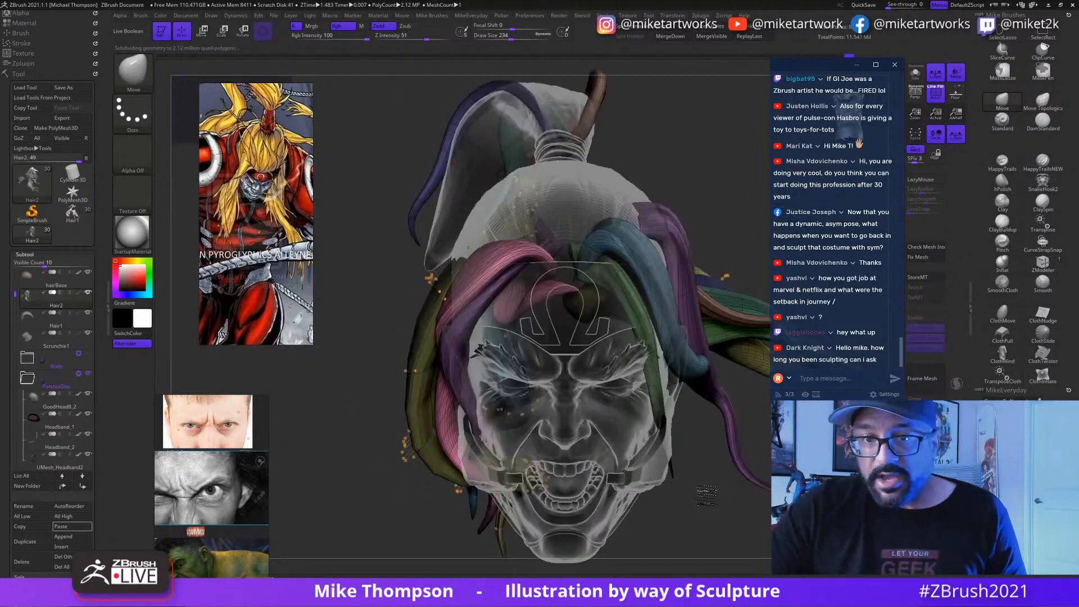
Step: Set the Move brush's draw size to 408 and refine the pink strand's arch from the headband down the side of the head
mouse_move(718, 544)
alt+mouse_down()
mouse_move(695, 502)
mouse_move(526, 378)
alt+mouse_up()
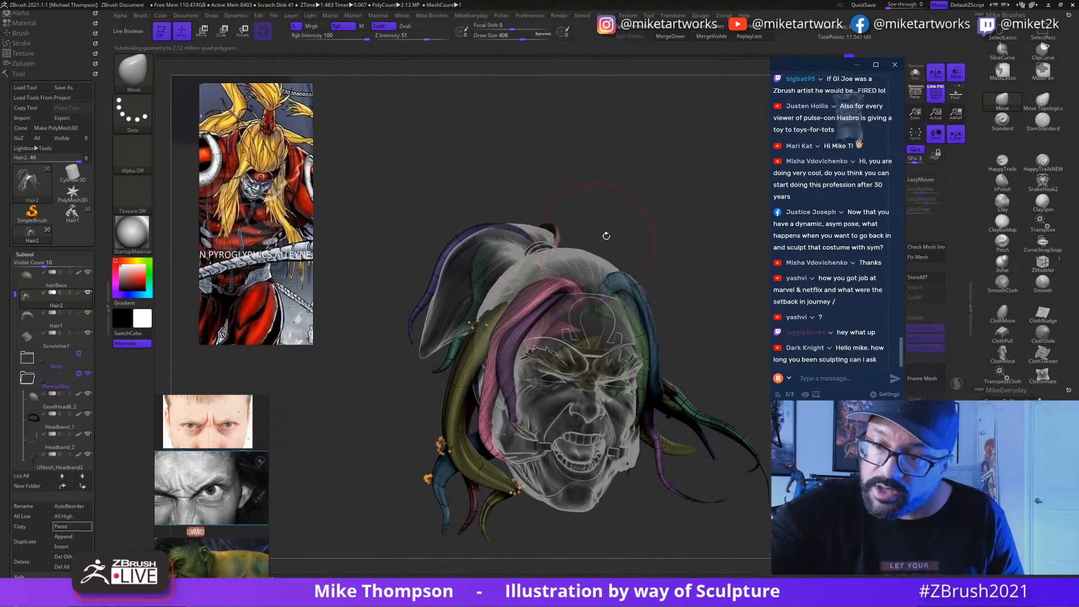
drag(605, 236, 659, 201)
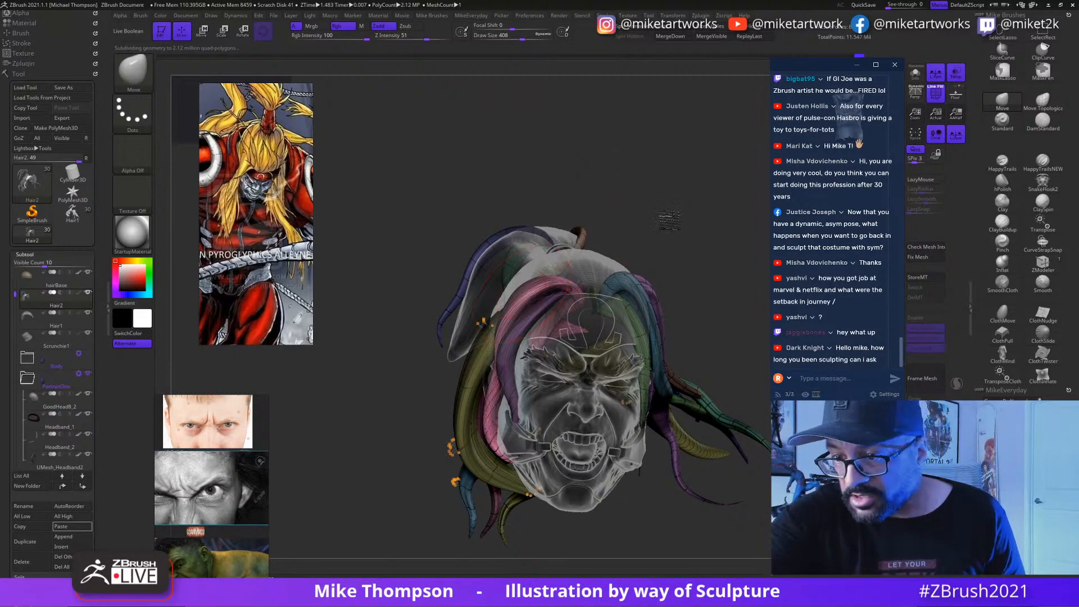
drag(669, 219, 629, 277)
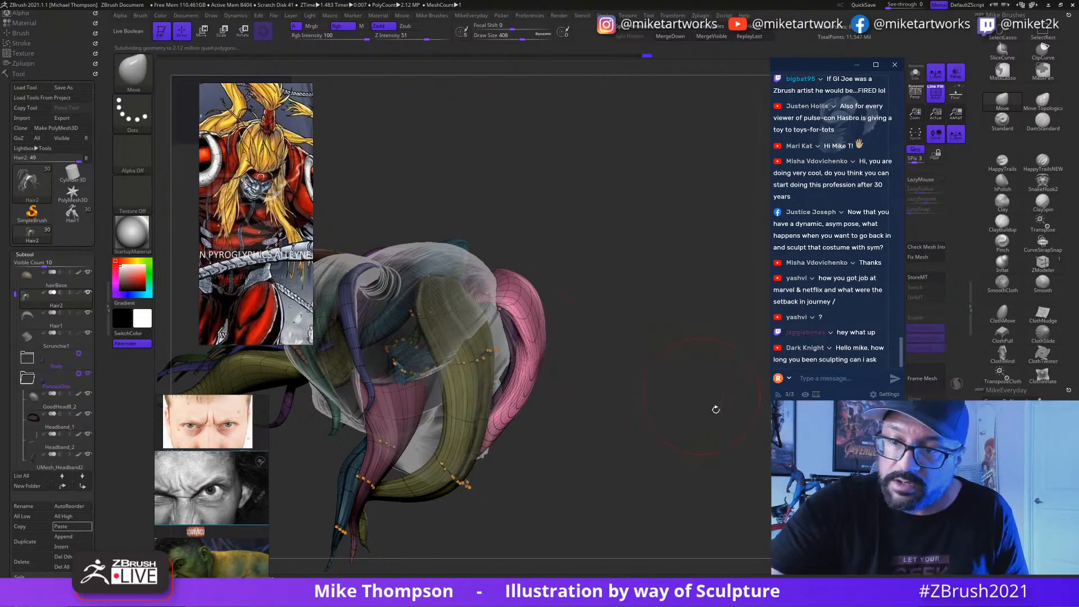
drag(716, 409, 747, 394)
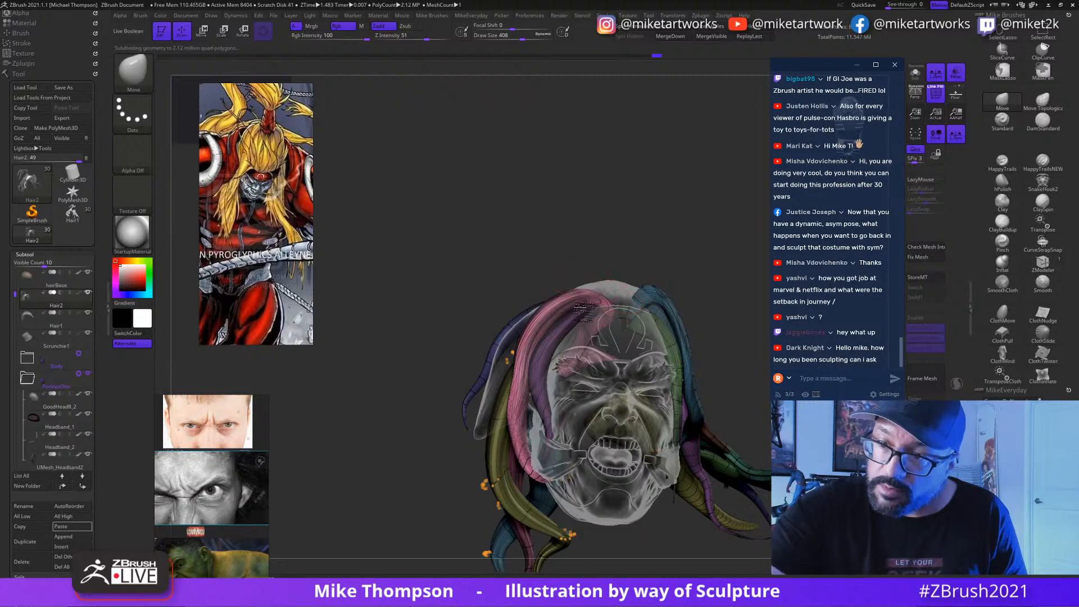
drag(612, 245, 625, 236)
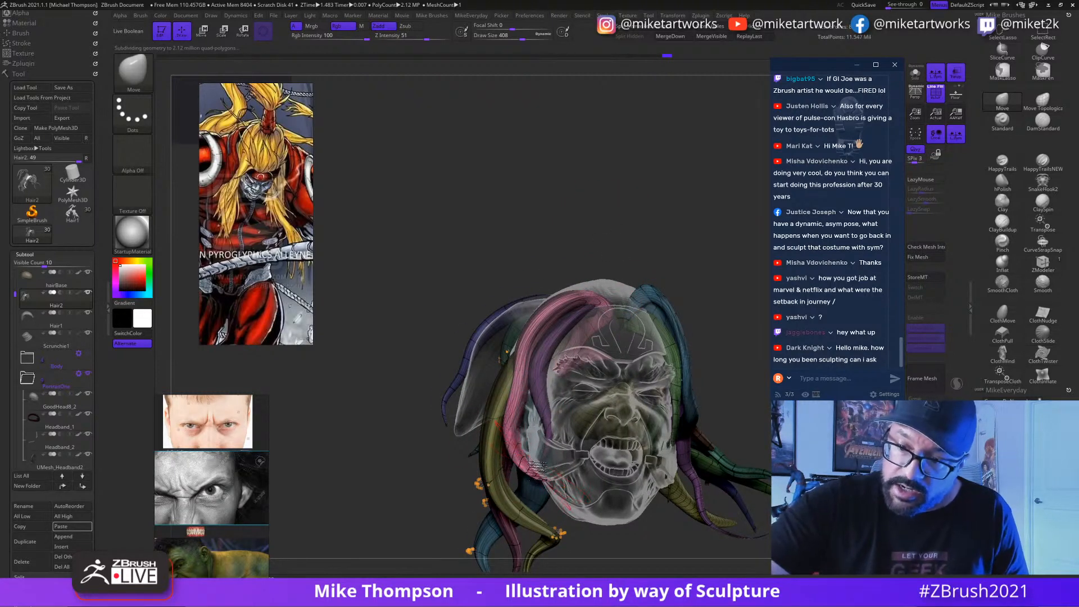
Step: Reshape the pink strand's lower end with the Move brush at draw size 257 and smooth it beside the cheek
drag(596, 304, 584, 431)
key(s)
mouse_move(587, 436)
mouse_down()
mouse_move(606, 449)
mouse_move(591, 437)
mouse_up()
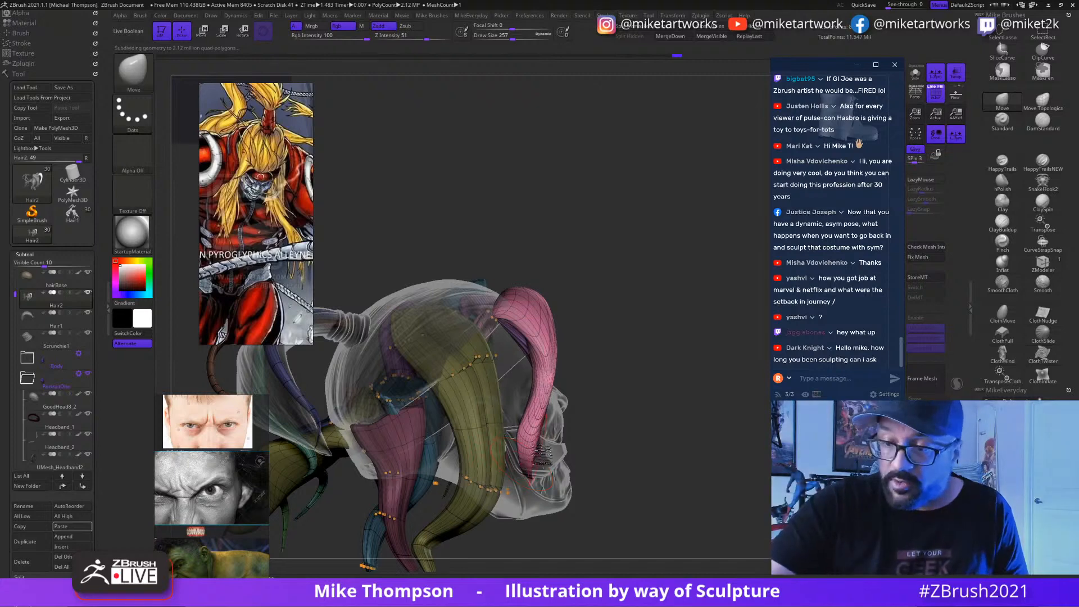
key(shift)
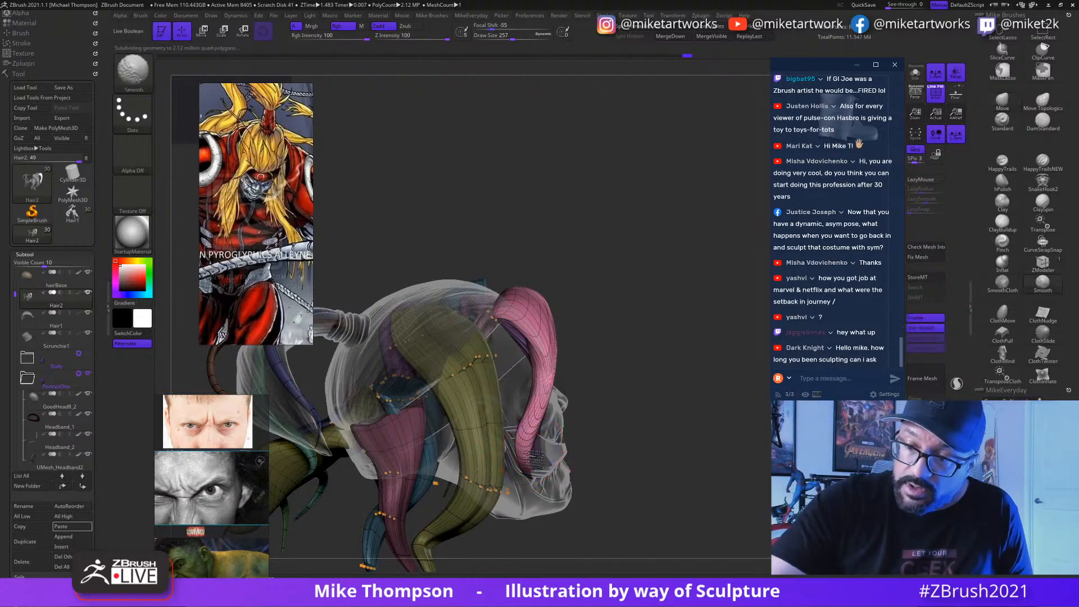
drag(670, 448, 568, 462)
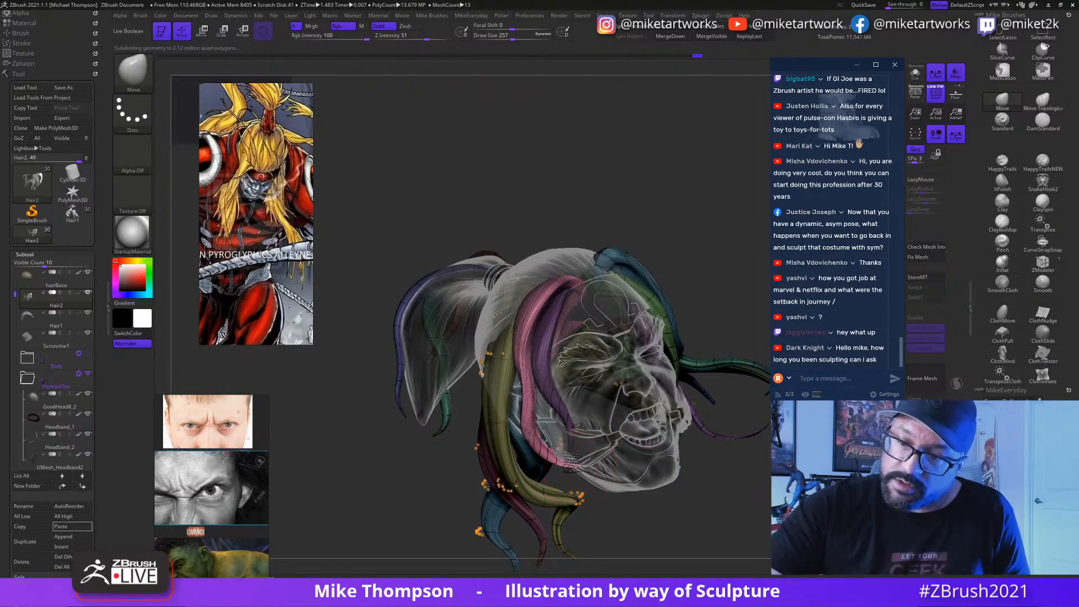
Step: Set the Move brush's draw size to 217 and adjust the pink strand's outer curve behind the cheek
mouse_move(731, 508)
mouse_down()
mouse_move(710, 490)
mouse_move(694, 503)
mouse_move(703, 470)
mouse_move(625, 414)
mouse_up()
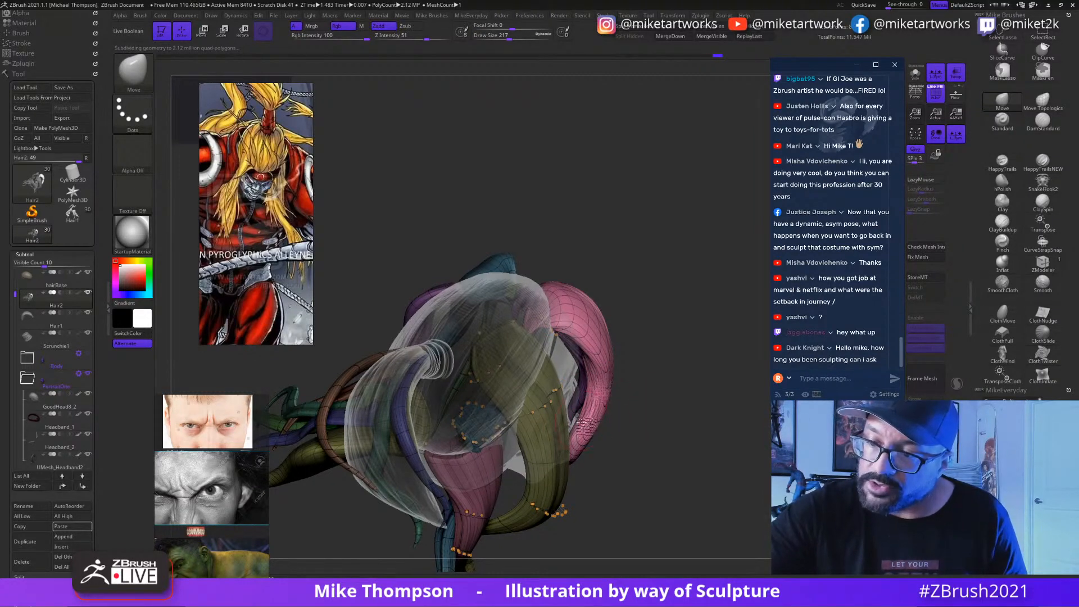
drag(714, 473, 752, 480)
mouse_move(680, 274)
mouse_down()
mouse_move(684, 242)
mouse_move(629, 254)
mouse_up()
Step: Enlarge the Move brush to draw size 400 and push the pink strand's lower curve into place beside the jaw
key(s)
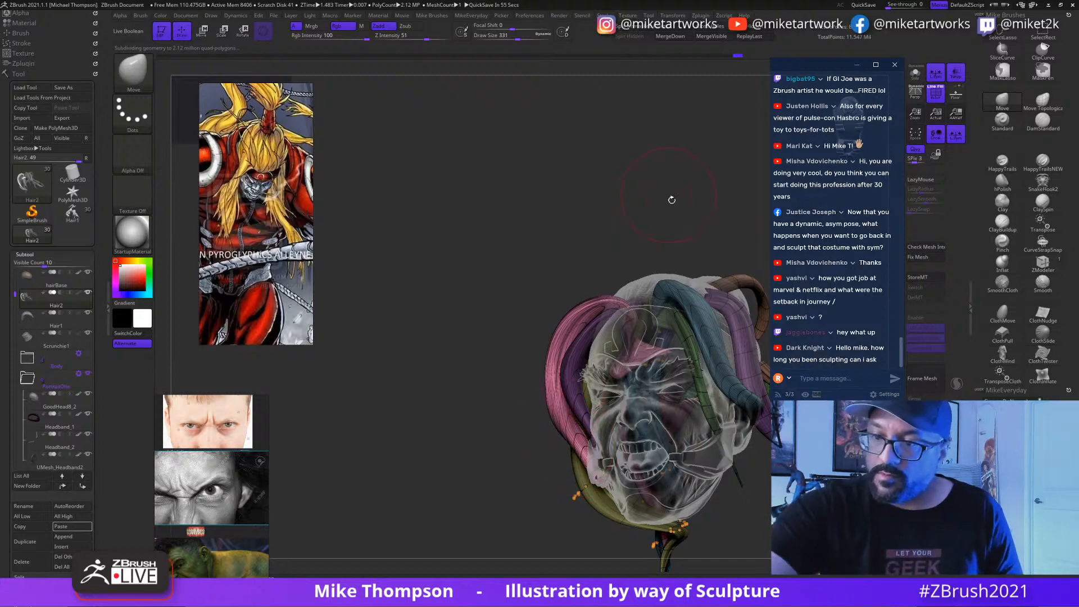
shift+drag(672, 200, 688, 255)
alt+drag(748, 521, 741, 505)
key(s)
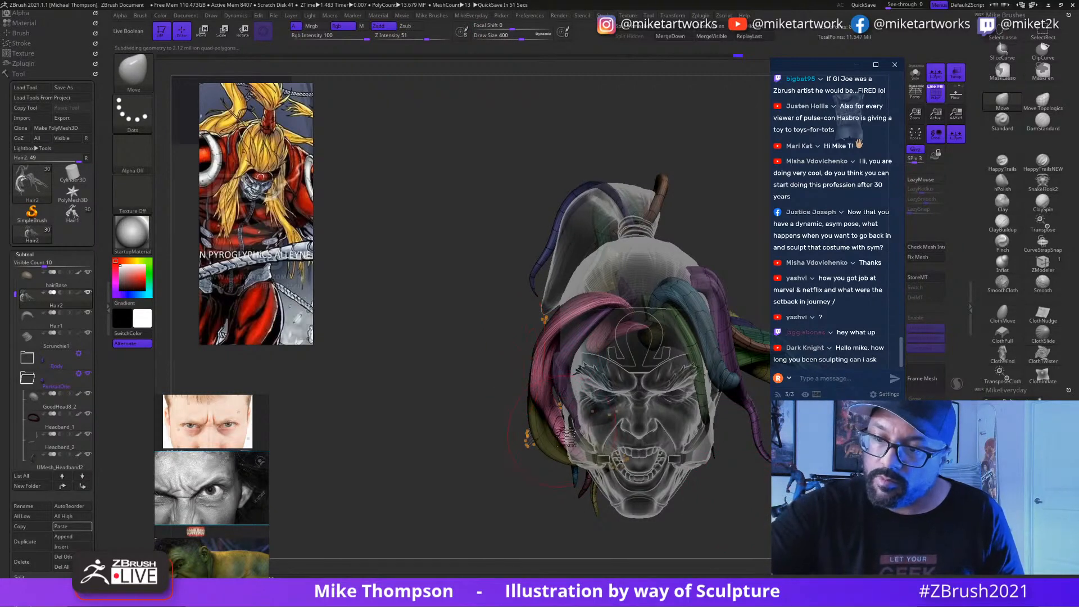
drag(600, 467, 577, 444)
alt+drag(746, 522, 693, 484)
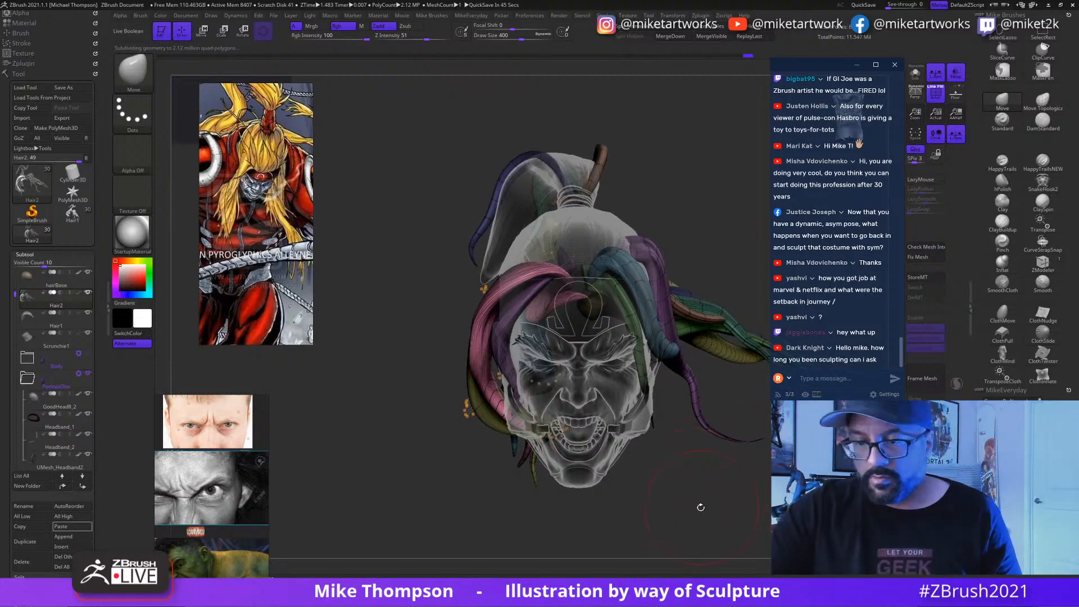
Step: Turn off the polyframe display and the transparency to show the hair with the solid head
key(space)
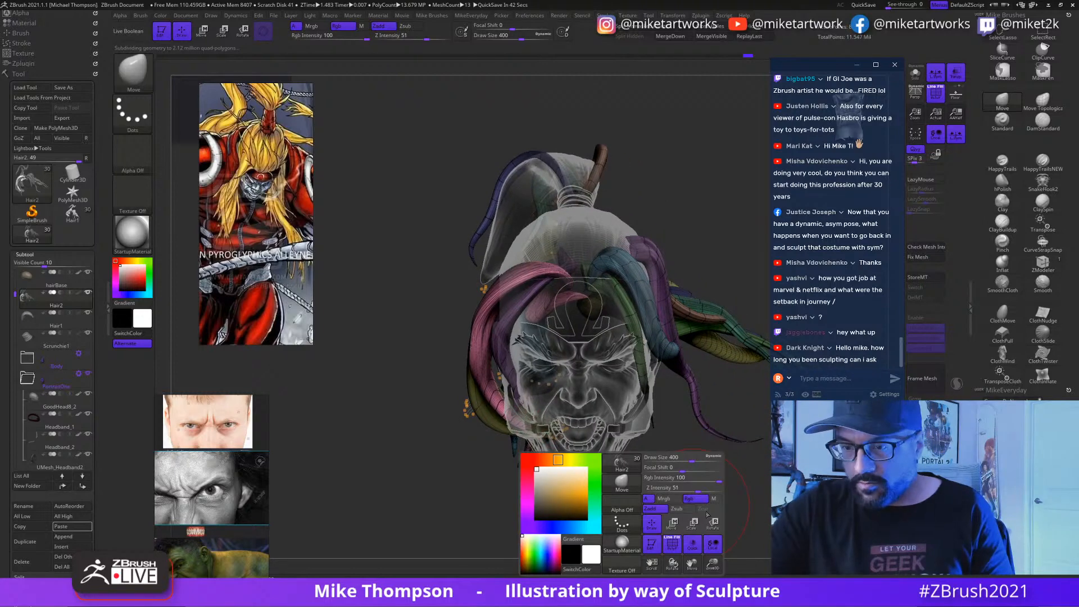
click(673, 546)
mouse_move(739, 496)
mouse_down()
mouse_move(754, 471)
mouse_move(750, 490)
mouse_move(765, 485)
mouse_move(740, 511)
mouse_up()
click(951, 74)
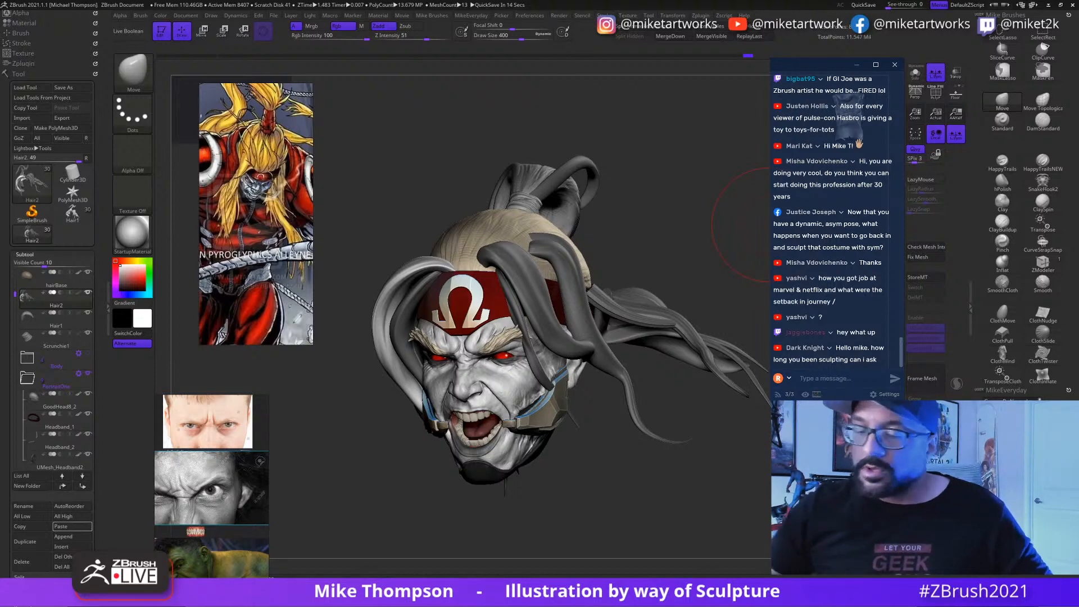
Step: Set the Move brush's draw size to 305 and reshape the front side strand's lower end near the mouthpiece
mouse_move(663, 488)
mouse_down()
mouse_move(717, 515)
mouse_move(703, 523)
mouse_move(702, 511)
mouse_up()
key(s)
mouse_move(702, 512)
mouse_down()
mouse_move(731, 486)
mouse_move(710, 476)
mouse_move(731, 484)
mouse_move(753, 419)
mouse_move(721, 457)
mouse_up()
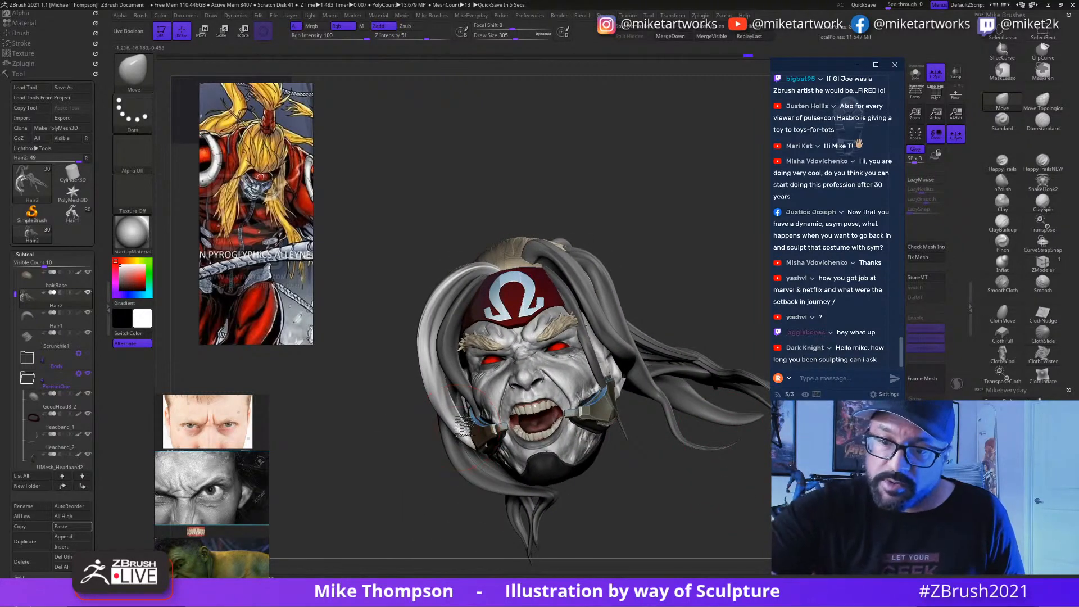
key(ctrl+d)
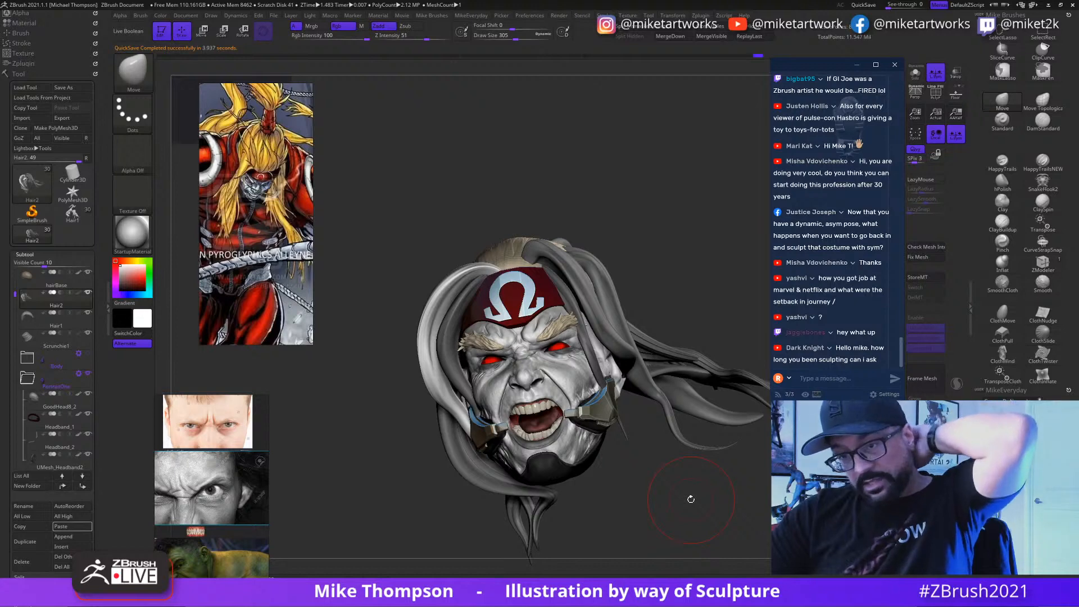
Step: Set the Move brush's draw size to 177 and fit the front strand's lower section around the mouthpiece and ear
mouse_move(689, 405)
mouse_down()
mouse_move(731, 478)
mouse_move(514, 500)
mouse_up()
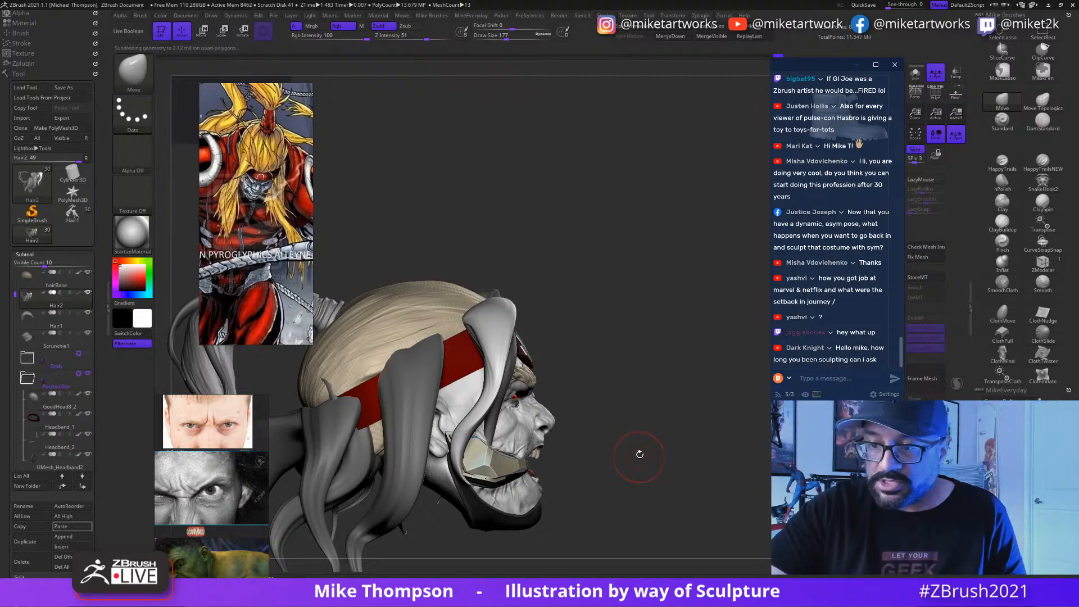
drag(640, 455, 650, 425)
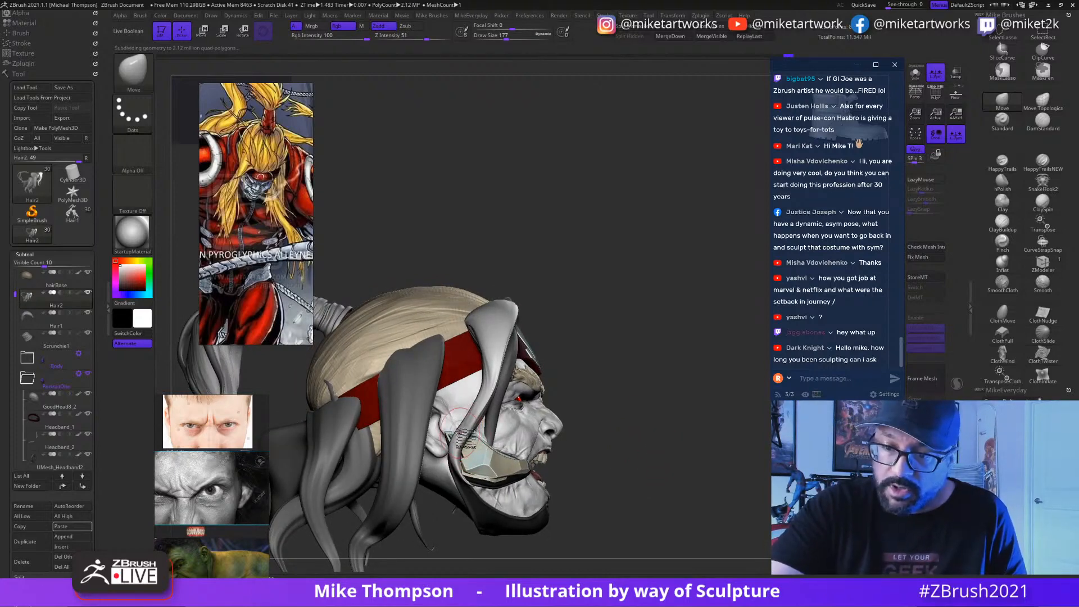
drag(744, 447, 760, 436)
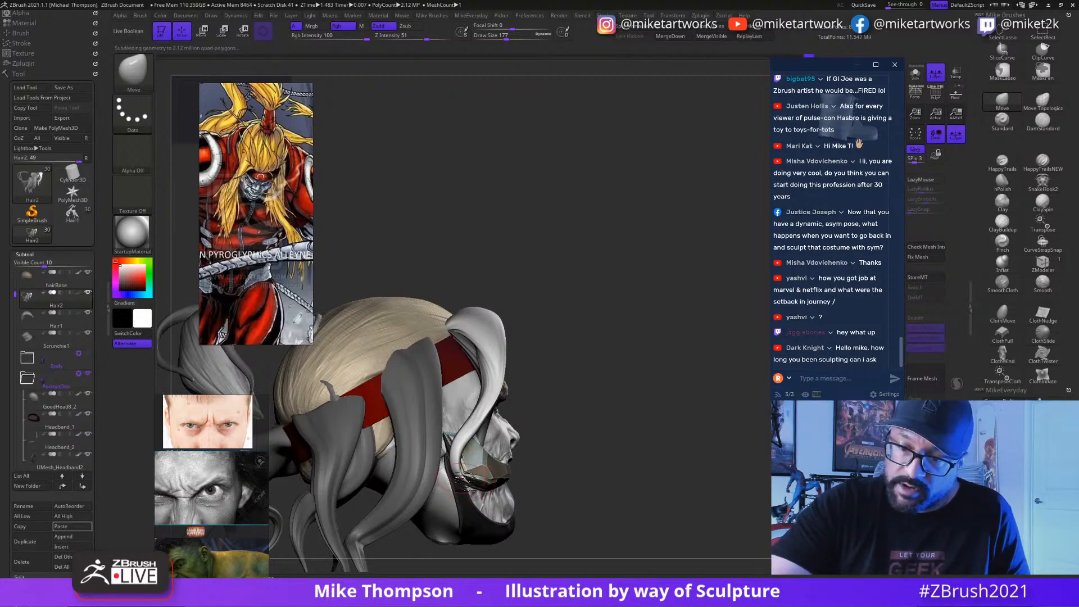
mouse_move(755, 431)
mouse_down()
mouse_move(716, 436)
mouse_move(732, 434)
mouse_up()
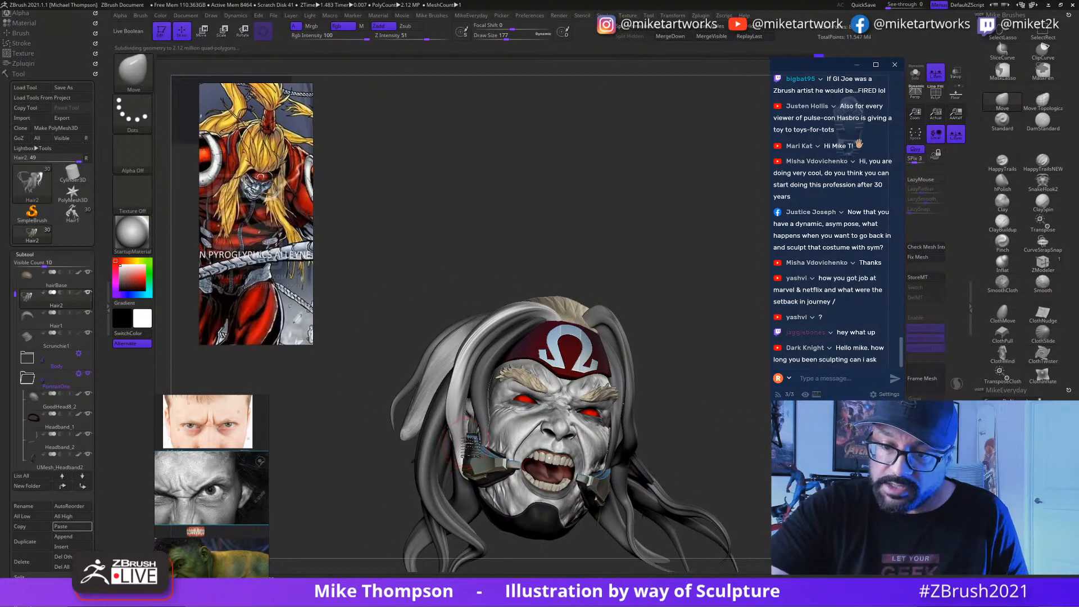
Step: Set the Move brush's draw size to 245 and refine the front strand's outer curve and its lower end above the mouthpiece
key(s)
click(693, 436)
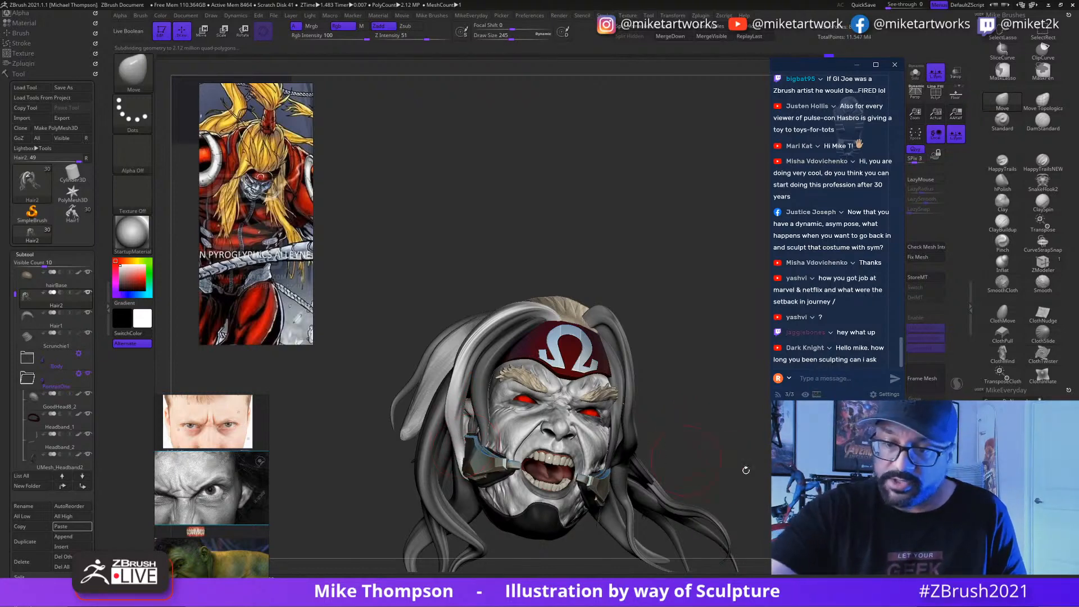
mouse_move(746, 470)
mouse_down()
mouse_move(663, 545)
mouse_move(682, 438)
mouse_up()
drag(538, 409, 508, 402)
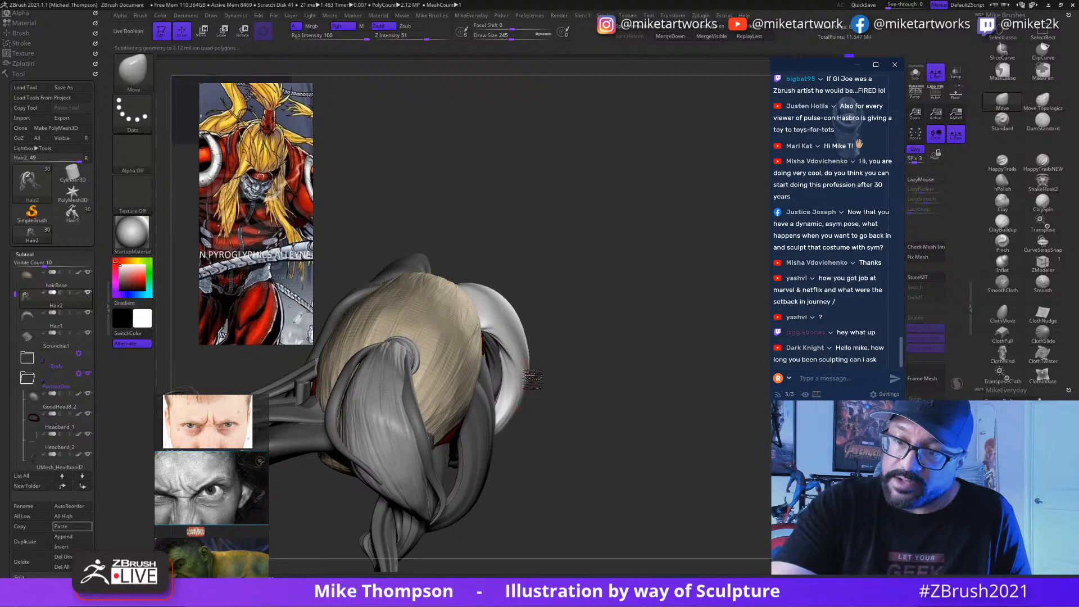
mouse_move(619, 393)
mouse_down()
mouse_move(641, 338)
mouse_move(653, 215)
mouse_move(563, 391)
mouse_up()
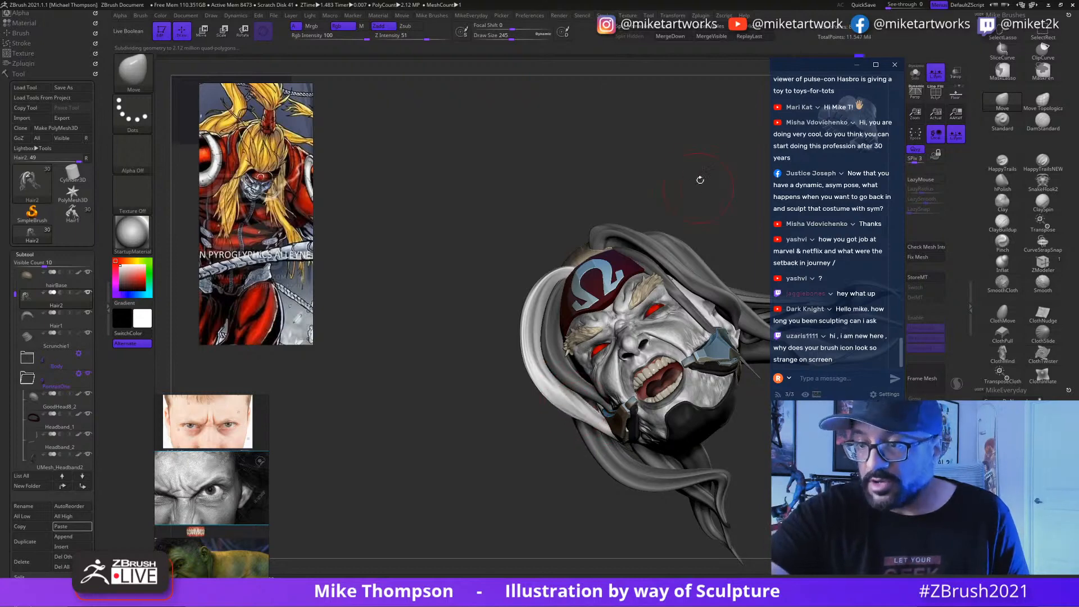
mouse_move(700, 180)
mouse_down()
mouse_move(719, 188)
mouse_move(730, 178)
mouse_move(574, 437)
mouse_up()
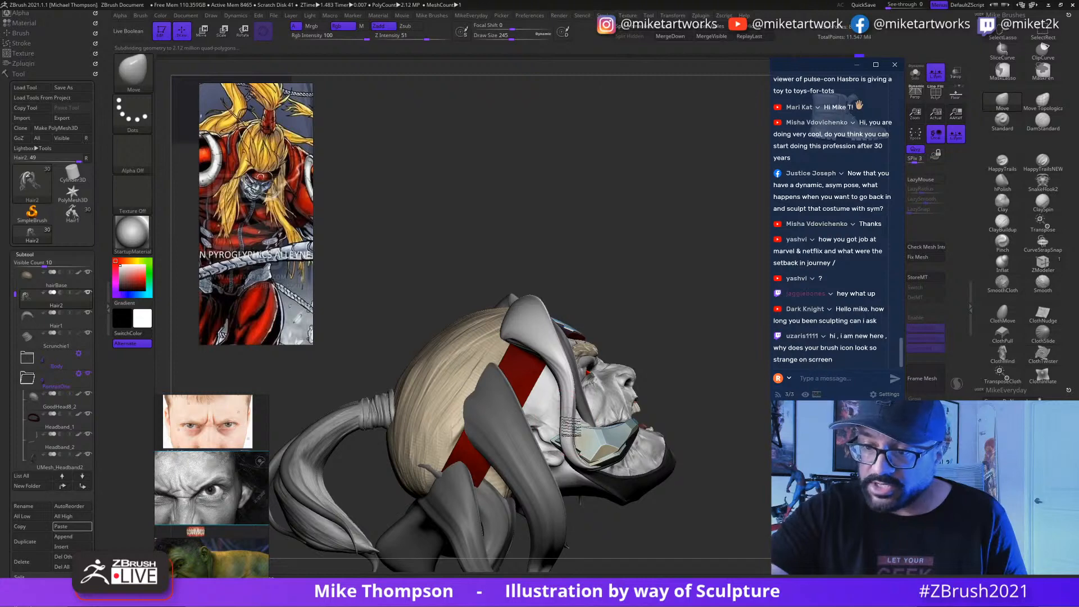
Step: Set the Move brush's draw size to 351 and adjust the front side strand's lower curve beside the cheek
drag(748, 485, 587, 467)
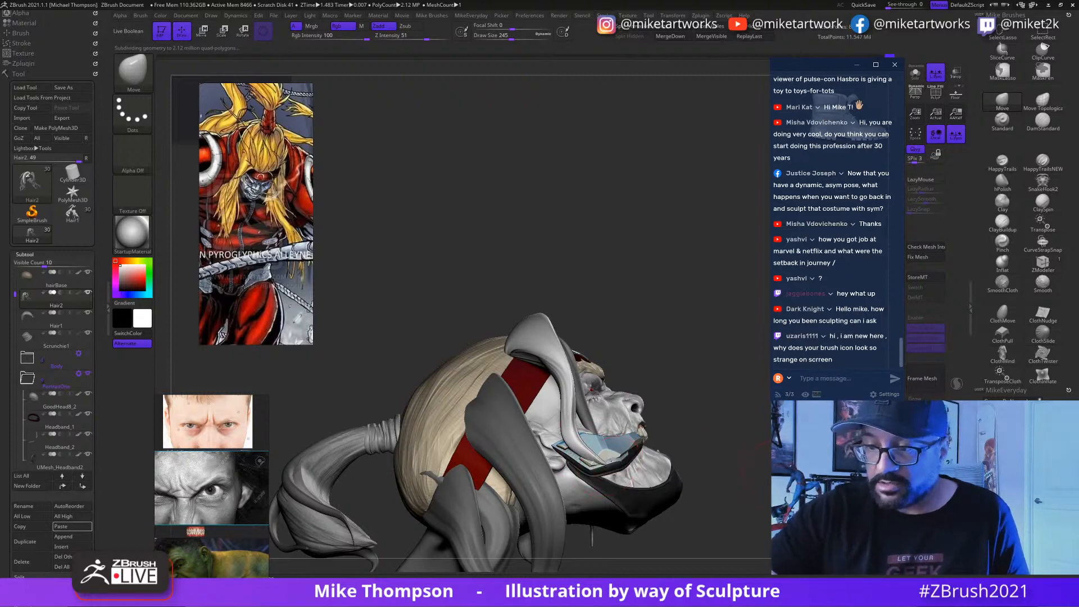
mouse_move(728, 478)
mouse_down()
mouse_move(539, 466)
mouse_move(723, 498)
mouse_move(715, 503)
mouse_up()
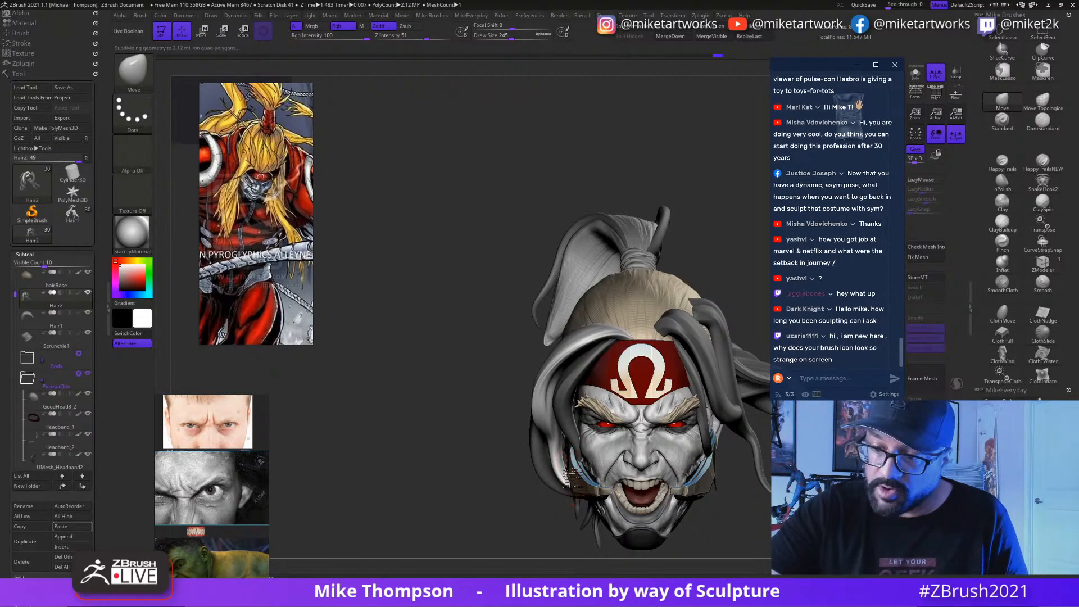
mouse_move(769, 524)
mouse_down()
mouse_move(796, 520)
mouse_move(760, 525)
mouse_move(769, 527)
mouse_up()
key(s)
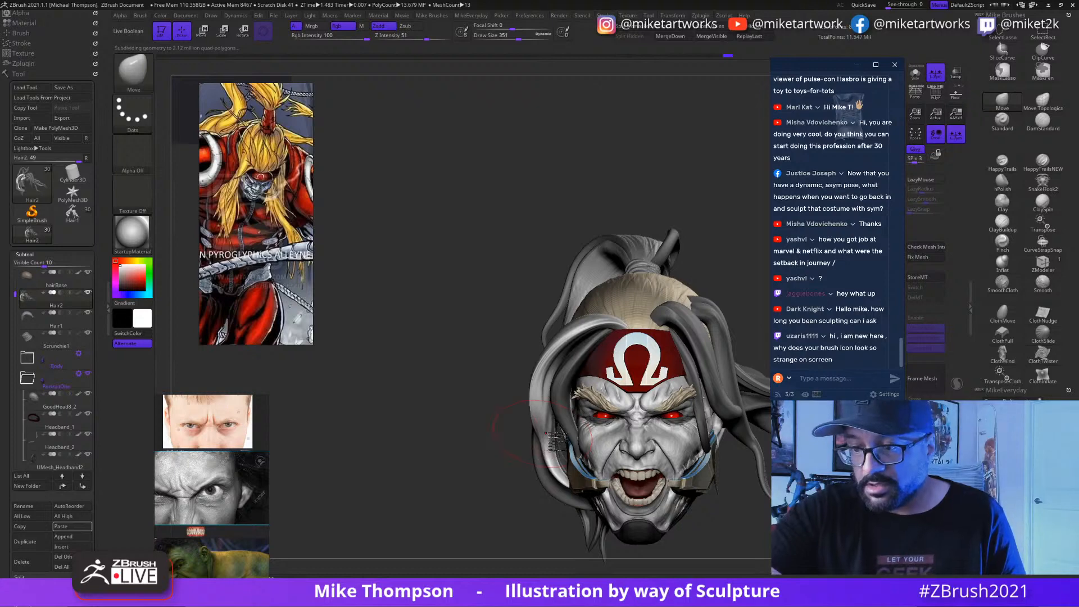
drag(561, 468, 565, 458)
Step: Refine the front strand's lower end around the mouthpiece using the Move brush at draw sizes 187, 172 and 202
mouse_move(754, 524)
mouse_down()
mouse_move(738, 495)
mouse_move(769, 523)
mouse_move(703, 526)
mouse_move(689, 508)
mouse_up()
mouse_move(496, 474)
mouse_down()
mouse_move(488, 441)
mouse_move(506, 485)
mouse_up()
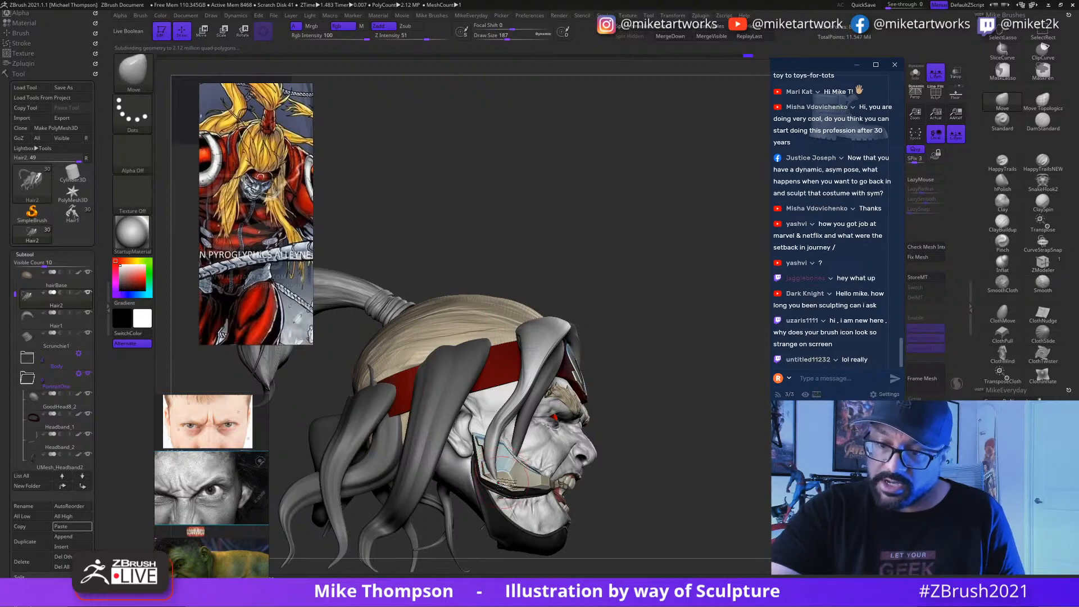
mouse_move(607, 472)
mouse_down()
mouse_move(640, 466)
mouse_move(545, 460)
mouse_up()
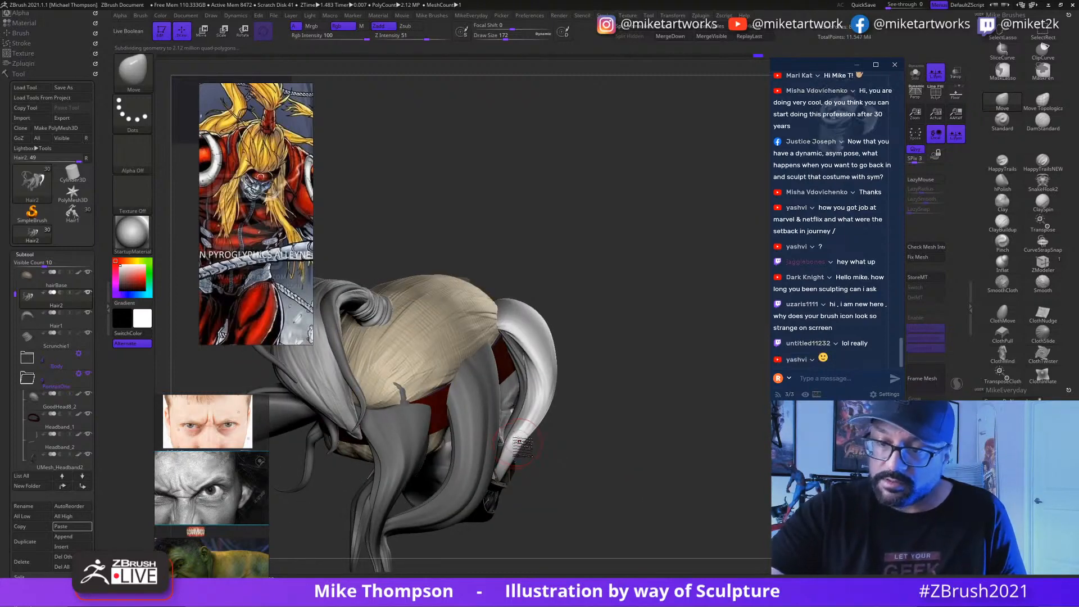
mouse_move(629, 495)
mouse_down()
mouse_move(721, 516)
mouse_move(714, 508)
mouse_up()
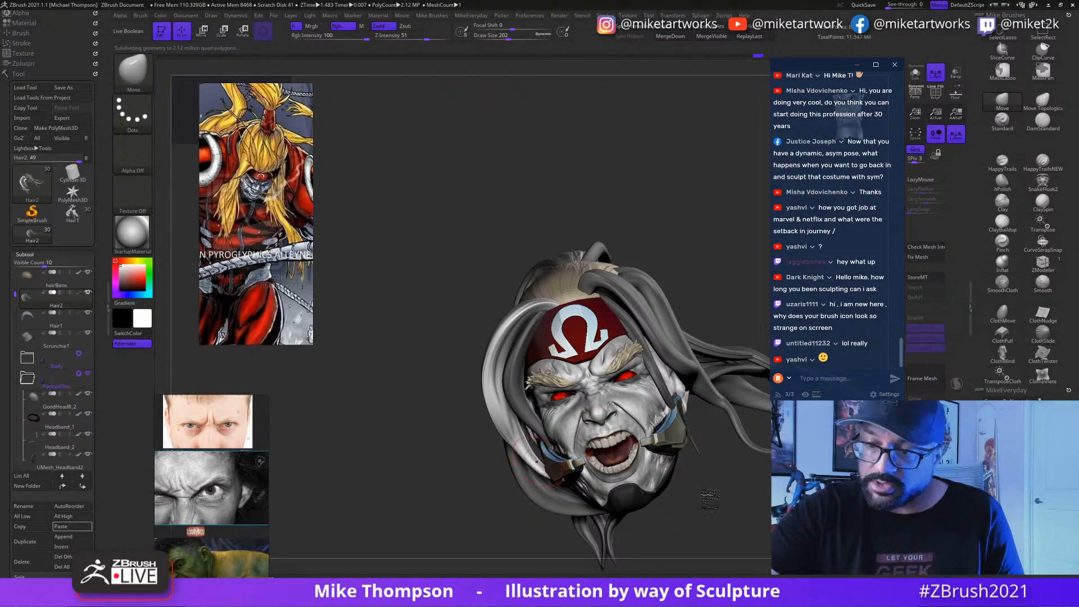
mouse_move(731, 509)
mouse_down()
mouse_move(770, 523)
mouse_move(705, 527)
mouse_up()
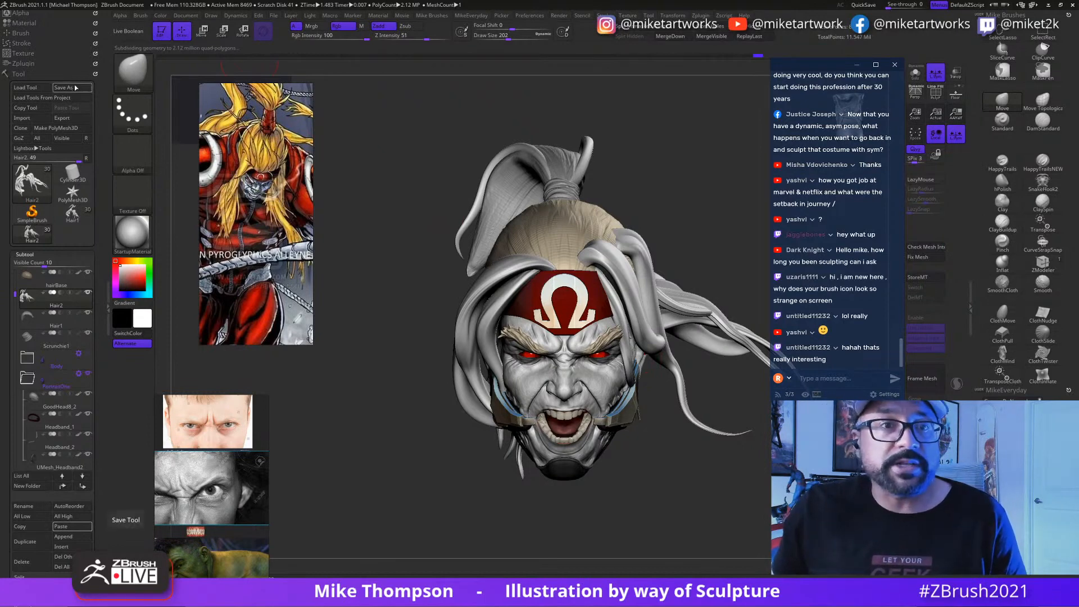
Step: Save the tool in the OmegaRed folder, overwriting the existing file
click(64, 87)
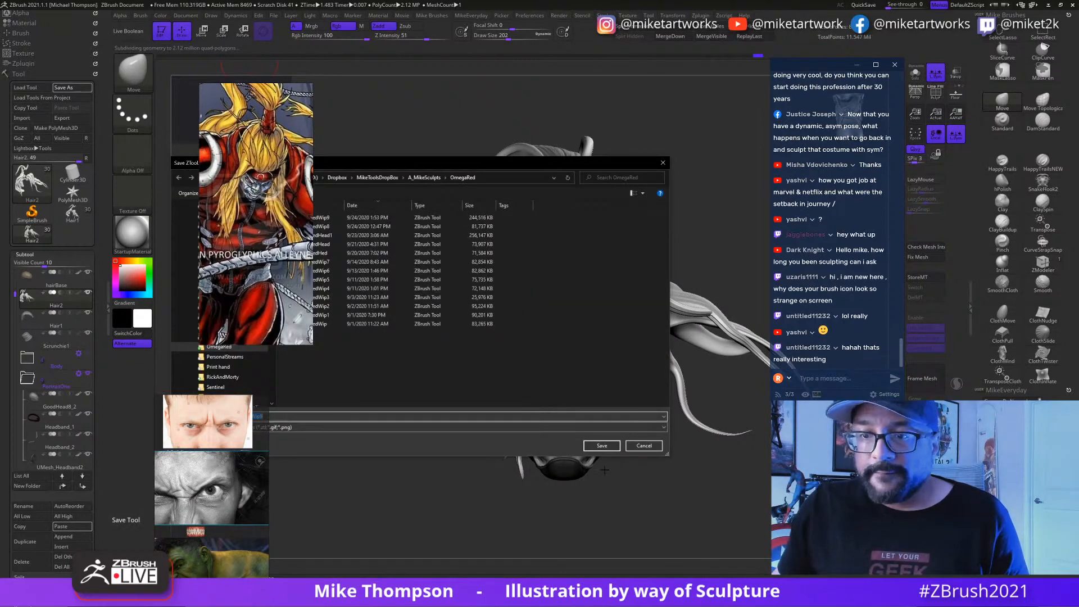
click(600, 446)
click(559, 301)
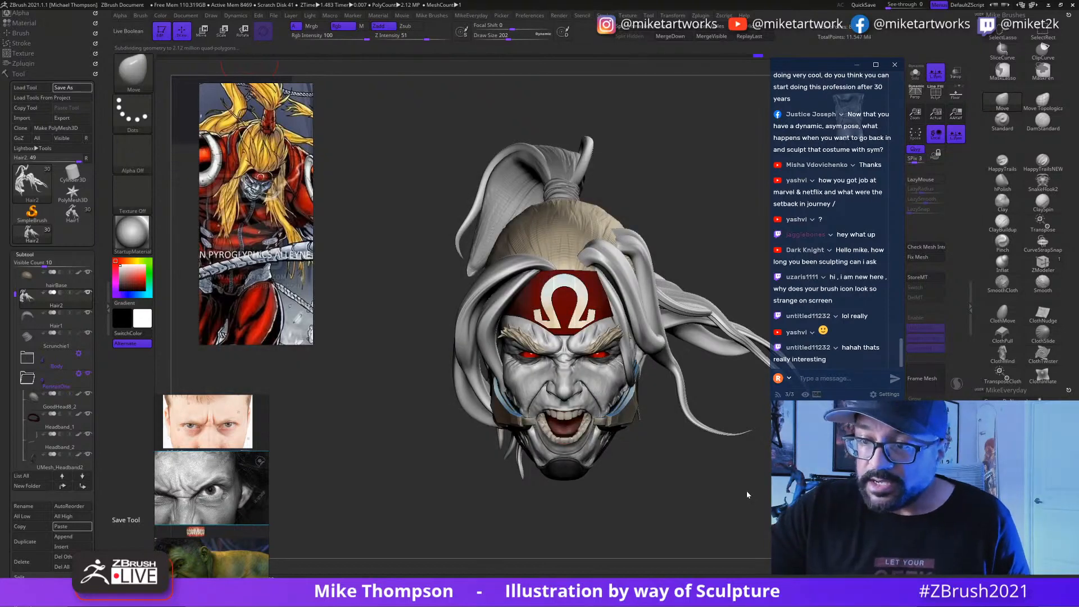
Step: Isolate the front strand on the opposite side with a mask, lower the hair's subdivision level, and reposition the strand with the move gizmo
mouse_move(747, 491)
mouse_down()
mouse_move(734, 504)
mouse_move(746, 493)
mouse_move(742, 477)
mouse_move(723, 540)
mouse_move(605, 393)
mouse_up()
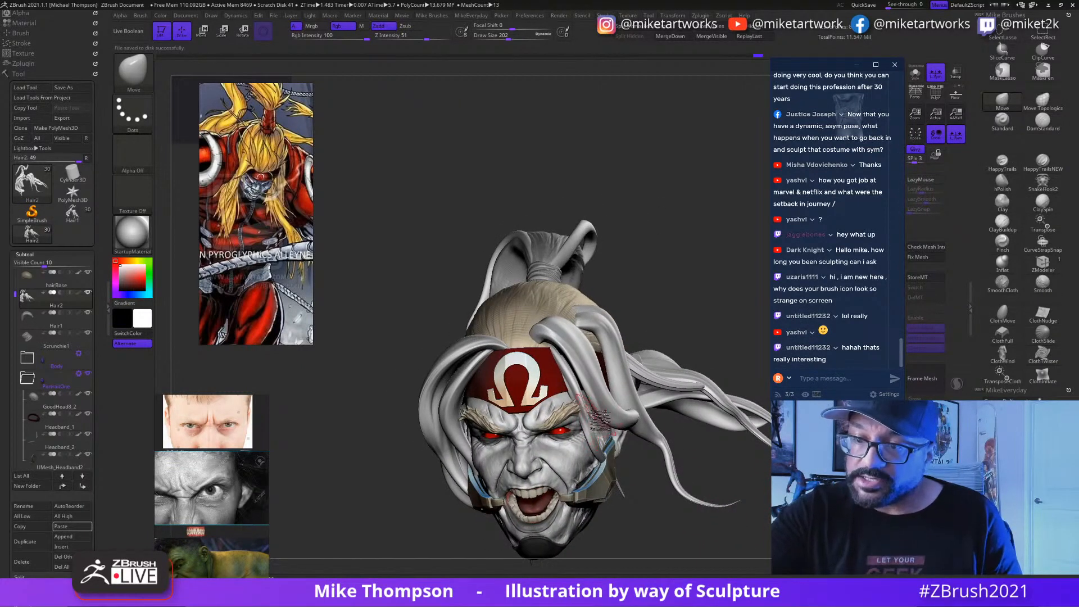
key(w)
ctrl+click(597, 442)
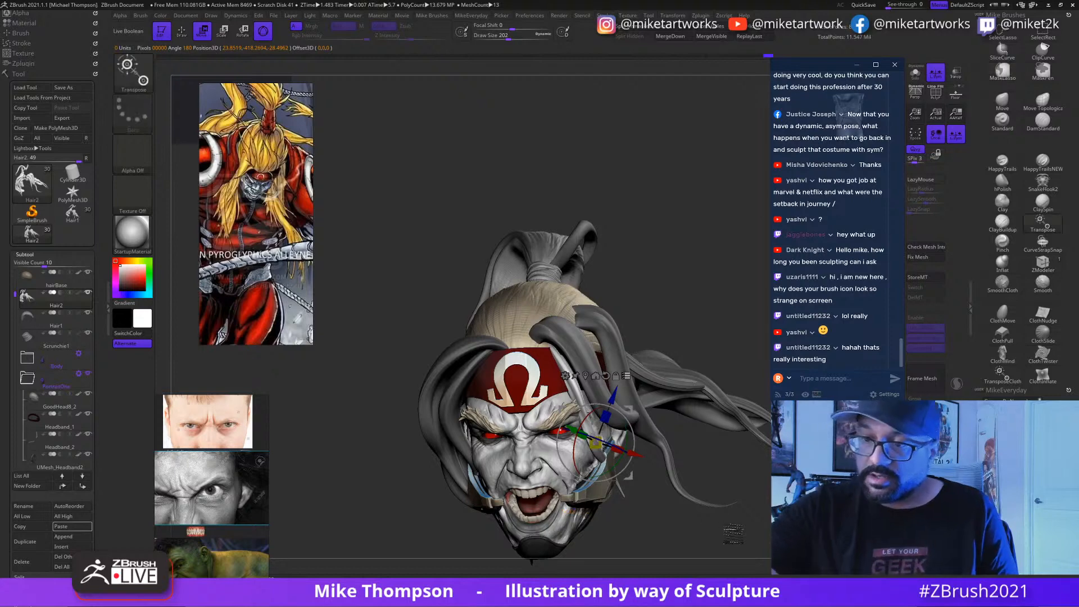
key(q)
mouse_move(698, 526)
mouse_down()
mouse_move(728, 531)
mouse_move(694, 512)
mouse_up()
key(w)
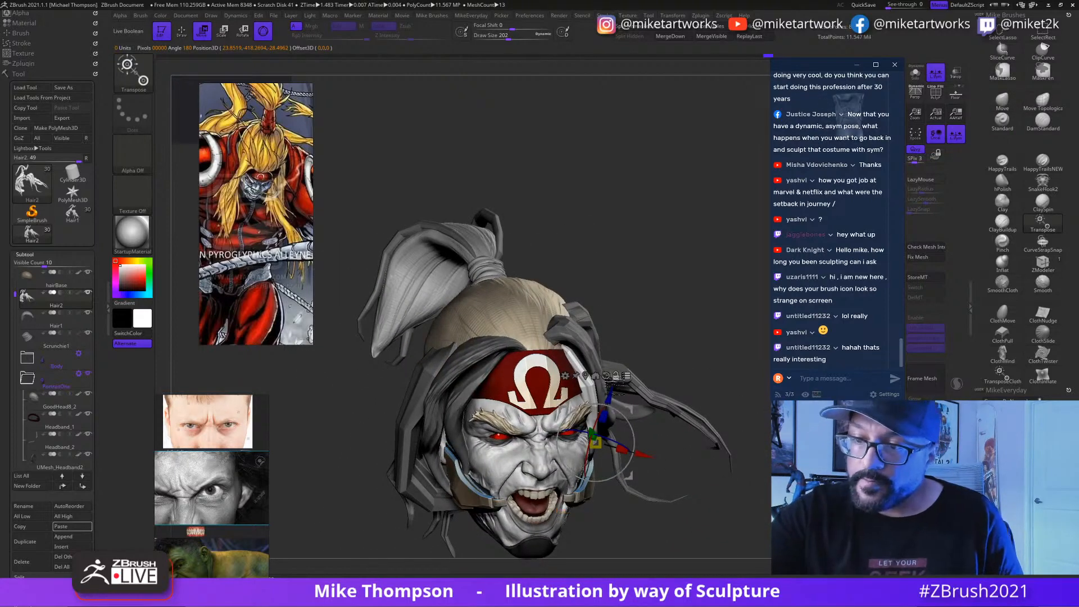
drag(765, 516, 641, 454)
drag(663, 218, 653, 452)
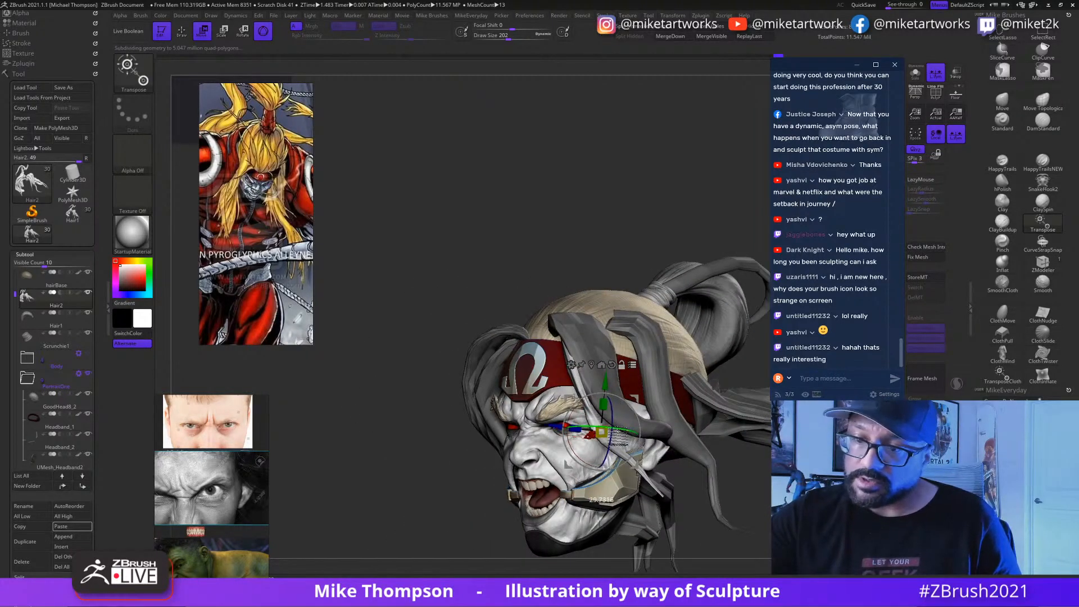
drag(562, 430, 555, 432)
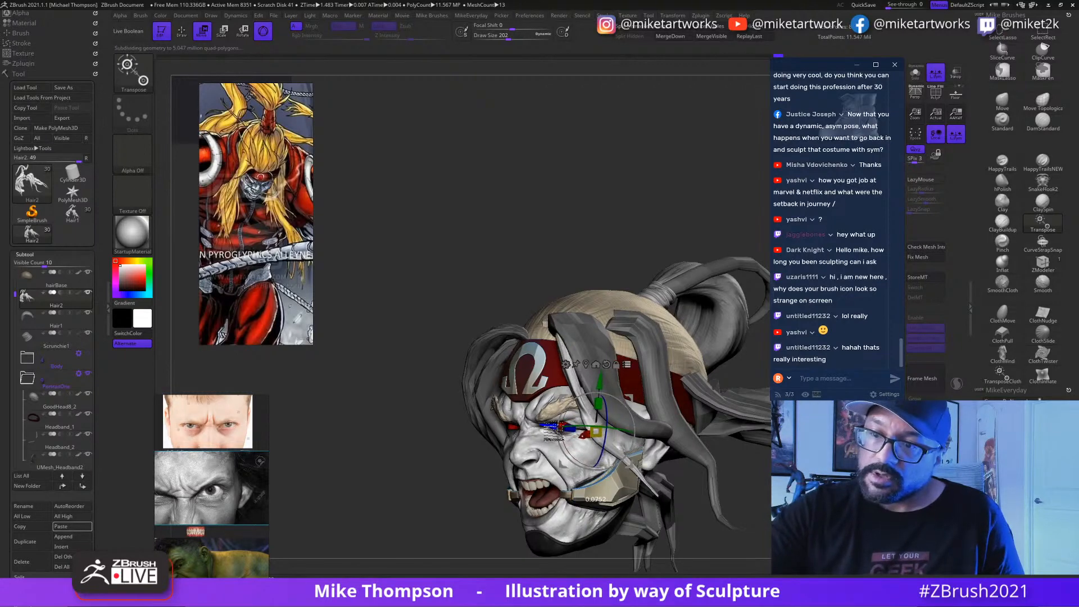
drag(699, 223, 696, 343)
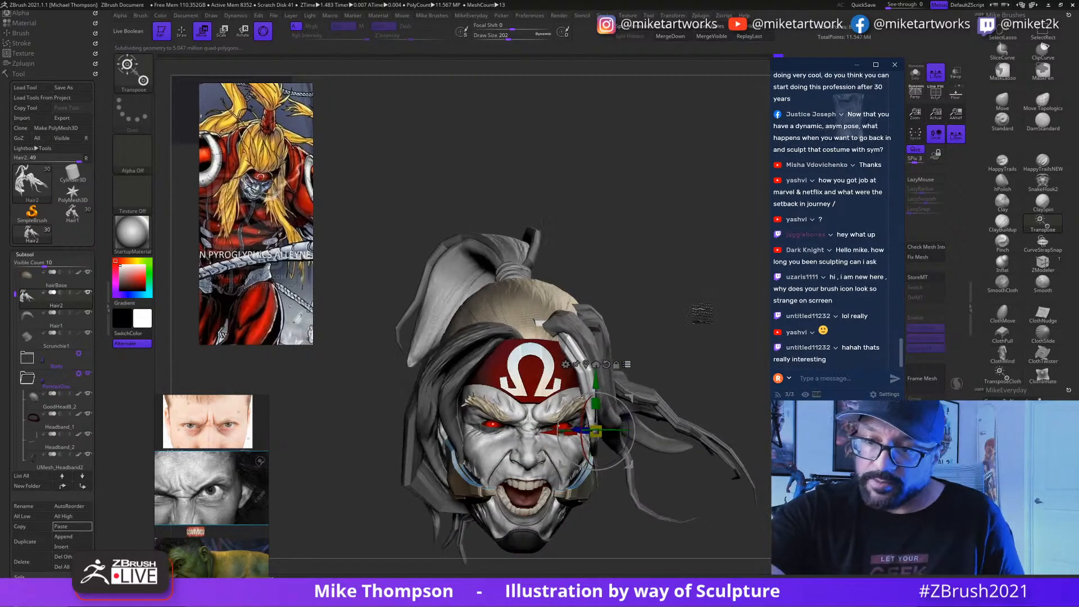
Step: Set the Move brush's draw size to 280 and reshape the opposite front strand where it falls over the headband
key(q)
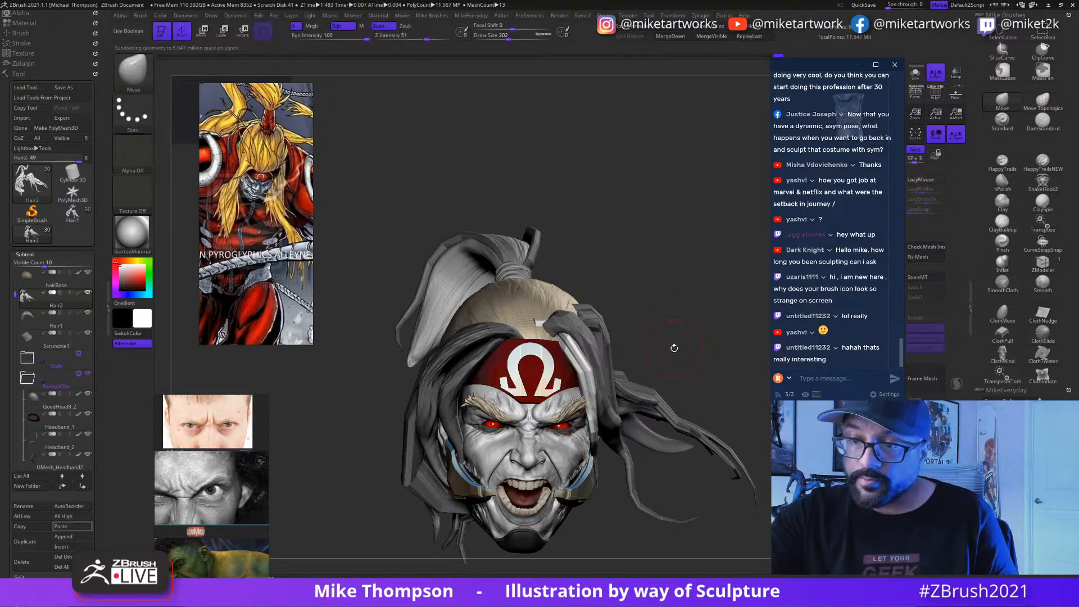
key(s)
click(687, 349)
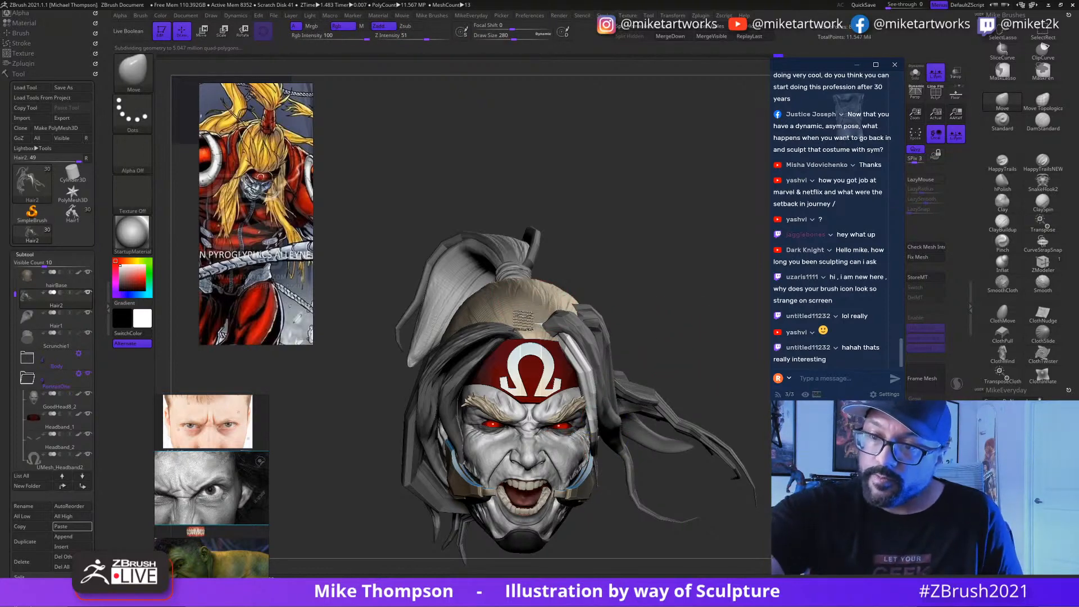
drag(528, 320, 678, 426)
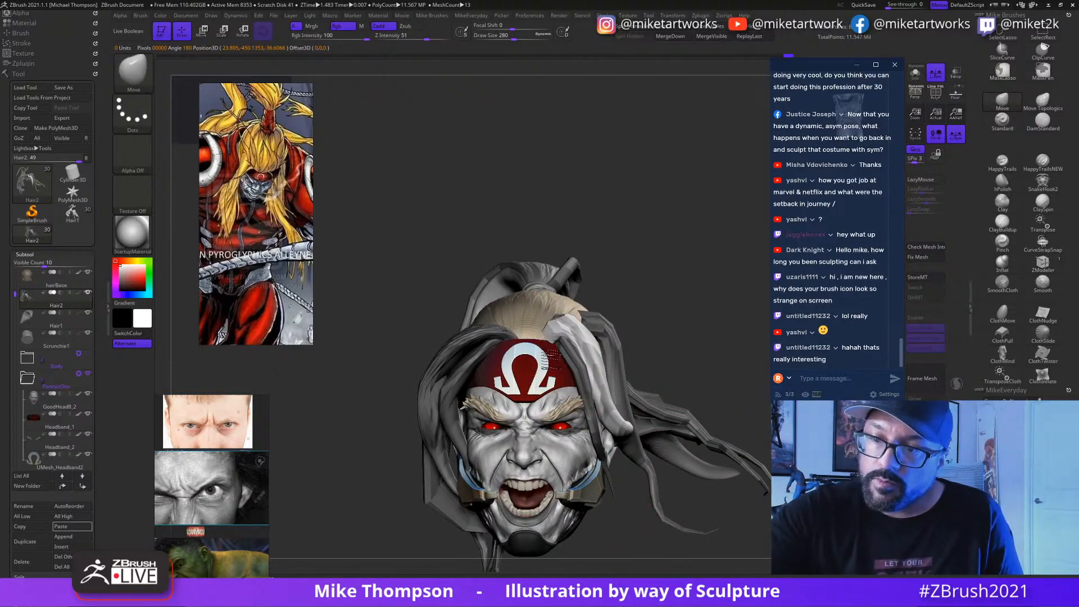
Step: Set the Move brush's draw size to 124, then shape and smooth the strand's root against the hairline above the headband
key(s)
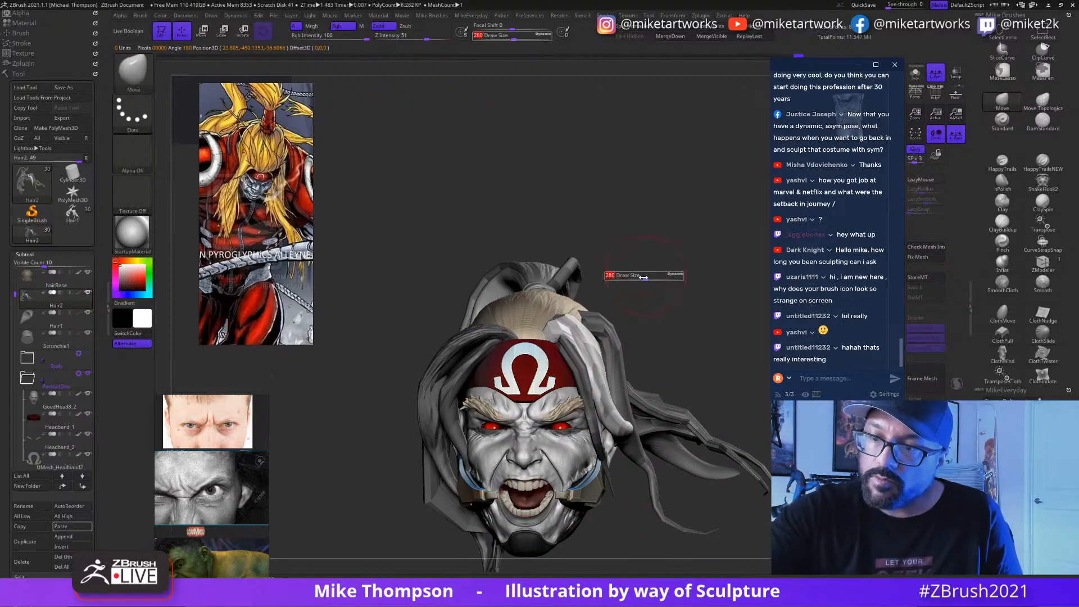
drag(645, 278, 619, 279)
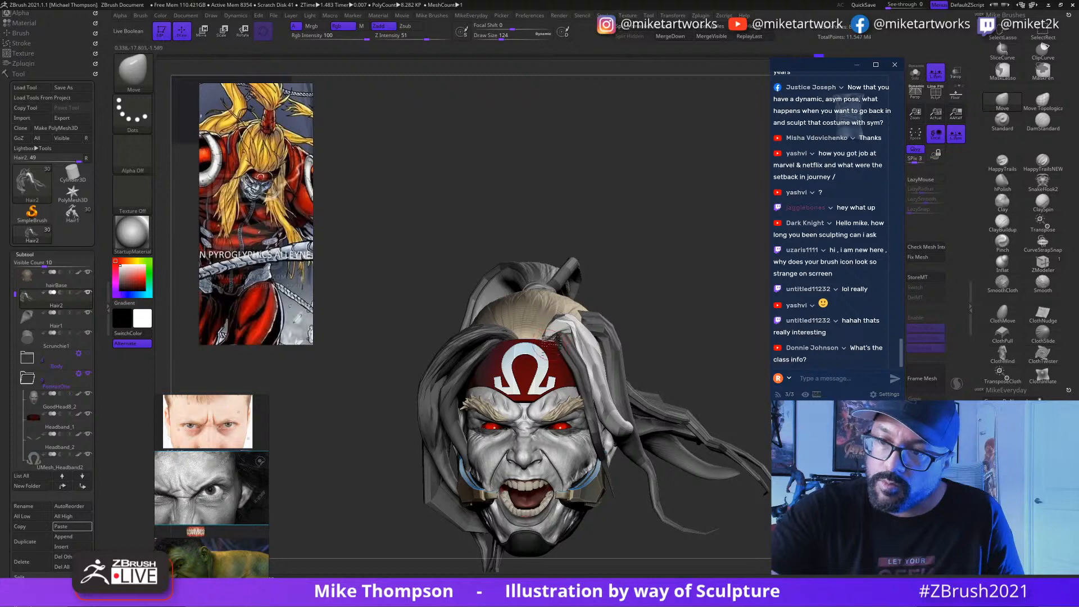
mouse_move(695, 256)
mouse_down()
mouse_move(576, 329)
mouse_move(567, 318)
mouse_up()
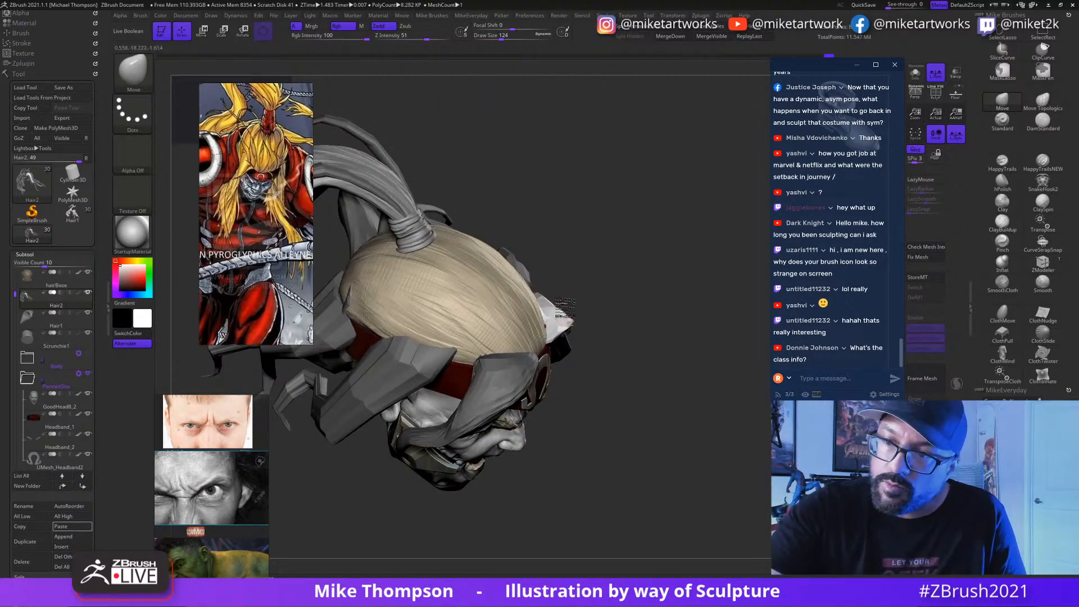
drag(651, 318, 557, 312)
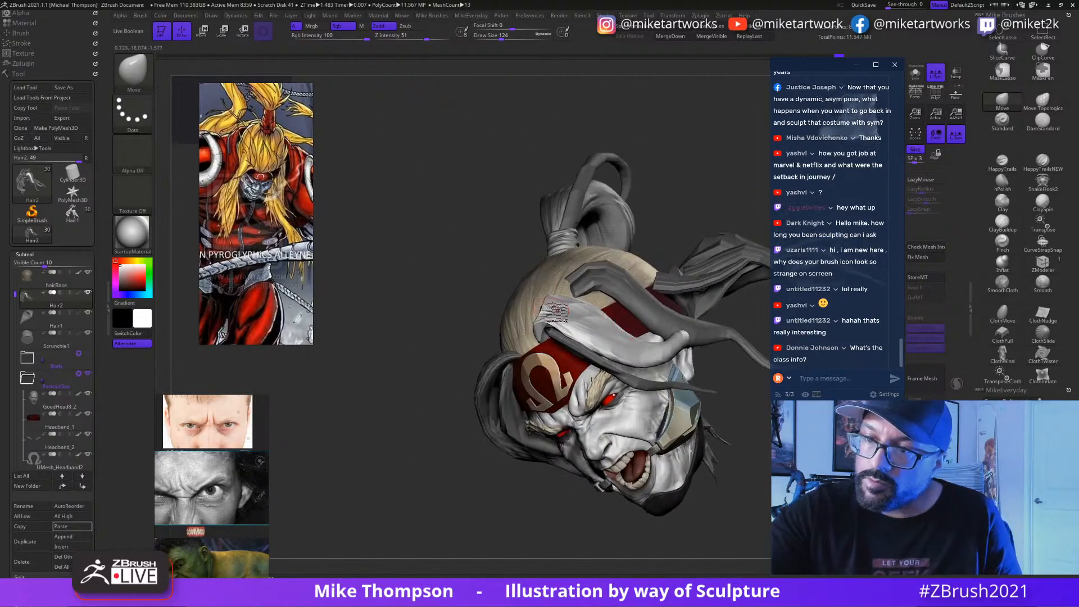
drag(671, 180, 551, 290)
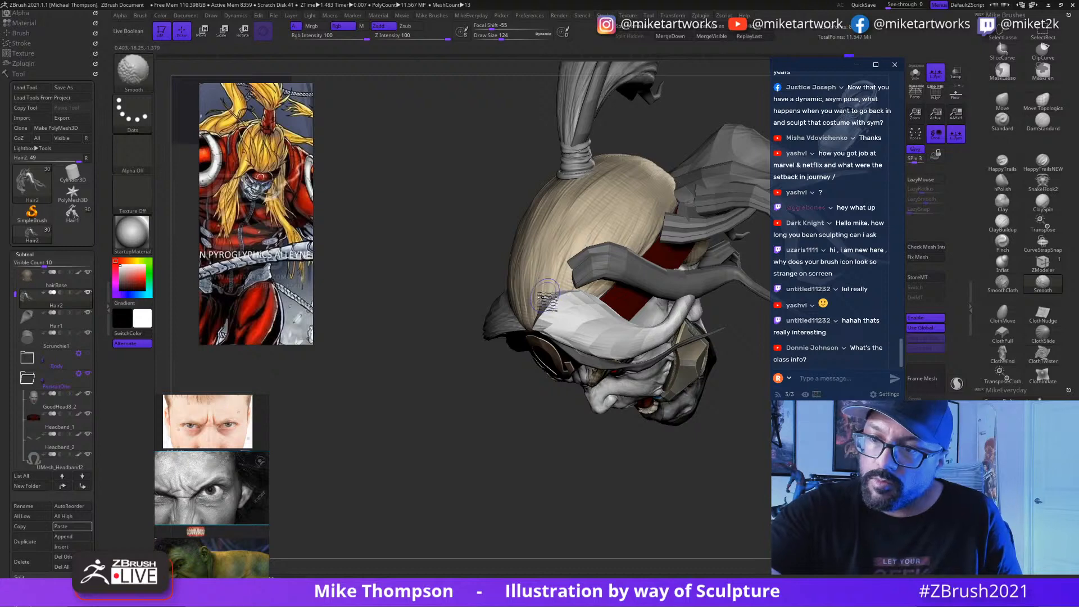
mouse_move(697, 410)
mouse_down()
mouse_move(716, 491)
mouse_move(646, 399)
mouse_up()
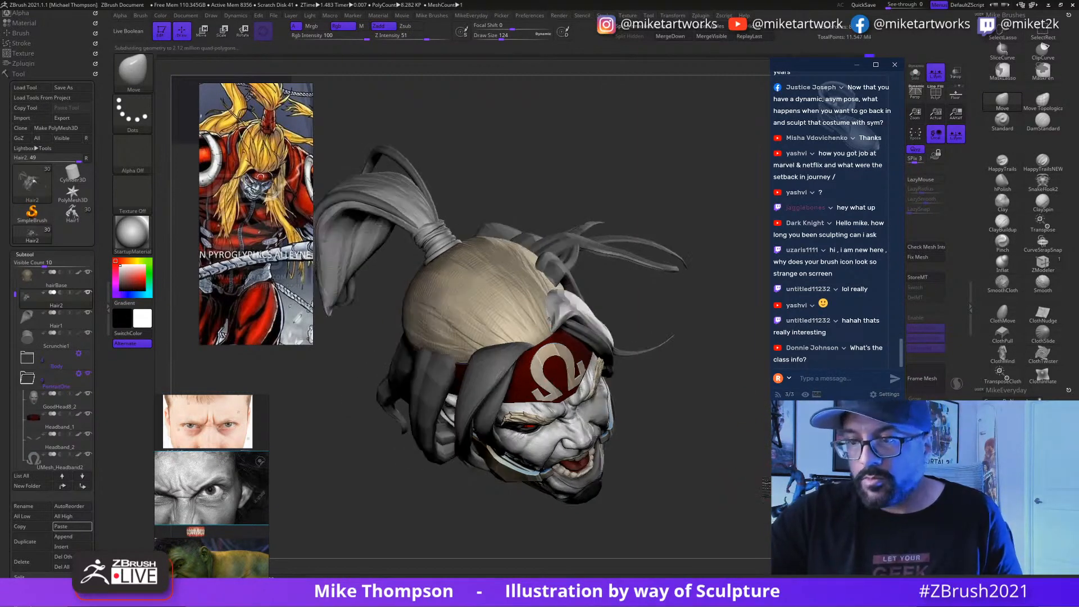
Step: Set the Move brush's draw size to 197 and refine the strand's upper curve above the headband at a higher subdivision level
drag(730, 572, 763, 499)
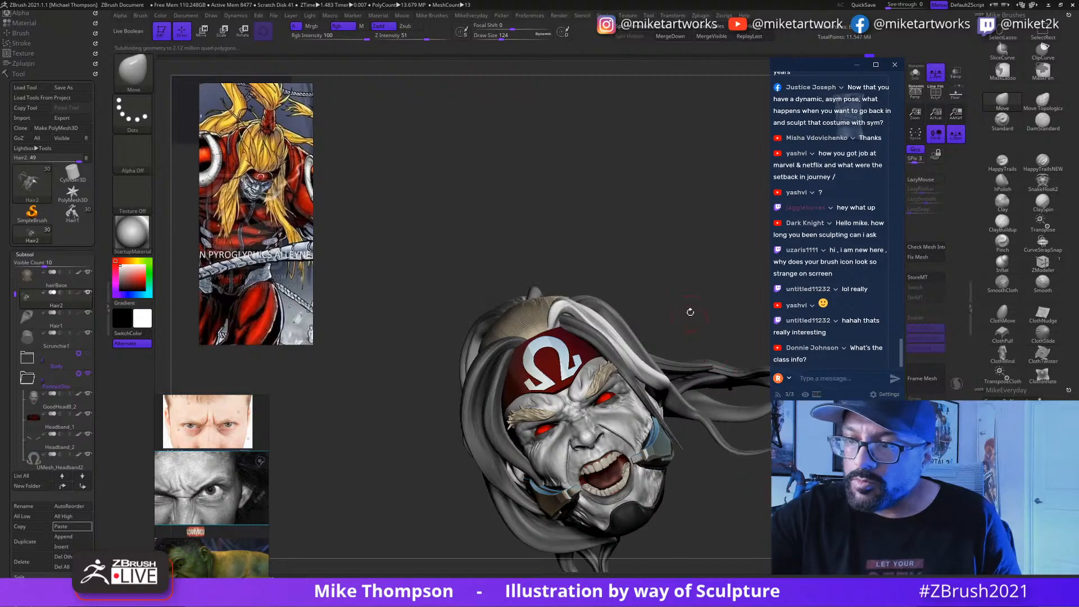
key(s)
drag(692, 314, 605, 337)
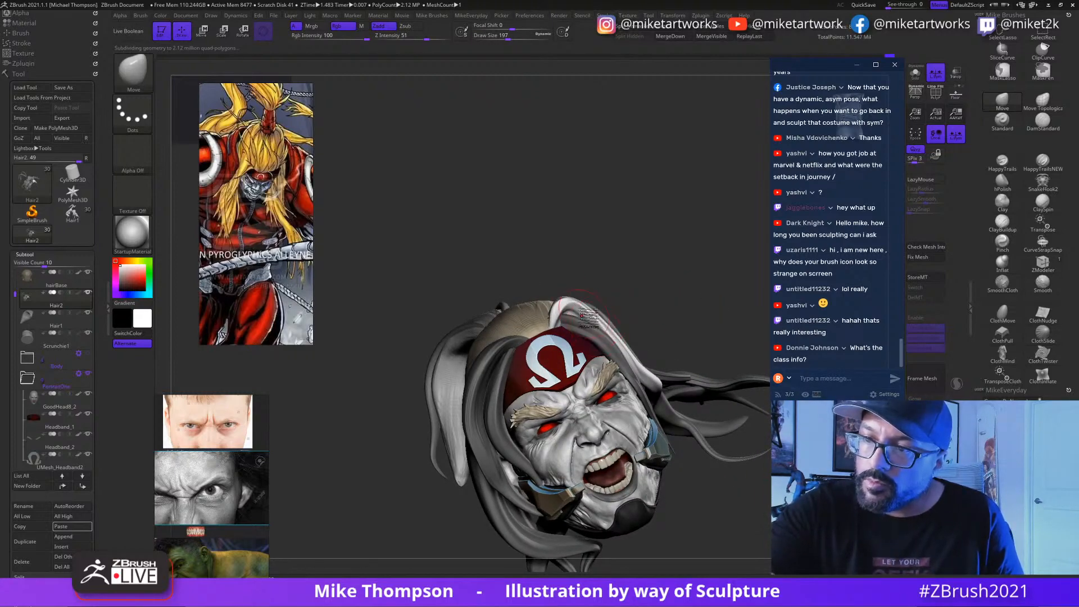
drag(666, 268, 669, 269)
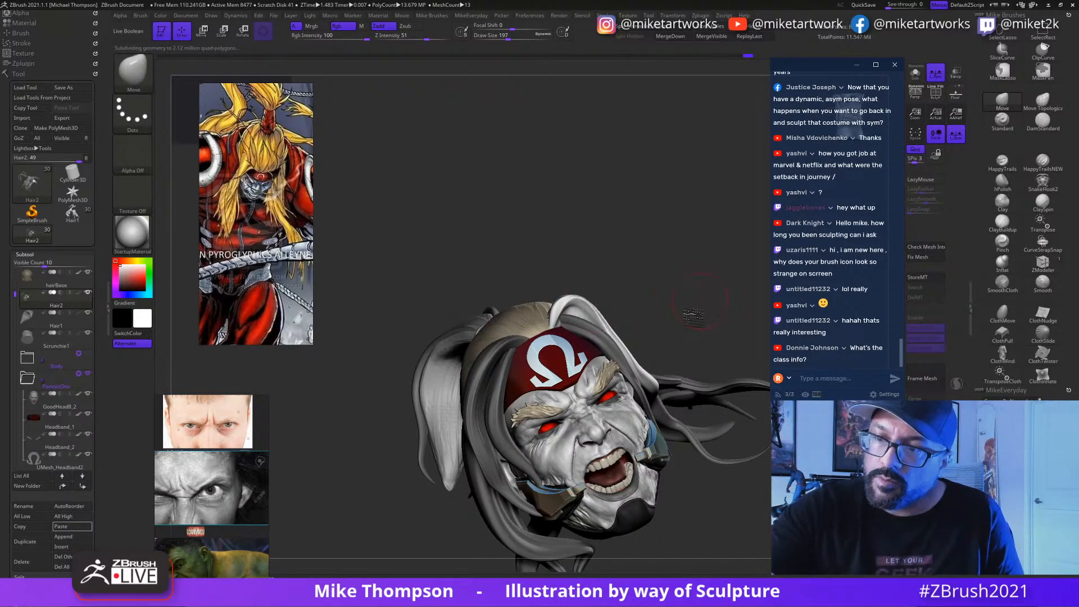
shift+drag(693, 314, 687, 305)
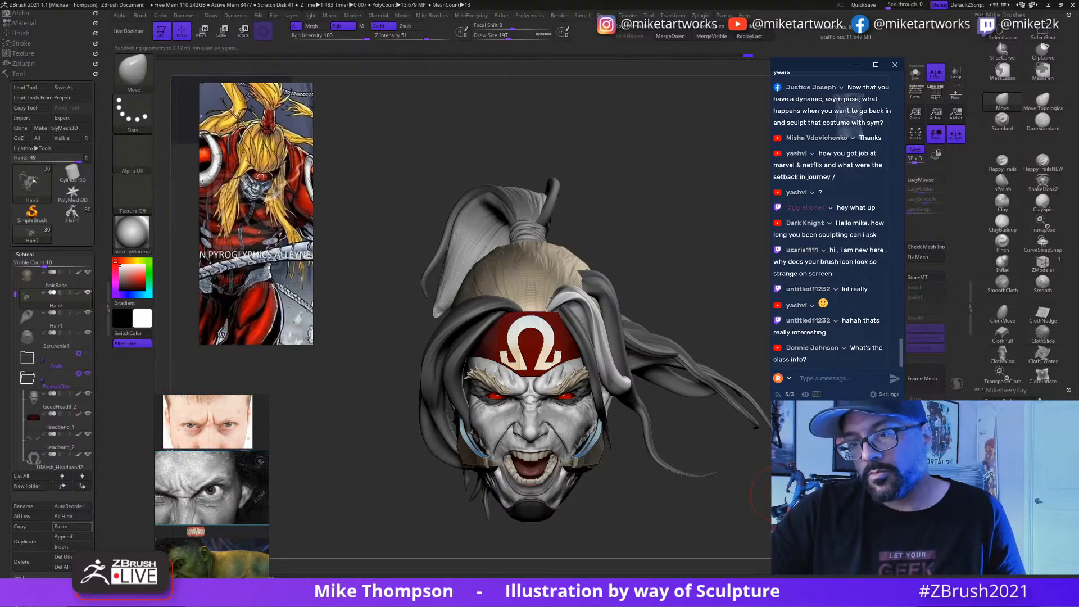
Step: Set the Move brush's draw size to 257 and reshape the strand's lower section beside the temple and ear
drag(756, 500, 704, 534)
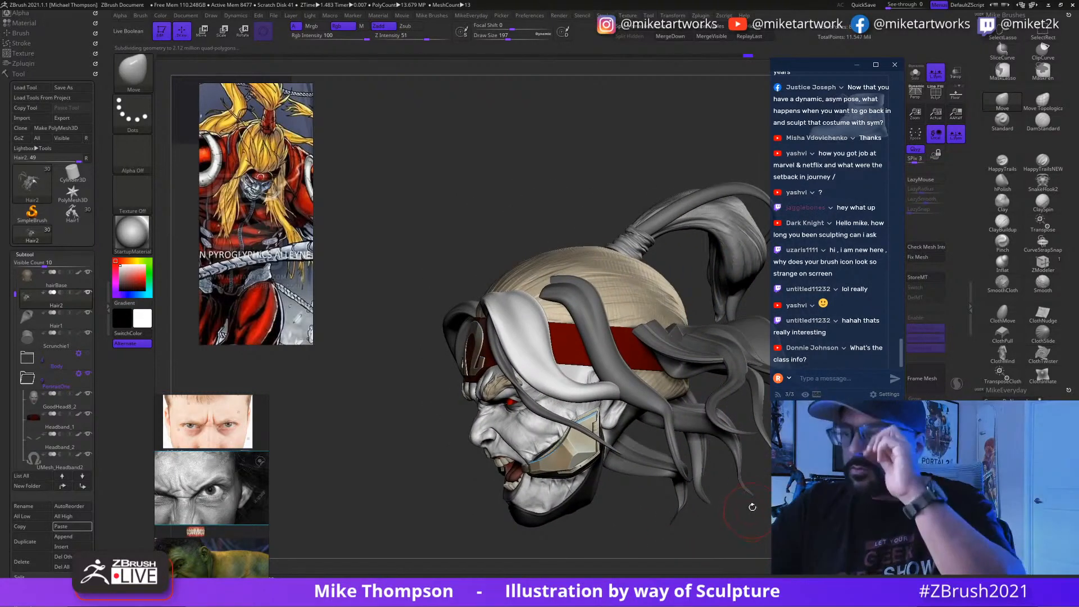
mouse_move(755, 523)
mouse_down()
mouse_move(773, 521)
mouse_move(751, 525)
mouse_up()
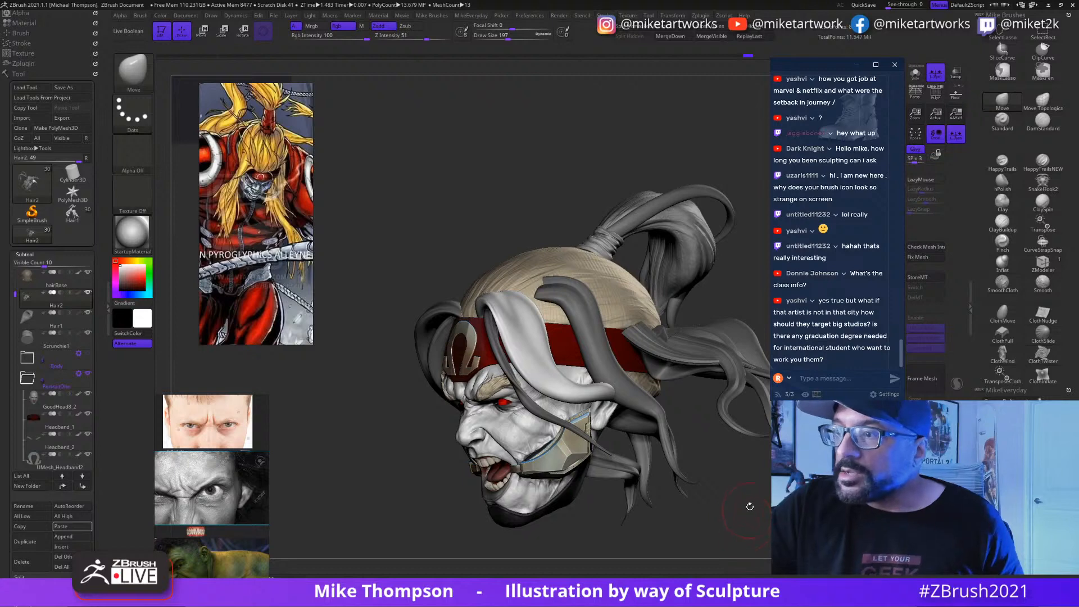
drag(755, 520, 723, 522)
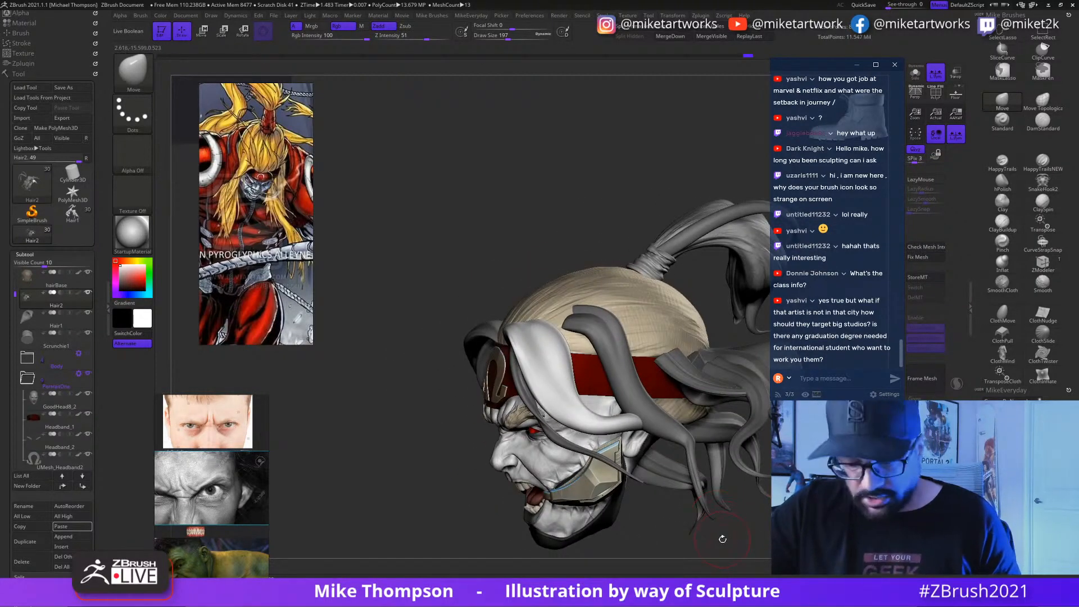
key(bracketright)
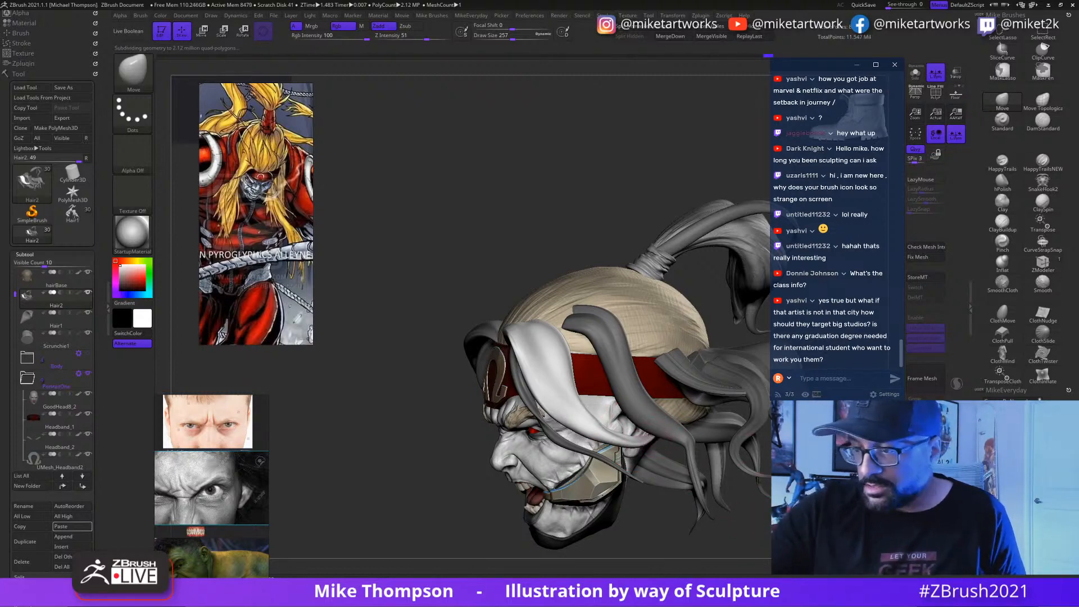
drag(737, 528, 737, 551)
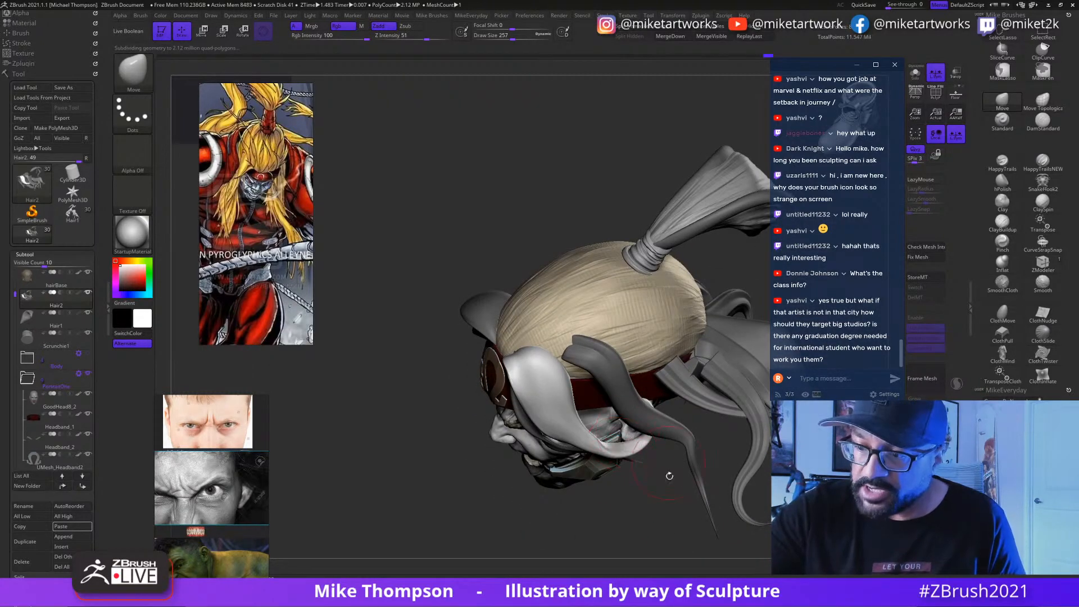
drag(669, 477, 685, 419)
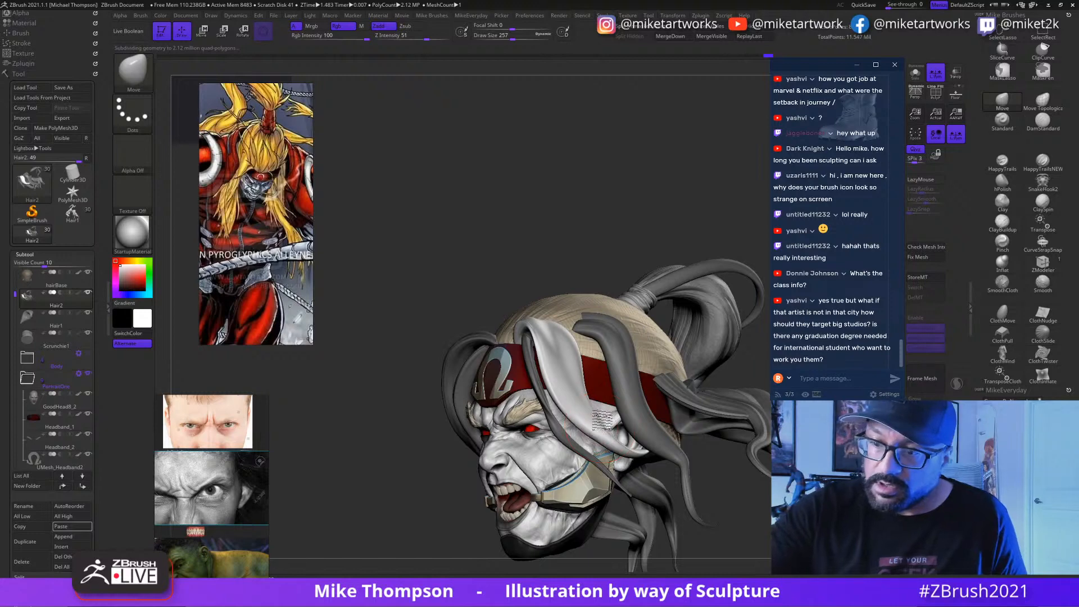
drag(711, 523, 636, 526)
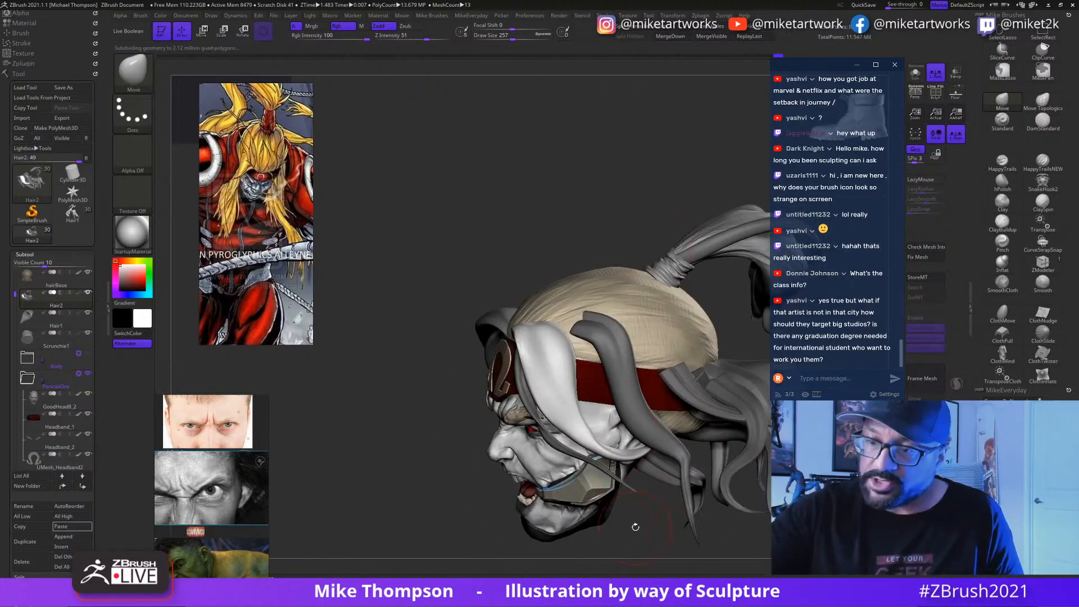
Step: Set the Move brush's draw size to 202 and refine the front strand's upper section where it crosses the headband
alt+click(575, 364)
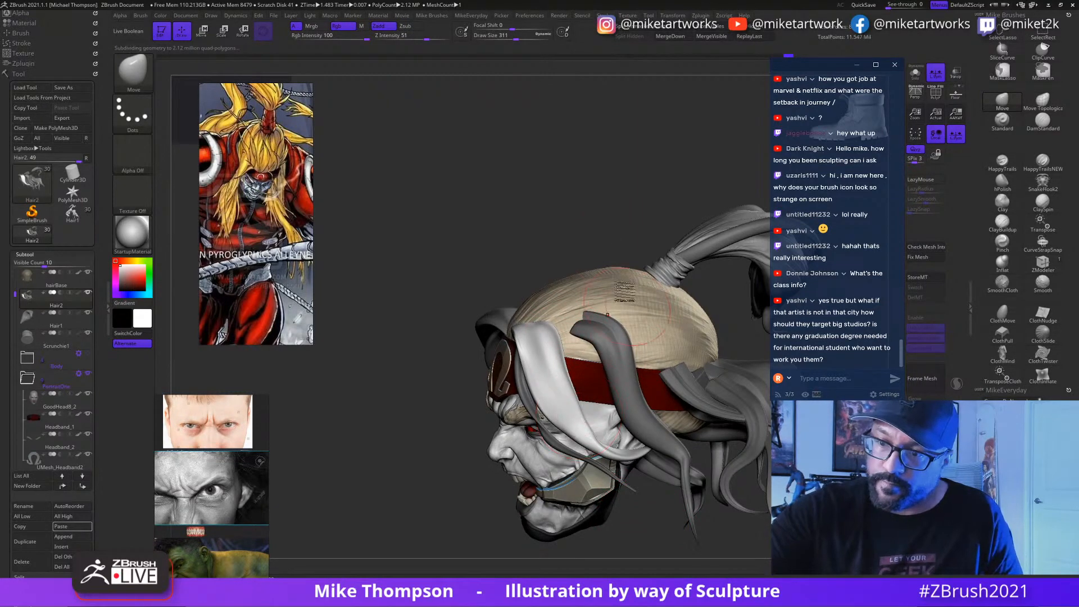
key(s)
drag(615, 235, 607, 235)
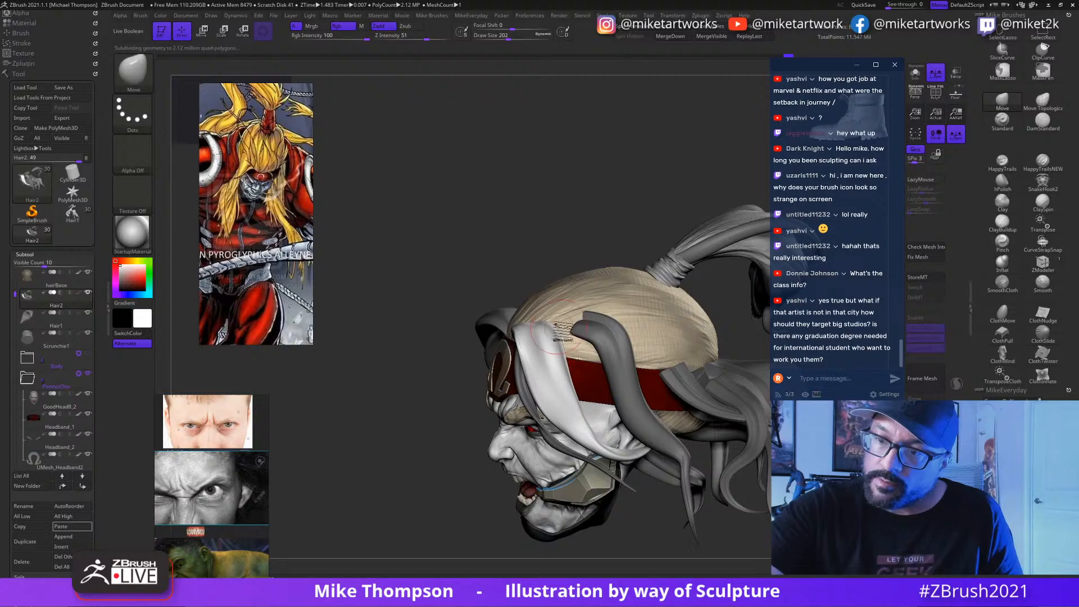
key(shift)
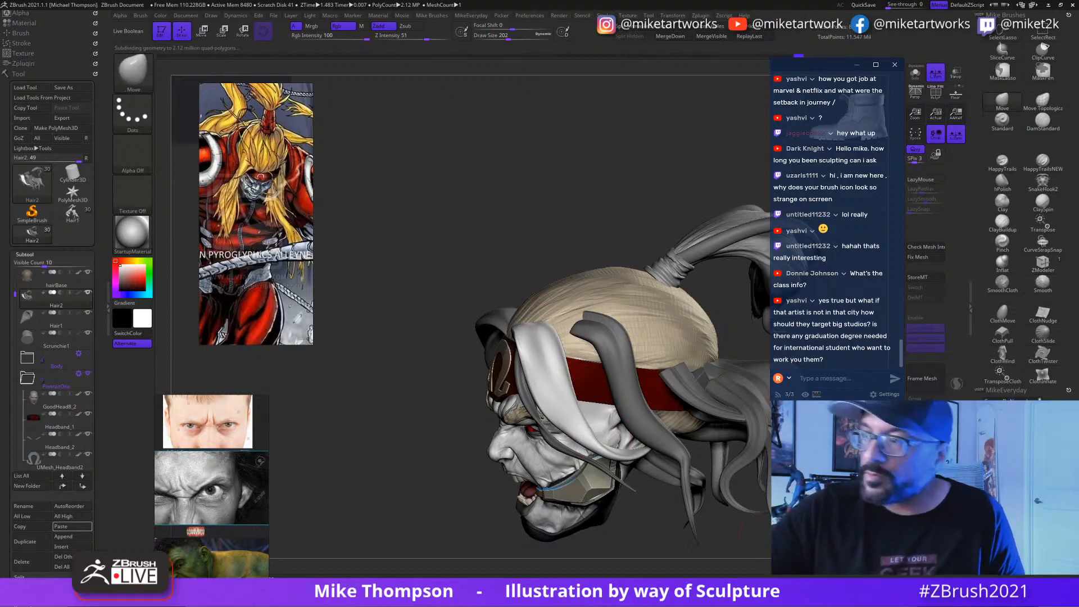
drag(641, 515, 650, 504)
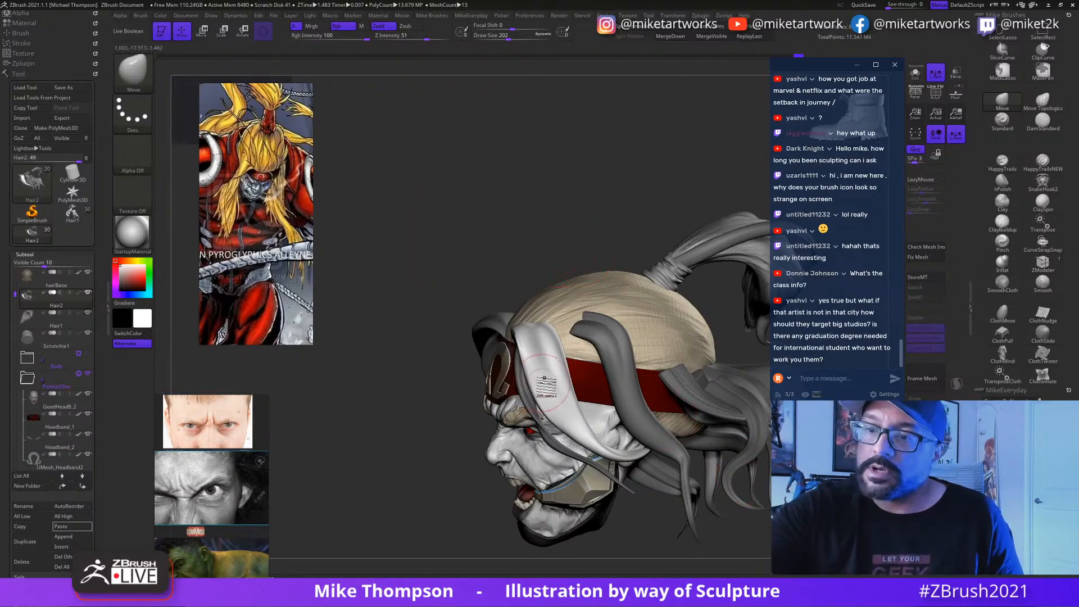
mouse_move(662, 544)
mouse_down()
mouse_move(656, 565)
mouse_move(659, 556)
mouse_up()
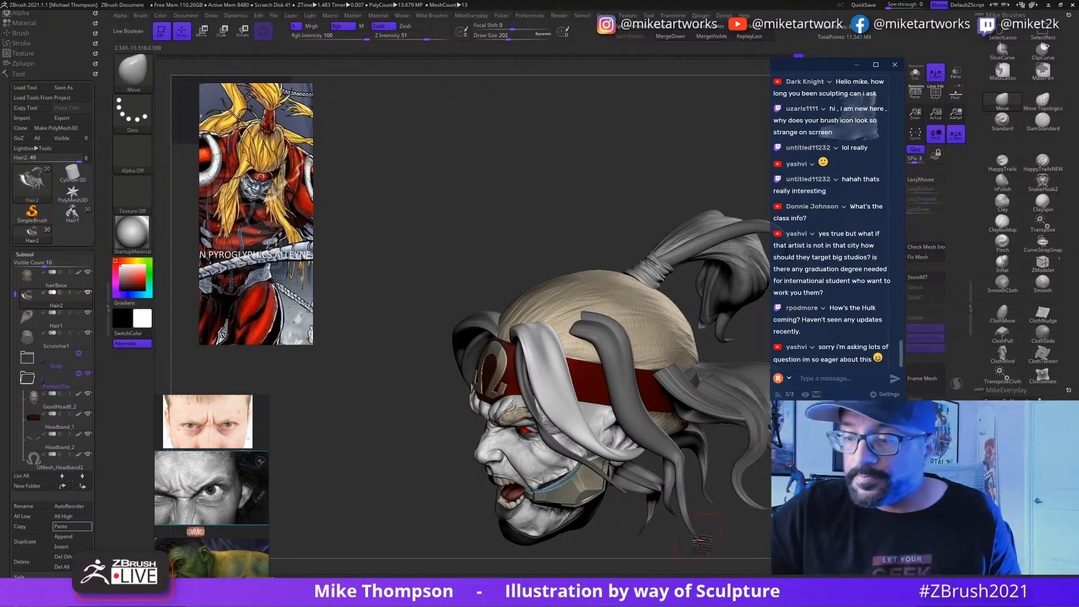
Step: Adjust the Move brush's draw size to 274 and back to 202, and reshape the front strand's lower end beside the ear
mouse_move(714, 524)
mouse_down()
mouse_move(727, 531)
mouse_move(666, 420)
mouse_up()
key(s)
click(672, 424)
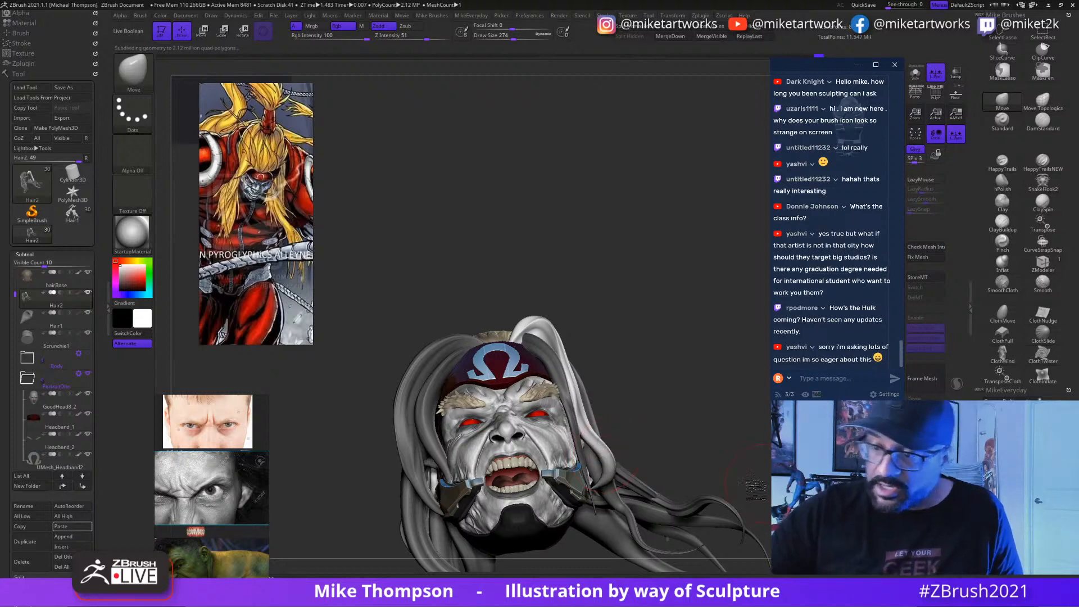
mouse_move(756, 490)
mouse_down()
mouse_move(765, 567)
mouse_move(645, 551)
mouse_move(639, 525)
mouse_up()
key(s)
drag(642, 470, 638, 465)
mouse_move(645, 506)
mouse_down()
mouse_move(649, 526)
mouse_move(638, 467)
mouse_up()
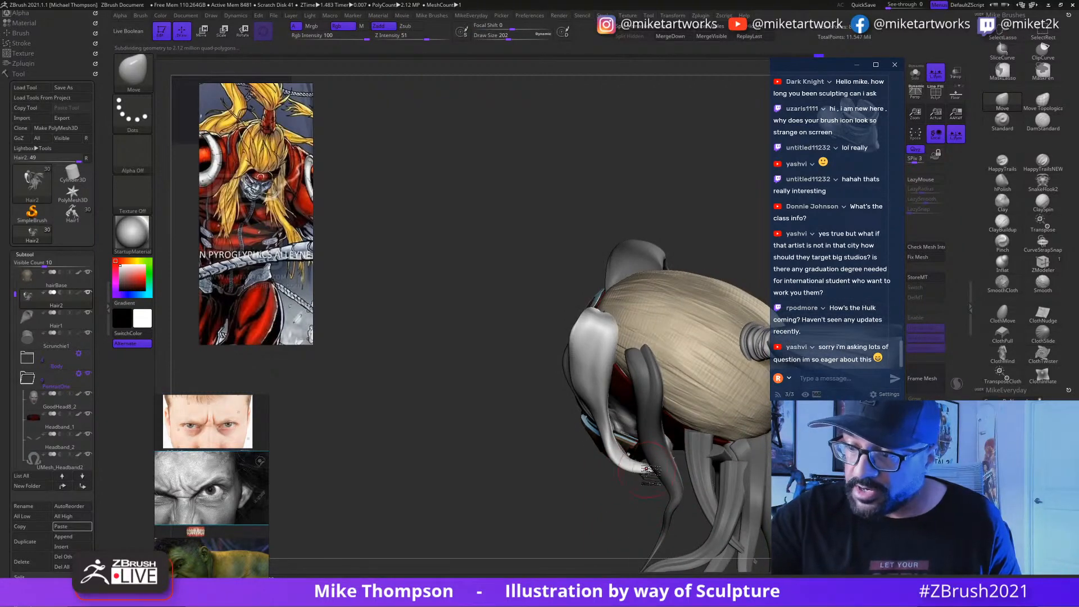
mouse_move(617, 452)
mouse_down()
mouse_move(680, 471)
mouse_move(647, 498)
mouse_up()
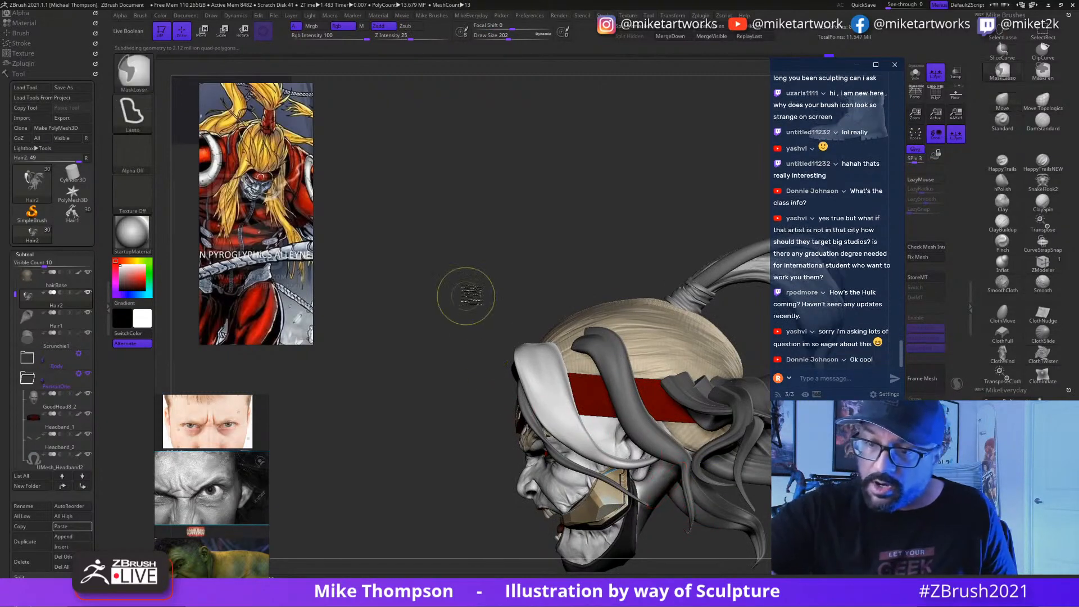
Step: Mask the hair so that only the front strand's lower end beside the cheek stays editable
mouse_move(588, 540)
ctrl+mouse_down()
mouse_move(475, 307)
mouse_move(563, 320)
mouse_move(590, 351)
ctrl+mouse_up()
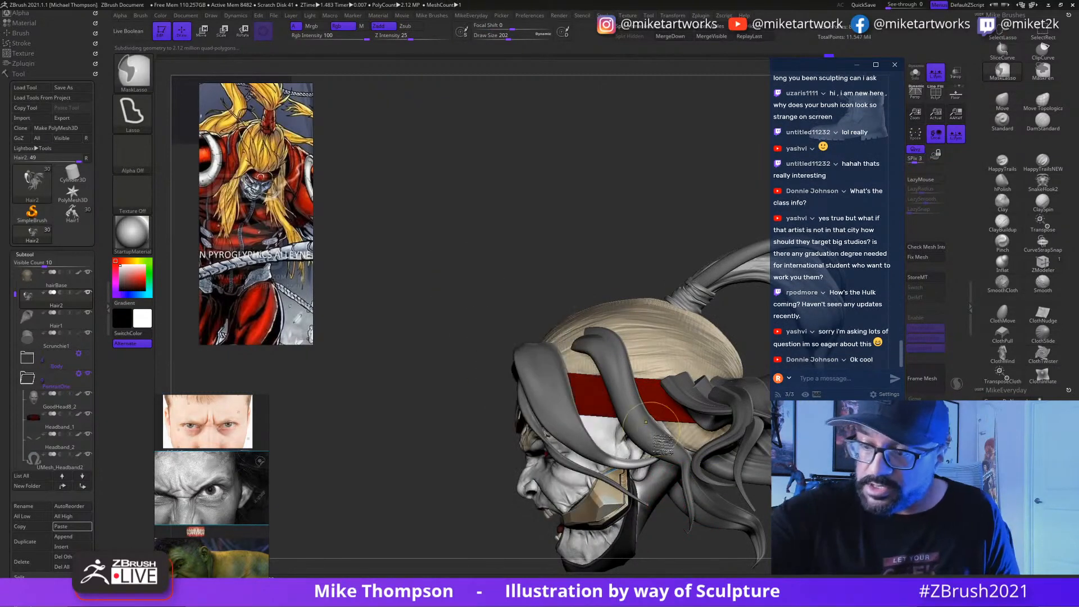
key(w)
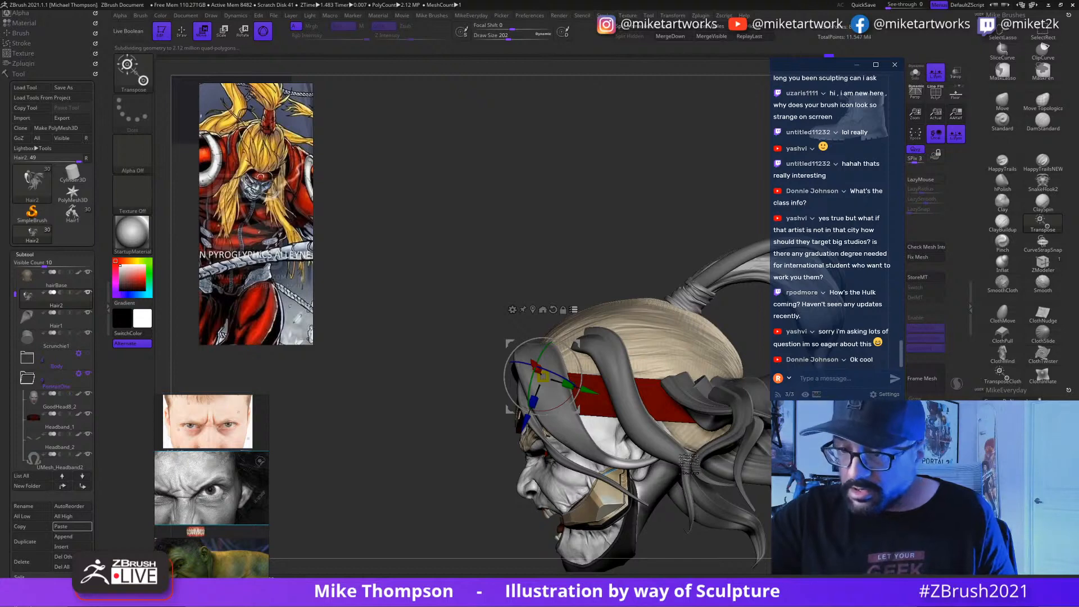
key(q)
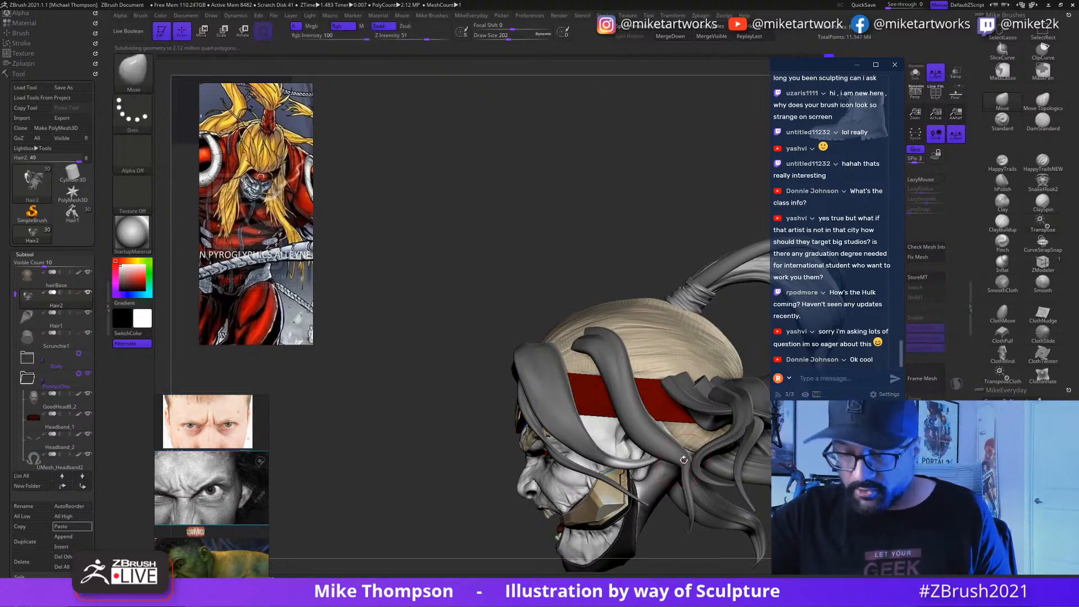
key(ctrl)
ctrl+drag(506, 525, 513, 531)
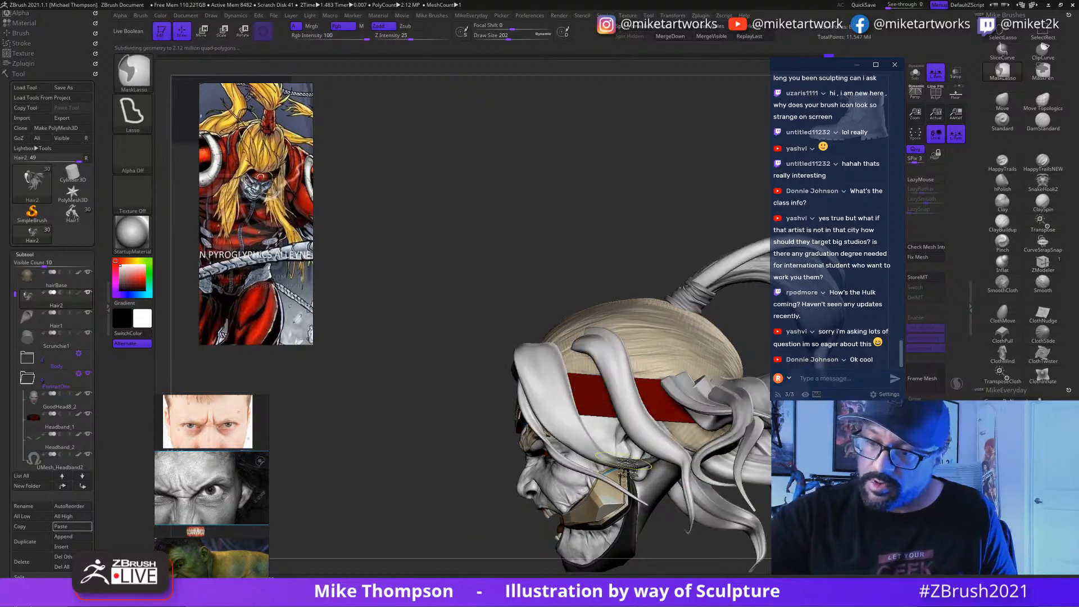
ctrl+click(498, 556)
Step: Place the transform gizmo at the front strand's bend near the ear and rotate the unmasked end downward beside the jaw
key(w)
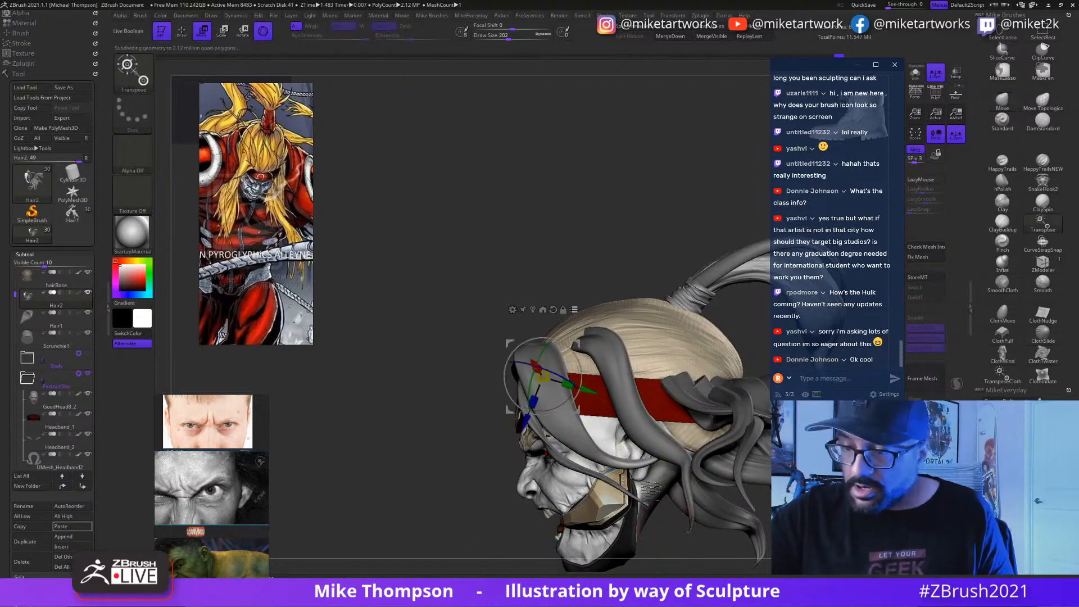
alt+click(605, 458)
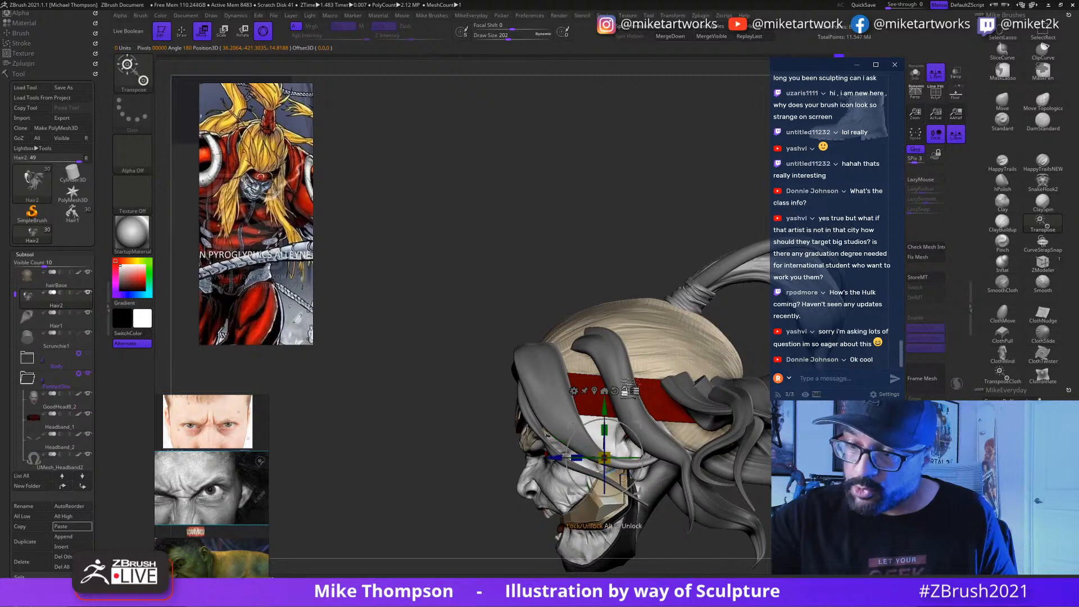
drag(652, 458, 718, 366)
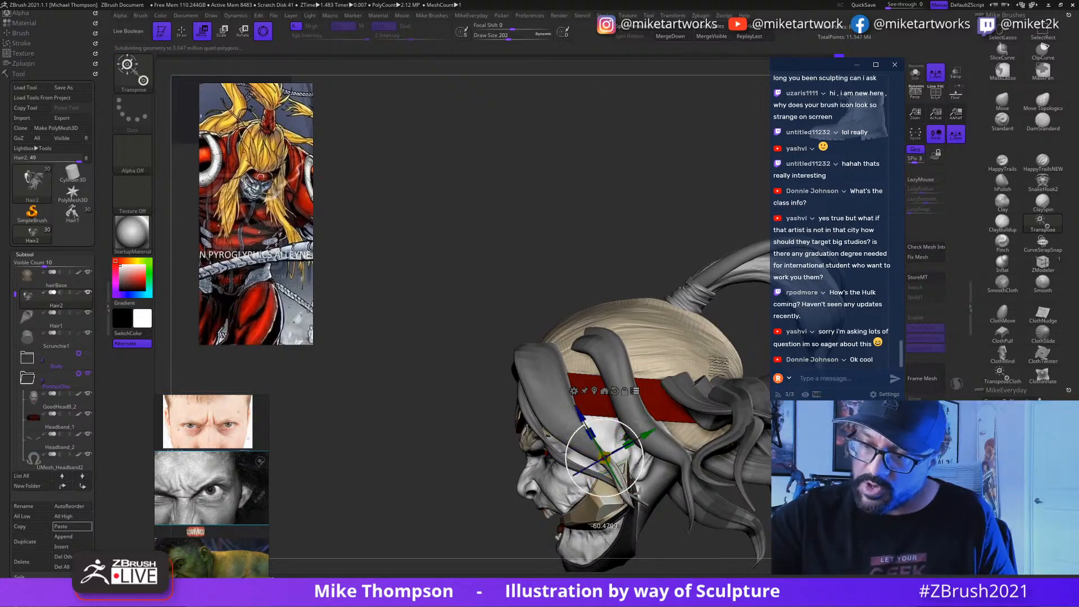
drag(684, 237, 731, 247)
drag(709, 338, 635, 435)
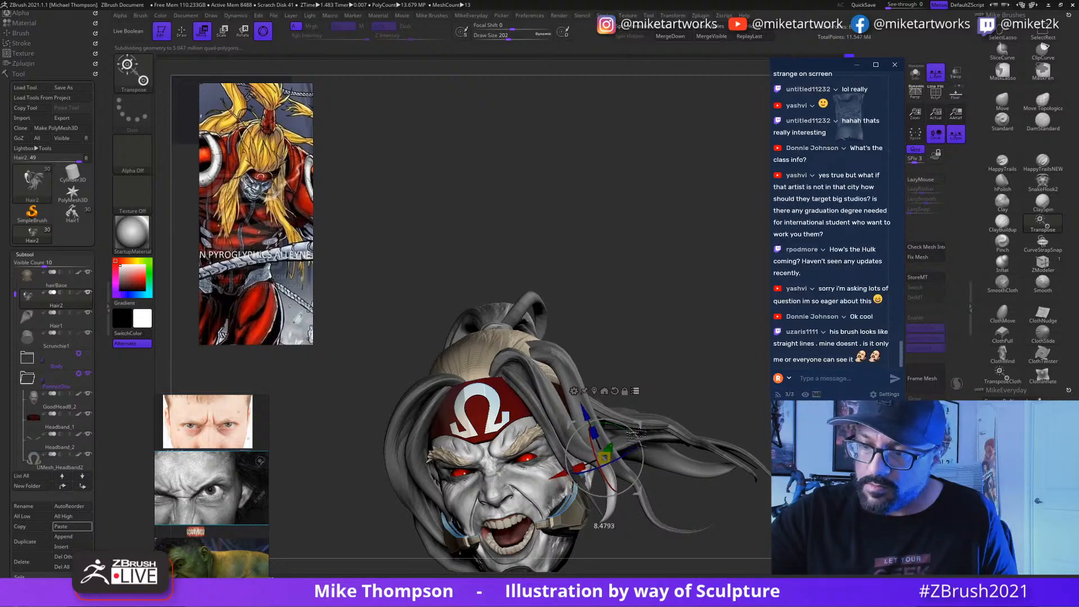
Step: Set the Move brush's draw size to 182 and shape the rotated strand end beside the jaw
key(q)
key(s)
drag(632, 509, 631, 509)
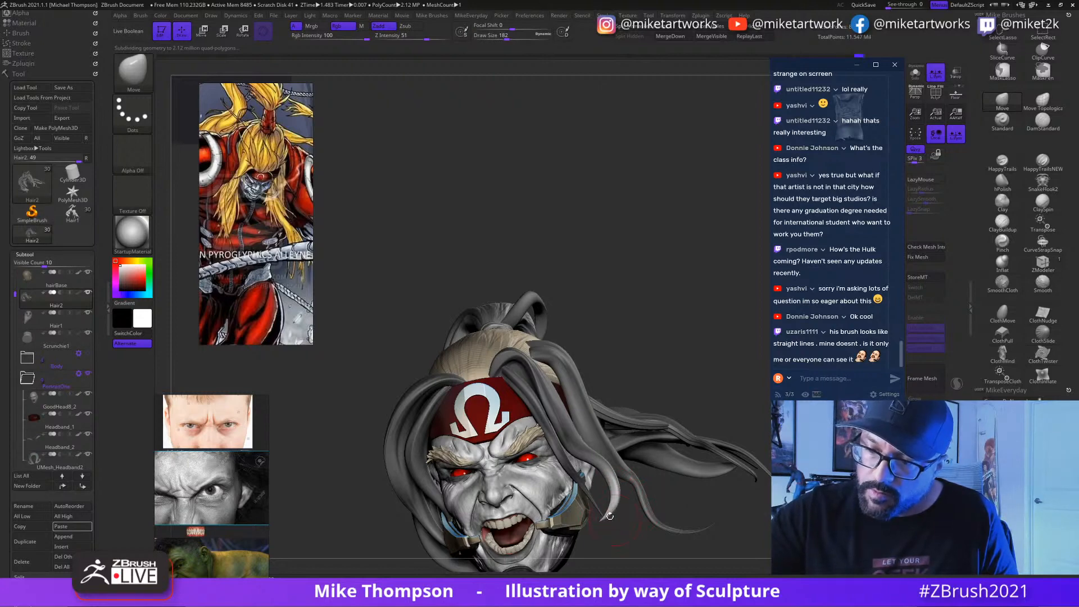
key(shift)
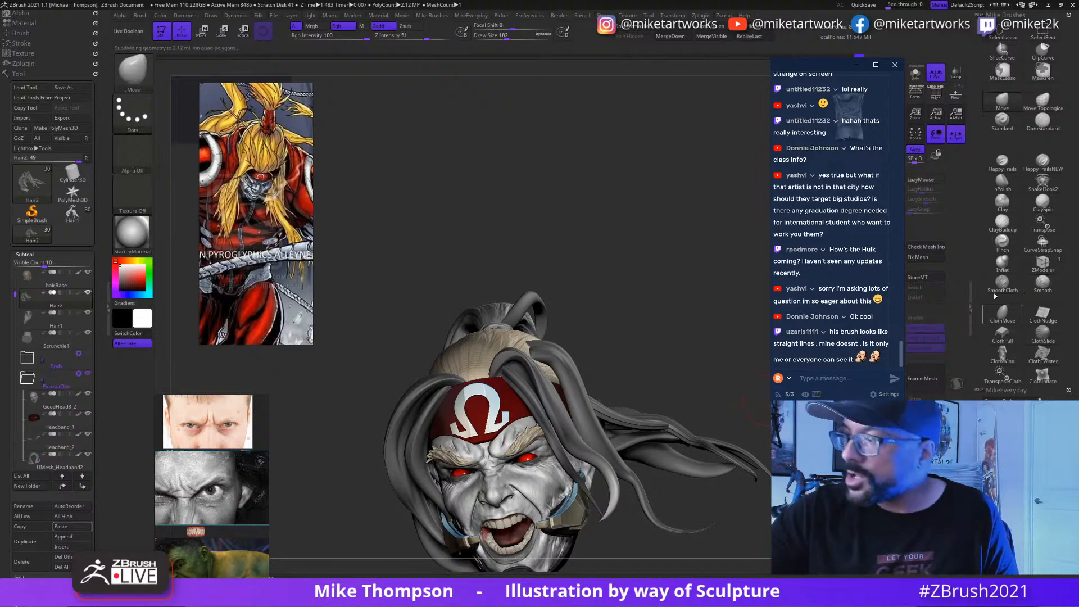
Step: Thicken the strand's lower end with the Inflat brush at draw size 223 and smooth it
click(1003, 262)
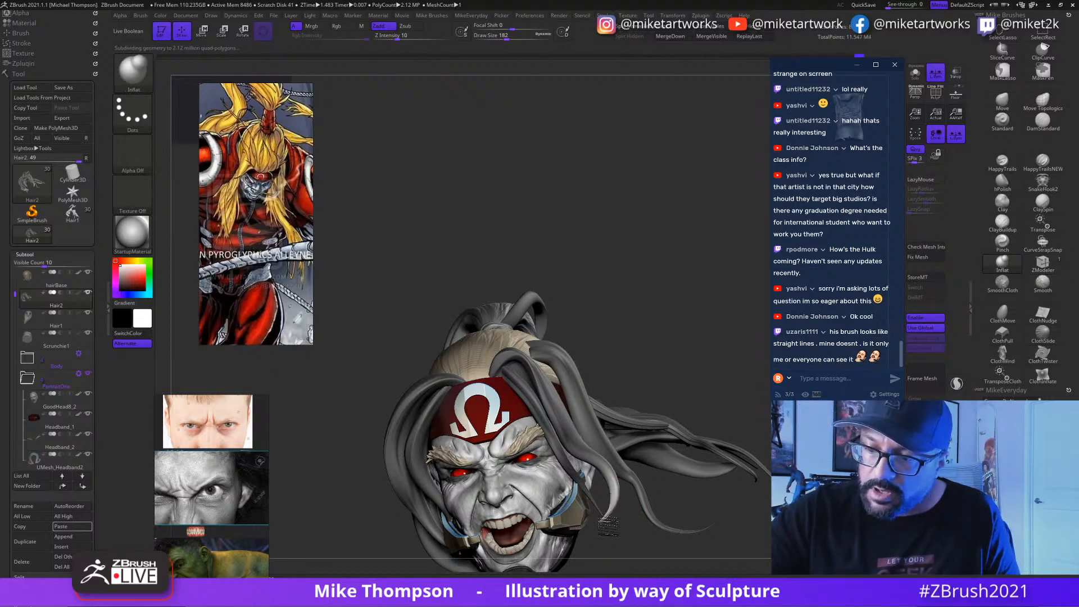
key(shift)
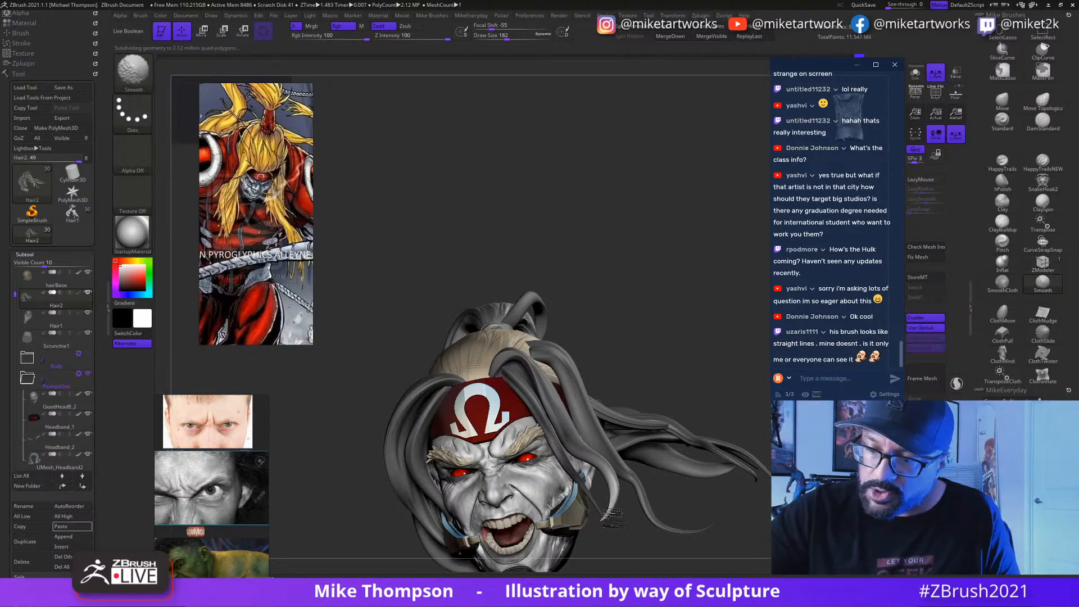
key(s)
key(shift)
mouse_move(631, 541)
mouse_down()
mouse_move(703, 522)
mouse_move(609, 512)
mouse_up()
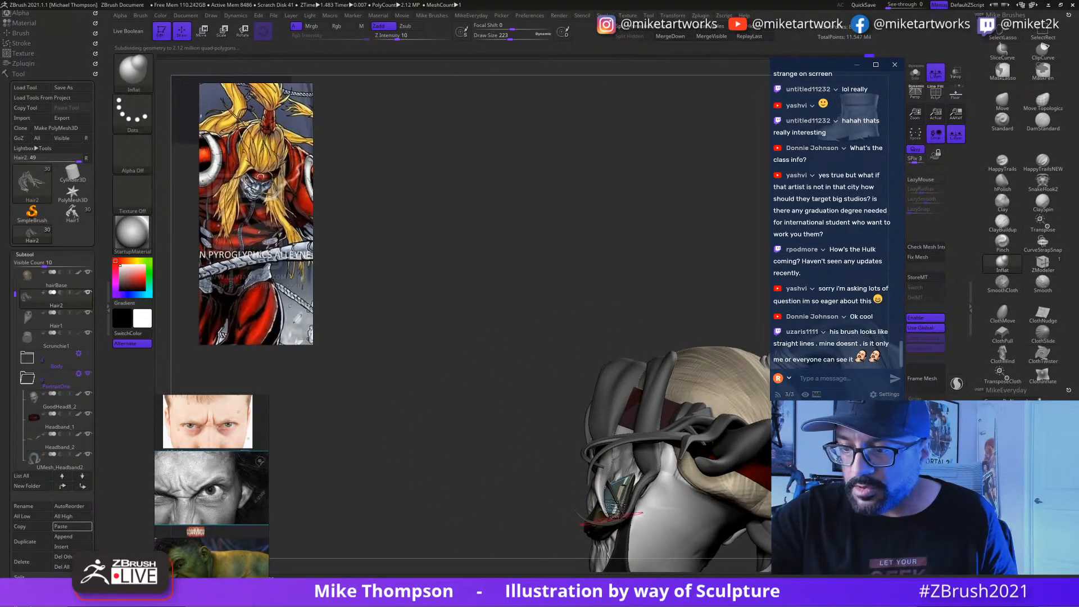
key(shift)
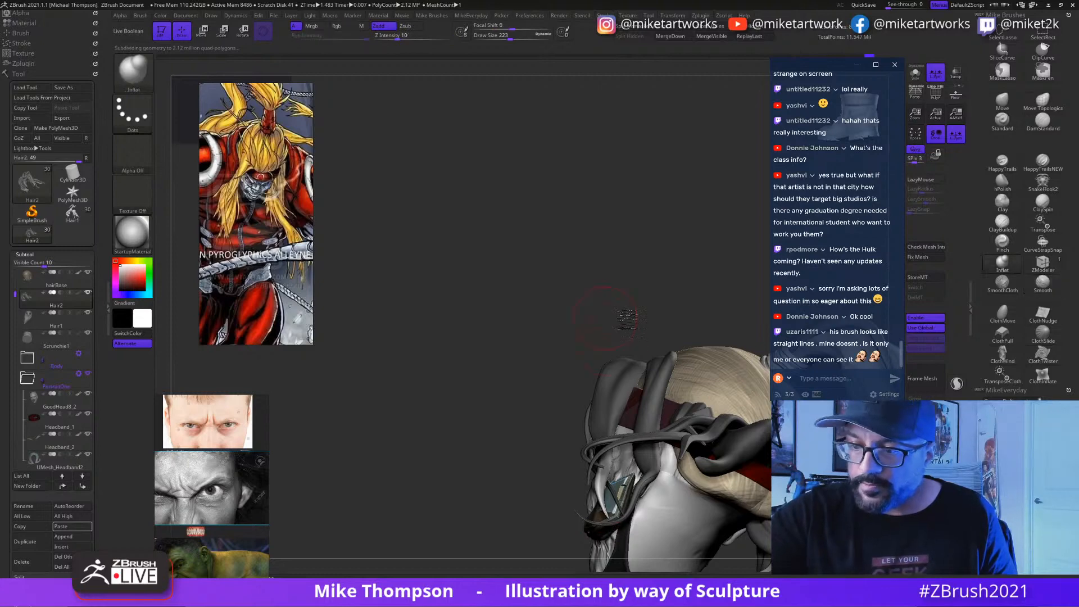
drag(626, 316, 689, 322)
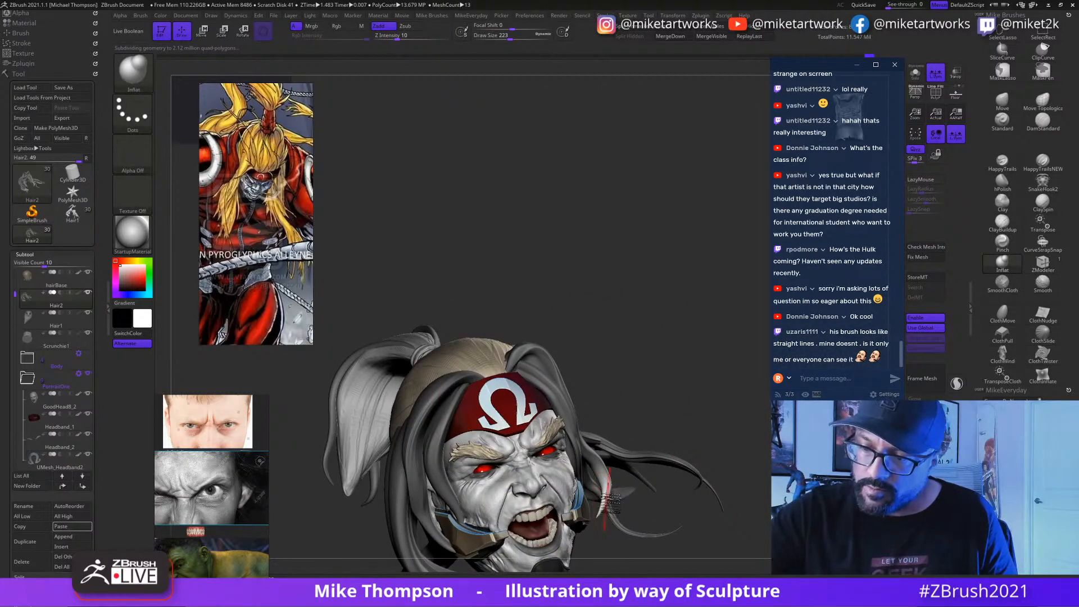
key(shift)
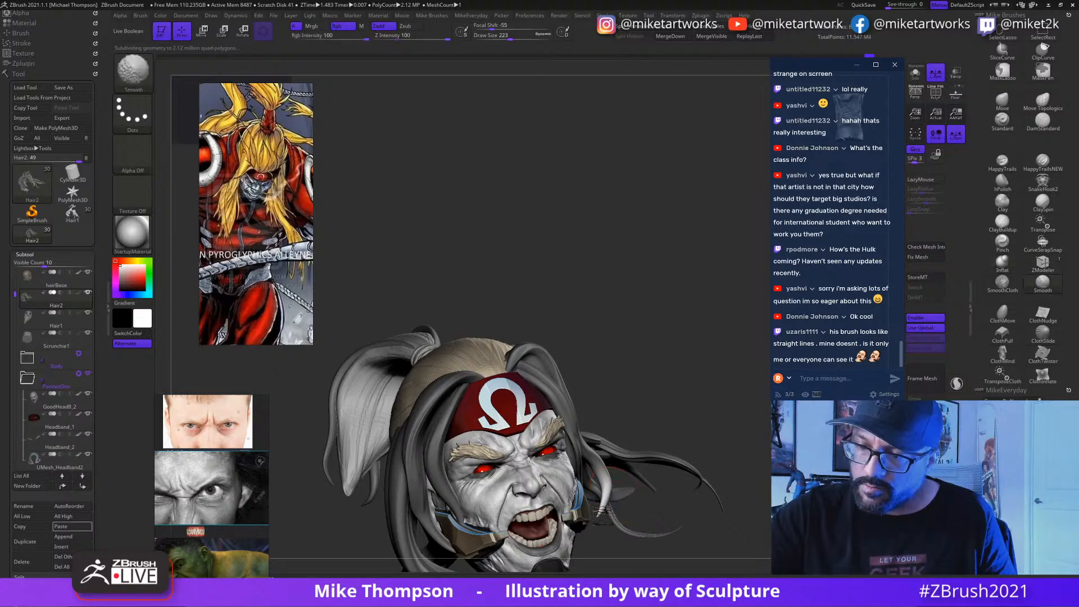
click(1003, 263)
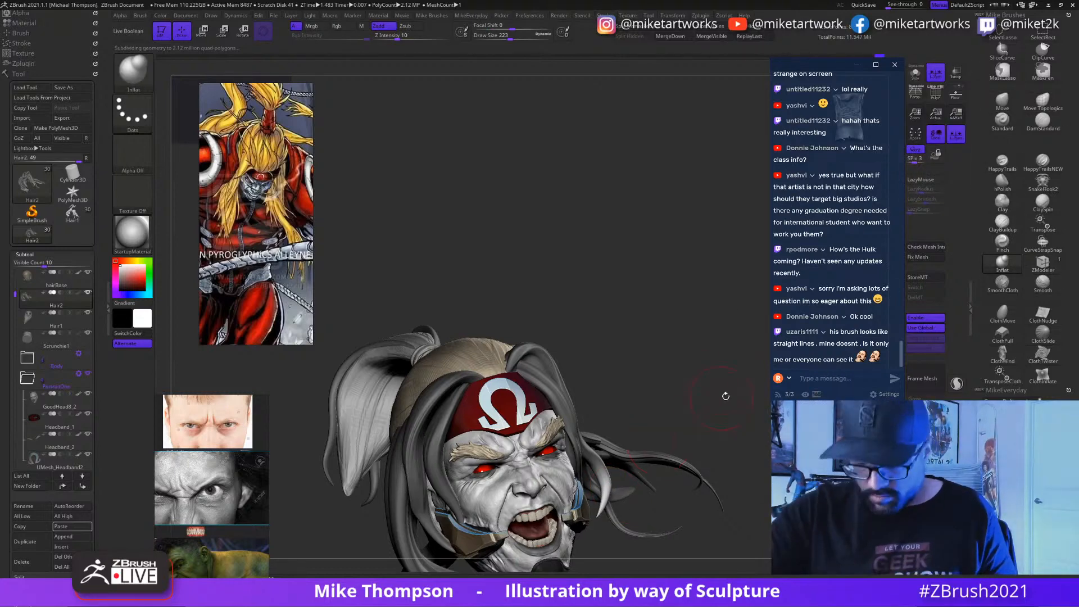
Step: Switch to the Move Elastic brush and reshape the strand's lower end using draw sizes 274 and 192
key(b)
key(m)
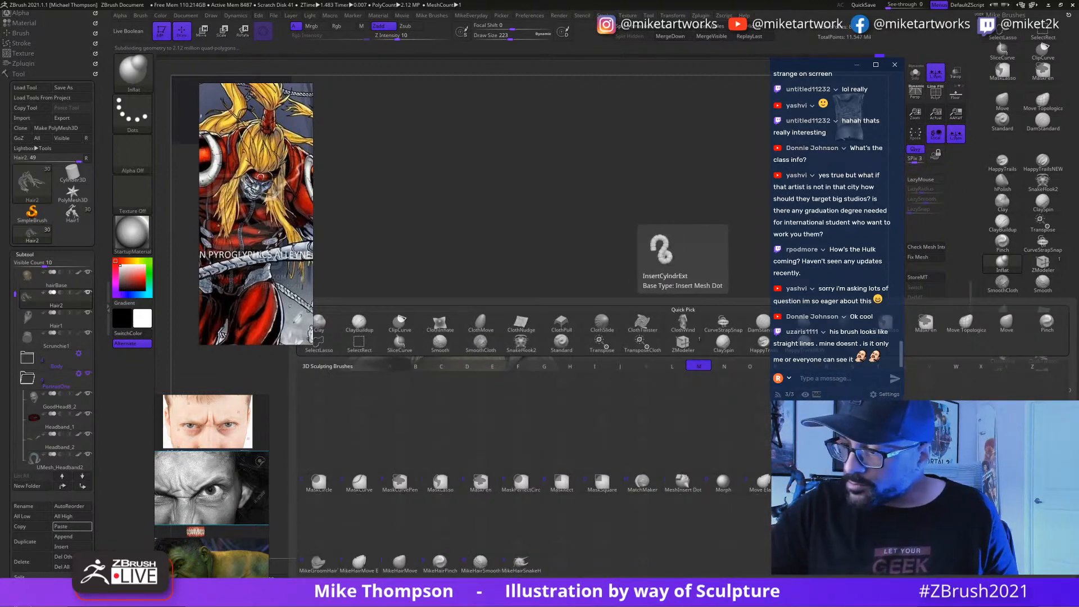
key(e)
key(s)
drag(709, 429, 723, 430)
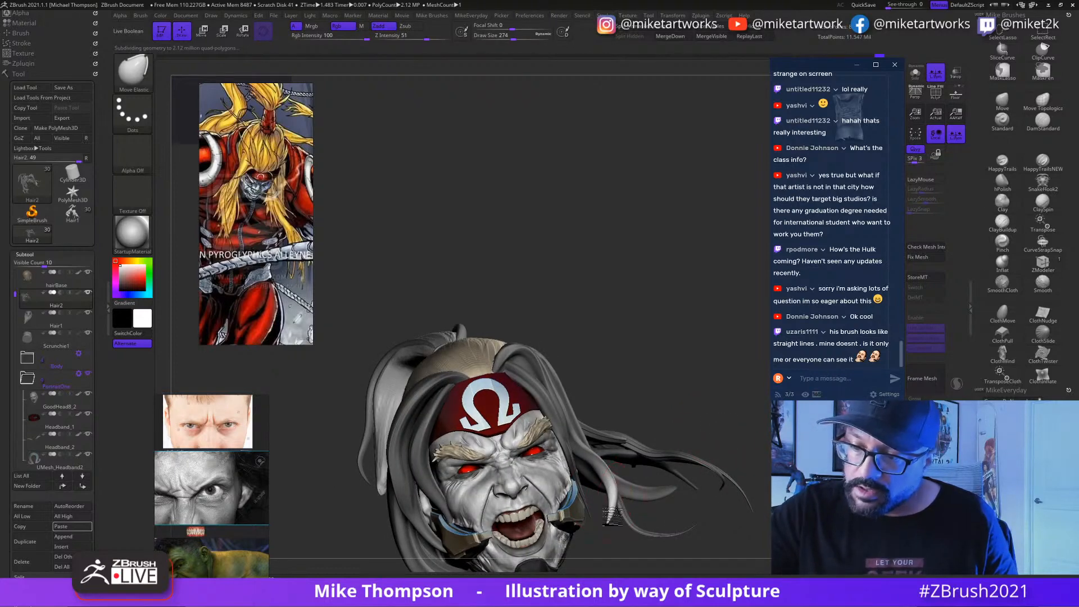
key(s)
drag(695, 411, 682, 413)
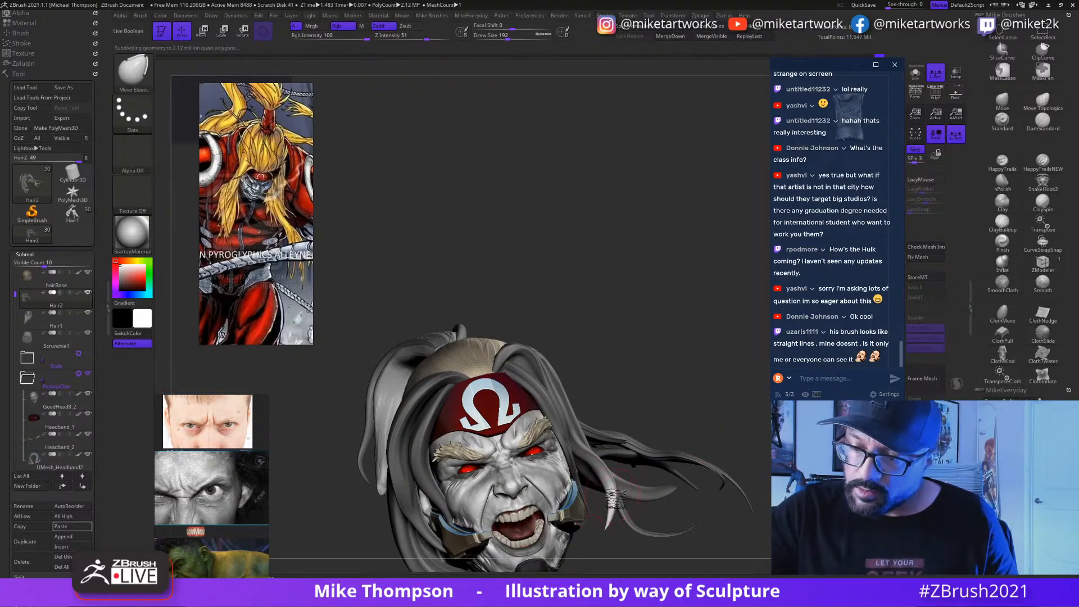
drag(620, 508, 676, 425)
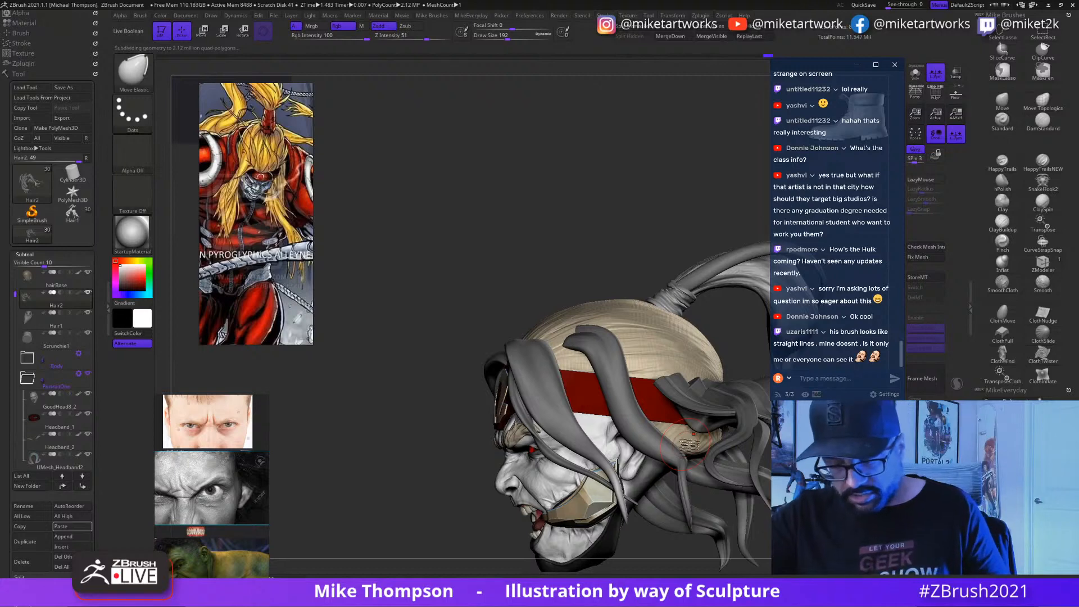
Step: Switch to the SnakeHook brush and pull the strand's tip into a curve beside the jaw, reducing the draw size to 116
key(b)
key(s)
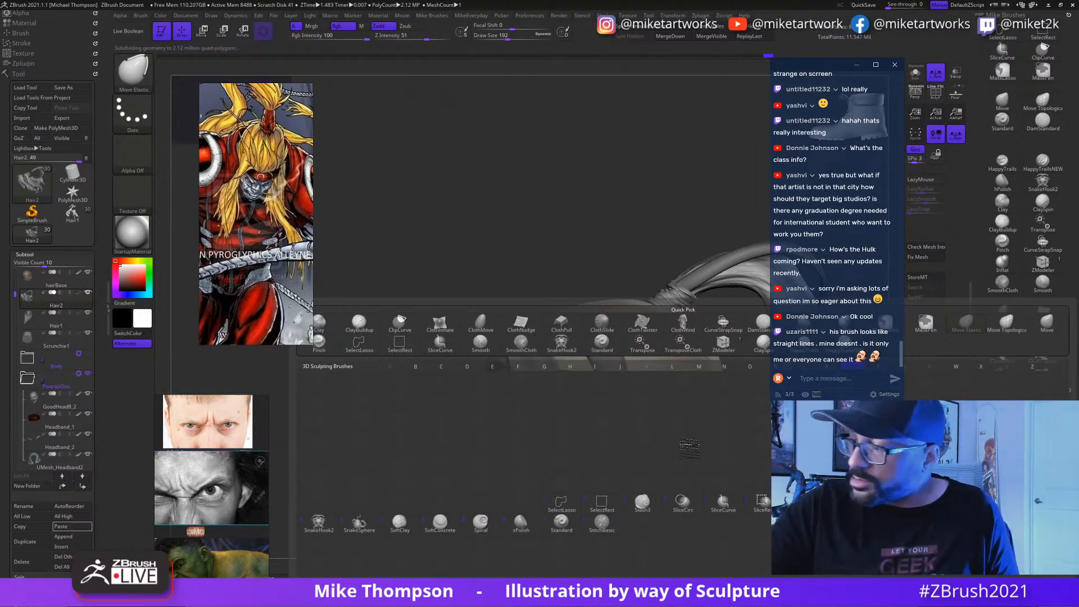
key(h)
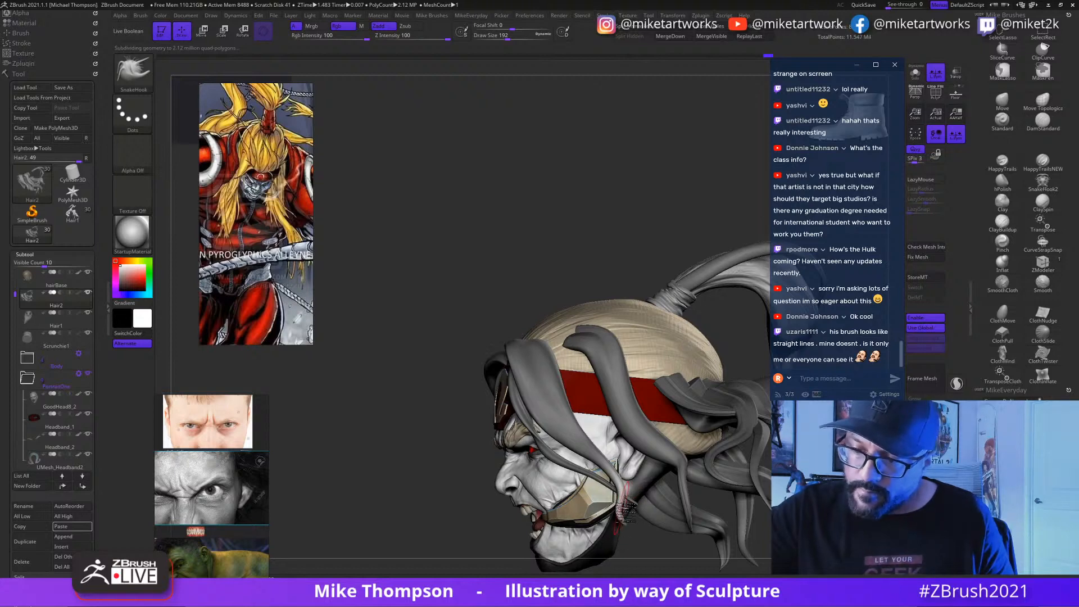
mouse_move(665, 548)
mouse_down()
mouse_move(694, 450)
mouse_move(635, 500)
mouse_up()
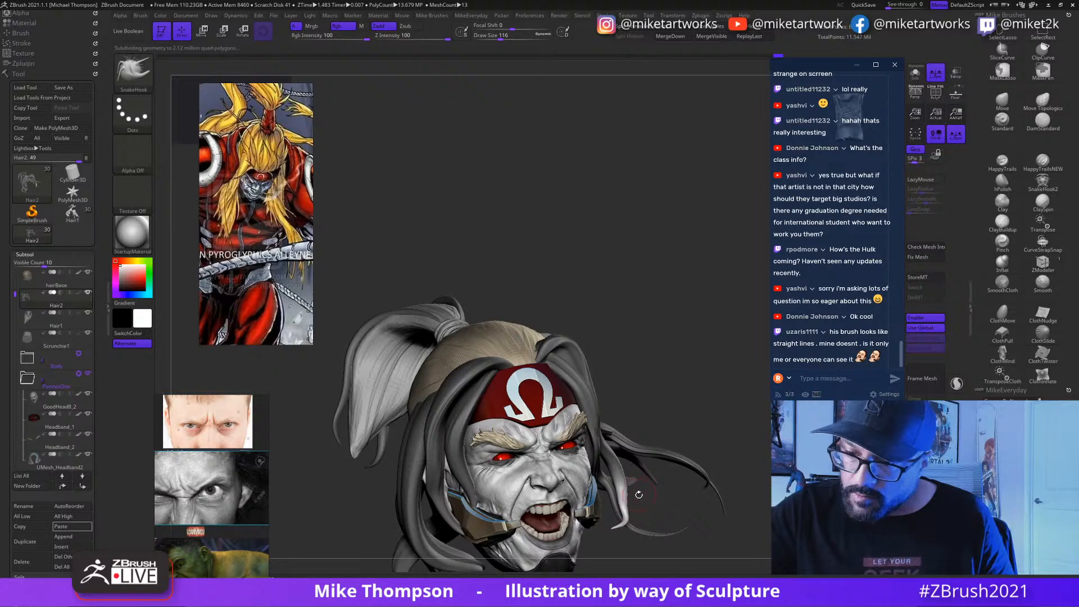
Step: Set the SnakeHook brush's draw size to 251 and bend the strand's lower end behind the jaw piece
mouse_move(675, 521)
mouse_down()
mouse_move(696, 367)
mouse_move(689, 360)
mouse_move(647, 394)
mouse_move(675, 368)
mouse_move(618, 366)
mouse_move(652, 371)
mouse_move(635, 369)
mouse_up()
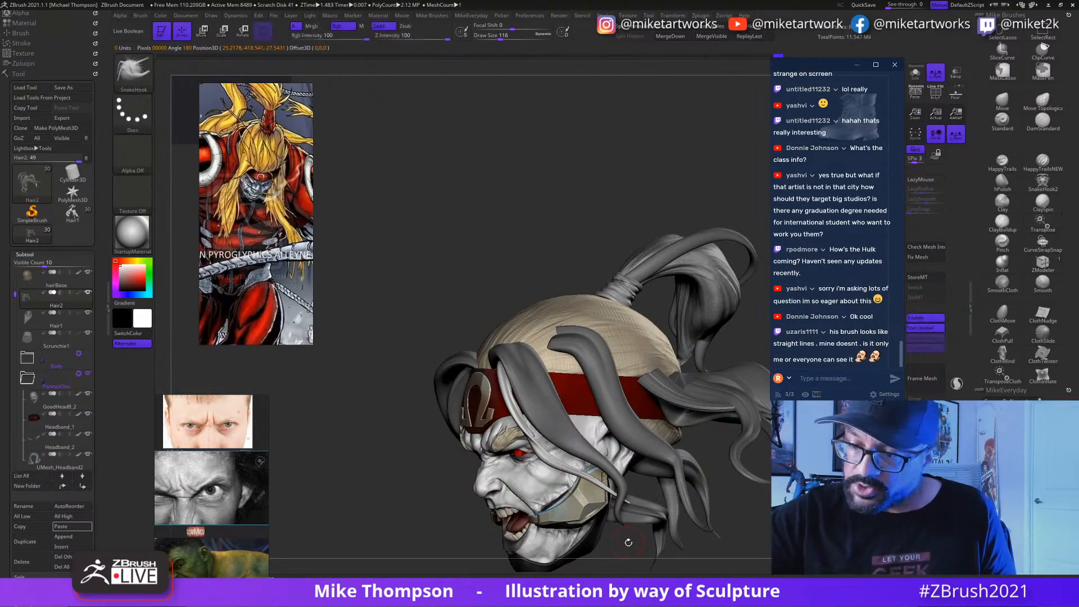
mouse_move(629, 542)
mouse_down()
mouse_move(669, 544)
mouse_move(634, 544)
mouse_move(645, 546)
mouse_up()
key(s)
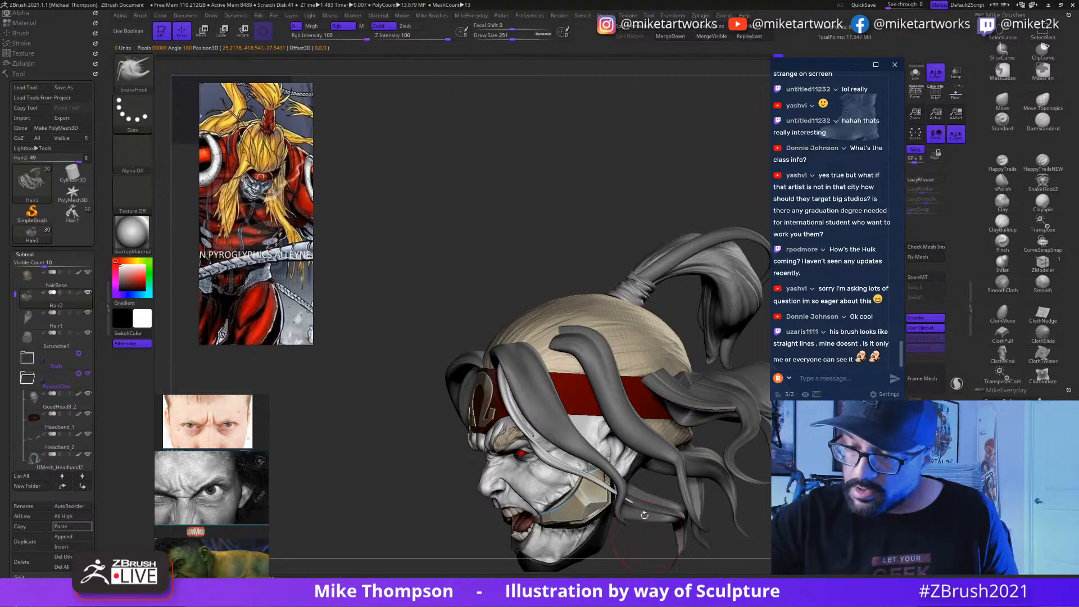
drag(630, 501, 629, 485)
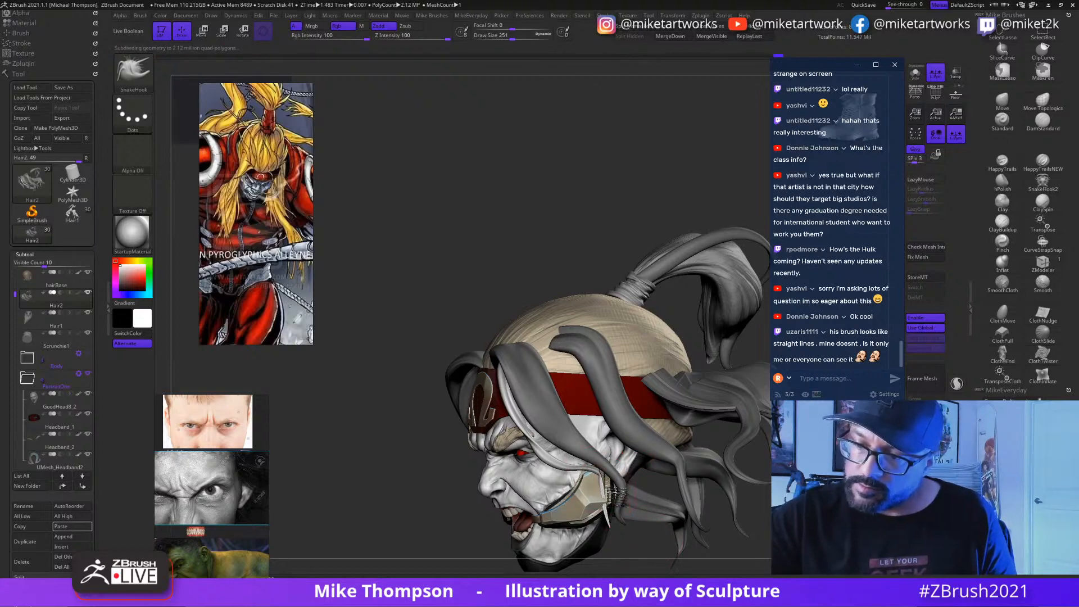
Step: Bend the strand's lower end further beside the jaw with the SnakeHook brush, reducing the draw size to 202
mouse_move(610, 520)
mouse_down()
mouse_move(667, 538)
mouse_move(655, 512)
mouse_move(619, 515)
mouse_up()
key(s)
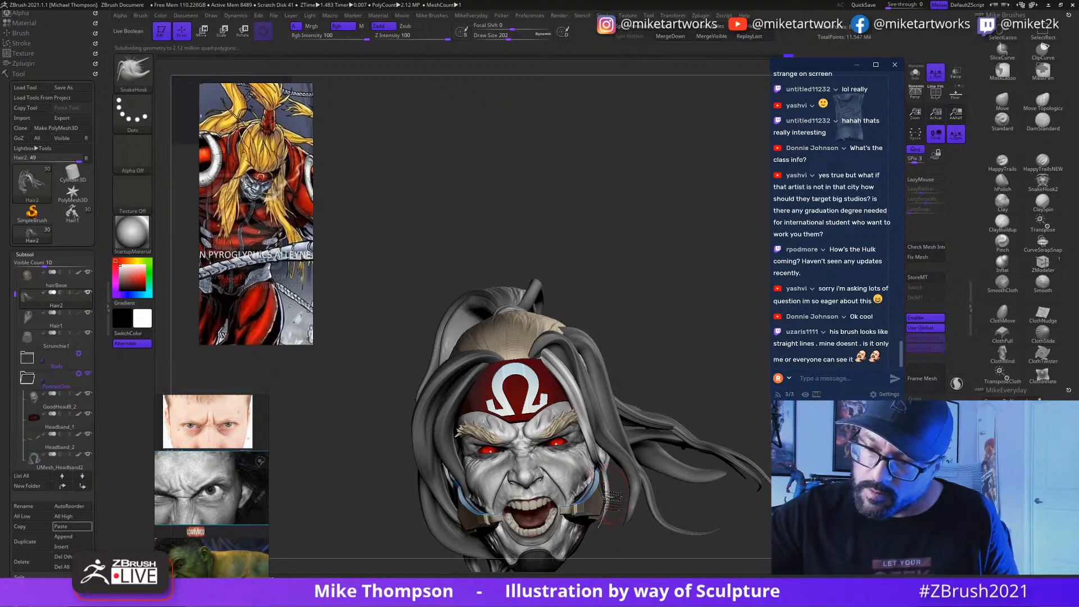
mouse_move(614, 496)
mouse_down()
mouse_move(784, 490)
mouse_move(785, 518)
mouse_up()
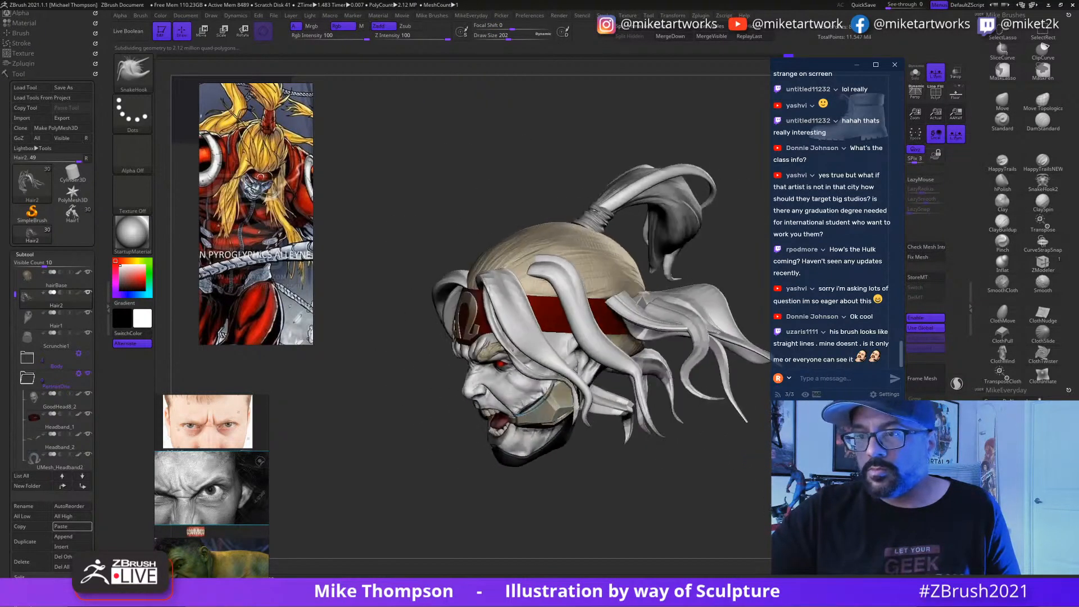
Step: Isolate the upper side strand from the other hair and move it down beneath the front lock, near the ear, using the transform gizmo
key(w)
key(q)
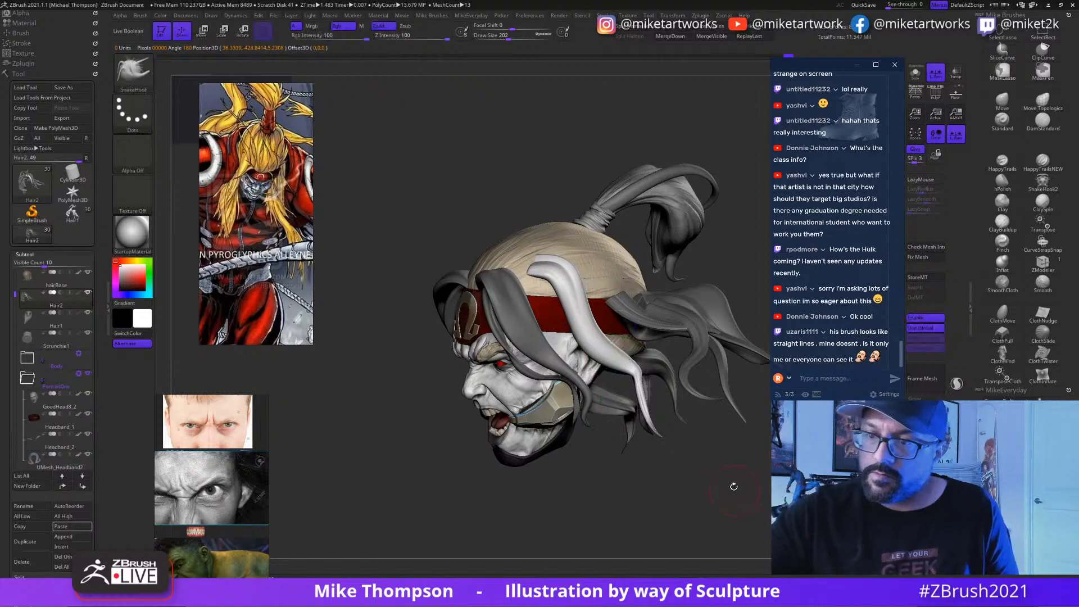
mouse_move(709, 526)
alt+mouse_down()
mouse_move(703, 562)
mouse_move(739, 477)
alt+mouse_up()
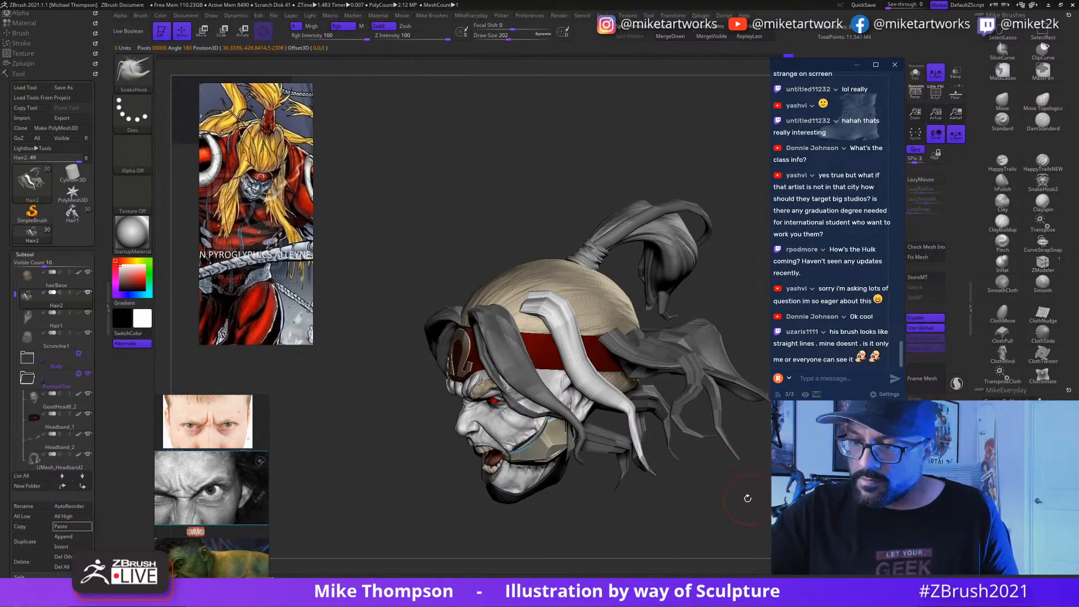
key(w)
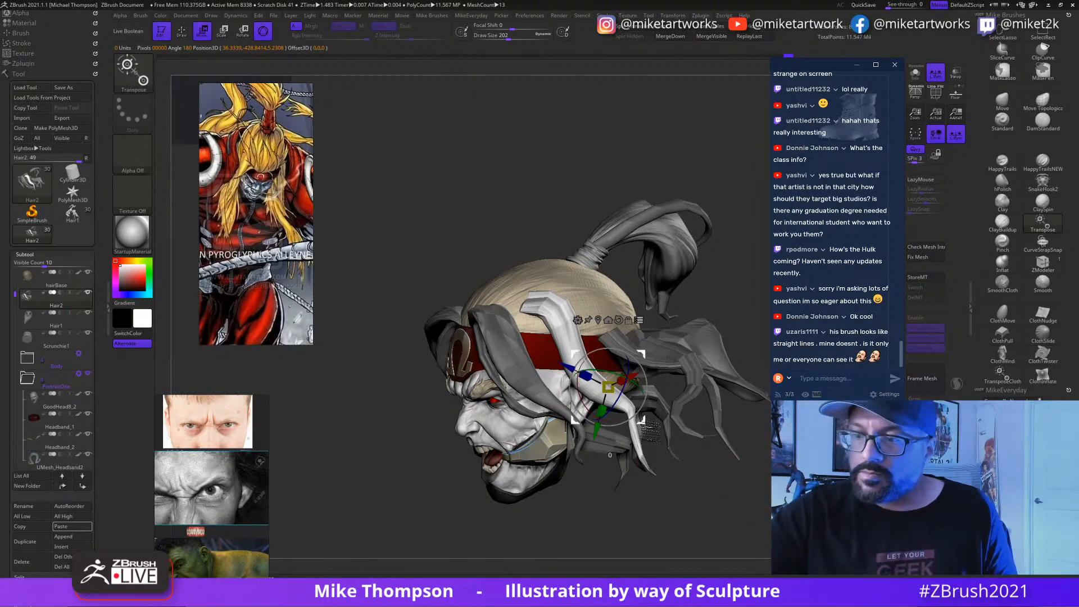
key(ctrl+d)
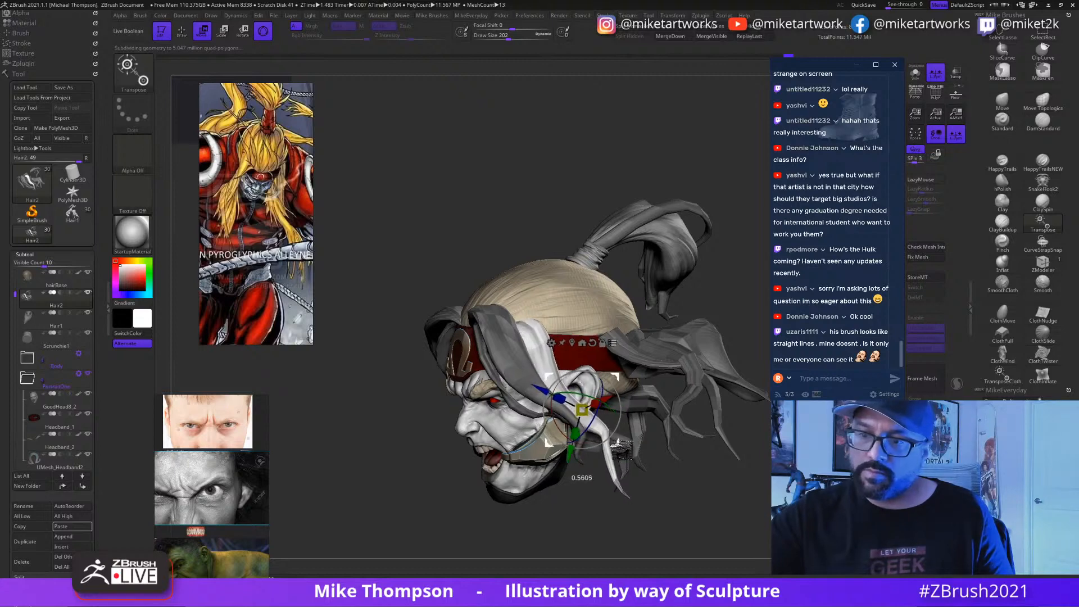
Step: Return to the SnakeHook brush at draw size 299 and pull the moved strand's lower tip into an outward curve
mouse_move(766, 512)
mouse_down()
mouse_move(669, 500)
mouse_move(757, 485)
mouse_move(705, 514)
mouse_move(707, 497)
mouse_move(748, 497)
mouse_move(739, 492)
mouse_move(768, 508)
mouse_move(757, 517)
mouse_move(762, 487)
mouse_move(762, 513)
mouse_move(742, 508)
mouse_up()
key(q)
key(s)
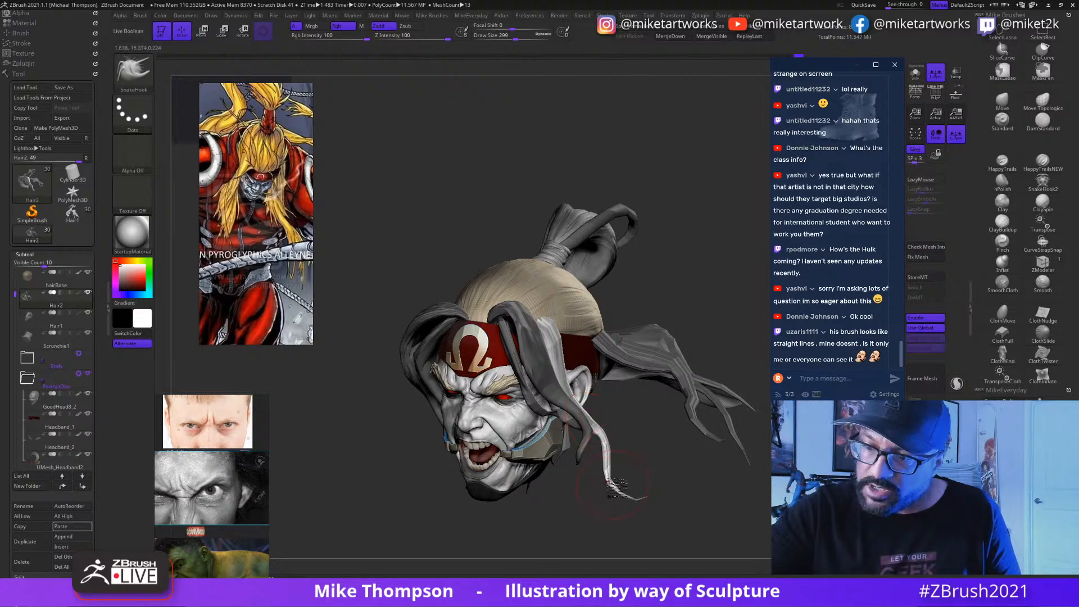
drag(644, 498, 645, 495)
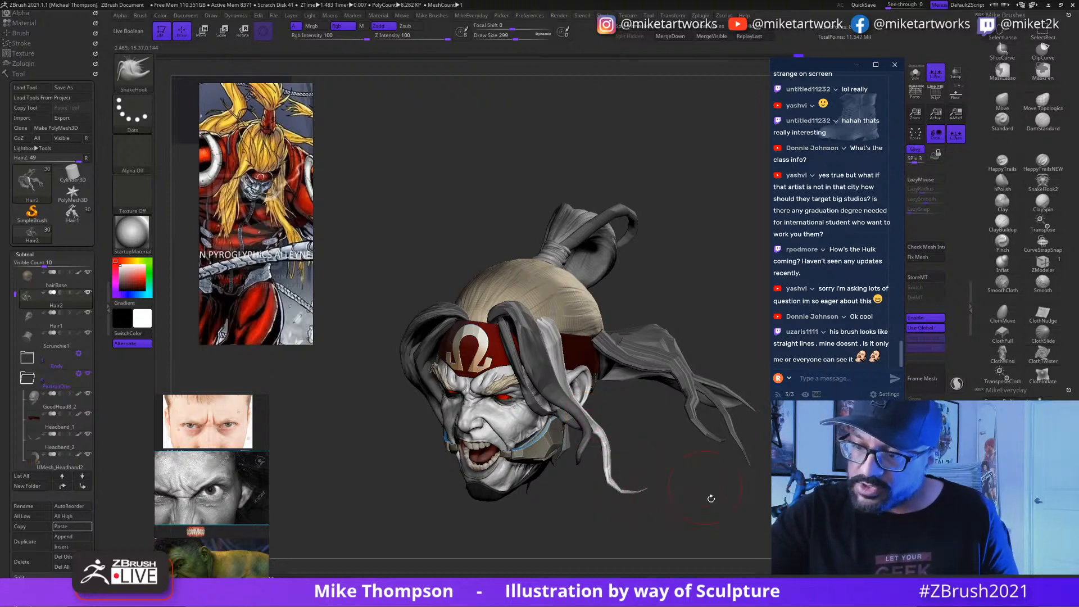
mouse_move(711, 498)
mouse_down()
mouse_move(696, 511)
mouse_move(623, 446)
mouse_up()
drag(666, 484, 658, 461)
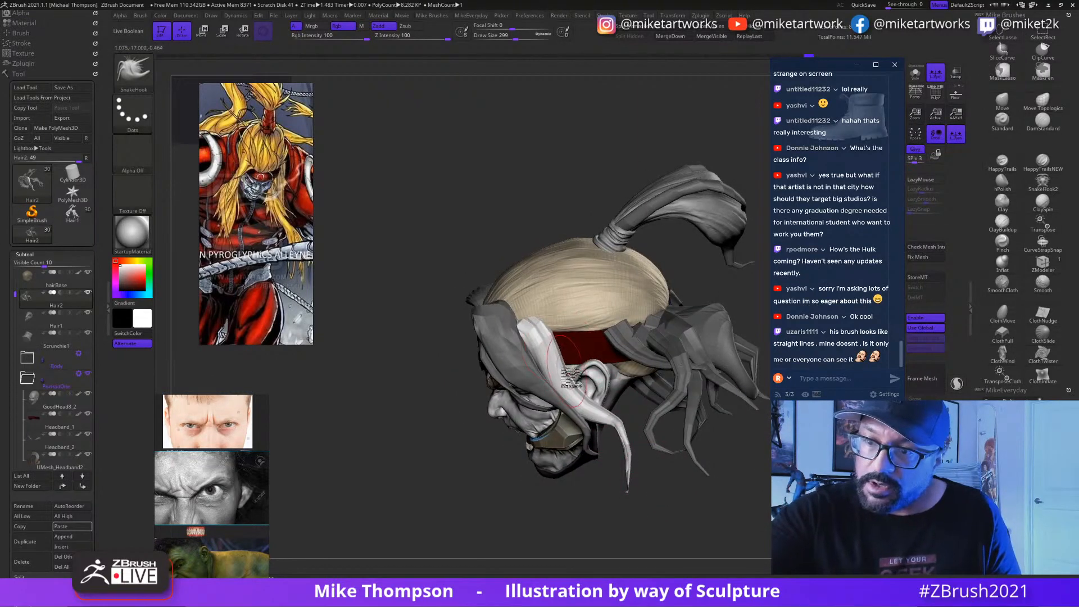
Step: Pull the strand's upper part forward under the front lock with the SnakeHook brush and undo the last stroke
mouse_move(680, 494)
mouse_down()
mouse_move(703, 489)
mouse_move(664, 495)
mouse_up()
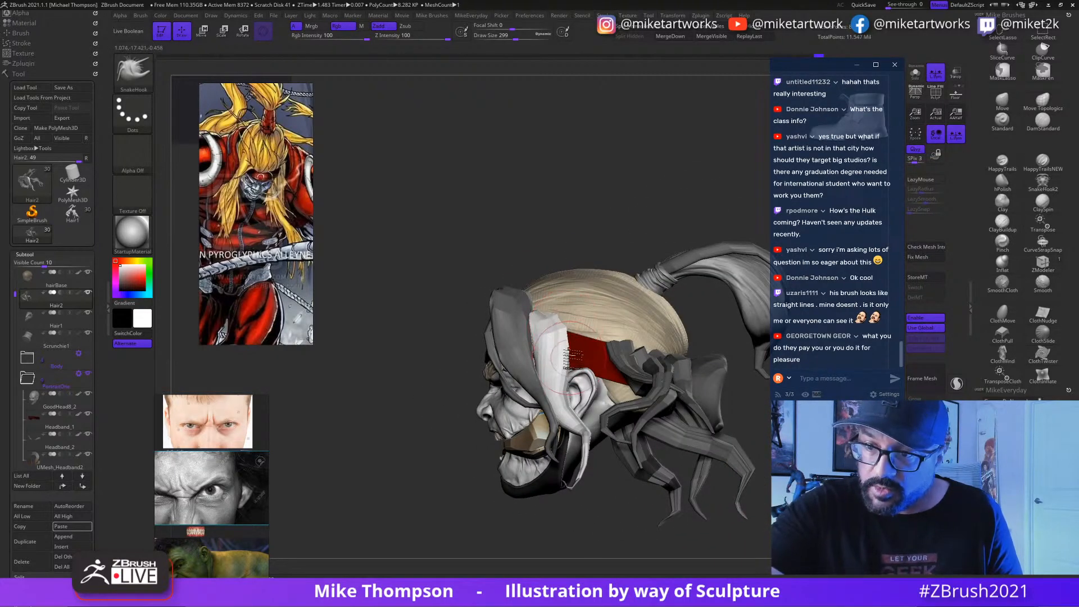
drag(572, 349, 535, 362)
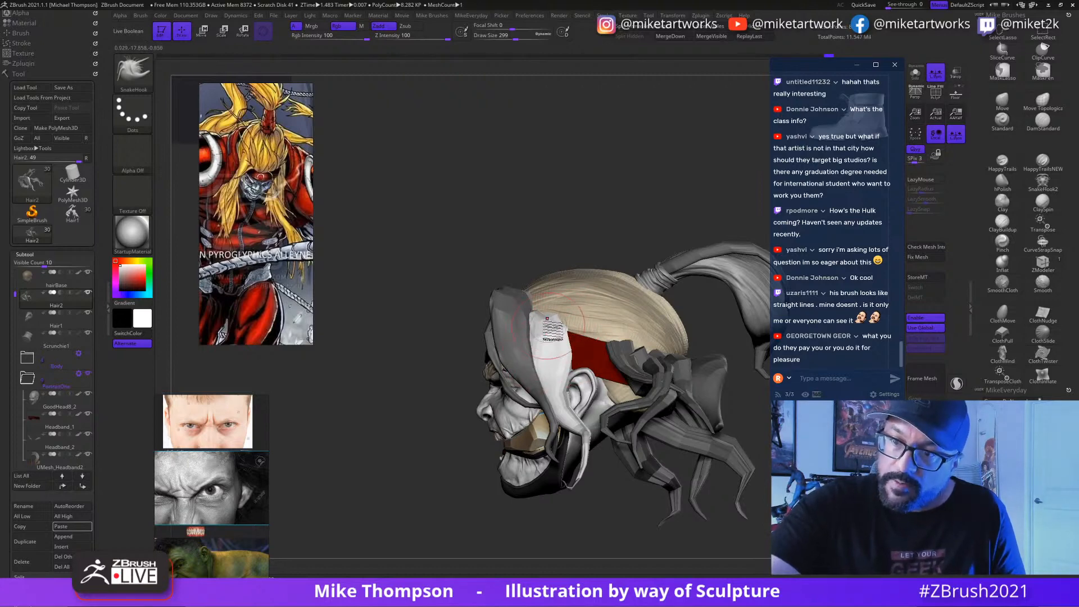
mouse_move(647, 548)
mouse_down()
mouse_move(685, 544)
mouse_move(716, 505)
mouse_move(730, 512)
mouse_move(720, 506)
mouse_up()
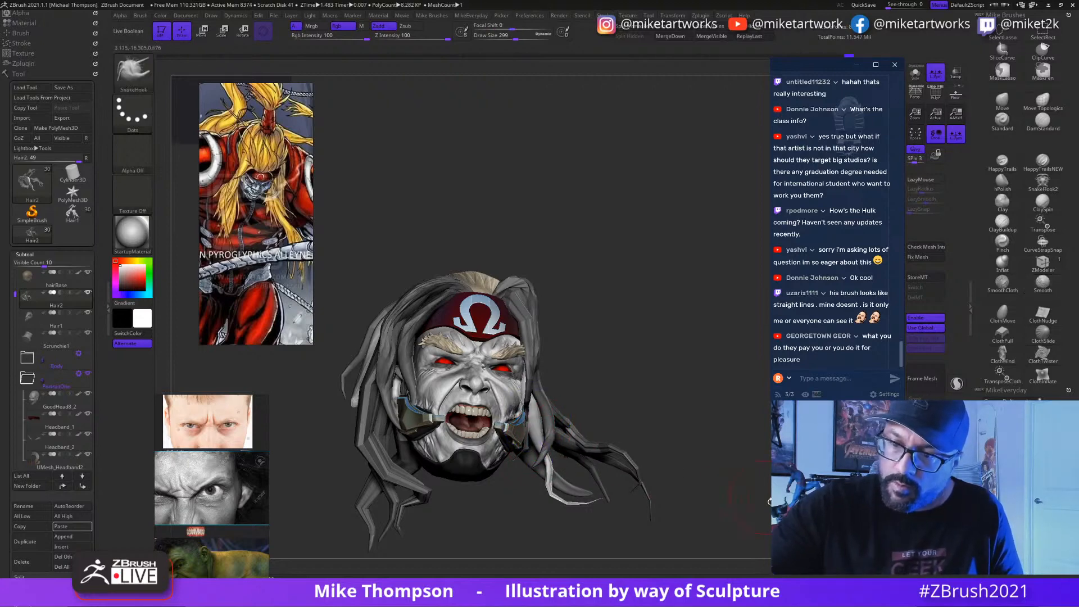
mouse_move(674, 534)
mouse_down()
mouse_move(753, 523)
mouse_move(700, 526)
mouse_move(737, 503)
mouse_up()
key(ctrl)
key(ctrl+z)
Step: Switch to the Move brush and reshape the strand from its root at the temple down behind the jaw
click(1003, 104)
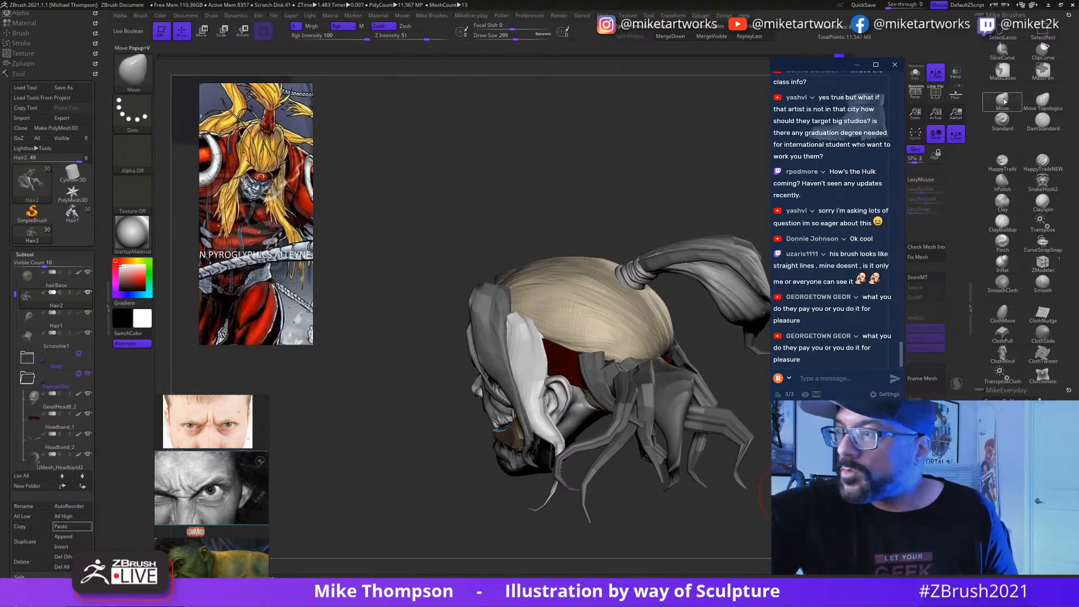
drag(663, 509, 687, 499)
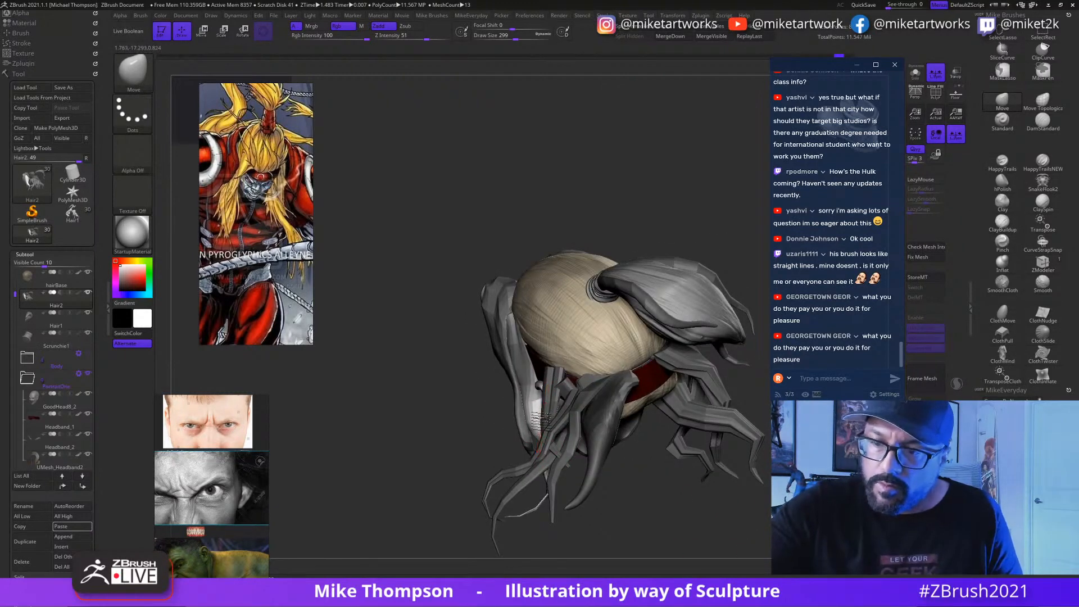
drag(676, 540, 512, 430)
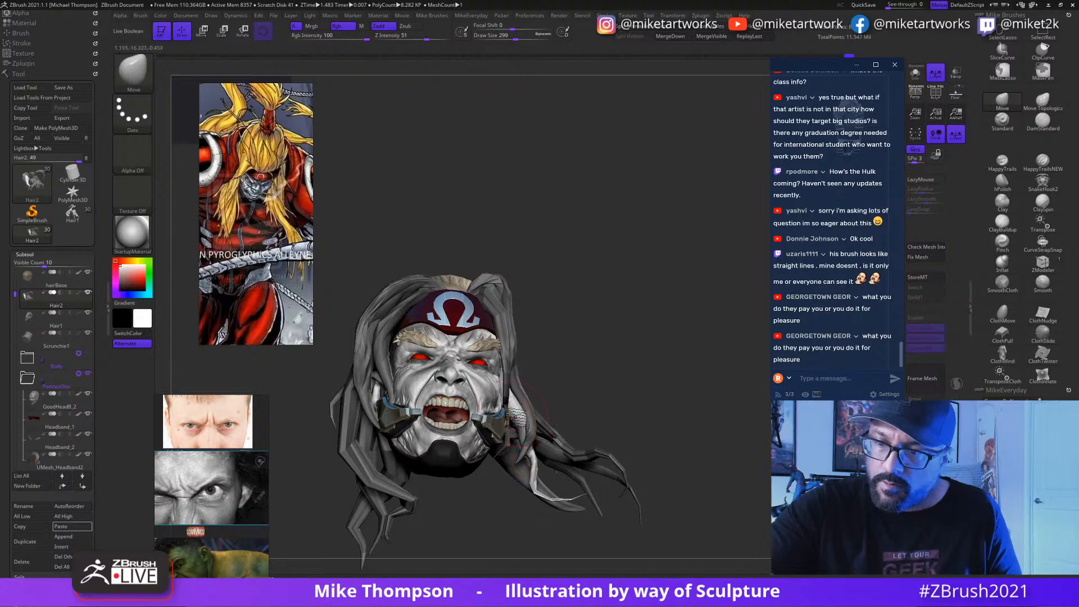
mouse_move(682, 414)
mouse_down()
mouse_move(692, 466)
mouse_move(549, 411)
mouse_up()
drag(624, 224, 666, 241)
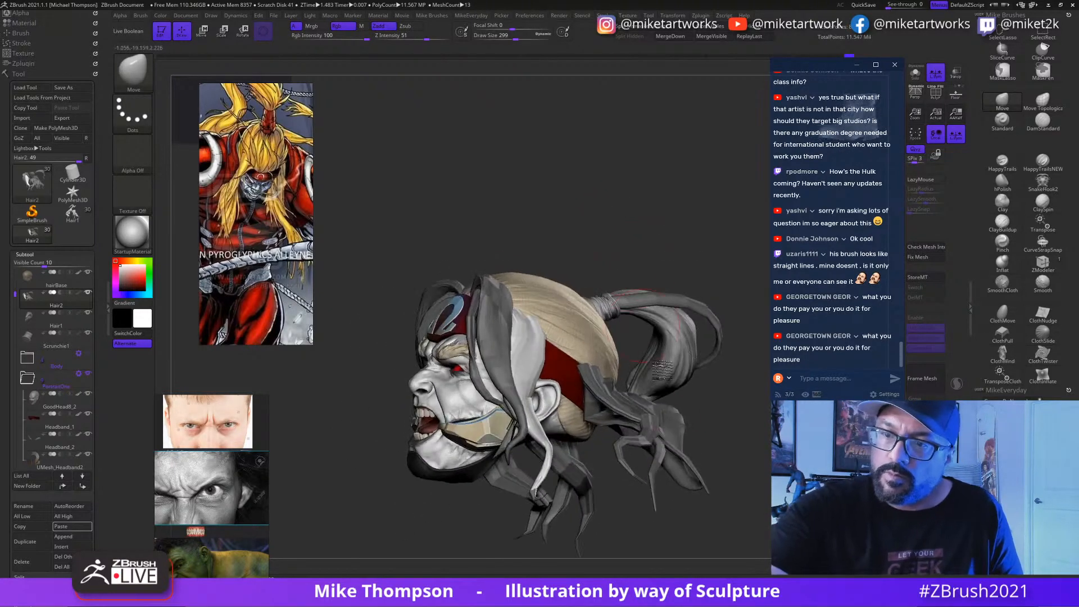
Step: Raise the hair's subdivision level, reselect the Hair2 subtool, and clear its mask
key(d)
drag(703, 554, 584, 399)
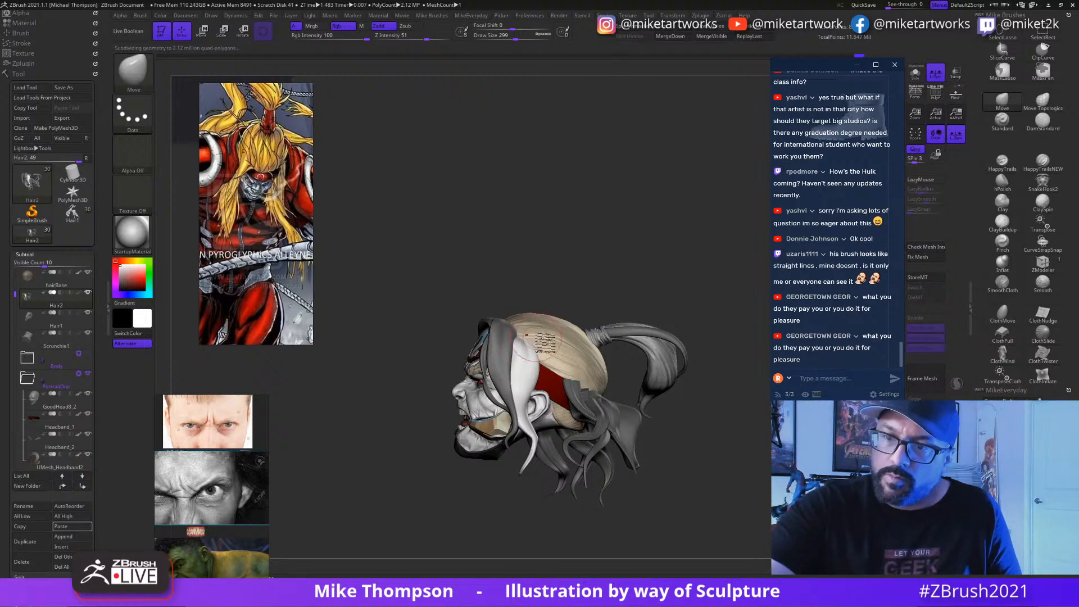
alt+click(549, 360)
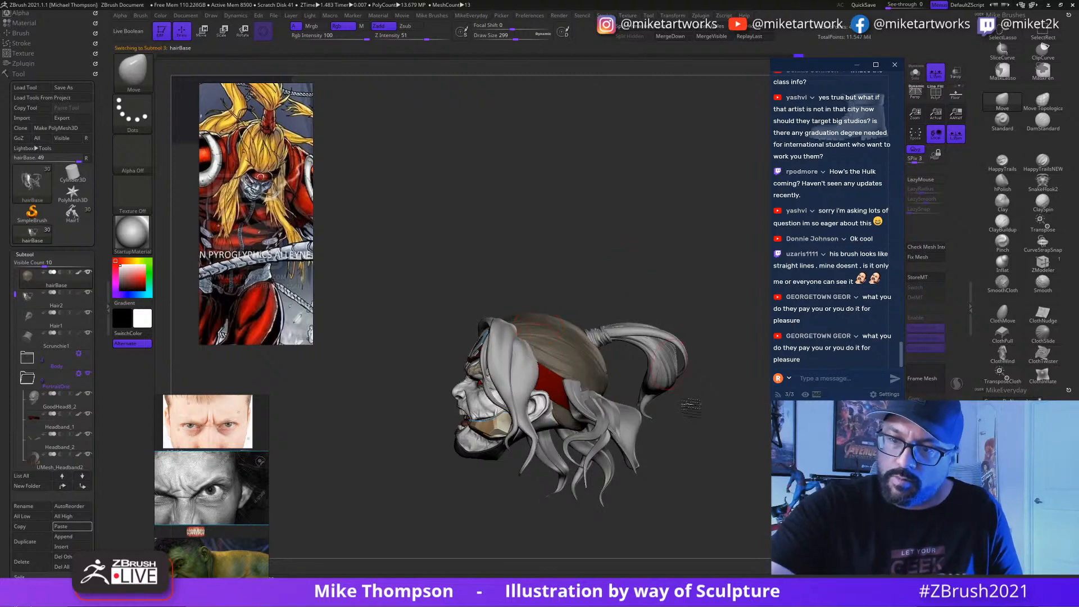
mouse_move(725, 506)
mouse_down()
mouse_move(787, 509)
mouse_move(753, 506)
mouse_move(601, 423)
mouse_up()
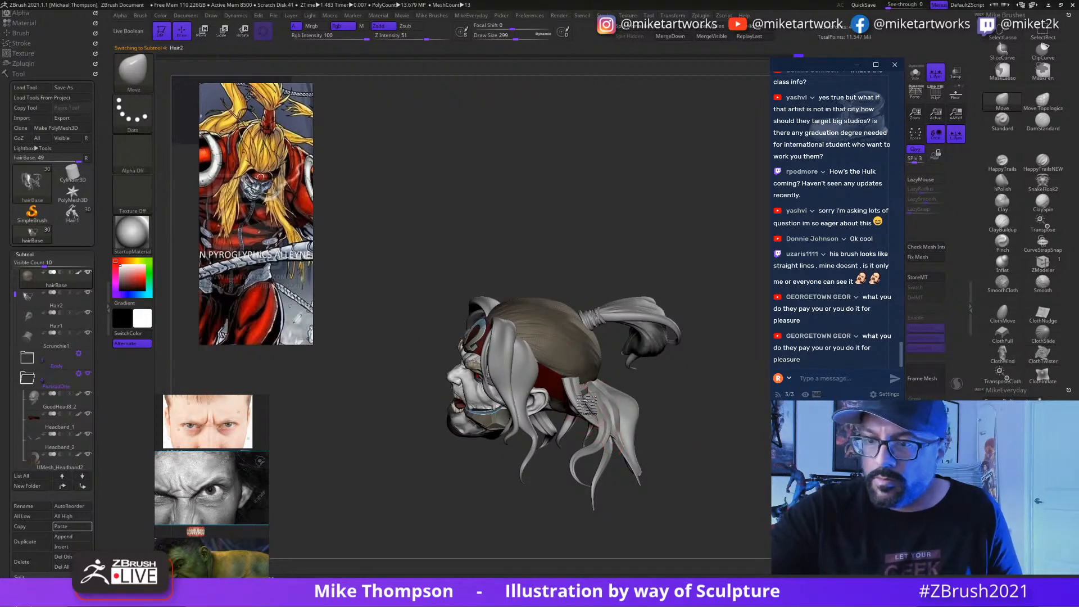
mouse_move(719, 495)
mouse_down()
mouse_move(698, 461)
mouse_move(720, 495)
mouse_move(703, 501)
mouse_move(736, 506)
mouse_move(725, 489)
mouse_up()
mouse_move(787, 478)
ctrl+mouse_down()
mouse_move(804, 500)
mouse_move(773, 411)
mouse_move(795, 492)
mouse_move(697, 523)
mouse_move(753, 531)
mouse_move(798, 506)
mouse_move(787, 498)
mouse_move(802, 488)
ctrl+mouse_up()
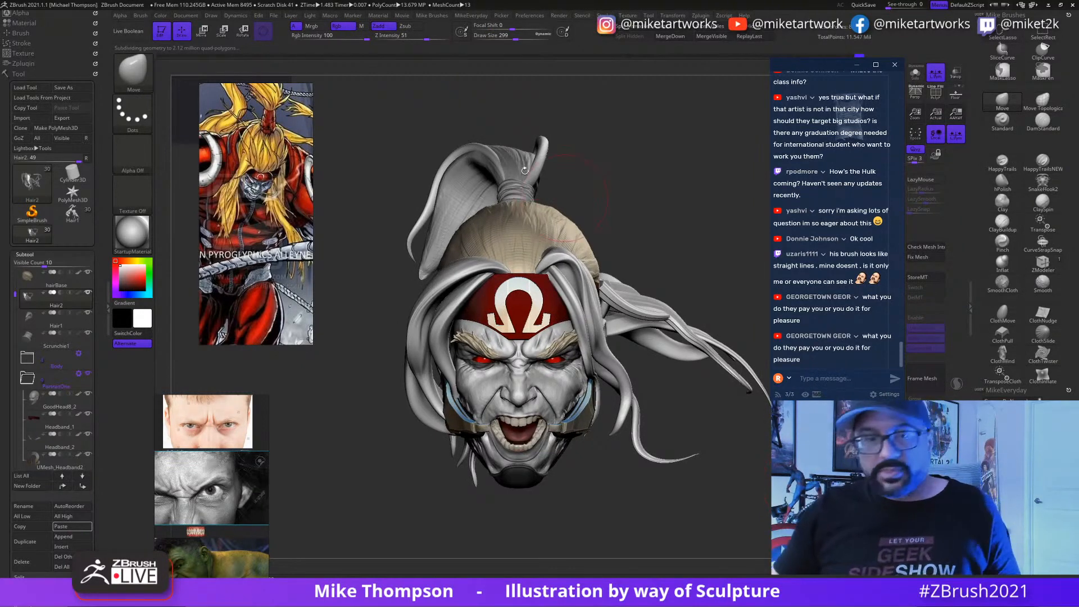
Step: Save the tool as OmegaRedWip9 in the OmegaRed folder, replacing the existing file
click(73, 88)
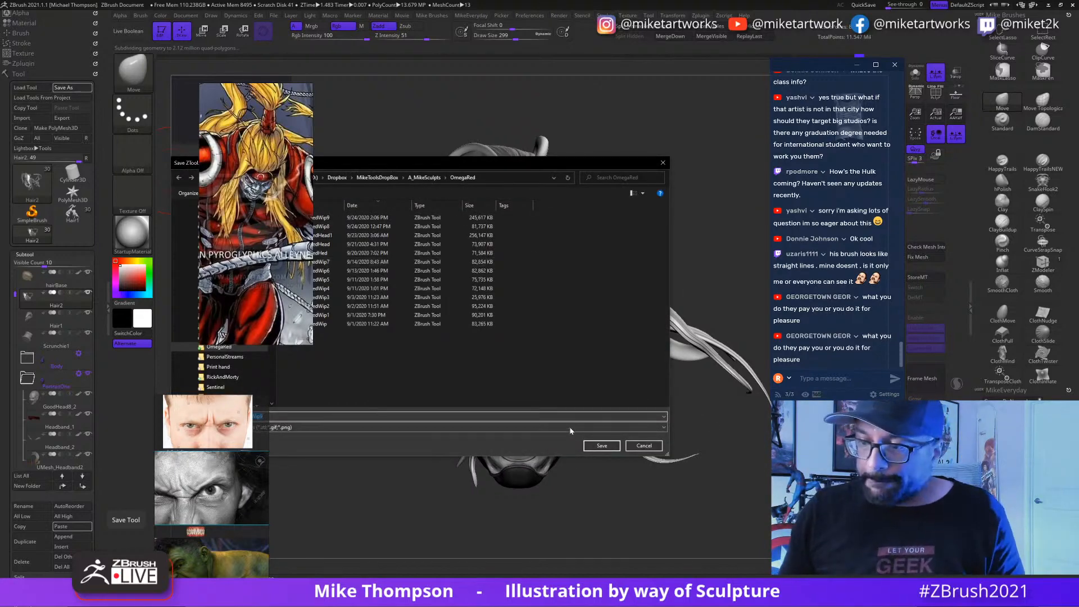
click(601, 446)
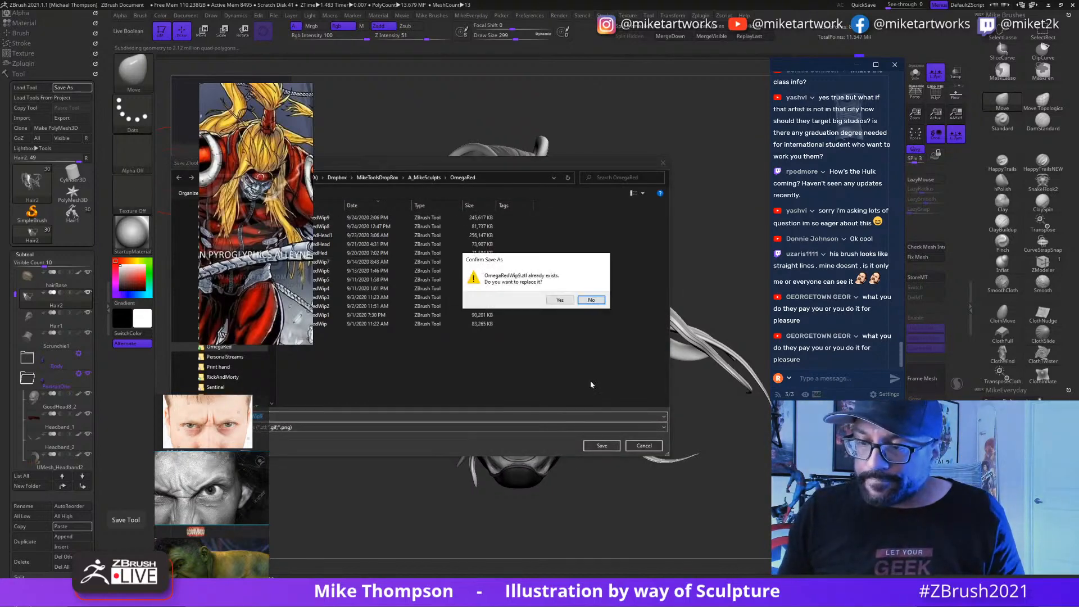
click(560, 300)
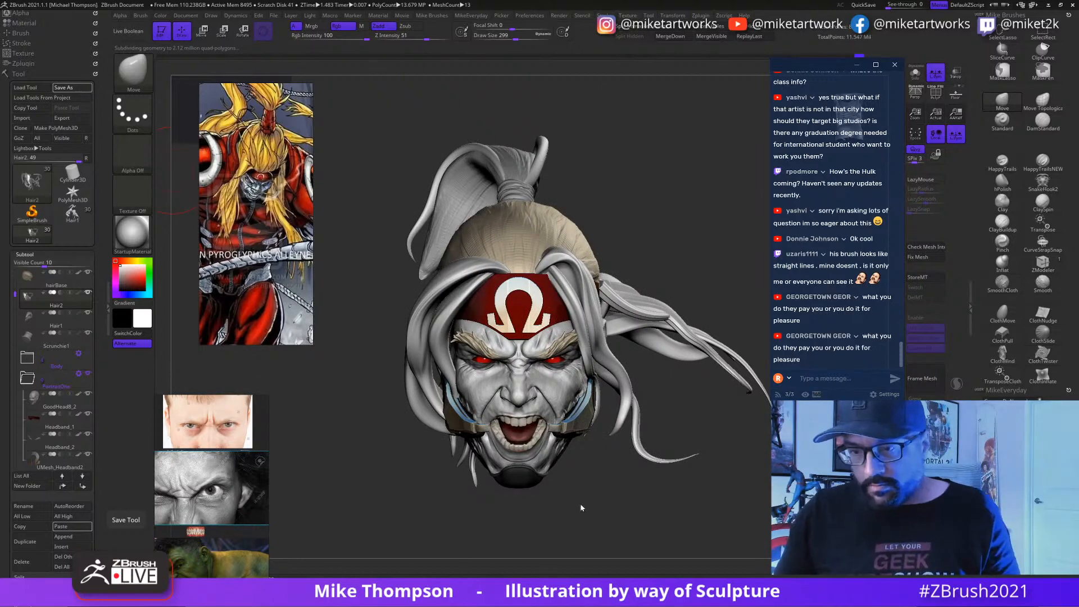
Step: Collapse the current head's folder, show the other head's folder to compare both portraits side by side, and hide it again
drag(581, 507, 572, 482)
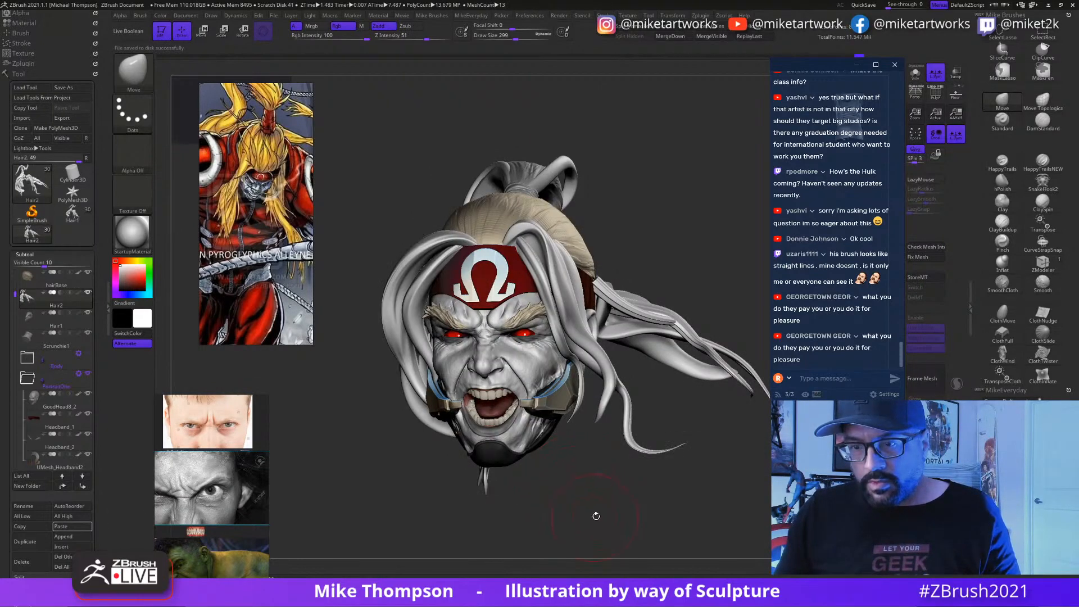
mouse_move(597, 516)
mouse_down()
mouse_move(612, 522)
mouse_move(601, 505)
mouse_move(651, 493)
mouse_up()
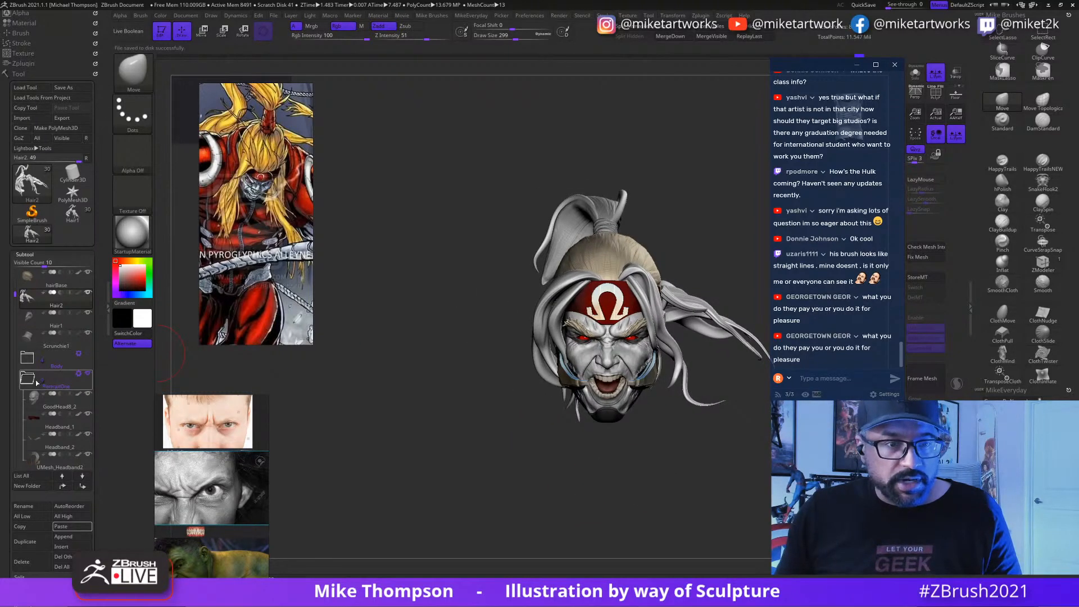
click(37, 383)
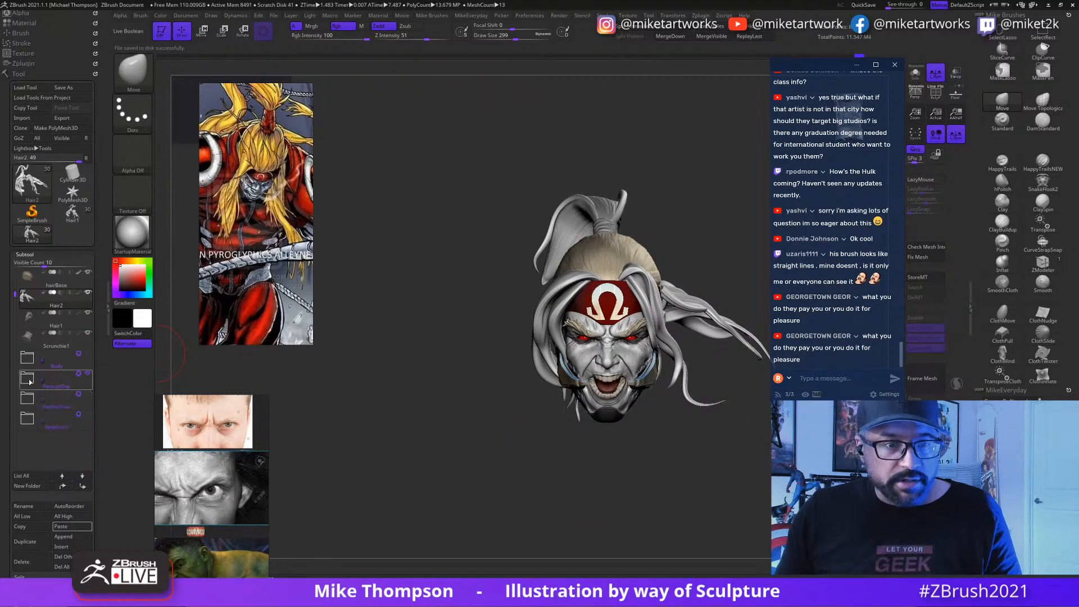
click(87, 394)
mouse_move(608, 536)
alt+mouse_down()
mouse_move(538, 523)
mouse_move(586, 530)
alt+mouse_up()
mouse_move(641, 489)
mouse_down()
mouse_move(622, 494)
mouse_move(658, 484)
mouse_move(641, 493)
mouse_up()
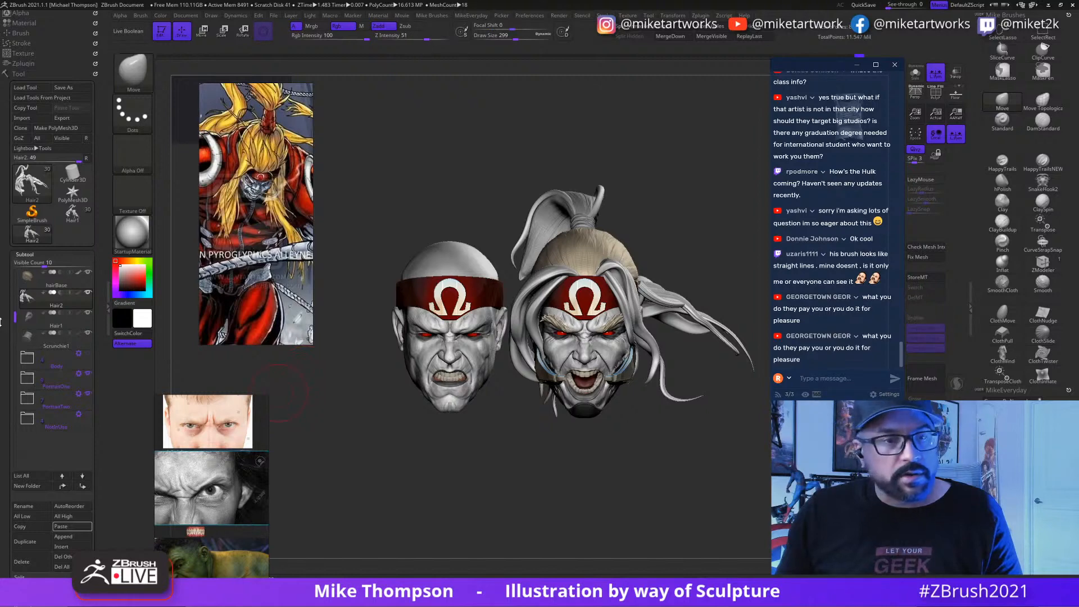
alt+drag(474, 473, 480, 483)
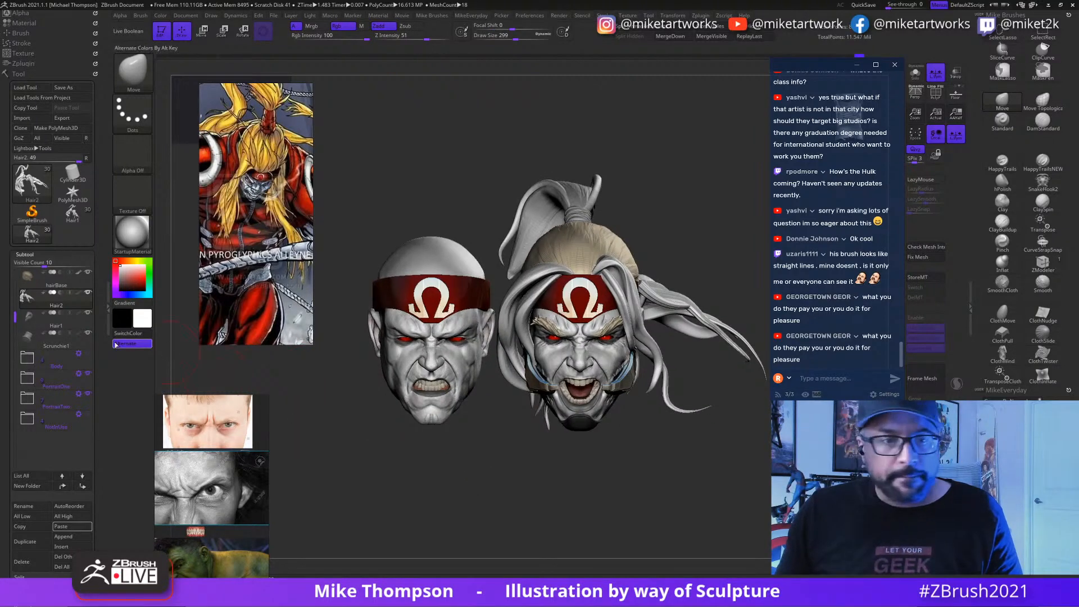
click(78, 394)
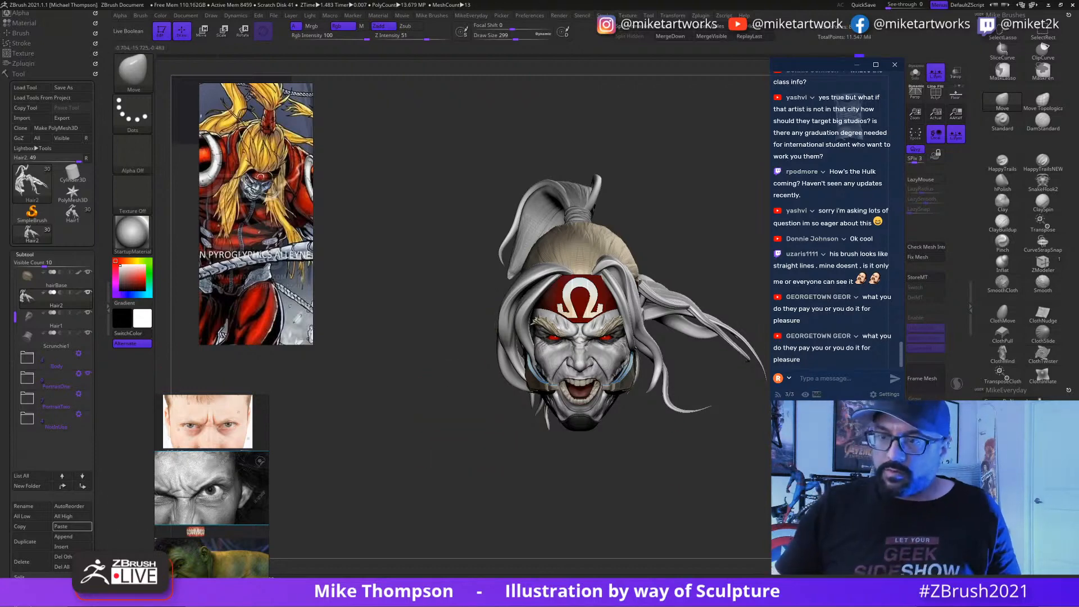
Step: Choose a light beige colour matching the hair base and fill the Hair2 object with it
mouse_move(721, 450)
mouse_down()
mouse_move(699, 489)
mouse_move(745, 512)
mouse_move(736, 490)
mouse_up()
key(space)
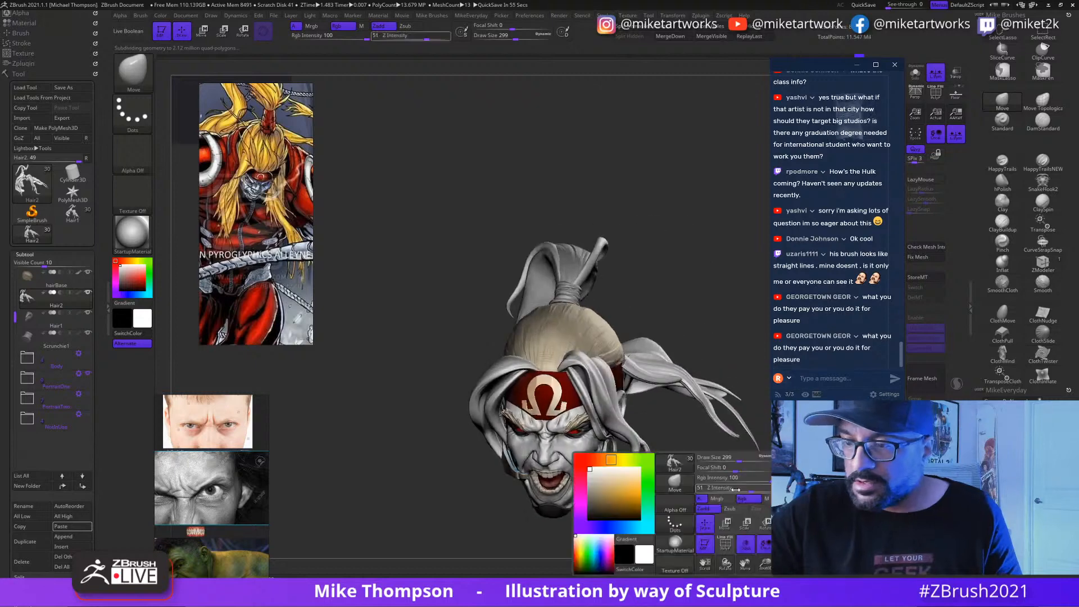
click(617, 476)
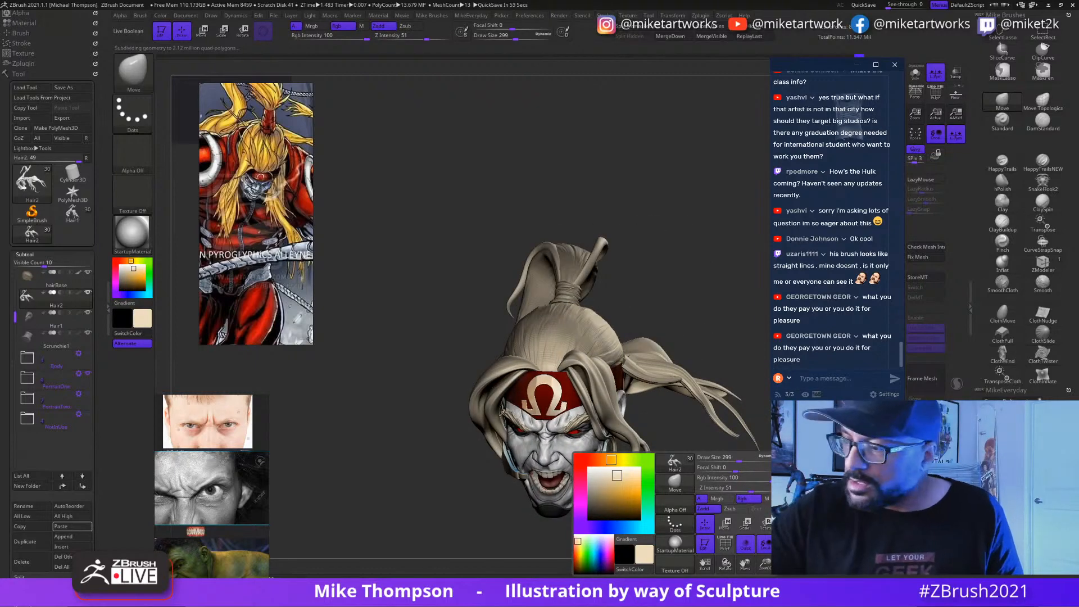
click(162, 15)
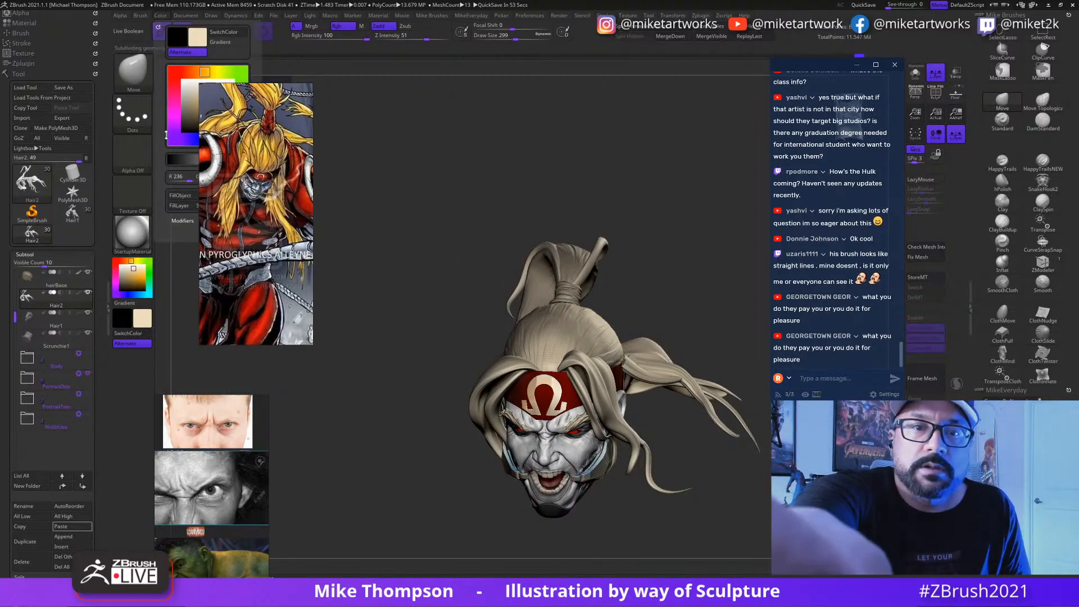
click(181, 195)
Step: Select the Scrunchie1 subtool at the ponytail's base, choose a dark red colour and fill the object with it
drag(754, 506, 714, 508)
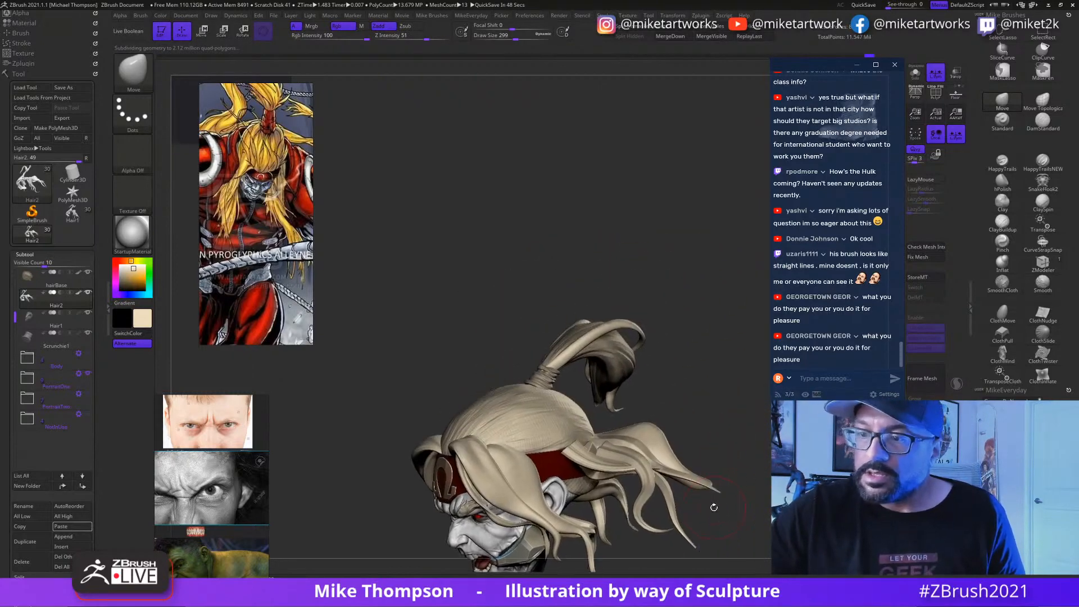
alt+click(557, 388)
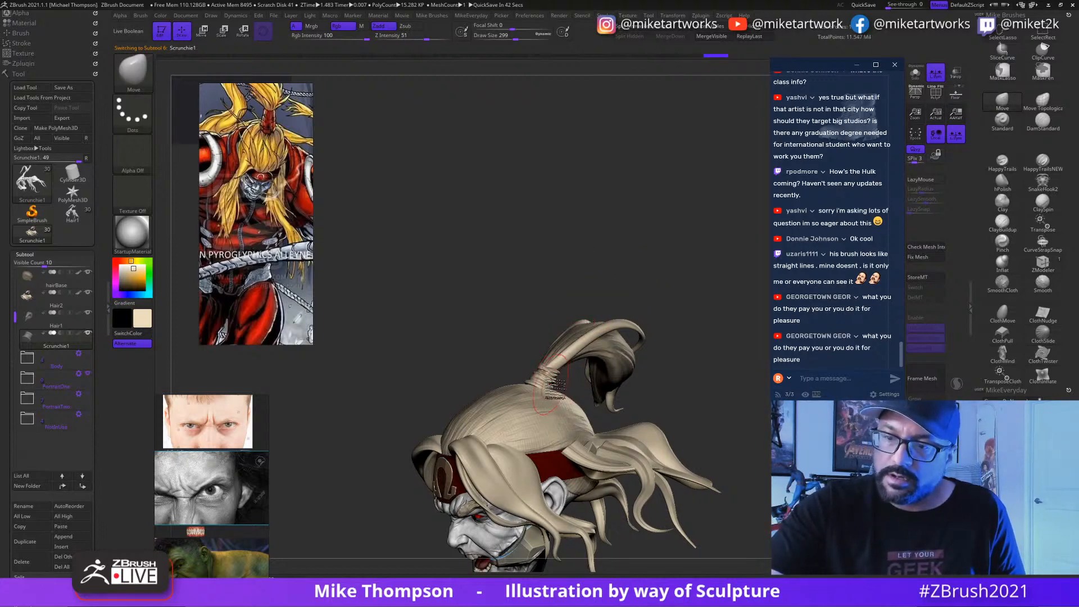
key(space)
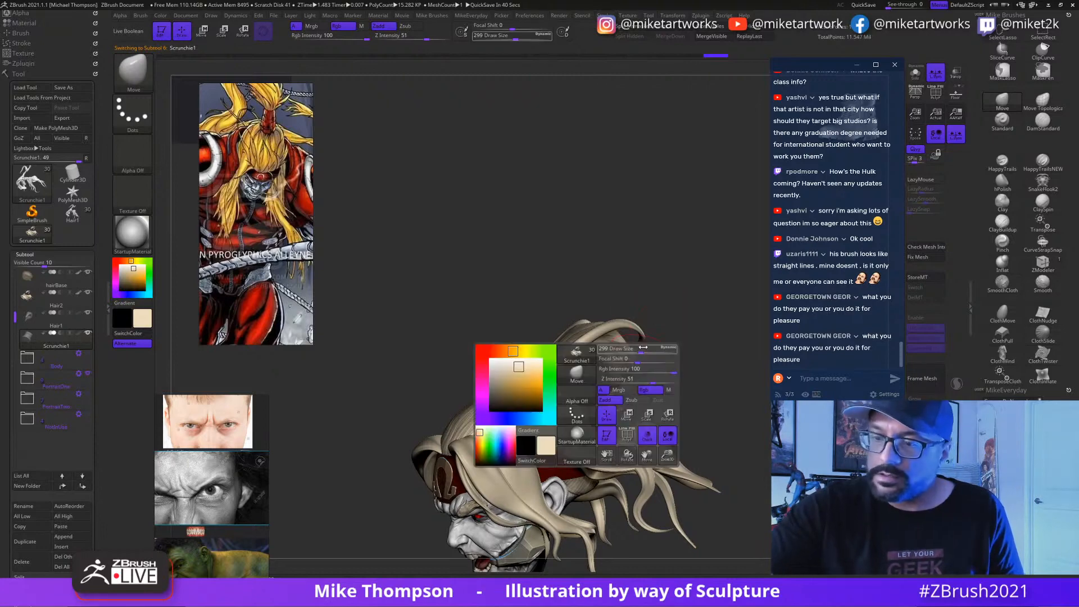
drag(521, 380, 534, 397)
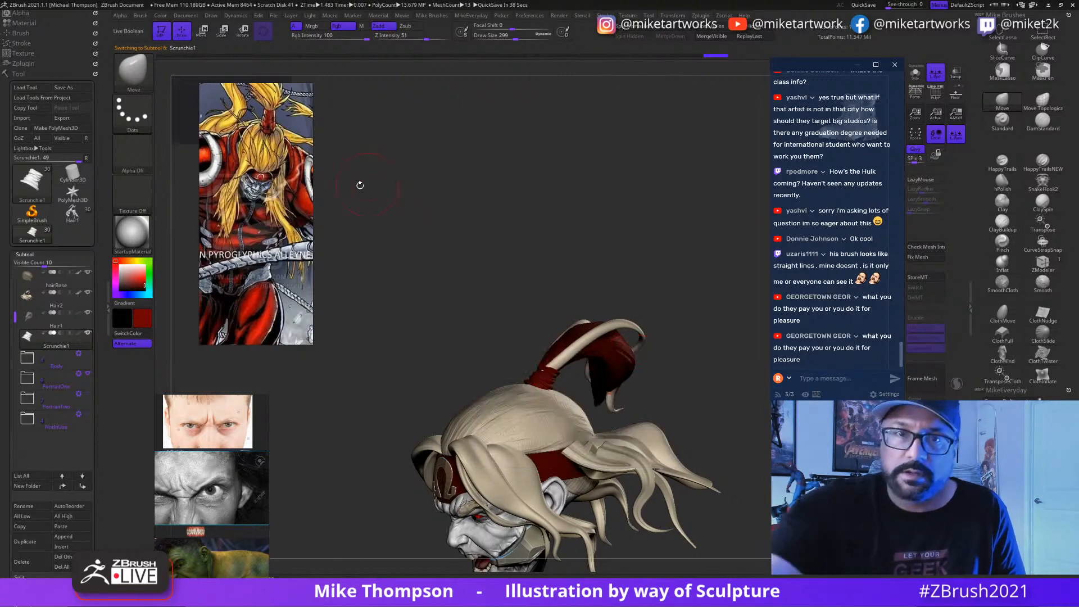
drag(562, 128, 543, 171)
click(161, 16)
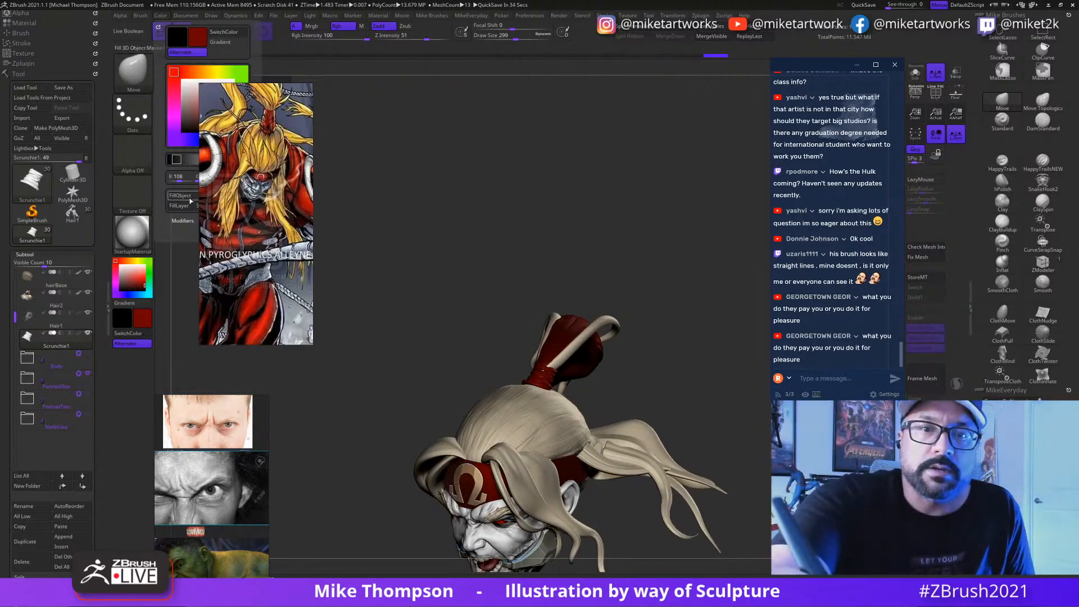
drag(689, 342, 691, 348)
Step: Select the Hair1 ponytail, fill it with the light beige of the other hair, and reset the active colour to white
alt+click(590, 325)
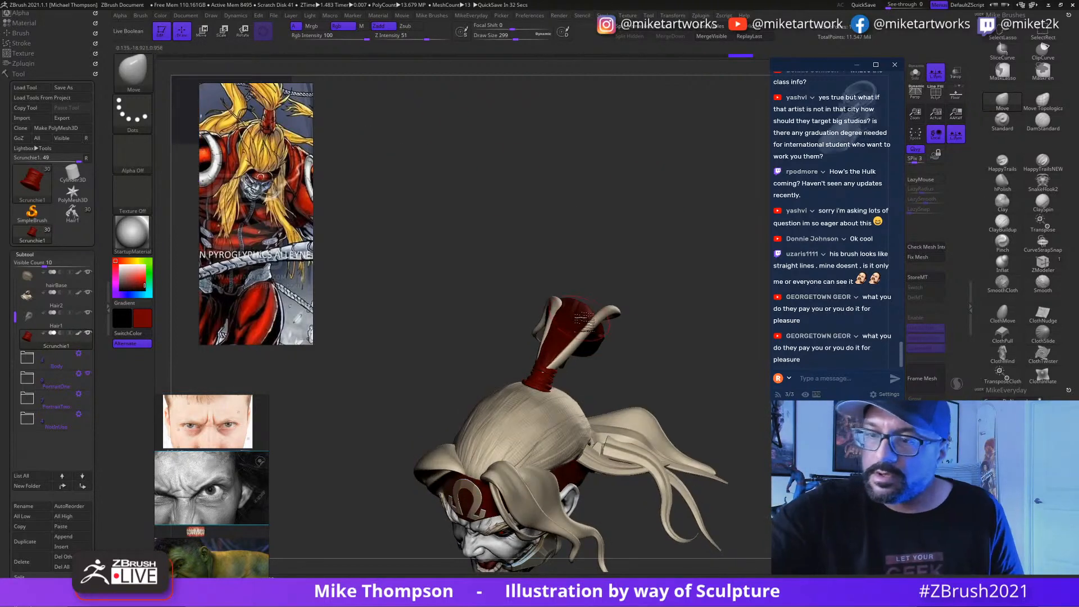
key(space)
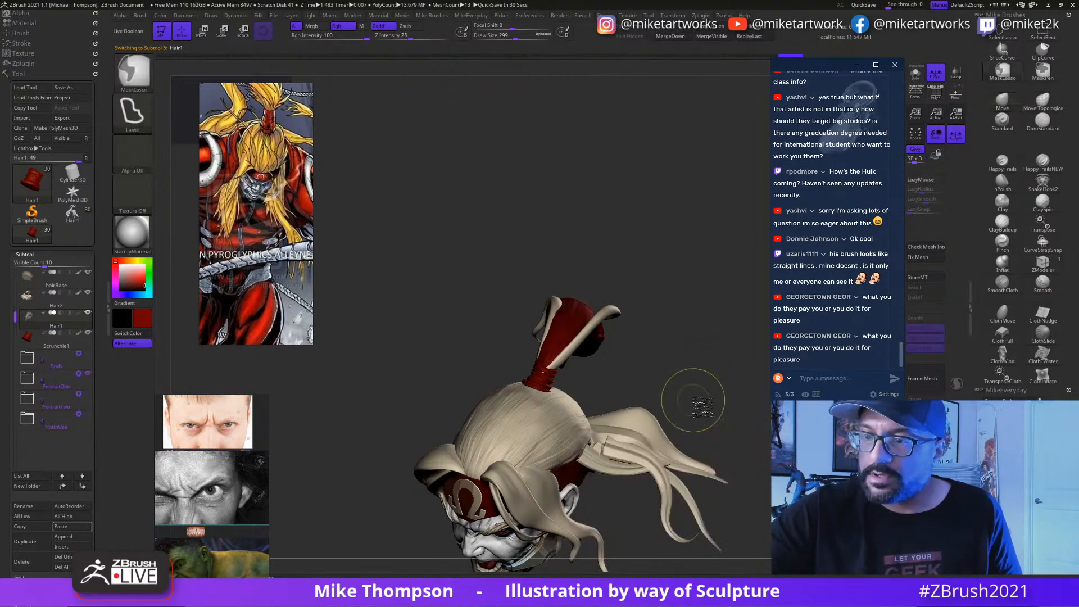
key(space)
drag(600, 447, 585, 433)
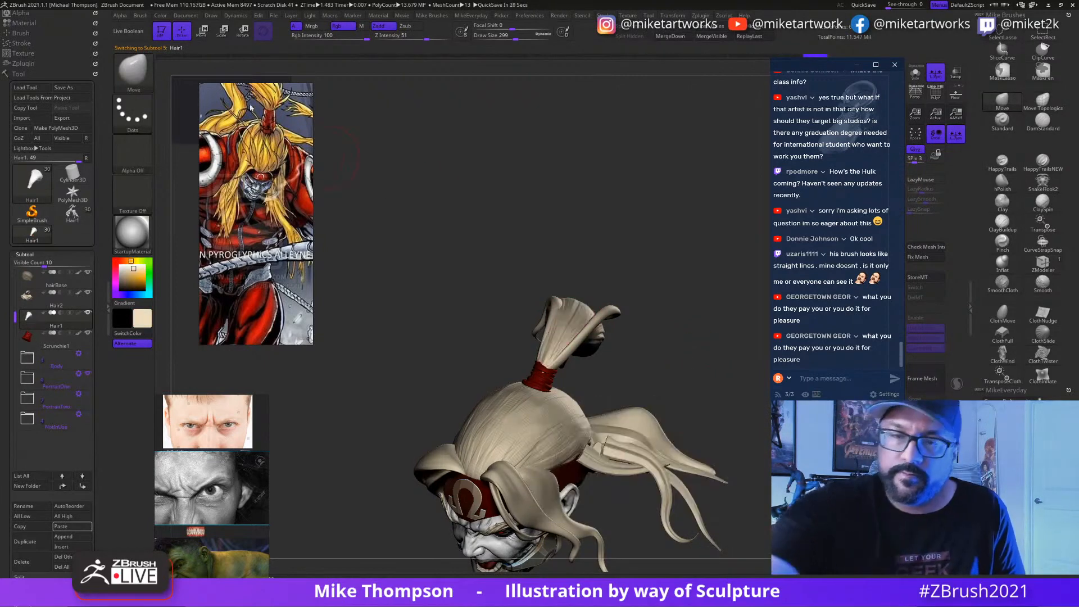
click(161, 16)
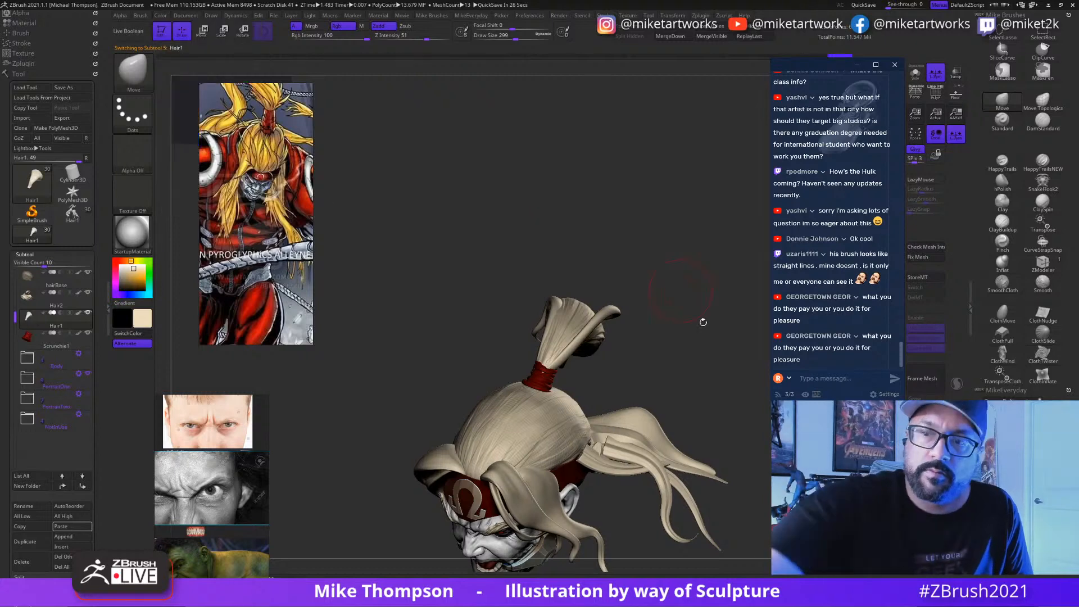
key(space)
drag(616, 452, 585, 434)
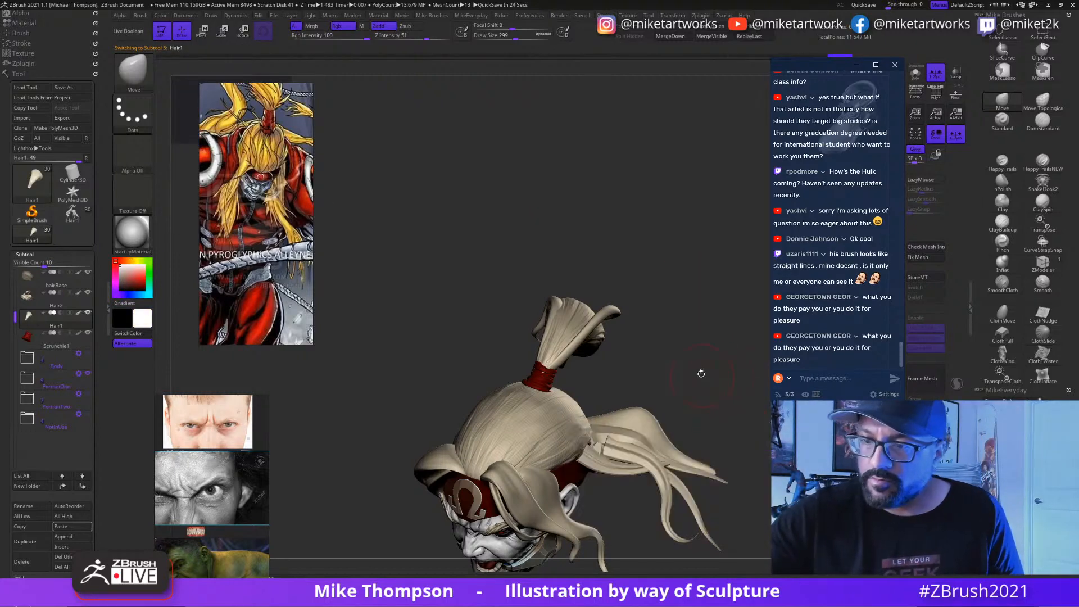
drag(702, 374, 539, 303)
Step: Select the Scrunchie1 subtool and reshape its lower edge against the scalp with the Move brush at draw sizes 177 and 112
alt+click(536, 301)
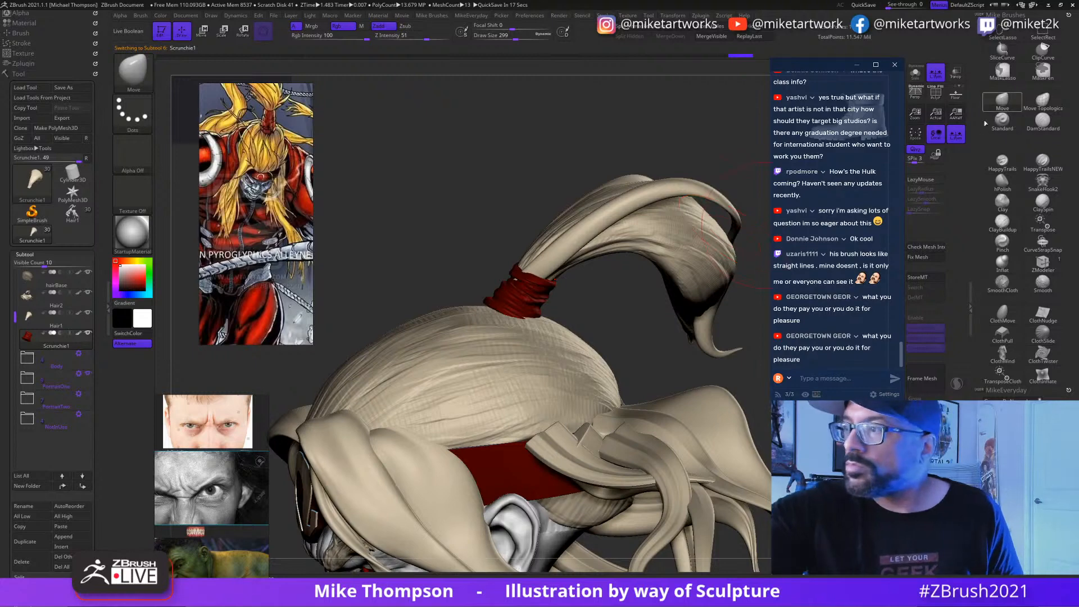
key(s)
drag(498, 199, 485, 200)
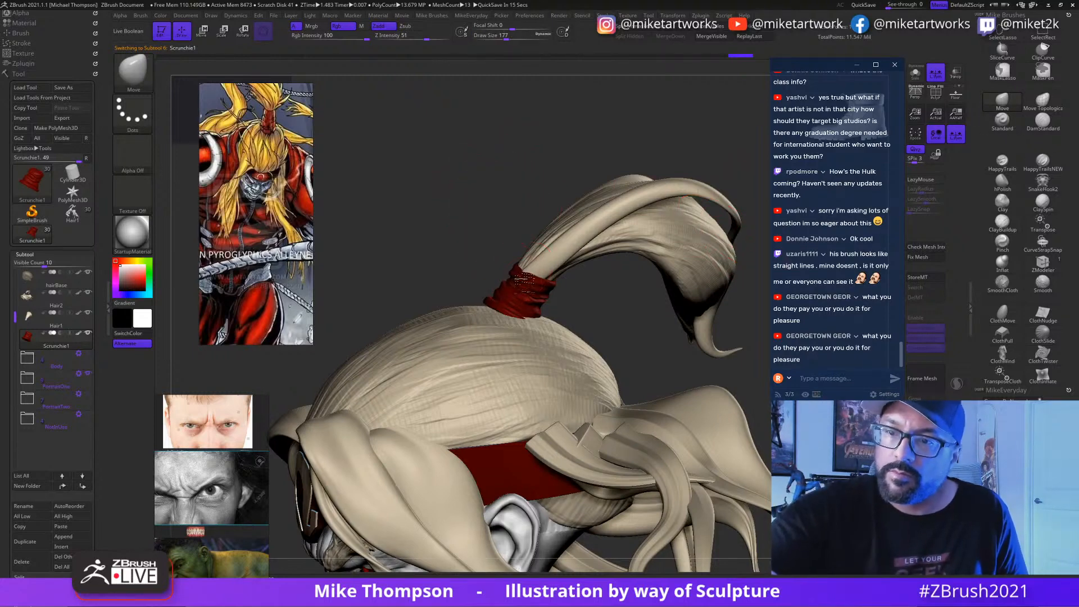
mouse_move(494, 319)
mouse_down()
mouse_move(491, 307)
mouse_move(492, 318)
mouse_up()
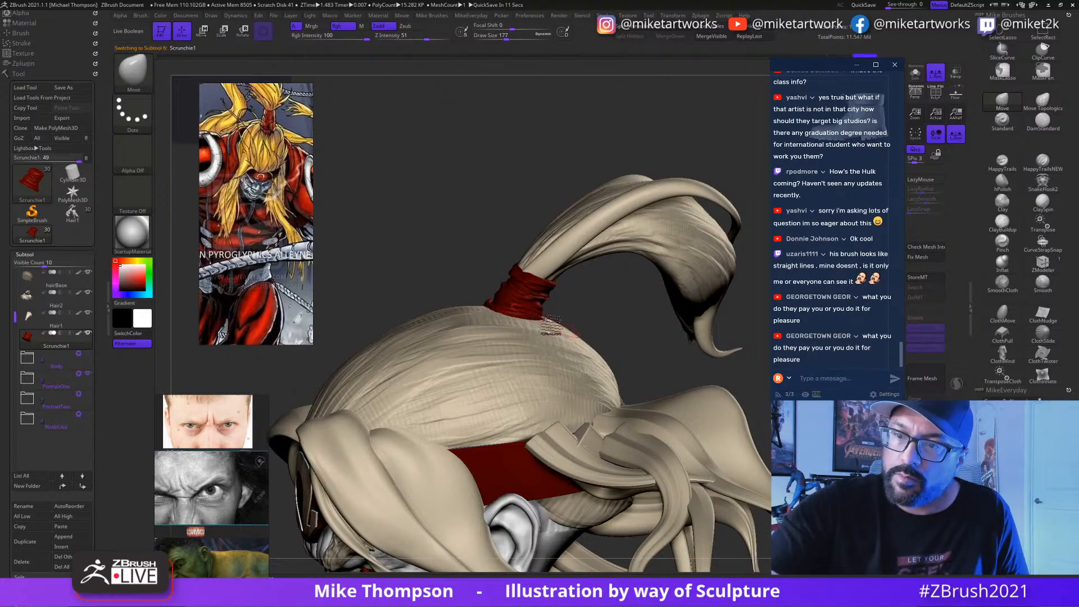
mouse_move(563, 243)
mouse_down()
mouse_move(597, 267)
mouse_move(526, 284)
mouse_move(592, 296)
mouse_move(509, 325)
mouse_up()
key(s)
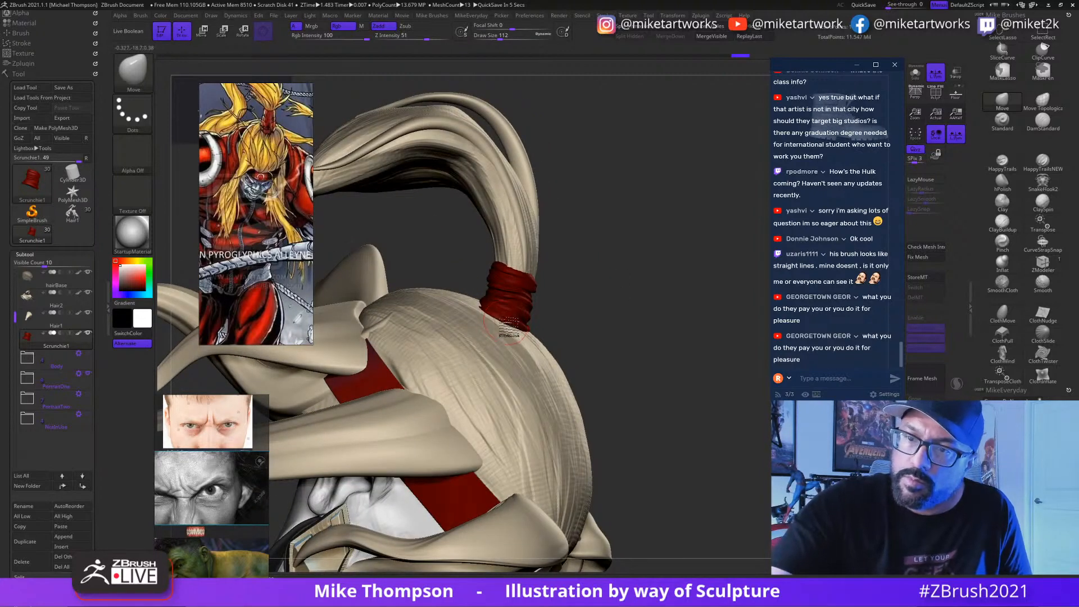
mouse_move(613, 324)
mouse_down()
mouse_move(626, 320)
mouse_move(553, 325)
mouse_up()
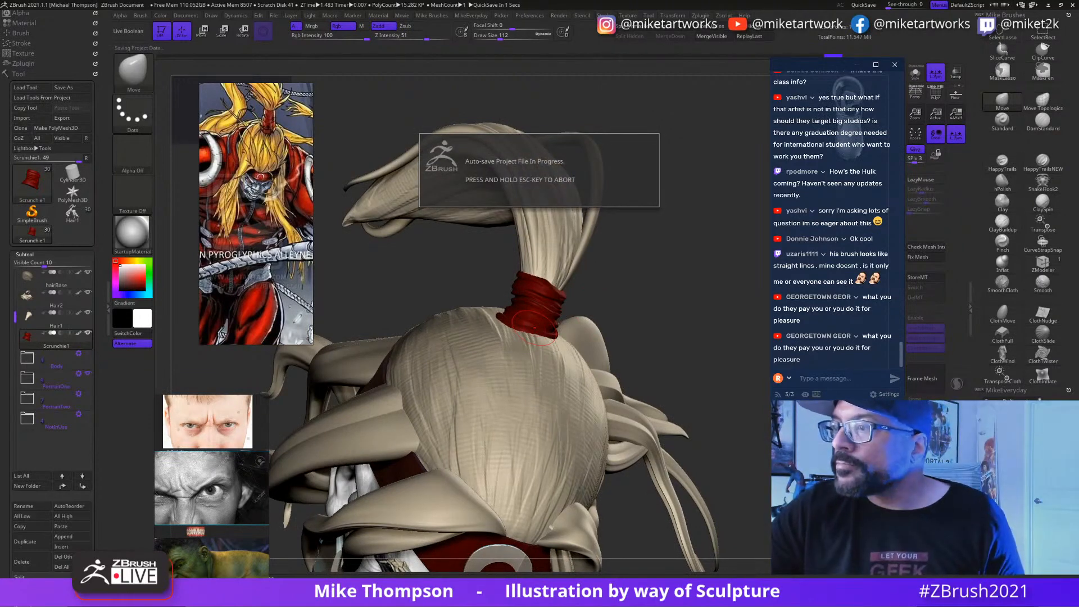
drag(534, 329, 568, 332)
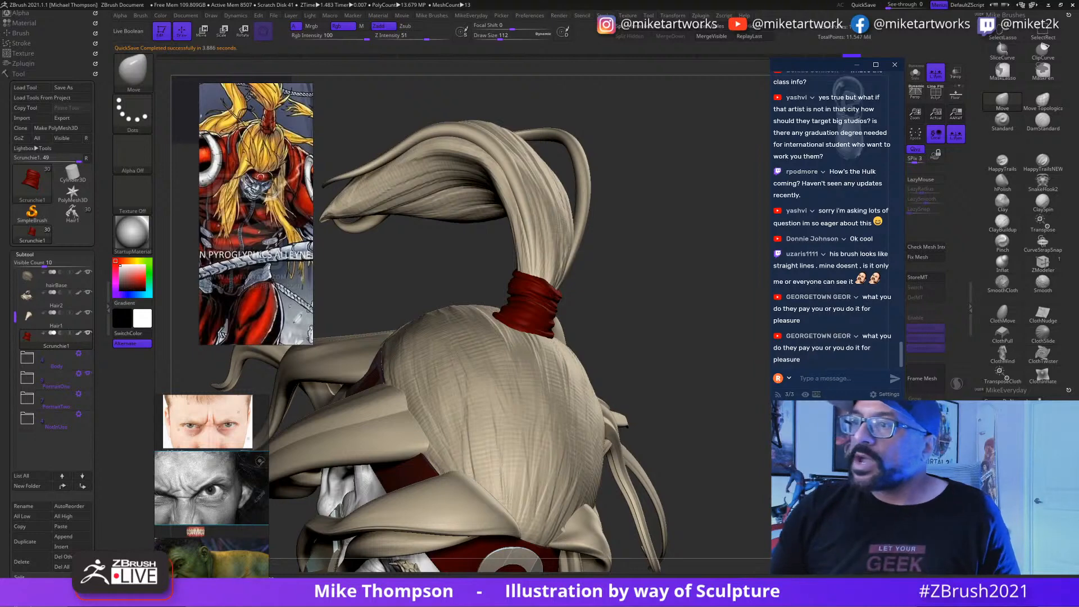
scroll(824, 233, up, 3)
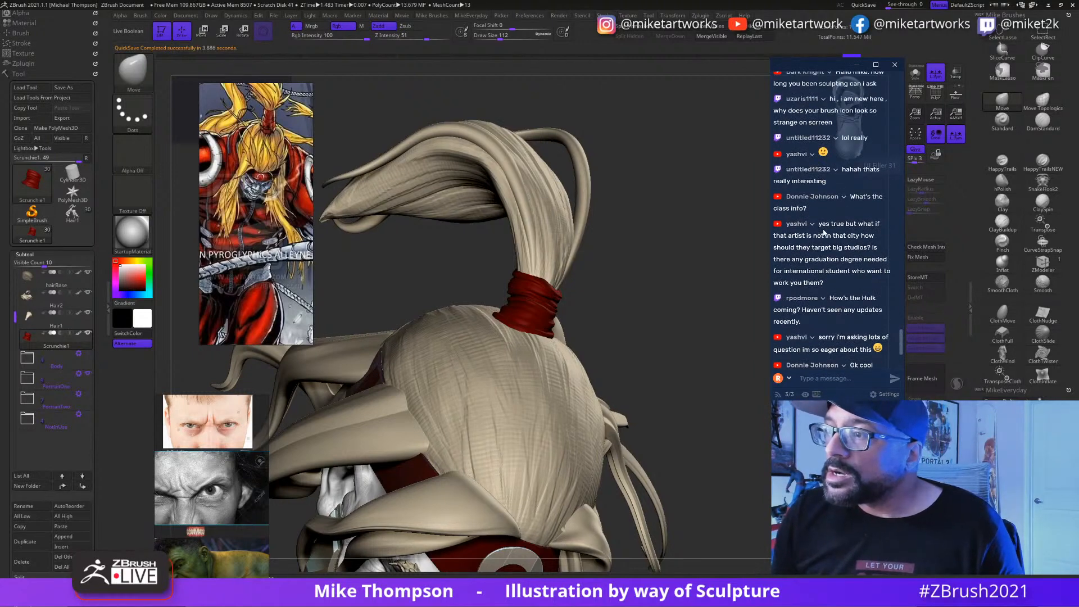
scroll(825, 233, up, 2)
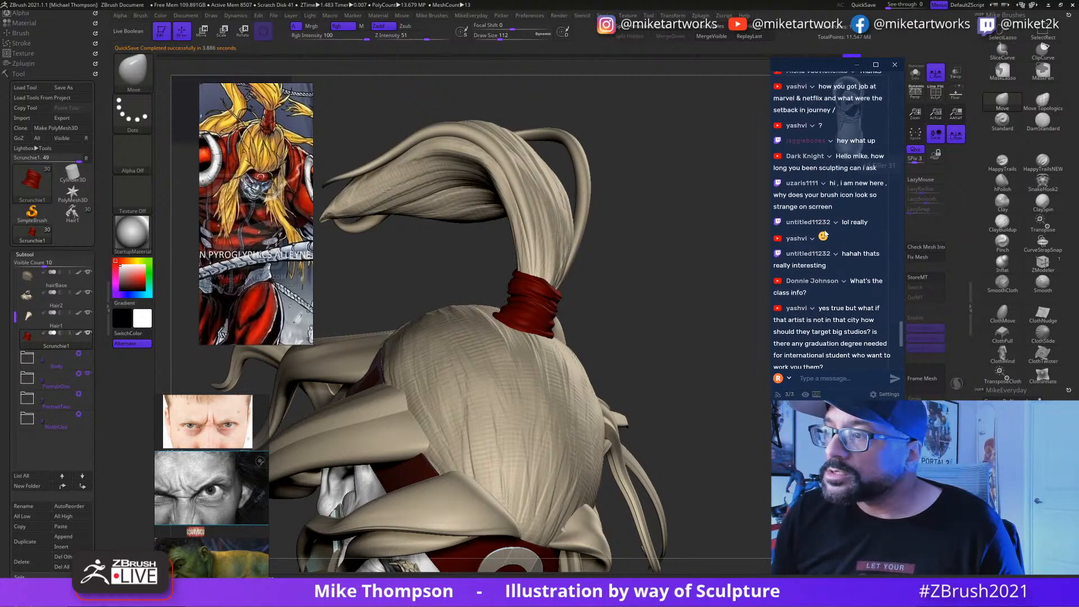
scroll(825, 234, down, 2)
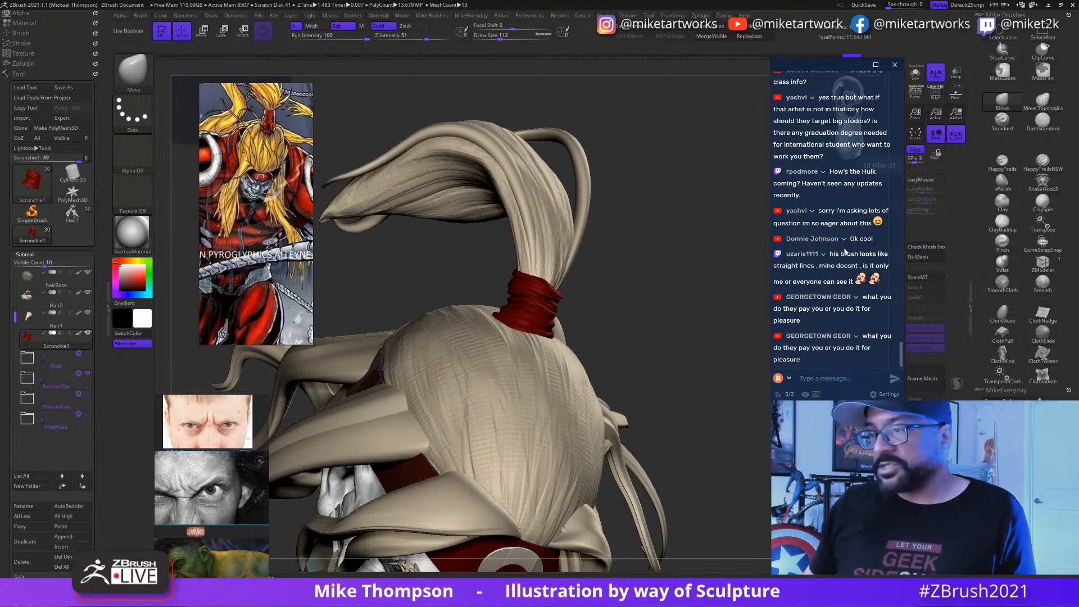
Step: Fit the scrunchie's upper rim around the ponytail's base using the Move brush at draw sizes 56, 172 and 80
mouse_move(687, 341)
mouse_down()
mouse_move(724, 415)
mouse_move(690, 347)
mouse_up()
key(s)
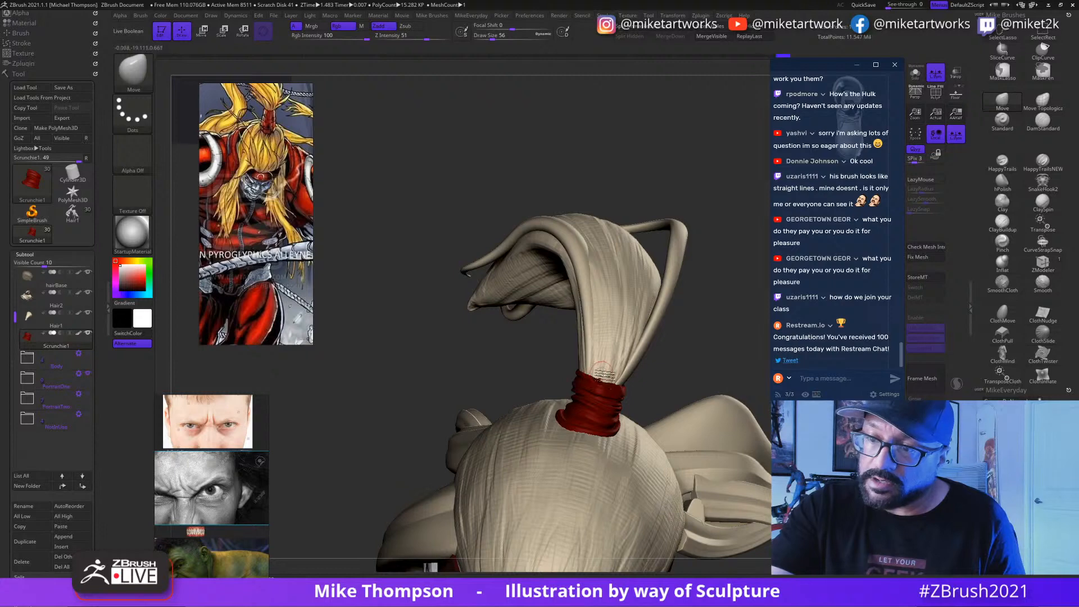
drag(669, 371, 634, 383)
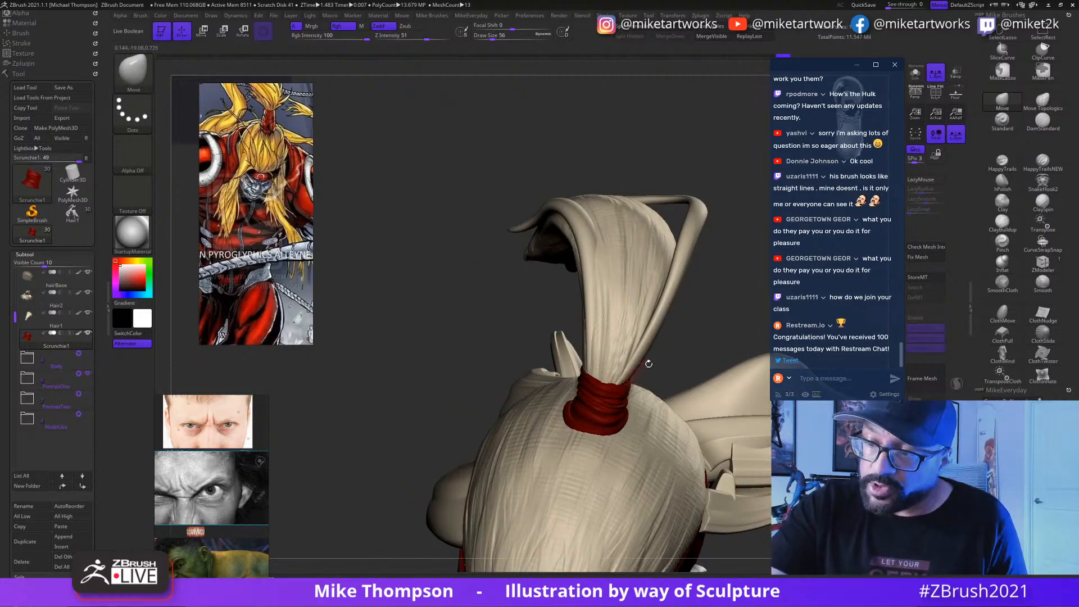
key(s)
drag(675, 348, 687, 349)
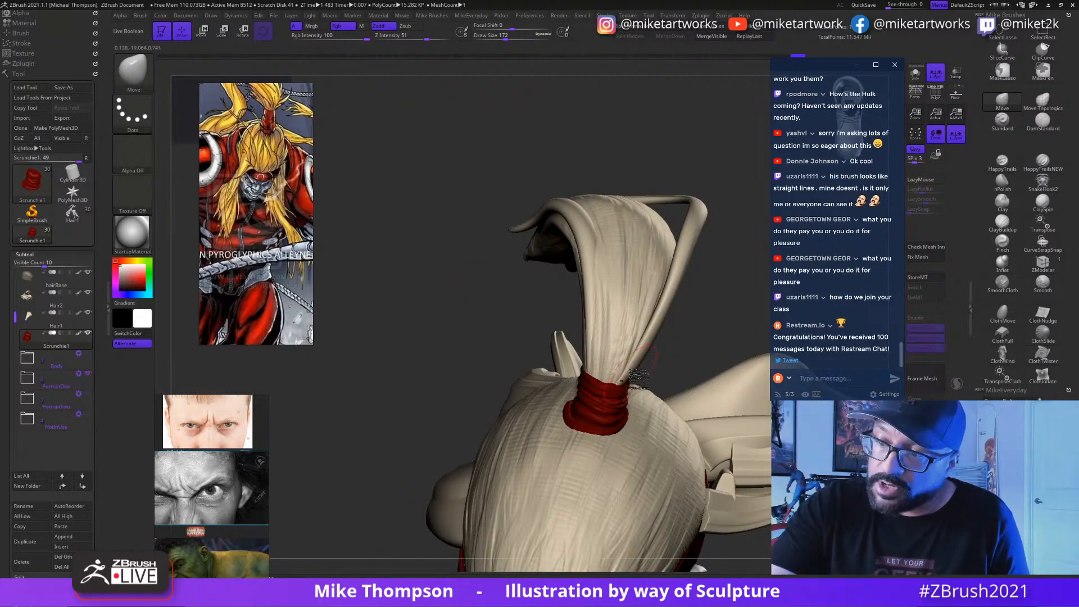
mouse_move(639, 380)
right_down()
mouse_move(625, 372)
mouse_move(676, 352)
right_up()
key(s)
drag(677, 352, 661, 361)
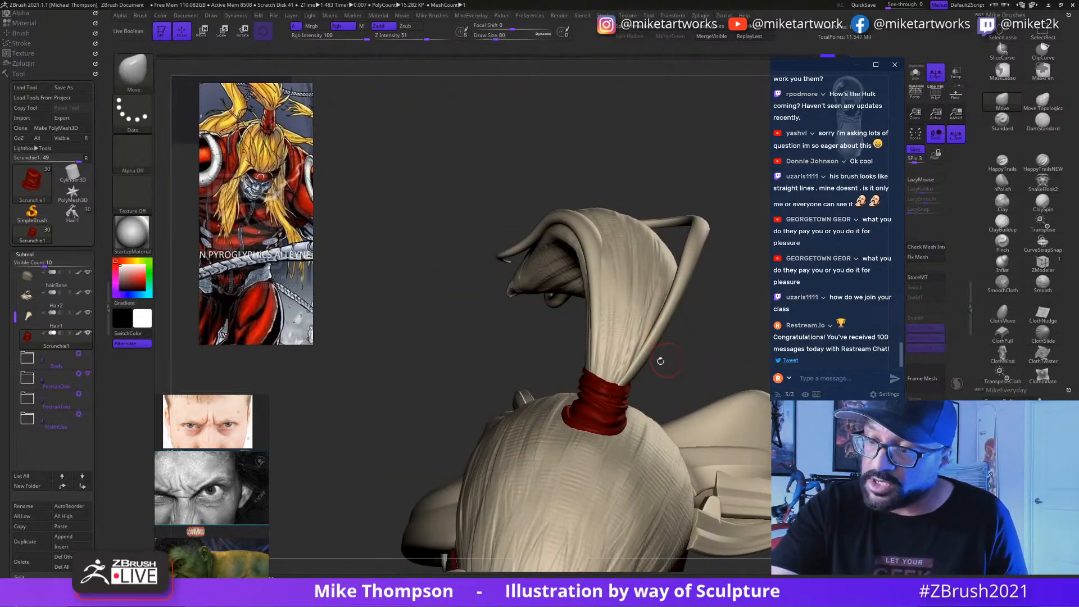
Step: Refine the scrunchie's outline from all sides with the Move brush, working at draw sizes 80 and 149
right_drag(678, 361, 632, 387)
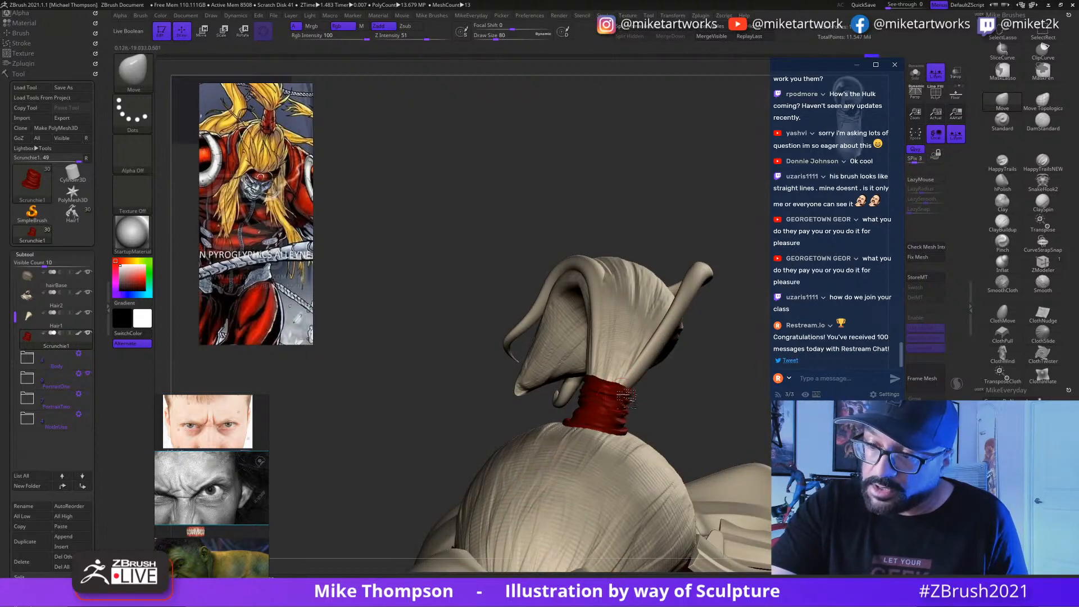
right_drag(625, 371, 586, 375)
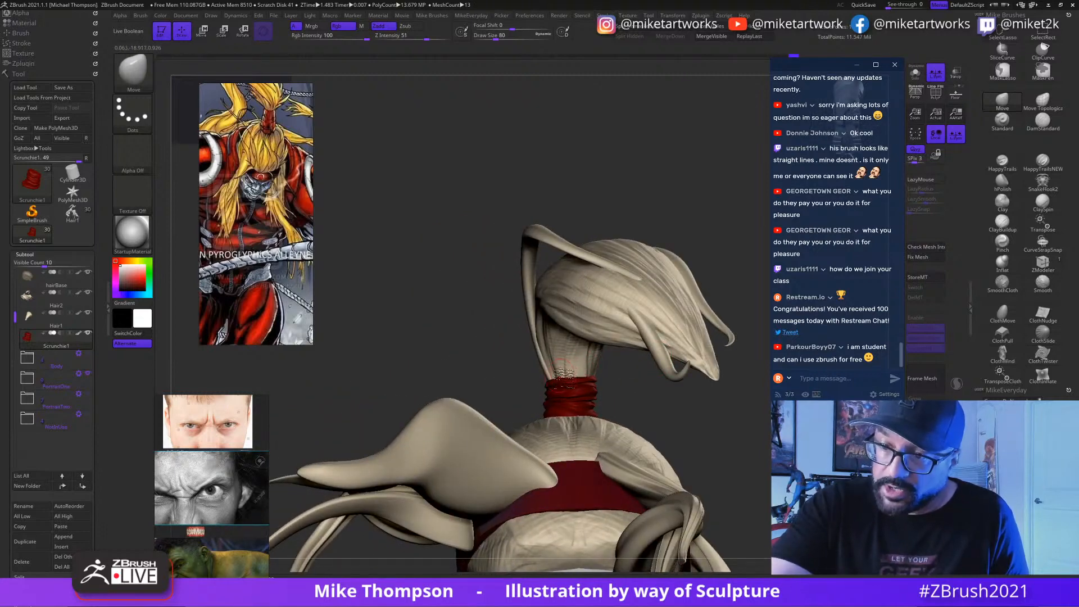
right_drag(603, 365, 567, 371)
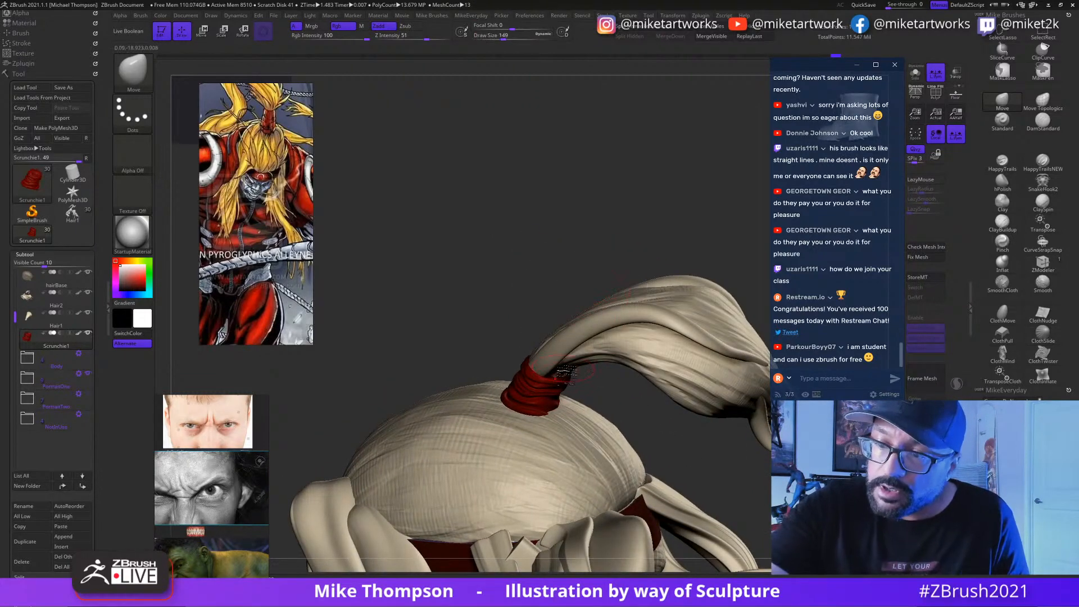
right_drag(574, 355, 632, 425)
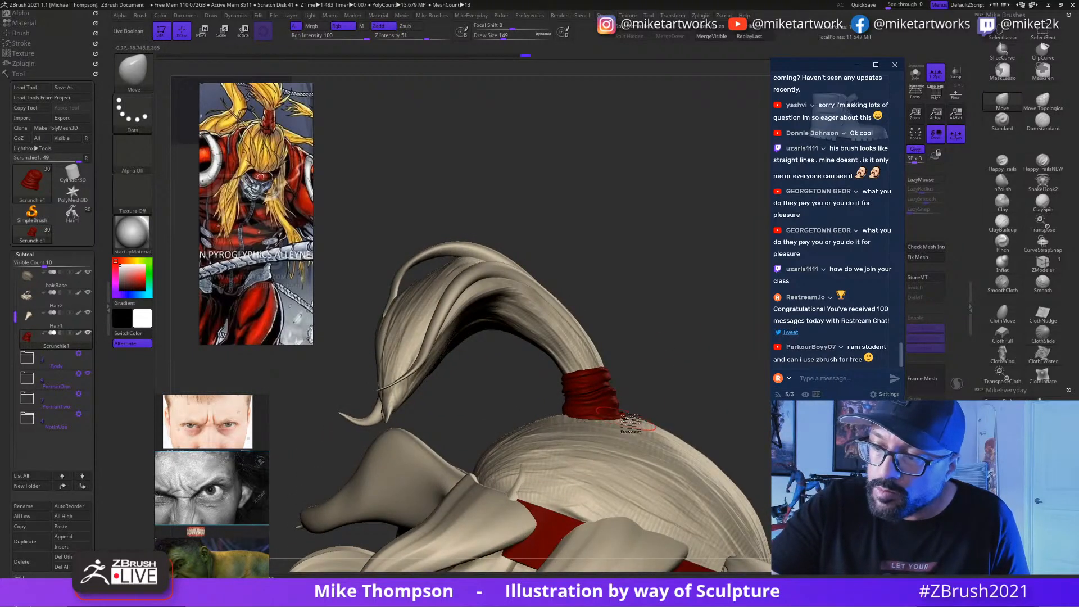
right_drag(654, 397, 647, 422)
right_drag(673, 388, 641, 423)
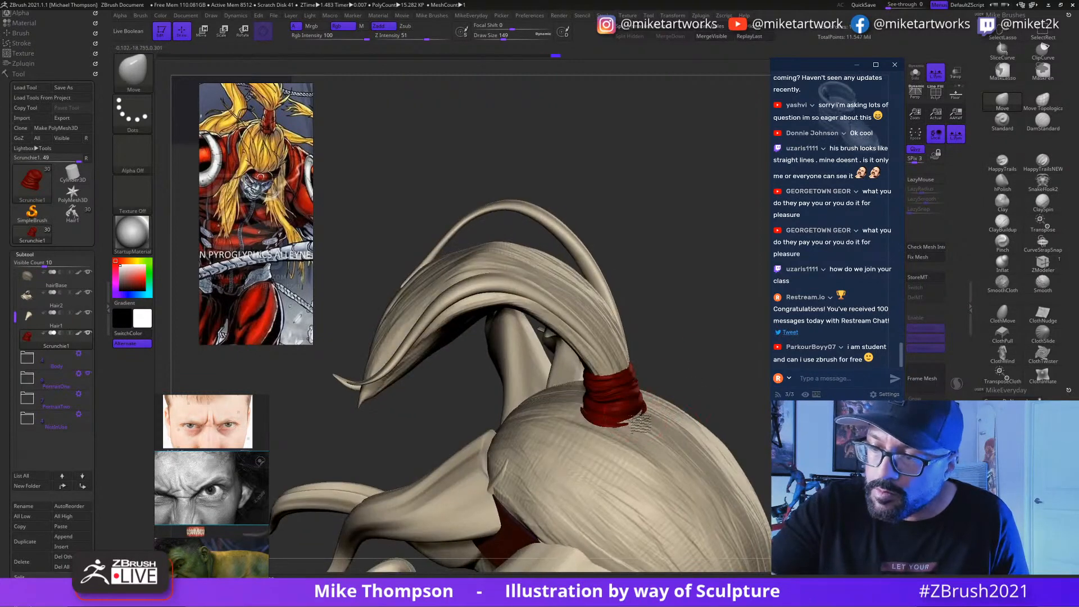
mouse_move(699, 357)
right_down()
mouse_move(707, 336)
mouse_move(717, 348)
right_up()
mouse_move(688, 291)
mouse_down()
mouse_move(652, 295)
mouse_move(713, 331)
mouse_move(661, 371)
mouse_move(663, 405)
mouse_up()
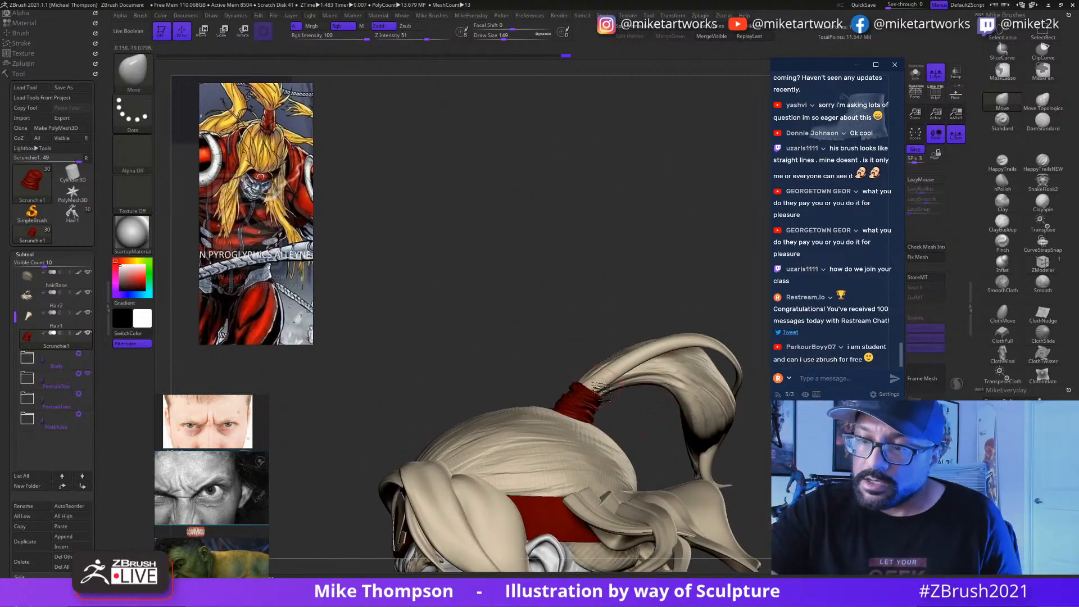
mouse_move(657, 449)
mouse_down()
mouse_move(636, 394)
mouse_move(750, 466)
mouse_move(778, 449)
mouse_move(778, 427)
mouse_move(731, 430)
mouse_move(779, 430)
mouse_up()
key(super)
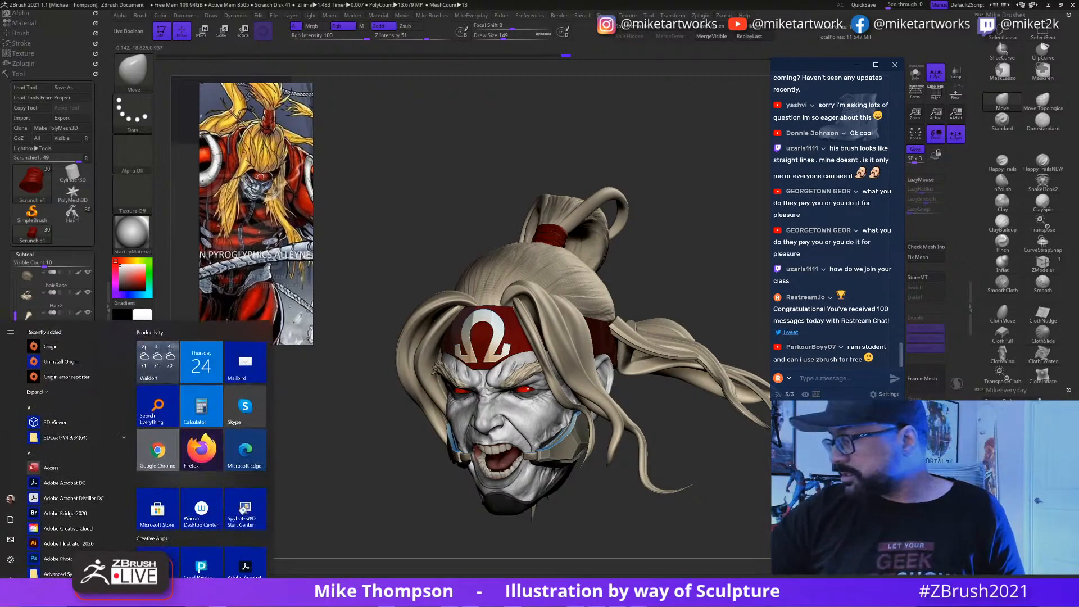
key(super)
Step: Select the Hair2 subtool and mask all its strands except the loose one behind the ear
mouse_move(778, 430)
mouse_down()
mouse_move(675, 435)
mouse_move(742, 436)
mouse_move(697, 441)
mouse_move(506, 394)
mouse_up()
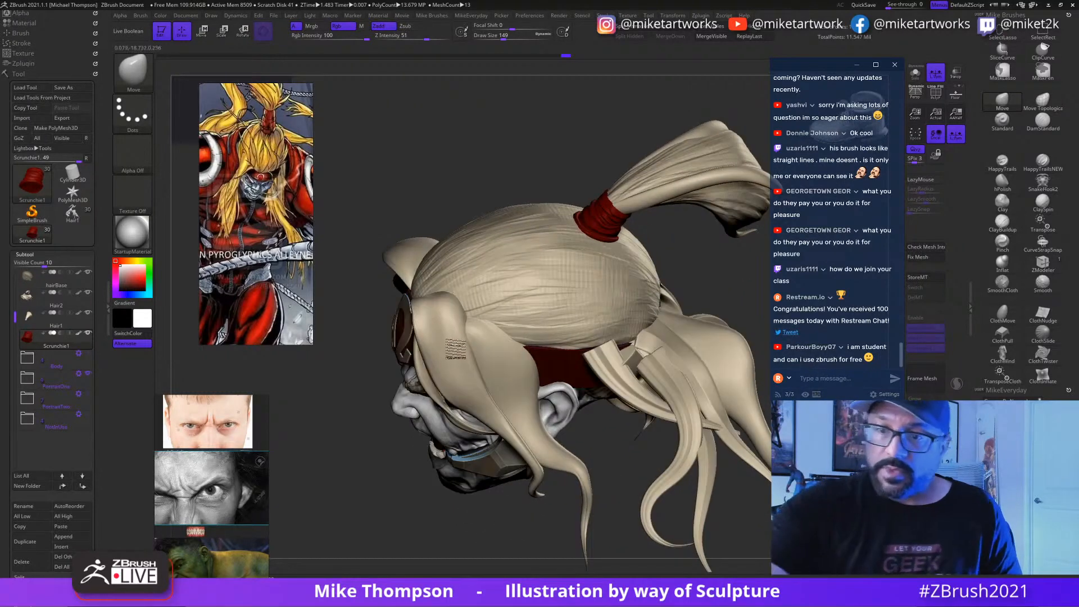
alt+click(455, 347)
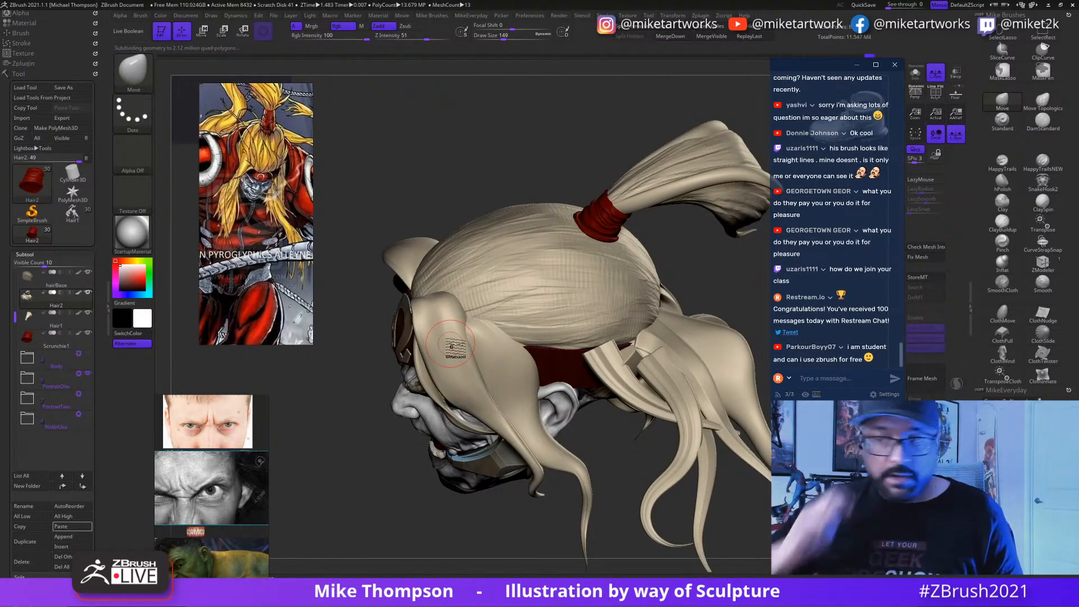
mouse_move(348, 428)
mouse_down()
mouse_move(427, 423)
mouse_move(362, 426)
mouse_move(362, 416)
mouse_move(371, 461)
mouse_move(320, 495)
mouse_move(393, 492)
mouse_move(337, 490)
mouse_up()
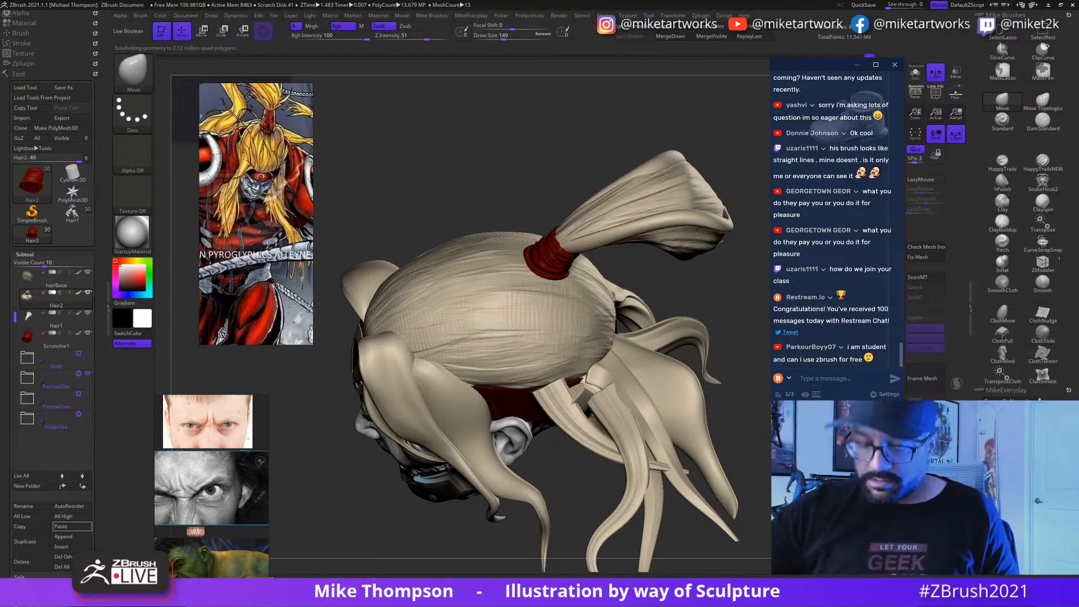
alt+click(621, 452)
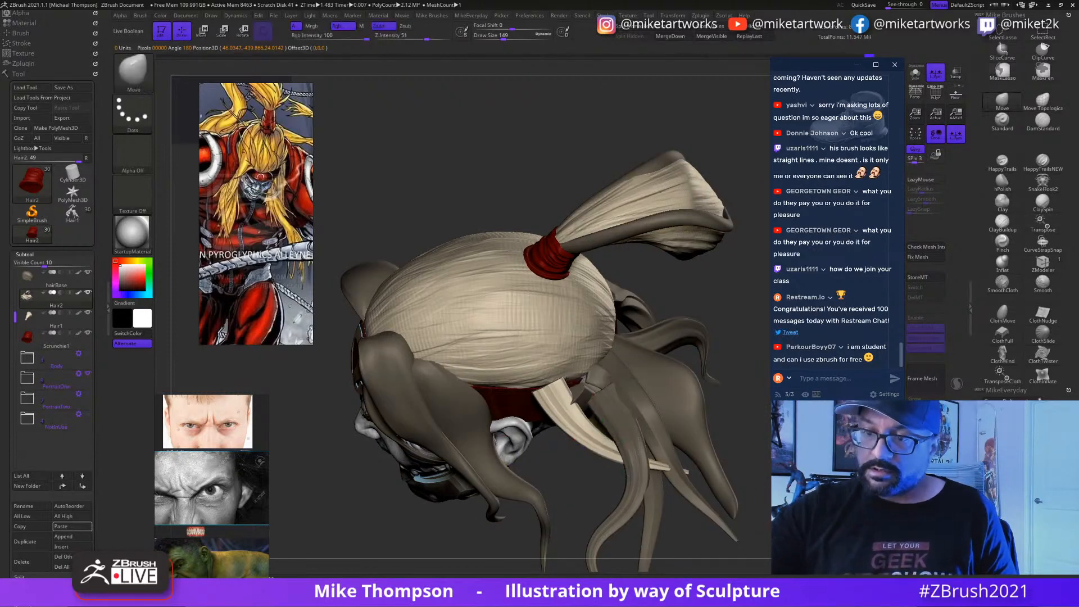
drag(320, 506, 323, 463)
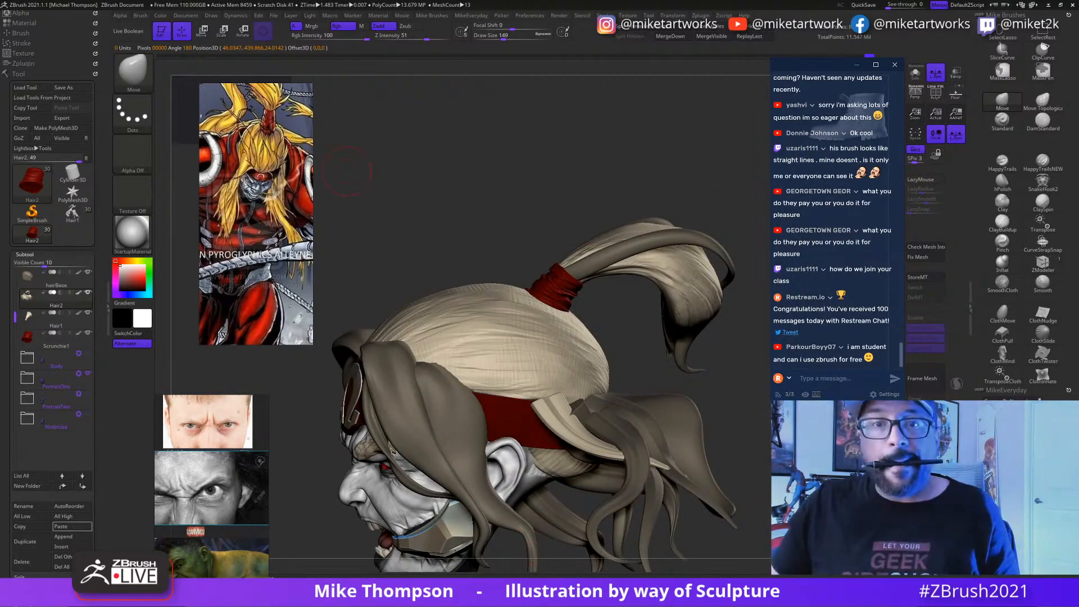
Step: Enlarge the reference board and examine how Omega Red's hair and headband are styled across the character artwork
scroll(281, 265, down, 3)
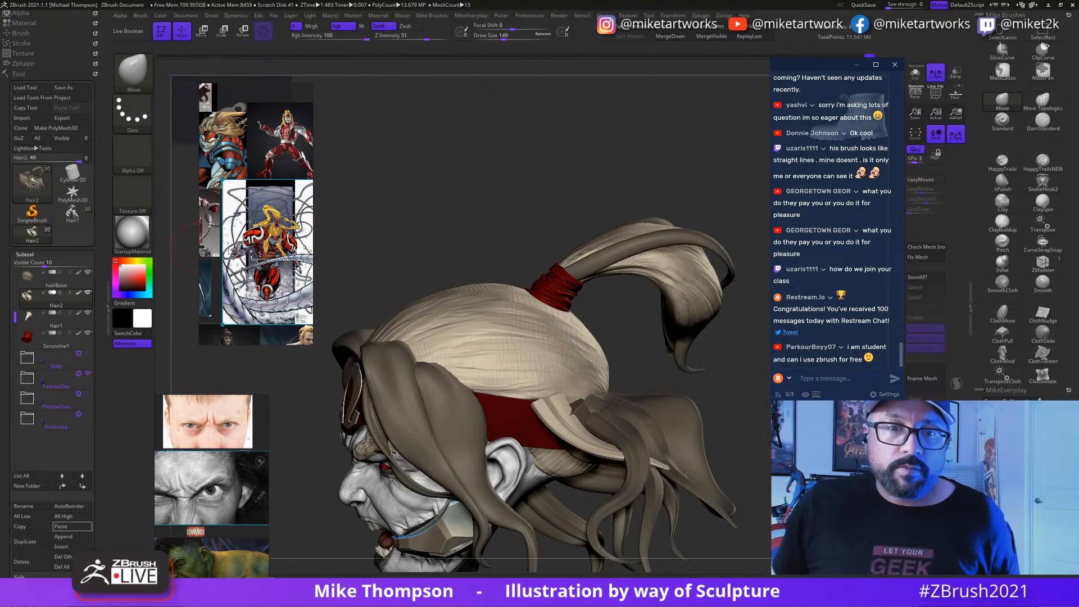
drag(201, 256, 152, 255)
drag(313, 257, 397, 223)
scroll(340, 264, up, 4)
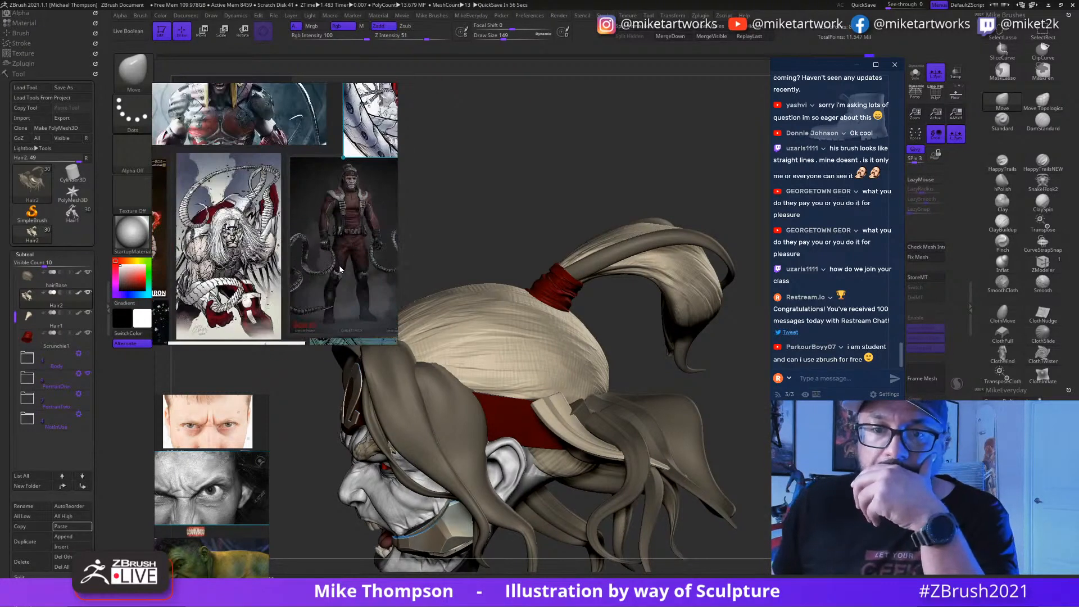
middle_drag(394, 322, 242, 283)
scroll(291, 173, up, 3)
middle_drag(291, 173, 248, 253)
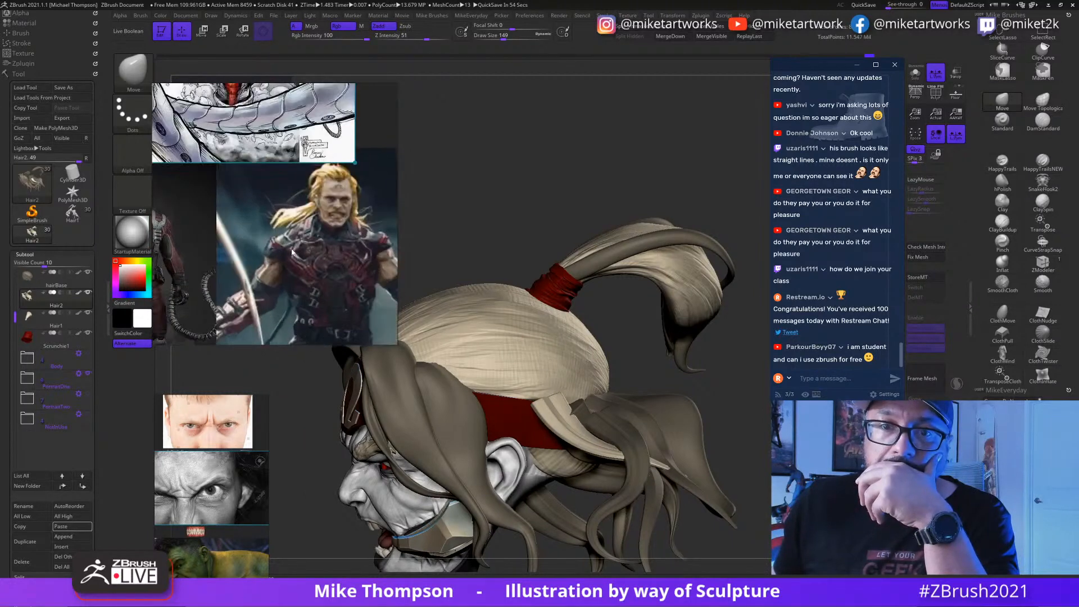
middle_drag(180, 242, 329, 258)
scroll(264, 250, up, 1)
middle_drag(264, 249, 319, 291)
scroll(319, 290, up, 3)
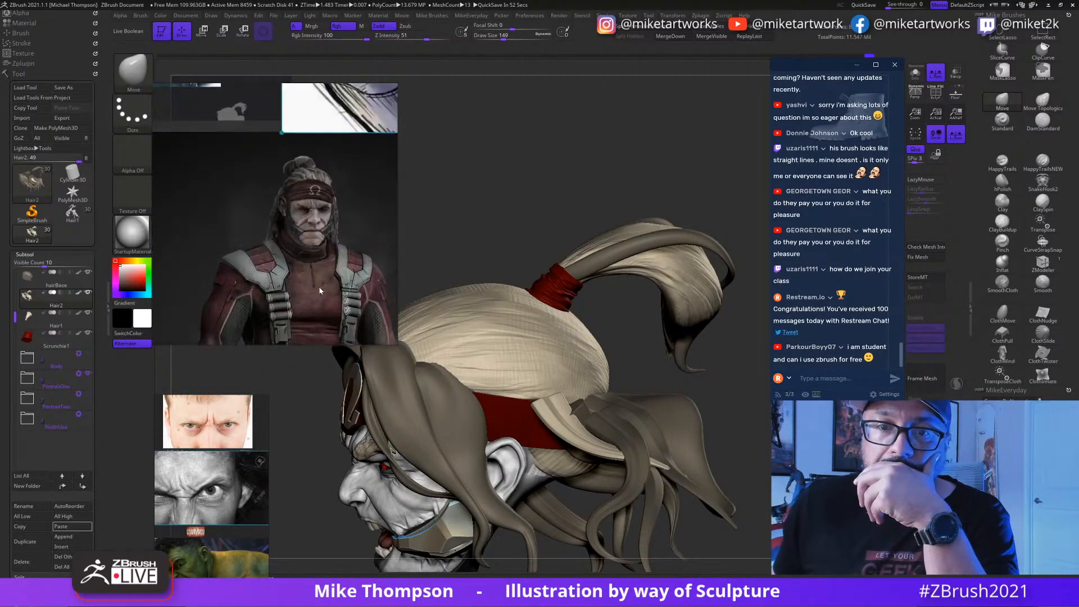
Step: Browse the reference board to the BDS Art Scale statue and study how its swept-back hair flows
scroll(267, 260, down, 4)
middle_drag(267, 261, 357, 266)
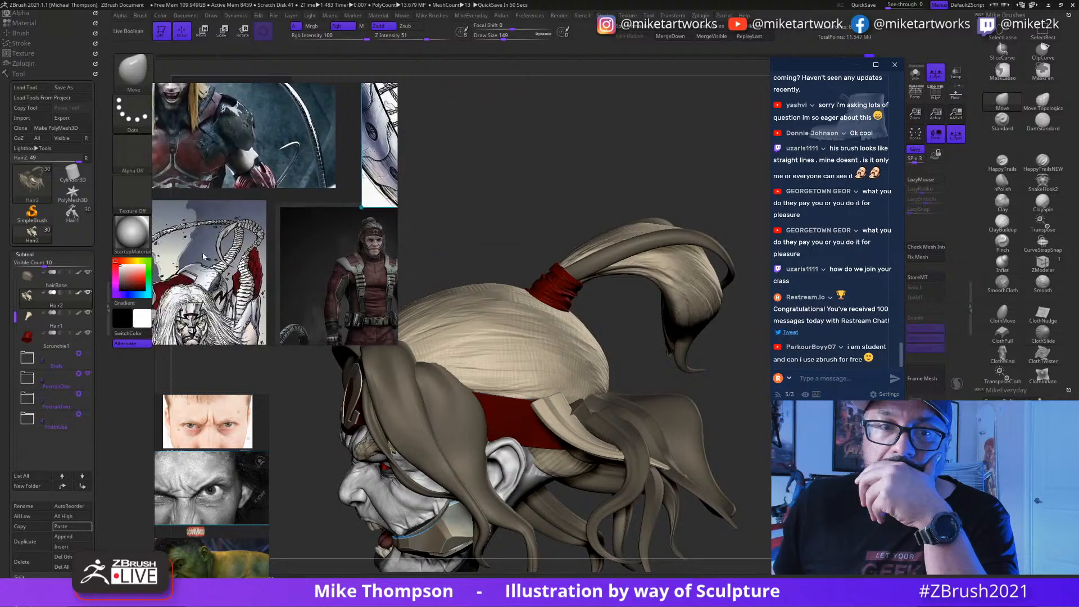
middle_drag(166, 246, 266, 222)
middle_drag(266, 271, 312, 191)
middle_drag(236, 196, 342, 357)
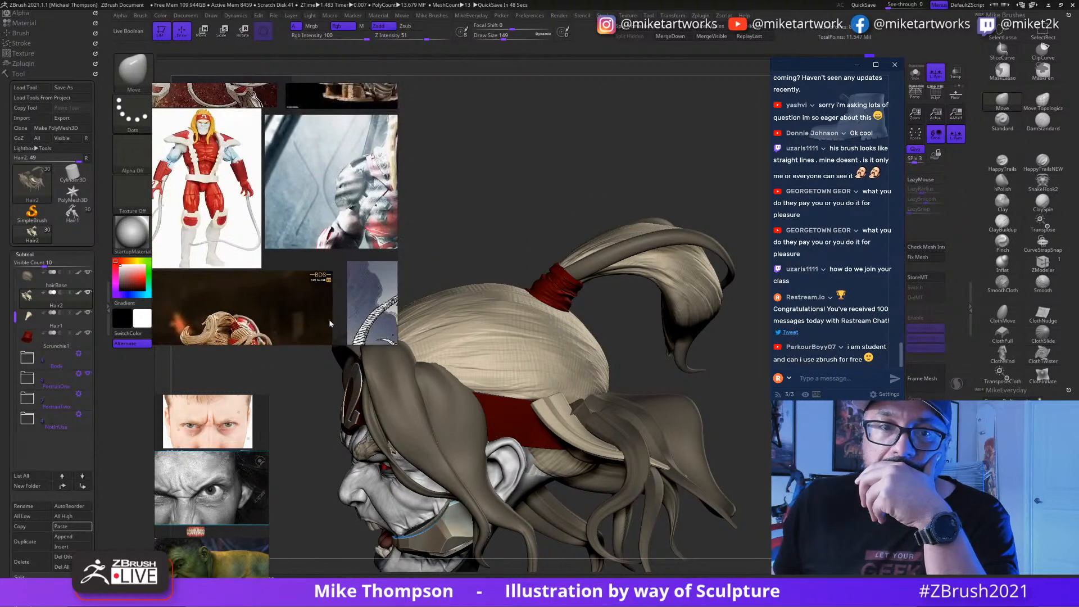
middle_drag(226, 273, 278, 185)
scroll(288, 213, up, 1)
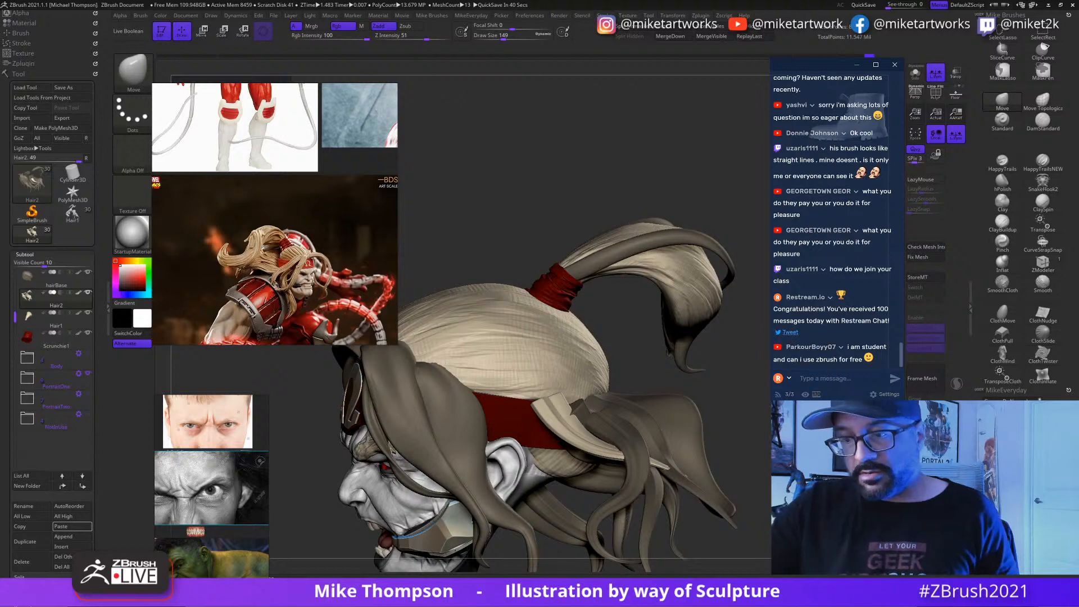
Step: Lower the unmasked loose Hair2 strand behind the ear with the gizmo and adjust its placement from the back of the head
drag(506, 169, 478, 132)
key(w)
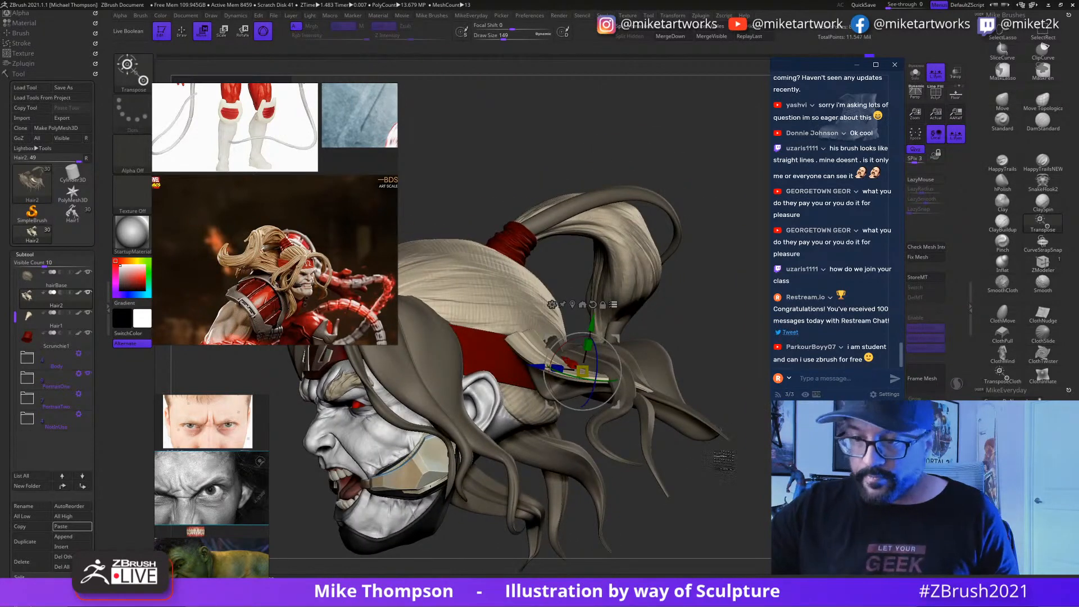
drag(589, 325, 590, 368)
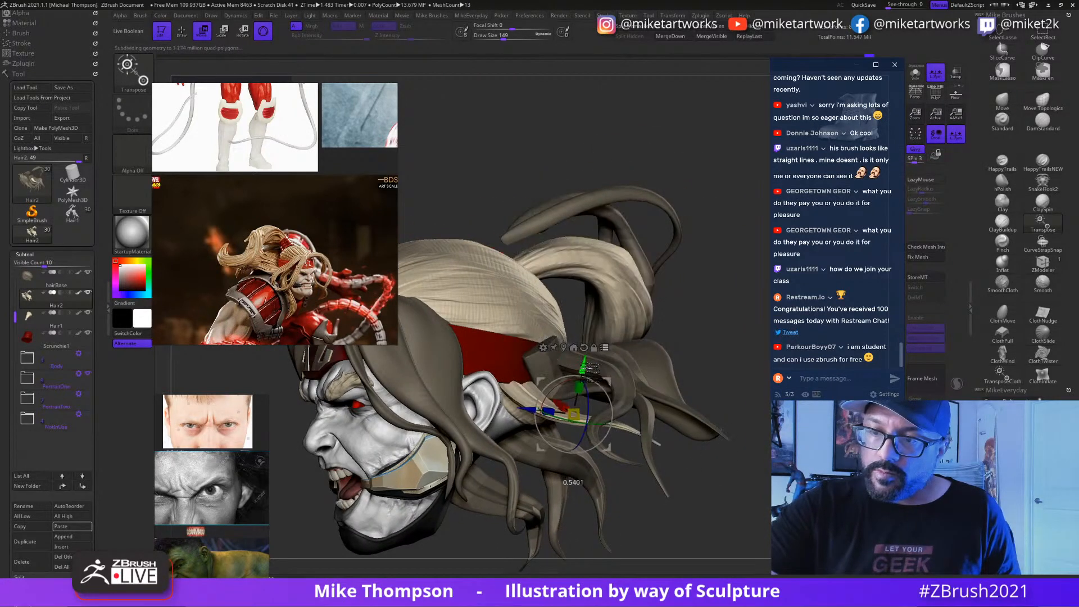
key(ctrl+z)
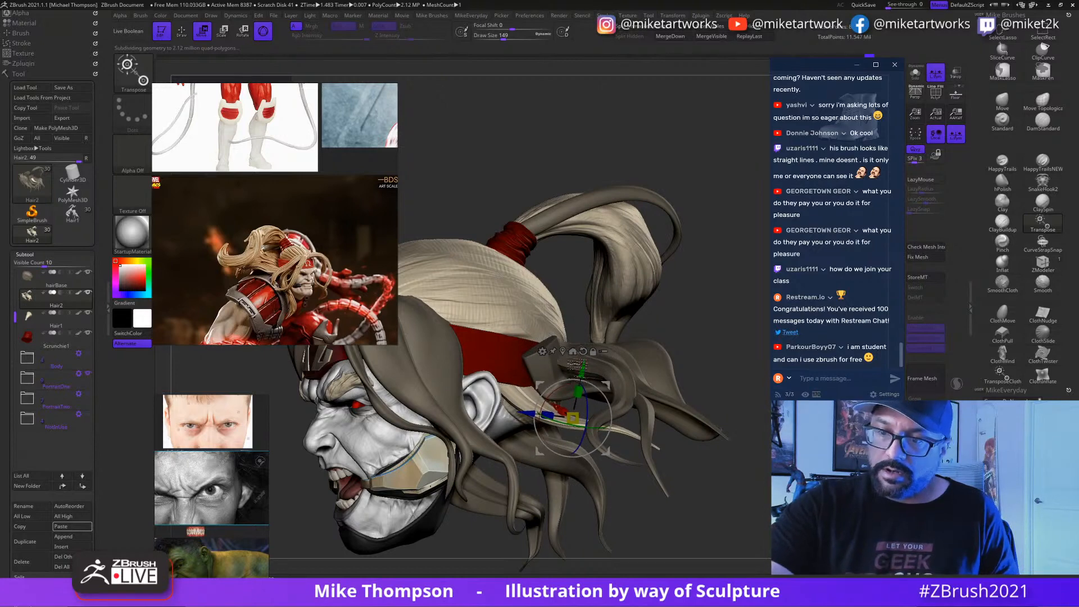
key(q)
mouse_move(843, 466)
mouse_down()
mouse_move(759, 544)
mouse_move(759, 509)
mouse_up()
key(w)
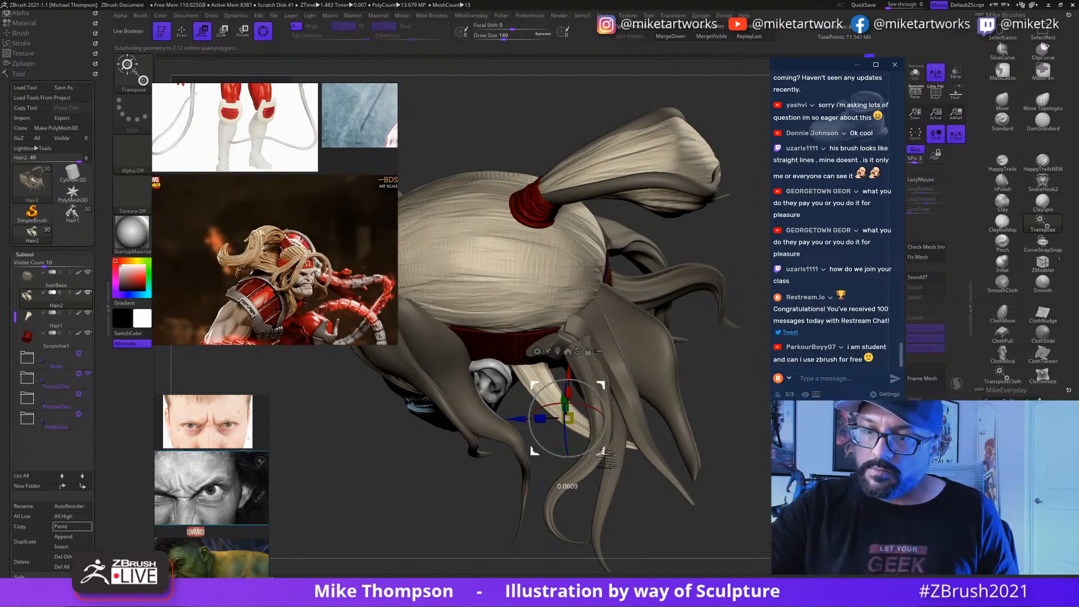
Step: Show the hidden body temporarily to check the hair against the whole figure, ending with only the head displayed
mouse_move(742, 517)
mouse_down()
mouse_move(745, 444)
mouse_move(759, 430)
mouse_move(764, 438)
mouse_move(726, 444)
mouse_move(769, 438)
mouse_move(714, 444)
mouse_up()
key(q)
key(ctrl)
key(f)
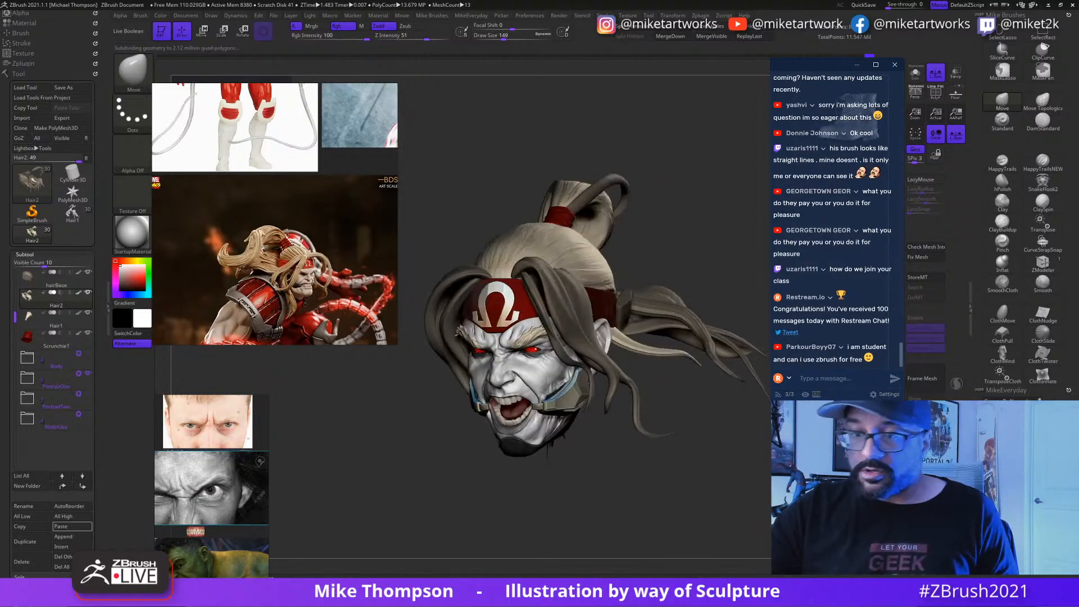
click(88, 354)
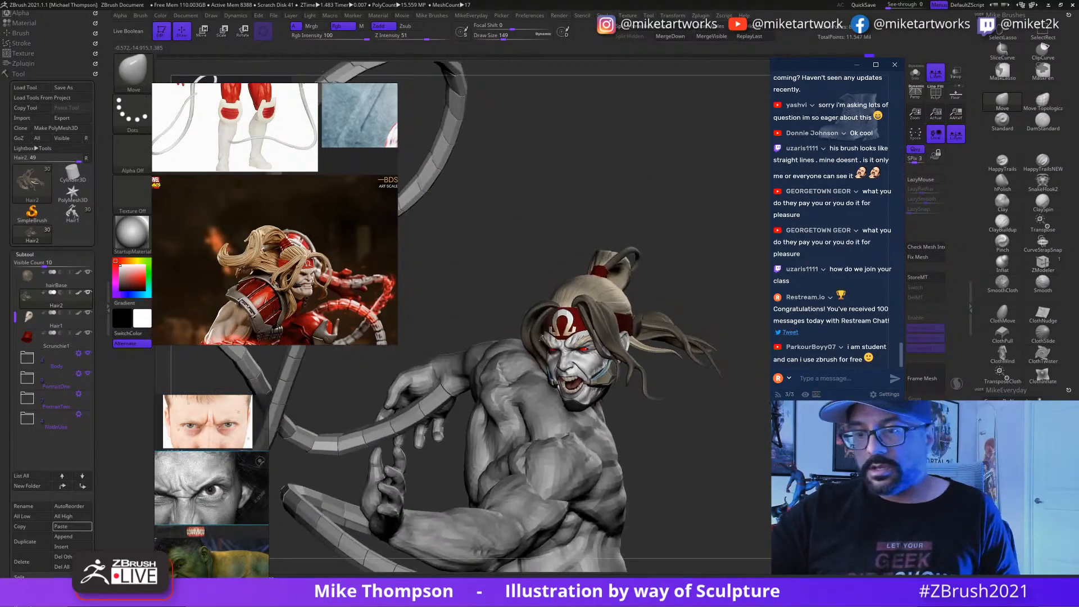
mouse_move(714, 450)
mouse_down()
mouse_move(562, 430)
mouse_move(365, 438)
mouse_move(427, 432)
mouse_up()
click(87, 354)
Step: Reposition the light hair strand behind the ear with the transform gizmo so it hangs below the headband
key(w)
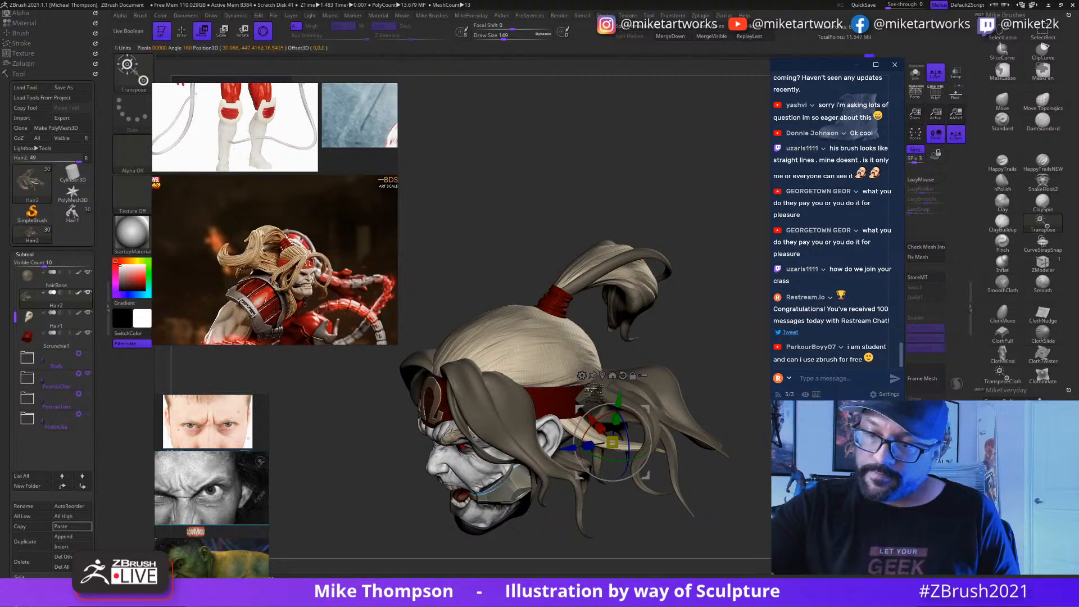
drag(593, 388, 624, 430)
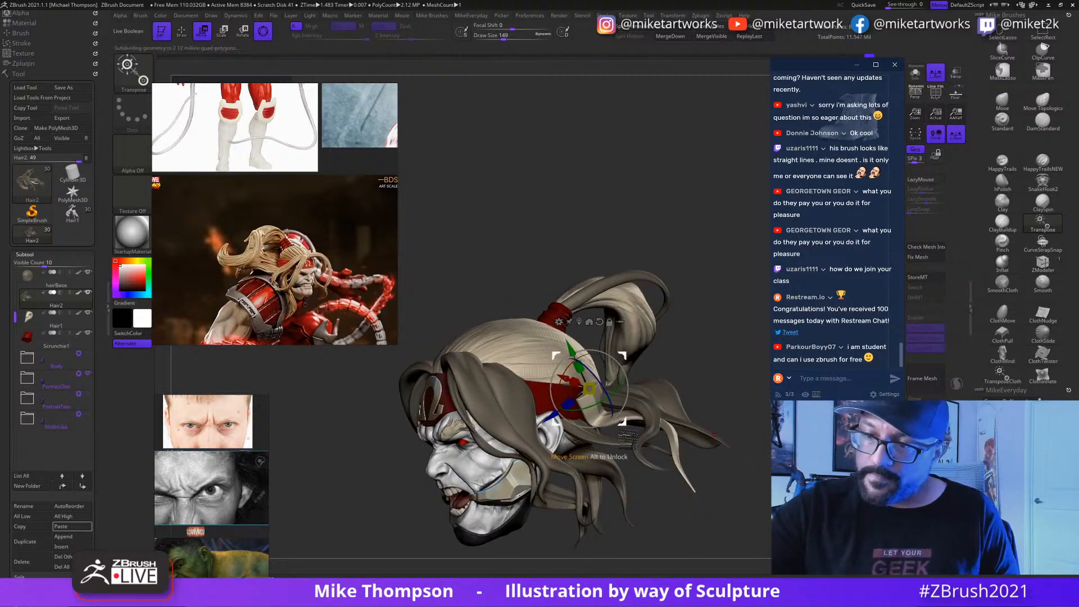
drag(589, 388, 586, 415)
drag(725, 438, 700, 474)
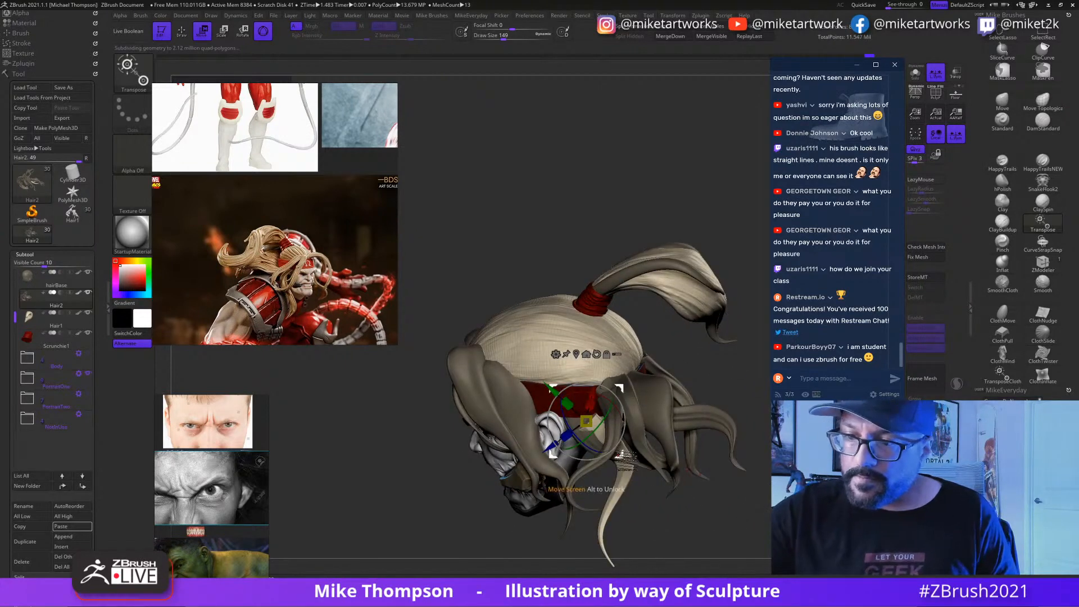
drag(620, 388, 626, 387)
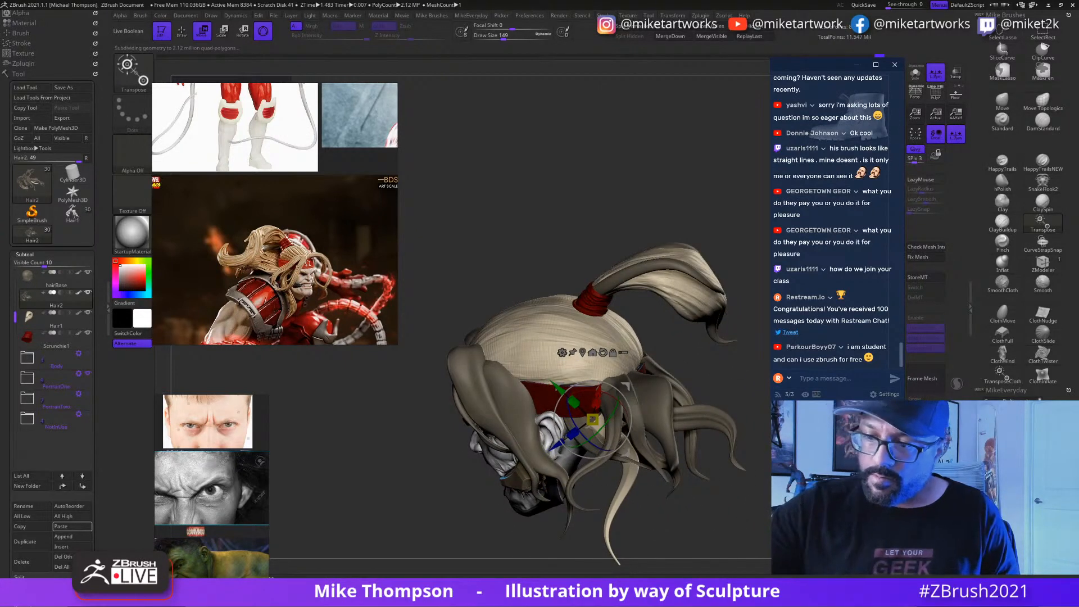
Step: Reshape the light strand behind the ear with the Move brush at draw size 593
click(1002, 102)
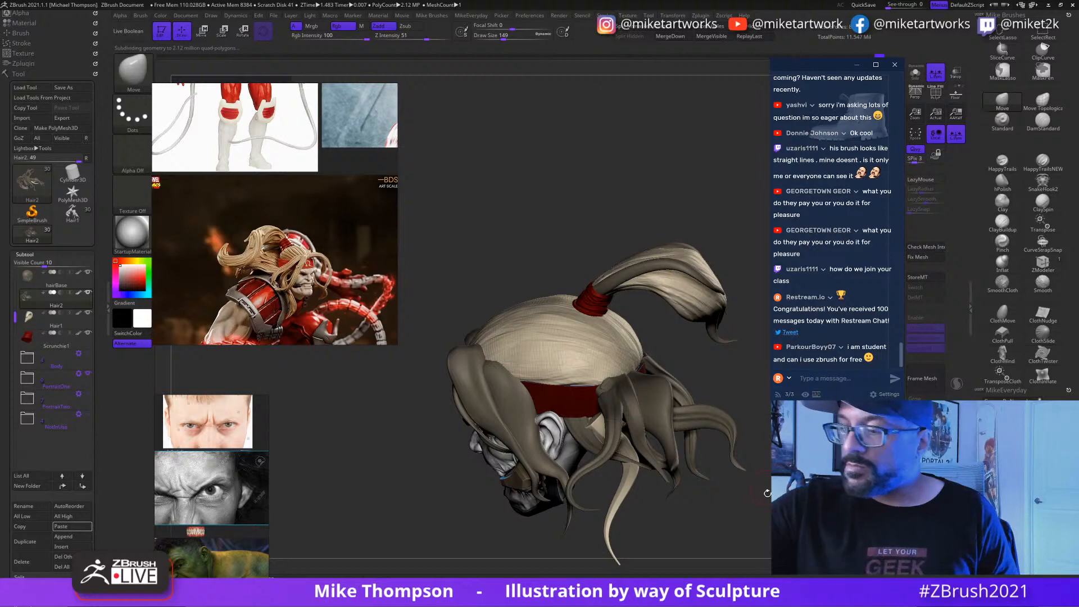
key(s)
mouse_move(754, 495)
mouse_down()
mouse_move(599, 400)
mouse_move(599, 410)
mouse_up()
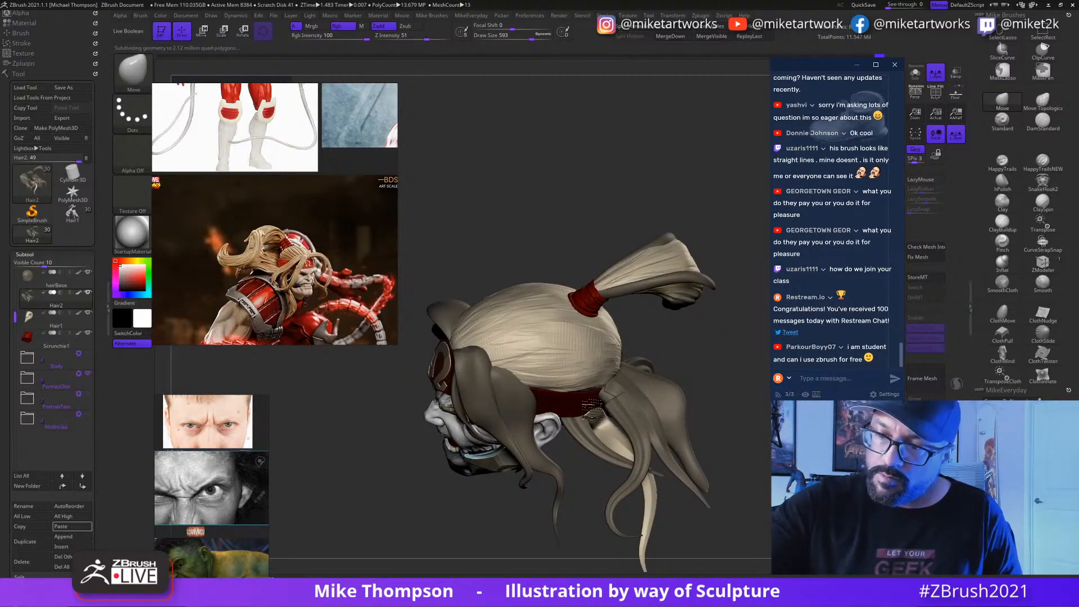
drag(716, 473, 827, 424)
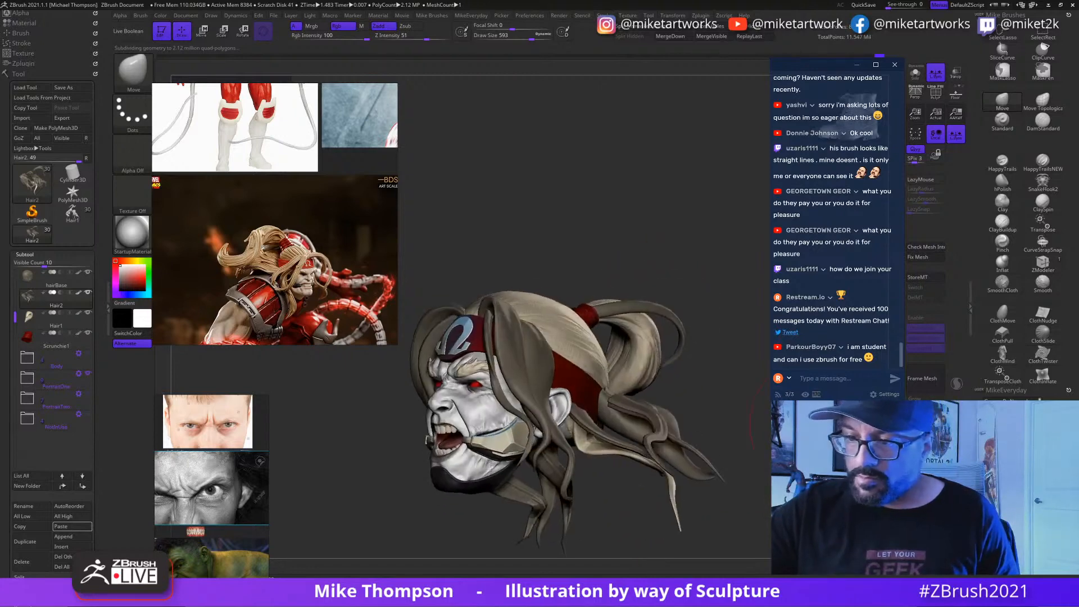
drag(753, 427, 643, 453)
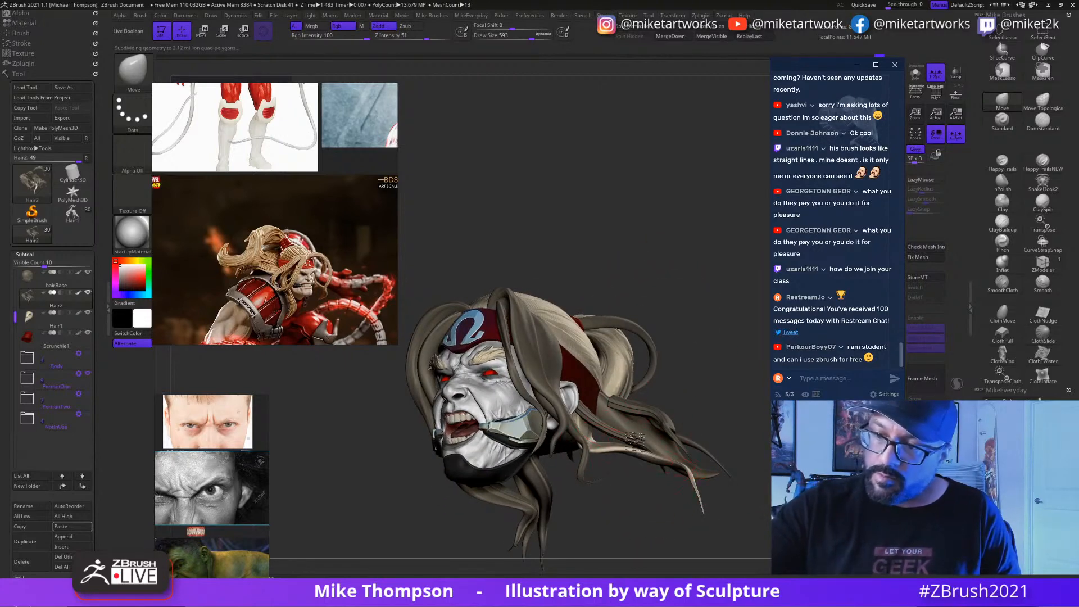
drag(723, 458, 584, 495)
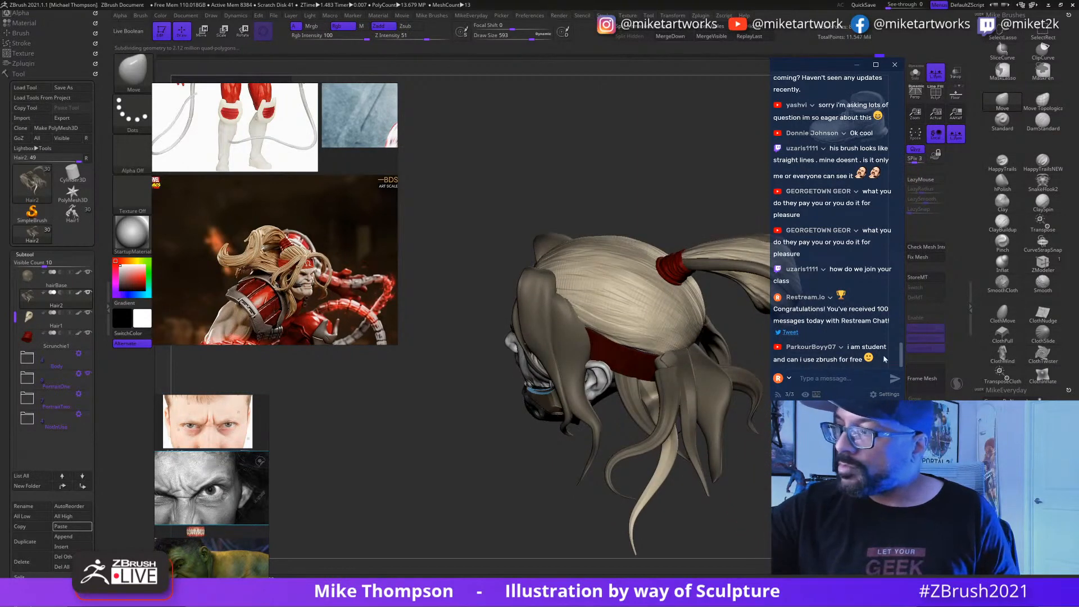
Step: Thicken the light strand behind the ear with the Inflat brush at Z intensity 10
key(shift)
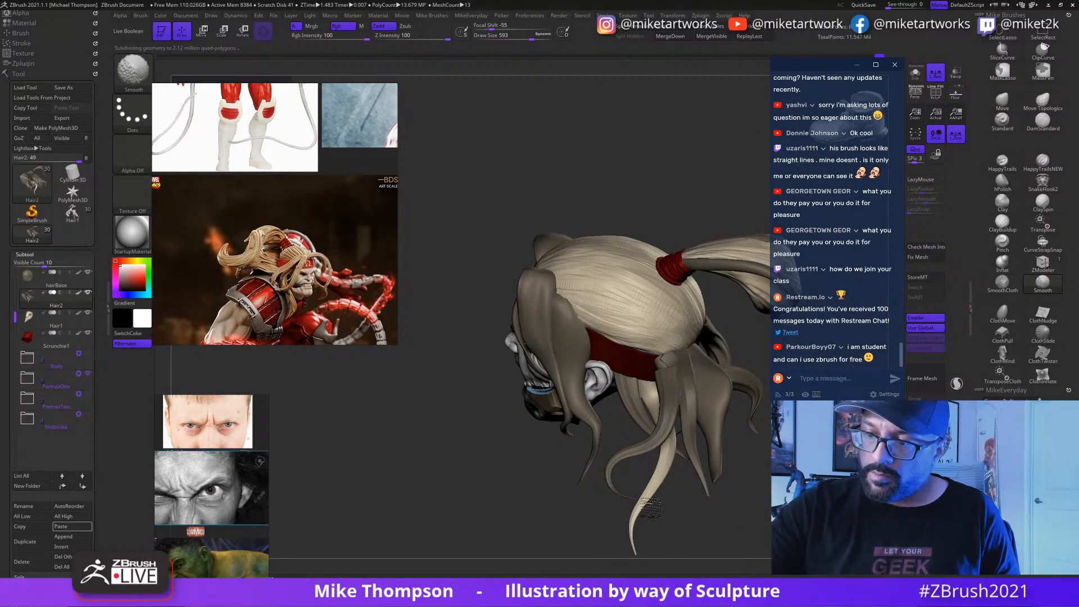
click(1003, 262)
drag(657, 404, 656, 397)
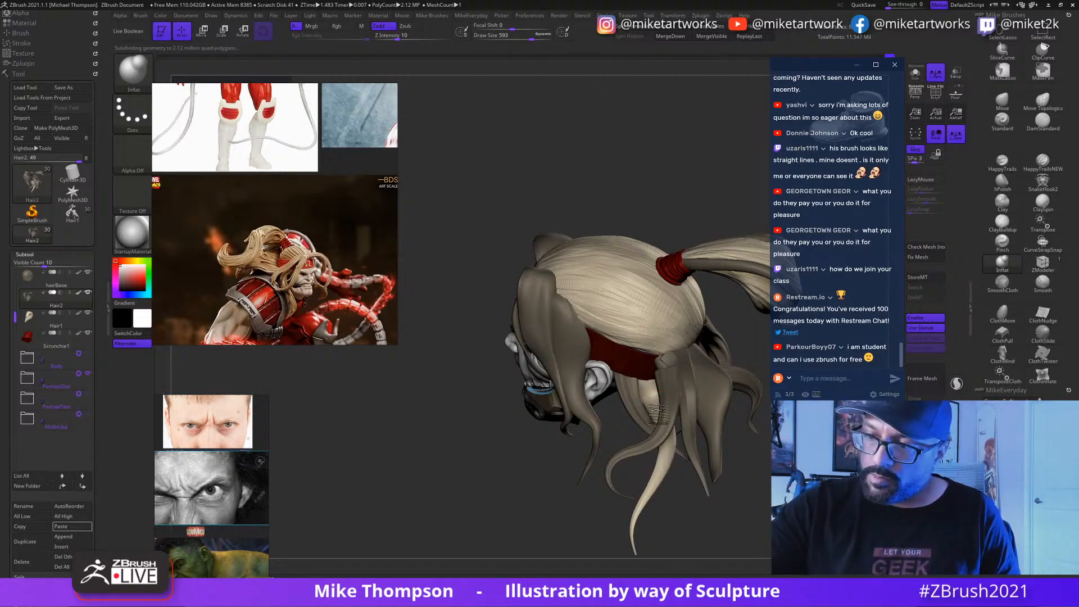
mouse_move(736, 522)
mouse_down()
mouse_move(717, 543)
mouse_move(699, 514)
mouse_move(713, 506)
mouse_up()
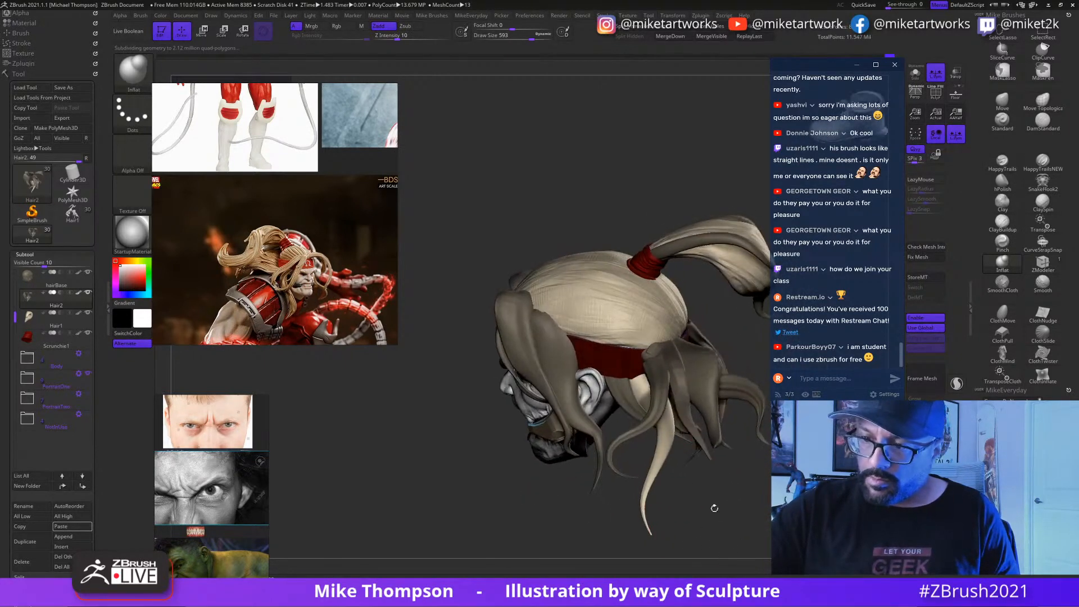
key(shift)
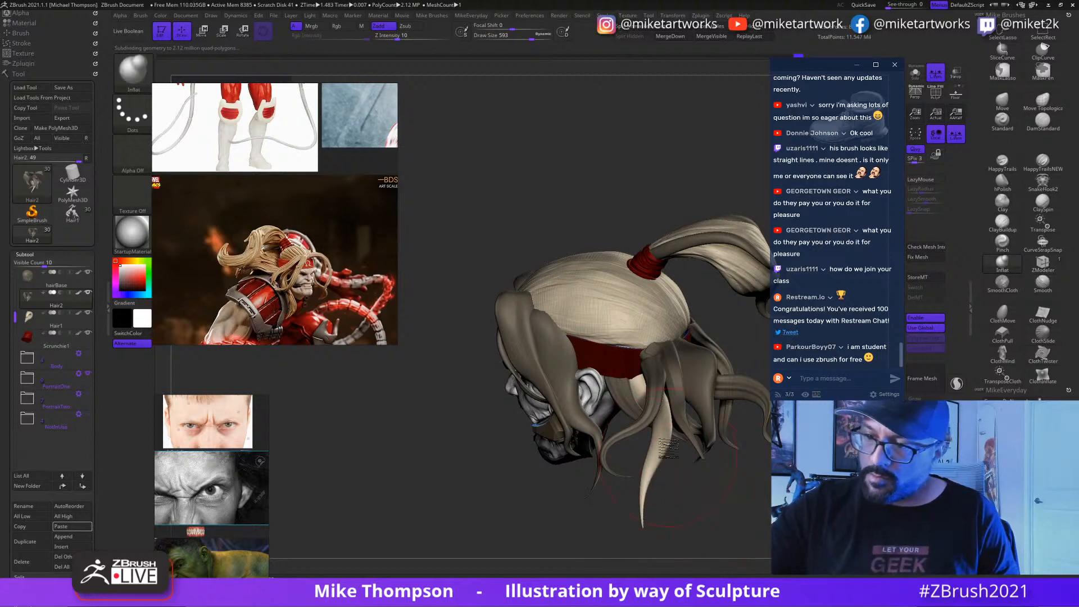
Step: Adjust the curve of the light strand's lower end with the Move brush at draw size 593
key(b)
key(m)
key(v)
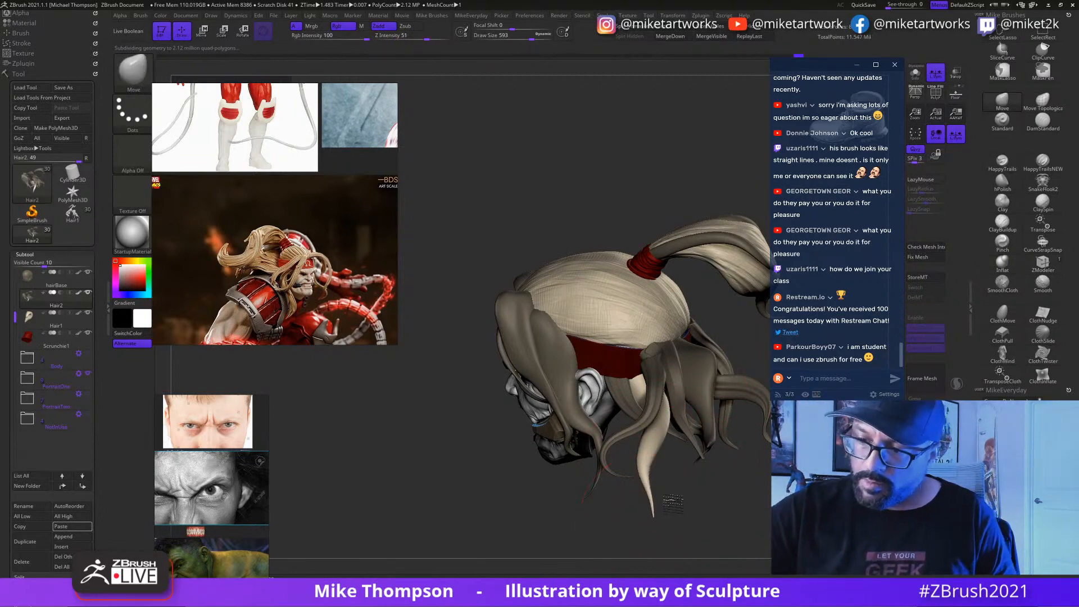
mouse_move(706, 519)
mouse_down()
mouse_move(641, 452)
mouse_move(652, 479)
mouse_up()
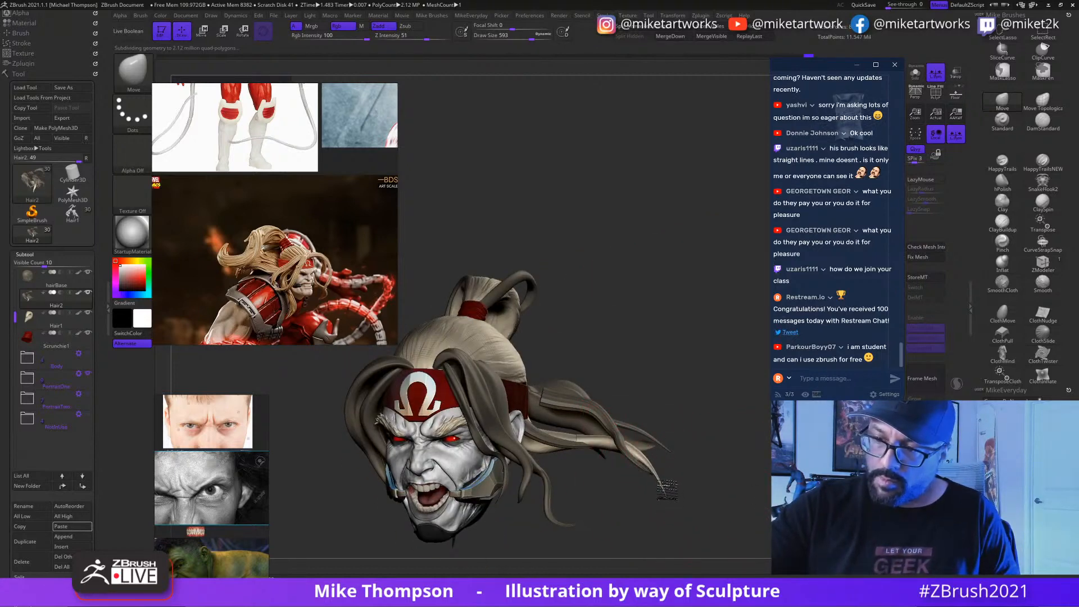
Step: Bend the light strand's tip outward into a curl with the Move brush at draw sizes 223 and 468
mouse_move(736, 471)
mouse_down()
mouse_move(740, 508)
mouse_move(714, 518)
mouse_up()
key(s)
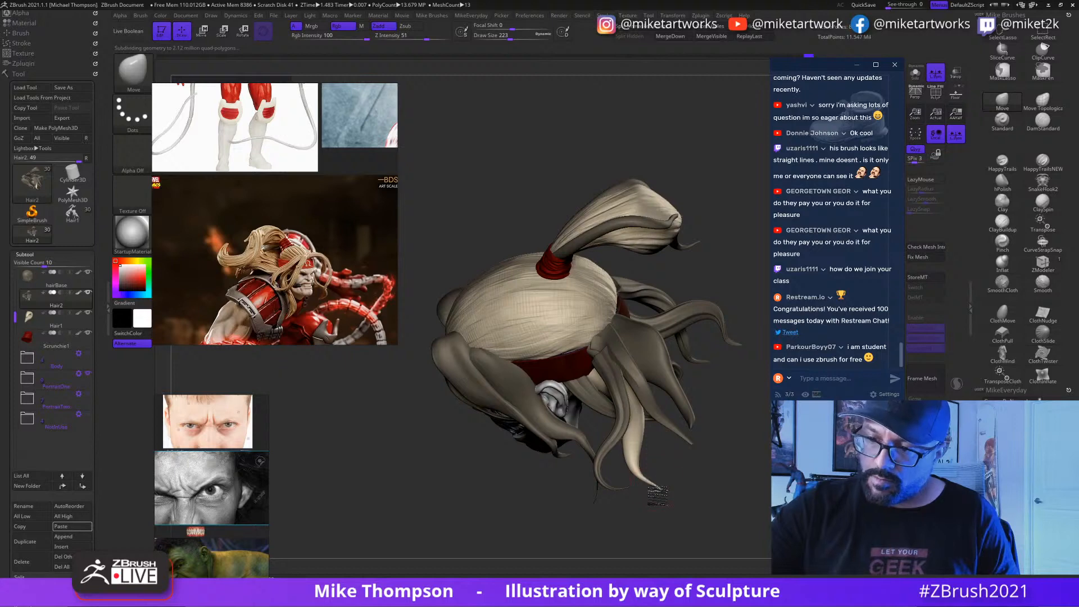
key(s)
drag(693, 495, 706, 494)
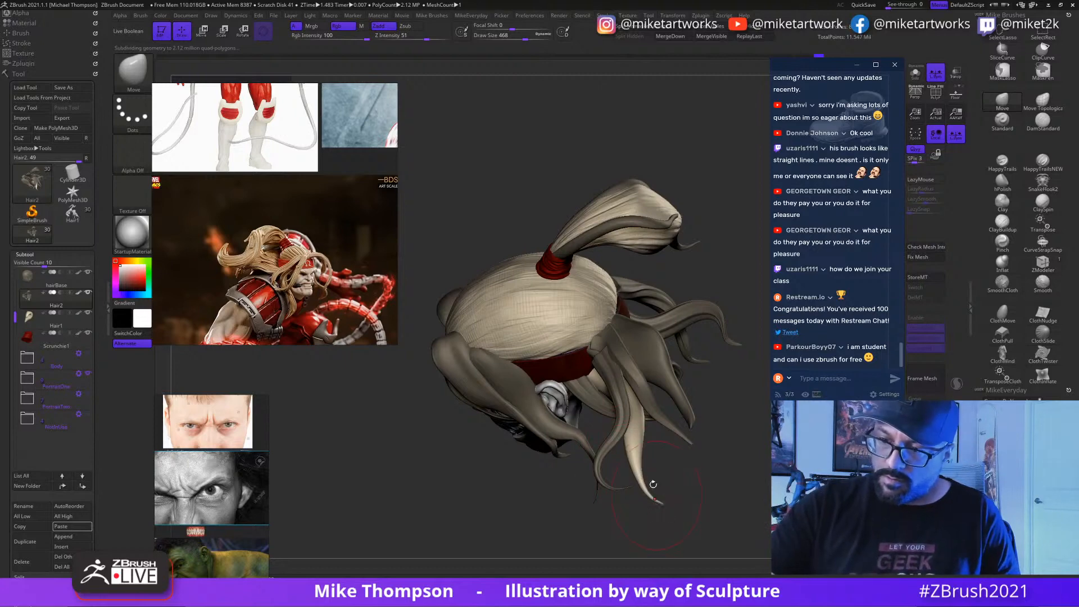
key(shift)
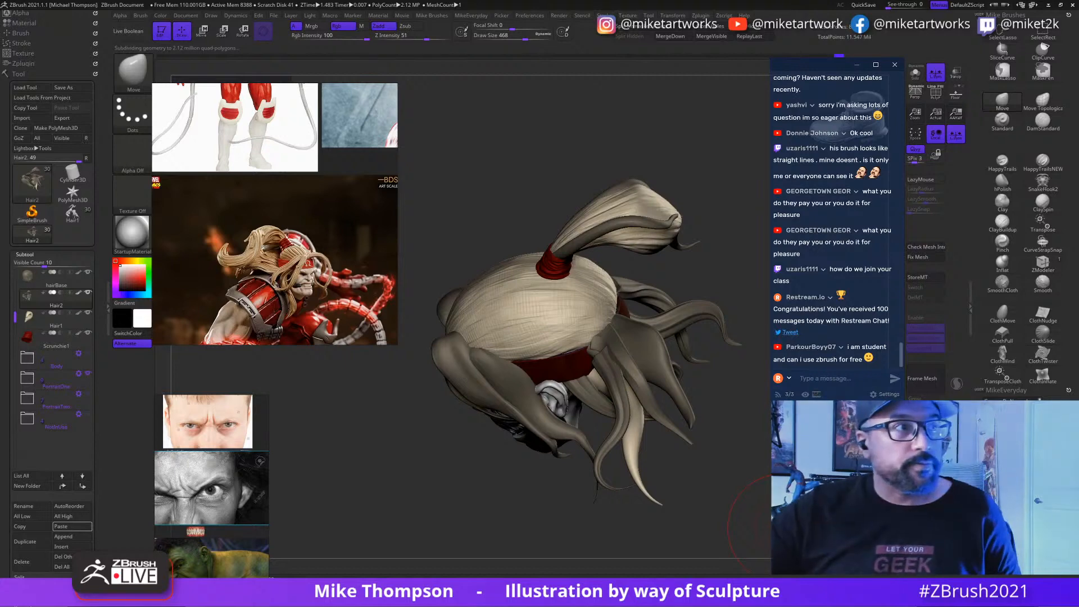
Step: Isolate the thick light strand at the back of the head by masking the other hair and resize it with the gizmo
drag(758, 441, 573, 399)
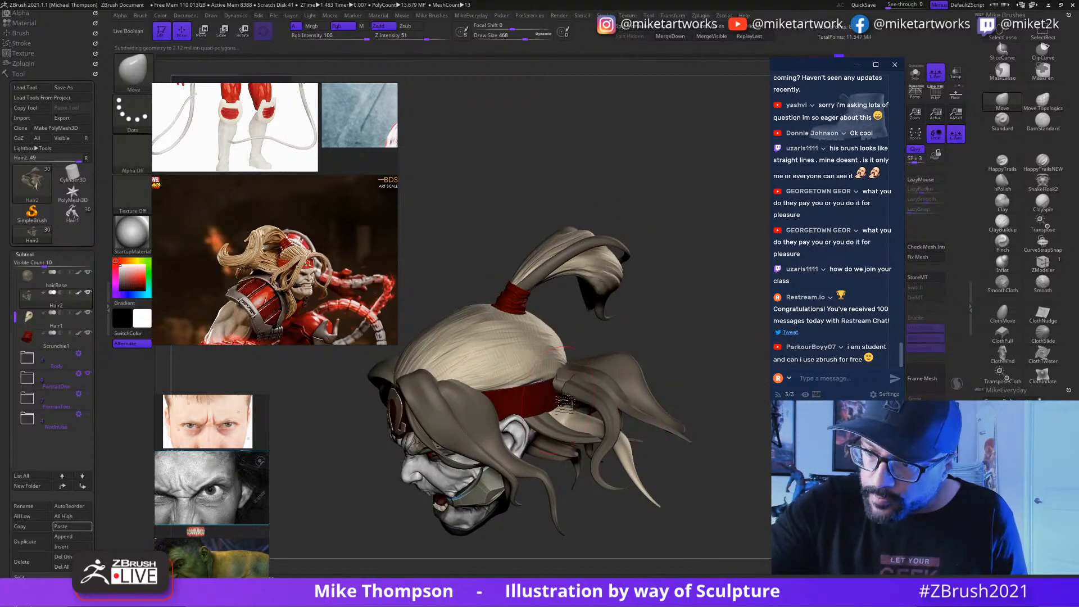
mouse_move(691, 298)
mouse_down()
mouse_move(683, 301)
mouse_move(711, 294)
mouse_move(711, 303)
mouse_move(698, 298)
mouse_move(669, 326)
mouse_move(686, 304)
mouse_move(799, 484)
mouse_move(764, 491)
mouse_move(782, 478)
mouse_move(749, 475)
mouse_move(771, 466)
mouse_move(660, 464)
mouse_up()
key(w)
ctrl+click(623, 395)
key(q)
key(w)
mouse_move(726, 466)
mouse_down()
mouse_move(663, 450)
mouse_move(669, 483)
mouse_up()
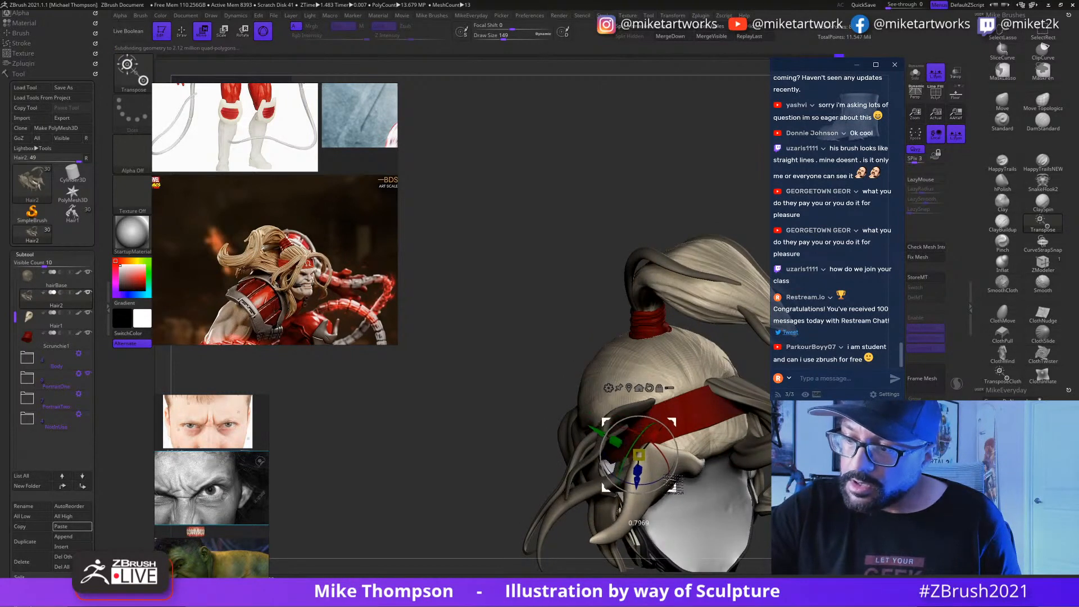
Step: Move the gizmo toward the thick strand's root and rotate the strand so it flows back from under the headband
drag(731, 506, 618, 512)
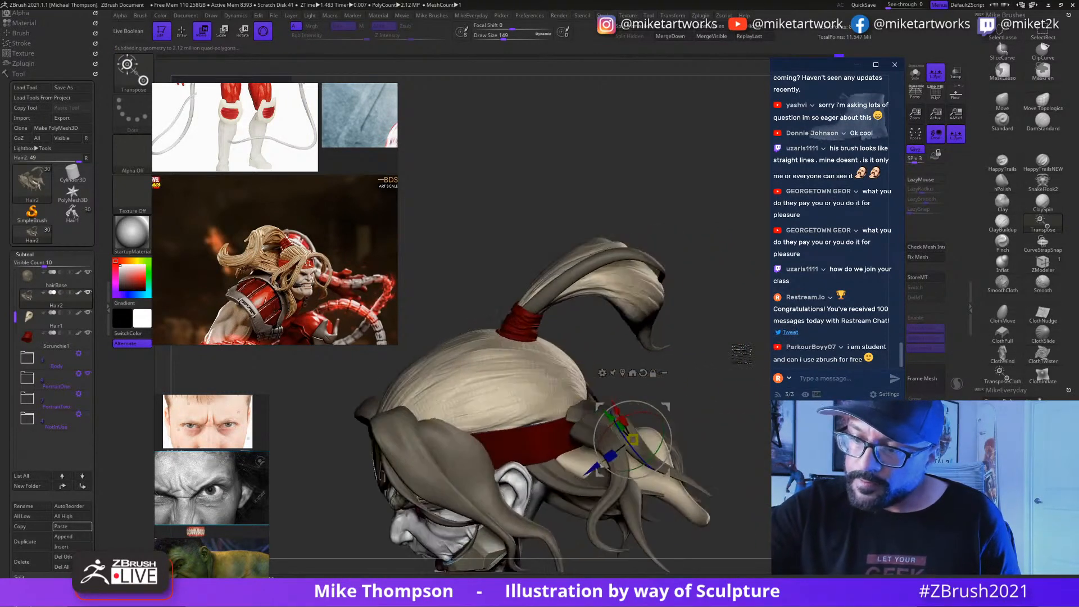
drag(634, 440, 619, 479)
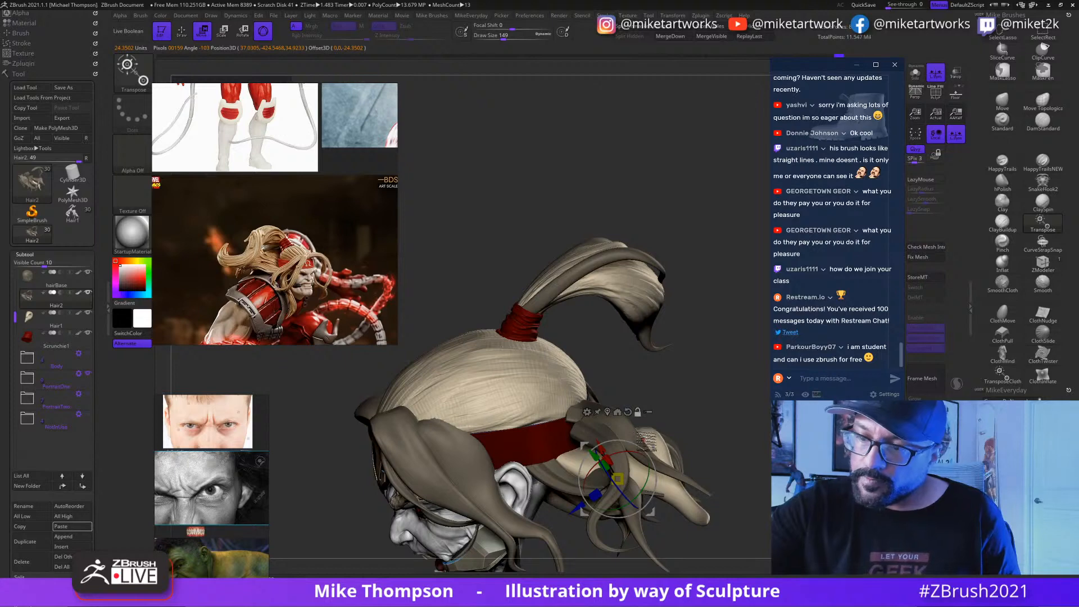
drag(731, 478, 731, 534)
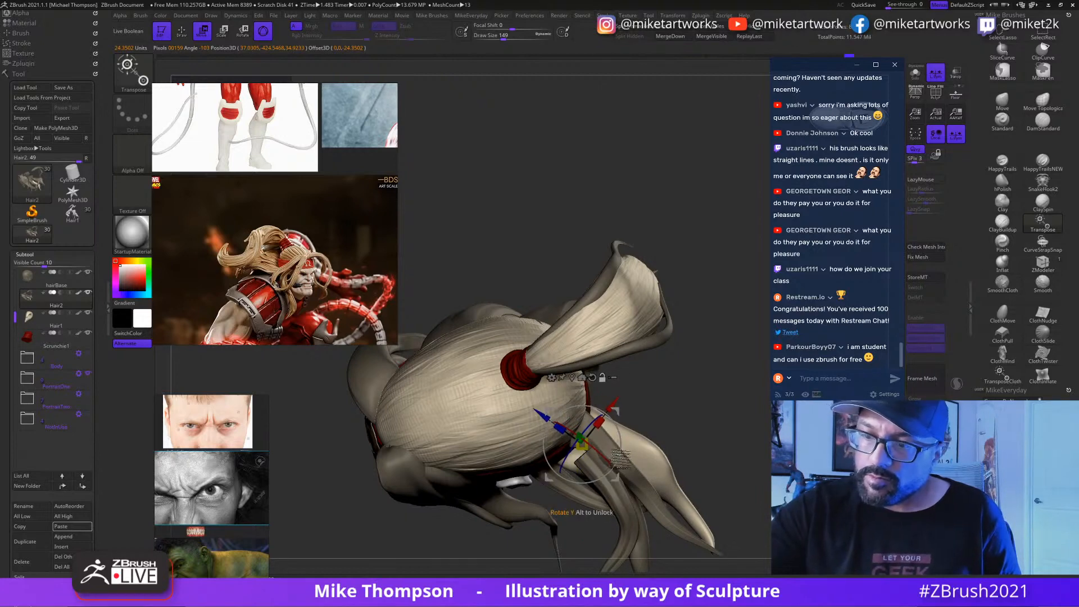
drag(720, 489, 763, 440)
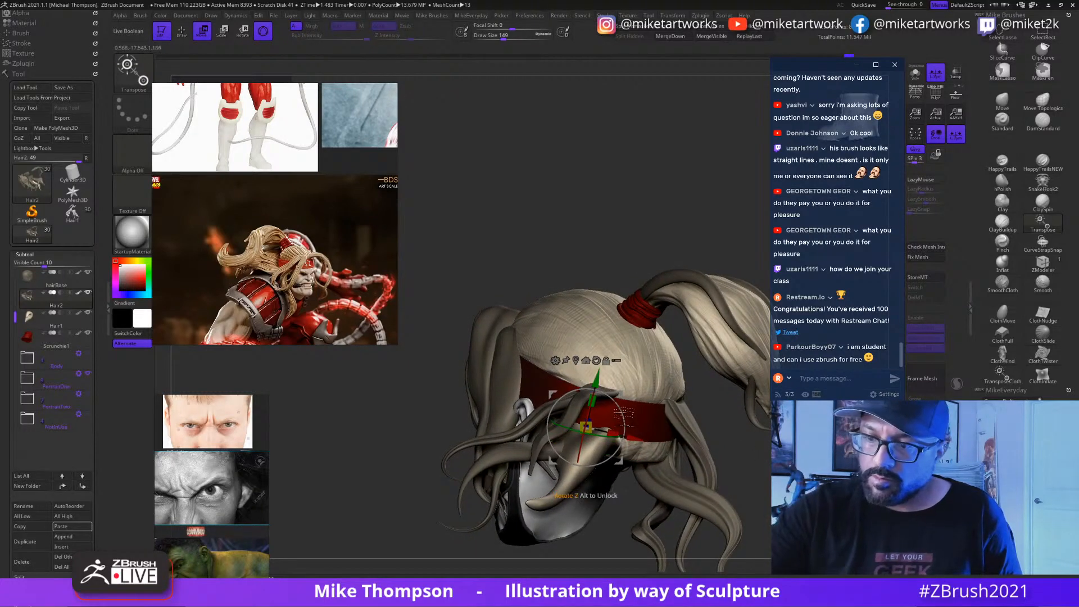
drag(756, 456, 700, 541)
Step: Reshape the thick back strand with the Move brush at draw size 408, forming a bend along its length
key(q)
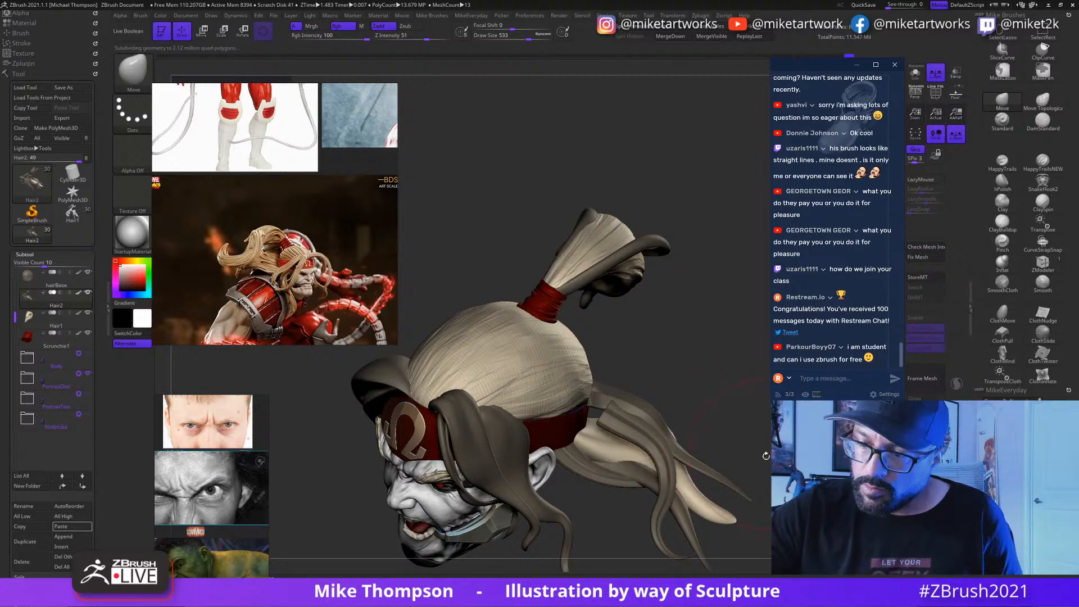
mouse_move(765, 456)
mouse_down()
mouse_move(674, 478)
mouse_move(750, 526)
mouse_move(771, 484)
mouse_move(672, 343)
mouse_up()
key(s)
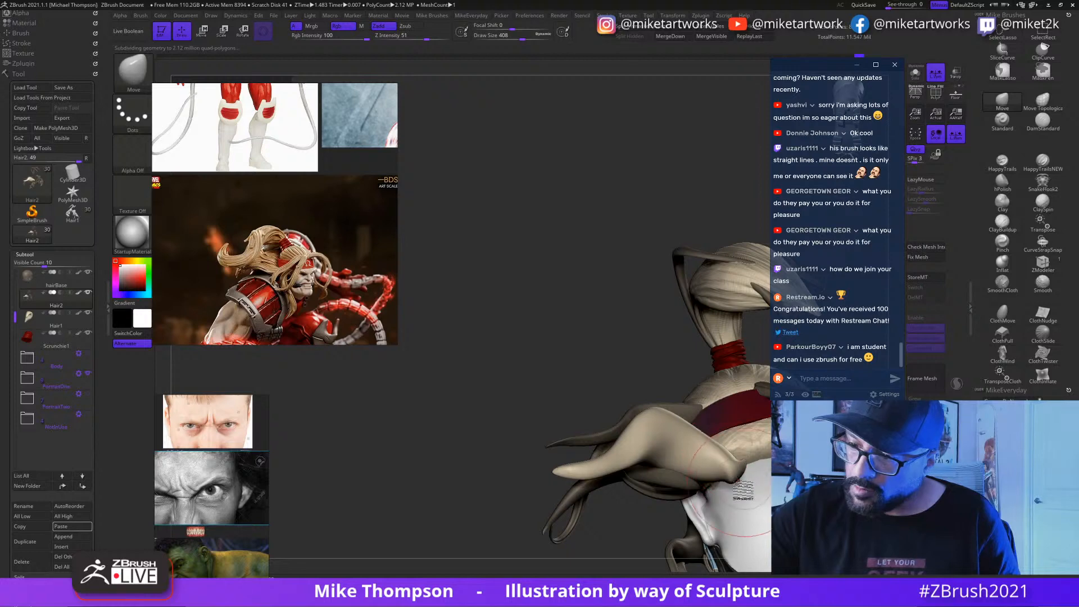
drag(663, 344, 644, 374)
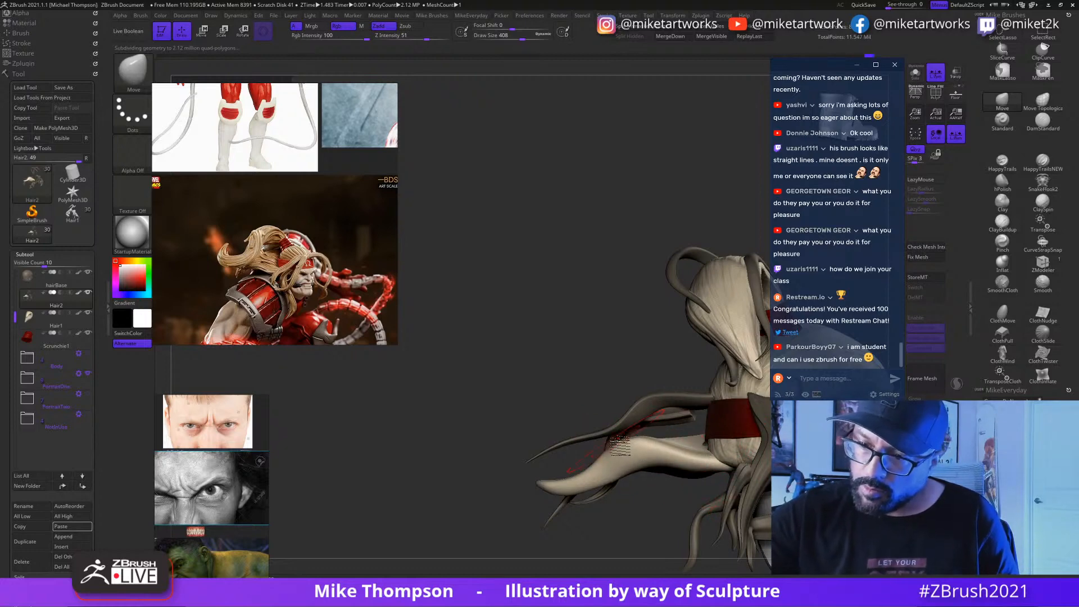
Step: Refine the thick strand's root beneath the headband and its profile with the Move brush at draw size 268
mouse_move(670, 544)
mouse_down()
mouse_move(748, 523)
mouse_move(714, 478)
mouse_up()
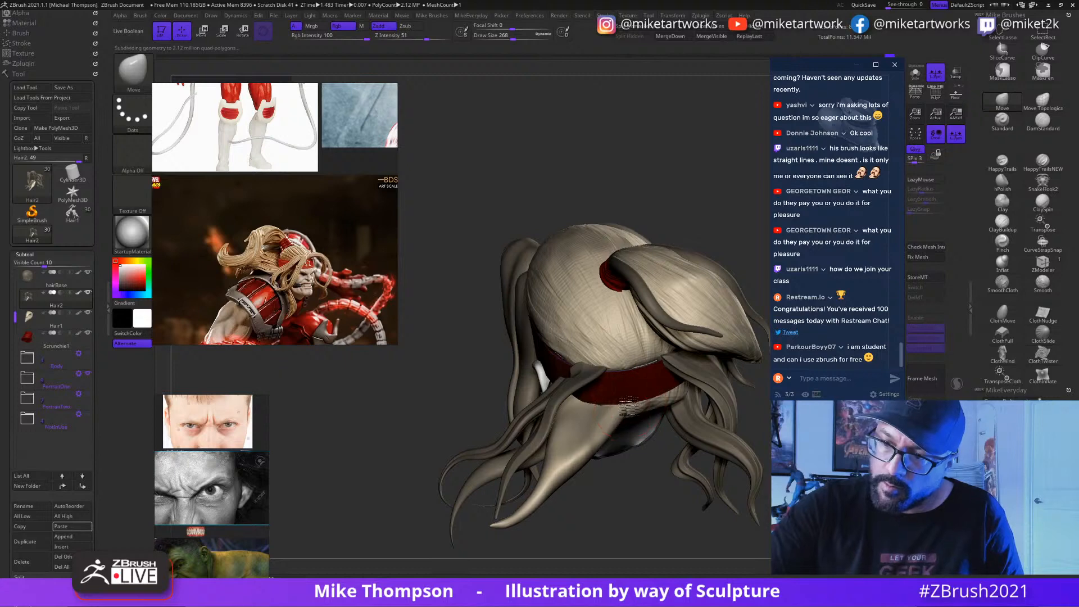
drag(697, 494, 729, 505)
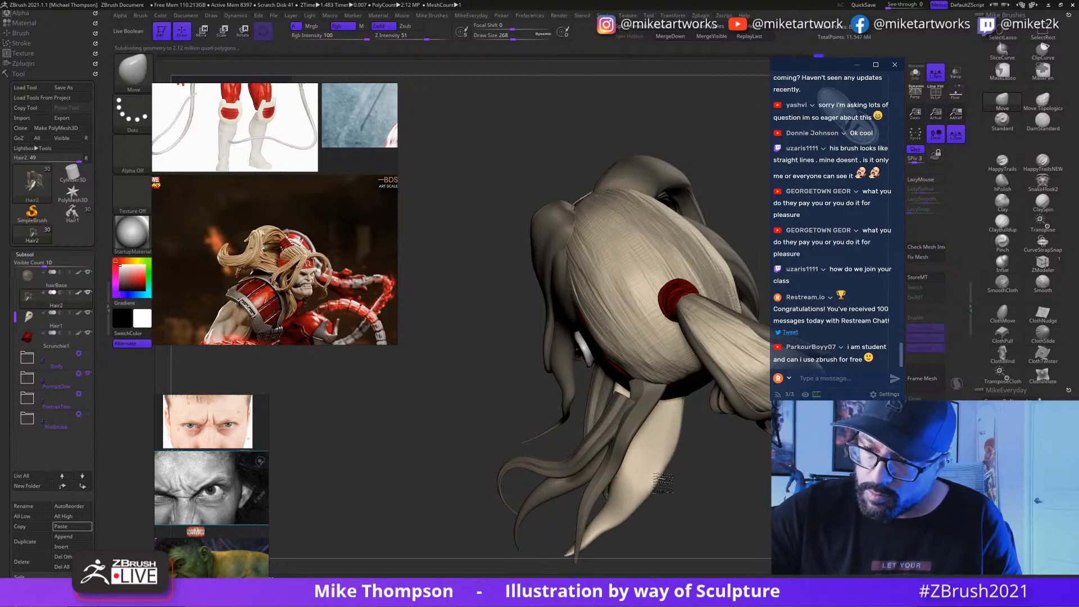
mouse_move(749, 519)
mouse_down()
mouse_move(664, 440)
mouse_move(768, 473)
mouse_up()
Step: Pull the thick strand into a smoother, slimmer sweep behind the head with the Move brush at draw size 430
key(s)
drag(603, 524, 614, 524)
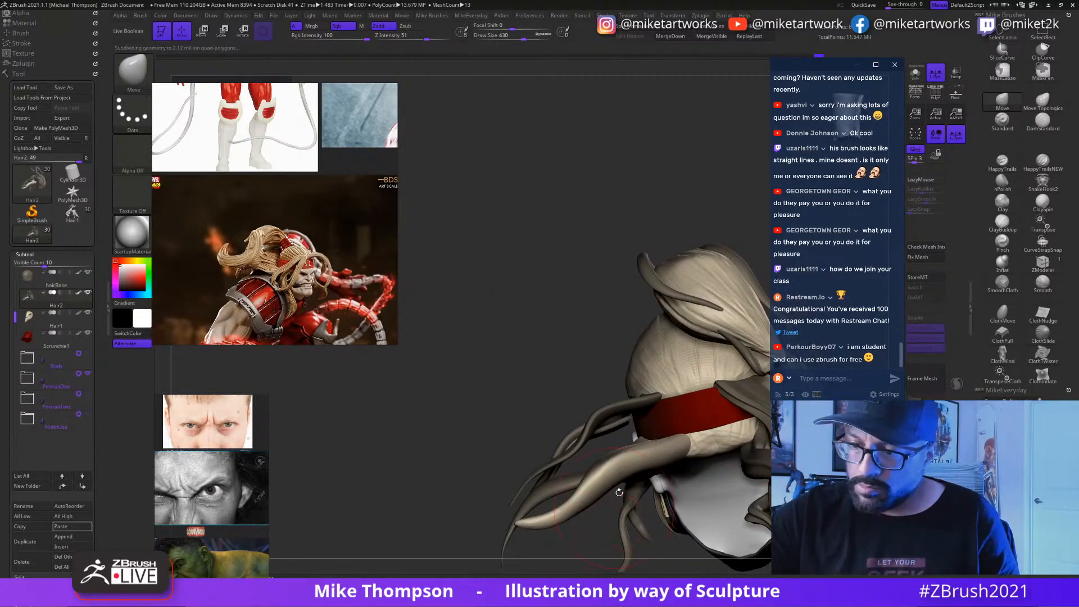
mouse_move(660, 498)
mouse_down()
mouse_move(738, 514)
mouse_move(669, 384)
mouse_up()
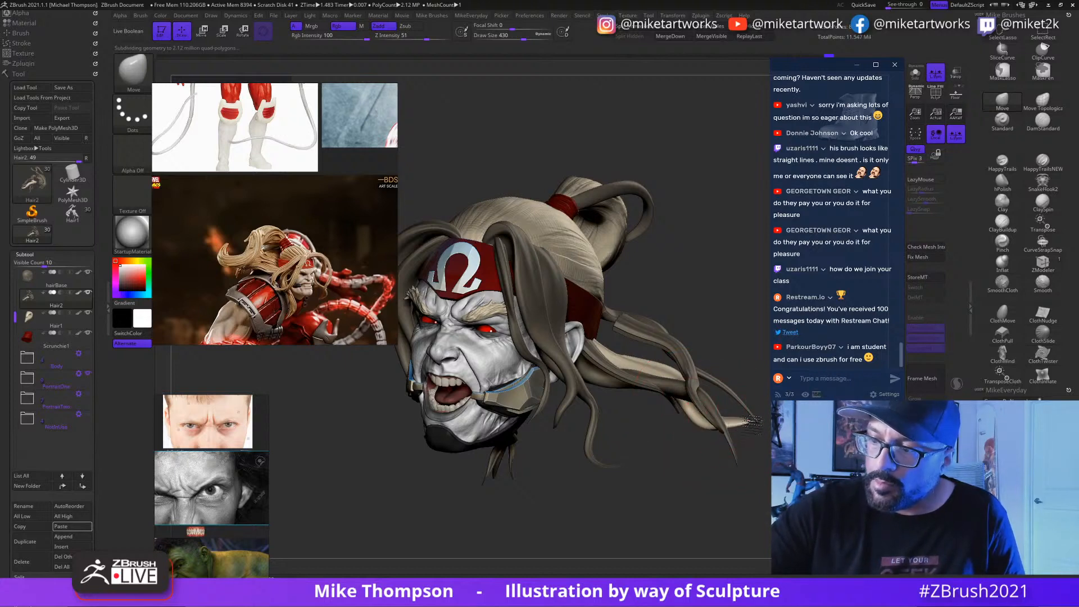
mouse_move(741, 415)
mouse_down()
mouse_move(759, 498)
mouse_move(760, 399)
mouse_move(736, 310)
mouse_up()
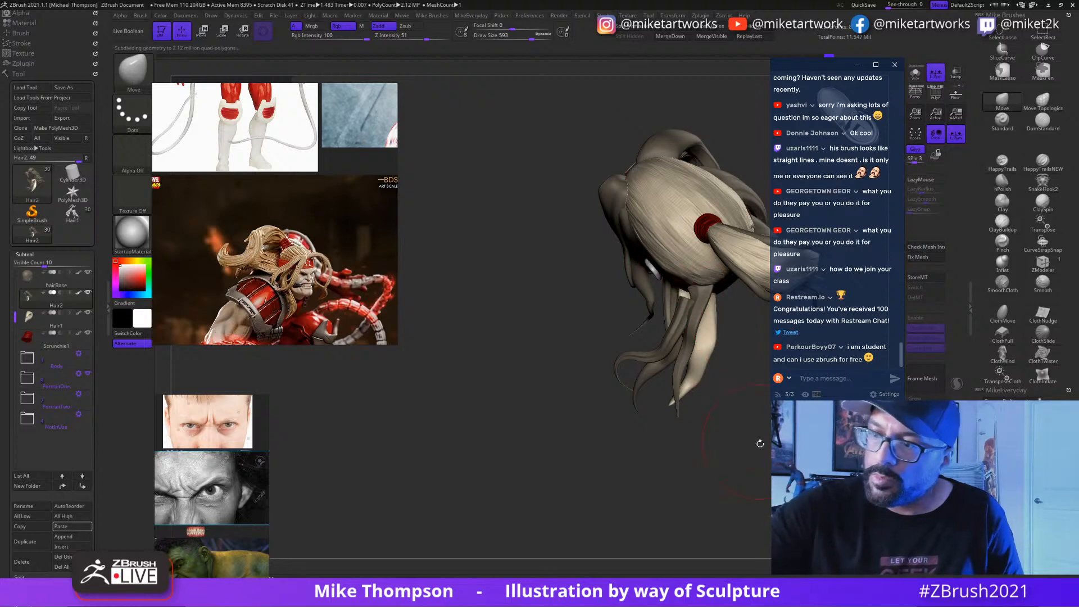
Step: Adjust the thick strand's tip with the Move brush at draw size 593, and set the draw size to 476
mouse_move(760, 444)
mouse_down()
mouse_move(763, 515)
mouse_move(742, 454)
mouse_up()
drag(669, 410, 679, 411)
mouse_move(741, 466)
mouse_down()
mouse_move(761, 477)
mouse_move(709, 500)
mouse_move(703, 520)
mouse_up()
mouse_move(743, 433)
mouse_down()
mouse_move(745, 502)
mouse_move(736, 470)
mouse_up()
key(s)
click(757, 503)
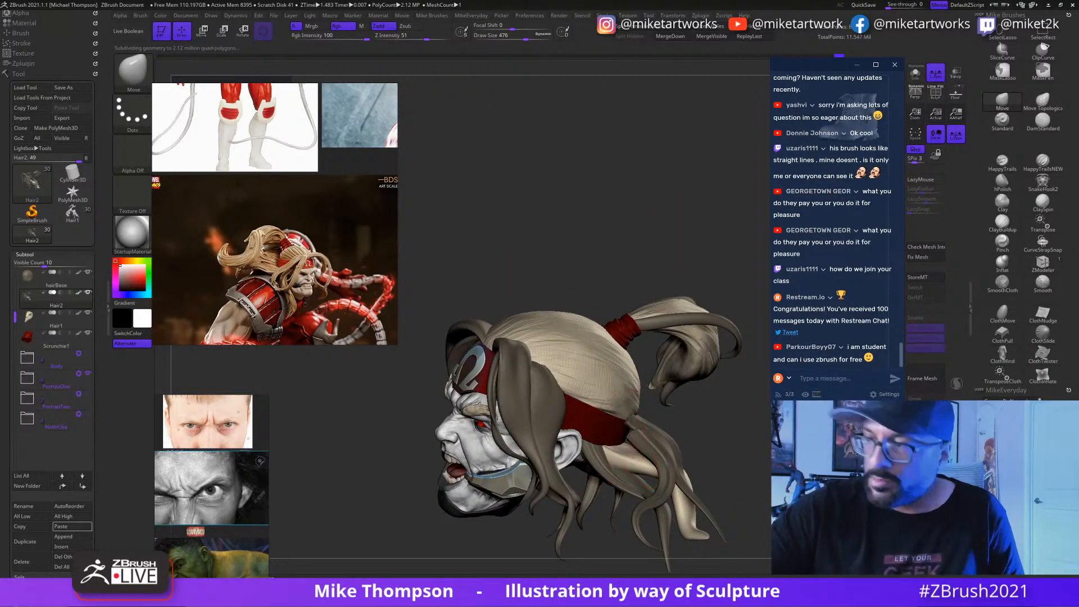
Step: Read back through the live chat messages and examine the hair strands around the head from several angles
drag(837, 503, 807, 511)
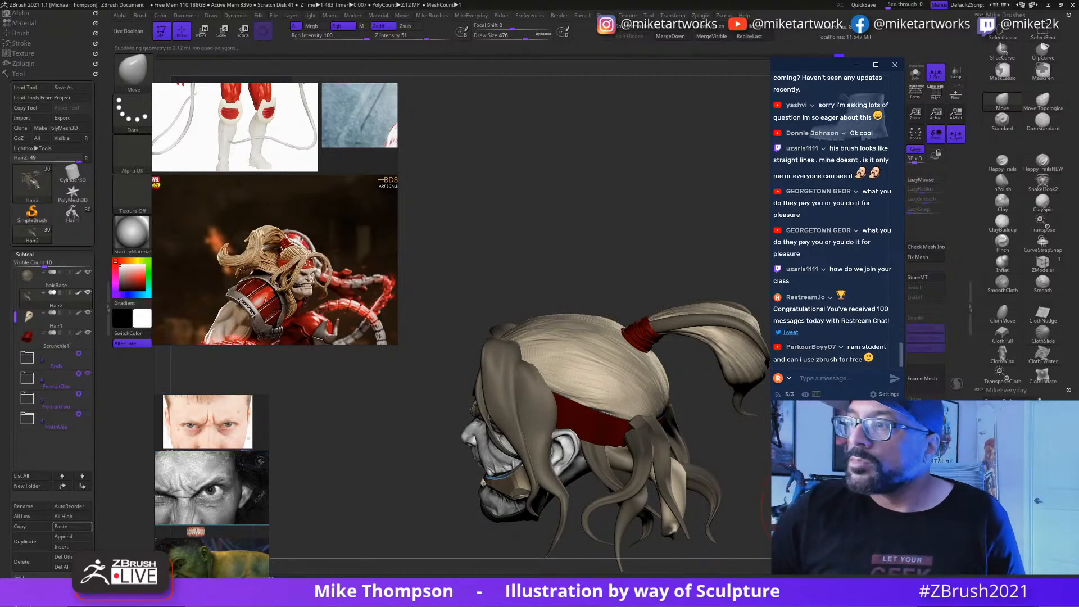
scroll(832, 224, up, 2)
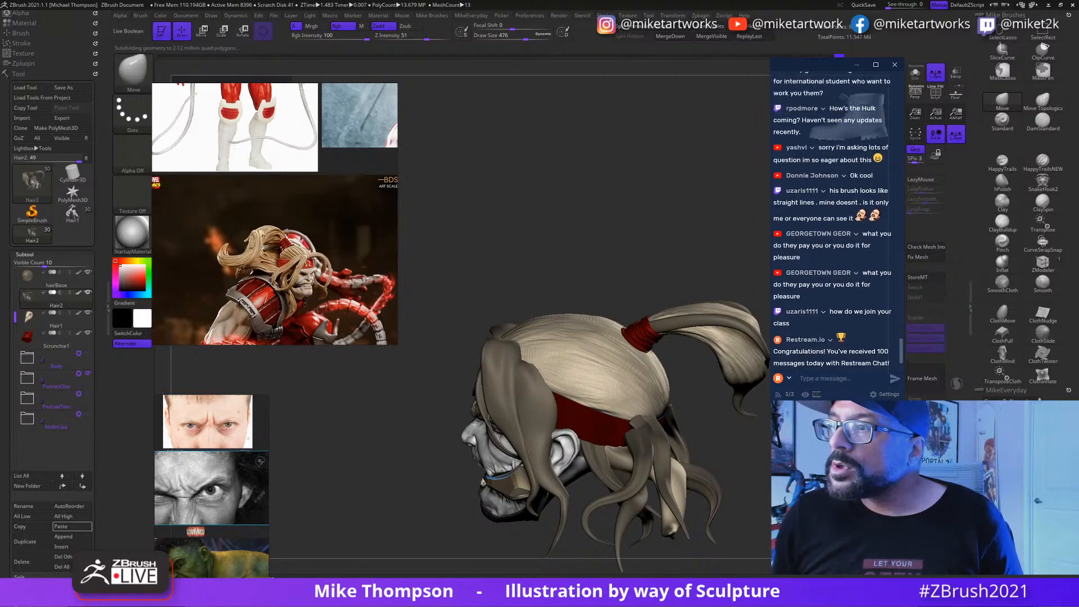
scroll(832, 224, down, 2)
scroll(832, 224, up, 4)
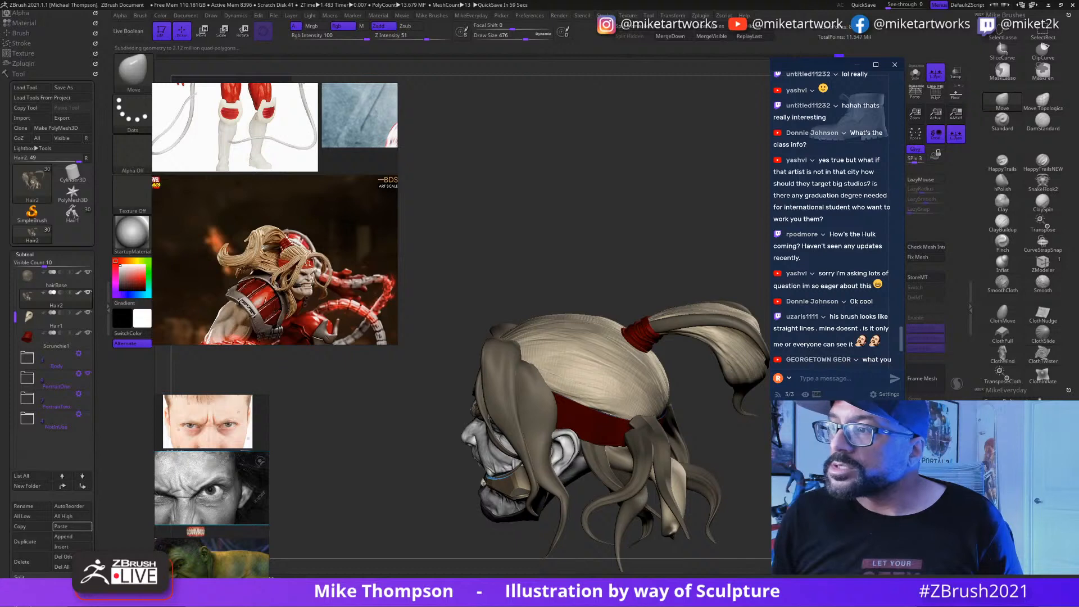
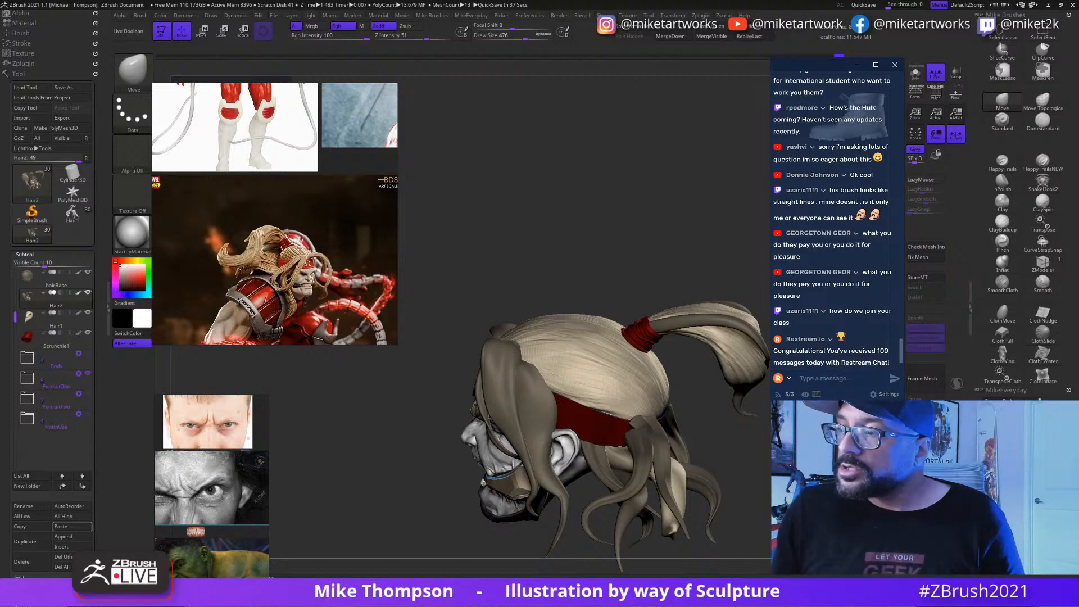
mouse_move(764, 487)
mouse_down()
mouse_move(731, 501)
mouse_move(760, 472)
mouse_move(778, 489)
mouse_move(799, 475)
mouse_move(759, 472)
mouse_up()
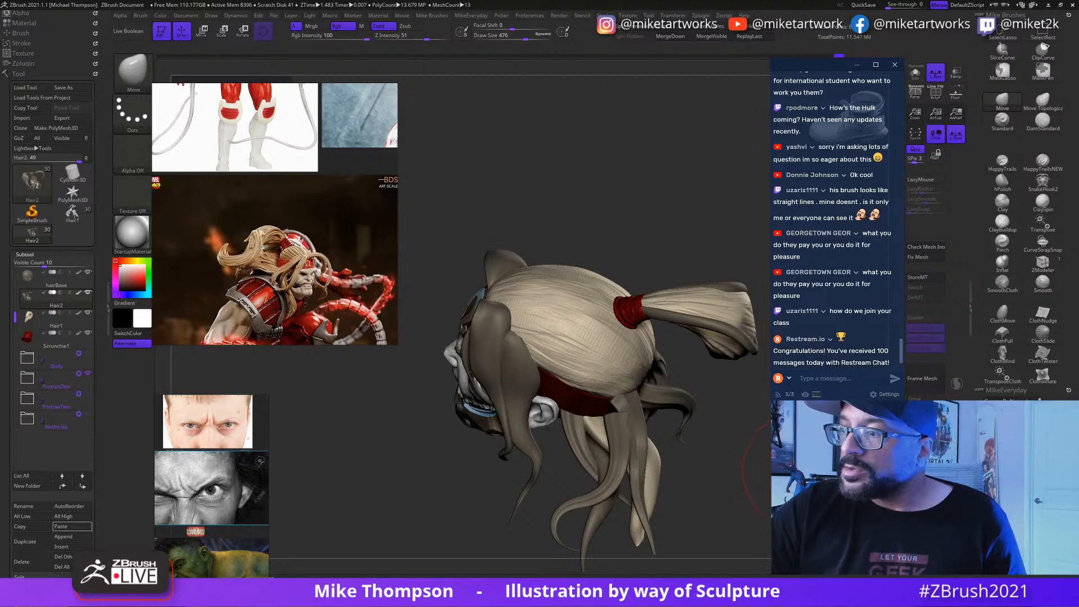
drag(759, 472, 876, 447)
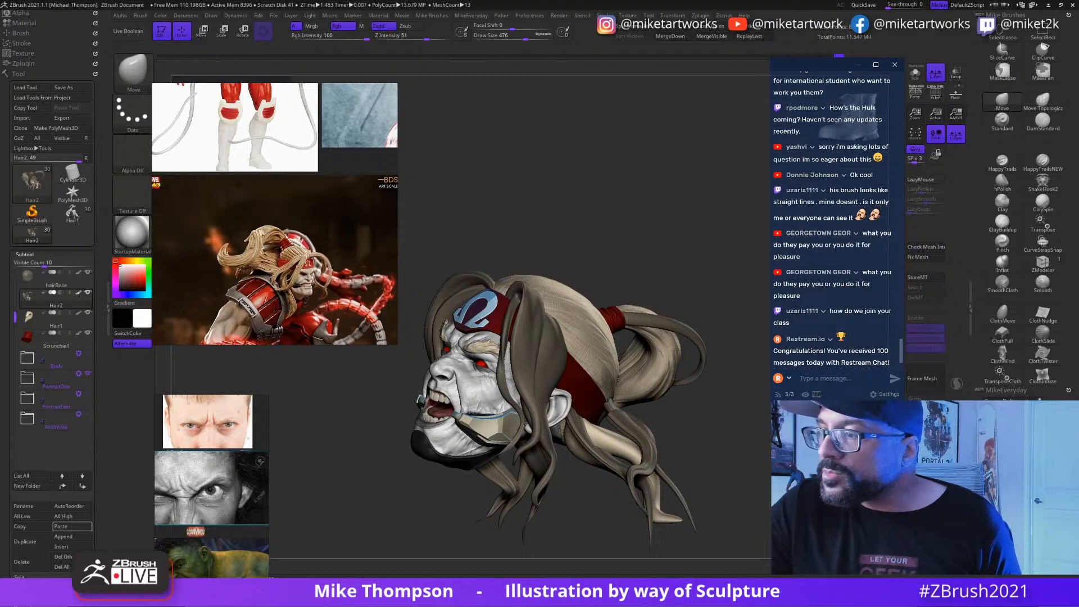
mouse_move(630, 191)
mouse_down()
mouse_move(613, 196)
mouse_move(635, 214)
mouse_move(646, 191)
mouse_up()
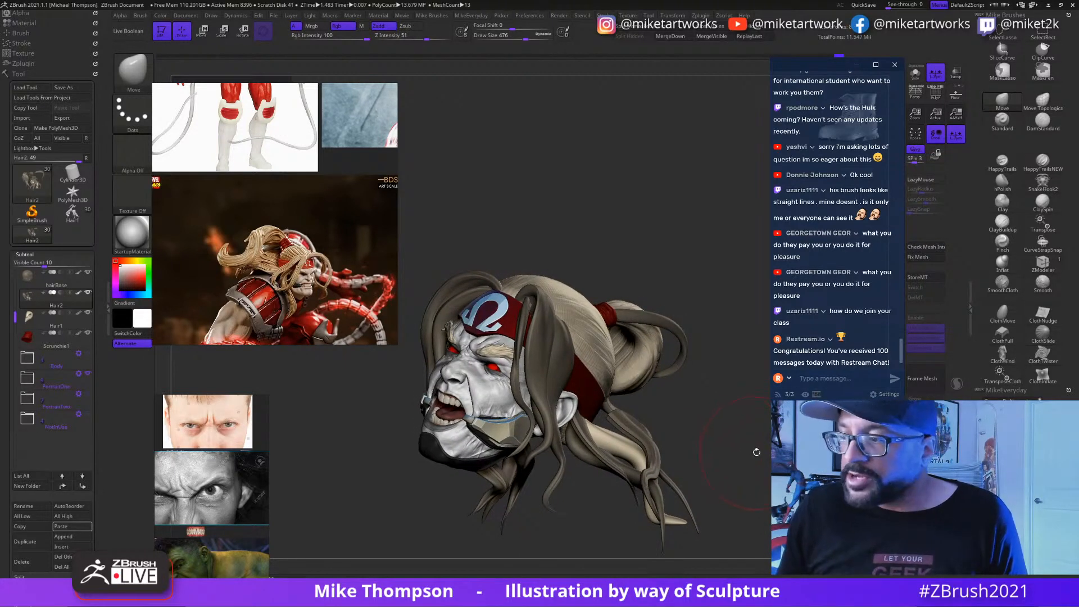
drag(762, 463, 745, 416)
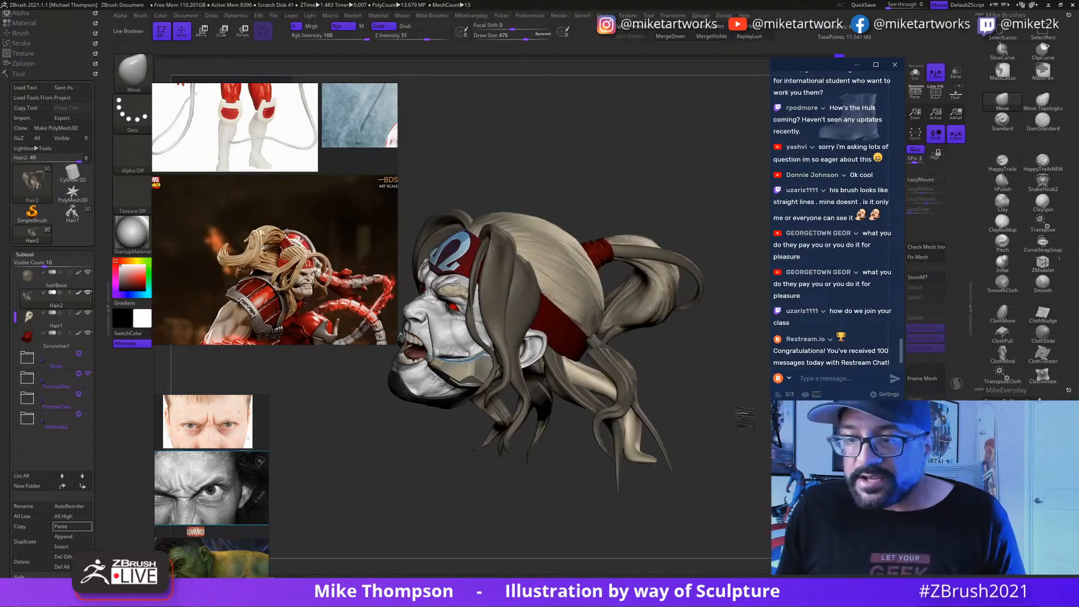
Step: Reshape the thick back strand below the headband with the Move brush at draw size 324, and smooth its tip
drag(753, 461, 596, 371)
key(ctrl+d)
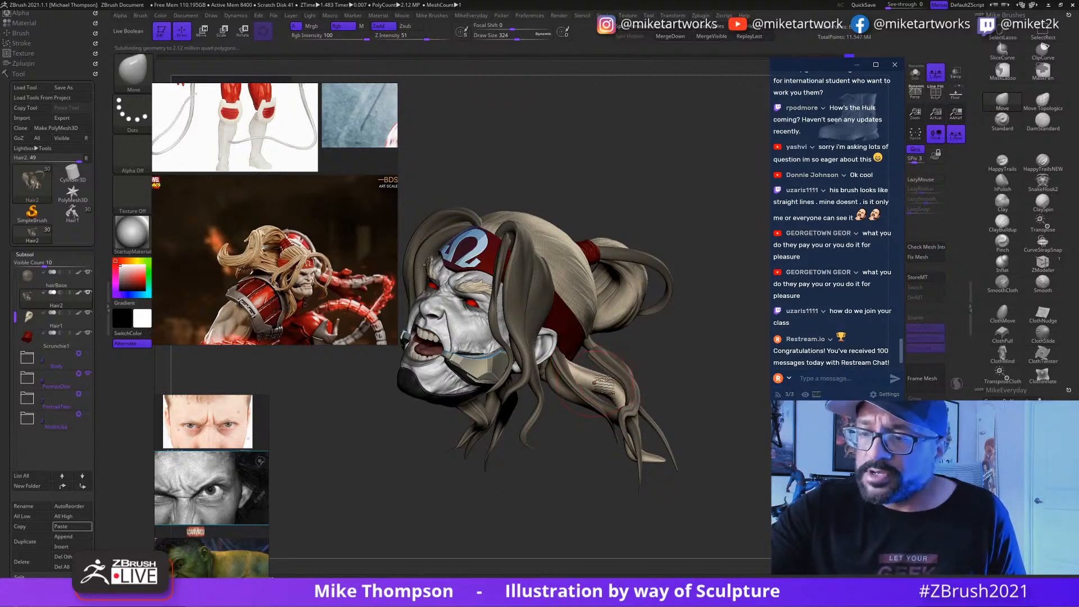
mouse_move(751, 461)
mouse_down()
mouse_move(722, 477)
mouse_move(708, 462)
mouse_up()
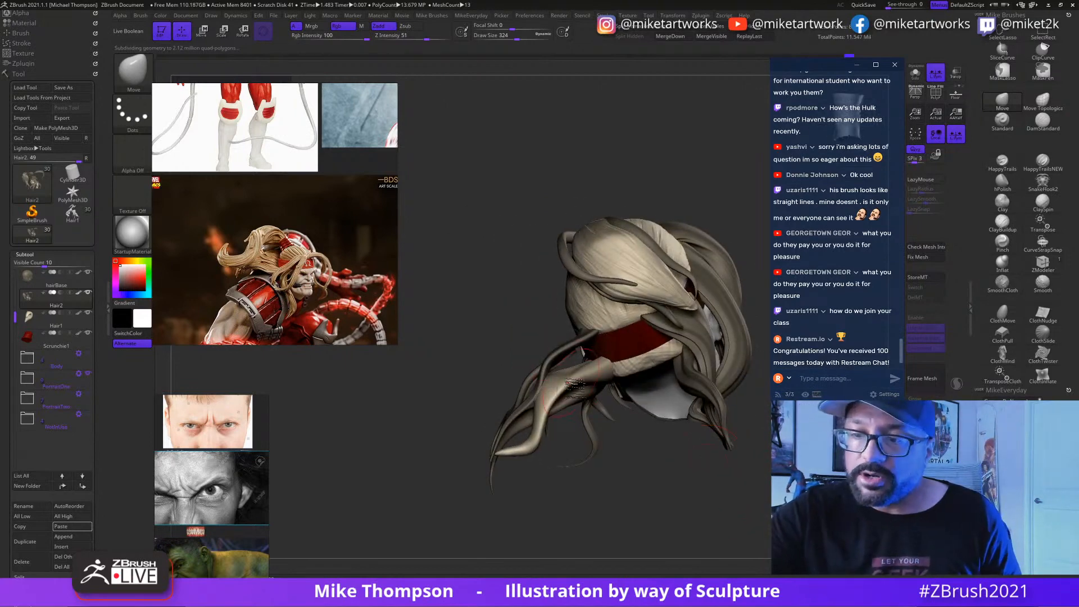
mouse_move(573, 387)
mouse_down()
mouse_move(585, 373)
mouse_move(541, 393)
mouse_up()
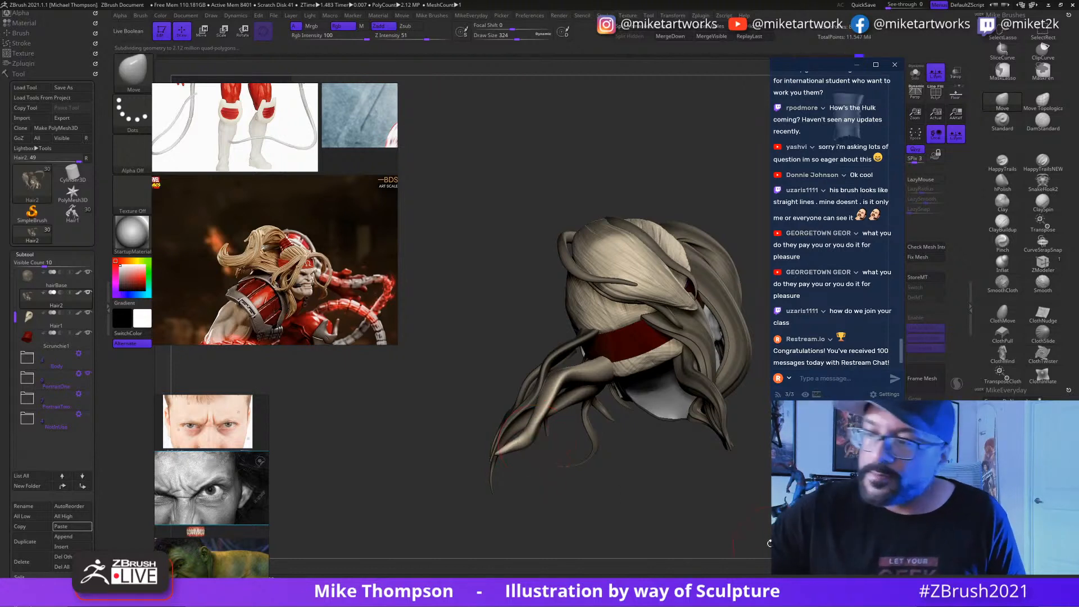
key(shift)
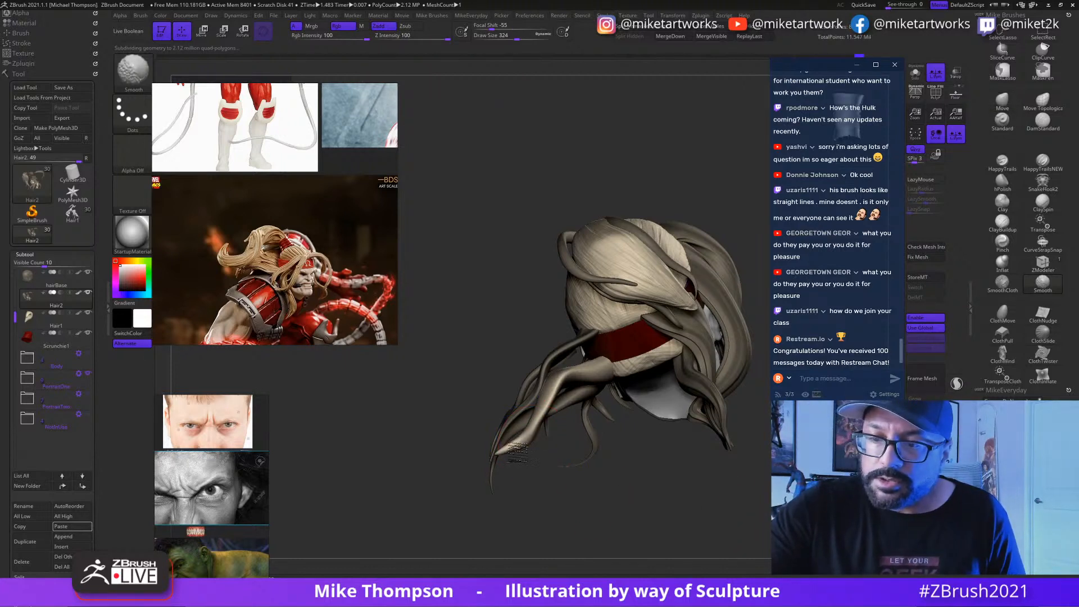
drag(615, 432, 722, 439)
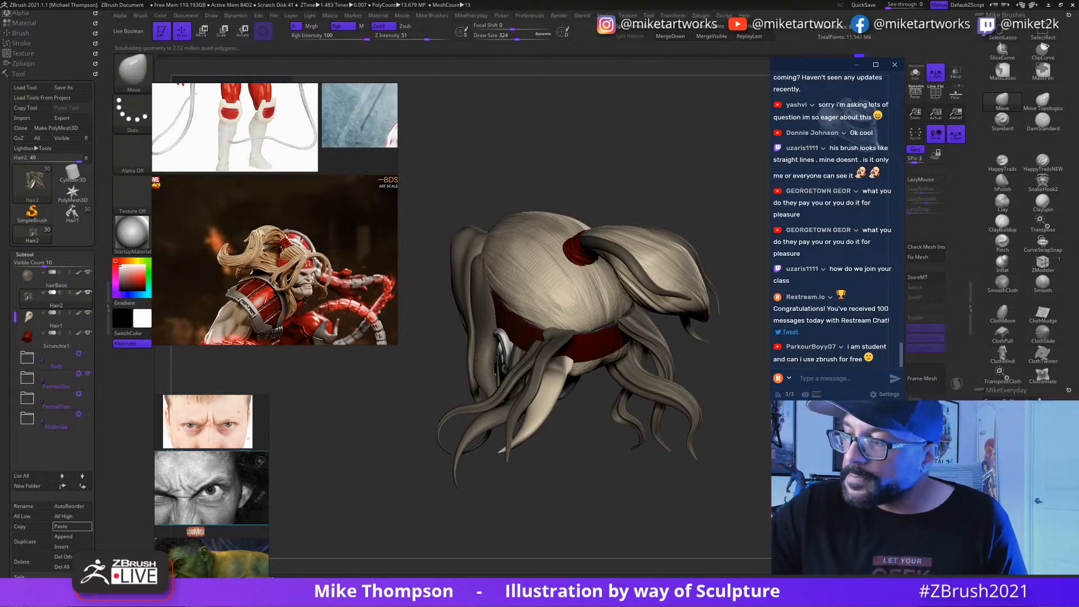
Step: Adjust the trailing ends of the back strands with the Move brush at draw size 379
drag(596, 506, 428, 506)
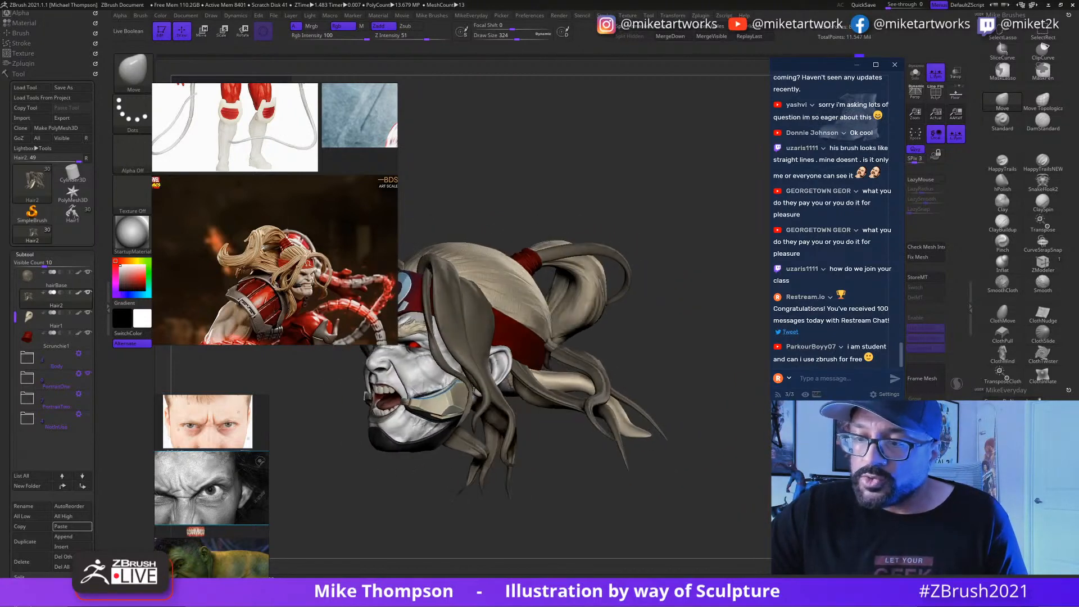
alt+drag(685, 404, 744, 464)
key(bracketright)
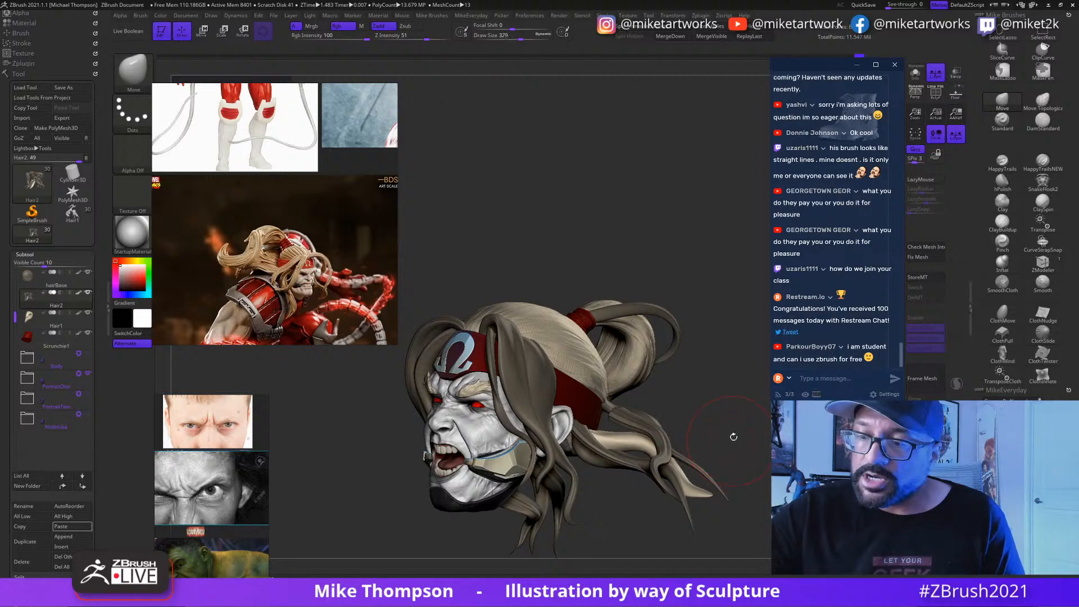
key(ctrl+d)
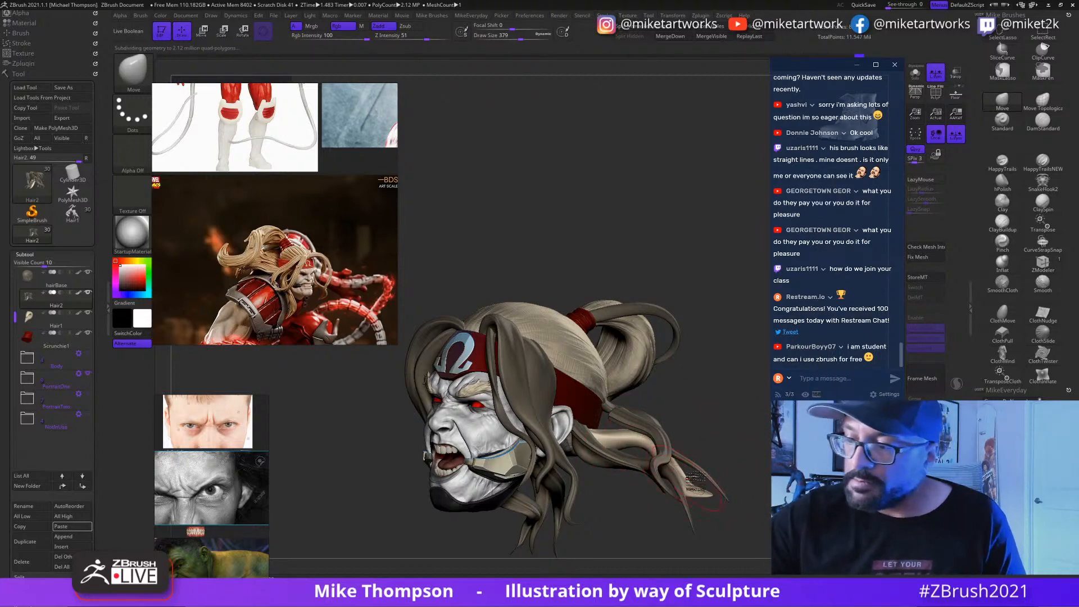
drag(760, 445, 638, 447)
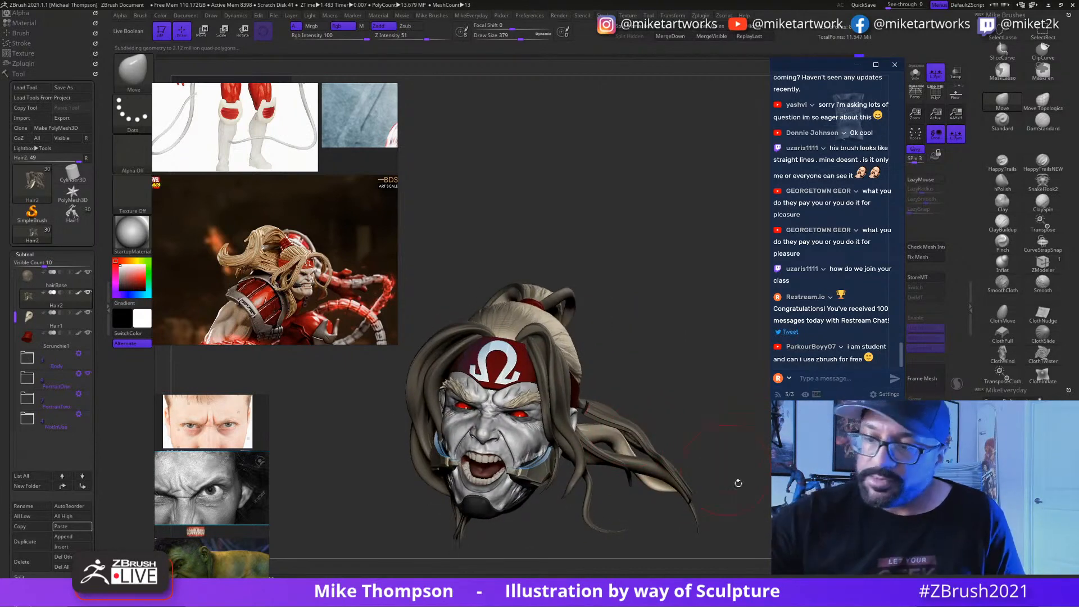
drag(738, 484, 670, 547)
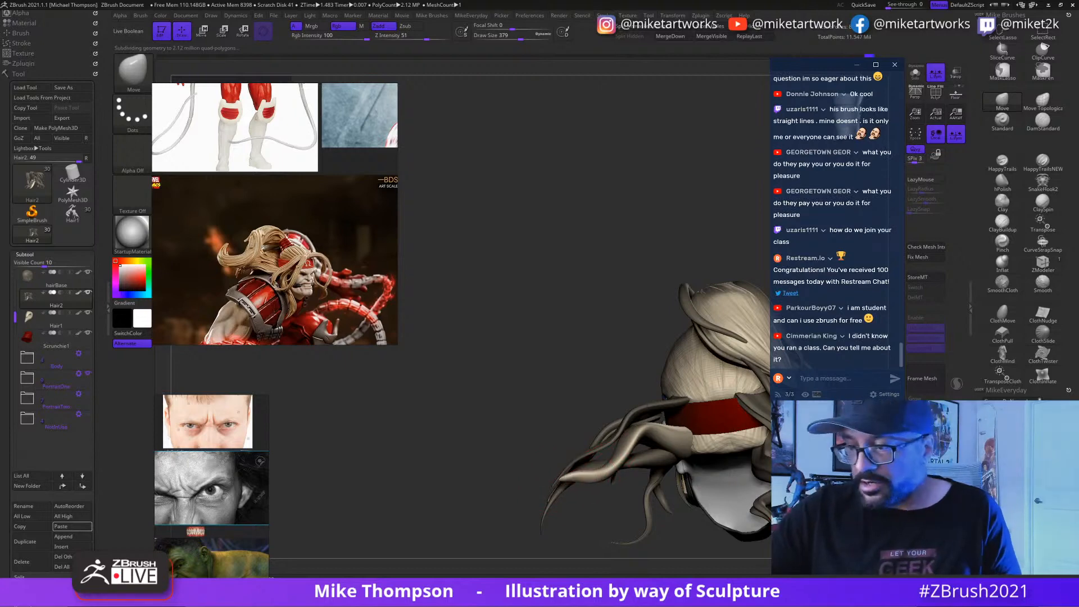
Step: Refine the curve and root of the thick back strand with the Move brush at draw sizes 223 and 268
drag(753, 483, 689, 478)
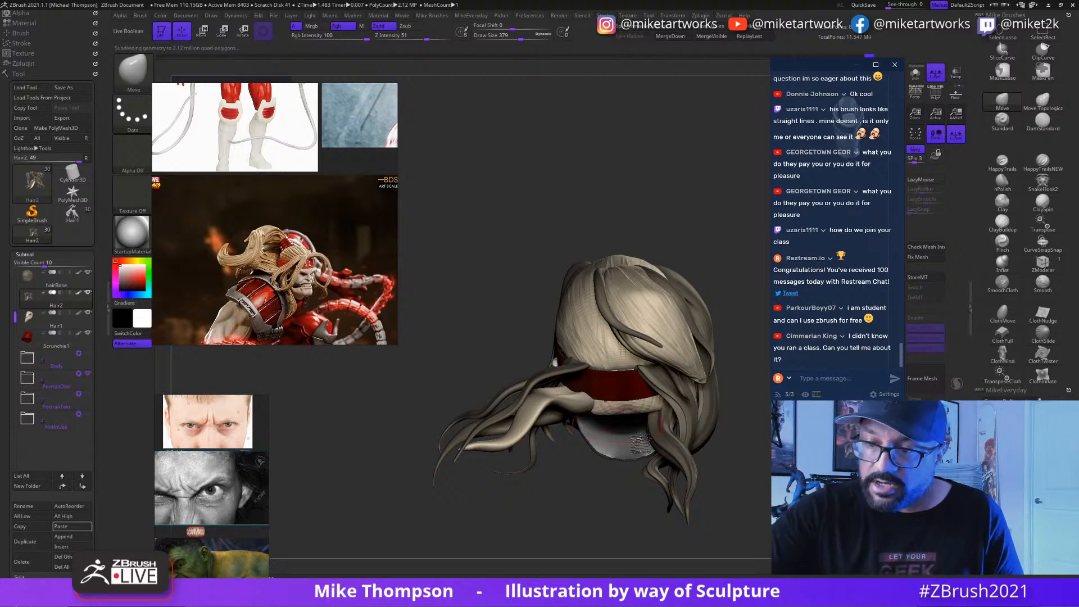
mouse_move(748, 495)
mouse_down()
mouse_move(680, 487)
mouse_move(738, 471)
mouse_move(723, 486)
mouse_up()
key(s)
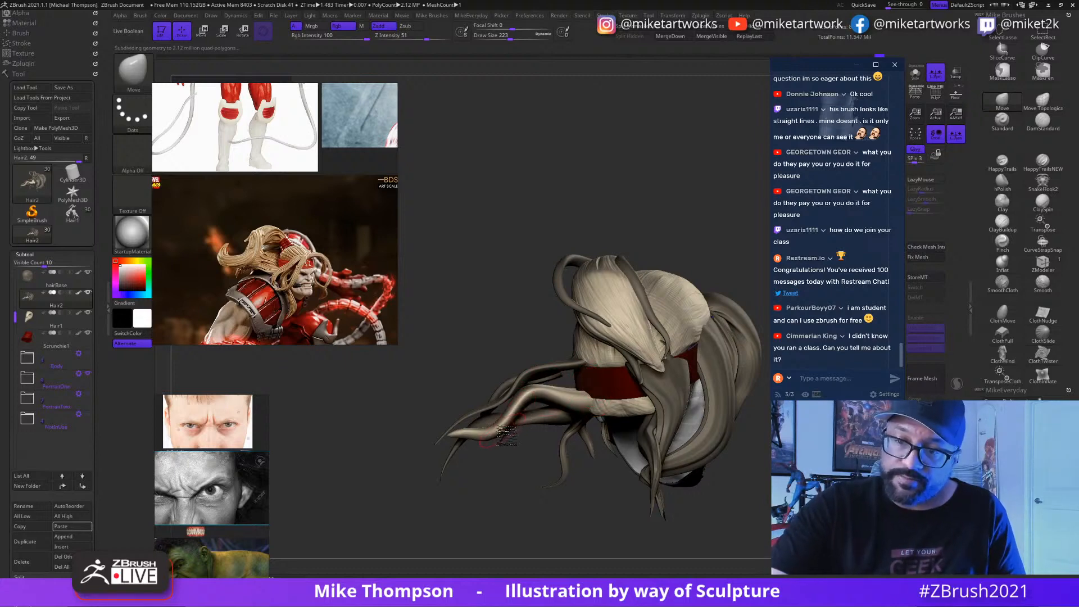
drag(709, 494, 687, 438)
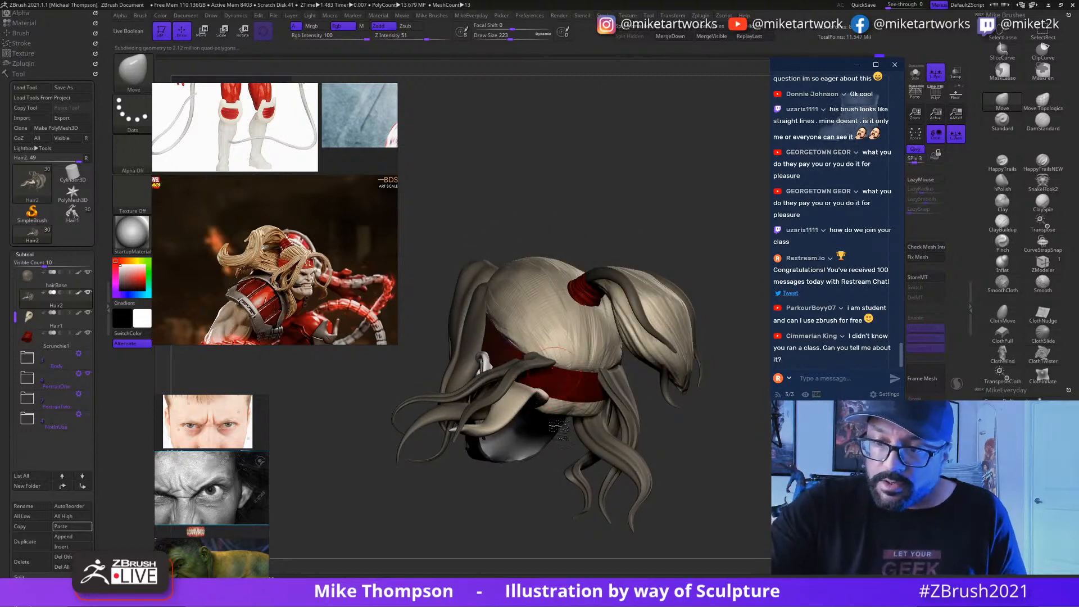
mouse_move(557, 507)
mouse_down()
mouse_move(544, 523)
mouse_move(555, 497)
mouse_up()
key(s)
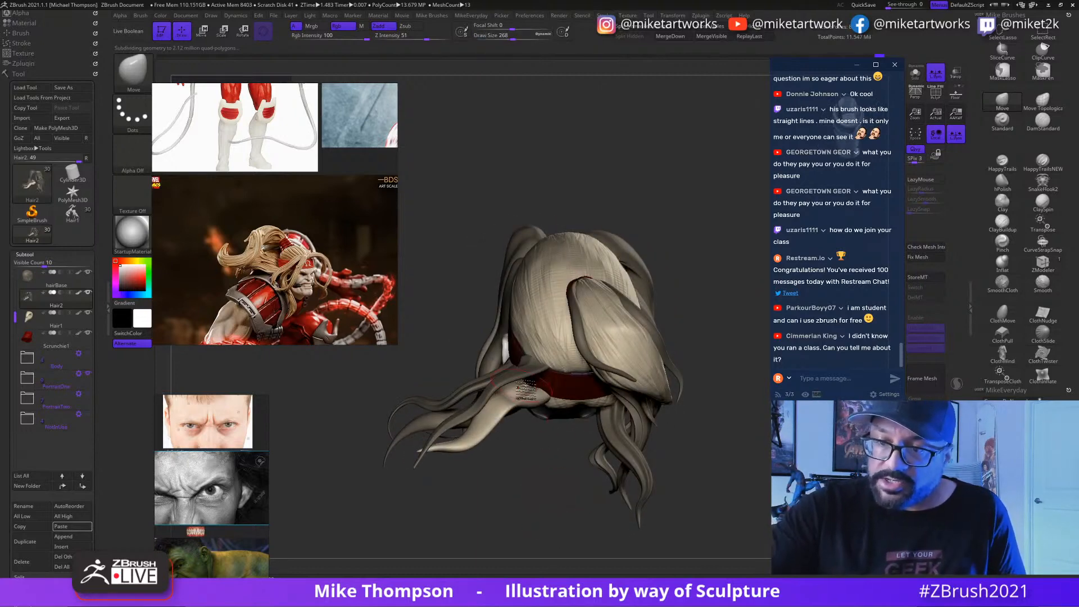
Step: Isolate a single back strand with the Transpose gizmo and move its root beneath the back of the headband
drag(771, 505, 568, 483)
key(w)
ctrl+click(675, 349)
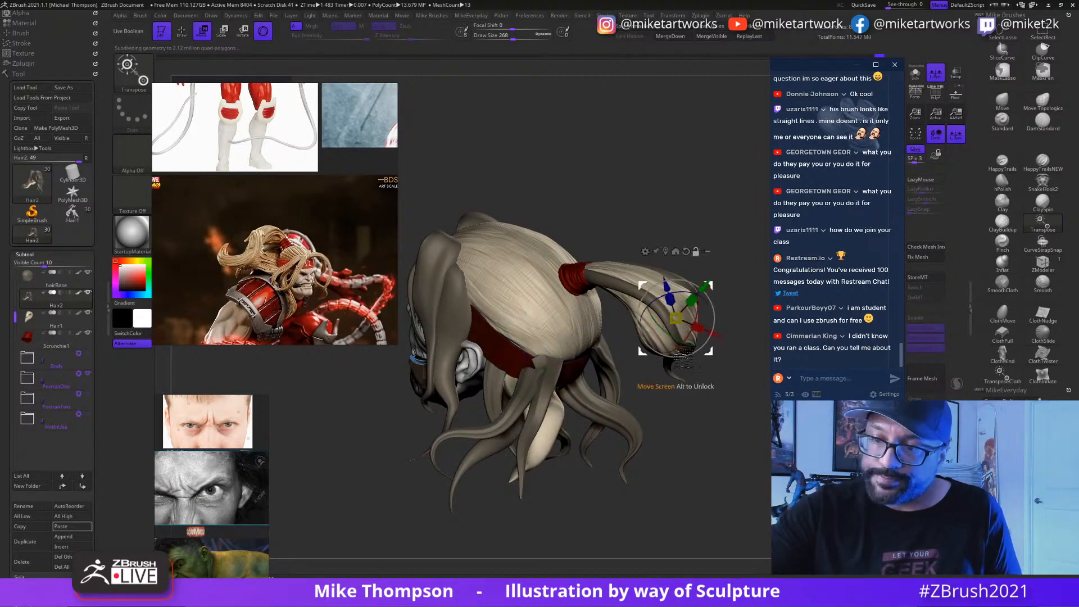
ctrl+click(526, 433)
mouse_move(568, 490)
mouse_down()
mouse_move(741, 456)
mouse_move(740, 447)
mouse_up()
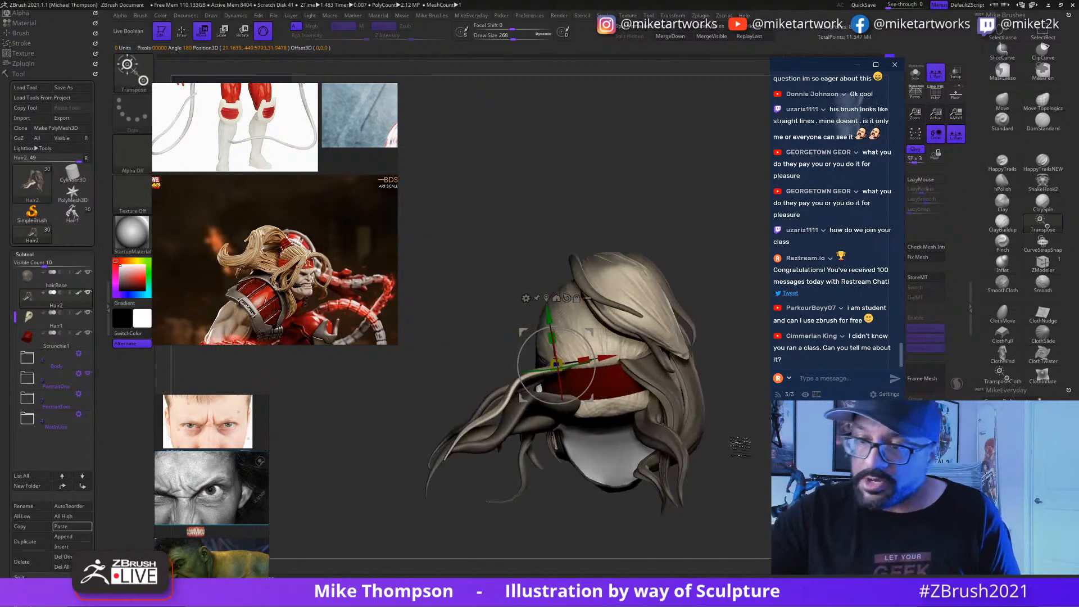
drag(557, 364, 600, 395)
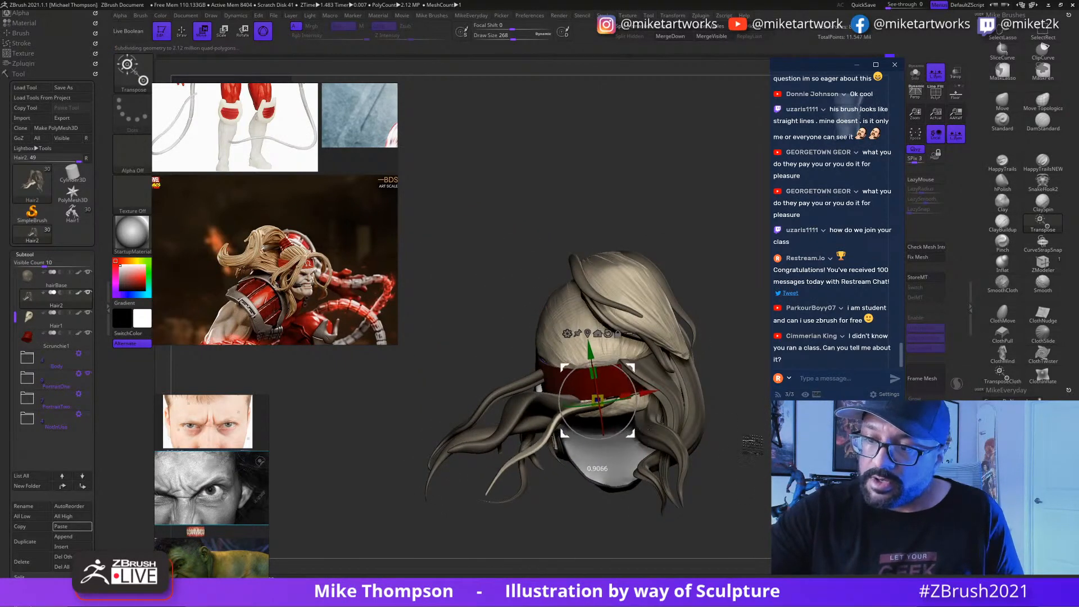
Step: Rotate the isolated strand so it hangs down from the back of the headband among the neighbouring strands
drag(752, 444, 641, 366)
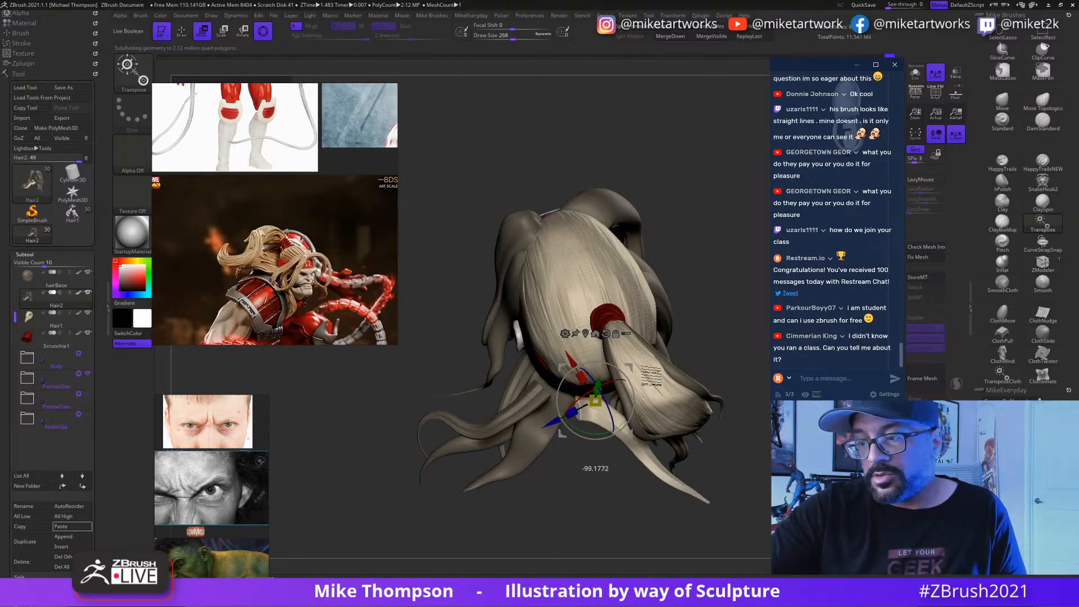
drag(708, 446, 620, 433)
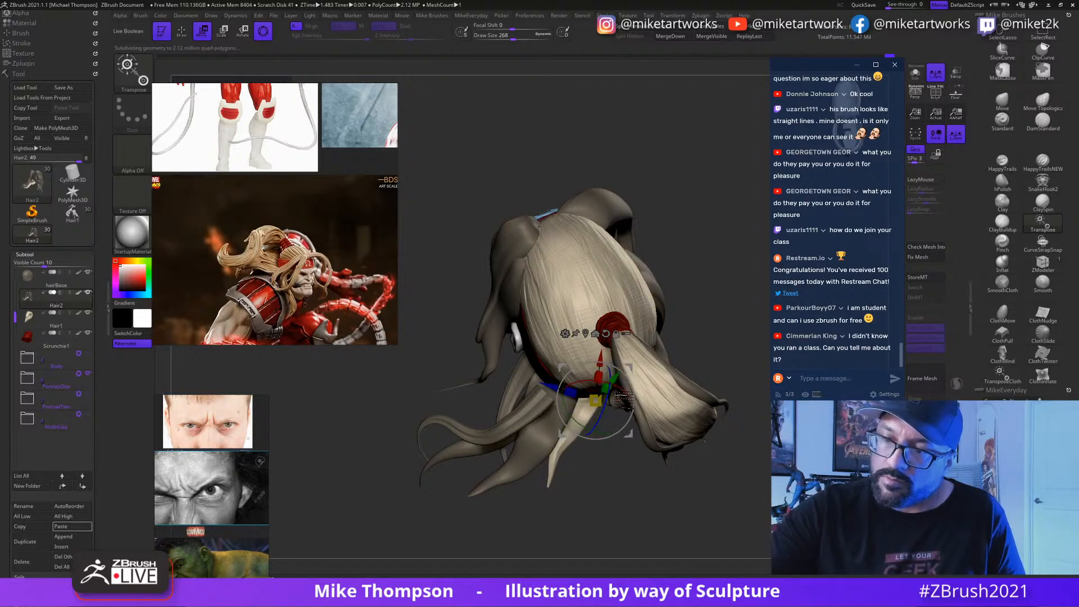
mouse_move(562, 387)
mouse_down()
mouse_move(567, 416)
mouse_move(607, 435)
mouse_move(660, 393)
mouse_move(703, 388)
mouse_move(680, 388)
mouse_up()
key(q)
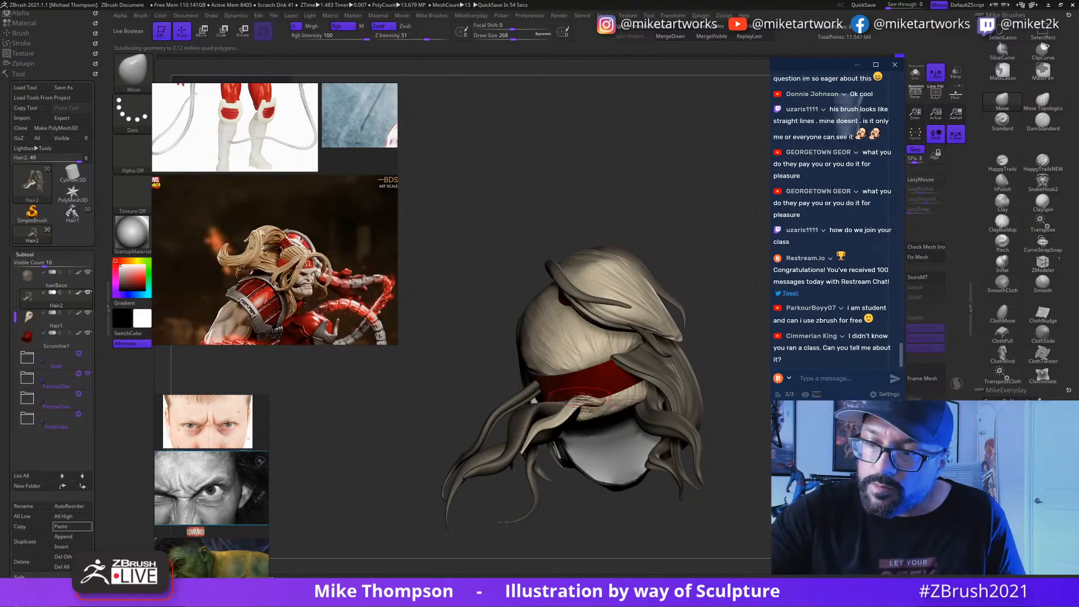
Step: Thicken the strand's root beneath the headband with the Inflat brush at Z intensity 10, and smooth the surface
drag(647, 513, 648, 444)
click(1003, 262)
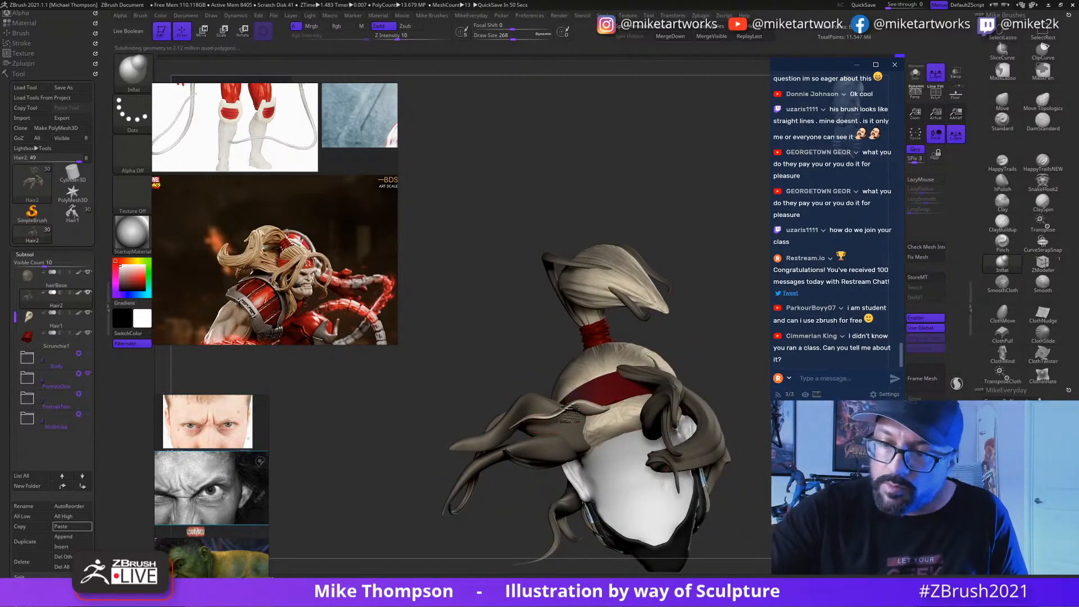
drag(594, 387, 561, 408)
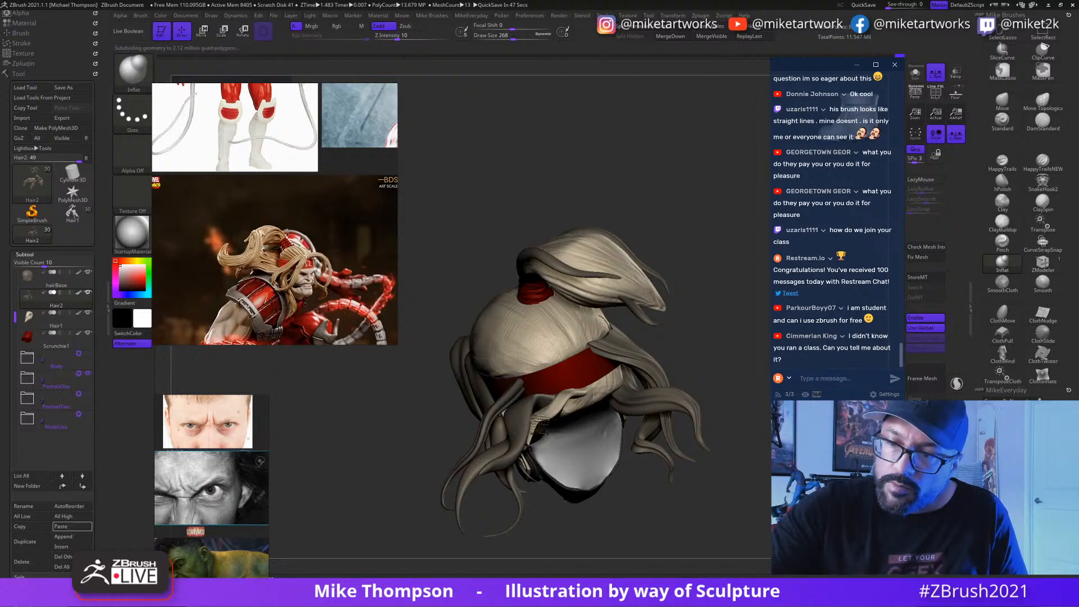
key(shift)
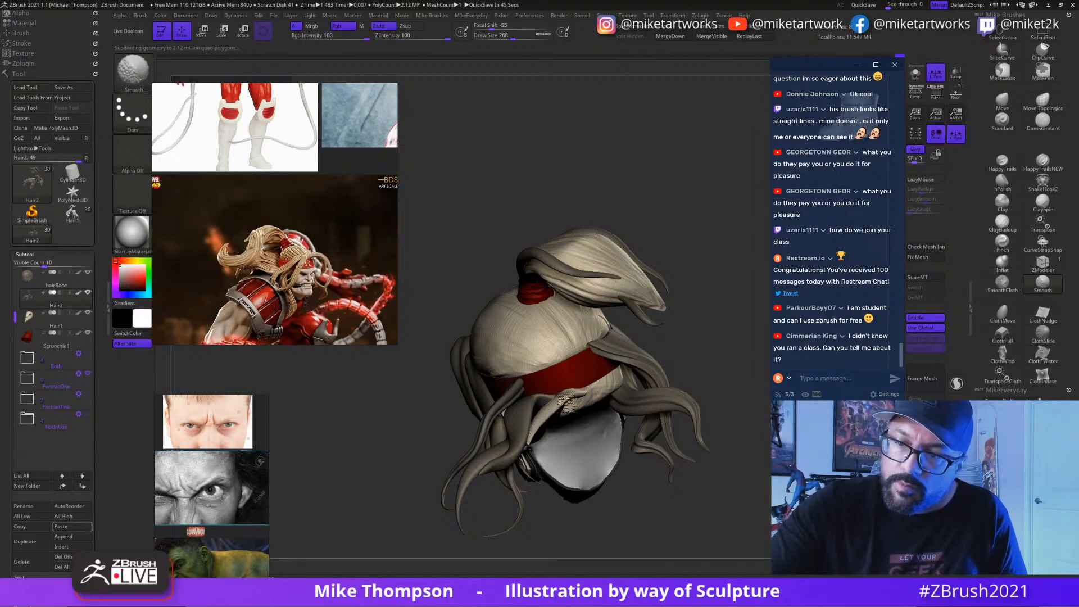
mouse_move(720, 481)
mouse_down()
mouse_move(716, 498)
mouse_move(578, 382)
mouse_up()
key(shift)
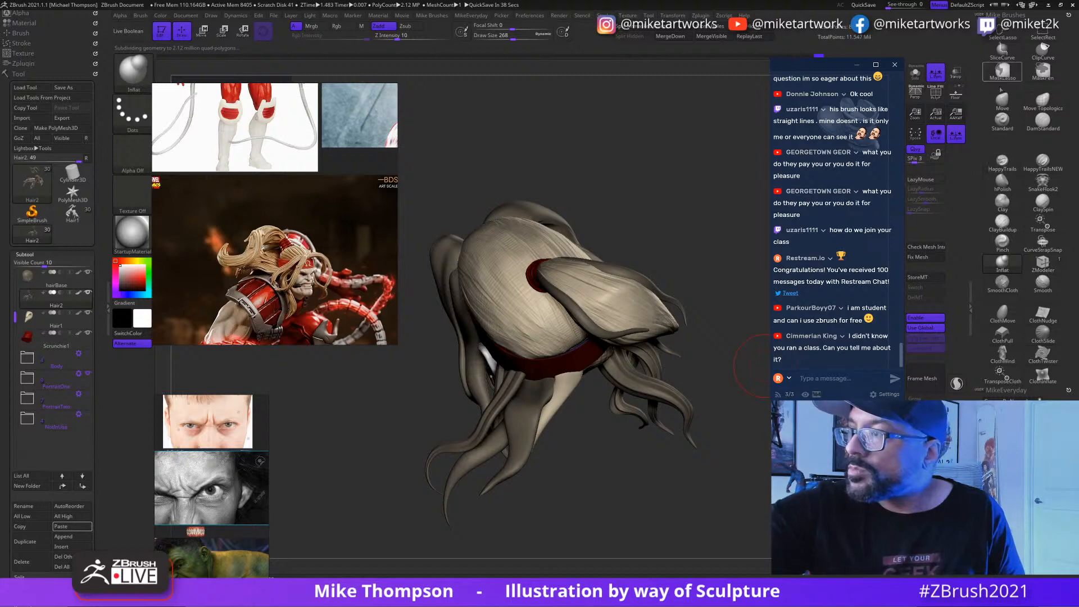
Step: Reshape the repositioned strand beneath the headband with the Move brush at draw size 268
key(b)
key(m)
key(v)
mouse_move(678, 471)
mouse_down()
mouse_move(565, 380)
mouse_move(599, 379)
mouse_up()
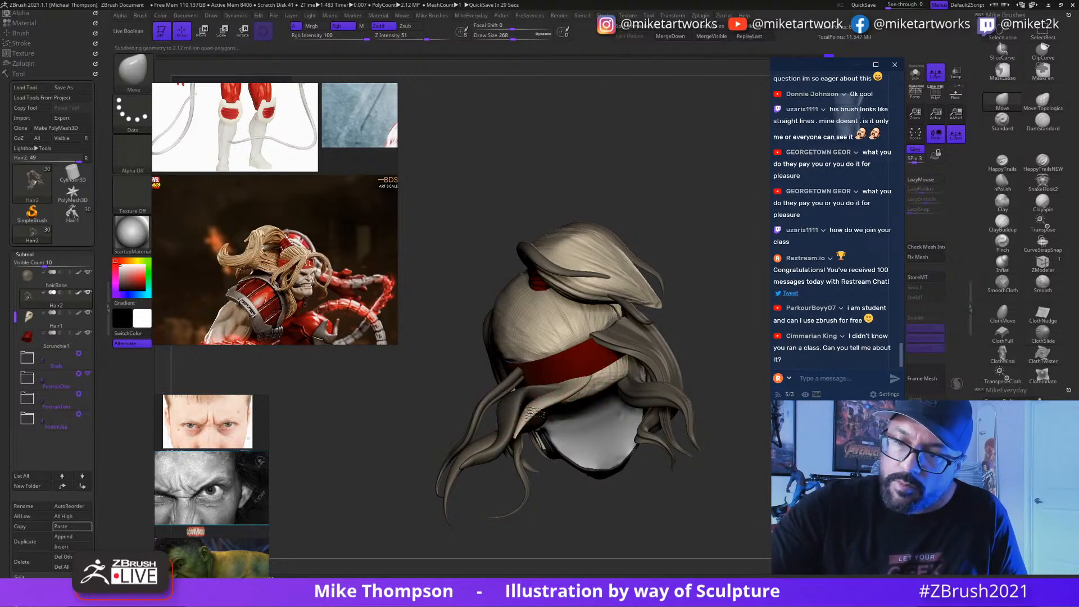
mouse_move(725, 509)
mouse_down()
mouse_move(703, 494)
mouse_move(723, 514)
mouse_up()
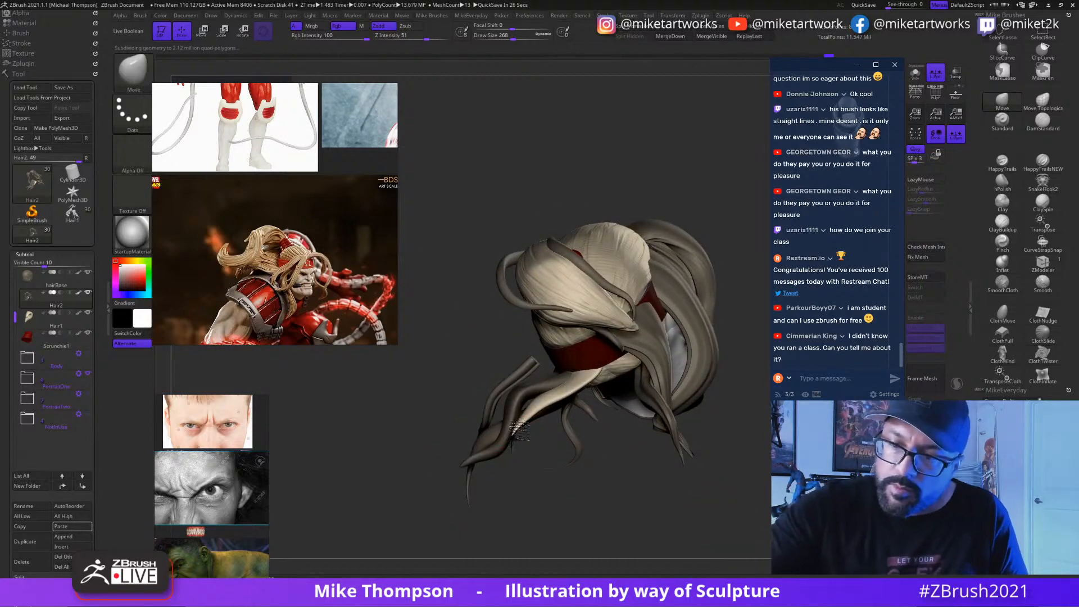
drag(519, 429, 727, 477)
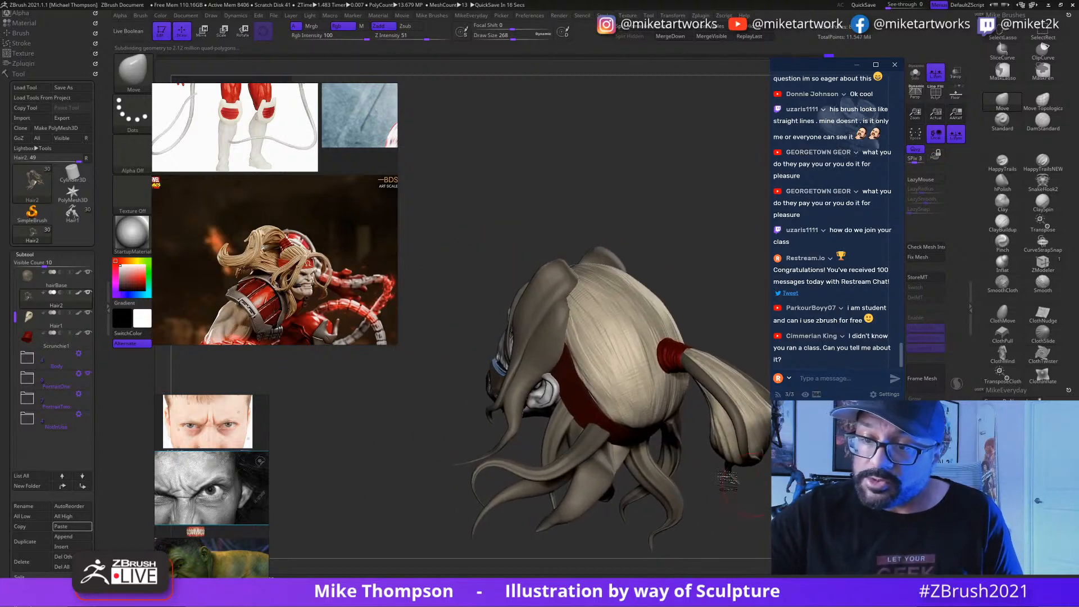
Step: Isolate a curled strand below the back of the headband with the Transpose gizmo and rotate it outward from its root
key(w)
ctrl+click(596, 443)
drag(734, 476, 705, 477)
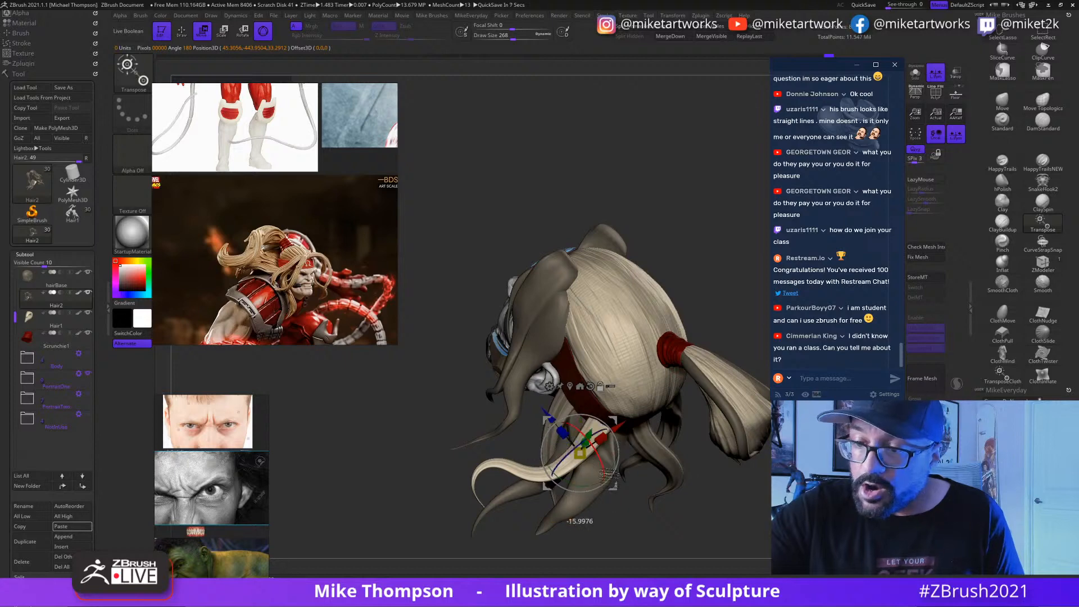
drag(592, 444, 581, 454)
Step: Shift and rotate the isolated strand so it flows among the neighbouring strands behind the ear
drag(674, 500, 700, 377)
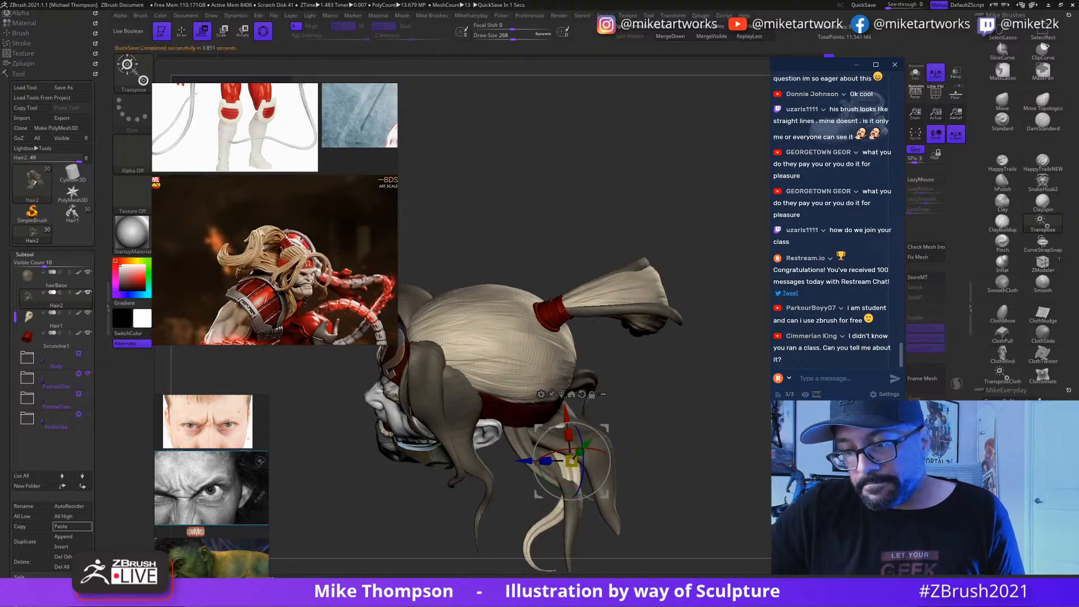
drag(540, 393, 572, 458)
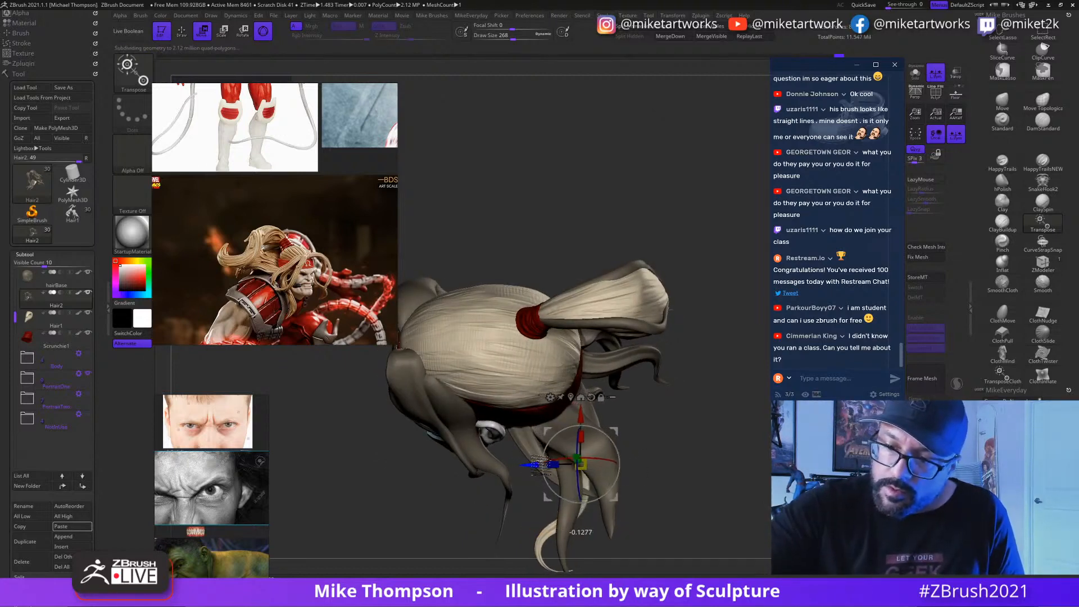
drag(671, 309, 742, 232)
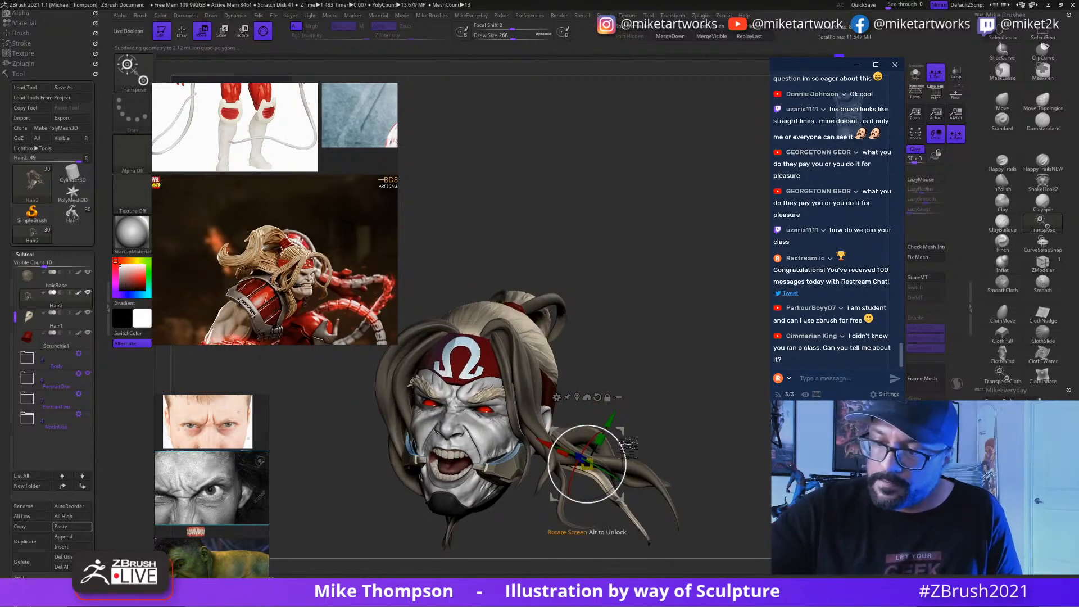
drag(629, 462, 489, 394)
drag(619, 439, 669, 457)
Step: Lasso-mask the strand's outer end and prepare its unmasked root section for adjustment with the Transpose gizmo
key(q)
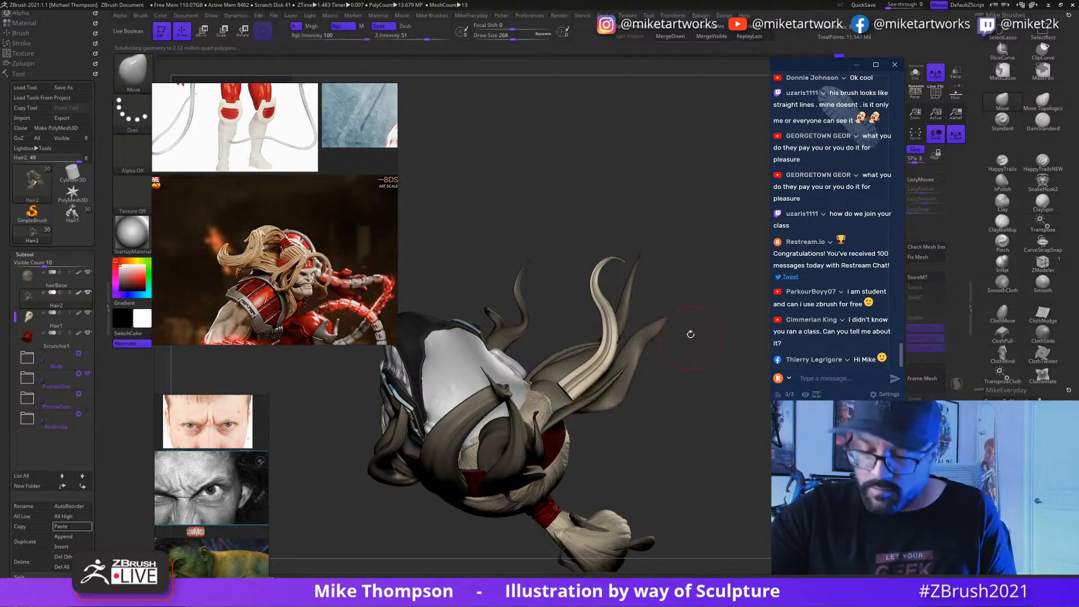
ctrl+drag(646, 222, 563, 281)
mouse_move(599, 373)
ctrl+mouse_down()
mouse_move(725, 348)
mouse_move(720, 359)
ctrl+mouse_up()
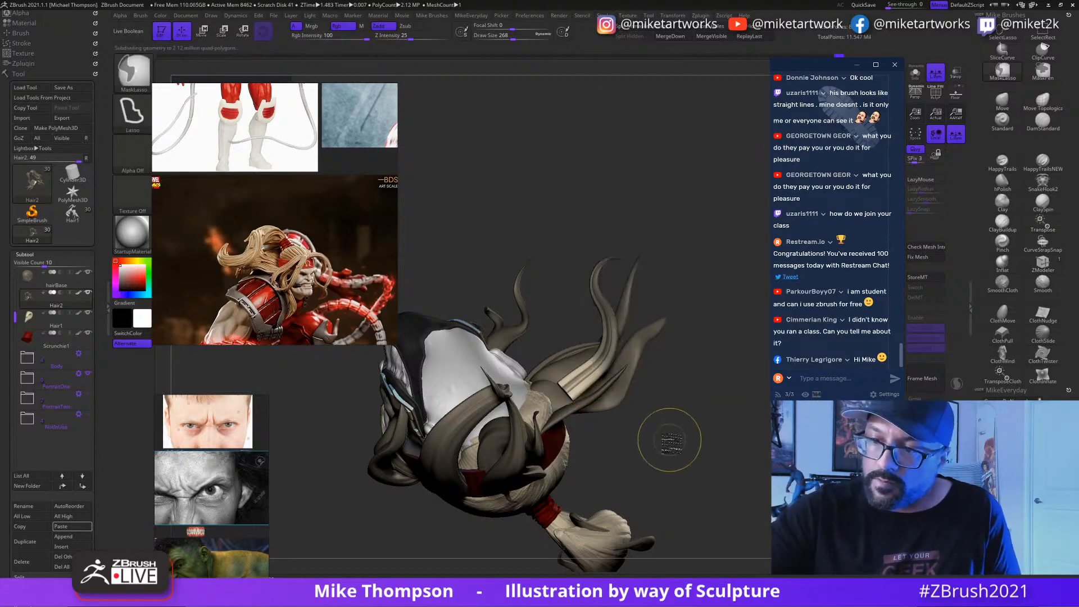
key(w)
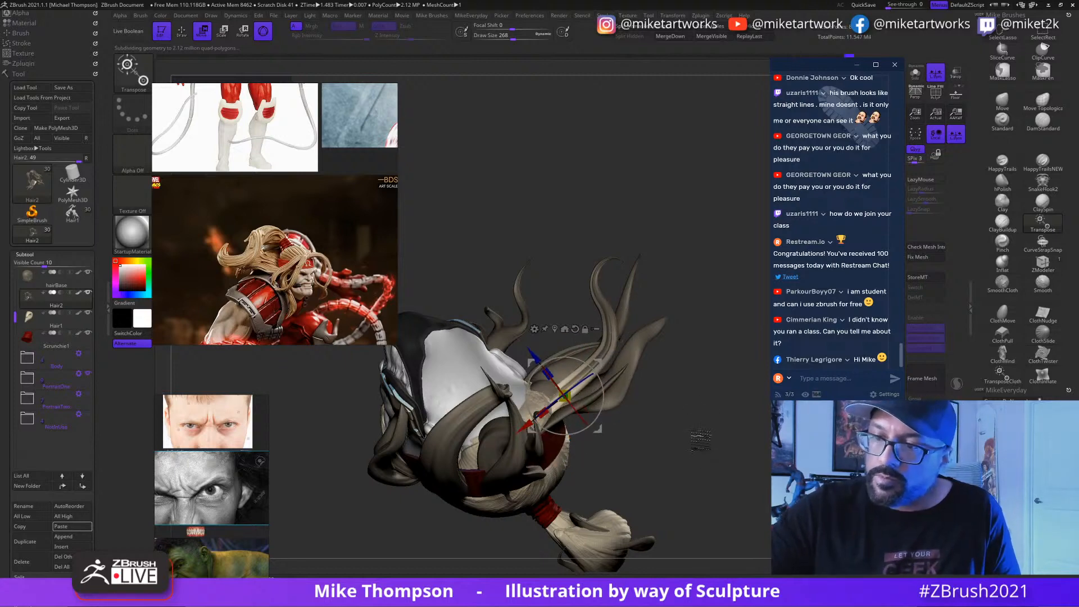
mouse_move(703, 438)
mouse_down()
mouse_move(720, 483)
mouse_move(725, 444)
mouse_move(743, 479)
mouse_move(762, 458)
mouse_move(745, 477)
mouse_move(731, 463)
mouse_move(765, 456)
mouse_move(622, 380)
mouse_up()
Step: Reshape the strand's root and middle section with the Move brush at draw size 525
key(q)
key(ctrl+d)
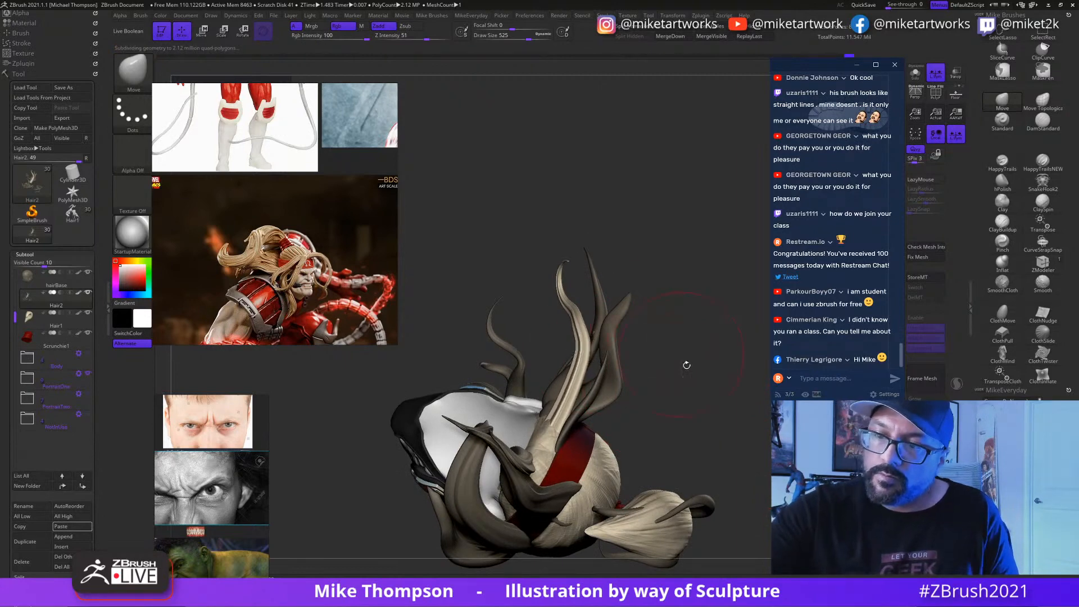
drag(687, 365, 638, 378)
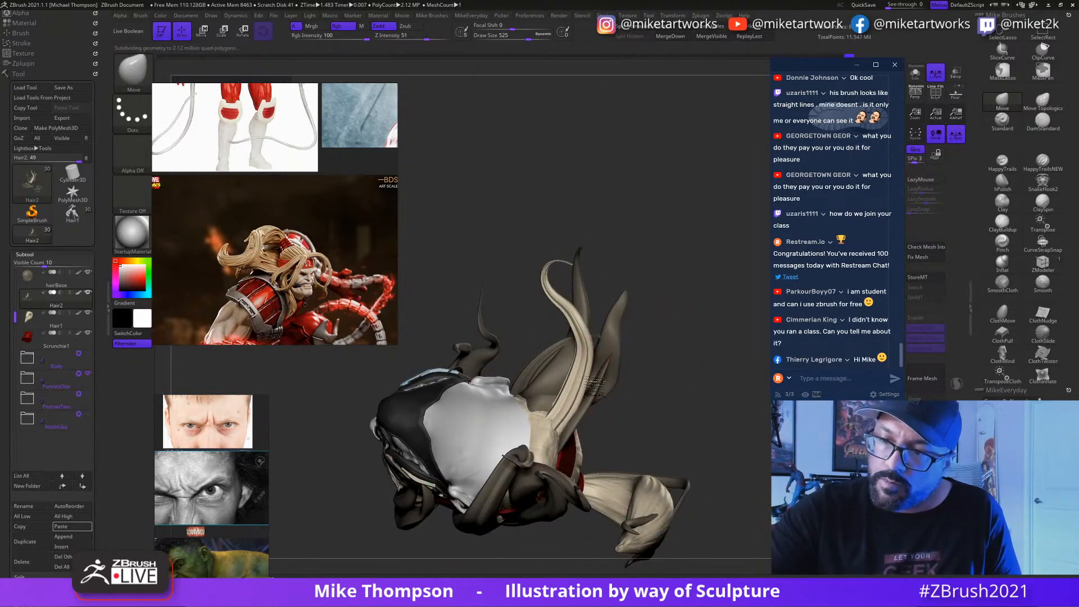
drag(599, 354, 572, 386)
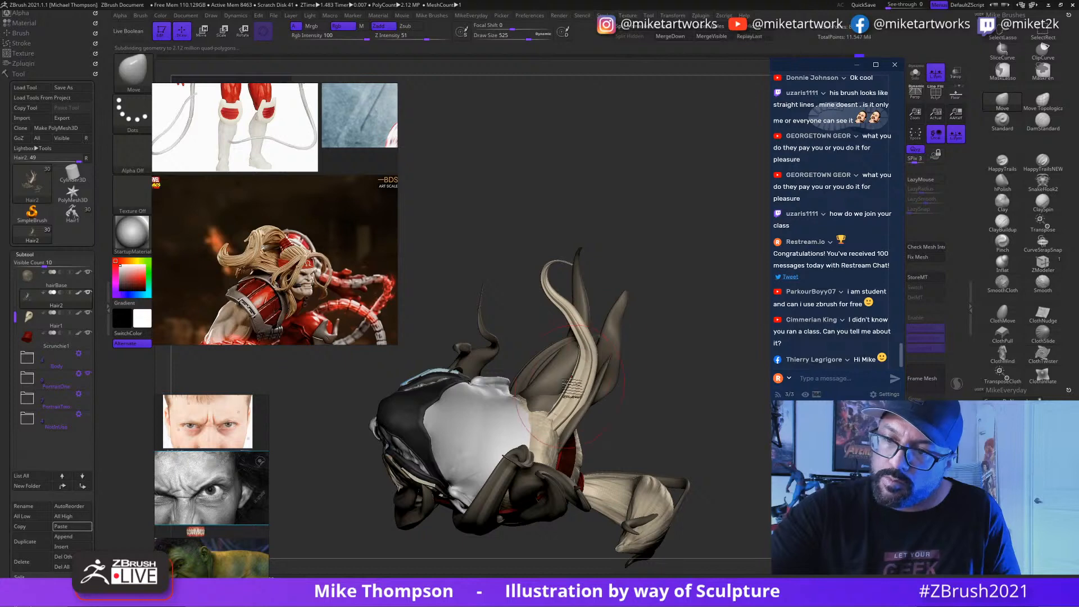
Step: Fill out the strand's middle with the Inflat brush at Z intensity 10 and smooth the surface
click(1003, 261)
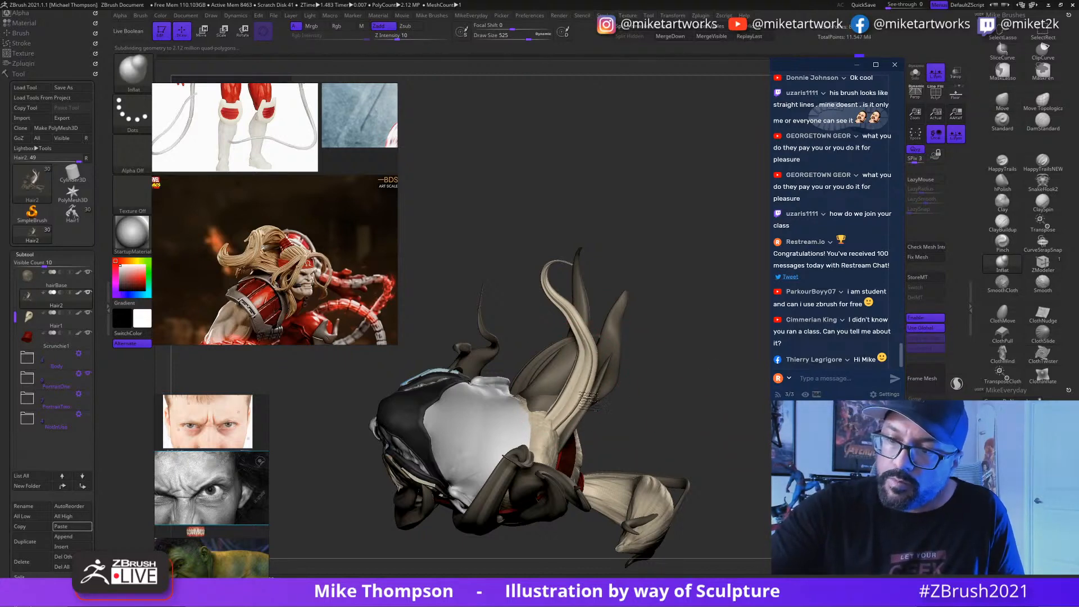
key(shift)
shift+drag(586, 389, 596, 372)
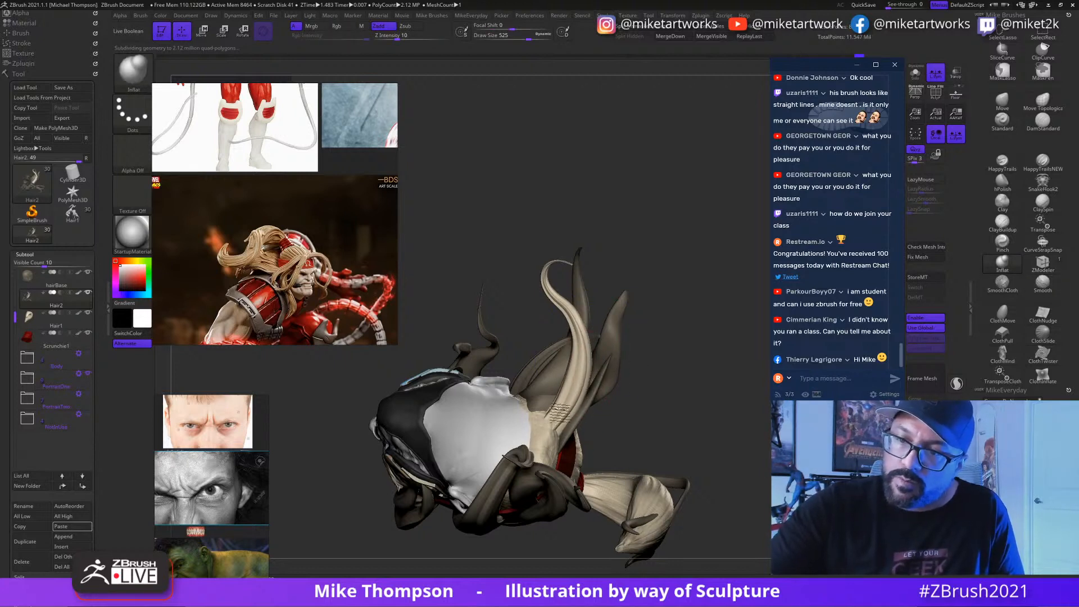
Step: Bend the strand into a smoother curve toward its tip with the Move brush, using draw sizes 734 and 484
key(b)
key(m)
key(v)
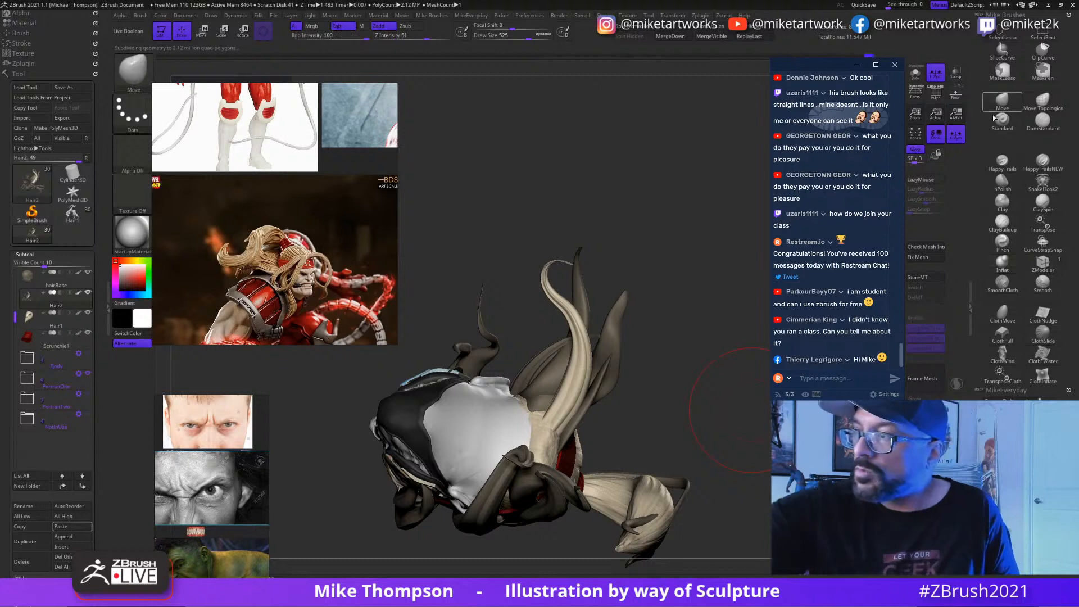
key(s)
drag(663, 388, 680, 388)
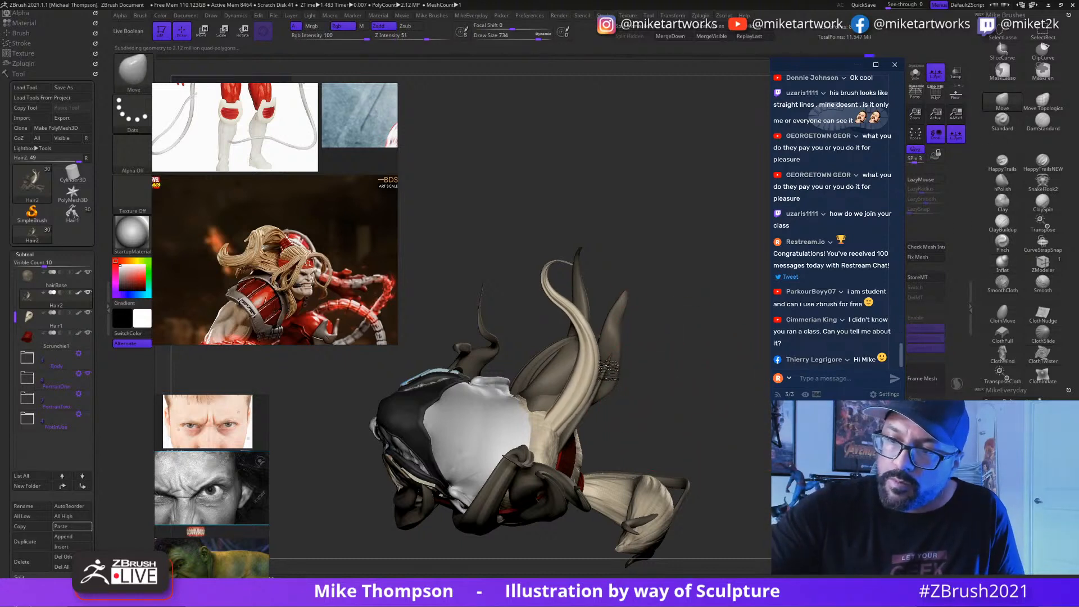
mouse_move(574, 373)
mouse_down()
mouse_move(607, 369)
mouse_move(602, 337)
mouse_move(563, 332)
mouse_up()
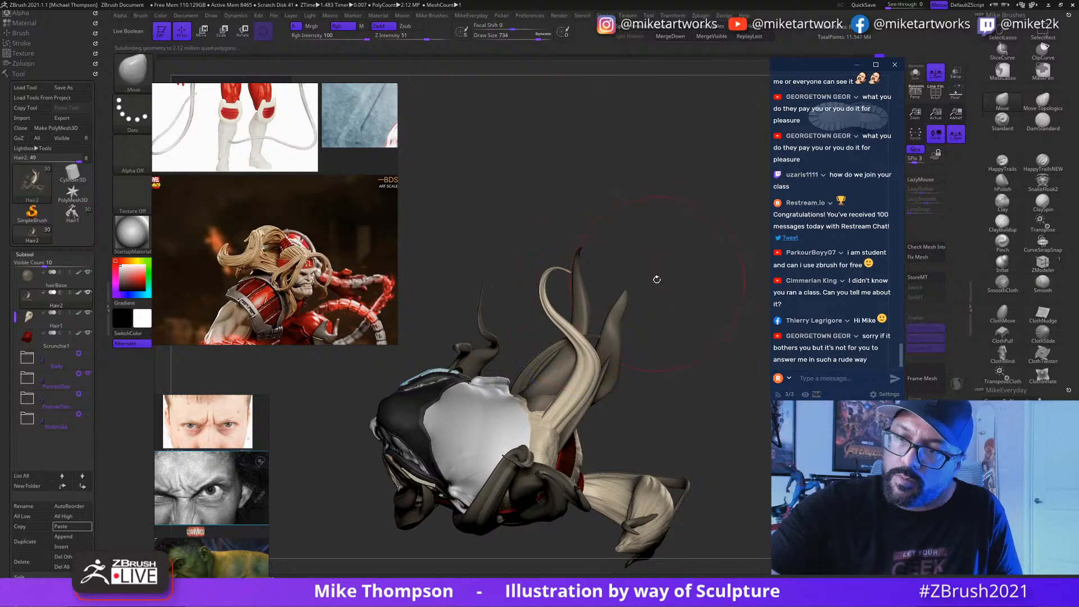
key(s)
drag(650, 281, 629, 281)
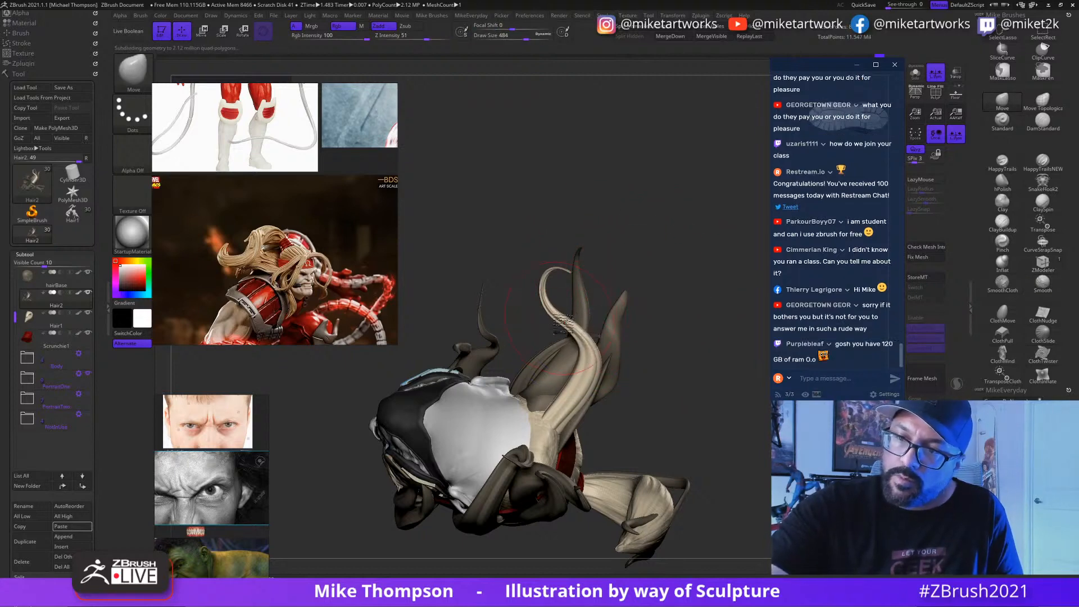
Step: Mask everything except the strand's outer end and rotate that end with the Transpose gizmo
mouse_move(581, 283)
mouse_down()
mouse_move(609, 321)
mouse_move(587, 284)
mouse_move(432, 368)
mouse_move(394, 84)
mouse_move(540, 169)
mouse_up()
key(w)
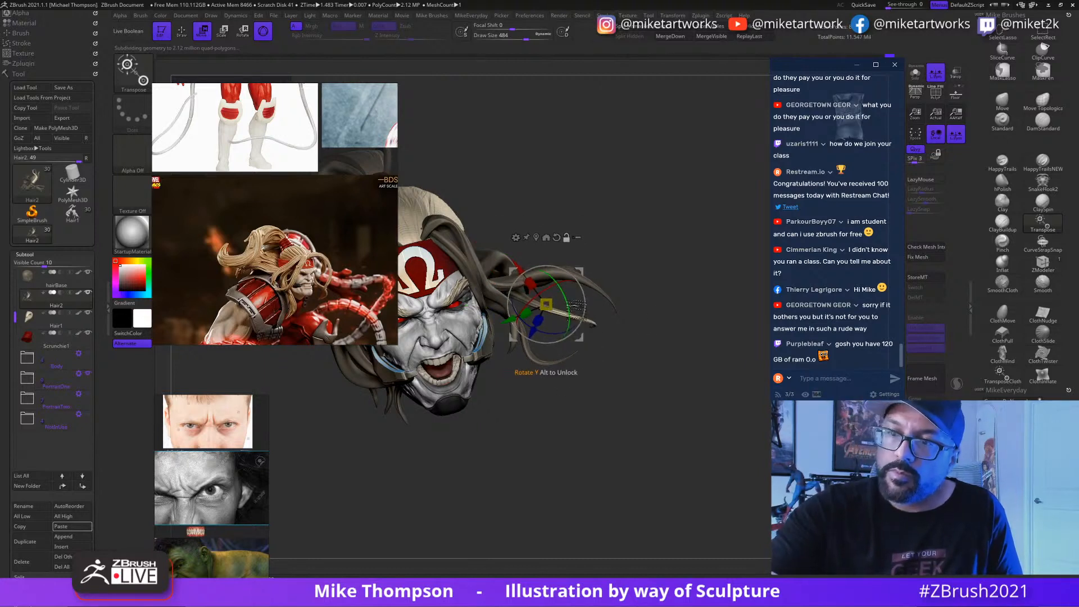
drag(584, 308, 561, 284)
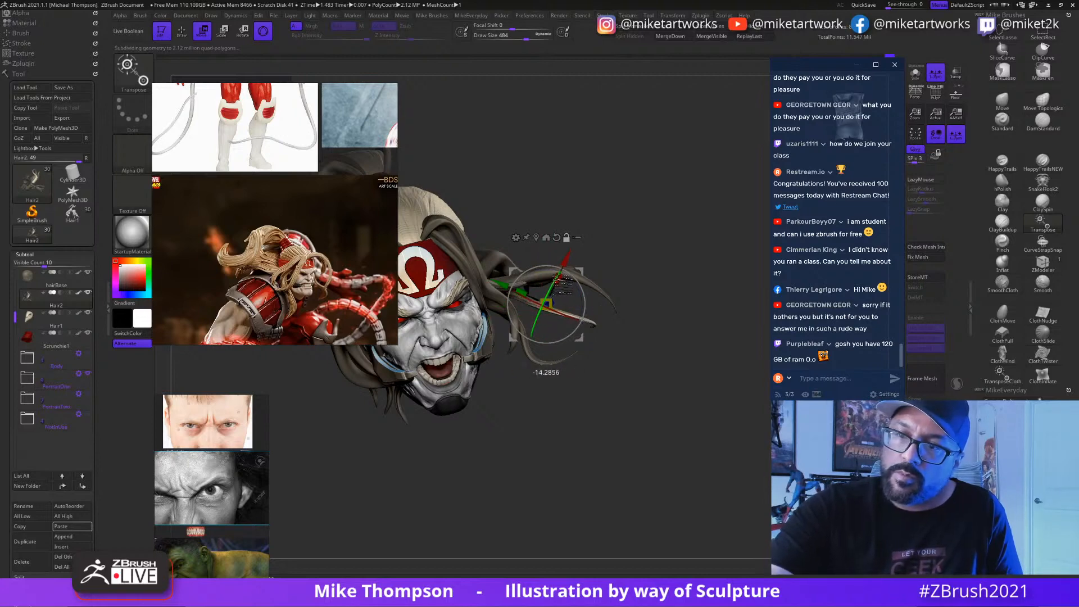
drag(576, 320, 901, 207)
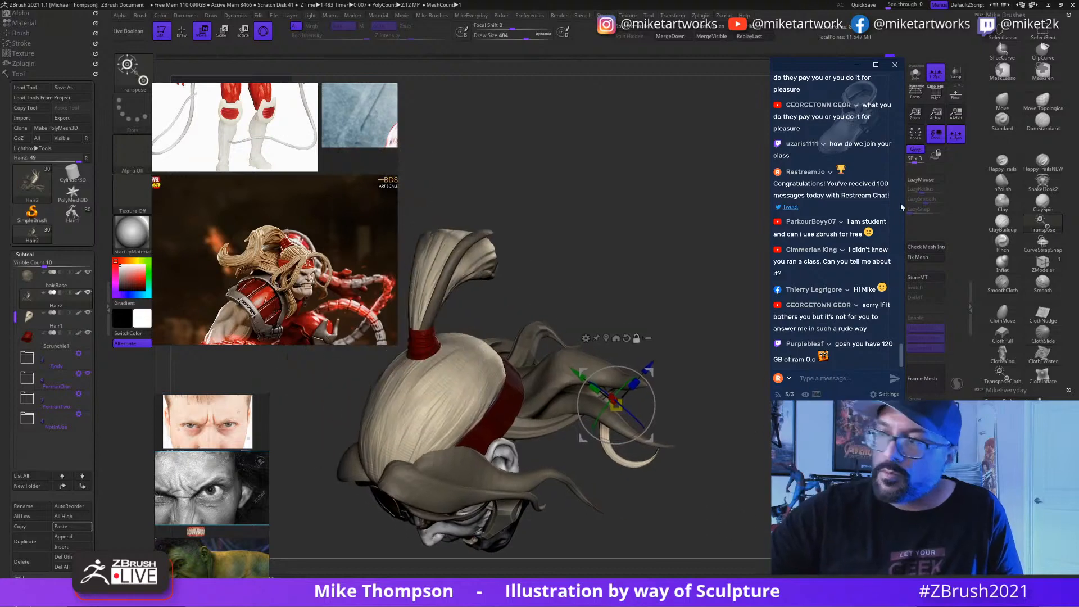
Step: Show only the Hair2 subtool in Solo mode and rotate the strand's unmasked end further
click(916, 73)
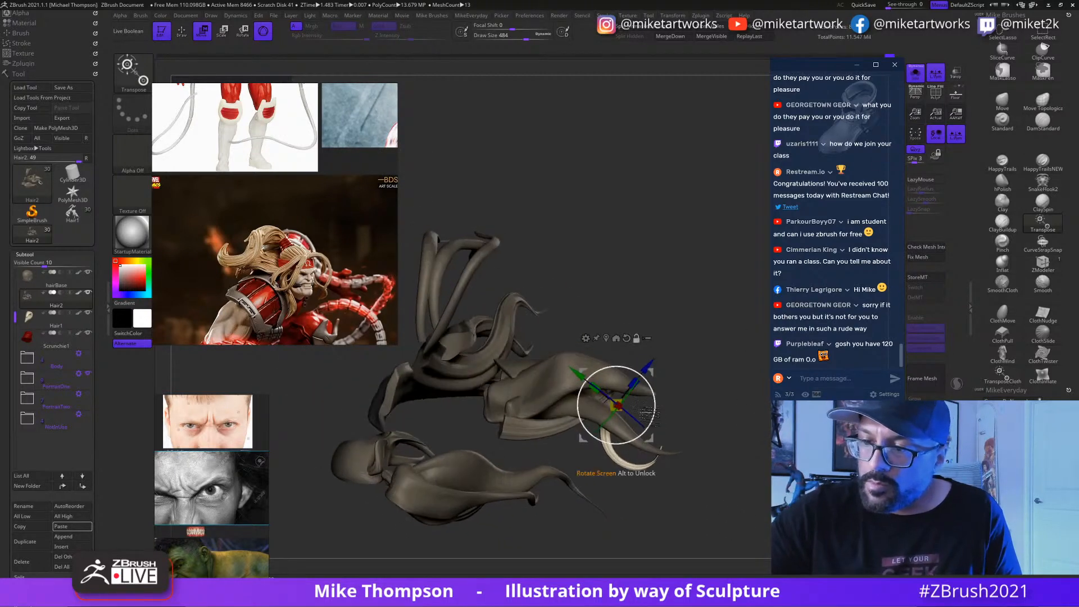
alt+drag(647, 414, 705, 418)
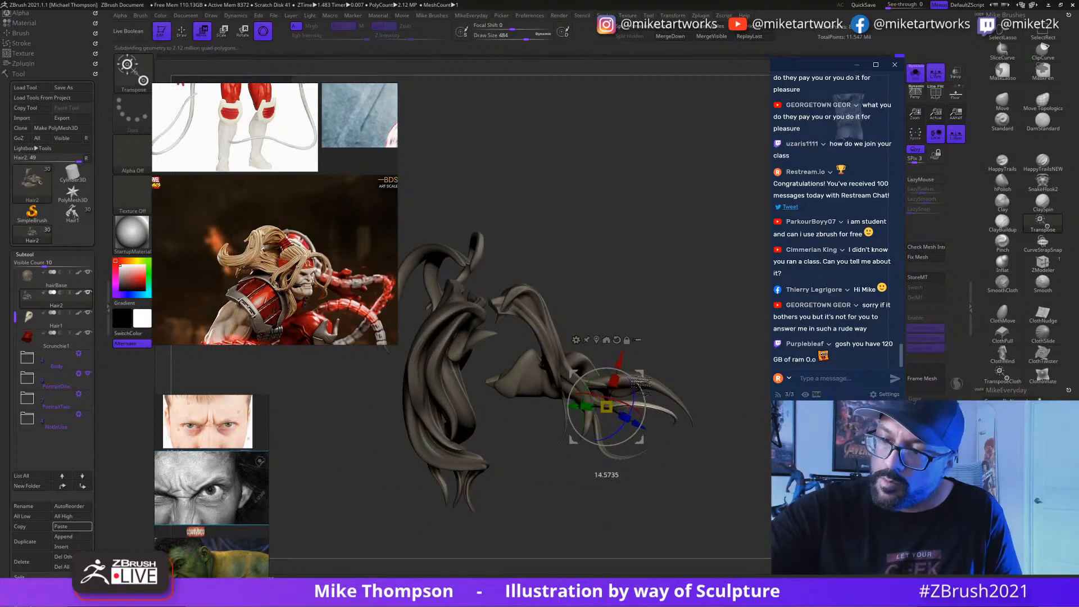
drag(641, 381, 641, 378)
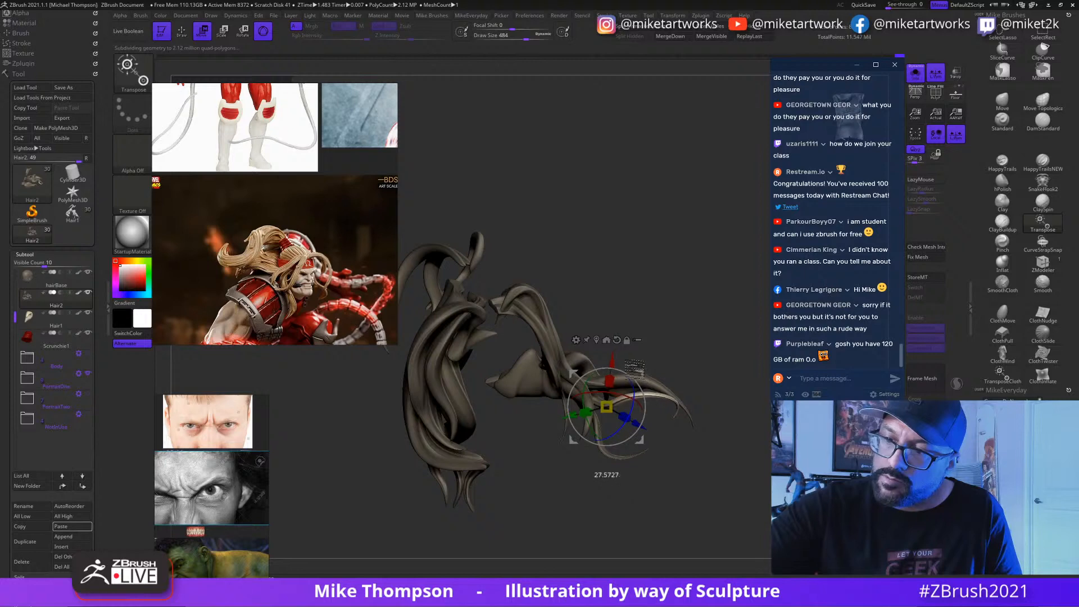
drag(636, 371, 635, 373)
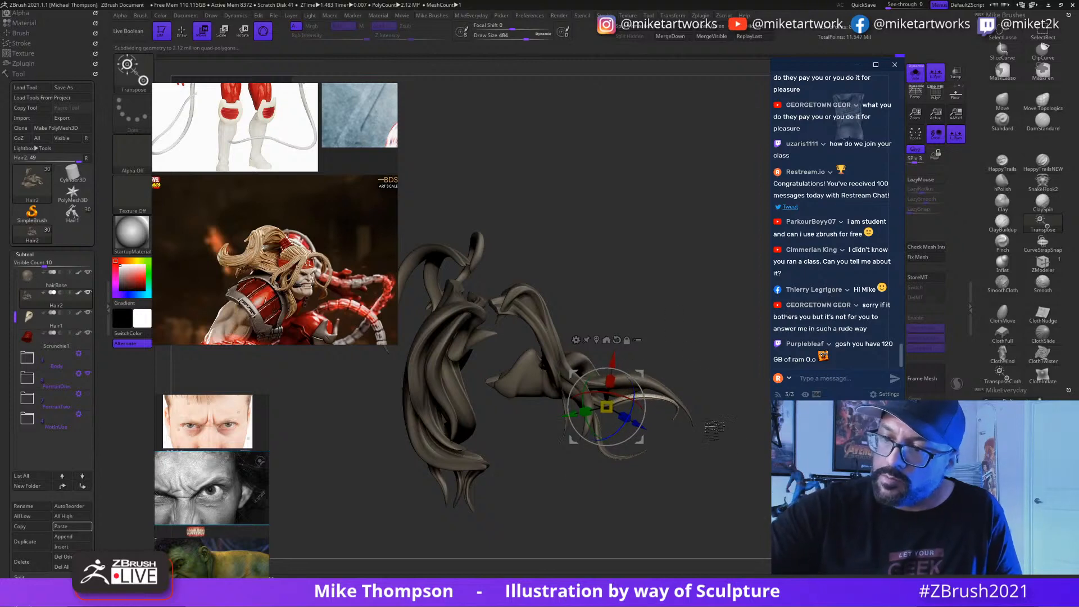
Step: Lasso-mask more of the strand and rotate its remaining outer tip with the Transpose gizmo to refine the curl
key(q)
mouse_move(745, 459)
mouse_down()
mouse_move(753, 492)
mouse_move(713, 449)
mouse_up()
mouse_move(645, 421)
mouse_down()
mouse_move(606, 426)
mouse_move(620, 362)
mouse_move(585, 554)
mouse_up()
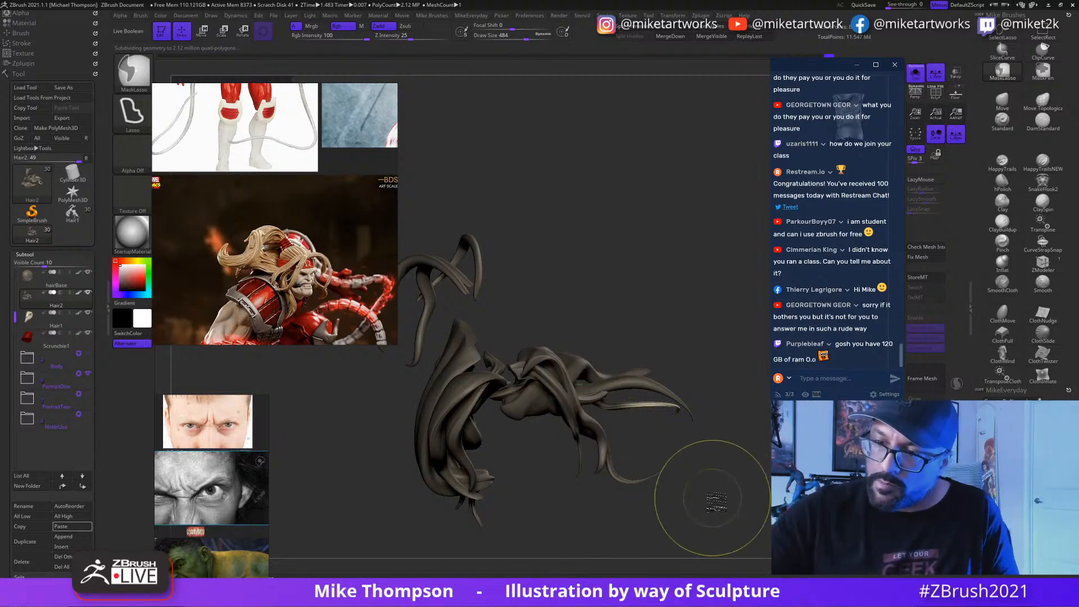
key(w)
drag(669, 436, 660, 452)
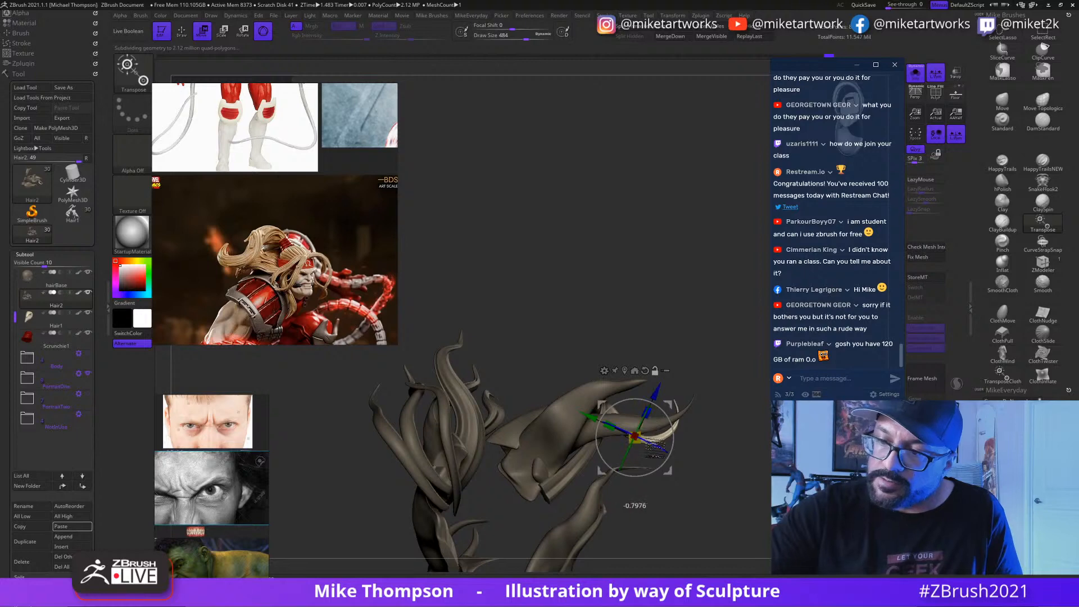
drag(660, 453, 638, 463)
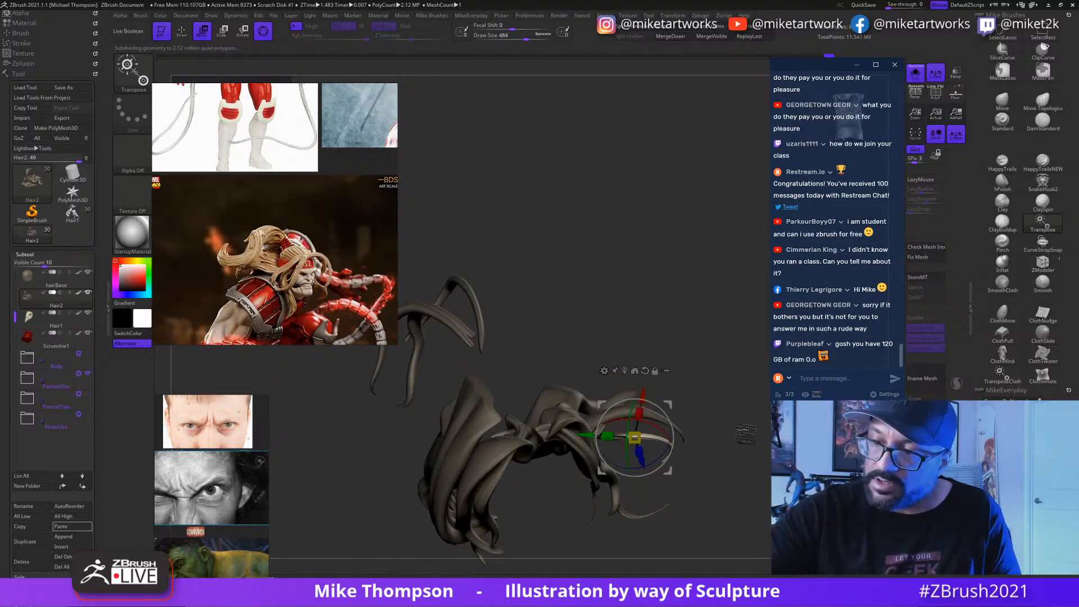
drag(747, 434, 689, 495)
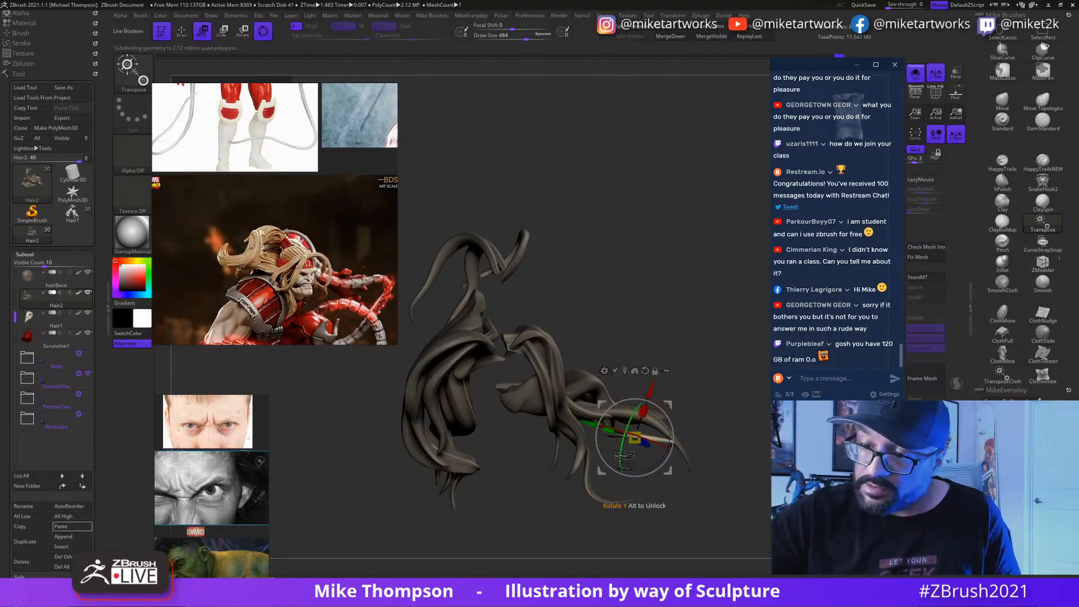
mouse_move(747, 418)
mouse_down()
mouse_move(740, 466)
mouse_move(739, 427)
mouse_move(766, 466)
mouse_move(759, 486)
mouse_move(757, 475)
mouse_up()
Step: Return to the Move brush with the hair unmasked and turn off Solo mode to show the whole head again
key(q)
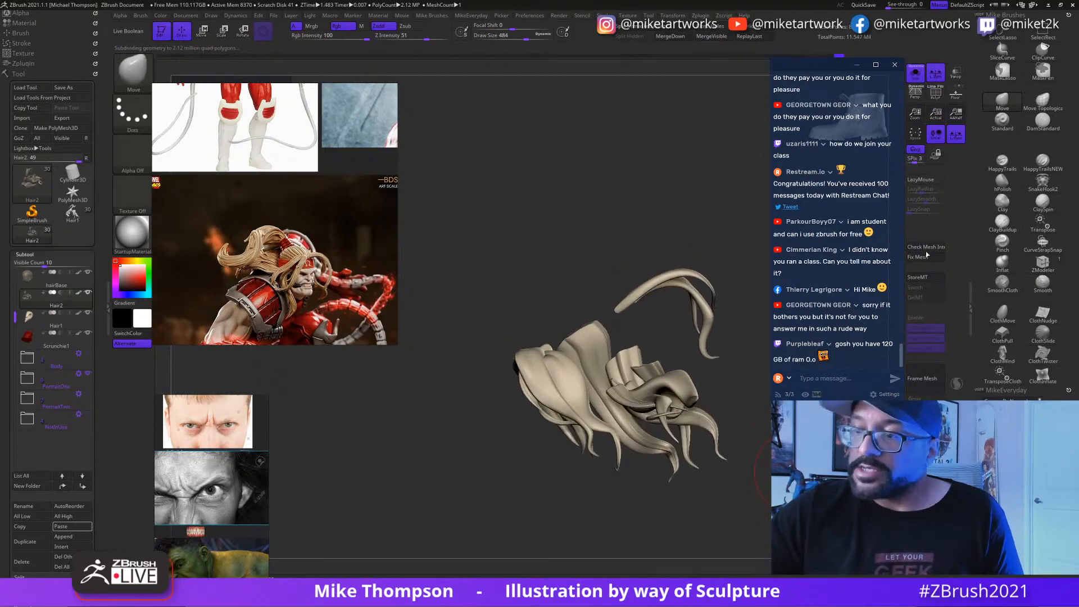
click(916, 73)
mouse_move(748, 428)
mouse_down()
mouse_move(771, 395)
mouse_move(760, 433)
mouse_move(686, 440)
mouse_move(675, 483)
mouse_move(641, 464)
mouse_move(660, 476)
mouse_up()
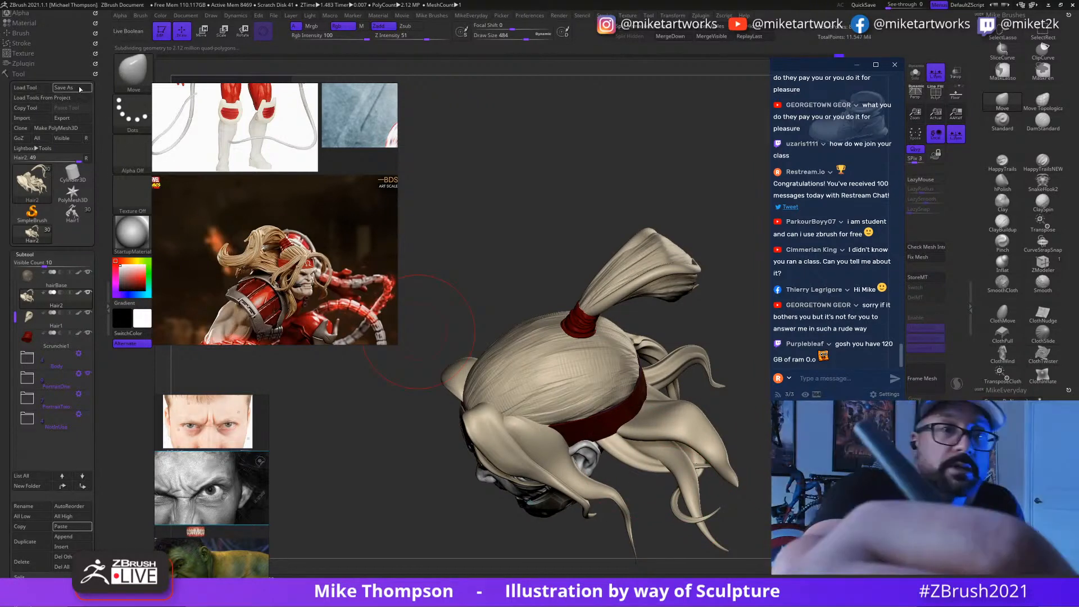
Step: Save the tool in the OmegaRed folder, replacing the existing work-in-progress file
key(ctrl+s)
click(603, 447)
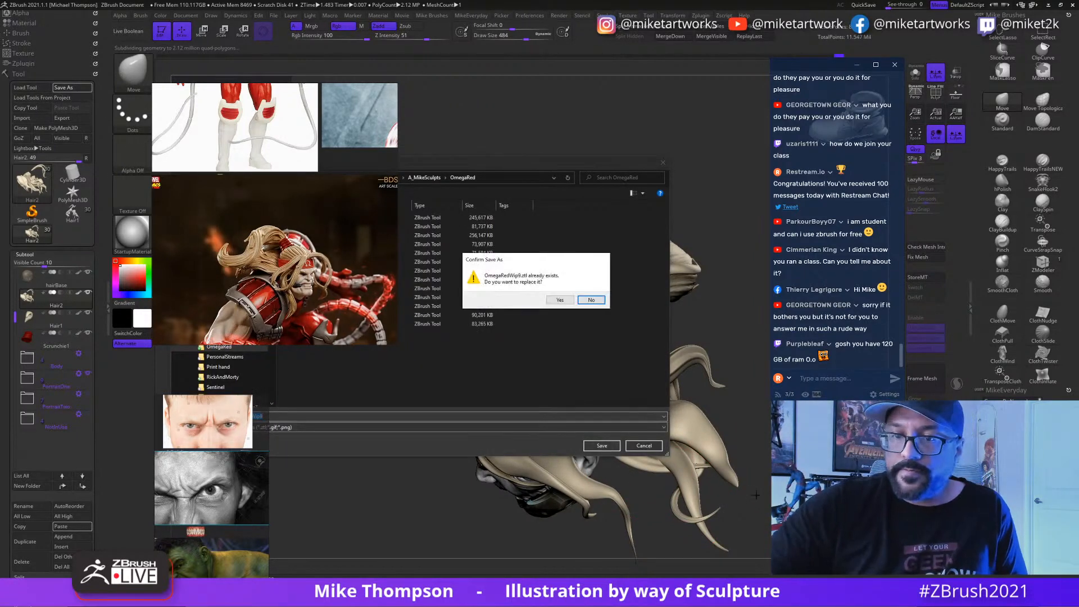
click(560, 303)
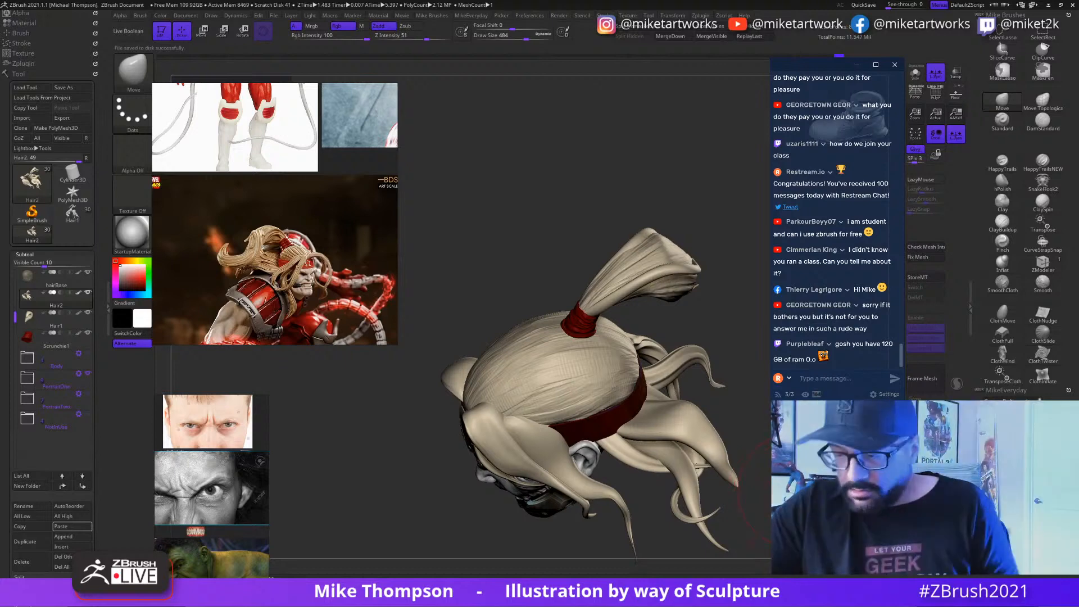
Step: Set the brush draw size to 245, isolate the strand beside the ear for inspection, and restore all hair strands
drag(527, 39, 512, 38)
alt+drag(478, 225, 542, 228)
ctrl+shift+click(616, 452)
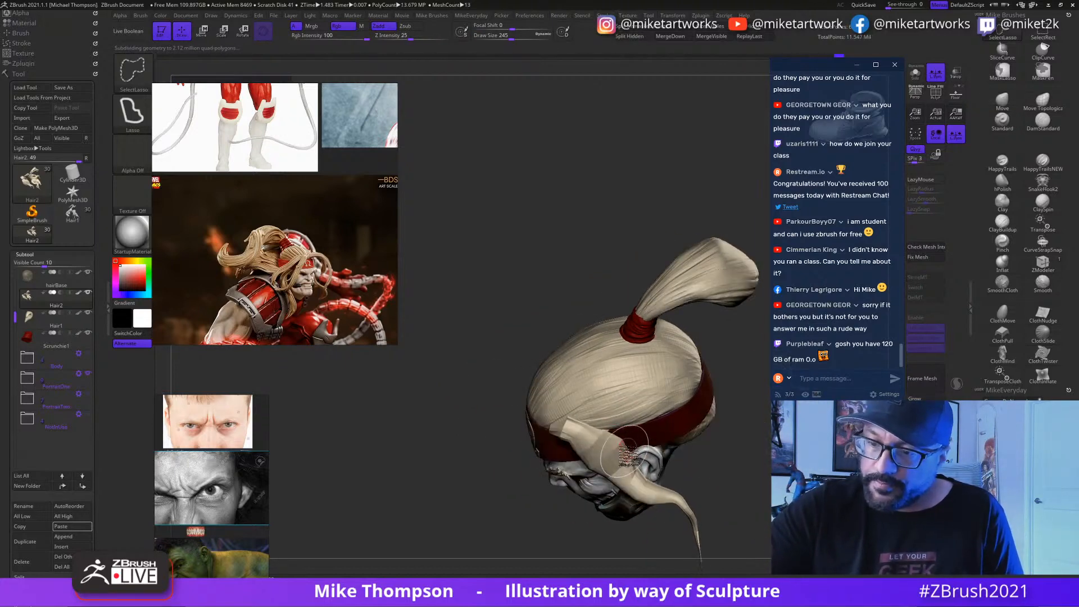
ctrl+shift+click(500, 427)
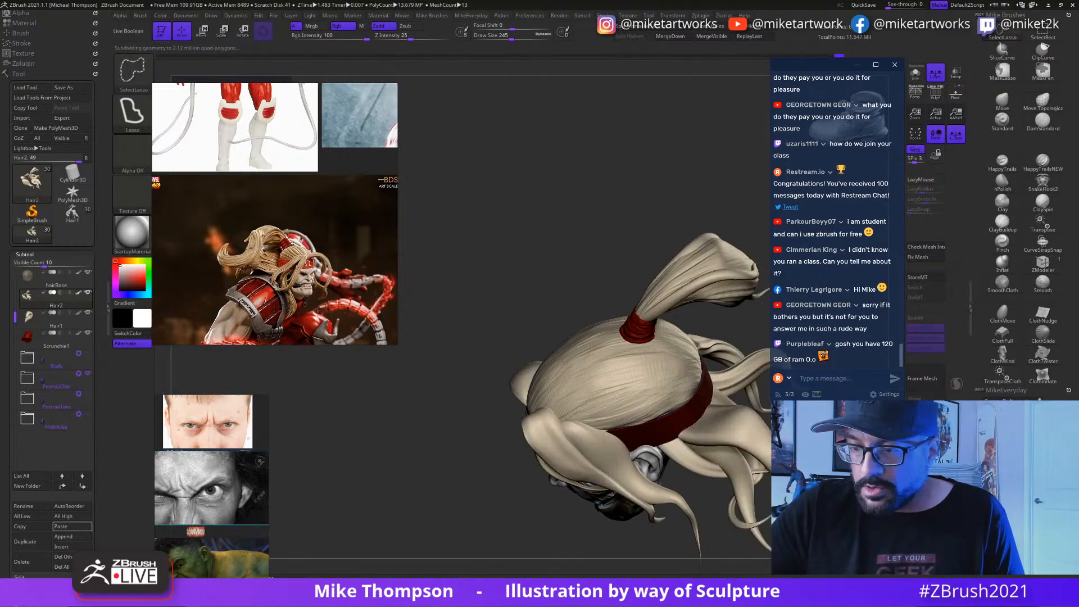
Step: Move and rotate the isolated strand at the back with the Transpose gizmo to hang from under the headband, then clear the mask
mouse_move(501, 427)
mouse_down()
mouse_move(382, 430)
mouse_move(326, 379)
mouse_move(350, 310)
mouse_move(355, 357)
mouse_move(337, 360)
mouse_move(414, 365)
mouse_move(402, 363)
mouse_up()
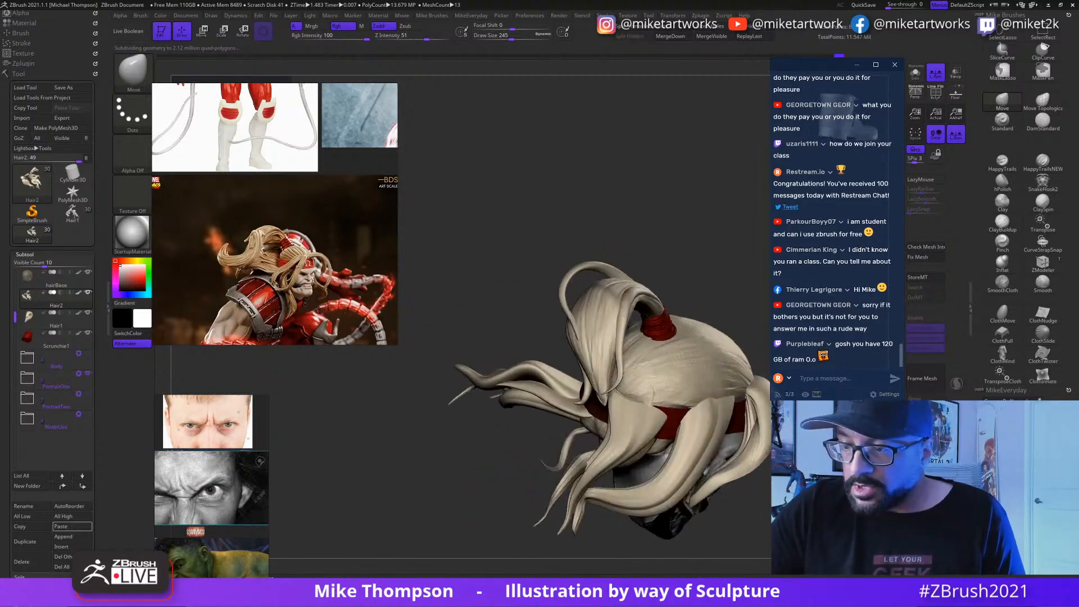
key(w)
click(654, 427)
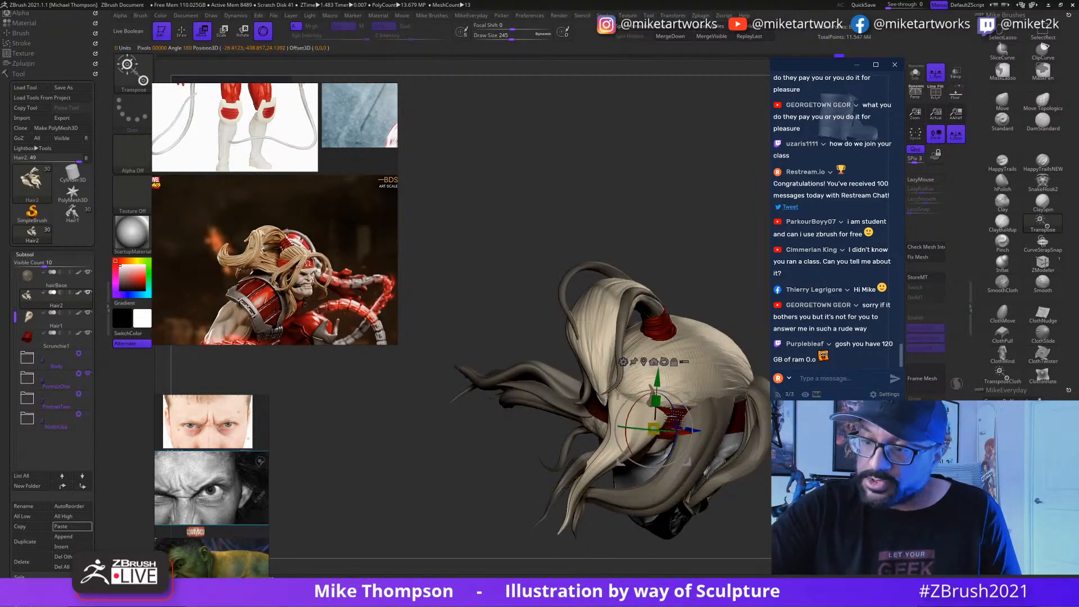
drag(707, 447, 680, 478)
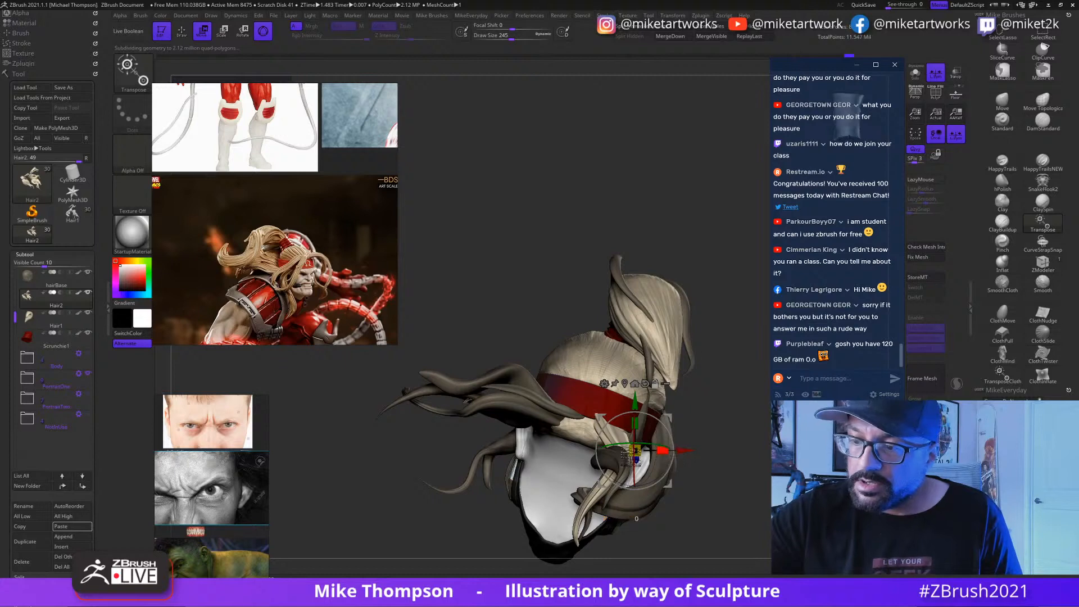
drag(686, 422, 655, 467)
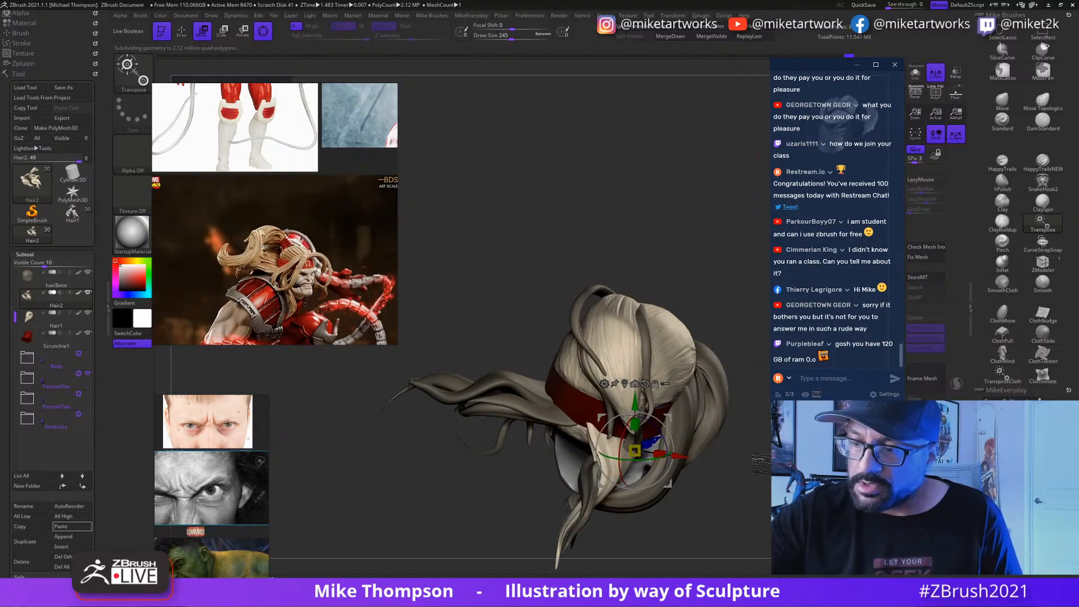
drag(759, 459, 683, 448)
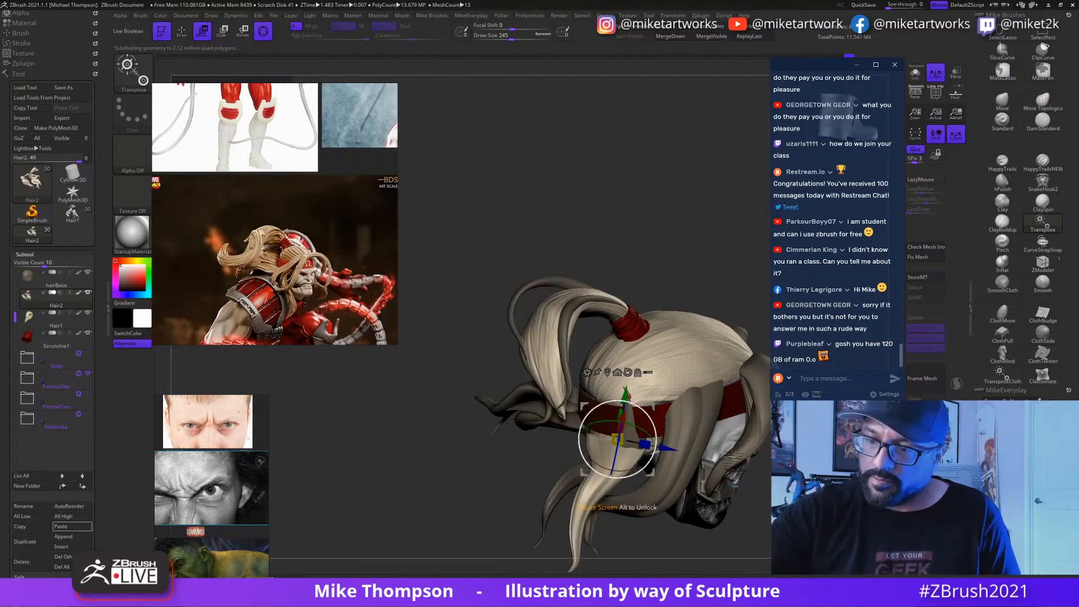
drag(655, 439, 618, 442)
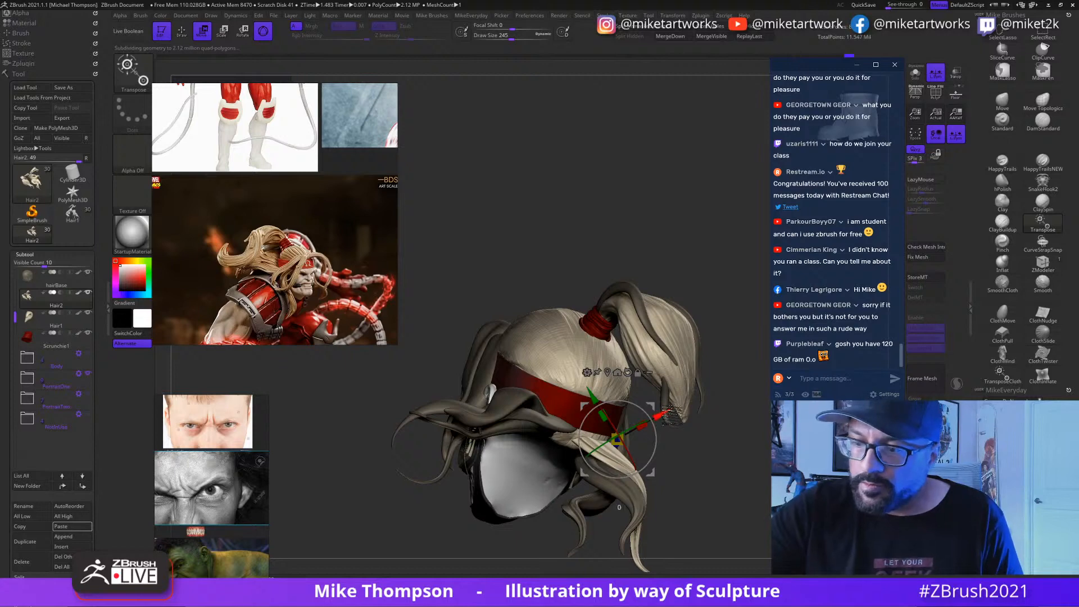
mouse_move(720, 418)
mouse_down()
mouse_move(579, 419)
mouse_move(624, 419)
mouse_move(593, 425)
mouse_up()
key(q)
ctrl+drag(450, 495, 487, 502)
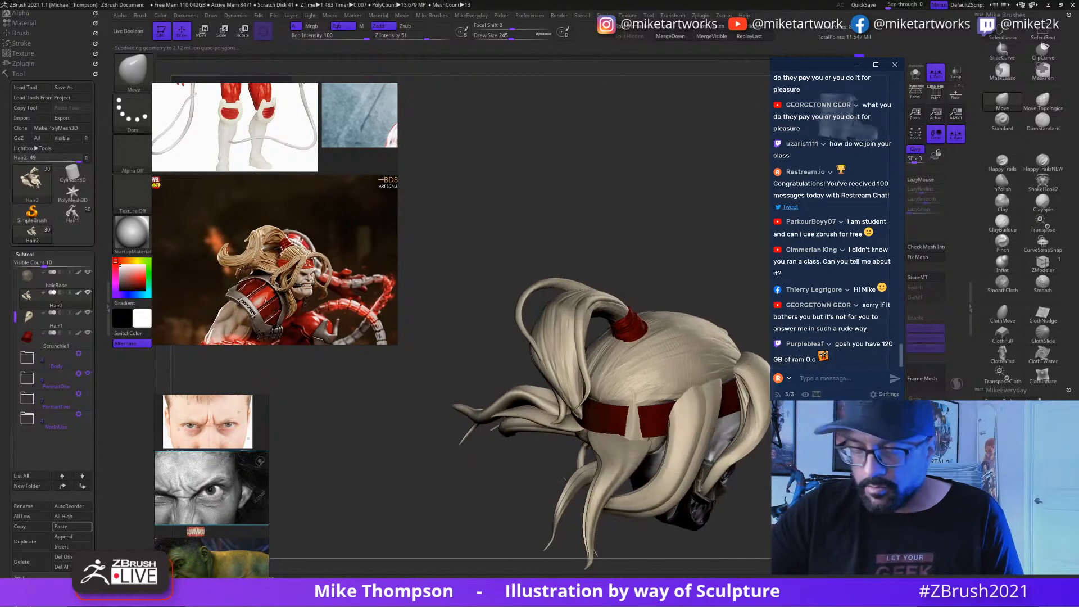
Step: Mask all hair except the neighbouring thin back strand and reshape it with the Move brush at draw size 492
key(w)
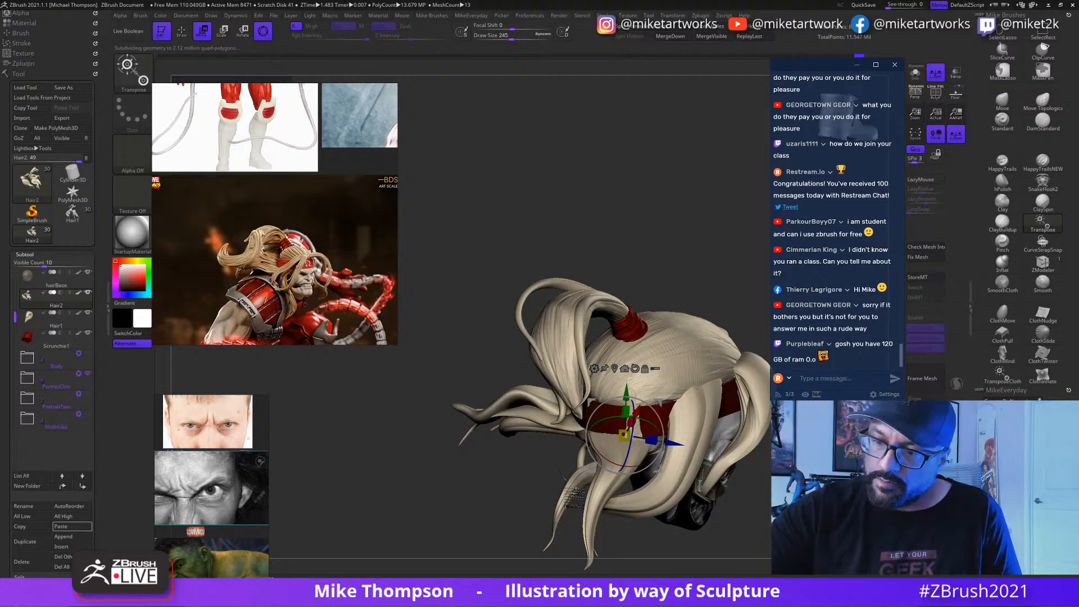
ctrl+click(575, 495)
key(q)
key(s)
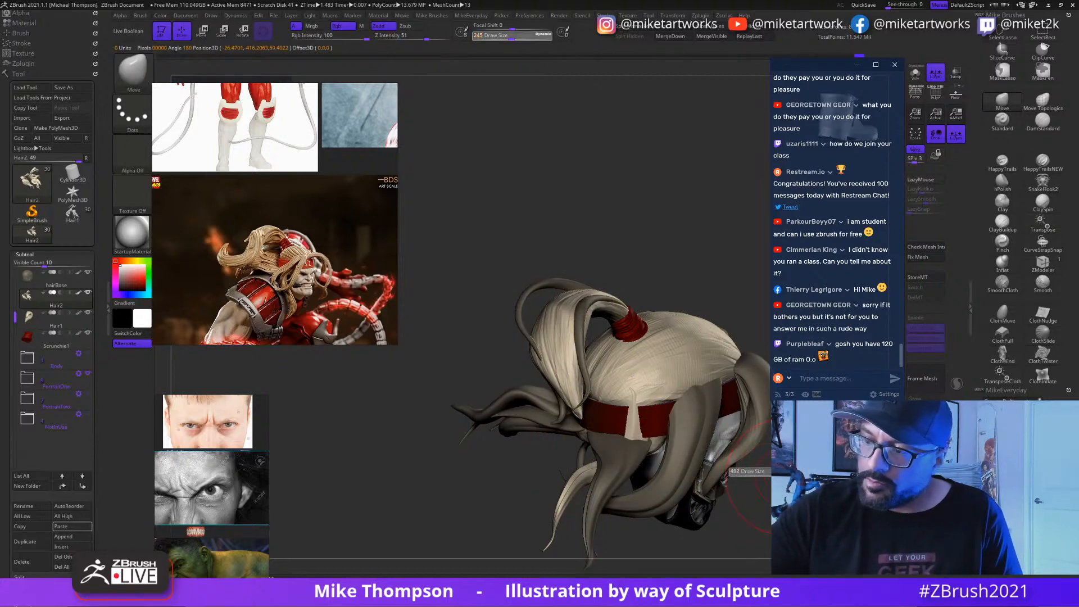
key(ctrl+d)
drag(877, 534, 720, 463)
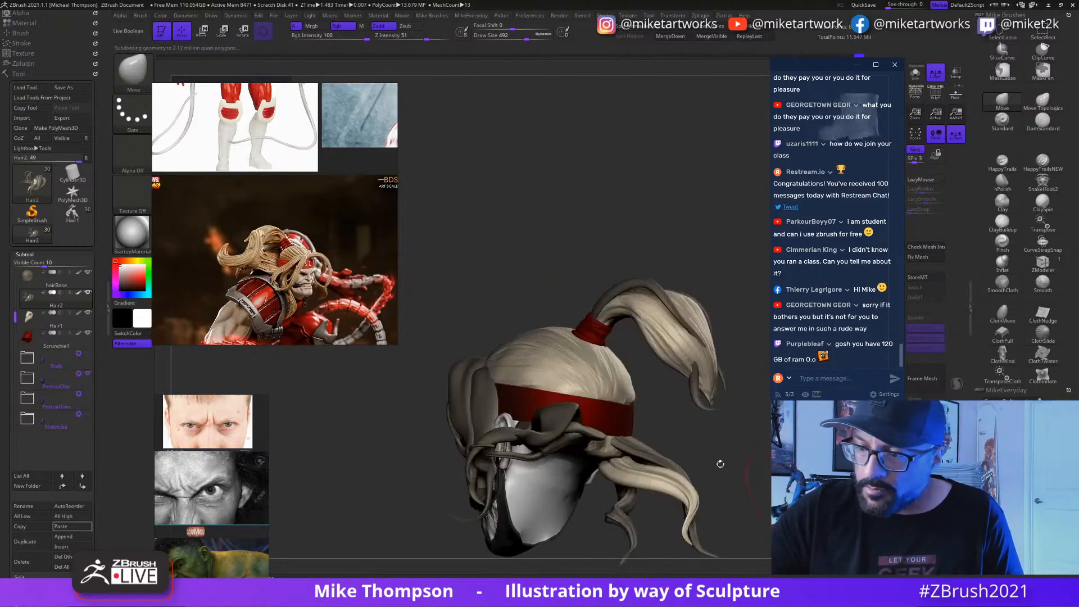
drag(802, 461, 602, 444)
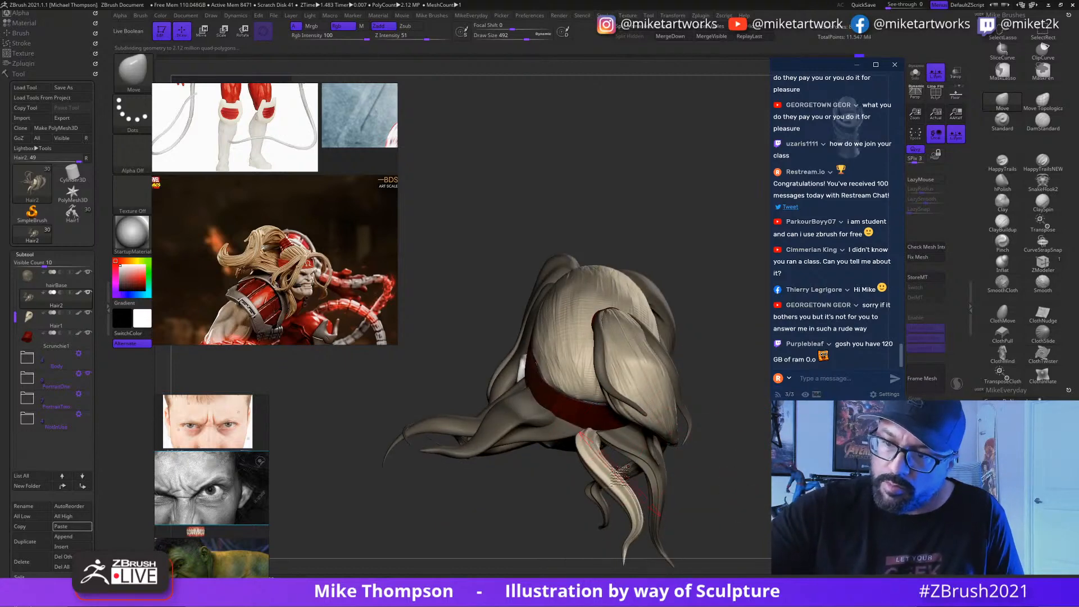
mouse_move(730, 455)
mouse_down()
mouse_move(740, 475)
mouse_move(728, 476)
mouse_move(754, 466)
mouse_move(699, 445)
mouse_move(700, 464)
mouse_move(669, 450)
mouse_up()
Step: Set the draw size to 344 and bend the back strand with the Move brush from several angles
key(s)
key(s)
drag(742, 474, 694, 461)
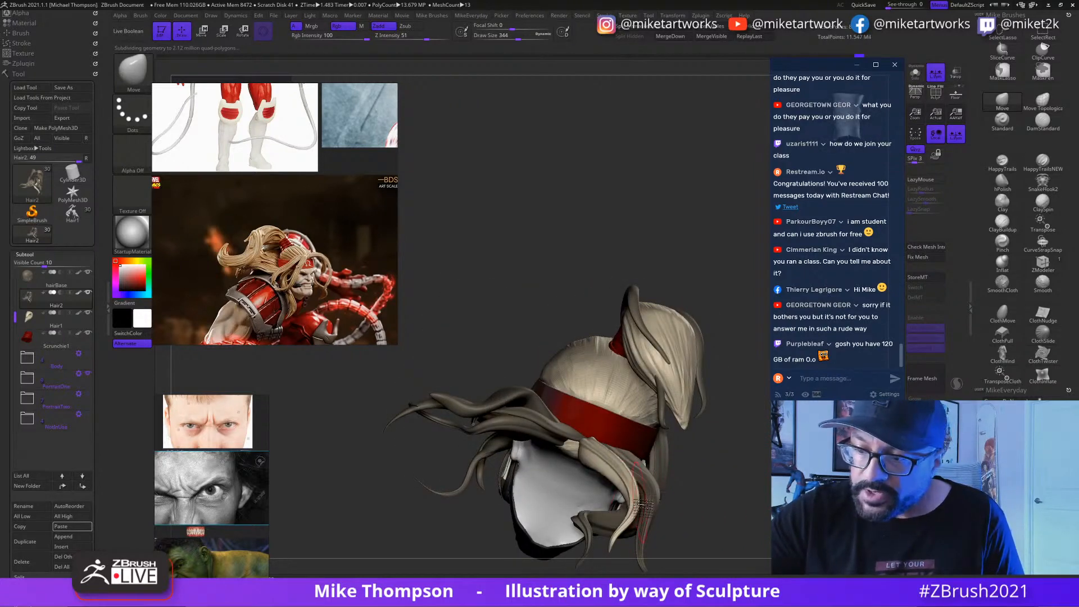
drag(751, 487, 641, 475)
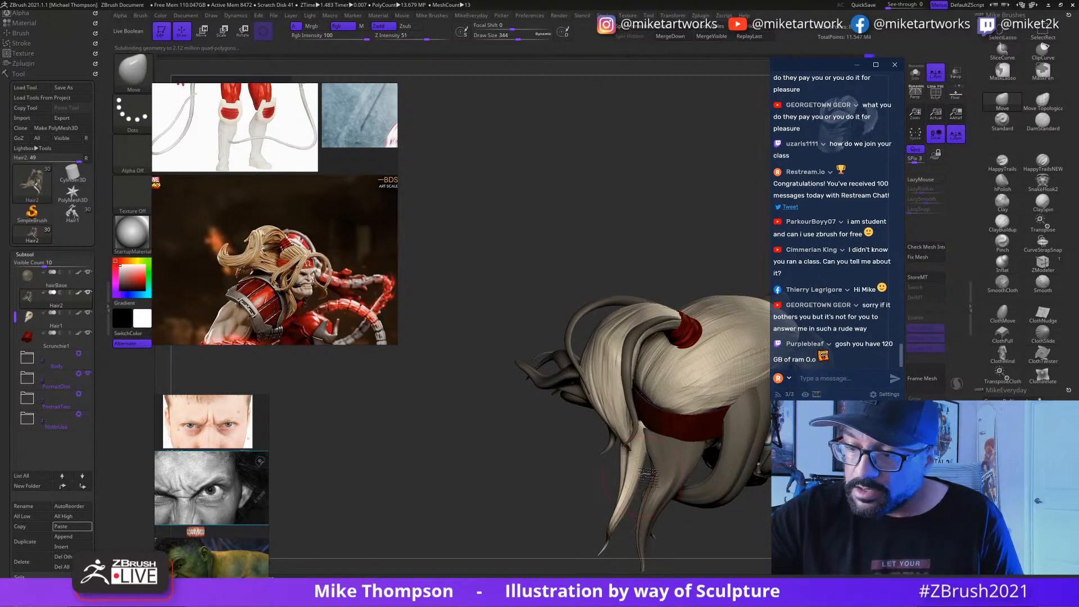
drag(683, 427, 645, 449)
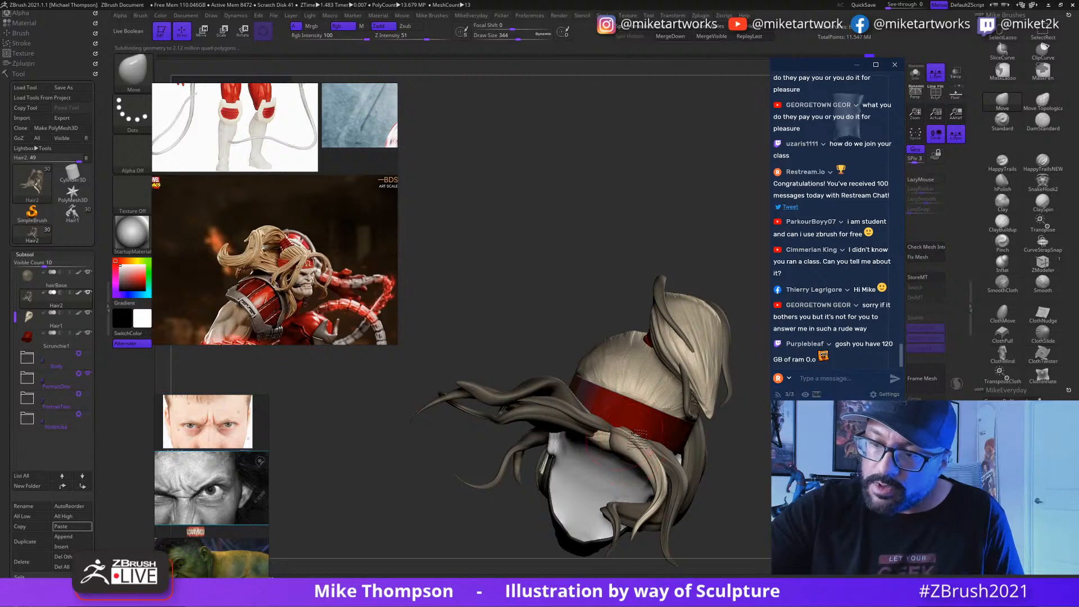
drag(757, 514, 749, 458)
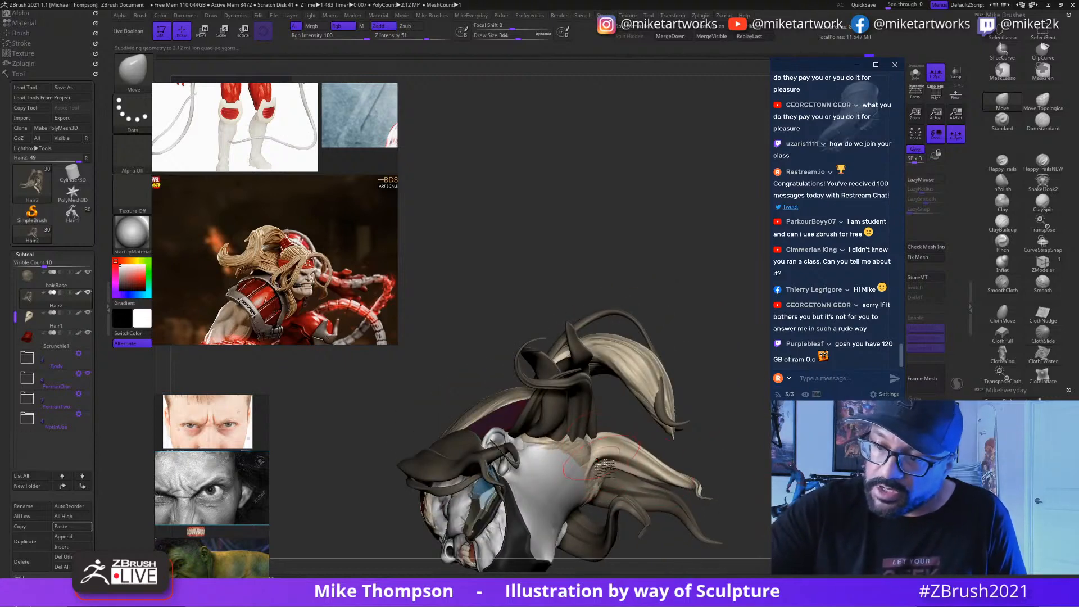
mouse_move(749, 458)
mouse_down()
mouse_move(731, 427)
mouse_move(753, 416)
mouse_move(764, 439)
mouse_move(748, 455)
mouse_up()
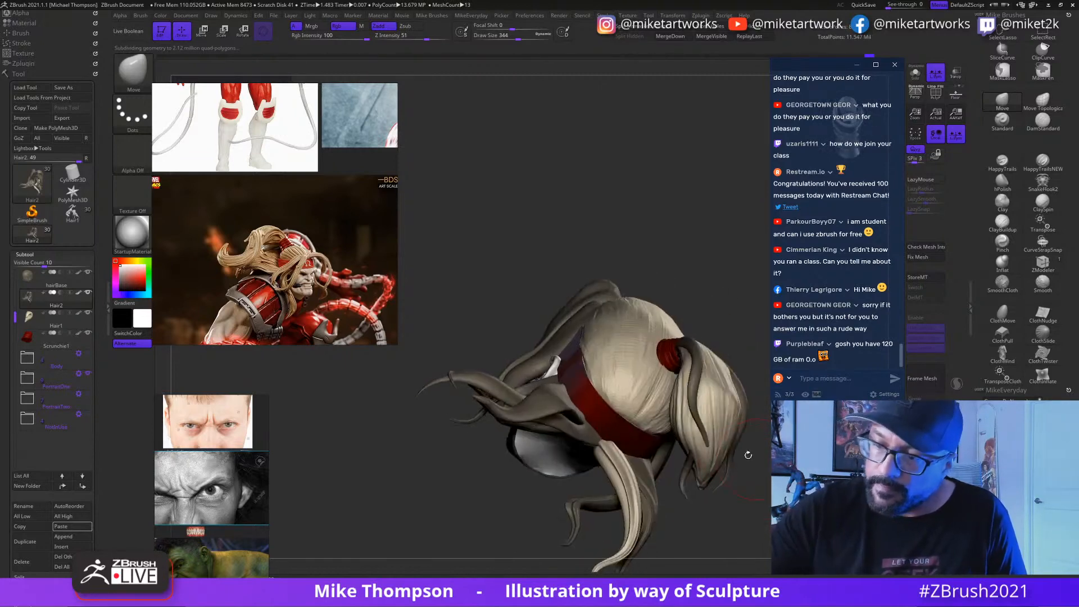
Step: Reduce the draw size to 293 and refine the curve and root of the back strand with the Move brush
drag(722, 513, 718, 513)
drag(718, 513, 624, 489)
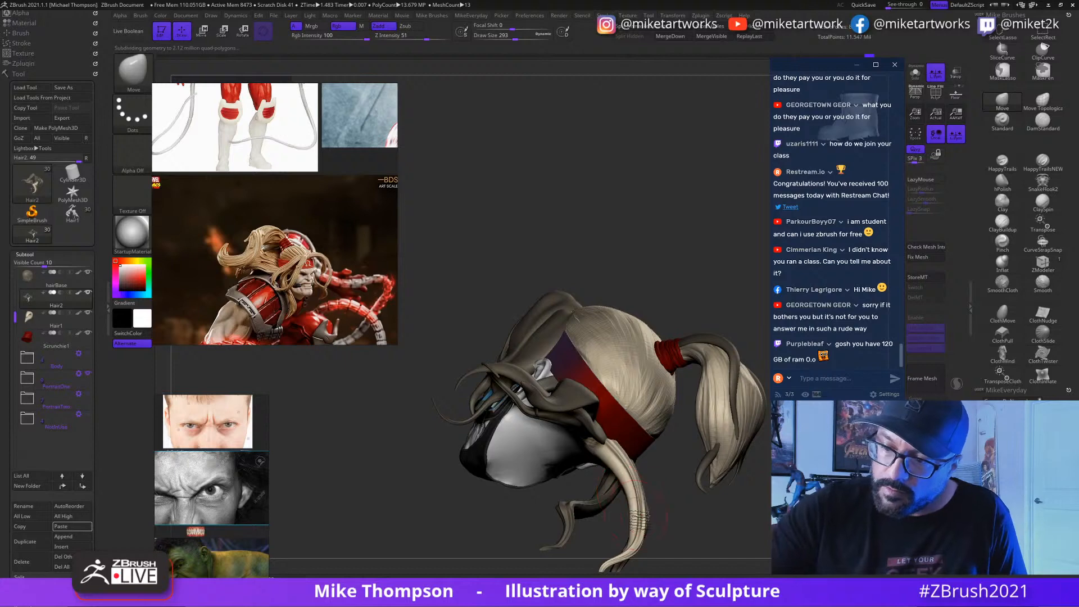
mouse_move(704, 509)
mouse_down()
mouse_move(671, 475)
mouse_move(676, 484)
mouse_up()
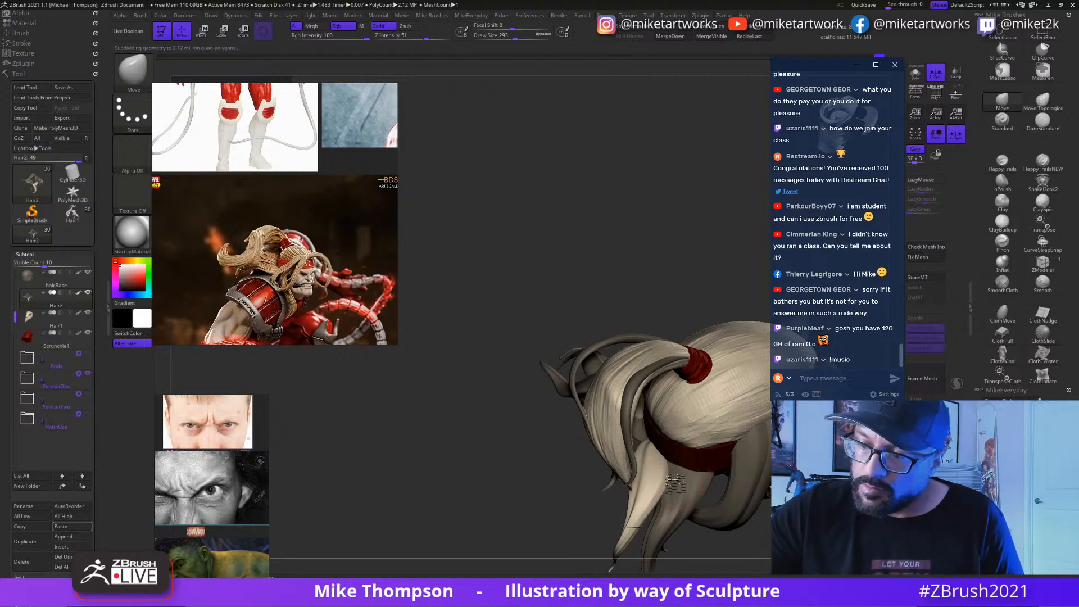
drag(807, 534, 720, 498)
mouse_move(824, 550)
alt+mouse_down()
mouse_move(797, 449)
mouse_move(660, 419)
alt+mouse_up()
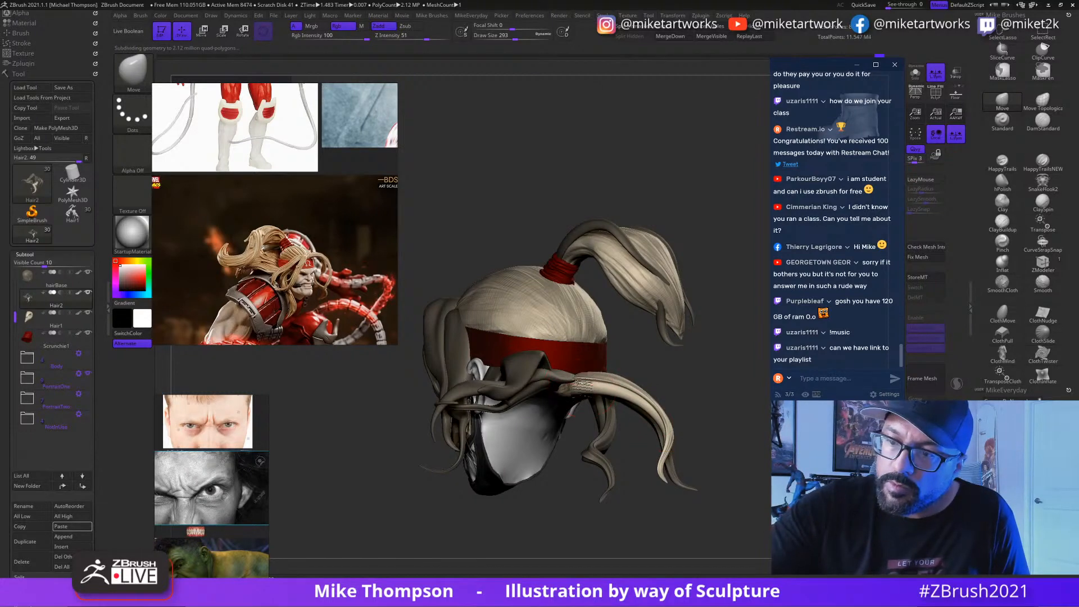
drag(725, 413, 734, 477)
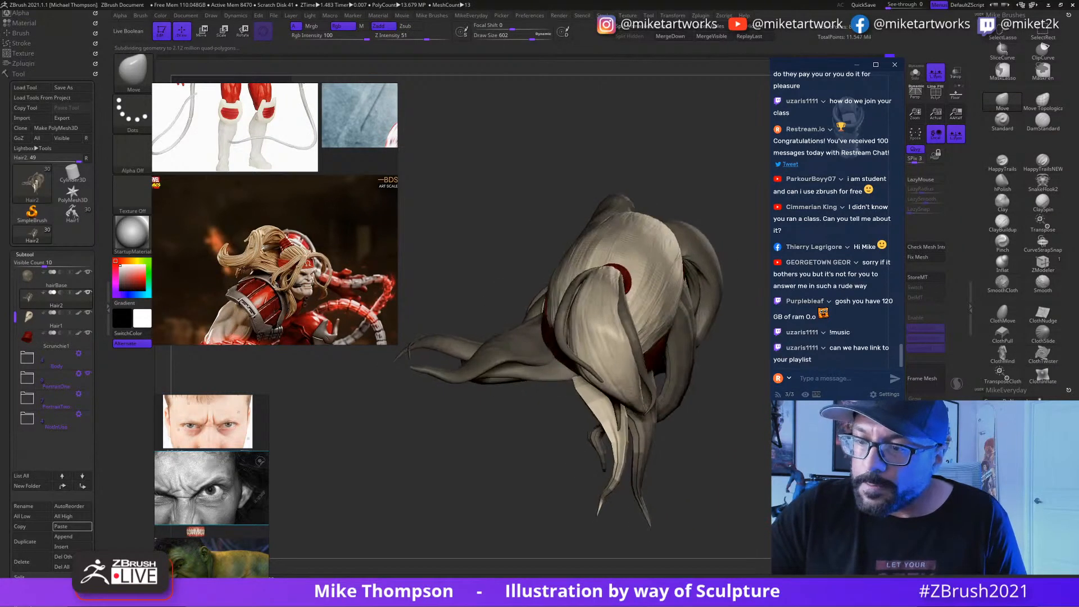
Step: Place the gizmo at the strand's root, undo a trial rotation, and pull the strand out away from the head
key(w)
alt+drag(654, 495, 635, 425)
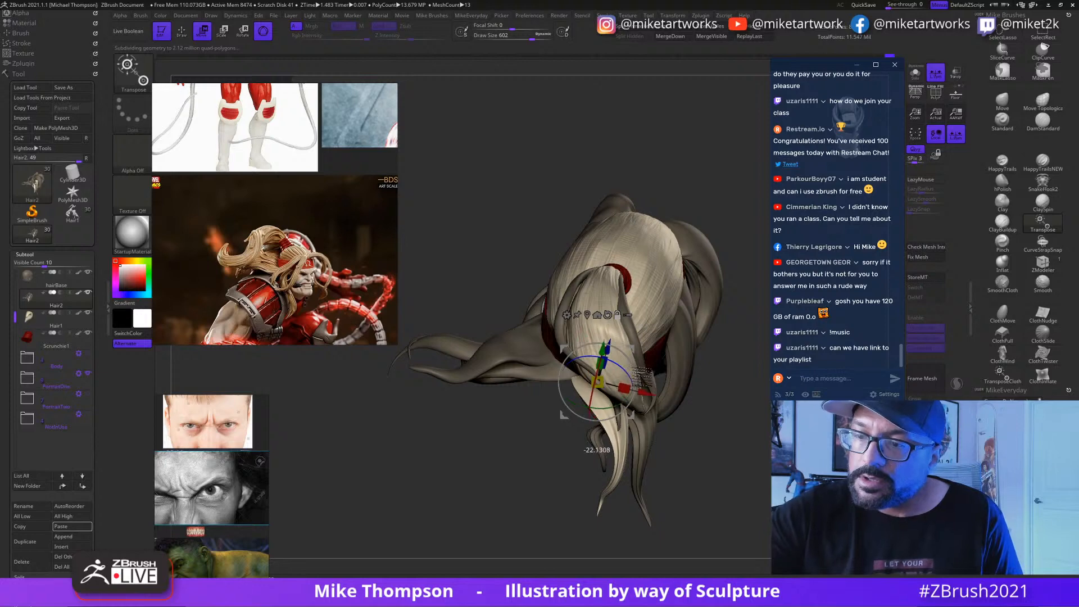
drag(564, 414, 560, 371)
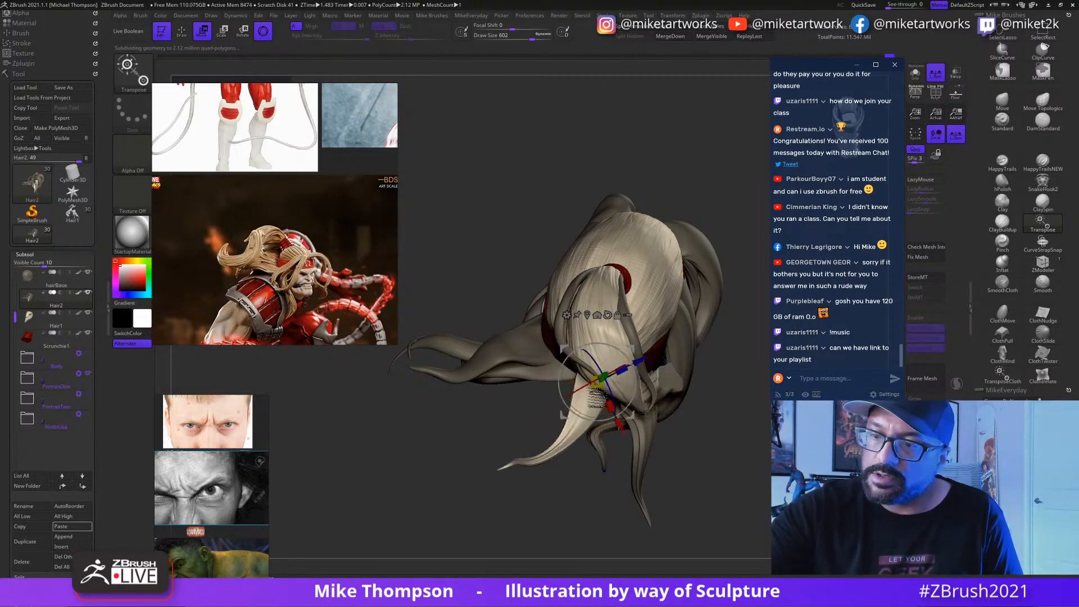
key(ctrl+z)
drag(748, 427, 756, 472)
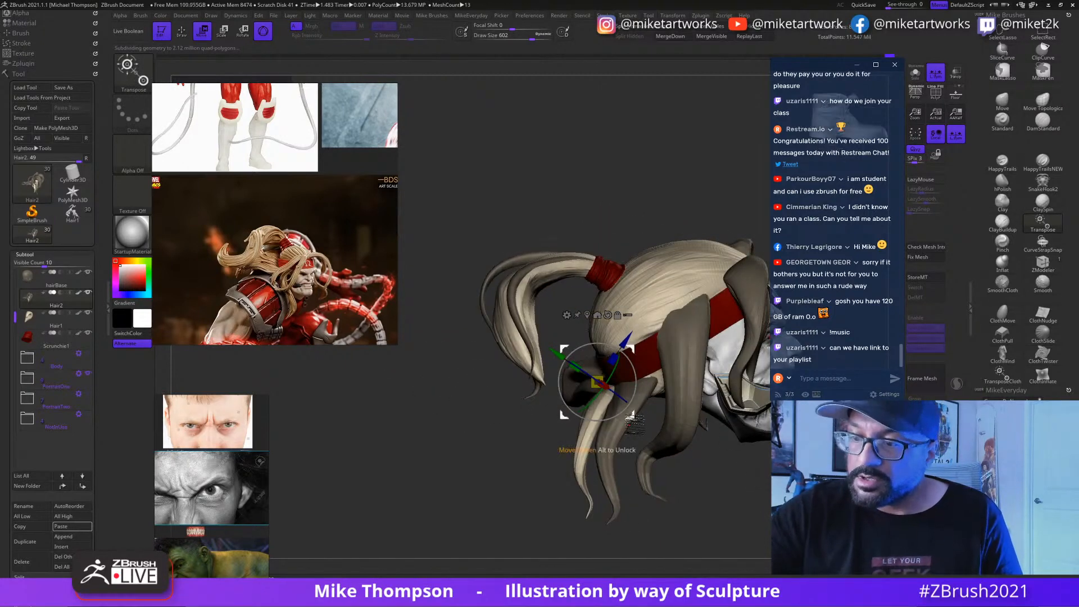
drag(589, 395, 429, 499)
key(q)
mouse_move(562, 523)
mouse_down()
mouse_move(654, 524)
mouse_move(815, 476)
mouse_up()
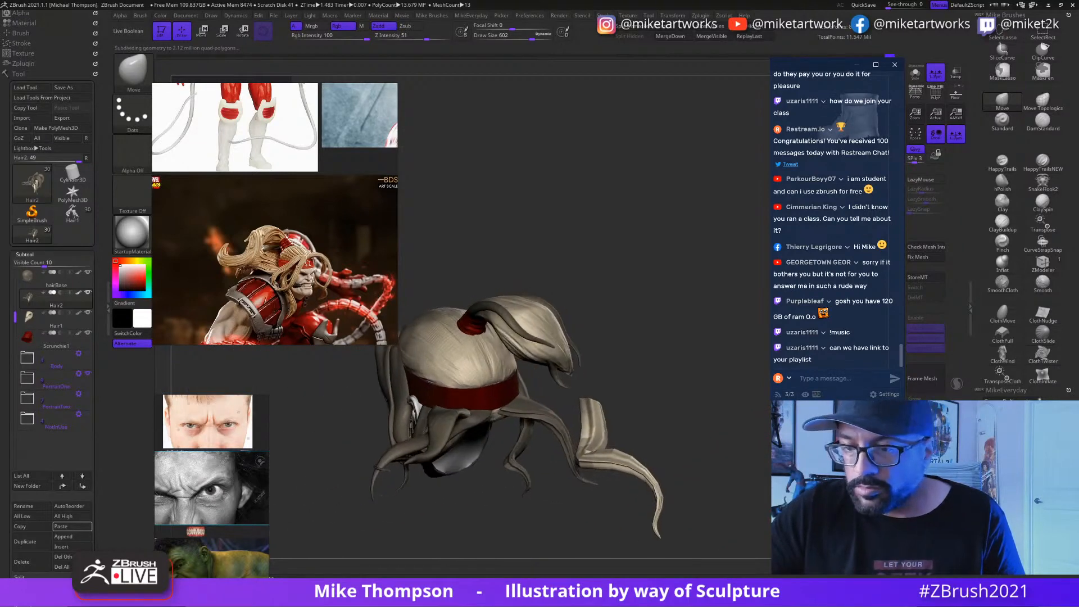
Step: Rotate the pulled-out strand with the gizmo and reposition it behind the head to set its flow direction
key(w)
mouse_move(638, 479)
mouse_down()
mouse_move(545, 460)
mouse_move(652, 499)
mouse_move(656, 468)
mouse_up()
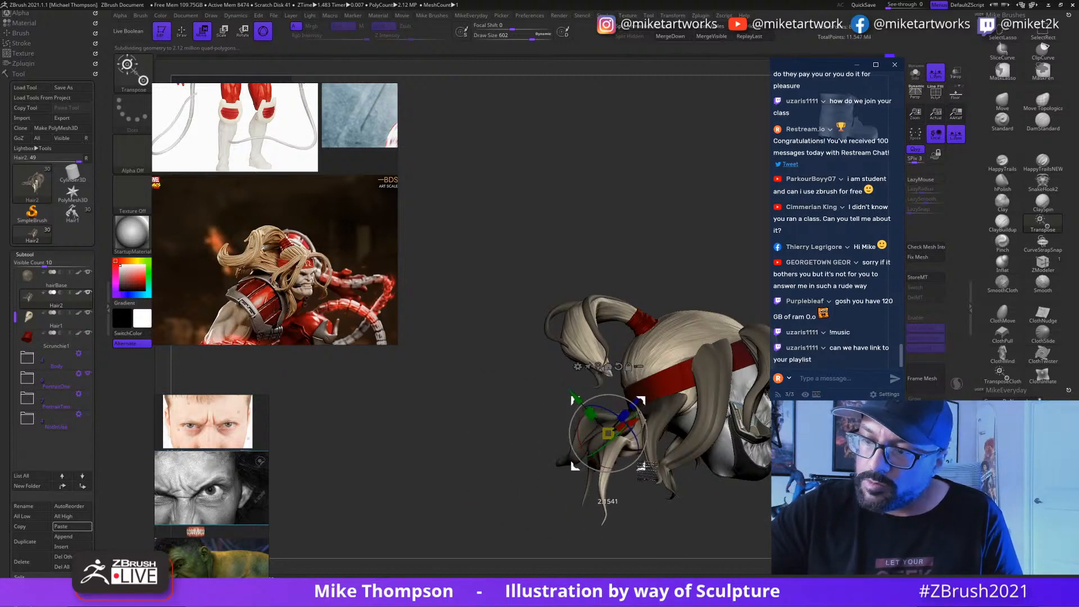
drag(506, 484, 730, 464)
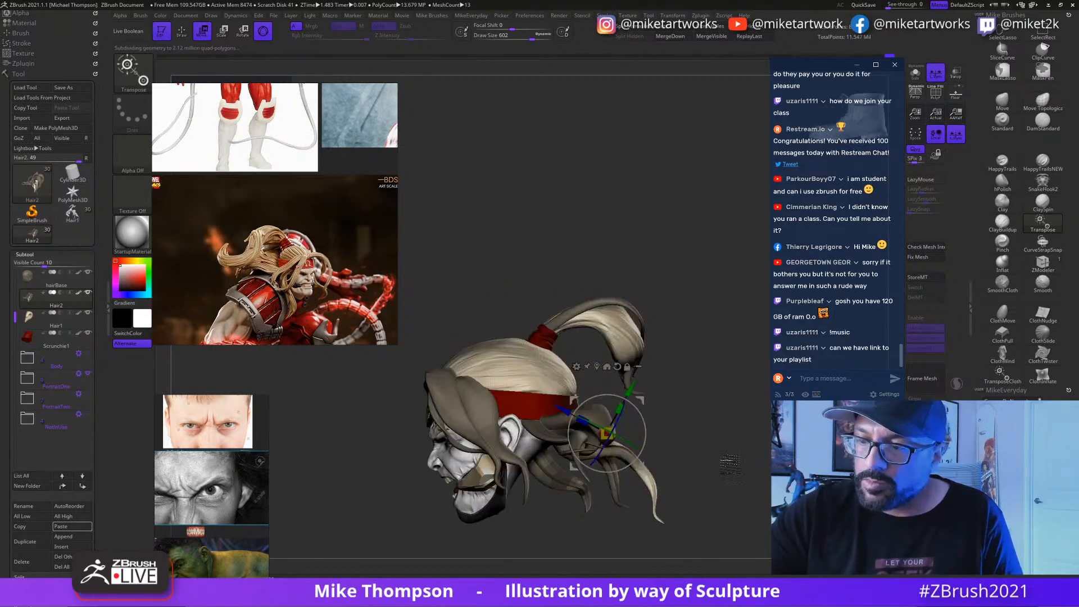
drag(607, 433, 711, 469)
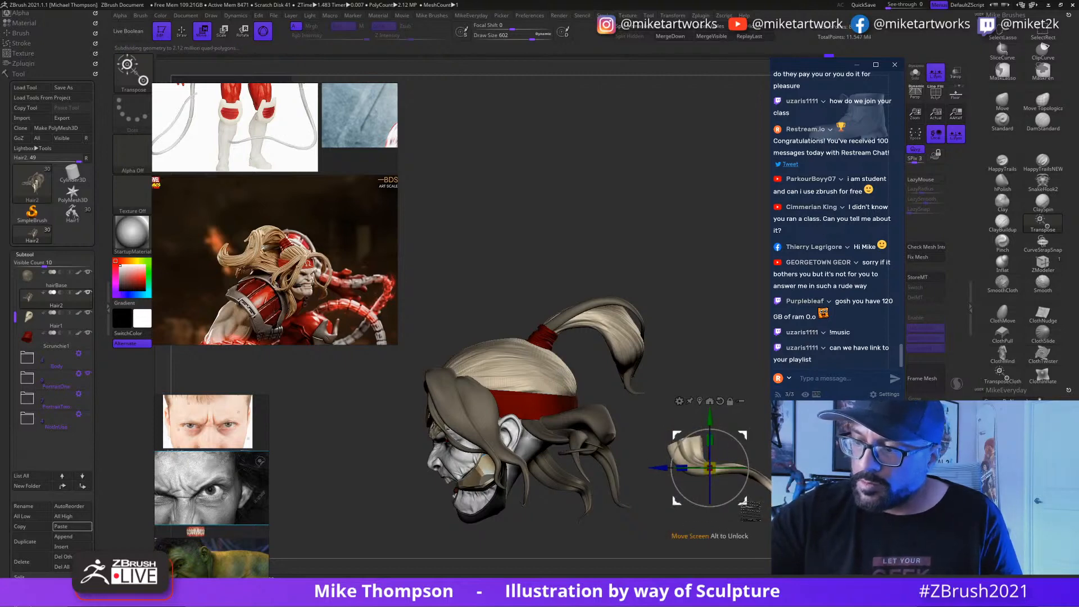
drag(743, 502, 636, 478)
Step: Slide the strand inward along the gizmo's Z axis to seat its root under the headband, and return to the Move brush
drag(680, 501, 617, 535)
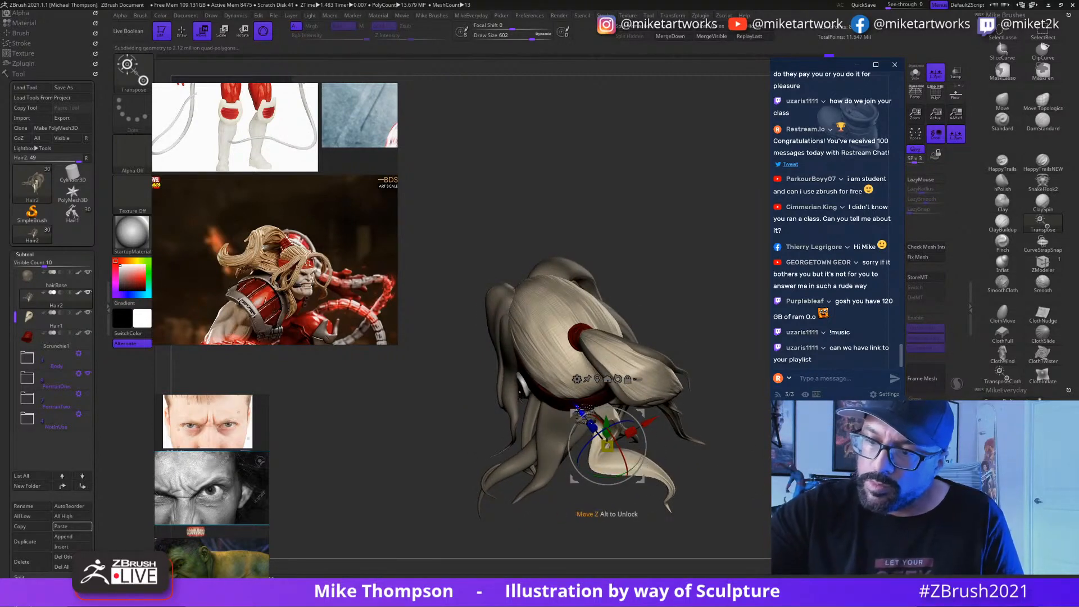
drag(585, 413, 570, 385)
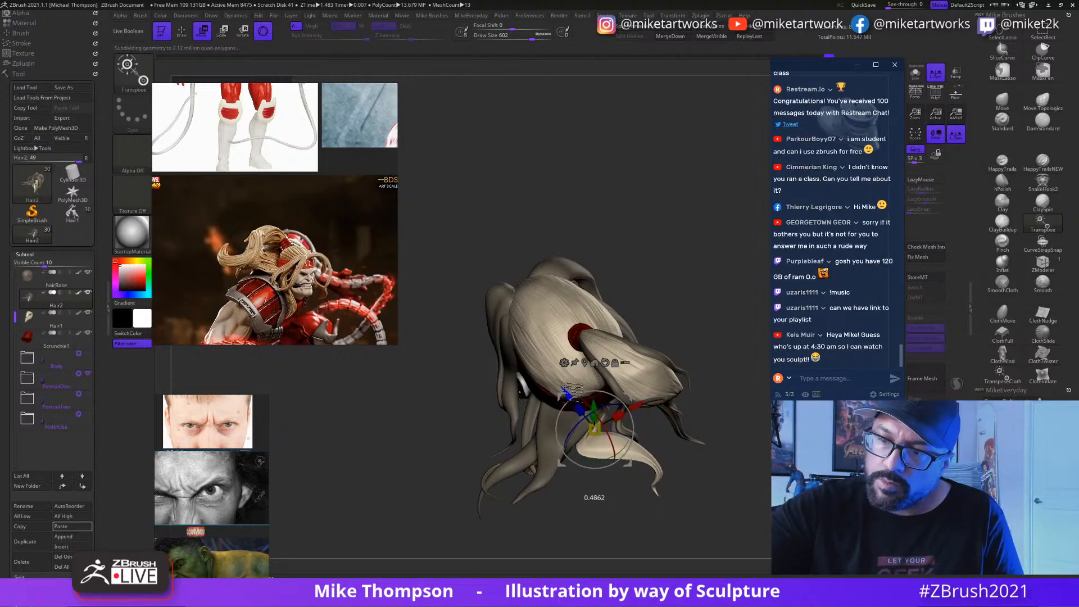
drag(636, 528, 645, 453)
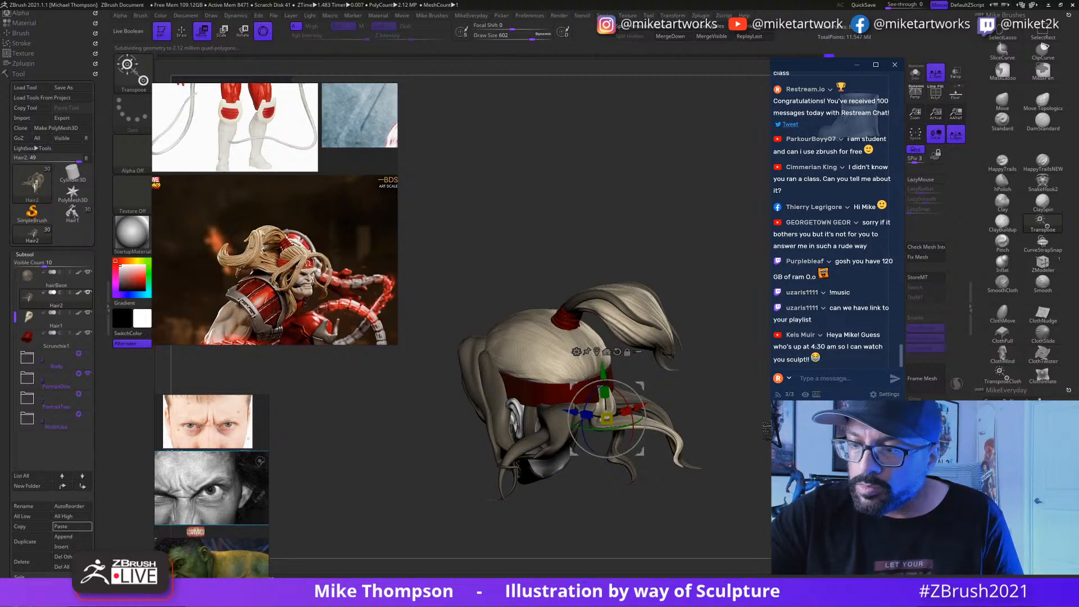
mouse_move(756, 413)
mouse_down()
mouse_move(731, 416)
mouse_move(763, 428)
mouse_move(607, 388)
mouse_up()
key(q)
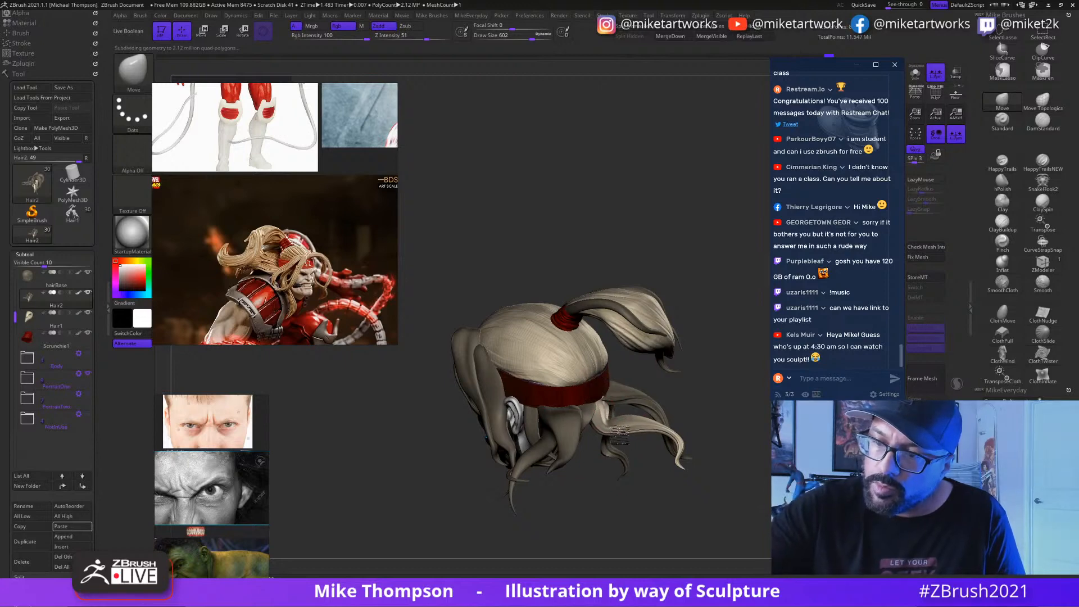
Step: Set the draw size to 372 and push the strand's root against the head below the headband
mouse_move(708, 450)
mouse_down()
mouse_move(762, 470)
mouse_move(753, 463)
mouse_up()
key(s)
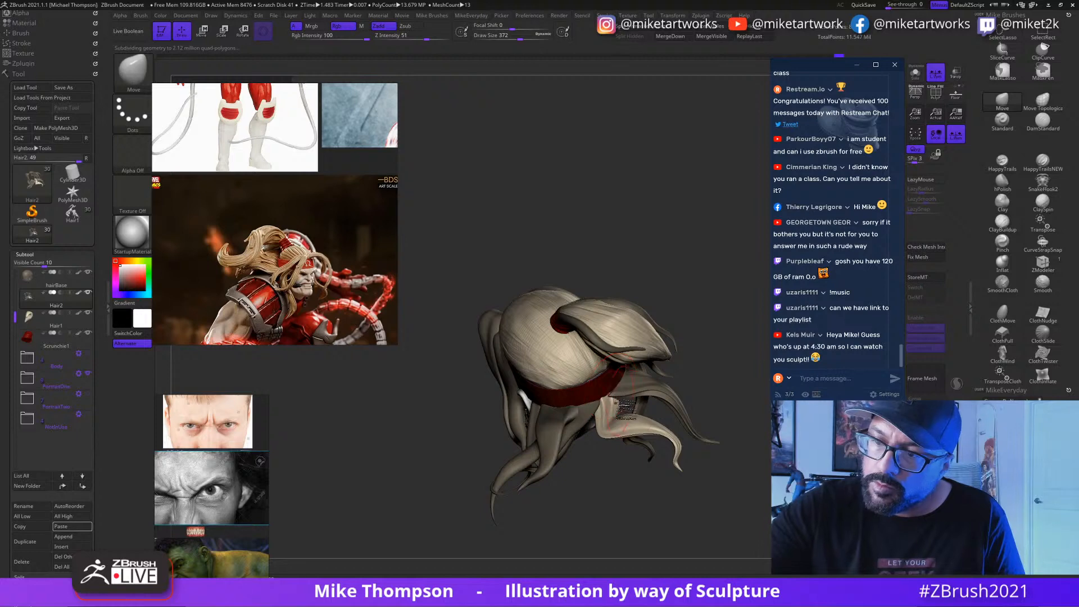
drag(753, 455, 627, 409)
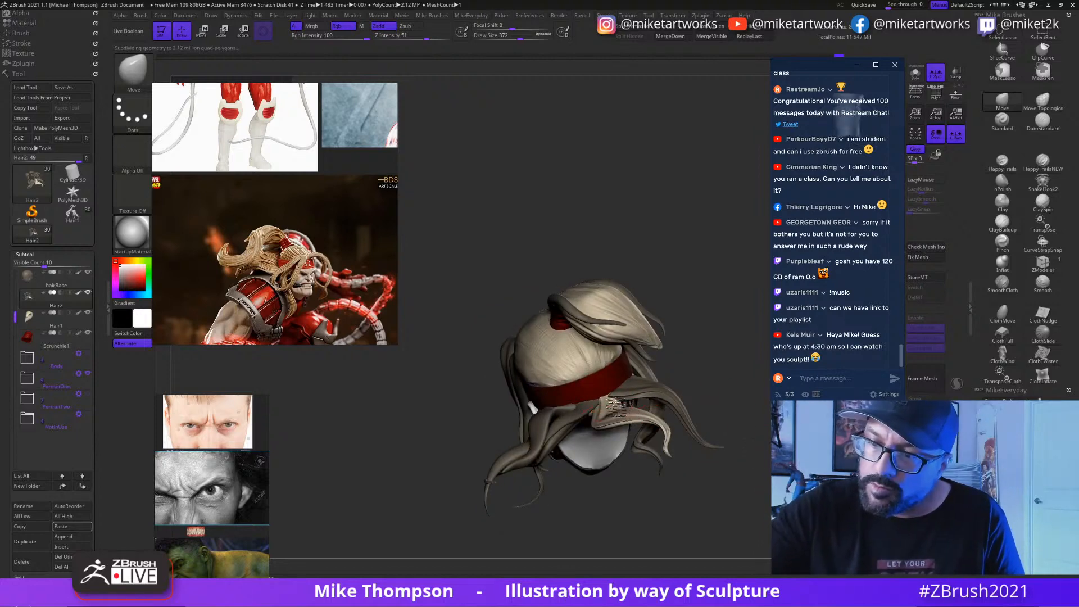
mouse_move(712, 442)
mouse_down()
mouse_move(760, 436)
mouse_move(647, 430)
mouse_up()
Step: Set the draw size to 274 and refine the curve of the strand below the ponytail with the Move brush
key(s)
mouse_move(725, 447)
mouse_down()
mouse_move(754, 447)
mouse_move(729, 435)
mouse_move(748, 459)
mouse_move(725, 445)
mouse_move(737, 413)
mouse_move(719, 480)
mouse_move(698, 483)
mouse_up()
key(s)
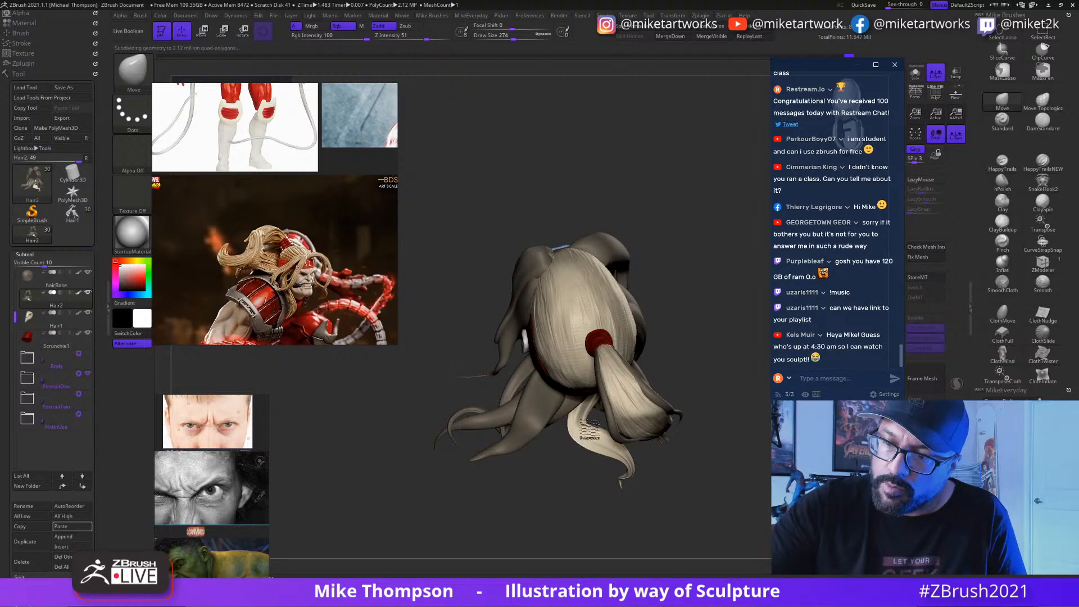
mouse_move(782, 478)
mouse_down()
mouse_move(773, 435)
mouse_move(741, 447)
mouse_move(742, 461)
mouse_move(573, 424)
mouse_move(553, 428)
mouse_move(551, 448)
mouse_move(759, 494)
mouse_move(762, 478)
mouse_move(697, 450)
mouse_move(748, 466)
mouse_move(759, 458)
mouse_move(725, 427)
mouse_move(689, 421)
mouse_move(734, 423)
mouse_up()
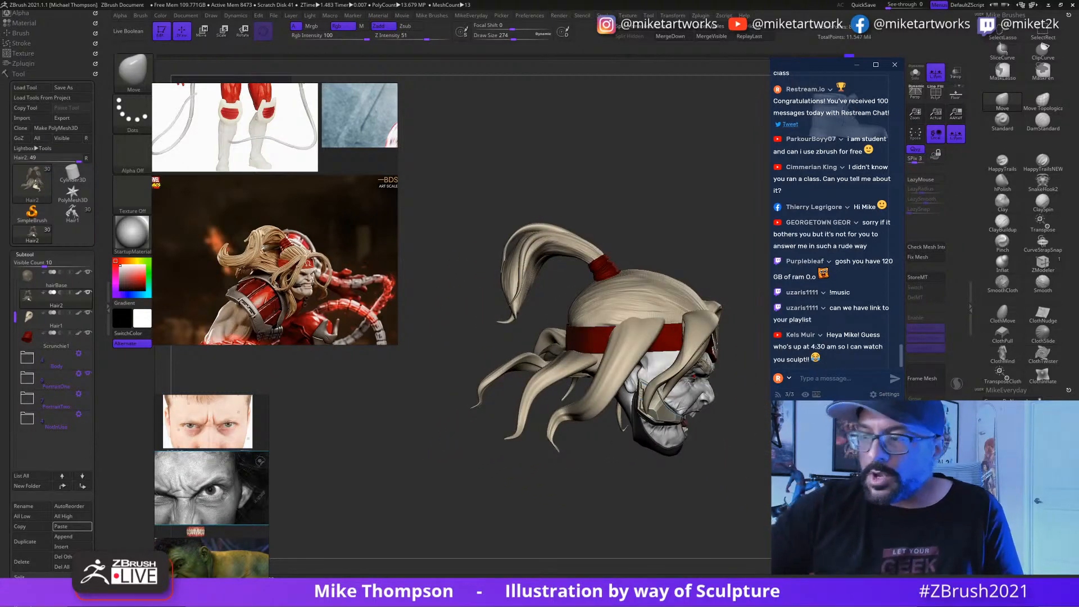
Step: Save the tool over the existing OmegaRedWip9 file in the OmegaRed folder
click(64, 88)
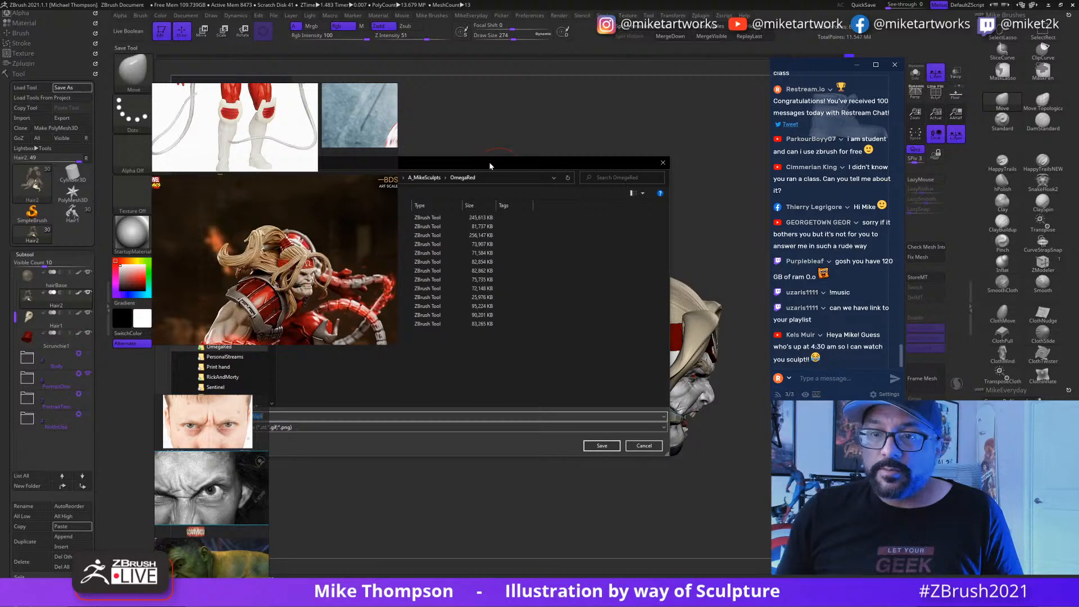
click(755, 443)
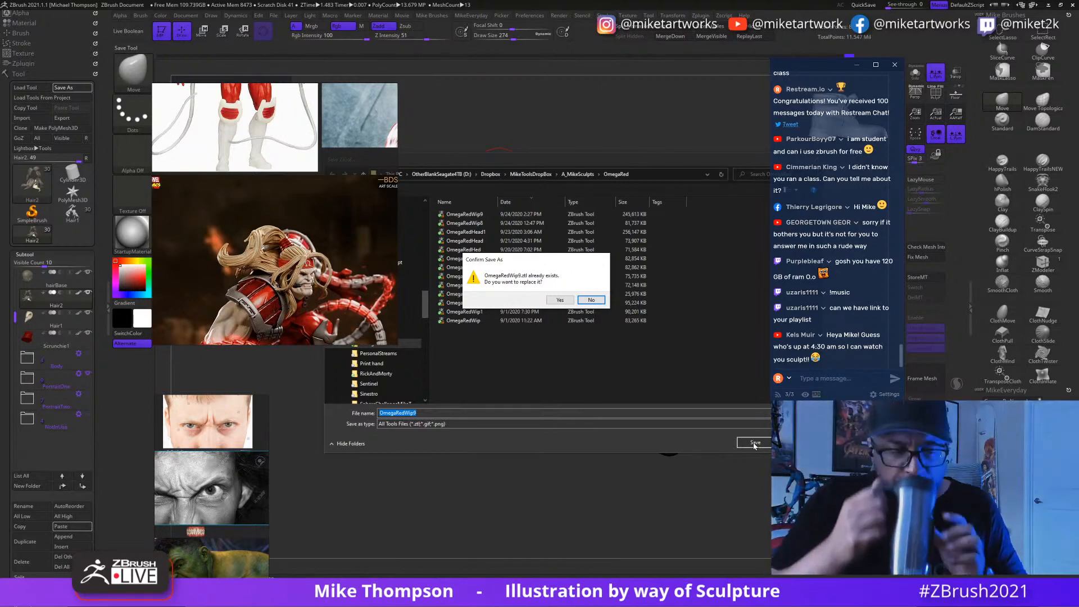
click(567, 300)
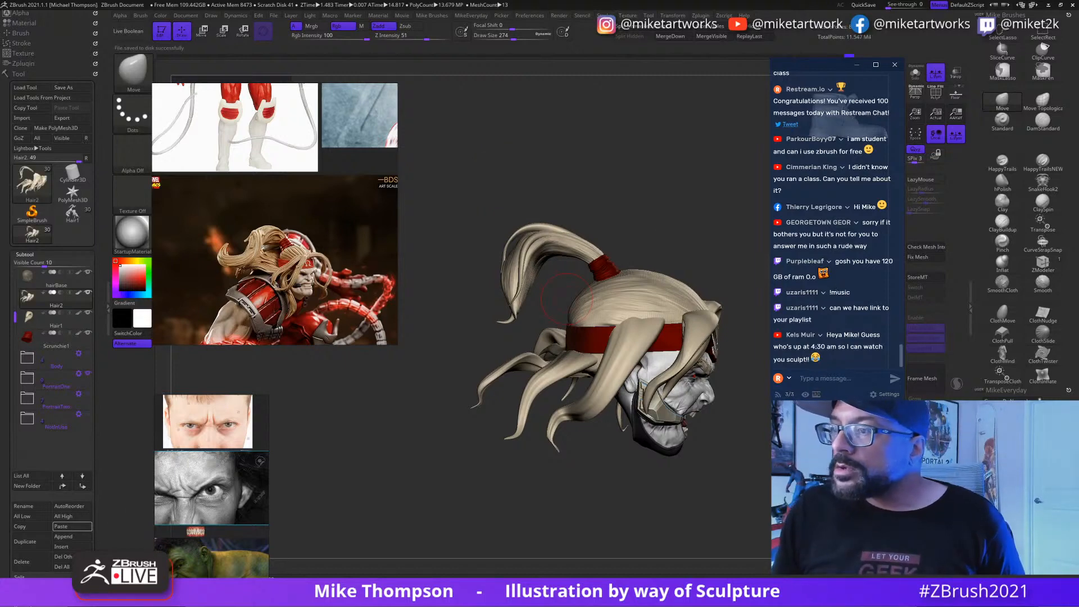
Step: Examine the flow and silhouette of the hair strands from both sides of the head and compare them with the reference images
scroll(832, 225, up, 3)
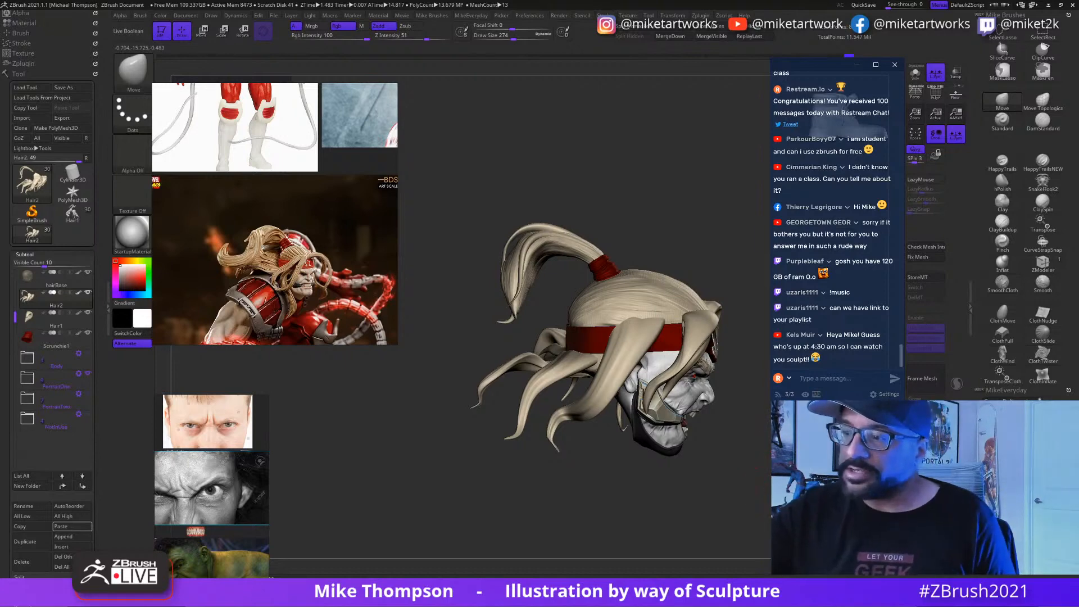
drag(675, 495, 534, 446)
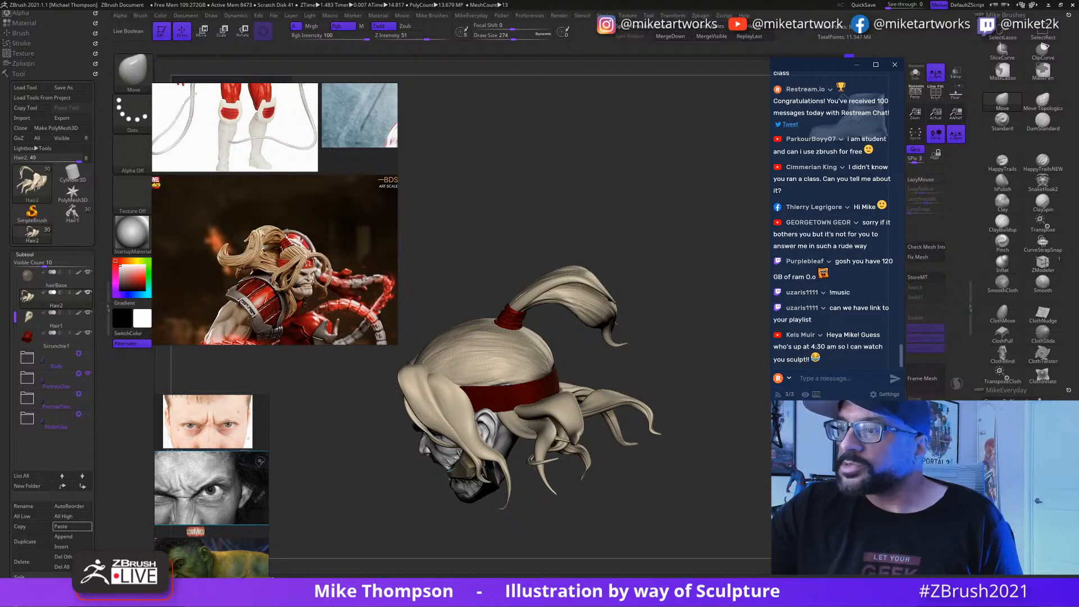
drag(664, 494, 719, 437)
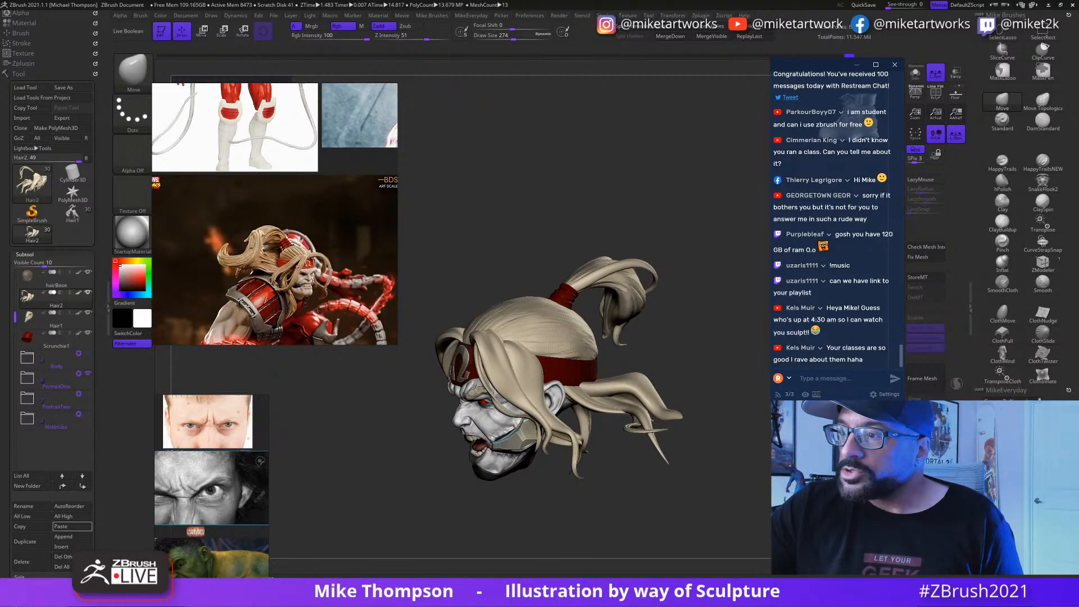
drag(719, 437, 740, 432)
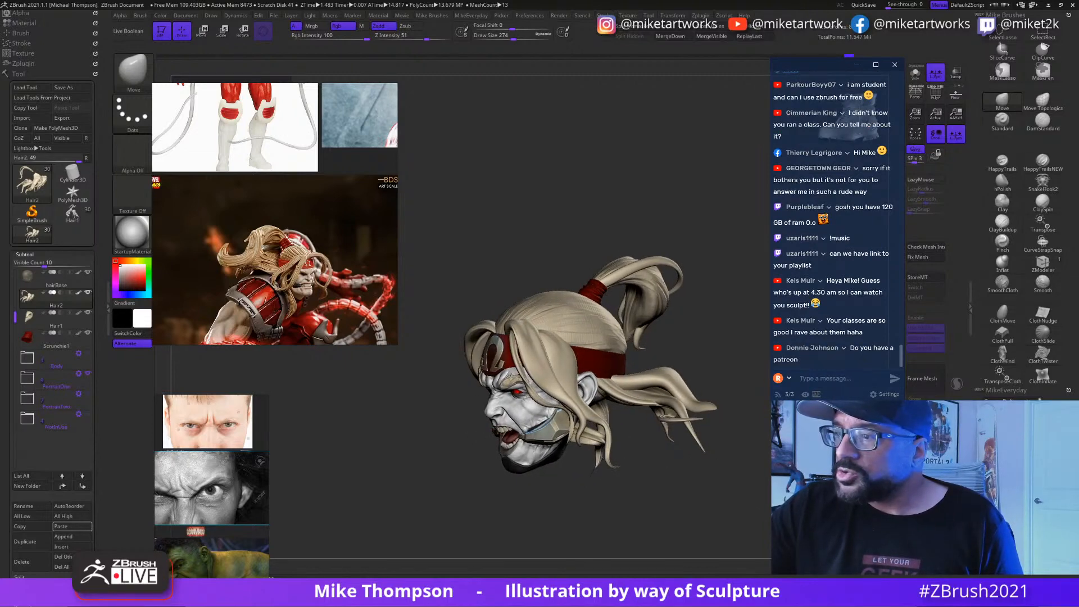
mouse_move(739, 432)
mouse_down()
mouse_move(706, 430)
mouse_move(734, 434)
mouse_up()
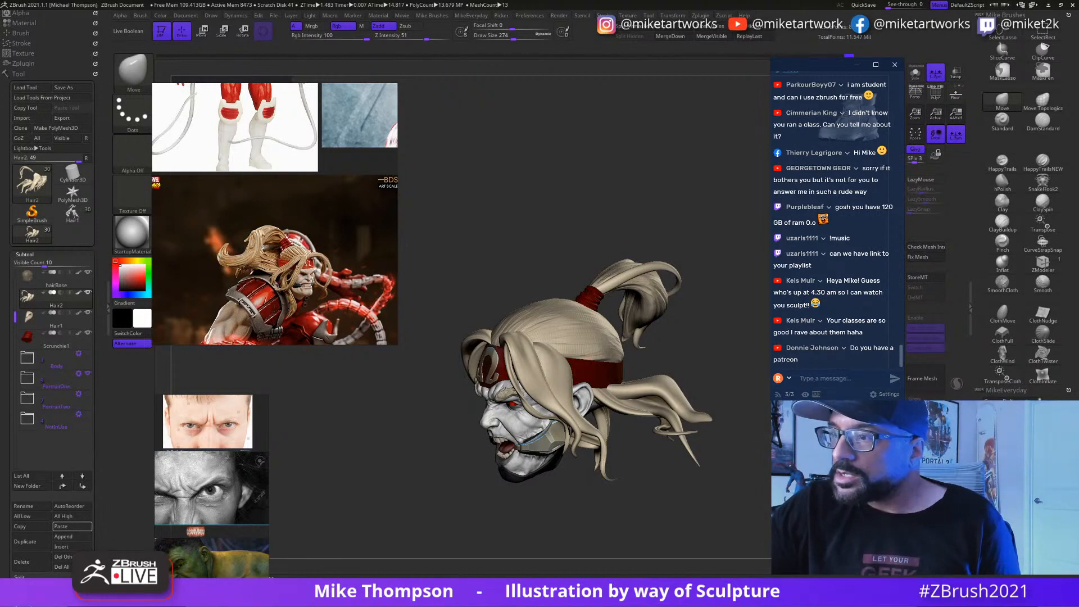
drag(734, 434, 730, 437)
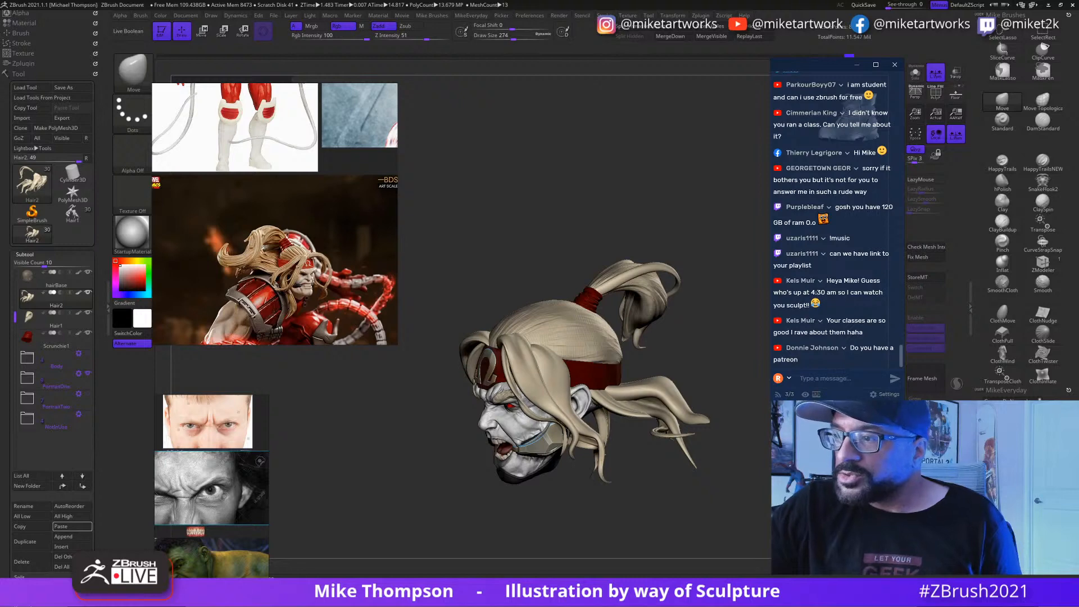
mouse_move(691, 495)
mouse_down()
mouse_move(743, 487)
mouse_move(726, 537)
mouse_move(713, 516)
mouse_move(681, 513)
mouse_move(677, 526)
mouse_move(667, 506)
mouse_move(678, 553)
mouse_move(775, 524)
mouse_move(669, 533)
mouse_up()
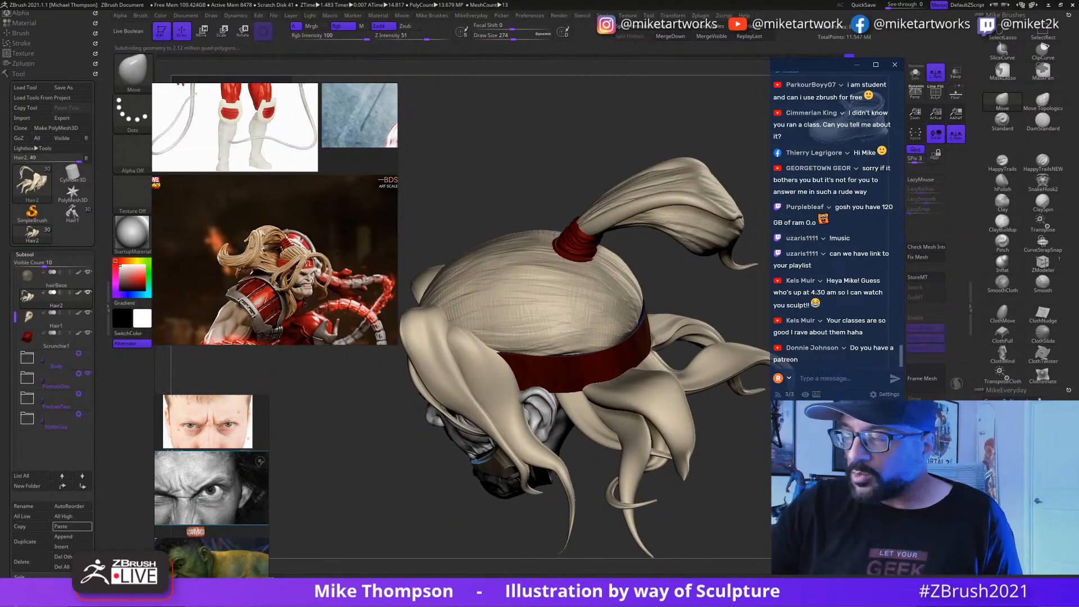
Step: Set the Move brush's draw size to 280 and adjust the strands behind the ear below the headband
click(1000, 104)
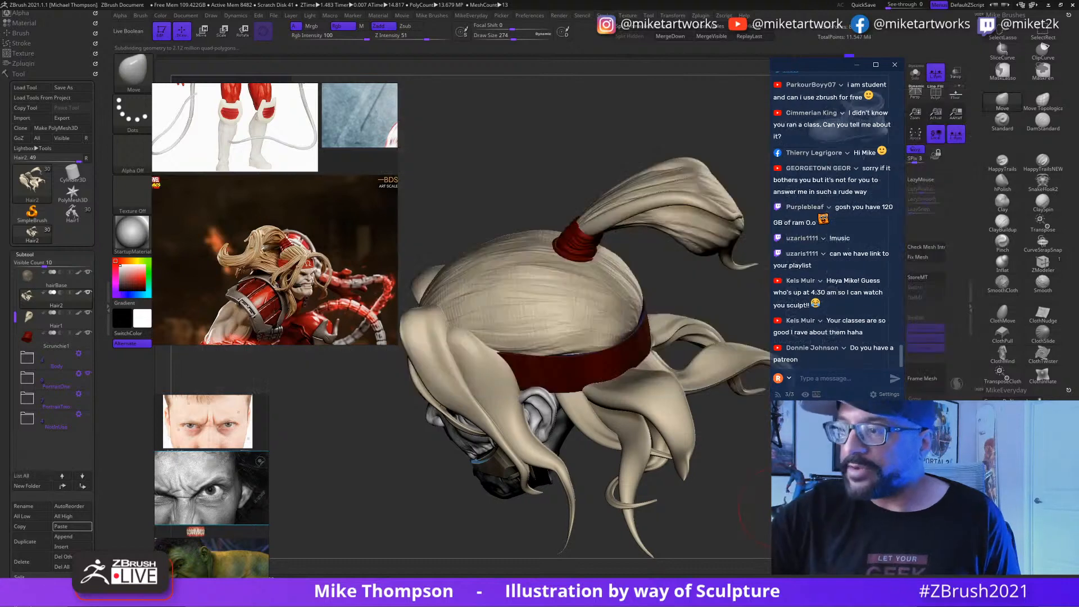
key(s)
click(786, 499)
drag(785, 500, 794, 462)
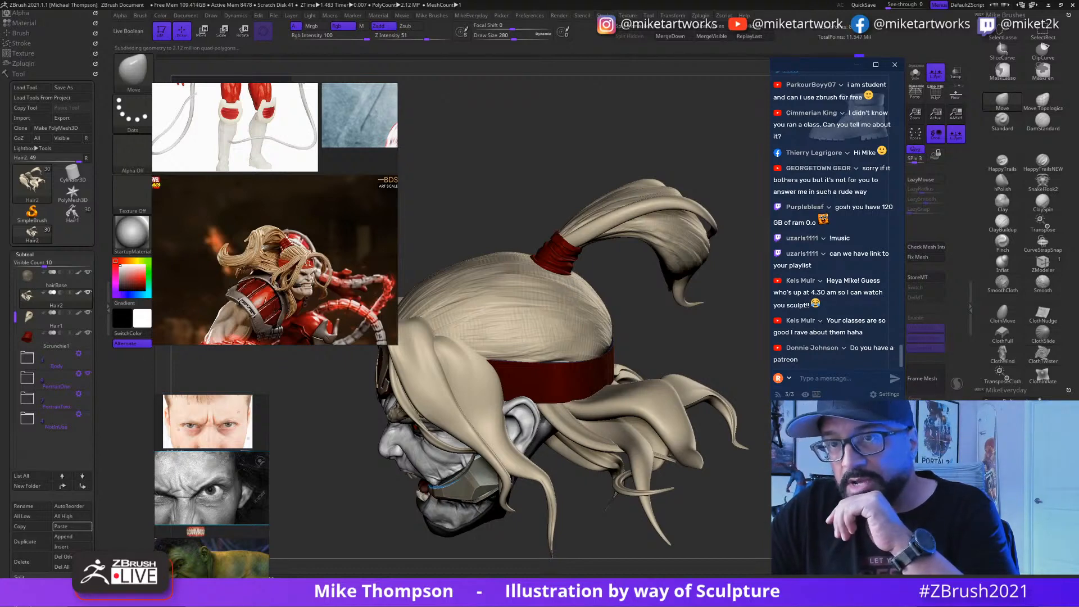
drag(663, 124, 503, 200)
drag(670, 461, 758, 506)
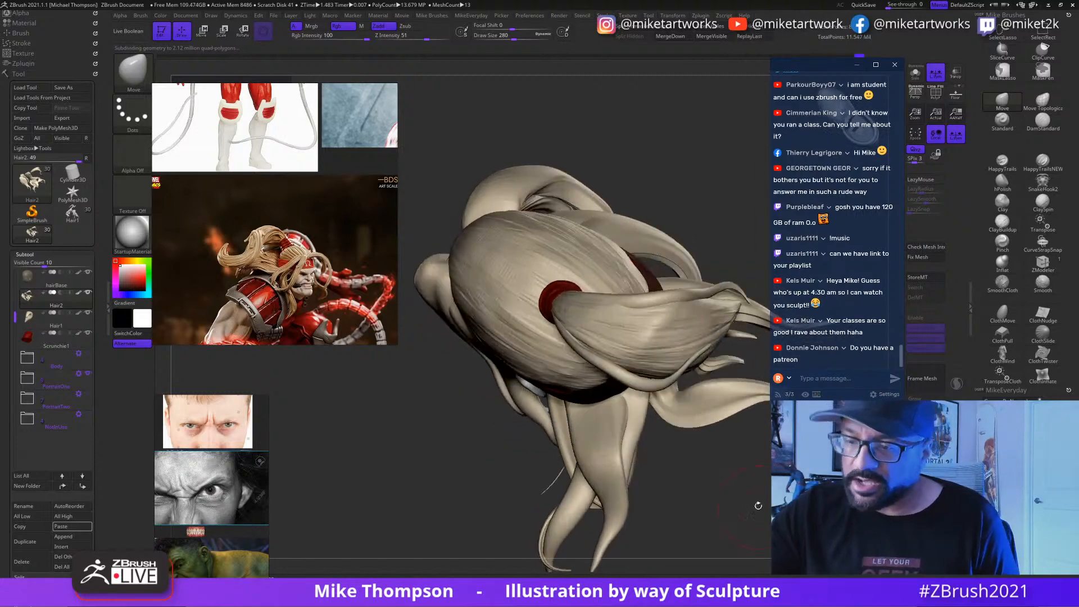
Step: Mask everything except the rear strand below the headband, and invert the mask so only that strand is protected
key(w)
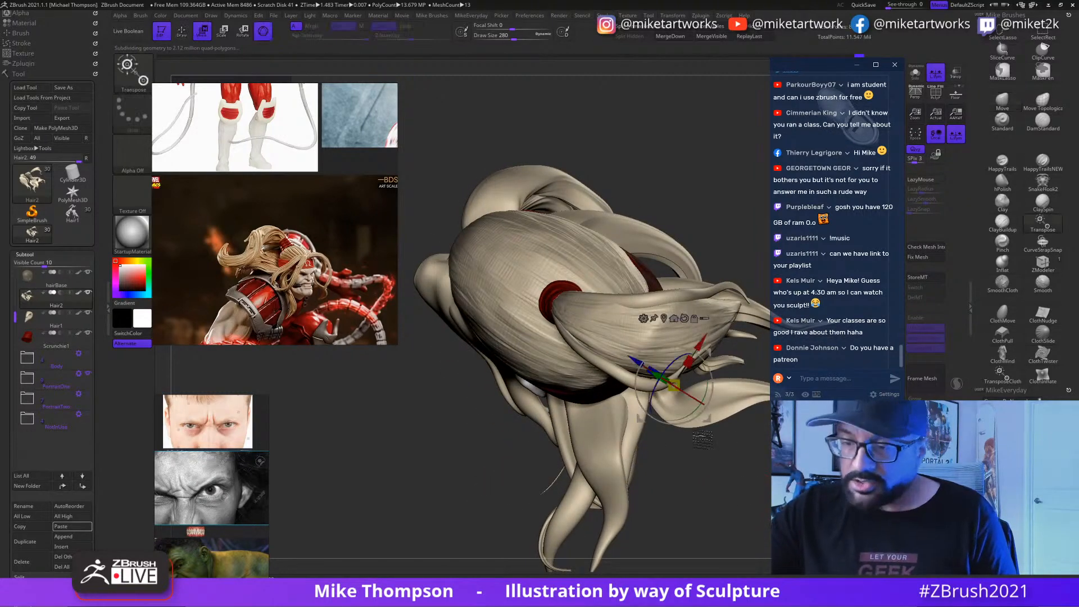
ctrl+click(621, 418)
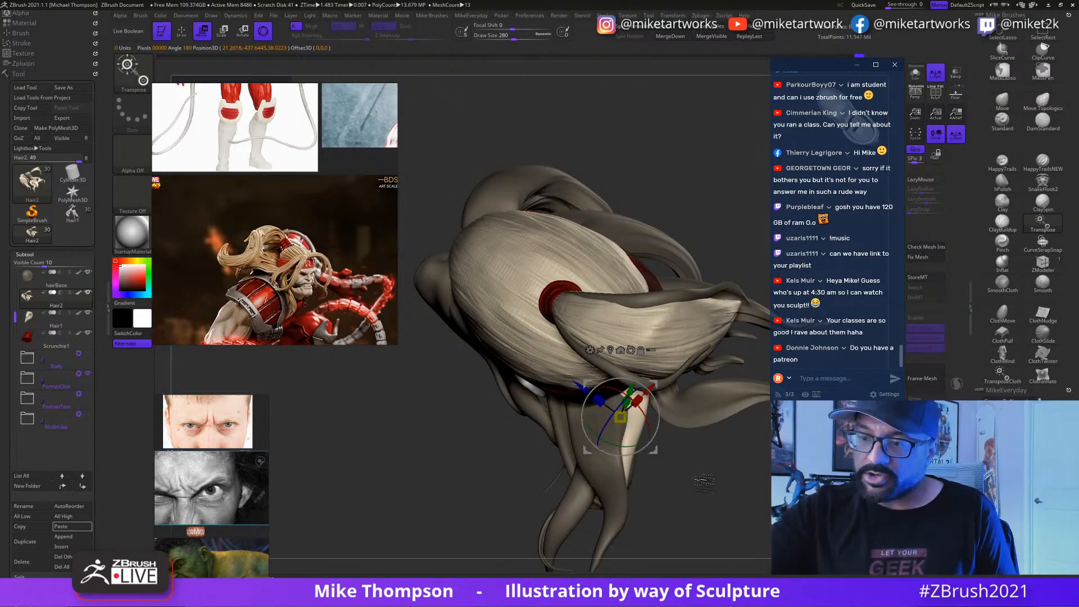
key(q)
ctrl+click(684, 450)
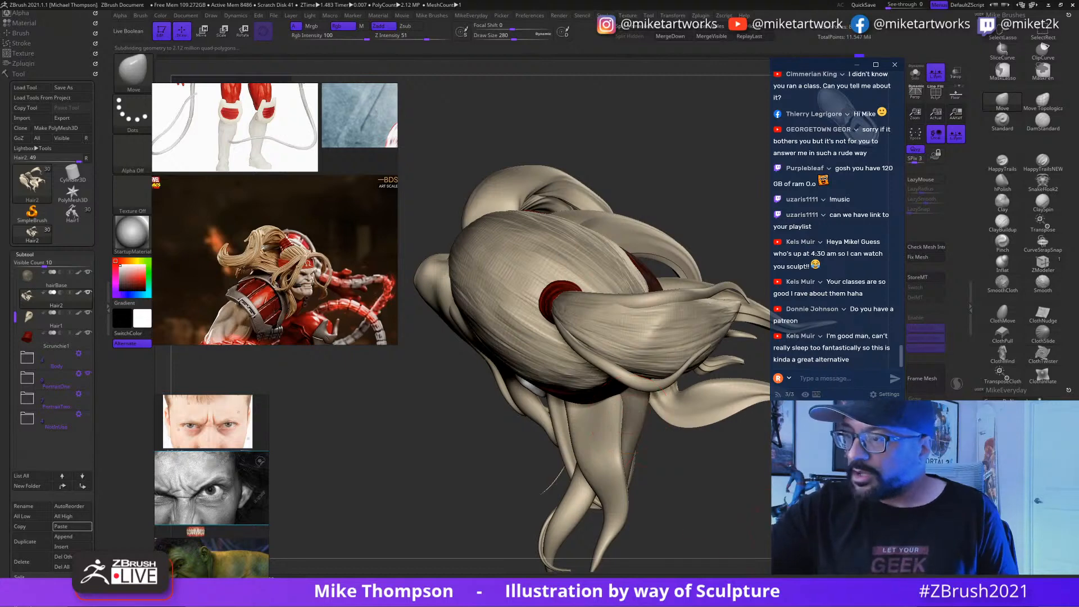
Step: Reshape the unmasked strands around the protected one below the back of the headband with the Move brush
drag(703, 478, 644, 430)
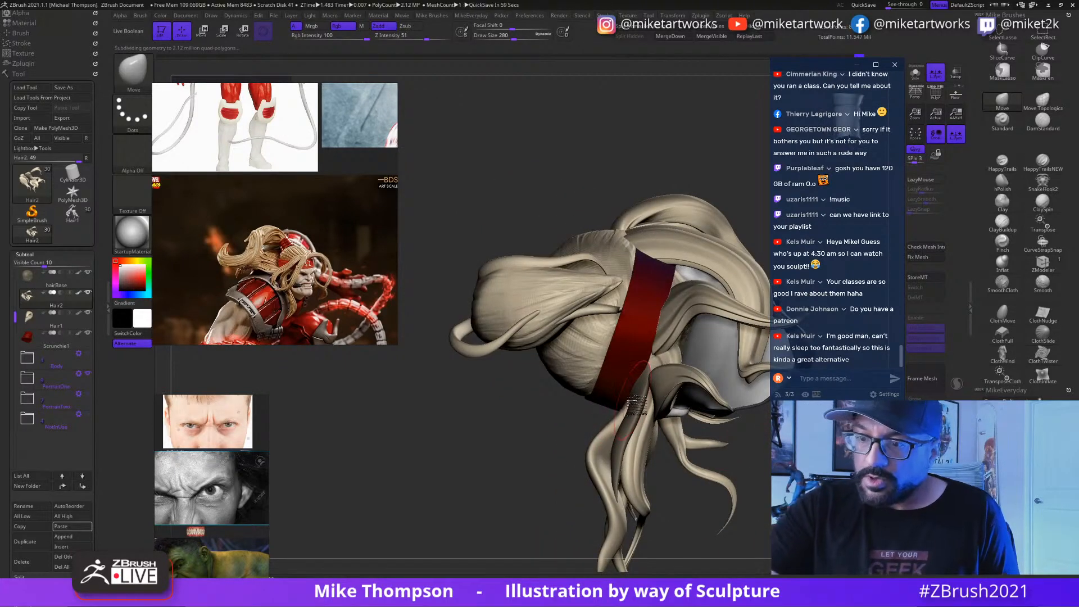
mouse_move(731, 449)
mouse_down()
mouse_move(760, 479)
mouse_move(675, 444)
mouse_up()
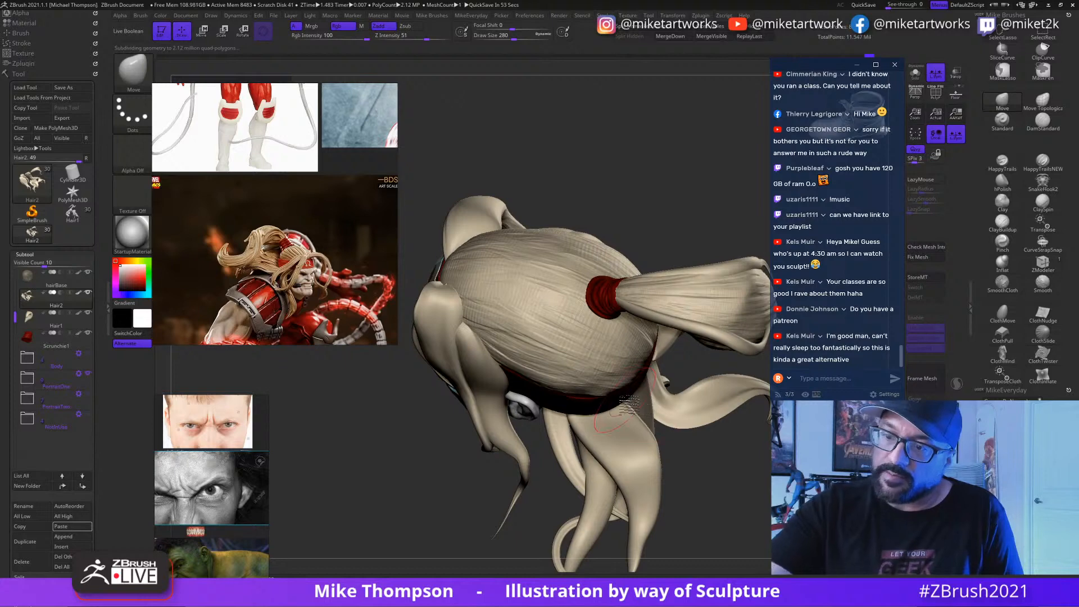
drag(637, 398, 789, 509)
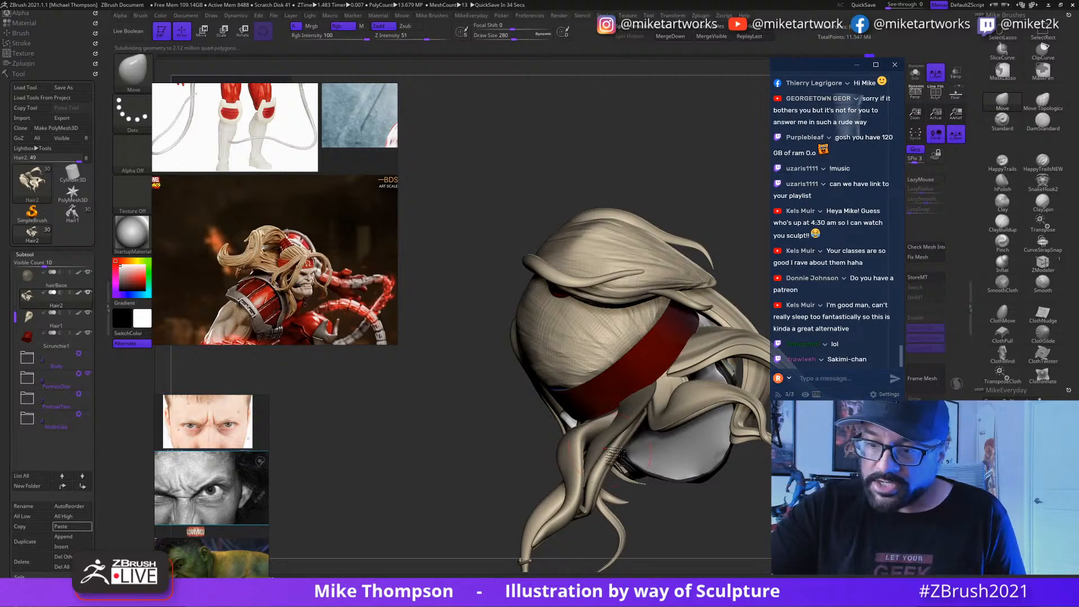
drag(637, 450, 786, 388)
Step: Set the draw size to 223 and refine the roots of the rear strands where they emerge from under the headband
drag(514, 37, 510, 38)
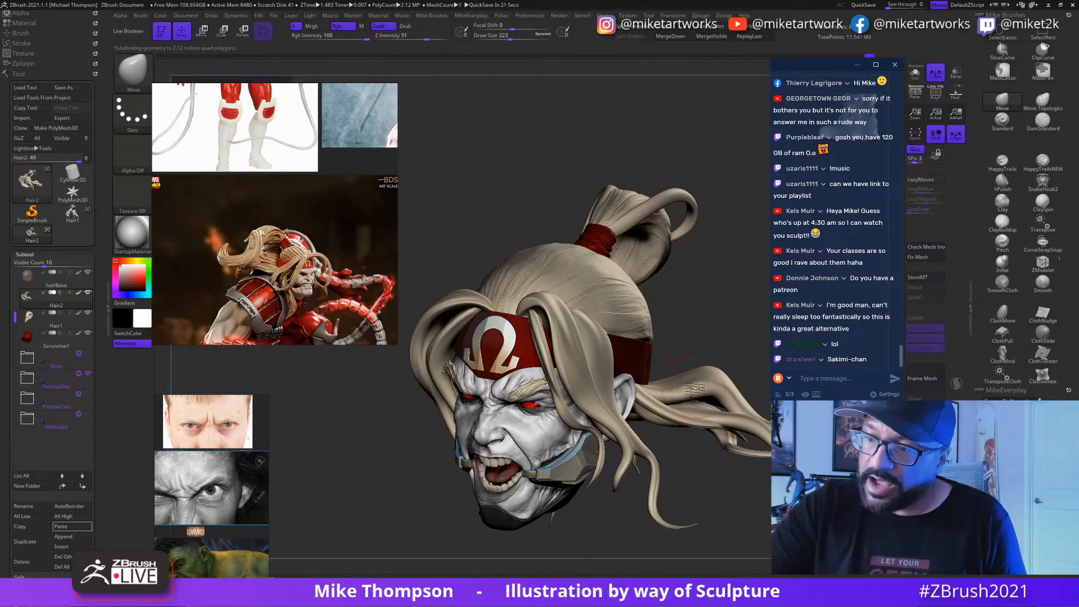
mouse_move(679, 394)
mouse_down()
mouse_move(704, 367)
mouse_move(687, 323)
mouse_move(683, 338)
mouse_move(714, 349)
mouse_move(692, 437)
mouse_up()
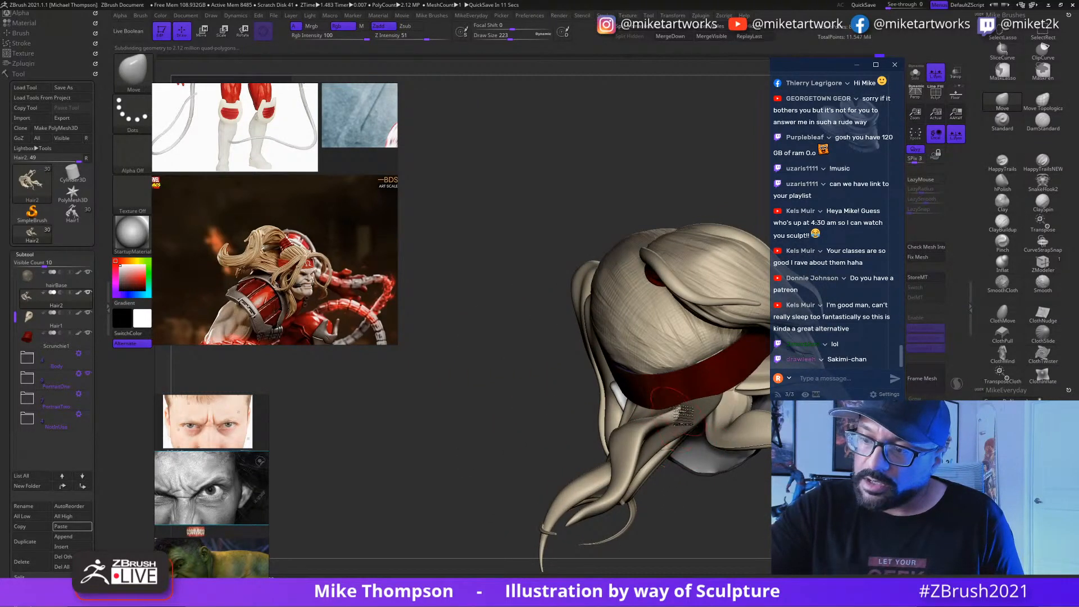
mouse_move(686, 409)
mouse_down()
mouse_move(765, 528)
mouse_move(688, 436)
mouse_up()
key(shift)
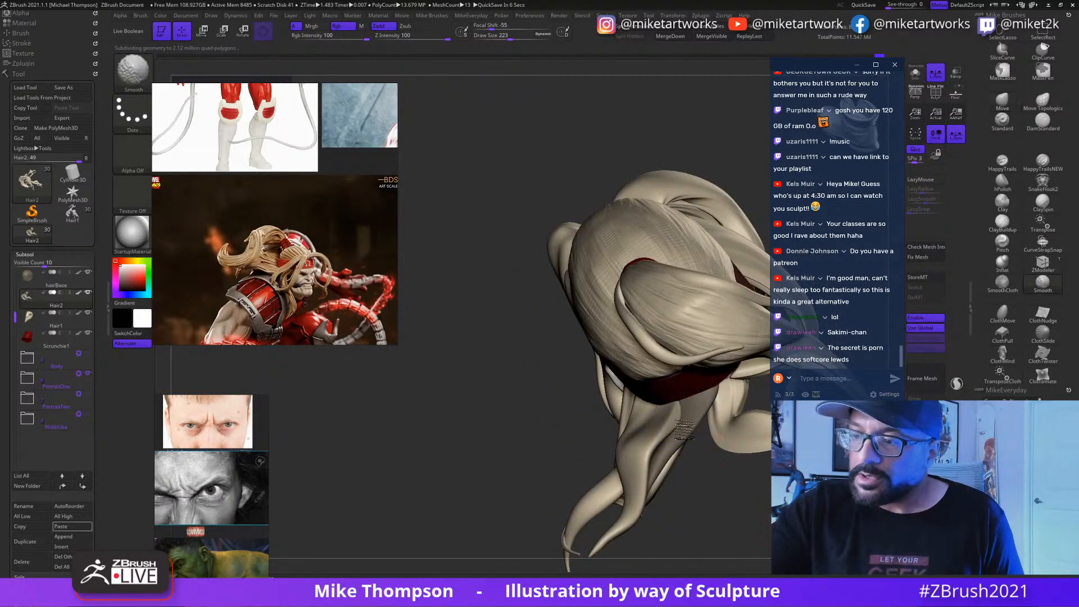
Step: Select the hairBase subtool and reshape the back of the hair cap with the Move brush at draw size 422
right_drag(688, 409, 663, 405)
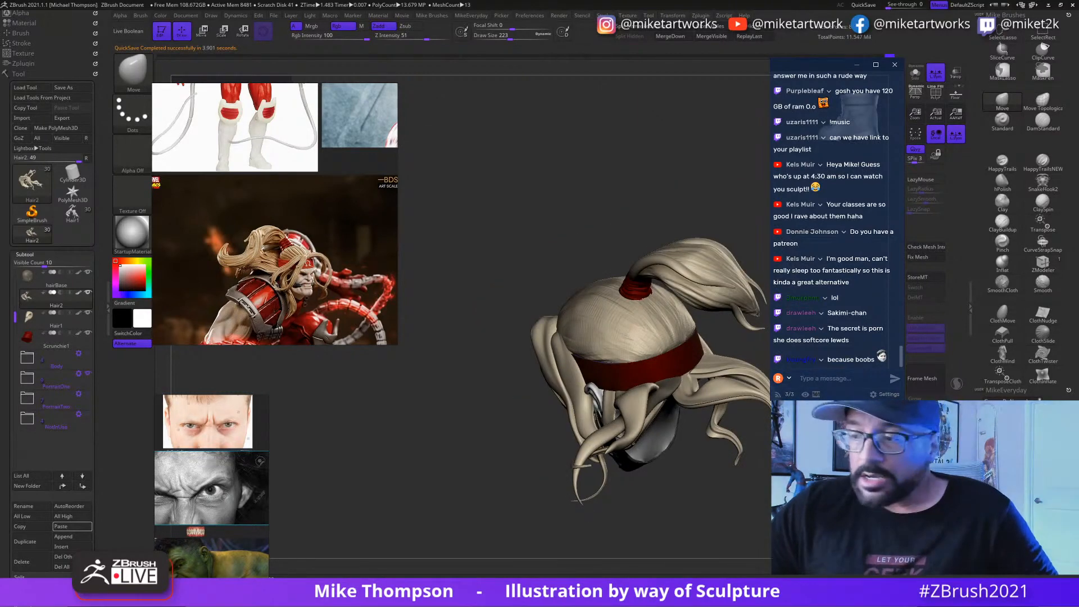
mouse_move(646, 405)
right_down()
mouse_move(689, 379)
mouse_move(620, 402)
mouse_move(584, 394)
mouse_move(629, 399)
right_up()
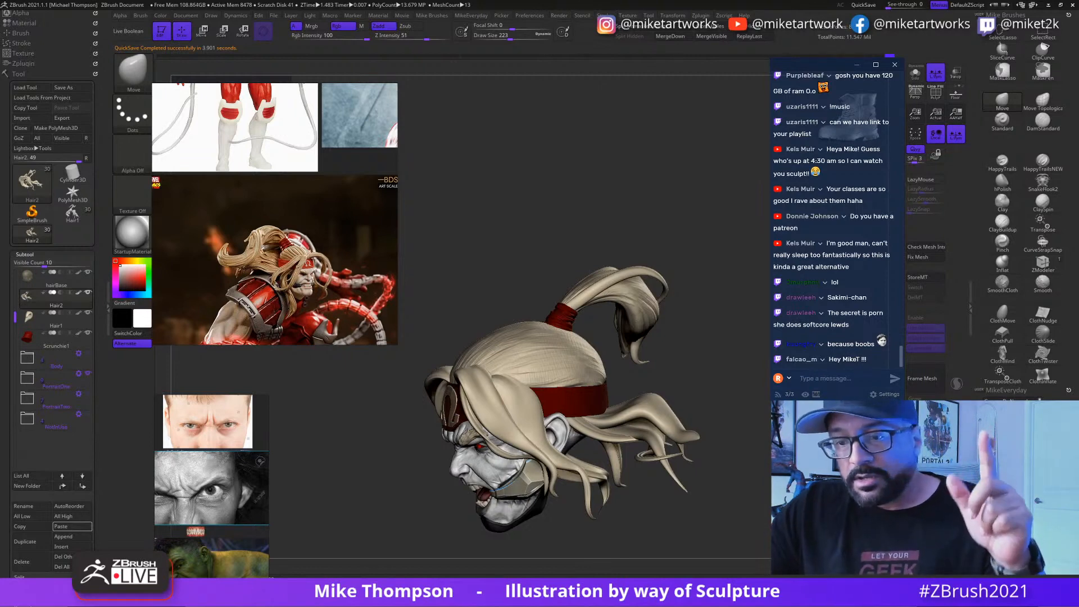
mouse_move(562, 393)
right_down()
mouse_move(636, 408)
mouse_move(636, 444)
right_up()
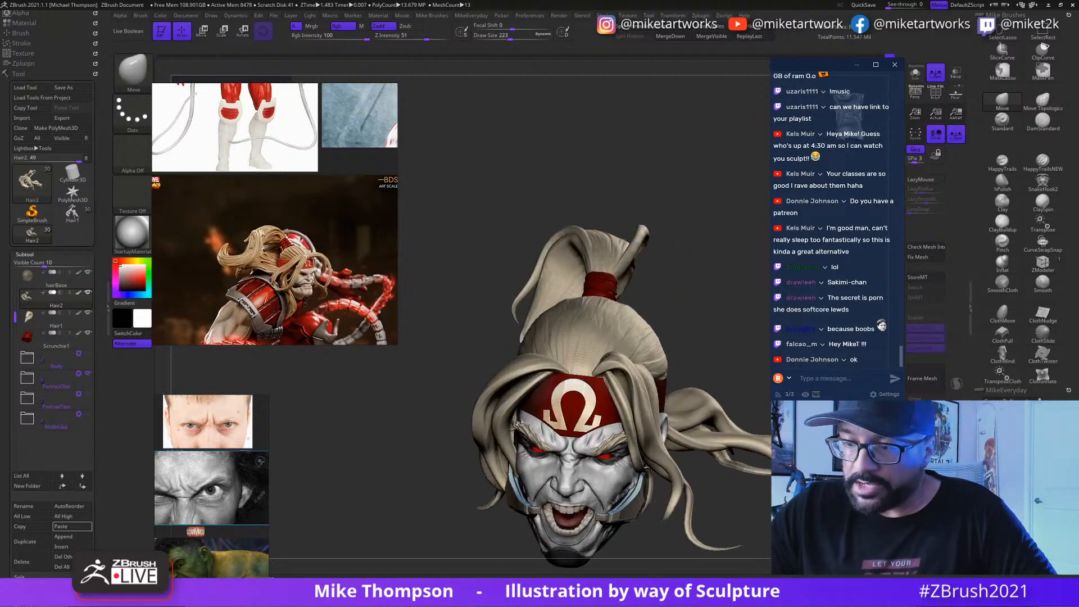
mouse_move(635, 405)
right_down()
mouse_move(551, 433)
mouse_move(557, 442)
mouse_move(641, 406)
right_up()
alt+click(624, 383)
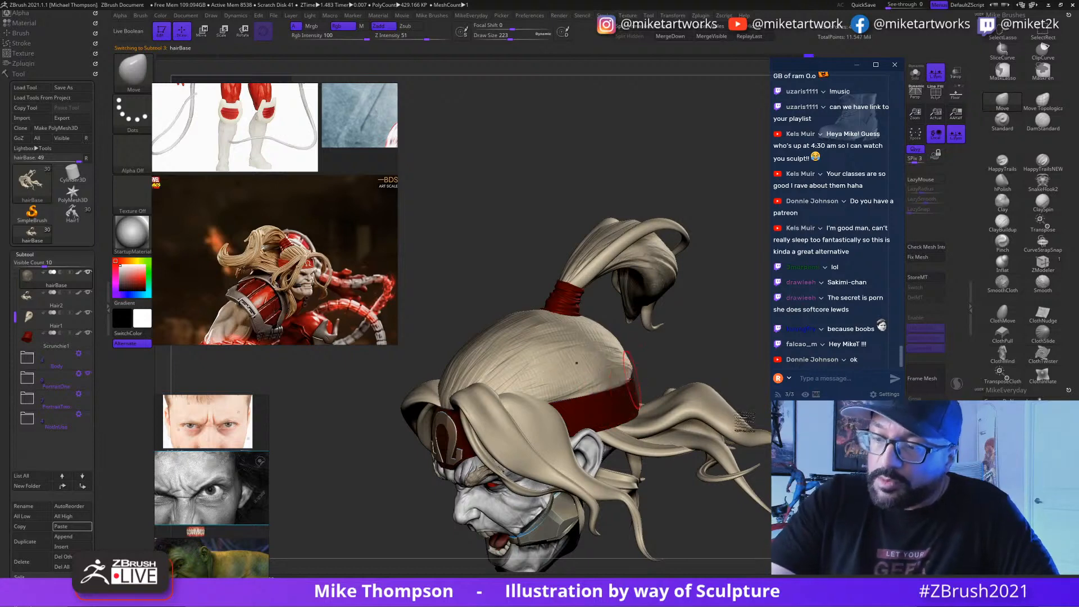
right_drag(628, 389, 543, 388)
click(523, 37)
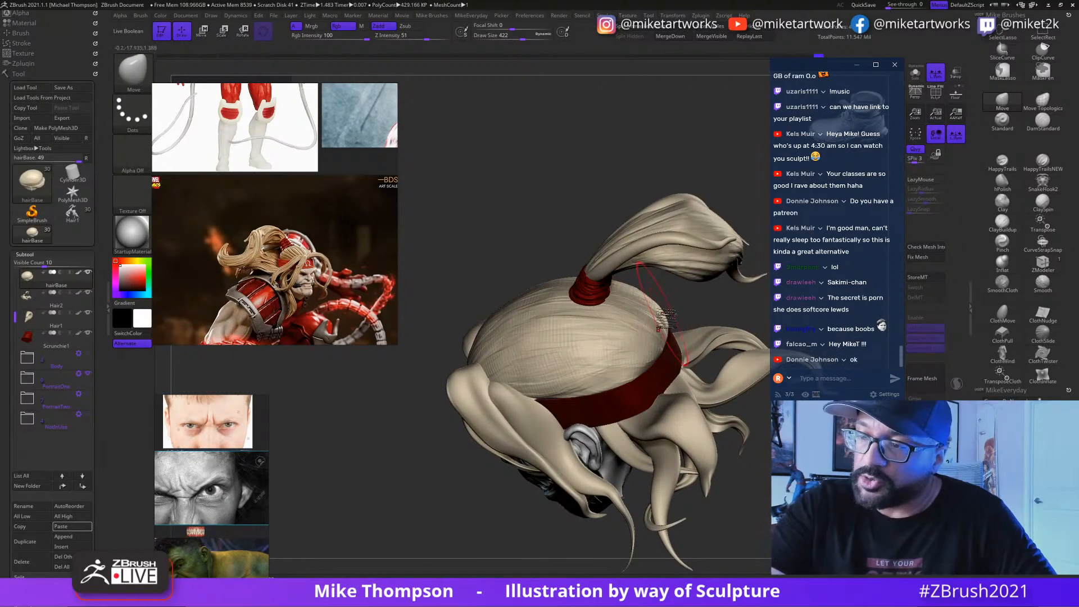
mouse_move(666, 337)
right_down()
mouse_move(709, 335)
mouse_move(725, 354)
mouse_move(759, 498)
right_up()
Step: Lower the draw size to 245, then to 136, while checking the hair base above the rear strands
key(s)
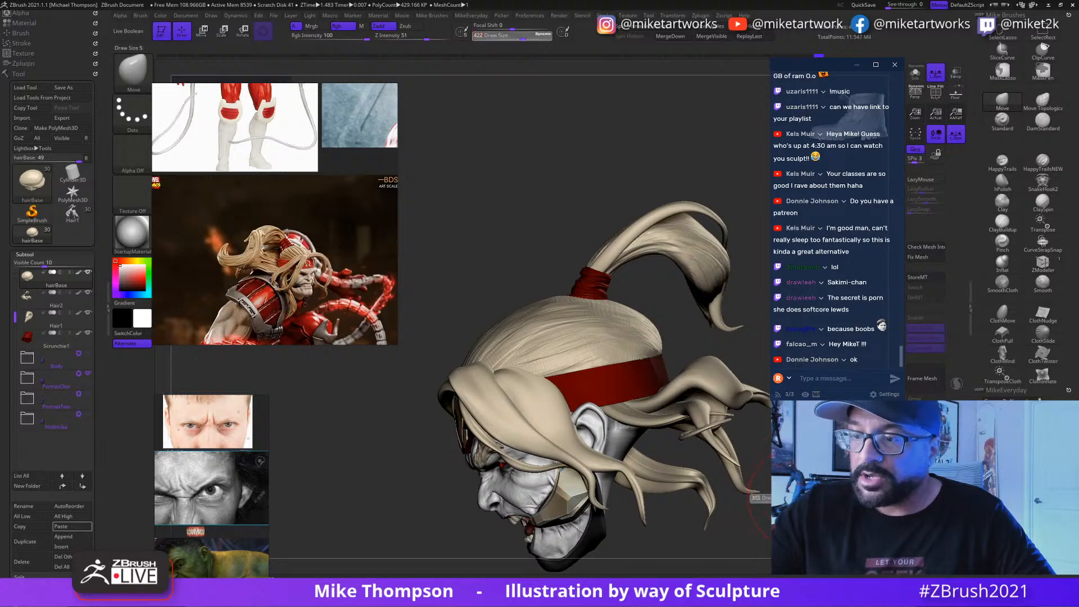
click(756, 497)
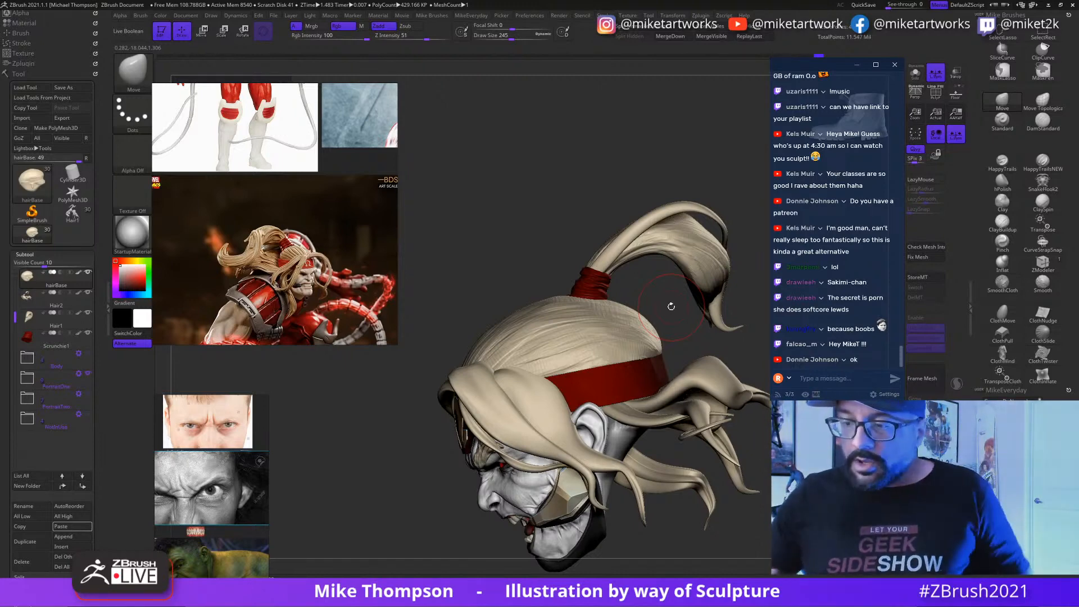
right_drag(671, 306, 708, 309)
drag(478, 225, 439, 293)
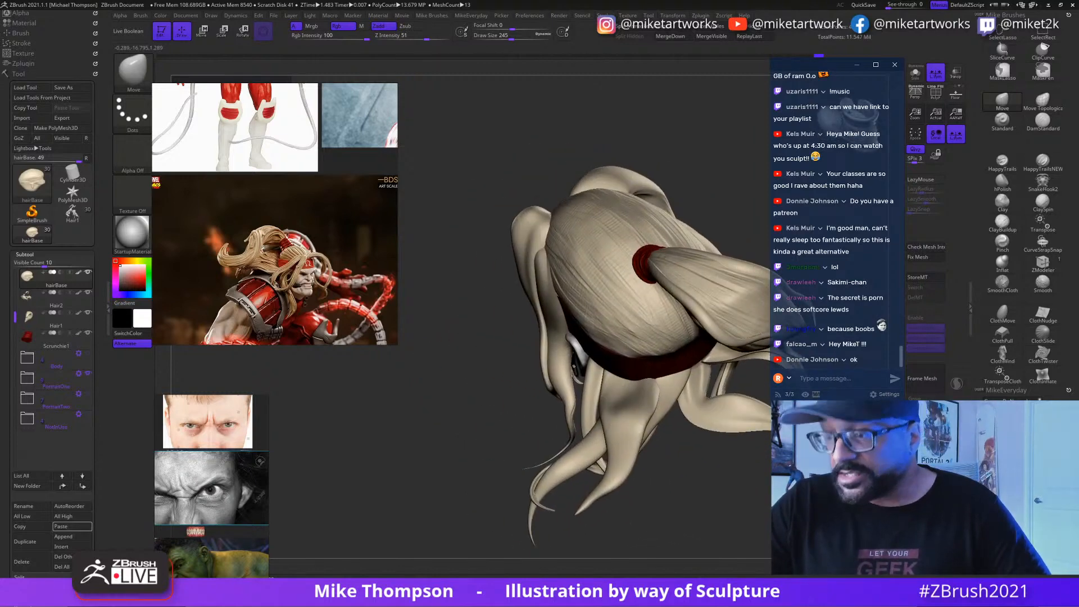
drag(511, 37, 502, 37)
drag(455, 168, 484, 183)
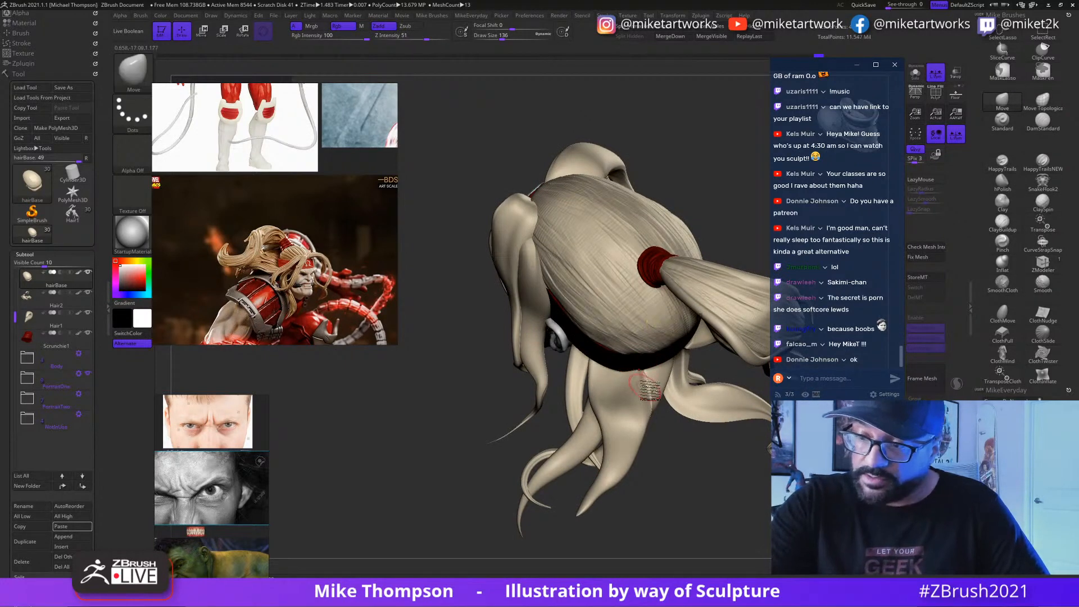
Step: Switch back to the Hair2 subtool, set the draw size to 207 and adjust the strand roots below the back of the headband
alt+click(642, 371)
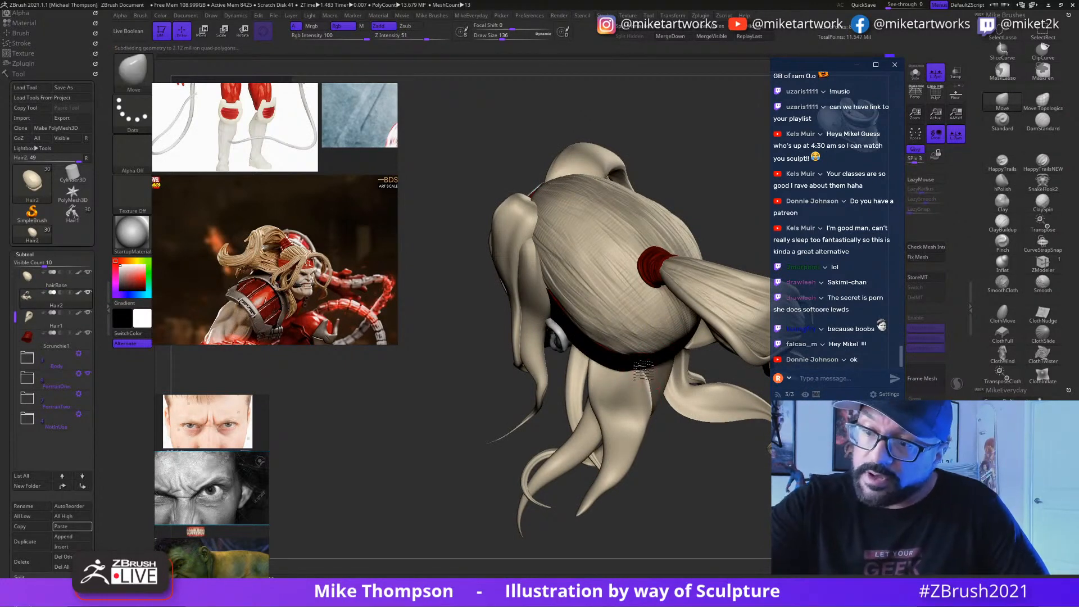
key(s)
drag(684, 469, 690, 469)
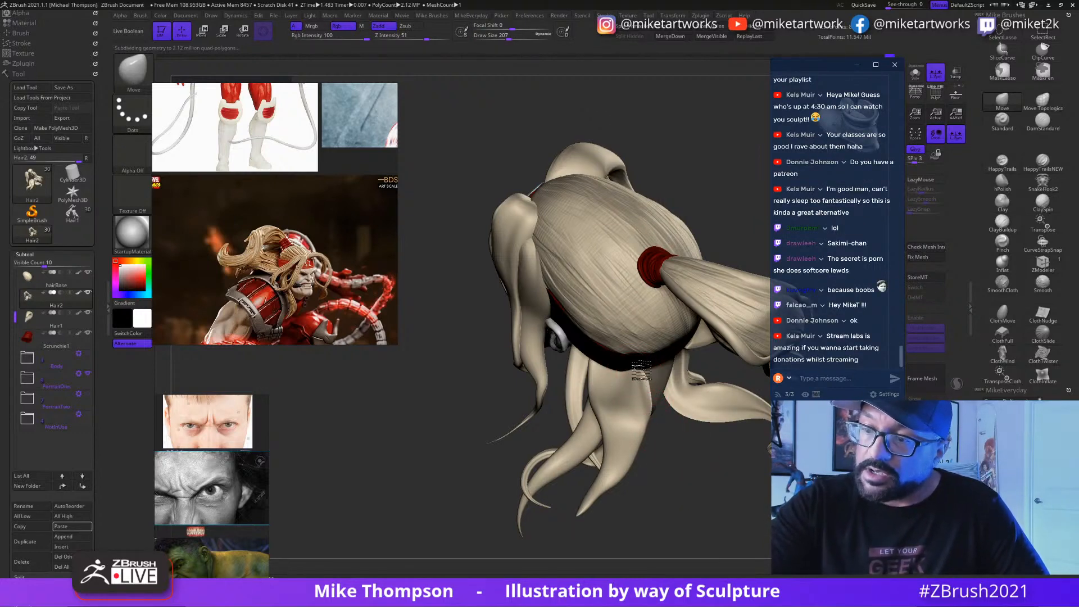
drag(725, 515, 658, 386)
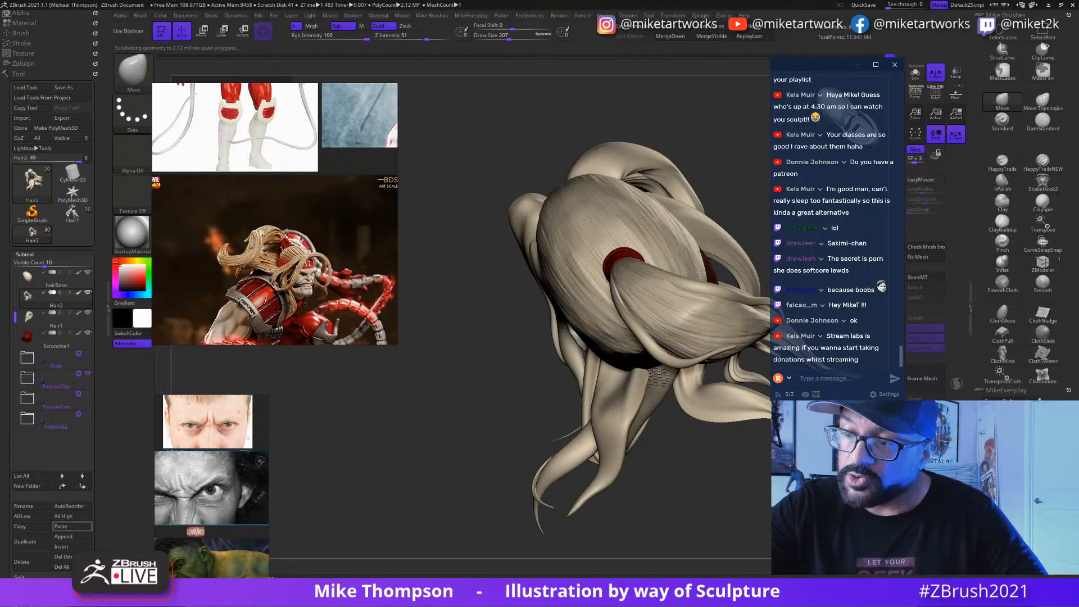
drag(655, 366, 638, 343)
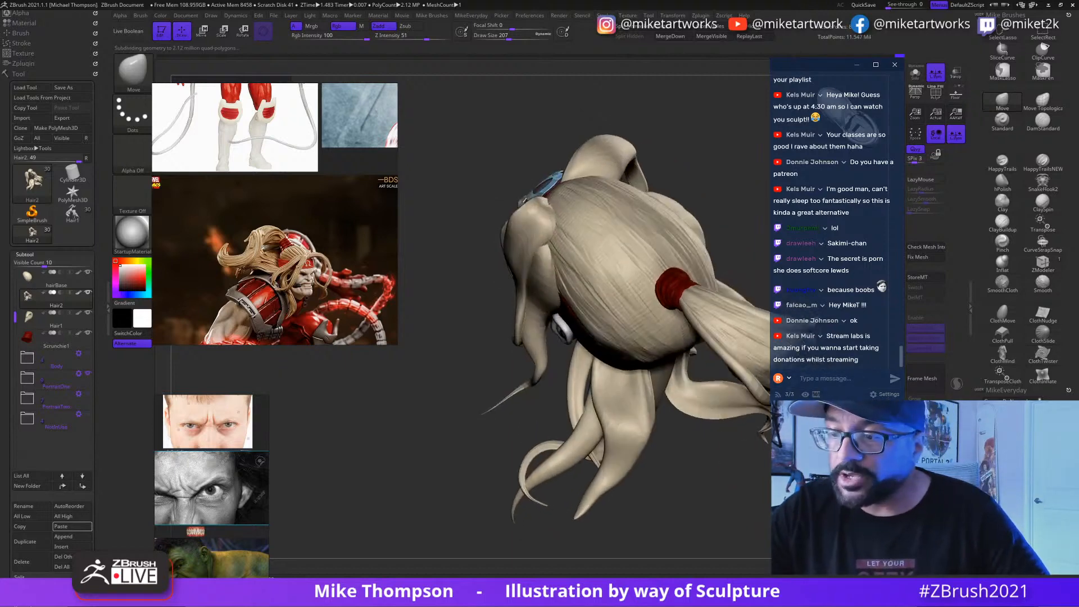
Step: Adjust the rear strand roots under the headband on Hair2 with the Move brush, setting the draw size to 245
mouse_move(758, 487)
mouse_down()
mouse_move(655, 373)
mouse_move(700, 427)
mouse_move(723, 489)
mouse_move(666, 388)
mouse_up()
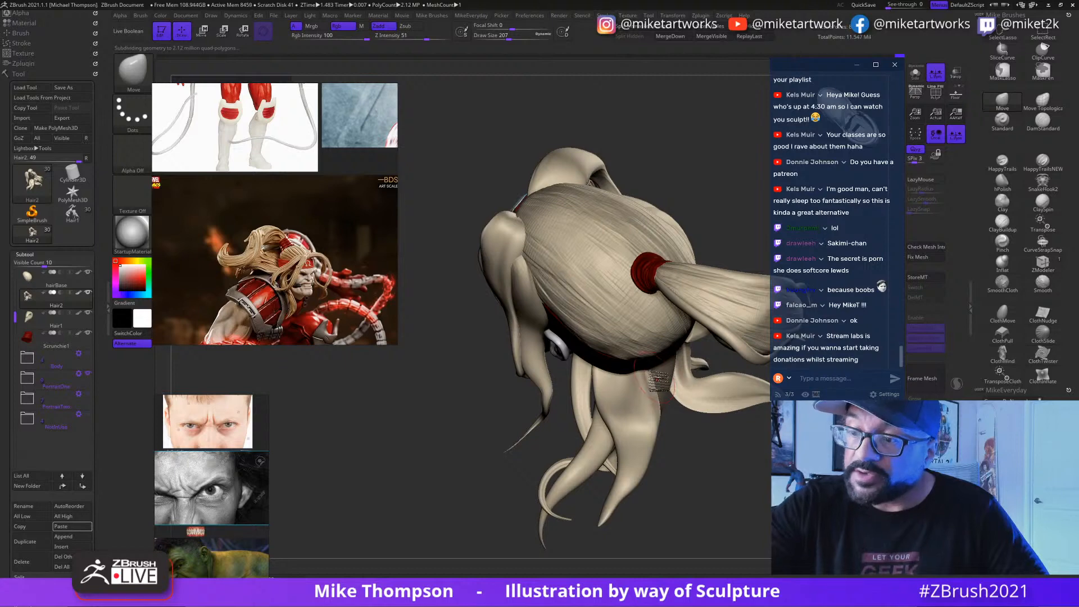
mouse_move(768, 496)
mouse_down()
mouse_move(763, 267)
mouse_move(664, 214)
mouse_move(647, 191)
mouse_up()
text(245)
key(Return)
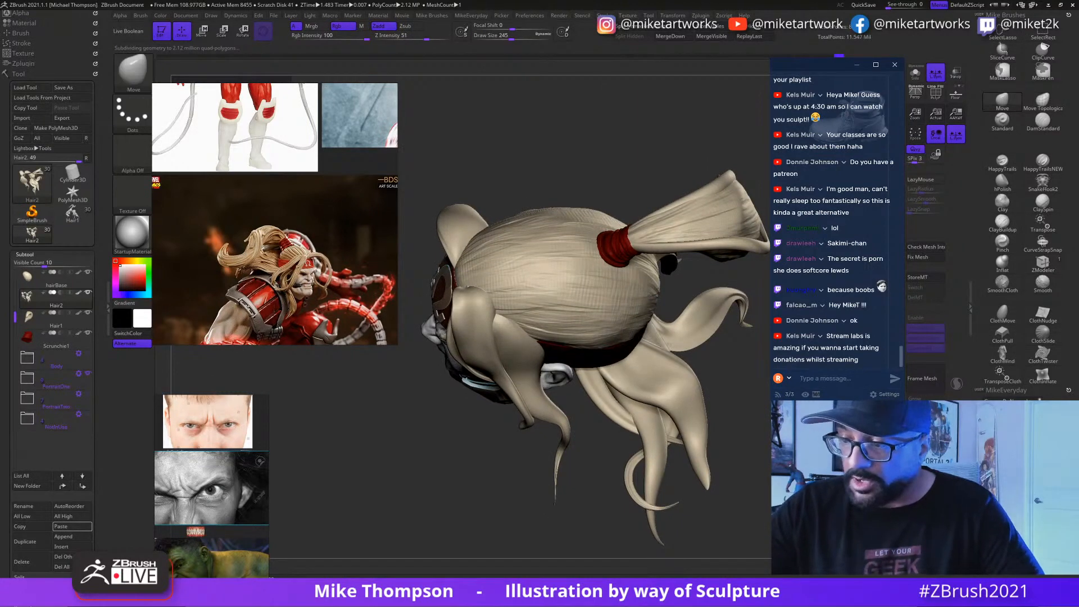
drag(646, 124, 624, 132)
drag(632, 393, 744, 422)
Step: Select the hairBase subtool and refine the back of the hair cap along the headband with the Move brush at draw size 167
alt+click(652, 325)
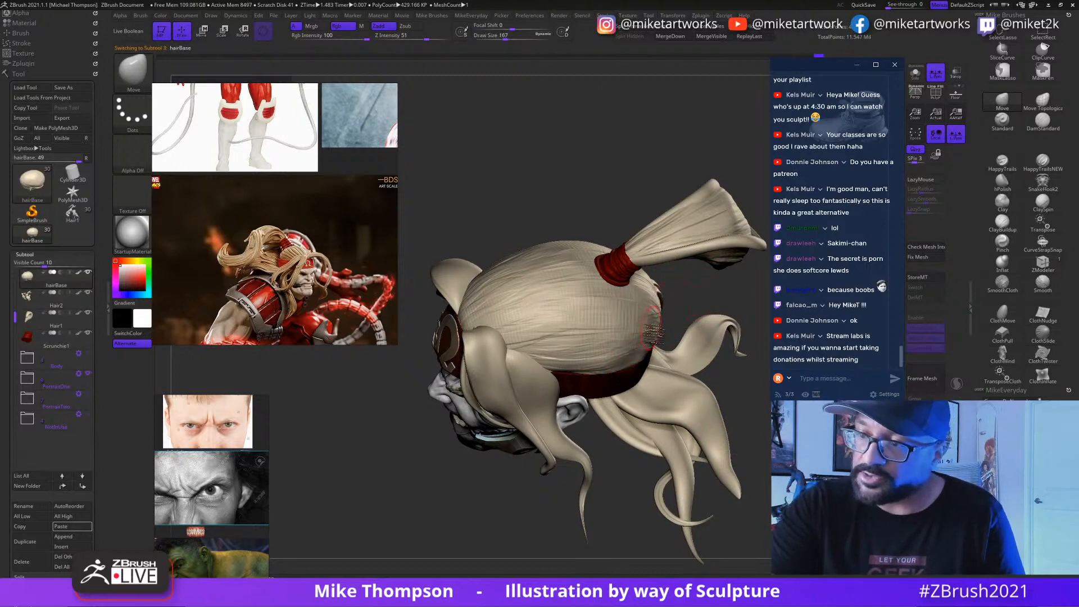
drag(664, 326, 695, 293)
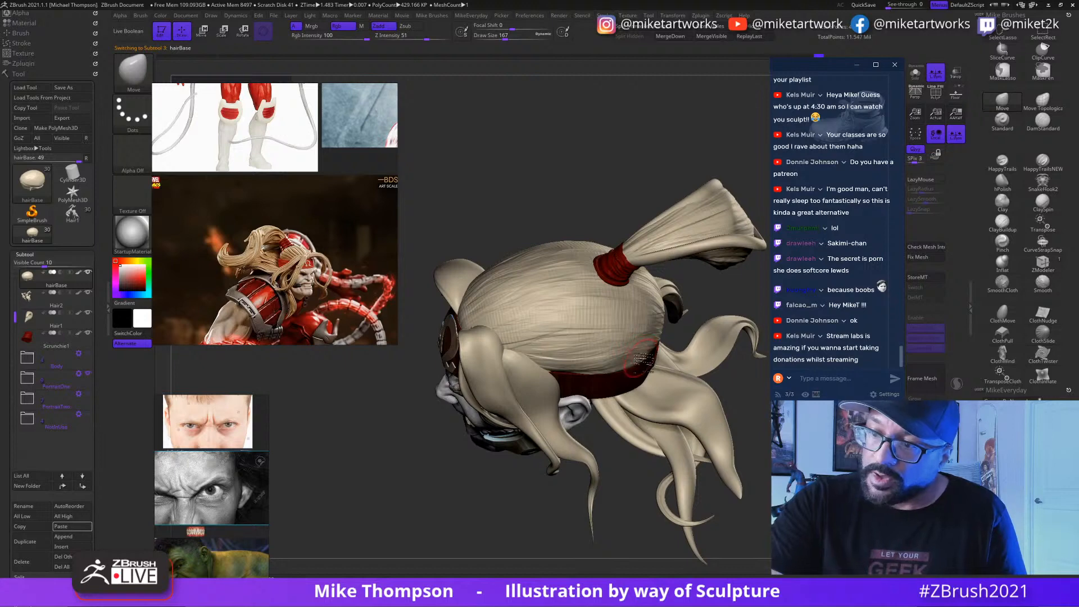
drag(647, 339, 396, 358)
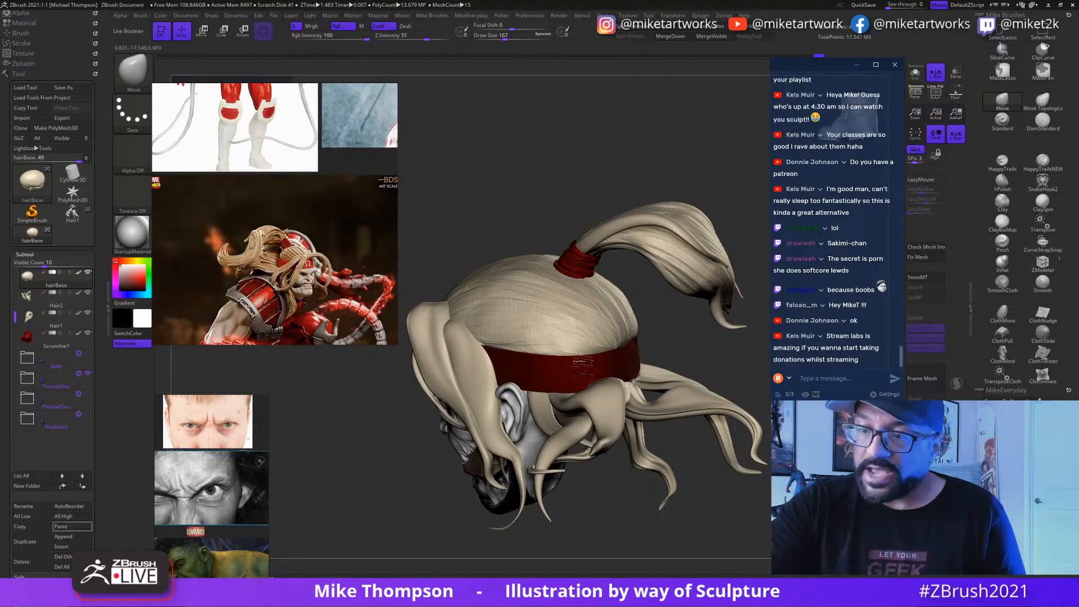
mouse_move(734, 471)
mouse_down()
mouse_move(647, 466)
mouse_move(648, 430)
mouse_move(613, 407)
mouse_up()
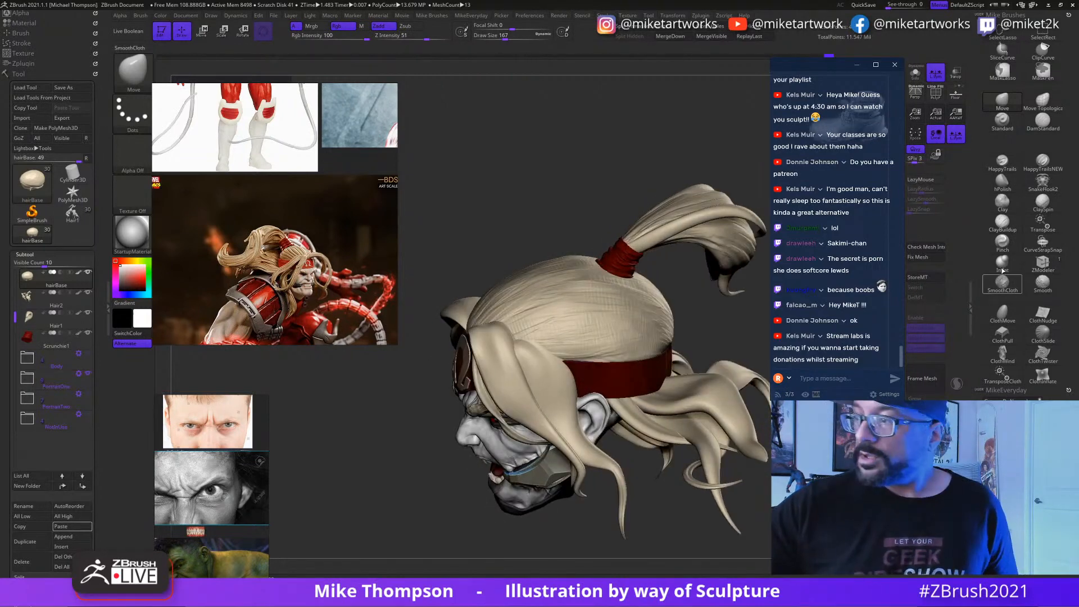
Step: Sculpt the rear of the hair base just above the headband with the ClayBuildup brush
click(1019, 224)
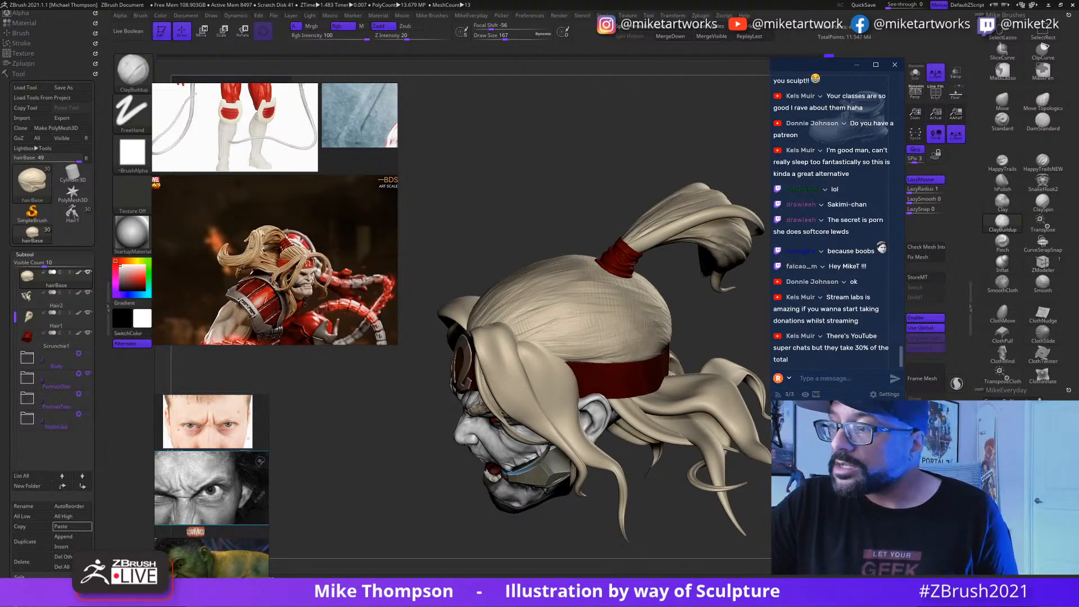
drag(669, 495, 667, 427)
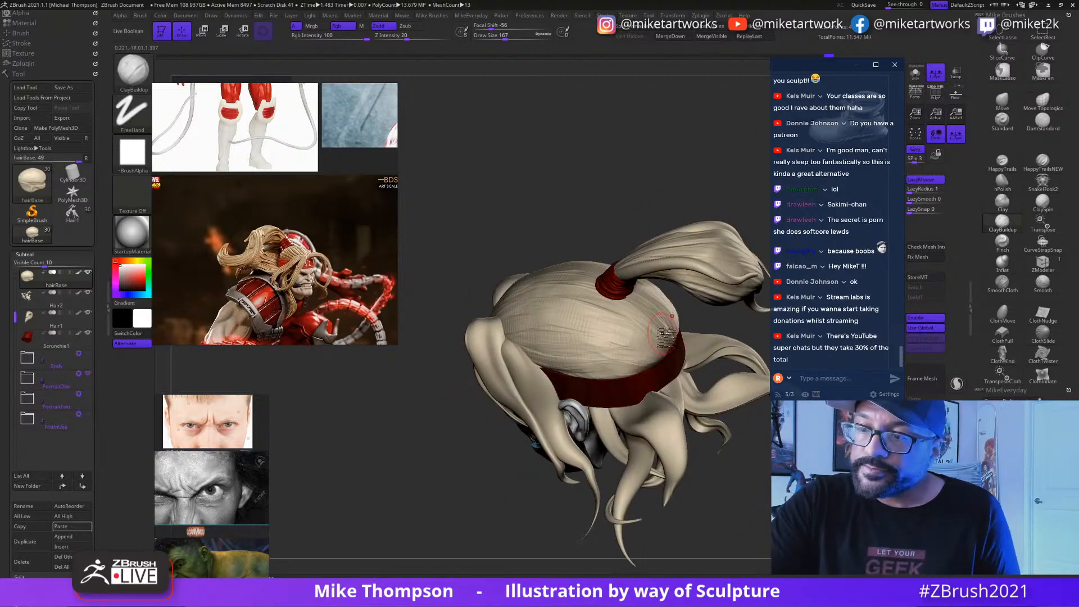
drag(665, 333, 655, 366)
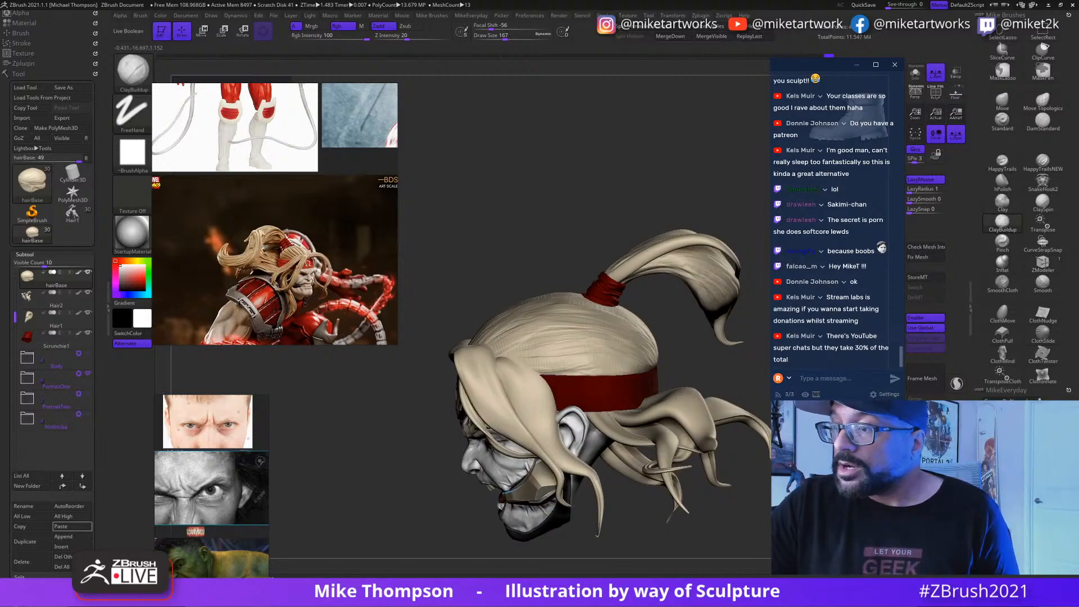
drag(655, 366, 553, 372)
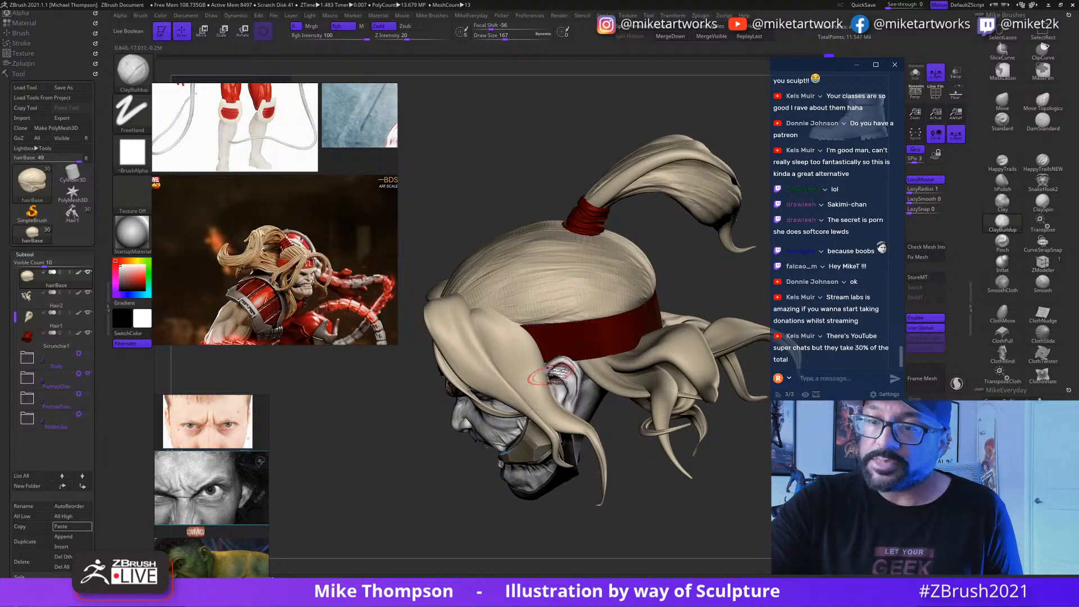
Step: Switch to the Hair2 subtool by picking the strand in front of the ear and set the draw size to 251
alt+click(550, 388)
mouse_move(551, 388)
mouse_down()
mouse_move(676, 343)
mouse_move(652, 371)
mouse_move(562, 385)
mouse_up()
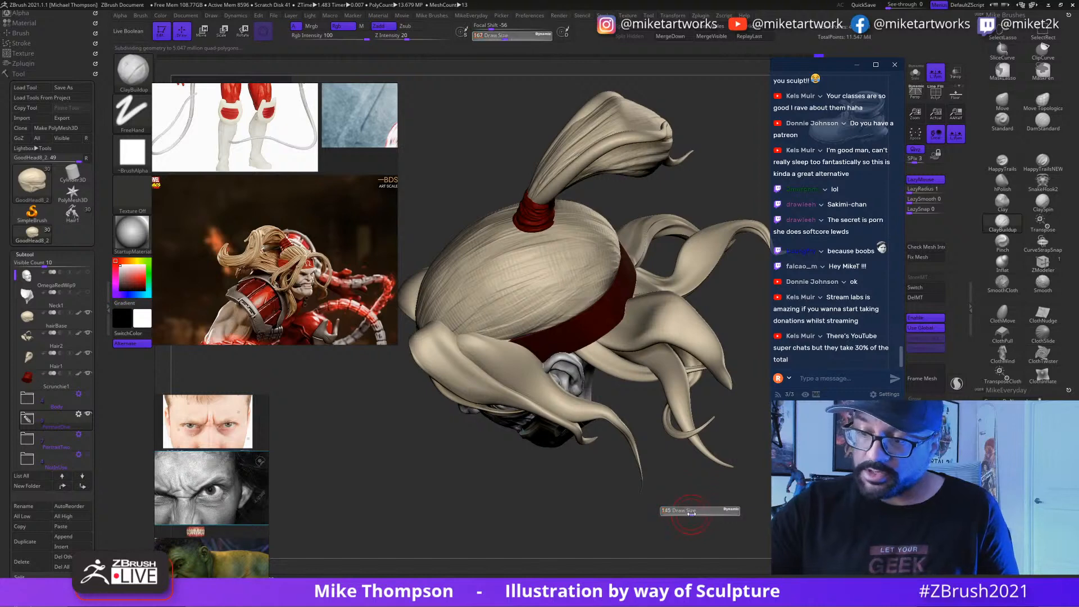
alt+click(558, 396)
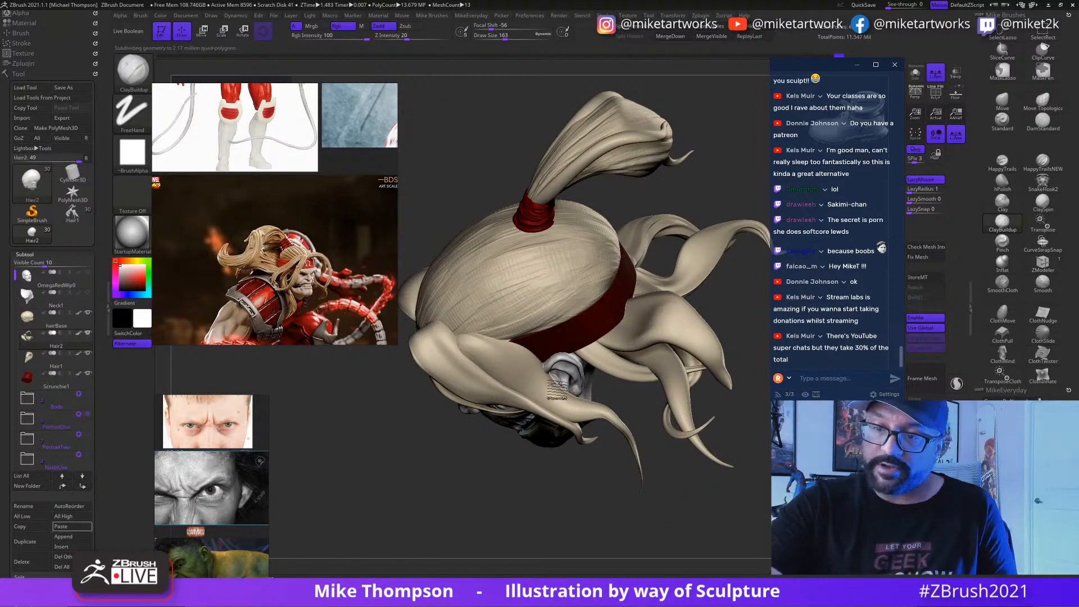
key(s)
drag(687, 510, 693, 510)
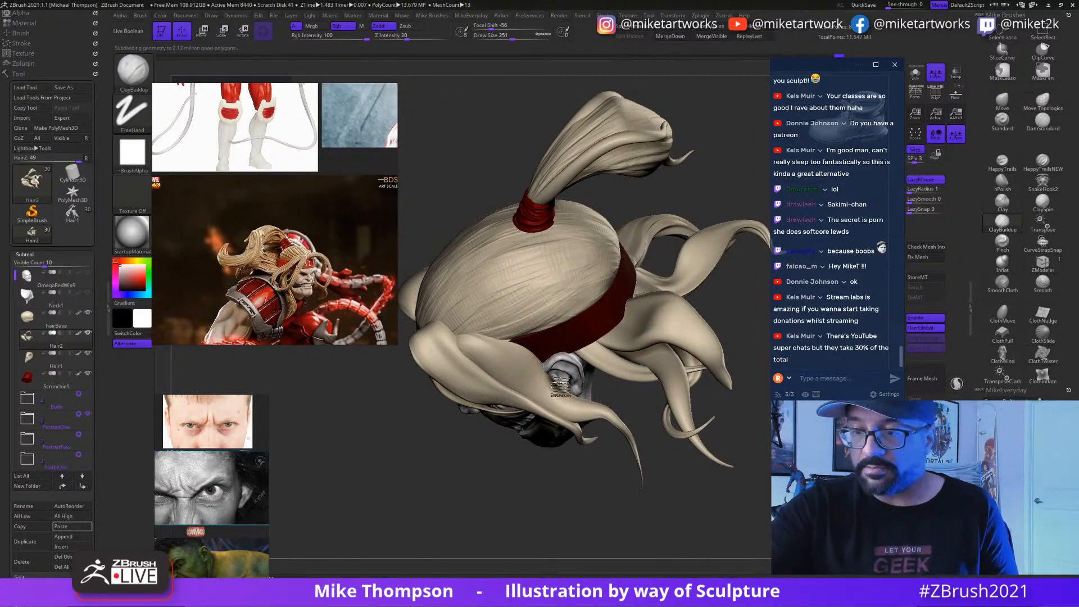
Step: Reshape the side strands around the ear with the Move brush at draw size 305, working from rear and side angles
drag(703, 461, 695, 371)
drag(754, 428, 714, 538)
key(])
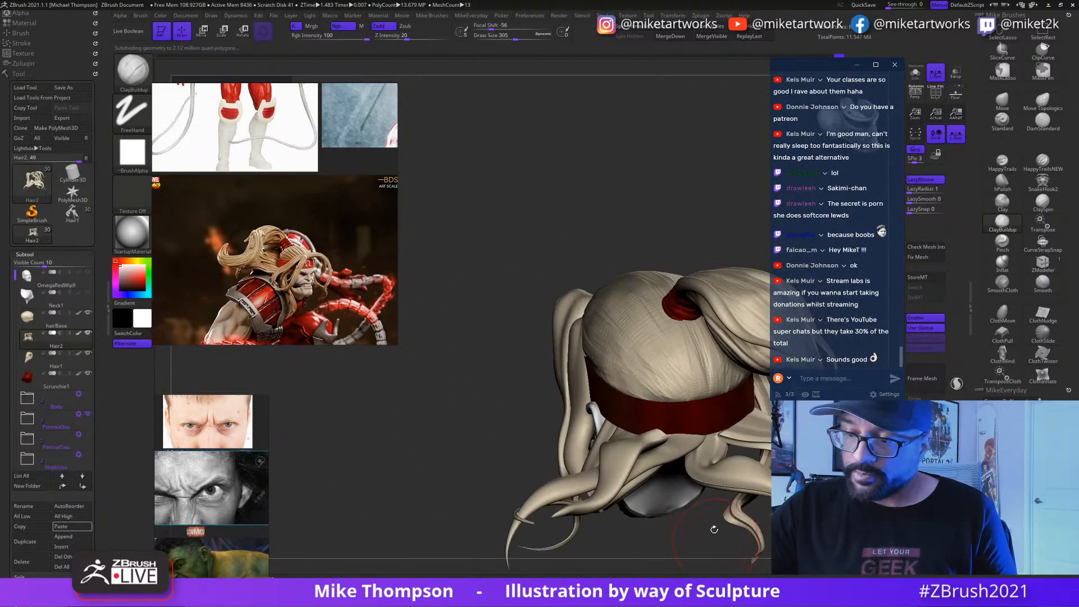
click(1003, 104)
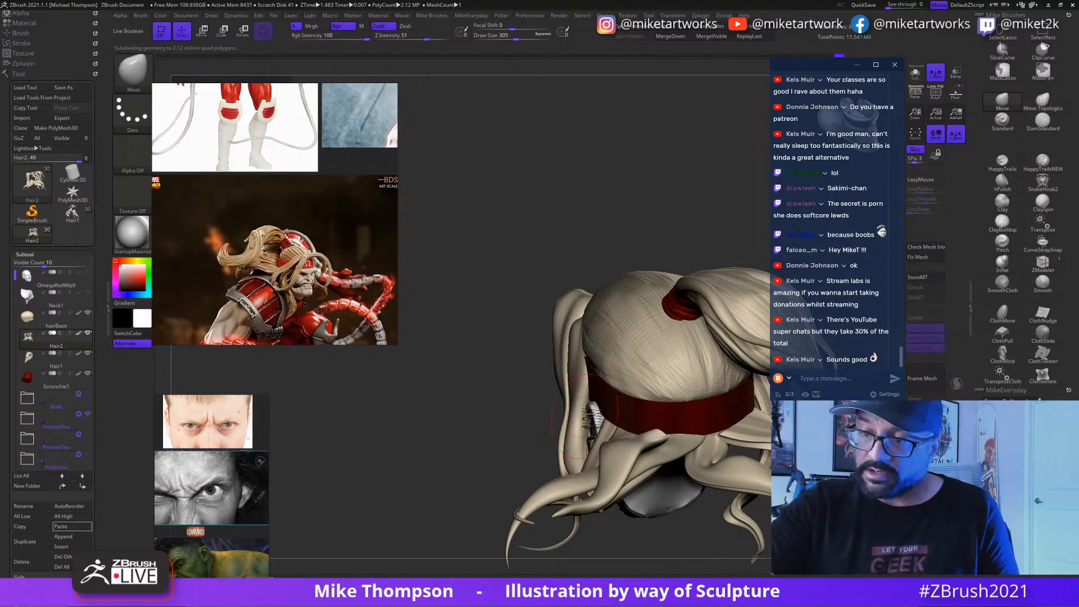
mouse_move(715, 537)
mouse_down()
mouse_move(658, 533)
mouse_move(717, 538)
mouse_up()
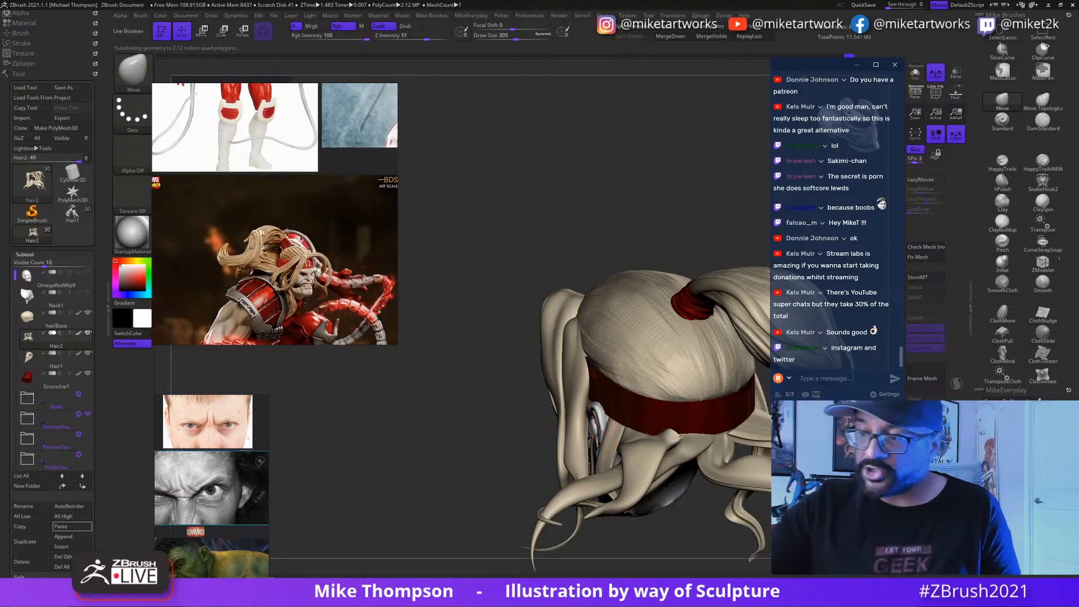
mouse_move(494, 430)
mouse_down()
mouse_move(554, 422)
mouse_move(520, 439)
mouse_move(489, 436)
mouse_up()
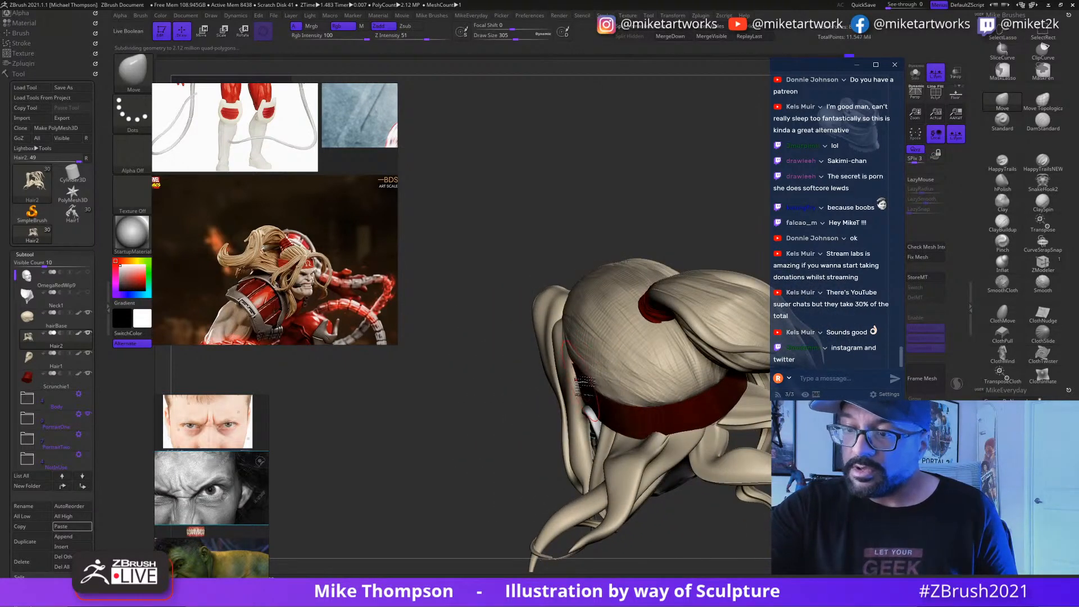
drag(489, 436, 574, 360)
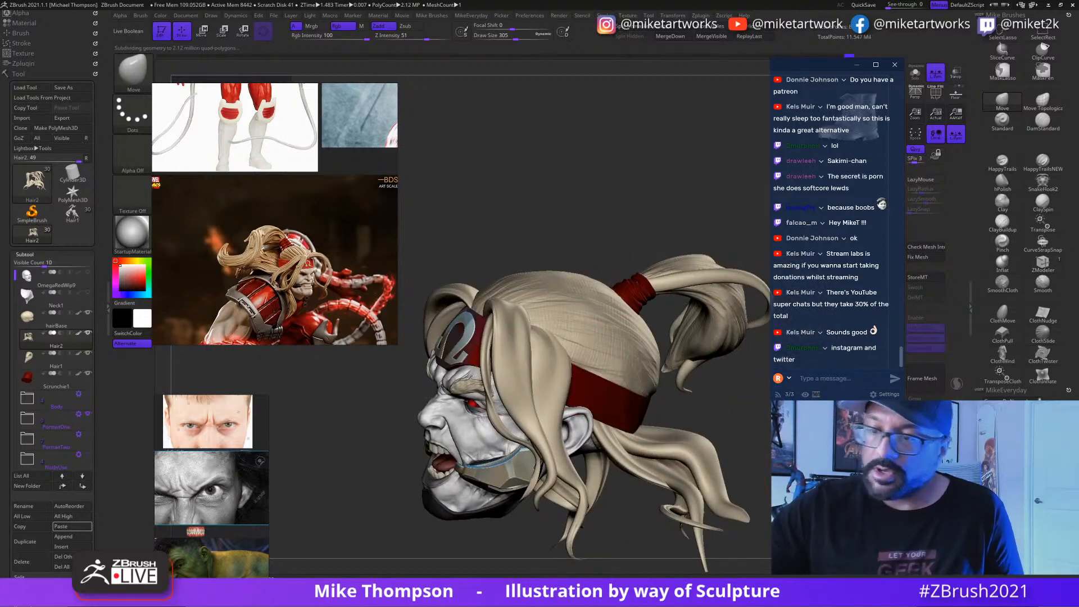
mouse_move(506, 427)
mouse_down()
mouse_move(422, 477)
mouse_move(477, 452)
mouse_move(540, 488)
mouse_move(506, 450)
mouse_move(449, 466)
mouse_move(534, 447)
mouse_move(574, 452)
mouse_move(585, 489)
mouse_move(556, 421)
mouse_move(506, 444)
mouse_move(759, 506)
mouse_up()
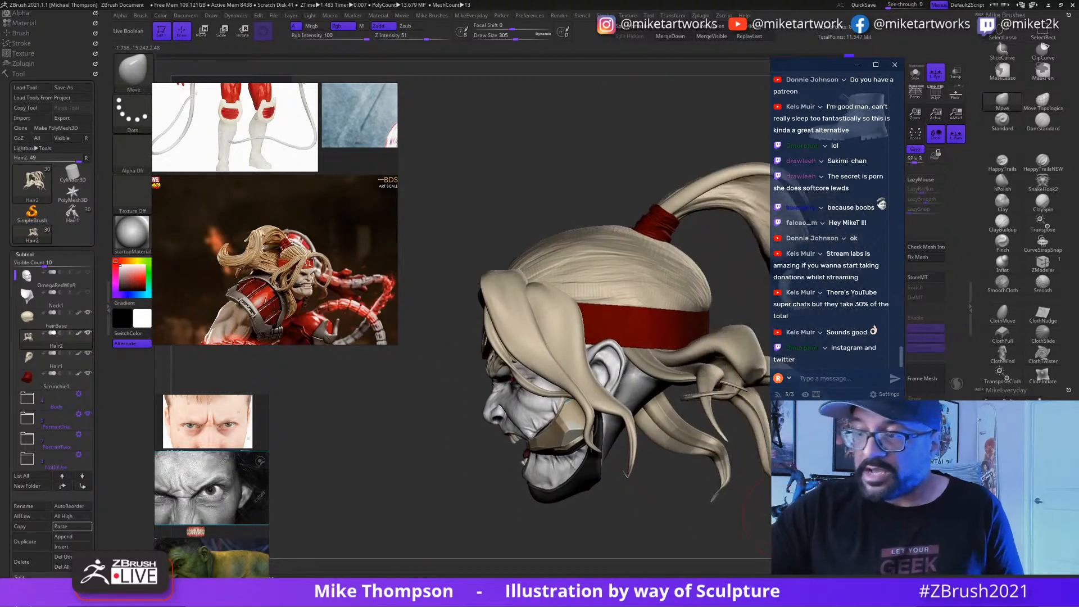
Step: Save the current tool as a ZBrush tool file in the OmegaRed folder
key(ctrl)
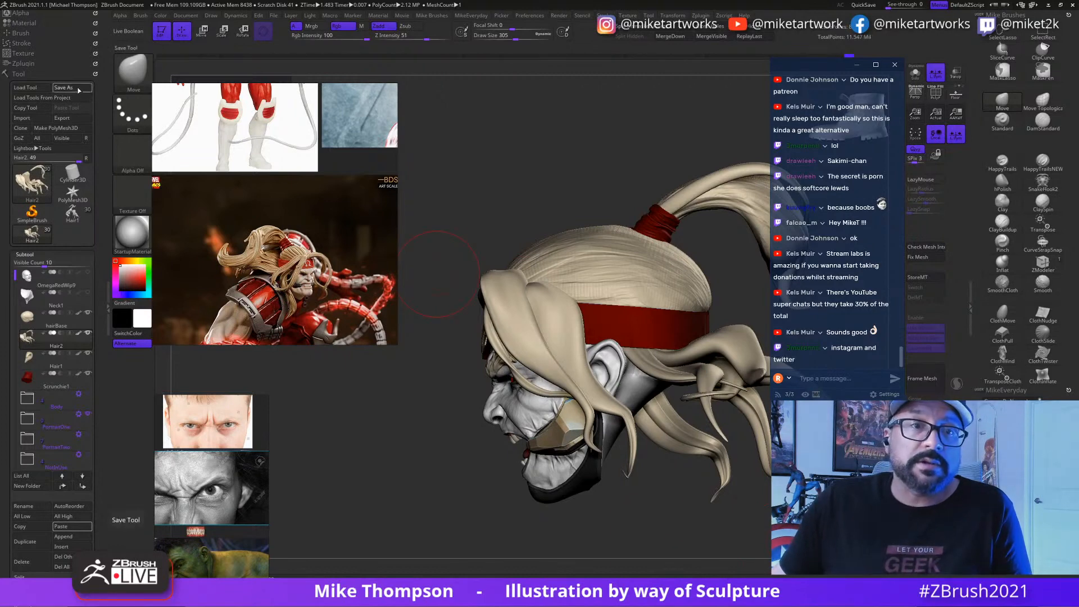
key(ctrl+s)
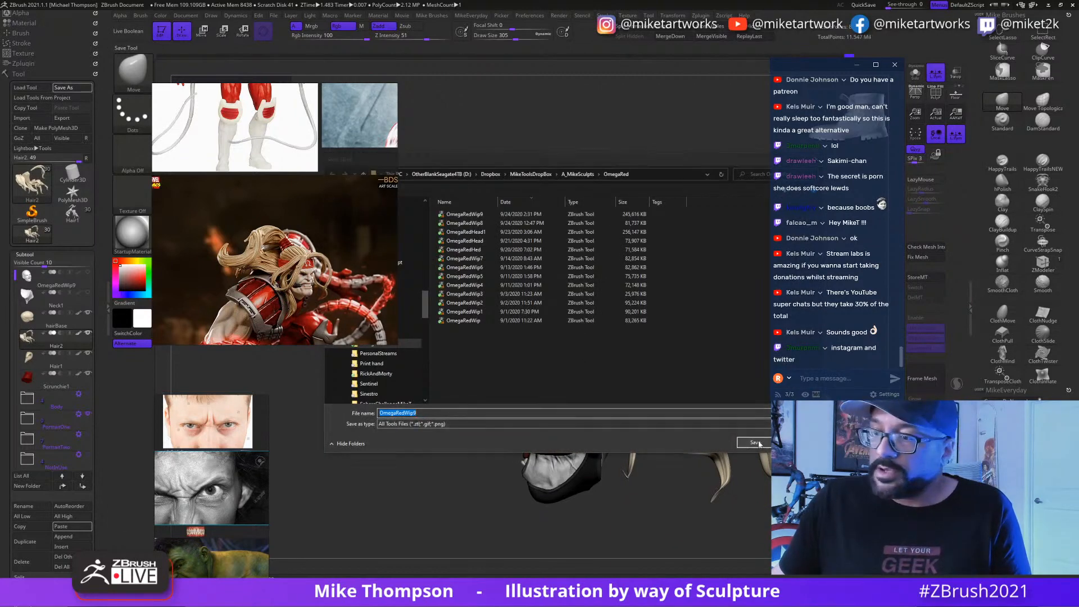
key(Return)
Step: Apply Dynamic Subdiv to the Hair2 strands as real geometry and delete the higher subdivision level
click(560, 299)
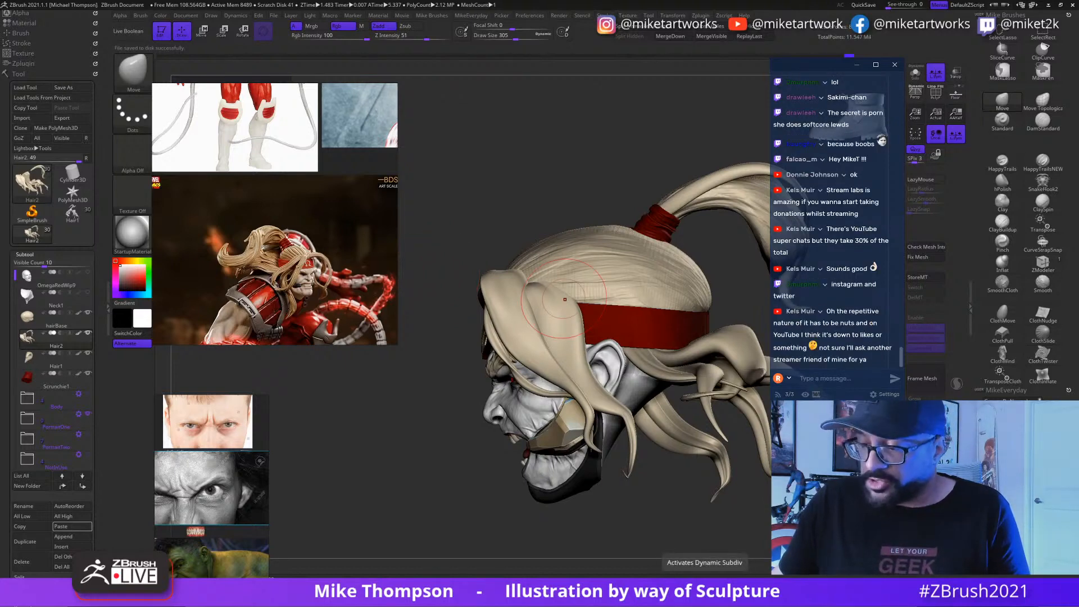
click(742, 557)
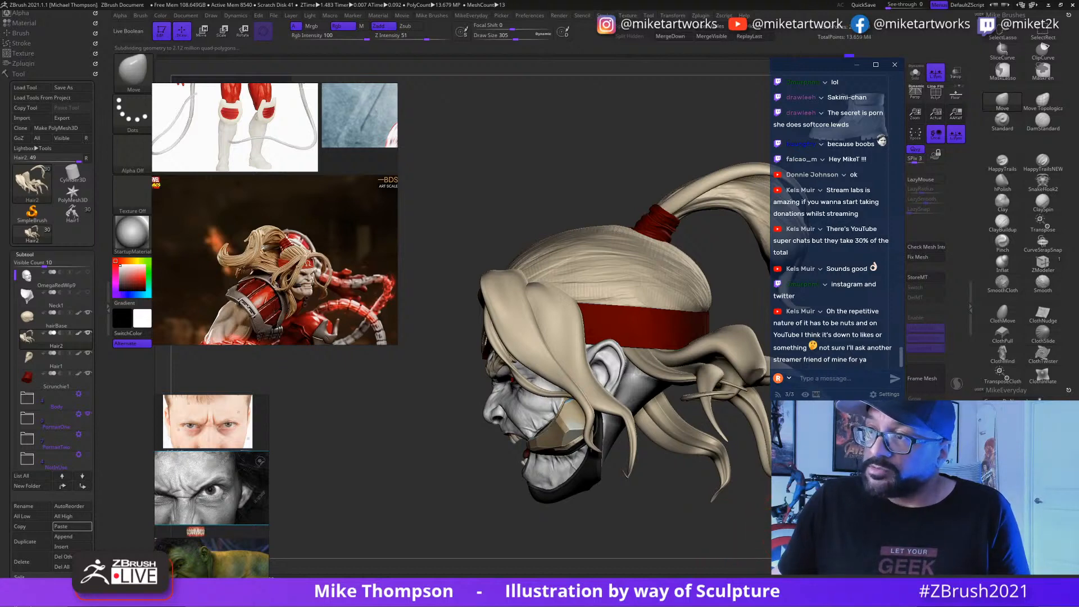
key(shift)
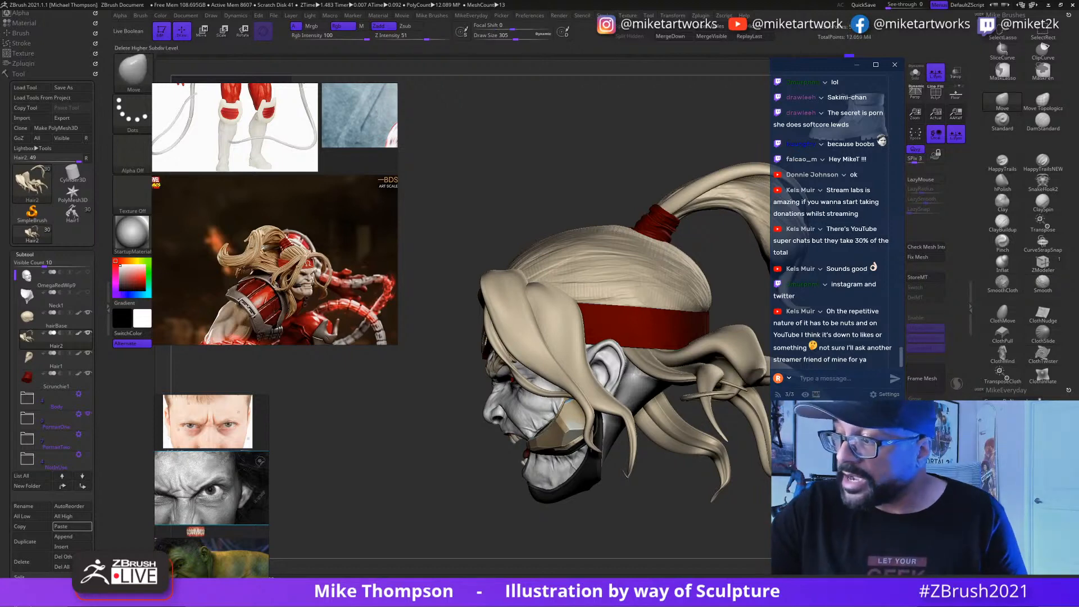
mouse_move(793, 498)
mouse_down()
mouse_move(788, 545)
mouse_move(790, 500)
mouse_move(788, 520)
mouse_up()
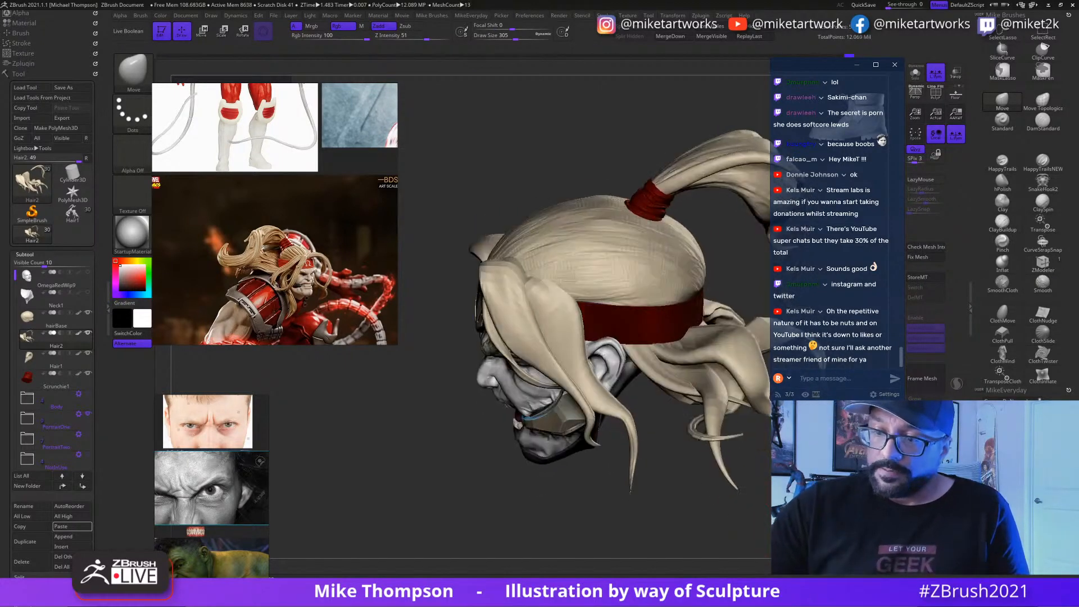
Step: Isolate the Hair2 strand that falls in front of the ear and set the draw size to 120
mouse_move(652, 446)
mouse_down()
mouse_move(691, 461)
mouse_move(745, 506)
mouse_up()
key(s)
key(s)
Step: Sculpt and smooth lengthwise hair striations on the outer face of the isolated strand with the ClayBuildup brush
click(1003, 221)
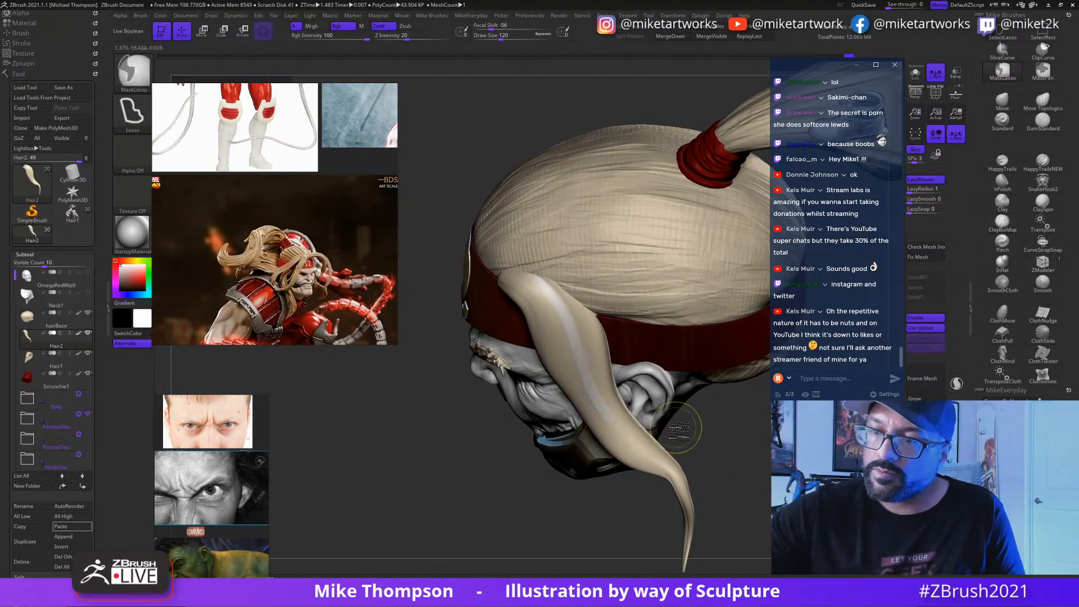
key(space)
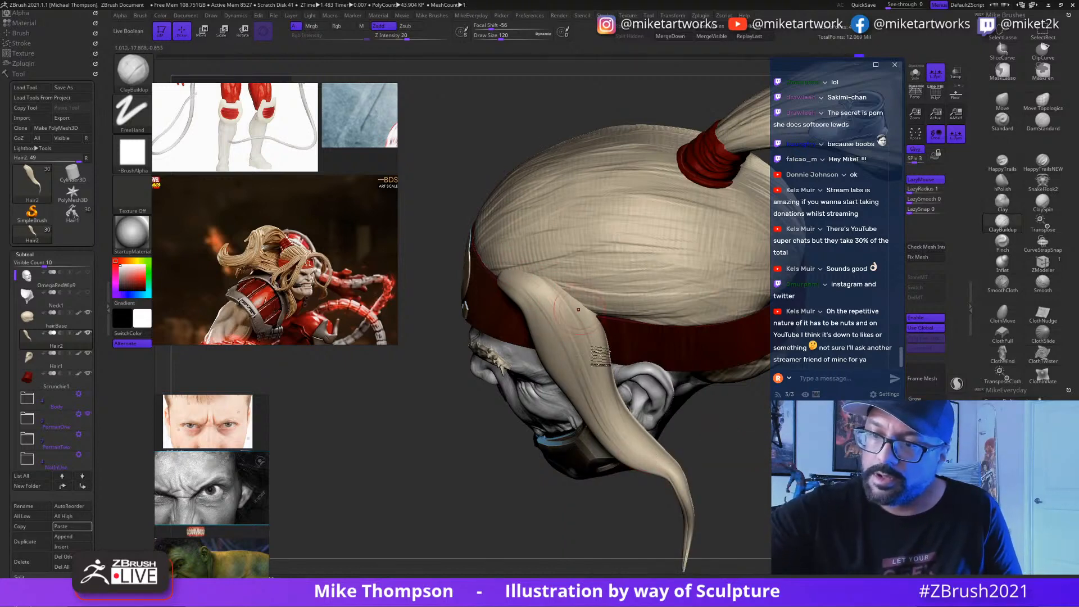
right_drag(574, 369, 591, 346)
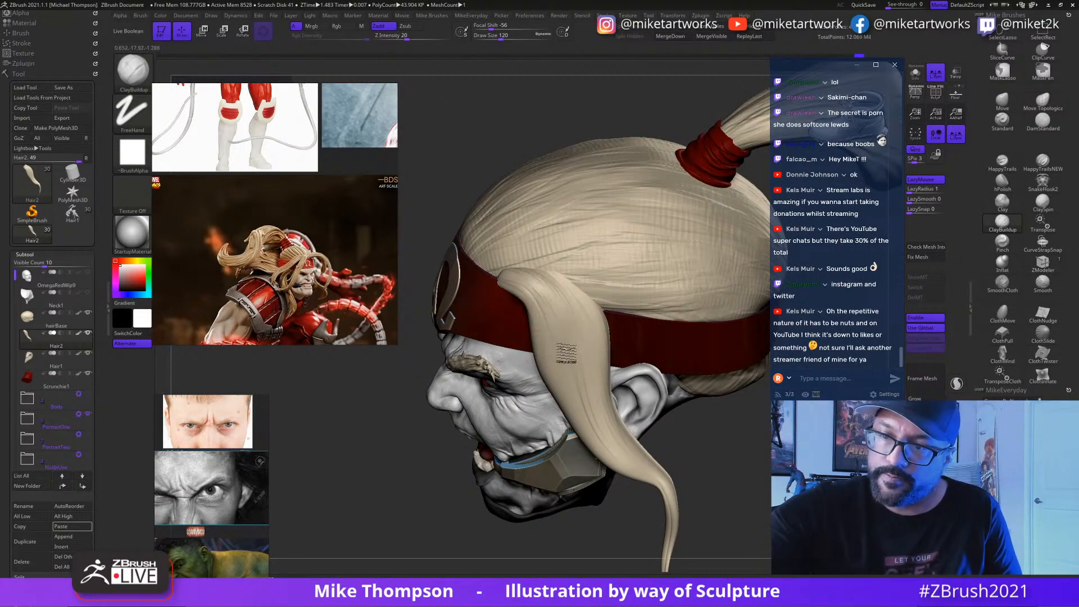
right_drag(545, 315, 695, 386)
mouse_move(538, 286)
shift+mouse_down()
mouse_move(562, 365)
mouse_move(639, 475)
shift+mouse_up()
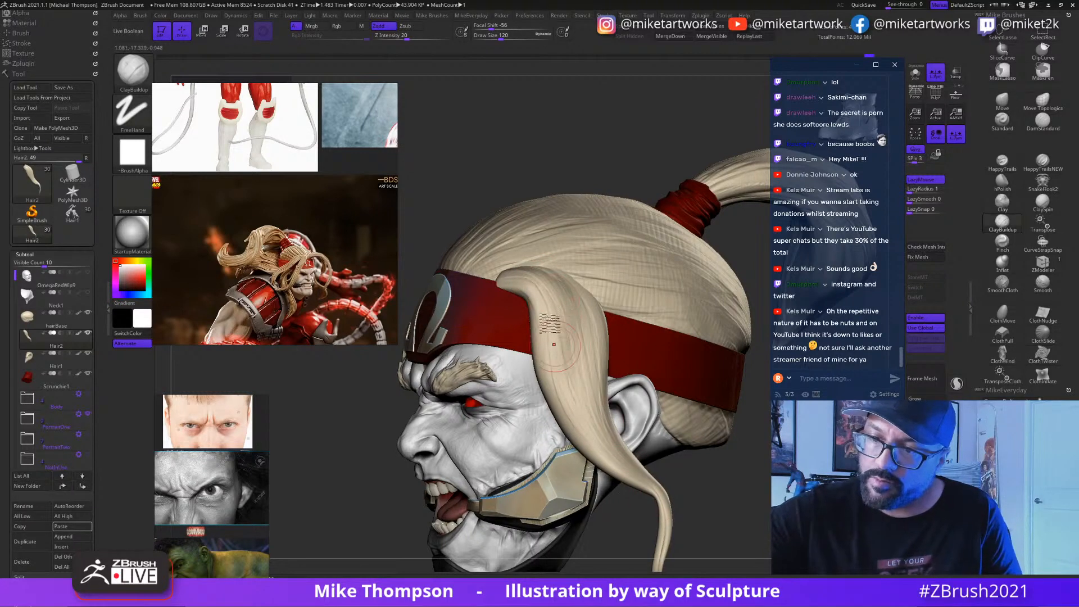
mouse_move(567, 359)
right_down()
mouse_move(557, 354)
mouse_move(579, 366)
mouse_move(572, 380)
right_up()
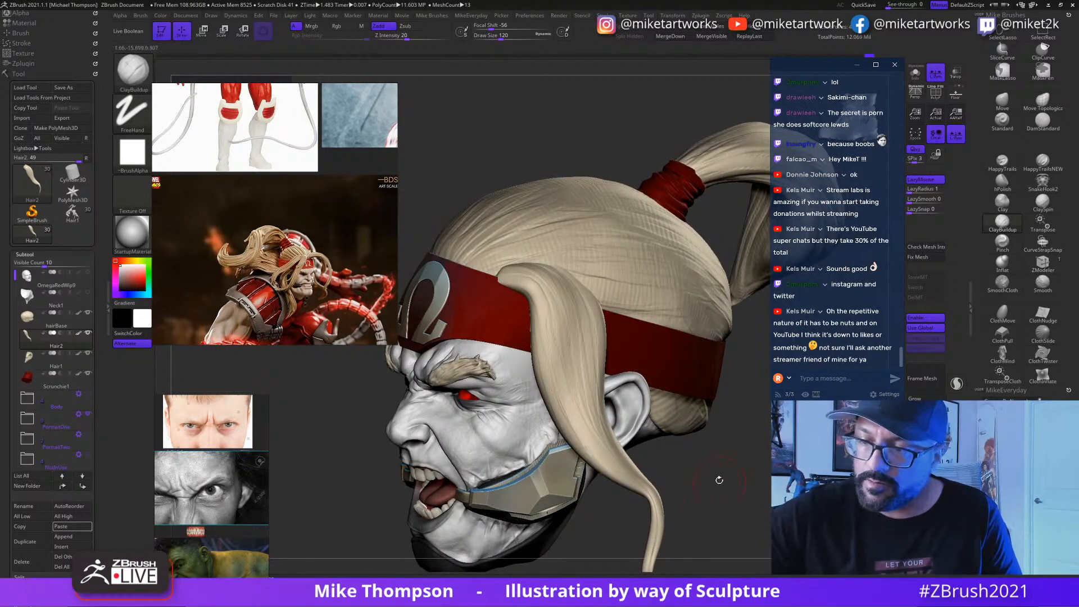
right_drag(754, 523, 804, 516)
right_drag(584, 236, 589, 308)
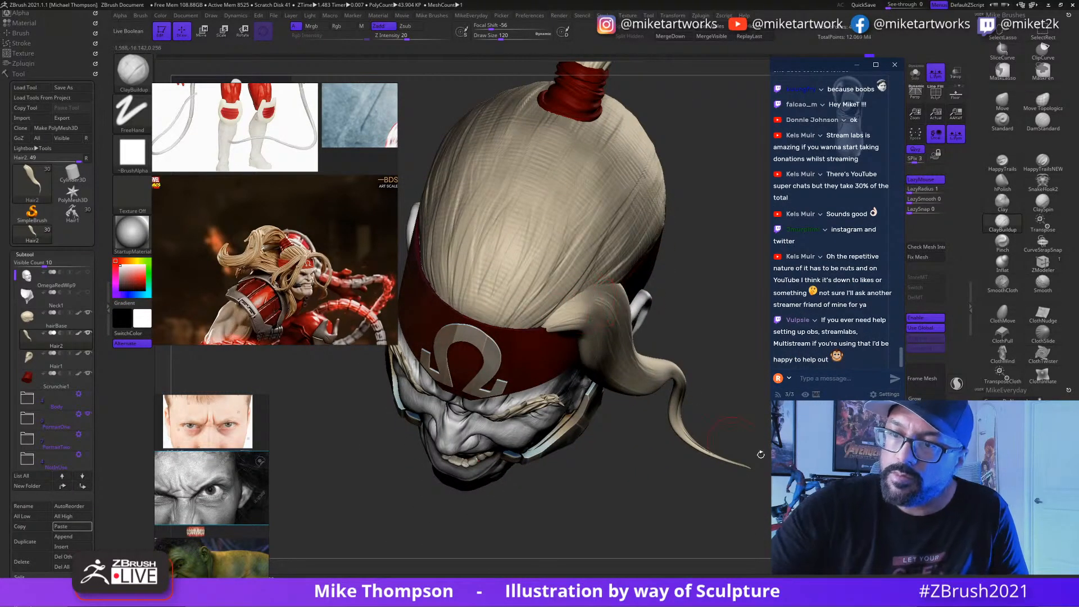
Step: Show only the isolated strand in Solo mode and sculpt striations along its hidden inner face and edges with ClayBuildup
click(915, 73)
mouse_move(742, 427)
right_down()
mouse_move(757, 450)
mouse_move(728, 450)
right_up()
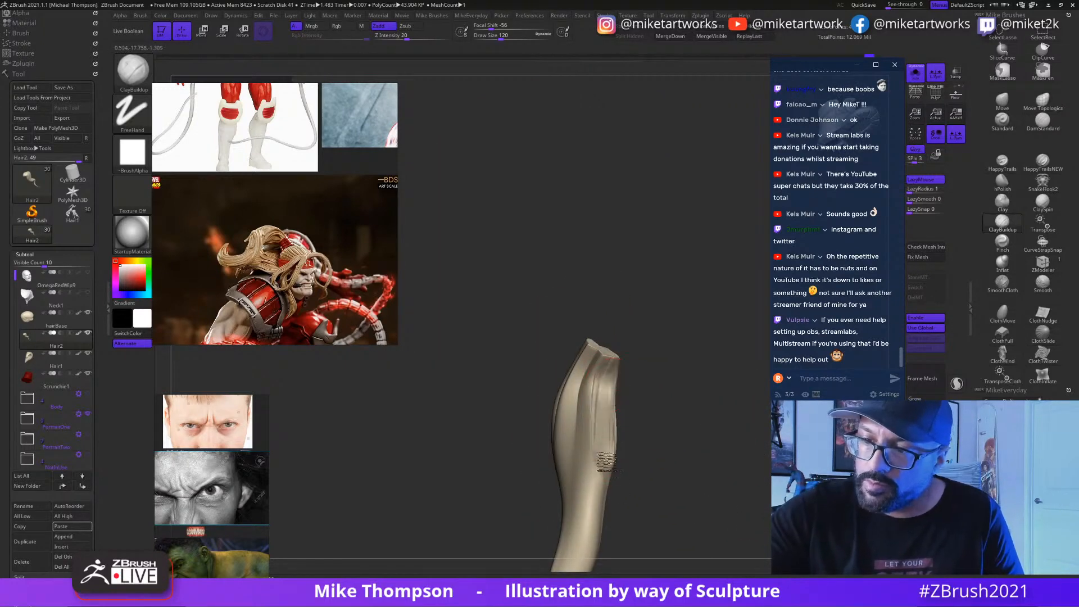
mouse_move(607, 469)
right_down()
mouse_move(677, 444)
mouse_move(674, 456)
mouse_move(618, 411)
mouse_move(756, 489)
mouse_move(621, 419)
mouse_move(635, 410)
mouse_move(737, 483)
right_up()
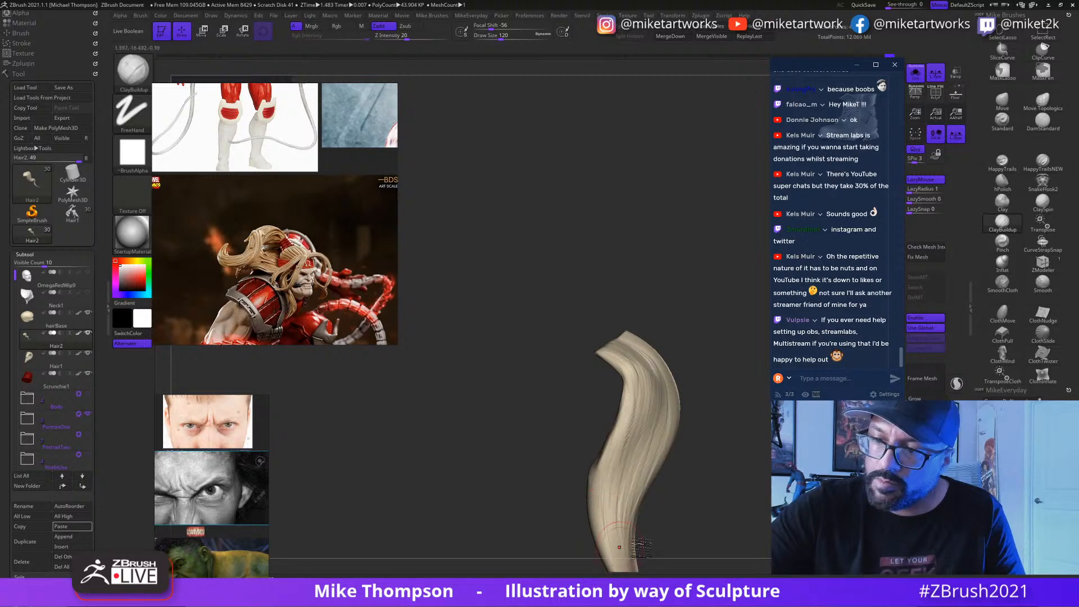
mouse_move(619, 547)
right_down()
mouse_move(723, 506)
mouse_move(709, 455)
mouse_move(661, 388)
right_up()
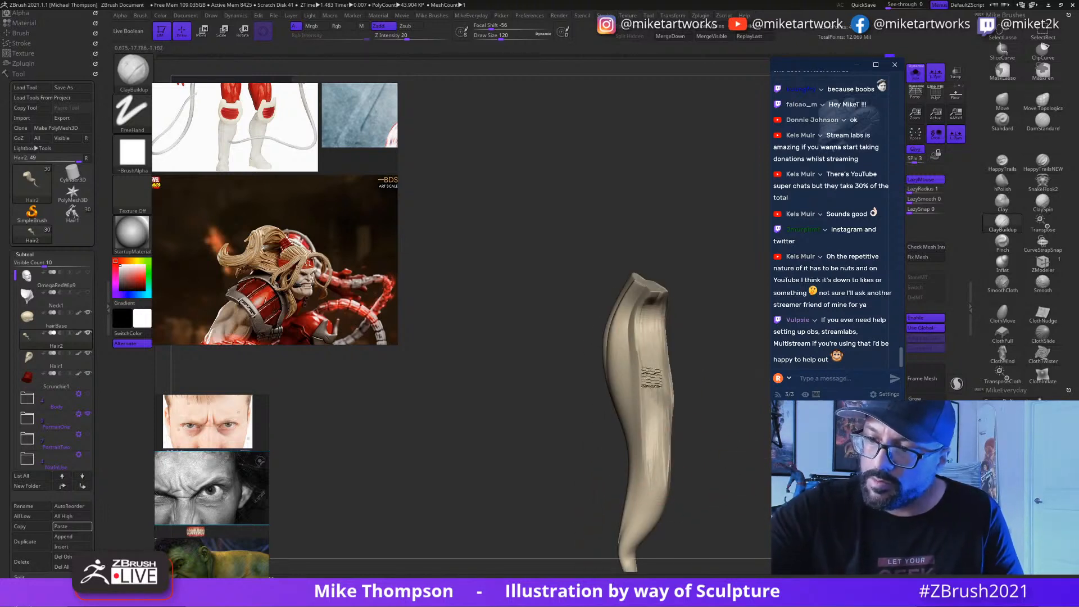
right_drag(680, 522, 663, 419)
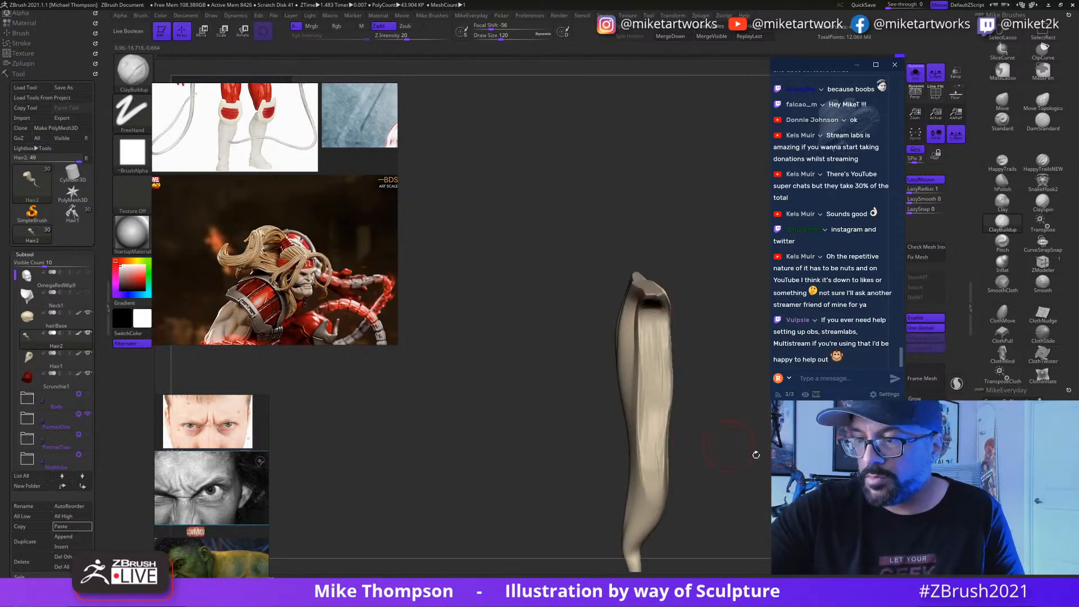
Step: Extend the ClayBuildup hair striations down the lower part of the isolated strand and along its edges
right_drag(757, 454, 740, 481)
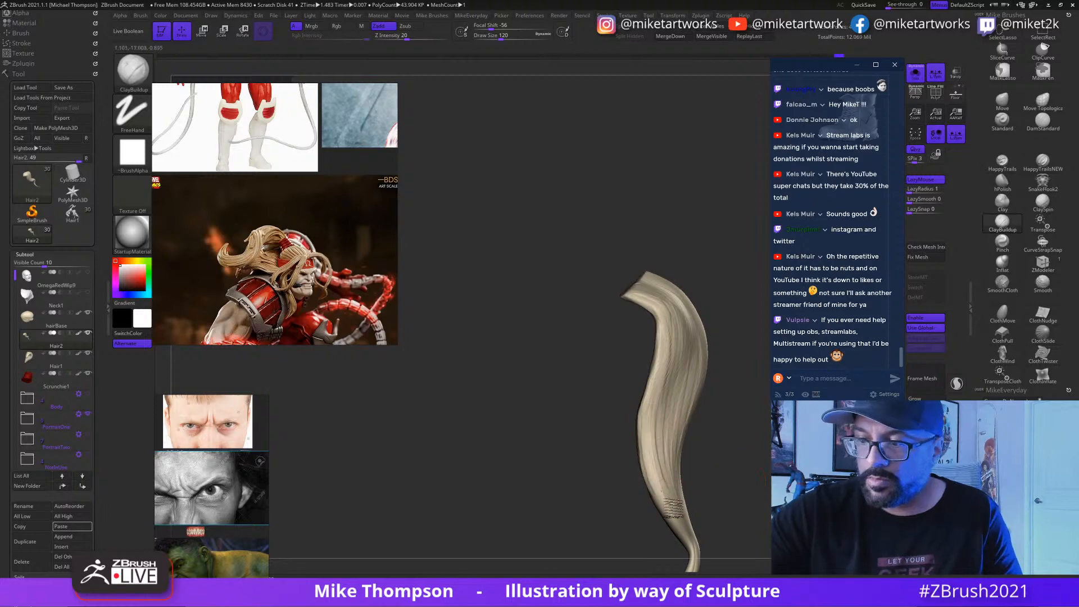
right_drag(768, 514, 771, 493)
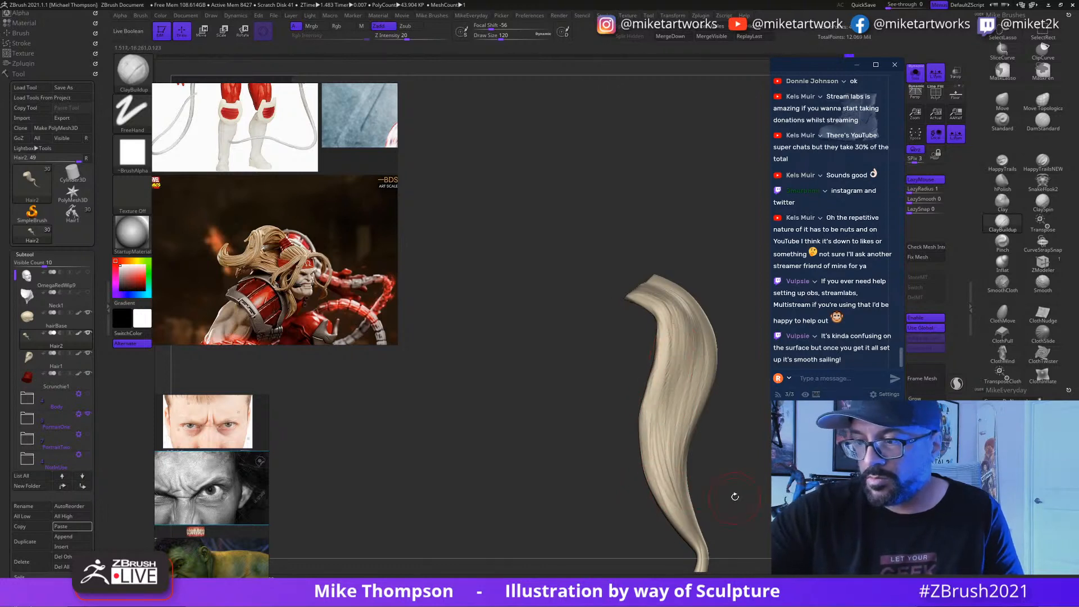
drag(735, 496, 734, 451)
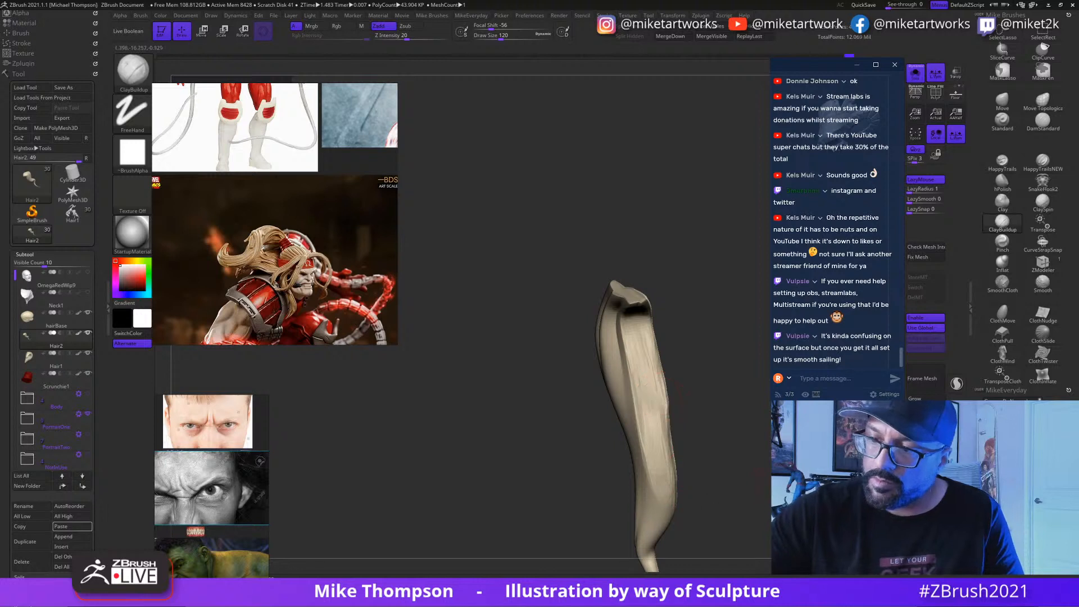
mouse_move(735, 451)
mouse_down()
mouse_move(761, 441)
mouse_move(756, 422)
mouse_up()
Step: Adjust the contour of the strand's side edges with the Move brush, reducing the draw size from 182 to 112
click(1004, 103)
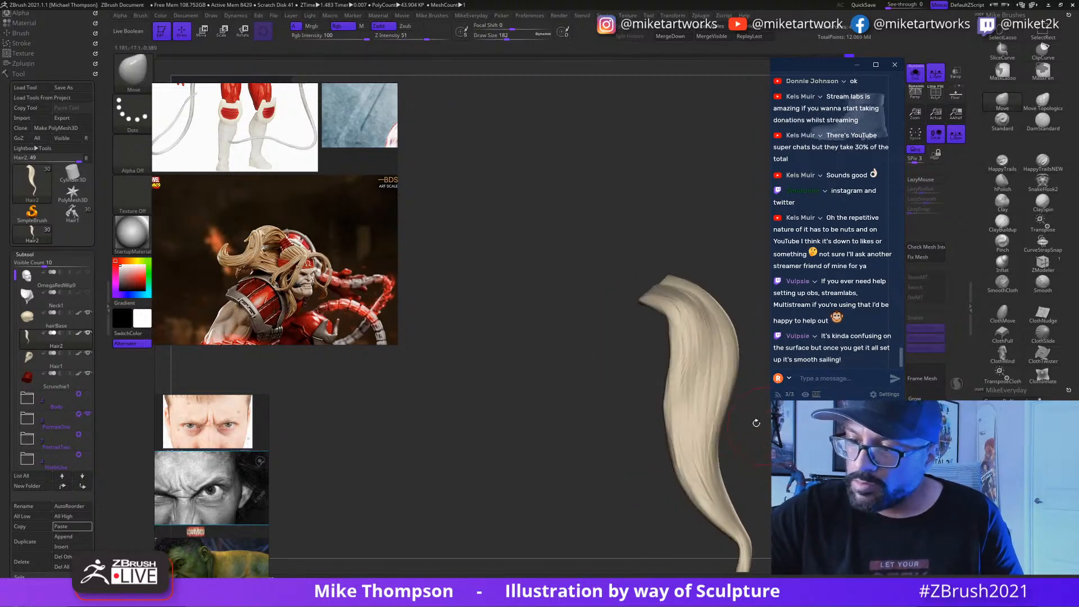
drag(669, 408, 681, 407)
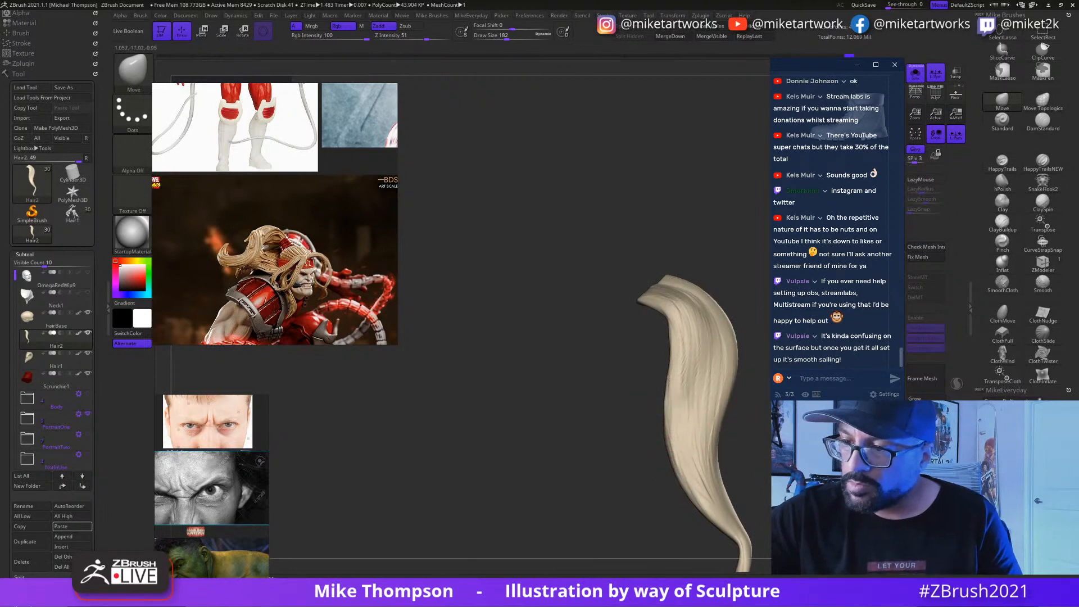
mouse_move(726, 434)
mouse_down()
mouse_move(758, 438)
mouse_move(703, 416)
mouse_up()
key(s)
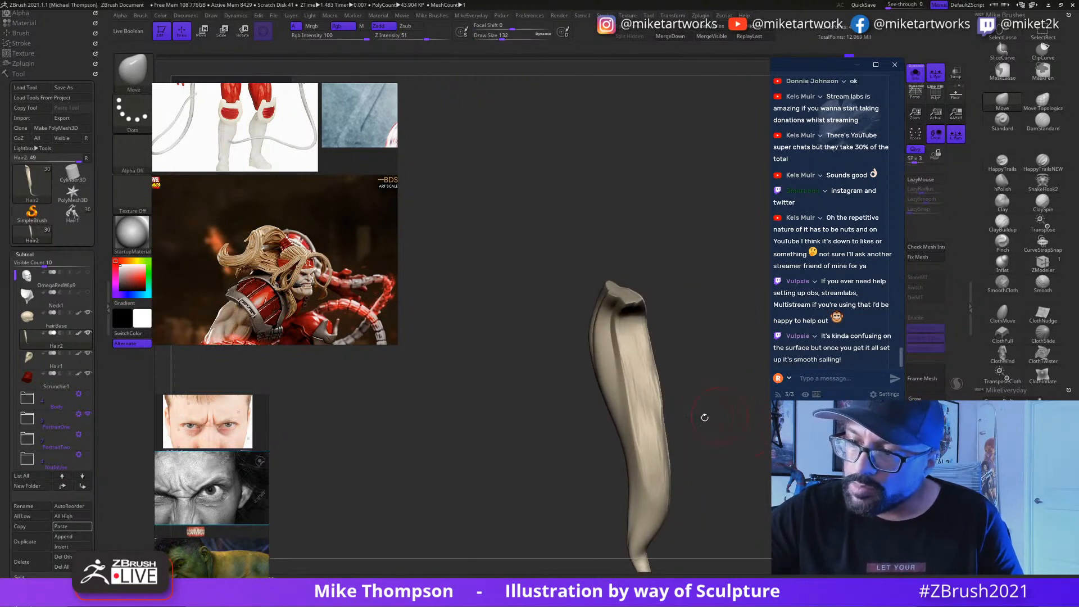
key(s)
click(683, 419)
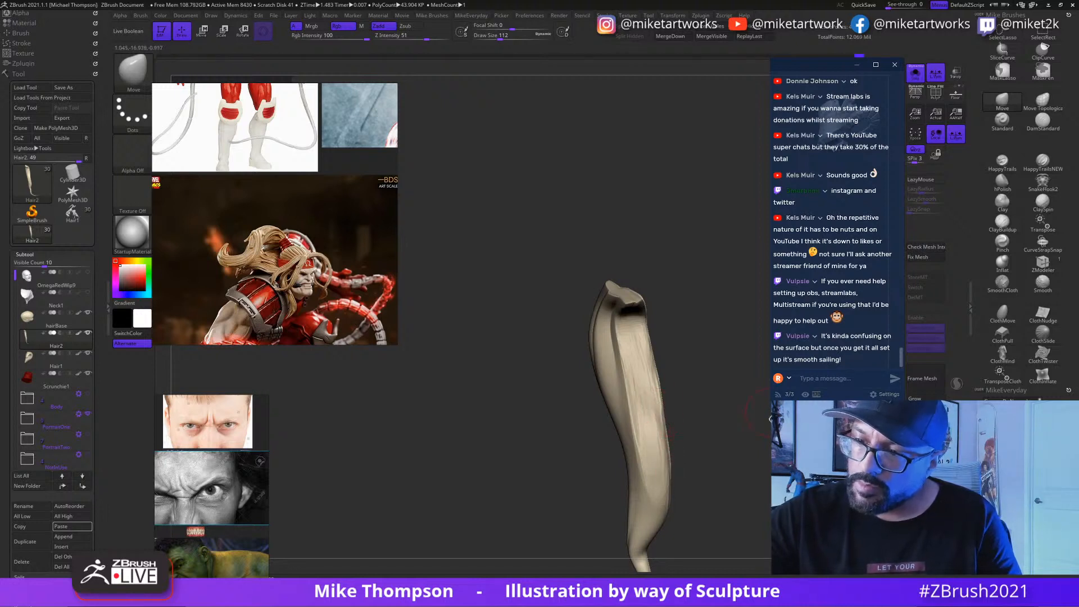
mouse_move(770, 419)
mouse_down()
mouse_move(745, 419)
mouse_move(766, 424)
mouse_move(749, 434)
mouse_up()
Step: Flatten the strand's inner face into clean planes with the hPolish brush at draw size 172
click(1003, 181)
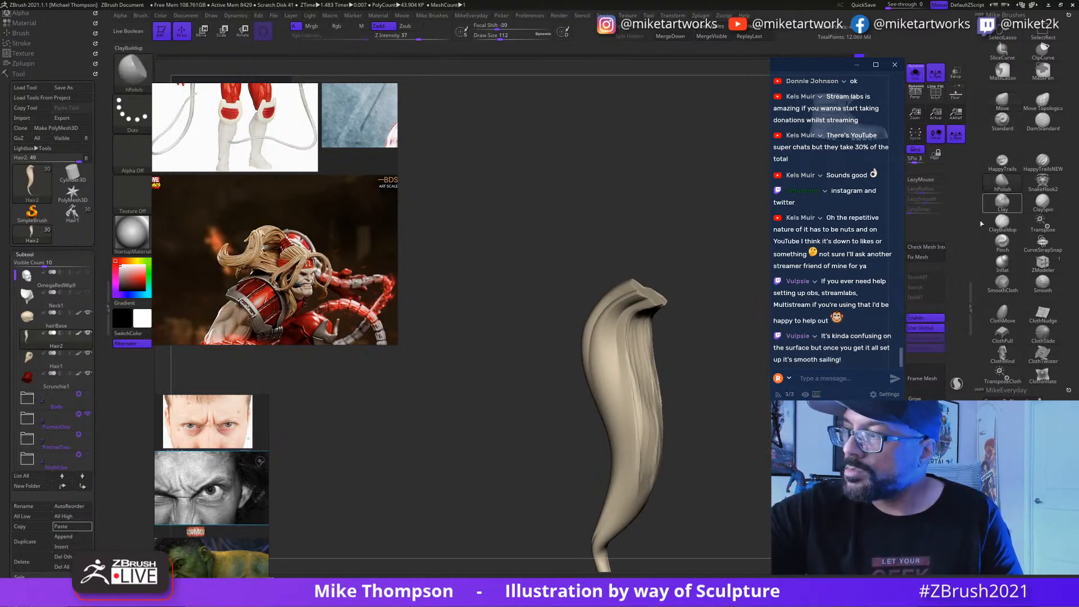
key(s)
click(734, 488)
drag(735, 495, 692, 444)
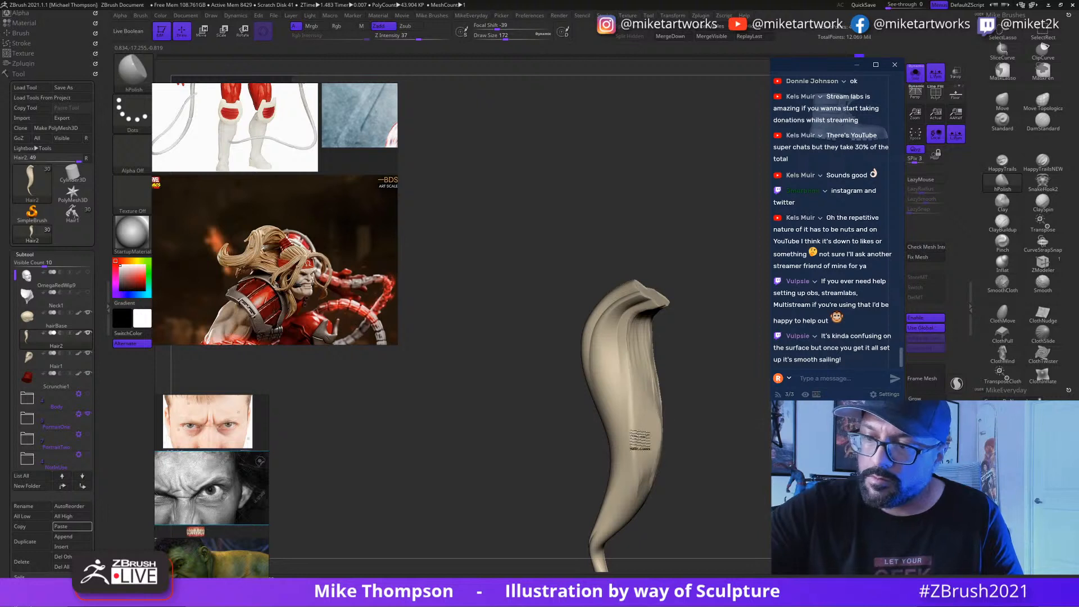
drag(735, 429, 752, 469)
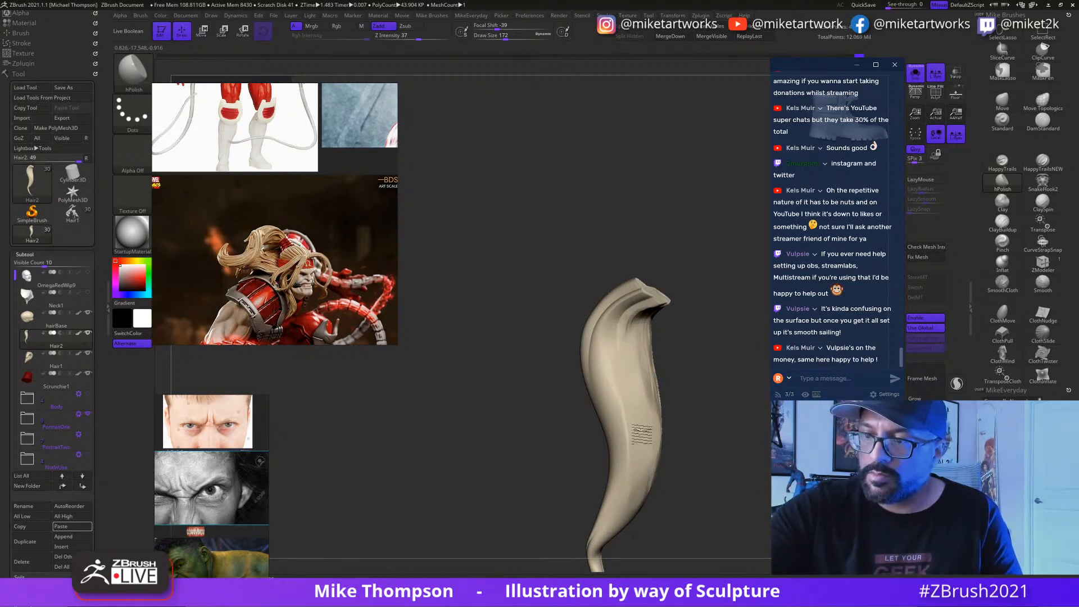
mouse_move(753, 483)
mouse_down()
mouse_move(755, 505)
mouse_move(801, 492)
mouse_up()
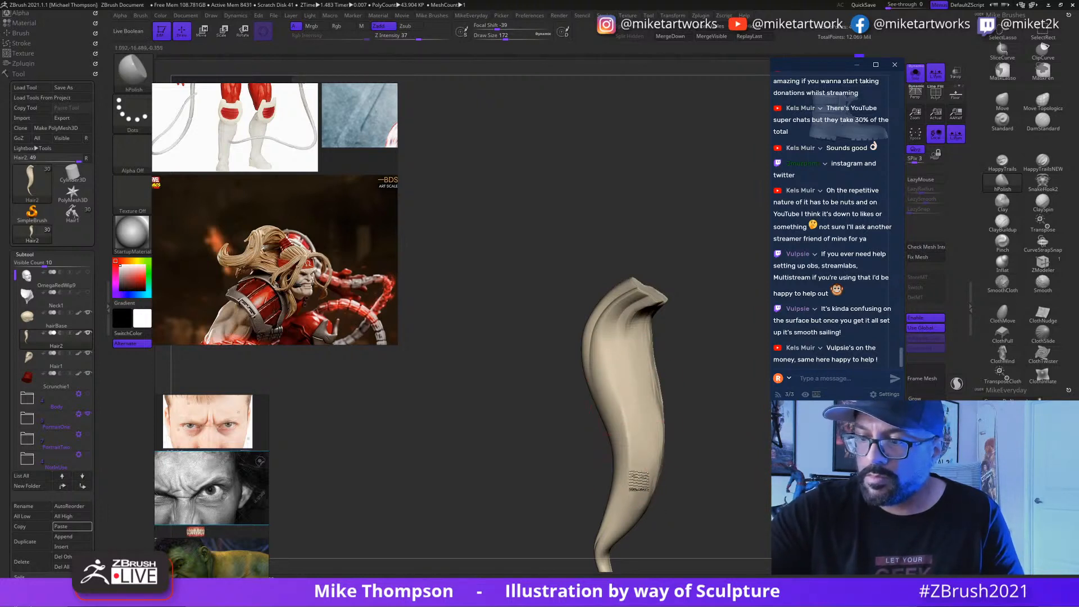
drag(774, 520, 694, 470)
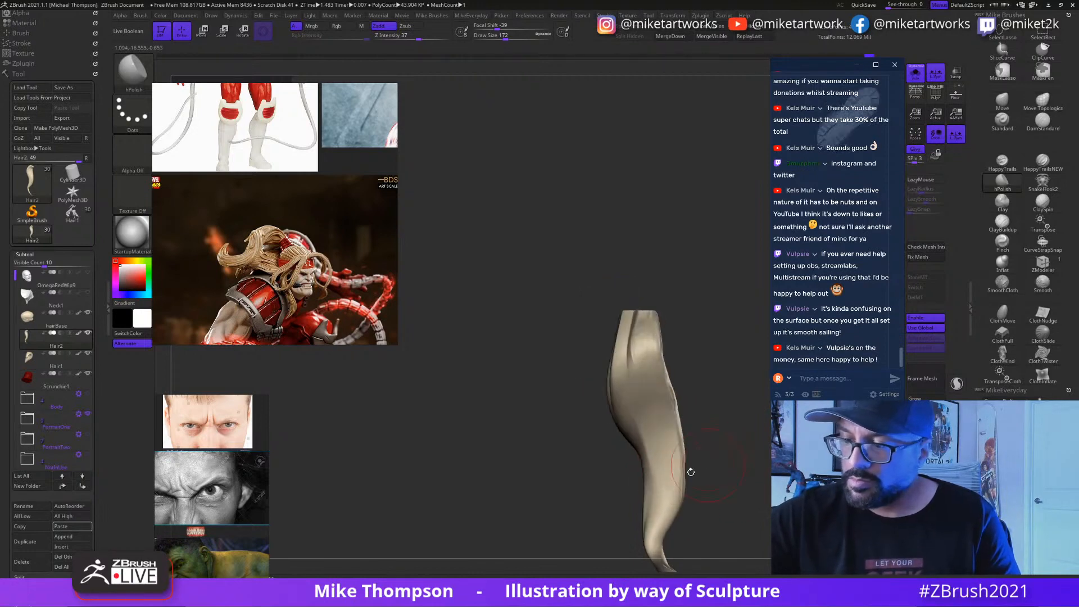
Step: Polish the strand's lower taper and the ridge toward its tip with hPolish, using draw sizes of 80, 124 and 163
mouse_move(773, 525)
mouse_down()
mouse_move(783, 522)
mouse_move(749, 483)
mouse_move(757, 444)
mouse_move(735, 444)
mouse_up()
key(bracketleft)
key(bracketleft)
key(bracketleft)
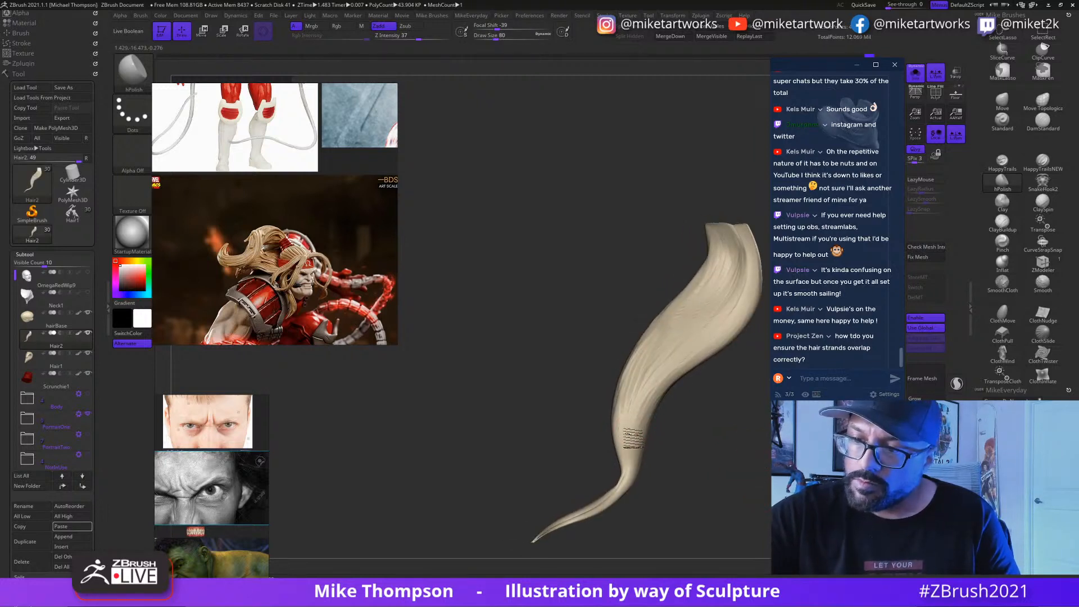
key(bracketright)
key(bracketright)
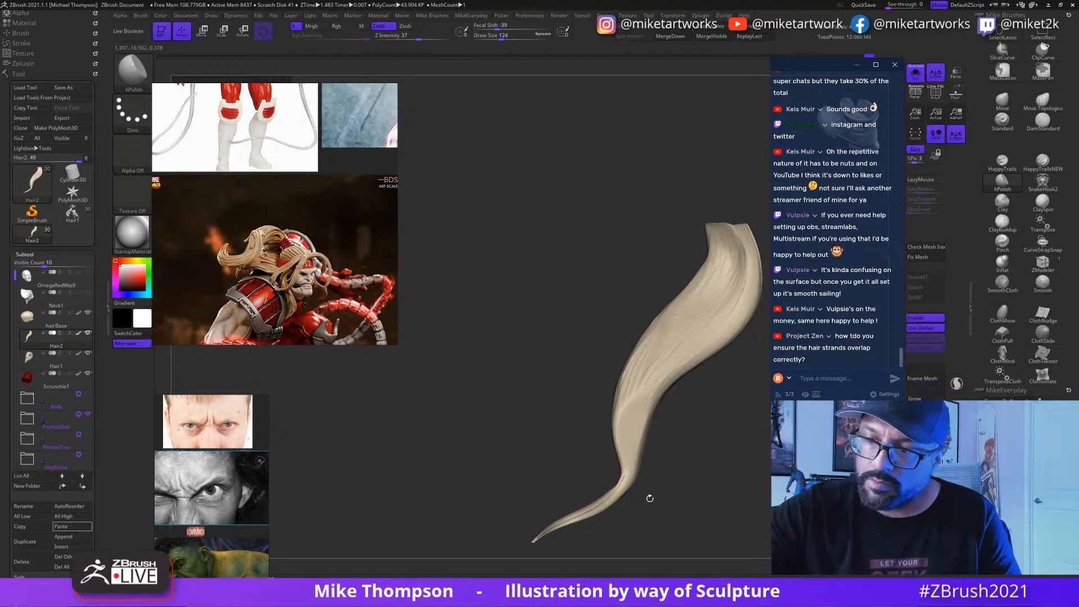
mouse_move(650, 499)
mouse_down()
mouse_move(671, 490)
mouse_move(622, 433)
mouse_move(632, 455)
mouse_move(619, 442)
mouse_move(649, 371)
mouse_move(669, 262)
mouse_up()
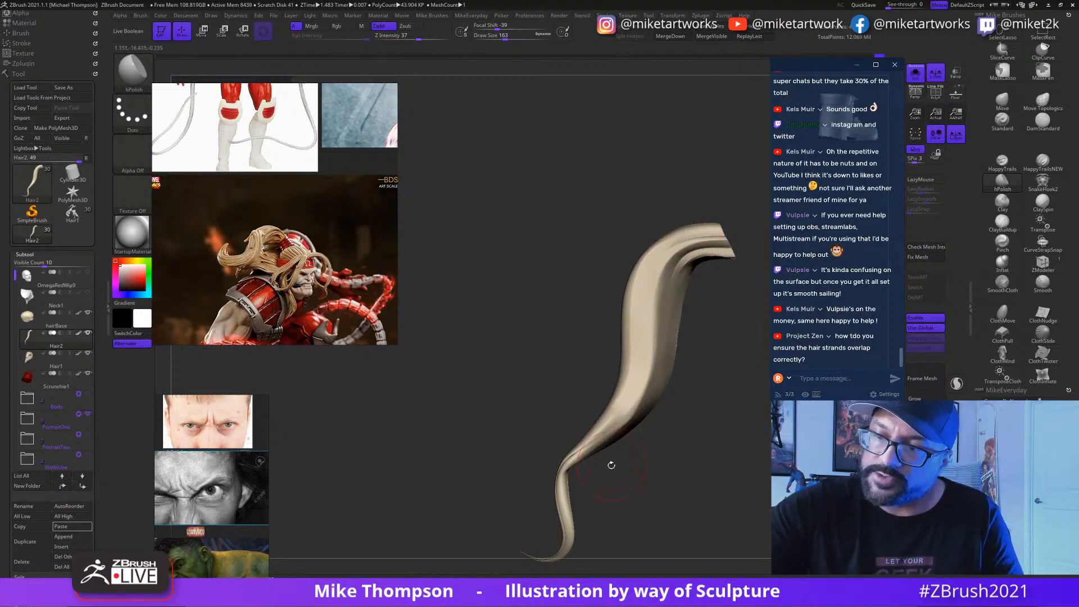
mouse_move(611, 466)
mouse_down()
mouse_move(770, 466)
mouse_move(720, 465)
mouse_up()
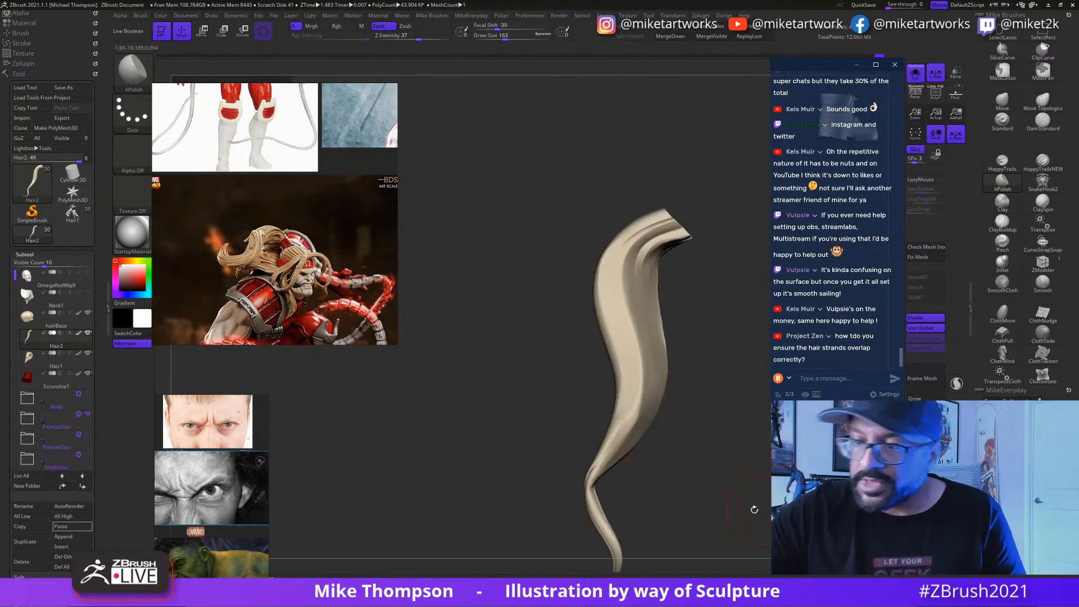
alt+drag(754, 510, 786, 509)
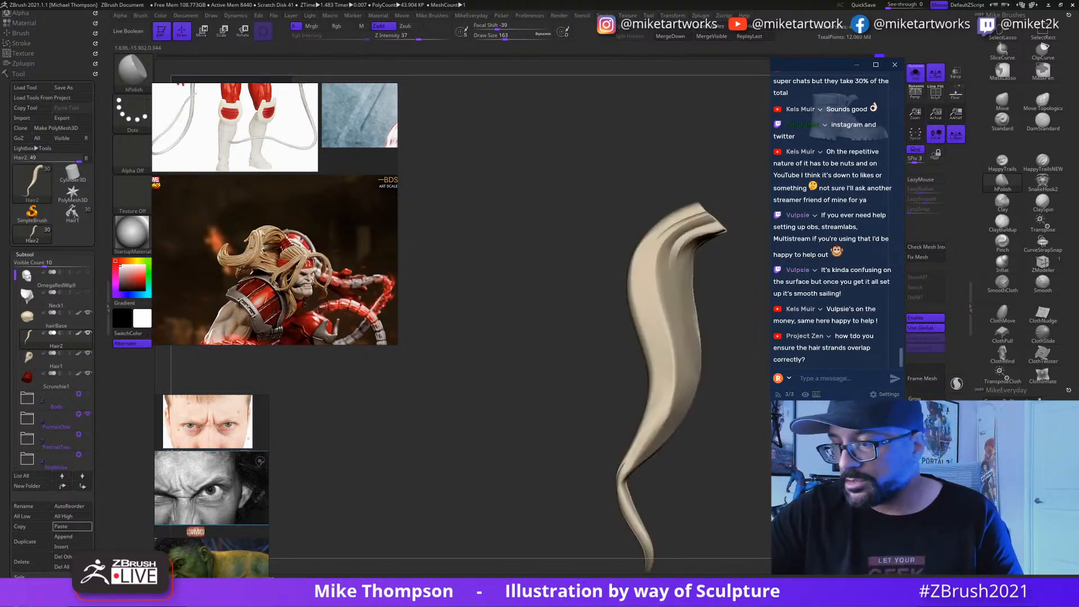
mouse_move(613, 486)
mouse_down()
mouse_move(691, 400)
mouse_move(759, 469)
mouse_move(726, 466)
mouse_move(725, 488)
mouse_move(751, 474)
mouse_move(737, 475)
mouse_up()
Step: Smooth the strand's thin tip and thicken it with the Inflat brush at draw size 128
key(shift)
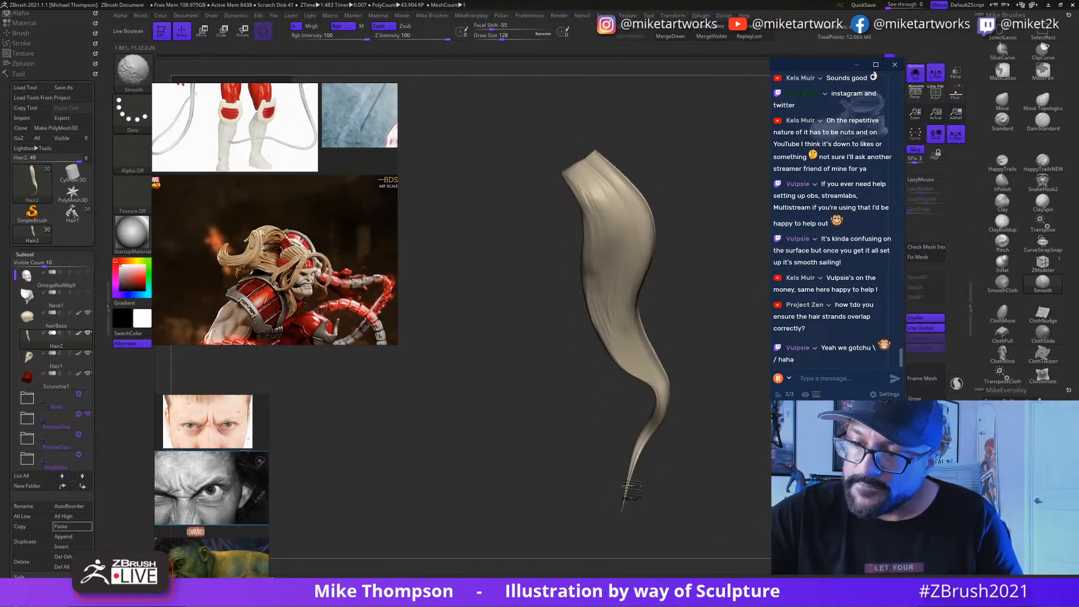
drag(730, 428, 762, 476)
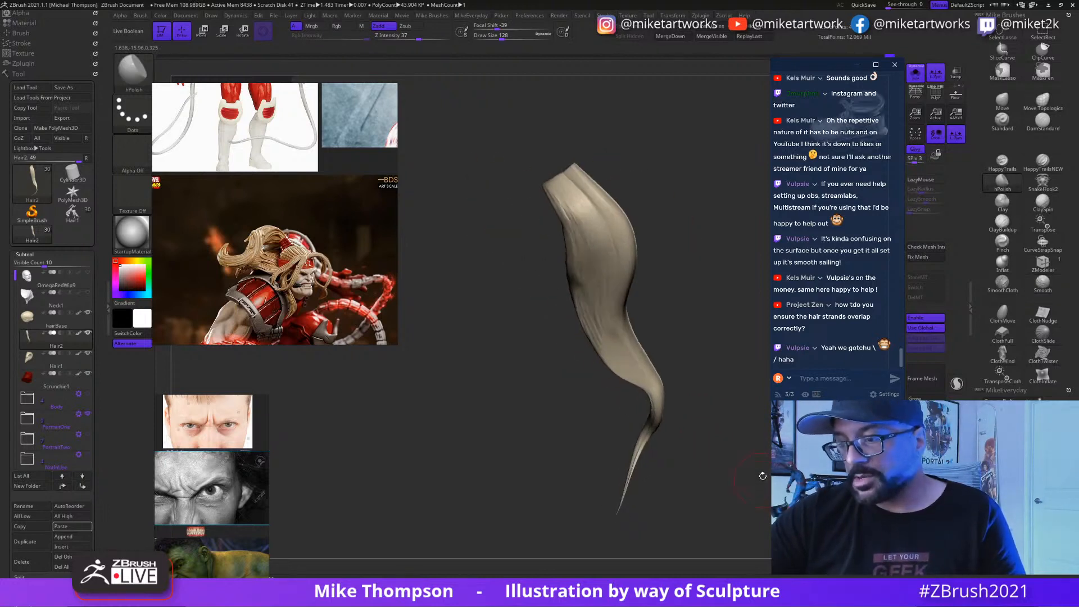
click(1002, 264)
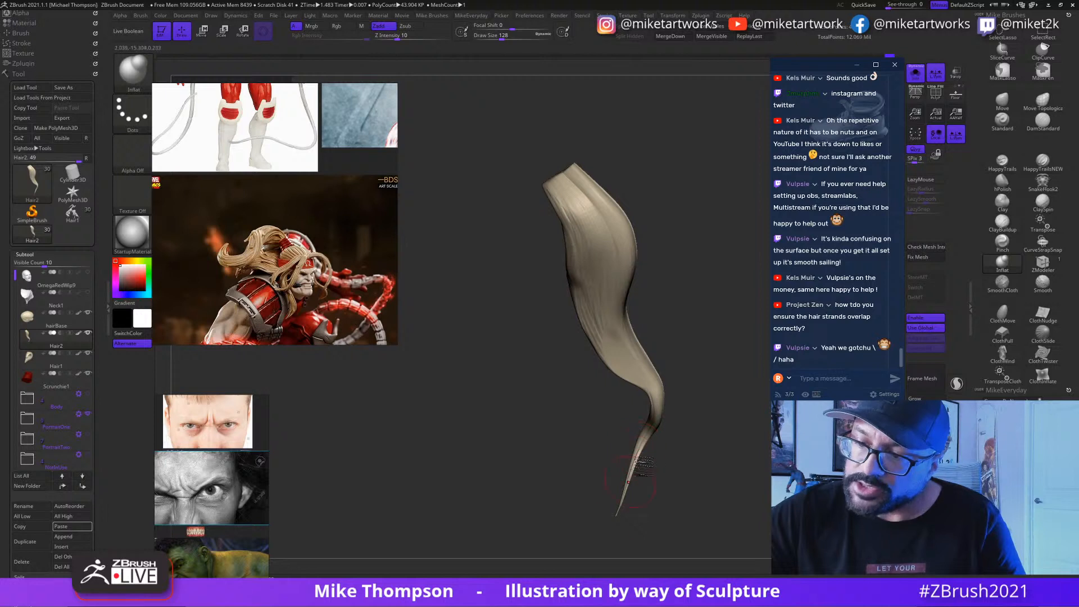
key(shift)
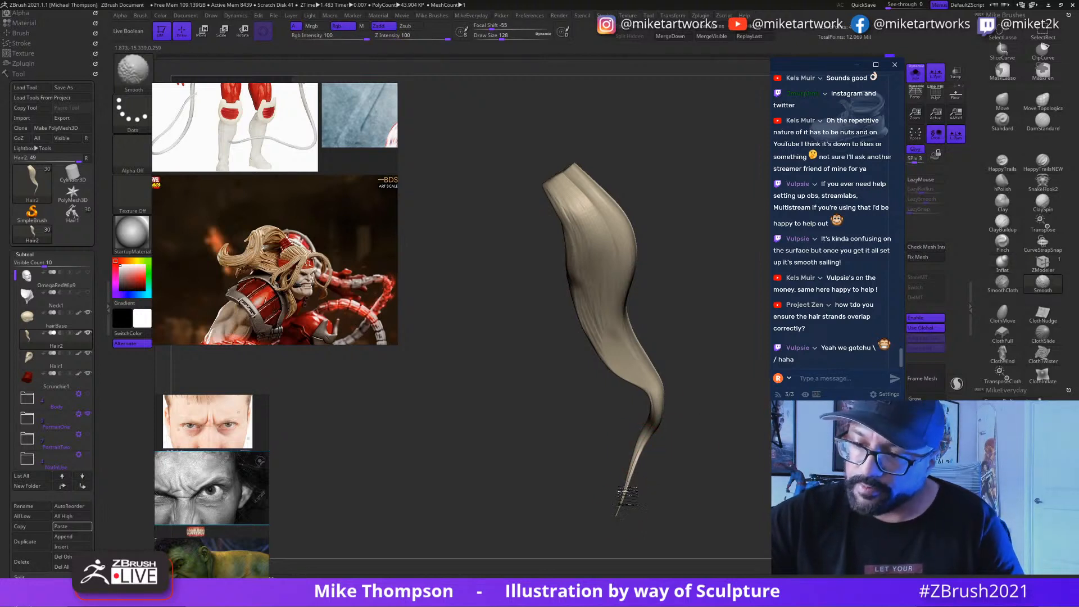
mouse_move(650, 443)
right_down()
mouse_move(639, 457)
mouse_move(685, 523)
mouse_move(646, 528)
right_up()
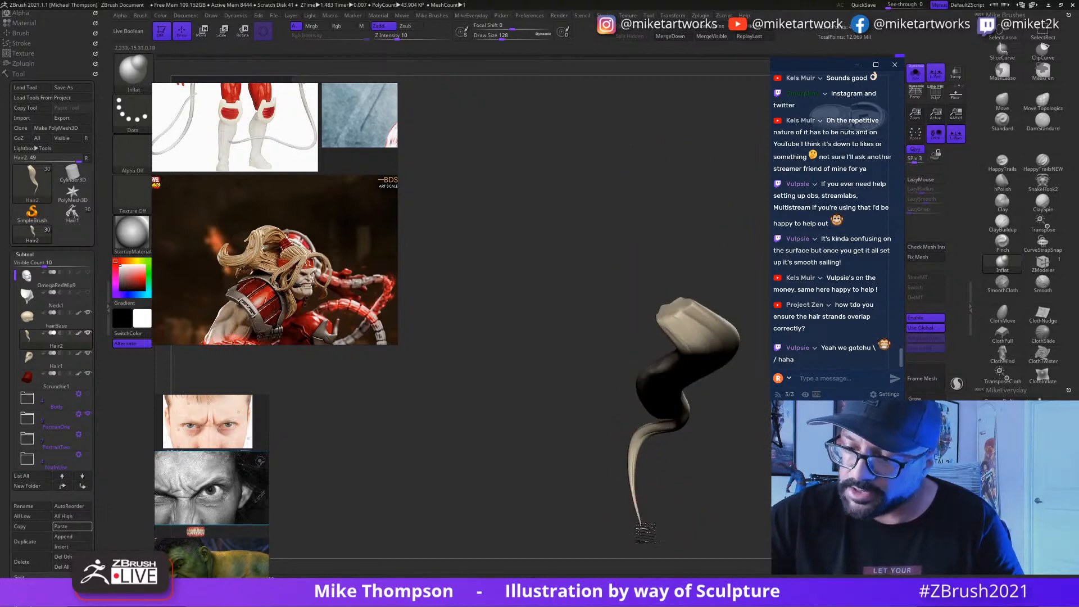
key(shift)
mouse_move(659, 452)
right_down()
mouse_move(764, 451)
mouse_move(753, 447)
mouse_move(787, 439)
right_up()
Step: Sculpt lengthwise striations over the strand's outer face and tapered tip with ClayBuildup at draw size 120
click(1006, 229)
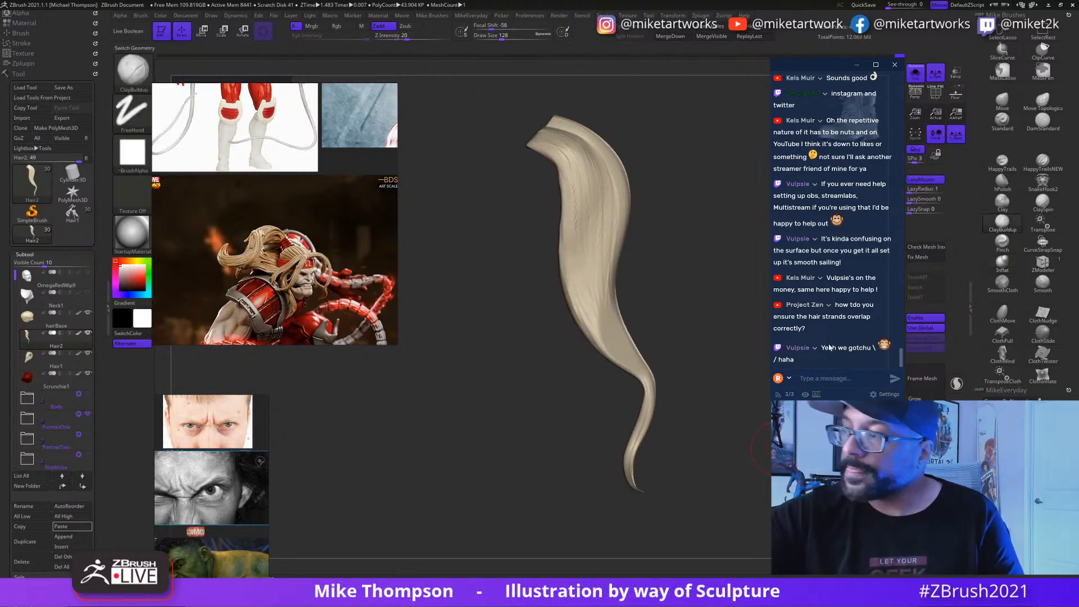
key(bracketleft)
drag(749, 454, 736, 453)
drag(663, 419, 651, 437)
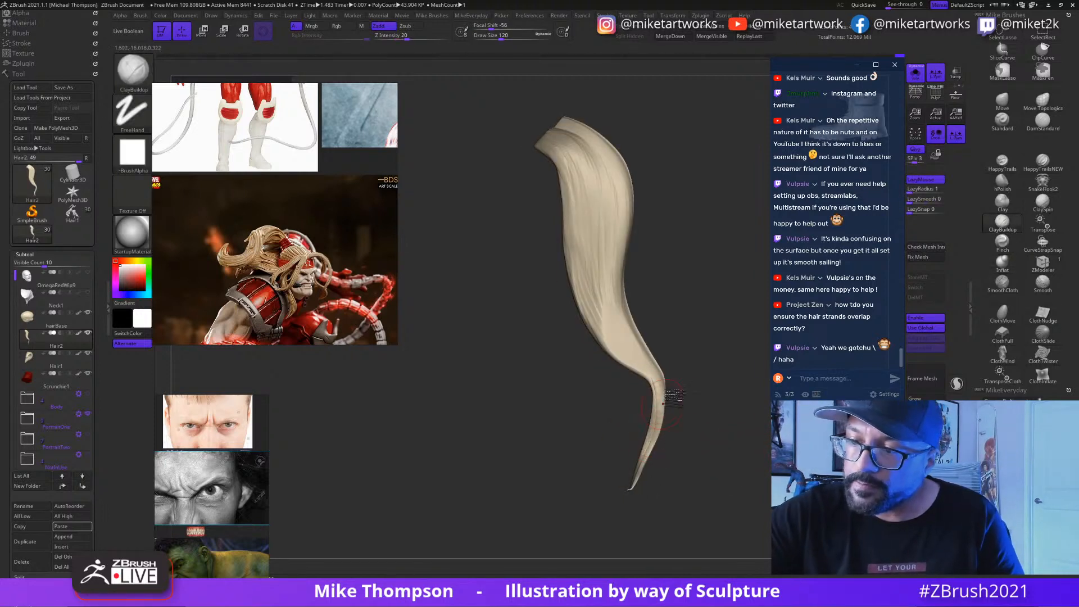
mouse_move(664, 402)
right_down()
mouse_move(696, 459)
mouse_move(699, 393)
mouse_move(722, 441)
mouse_move(695, 455)
mouse_move(706, 409)
right_up()
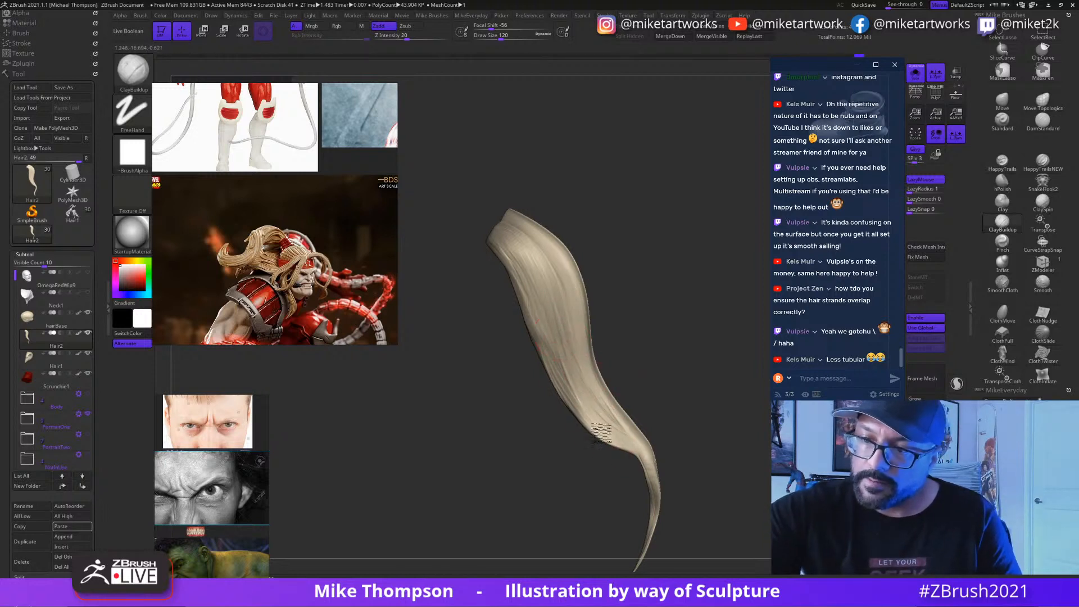
mouse_move(765, 513)
right_down()
mouse_move(787, 513)
mouse_move(762, 514)
right_up()
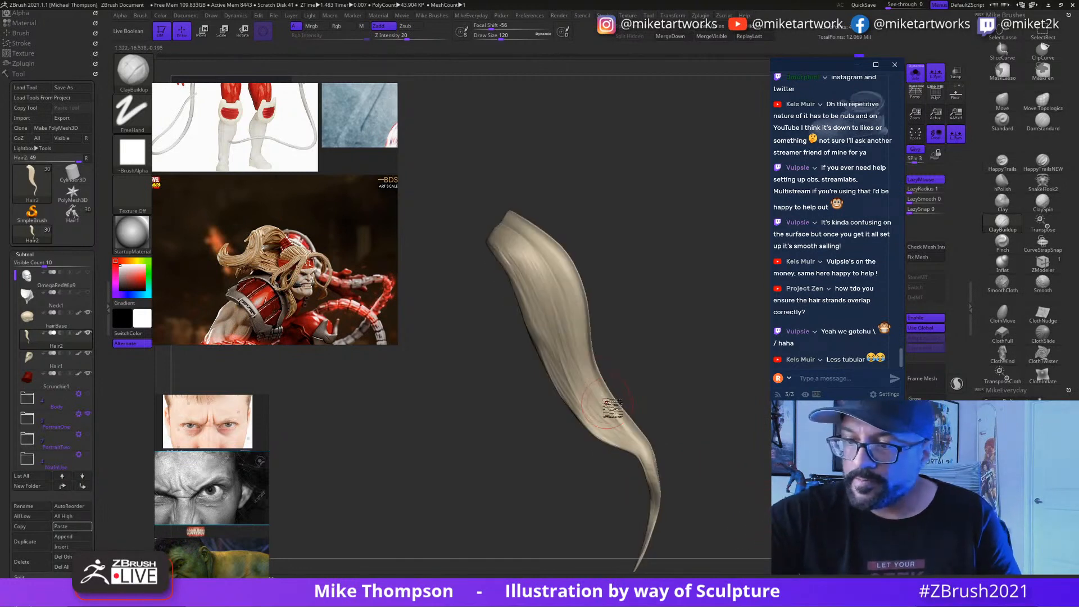
mouse_move(676, 491)
right_down()
mouse_move(700, 496)
mouse_move(714, 457)
mouse_move(670, 427)
mouse_move(653, 343)
right_up()
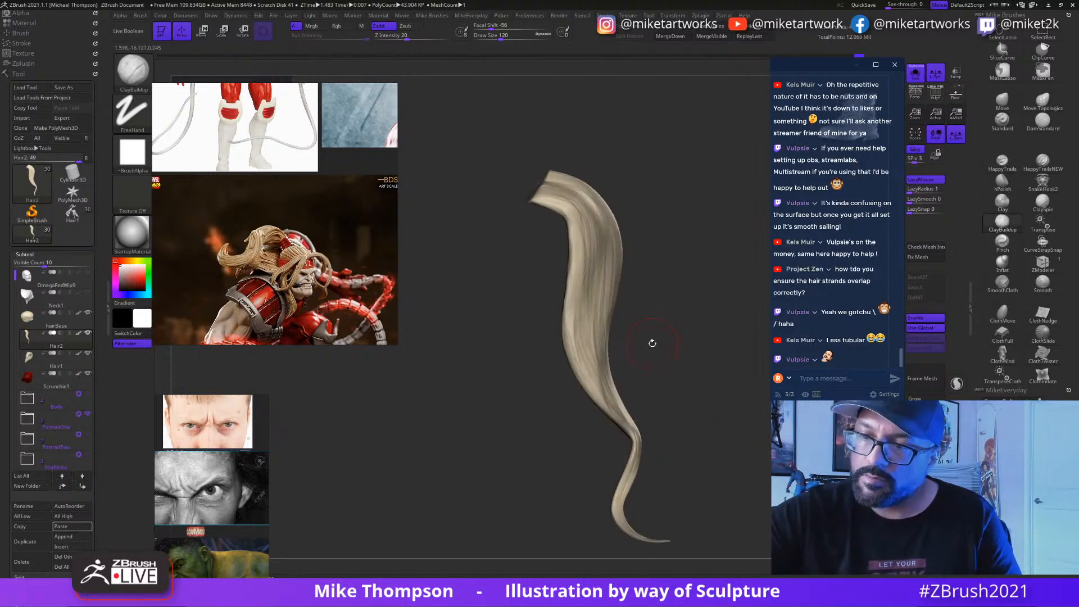
Step: Carve lengthwise ClayBuildup striations along the polished inner face of the strand down to its narrow bend
right_drag(694, 398, 644, 335)
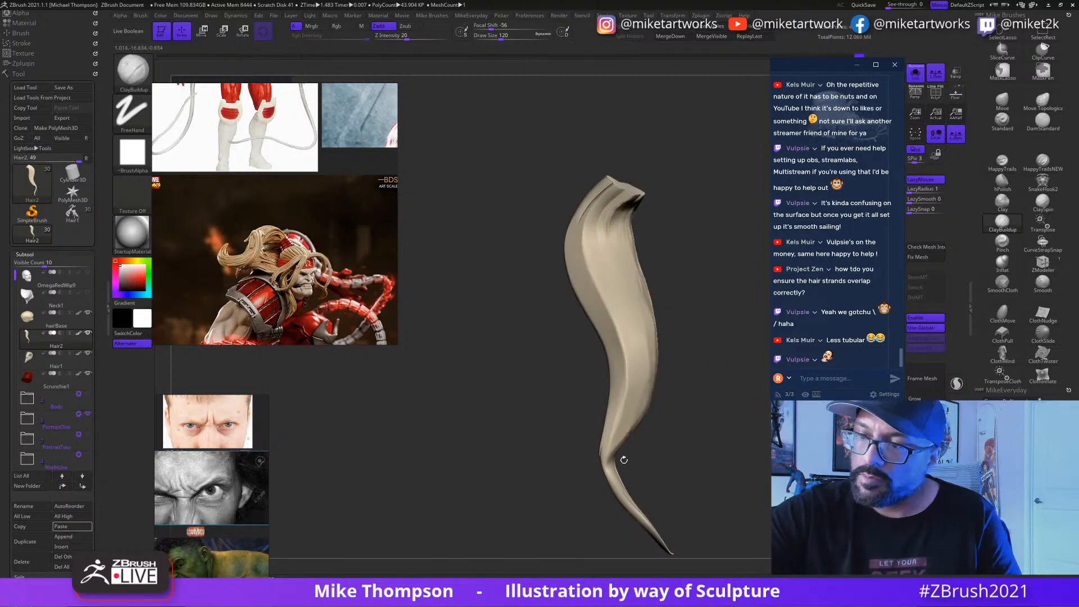
right_drag(621, 458, 745, 465)
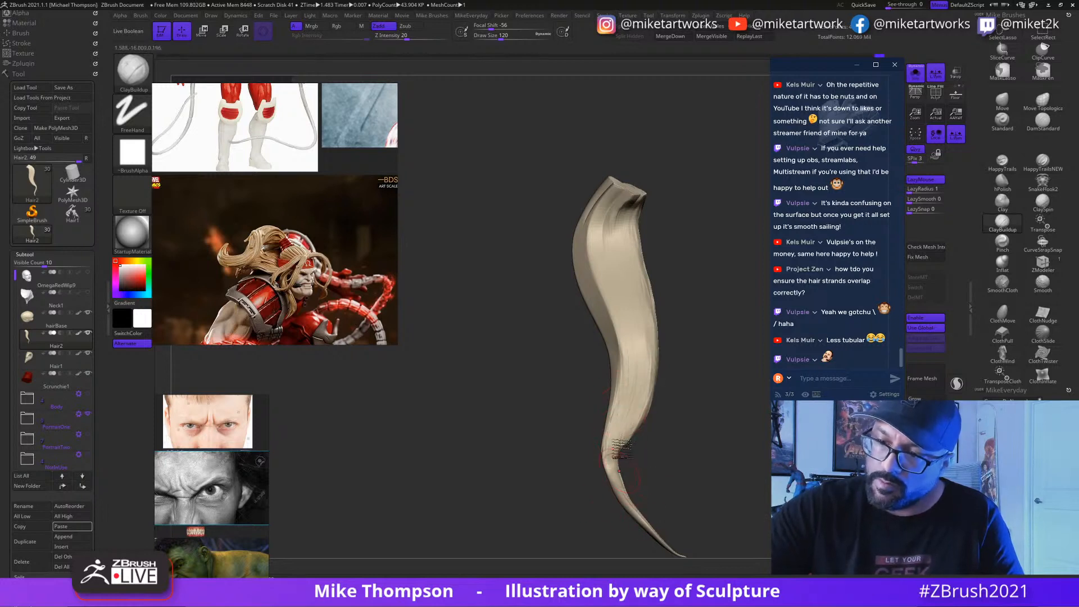
drag(662, 338, 717, 492)
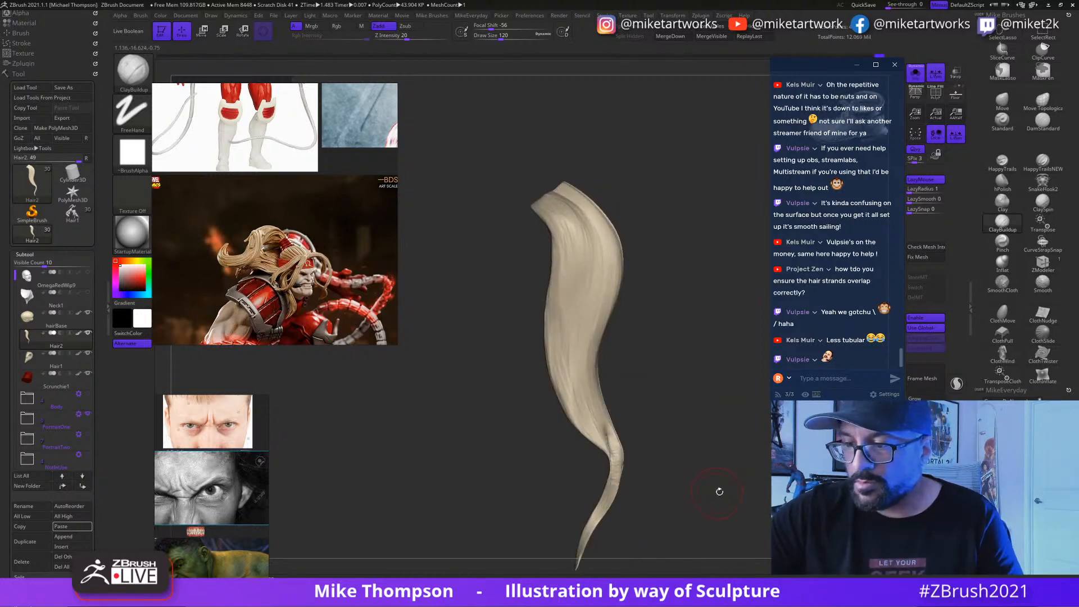
Step: Add finer striations to the lower inner face and tip of the strand with ClayBuildup at draw sizes 77 and 68
key(ctrl)
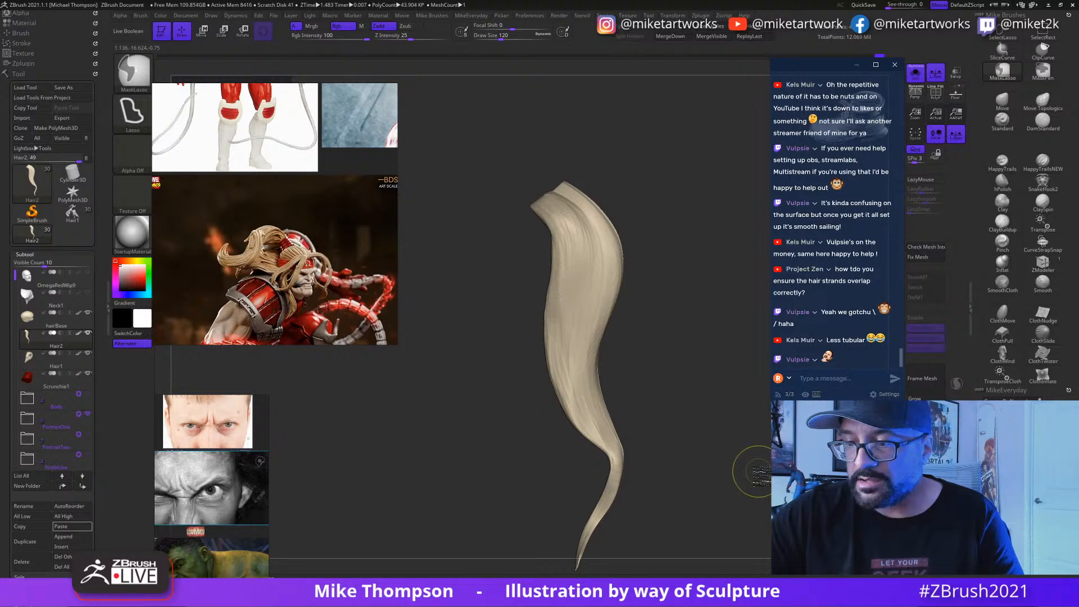
drag(757, 472, 844, 478)
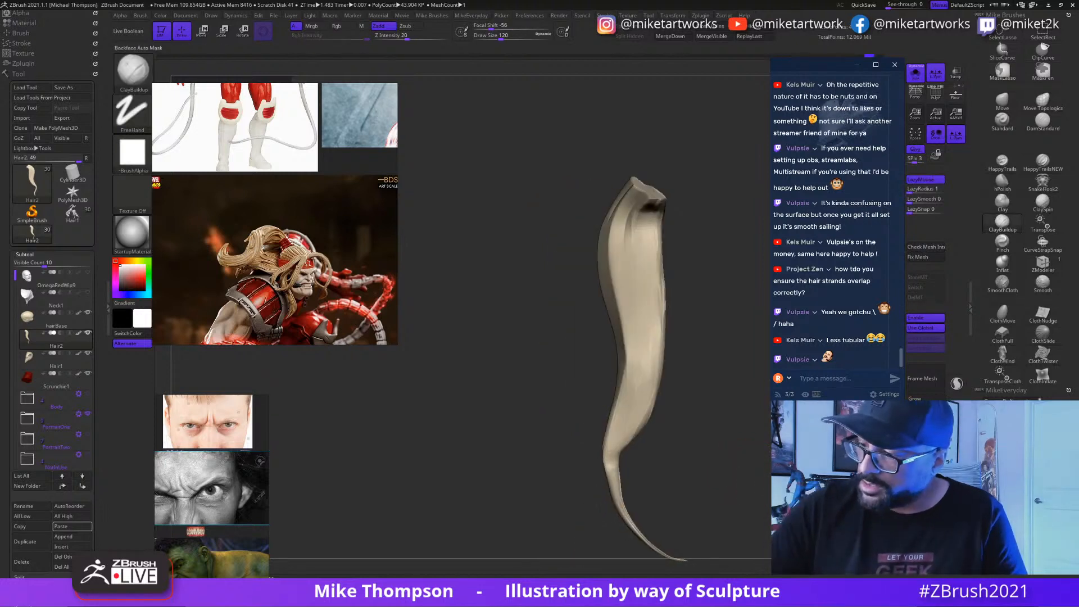
drag(710, 482, 663, 416)
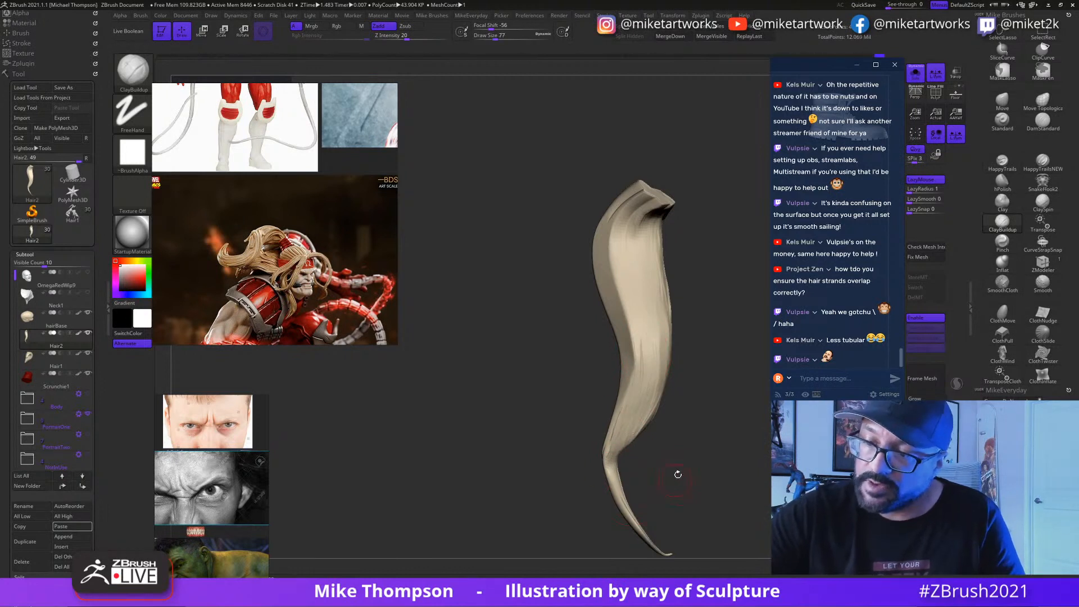
drag(678, 475, 696, 474)
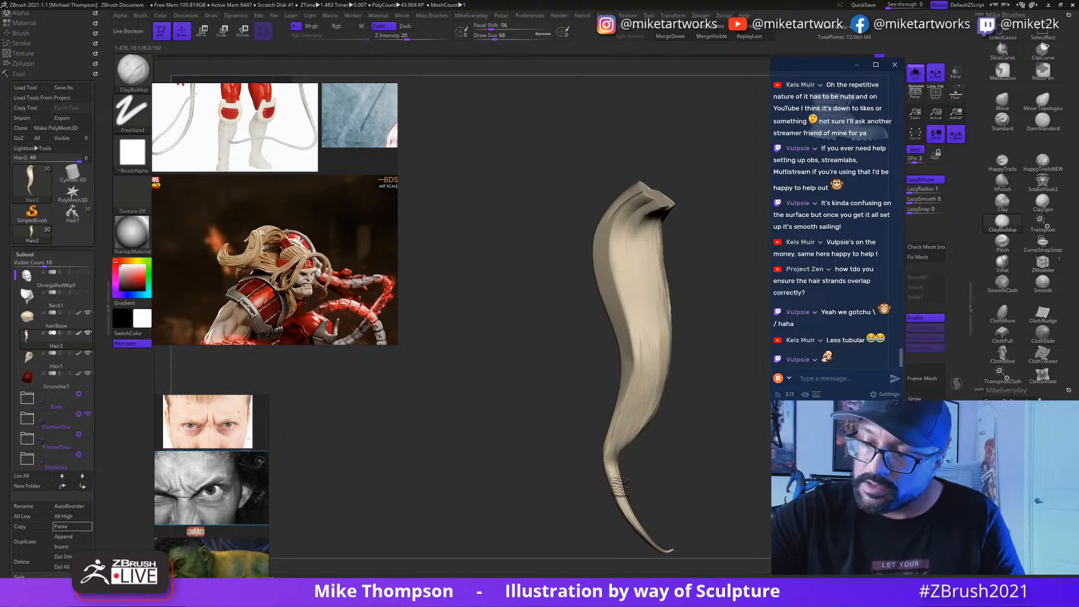
drag(697, 474, 651, 463)
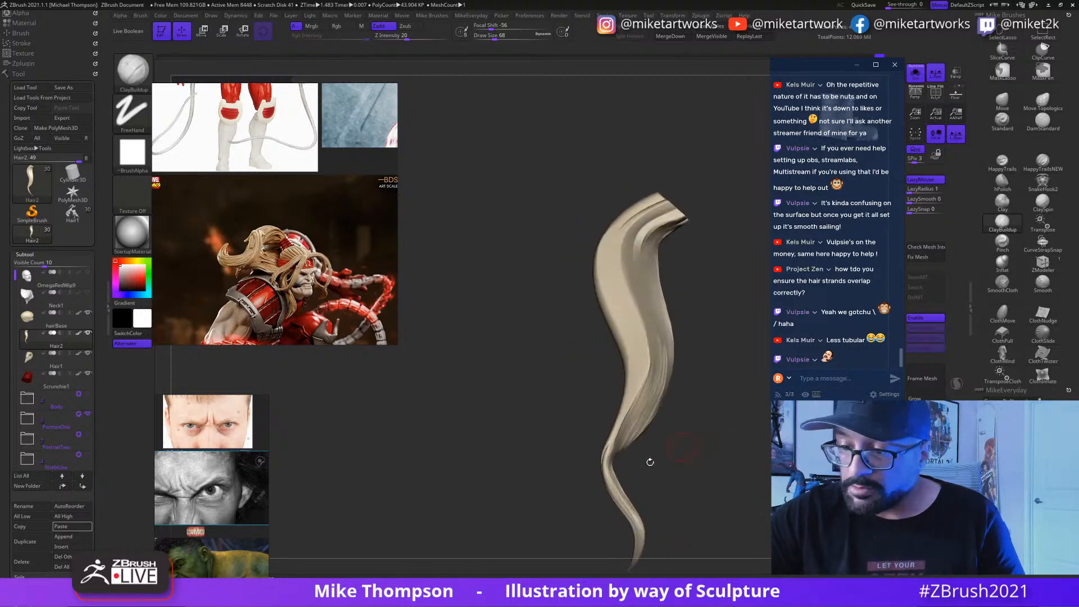
Step: Continue the fine lengthwise ClayBuildup striations along the strand's lower inner face and narrow bend at draw size 68
drag(736, 461, 723, 474)
key(shift)
mouse_move(686, 512)
mouse_down()
mouse_move(740, 508)
mouse_move(779, 474)
mouse_up()
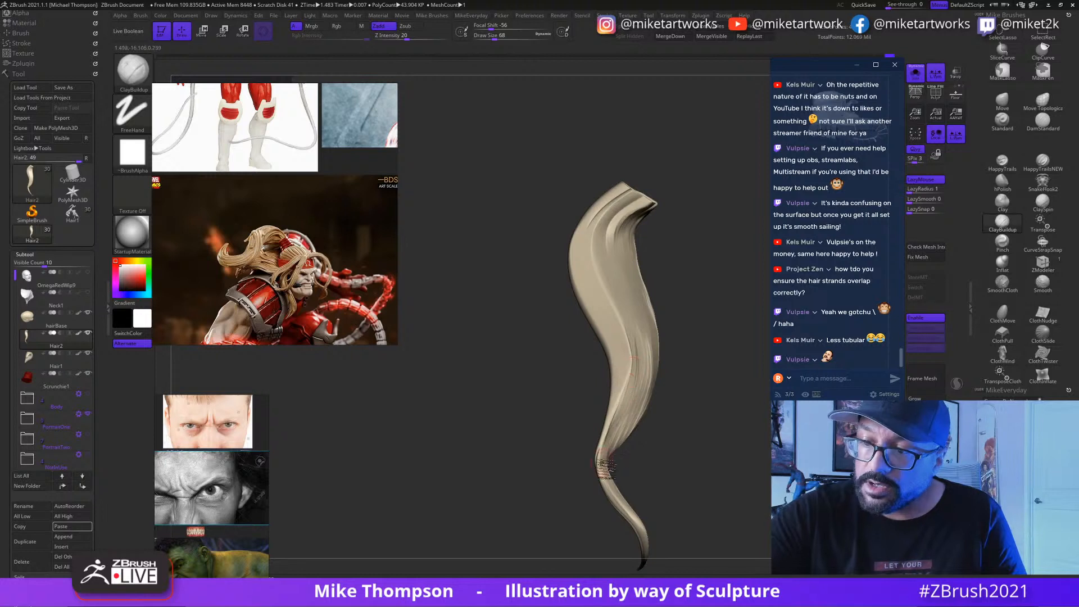
drag(645, 357, 631, 349)
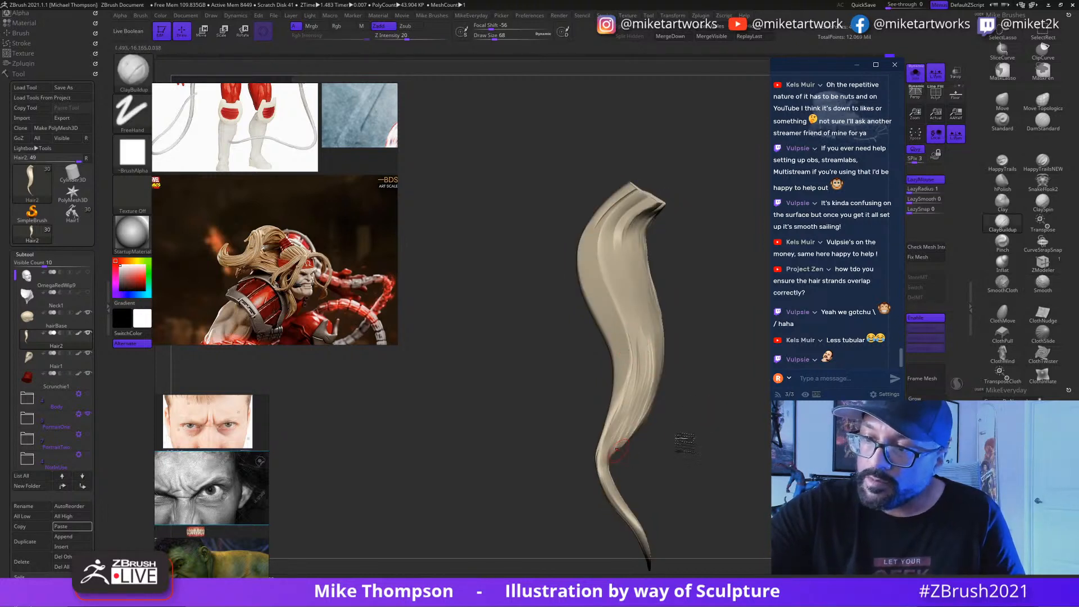
drag(682, 439, 658, 474)
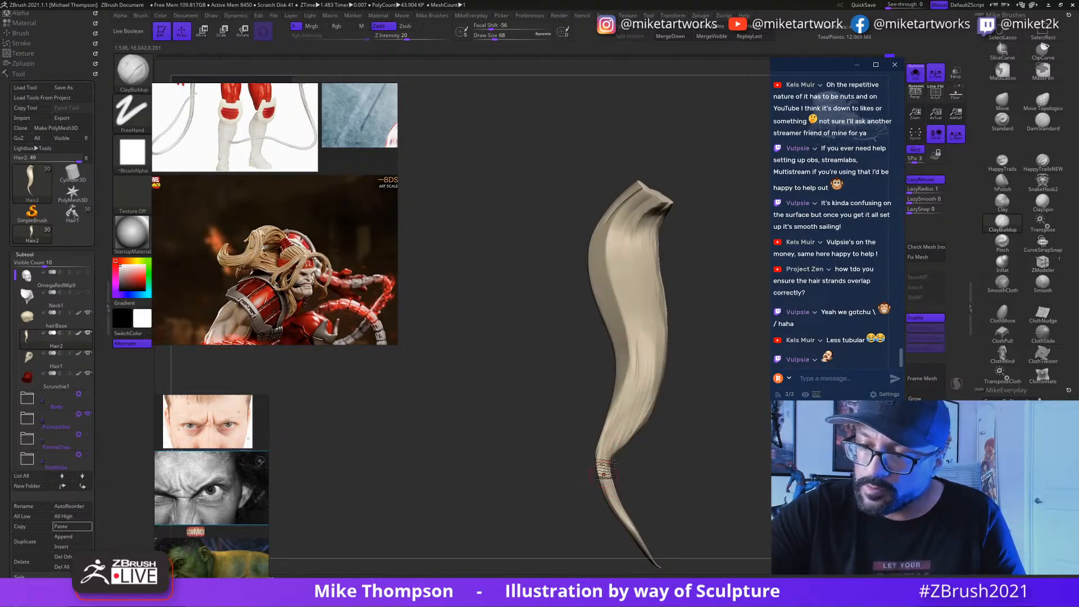
mouse_move(675, 384)
mouse_down()
mouse_move(720, 380)
mouse_move(701, 371)
mouse_move(654, 400)
mouse_up()
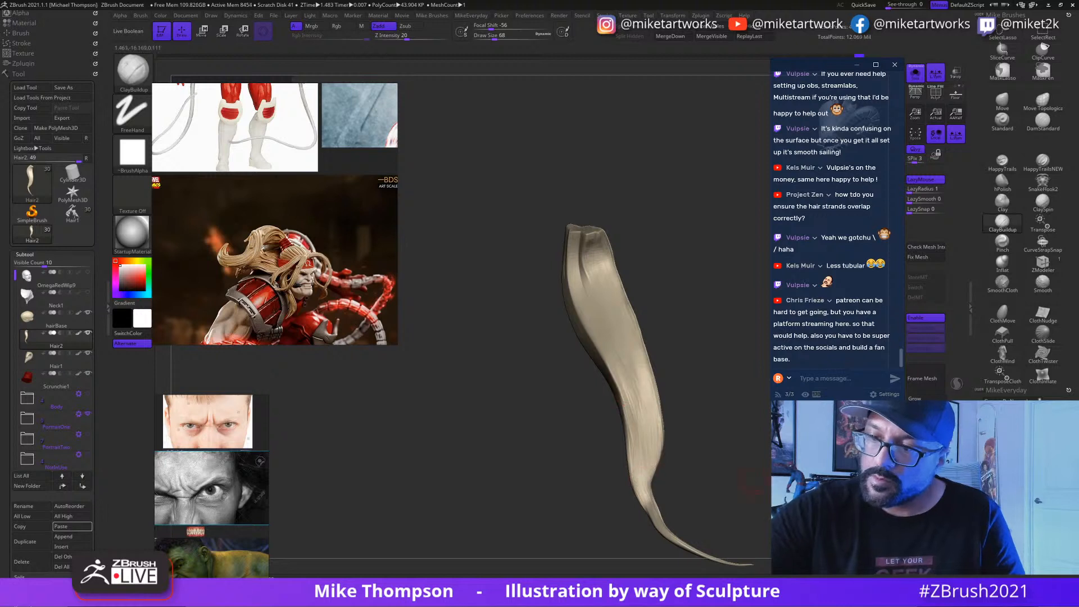
mouse_move(675, 478)
mouse_down()
mouse_move(753, 509)
mouse_move(751, 496)
mouse_move(700, 498)
mouse_up()
mouse_move(627, 441)
mouse_down()
mouse_move(621, 396)
mouse_move(631, 461)
mouse_up()
mouse_move(677, 497)
mouse_down()
mouse_move(665, 454)
mouse_move(735, 459)
mouse_up()
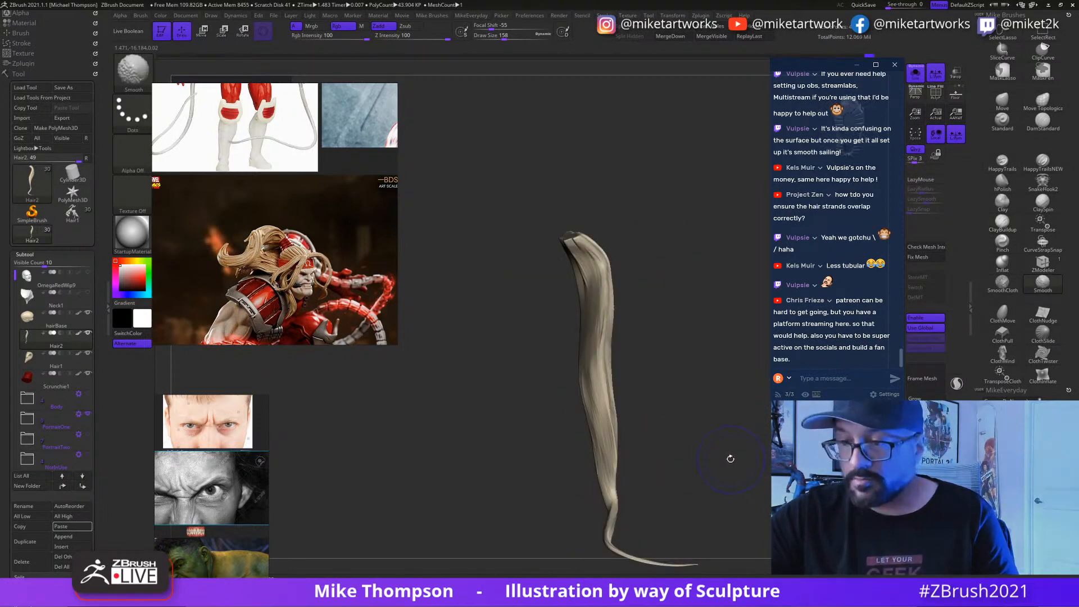
Step: Lower the strand's subdivision level and smooth its body and narrow bend with the Smooth brush at draw size 158
key(shift+d)
key(shift+d)
mouse_move(599, 387)
shift+mouse_down()
mouse_move(603, 314)
mouse_move(603, 323)
shift+mouse_up()
mouse_move(709, 442)
mouse_down()
mouse_move(671, 435)
mouse_move(652, 511)
mouse_move(699, 538)
mouse_move(737, 491)
mouse_up()
shift+drag(599, 298, 644, 466)
drag(729, 500, 671, 504)
shift+drag(561, 388, 586, 487)
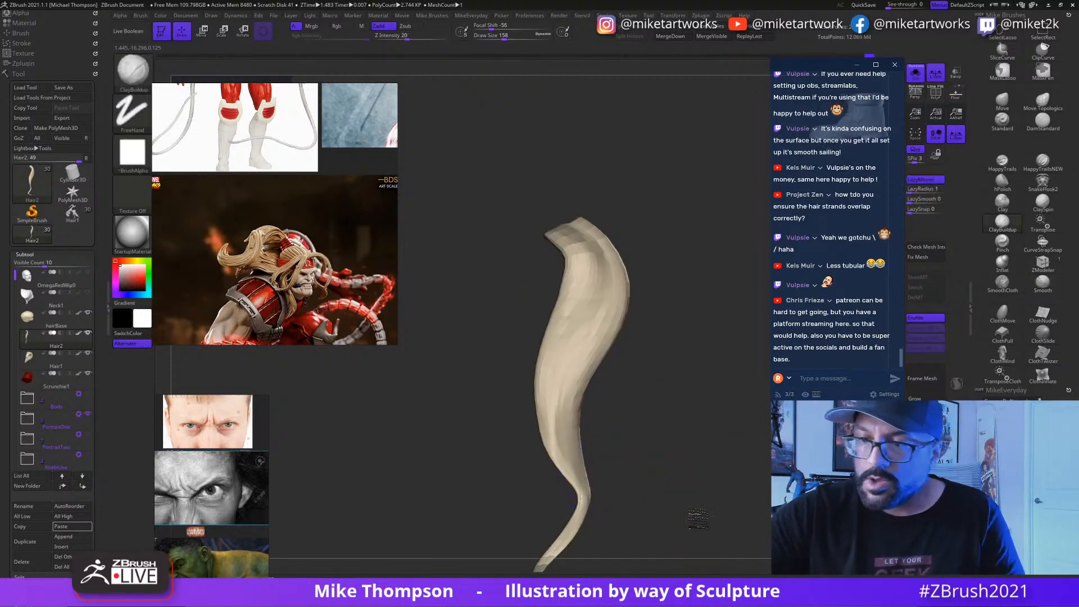
drag(698, 517, 627, 441)
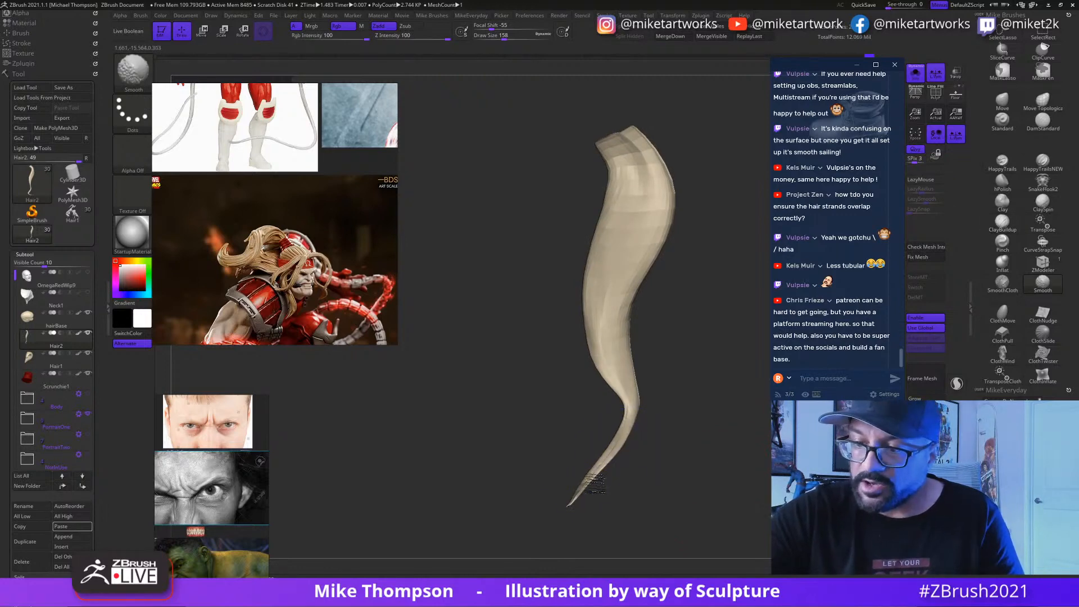
drag(599, 477, 720, 475)
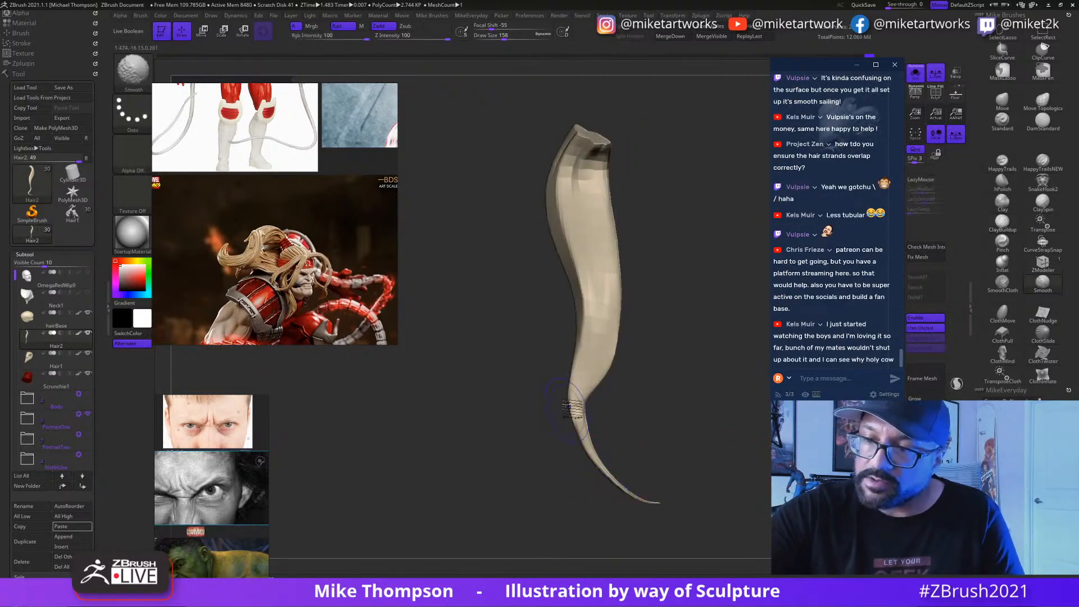
Step: Return the strand to its detailed subdivision level and refine the outer-face striations with ClayBuildup at draw size 54
mouse_move(677, 400)
mouse_down()
mouse_move(637, 345)
mouse_move(692, 450)
mouse_move(716, 416)
mouse_move(770, 494)
mouse_move(740, 571)
mouse_move(742, 535)
mouse_up()
key(s)
drag(747, 488, 725, 488)
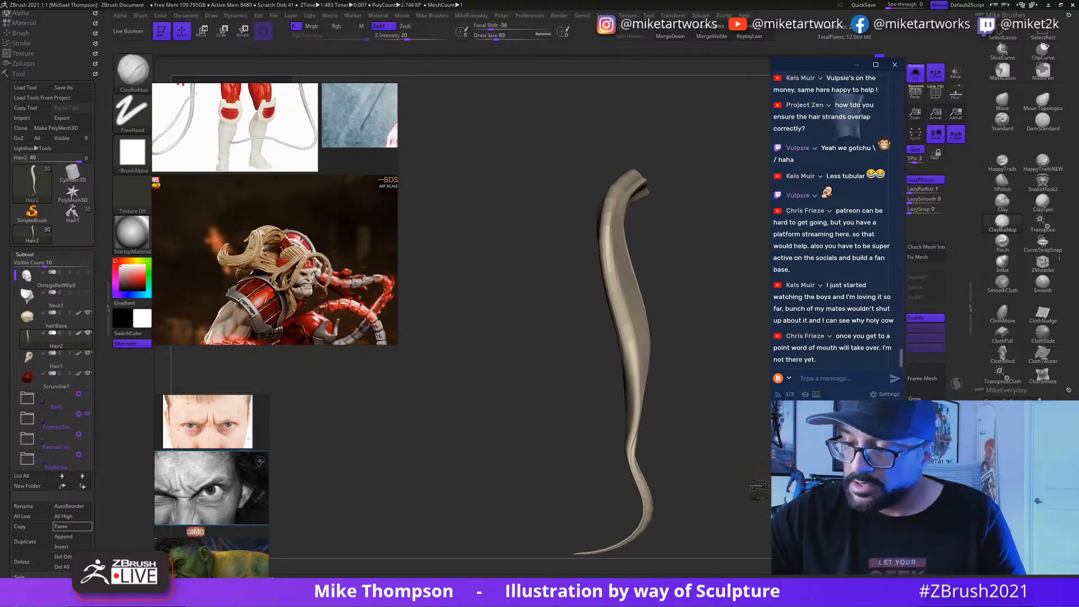
mouse_move(664, 450)
mouse_down()
mouse_move(674, 448)
mouse_move(652, 462)
mouse_move(697, 472)
mouse_move(769, 466)
mouse_move(731, 472)
mouse_move(711, 496)
mouse_move(731, 489)
mouse_move(722, 478)
mouse_up()
key(s)
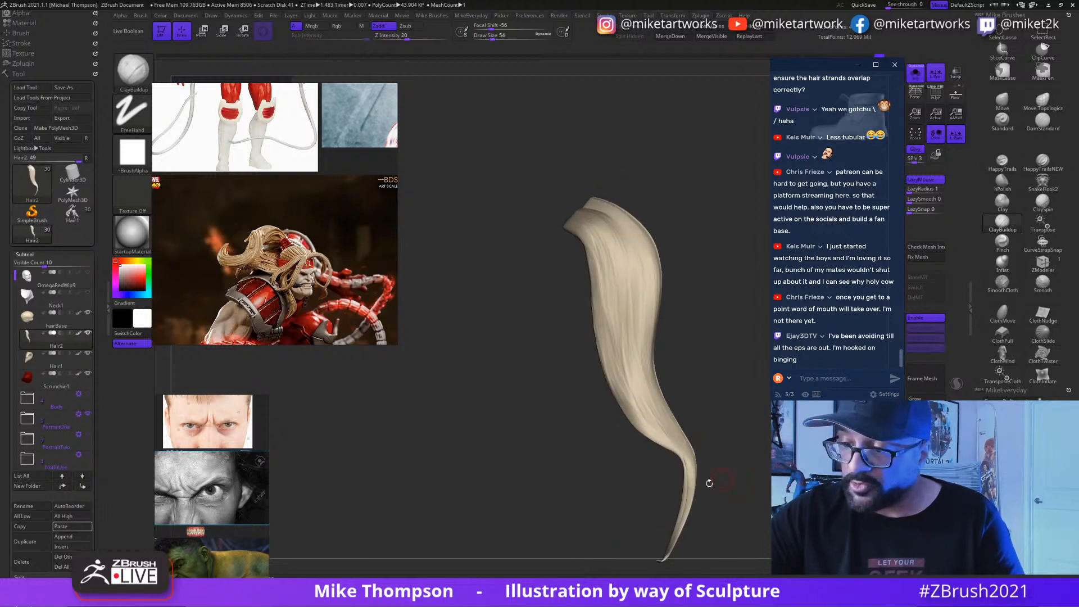
key(shift)
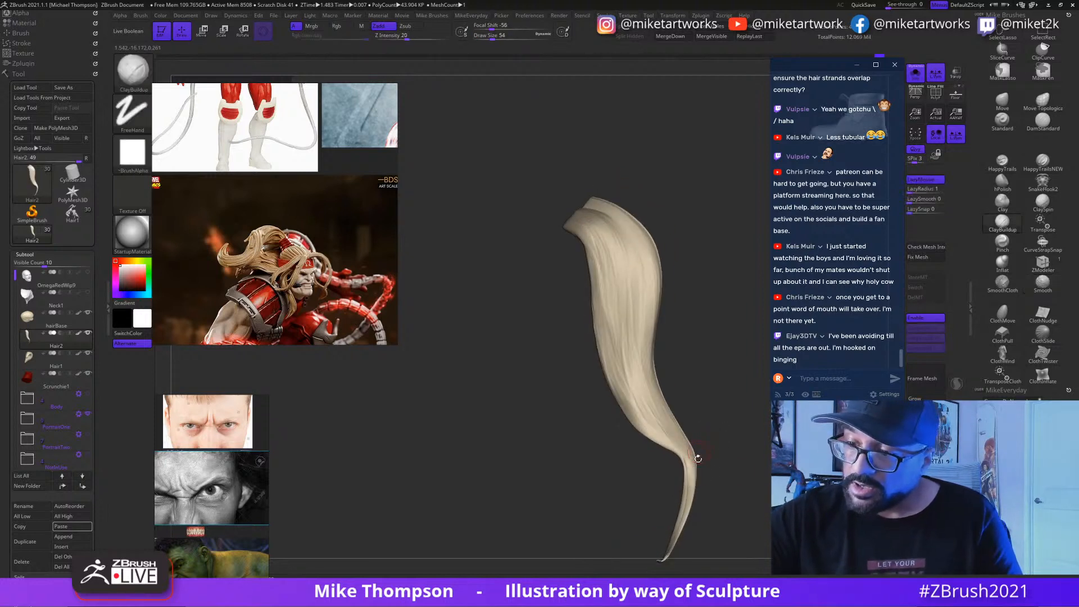
drag(752, 476, 643, 535)
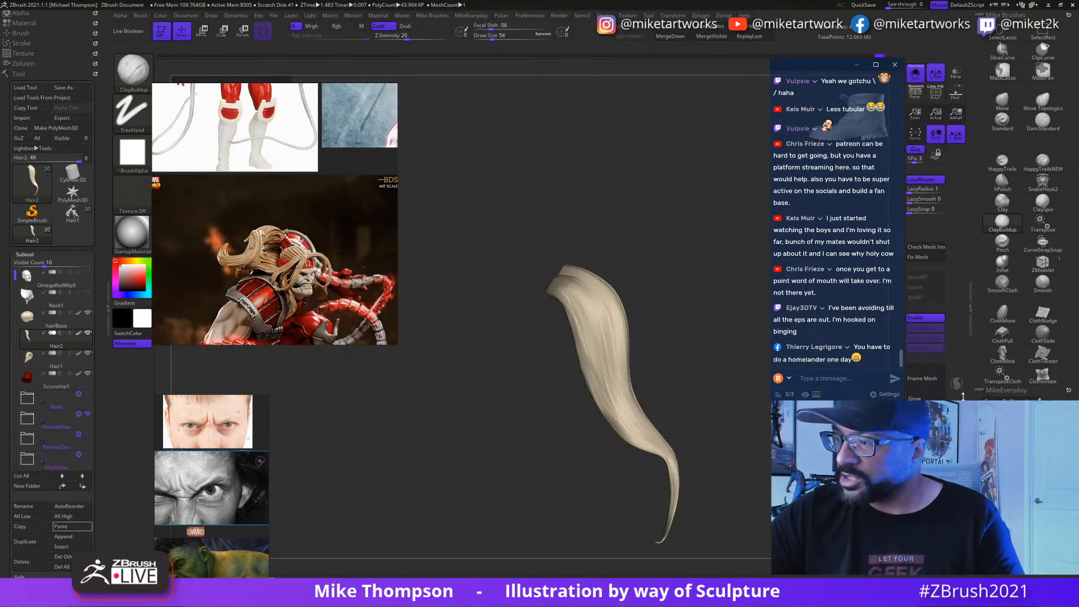
Step: Frame the whole strand and switch to the Standard brush
key(f)
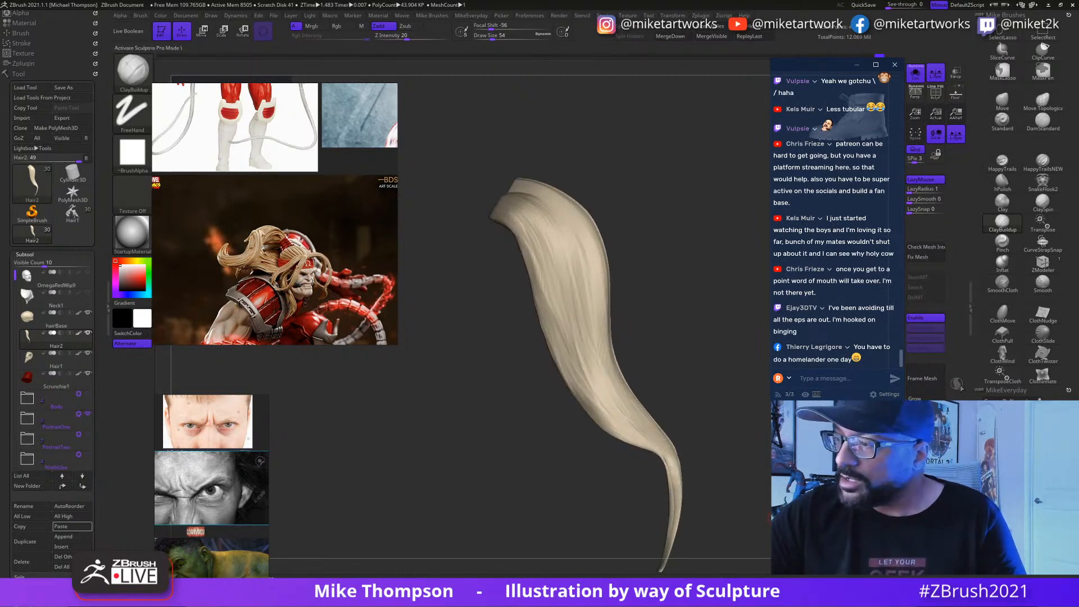
drag(753, 471, 766, 475)
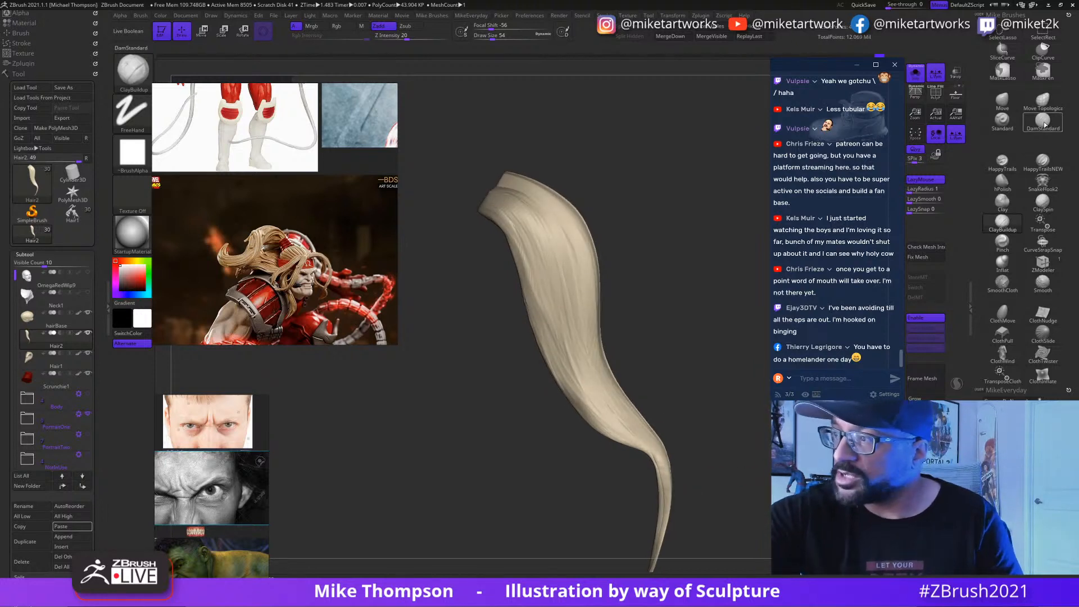
click(1003, 121)
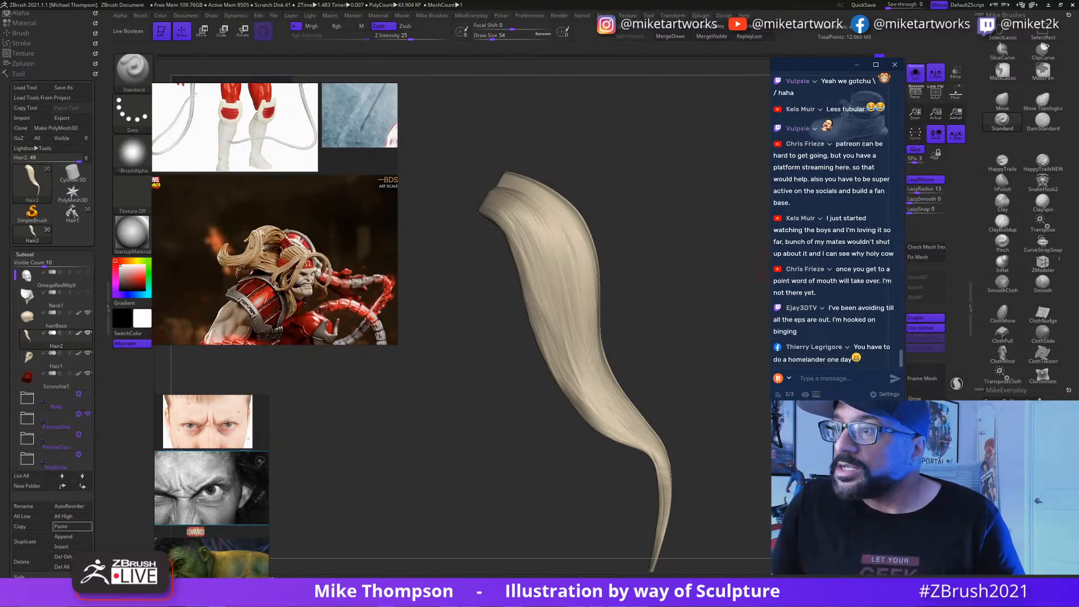
scroll(809, 232, down, 10)
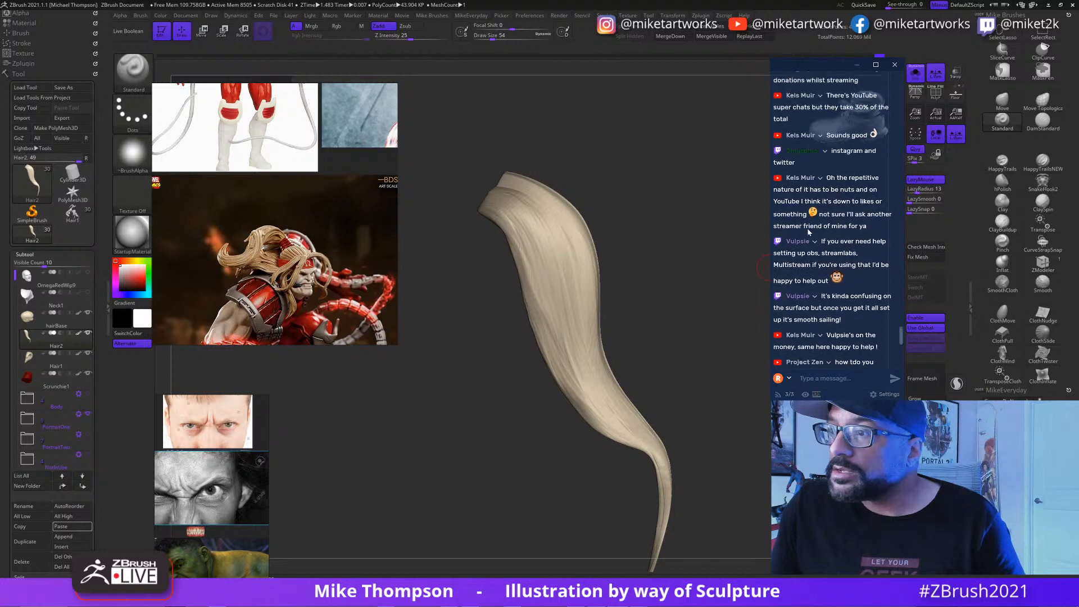
scroll(810, 232, up, 4)
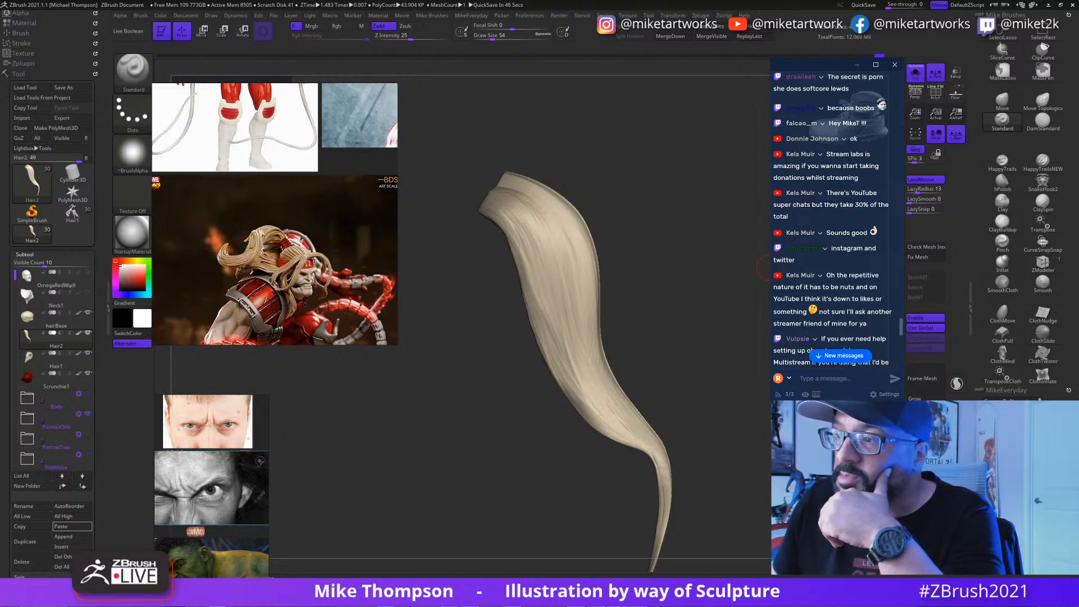
scroll(818, 266, down, 1)
scroll(818, 266, down, 1)
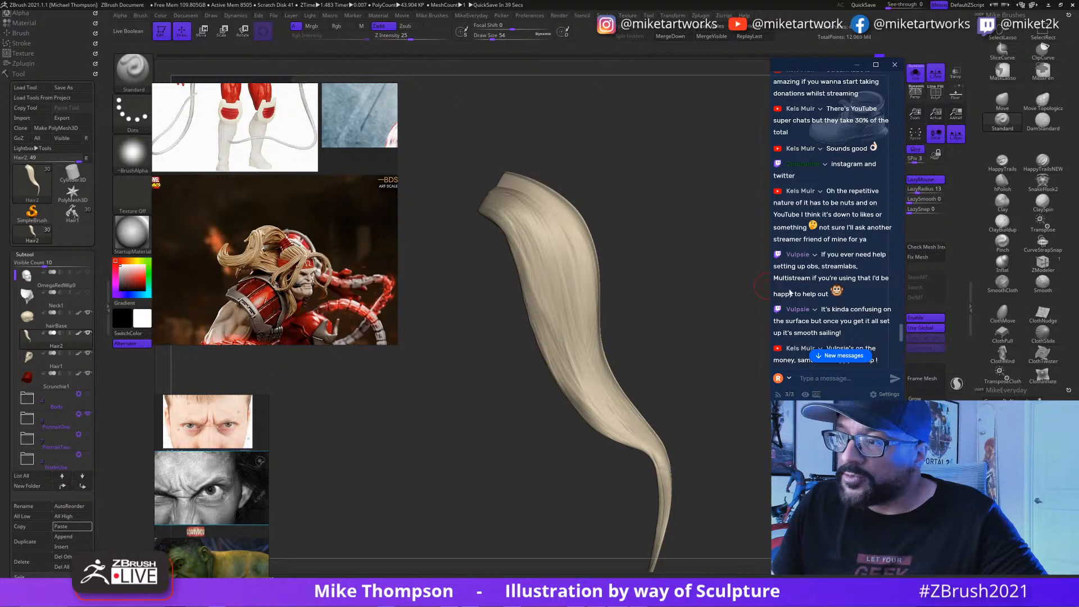
Step: Set the Standard brush's draw size to 108 with the strand's outer face in view
drag(750, 475, 779, 468)
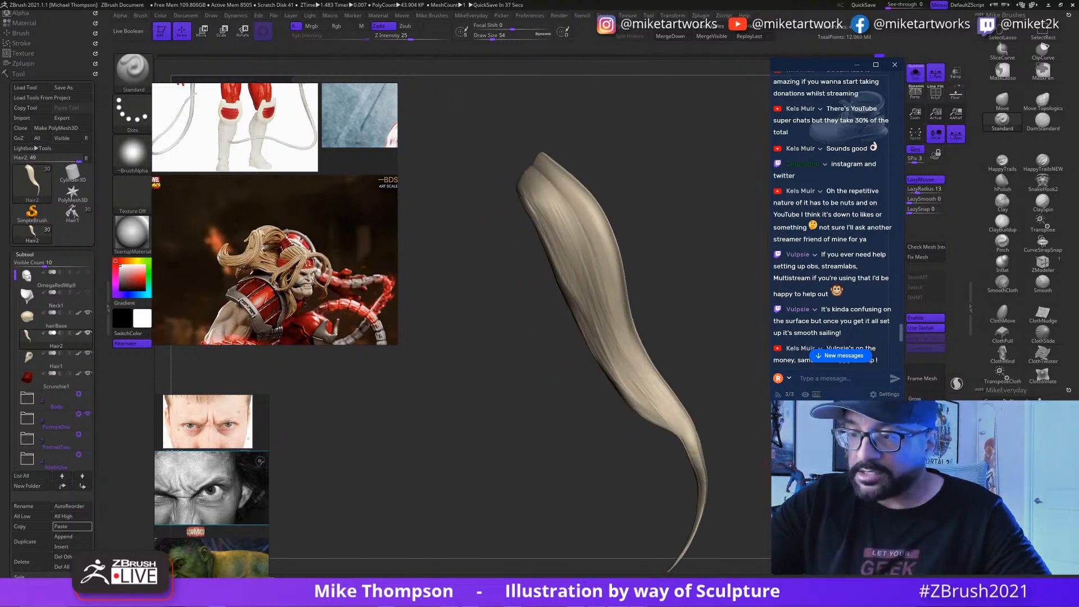
drag(539, 427, 585, 422)
text(s108)
key(Return)
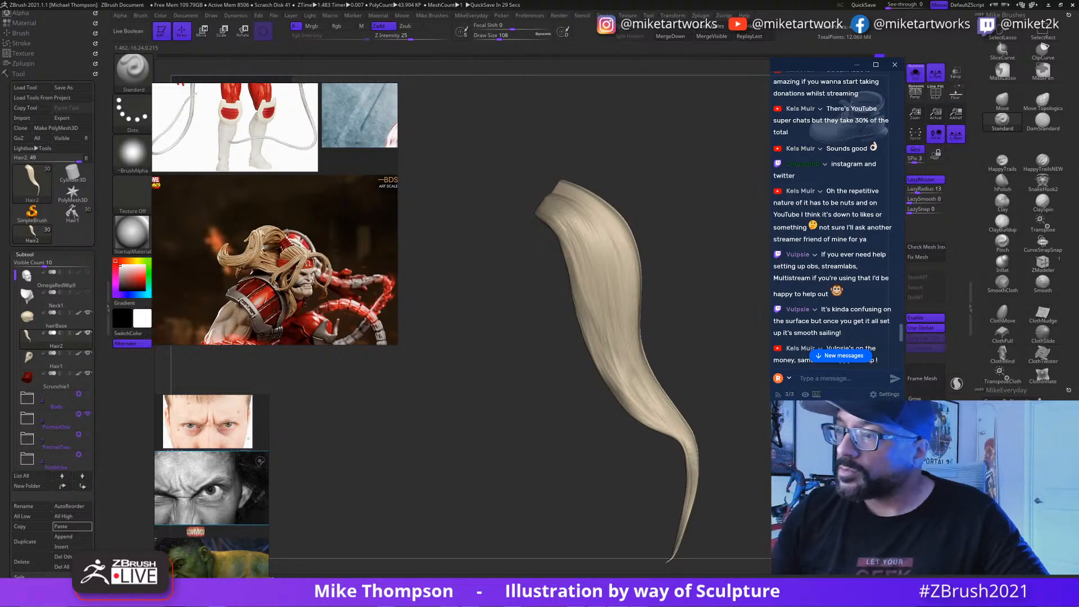
scroll(860, 352, down, 3)
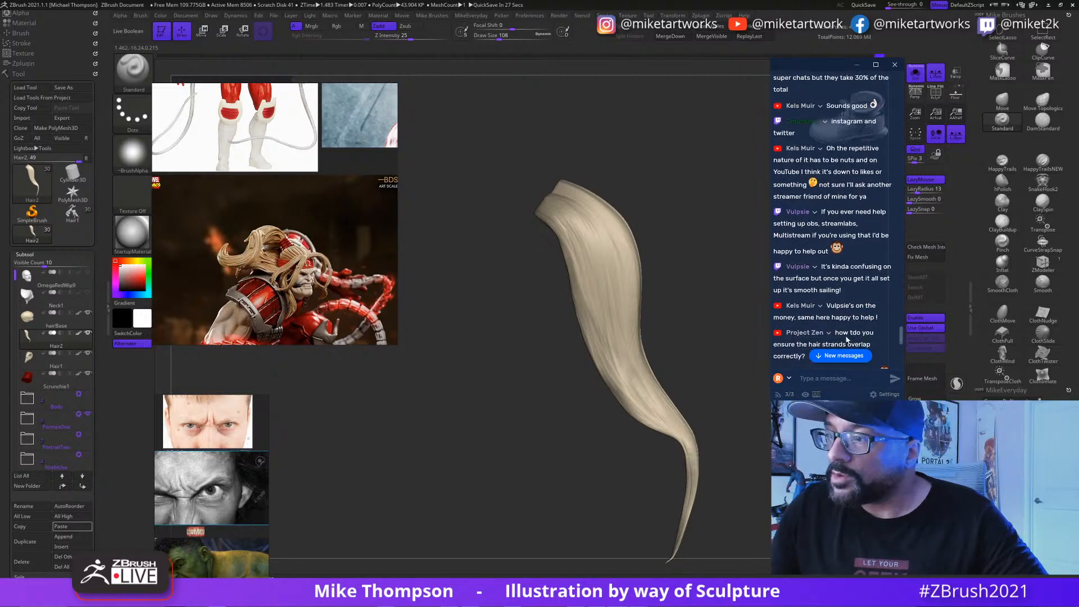
scroll(847, 339, down, 2)
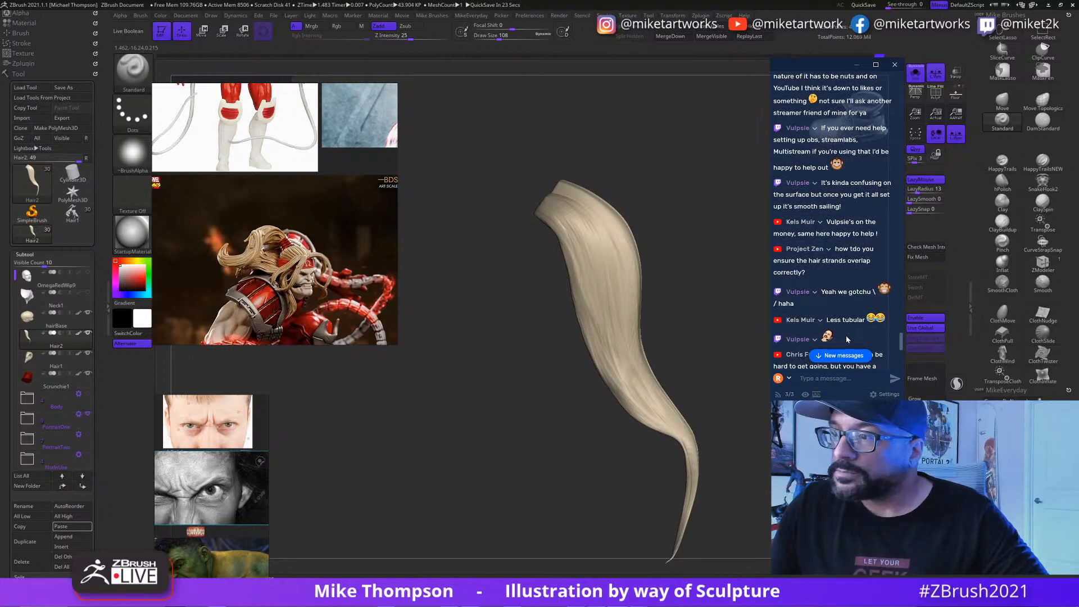
scroll(847, 339, down, 2)
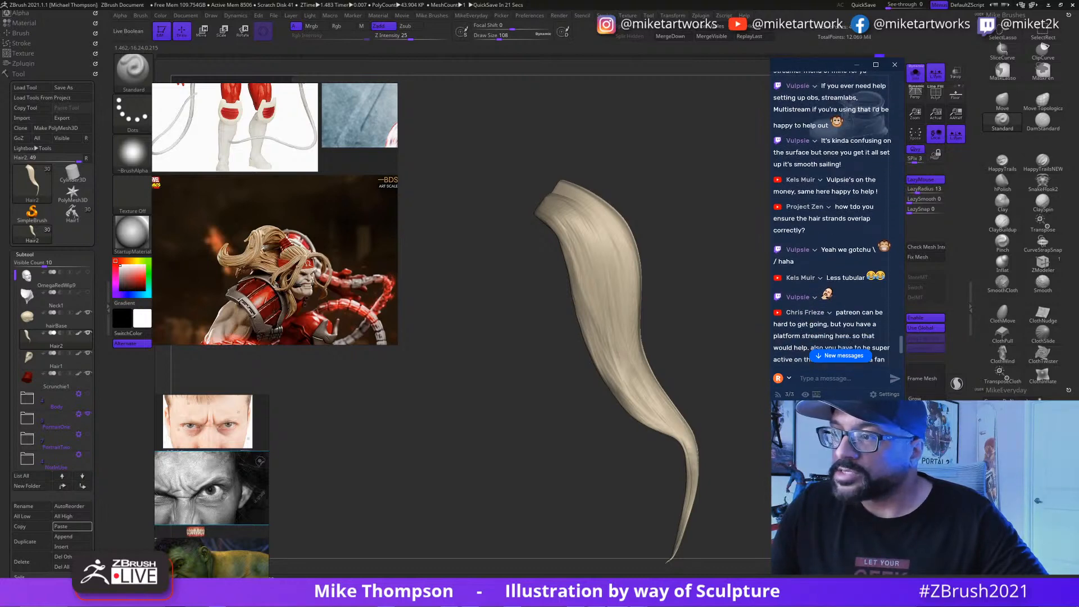
scroll(847, 339, down, 2)
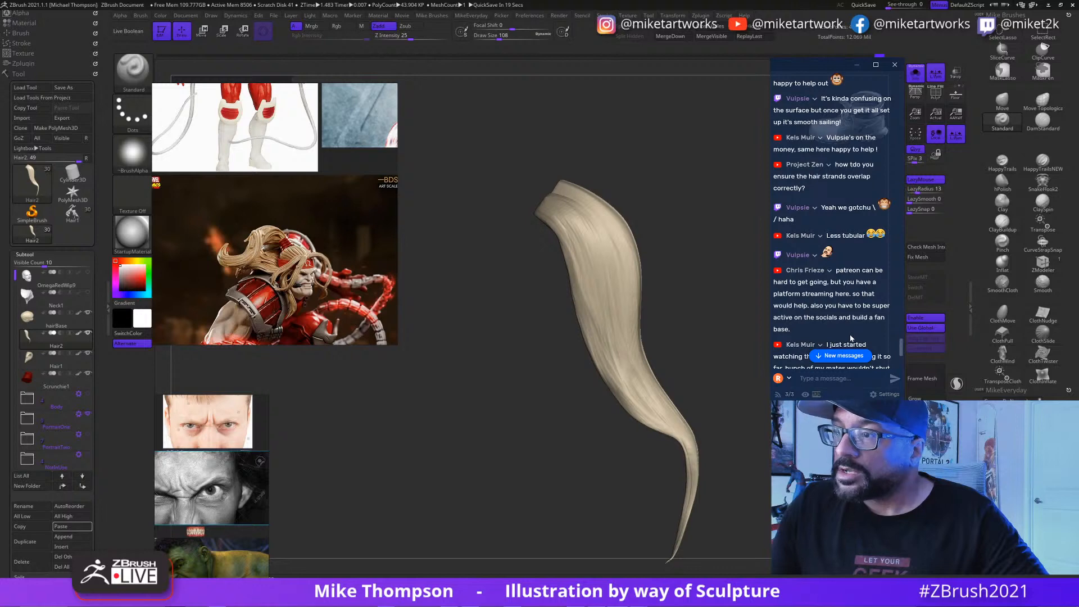
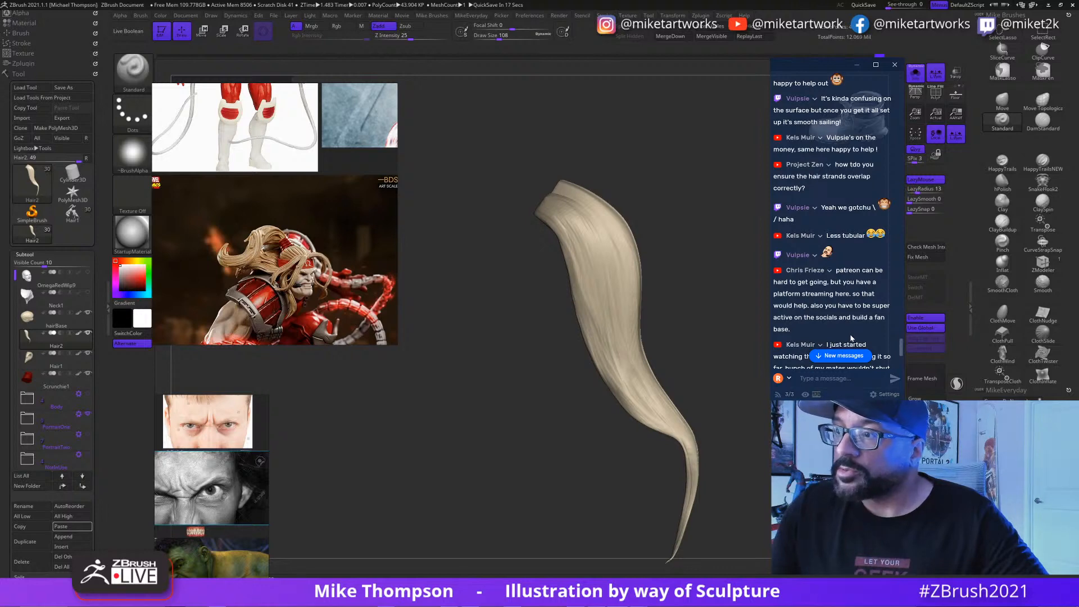
Step: Leave Solo mode, unhide all the hair strands around the head, and check their polygroups with PolyFrame
click(917, 76)
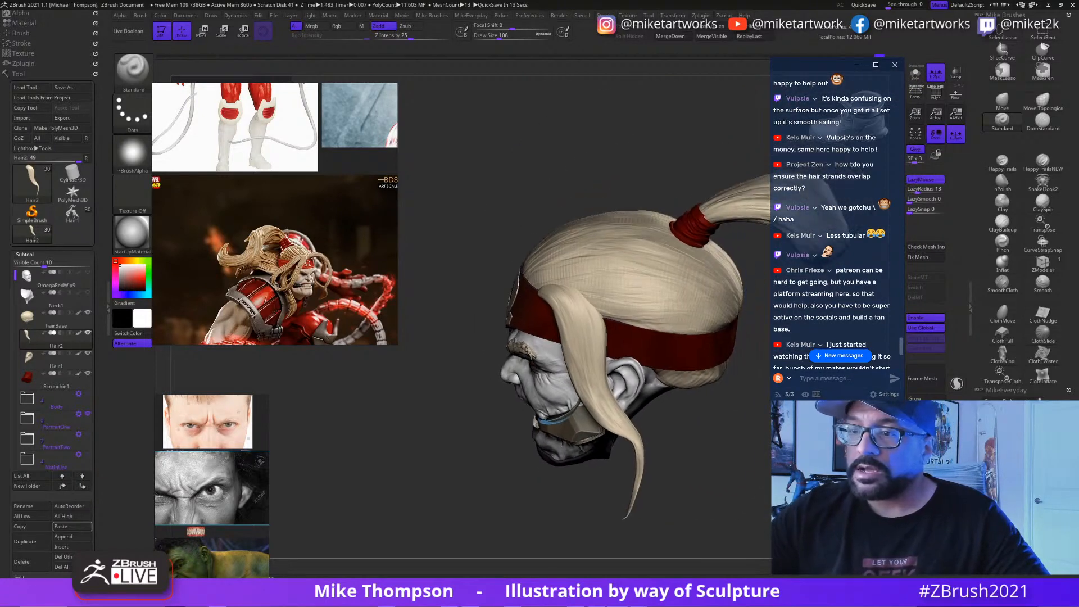
mouse_move(675, 495)
mouse_down()
mouse_move(737, 458)
mouse_move(669, 478)
mouse_move(742, 489)
mouse_move(663, 495)
mouse_move(725, 484)
mouse_move(714, 489)
mouse_move(708, 461)
mouse_move(720, 487)
mouse_move(754, 485)
mouse_move(669, 506)
mouse_move(672, 486)
mouse_move(737, 494)
mouse_move(683, 489)
mouse_up()
ctrl+shift+click(680, 489)
right_click(731, 489)
key(shift+f)
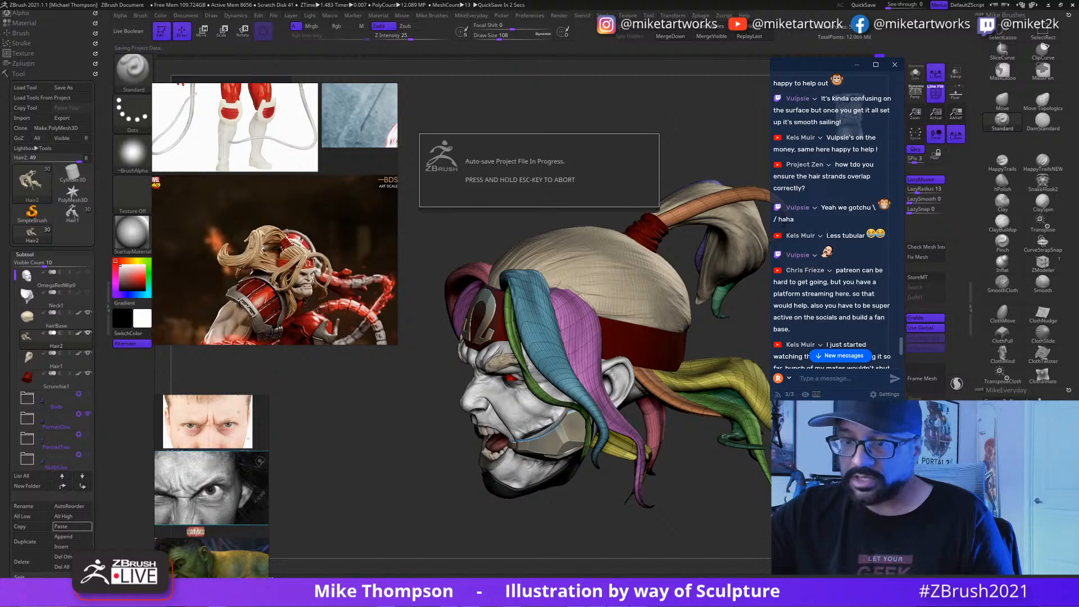
drag(815, 492, 807, 489)
right_click(807, 490)
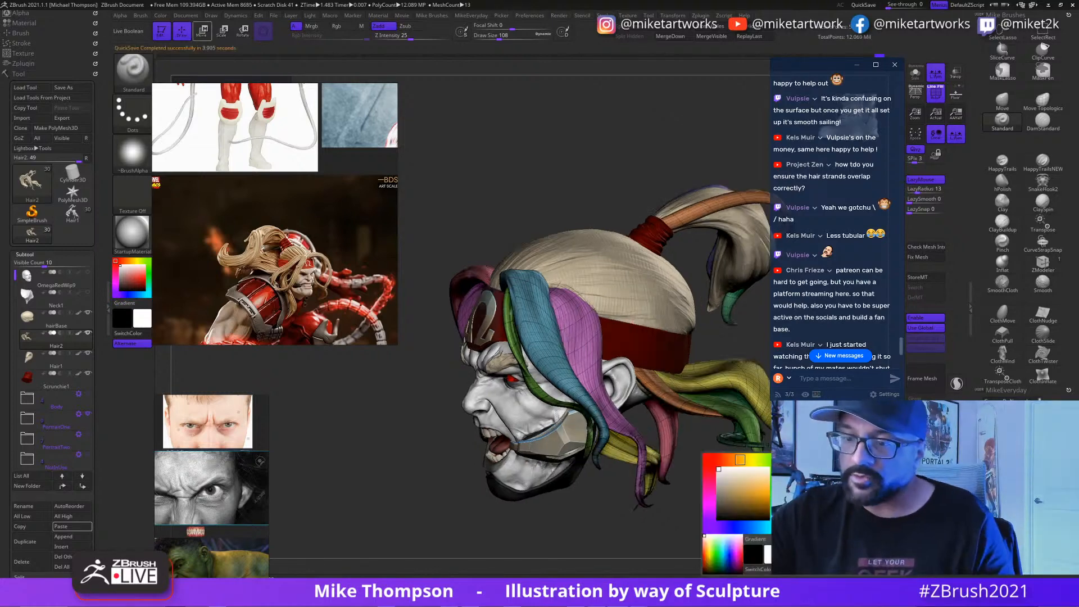
click(936, 93)
mouse_move(726, 489)
mouse_down()
mouse_move(689, 528)
mouse_move(700, 520)
mouse_move(691, 515)
mouse_move(702, 550)
mouse_up()
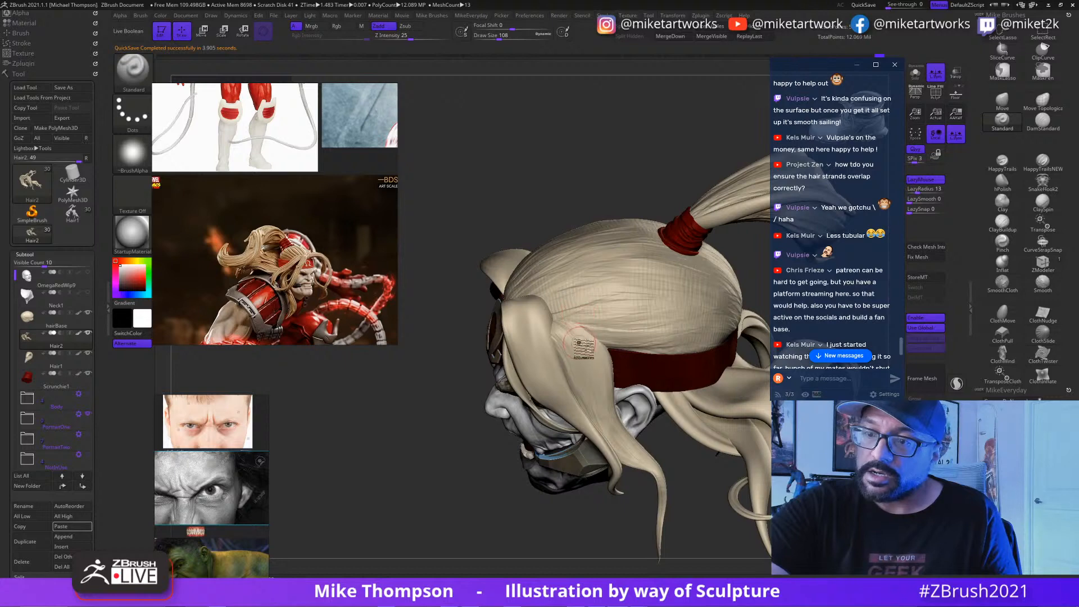
Step: Lower the hair's subdivision level, mask every strand except the one beside the headband, and choose the Move brush
key(shift+d)
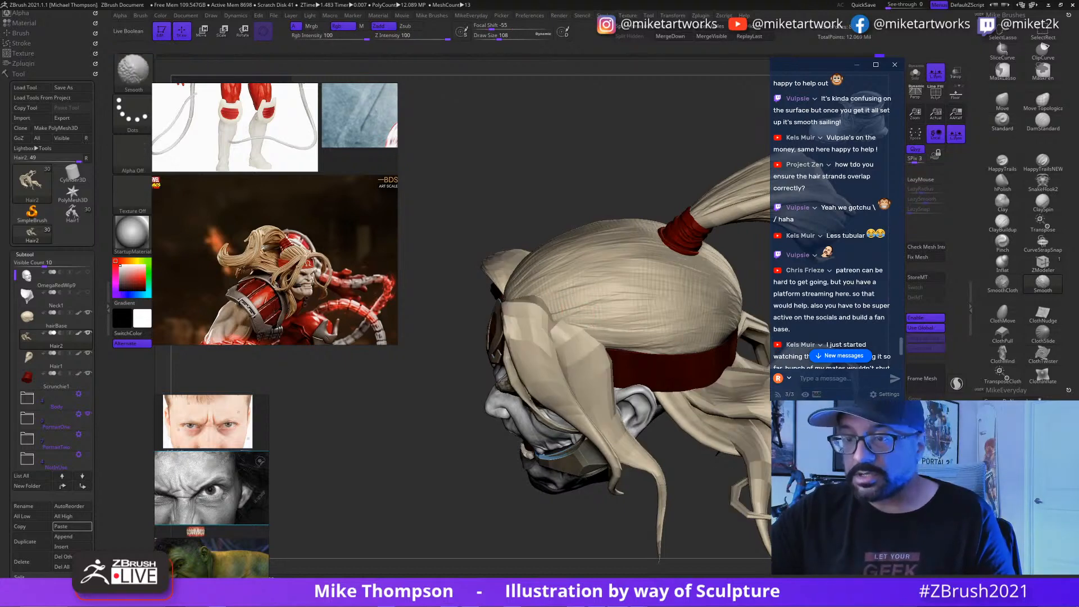
key(w)
ctrl+click(597, 369)
key(q)
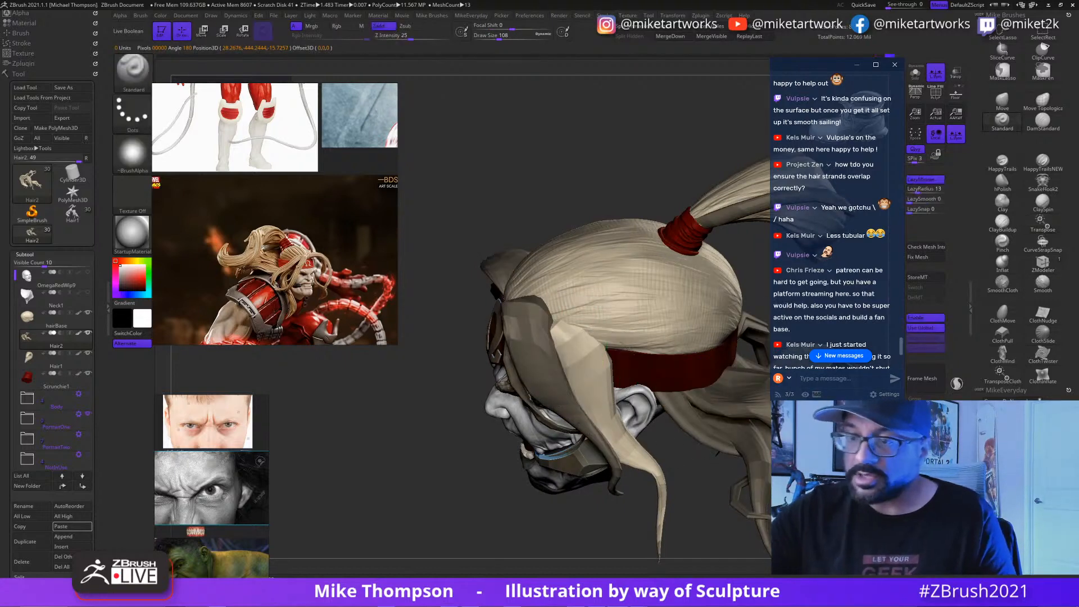
click(1003, 110)
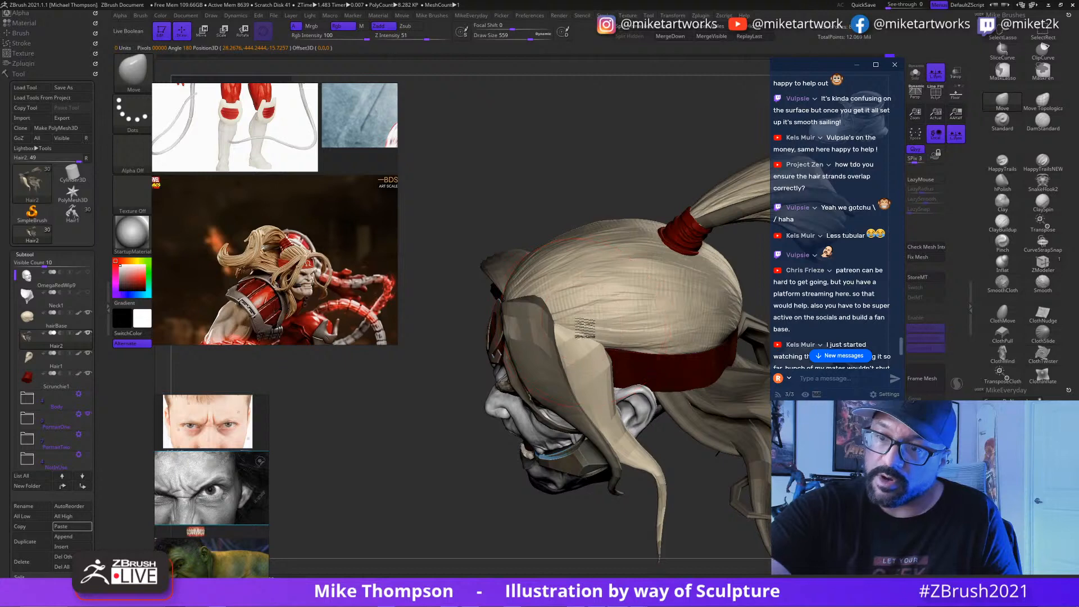
Step: Select the hairBase subtool and accept activating Dynamic Subdiv on it
alt+click(563, 324)
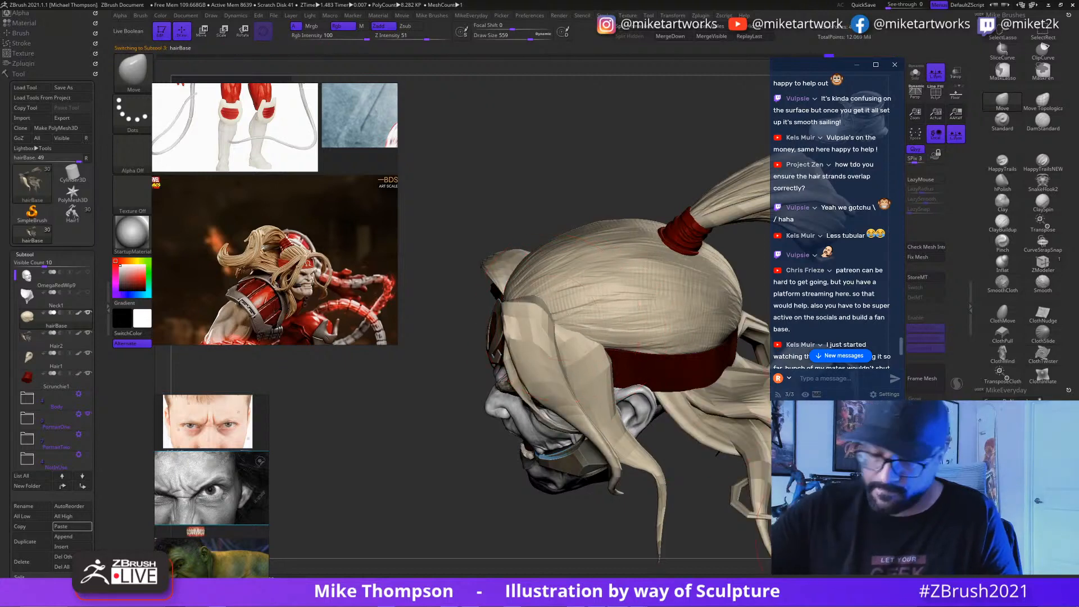
key(d)
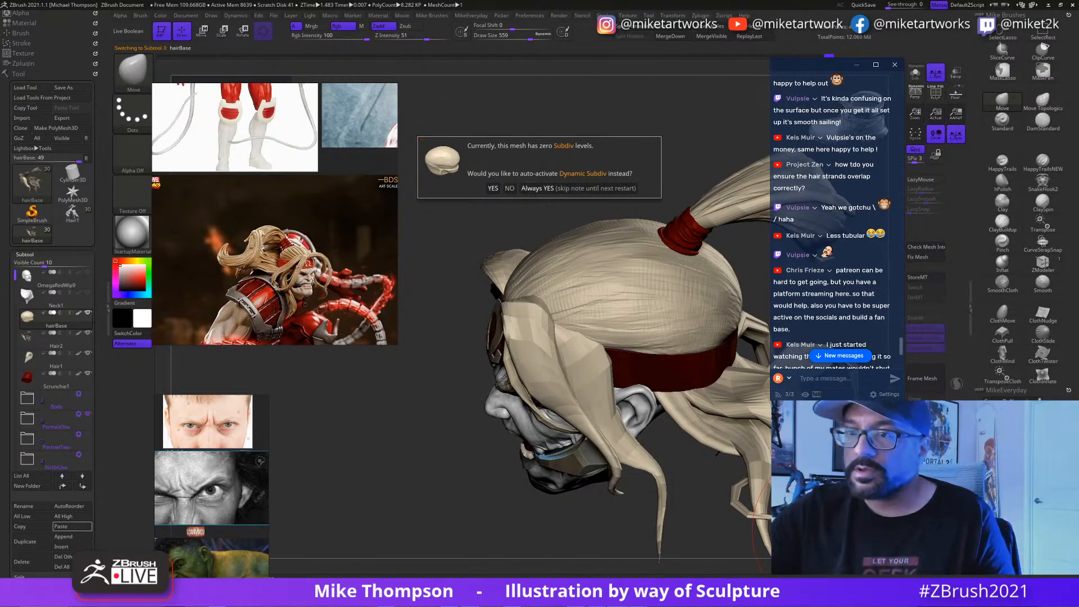
click(494, 188)
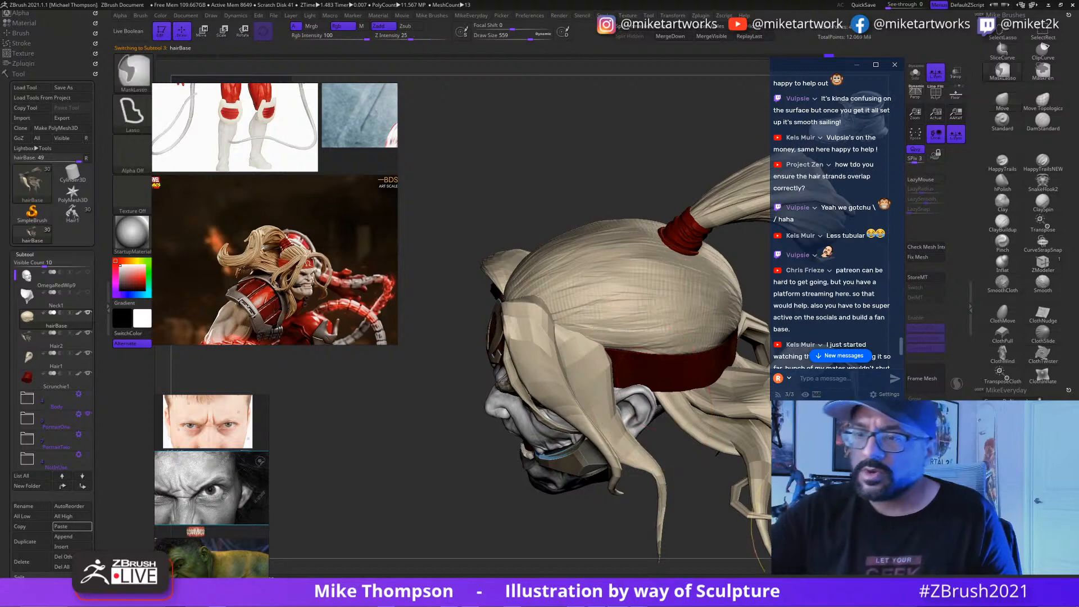
Step: Decline Dynamic Subdiv on the hairBase subtool and make Hair2 the active subtool
key(d)
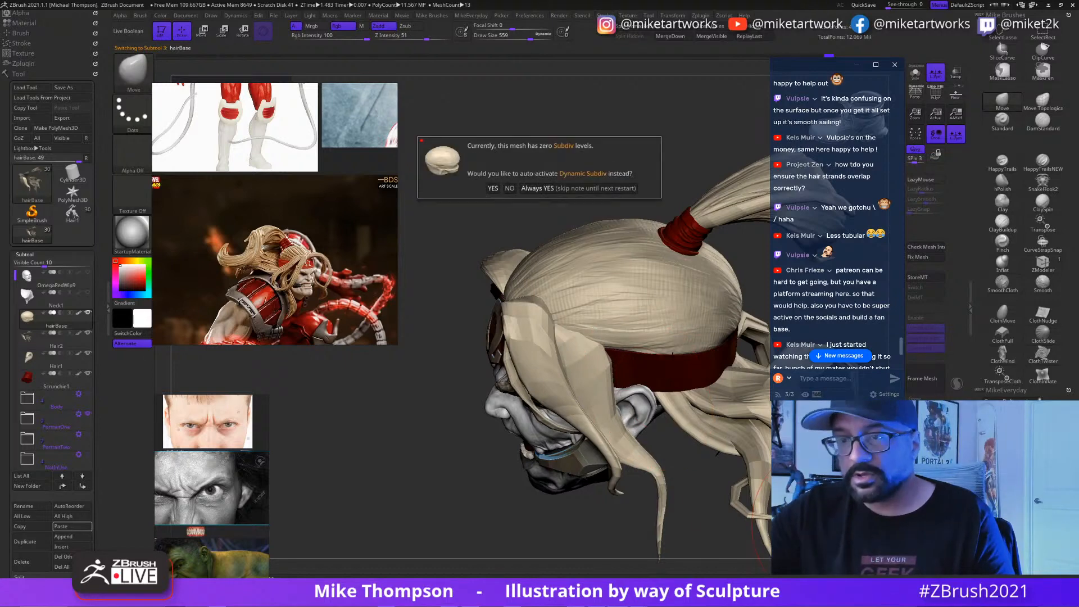
click(510, 189)
key(ctrl+z)
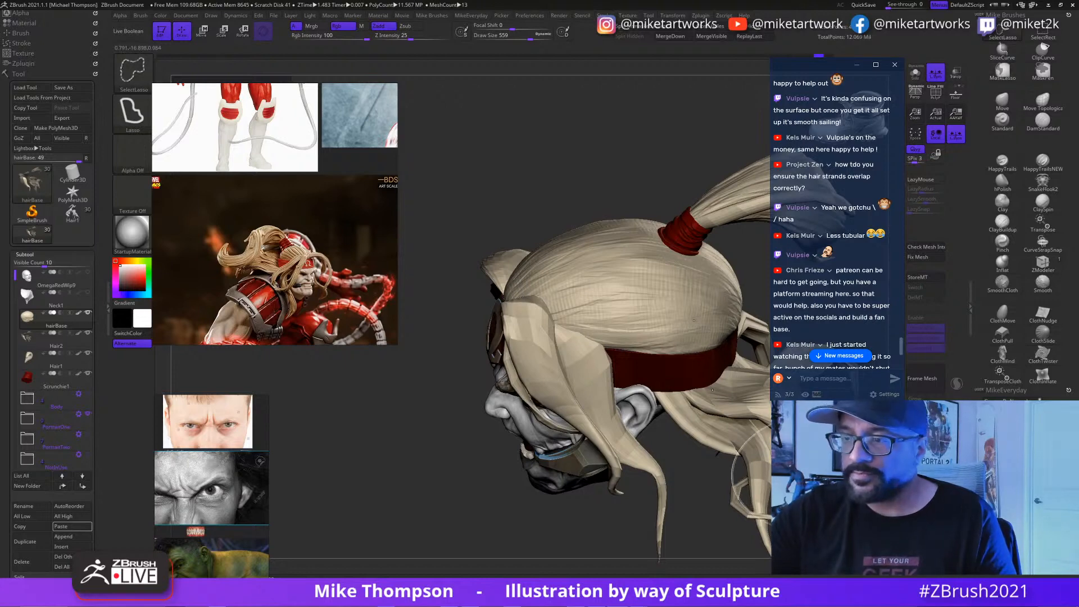
key(ctrl+shift+z)
alt+click(596, 363)
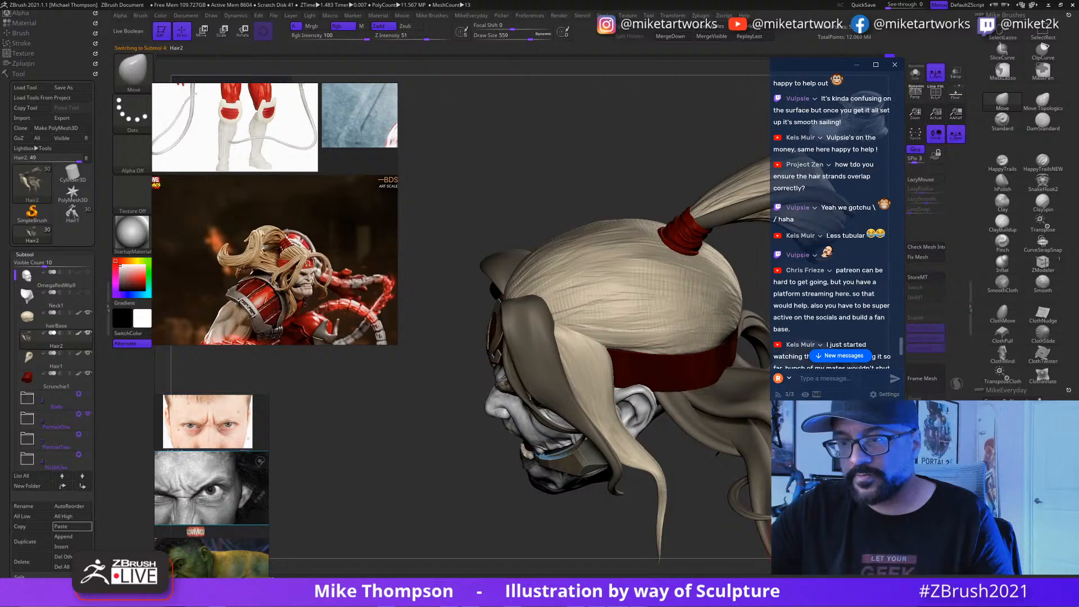
Step: Start building up ridges on the unmasked strand beside the headband with the ClayBuildup brush at draw size 83
drag(563, 404, 609, 388)
mouse_move(720, 512)
mouse_down()
mouse_move(727, 562)
mouse_move(610, 393)
mouse_move(619, 361)
mouse_move(566, 309)
mouse_move(733, 533)
mouse_up()
key(s)
mouse_move(638, 541)
mouse_down()
mouse_move(604, 542)
mouse_move(660, 520)
mouse_up()
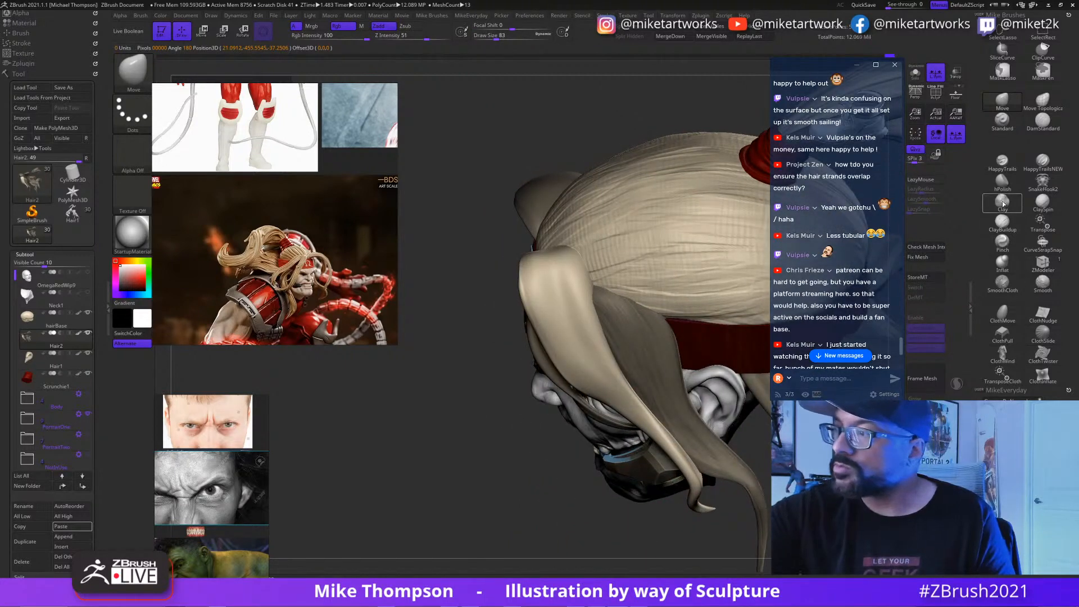
click(992, 227)
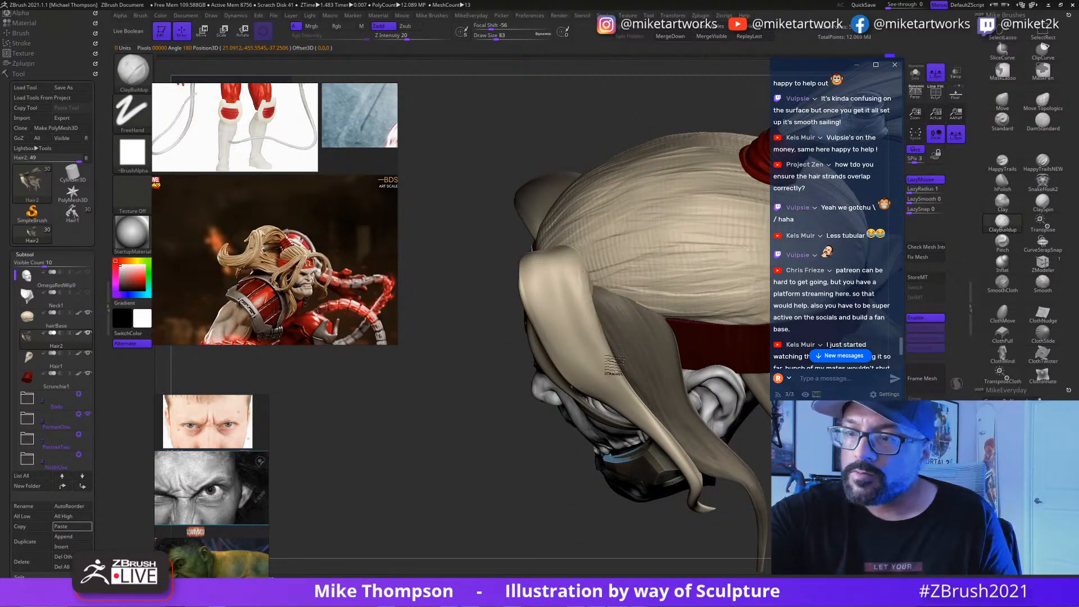
drag(614, 365, 605, 336)
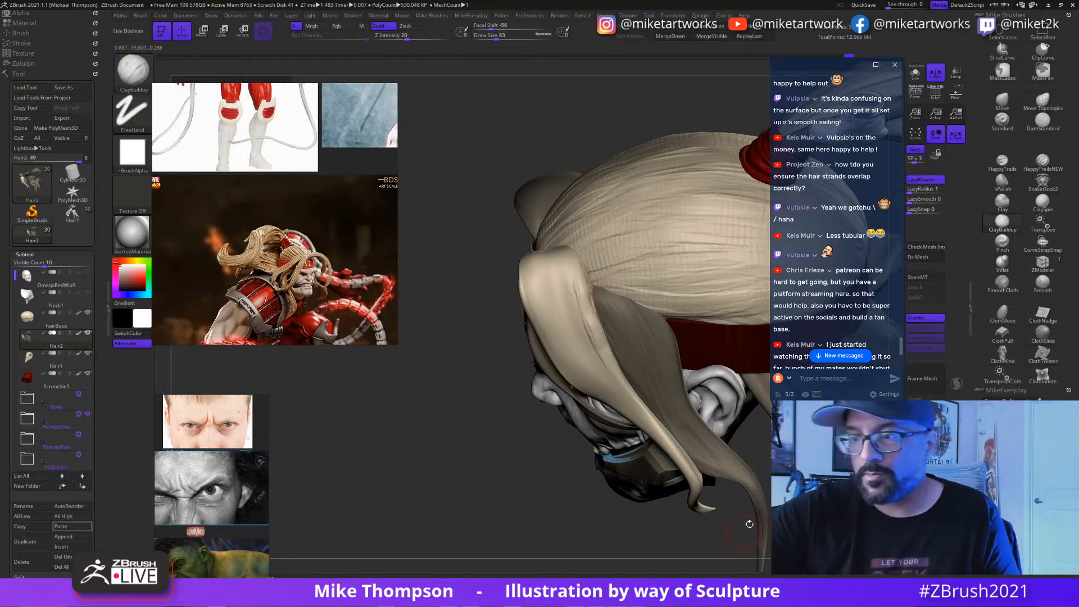
mouse_move(596, 529)
mouse_down()
mouse_move(680, 533)
mouse_move(597, 529)
mouse_up()
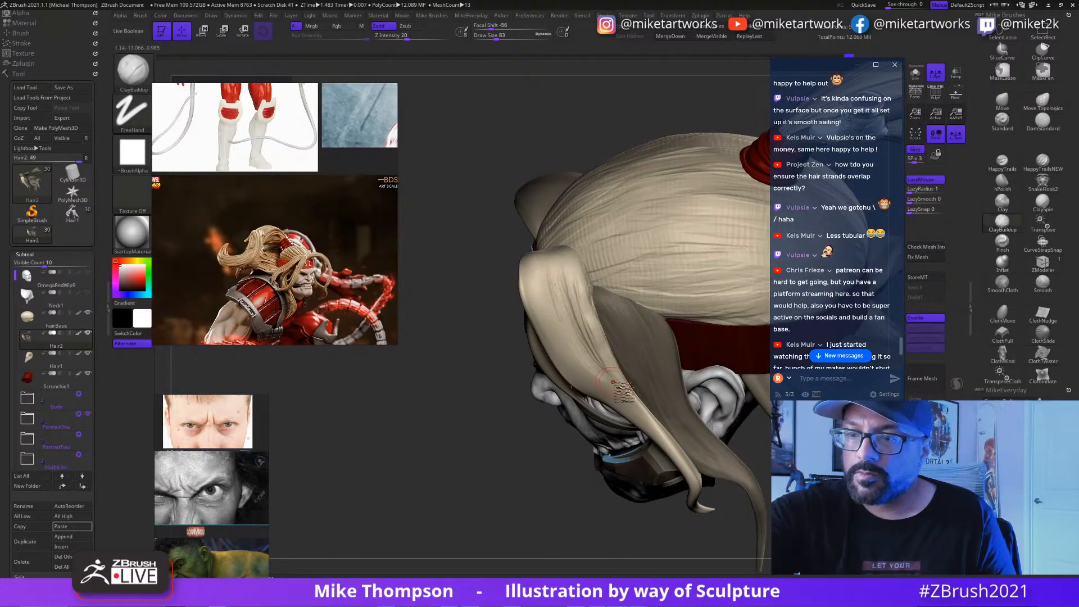
Step: Build up volume over the unmasked strand's upper bend at the headband with ClayBuildup at draw size 120
mouse_move(670, 543)
mouse_down()
mouse_move(696, 523)
mouse_move(558, 242)
mouse_up()
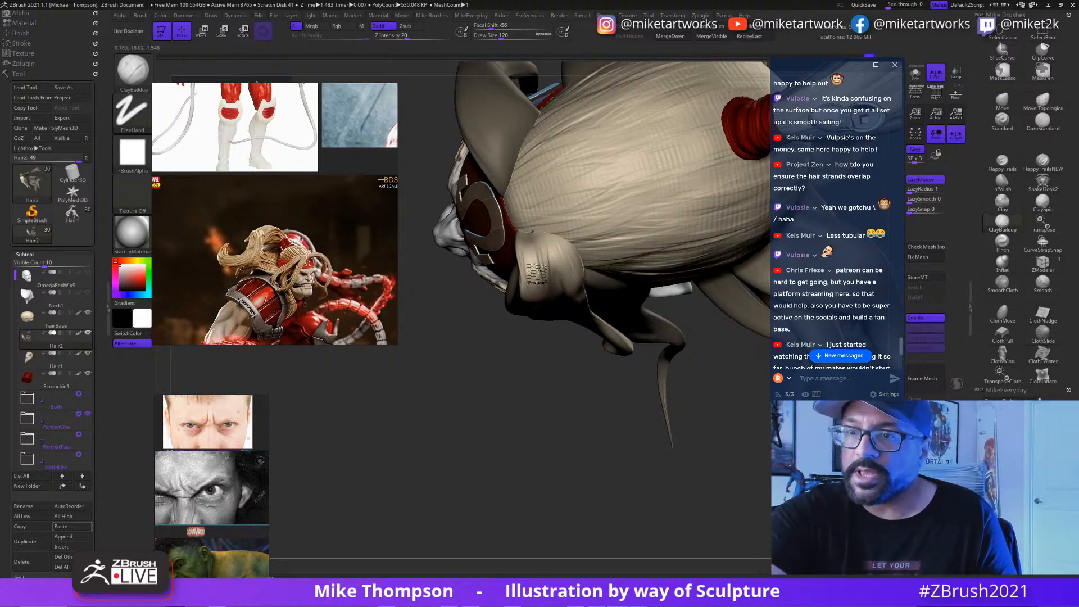
mouse_move(622, 397)
mouse_down()
mouse_move(706, 548)
mouse_move(624, 433)
mouse_up()
drag(737, 376, 700, 228)
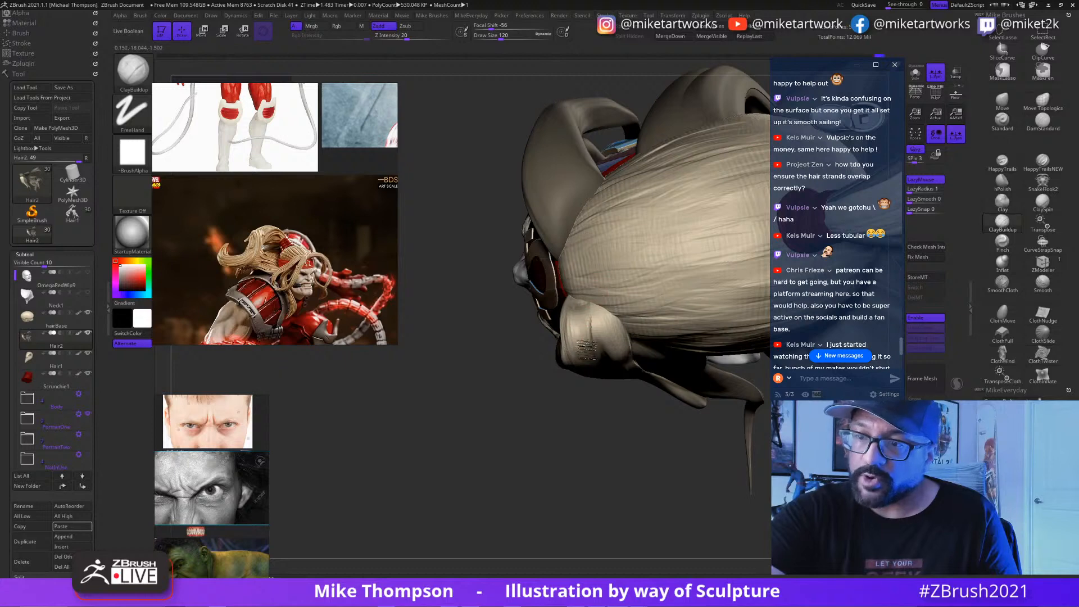
drag(627, 374, 633, 424)
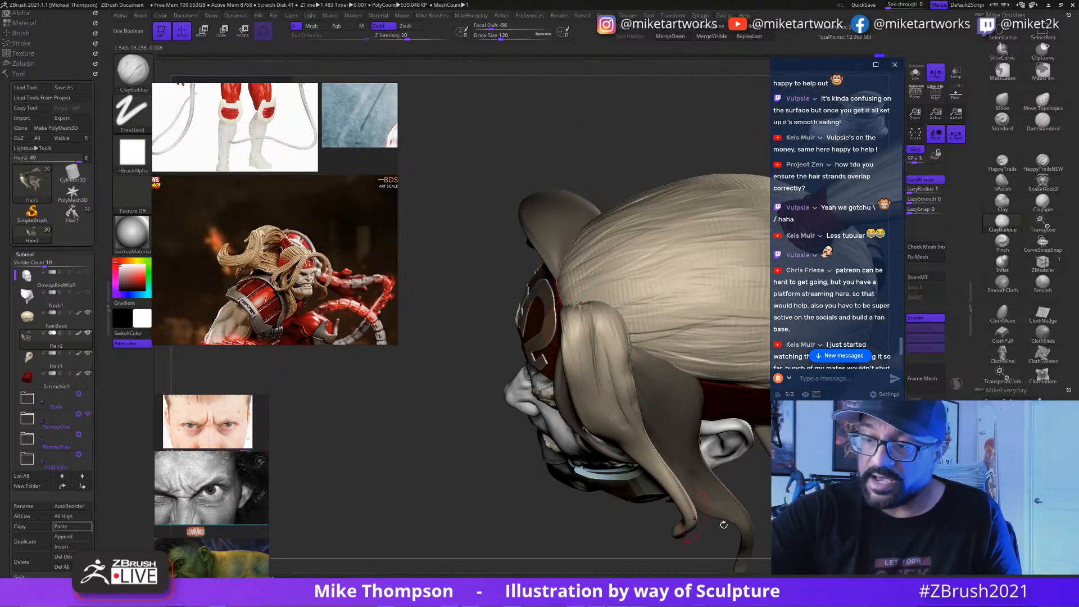
drag(724, 524, 691, 483)
Step: Sculpt long ClayBuildup ridges down the outer face of the strand, from the headband to its tapering end
right_drag(692, 483, 702, 463)
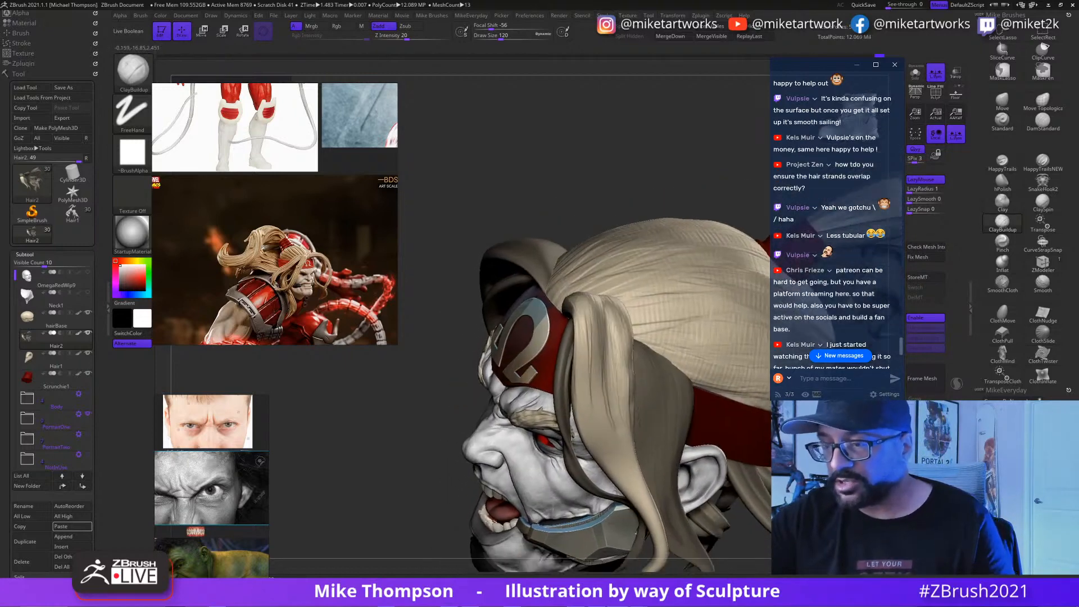
right_drag(618, 427, 622, 424)
mouse_move(589, 388)
mouse_down()
mouse_move(604, 459)
mouse_move(653, 521)
mouse_move(641, 513)
mouse_up()
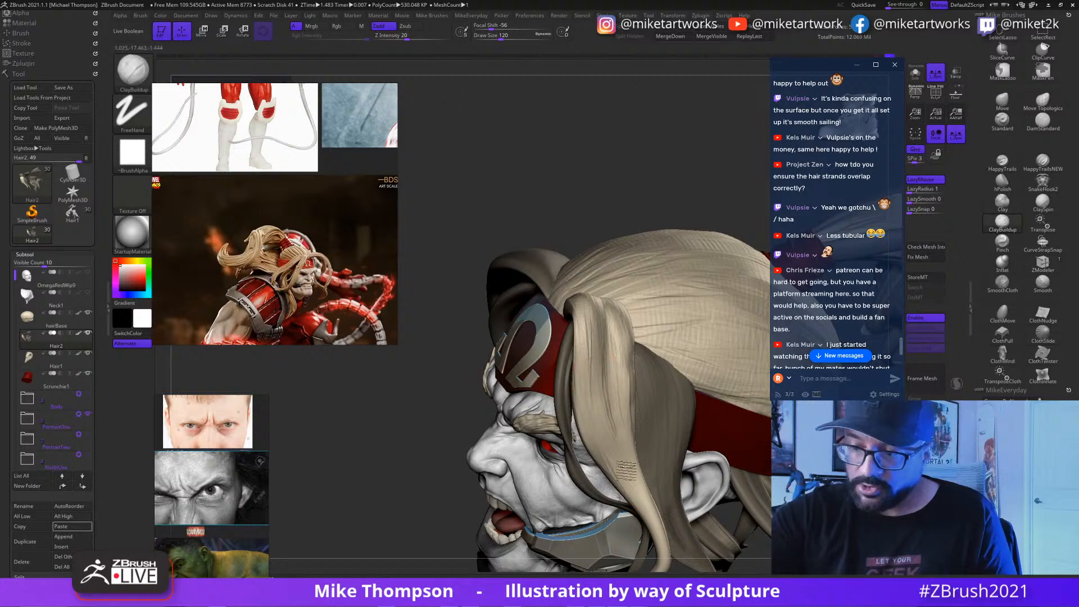
drag(597, 329, 643, 505)
drag(592, 361, 621, 455)
drag(598, 329, 637, 495)
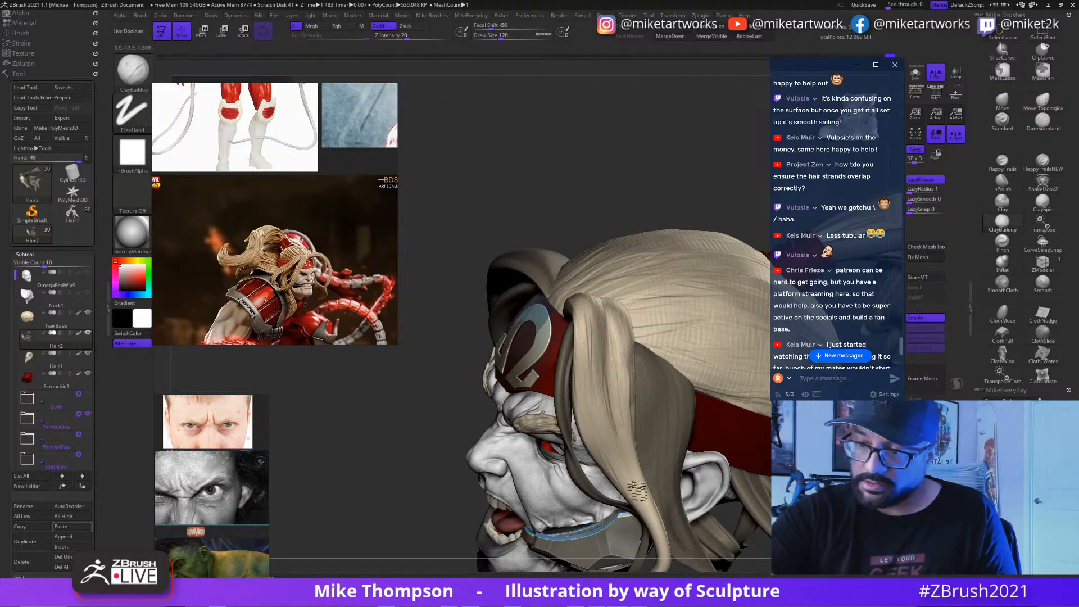
drag(610, 380, 661, 545)
Step: Build up the strand's lower end beside the jaw from side and front angles, reducing the draw size to 90
mouse_move(736, 207)
mouse_down()
mouse_move(735, 195)
mouse_move(742, 518)
mouse_up()
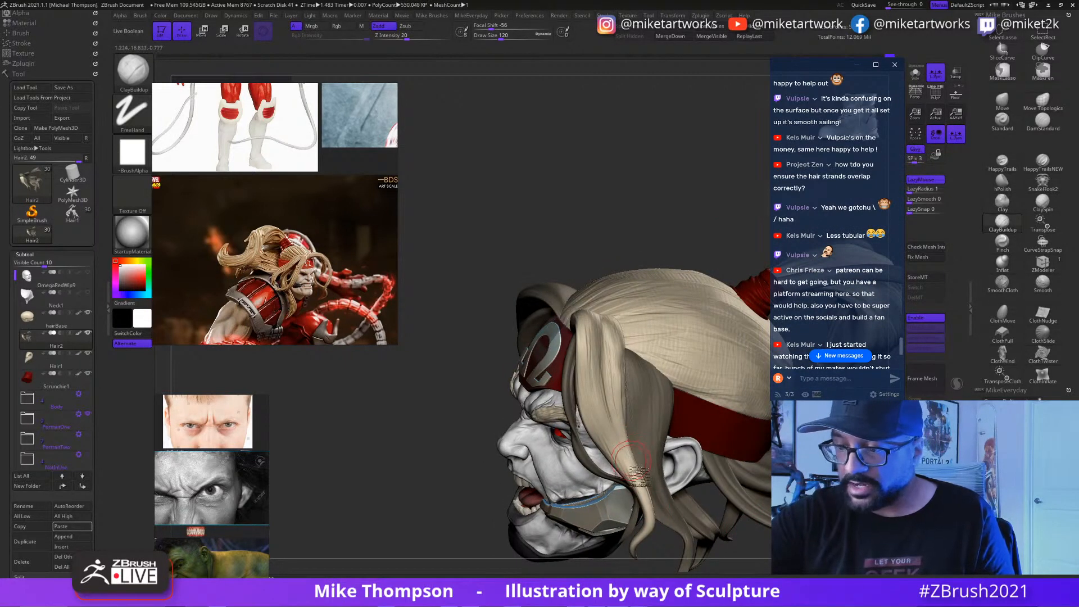
mouse_move(714, 225)
mouse_down()
mouse_move(745, 239)
mouse_move(636, 264)
mouse_move(711, 271)
mouse_move(672, 281)
mouse_up()
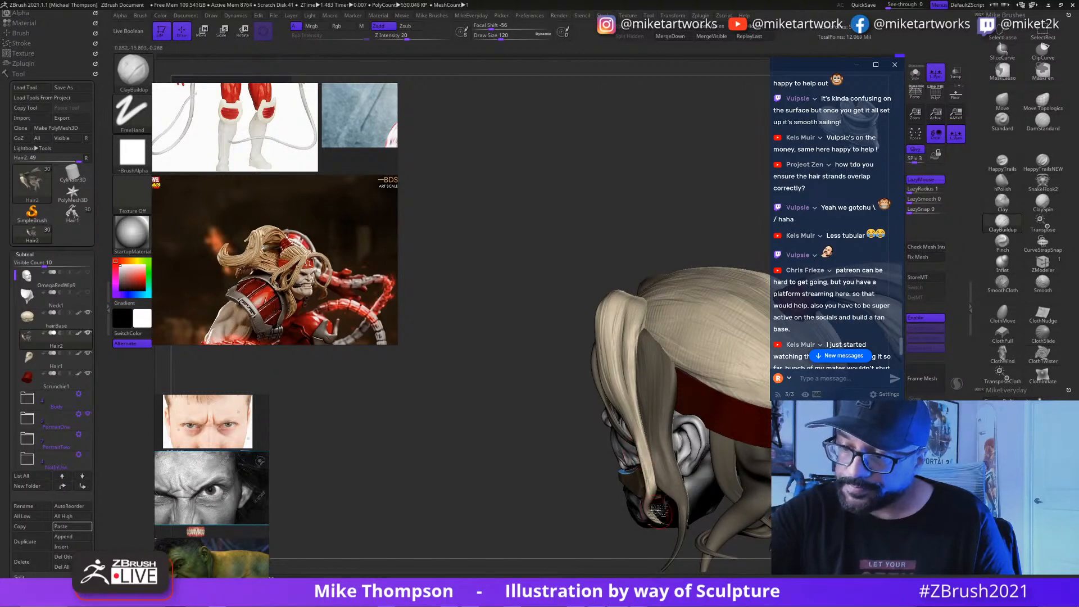
drag(647, 472, 483, 478)
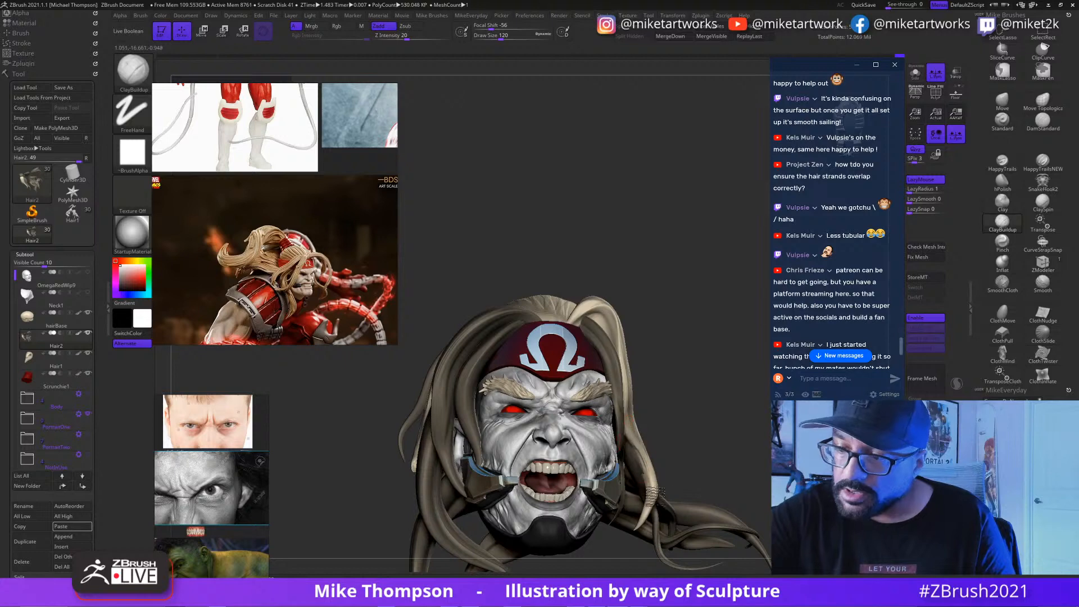
drag(727, 435, 703, 436)
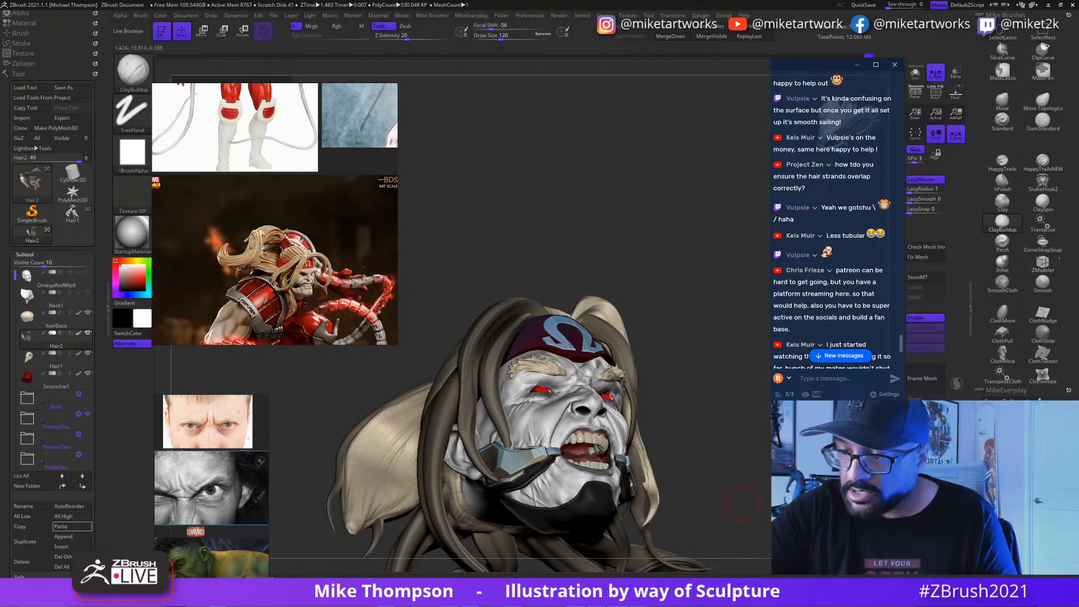
drag(742, 503, 712, 489)
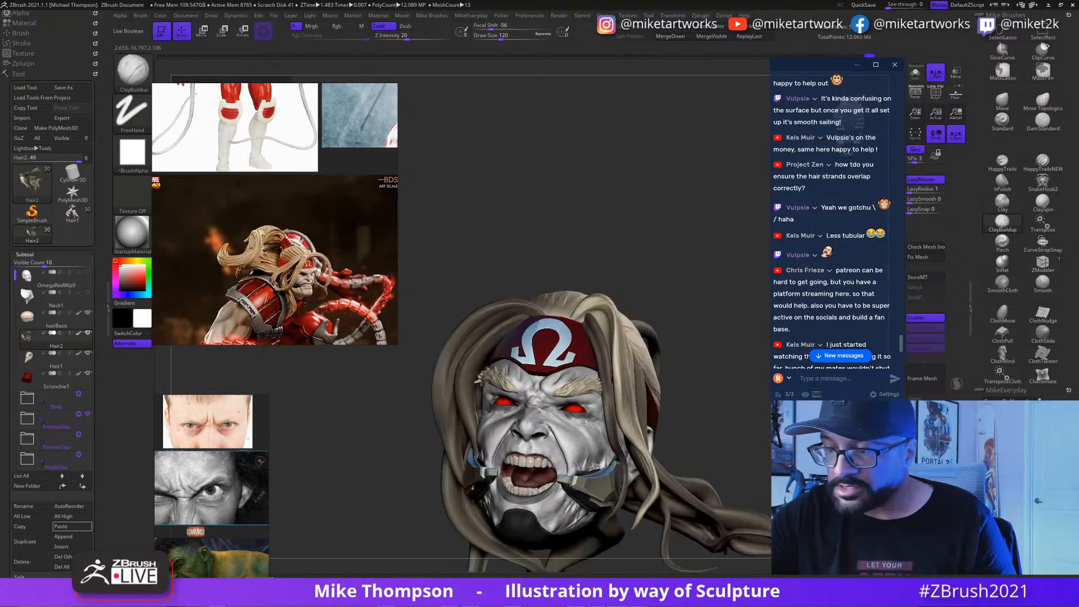
drag(721, 442, 693, 454)
key(shift)
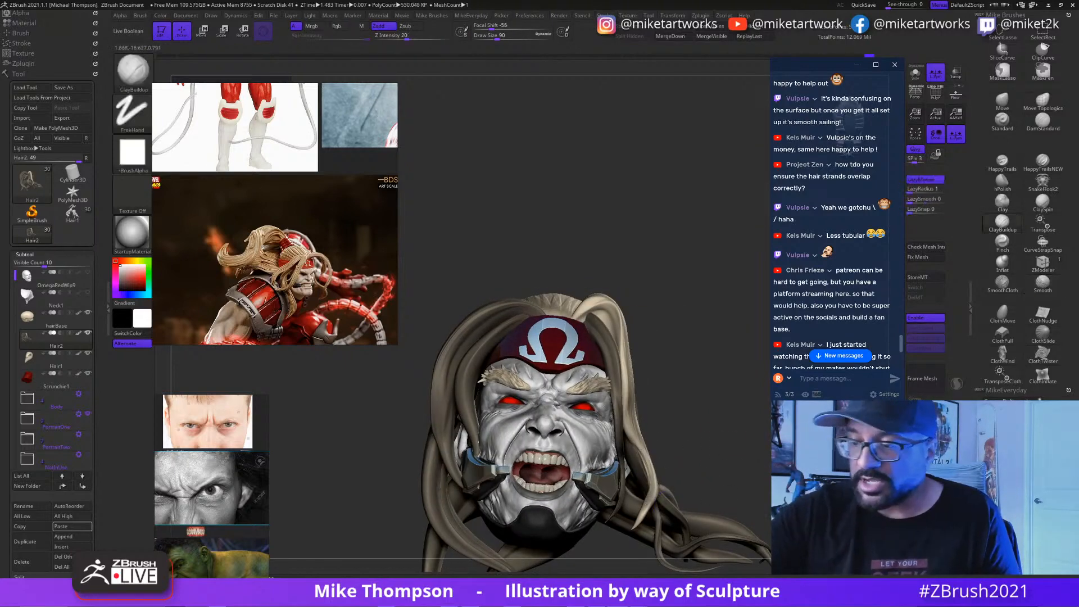
mouse_move(655, 492)
mouse_down()
mouse_move(675, 484)
mouse_move(658, 489)
mouse_move(686, 495)
mouse_move(658, 488)
mouse_up()
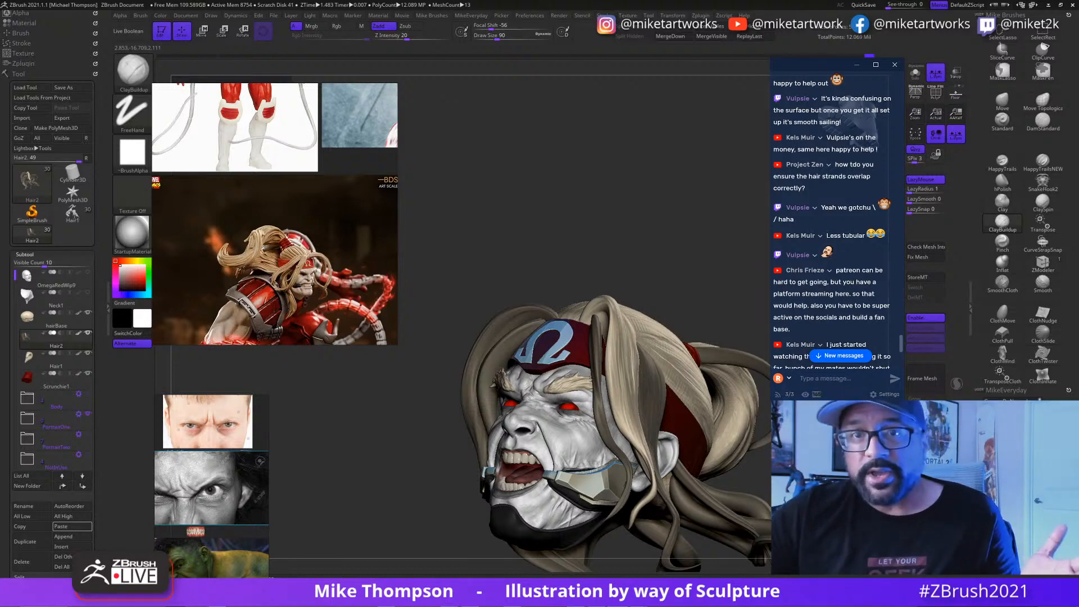
Step: Refine the strand's lower tip beside the cheek in a close front view with ClayBuildup at draw size 80
mouse_move(630, 225)
mouse_down()
mouse_move(698, 228)
mouse_move(683, 242)
mouse_move(708, 225)
mouse_move(703, 236)
mouse_move(666, 236)
mouse_up()
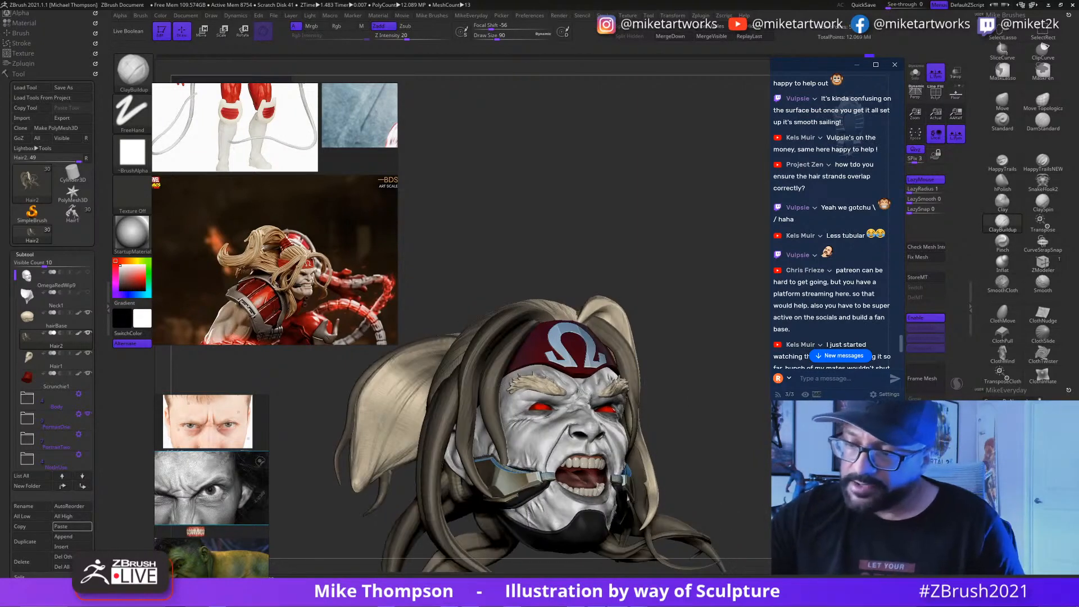
mouse_move(697, 203)
alt+mouse_down()
mouse_move(695, 247)
mouse_move(714, 252)
alt+mouse_up()
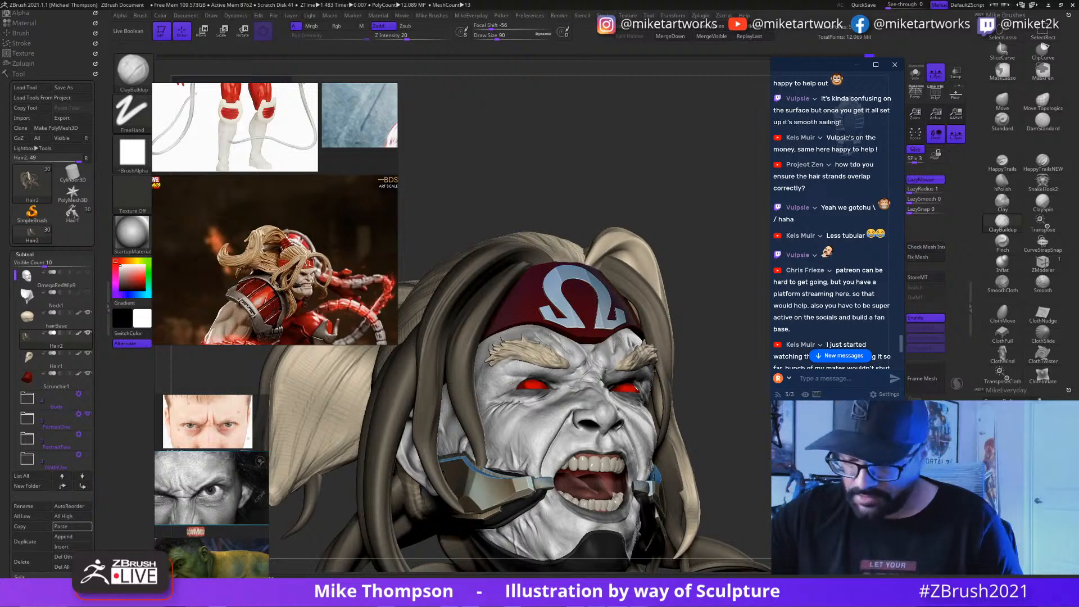
mouse_move(714, 214)
mouse_down()
mouse_move(703, 227)
mouse_move(731, 205)
mouse_up()
key([)
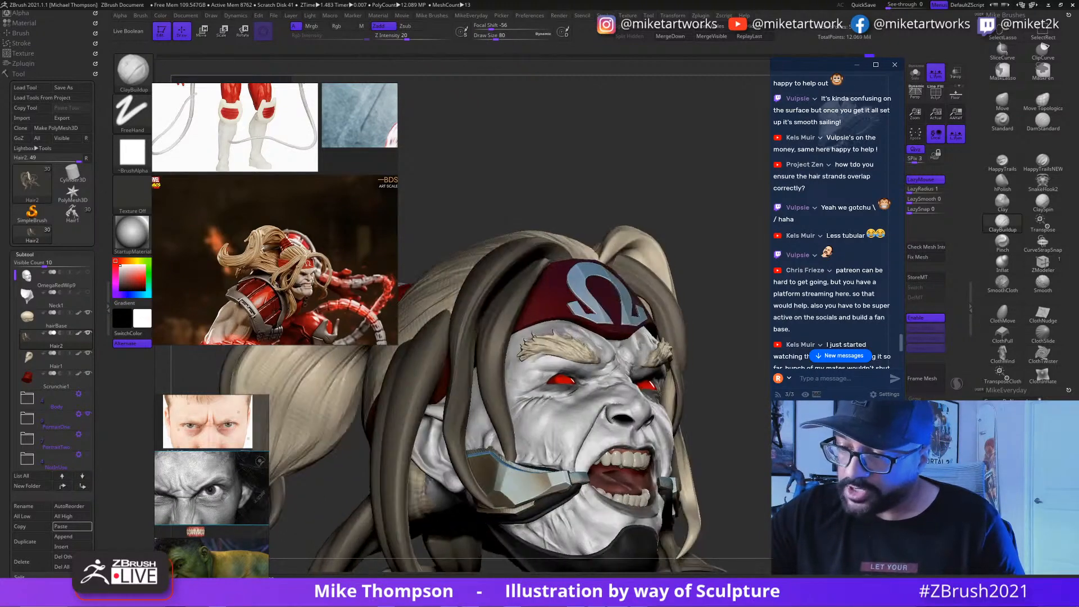
drag(714, 523, 686, 504)
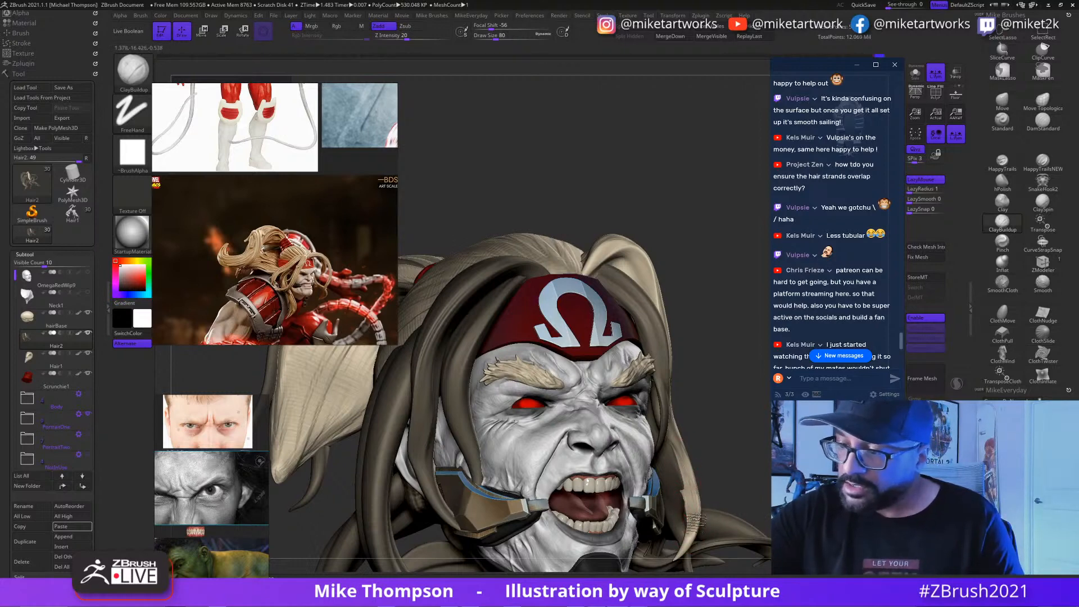
drag(694, 503, 685, 477)
drag(703, 554, 669, 548)
Step: Build up the strand's rear edge and side along the temple and ear with ClayBuildup
drag(765, 539, 768, 520)
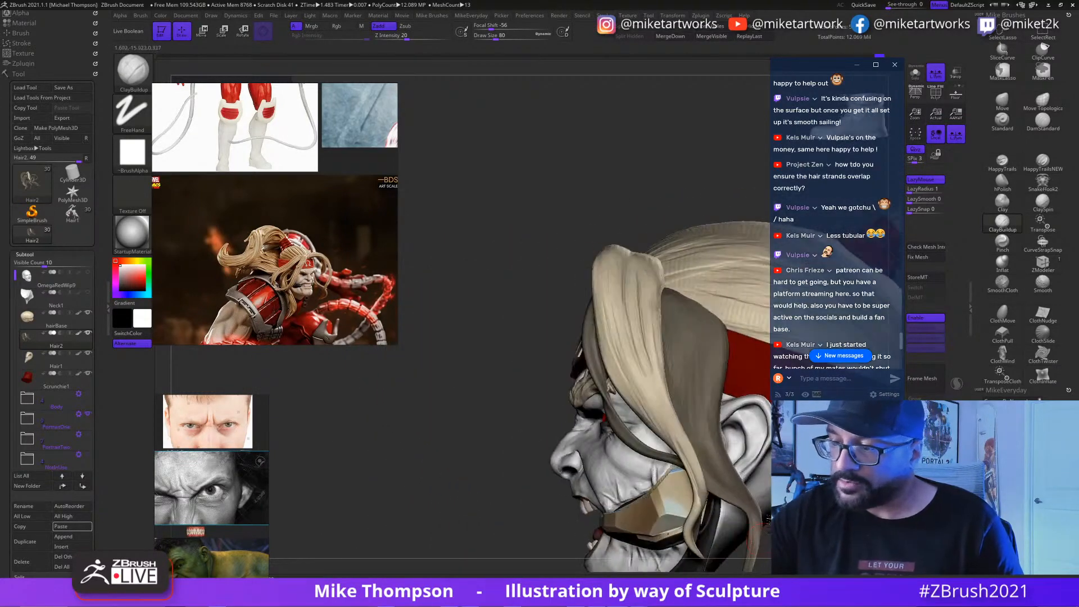
drag(528, 580, 529, 541)
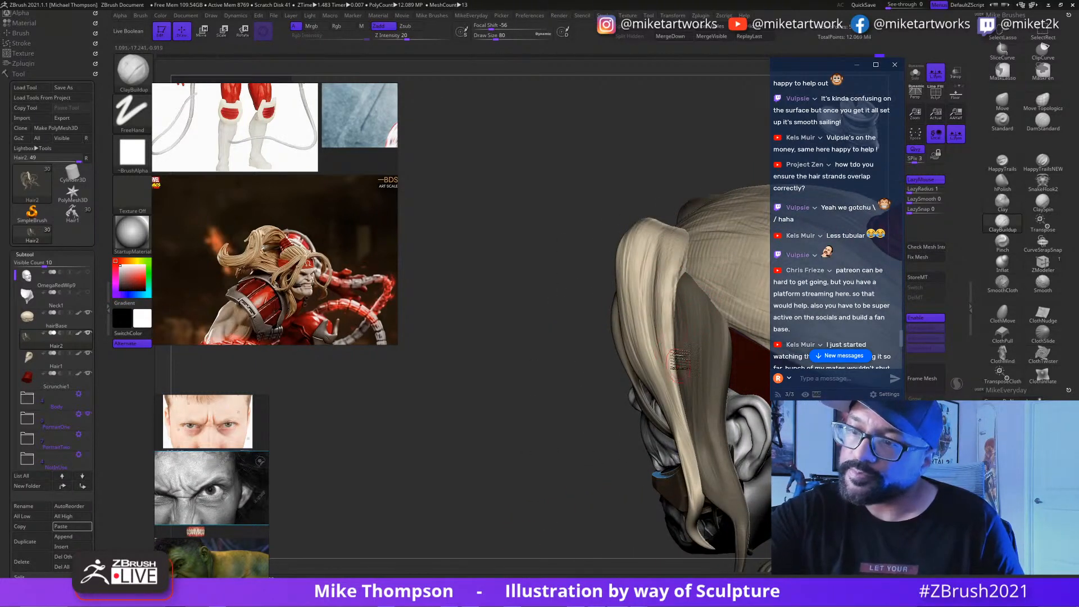
mouse_move(620, 523)
mouse_down()
mouse_move(669, 523)
mouse_move(646, 531)
mouse_up()
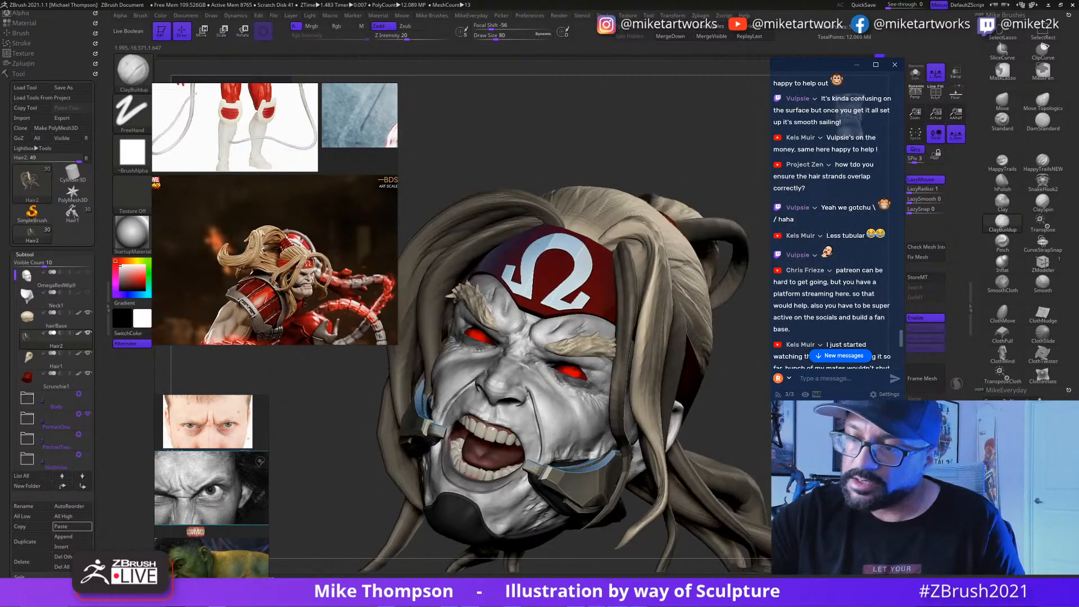
drag(672, 419, 658, 409)
mouse_move(677, 453)
mouse_down()
mouse_move(776, 452)
mouse_move(755, 401)
mouse_move(727, 406)
mouse_up()
Step: Isolate Hair2 in Solo mode and build up the strand's crest and inner side with ClayBuildup at draw size 132
key(s)
mouse_move(731, 413)
mouse_down()
mouse_move(716, 426)
mouse_move(717, 397)
mouse_up()
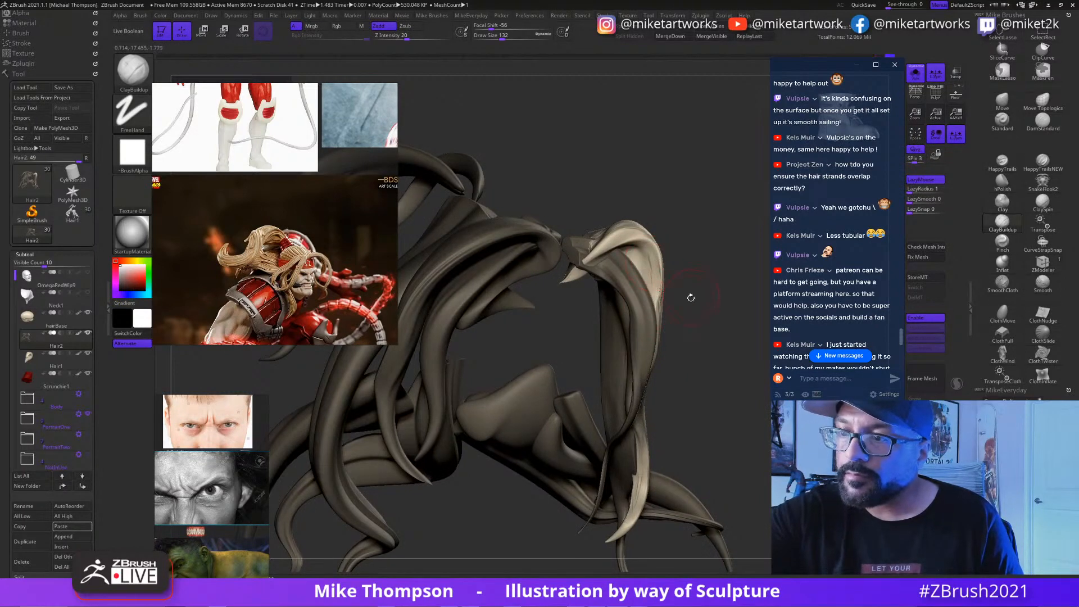
mouse_move(686, 296)
mouse_down()
mouse_move(647, 256)
mouse_move(709, 231)
mouse_move(634, 239)
mouse_up()
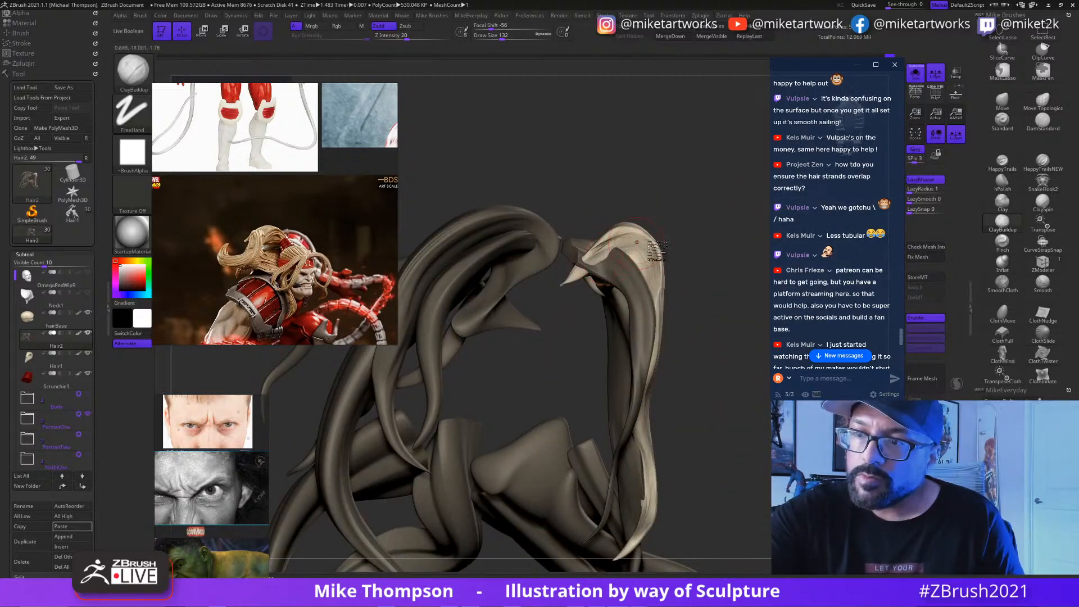
drag(714, 228, 709, 249)
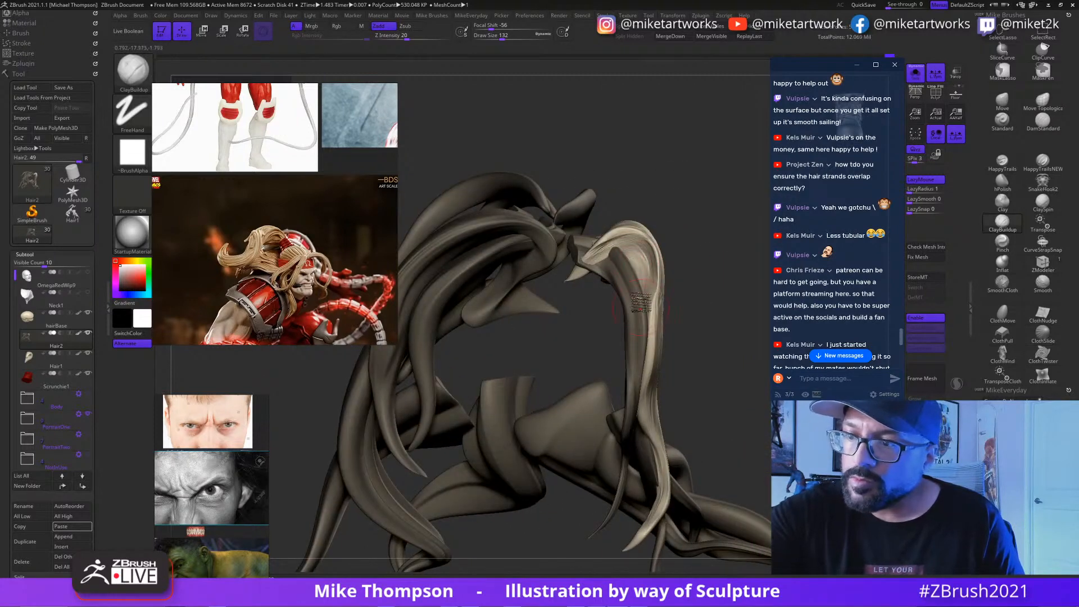
drag(648, 300, 616, 262)
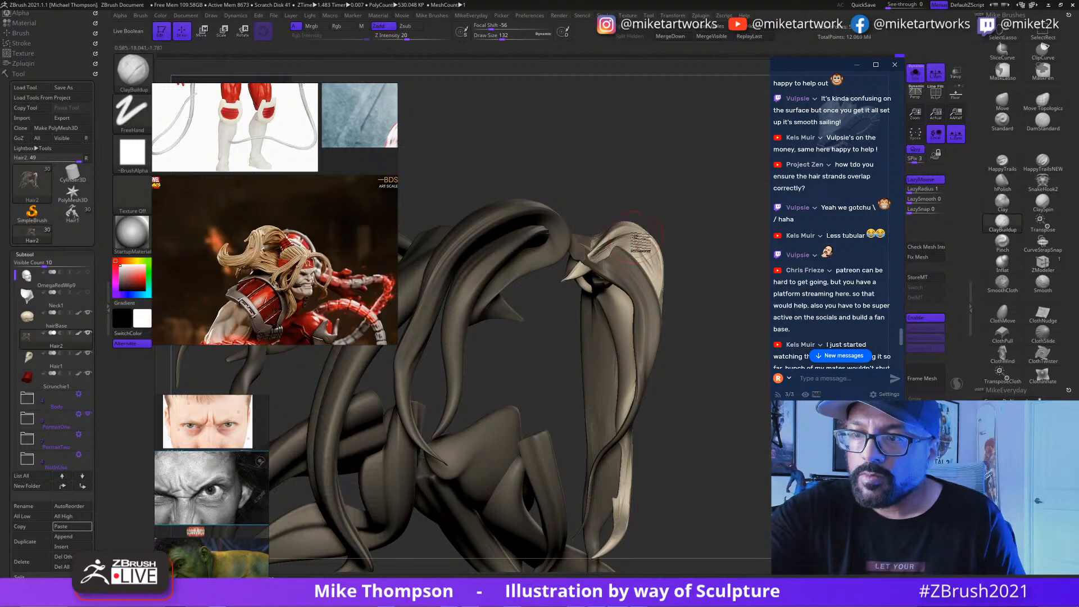
Step: Clip the root end of the unmasked strand with a straight ClipCurve line
drag(742, 327, 724, 348)
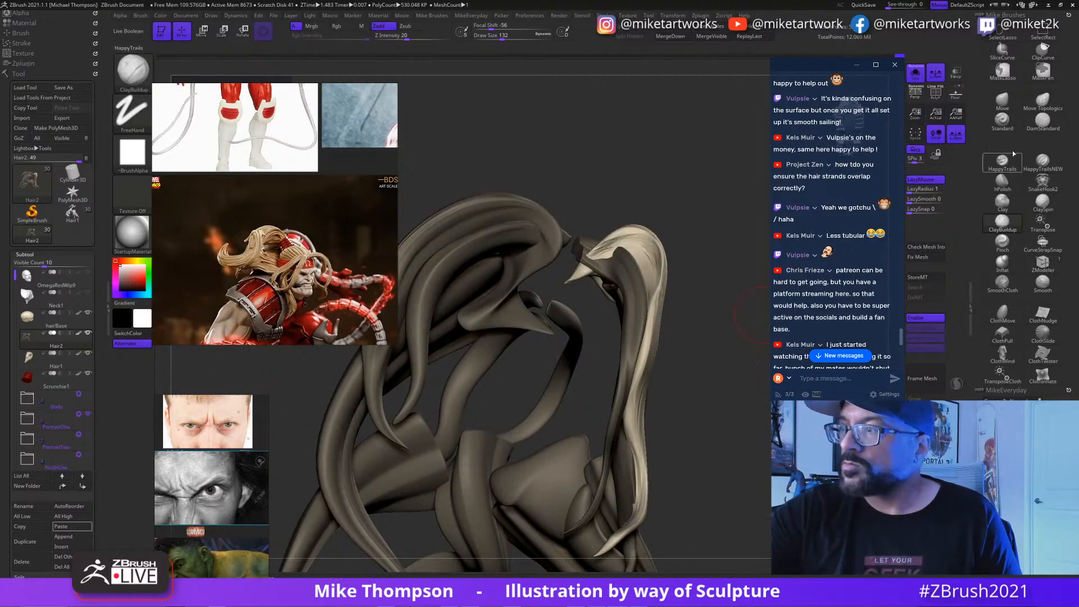
click(1044, 51)
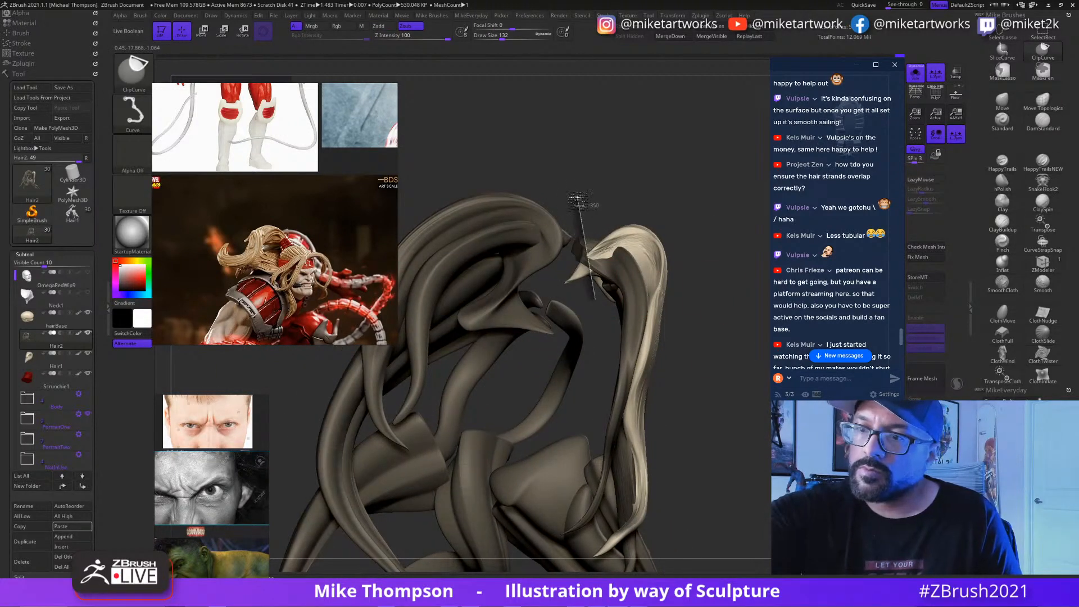
ctrl+shift+drag(579, 199, 578, 195)
Step: Build up the inner side of the front strand near its root with ClayBuildup and isolate that strand from the rest of Hair2
mouse_move(737, 352)
mouse_down()
mouse_move(798, 382)
mouse_move(832, 428)
mouse_move(769, 474)
mouse_move(717, 488)
mouse_up()
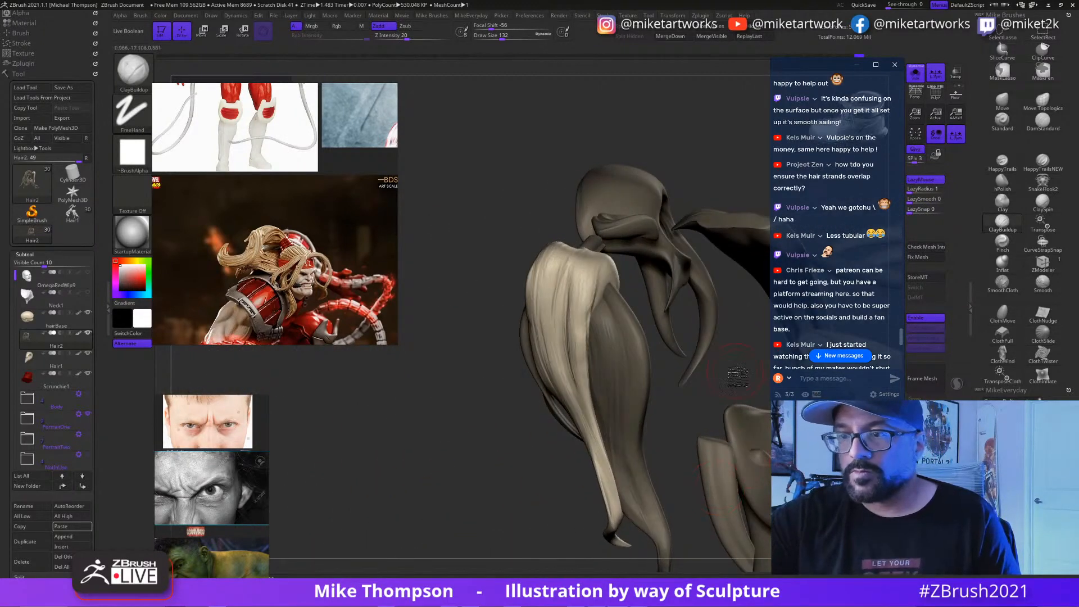
drag(737, 373, 717, 367)
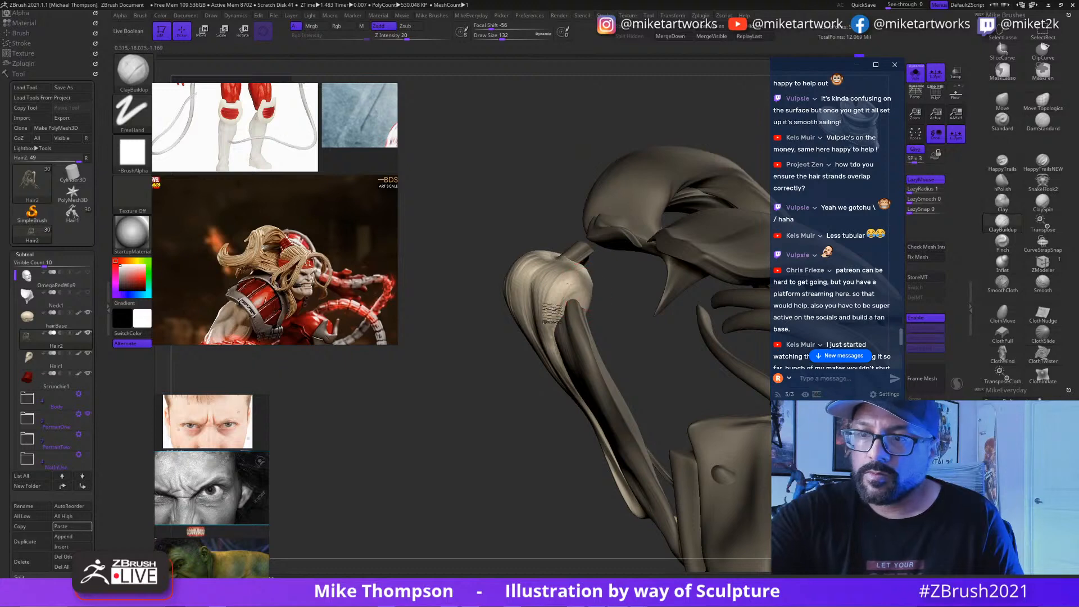
mouse_move(553, 349)
mouse_down()
mouse_move(640, 302)
mouse_move(653, 356)
mouse_move(655, 335)
mouse_up()
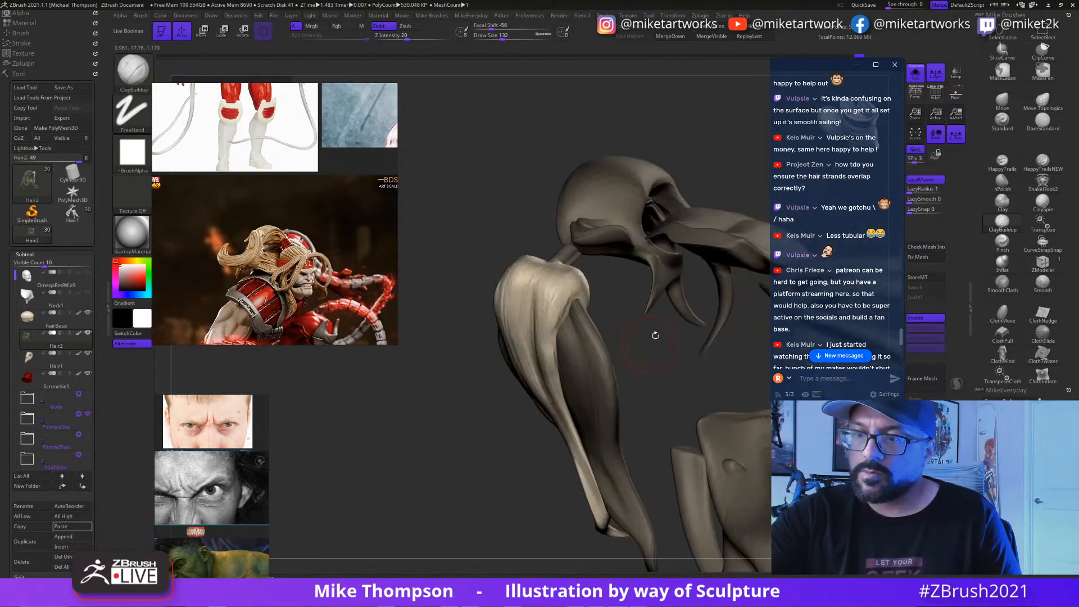
key(ctrl+shift)
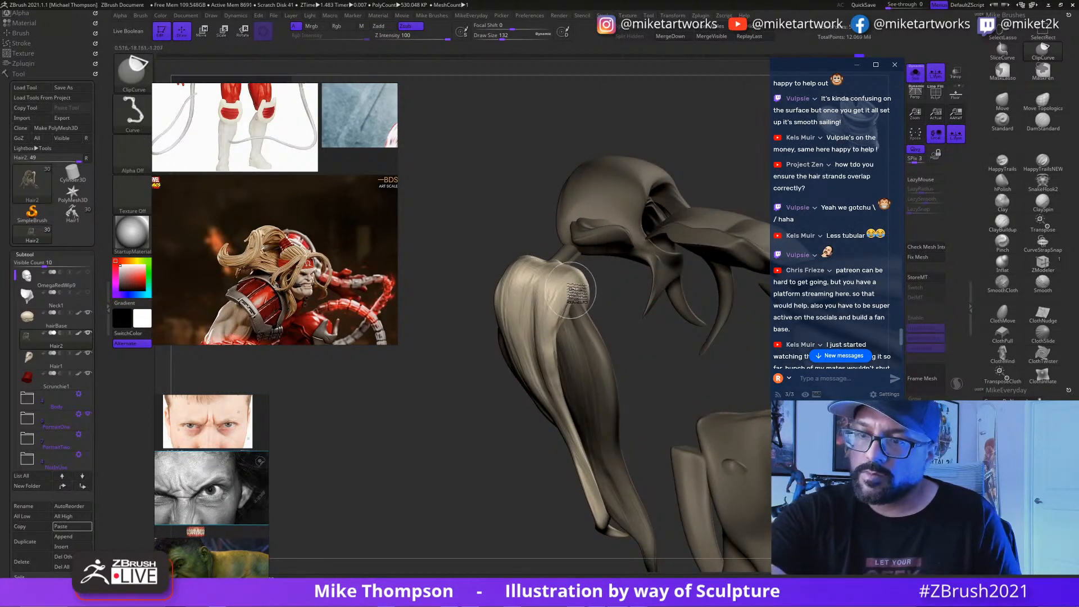
ctrl+shift+click(583, 289)
drag(731, 315, 956, 209)
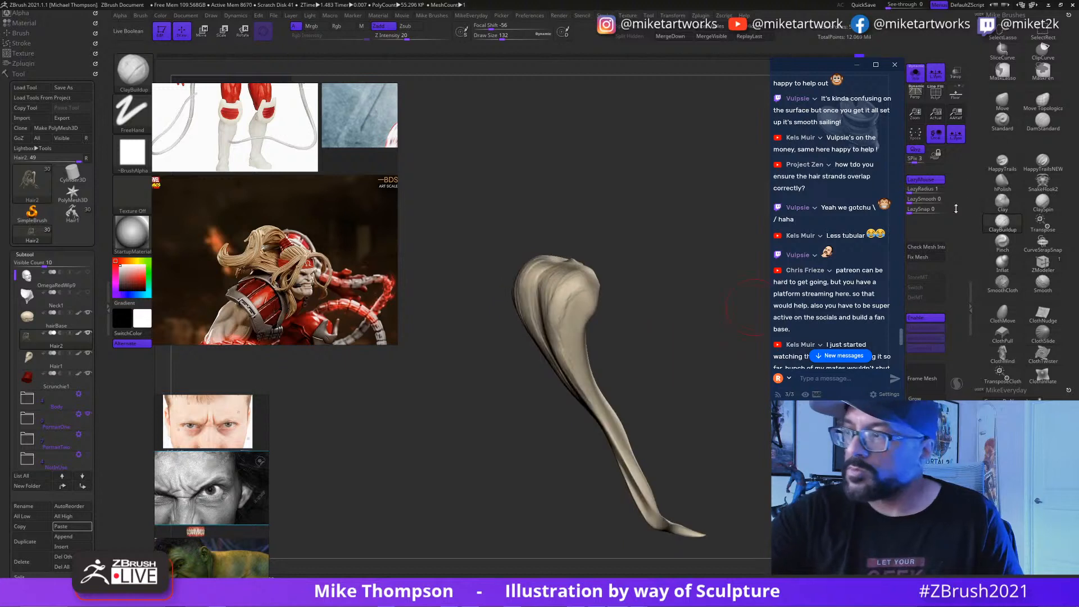
Step: Carve striations down the isolated strand from its root with HappyTrailsNEW at draw size 37 and LazyRadius 34
click(1041, 161)
mouse_move(698, 264)
mouse_down()
mouse_move(598, 298)
mouse_move(592, 372)
mouse_up()
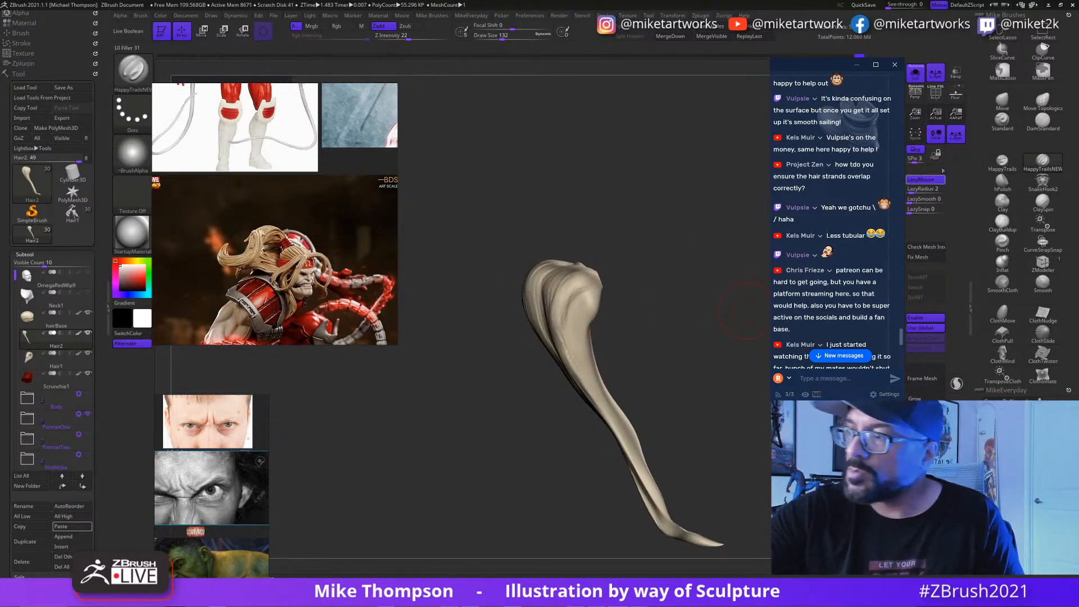
click(930, 190)
key(s)
click(662, 338)
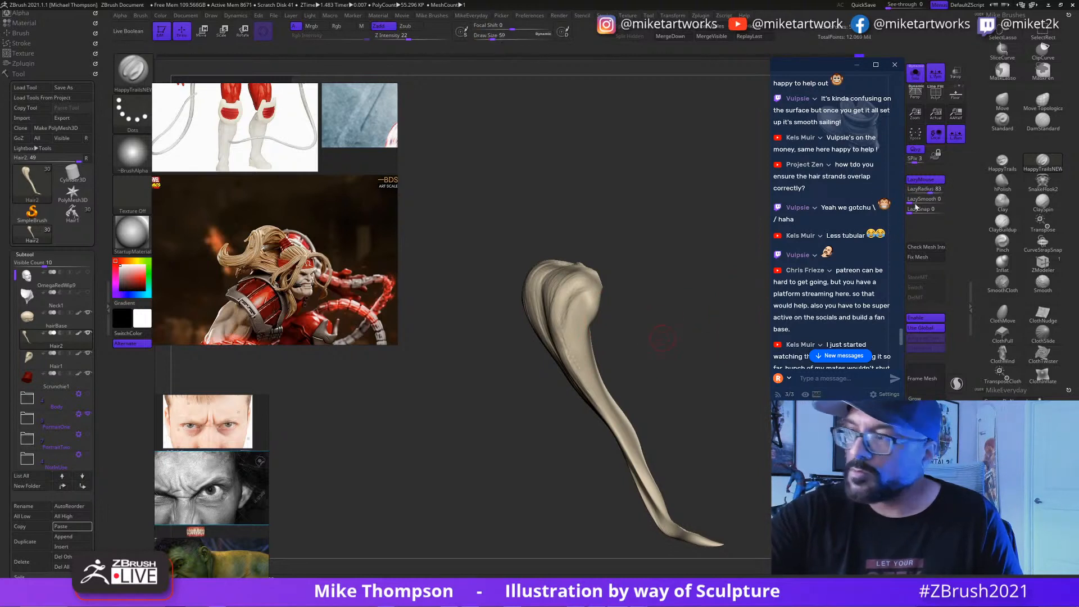
drag(930, 191, 922, 192)
key(s)
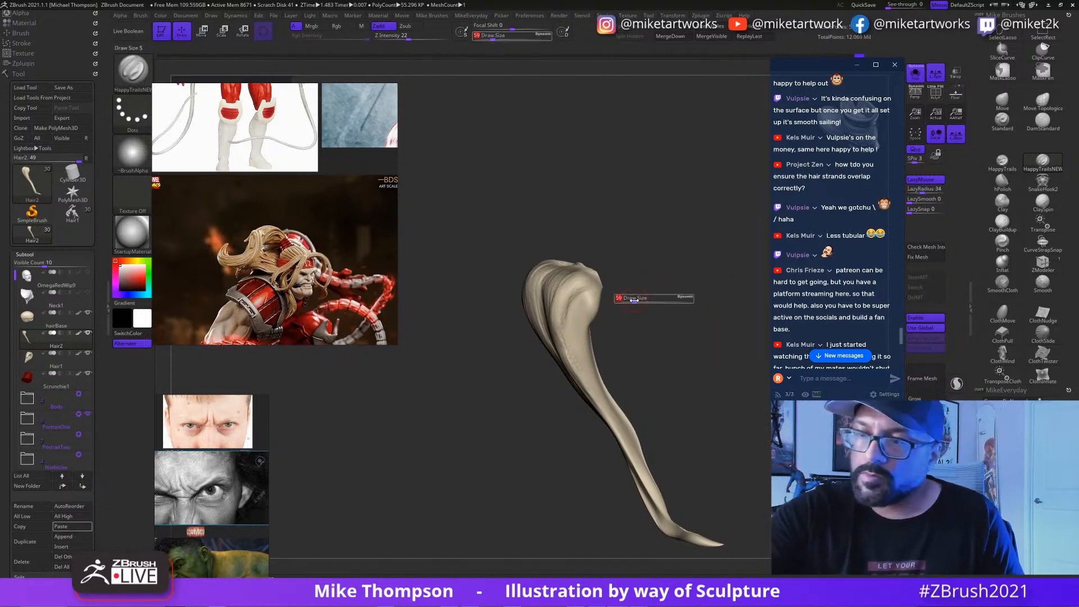
click(646, 298)
drag(646, 296, 598, 295)
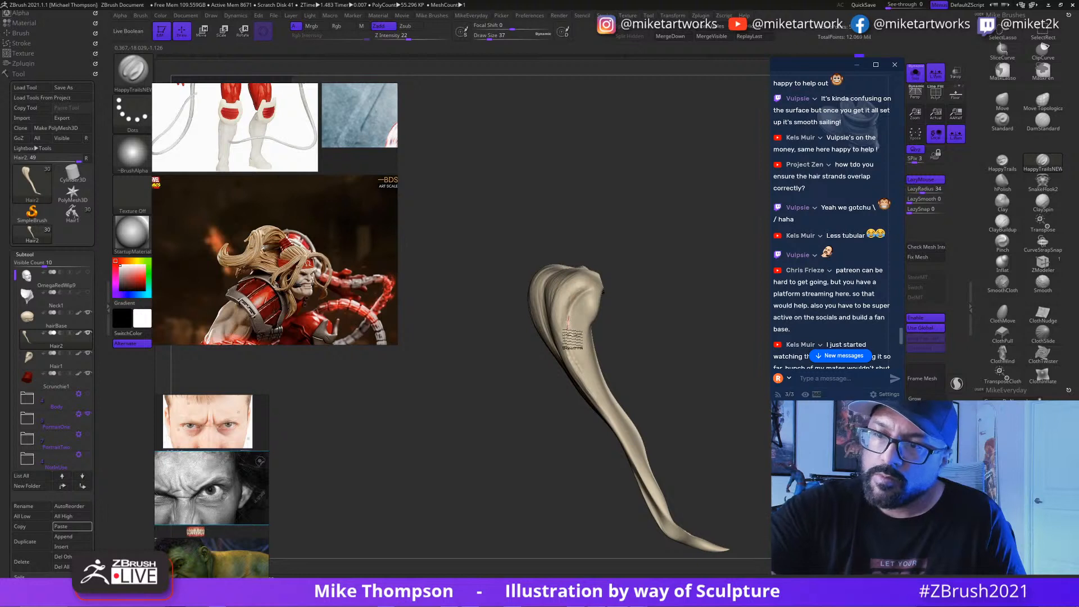
drag(573, 339, 655, 483)
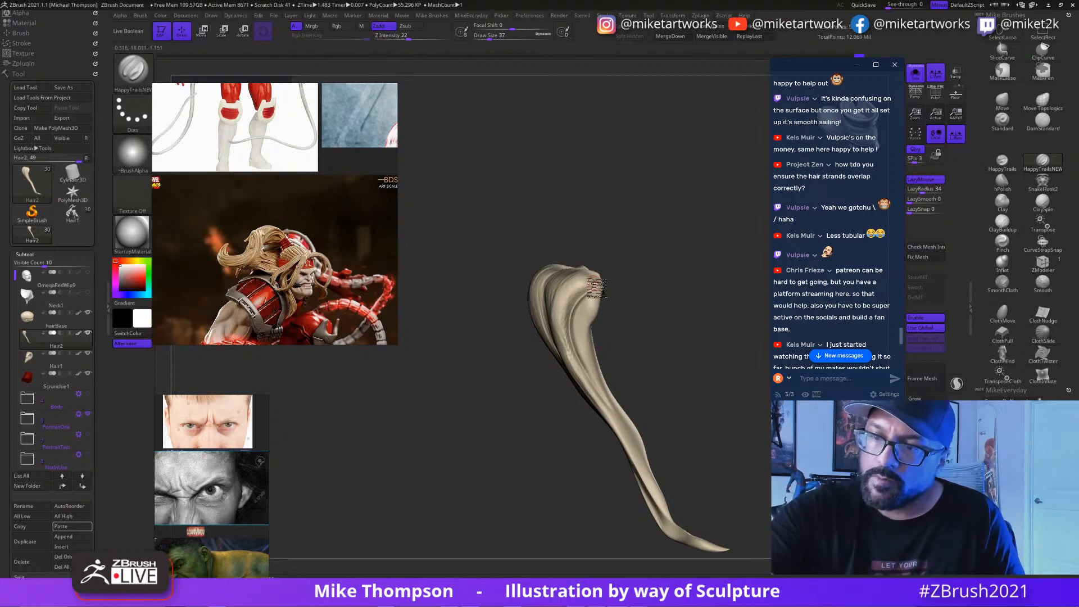
mouse_move(740, 436)
mouse_down()
mouse_move(756, 430)
mouse_move(736, 448)
mouse_up()
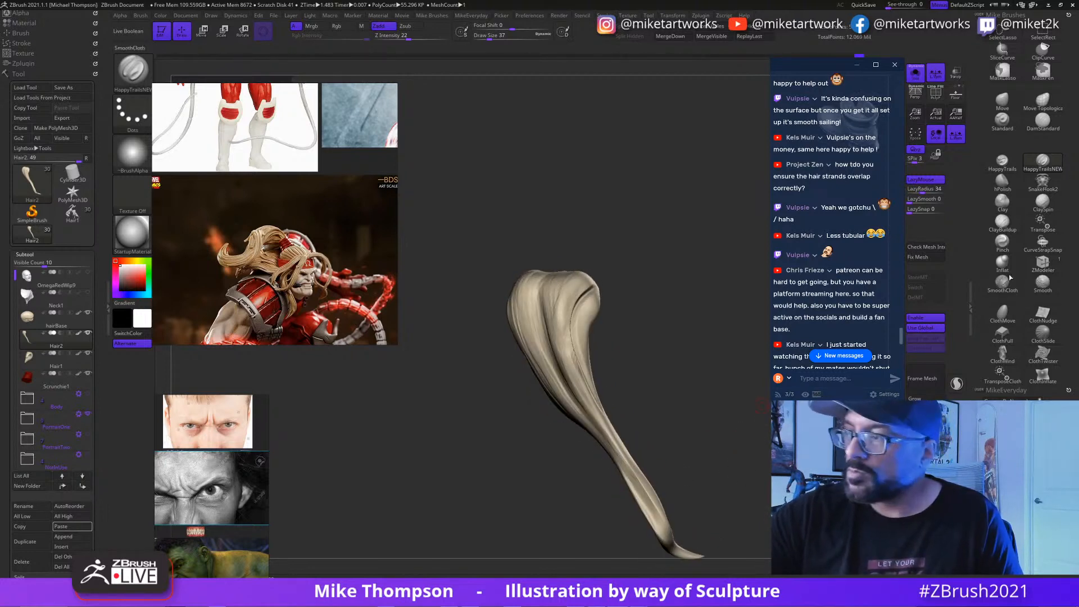
Step: Thicken the ridges along the strand's outer face with ClayBuildup at draw size 77, checking it against the full head outside Solo mode
click(1003, 222)
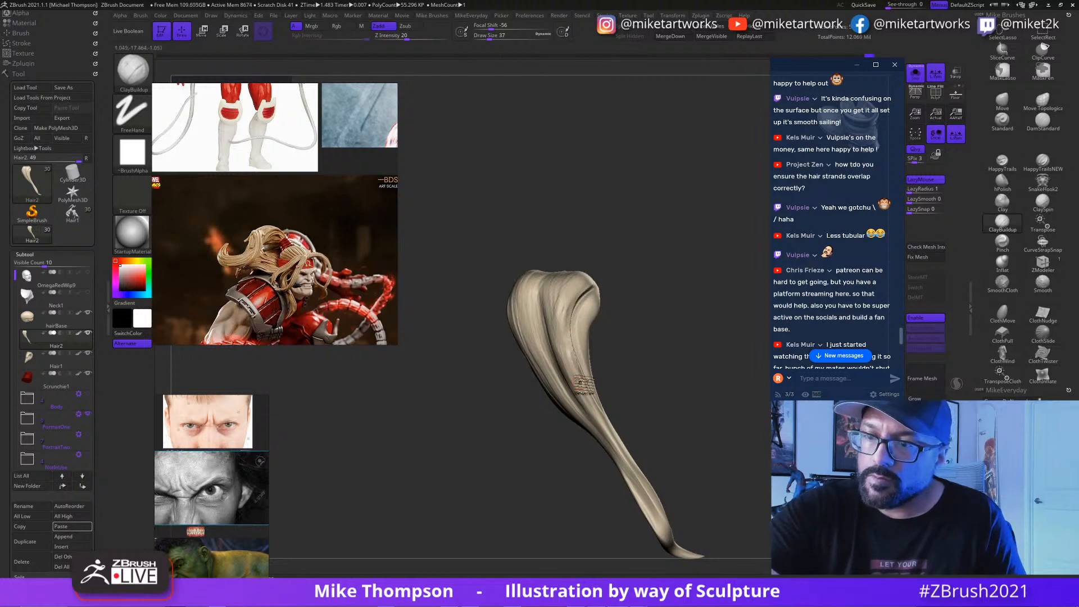
drag(721, 434, 735, 426)
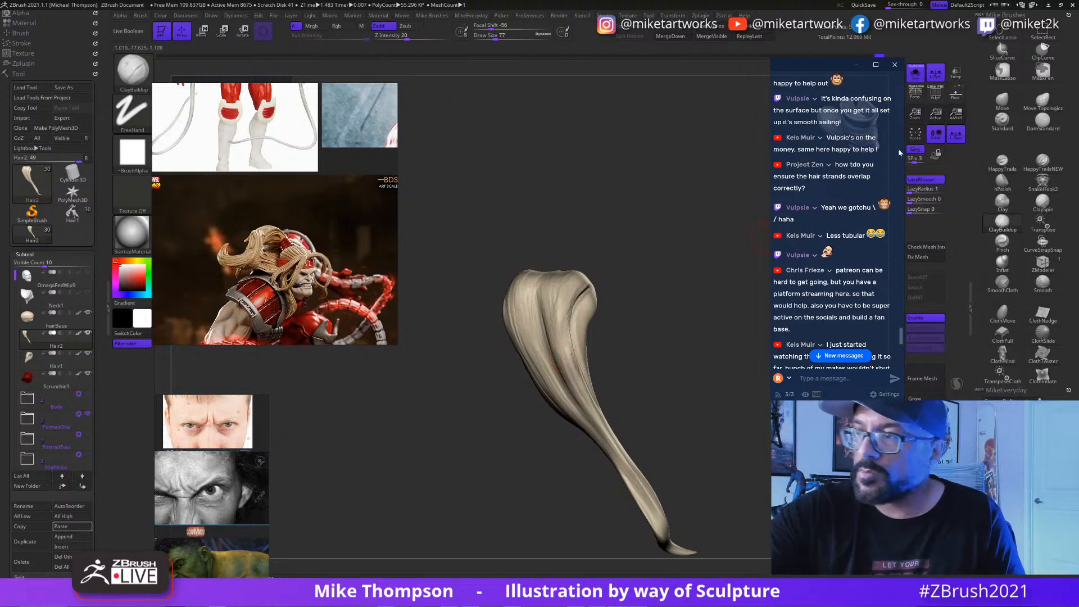
key(alt+s)
mouse_move(554, 416)
mouse_down()
mouse_move(514, 413)
mouse_move(560, 413)
mouse_up()
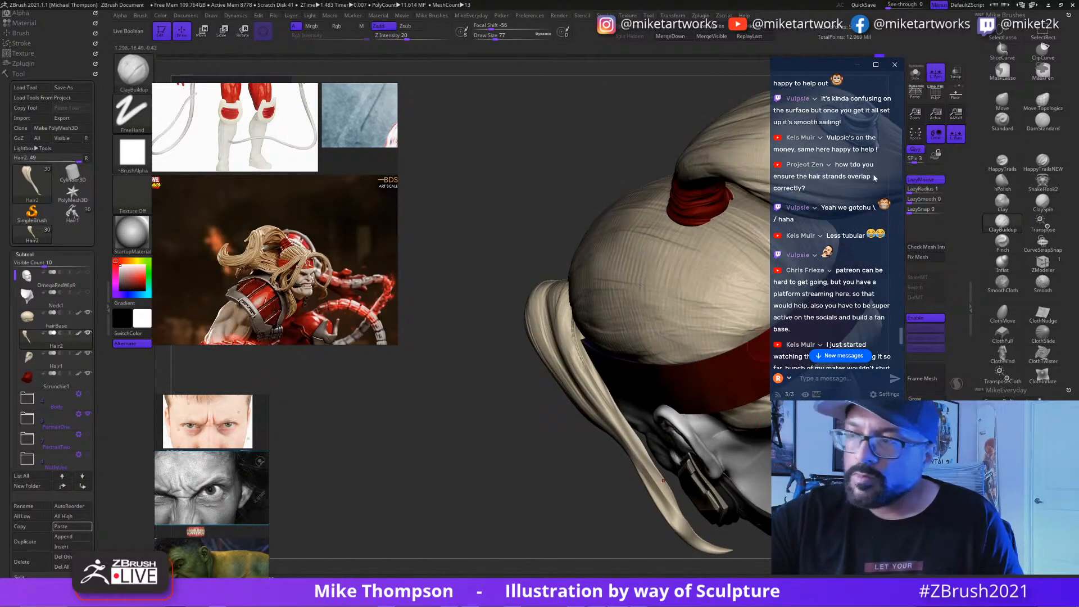
click(917, 76)
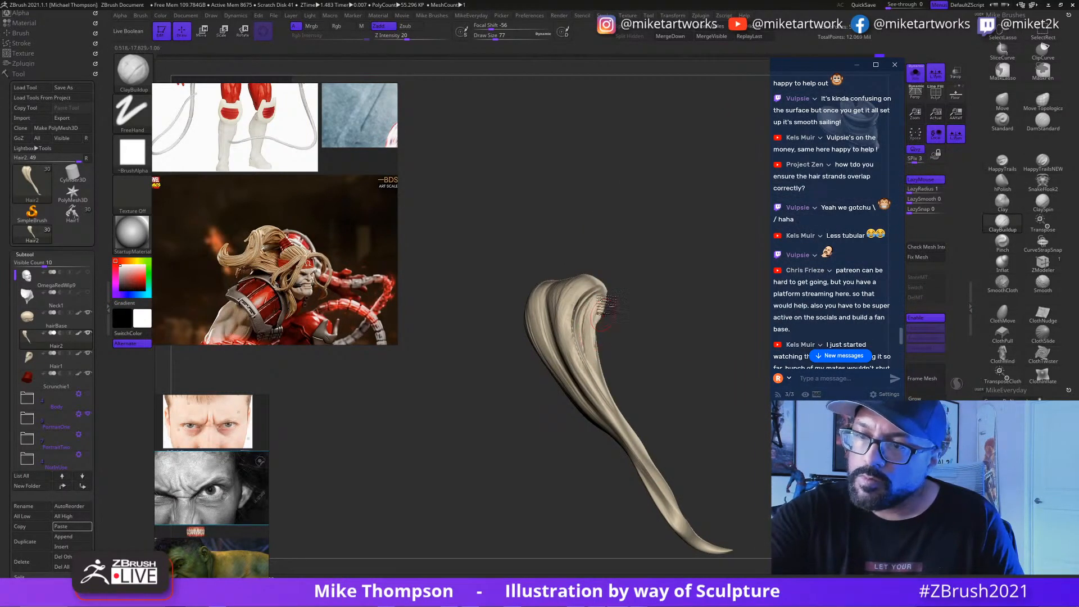
Step: Smooth and build up the hollow on the strand's inner side below the root with ClayBuildup at draw size 77
mouse_move(598, 325)
mouse_down()
mouse_move(663, 373)
mouse_move(640, 326)
mouse_move(599, 323)
mouse_move(610, 334)
mouse_up()
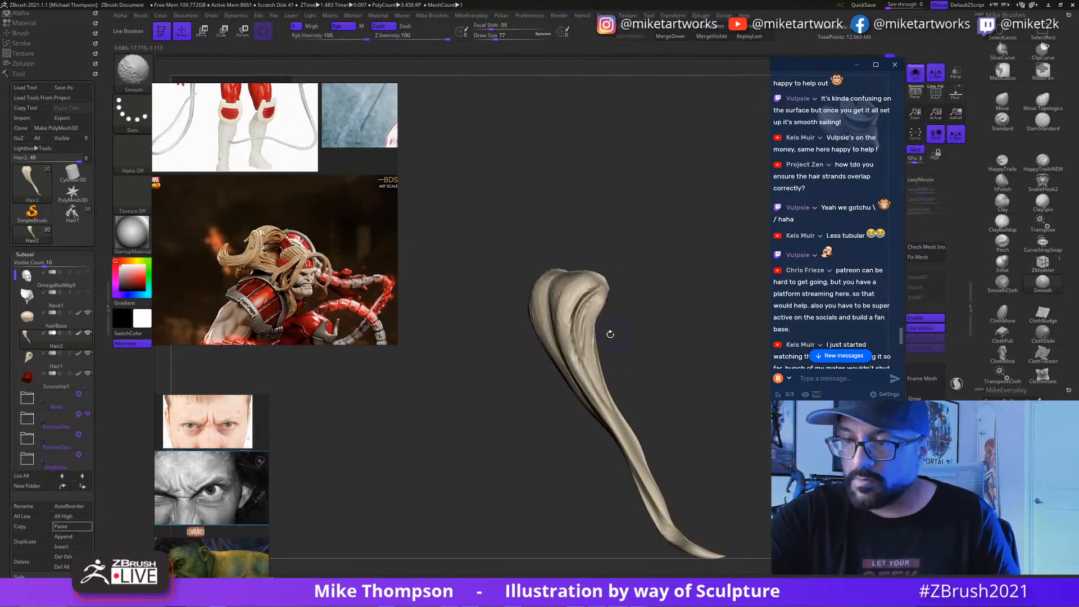
drag(631, 286, 623, 393)
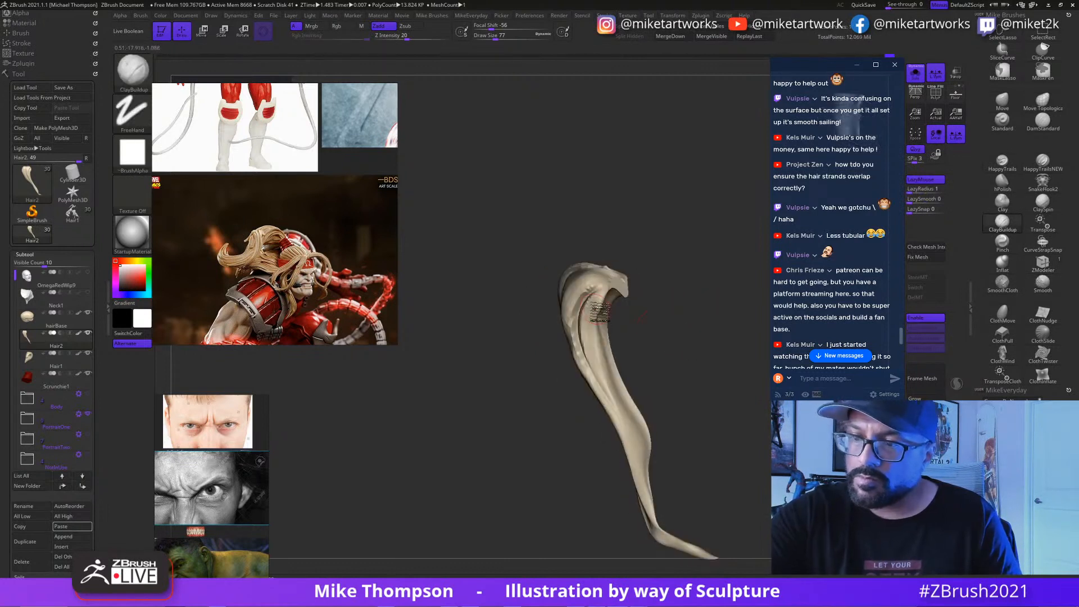
drag(655, 362, 658, 349)
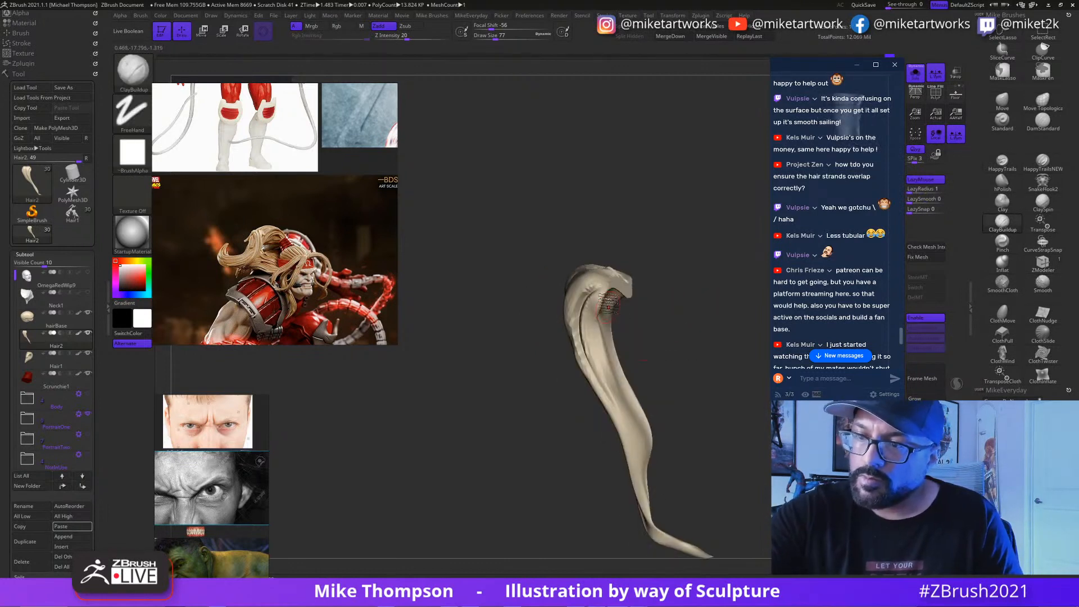
mouse_move(670, 304)
mouse_down()
mouse_move(681, 312)
mouse_move(674, 296)
mouse_move(692, 343)
mouse_up()
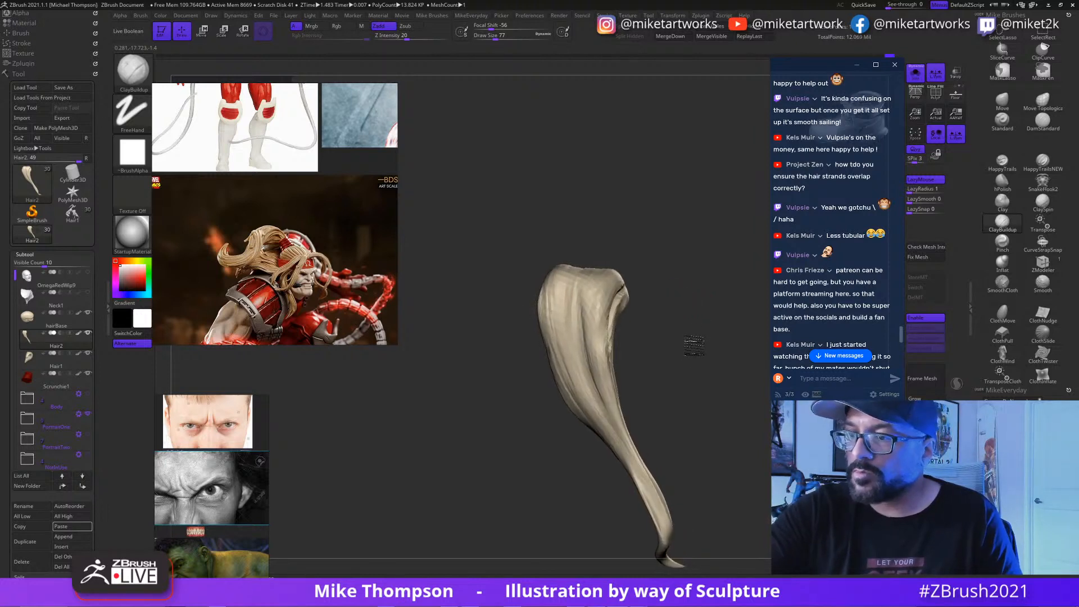
Step: Draw a straight ClipCurve line down beside the strand's inner edge and turn off Solo mode to show the head
key(ctrl+shift)
mouse_move(647, 265)
ctrl+shift+mouse_down()
mouse_move(633, 442)
mouse_move(682, 535)
mouse_move(714, 544)
mouse_move(718, 533)
ctrl+shift+mouse_up()
mouse_move(715, 478)
mouse_down()
mouse_move(658, 478)
mouse_move(728, 475)
mouse_up()
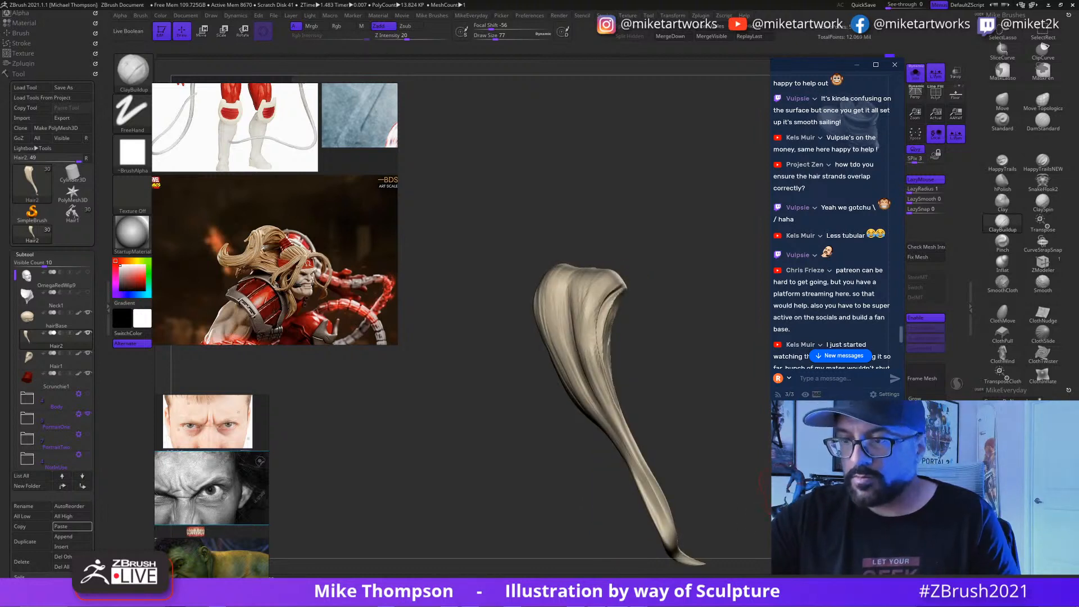
click(918, 72)
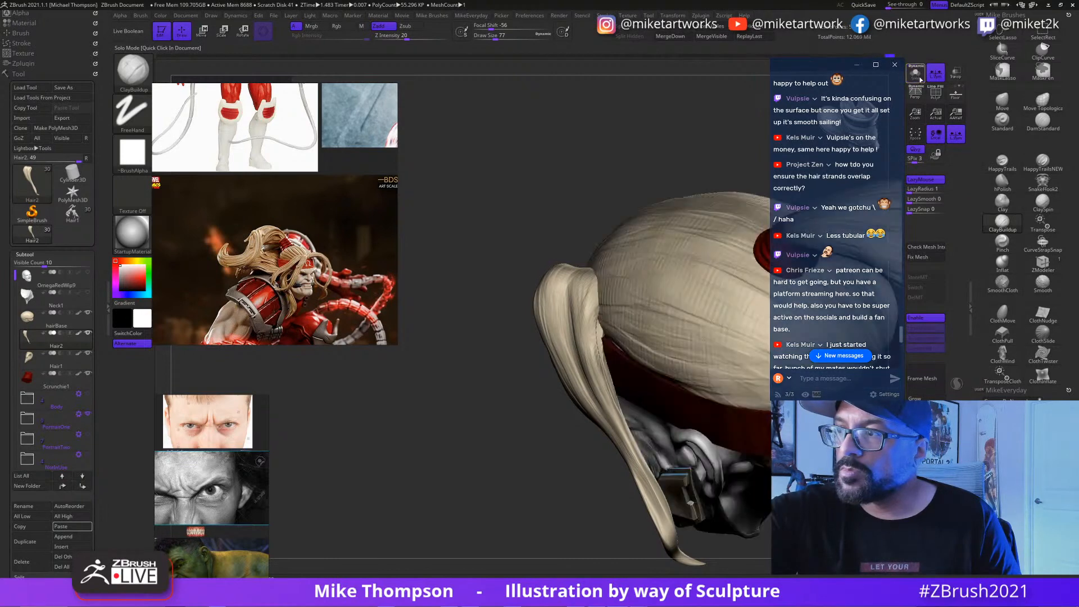
click(917, 73)
click(915, 73)
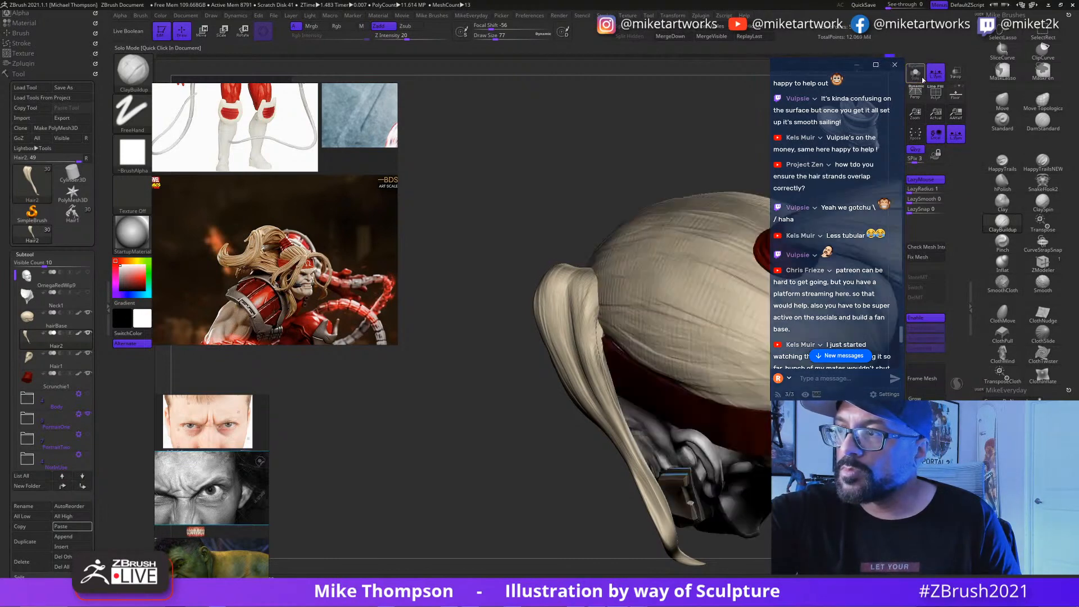
Step: Refine the strand's rear edge and lower length beside the headband and ear with ClayBuildup at draw size 77
mouse_move(483, 326)
mouse_down()
mouse_move(486, 292)
mouse_move(461, 230)
mouse_move(486, 219)
mouse_move(456, 247)
mouse_move(444, 225)
mouse_move(466, 259)
mouse_move(484, 248)
mouse_up()
click(1004, 222)
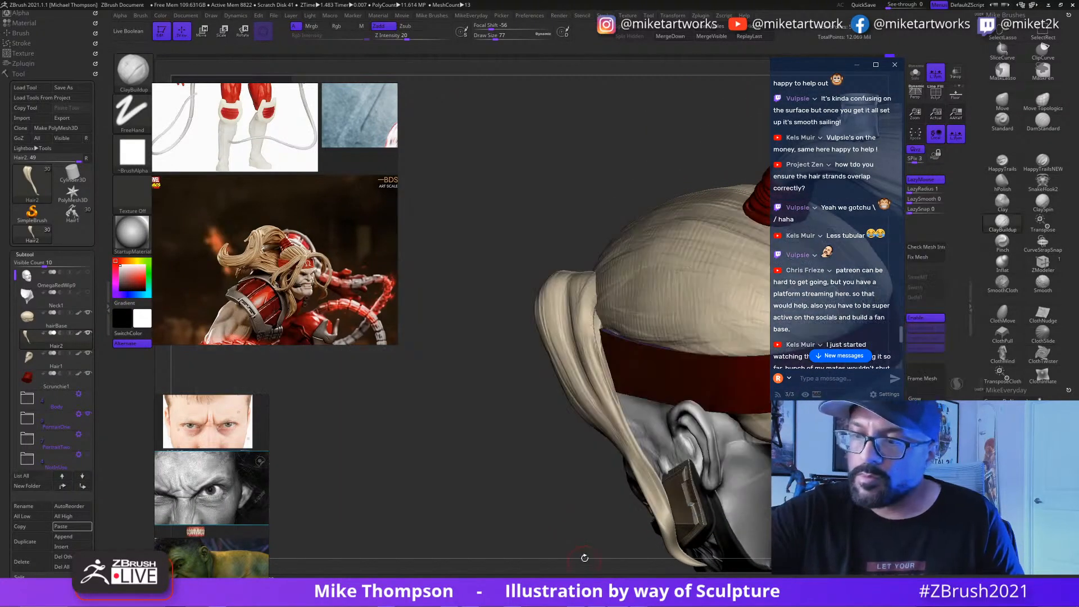
drag(585, 558, 599, 357)
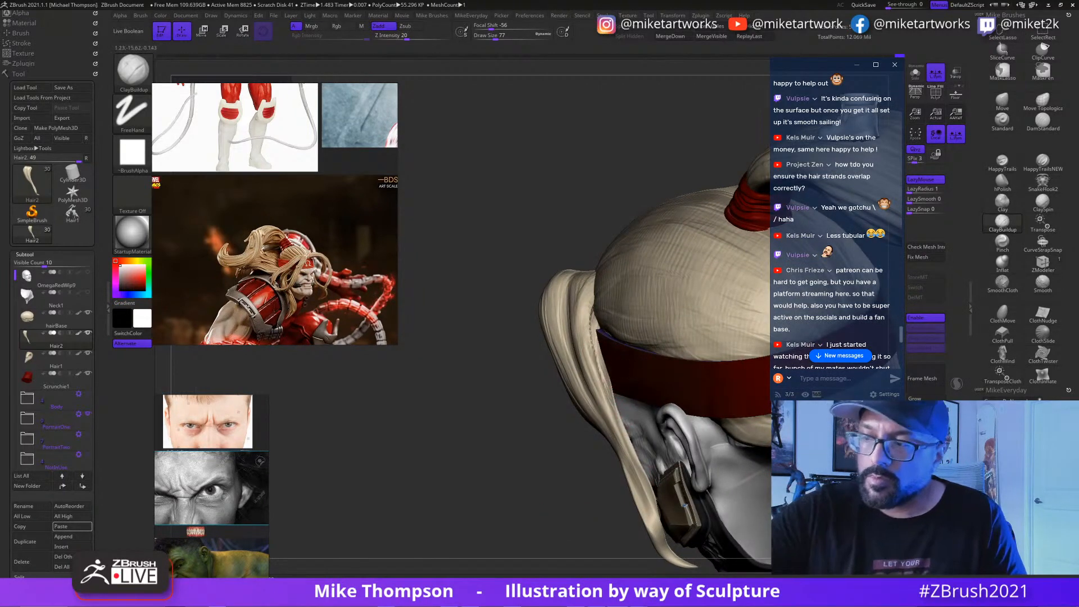
drag(590, 478, 611, 411)
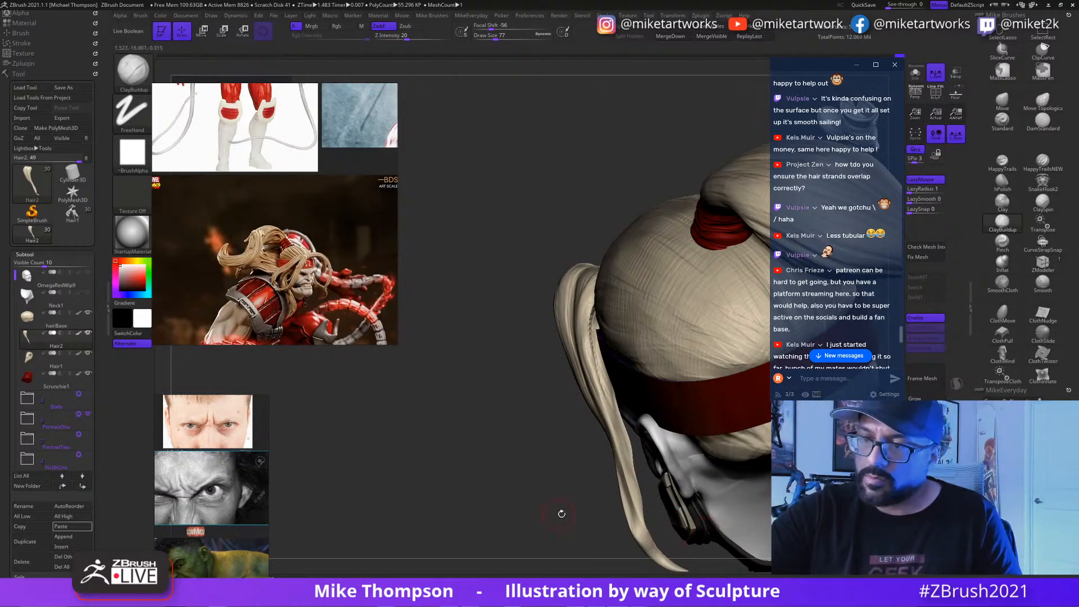
drag(561, 514, 970, 224)
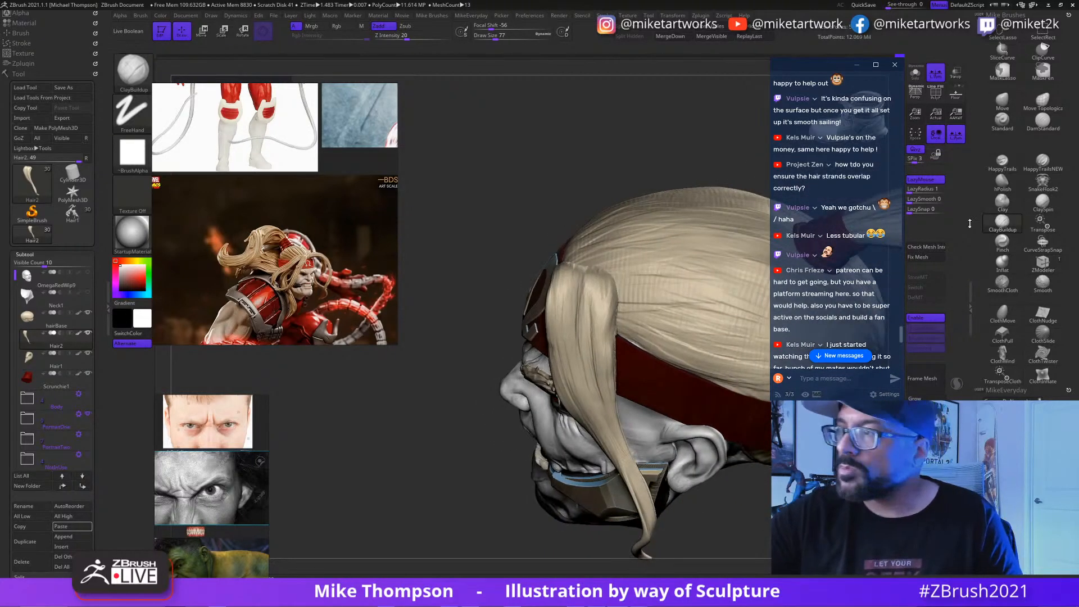
Step: Cut long creases from the strand's root down its length with DamStandard at draw size 35
click(1045, 122)
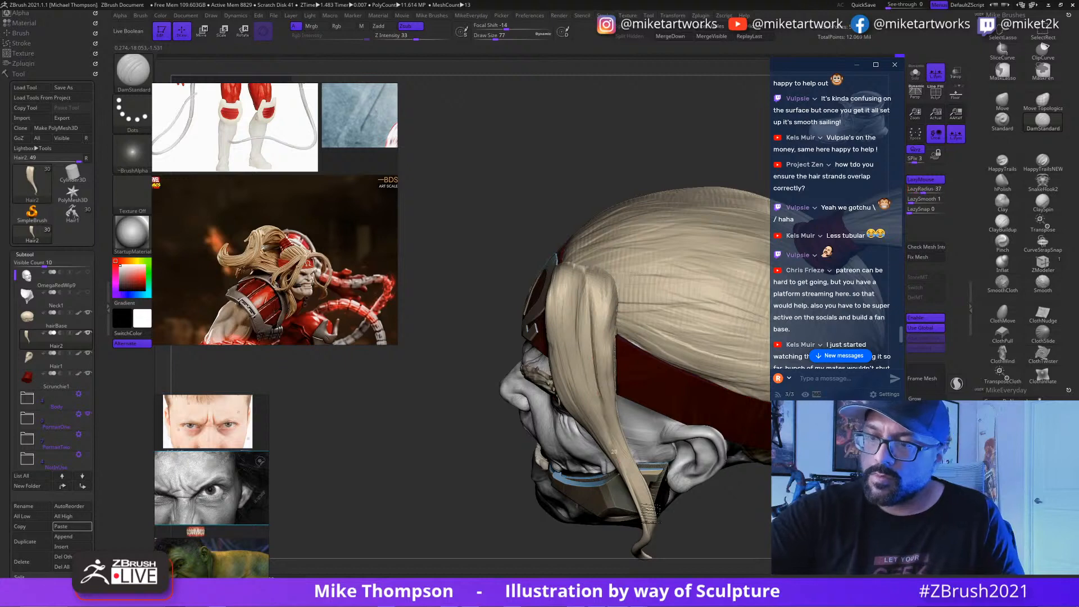
key(ctrl+z)
key(s)
drag(749, 508, 647, 489)
drag(597, 270, 613, 400)
mouse_move(596, 528)
mouse_down()
mouse_move(672, 460)
mouse_move(714, 444)
mouse_up()
mouse_move(579, 264)
mouse_down()
mouse_move(568, 319)
mouse_move(577, 385)
mouse_move(632, 511)
mouse_up()
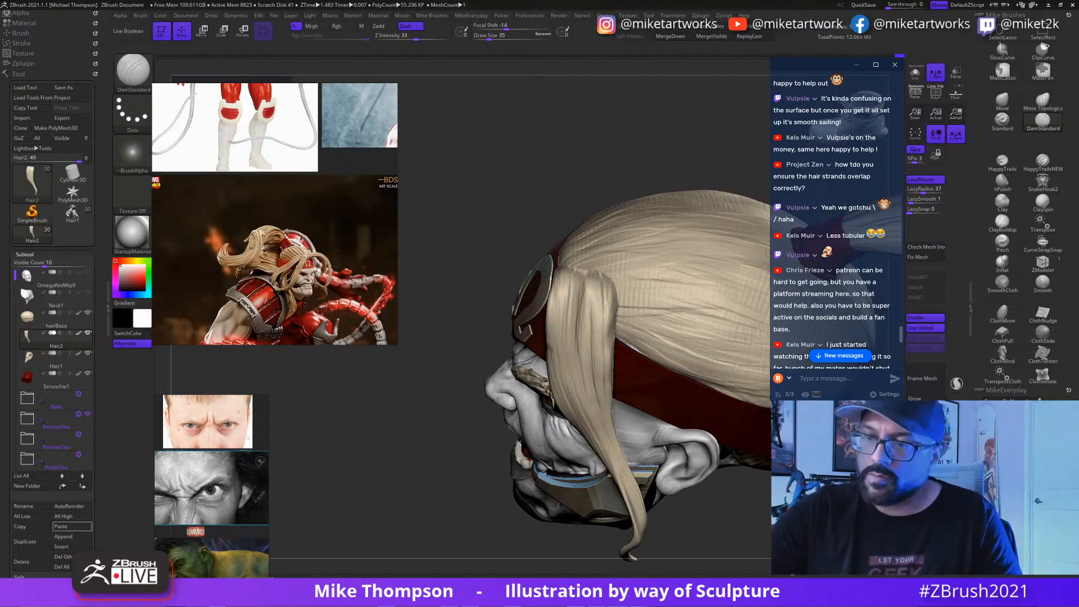
Step: Deepen the strand's last crease with ReplayLast and check the strand's silhouette from the front of the face
click(759, 37)
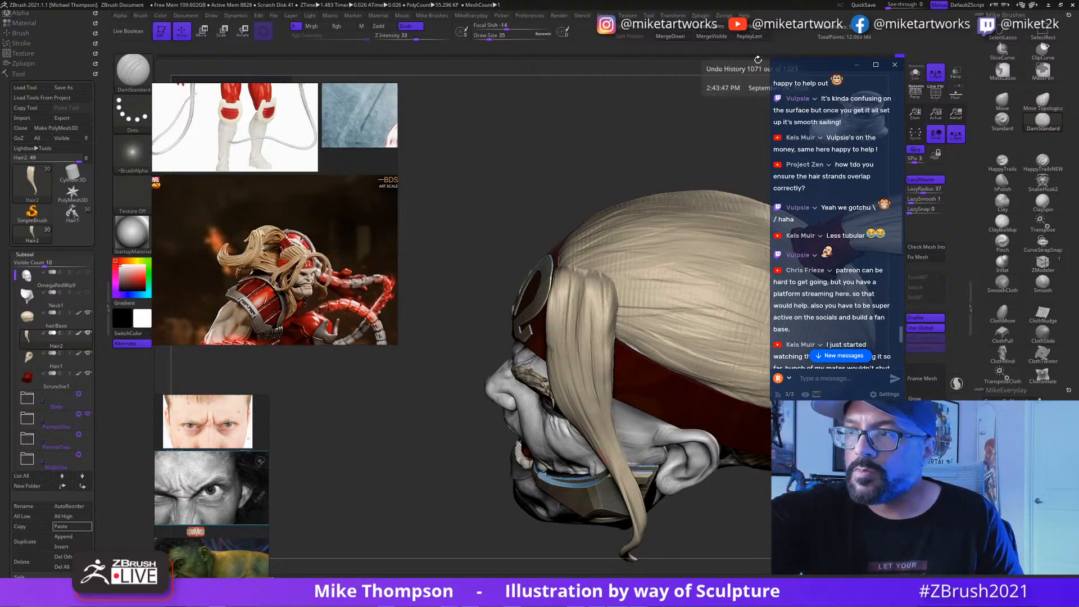
click(759, 37)
drag(450, 461, 416, 352)
drag(743, 444, 725, 428)
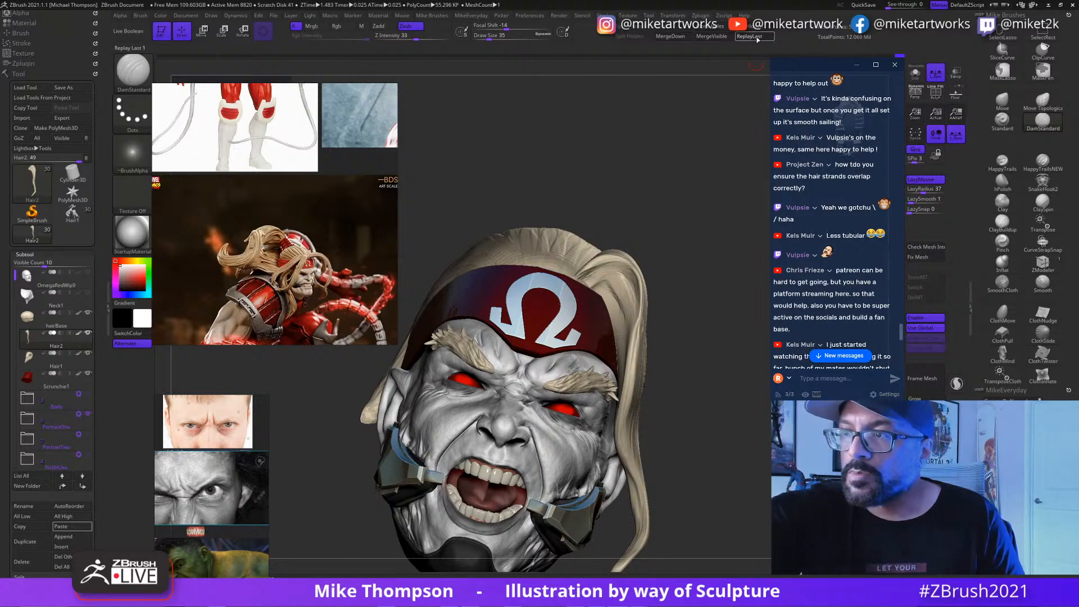
Step: Smooth the strand's surface over the headband and temple, and bring the other Hair2 strands back into view
mouse_move(754, 413)
mouse_down()
mouse_move(674, 416)
mouse_move(646, 394)
mouse_move(648, 326)
mouse_up()
key(shift)
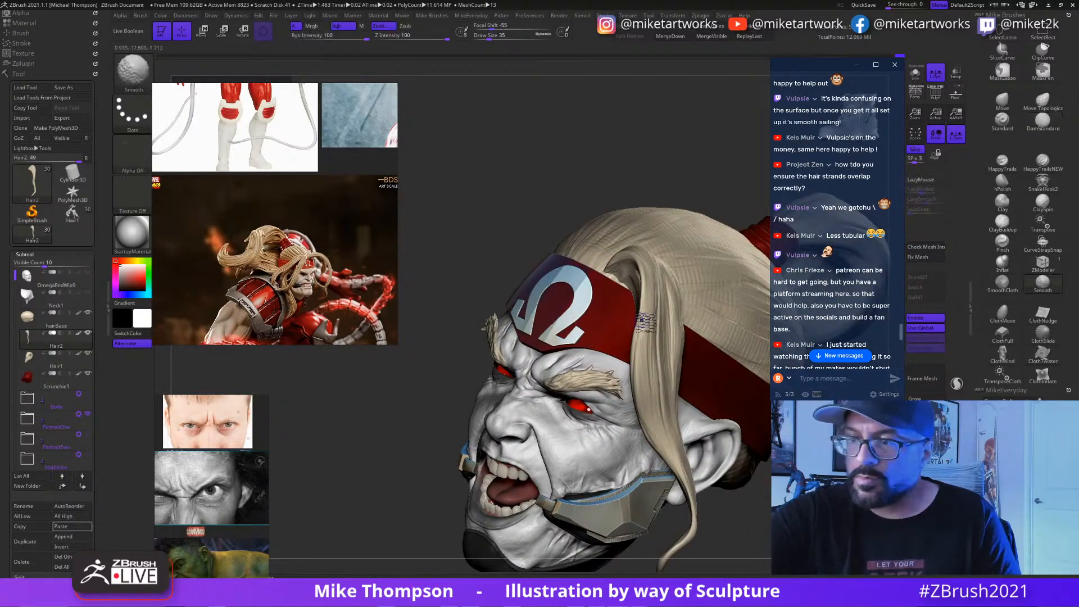
mouse_move(701, 444)
mouse_down()
mouse_move(632, 442)
mouse_move(624, 404)
mouse_move(608, 413)
mouse_move(669, 442)
mouse_move(773, 518)
mouse_move(683, 337)
mouse_up()
key(shift)
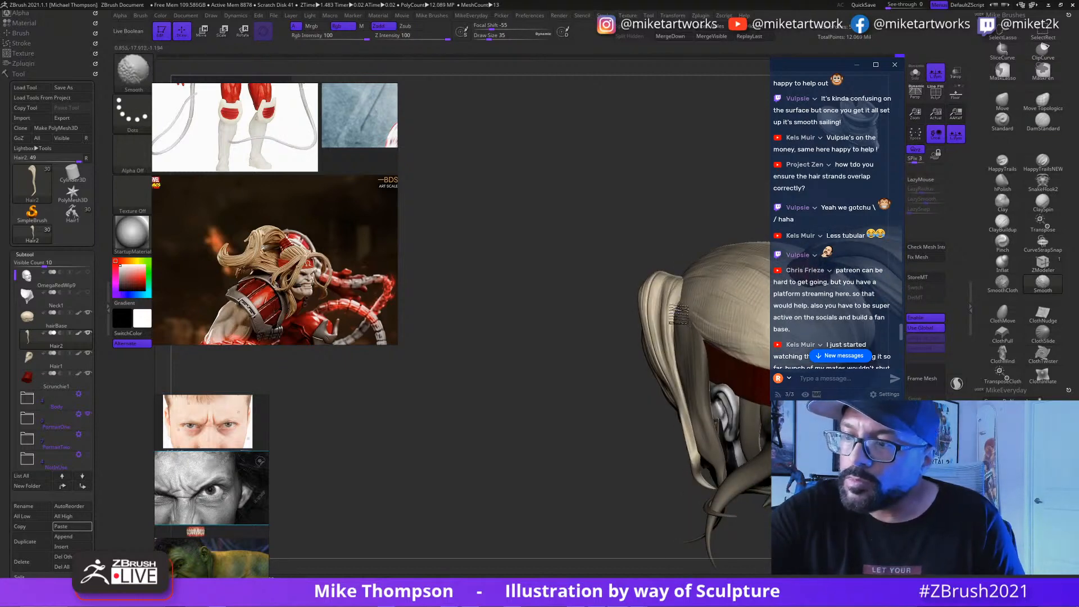
drag(655, 506, 686, 473)
Step: Sculpt the front hair strand's root with the Standard brush at draw size 35, using LazyMouse with LazyRadius 37
click(1002, 121)
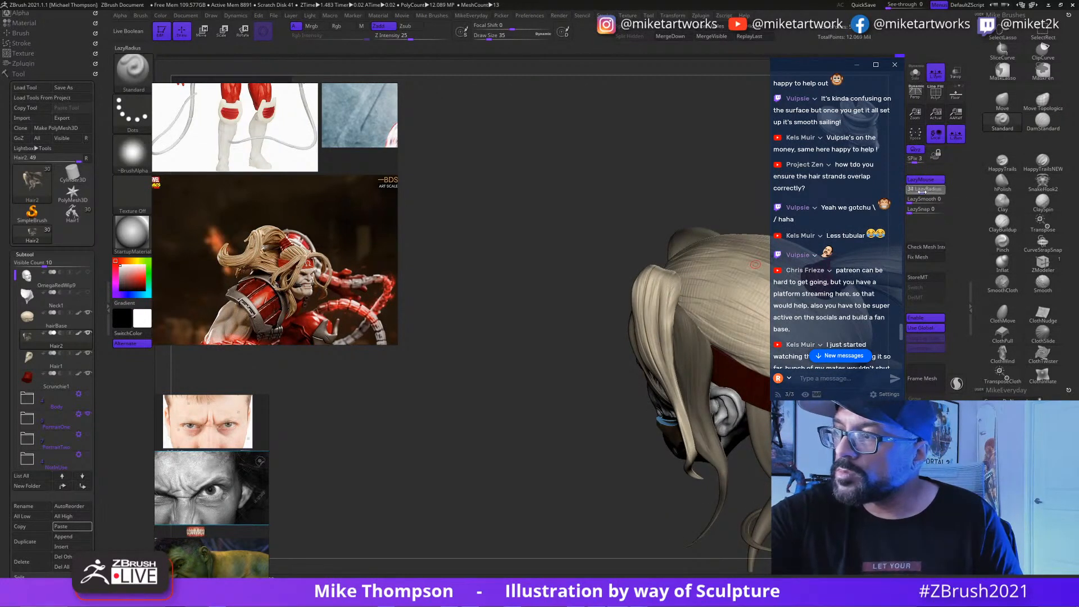
drag(922, 191, 926, 191)
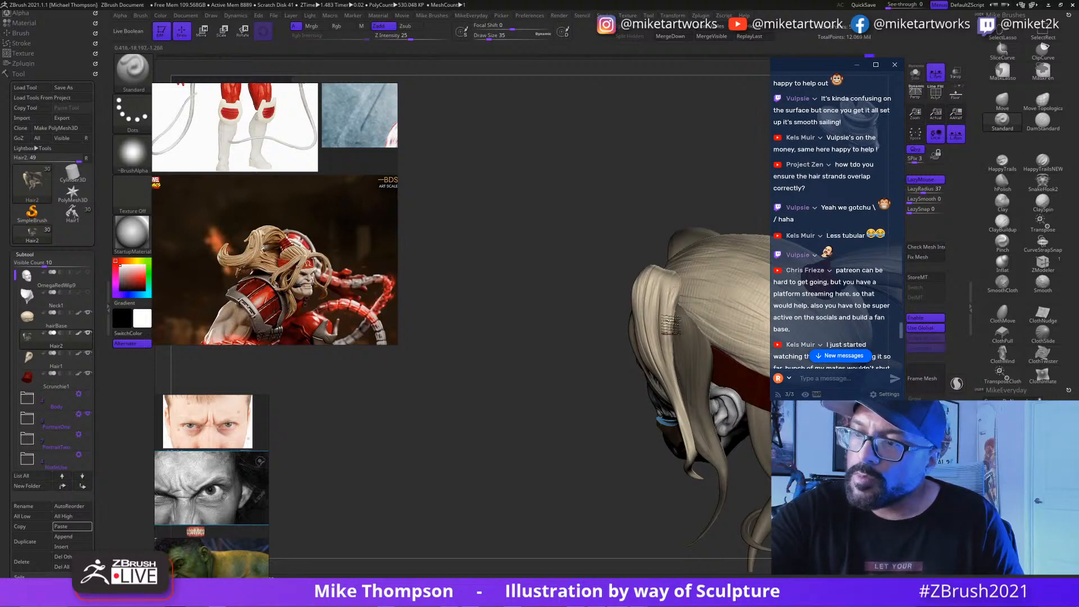
mouse_move(654, 508)
mouse_down()
mouse_move(666, 529)
mouse_move(662, 487)
mouse_up()
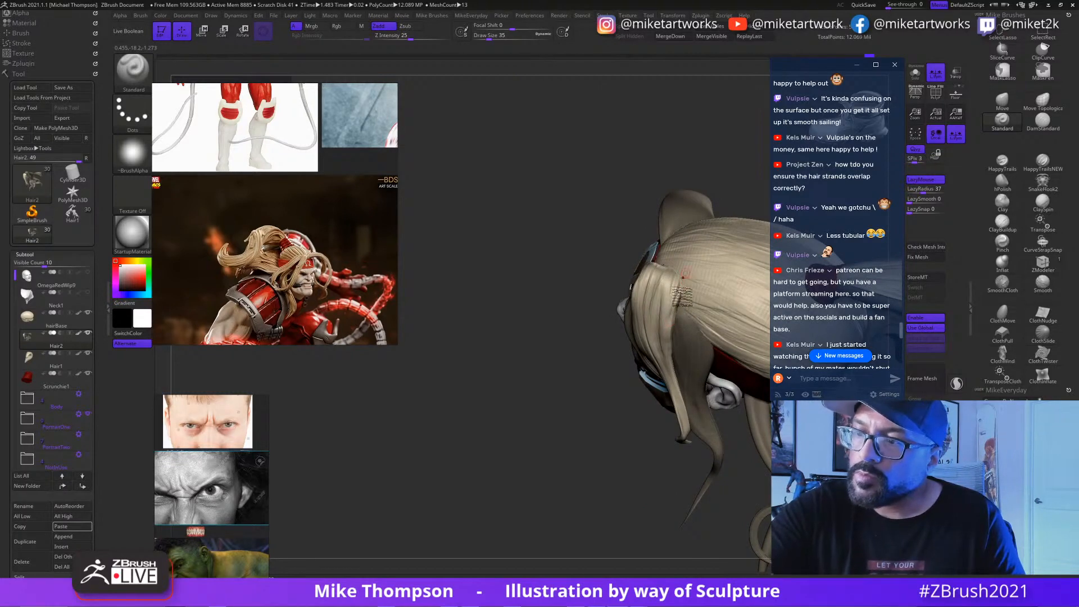
drag(680, 304, 681, 278)
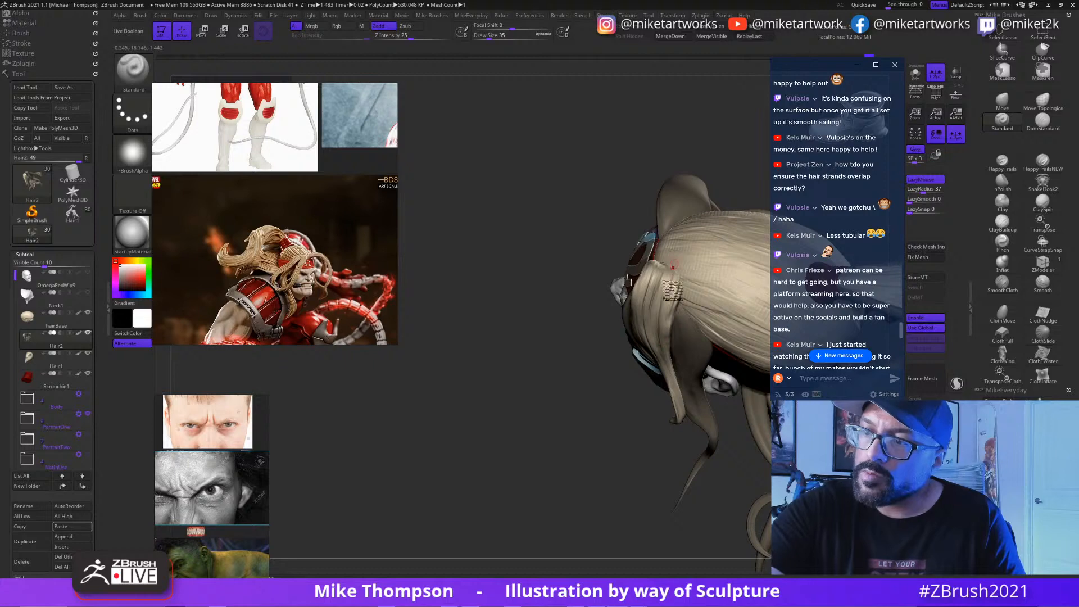
mouse_move(650, 511)
mouse_down()
mouse_move(624, 513)
mouse_move(692, 538)
mouse_move(771, 522)
mouse_up()
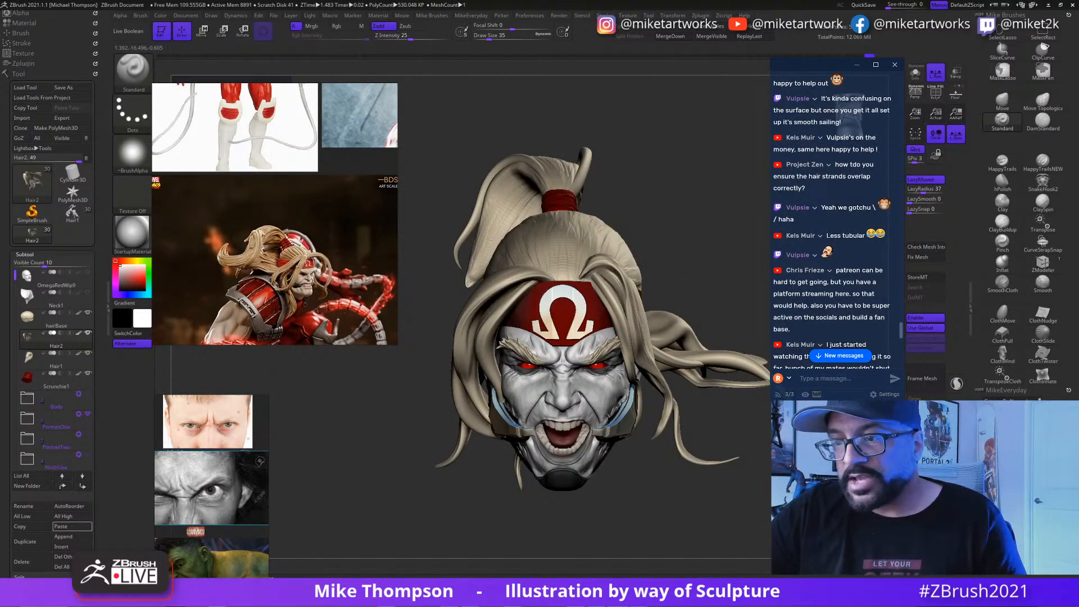
Step: Mask the other Hair2 strands and pull the unmasked front strand's root over the headband with the Move brush at draw size 132
mouse_move(697, 495)
alt+mouse_down()
mouse_move(721, 544)
mouse_move(740, 548)
mouse_move(722, 550)
mouse_move(815, 557)
alt+mouse_up()
click(1002, 104)
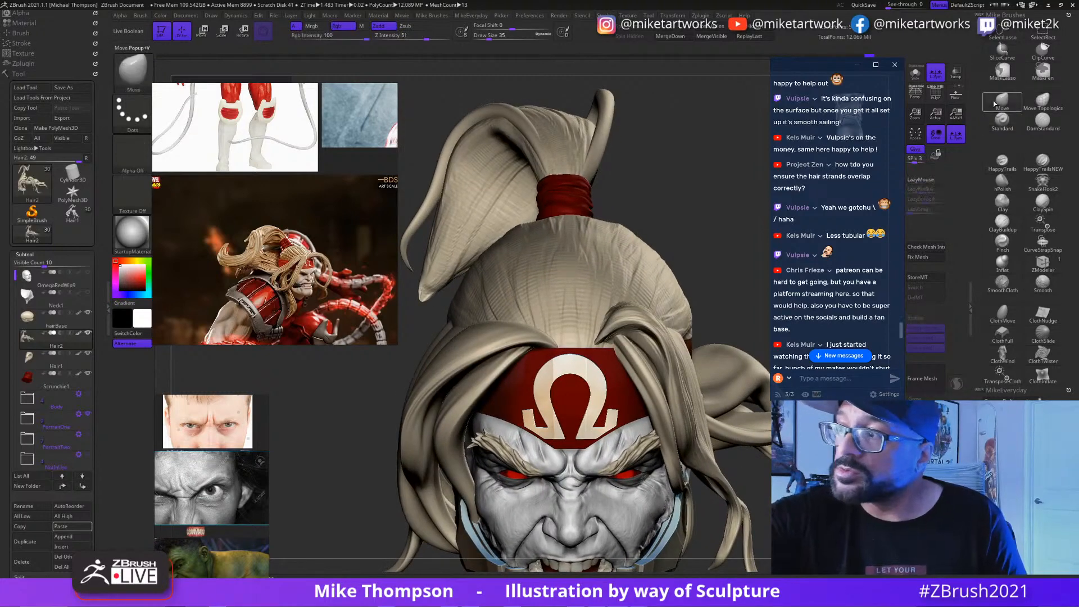
drag(726, 281, 717, 230)
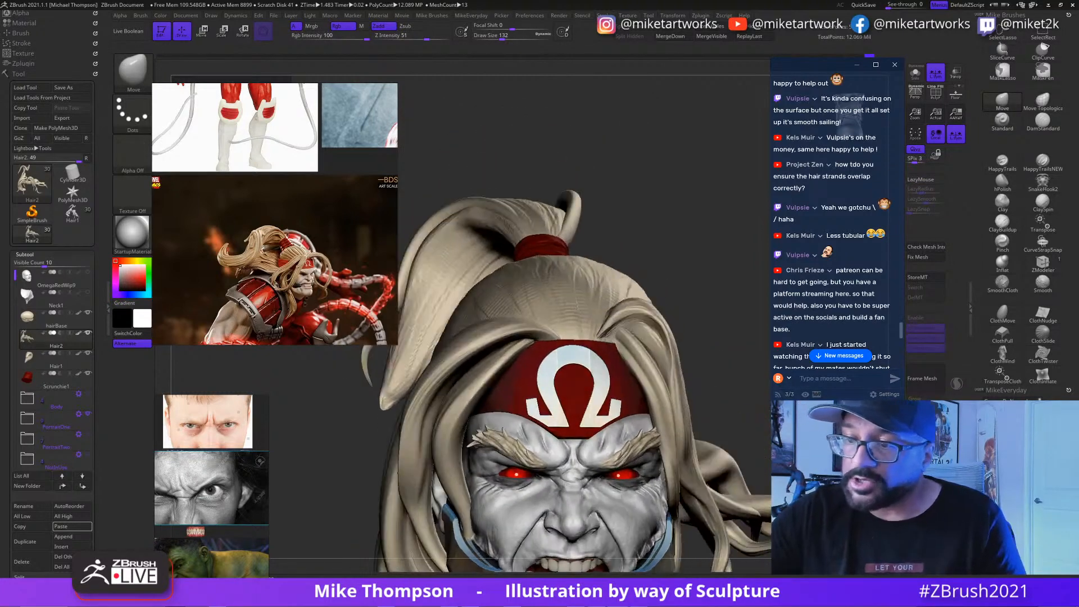
key(w)
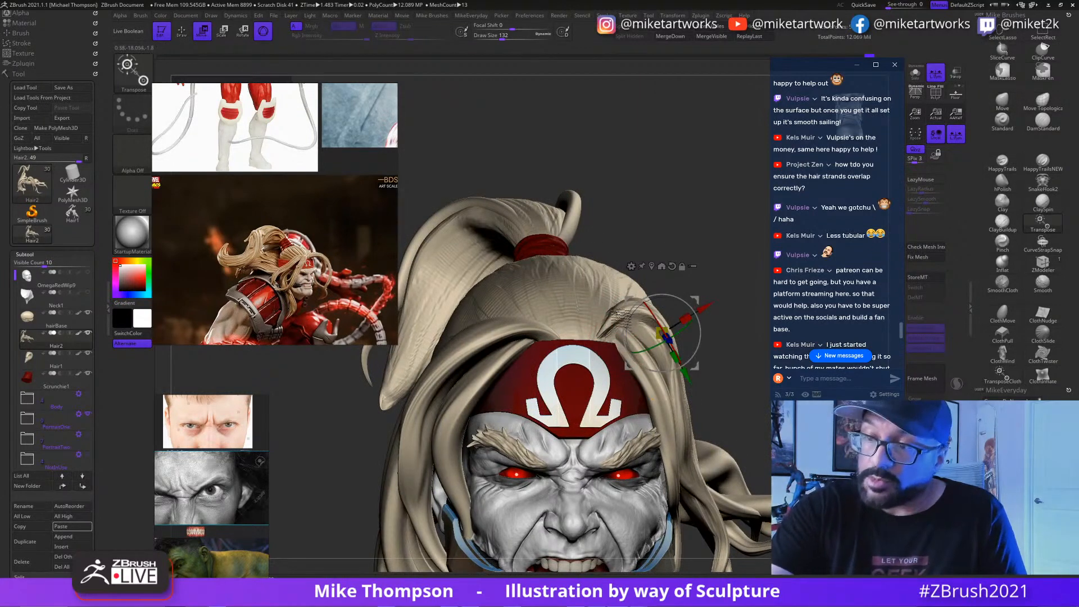
ctrl+click(627, 315)
key(q)
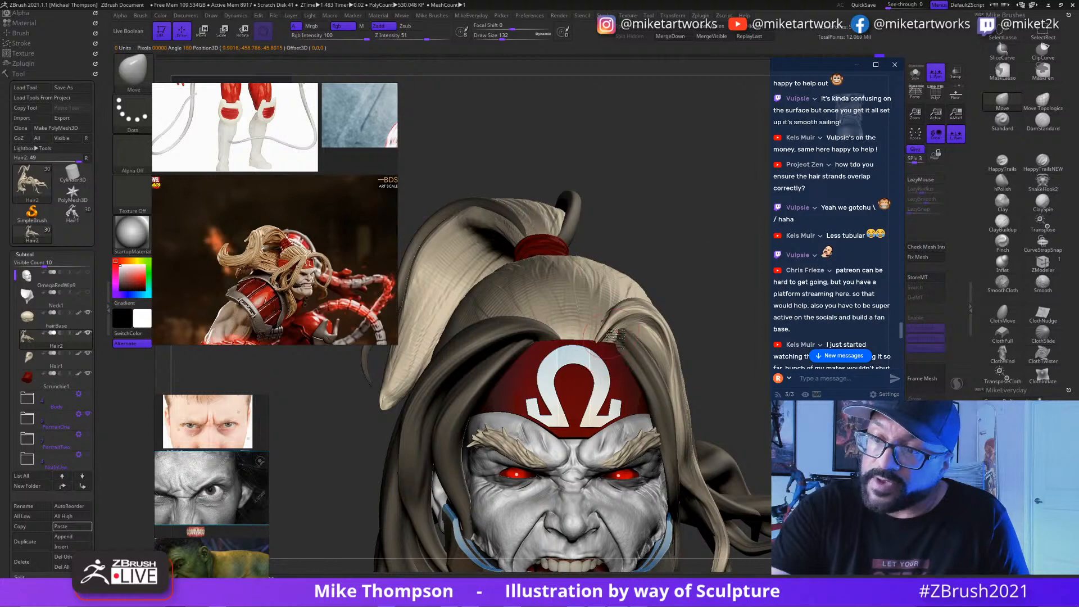
drag(615, 337, 609, 324)
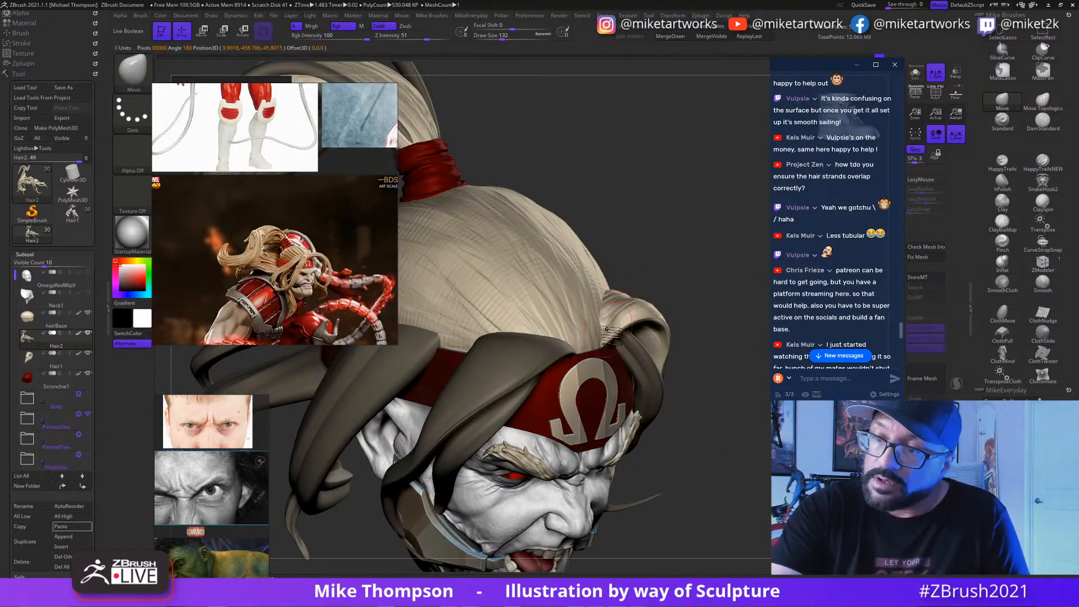
Step: Switch to hairBase and back to Hair2, and adjust the unmasked front strand with the Move brush at draw size 94
alt+click(609, 332)
mouse_move(663, 337)
mouse_down()
mouse_move(596, 220)
mouse_move(606, 241)
mouse_move(595, 230)
mouse_move(676, 222)
mouse_up()
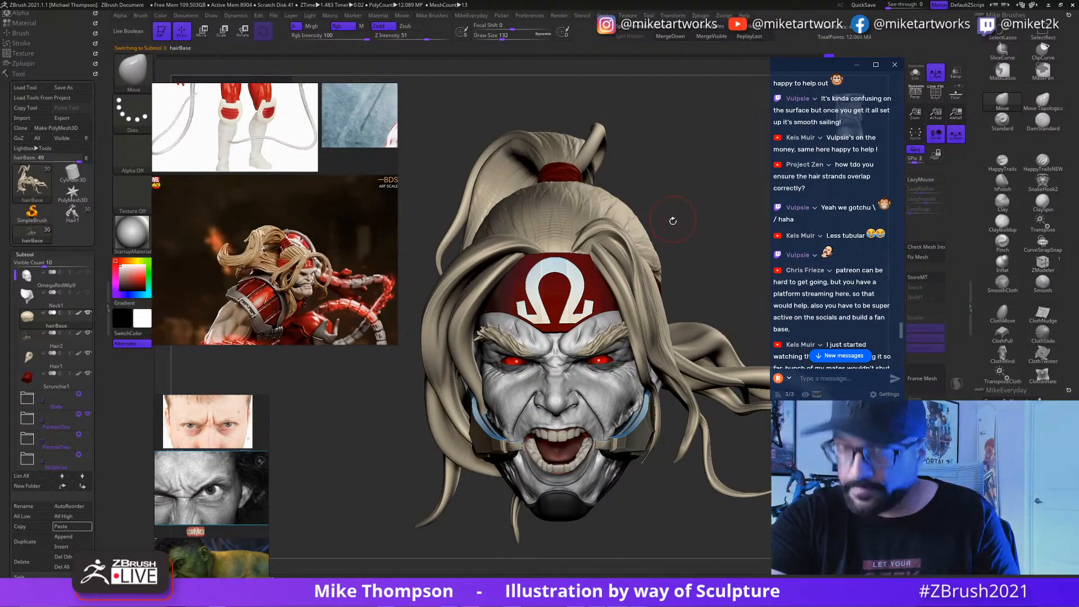
key(w)
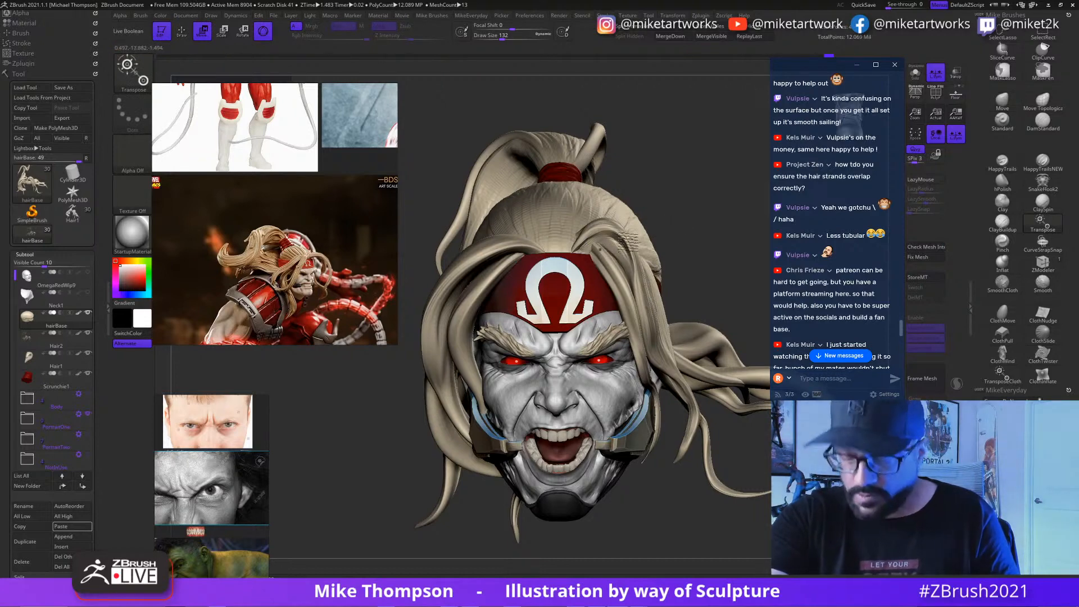
alt+click(629, 242)
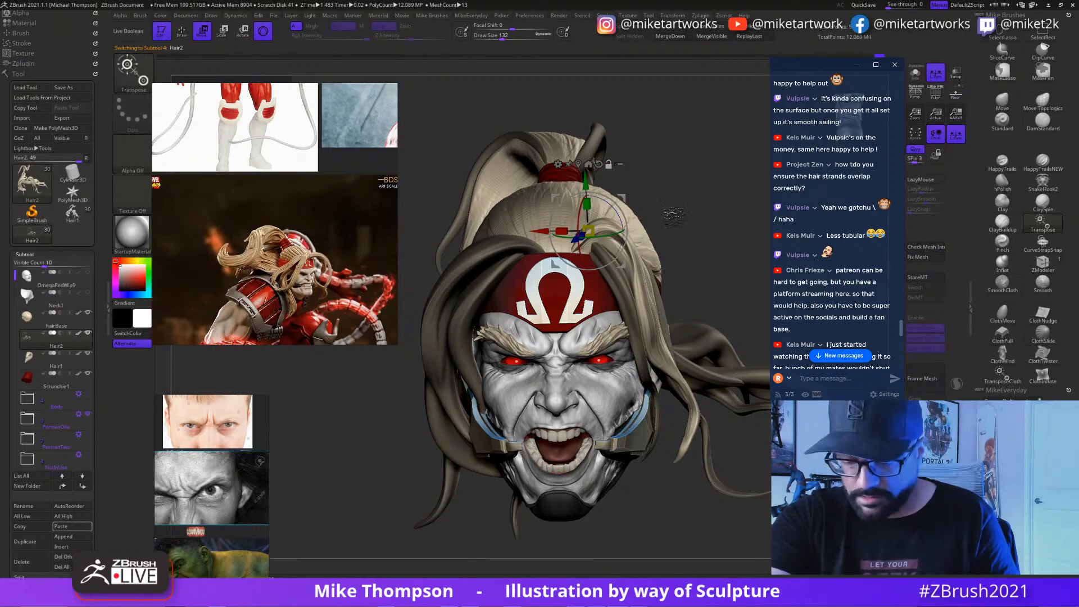
key(q)
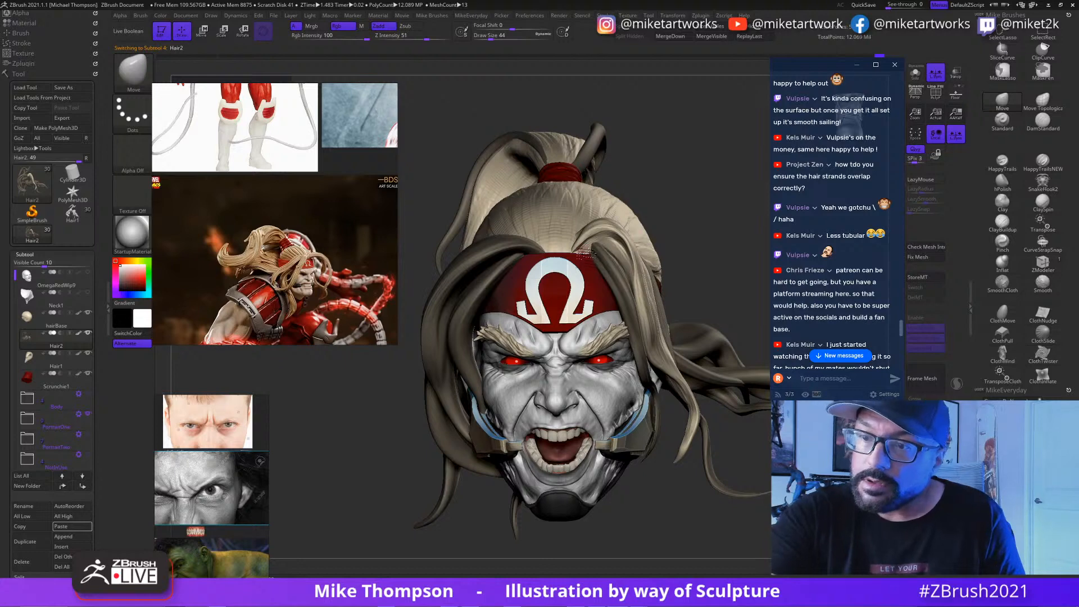
key(s)
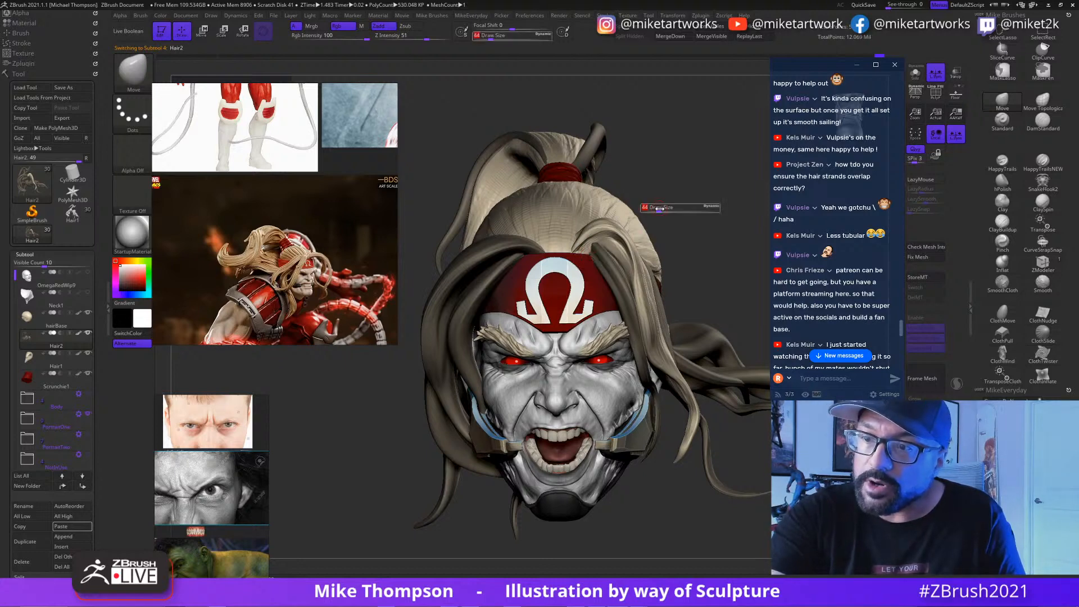
drag(664, 214, 678, 214)
text(s94)
key(Return)
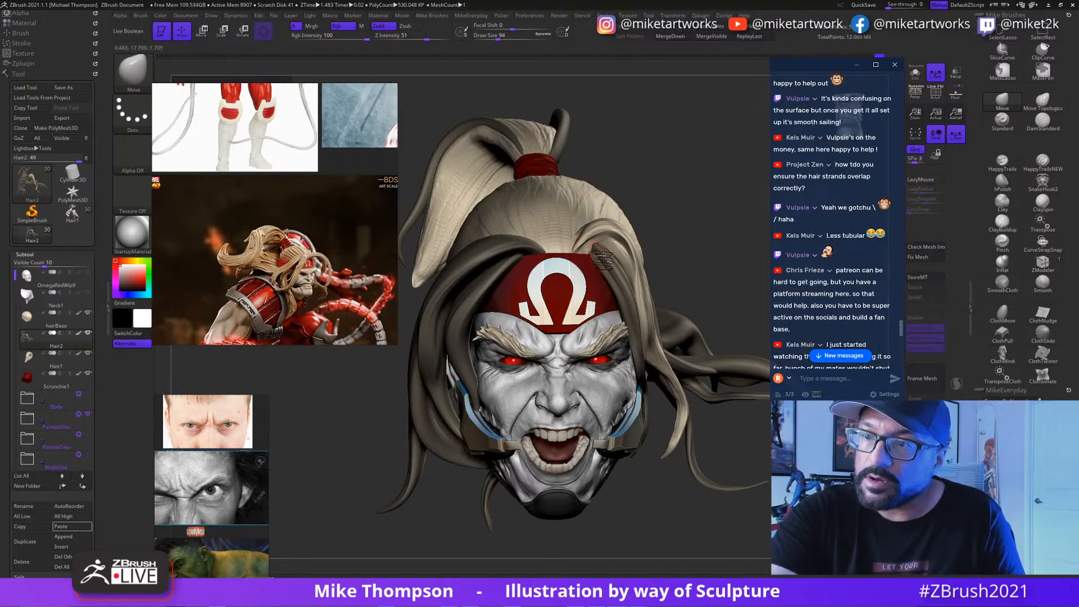
drag(703, 202, 610, 256)
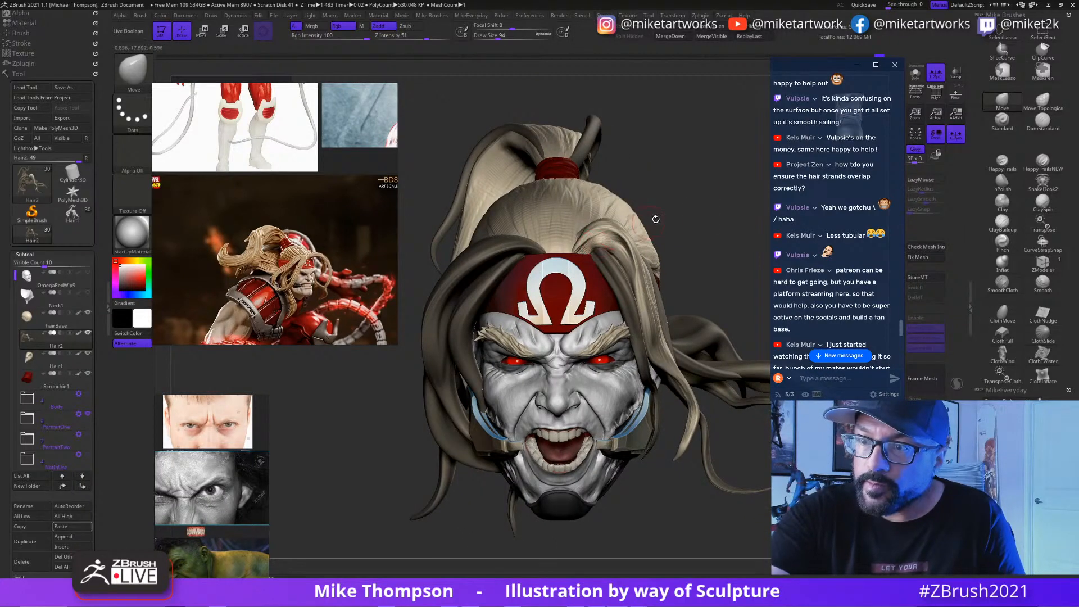
Step: Refine the front strand's arch over the headband edge with Move at draw size 149, checking it from several angles
mouse_move(656, 219)
mouse_down()
mouse_move(681, 206)
mouse_move(704, 219)
mouse_move(748, 163)
mouse_move(729, 175)
mouse_move(744, 175)
mouse_up()
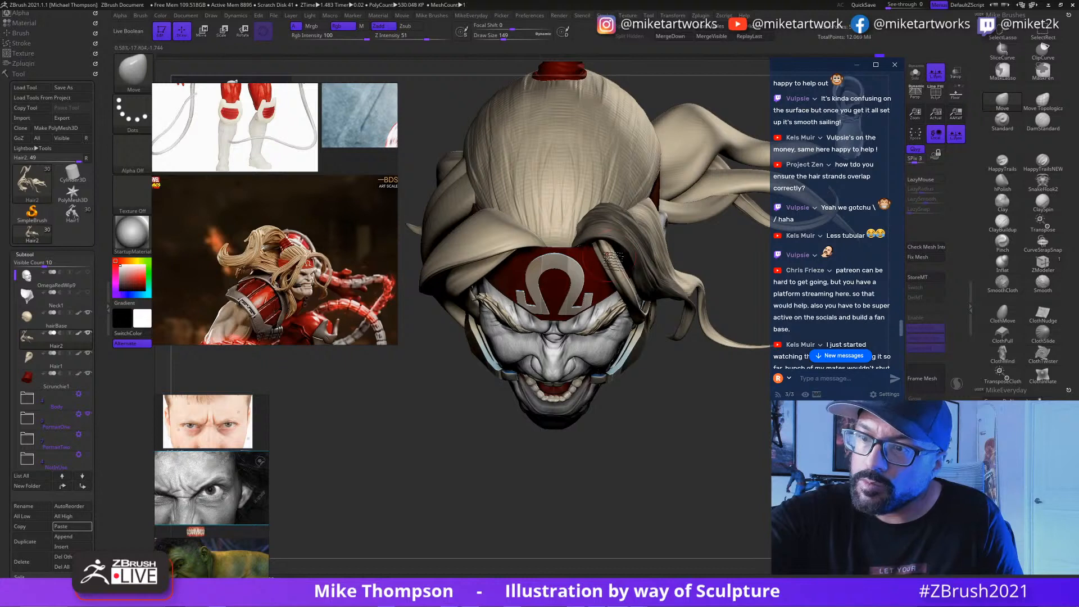
right_drag(600, 252, 617, 241)
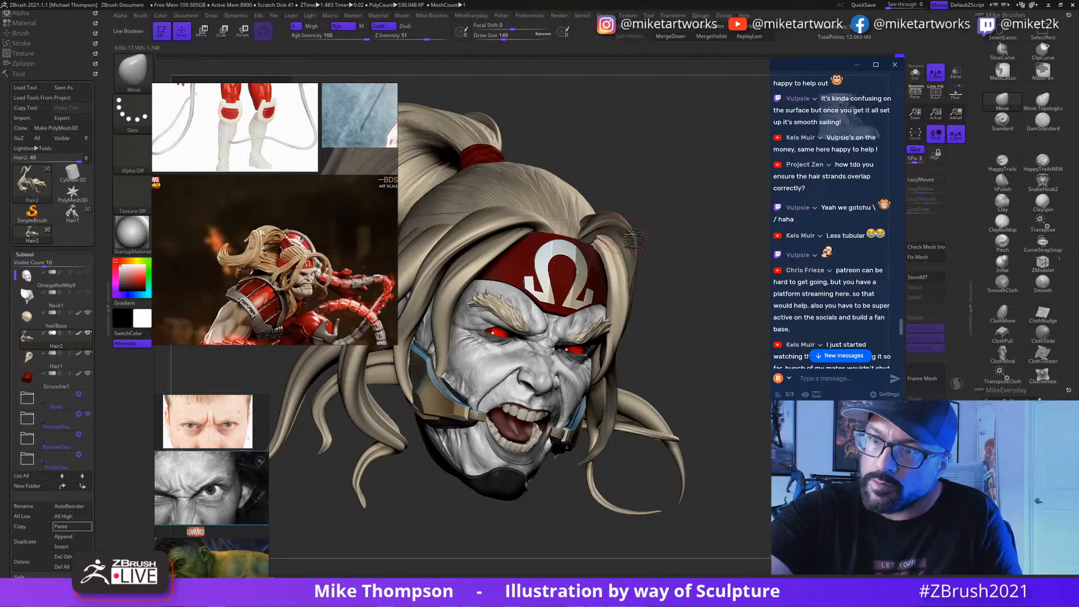
mouse_move(706, 224)
mouse_down()
mouse_move(692, 215)
mouse_move(699, 192)
mouse_up()
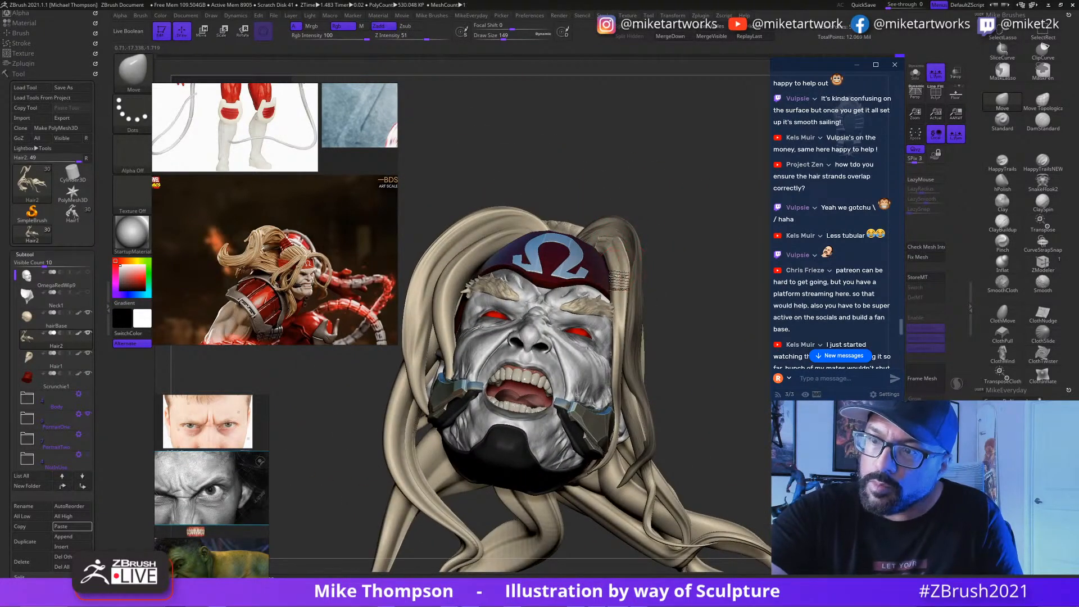
mouse_move(664, 241)
mouse_down()
mouse_move(696, 233)
mouse_move(658, 238)
mouse_up()
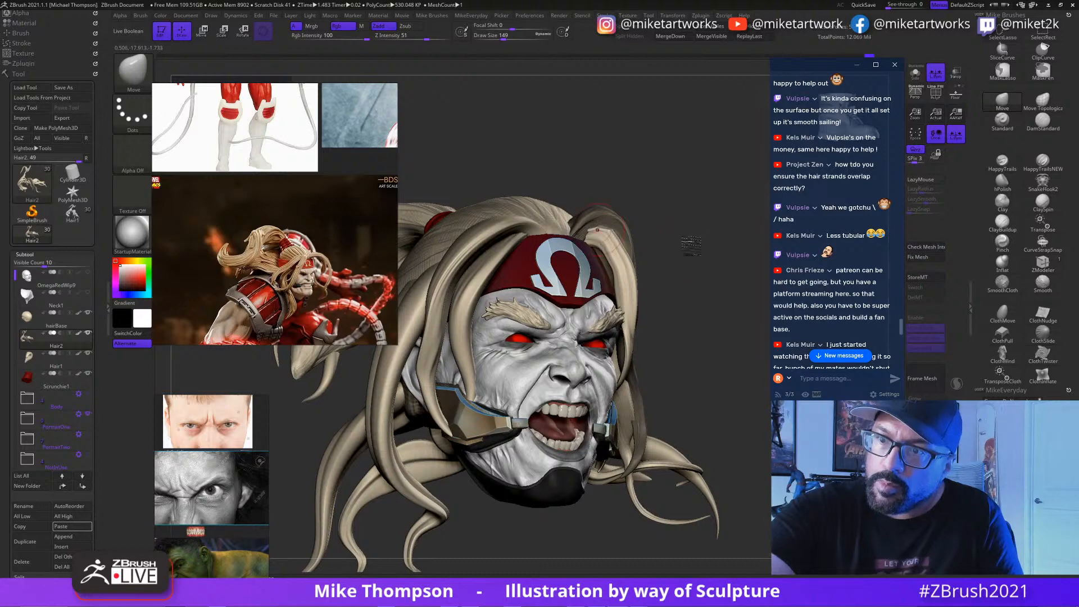
drag(600, 230, 597, 234)
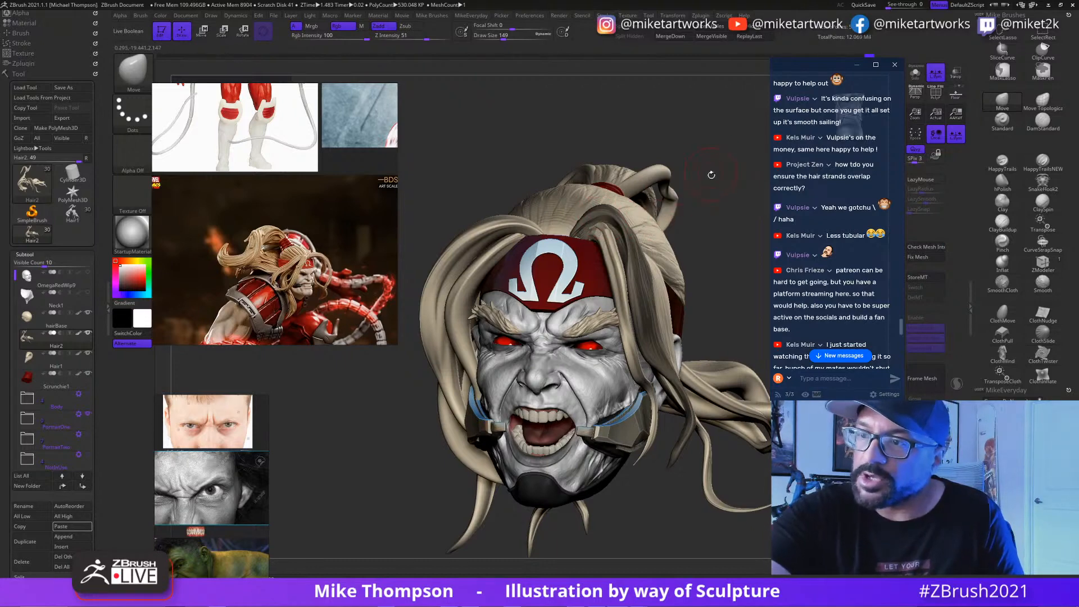
drag(721, 176, 729, 177)
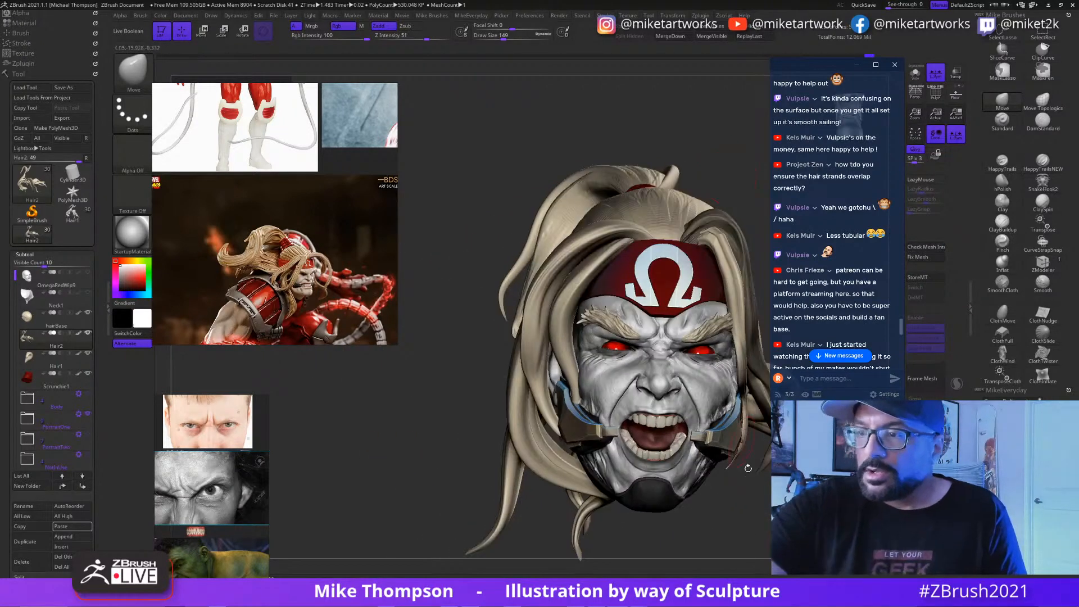
mouse_move(758, 509)
mouse_down()
mouse_move(700, 502)
mouse_move(737, 519)
mouse_move(839, 476)
mouse_move(812, 481)
mouse_up()
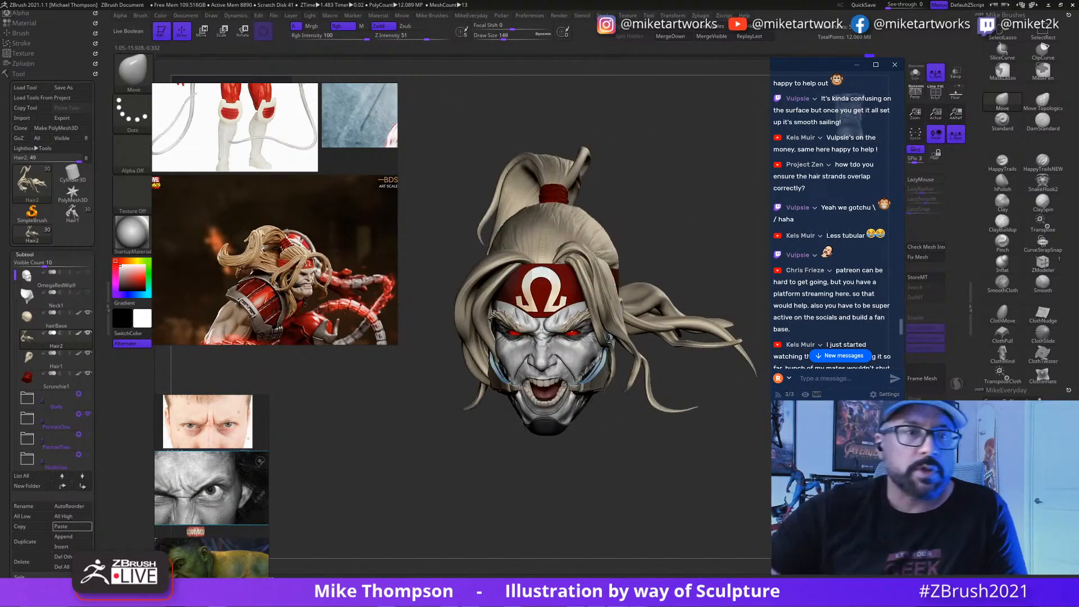
Step: Try a lower light direction on the head, and set the light just left of the light sphere's center
click(21, 75)
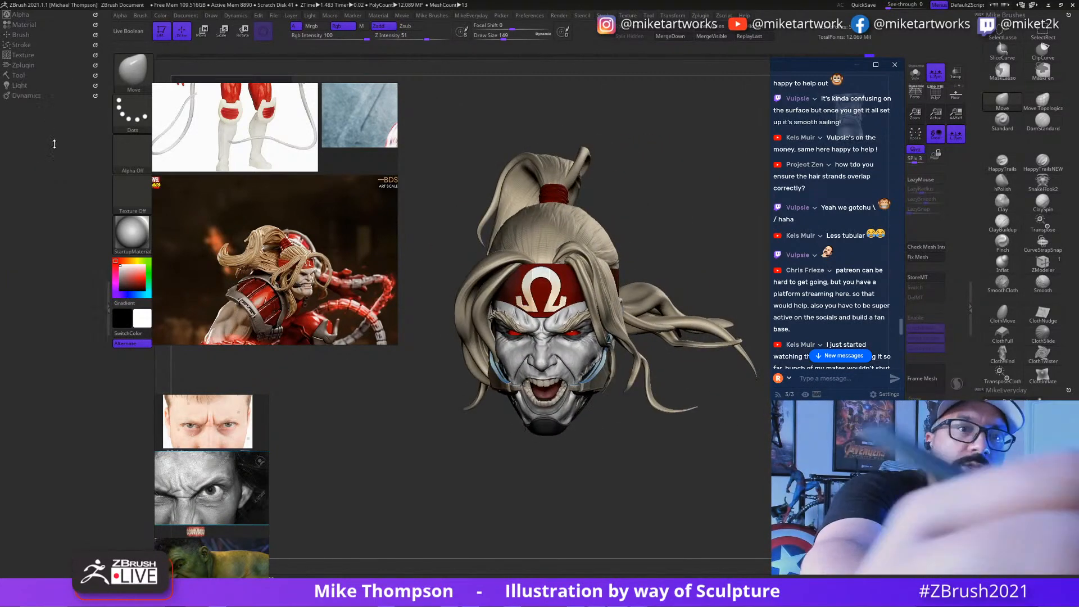
click(21, 86)
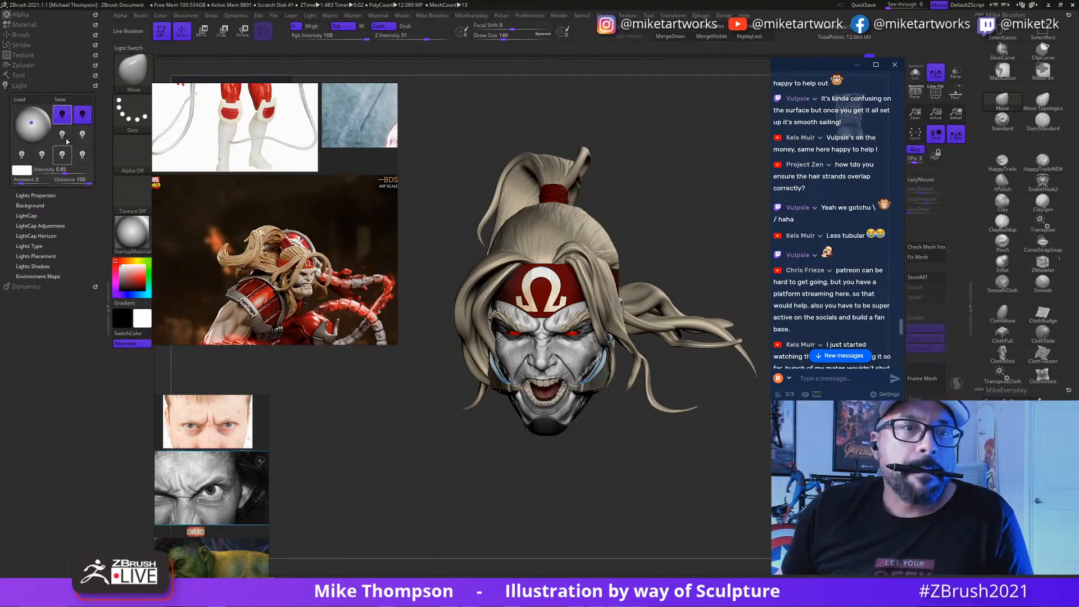
drag(31, 125, 32, 131)
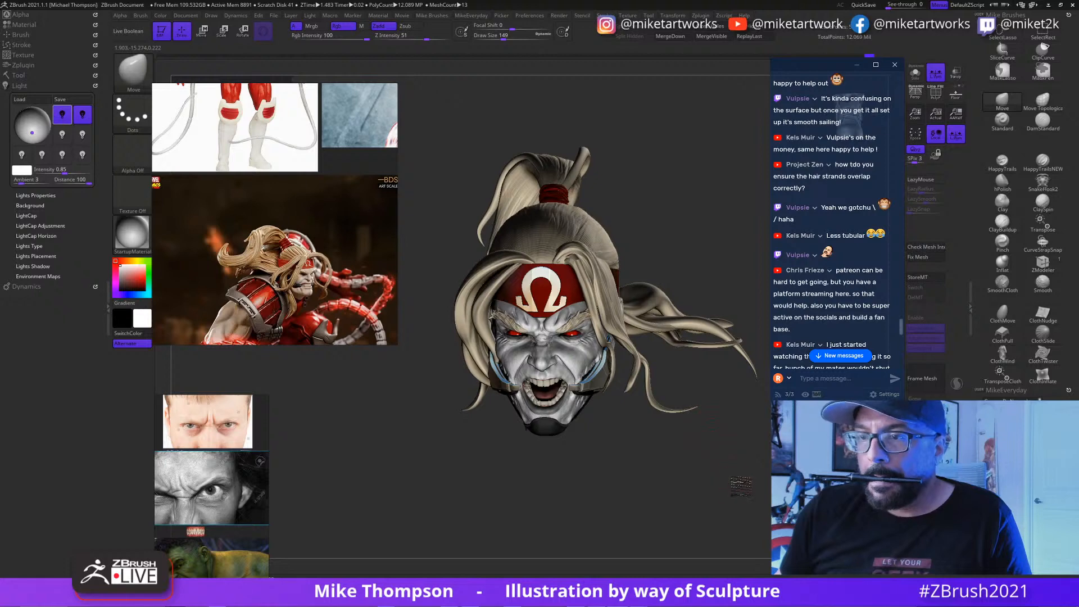
drag(741, 485, 726, 487)
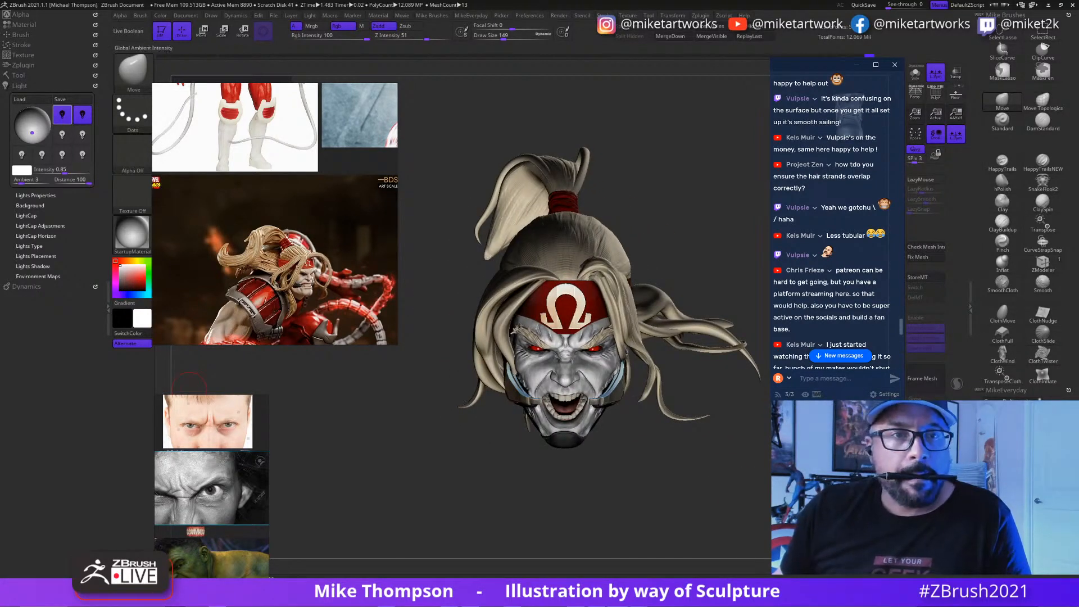
click(32, 123)
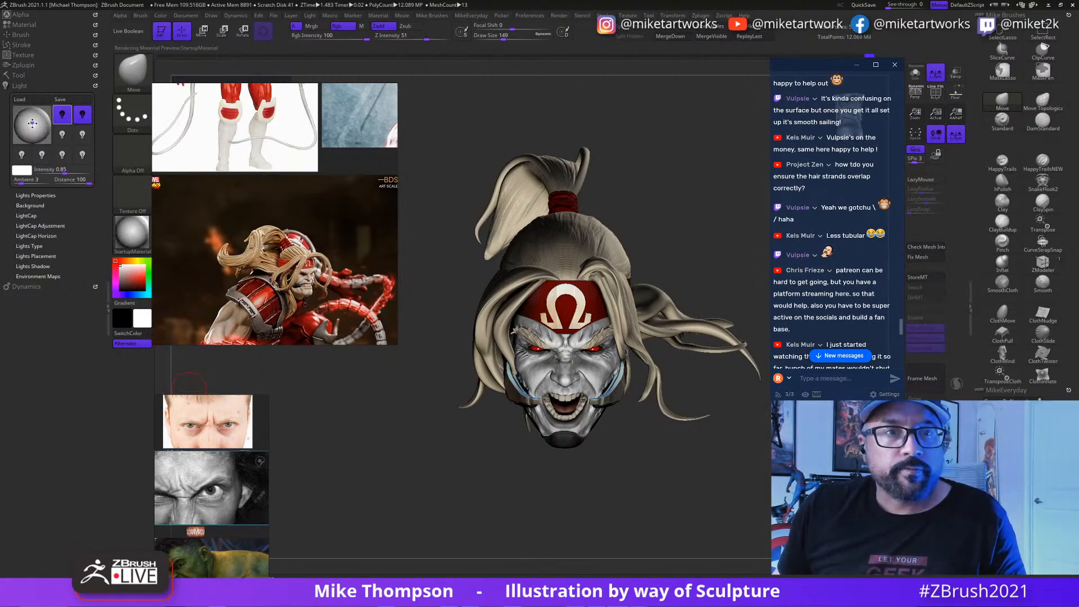
drag(32, 123, 24, 120)
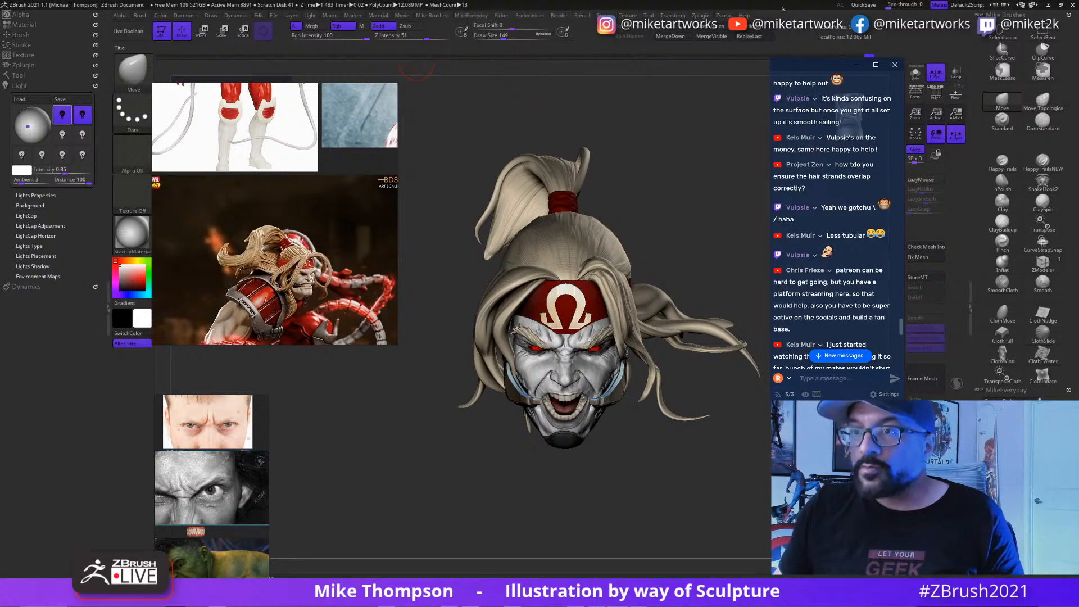
Step: Render the head with shadows under the adjusted light and examine the hair from a turned view
key(shift)
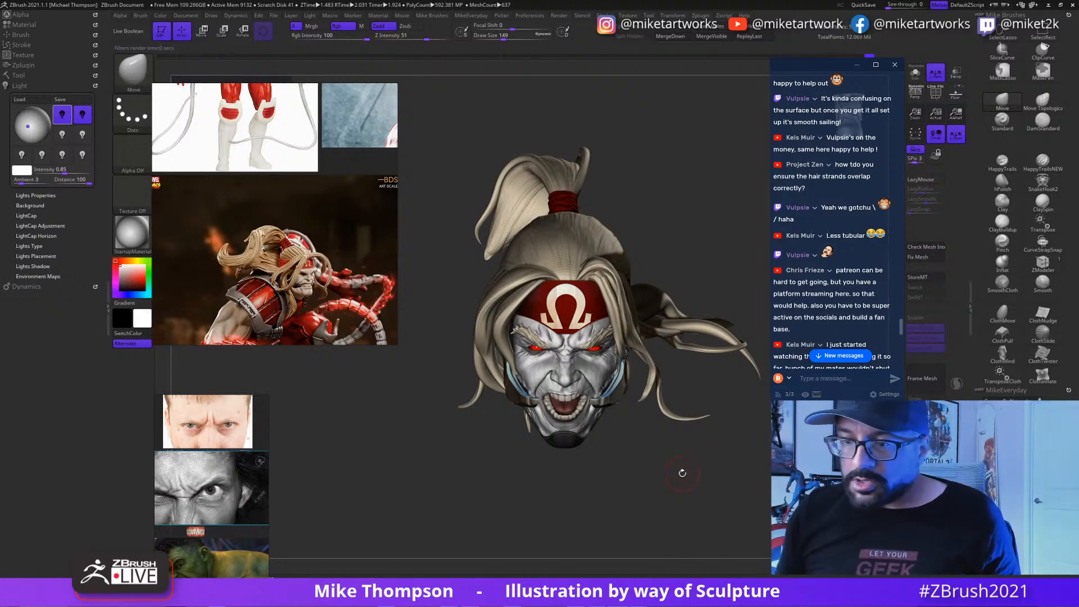
mouse_move(712, 469)
mouse_down()
mouse_move(701, 475)
mouse_move(716, 479)
mouse_up()
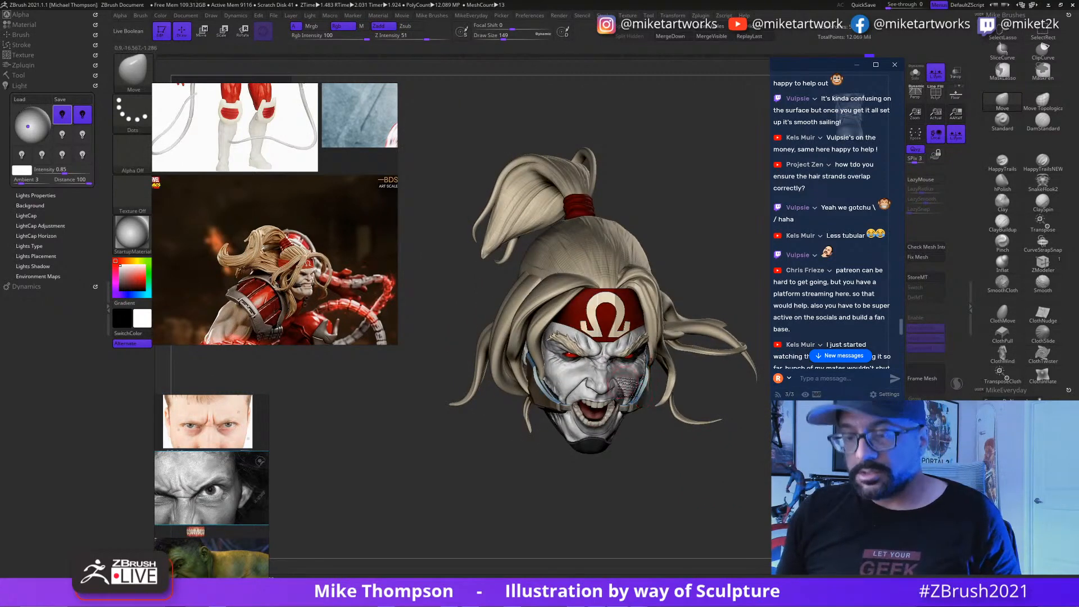
mouse_move(728, 492)
mouse_down()
mouse_move(668, 477)
mouse_move(657, 446)
mouse_move(635, 458)
mouse_up()
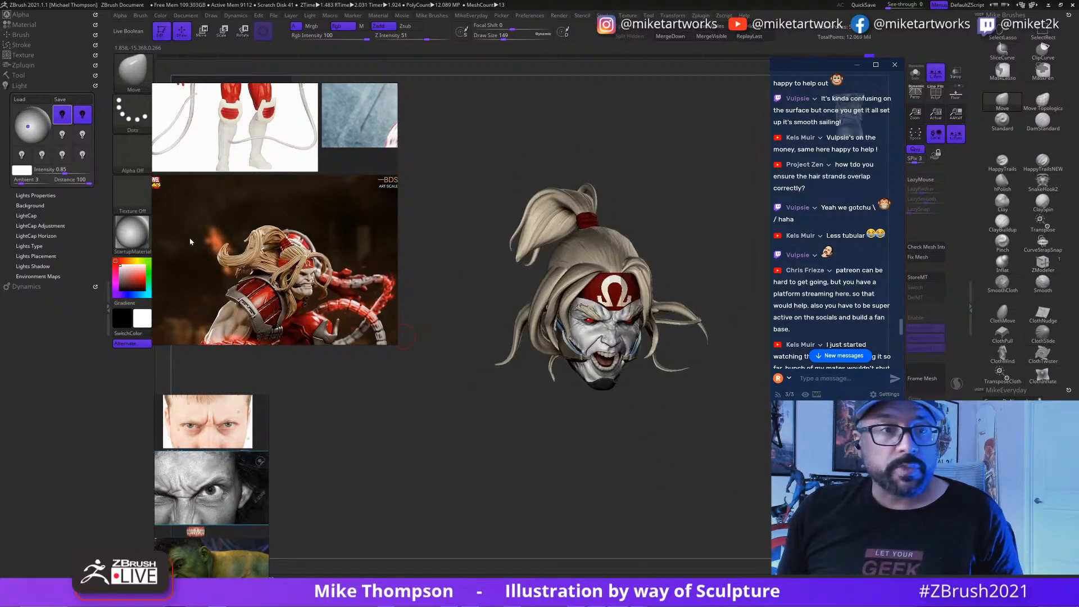
Step: Show the hidden Neck1 subtool alongside the head
click(17, 76)
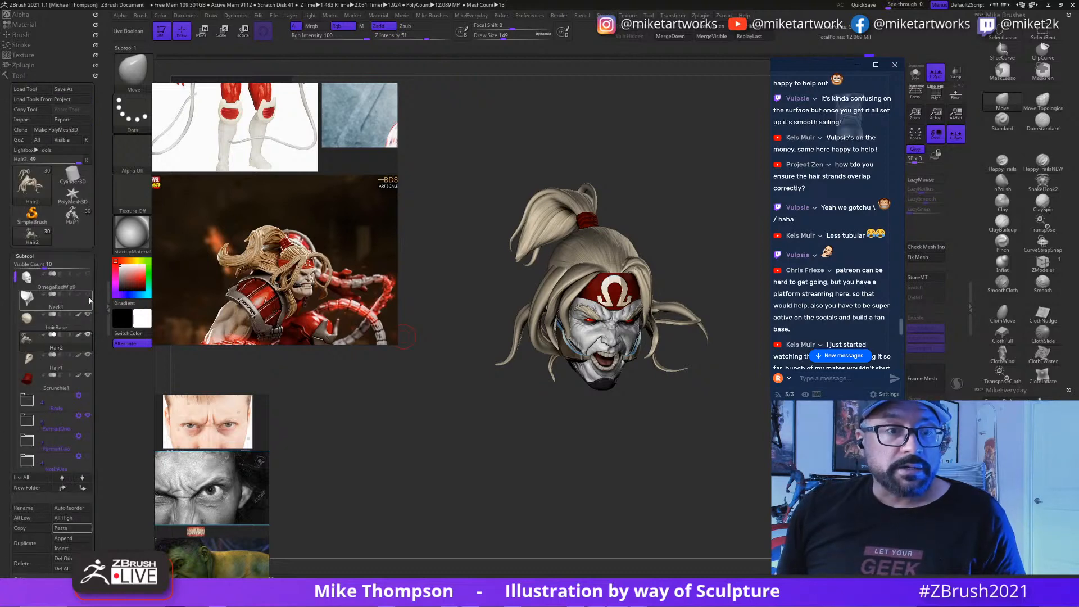
click(88, 295)
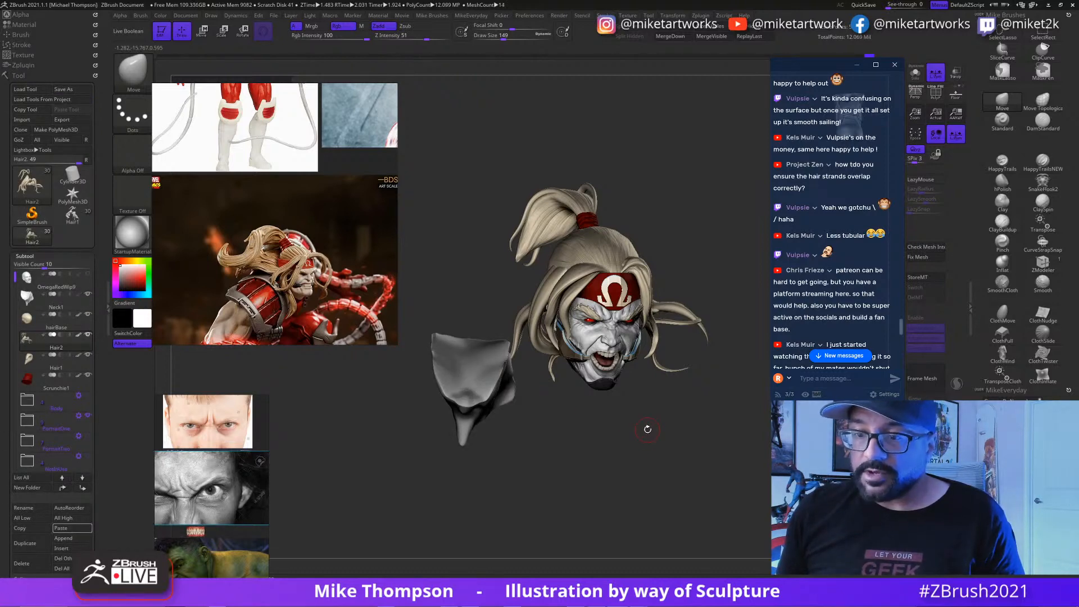
Step: Hide the Neck1 subtool again and frame the head up close from the front
mouse_move(648, 430)
mouse_down()
mouse_move(715, 441)
mouse_move(696, 415)
mouse_move(725, 421)
mouse_up()
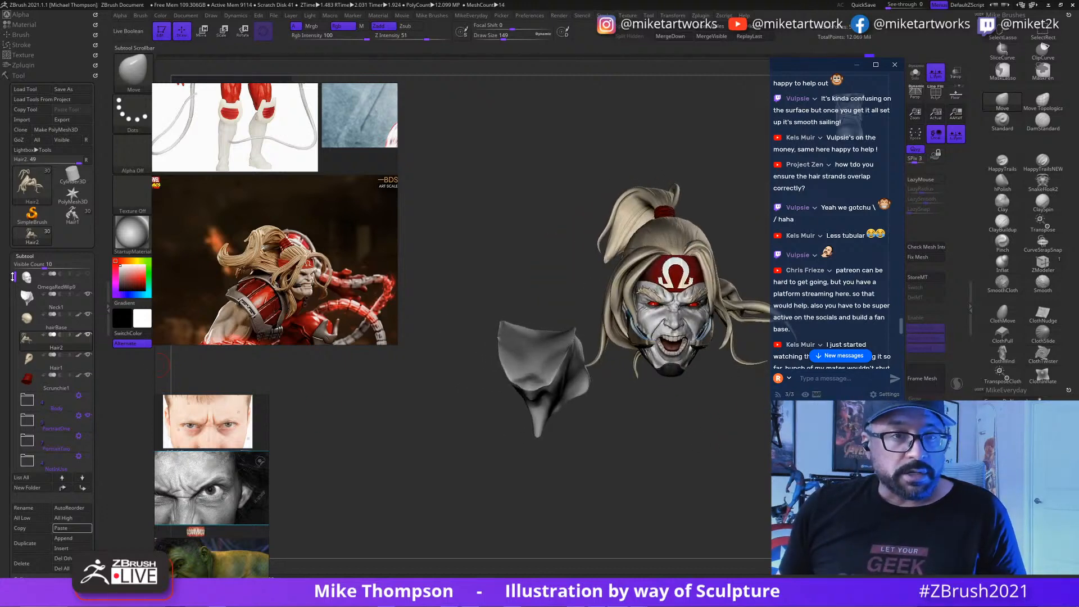
click(88, 294)
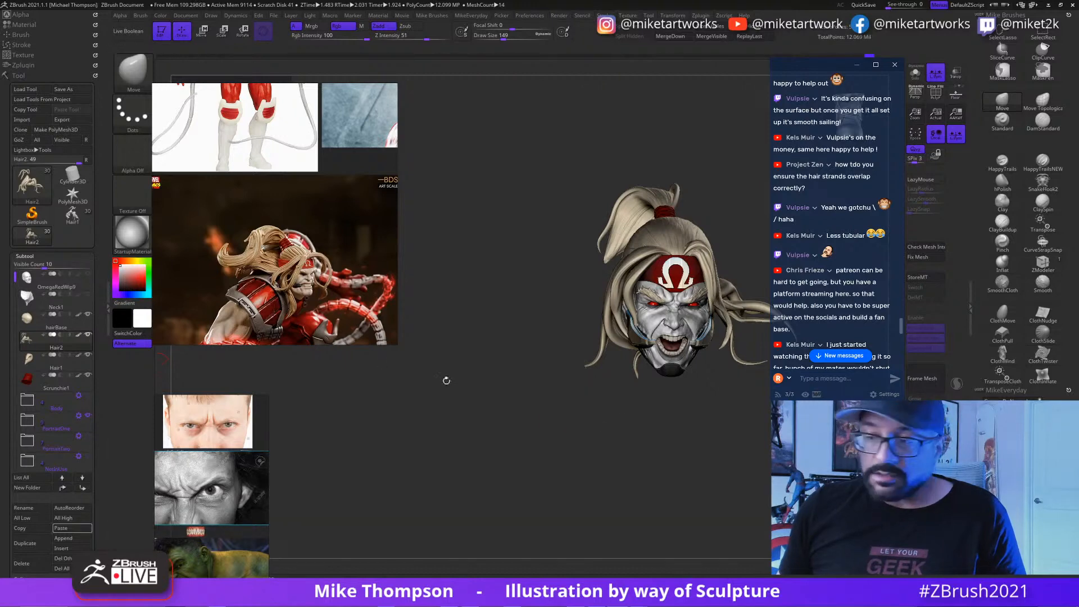
drag(693, 447, 653, 470)
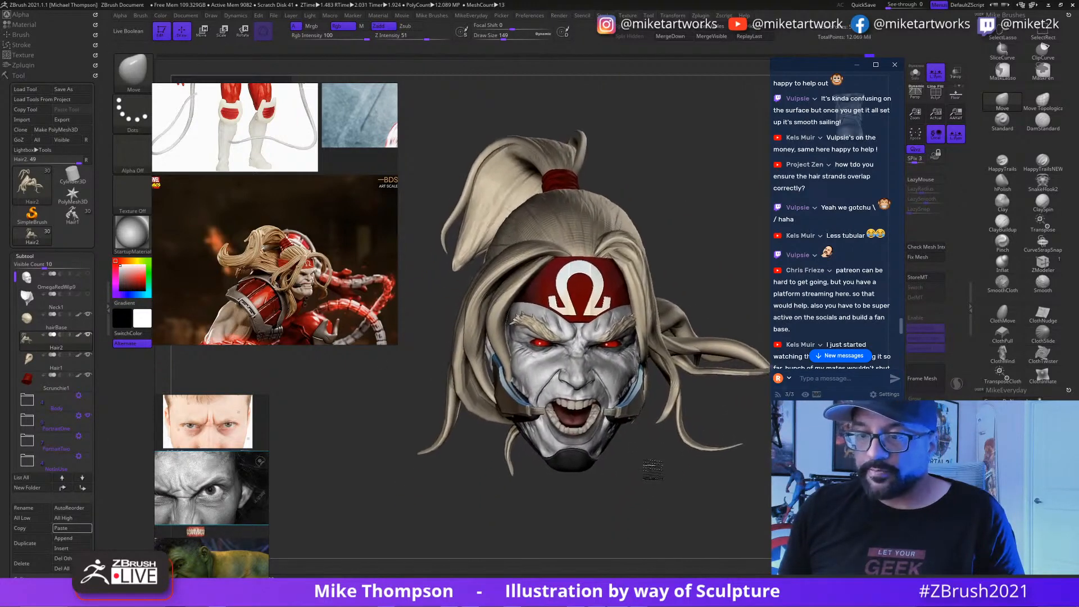
Step: Save the current tool to disk in the project folder
click(81, 90)
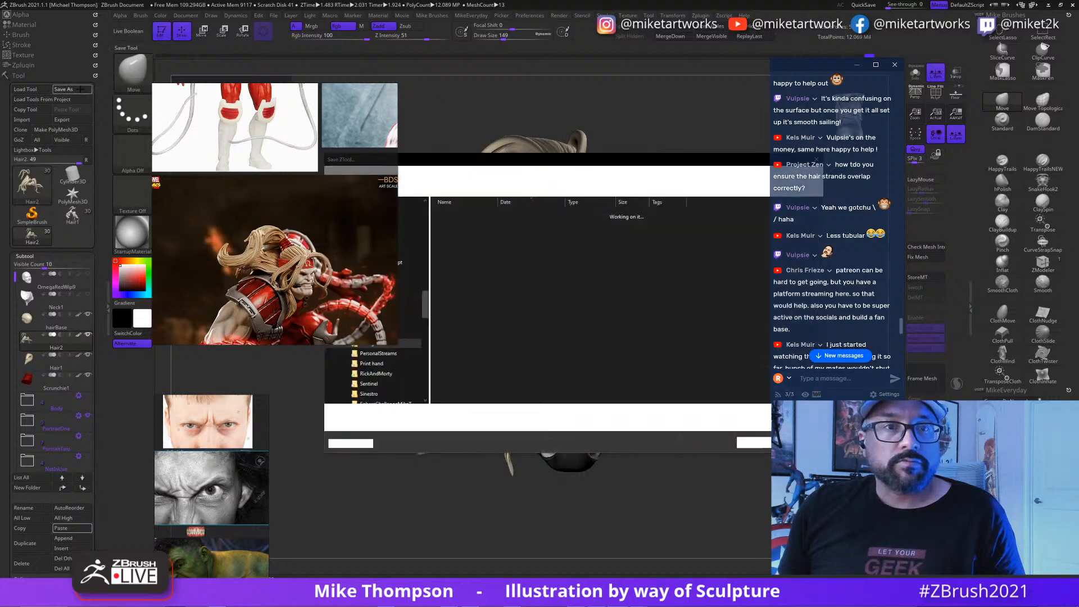
click(753, 443)
click(590, 302)
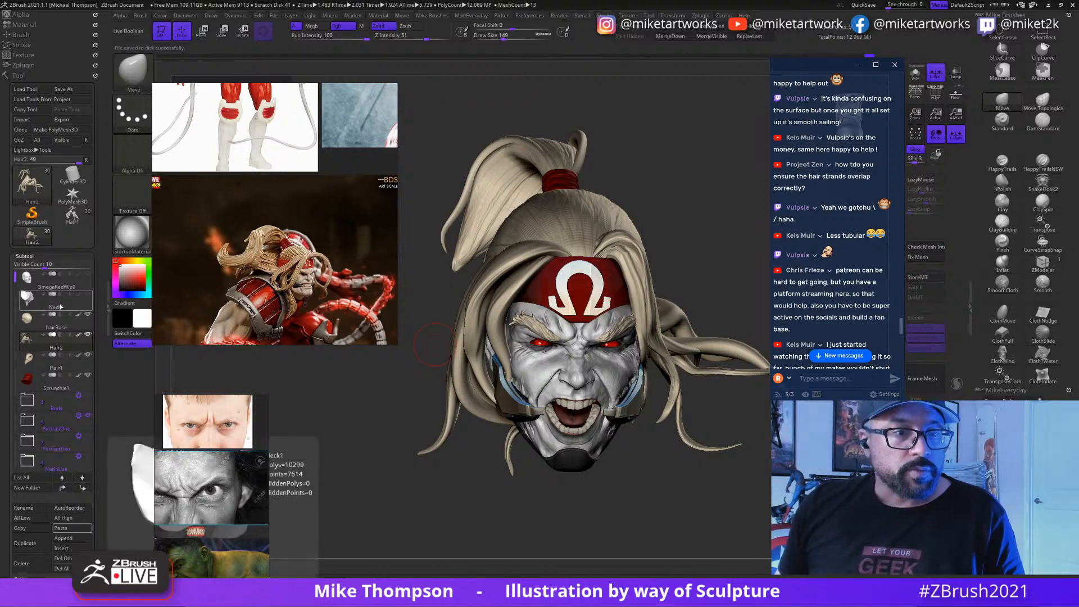
Step: Reorder the Neck1 subtool to sit directly below Scrunchie1, and hide the hairBase subtool
drag(61, 306, 68, 393)
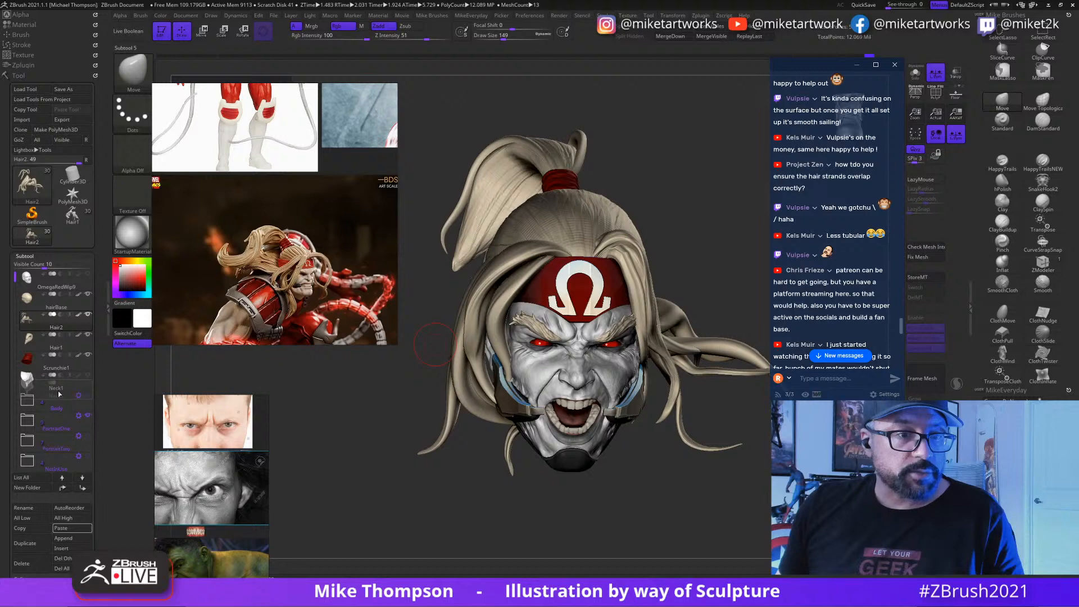
drag(58, 393, 61, 394)
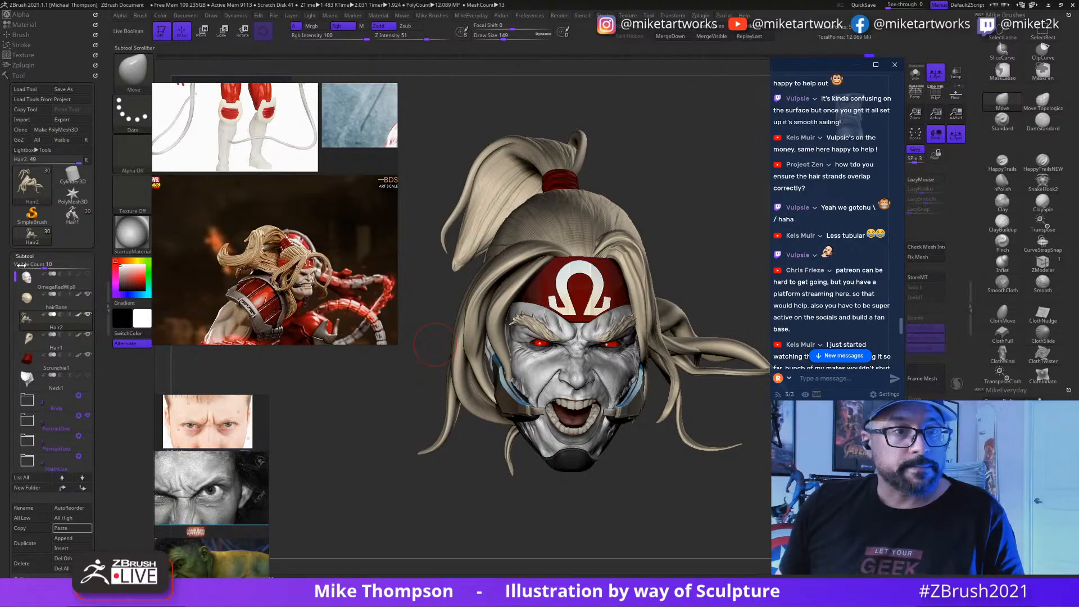
click(91, 295)
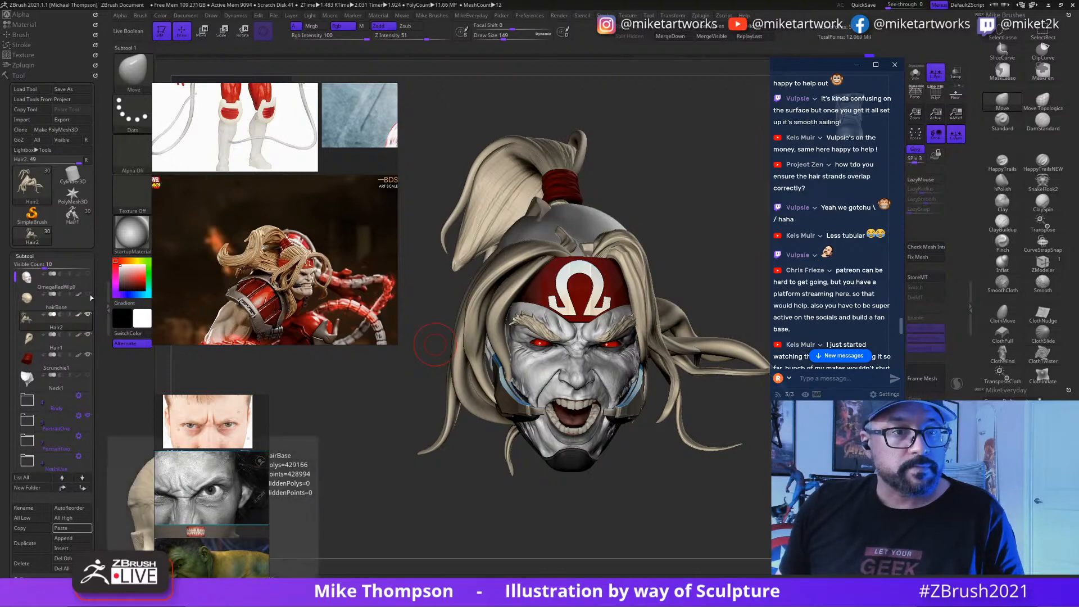
Step: Show the hairBase subtool and create a subtool folder named Hair for the Hair2 subtool
click(88, 296)
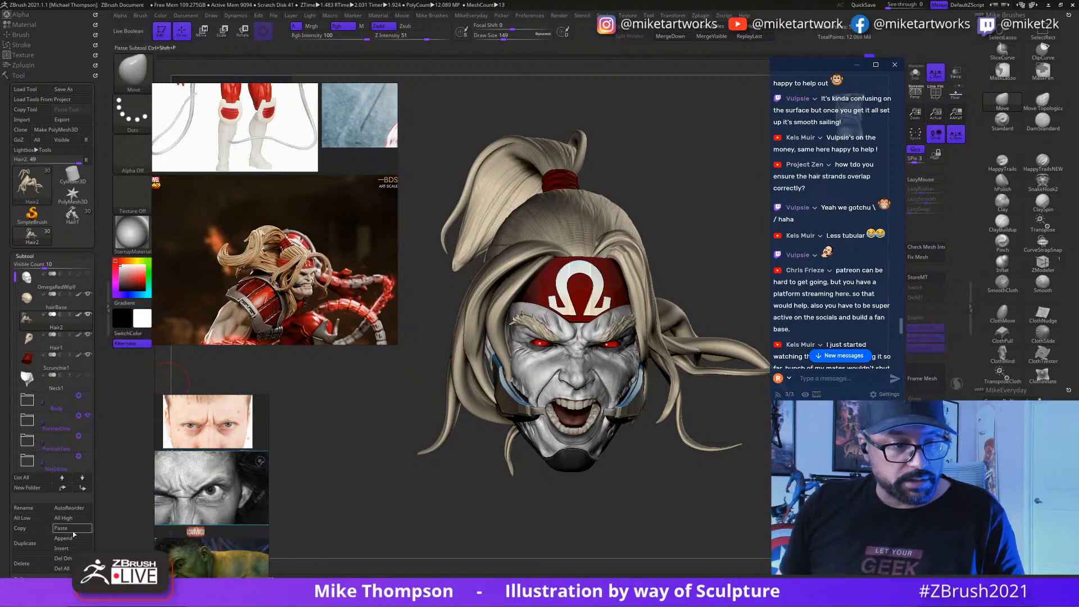
click(34, 489)
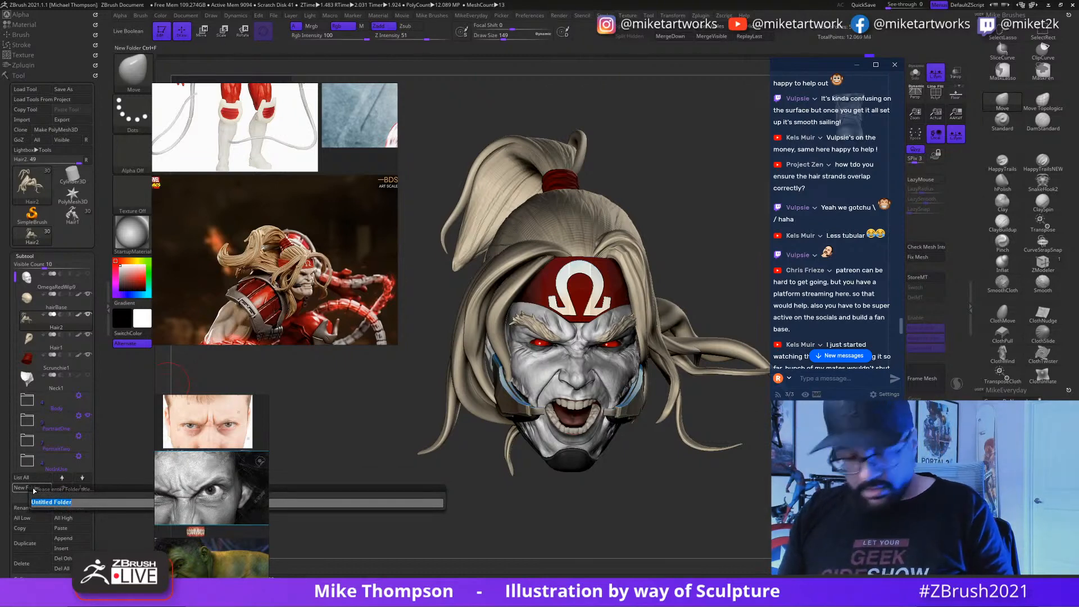
text(Hair)
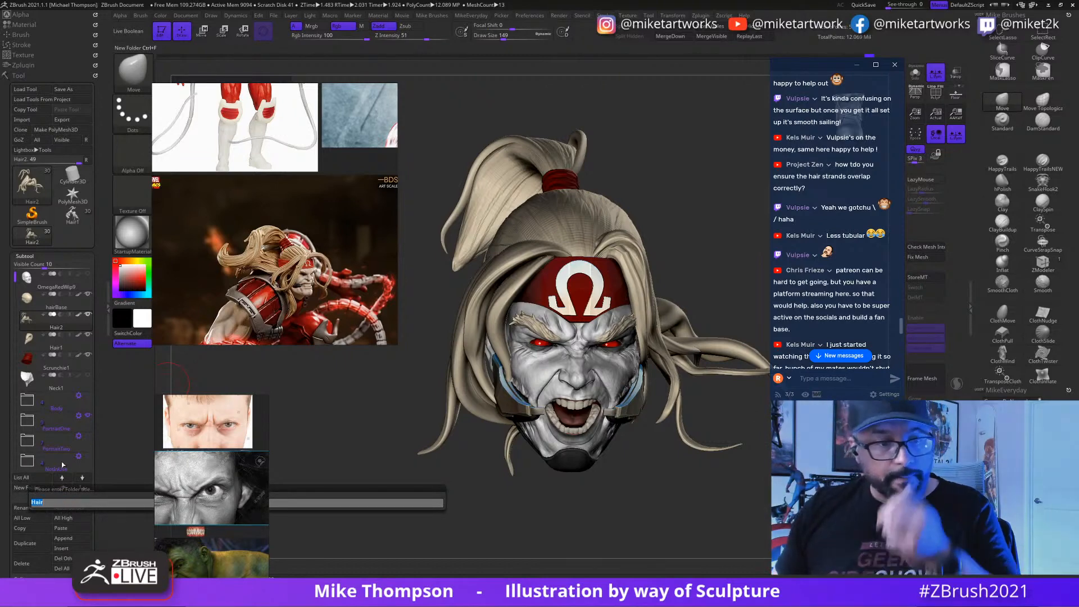
key(Return)
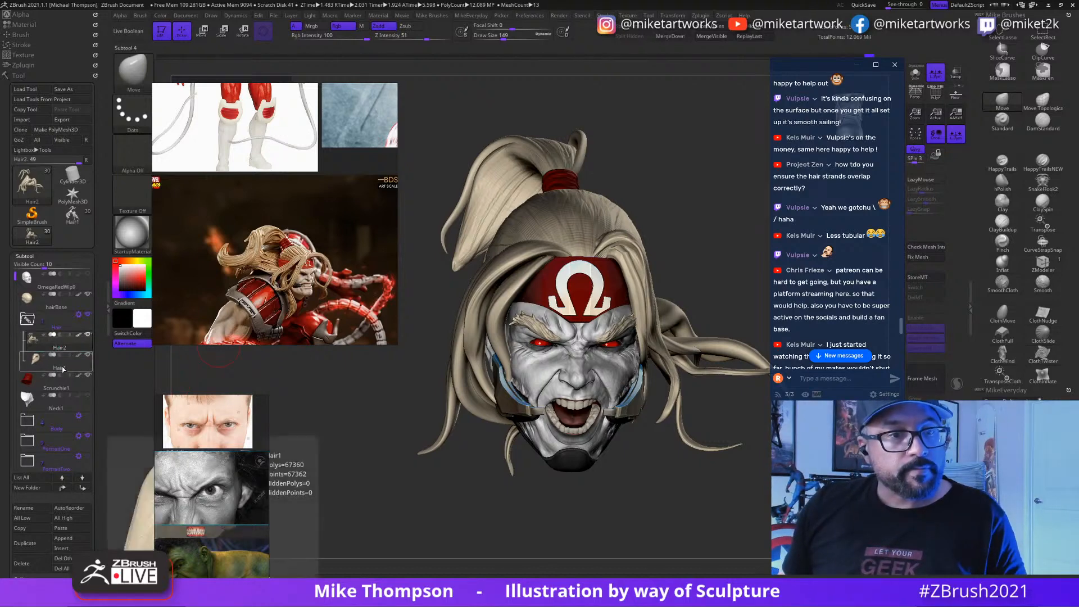
Step: Move the Scrunchie1 and hairBase subtools into the Hair folder and collapse the folder
mouse_move(61, 371)
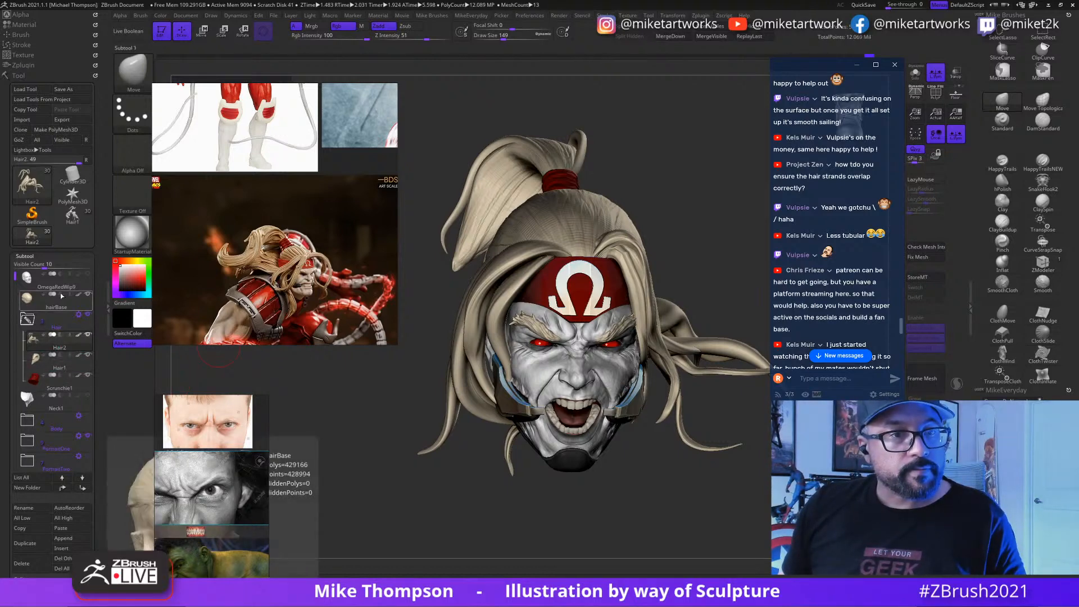
drag(60, 298, 73, 333)
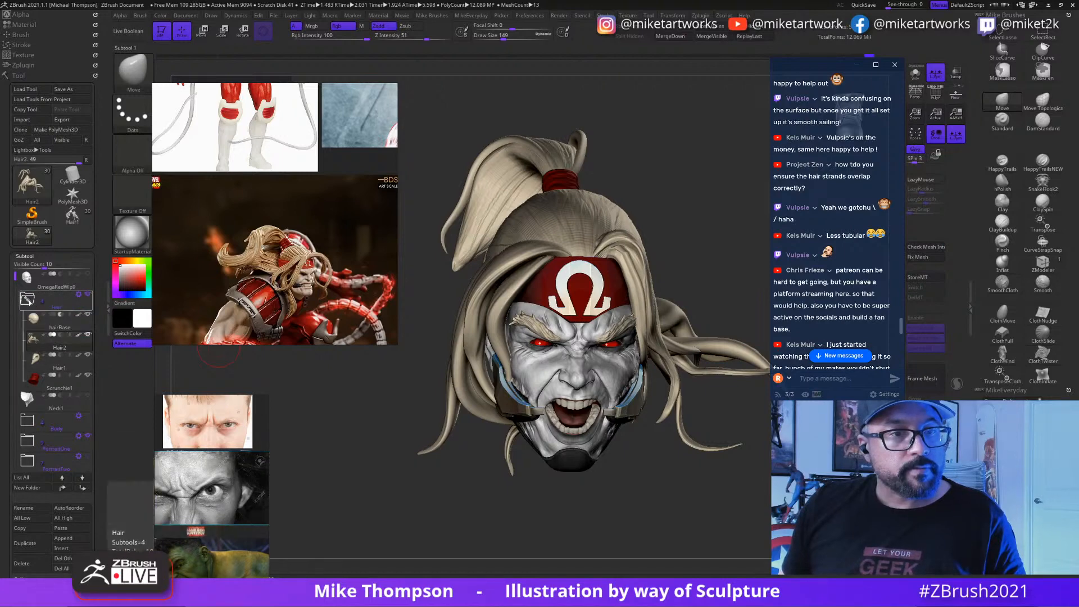
click(27, 299)
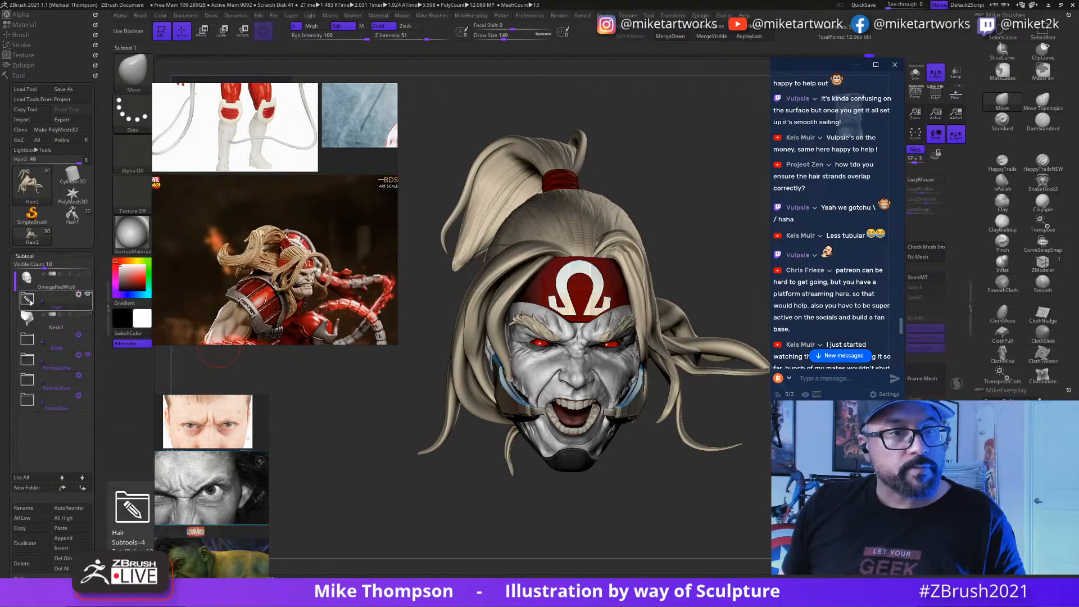
Step: Select the Neck1 subtool and hide both the Hair folder and the folder holding the head, leaving only the neck cloth
click(92, 303)
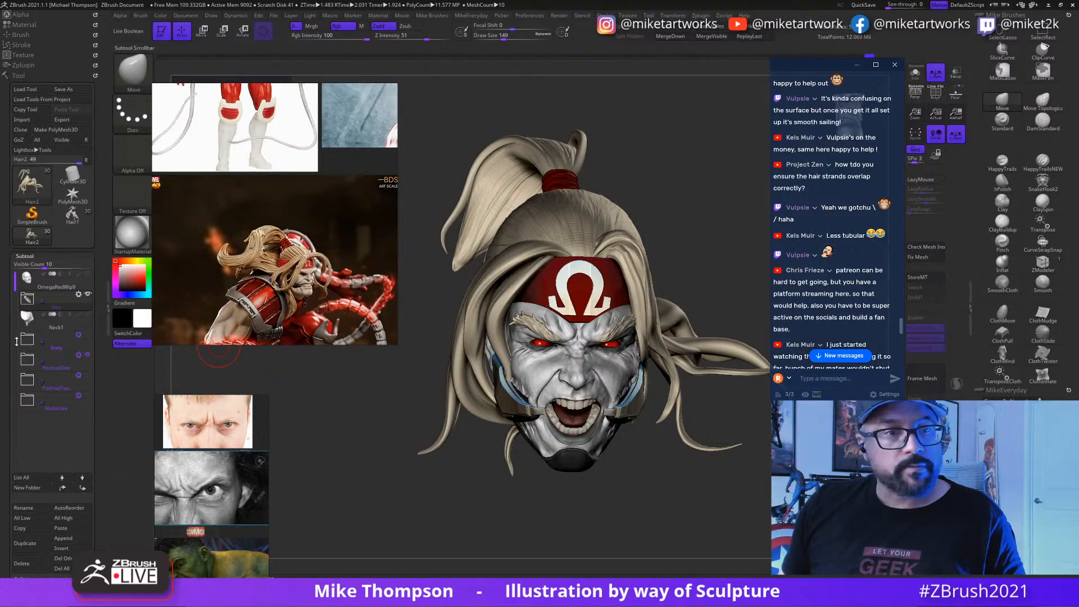
click(88, 295)
click(88, 295)
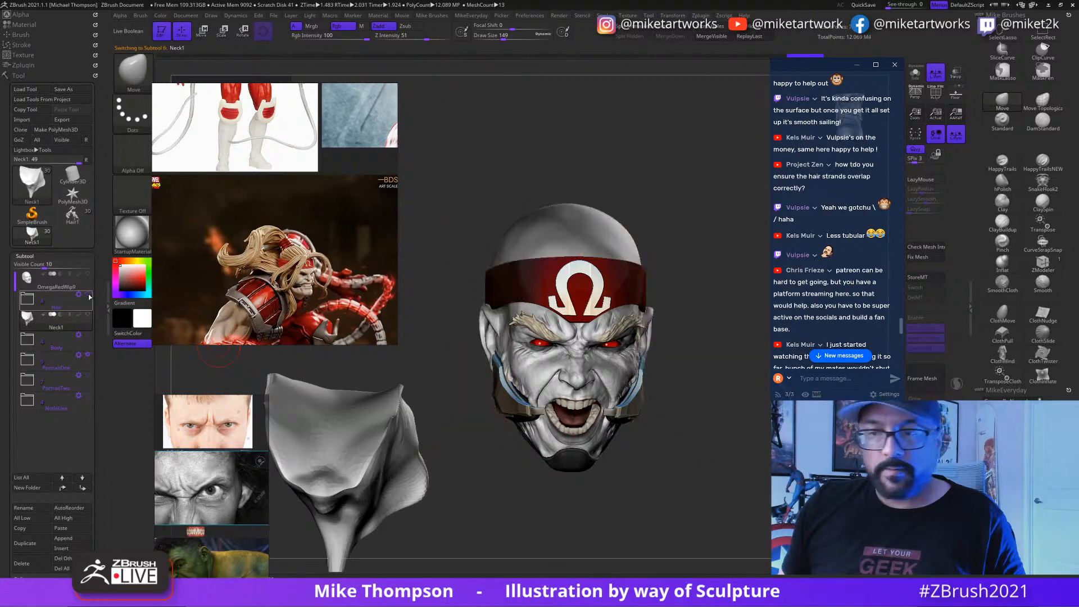
click(88, 295)
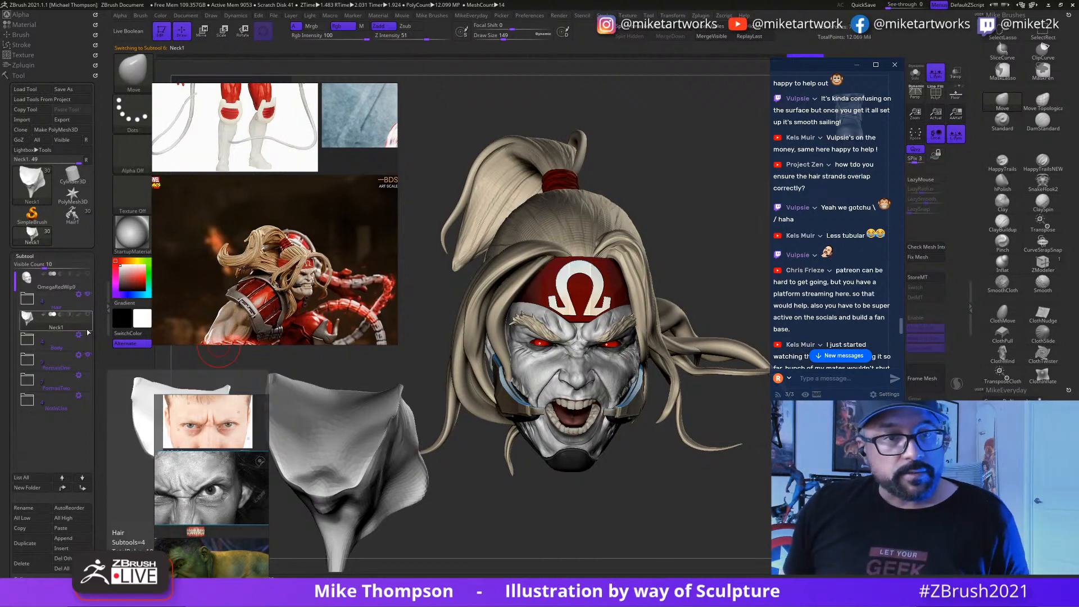
click(87, 294)
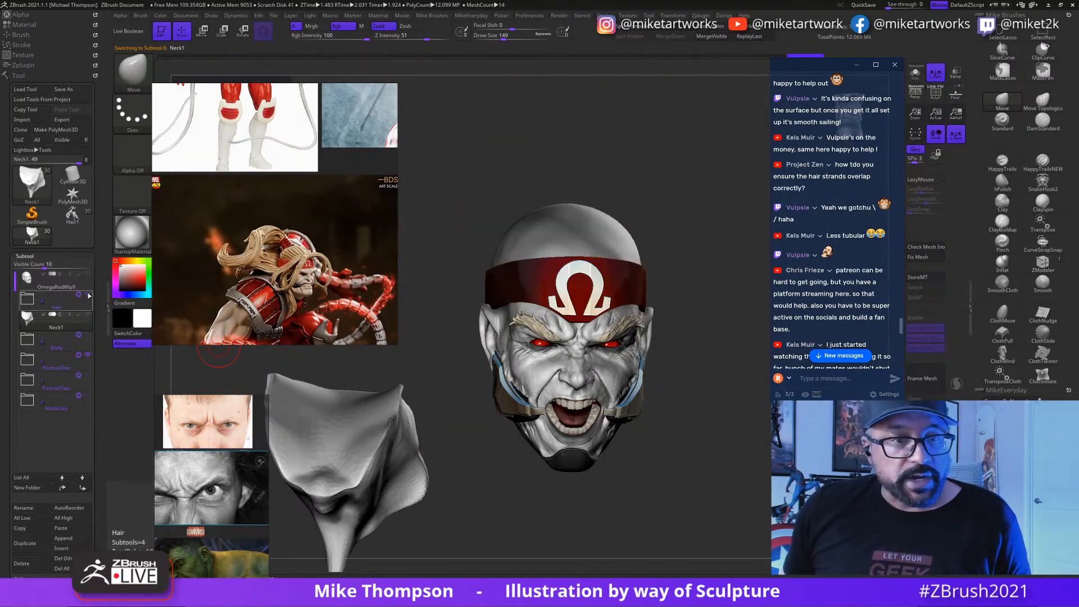
click(88, 356)
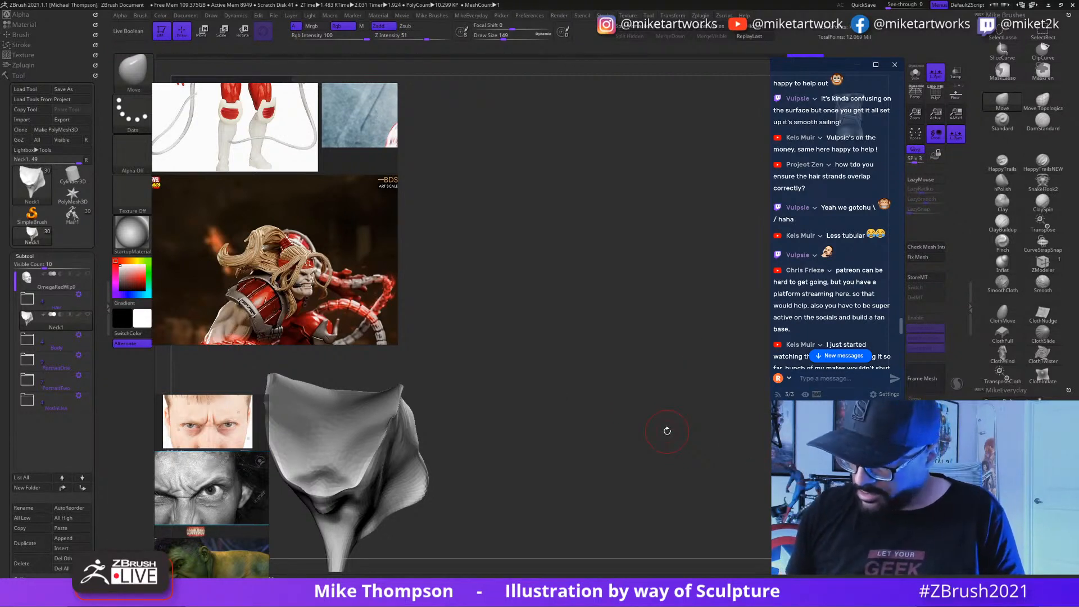
Step: Frame the neck cloth and turn on its polyframe display
mouse_move(652, 437)
mouse_down()
mouse_move(621, 398)
mouse_move(635, 444)
mouse_move(673, 469)
mouse_up()
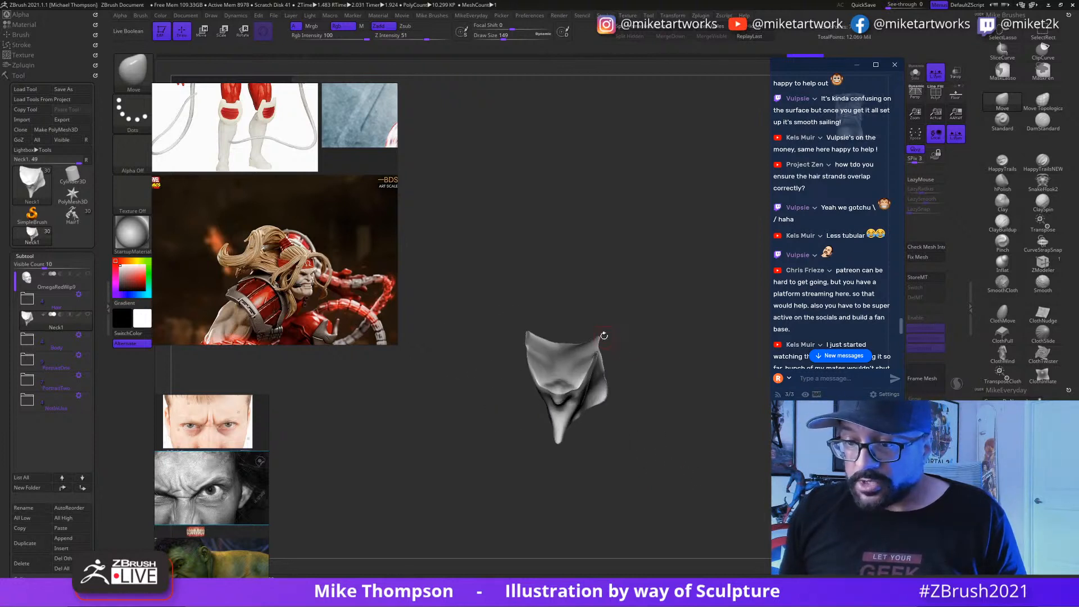
drag(677, 387, 650, 411)
key(space)
key(shift+f)
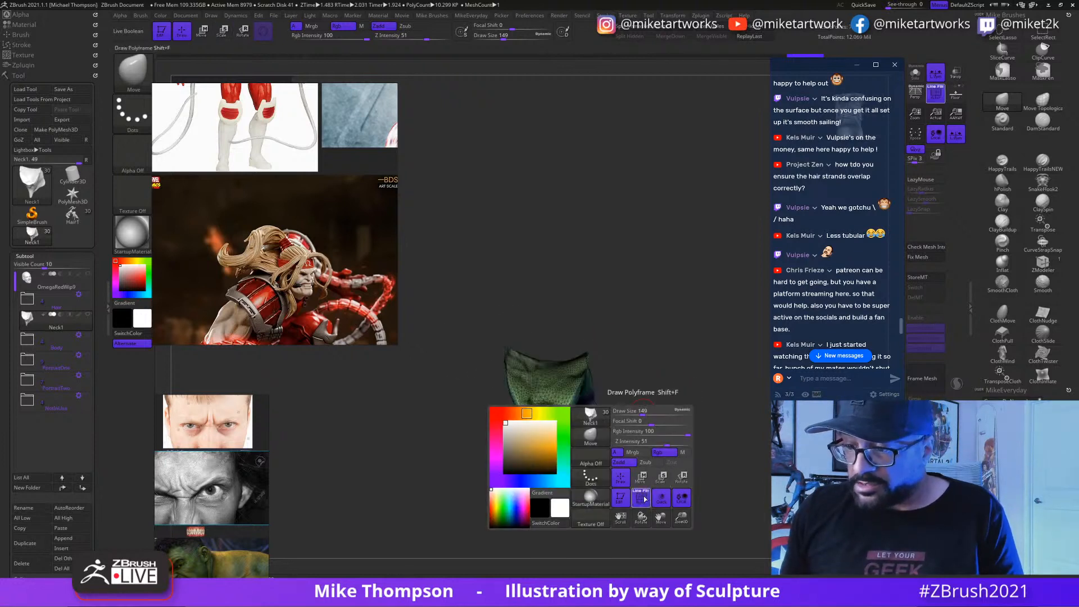
Step: Hide the green inner polygroup, merge the teal and purple polygroups into one, and show the whole neck cloth again
mouse_move(646, 462)
mouse_down()
mouse_move(656, 486)
mouse_move(697, 444)
mouse_move(665, 450)
mouse_move(693, 460)
mouse_move(708, 440)
mouse_move(643, 417)
mouse_up()
key(ctrl+shift)
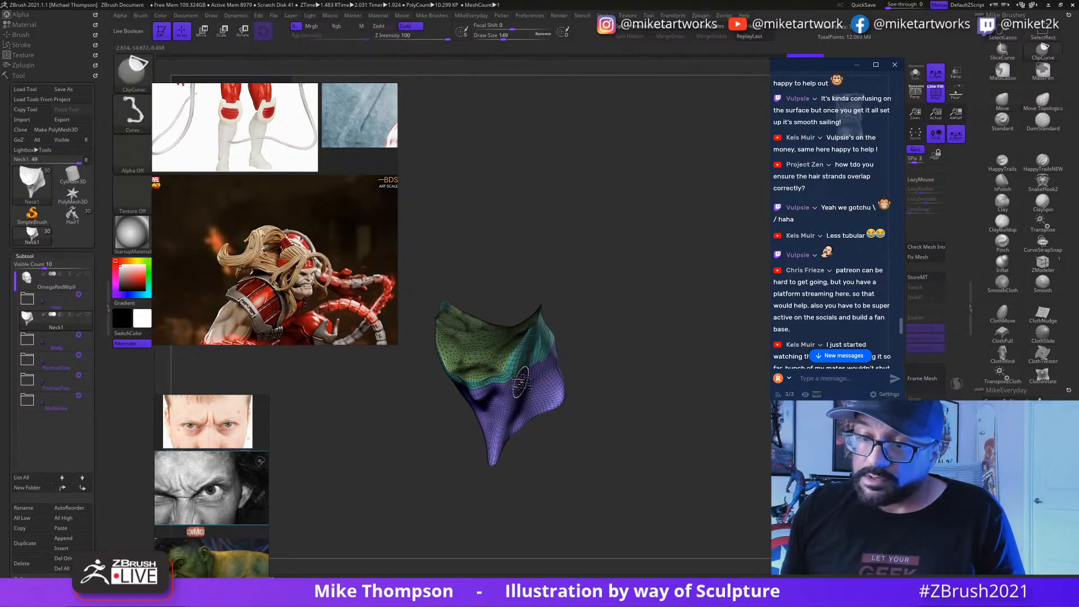
ctrl+shift+click(513, 379)
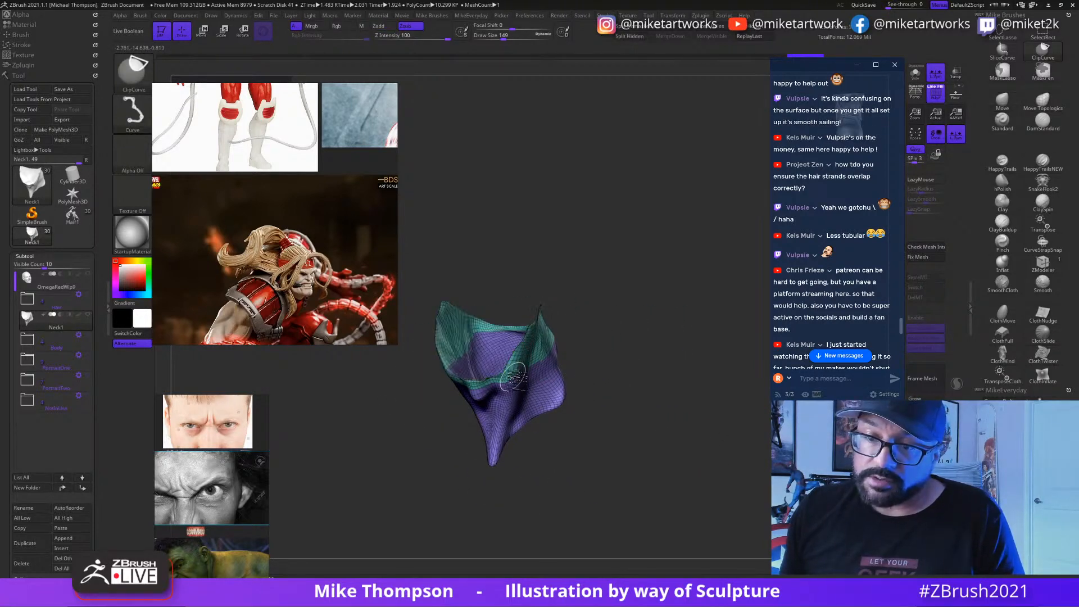
mouse_move(646, 373)
mouse_down()
mouse_move(678, 370)
mouse_move(730, 410)
mouse_move(713, 410)
mouse_move(679, 378)
mouse_up()
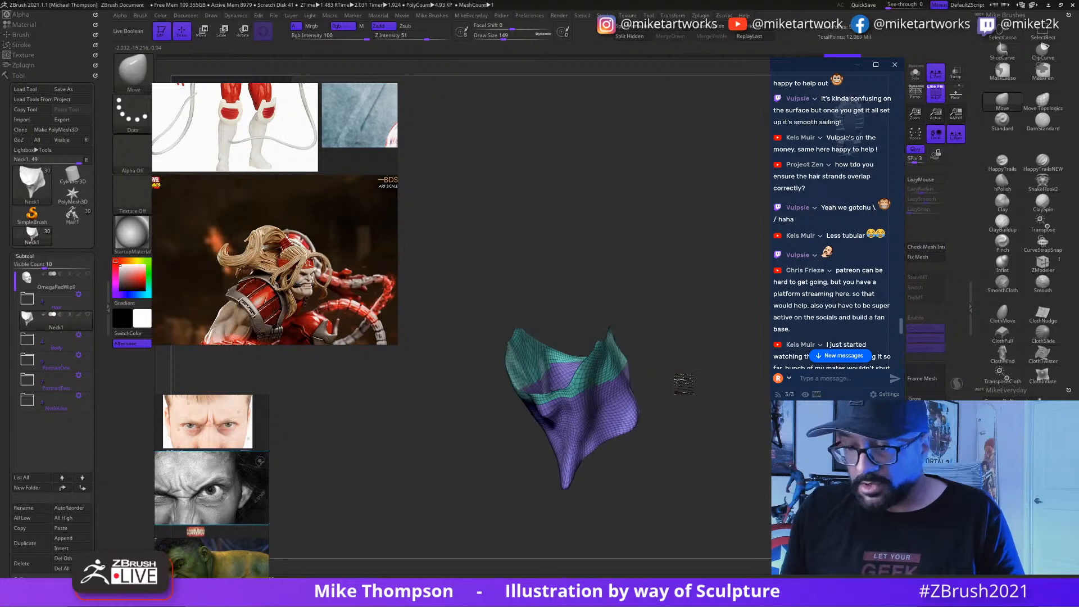
key(ctrl+w)
ctrl+shift+click(694, 406)
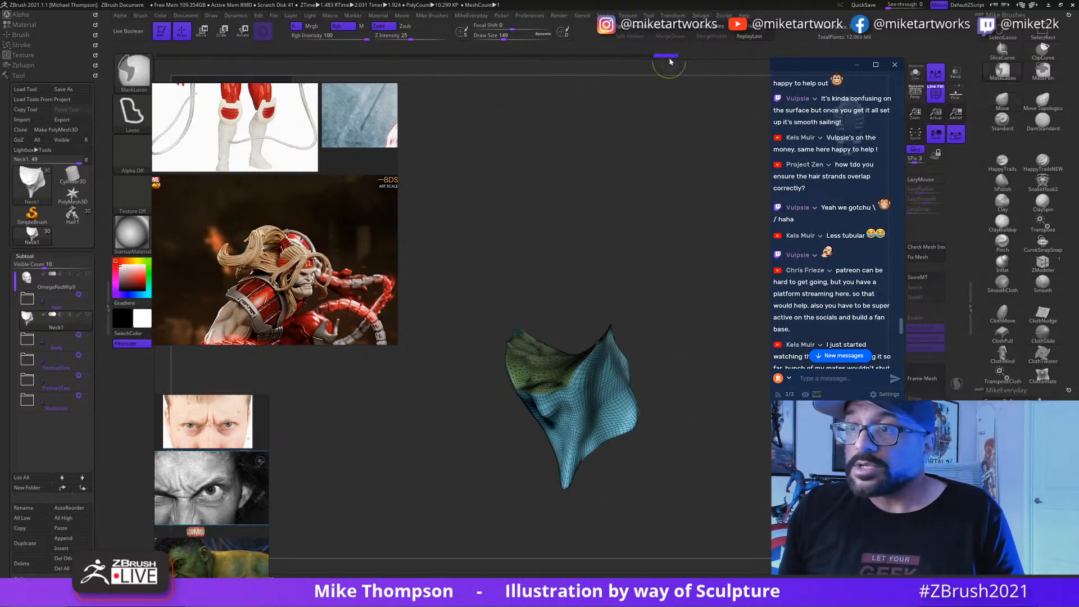
Step: Isolate the neck cloth's outer polygroup, add an edge loop along its border, and unhide the rest of the mesh
click(19, 75)
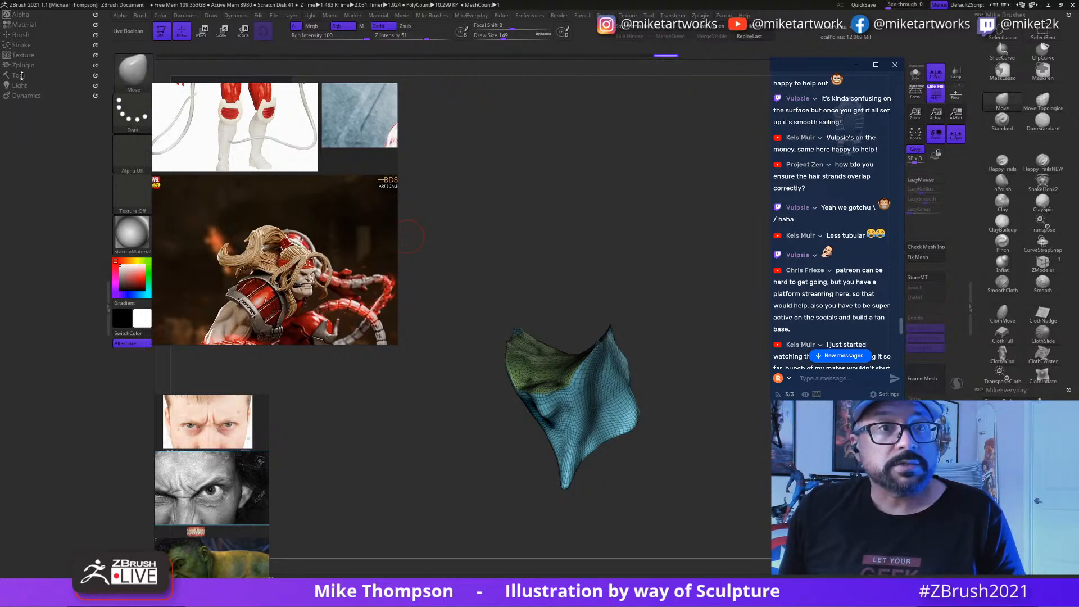
click(19, 75)
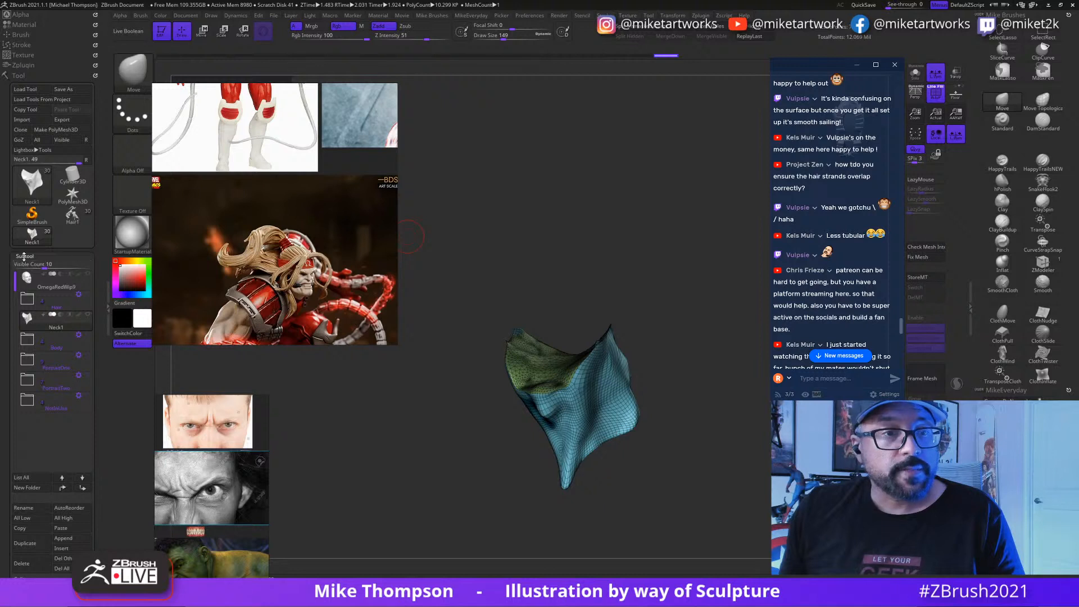
click(24, 256)
click(27, 266)
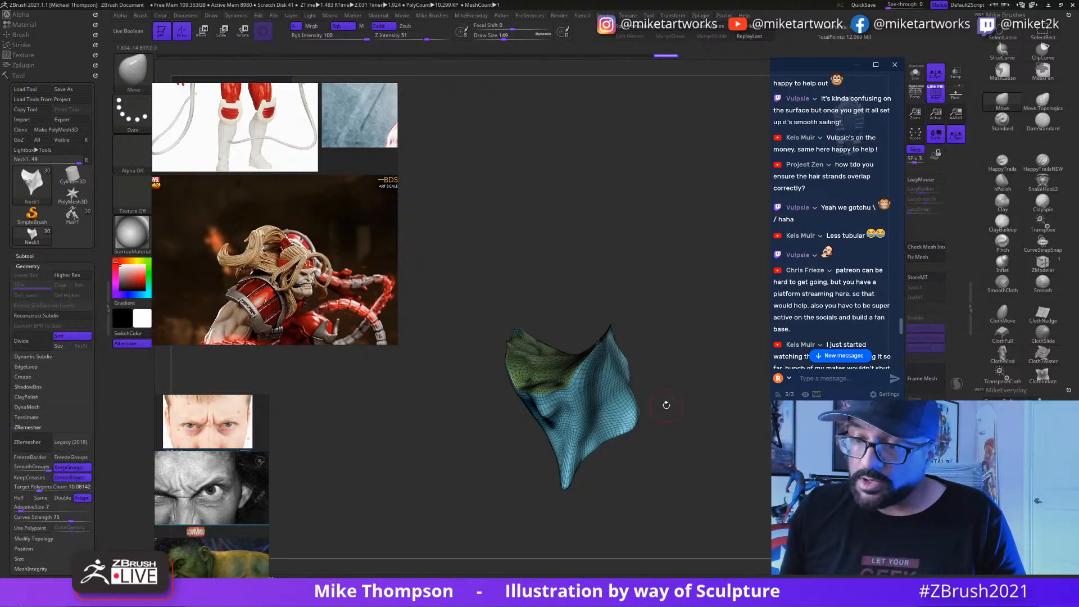
right_drag(602, 383, 726, 384)
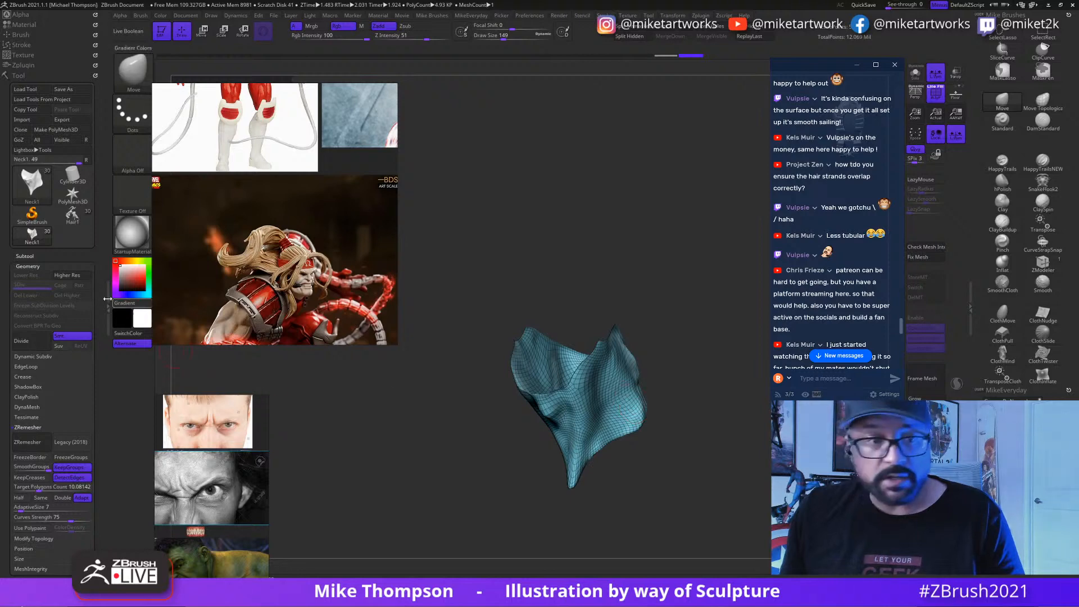
click(24, 367)
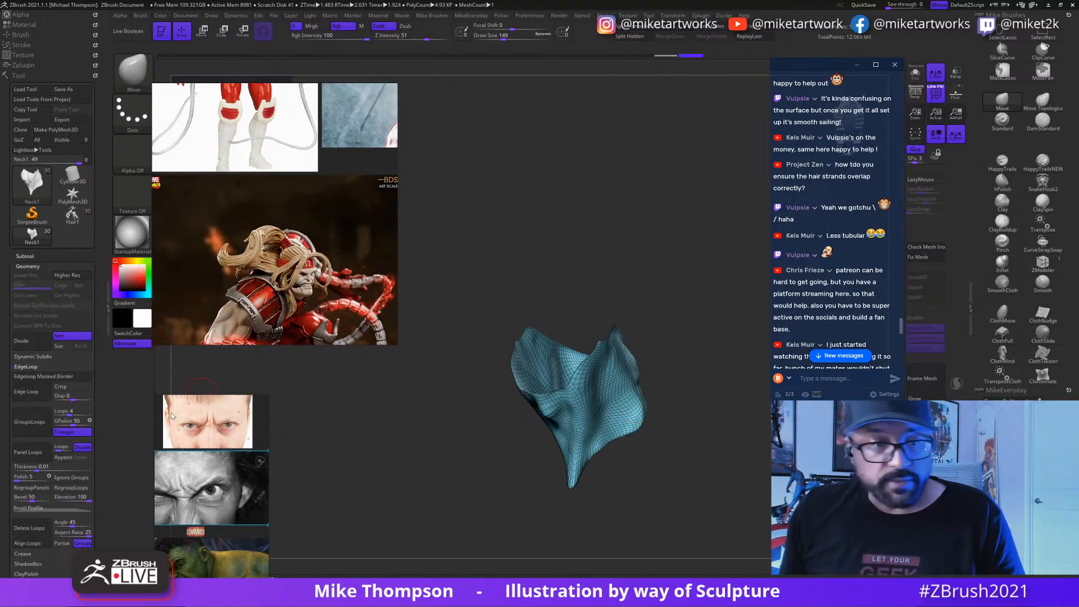
click(31, 397)
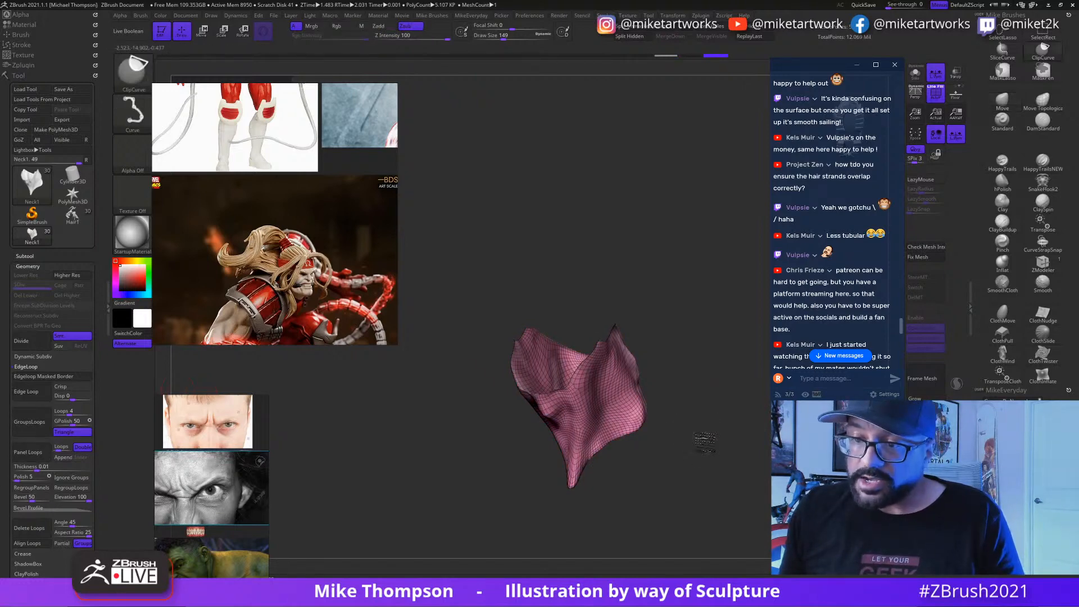
ctrl+shift+click(701, 439)
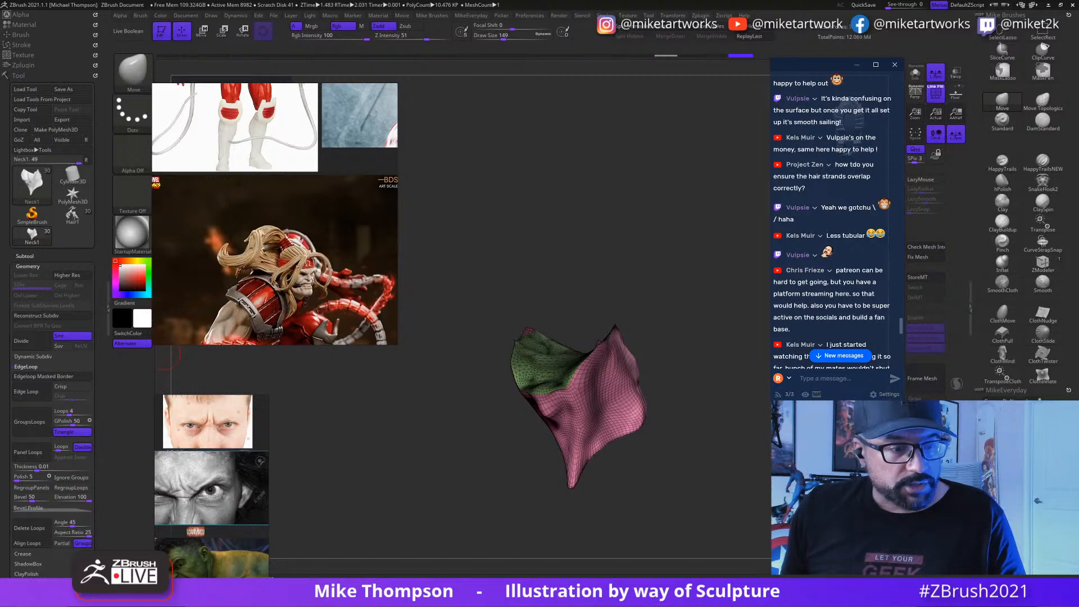
Step: Remesh the neck cloth with ZRemesher, keeping its polygroups and using a target polygon count of 1
click(50, 603)
scroll(98, 487, down, 5)
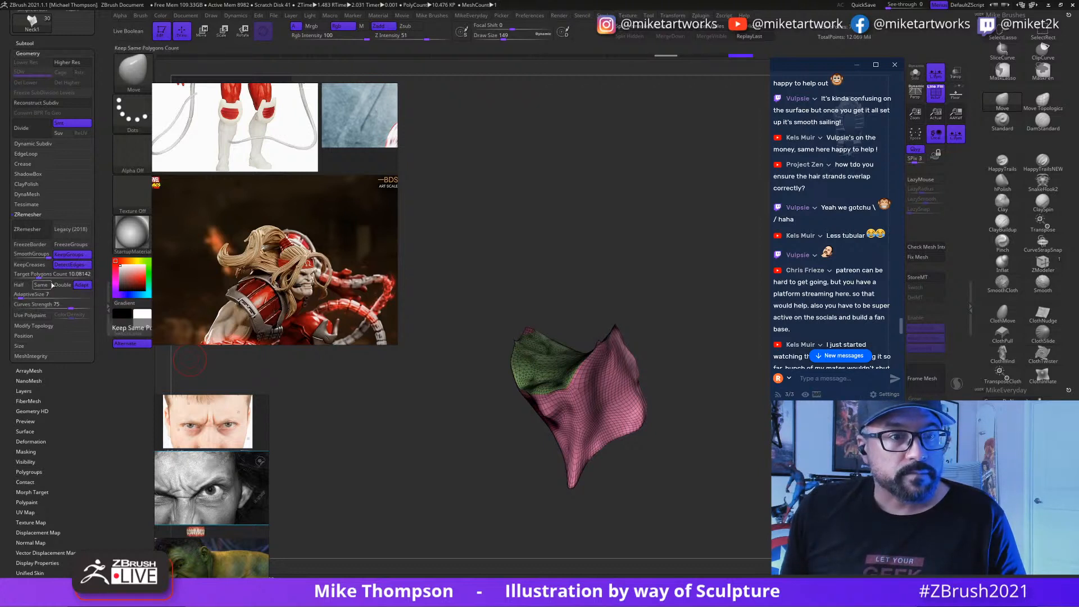
click(21, 275)
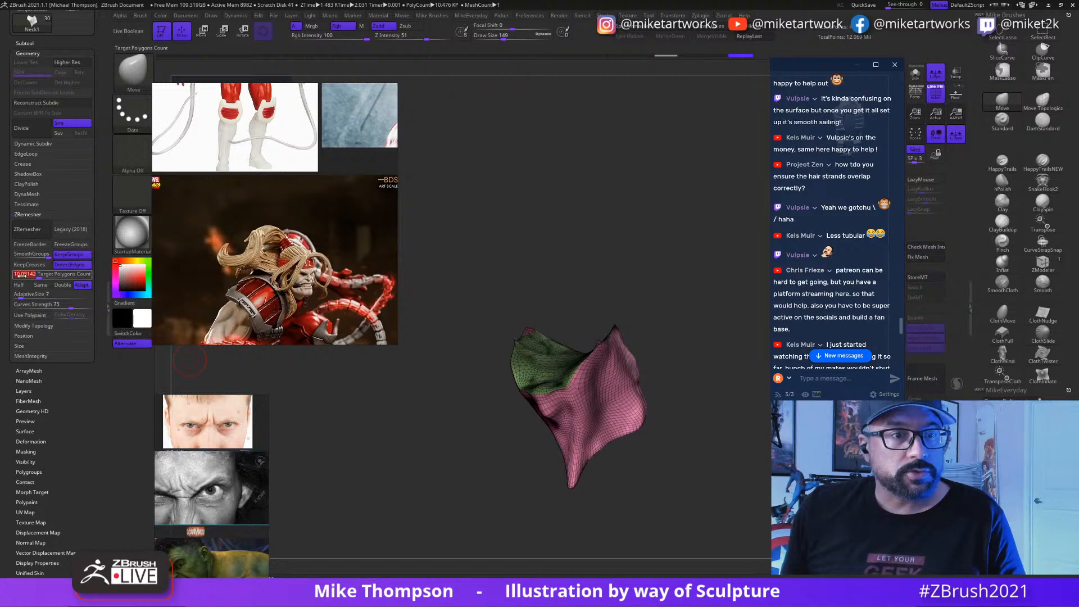
text(1)
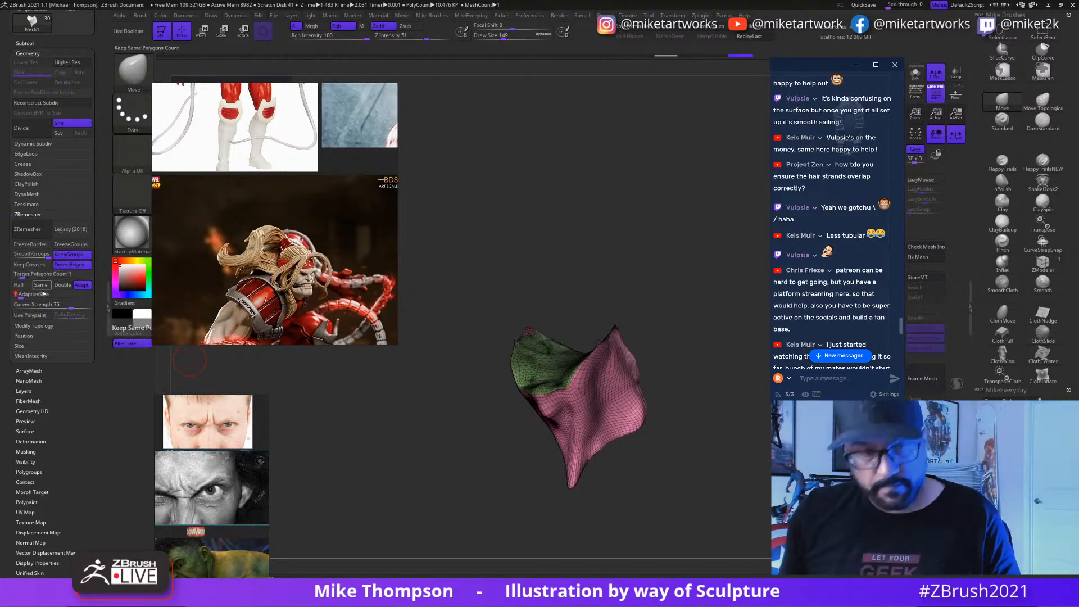
key(Return)
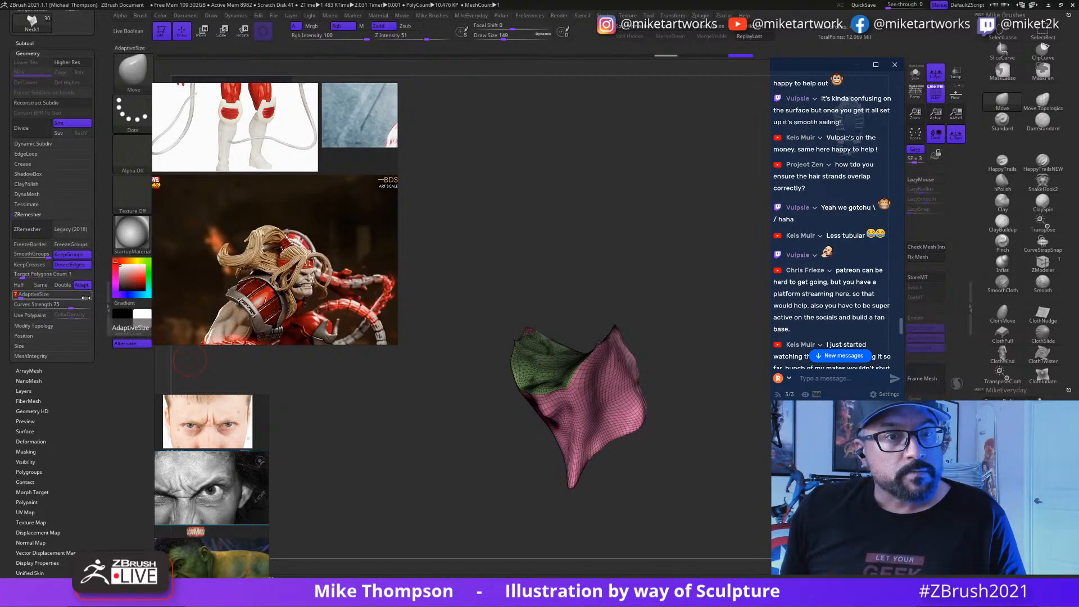
click(33, 230)
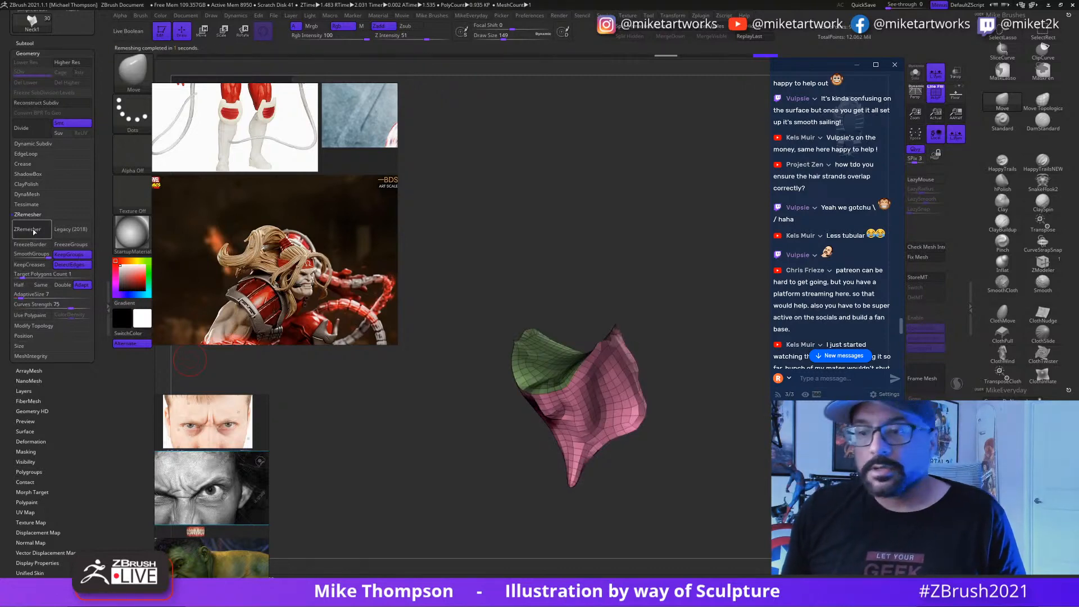
drag(648, 405, 578, 481)
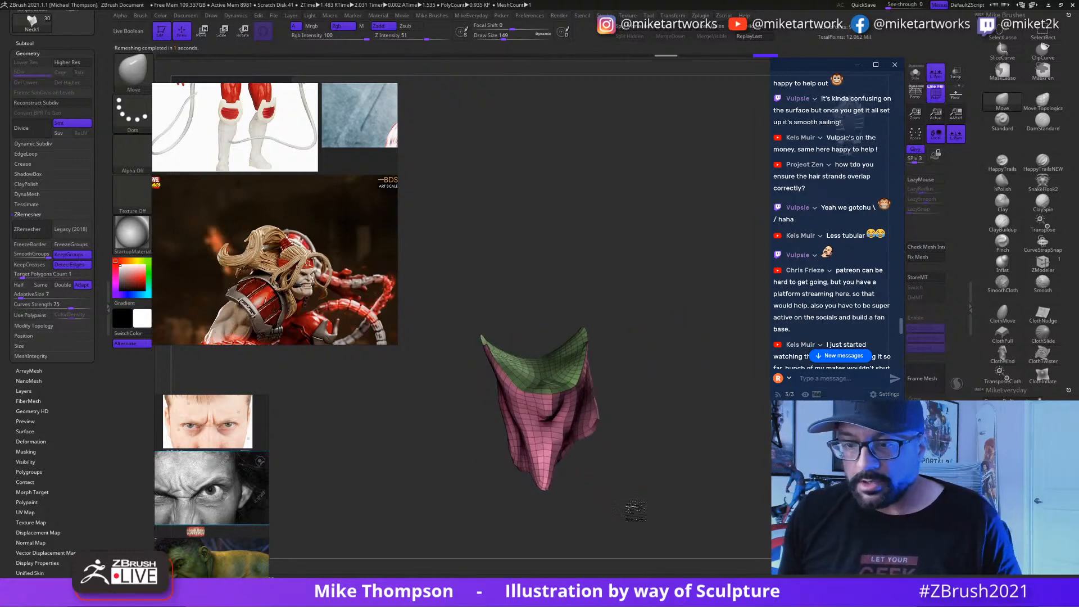
drag(636, 509, 626, 489)
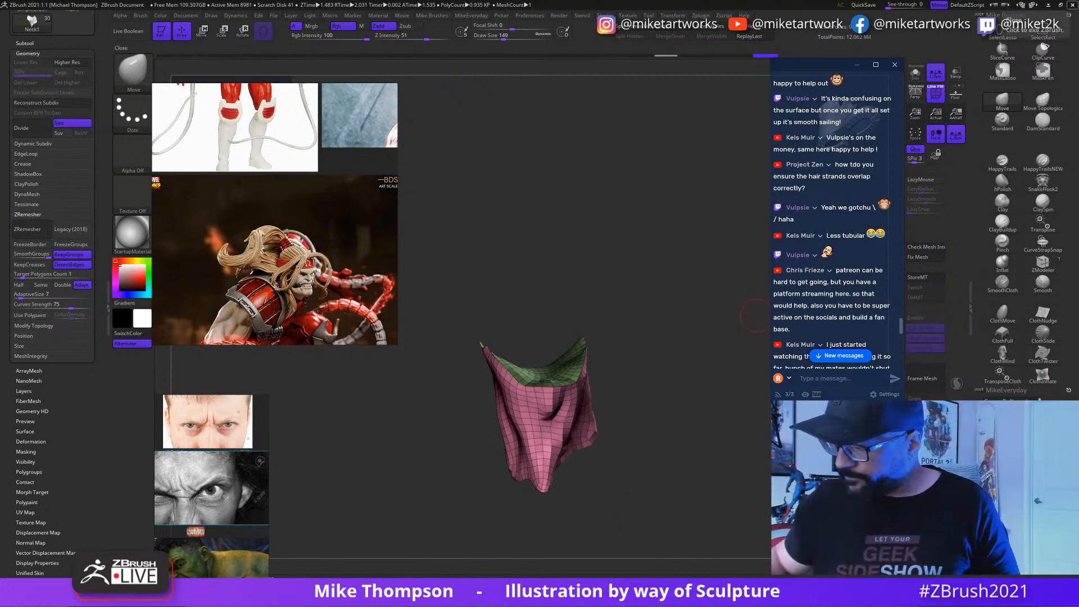
drag(741, 402, 741, 432)
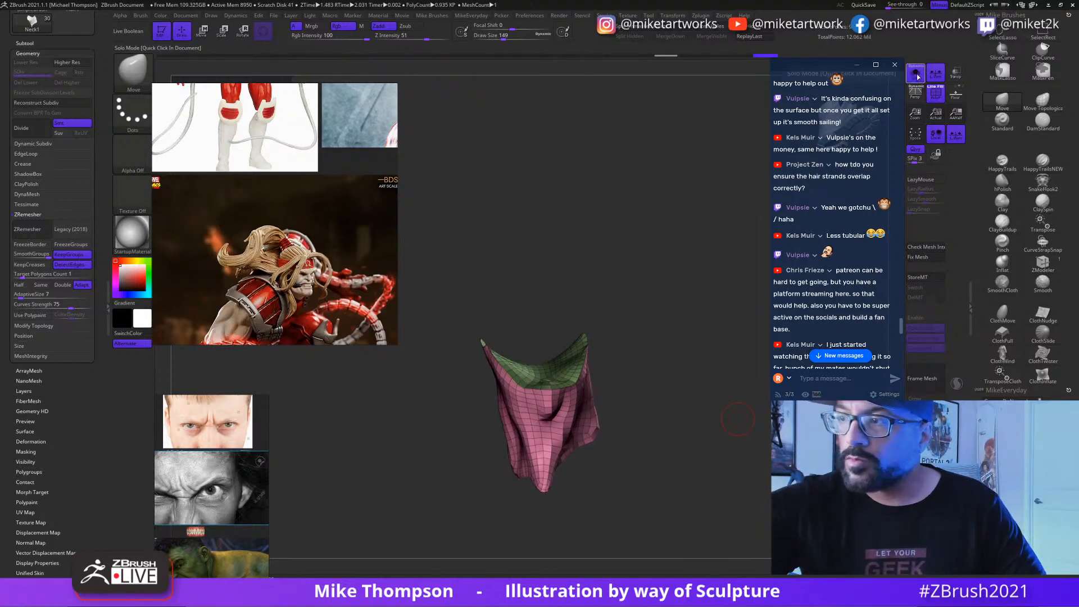
Step: Show the Body folder's meshes alongside the neck cloth and turn off the polyframe display
scroll(51, 236, up, 4)
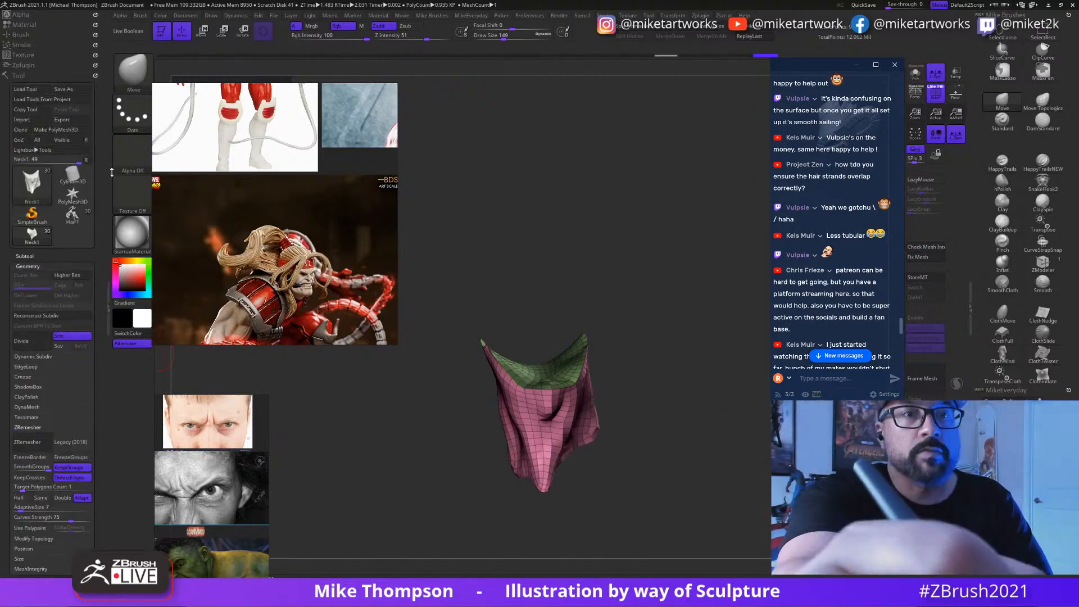
click(33, 256)
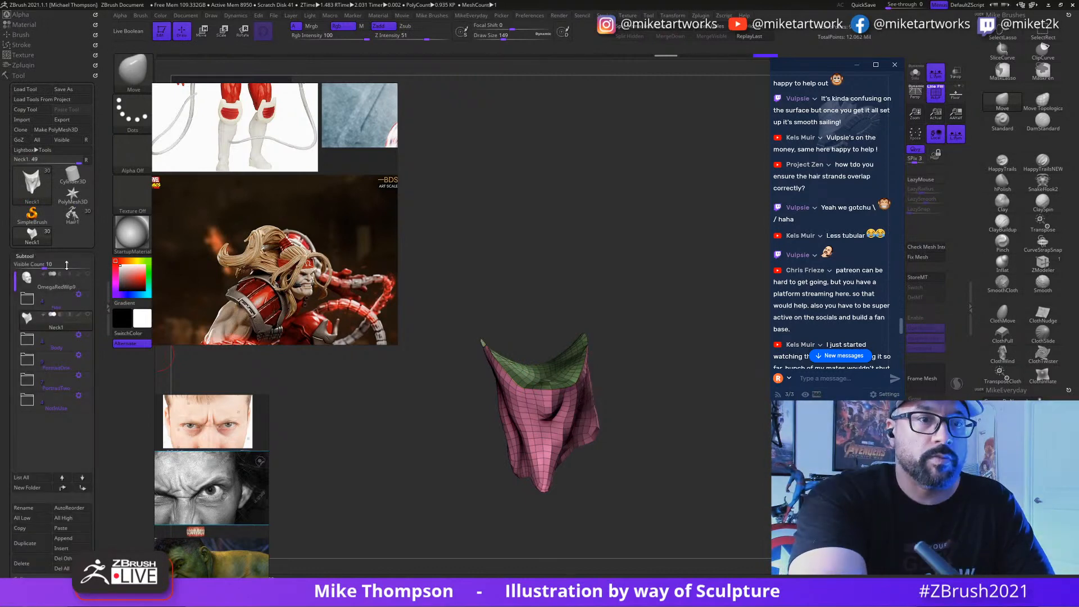
click(89, 336)
ctrl+right_drag(699, 403, 771, 399)
key(space)
key(shift+f)
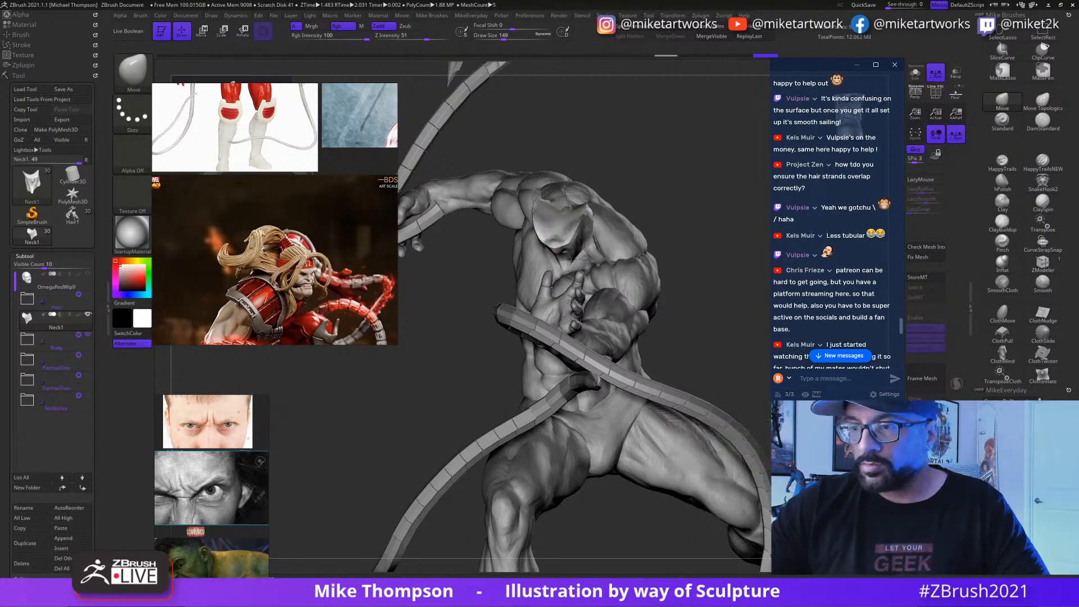
alt+right_drag(298, 488, 303, 460)
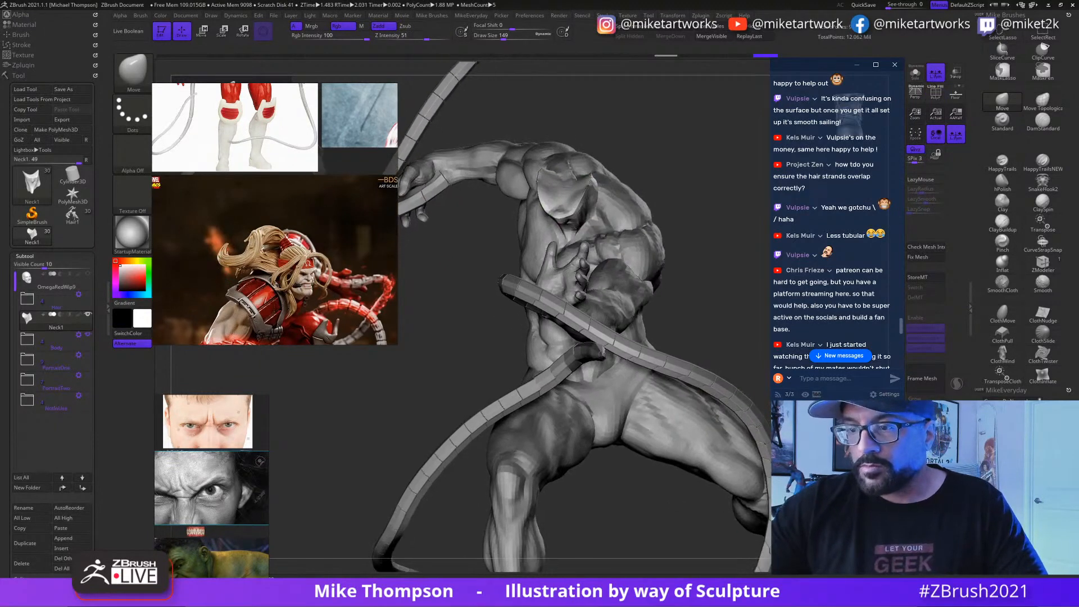
Step: Open the Body folder and hide its Tenticles1 subtool
click(28, 339)
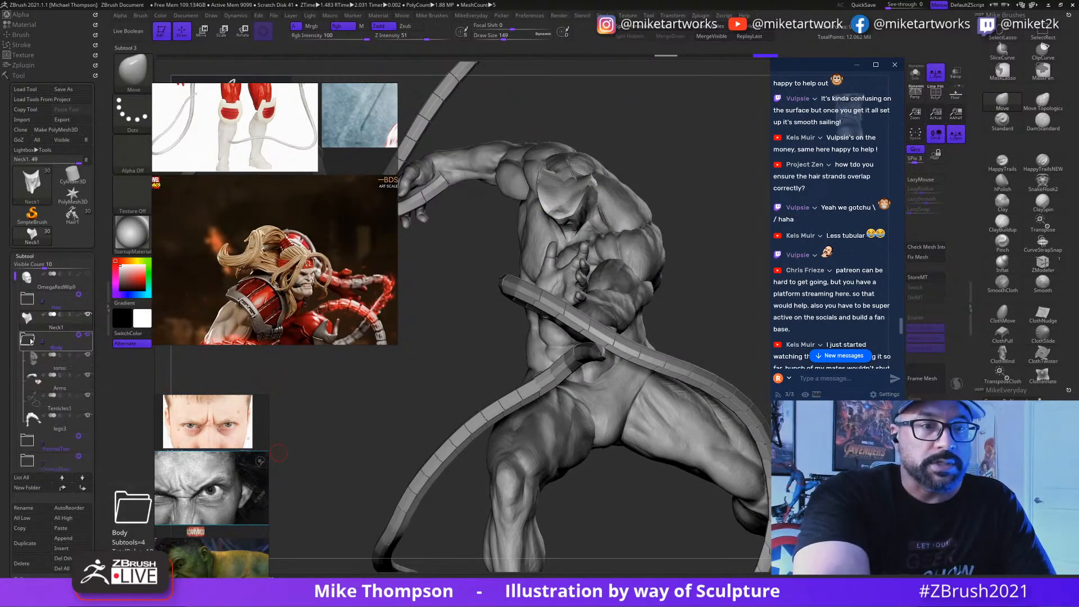
click(88, 395)
alt+right_drag(343, 450, 378, 562)
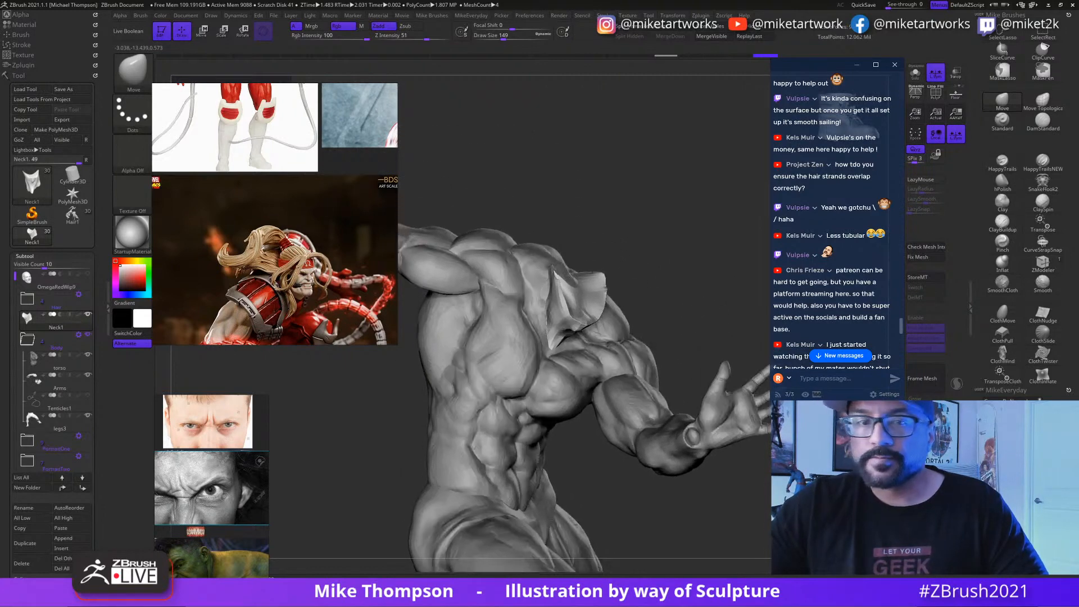
Step: Close the Body folder, preview the PortraitOne head, and show the PortraitTwo head in its place
click(27, 341)
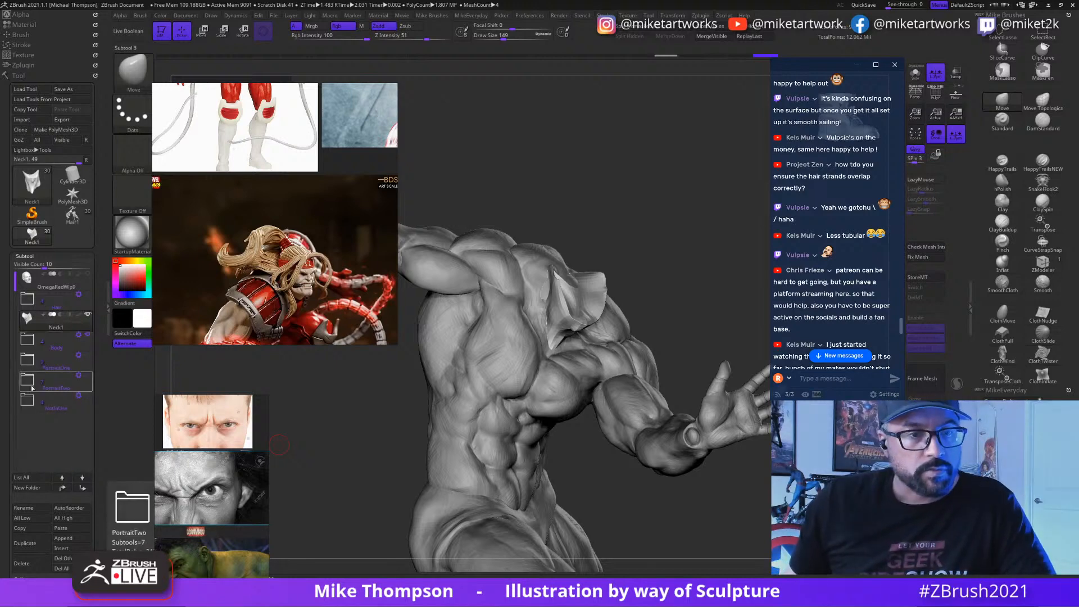
click(89, 356)
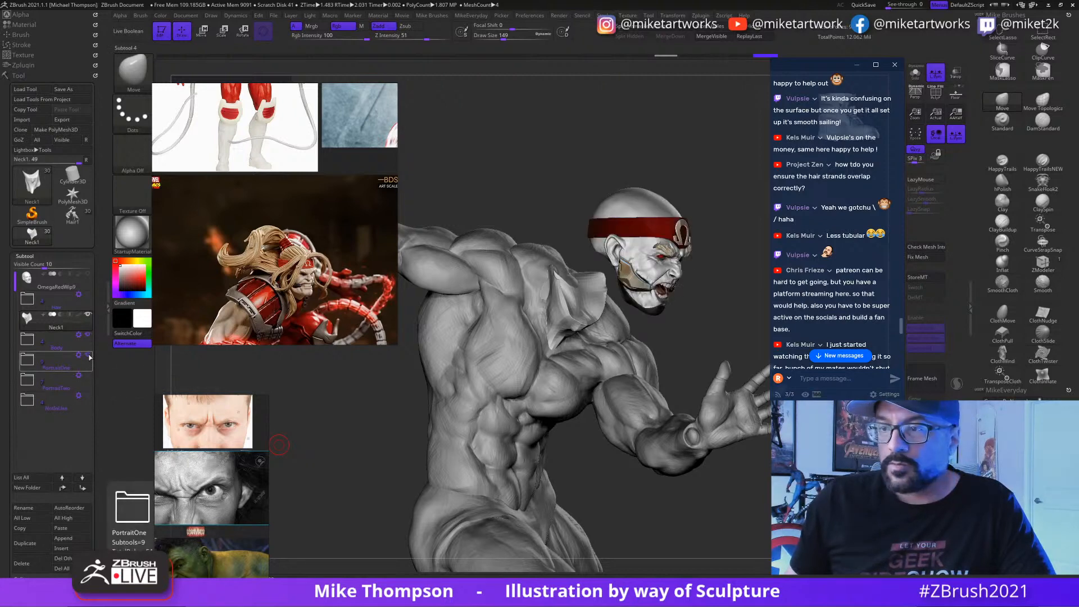
click(89, 357)
click(88, 376)
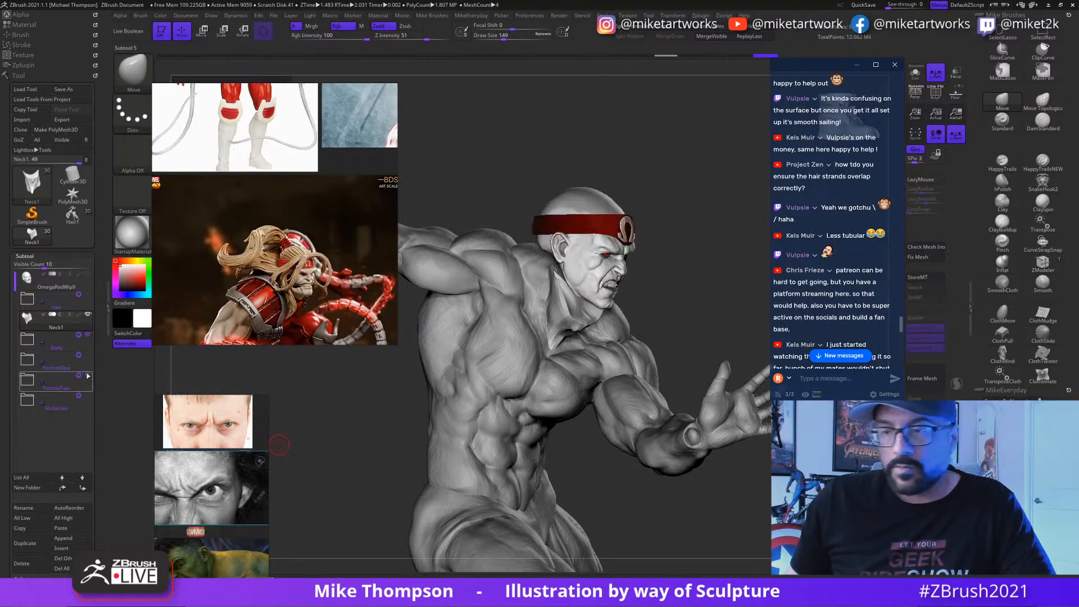
drag(697, 168, 647, 171)
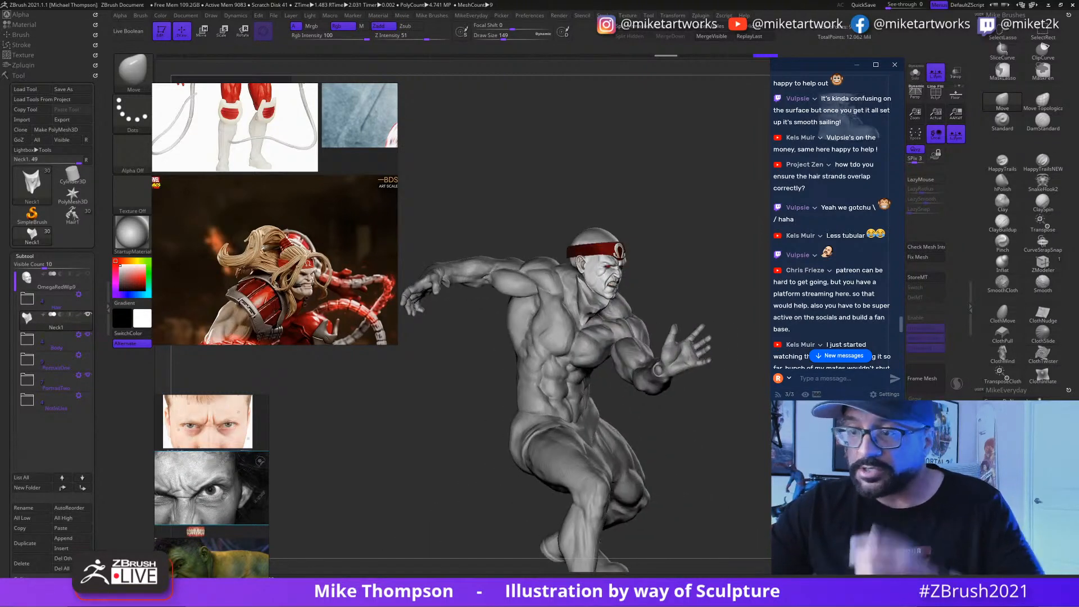
drag(647, 171, 680, 171)
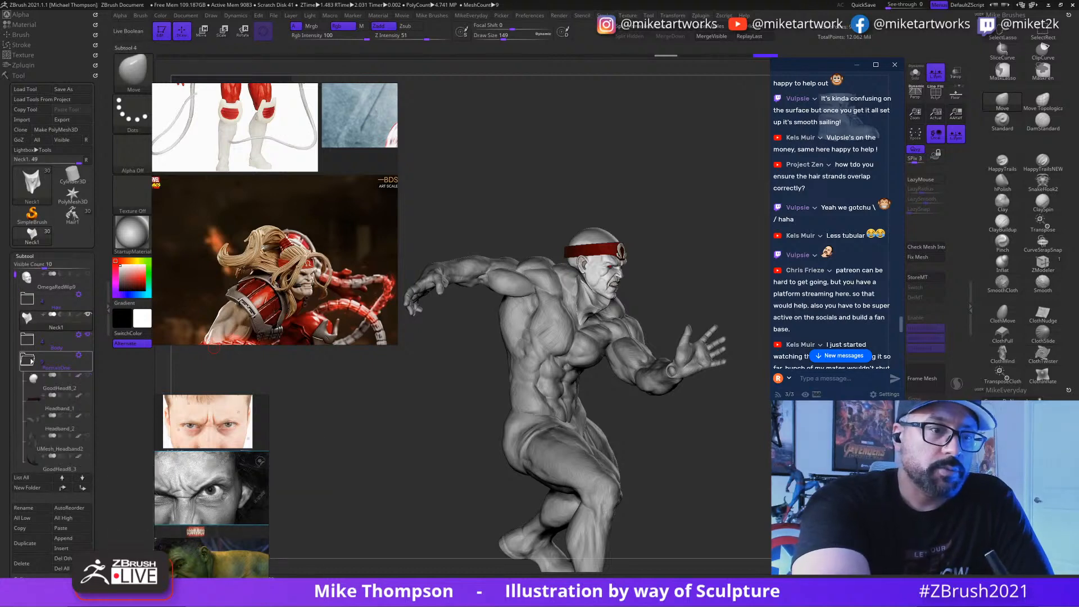
Step: Open the PortraitTwo folder and subdivide its MouthClosed, Eyes and GoodTeeth1 subtools
click(27, 380)
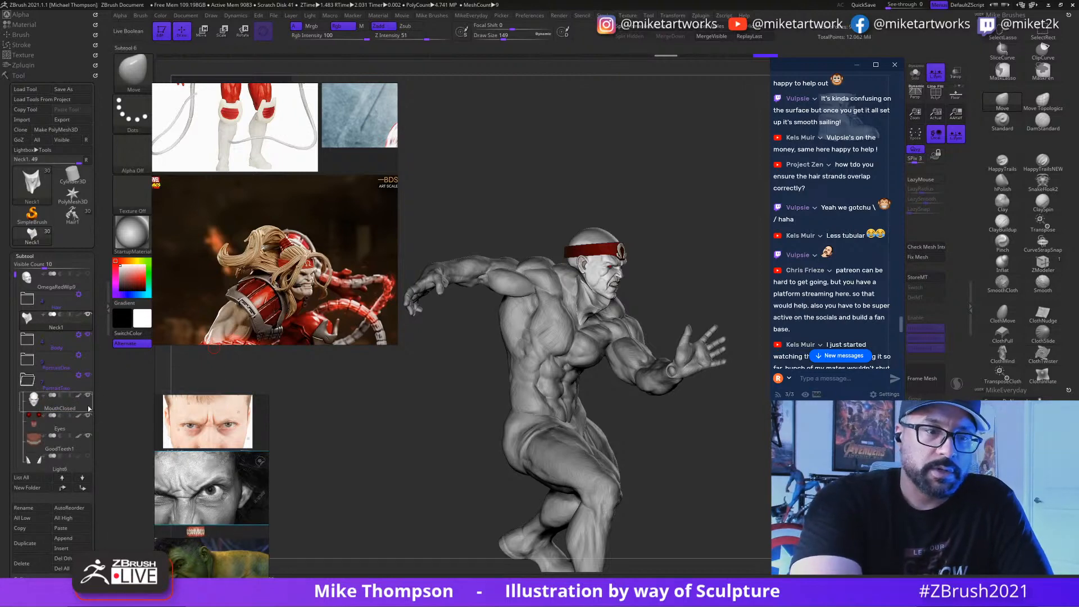
key(ctrl)
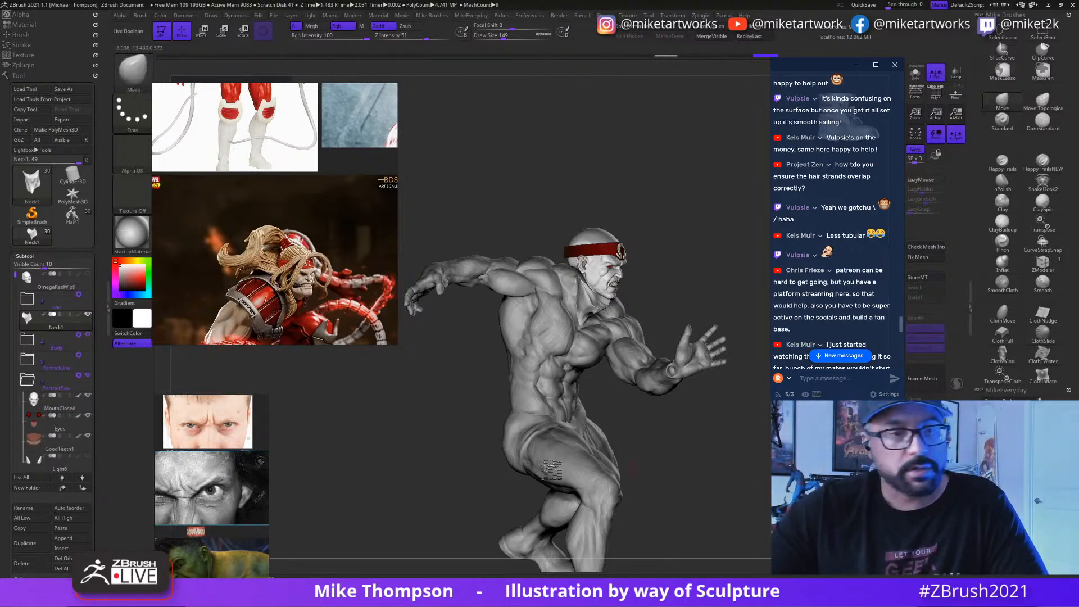
alt+click(529, 497)
key(ctrl)
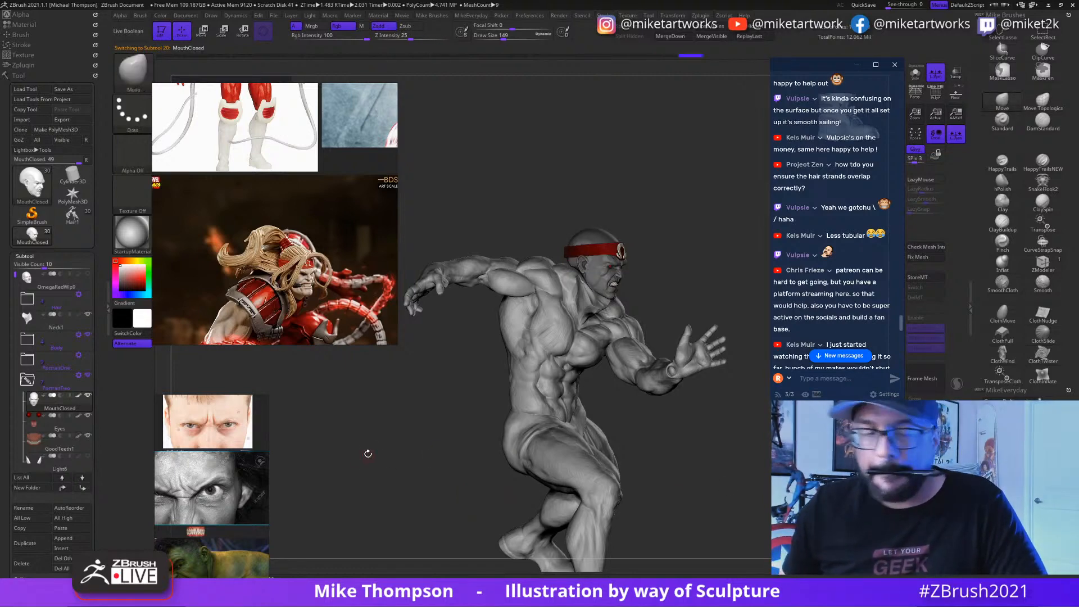
key(ctrl)
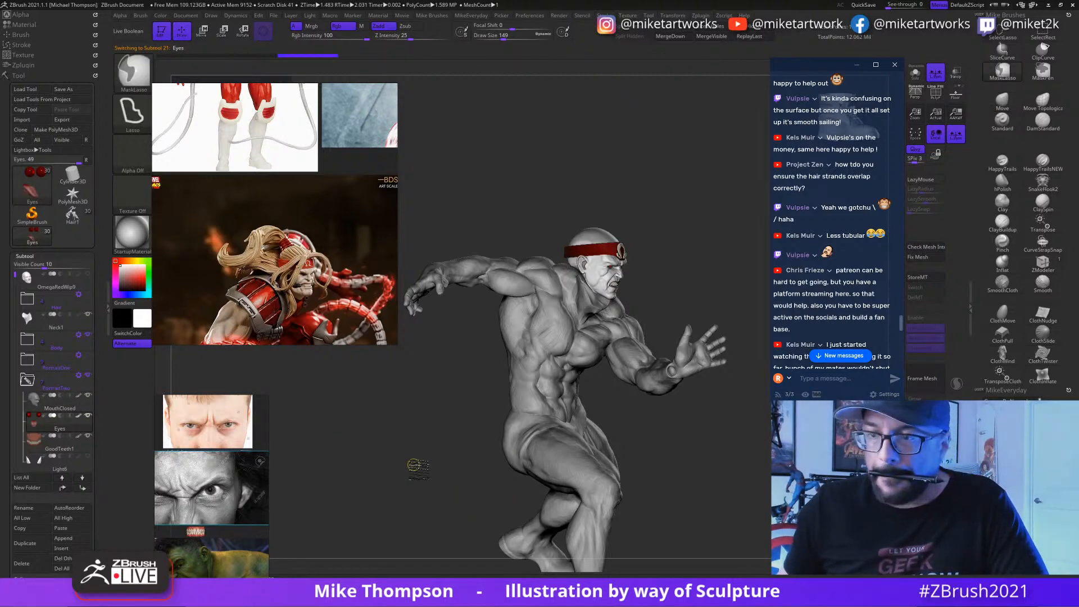
key(ctrl+d)
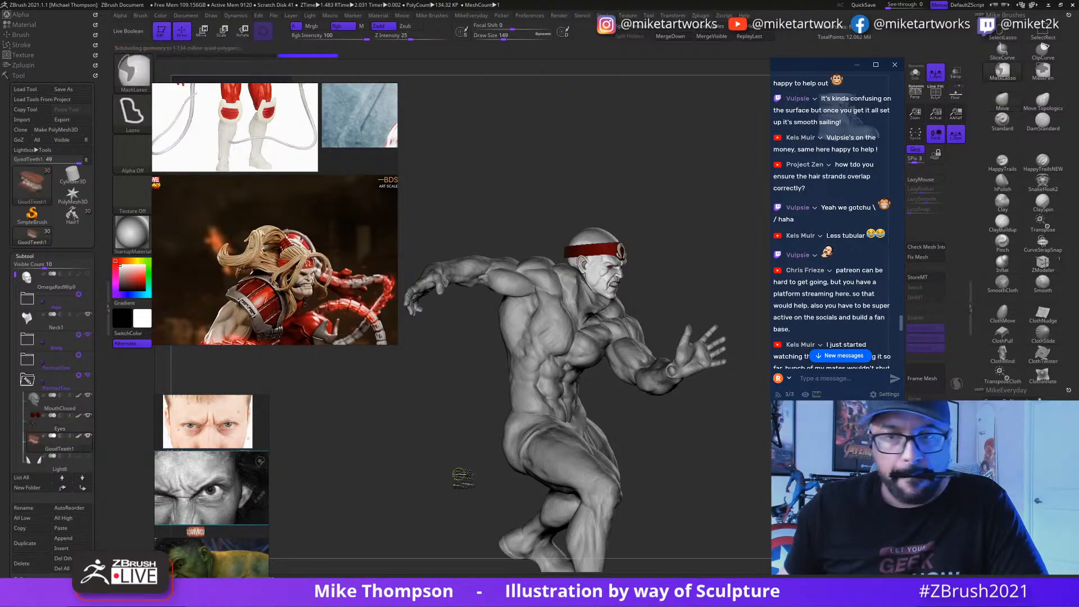
Step: Subdivide the Light6 and Light5_1 subtools in the PortraitTwo folder
click(71, 467)
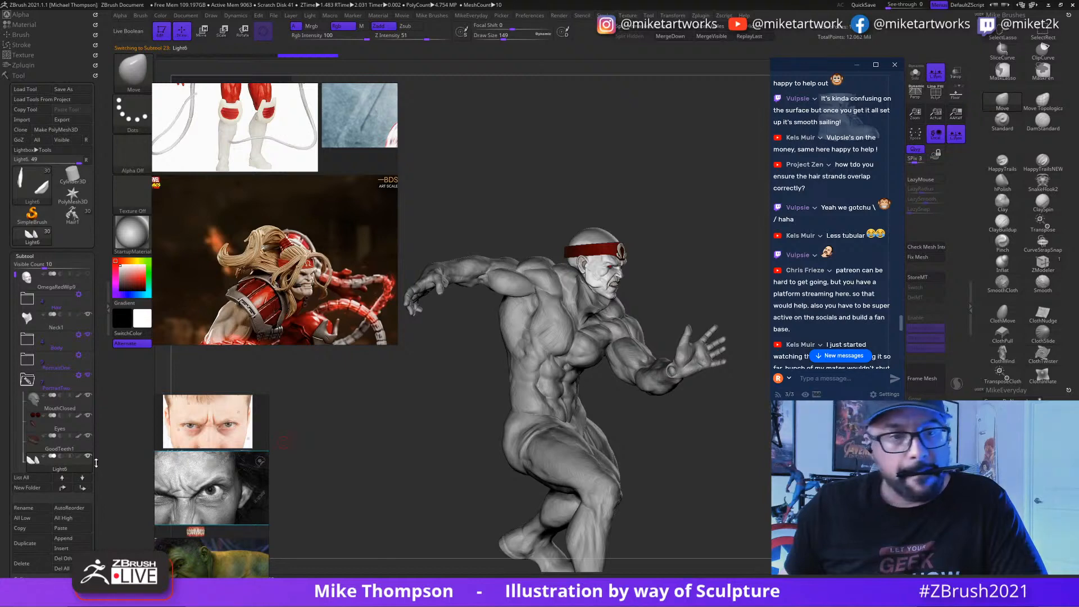
drag(15, 272, 7, 324)
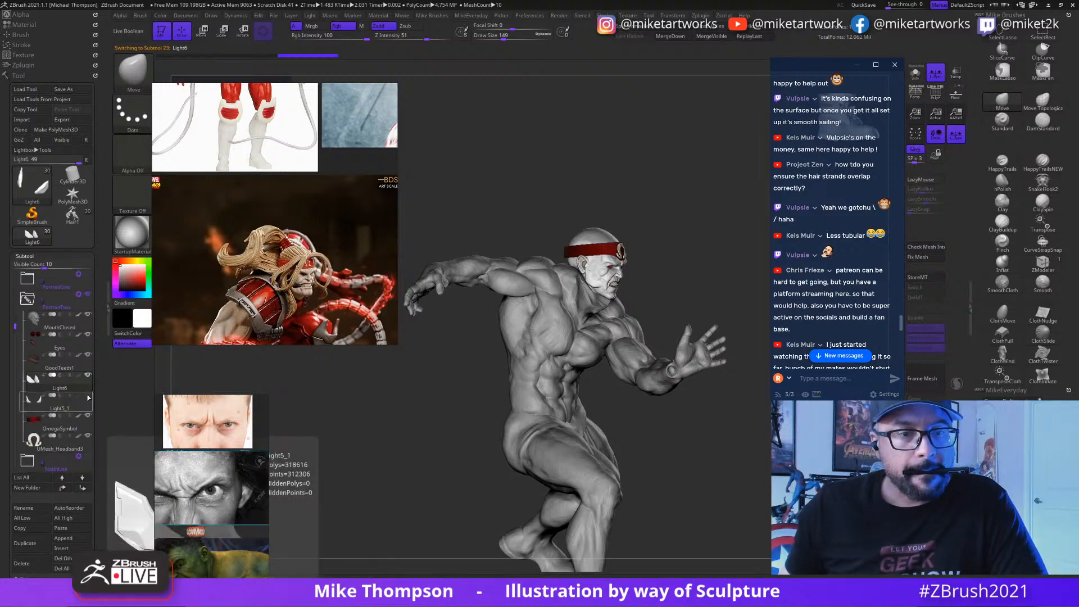
key(ctrl+d)
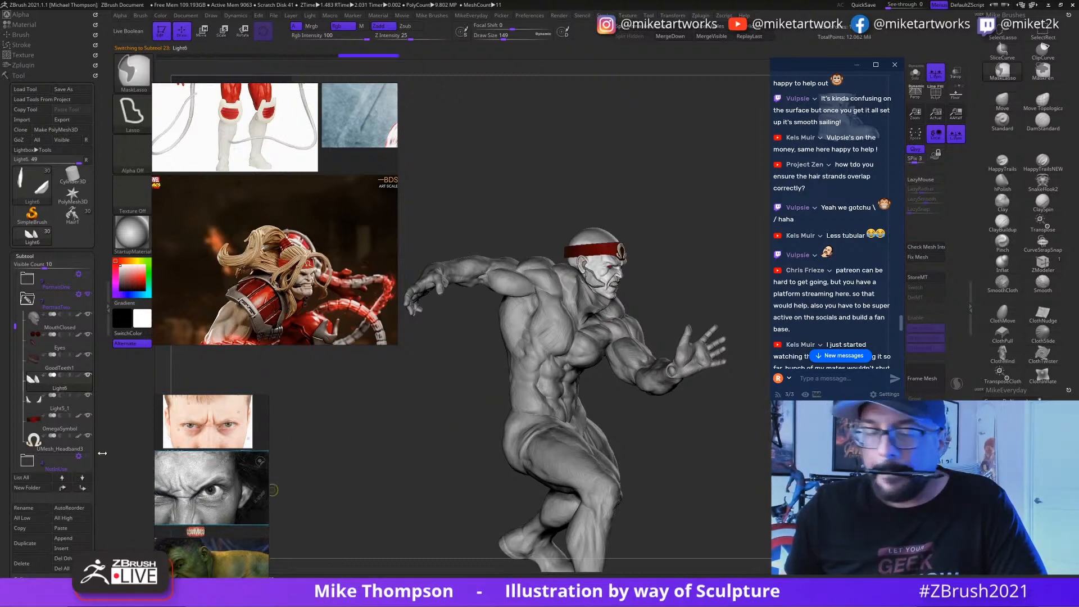
click(58, 402)
key(ctrl+d)
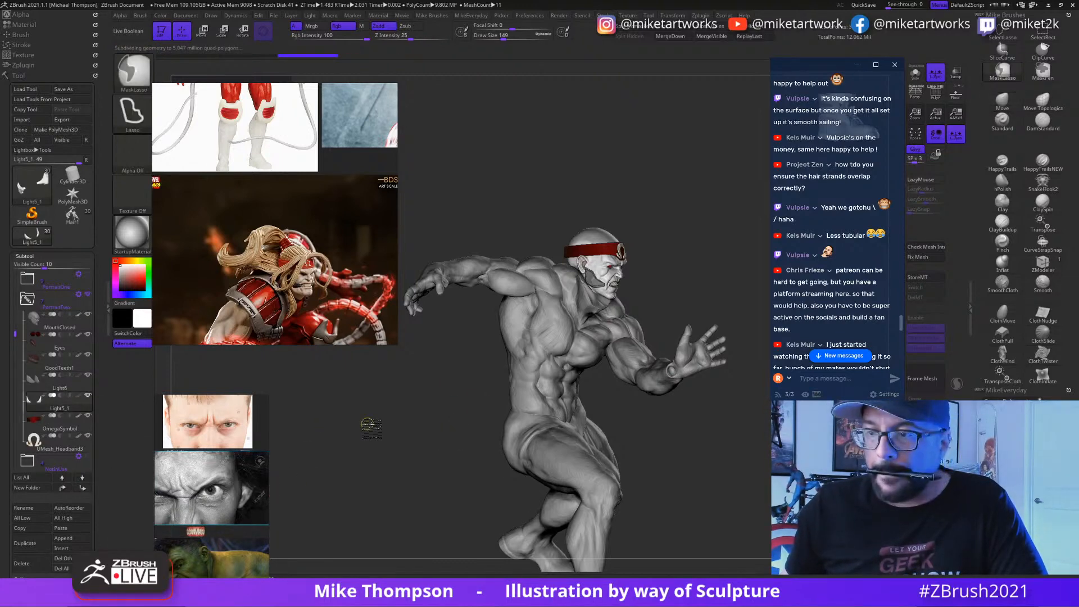
Step: Go through the OmegaSymbol and UMesh_Headband3 subtools, and close the PortraitTwo folder
click(88, 428)
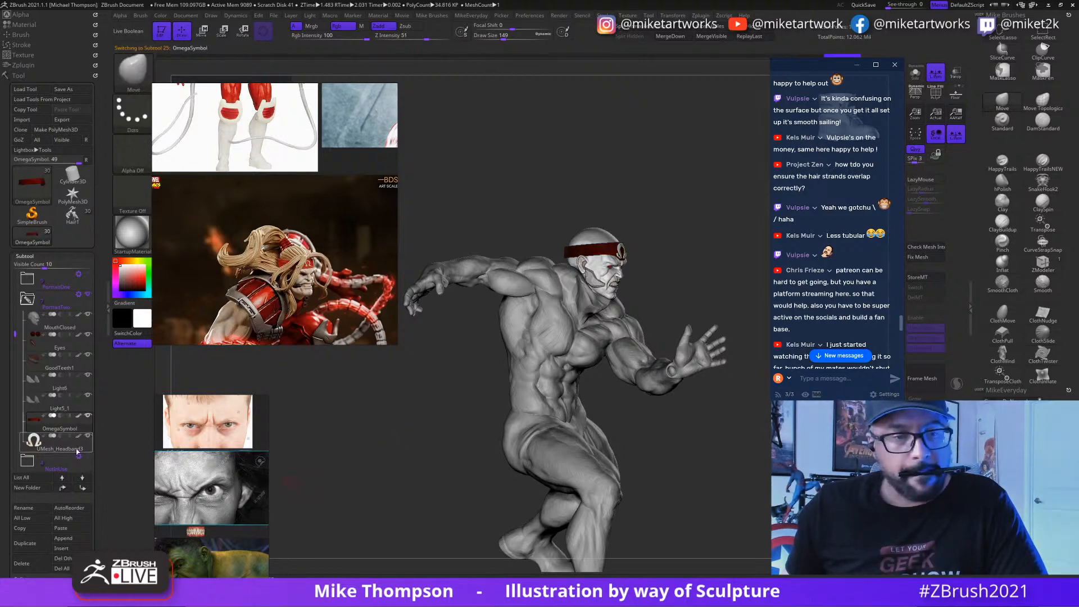
click(77, 450)
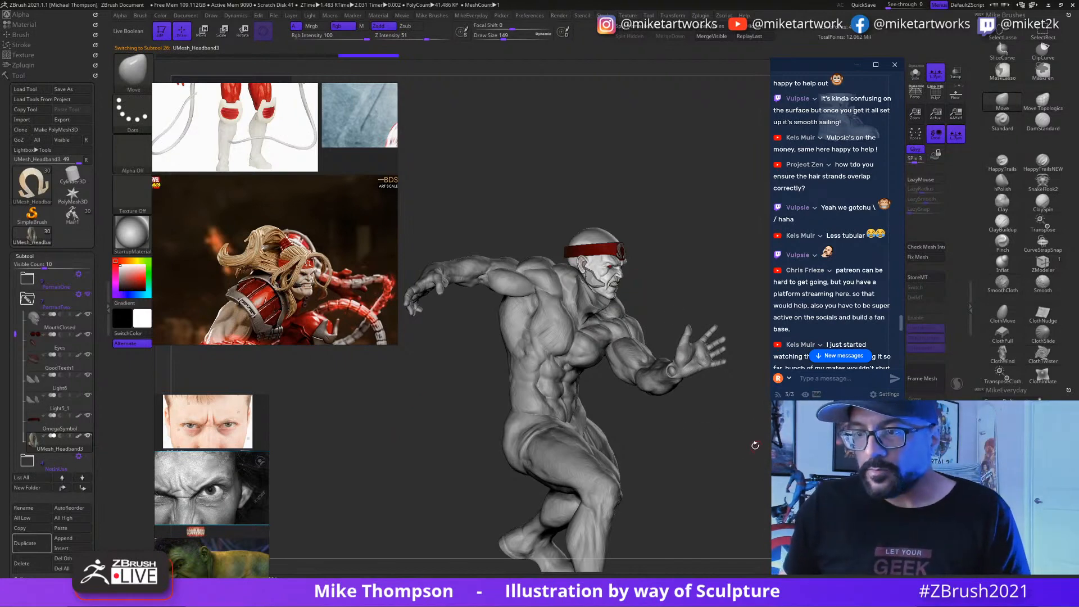
drag(755, 446, 597, 454)
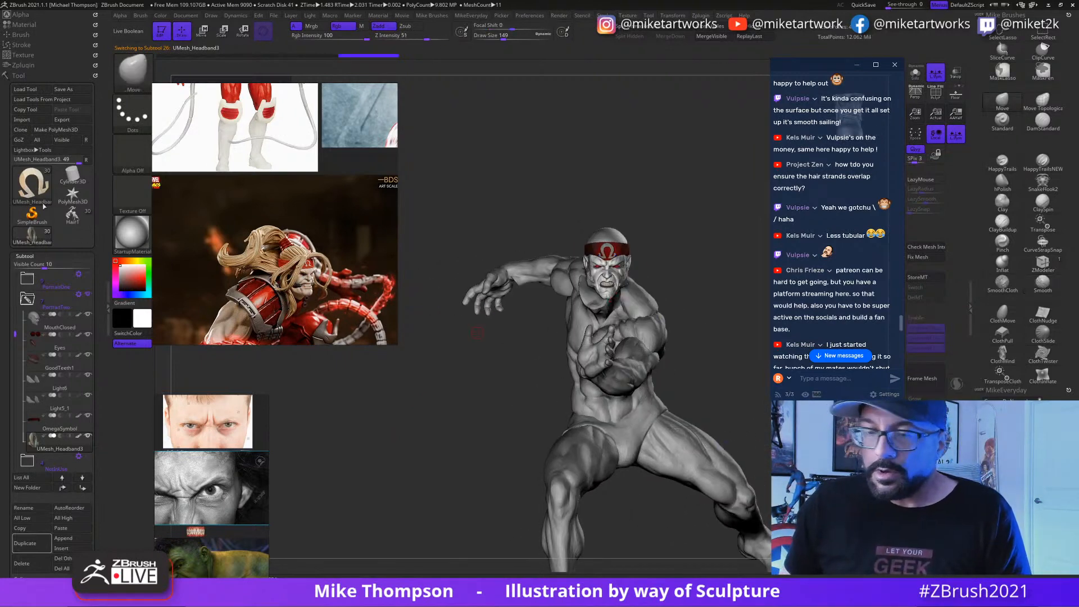
click(28, 304)
drag(15, 399, 19, 281)
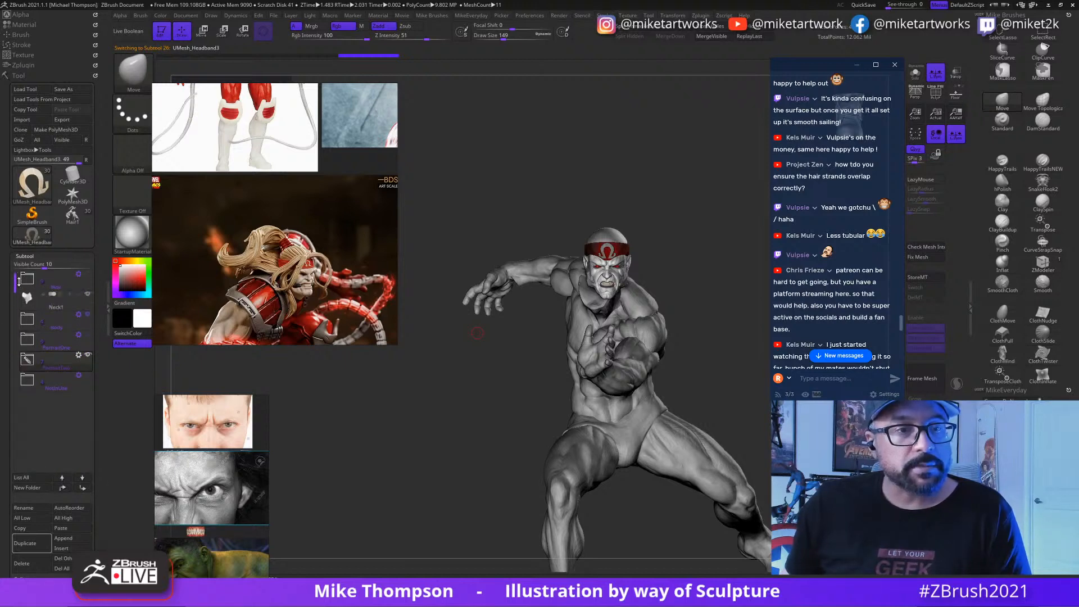
Step: Open the Body folder and go through its torso, Arms, Tenticles1 and legs3 subtools to check each mesh
click(47, 307)
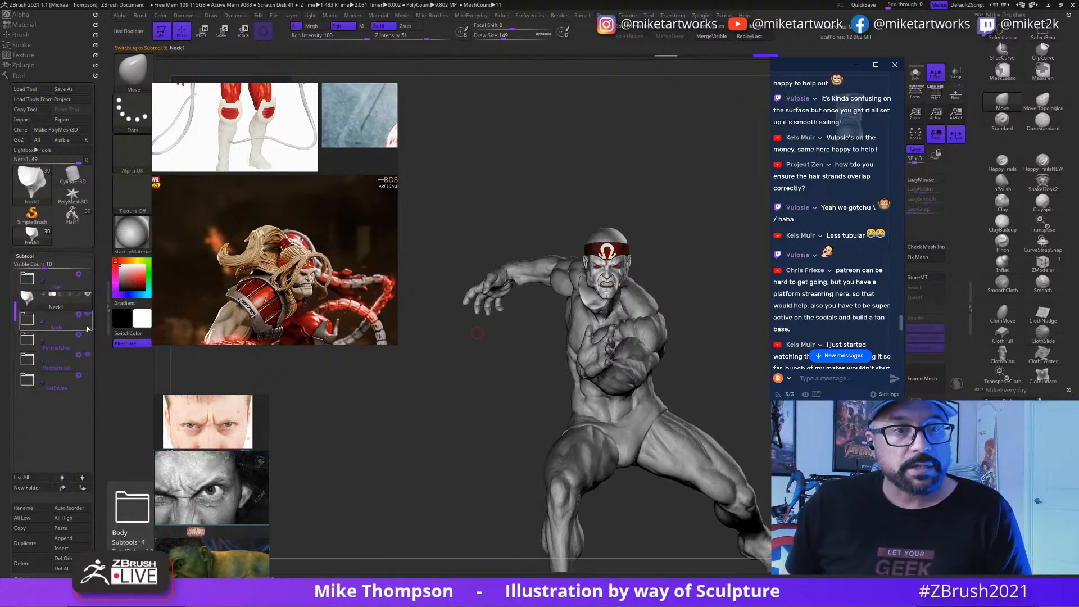
click(26, 321)
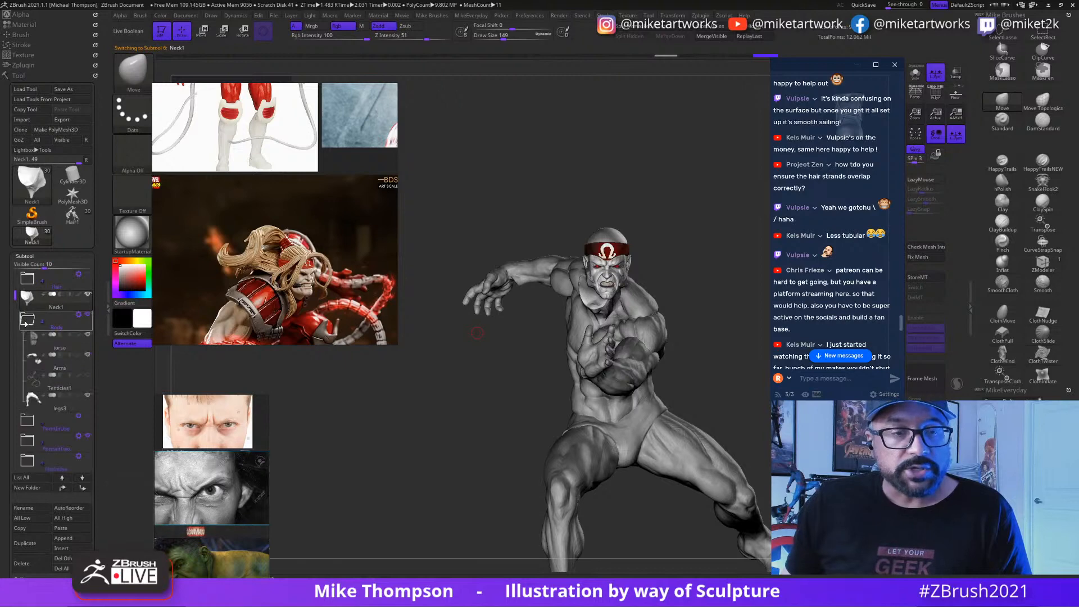
click(81, 346)
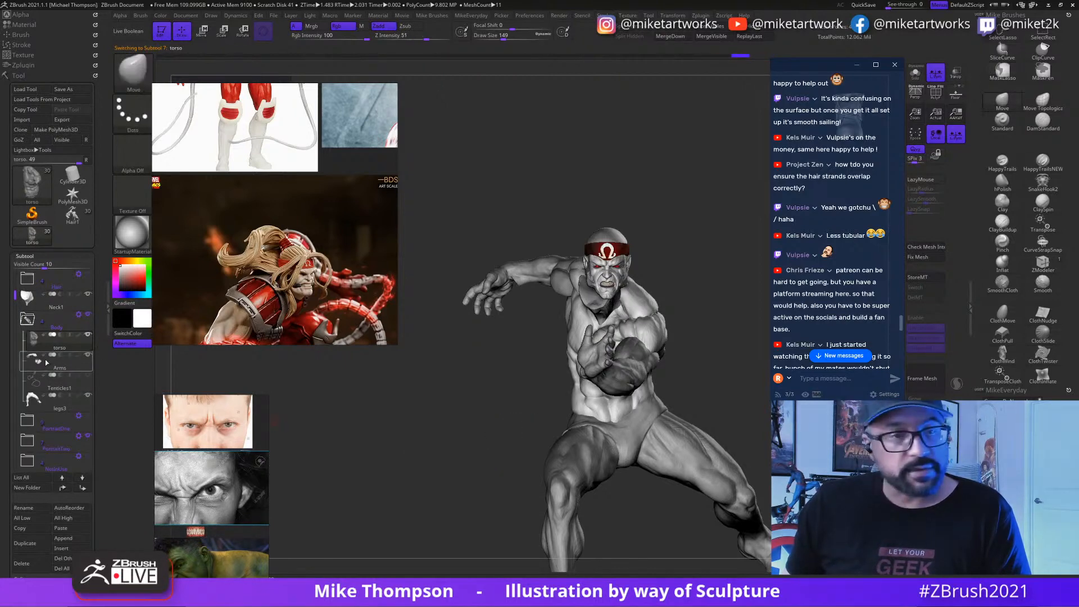
click(62, 365)
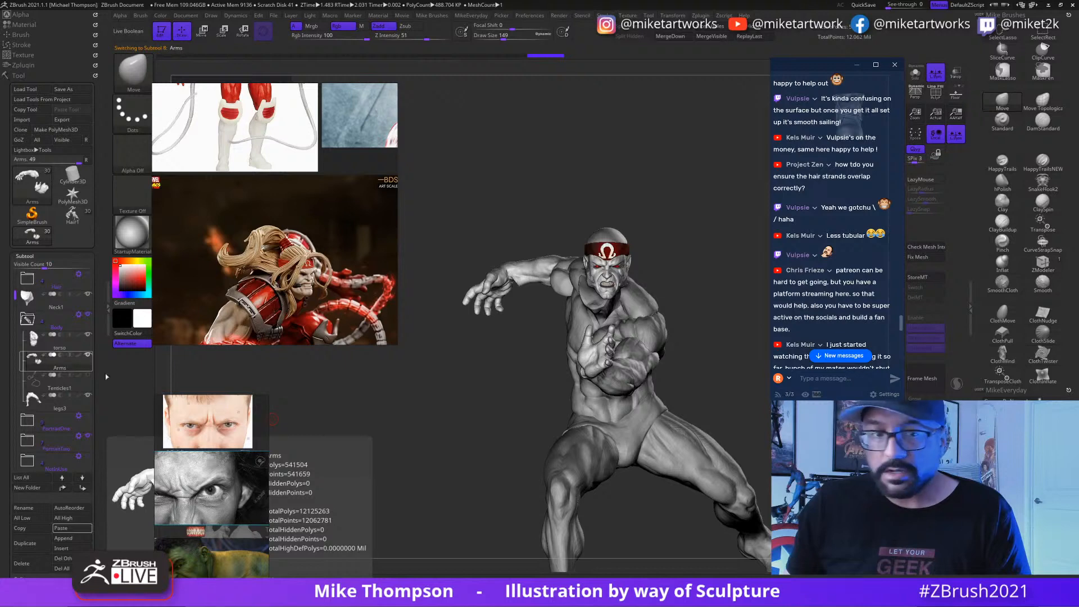
click(73, 384)
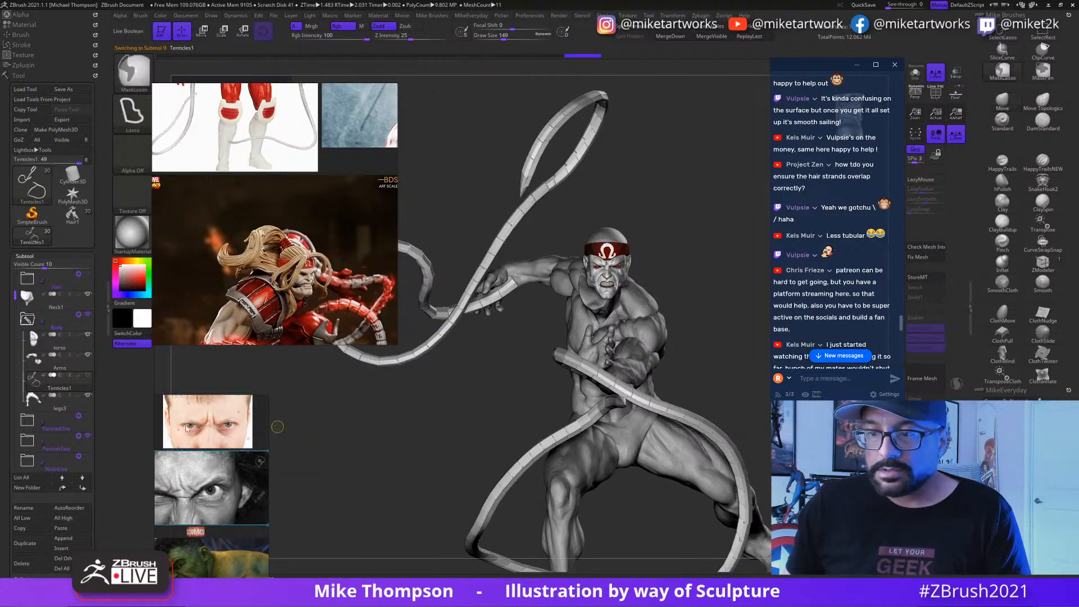
click(65, 405)
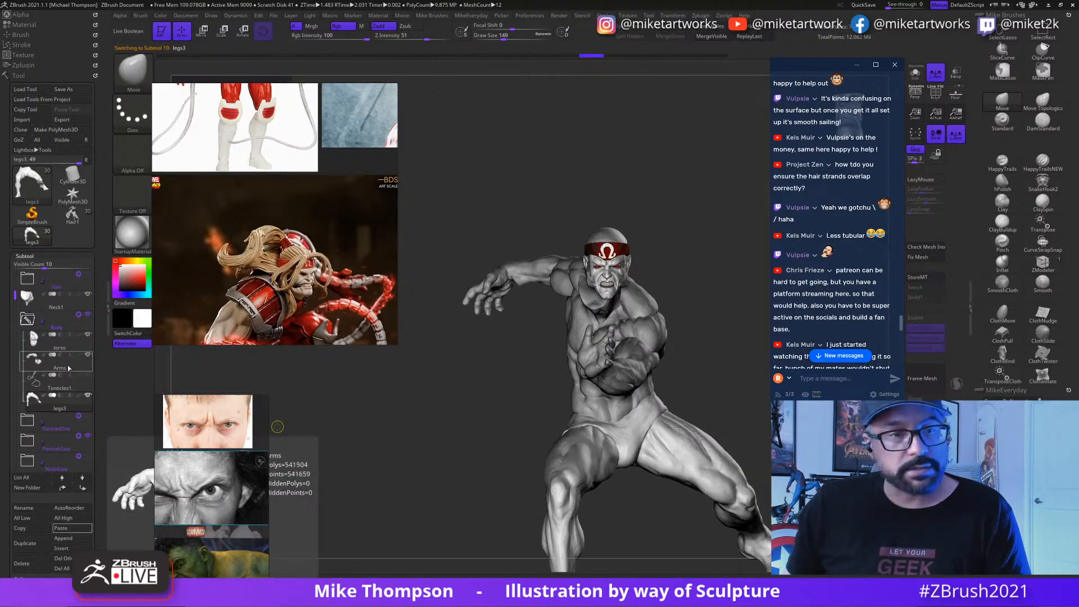
click(68, 368)
key(ctrl)
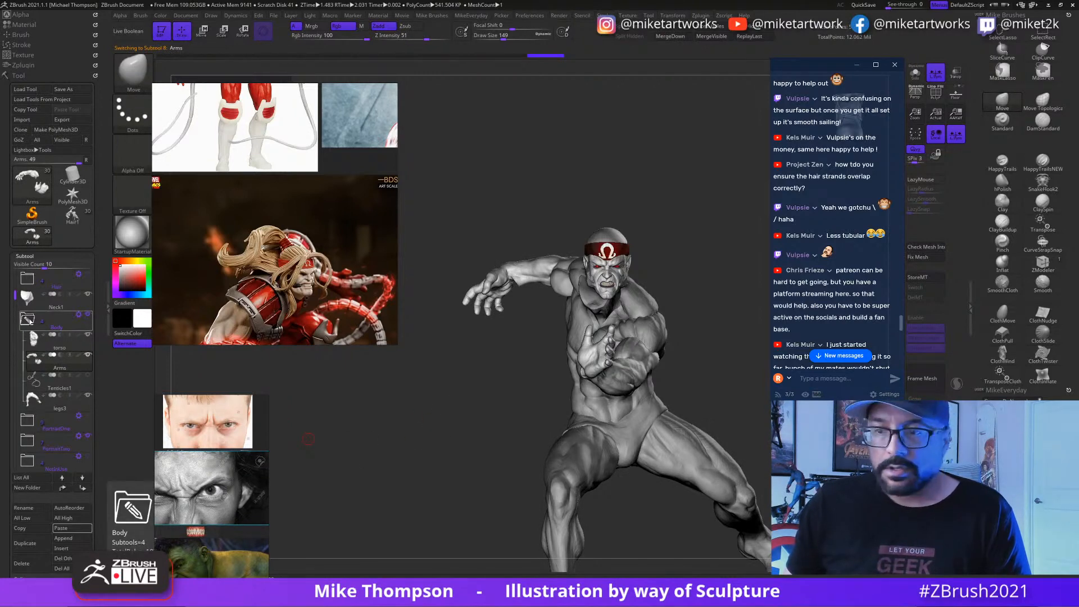
Step: Select the Neck1 subtool, center the transform gizmo on its unmasked mesh, and reset the gizmo's orientation
click(70, 305)
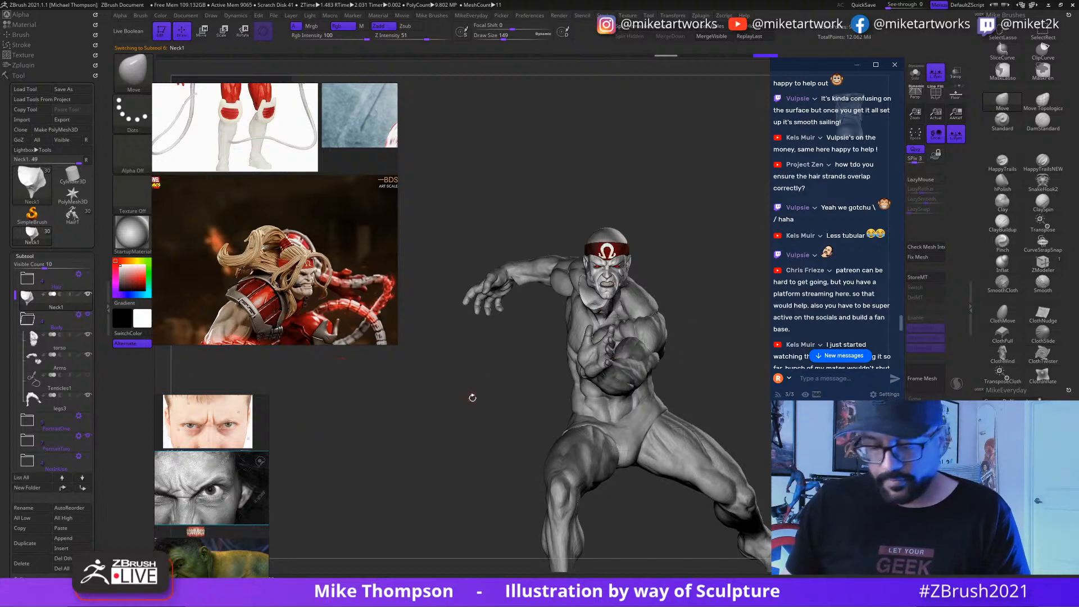
key(w)
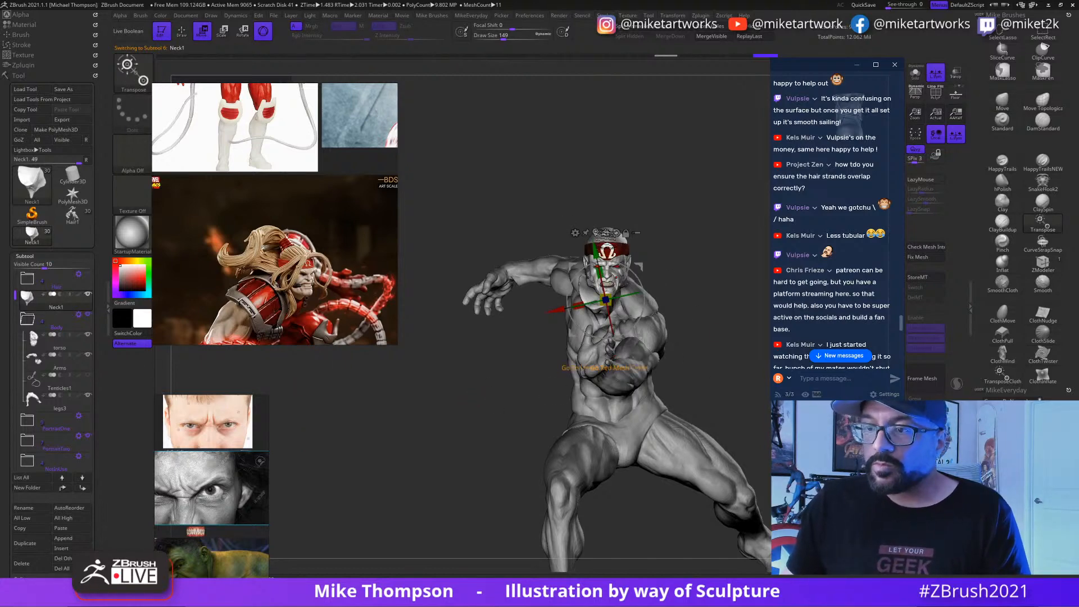
click(596, 232)
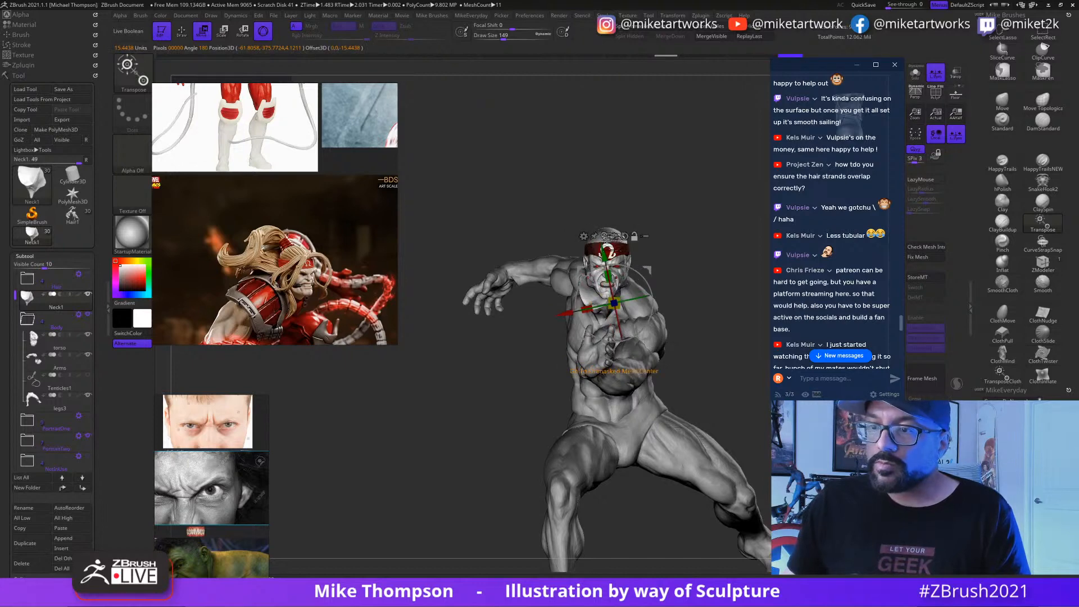
click(594, 235)
click(612, 236)
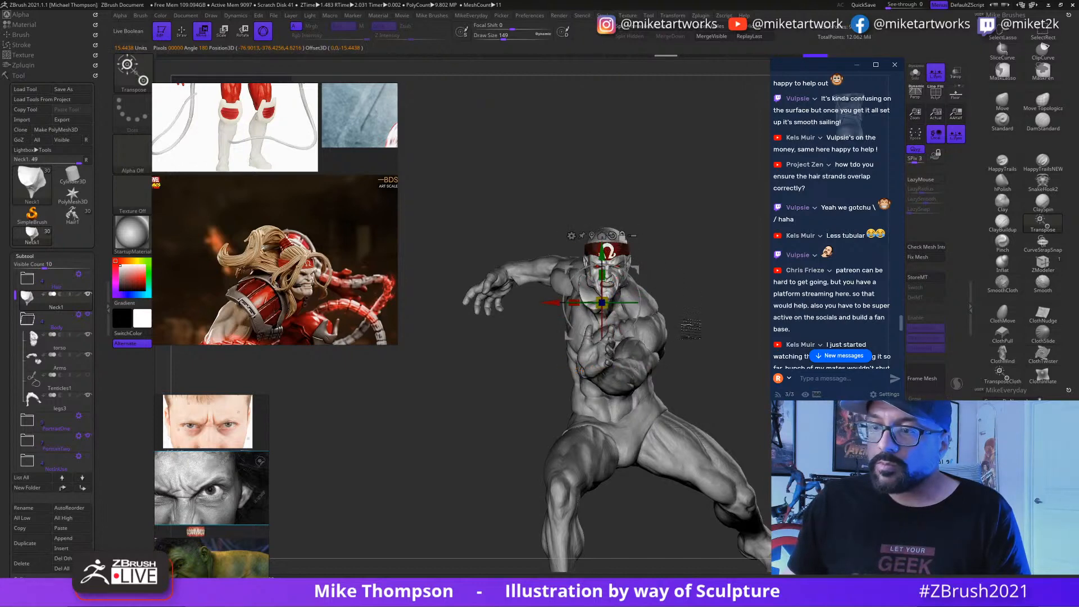
Step: Close the Body folder and switch all subtools to their lowest subdivision level
drag(726, 315, 636, 324)
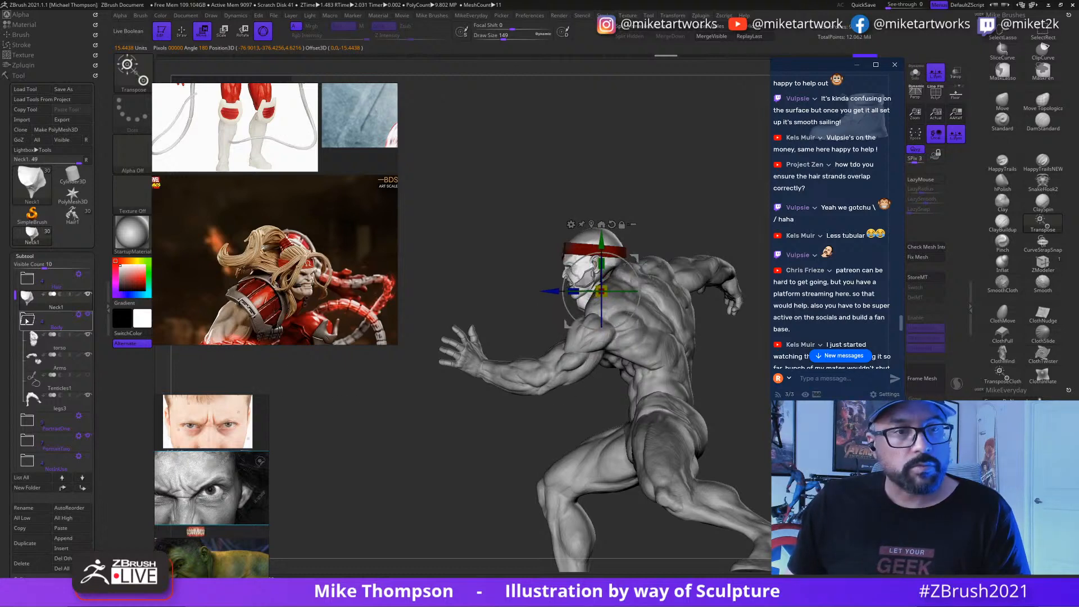
click(27, 321)
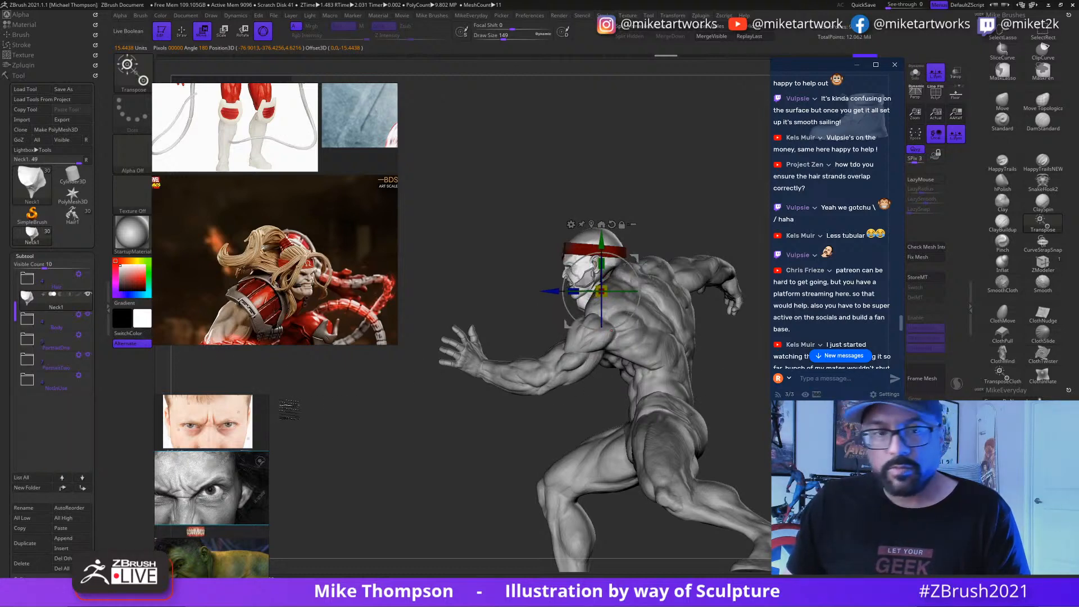
click(30, 520)
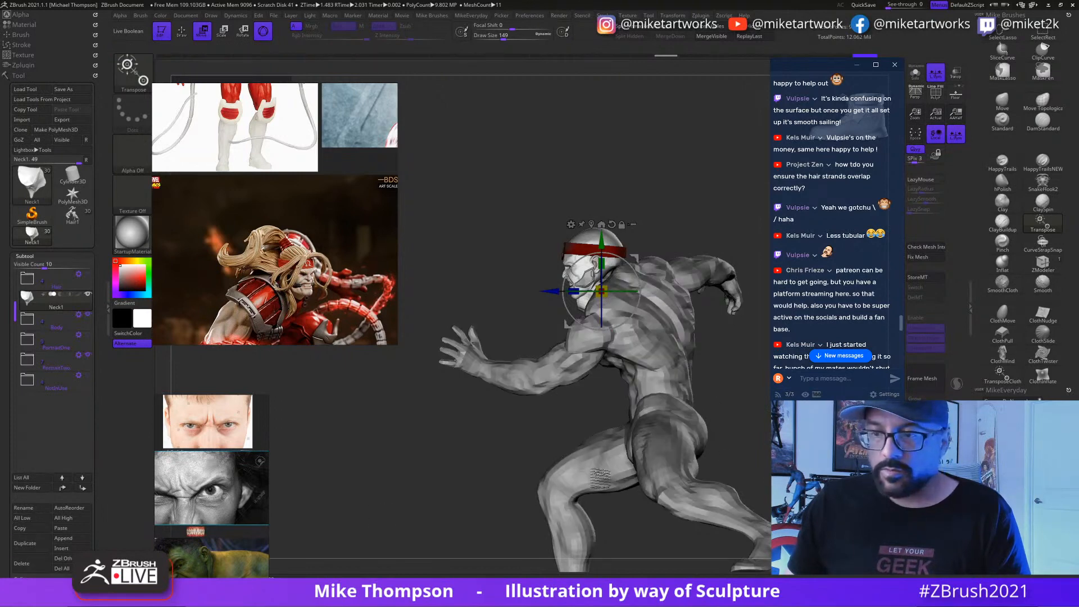
drag(750, 425, 715, 453)
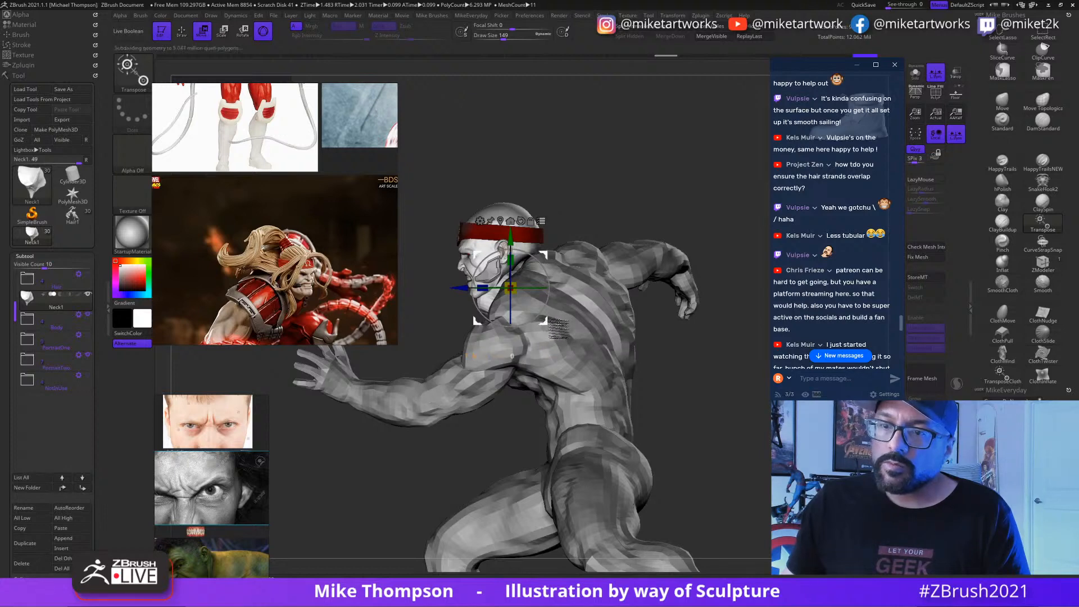
Step: Undo the last gizmo move, reopen the Body folder and make the Tenticles1 subtool visible
drag(545, 321, 561, 321)
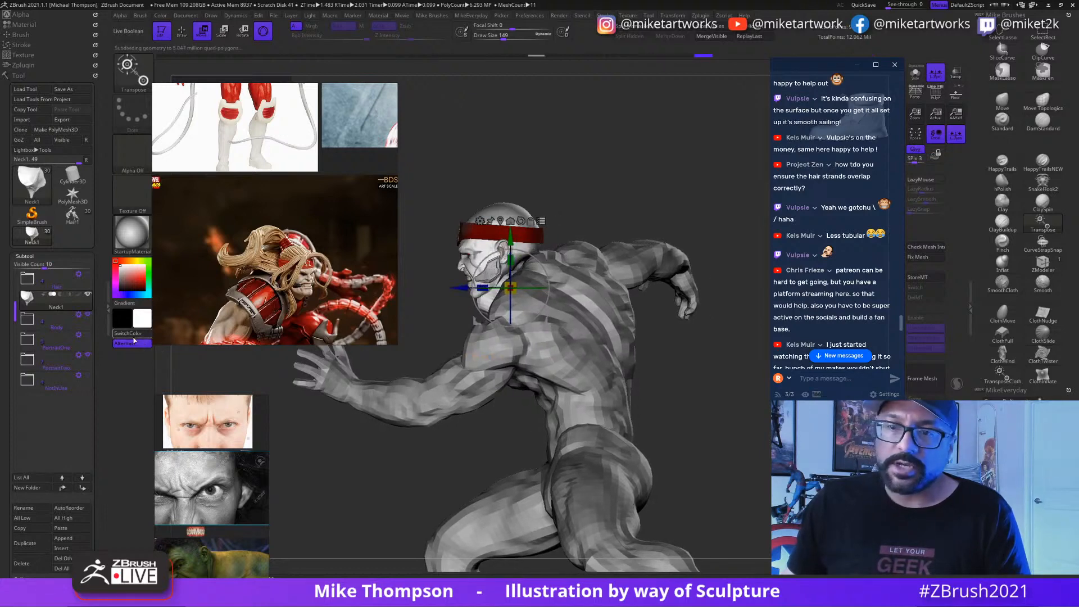
key(ctrl+z)
click(27, 321)
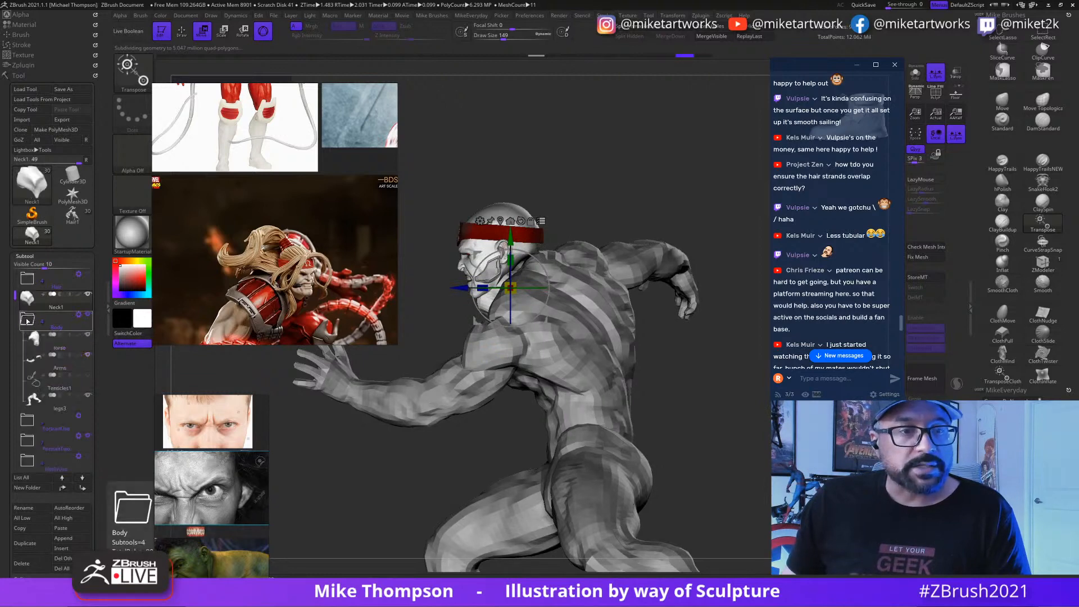
click(89, 375)
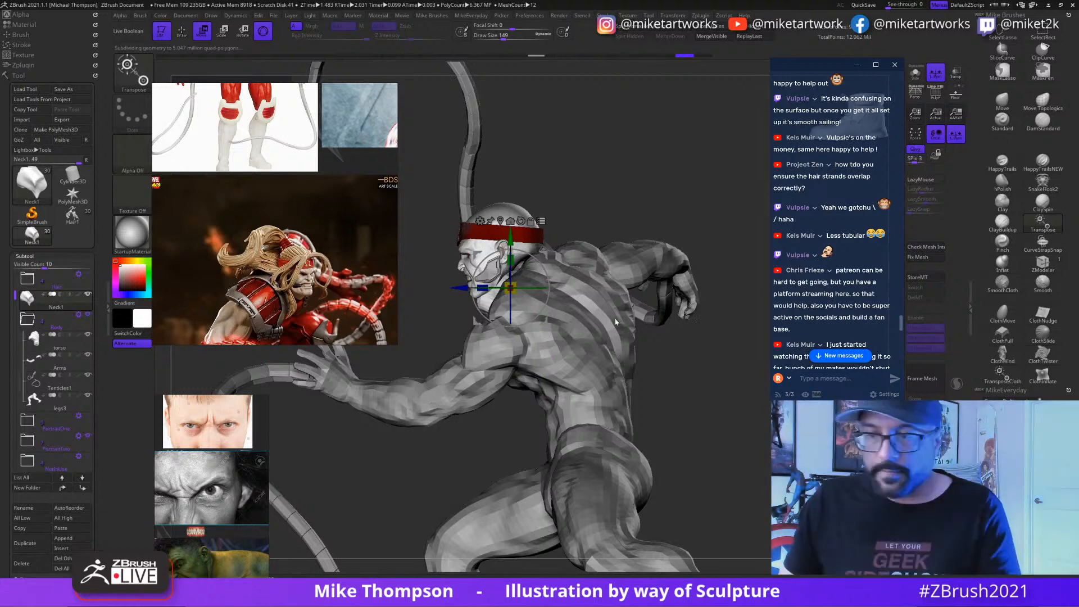
Step: Nudge the Neck1 mesh with the transform gizmo, including along its X axis, to seat it between the head and the shoulders
drag(551, 321, 564, 310)
drag(755, 426, 740, 503)
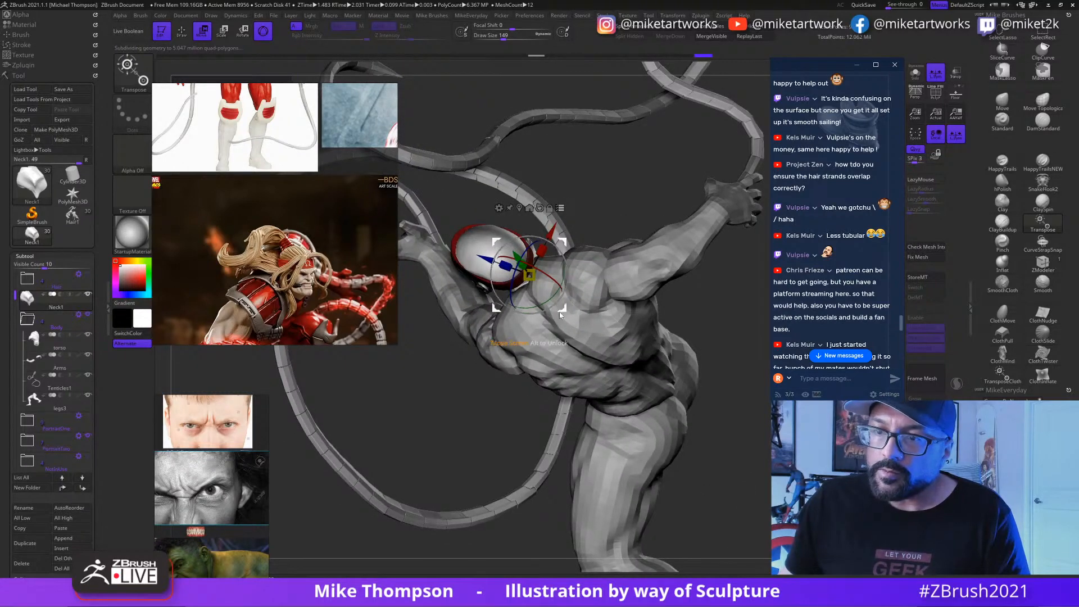
drag(561, 307, 558, 308)
drag(674, 478, 827, 445)
drag(691, 338, 689, 405)
mouse_move(759, 480)
mouse_down()
mouse_move(787, 475)
mouse_move(765, 480)
mouse_up()
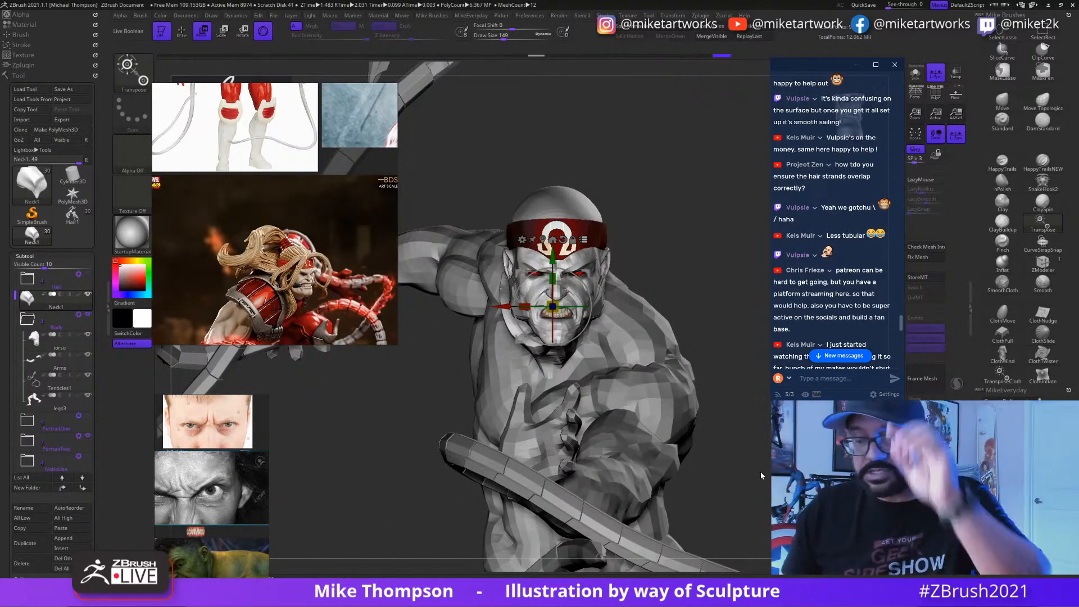
drag(747, 468, 761, 429)
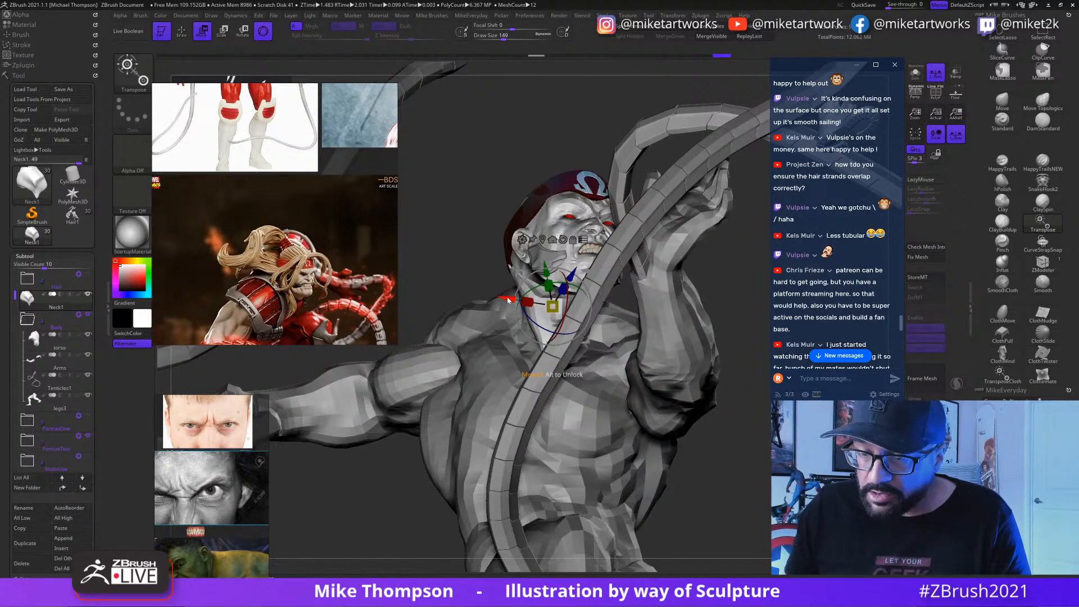
drag(507, 301, 515, 302)
Step: Close the Body folder and relocate the transform gizmo to the lower front of the Neck1 mesh
shift+drag(748, 461, 696, 320)
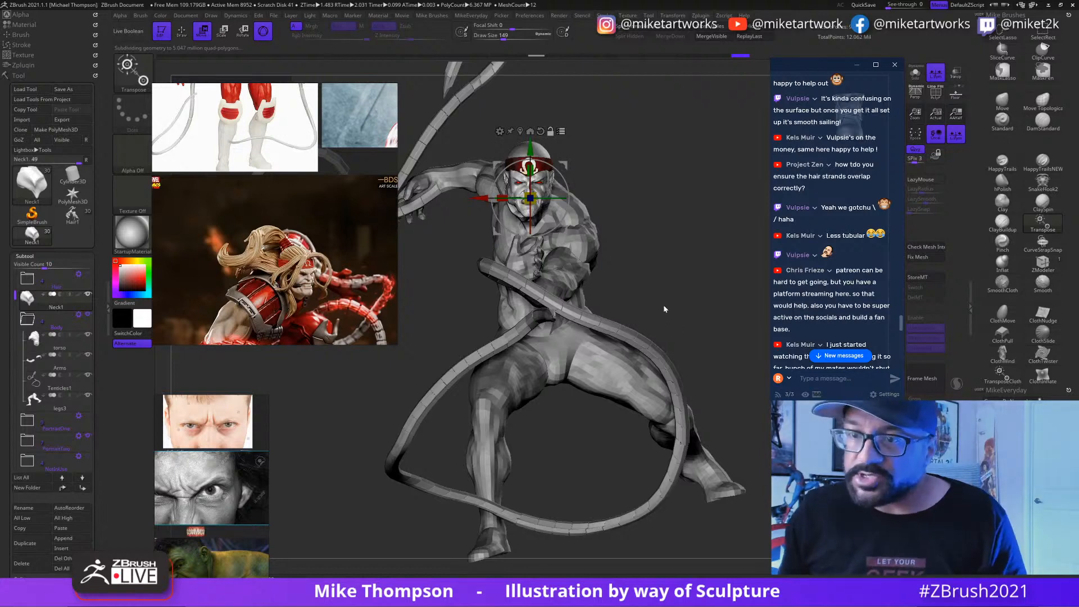
alt+drag(663, 305, 815, 452)
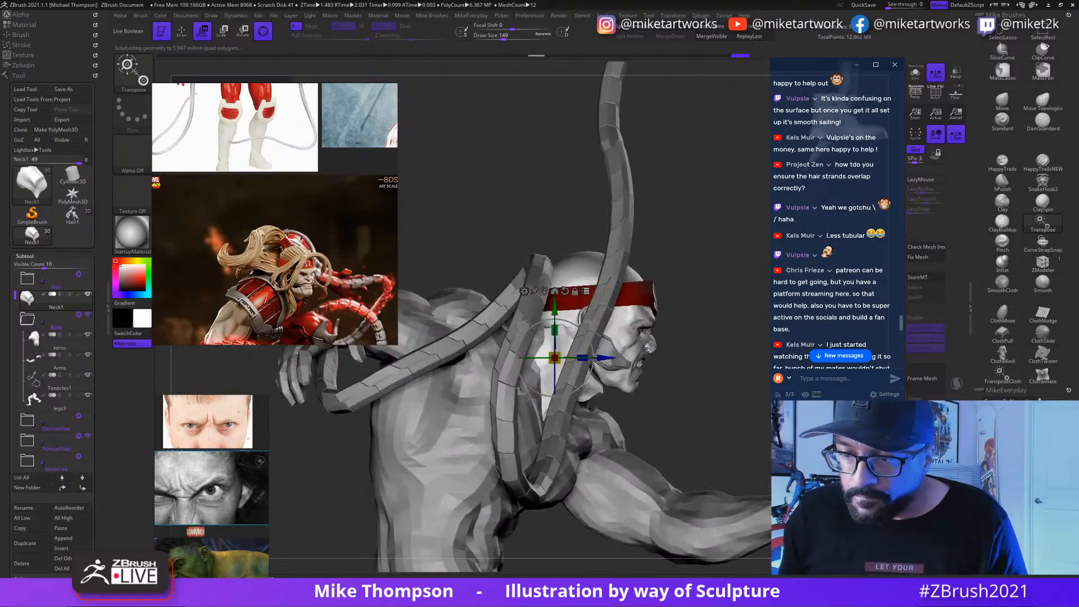
drag(706, 447, 631, 513)
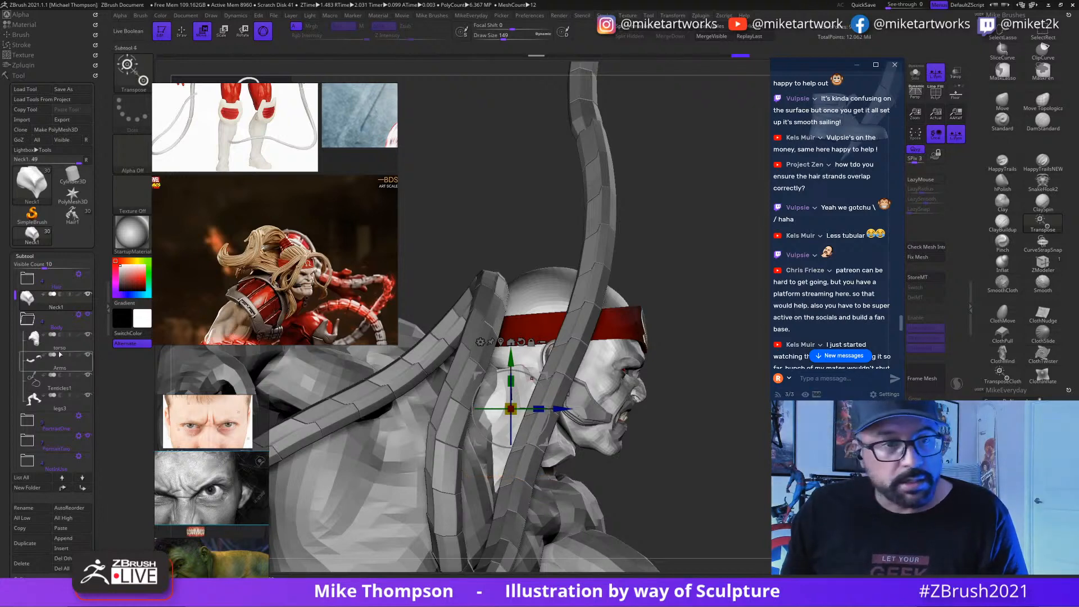
click(32, 324)
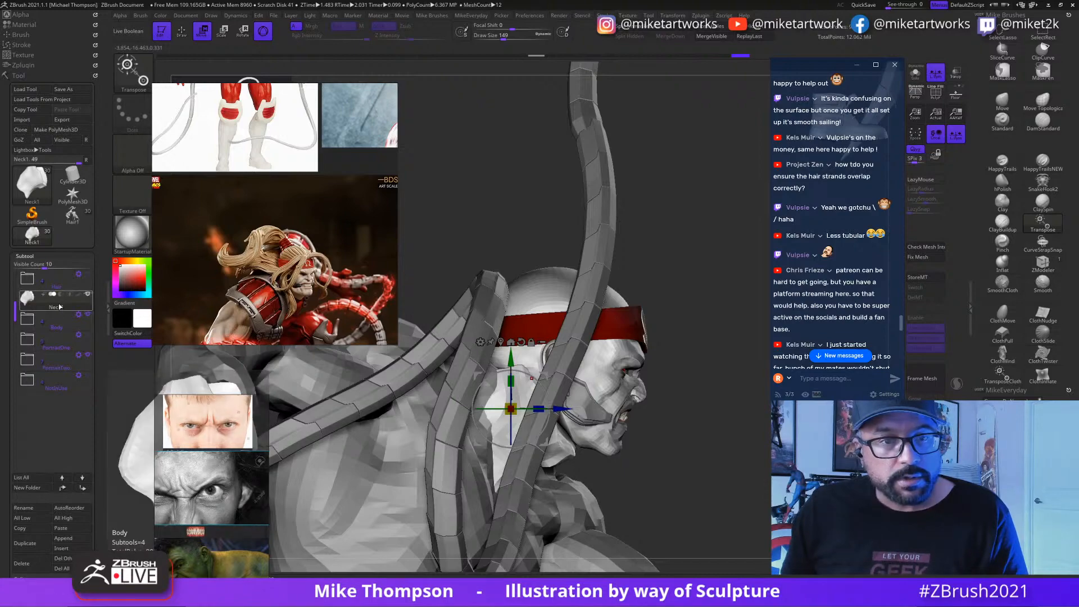
drag(630, 399, 684, 430)
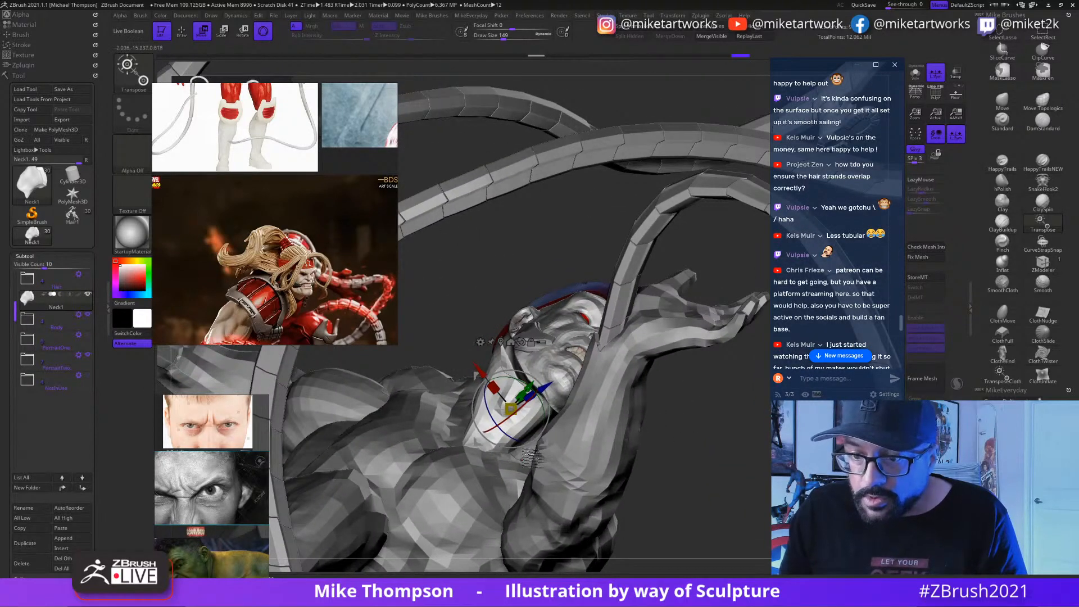
drag(532, 458, 516, 490)
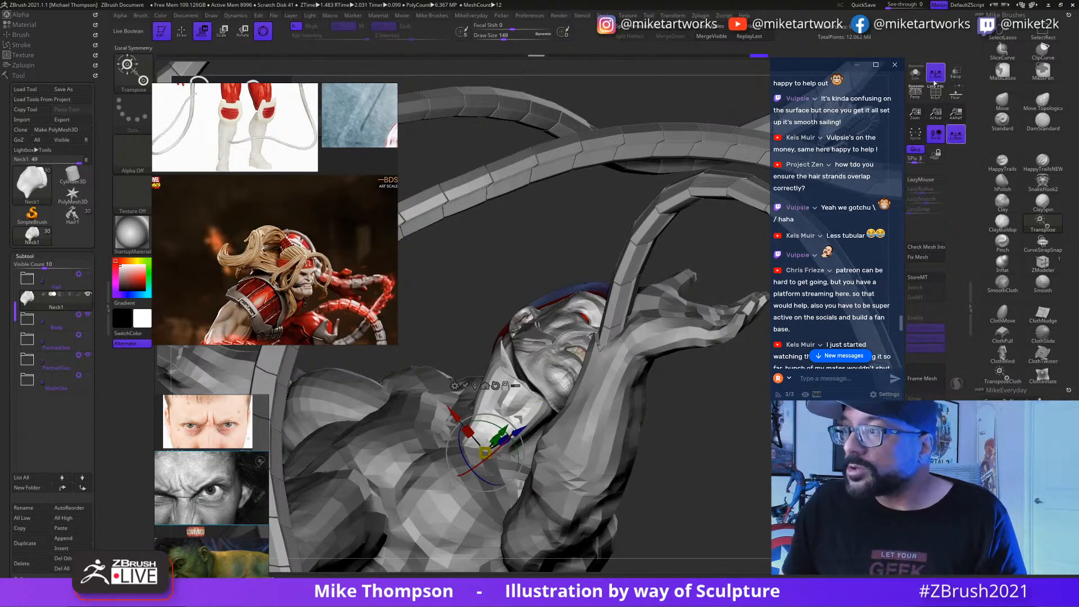
Step: Isolate the Neck1 mesh and adjust the gizmo's position and orientation at the cloth's lower edge
click(916, 74)
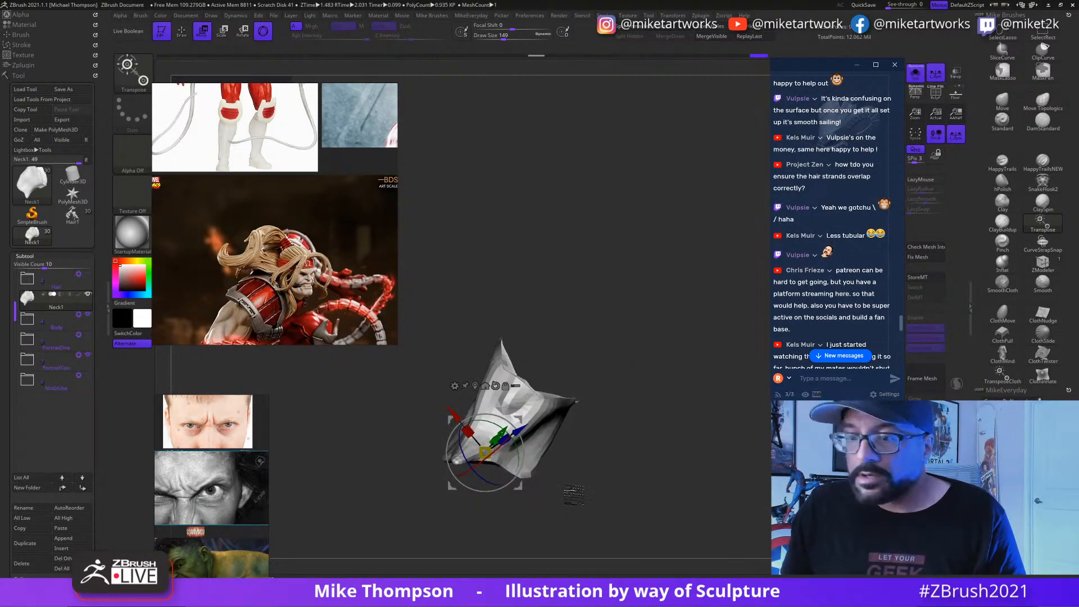
drag(526, 448, 487, 466)
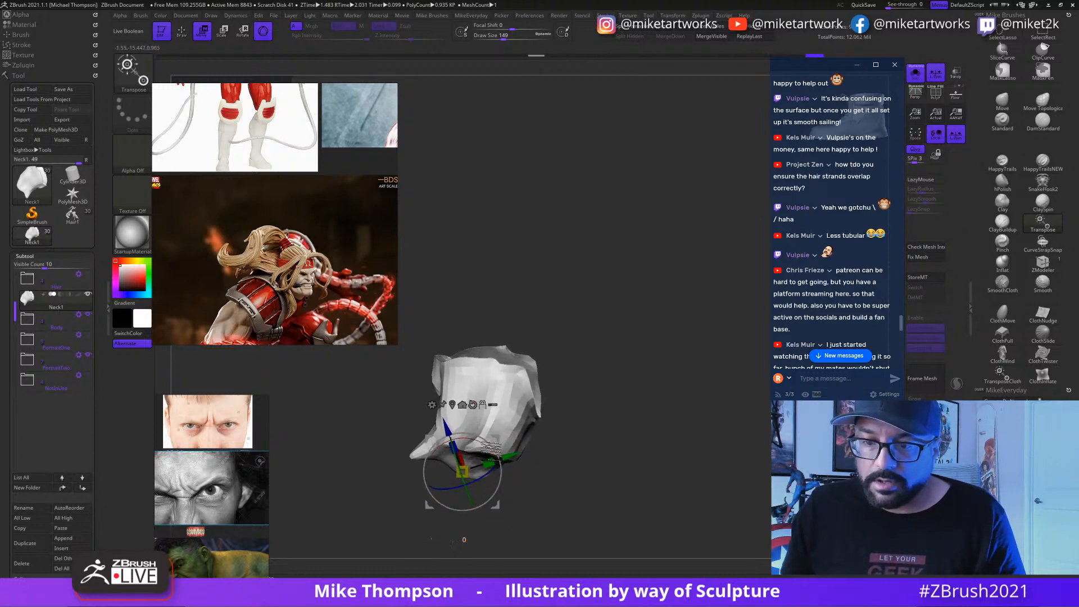
drag(487, 449, 461, 432)
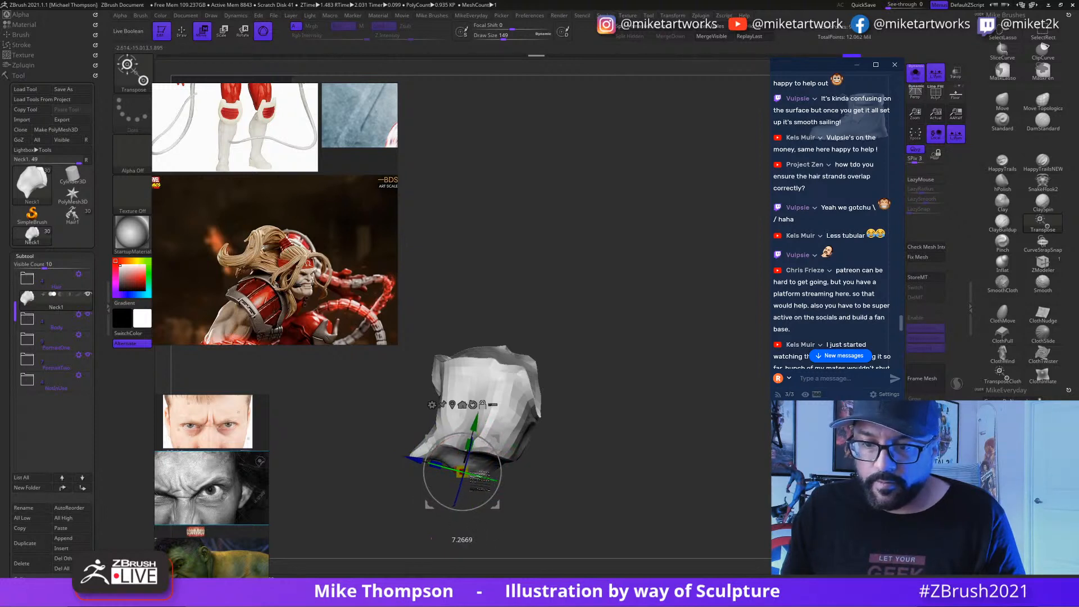
drag(502, 479, 585, 504)
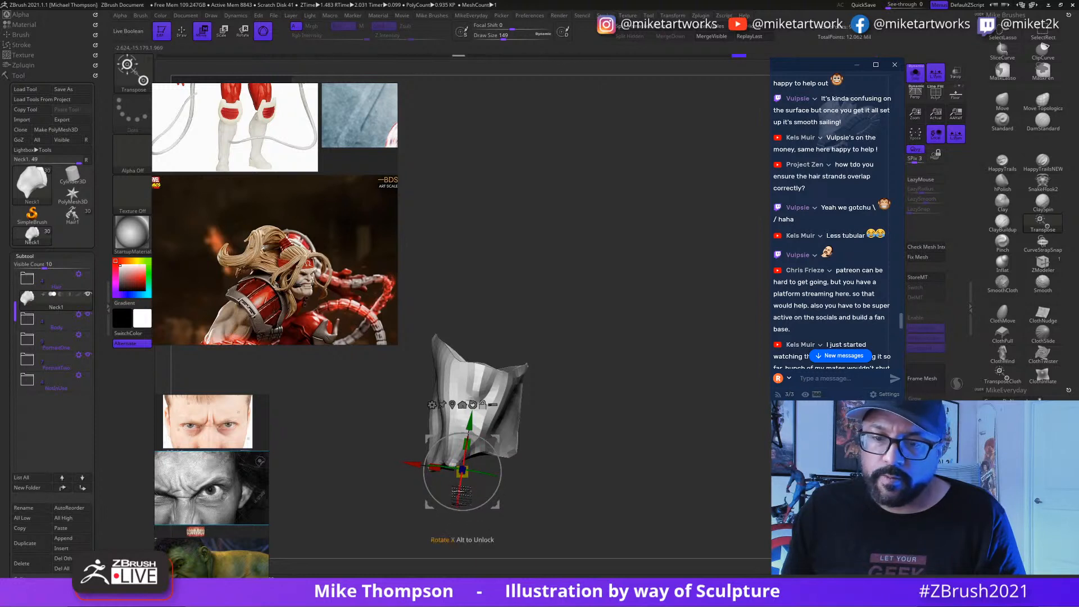
drag(461, 494, 615, 472)
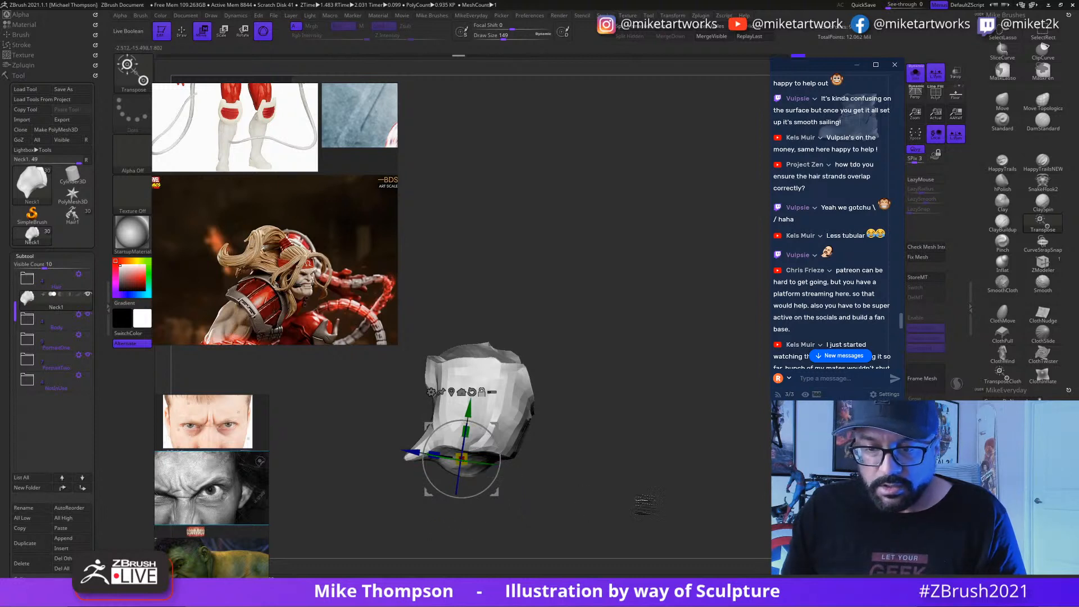
drag(645, 504, 613, 490)
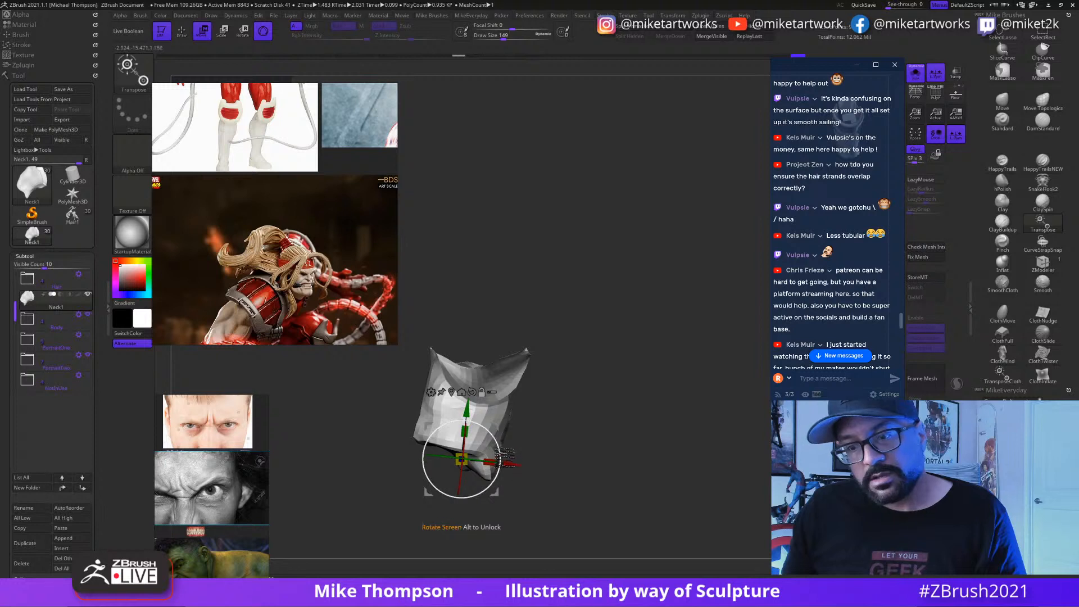
alt+drag(510, 464, 714, 436)
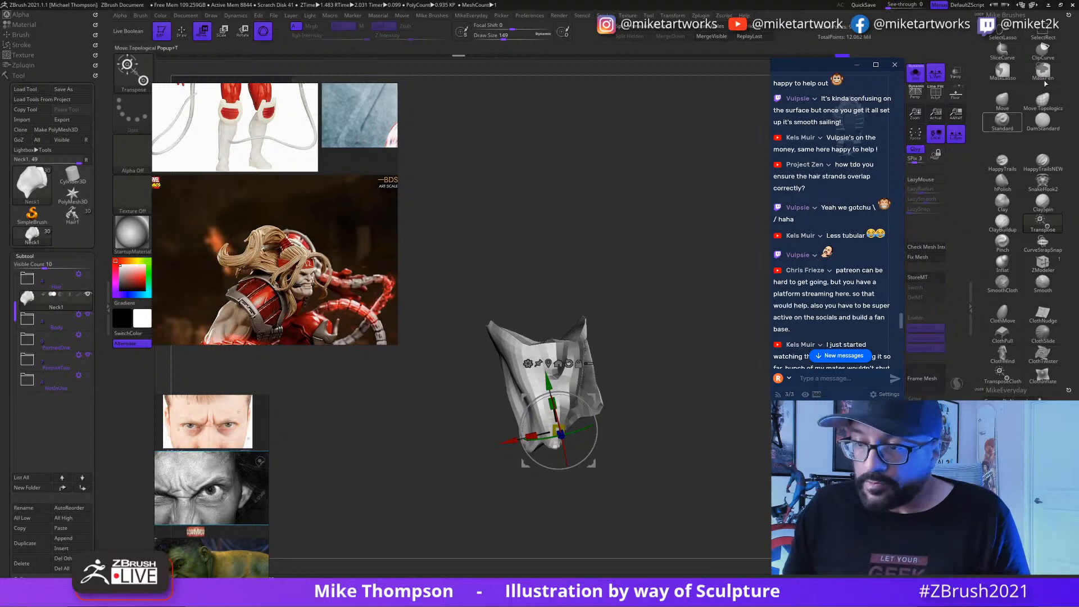
Step: Bring all subtools back into view and rotate the Neck1 mesh about its base to follow the neck between jaw and chest
click(915, 73)
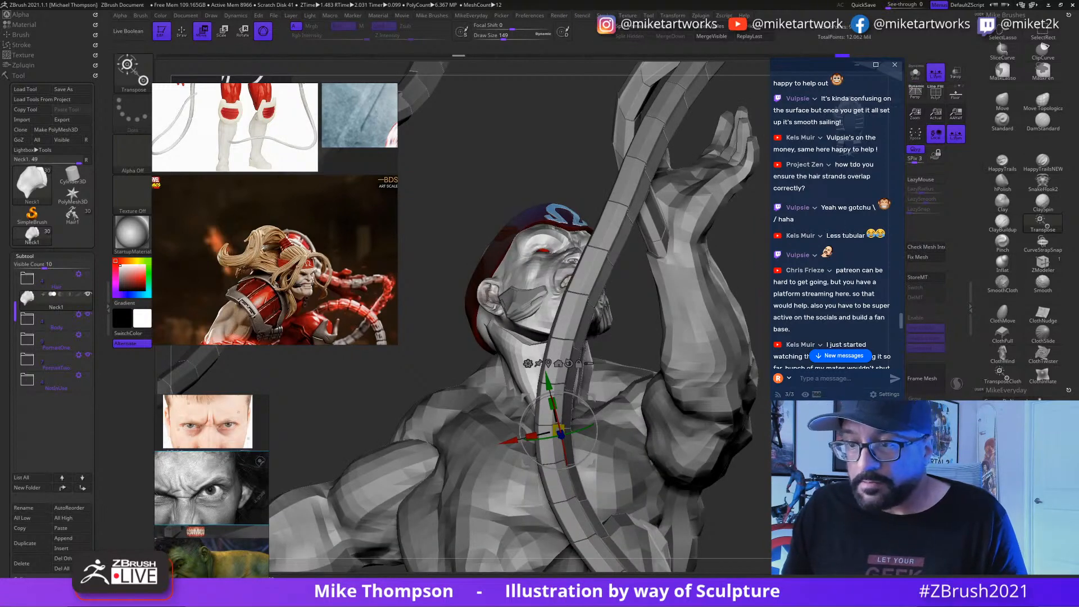
drag(731, 253, 669, 278)
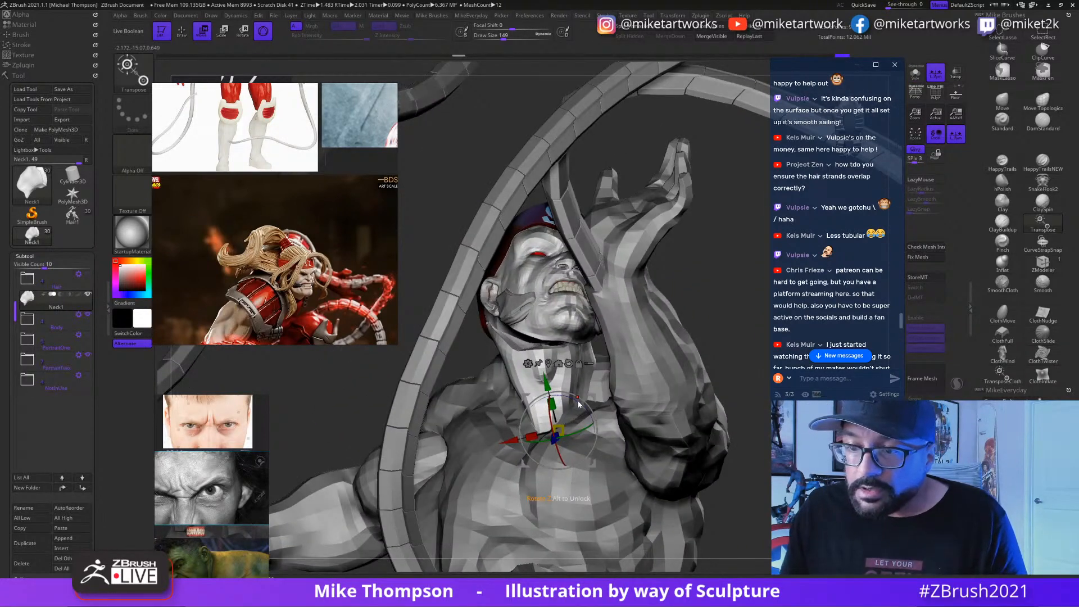
drag(578, 404, 563, 456)
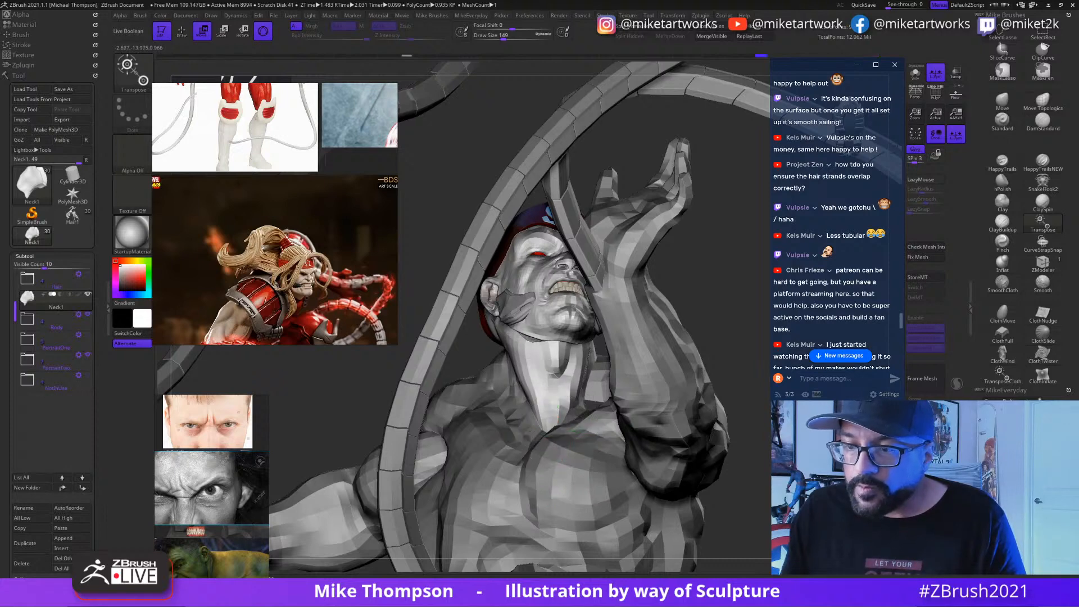
right_drag(563, 456, 655, 475)
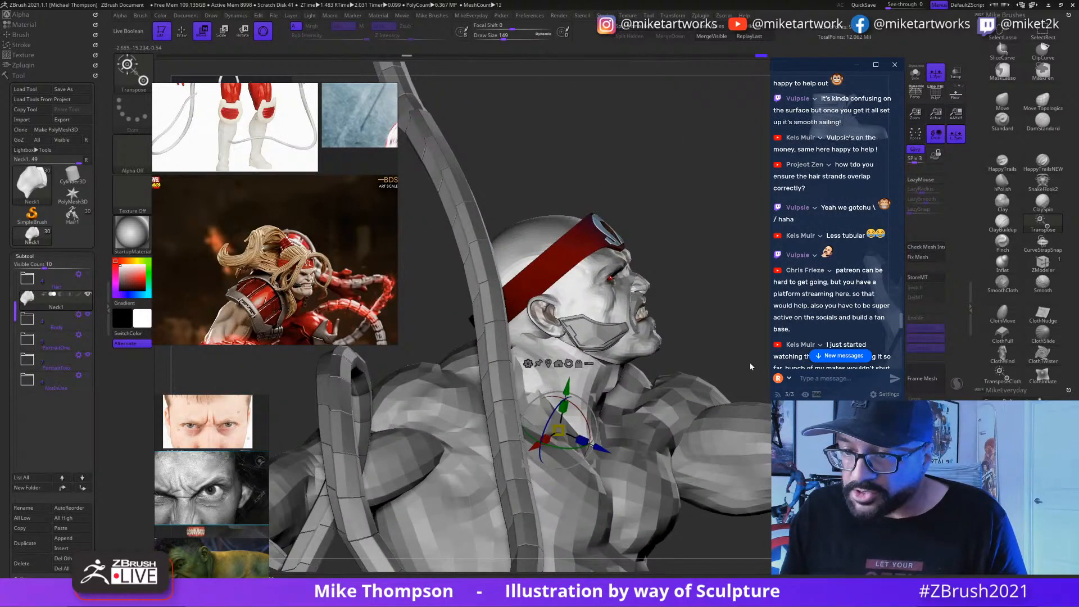
right_drag(750, 366, 727, 370)
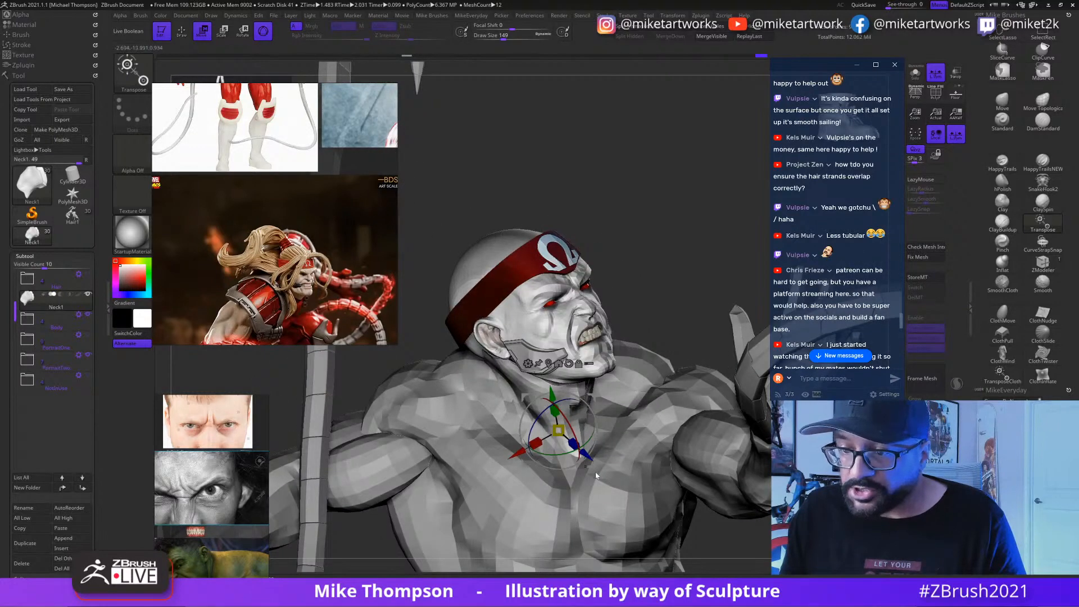
Step: Fine-tune the Neck1 mesh with small gizmo moves and rotations so its lower tip sits on the upper chest
mouse_move(594, 467)
mouse_down()
mouse_move(589, 479)
mouse_move(595, 465)
mouse_up()
drag(658, 280, 646, 272)
drag(580, 453, 573, 458)
drag(646, 264, 641, 230)
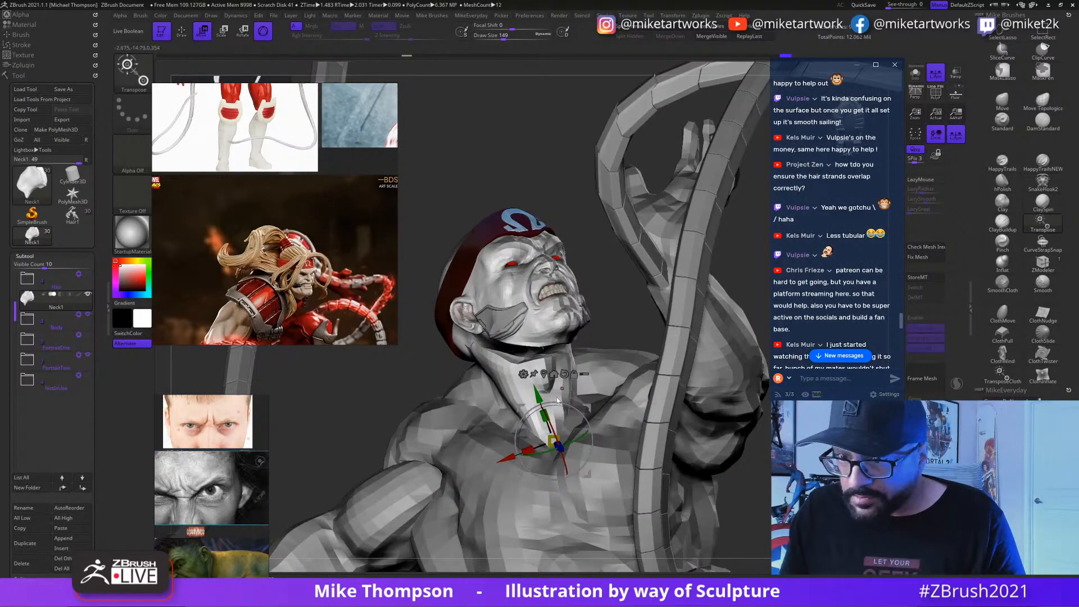
drag(554, 409, 542, 390)
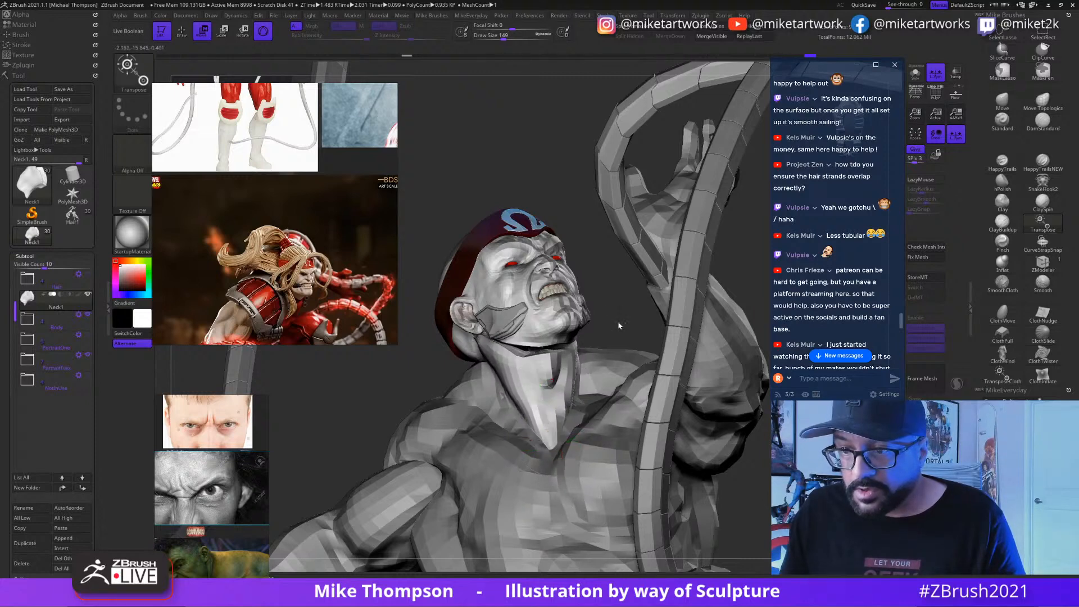
drag(619, 324, 597, 474)
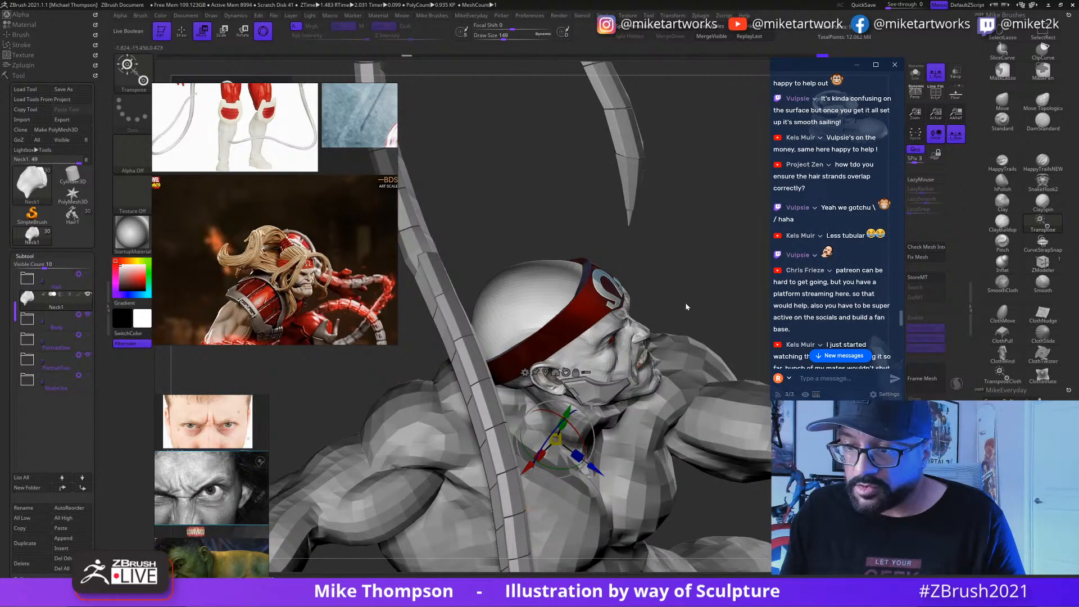
drag(686, 307, 651, 252)
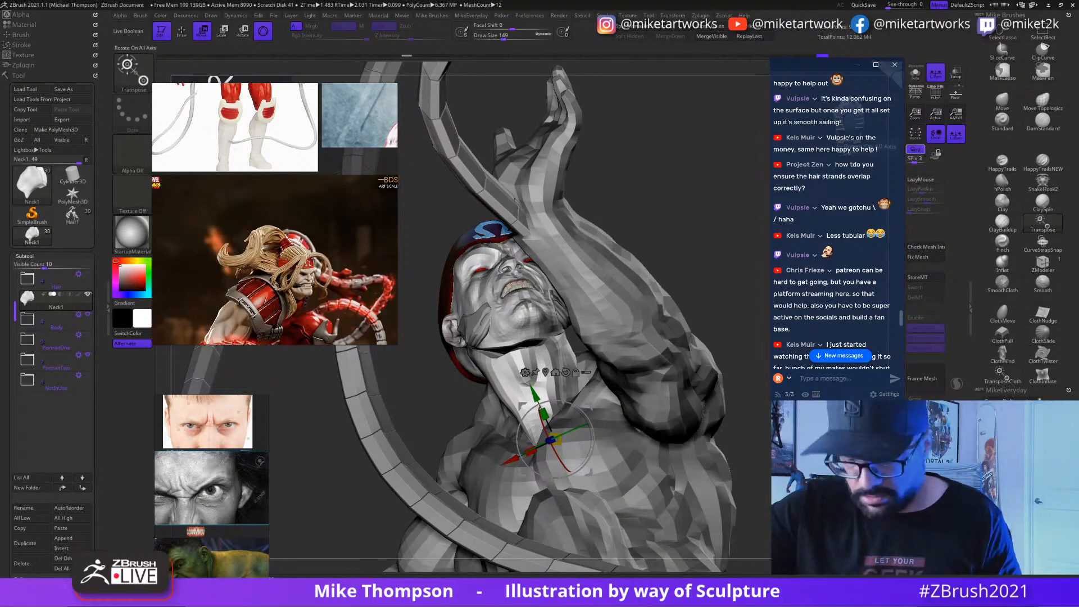
Step: Use the Move brush at draw size 508 to reshape the upper edge of the Neck1 mesh beneath the chin
key(q)
key(b)
key(m)
key(v)
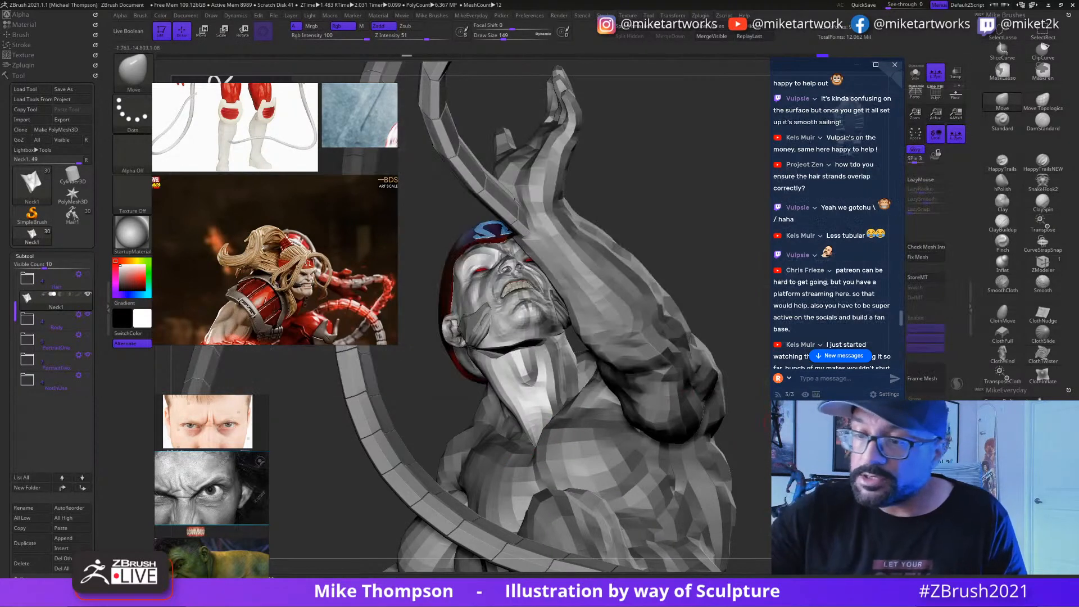
key(s)
drag(762, 422, 738, 381)
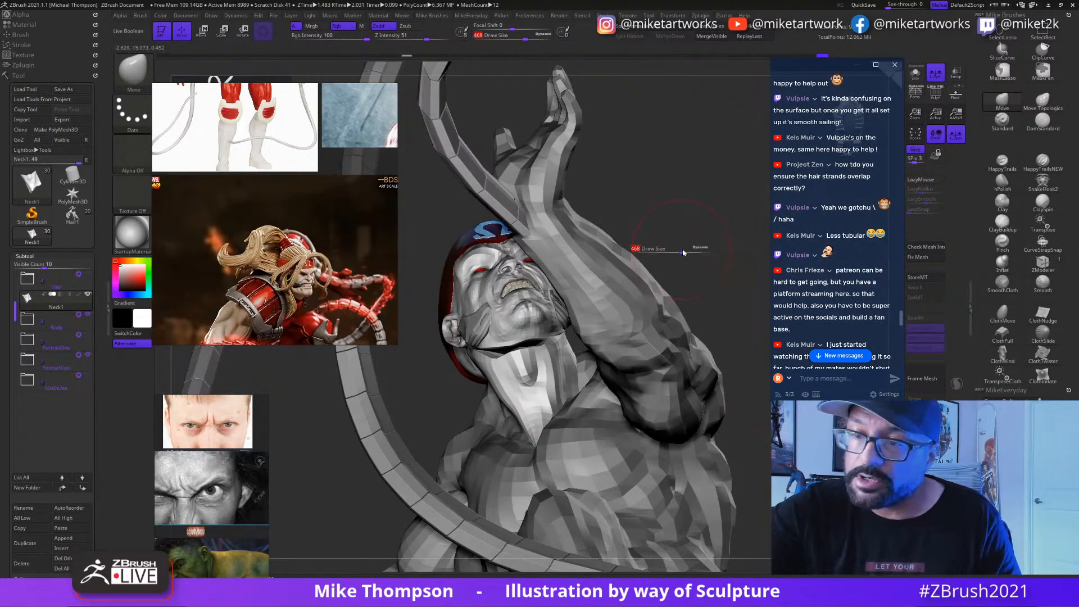
click(684, 251)
drag(496, 355, 496, 351)
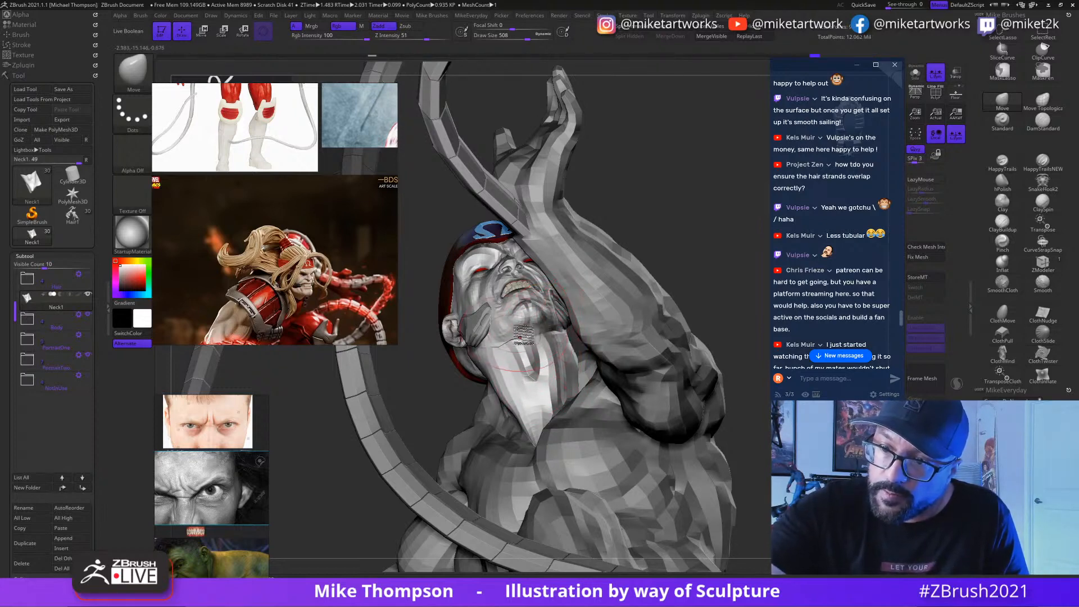
Step: Adjust the front profile and side of the Neck1 mesh with the Move brush so they follow the throat and jaw
drag(648, 227, 675, 233)
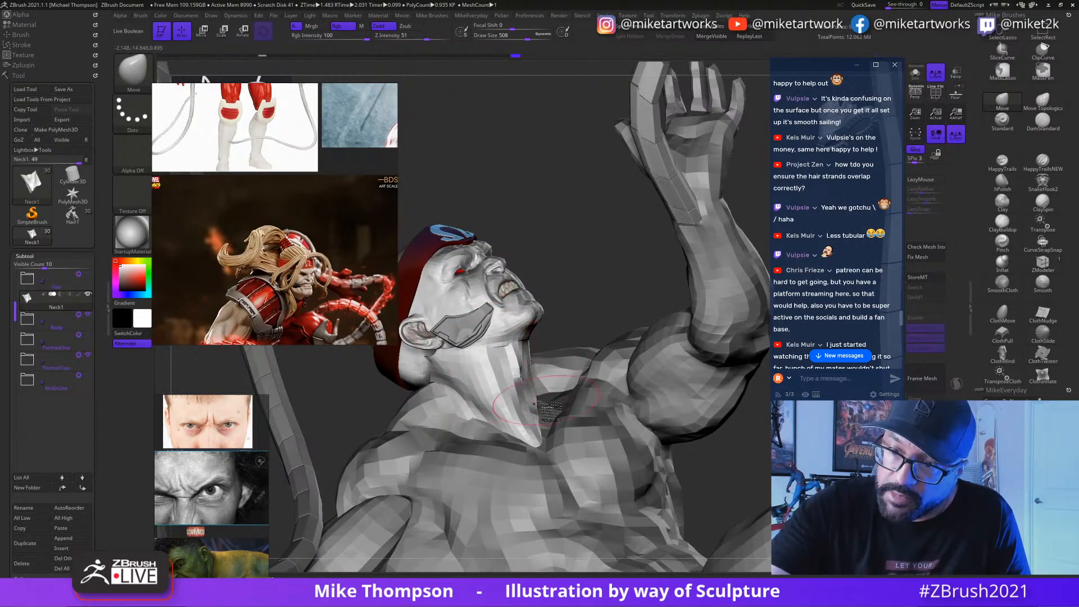
drag(544, 401, 538, 402)
mouse_move(600, 254)
mouse_down()
mouse_move(596, 315)
mouse_move(562, 315)
mouse_move(478, 367)
mouse_up()
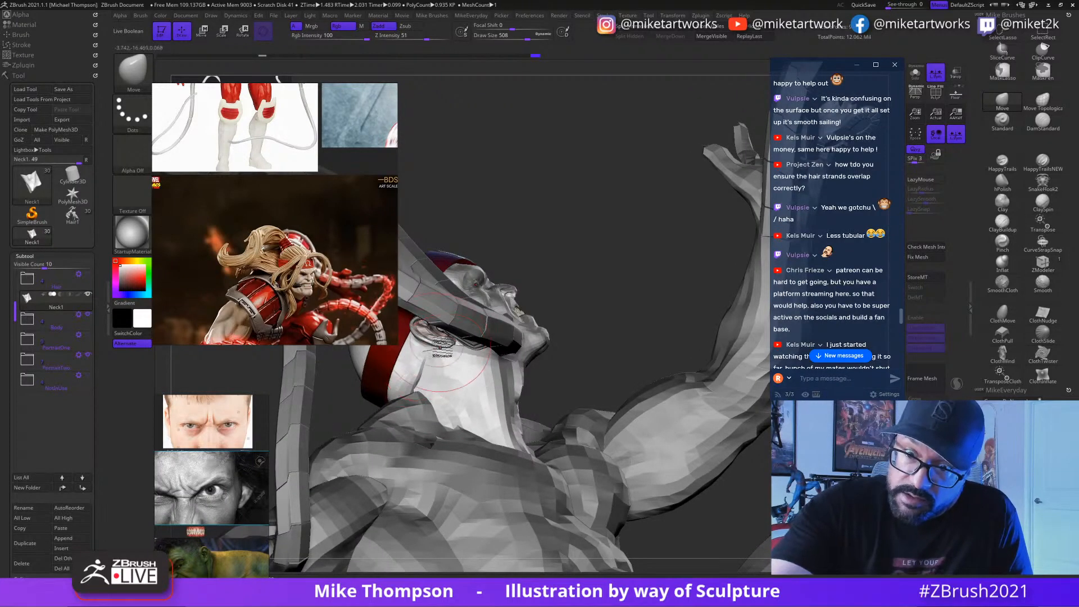
drag(476, 365, 722, 494)
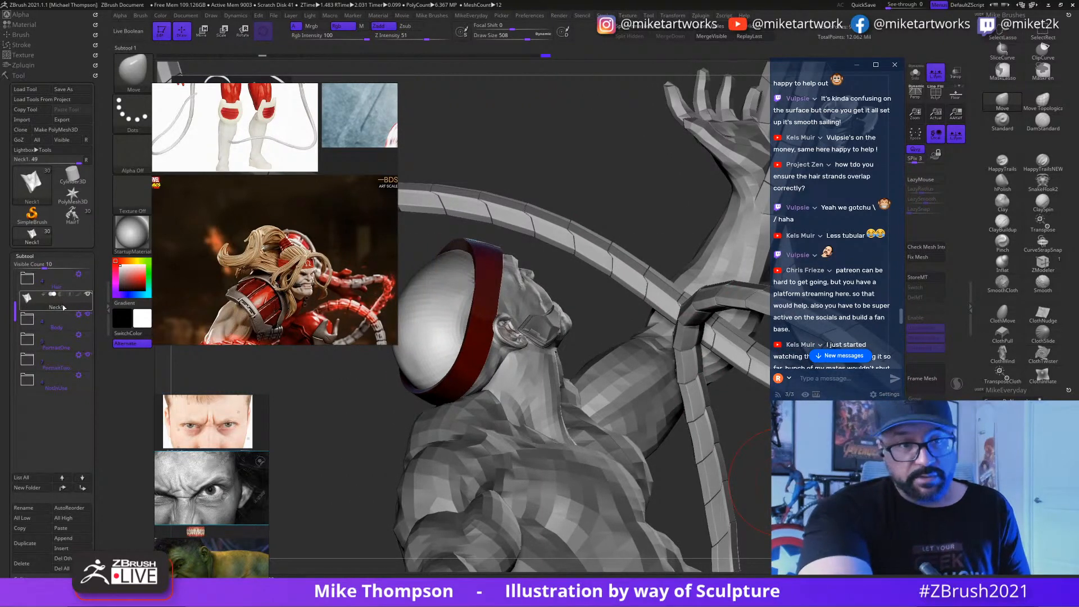
Step: Open the Body folder and hide the Tentacles1 subtool
click(56, 325)
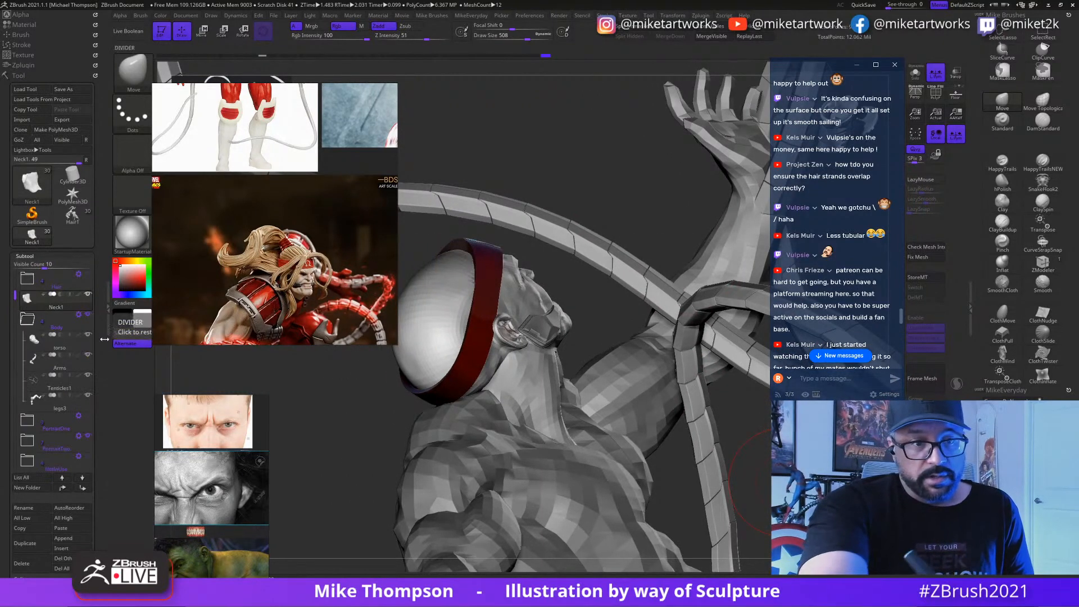
click(87, 375)
mouse_move(338, 382)
mouse_down()
mouse_move(472, 399)
mouse_move(768, 476)
mouse_up()
Step: Shape the neck cloth from below the jaw to its chest tip using the Move brush at draw size 379
mouse_move(529, 419)
mouse_down()
mouse_move(616, 282)
mouse_move(575, 354)
mouse_up()
key(s)
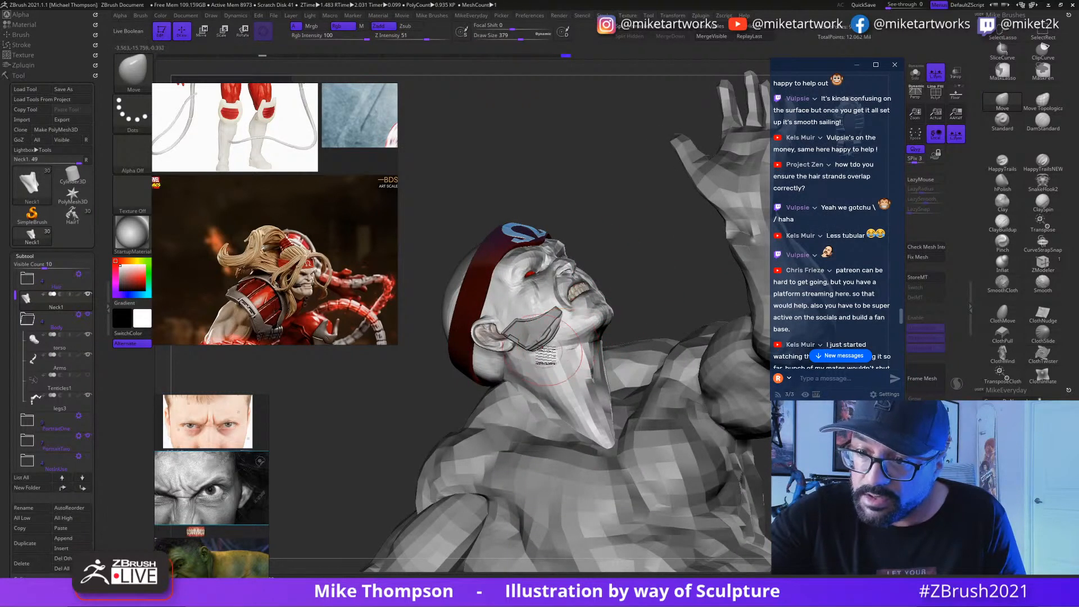
alt+click(546, 354)
mouse_move(640, 259)
mouse_down()
mouse_move(634, 304)
mouse_move(644, 289)
mouse_up()
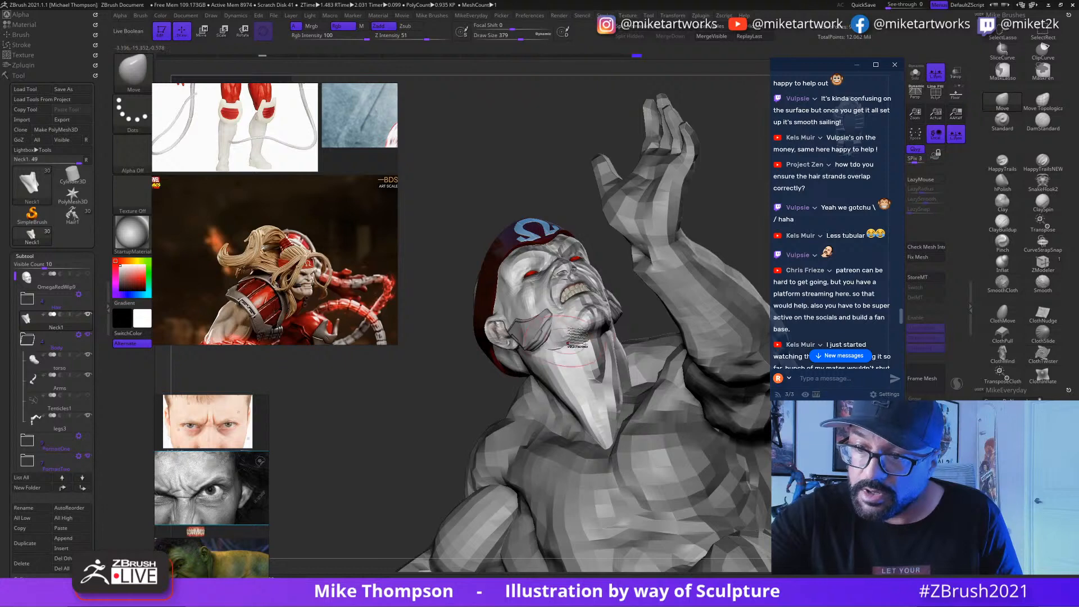
mouse_move(627, 276)
mouse_down()
mouse_move(564, 354)
mouse_move(626, 408)
mouse_up()
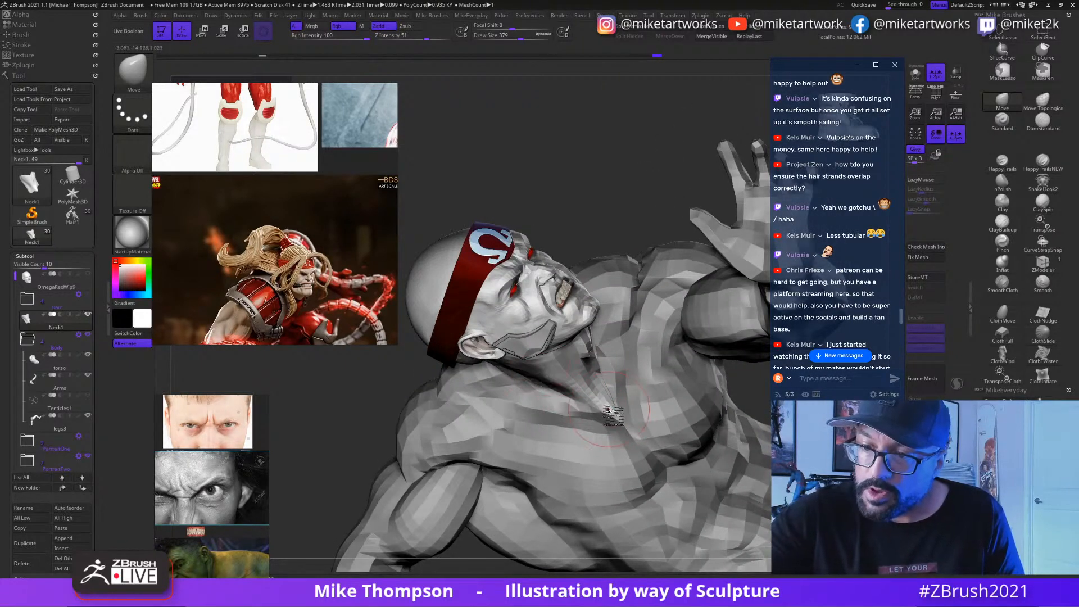
drag(646, 198, 610, 383)
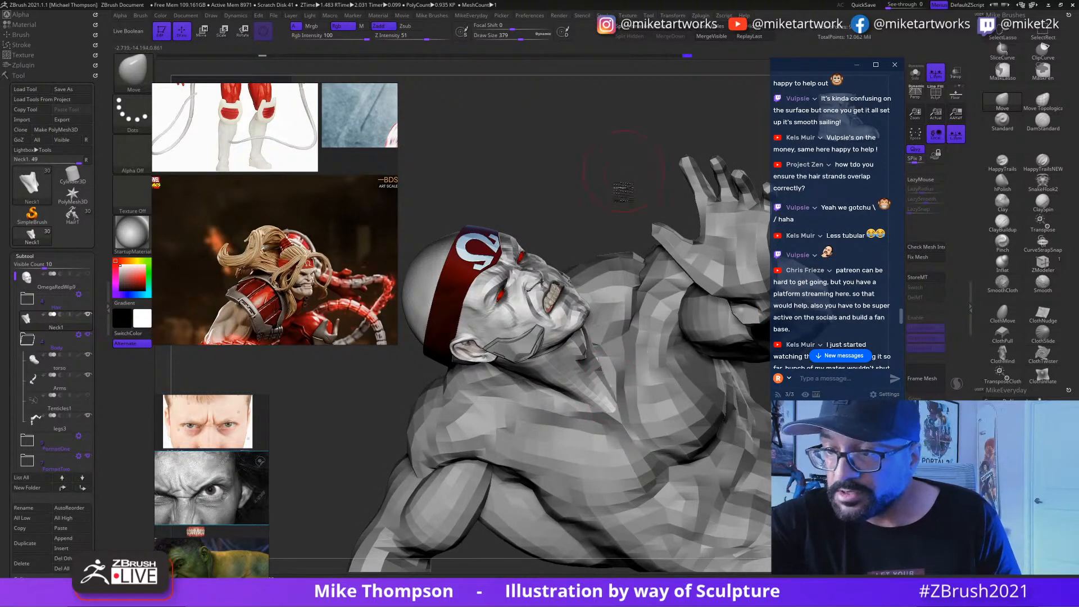
Step: Refine the Neck1 mesh between jaw and shoulder with the Move brush at draw size 257
drag(623, 191, 594, 352)
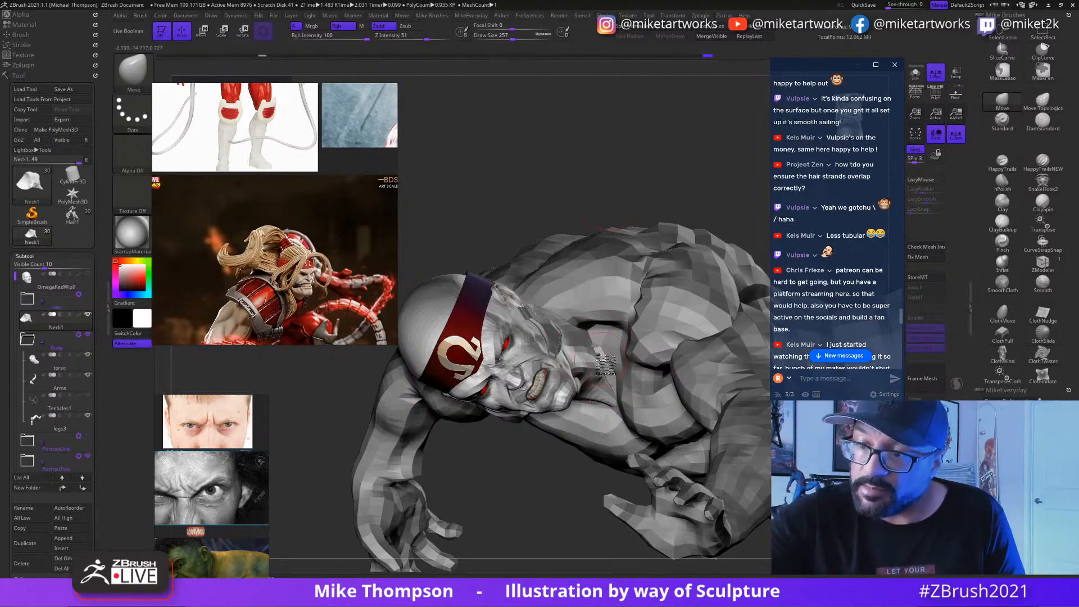
drag(633, 194, 599, 331)
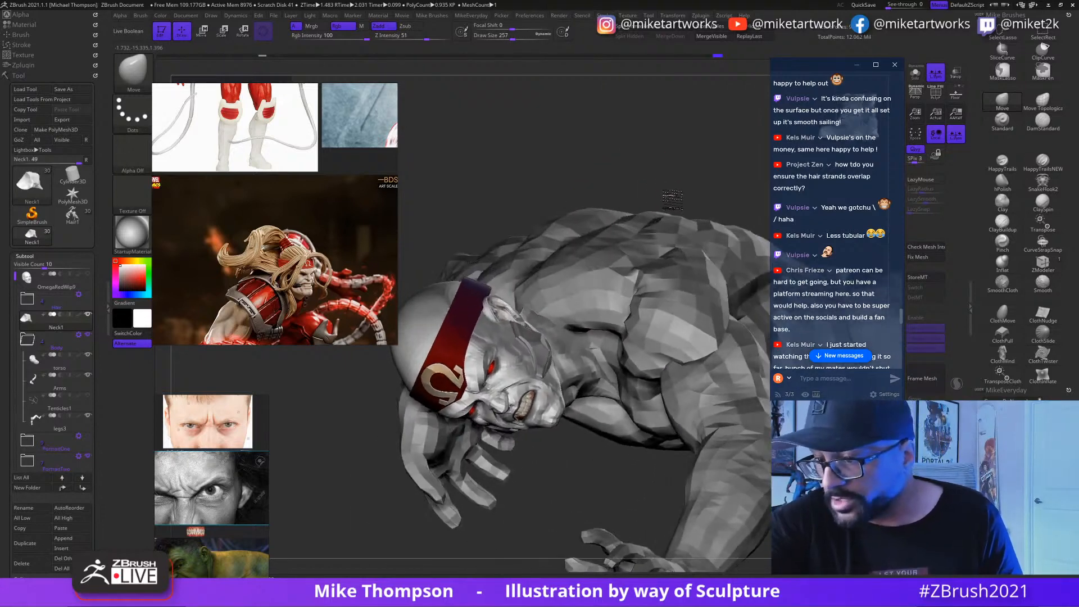
key(shift)
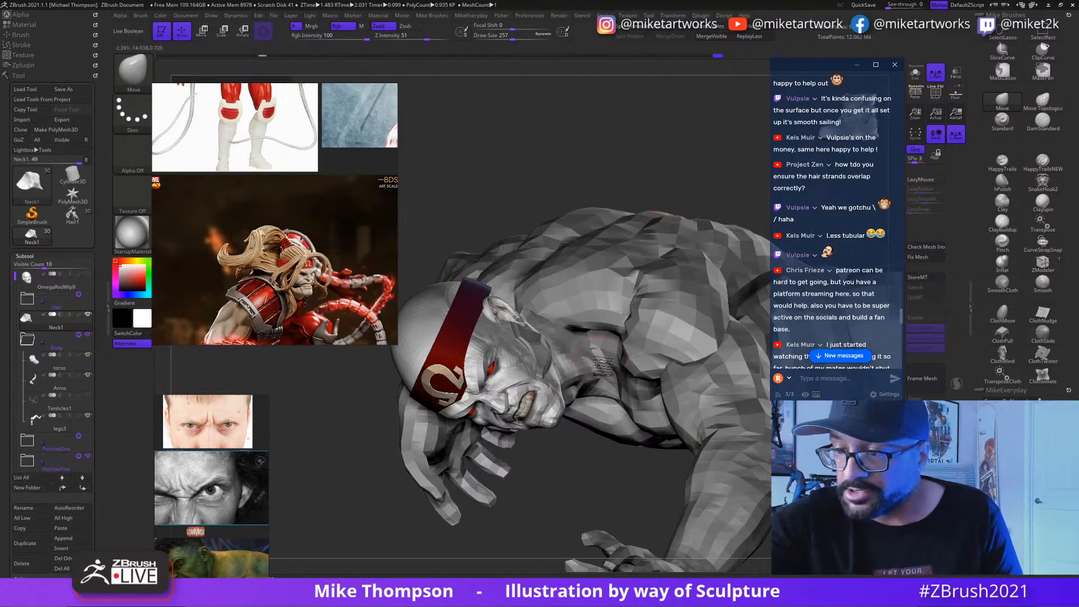
mouse_move(604, 367)
mouse_down()
mouse_move(590, 314)
mouse_move(611, 409)
mouse_up()
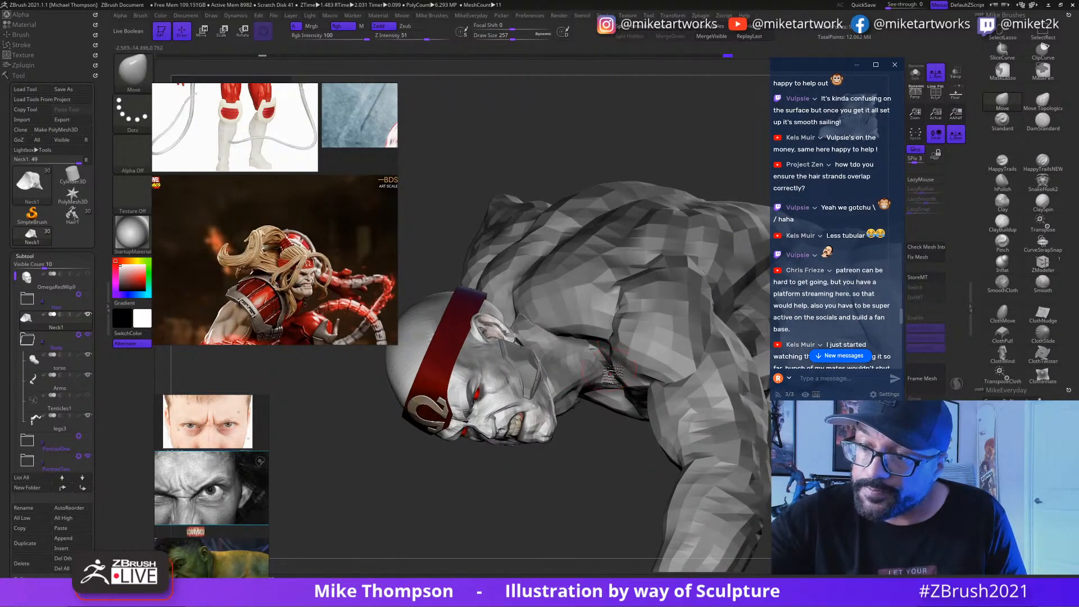
mouse_move(609, 370)
mouse_down()
mouse_move(584, 421)
mouse_move(560, 430)
mouse_up()
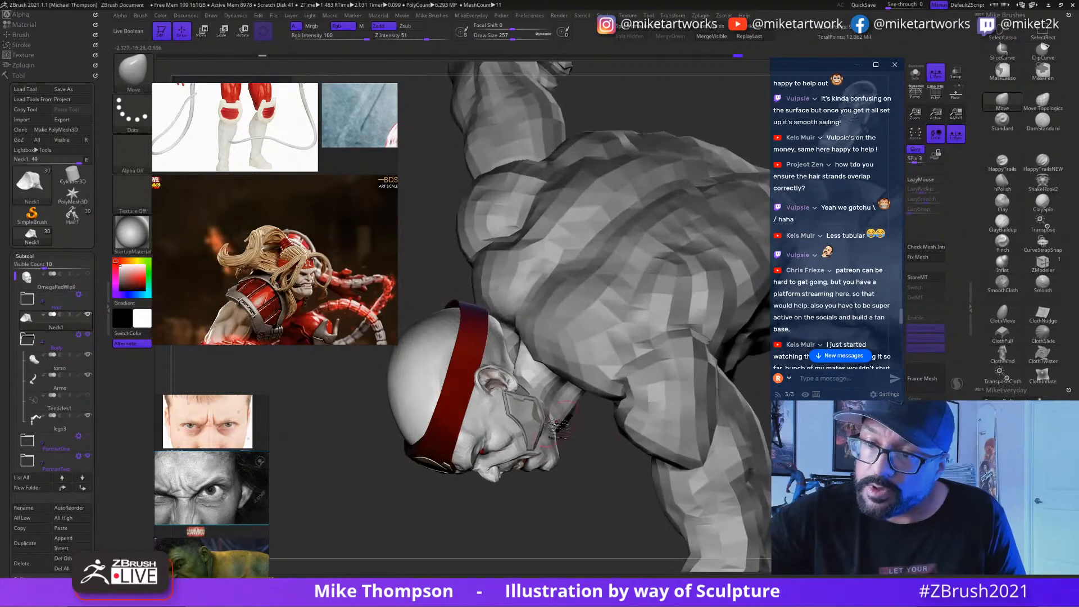
Step: Enlarge the Move brush to draw size 338 and reshape the Neck1 mesh behind the ear and along the throat
key(s)
mouse_move(581, 473)
mouse_down()
mouse_move(597, 479)
mouse_move(604, 458)
mouse_move(529, 344)
mouse_up()
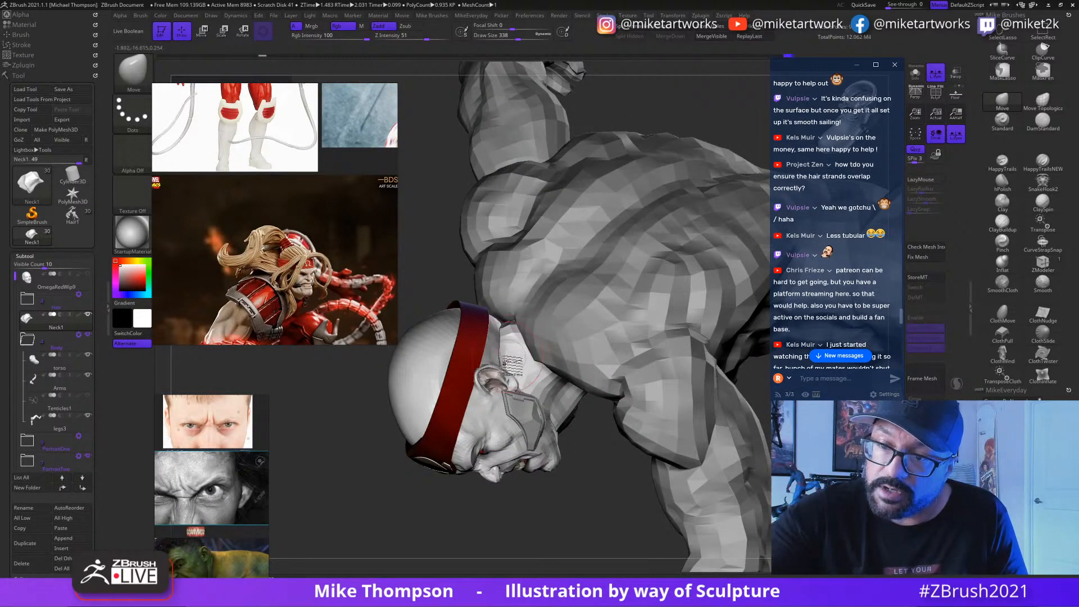
drag(581, 495, 520, 343)
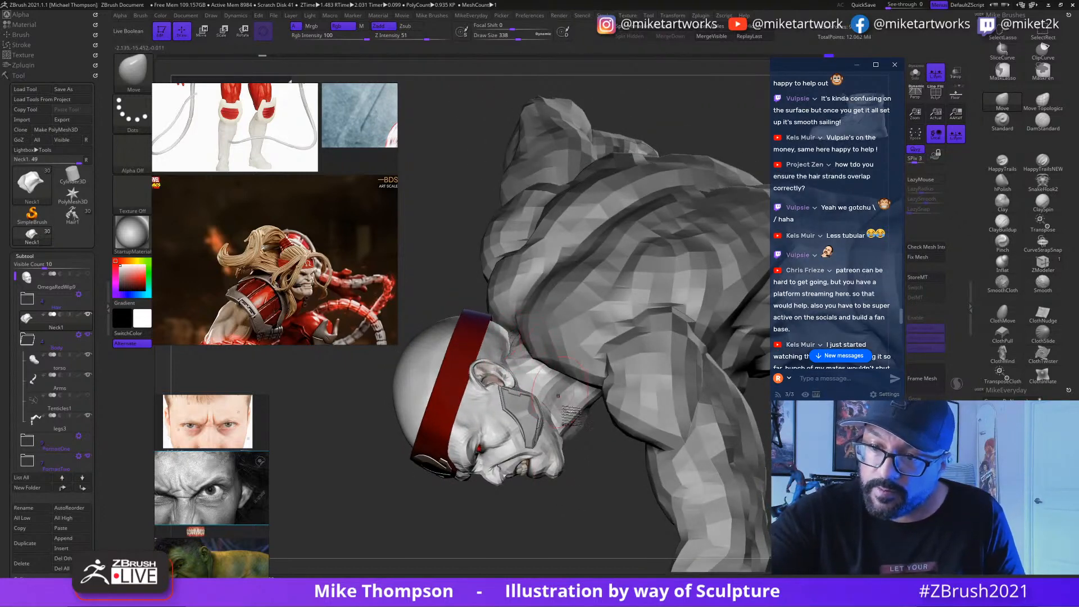
Step: Isolate the Neck1 mesh and reshape its lower edge with the Move brush at draw size 182
mouse_move(600, 495)
mouse_down()
mouse_move(611, 520)
mouse_move(599, 512)
mouse_move(589, 521)
mouse_move(693, 490)
mouse_up()
click(915, 74)
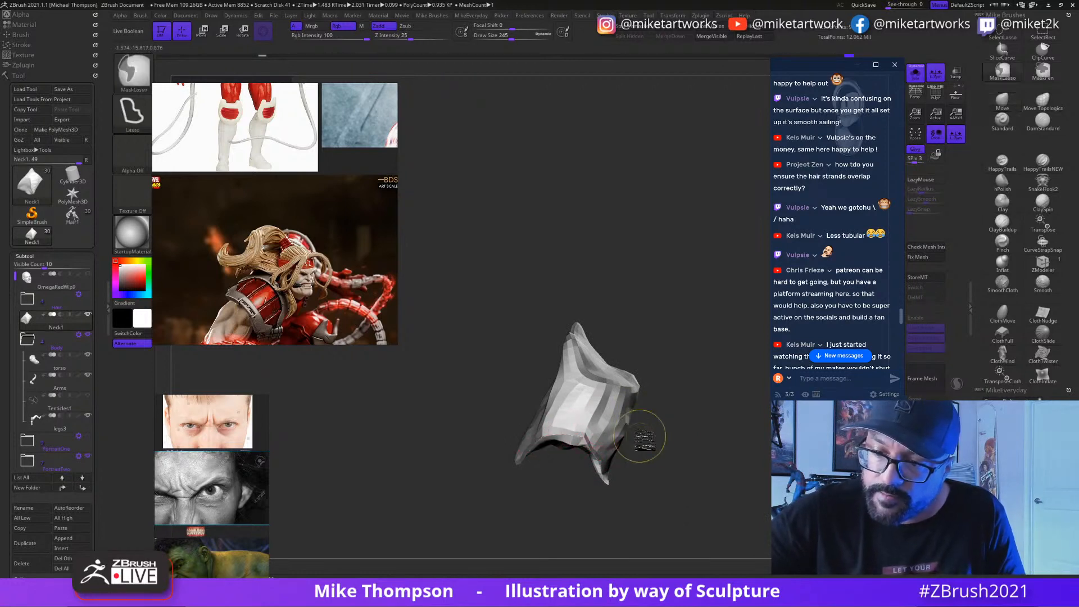
mouse_move(639, 434)
mouse_down()
mouse_move(647, 448)
mouse_move(654, 440)
mouse_up()
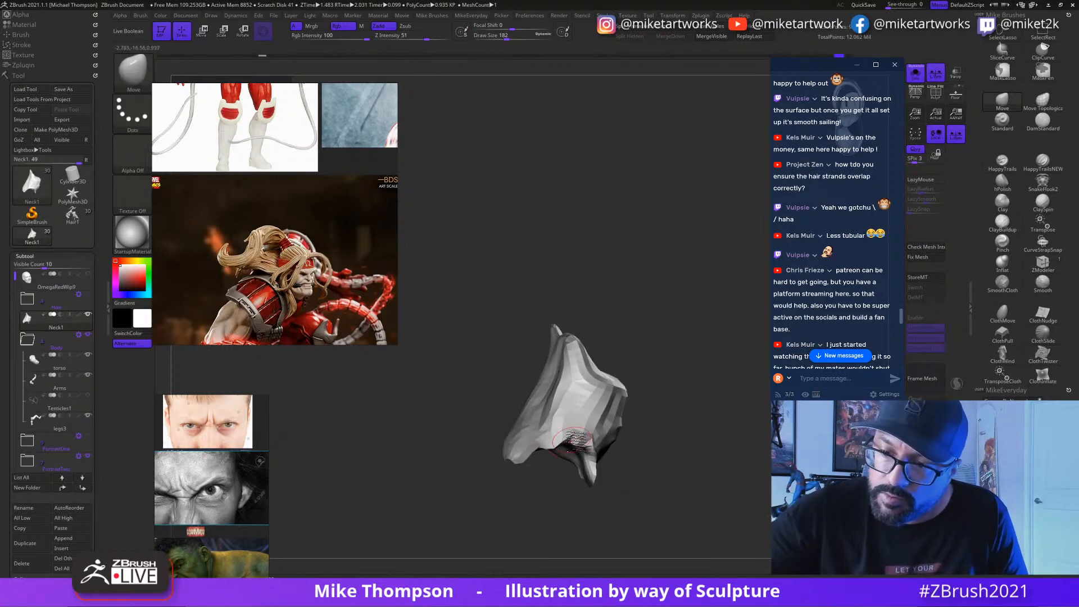
key(ctrl)
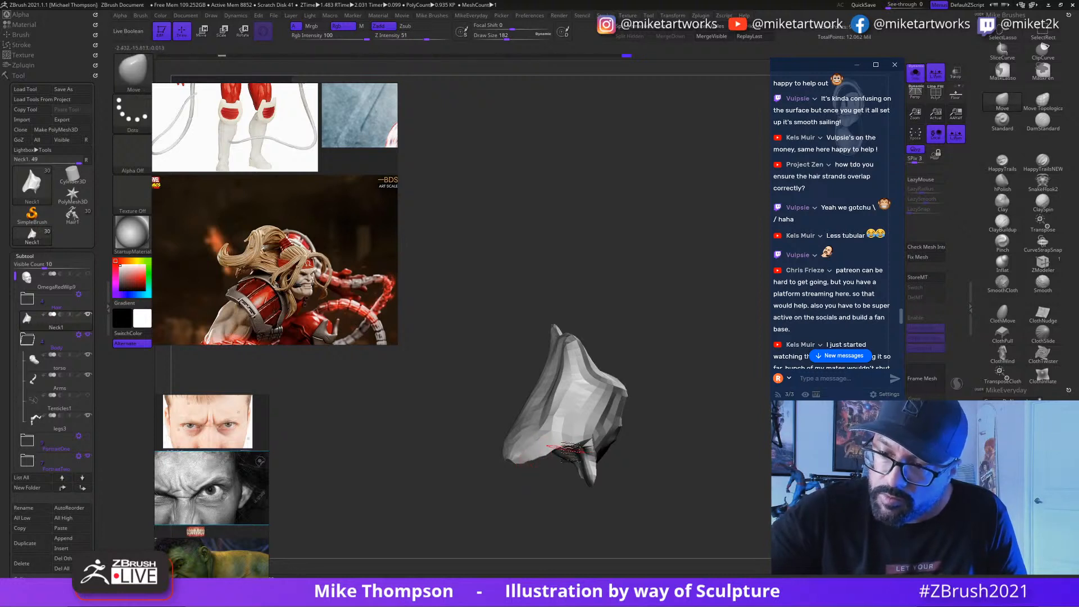
right_drag(561, 448, 647, 444)
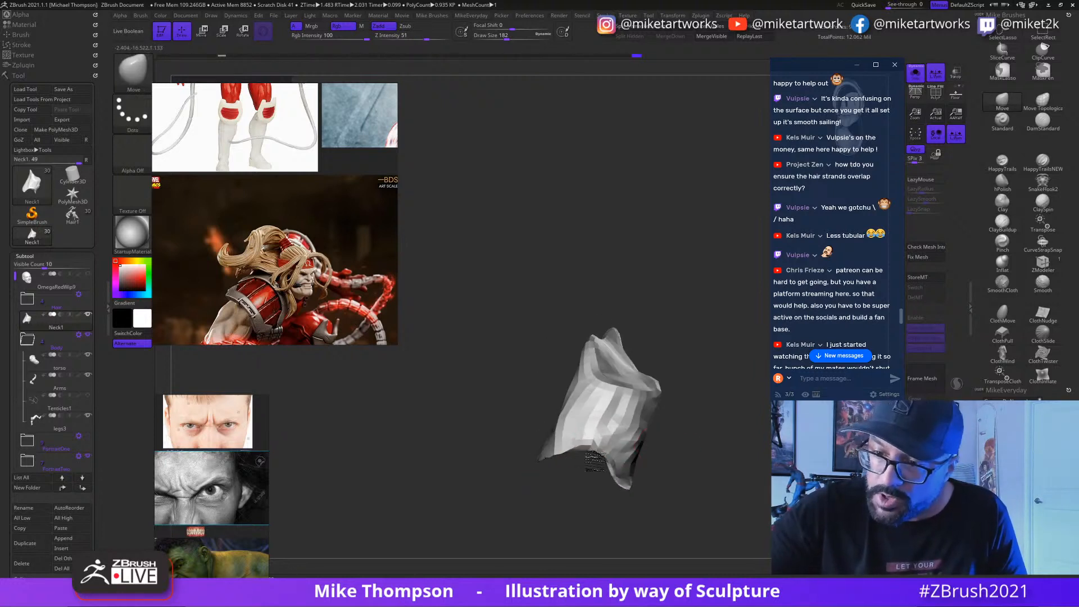
right_drag(578, 460, 613, 462)
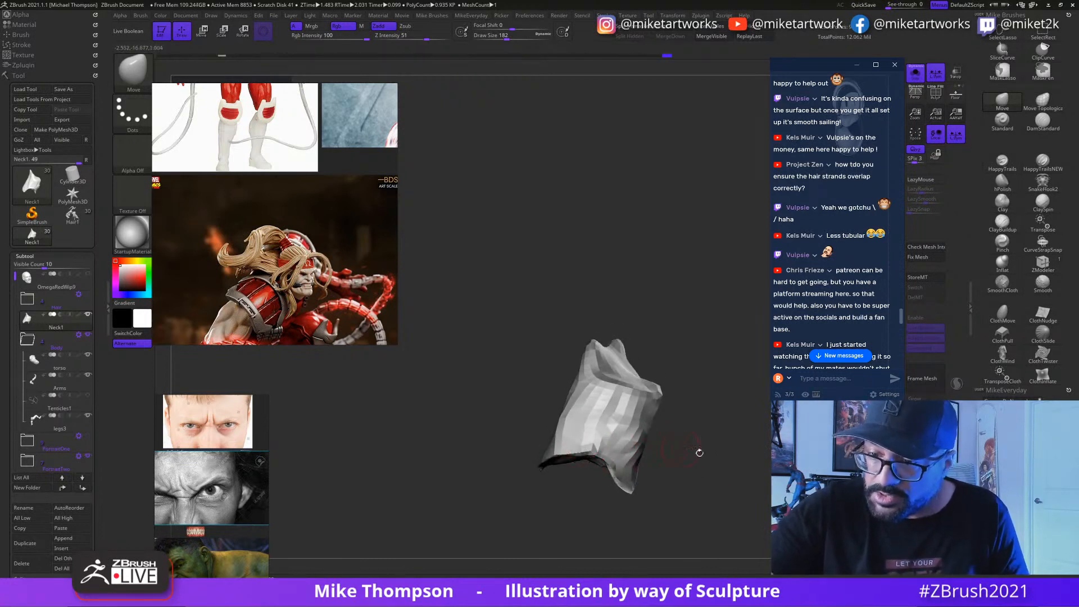
mouse_move(700, 452)
right_down()
mouse_move(699, 441)
mouse_move(697, 465)
mouse_move(607, 478)
right_up()
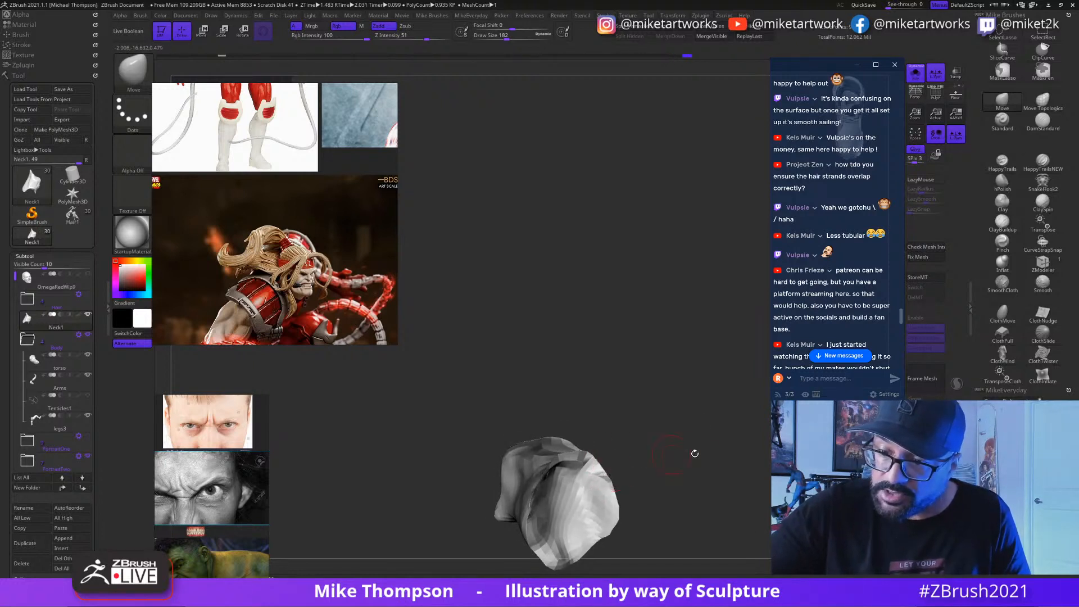
Step: Build up the broad end face of the isolated Neck1 mesh with ClayBuildup at draw size 251 and smooth its facets
mouse_move(694, 453)
right_down()
mouse_move(656, 446)
mouse_move(765, 472)
right_up()
click(1003, 222)
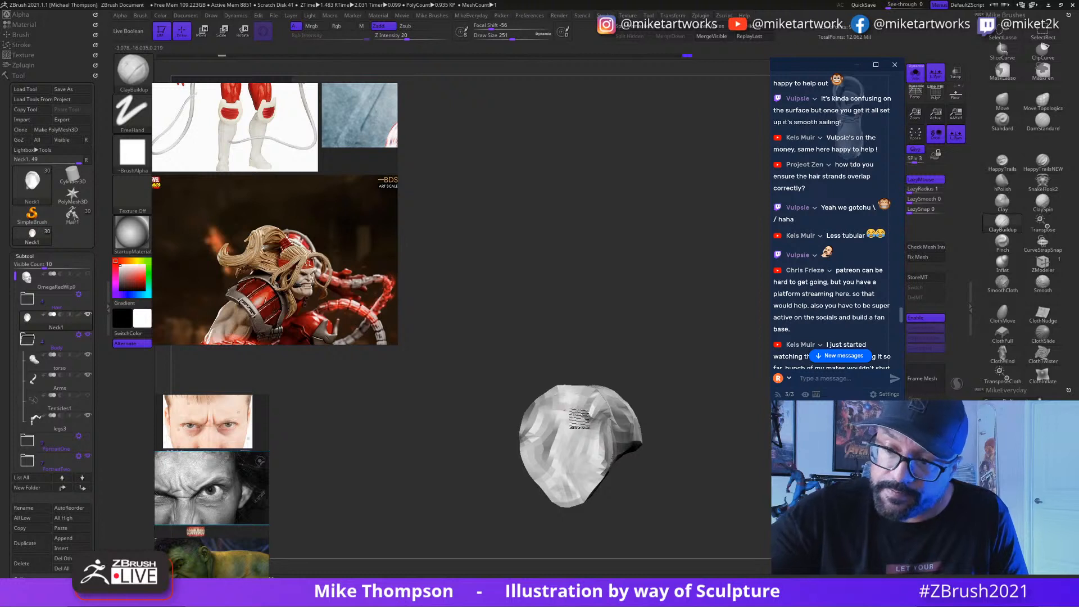
right_drag(732, 458, 728, 454)
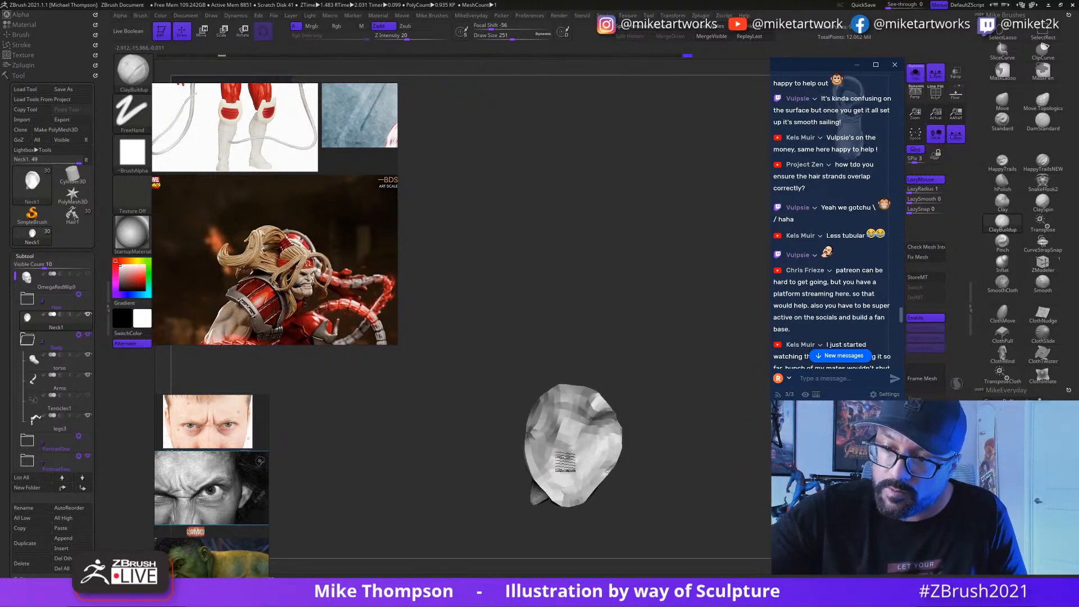
key(shift)
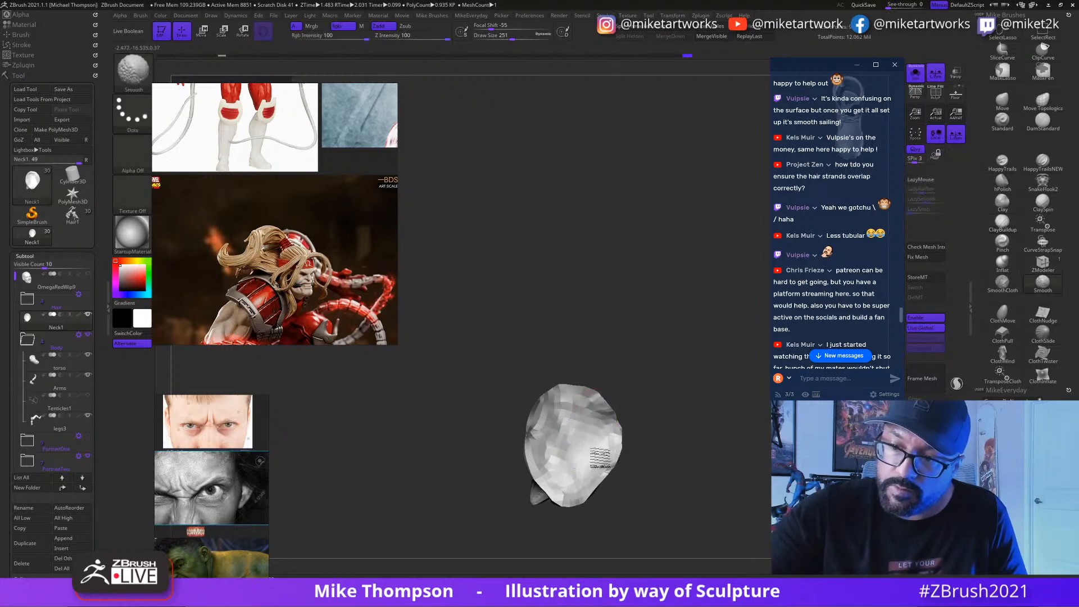
key(shift)
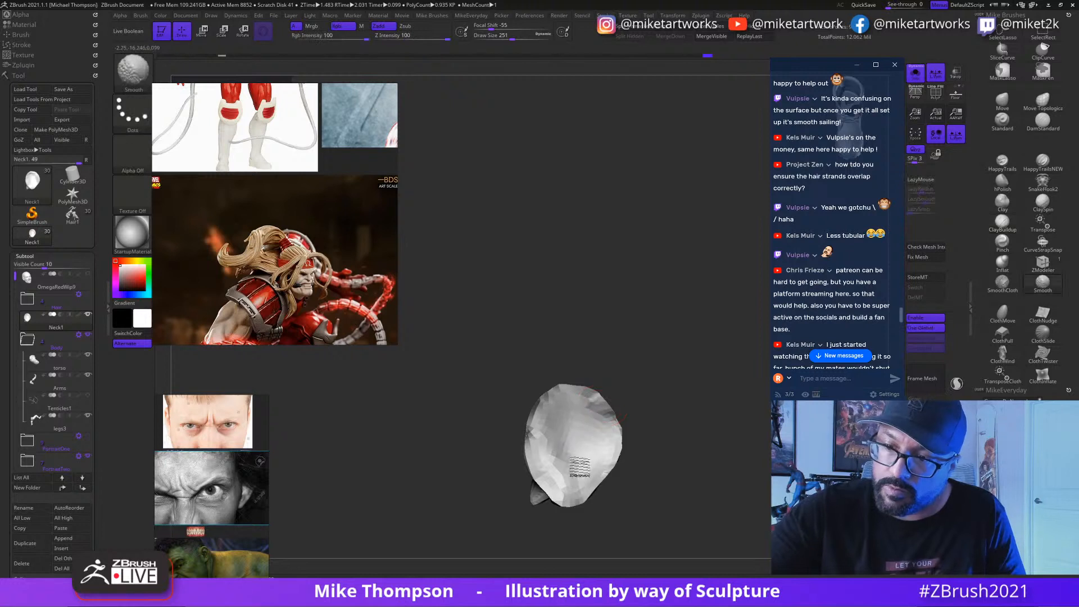
drag(660, 443, 718, 414)
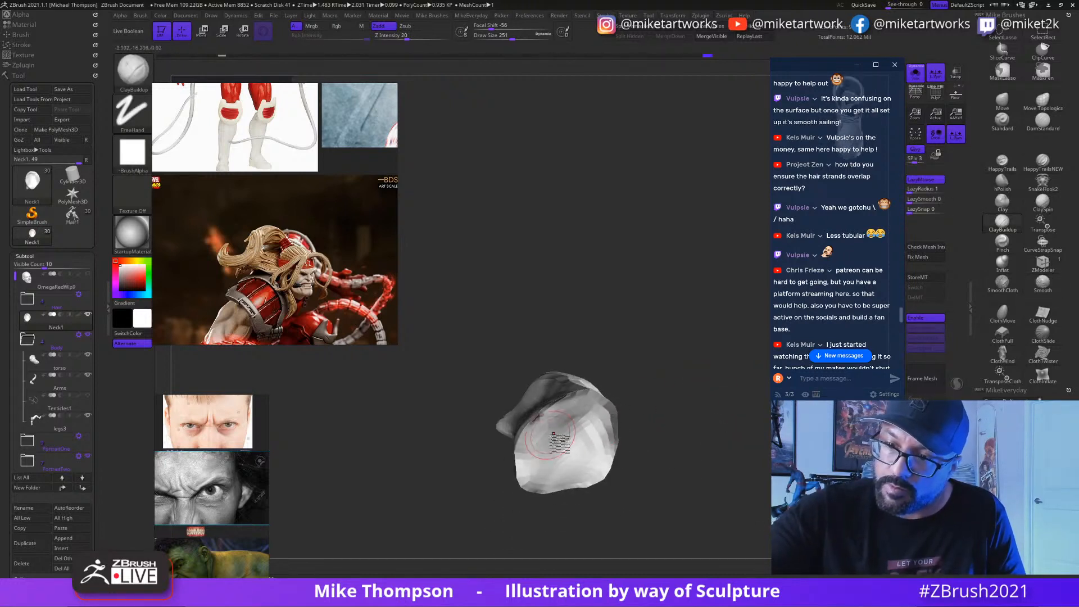
key(shift)
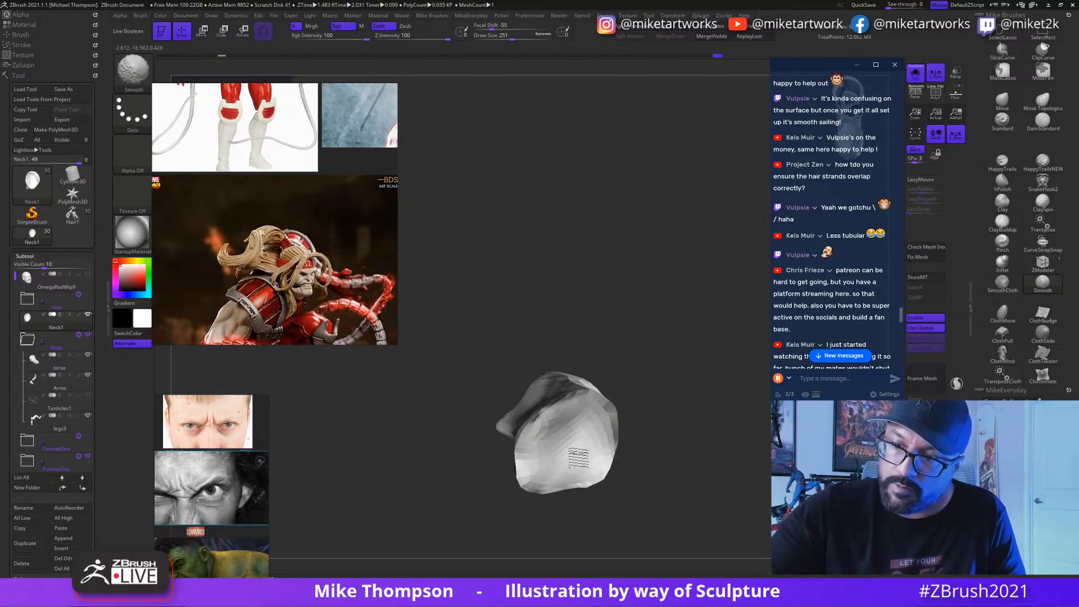
Step: Fill and smooth the outer side and rim of the isolated Neck1 mesh using ClayBuildup and Smooth at draw size 251
mouse_move(635, 405)
mouse_down()
mouse_move(655, 374)
mouse_move(686, 398)
mouse_move(676, 393)
mouse_up()
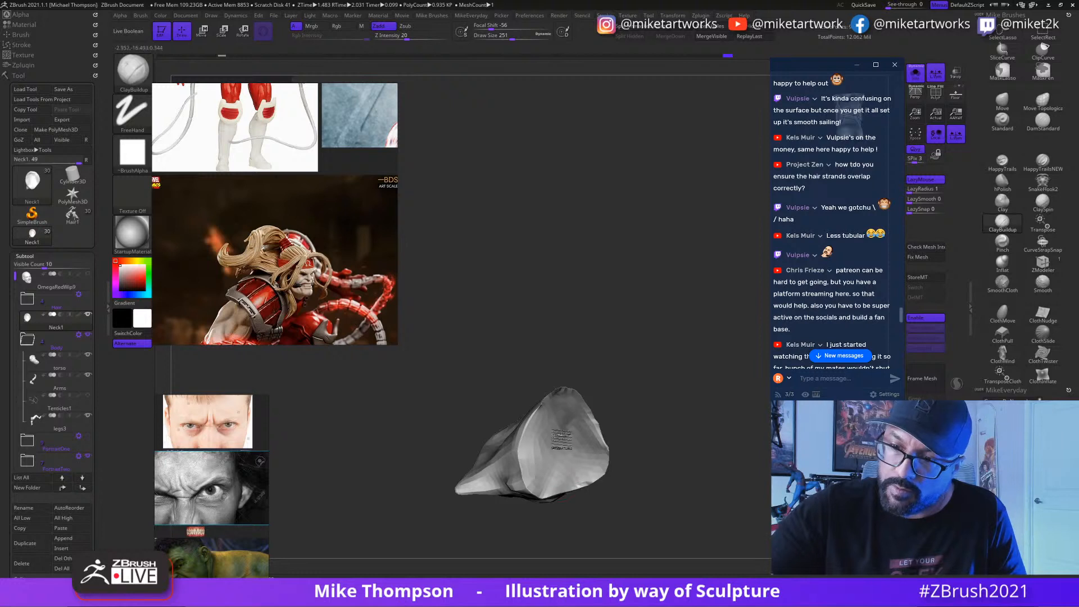
mouse_move(726, 444)
mouse_down()
mouse_move(734, 508)
mouse_move(701, 357)
mouse_move(715, 407)
mouse_move(624, 443)
mouse_up()
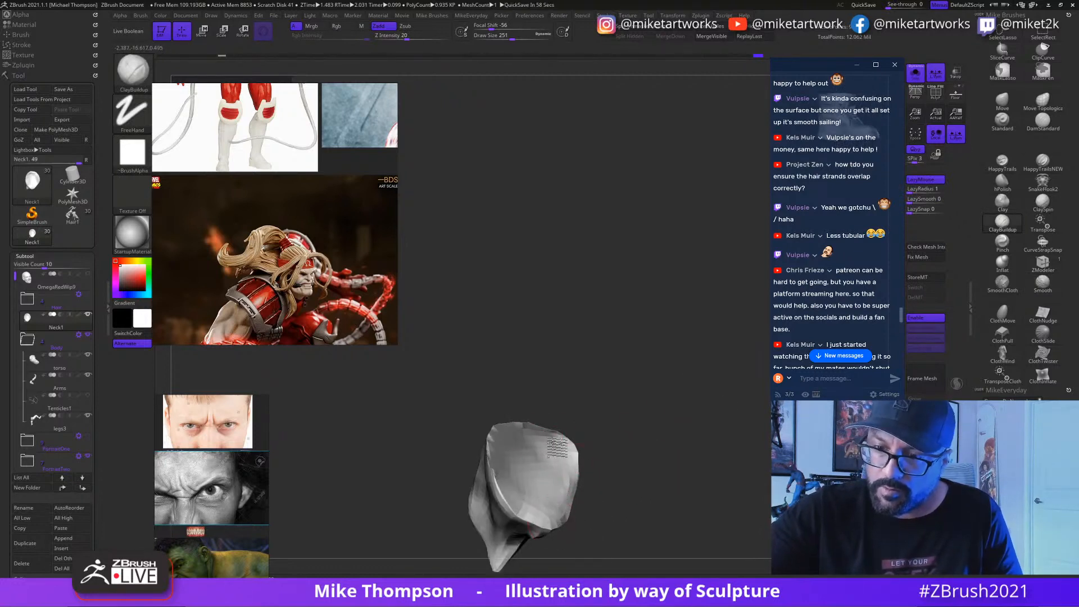
drag(599, 400, 515, 439)
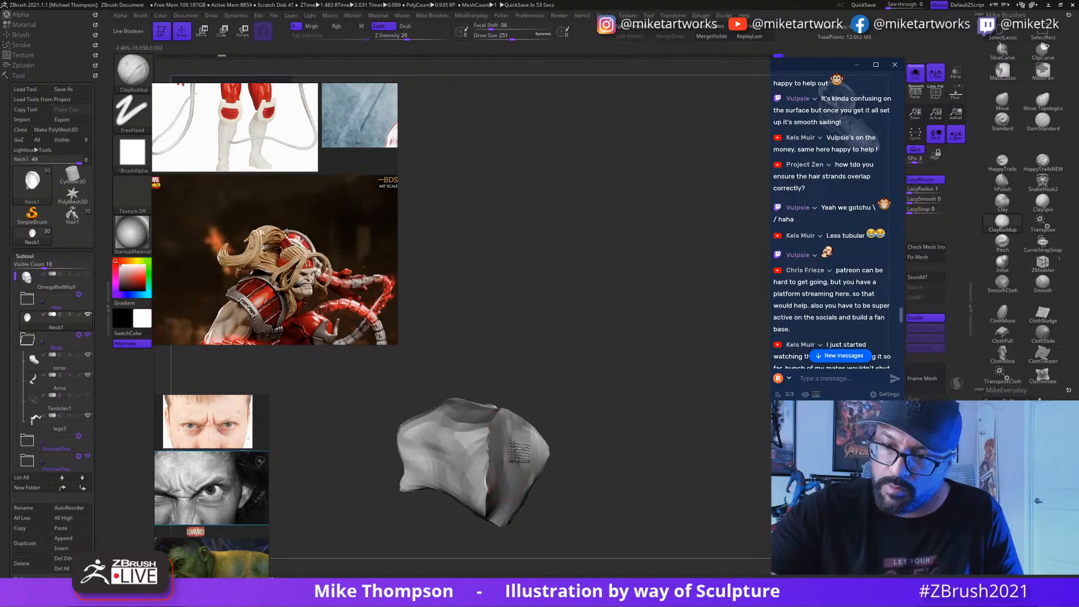
drag(562, 447, 720, 417)
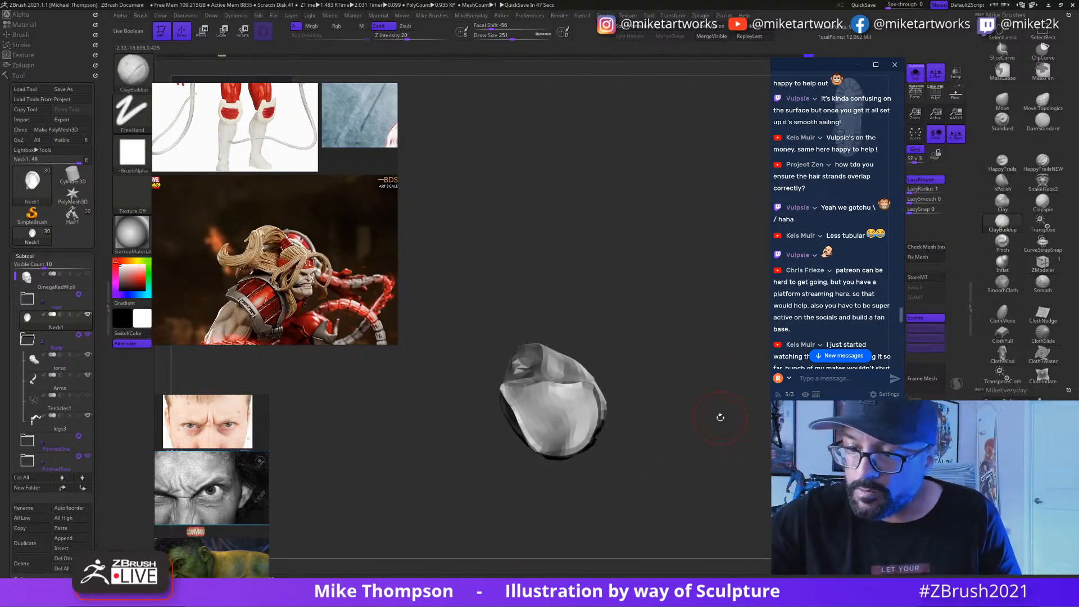
mouse_move(554, 400)
mouse_down()
mouse_move(579, 396)
mouse_move(580, 418)
mouse_move(555, 402)
mouse_move(557, 411)
mouse_up()
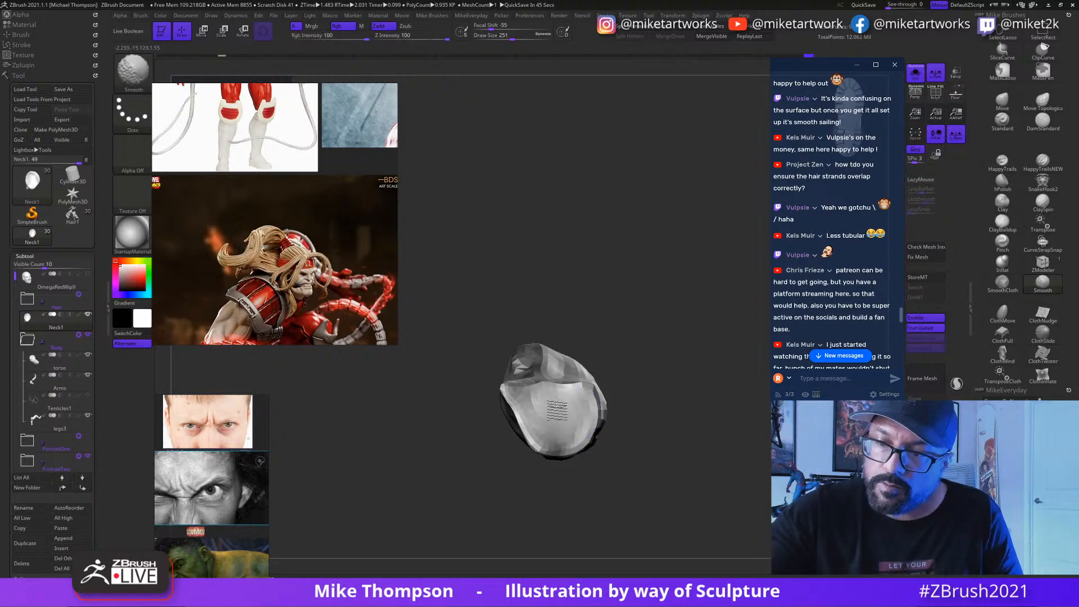
mouse_move(675, 500)
mouse_down()
mouse_move(687, 513)
mouse_move(686, 470)
mouse_up()
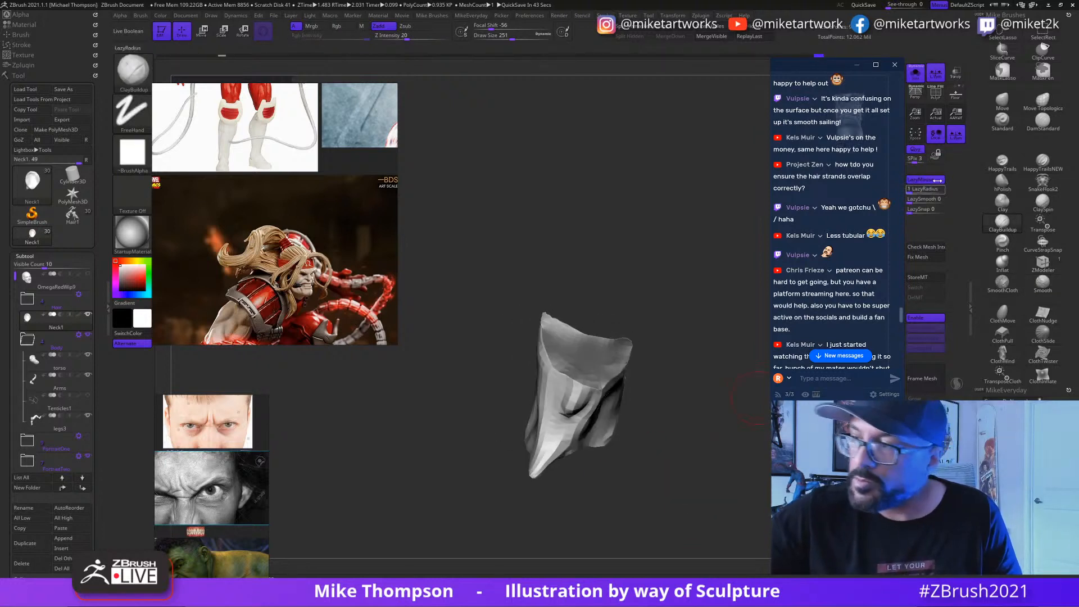
Step: Pull the edges and corners of the isolated Neck1 mesh into shape with the Move brush and smooth its sides
click(1020, 106)
mouse_move(581, 486)
mouse_down()
mouse_move(595, 453)
mouse_move(699, 374)
mouse_move(580, 444)
mouse_up()
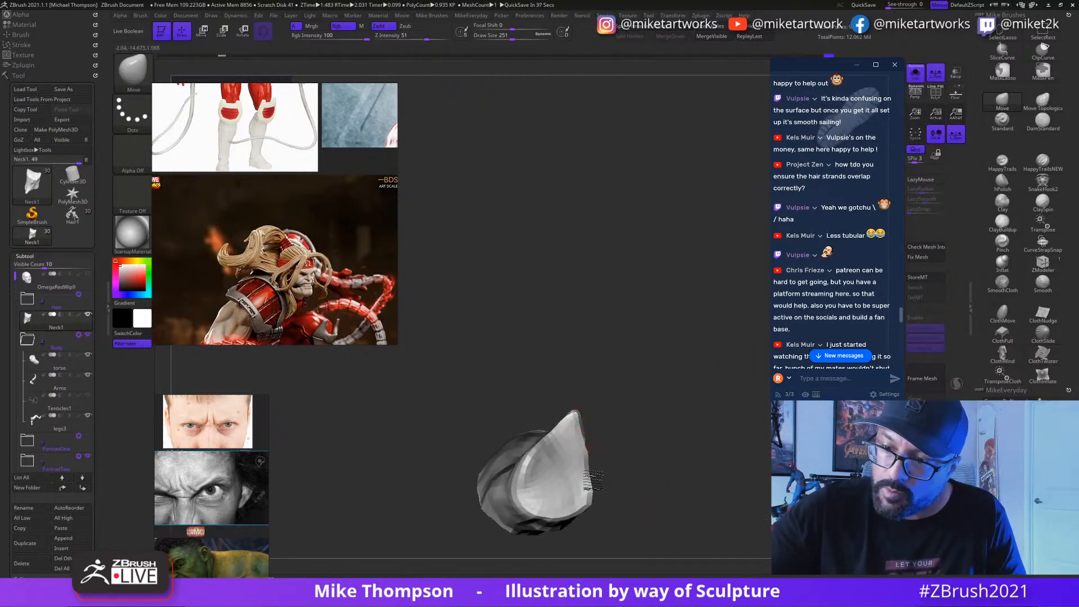
drag(663, 429, 676, 406)
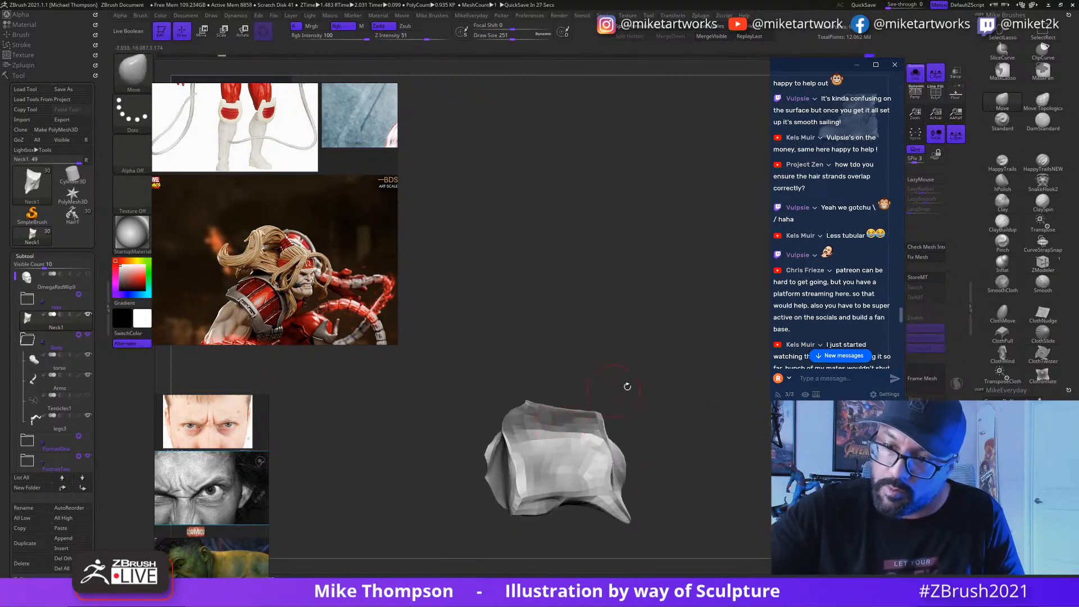
mouse_move(573, 437)
mouse_down()
mouse_move(563, 433)
mouse_move(646, 439)
mouse_move(650, 403)
mouse_up()
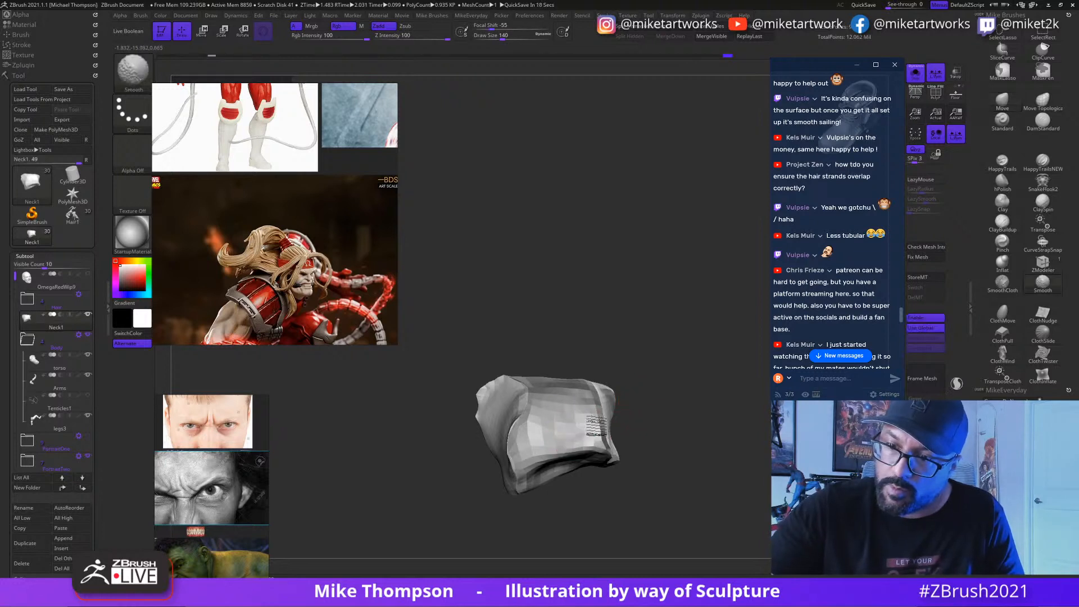
mouse_move(646, 438)
mouse_down()
mouse_move(748, 460)
mouse_move(711, 424)
mouse_move(723, 414)
mouse_move(697, 419)
mouse_up()
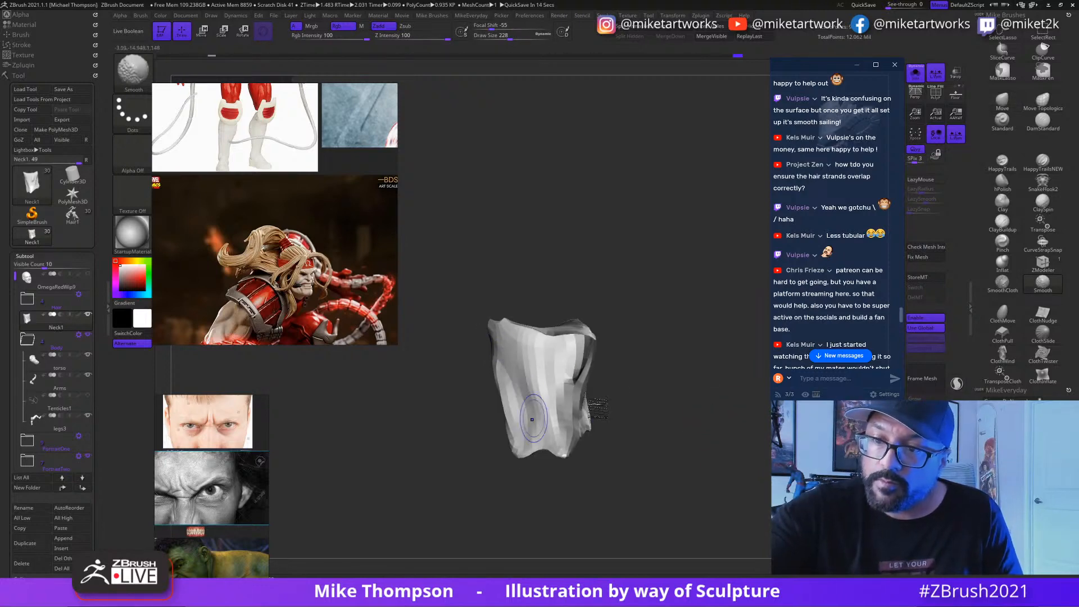
Step: Bring back the full figure and adjust the Neck1 mesh at the base of the throat with Move at draw size 251
click(915, 73)
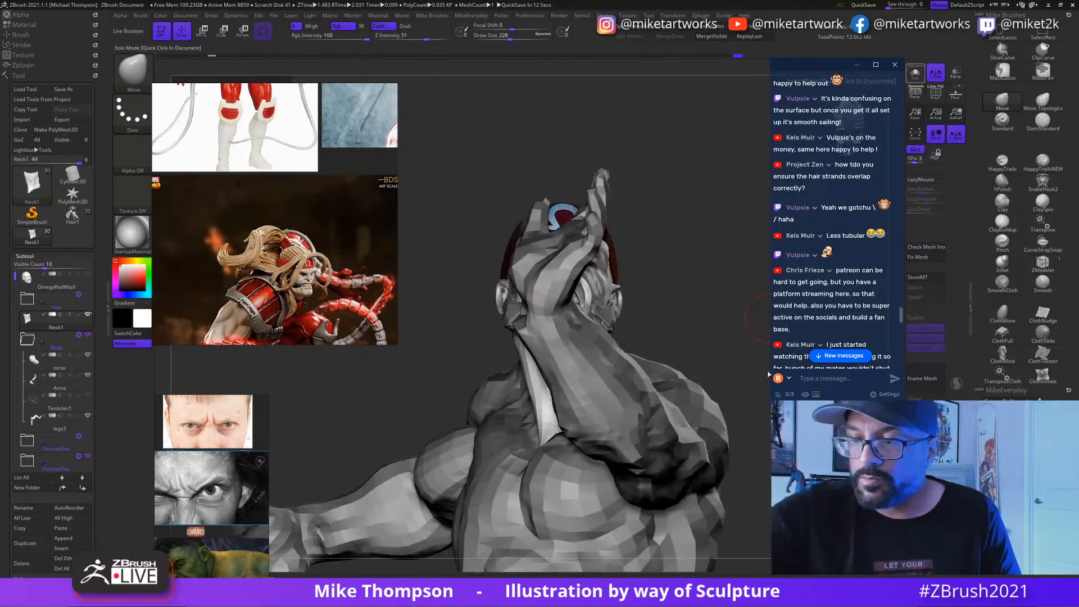
drag(770, 374, 582, 353)
drag(684, 309, 677, 311)
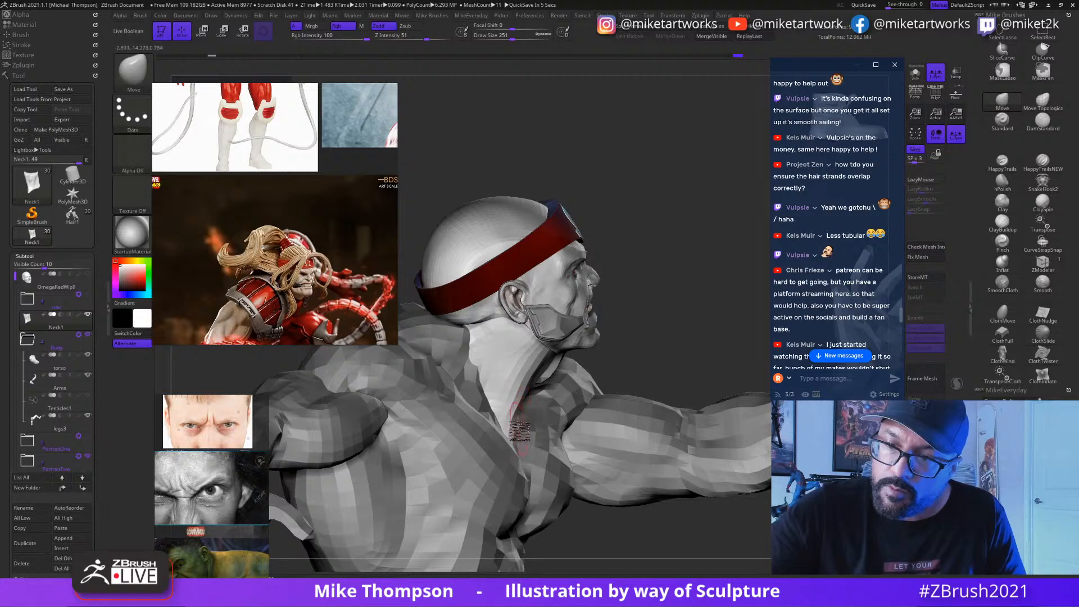
drag(671, 306, 646, 306)
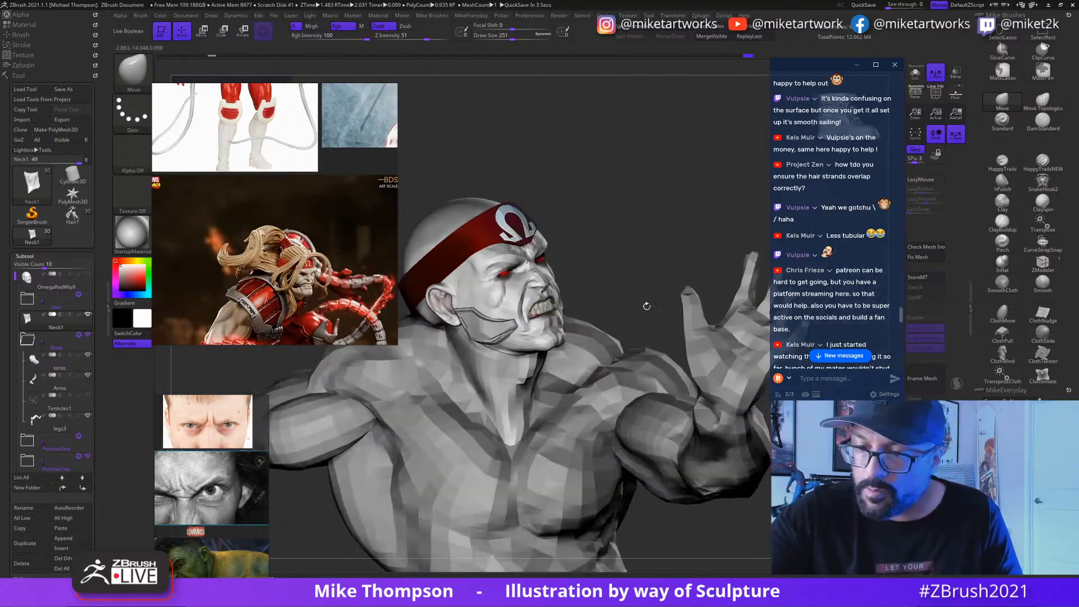
alt+click(530, 431)
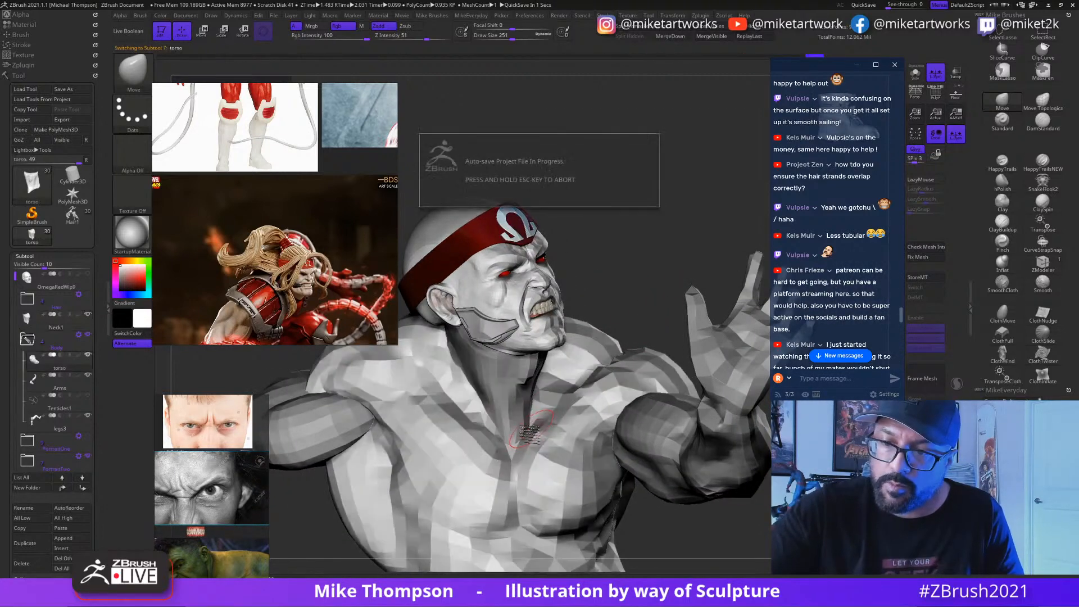
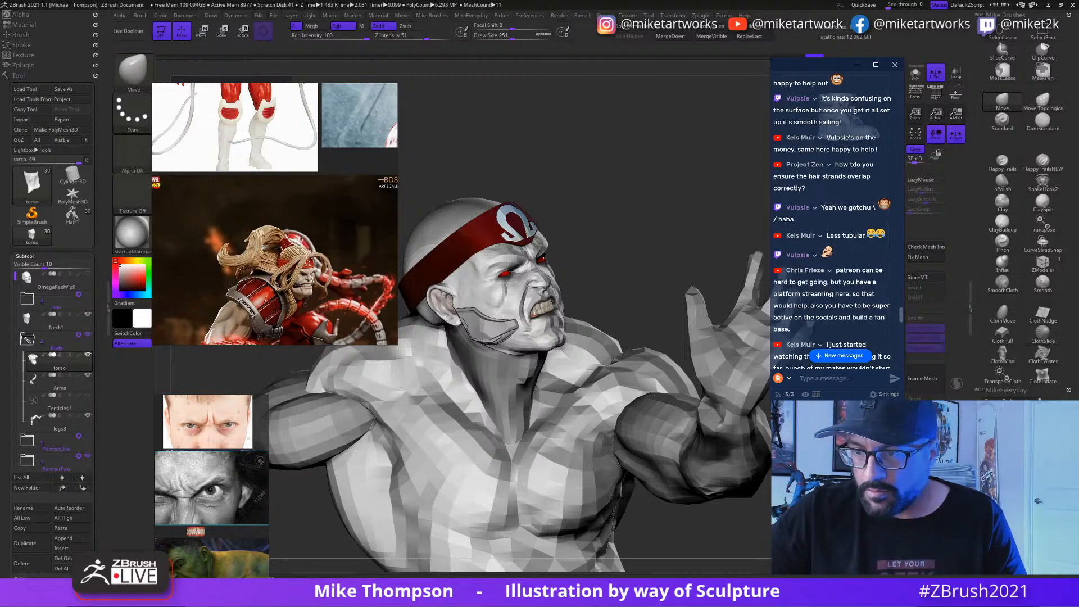
drag(664, 169, 599, 112)
mouse_move(663, 236)
alt+mouse_down()
mouse_move(660, 300)
mouse_move(708, 279)
mouse_move(632, 281)
mouse_move(646, 281)
alt+mouse_up()
key(w)
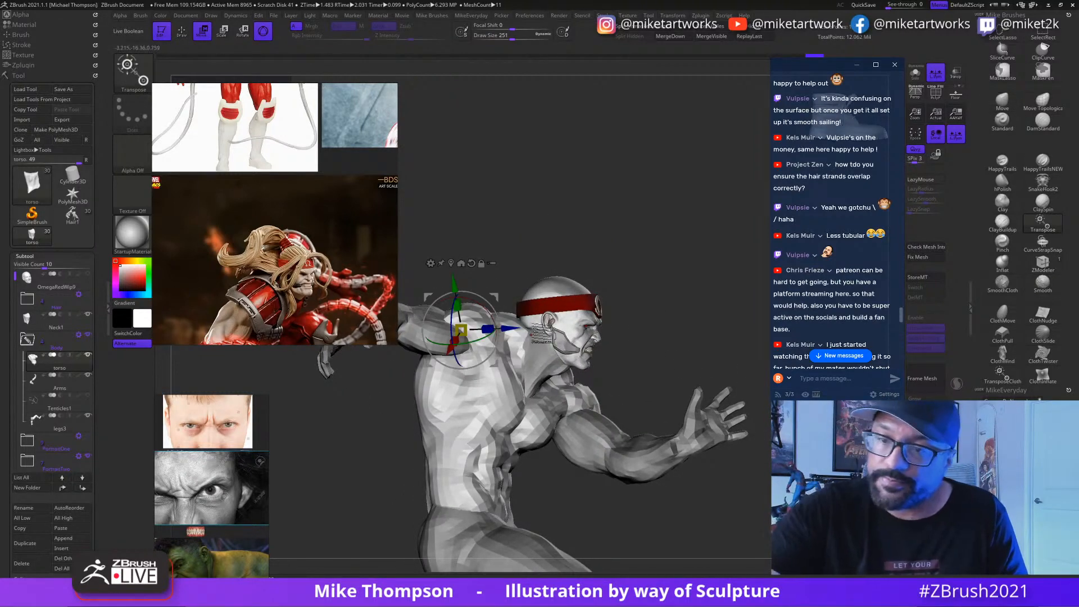
click(452, 264)
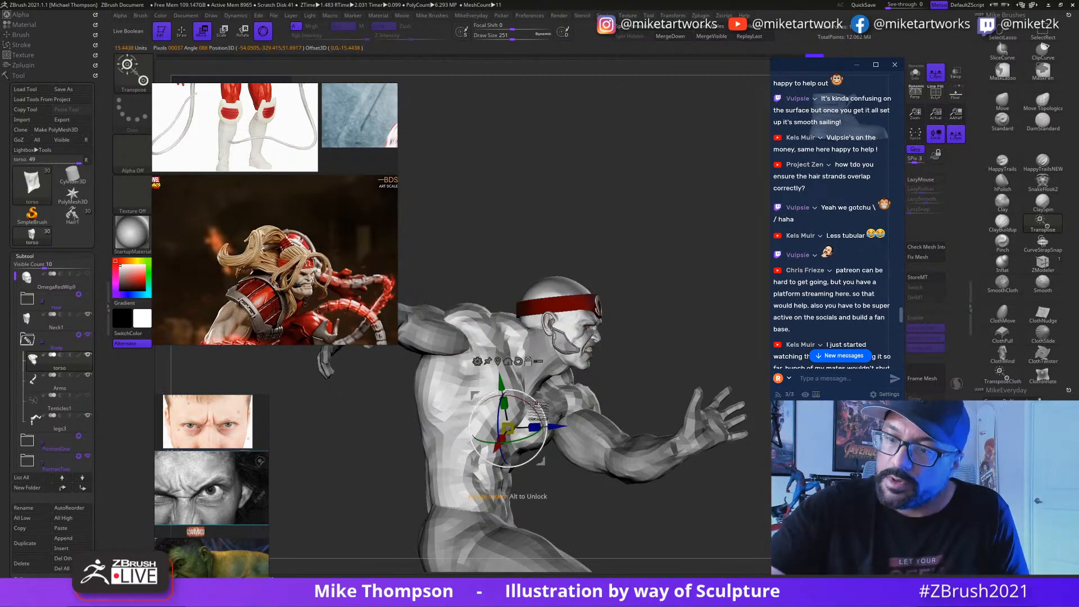
alt+click(541, 380)
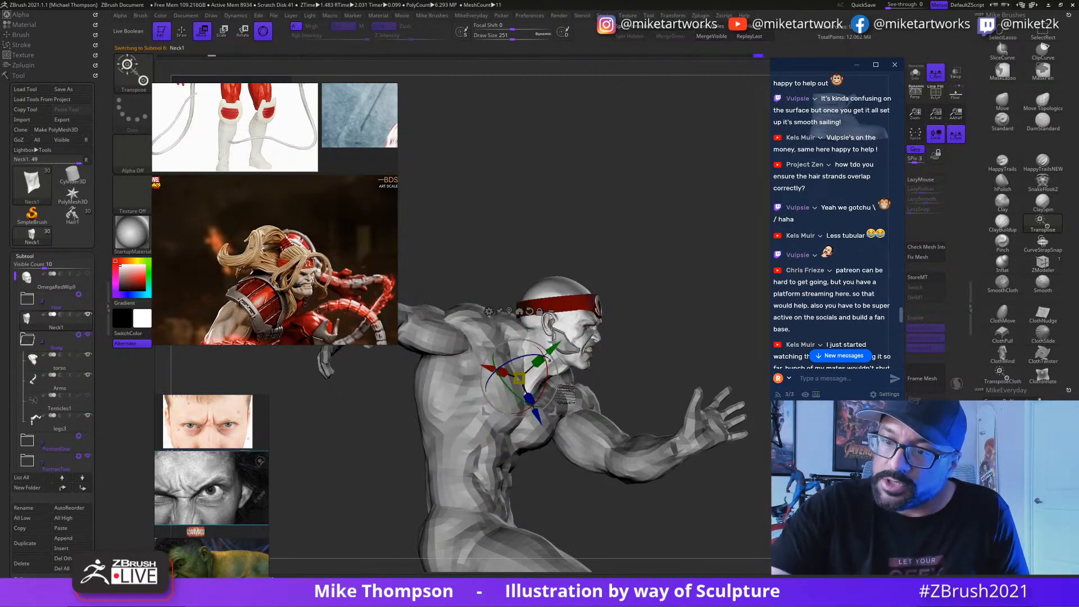
mouse_move(554, 407)
mouse_down()
mouse_move(685, 304)
mouse_move(689, 316)
mouse_move(562, 414)
mouse_up()
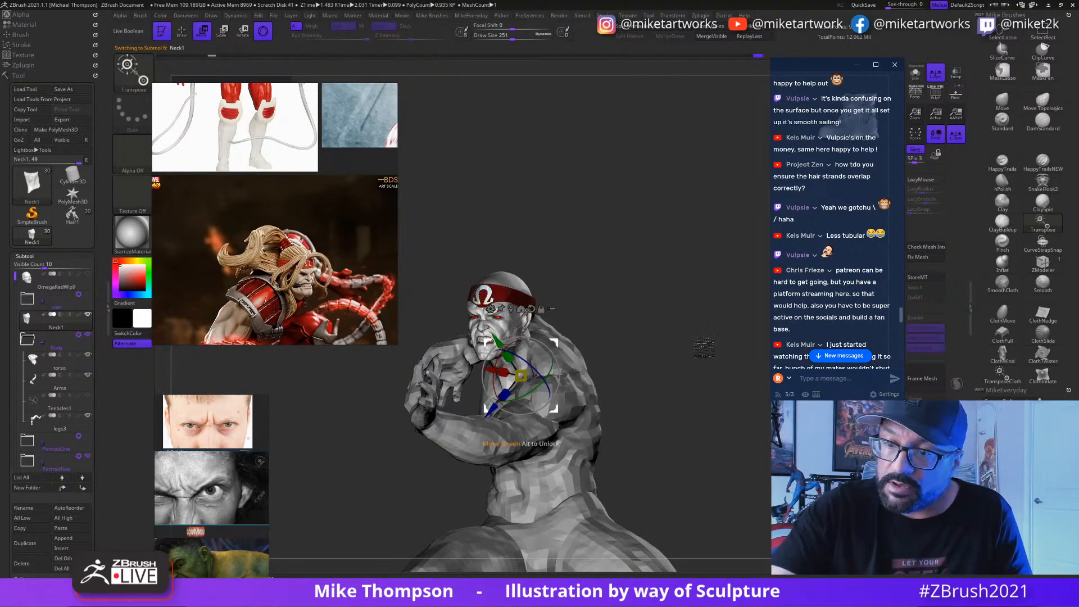
drag(704, 346, 747, 340)
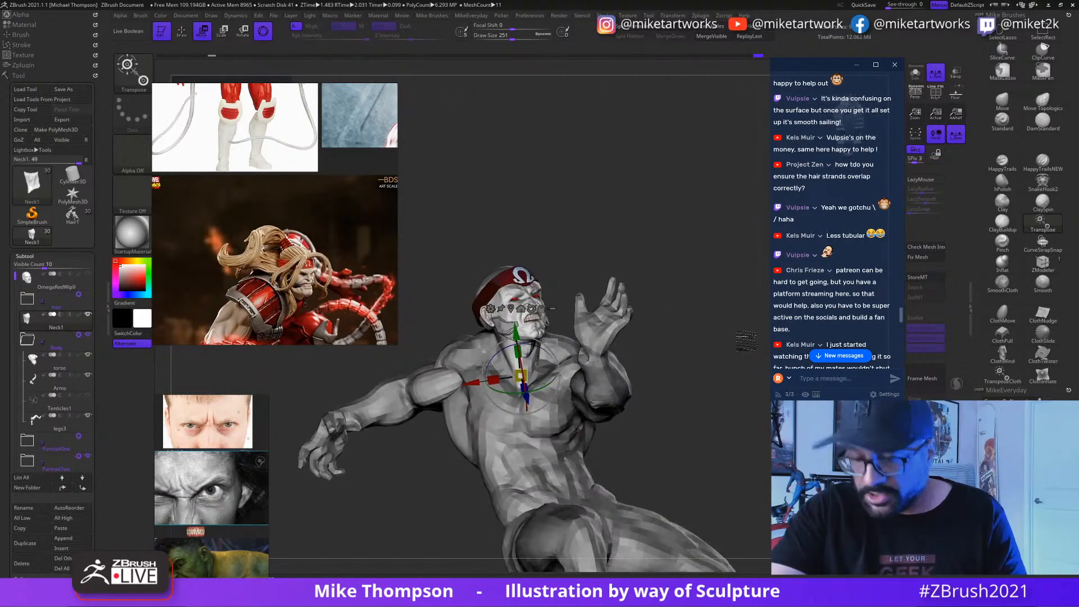
key(q)
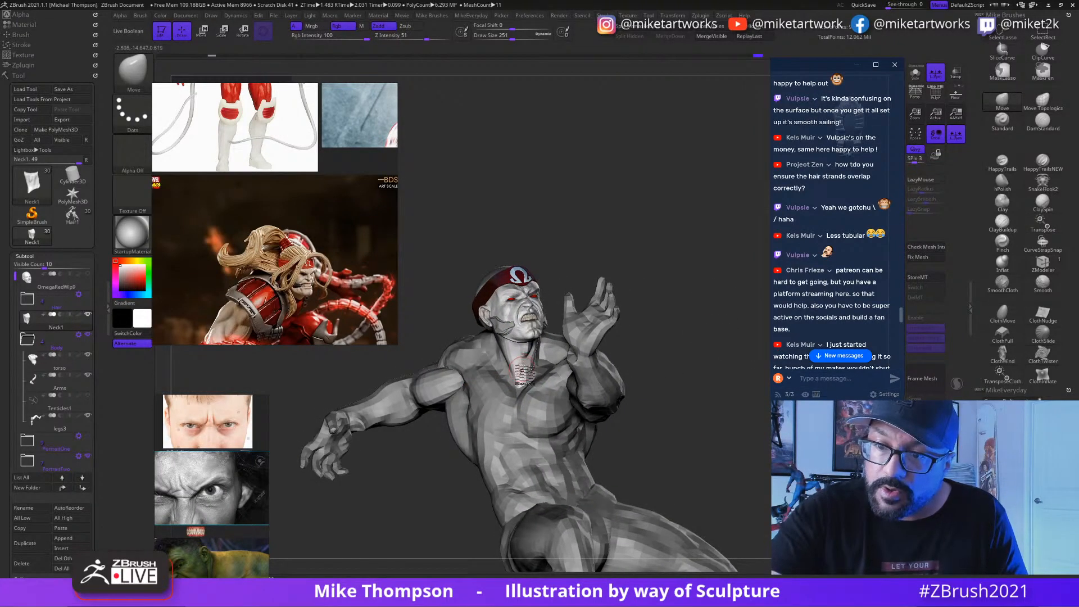
Step: Reshape the Neck1 mesh against the jaw, shoulder and collarbone with the Move brush at draw size 251, smoothing the transitions
drag(673, 273, 656, 272)
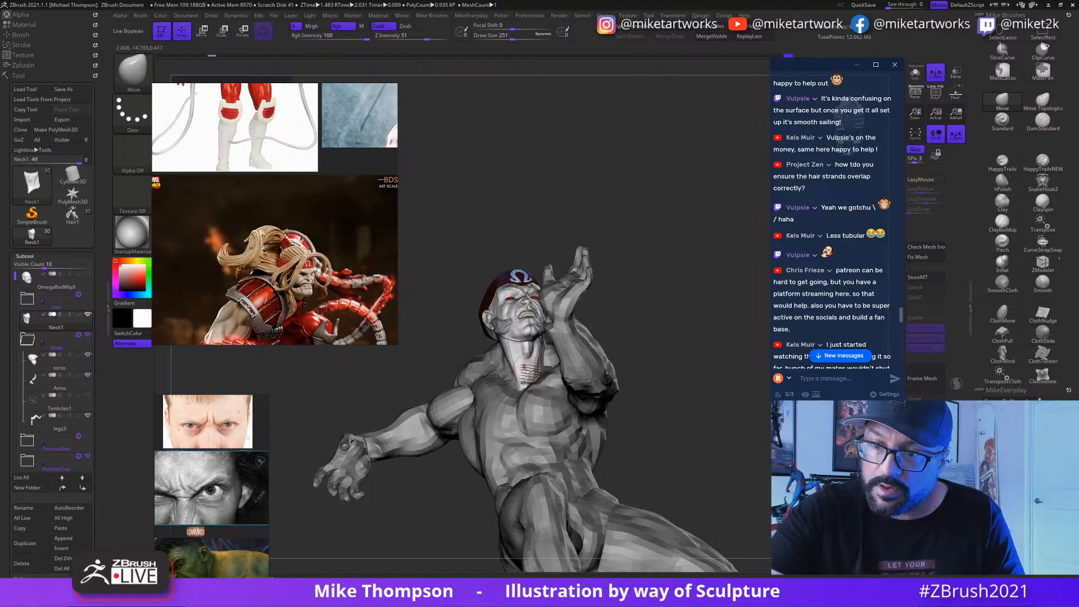
right_drag(520, 364, 505, 371)
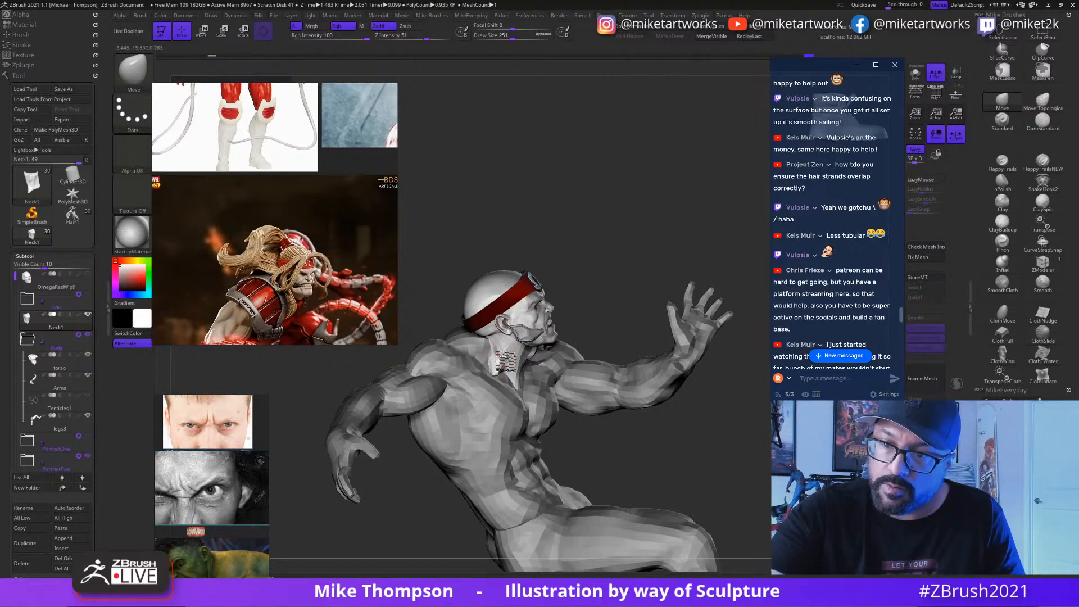
key(shift)
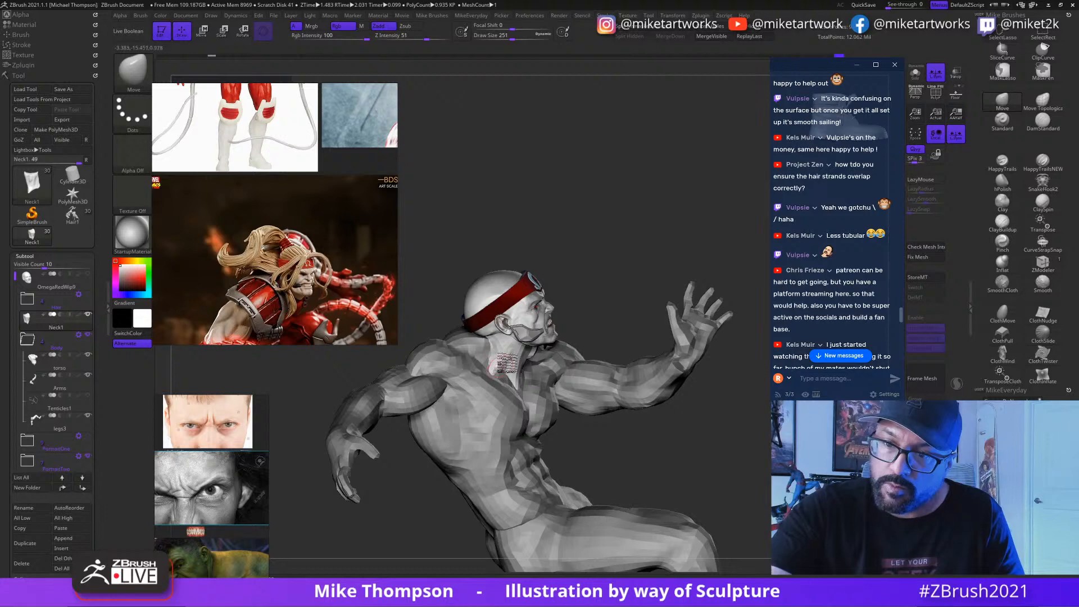
key(shift)
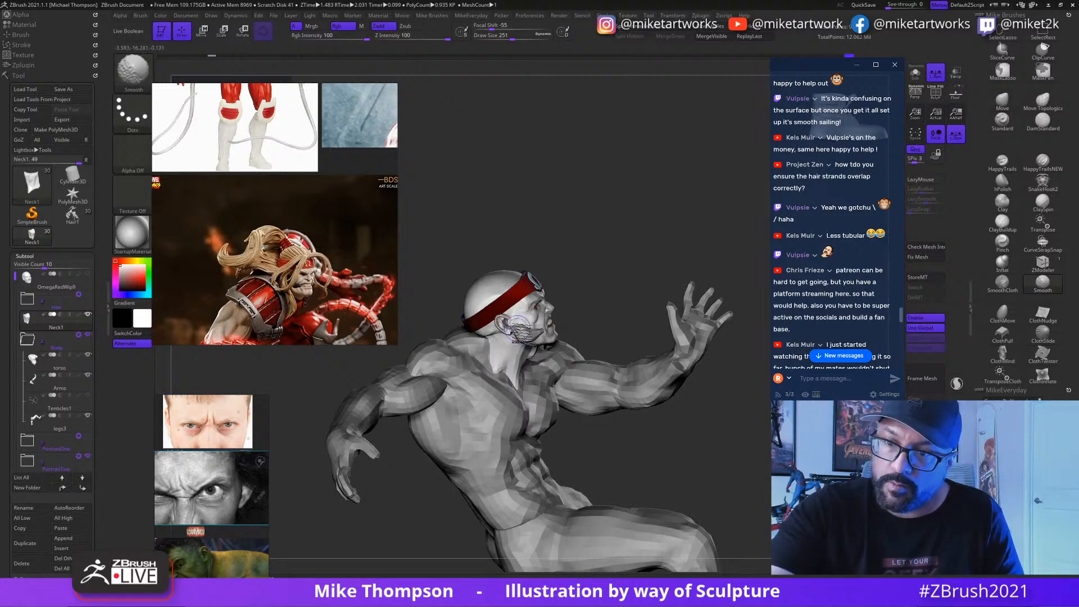
mouse_move(597, 269)
mouse_down()
mouse_move(609, 241)
mouse_move(617, 257)
mouse_move(608, 264)
mouse_up()
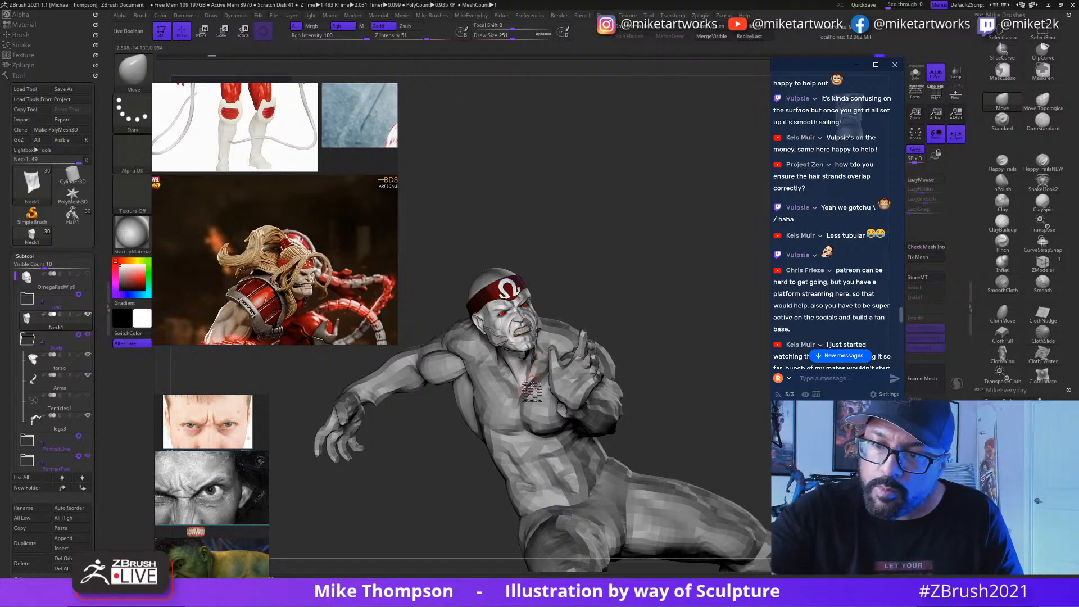
drag(588, 290, 545, 293)
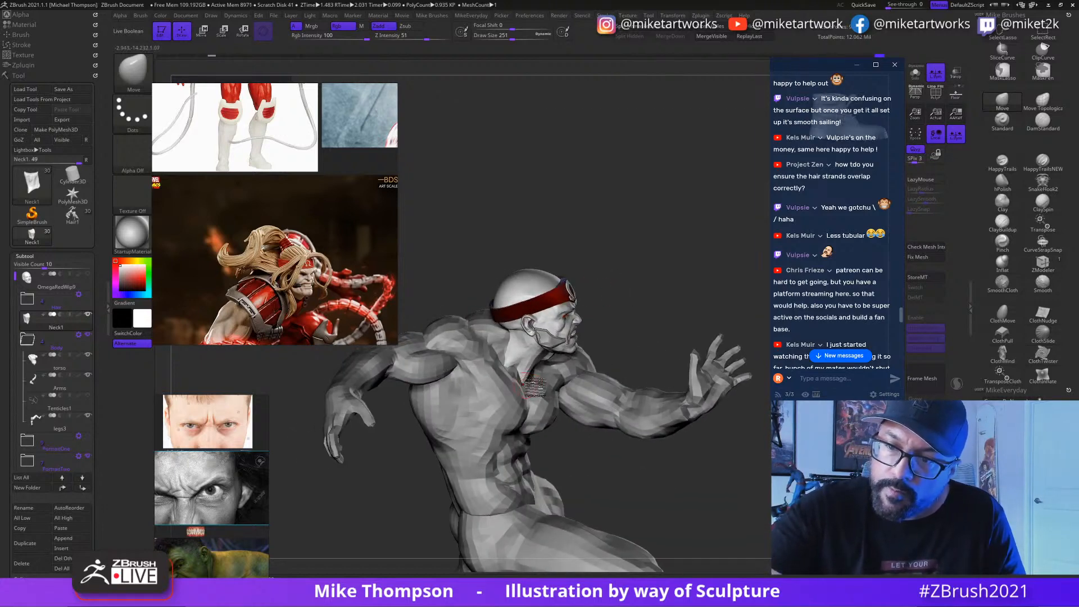
key(shift)
mouse_move(660, 260)
mouse_down()
mouse_move(637, 246)
mouse_move(596, 279)
mouse_up()
key(shift)
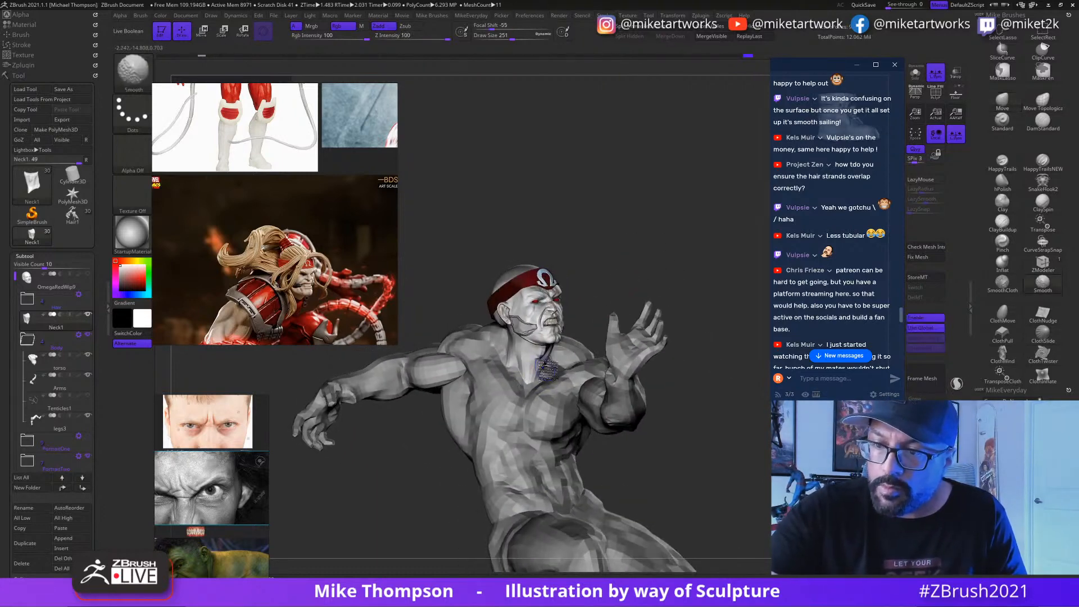
Step: Set all subtools to their highest subdivision level and refine the front of the Neck1 mesh with the Move brush
click(82, 520)
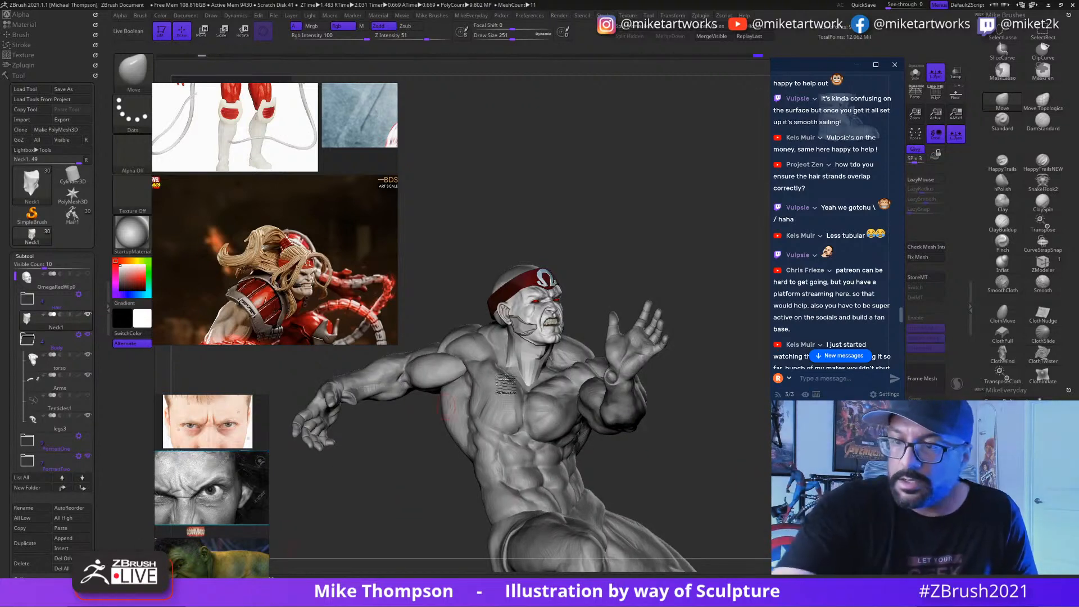
mouse_move(736, 458)
mouse_down()
mouse_move(761, 464)
mouse_move(574, 371)
mouse_up()
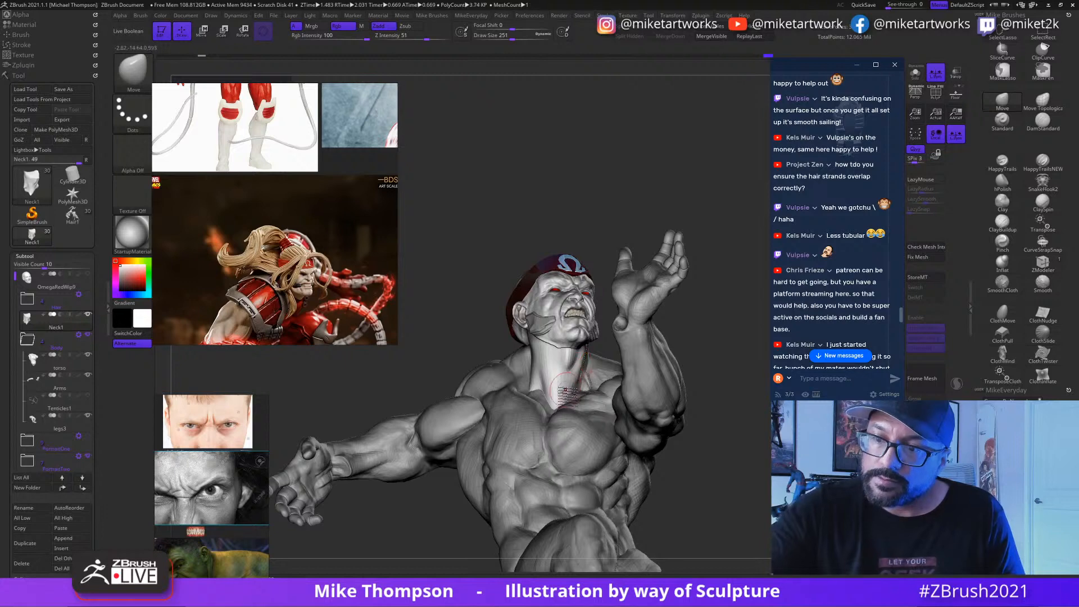
mouse_move(545, 371)
mouse_down()
mouse_move(563, 382)
mouse_move(556, 393)
mouse_move(461, 388)
mouse_move(523, 389)
mouse_move(537, 413)
mouse_move(562, 413)
mouse_up()
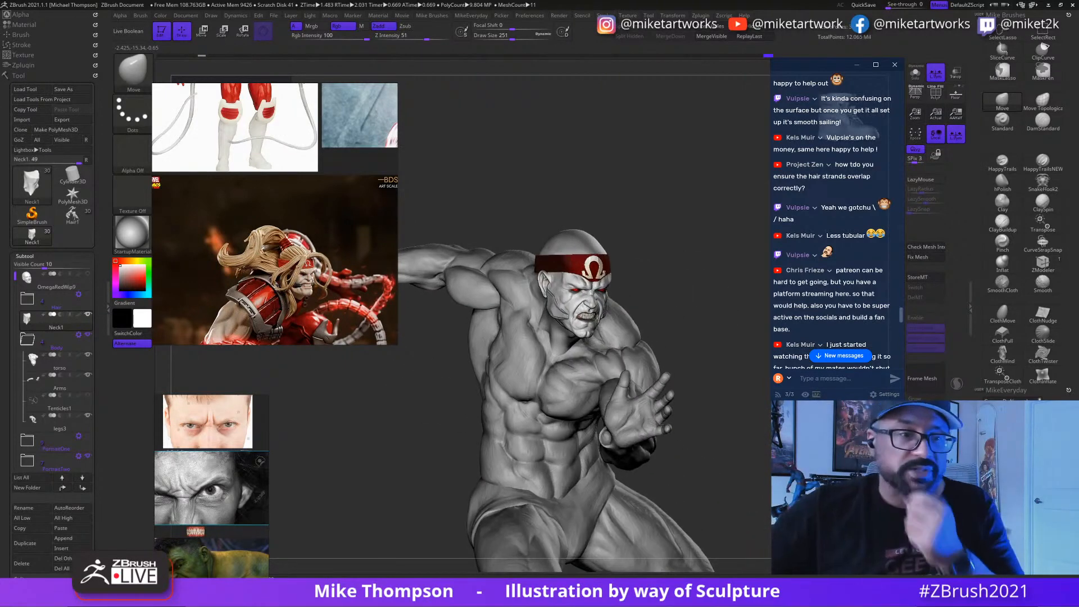
Step: Collapse the Body folder, expand the PortraitOne folder and make its alternate portrait head visible
click(59, 301)
click(44, 299)
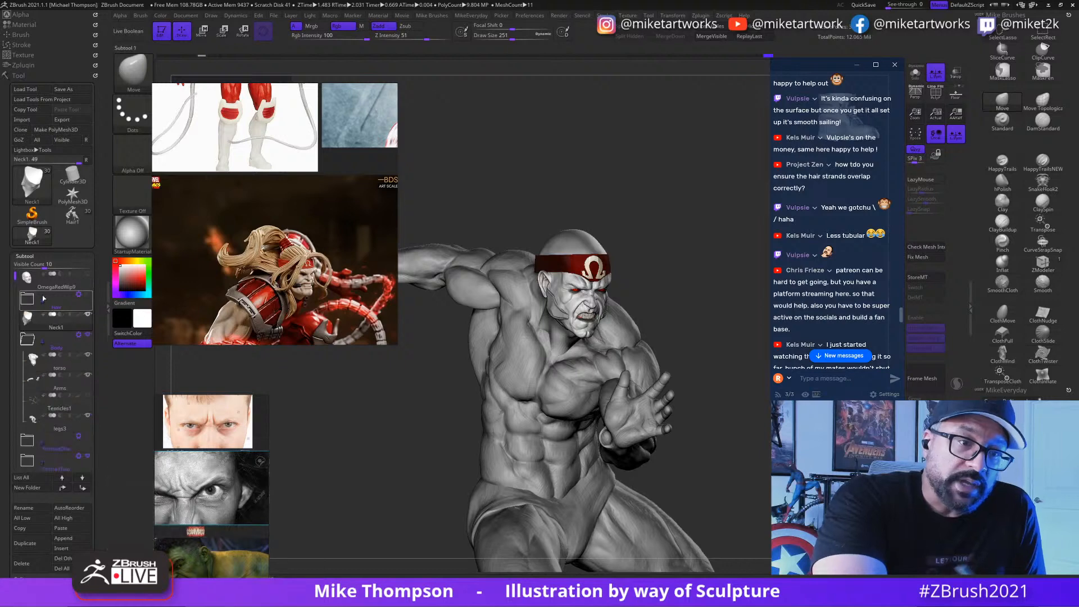
click(30, 341)
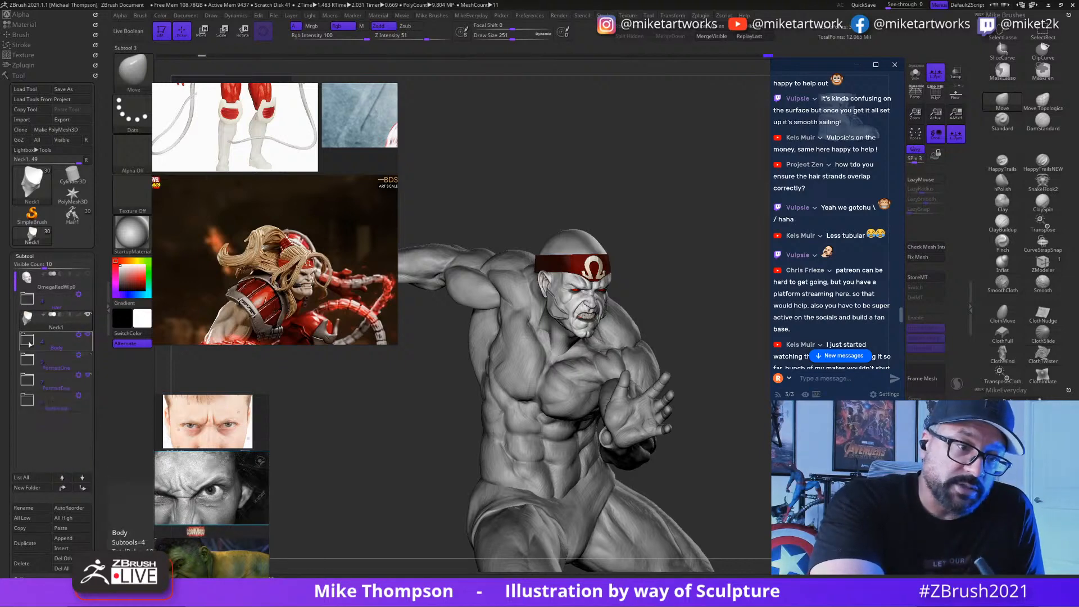
click(27, 359)
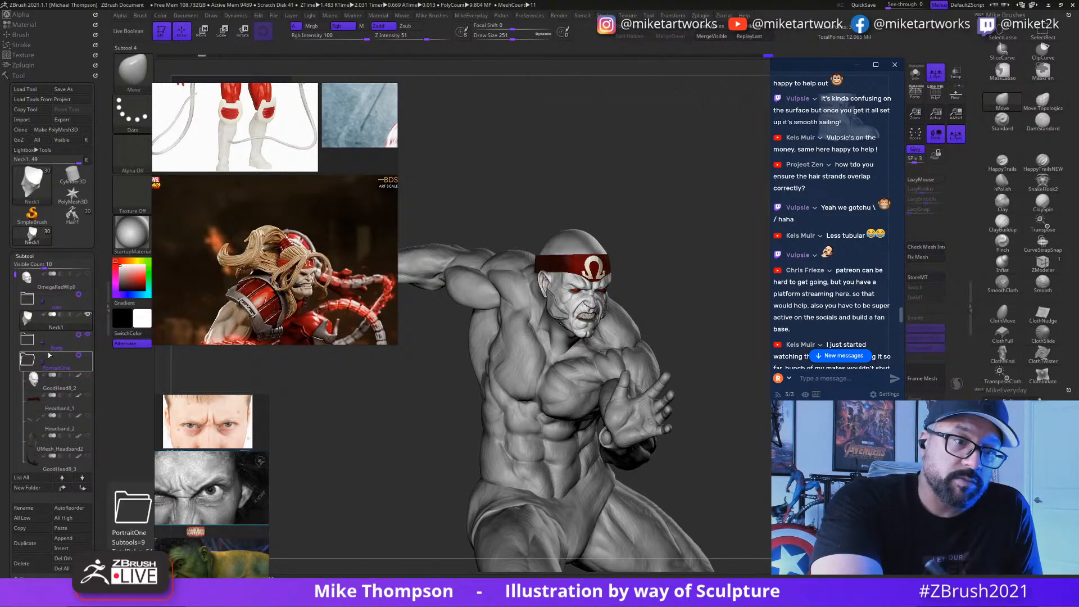
click(88, 437)
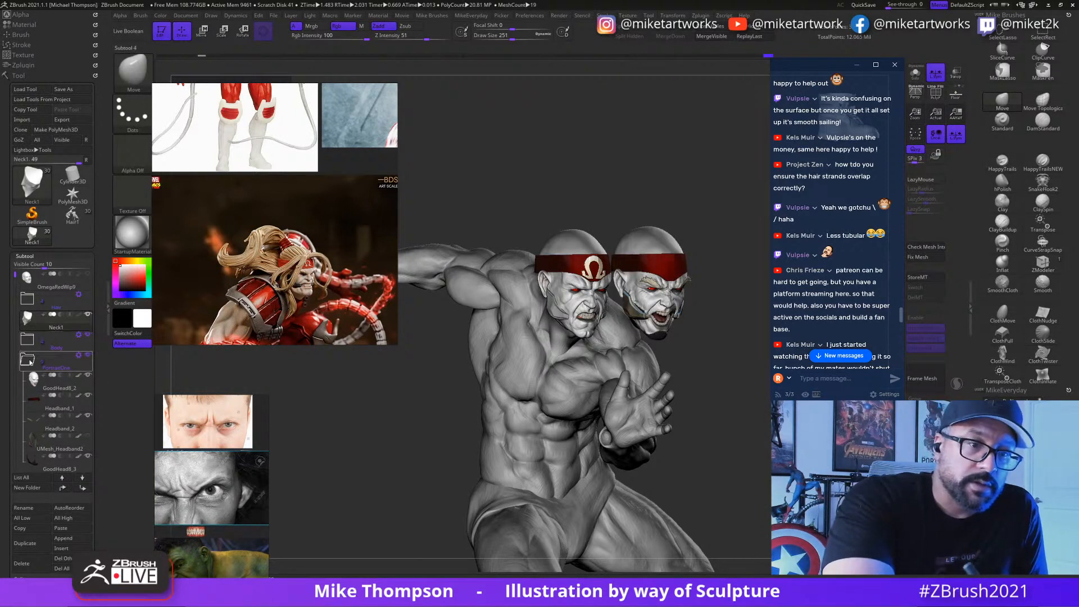
Step: Collapse the PortraitOne folder, expand PortraitTwo and hide the headset light pieces inside it
click(30, 362)
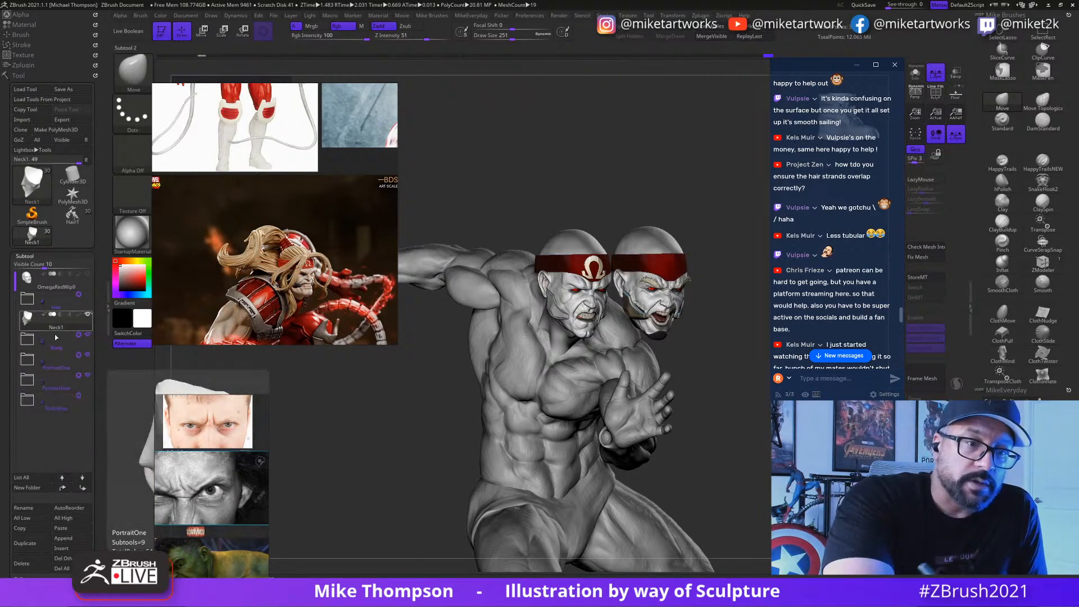
click(31, 388)
drag(15, 281, 16, 313)
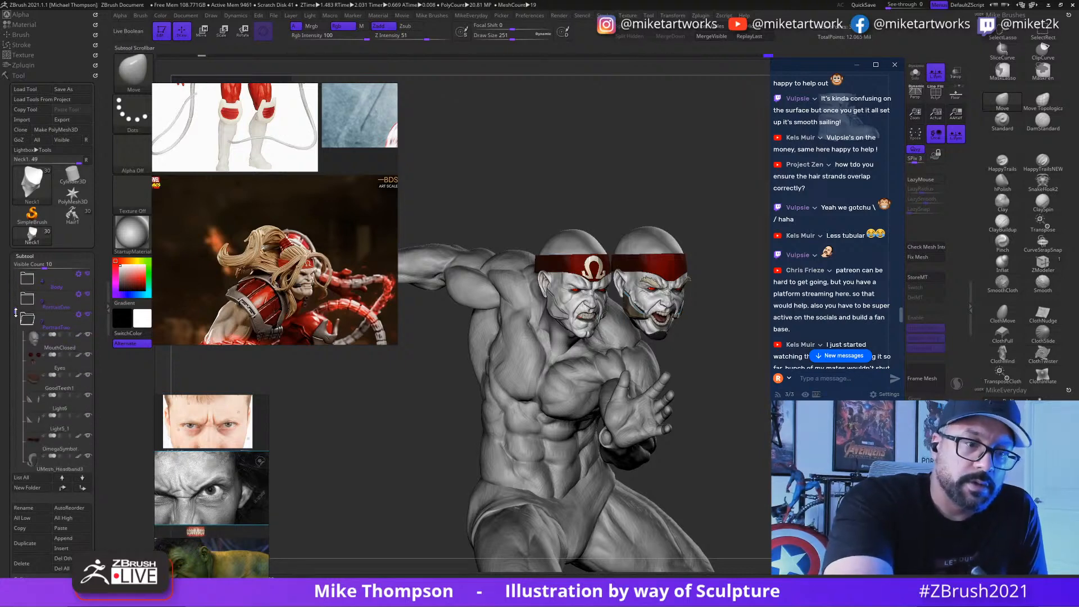
click(88, 415)
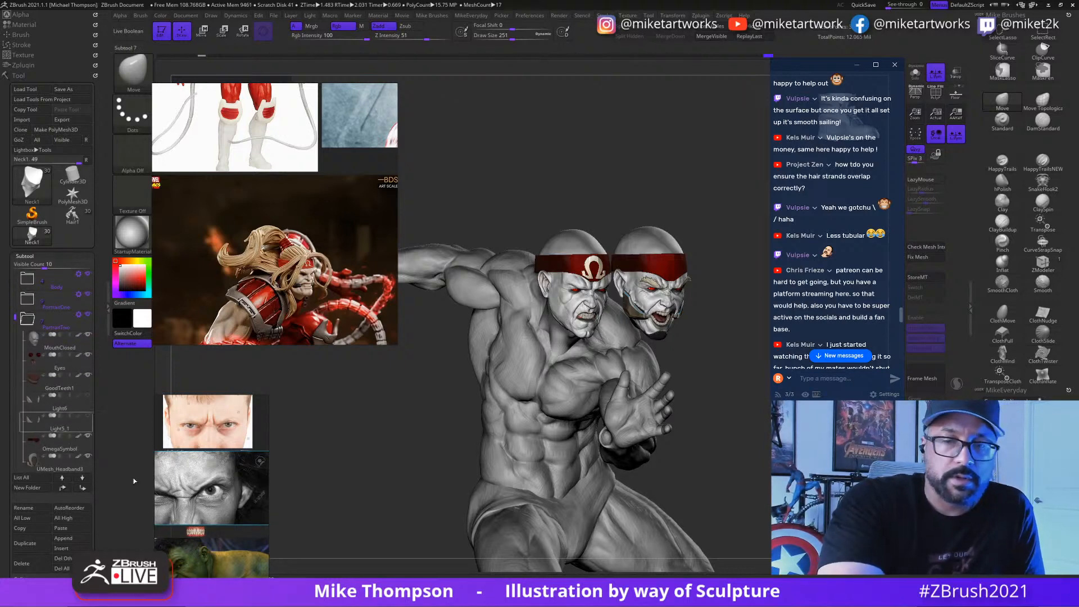
drag(566, 470, 494, 474)
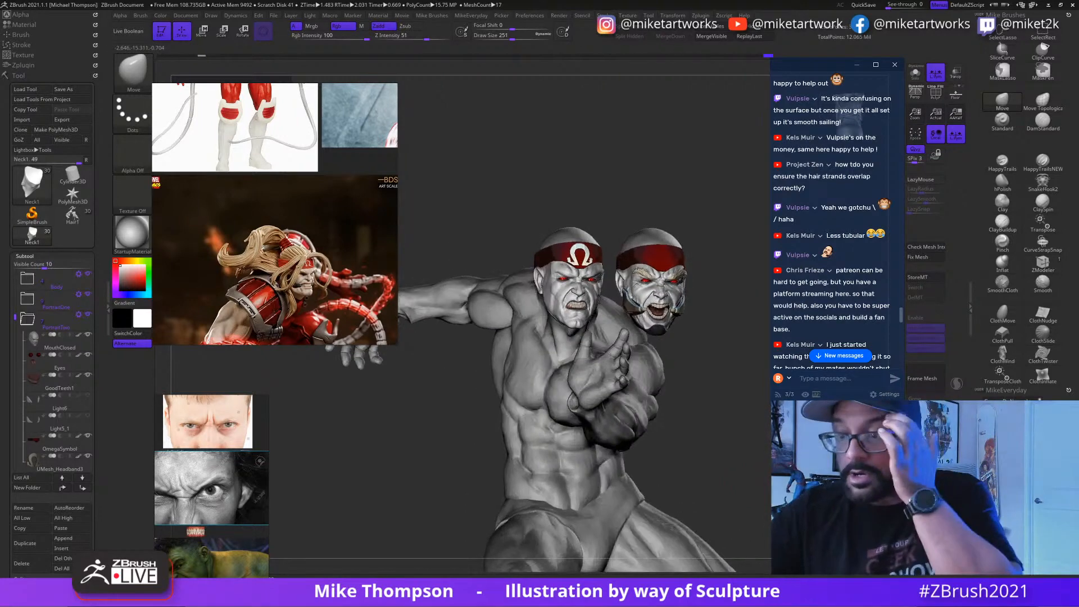
drag(769, 482, 731, 485)
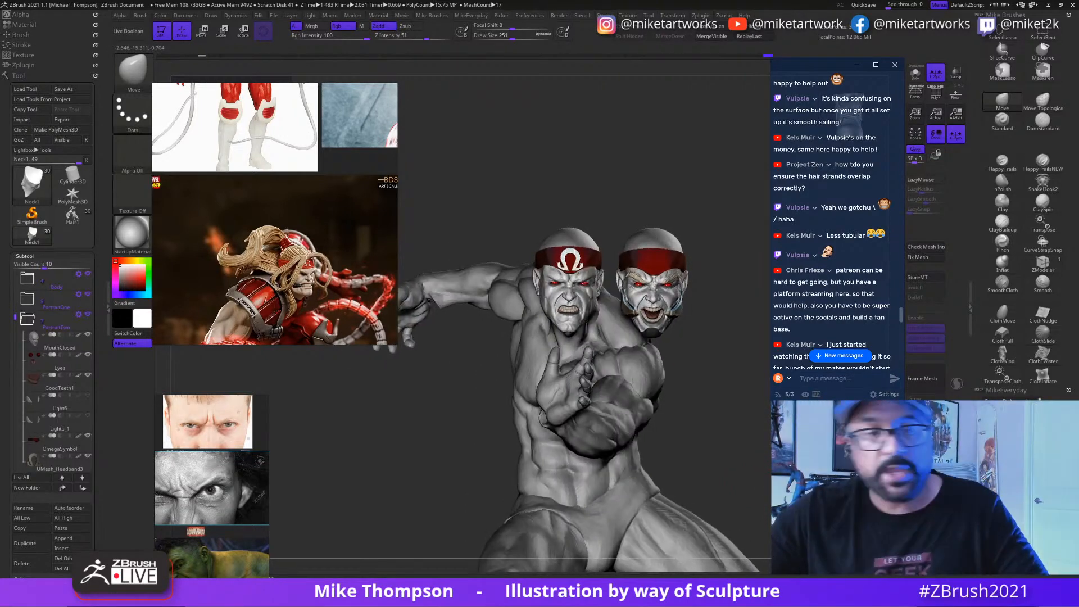
Step: Hide the PortraitOne head, expand the Body folder and show its Tenticles1 subtool on the full figure
click(88, 296)
mouse_move(761, 457)
mouse_down()
mouse_move(745, 456)
mouse_move(740, 343)
mouse_move(726, 360)
mouse_move(618, 371)
mouse_move(742, 369)
mouse_move(697, 371)
mouse_move(694, 435)
mouse_move(723, 416)
mouse_up()
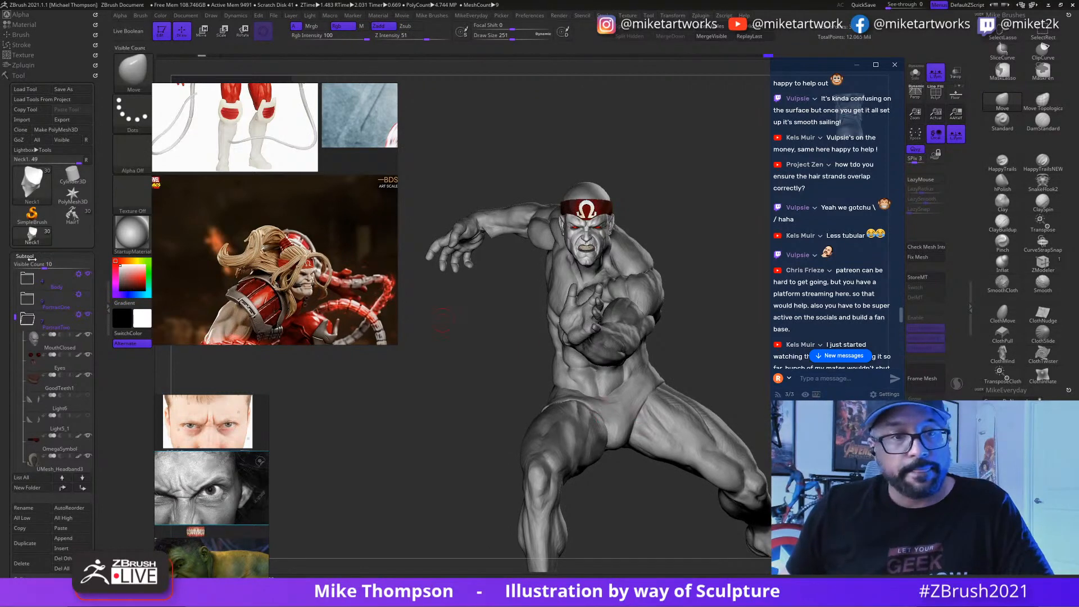
click(31, 279)
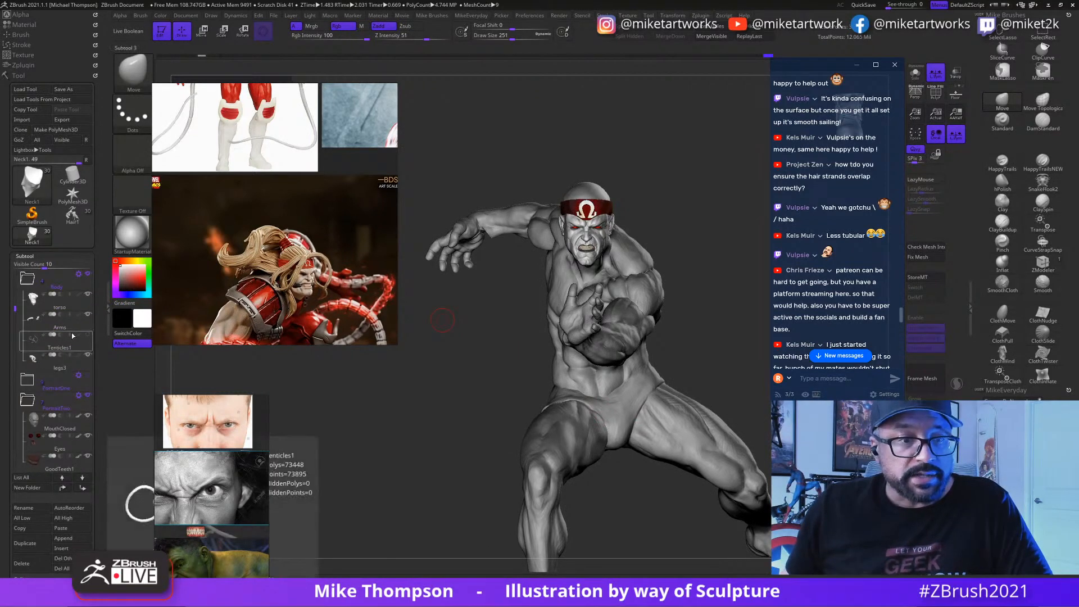
click(88, 336)
mouse_move(692, 312)
mouse_down()
mouse_move(685, 325)
mouse_move(707, 315)
mouse_move(696, 319)
mouse_move(737, 506)
mouse_move(626, 512)
mouse_up()
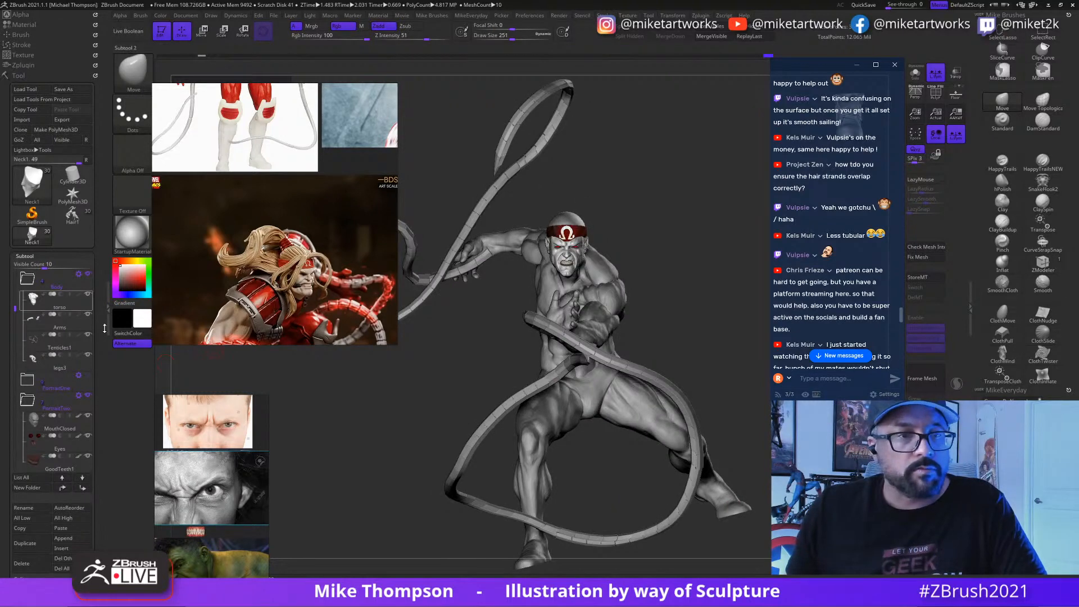
Step: Swap the heads by hiding the PortraitTwo folder and showing the expanded PortraitOne folder
click(72, 416)
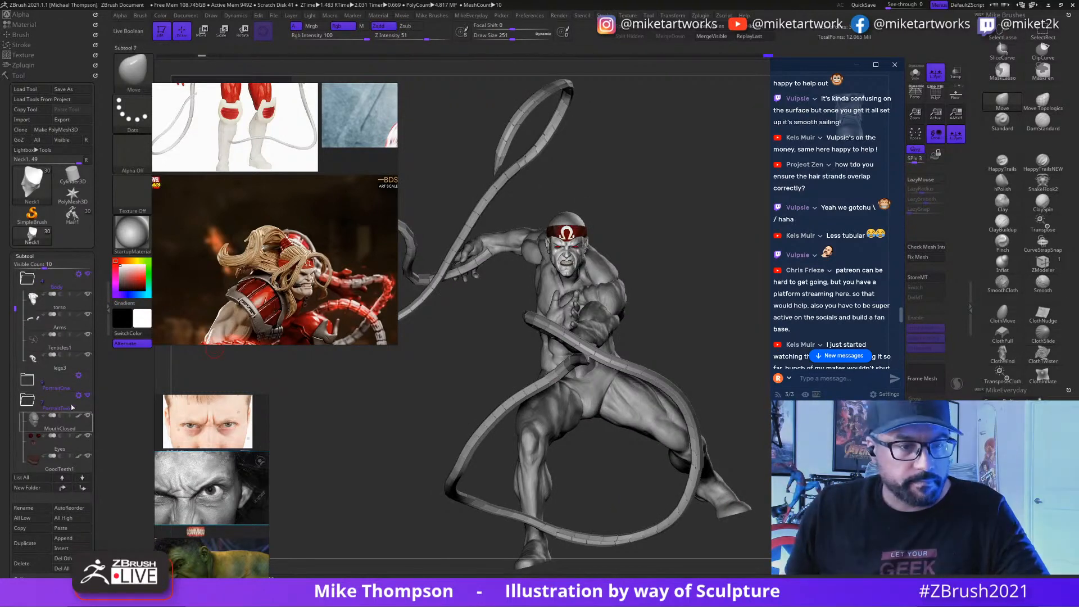
click(25, 403)
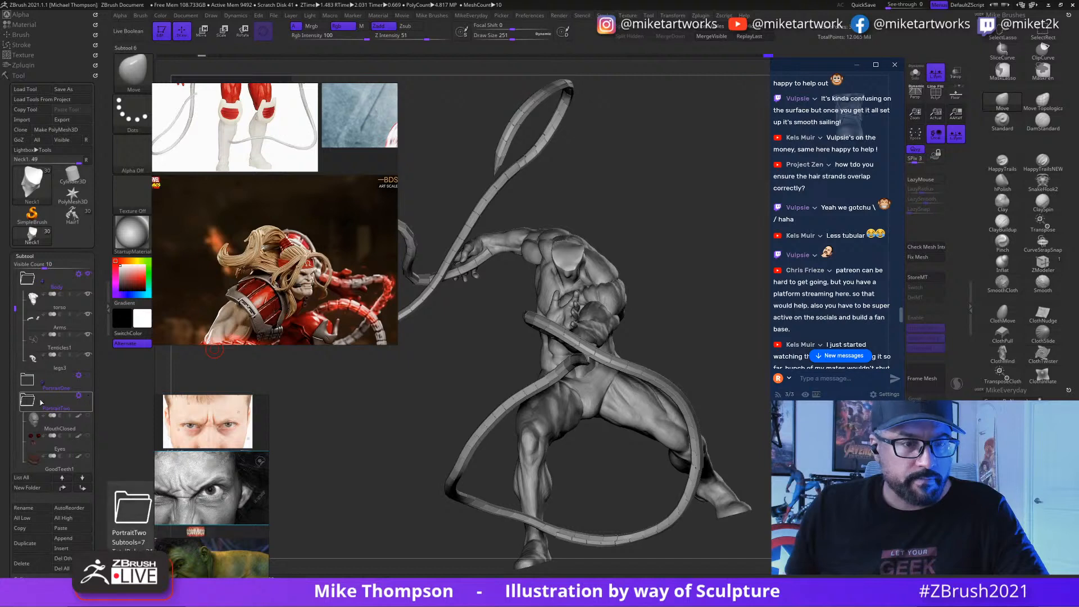
click(27, 380)
click(88, 375)
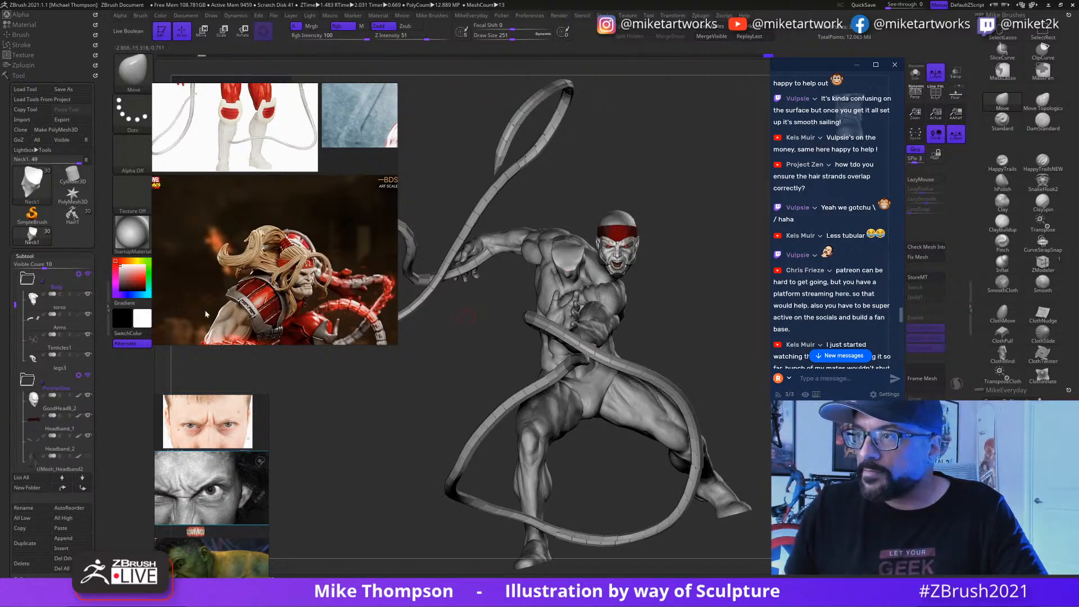
Step: Hide the Body folder and Neck1 mesh, then select the screaming GoodHead8_2 head and frame it from the front
click(87, 276)
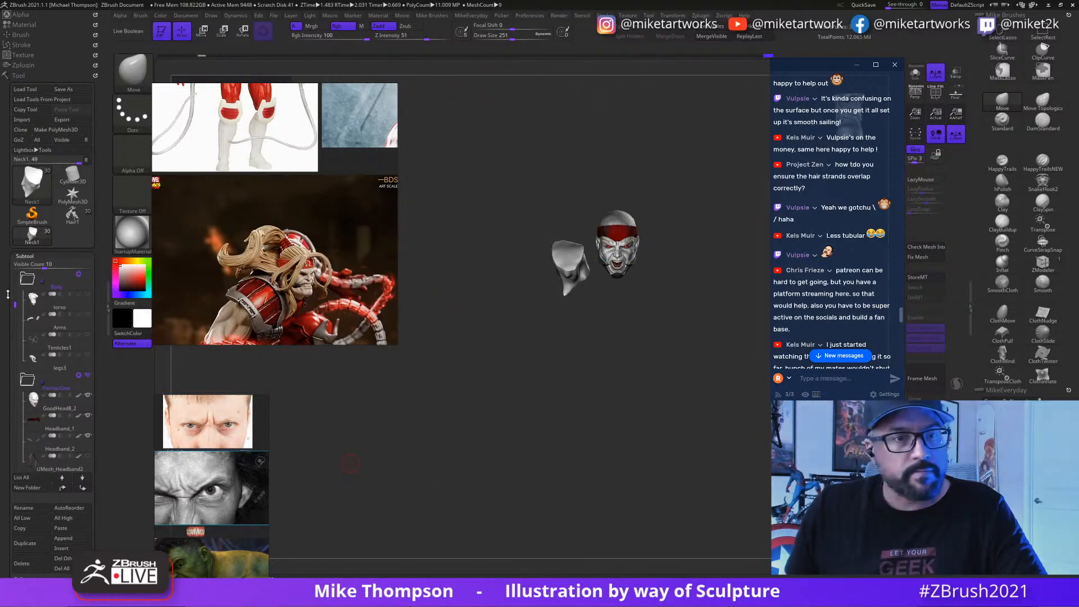
drag(15, 308, 16, 278)
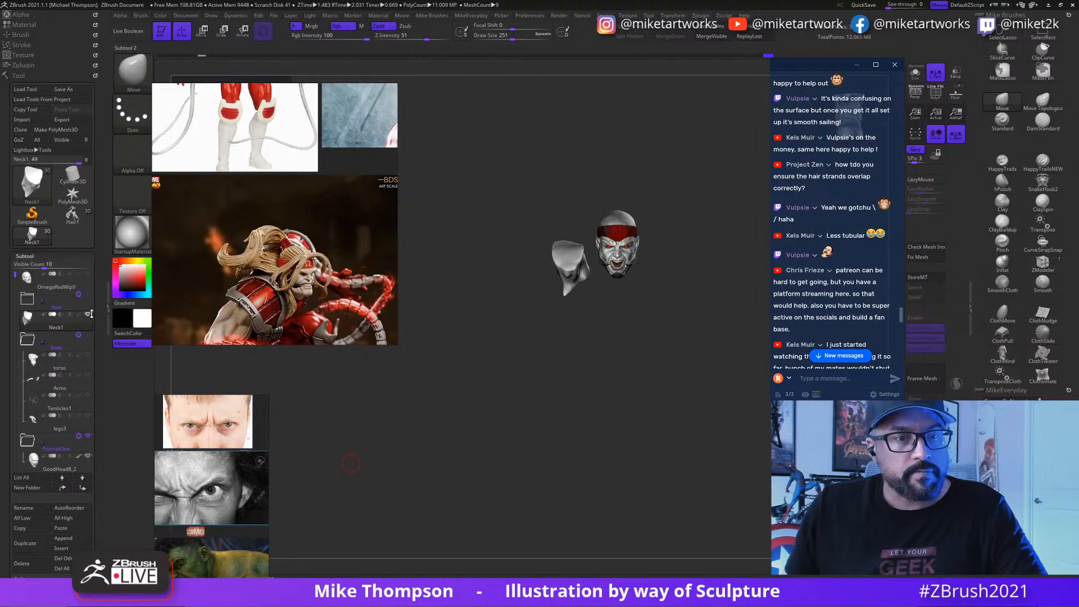
drag(556, 396, 484, 491)
alt+click(584, 321)
alt+drag(646, 475, 660, 529)
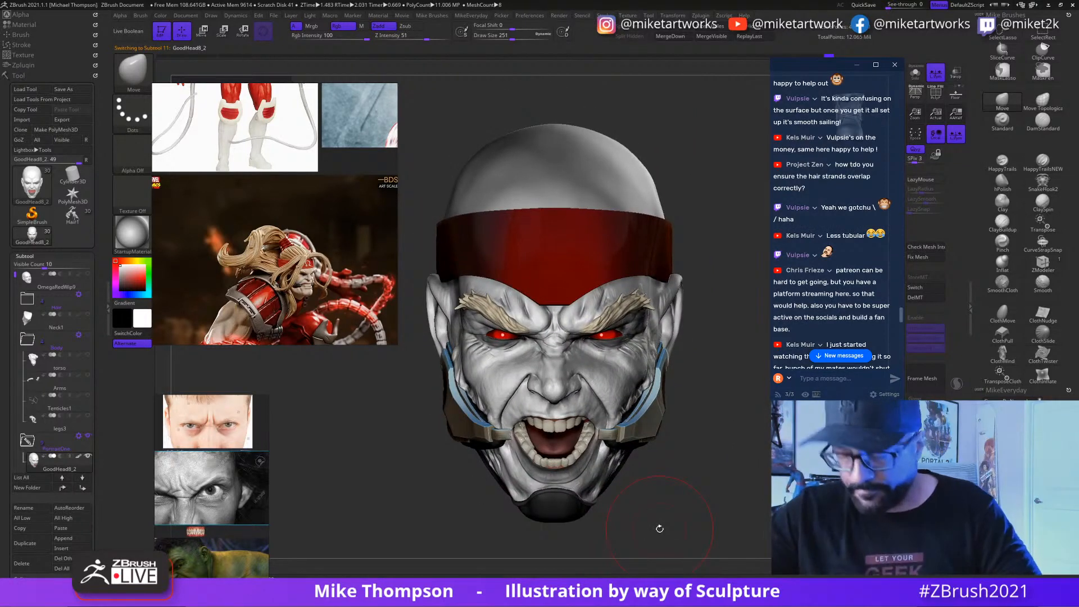
drag(660, 529, 737, 505)
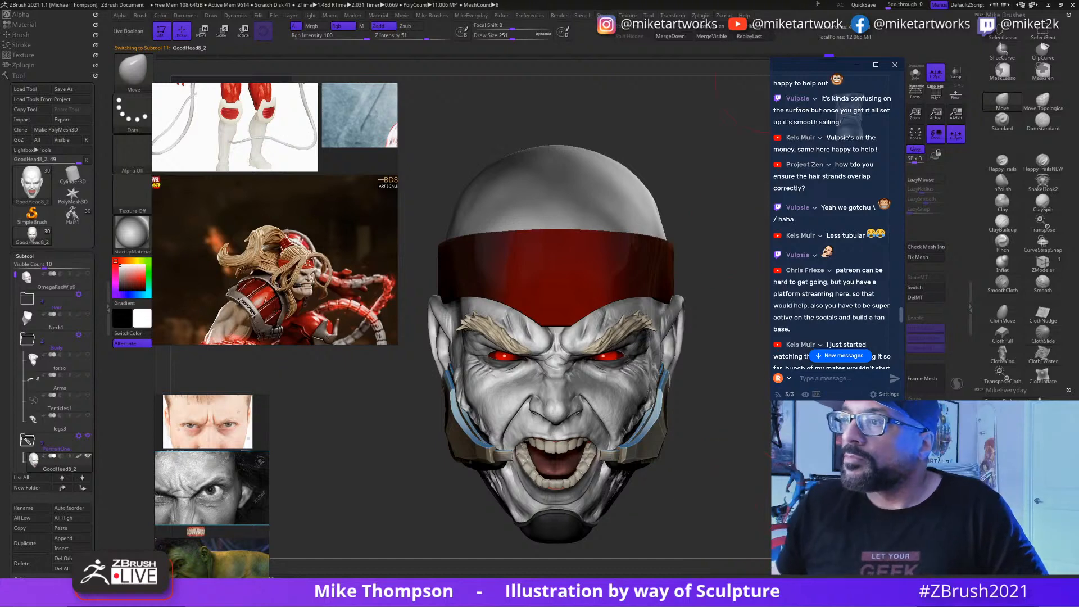
Step: Read through the viewers' messages in the stream chat
scroll(810, 168, down, 10)
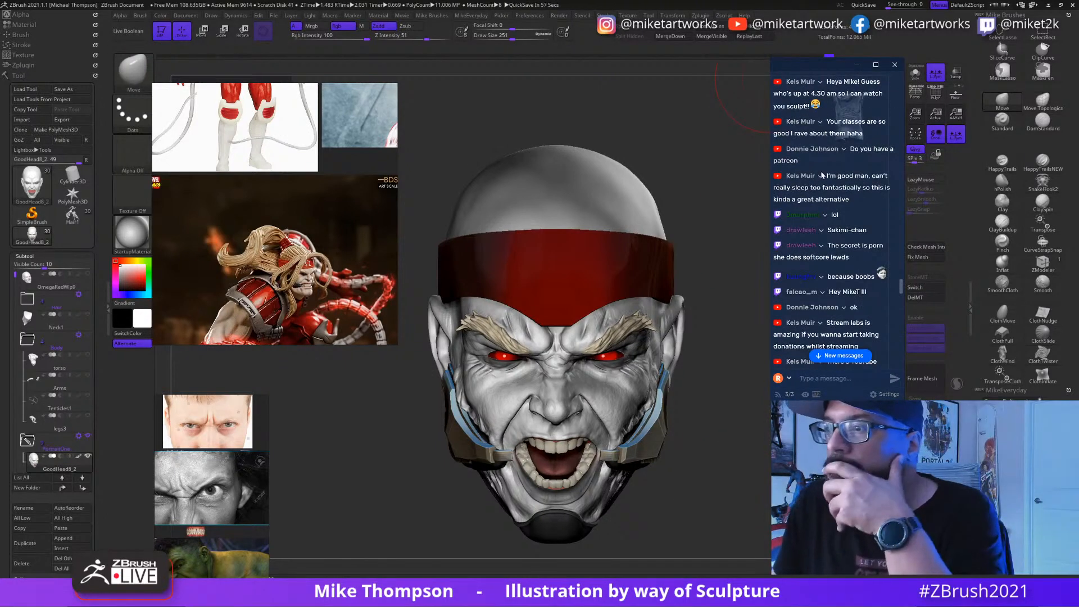
scroll(820, 172, down, 1)
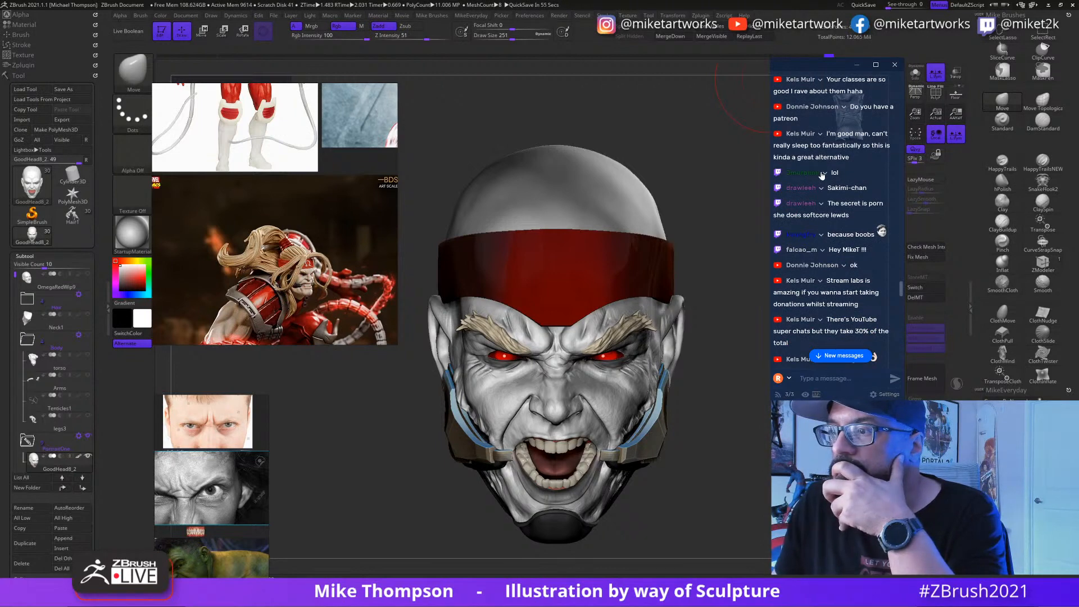
scroll(822, 176, down, 4)
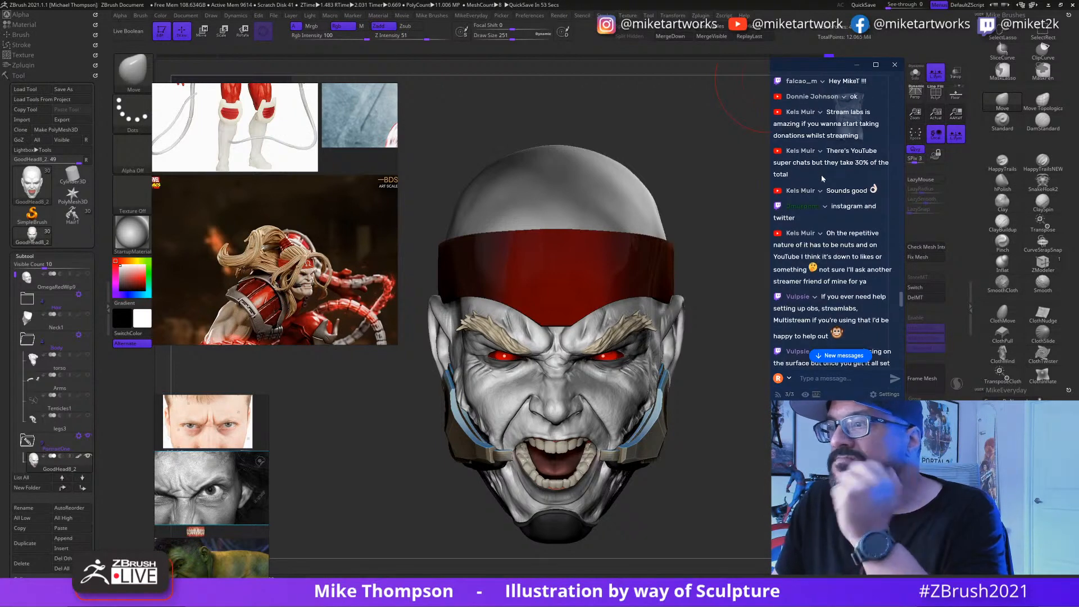
scroll(811, 179, down, 3)
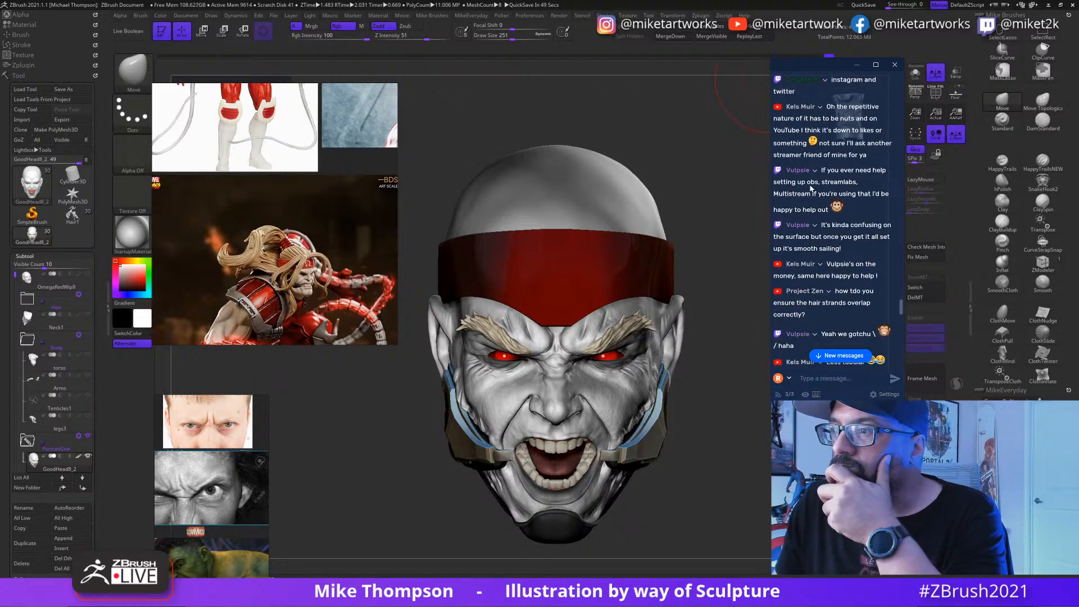
scroll(811, 189, down, 2)
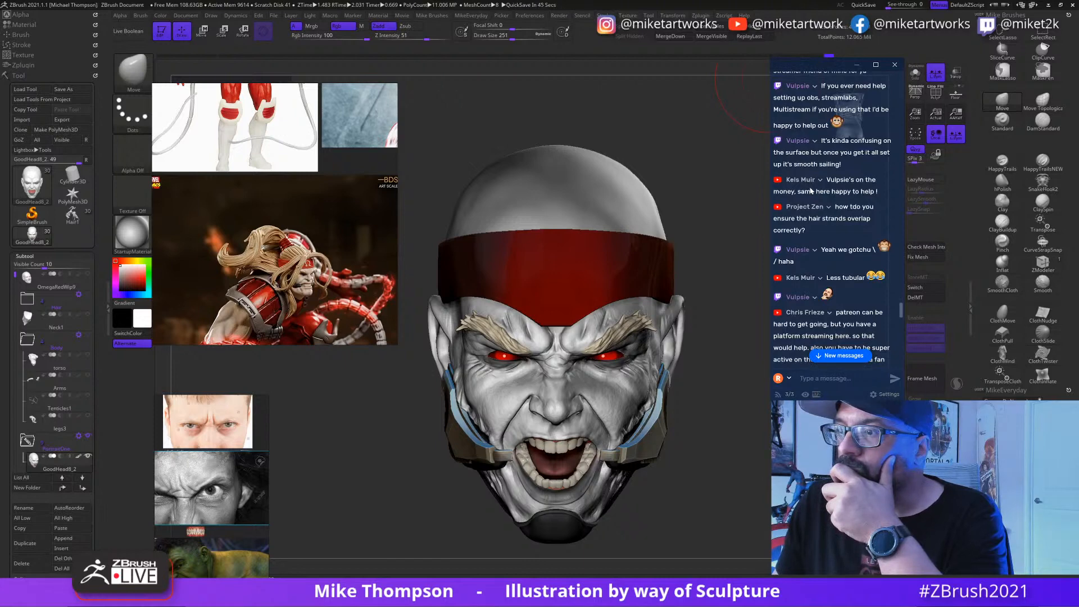
scroll(811, 191, down, 1)
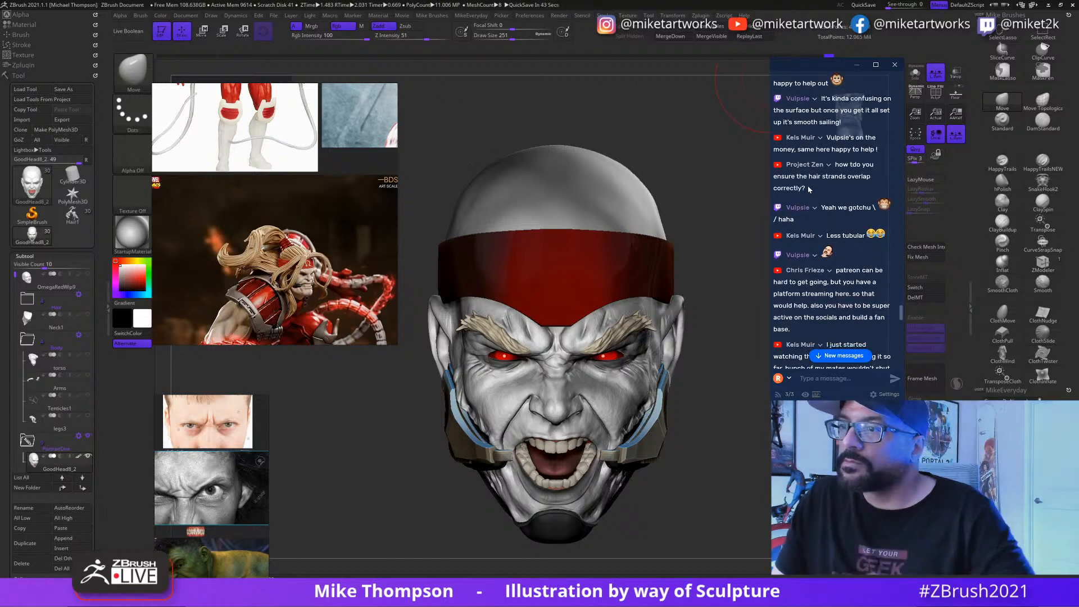
scroll(809, 189, down, 2)
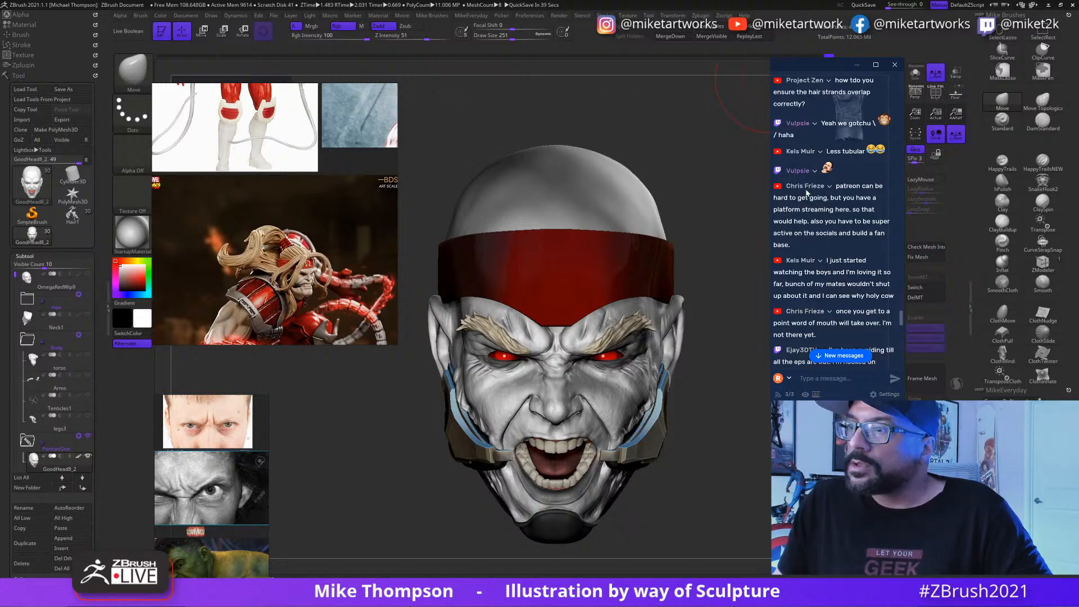
scroll(807, 193, down, 1)
scroll(807, 192, down, 1)
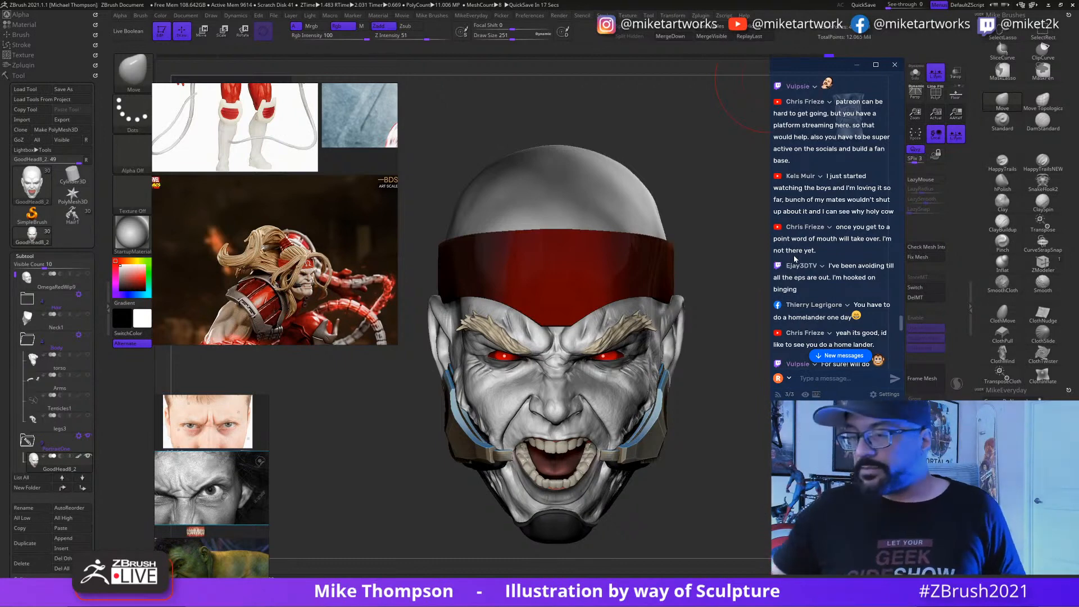
Step: Select the Light4 piece on the screaming head's headset and try to duplicate it
drag(714, 382, 745, 413)
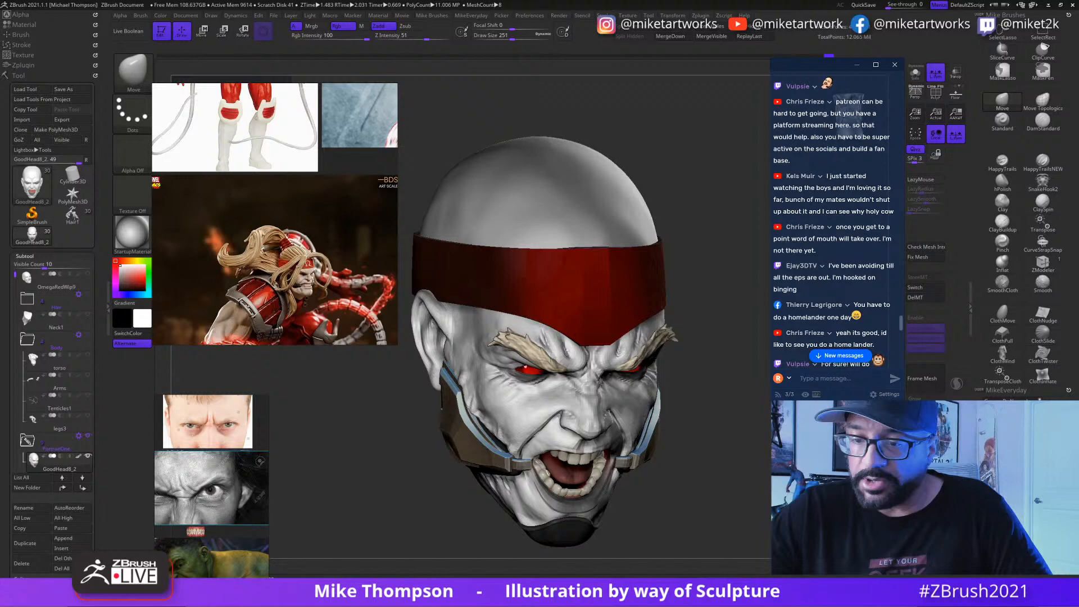
alt+click(648, 454)
mouse_move(725, 466)
mouse_down()
mouse_move(683, 442)
mouse_move(727, 427)
mouse_move(733, 437)
mouse_move(729, 423)
mouse_move(655, 474)
mouse_up()
key(ctrl+shift+d)
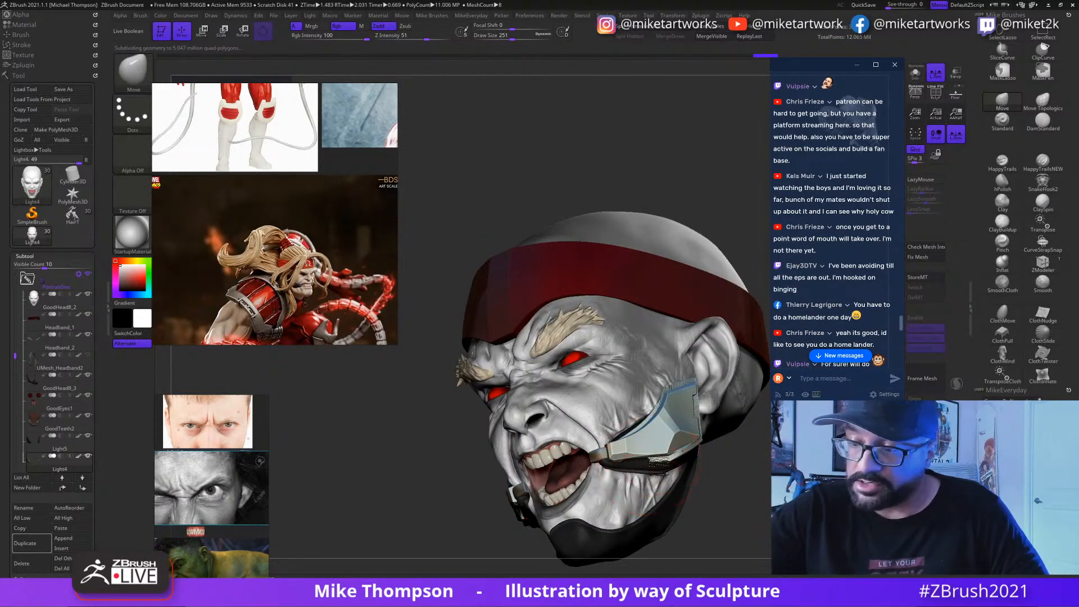
mouse_move(731, 450)
mouse_down()
mouse_move(757, 486)
mouse_move(766, 481)
mouse_move(767, 497)
mouse_move(783, 494)
mouse_move(766, 494)
mouse_move(763, 470)
mouse_move(714, 476)
mouse_move(751, 477)
mouse_move(725, 475)
mouse_move(741, 469)
mouse_up()
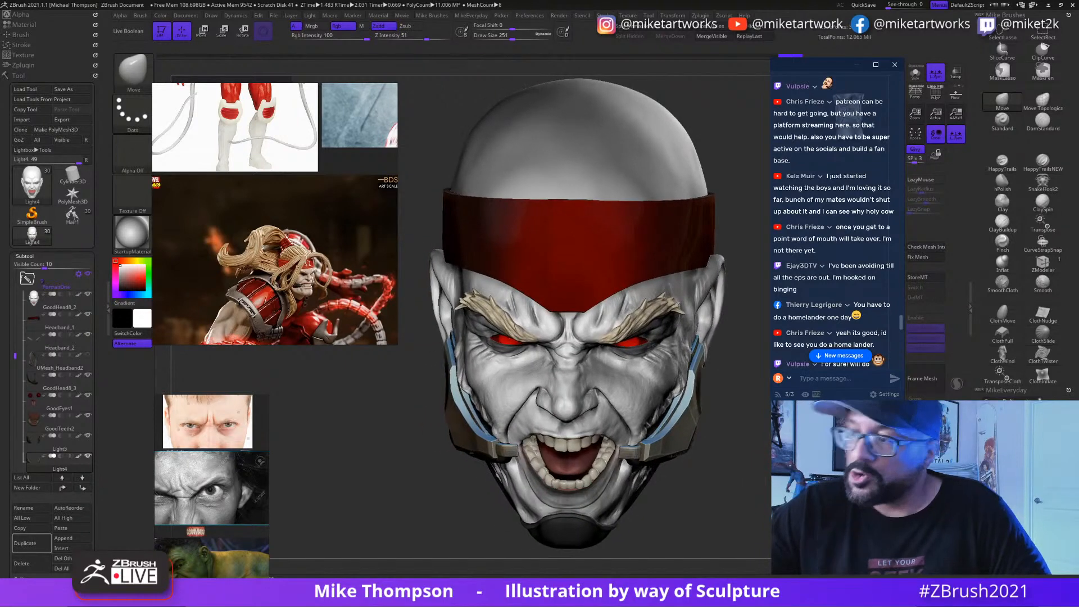
Step: Read the newer chat messages and review the screaming head from a three-quarter angle
scroll(885, 308, down, 3)
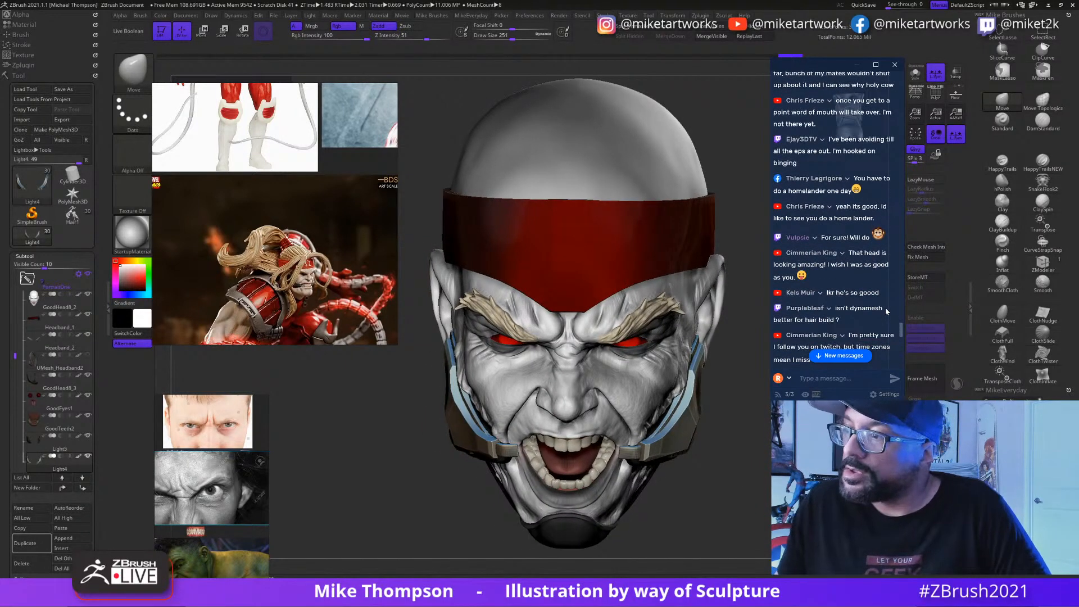
scroll(877, 329, down, 1)
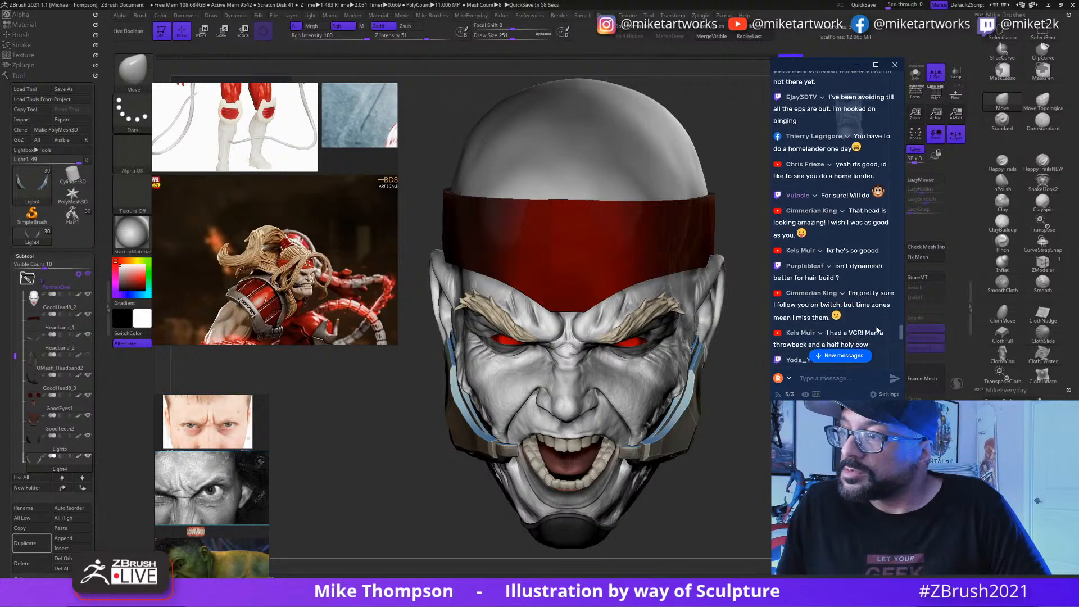
scroll(877, 330, down, 1)
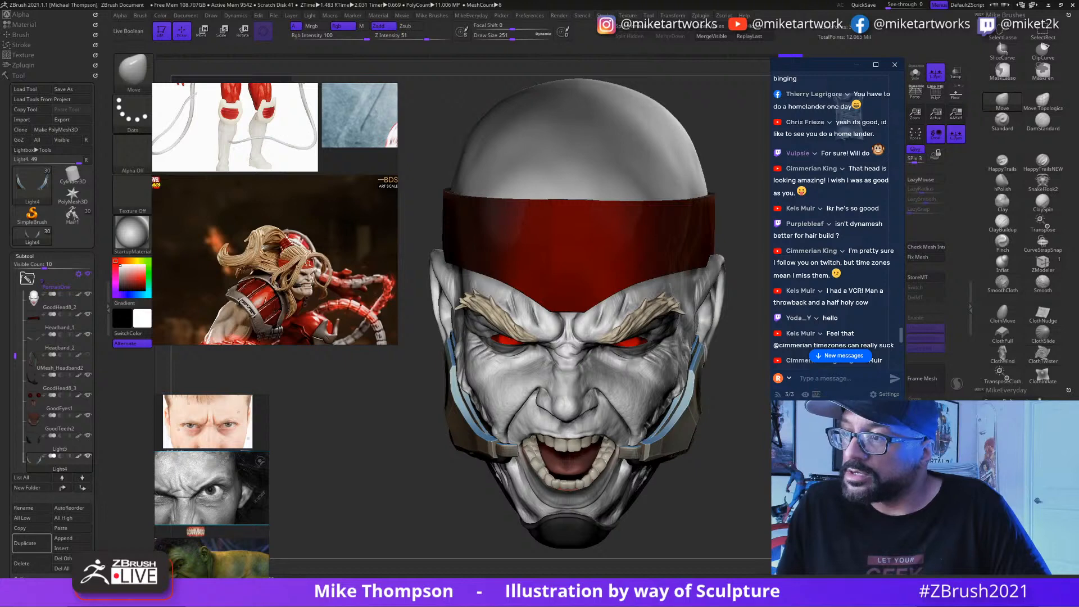
drag(760, 488, 739, 472)
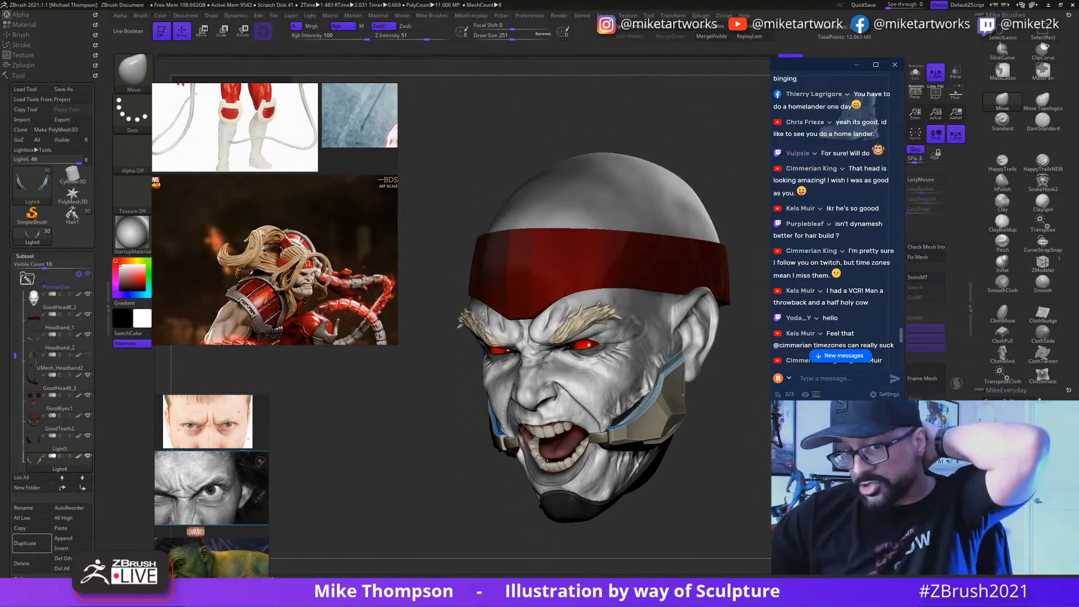
Step: Collapse the PortraitOne and Body folders and make the hair folder visible on the screaming head
click(27, 278)
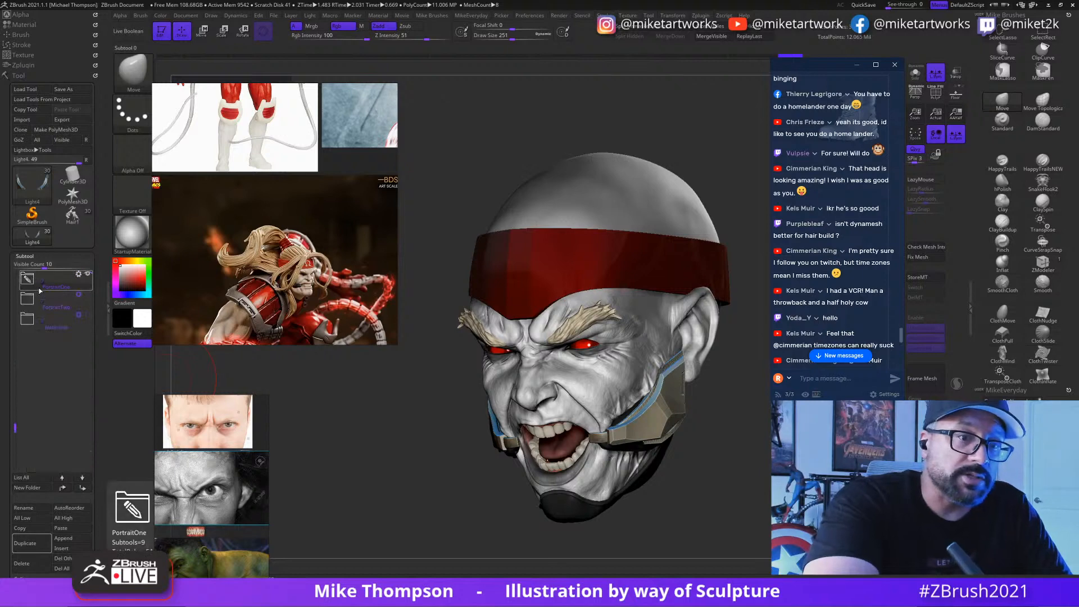
drag(17, 302, 17, 293)
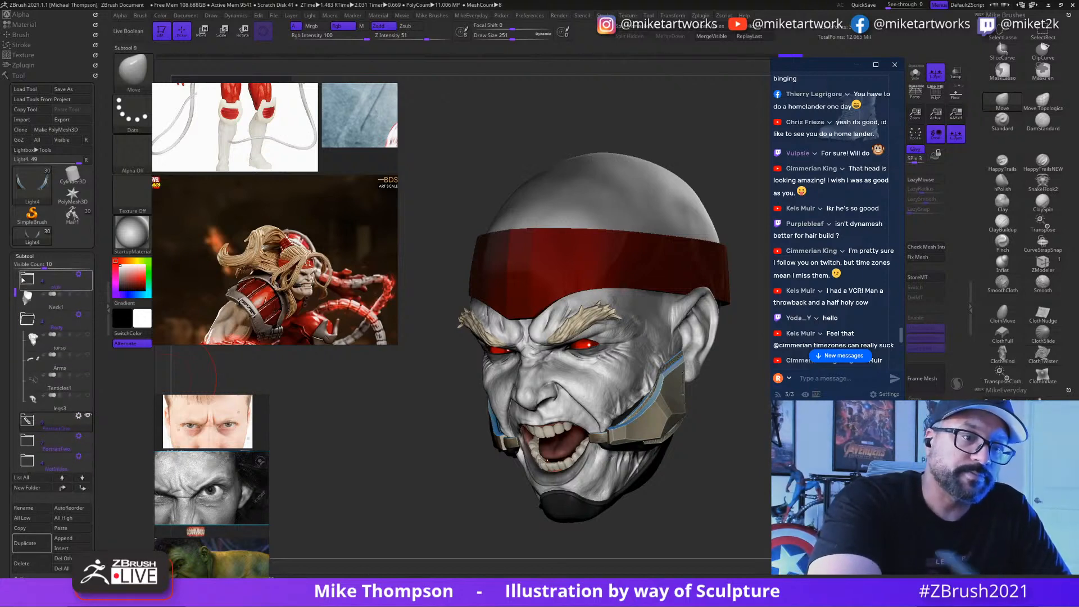
click(27, 319)
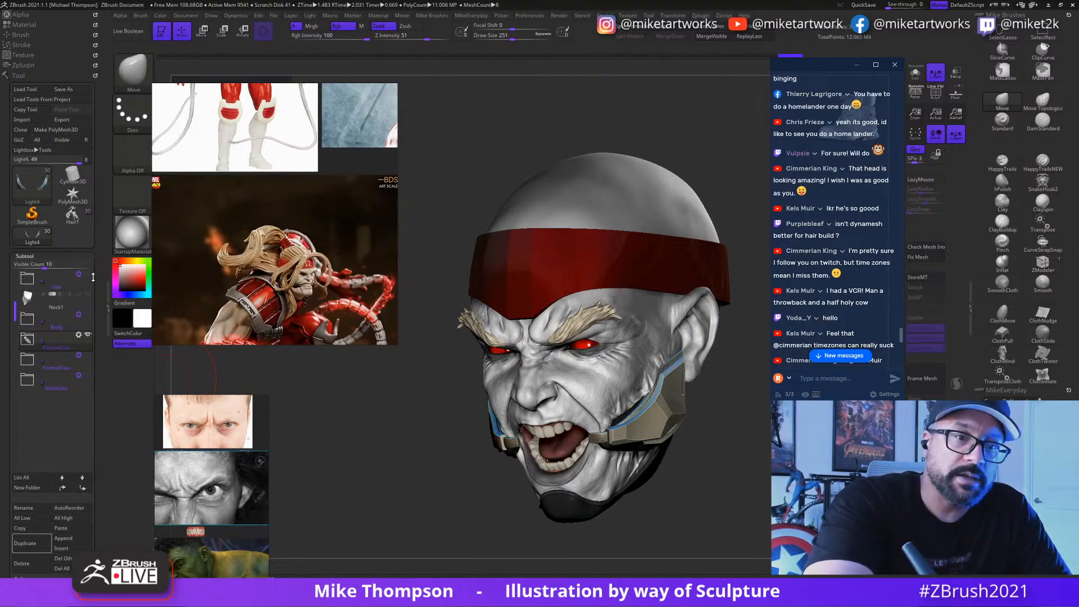
click(88, 273)
Step: Select the screaming head's GoodHead8_2 skin mesh and set up the ClaySpin brush with a draw size of 68
drag(747, 511, 818, 481)
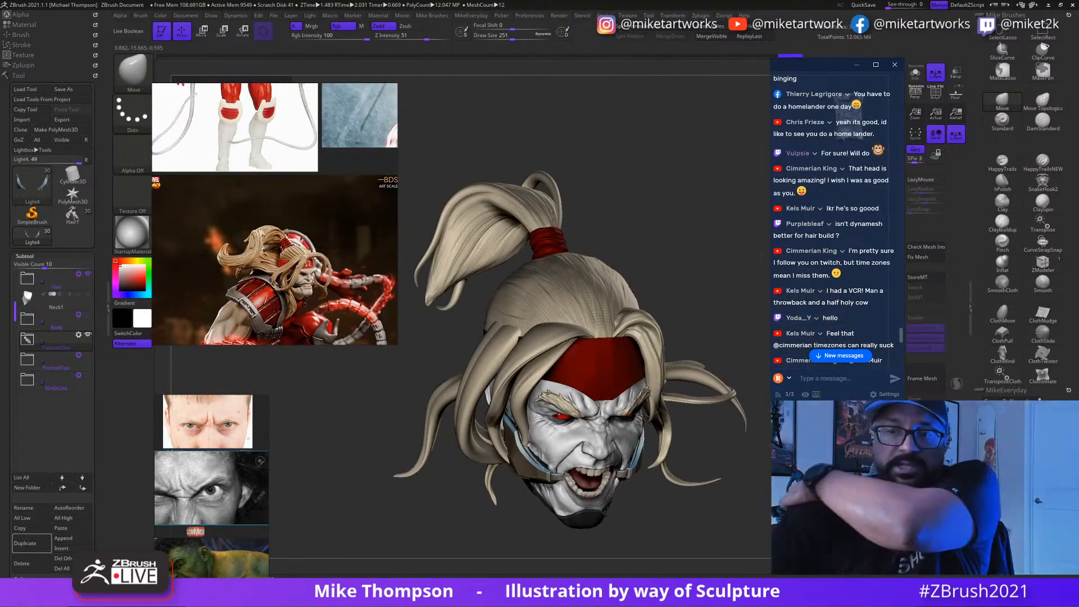
mouse_move(720, 517)
mouse_down()
mouse_move(624, 526)
mouse_move(596, 548)
mouse_move(618, 506)
mouse_move(647, 504)
mouse_move(661, 478)
mouse_move(574, 398)
mouse_up()
click(500, 38)
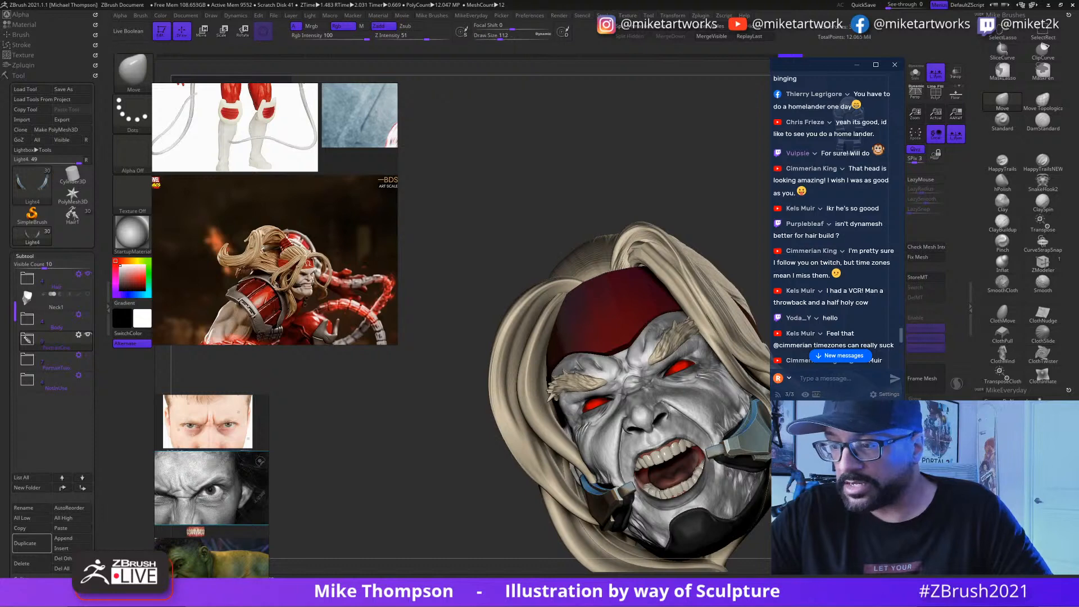
drag(438, 394, 476, 406)
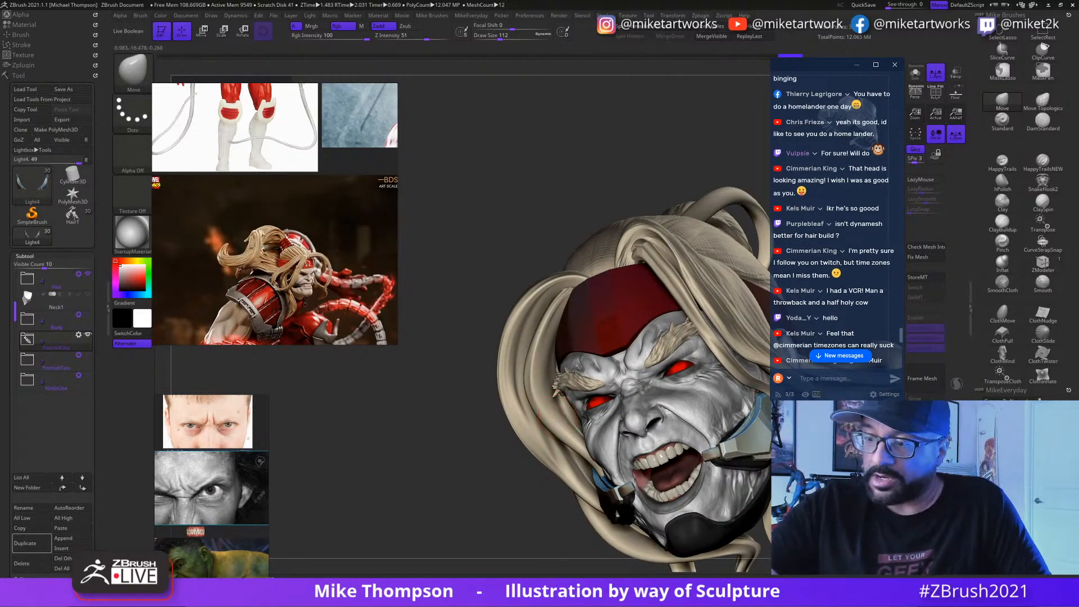
mouse_move(560, 416)
mouse_down()
mouse_move(714, 430)
mouse_move(663, 427)
mouse_up()
alt+click(714, 430)
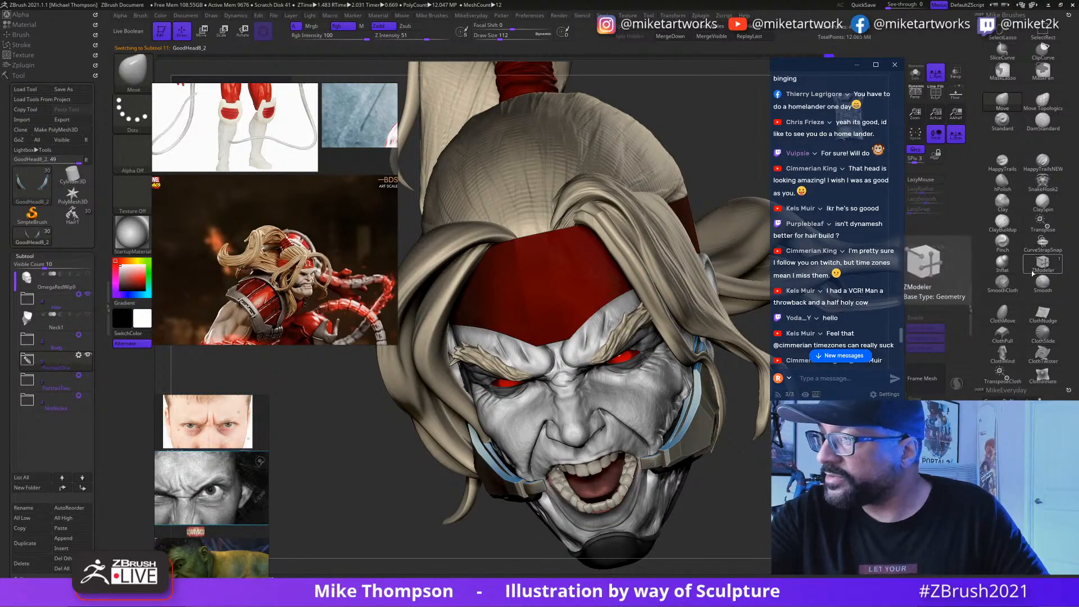
click(1043, 202)
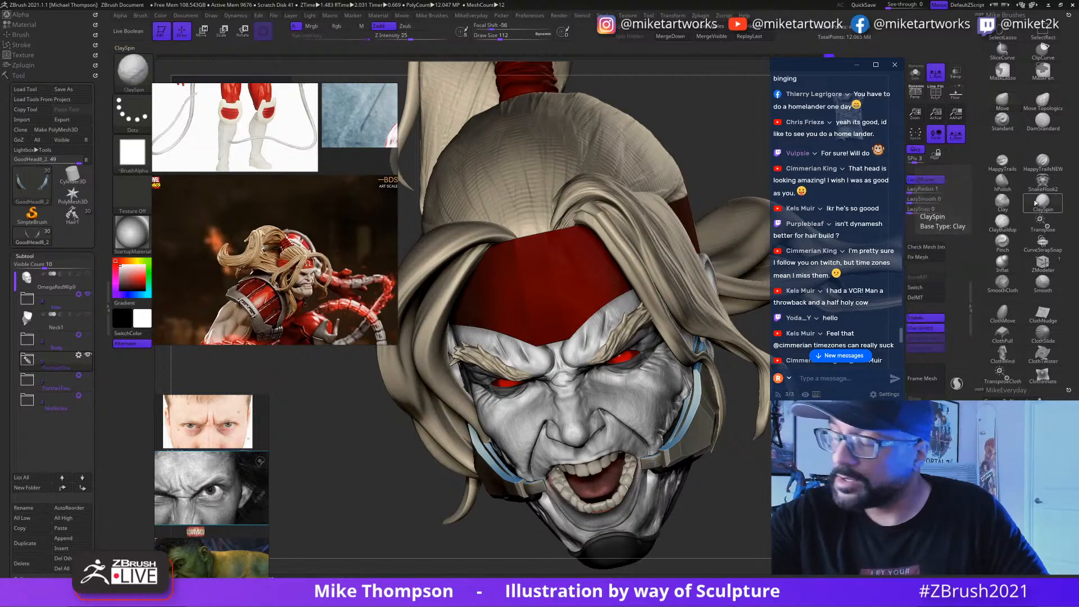
mouse_move(731, 404)
mouse_down()
mouse_move(741, 501)
mouse_move(731, 501)
mouse_move(748, 472)
mouse_move(741, 450)
mouse_up()
key(s)
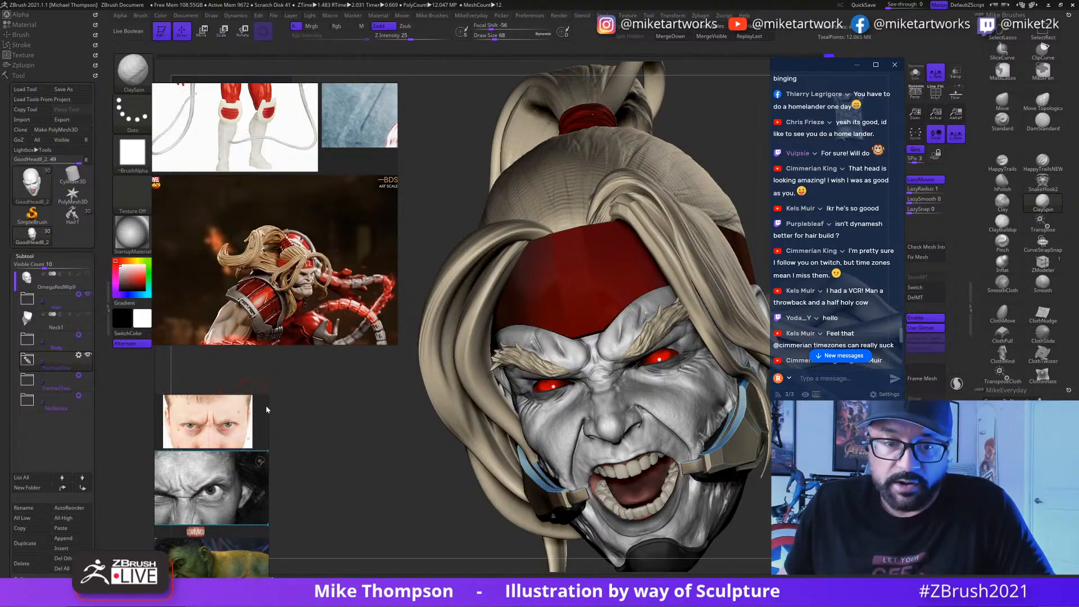
Step: Widen the facial reference board and enlarge its black-and-white photo of angry, frowning eyes
drag(263, 397, 280, 179)
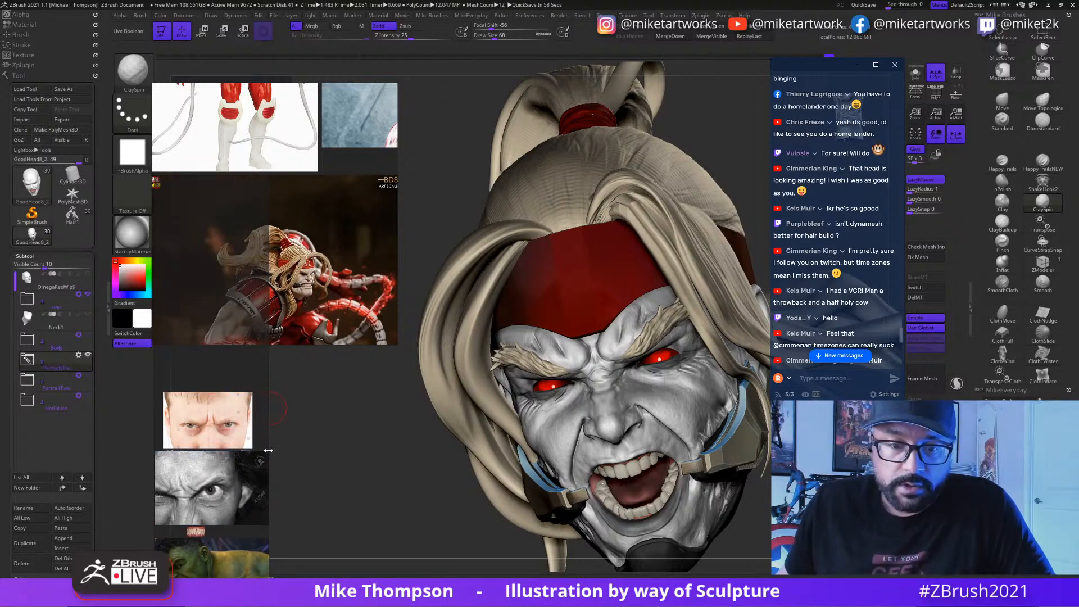
drag(268, 450, 388, 448)
scroll(357, 337, down, 3)
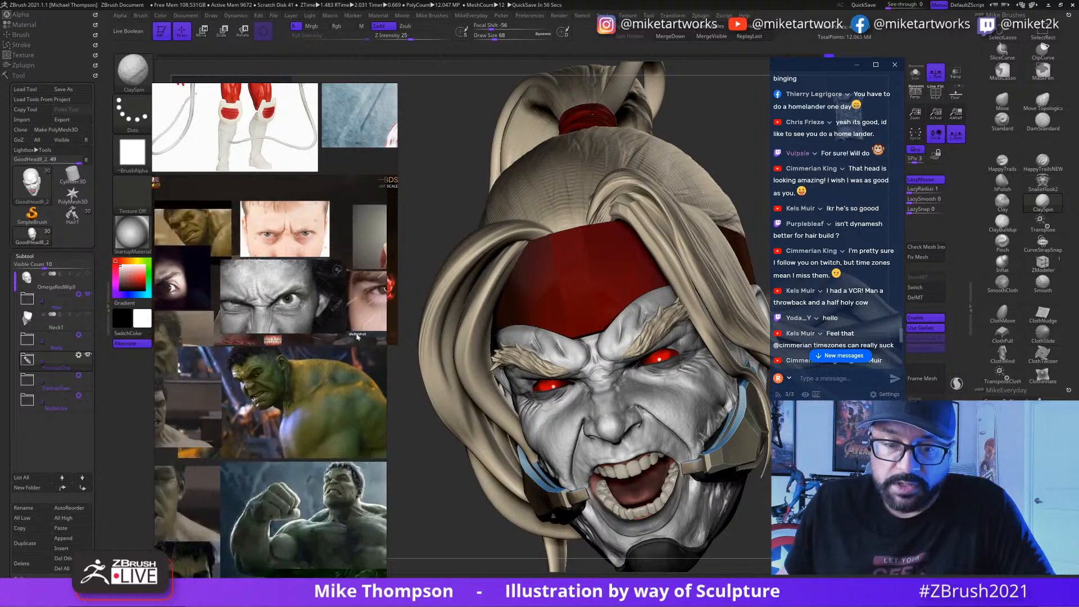
ctrl+scroll(306, 427, up, 5)
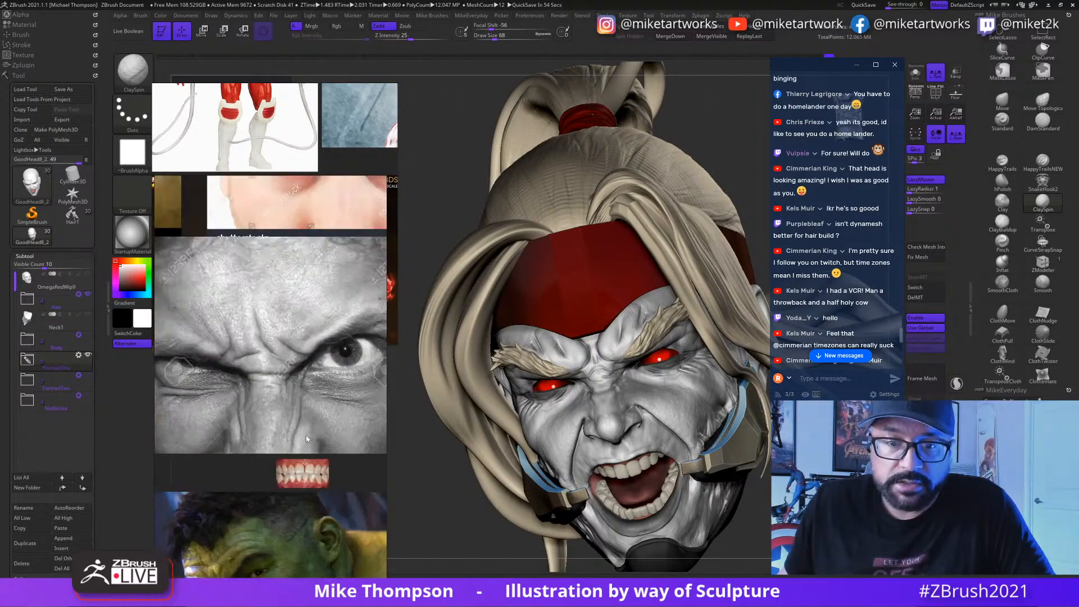
ctrl+scroll(306, 437, down, 2)
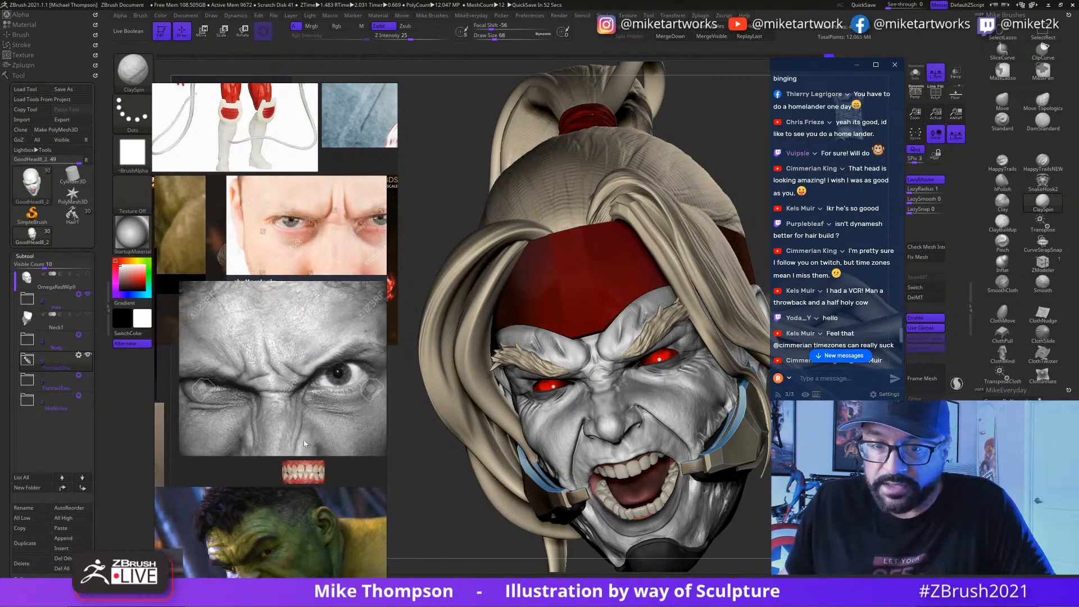
Step: Turn off LazyMouse for the ClaySpin brush and set its draw size to 101 for work on the cheek
drag(770, 486, 736, 440)
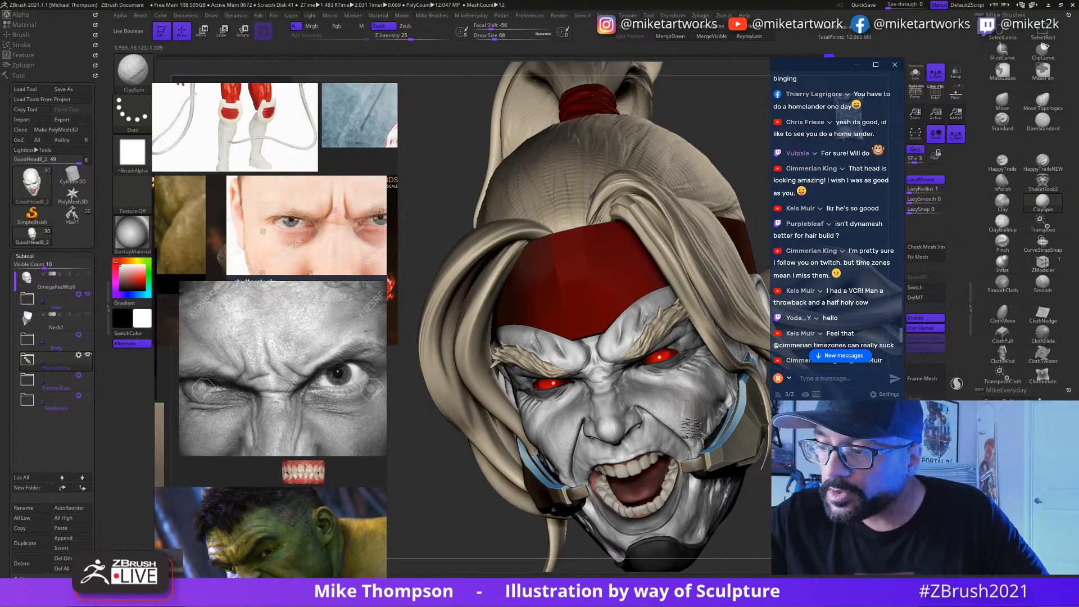
key(ctrl)
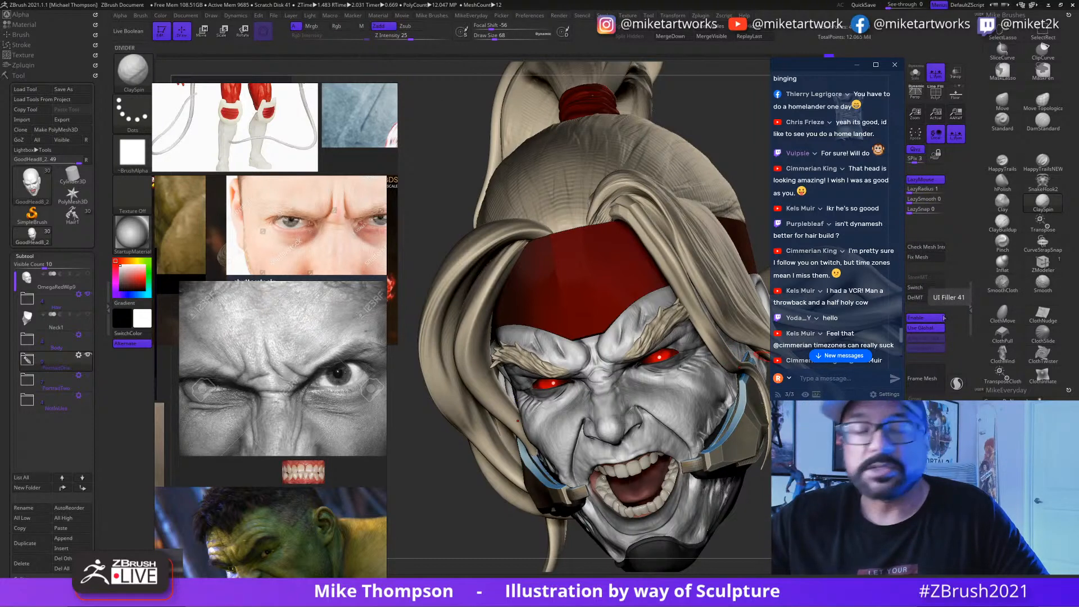
click(926, 180)
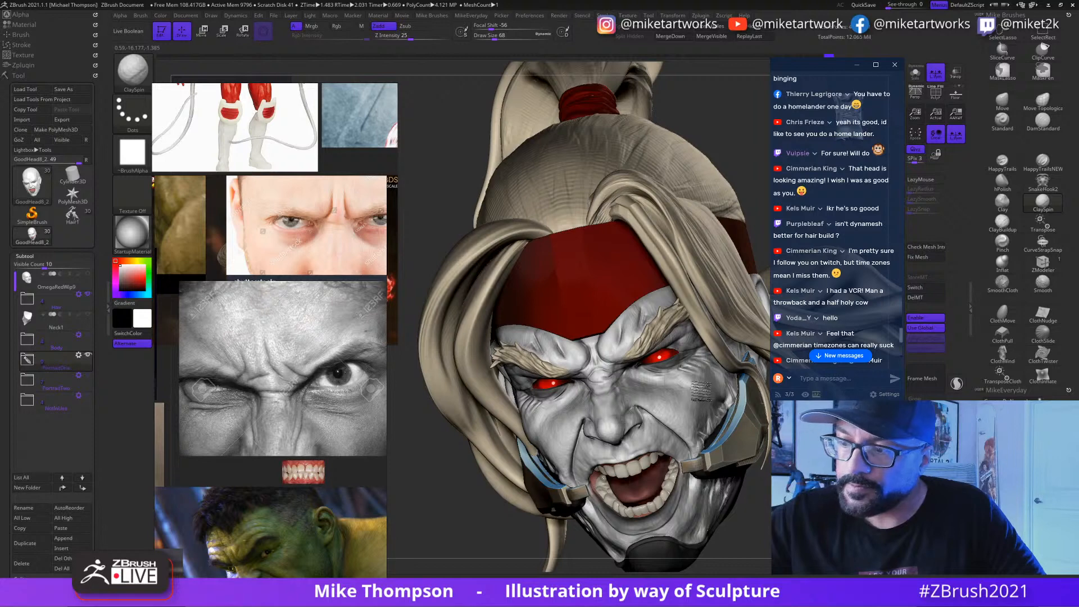
key(bracketright)
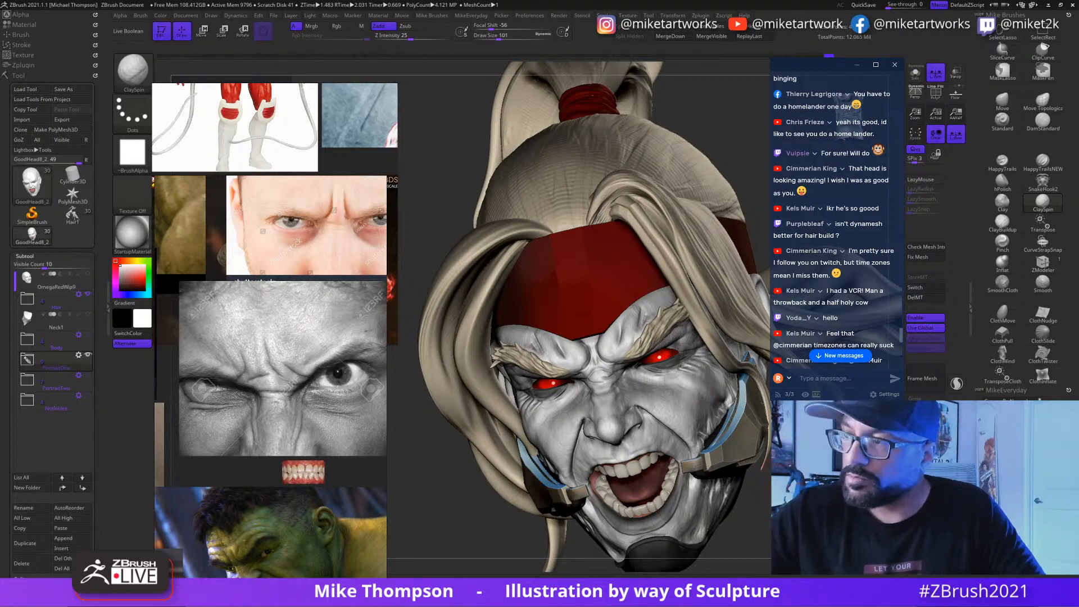
Step: Isolate the screaming head mesh and build up the cheek and the fold beside the nose with ClaySpin
drag(877, 315, 790, 349)
click(915, 74)
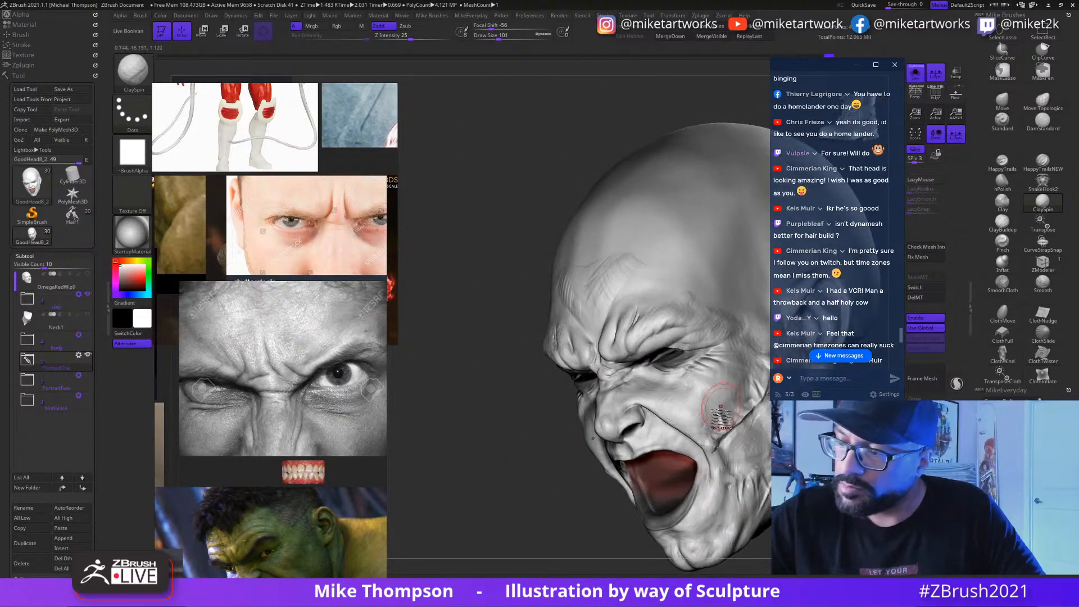
mouse_move(729, 385)
mouse_down()
mouse_move(677, 413)
mouse_move(664, 406)
mouse_up()
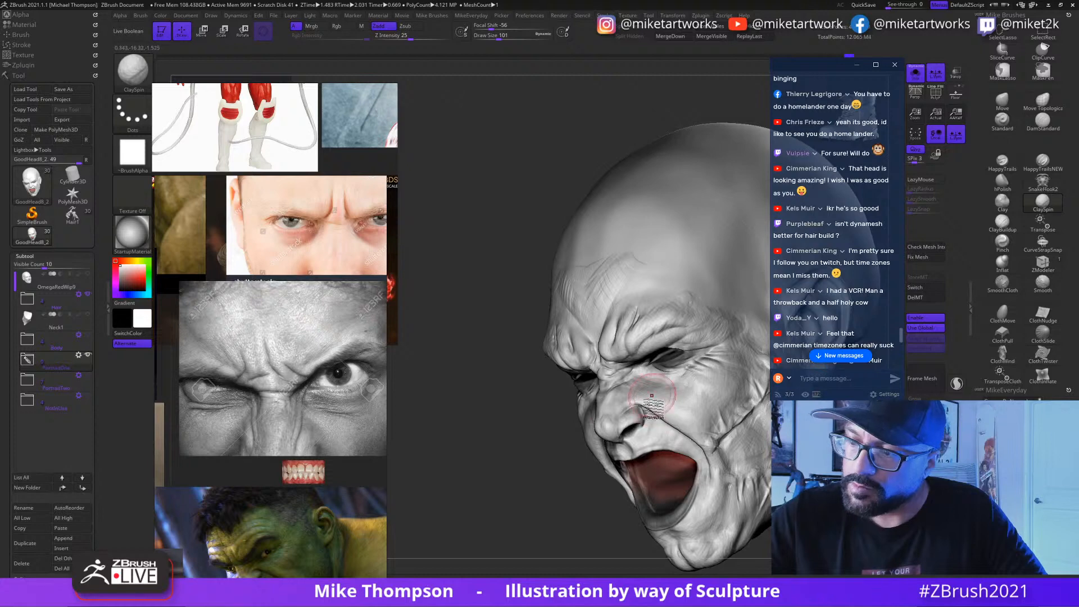
right_drag(730, 409, 610, 420)
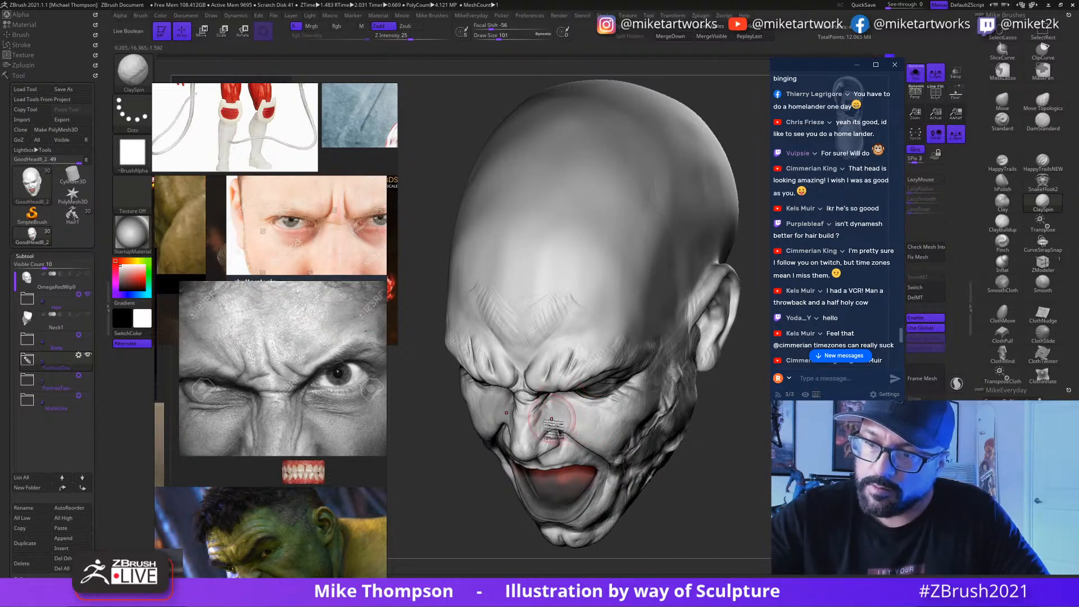
right_drag(714, 488, 605, 449)
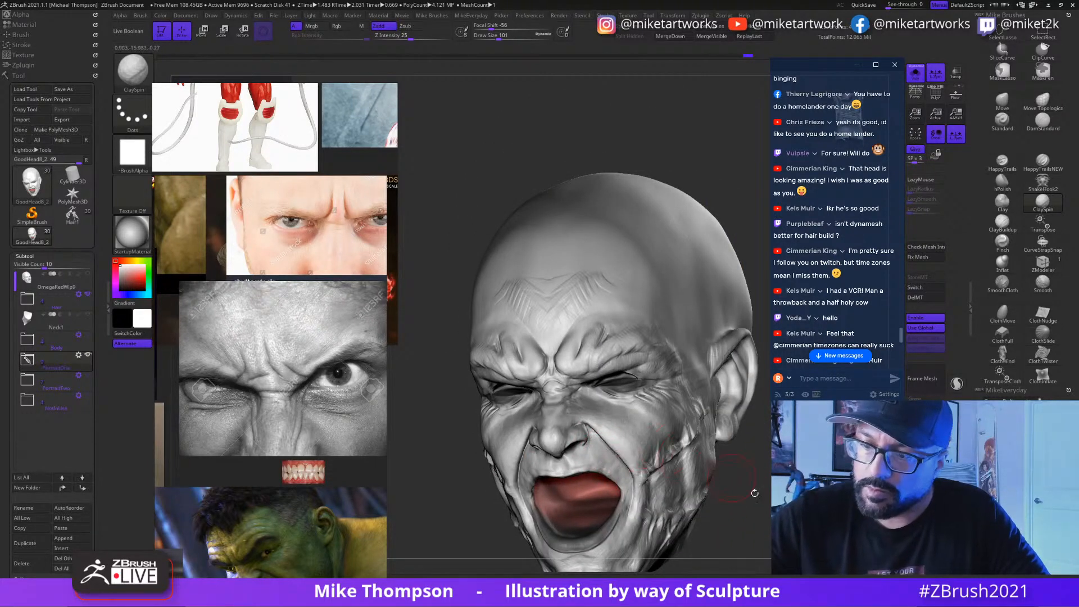
Step: Refine the scarred cheek, the mouth corner and the temple in side view with ClaySpin at draw size 68
drag(755, 493, 669, 461)
mouse_move(720, 486)
mouse_down()
mouse_move(759, 455)
mouse_move(757, 444)
mouse_move(680, 484)
mouse_move(692, 489)
mouse_move(658, 484)
mouse_up()
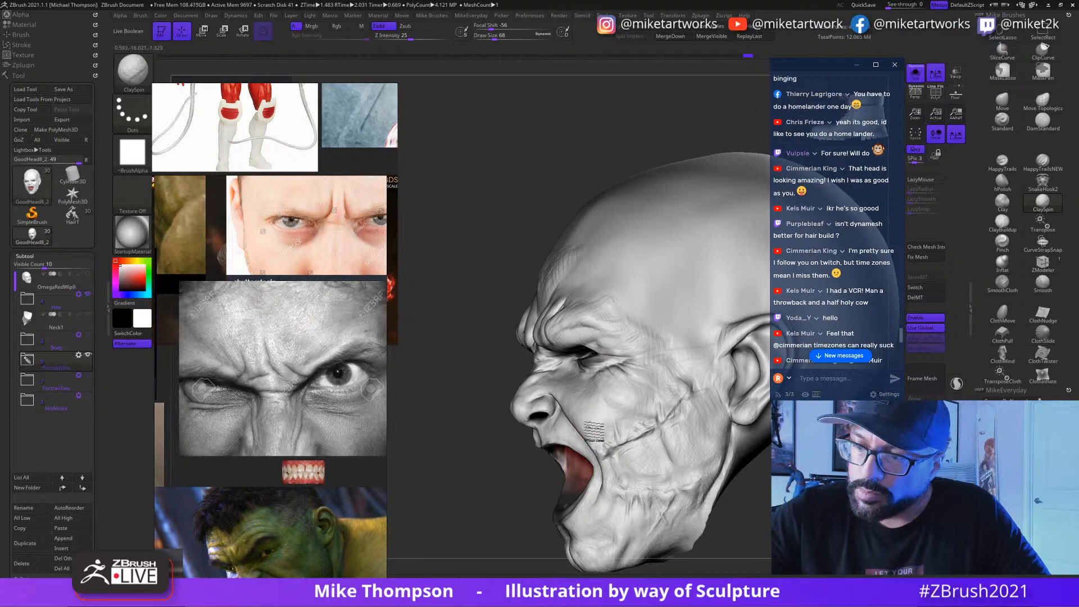
drag(768, 489, 652, 478)
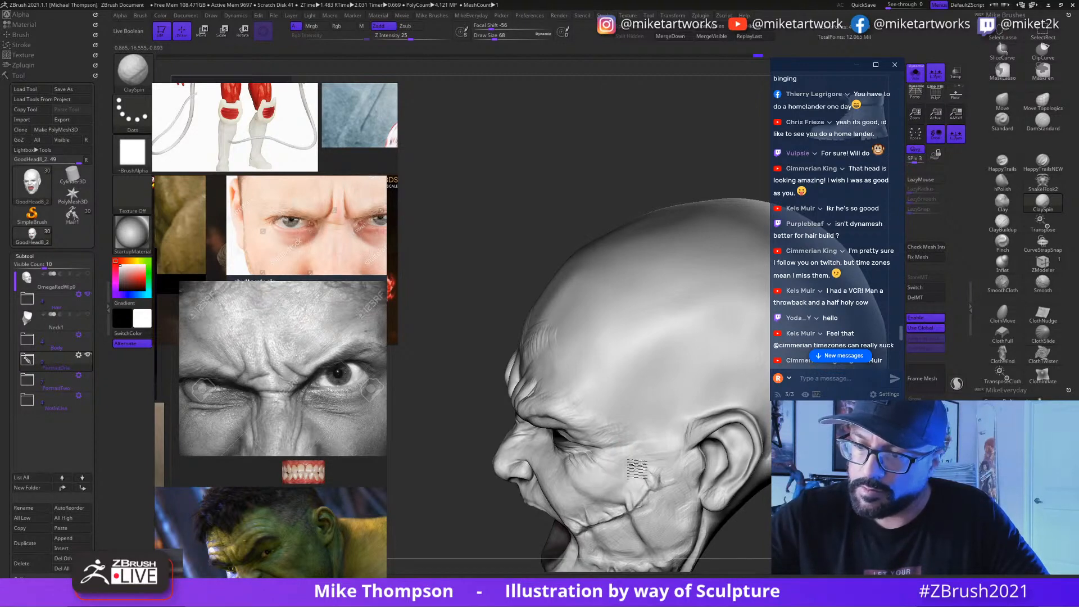
drag(648, 389, 607, 434)
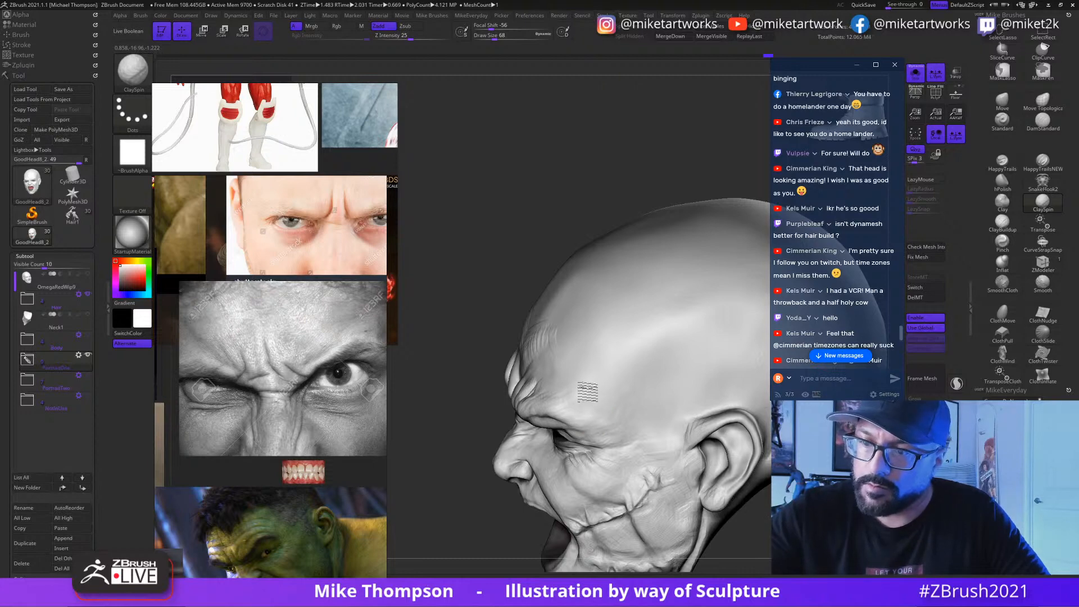
drag(444, 337, 486, 315)
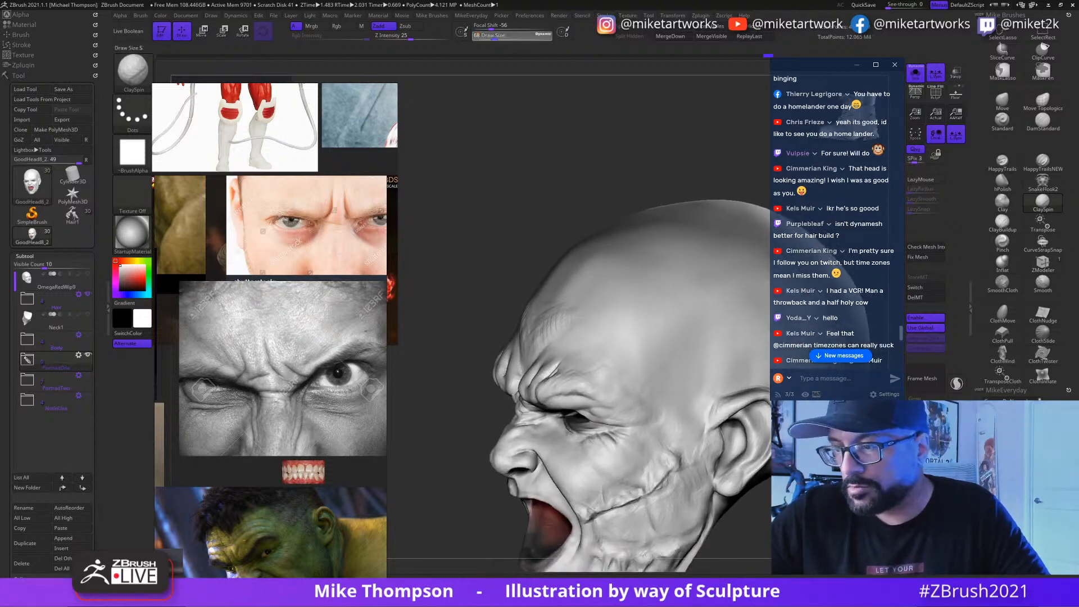
Step: Set the ClaySpin draw size to 97 and sculpt the cheekbone and the area in front of the ear
drag(495, 36, 498, 36)
drag(484, 163, 478, 186)
drag(669, 407, 674, 434)
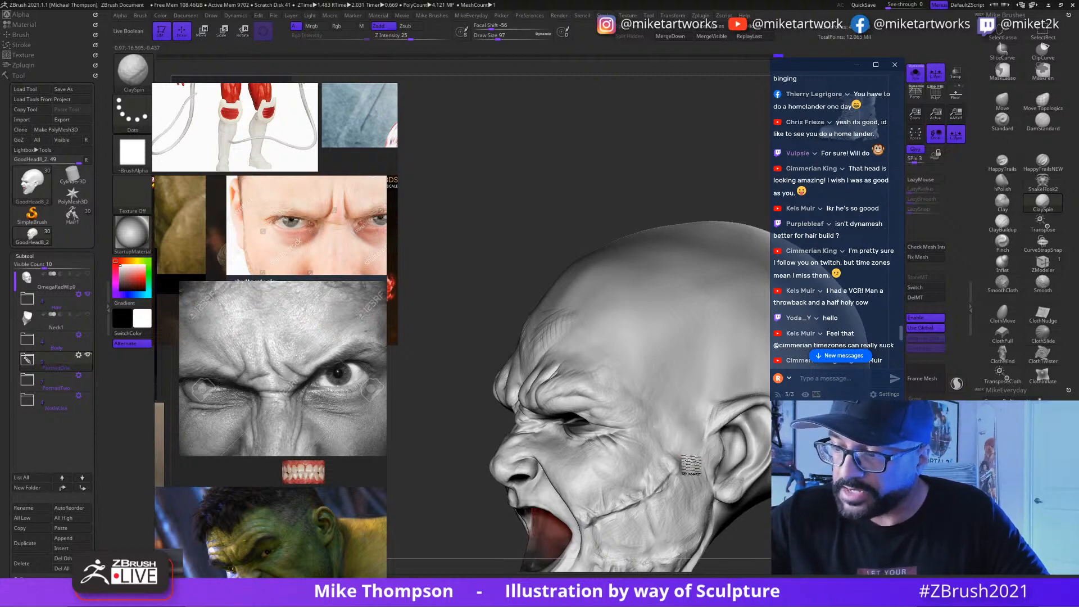
right_drag(734, 383, 703, 461)
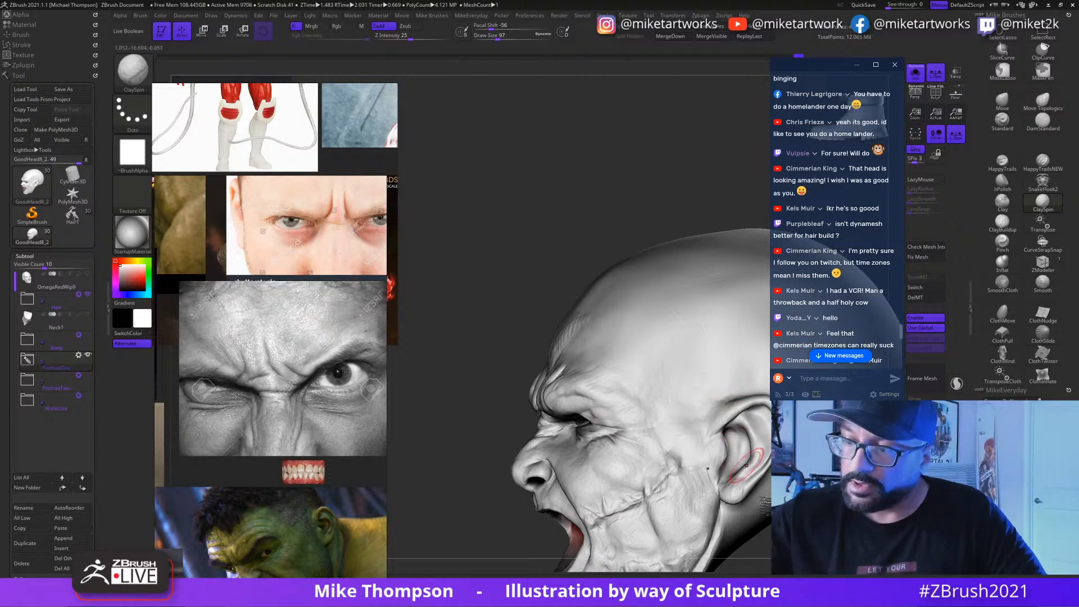
mouse_move(746, 466)
right_down()
mouse_move(753, 433)
mouse_move(689, 438)
right_up()
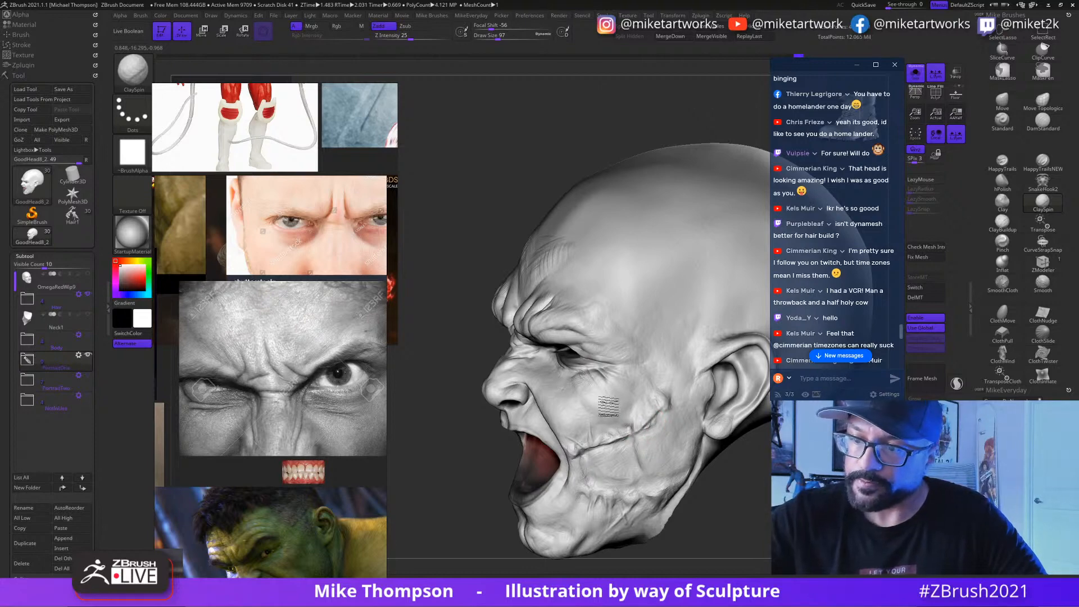
mouse_move(710, 431)
right_down()
mouse_move(781, 433)
mouse_move(647, 464)
right_up()
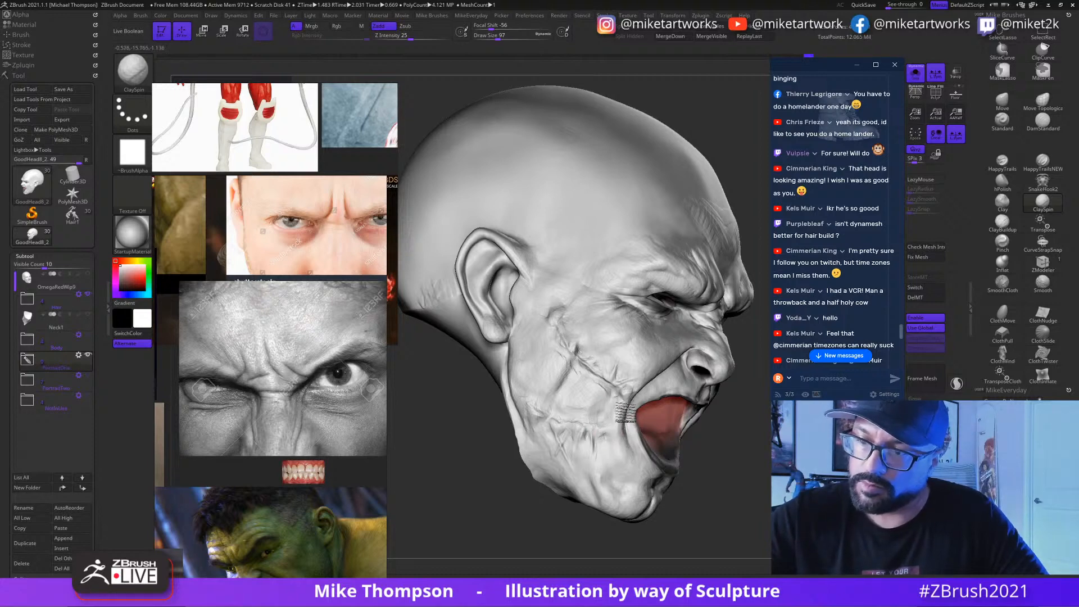
Step: Show all the head's parts again and sculpt the jaw below the headset with ClaySpin at draw size 56
click(916, 74)
drag(838, 72, 779, 74)
drag(737, 544, 652, 476)
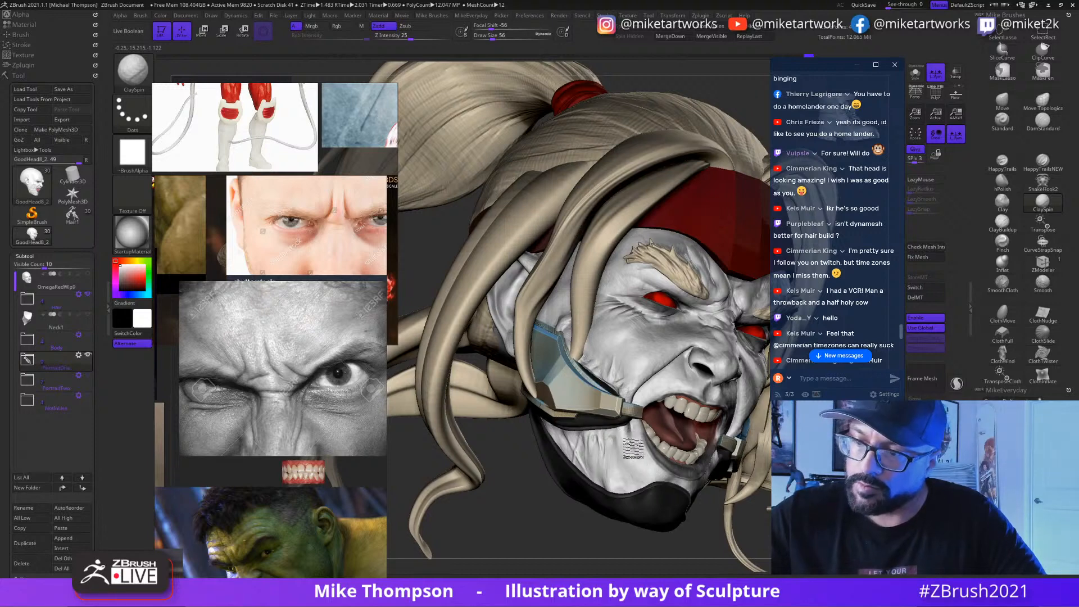
drag(699, 564, 745, 573)
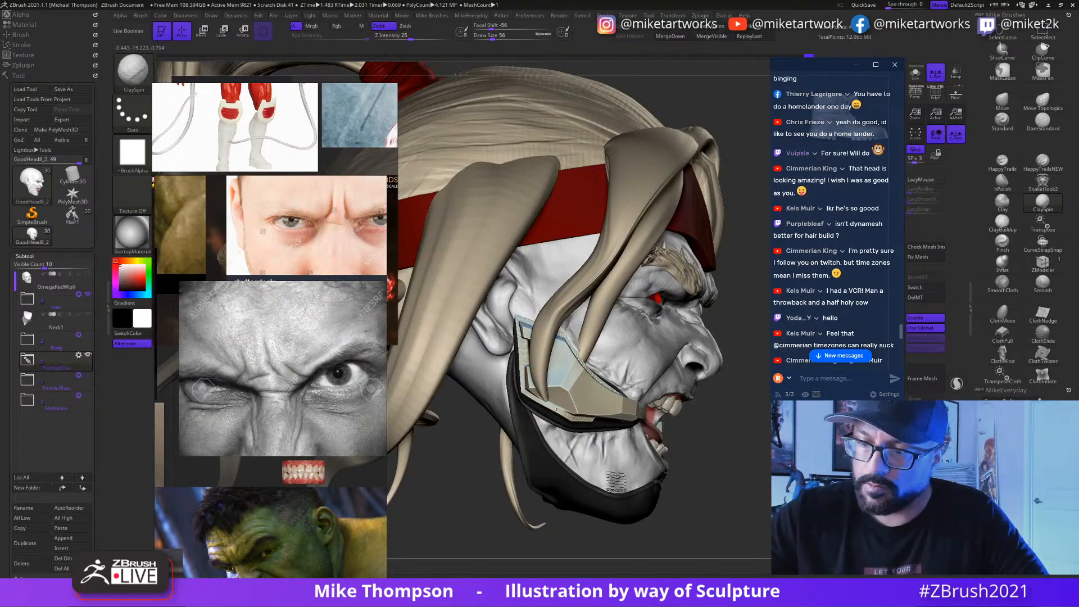
Step: Set the ClaySpin draw size to 101 and work over the exposed lower cheek above the chin strap
key(s)
drag(682, 521, 689, 521)
drag(608, 469, 600, 485)
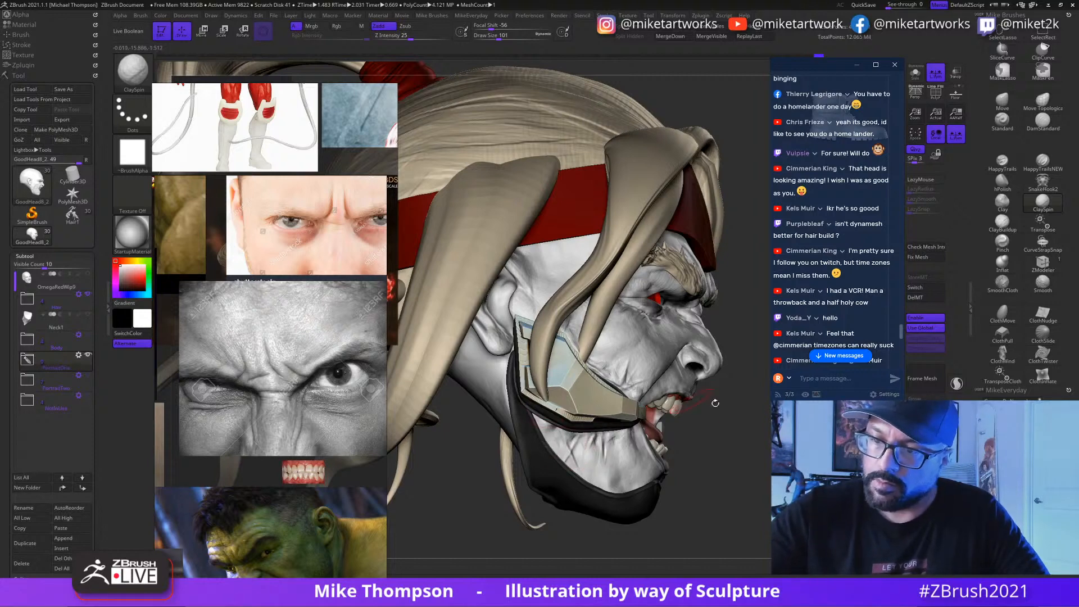
drag(716, 403, 742, 467)
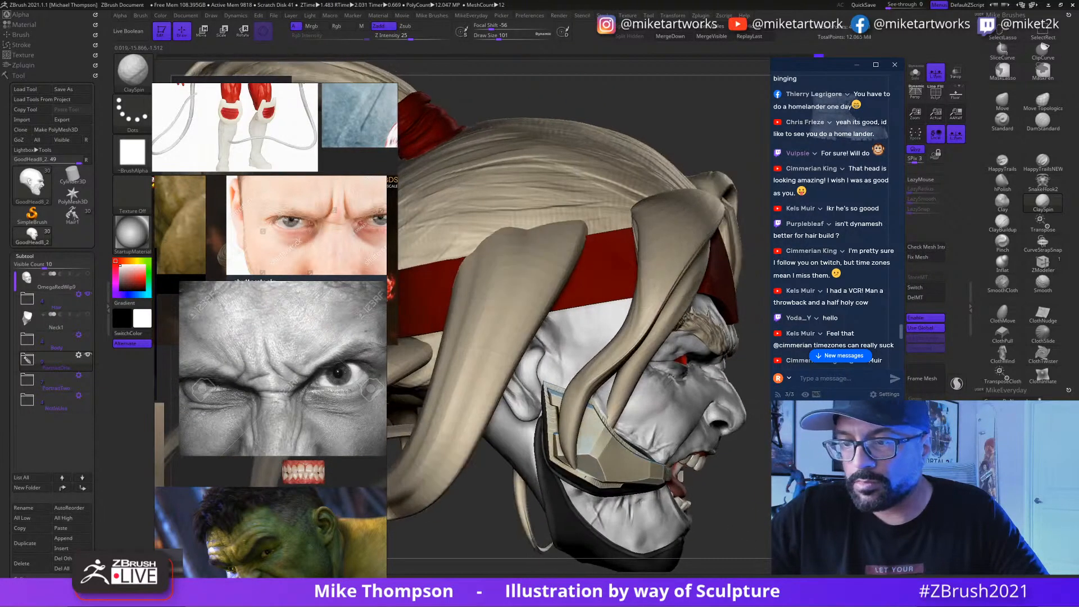
Step: Isolate the head mesh and sculpt the jaw around the earlobe with ClaySpin at draw size 68
right_drag(586, 477, 553, 449)
click(916, 73)
mouse_move(498, 343)
right_down()
mouse_move(557, 375)
mouse_move(563, 427)
right_up()
click(495, 38)
mouse_move(563, 442)
mouse_down()
mouse_move(572, 453)
mouse_move(567, 435)
mouse_up()
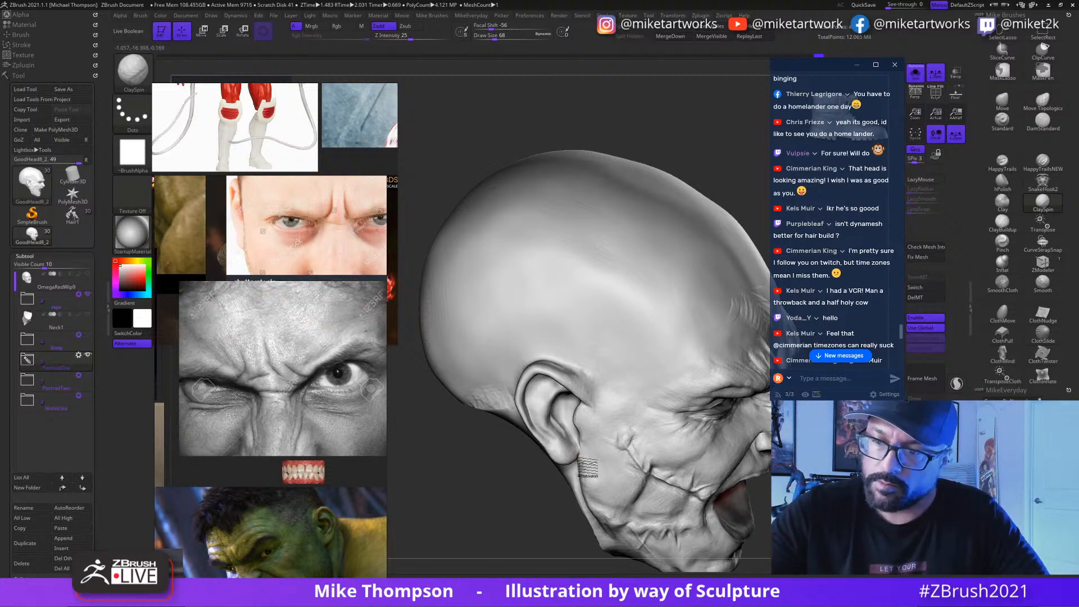
right_drag(619, 475, 562, 425)
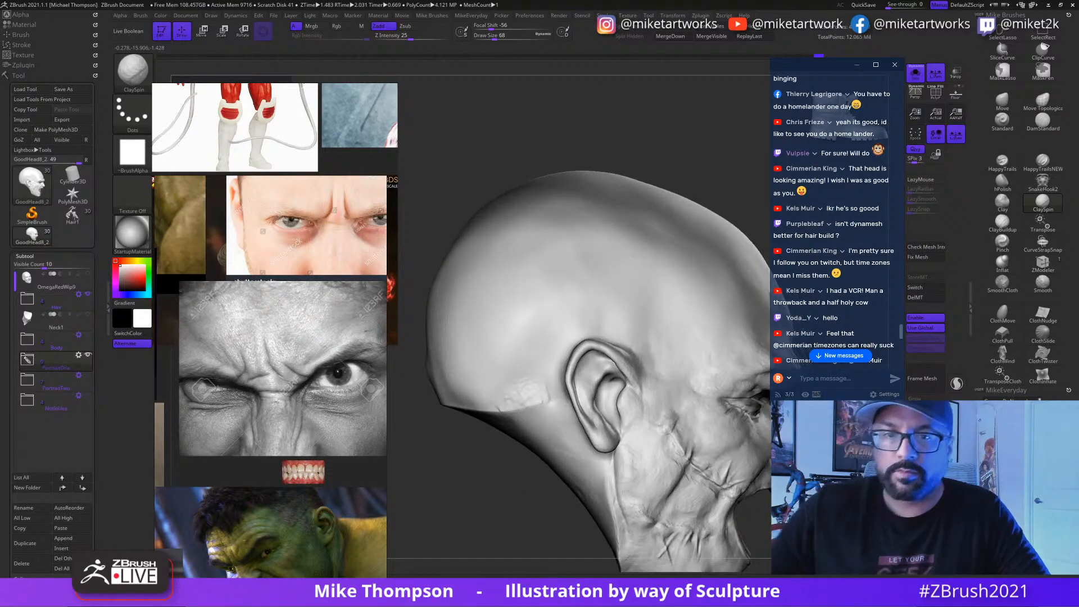
Step: Browse the reference board for a close-up of a bald bodybuilder's head that shows the ear and neck
scroll(293, 395, down, 5)
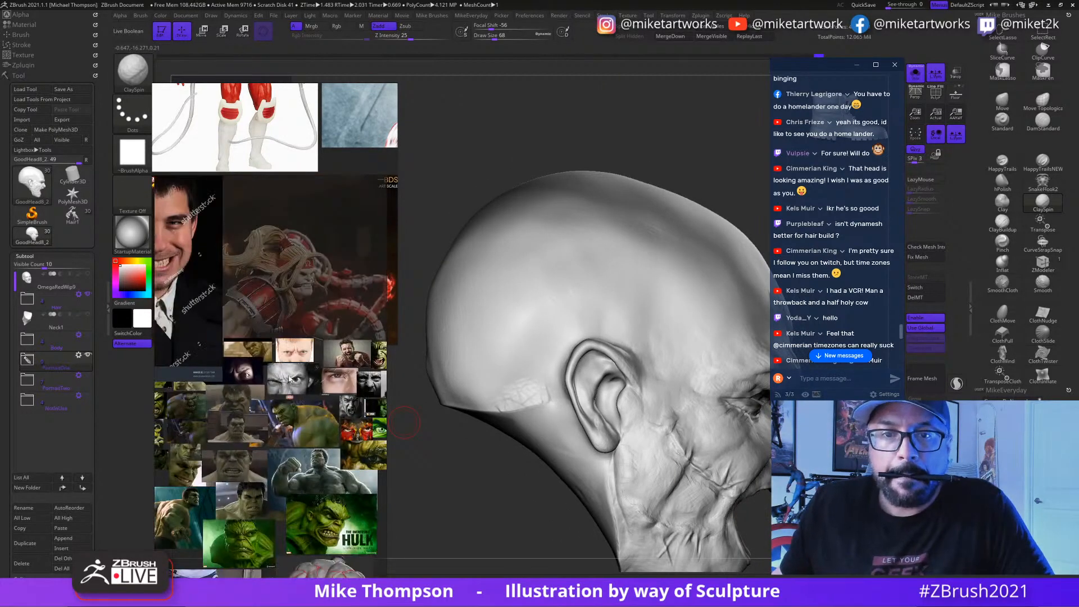
scroll(305, 393, down, 10)
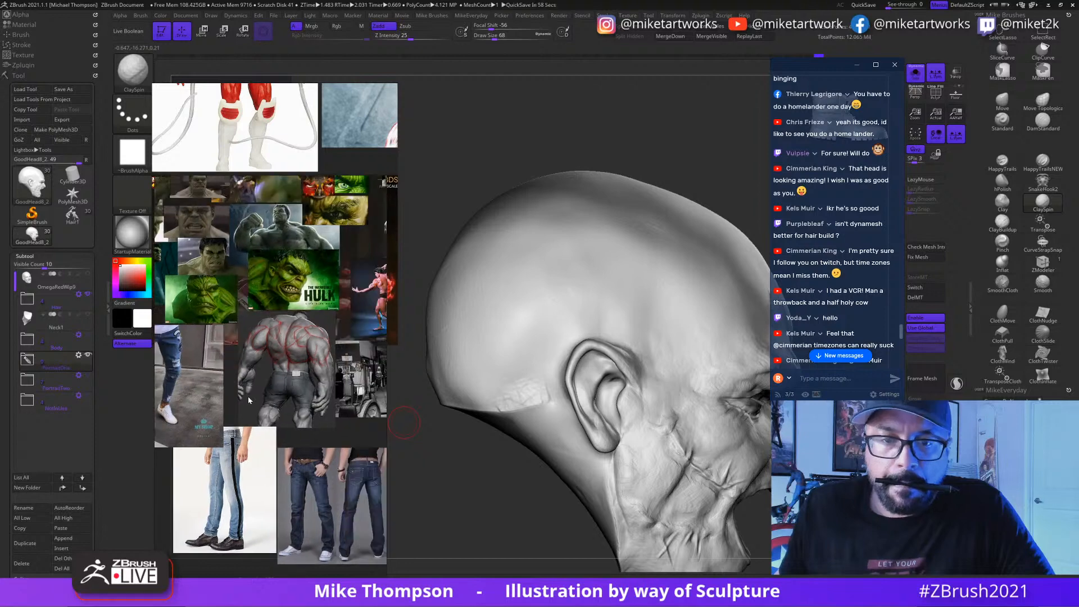
scroll(265, 416, up, 3)
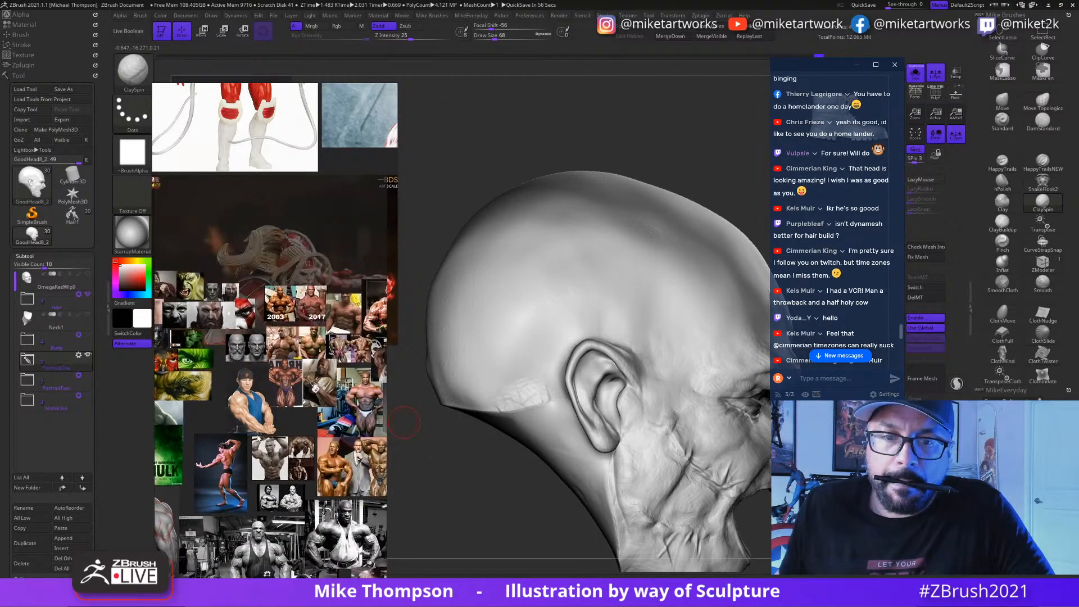
scroll(257, 438, up, 4)
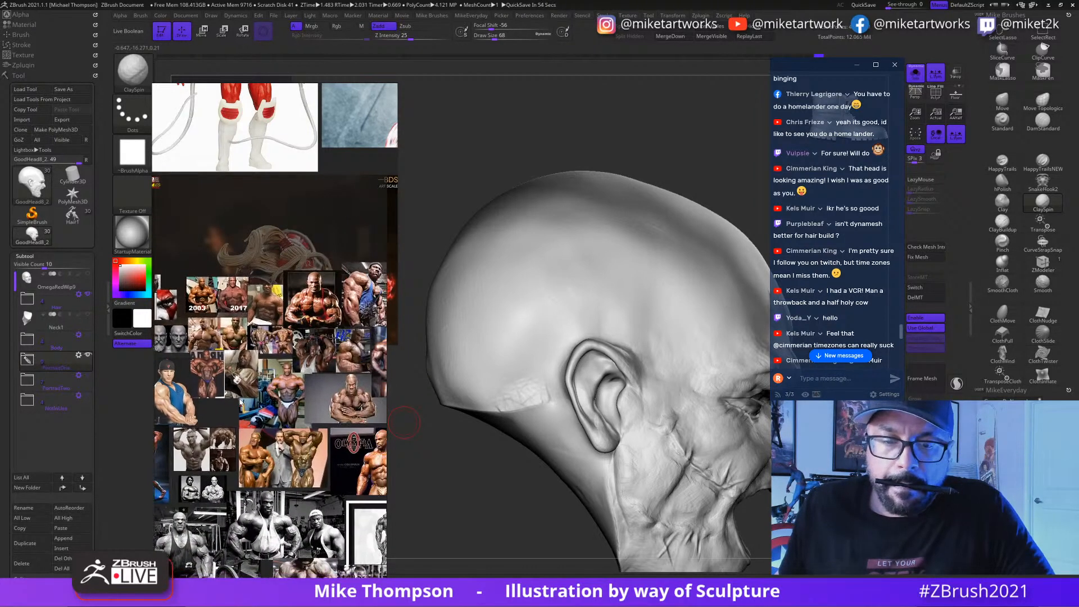
scroll(346, 421, up, 6)
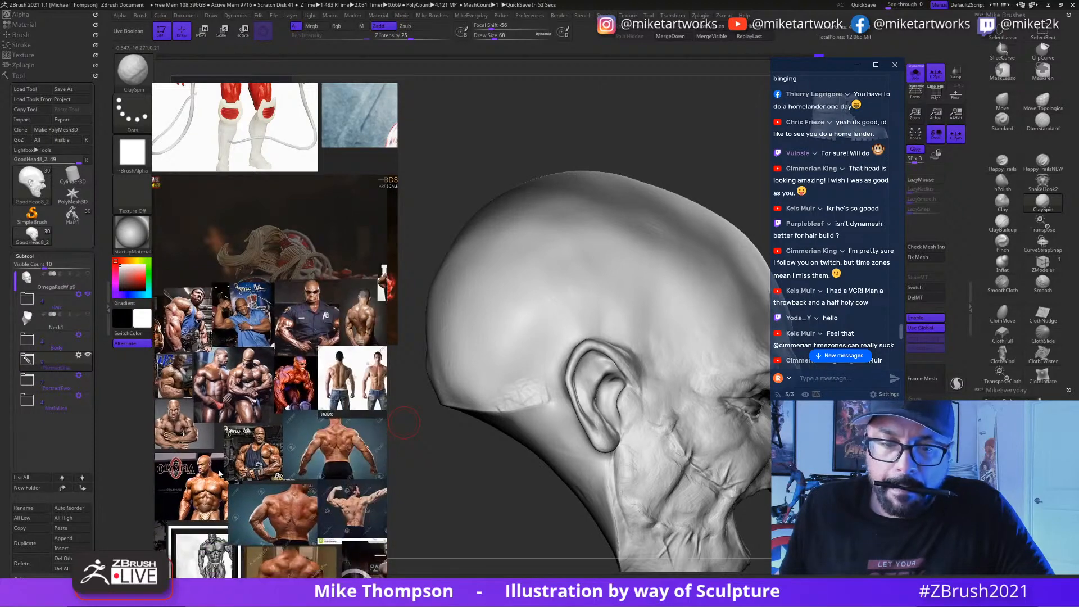
scroll(228, 470, up, 5)
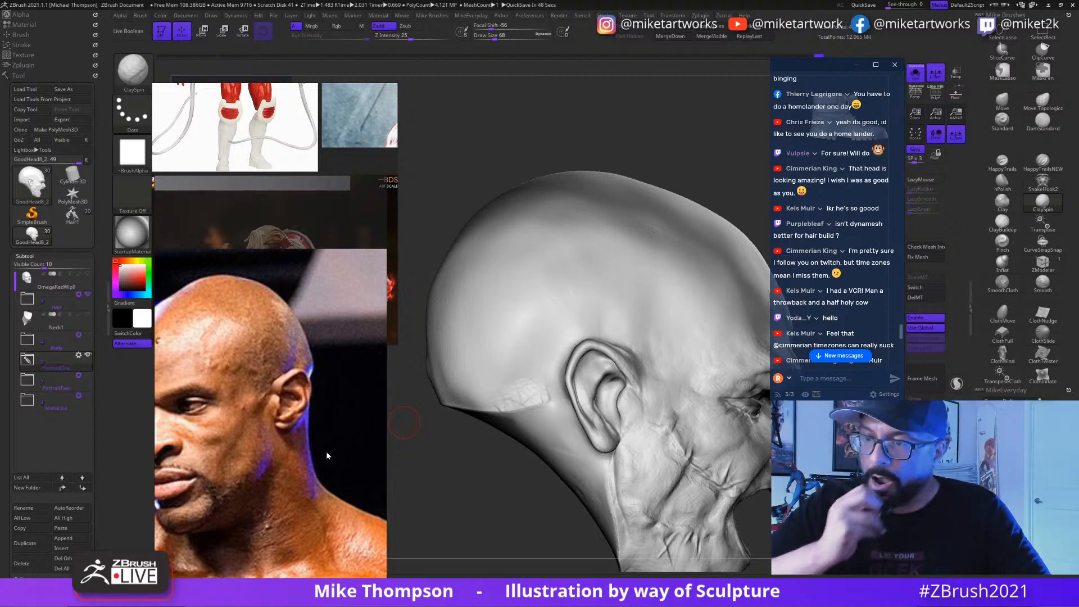
Step: Sculpt the upper inner folds of the ear with ClayBuildup at draw size 41
mouse_move(419, 332)
mouse_down()
mouse_move(432, 285)
mouse_move(431, 336)
mouse_move(425, 328)
mouse_up()
key([)
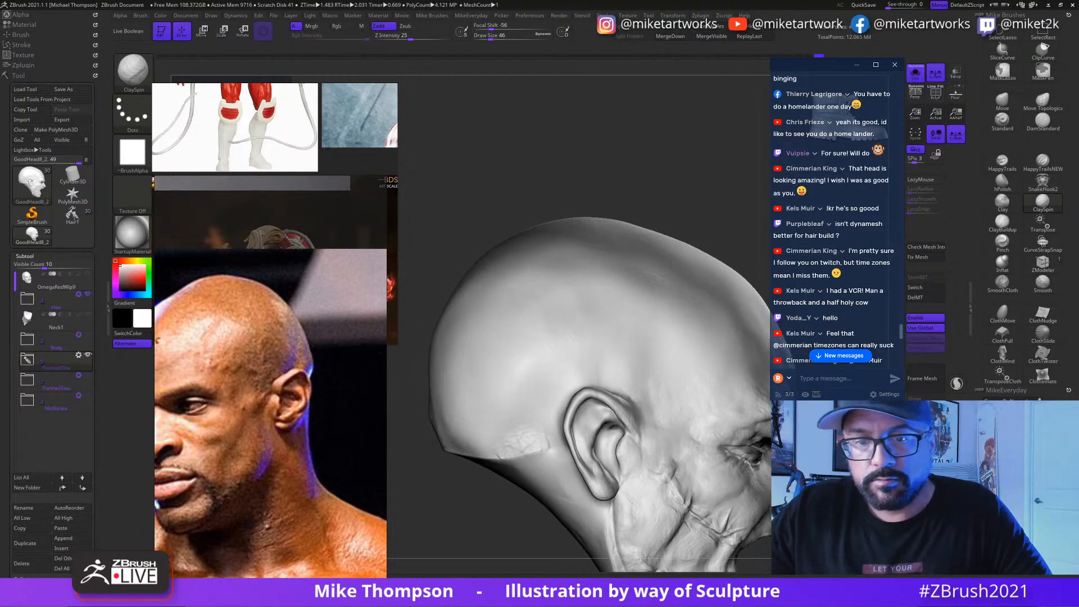
click(1002, 221)
drag(492, 35, 490, 36)
drag(427, 337, 423, 340)
mouse_move(595, 410)
mouse_down()
mouse_move(583, 450)
mouse_move(592, 419)
mouse_move(590, 444)
mouse_up()
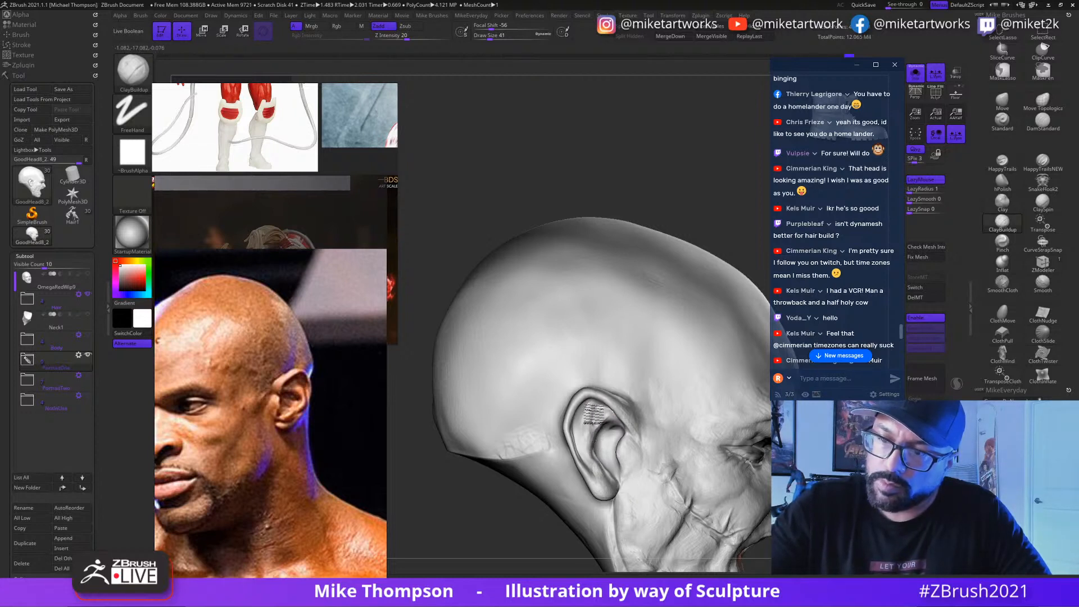
drag(594, 427, 599, 413)
mouse_move(810, 523)
mouse_down()
mouse_move(770, 520)
mouse_move(810, 515)
mouse_move(823, 529)
mouse_up()
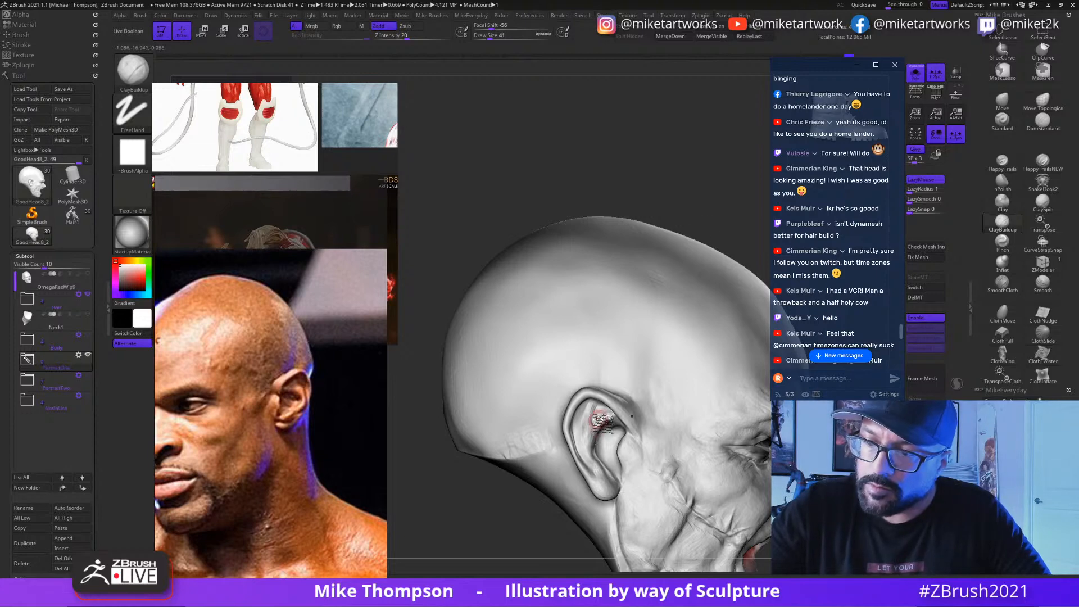
drag(703, 168, 699, 193)
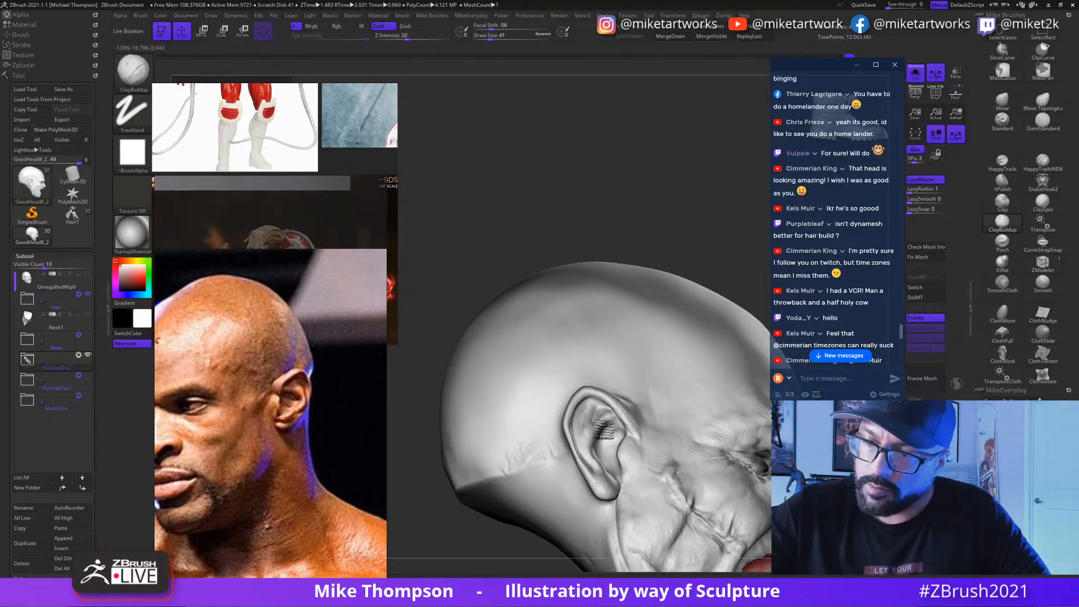
drag(743, 217, 749, 306)
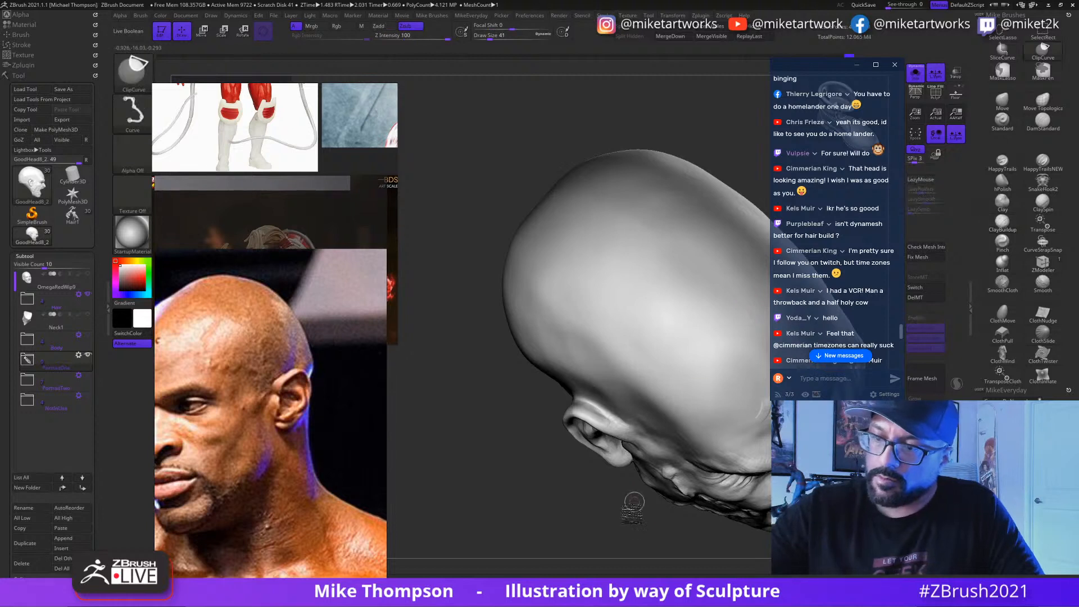
mouse_move(624, 518)
ctrl+shift+mouse_down()
mouse_move(631, 419)
mouse_move(594, 400)
mouse_move(641, 541)
ctrl+shift+mouse_up()
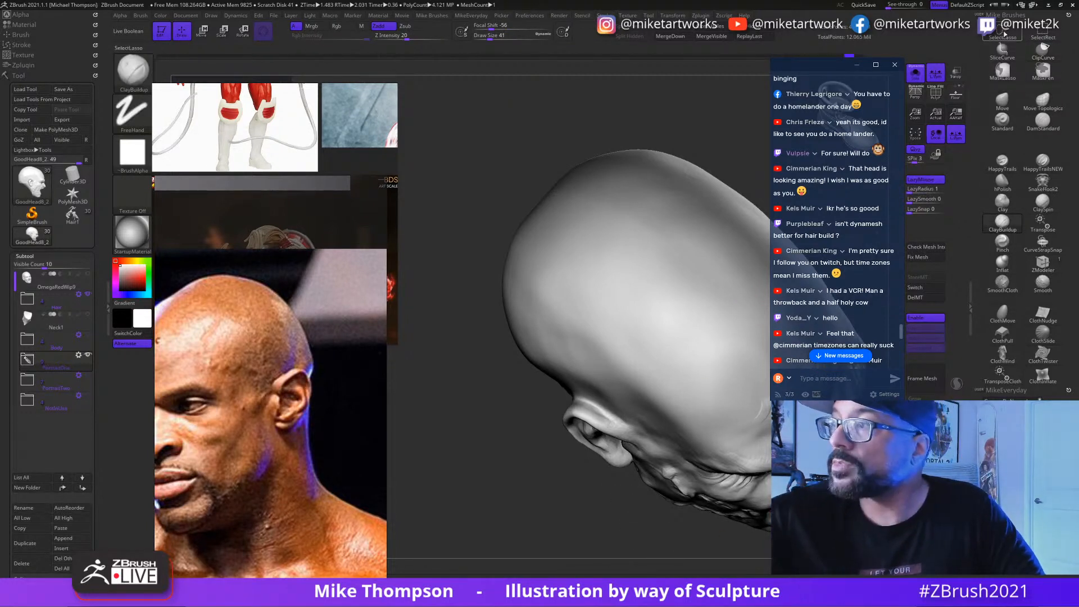
mouse_move(629, 502)
ctrl+shift+mouse_down()
mouse_move(613, 394)
mouse_move(534, 444)
mouse_move(568, 484)
ctrl+shift+mouse_up()
drag(646, 495, 701, 487)
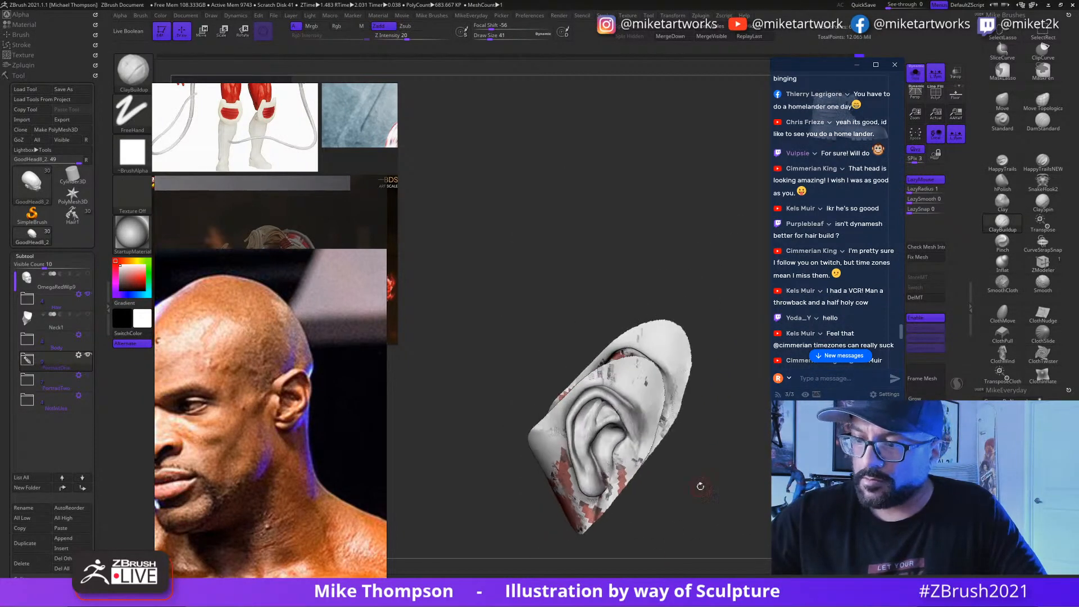
key(ctrl+shift)
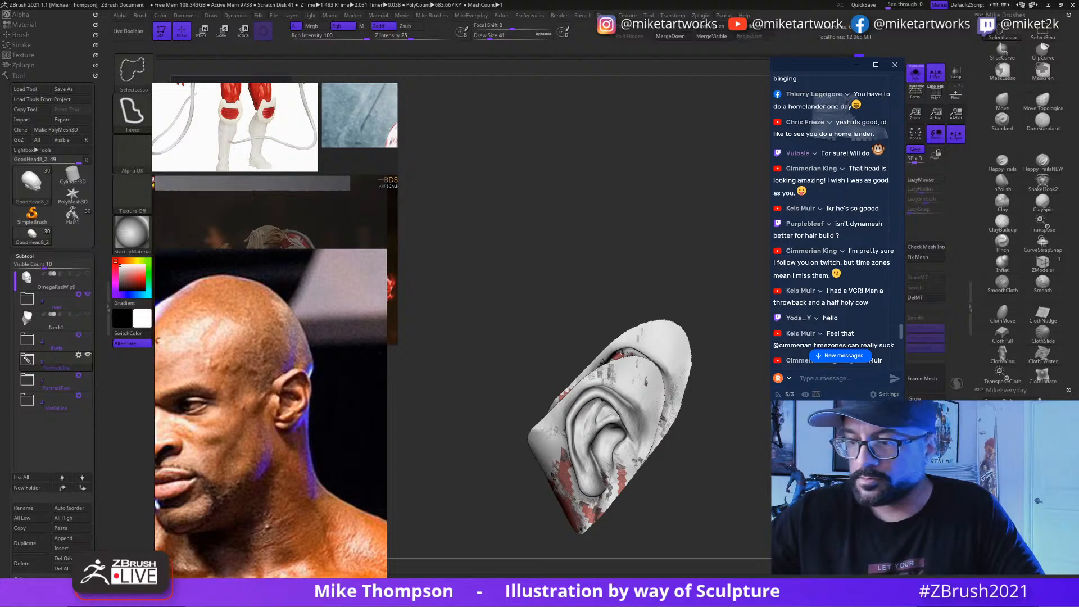
ctrl+shift+click(427, 281)
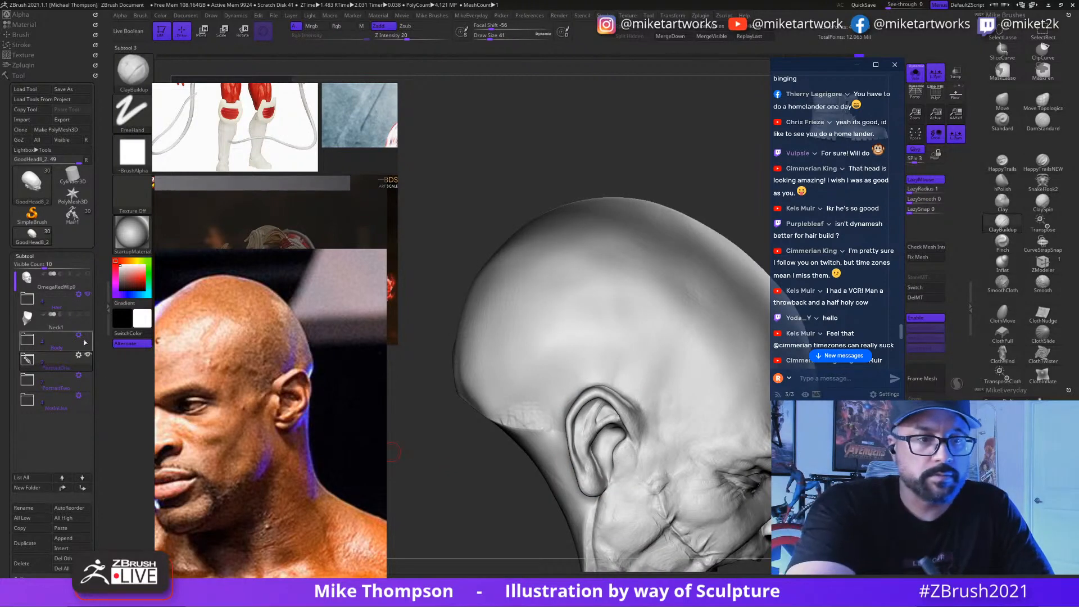
Step: Set the ClayBuildup draw size to 68 and build up the folds inside the upper ear
mouse_move(33, 363)
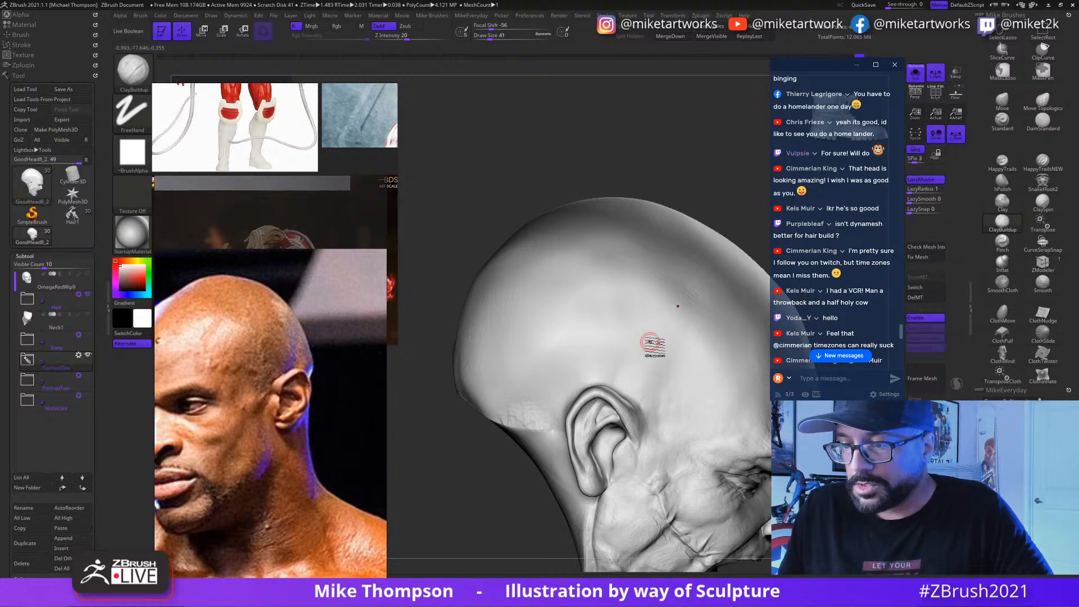
right_drag(648, 345, 600, 432)
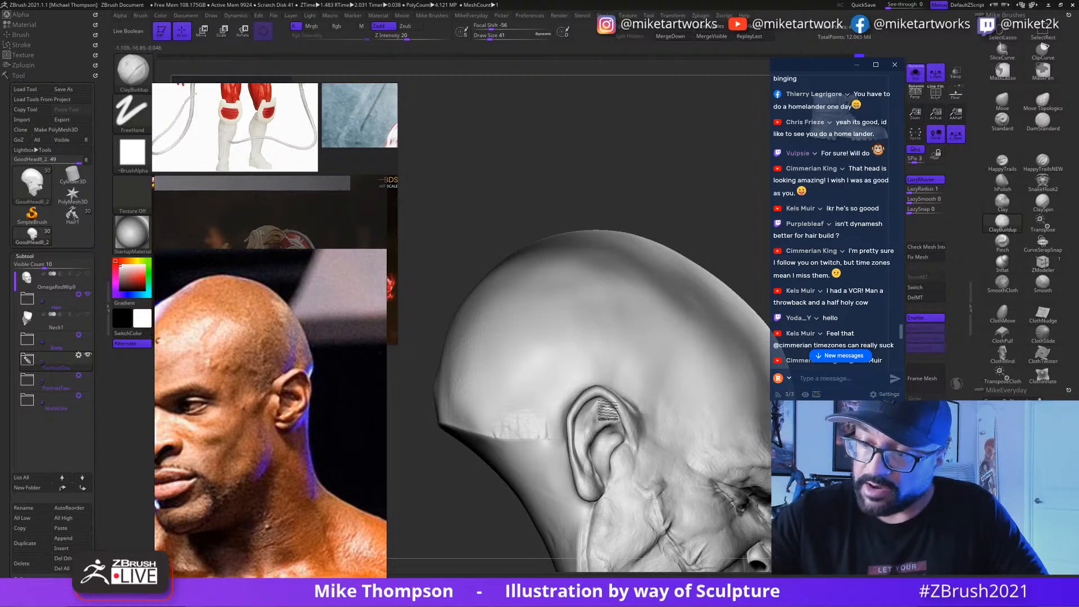
key(s)
drag(721, 241, 727, 241)
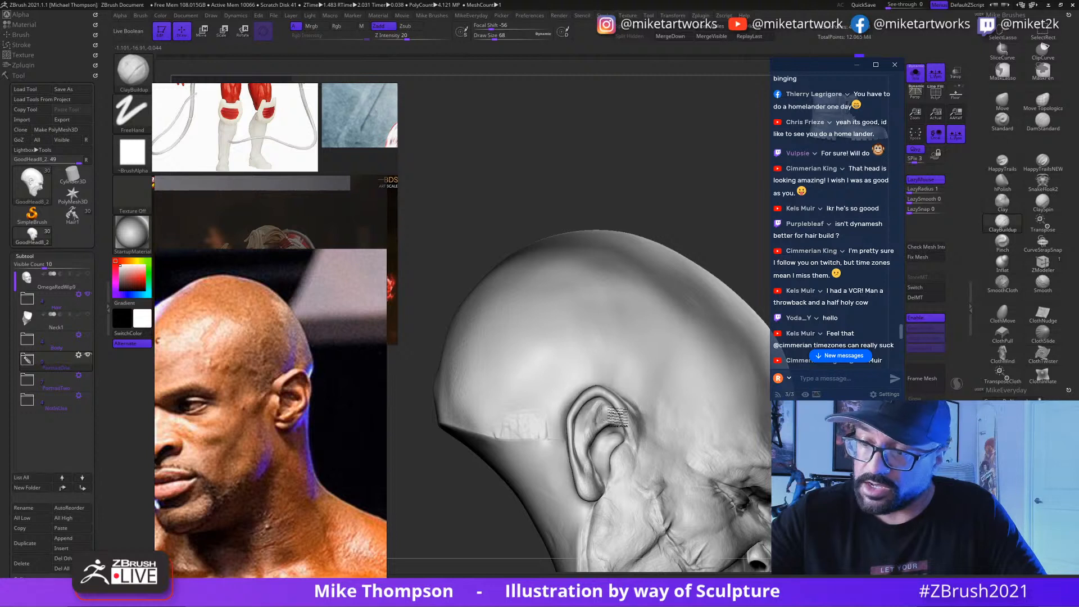
mouse_move(617, 416)
mouse_down()
mouse_move(596, 427)
mouse_move(610, 421)
mouse_up()
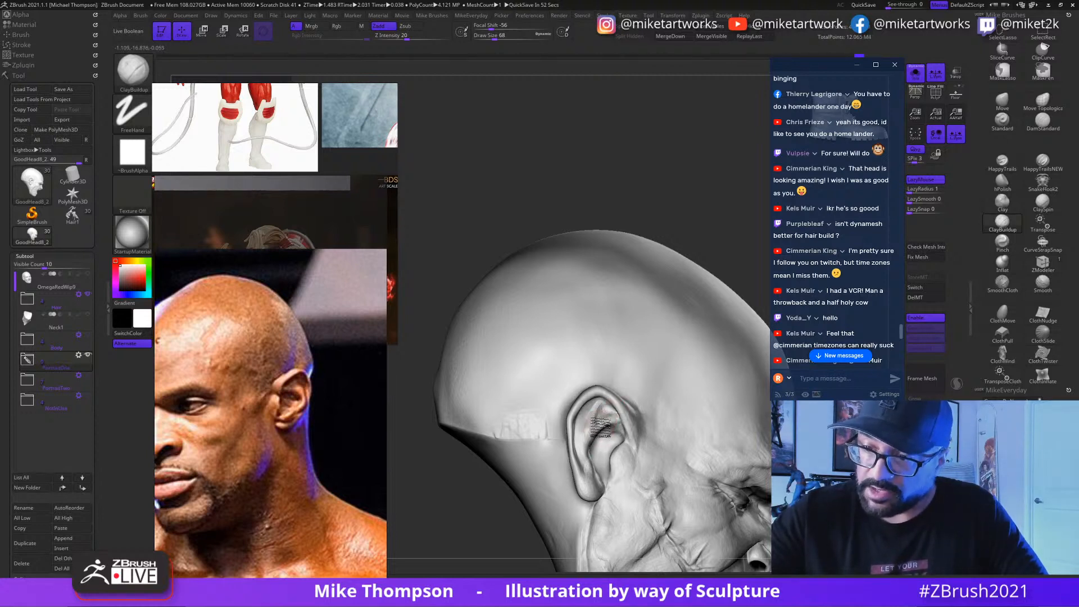
drag(606, 416, 597, 410)
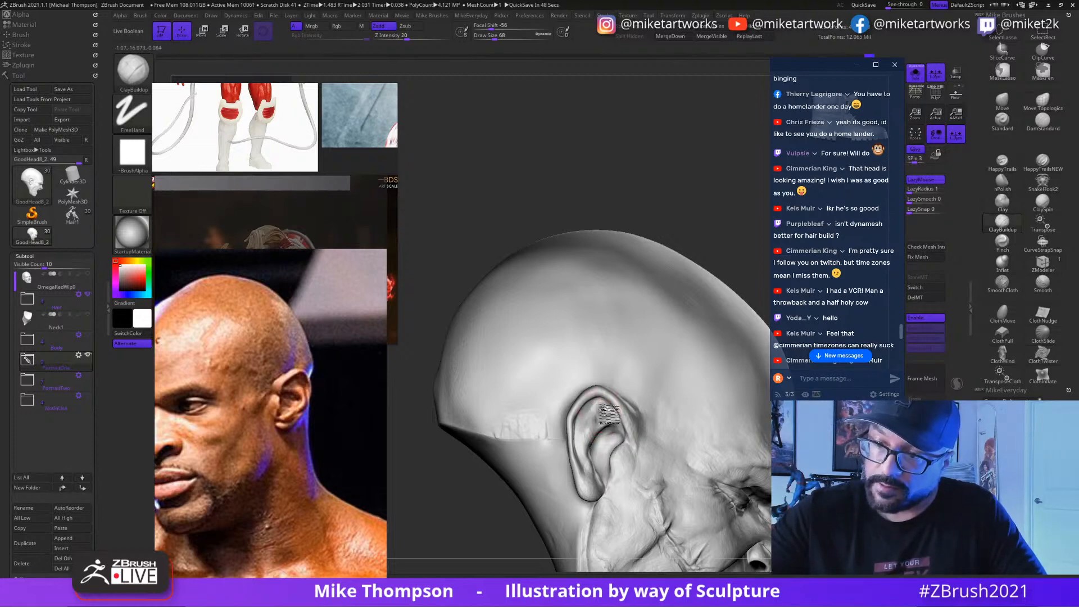
right_drag(616, 399, 597, 414)
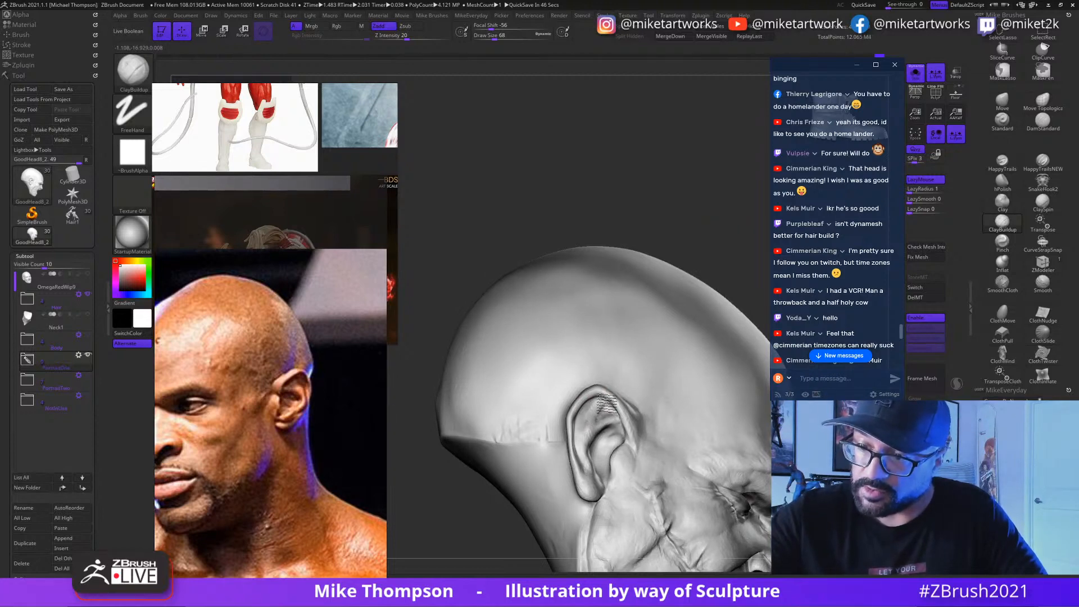
mouse_move(597, 415)
right_down()
mouse_move(545, 408)
mouse_move(544, 393)
right_up()
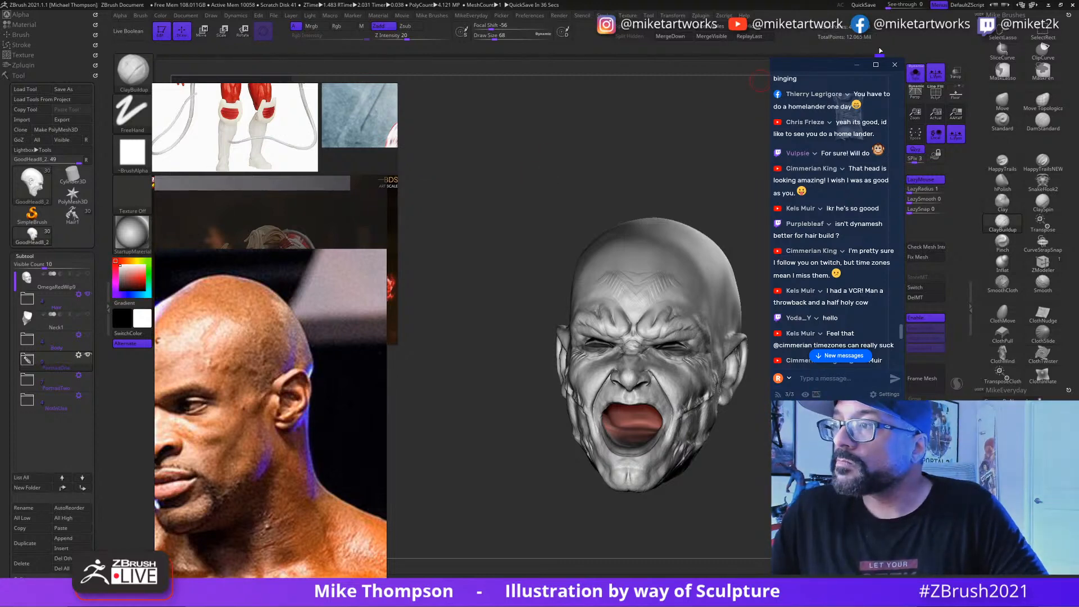
Step: Toggle the visibility of the head's Untitled Layer 1 and show all the character's head parts again
key(ctrl)
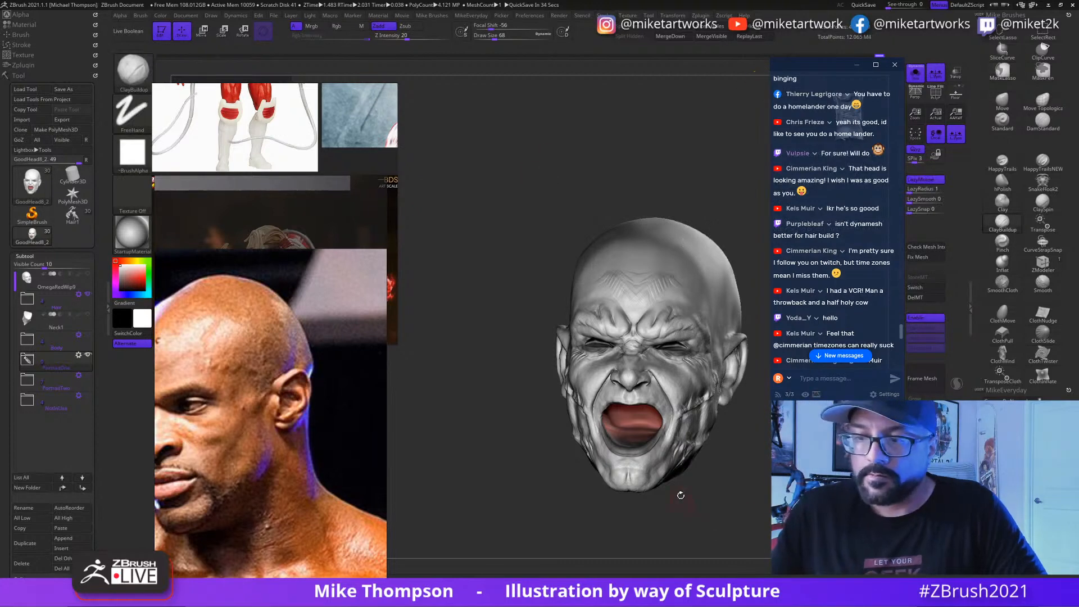
drag(475, 453, 501, 458)
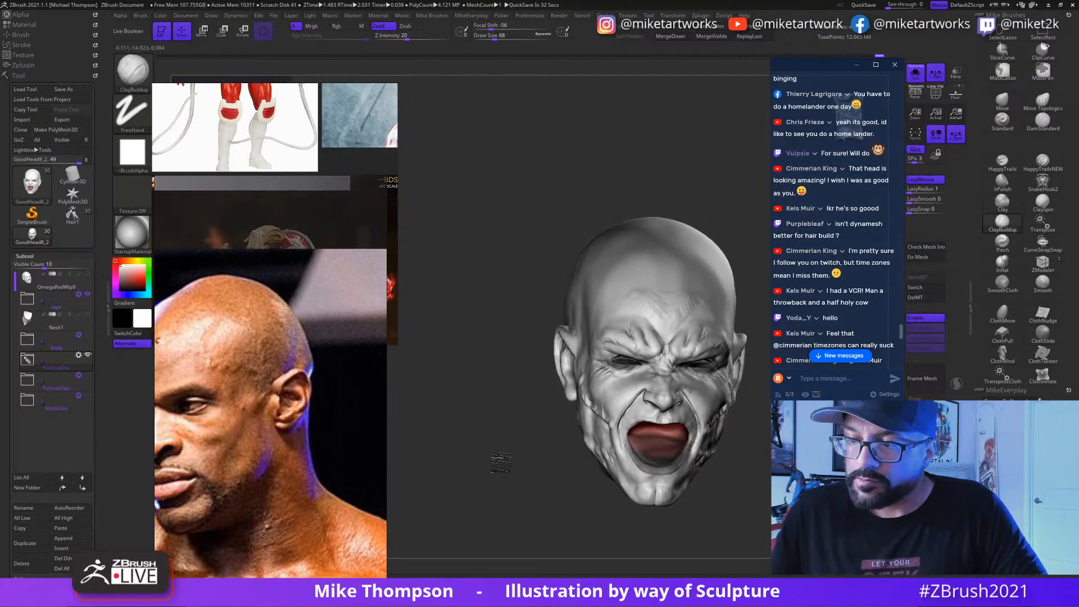
click(25, 256)
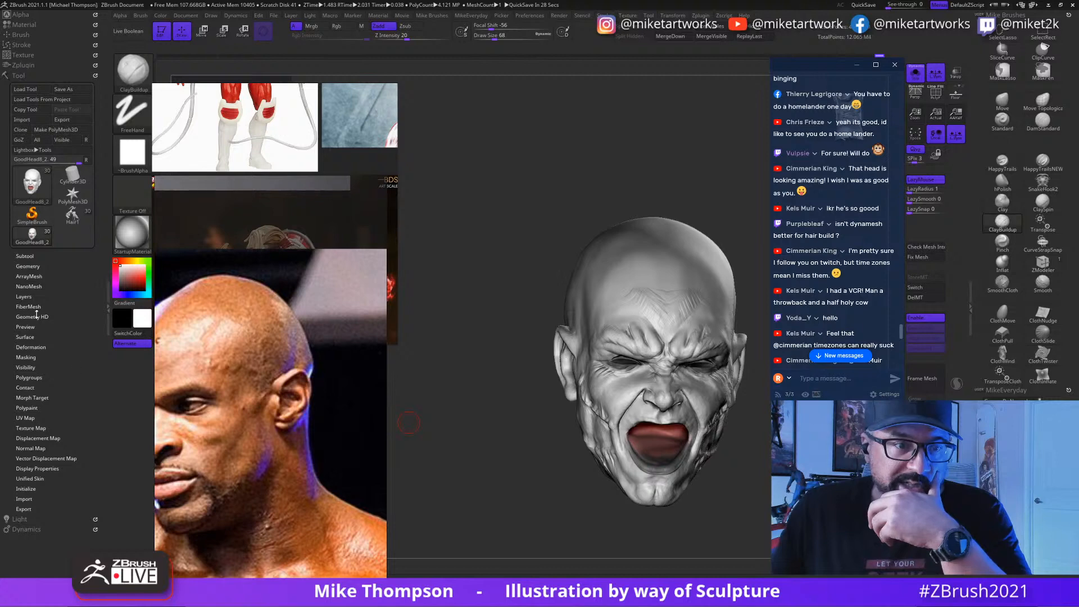
click(24, 297)
click(91, 305)
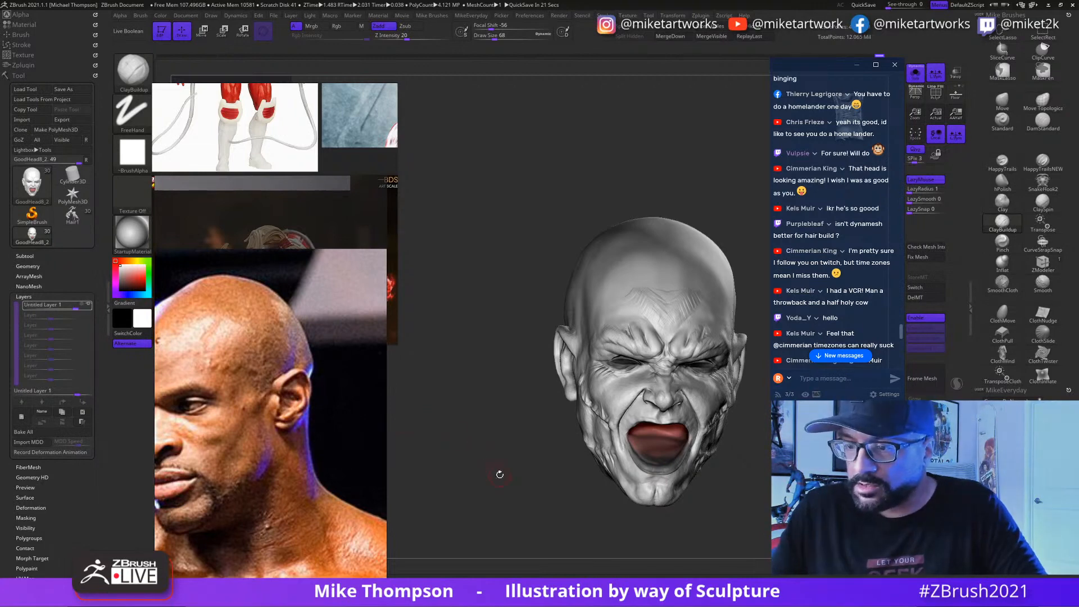
mouse_move(500, 474)
mouse_down()
mouse_move(473, 417)
mouse_move(496, 430)
mouse_up()
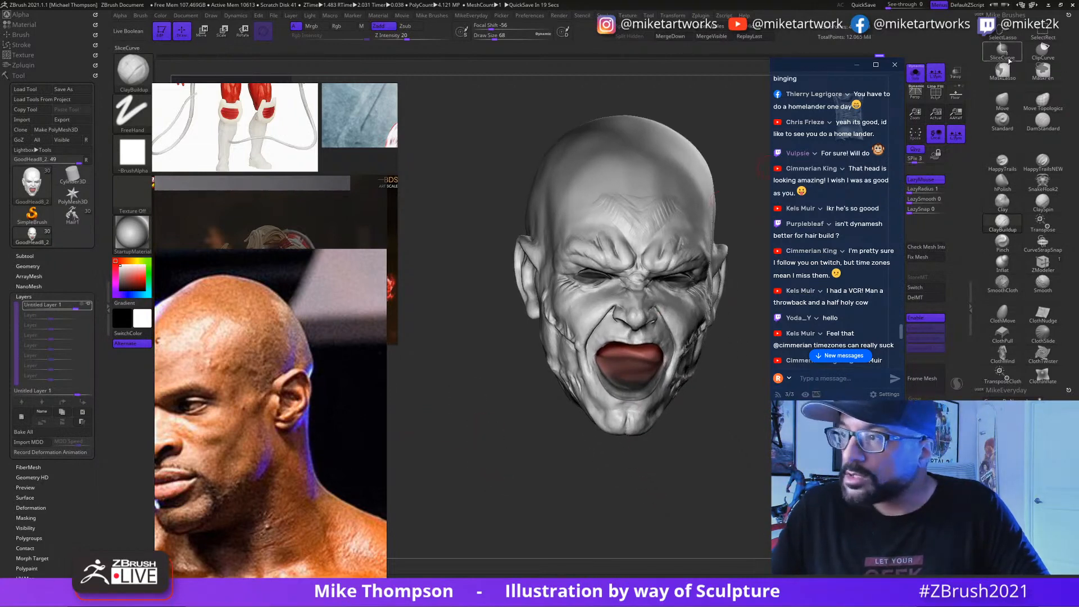
click(916, 72)
drag(725, 450, 738, 467)
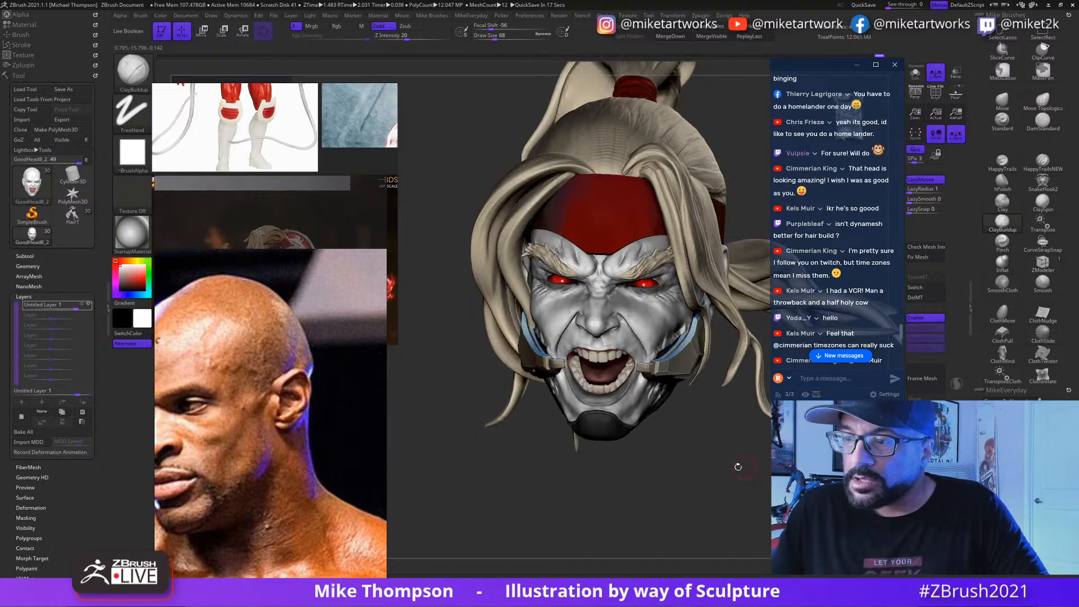
Step: Switch off the second light and aim the first light at the character from straight ahead
click(21, 75)
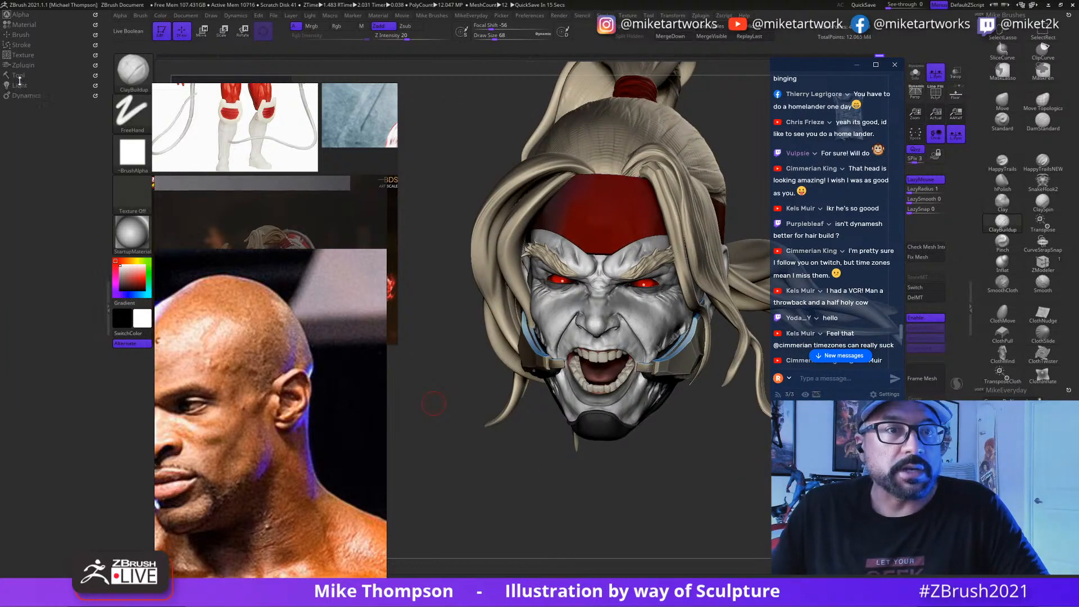
click(20, 85)
click(32, 121)
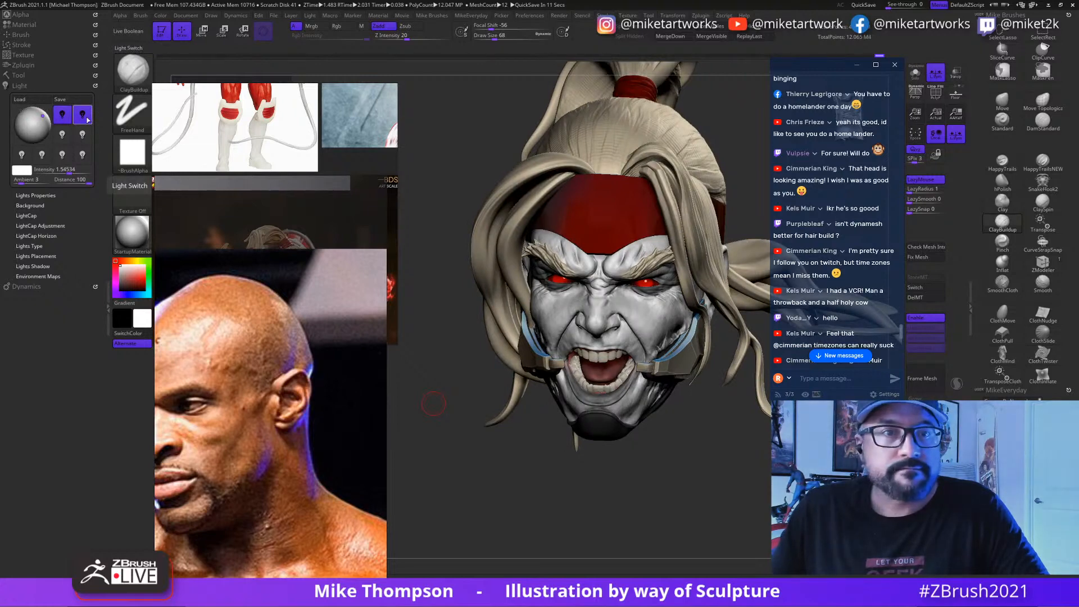
click(83, 117)
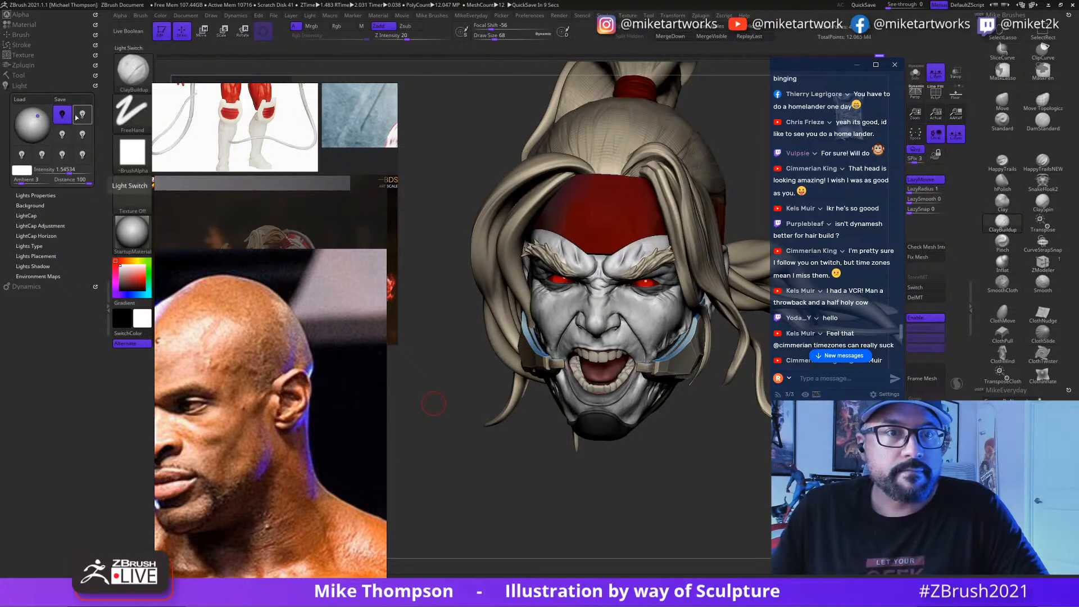
click(65, 115)
drag(28, 121, 32, 125)
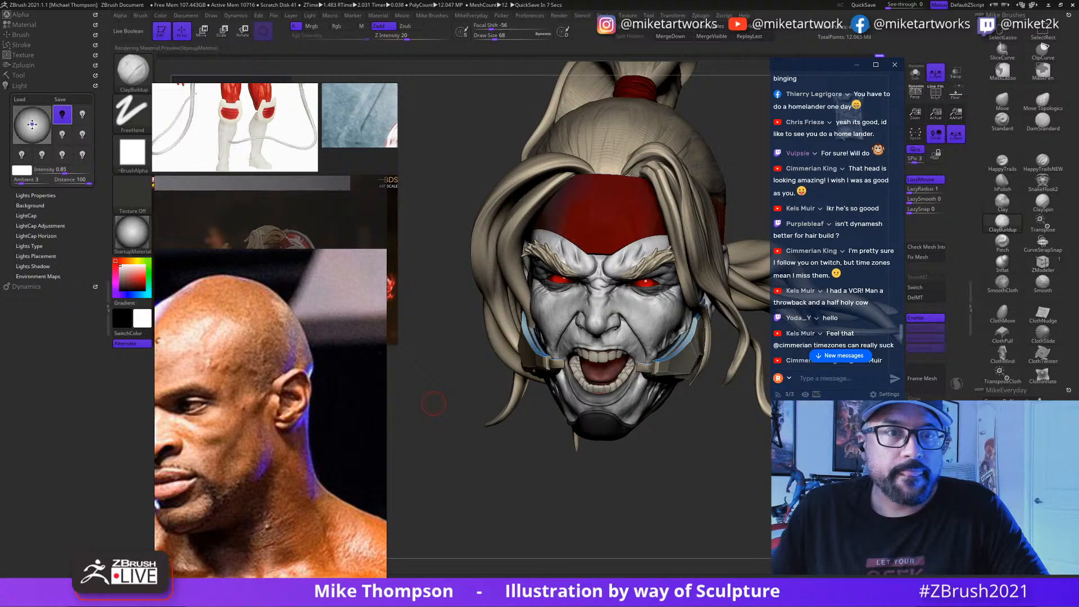
mouse_move(709, 476)
mouse_down()
mouse_move(728, 480)
mouse_move(676, 526)
mouse_up()
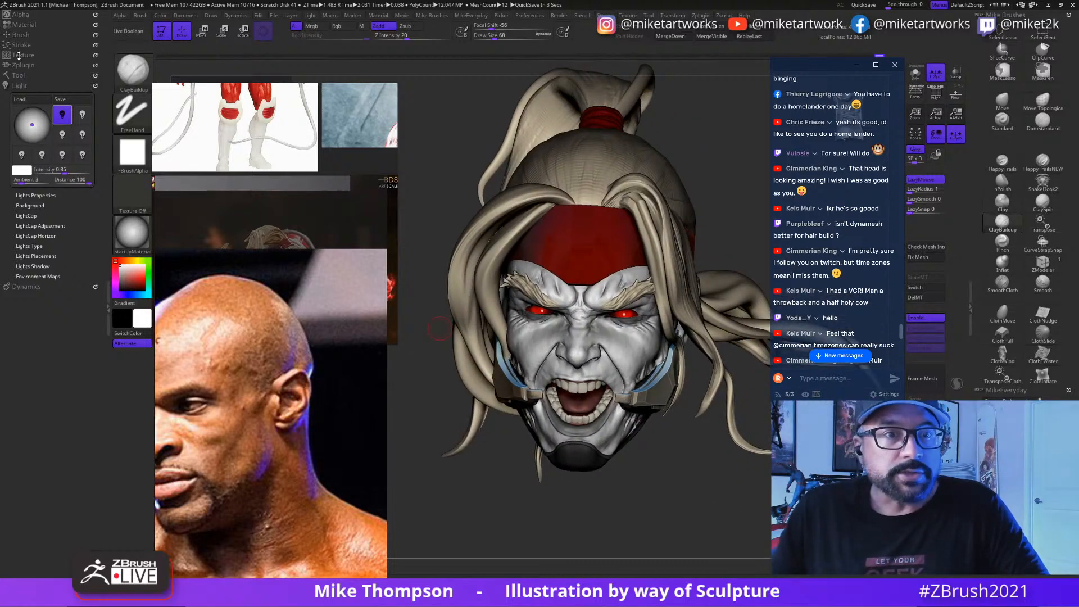
Step: Toggle Untitled Layer 1 again to compare the face with all the head parts shown
click(22, 75)
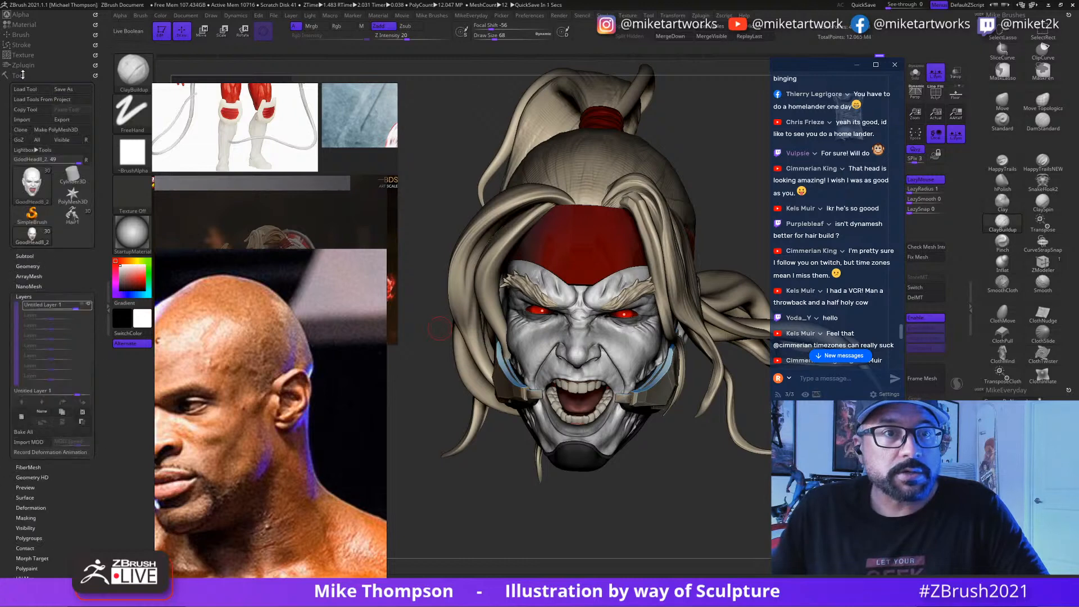
click(90, 306)
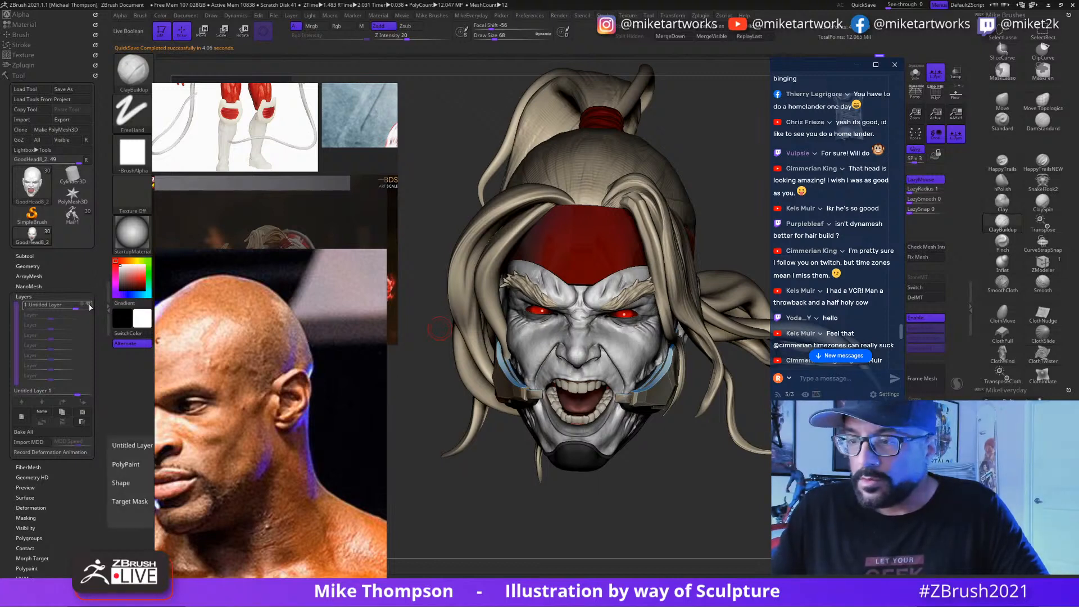
Step: Turn the character to a three-quarter view and bake all of the head's layers into the sculpt
drag(663, 495, 741, 521)
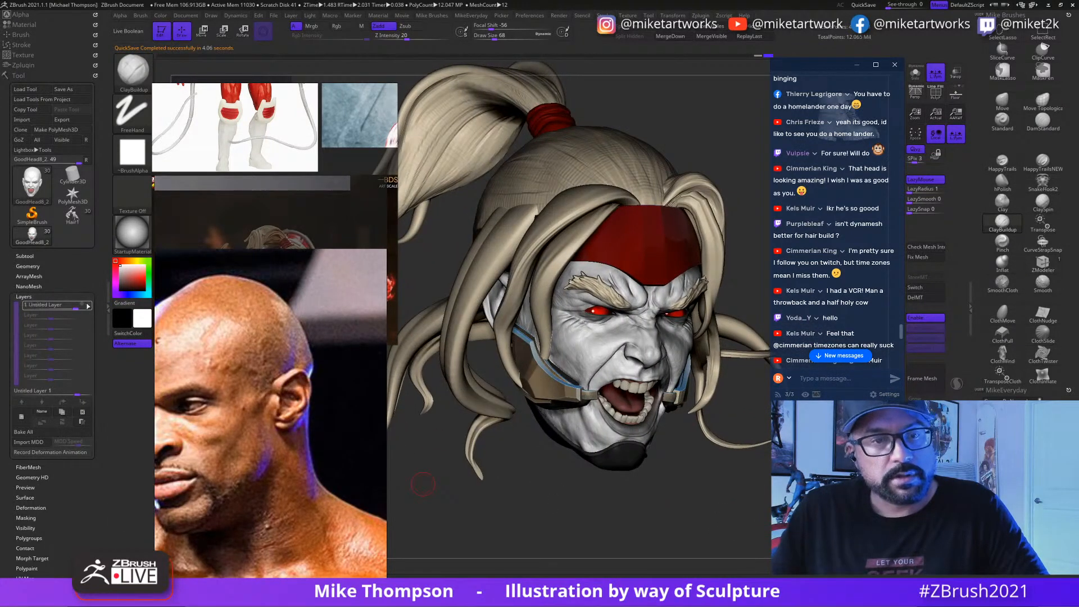
mouse_move(89, 306)
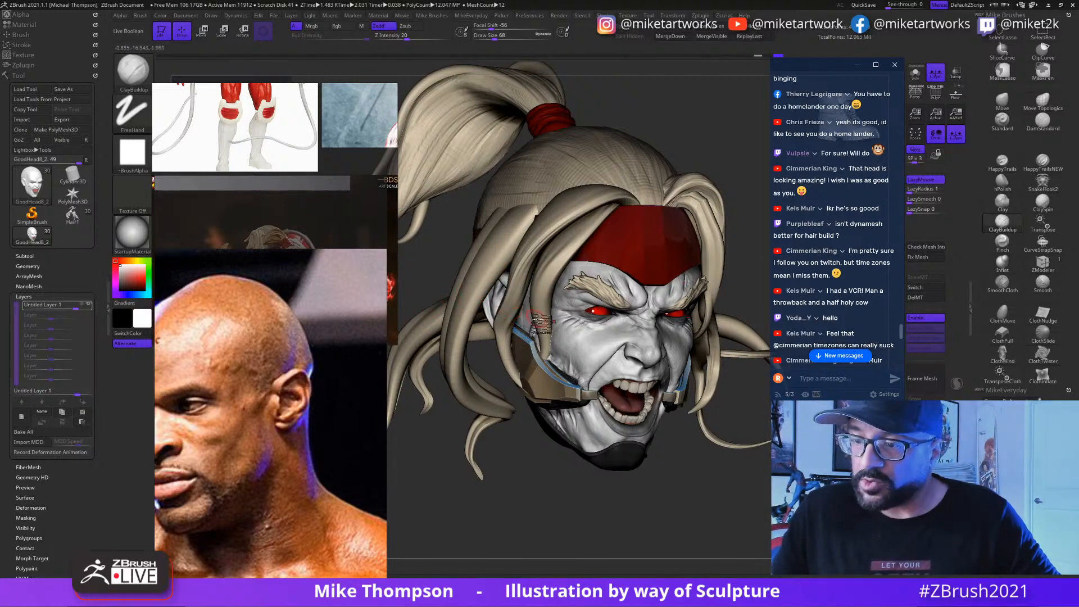
click(30, 434)
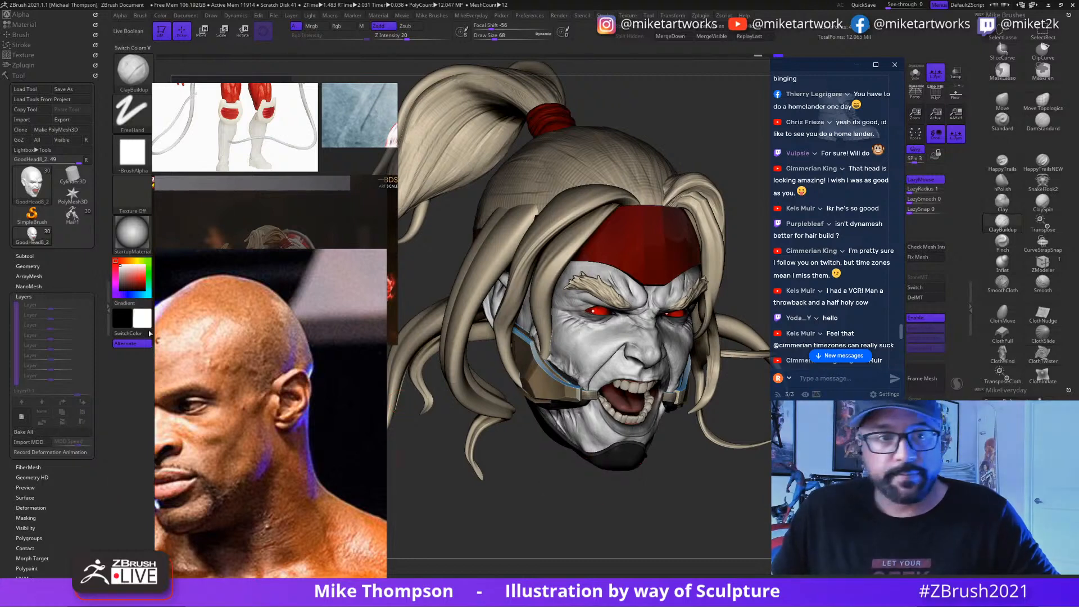
Step: Switch the head back and forth with its stored morph target to compare the two shapes
click(25, 256)
click(32, 257)
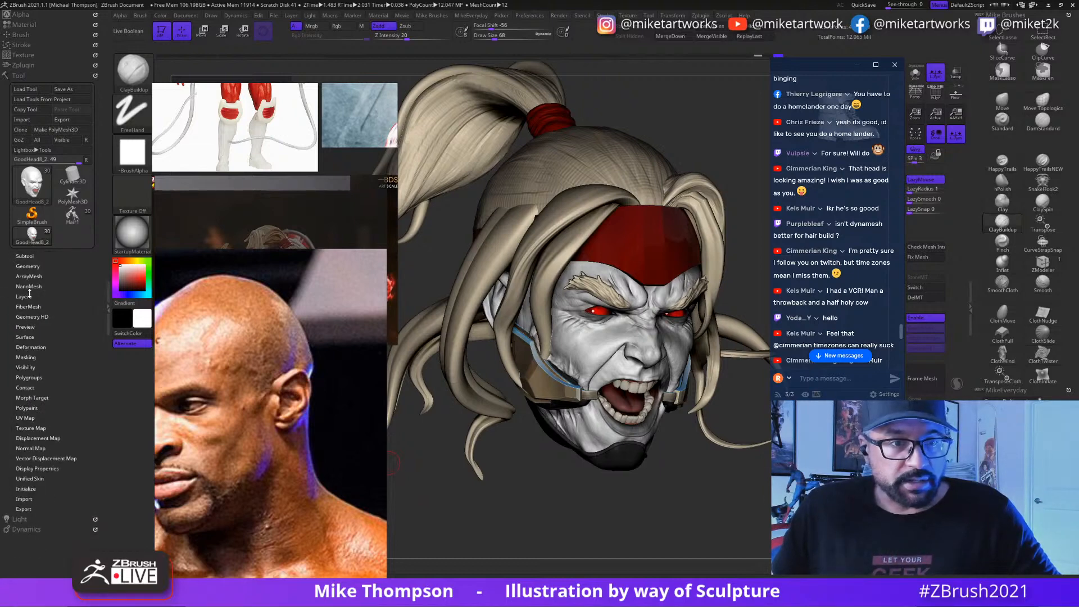
click(35, 398)
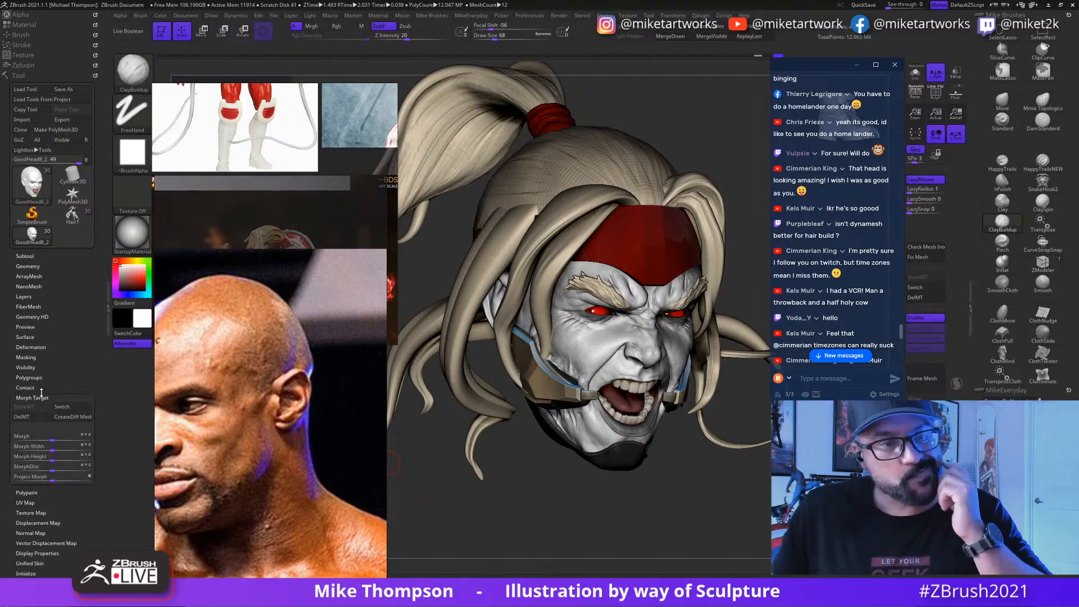
click(65, 408)
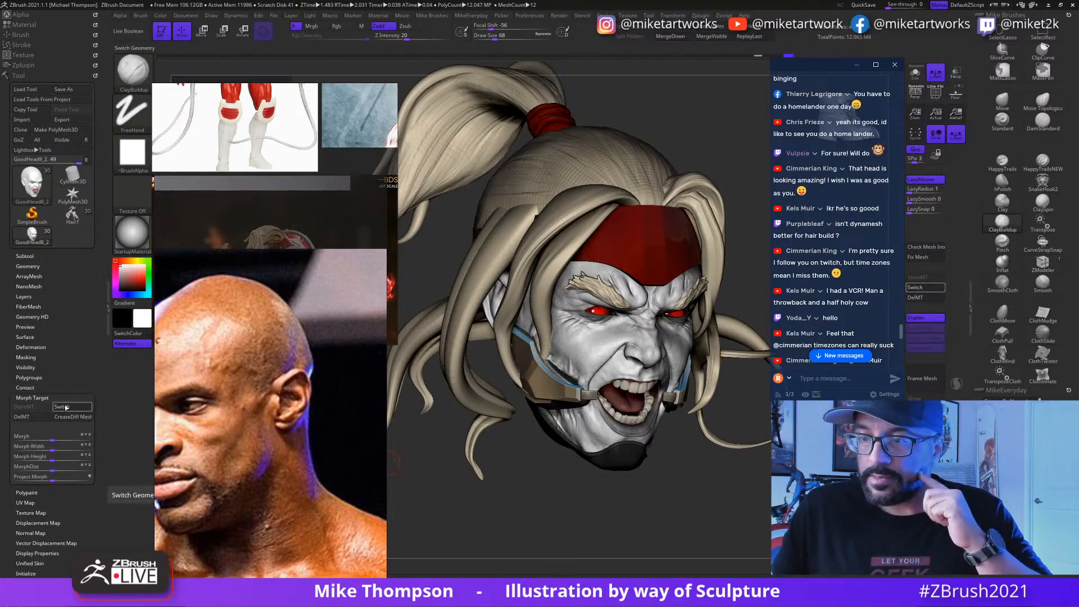
click(65, 407)
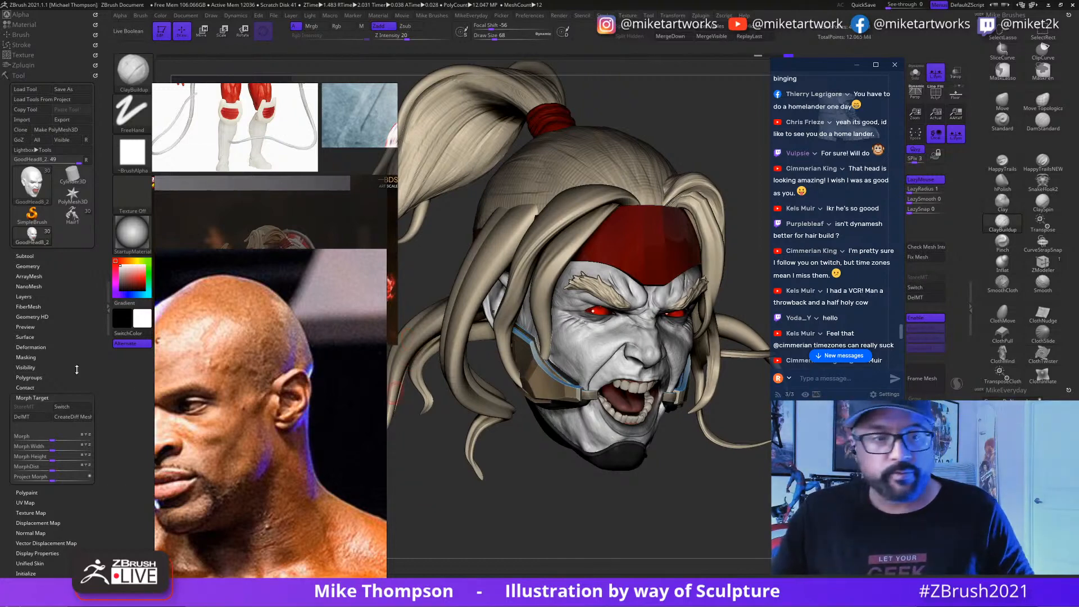
click(87, 407)
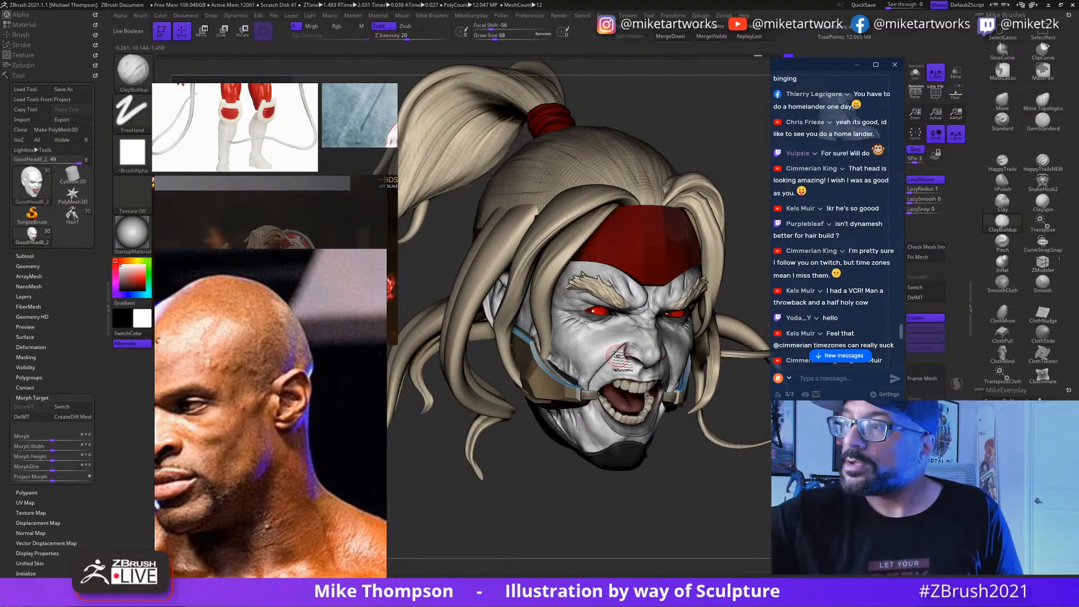
Step: Solo the head, lower its subdivision level with the polyframe shown, and isolate both ears by their polygroups
click(915, 74)
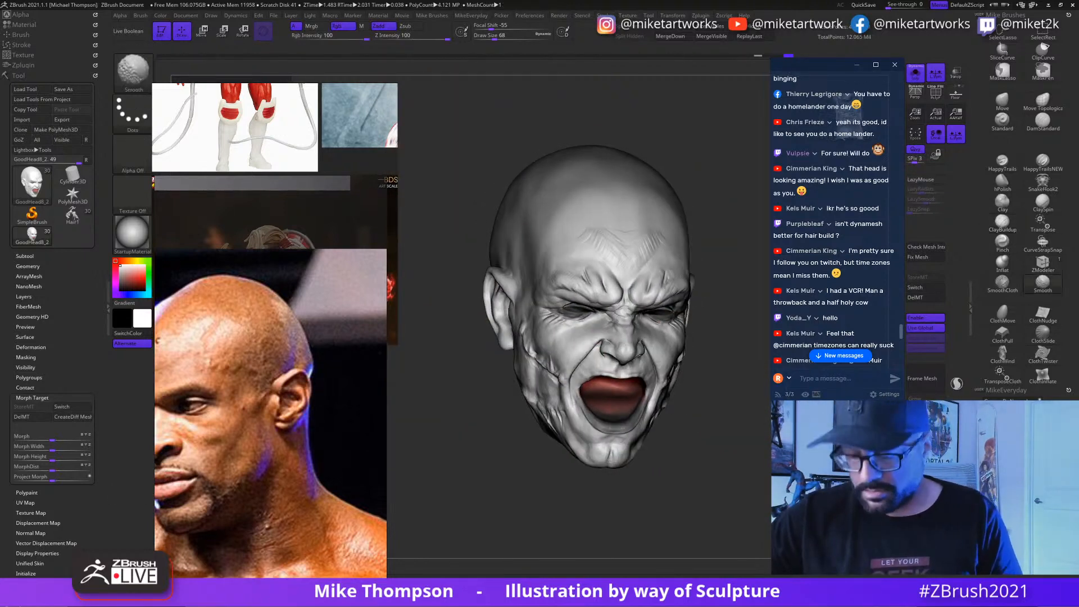
key(ctrl+z)
key(space)
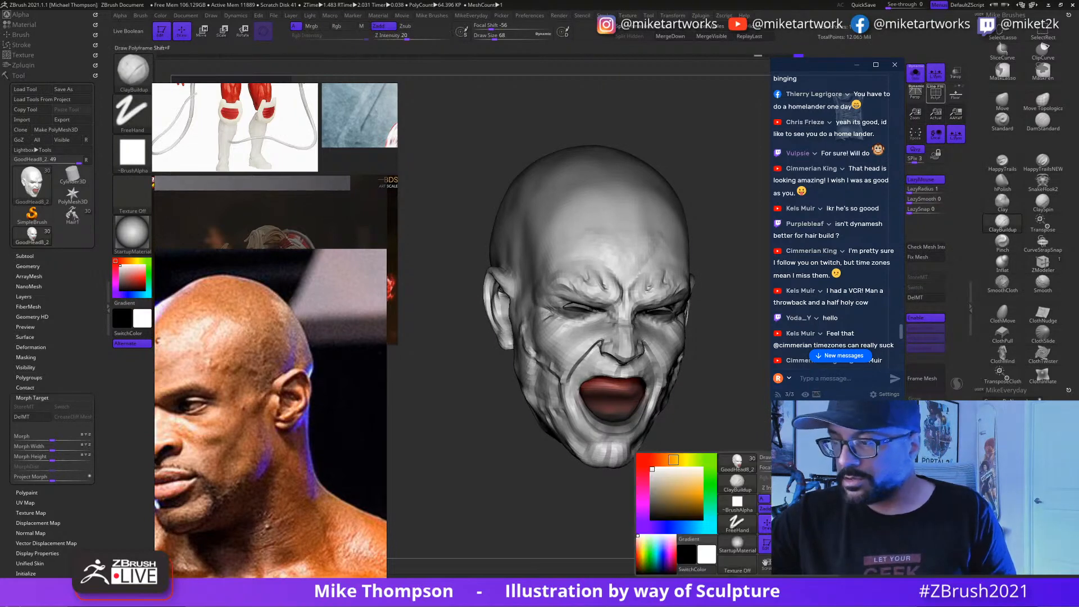
key(shift+f)
drag(483, 270, 550, 268)
mouse_move(750, 444)
mouse_down()
mouse_move(723, 452)
mouse_move(726, 439)
mouse_move(715, 452)
mouse_move(716, 405)
mouse_up()
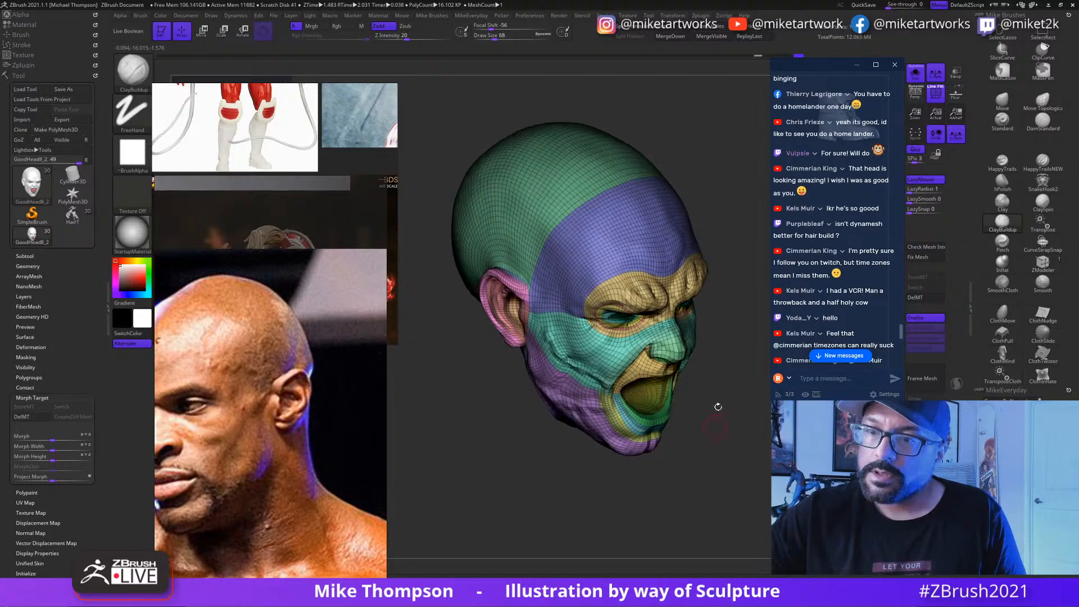
ctrl+shift+click(526, 281)
ctrl+shift+click(533, 271)
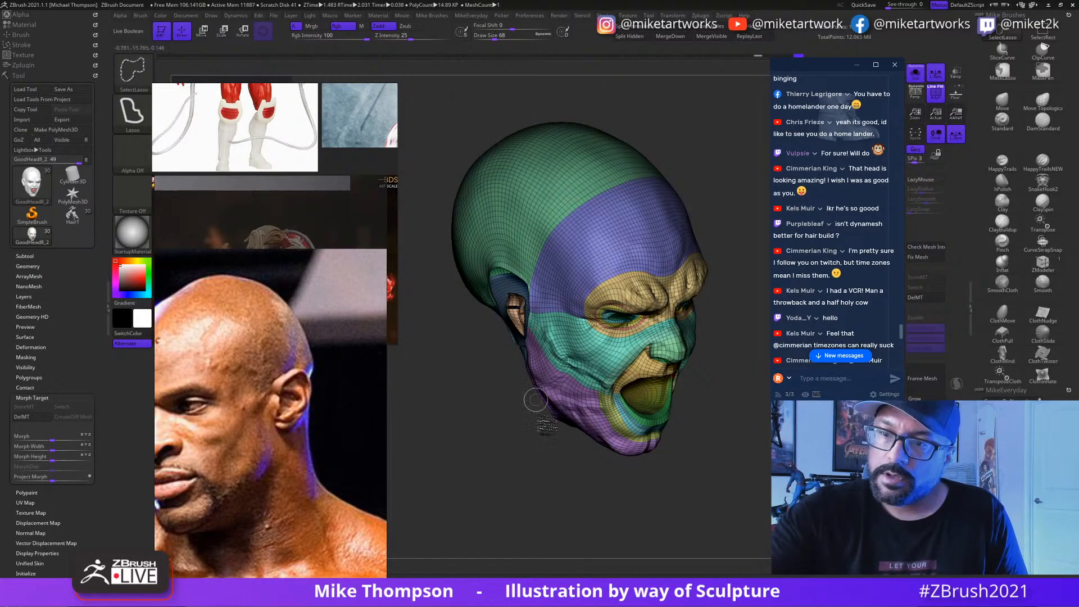
ctrl+shift+drag(616, 527, 647, 541)
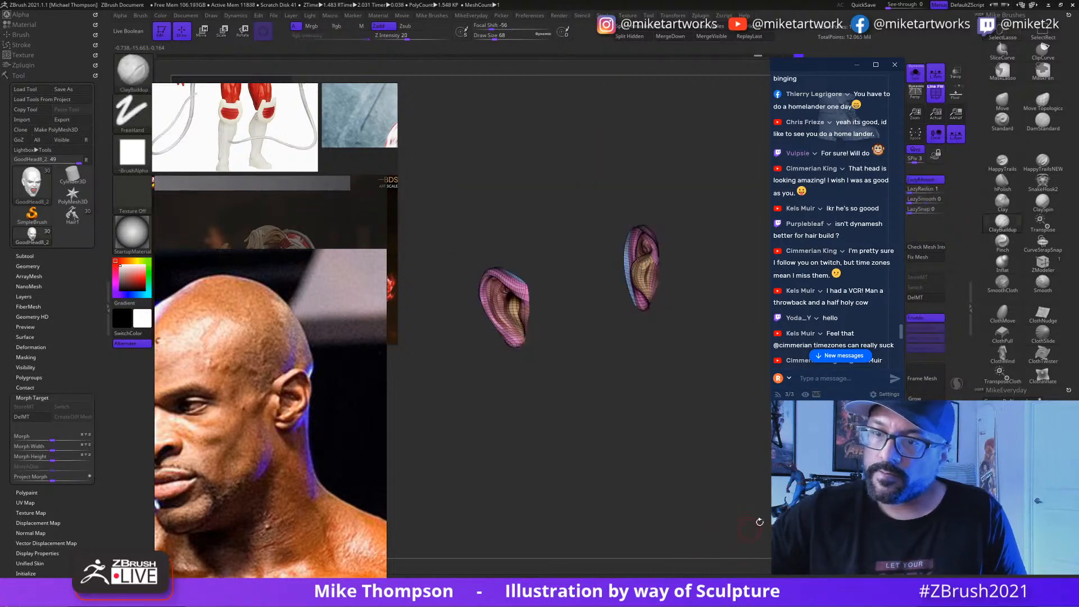
Step: Hide the polyframe, restore the ears' high subdivision level, and build up the inner bowl with ClayBuildup at draw size 51
mouse_move(756, 519)
mouse_down()
mouse_move(749, 489)
mouse_move(803, 548)
mouse_move(899, 545)
mouse_move(815, 539)
mouse_up()
alt+drag(815, 539, 821, 568)
mouse_move(748, 468)
alt+mouse_down()
mouse_move(761, 519)
mouse_move(753, 534)
mouse_move(753, 501)
mouse_move(766, 487)
mouse_move(731, 511)
mouse_move(740, 528)
alt+mouse_up()
key(space)
key(shift+f)
key(s)
drag(740, 529, 733, 514)
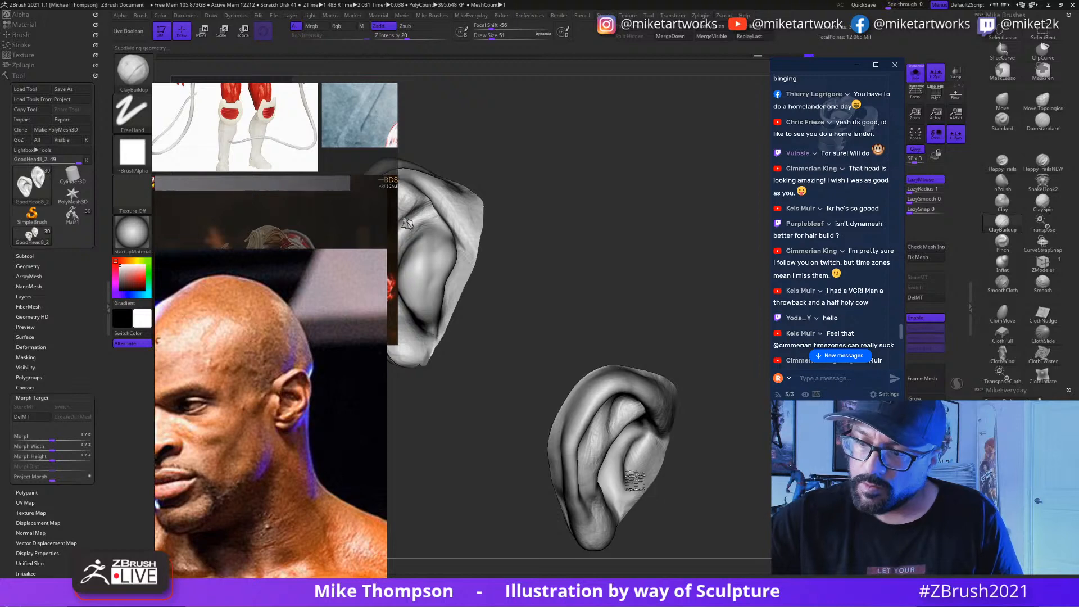
drag(688, 482, 627, 494)
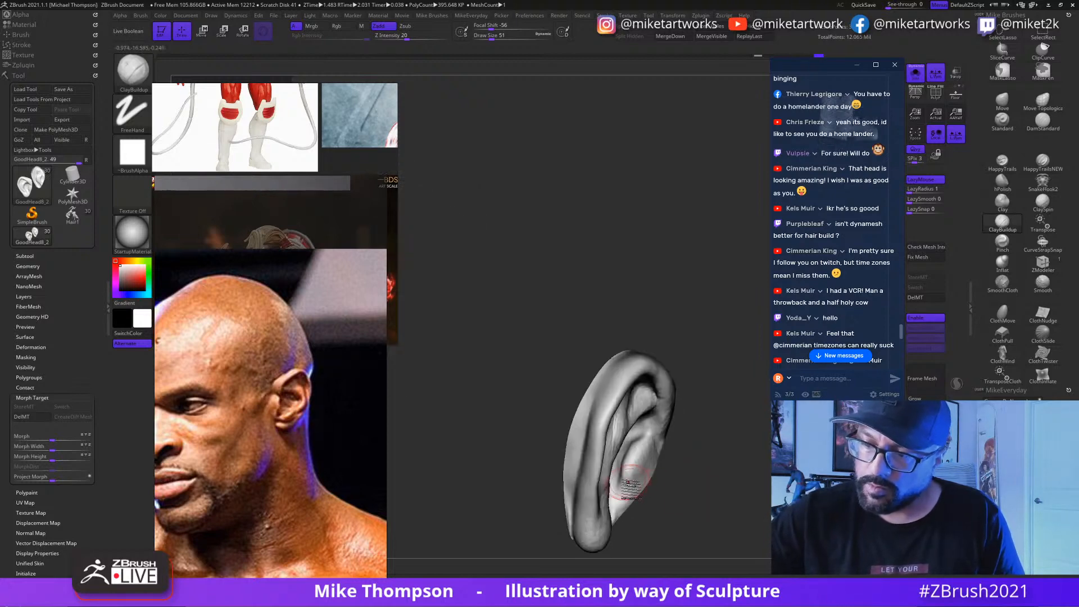
drag(712, 462, 635, 461)
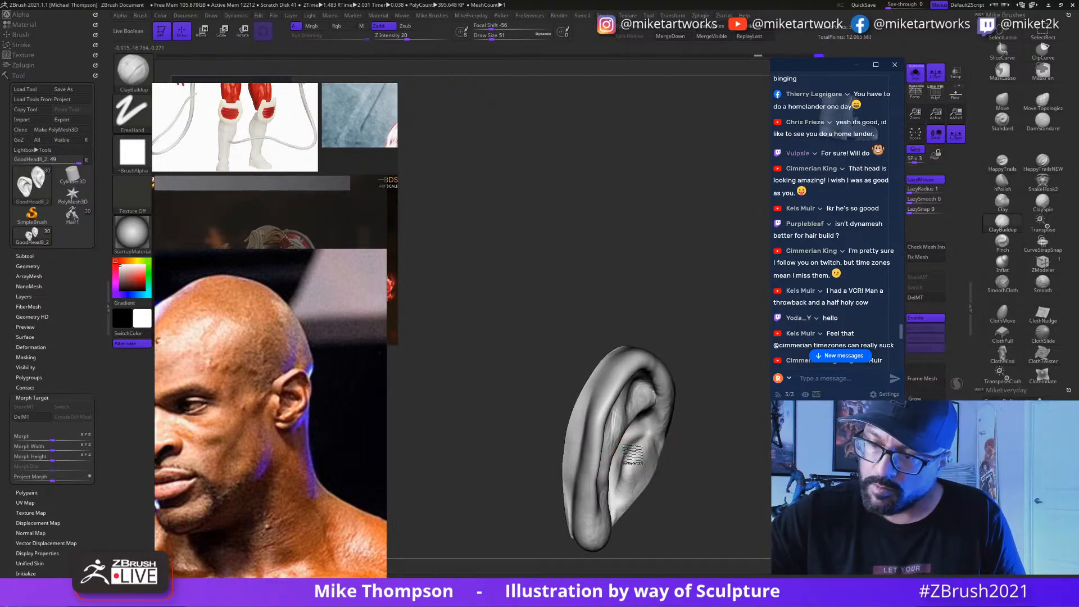
Step: Build up and smooth the ear's front inner ridge where the helix rim runs into the bowl
mouse_move(746, 433)
mouse_down()
mouse_move(634, 458)
mouse_move(696, 410)
mouse_move(650, 419)
mouse_up()
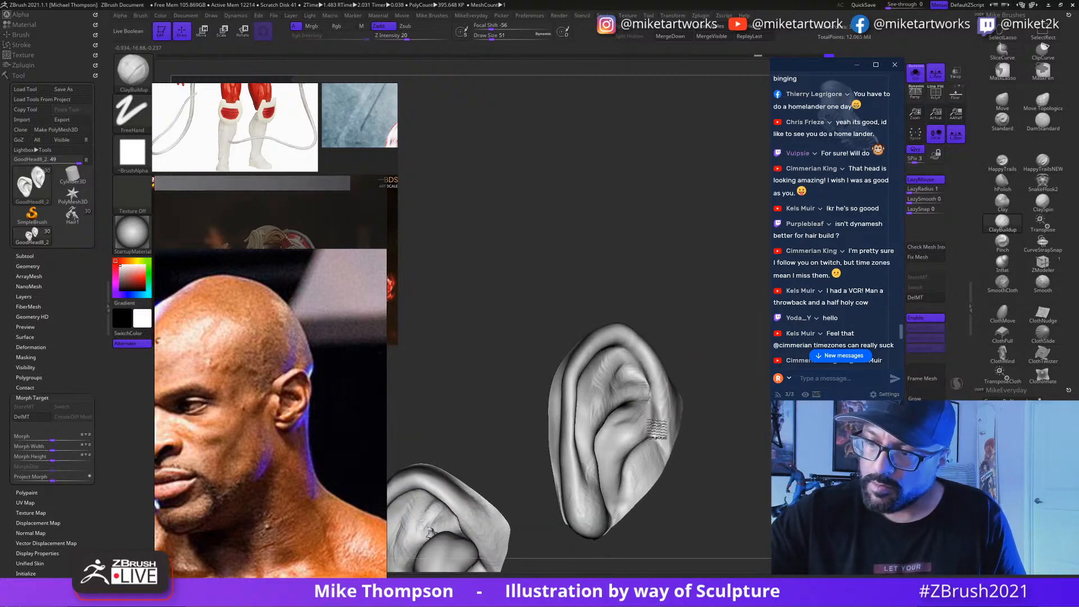
mouse_move(682, 438)
mouse_down()
mouse_move(744, 449)
mouse_move(683, 505)
mouse_up()
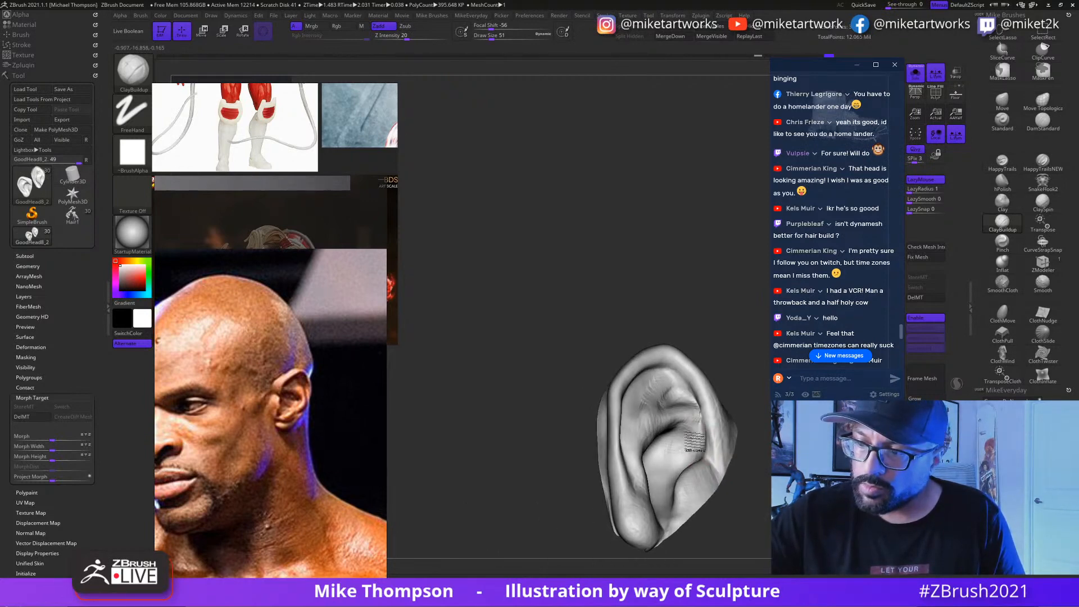
drag(702, 431, 702, 421)
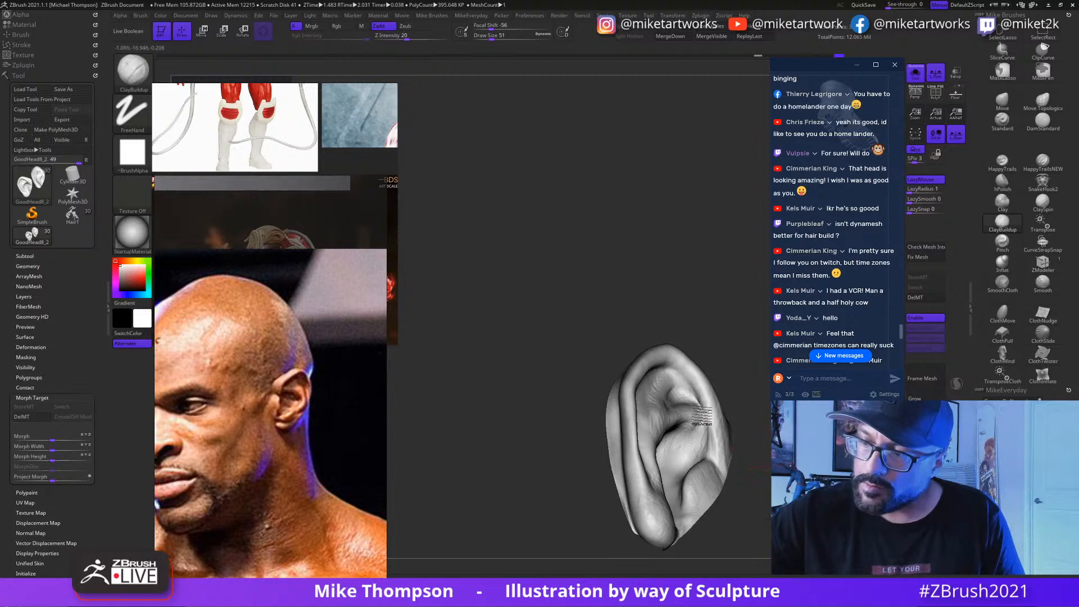
key(shift)
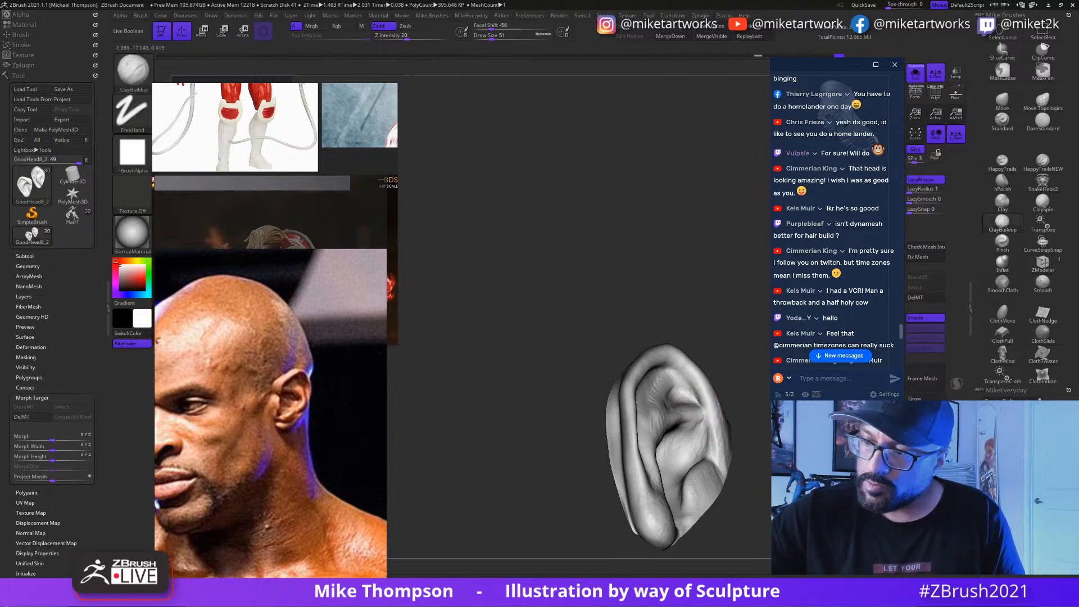
drag(702, 420, 669, 427)
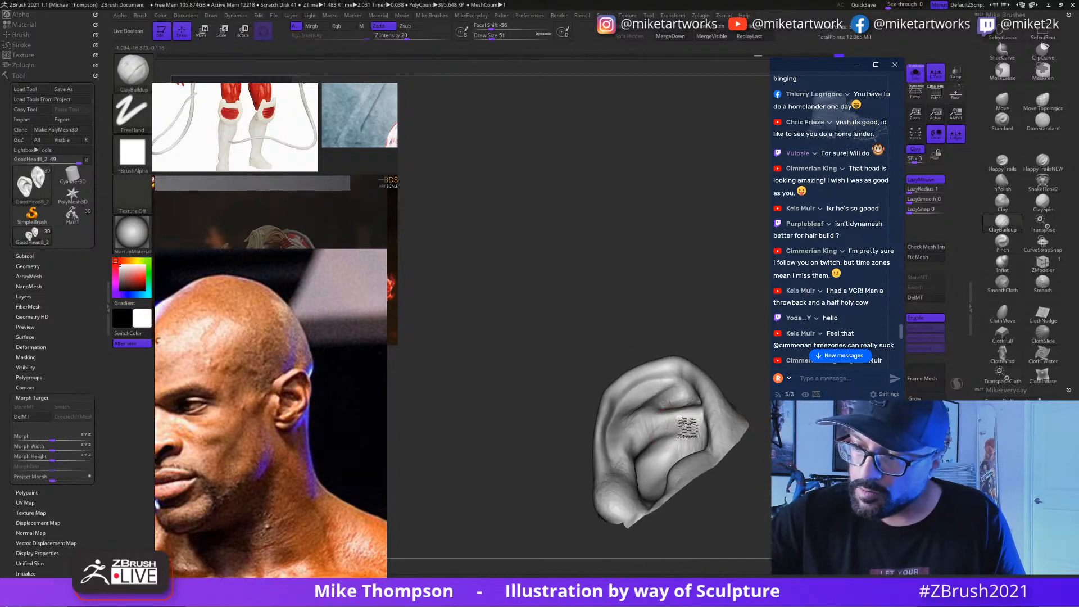
right_drag(666, 427, 659, 426)
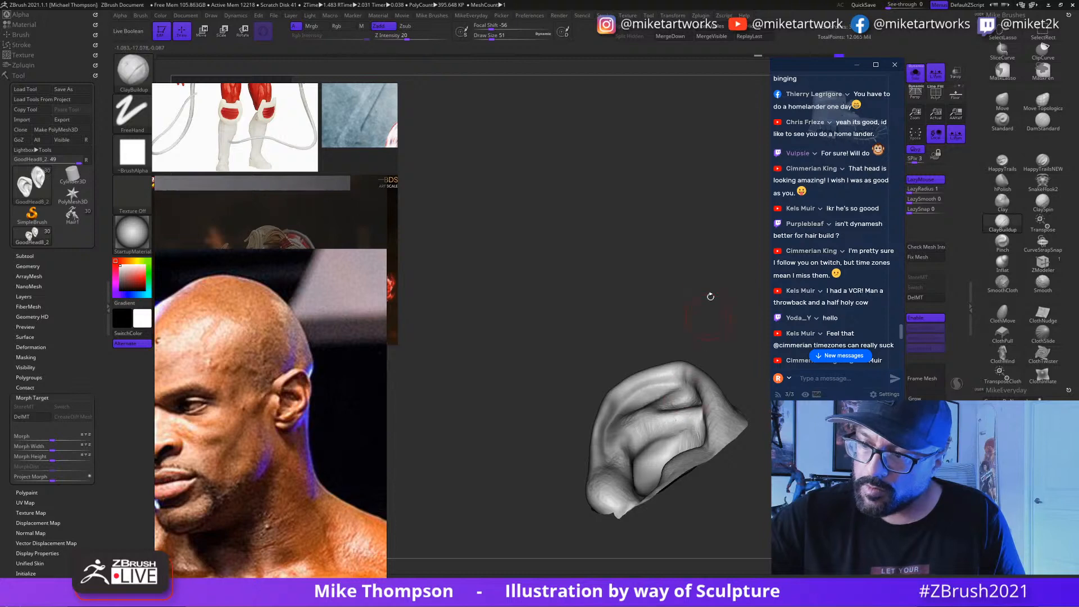
drag(711, 296, 710, 320)
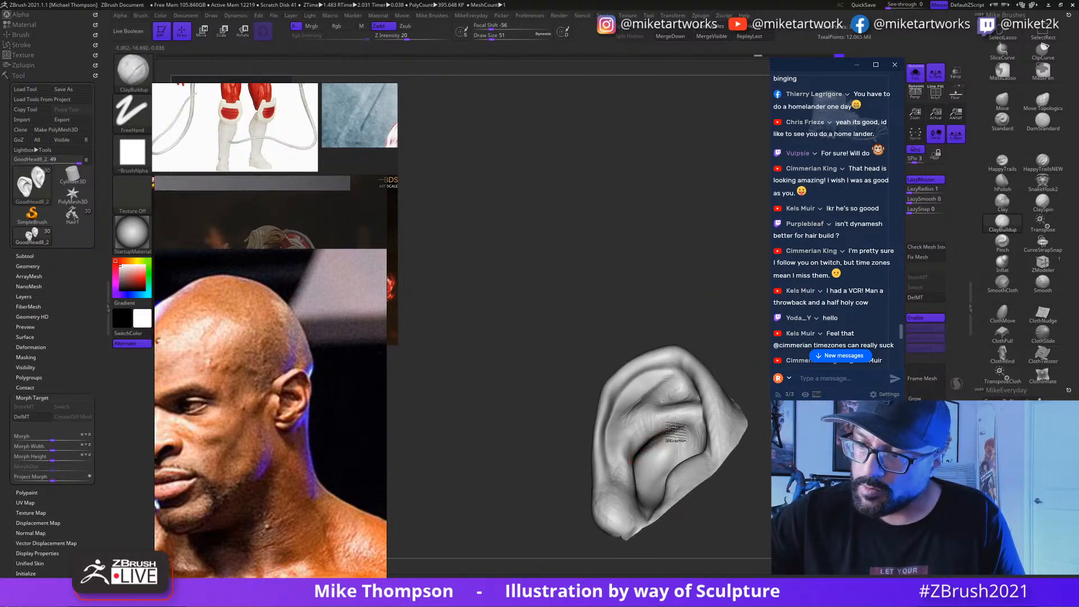
Step: Shape the ear's antihelix and the edge of its central bowl with ClayBuildup strokes from several angles
drag(675, 431, 641, 451)
drag(752, 428, 741, 464)
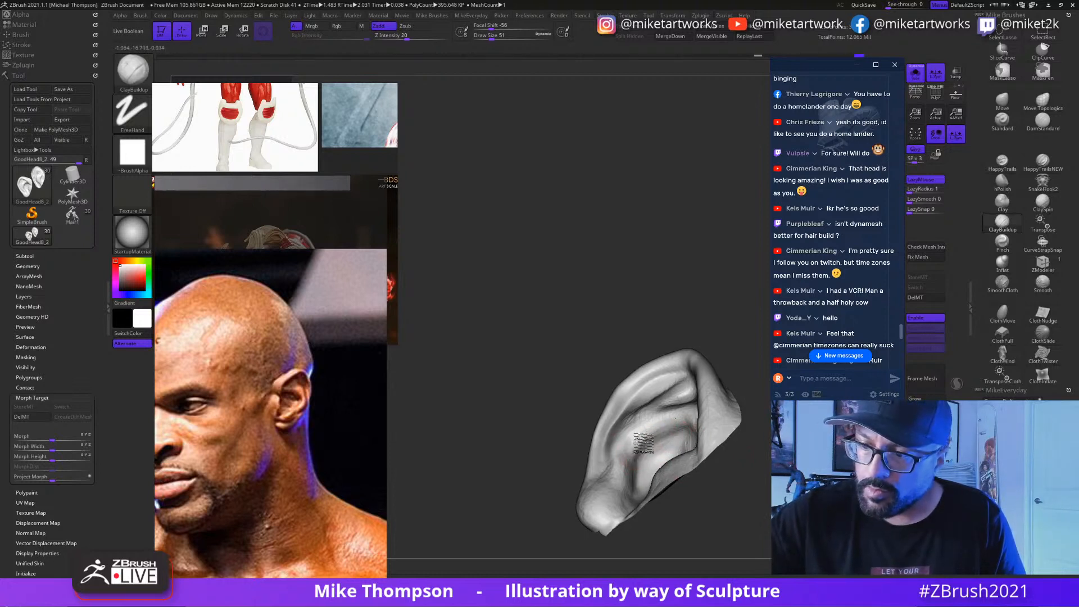
right_drag(676, 418, 660, 452)
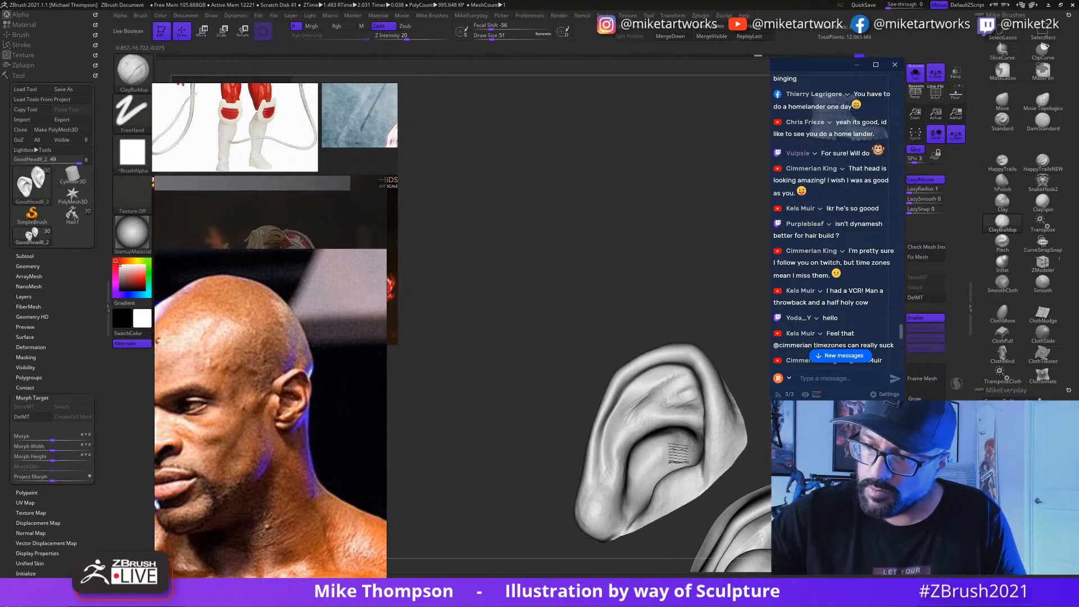
right_drag(766, 428, 641, 467)
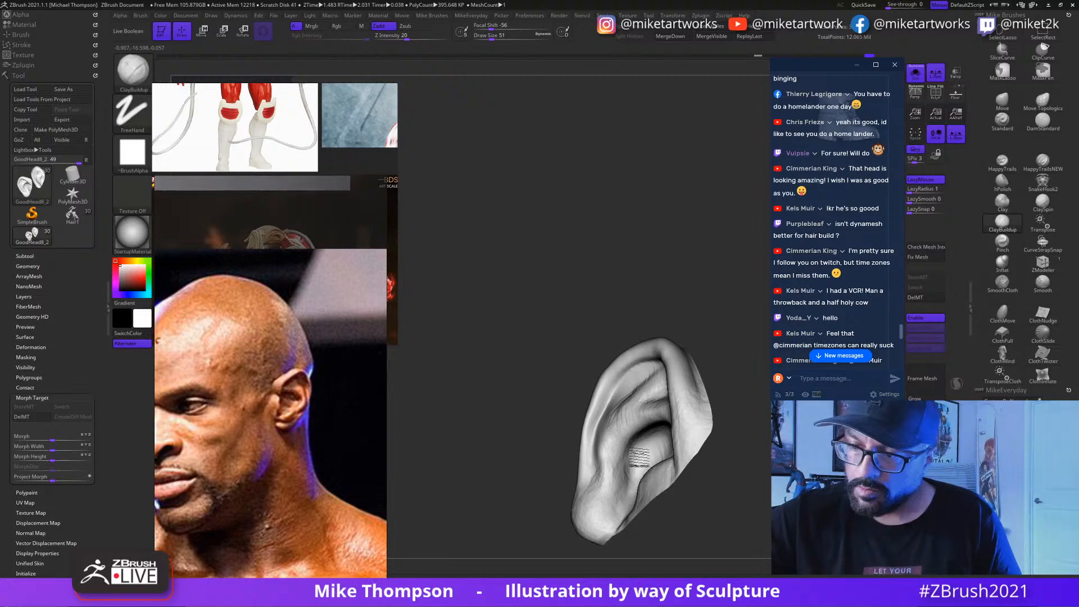
right_drag(735, 460, 608, 457)
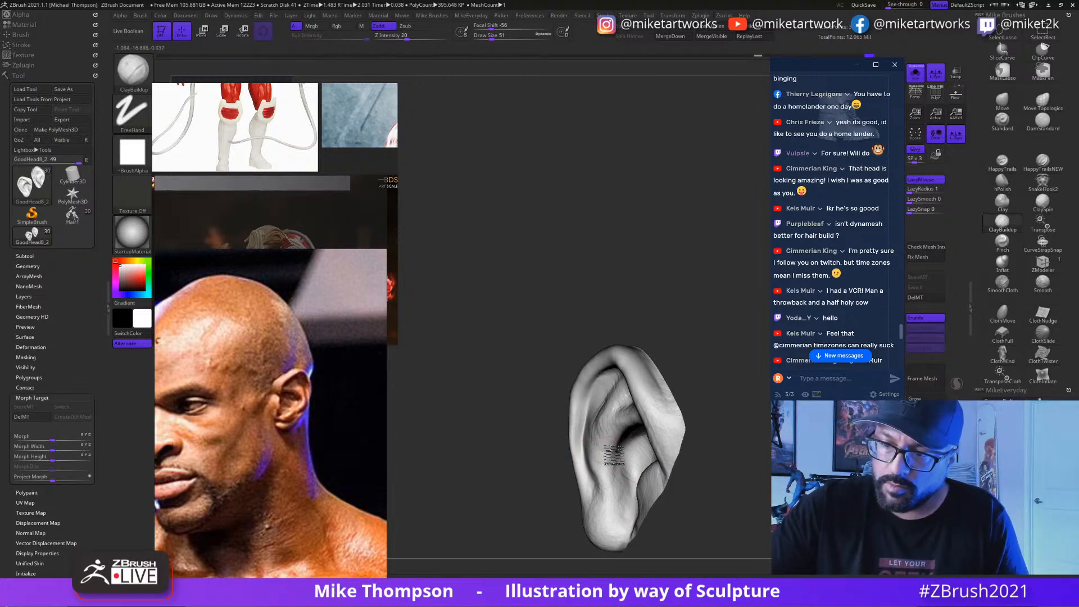
mouse_move(663, 350)
mouse_down()
mouse_move(695, 366)
mouse_move(712, 342)
mouse_move(664, 506)
mouse_up()
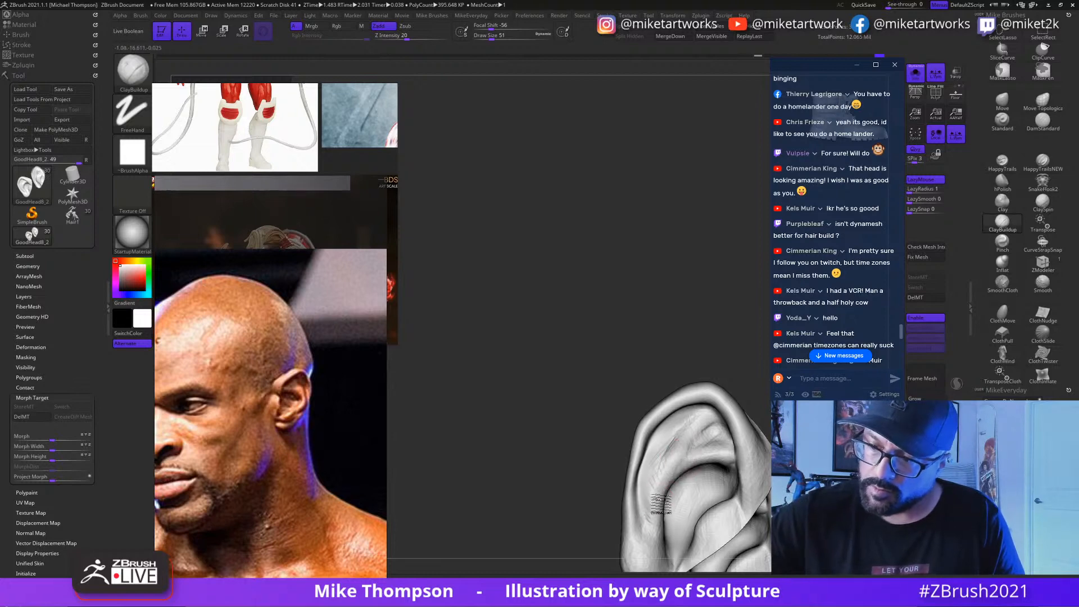
drag(698, 444, 679, 456)
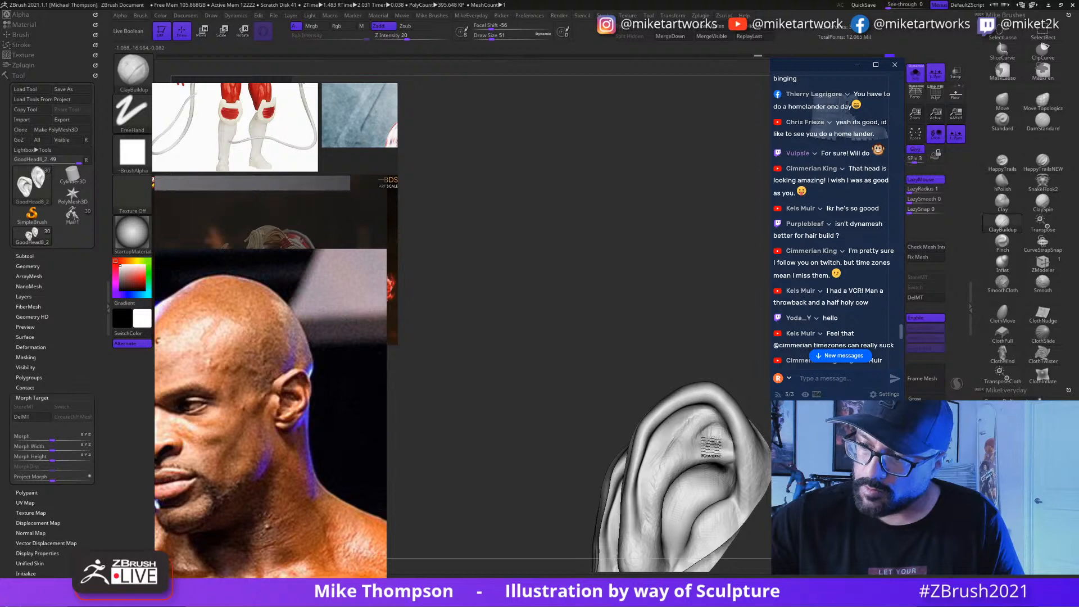
Step: Refine the ear's inner folds with the Standard brush at draw size 41, smoothing them and stepping down and up a subdivision level
drag(699, 292, 621, 361)
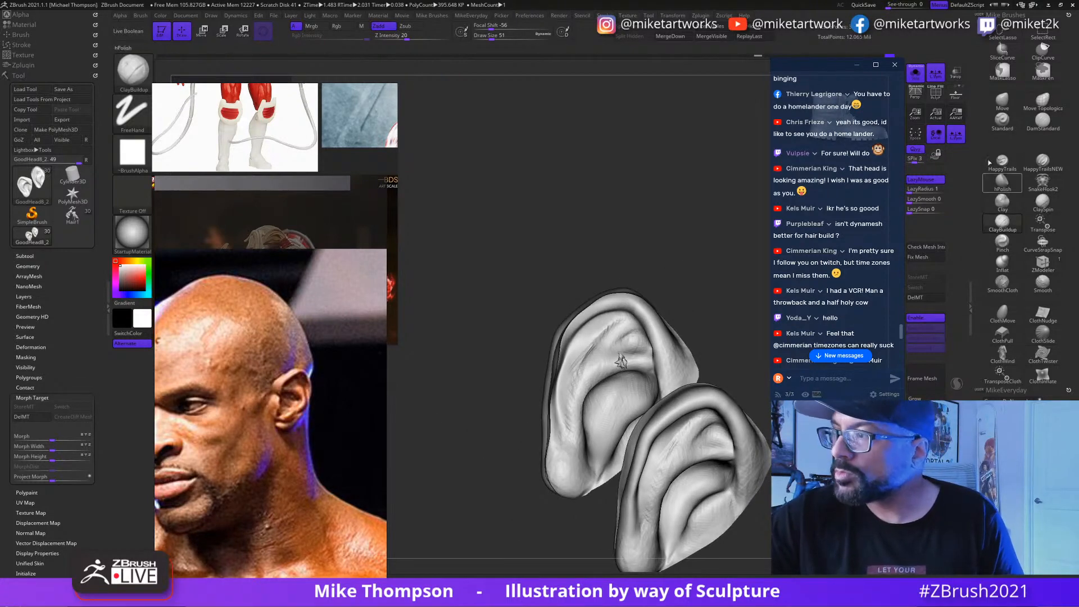
click(1003, 119)
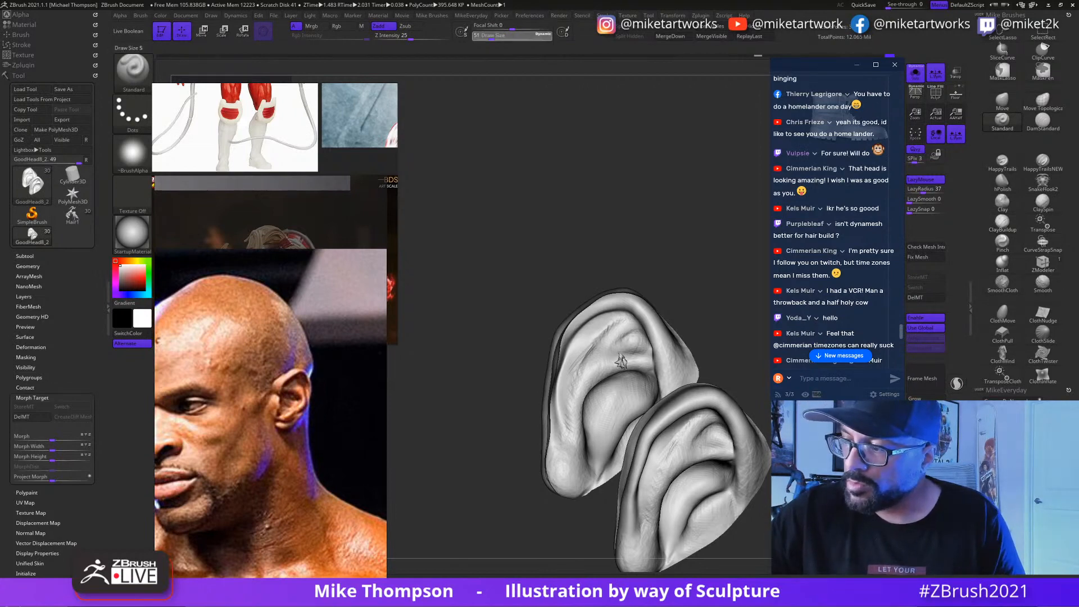
alt+right_drag(621, 361, 585, 413)
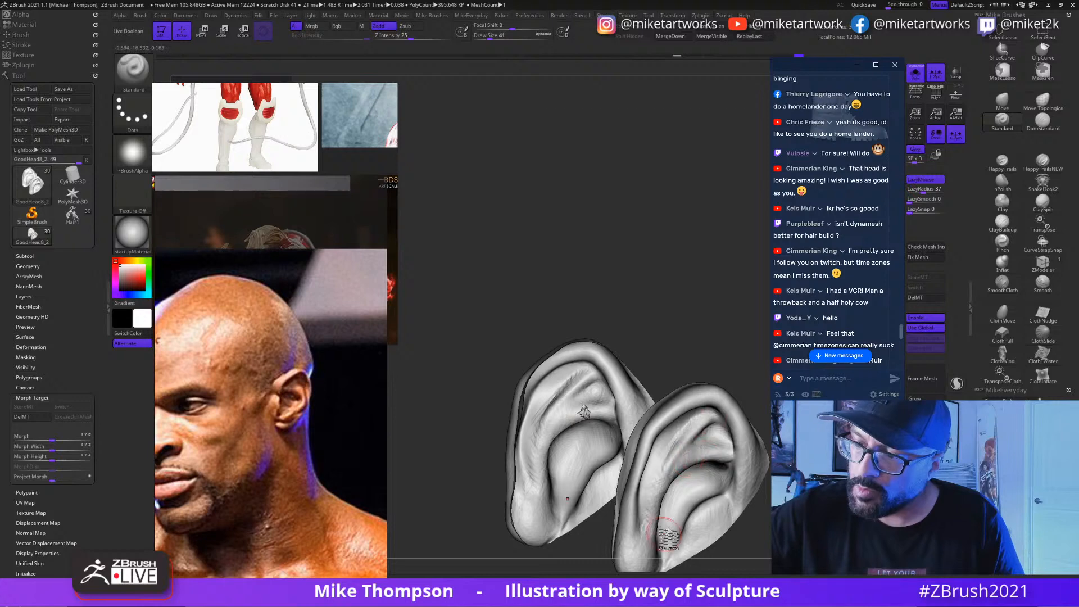
right_drag(669, 534, 731, 438)
key(shift)
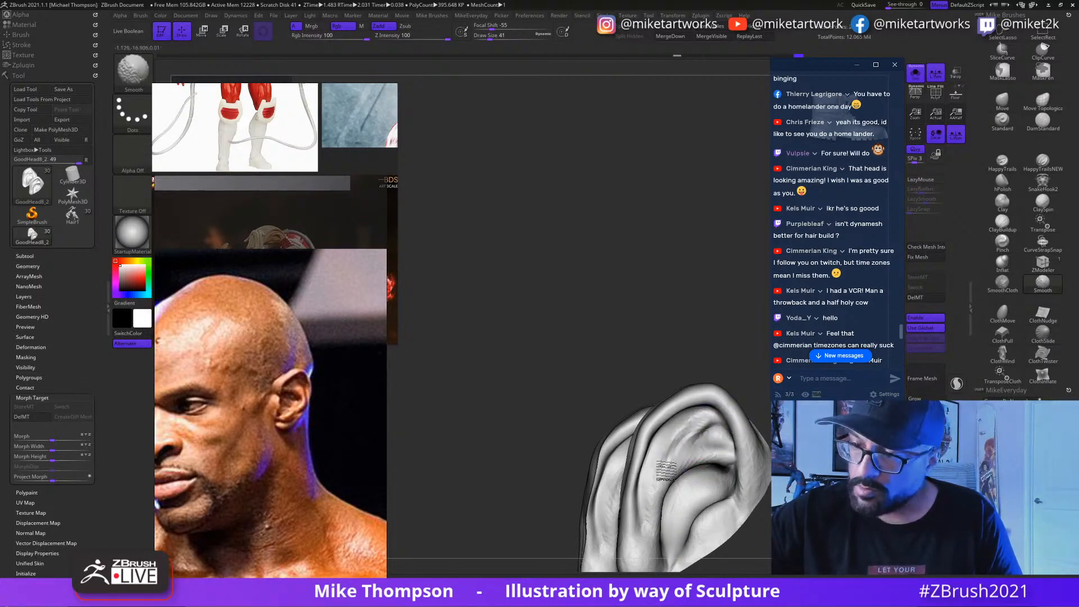
key(shift+d)
right_drag(667, 470, 633, 428)
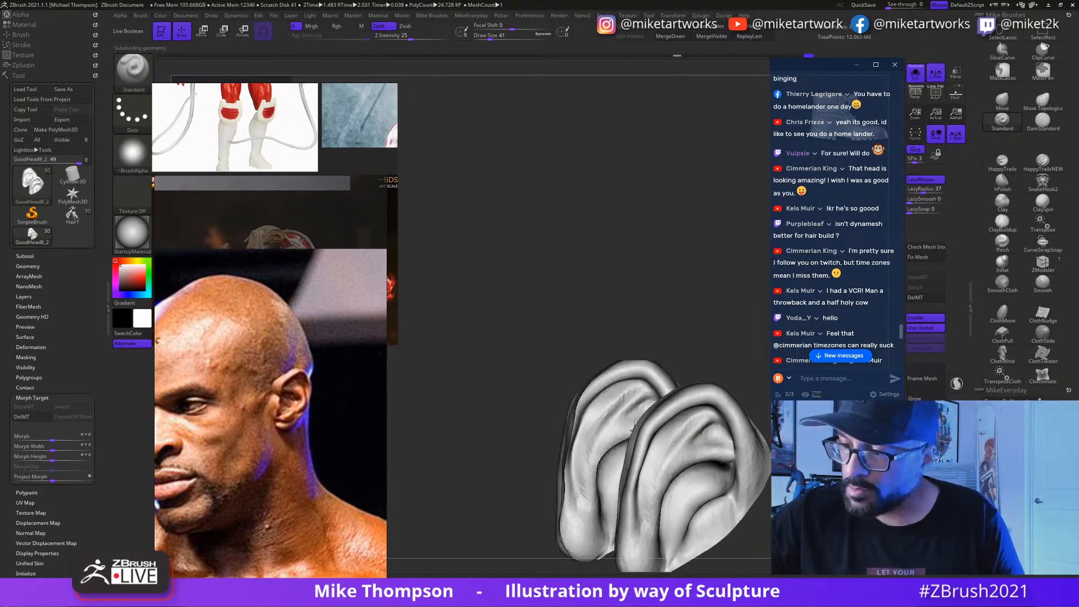
key(d)
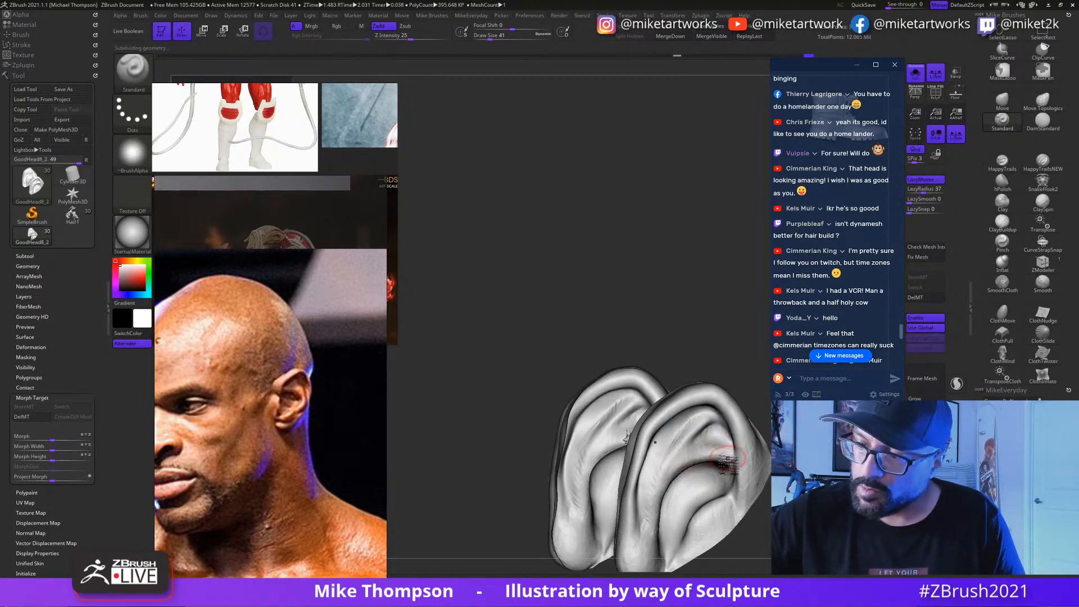
Step: Refine the fold above the ear's central bowl with the Standard brush at draw size 20, smoothing the strokes
right_drag(728, 460, 653, 447)
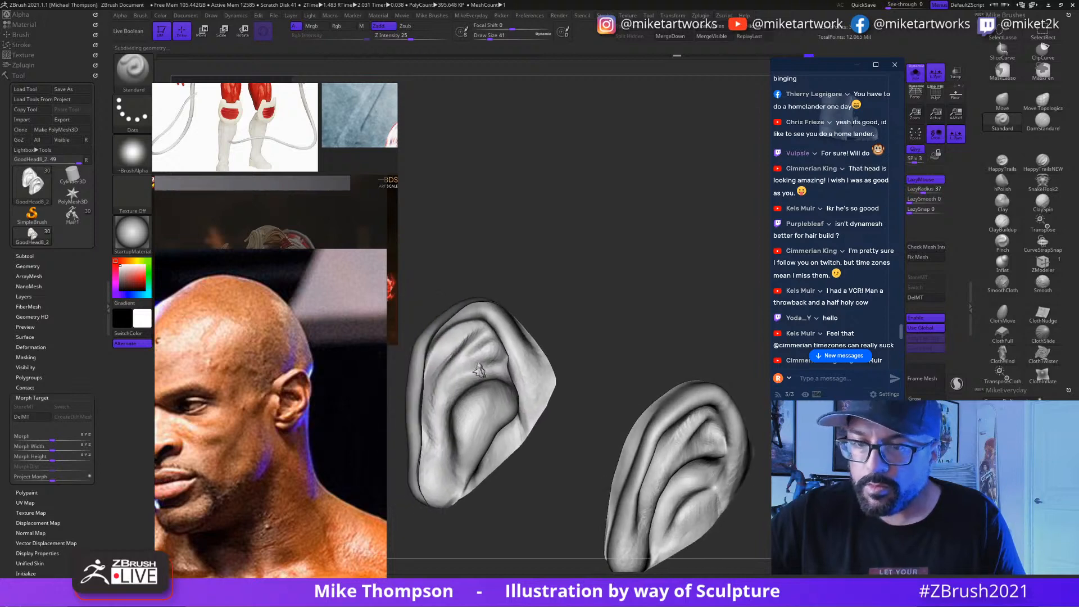
right_drag(607, 366, 702, 444)
key(s)
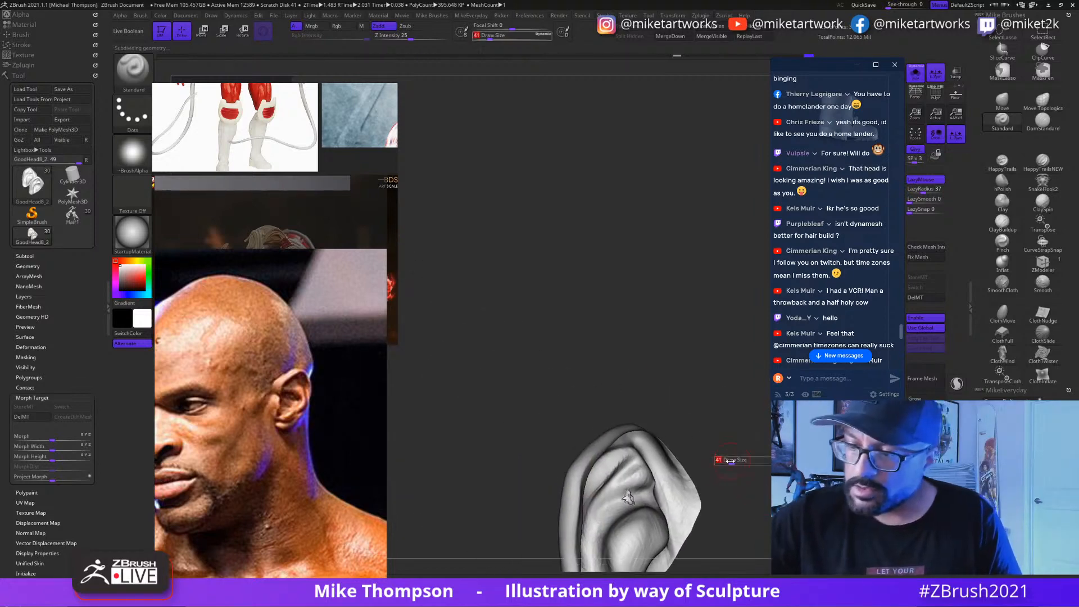
key(shift)
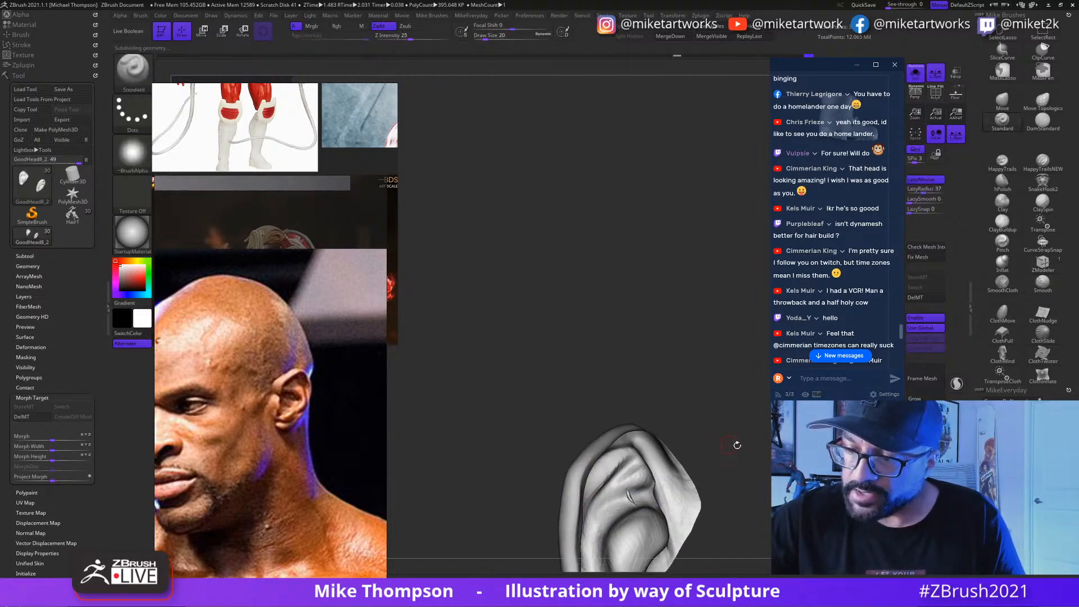
mouse_move(637, 504)
right_down()
mouse_move(748, 502)
mouse_move(636, 499)
right_up()
key(shift)
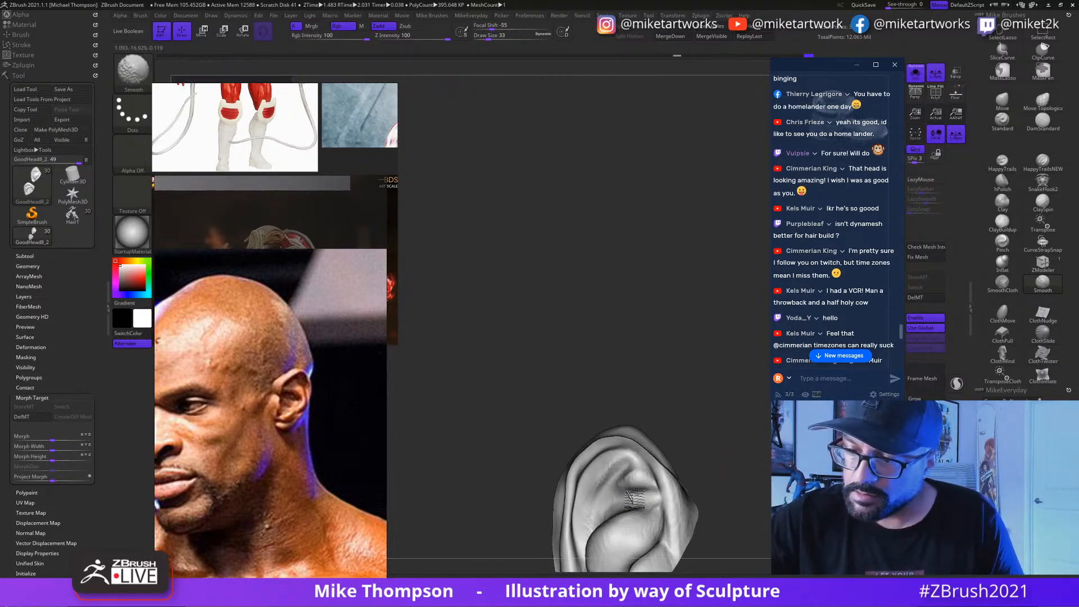
Step: Smooth the upper edge of the ear's bowl at draw size 33, dropping two subdivision levels and going back up one
mouse_move(642, 514)
right_down()
mouse_move(698, 542)
mouse_move(646, 483)
right_up()
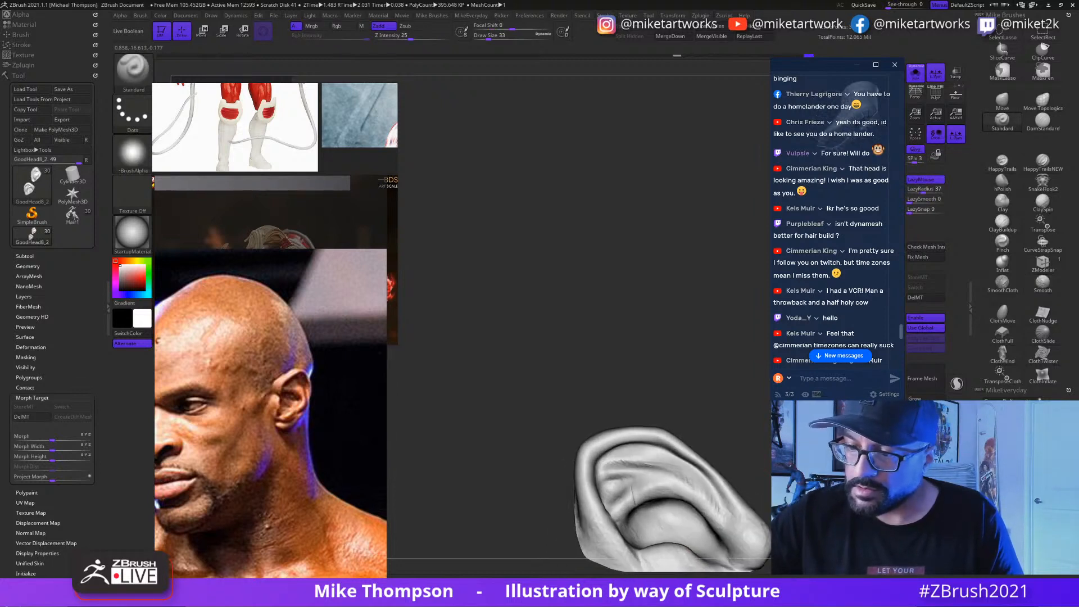
key(shift)
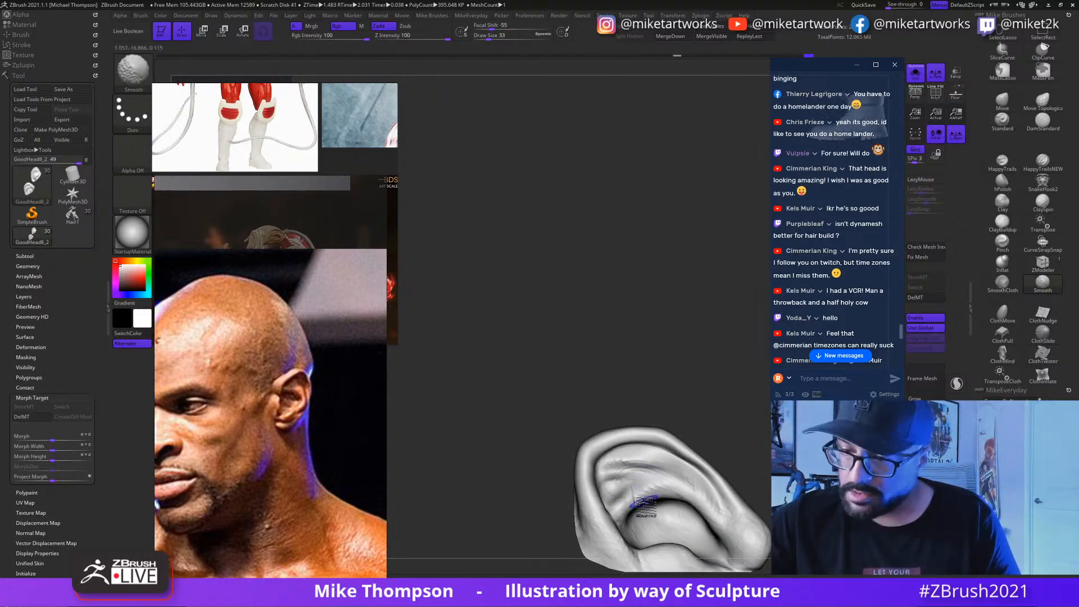
key(shift+d)
key(shift+d)
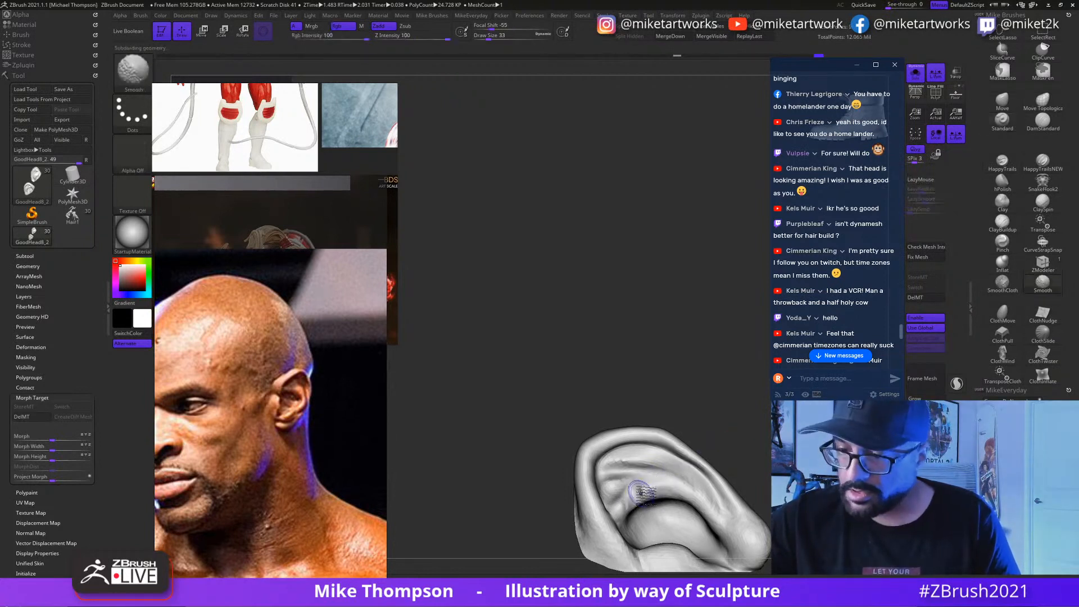
key(d)
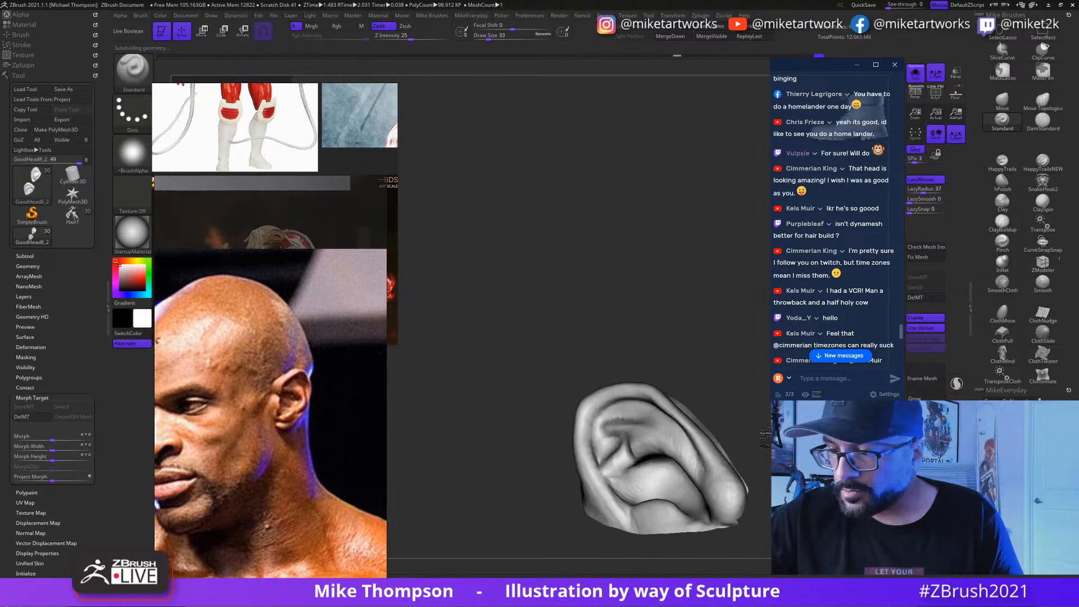
Step: Build up the antihelix and central bowl of the ear with ClayBuildup at draw size 33 from several angles
click(1003, 222)
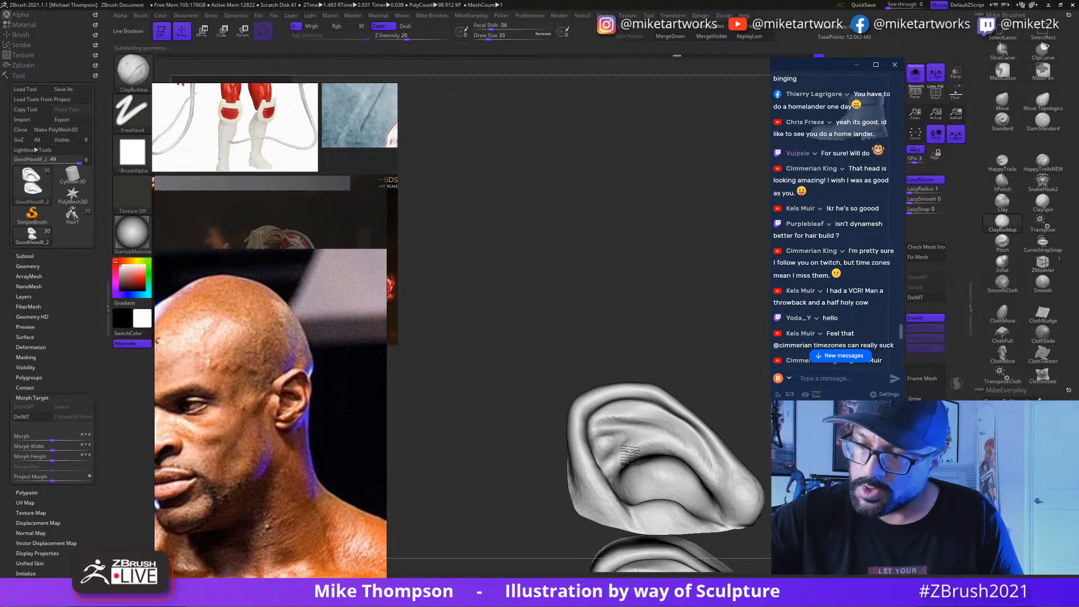
mouse_move(660, 464)
right_down()
mouse_move(615, 454)
mouse_move(681, 362)
right_up()
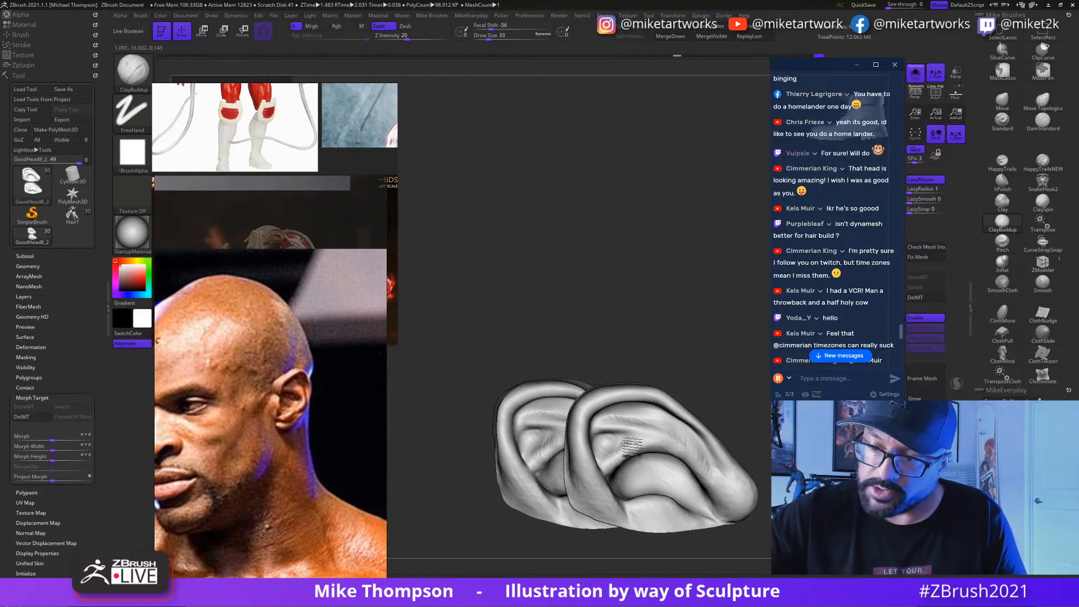
right_drag(633, 447, 645, 456)
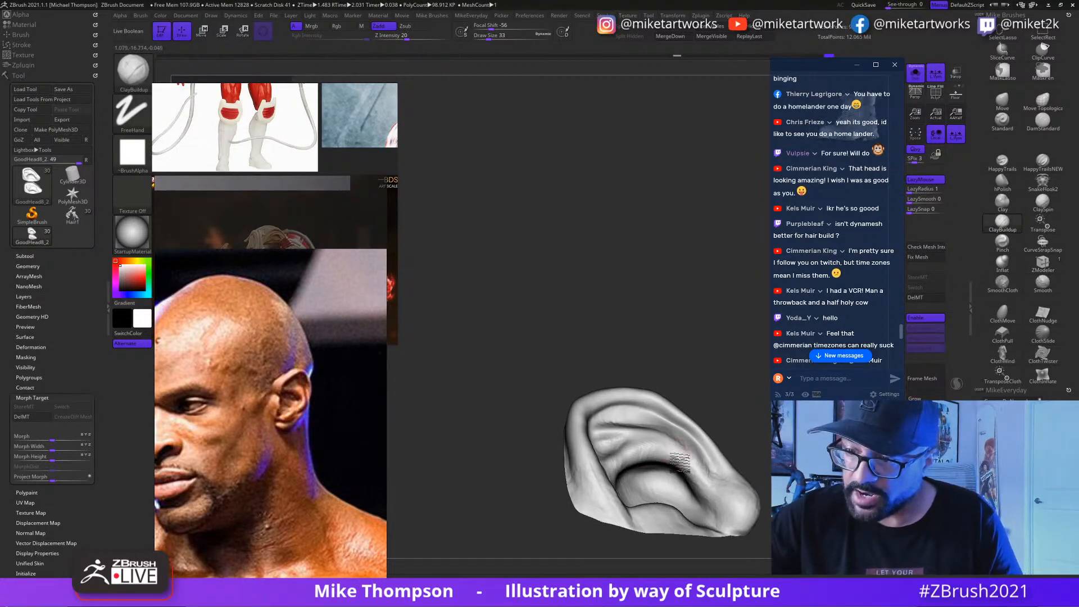
right_drag(747, 430, 673, 441)
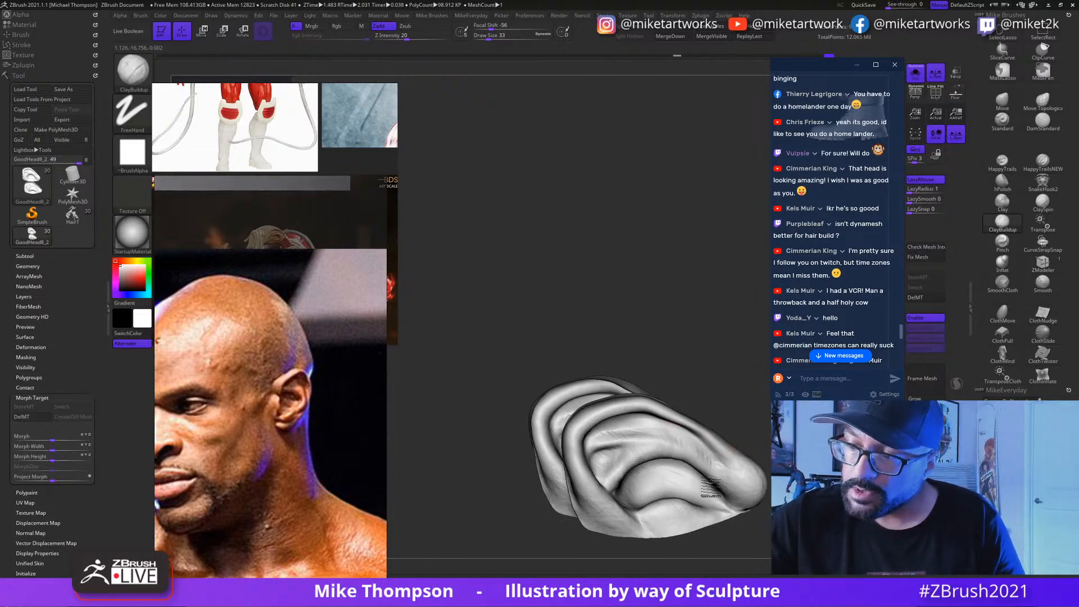
right_drag(711, 487, 705, 383)
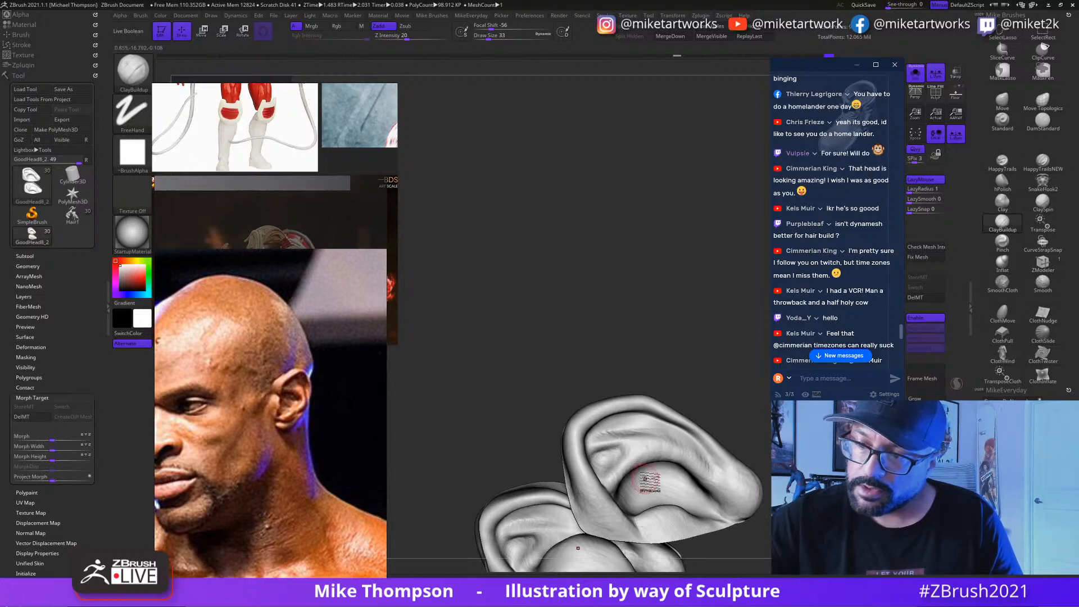
right_drag(647, 481, 641, 388)
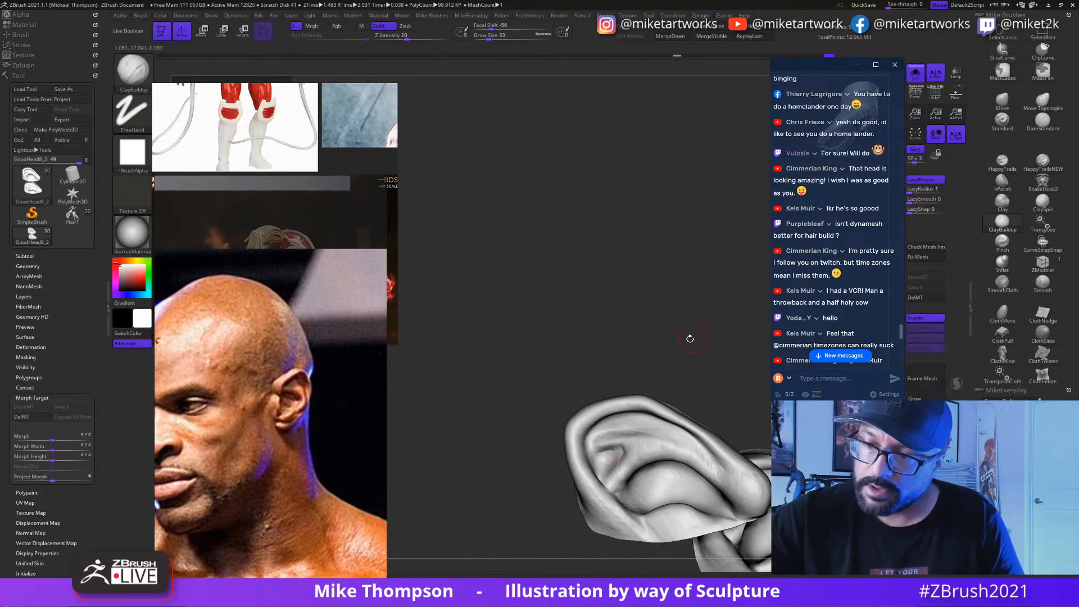
Step: Shape the ear's upper helix rim and the groove beneath it with ClayBuildup, smoothing along the rim
mouse_move(687, 337)
right_down()
mouse_move(706, 321)
mouse_move(670, 373)
right_up()
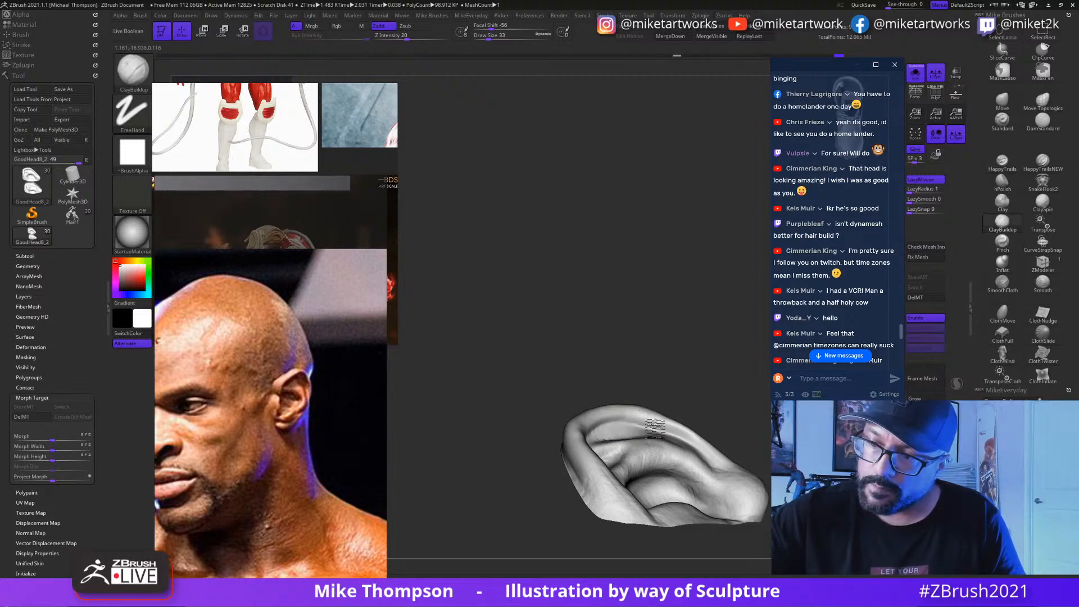
right_drag(669, 421, 669, 426)
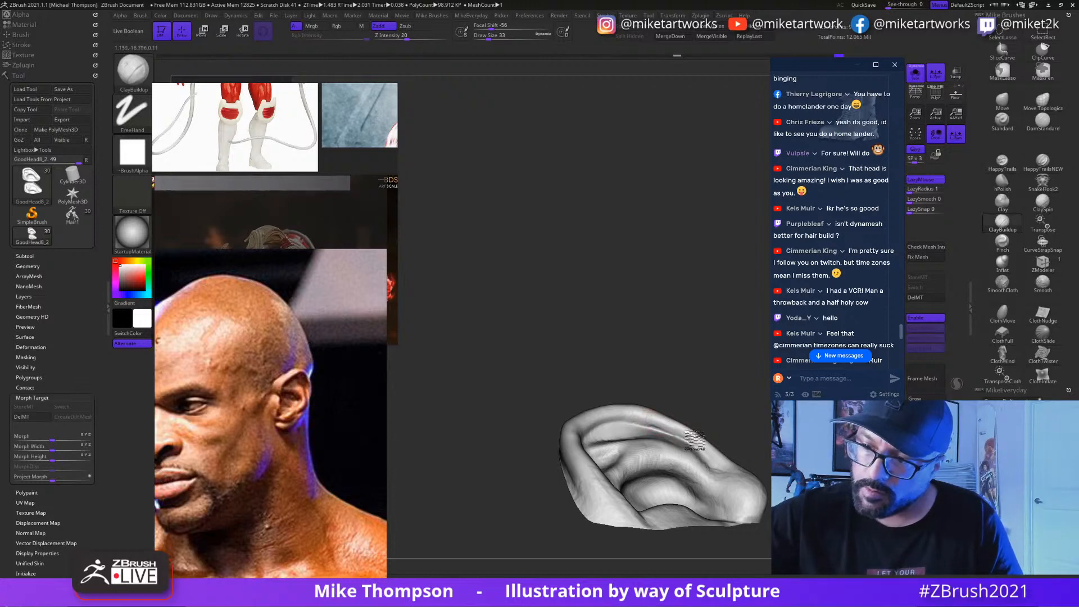
right_drag(711, 368, 752, 422)
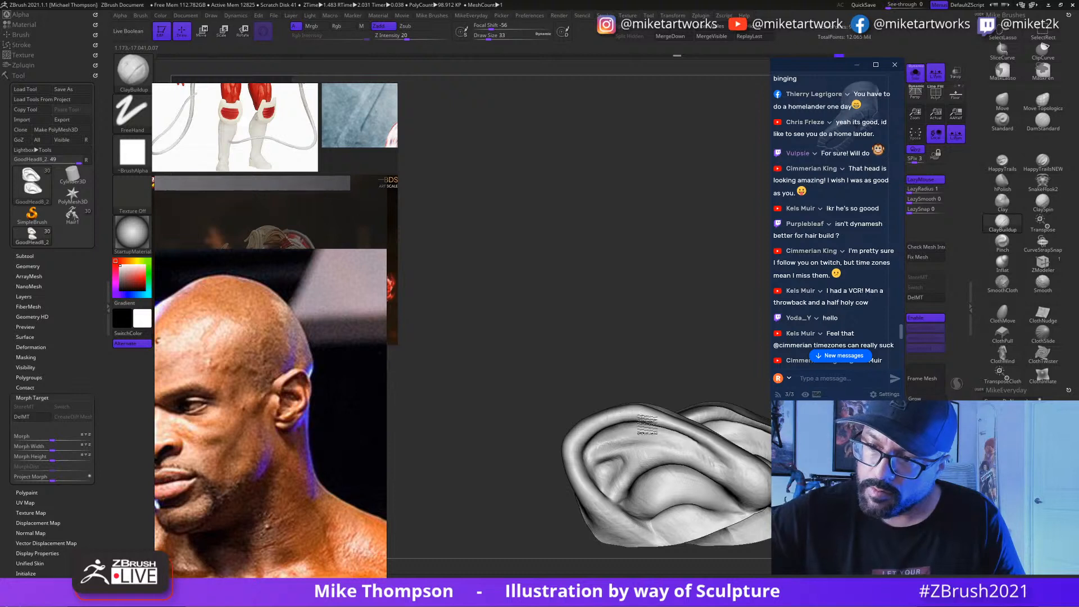
right_drag(630, 416, 639, 424)
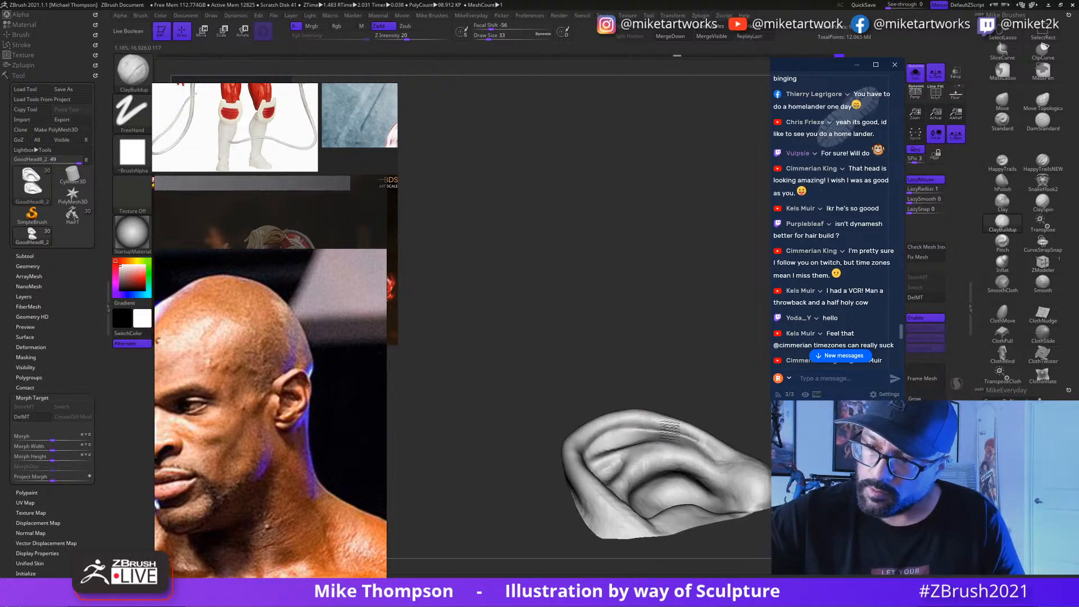
shift+drag(650, 424, 675, 429)
mouse_move(739, 469)
right_down()
mouse_move(714, 433)
mouse_move(716, 488)
mouse_move(734, 472)
mouse_move(731, 422)
right_up()
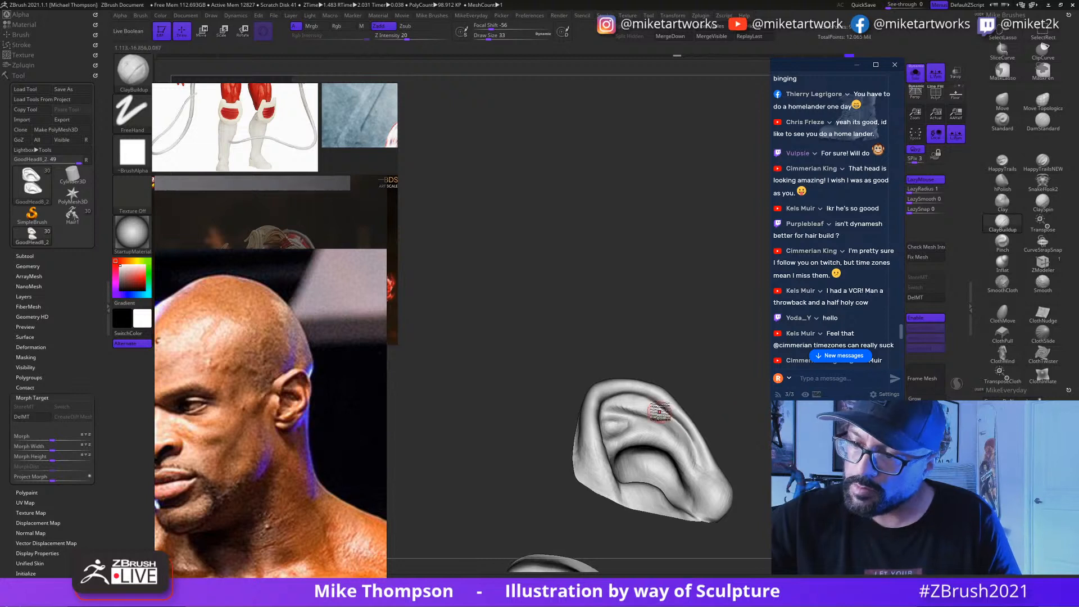
Step: Mask the inner ear and thicken the outer helix rim with the Inflat brush at draw size 49, smoothing it
key(ctrl)
mouse_move(705, 462)
ctrl+mouse_down()
mouse_move(655, 509)
mouse_move(613, 383)
ctrl+mouse_up()
mouse_move(756, 448)
right_down()
mouse_move(752, 459)
mouse_move(763, 438)
mouse_move(727, 413)
right_up()
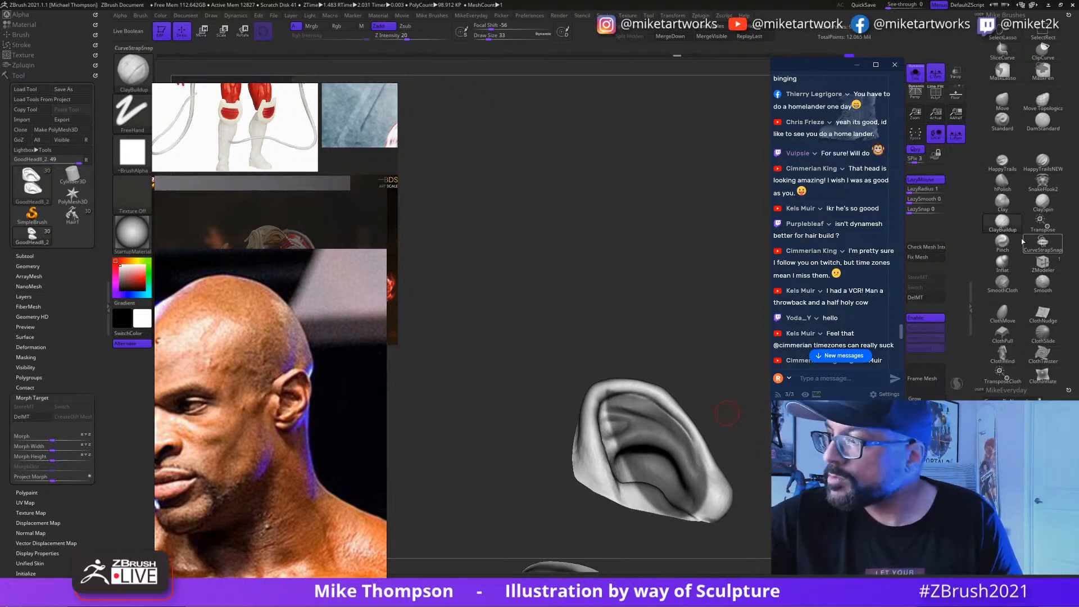
click(1003, 261)
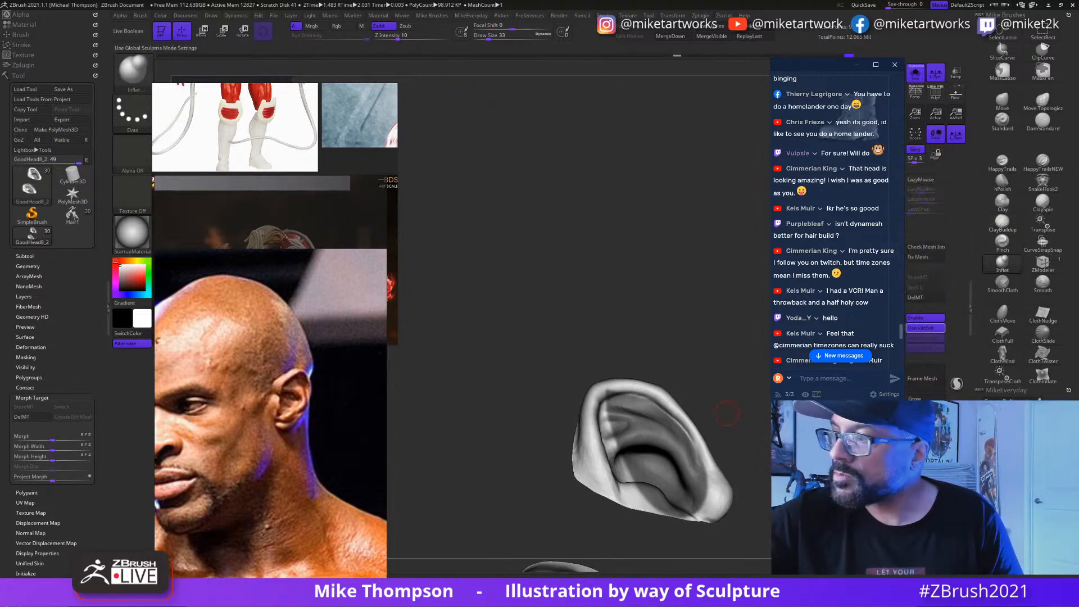
right_drag(710, 432, 694, 439)
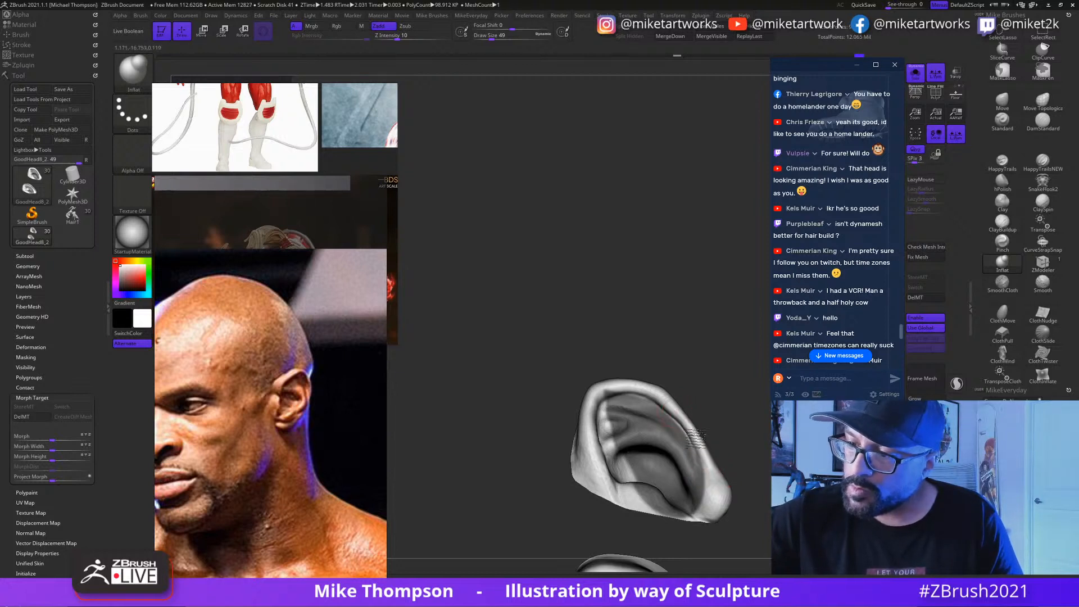
right_drag(769, 450, 768, 438)
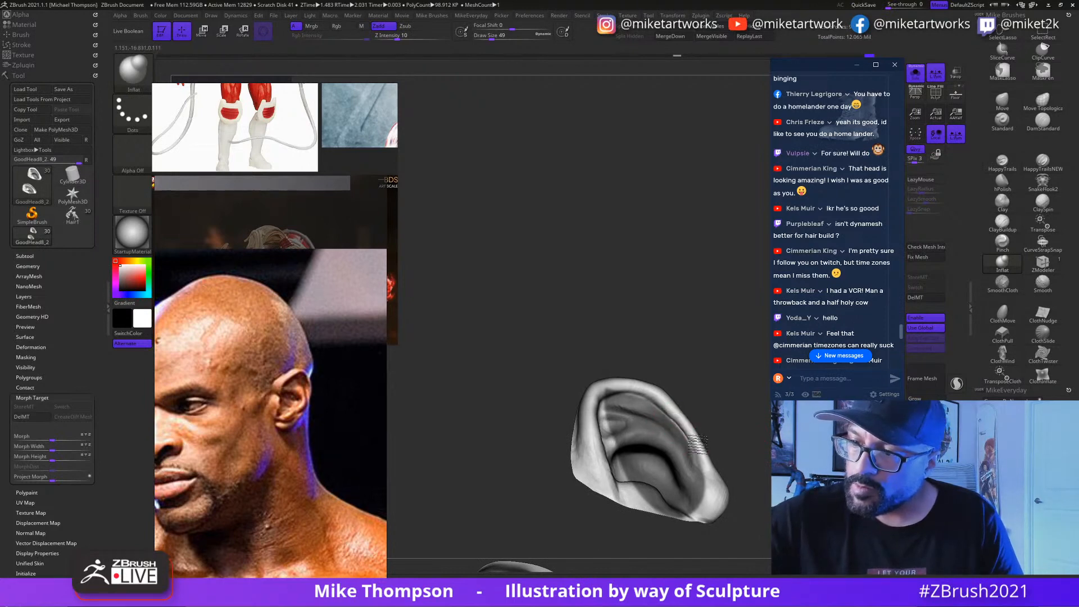
right_drag(768, 450, 767, 441)
mouse_move(635, 410)
shift+mouse_down()
mouse_move(676, 430)
mouse_move(669, 421)
shift+mouse_up()
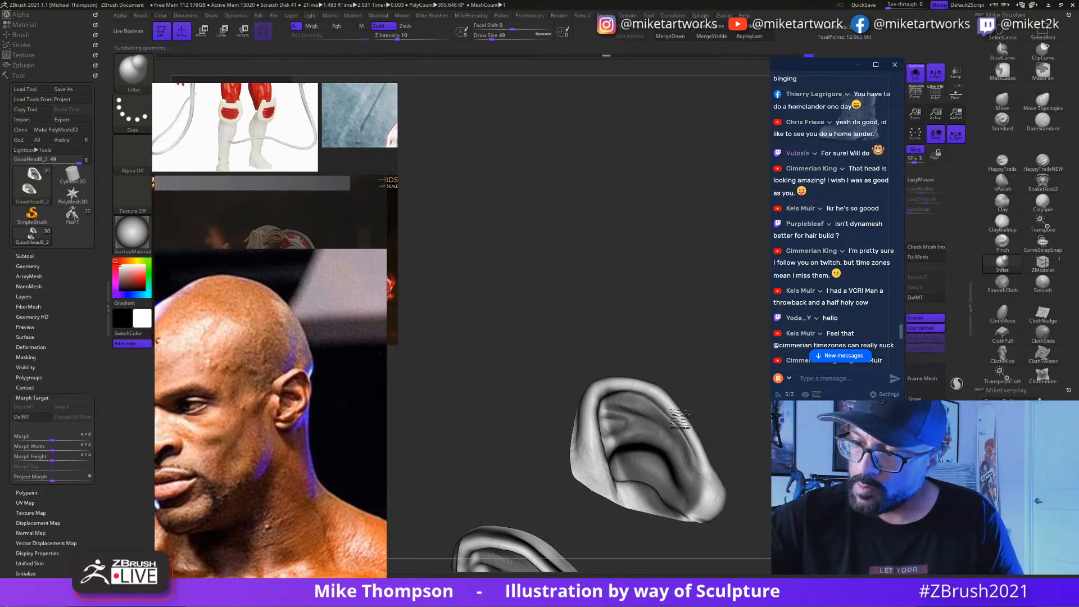
Step: Invert the mask to protect the rim and reposition the inner ear with the Move brush at draw size 149, two subdivision levels down
mouse_move(745, 465)
mouse_down()
mouse_move(707, 406)
mouse_move(691, 443)
mouse_move(701, 485)
mouse_move(738, 486)
mouse_move(753, 503)
mouse_move(743, 502)
mouse_up()
ctrl+click(752, 501)
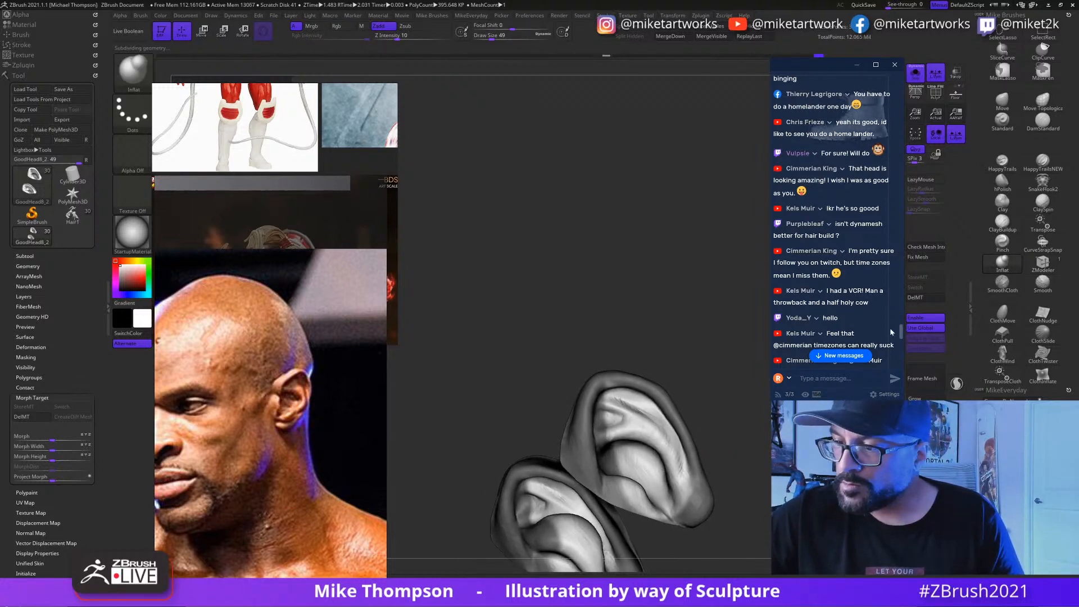
click(1003, 102)
key(s)
drag(758, 464, 763, 463)
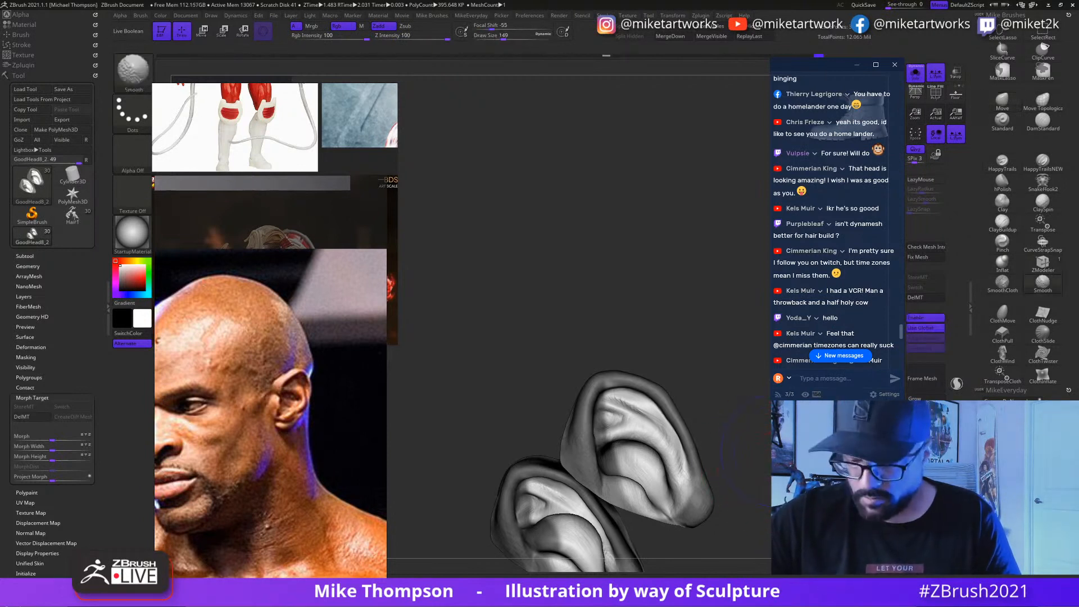
drag(670, 484, 699, 458)
key(shift+d)
key(shift+d)
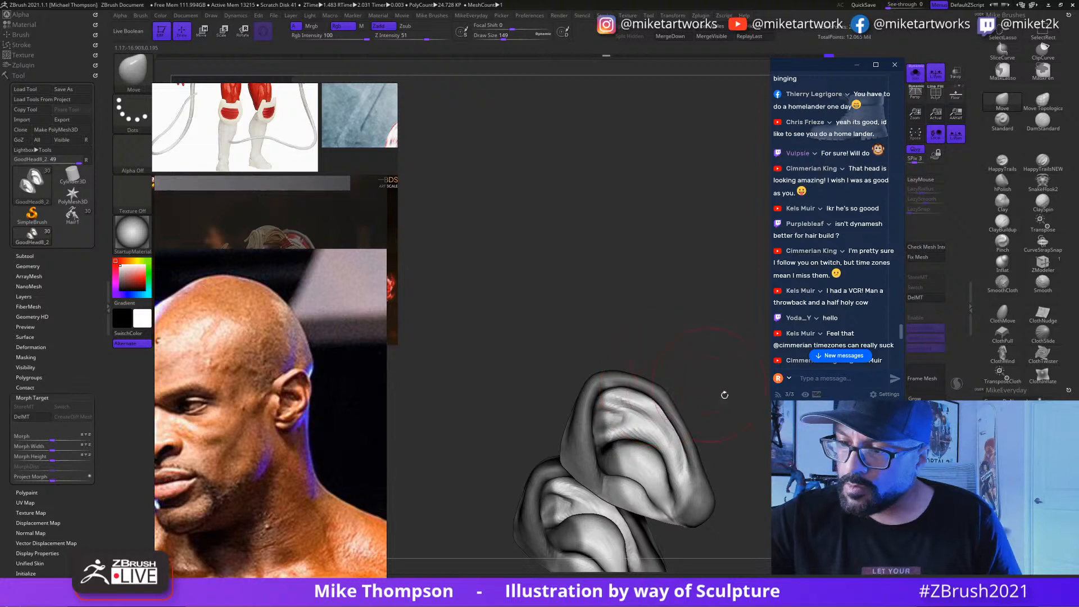
drag(723, 395, 697, 453)
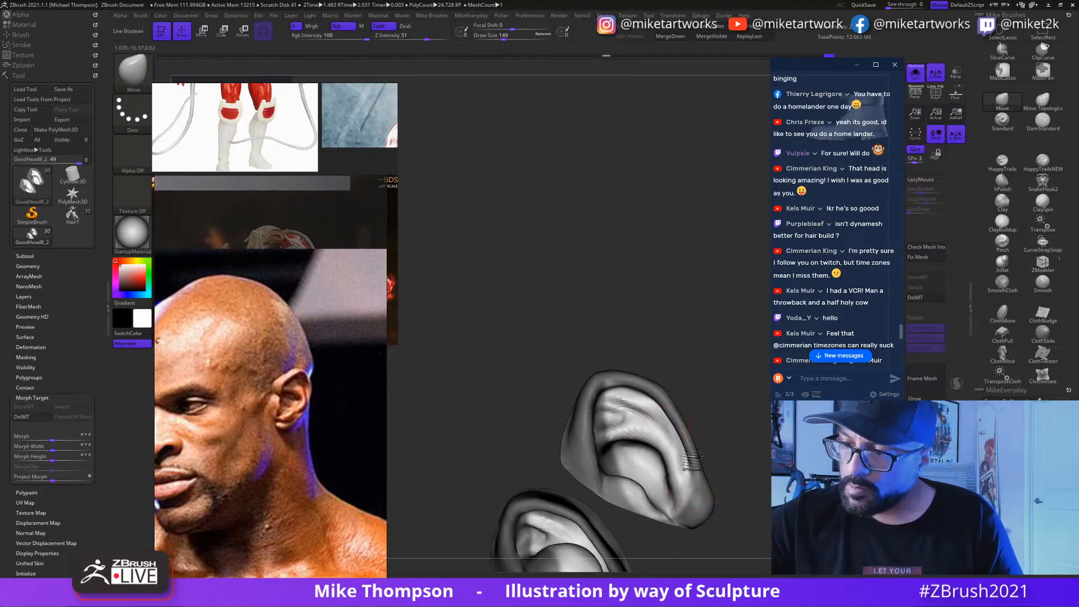
mouse_move(731, 399)
mouse_down()
mouse_move(737, 378)
mouse_move(640, 398)
mouse_move(731, 428)
mouse_move(731, 438)
mouse_move(742, 366)
mouse_move(748, 427)
mouse_move(776, 483)
mouse_move(743, 467)
mouse_up()
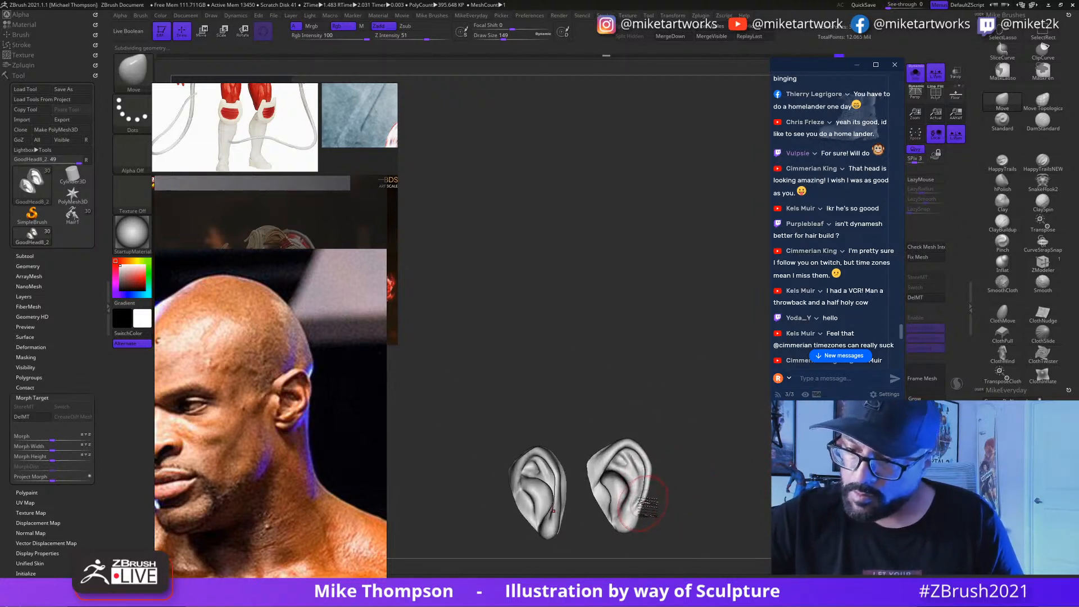
Step: Adjust the overall ear outline with the Move brush at draw size 80 and smooth the form at a low subdivision level
mouse_move(653, 444)
mouse_down()
mouse_move(677, 443)
mouse_move(655, 480)
mouse_up()
key(s)
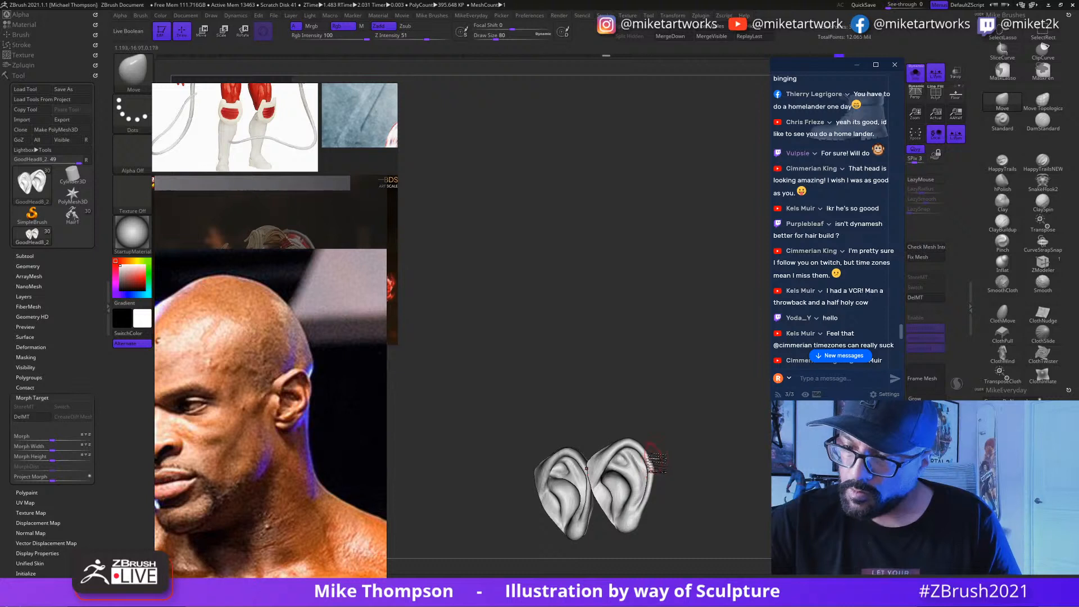
mouse_move(694, 430)
mouse_down()
mouse_move(720, 439)
mouse_move(724, 393)
mouse_move(745, 427)
mouse_move(701, 453)
mouse_move(739, 438)
mouse_move(731, 461)
mouse_move(744, 445)
mouse_move(688, 505)
mouse_move(762, 459)
mouse_up()
key(shift)
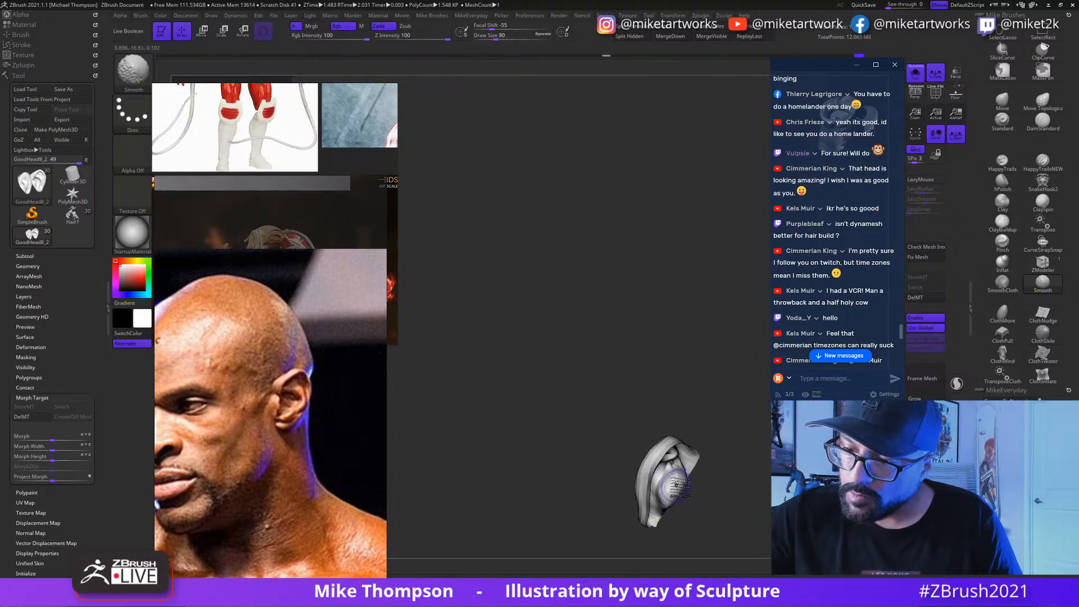
mouse_move(731, 477)
mouse_down()
mouse_move(697, 514)
mouse_move(773, 494)
mouse_move(679, 491)
mouse_move(711, 506)
mouse_move(675, 509)
mouse_move(613, 386)
mouse_up()
key(shift)
key(ctrl+d)
Step: Unhide the rest of the head and turn off Solo to show the full character with hair and headband
drag(703, 439, 635, 444)
ctrl+shift+click(663, 484)
mouse_move(664, 483)
mouse_down()
mouse_move(723, 498)
mouse_move(714, 551)
mouse_up()
alt+drag(664, 506, 659, 475)
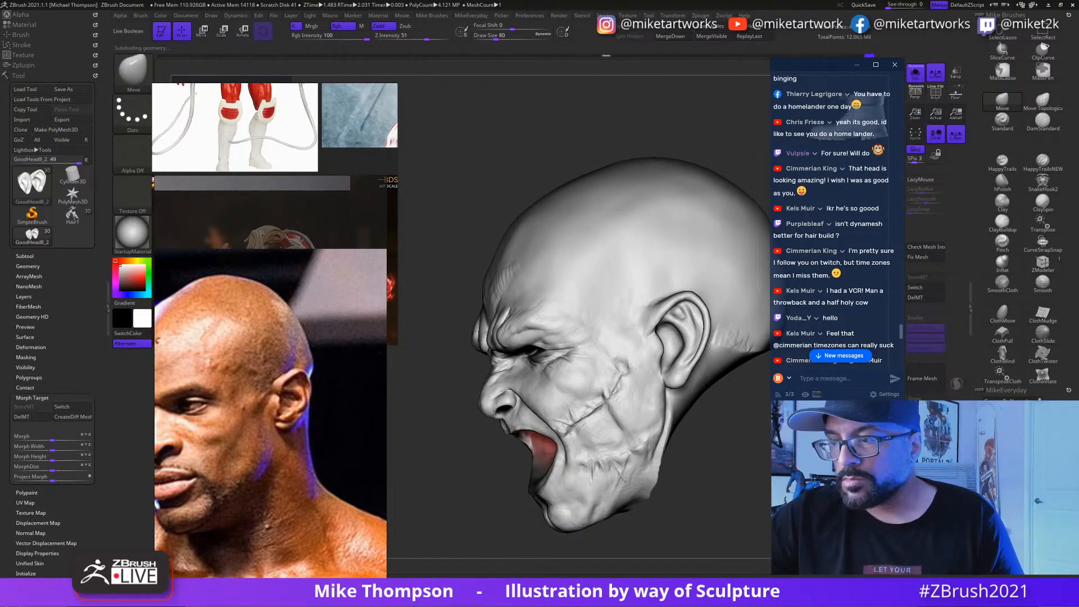
click(916, 73)
drag(711, 540, 756, 523)
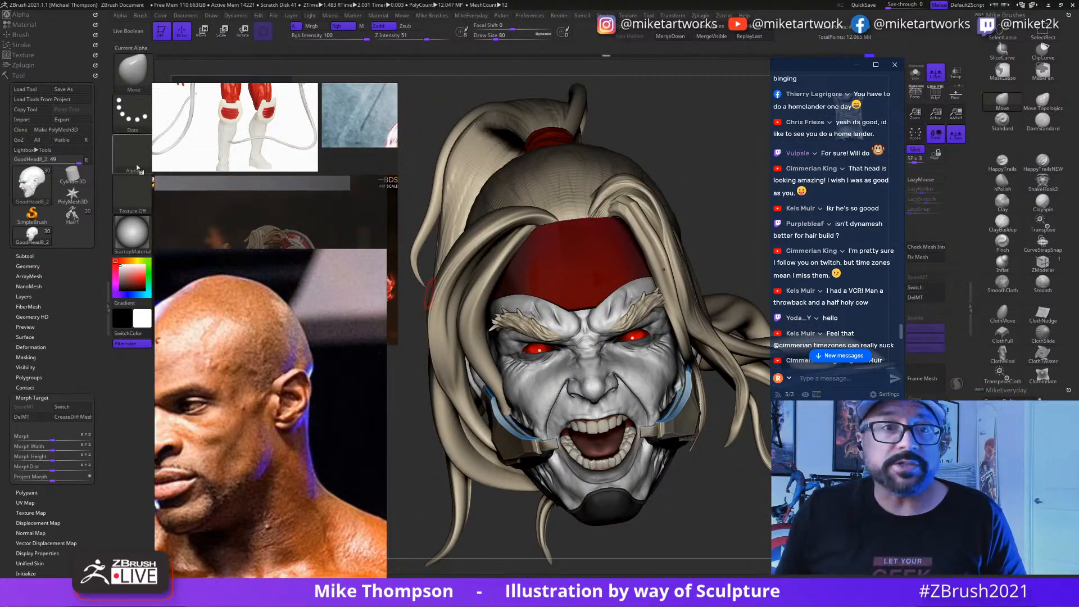
Step: Save the tool as OmegaRedWip9 in the OmegaRed folder, replacing the existing file
click(83, 92)
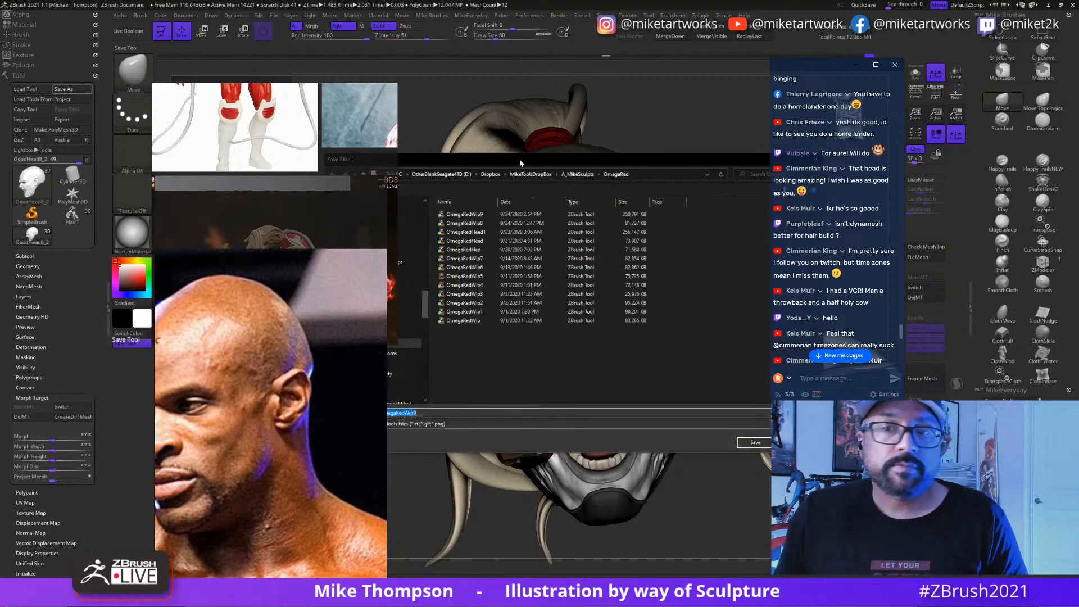
click(753, 442)
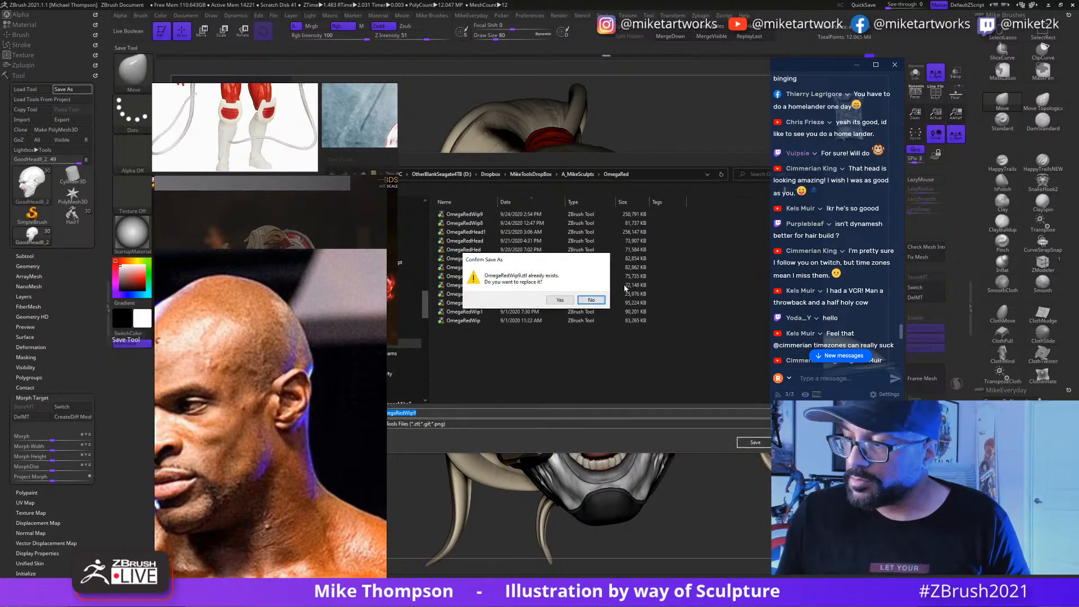
click(560, 300)
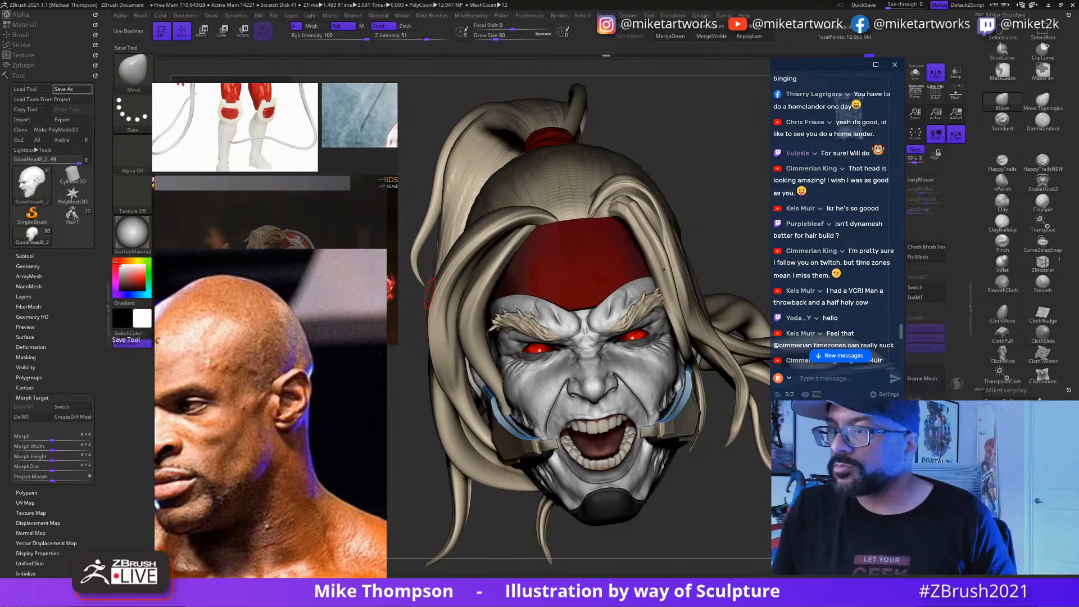
Step: Read through the unread viewer comments in the stream chat
scroll(827, 269, down, 3)
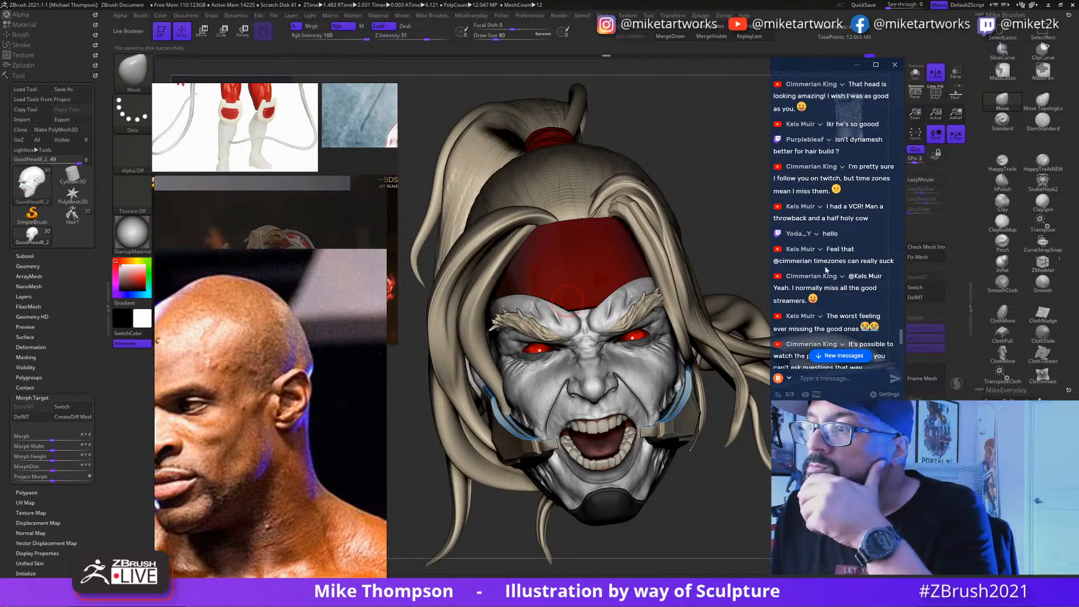
scroll(827, 270, up, 2)
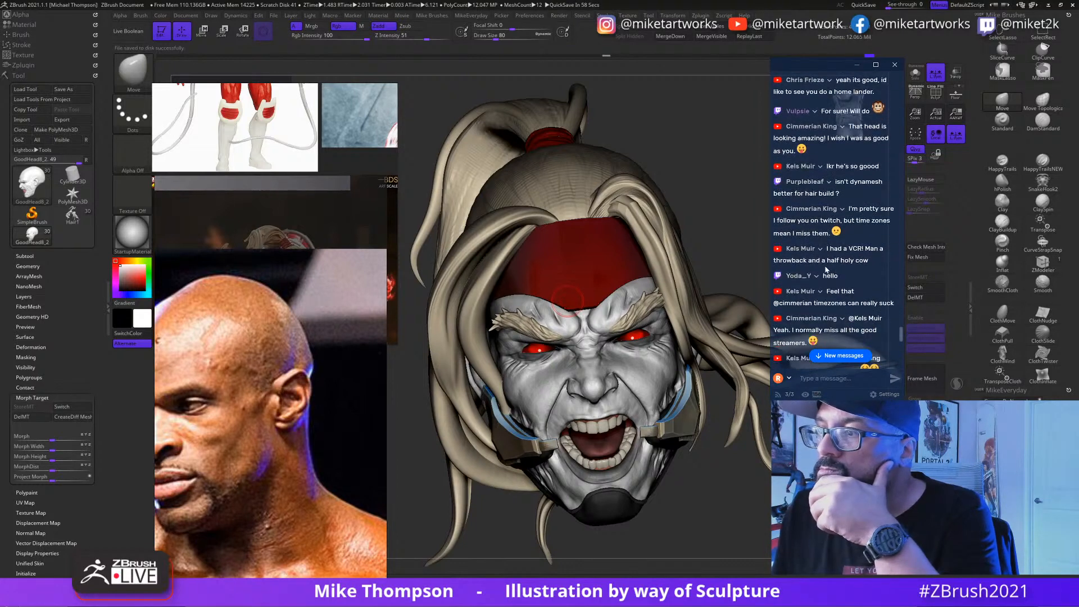
scroll(826, 270, down, 2)
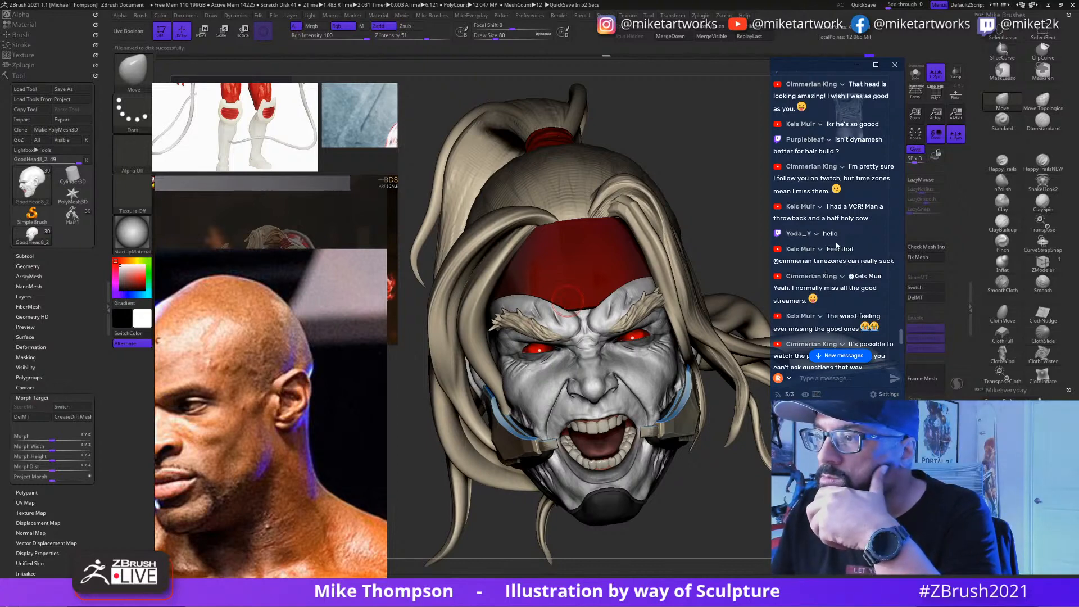
scroll(837, 245, down, 2)
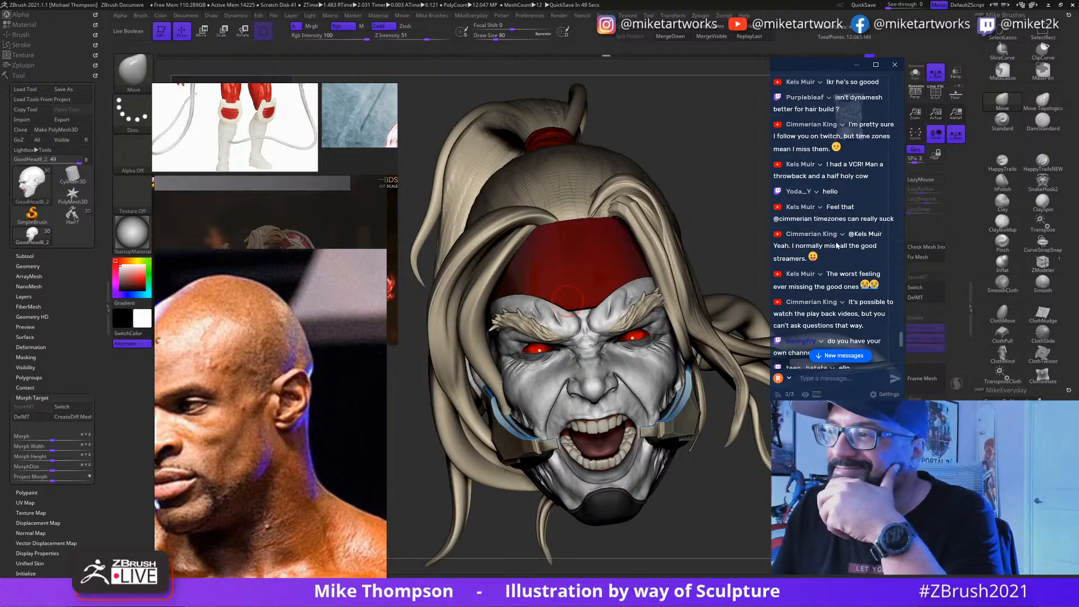
scroll(833, 223, down, 2)
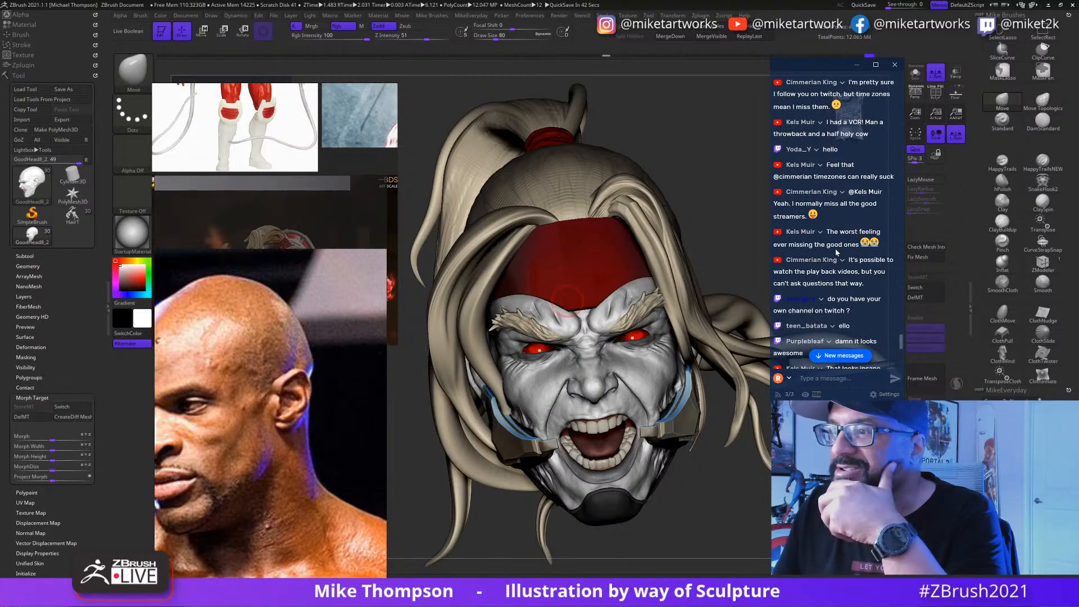
scroll(836, 252, down, 2)
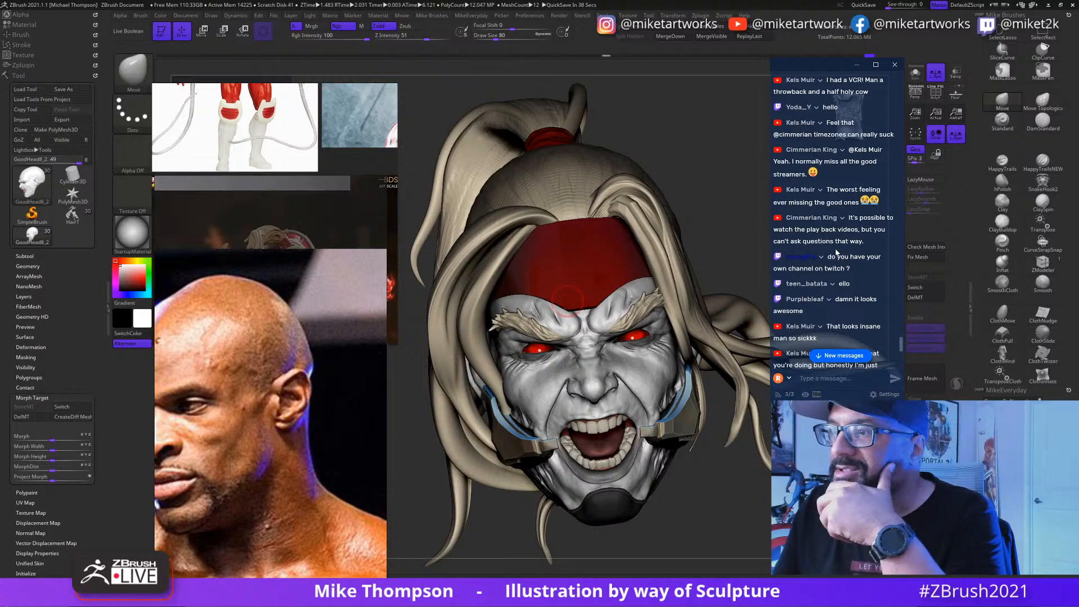
scroll(836, 253, down, 2)
scroll(836, 248, down, 2)
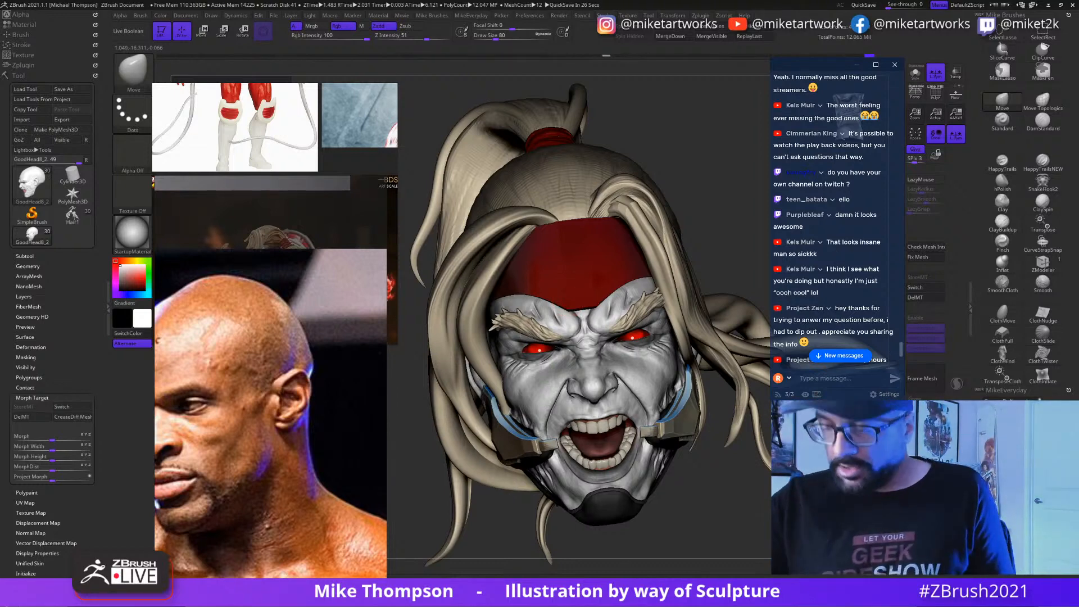
Step: Adjust the side of the face around the cheek and jaw device with the Move brush at draw sizes 140 and 108
drag(675, 528, 773, 498)
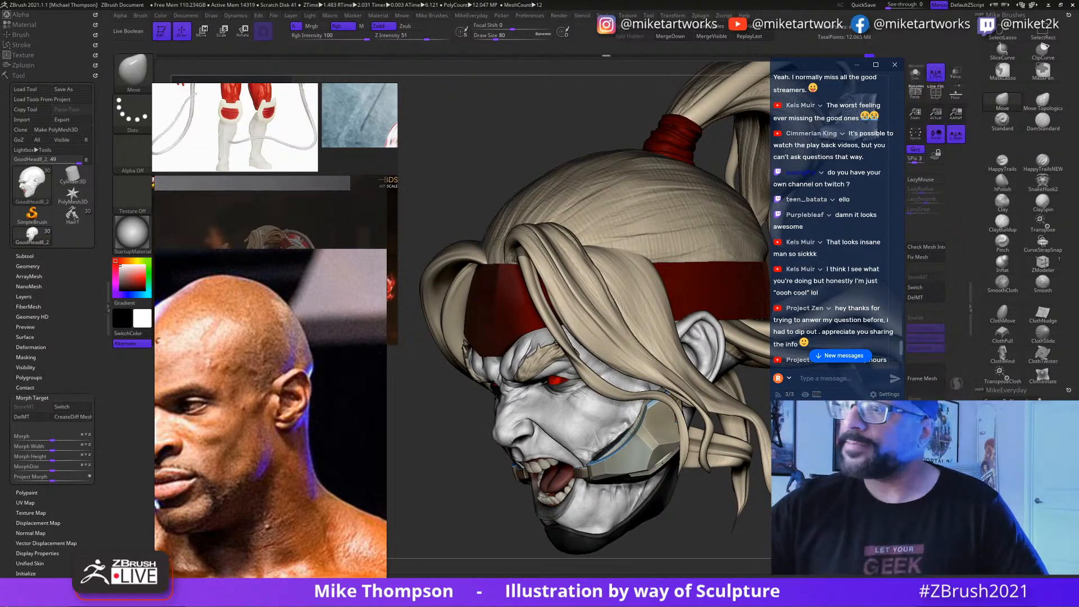
drag(496, 37, 503, 38)
drag(697, 514, 745, 533)
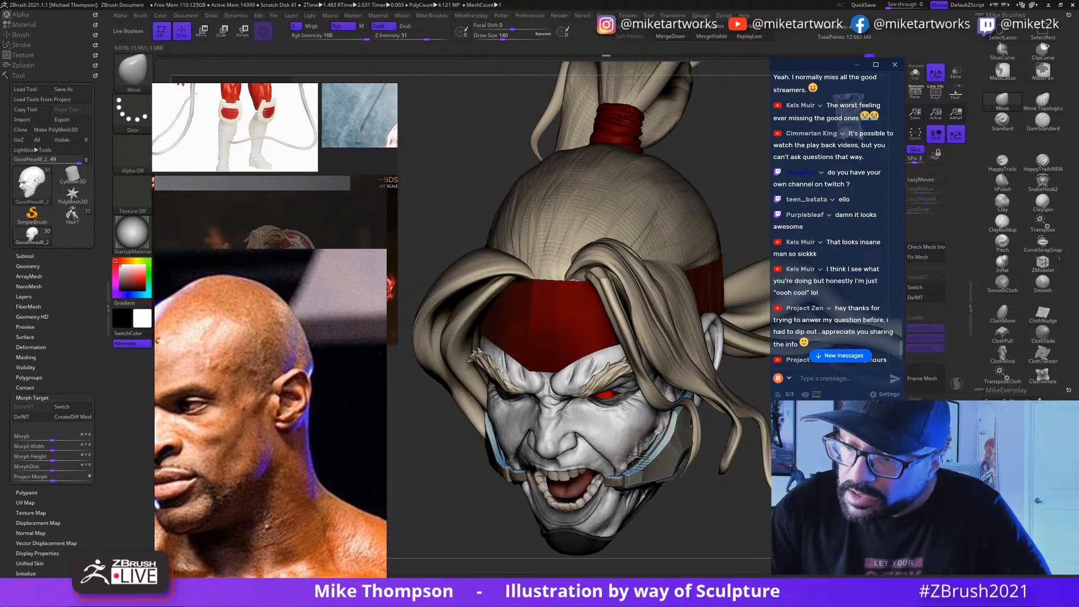
drag(705, 506, 699, 528)
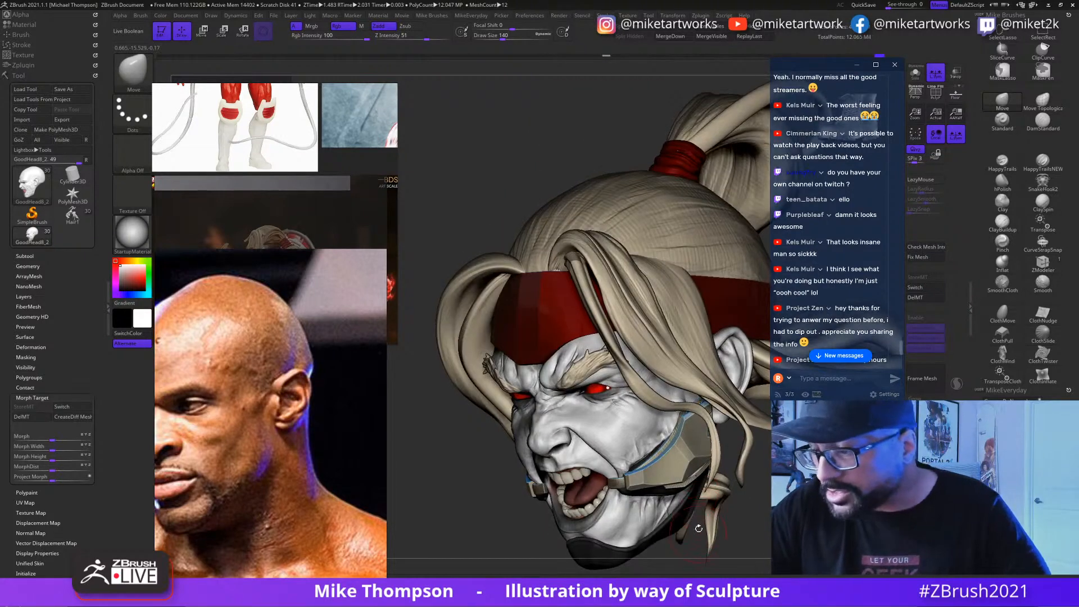
drag(502, 37, 499, 37)
drag(745, 523, 703, 509)
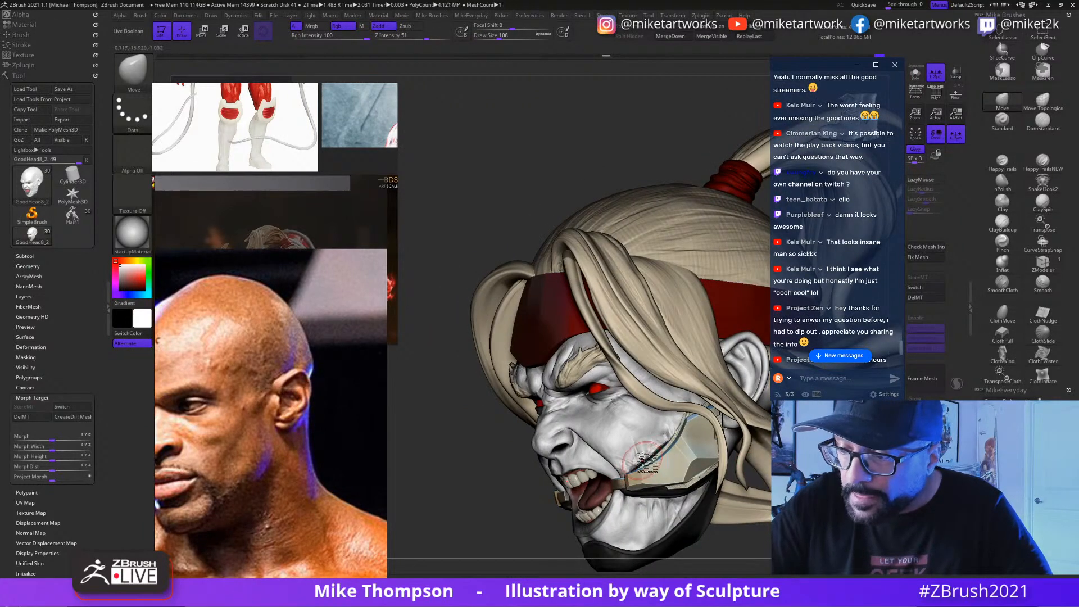
right_drag(694, 492, 658, 466)
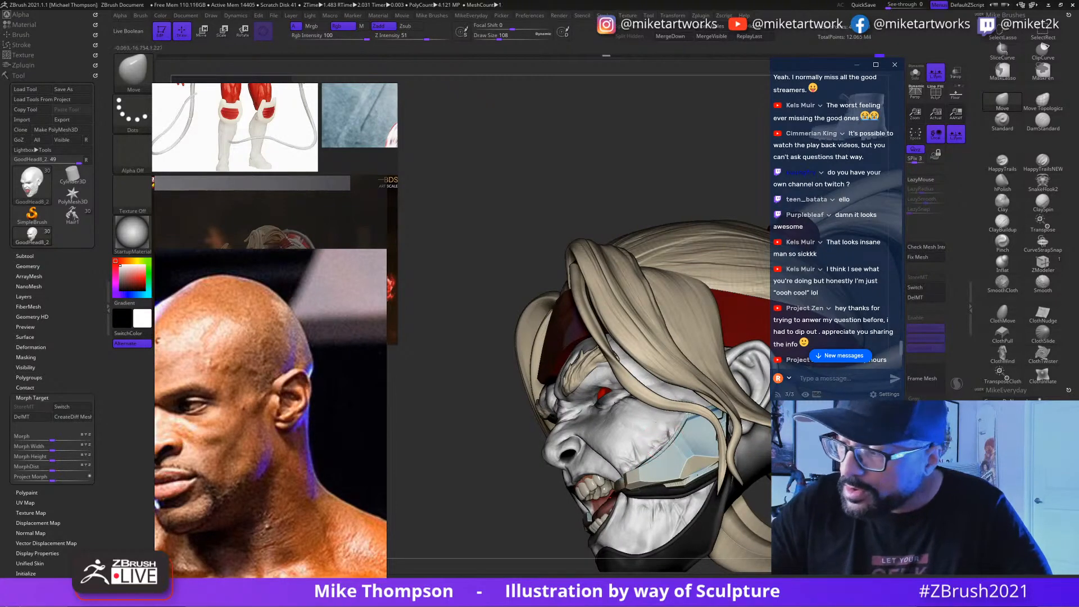
right_drag(658, 466, 709, 508)
Step: Refine the cheek contour beside the mouth with the Move brush at draw size 71, finishing at draw size 46
key([)
key([)
key([)
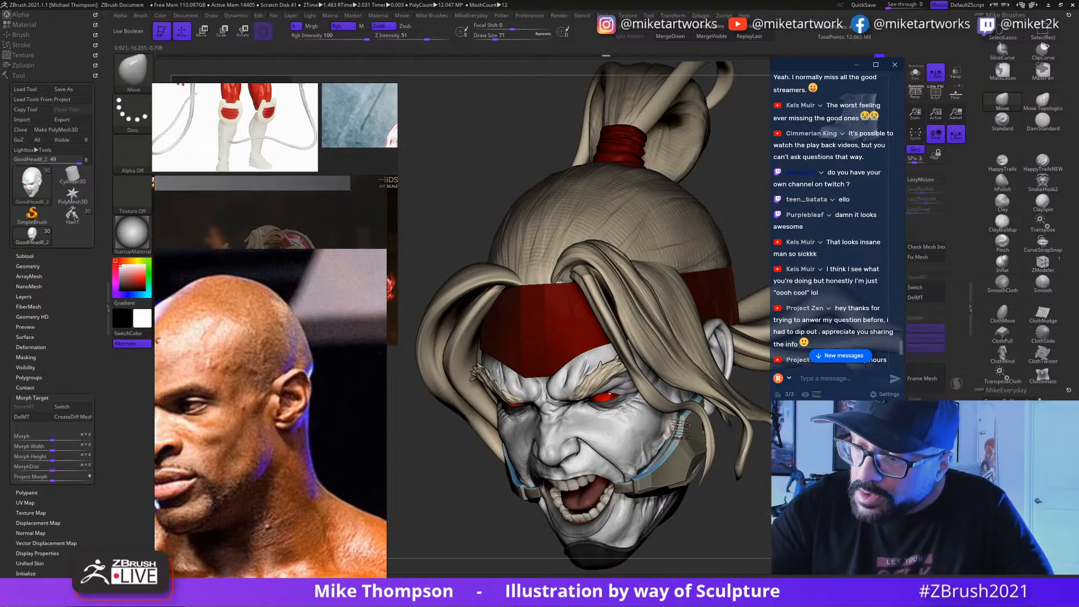
mouse_move(720, 485)
right_down()
mouse_move(655, 475)
mouse_move(705, 476)
mouse_move(660, 464)
mouse_move(663, 476)
right_up()
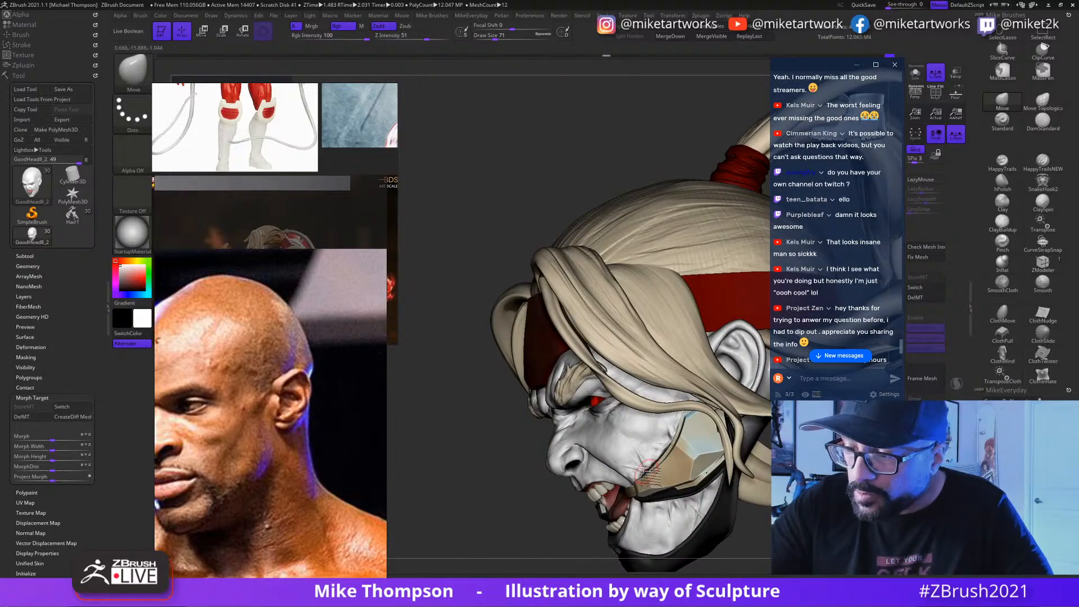
mouse_move(760, 536)
mouse_down()
mouse_move(804, 557)
mouse_move(813, 528)
mouse_move(790, 531)
mouse_move(810, 519)
mouse_move(799, 529)
mouse_move(798, 458)
mouse_move(810, 440)
mouse_move(863, 447)
mouse_move(762, 449)
mouse_move(708, 539)
mouse_move(798, 520)
mouse_move(823, 540)
mouse_move(759, 548)
mouse_move(747, 574)
mouse_move(773, 568)
mouse_move(714, 554)
mouse_move(750, 568)
mouse_move(787, 562)
mouse_move(792, 574)
mouse_move(748, 572)
mouse_up()
click(491, 37)
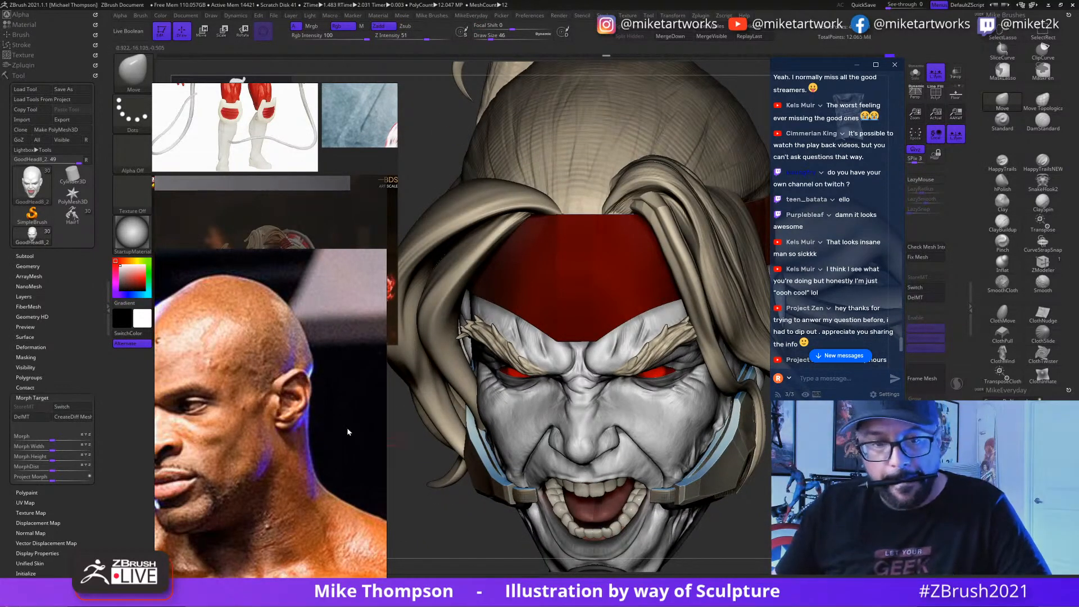
Step: Browse the bodybuilder photos on the reference board and enlarge the face of the man baring his teeth
scroll(337, 427, down, 5)
mouse_move(275, 376)
middle_down()
mouse_move(408, 491)
mouse_move(360, 364)
mouse_move(367, 352)
middle_up()
mouse_move(280, 402)
middle_down()
mouse_move(235, 434)
mouse_move(158, 430)
middle_up()
scroll(279, 373, up, 5)
mouse_move(279, 373)
middle_down()
mouse_move(272, 406)
mouse_move(241, 393)
middle_up()
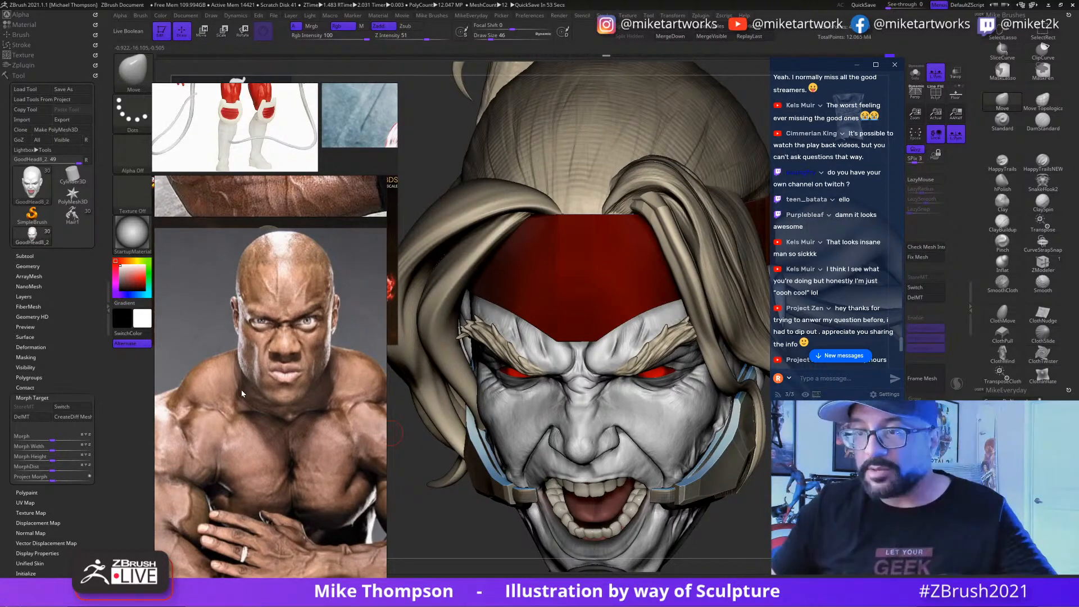
scroll(272, 388, down, 3)
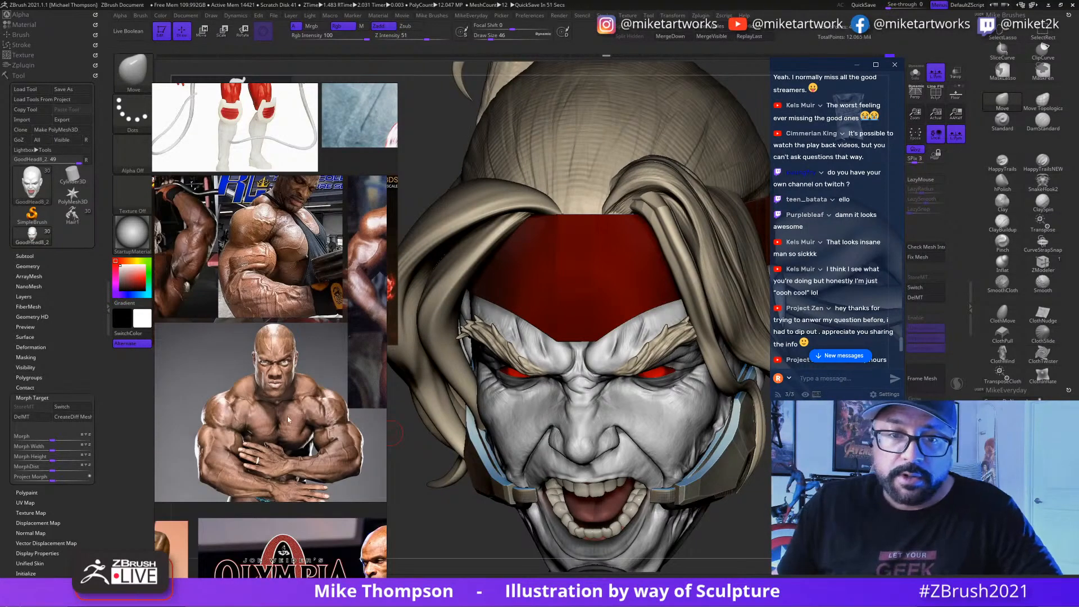
scroll(288, 416, down, 5)
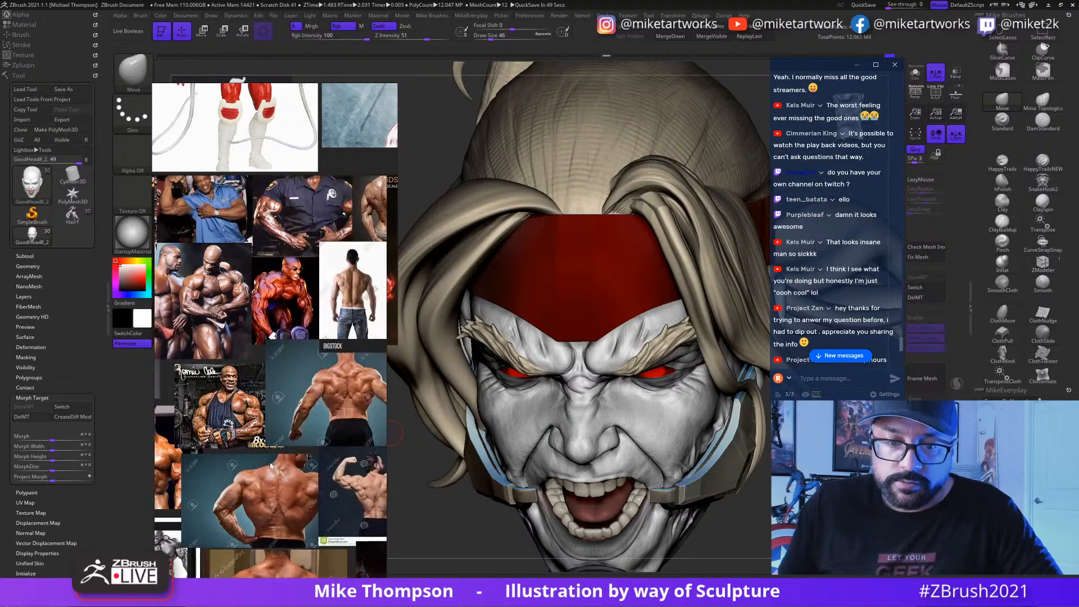
scroll(270, 465, down, 5)
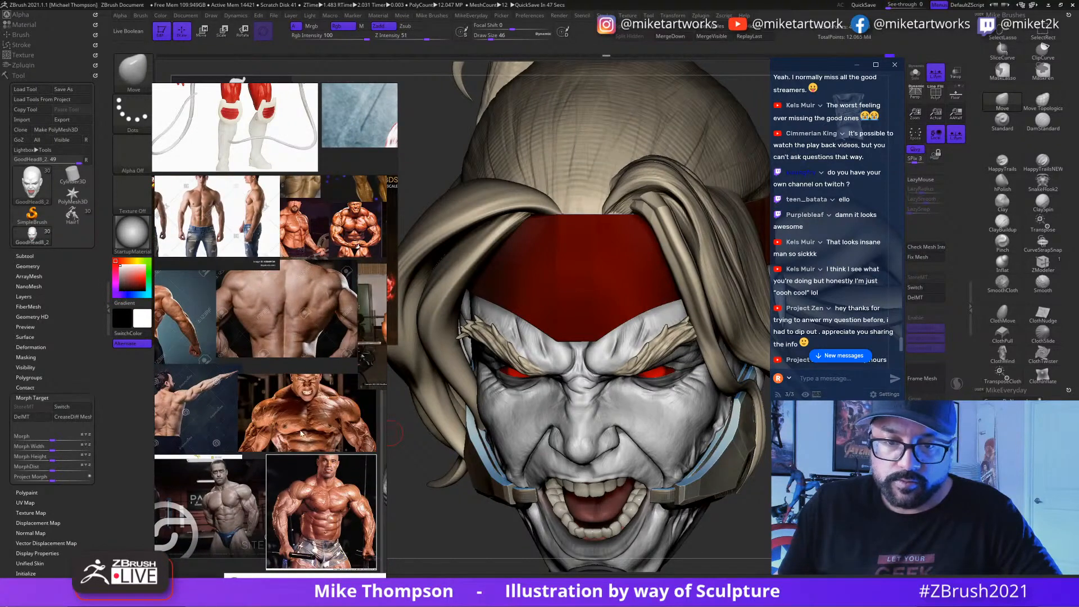
scroll(301, 433, up, 5)
scroll(261, 430, down, 3)
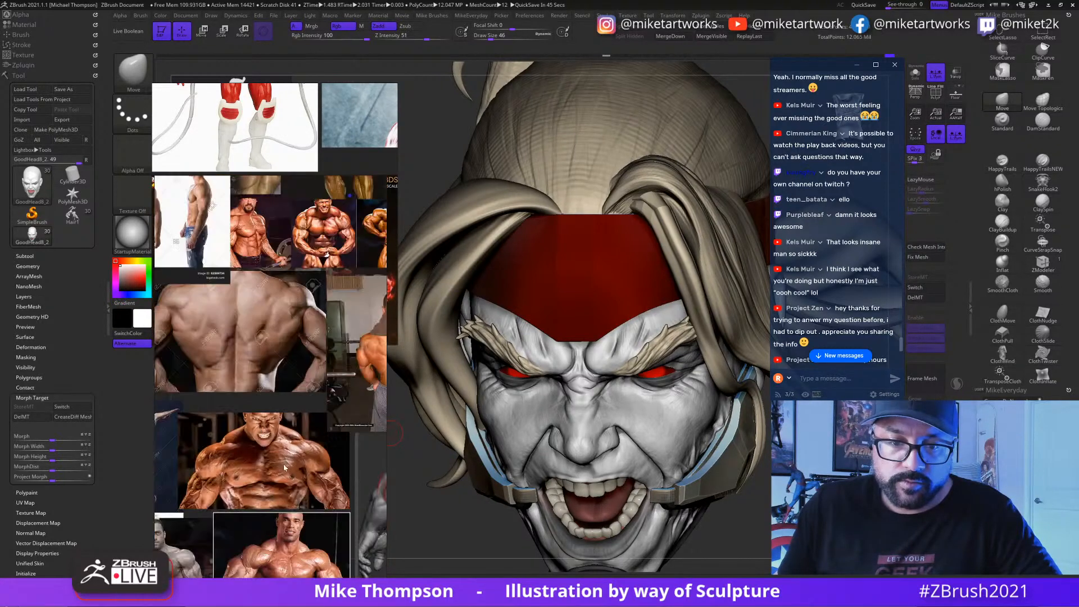
scroll(274, 441, up, 5)
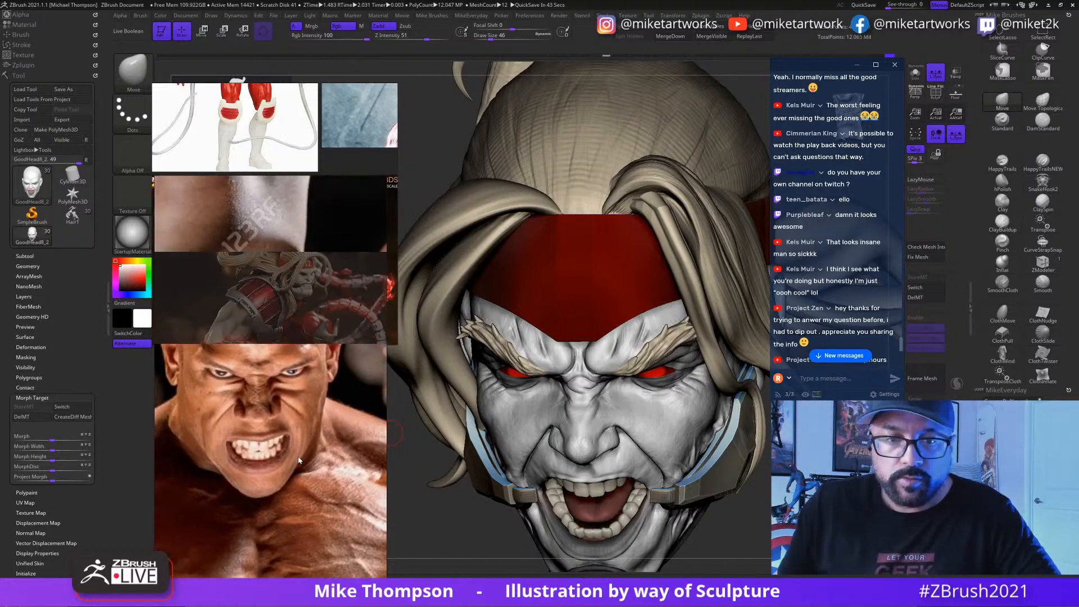
Step: Sculpt skin folds on the upper cheek beside the nose with the Standard brush at draw size 25
mouse_move(741, 526)
mouse_down()
mouse_move(768, 514)
mouse_move(767, 530)
mouse_move(663, 450)
mouse_up()
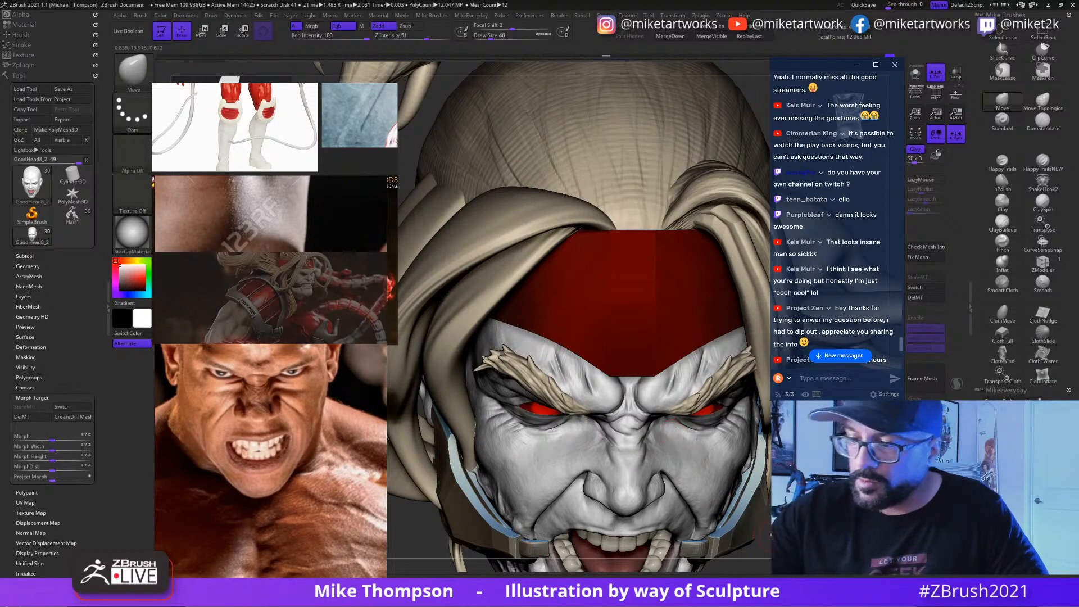
mouse_move(767, 514)
mouse_down()
mouse_move(766, 534)
mouse_move(760, 515)
mouse_up()
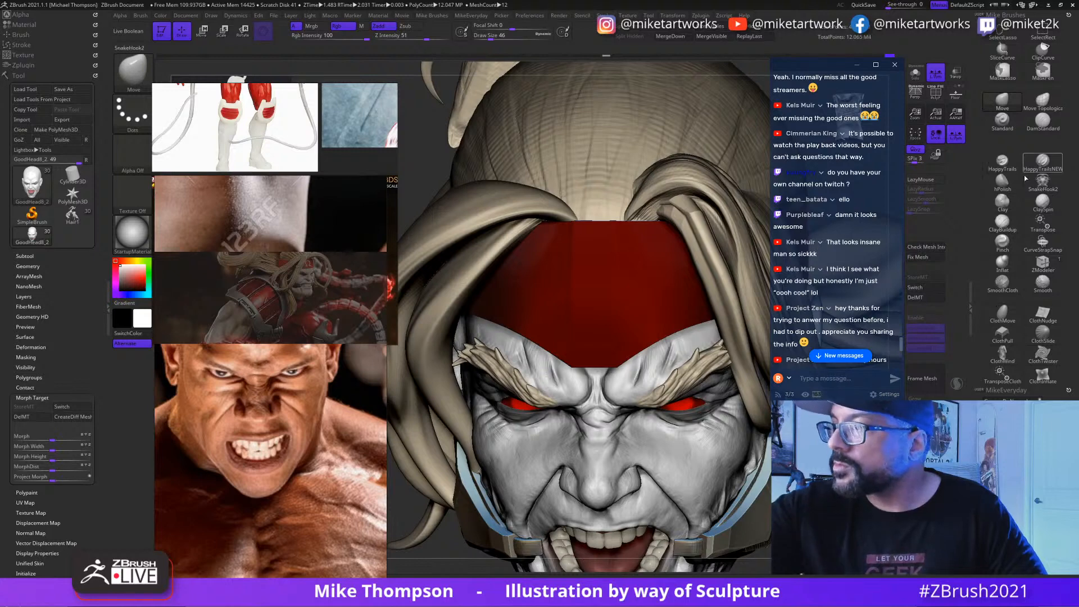
click(1003, 119)
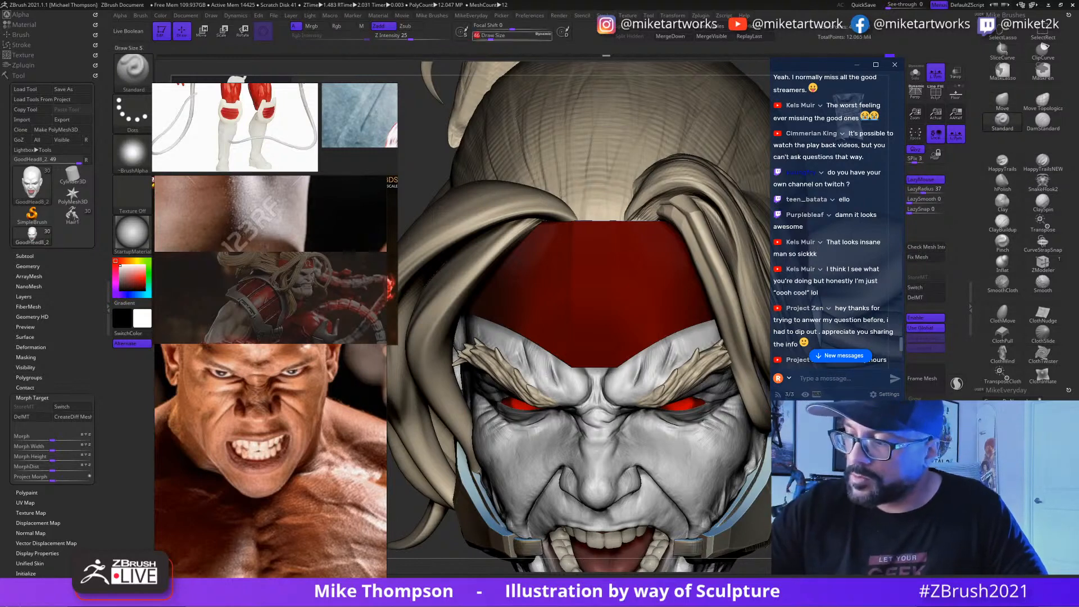
drag(491, 37, 487, 37)
right_drag(691, 466, 667, 461)
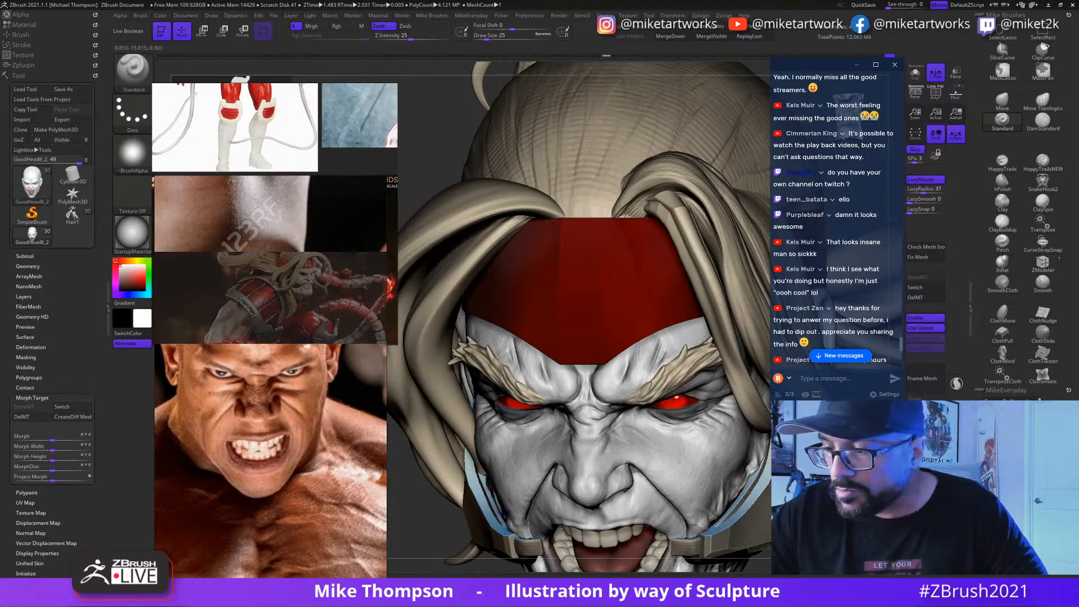
mouse_move(632, 416)
right_down()
mouse_move(675, 415)
mouse_move(630, 421)
right_up()
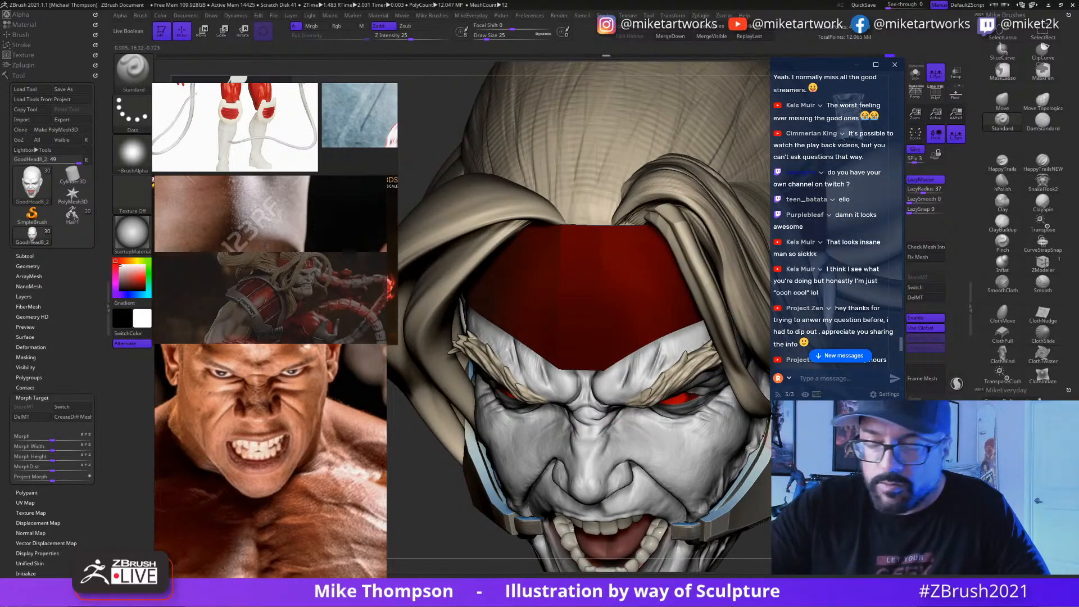
Step: Strengthen the creases between nose and cheek with the Standard brush at draw size 39
text(39)
key(Return)
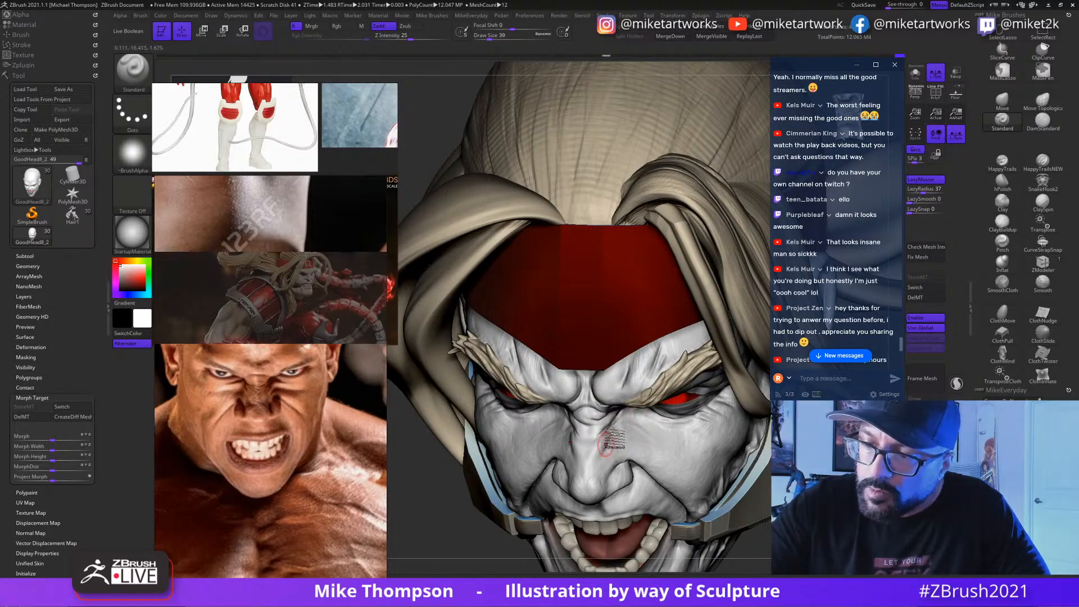
drag(643, 430, 625, 432)
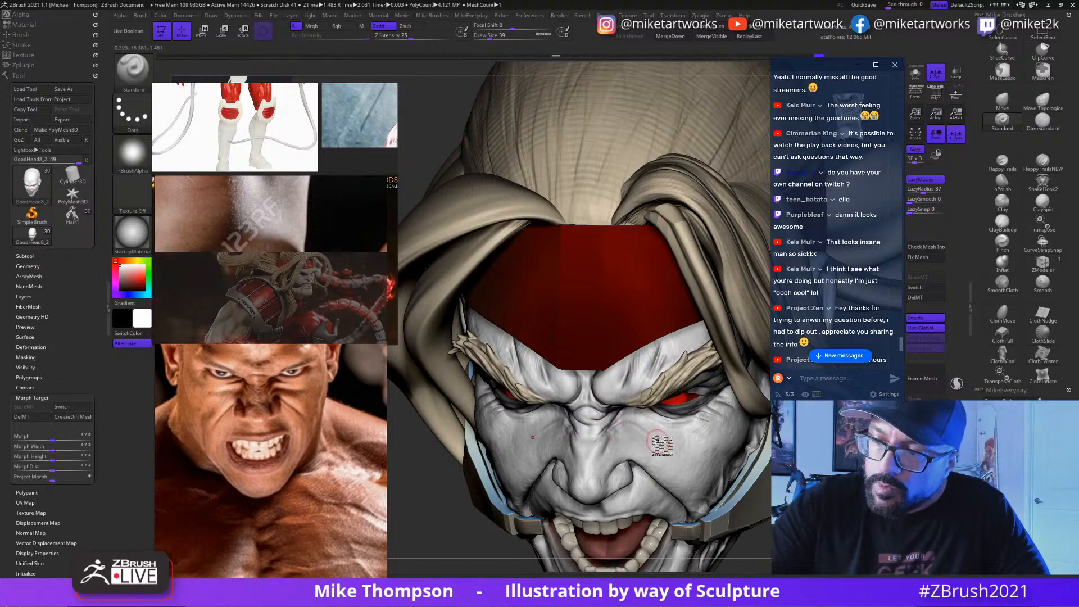
mouse_move(740, 494)
mouse_down()
mouse_move(750, 484)
mouse_move(720, 441)
mouse_move(751, 438)
mouse_up()
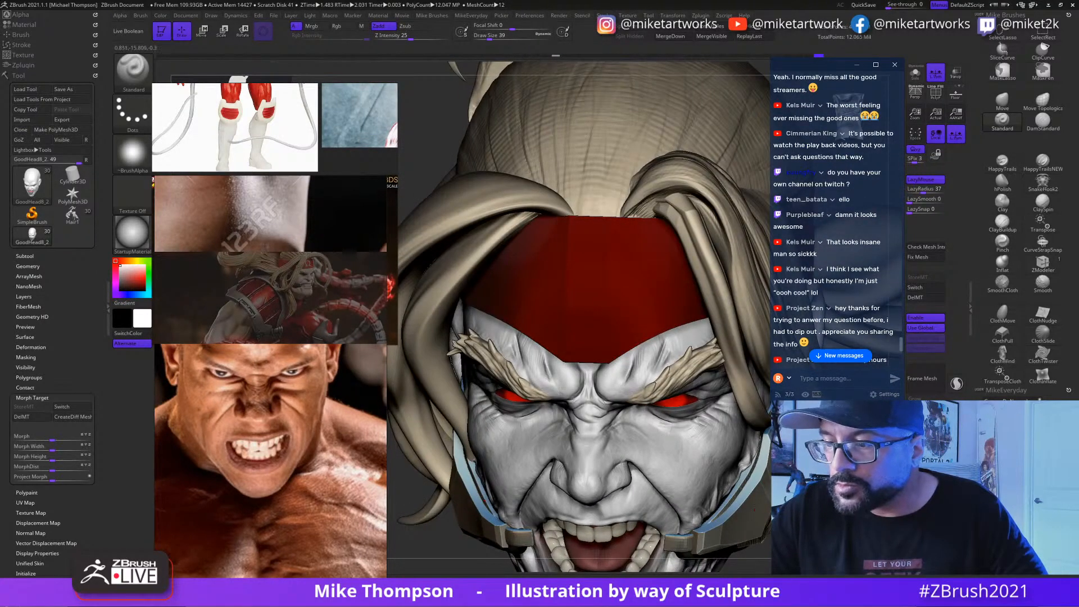
Step: Isolate the brow and nose patch of the head mesh, soloing the head and hiding the leftover fragments
drag(755, 510, 745, 517)
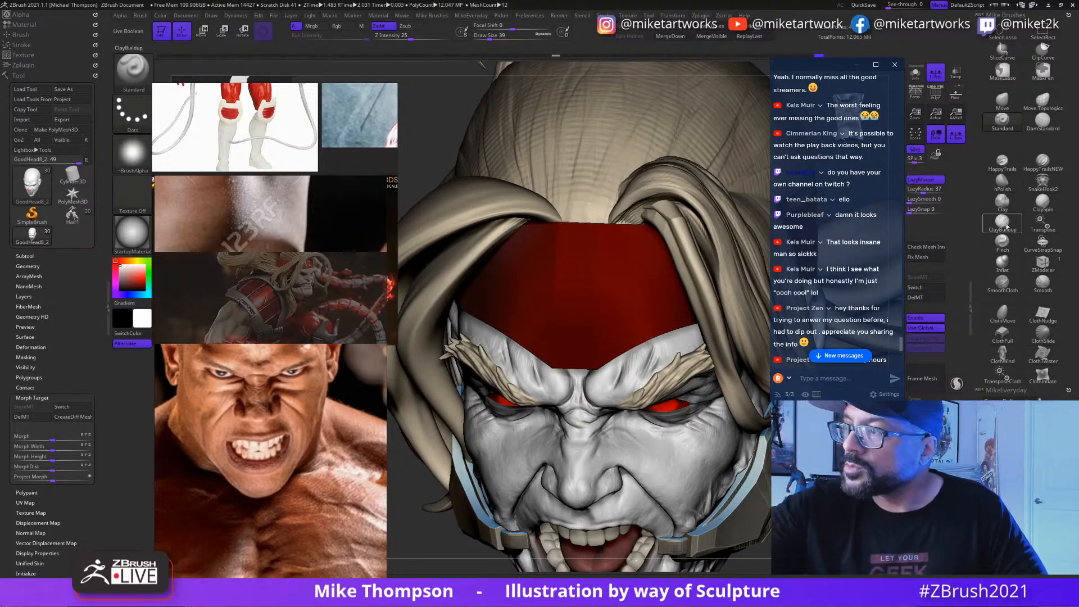
click(1004, 223)
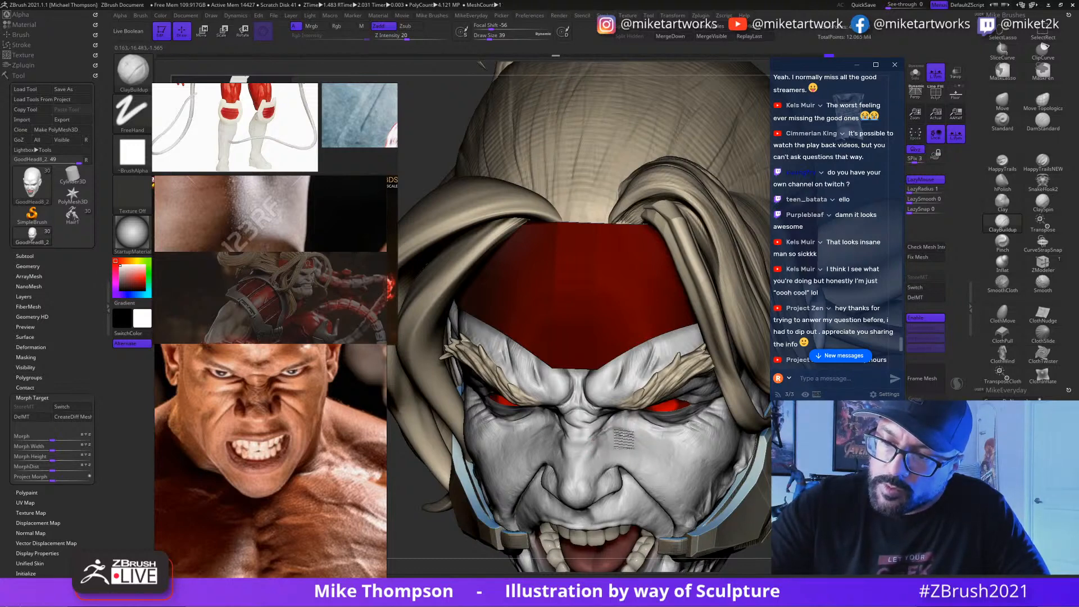
mouse_move(643, 453)
right_down()
mouse_move(539, 433)
mouse_move(526, 491)
right_up()
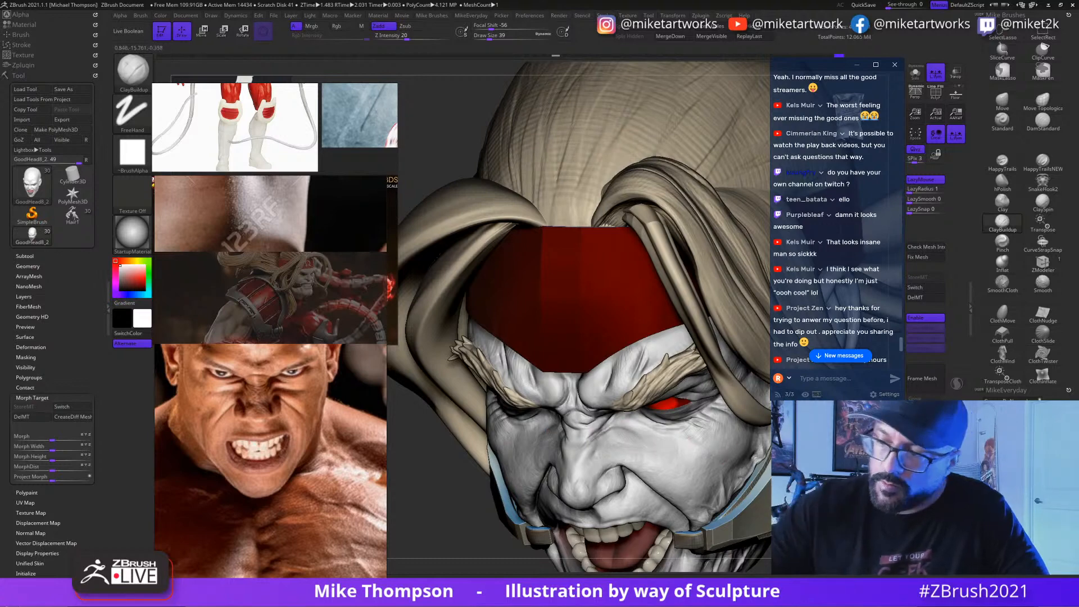
right_drag(691, 454, 755, 480)
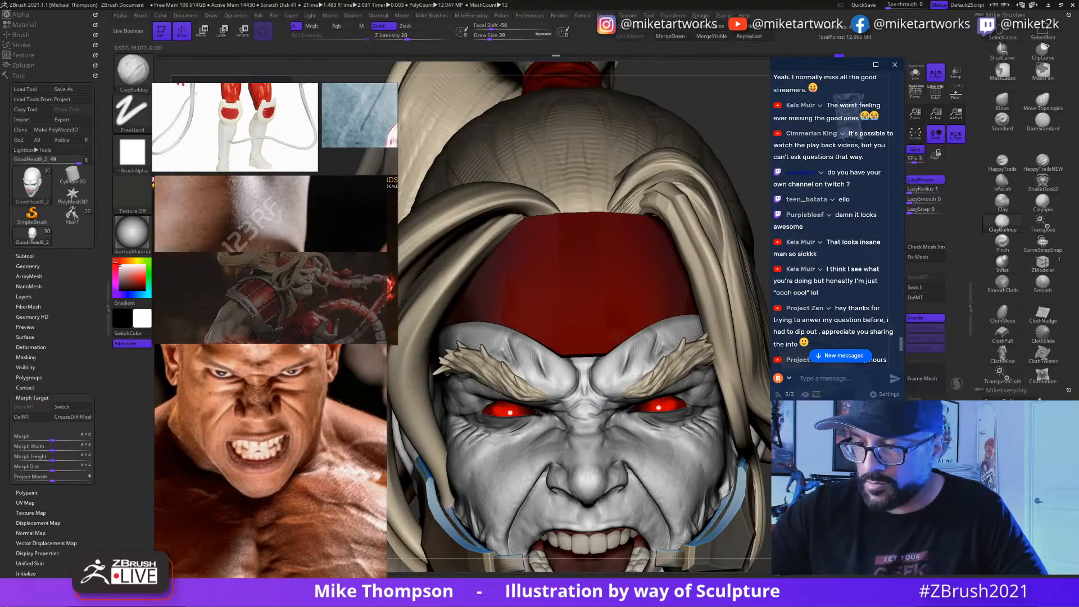
mouse_move(618, 388)
right_down()
mouse_move(618, 431)
mouse_move(646, 416)
right_up()
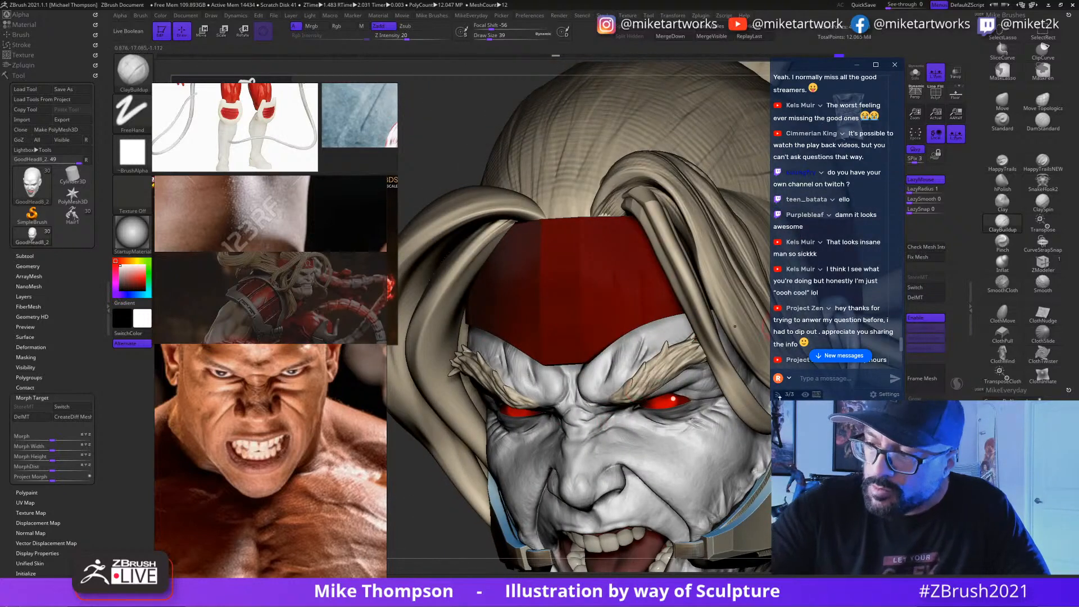
mouse_move(559, 469)
ctrl+shift+mouse_down()
mouse_move(663, 434)
mouse_move(553, 366)
mouse_move(557, 466)
ctrl+shift+mouse_up()
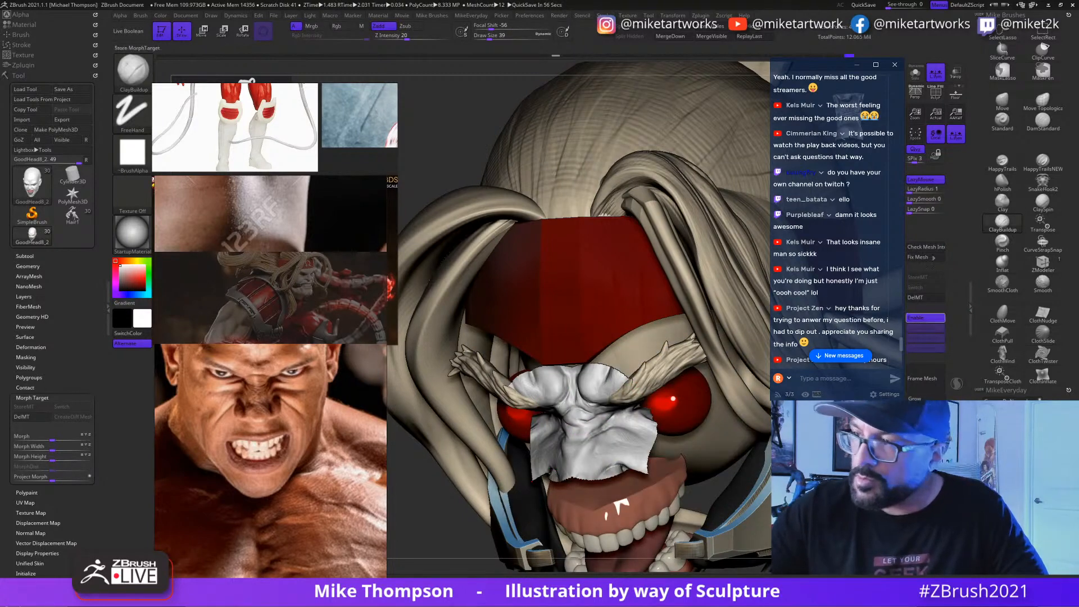
click(915, 73)
mouse_move(703, 281)
mouse_down()
mouse_move(641, 292)
mouse_move(632, 416)
mouse_up()
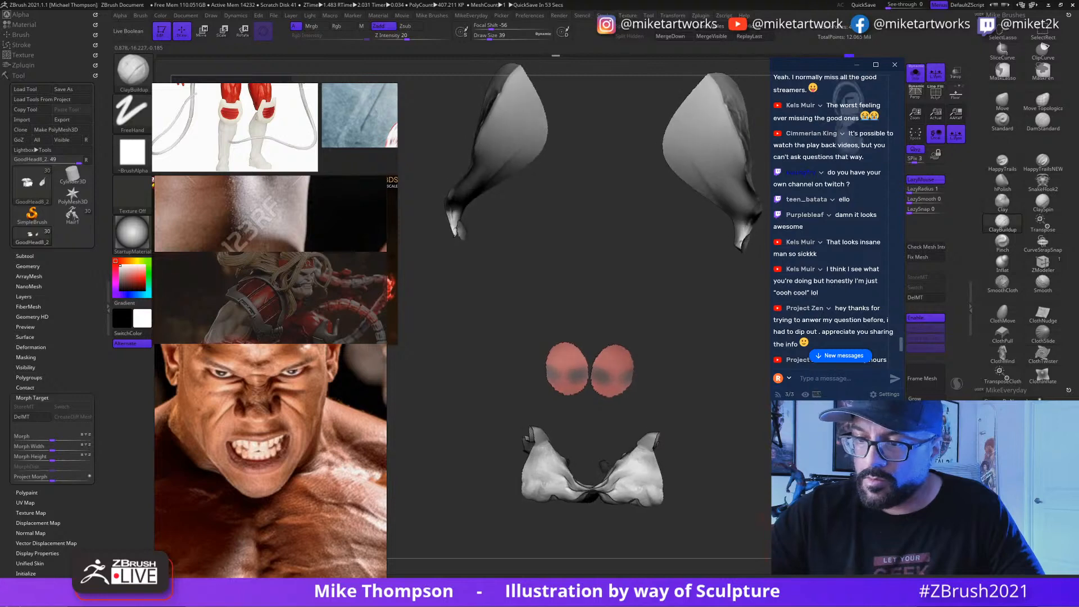
mouse_move(681, 548)
ctrl+shift+mouse_down()
mouse_move(660, 394)
mouse_move(543, 401)
mouse_move(495, 506)
mouse_move(663, 557)
ctrl+shift+mouse_up()
mouse_move(725, 394)
mouse_down()
mouse_move(767, 504)
mouse_move(759, 566)
mouse_move(772, 506)
mouse_move(744, 558)
mouse_move(758, 537)
mouse_move(765, 561)
mouse_up()
Step: Build up the skin folds across the bridge of the nose with the ClayBuildup brush at draw size 22
key([)
key([)
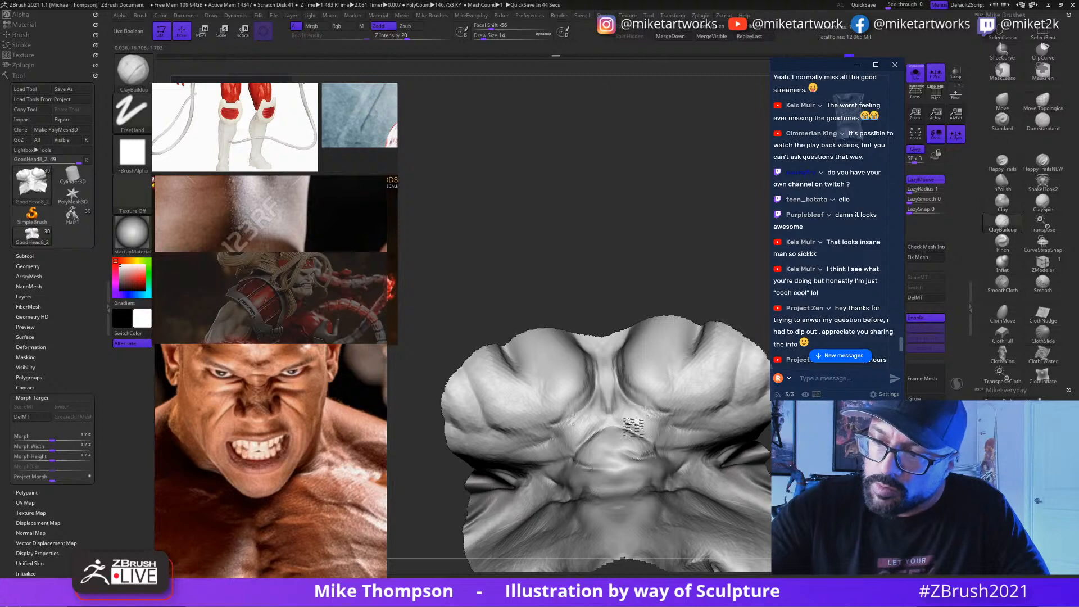
key(bracketright)
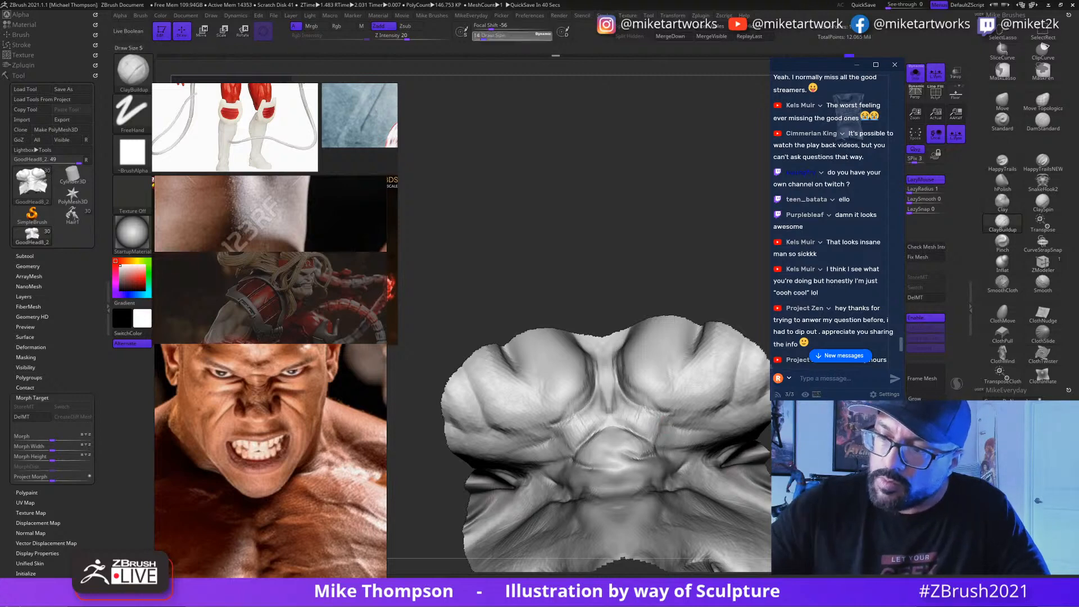
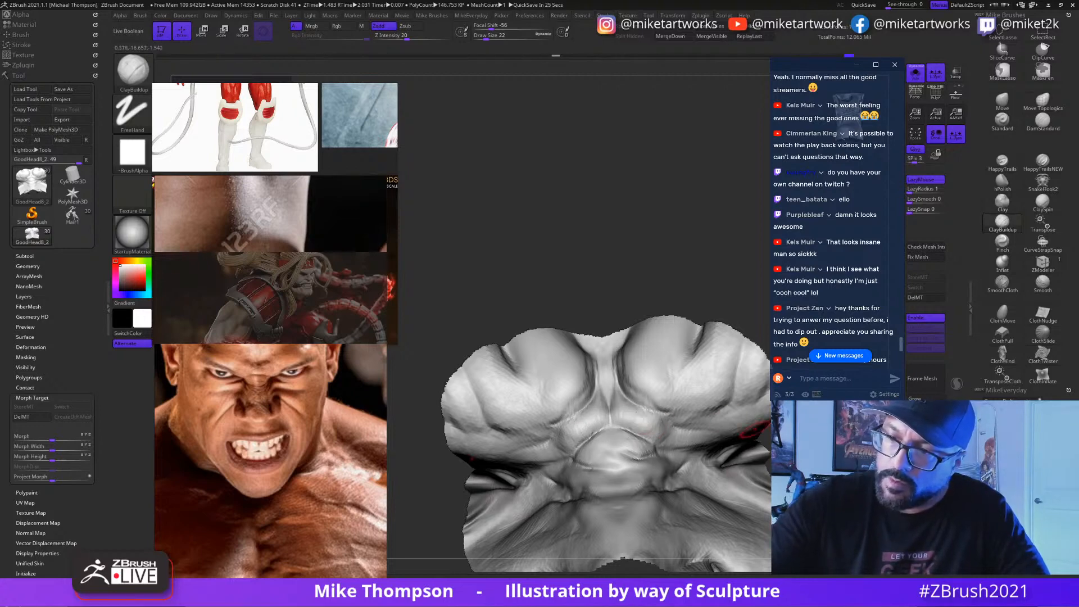
drag(787, 439, 790, 527)
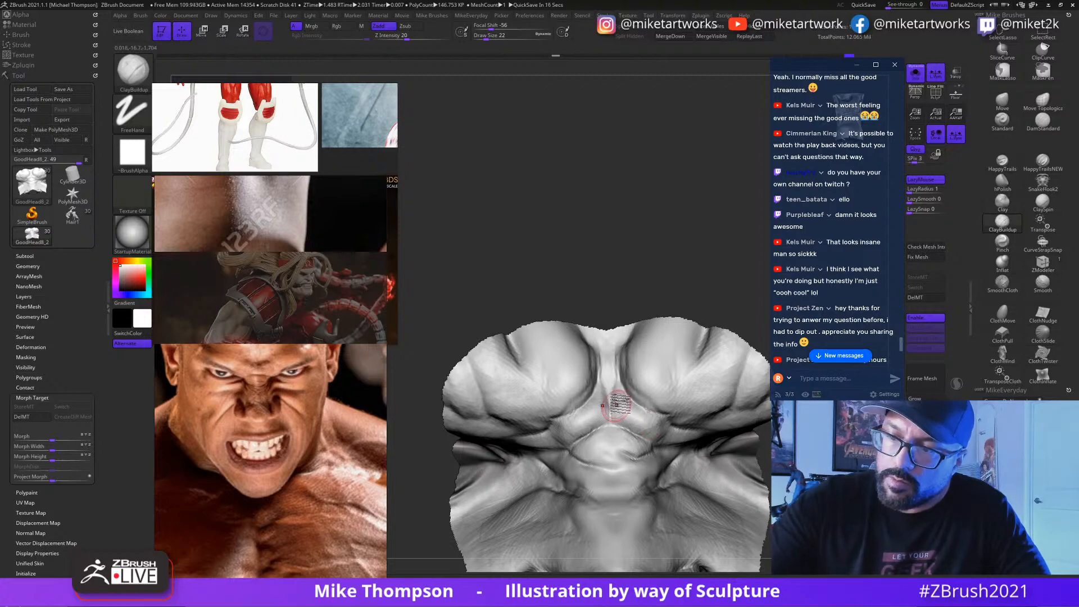
drag(803, 500, 805, 528)
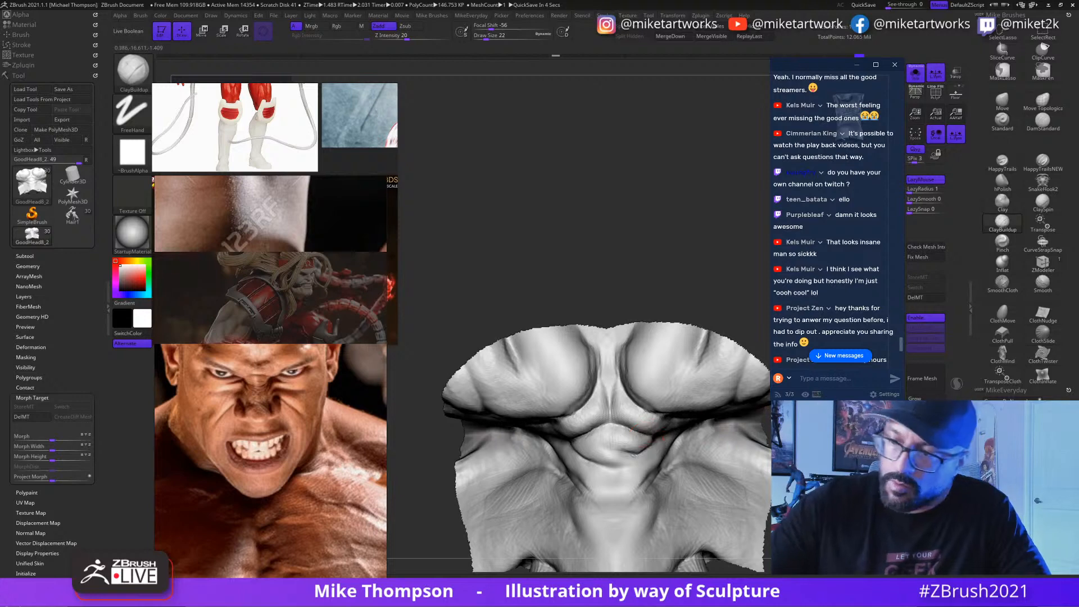
right_drag(647, 440, 625, 444)
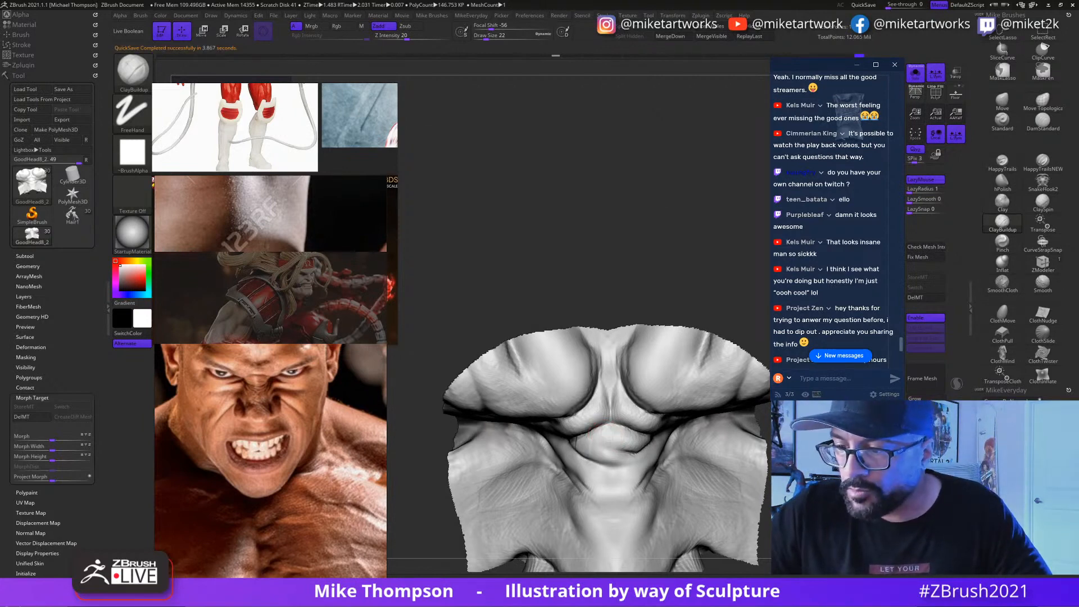
drag(427, 359, 579, 447)
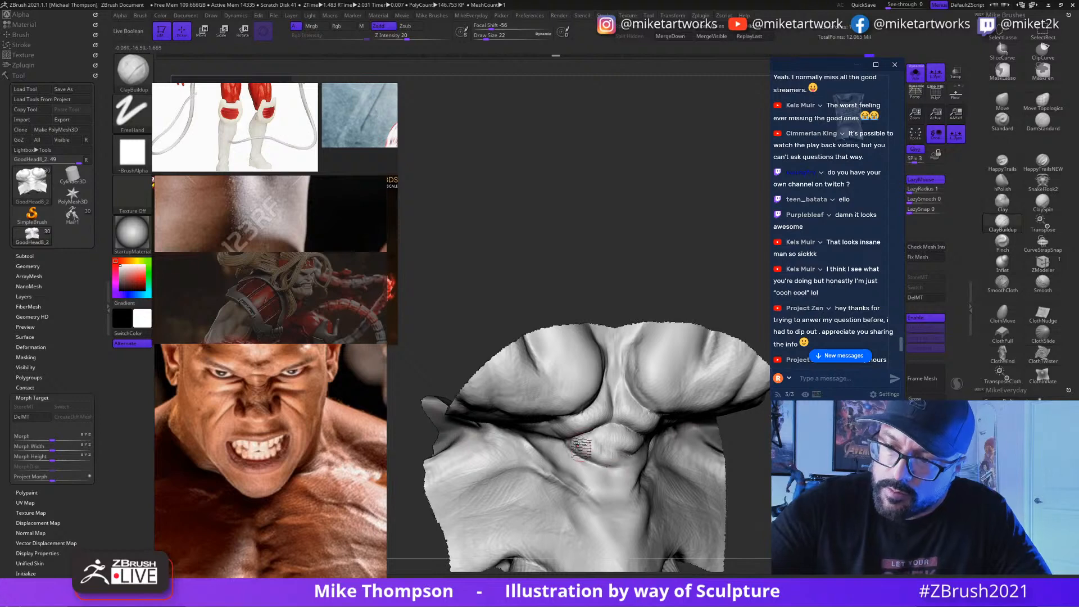
drag(743, 531, 776, 523)
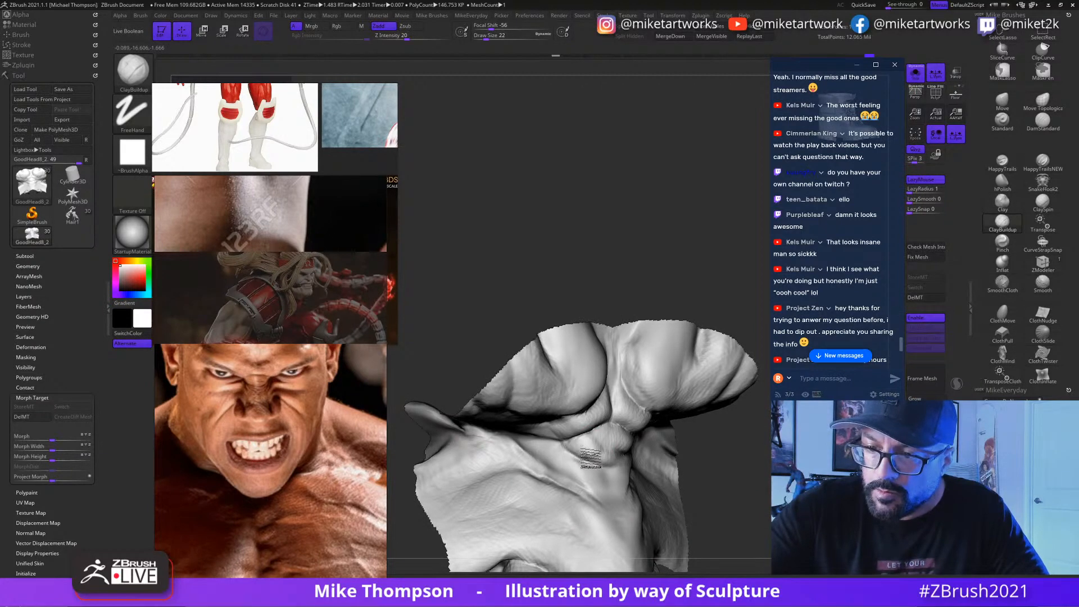
drag(770, 488, 731, 484)
Step: Mask the inner brow and the nose bridge down to its lower fold with a lasso mask
key(ctrl)
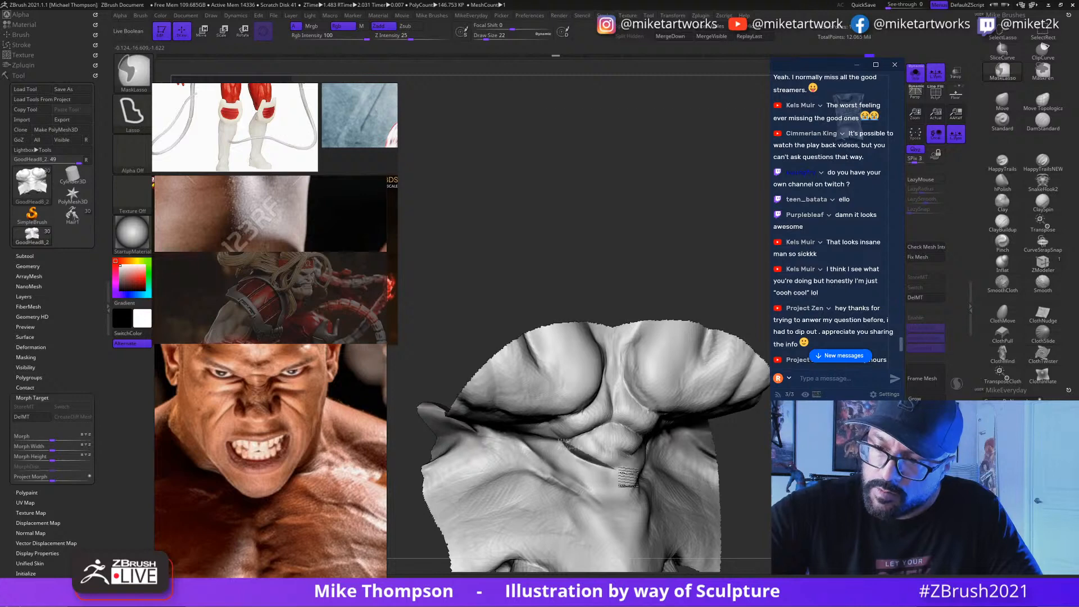
mouse_move(618, 469)
ctrl+mouse_down()
mouse_move(556, 312)
mouse_move(554, 432)
ctrl+mouse_up()
mouse_move(757, 494)
mouse_down()
mouse_move(731, 497)
mouse_move(745, 497)
mouse_up()
Step: Sculpt the unmasked skin just below the masked nose-bridge fold with the Inflat and ClayBuildup brushes at draw size 22
click(1006, 261)
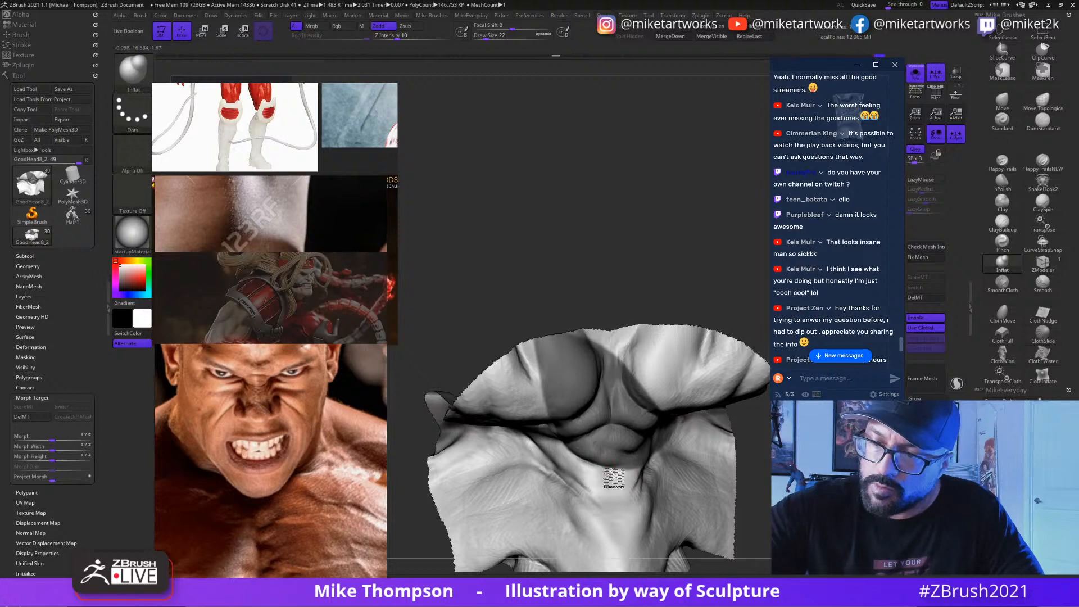
key(shift)
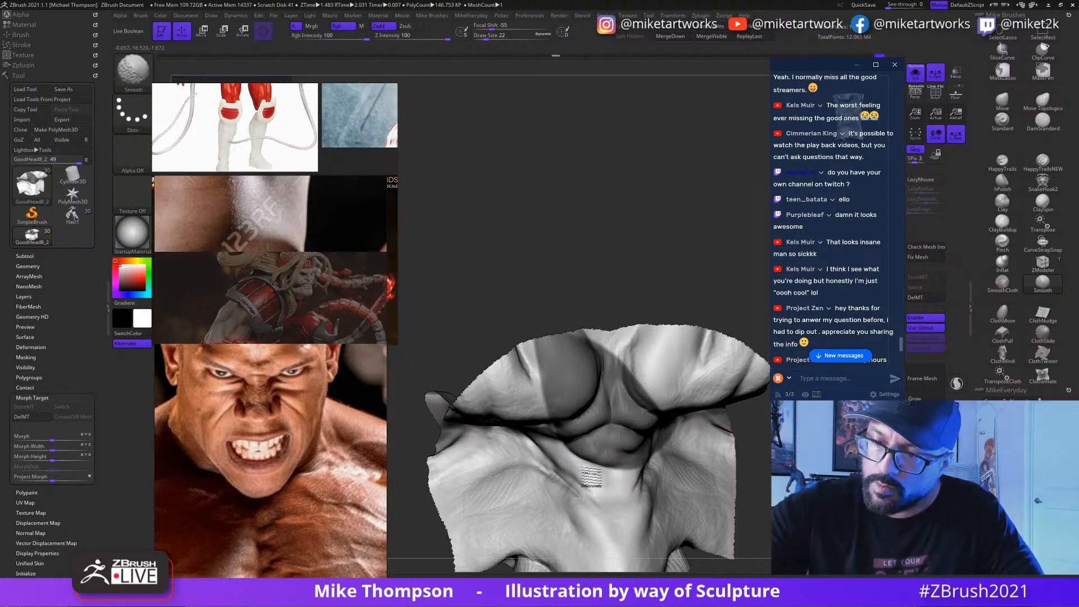
mouse_move(591, 477)
right_down()
mouse_move(615, 473)
mouse_move(608, 464)
mouse_move(585, 478)
right_up()
click(1002, 224)
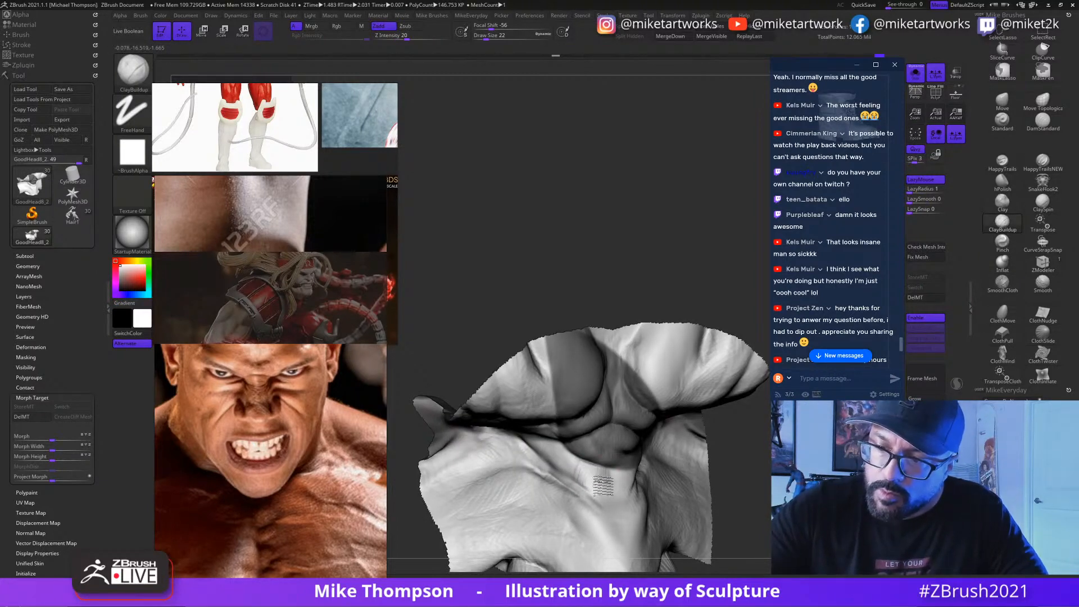
right_drag(612, 478, 561, 447)
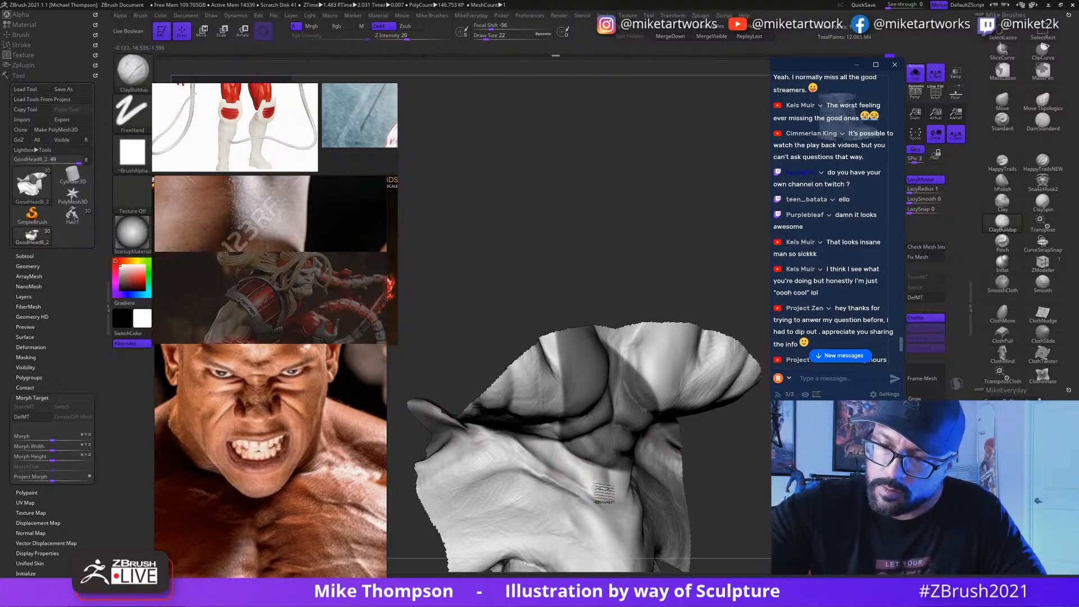
right_drag(624, 472, 585, 472)
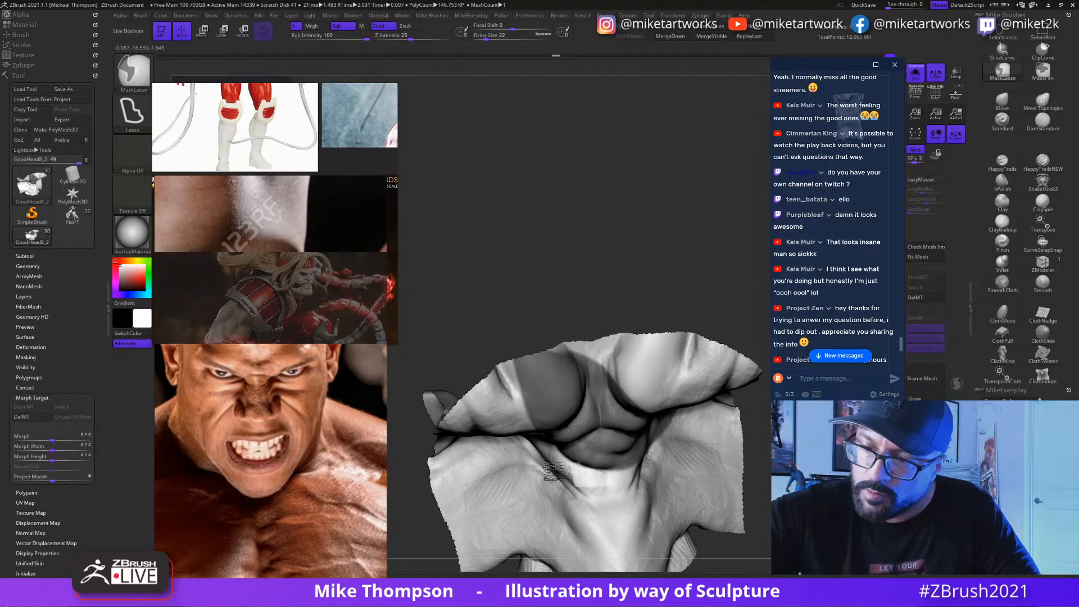
Step: Smooth the surface just below the masked central forms and invert the mask
key(shift)
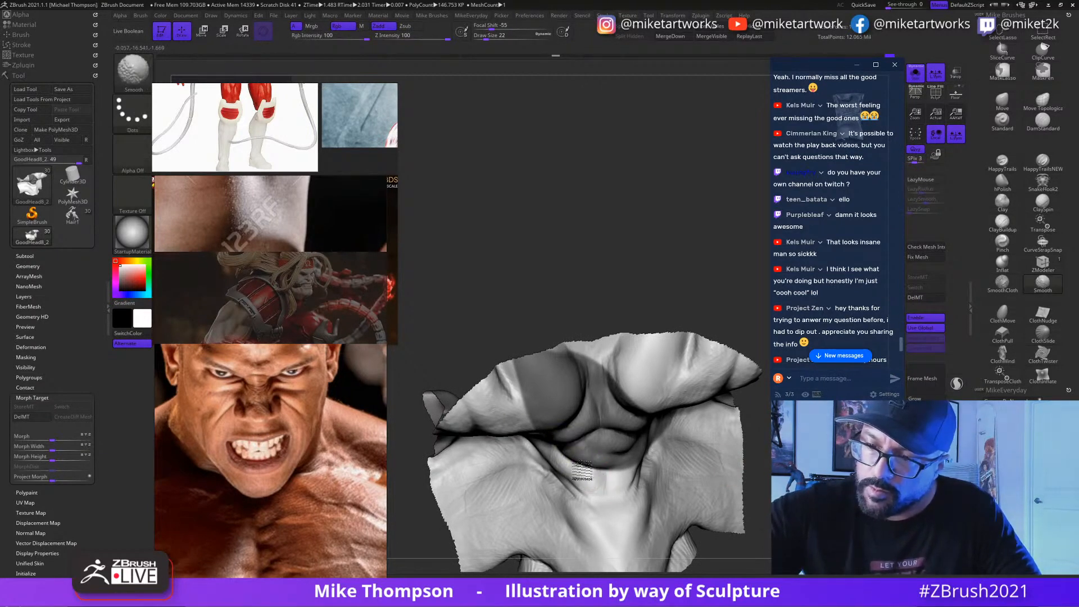
mouse_move(582, 471)
right_down()
mouse_move(557, 477)
mouse_move(599, 456)
mouse_move(584, 456)
right_up()
key(ctrl)
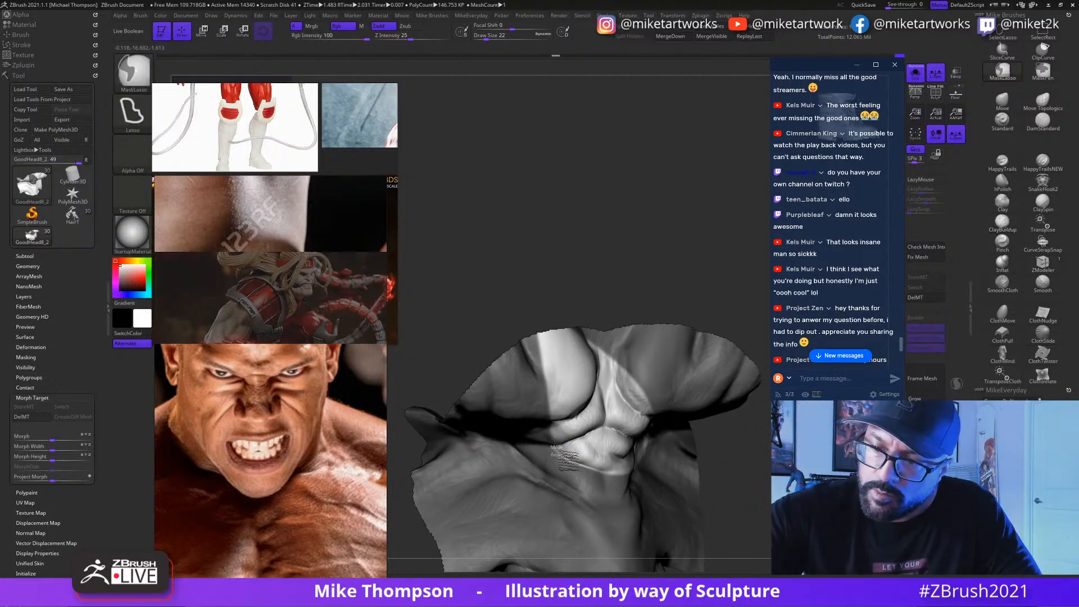
mouse_move(622, 490)
ctrl+mouse_down()
mouse_move(478, 464)
mouse_move(484, 447)
ctrl+mouse_up()
right_drag(563, 472, 573, 468)
Step: Shape the exposed central forms with the Move brush at draw size 56
click(1004, 102)
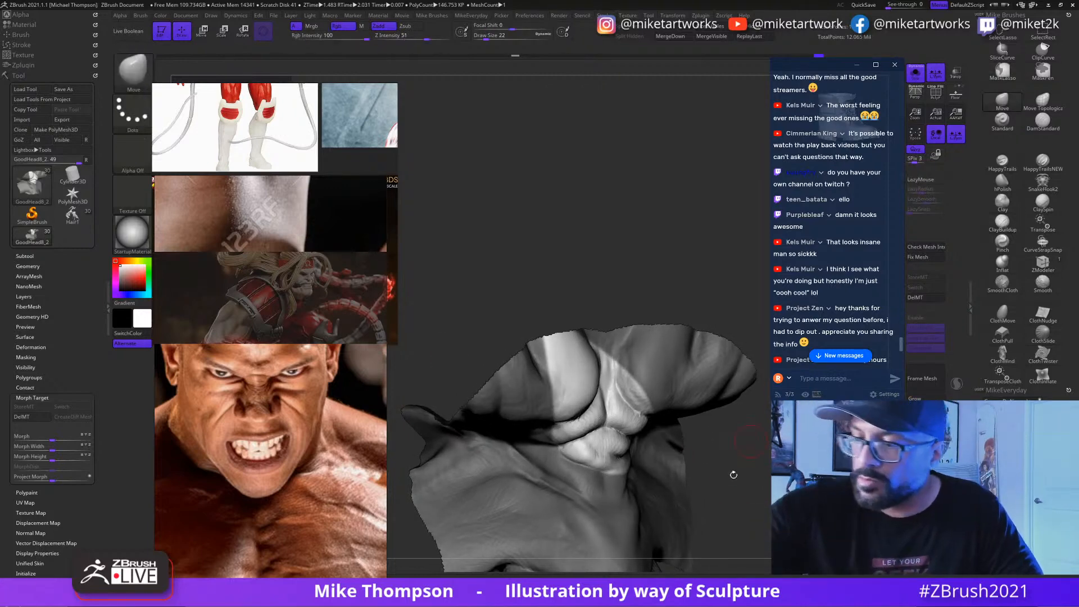
key(s)
drag(742, 487, 738, 487)
right_drag(703, 478, 599, 430)
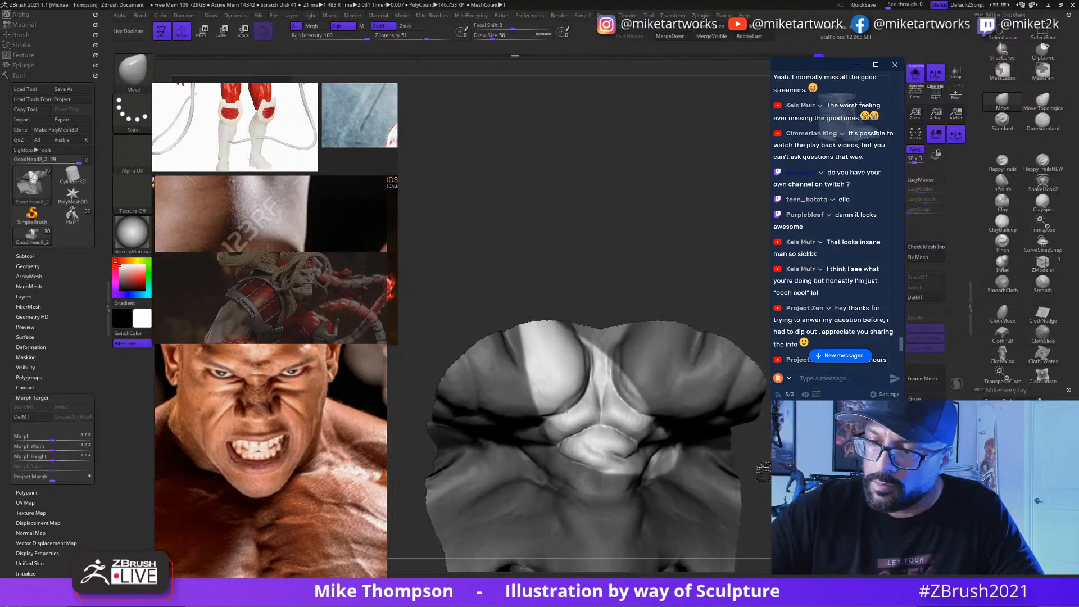
Step: Mask everything except the small central bulge and adjust the bulge's shape with the Move brush
key(ctrl)
mouse_move(564, 452)
ctrl+mouse_down()
mouse_move(488, 439)
mouse_move(750, 404)
mouse_move(632, 447)
ctrl+mouse_up()
mouse_move(574, 458)
right_down()
mouse_move(617, 457)
mouse_move(585, 475)
right_up()
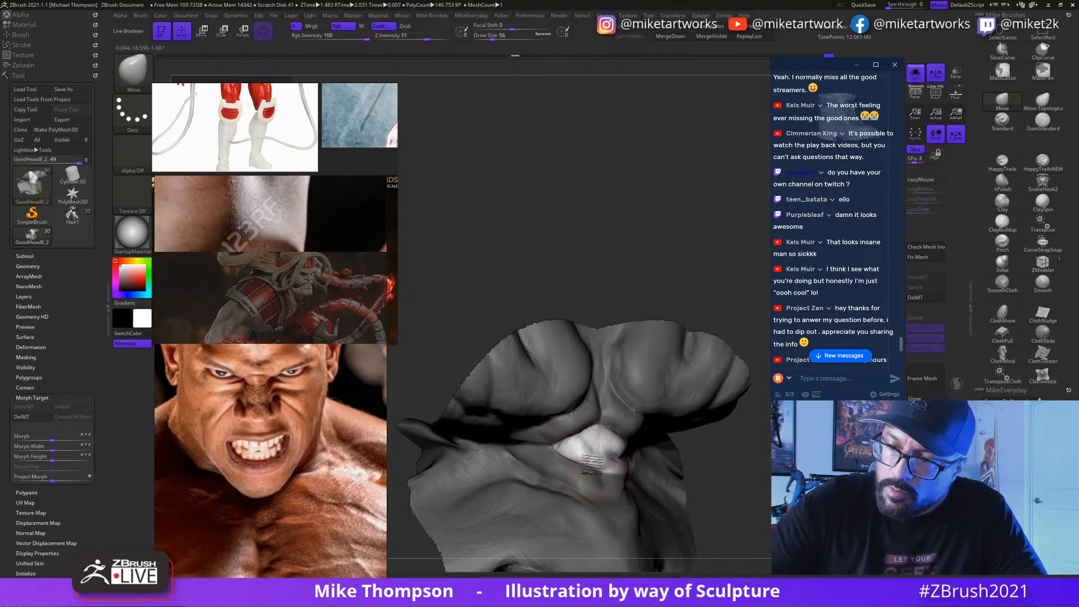
drag(599, 455, 604, 447)
Step: Invert the mask to smooth the surface around the protected central bulge, and clear the mask
ctrl+click(757, 476)
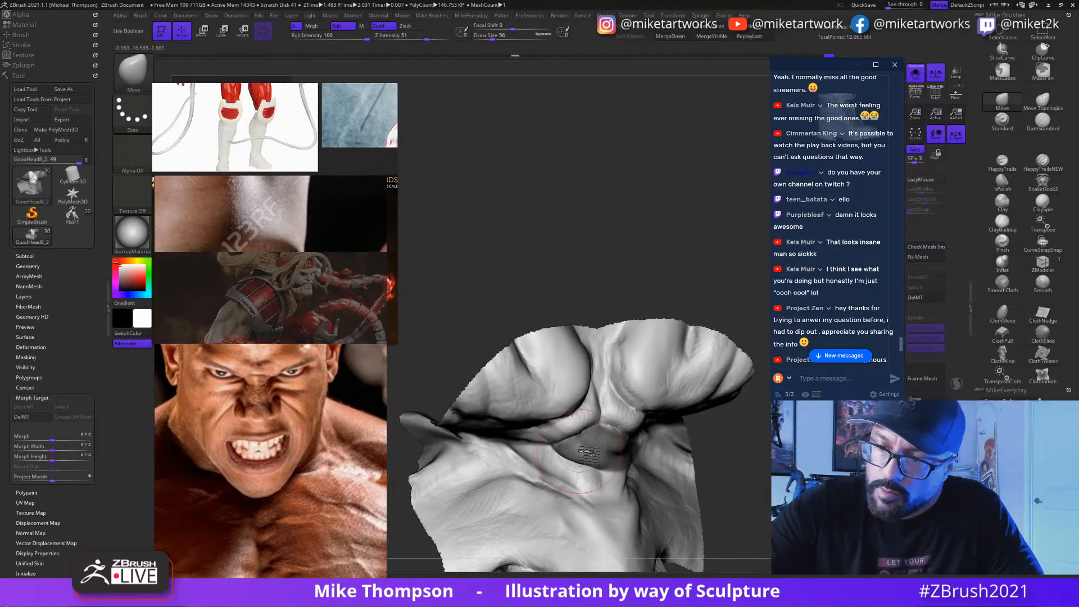
shift+drag(578, 451, 603, 463)
drag(739, 481, 805, 489)
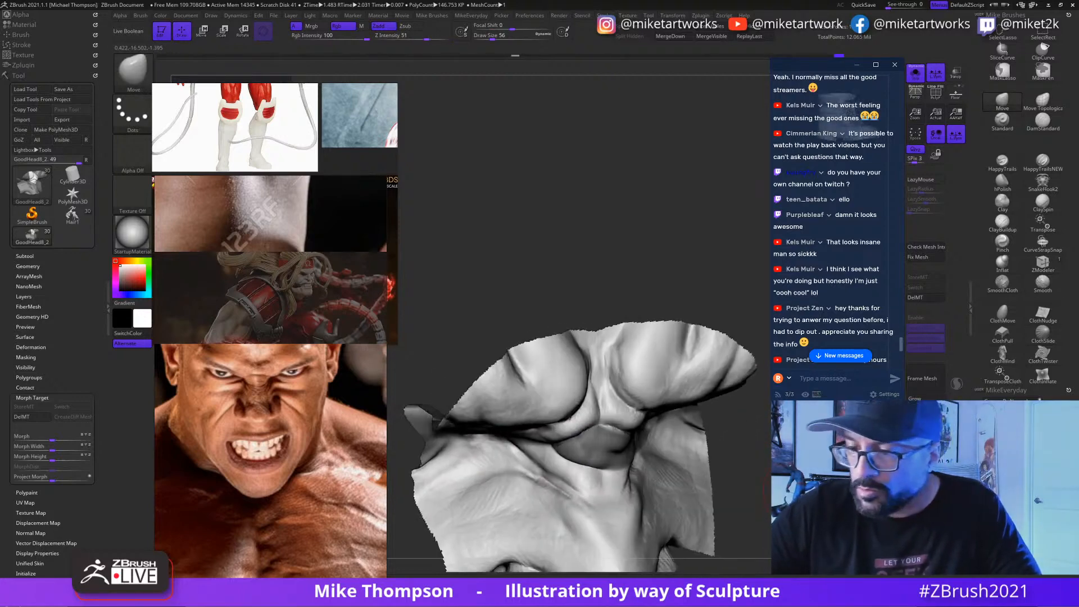
key(ctrl)
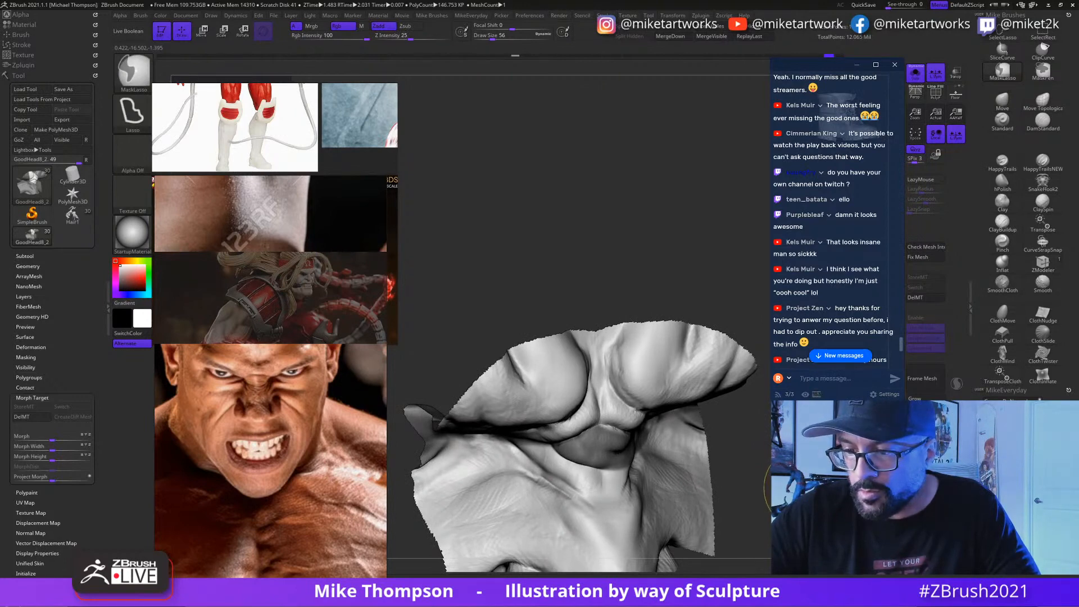
drag(763, 469, 719, 483)
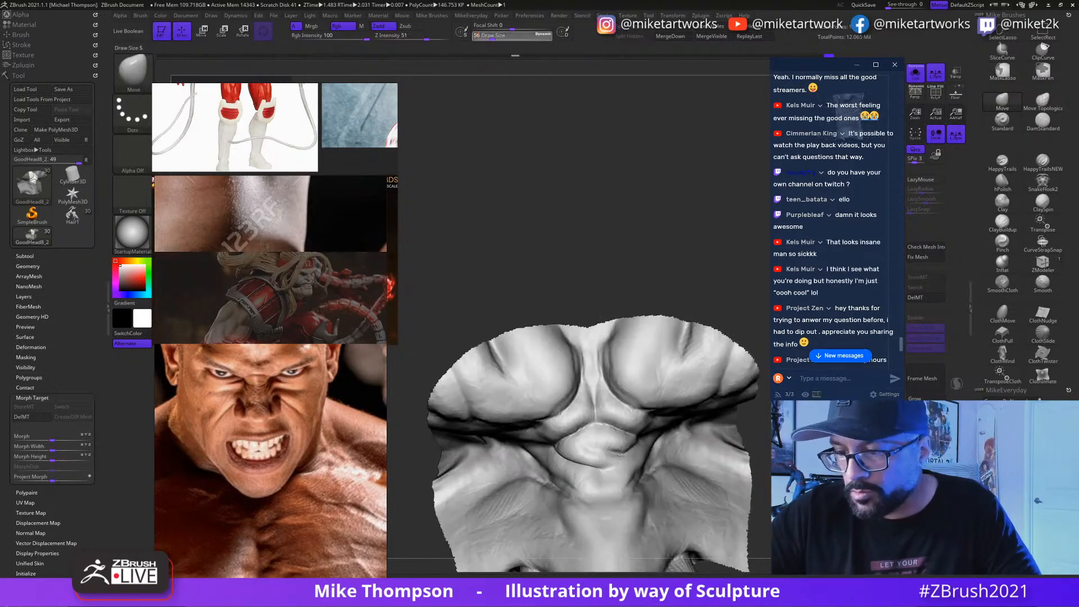
Step: Smooth the creases around the central bulge from several angles with a draw size of 9
drag(492, 37, 480, 37)
mouse_move(484, 225)
mouse_down()
mouse_move(568, 236)
mouse_move(590, 281)
mouse_move(540, 337)
mouse_move(557, 326)
mouse_move(608, 460)
mouse_up()
key(shift)
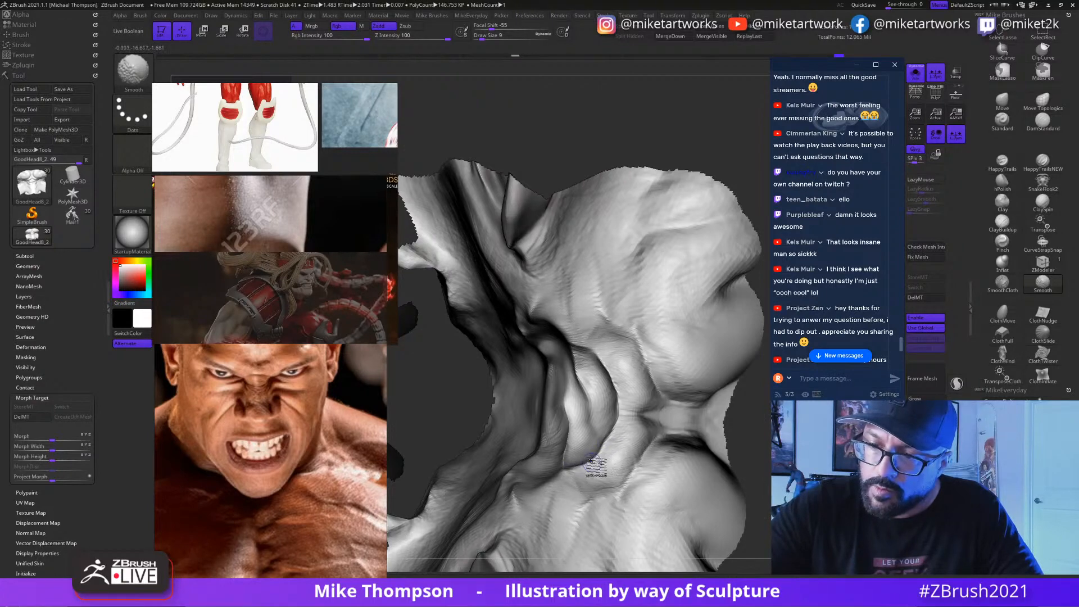
mouse_move(686, 430)
right_down()
mouse_move(663, 372)
mouse_move(613, 422)
mouse_move(557, 360)
right_up()
key(shift)
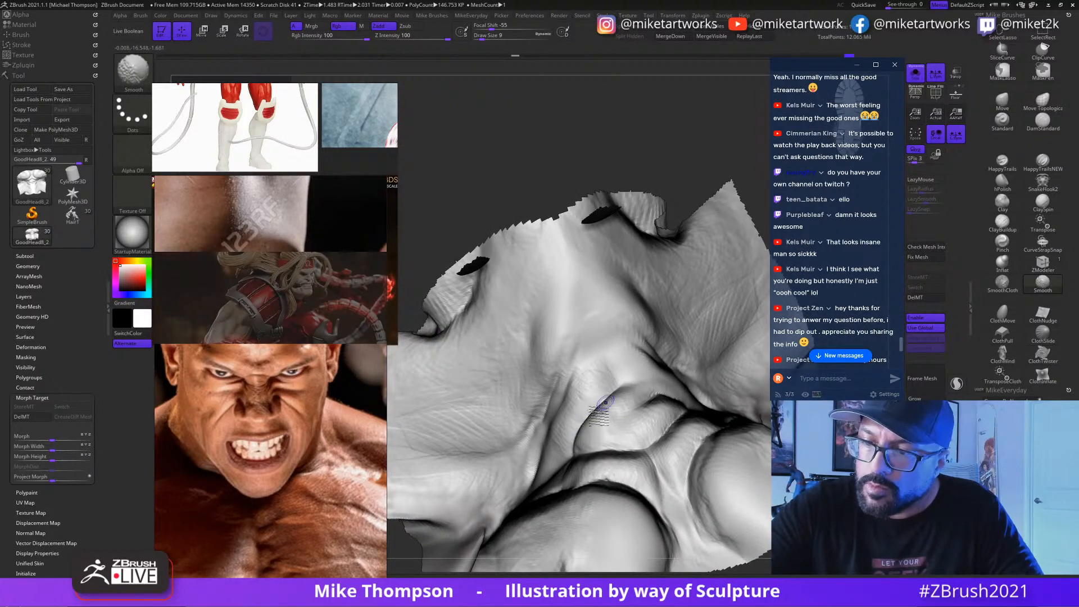
right_drag(582, 448, 589, 394)
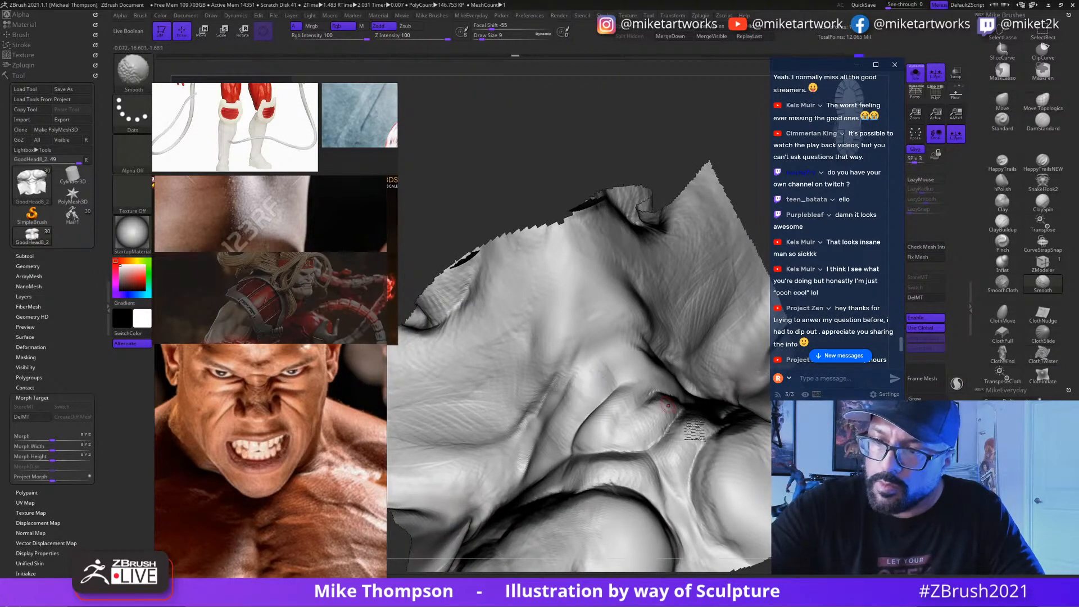
mouse_move(694, 431)
right_down()
mouse_move(674, 394)
mouse_move(585, 388)
mouse_move(562, 343)
mouse_move(568, 365)
mouse_move(545, 348)
mouse_move(554, 343)
mouse_move(569, 421)
mouse_move(683, 422)
mouse_move(653, 444)
mouse_move(619, 427)
mouse_move(629, 462)
right_up()
key(shift)
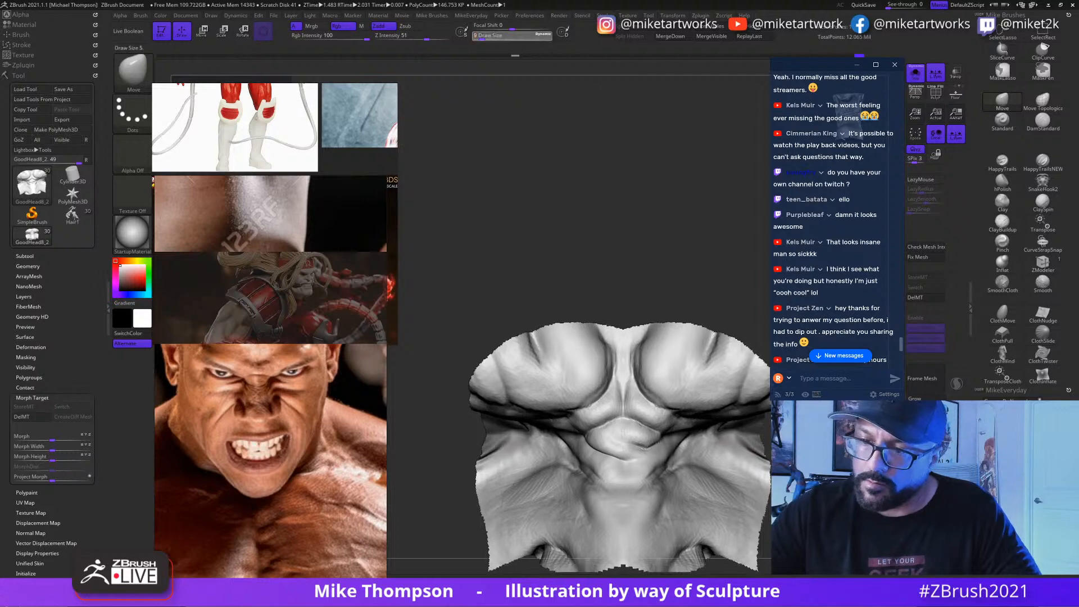
Step: Nudge the central bulge's edge with the Move brush at draw size 35 and smooth its surface at draw size 12
drag(481, 38, 489, 38)
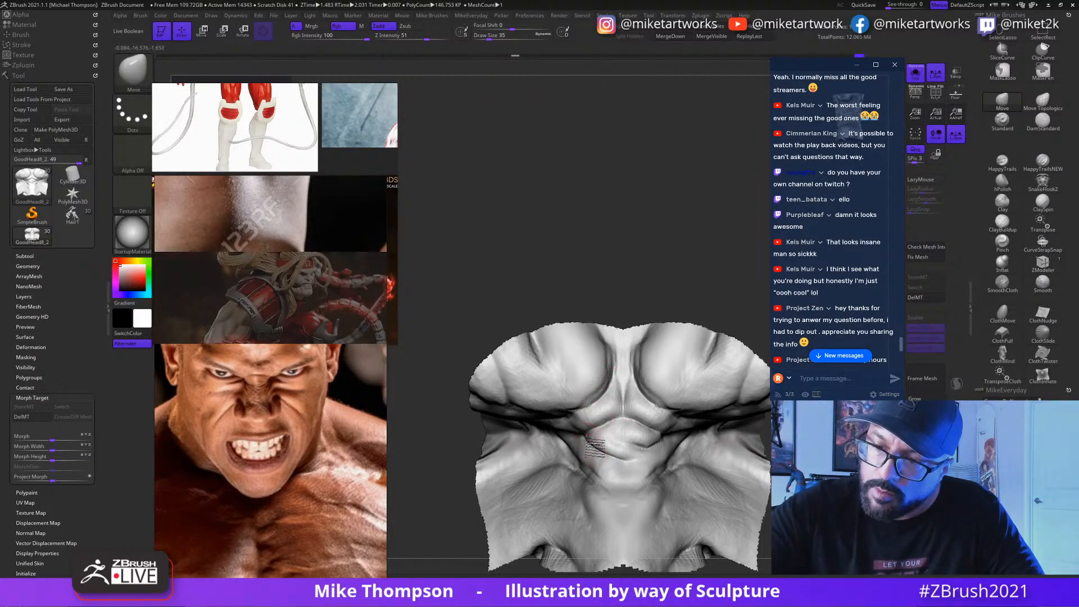
drag(603, 456, 606, 460)
mouse_move(712, 276)
mouse_down()
mouse_move(710, 291)
mouse_move(718, 279)
mouse_up()
key(s)
drag(718, 275, 714, 275)
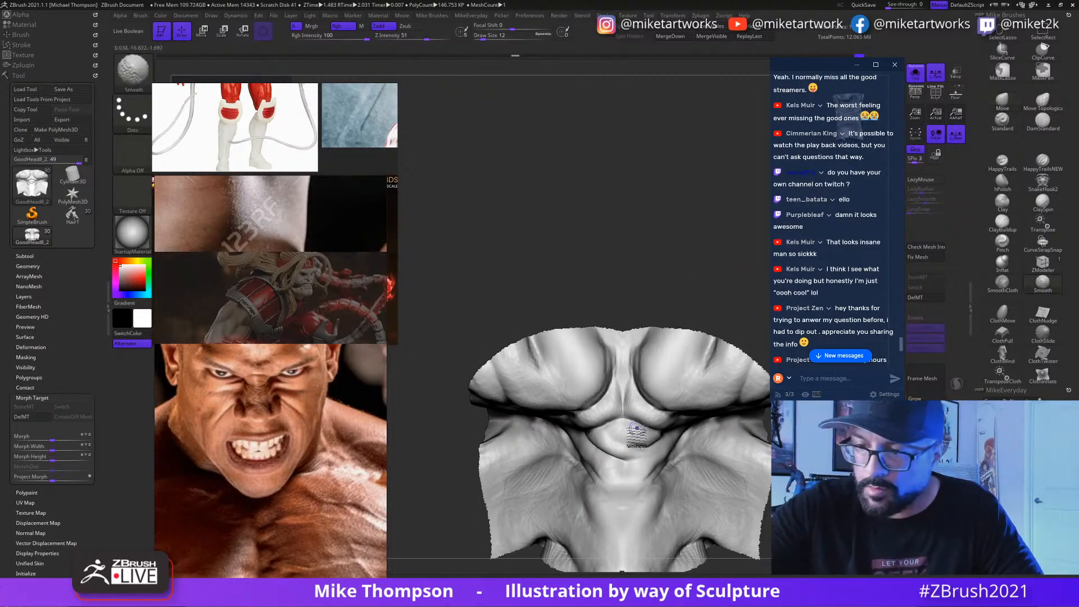
shift+drag(636, 434, 646, 448)
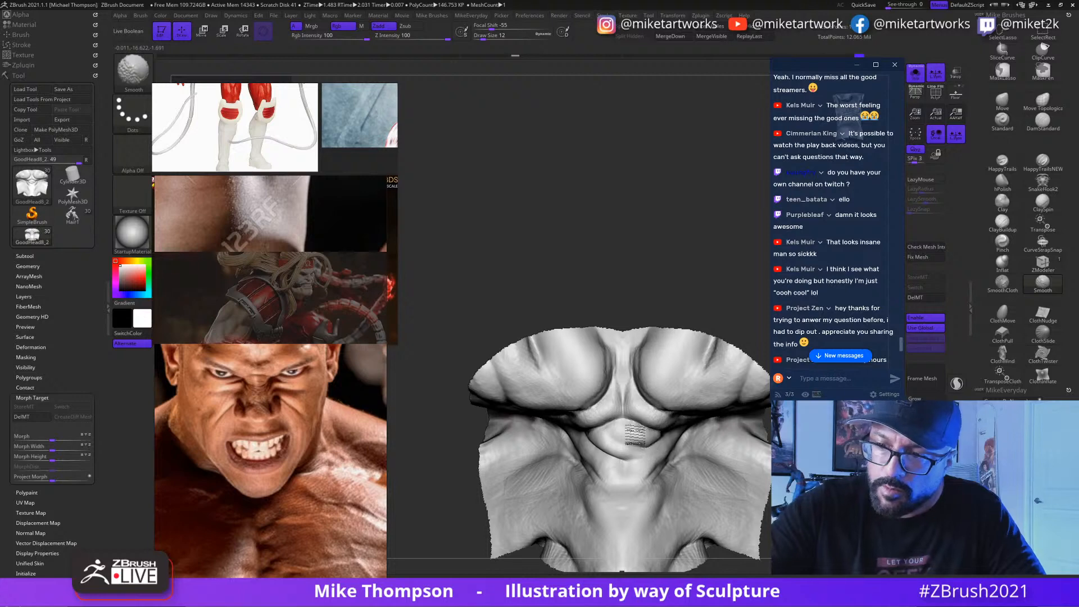
drag(675, 325, 701, 292)
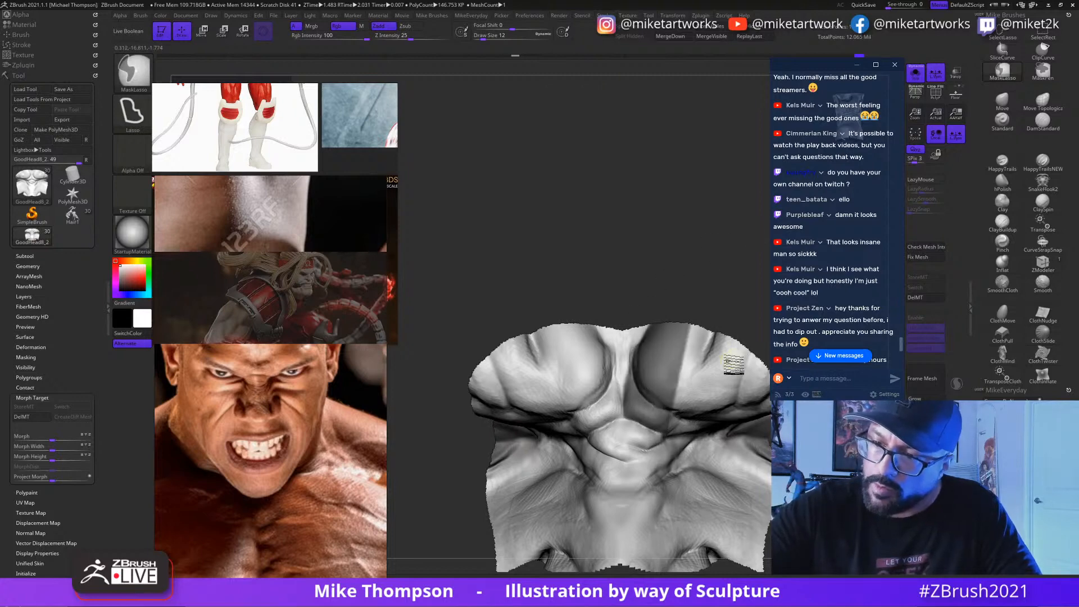
Step: Lasso-mask the forms above the central bulge and build up the bulge's upper part with ClayBuildup at draw size 23
key(ctrl)
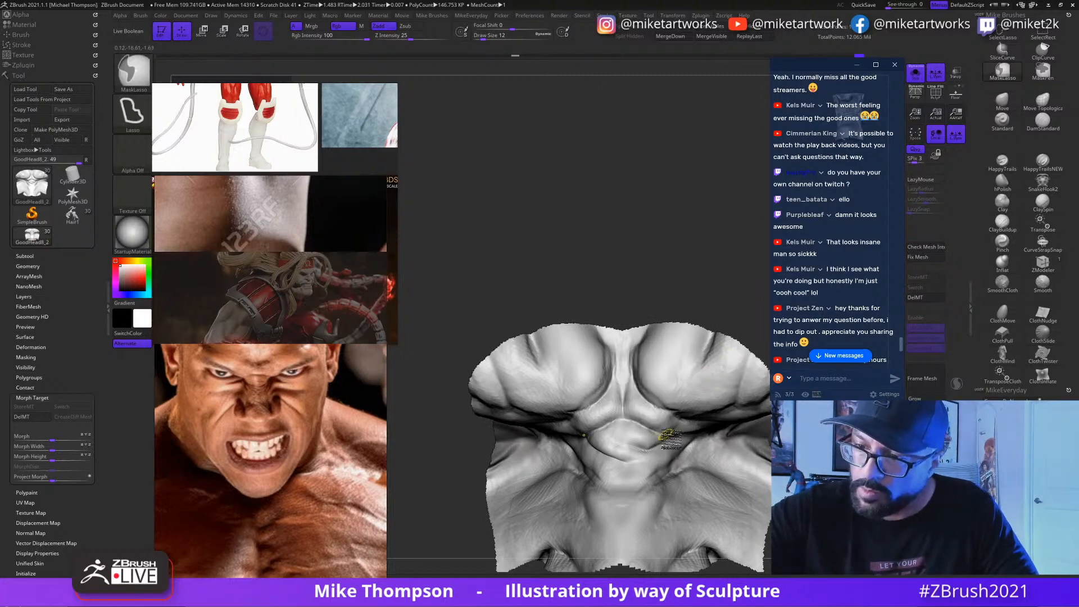
mouse_move(649, 430)
ctrl+mouse_down()
mouse_move(623, 393)
mouse_move(621, 416)
ctrl+mouse_up()
mouse_move(644, 419)
right_down()
mouse_move(644, 452)
mouse_move(647, 442)
right_up()
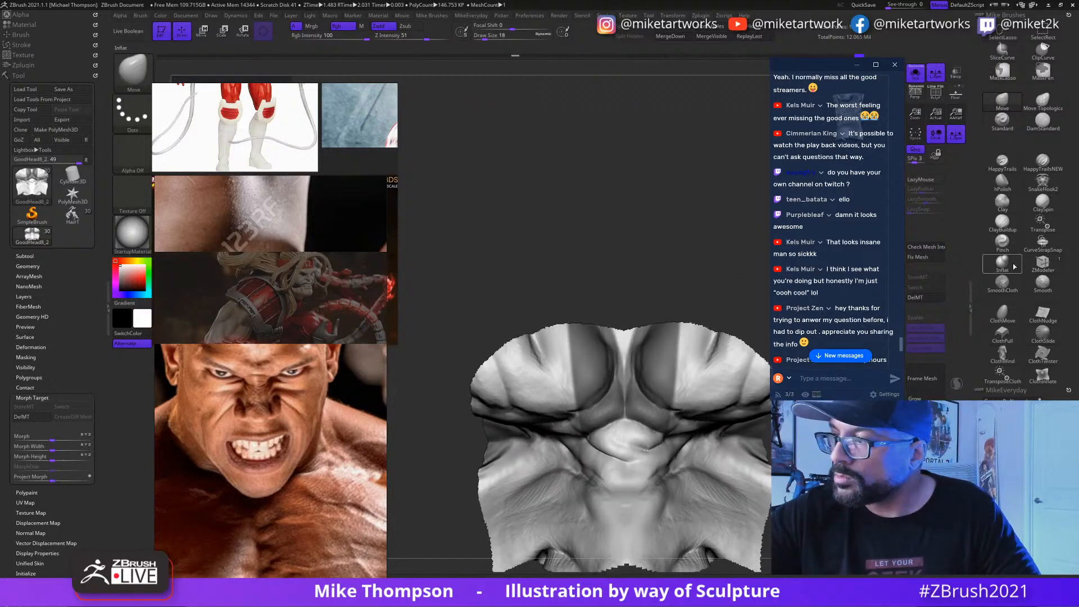
click(1002, 222)
right_drag(641, 427, 641, 431)
drag(641, 431, 639, 426)
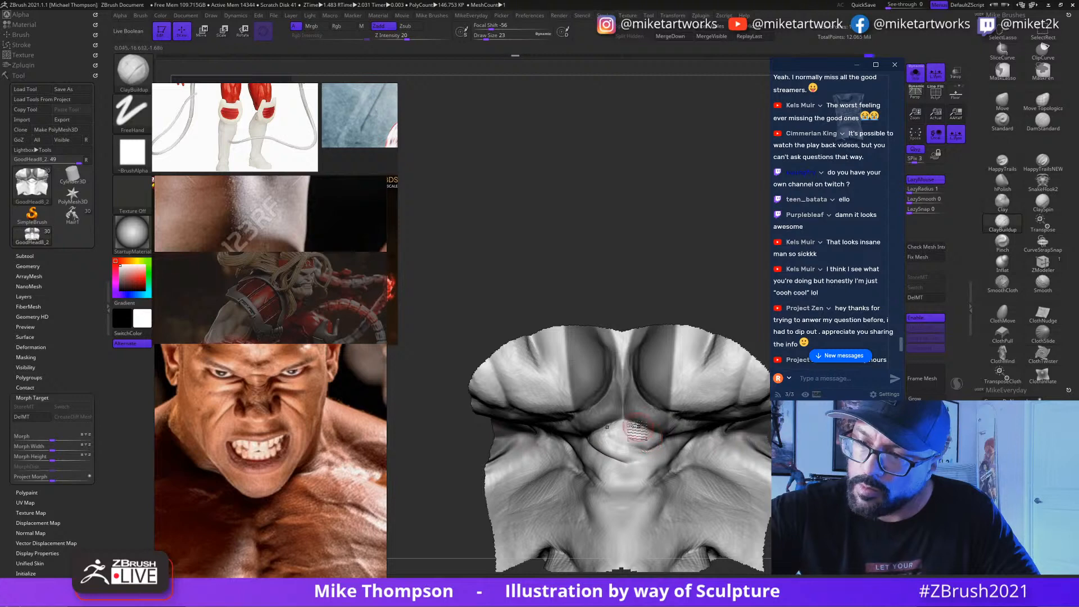
mouse_move(629, 425)
mouse_down()
mouse_move(655, 441)
mouse_move(640, 437)
mouse_up()
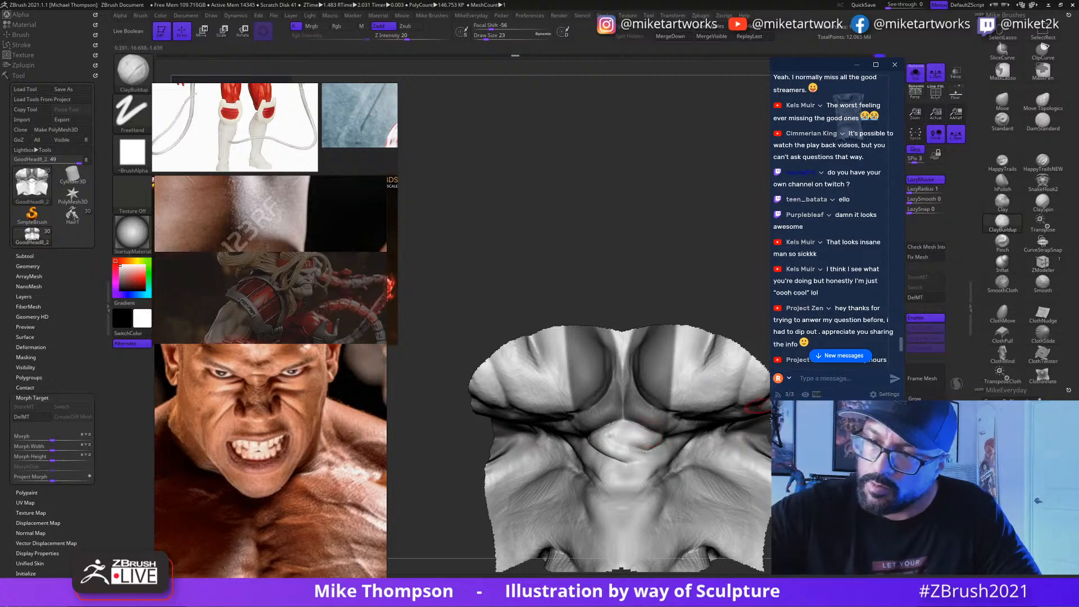
Step: Invert the mask and build up the exposed ridge just above the central bulge with ClayBuildup
right_drag(644, 430, 683, 432)
key(ctrl)
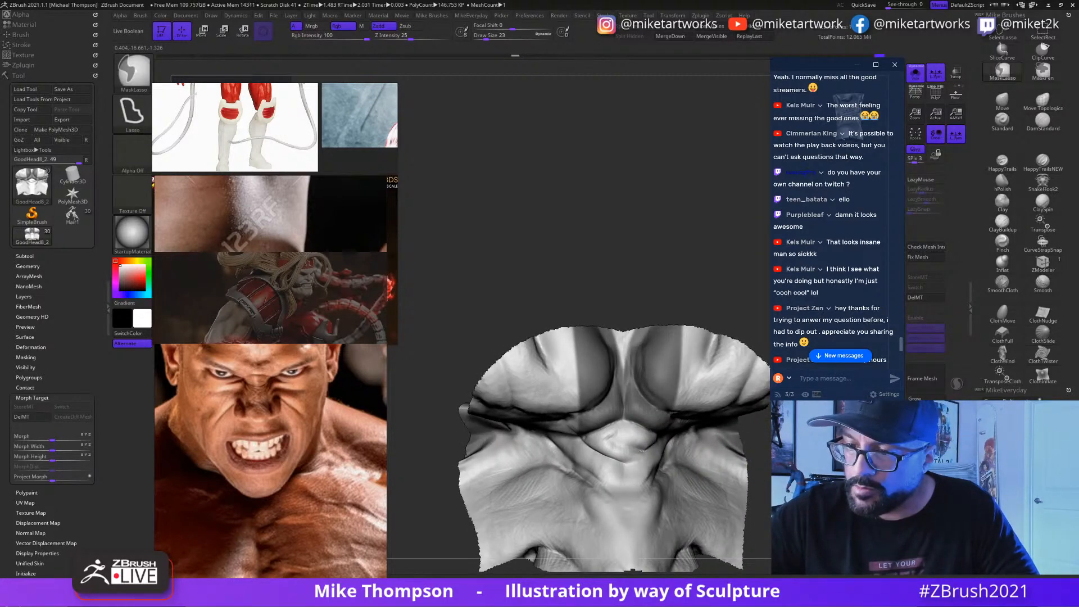
mouse_move(683, 432)
right_down()
mouse_move(694, 450)
mouse_move(703, 433)
right_up()
key(ctrl+i)
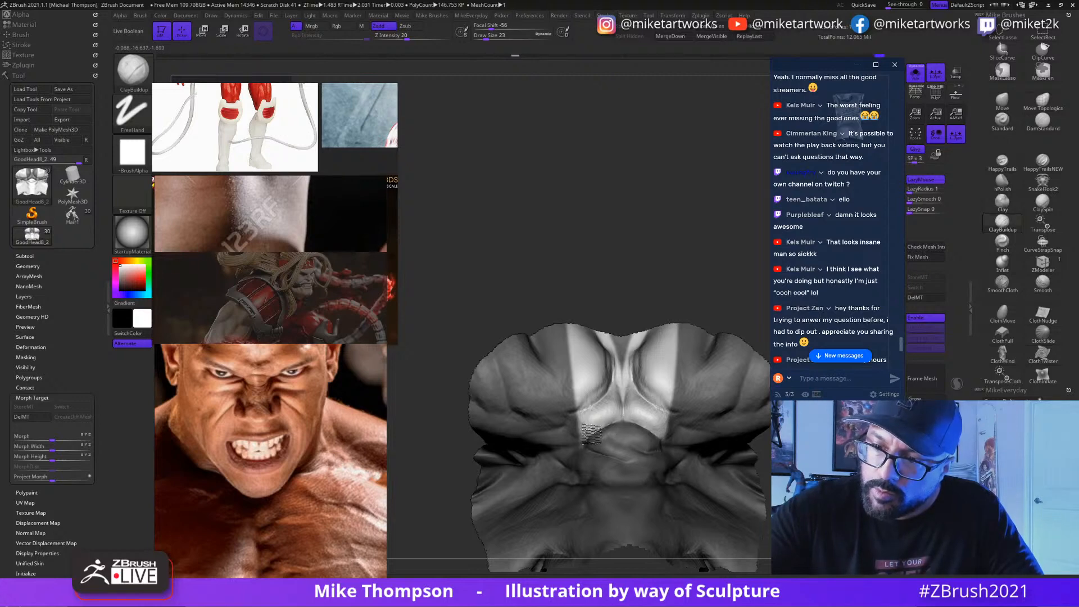
mouse_move(614, 420)
right_down()
mouse_move(610, 430)
mouse_move(606, 421)
right_up()
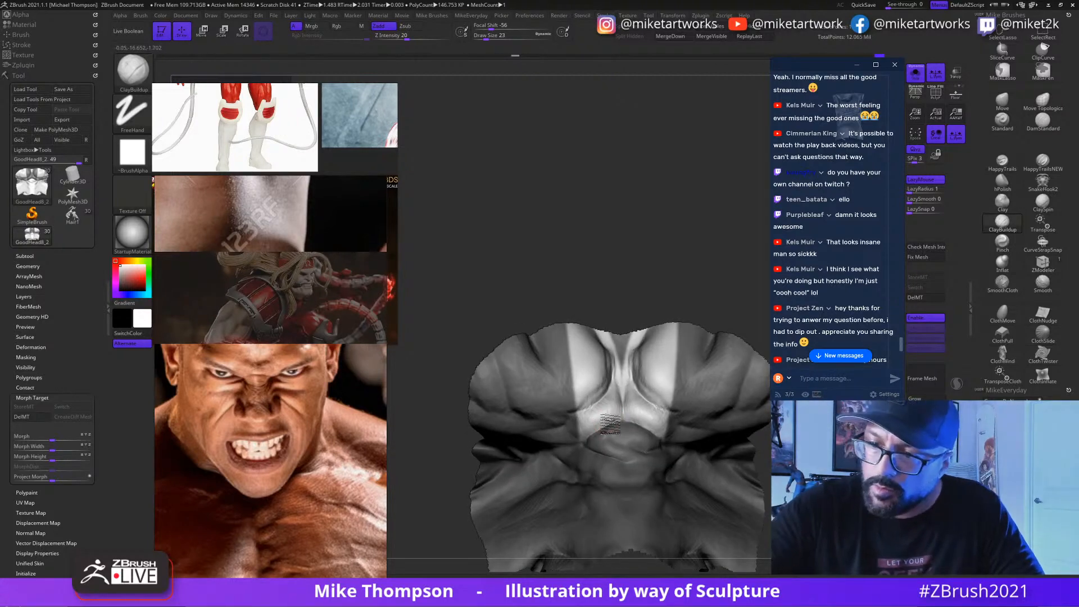
Step: Smooth the exposed ridge between the two large rounded forms and the central bulge
key(shift)
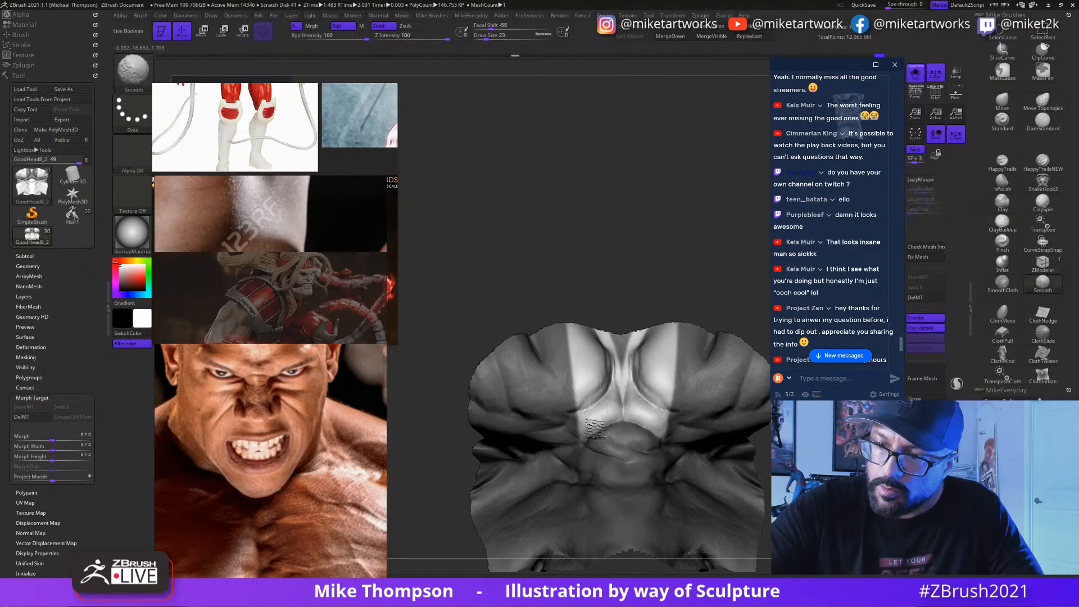
shift+drag(630, 396, 646, 392)
right_drag(643, 416, 643, 402)
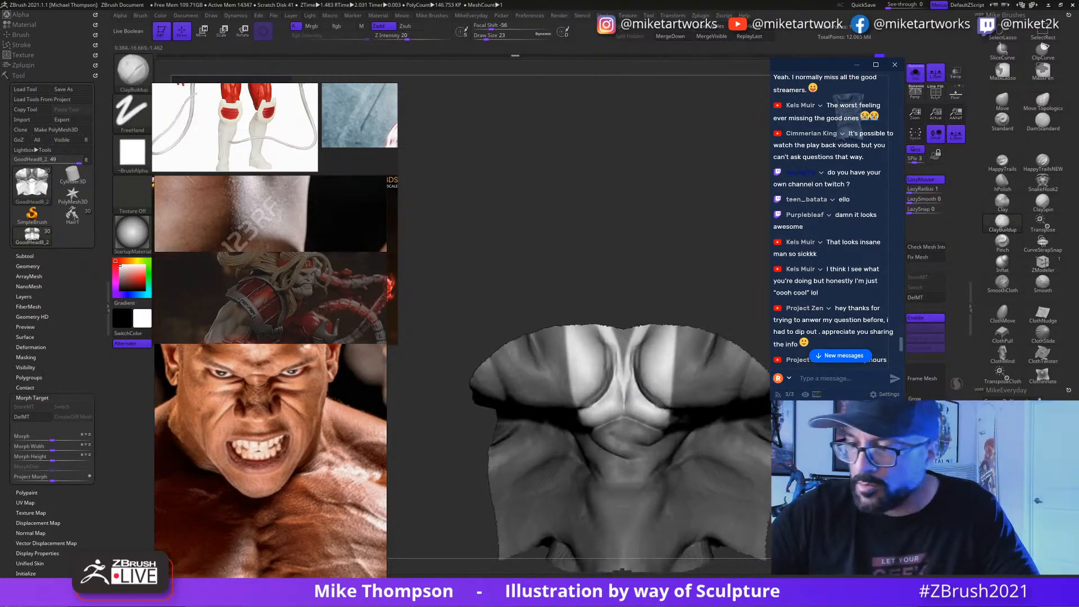
ctrl+drag(647, 290, 663, 304)
mouse_move(644, 461)
right_down()
mouse_move(644, 445)
mouse_move(652, 456)
right_up()
key(ctrl+z)
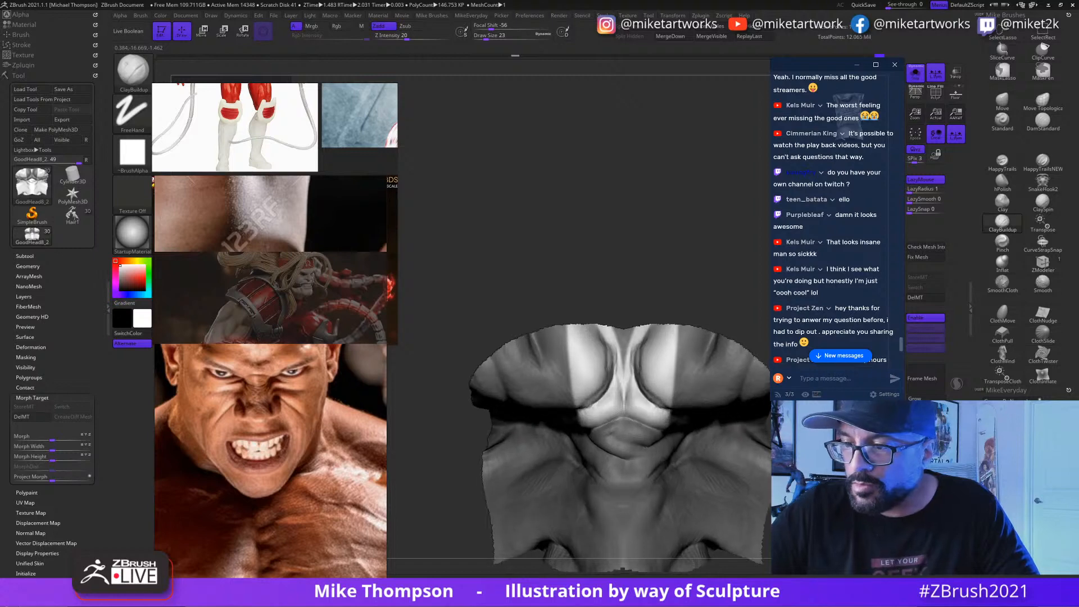
Step: Return to the higher subdivision level and reshape the exposed ridge above the central bulge with the Move brush at draw size 33
key(shift)
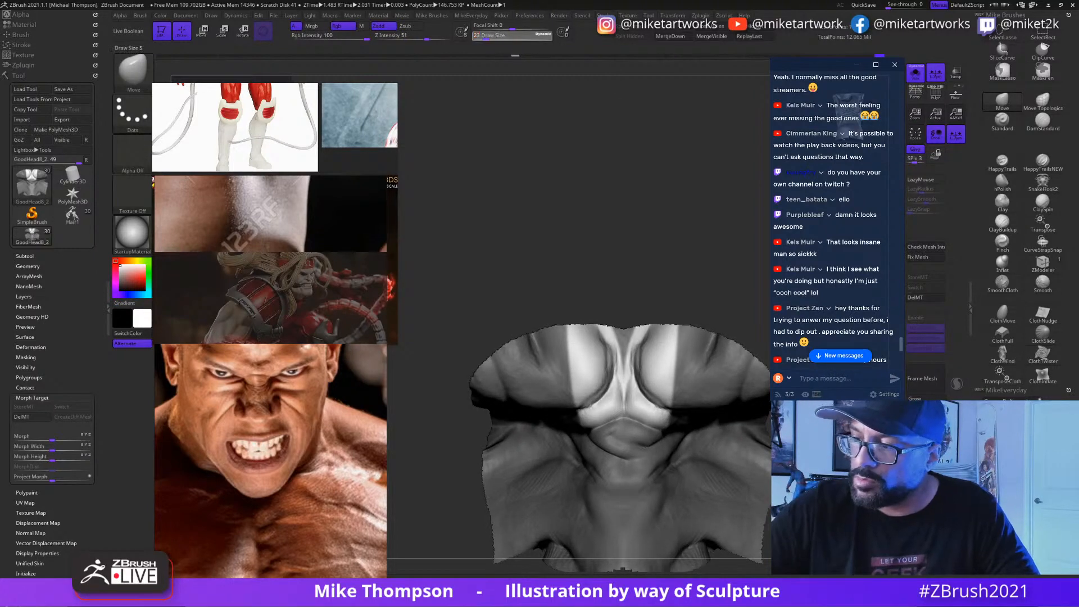
key(b)
key(m)
key(v)
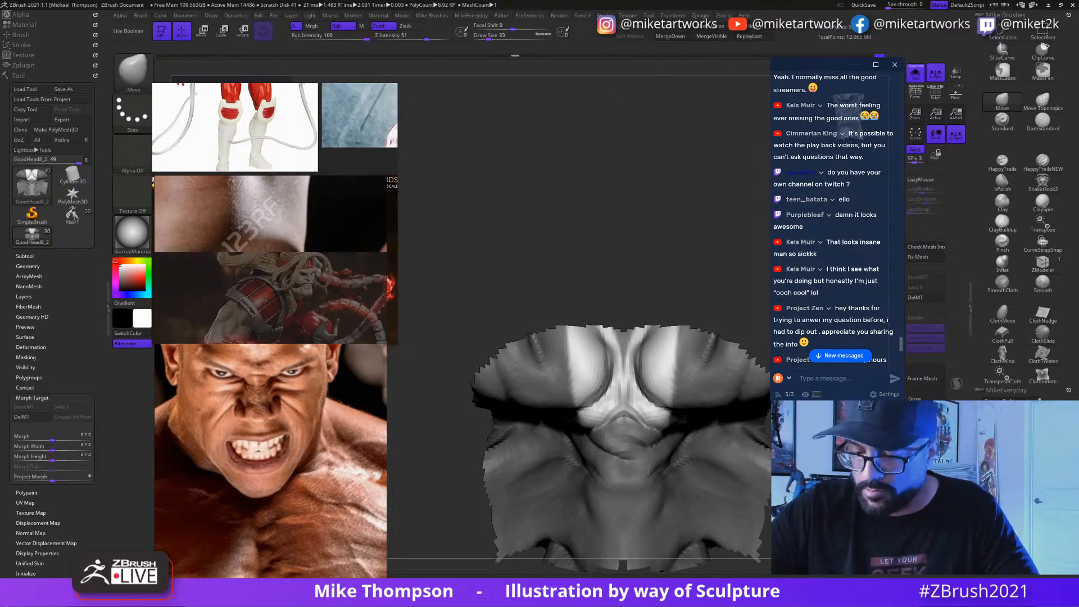
key(d)
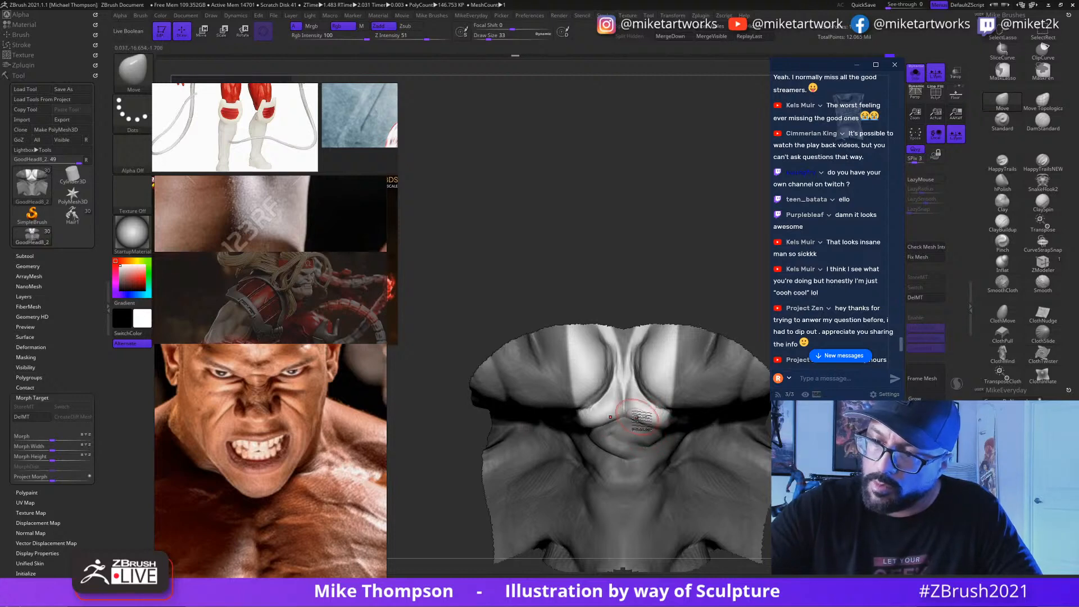
mouse_move(649, 436)
right_down()
mouse_move(627, 402)
mouse_move(654, 393)
mouse_move(643, 397)
mouse_move(647, 377)
right_up()
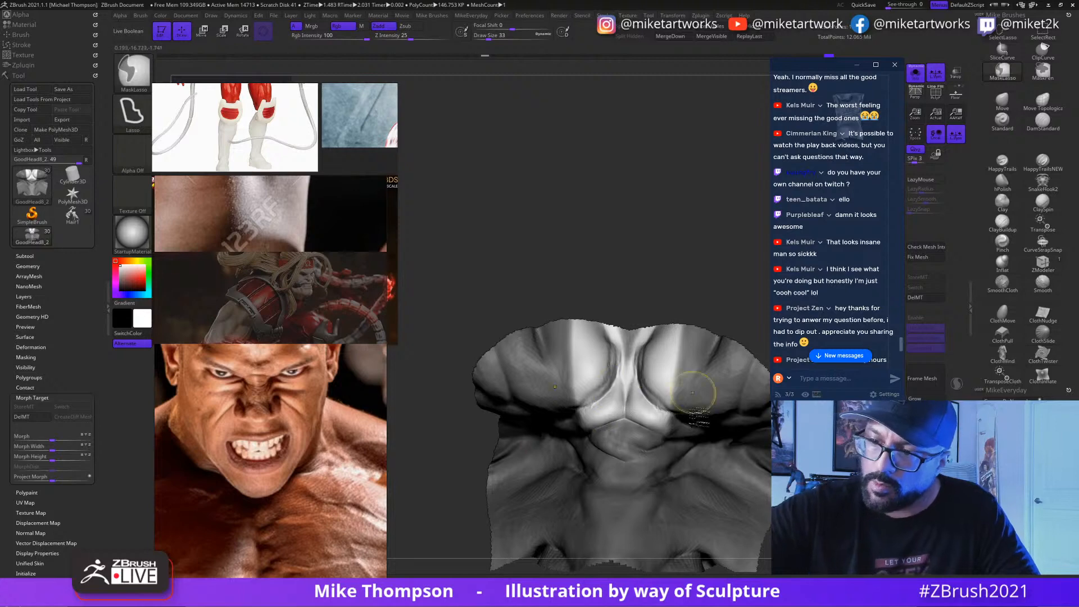
key(ctrl)
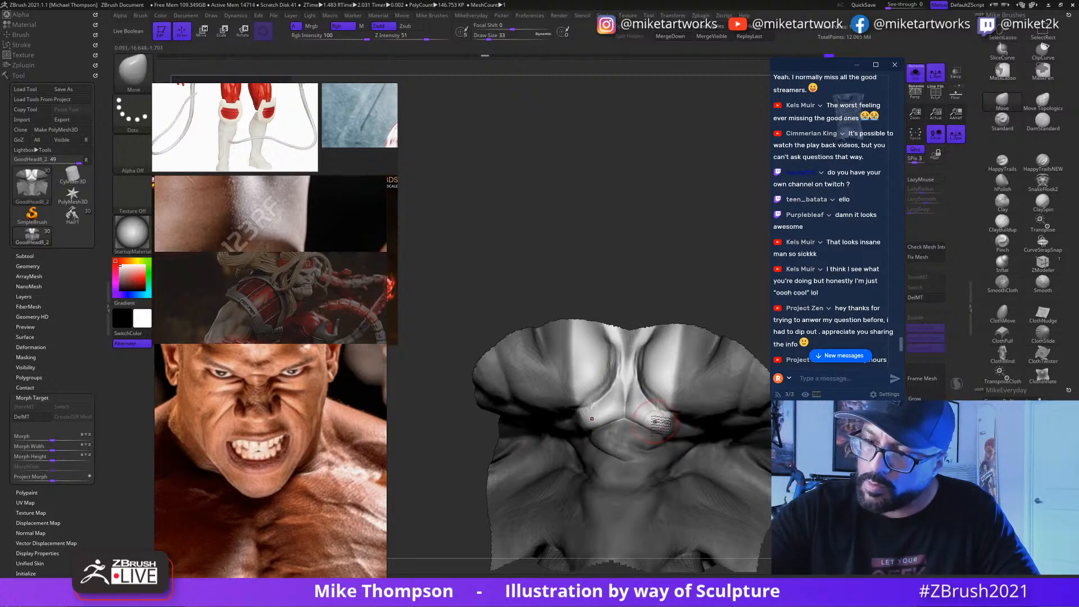
mouse_move(619, 450)
right_down()
mouse_move(652, 416)
mouse_move(667, 430)
right_up()
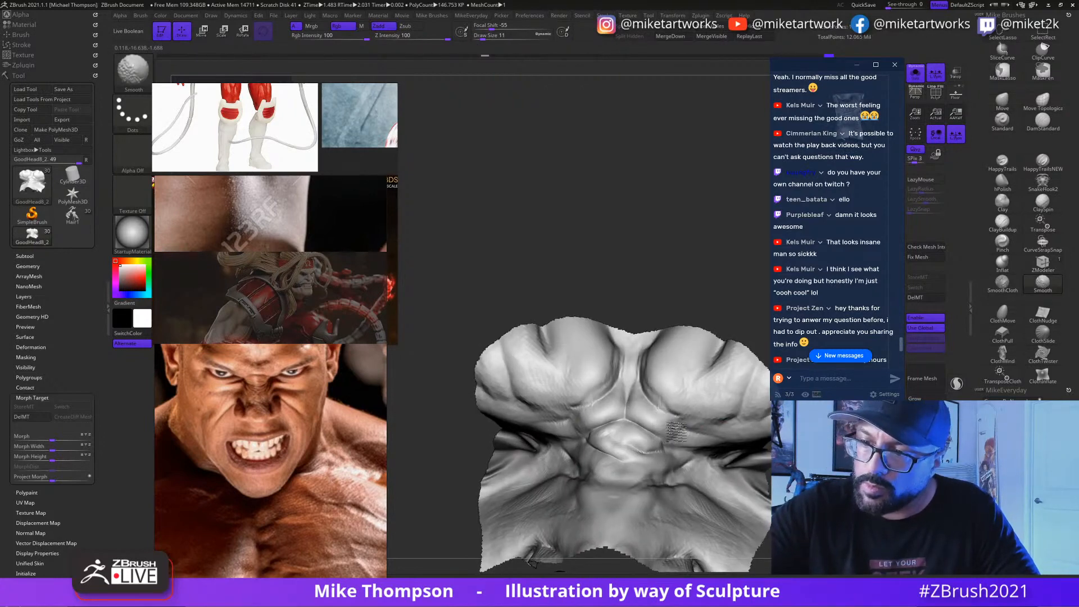
Step: Lasso-mask the central bulge together with the ridge and the inner parts of the rounded forms above it
mouse_move(756, 432)
ctrl+right_down()
mouse_move(751, 386)
mouse_move(725, 377)
mouse_move(752, 385)
mouse_move(751, 427)
mouse_move(737, 430)
mouse_move(749, 441)
ctrl+right_up()
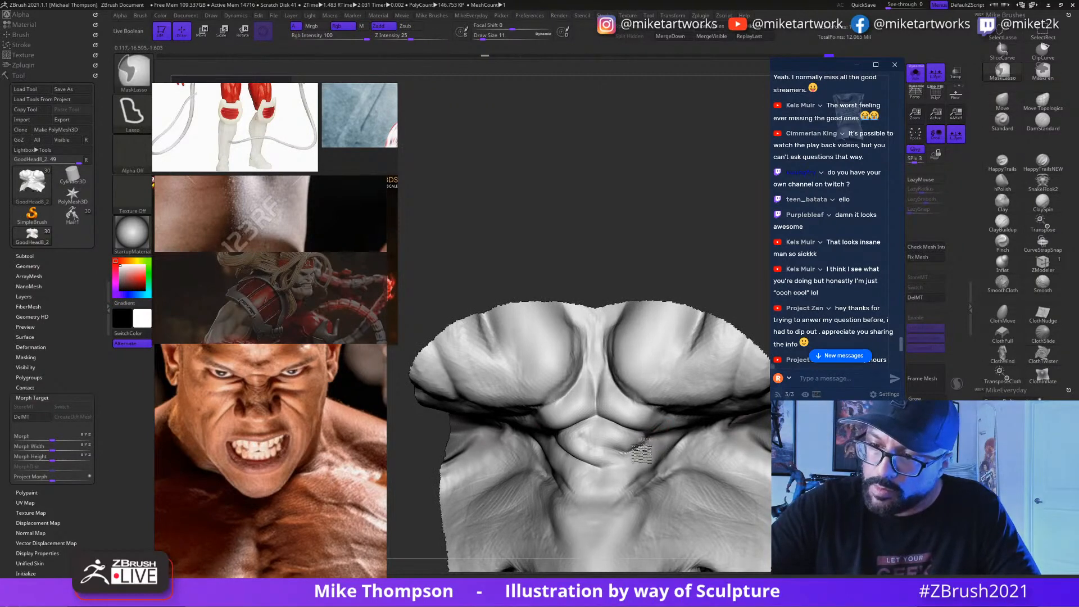
mouse_move(590, 447)
ctrl+mouse_down()
mouse_move(534, 376)
mouse_move(562, 310)
ctrl+mouse_up()
drag(762, 274, 730, 487)
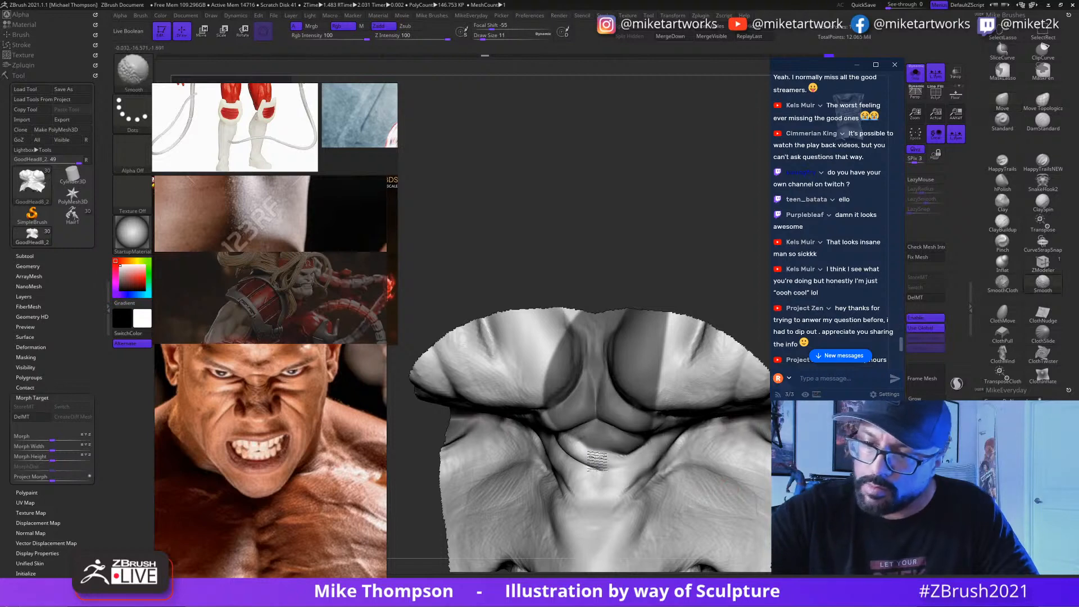
Step: Smooth the exposed surface just below the masked central bulge at draw size 31
ctrl+click(669, 415)
key(])
key(])
key(shift)
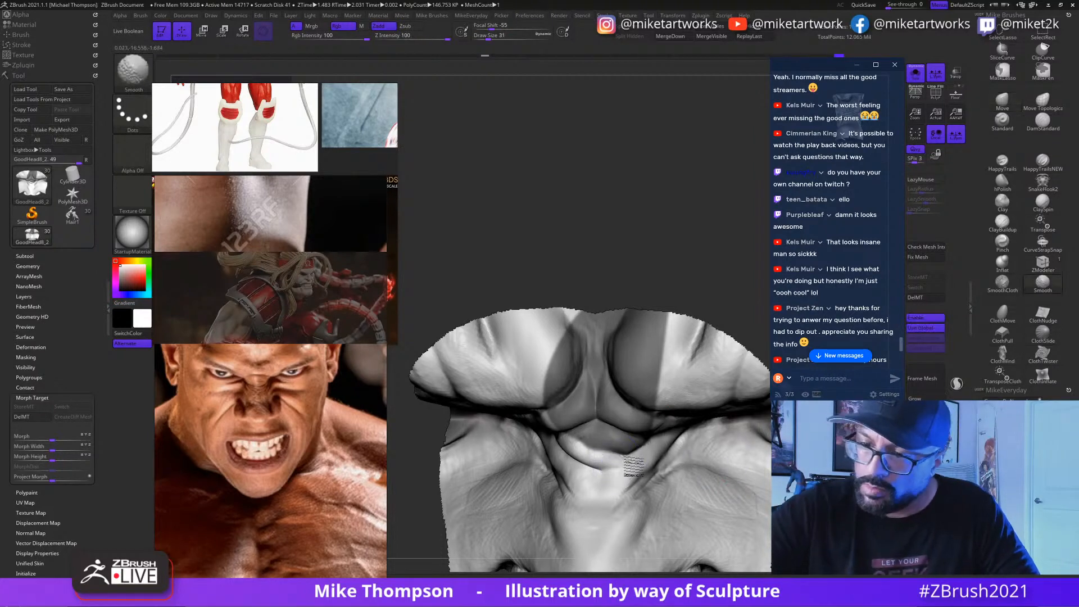
shift+drag(580, 449, 596, 458)
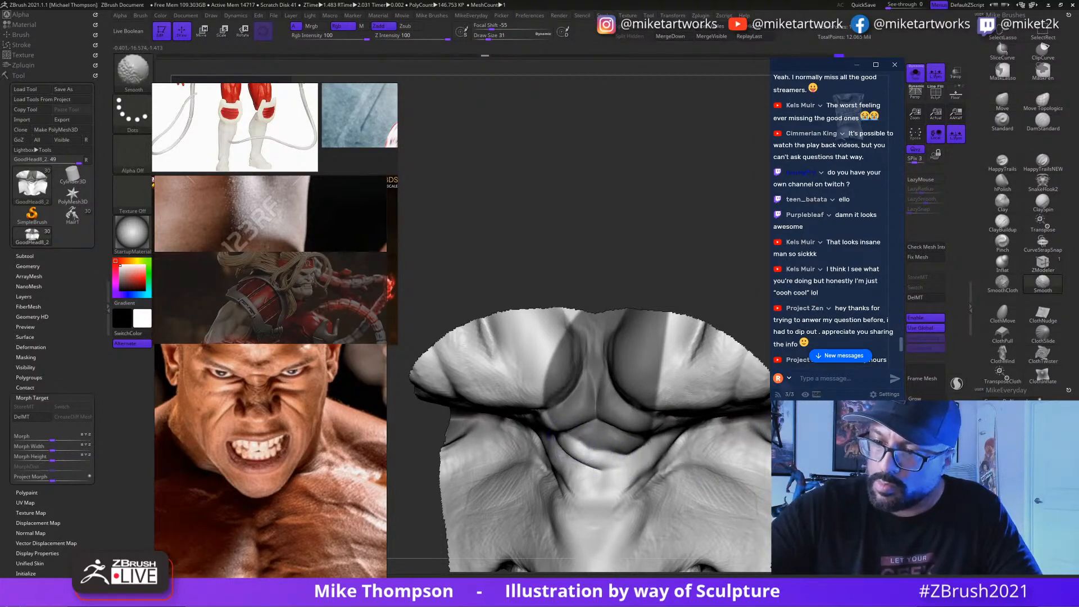
Step: Reshape the unmasked fold beneath the central bulge with the Move brush at draw size 20
drag(737, 287, 742, 248)
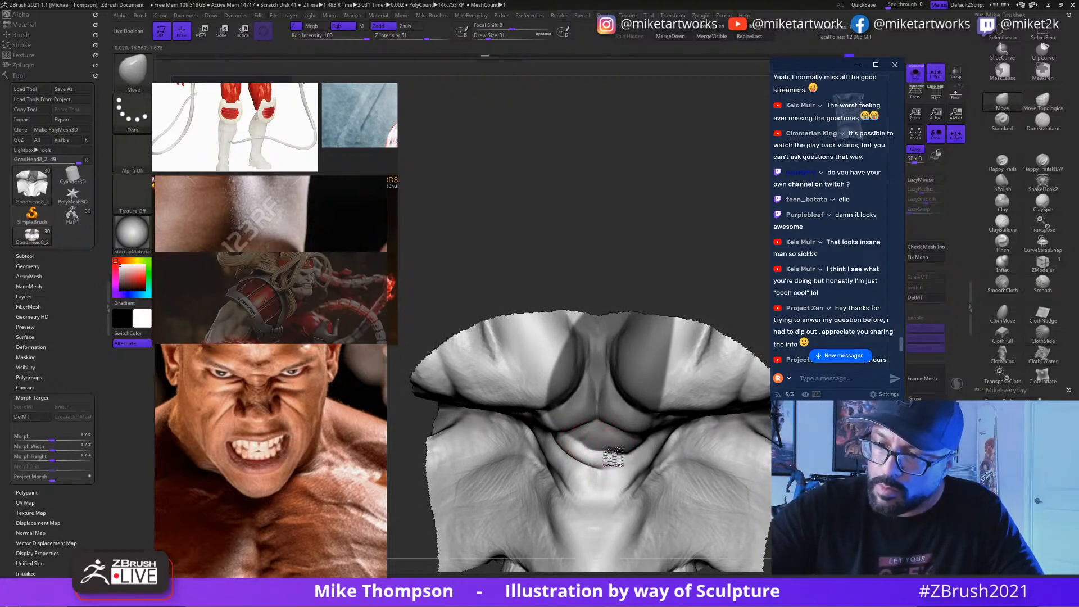
mouse_move(675, 270)
mouse_down()
mouse_move(725, 276)
mouse_move(675, 259)
mouse_up()
key(bracketleft)
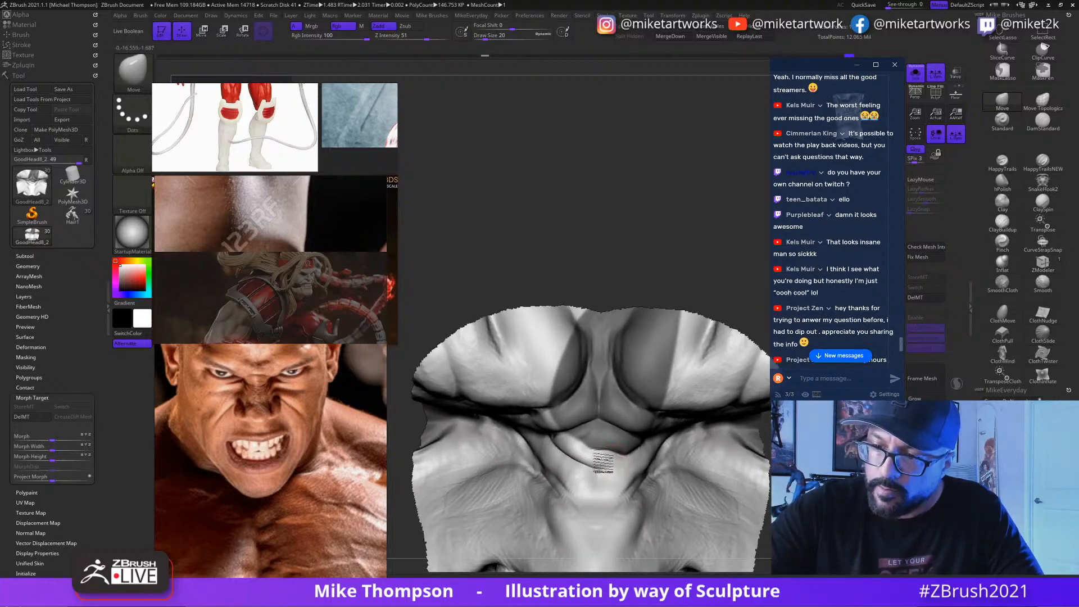
mouse_move(620, 454)
right_down()
mouse_move(641, 453)
mouse_move(611, 447)
right_up()
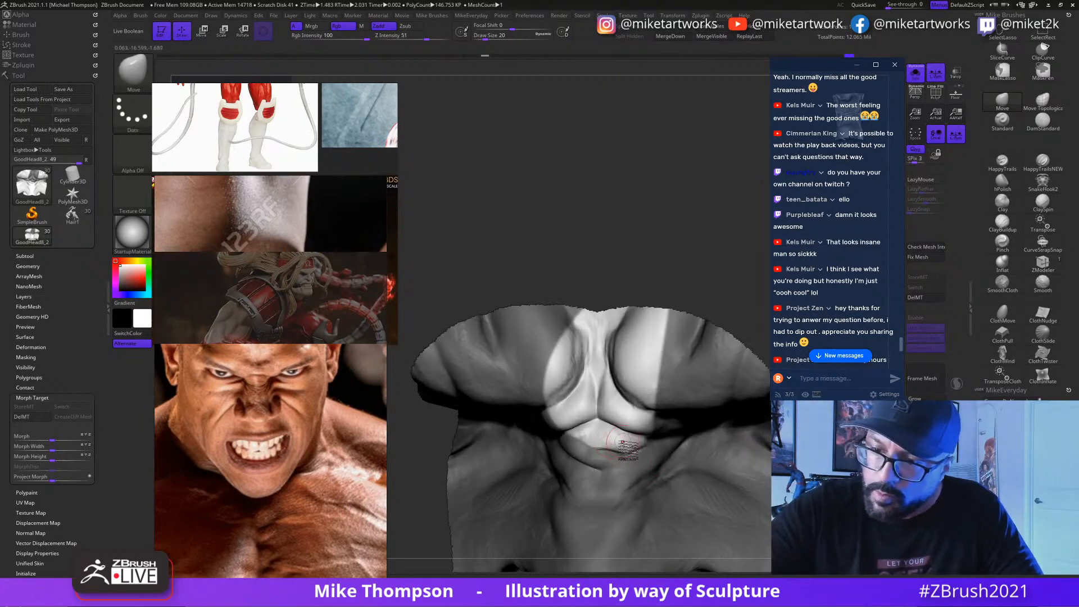
Step: Reshape the two sides of the crease under the central bulge with the Move brush, inverting the mask between passes
right_drag(634, 450, 666, 454)
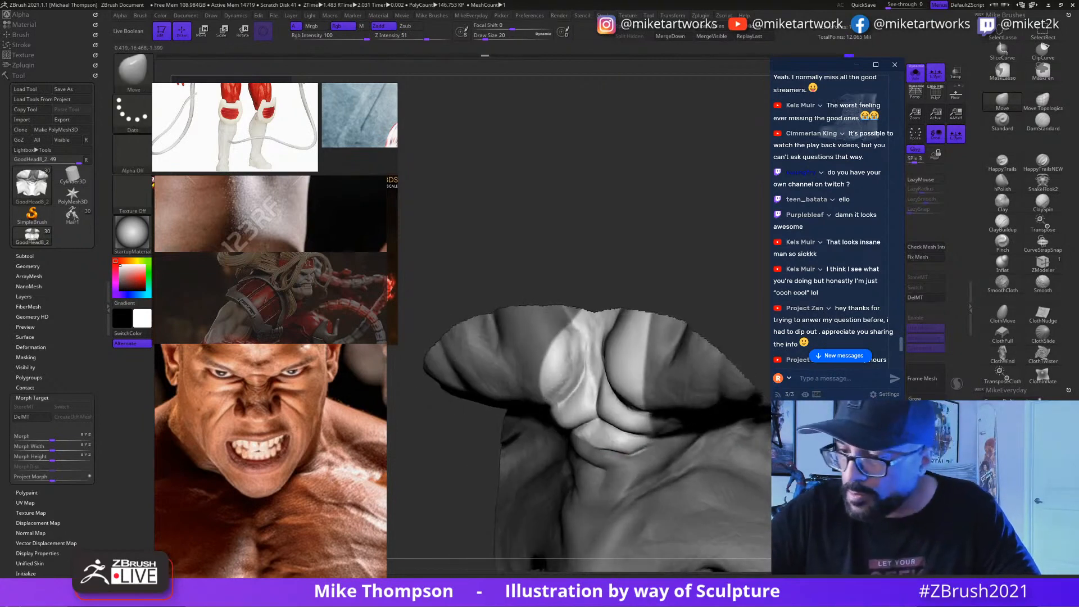
key(ctrl+i)
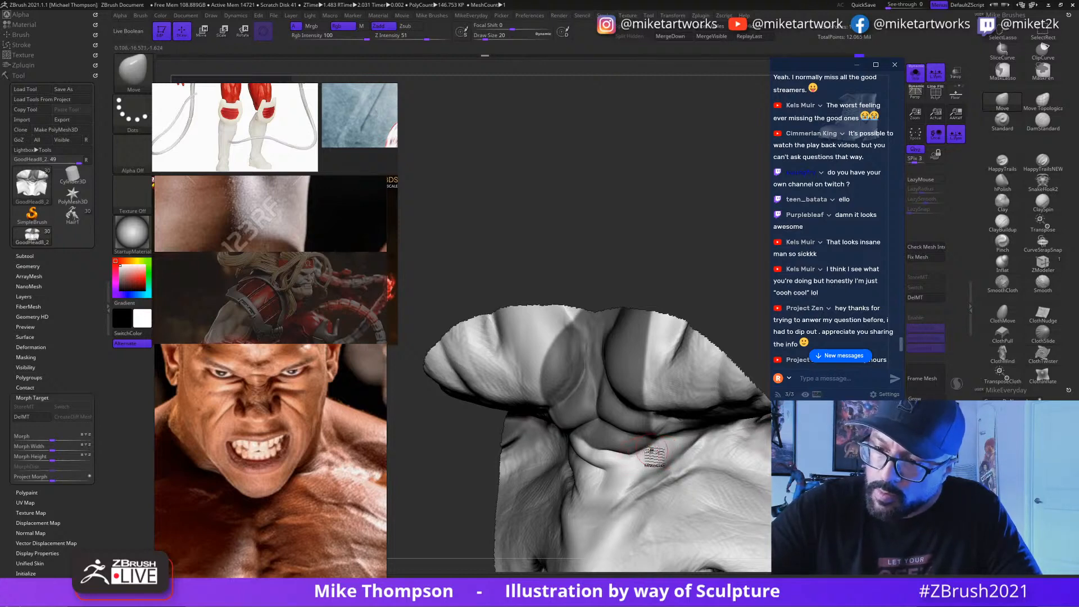
mouse_move(657, 459)
right_down()
mouse_move(633, 458)
mouse_move(647, 456)
right_up()
key(ctrl+i)
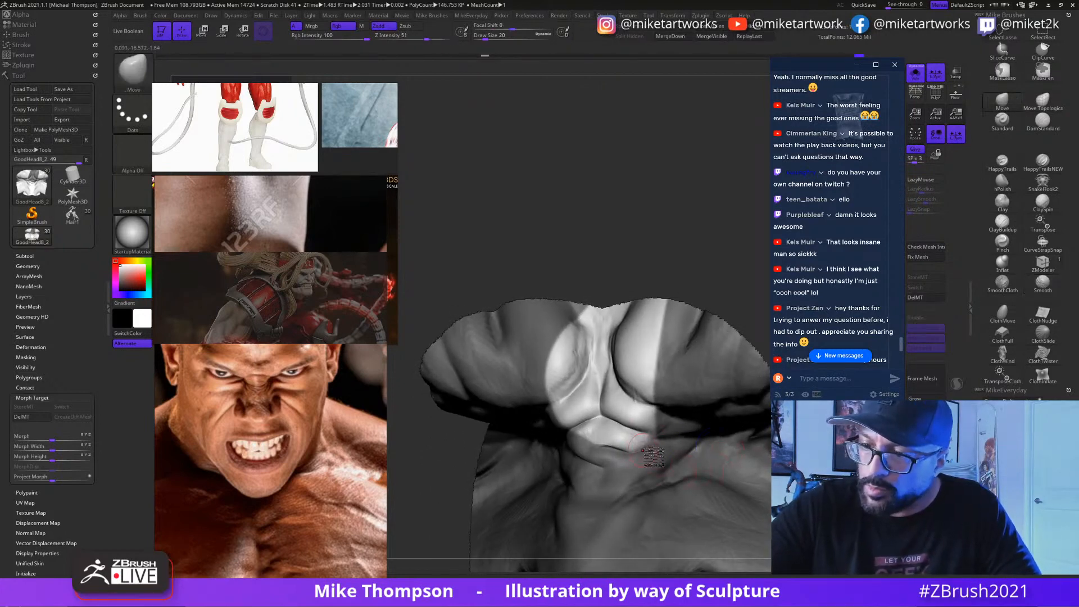
Step: Refine the unmasked creases around the central bulge with the Inflat brush and smooth them at draw size 14
click(1003, 262)
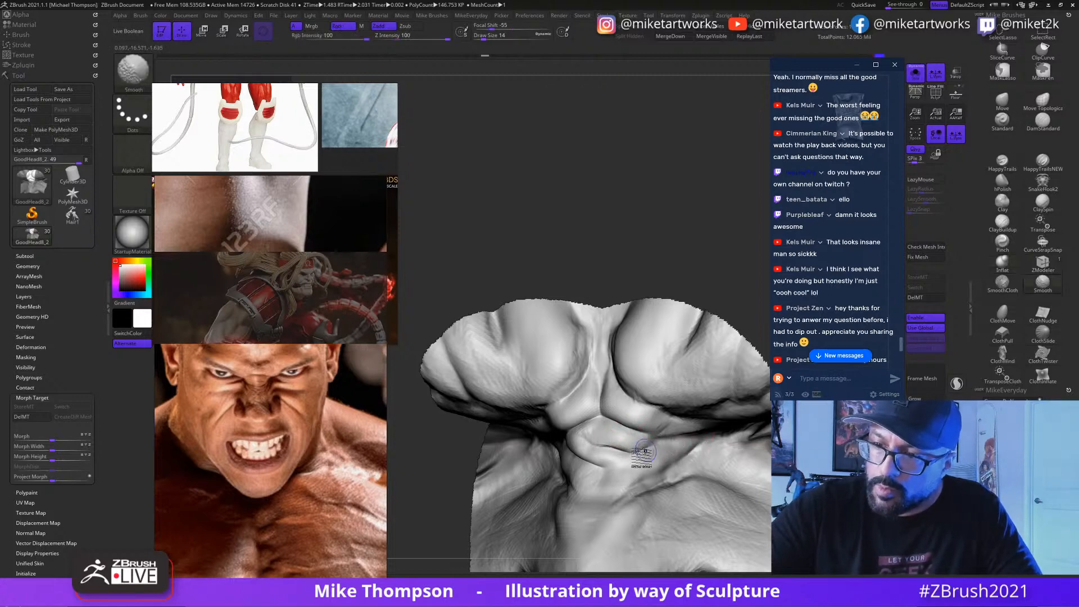
drag(768, 445, 646, 470)
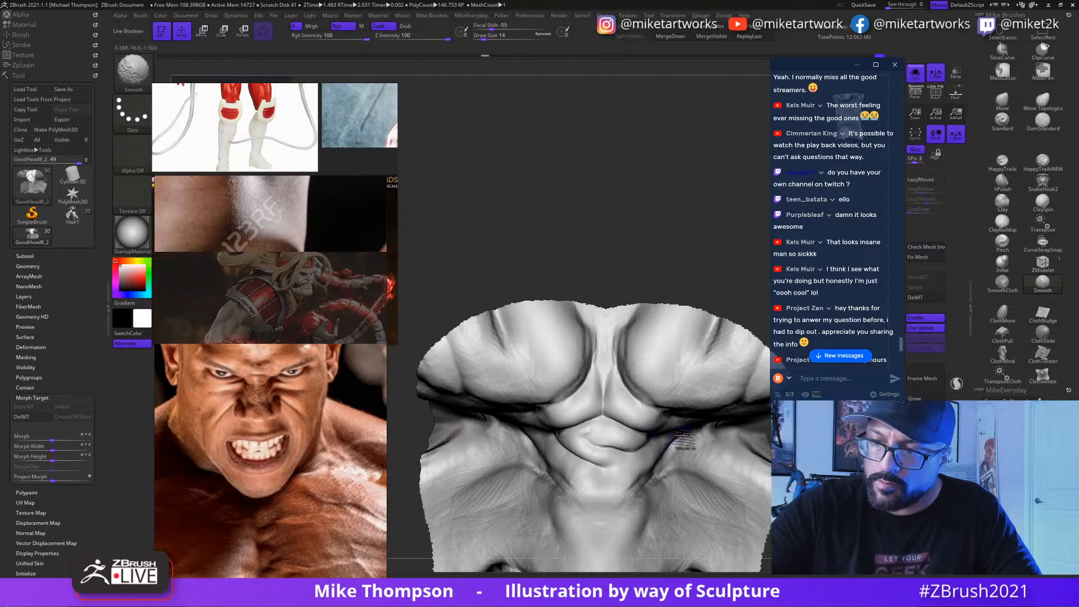
Step: Unhide the rest of the head and turn off Solo mode to show the other subtools
ctrl+right_drag(686, 440, 662, 316)
ctrl+shift+click(654, 253)
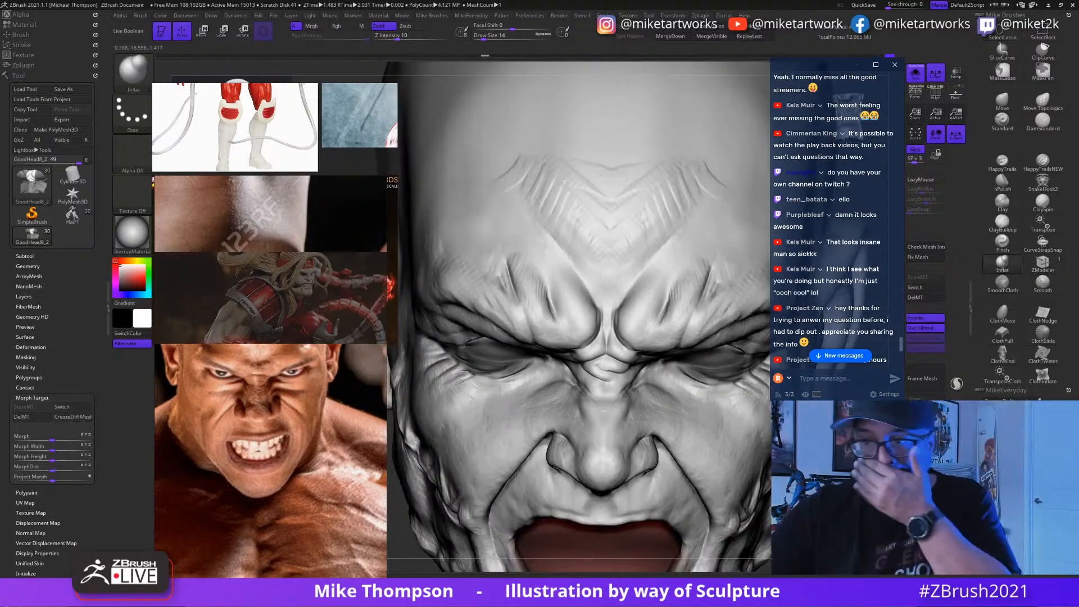
click(916, 73)
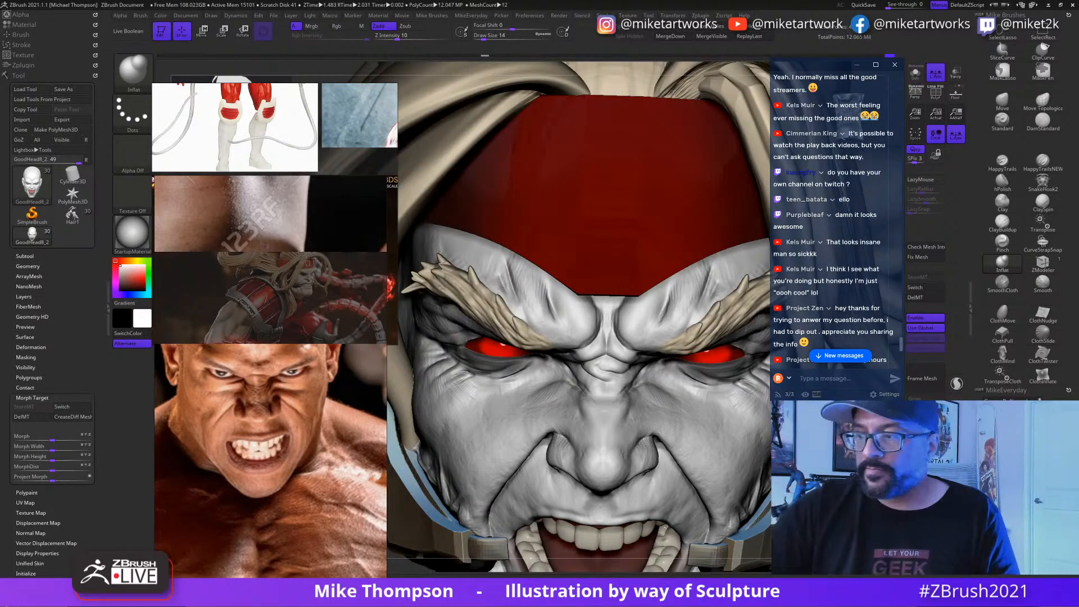
key(f)
mouse_move(686, 539)
mouse_down()
mouse_move(607, 540)
mouse_move(691, 539)
mouse_move(720, 562)
mouse_up()
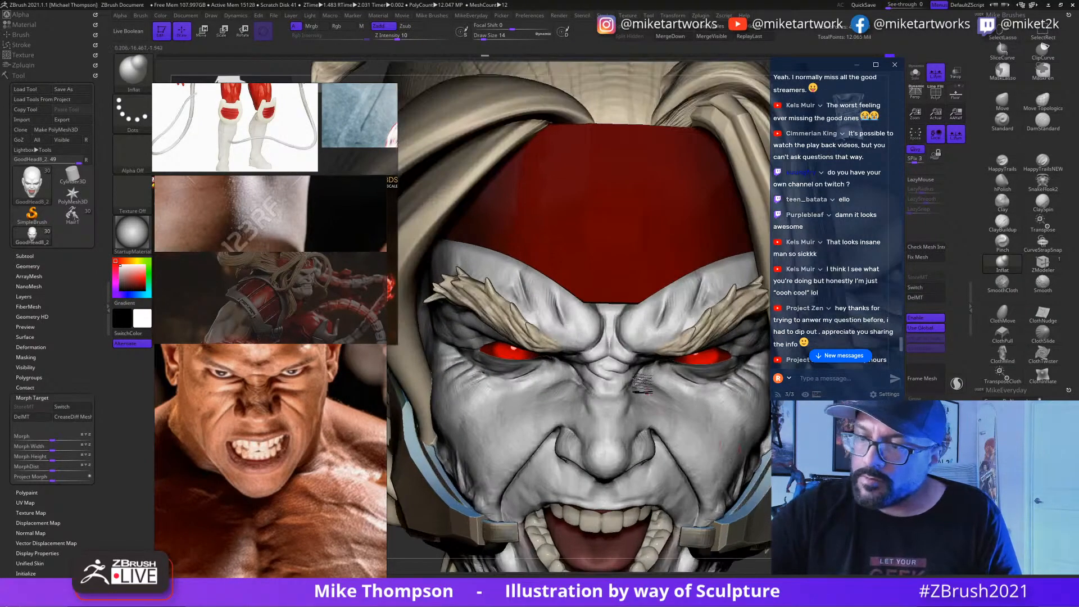
Step: Smooth the wrinkles across the nose bridge and refine them with the Inflat brush at draw size 14
shift+drag(624, 368, 610, 366)
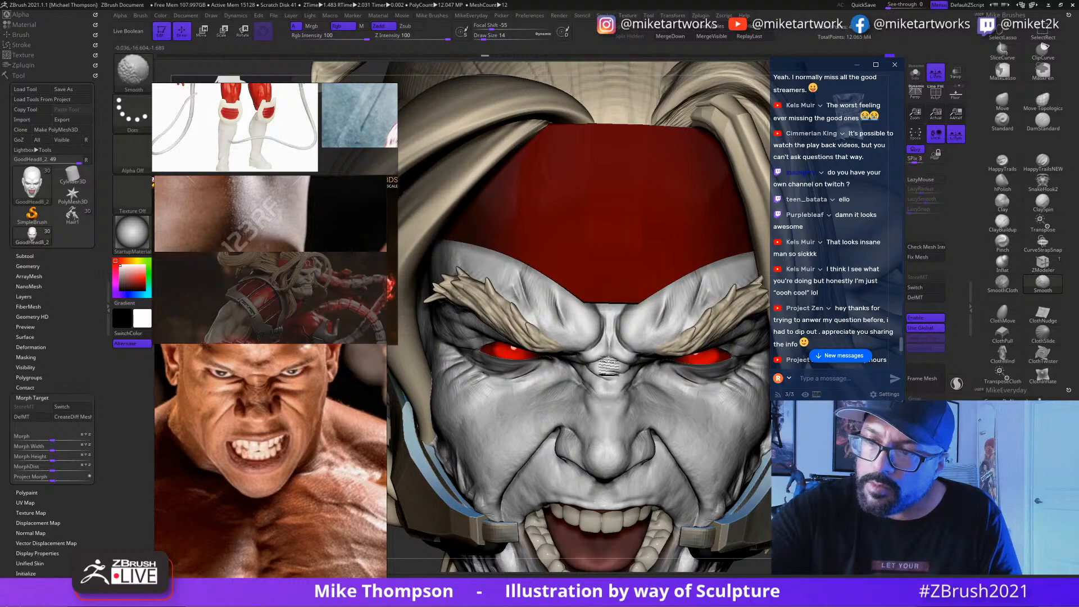
key(b)
key(i)
key(n)
alt+drag(692, 562, 663, 525)
mouse_move(450, 495)
mouse_down()
mouse_move(506, 498)
mouse_move(470, 483)
mouse_move(492, 478)
mouse_up()
alt+drag(684, 534, 714, 562)
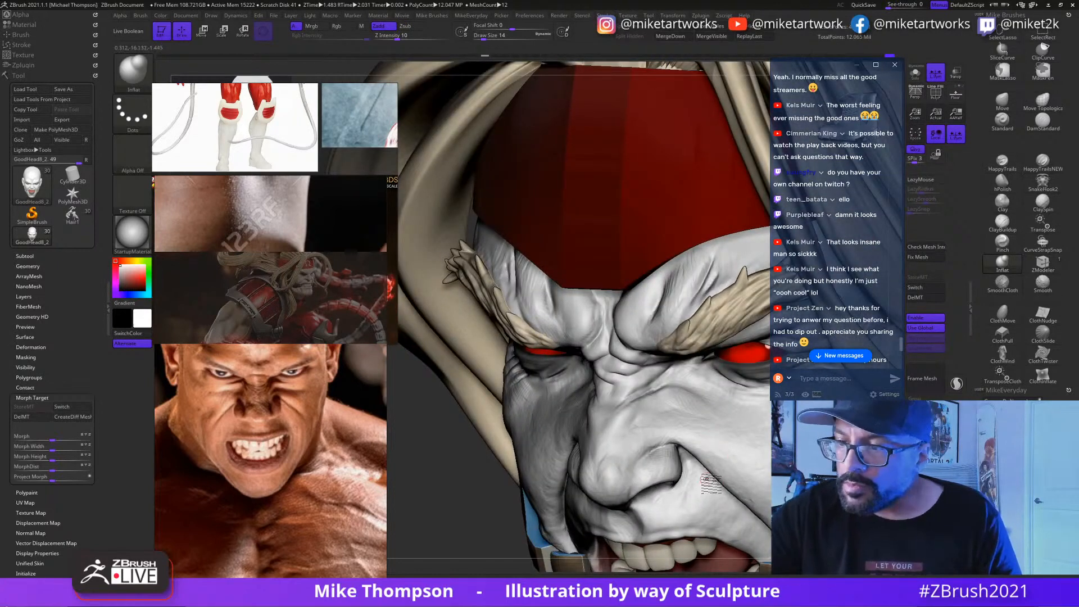
Step: Lasso-mask the inner brows and nose-bridge wrinkles together with the cheek area beside the nose
key(ctrl)
mouse_move(657, 389)
ctrl+mouse_down()
mouse_move(621, 416)
mouse_move(601, 269)
mouse_move(741, 125)
ctrl+mouse_up()
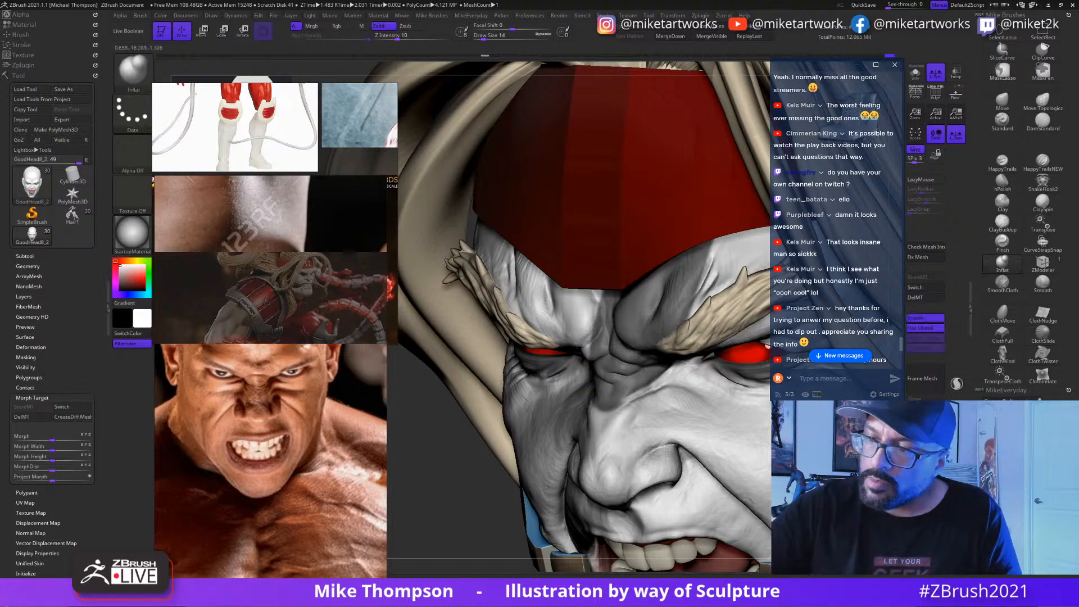
ctrl+click(637, 410)
drag(492, 527, 674, 385)
key(ctrl)
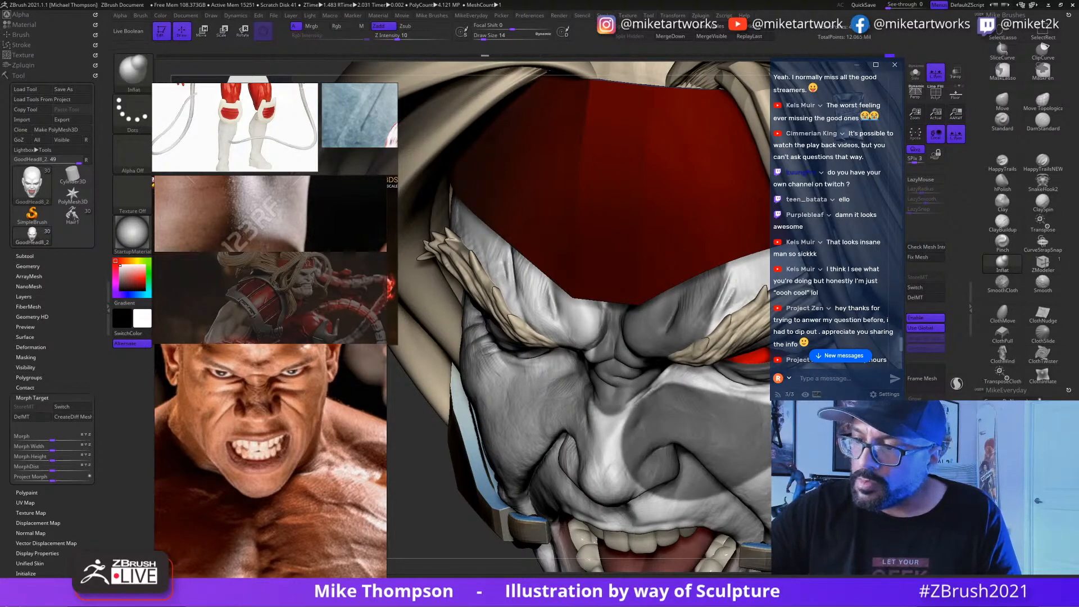
Step: Build up the exposed strip below the inner eye with ClayBuildup, smooth it, and set the draw size to 18
click(1003, 222)
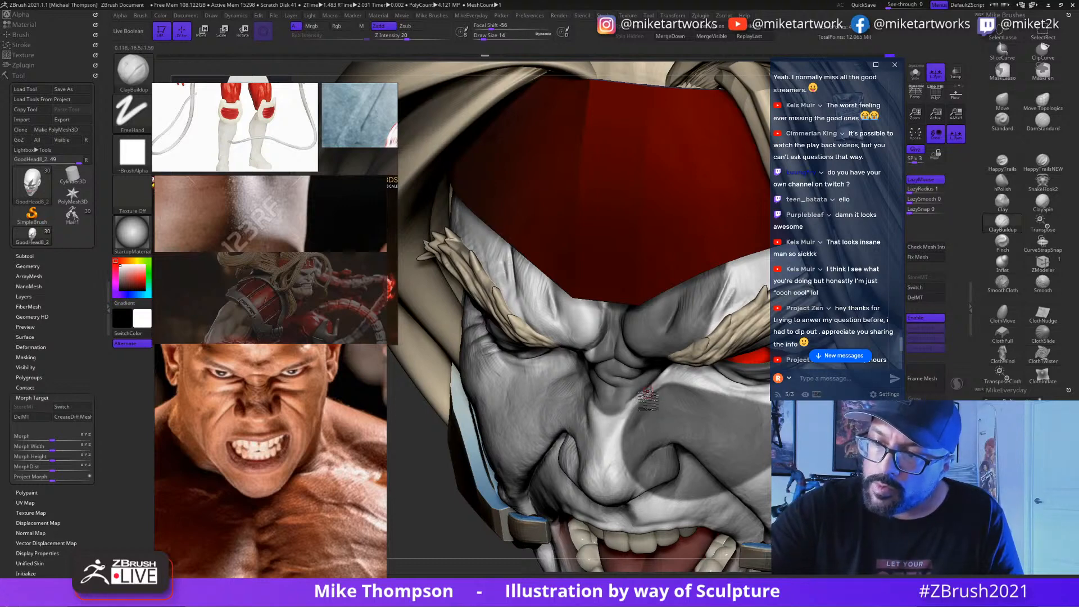
key(shift)
shift+drag(652, 397, 669, 387)
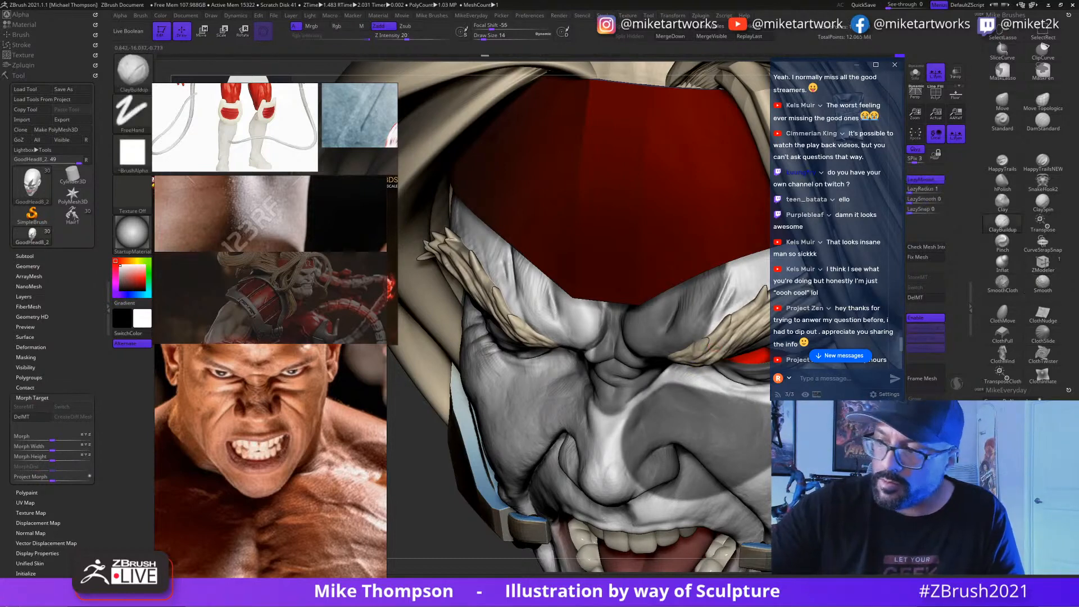
key(s)
drag(455, 533, 457, 533)
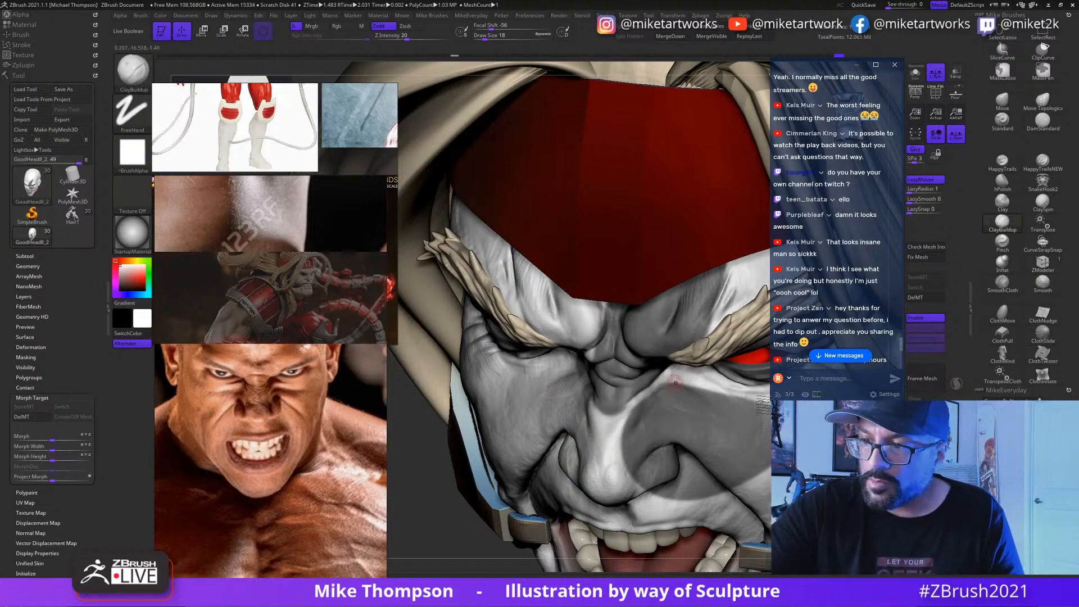
Step: Swell the exposed strip between the nose bridge and cheek with the Inflat brush at draw size 27 and smooth it
drag(429, 494, 345, 500)
click(1003, 261)
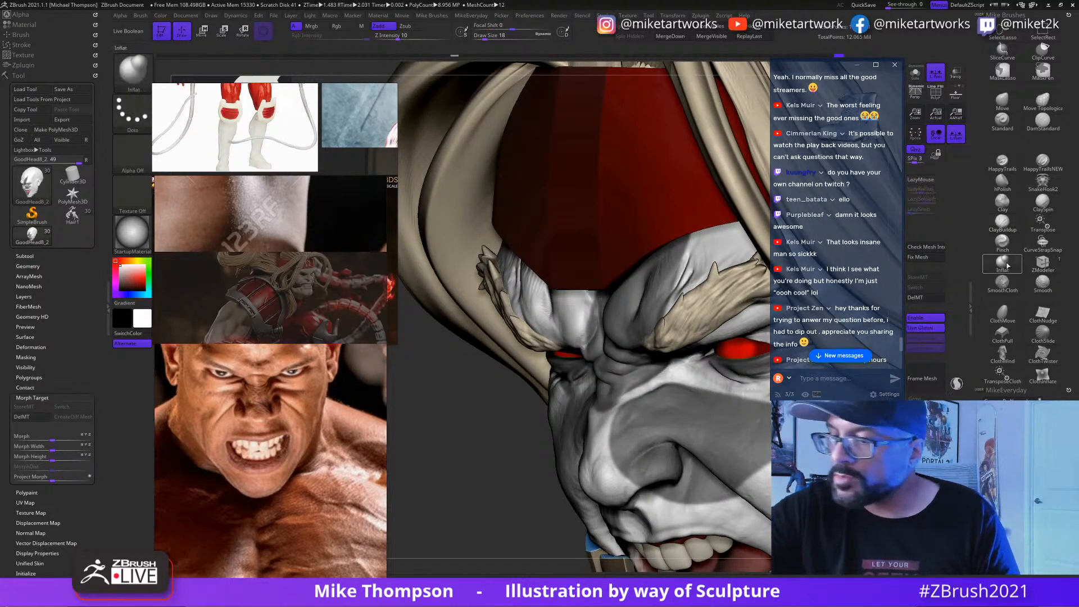
key(s)
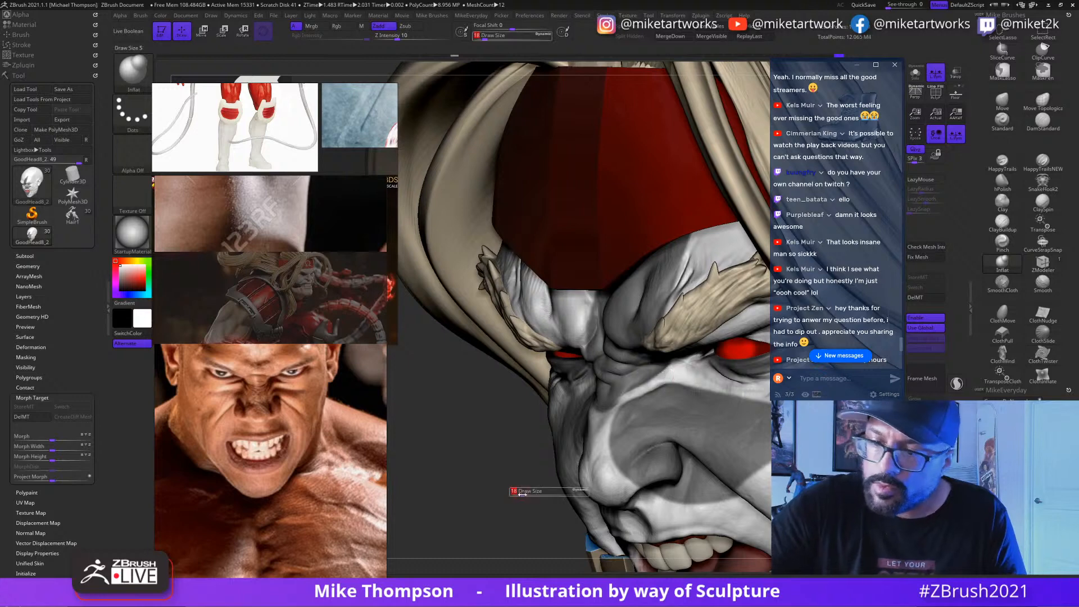
drag(522, 493, 527, 494)
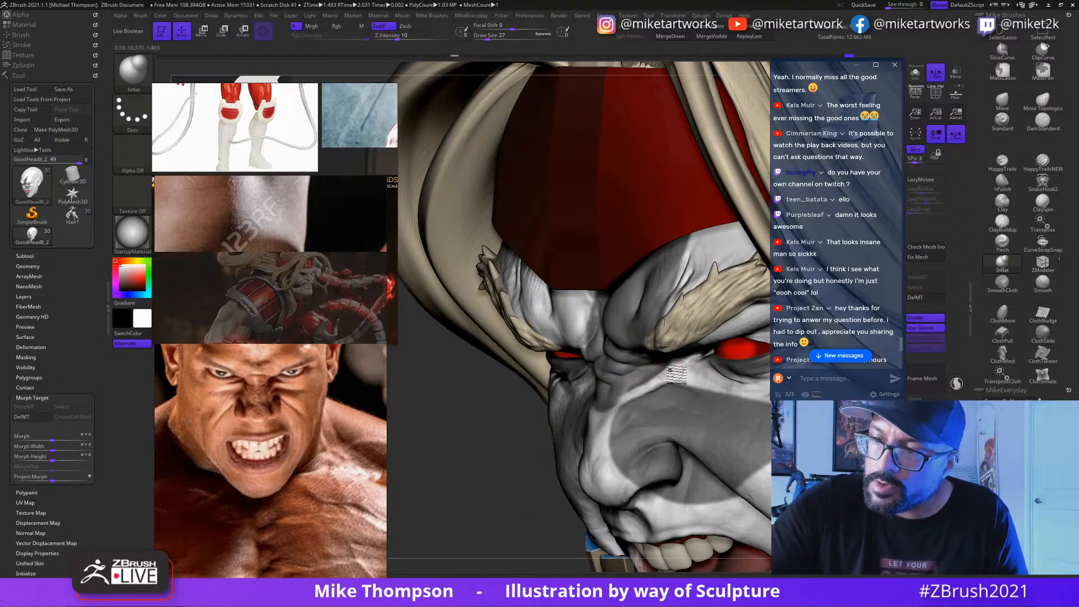
drag(515, 526, 537, 501)
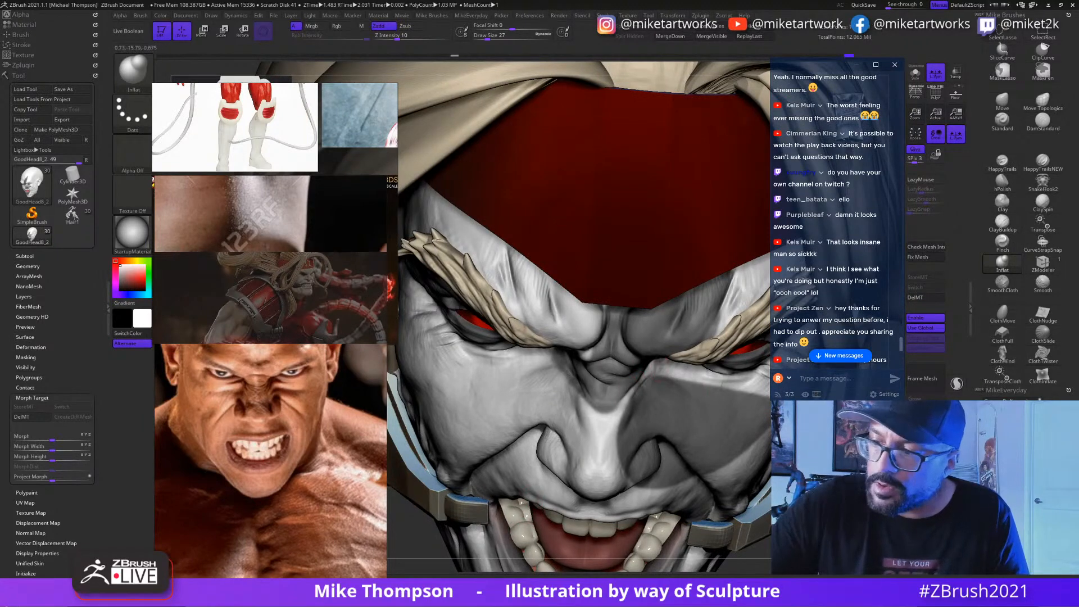
right_drag(662, 378, 655, 378)
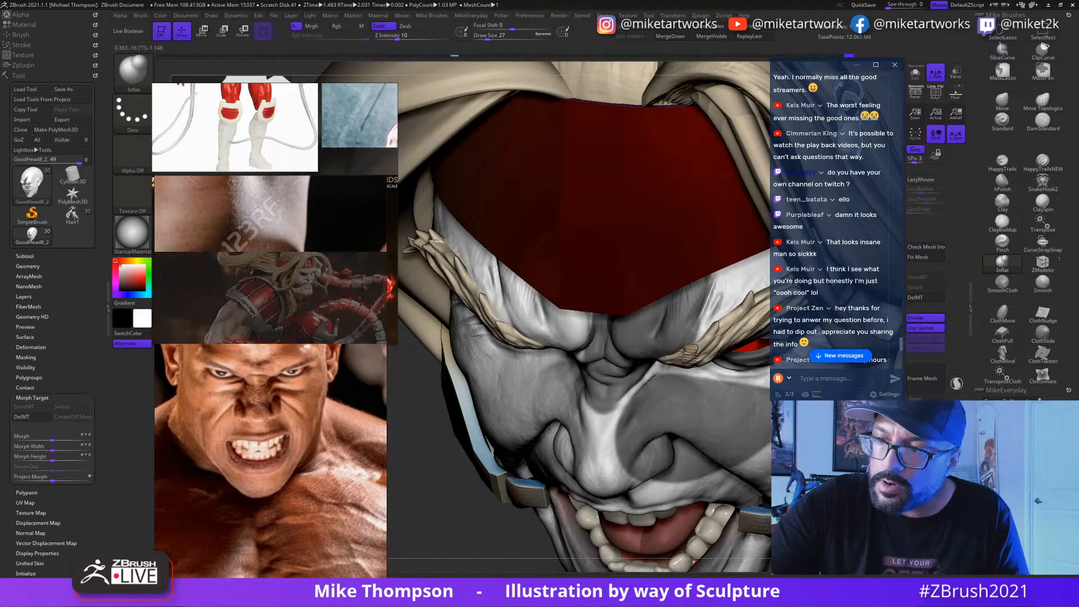
right_drag(703, 377, 655, 378)
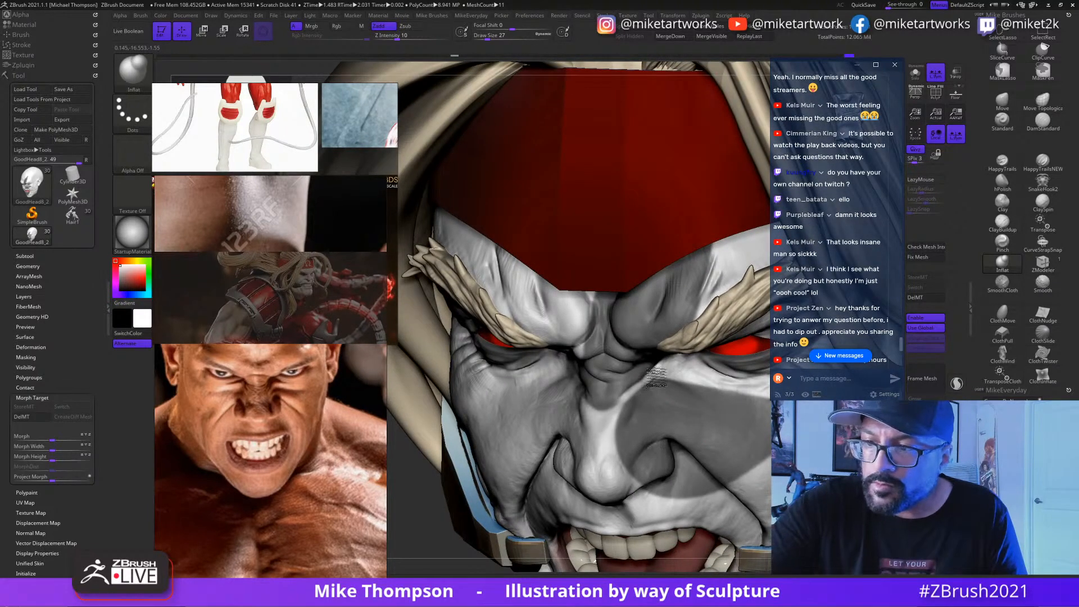
key(shift)
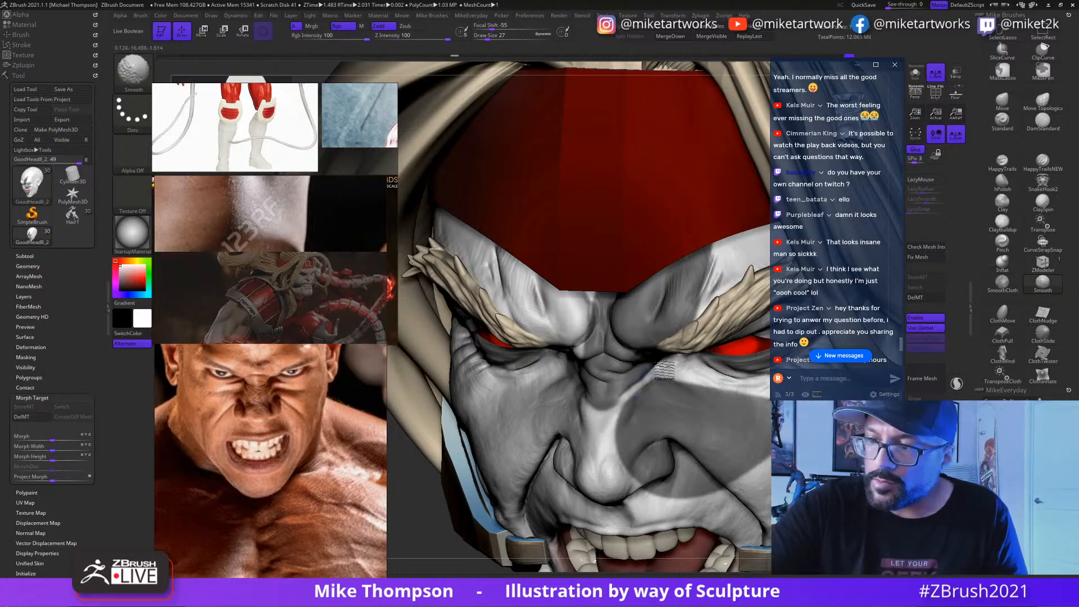
Step: Invert the mask and reshape the exposed edge between the nose bridge and cheek with the Move brush at draw size 56
key(ctrl)
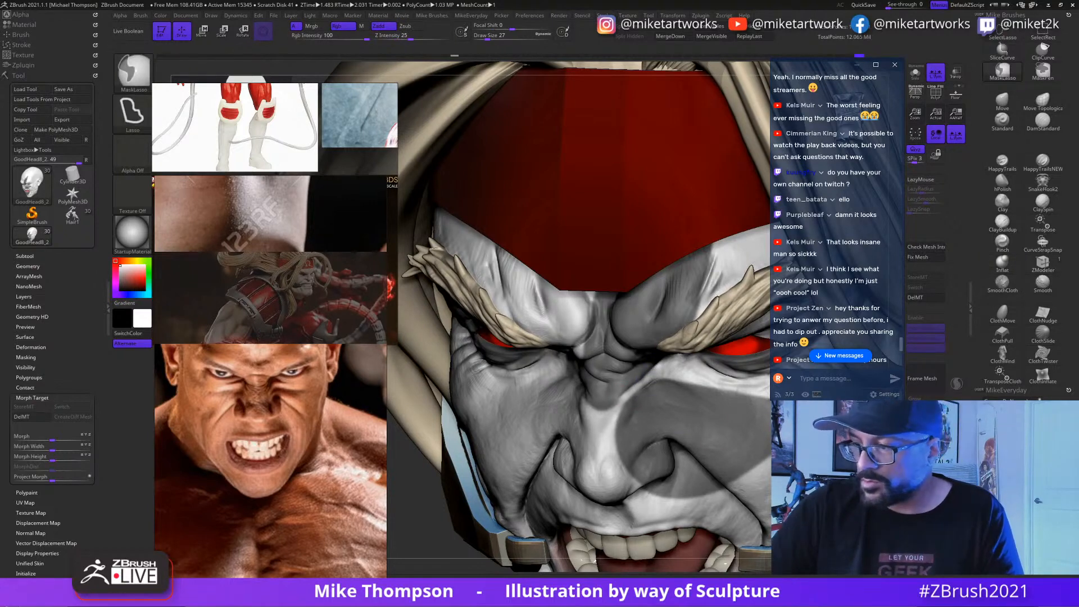
key(ctrl+i)
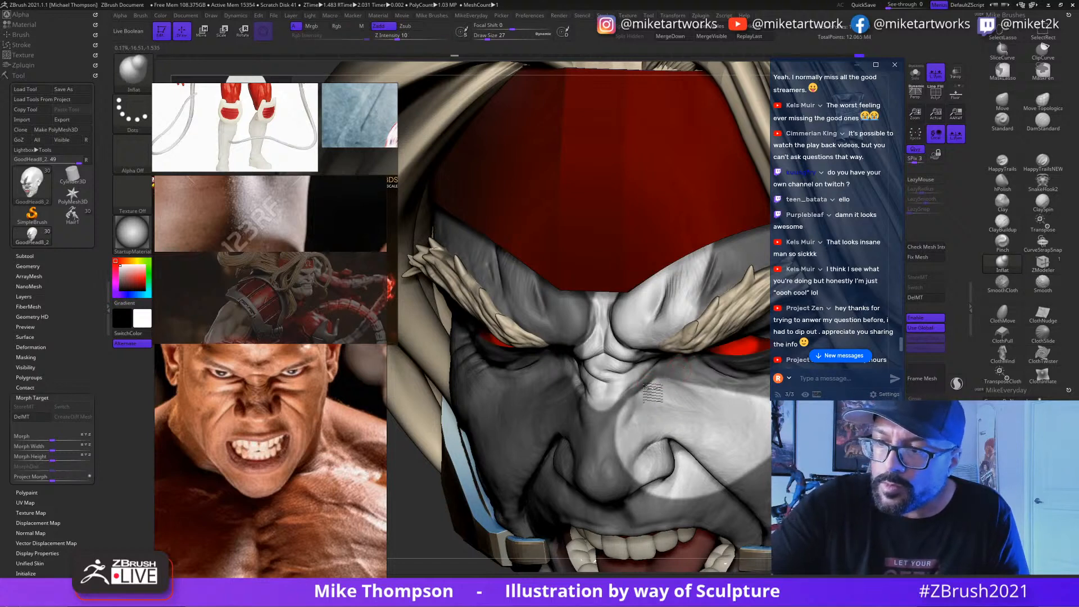
key(b)
key(m)
key(v)
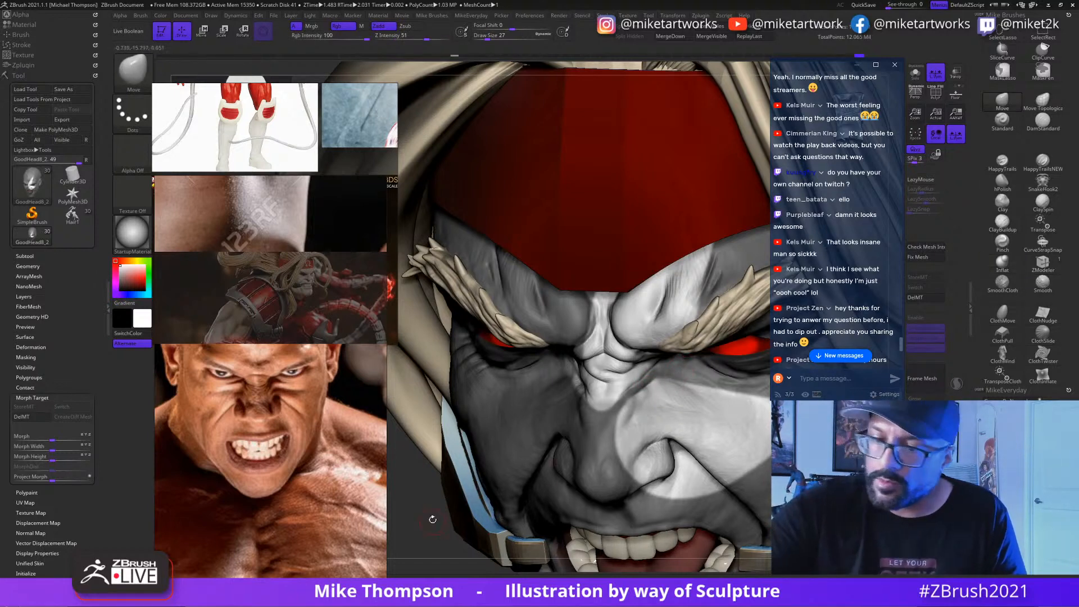
key(s)
click(438, 524)
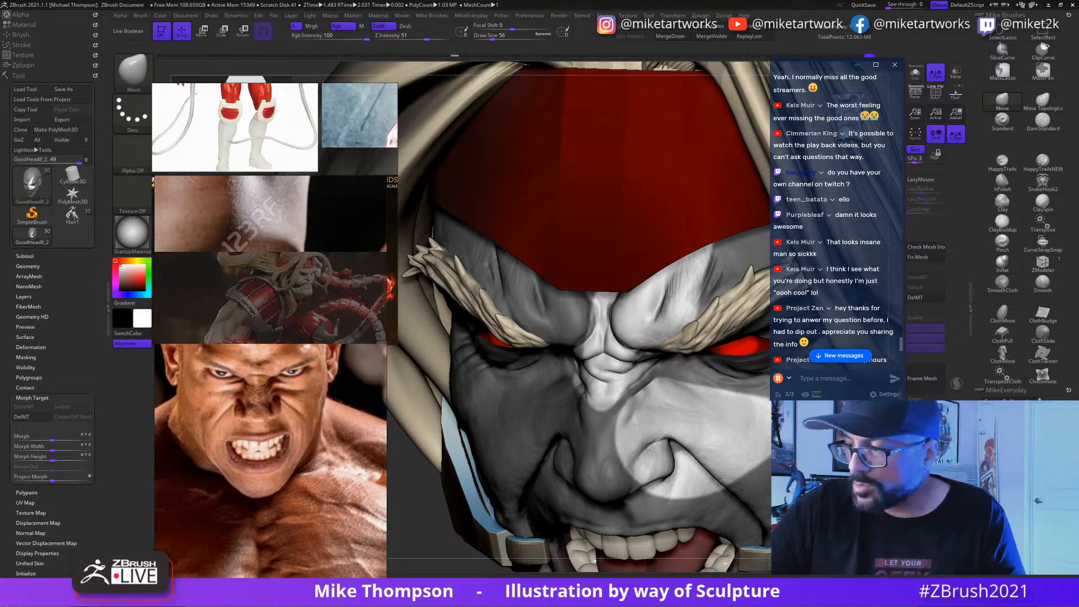
mouse_move(637, 364)
right_down()
mouse_move(708, 388)
mouse_move(673, 417)
right_up()
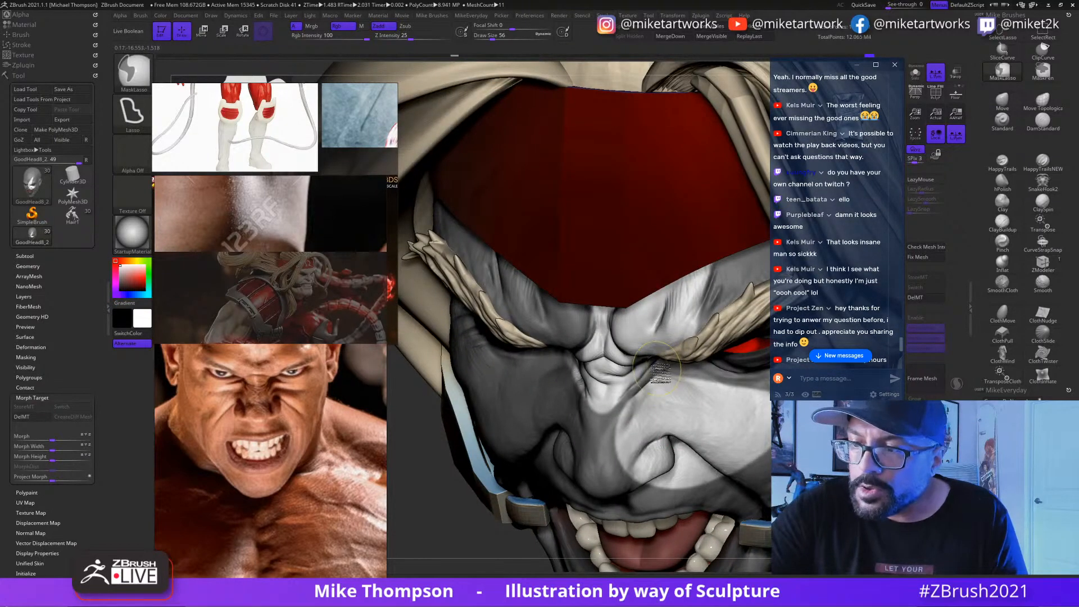
Step: Lasso-mask the cheek area and adjust the exposed nose-bridge wrinkles with the Move brush at draw size 33
mouse_move(660, 368)
ctrl+mouse_down()
mouse_move(724, 533)
mouse_move(673, 388)
ctrl+mouse_up()
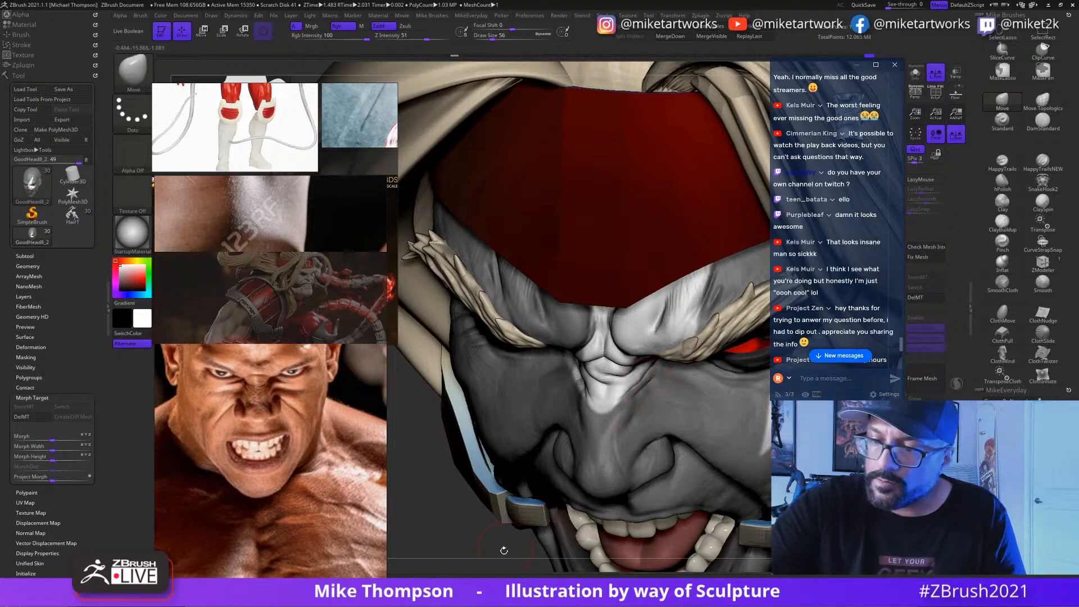
right_drag(506, 546, 665, 376)
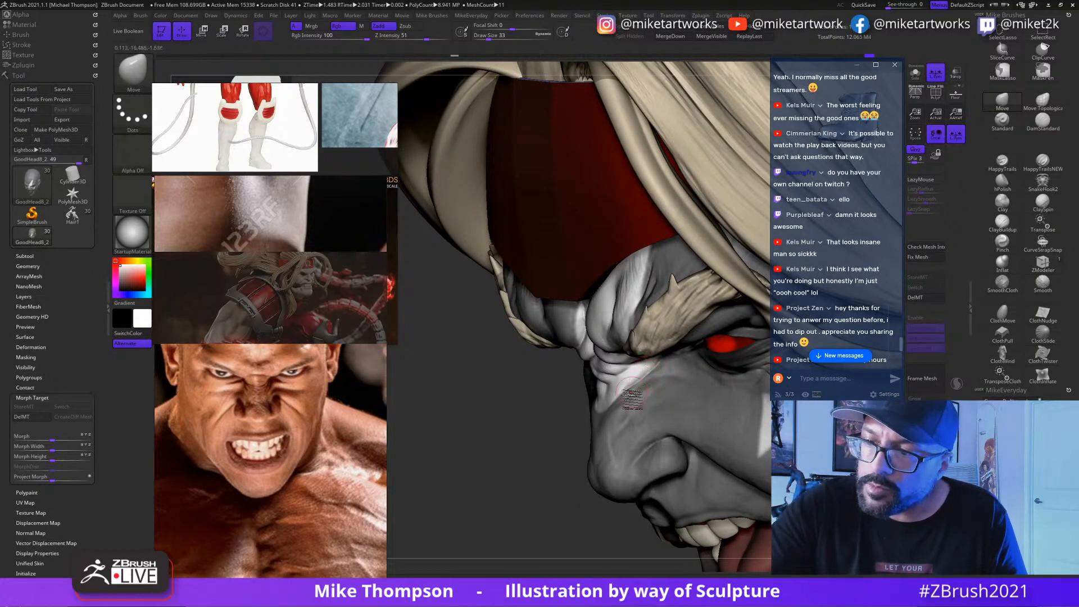
right_drag(632, 396, 650, 403)
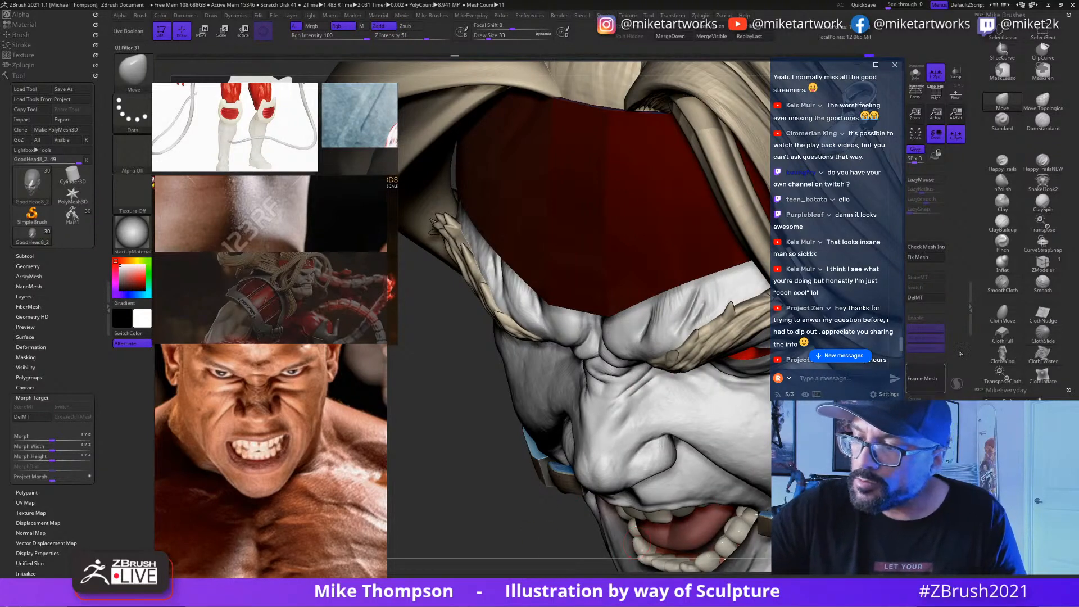
Step: Swell the wrinkles between the nose bridge and cheek with the Inflat brush at draw size 33 and smooth them
click(1003, 261)
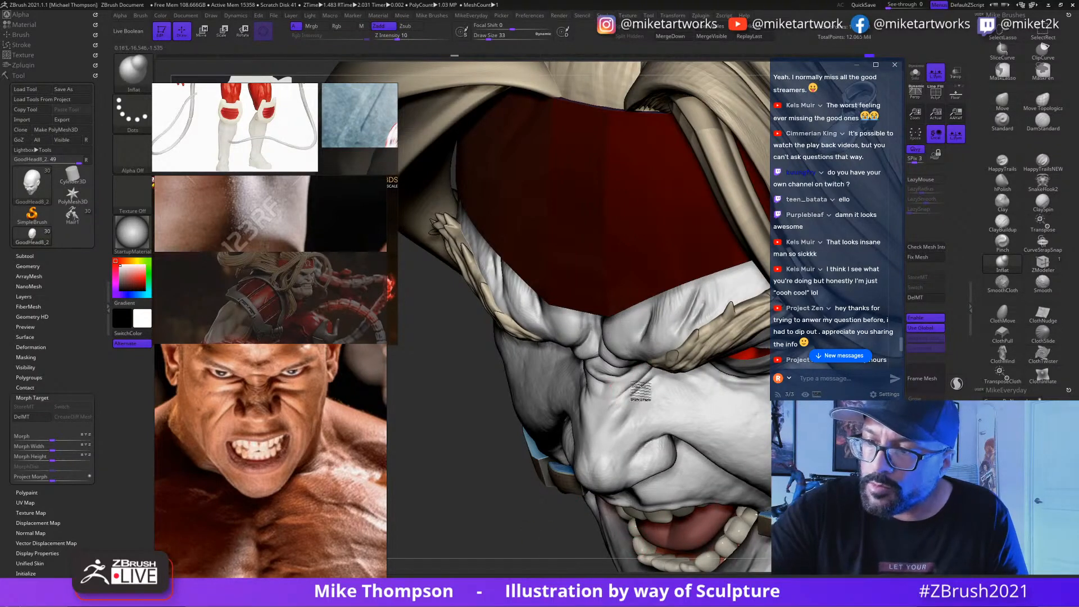
key(ctrl)
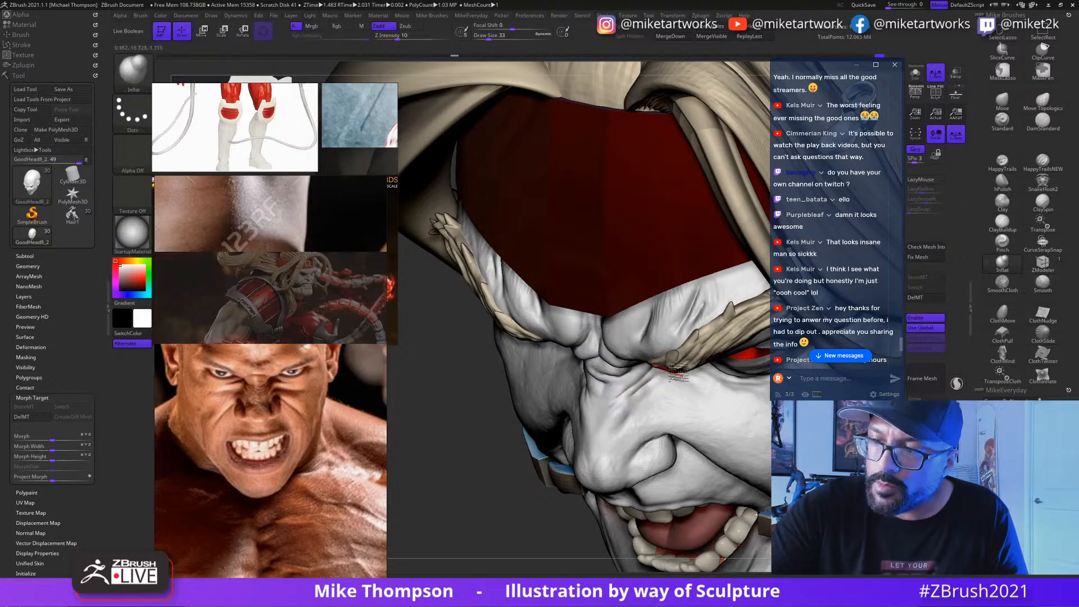
key(ctrl)
key(shift)
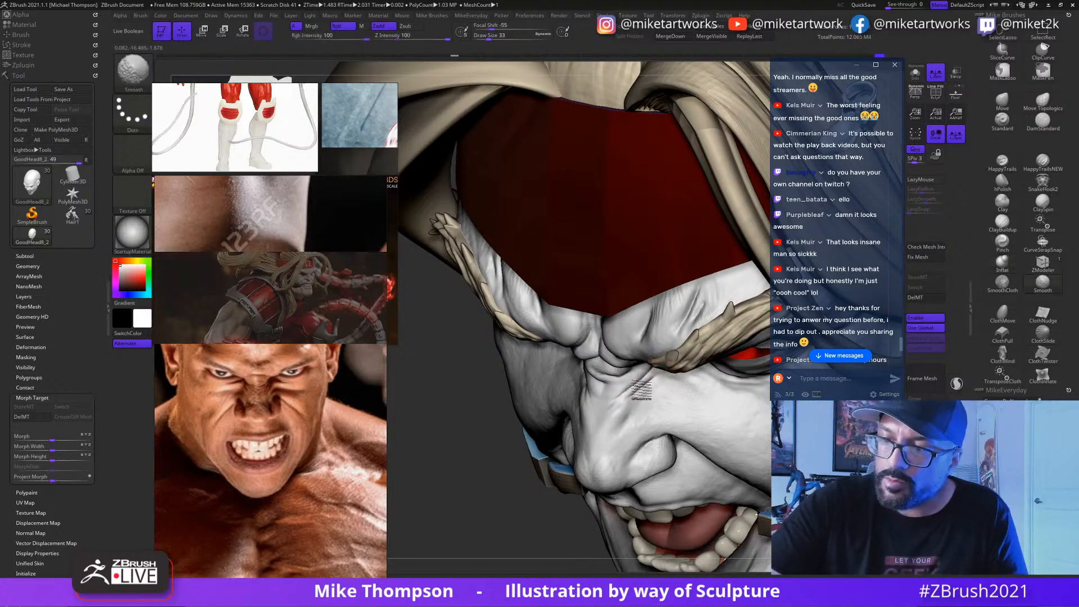
mouse_move(538, 533)
mouse_down()
mouse_move(534, 544)
mouse_move(761, 545)
mouse_up()
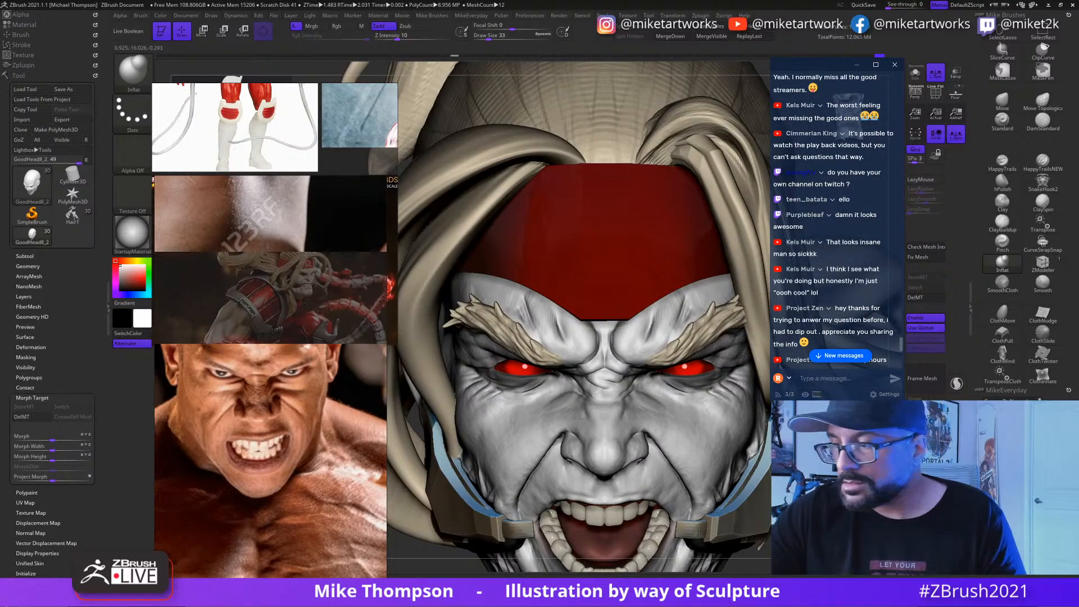
mouse_move(760, 545)
mouse_down()
mouse_move(756, 565)
mouse_move(761, 546)
mouse_up()
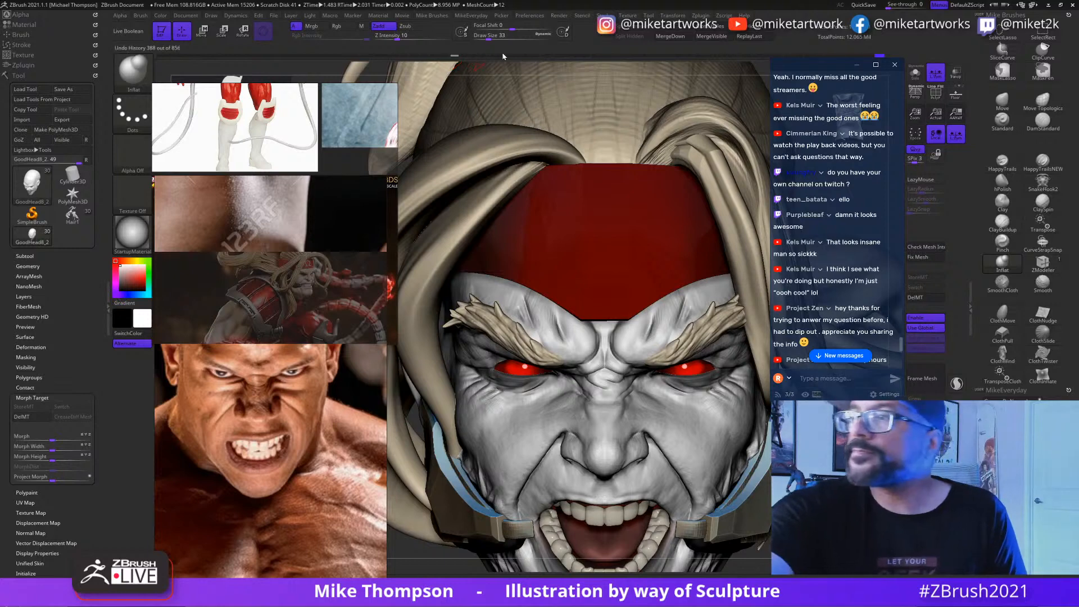
Step: Lasso-mask the side of the nose bridge below the inner eye and isolate the head subtool with Solo
key(ctrl)
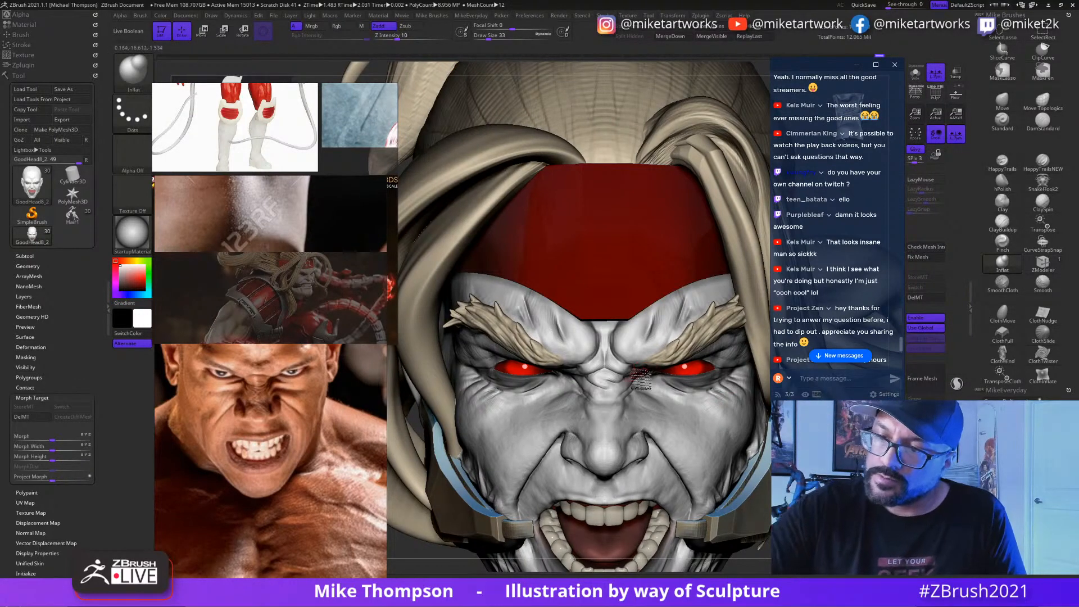
key(ctrl)
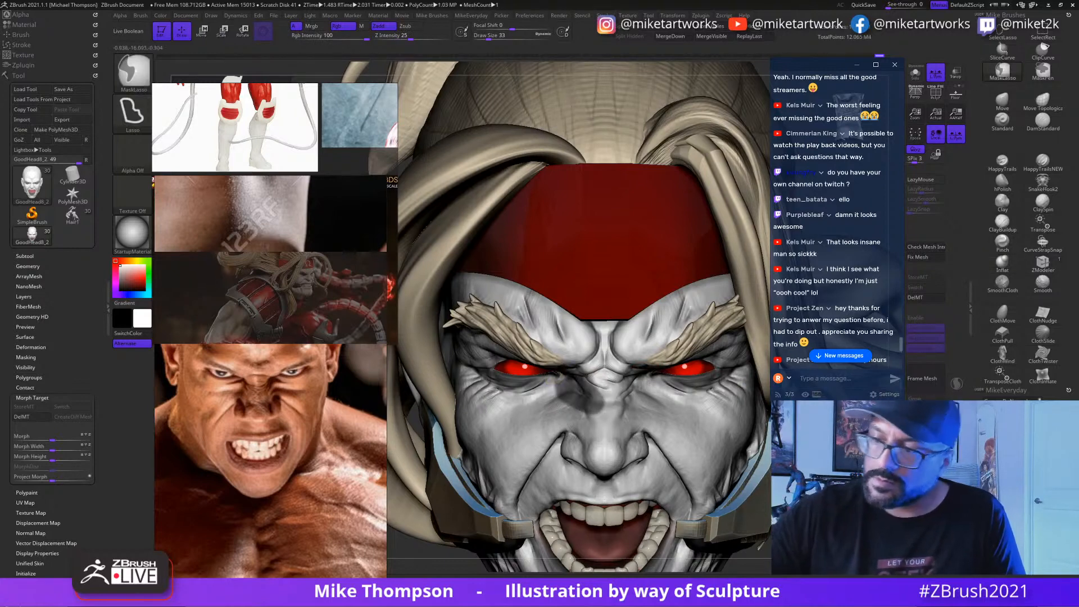
alt+drag(894, 270, 899, 151)
click(916, 74)
mouse_move(692, 498)
mouse_down()
mouse_move(767, 502)
mouse_move(769, 484)
mouse_up()
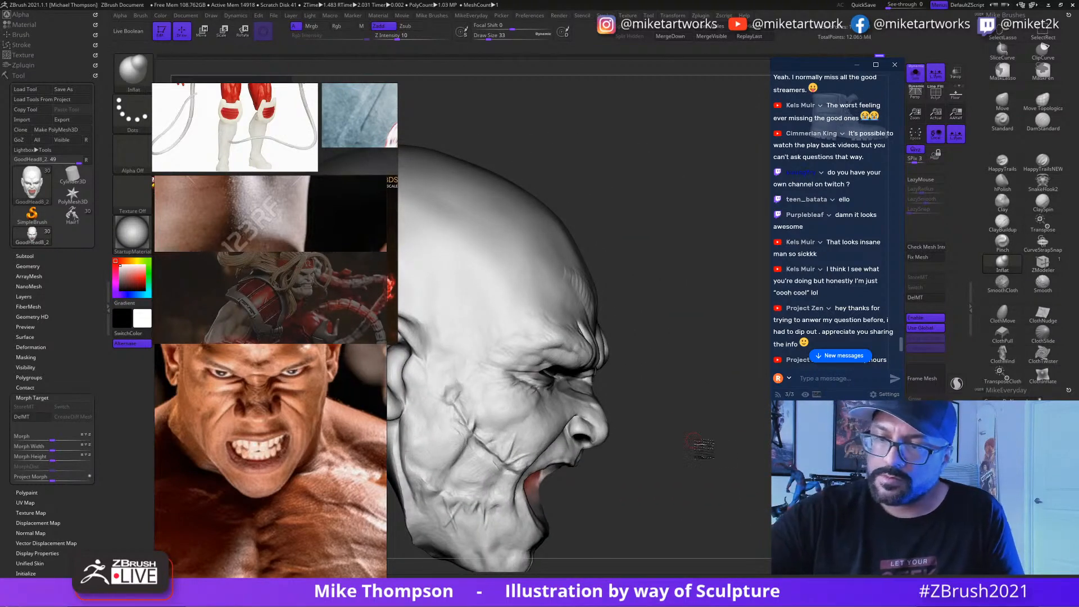
mouse_move(699, 445)
mouse_down()
mouse_move(741, 454)
mouse_move(731, 457)
mouse_move(732, 435)
mouse_move(526, 437)
mouse_move(478, 282)
mouse_move(431, 294)
mouse_up()
key(ctrl+z)
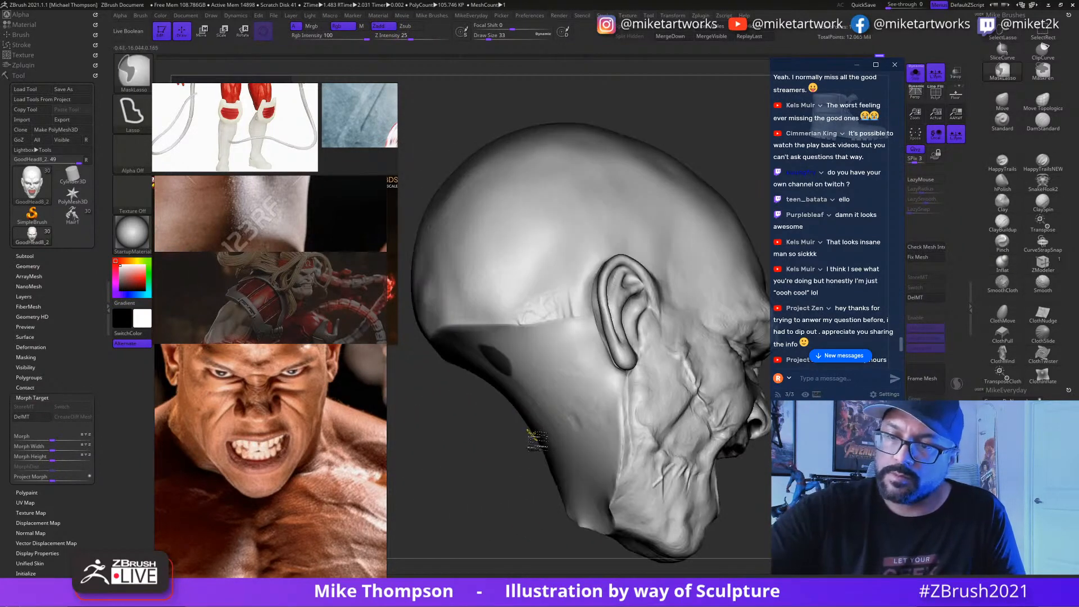
Step: Clear the stray mask at the back of the neck and invert the mask to expose the nose-bridge area
ctrl+drag(531, 340, 522, 456)
drag(551, 540, 410, 495)
ctrl+click(416, 492)
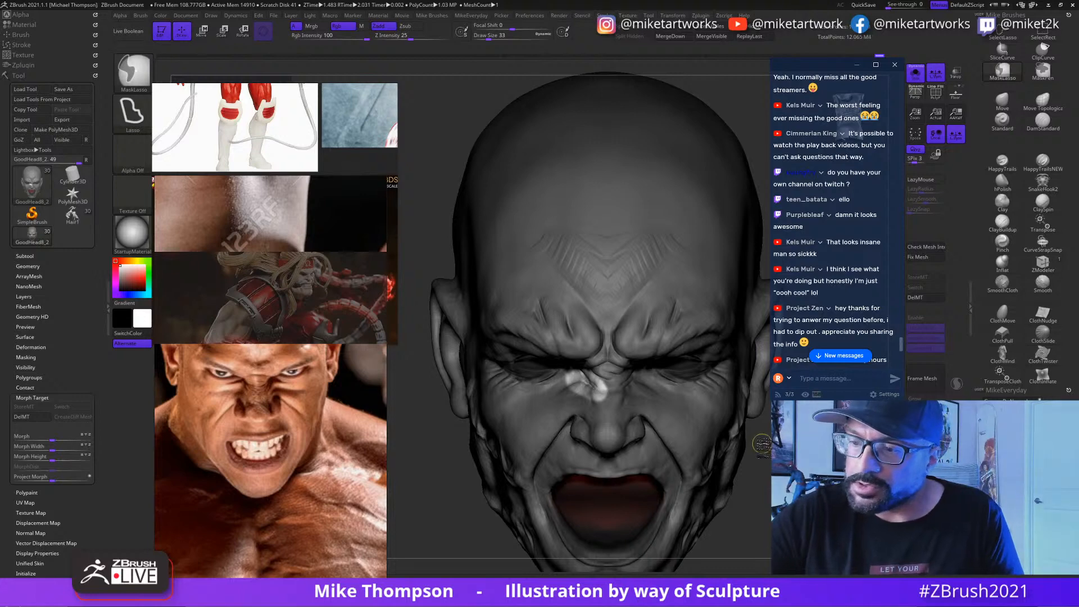
Step: Toggle the mask inversion to leave the nose bridge exposed and raise the head to its most detailed subdivision level
ctrl+drag(760, 446, 763, 447)
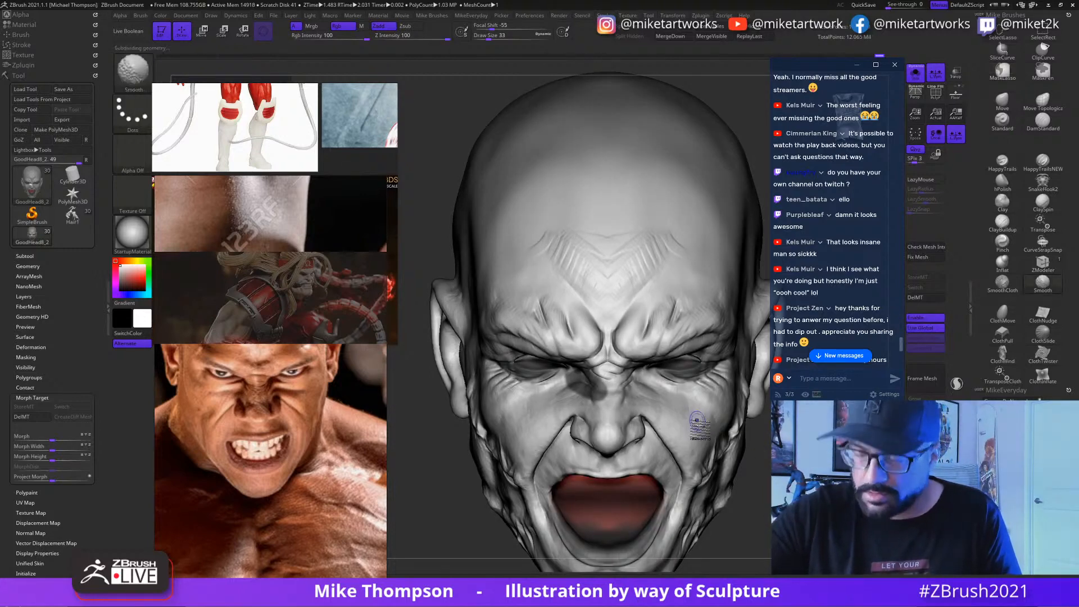
key(ctrl+z)
key(shift+d)
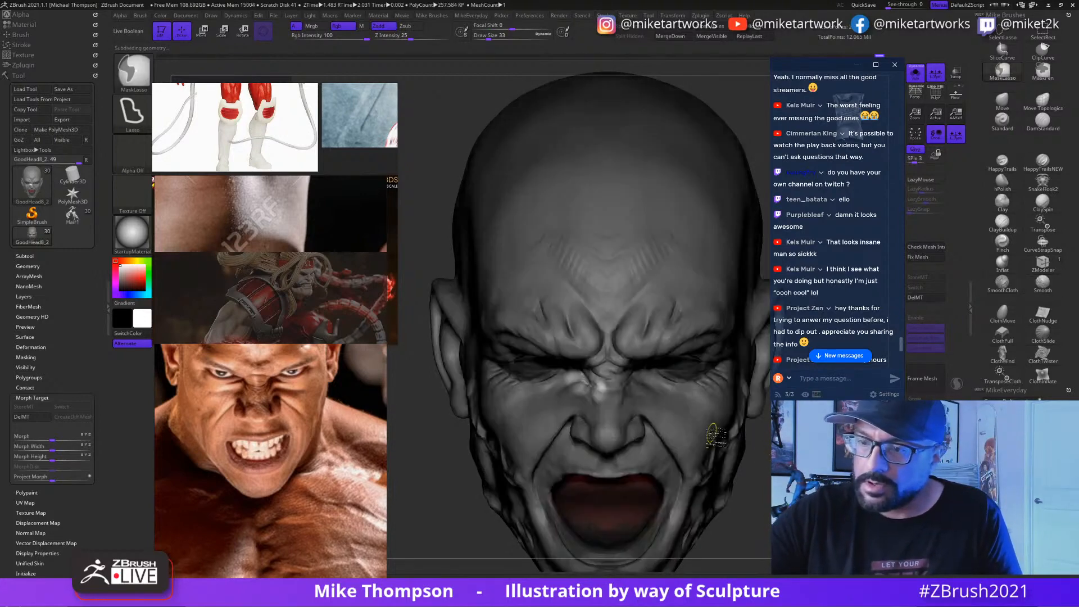
key(d)
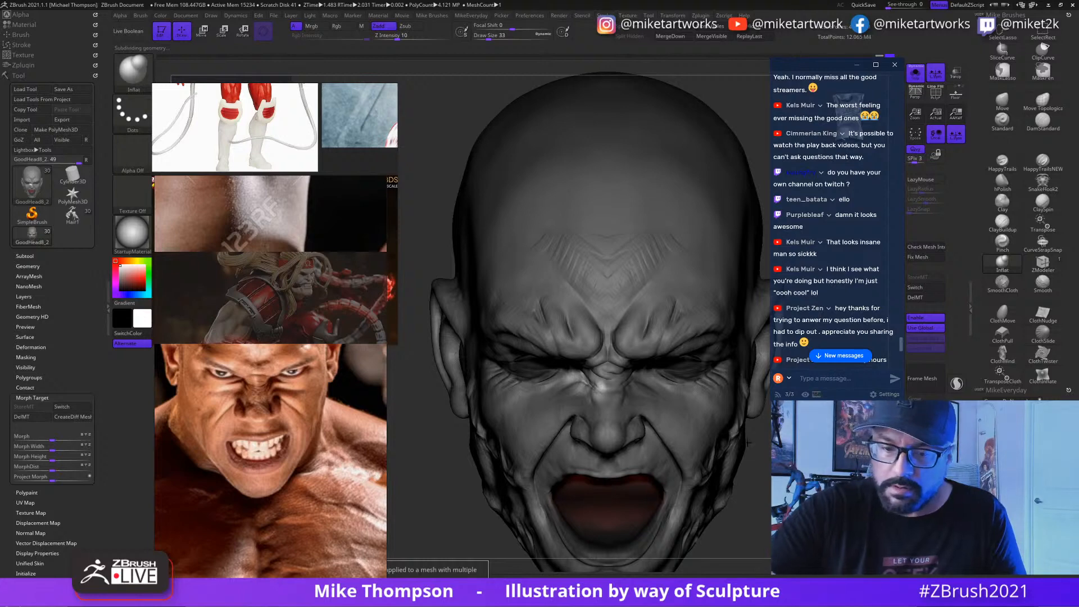
mouse_move(748, 443)
mouse_down()
mouse_move(716, 444)
mouse_move(737, 439)
mouse_move(751, 495)
mouse_move(731, 500)
mouse_move(750, 509)
mouse_move(776, 445)
mouse_up()
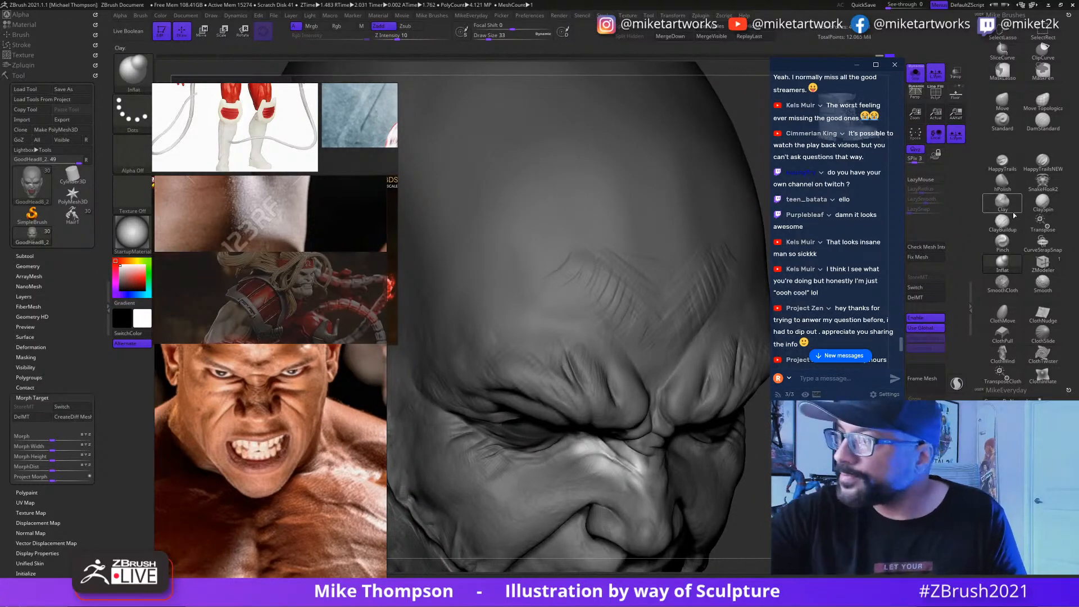
Step: Smooth the exposed nose-bridge wrinkles at draw size 18 on a lower subdivision level, checking them with the mask display toggled
key(shift)
mouse_move(611, 454)
shift+mouse_down()
mouse_move(630, 465)
mouse_move(596, 444)
shift+mouse_up()
key(shift)
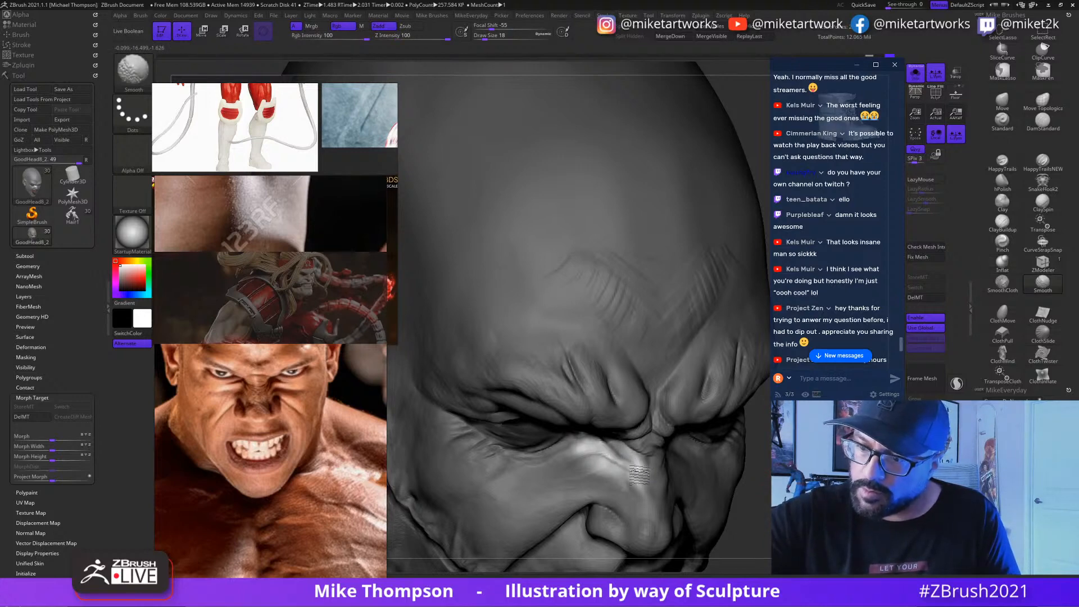
key(ctrl+h)
drag(757, 495, 713, 487)
key(ctrl+h)
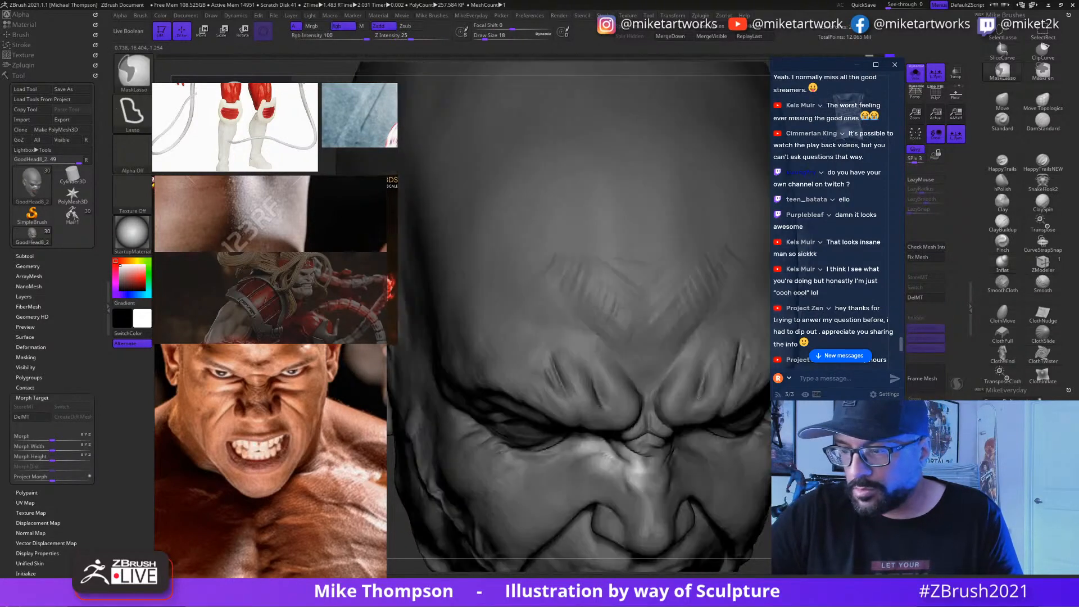
right_drag(699, 396, 688, 363)
key(d)
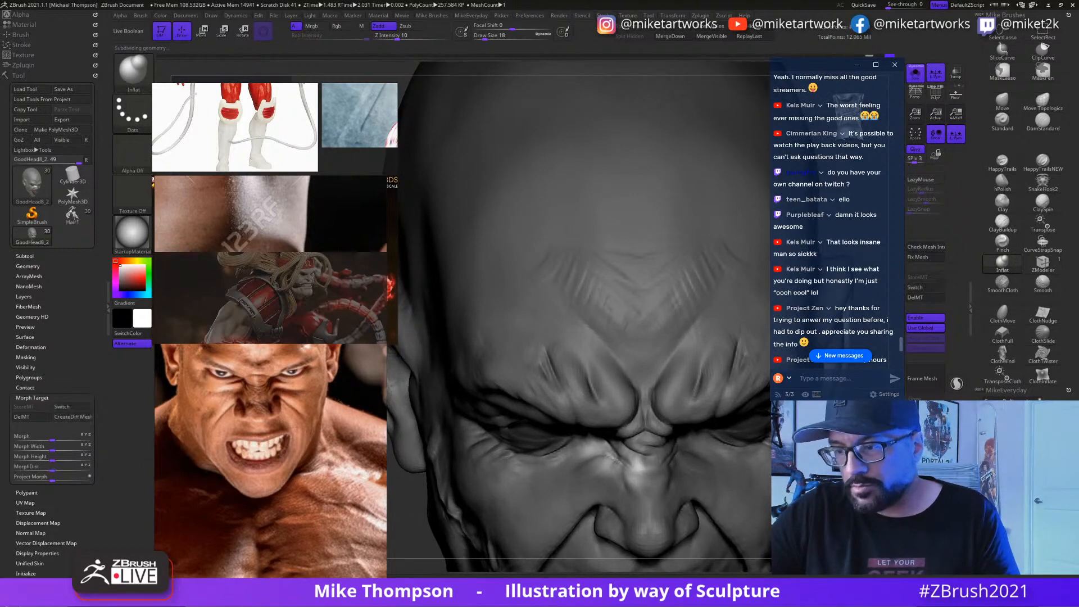
Step: Build up the wrinkles beside the nose bridge with the Standard brush at draw size 29, clear the mask and smooth them
right_drag(590, 456, 615, 461)
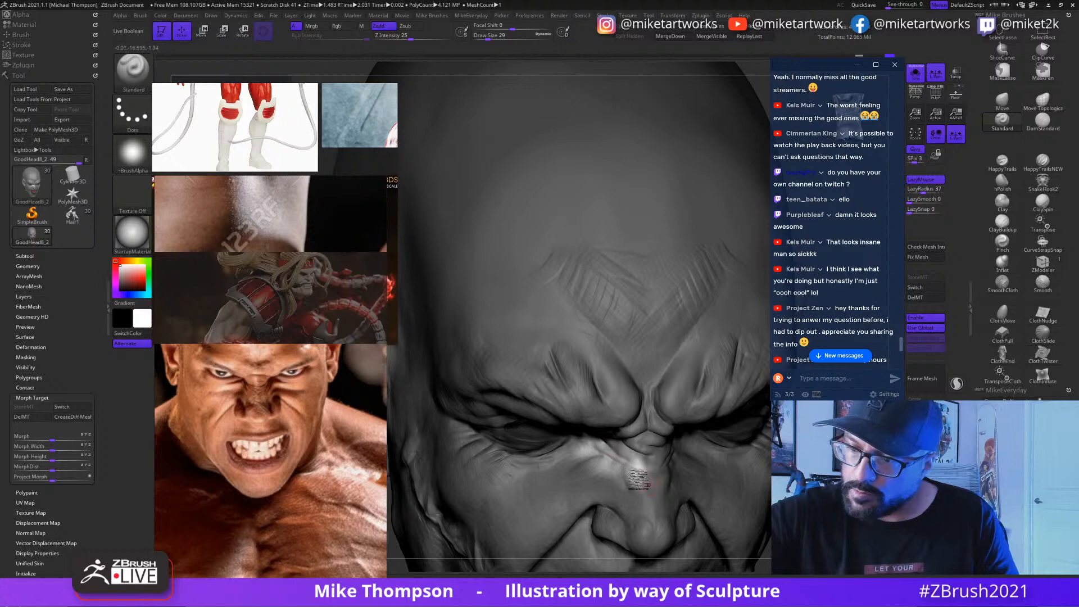
right_drag(722, 485, 632, 464)
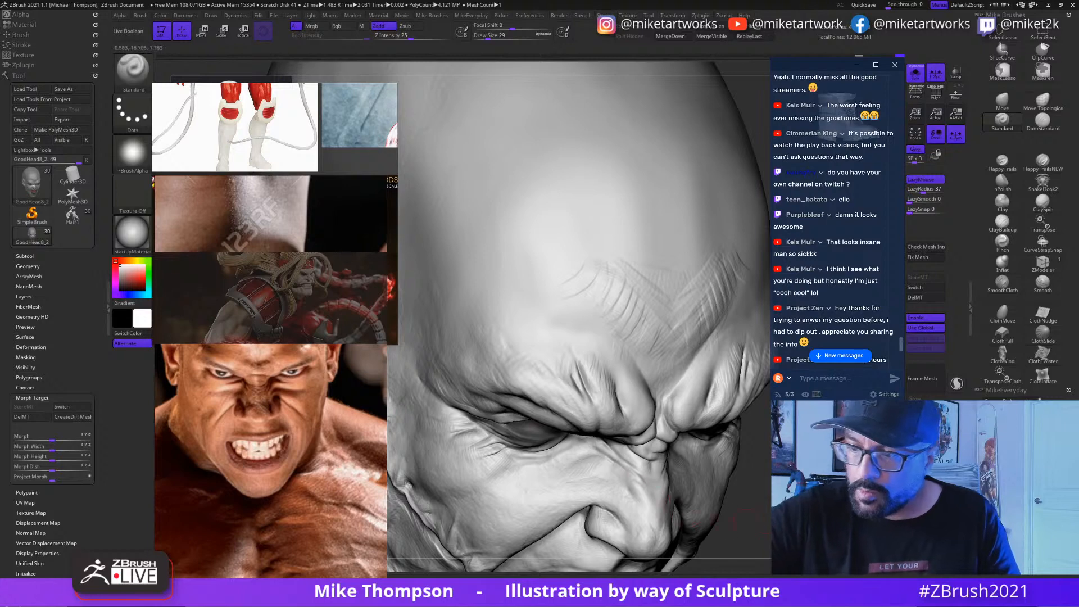
right_drag(668, 506, 630, 464)
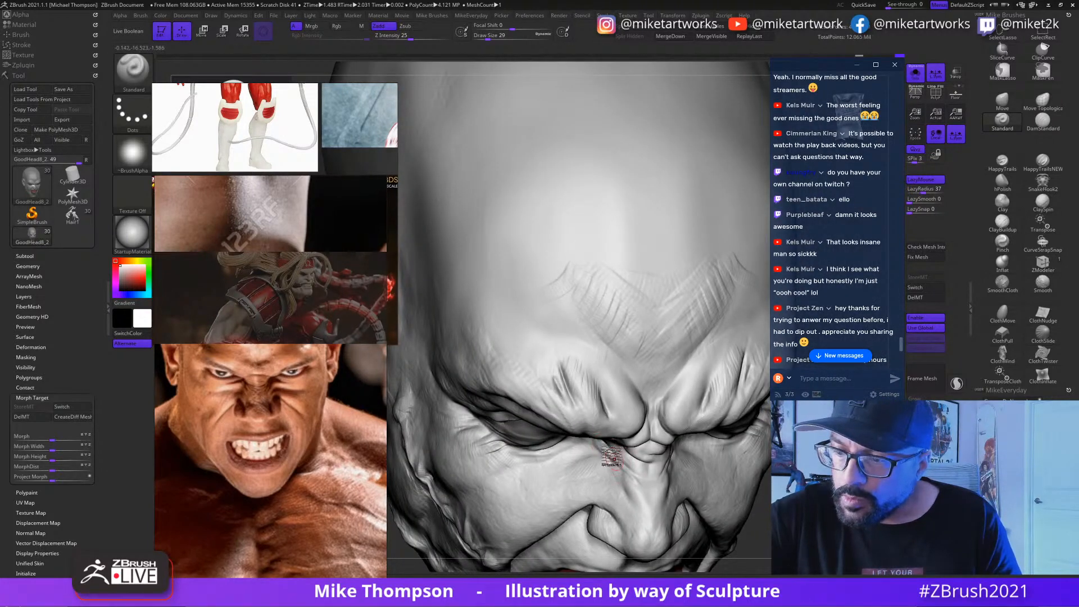
key(shift)
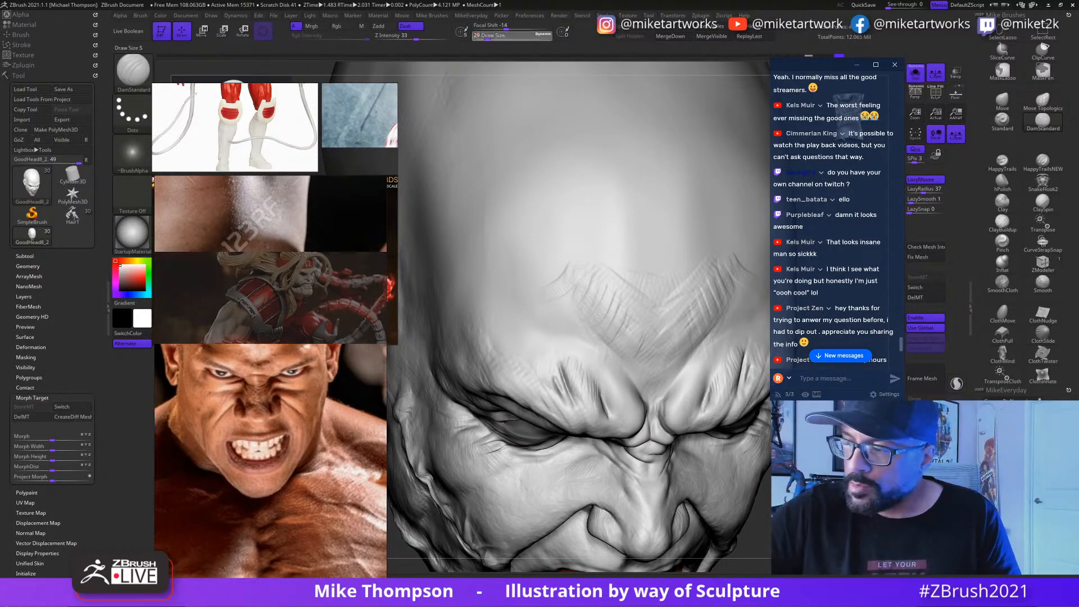
Step: Carve creases beside the nose bridge with DamStandard at draw size 23, LazySmooth 1 and LazyRadius 34
drag(488, 36, 486, 36)
drag(920, 200, 923, 201)
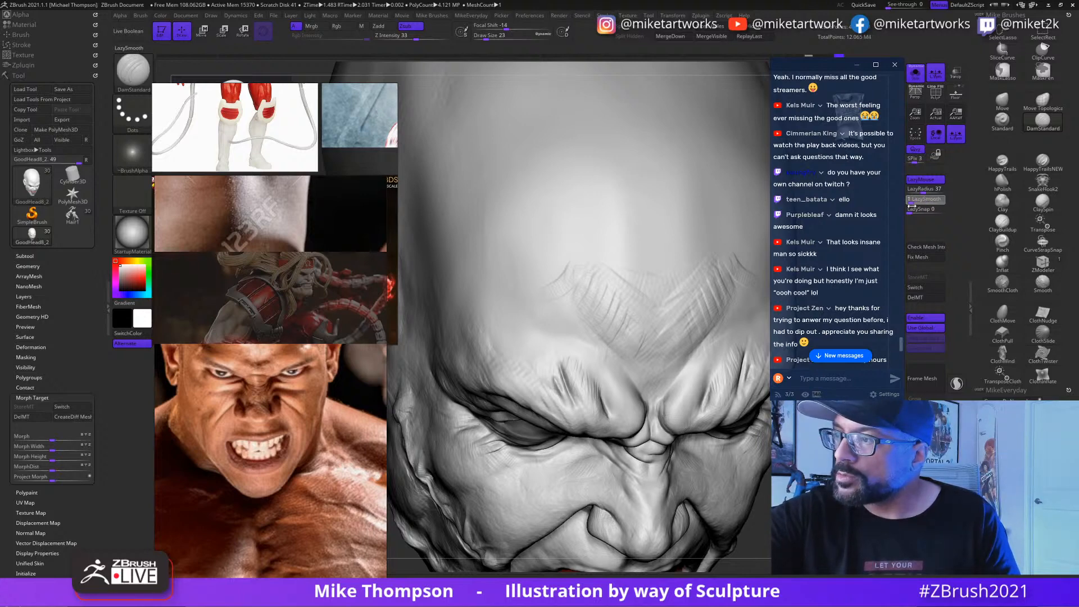
drag(923, 192, 922, 191)
right_drag(681, 470, 687, 468)
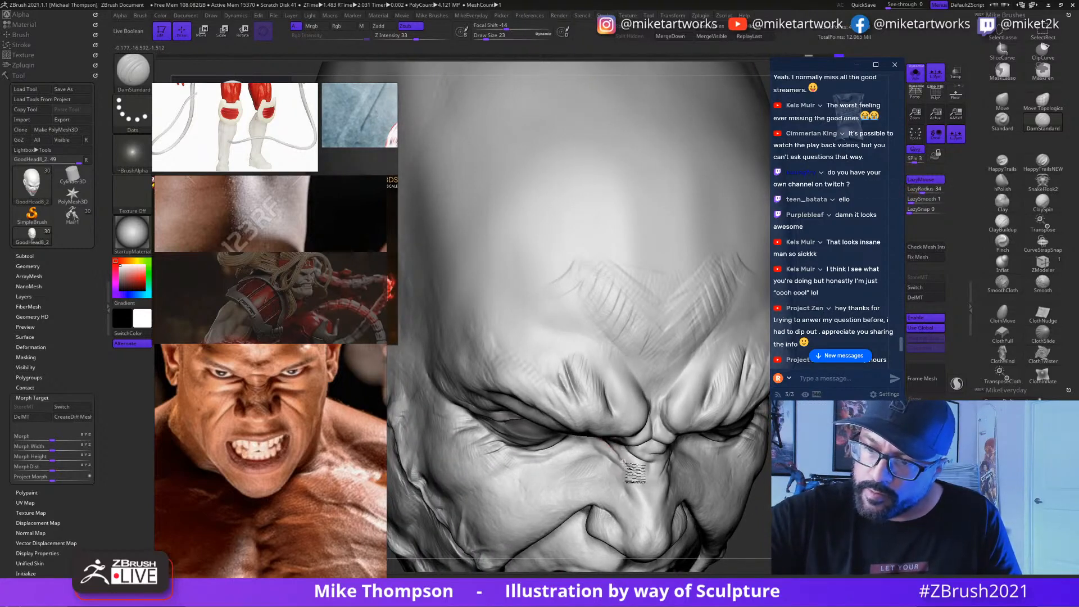
right_drag(634, 472, 610, 457)
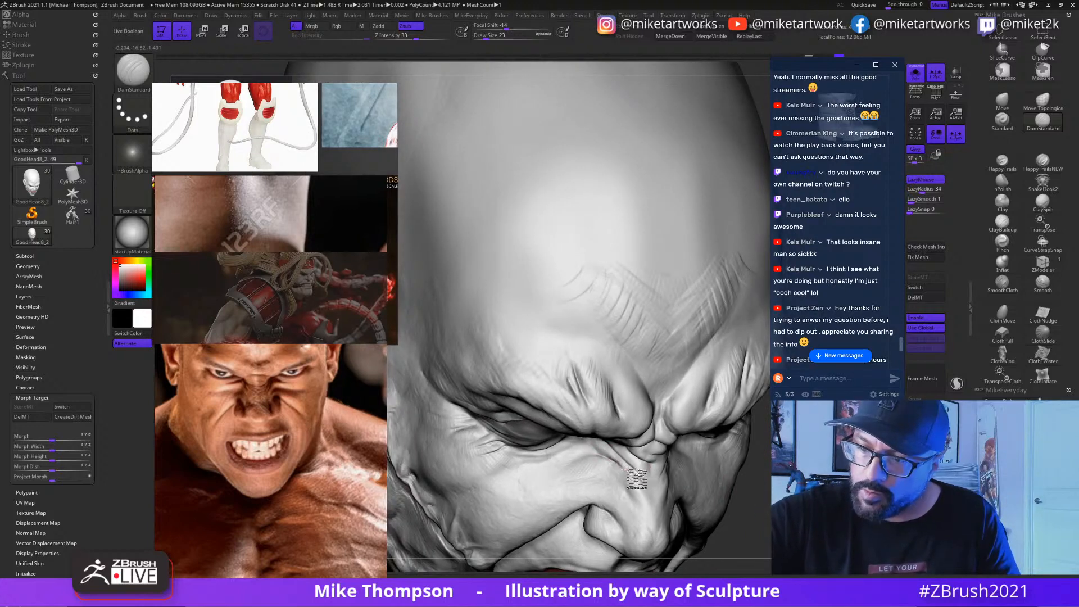
right_drag(637, 479, 613, 452)
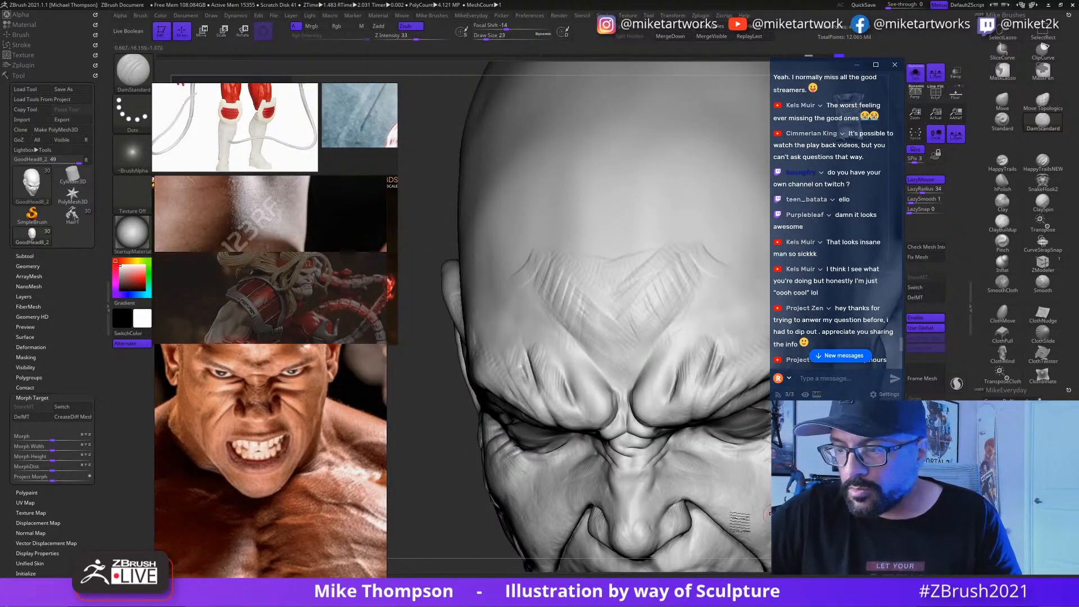
Step: Deepen the creases on the opposite side of the nose bridge and between the brows with the DamStandard brush
right_drag(739, 522, 666, 447)
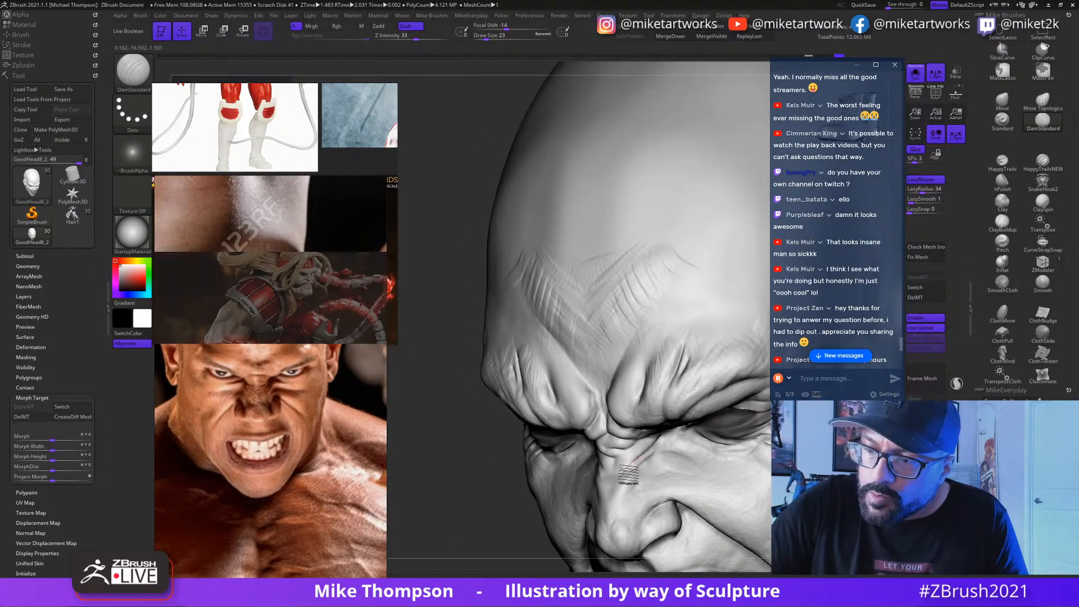
right_drag(624, 478, 667, 465)
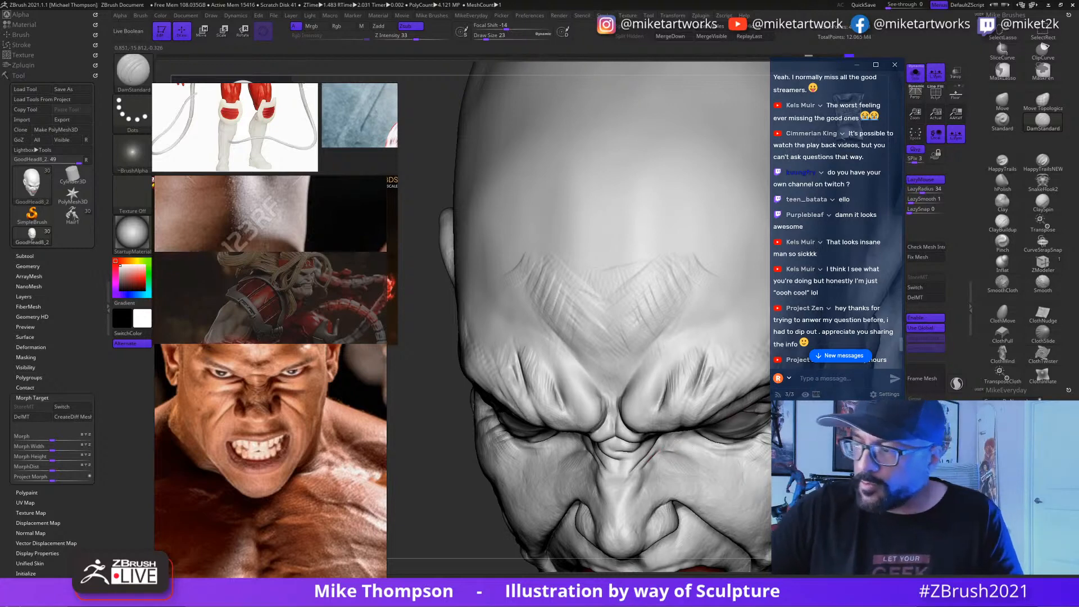
mouse_move(664, 371)
right_down()
mouse_move(688, 359)
mouse_move(669, 410)
mouse_move(714, 478)
right_up()
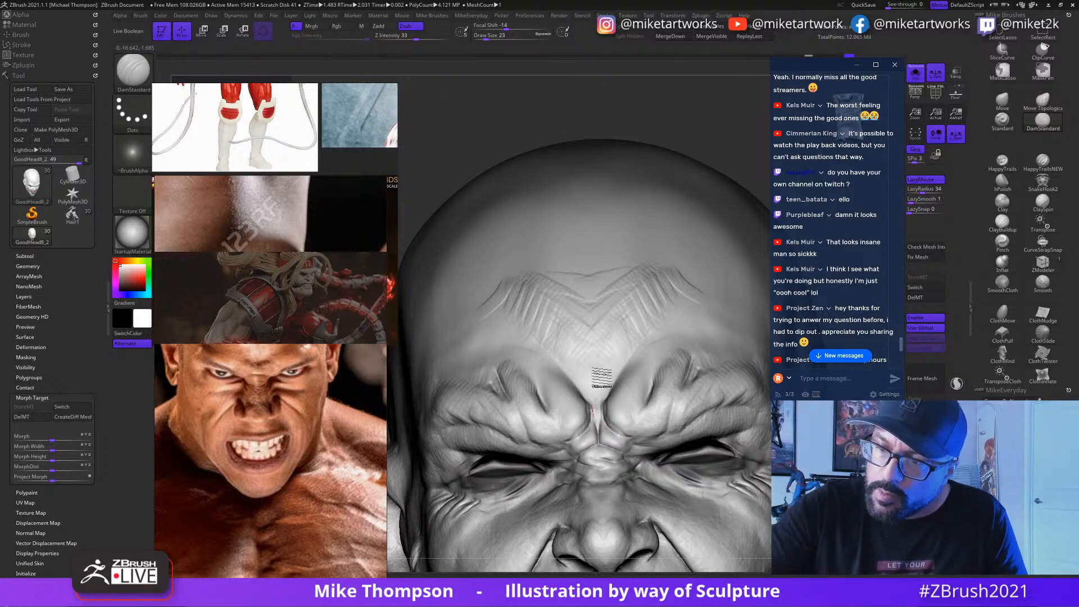
Step: Turn off Solo to show the complete character and check the whole face from the front
drag(725, 135, 726, 112)
alt+drag(726, 186, 703, 107)
click(916, 73)
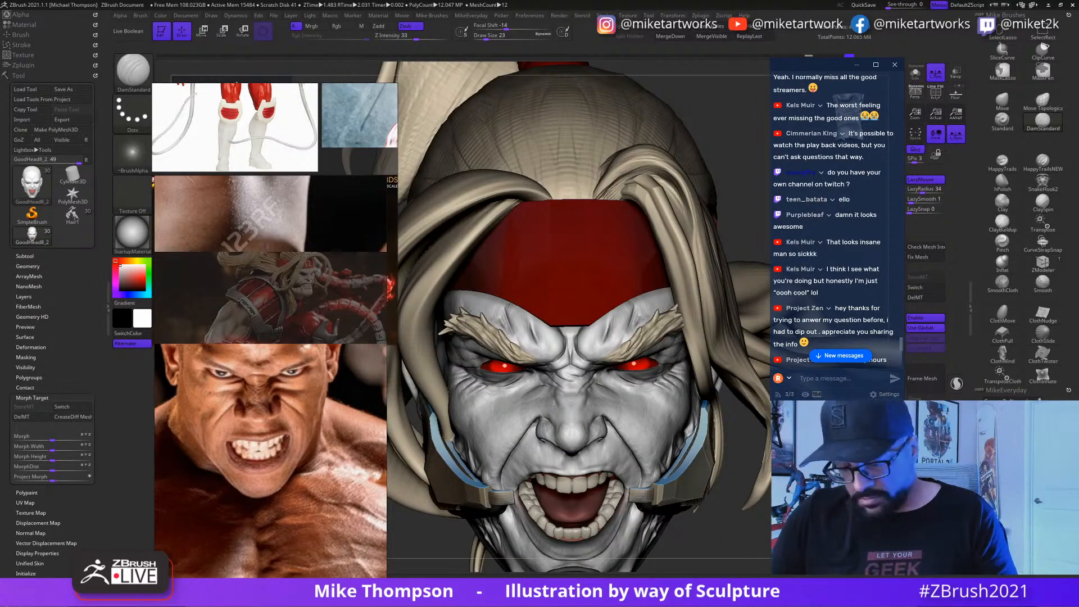
key(super)
key(super)
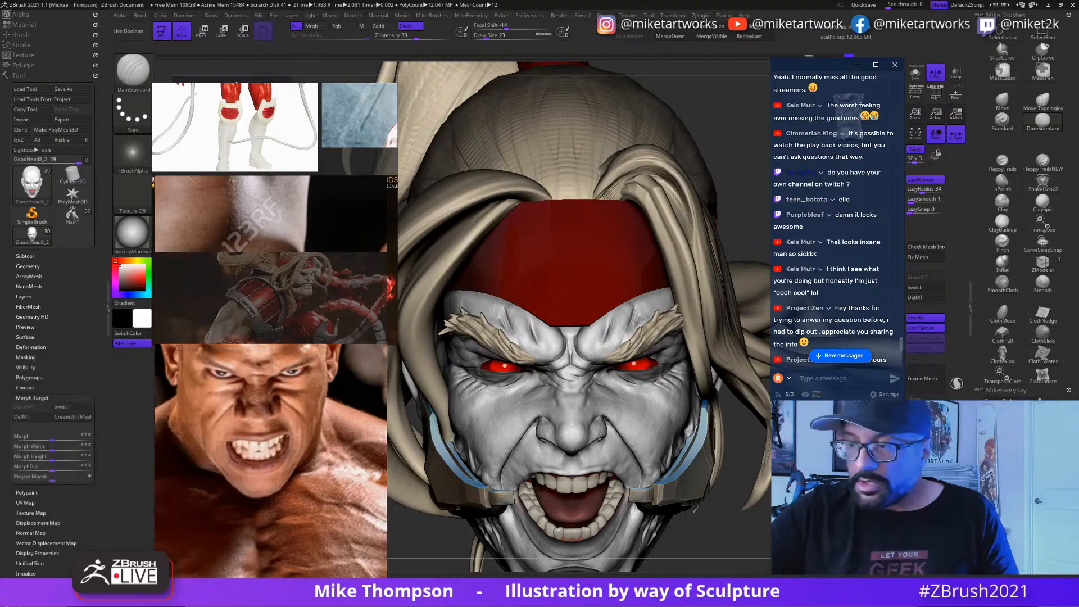
drag(700, 515, 722, 528)
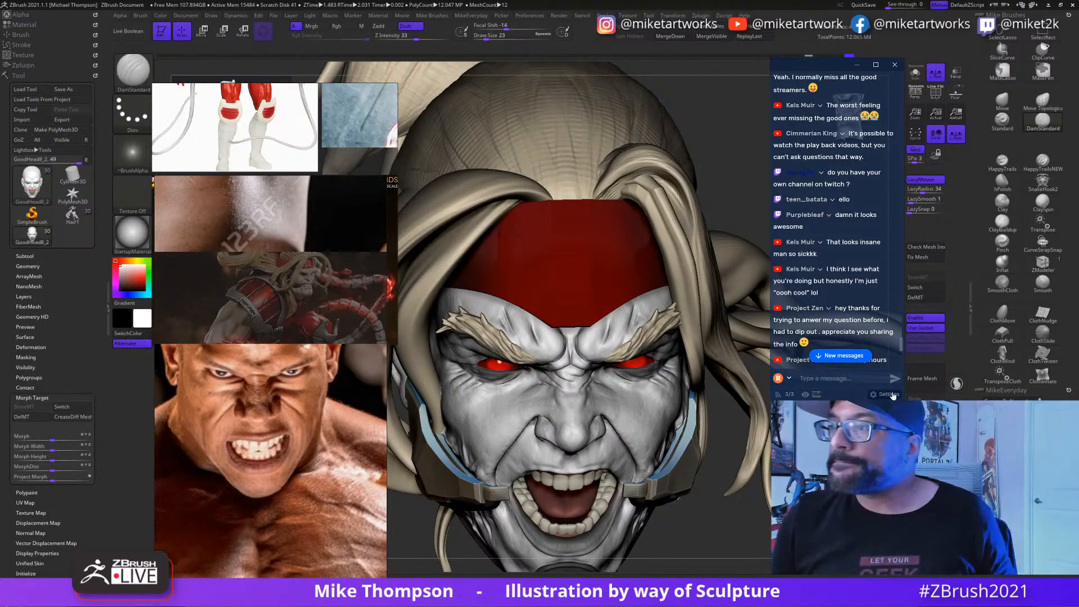
Step: Read back through the recent viewer messages in the stream chat
scroll(826, 215, up, 5)
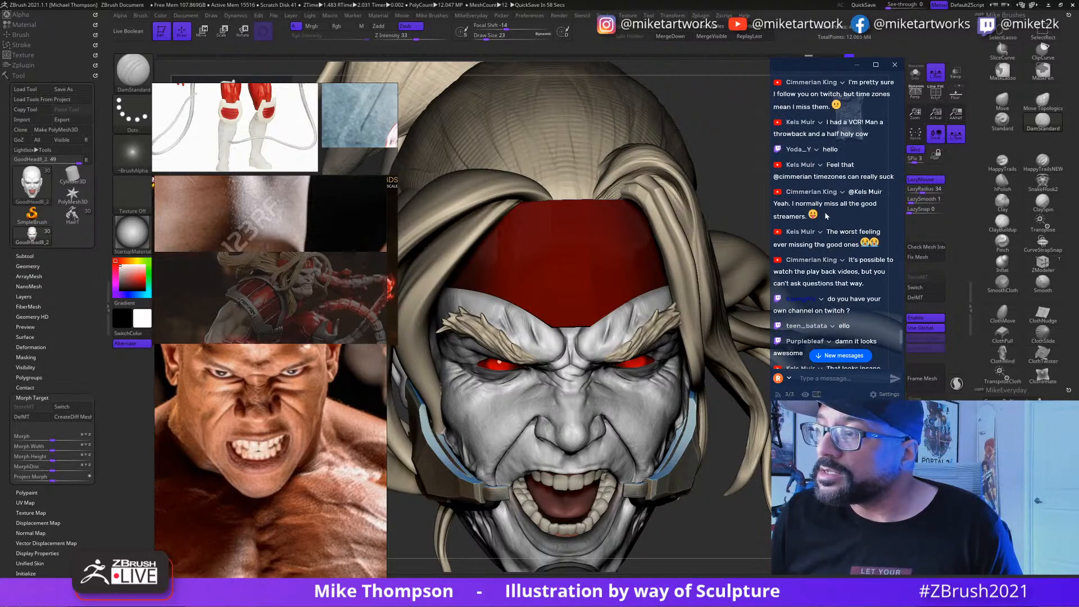
scroll(826, 216, down, 3)
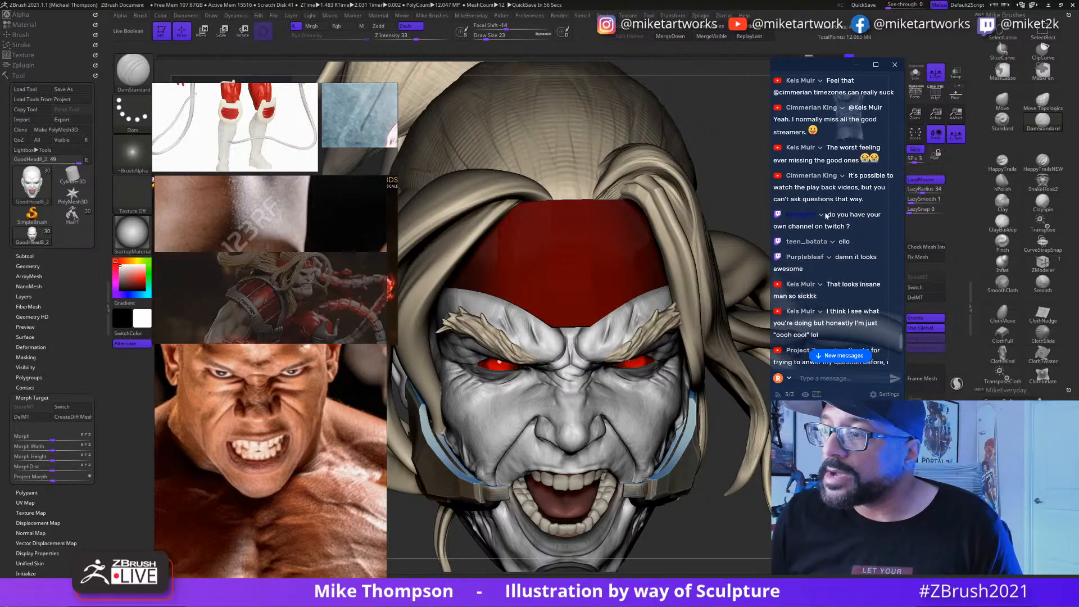
scroll(827, 216, down, 2)
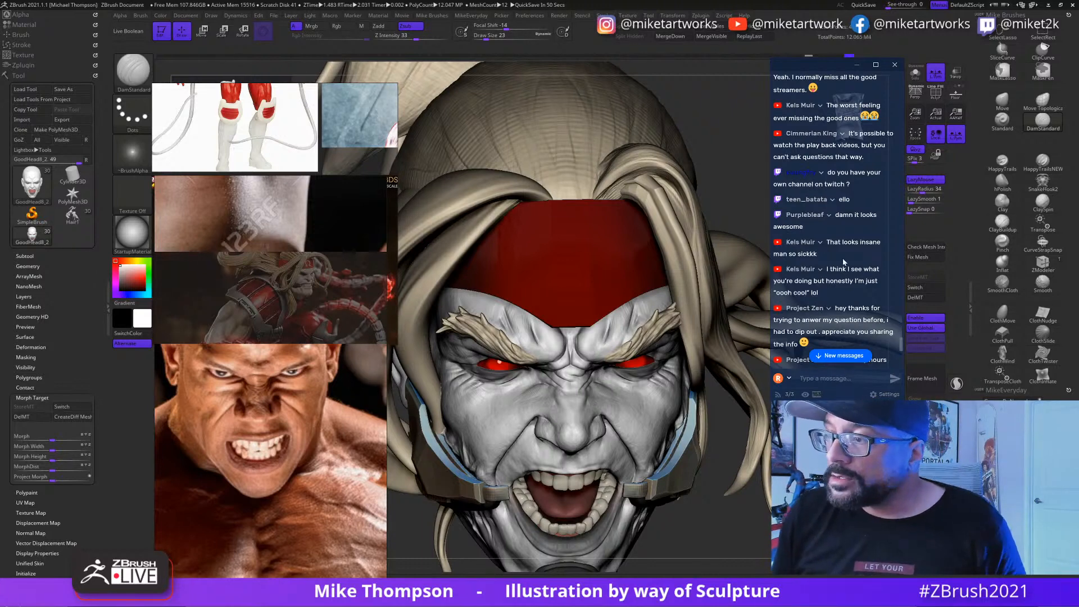
scroll(842, 259, down, 2)
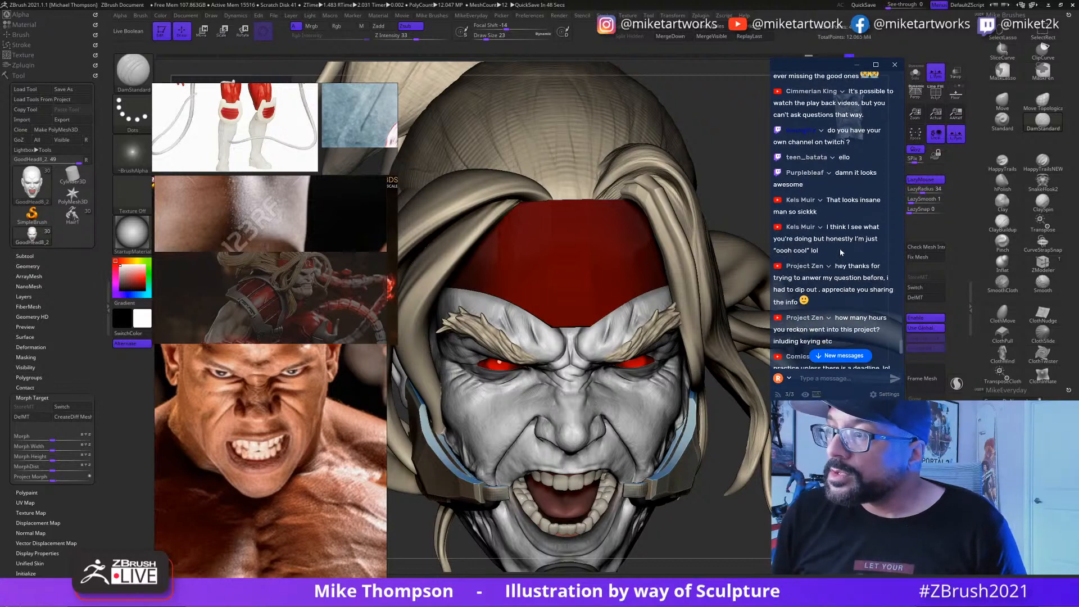
Step: Read the viewers' comments and questions about the project in the stream chat, moving on to the newer messages
scroll(842, 253, up, 3)
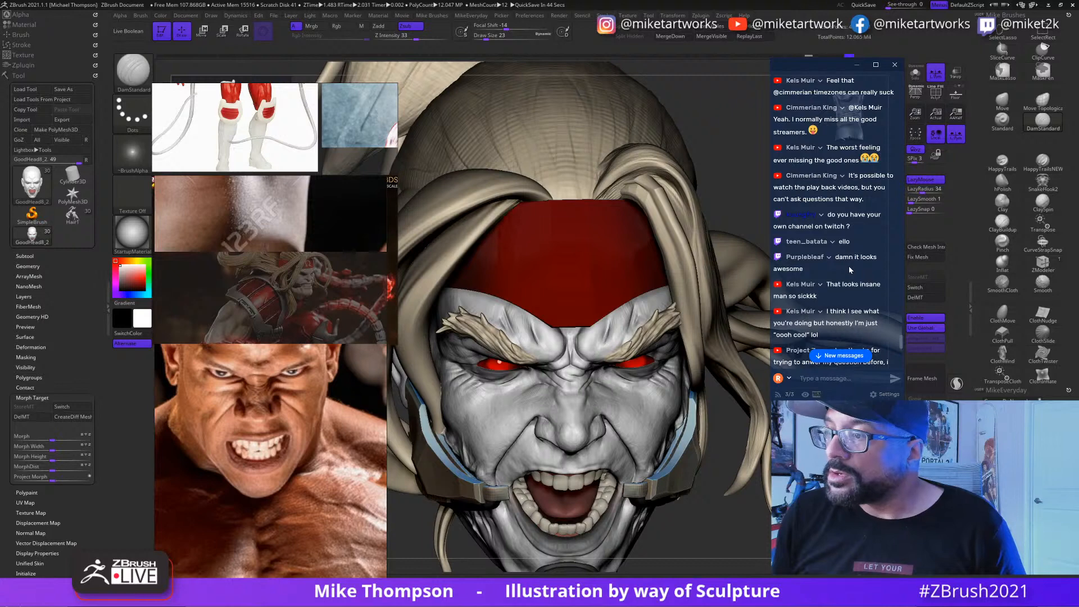
scroll(850, 270, down, 2)
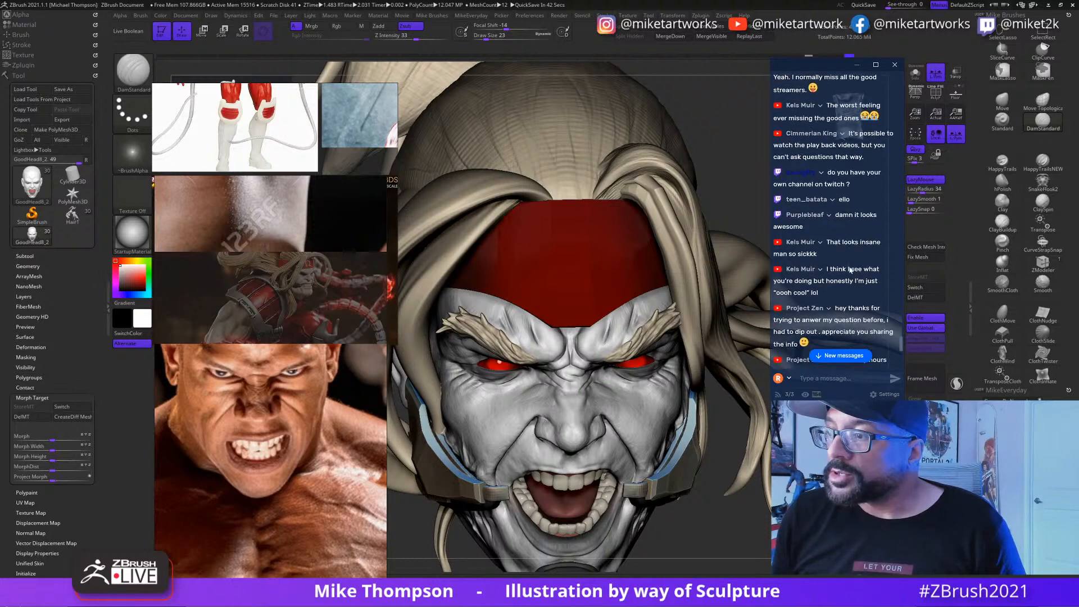
scroll(838, 219, down, 2)
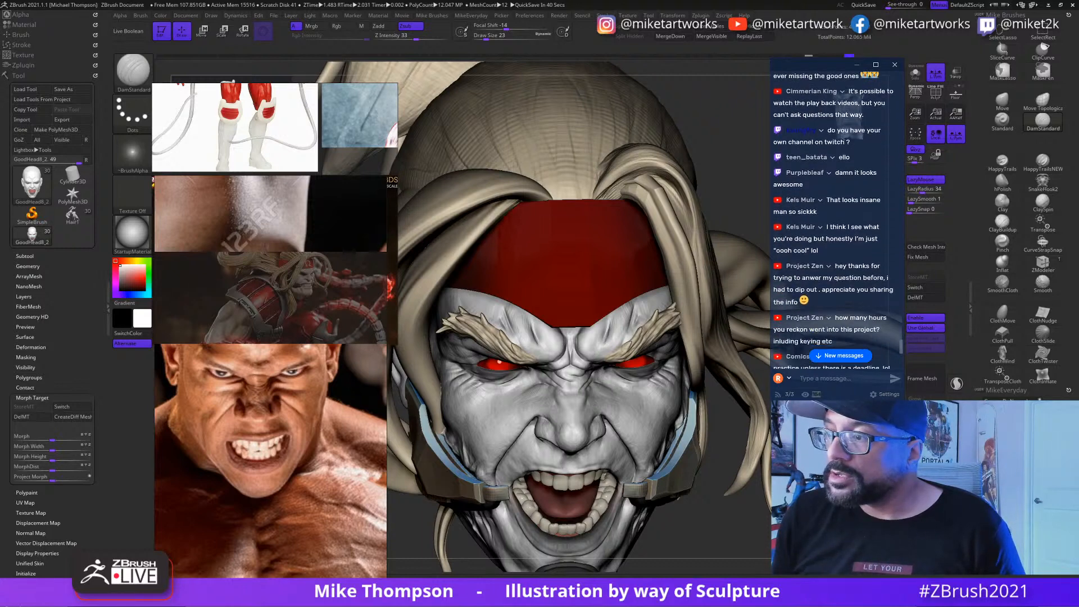
scroll(853, 271, down, 2)
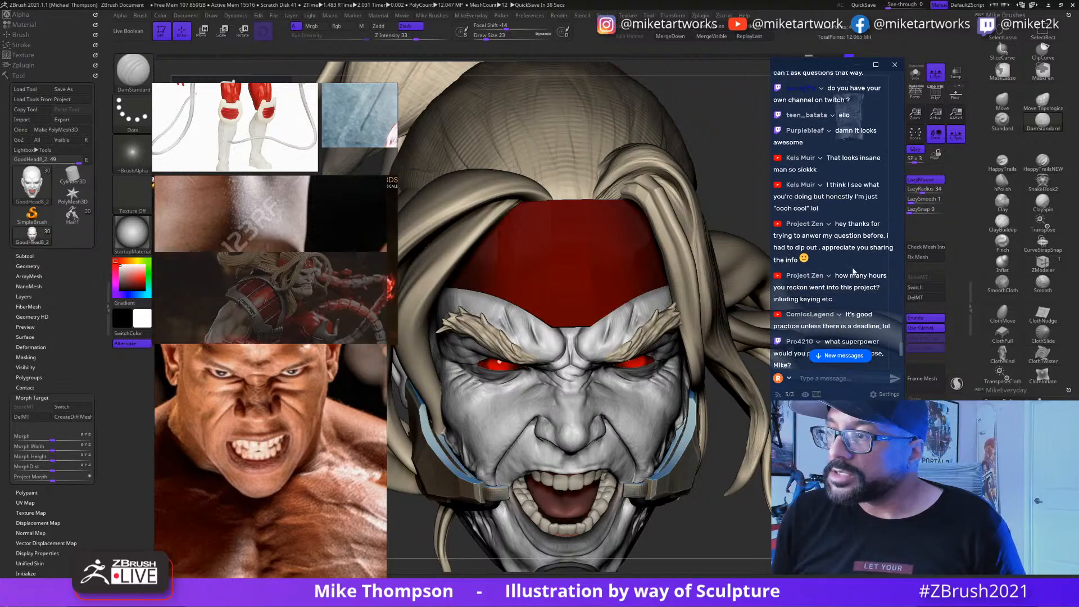
scroll(853, 271, down, 2)
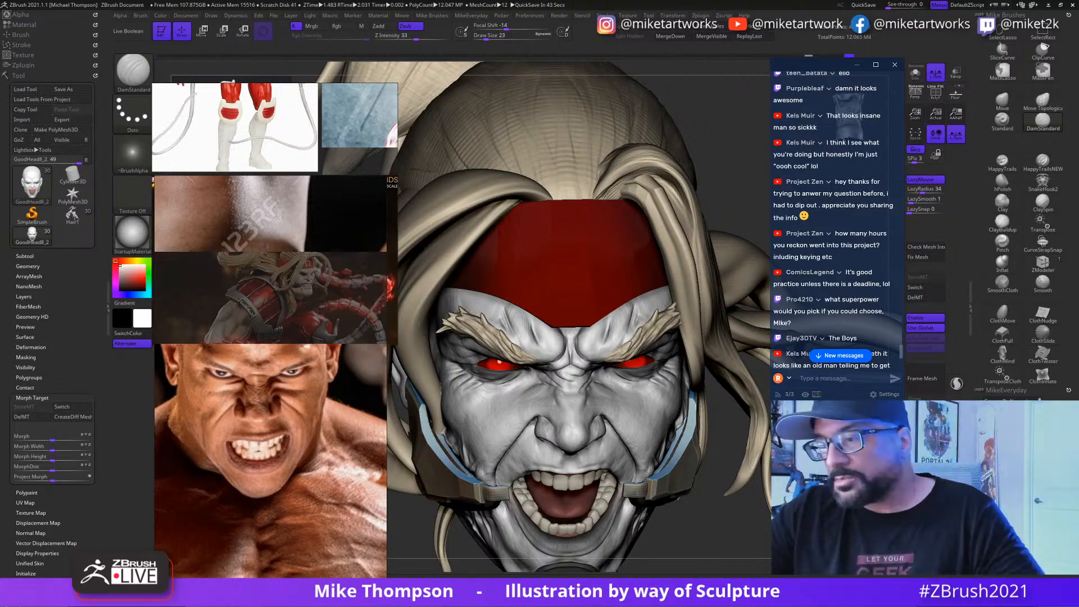
Step: Examine the complete character head from the front at several distances and tilts
mouse_move(731, 169)
alt+mouse_down()
mouse_move(731, 107)
mouse_move(748, 202)
alt+mouse_up()
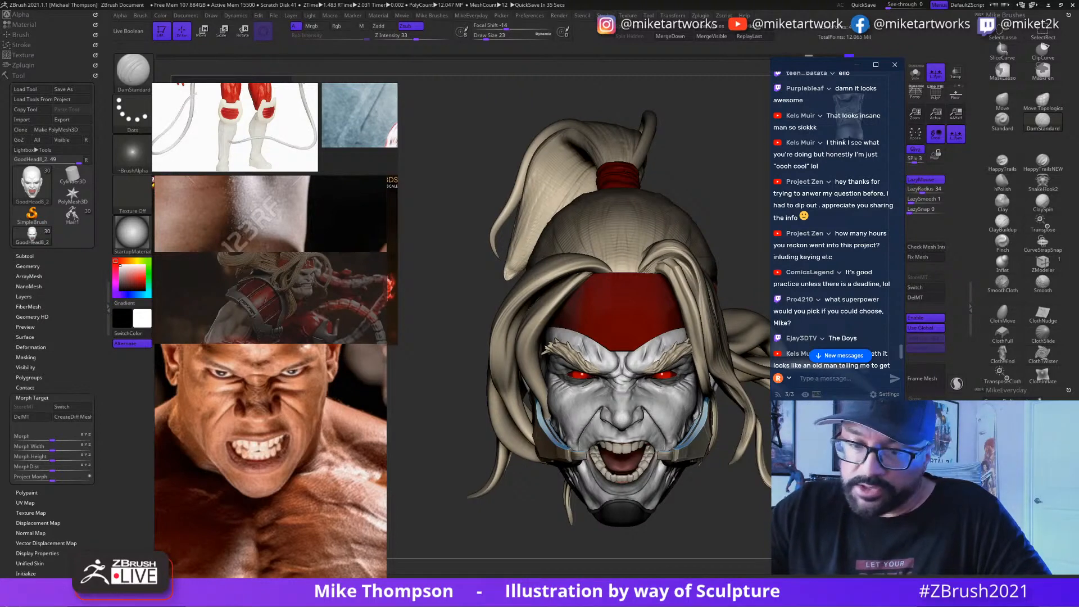
drag(748, 202, 762, 236)
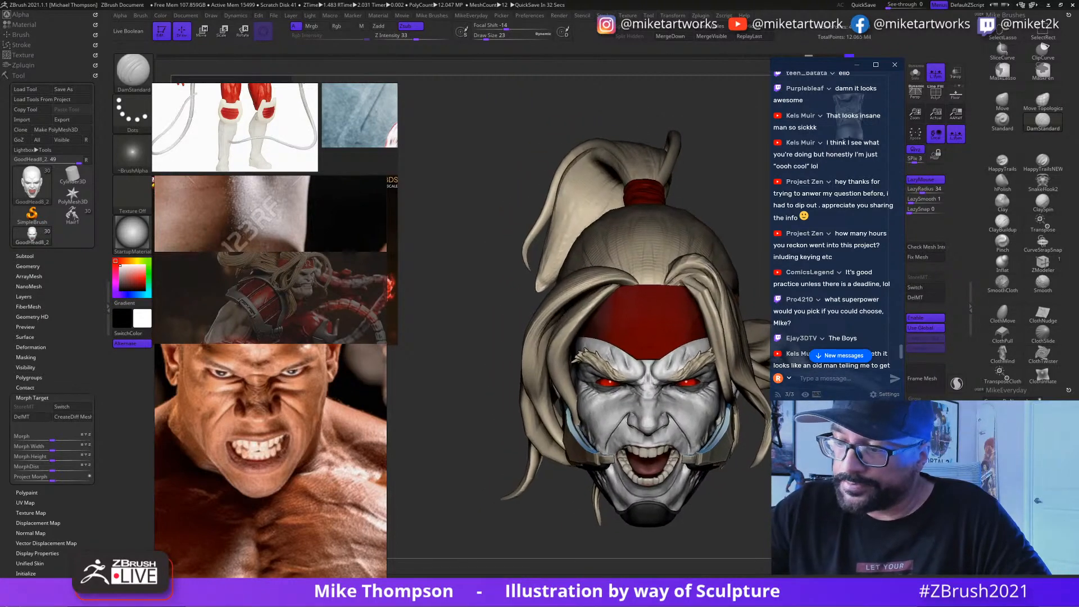
mouse_move(731, 168)
alt+mouse_down()
mouse_move(729, 202)
mouse_move(709, 210)
mouse_move(713, 248)
mouse_move(700, 253)
alt+mouse_up()
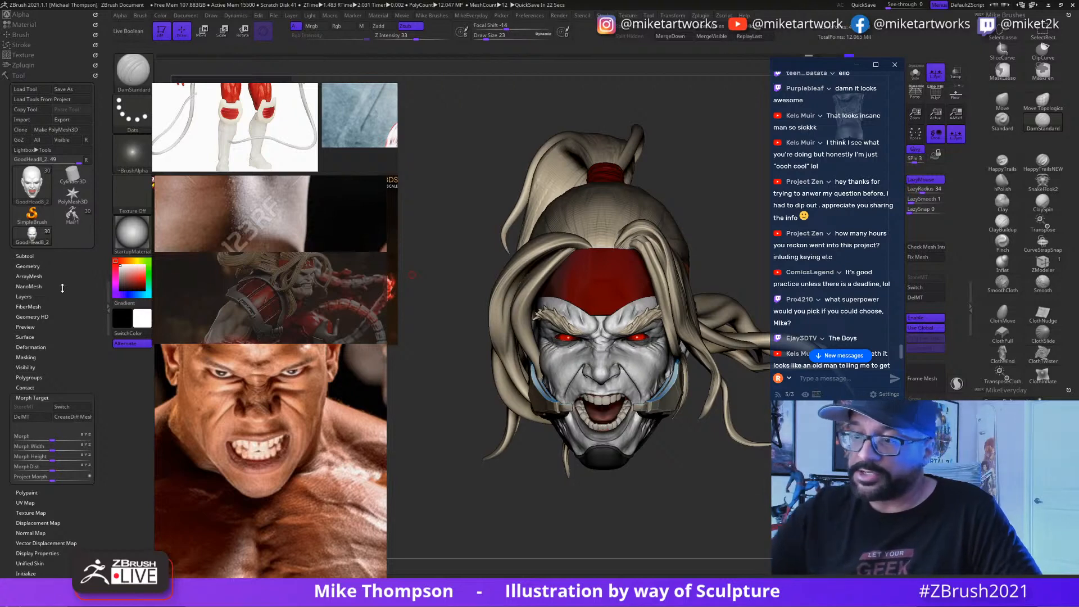
alt+drag(717, 455, 767, 568)
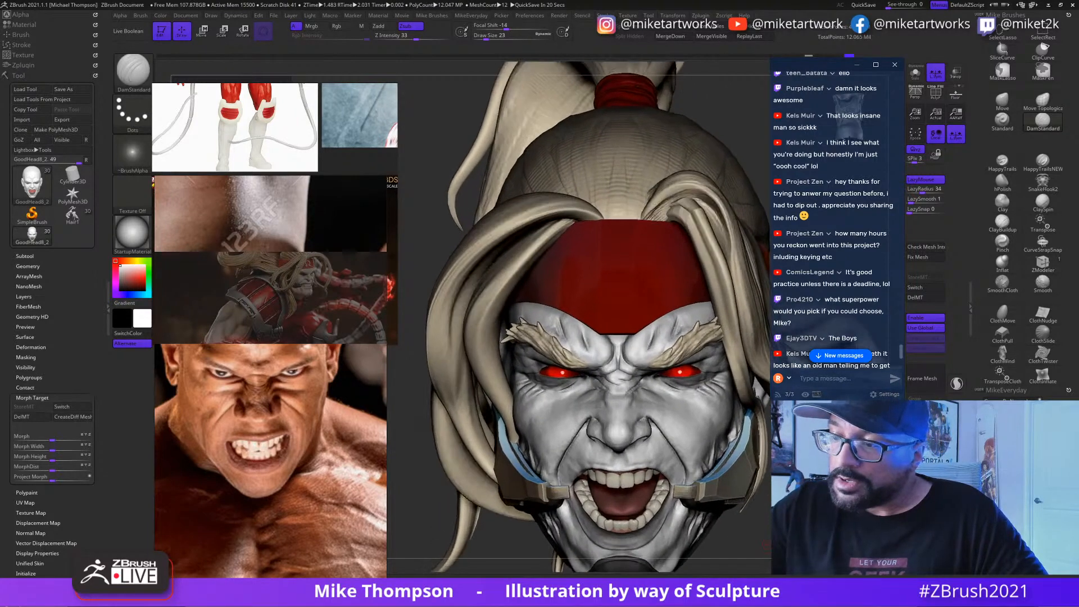
drag(779, 500, 779, 575)
drag(741, 564, 757, 527)
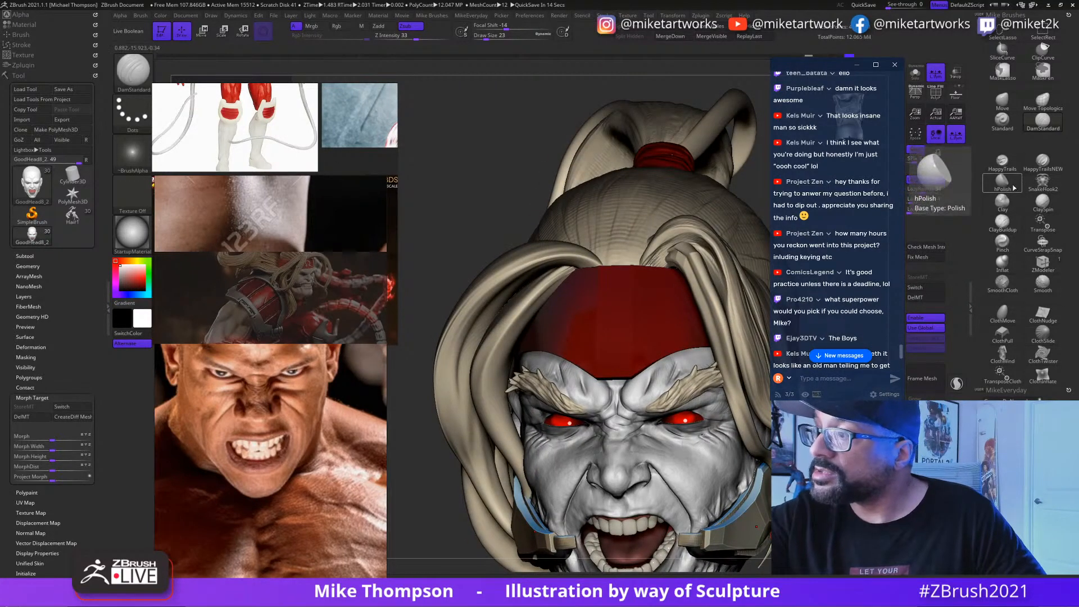
drag(732, 554, 757, 498)
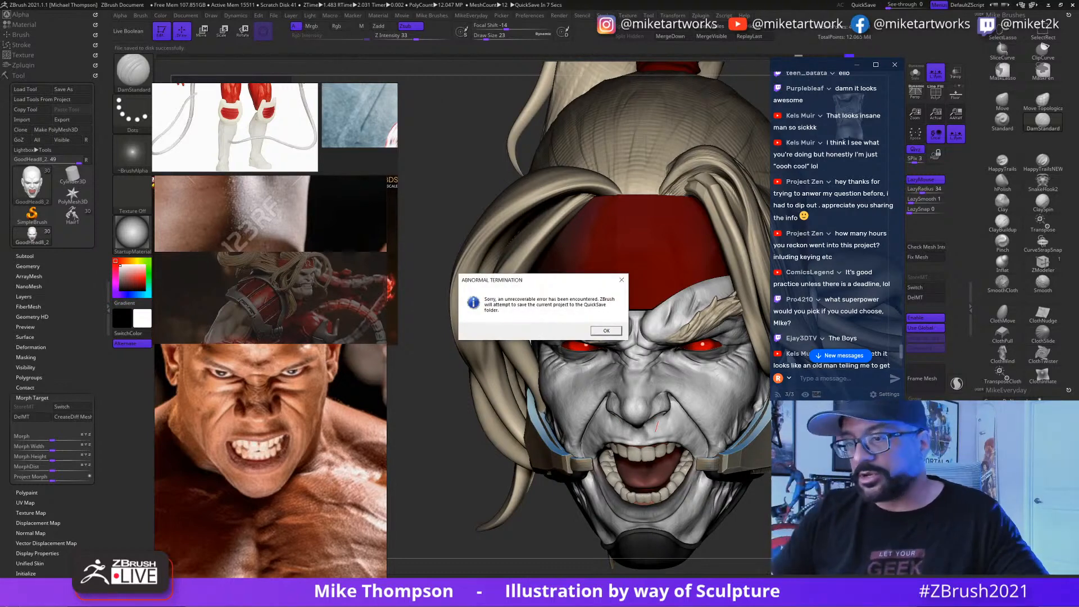
Step: Dismiss the abnormal-termination notices, minimize Photoshop and relaunch ZBrush 2021
click(607, 331)
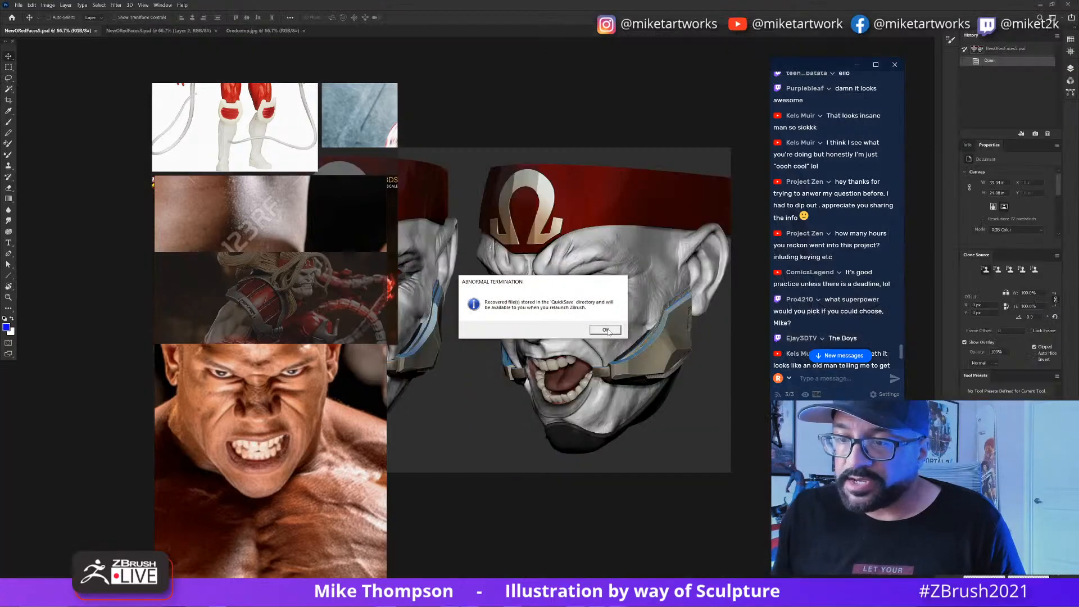
click(607, 330)
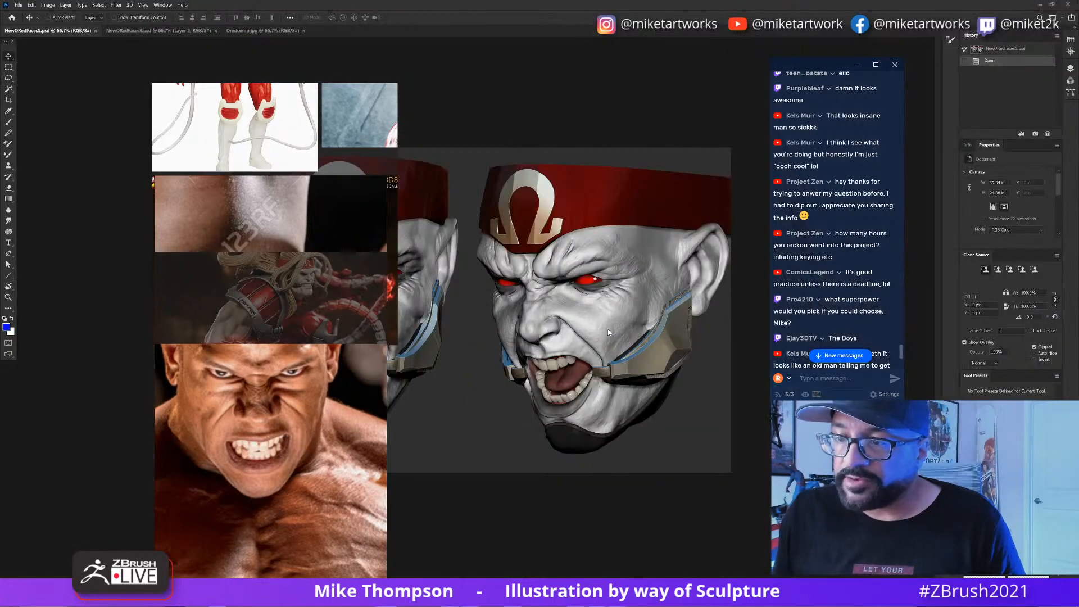
click(1045, 7)
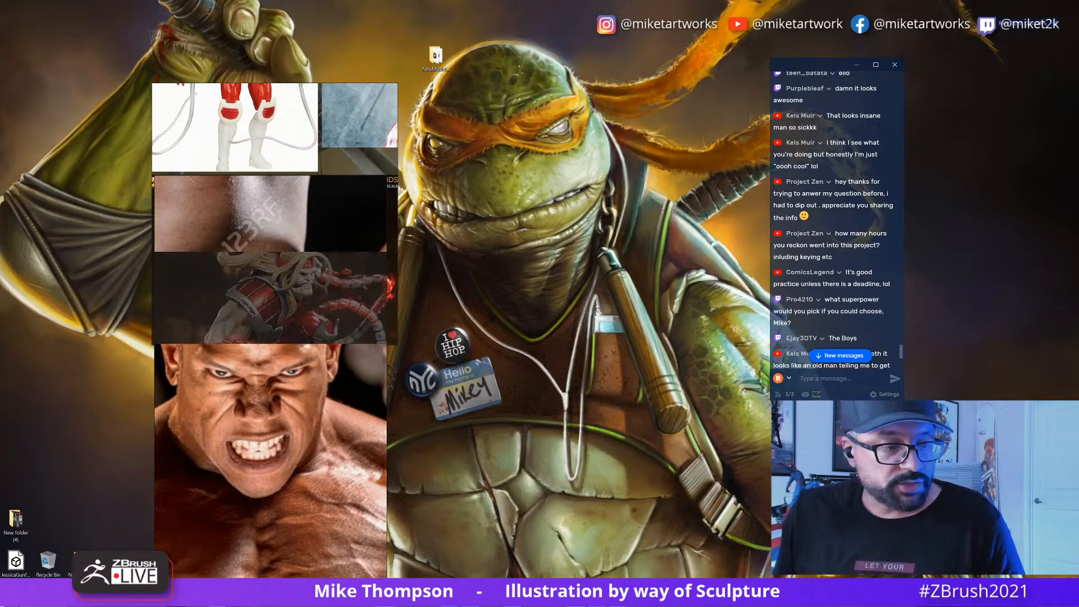
key(super)
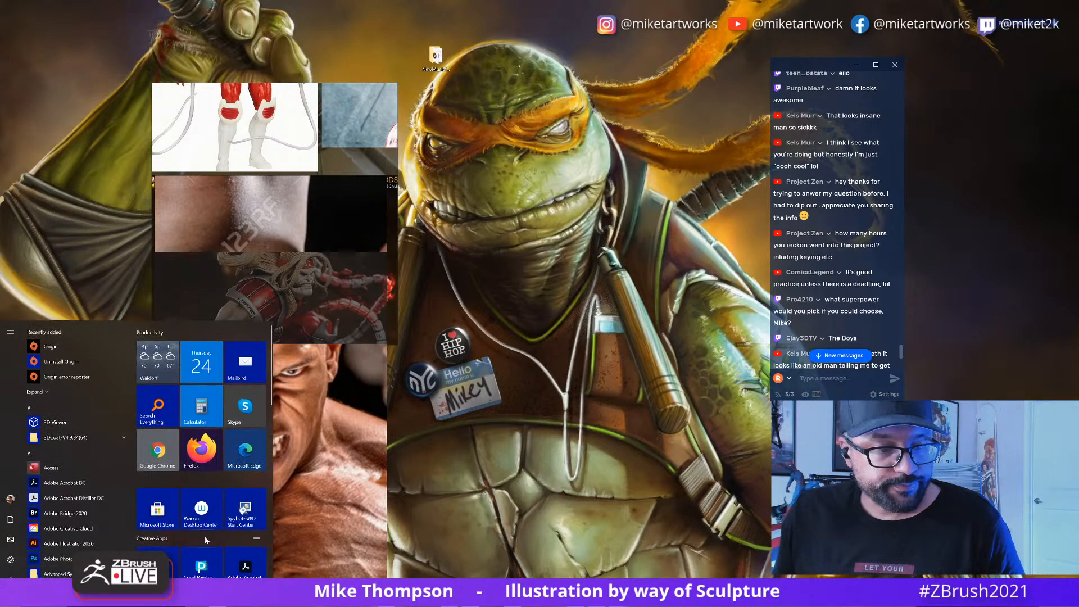
scroll(206, 540, down, 6)
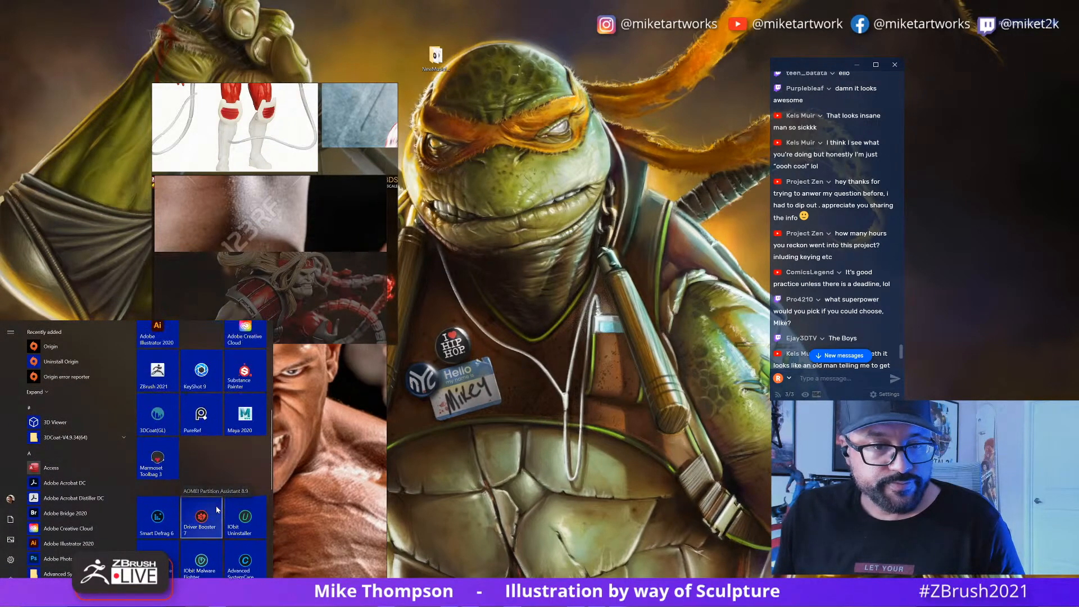
scroll(217, 510, up, 1)
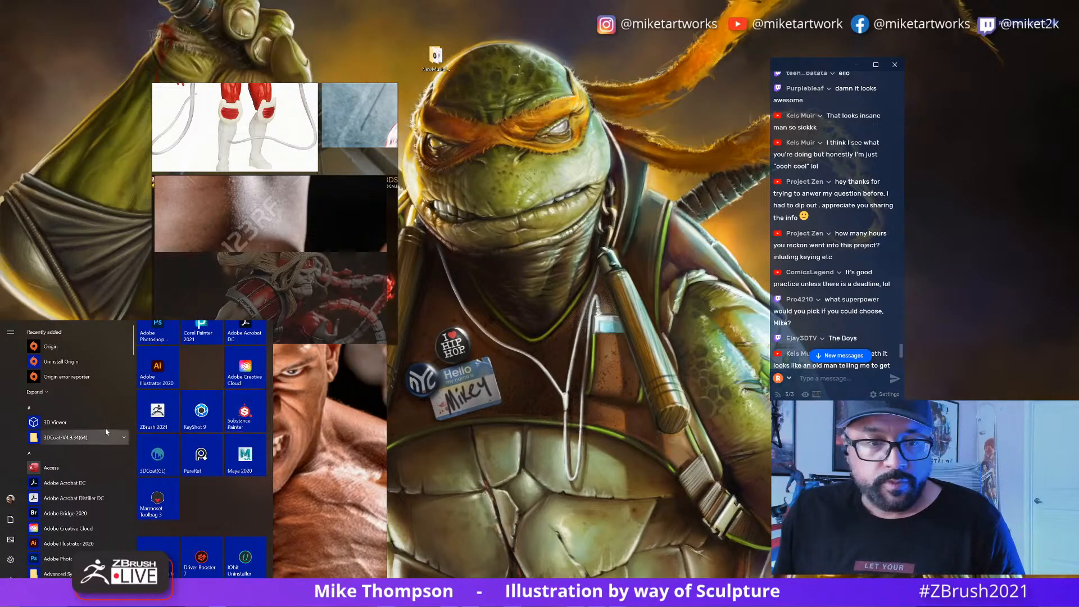
click(158, 414)
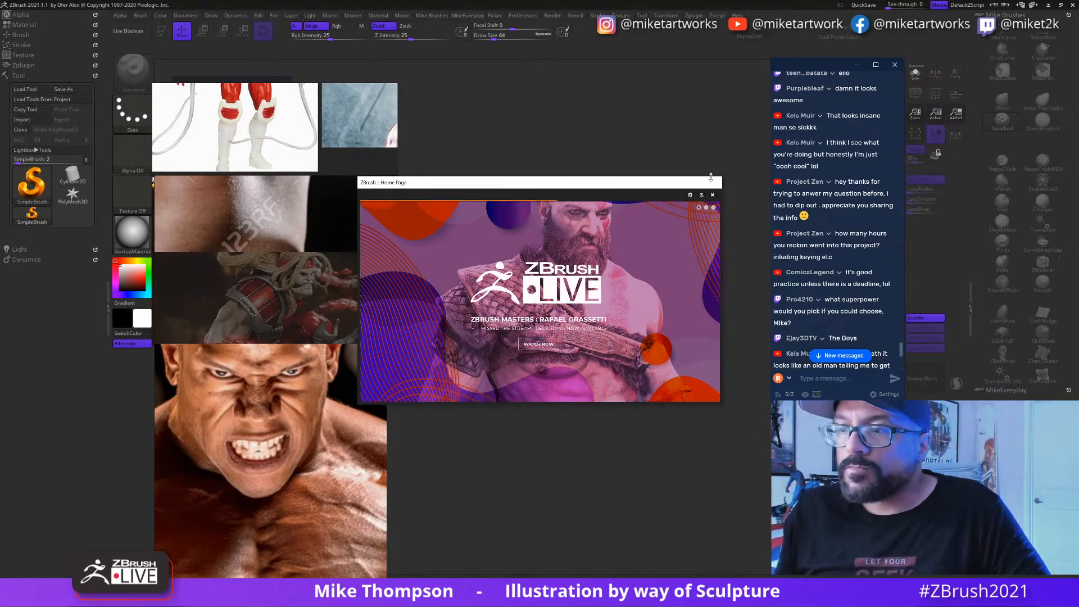
Step: Close the ZBrush home page, acknowledge the termination note and restore the recovered QuickSave project
click(714, 195)
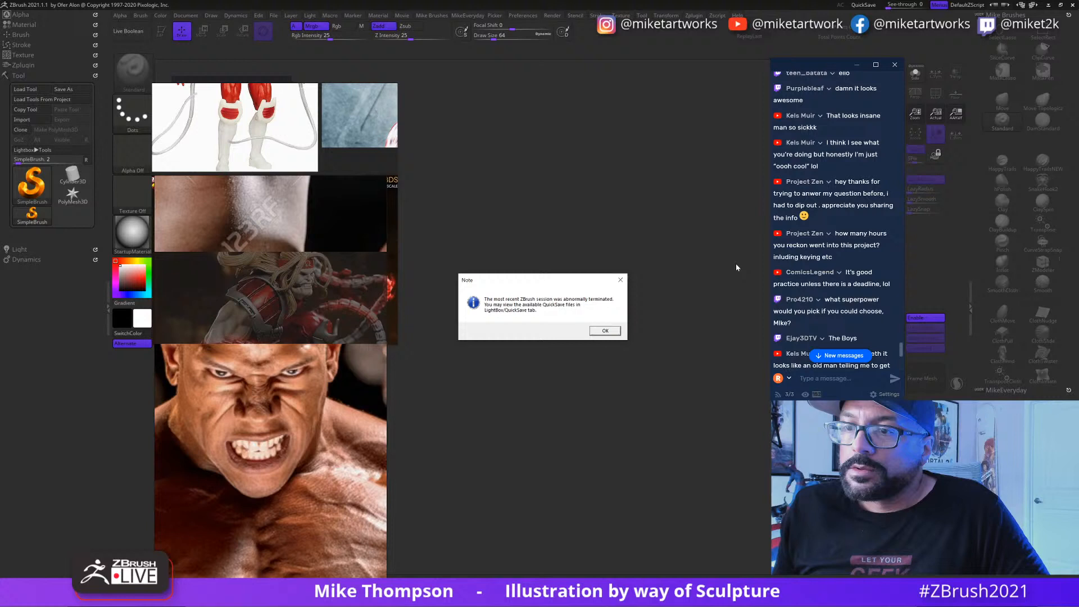
click(600, 333)
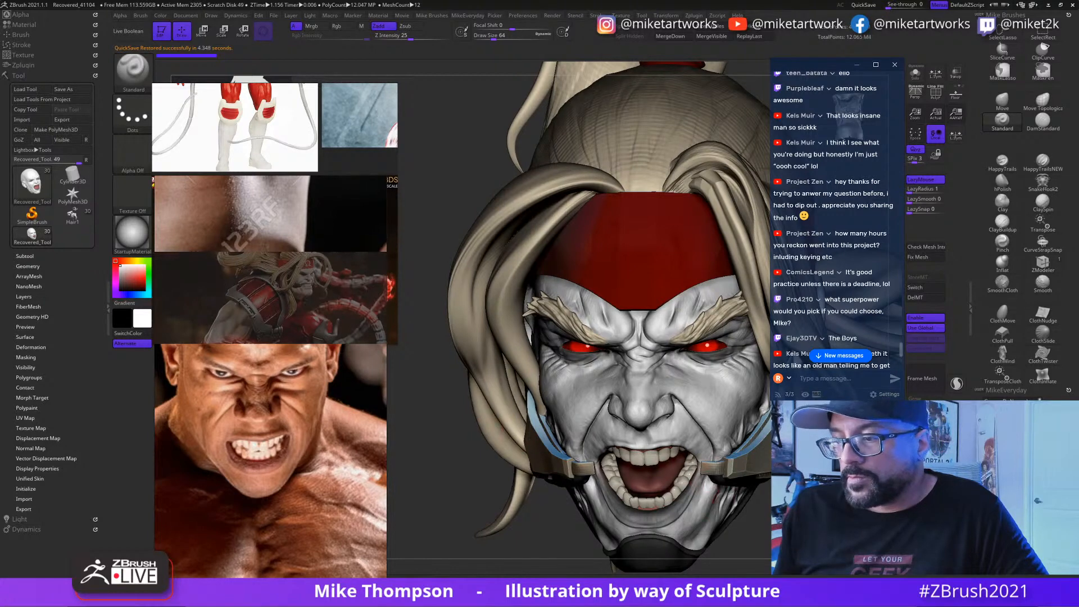
mouse_move(769, 519)
mouse_down()
mouse_move(748, 514)
mouse_move(759, 529)
mouse_move(770, 522)
mouse_move(759, 531)
mouse_move(768, 525)
mouse_up()
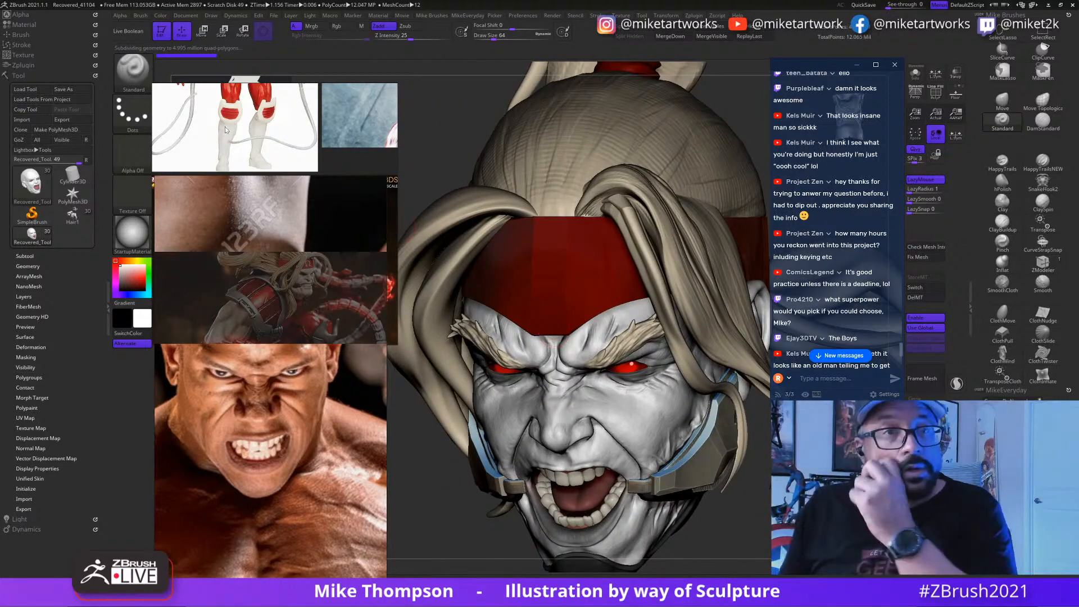
Step: Save the recovered tool twice as OmegaRedWip9 in the OmegaRed folder, replacing the existing file each time
click(85, 91)
click(755, 443)
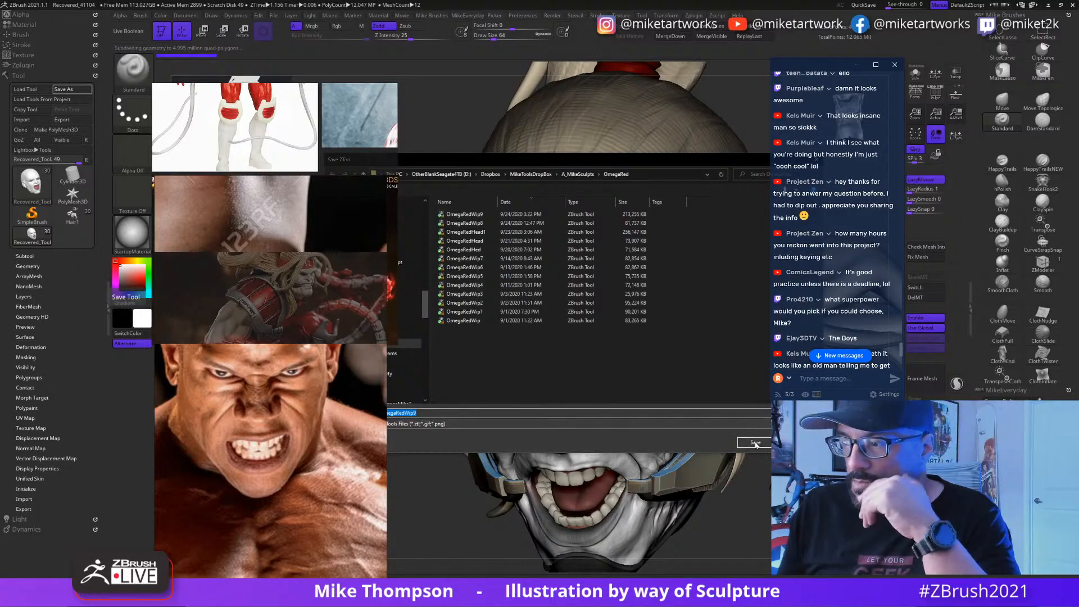
click(560, 300)
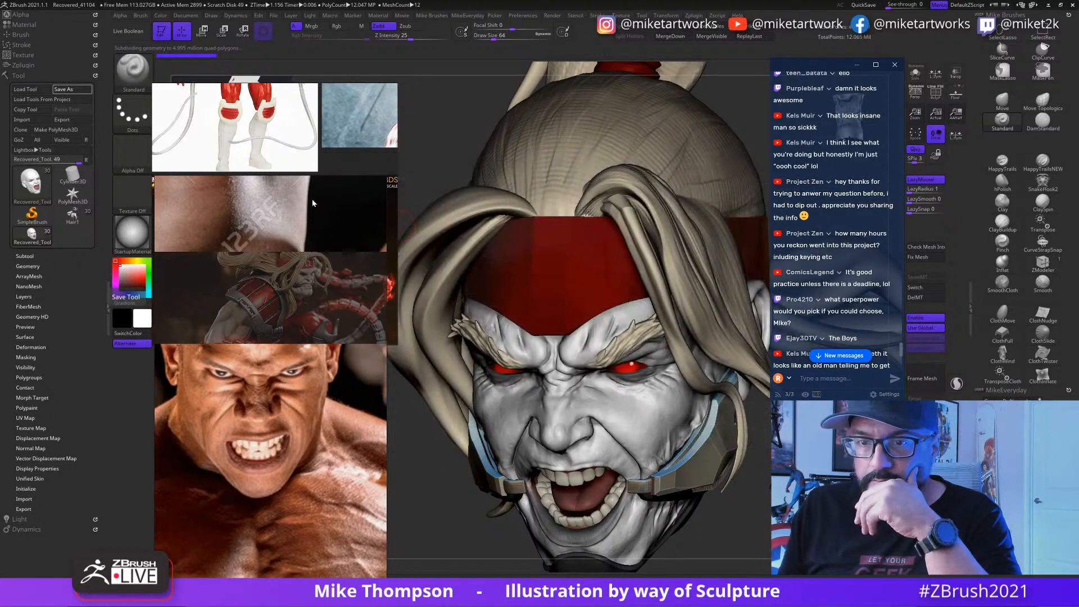
click(70, 91)
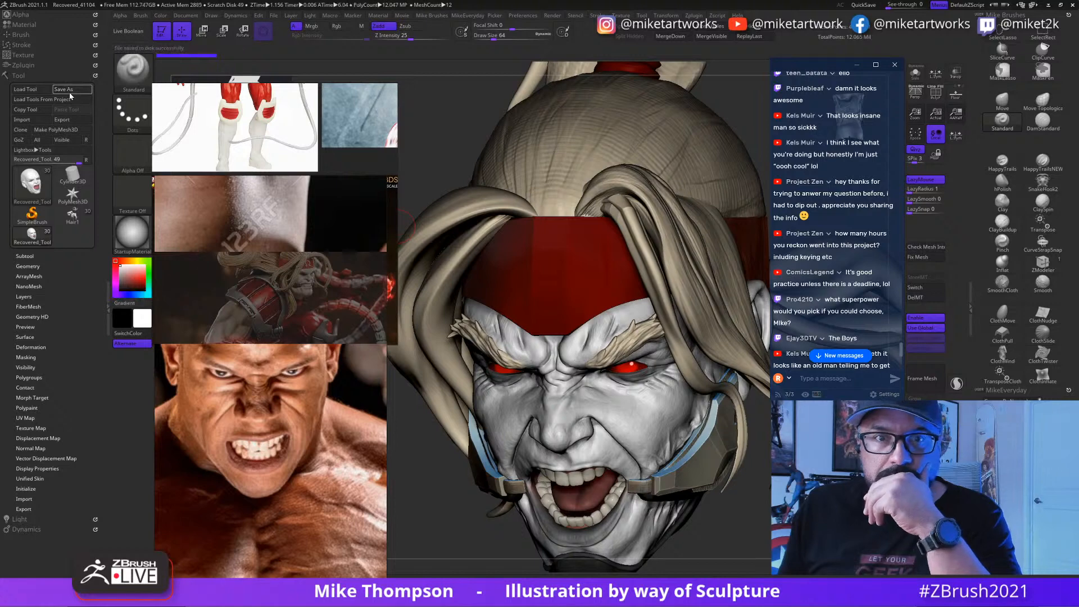
click(752, 443)
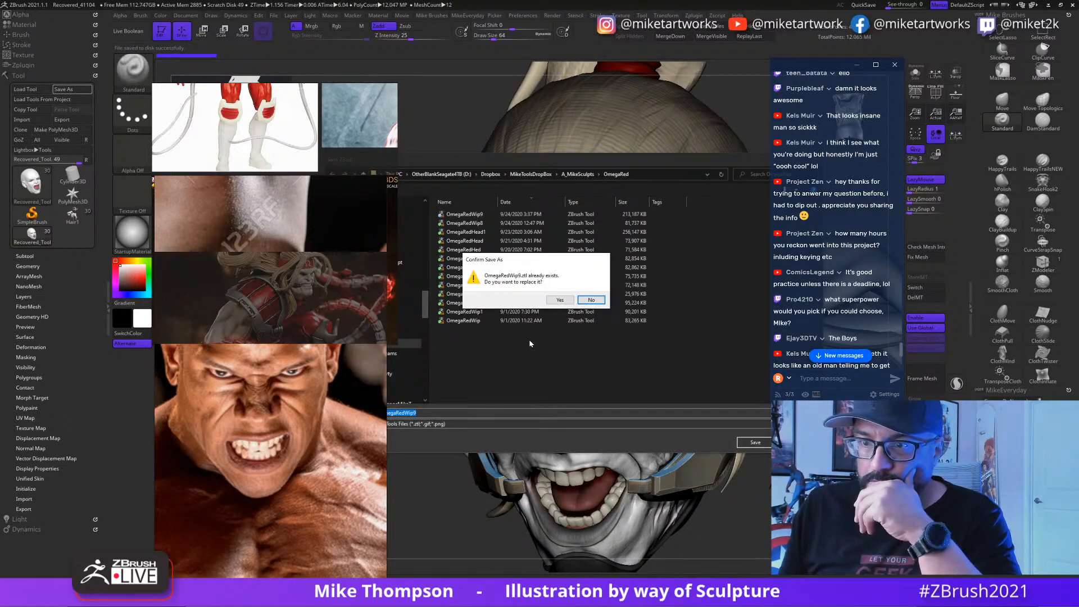
click(560, 300)
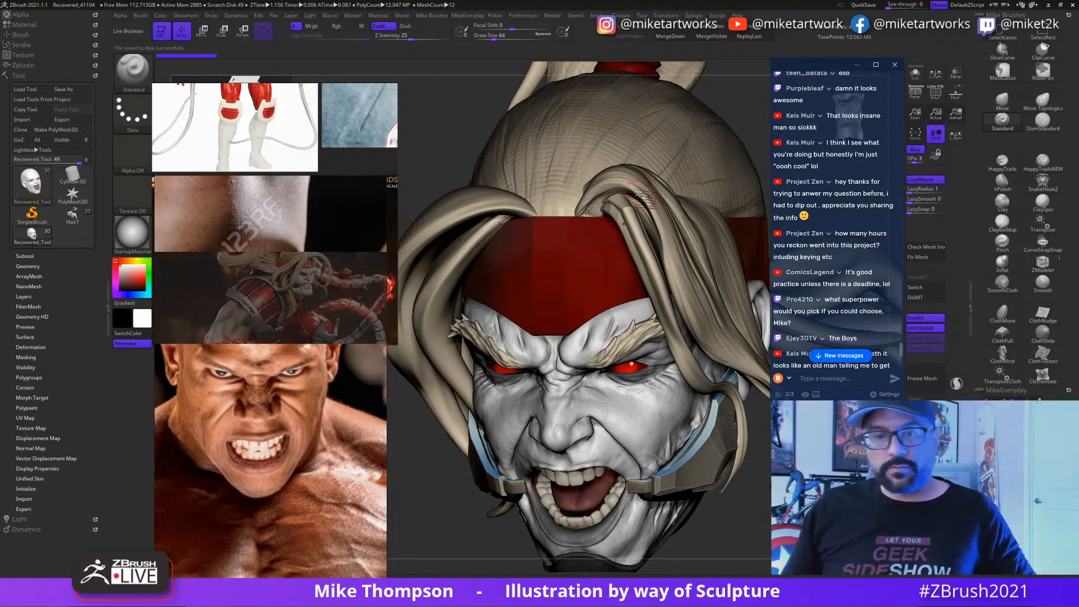
Step: Browse the reference board and enlarge the photo of the bearded man shouting with a clenched fist
scroll(269, 416, down, 5)
scroll(269, 416, down, 10)
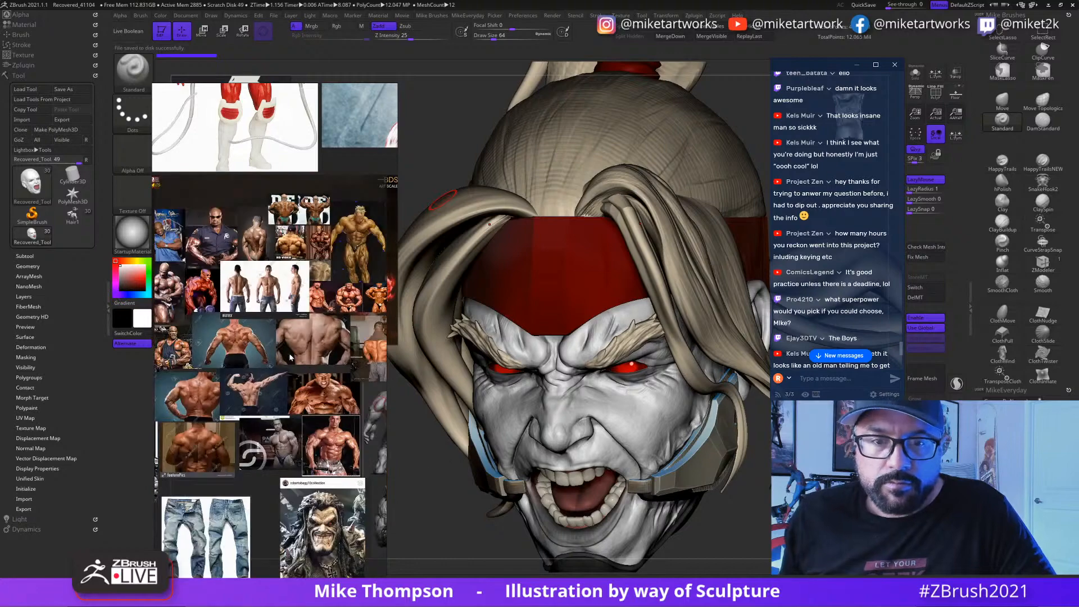
scroll(290, 347, down, 8)
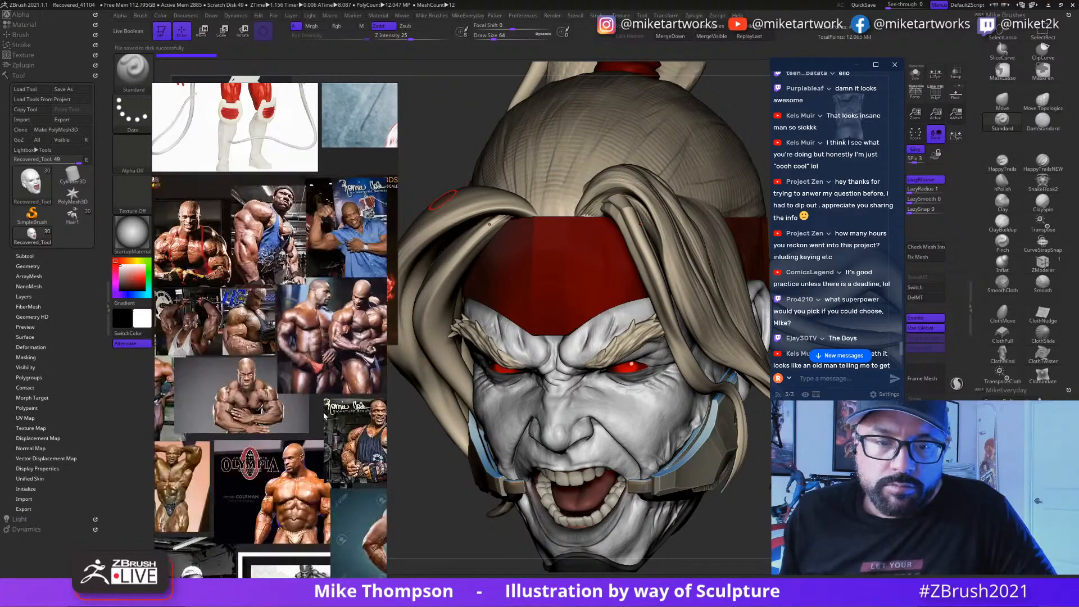
scroll(301, 336, down, 10)
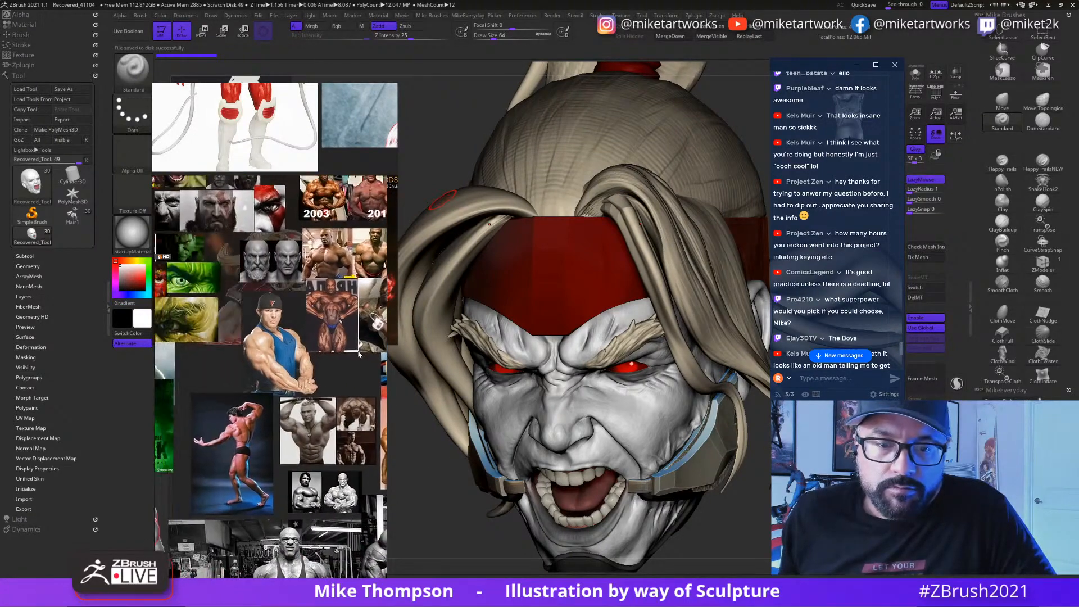
scroll(302, 387, up, 6)
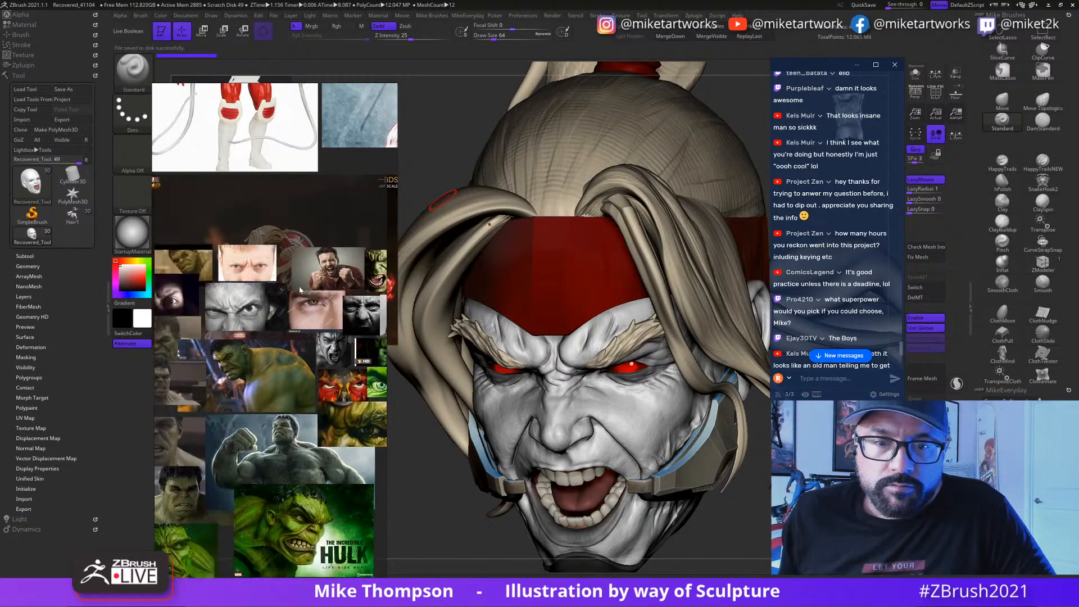
scroll(160, 407, up, 5)
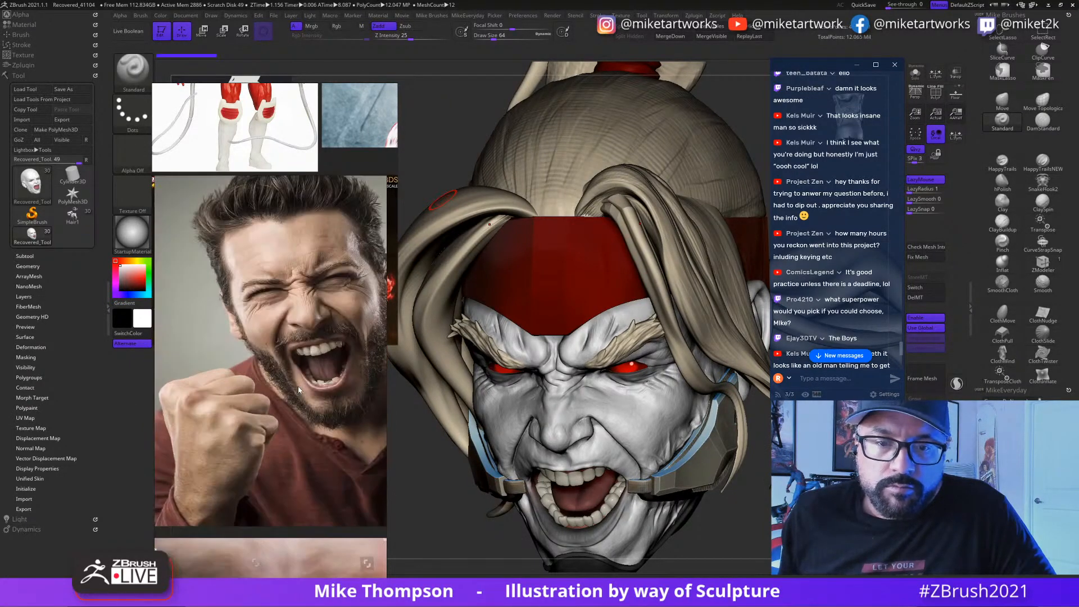
scroll(278, 368, up, 4)
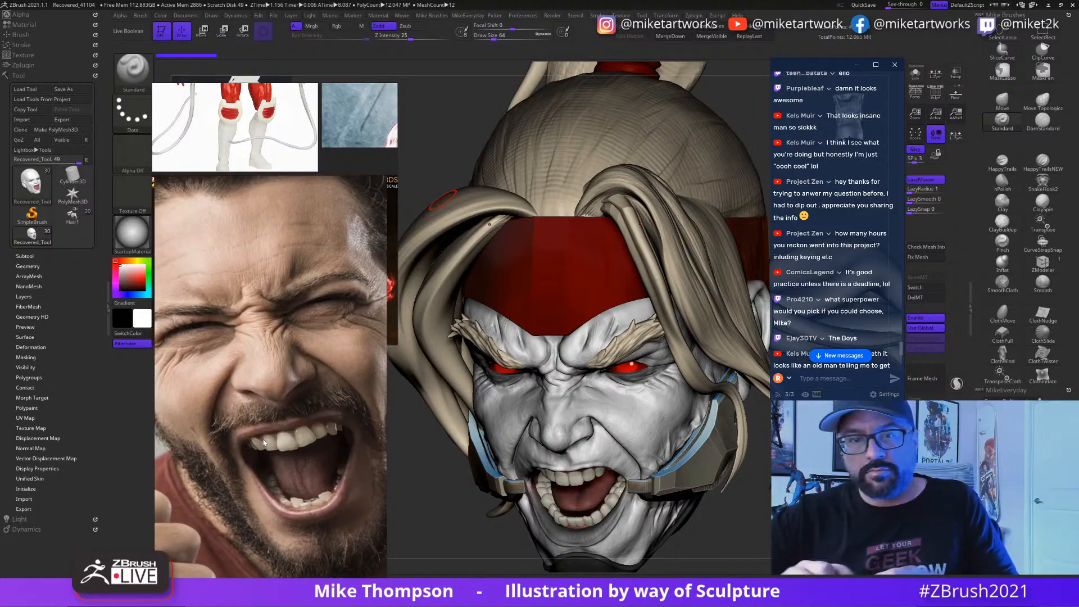
Step: Isolate the front upper part of the face in profile with SelectLasso, hiding the jaw, ear and neck skin
drag(434, 188, 326, 196)
mouse_move(747, 504)
mouse_down()
mouse_move(530, 452)
mouse_move(605, 400)
mouse_move(589, 406)
mouse_up()
key(ctrl+shift)
ctrl+shift+click(562, 512)
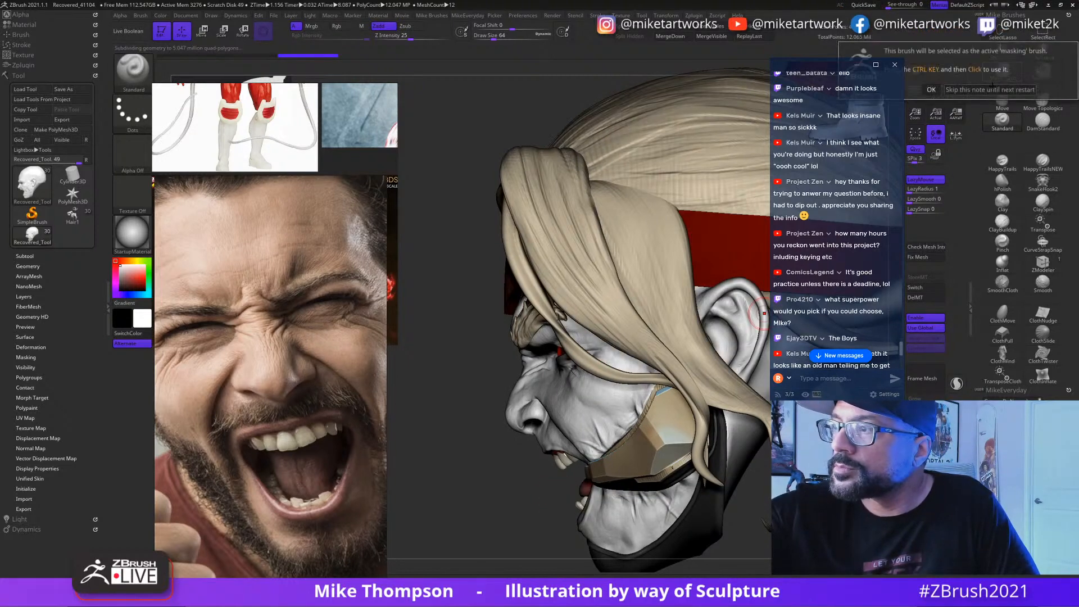
key(shift)
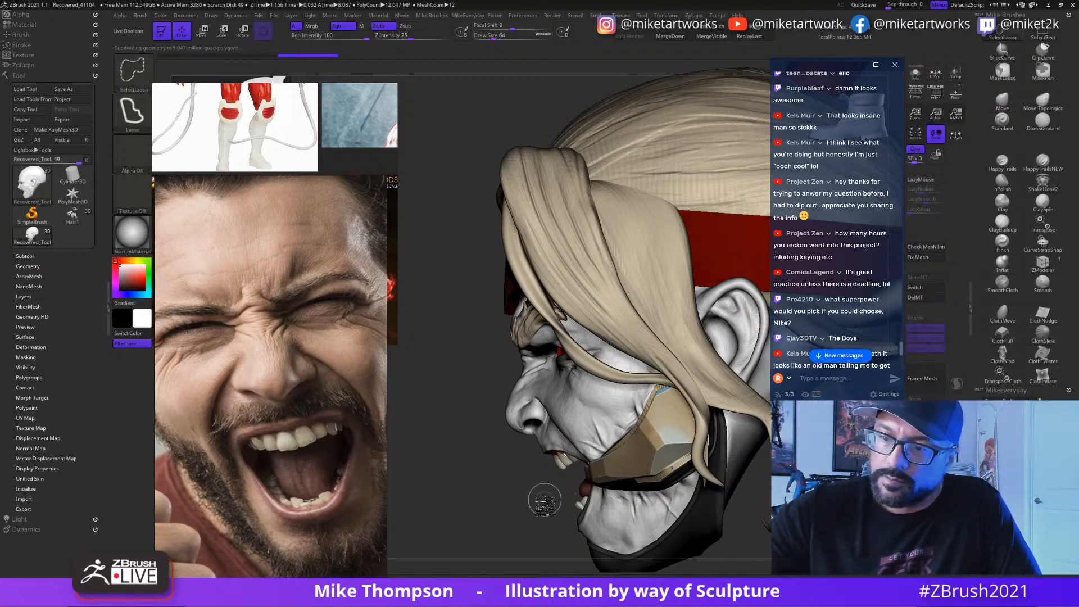
mouse_move(543, 497)
ctrl+shift+mouse_down()
mouse_move(602, 371)
mouse_move(548, 279)
mouse_move(401, 343)
ctrl+shift+mouse_up()
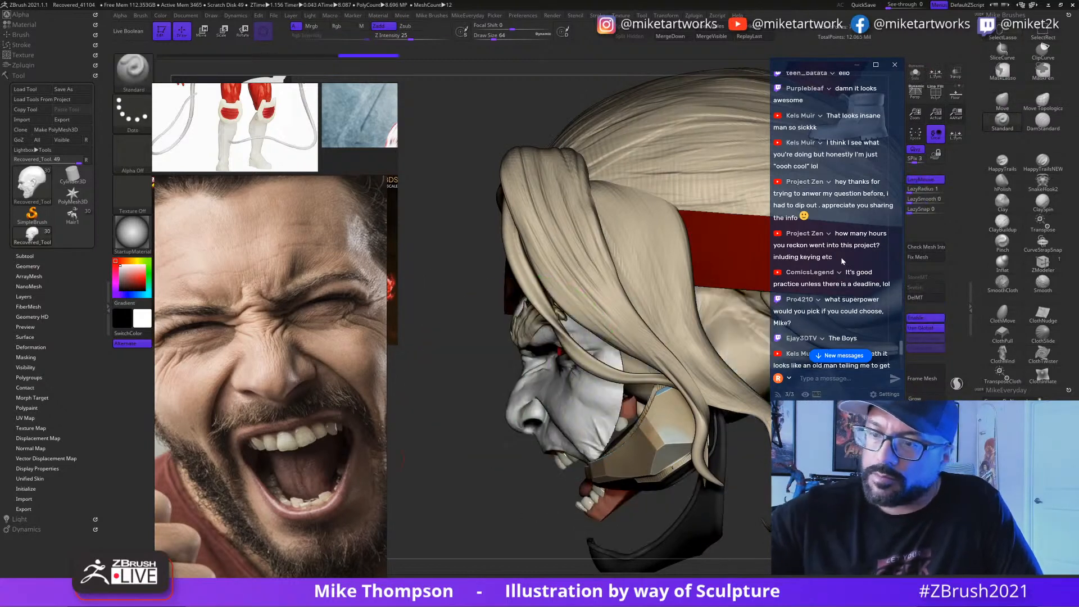
Step: Solo the face skin and frame its isolated upper part, examining the brow and nose in three-quarter and front views
click(916, 79)
mouse_move(718, 446)
mouse_down()
mouse_move(843, 464)
mouse_move(725, 485)
mouse_move(749, 474)
mouse_up()
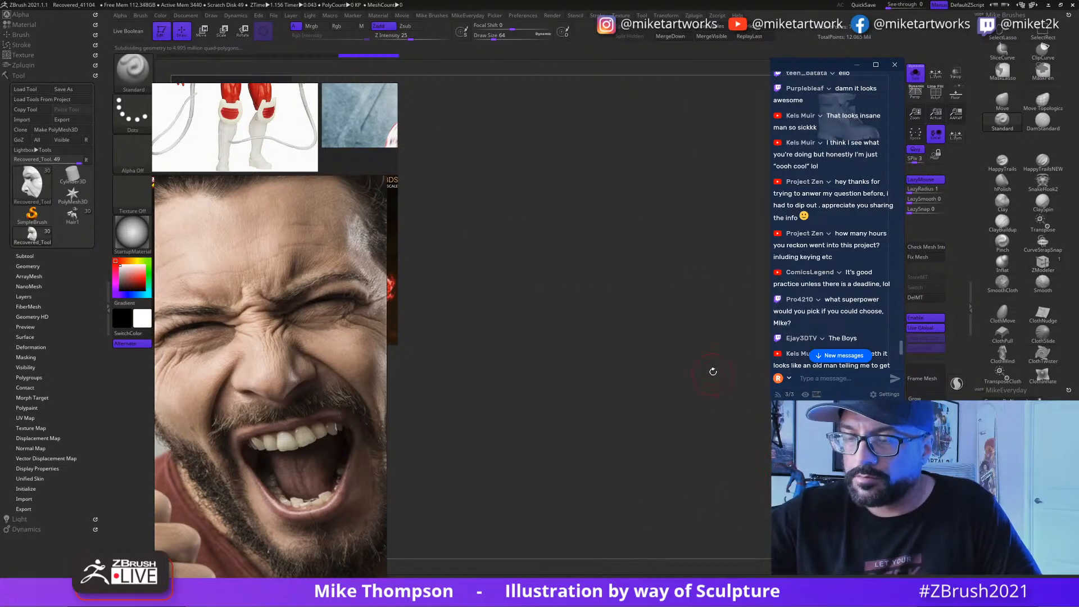
drag(713, 372, 737, 478)
drag(723, 440, 720, 424)
key(f)
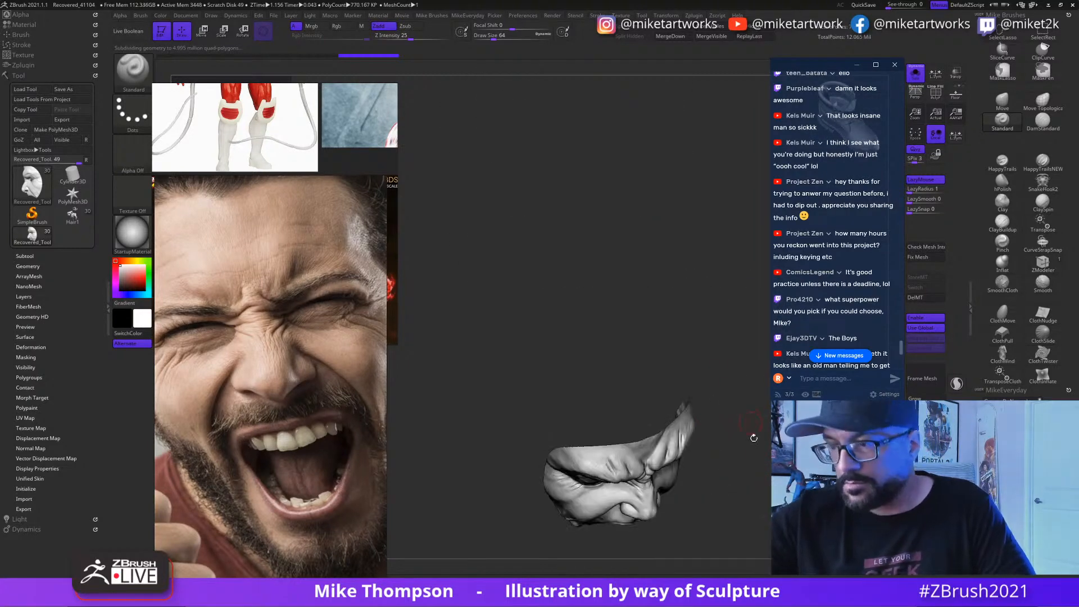
drag(778, 478, 758, 461)
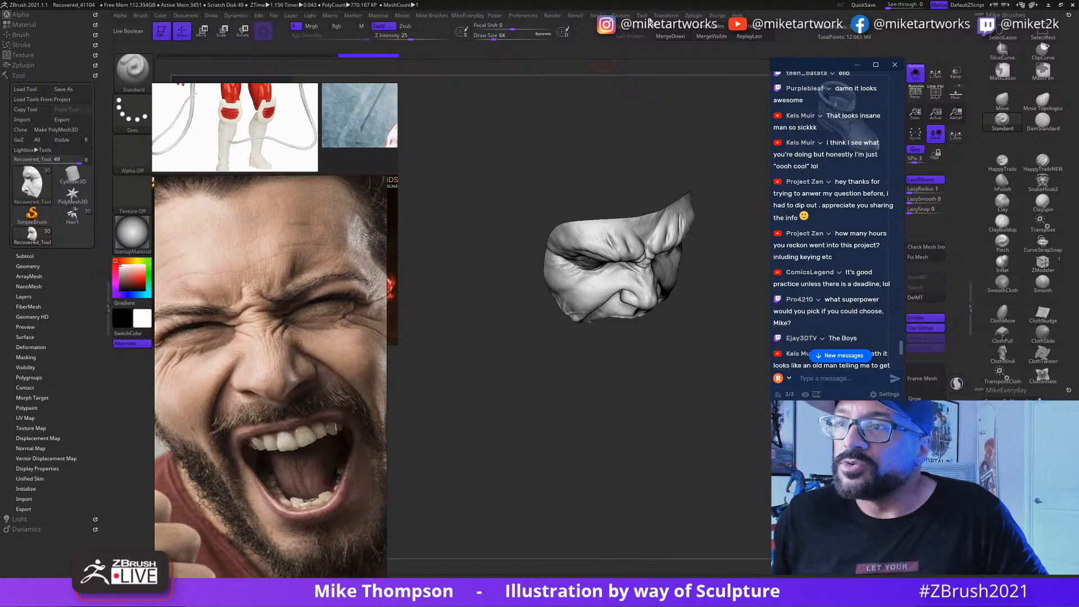
click(670, 17)
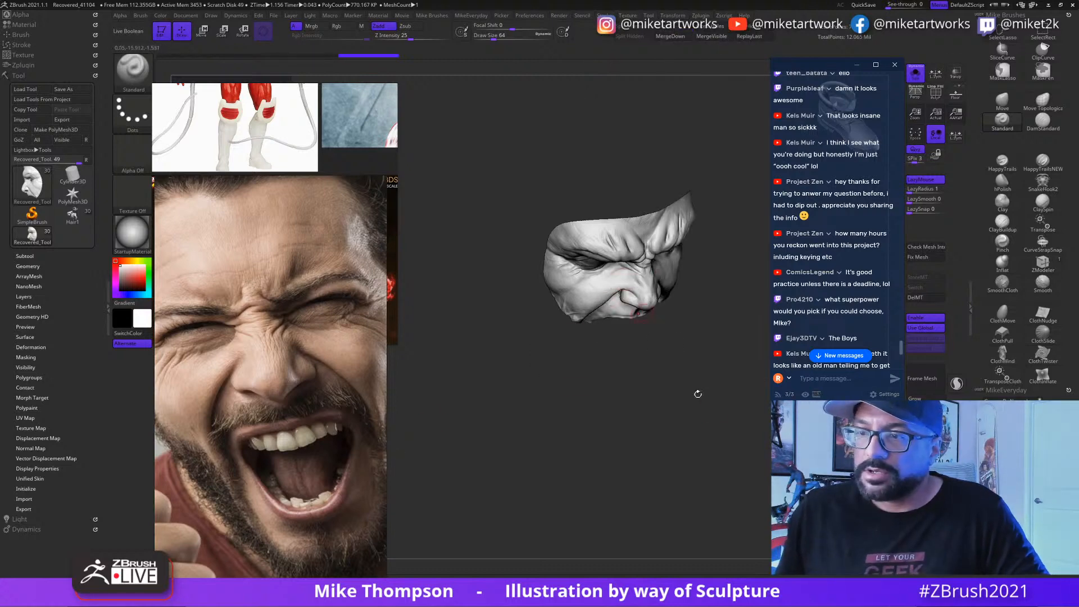
mouse_move(698, 394)
shift+mouse_down()
mouse_move(683, 397)
mouse_move(727, 518)
mouse_move(699, 503)
mouse_move(723, 538)
mouse_move(707, 534)
mouse_move(705, 551)
shift+mouse_up()
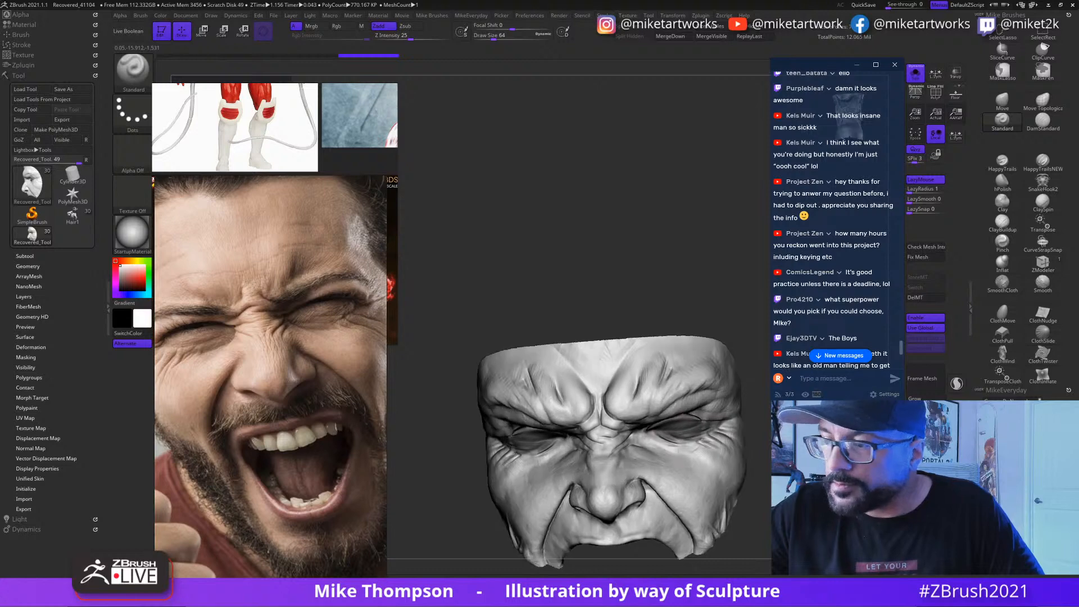
Step: Bring back the hidden parts of the head skin and select the ClayBuildup brush
click(1002, 225)
mouse_move(757, 458)
mouse_down()
mouse_move(759, 481)
mouse_move(738, 471)
mouse_up()
ctrl+shift+click(758, 481)
key(b)
key(c)
key(b)
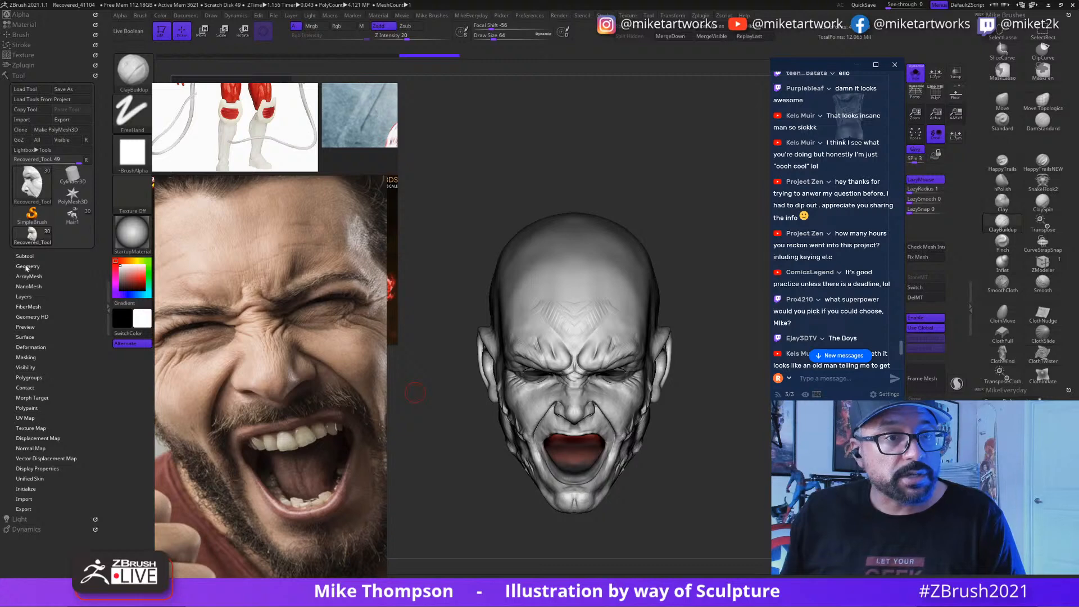
Step: Switch the head repeatedly between its stored morph target and the current sculpt to compare the two versions of the face
click(28, 257)
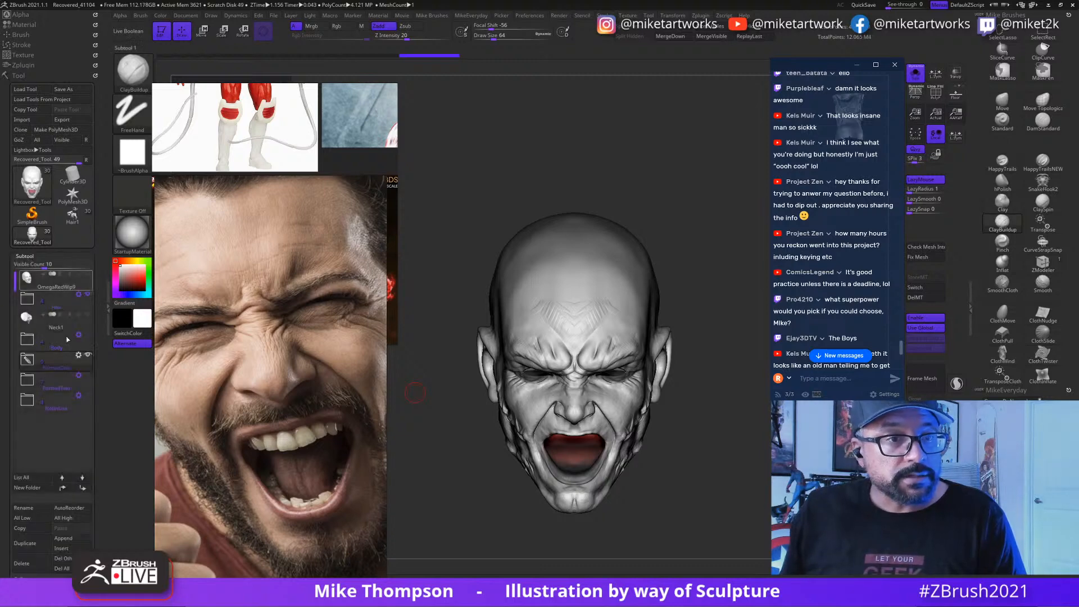
click(33, 258)
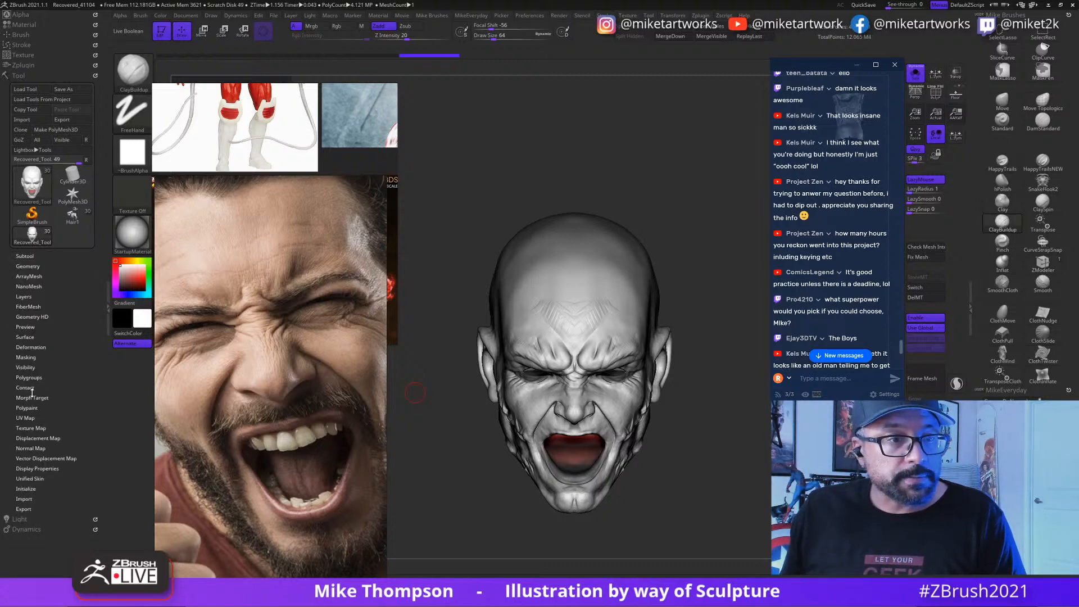
click(32, 397)
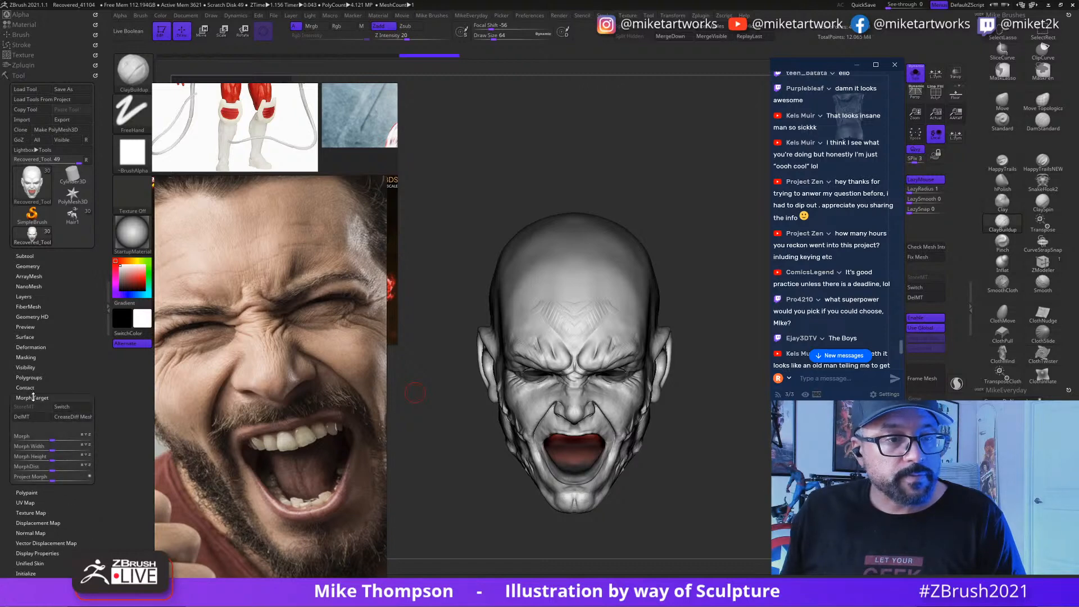
click(67, 407)
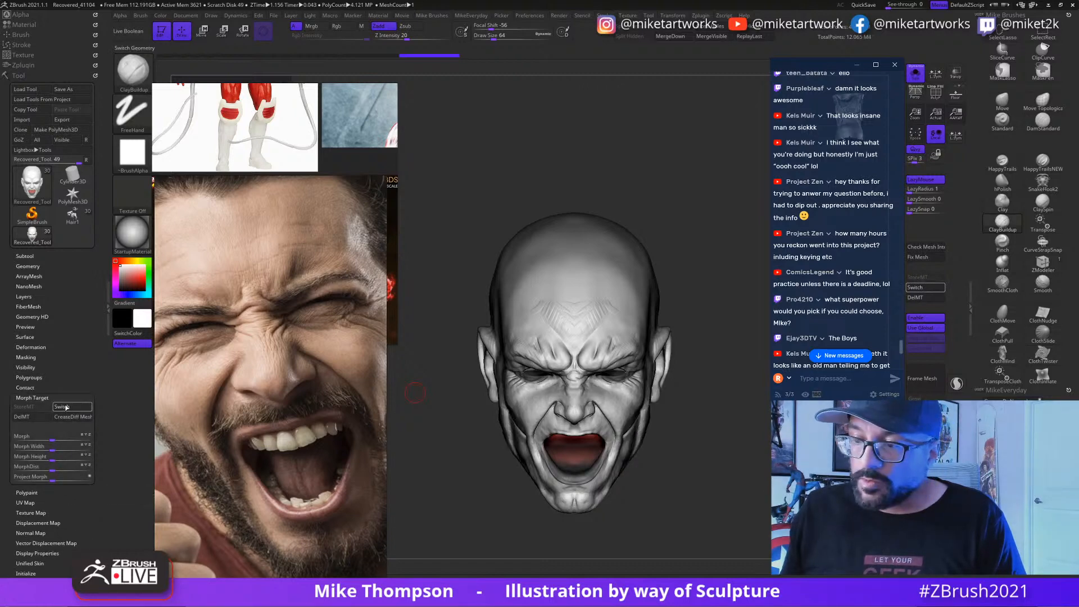
click(66, 407)
click(66, 407)
click(67, 408)
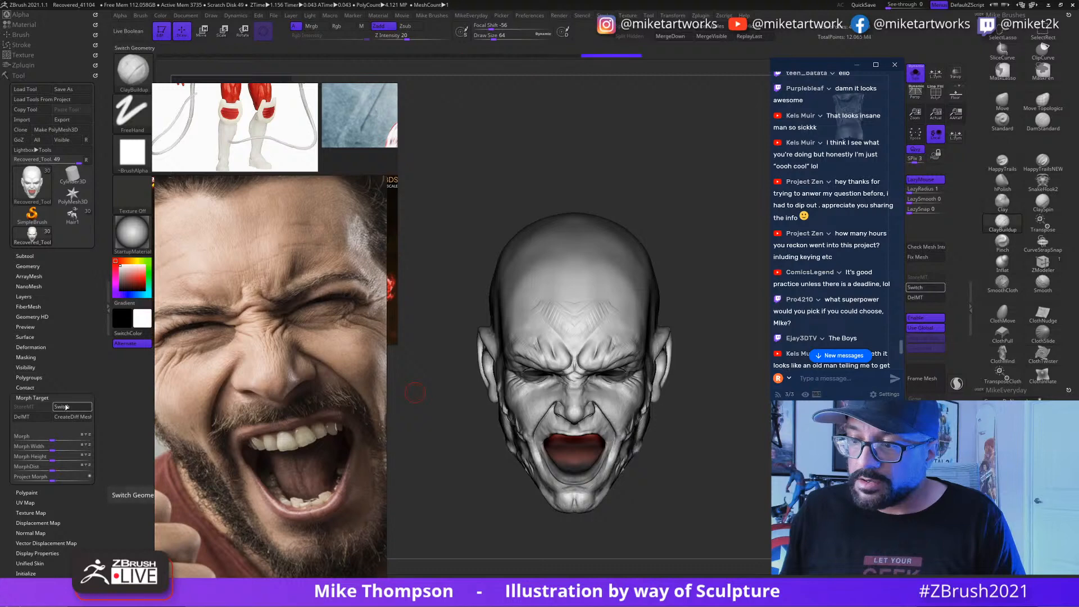
click(66, 407)
click(66, 408)
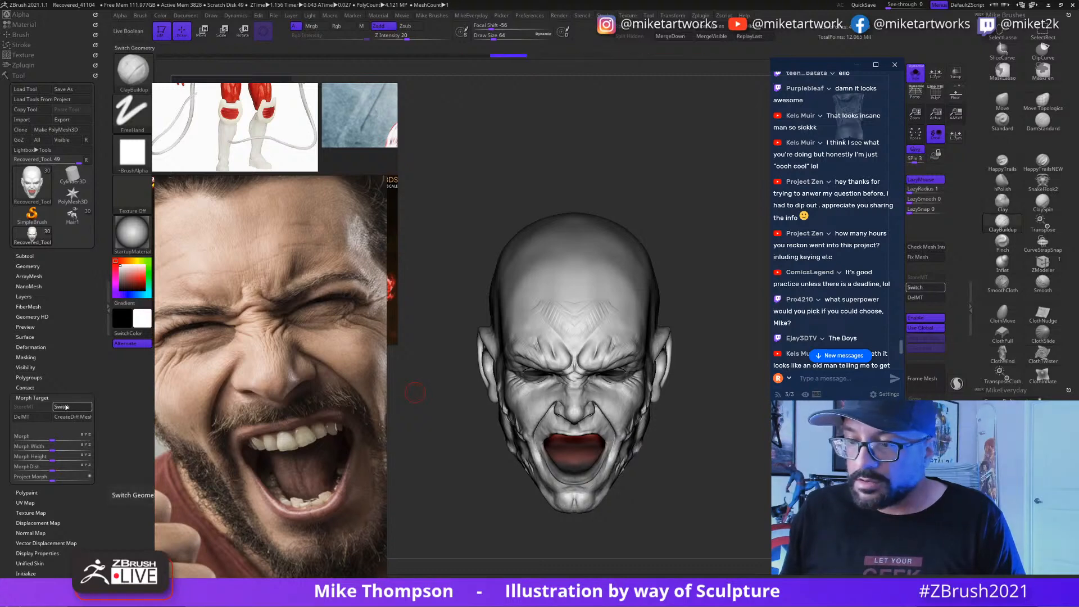
click(66, 408)
click(67, 407)
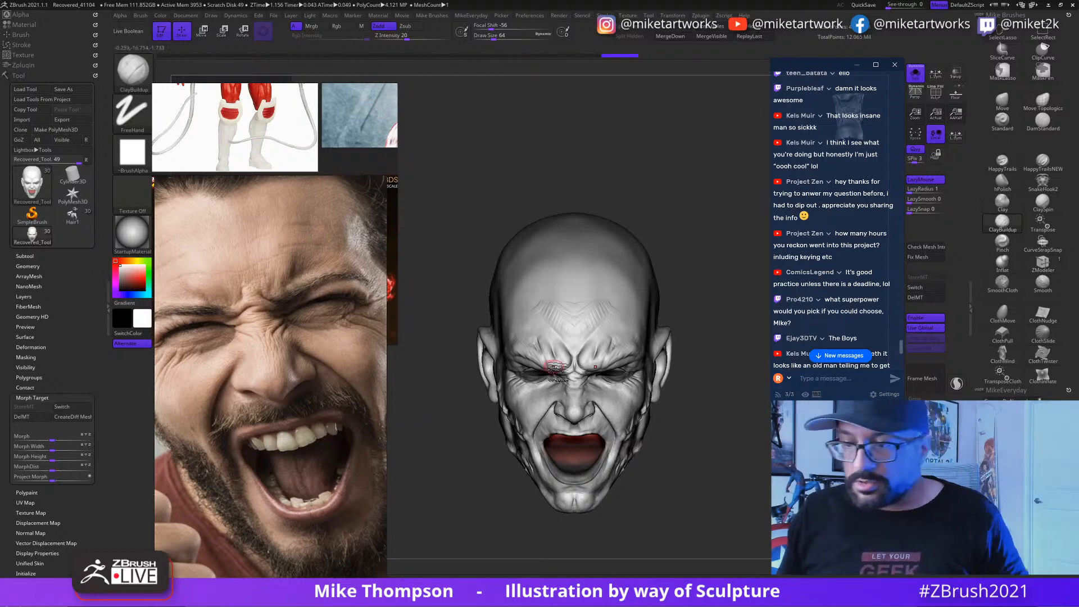
Step: Sculpt the inner brow and lower forehead with the ClaySpin brush
mouse_move(555, 367)
ctrl+right_down()
mouse_move(562, 449)
mouse_move(514, 448)
mouse_move(526, 444)
ctrl+right_up()
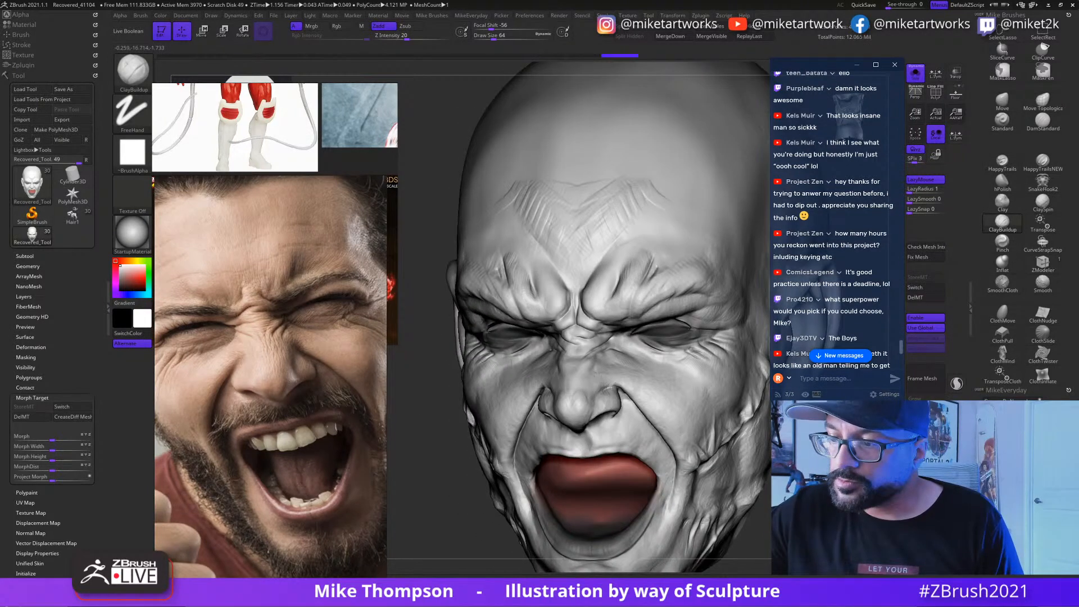
click(1002, 223)
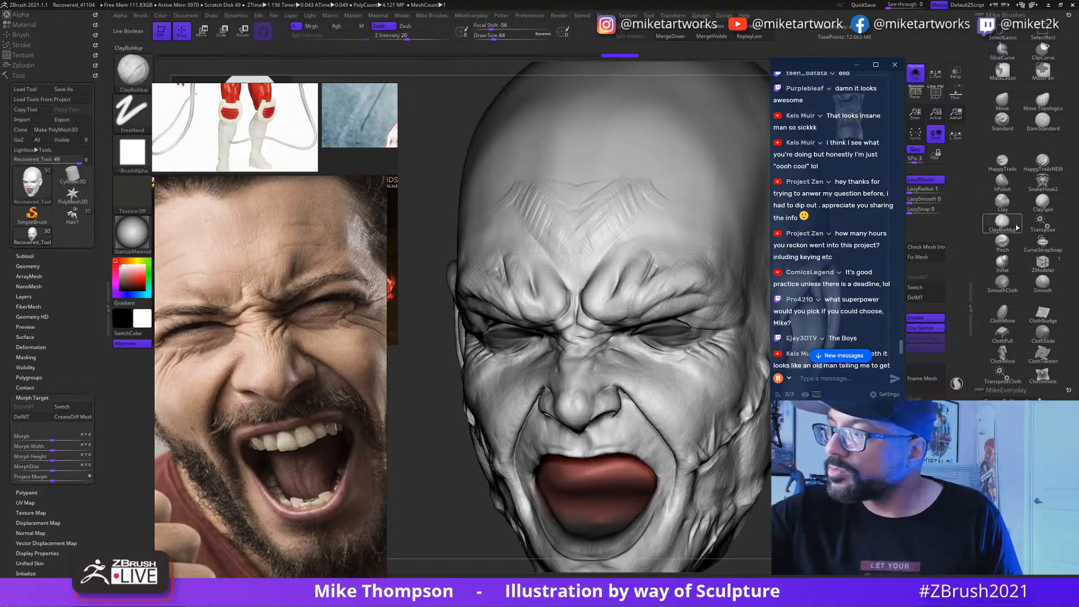
click(1044, 209)
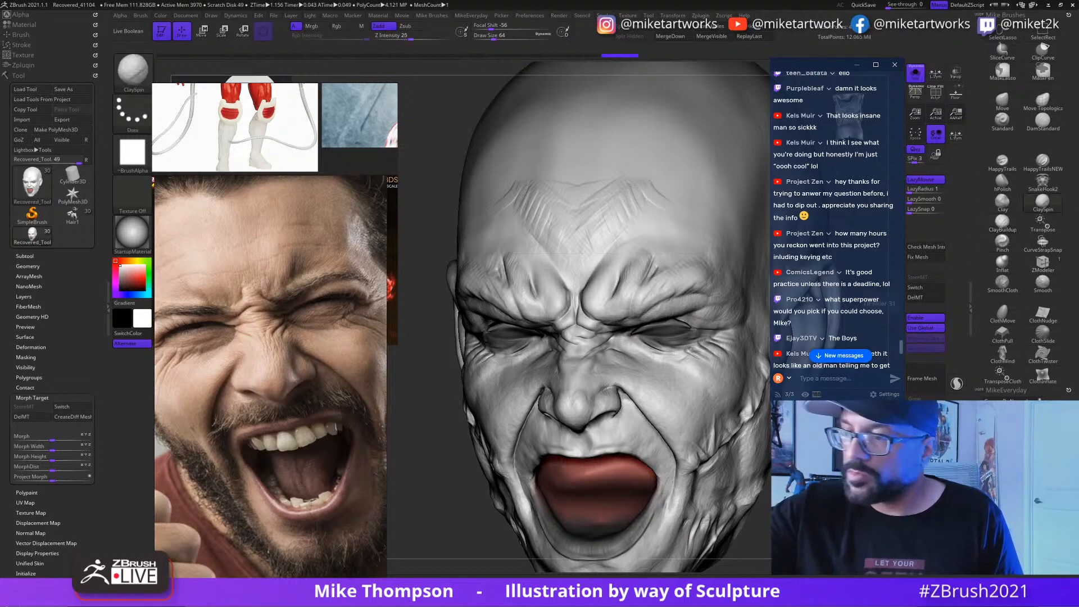
right_drag(563, 366, 562, 467)
right_drag(692, 495, 697, 439)
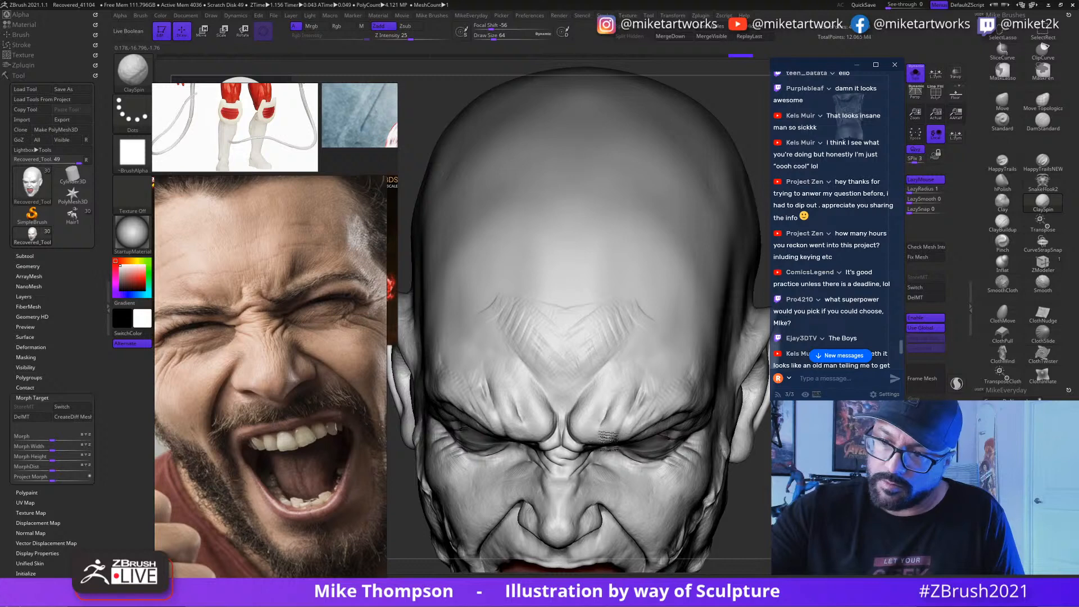
mouse_move(609, 440)
mouse_down()
mouse_move(615, 426)
mouse_move(602, 410)
mouse_up()
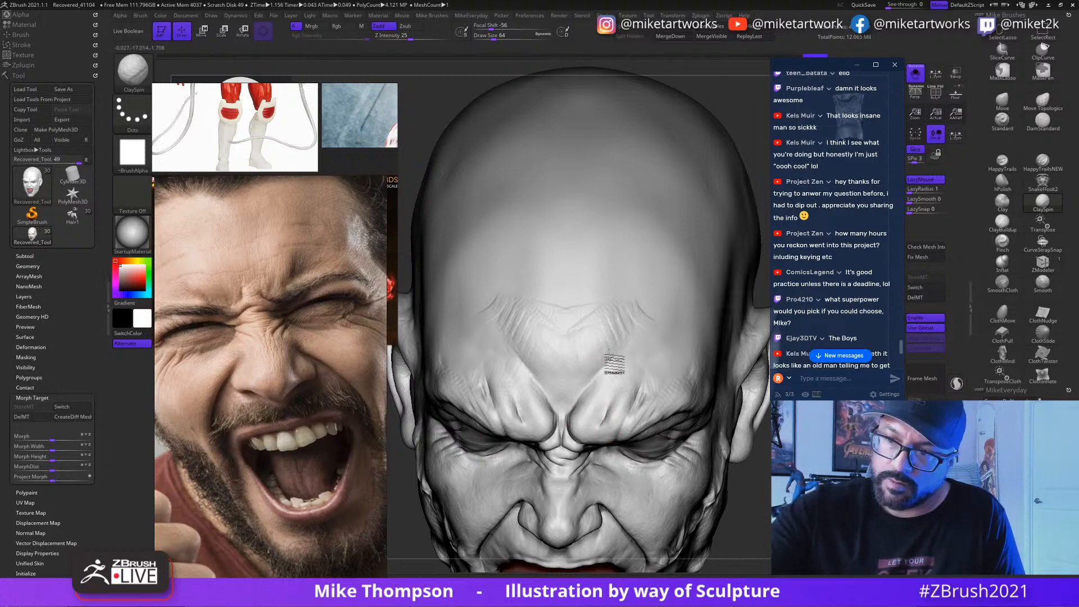
Step: Smooth the hatch marks on the upper forehead and add ClaySpin strokes across the forehead toward the temples and outer brows
mouse_move(614, 364)
shift+mouse_down()
mouse_move(624, 309)
mouse_move(631, 345)
mouse_move(665, 309)
shift+mouse_up()
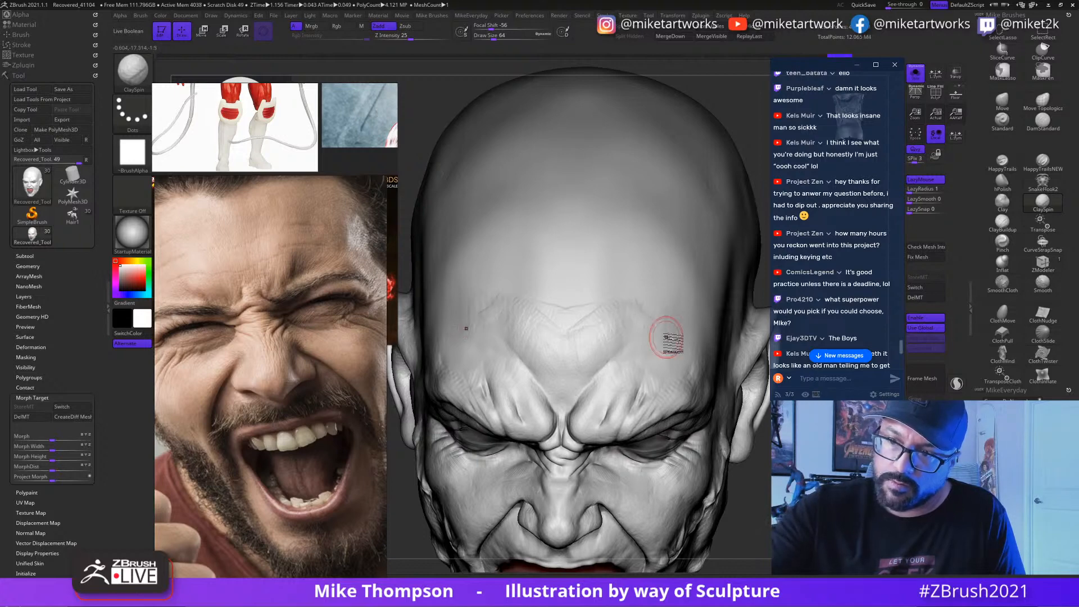
drag(585, 384, 656, 326)
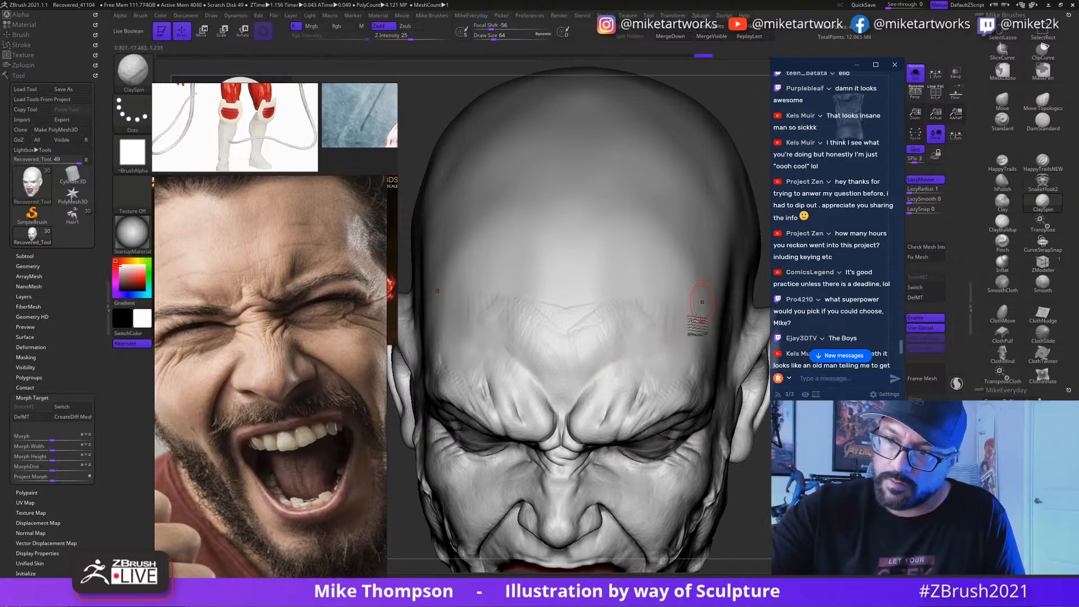
mouse_move(657, 405)
mouse_down()
mouse_move(641, 414)
mouse_move(624, 388)
mouse_move(648, 392)
mouse_move(637, 400)
mouse_up()
mouse_move(678, 338)
mouse_down()
mouse_move(630, 427)
mouse_move(659, 395)
mouse_up()
Step: View the temple from the side, select the Standard brush and move the shouting man's photo clear of the head
mouse_move(669, 354)
right_down()
mouse_move(674, 301)
mouse_move(700, 259)
mouse_move(764, 270)
mouse_move(726, 267)
mouse_move(739, 264)
mouse_move(759, 298)
mouse_move(703, 332)
right_up()
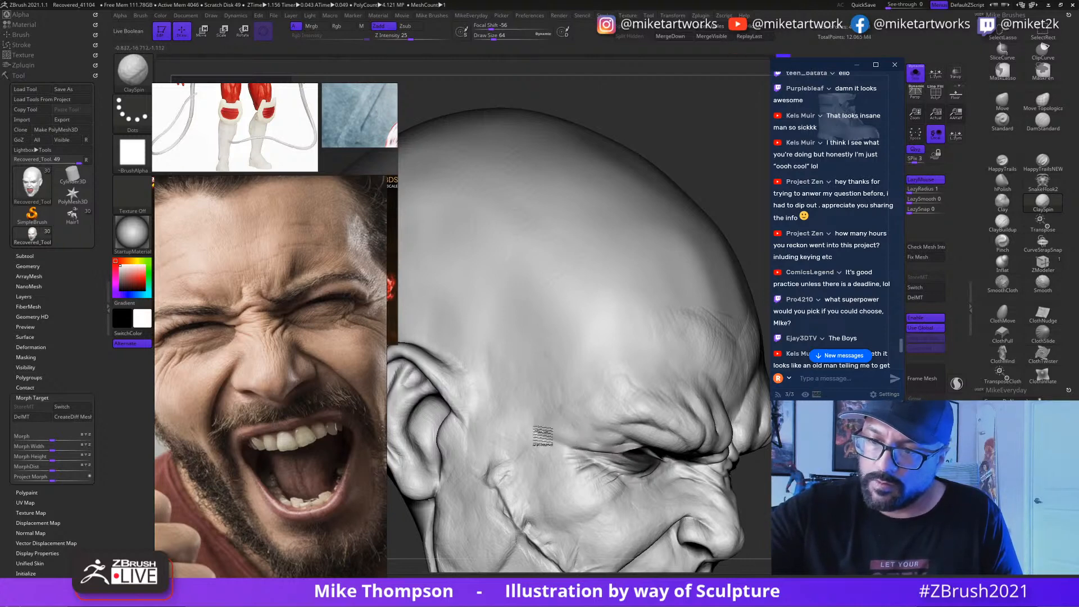
click(1002, 120)
key(space)
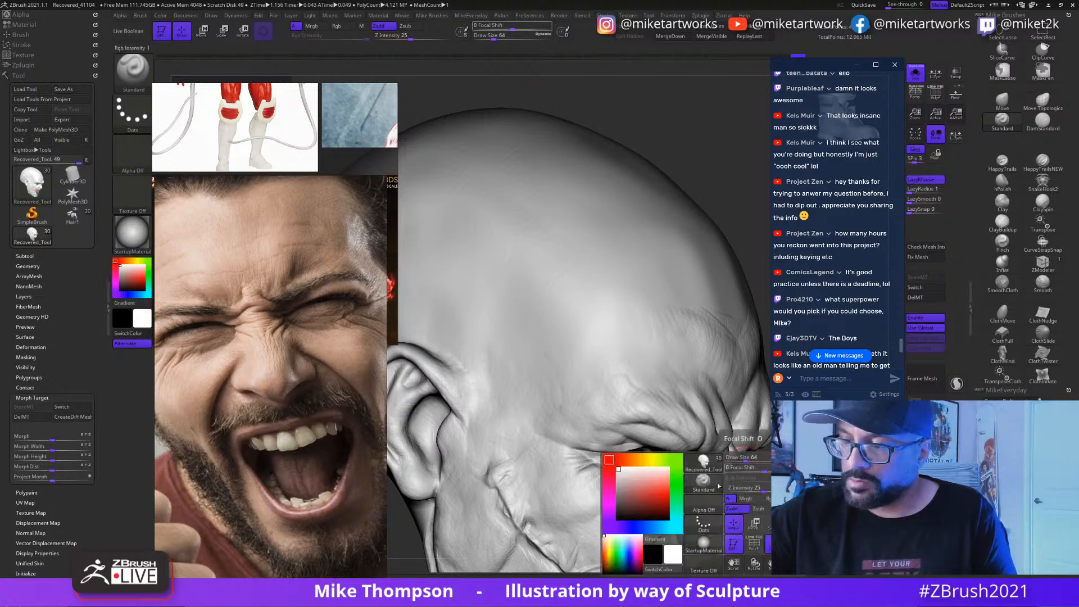
click(704, 502)
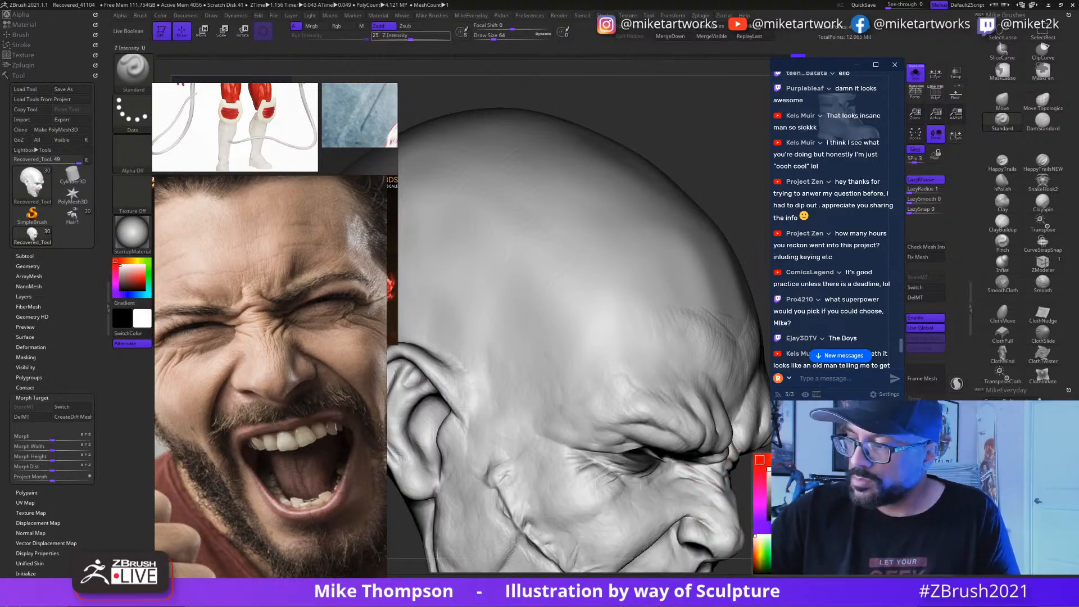
click(132, 233)
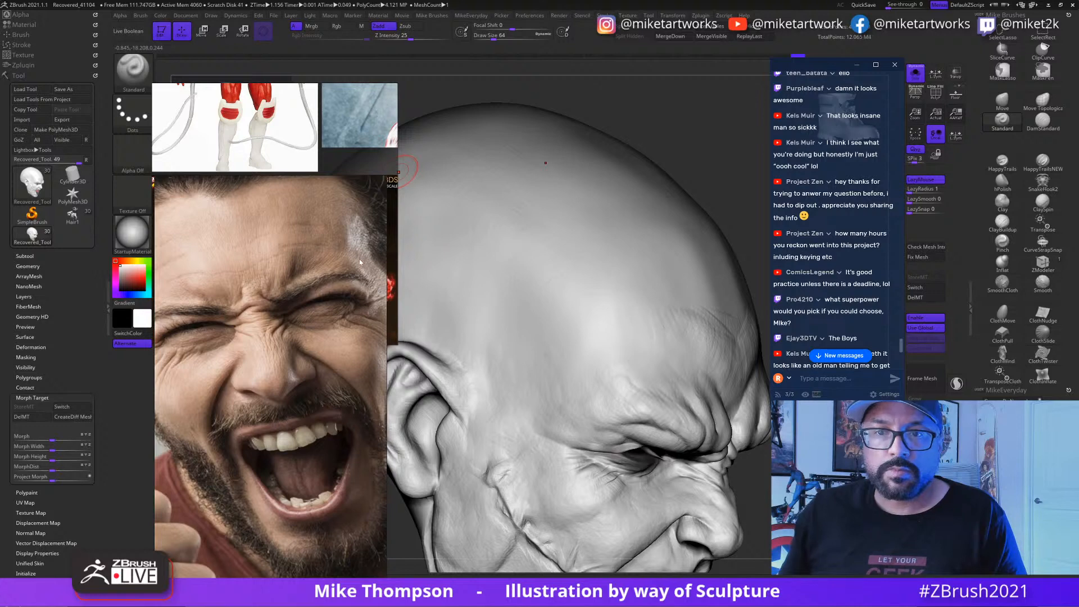
drag(360, 263, 255, 405)
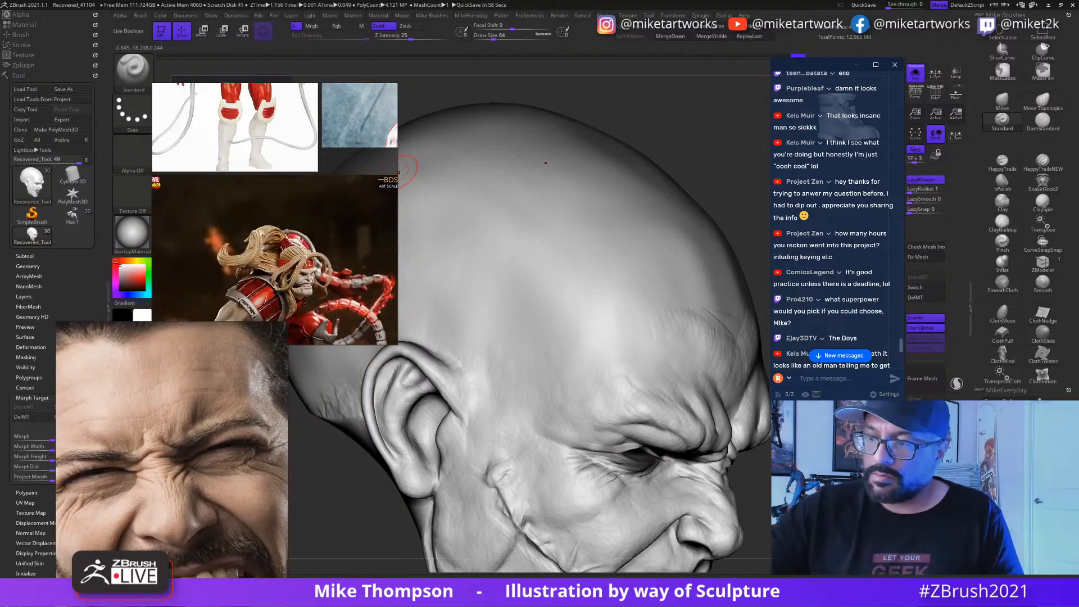
right_drag(703, 298, 683, 309)
key(b)
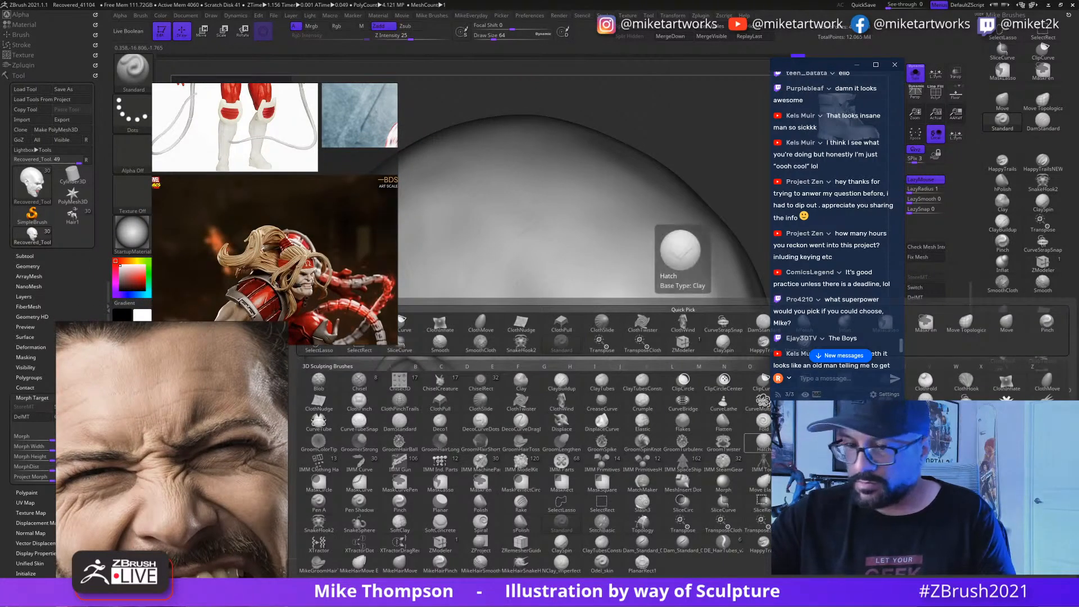
click(683, 316)
key(space)
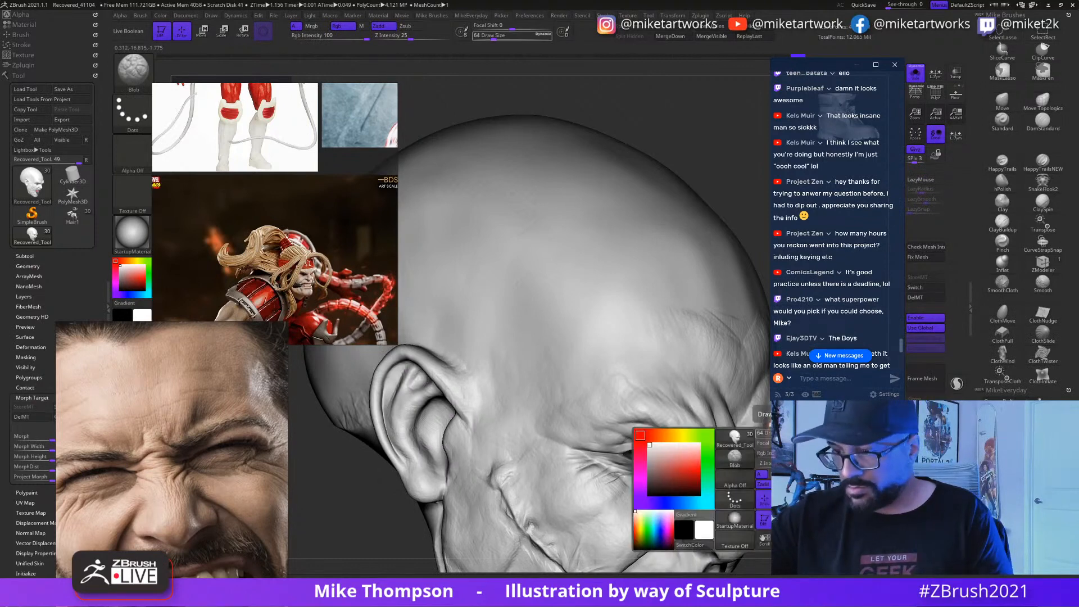
click(740, 479)
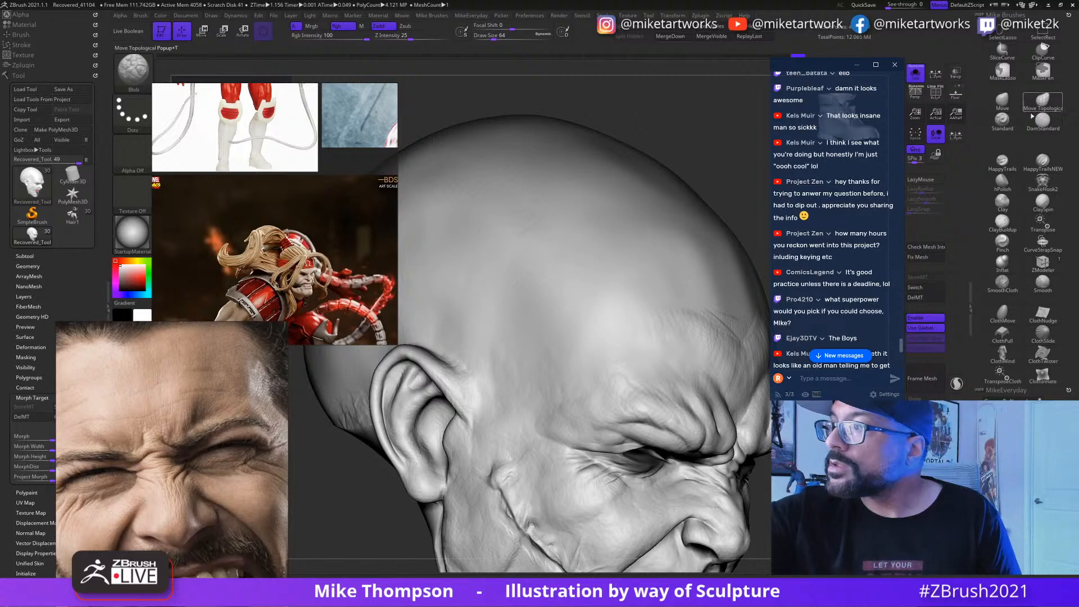
Step: Set up the Standard brush with Alpha 06, a draw size of 31 and a LazyRadius of 30
click(1002, 119)
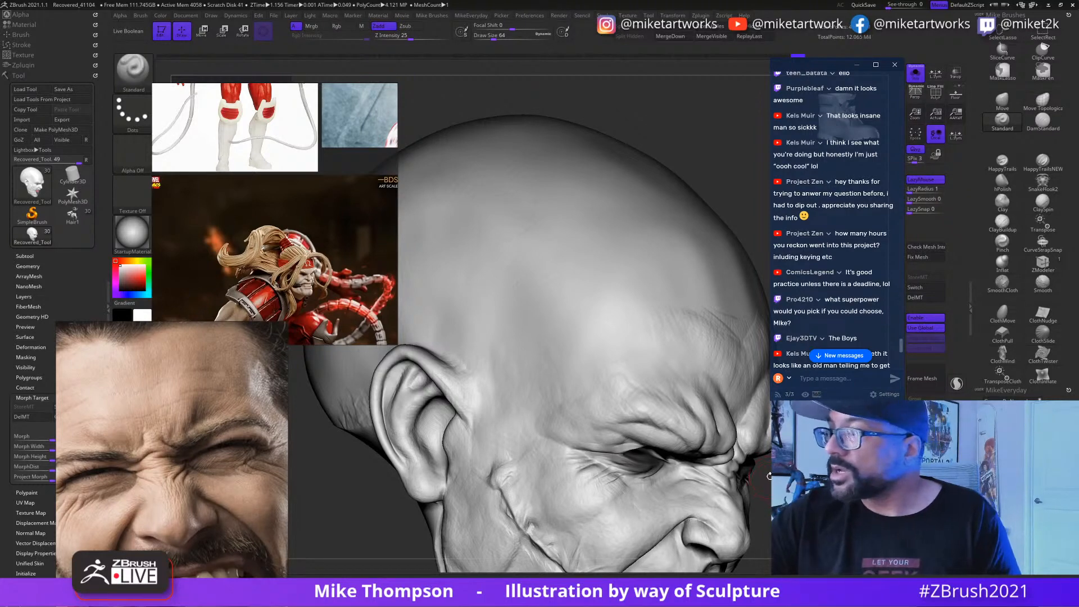
key(space)
click(734, 500)
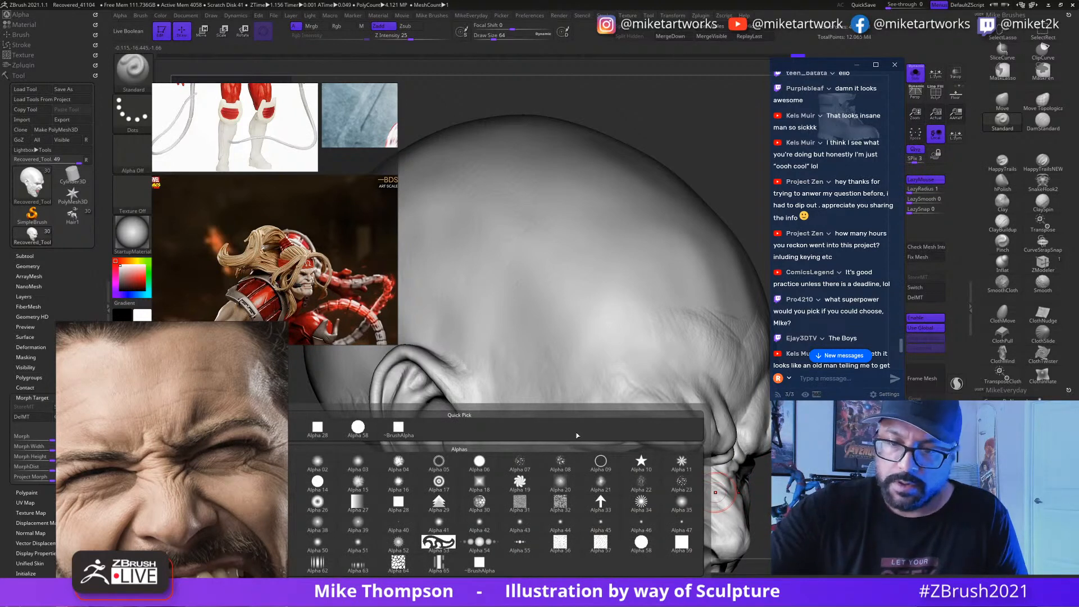
click(479, 461)
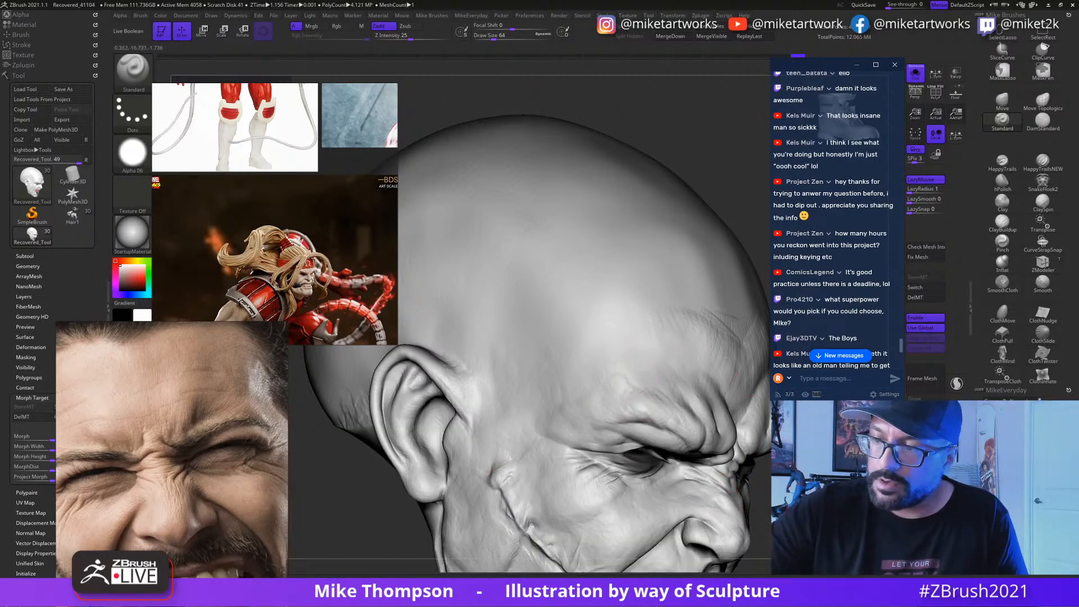
text(31)
key(Return)
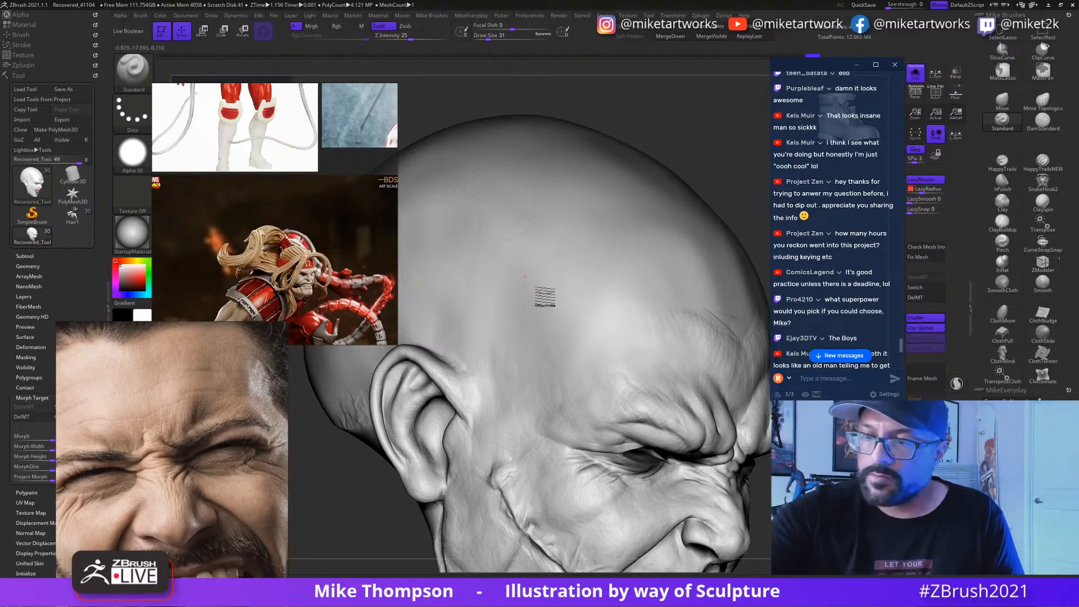
Step: Try a long curved vein stroke from the temple down to the cheek and undo it
mouse_move(546, 297)
mouse_down()
mouse_move(530, 466)
mouse_move(573, 479)
mouse_up()
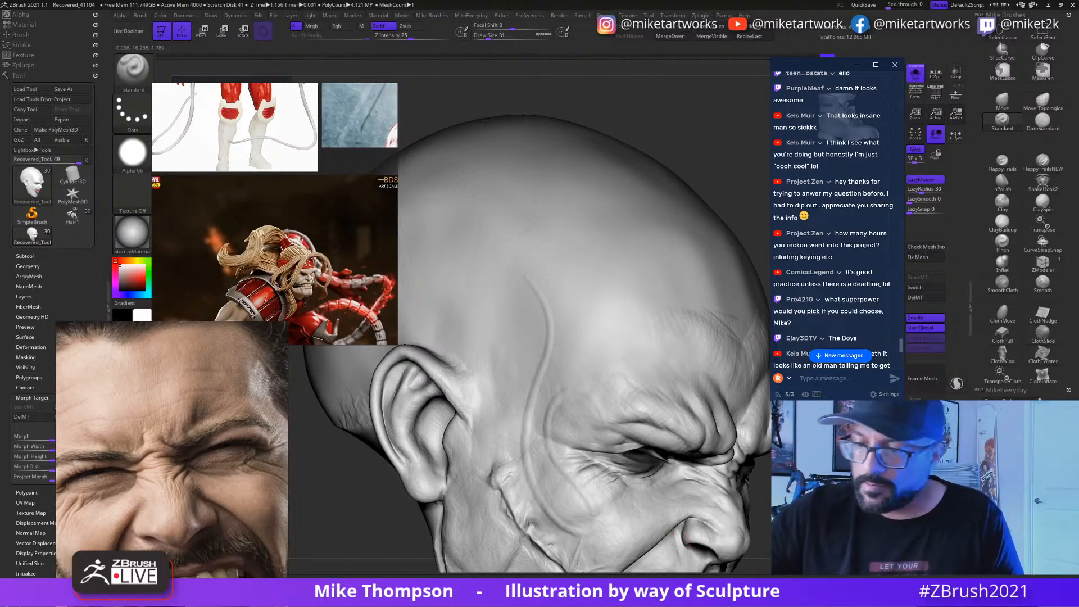
mouse_move(754, 543)
mouse_down()
mouse_move(778, 563)
mouse_move(745, 528)
mouse_up()
key(ctrl+z)
Step: Reduce the draw size to 17 and draw a thin curved vein from the temple down past the eye to the cheek
click(494, 36)
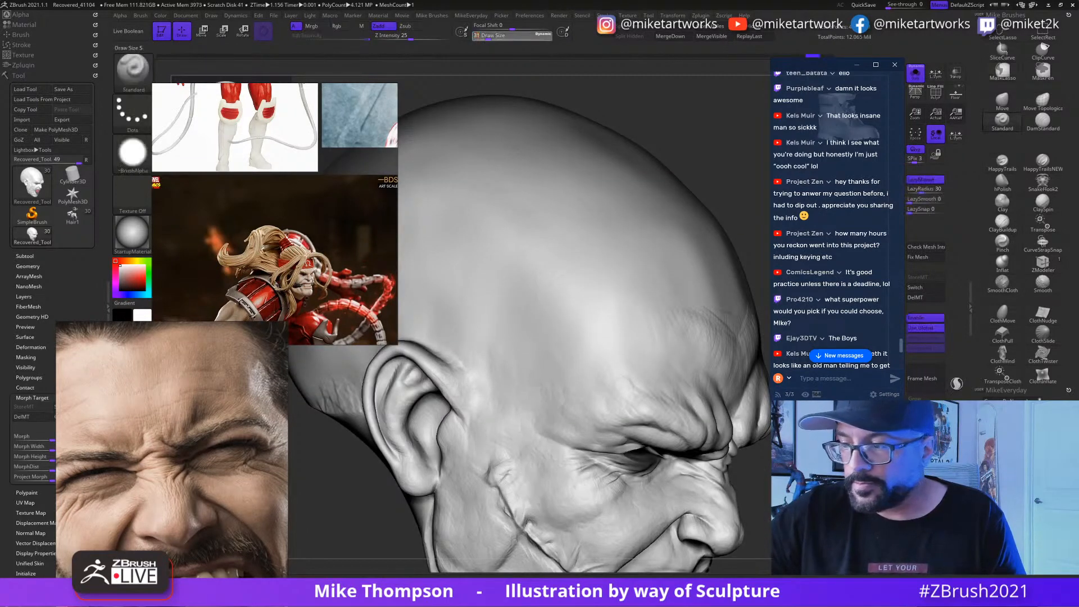
drag(488, 36, 484, 36)
mouse_move(553, 298)
mouse_down()
mouse_move(569, 519)
mouse_move(586, 522)
mouse_up()
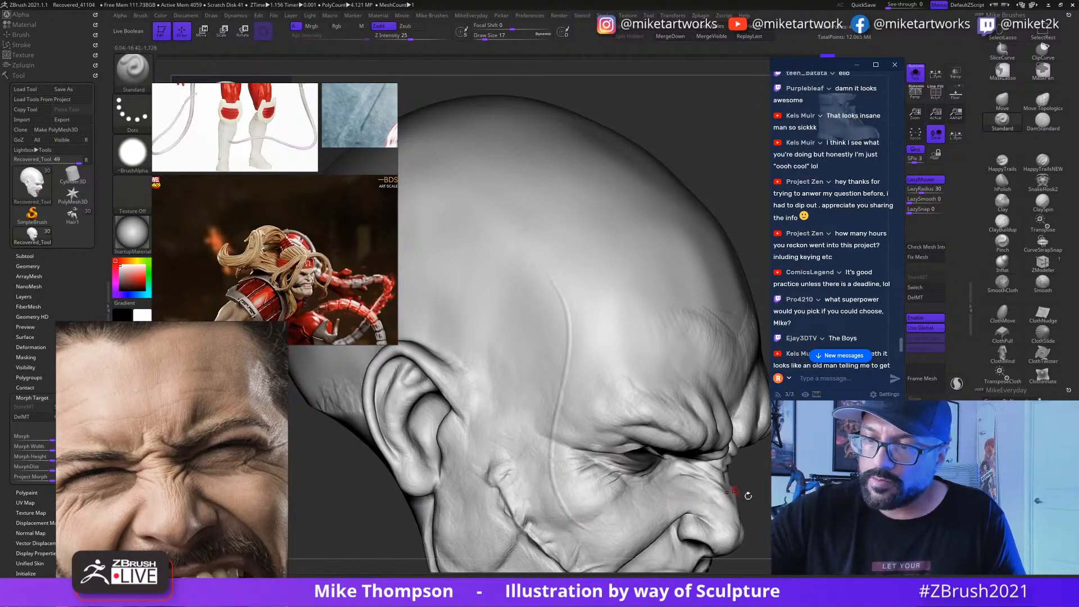
Step: Undo the thin temple vein and set the Standard brush to Alpha 12 with a draw size of 11
key(ctrl+z)
alt+drag(756, 512, 780, 558)
drag(484, 36, 482, 36)
key(space)
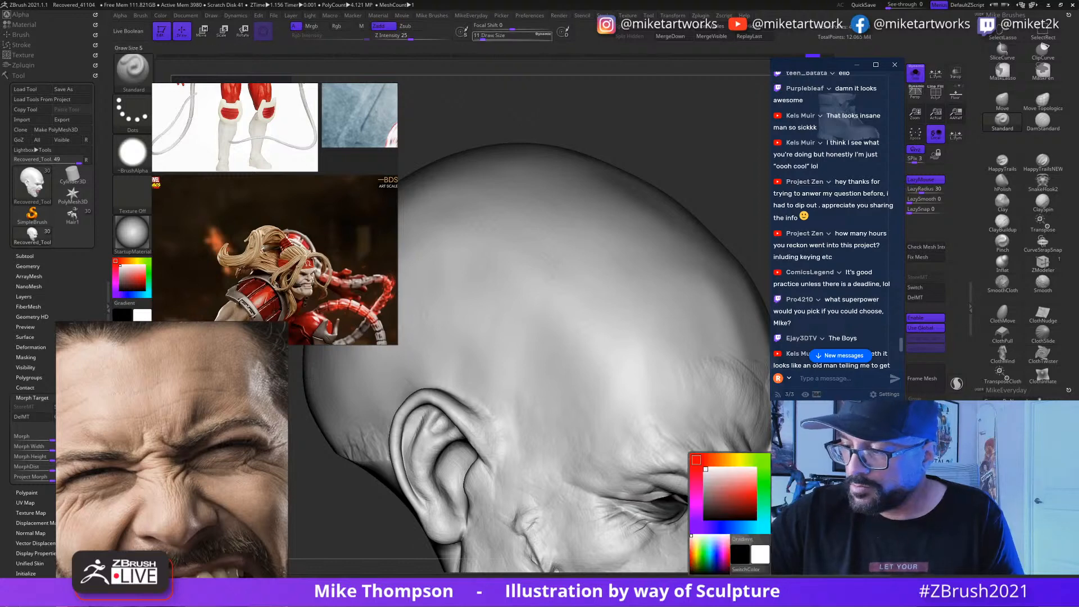
click(787, 506)
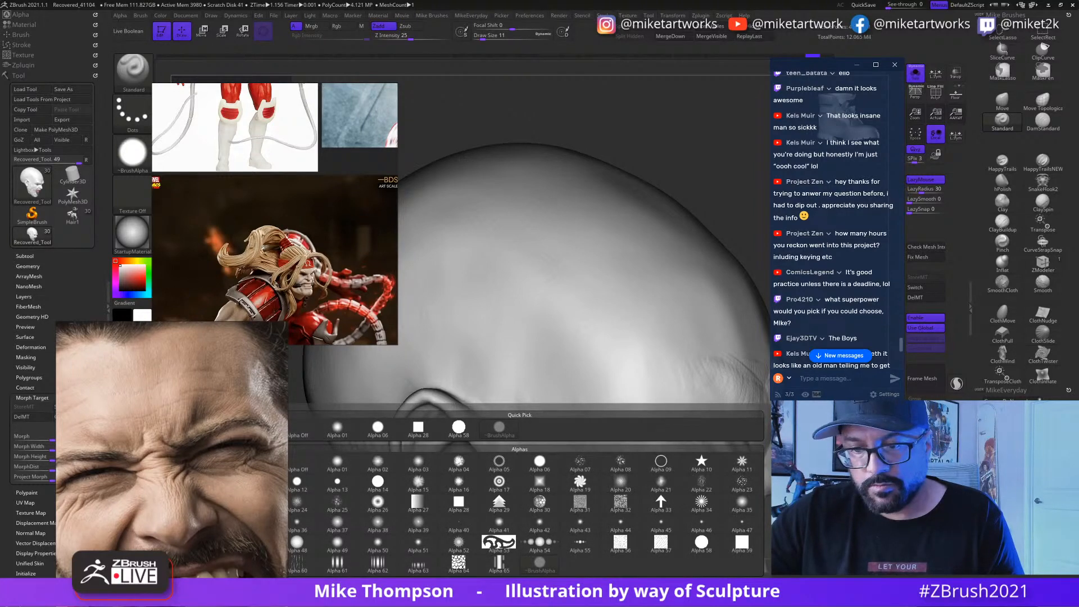
click(302, 484)
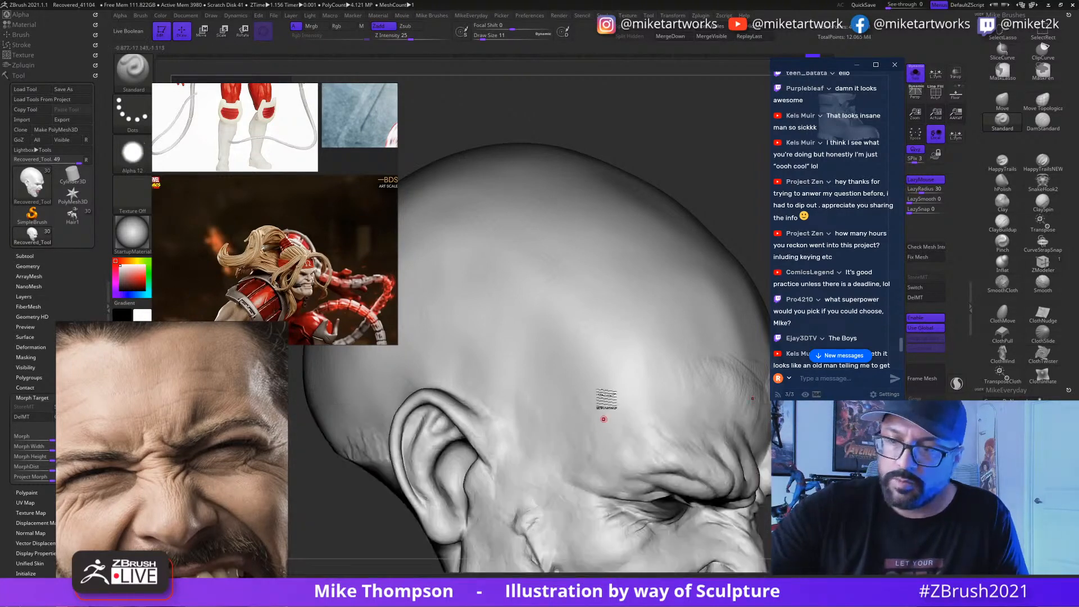
Step: Try a vein stroke from the temple down past the eye with the new alpha and undo it
drag(572, 312, 588, 554)
key(ctrl)
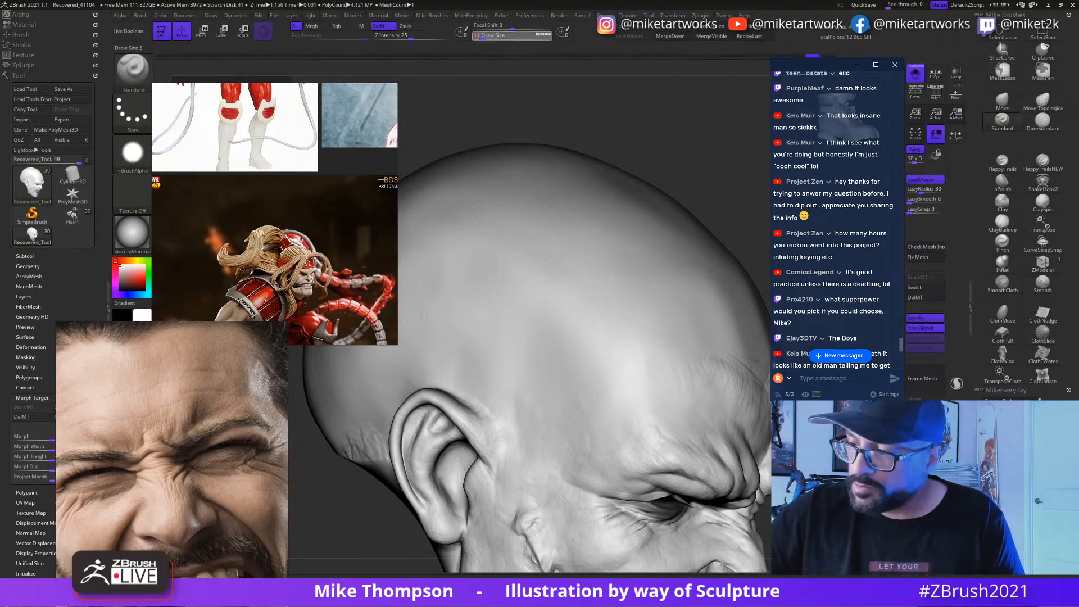
Step: Add short skin folds between the temple and the outer eye corner, using draw sizes of 16 and 29
drag(482, 36, 484, 36)
alt+right_drag(486, 293, 532, 282)
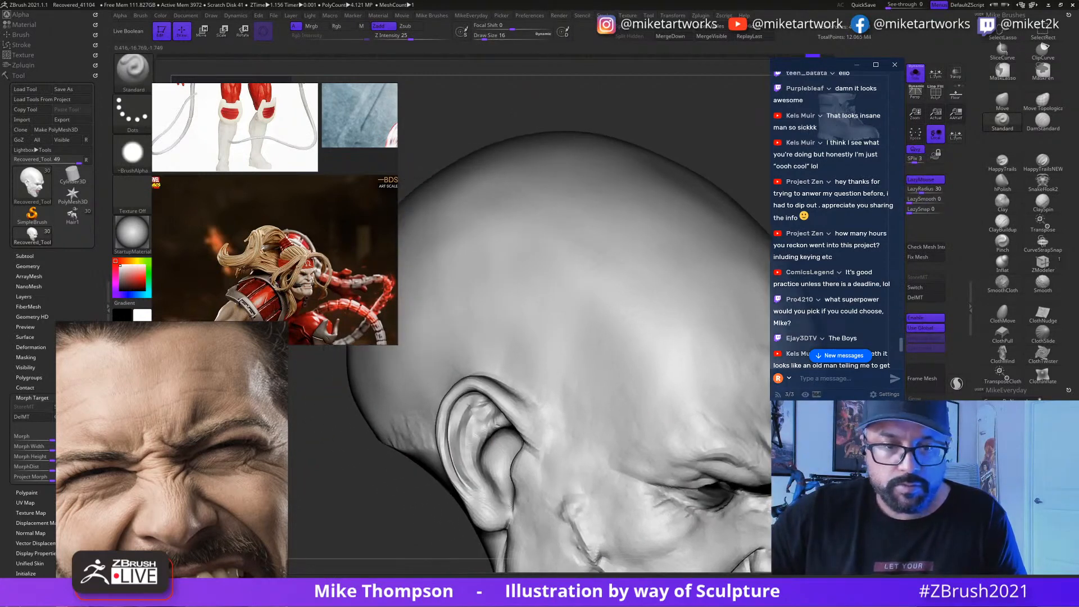
mouse_move(608, 462)
mouse_down()
mouse_move(638, 484)
mouse_move(621, 475)
mouse_up()
key(s)
drag(448, 517, 467, 517)
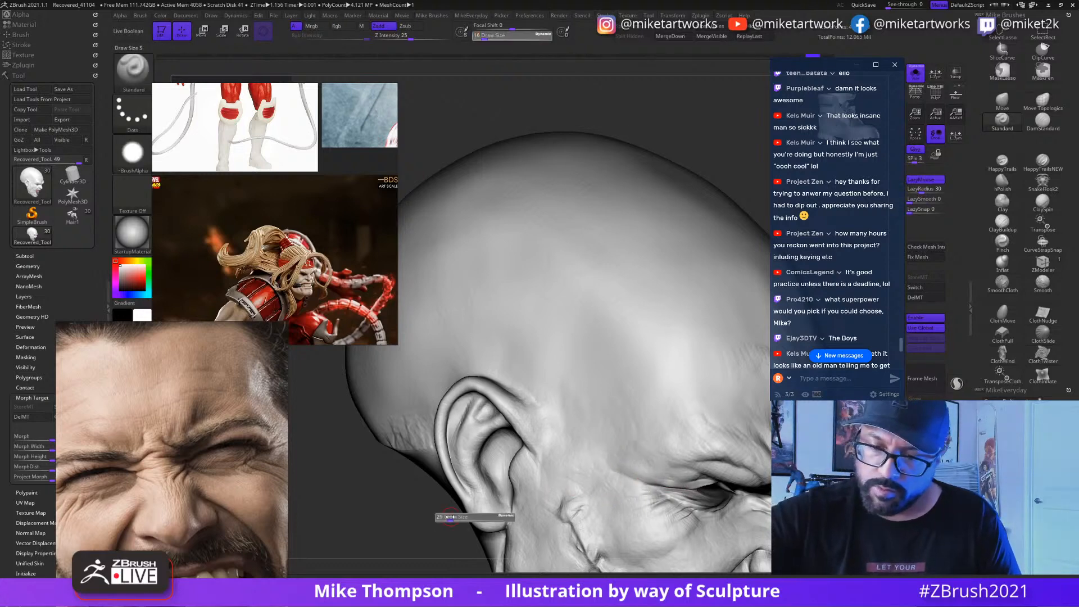
mouse_move(631, 480)
mouse_down()
mouse_move(579, 446)
mouse_move(667, 488)
mouse_up()
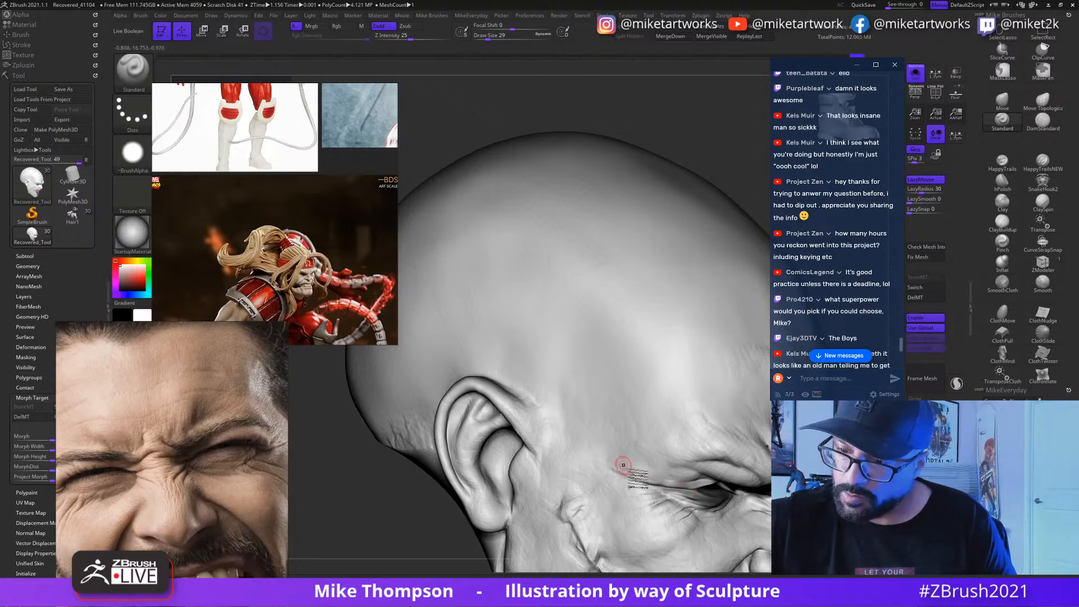
Step: Refine the wrinkles beside the outer eye corner at a draw size of 18 and smooth them into the temple
mouse_move(715, 439)
right_down()
mouse_move(697, 450)
mouse_move(700, 437)
right_up()
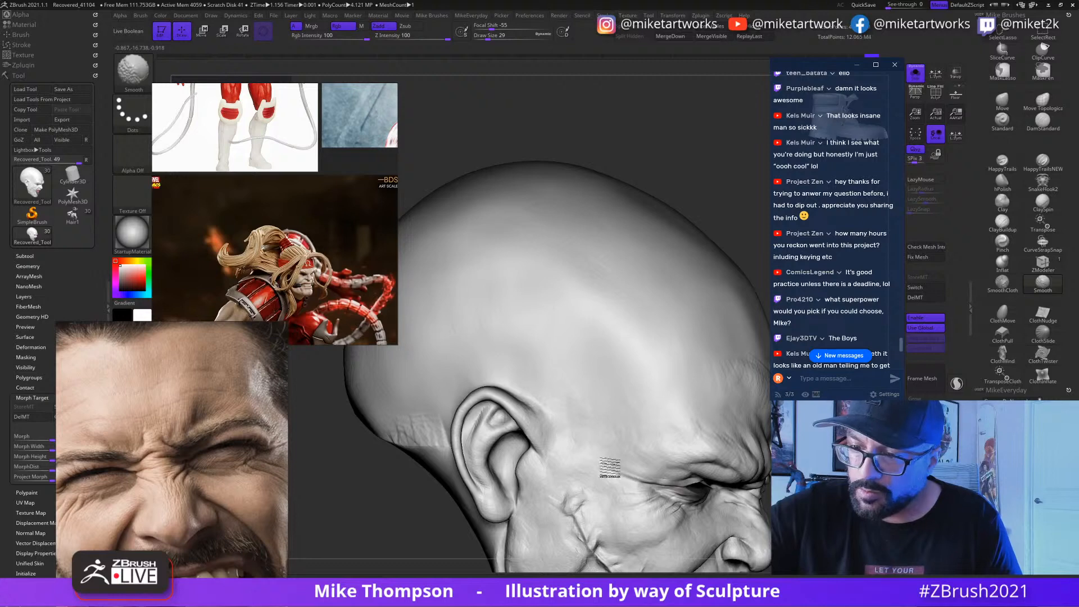
right_drag(763, 480, 735, 467)
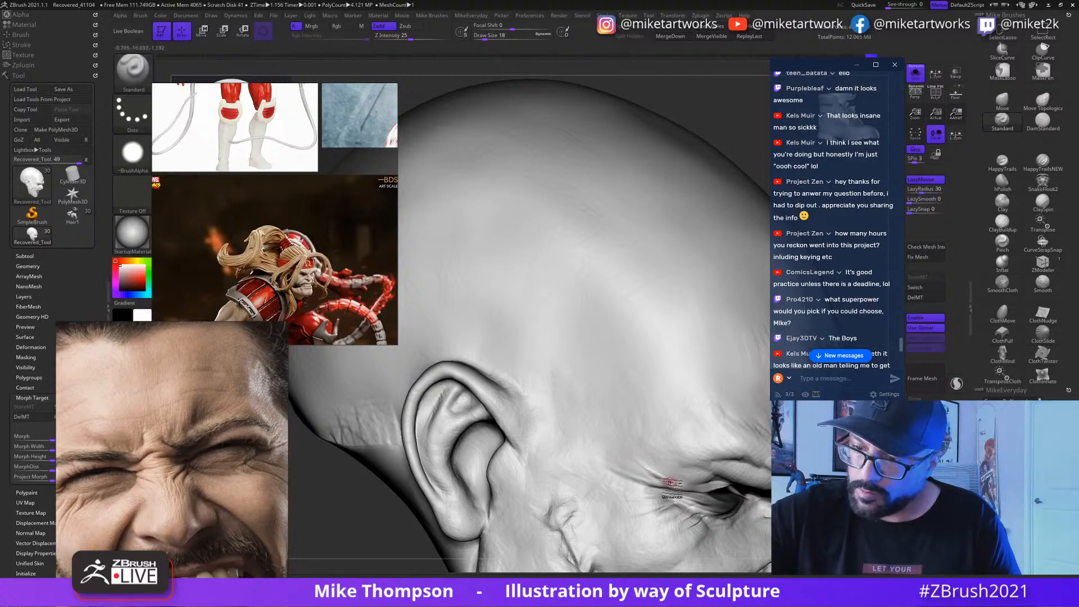
key(shift)
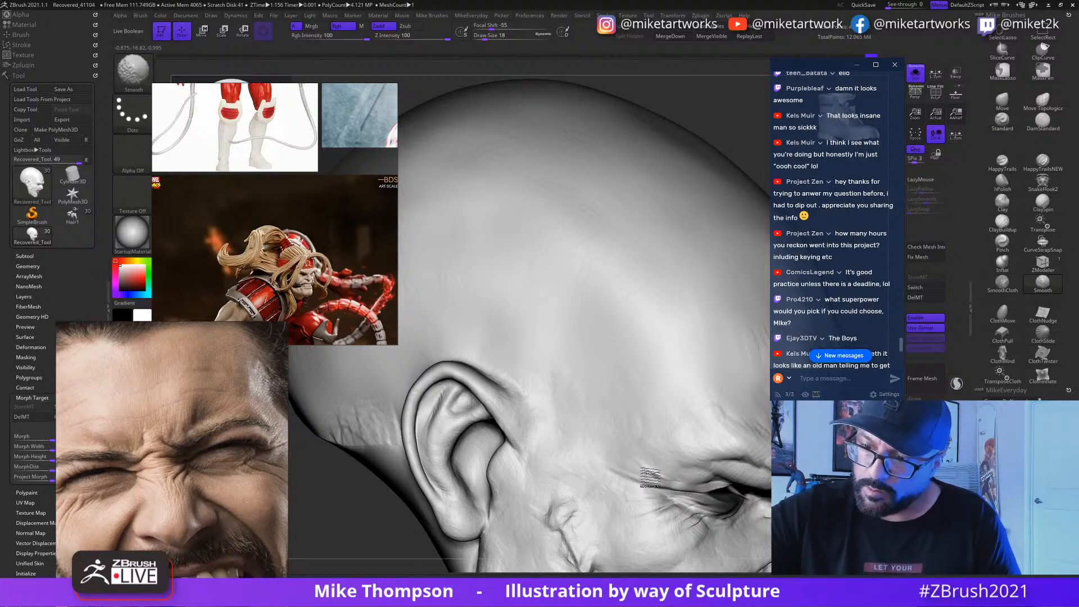
right_drag(660, 478, 745, 518)
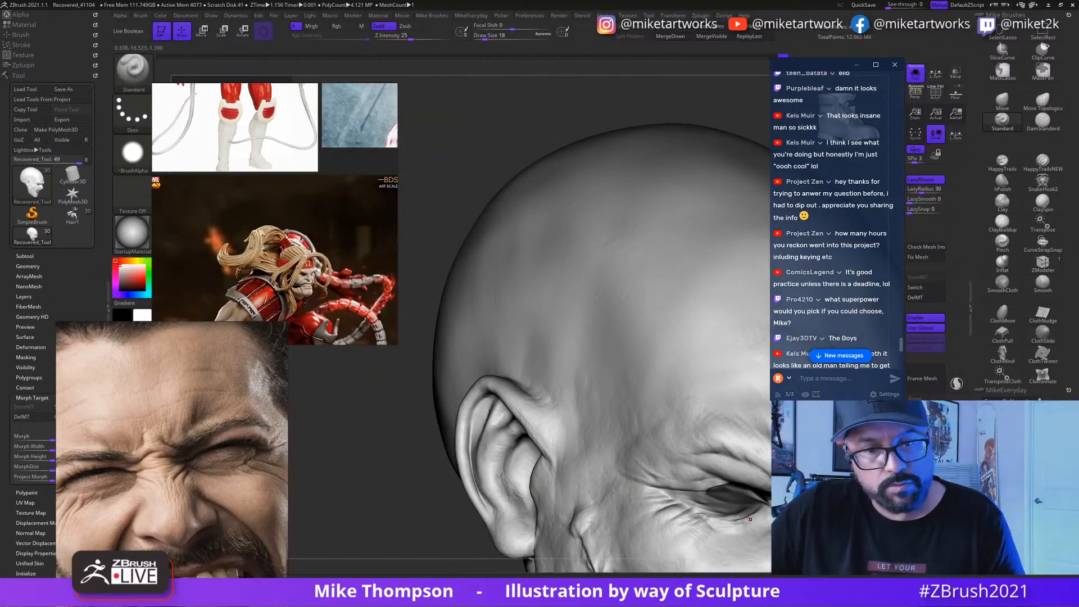
Step: Sculpt fine wrinkles around the eyelid, outer eye corner and upper cheek with a draw size of 11
mouse_move(787, 514)
right_down()
mouse_move(669, 511)
mouse_move(574, 459)
right_up()
key(bracketright)
key(bracketright)
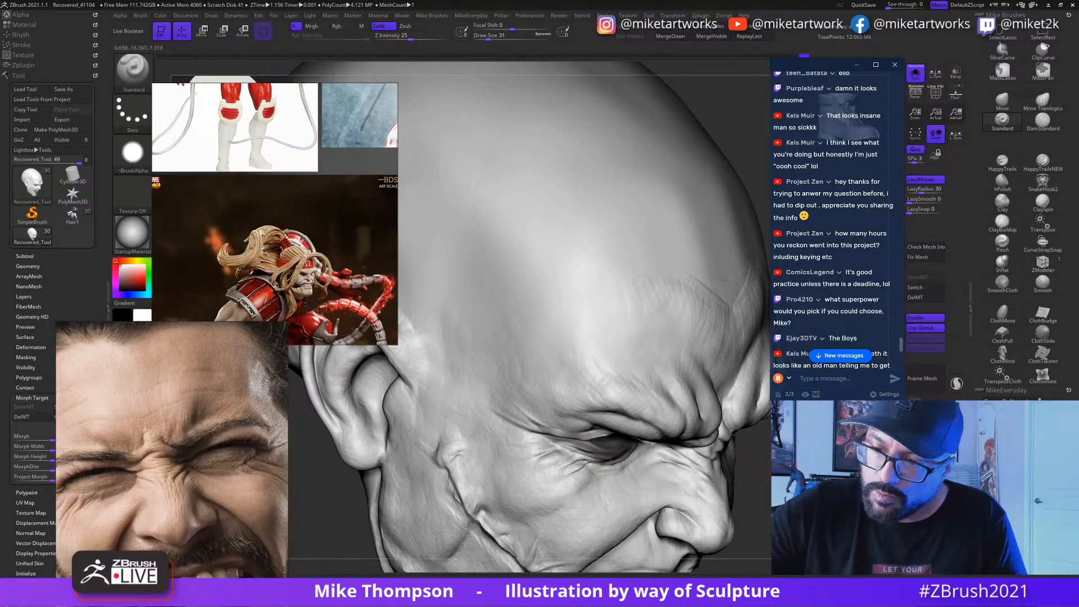
key(bracketleft)
key(bracketleft)
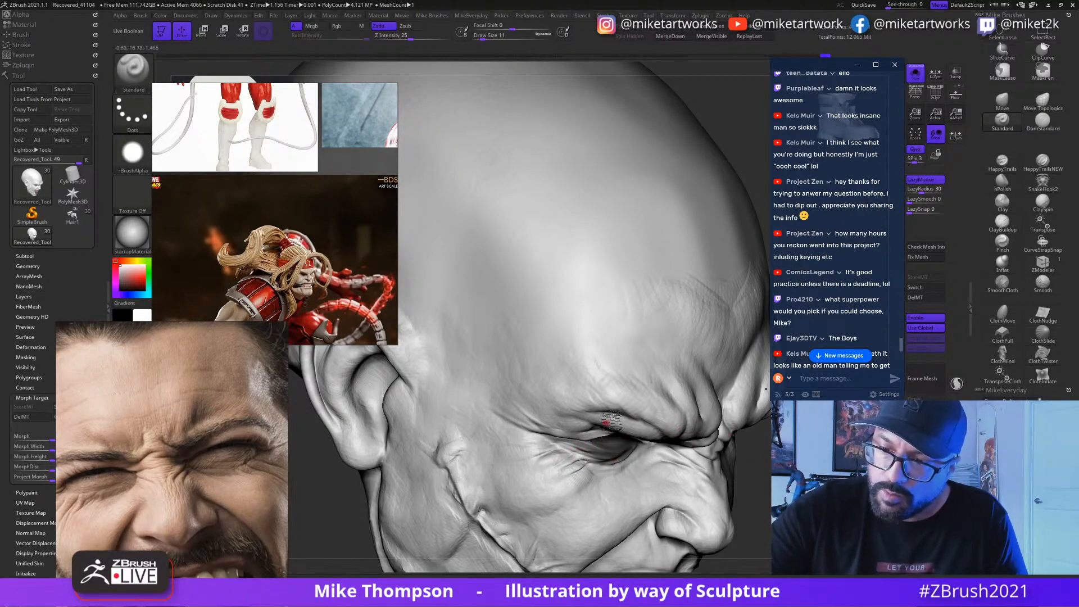
right_drag(754, 460, 778, 429)
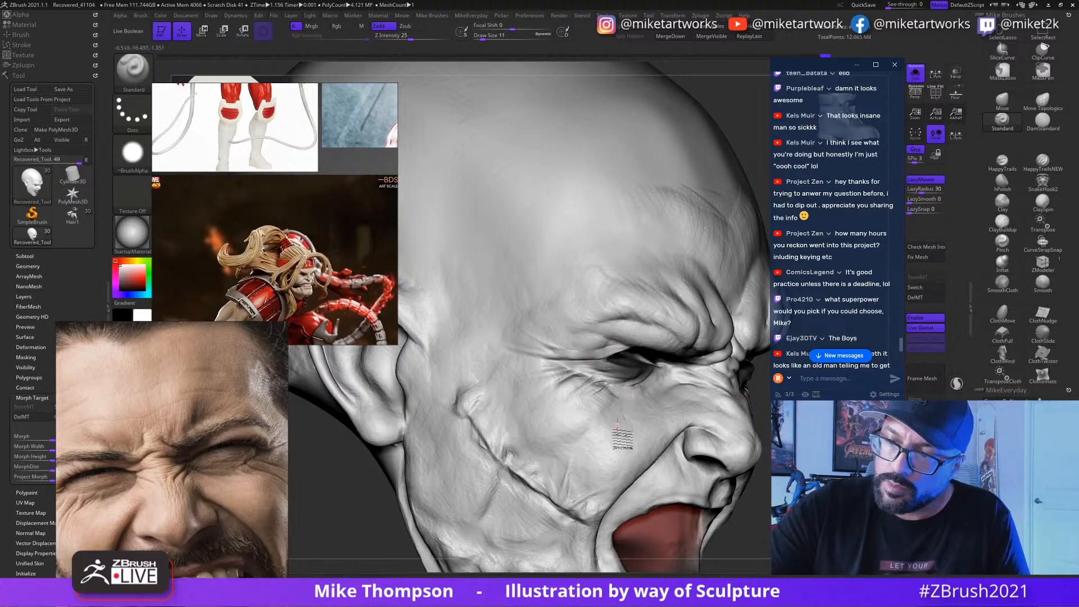
right_drag(726, 450, 691, 447)
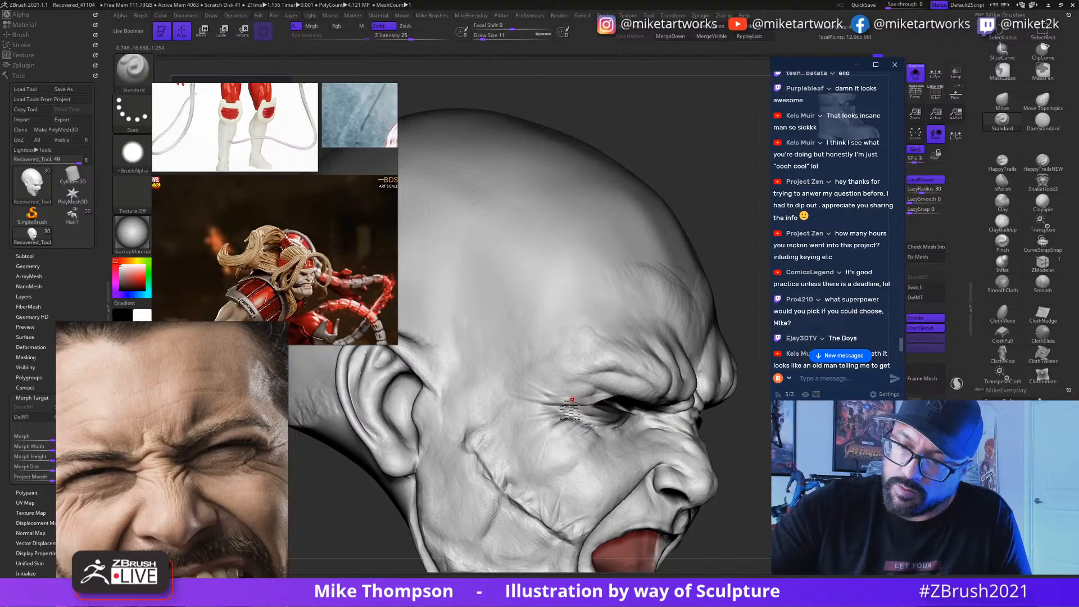
mouse_move(659, 452)
right_down()
mouse_move(573, 448)
mouse_move(655, 448)
right_up()
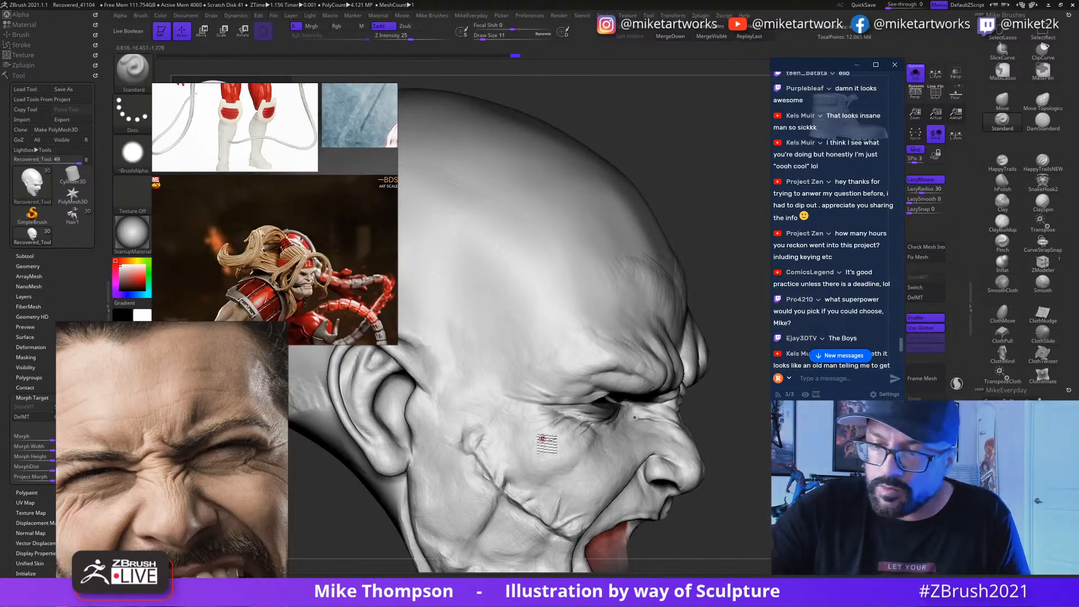
mouse_move(561, 412)
right_down()
mouse_move(506, 414)
mouse_move(506, 360)
mouse_move(585, 359)
mouse_move(445, 371)
mouse_move(503, 360)
mouse_move(503, 416)
mouse_move(548, 422)
right_up()
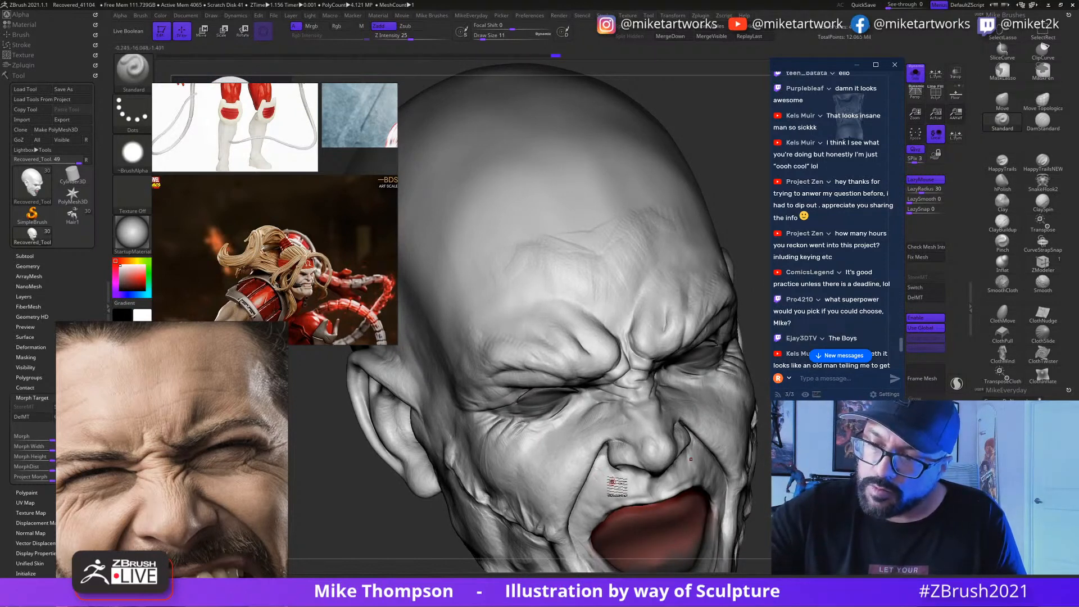
Step: Sculpt and smooth the fold beside the nostril with a draw size of 18, checking the face from the front
right_drag(691, 459, 612, 506)
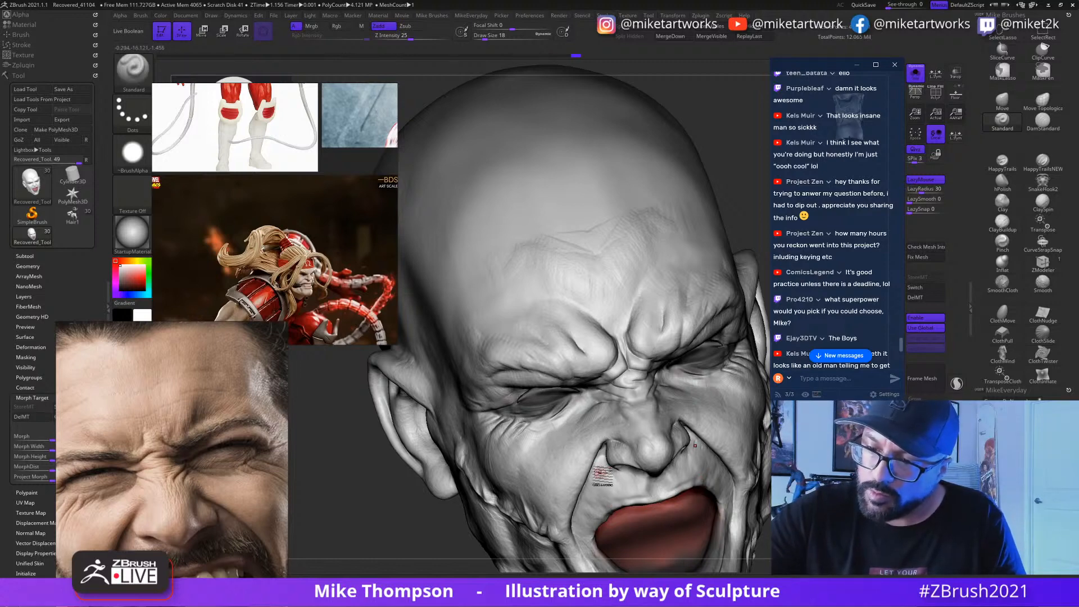
key(shift)
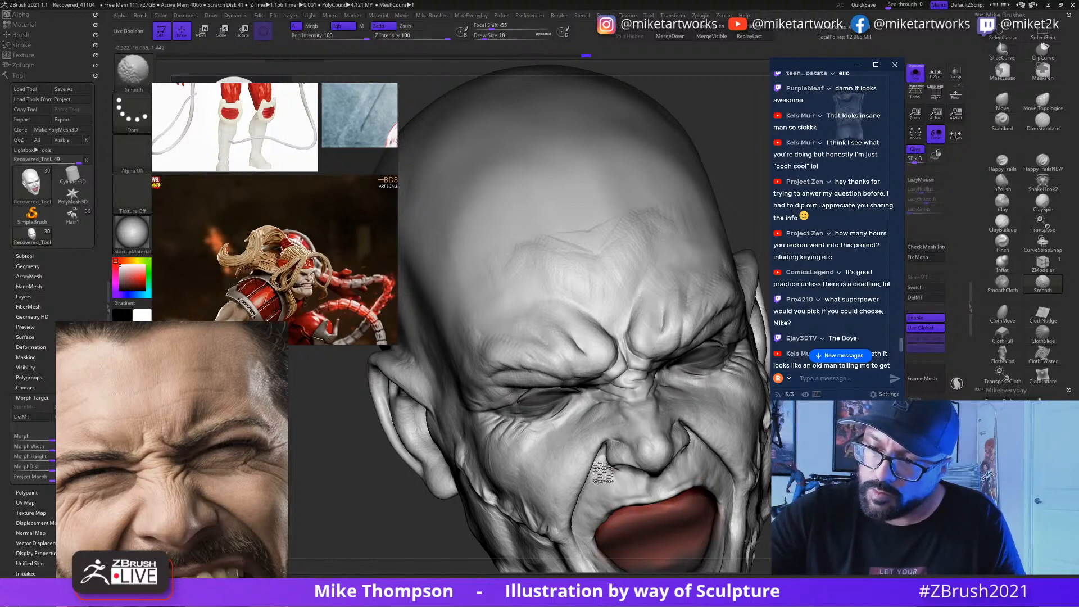
mouse_move(602, 472)
right_down()
mouse_move(641, 225)
mouse_move(588, 503)
mouse_move(618, 432)
mouse_move(651, 91)
right_up()
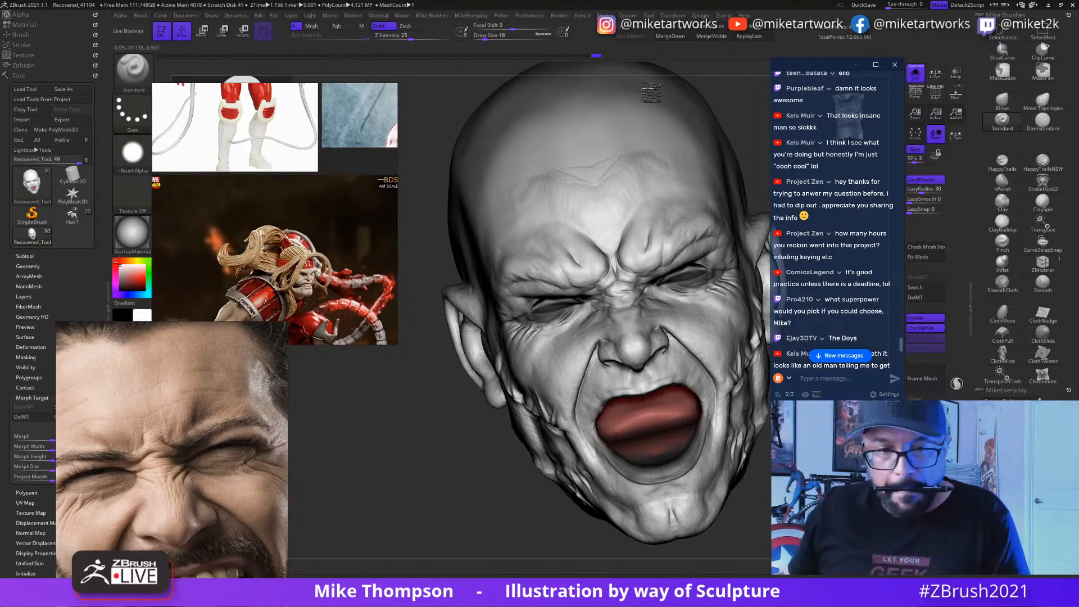
Step: Browse the reference board's shouting faces and examine the frowning brow and eyes in the black-and-white photo
scroll(237, 427, down, 4)
middle_drag(243, 506, 231, 439)
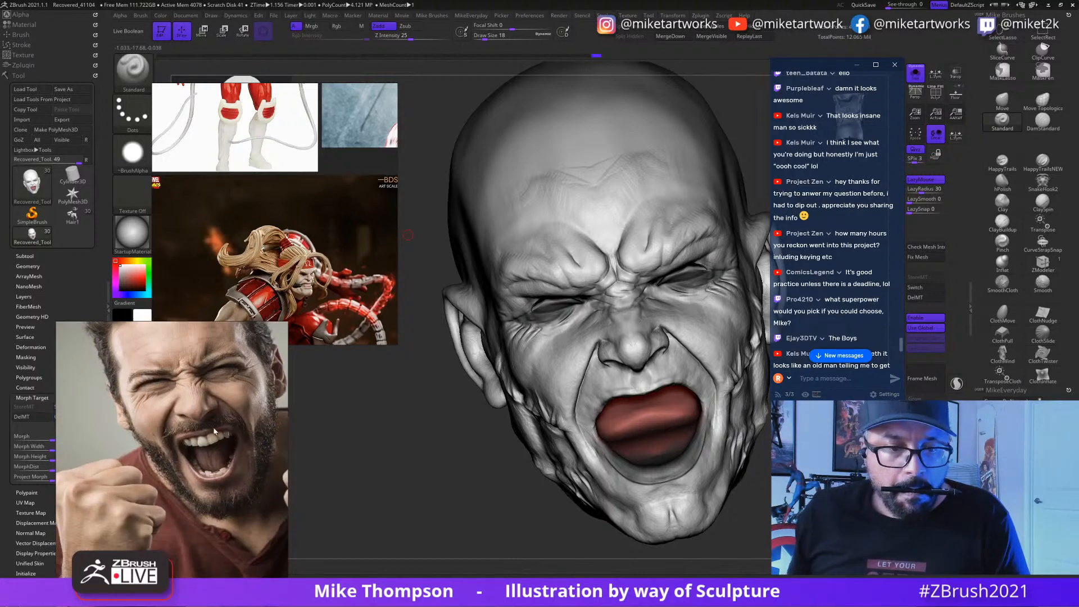
scroll(214, 432, down, 5)
mouse_move(199, 498)
middle_down()
mouse_move(239, 453)
mouse_move(255, 402)
middle_up()
scroll(239, 454, up, 2)
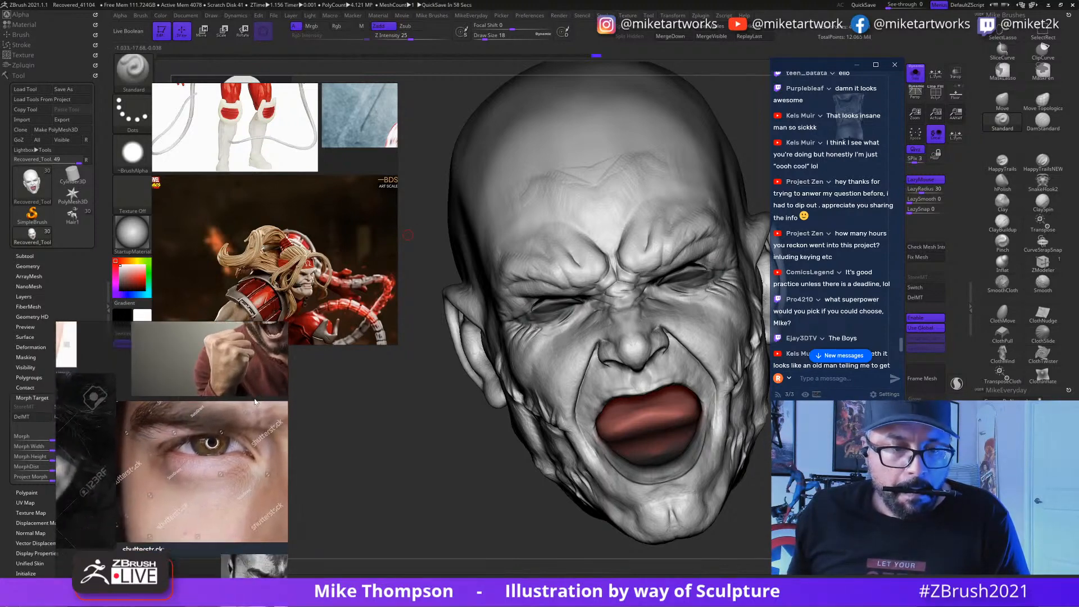
scroll(253, 408, down, 5)
scroll(241, 422, up, 5)
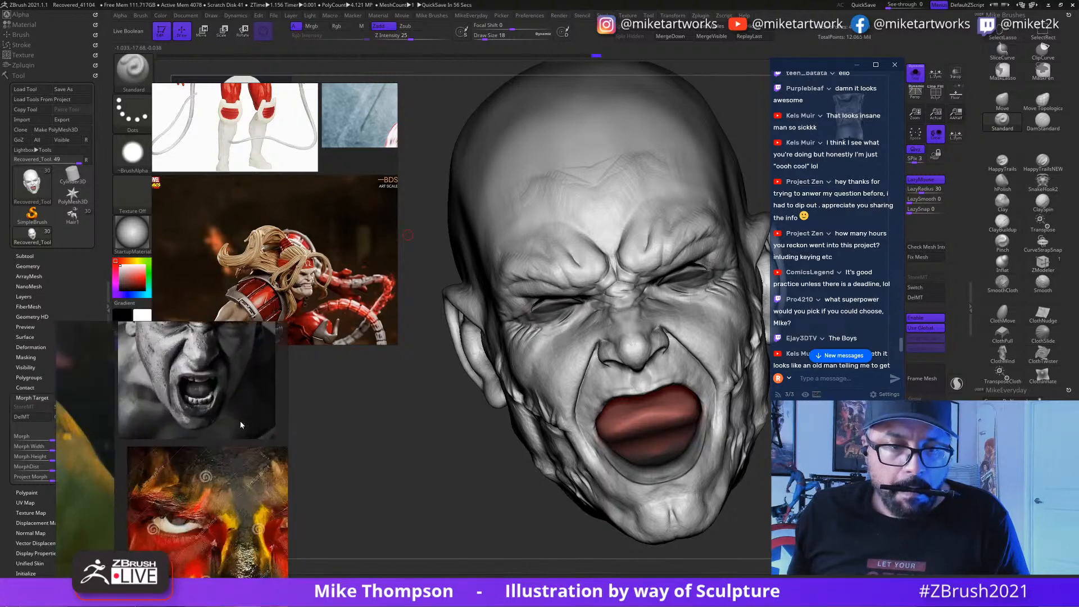
scroll(206, 383, up, 3)
middle_drag(230, 548, 230, 543)
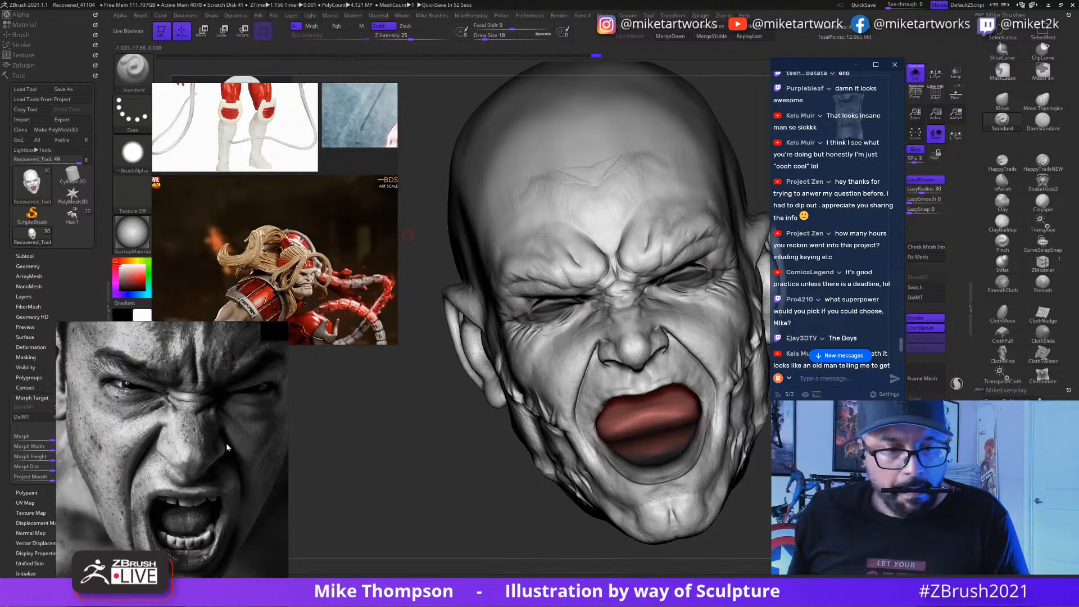
middle_drag(226, 443, 225, 510)
scroll(226, 501, up, 2)
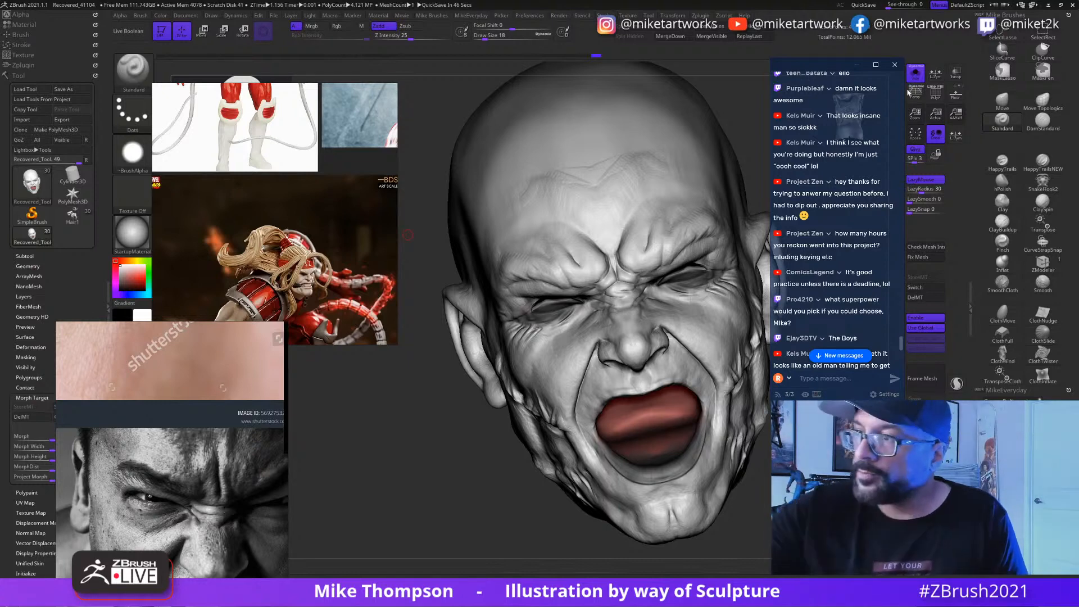
Step: Turn off Solo to show the complete head with hair, eyes and teeth, and examine the expression from below
click(916, 73)
drag(354, 438, 358, 495)
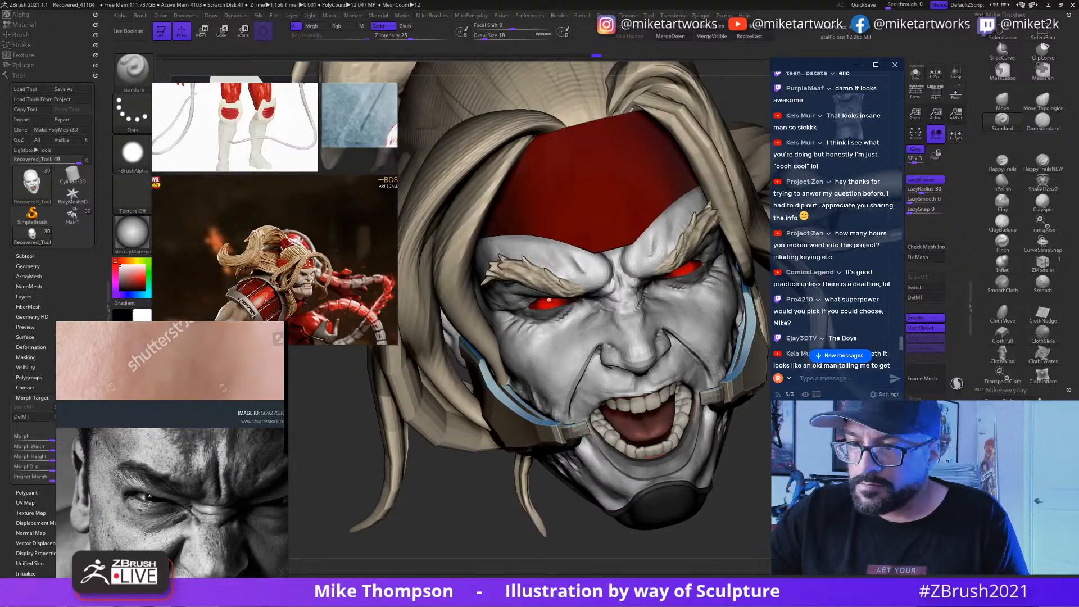
mouse_move(337, 427)
alt+mouse_down()
mouse_move(345, 486)
mouse_move(259, 475)
mouse_move(388, 490)
mouse_move(359, 534)
alt+mouse_up()
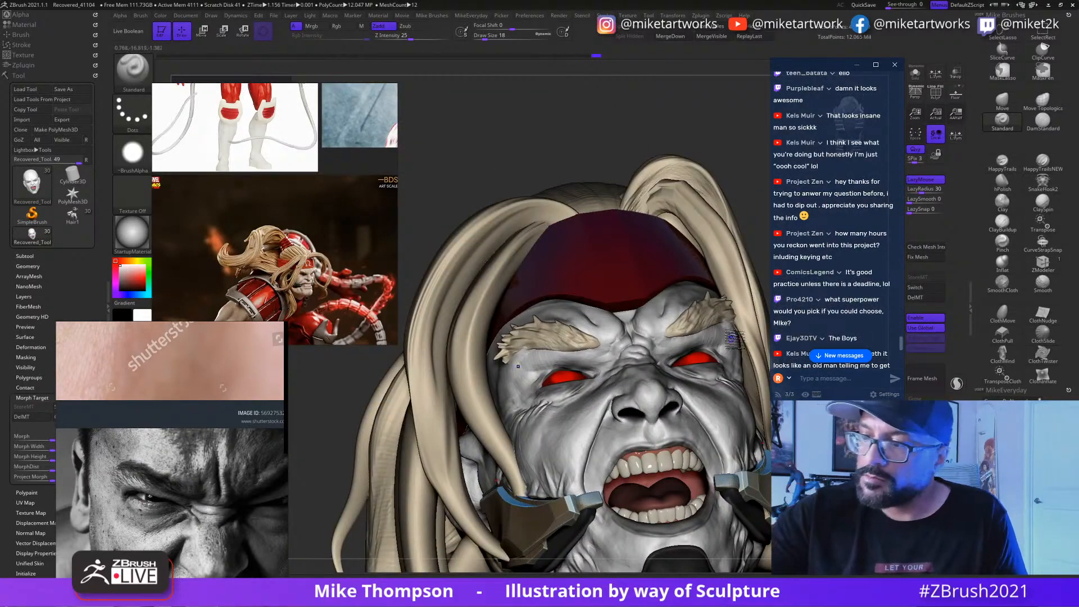
Step: Isolate the polygroup around both eyes of the face and solo it
key(ctrl+shift)
mouse_move(652, 373)
mouse_down()
mouse_move(697, 388)
mouse_move(655, 374)
mouse_up()
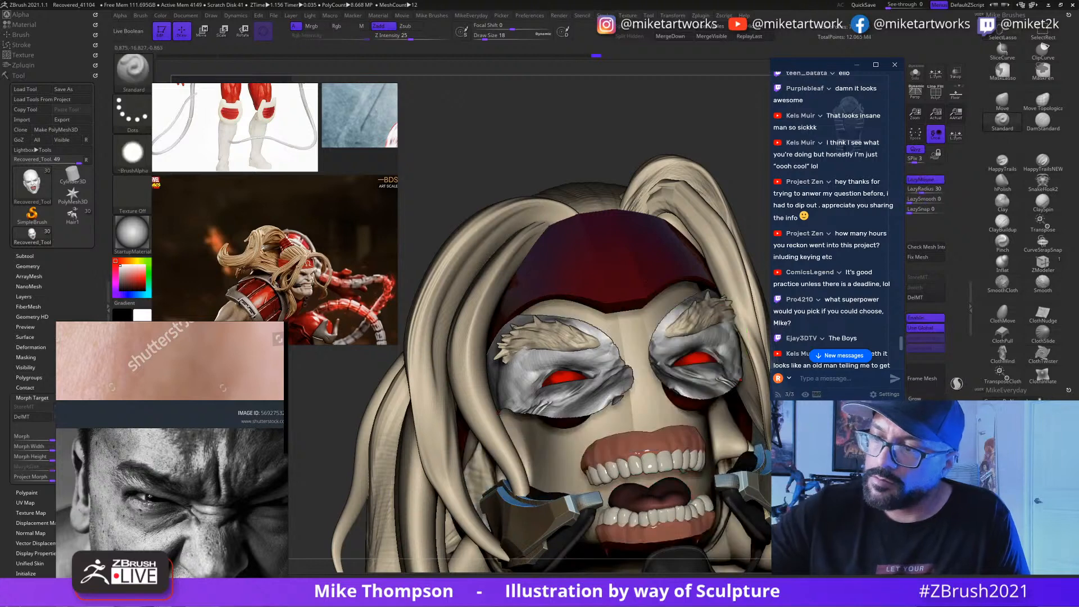
click(915, 73)
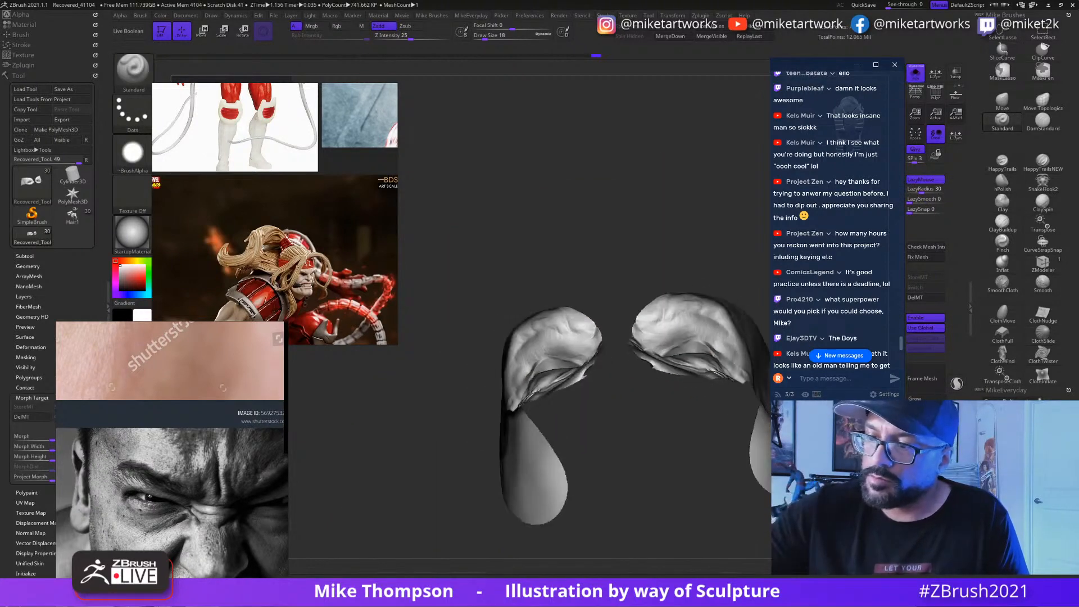
drag(647, 534, 691, 447)
Step: Hide the long strips trailing behind the eye areas with a lasso selection, leaving only the eye regions
key(ctrl+shift)
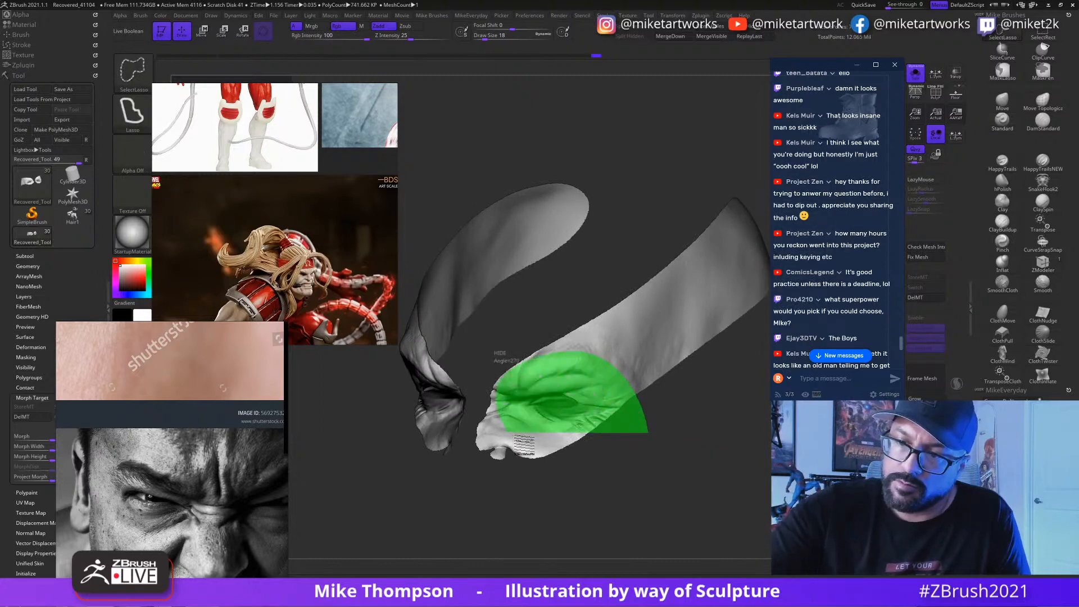
ctrl+shift+drag(514, 434, 573, 450)
mouse_move(723, 463)
mouse_down()
mouse_move(712, 493)
mouse_move(804, 528)
mouse_up()
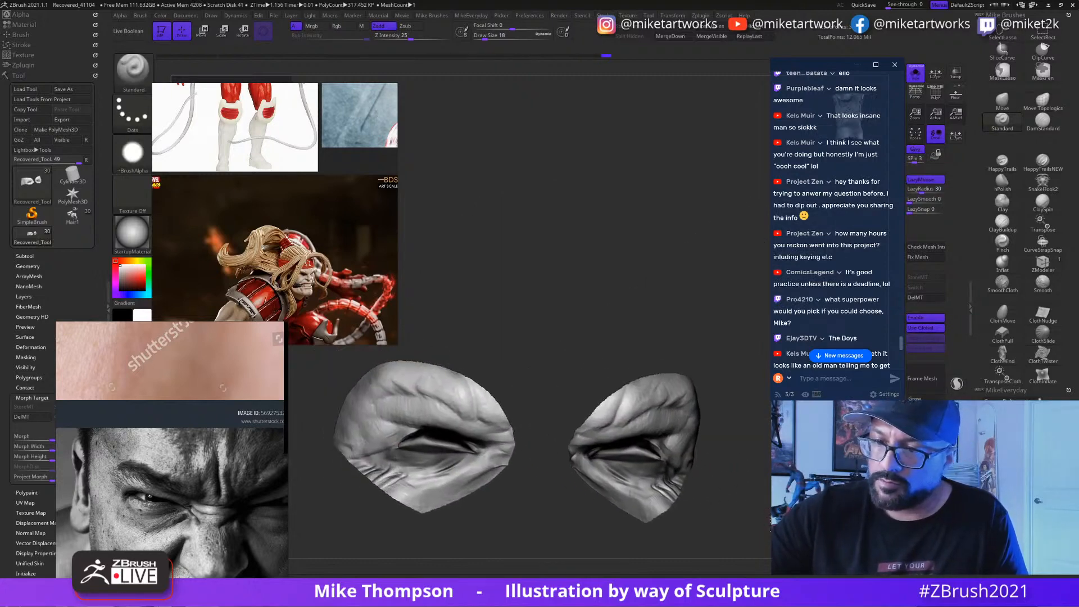
mouse_move(748, 506)
mouse_down()
mouse_move(730, 540)
mouse_move(686, 548)
mouse_move(663, 520)
mouse_move(646, 548)
mouse_move(694, 562)
mouse_move(714, 511)
mouse_move(741, 501)
mouse_up()
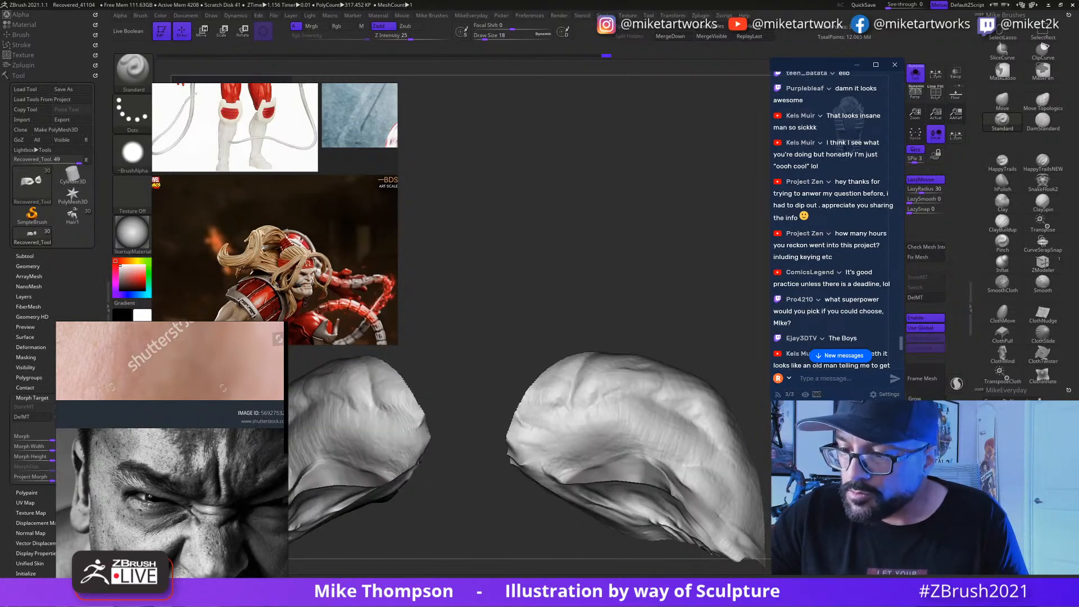
Step: Set up the ClayBuildup brush with a draw size of 25 and a LazyRadius of 30 for the upper eyelid edge
click(1003, 222)
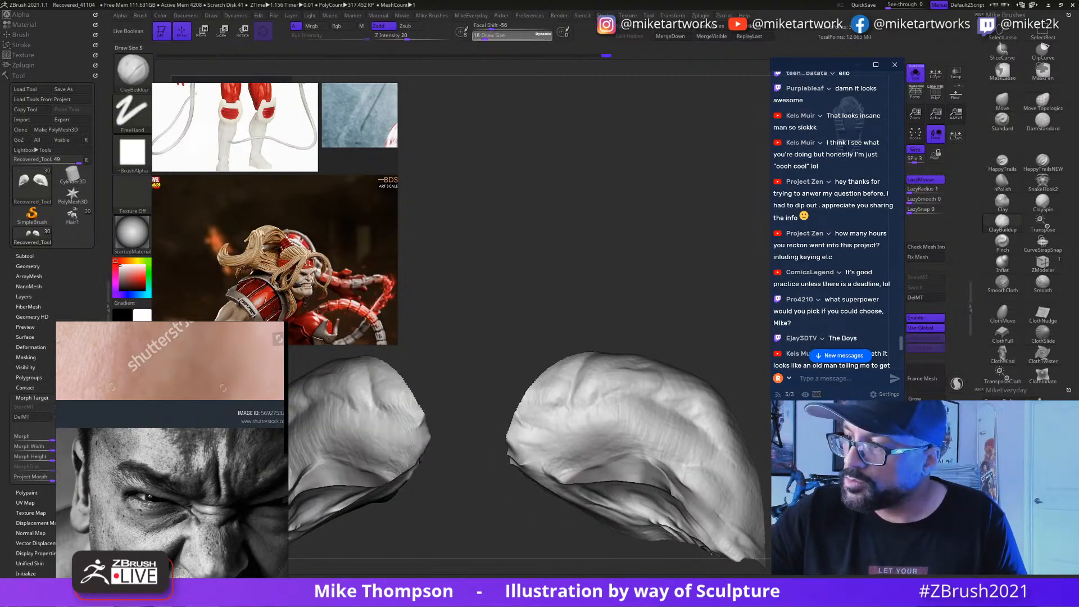
drag(483, 35, 488, 36)
drag(909, 189, 917, 191)
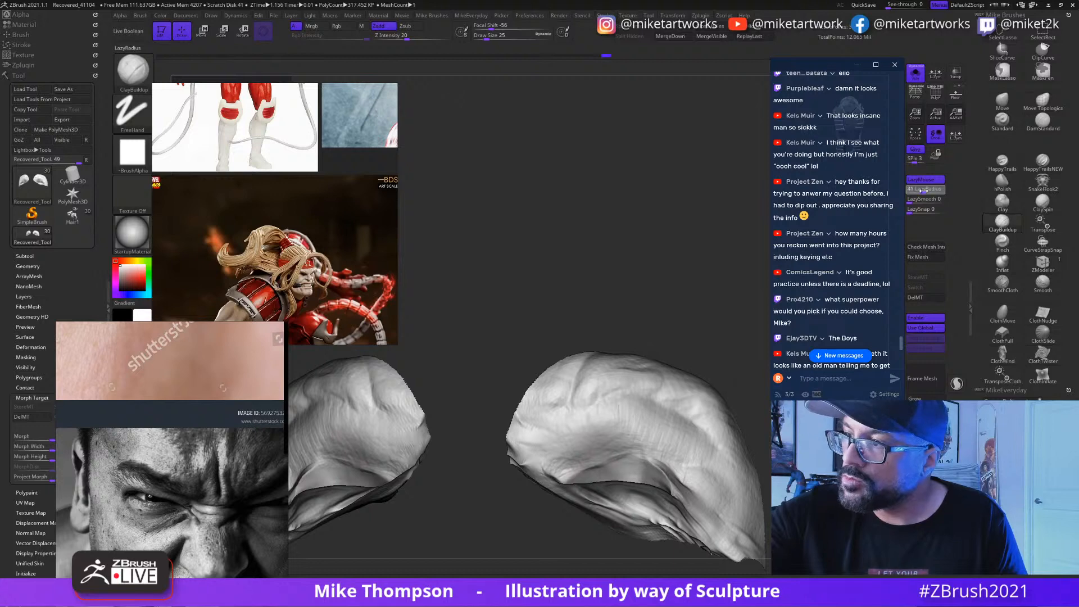
drag(731, 253, 647, 436)
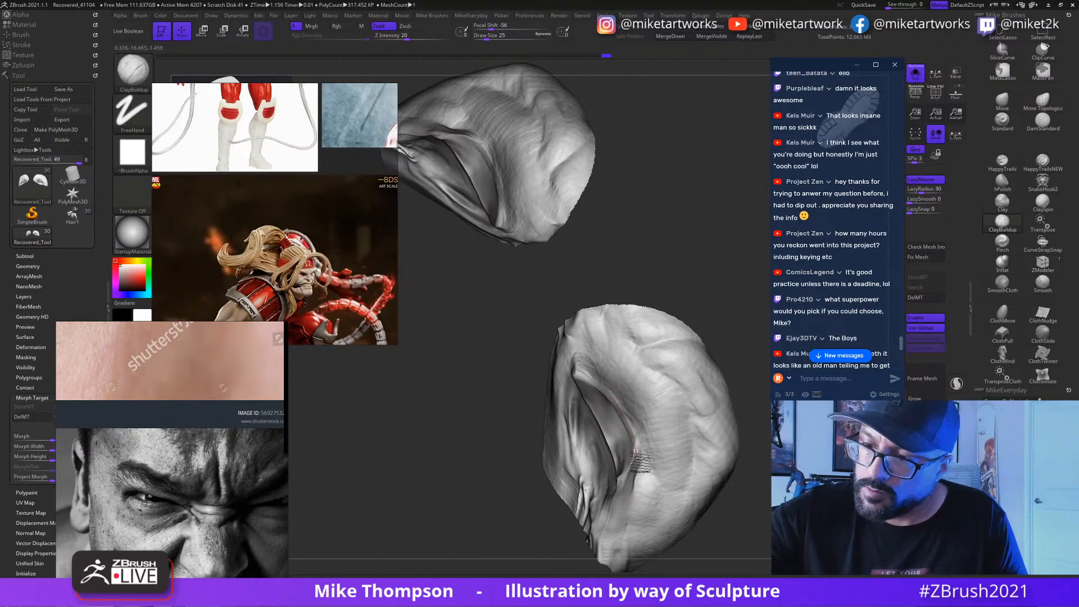
Step: Build up the upper eyelid edge with repeated ClayBuildup strokes following the curve of the eye opening
drag(634, 430, 634, 483)
drag(622, 413, 631, 479)
drag(760, 496, 653, 440)
mouse_move(623, 406)
mouse_down()
mouse_move(640, 464)
mouse_move(641, 443)
mouse_move(641, 455)
mouse_up()
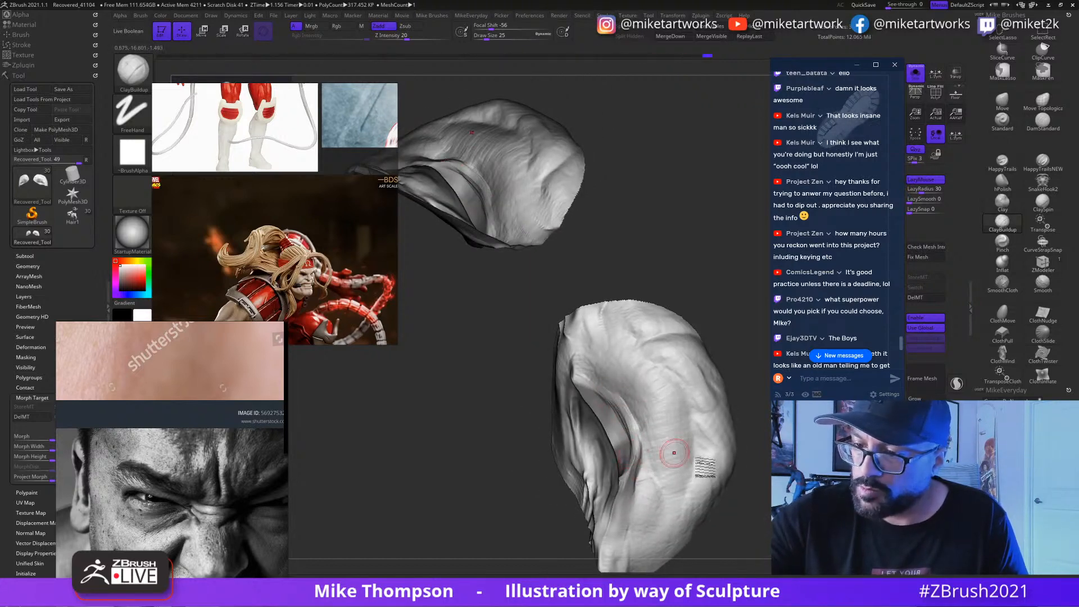
right_drag(677, 453, 624, 411)
mouse_move(590, 378)
mouse_down()
mouse_move(641, 427)
mouse_move(639, 444)
mouse_up()
drag(623, 408, 636, 470)
right_drag(635, 470, 557, 428)
Step: Limit visibility in the PortraitOne folder to the face and GoodEyes1, and turn off Solo to show the red eyeballs behind the eyelids
click(25, 256)
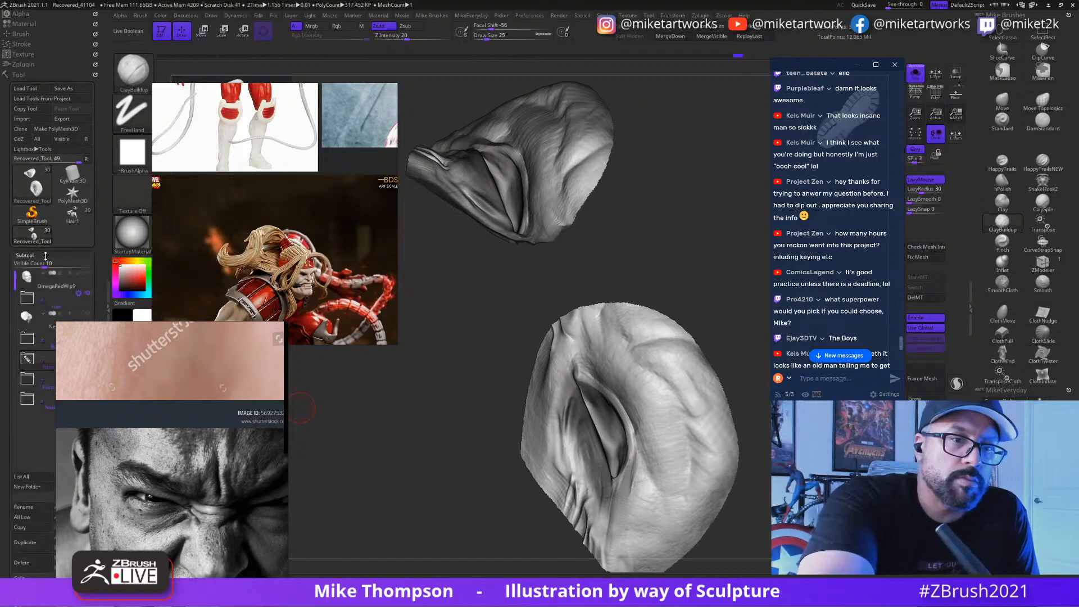
drag(114, 321, 113, 373)
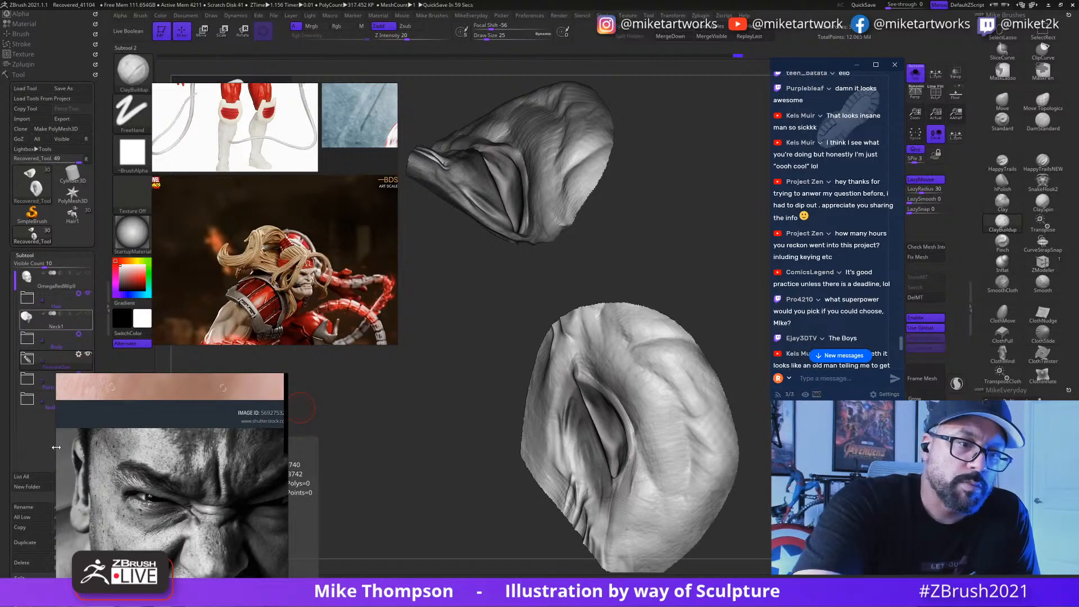
drag(57, 450, 167, 451)
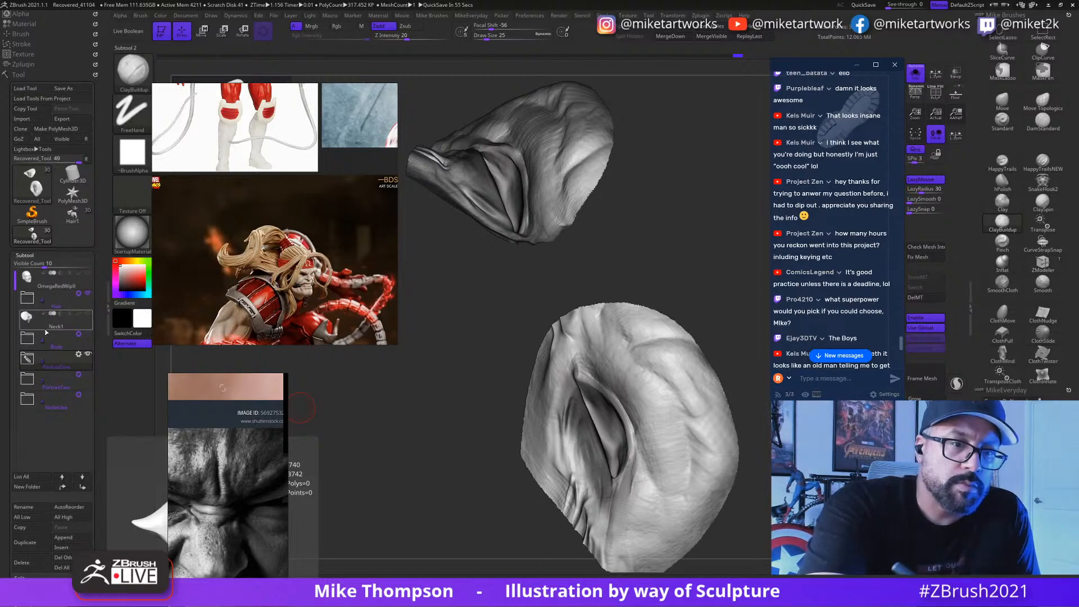
click(28, 361)
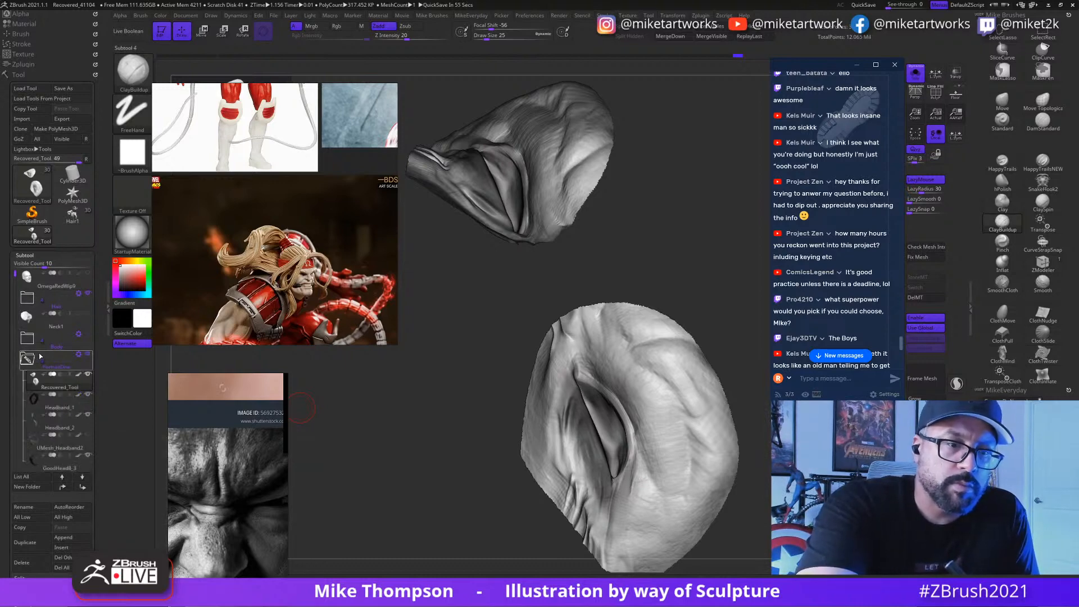
click(91, 382)
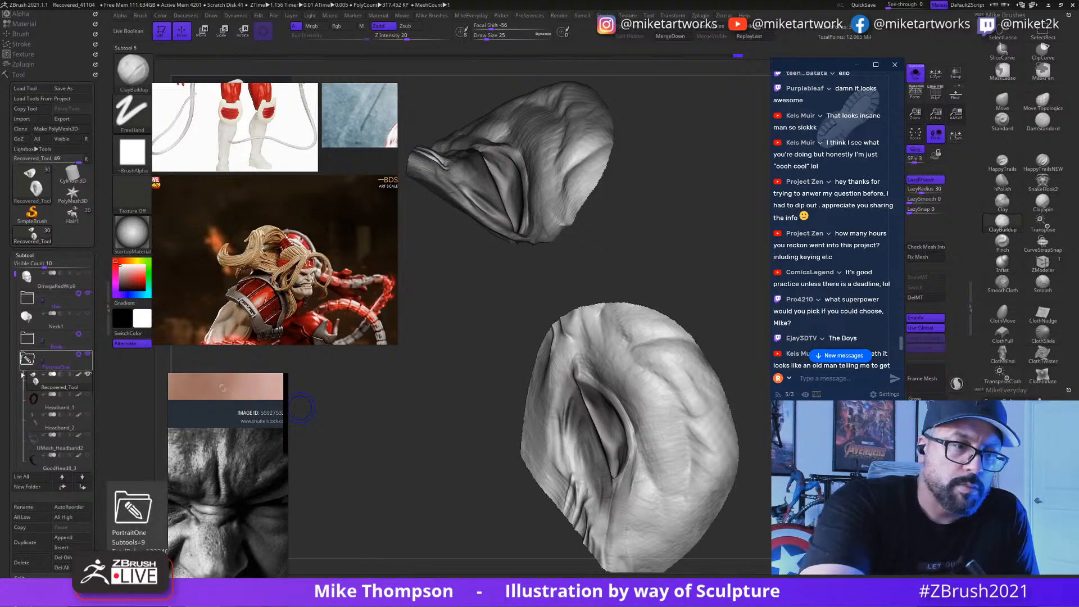
drag(14, 295, 14, 315)
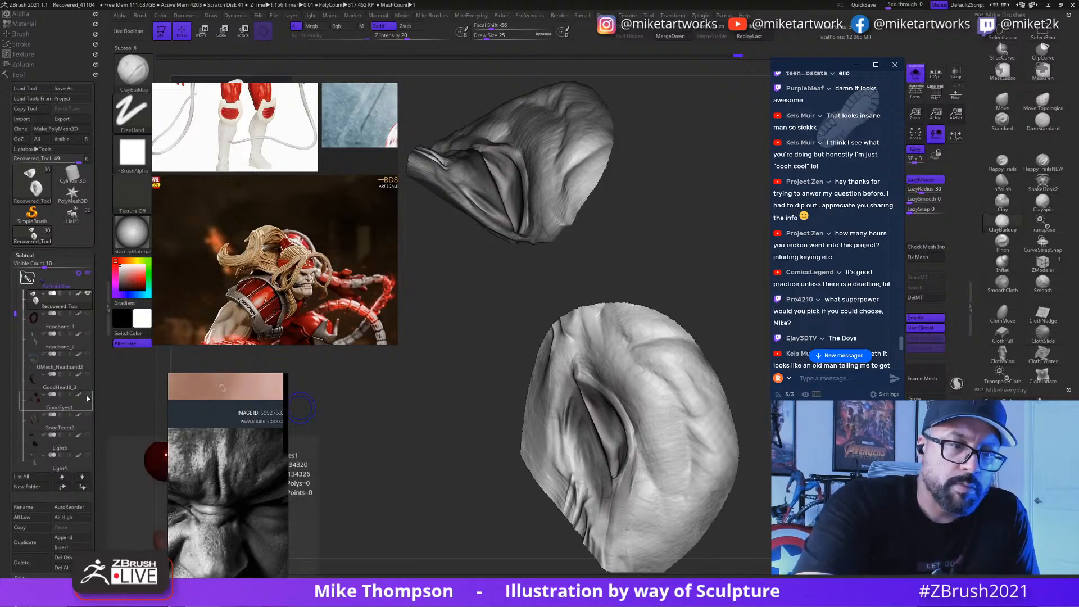
click(915, 74)
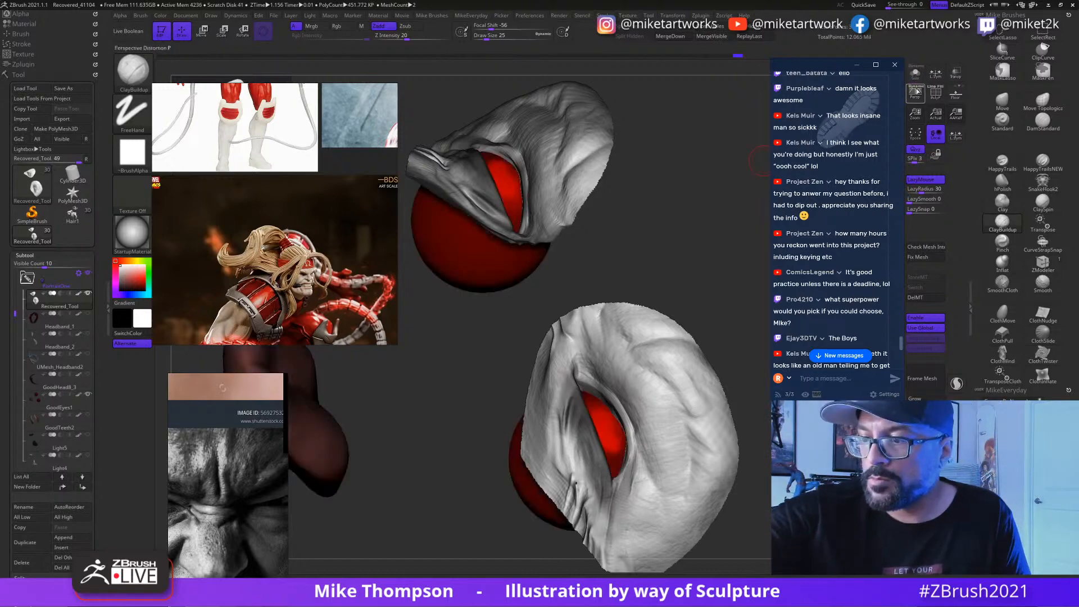
Step: Reposition and widen the reference image window to show the shouting man's face beside the eye regions
drag(717, 248, 635, 274)
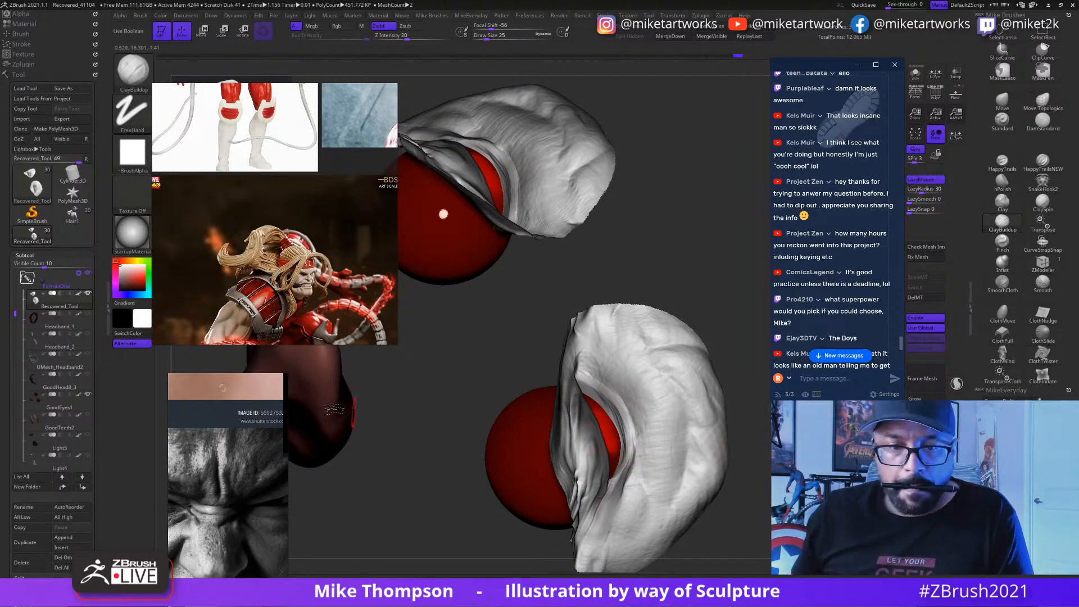
drag(246, 386, 243, 315)
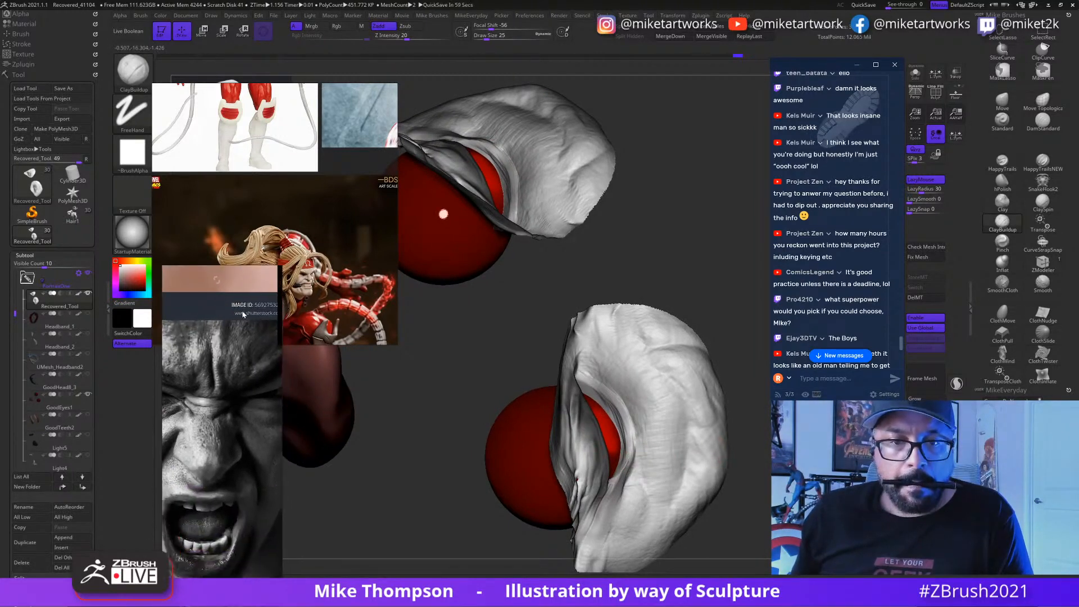
drag(279, 437, 415, 433)
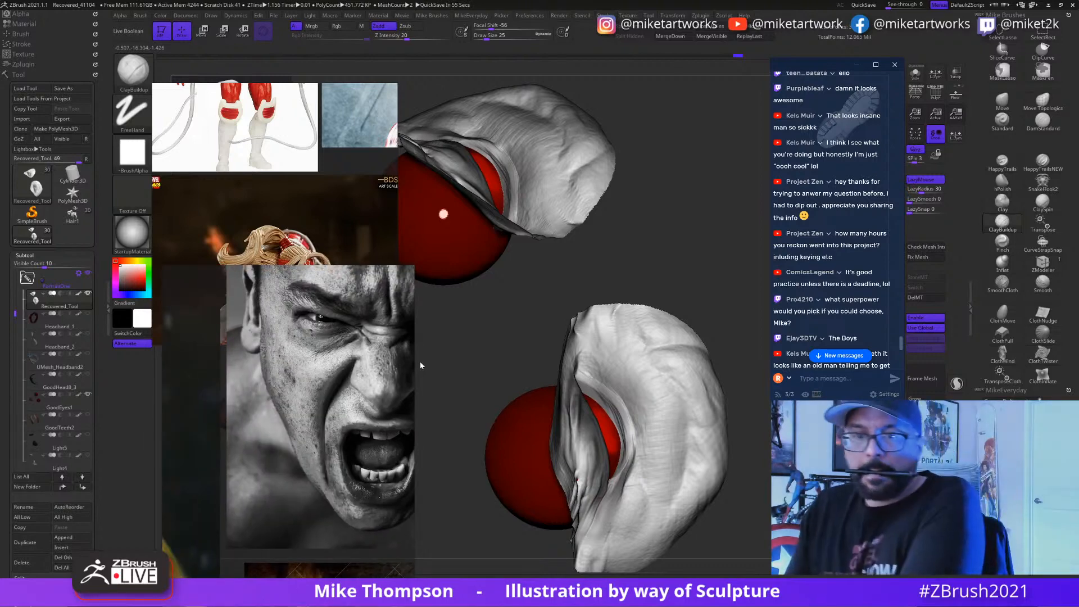
Step: Turn on LazyMouse for the ClayBuildup brush and set its LazyRadius to 8
drag(763, 437, 734, 427)
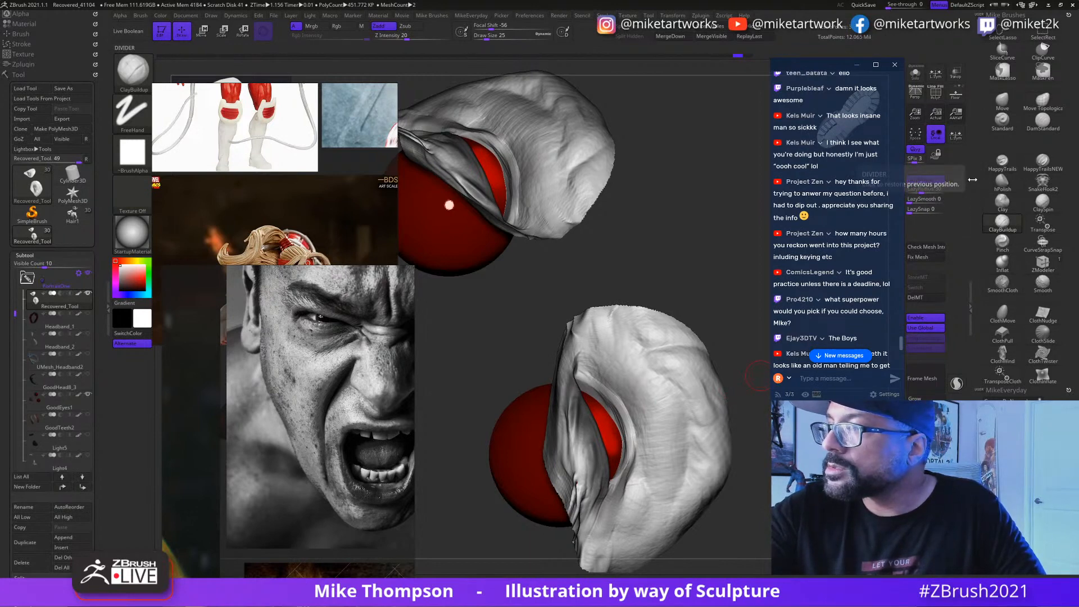
drag(771, 421, 766, 420)
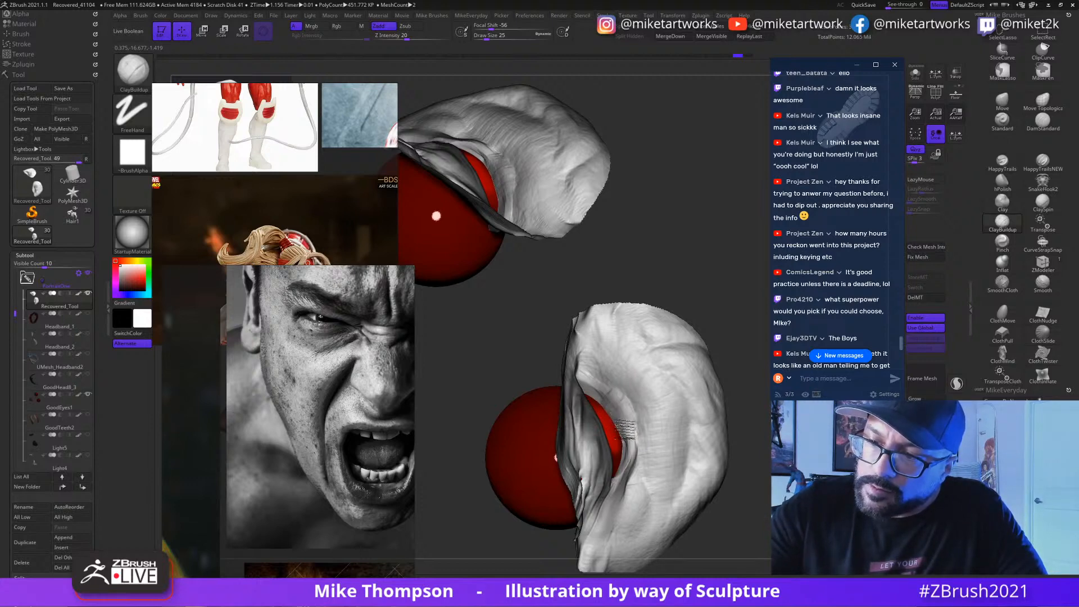
mouse_move(748, 427)
mouse_down()
mouse_move(809, 438)
mouse_move(759, 431)
mouse_up()
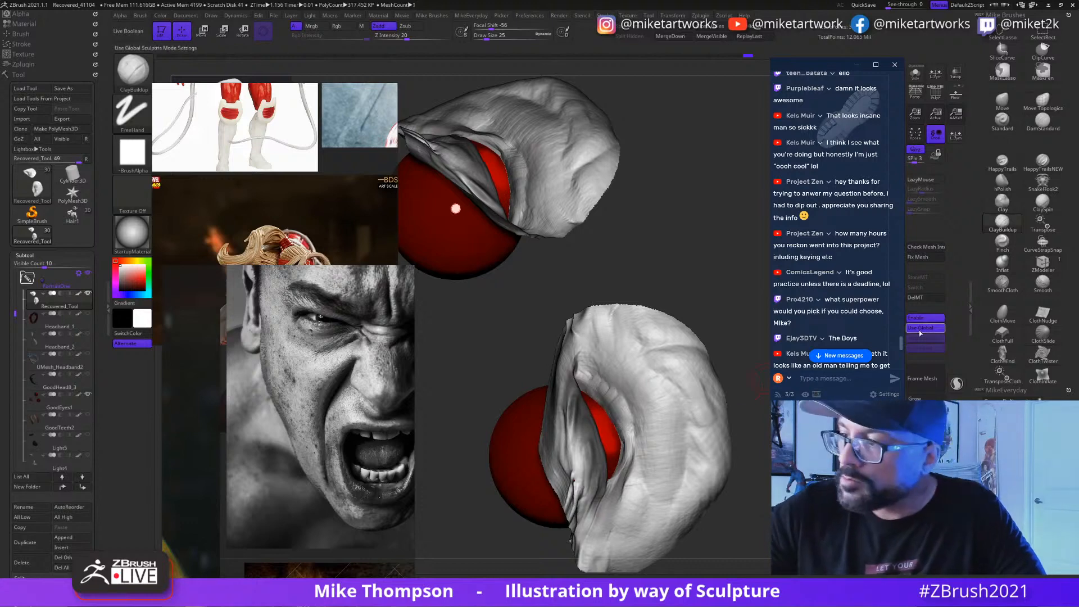
click(925, 179)
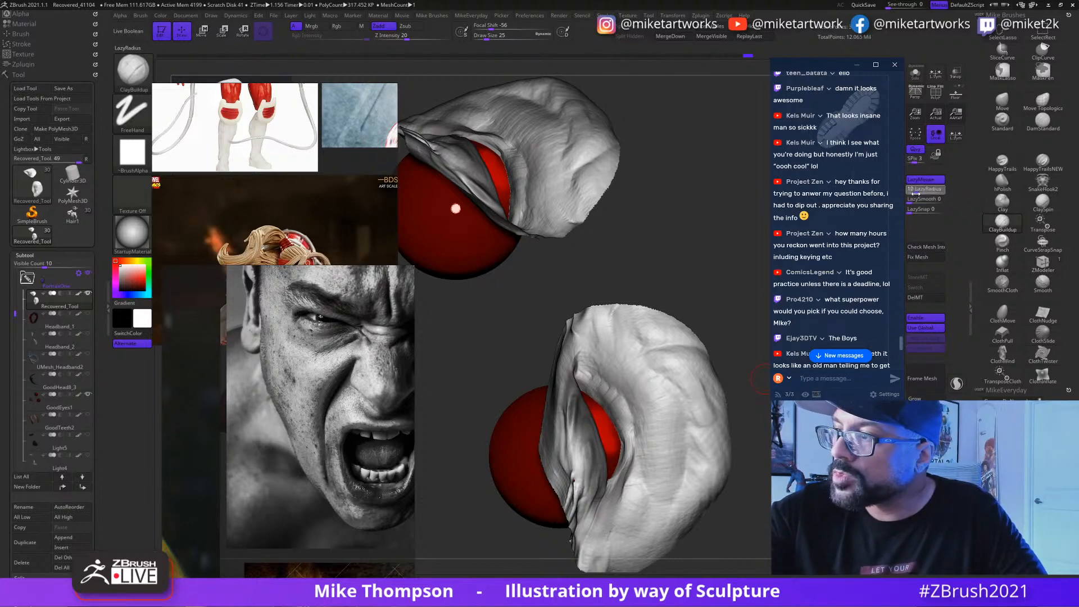
text(8)
key(Return)
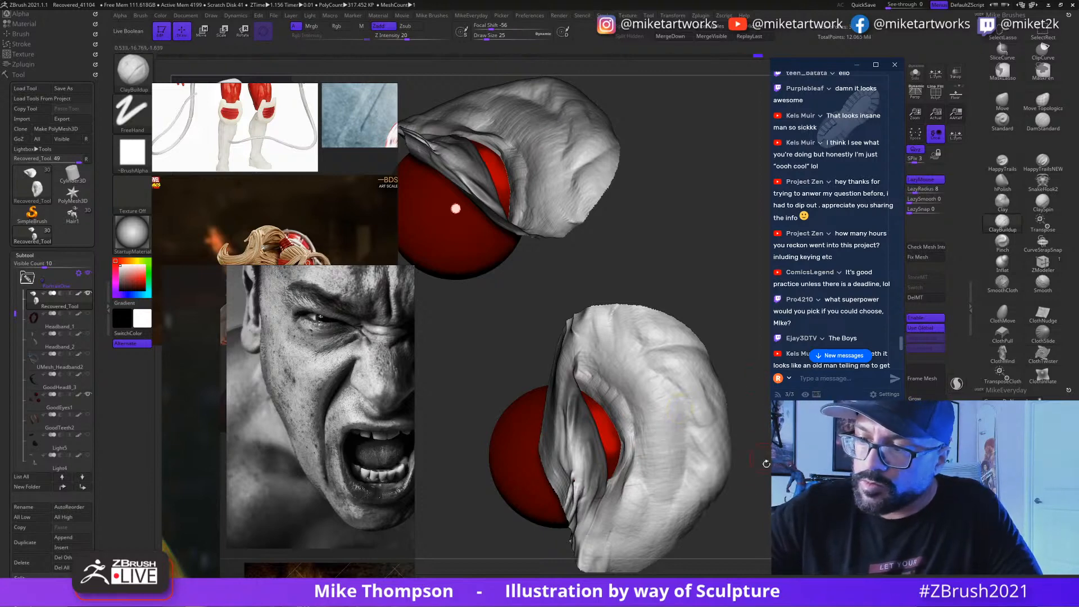
mouse_move(776, 285)
mouse_down()
mouse_move(768, 481)
mouse_move(757, 472)
mouse_up()
key(ctrl+z)
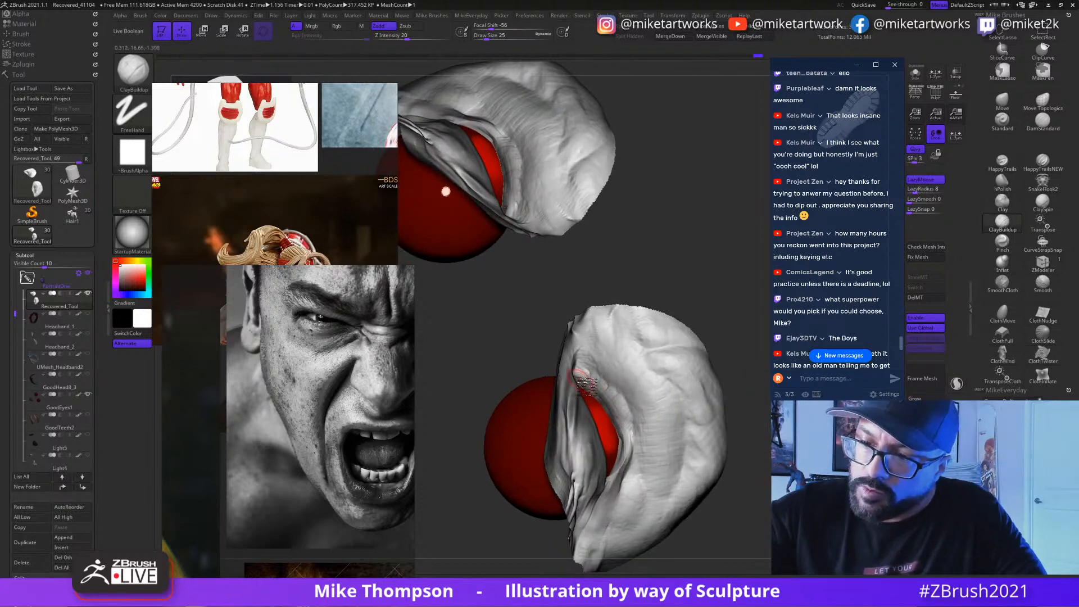
Step: Thicken the upper eyelid rim and the fold above it with short ClayBuildup strokes, checking the fit against the eyeball
drag(614, 400, 610, 376)
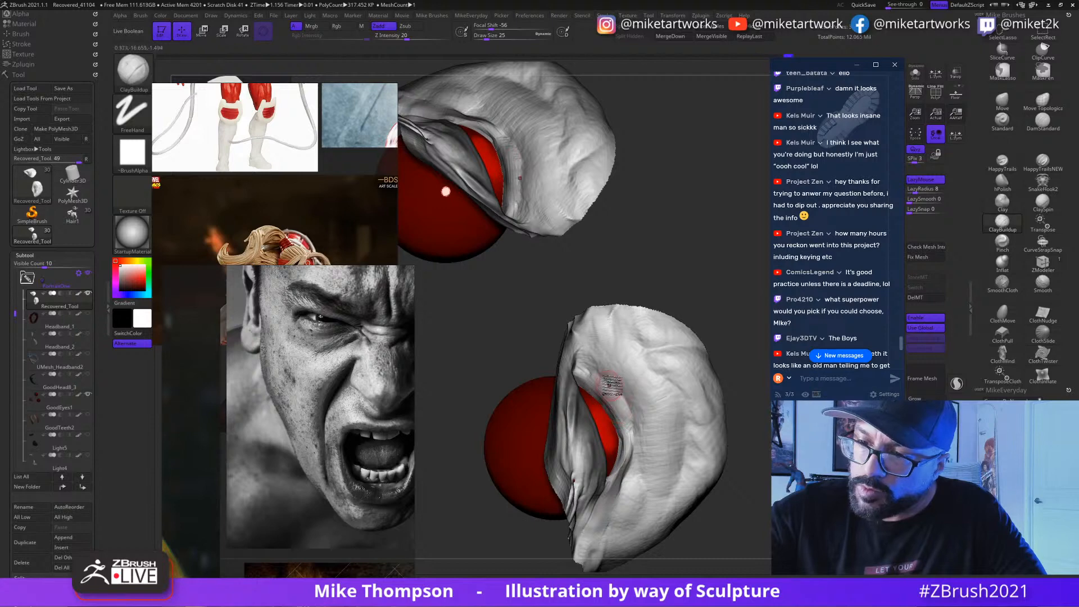
drag(623, 430, 619, 424)
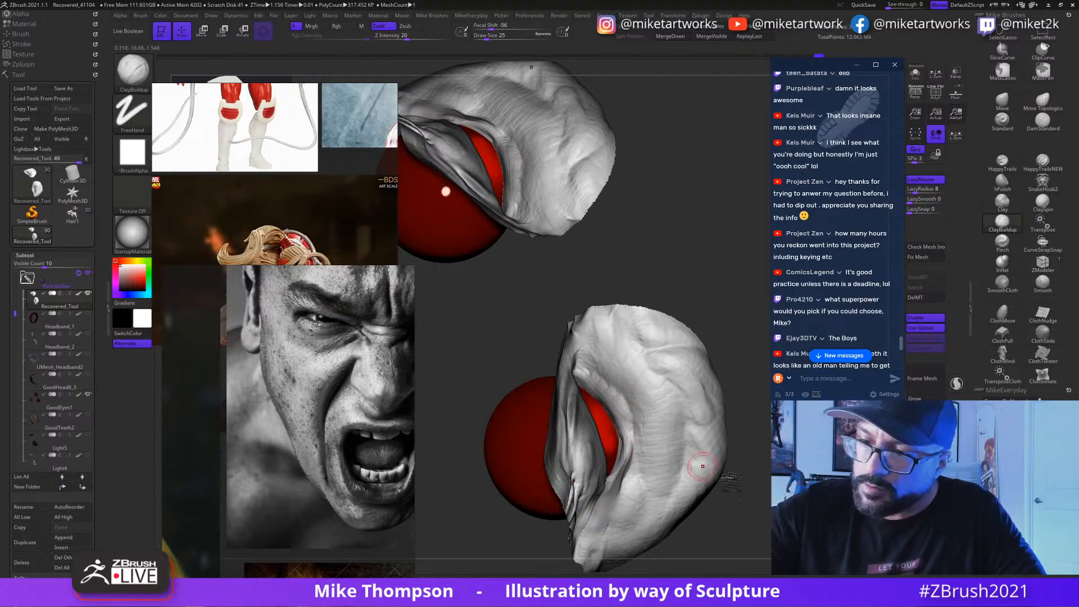
mouse_move(751, 480)
mouse_down()
mouse_move(766, 482)
mouse_move(759, 498)
mouse_up()
drag(623, 442, 622, 431)
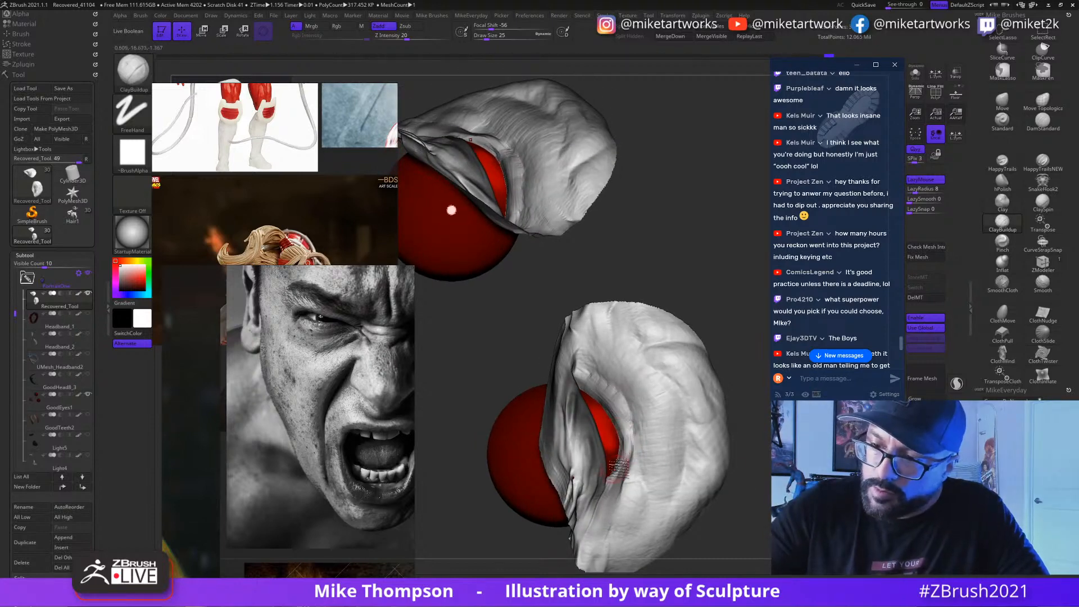
drag(743, 486, 765, 483)
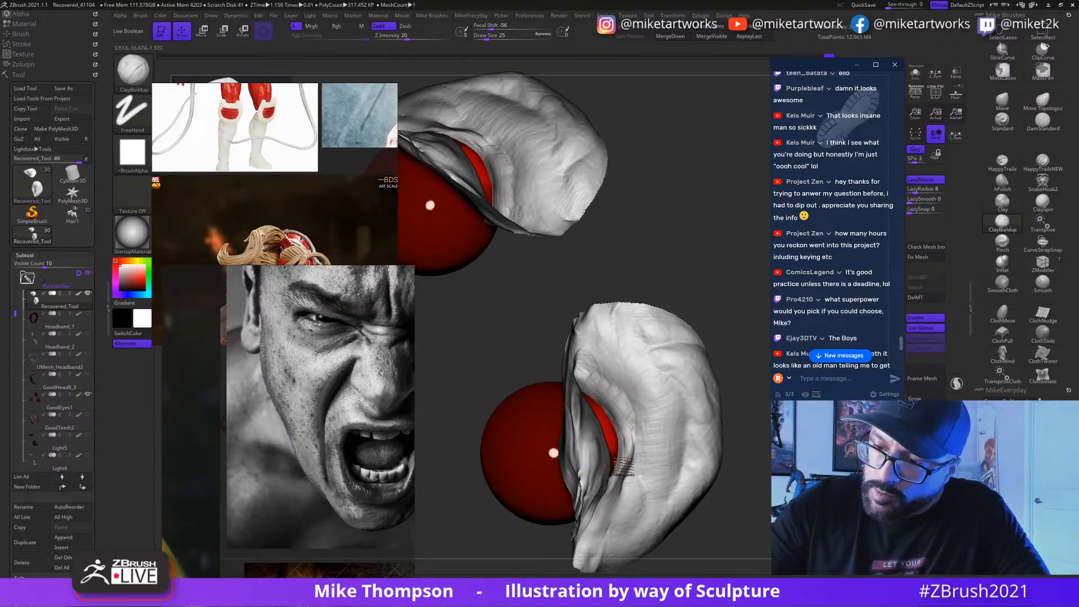
drag(623, 469, 623, 415)
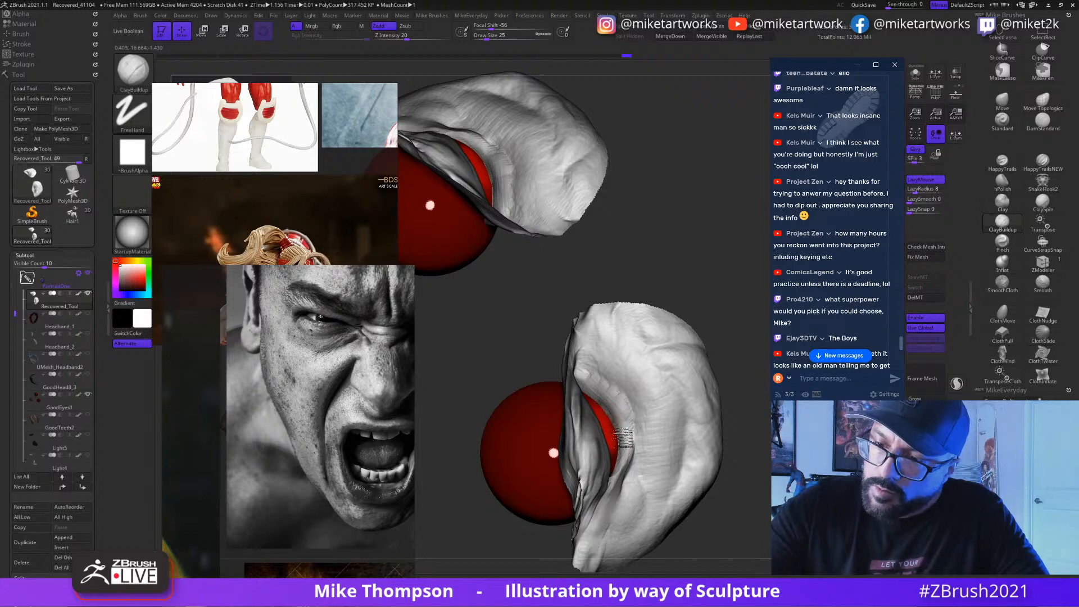
drag(621, 474, 624, 394)
mouse_move(753, 482)
mouse_down()
mouse_move(742, 472)
mouse_move(766, 484)
mouse_up()
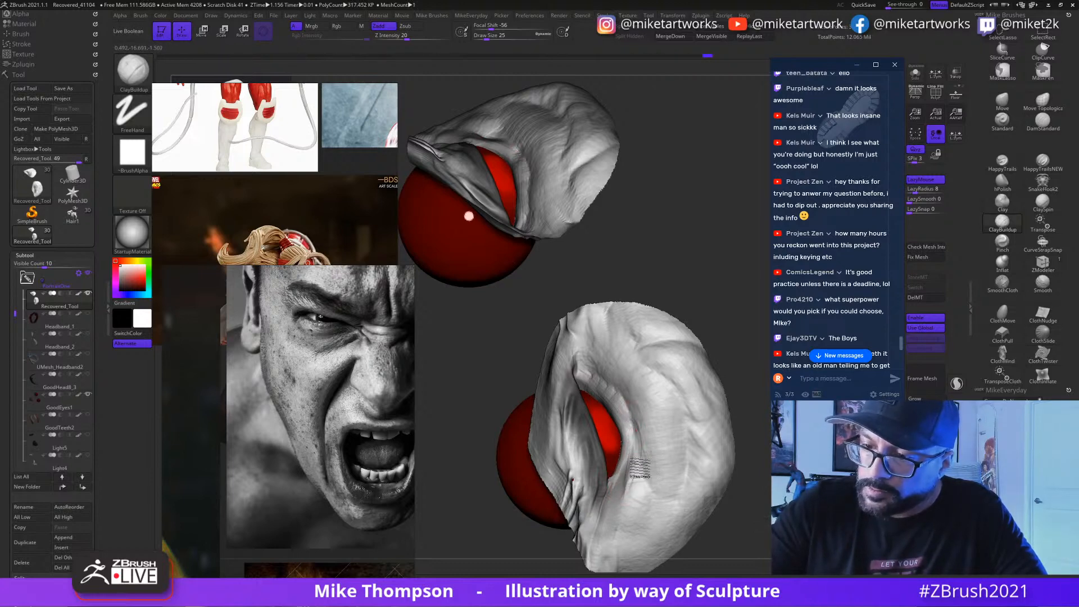
drag(640, 468, 637, 432)
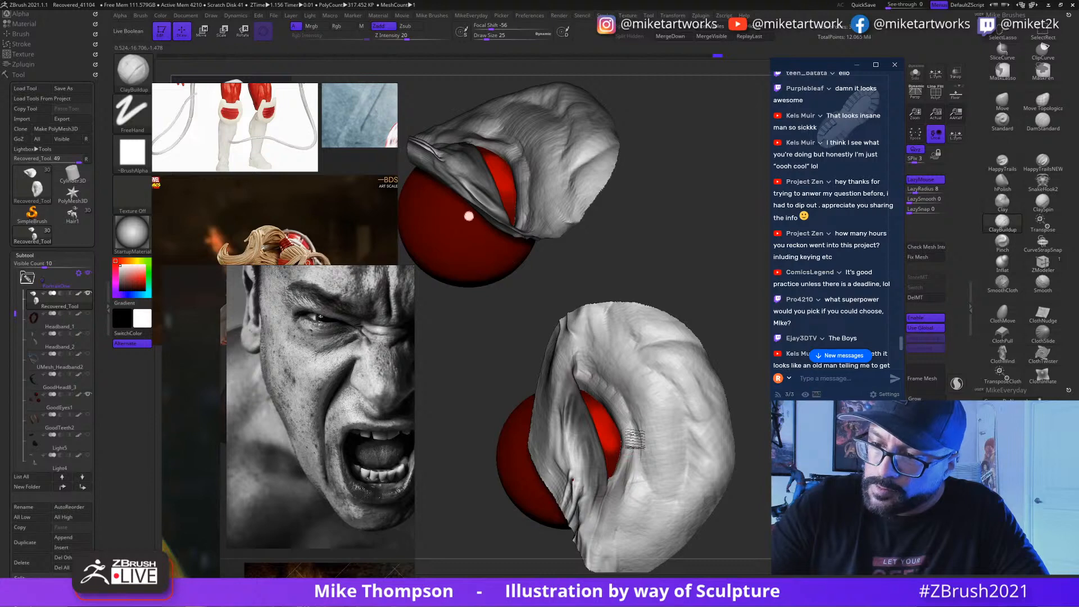
right_drag(625, 453, 638, 453)
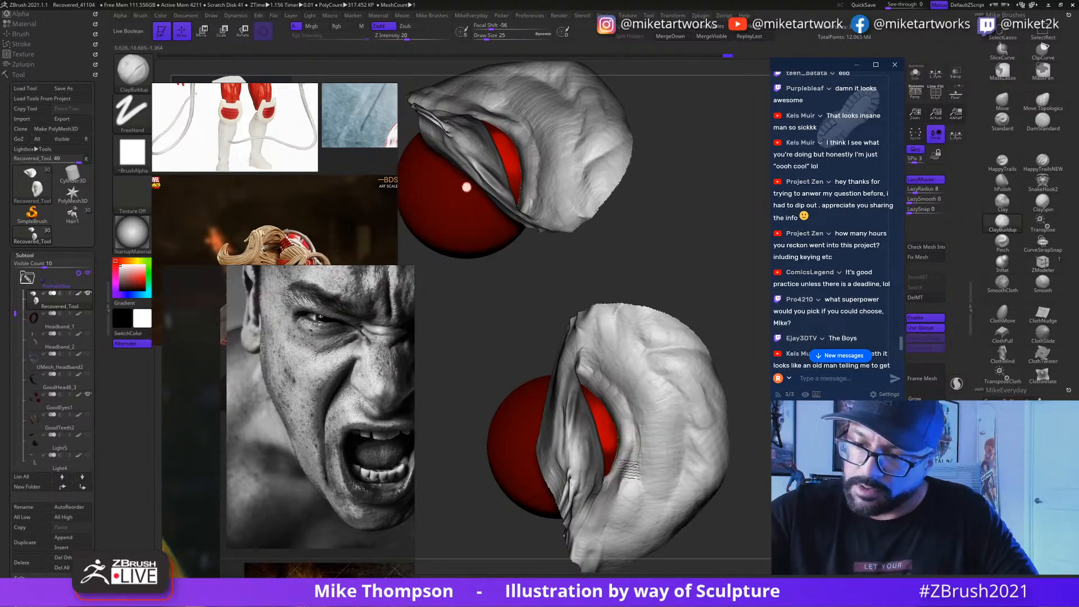
mouse_move(634, 444)
right_down()
mouse_move(585, 444)
mouse_move(590, 421)
mouse_move(646, 405)
mouse_move(602, 436)
mouse_move(647, 459)
right_up()
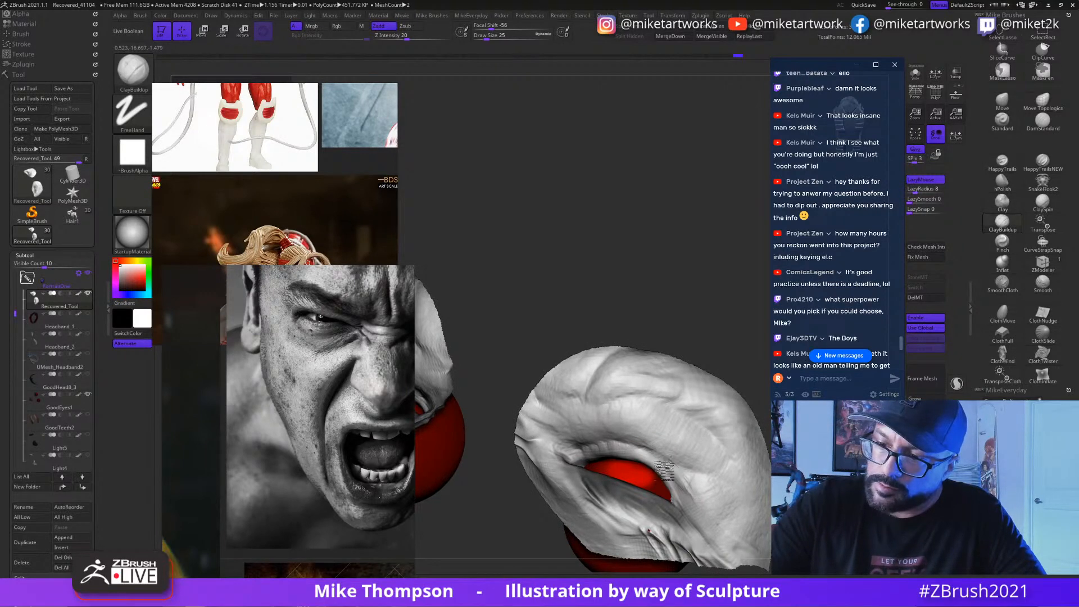
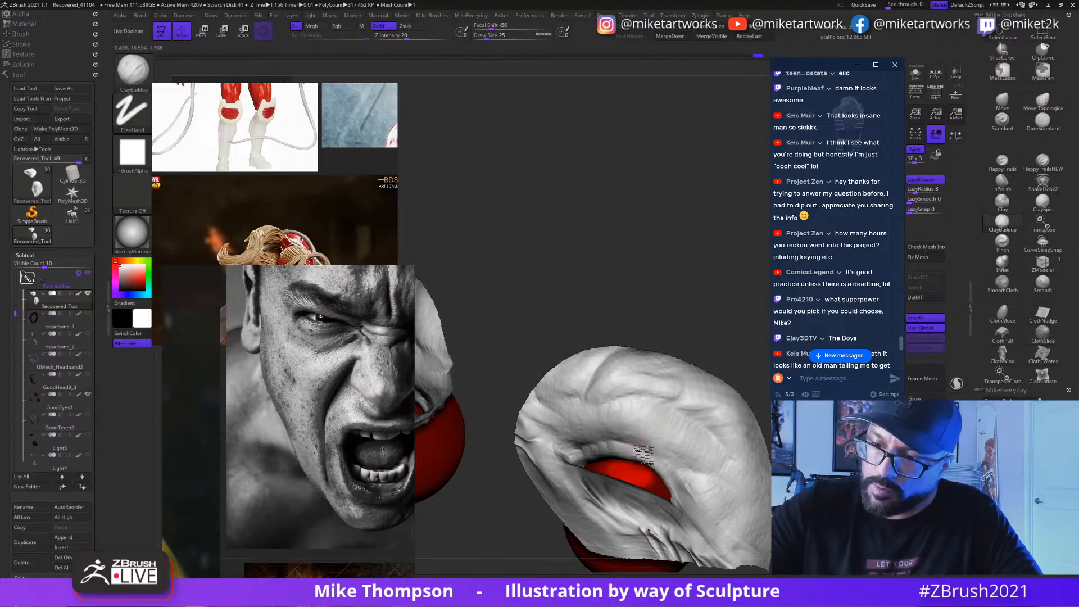
Step: Refine the upper eyelid fold from the inner eye corner outward with ClayBuildup strokes
mouse_move(735, 459)
right_down()
mouse_move(762, 447)
mouse_move(730, 438)
right_up()
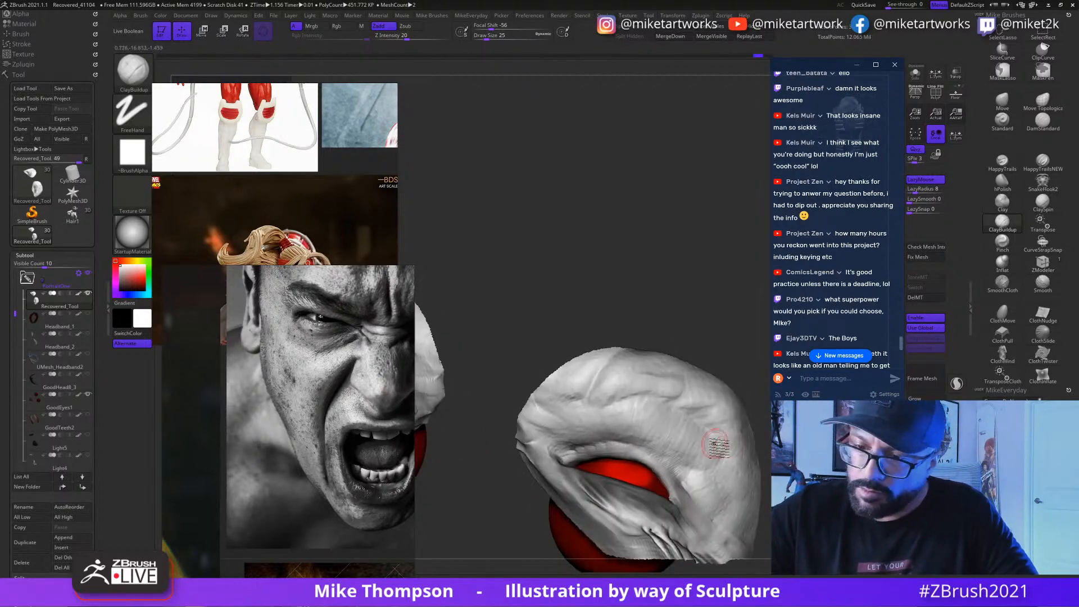
right_drag(621, 334, 568, 435)
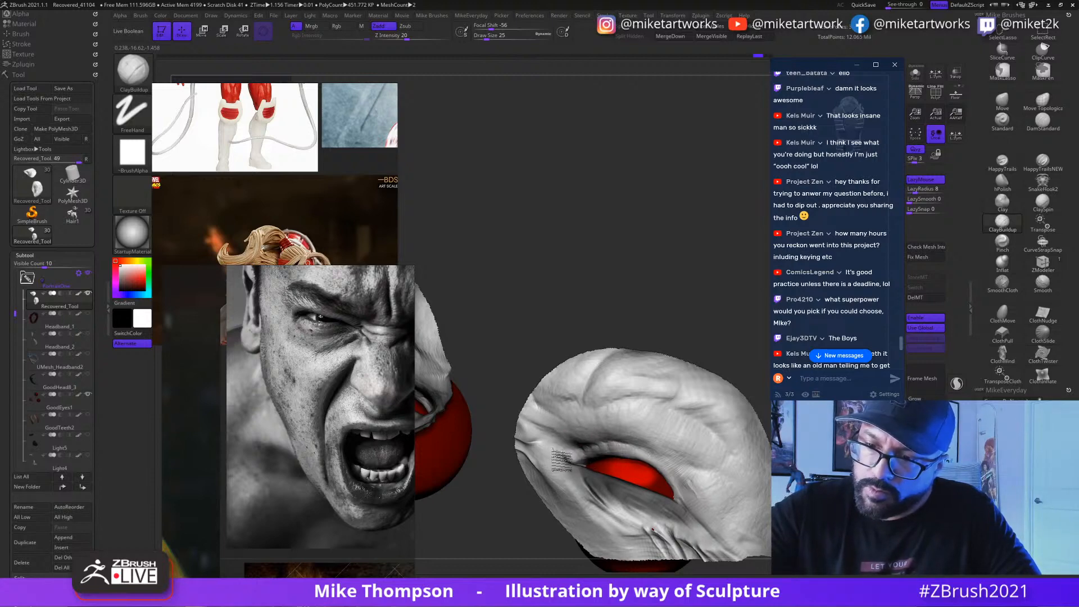
drag(692, 306, 684, 287)
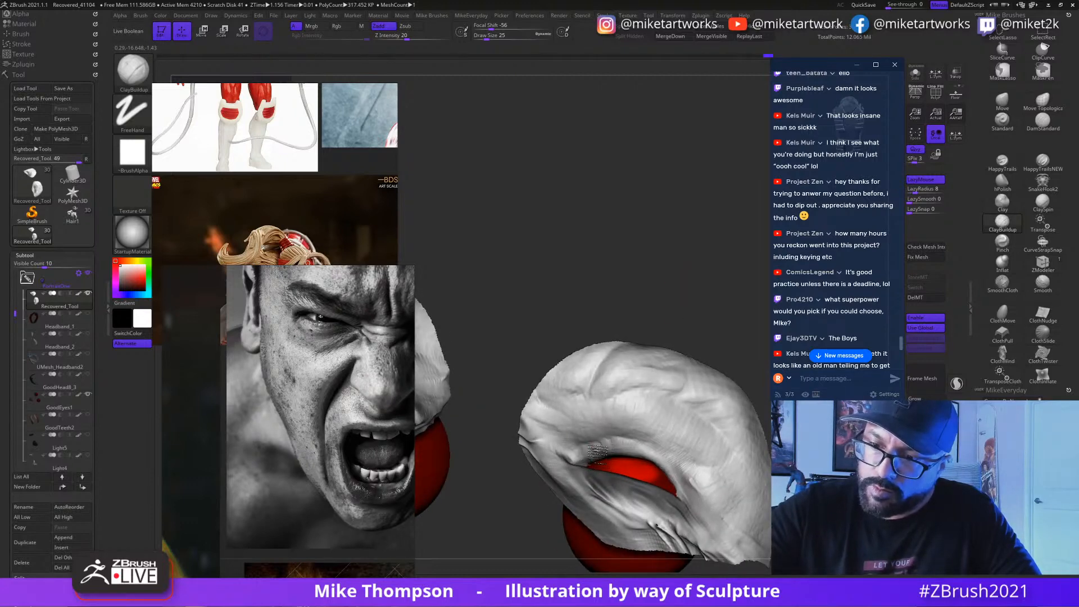
drag(675, 288, 679, 270)
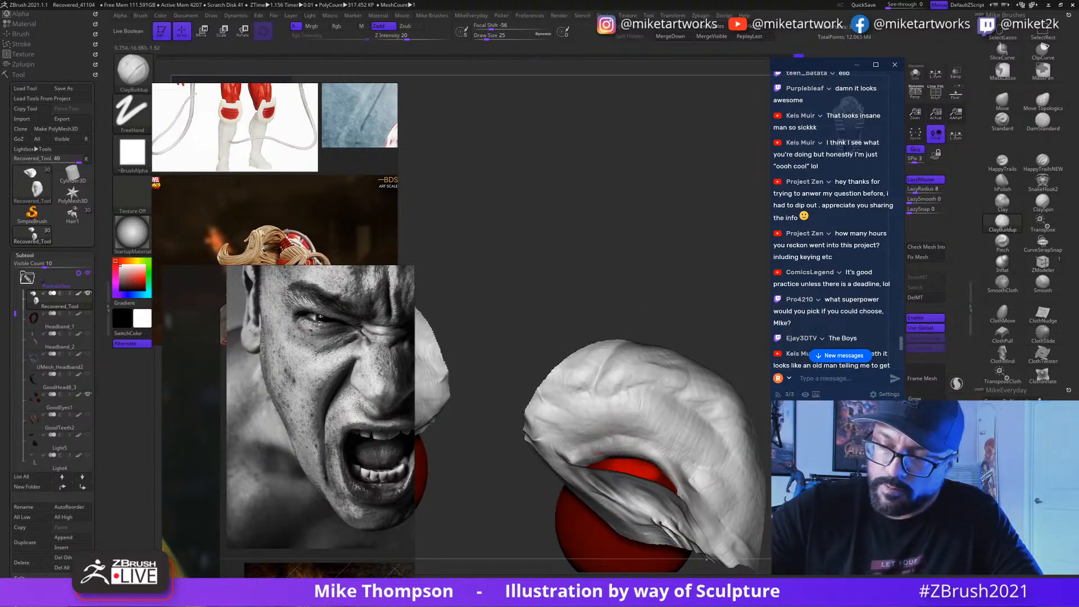
drag(624, 419, 619, 381)
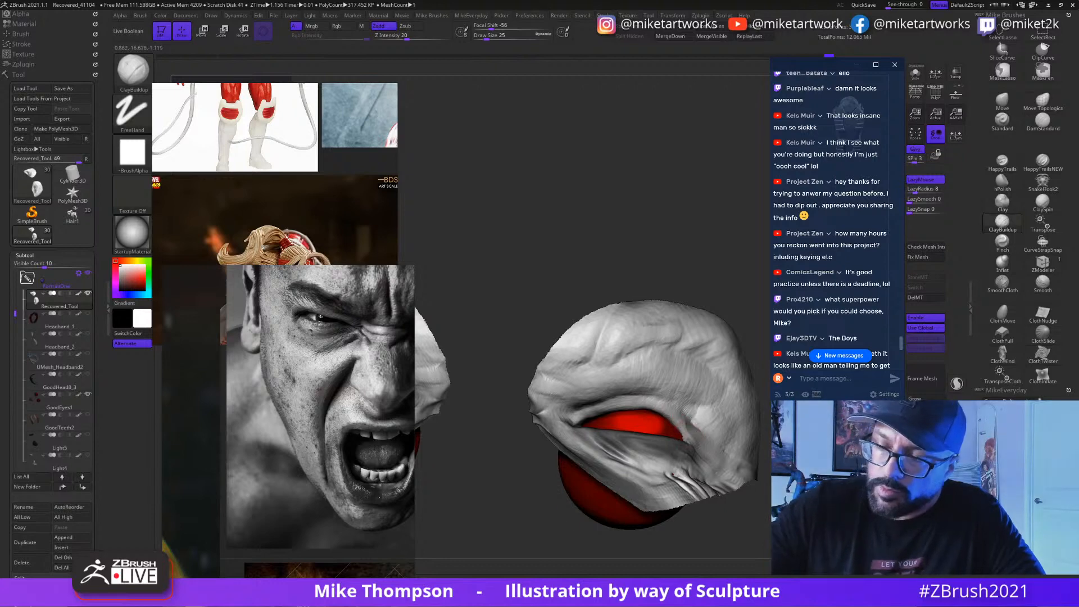
drag(714, 225, 720, 264)
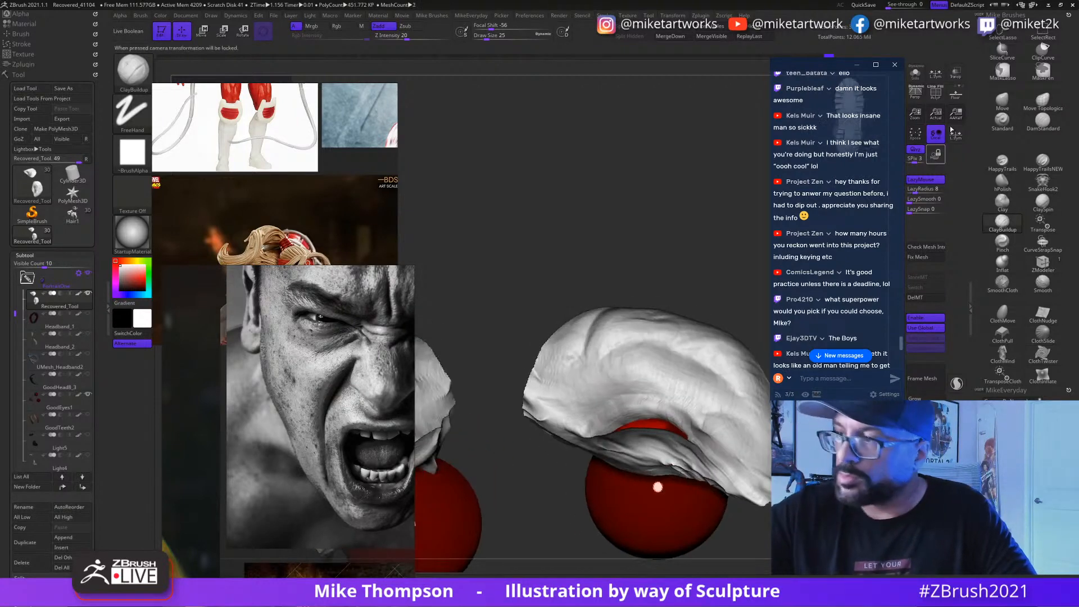
Step: Drop the isolated eyelid mesh to a lower subdivision level and switch to the Move brush
click(1043, 282)
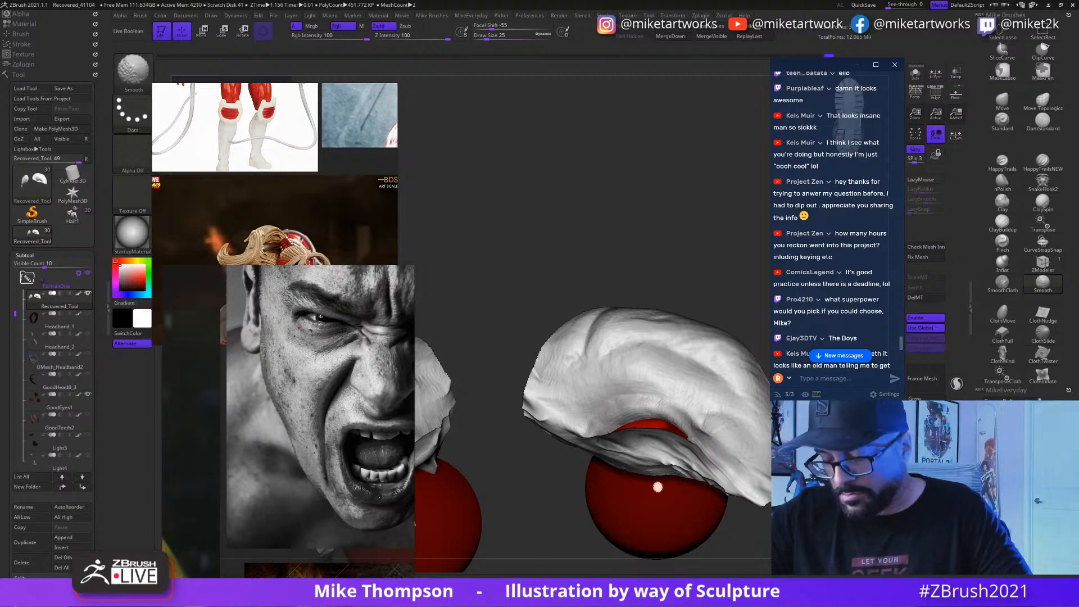
key(shift+d)
key(shift+d)
drag(657, 487, 664, 427)
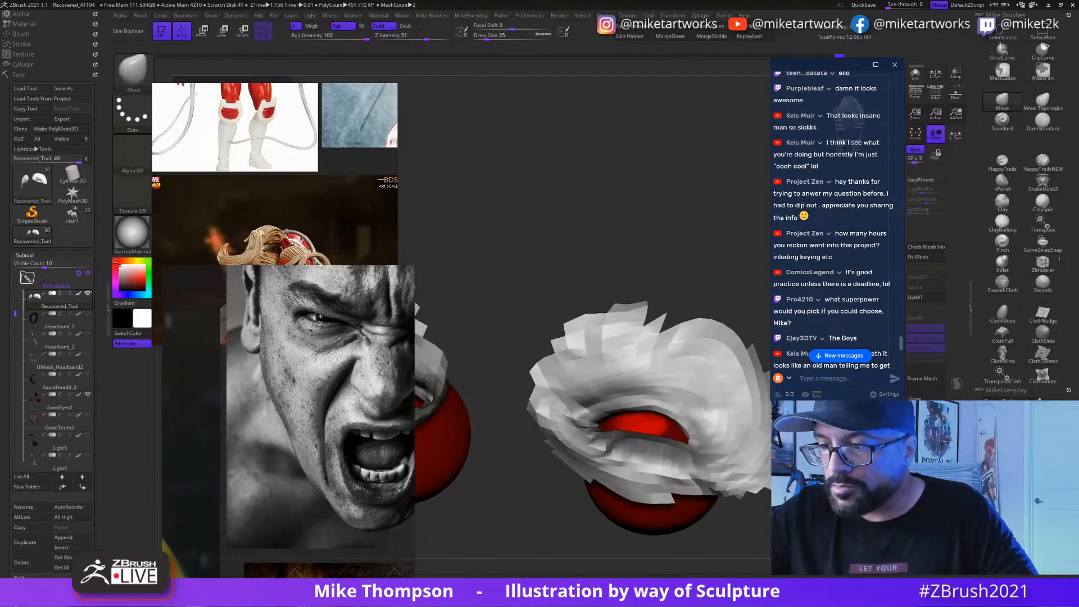
Step: Fit the low-resolution eyelid surface to the eyeball's side with the Move brush at size 65
drag(506, 225, 584, 366)
mouse_move(506, 337)
mouse_down()
mouse_move(514, 343)
mouse_move(539, 315)
mouse_move(568, 314)
mouse_up()
mouse_move(625, 193)
alt+mouse_down()
mouse_move(589, 252)
mouse_move(630, 298)
alt+mouse_up()
key(])
key(])
key(])
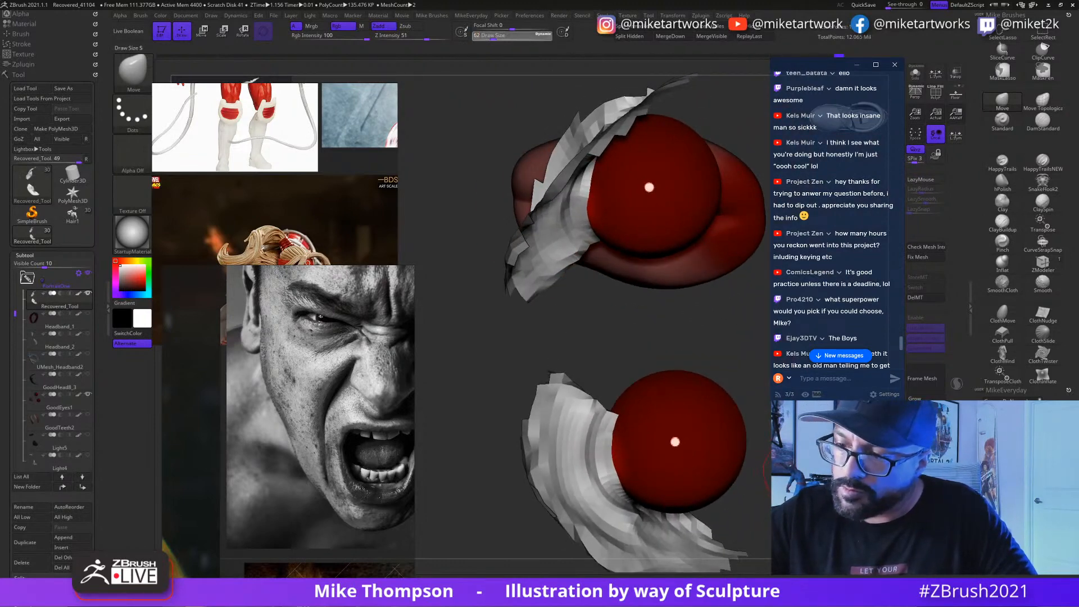
drag(493, 36, 494, 36)
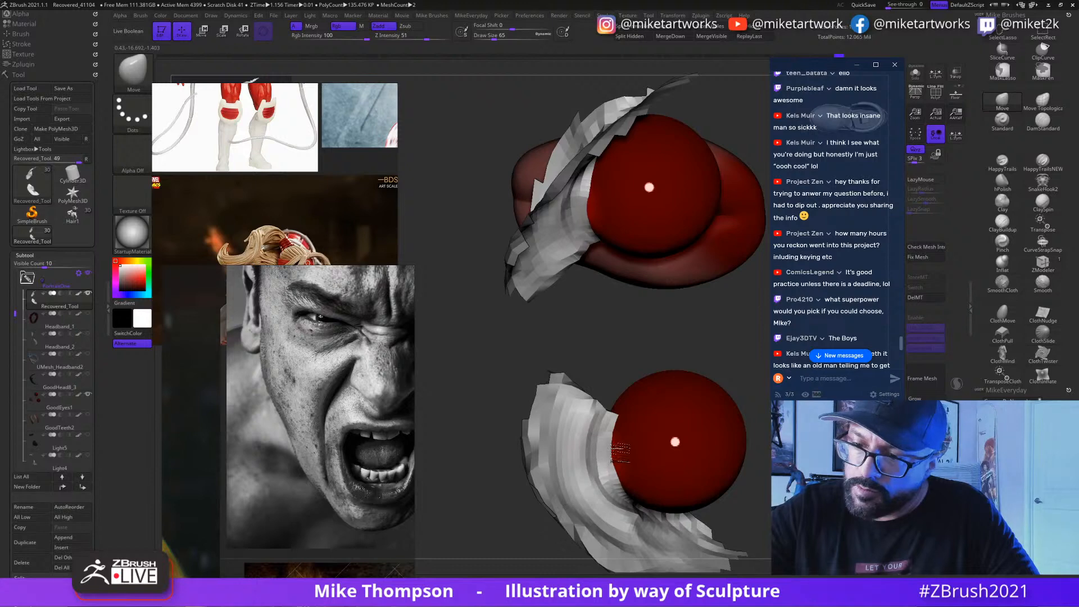
drag(478, 337, 759, 349)
mouse_move(738, 420)
mouse_down()
mouse_move(725, 421)
mouse_move(753, 425)
mouse_move(627, 472)
mouse_up()
Step: Reduce the Move brush to size 23 and adjust the lower eyelid edge against the eyeball
key(bracketleft)
key(bracketleft)
key(bracketleft)
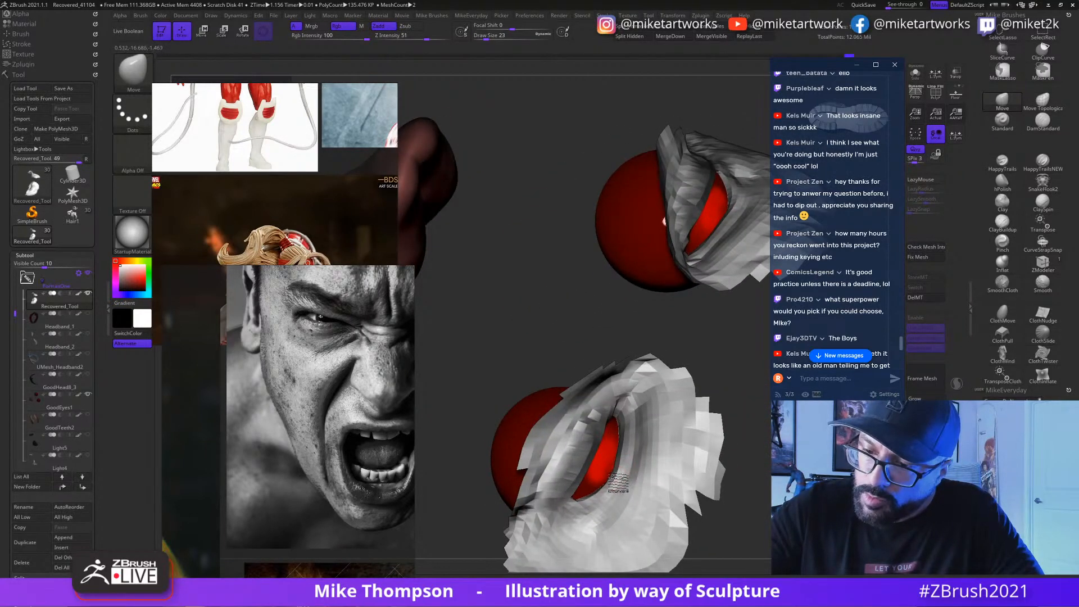
mouse_move(630, 414)
mouse_down()
mouse_move(611, 394)
mouse_move(607, 539)
mouse_move(618, 355)
mouse_up()
key(ctrl+shift)
mouse_move(742, 492)
mouse_down()
mouse_move(762, 461)
mouse_move(690, 321)
mouse_up()
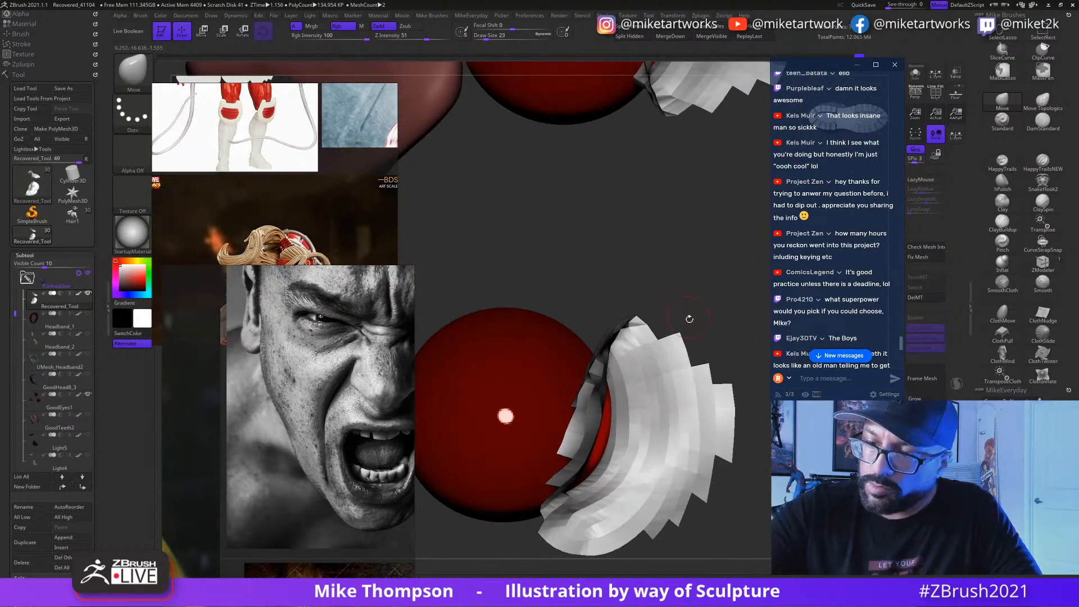
Step: Raise the eyelid mesh's subdivision level twice and nudge the lid toward the eyeball with a larger Move brush
key(ctrl+d)
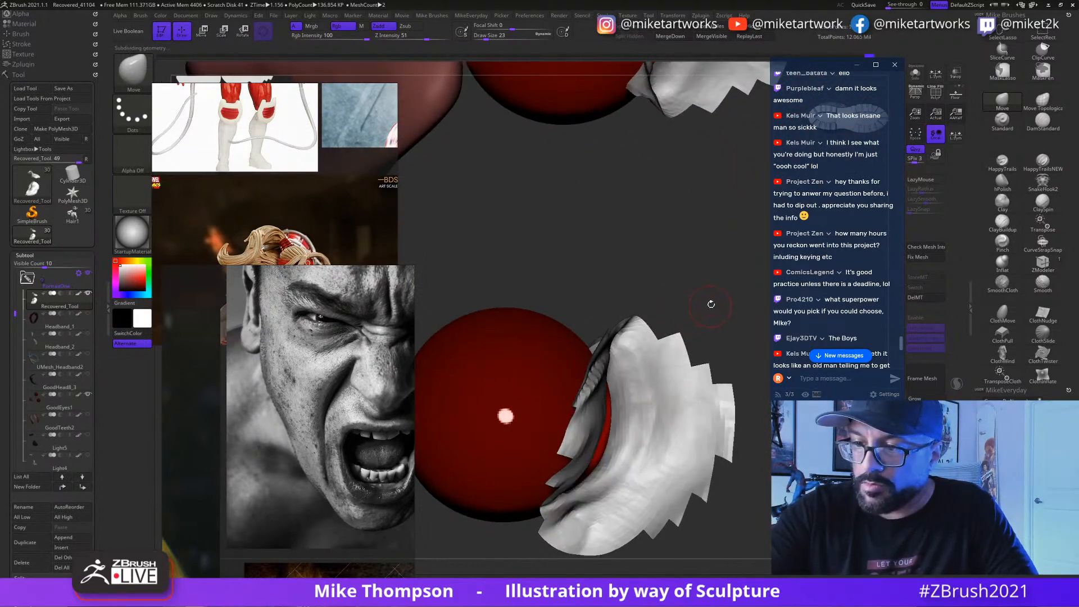
key(ctrl+d)
drag(711, 304, 713, 293)
key(s)
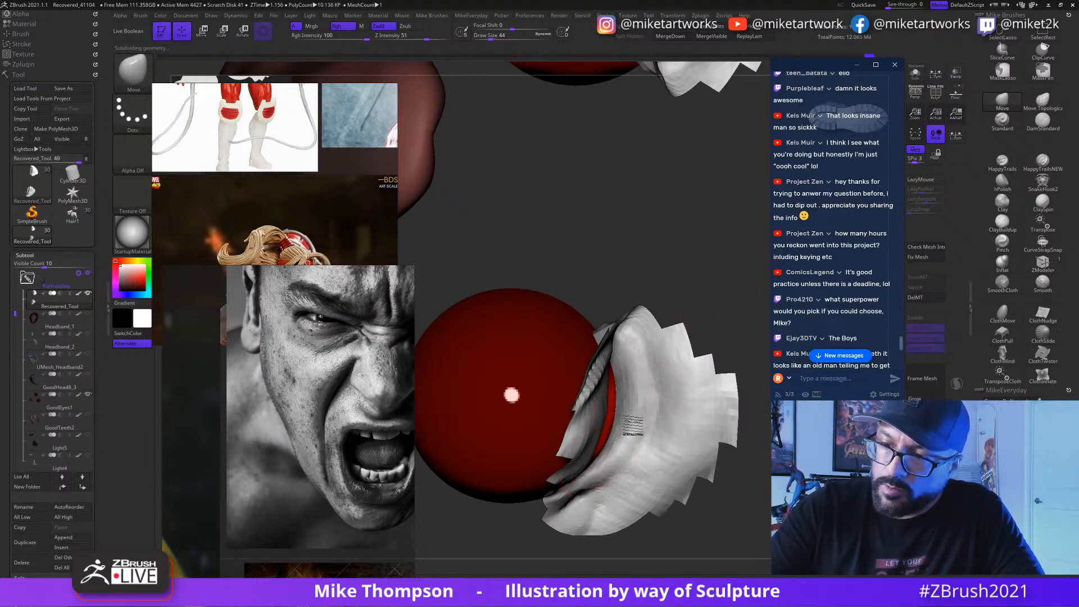
drag(826, 478, 762, 450)
key(s)
drag(762, 450, 753, 437)
key(s)
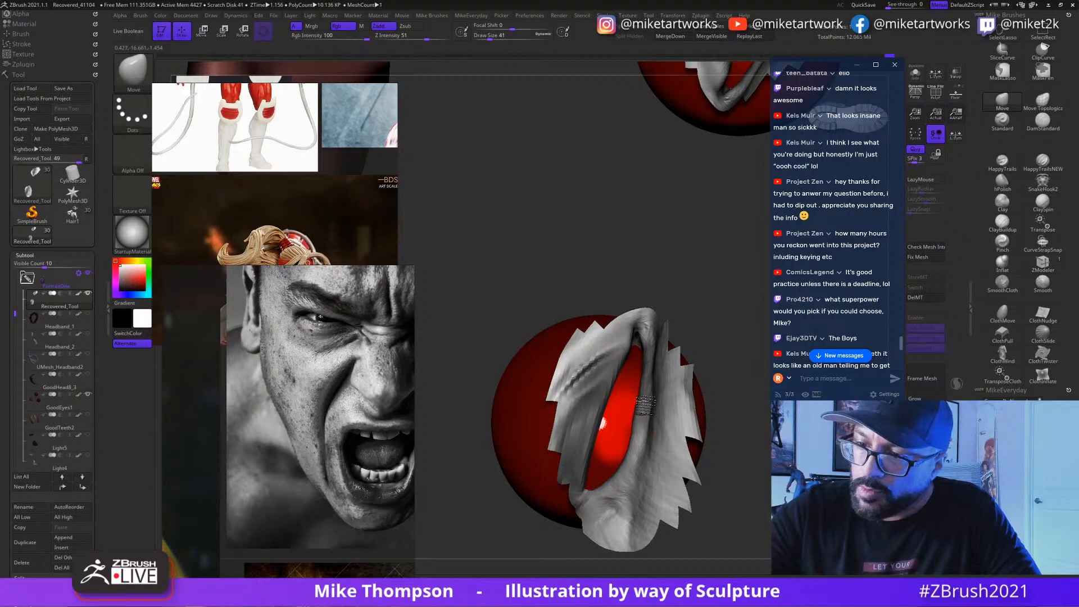
Step: Shape the eyelid rim and the pointed eye corner with the Move brush at size 25
key(s)
drag(723, 445, 714, 447)
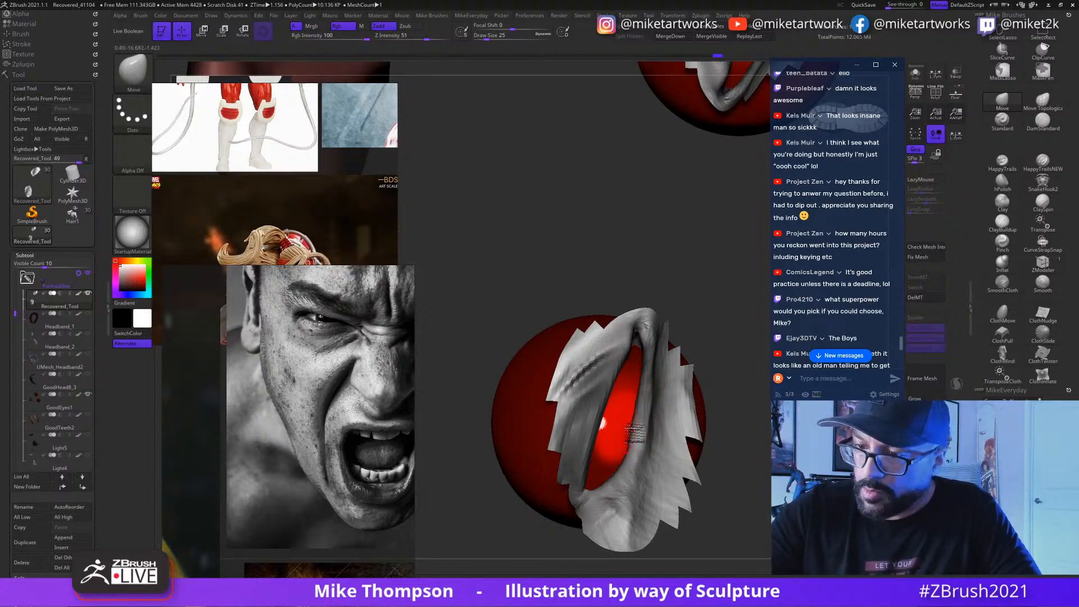
mouse_move(736, 393)
mouse_down()
mouse_move(644, 419)
mouse_move(624, 396)
mouse_move(588, 397)
mouse_move(601, 389)
mouse_up()
drag(709, 337, 693, 288)
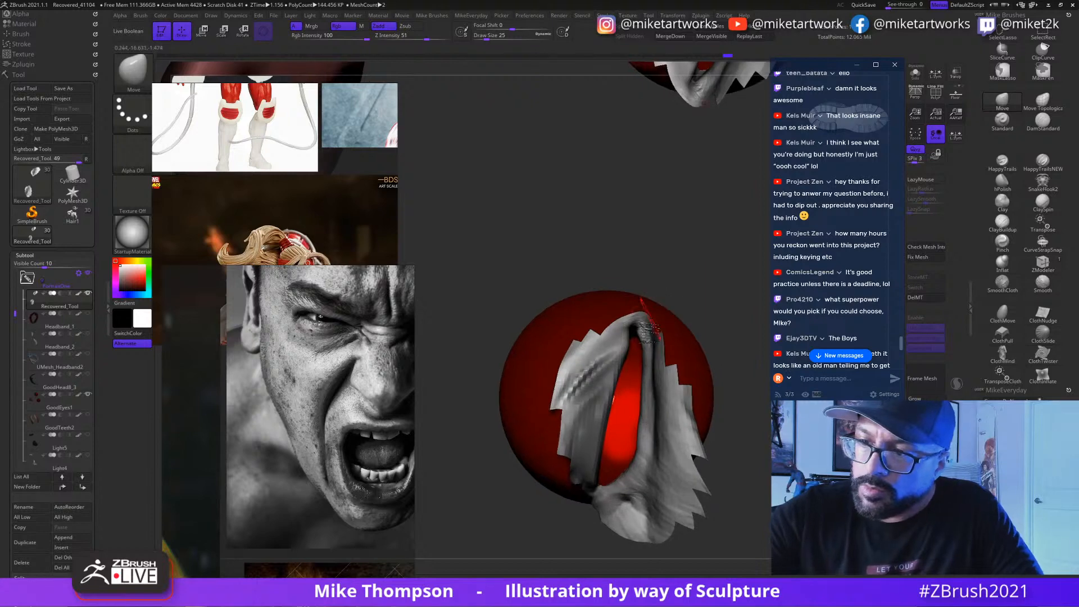
mouse_move(634, 338)
ctrl+mouse_down()
mouse_move(630, 304)
mouse_move(548, 338)
mouse_move(590, 506)
mouse_move(630, 315)
mouse_move(639, 345)
ctrl+mouse_up()
Step: Adjust the eyelid's curve around the eyeball with the Move brush at size 54, then refine the rim at size 23
key(bracketright)
key(bracketright)
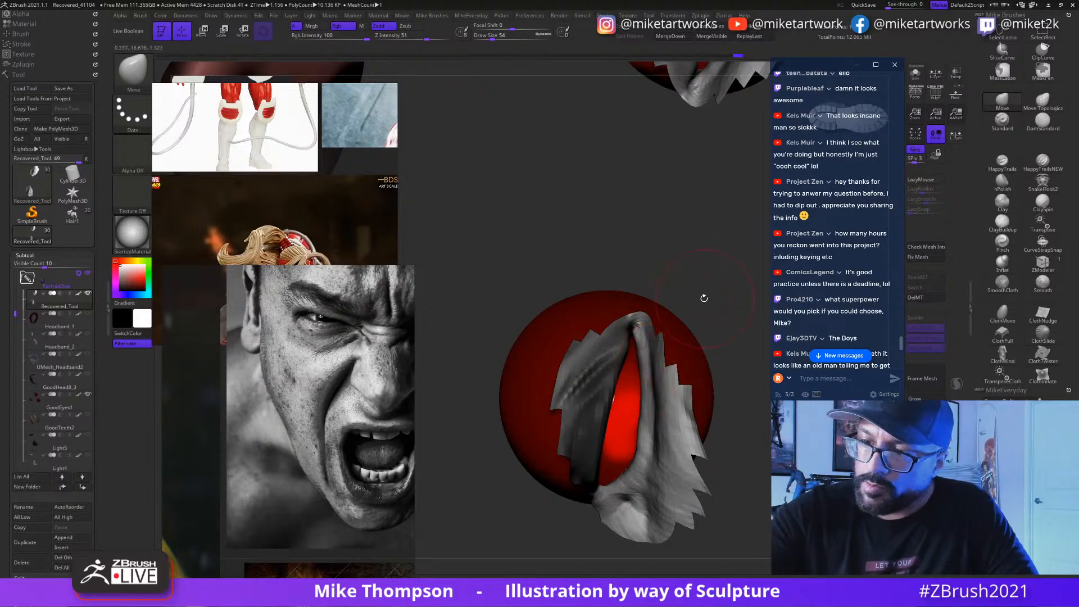
key(bracketleft)
key(bracketleft)
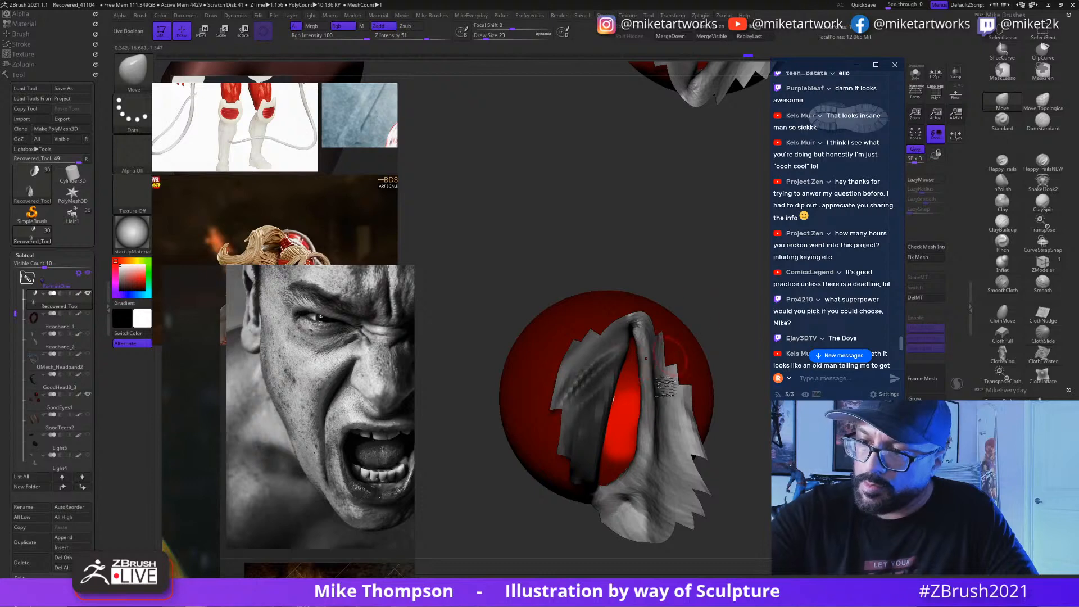
right_drag(640, 367, 736, 298)
right_drag(716, 470, 631, 526)
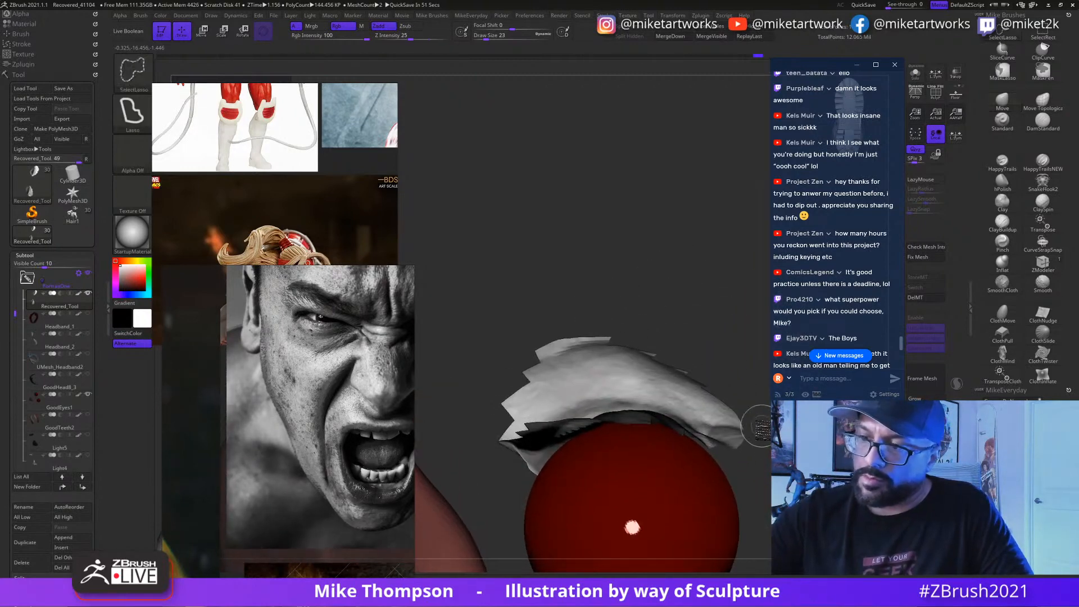
Step: Hide the outer areas of the upper and lower eyelid mesh, leaving narrow strips around the eye opening
mouse_move(751, 444)
ctrl+shift+mouse_down()
mouse_move(596, 393)
mouse_move(533, 277)
mouse_move(751, 382)
ctrl+shift+mouse_up()
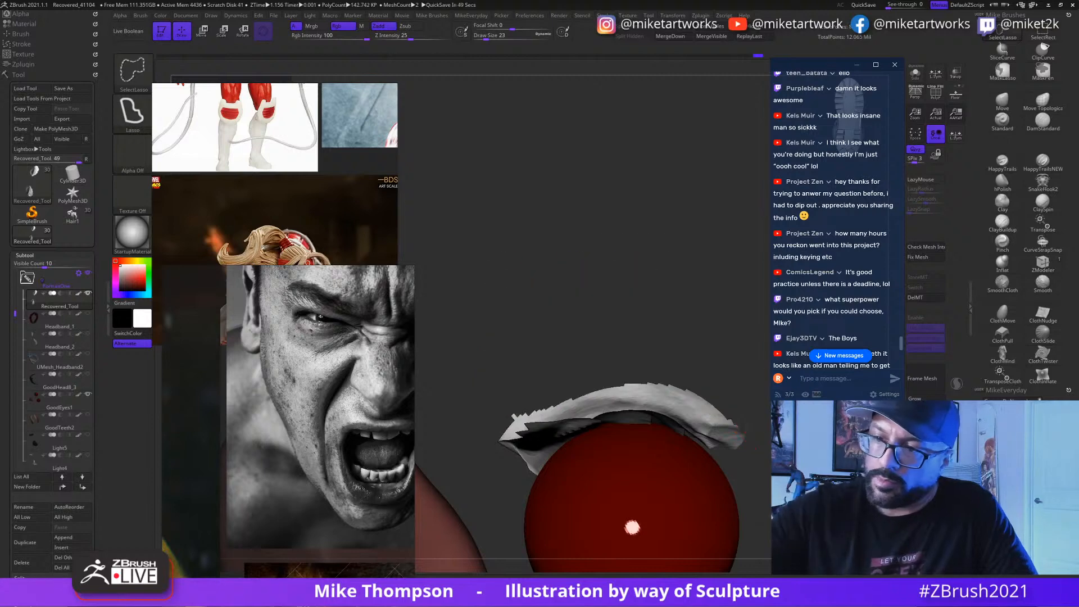
mouse_move(697, 292)
right_down()
mouse_move(692, 416)
mouse_move(674, 430)
mouse_move(703, 512)
right_up()
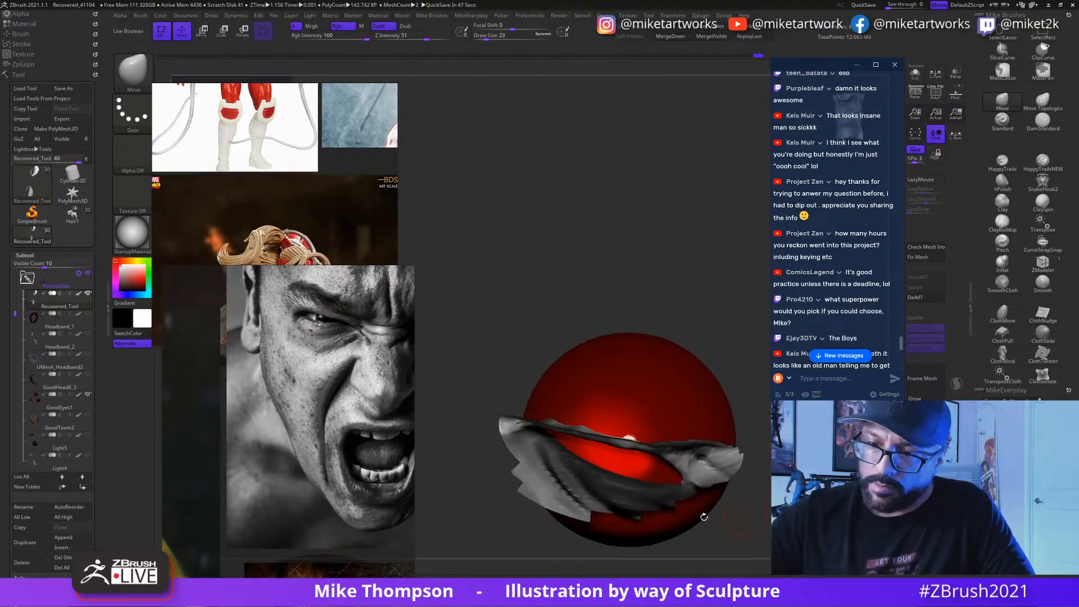
mouse_move(610, 518)
ctrl+shift+mouse_down()
mouse_move(531, 442)
mouse_move(489, 531)
mouse_move(622, 553)
mouse_move(553, 483)
mouse_move(482, 516)
mouse_move(632, 554)
ctrl+shift+mouse_up()
key(ctrl+z)
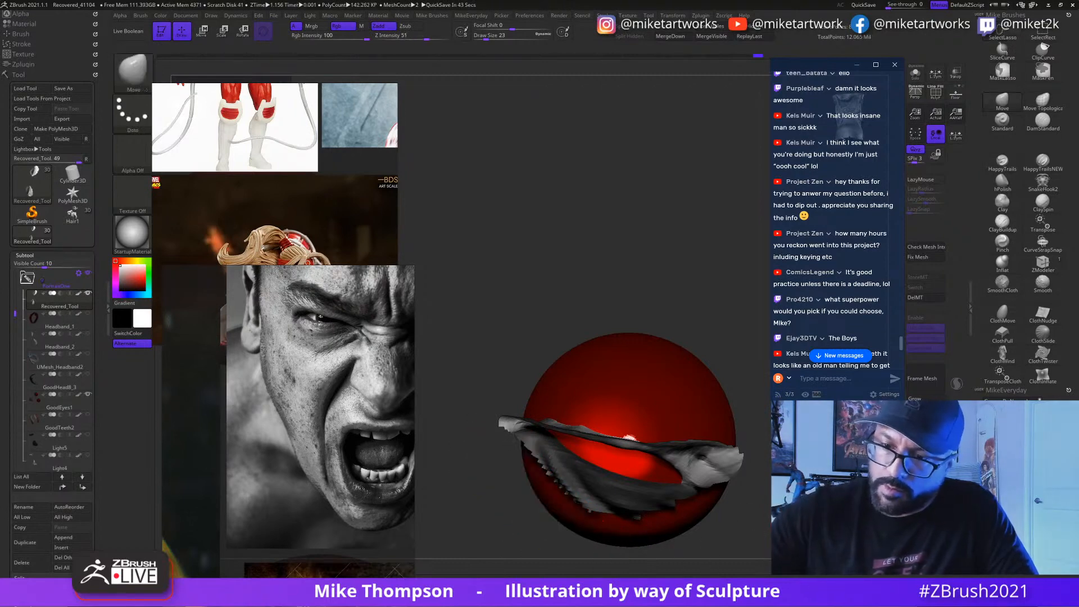
right_drag(633, 540, 608, 416)
mouse_move(587, 363)
ctrl+shift+mouse_down()
mouse_move(523, 430)
mouse_move(553, 323)
ctrl+shift+mouse_up()
ctrl+right_drag(740, 365, 740, 433)
mouse_move(646, 561)
right_down()
mouse_move(687, 509)
mouse_move(676, 534)
right_up()
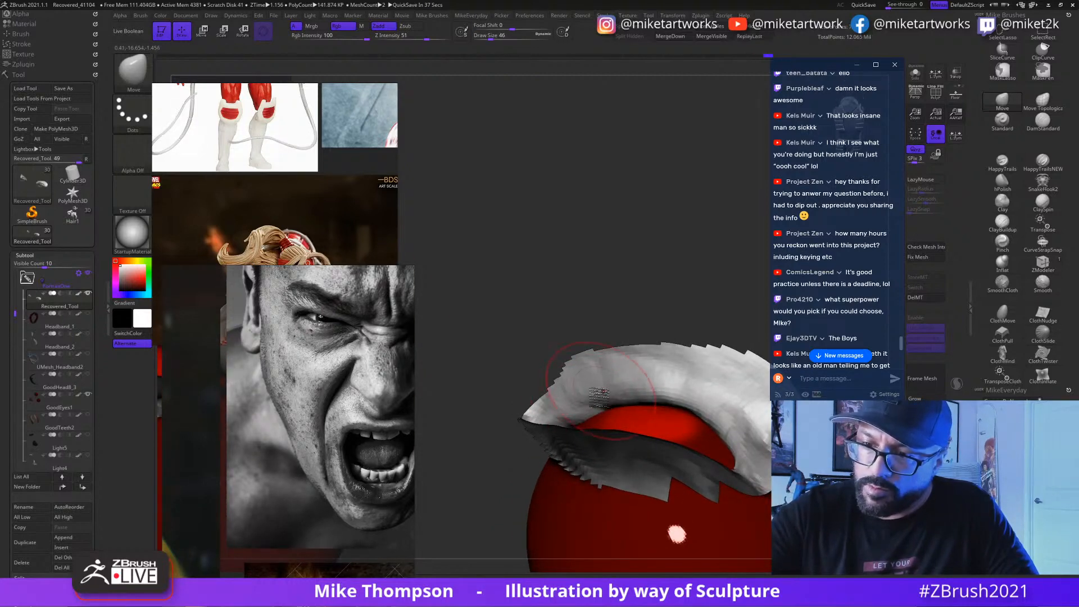
Step: Set the brush size to 20 and smooth the underside of the upper eyelid rim
text(s5)
key(Return)
key(s)
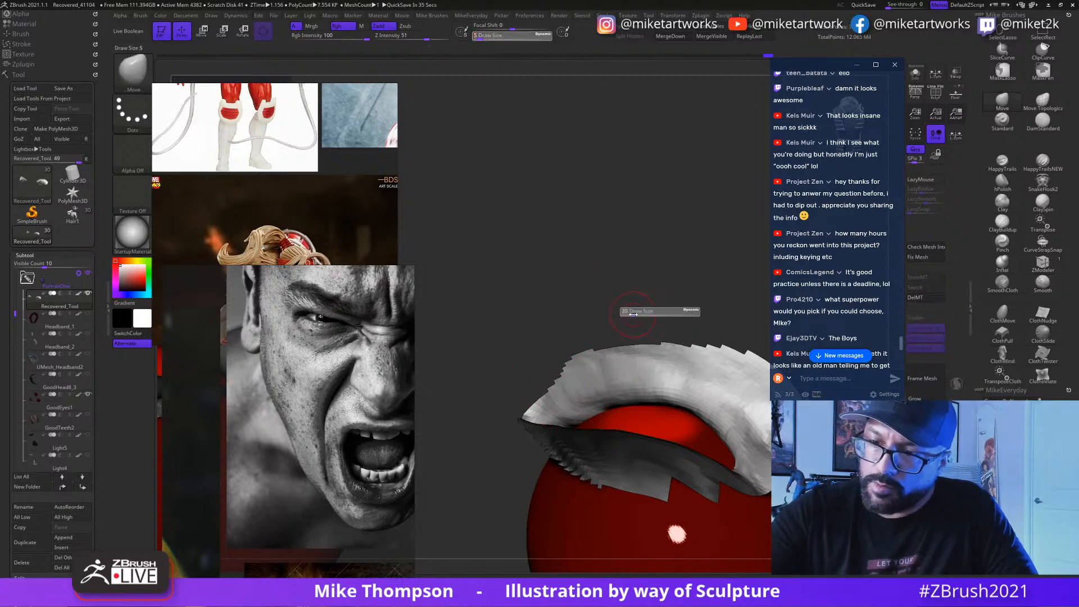
key(Return)
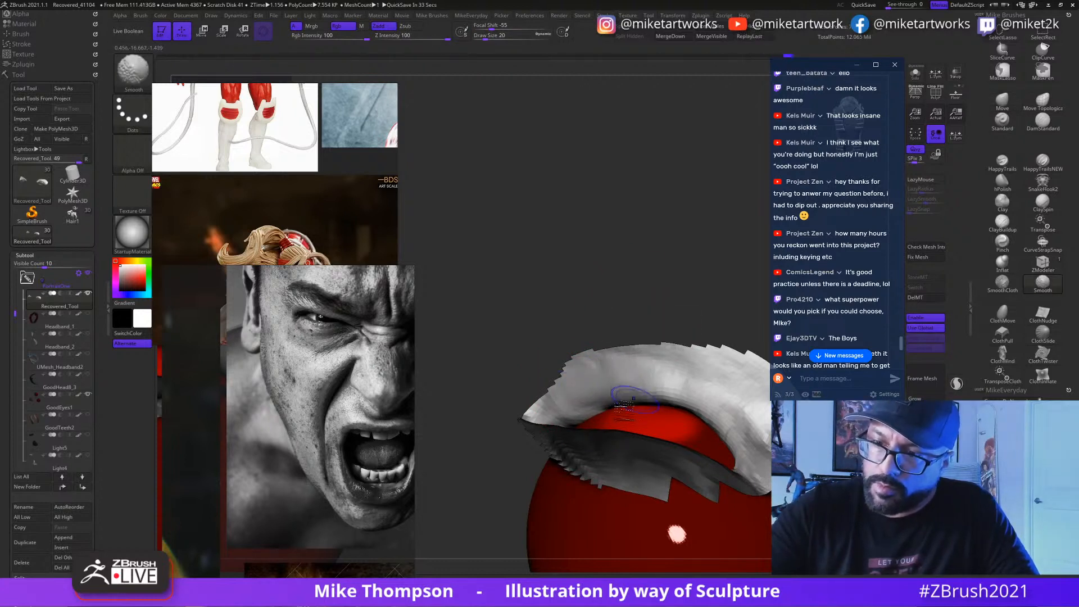
mouse_move(671, 326)
right_down()
mouse_move(684, 315)
mouse_move(693, 332)
mouse_move(690, 321)
right_up()
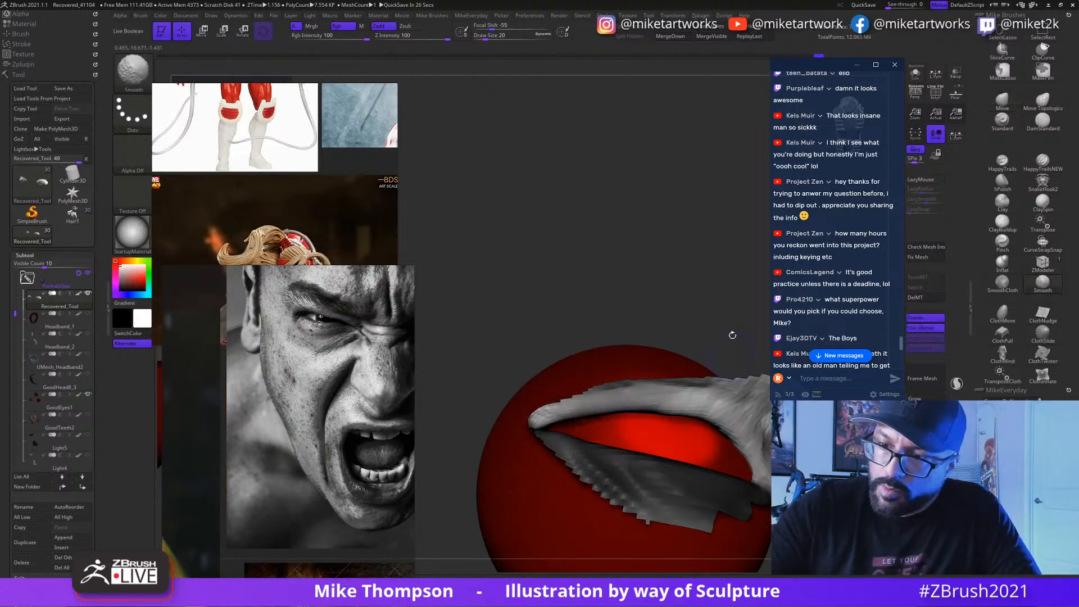
right_drag(646, 427, 682, 297)
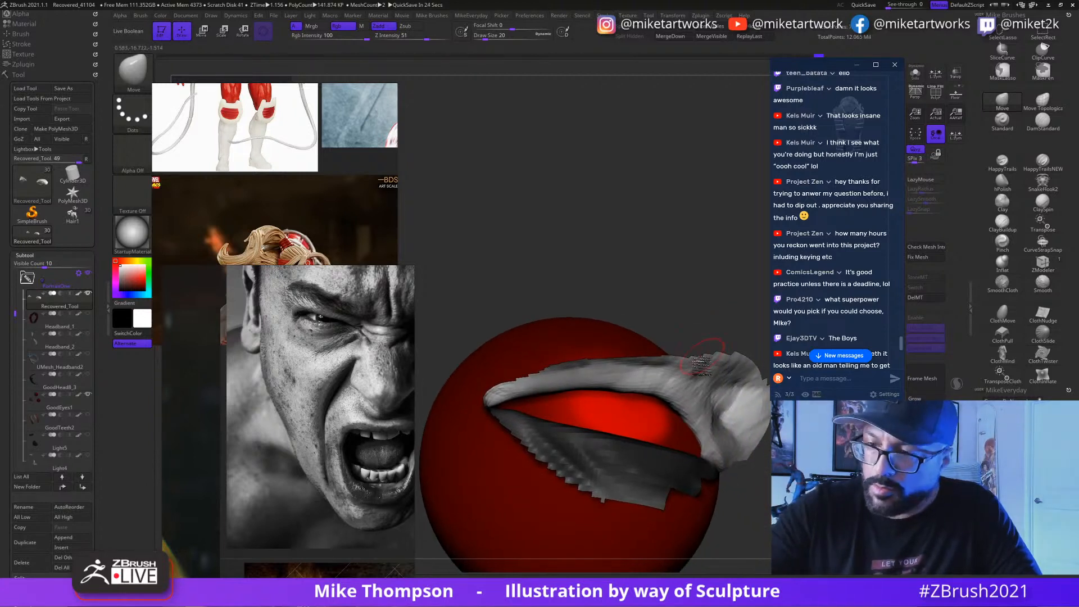
Step: Tweak the upper eyelid rim with the Move brush at size 14, then smooth it at size 31
key(s)
drag(679, 322, 694, 318)
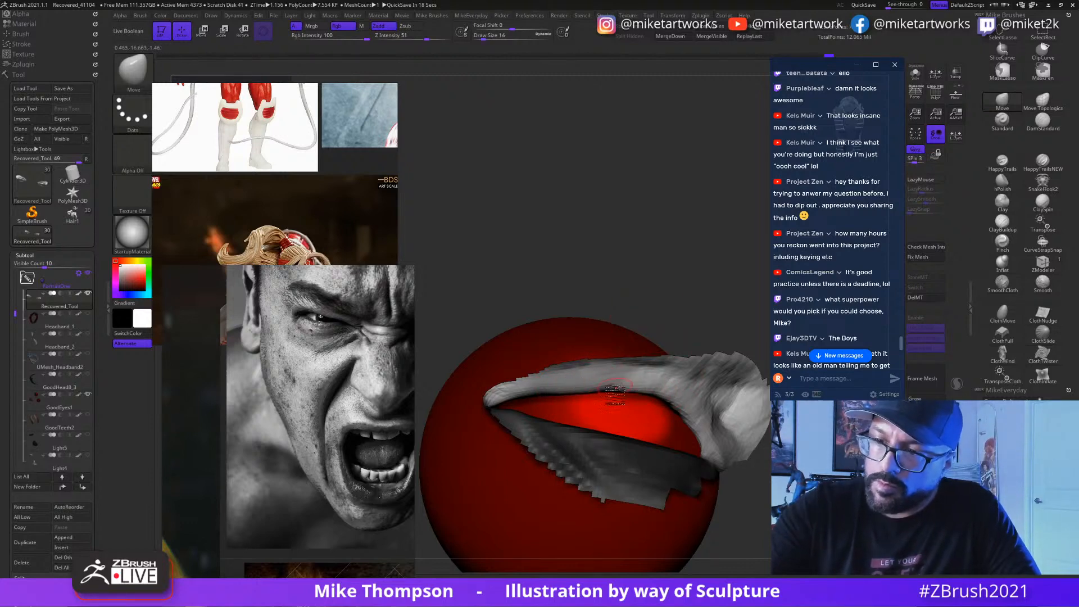
key(shift)
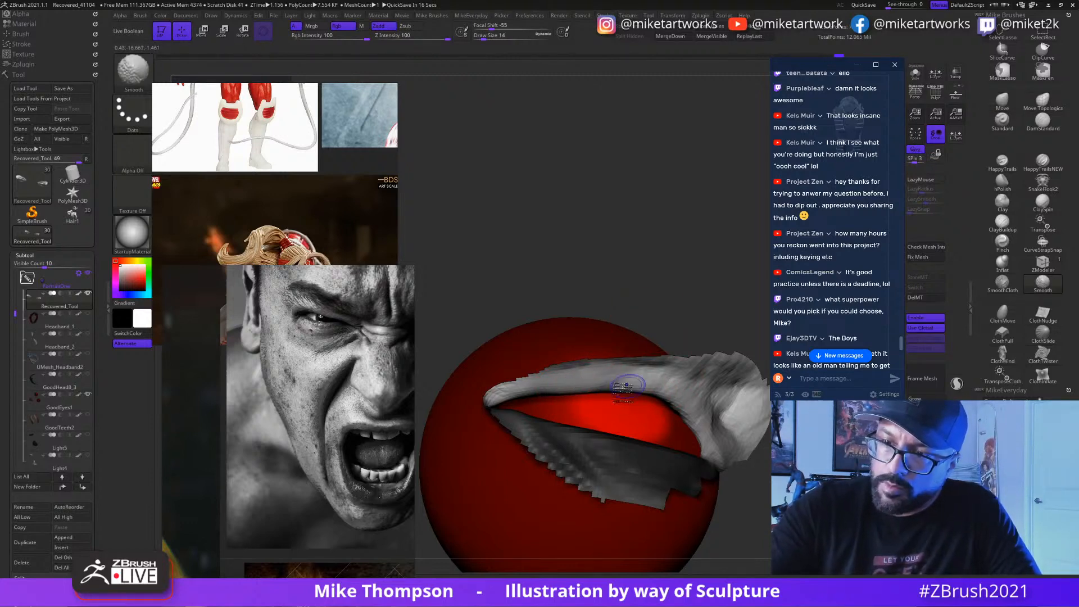
key(])
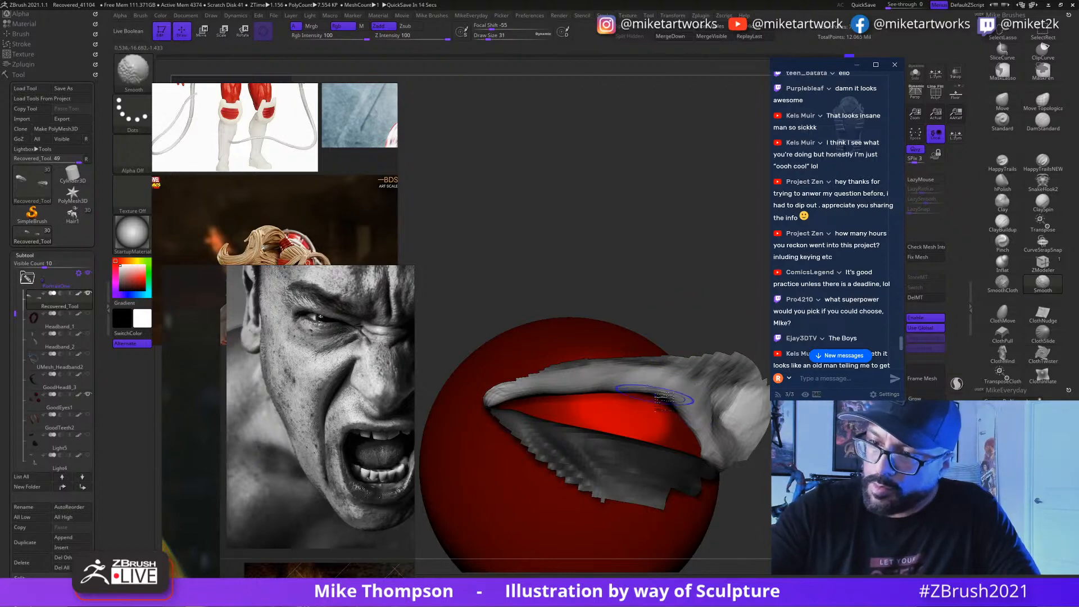
Step: Reshape the upper eyelid's arc with the Move brush at size 59, then refine its edge at size 16
drag(697, 337, 693, 315)
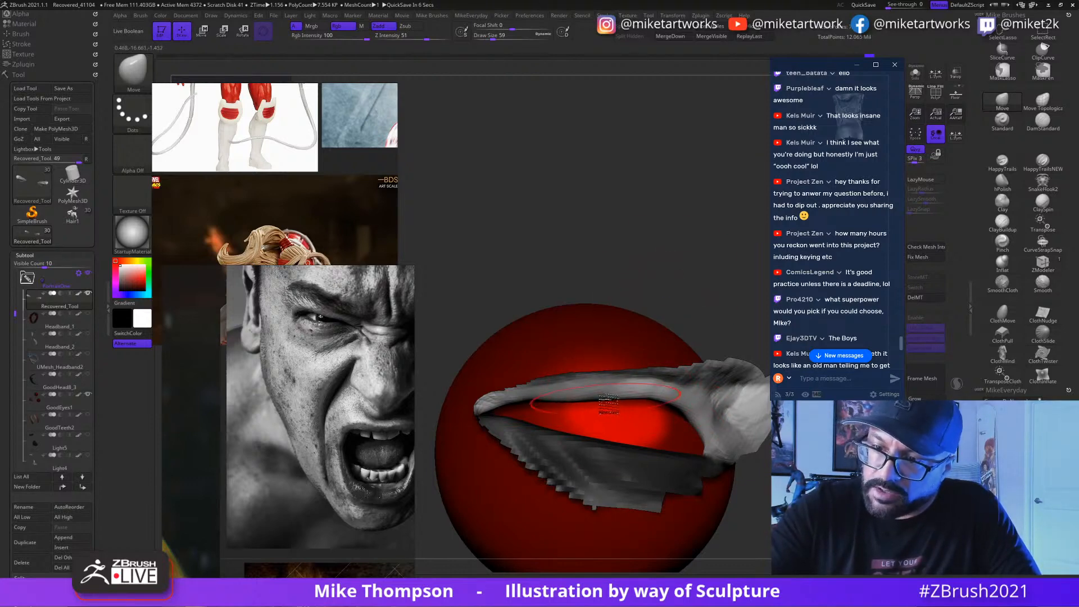
mouse_move(682, 296)
mouse_down()
mouse_move(704, 275)
mouse_move(701, 296)
mouse_up()
key(s)
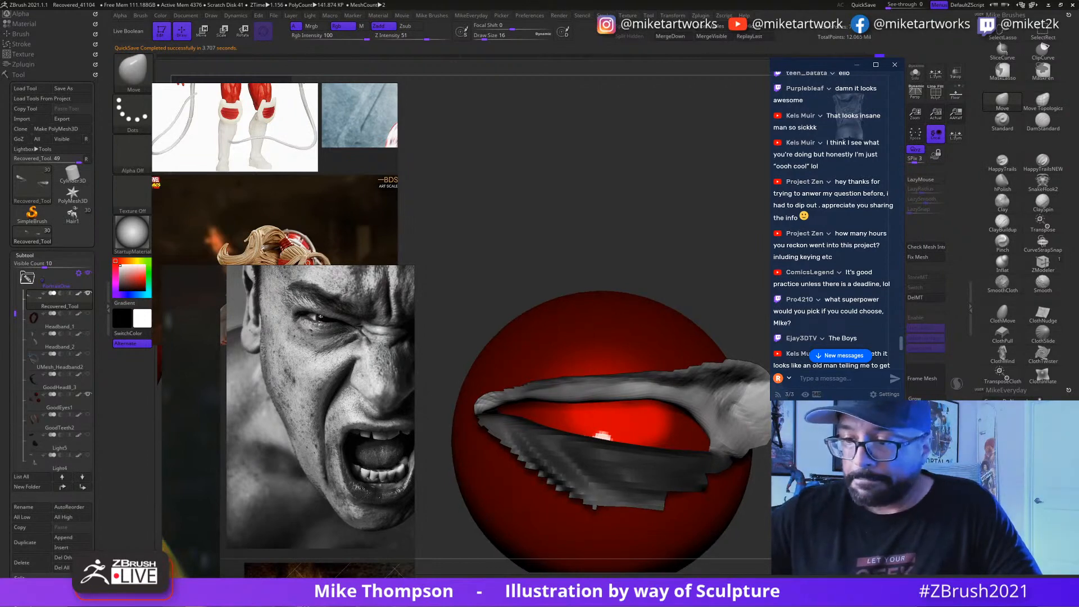
drag(567, 192, 537, 202)
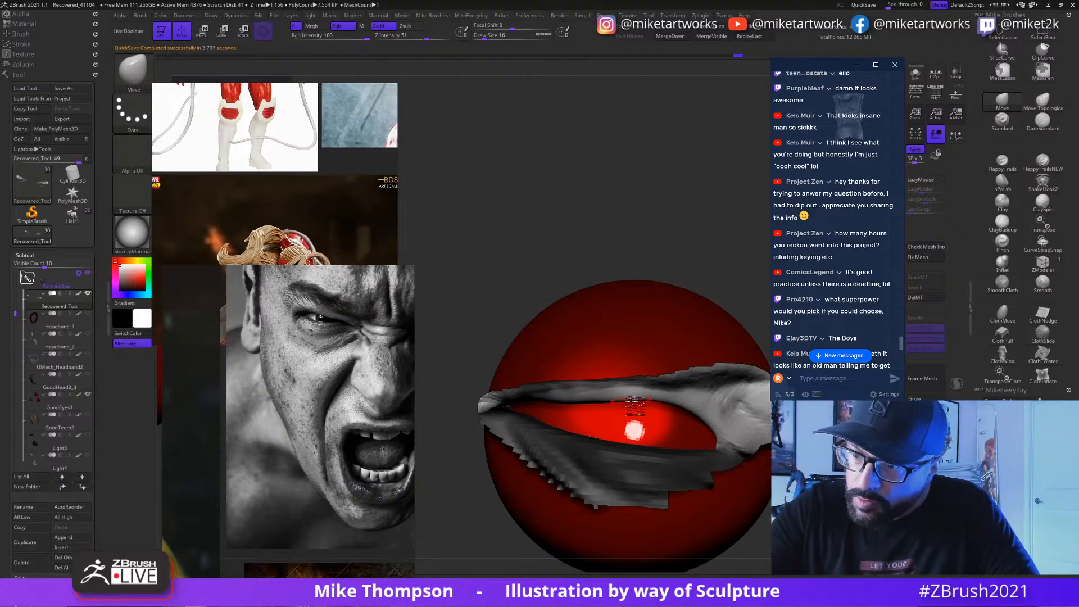
Step: Fit the eyelid rim and eye corner to the eyeball using the Move brush at size 20
key(shift)
mouse_move(652, 248)
mouse_down()
mouse_move(602, 252)
mouse_move(589, 281)
mouse_up()
click(476, 37)
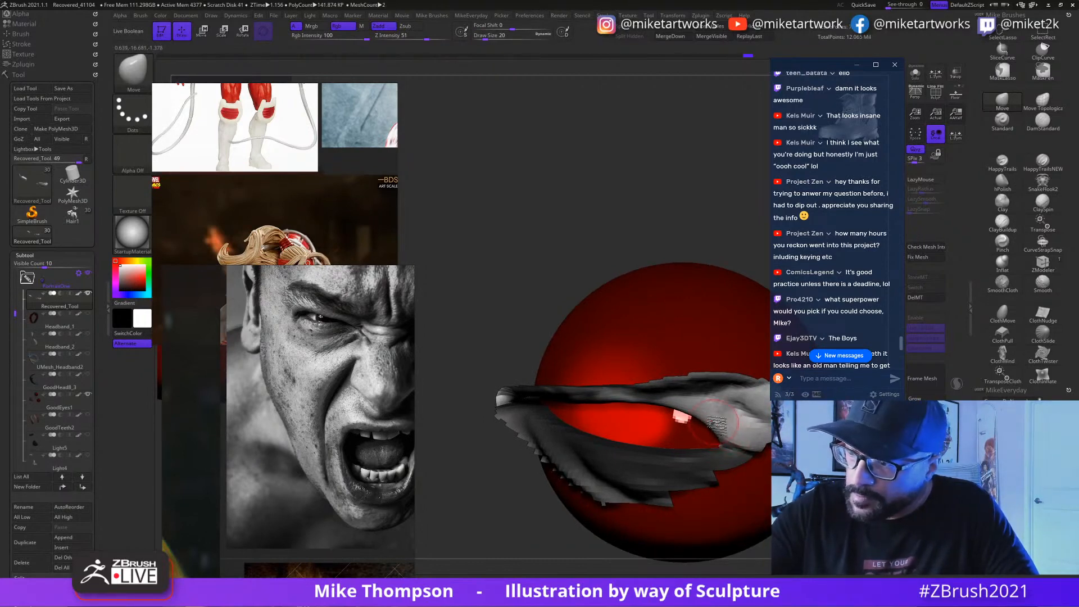
drag(585, 247, 636, 224)
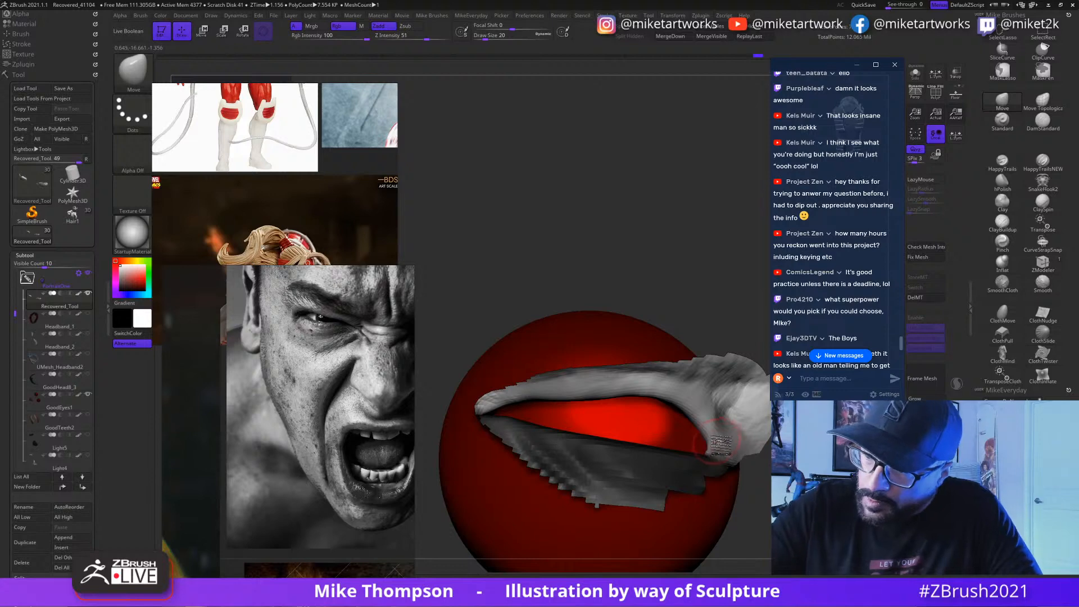
drag(752, 476, 711, 495)
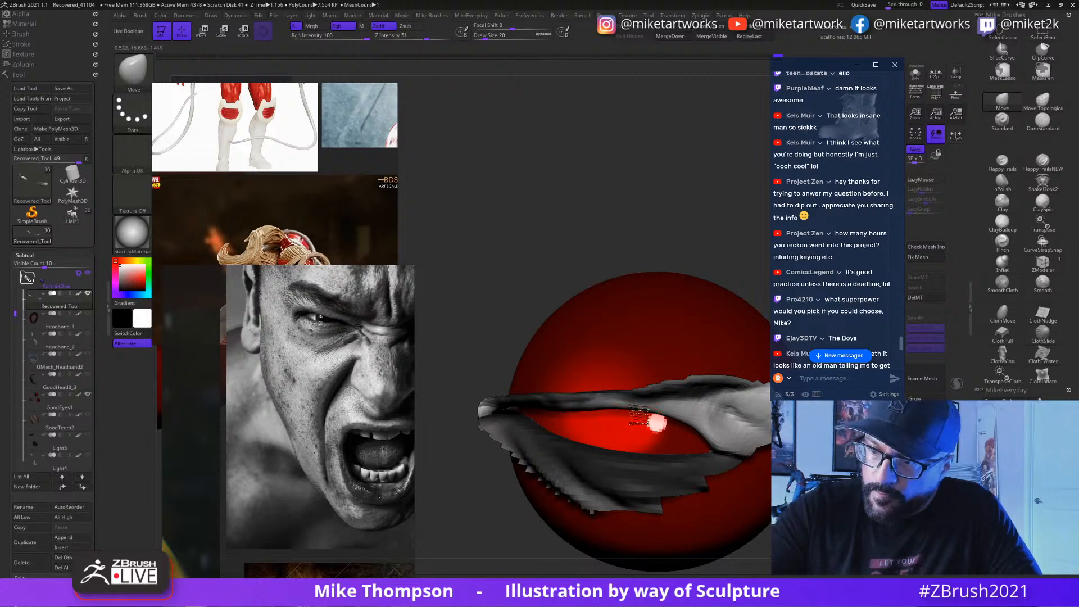
Step: Unhide the whole head, return it to a higher subdivision level, and set the Move brush to size 59
alt+drag(478, 522, 419, 444)
ctrl+shift+click(523, 456)
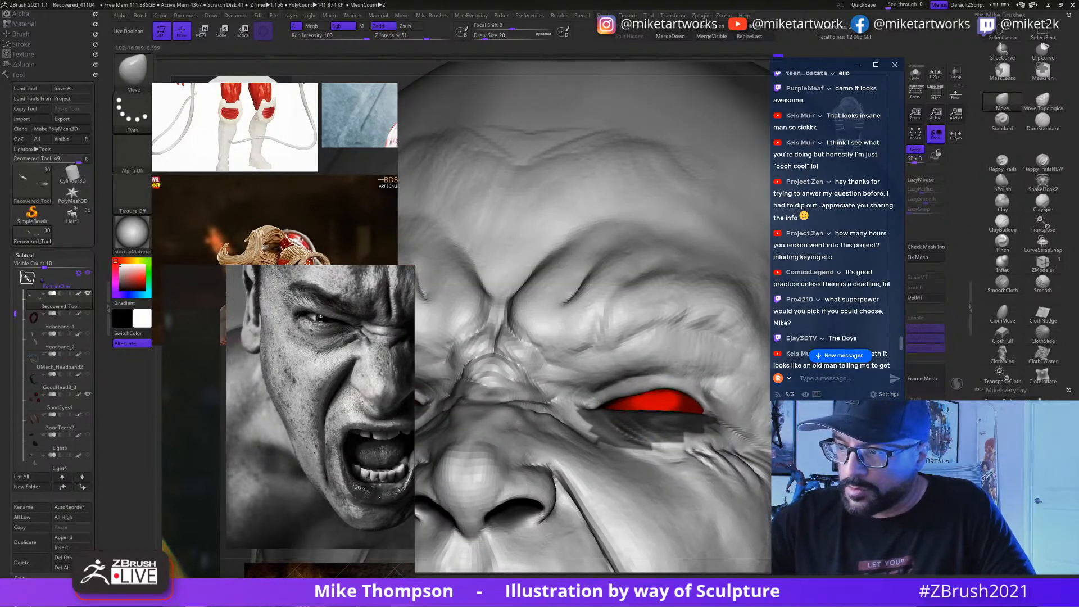
key(f)
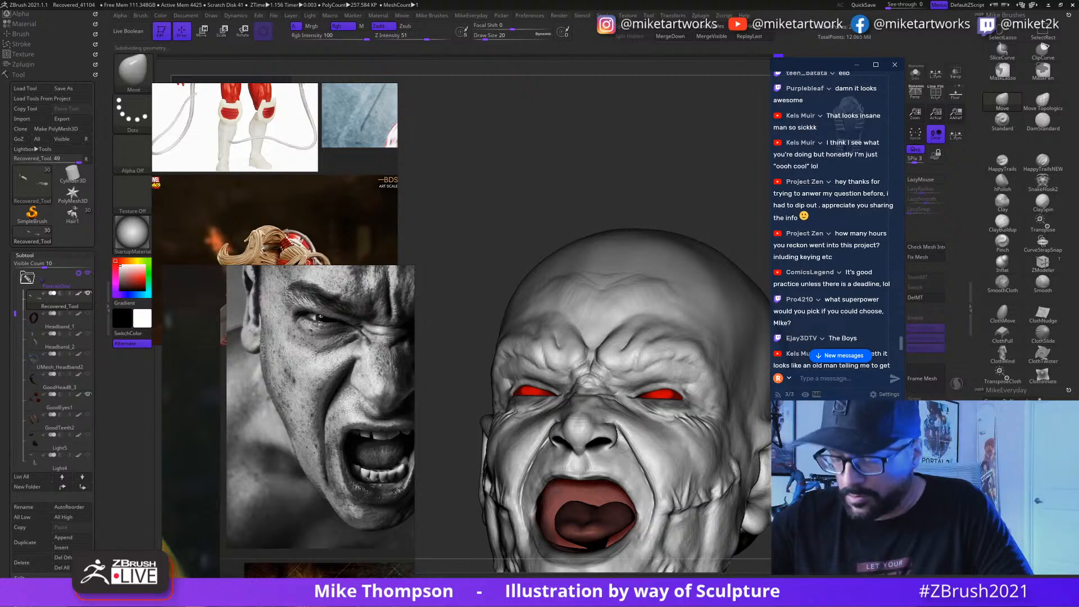
drag(450, 304, 464, 388)
mouse_move(436, 112)
alt+mouse_down()
mouse_move(430, 146)
mouse_move(423, 96)
mouse_move(430, 115)
alt+mouse_up()
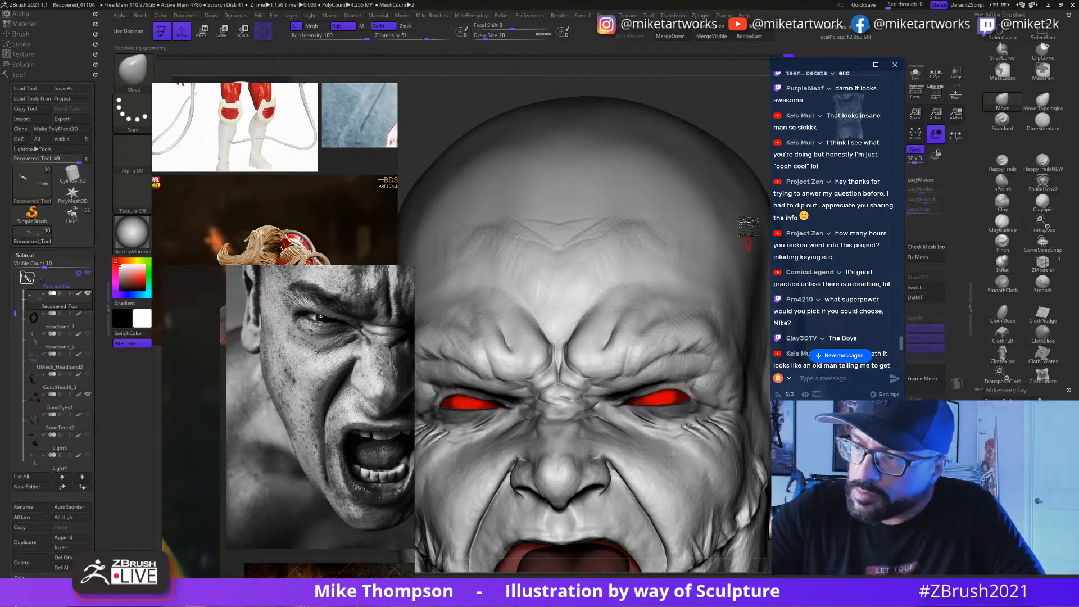
key(s)
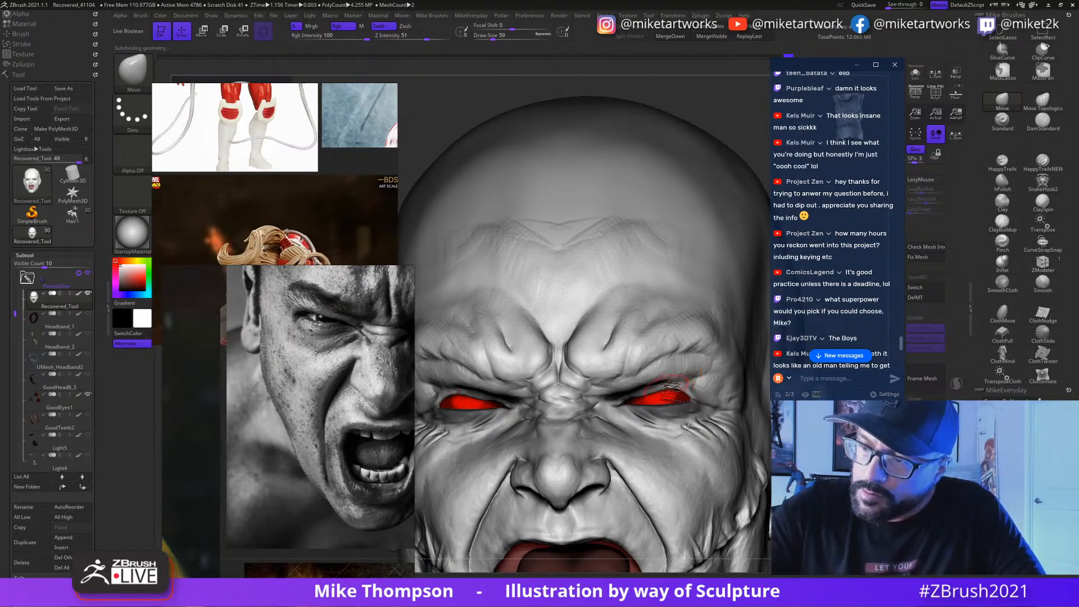
Step: Mask the cheeks and the area below the eyes with a lasso selection
key(ctrl)
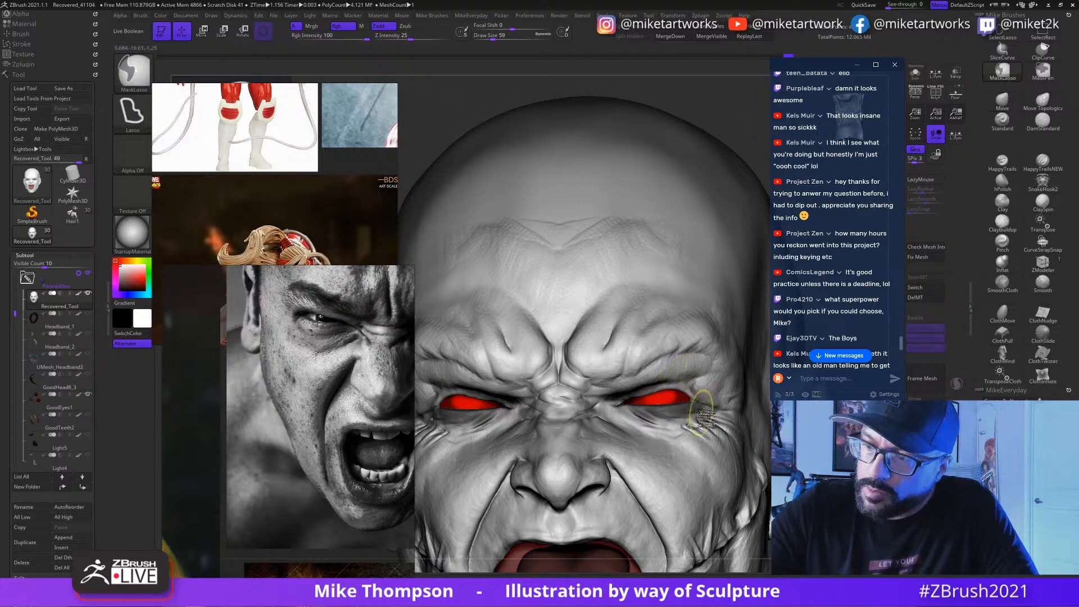
mouse_move(639, 402)
ctrl+mouse_down()
mouse_move(703, 430)
mouse_move(694, 394)
ctrl+mouse_up()
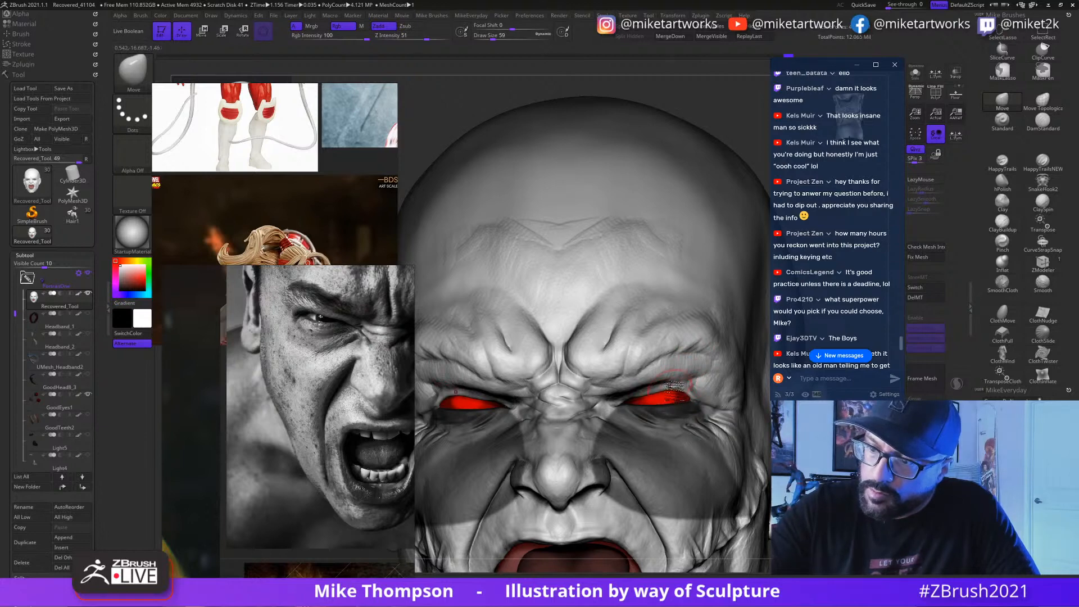
drag(746, 134, 744, 150)
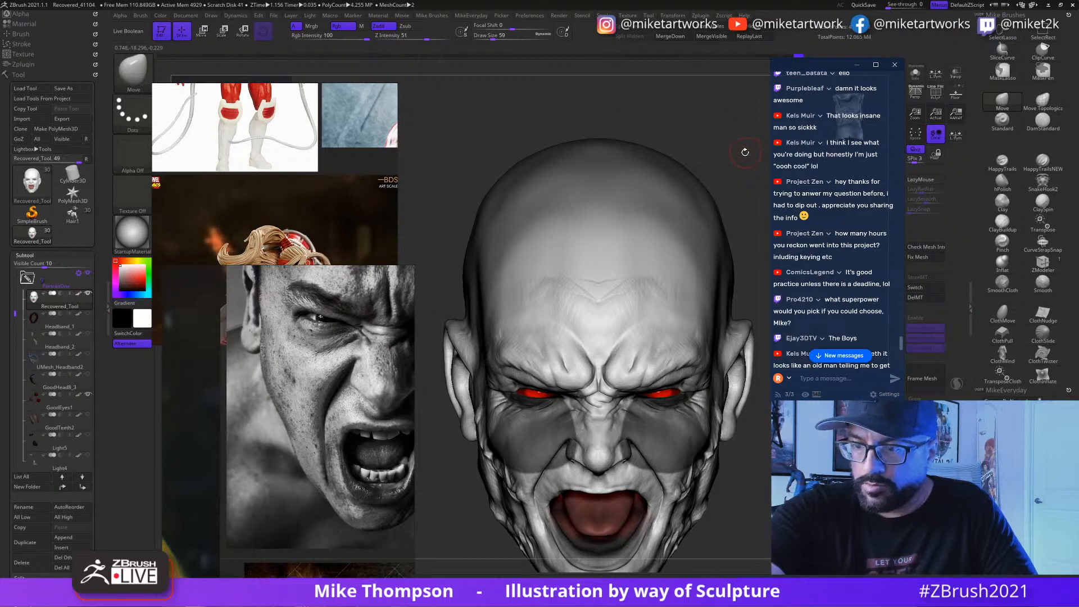
Step: Show the eyebrow and teeth subtools, clear the face mask, and check the shouting expression from the front and below
click(88, 333)
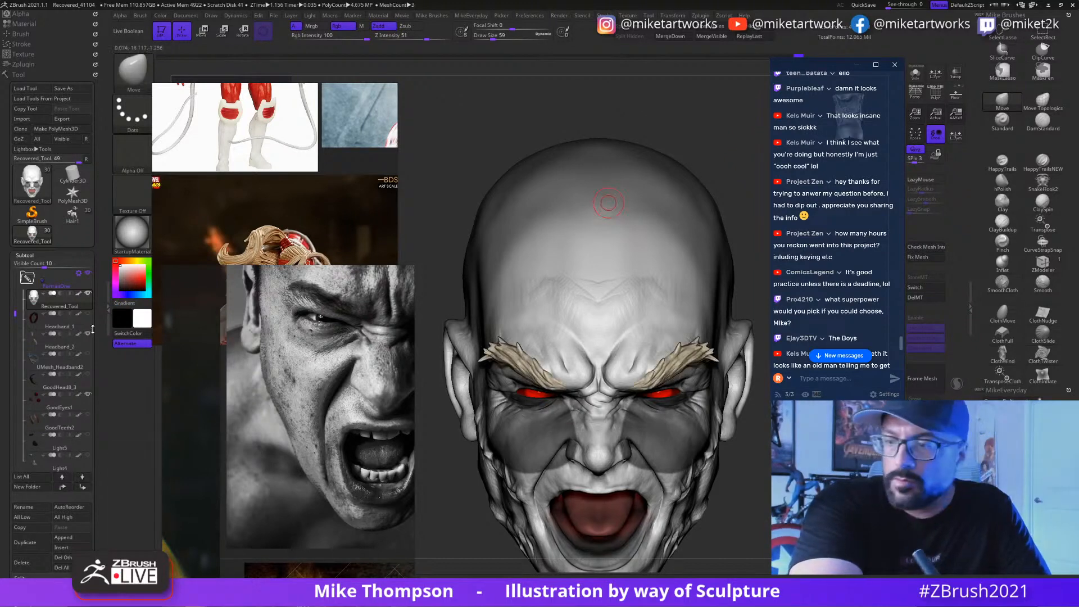
ctrl+drag(745, 450, 765, 390)
mouse_move(750, 450)
mouse_down()
mouse_move(663, 449)
mouse_move(751, 449)
mouse_up()
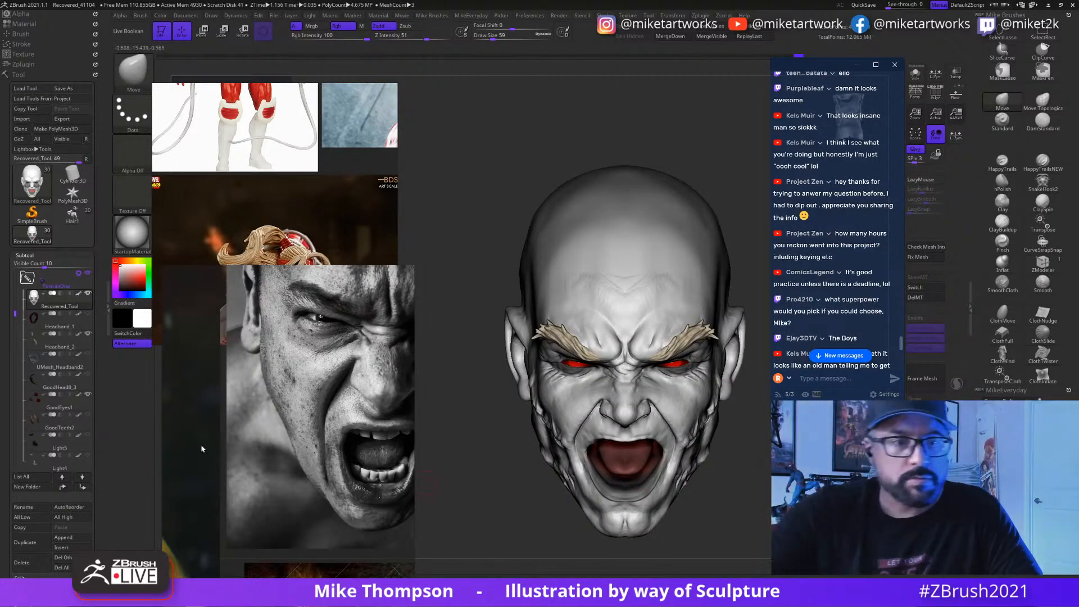
click(87, 414)
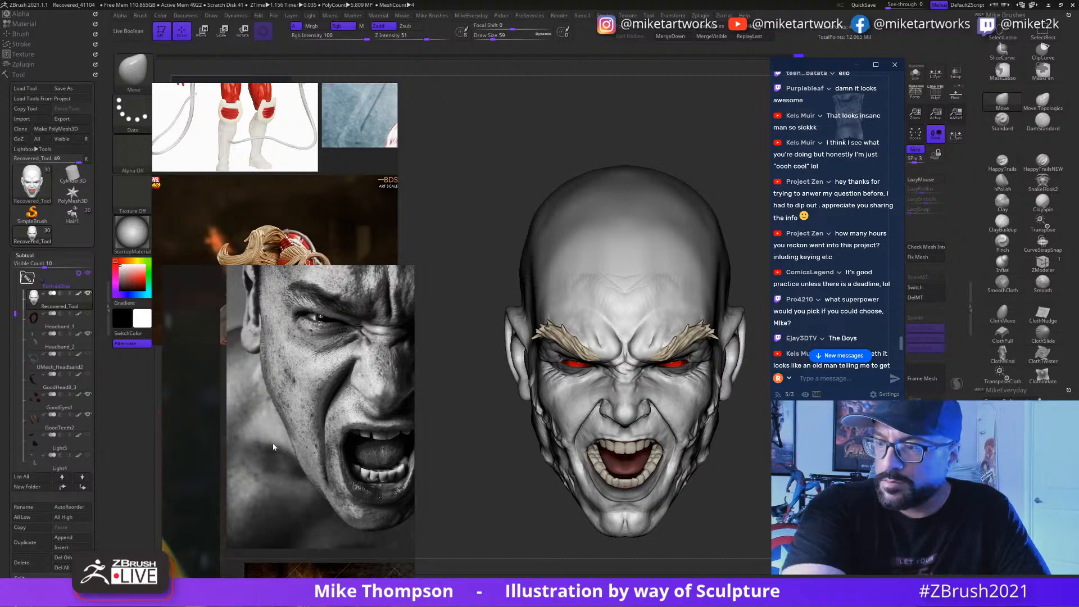
drag(750, 450, 754, 419)
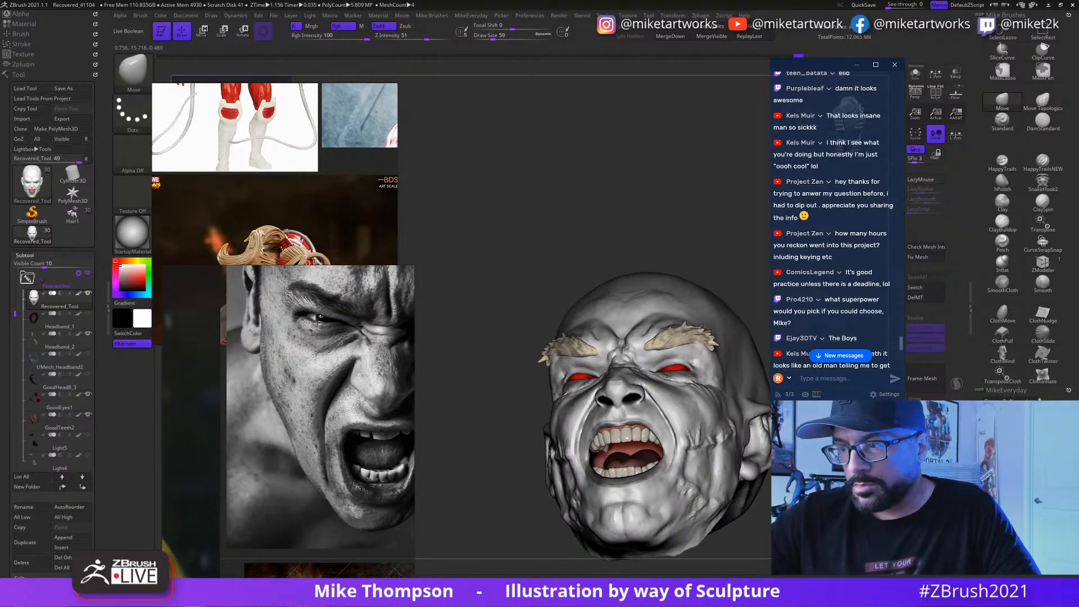
Step: Select the eyebrow subtool and fit the eyebrows against the brow ridge with the Move brush at size 94
alt+drag(484, 337, 466, 473)
alt+click(641, 430)
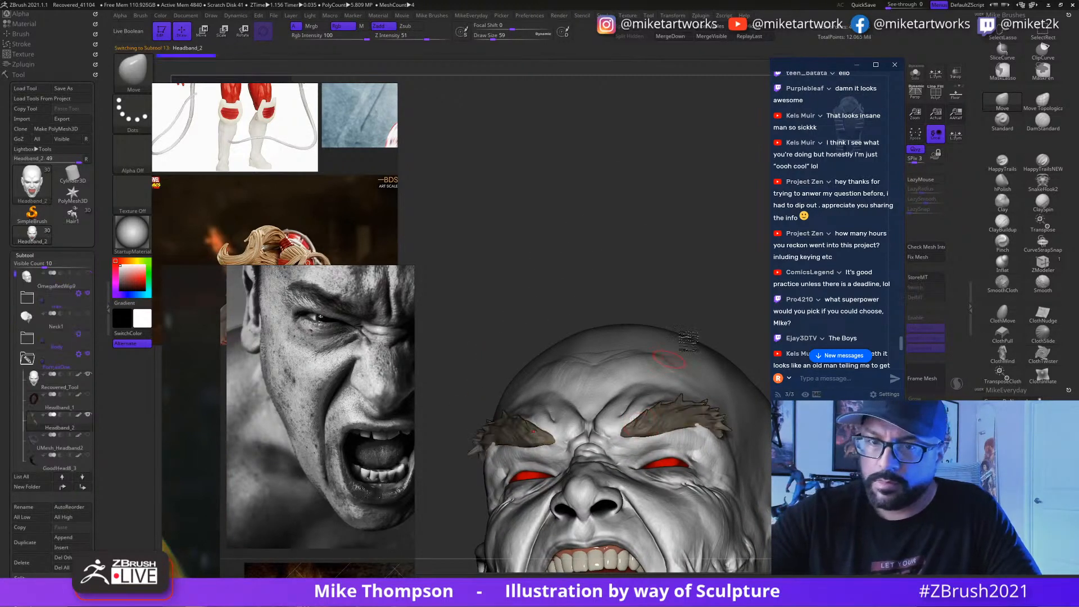
mouse_move(700, 326)
mouse_down()
mouse_move(724, 290)
mouse_move(719, 267)
mouse_move(713, 339)
mouse_move(668, 390)
mouse_move(679, 378)
mouse_up()
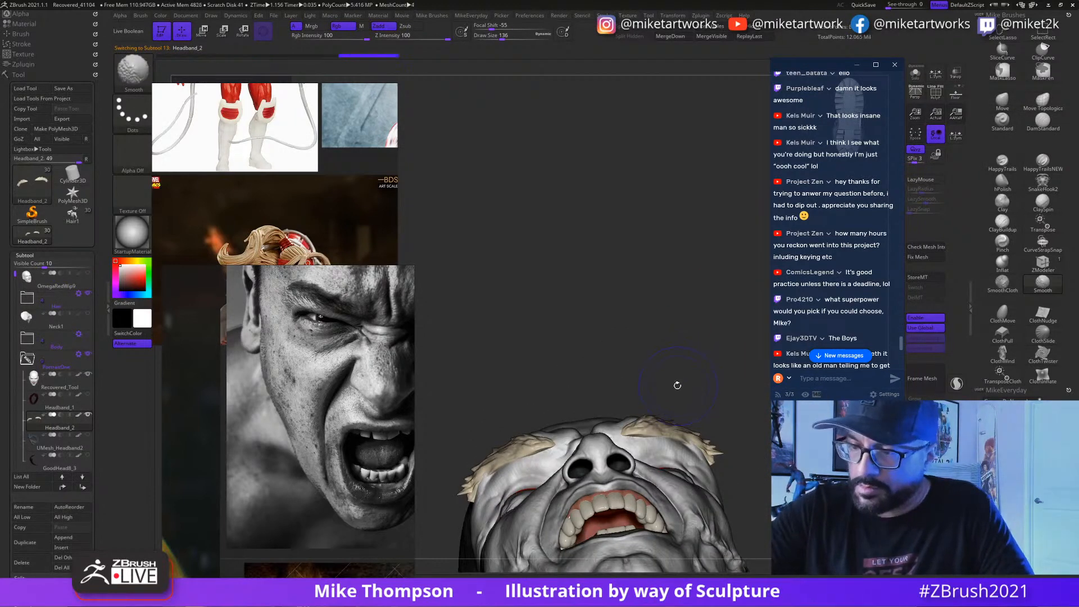
key(shift)
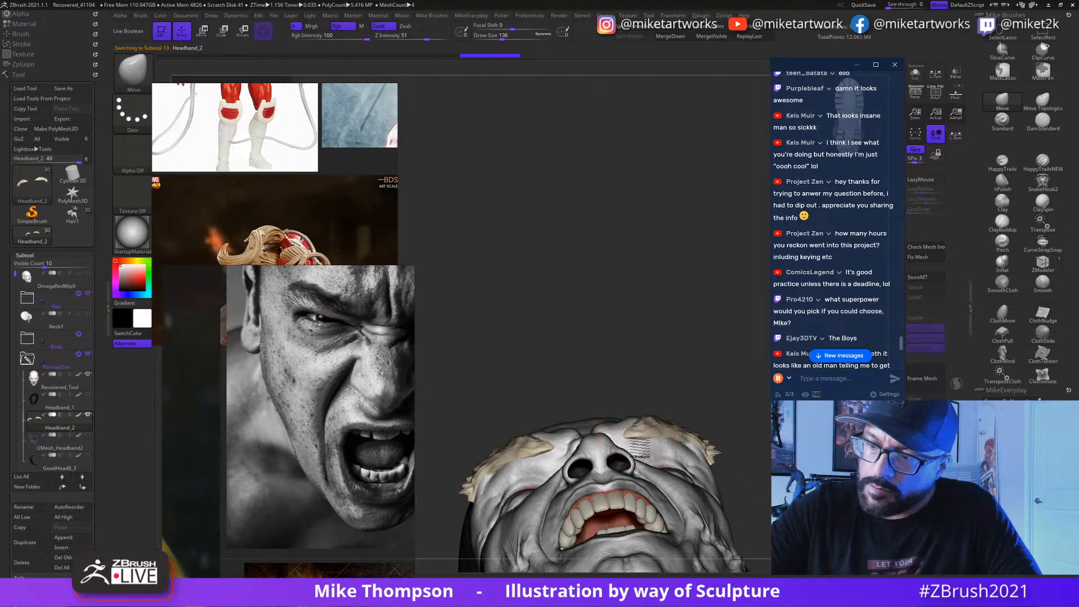
mouse_move(713, 352)
mouse_down()
mouse_move(693, 329)
mouse_move(701, 308)
mouse_move(703, 382)
mouse_move(670, 437)
mouse_up()
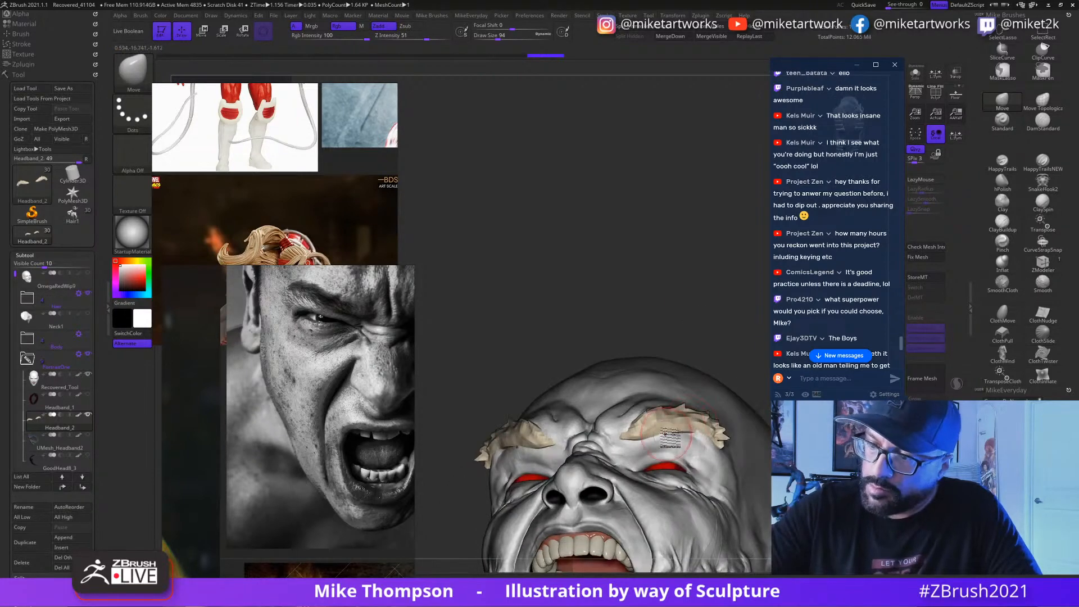
drag(694, 382, 707, 382)
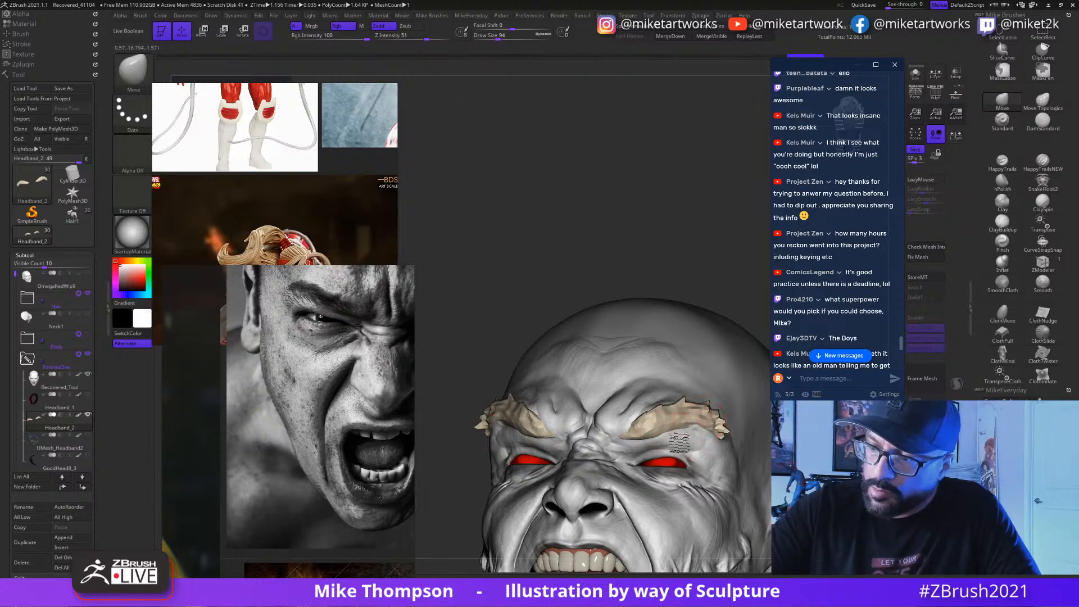
drag(687, 436, 685, 437)
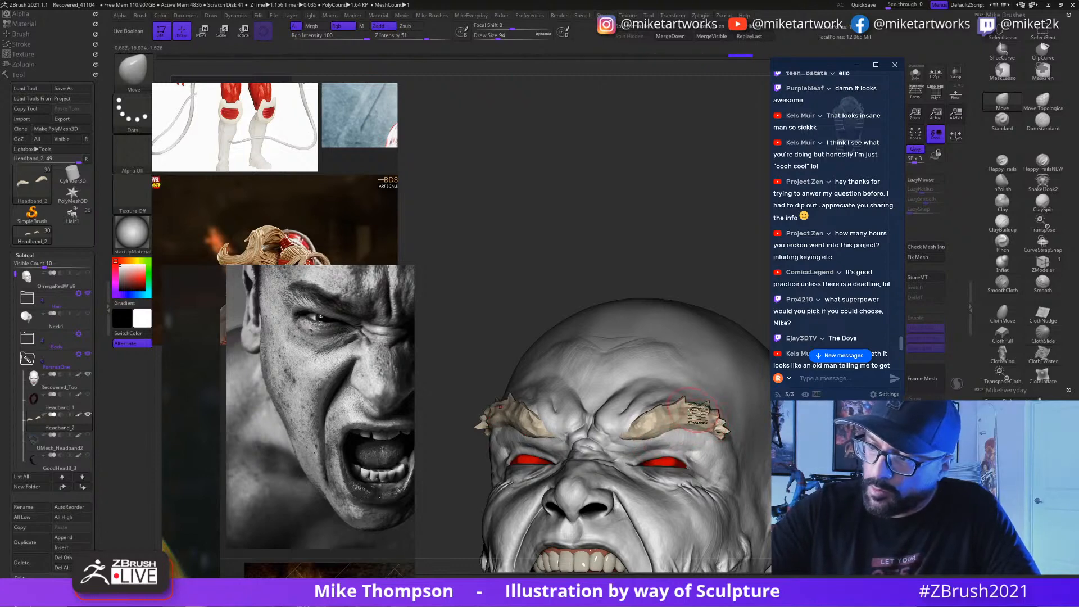
Step: Pull the eyebrows' outer ends into the forehead surface with the Move brush, working from below and the side
mouse_move(736, 309)
mouse_down()
mouse_move(748, 344)
mouse_move(638, 444)
mouse_move(617, 437)
mouse_move(626, 418)
mouse_move(684, 433)
mouse_up()
right_drag(682, 432, 683, 337)
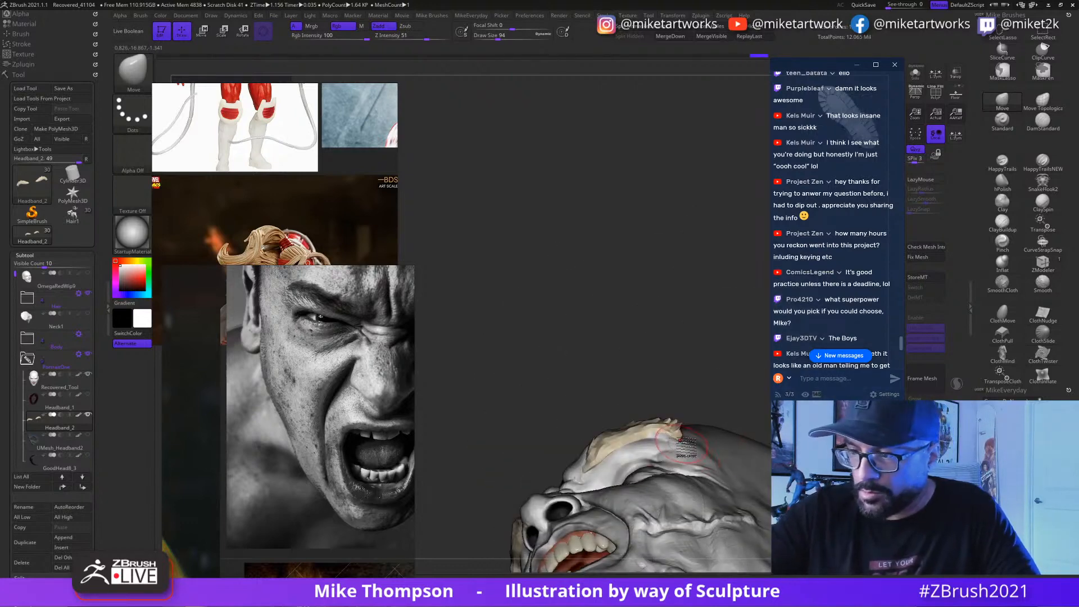
right_drag(686, 442, 544, 334)
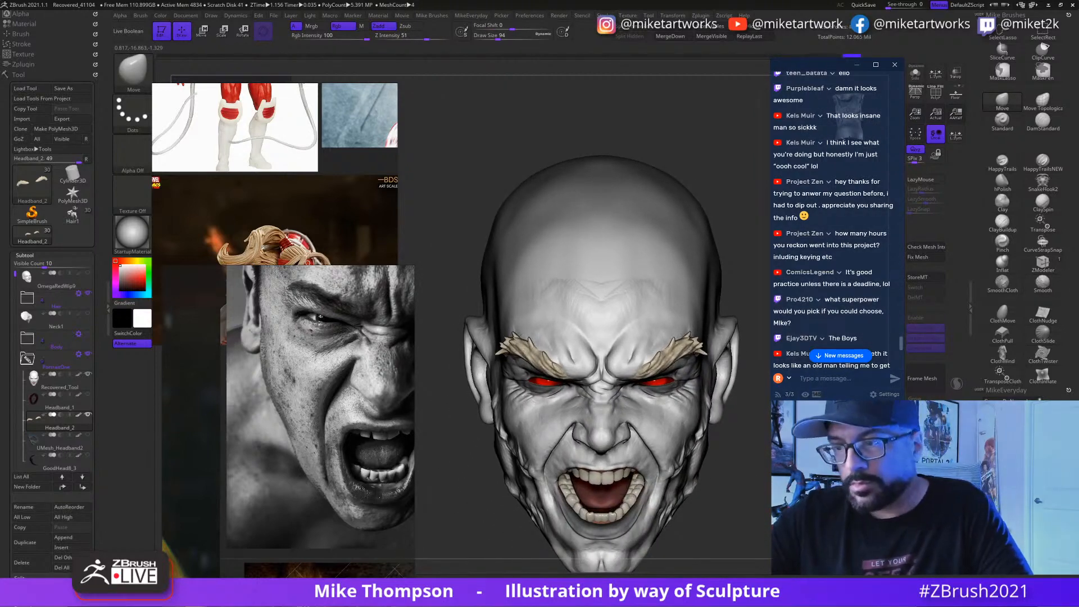
right_drag(751, 460, 732, 465)
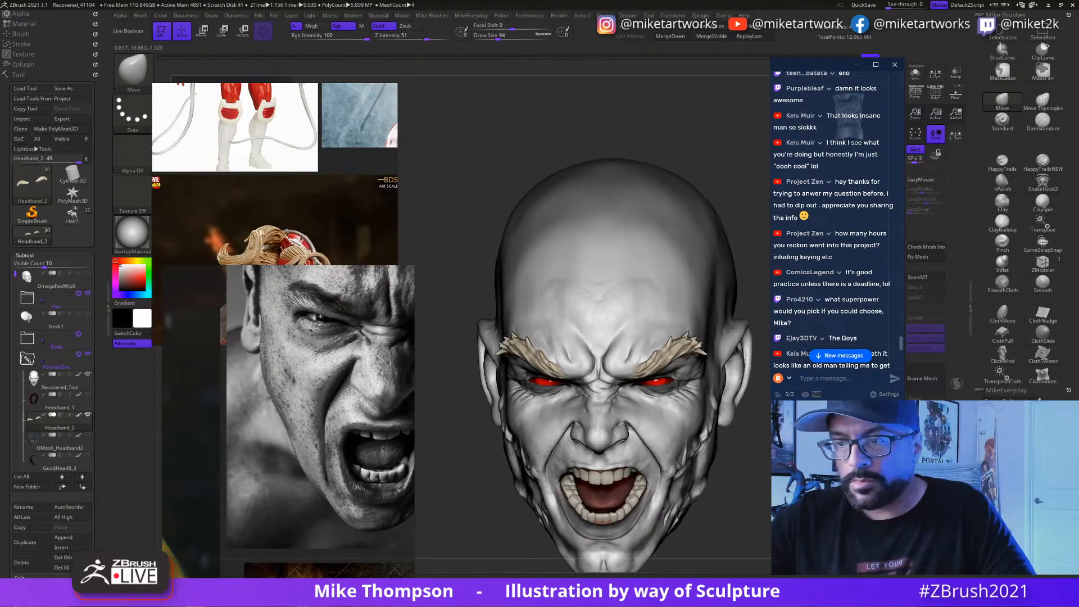
Step: Show the red headband, its omega emblem and the chin strap on the head
click(87, 394)
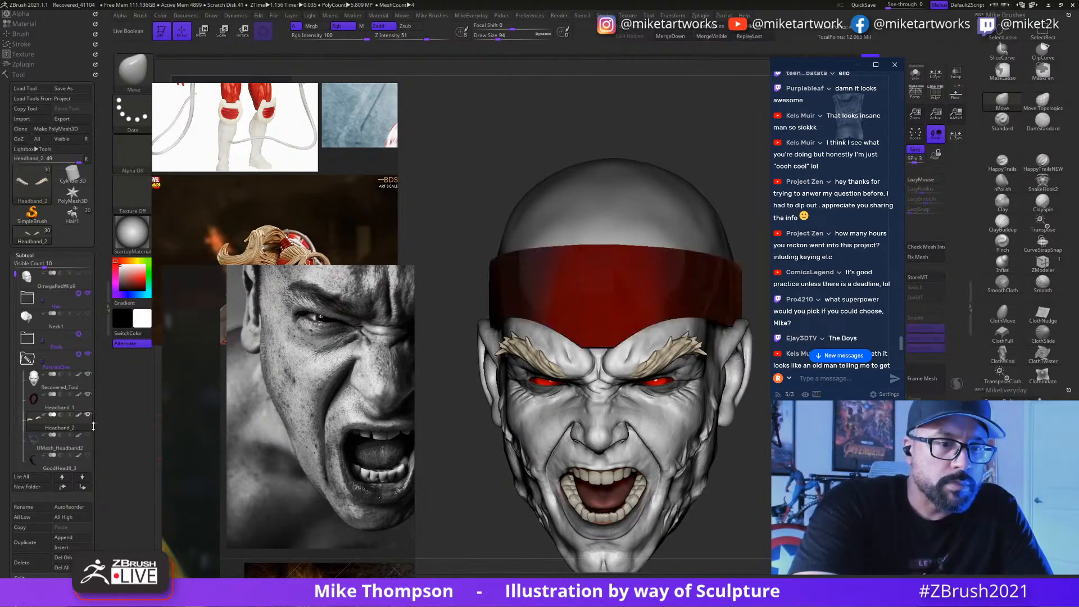
click(88, 455)
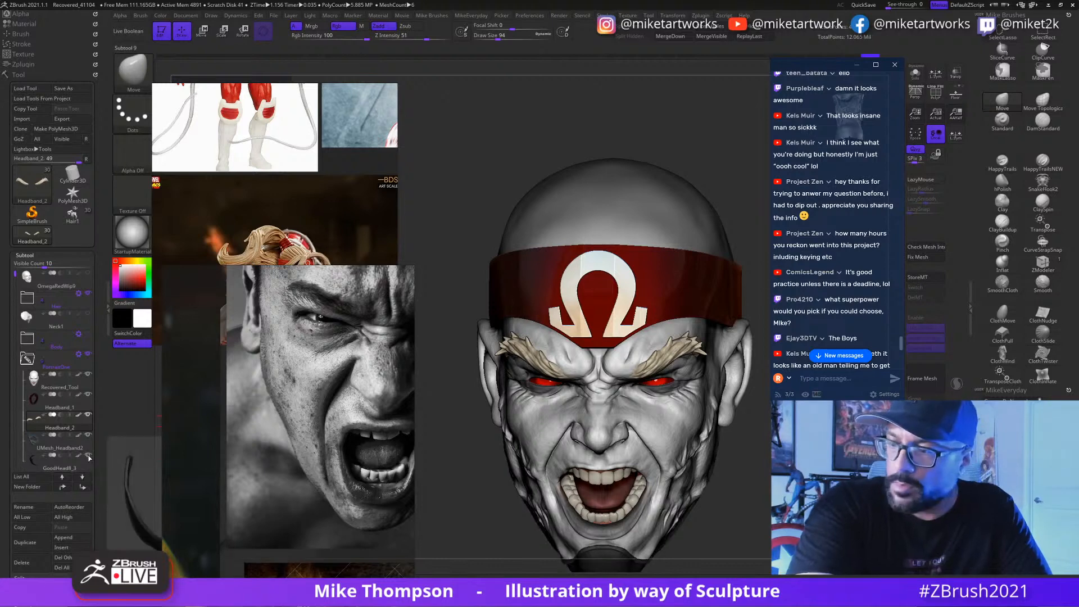
drag(15, 275, 14, 306)
mouse_move(750, 366)
right_down()
mouse_move(666, 368)
mouse_move(611, 316)
mouse_move(562, 323)
right_up()
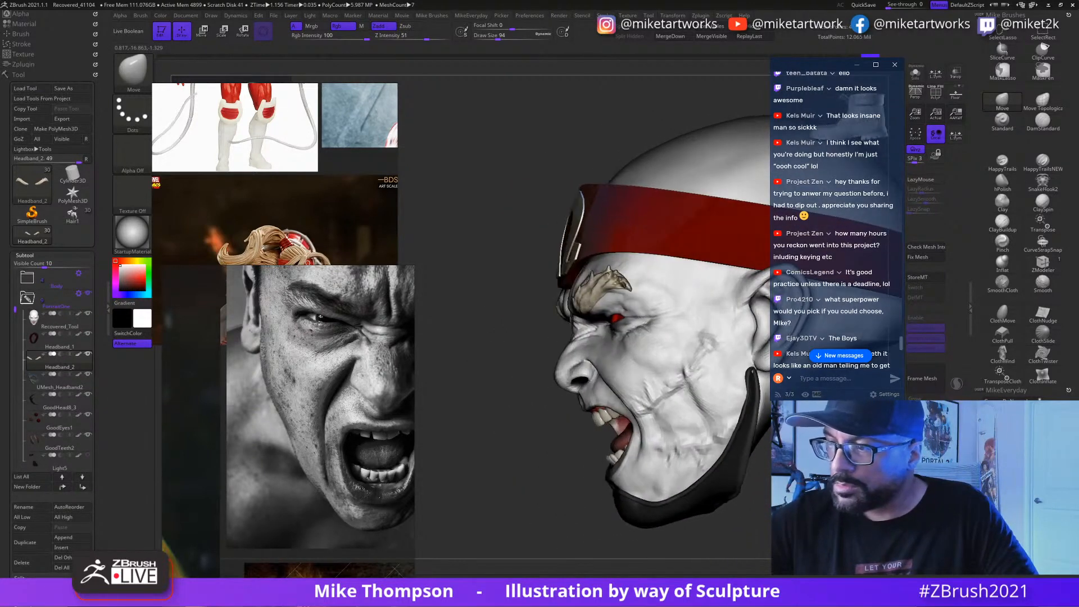
Step: Select the chin strap and fit its upper end along the jaw with the Move brush at size 68
alt+click(738, 450)
key(s)
drag(498, 37, 495, 37)
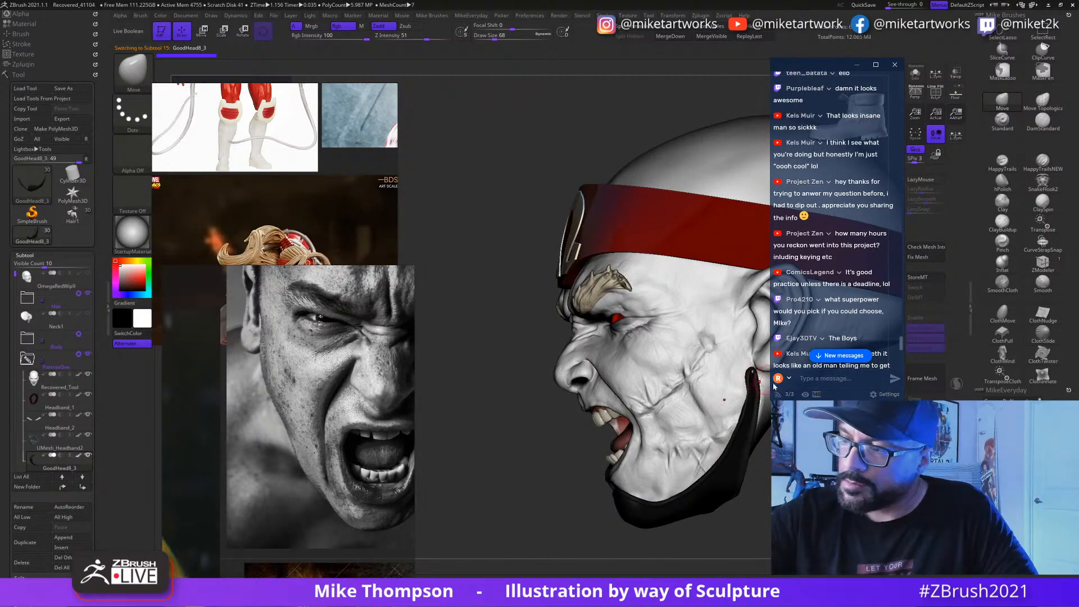
key(ctrl+shift+a)
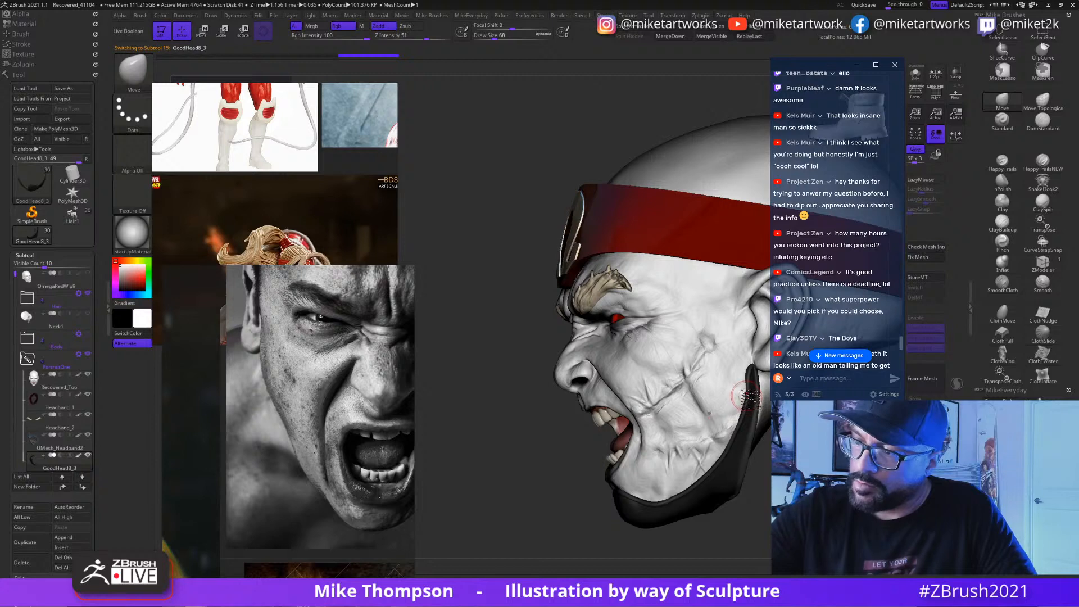
mouse_move(747, 396)
mouse_down()
mouse_move(683, 401)
mouse_move(694, 396)
mouse_move(693, 371)
mouse_move(685, 400)
mouse_move(655, 408)
mouse_up()
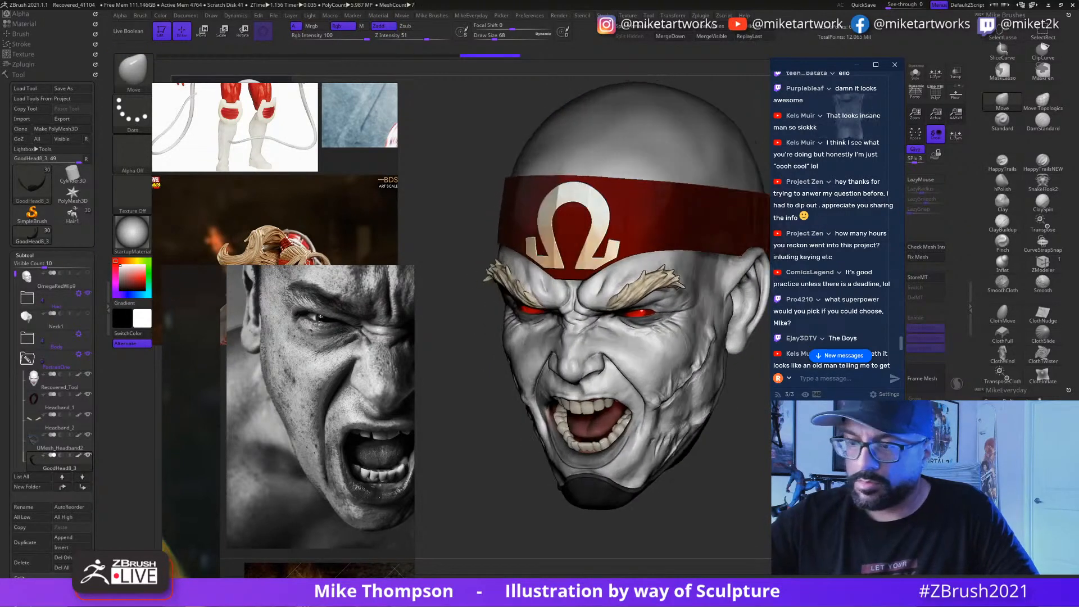
Step: Show and select the cheek guards, and fit them against the face with the Move brush at size 112
drag(15, 274, 13, 334)
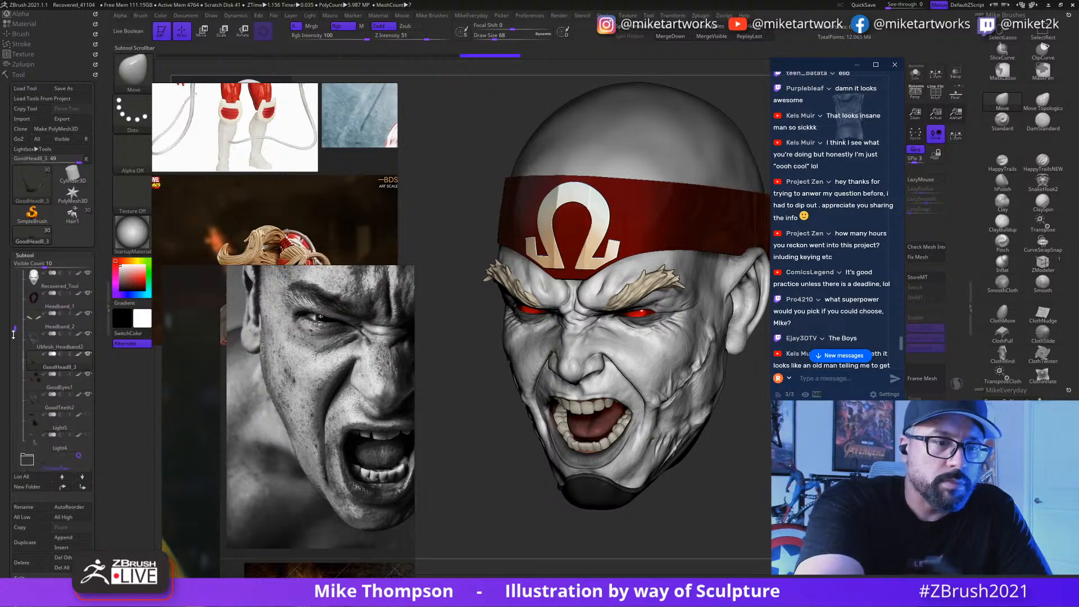
click(89, 417)
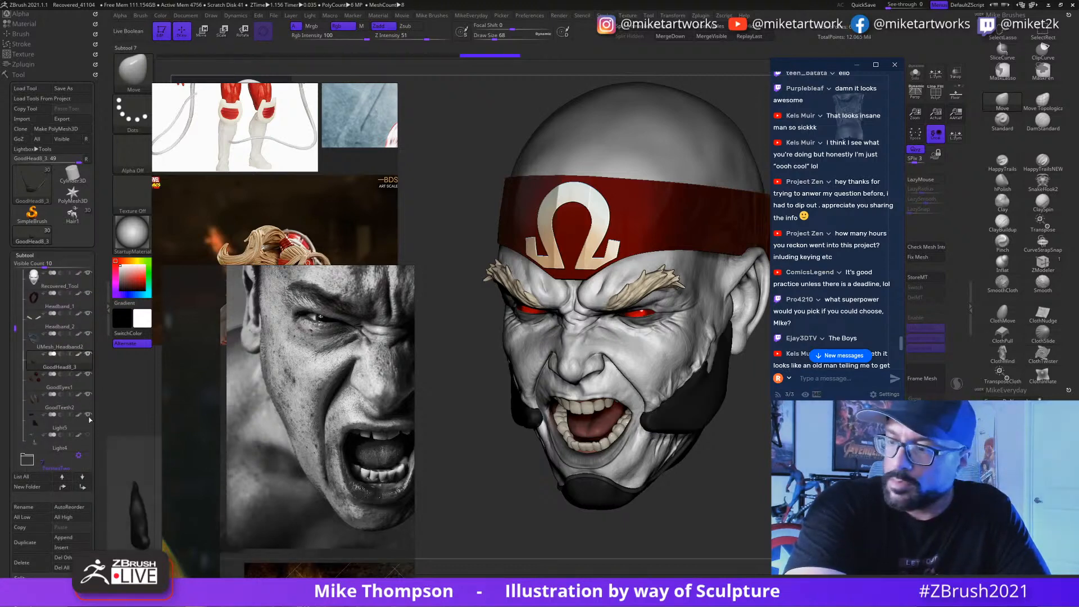
drag(725, 495, 639, 512)
click(500, 38)
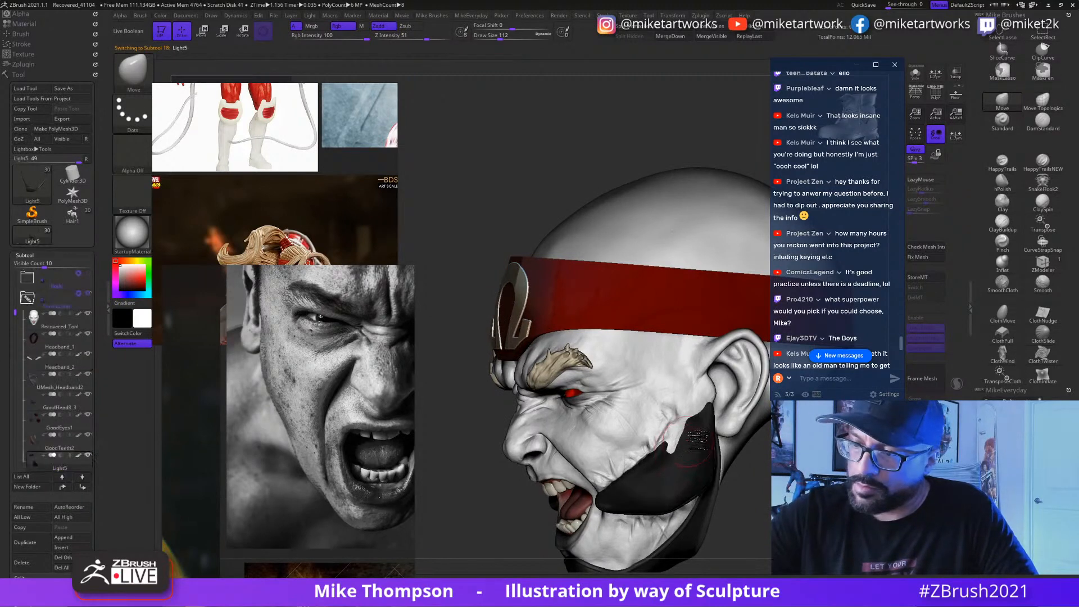
mouse_move(753, 438)
ctrl+mouse_down()
mouse_move(764, 450)
mouse_move(818, 442)
ctrl+mouse_up()
drag(478, 534, 422, 499)
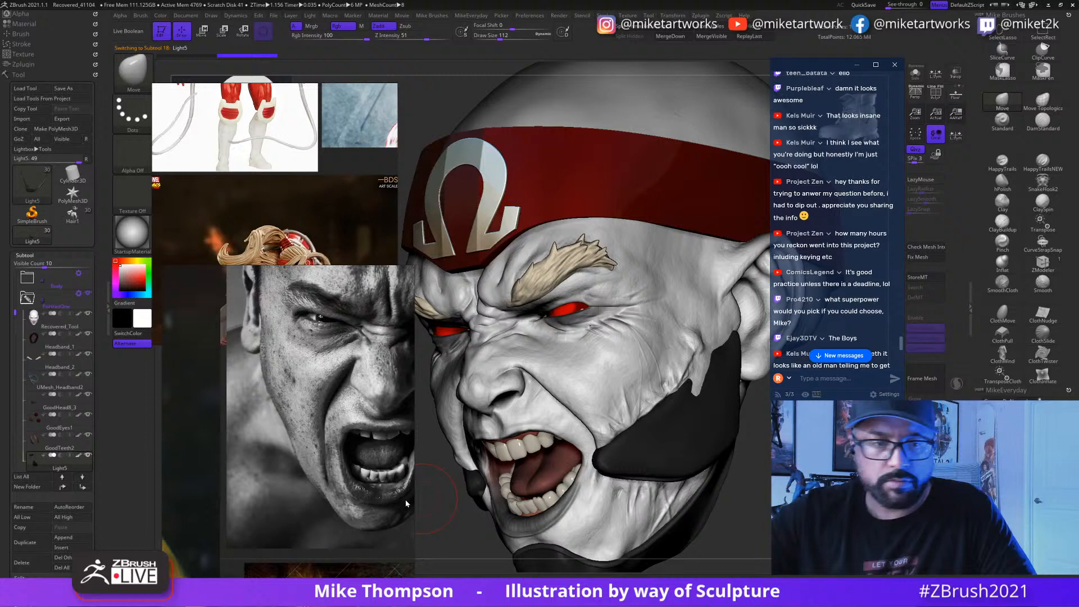
Step: Turn off the cheek guards' painted color and reduce the Move brush size to 51
click(79, 456)
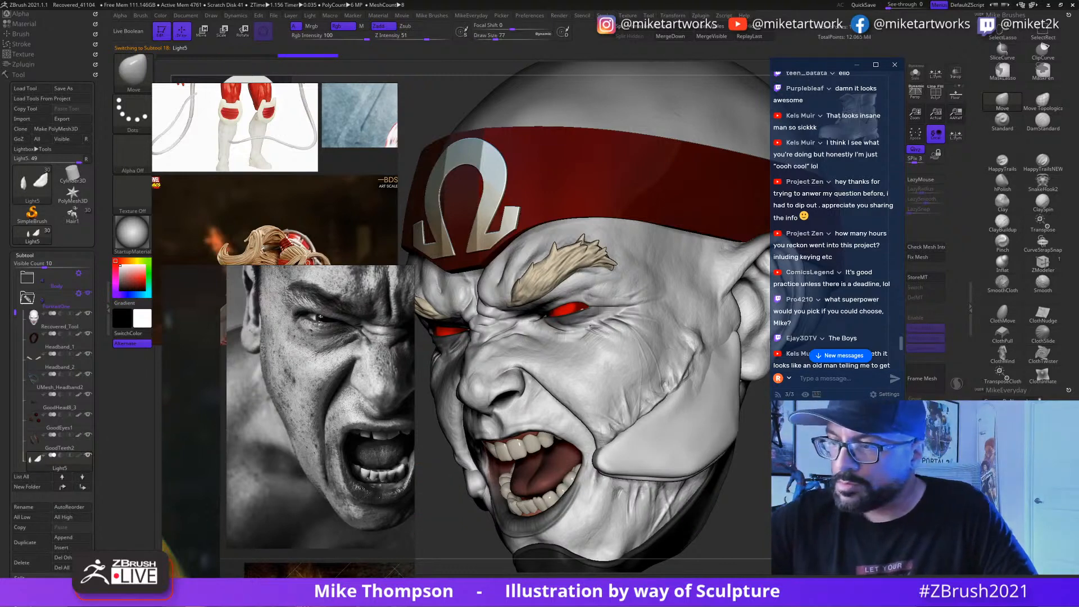
alt+drag(430, 499, 418, 538)
click(491, 37)
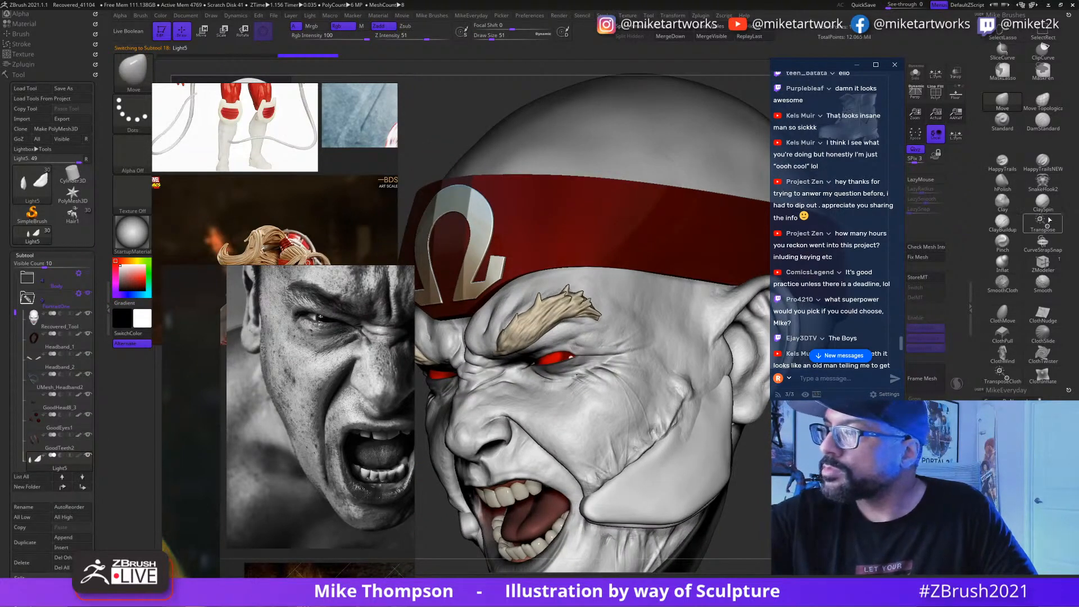
Step: Switch to the HappyTrails brush at size 23 with LazyRadius 30, try a stroke along the cheek guard, and undo it
click(1002, 162)
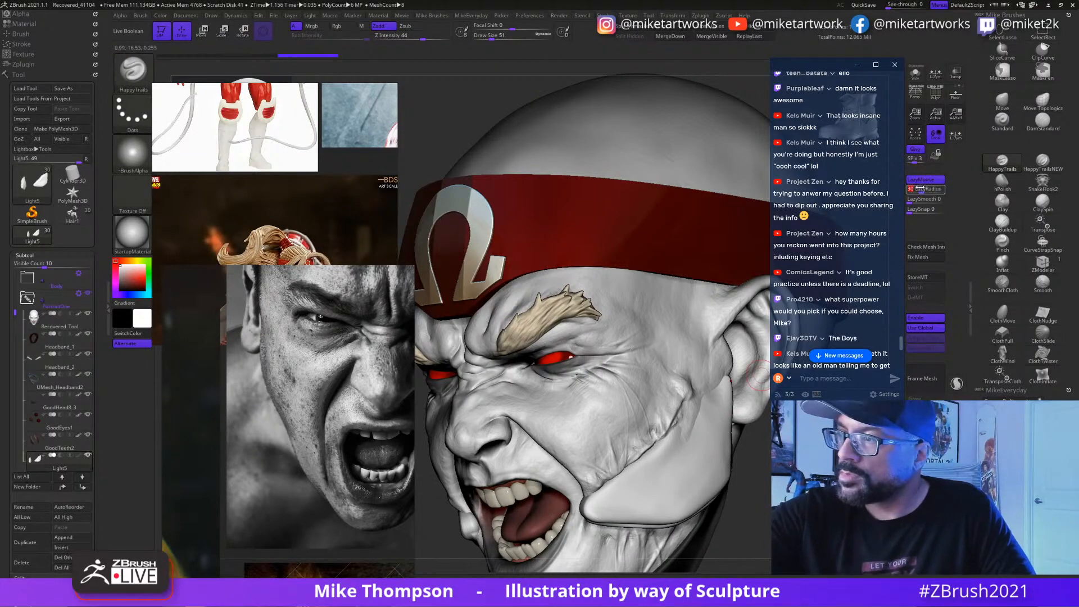
click(487, 38)
mouse_move(715, 412)
mouse_down()
mouse_move(697, 479)
mouse_move(639, 520)
mouse_up()
key(ctrl+z)
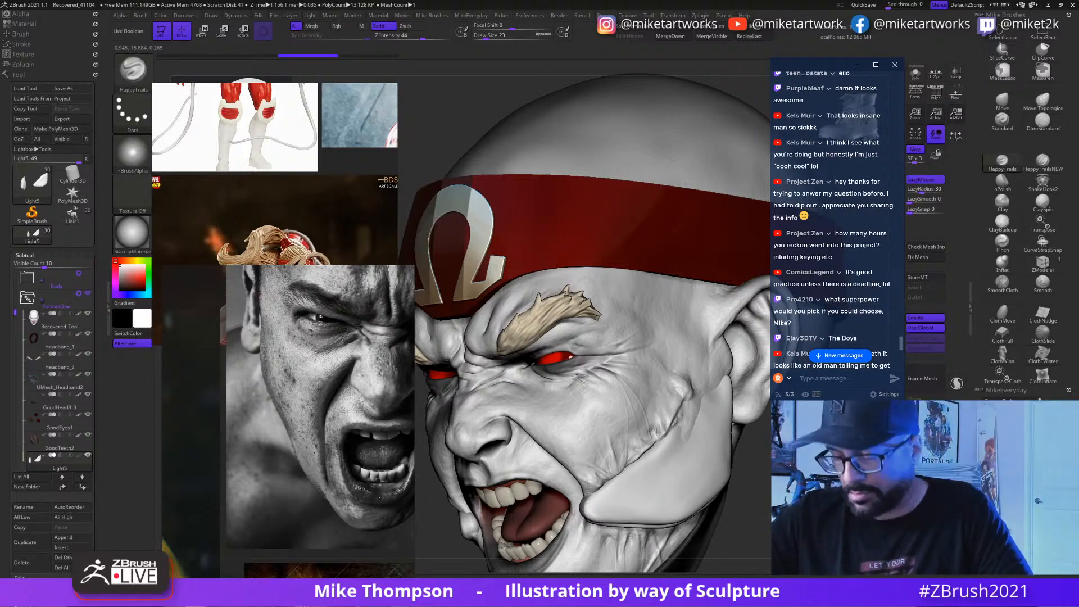
Step: Subdivide the cheek guards once and sculpt along their front and lower edges with HappyTrails at Z Intensity 44
key(d)
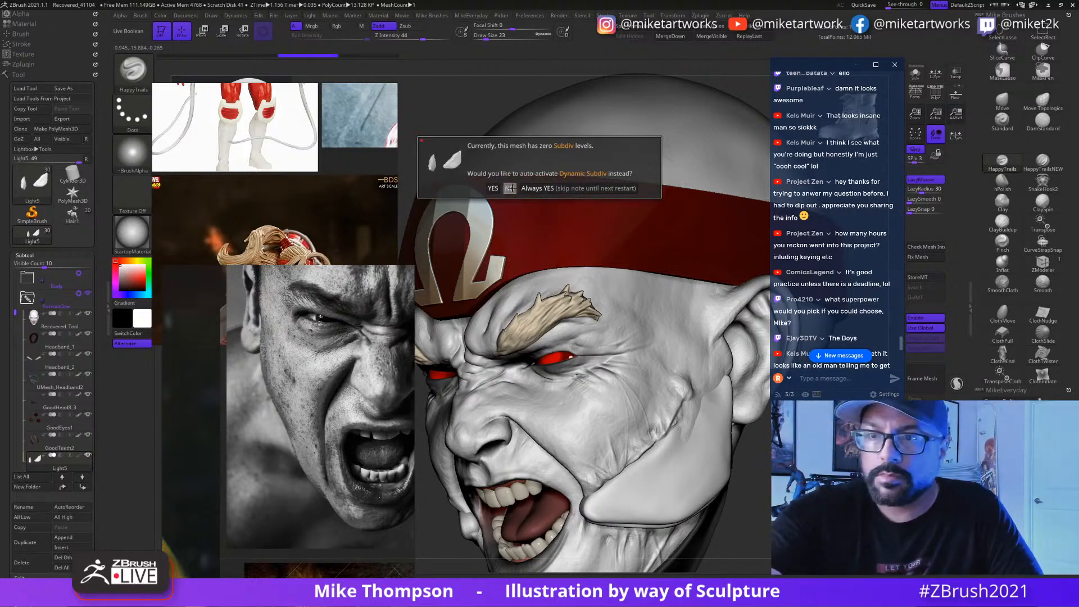
drag(756, 506, 687, 447)
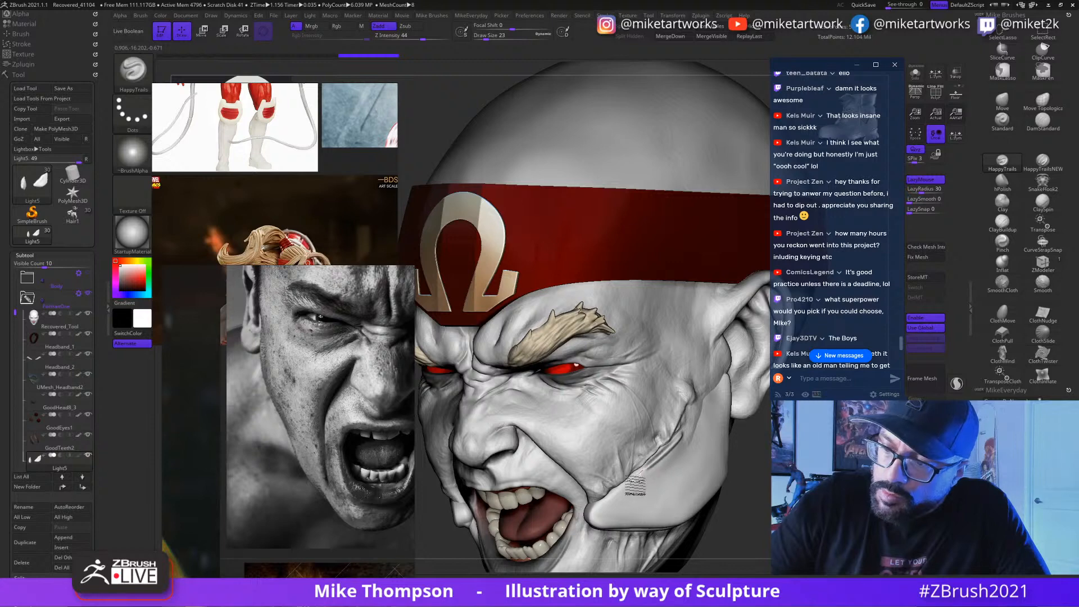
mouse_move(615, 502)
mouse_down()
mouse_move(591, 516)
mouse_move(595, 531)
mouse_up()
drag(737, 506, 696, 399)
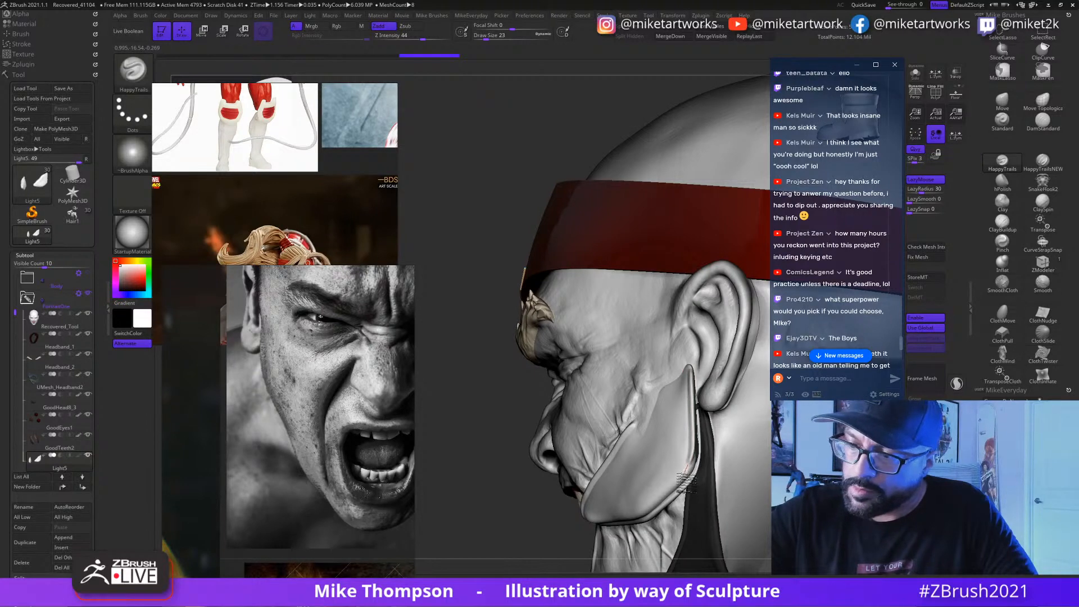
Step: Lower HappyTrails to Z Intensity 27 and sculpt along the cheek guard's lower and rear edges
drag(644, 505, 578, 236)
drag(422, 38, 402, 37)
drag(731, 467, 644, 487)
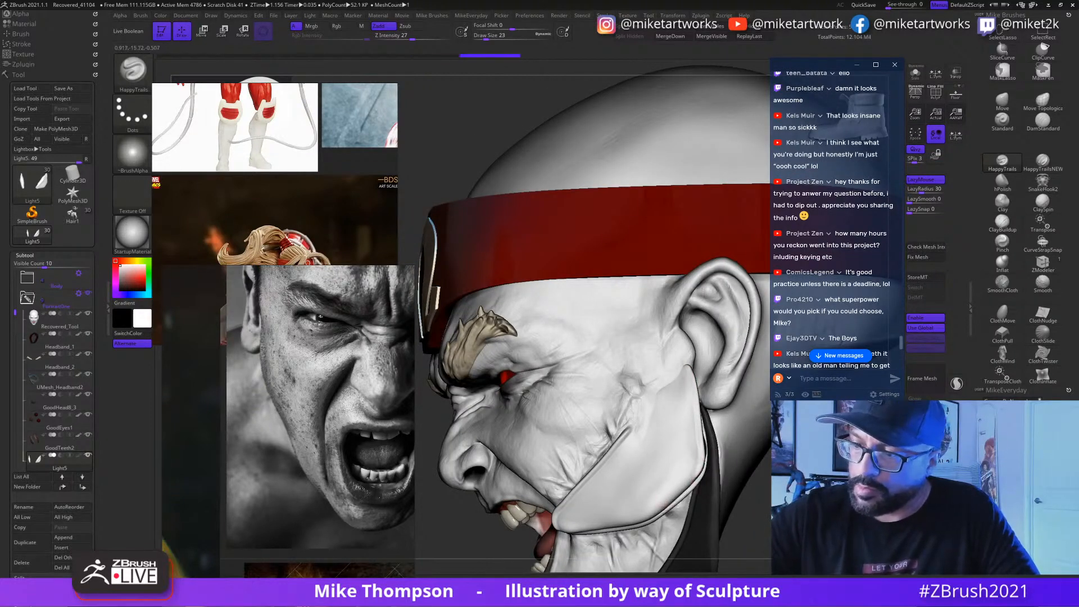
drag(669, 503, 556, 498)
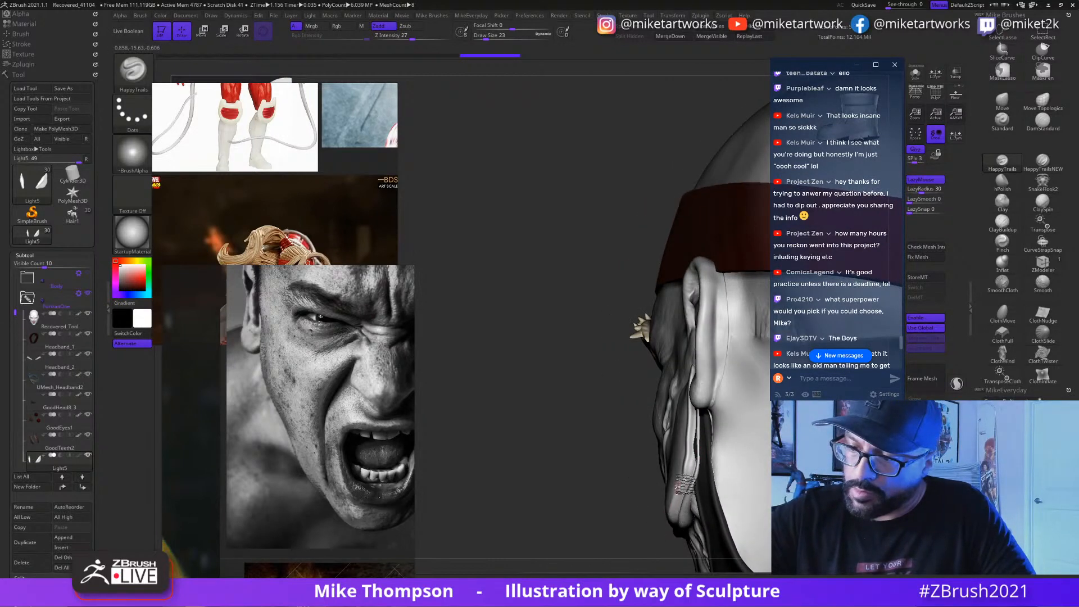
Step: Finish sculpting the cheek guard's rear edge and show the Light4 armor plates over the Light5 guards
drag(691, 470, 709, 413)
drag(635, 556, 506, 545)
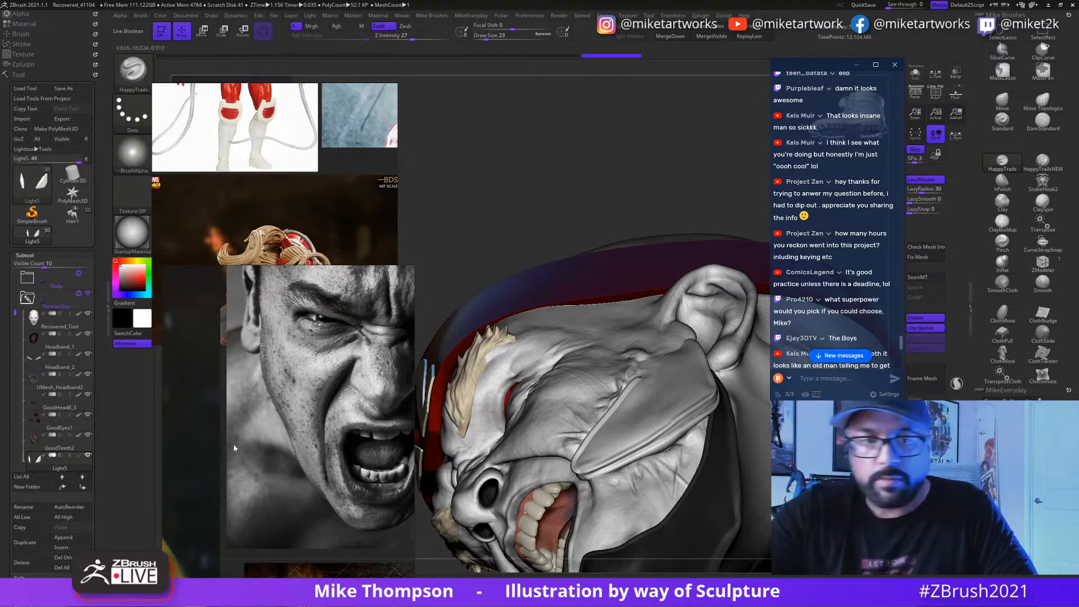
drag(93, 443, 94, 402)
click(89, 419)
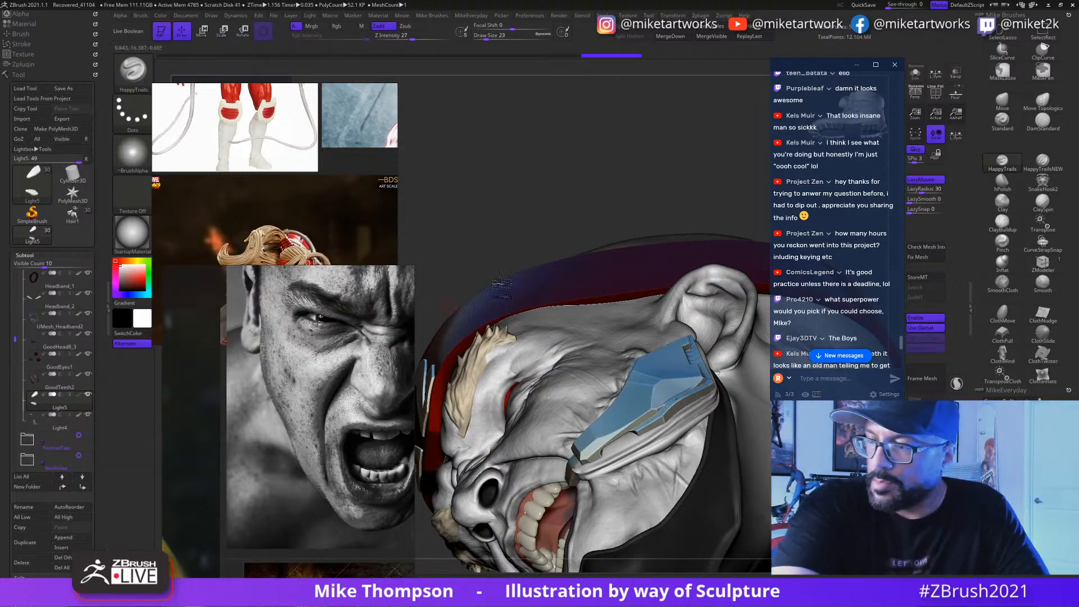
Step: Reshape the Light5 cheek guard under the armor plate with the Move brush, reducing its size from 80 to 59
mouse_move(726, 153)
mouse_down()
mouse_move(758, 168)
mouse_move(754, 186)
mouse_move(730, 138)
mouse_move(759, 139)
mouse_up()
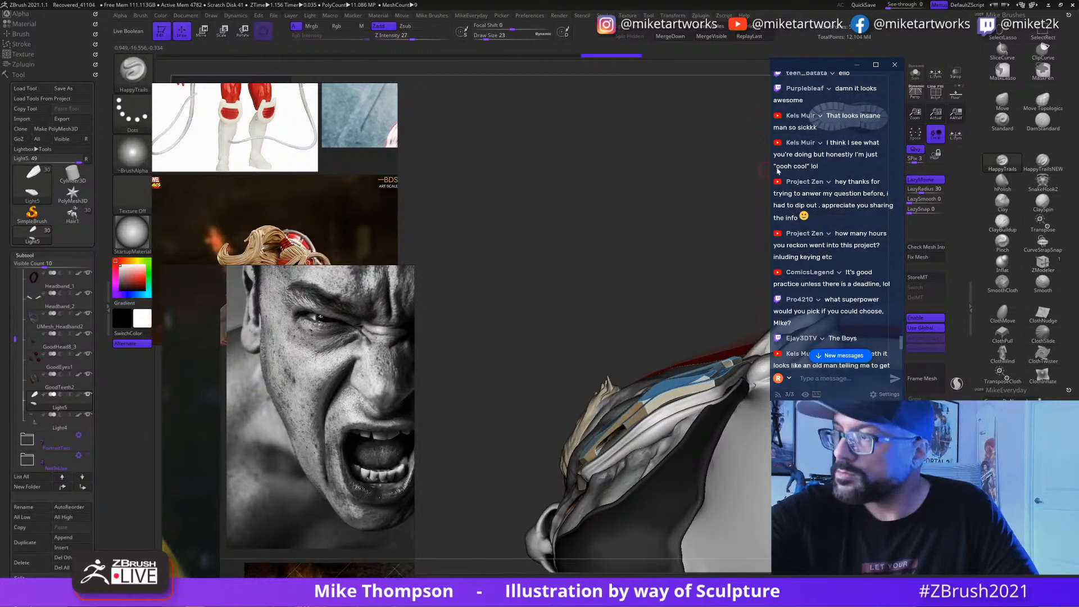
key(shift)
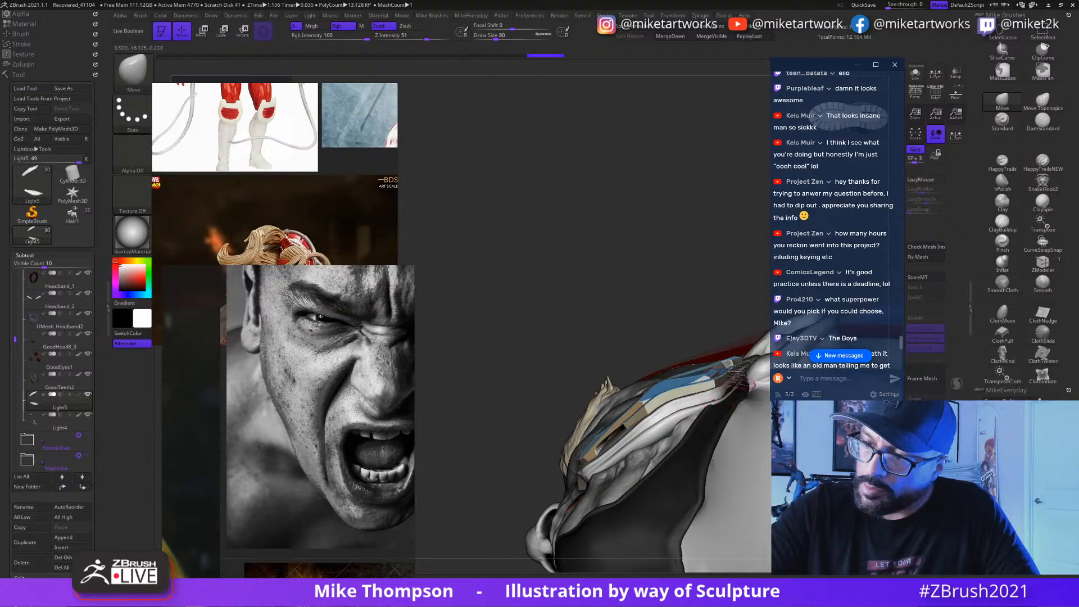
drag(733, 323, 731, 298)
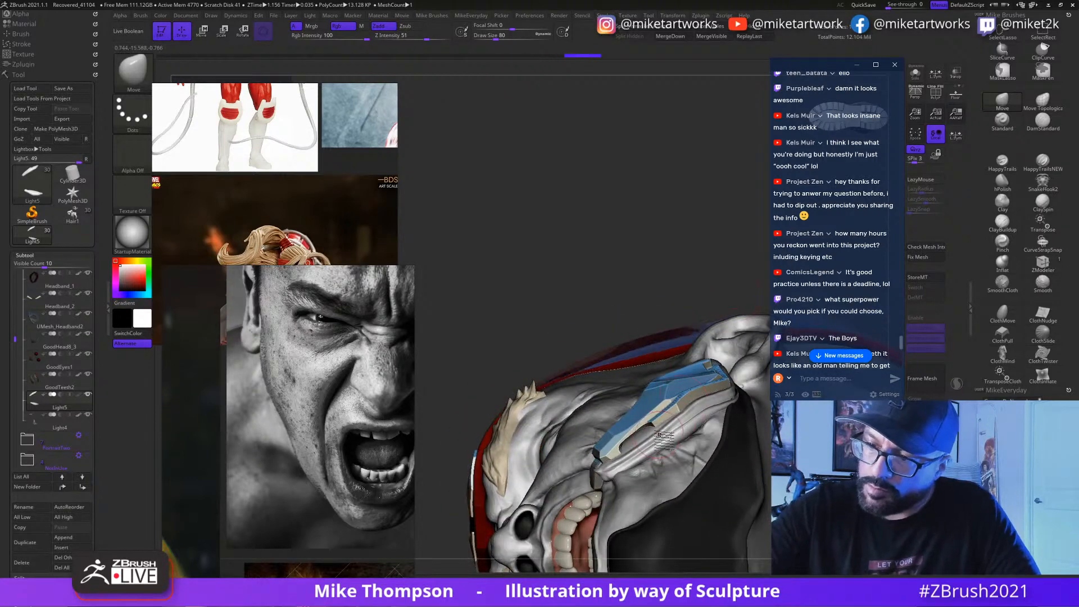
mouse_move(695, 396)
mouse_down()
mouse_move(713, 317)
mouse_move(742, 449)
mouse_up()
key(bracketleft)
key(bracketleft)
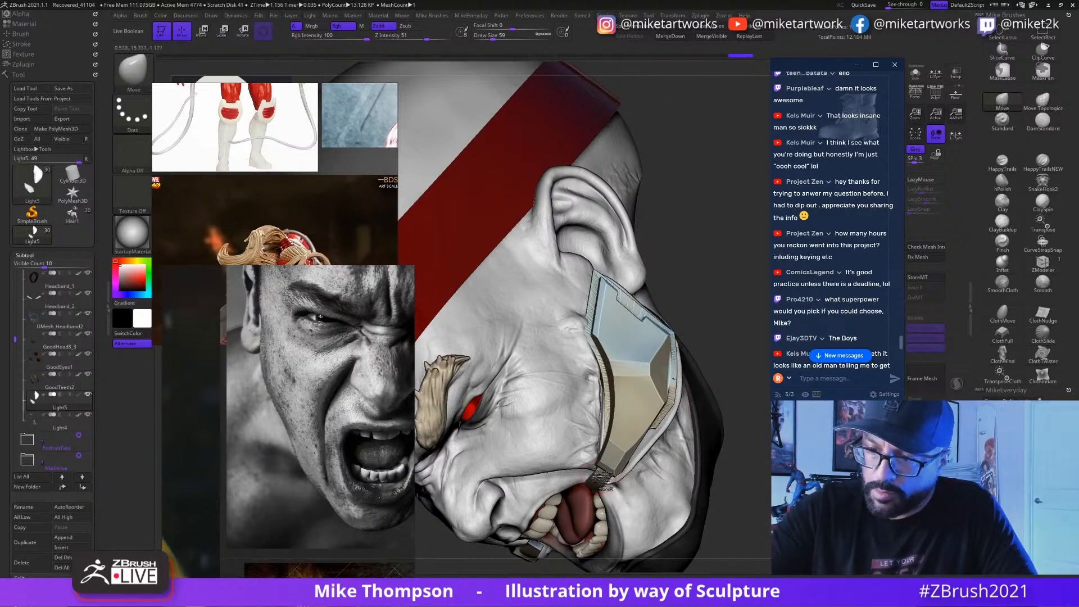
Step: Smooth and move the Light5 guard's front and lower edges to follow the armor plate's outline, ending at brush size 74
mouse_move(728, 450)
mouse_down()
mouse_move(760, 444)
mouse_move(759, 424)
mouse_up()
key(shift)
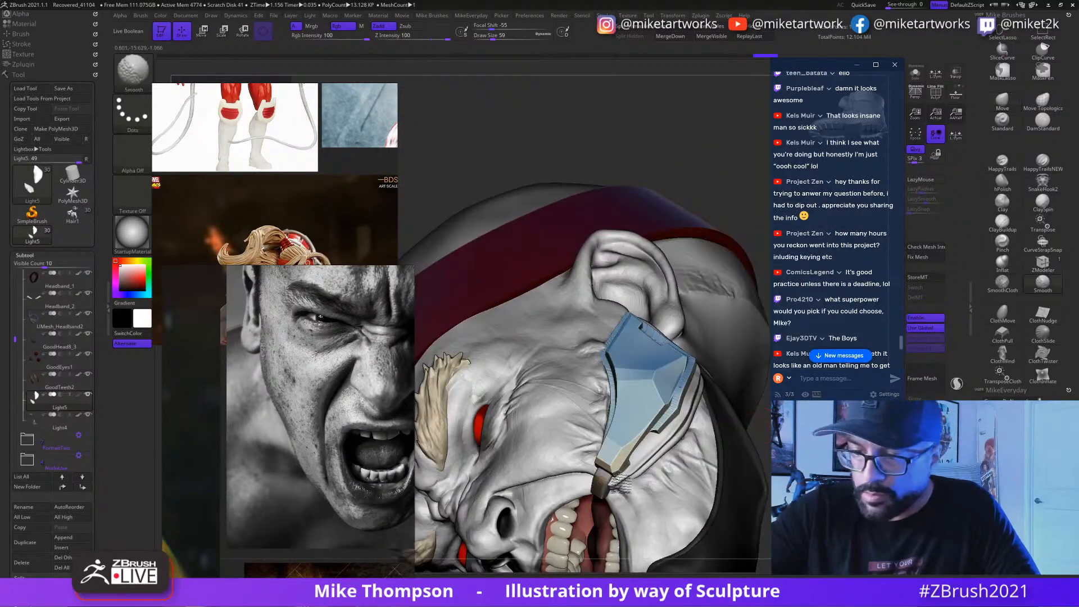
drag(748, 466, 754, 459)
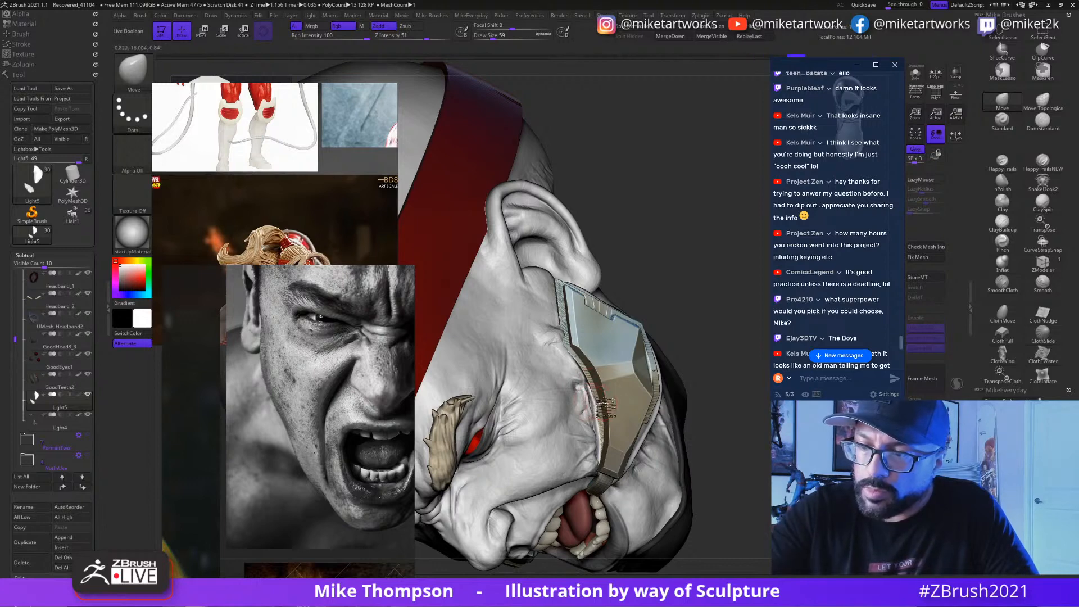
drag(751, 457, 669, 450)
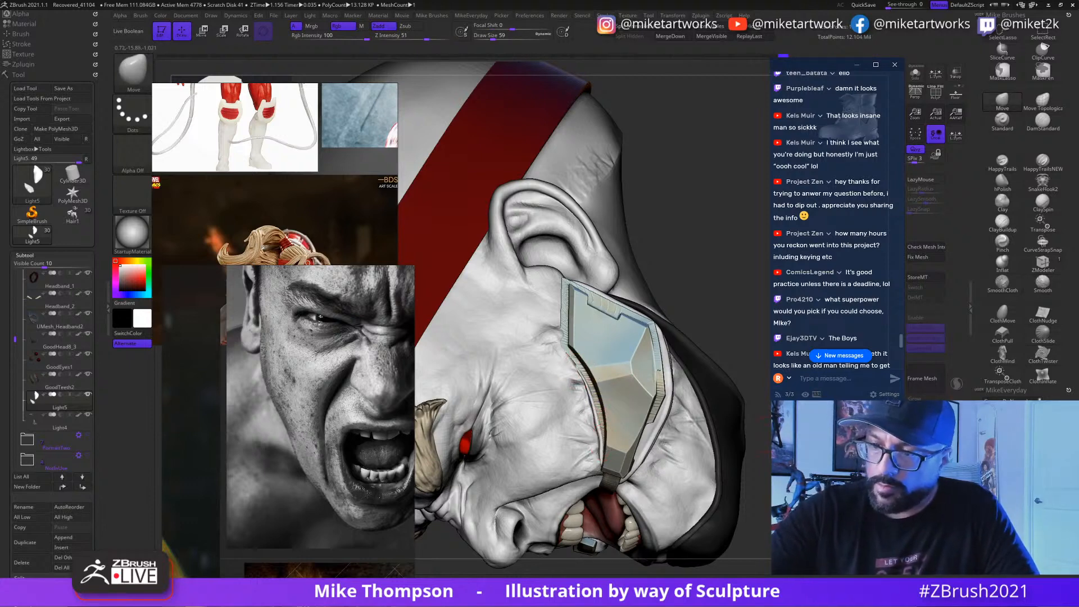
drag(568, 428, 677, 429)
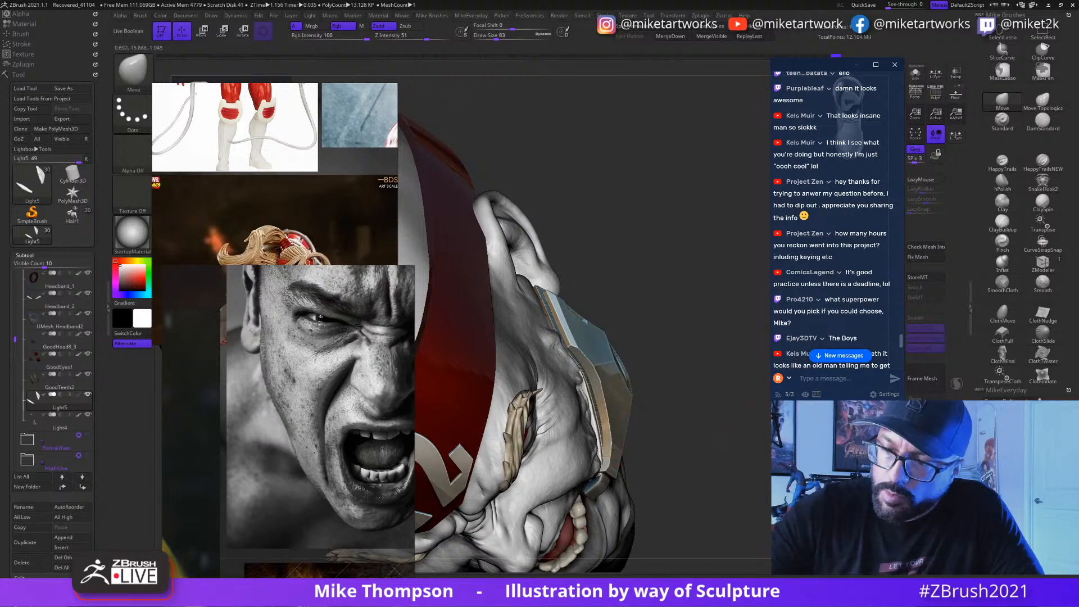
mouse_move(703, 430)
mouse_down()
mouse_move(630, 433)
mouse_move(605, 449)
mouse_up()
key([)
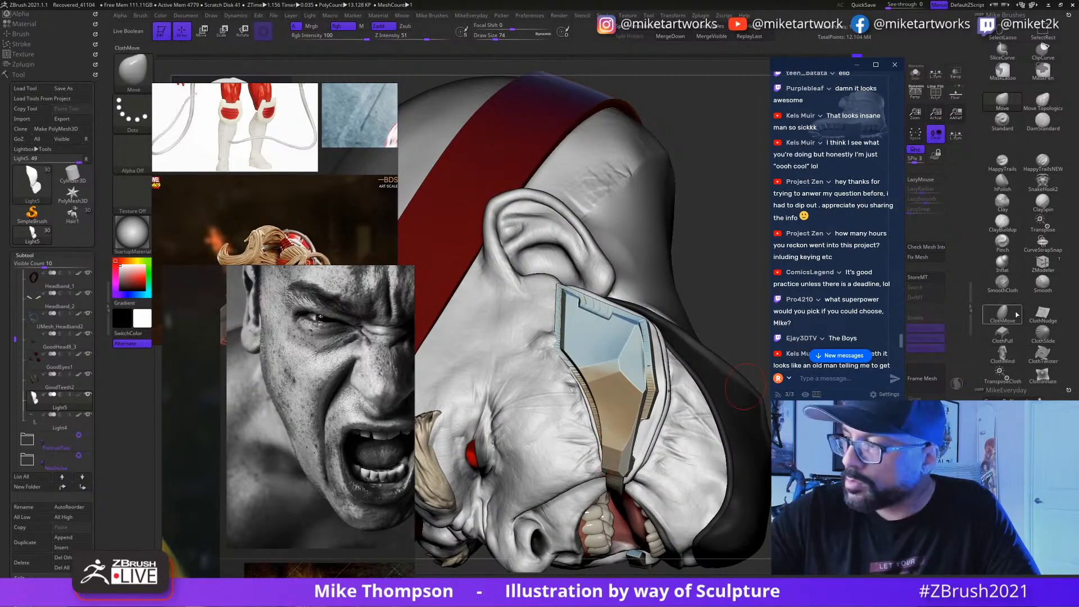
Step: Thicken the Light5 guard along the armor plate's front edge using the Inflat brush at size 74 and Z Intensity 10
click(1002, 263)
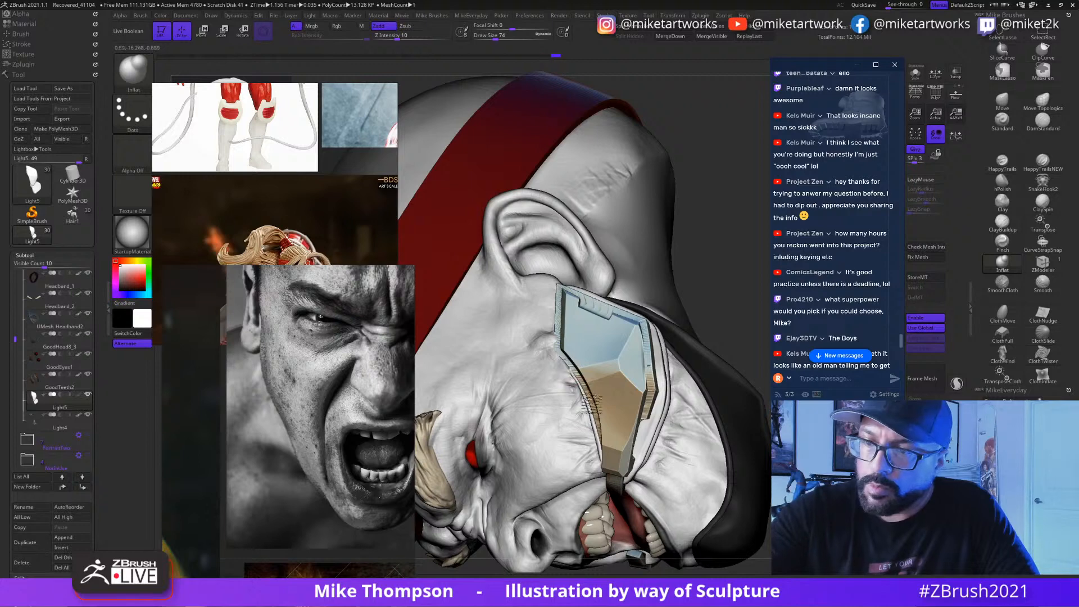
drag(590, 402, 597, 430)
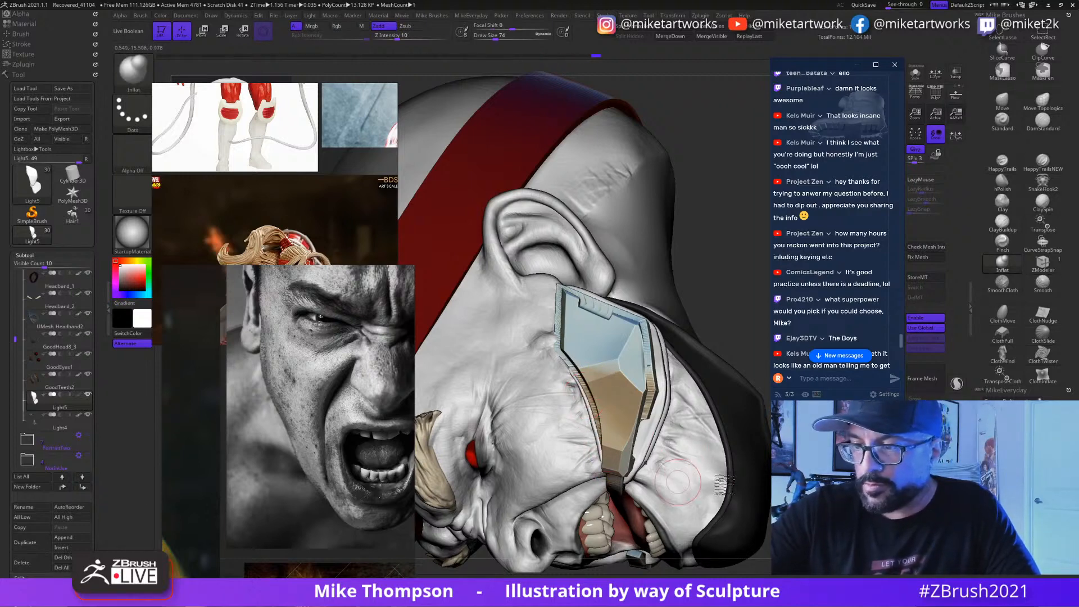
drag(487, 562, 388, 526)
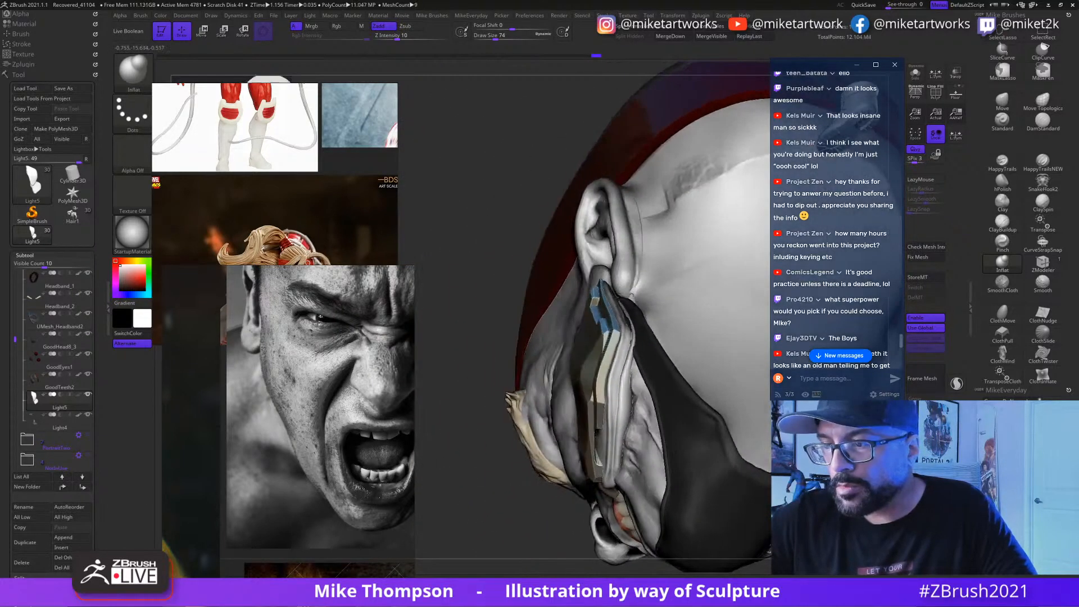
Step: Fit the Light5 guard's rear edge and mouth-side end around the armor plate with the Move brush at size 97
click(1003, 104)
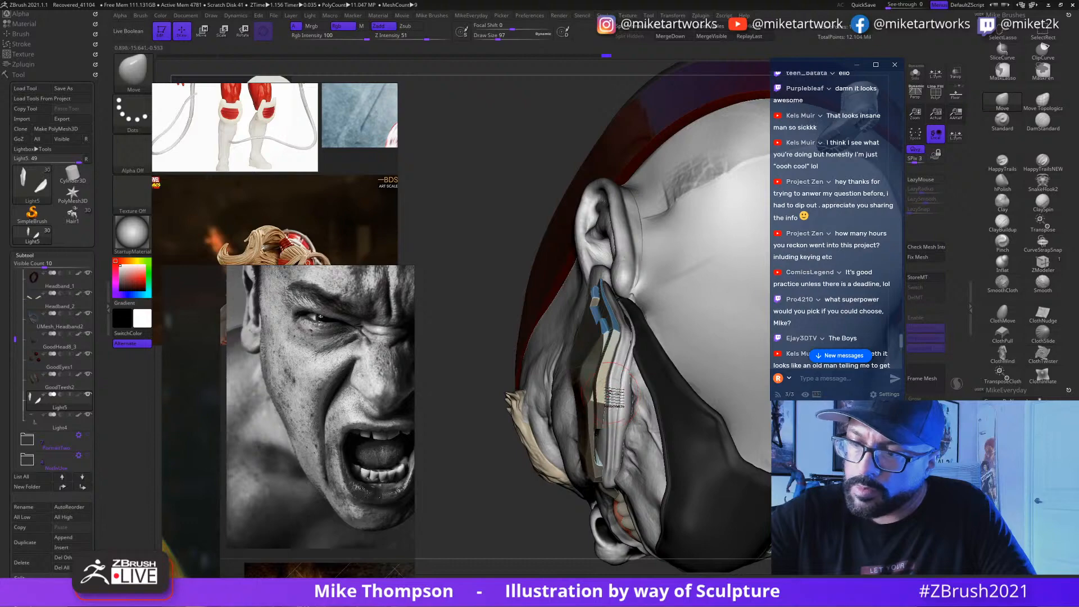
drag(719, 405, 605, 439)
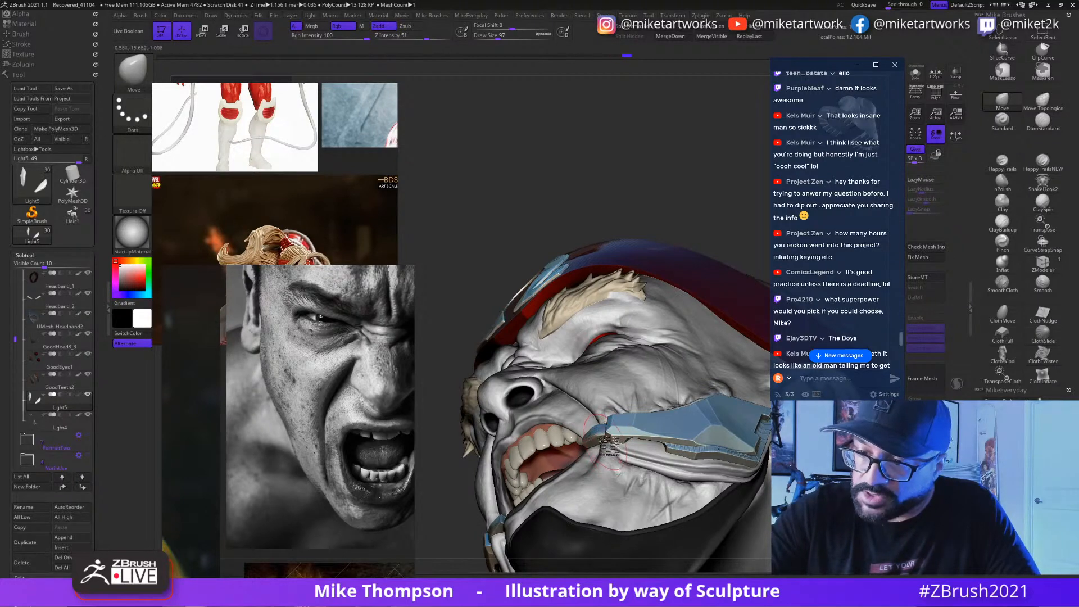
drag(686, 169, 739, 228)
key(s)
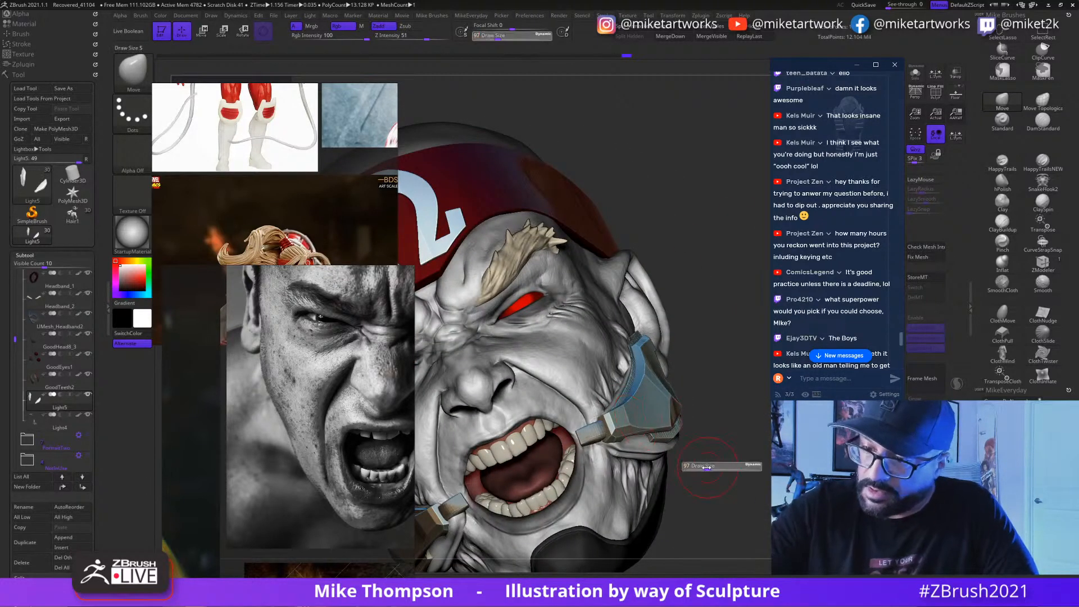
click(705, 467)
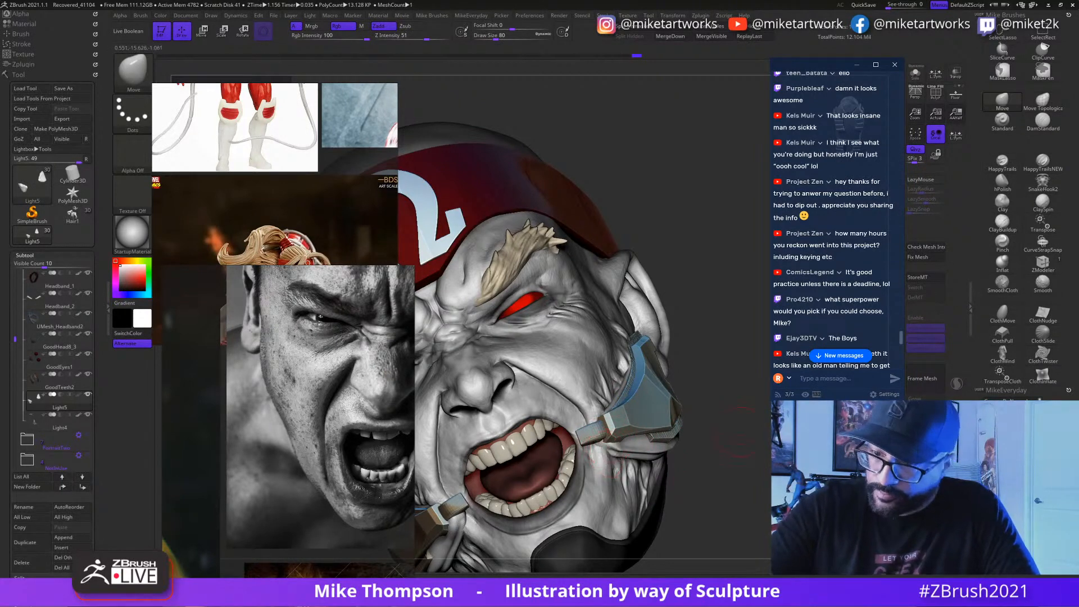
Step: Set the Move brush size to 145 and adjust the Light5 guard's lower edge beneath the armor plate
drag(738, 429, 769, 474)
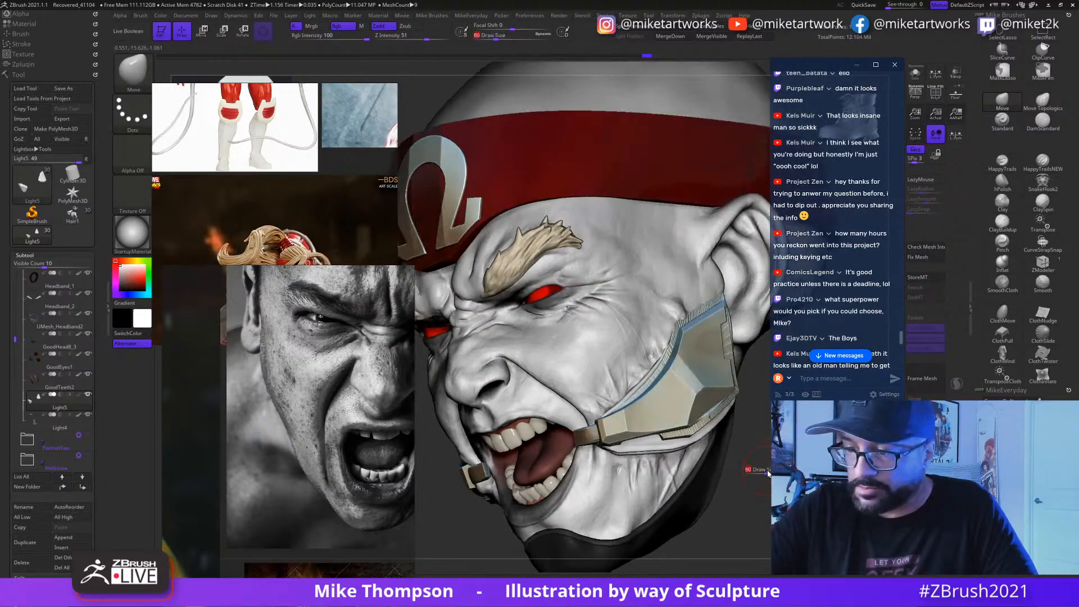
text(145)
key(Return)
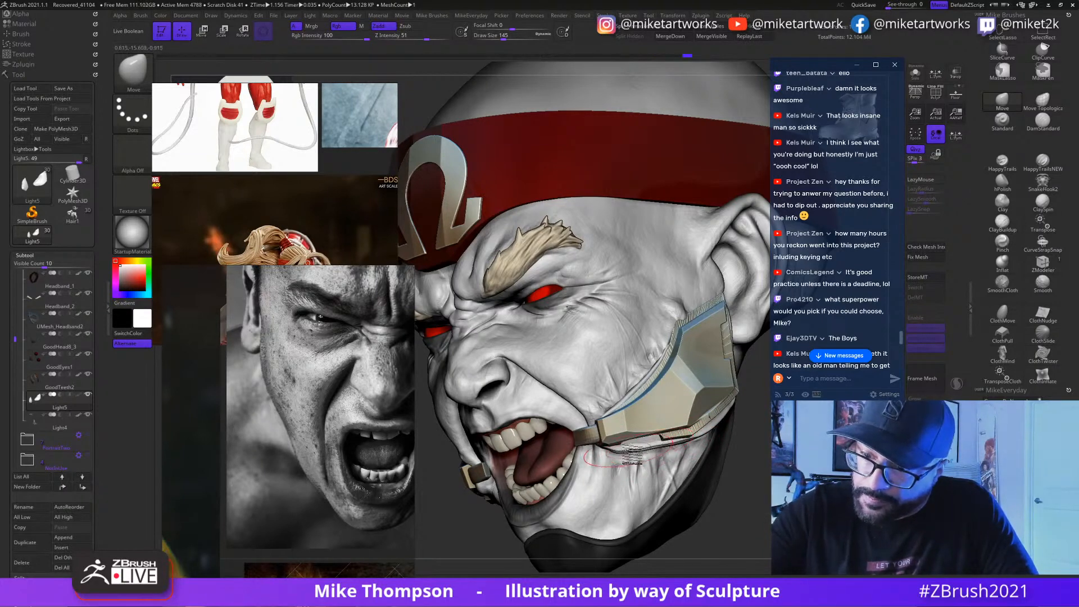
drag(769, 474, 707, 306)
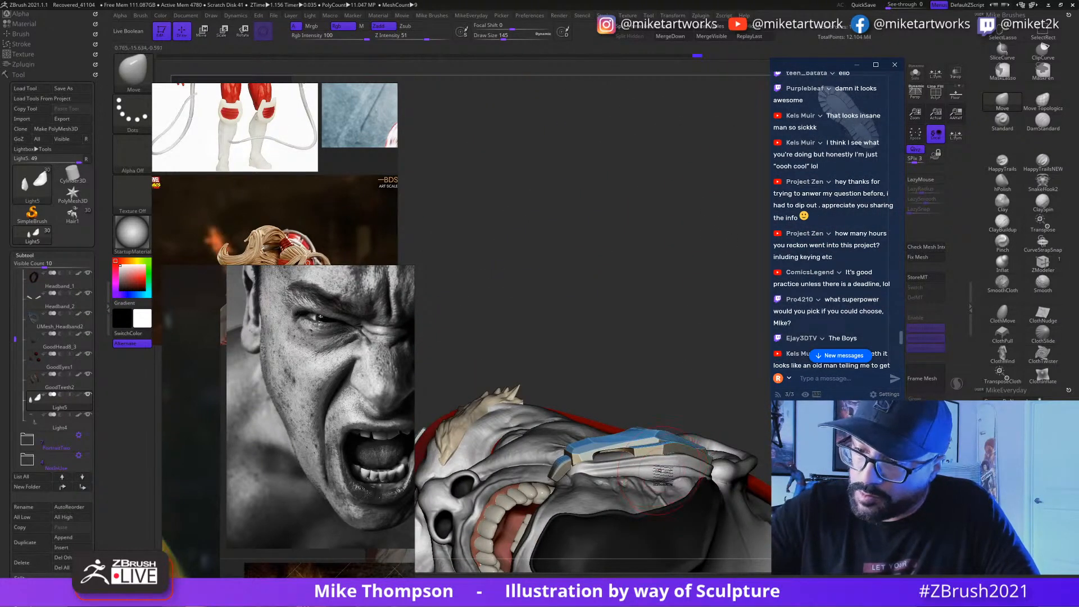
drag(709, 345, 734, 477)
Step: Reduce the Move brush size to 74 and refine the Light5 guard's lower and rear edges around the armor plate
key(s)
drag(735, 478, 765, 478)
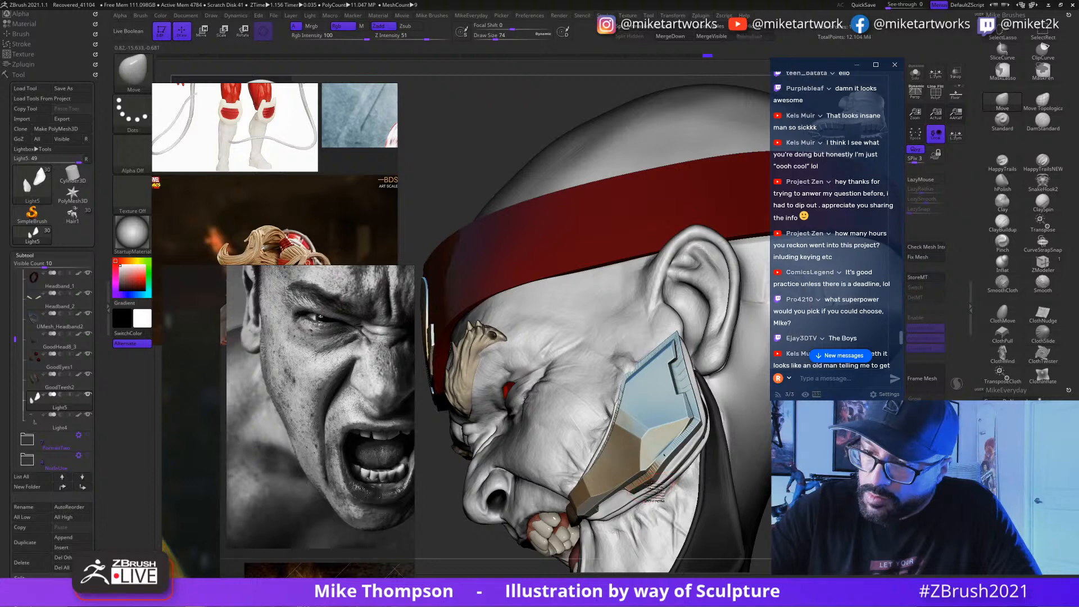
drag(664, 456, 722, 457)
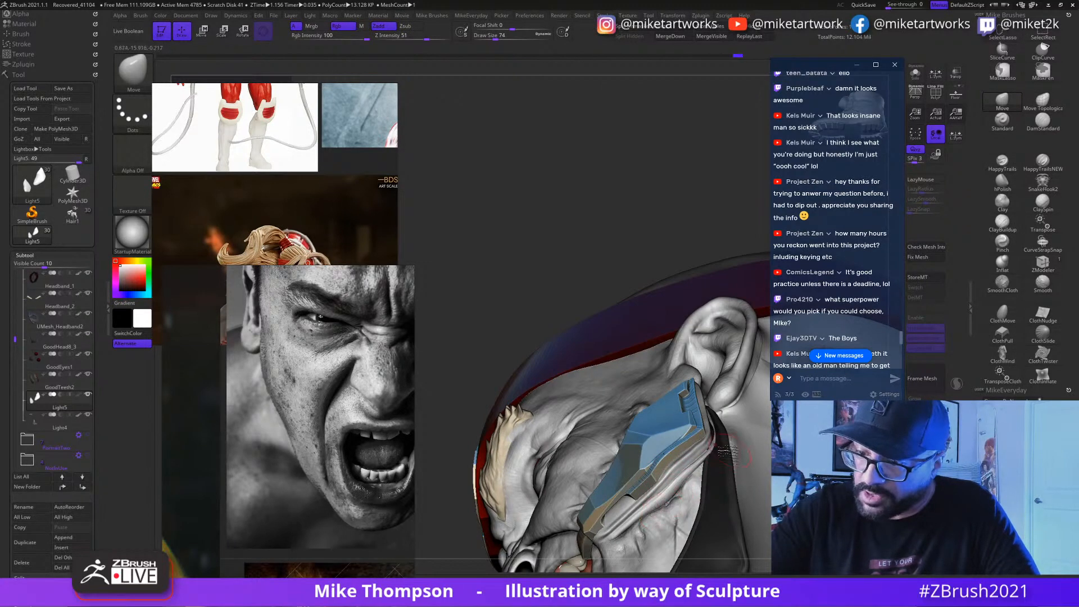
drag(708, 468, 674, 508)
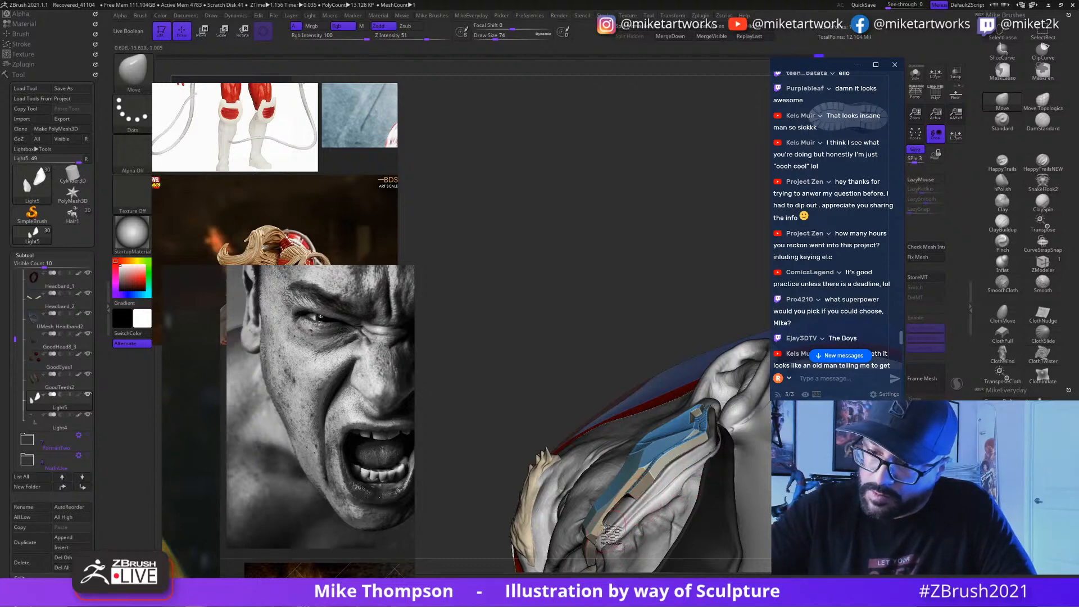
drag(659, 334, 641, 447)
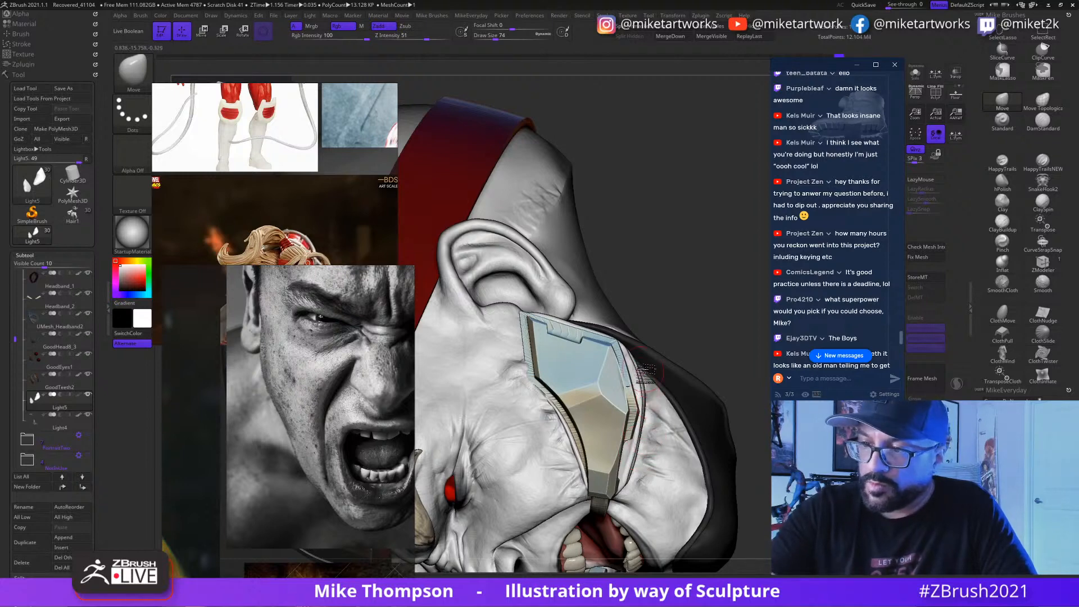
mouse_move(644, 371)
mouse_down()
mouse_move(731, 421)
mouse_move(754, 449)
mouse_move(680, 349)
mouse_move(614, 329)
mouse_up()
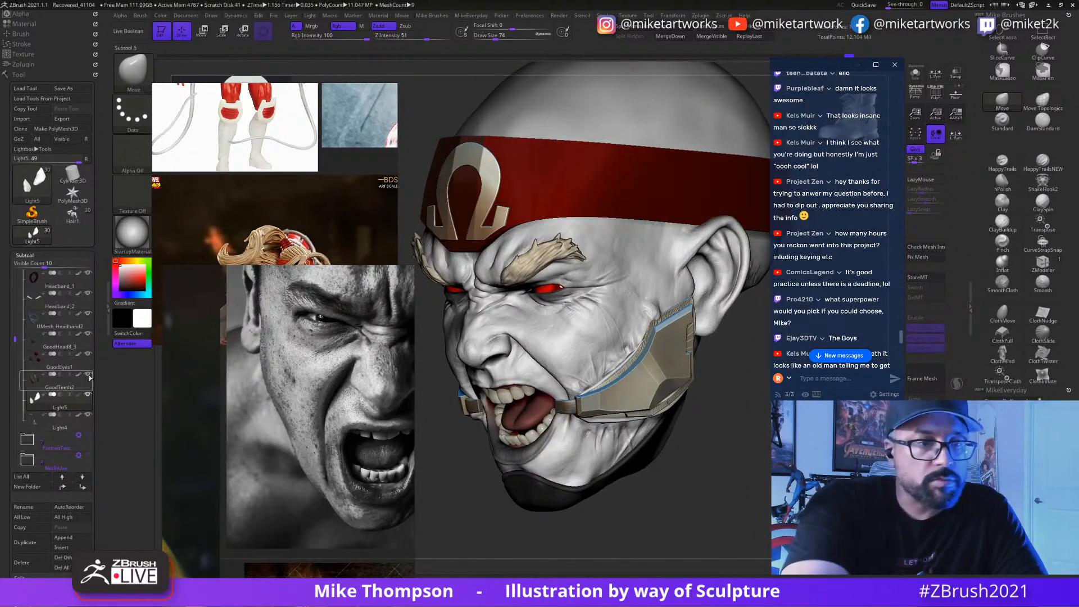
Step: Turn the Light5 cheek guards' painted color back on and check them from the front and three-quarter views
click(79, 396)
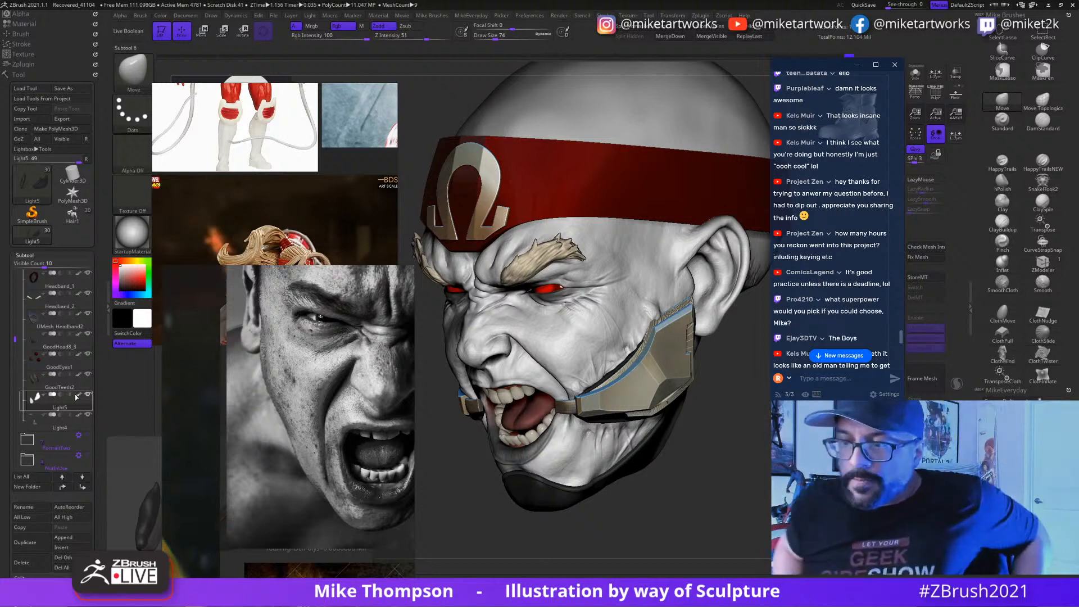
mouse_move(652, 495)
mouse_down()
mouse_move(731, 501)
mouse_move(712, 503)
mouse_up()
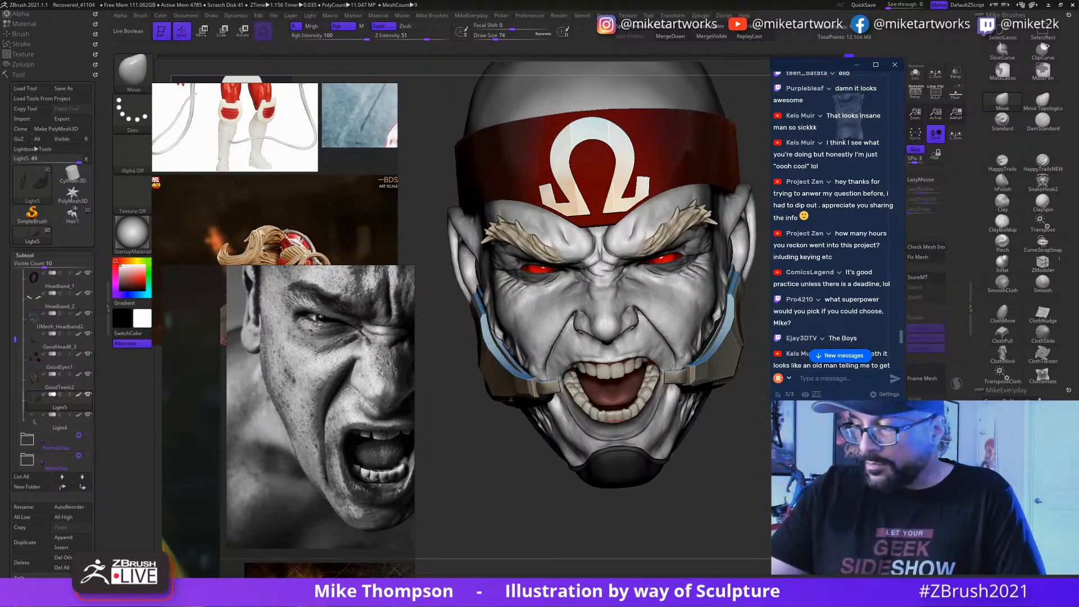
key(super)
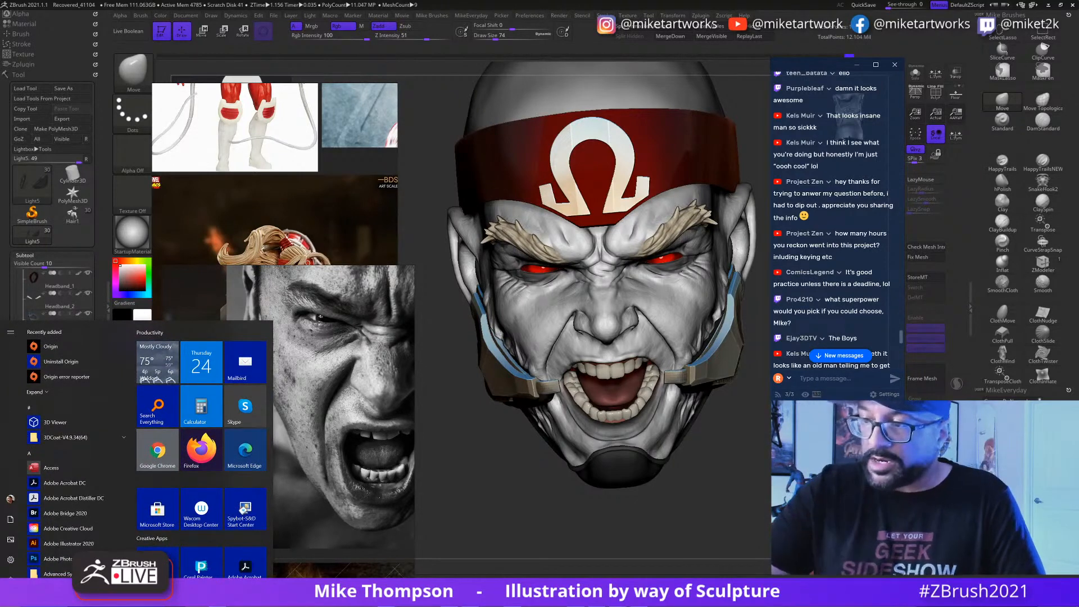
key(super)
drag(711, 509, 646, 508)
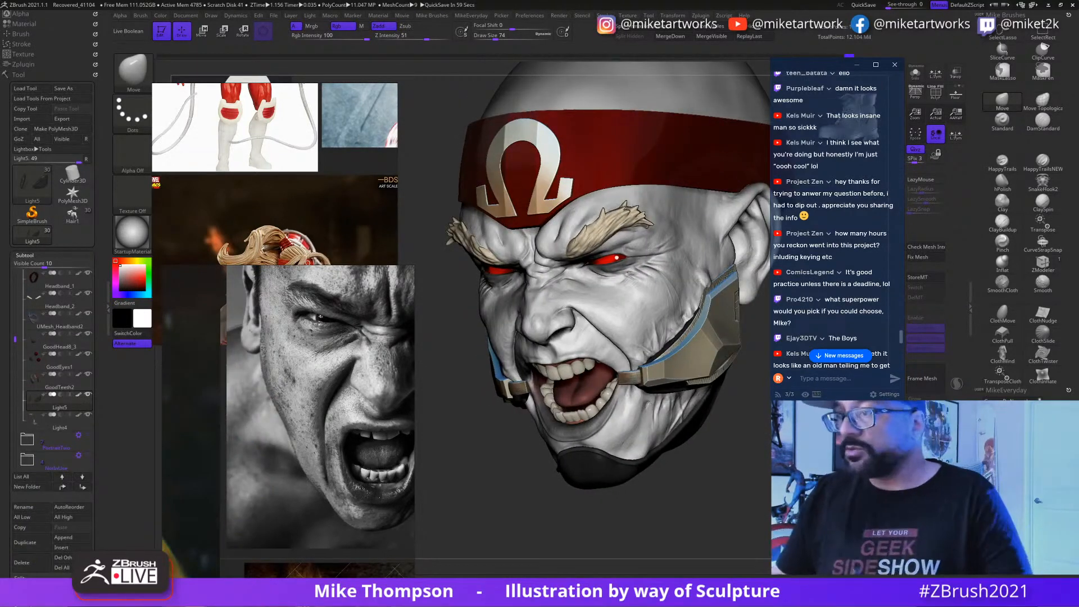
scroll(842, 230, down, 2)
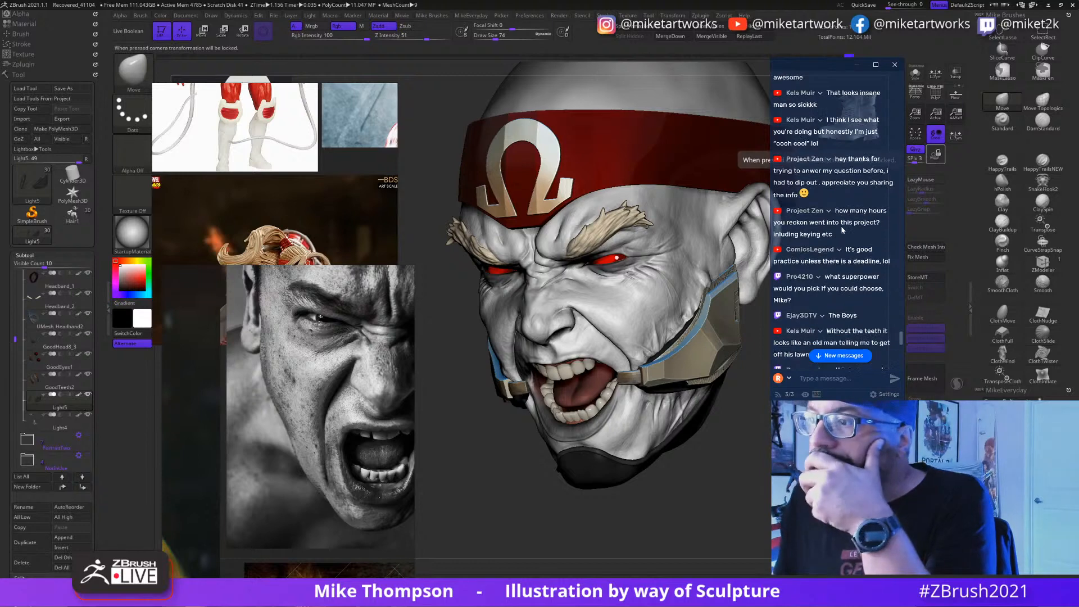
scroll(842, 229, down, 3)
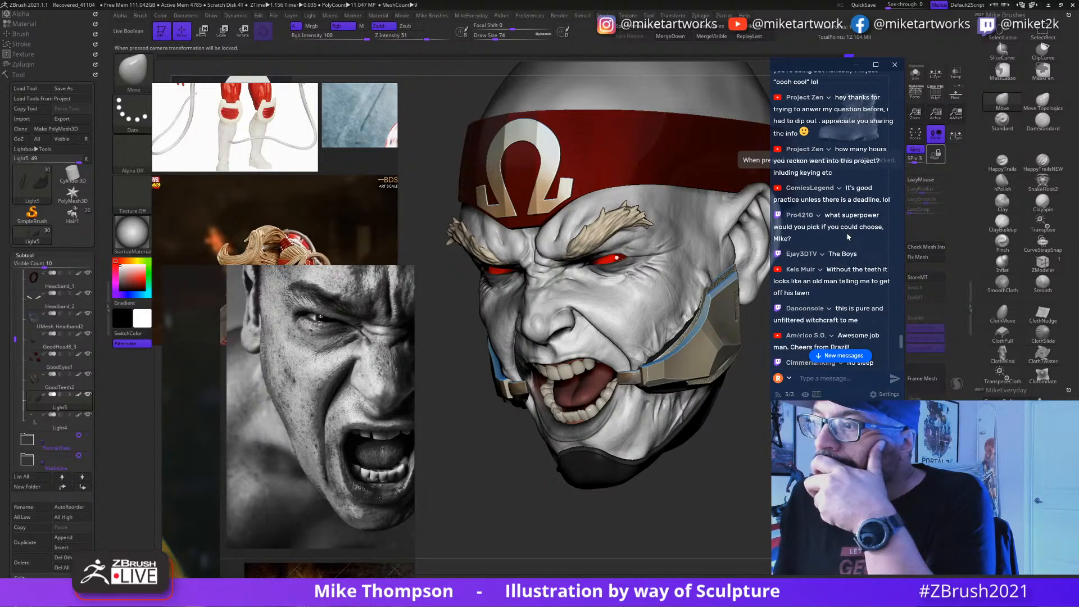
scroll(849, 238, down, 2)
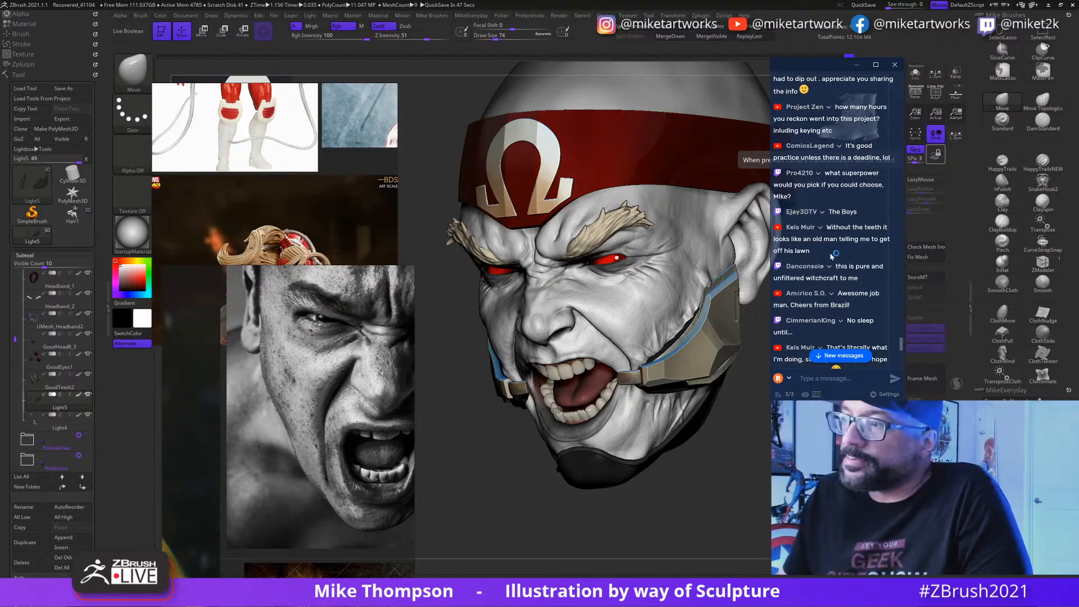
scroll(832, 256, down, 1)
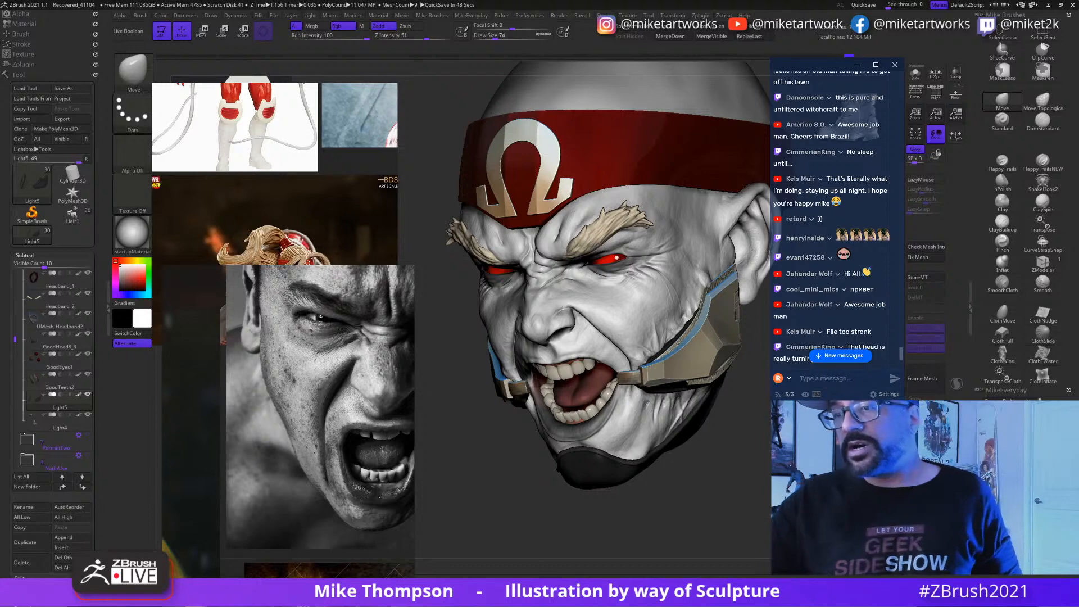
Step: Select the shouting head subtool and smooth the cheek skin between the eye and the cheek guard
drag(691, 518, 610, 529)
alt+click(649, 298)
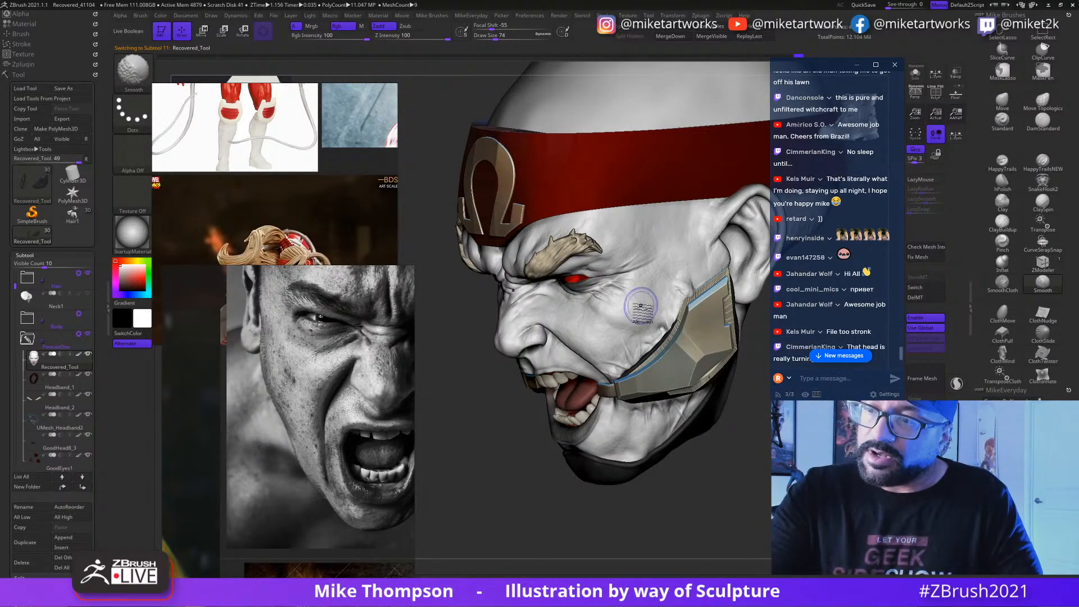
shift+drag(651, 282, 660, 286)
mouse_move(740, 455)
mouse_down()
mouse_move(785, 440)
mouse_move(754, 465)
mouse_move(688, 467)
mouse_move(778, 465)
mouse_up()
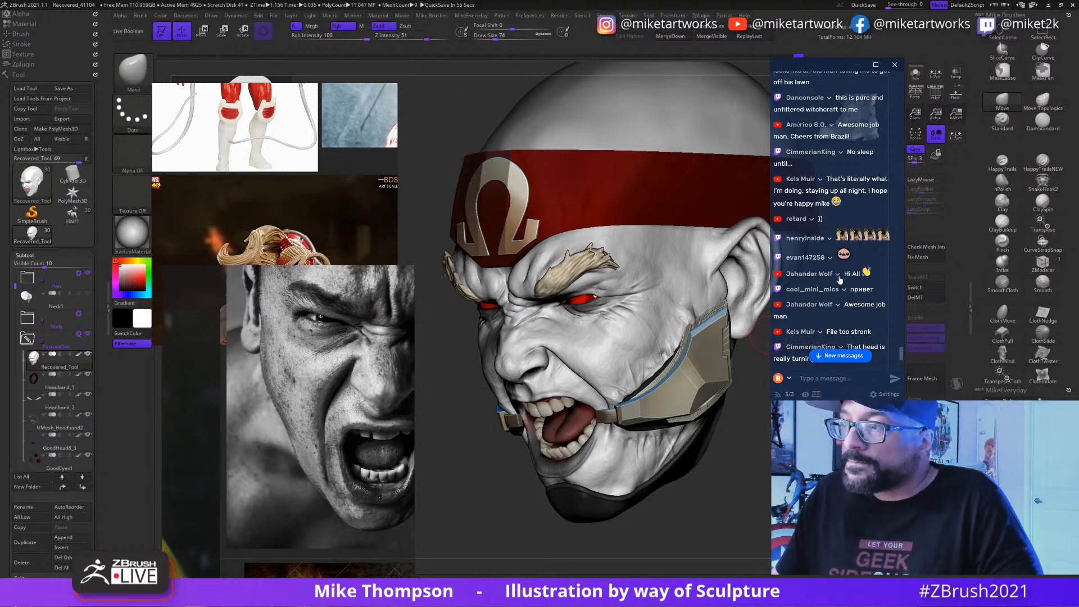
scroll(840, 280, down, 1)
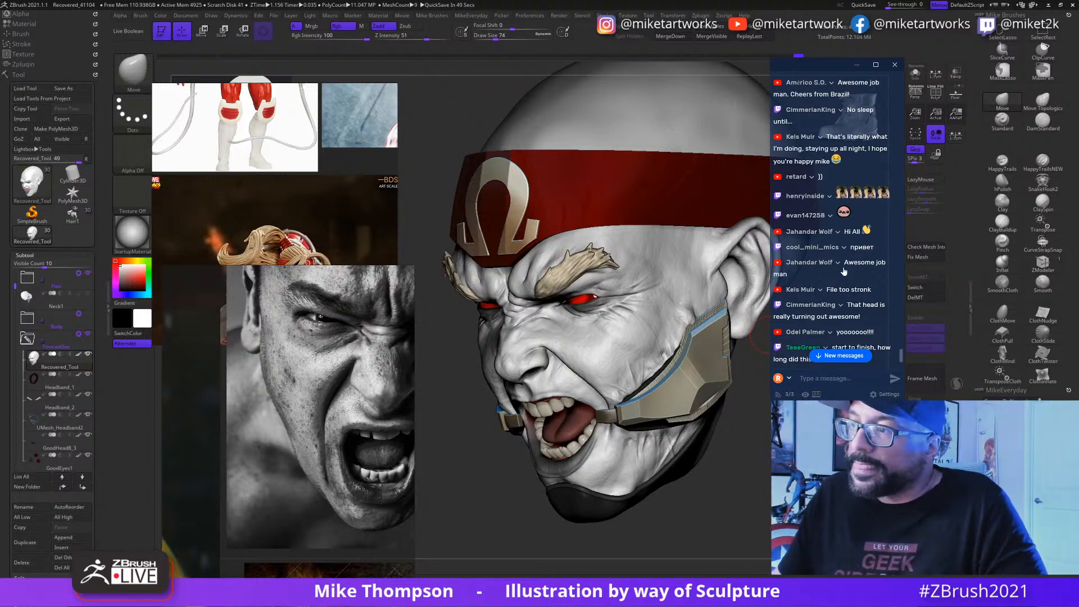
scroll(844, 271, down, 2)
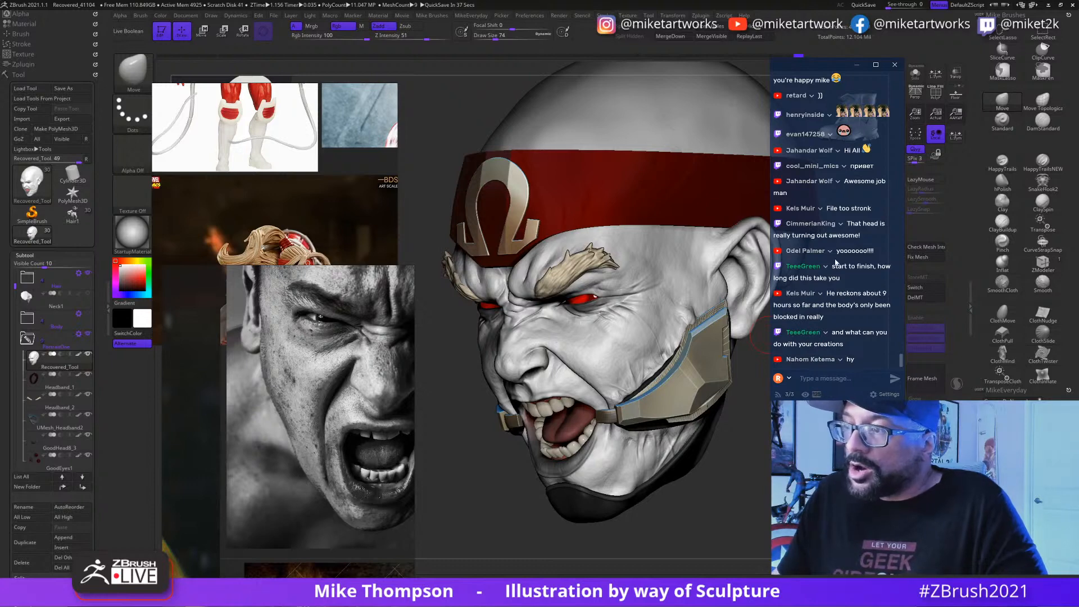
Step: Pick the ClaySpin brush and check the head with its cheek guards from side, three-quarter and front views
mouse_move(751, 467)
mouse_down()
mouse_move(674, 458)
mouse_move(756, 466)
mouse_move(652, 472)
mouse_move(655, 484)
mouse_move(697, 475)
mouse_move(667, 470)
mouse_move(694, 472)
mouse_up()
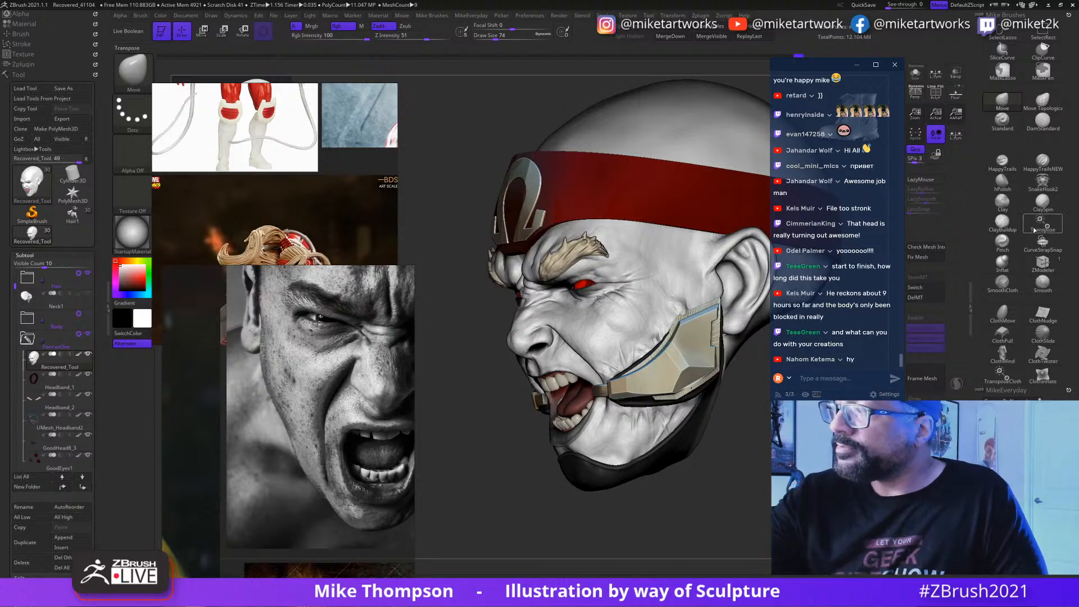
click(1043, 202)
drag(742, 490, 675, 450)
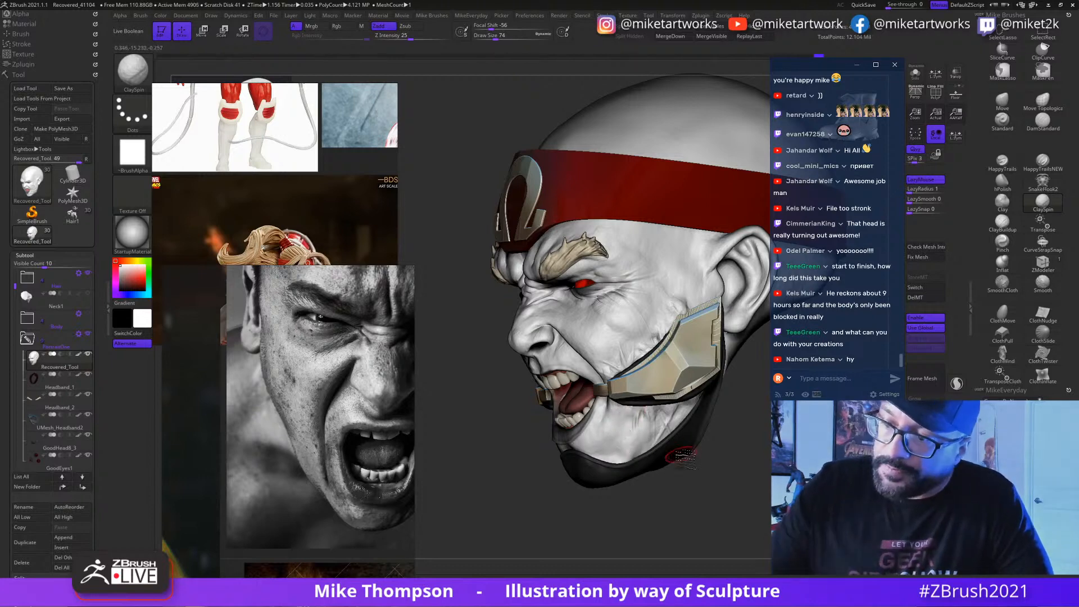
drag(689, 472, 763, 519)
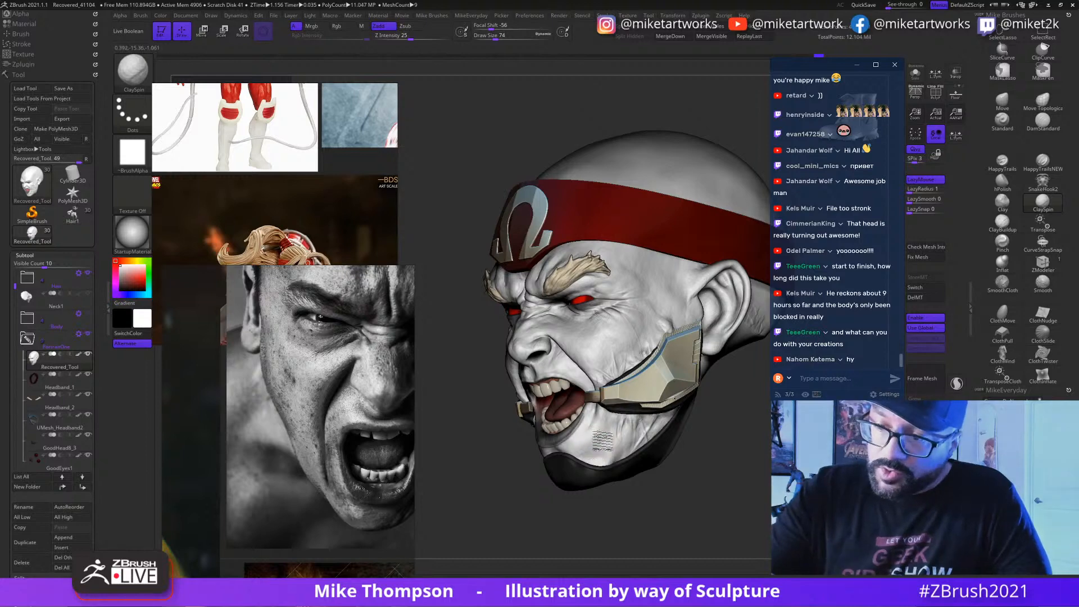
mouse_move(725, 481)
mouse_down()
mouse_move(723, 473)
mouse_move(730, 500)
mouse_up()
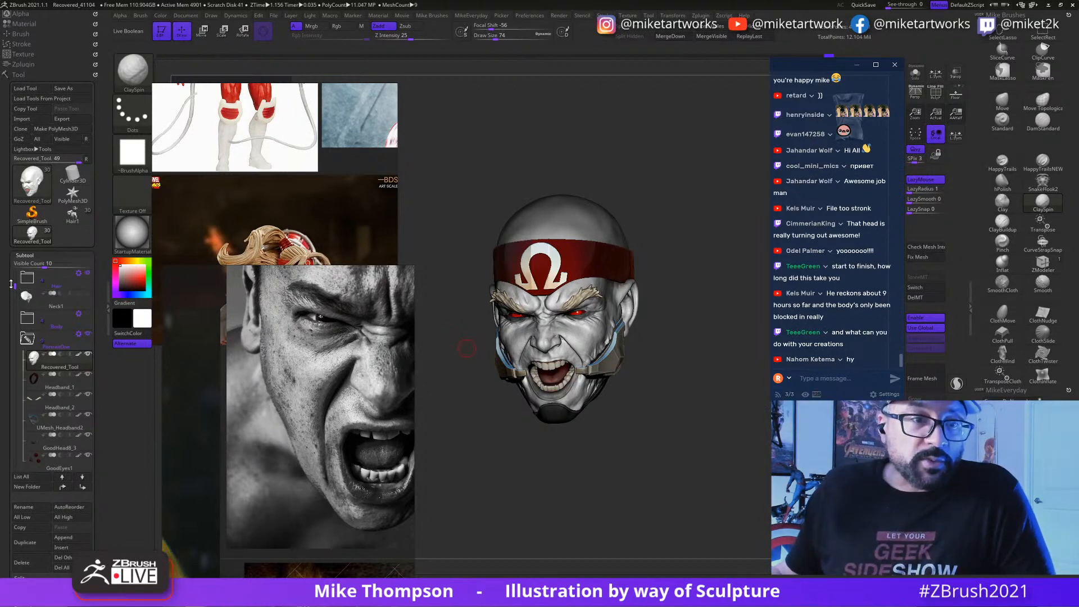
Step: Show the hairBase, Hair2 and Scrunchie1 subtools of the Hair folder, and turn Neck1 on and off again
drag(12, 284, 14, 272)
click(26, 301)
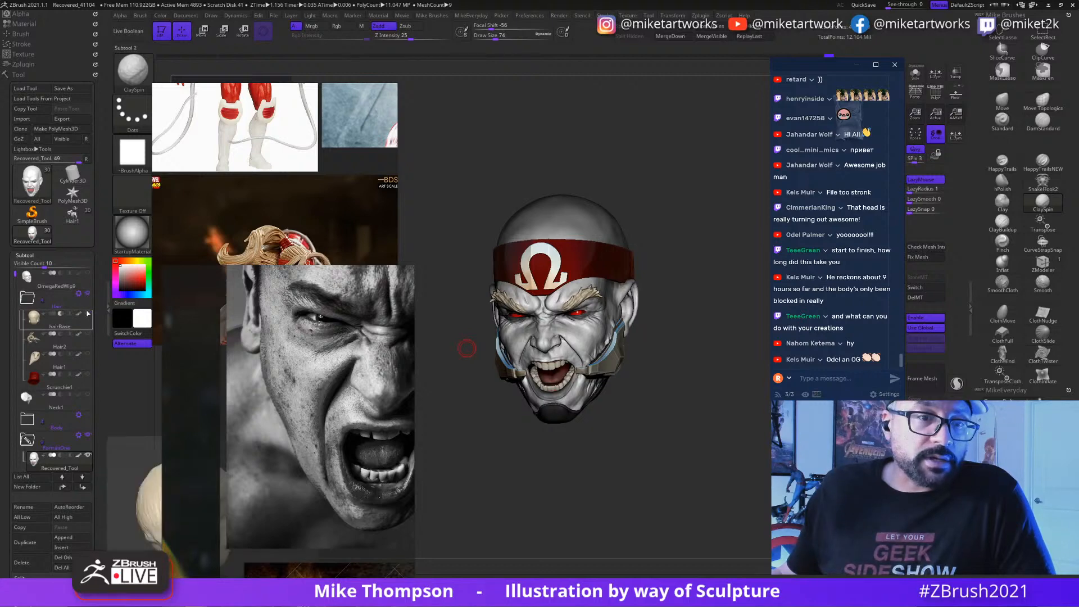
click(90, 338)
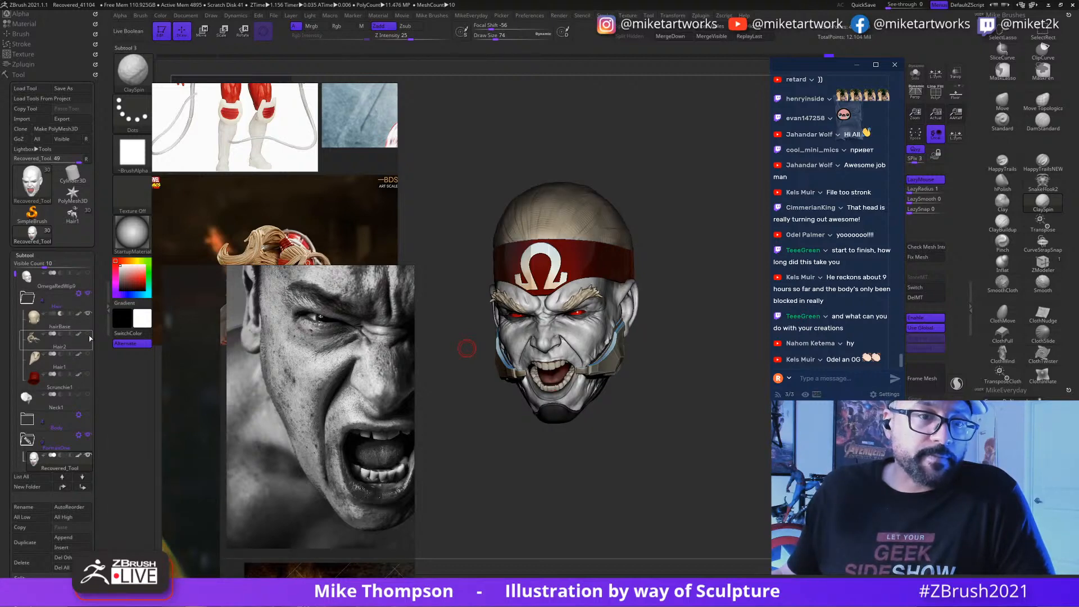
click(89, 394)
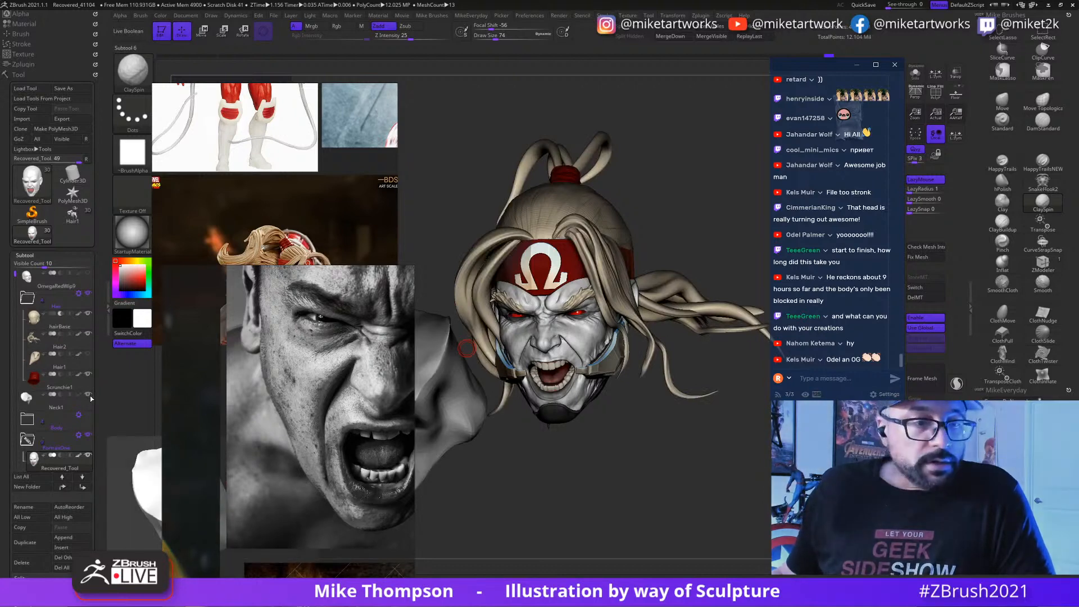
mouse_move(613, 464)
mouse_down()
mouse_move(637, 496)
mouse_move(641, 461)
mouse_move(699, 436)
mouse_up()
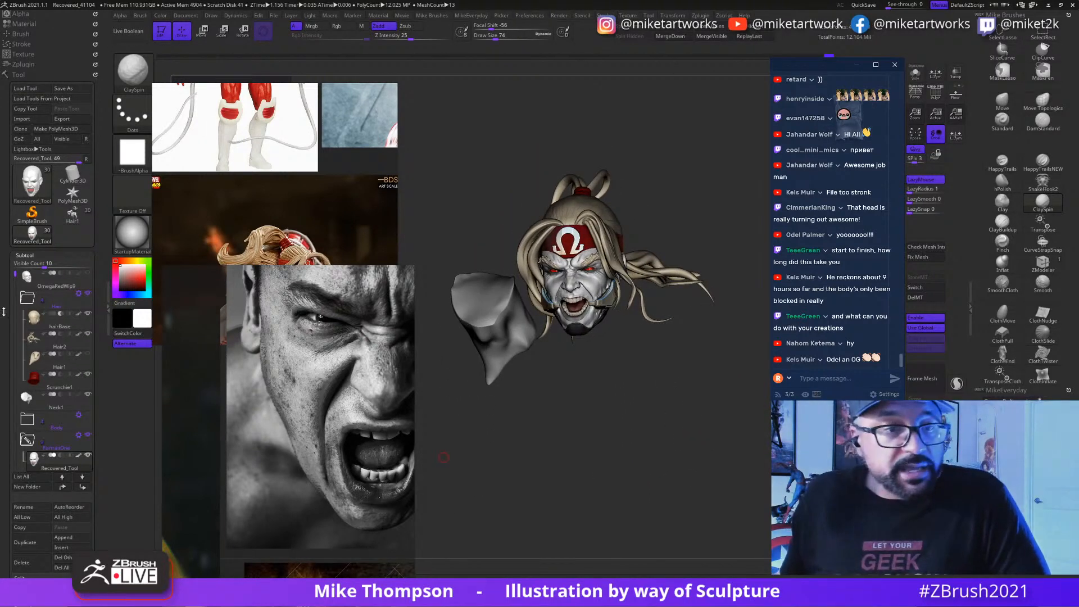
click(28, 299)
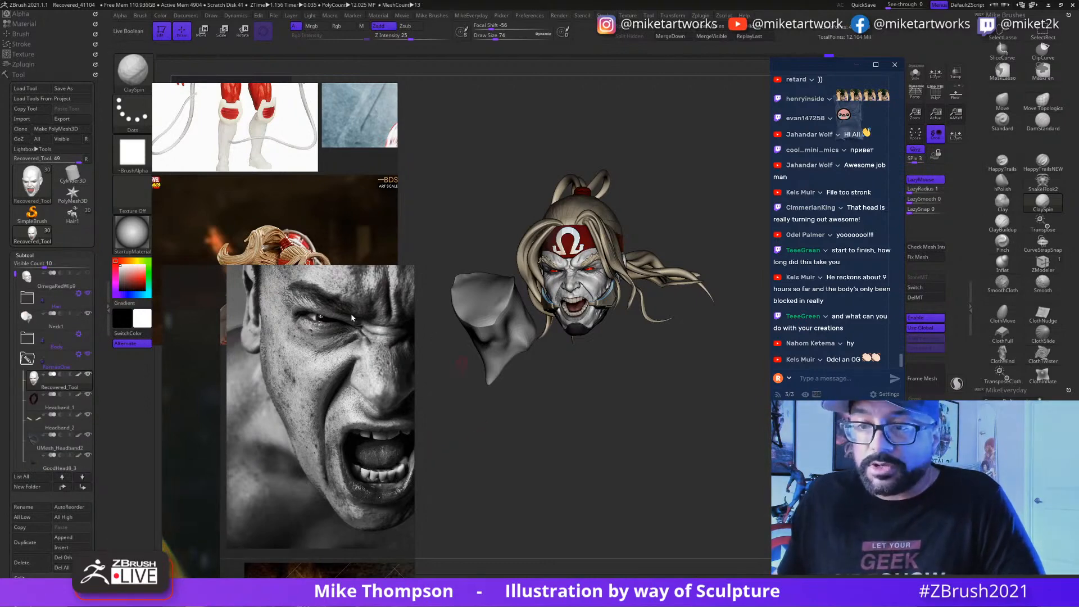
click(89, 312)
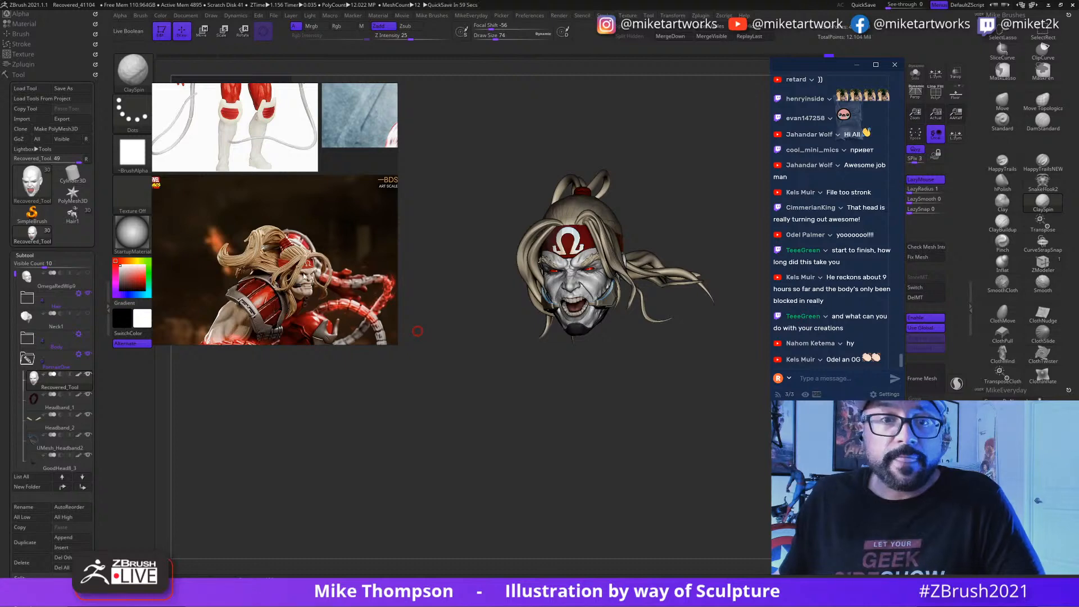
Step: Hide the reference images and display the document at antialiased half size
key(alt+Tab)
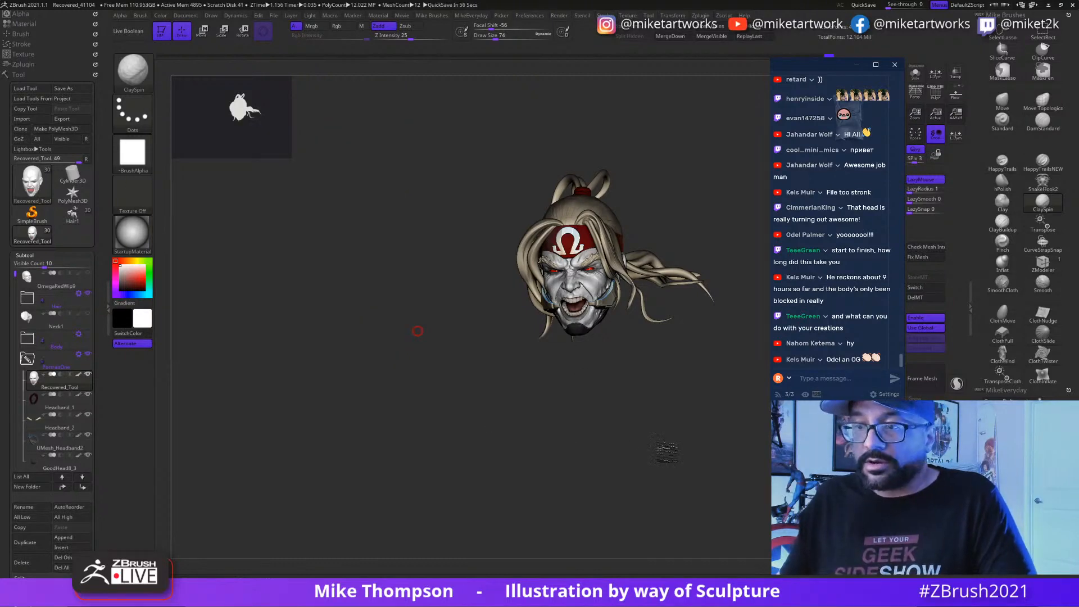
drag(667, 453, 448, 115)
click(955, 114)
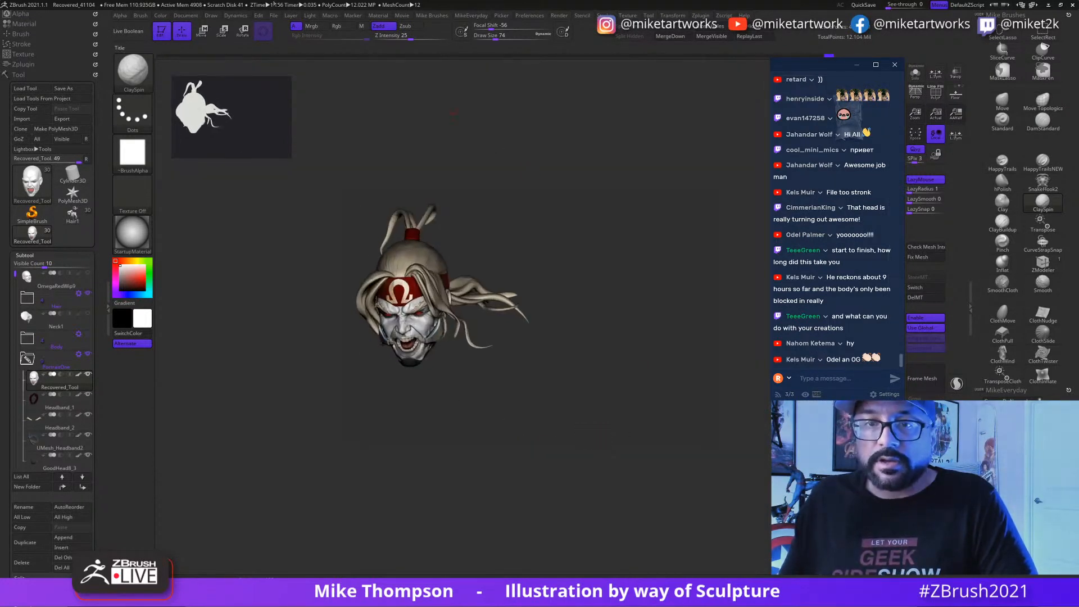
Step: Double the document size, clear the canvas and redraw the model framed in Edit mode
click(191, 15)
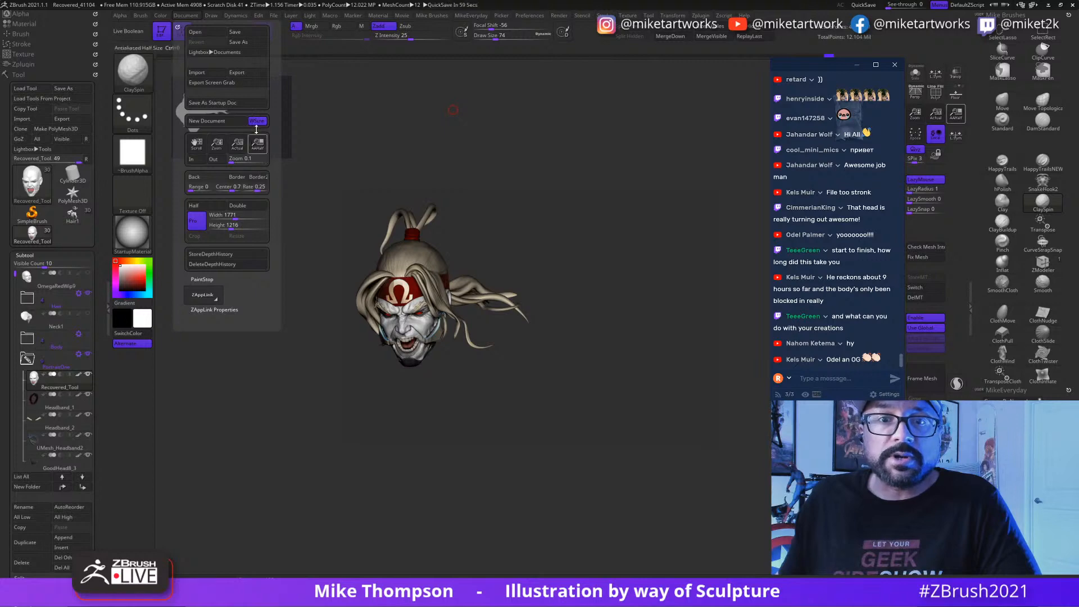
click(240, 206)
click(557, 330)
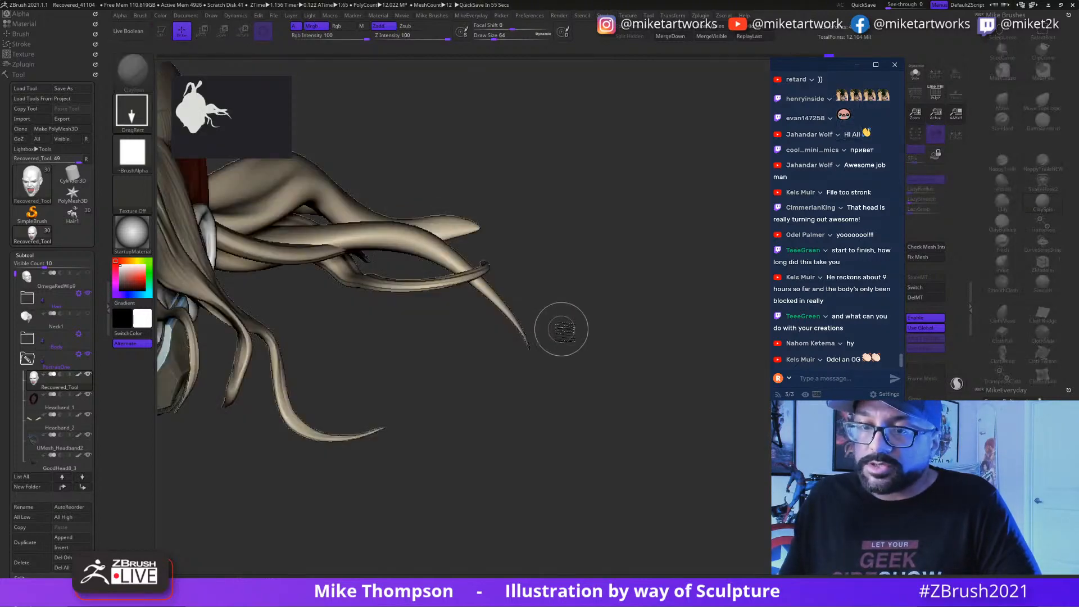
key(ctrl+n)
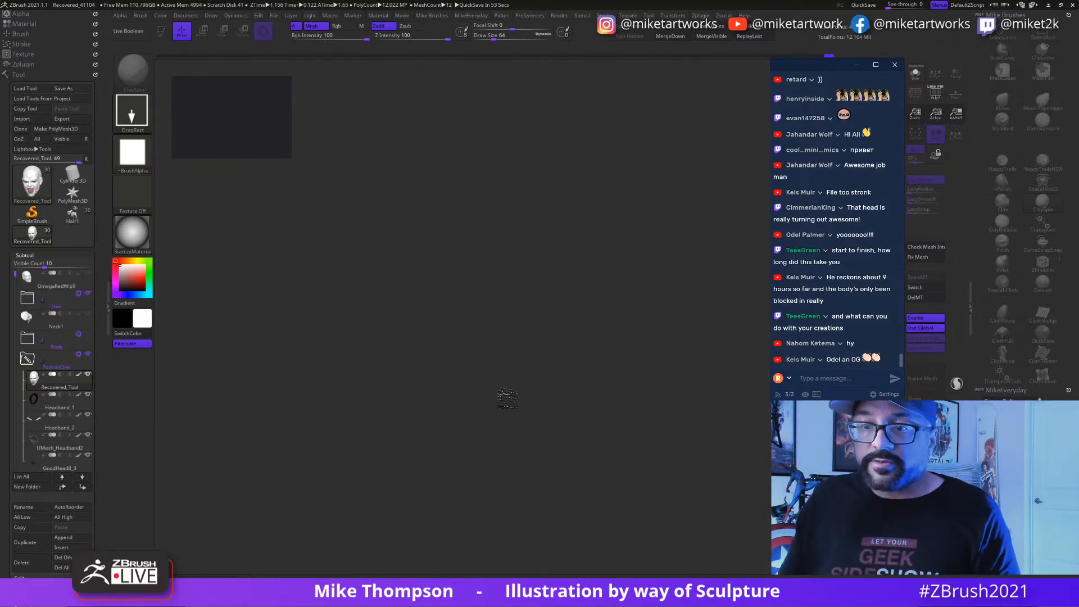
drag(499, 389, 508, 394)
key(t)
key(f)
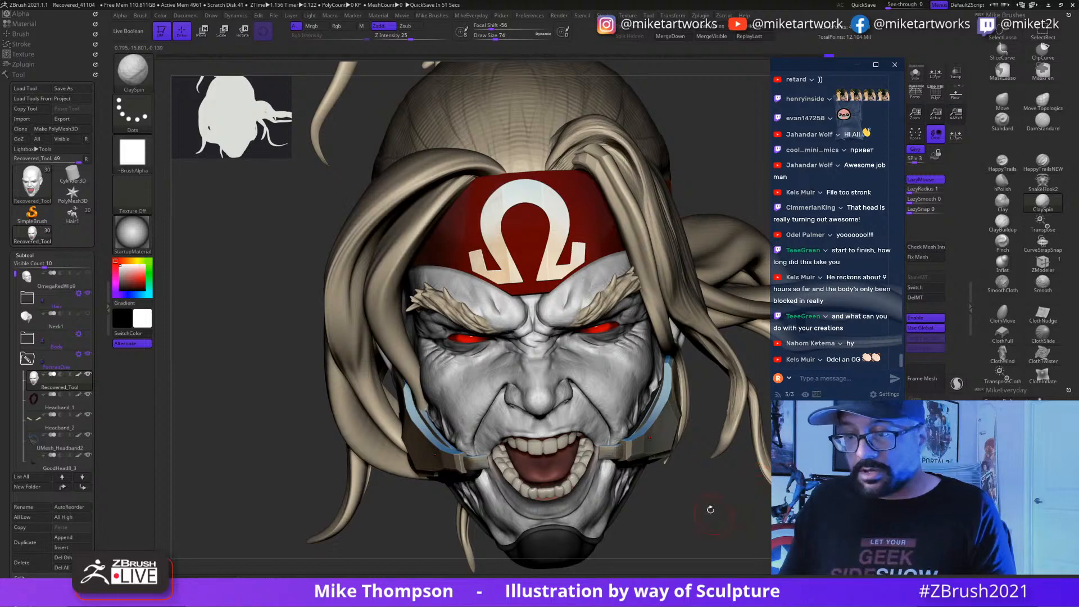
Step: Place the head on the canvas's left side and show the Hair1 ponytail subtool of the Hair folder
alt+drag(700, 497, 493, 459)
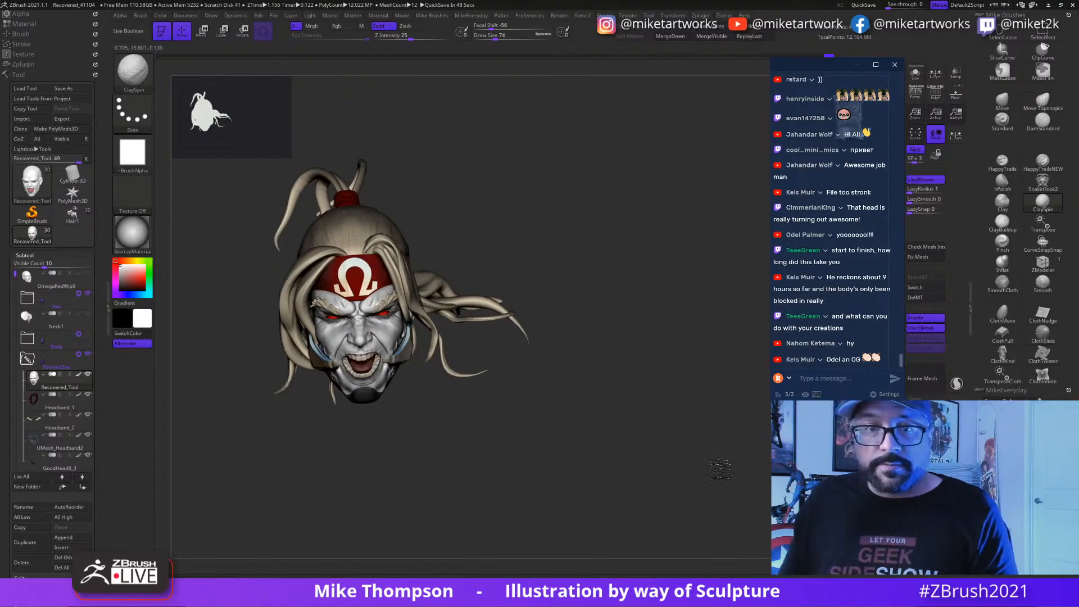
alt+drag(721, 467, 673, 523)
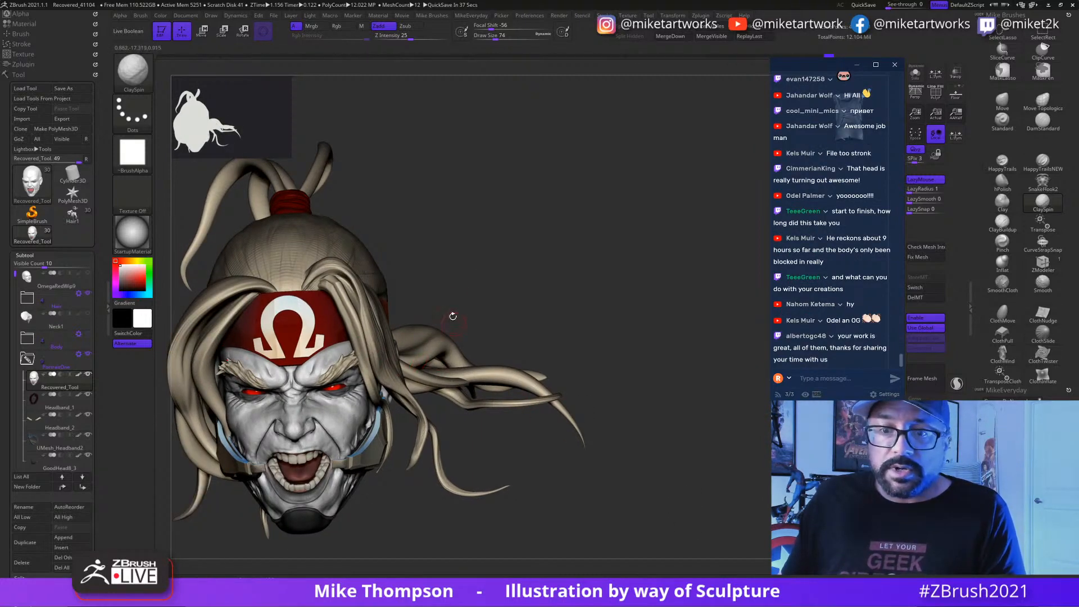
click(27, 299)
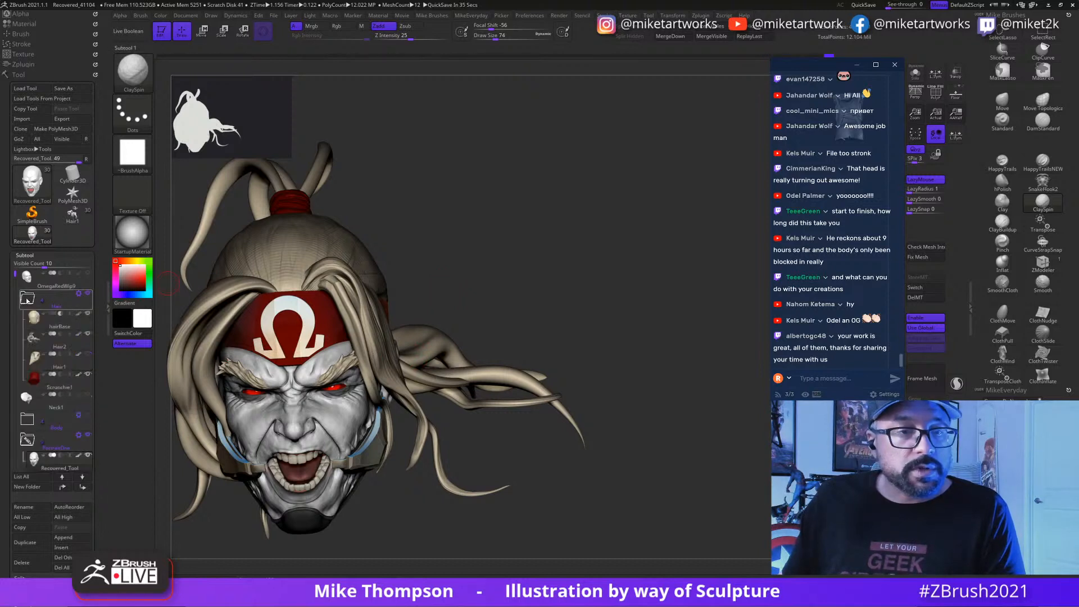
click(88, 355)
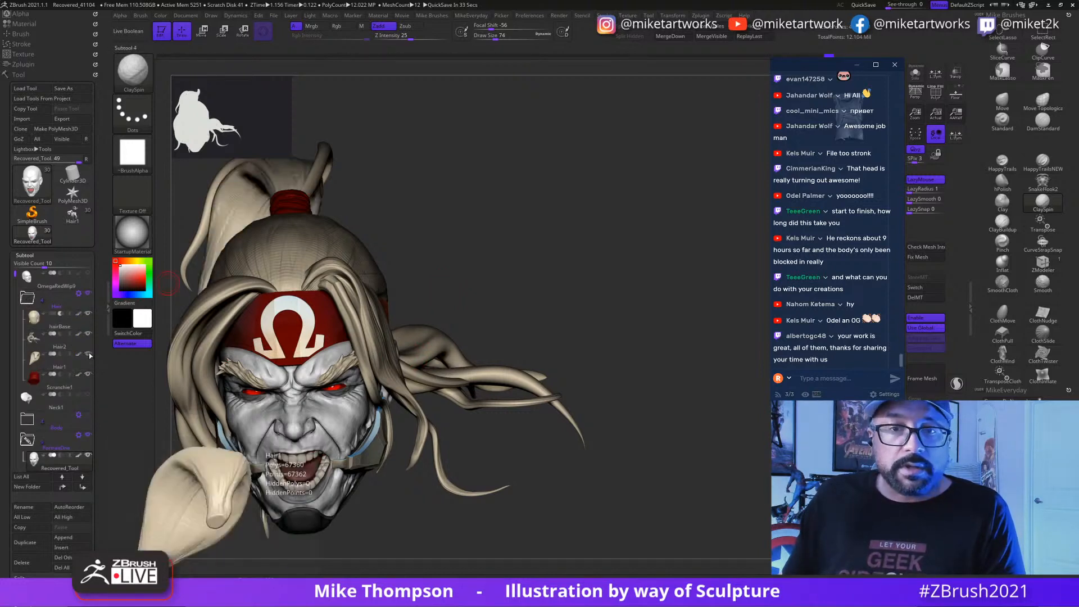
click(27, 297)
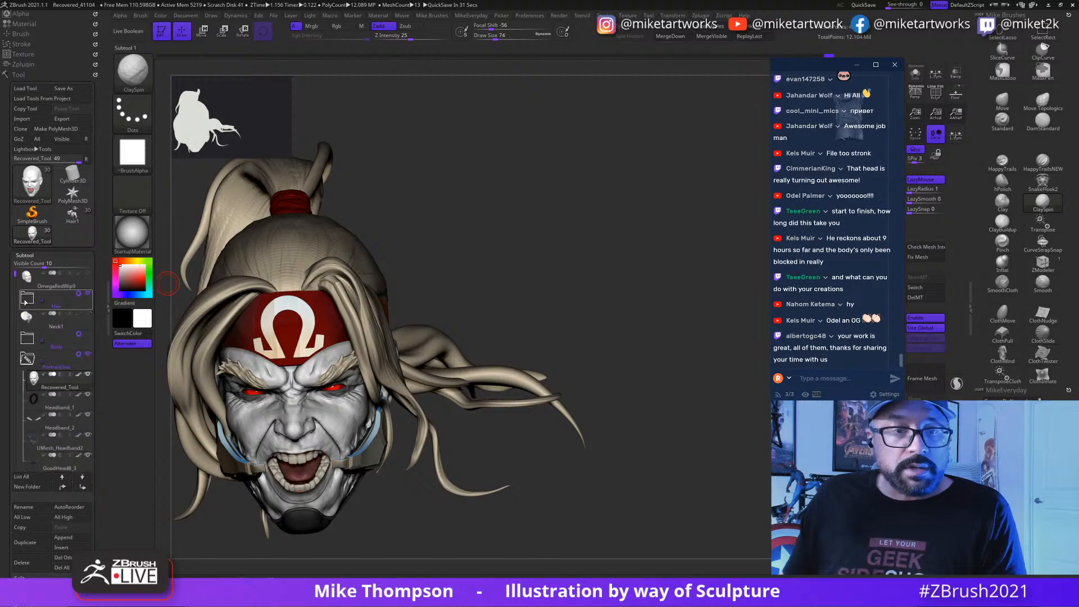
Step: Tilt the head slightly, stamp a snapshot of it on the canvas and move the live model beside it
drag(541, 299, 571, 319)
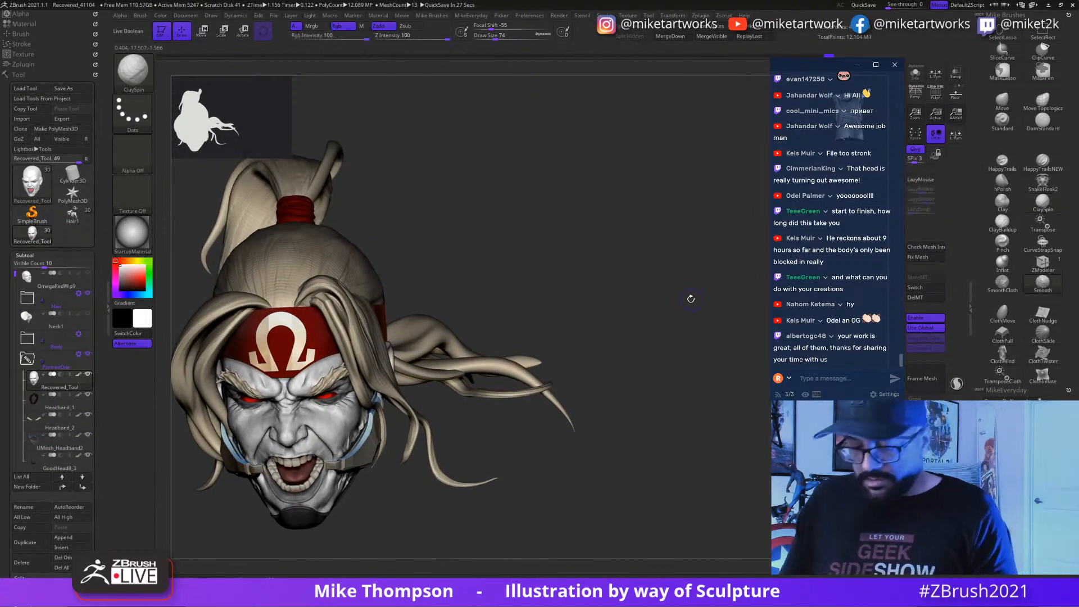
key(shift+s)
alt+drag(689, 299, 821, 320)
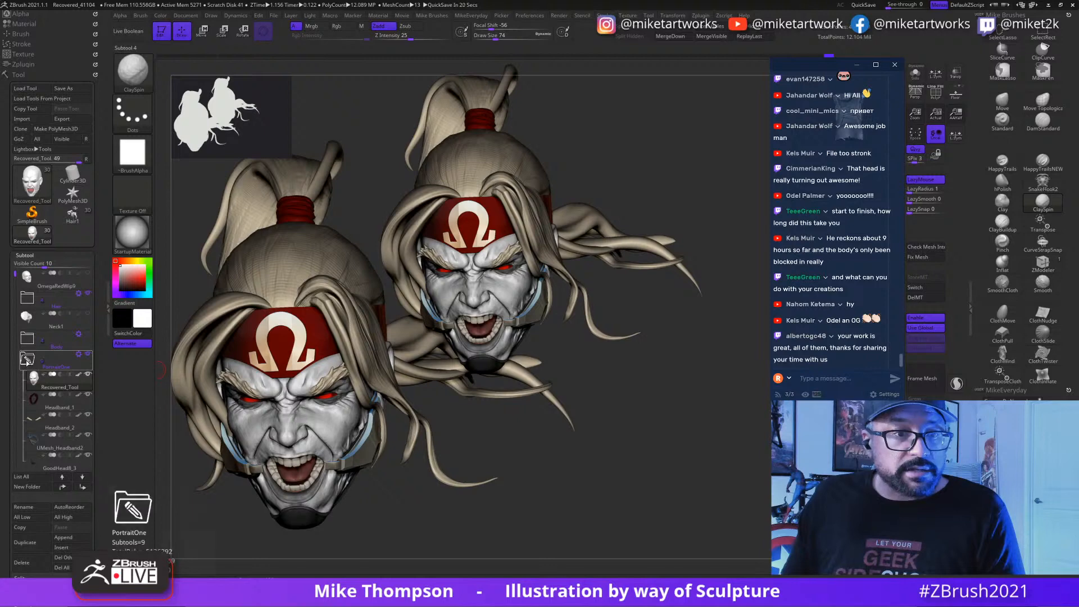
Step: Hide the PortraitOne and Hair folders, show the Body folder and place the torso beside the head snapshot
click(26, 359)
click(88, 354)
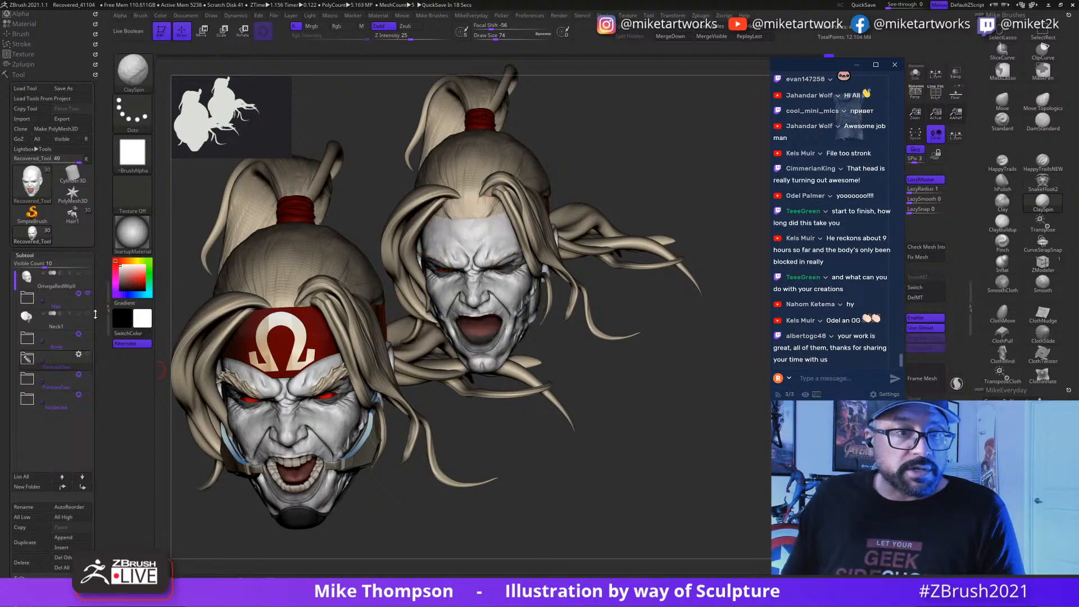
click(87, 294)
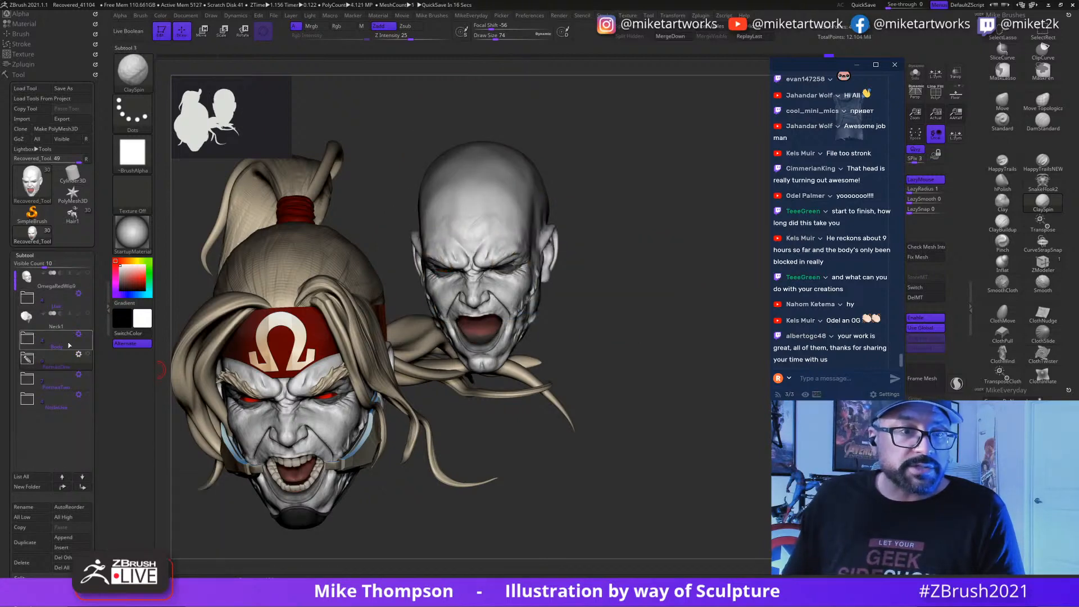
click(86, 340)
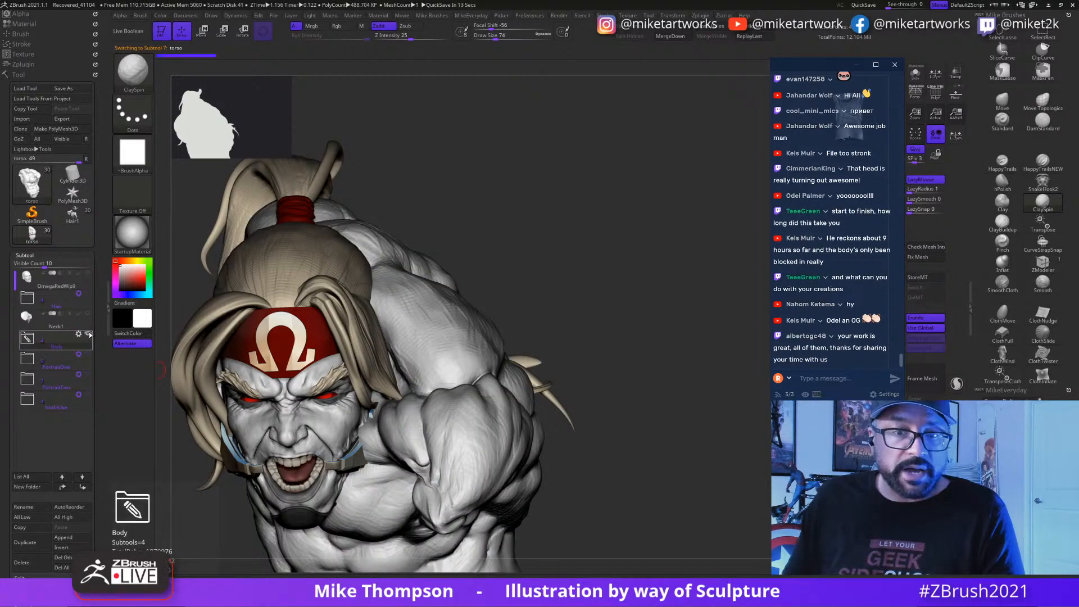
mouse_move(713, 442)
mouse_down()
mouse_move(663, 470)
mouse_move(744, 458)
mouse_move(702, 456)
mouse_up()
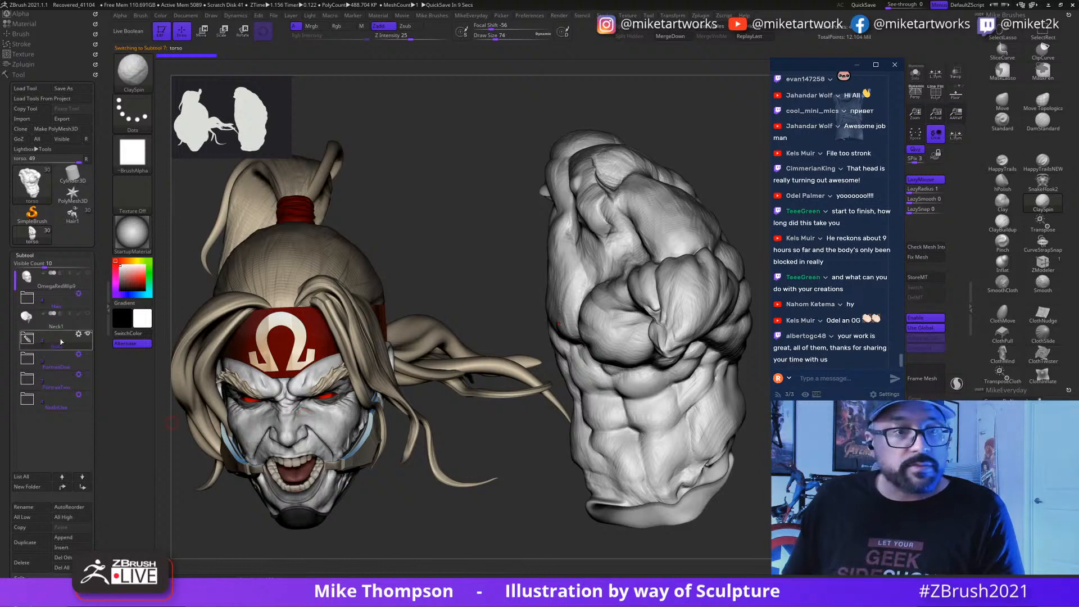
Step: Show the arms, legs and tentacle subtools of the Body folder and fit the full figure beside the head snapshot
click(27, 339)
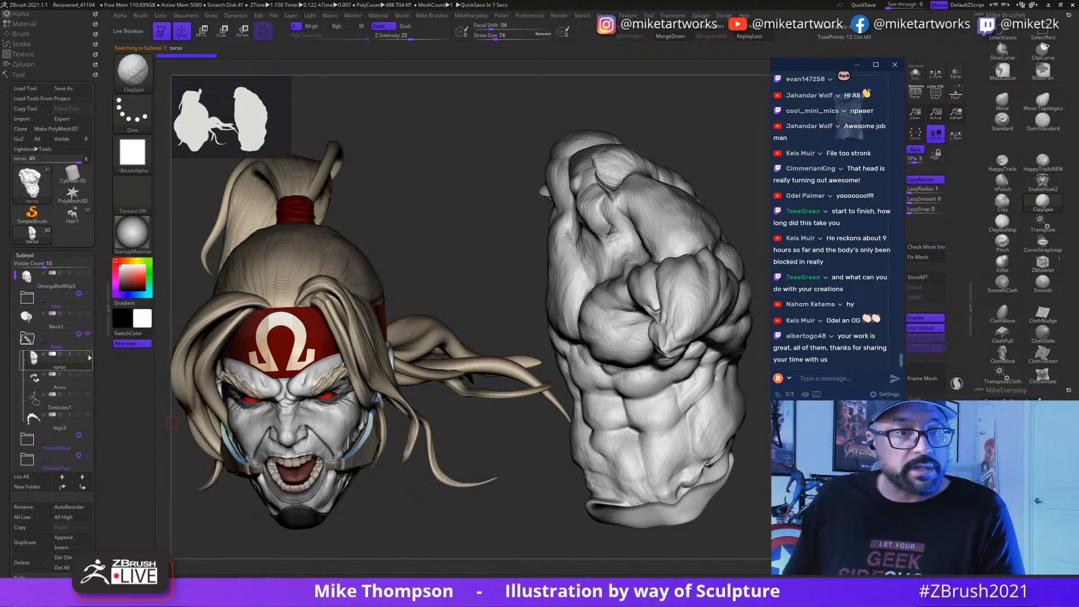
click(88, 375)
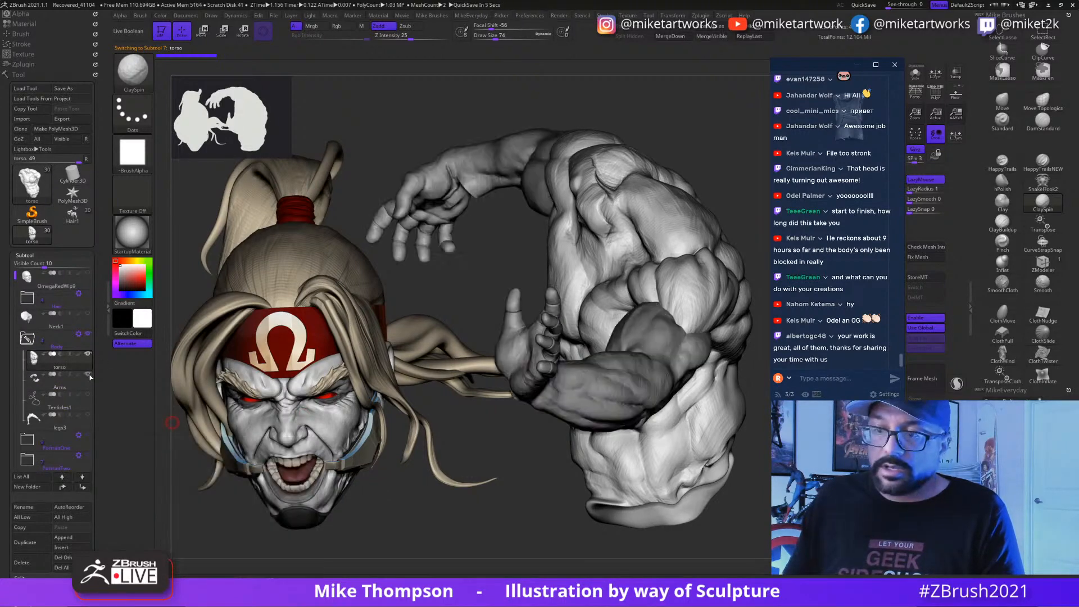
click(88, 395)
click(88, 395)
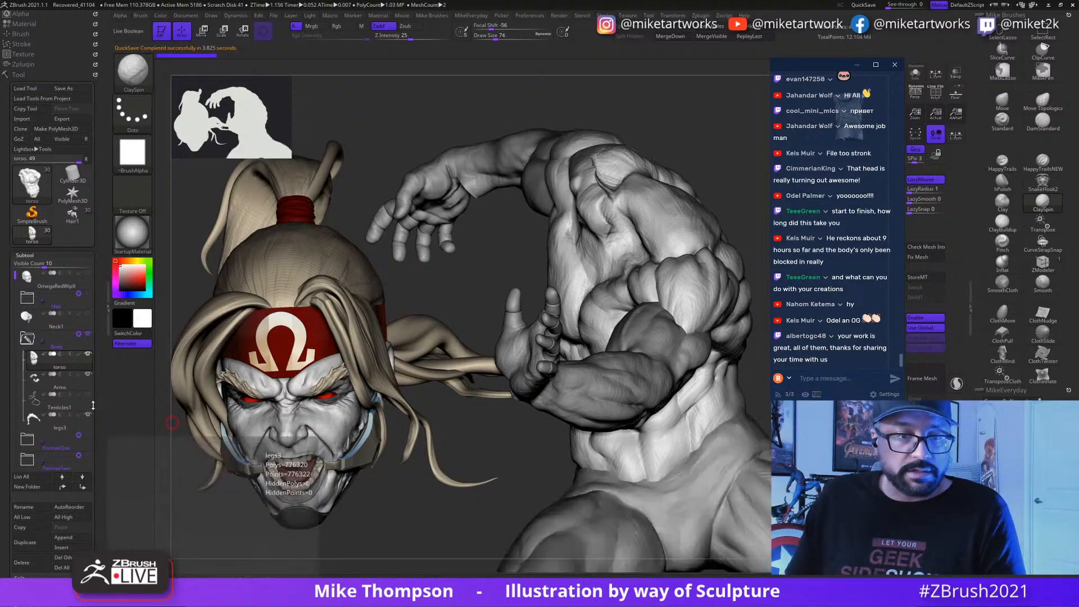
click(88, 395)
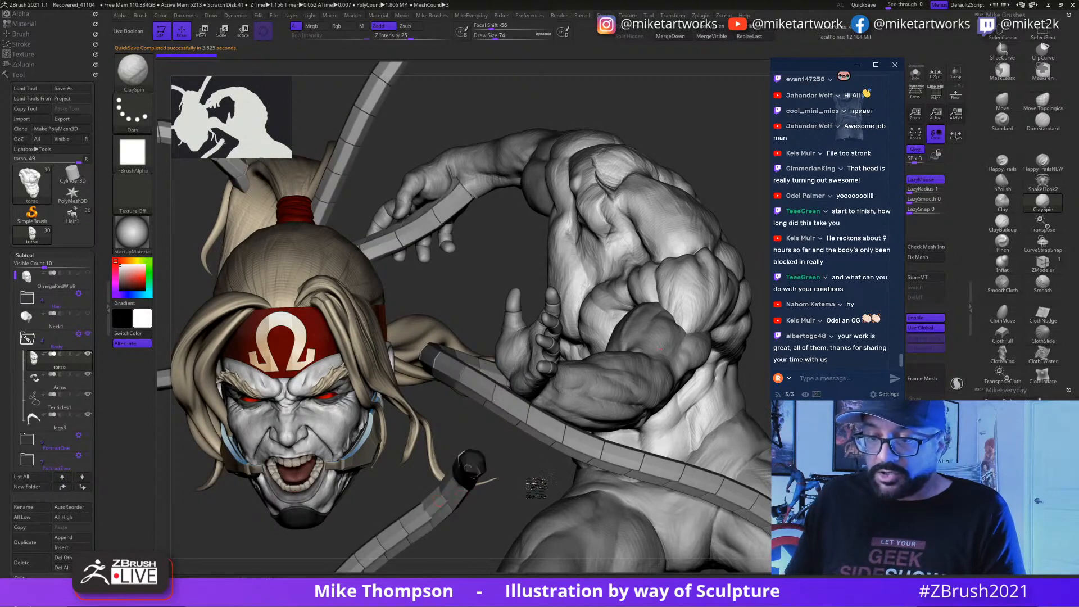
alt+drag(537, 488, 849, 465)
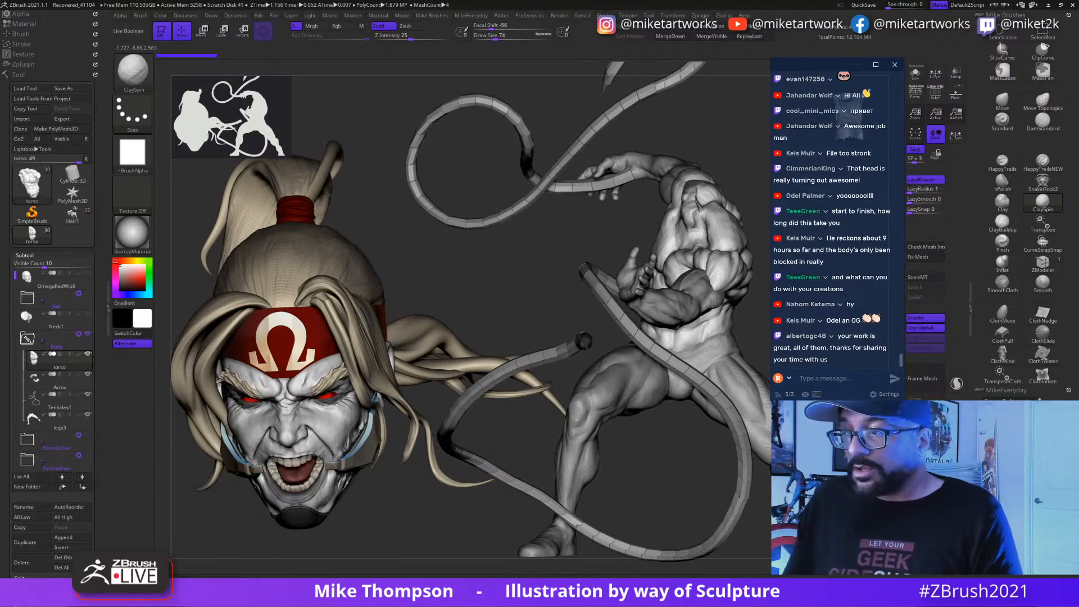
drag(848, 466, 751, 466)
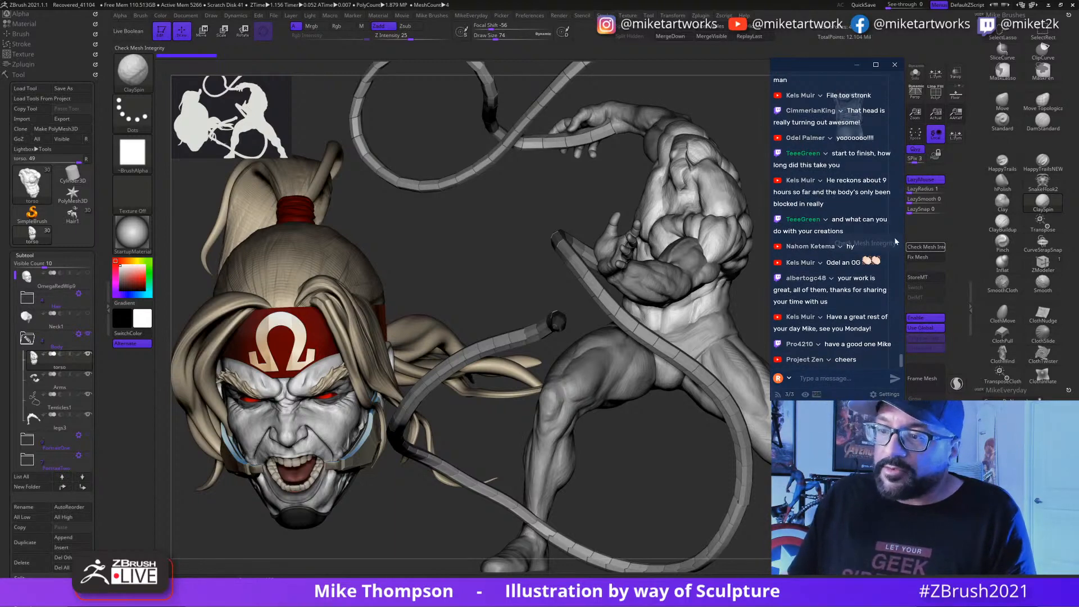
key(super)
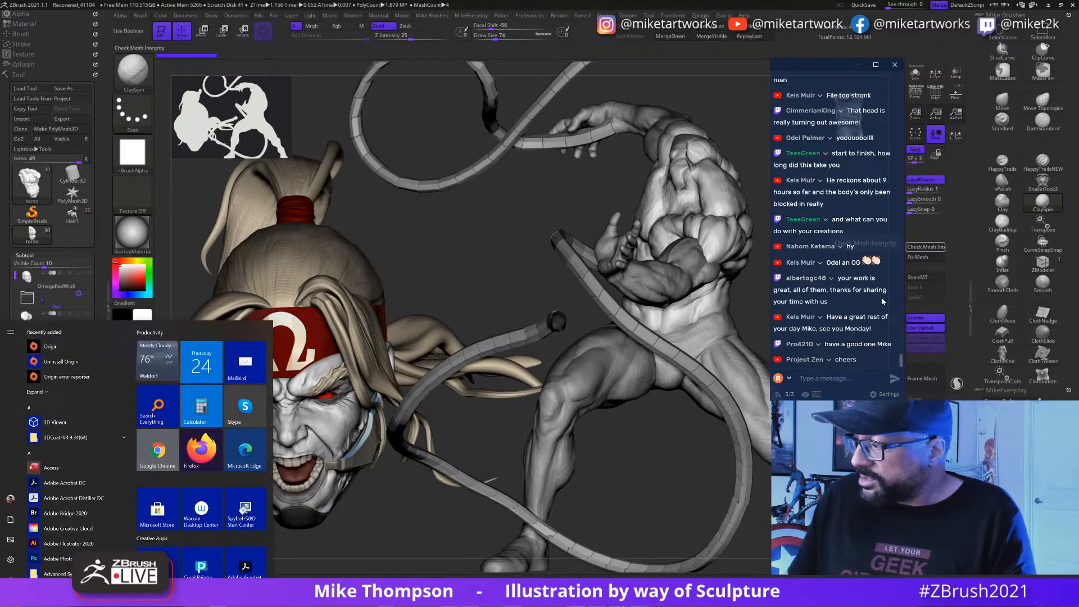
key(Escape)
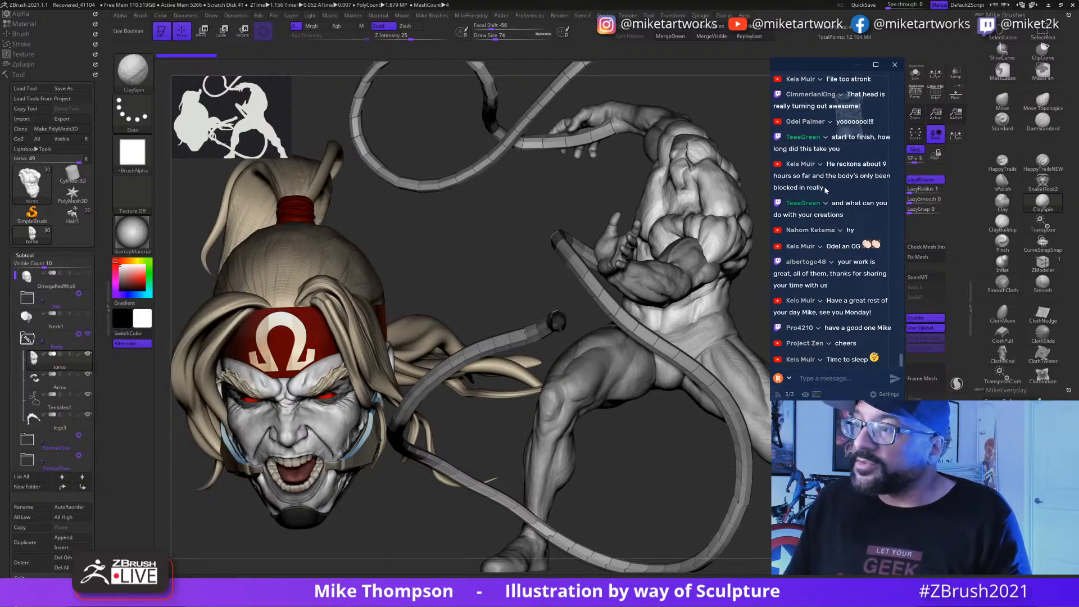